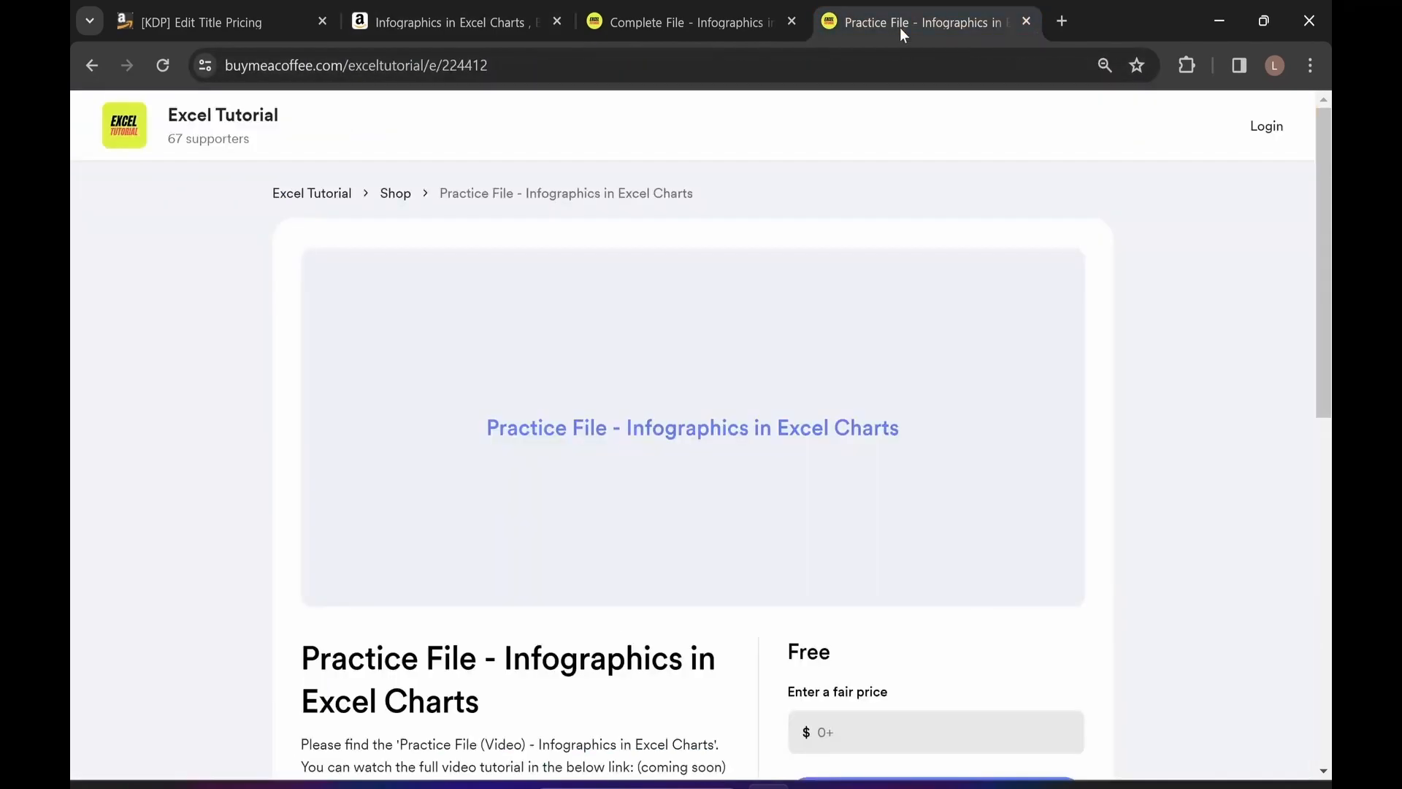
{"action": "left_click", "coordinate": [489, 64]}
{"action": "left_click_drag", "start_coordinate": [488, 65], "coordinate": [223, 65]}
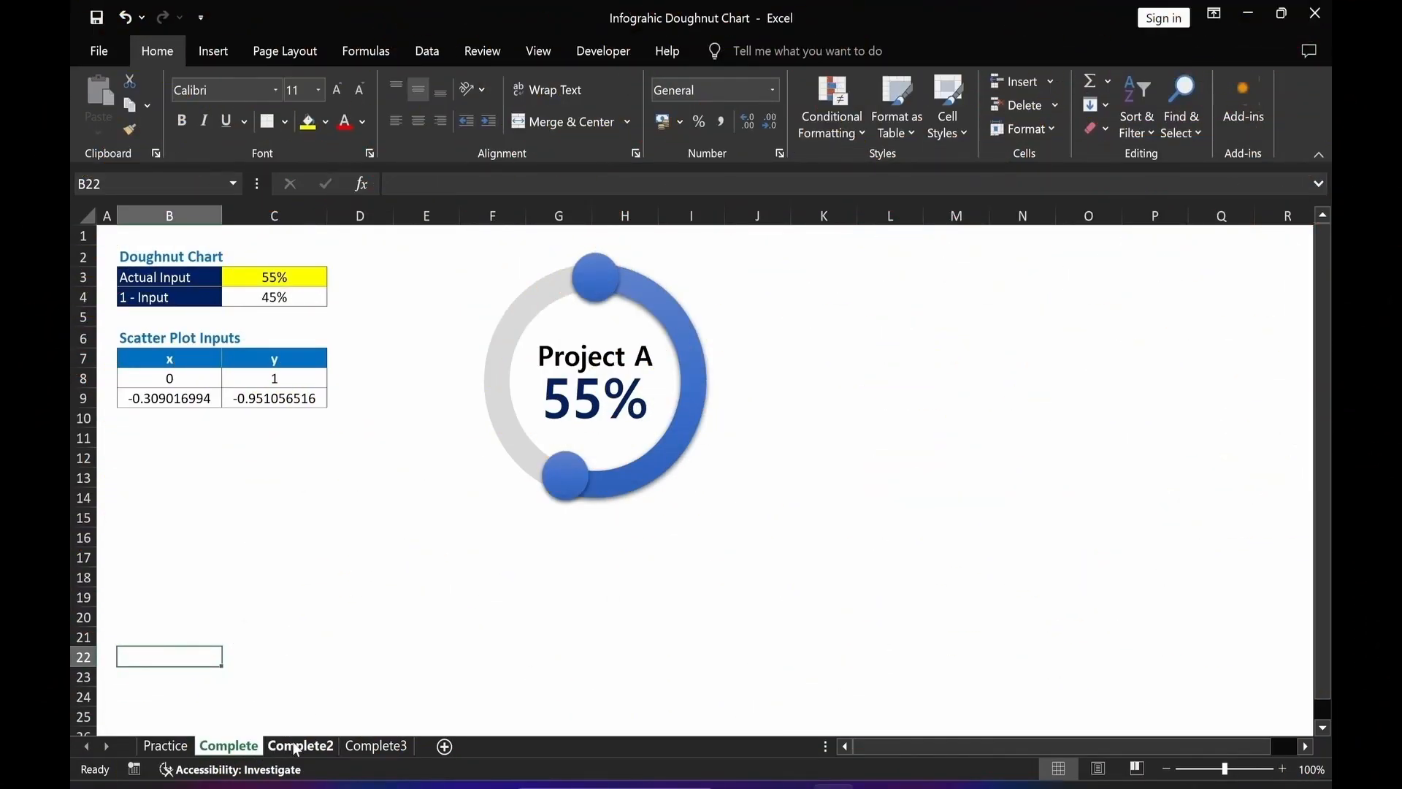
Review the finished example sheets, then inspect the Practice sheet's inputs and Project A text box.
{"action": "left_click", "coordinate": [298, 747]}
{"action": "left_click", "coordinate": [370, 746]}
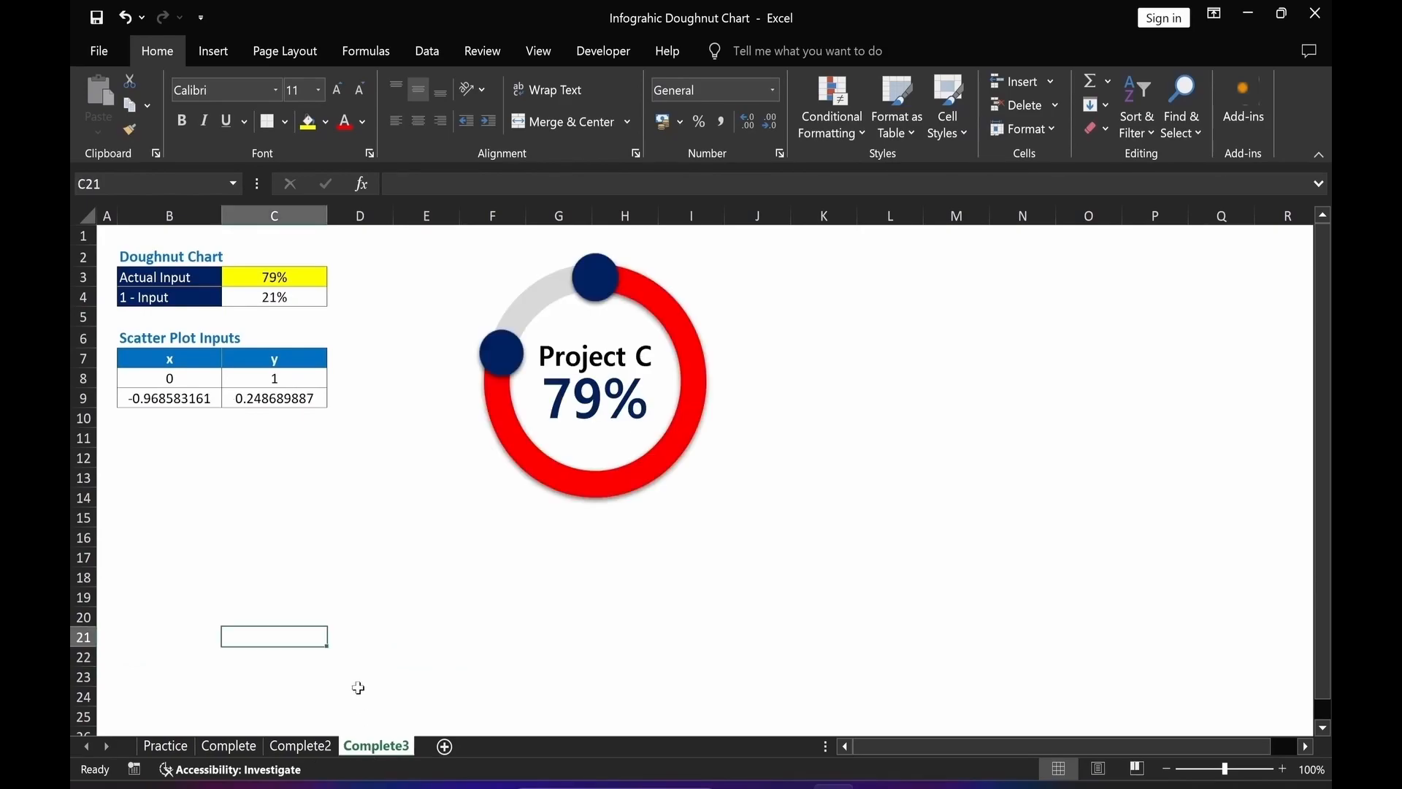
{"action": "left_click", "coordinate": [166, 747]}
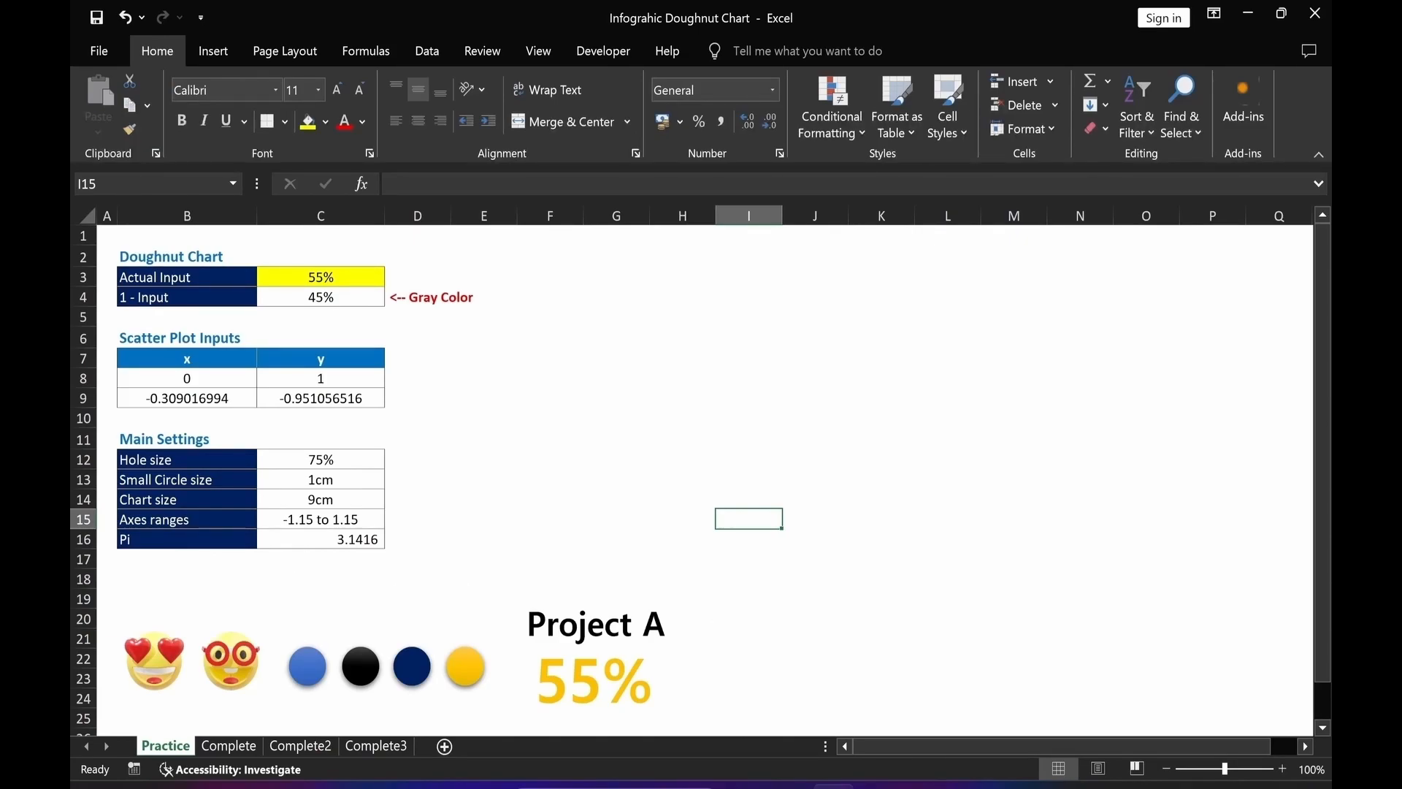
{"action": "left_click", "coordinate": [529, 623]}
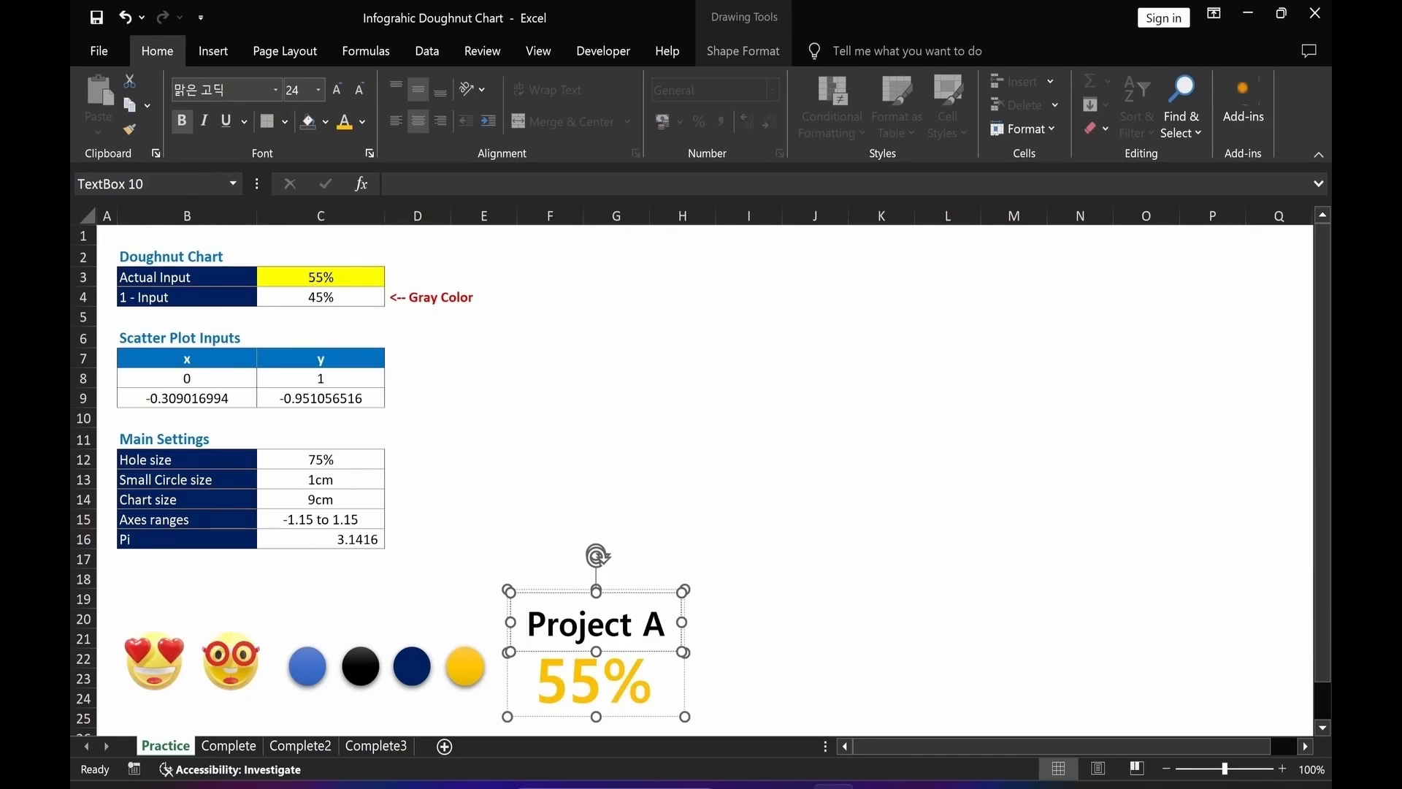
{"action": "left_click", "coordinate": [823, 656]}
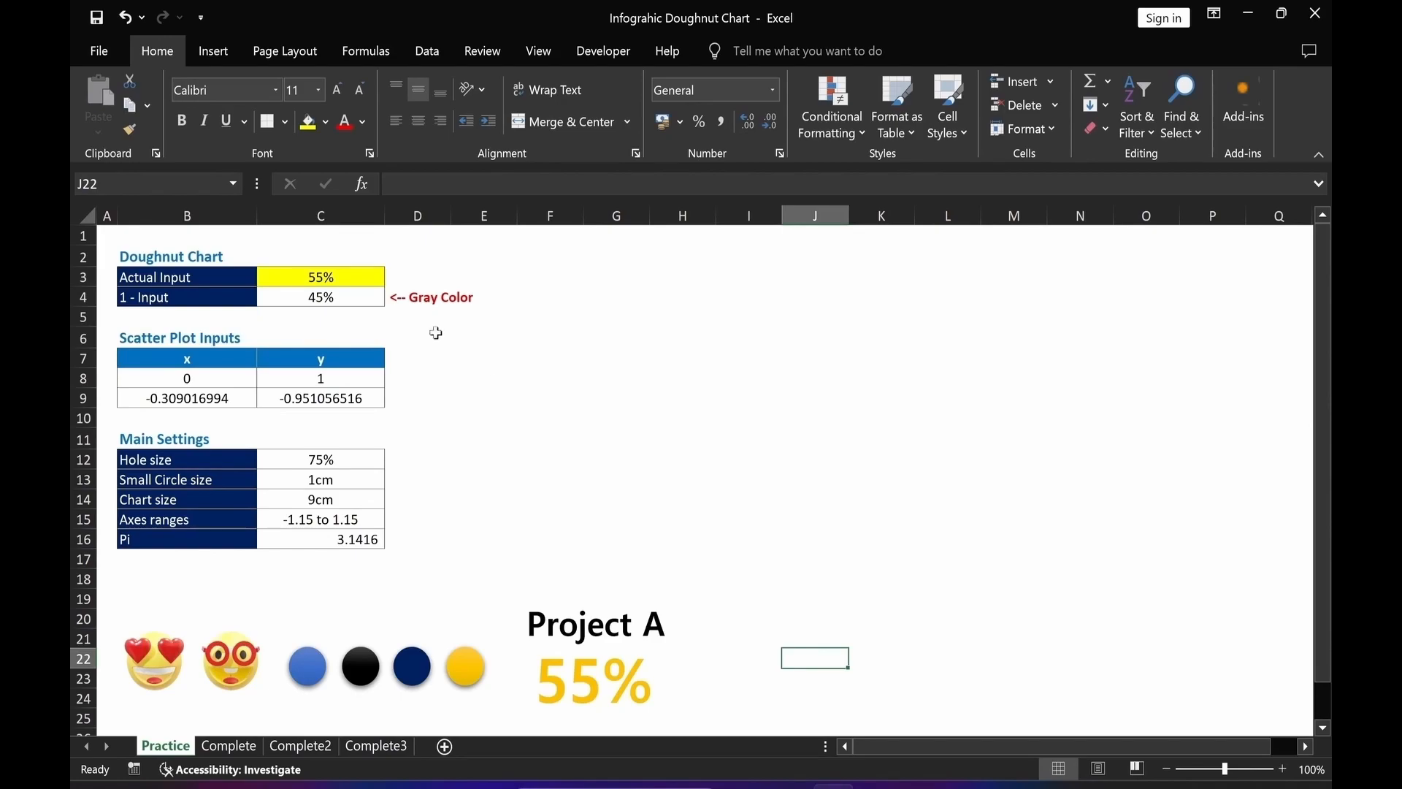
Insert a Doughnut chart from the Actual Input and 1 - Input values in C3:C4.
{"action": "left_click_drag", "start_coordinate": [344, 277], "coordinate": [344, 295]}
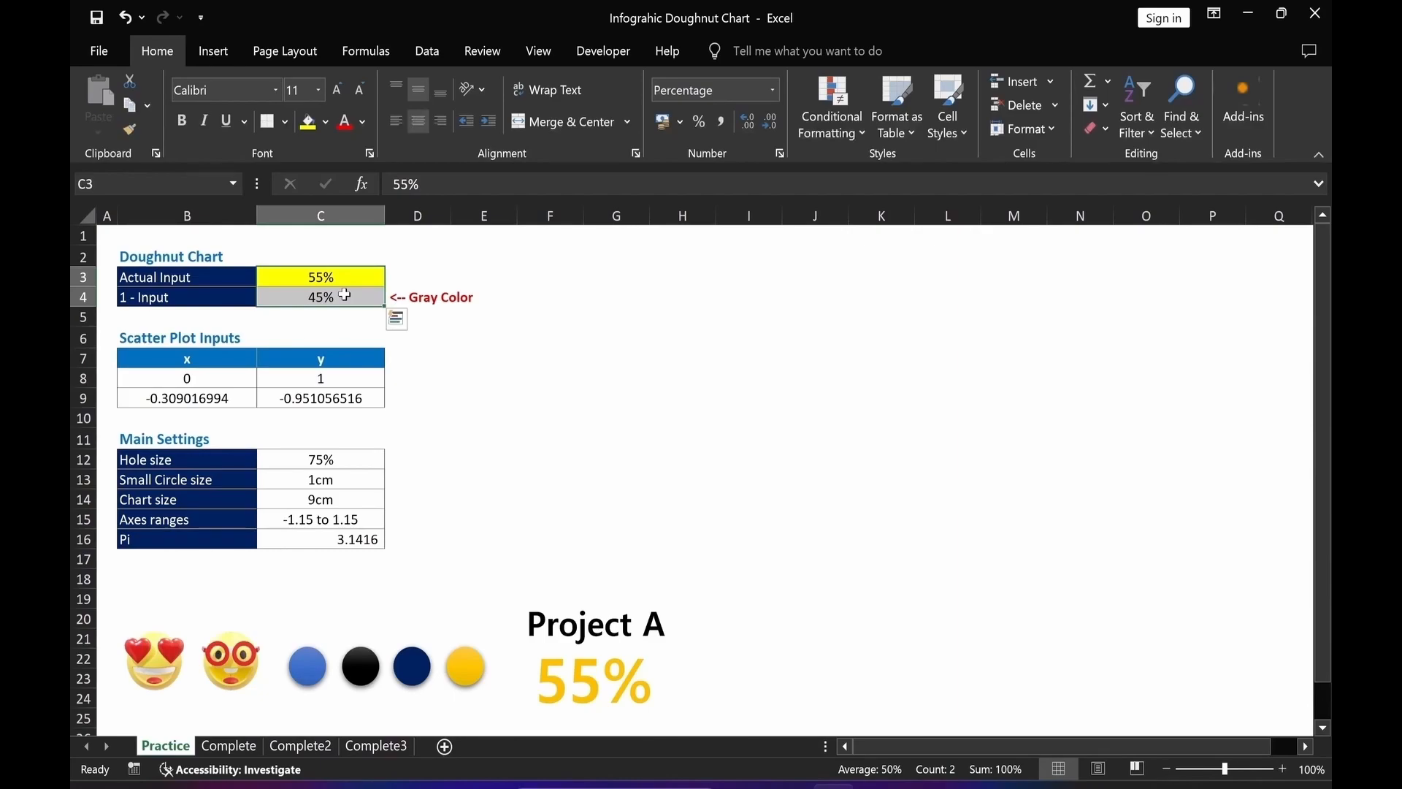
{"action": "key", "text": "alt"}
{"action": "key", "text": "n"}
{"action": "key", "text": "r"}
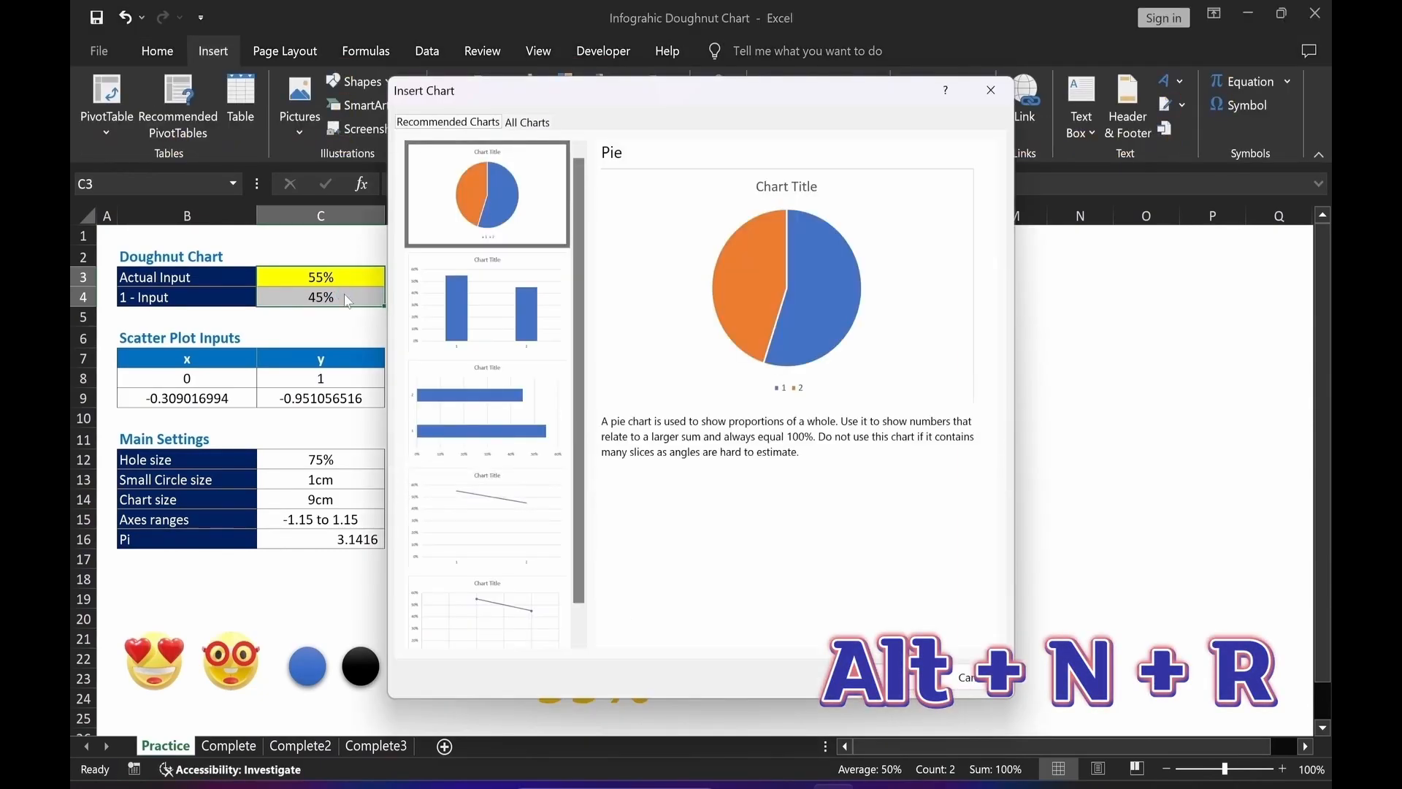
{"action": "left_click", "coordinate": [527, 125]}
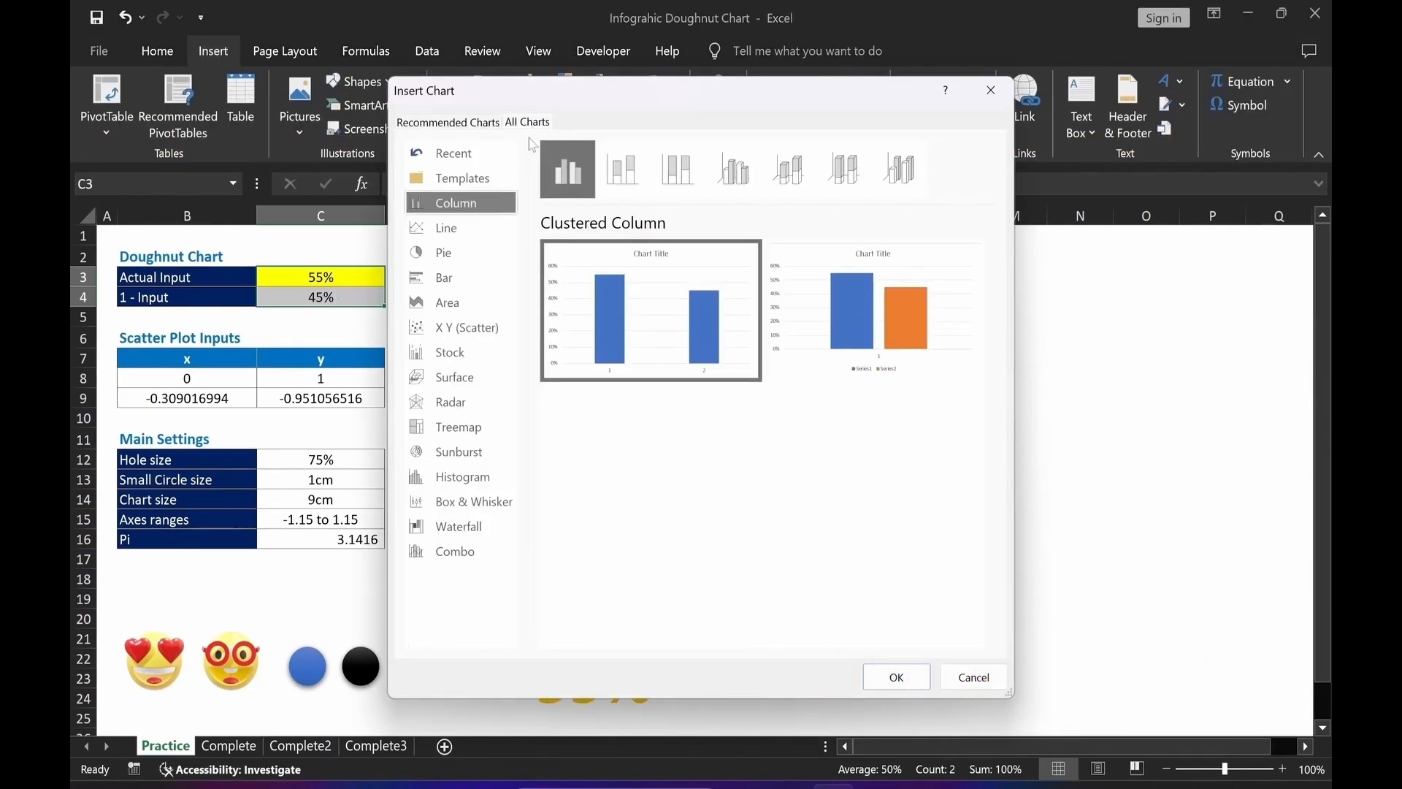
{"action": "left_click", "coordinate": [475, 256]}
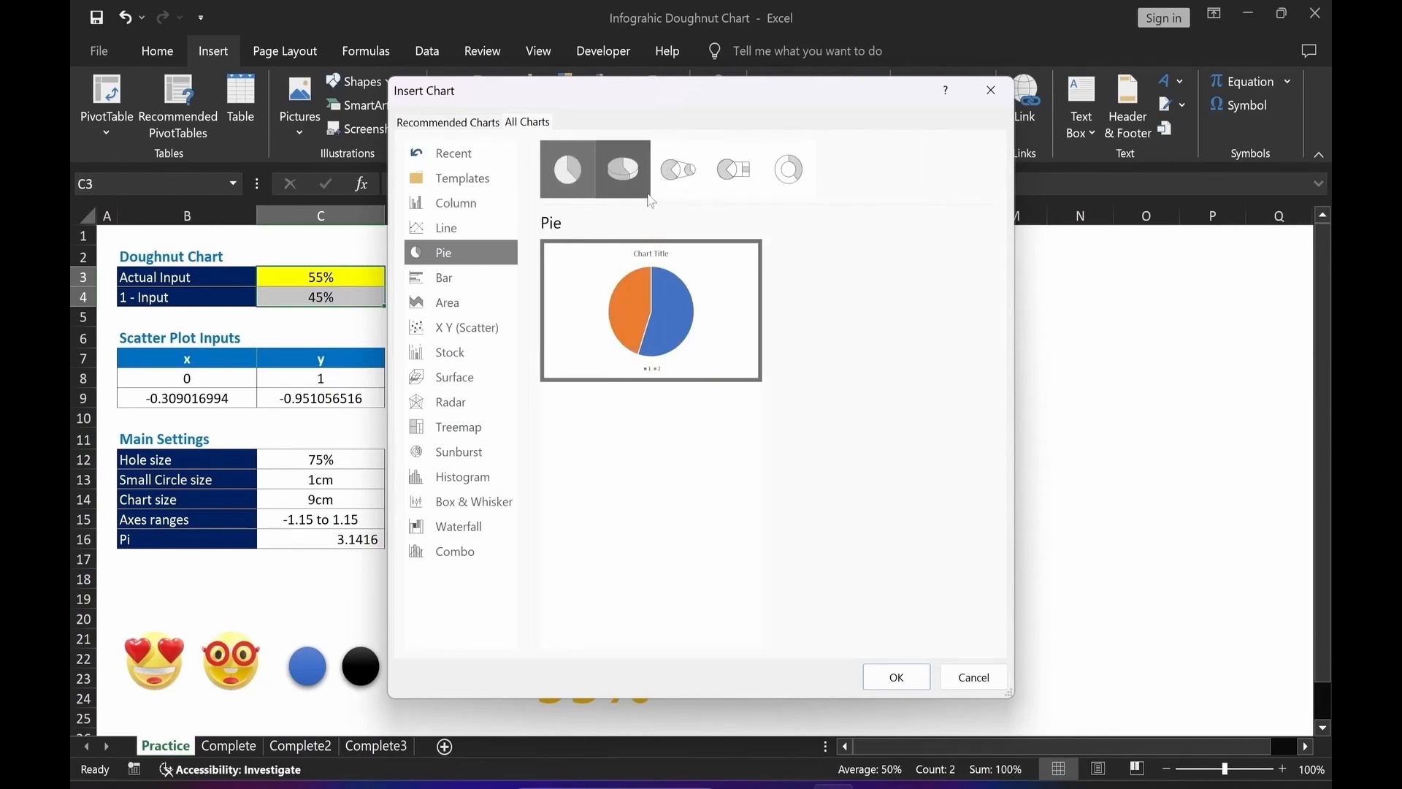
{"action": "left_click", "coordinate": [796, 189]}
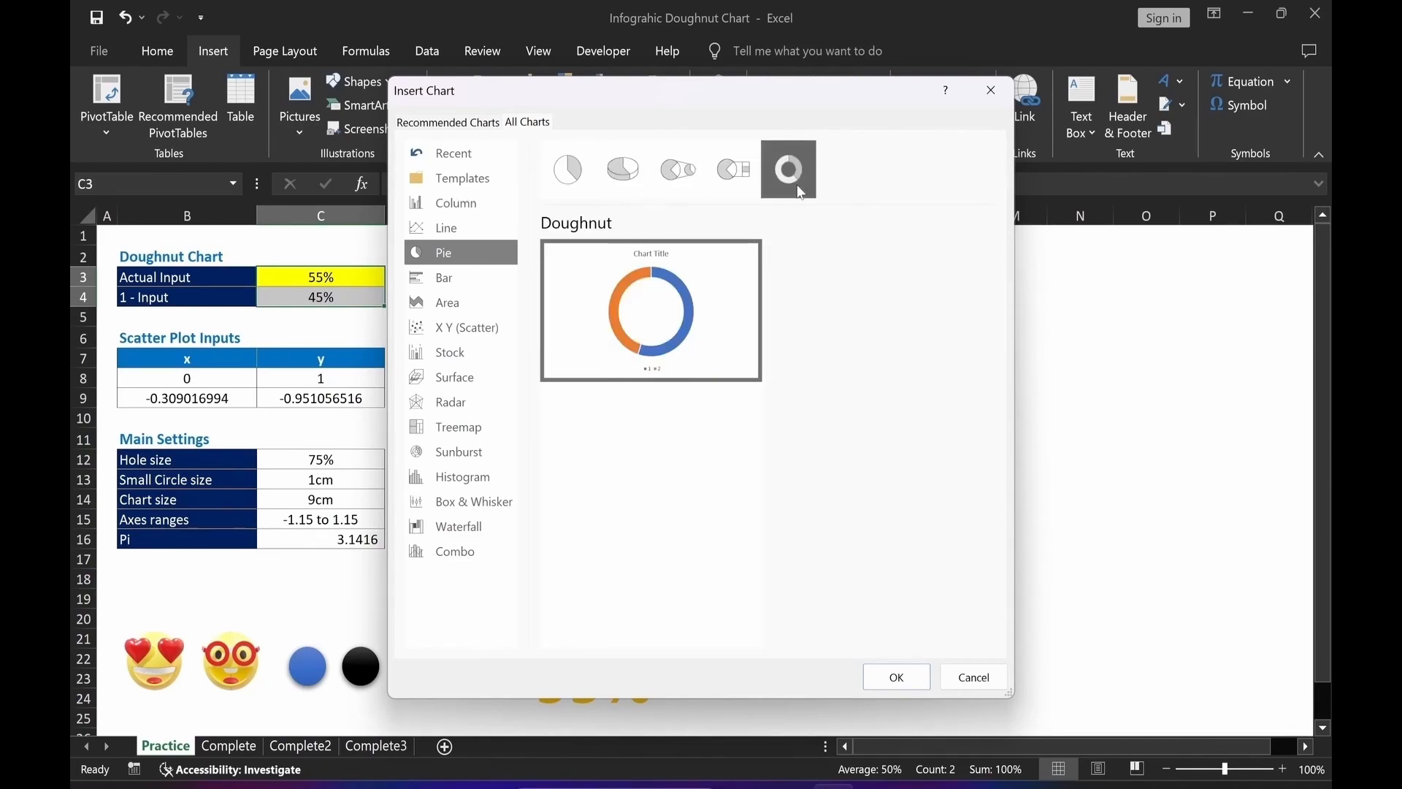
{"action": "left_click", "coordinate": [886, 672]}
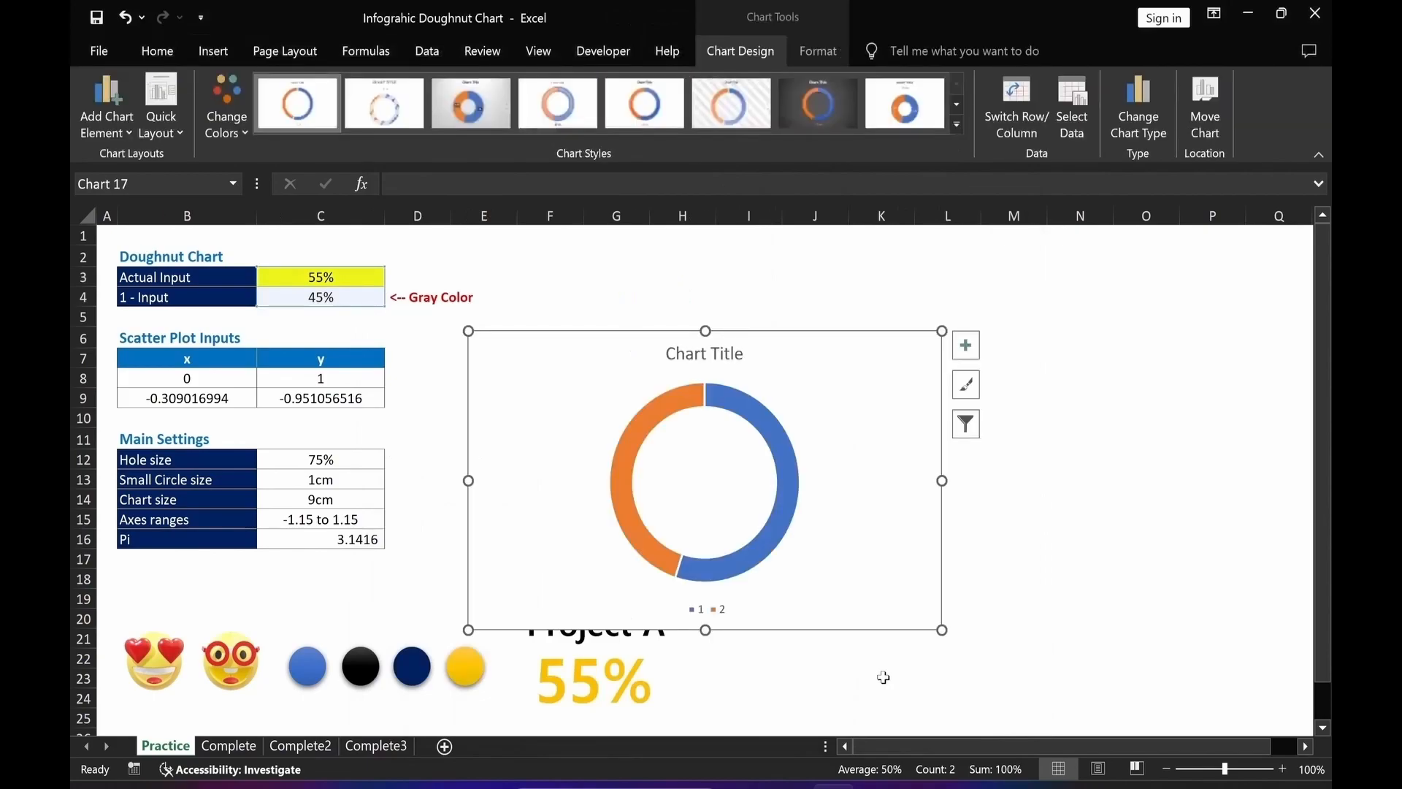
Resize the chart to 9 cm by 9 cm and move it above the Project A text.
{"action": "left_click", "coordinate": [825, 54]}
{"action": "left_click", "coordinate": [1187, 90]}
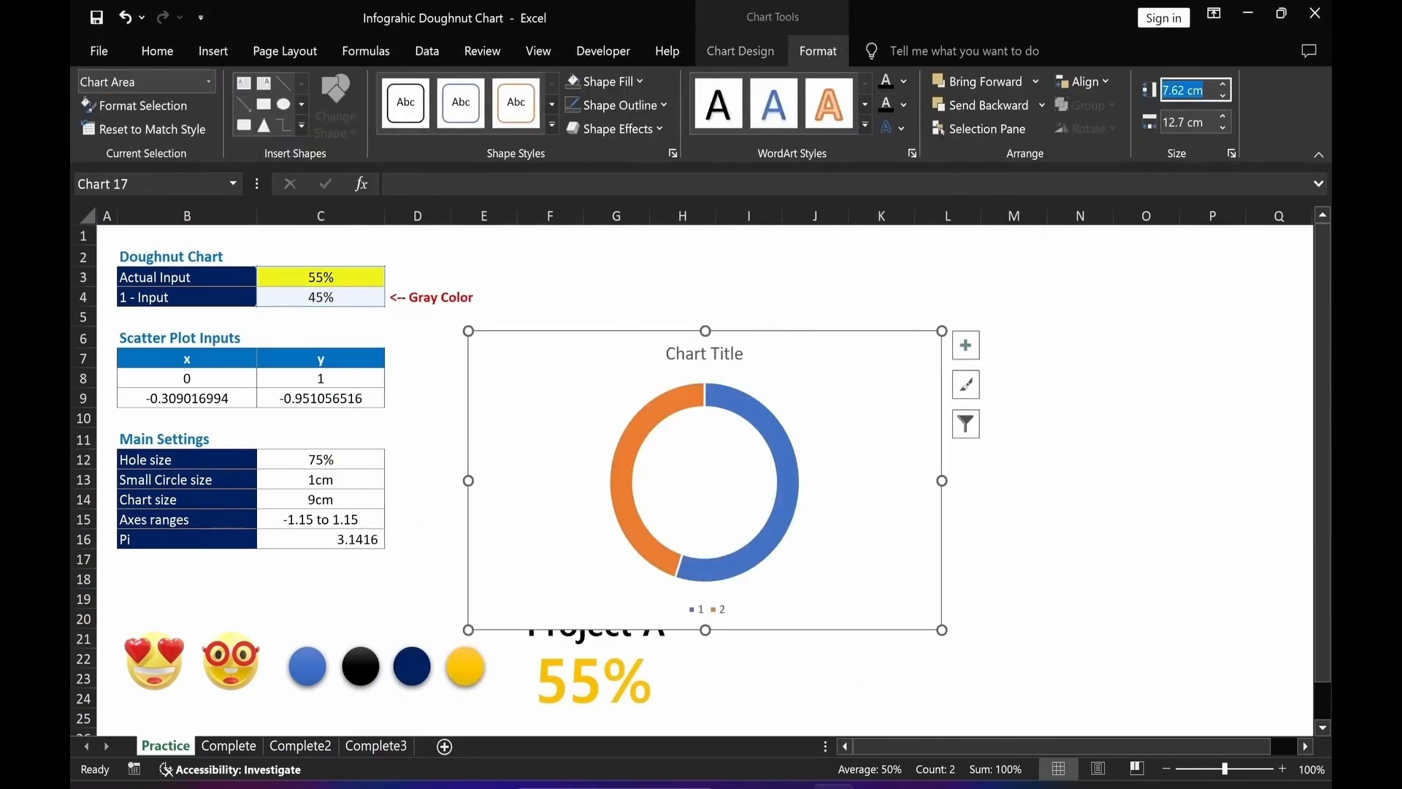
{"action": "type", "text": "9"}
{"action": "key", "text": "Tab"}
{"action": "type", "text": "9"}
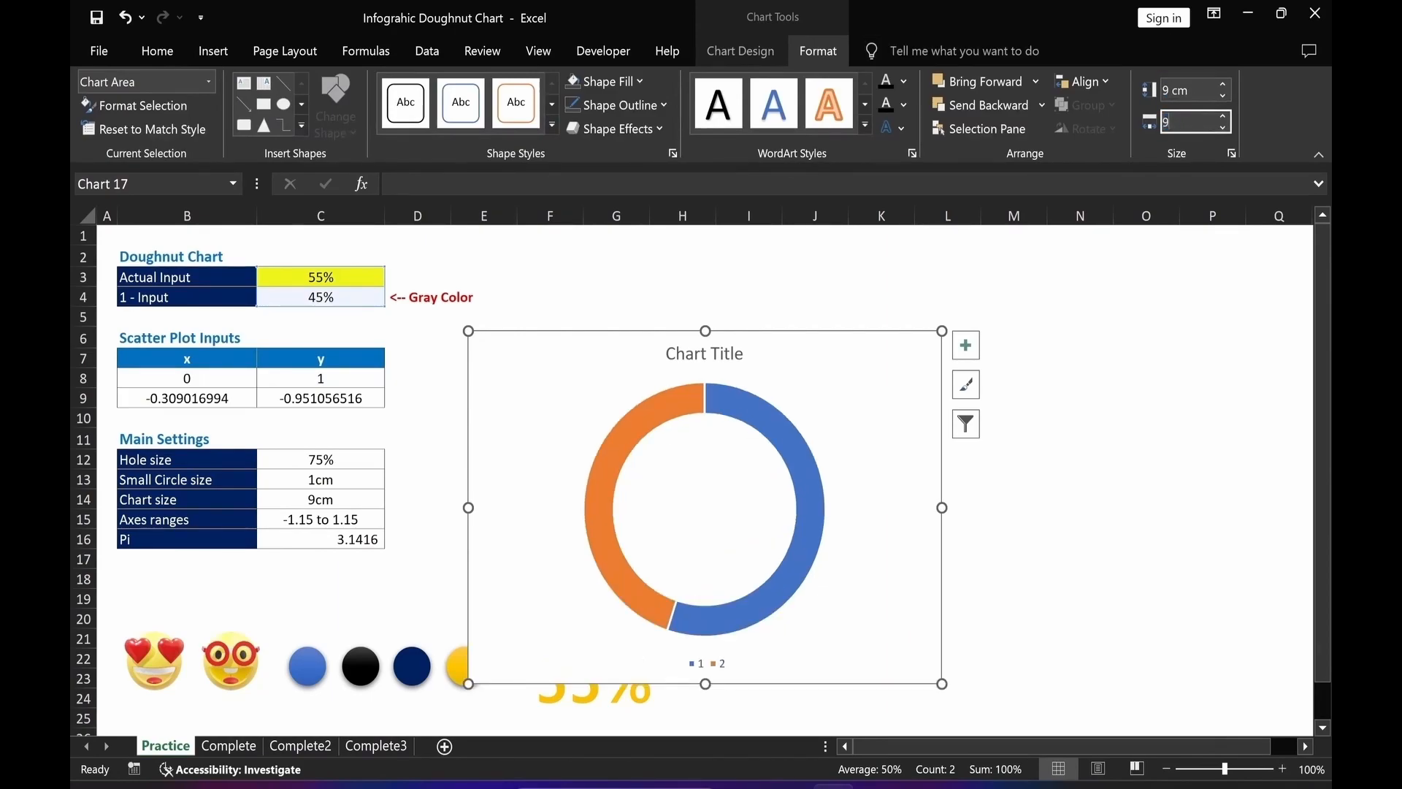
{"action": "left_click", "coordinate": [1123, 415]}
{"action": "left_click_drag", "start_coordinate": [755, 658], "coordinate": [805, 577]}
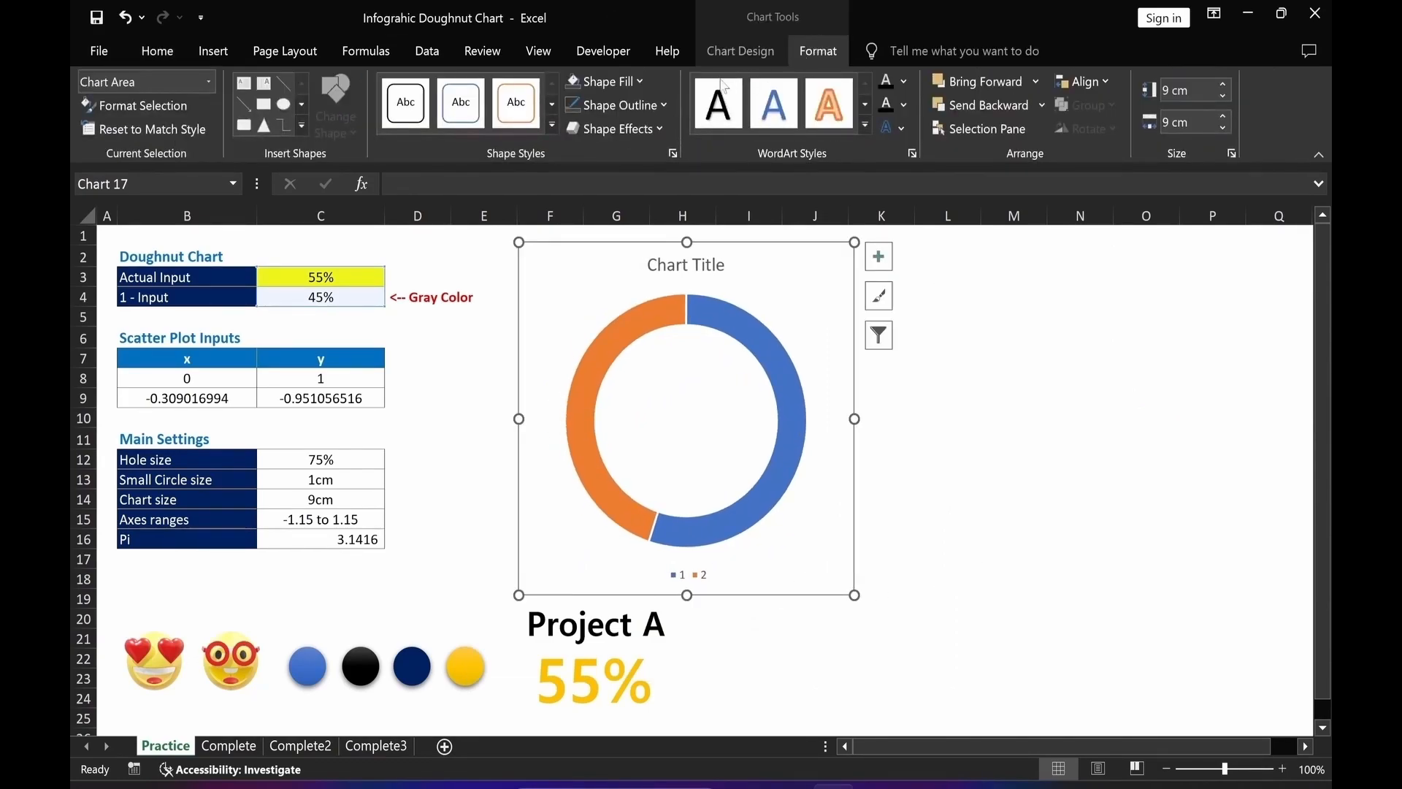
Remove the chart area's fill and outline by setting No Fill and No Outline.
{"action": "left_click", "coordinate": [608, 84]}
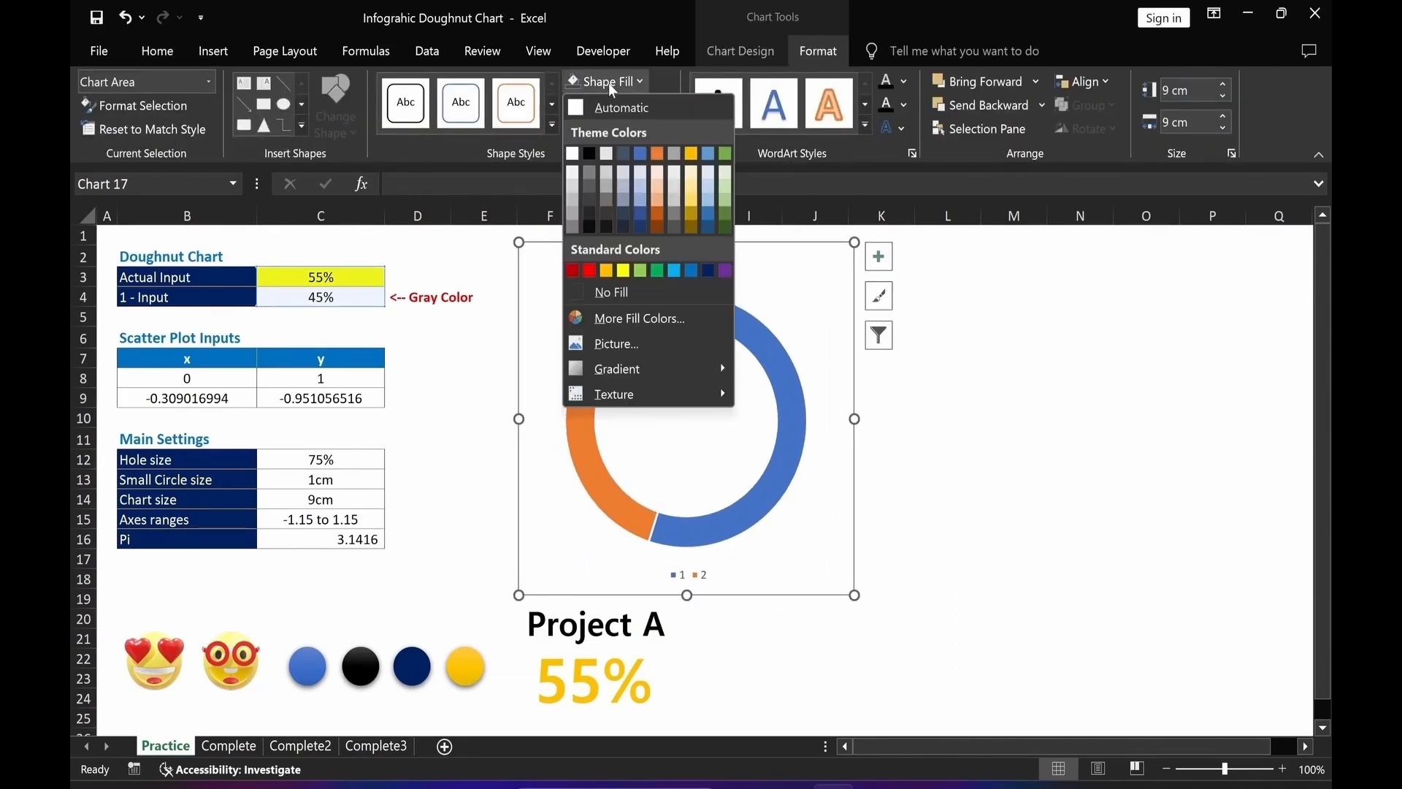
{"action": "left_click", "coordinate": [609, 292]}
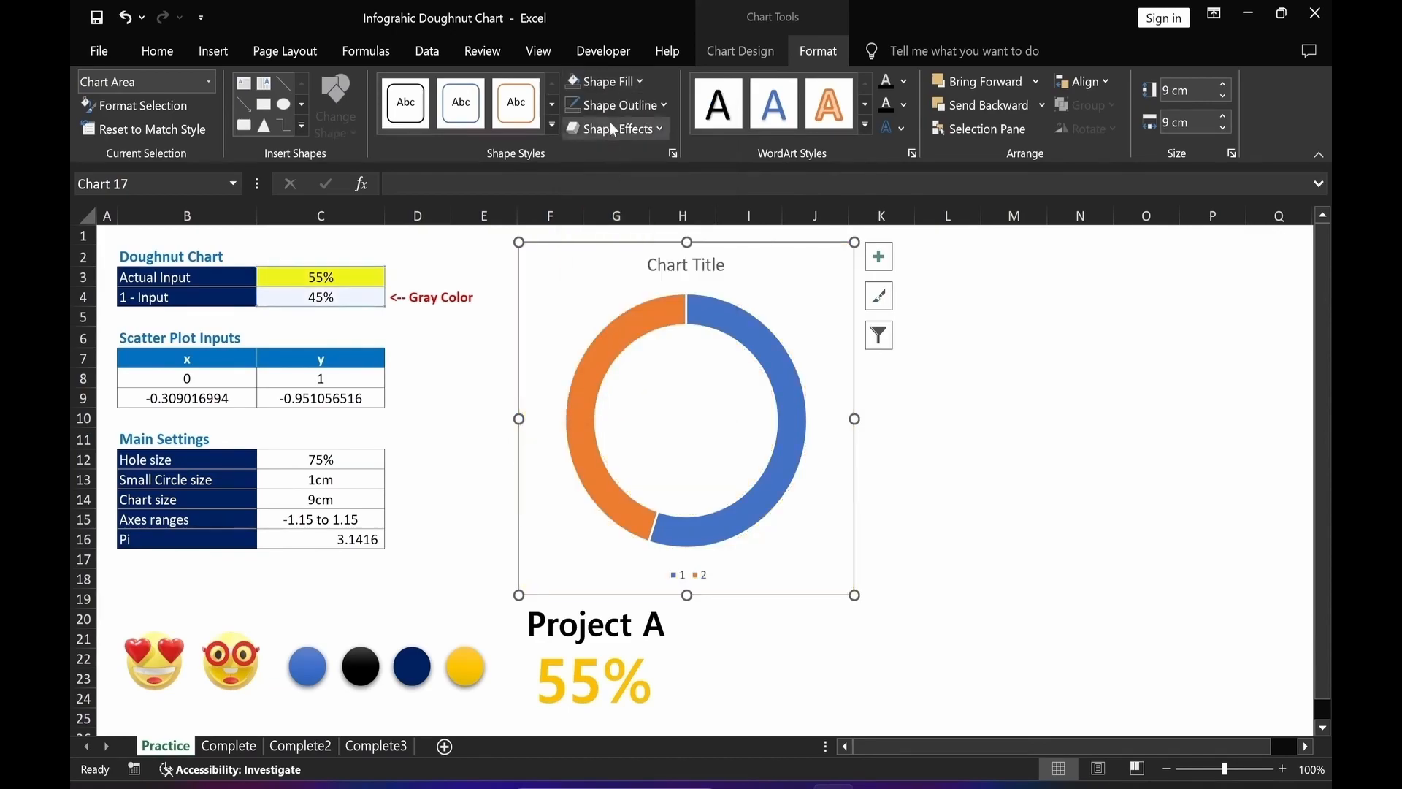
{"action": "left_click", "coordinate": [610, 111]}
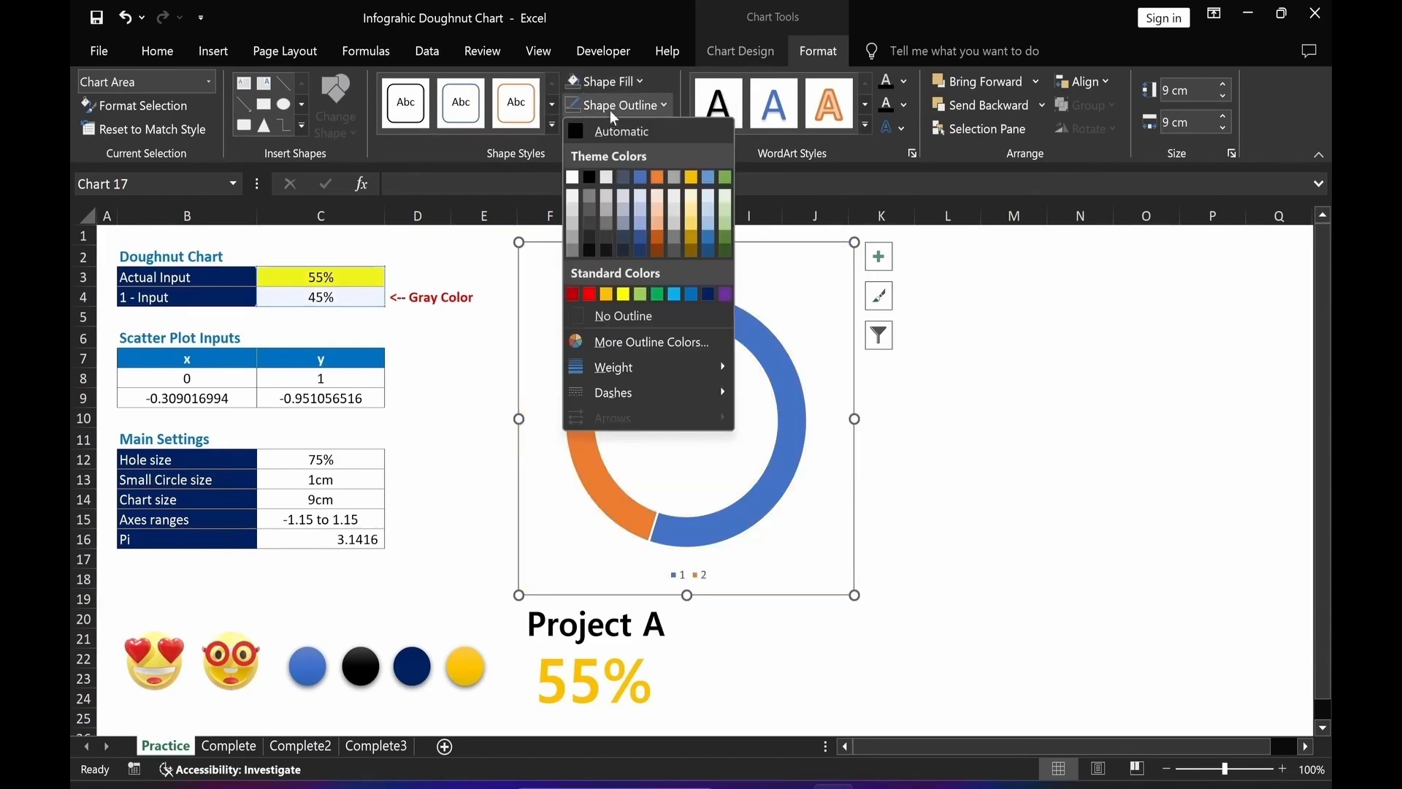
{"action": "left_click", "coordinate": [624, 314]}
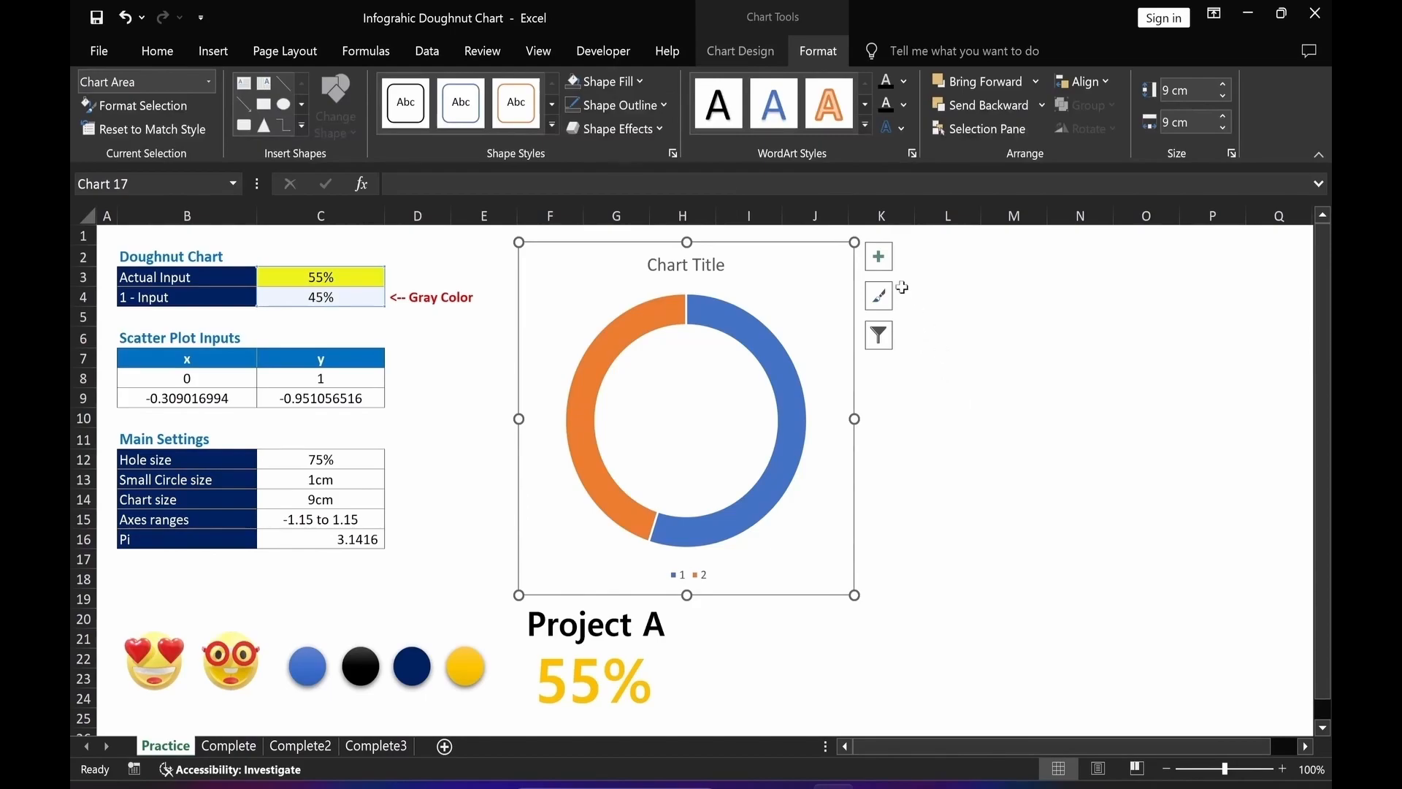
Hide the chart title and the legend.
{"action": "left_click", "coordinate": [880, 257]}
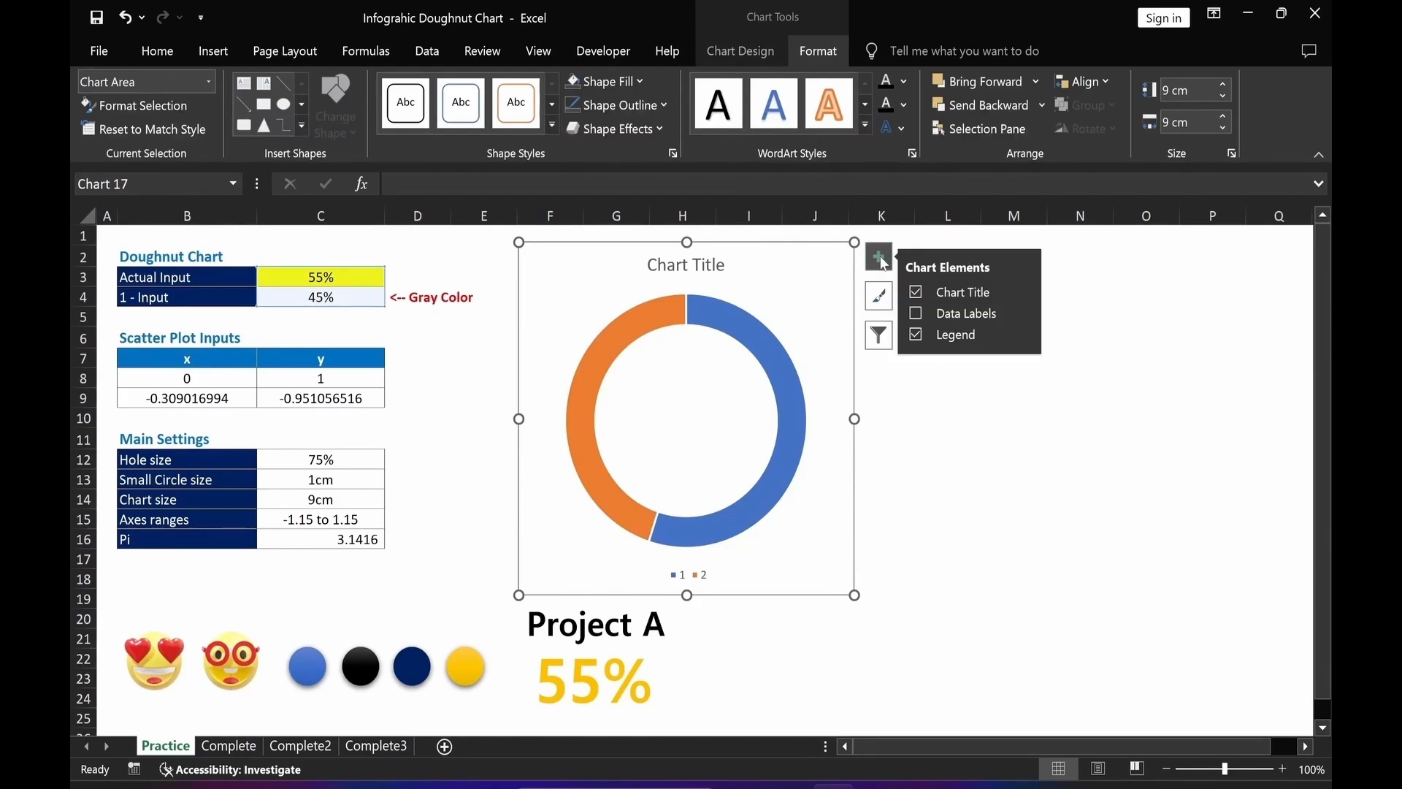
{"action": "left_click", "coordinate": [915, 292]}
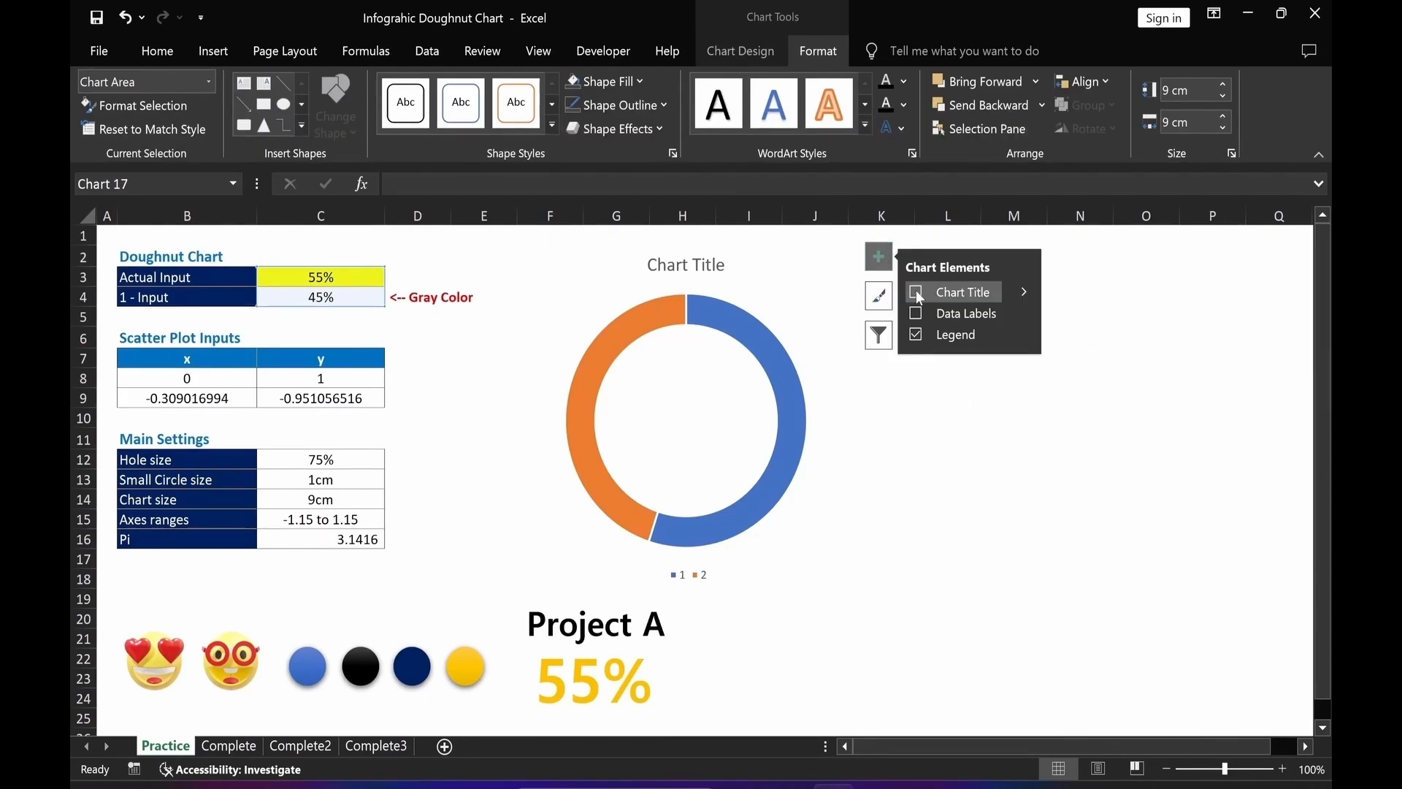
{"action": "left_click", "coordinate": [917, 334]}
{"action": "left_click", "coordinate": [1018, 548]}
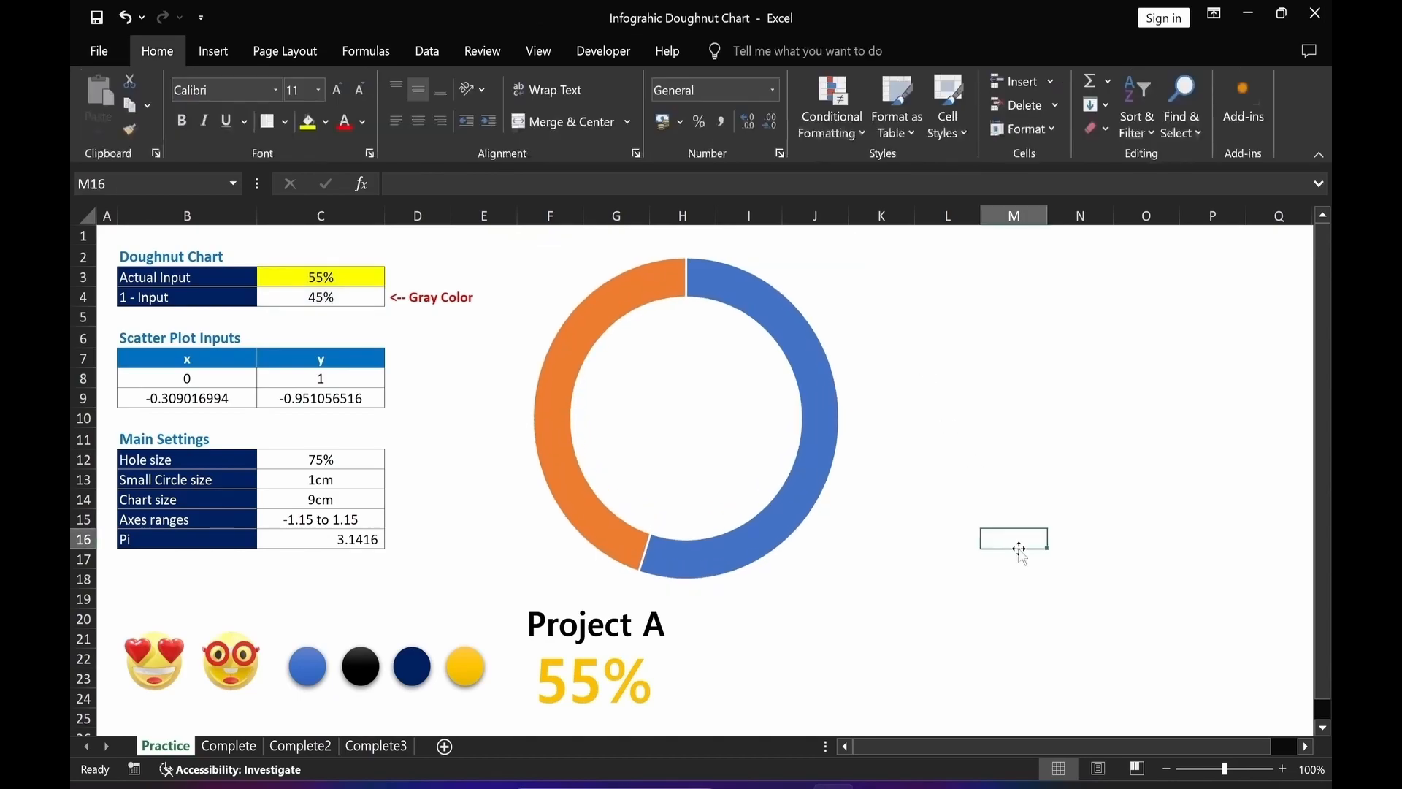
Set the doughnut series border to No line.
{"action": "left_click", "coordinate": [796, 503]}
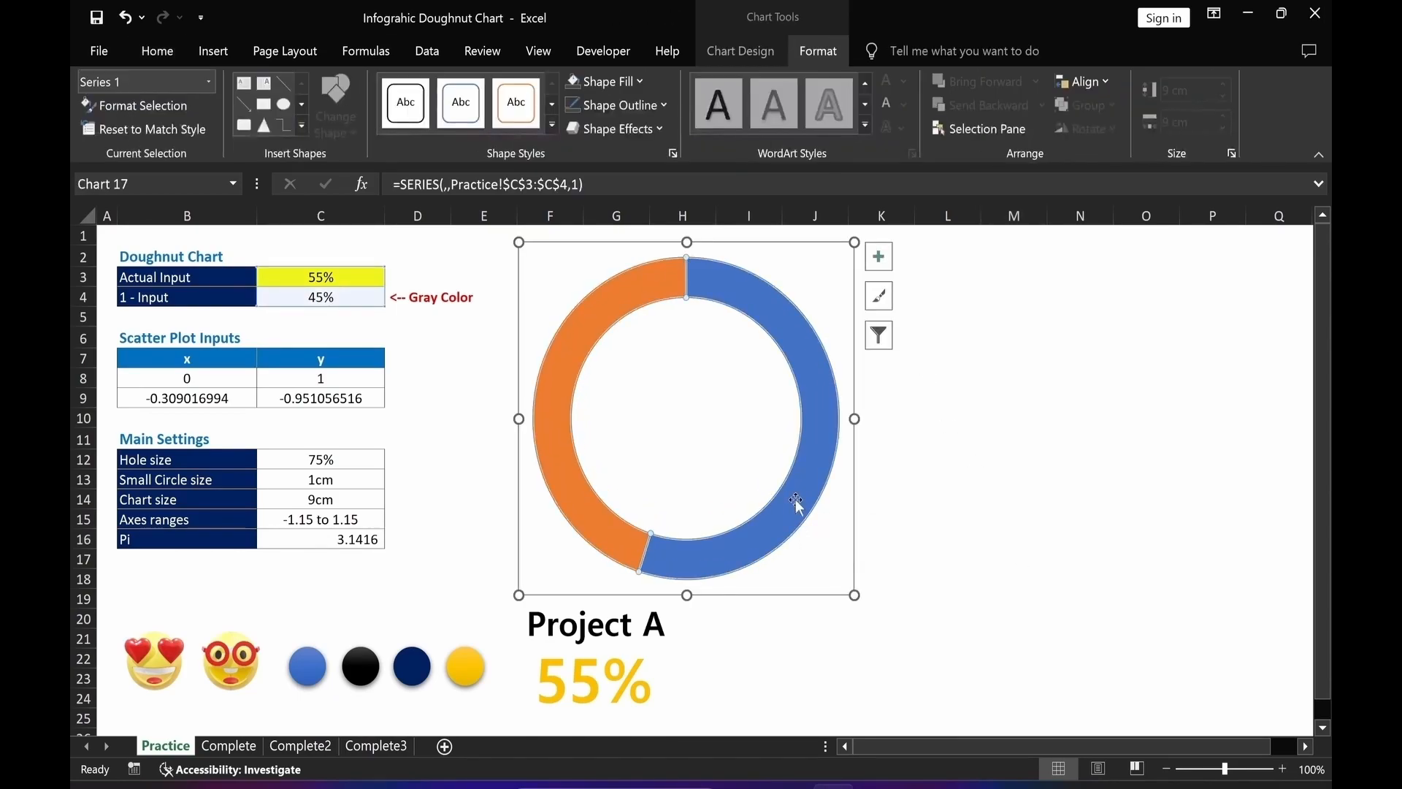
{"action": "double_click", "coordinate": [796, 502]}
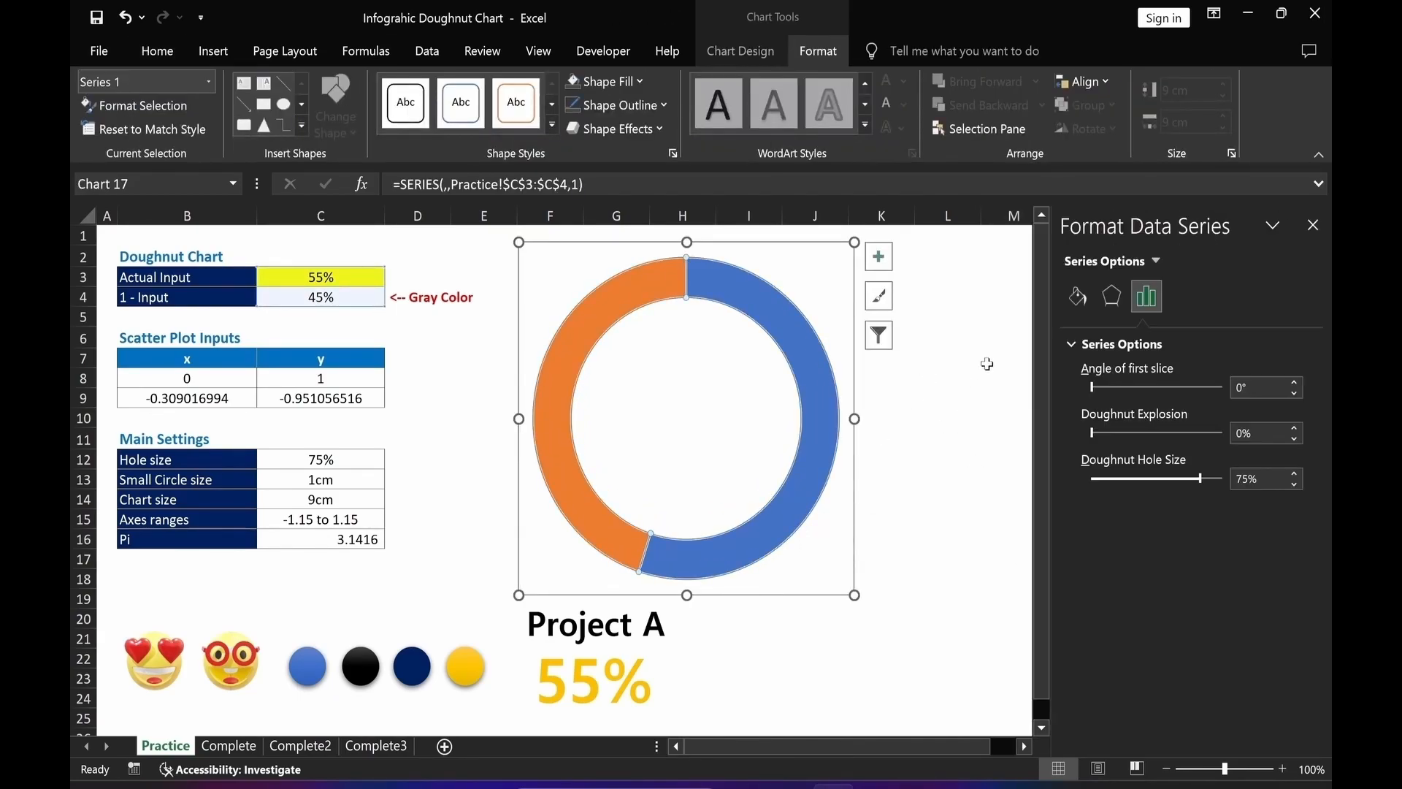
{"action": "left_click", "coordinate": [1077, 297]}
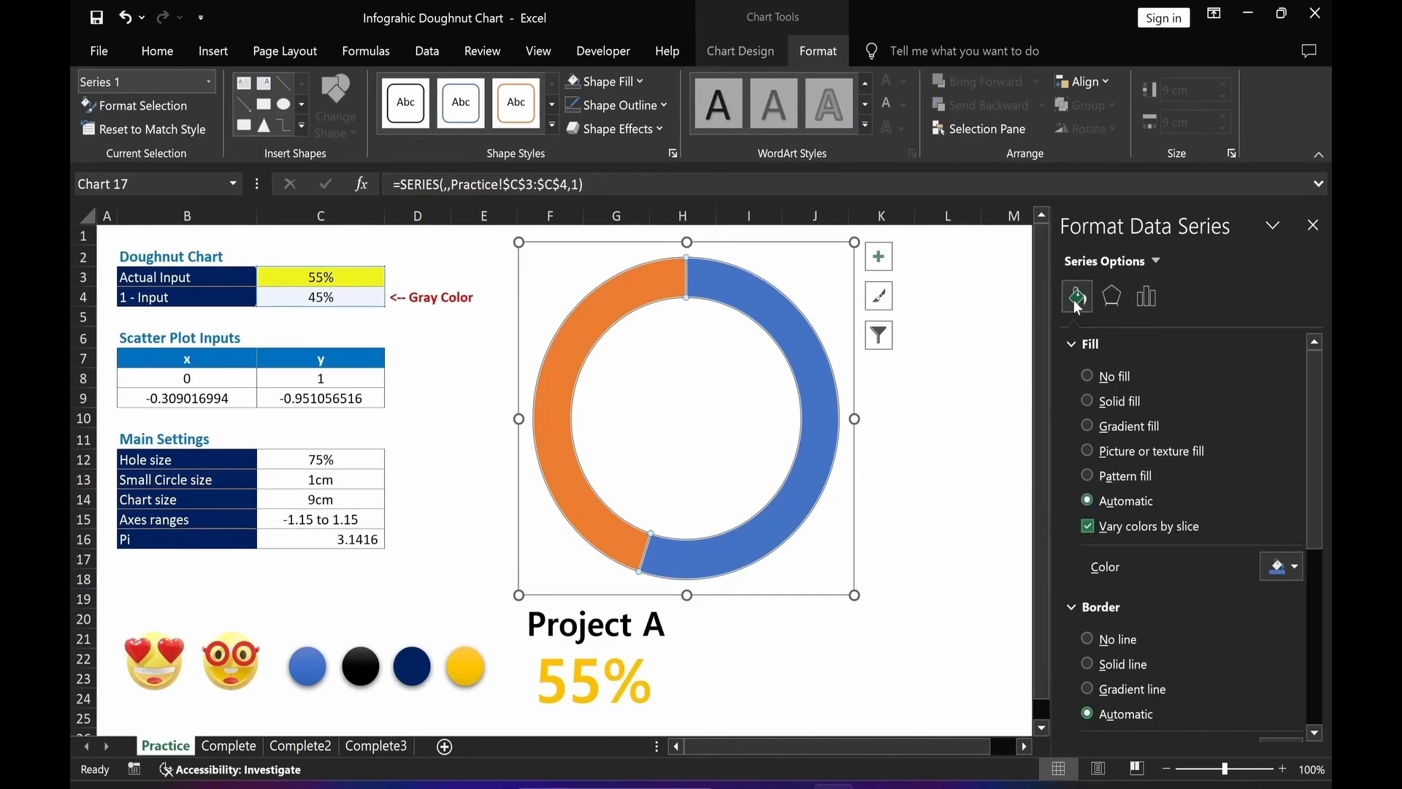
{"action": "left_click", "coordinate": [1089, 644]}
{"action": "left_click", "coordinate": [865, 676]}
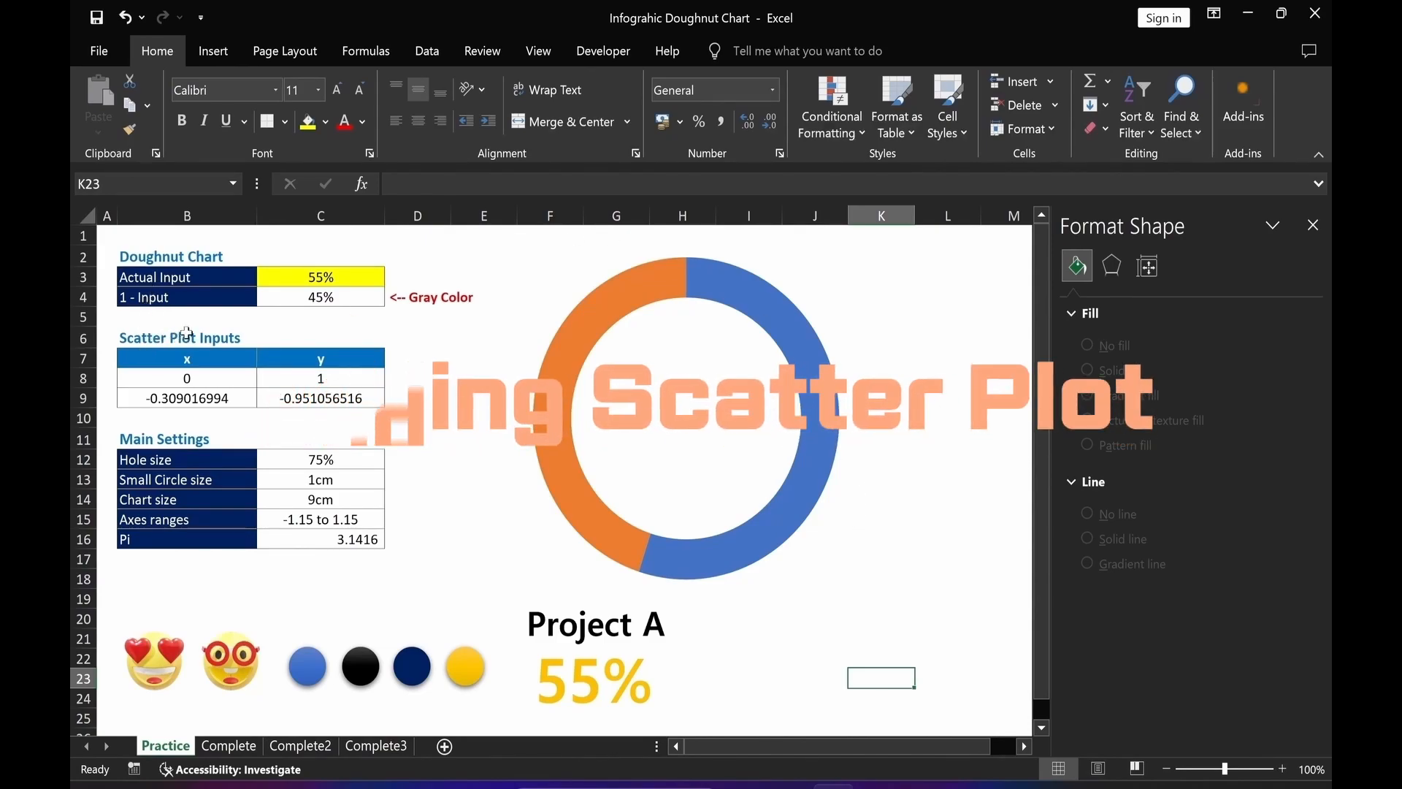
Add a second series named from B6 with values C8:C9 to the chart's data source.
{"action": "double_click", "coordinate": [818, 460]}
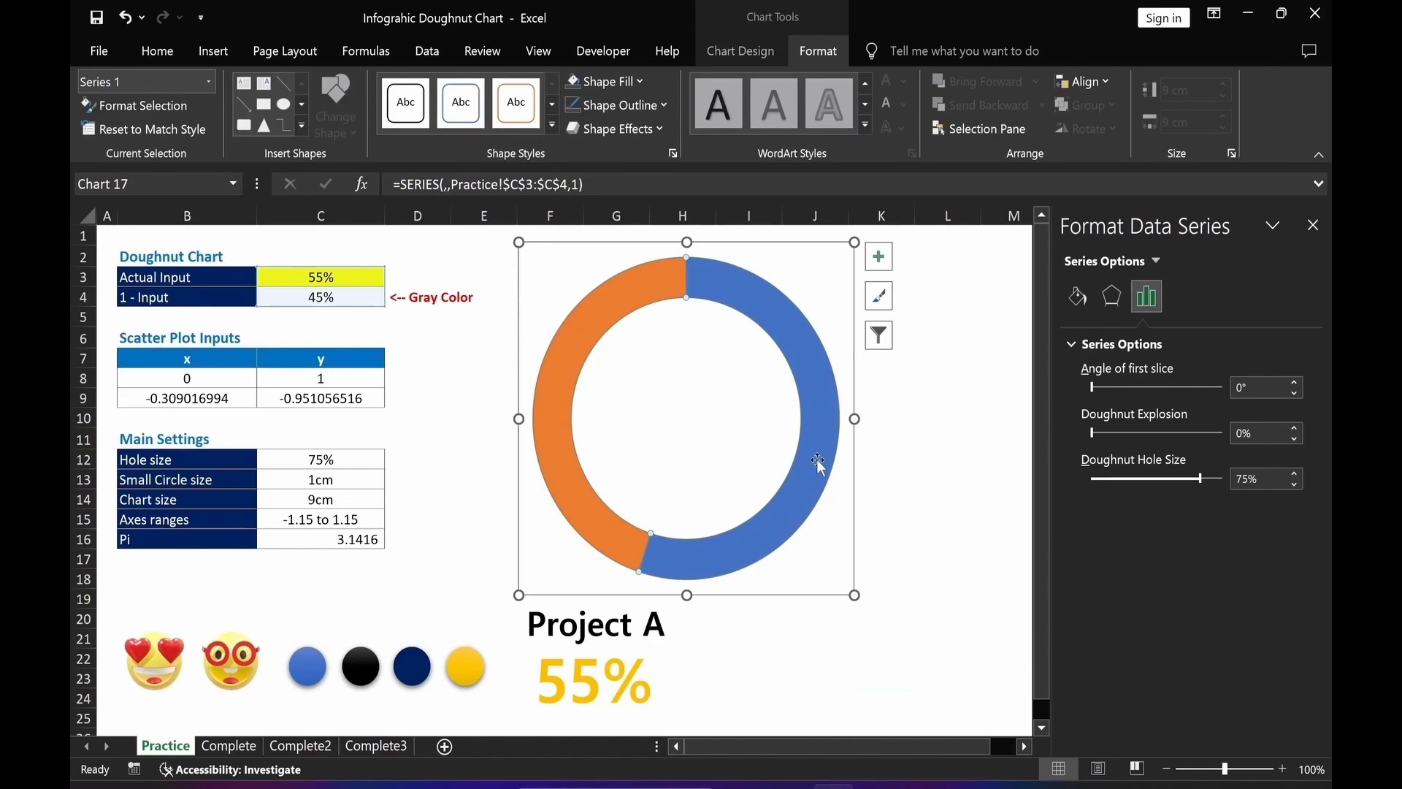
{"action": "right_click", "coordinate": [817, 458]}
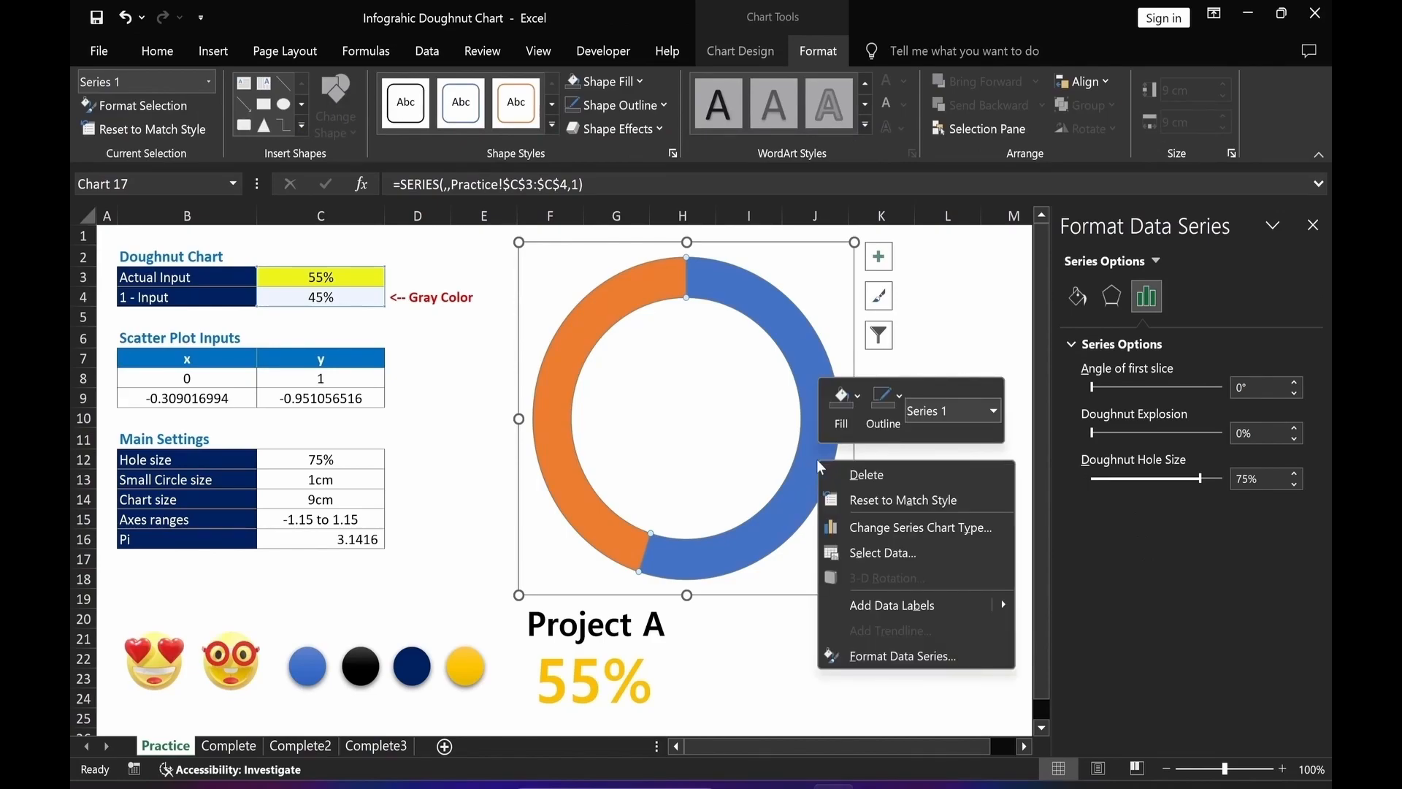
{"action": "left_click", "coordinate": [874, 552]}
{"action": "left_click", "coordinate": [620, 414]}
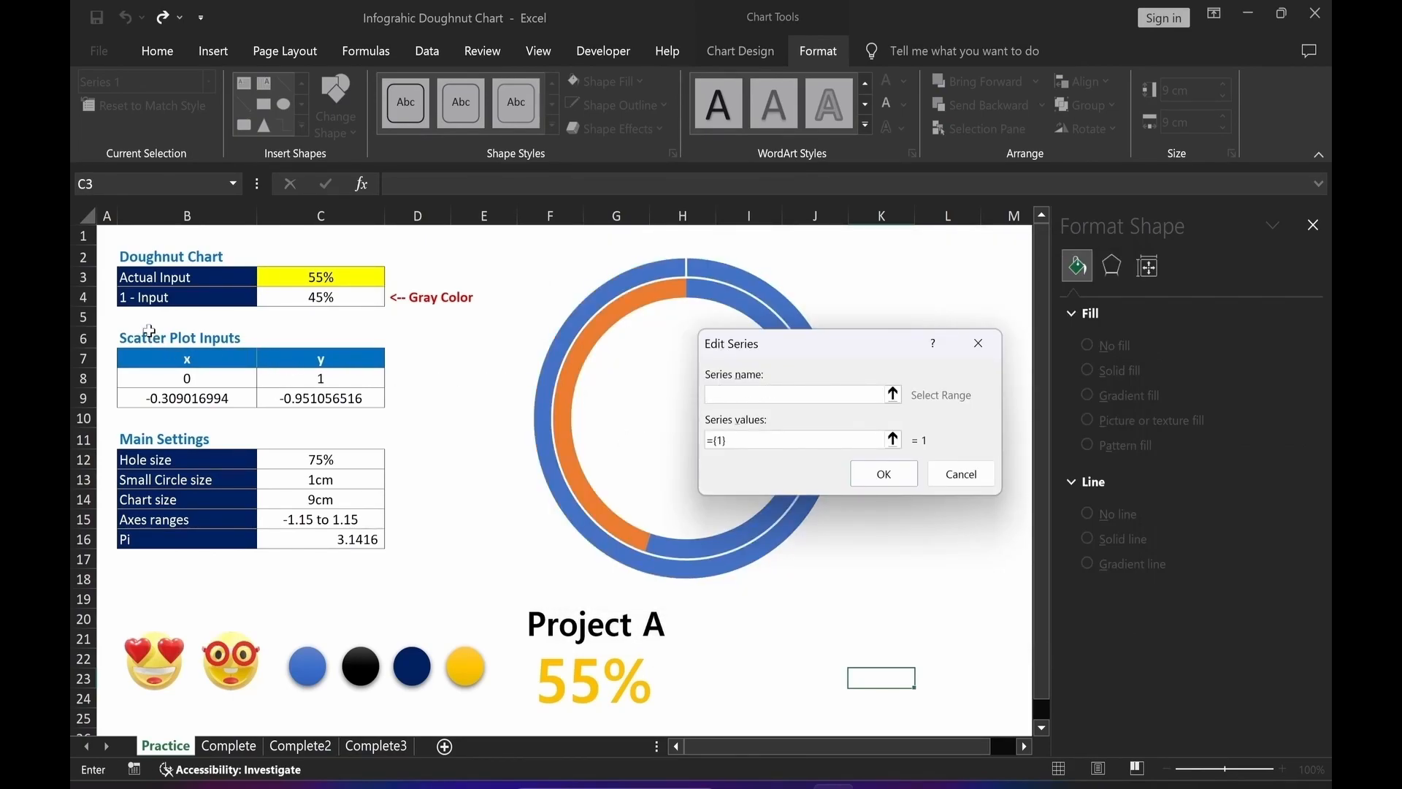
{"action": "left_click", "coordinate": [154, 341]}
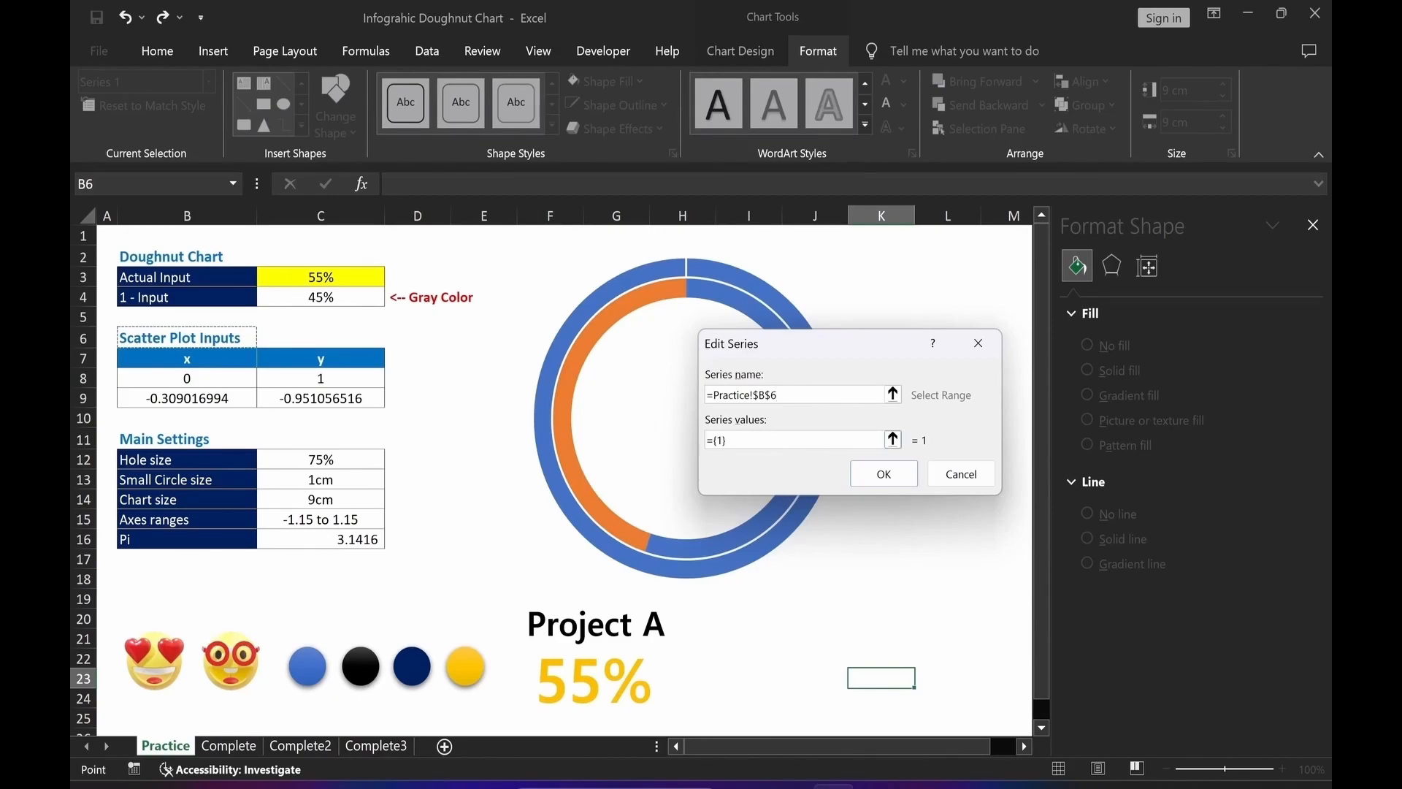
{"action": "left_click", "coordinate": [892, 438]}
{"action": "left_click_drag", "start_coordinate": [322, 379], "coordinate": [322, 404]}
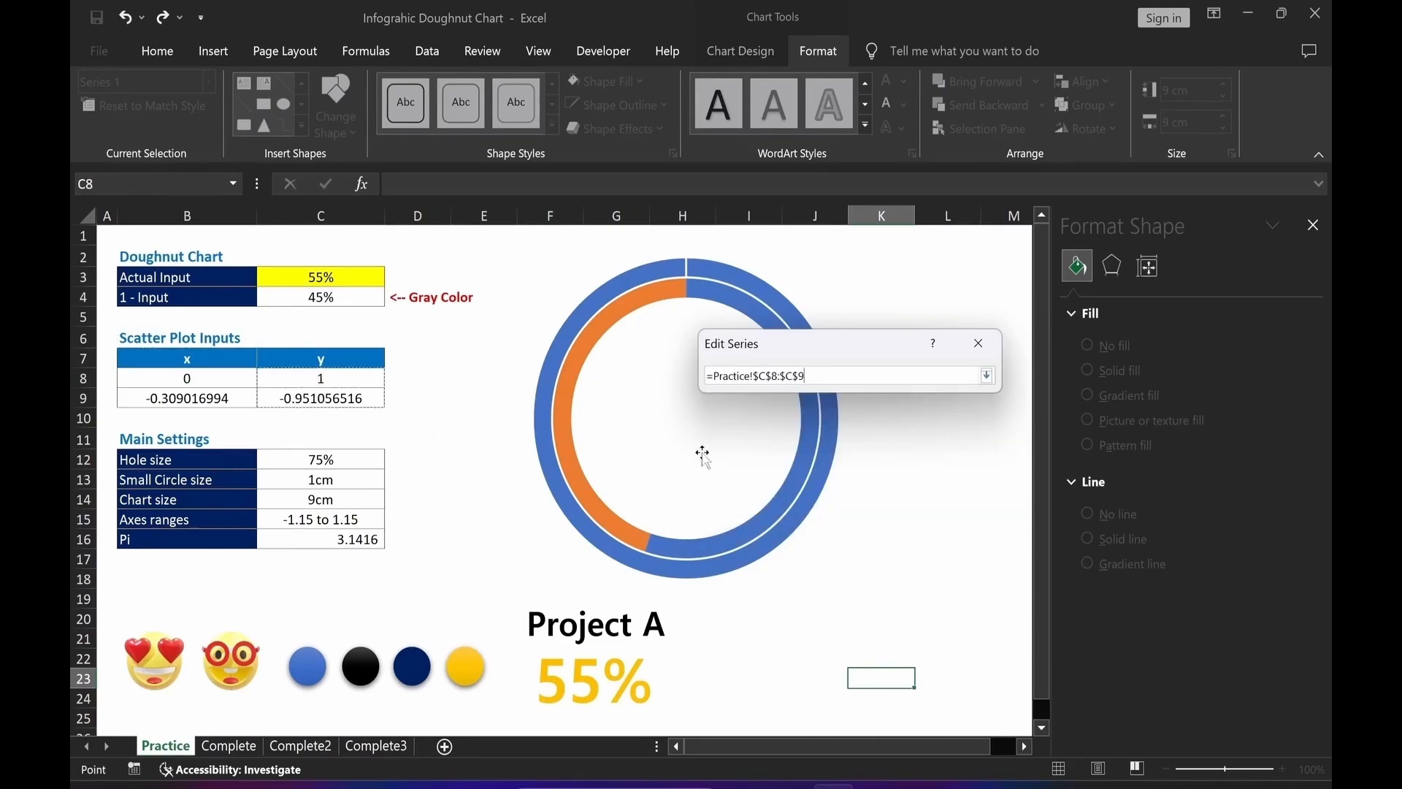
{"action": "key", "text": "Return"}
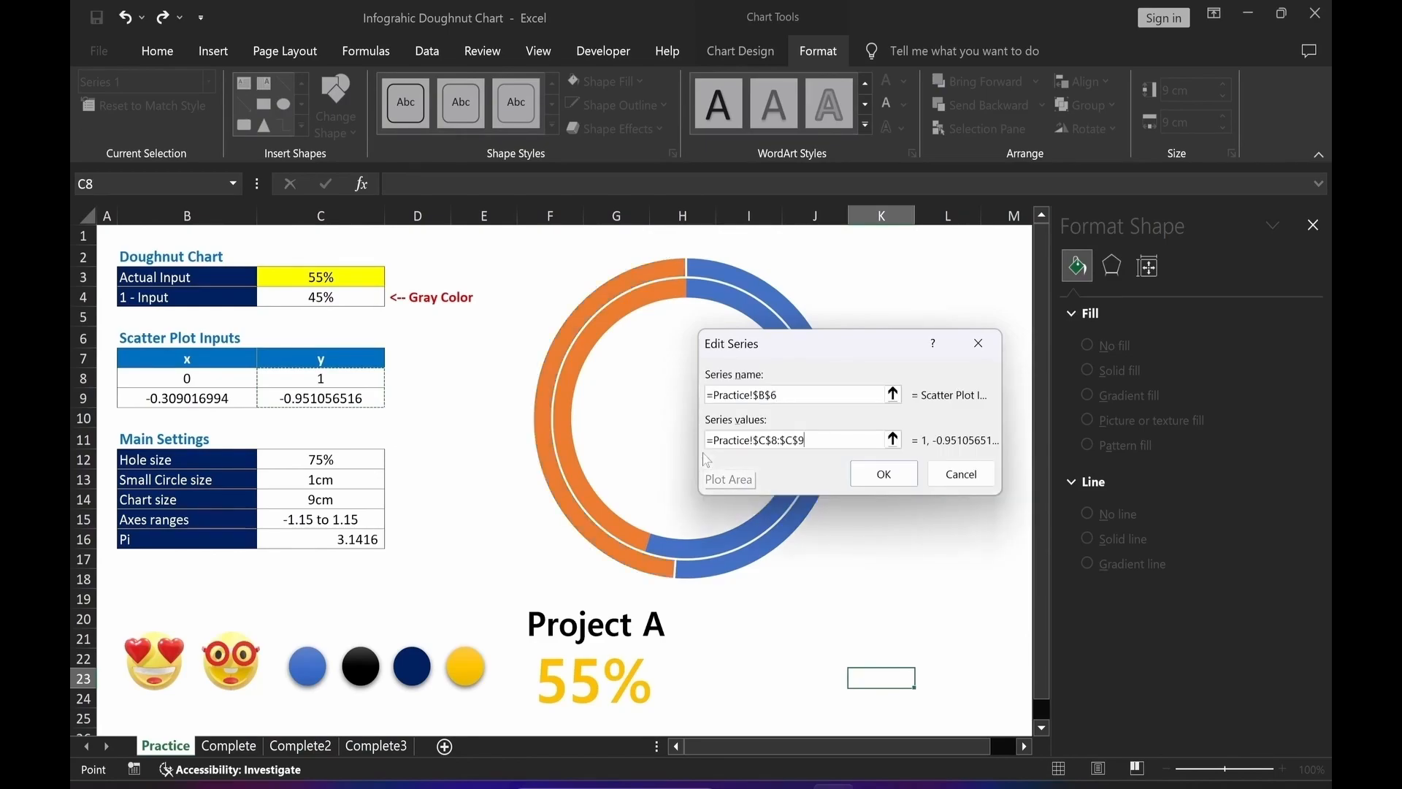
{"action": "left_click", "coordinate": [884, 473]}
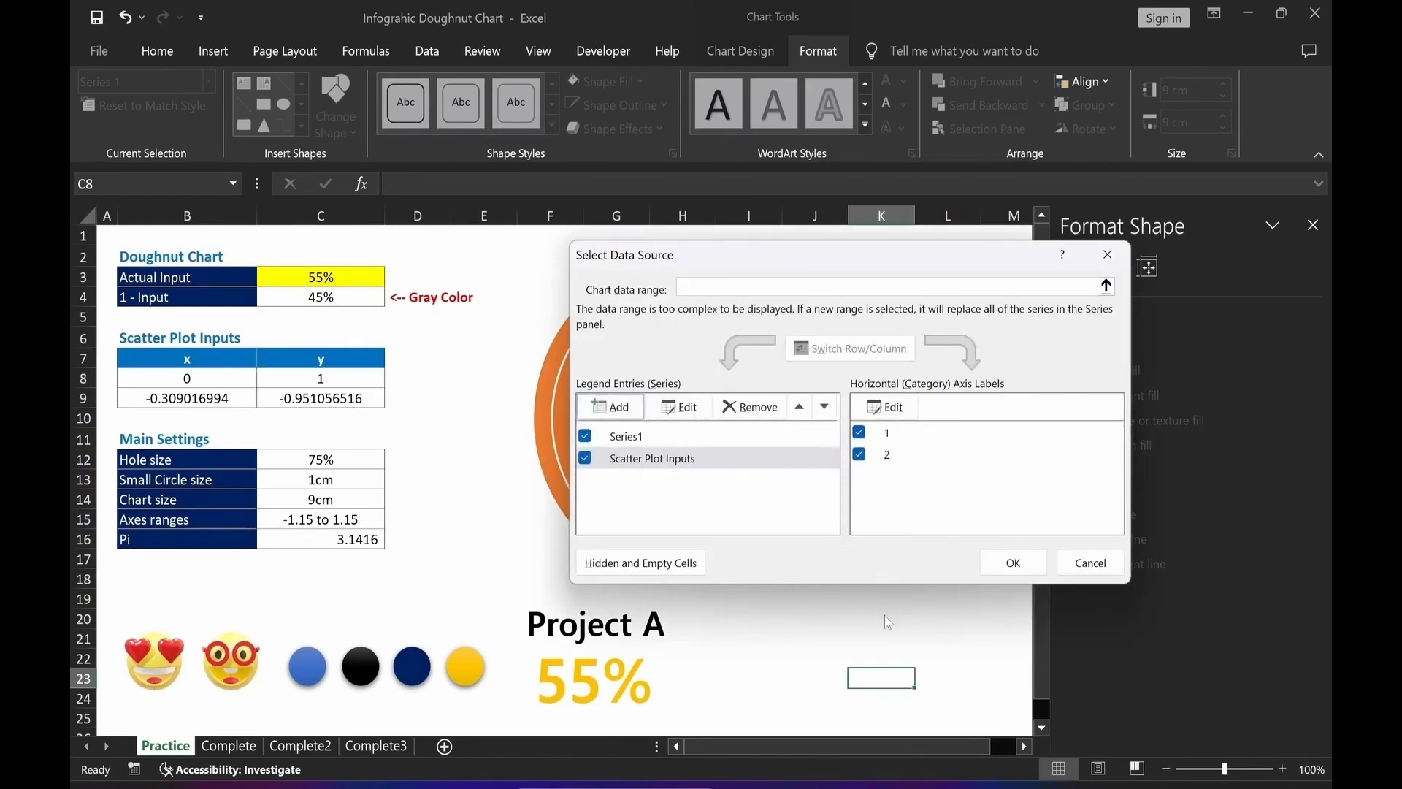
{"action": "left_click", "coordinate": [1007, 564]}
{"action": "left_click", "coordinate": [943, 647]}
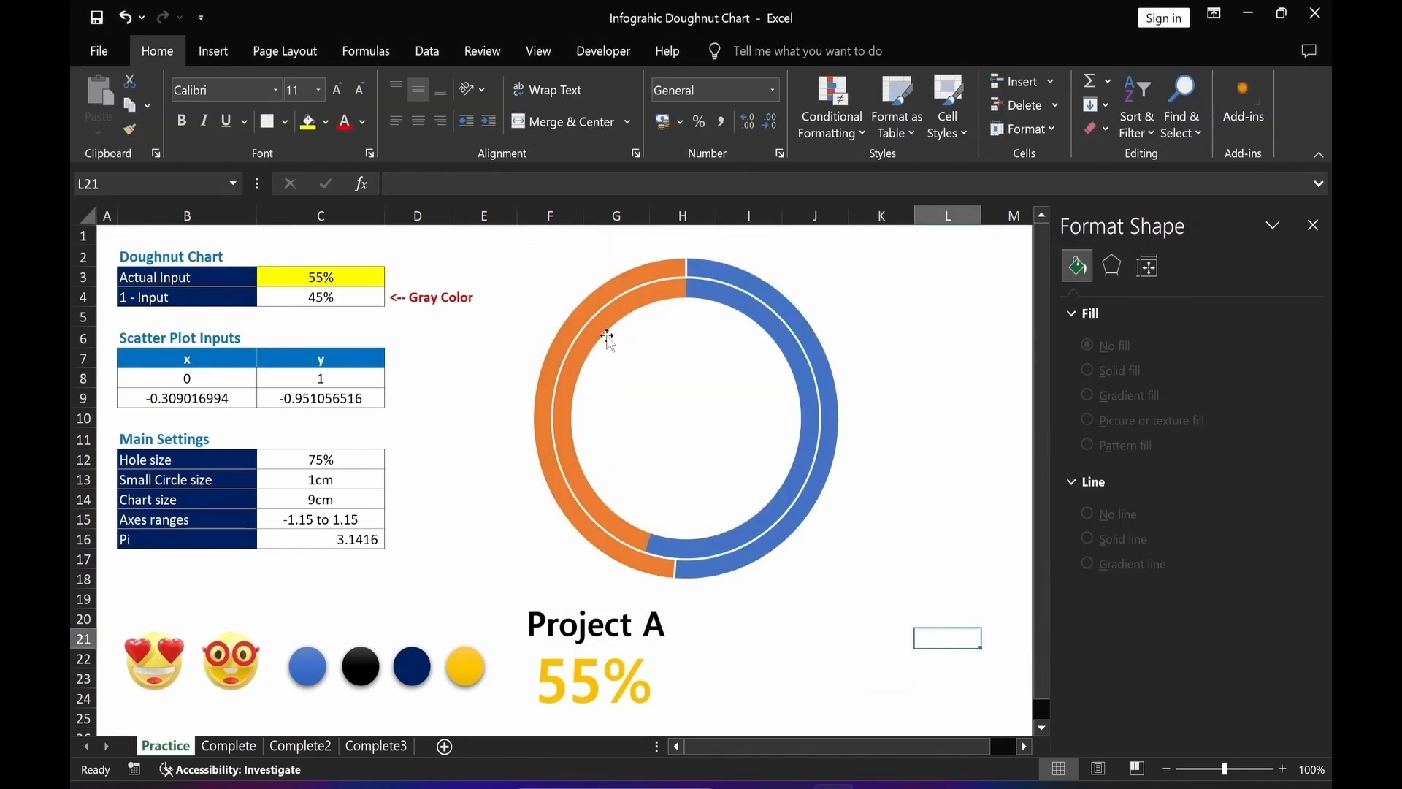
Change the Scatter Plot Inputs series' chart type to Scatter within the combo chart.
{"action": "left_click", "coordinate": [616, 286]}
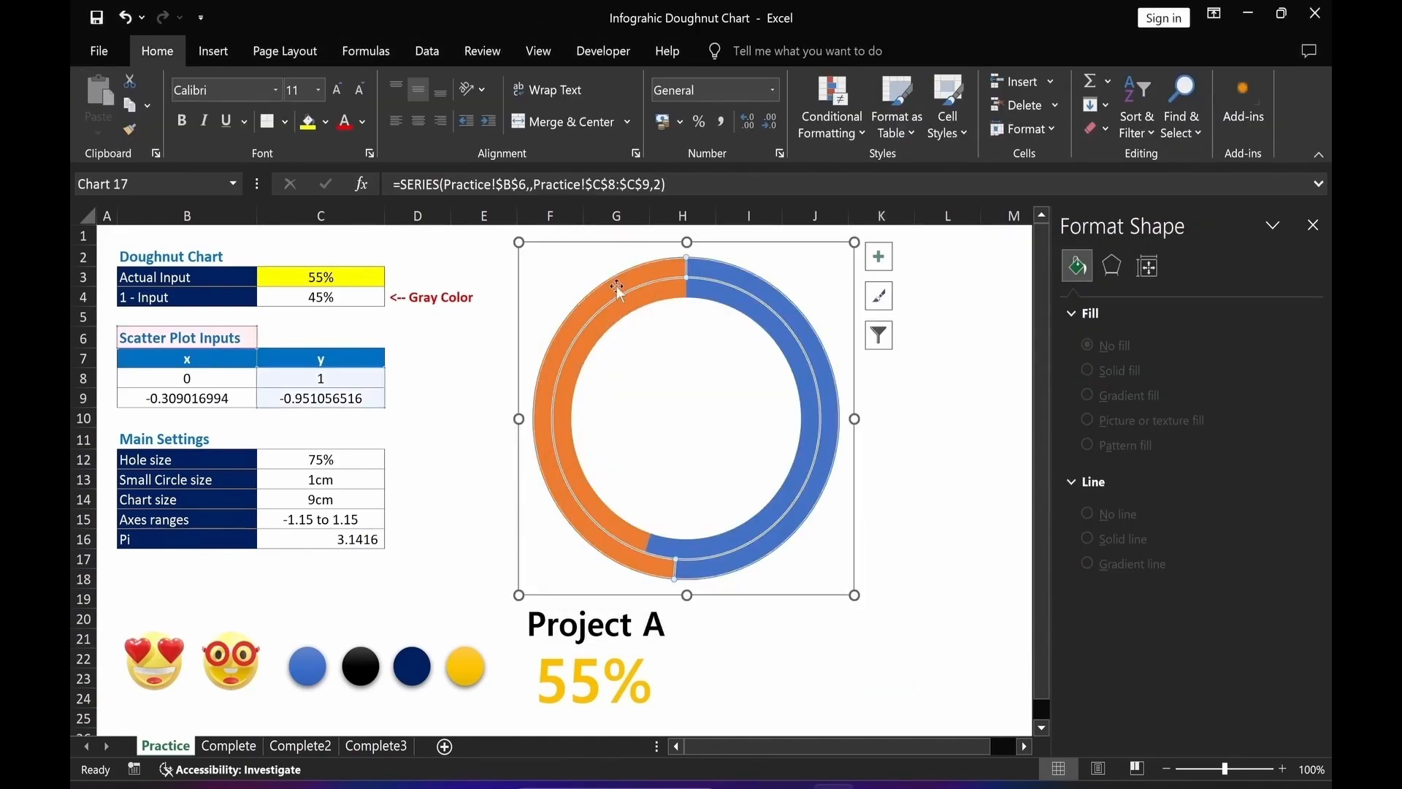
{"action": "right_click", "coordinate": [616, 286]}
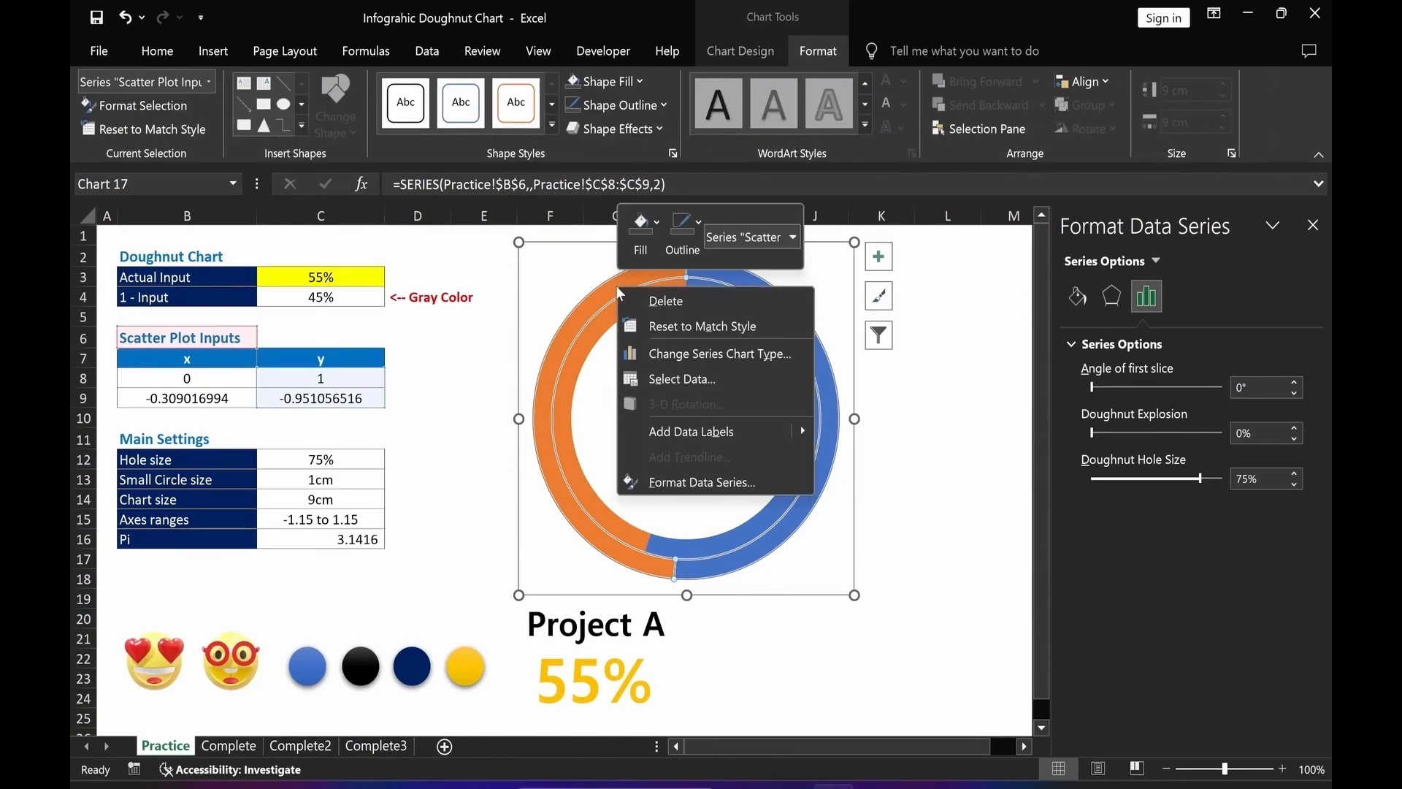
{"action": "left_click", "coordinate": [719, 354]}
{"action": "left_click", "coordinate": [869, 579]}
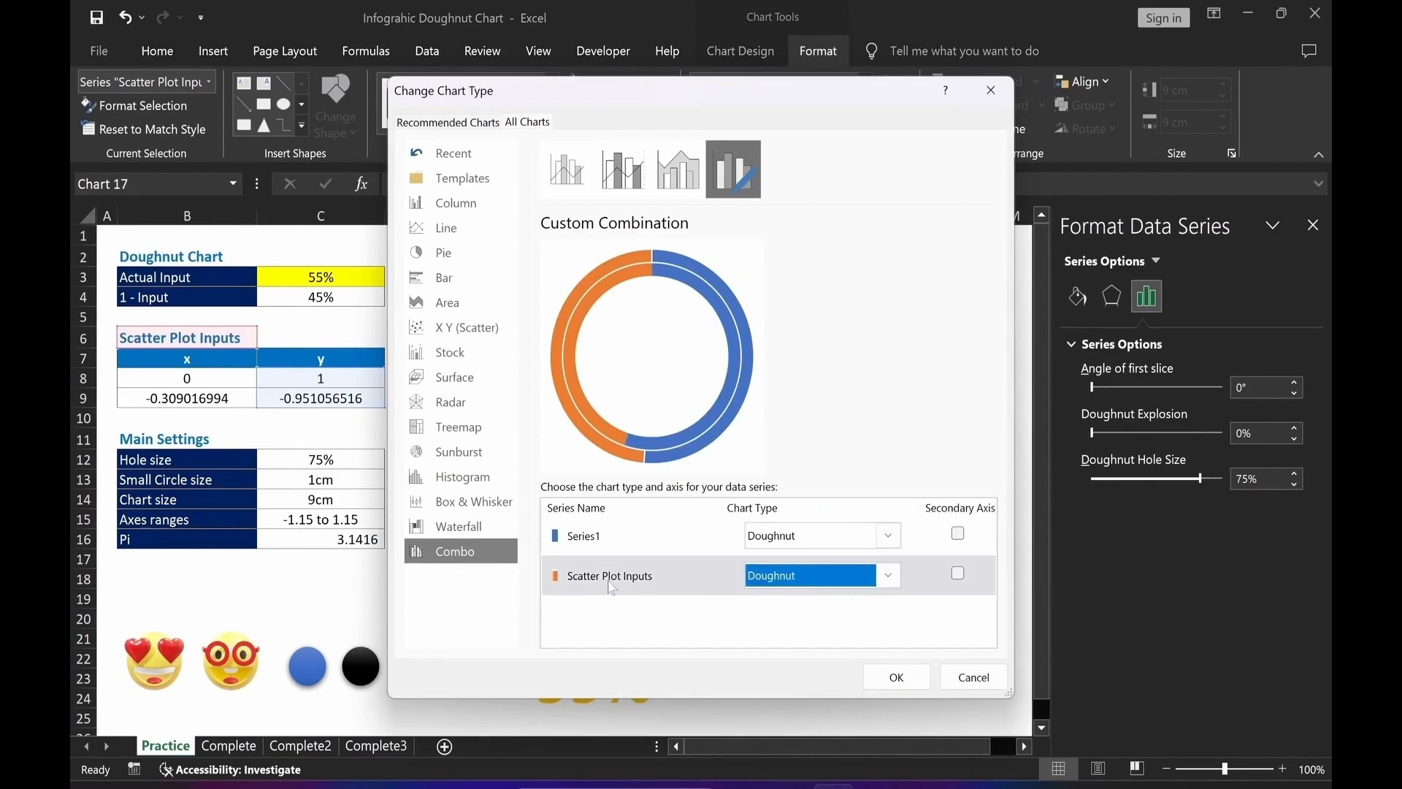
{"action": "left_click", "coordinate": [889, 577]}
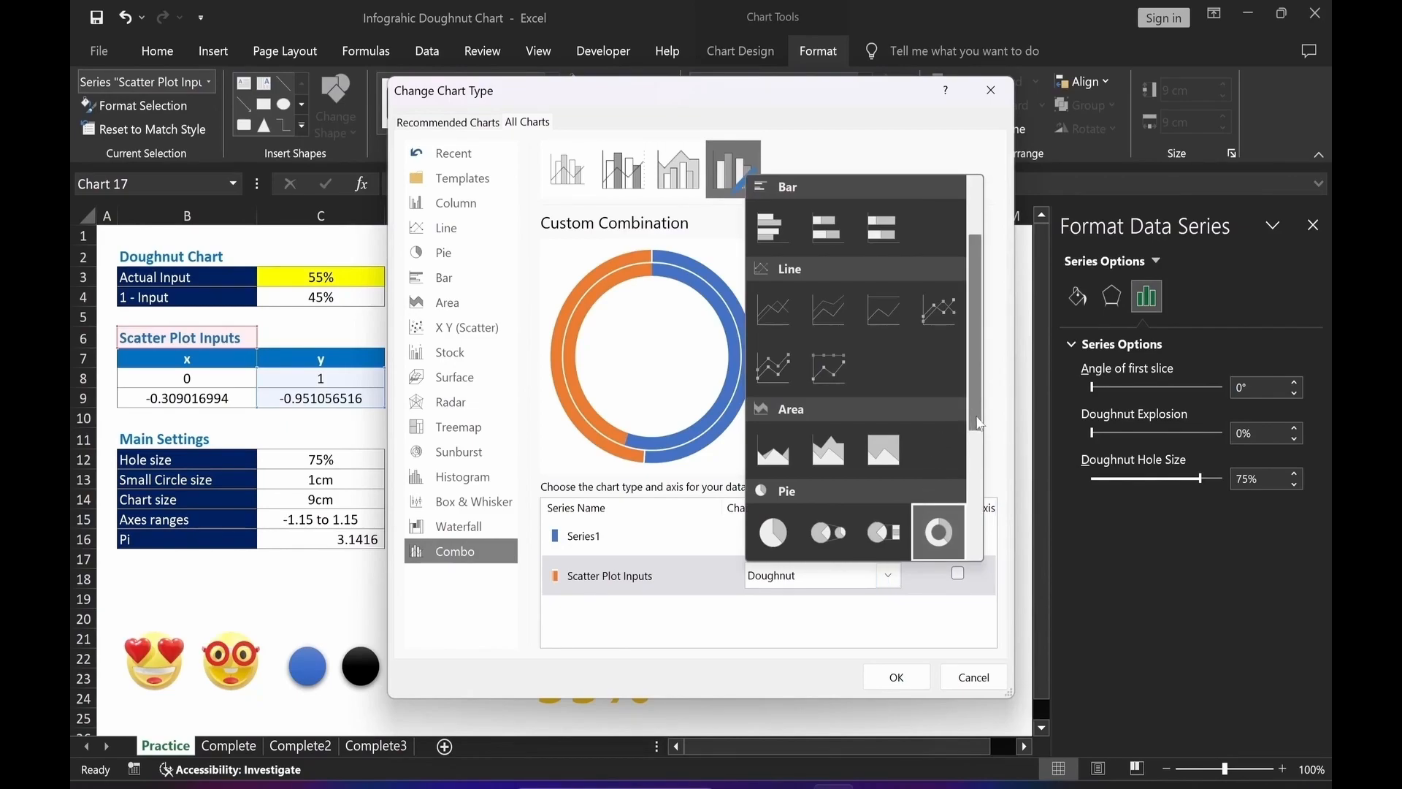
{"action": "scroll", "coordinate": [942, 438], "scroll_direction": "down", "scroll_amount": 3}
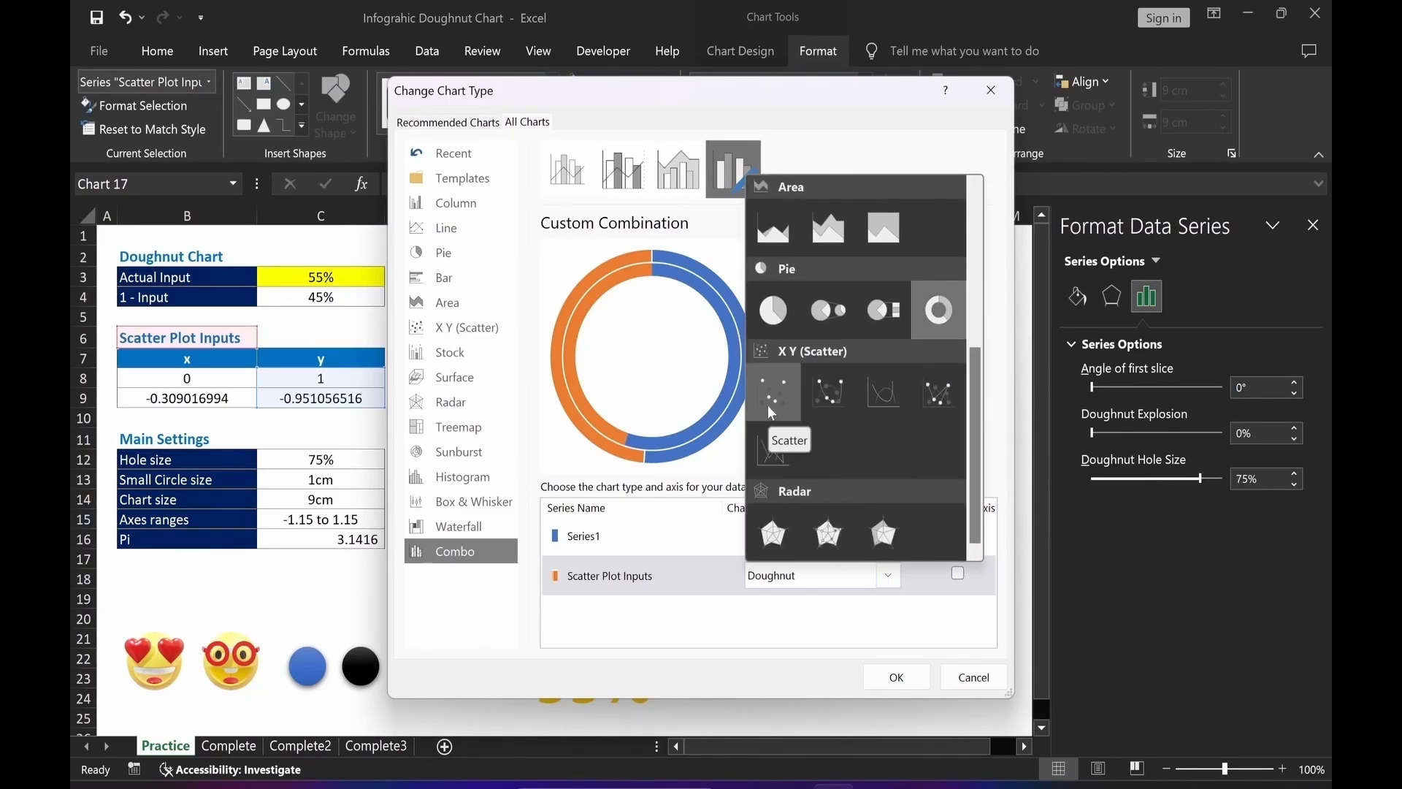
{"action": "left_click", "coordinate": [771, 398]}
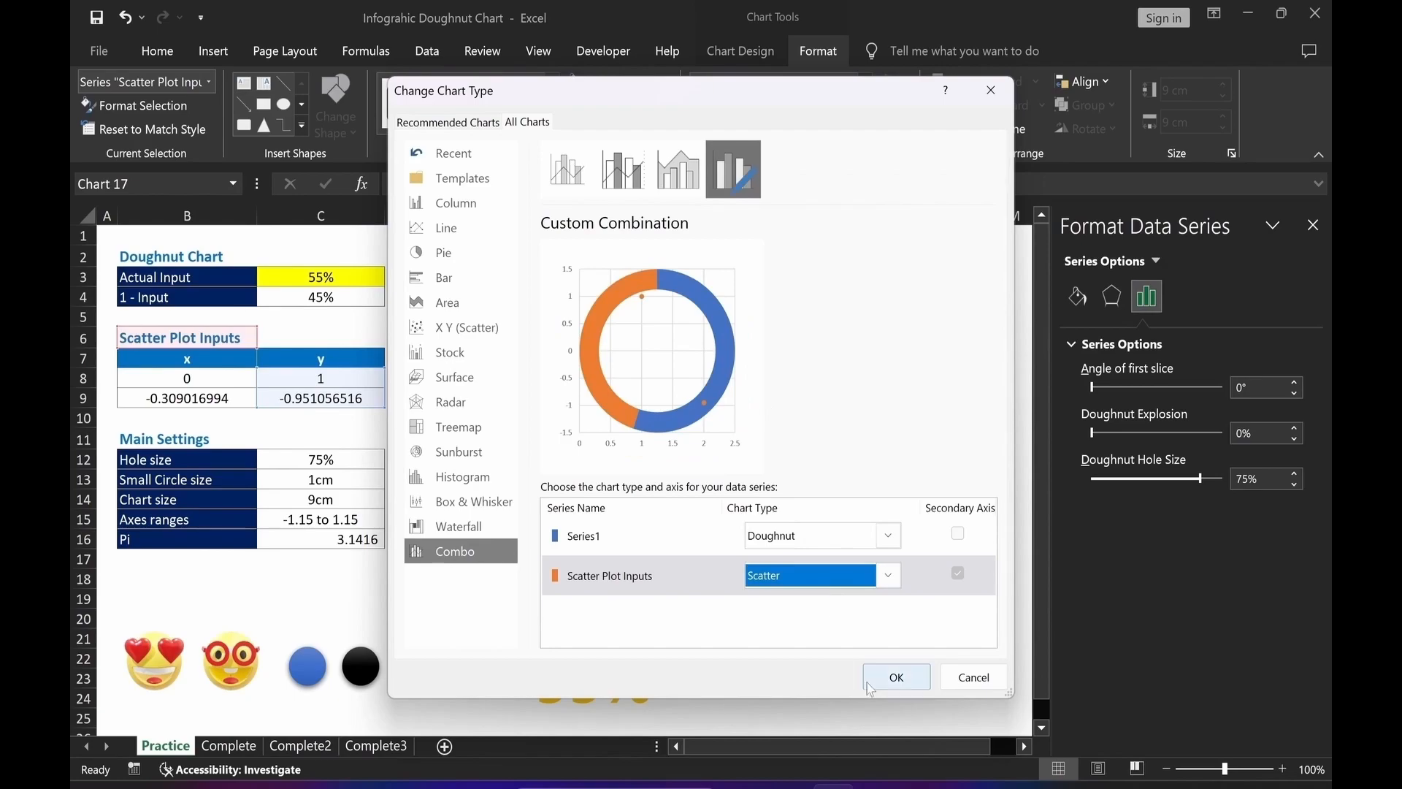
{"action": "left_click", "coordinate": [886, 685]}
{"action": "left_click", "coordinate": [934, 557]}
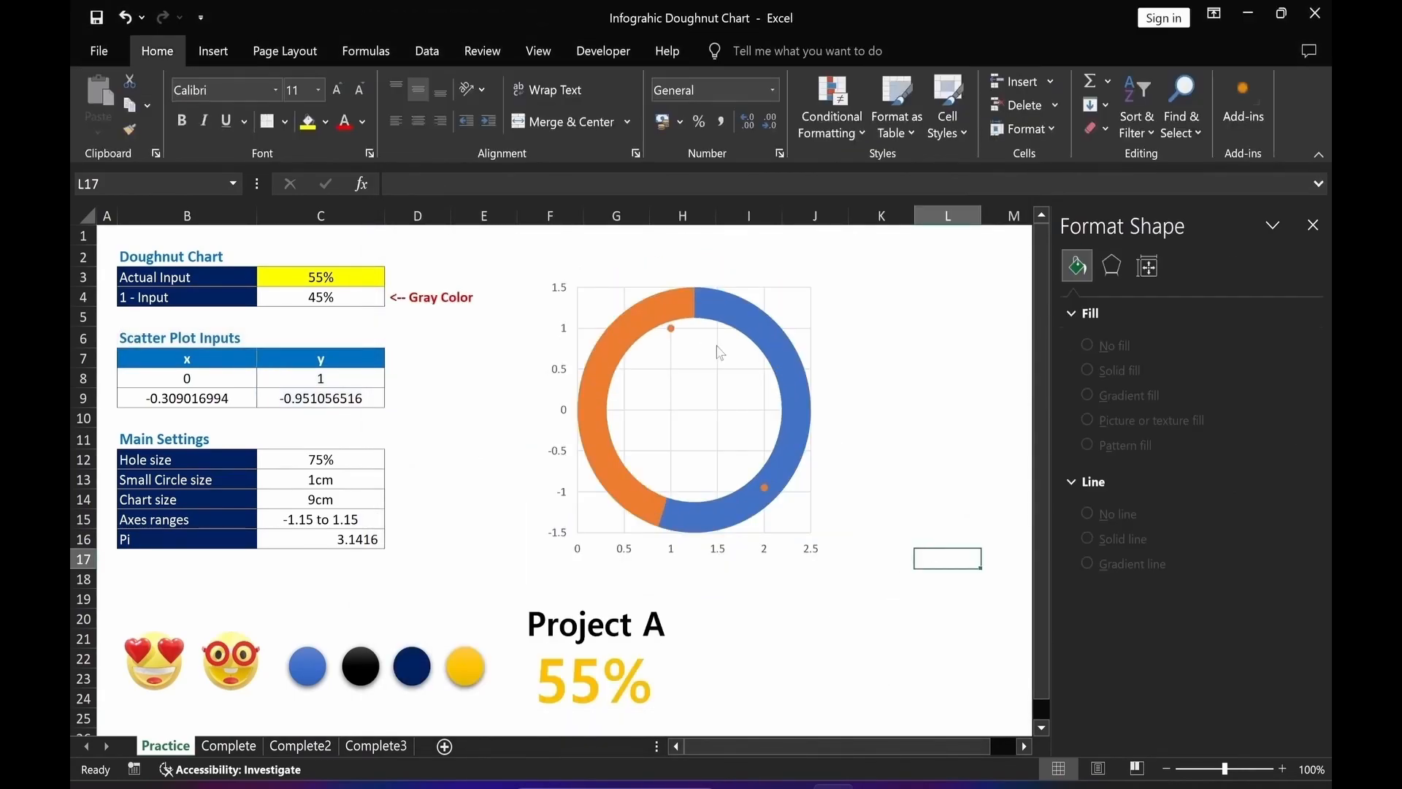
Edit the Scatter Plot Inputs series so its X values come from B8:B9.
{"action": "left_click", "coordinate": [670, 328]}
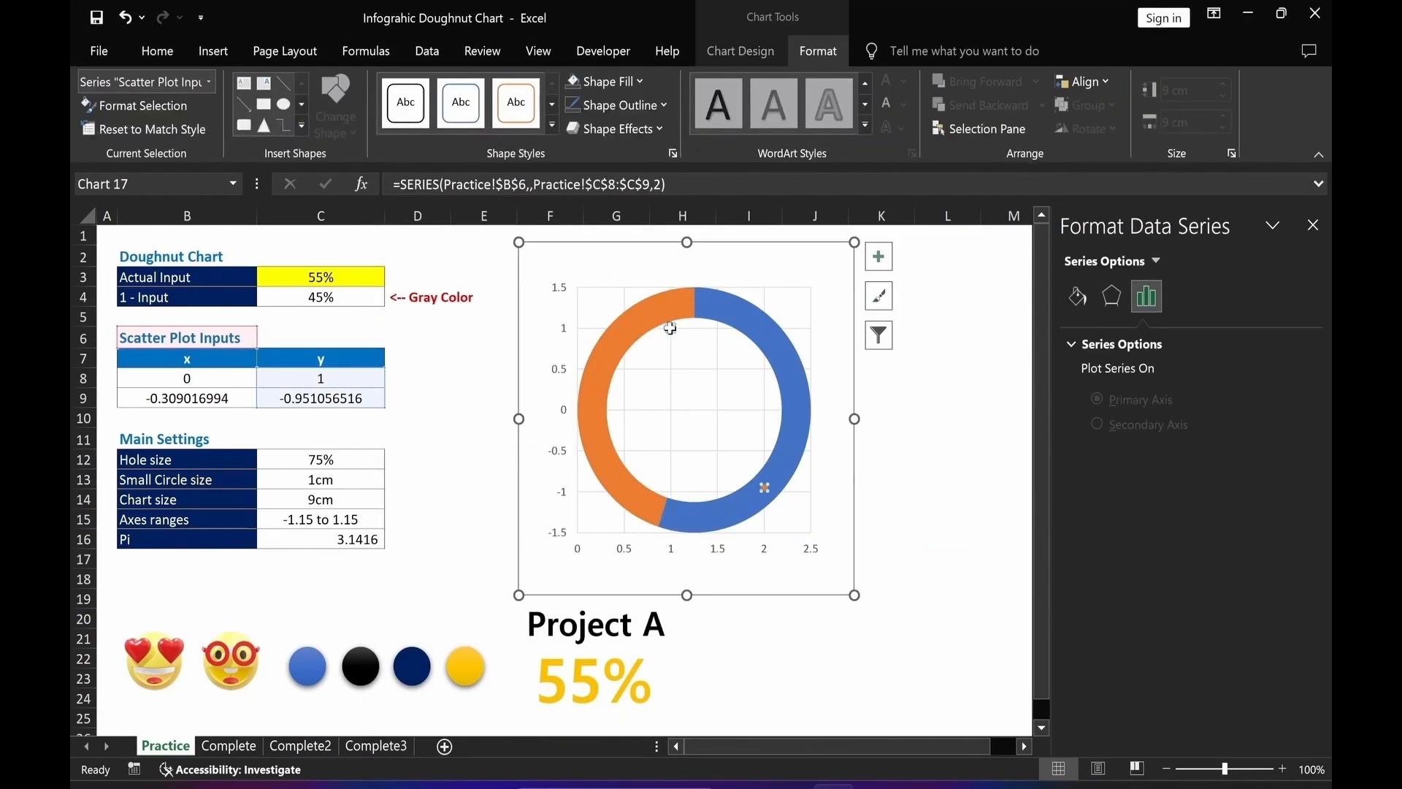
{"action": "left_click", "coordinate": [764, 488]}
{"action": "right_click", "coordinate": [764, 488]}
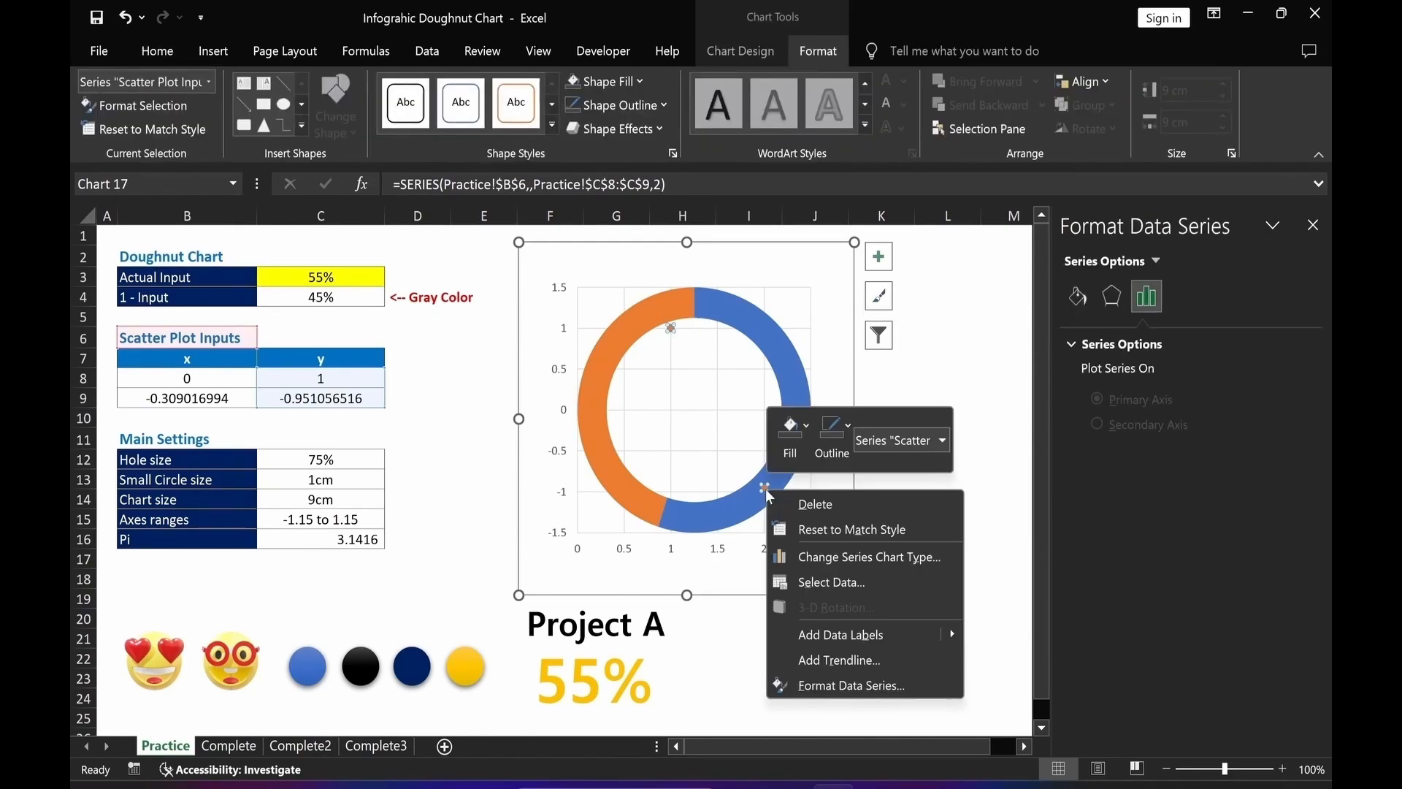
{"action": "left_click", "coordinate": [813, 582]}
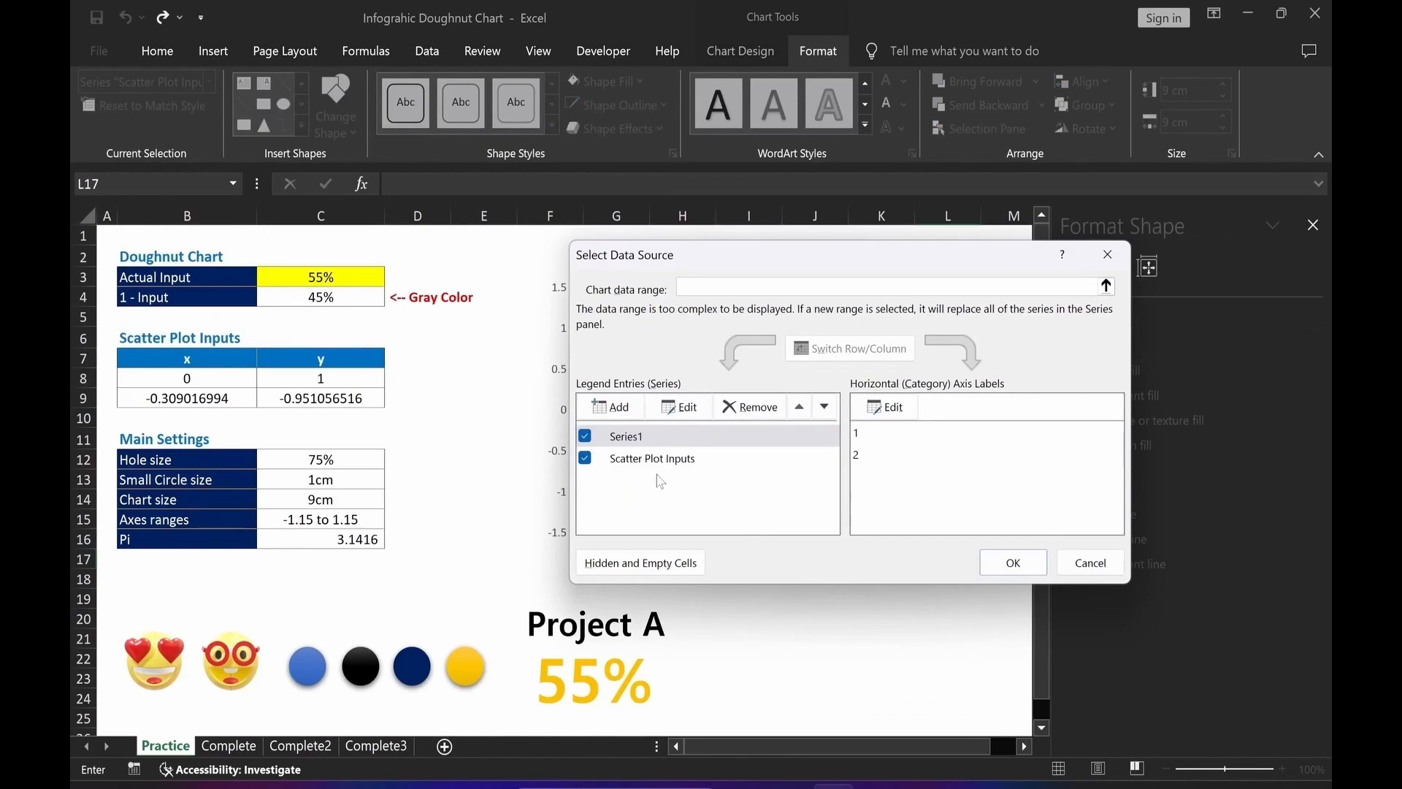
{"action": "left_click", "coordinate": [649, 466]}
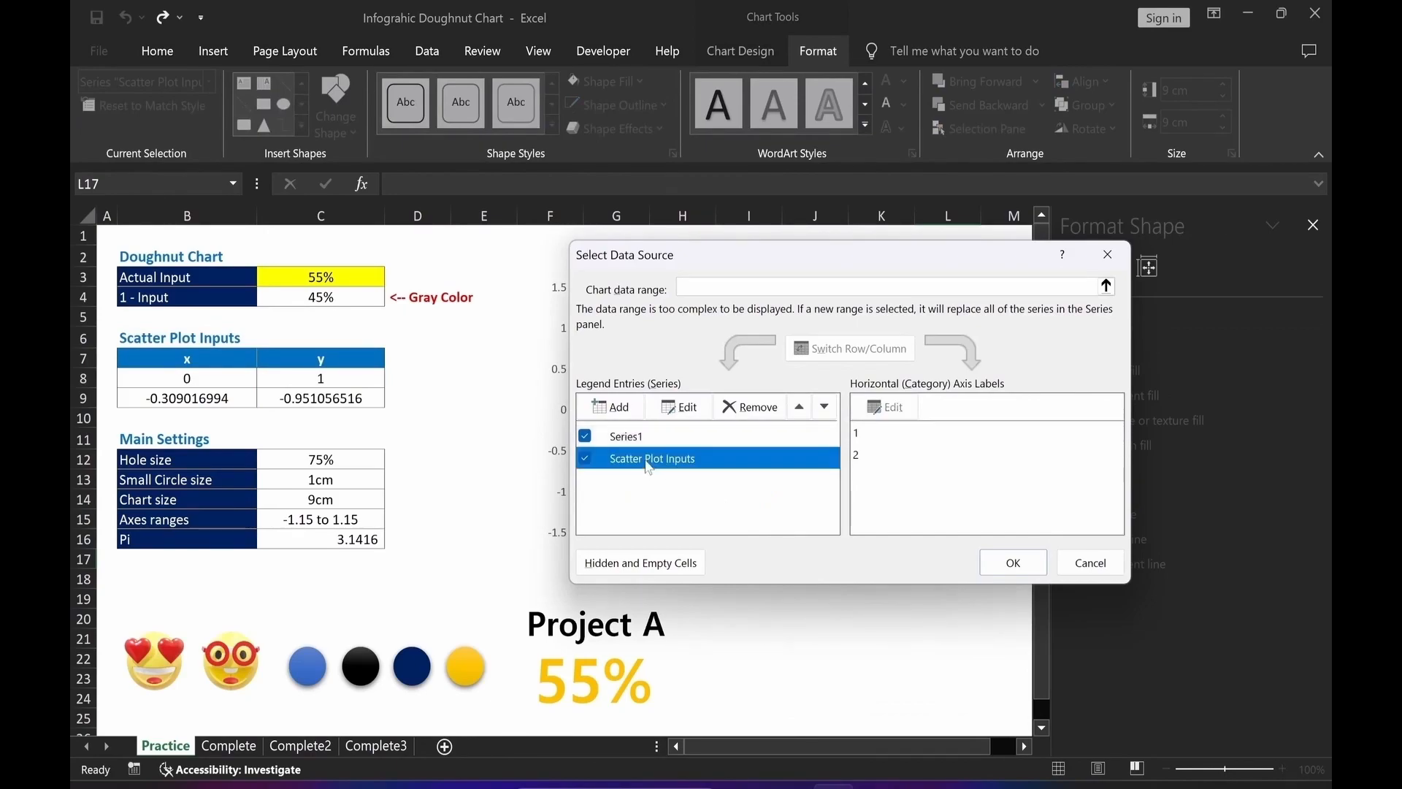
{"action": "left_click", "coordinate": [679, 407]}
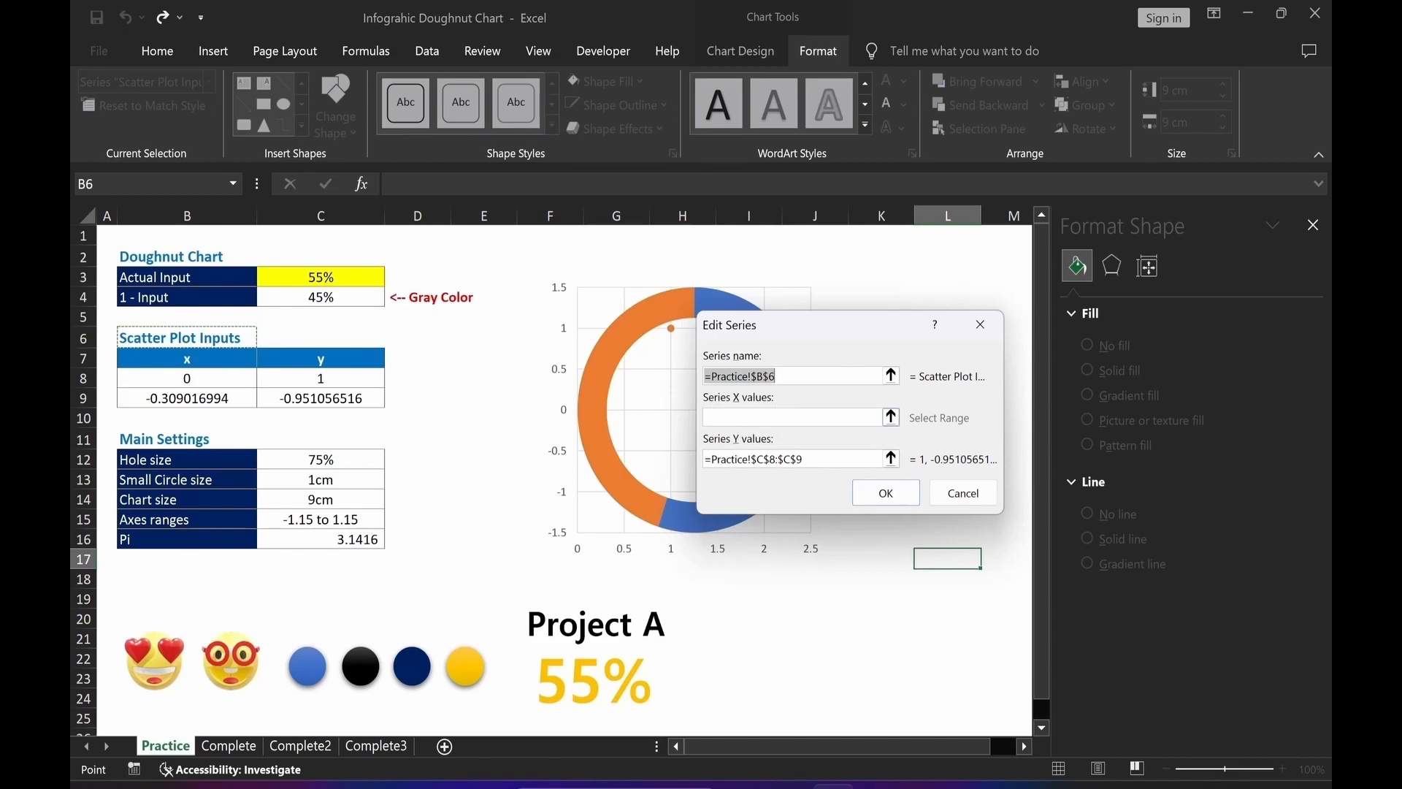
{"action": "left_click", "coordinate": [891, 417]}
{"action": "left_click_drag", "start_coordinate": [209, 377], "coordinate": [213, 397]}
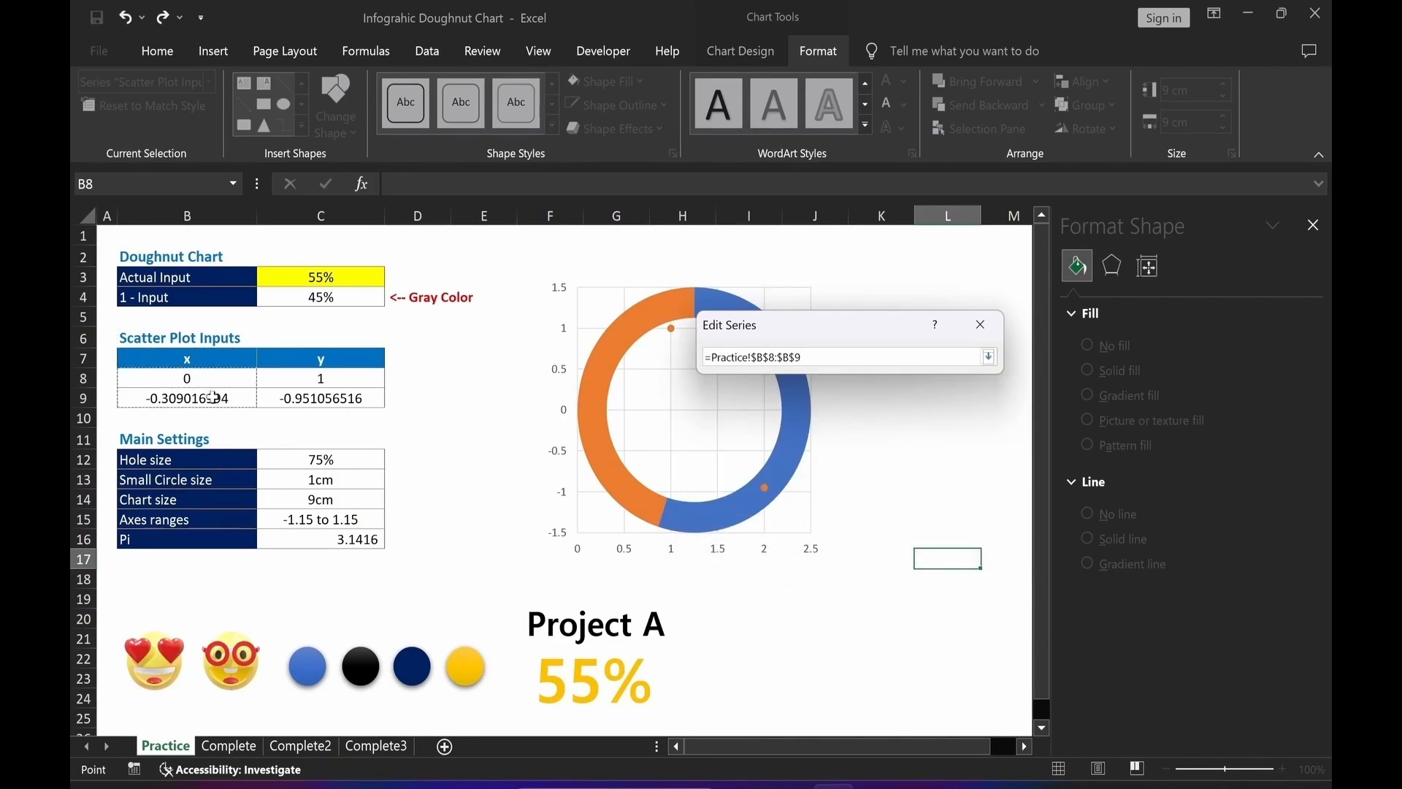
{"action": "key", "text": "Return"}
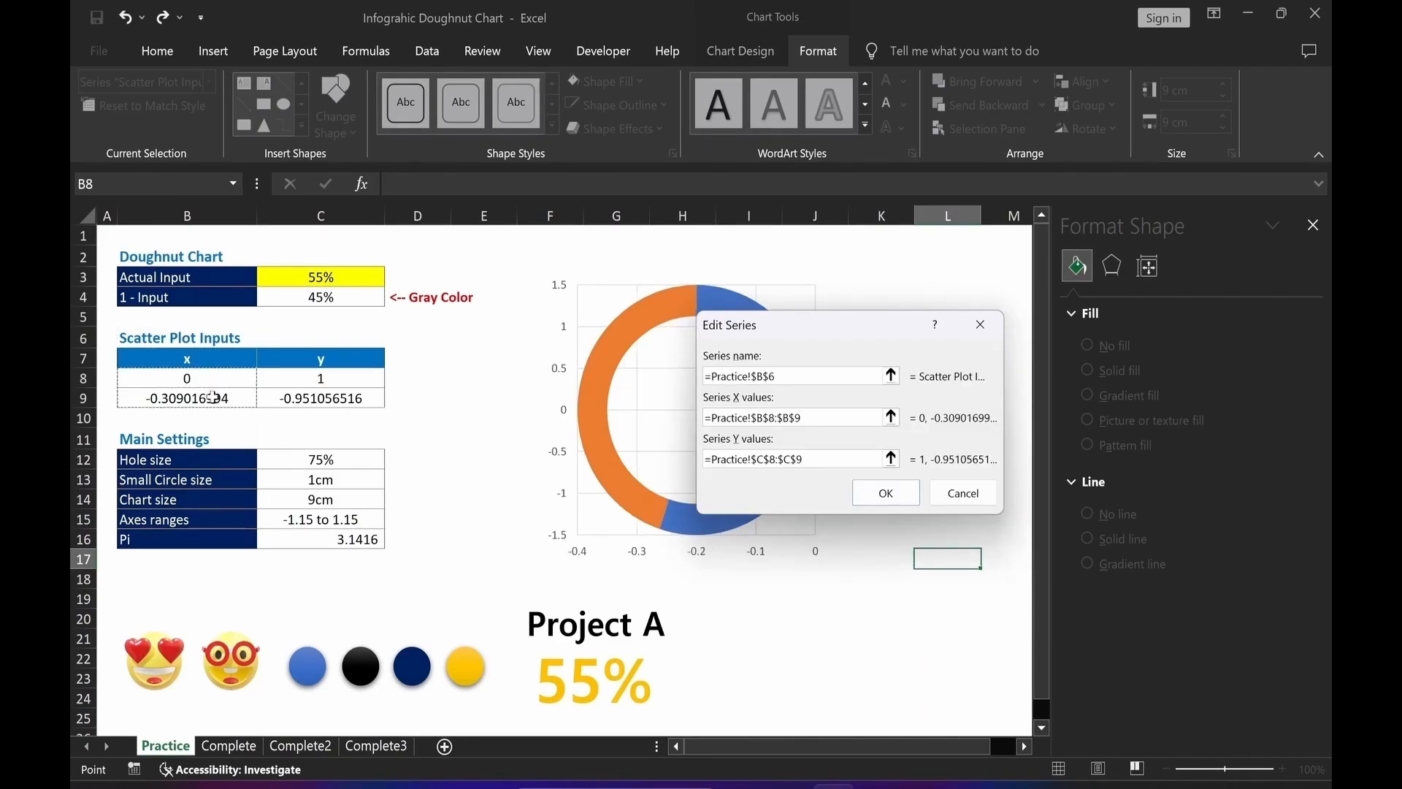
{"action": "left_click", "coordinate": [891, 499]}
{"action": "left_click", "coordinate": [1013, 562]}
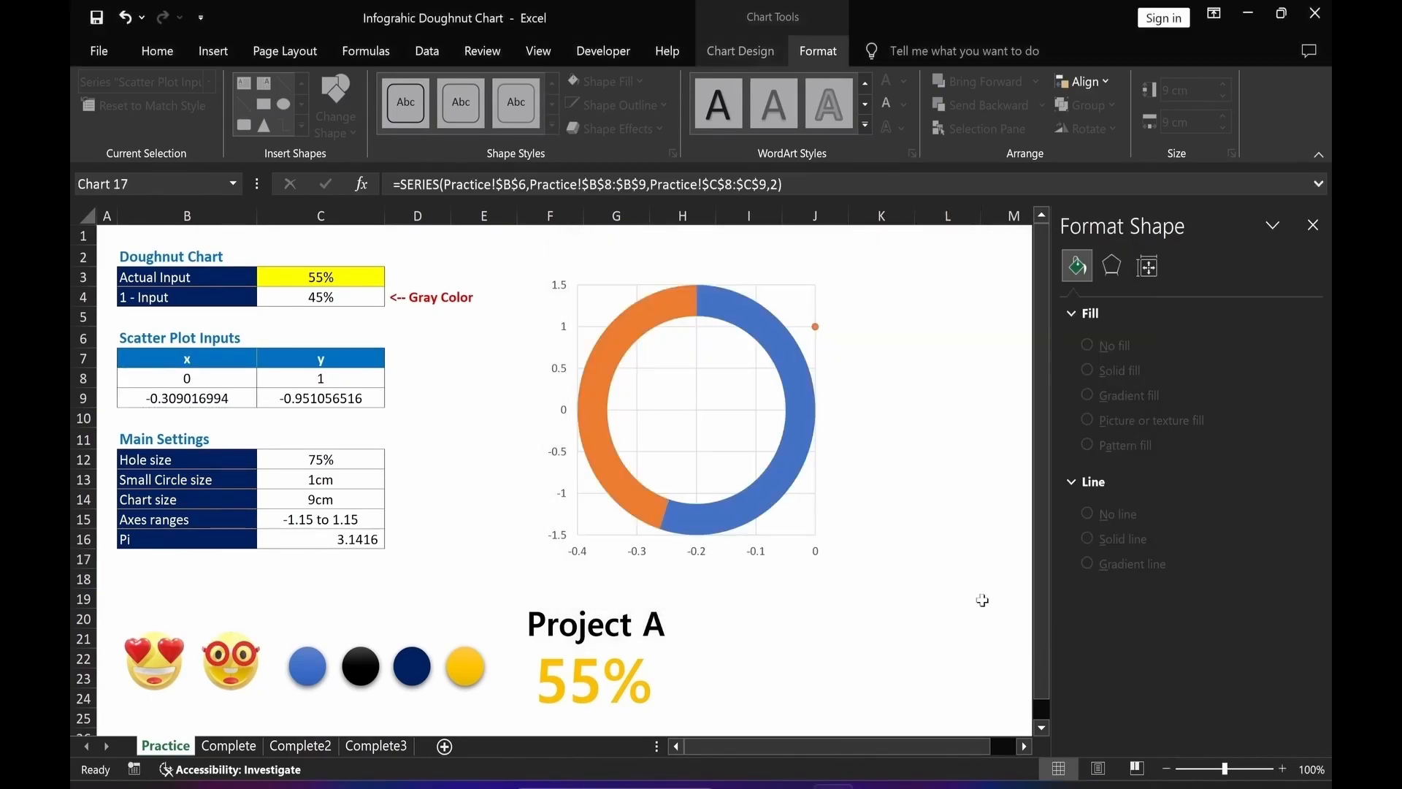
Give the scatter series markers a solid black fill and no border.
{"action": "left_click_drag", "start_coordinate": [909, 698], "coordinate": [949, 697]}
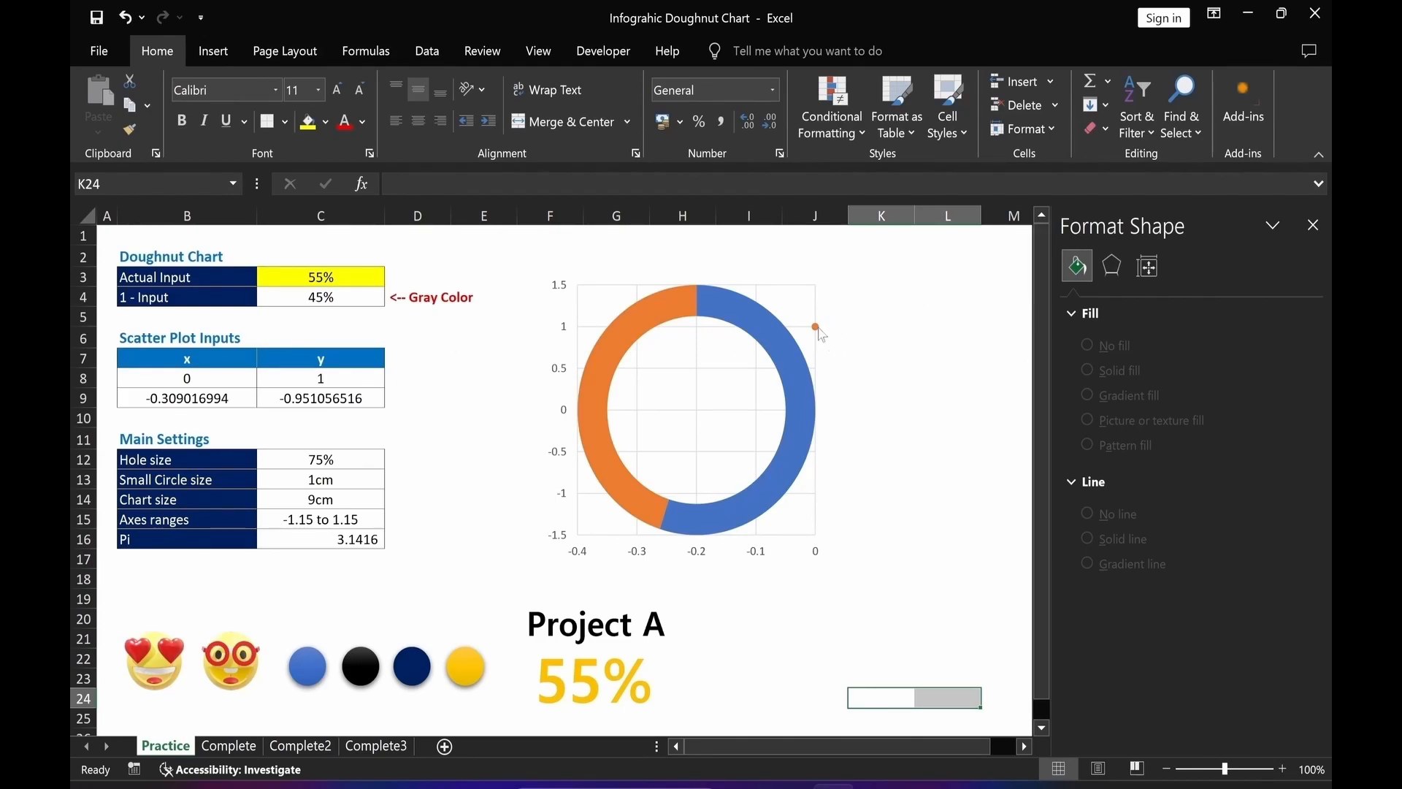
{"action": "mouse_move", "coordinate": [818, 331]}
{"action": "left_click", "coordinate": [816, 328]}
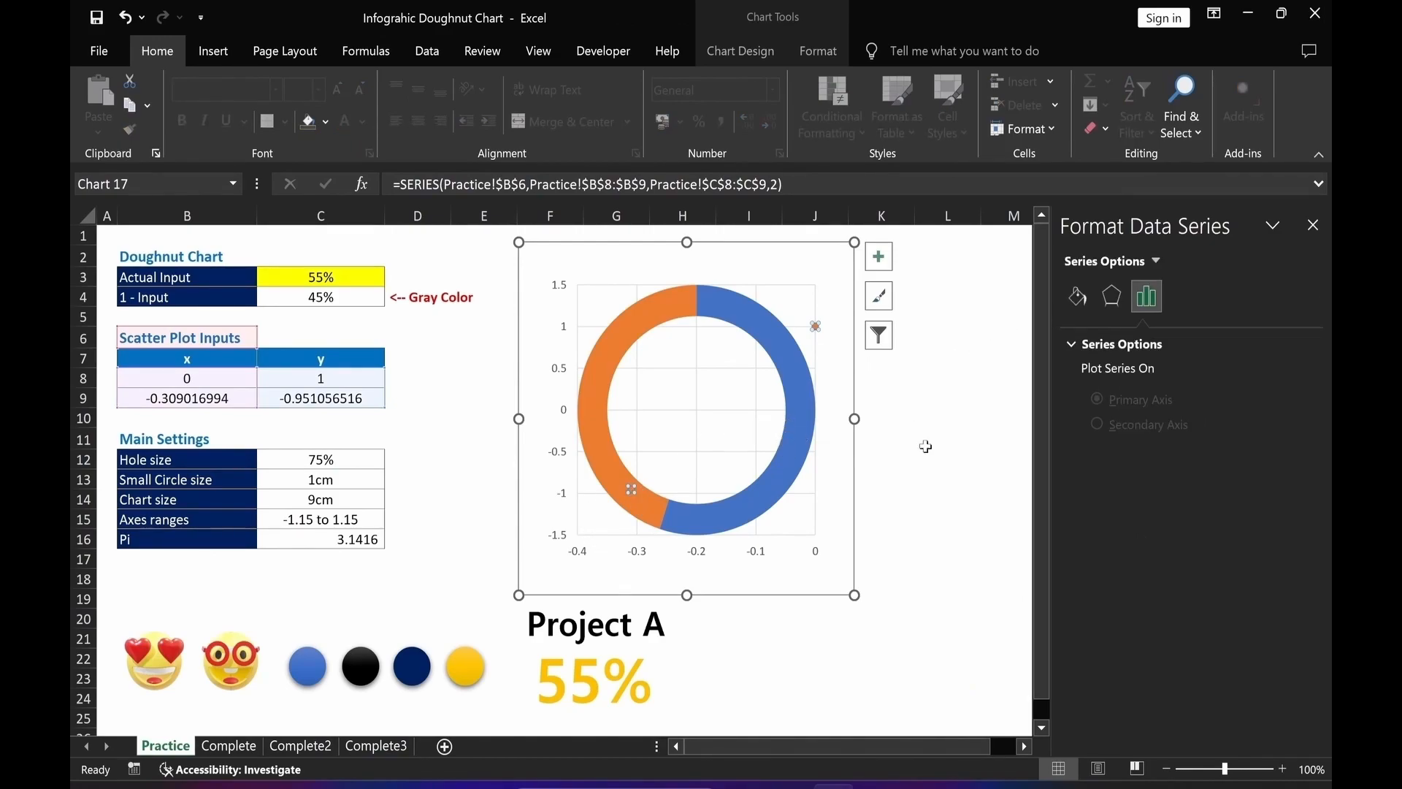
{"action": "left_click", "coordinate": [1077, 298]}
{"action": "left_click", "coordinate": [1145, 342]}
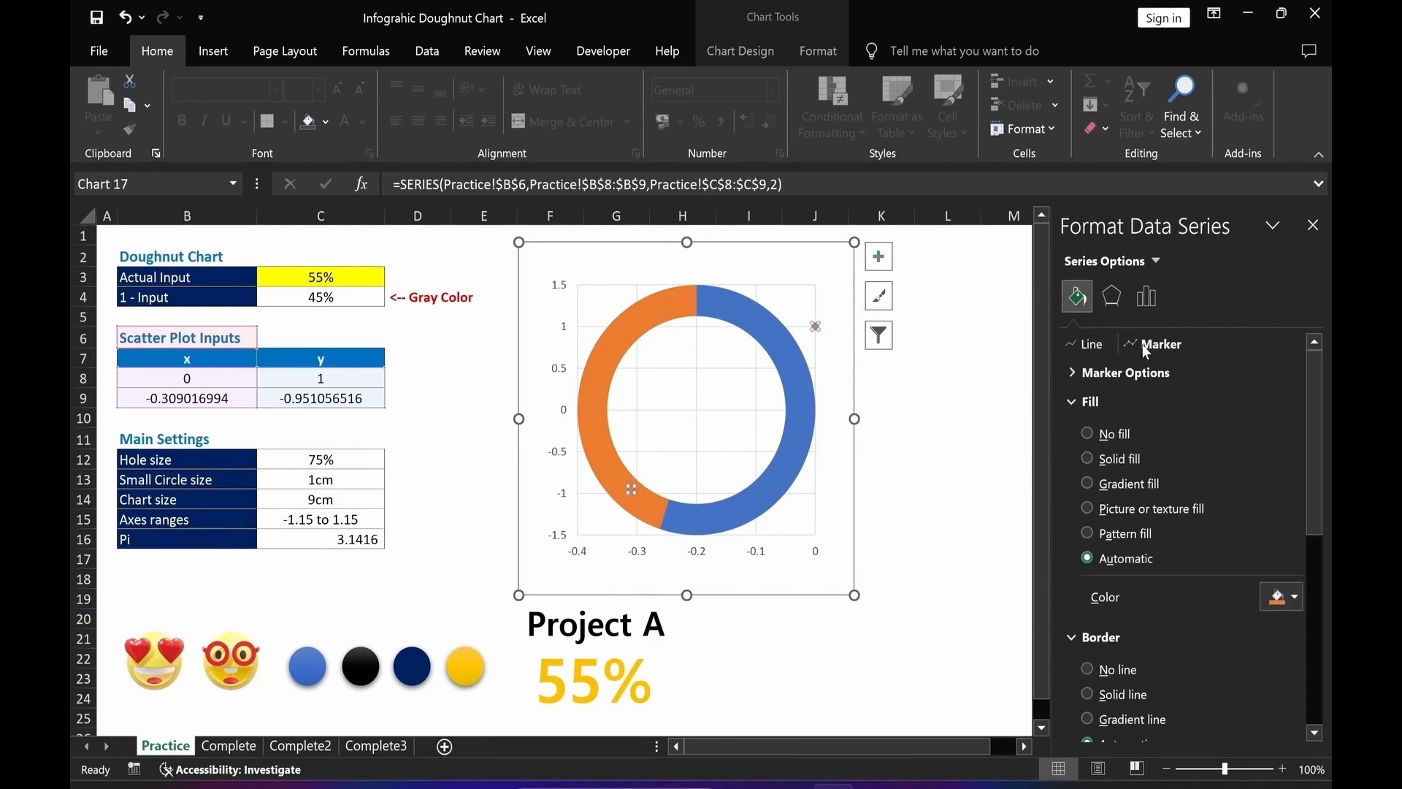
{"action": "left_click", "coordinate": [1087, 458]}
{"action": "left_click", "coordinate": [1295, 598]}
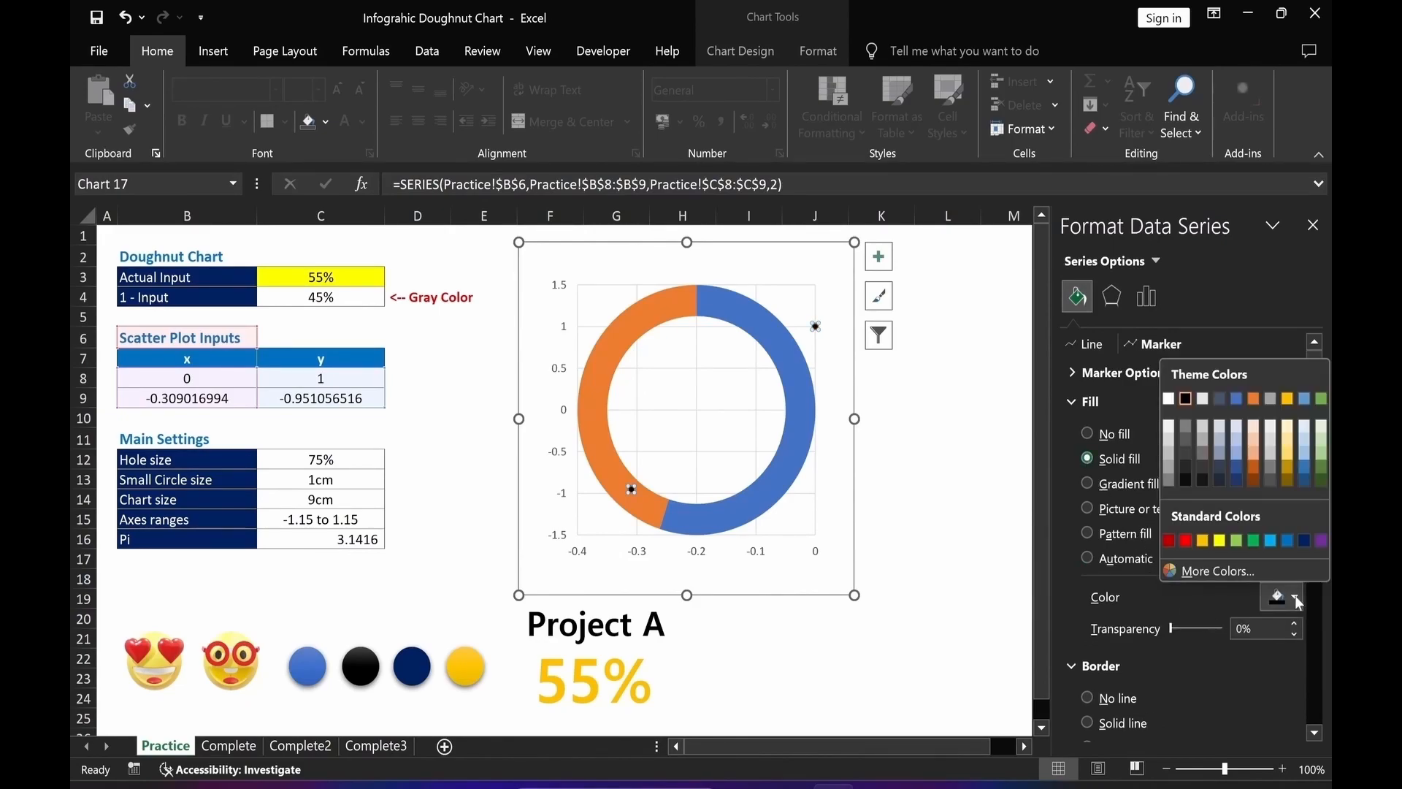
{"action": "left_click", "coordinate": [1183, 399]}
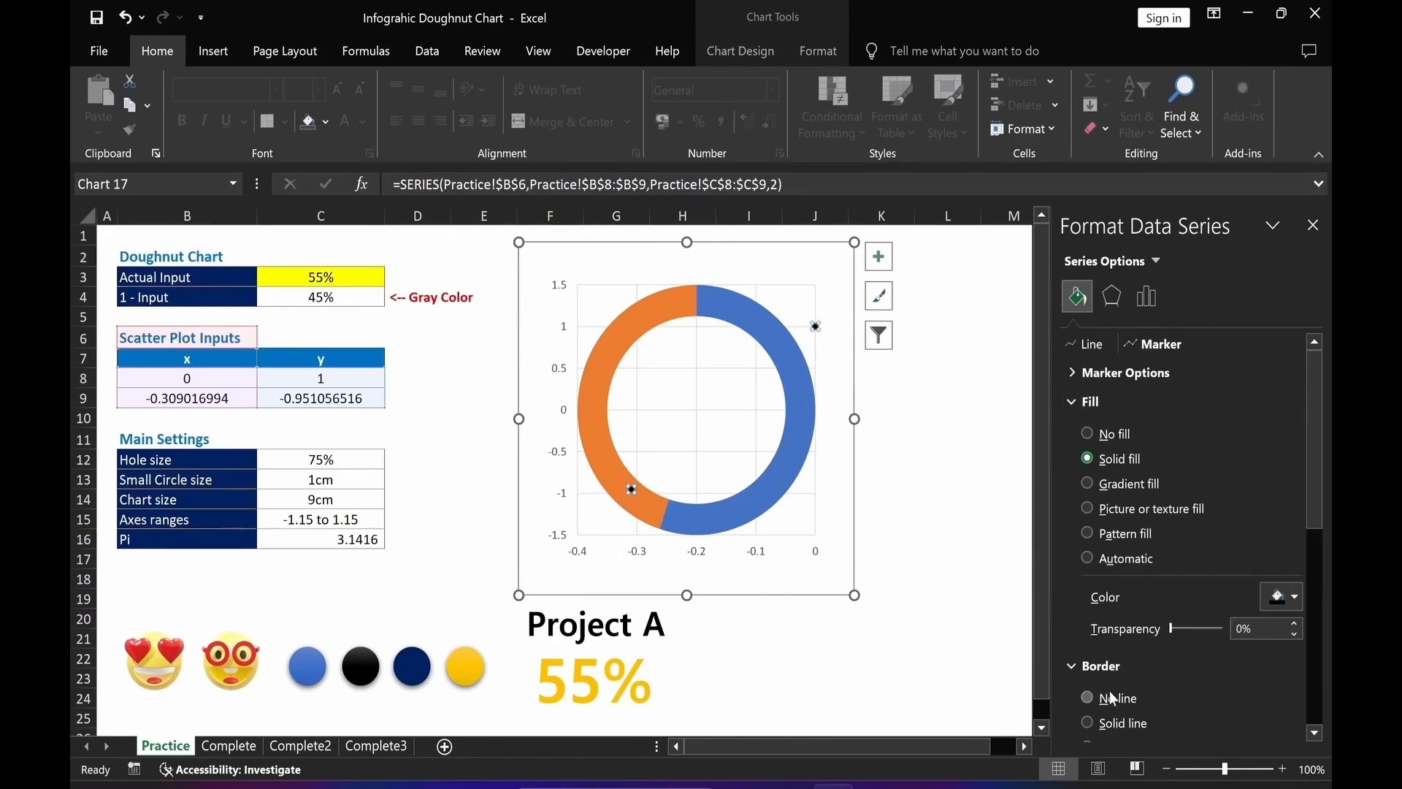
{"action": "left_click", "coordinate": [1088, 698]}
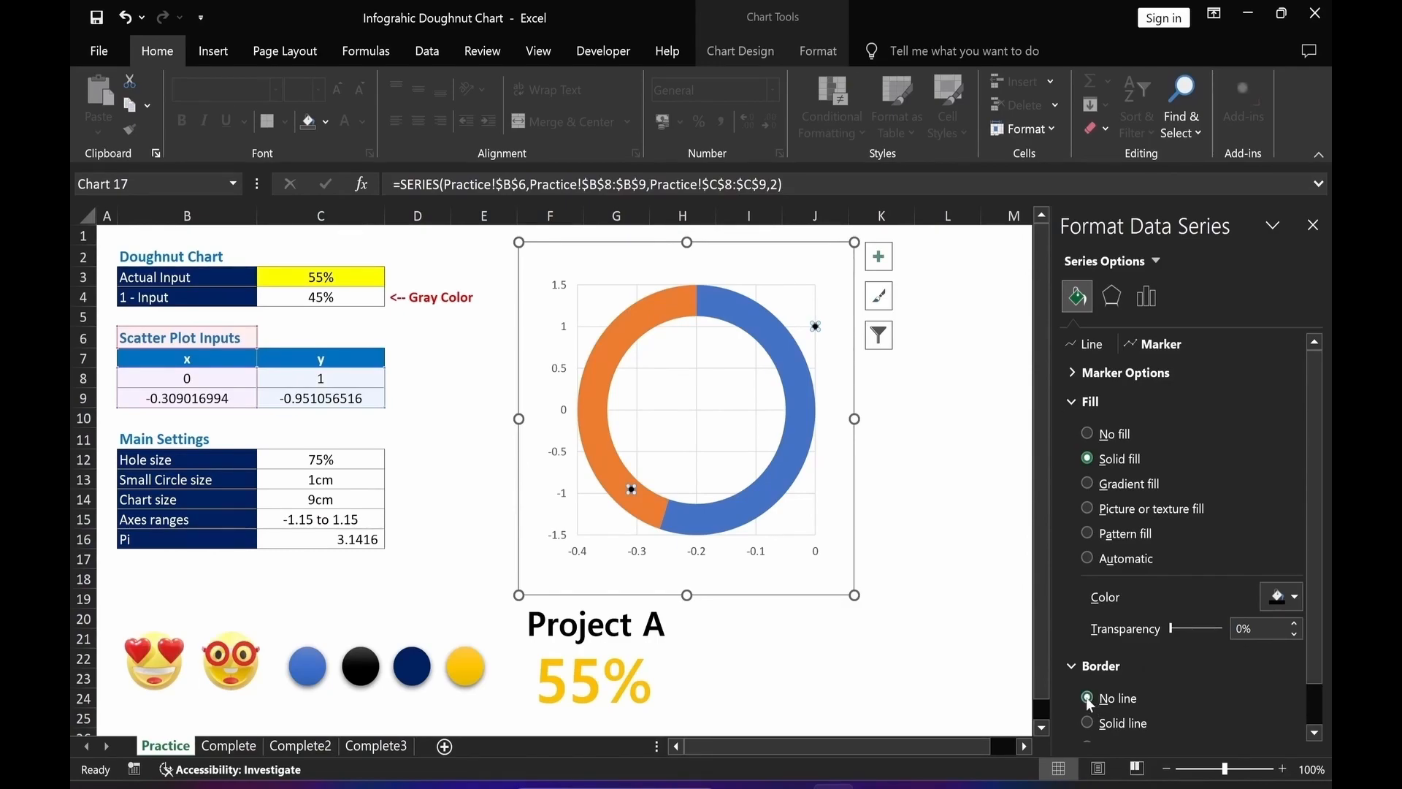
{"action": "left_click", "coordinate": [966, 662]}
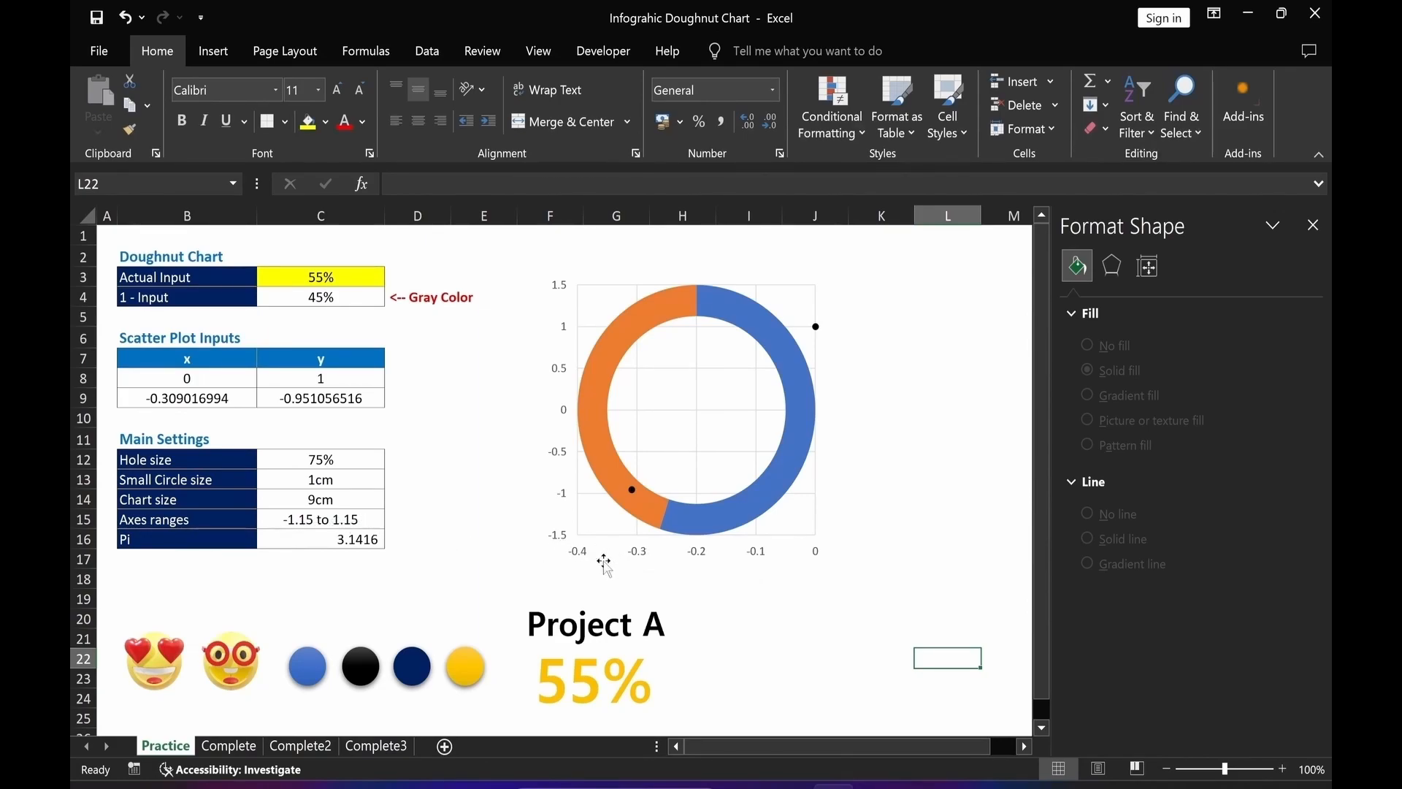
Set the horizontal axis bounds to a minimum of -1.15 and a maximum of 1.15.
{"action": "left_click", "coordinate": [578, 556]}
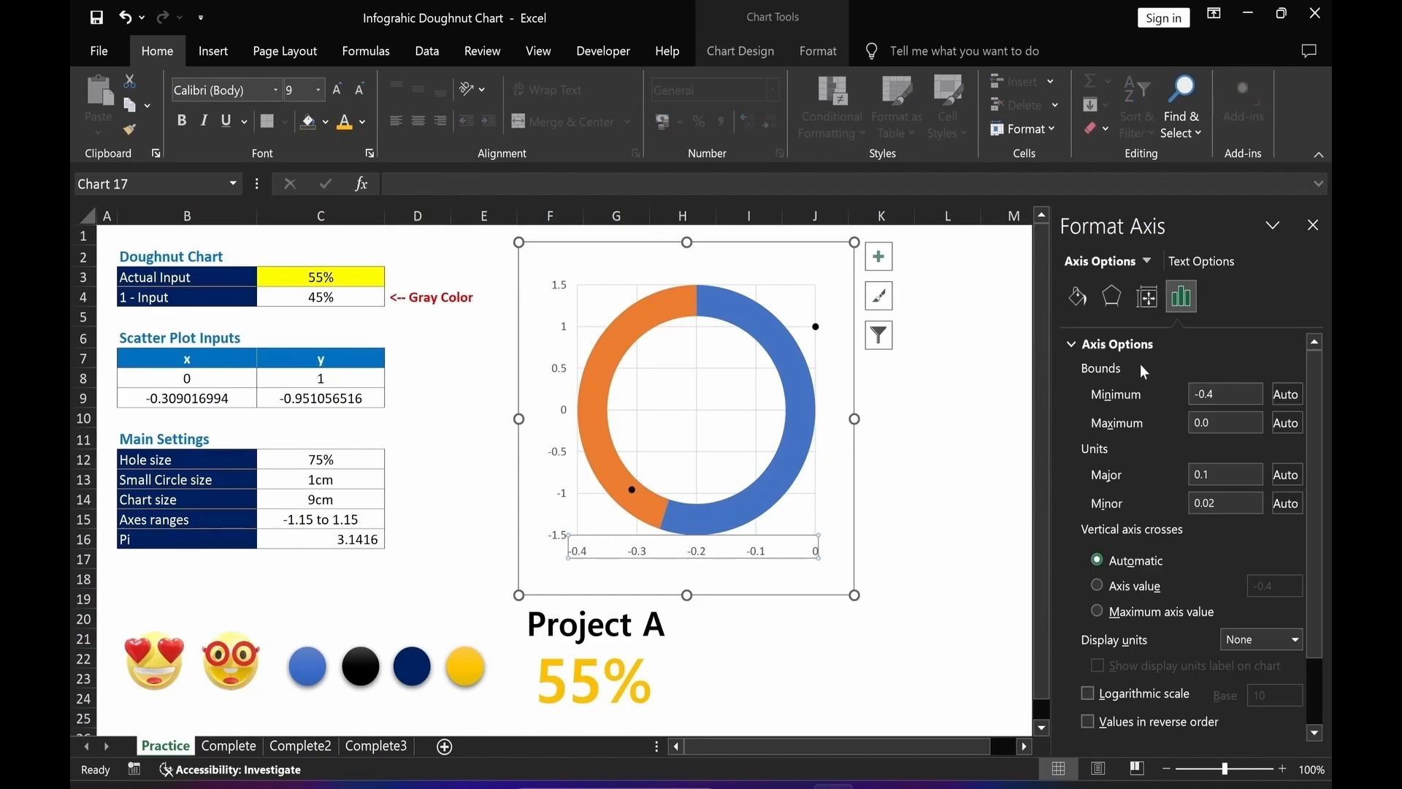
{"action": "double_click", "coordinate": [1205, 395]}
{"action": "type", "text": "-1"}
{"action": "left_click", "coordinate": [1212, 423]}
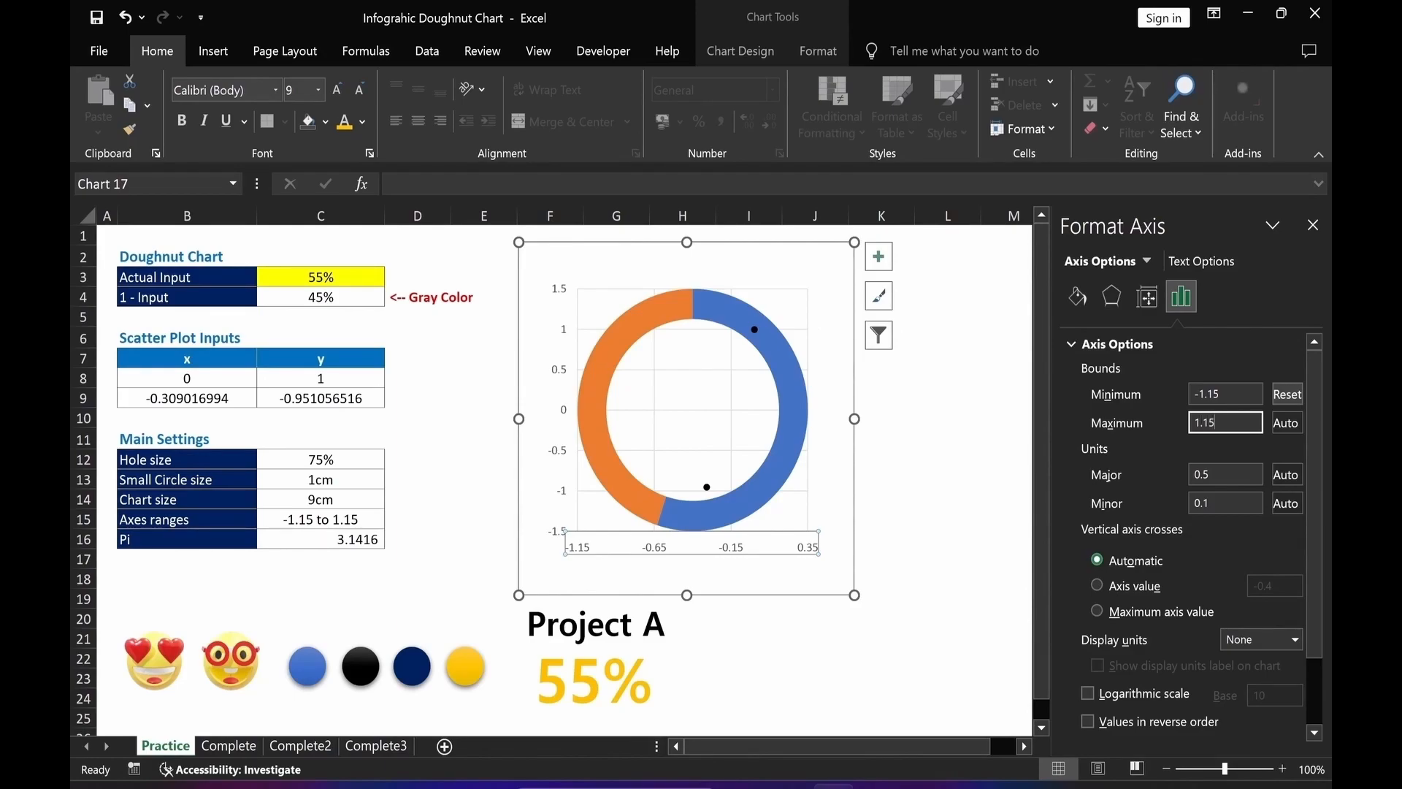
{"action": "left_click", "coordinate": [882, 679]}
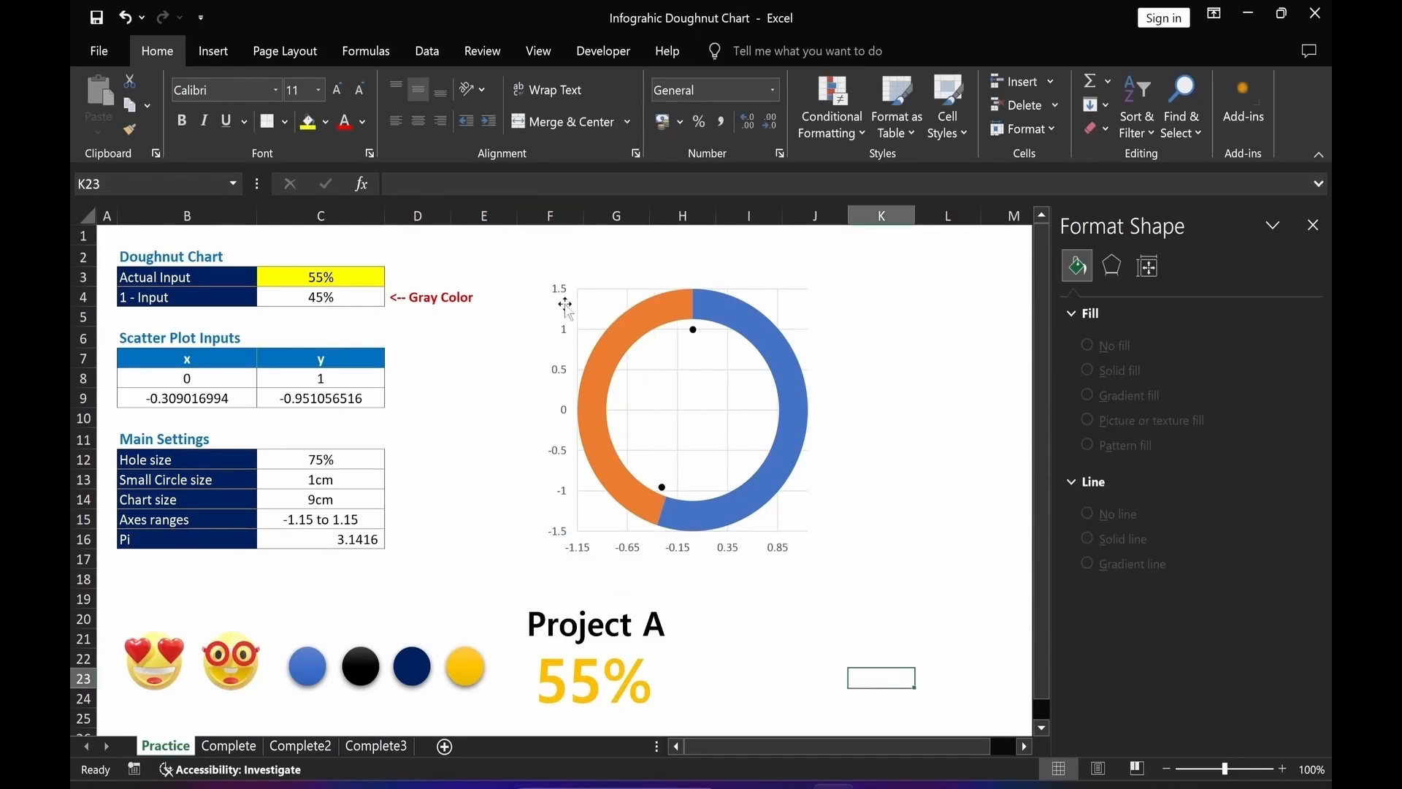
Set the vertical axis bounds to a minimum of -1.15 and a maximum of 1.15.
{"action": "left_click", "coordinate": [577, 537]}
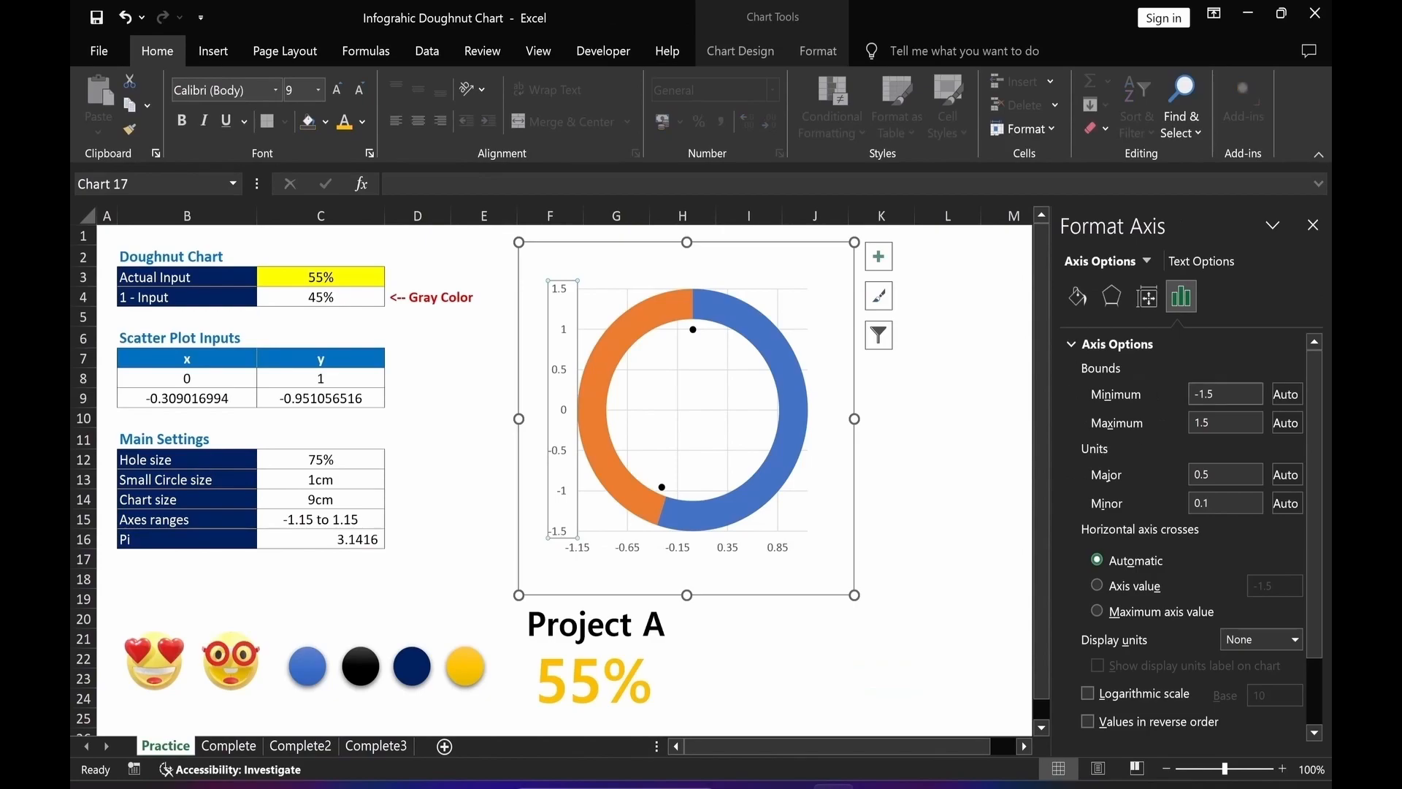
{"action": "left_click", "coordinate": [1204, 422]}
{"action": "type", "text": "1"}
{"action": "key", "text": "Return"}
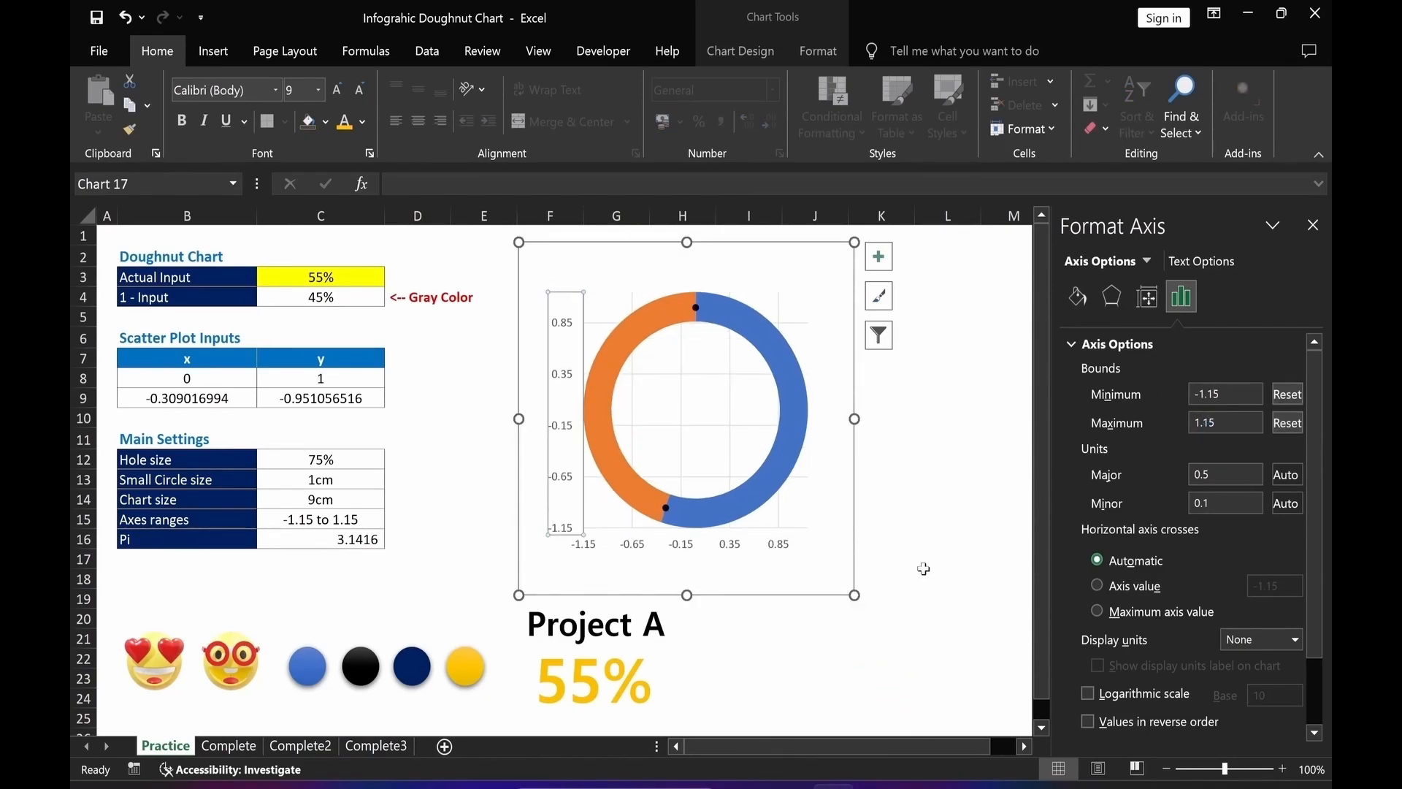
{"action": "left_click", "coordinate": [912, 515]}
Hide the chart's axes.
{"action": "left_click", "coordinate": [808, 517]}
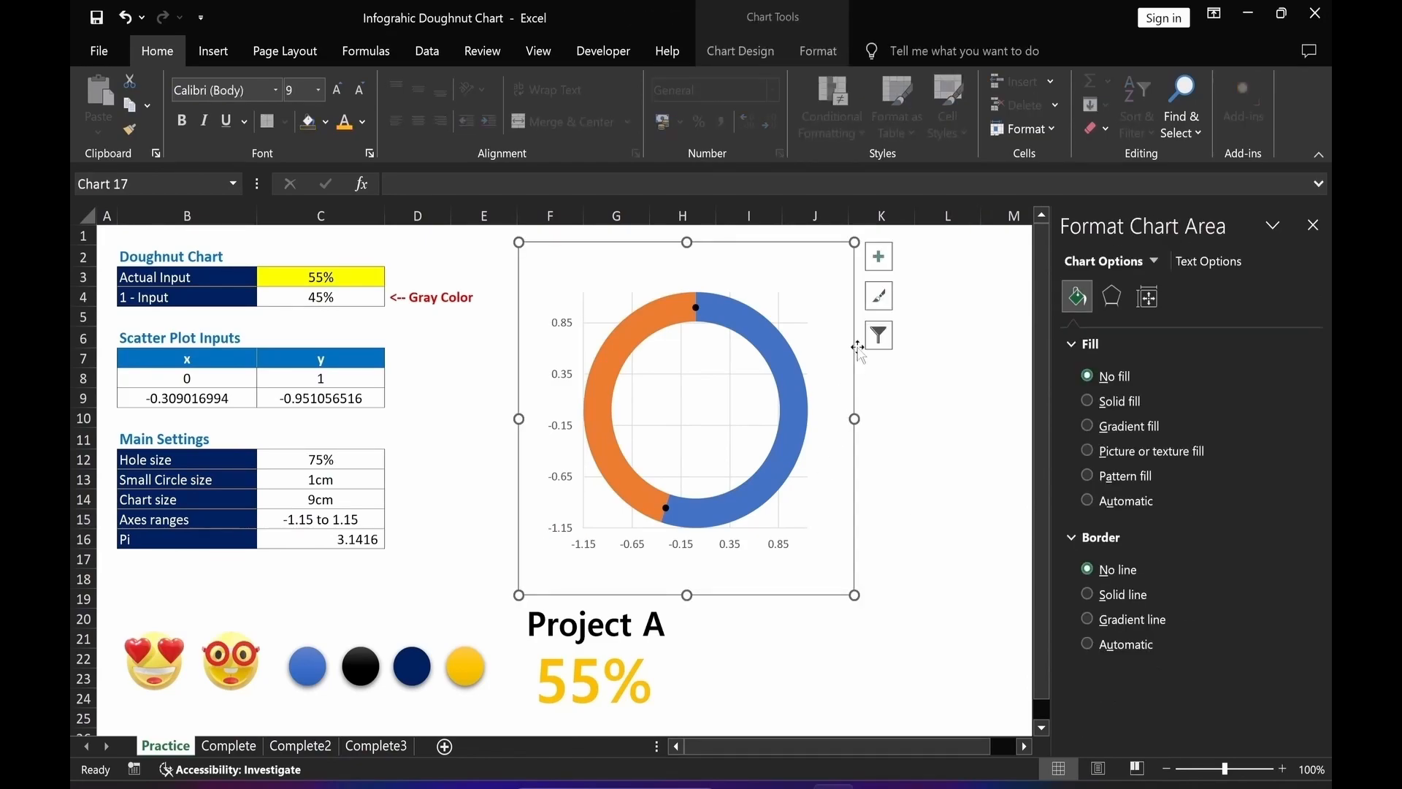
{"action": "left_click", "coordinate": [879, 259]}
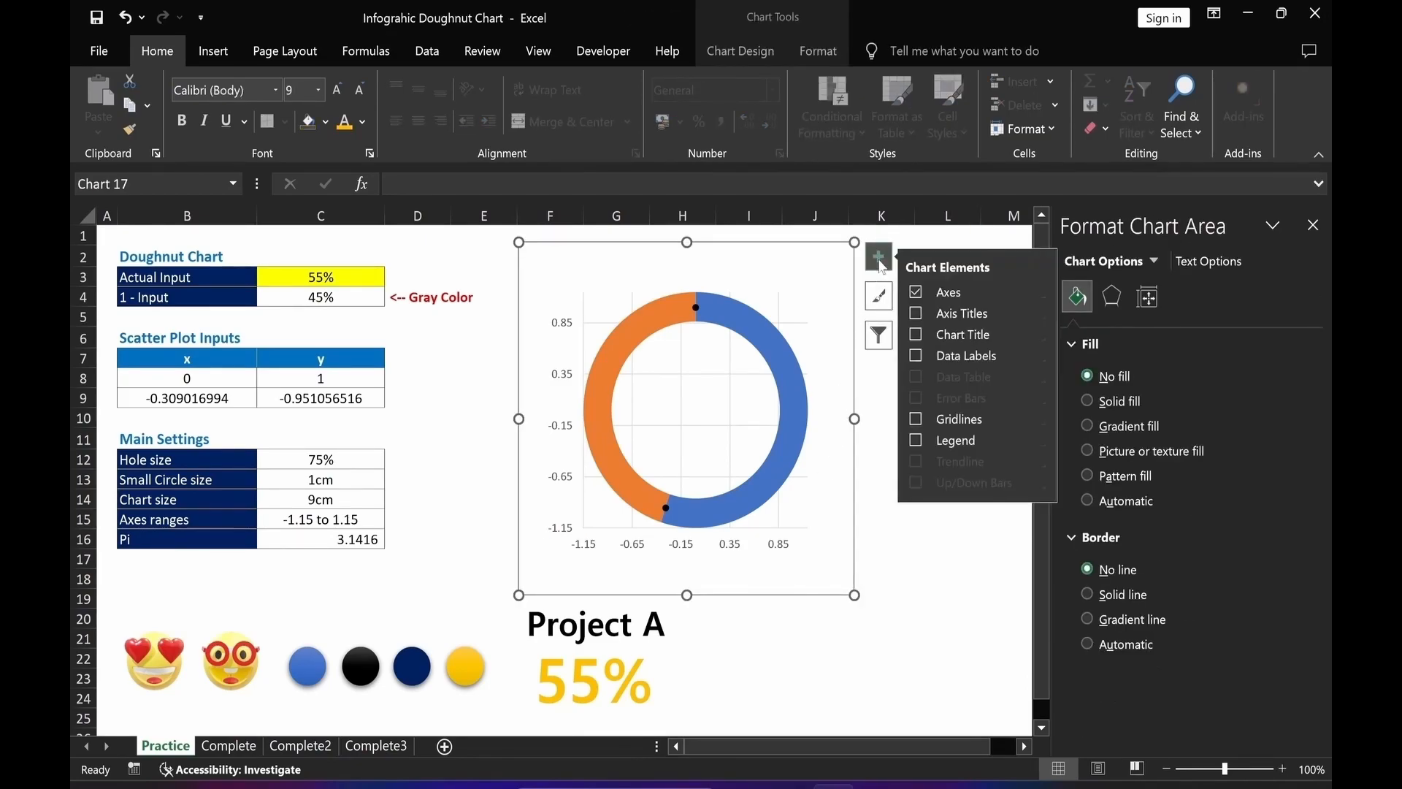
{"action": "left_click", "coordinate": [916, 293]}
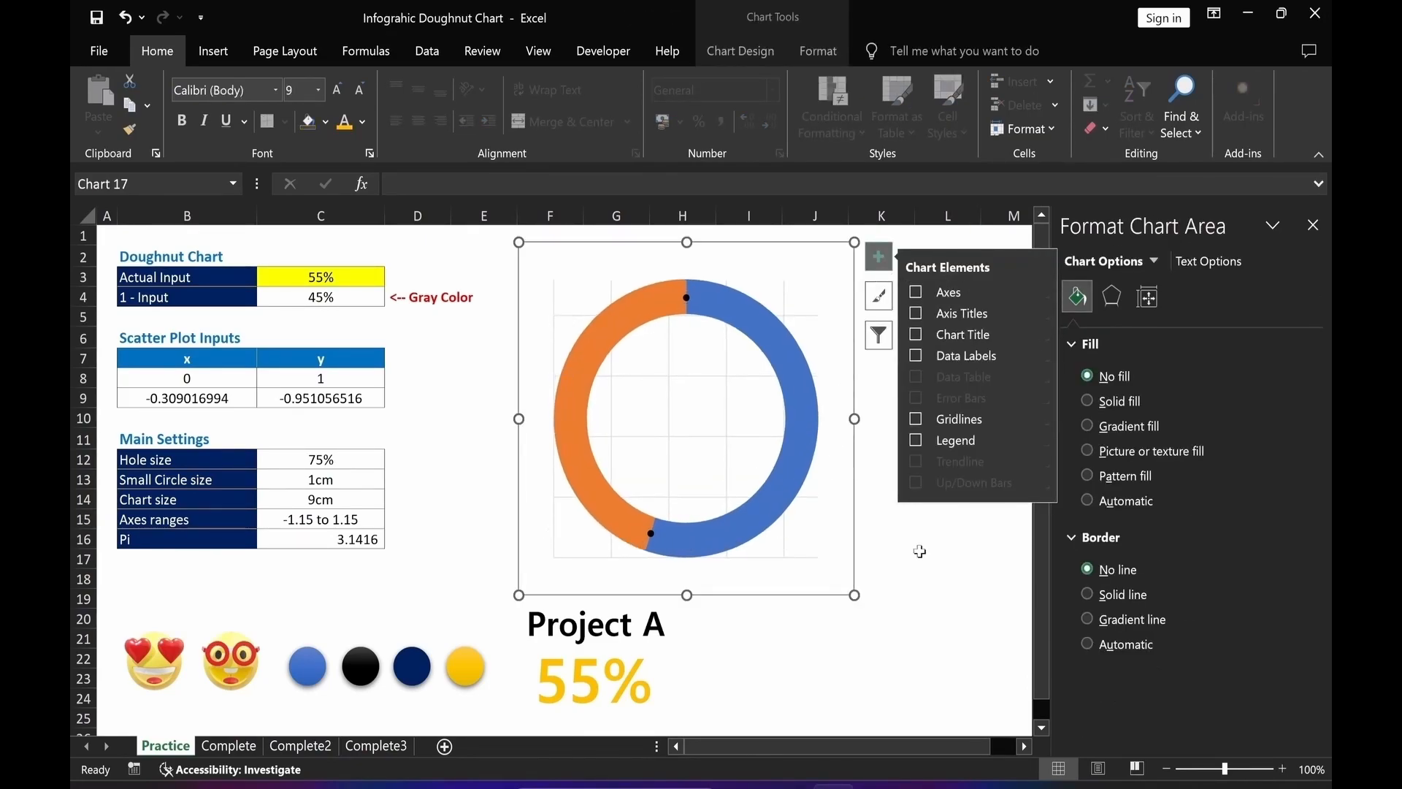
{"action": "left_click", "coordinate": [951, 602]}
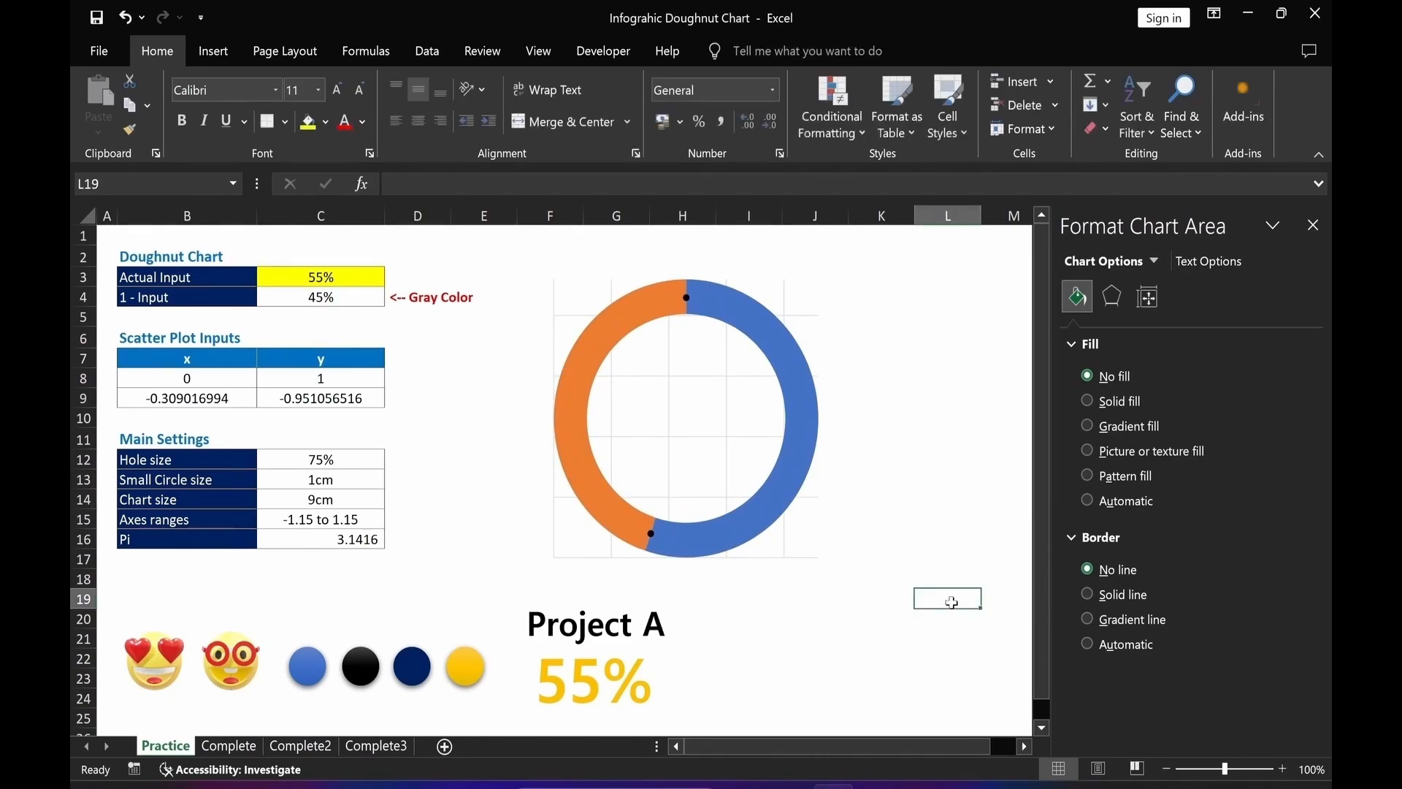
Delete the chart's gridlines.
{"action": "left_click", "coordinate": [730, 411]}
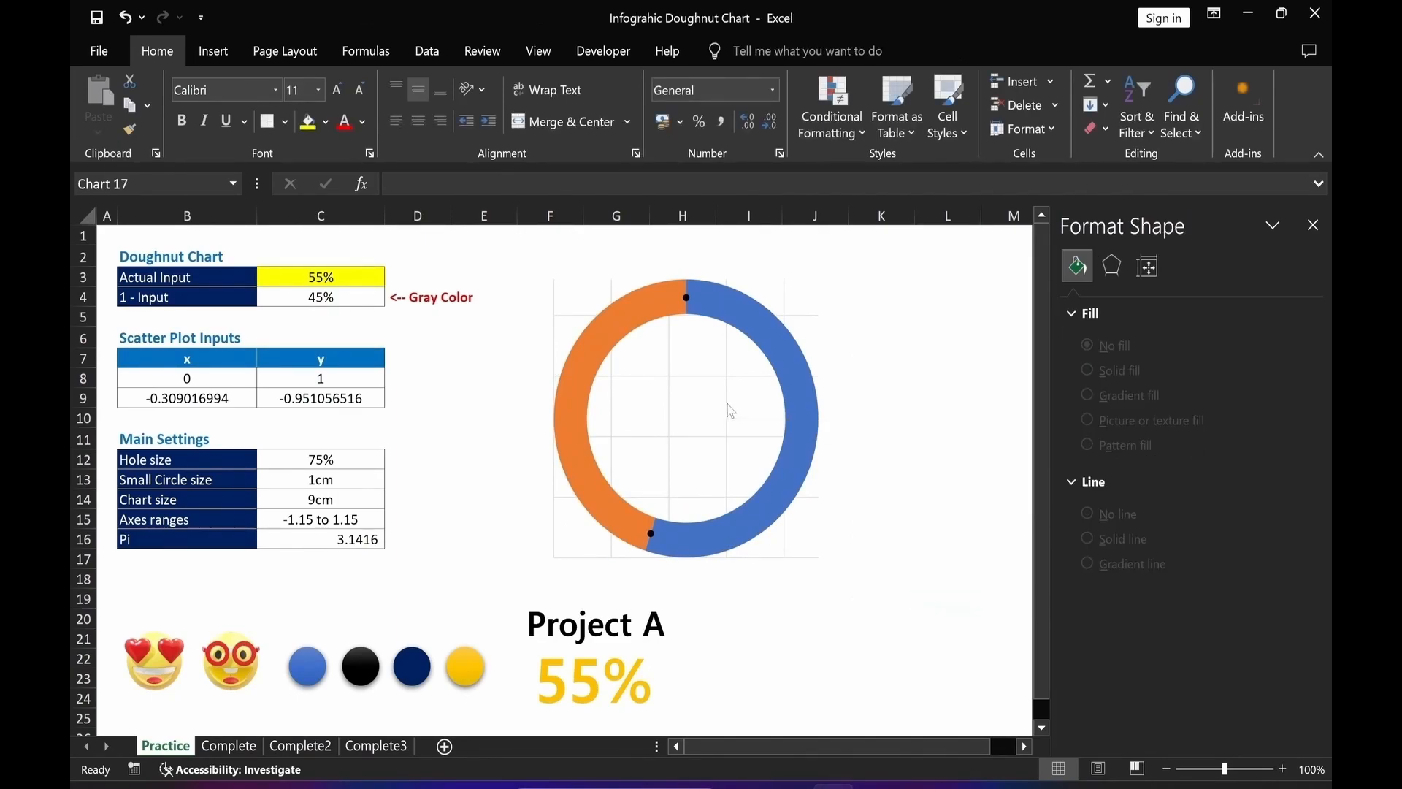
{"action": "left_click", "coordinate": [732, 407]}
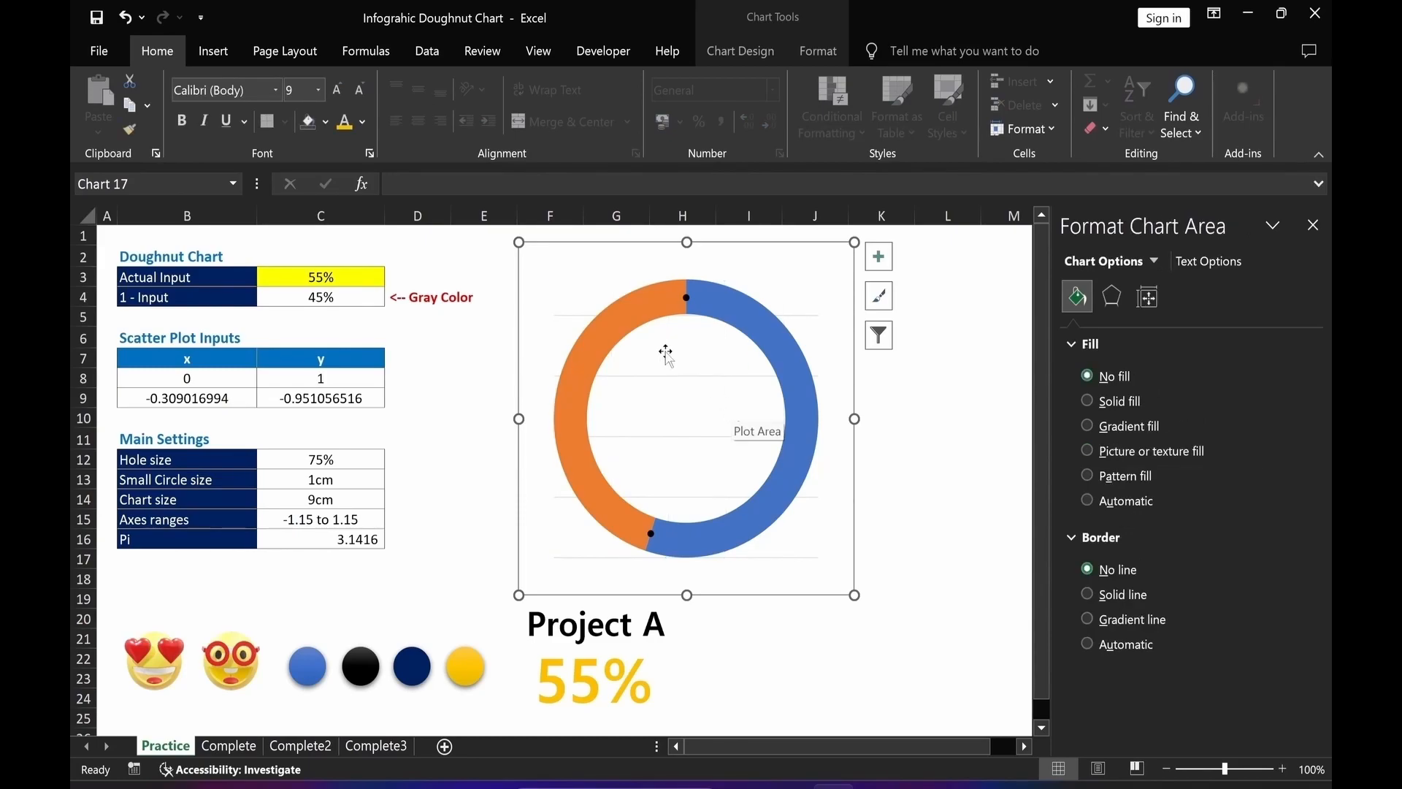
{"action": "left_click", "coordinate": [692, 379]}
{"action": "key", "text": "Delete"}
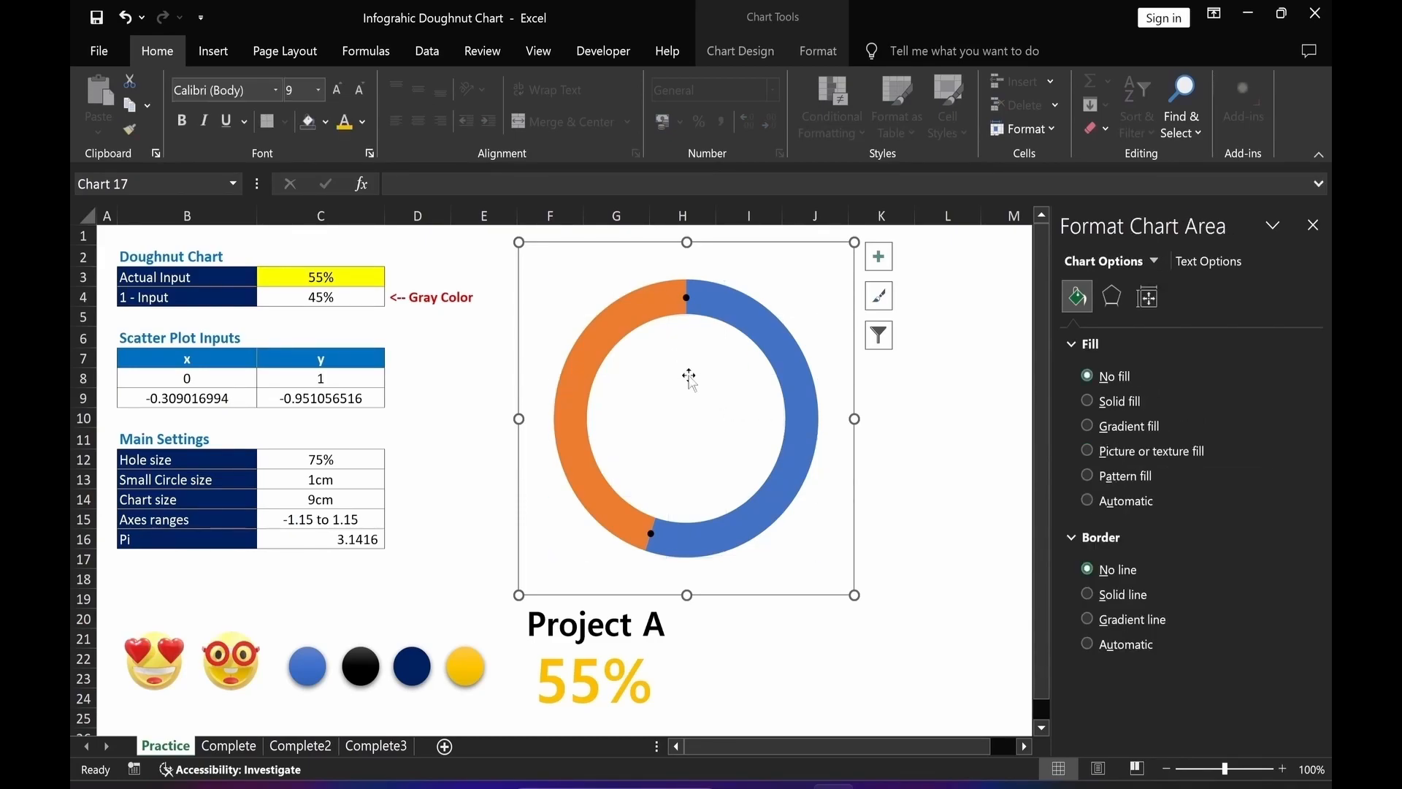
{"action": "left_click", "coordinate": [882, 539]}
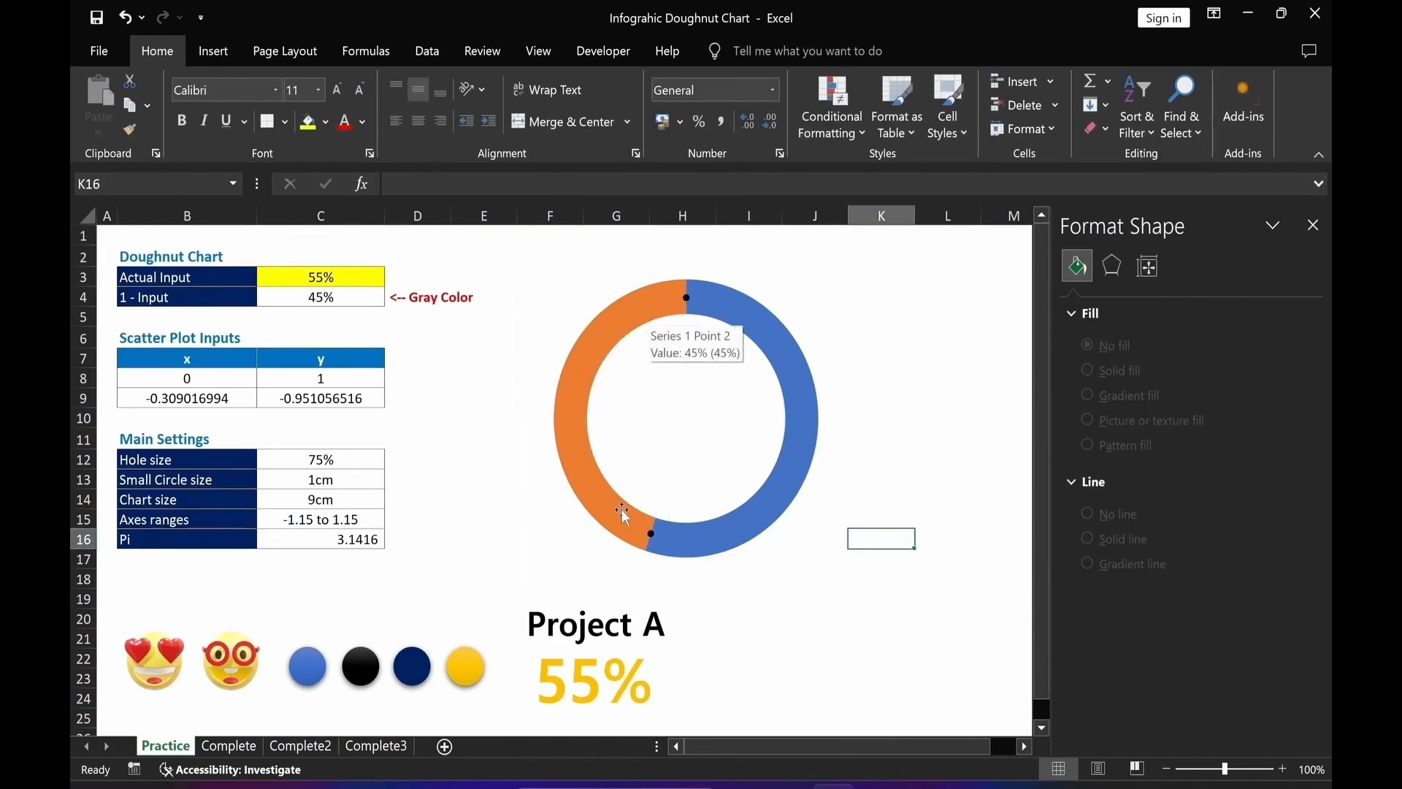
Select the orange 45% slice of the doughnut on its own.
{"action": "left_click", "coordinate": [574, 392]}
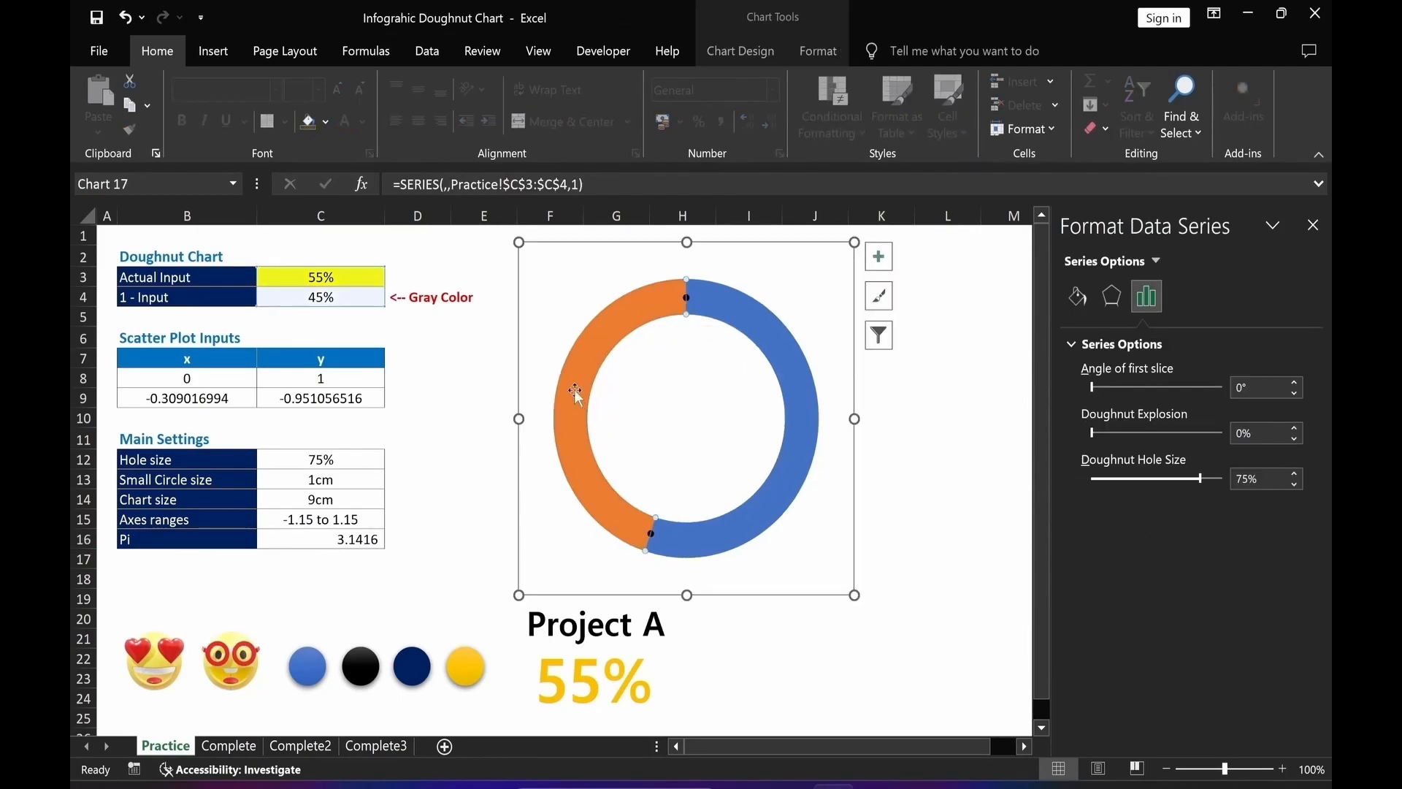
{"action": "left_click", "coordinate": [574, 392]}
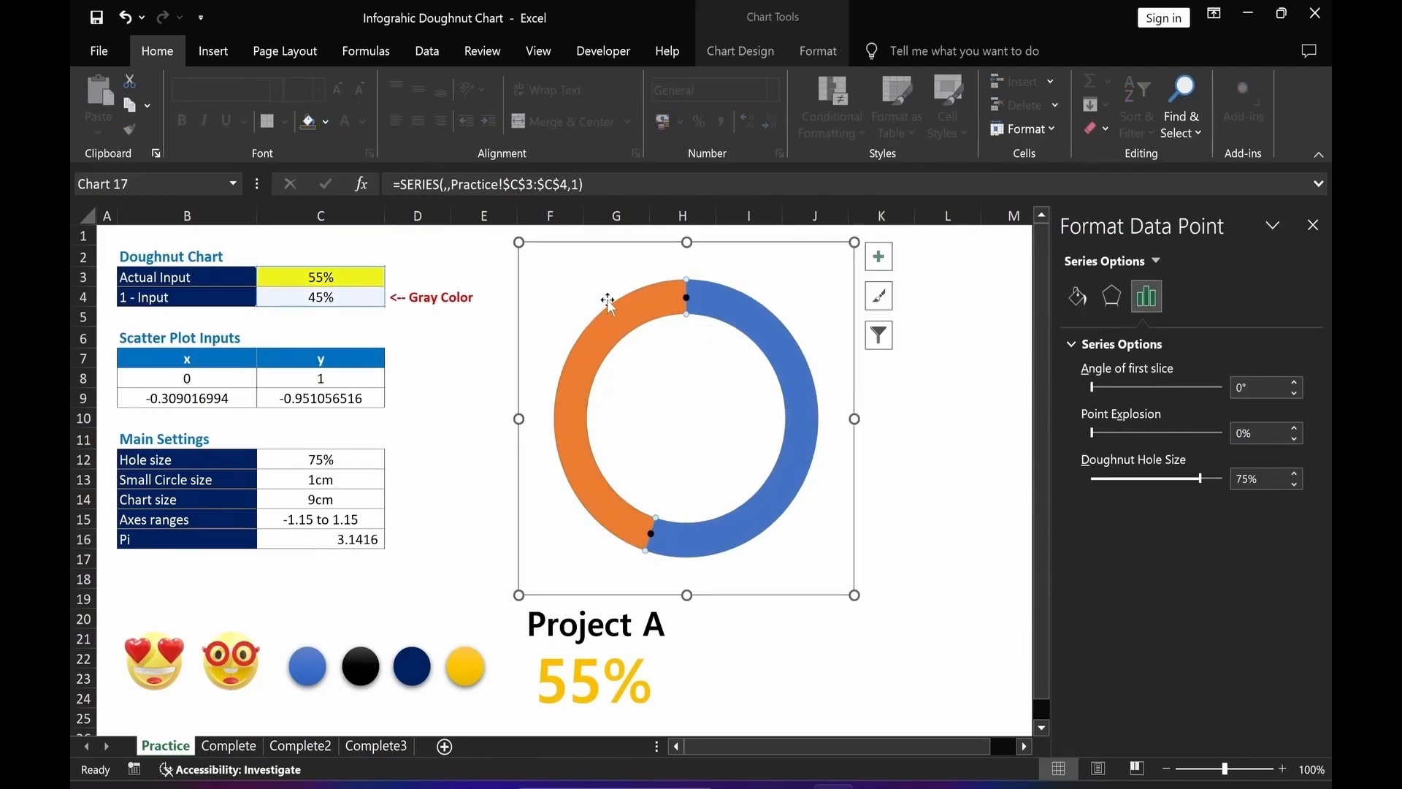
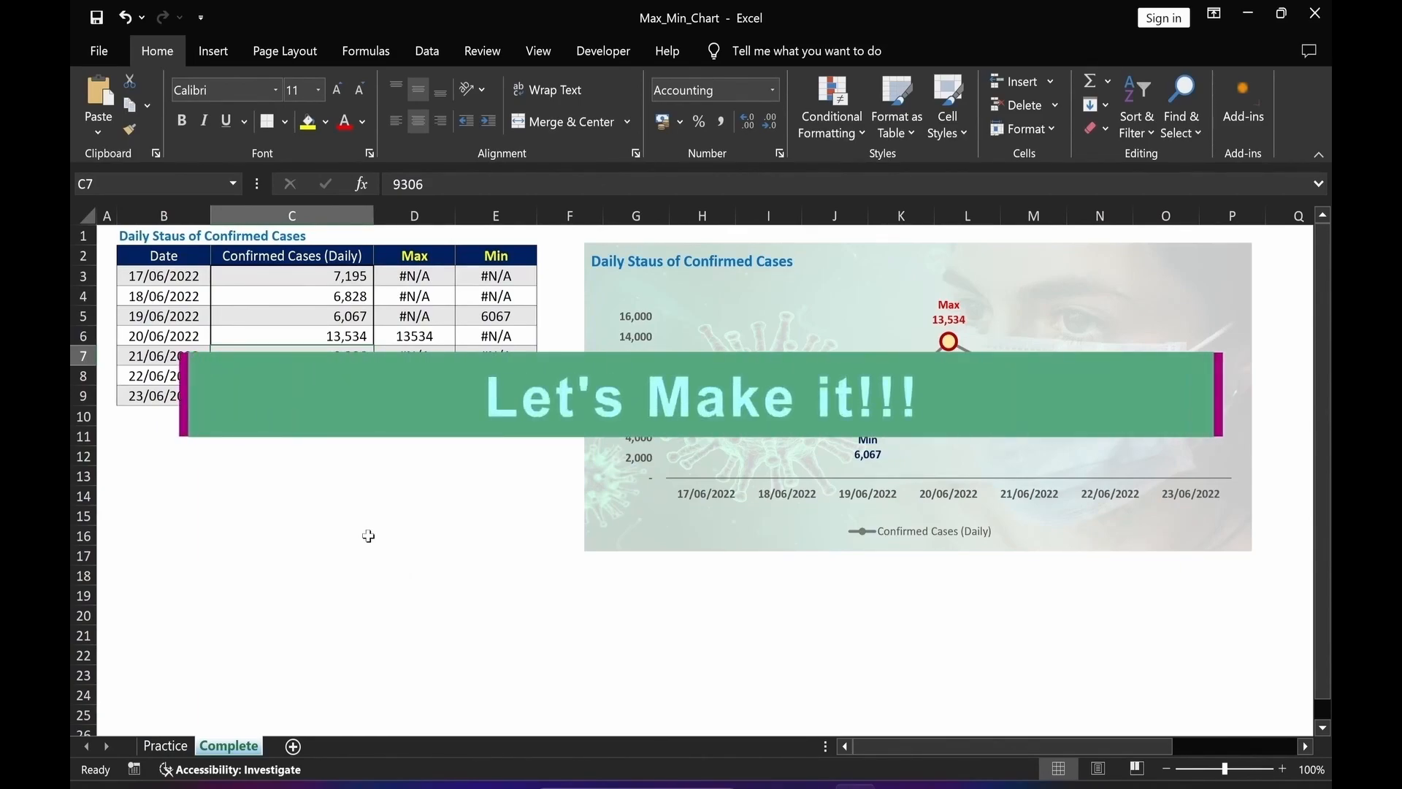
On the Practice sheet, enter =MAX(C3:C9) in the Max cell D13 below the table.
{"action": "left_click", "coordinate": [174, 747]}
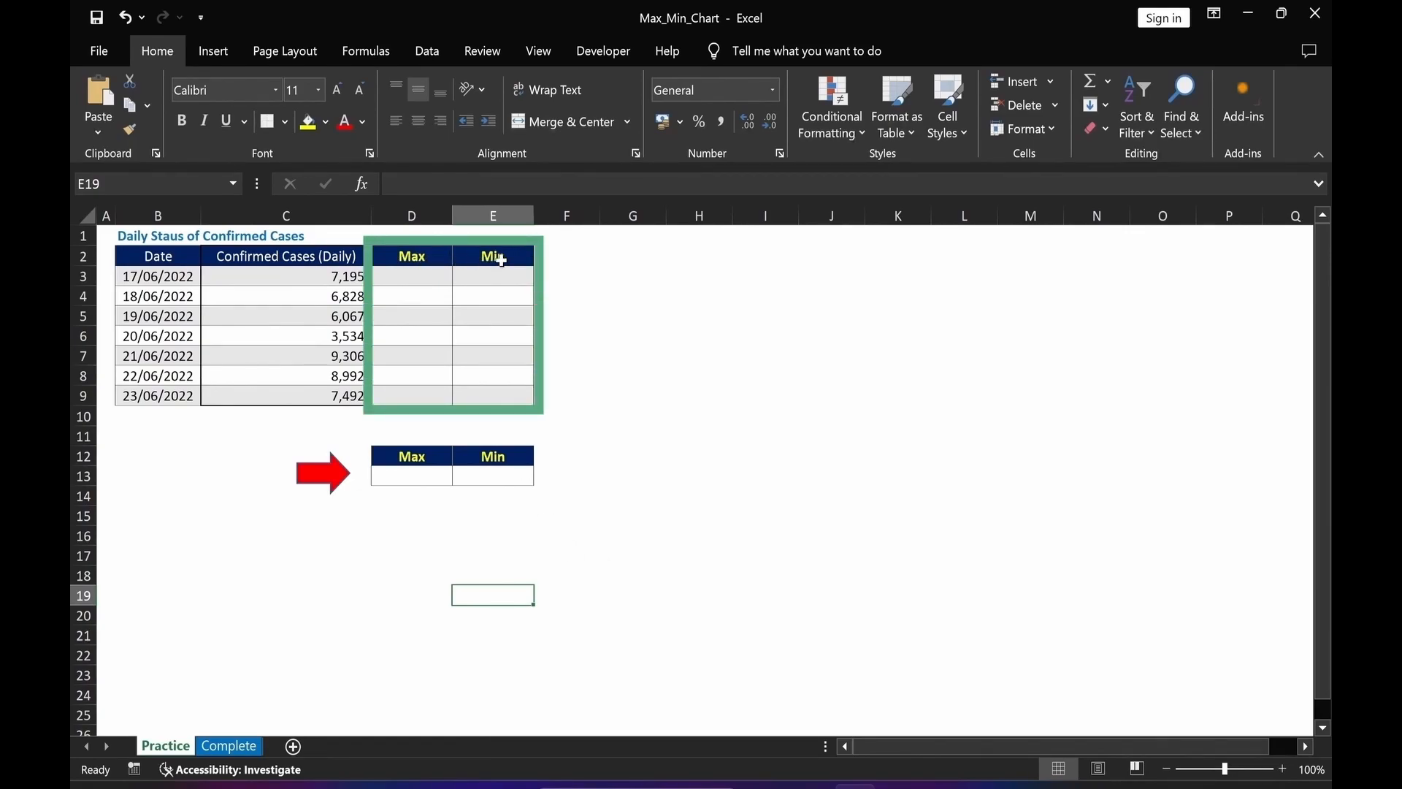
{"action": "left_click", "coordinate": [418, 477]}
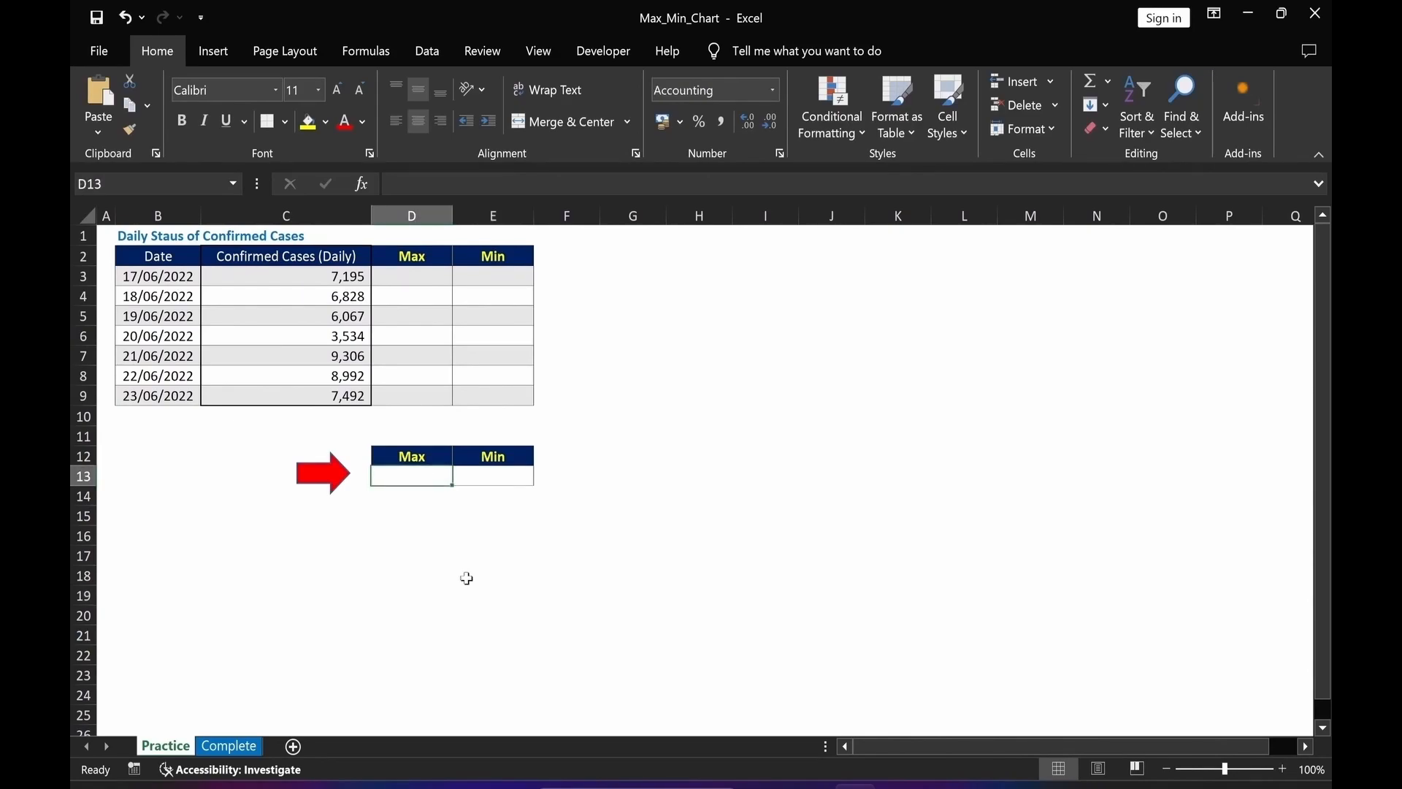
{"action": "type", "text": "=max"}
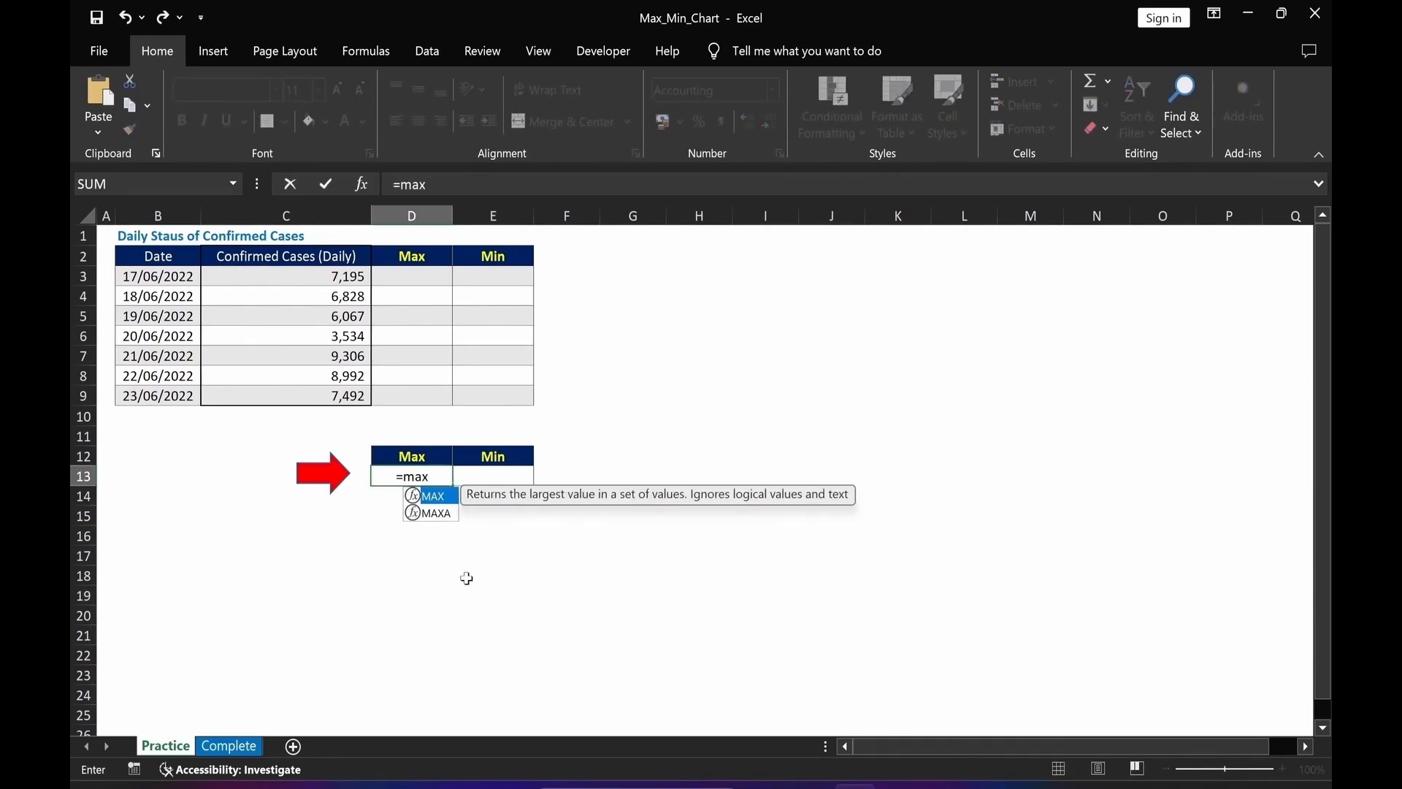
{"action": "type", "text": "("}
{"action": "left_click_drag", "start_coordinate": [297, 277], "coordinate": [294, 395]}
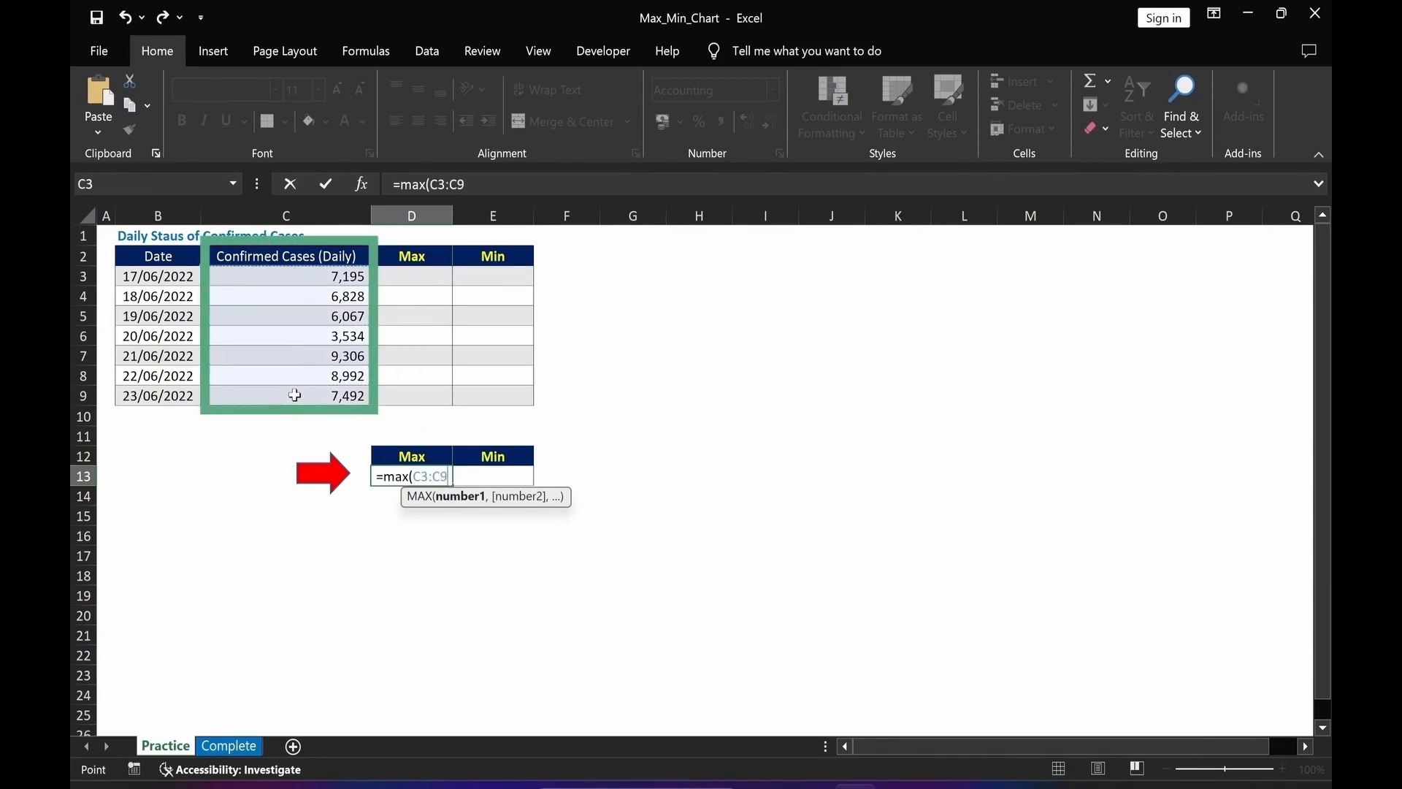
{"action": "type", "text": ")"}
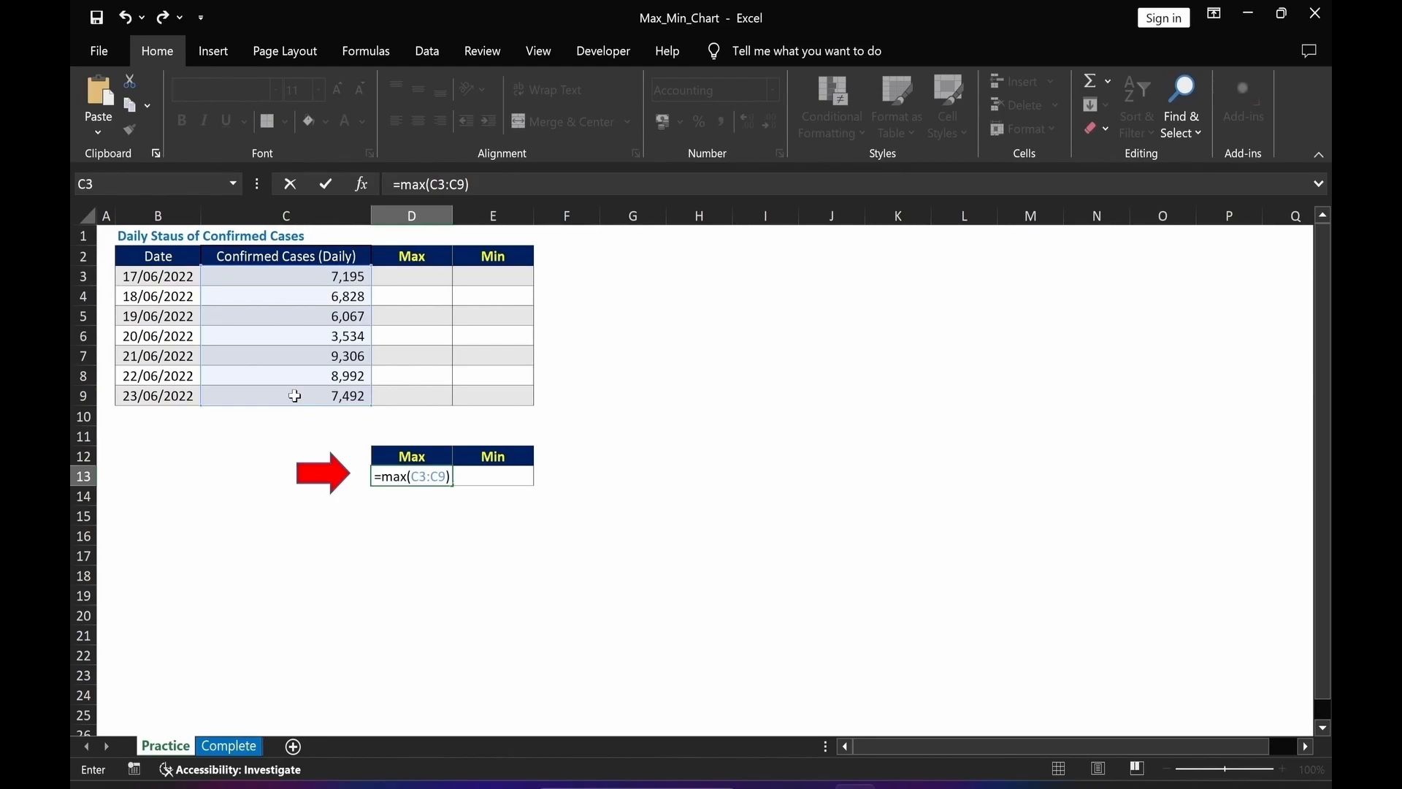
{"action": "key", "text": "Return"}
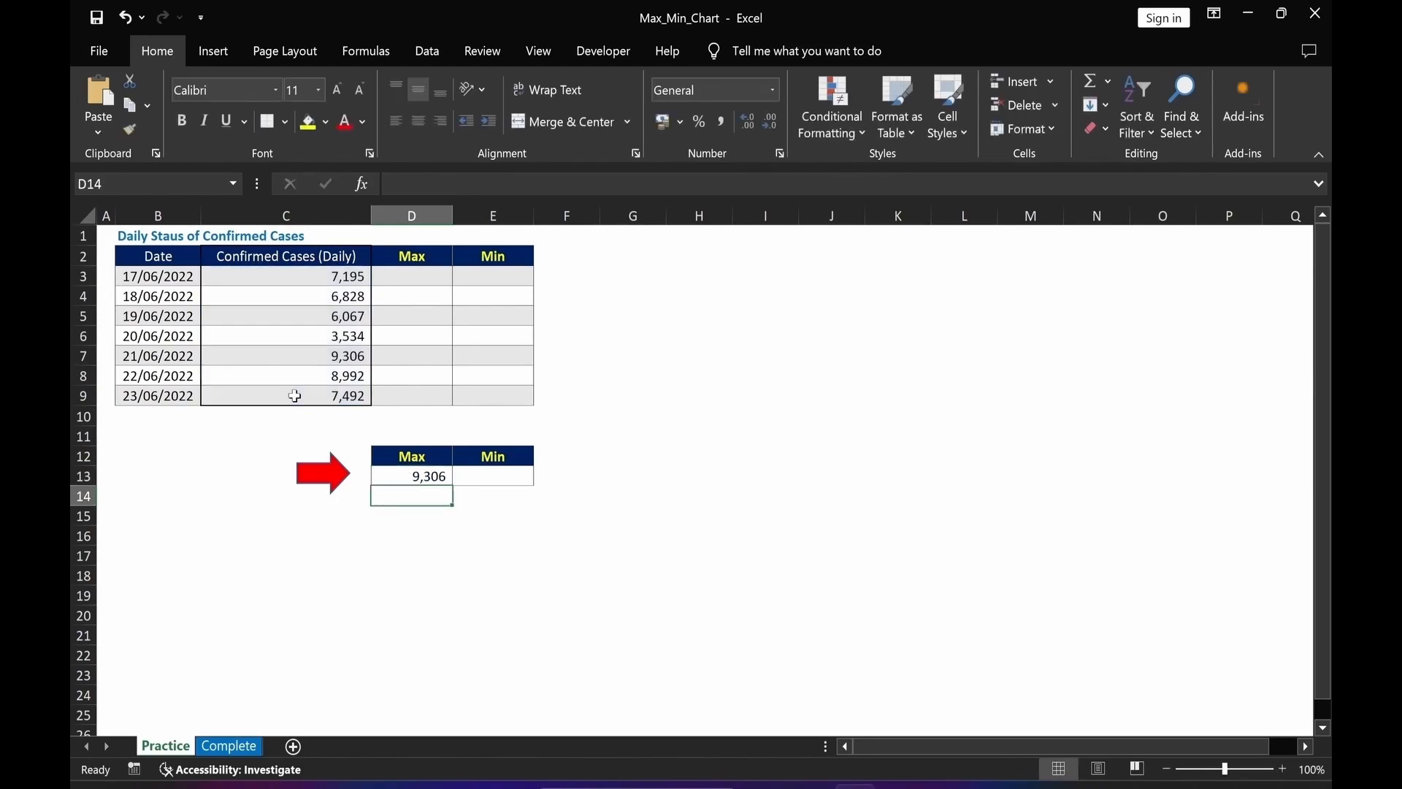
Make the MAX formula's range absolute as $C$3:$C$9.
{"action": "left_click", "coordinate": [405, 473]}
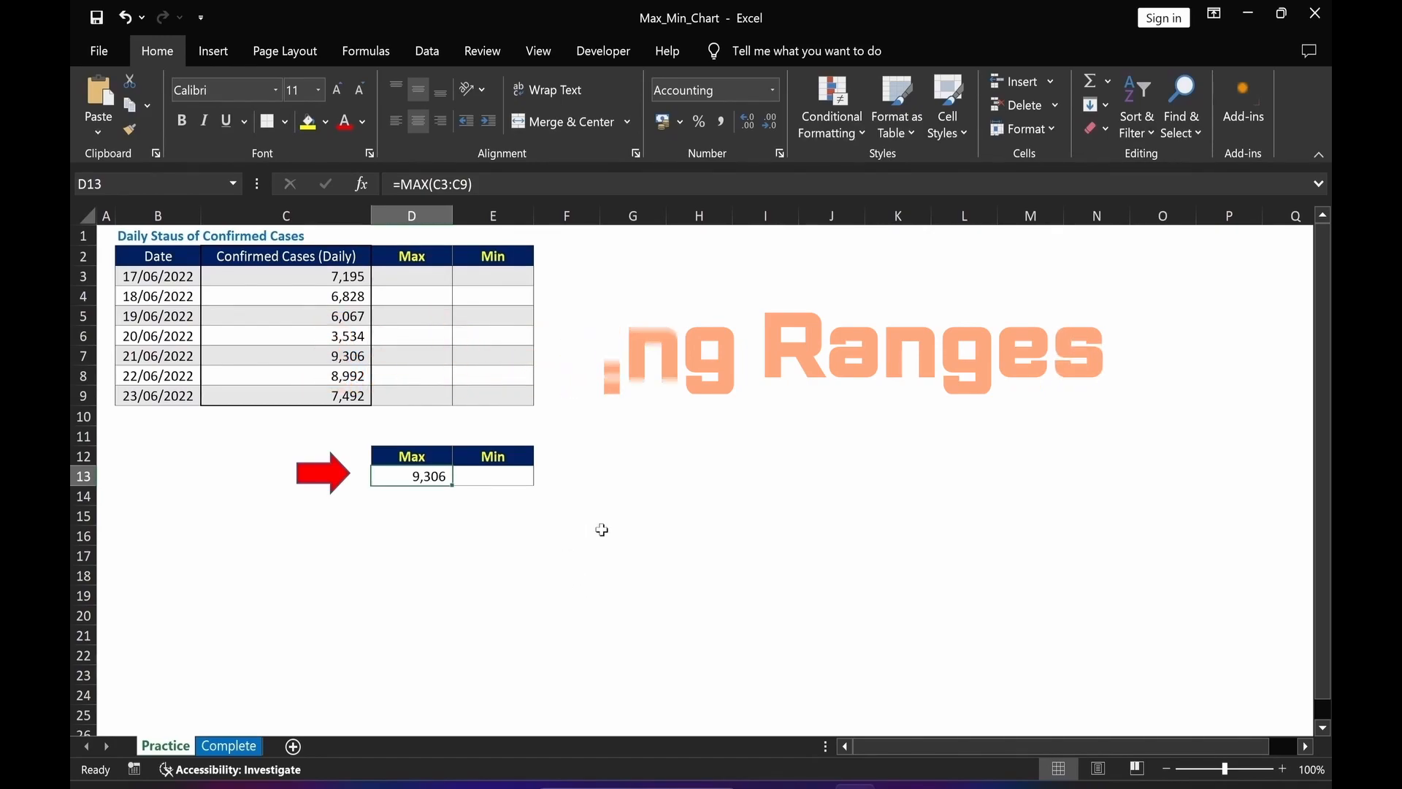
{"action": "left_click", "coordinate": [442, 184]}
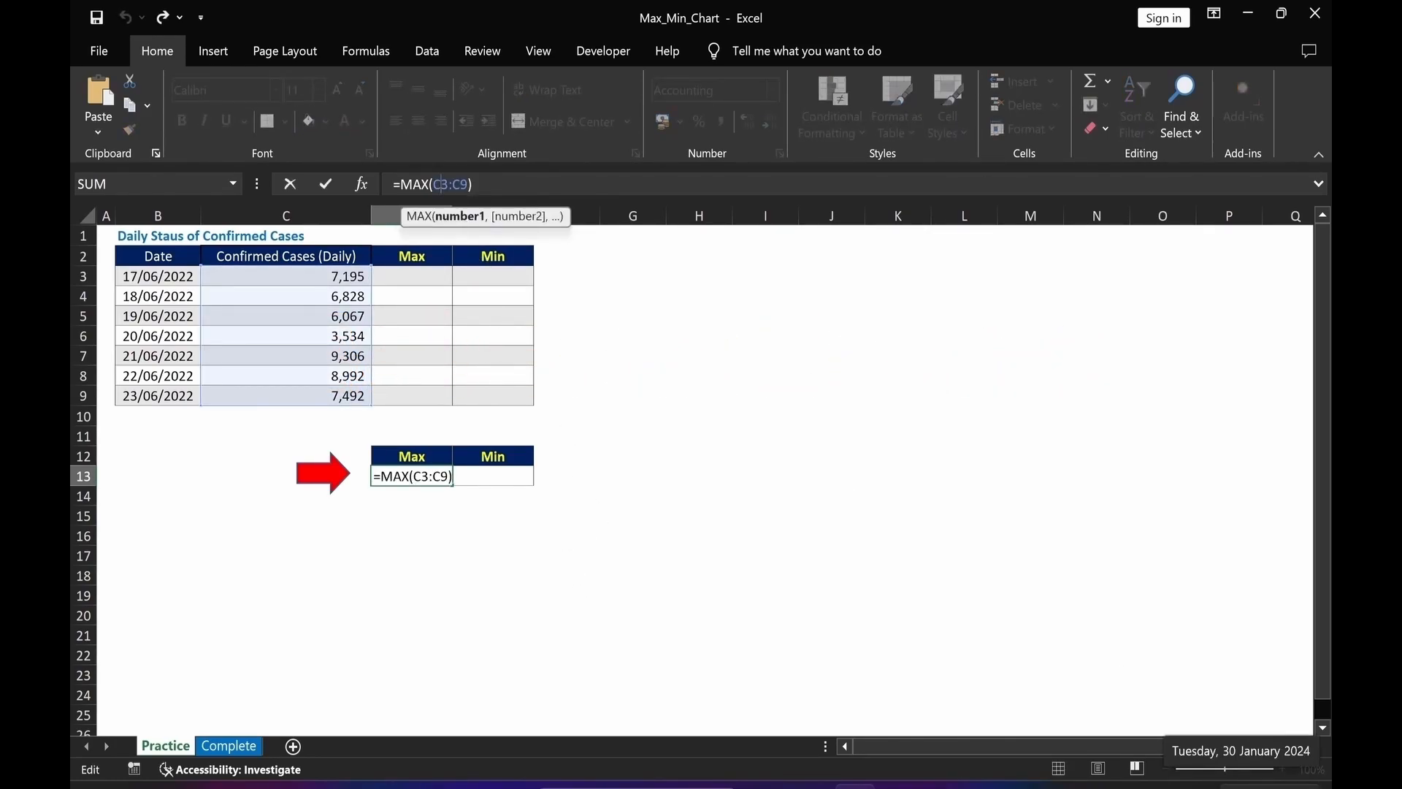
{"action": "key", "text": "F4"}
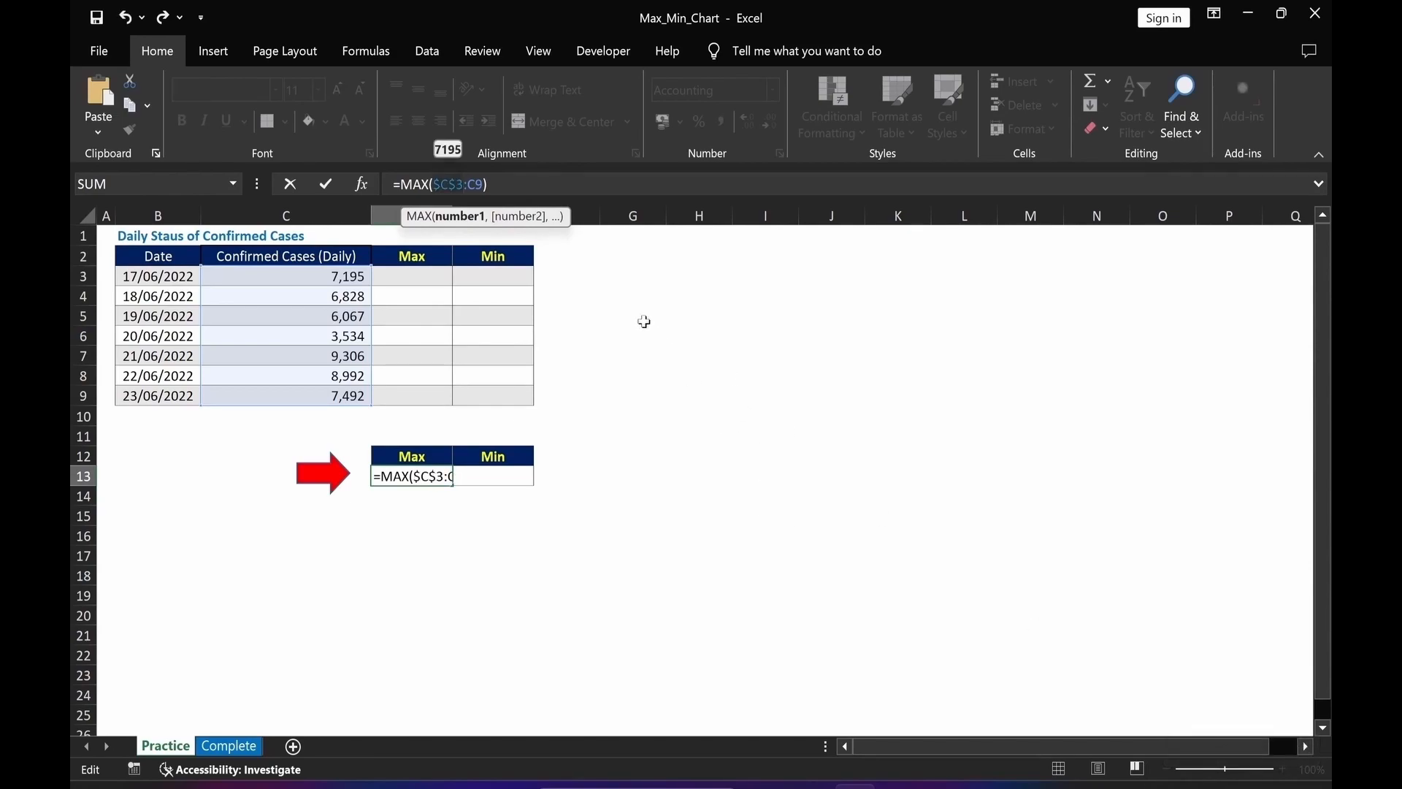
{"action": "left_click", "coordinate": [483, 186]}
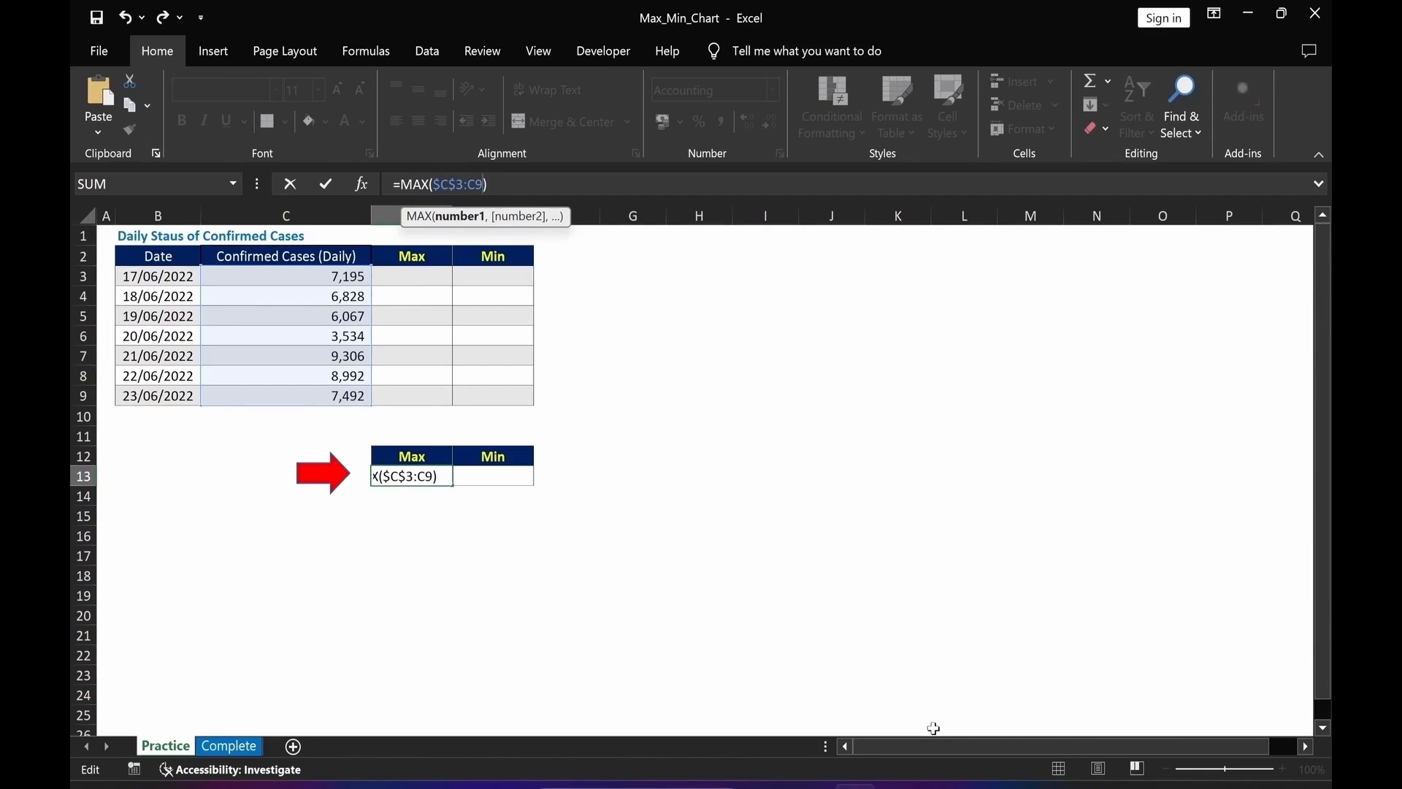
{"action": "key", "text": "F4"}
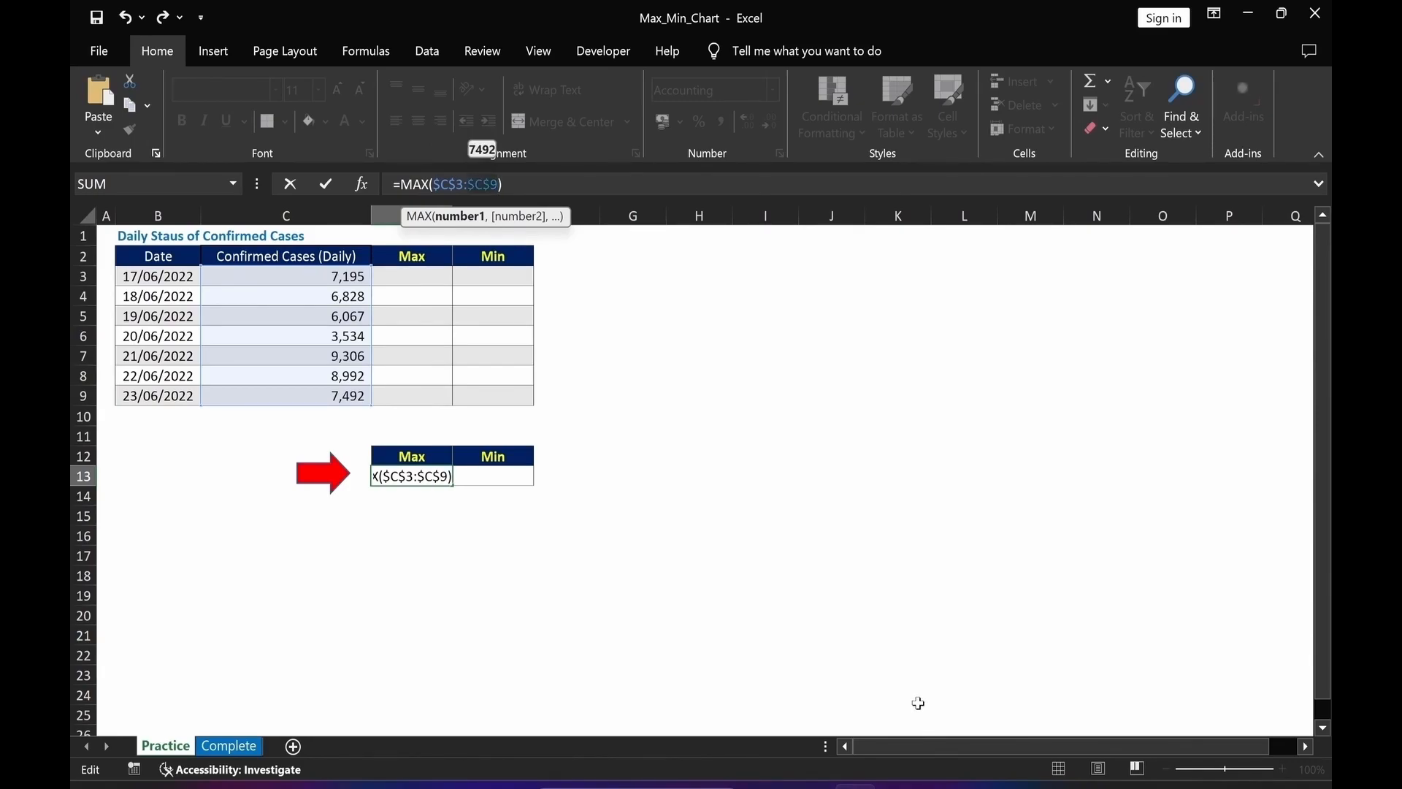
{"action": "key", "text": "Return"}
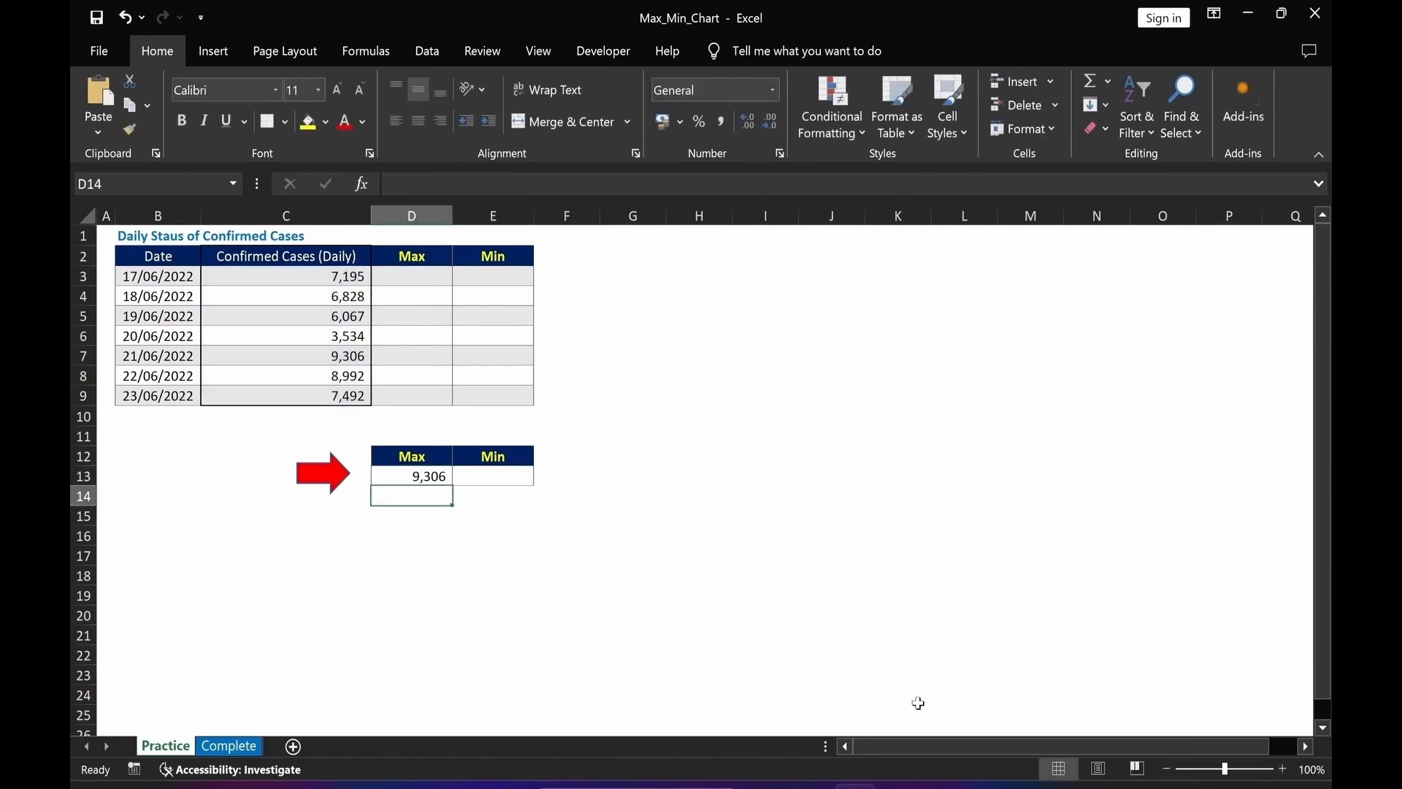
Copy the MAX formula into the Min cell E13 and change its function to MIN.
{"action": "key", "text": "Up"}
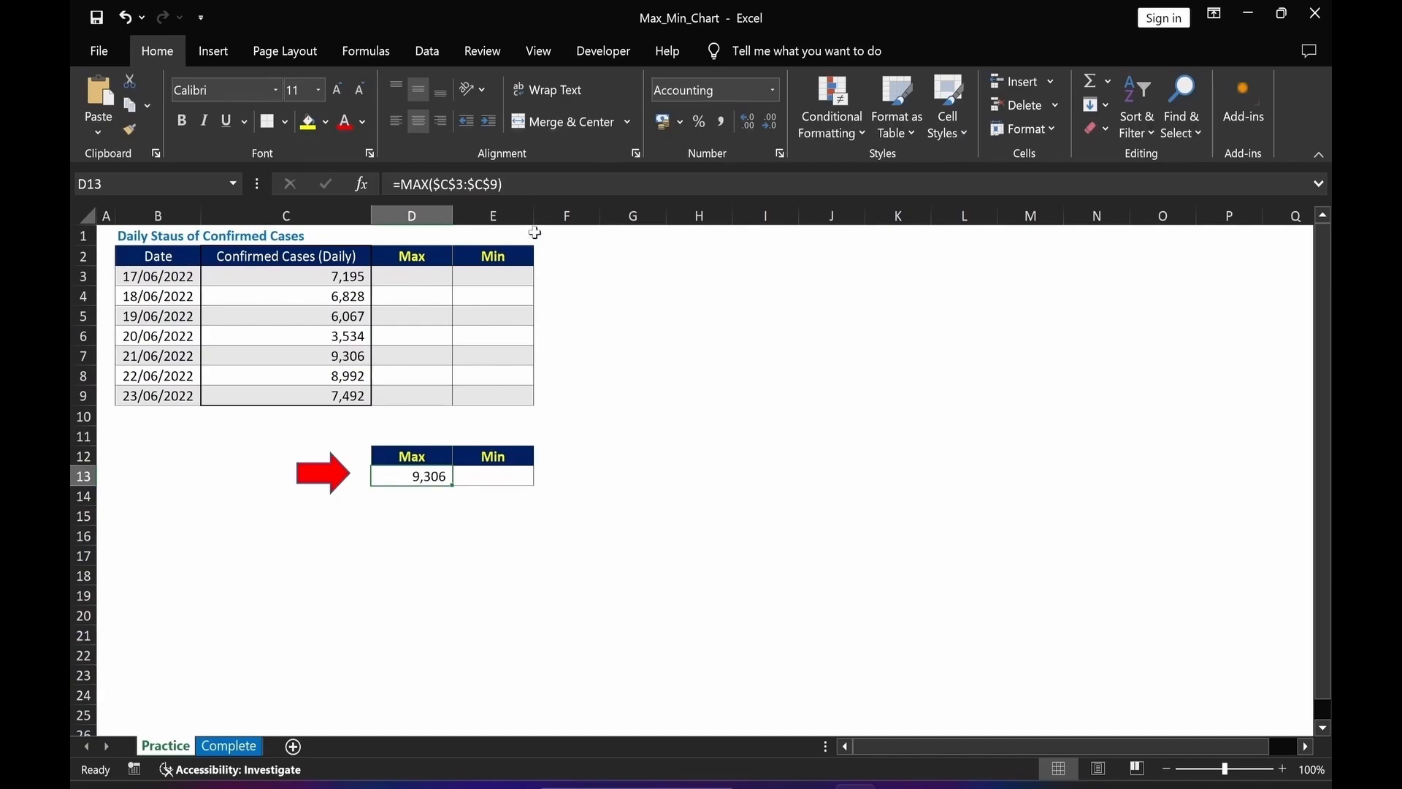
{"action": "left_click", "coordinate": [527, 185]}
{"action": "key", "text": "F2"}
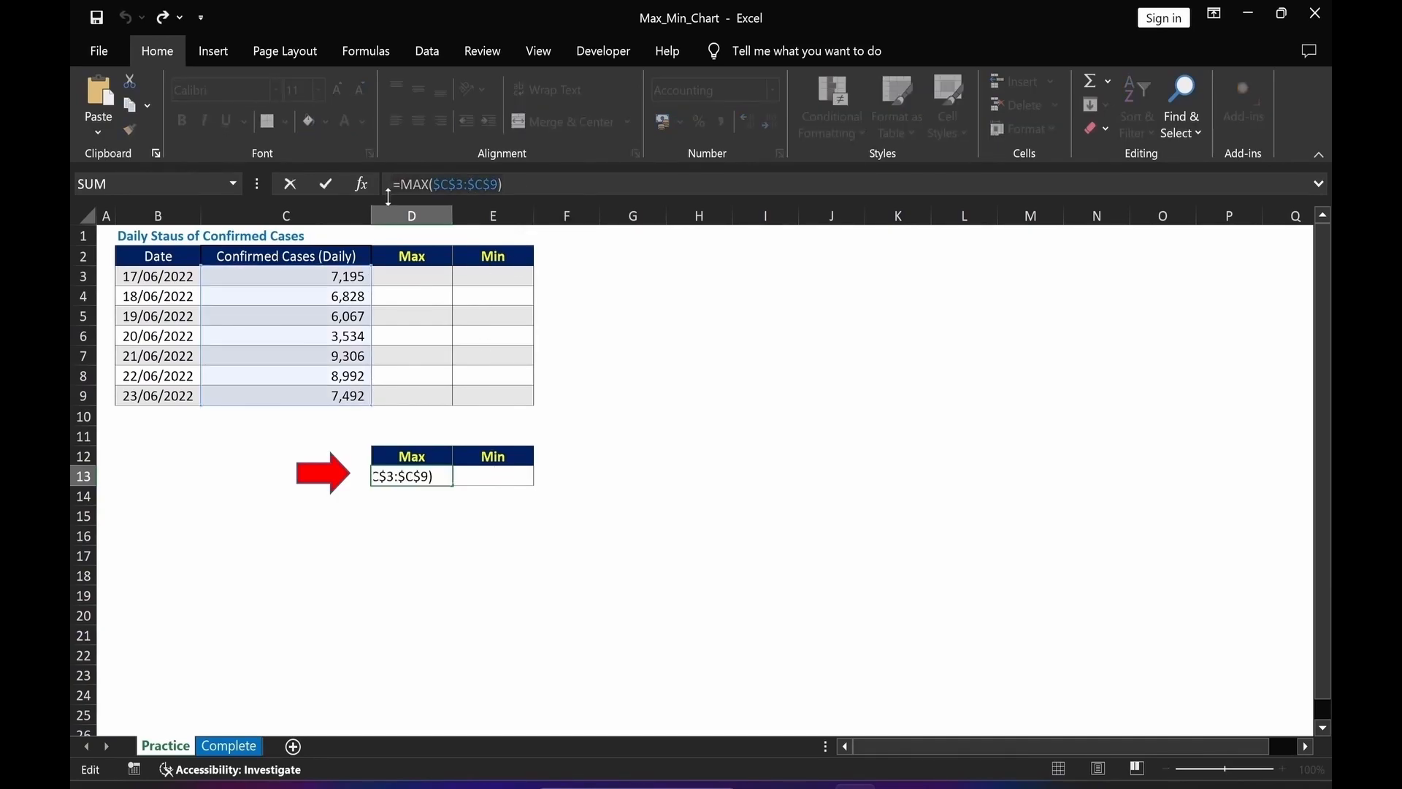
{"action": "key", "text": "ctrl+Return"}
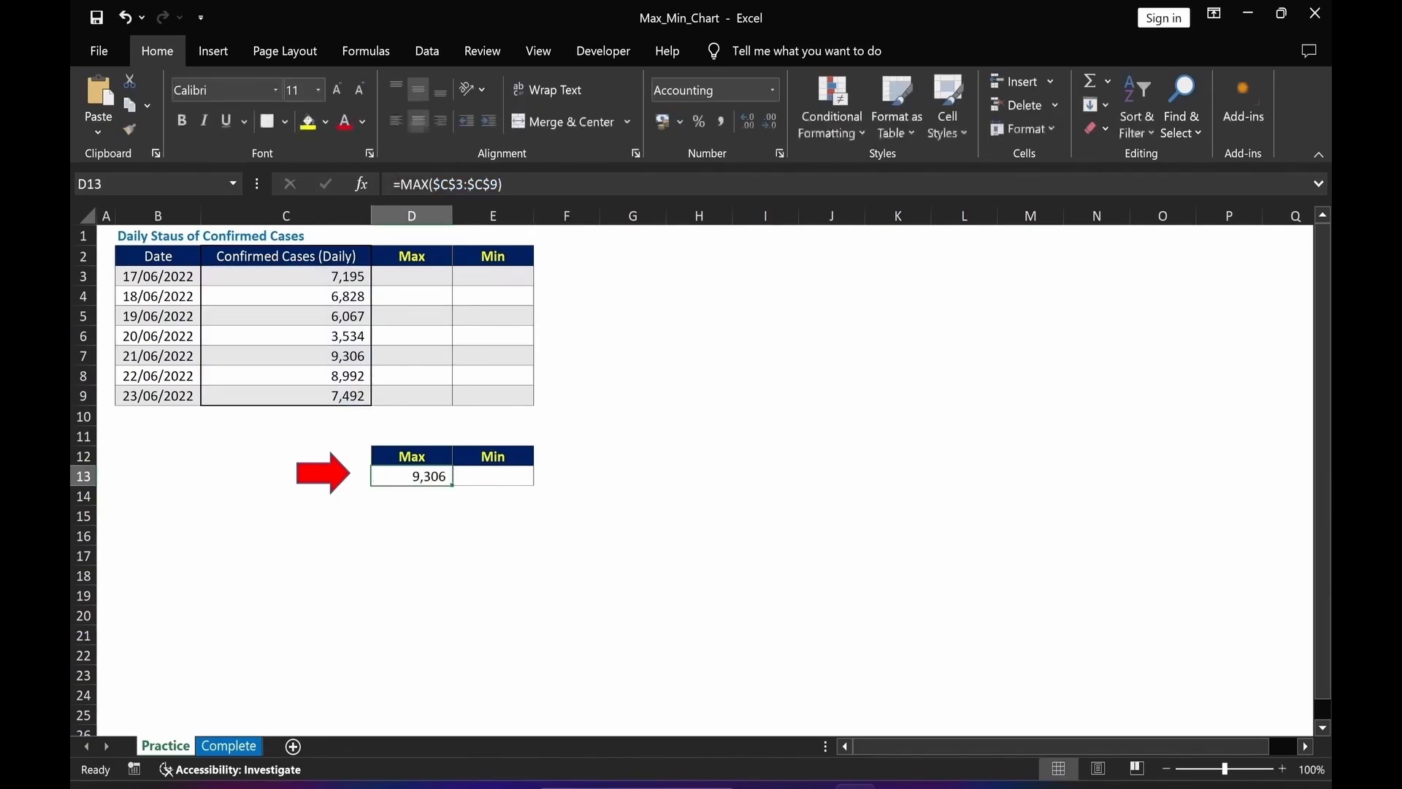
{"action": "left_click", "coordinate": [503, 477]}
{"action": "key", "text": "F2"}
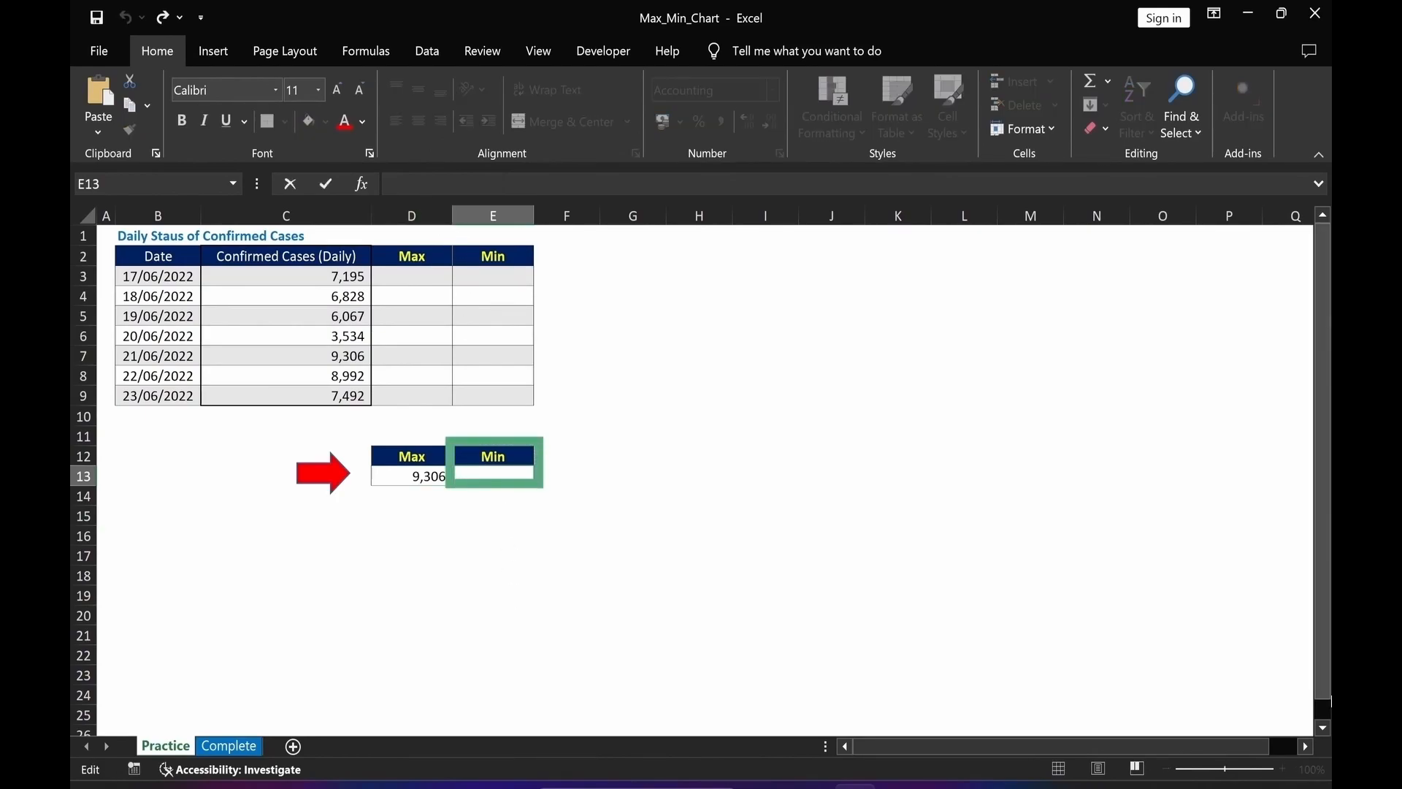
{"action": "type", "text": "=MAX($C$3:$C$9)"}
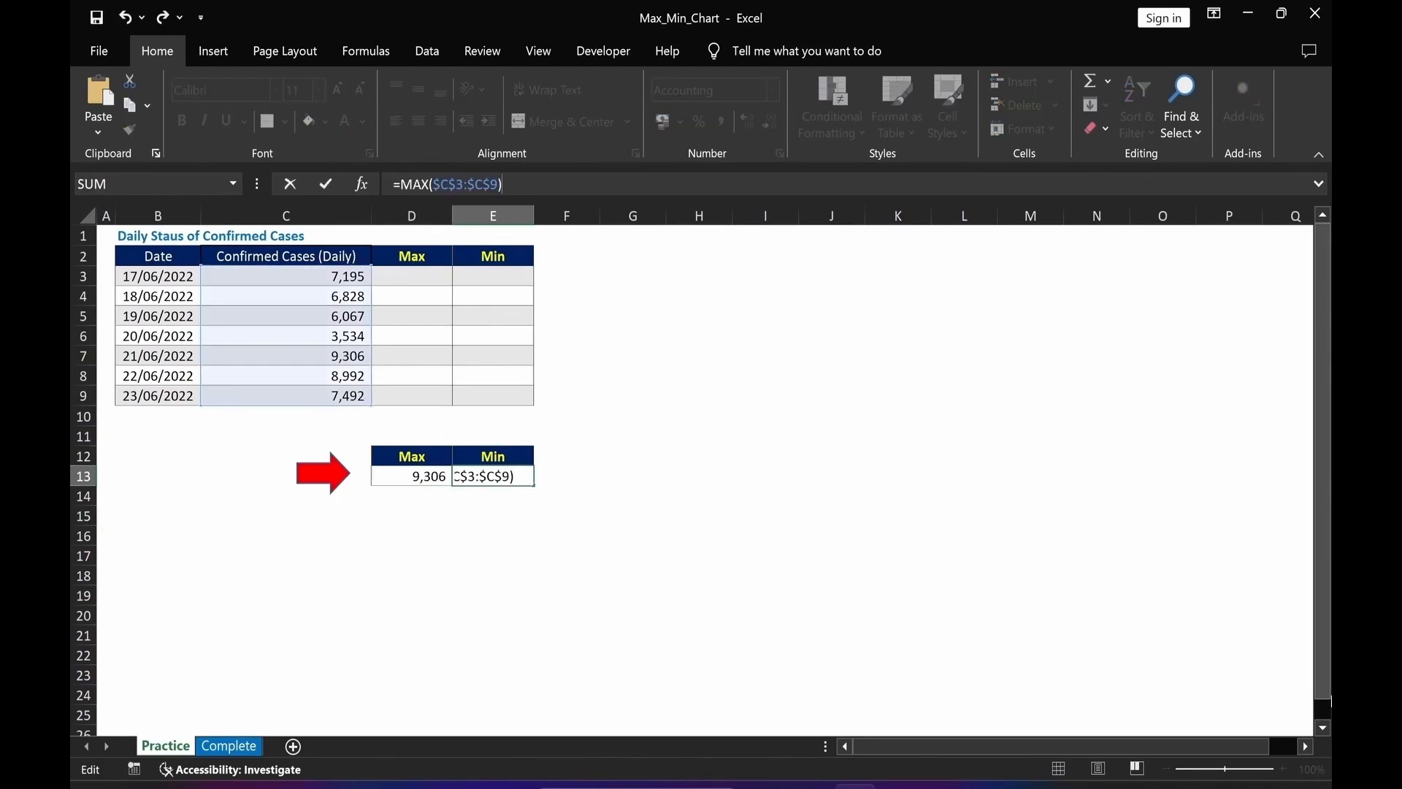
{"action": "double_click", "coordinate": [409, 184]}
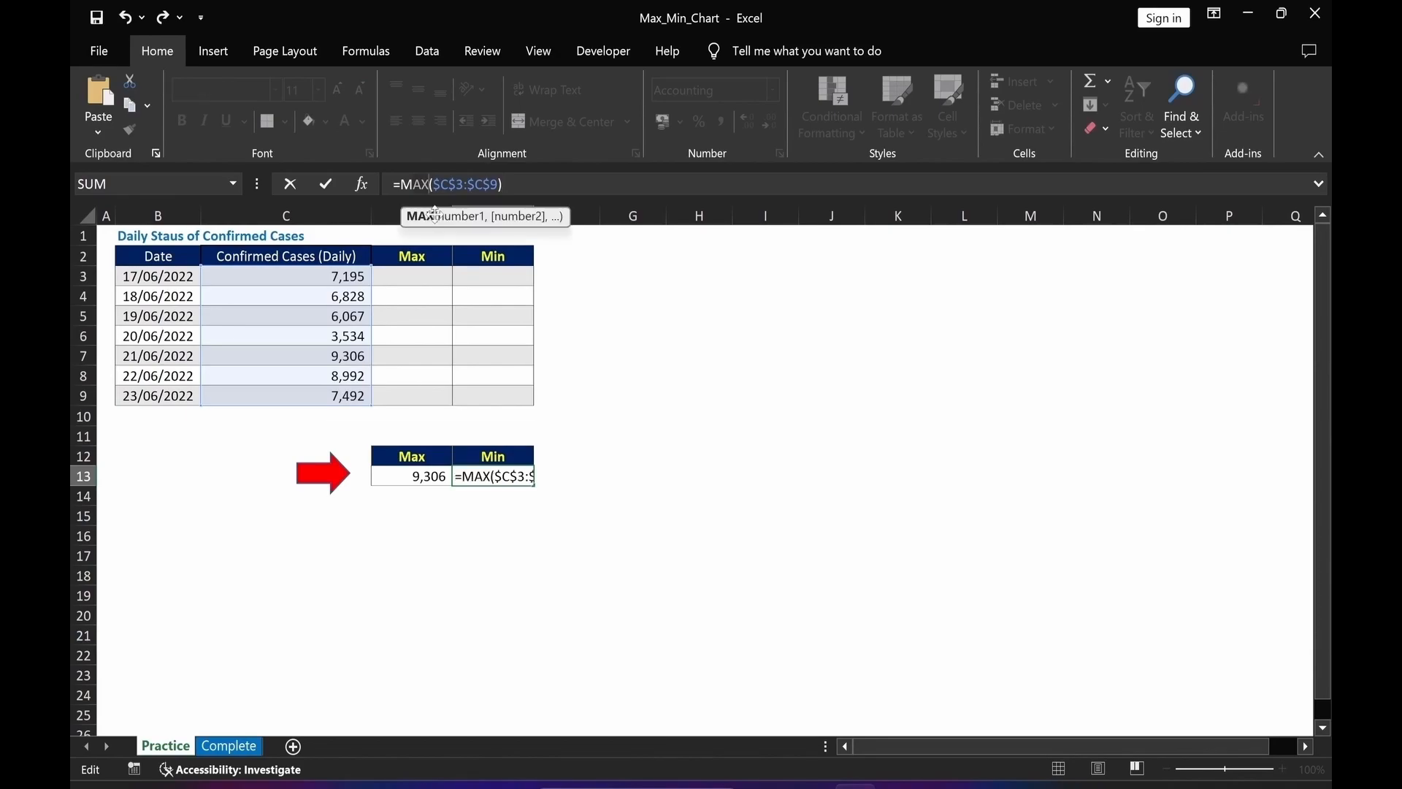
{"action": "type", "text": "Min"}
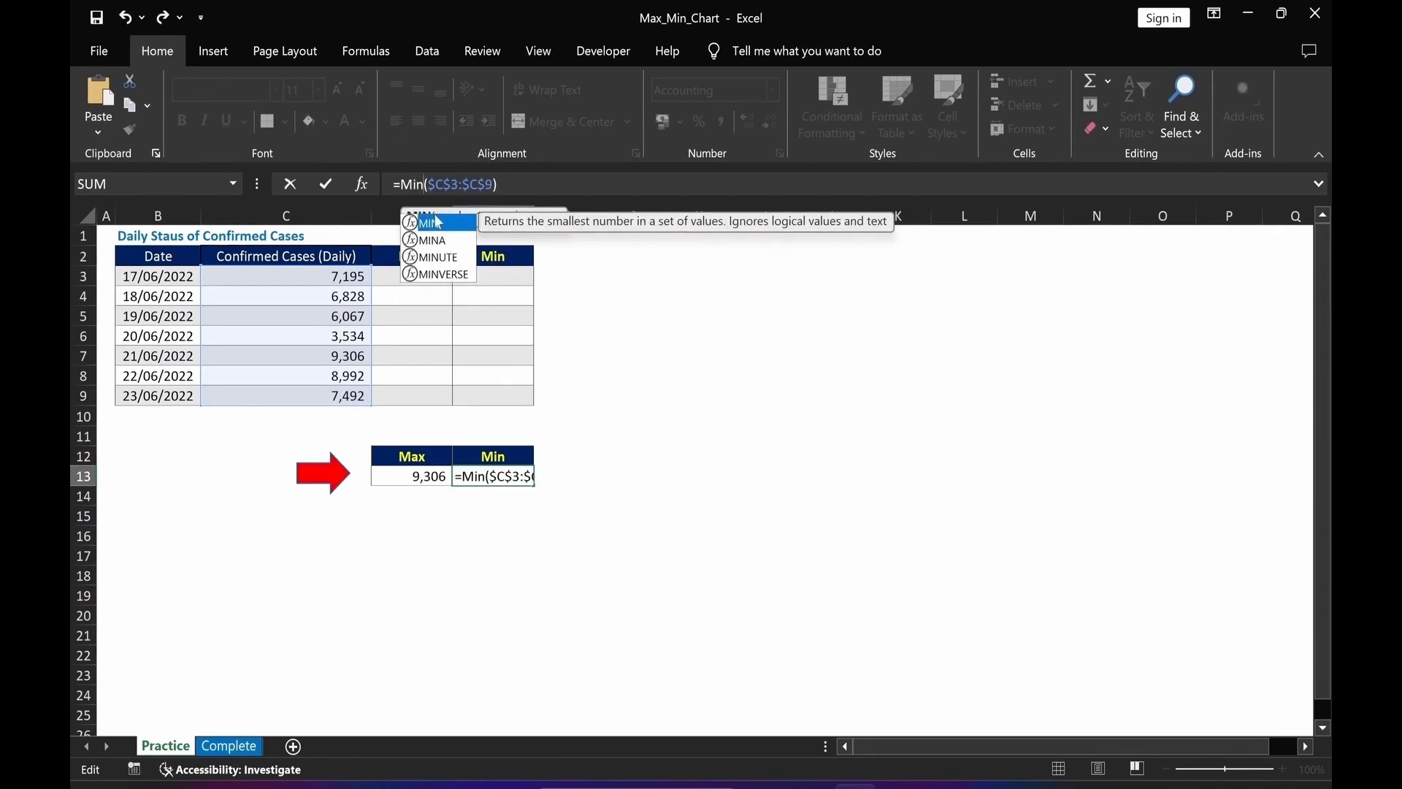
{"action": "key", "text": "Return"}
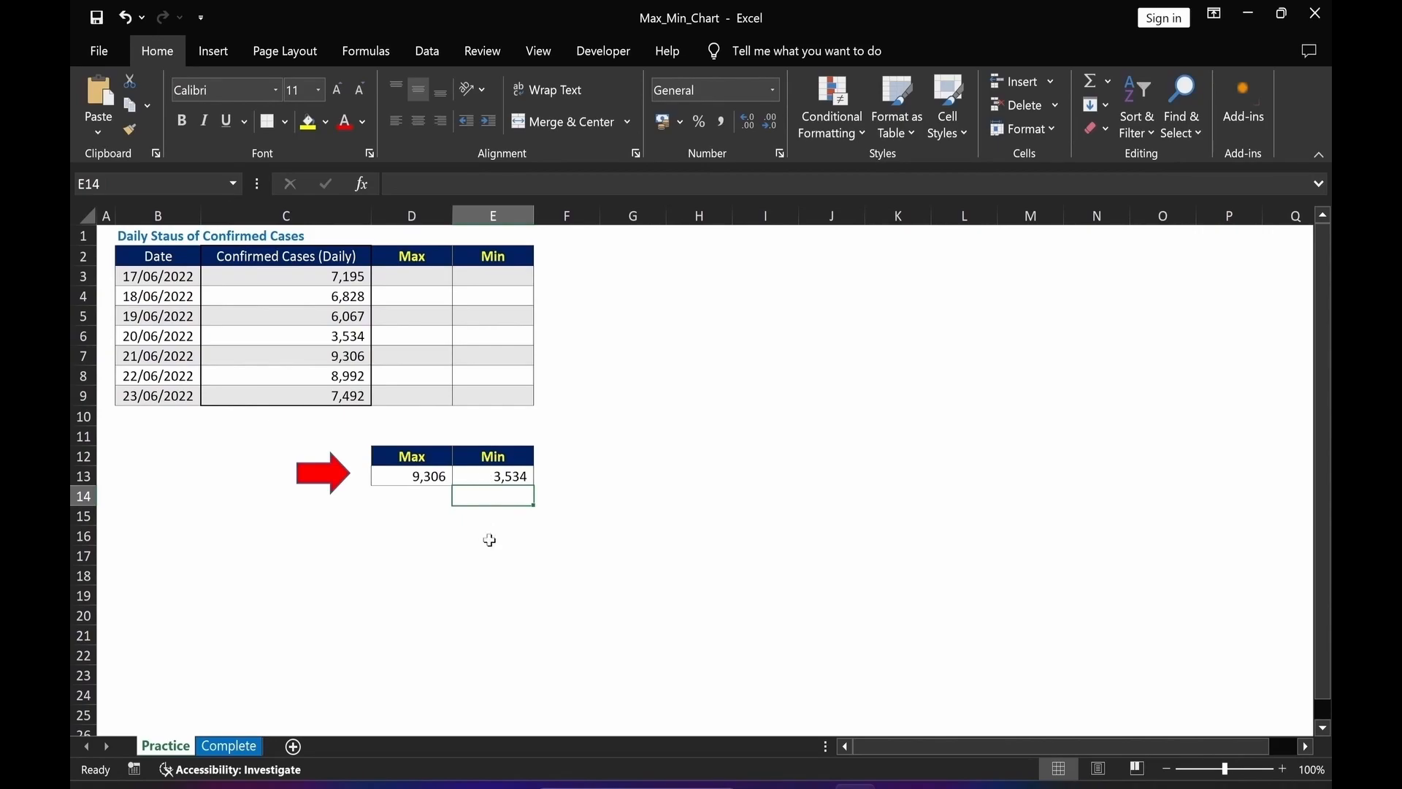
Enter =IF(C3=$D$13,C3,NA()) in D3, the first cell of the table's Max column.
{"action": "left_click", "coordinate": [478, 587]}
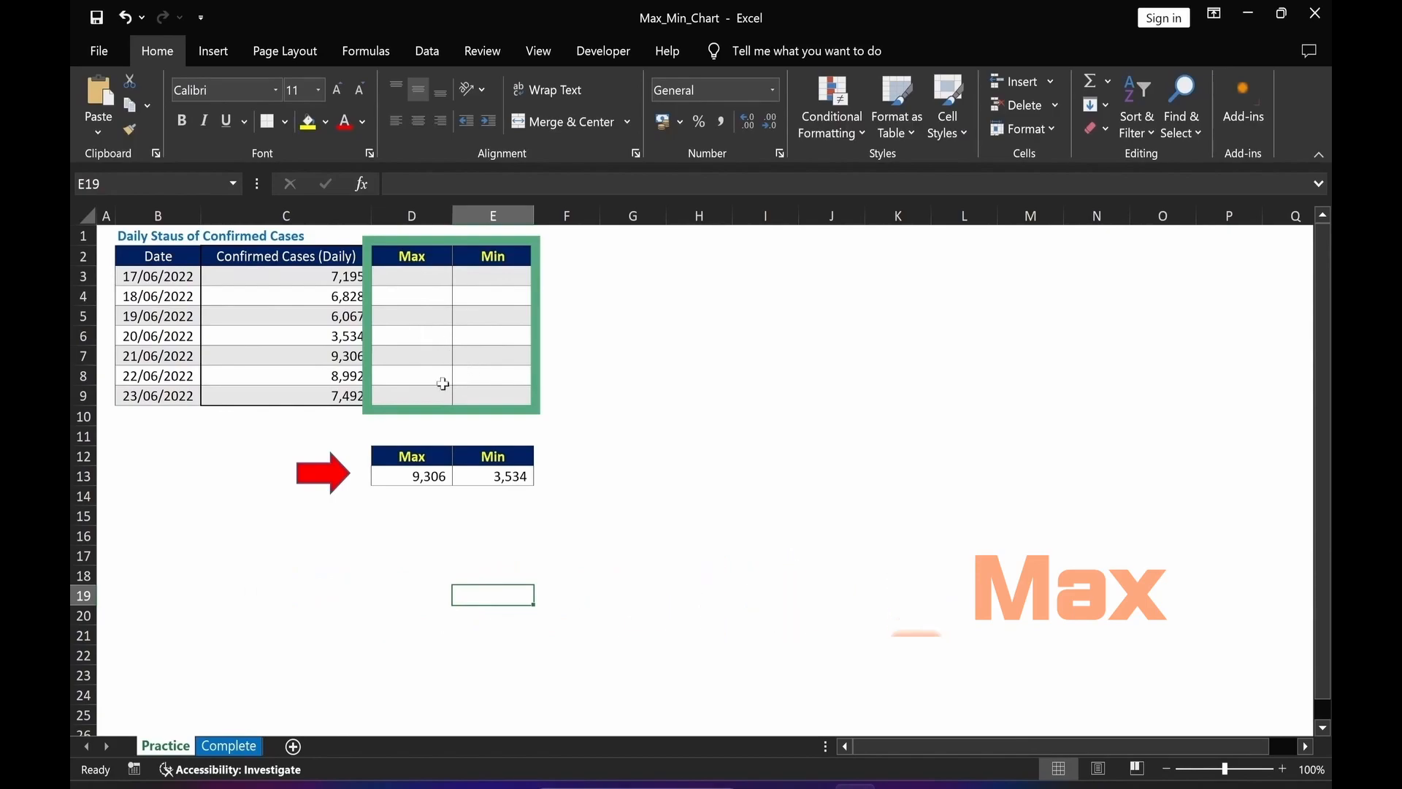
{"action": "left_click", "coordinate": [404, 277]}
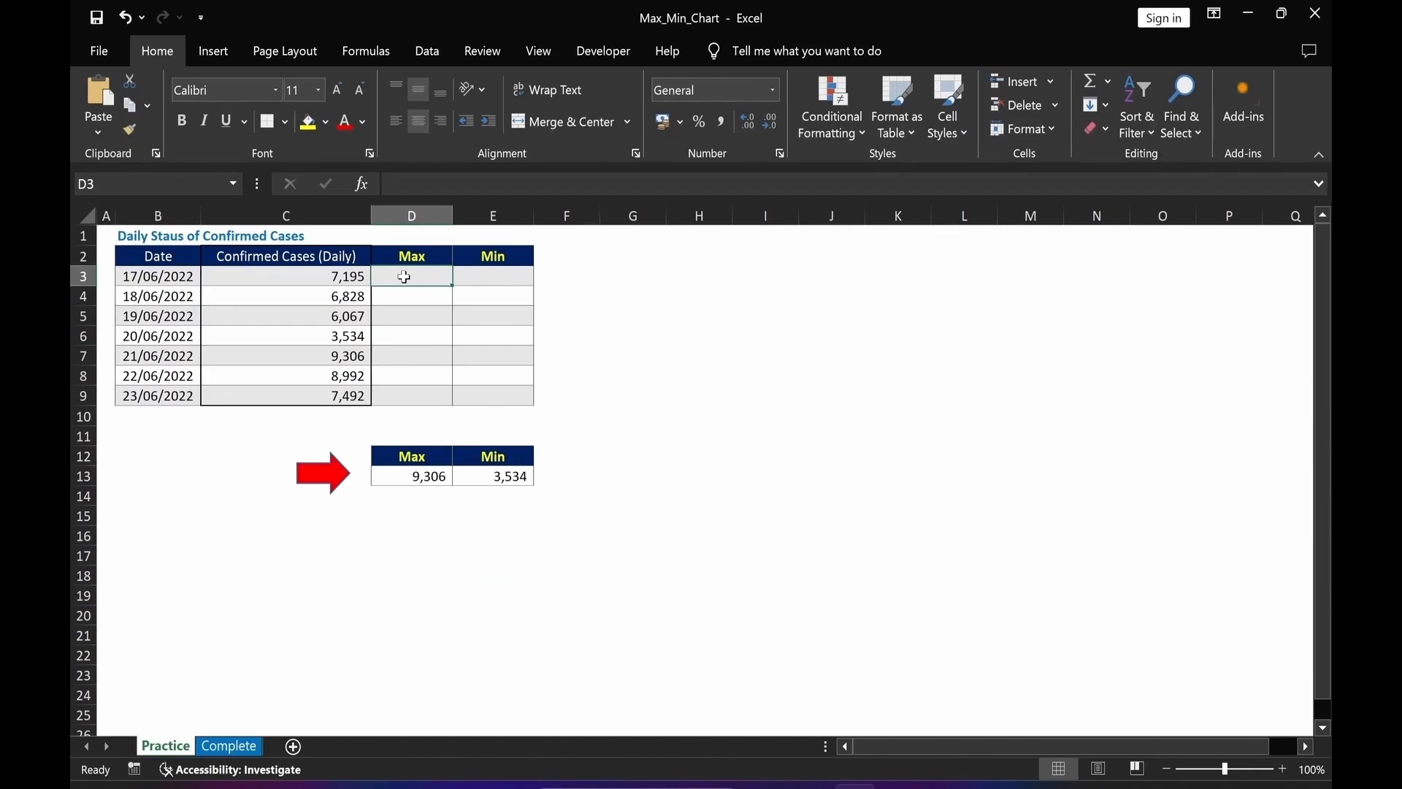
{"action": "type", "text": "=if"}
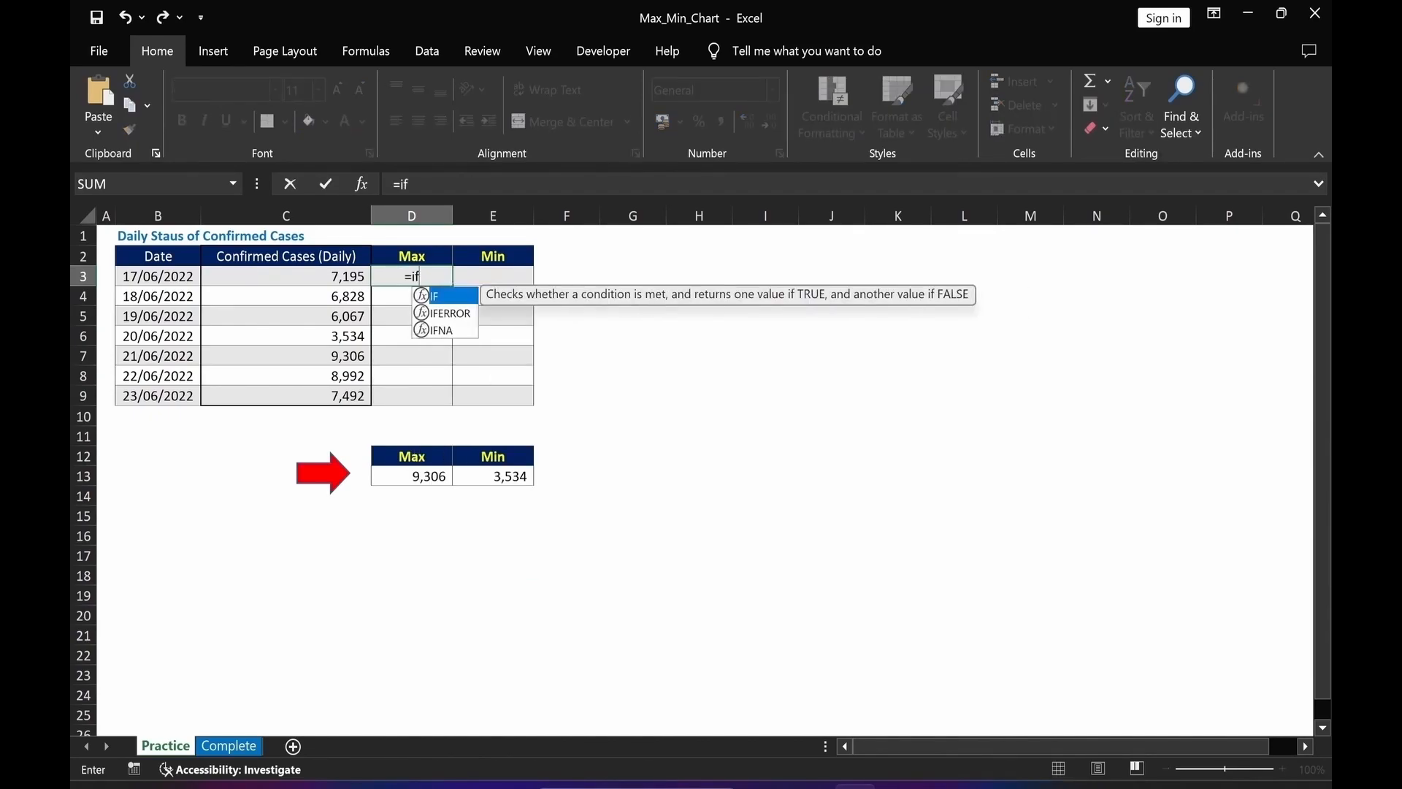
{"action": "type", "text": "("}
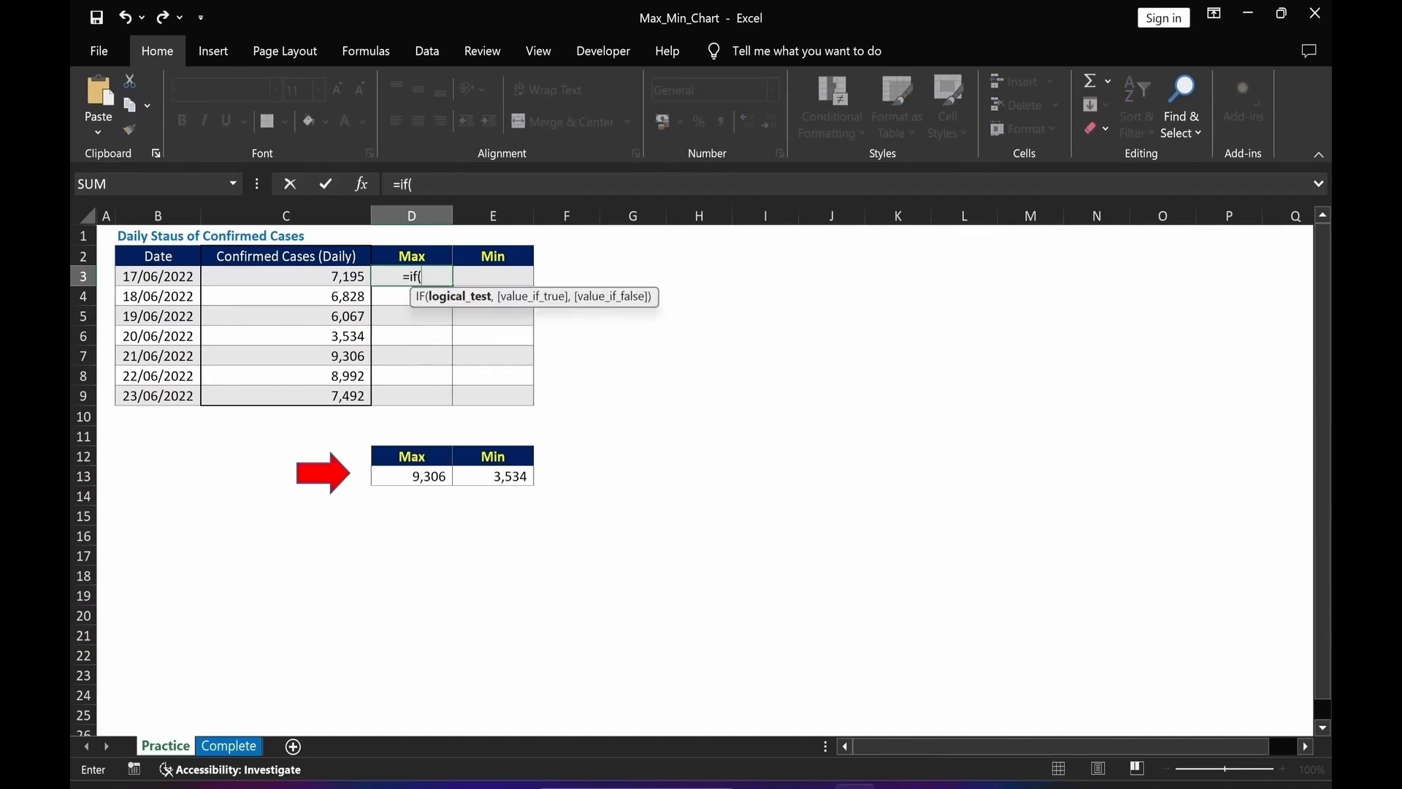
{"action": "left_click", "coordinate": [323, 275]}
{"action": "type", "text": "="}
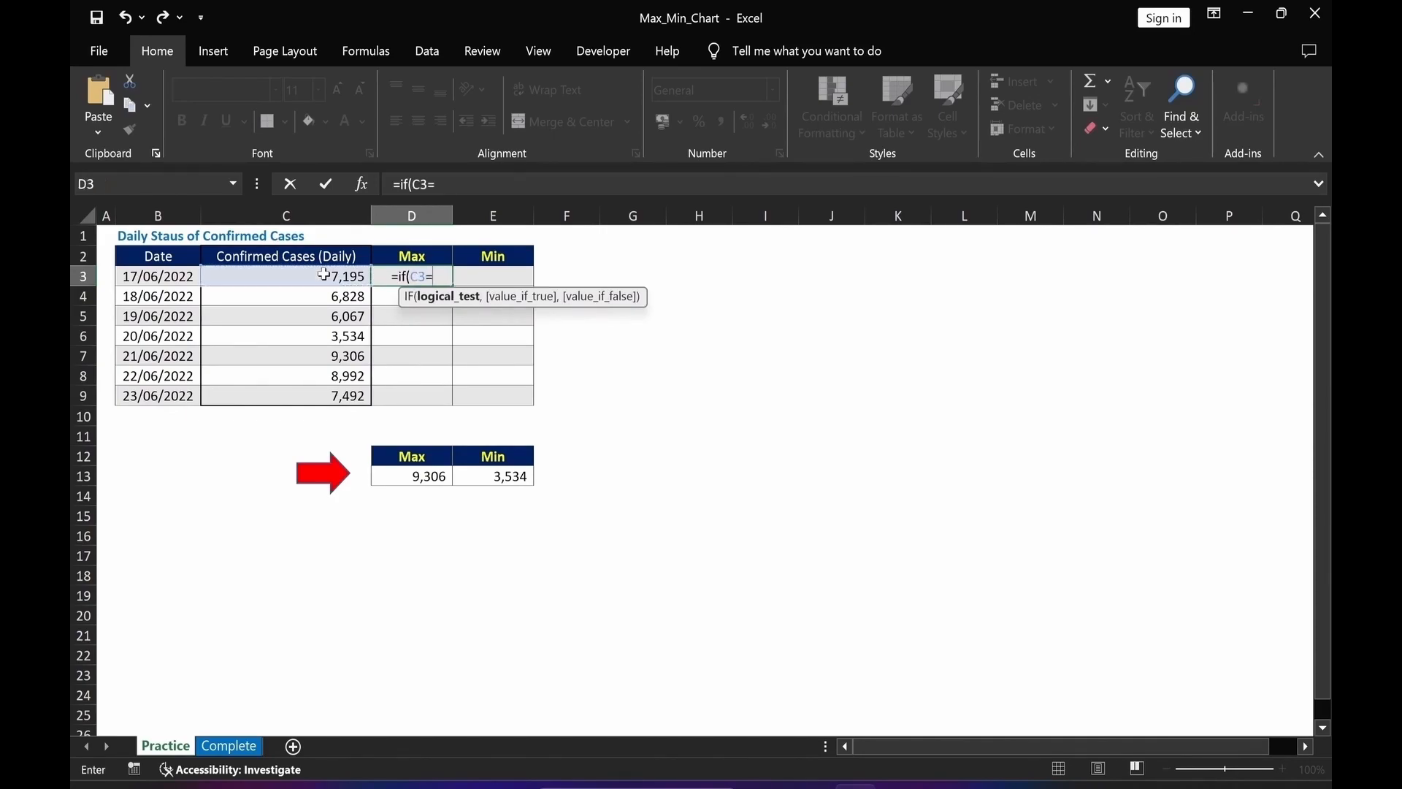
{"action": "left_click", "coordinate": [391, 473]}
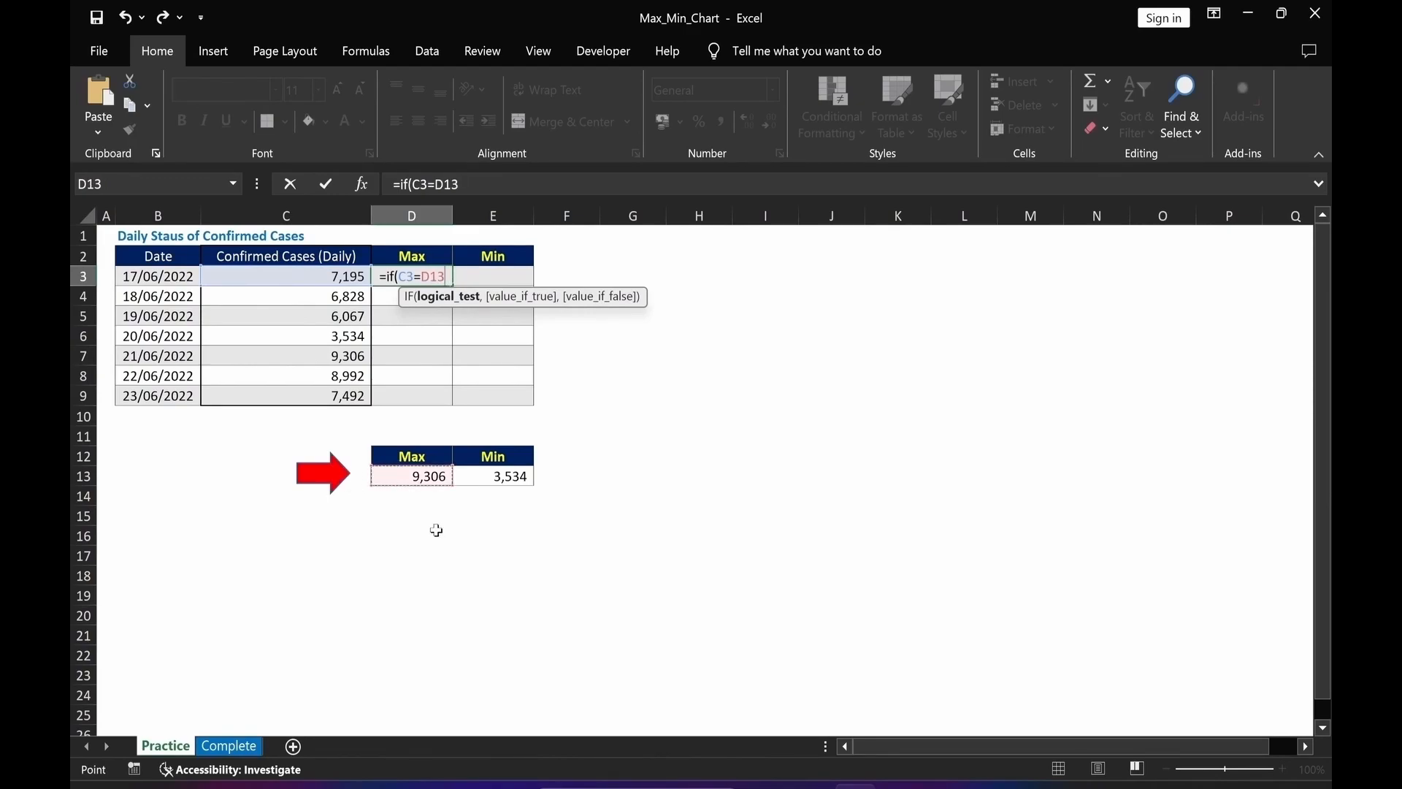
{"action": "key", "text": "F4"}
{"action": "type", "text": ","}
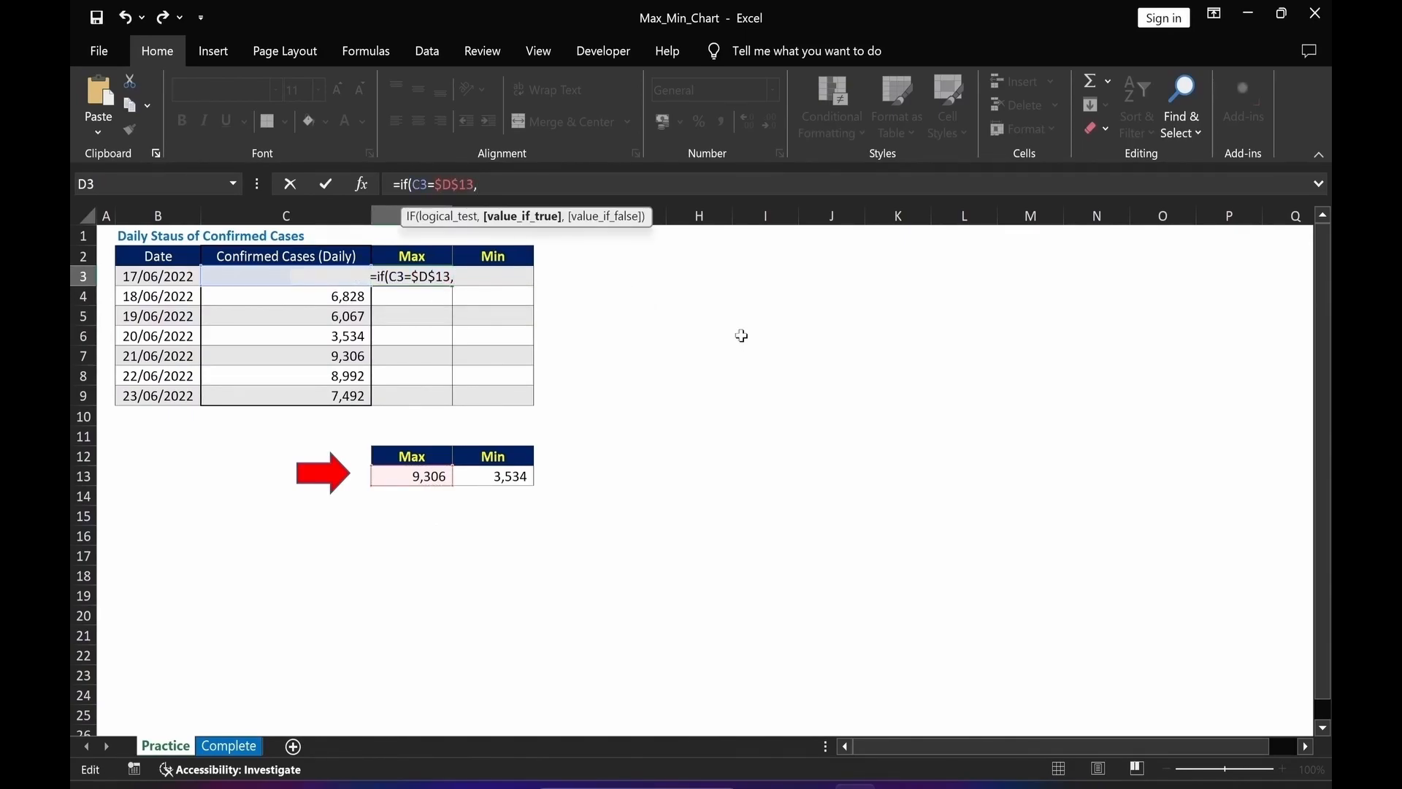
{"action": "type", "text": "C3"}
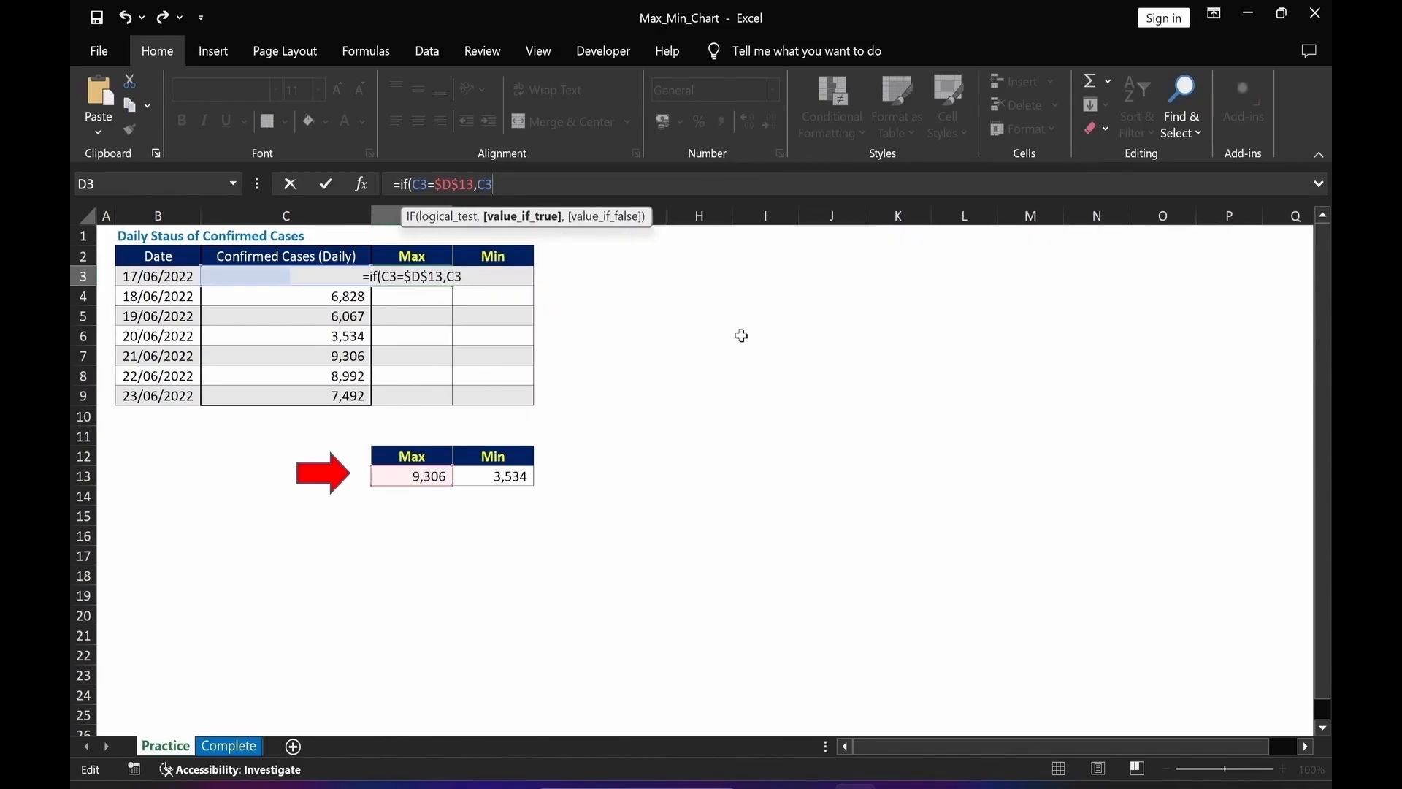
{"action": "type", "text": ","}
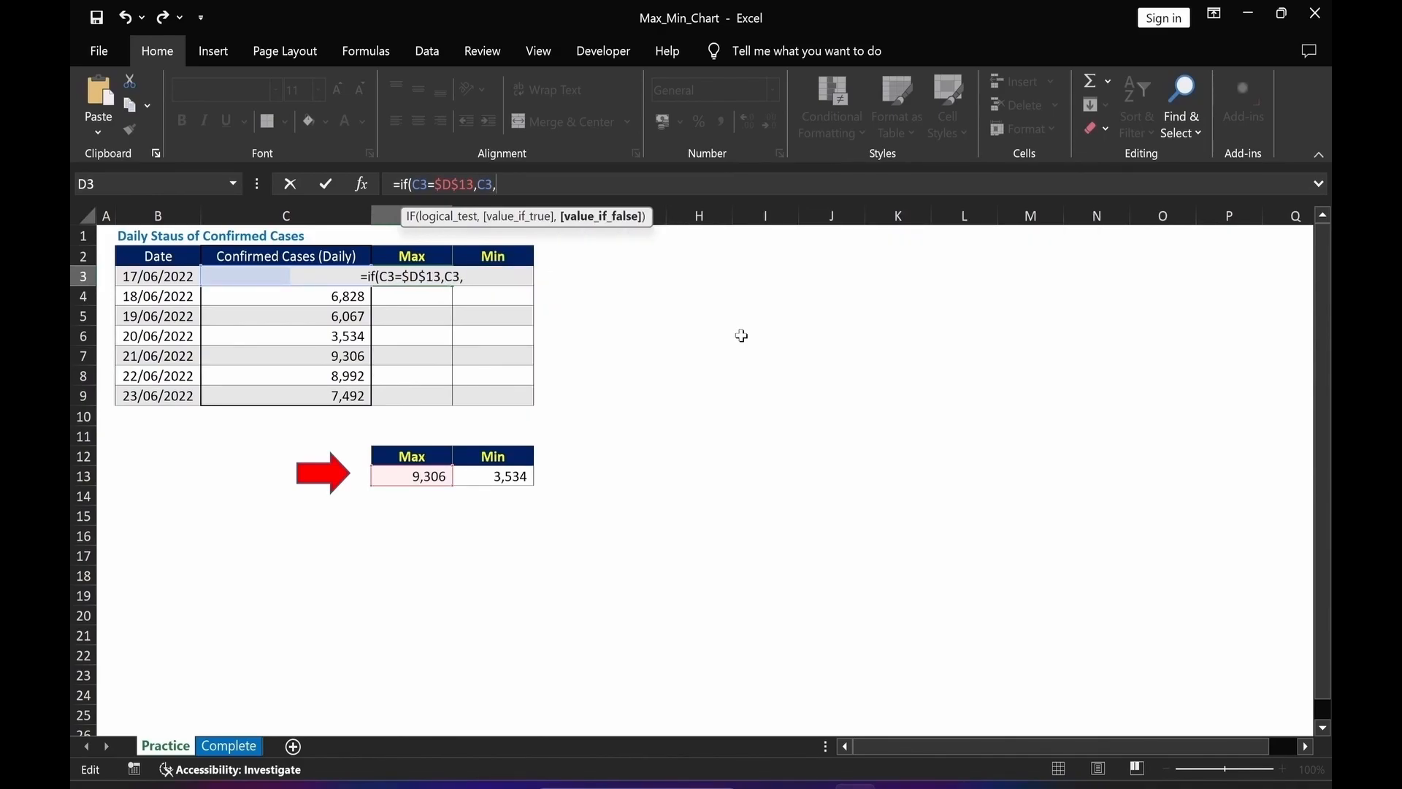
{"action": "type", "text": "NA"}
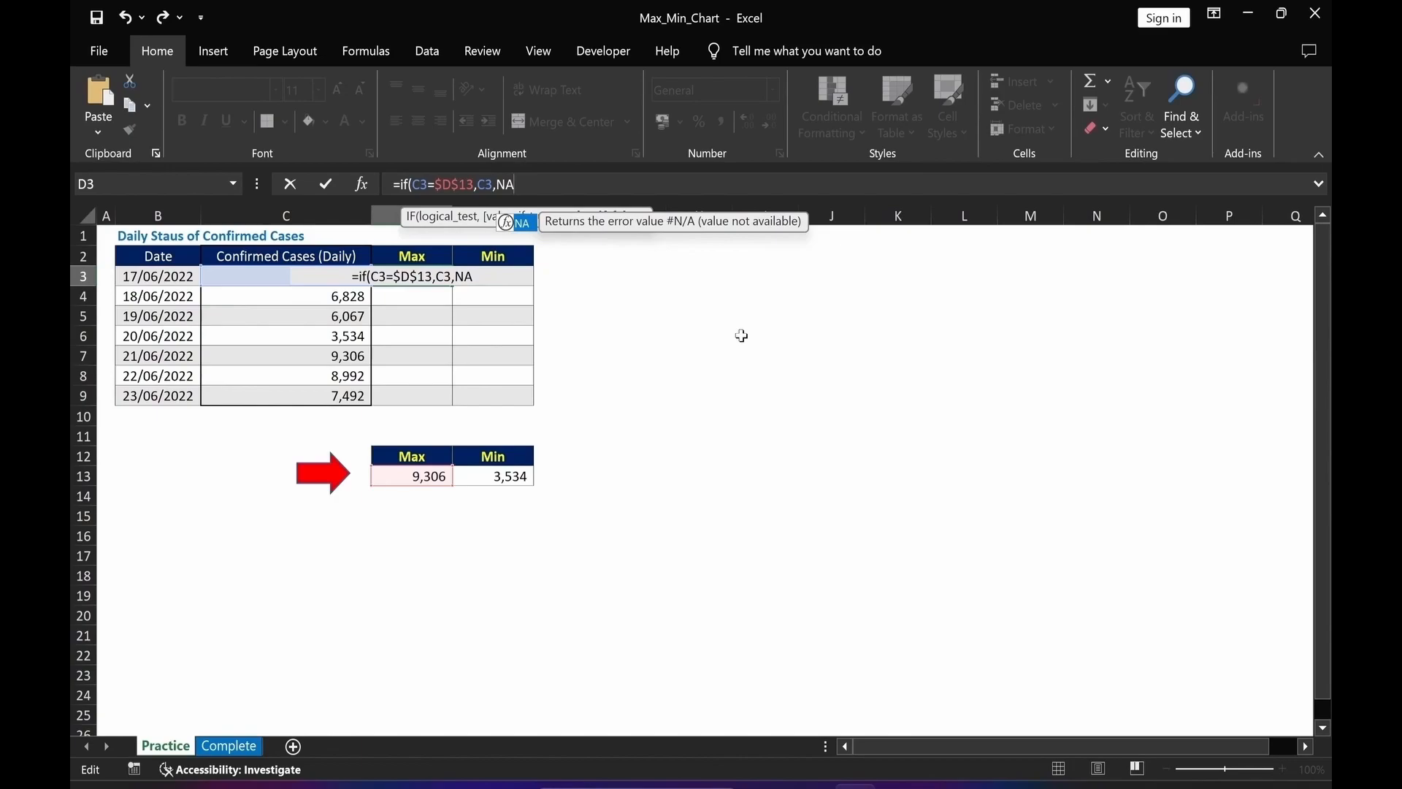
{"action": "type", "text": "()"}
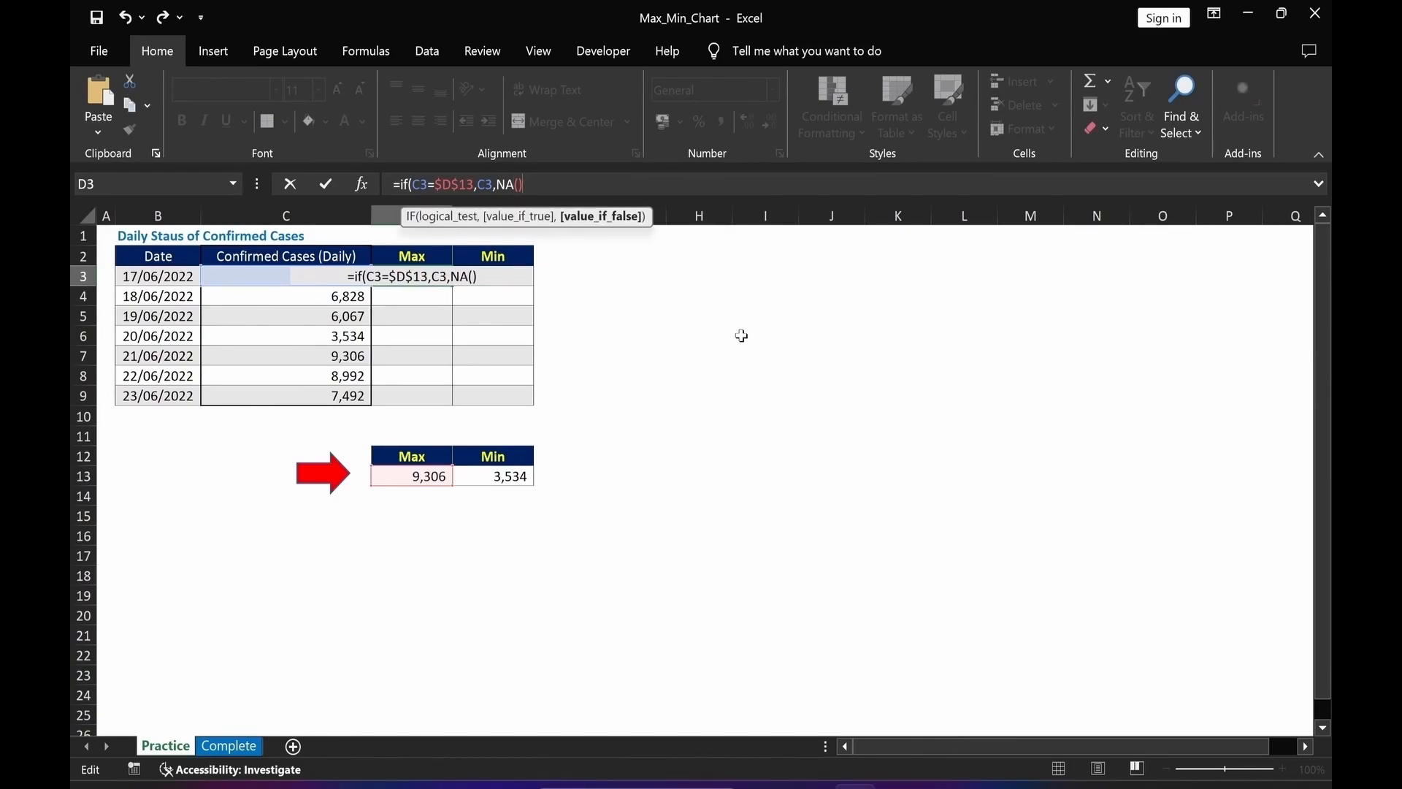
{"action": "type", "text": ")"}
{"action": "key", "text": "Return"}
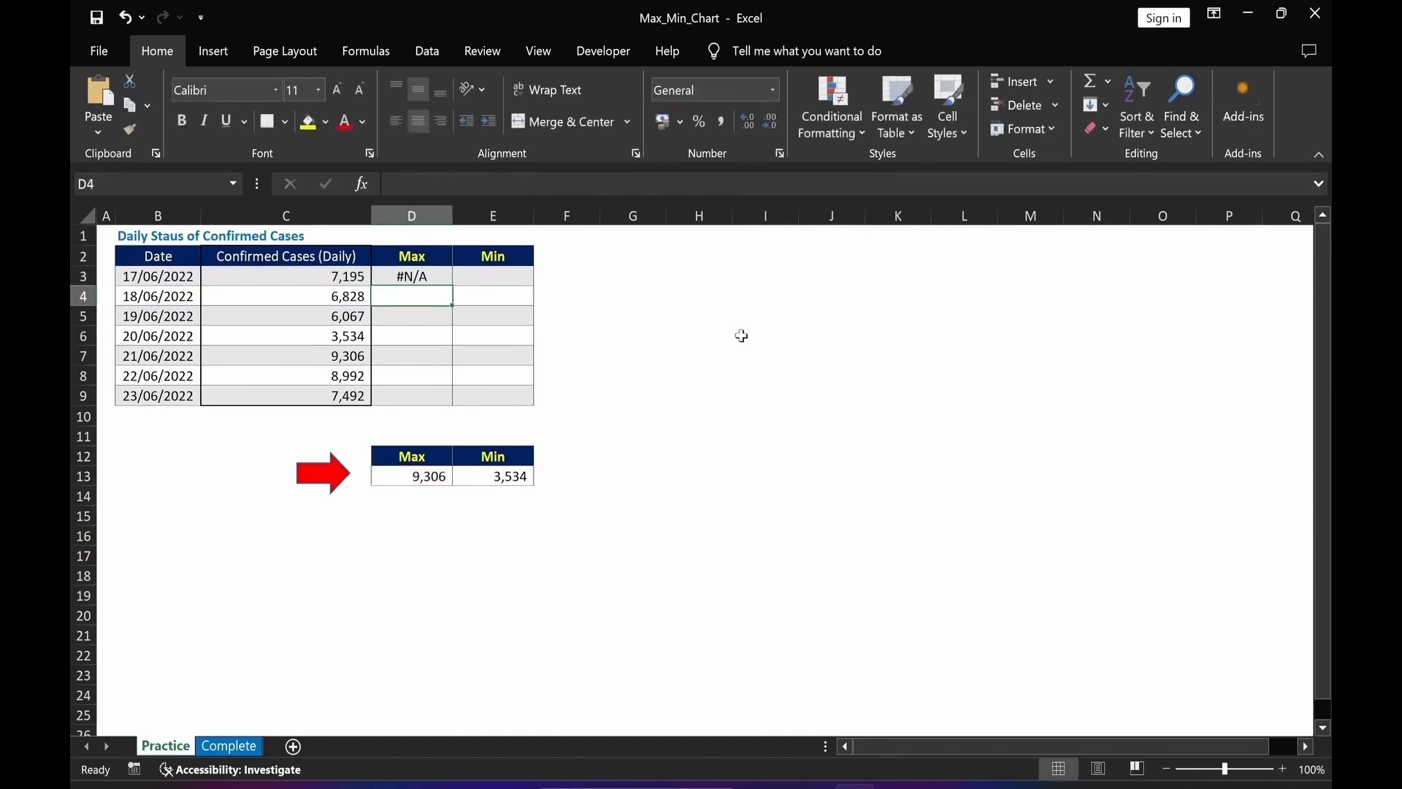
Copy D3's IF formula into E3 in the Min column and point its comparison to the Min cell $E$13.
{"action": "left_click", "coordinate": [325, 271]}
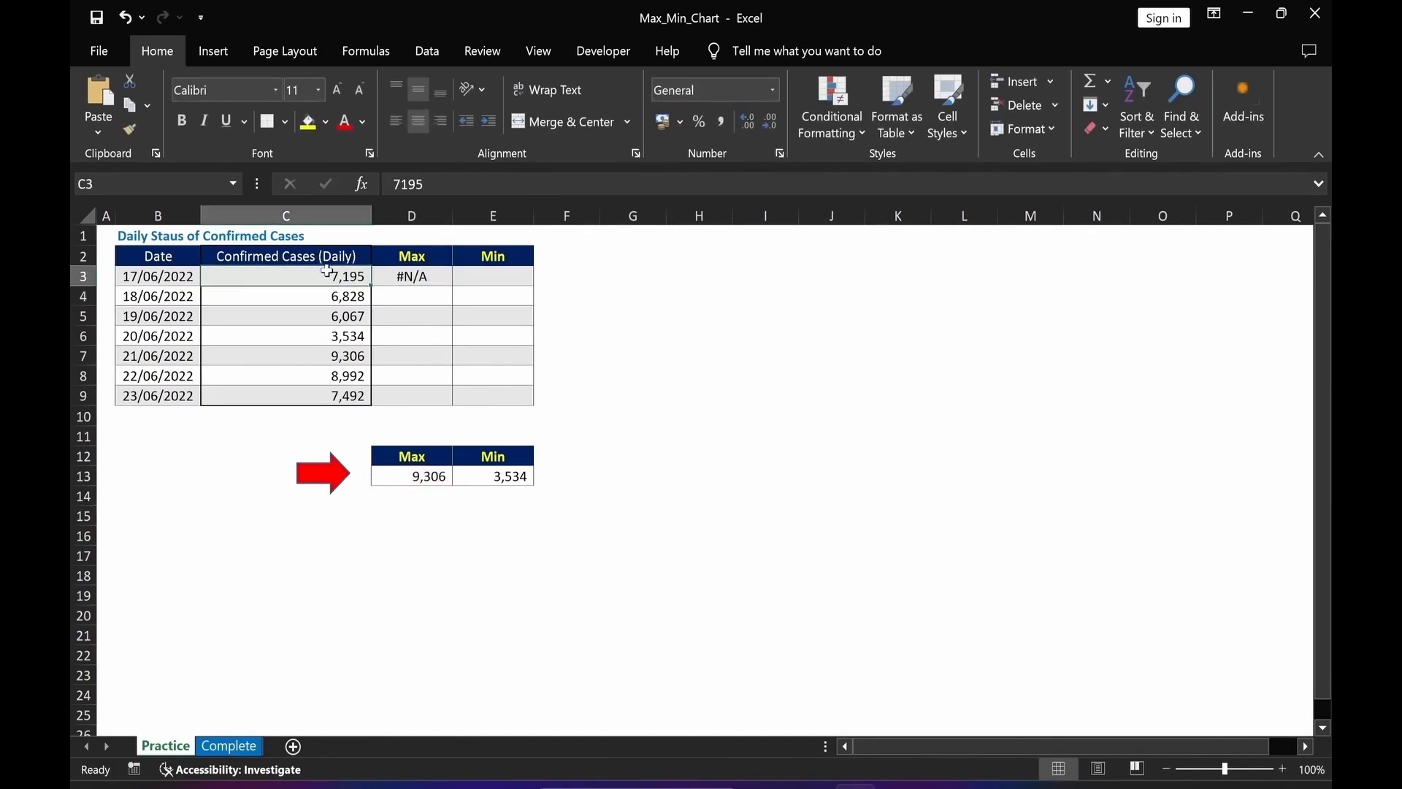
{"action": "left_click", "coordinate": [426, 278]}
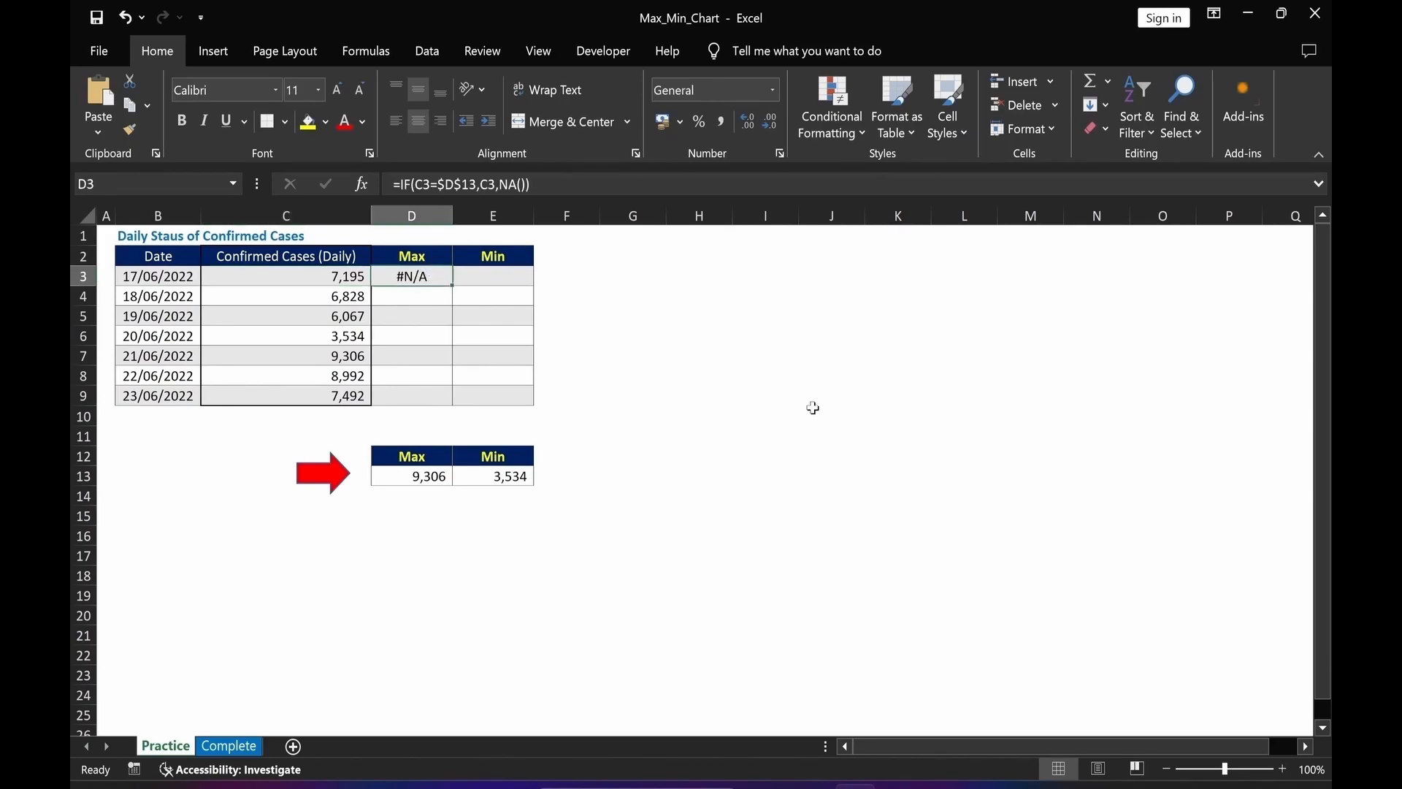
{"action": "left_click", "coordinate": [752, 501]}
{"action": "left_click", "coordinate": [424, 277]}
{"action": "left_click", "coordinate": [531, 189]}
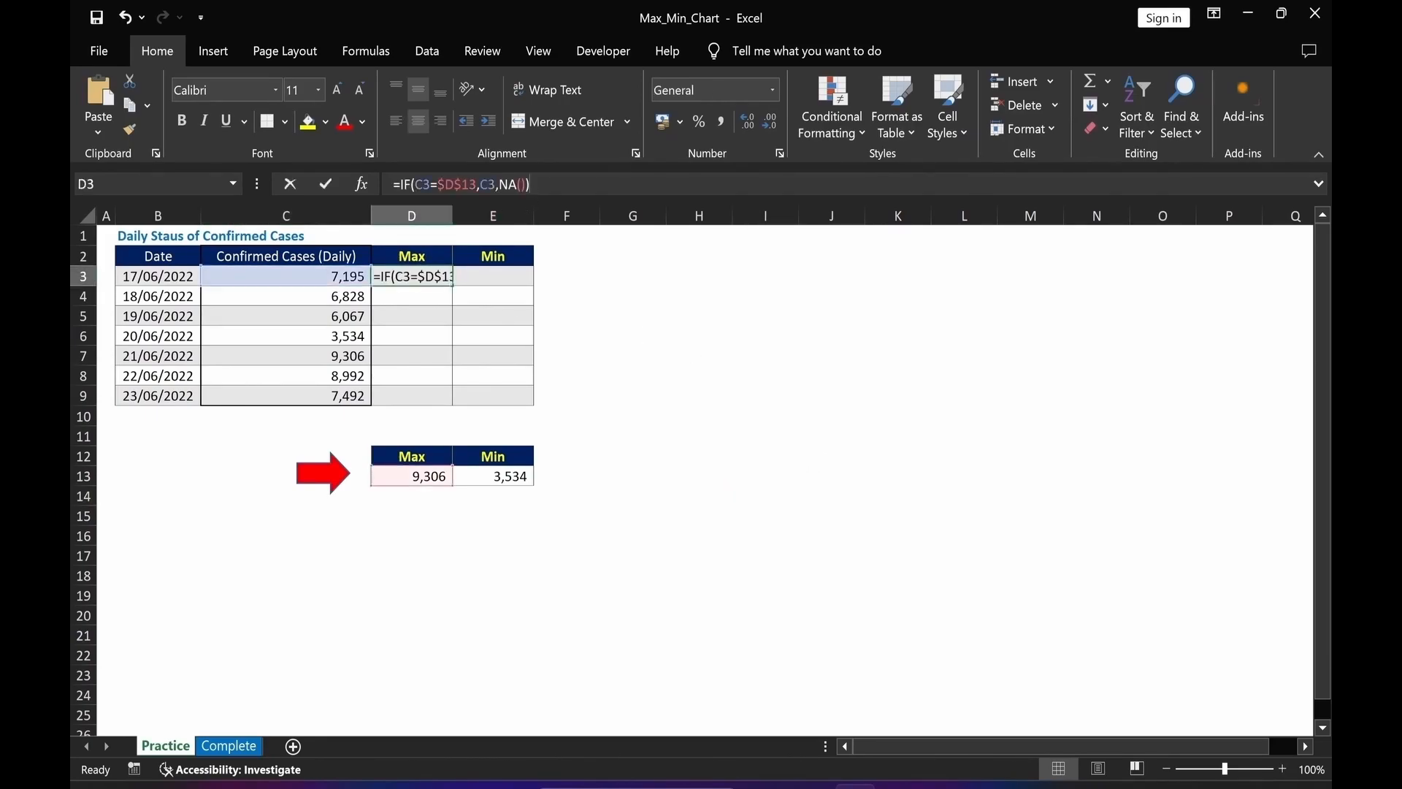
{"action": "key", "text": "ctrl+c"}
{"action": "key", "text": "Escape"}
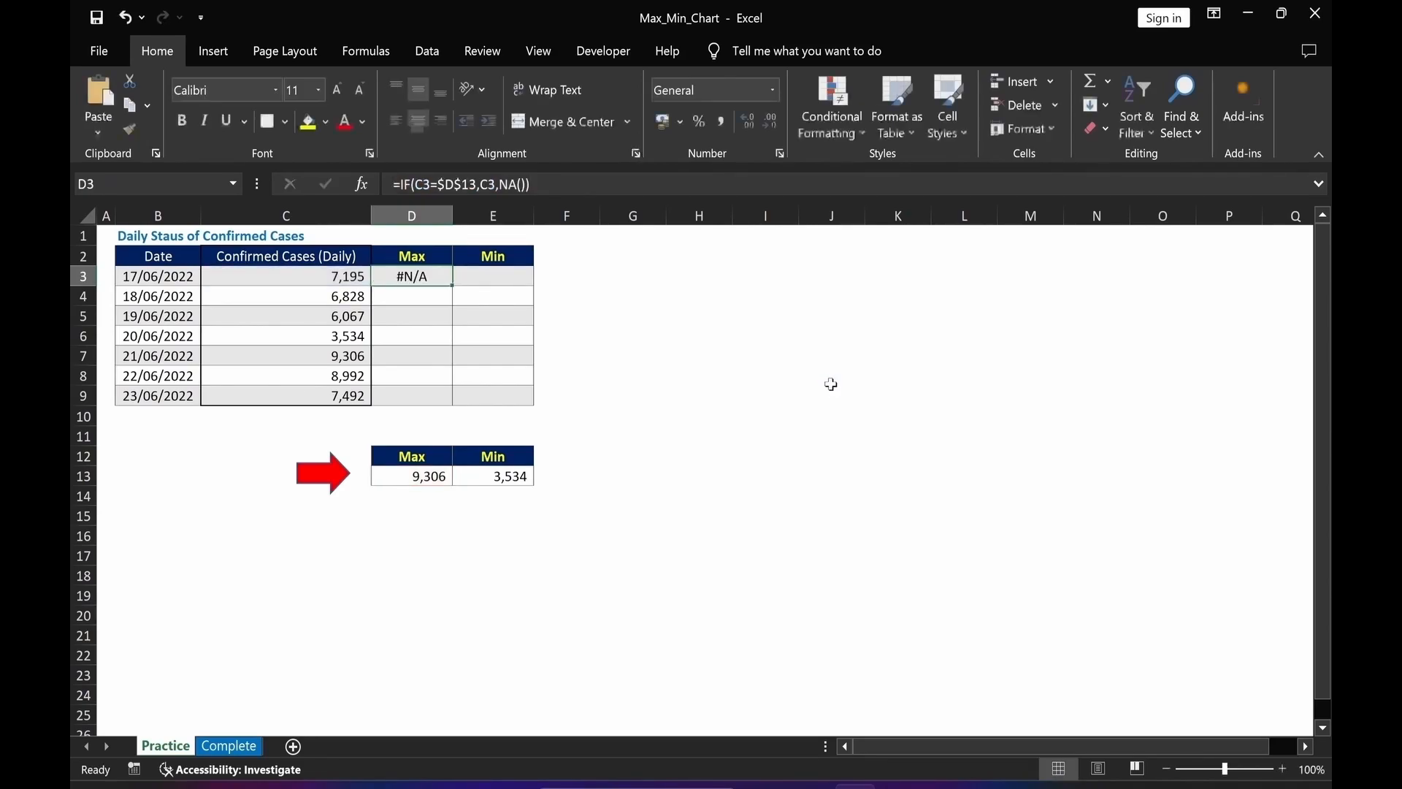
{"action": "key", "text": "Tab"}
{"action": "key", "text": "F2"}
{"action": "key", "text": "ctrl+v"}
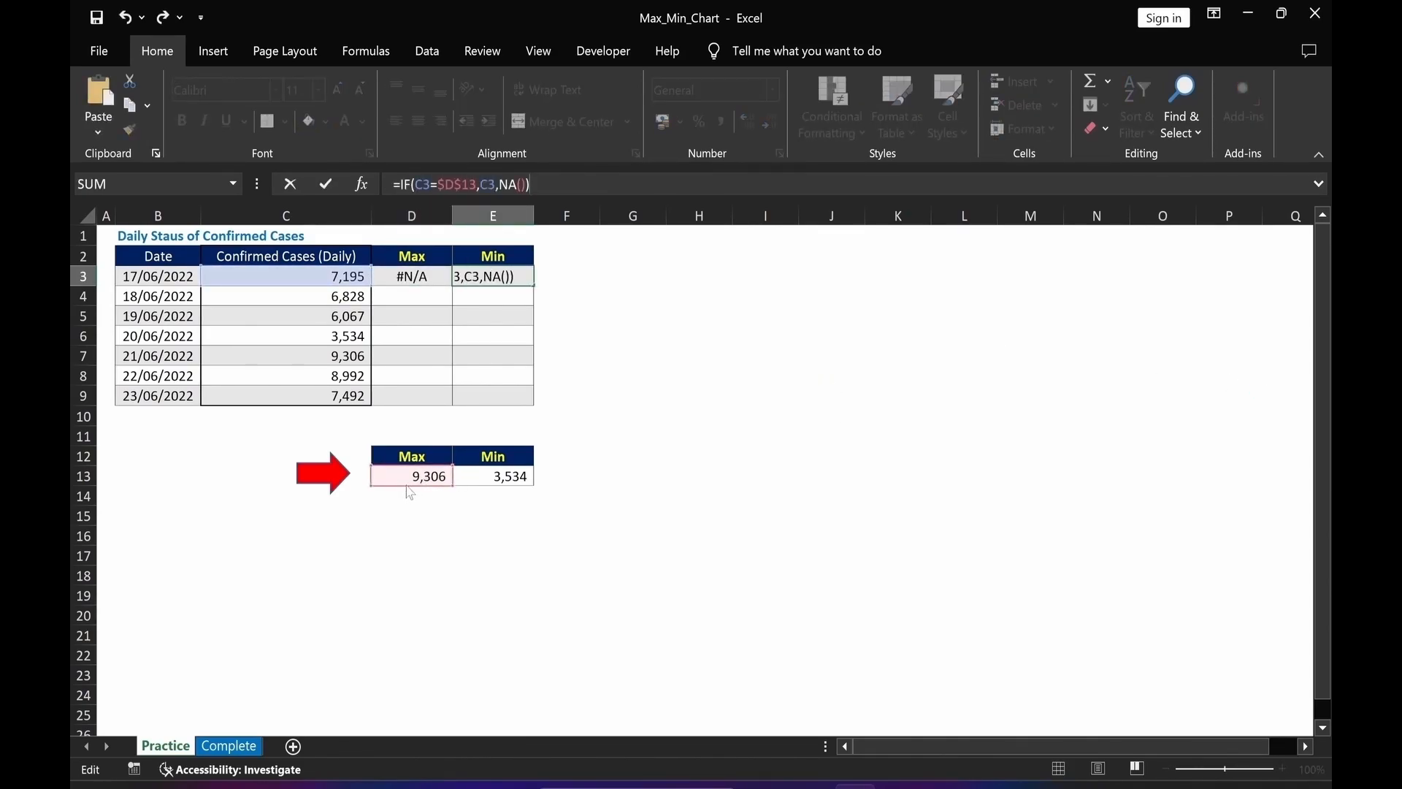
{"action": "left_click_drag", "start_coordinate": [417, 491], "coordinate": [461, 489]}
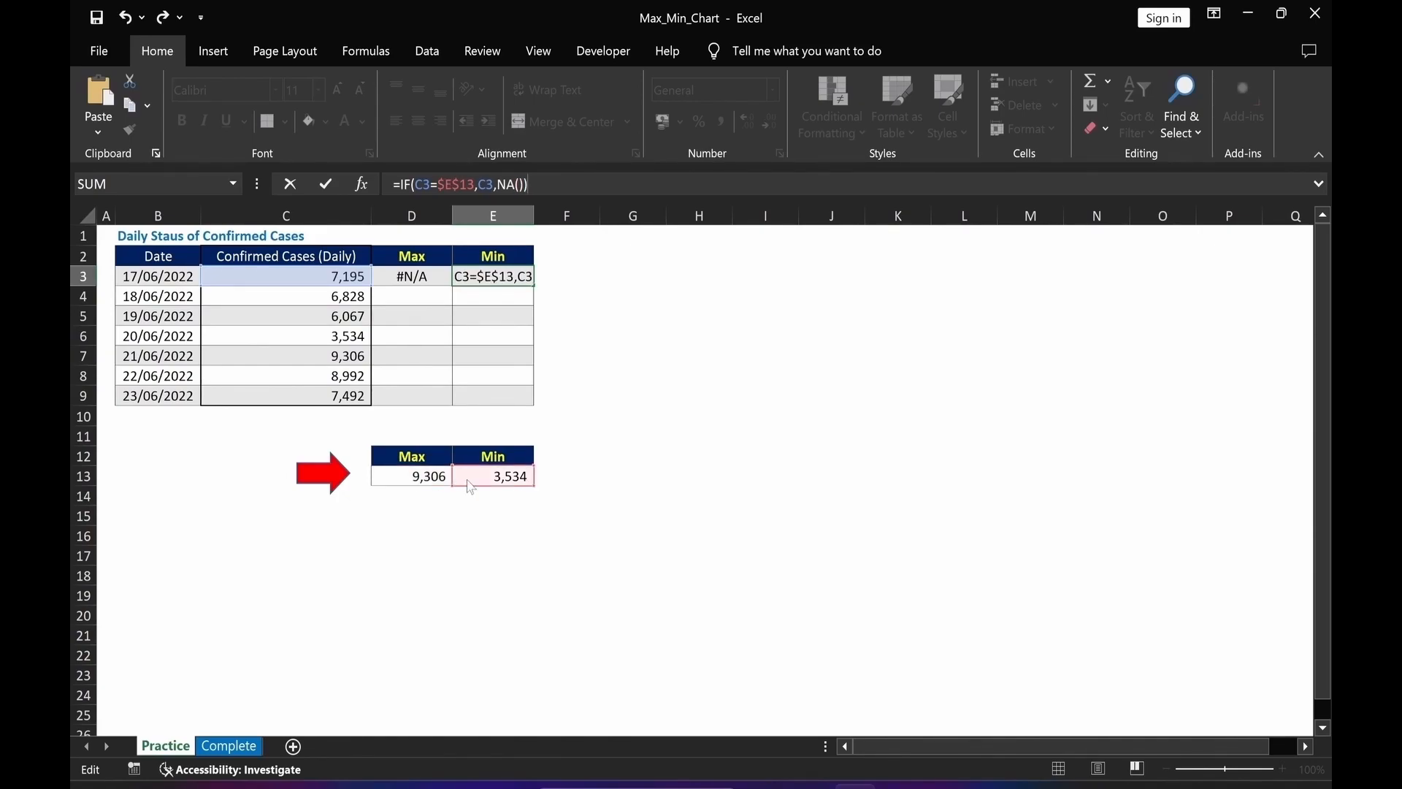
{"action": "key", "text": "Return"}
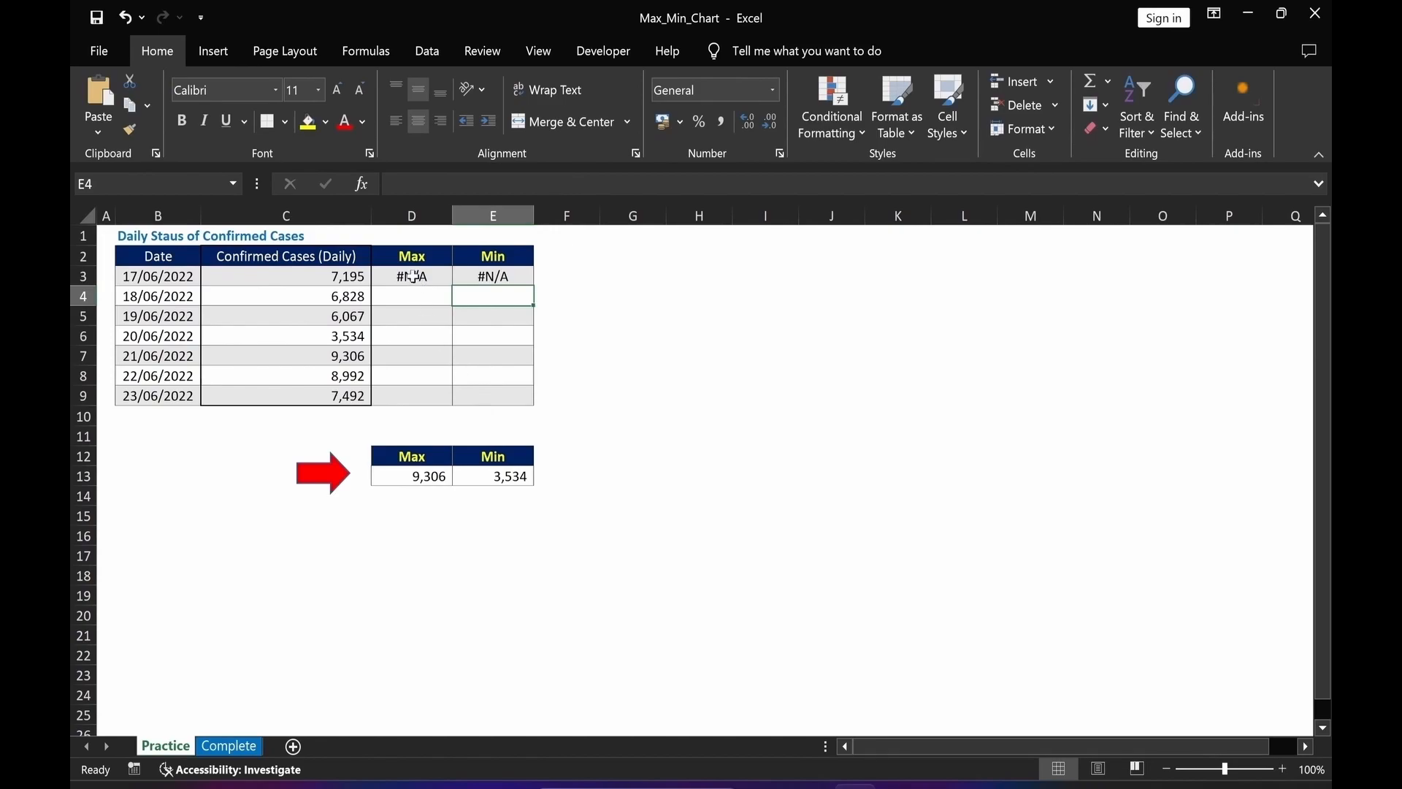
Fill both IF formulas from row 3 down through D3:E9, pasting formulas only.
{"action": "left_click_drag", "start_coordinate": [414, 276], "coordinate": [479, 398]}
{"action": "key", "text": "ctrl+c"}
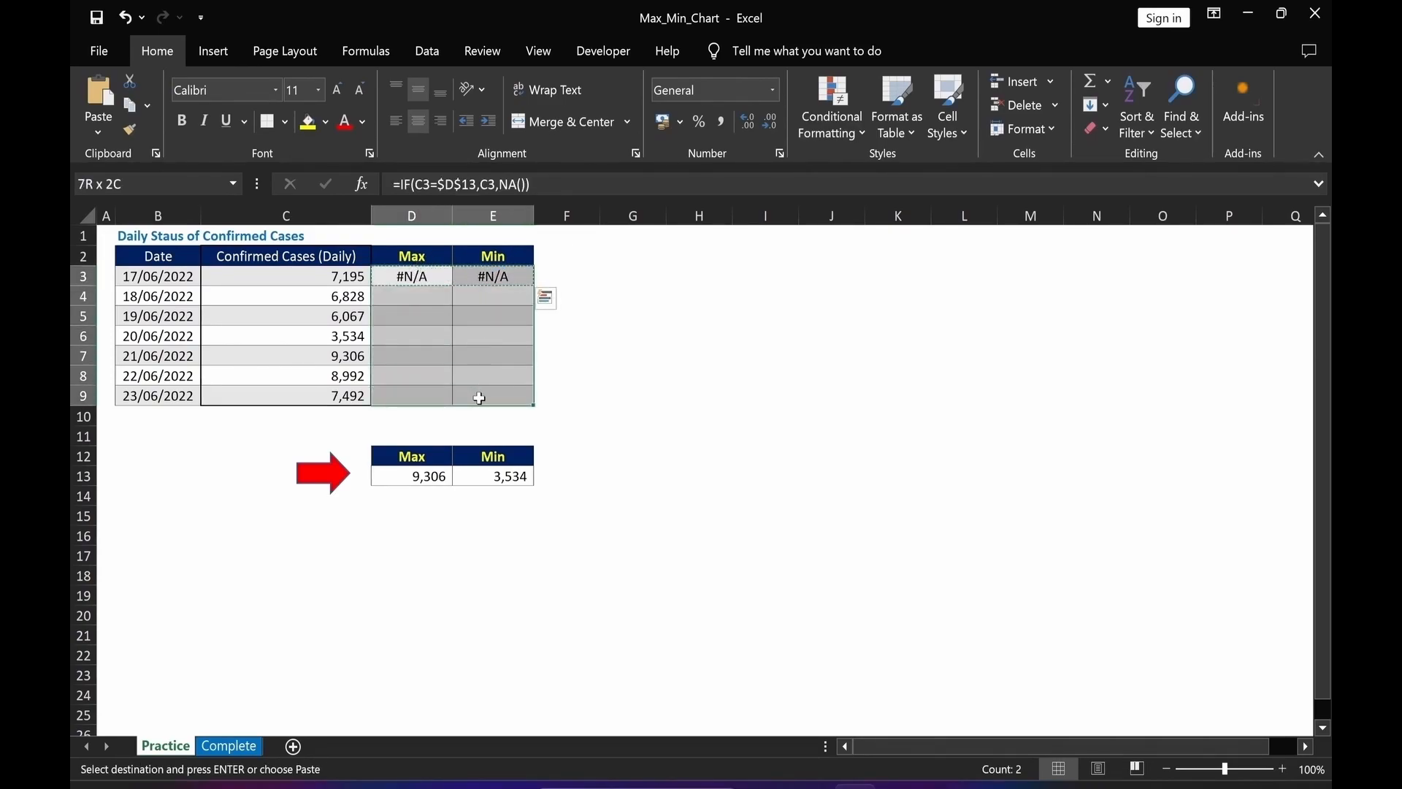
{"action": "key", "text": "alt"}
{"action": "key", "text": "e"}
{"action": "key", "text": "s"}
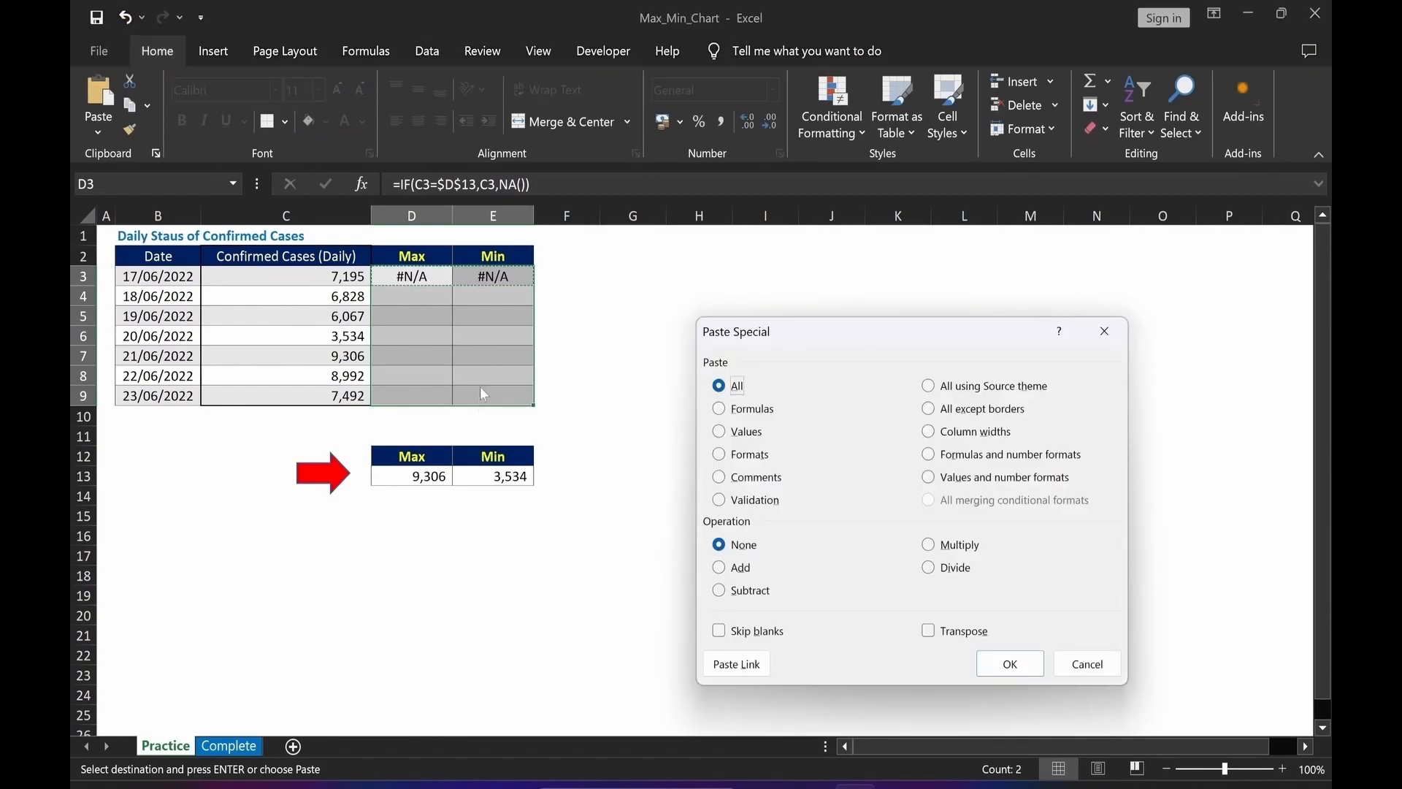
{"action": "left_click", "coordinate": [720, 410]}
{"action": "left_click", "coordinate": [1006, 665]}
{"action": "left_click", "coordinate": [830, 577]}
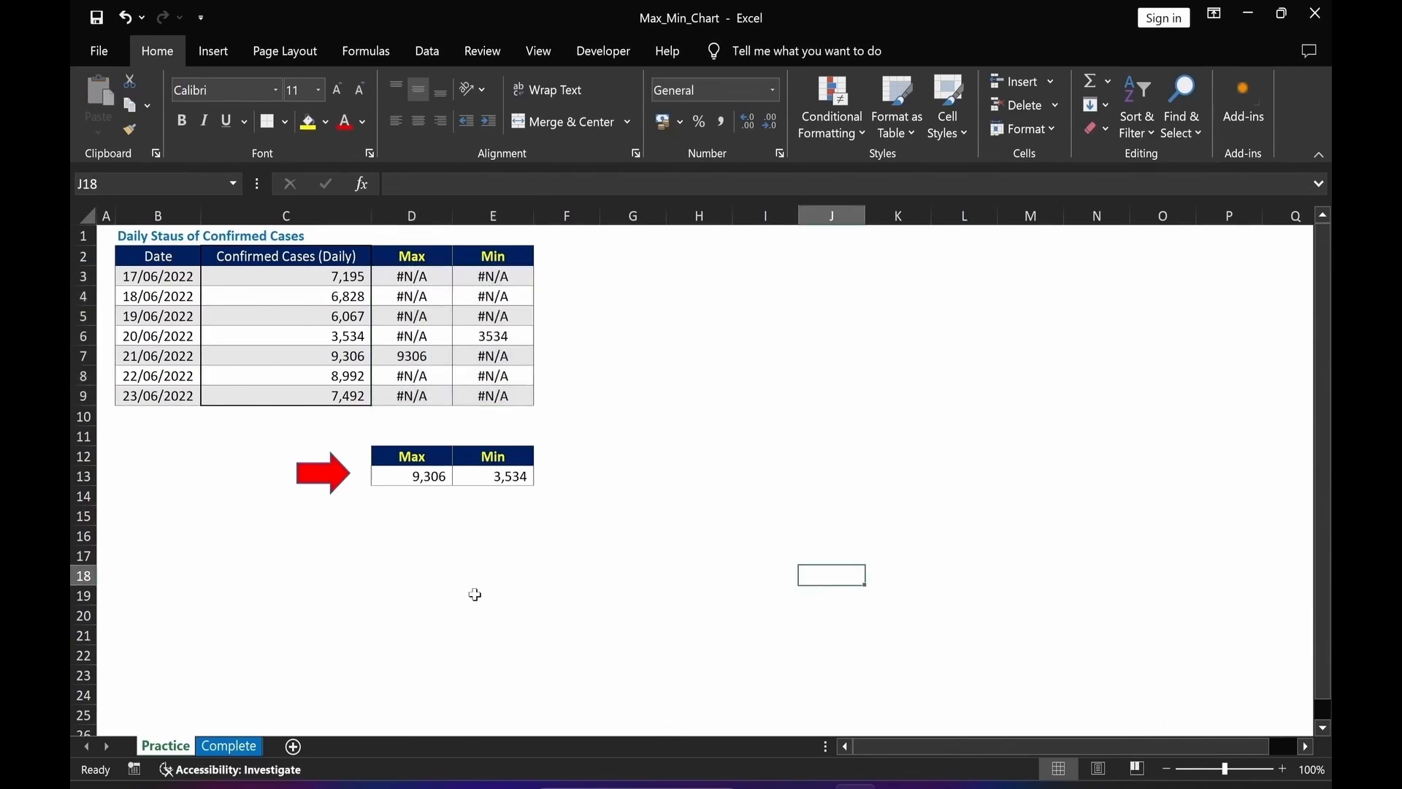
Inspect the IF formulas in D3 and E3 and the MAX formula in D13.
{"action": "left_click", "coordinate": [430, 278]}
{"action": "left_click", "coordinate": [507, 276]}
{"action": "left_click", "coordinate": [426, 551]}
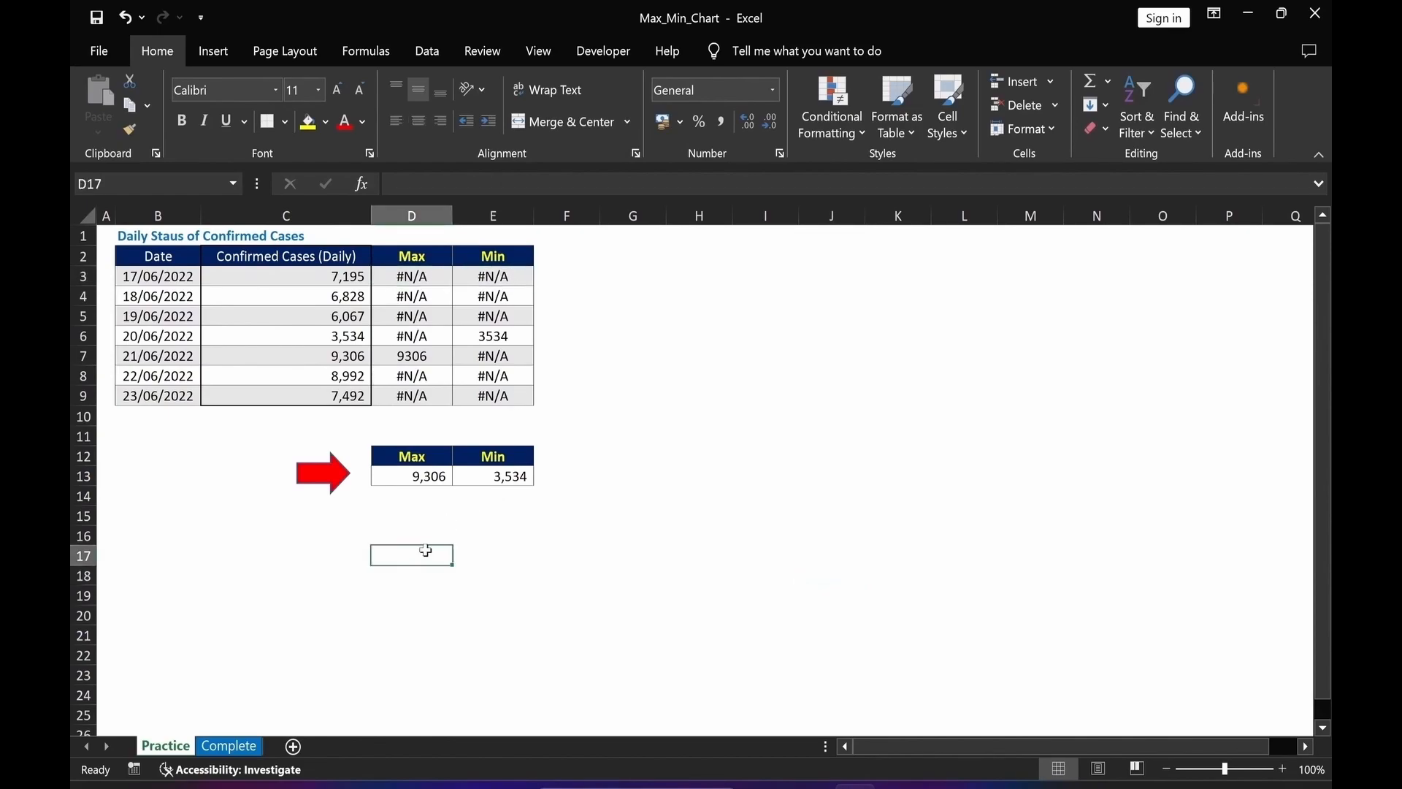
{"action": "left_click", "coordinate": [413, 477]}
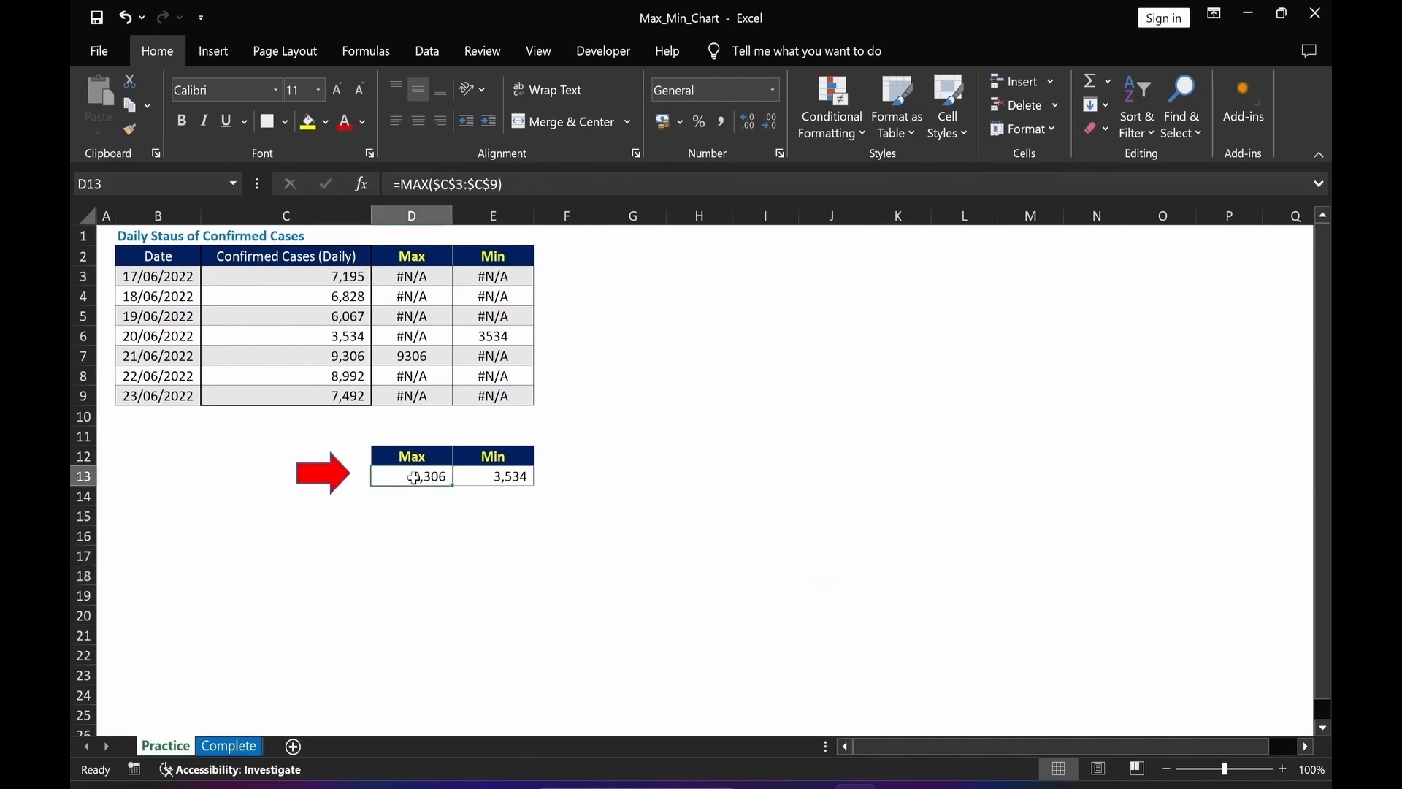
{"action": "left_click", "coordinate": [419, 276]}
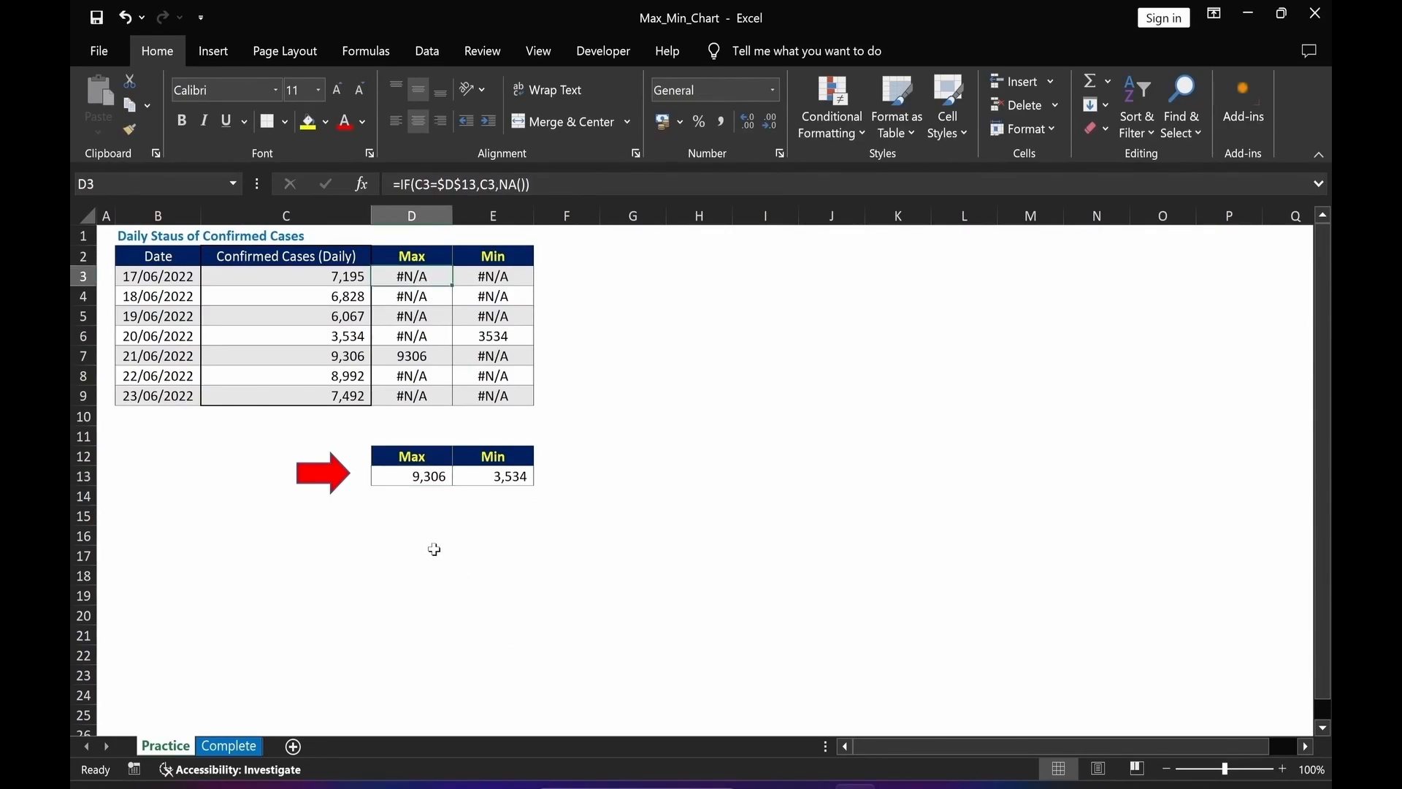
{"action": "left_click", "coordinate": [404, 476]}
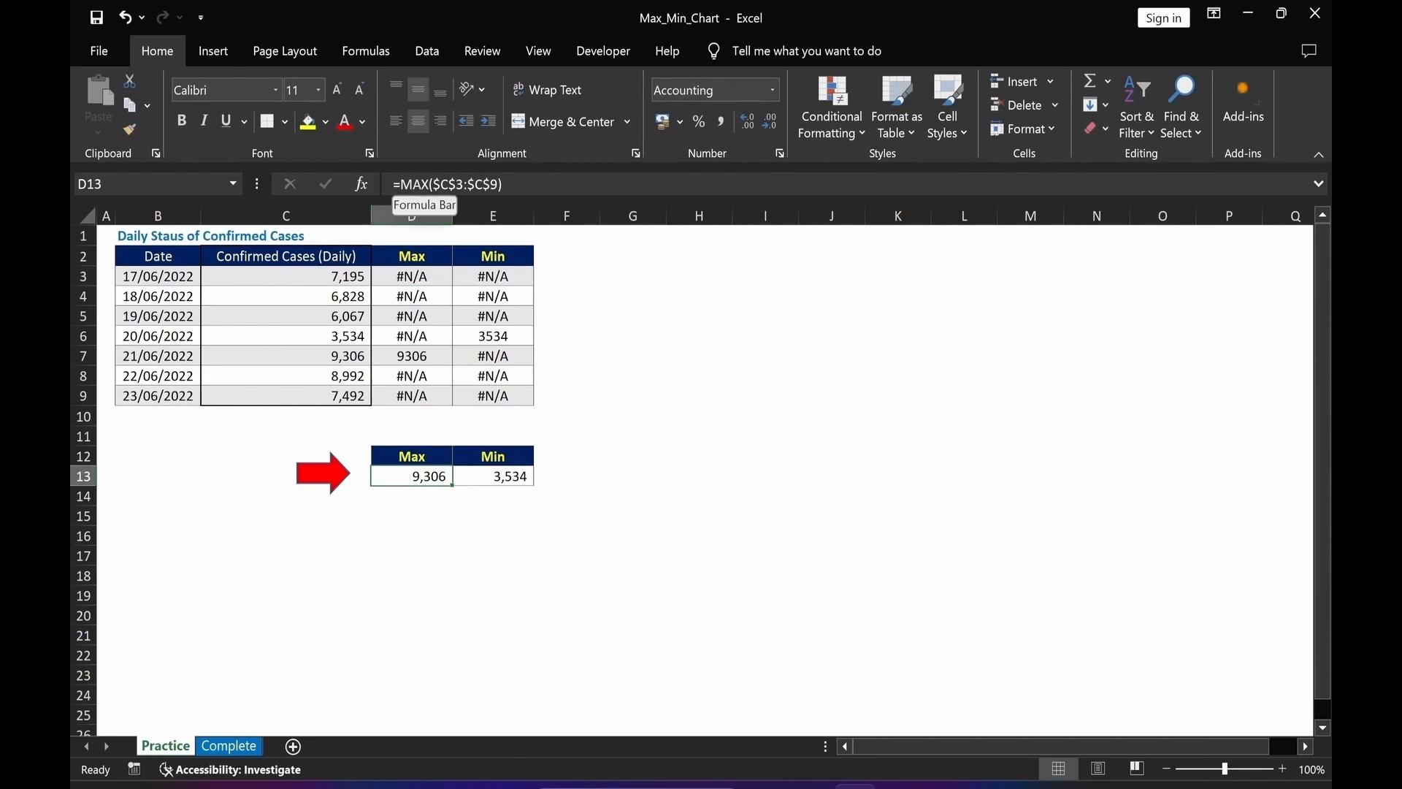
{"action": "left_click_drag", "start_coordinate": [393, 184], "coordinate": [505, 184]}
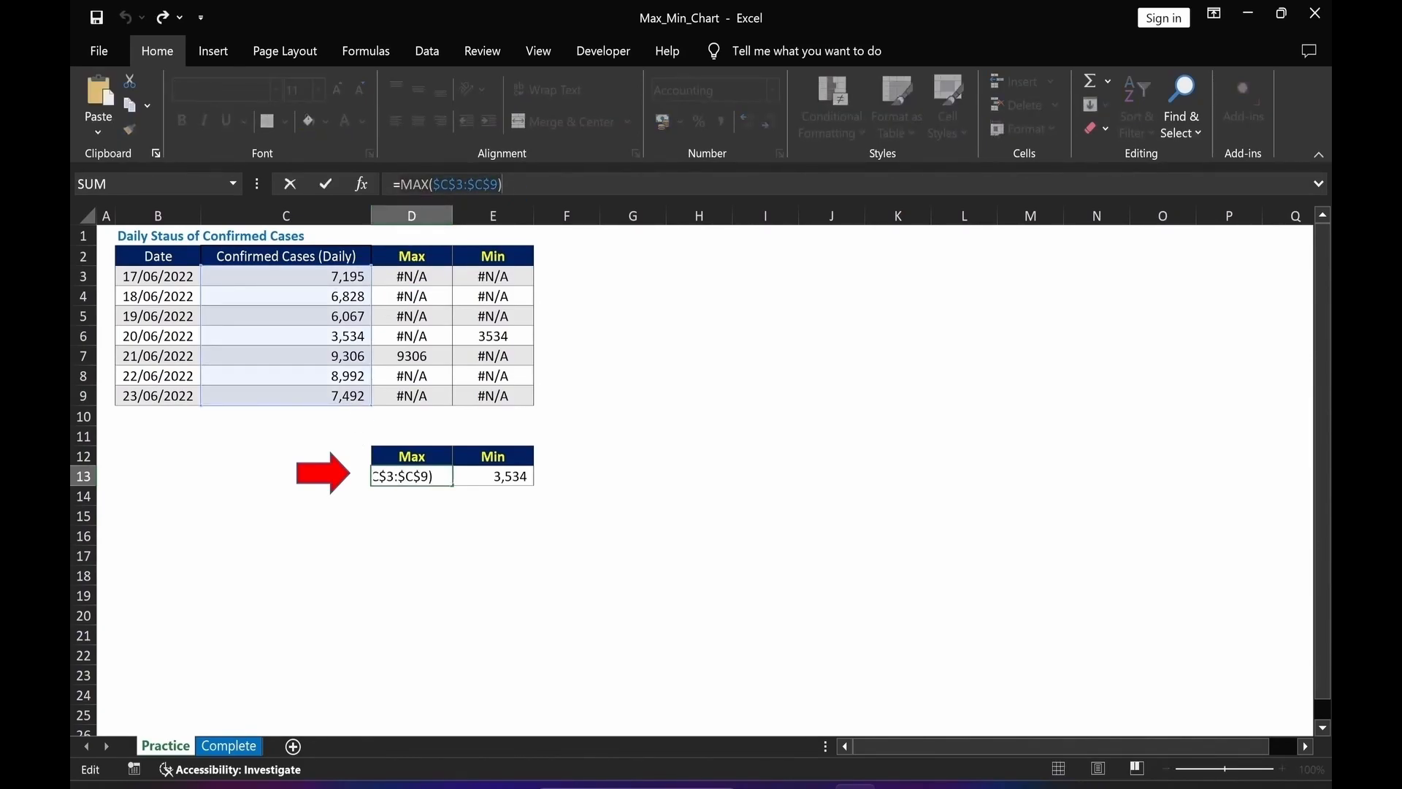
{"action": "key", "text": "Escape"}
In D3's formula, replace the $D$13 reference with MAX($C$3:$C$9).
{"action": "left_click", "coordinate": [410, 274]}
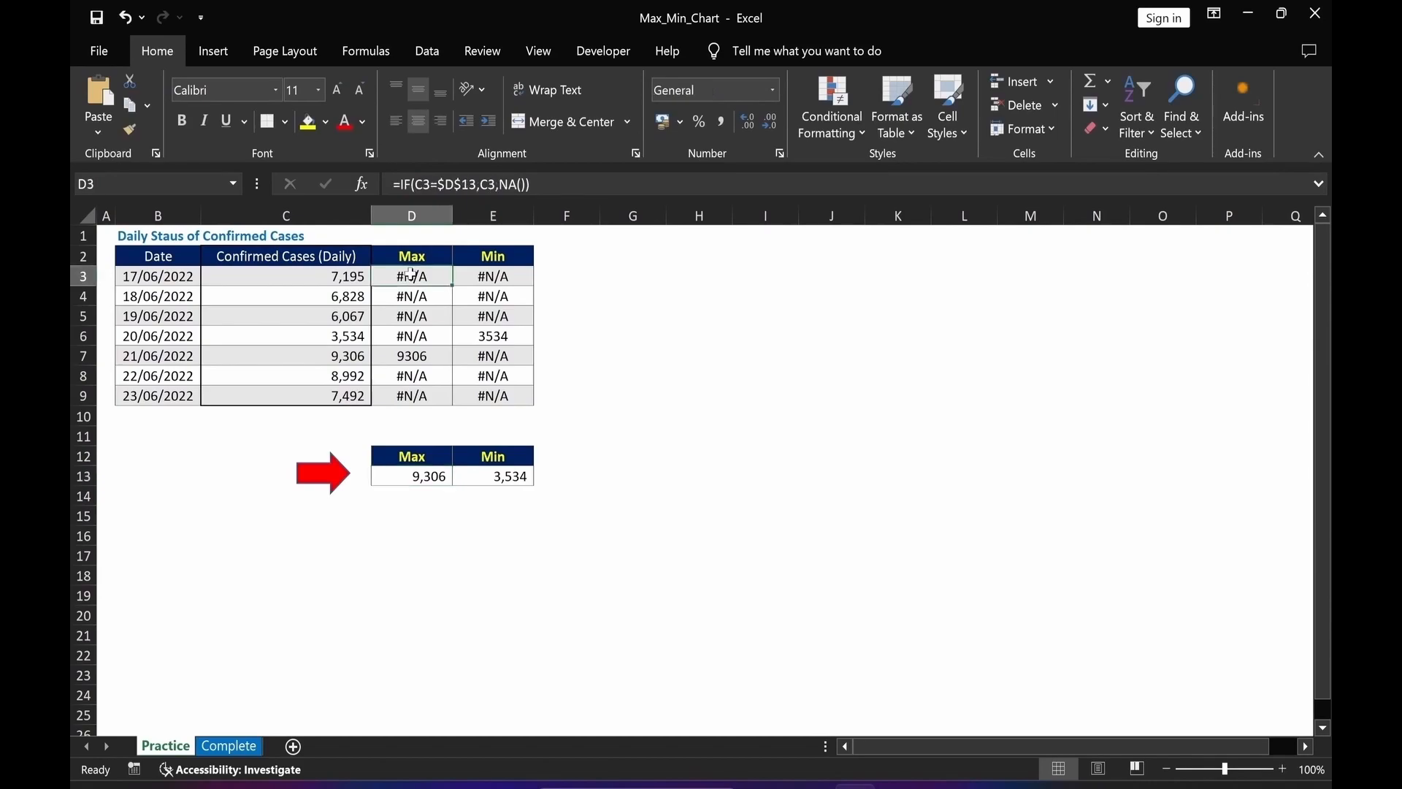
{"action": "left_click_drag", "start_coordinate": [438, 184], "coordinate": [462, 184]}
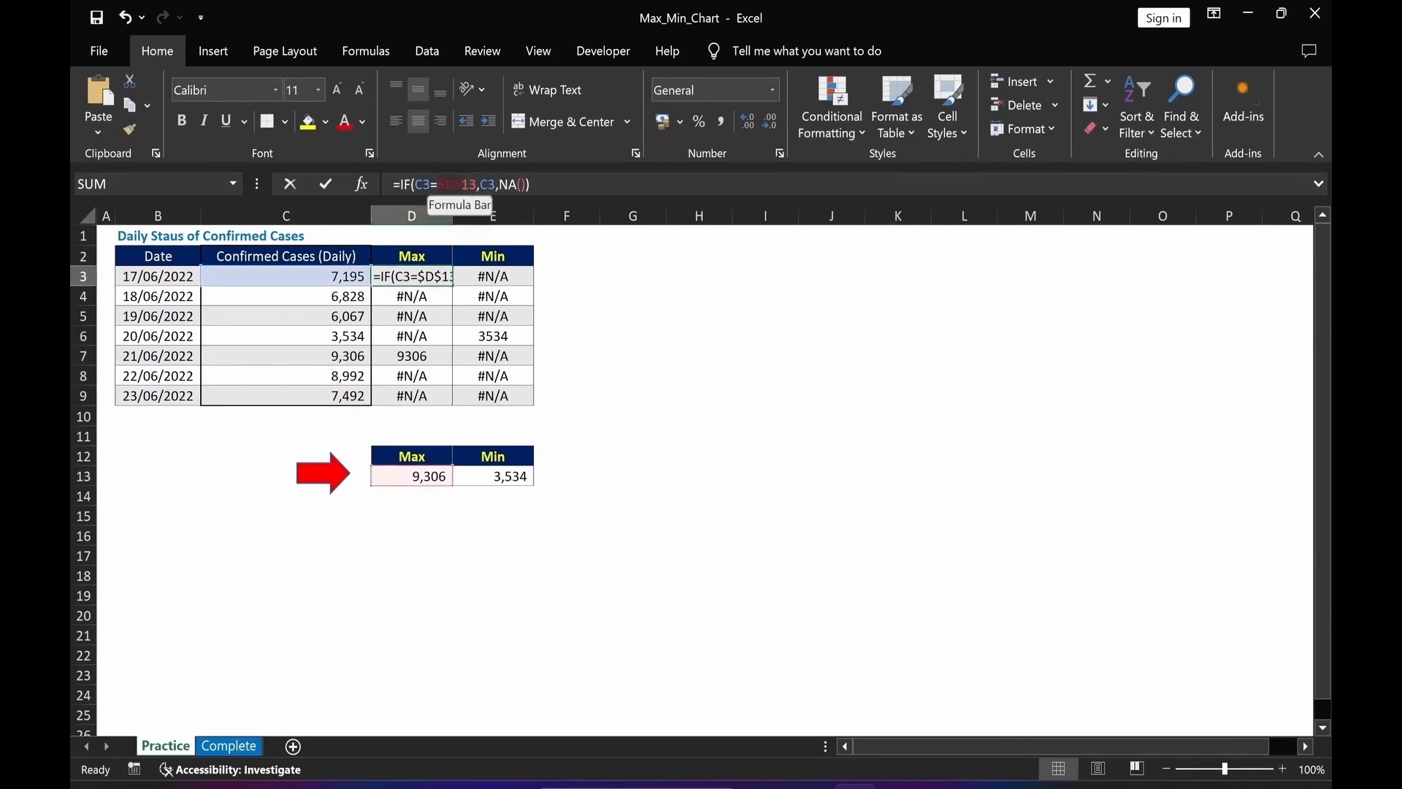
{"action": "type", "text": "MAX($C$3:$C$9)"}
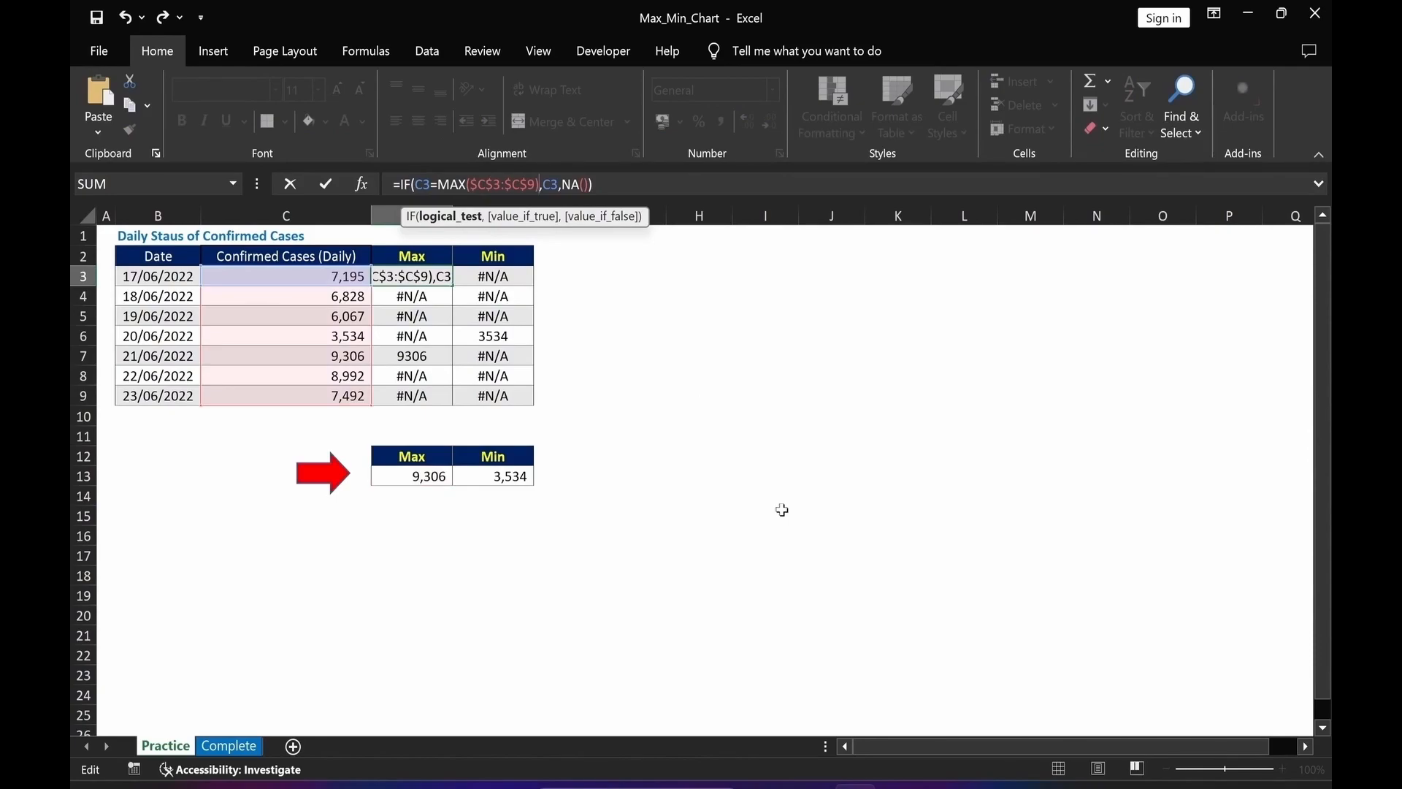
{"action": "key", "text": "Return"}
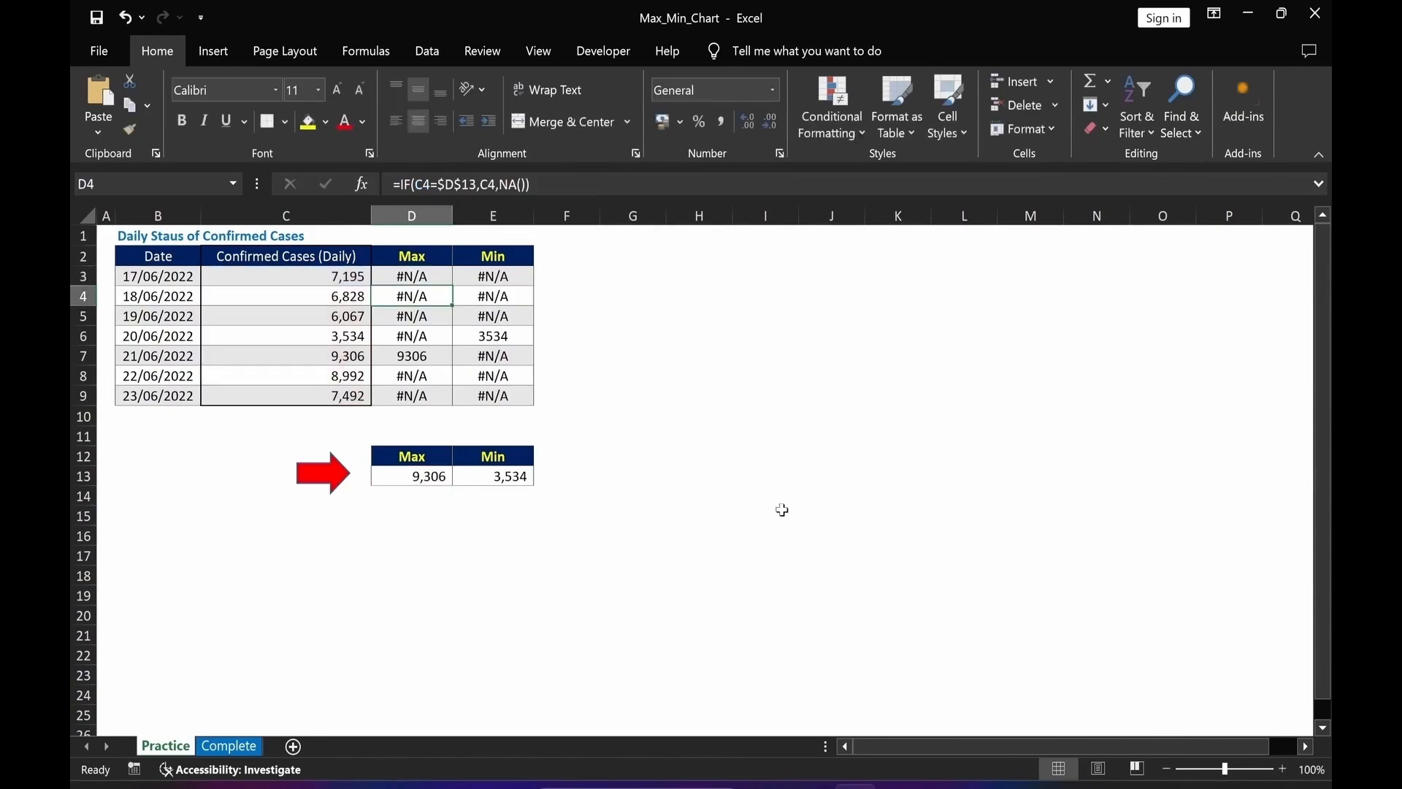
In E3's formula, replace the $E$13 reference with MIN($C$3:$C$9).
{"action": "left_click", "coordinate": [496, 276]}
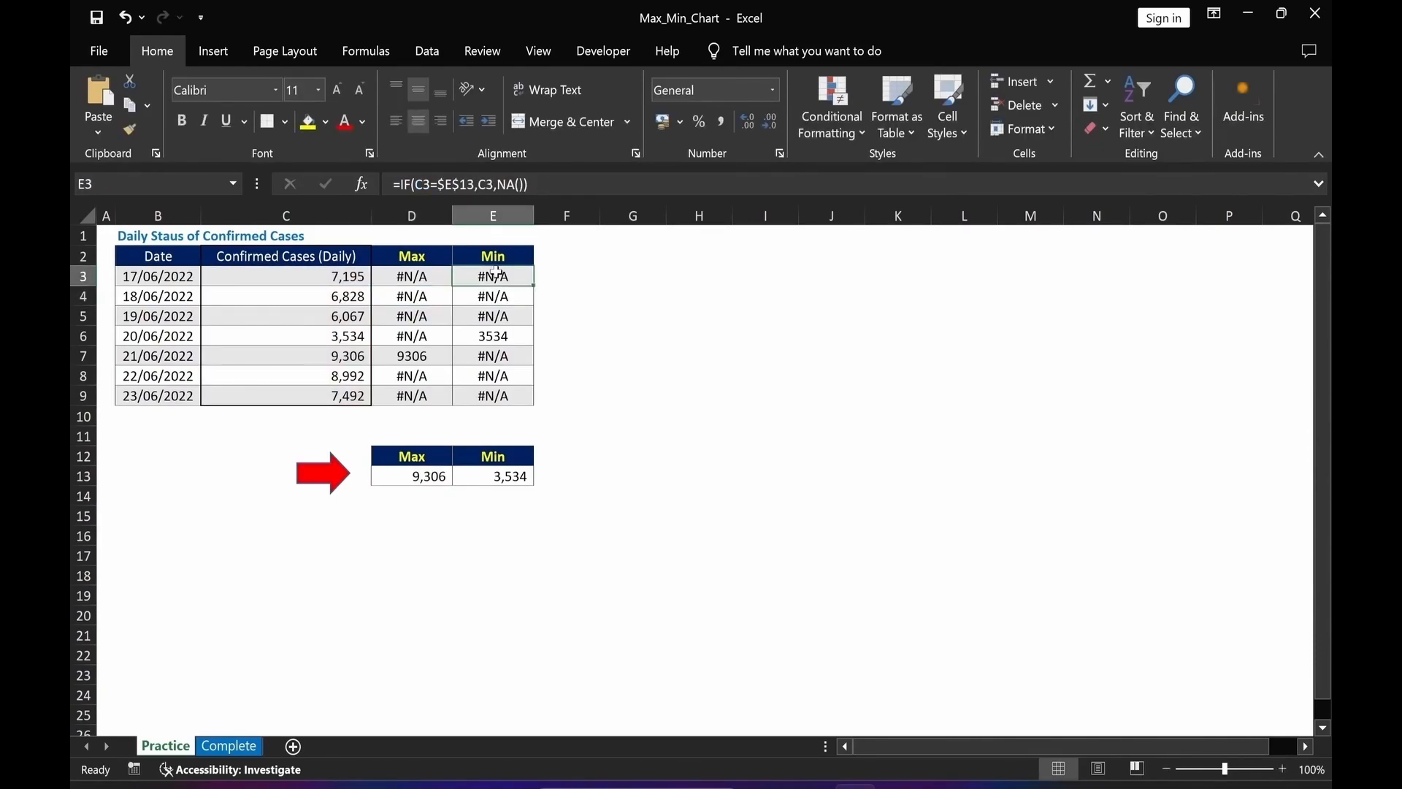
{"action": "left_click", "coordinate": [493, 476]}
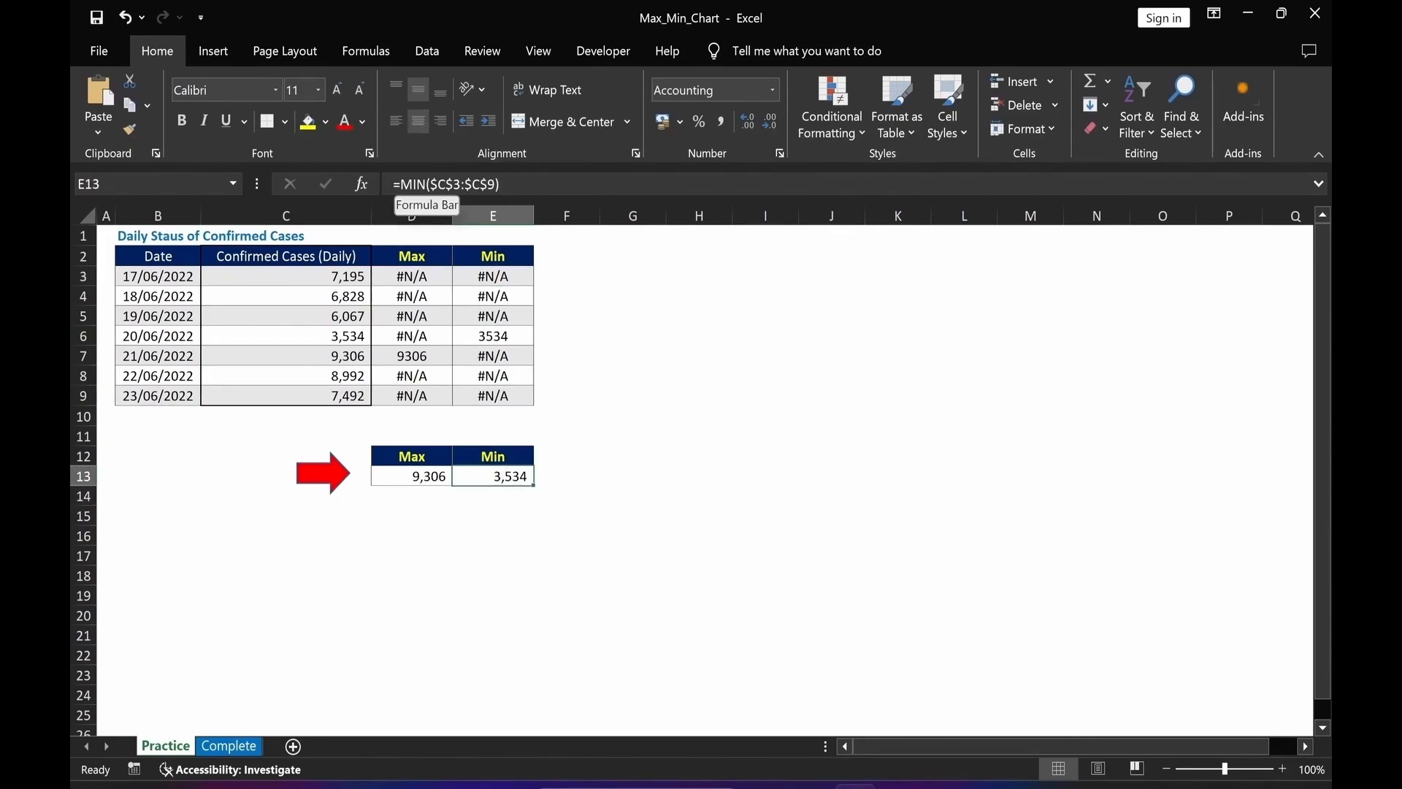
{"action": "left_click_drag", "start_coordinate": [401, 184], "coordinate": [501, 184]}
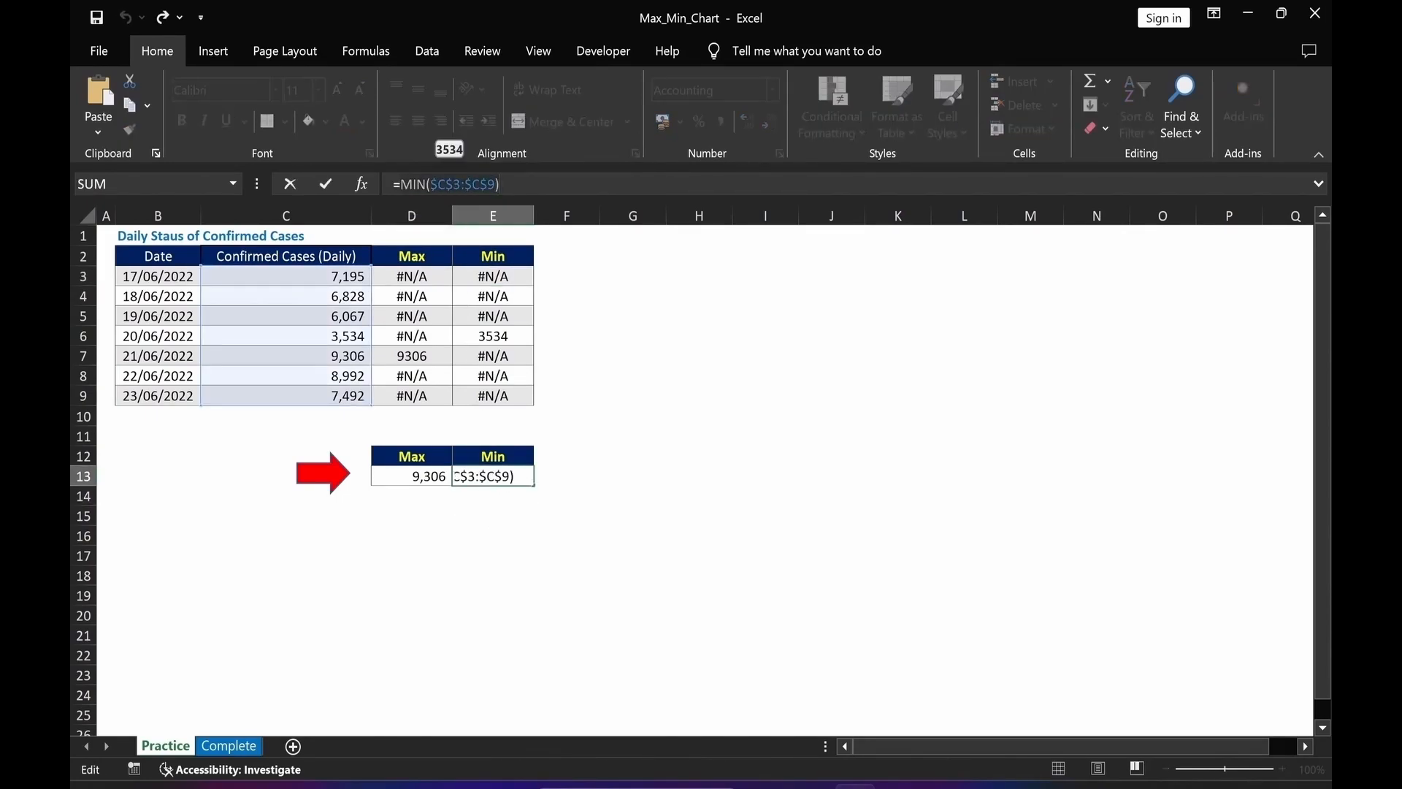
{"action": "key", "text": "Return"}
{"action": "left_click", "coordinate": [486, 279]}
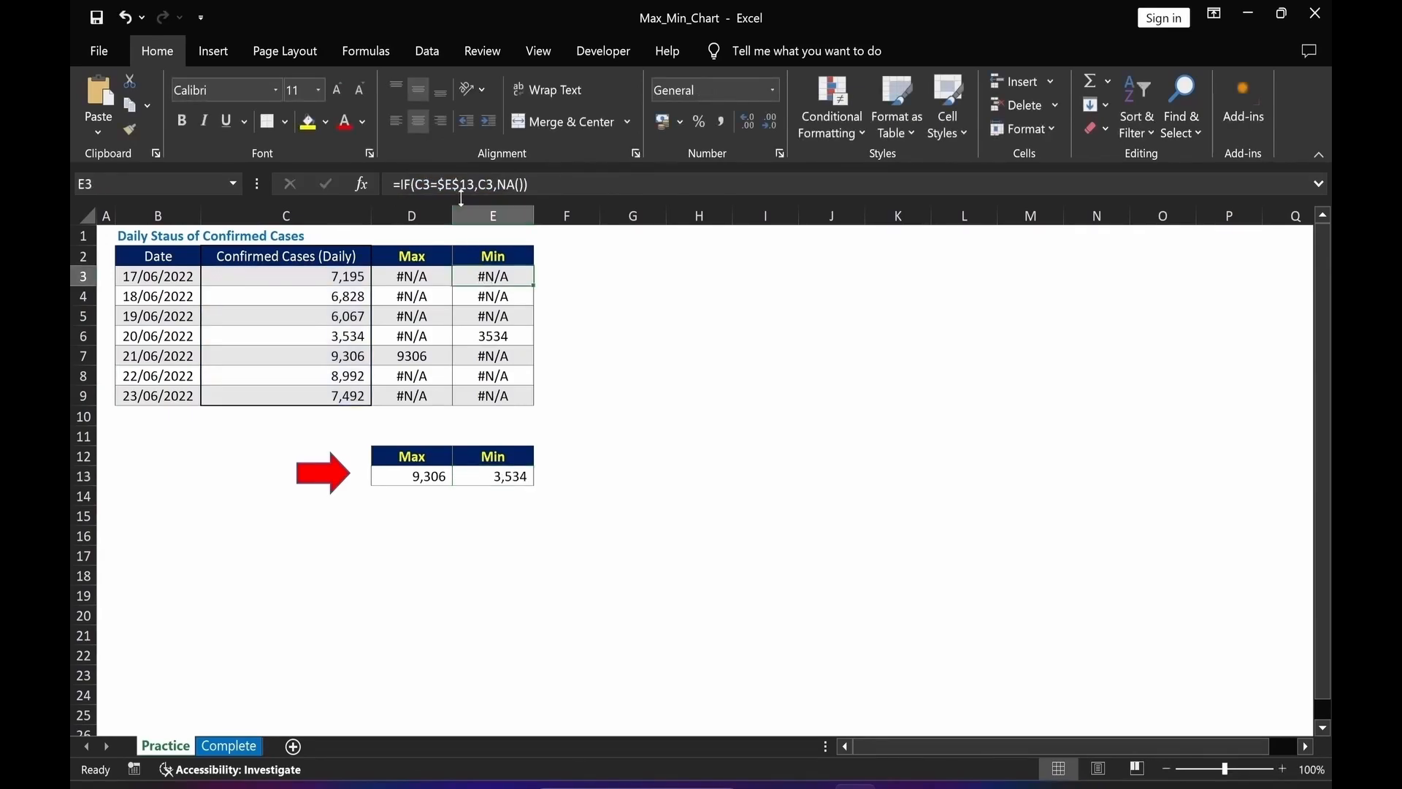
{"action": "left_click_drag", "start_coordinate": [438, 184], "coordinate": [467, 184]}
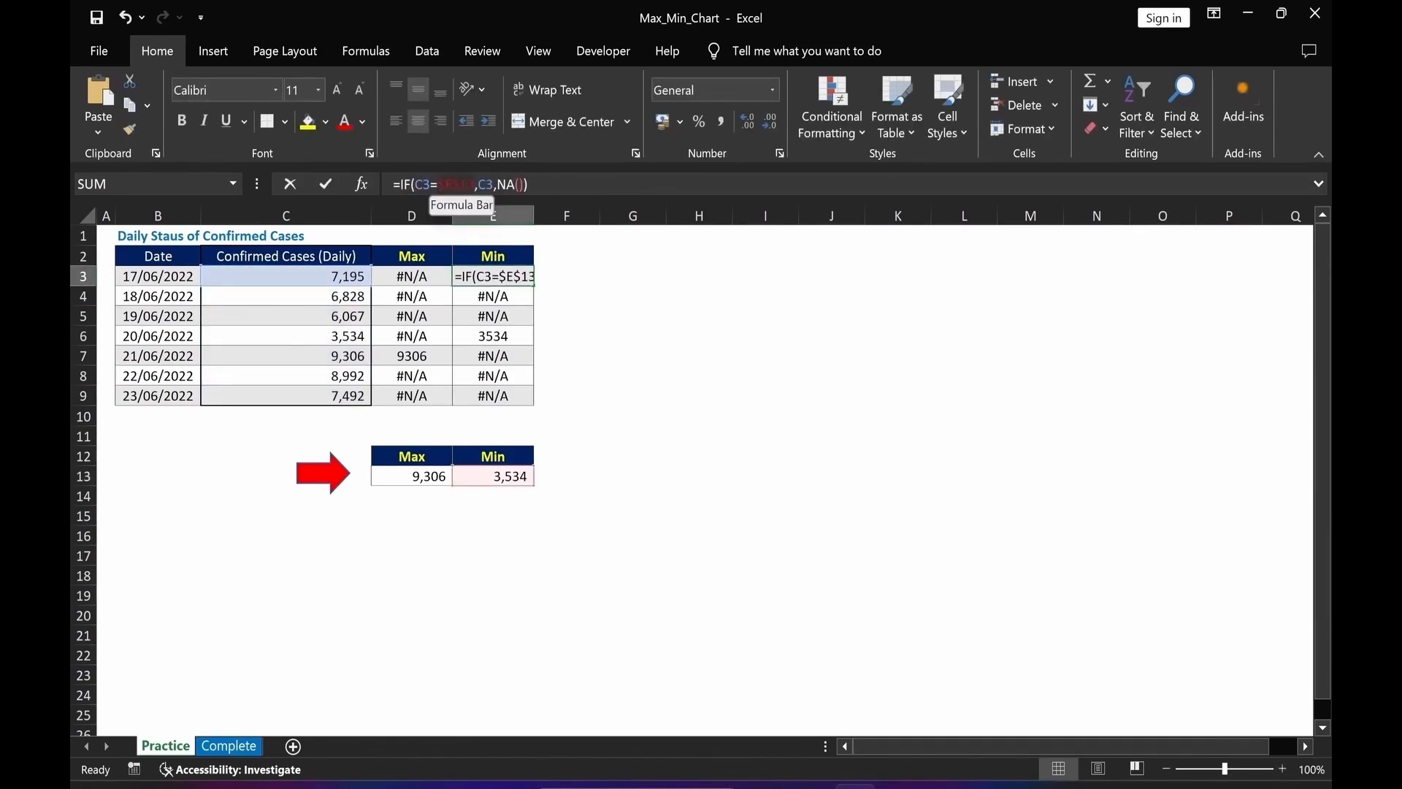
{"action": "type", "text": "MIN($C$3:$C$9)"}
{"action": "key", "text": "Return"}
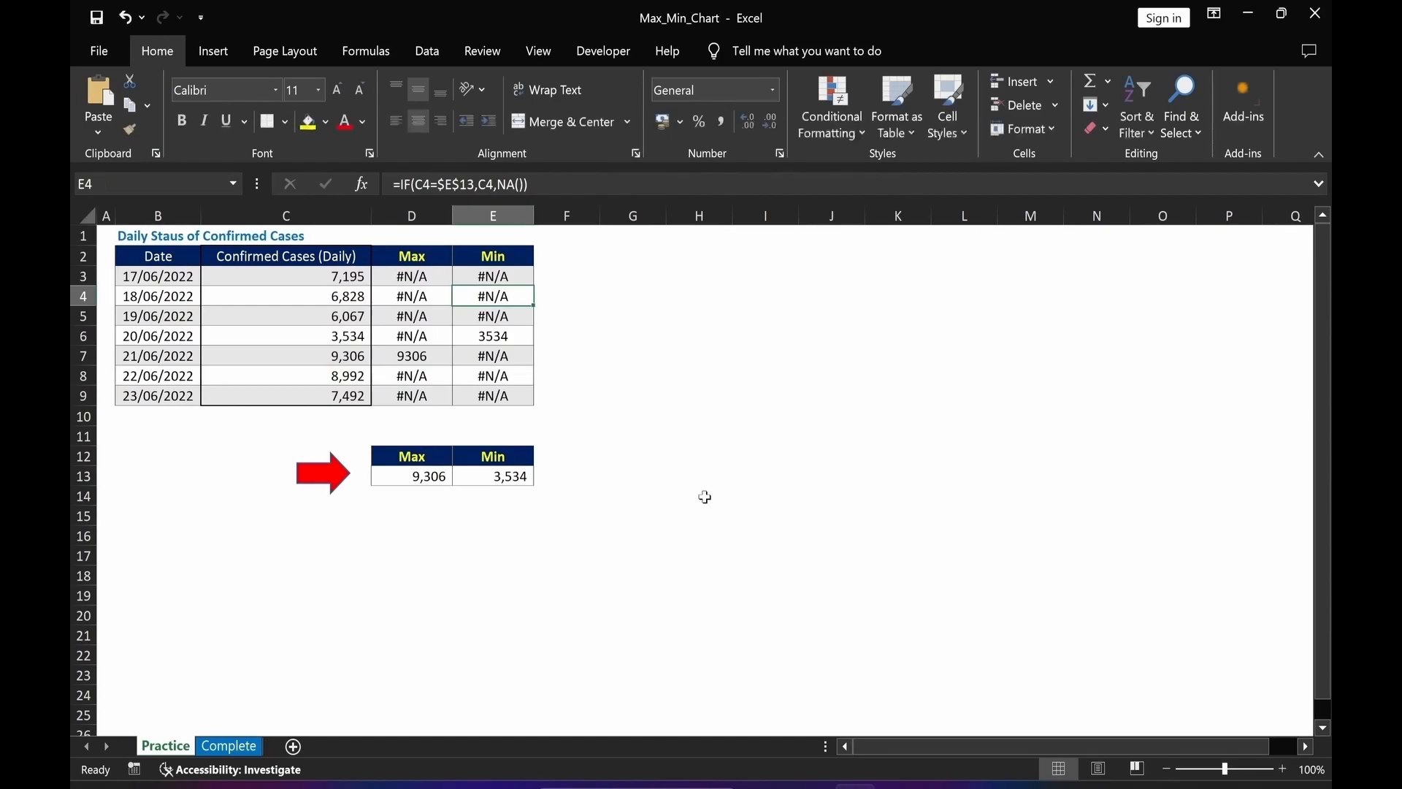
Copy the updated formulas in D3:E3 and paste them as formulas only into D4:E9.
{"action": "key", "text": "Up"}
{"action": "key", "text": "Left"}
{"action": "key", "text": "shift+Right"}
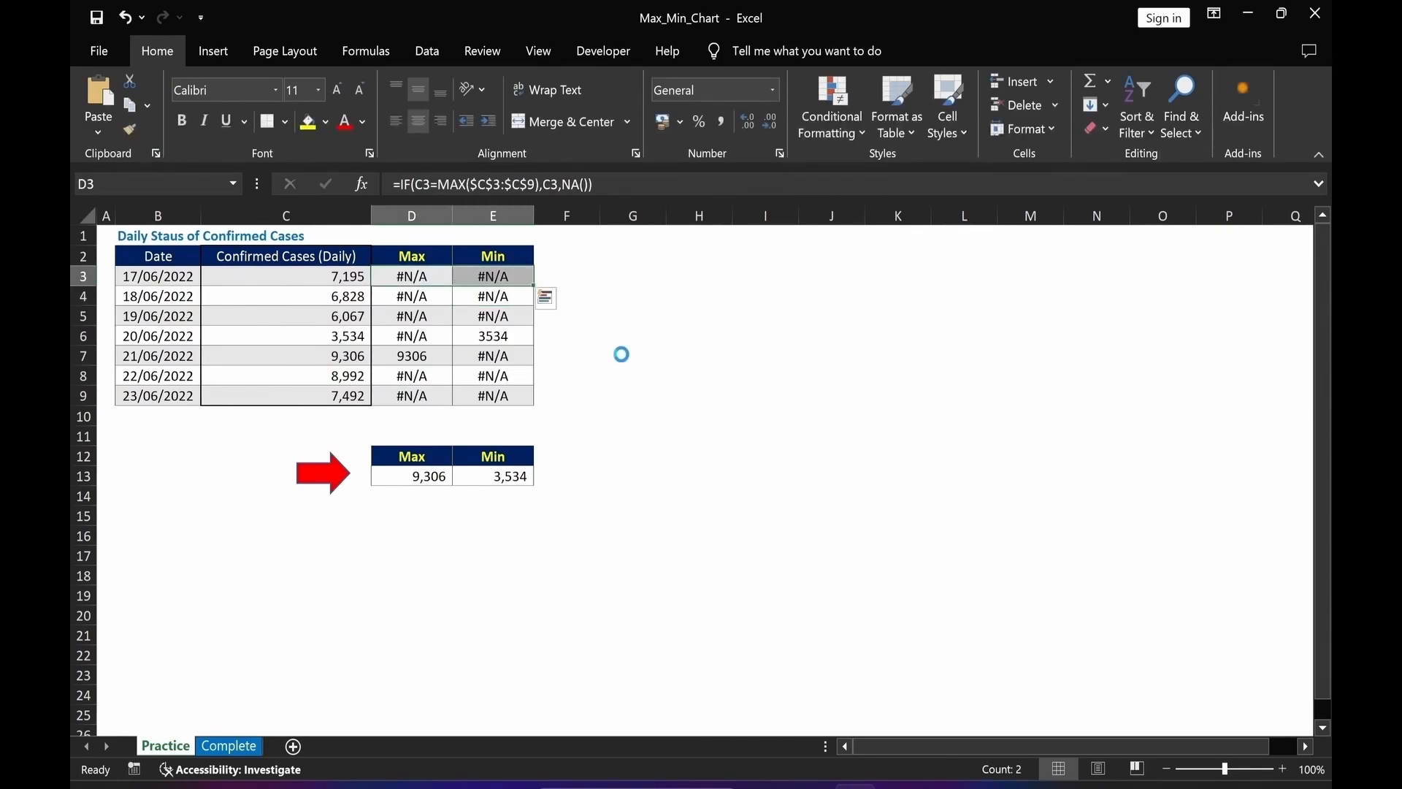
{"action": "key", "text": "ctrl+c"}
{"action": "left_click_drag", "start_coordinate": [414, 300], "coordinate": [521, 399]}
{"action": "key", "text": "alt+e"}
{"action": "key", "text": "s"}
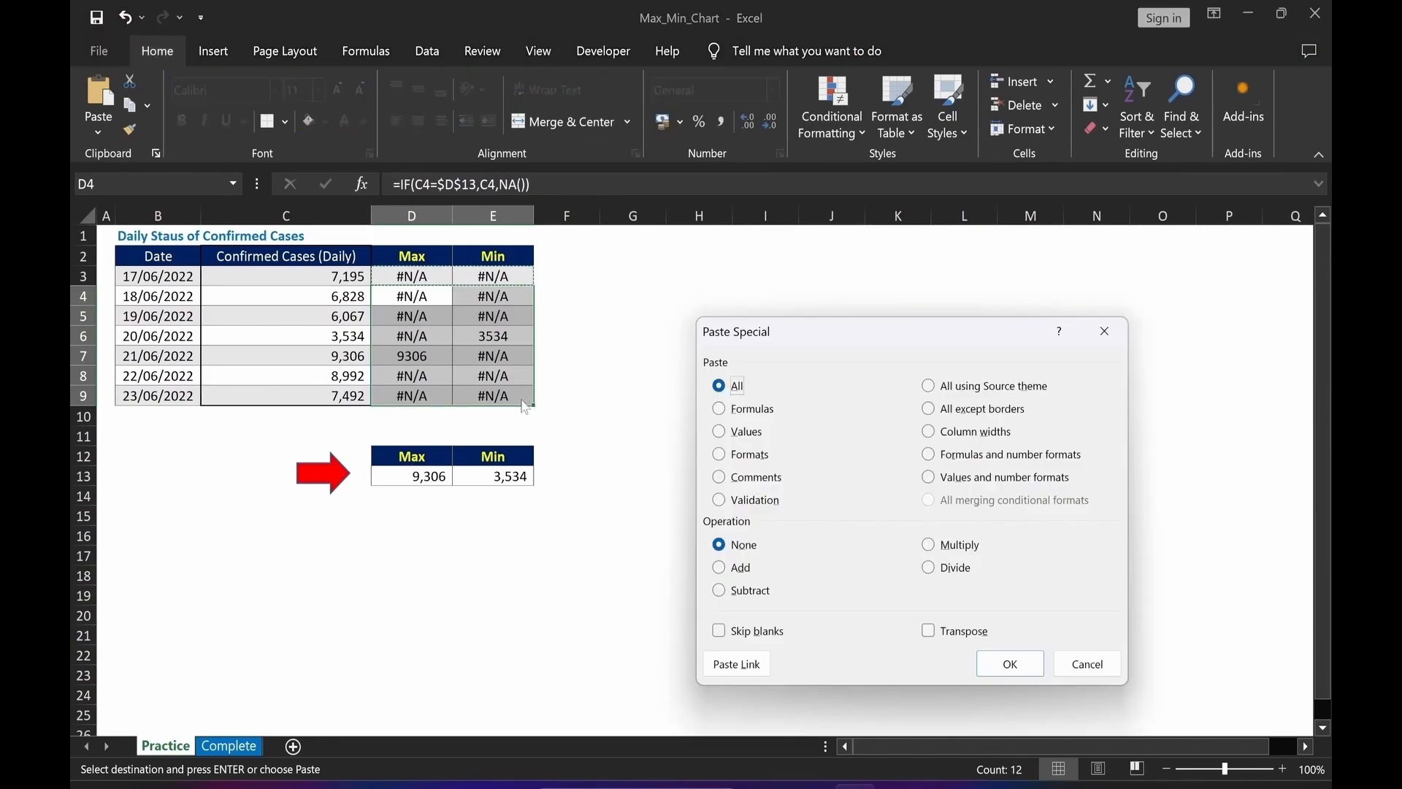
{"action": "left_click", "coordinate": [719, 408]}
{"action": "left_click", "coordinate": [1009, 664]}
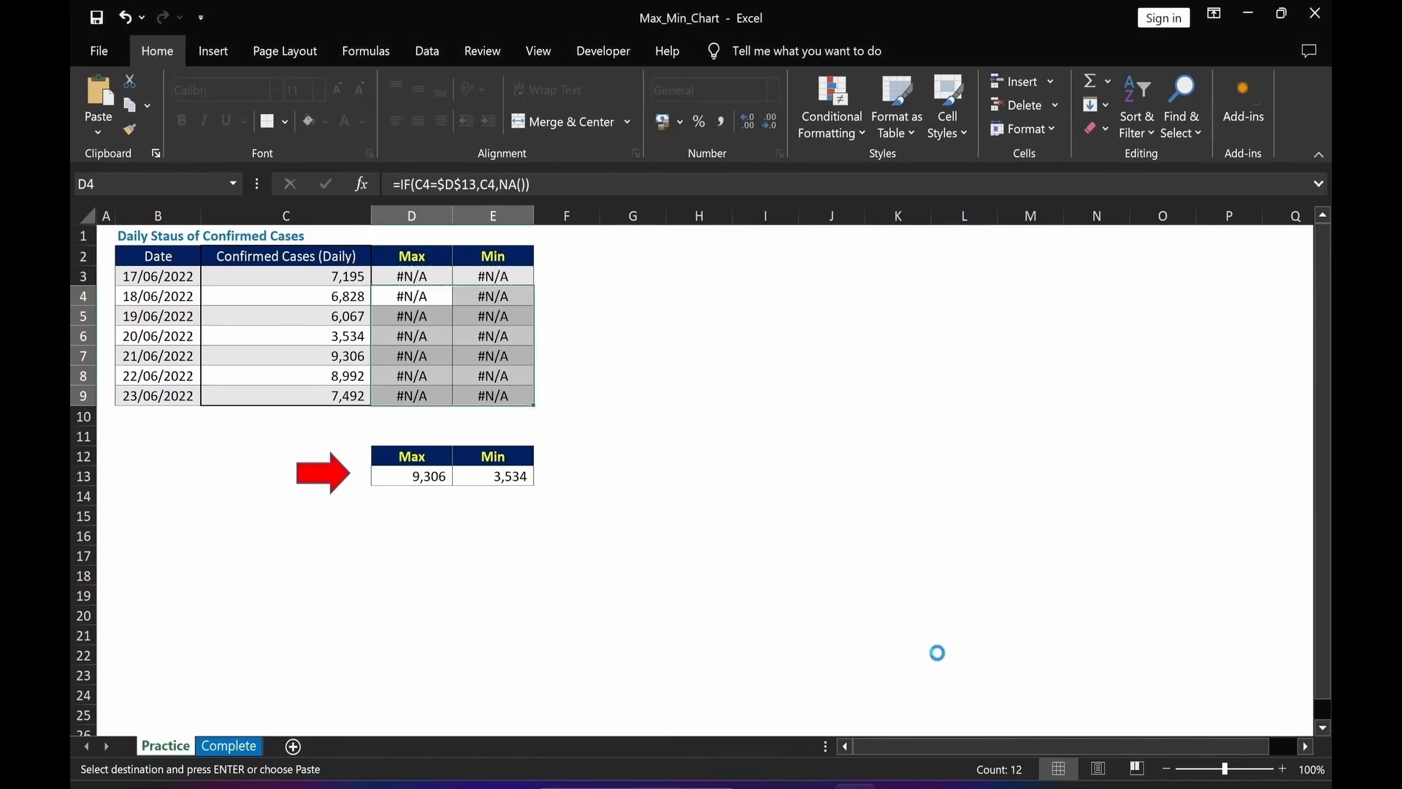
{"action": "left_click", "coordinate": [524, 615]}
{"action": "key", "text": "Escape"}
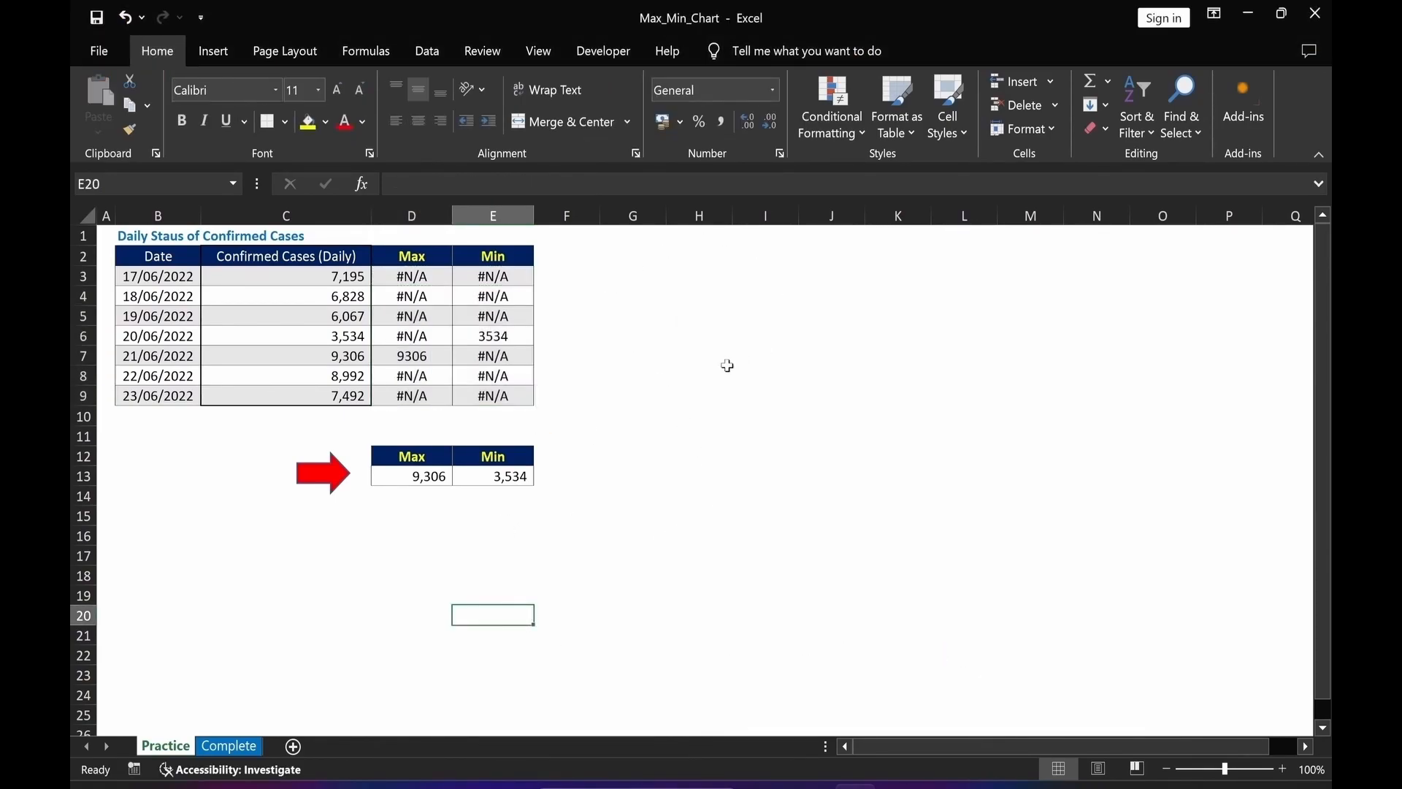
Clear the Max and Min helper cells in D12:E13 by pasting an empty cell over them.
{"action": "left_click", "coordinate": [669, 423]}
{"action": "key", "text": "ctrl+c"}
{"action": "left_click_drag", "start_coordinate": [379, 433], "coordinate": [533, 504]}
{"action": "key", "text": "Return"}
{"action": "left_click", "coordinate": [337, 482]}
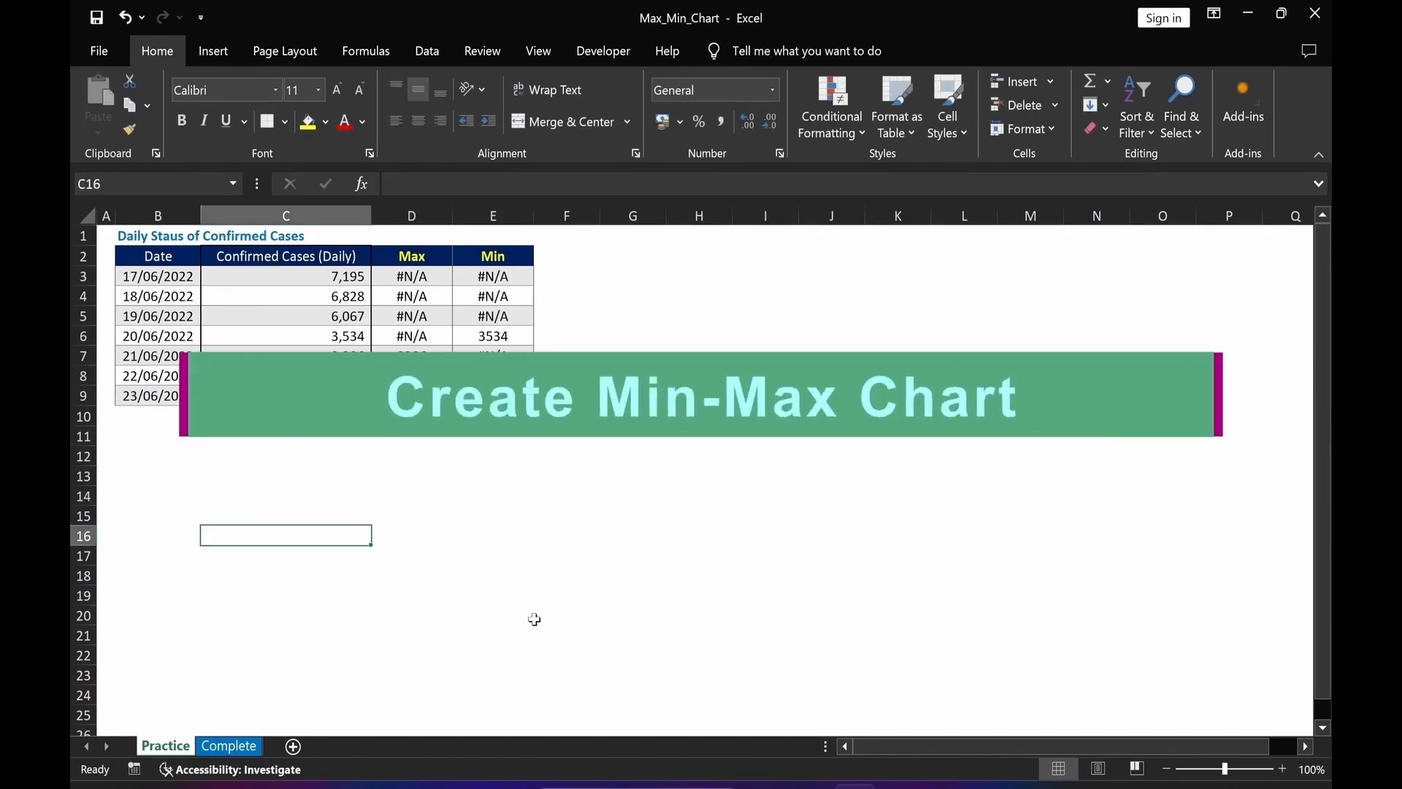
Insert a Line with Markers chart from the Confirmed Cases, Max and Min columns C2:E9.
{"action": "left_click_drag", "start_coordinate": [413, 615], "coordinate": [409, 597]}
{"action": "left_click_drag", "start_coordinate": [332, 254], "coordinate": [491, 393]}
{"action": "left_click", "coordinate": [213, 51]}
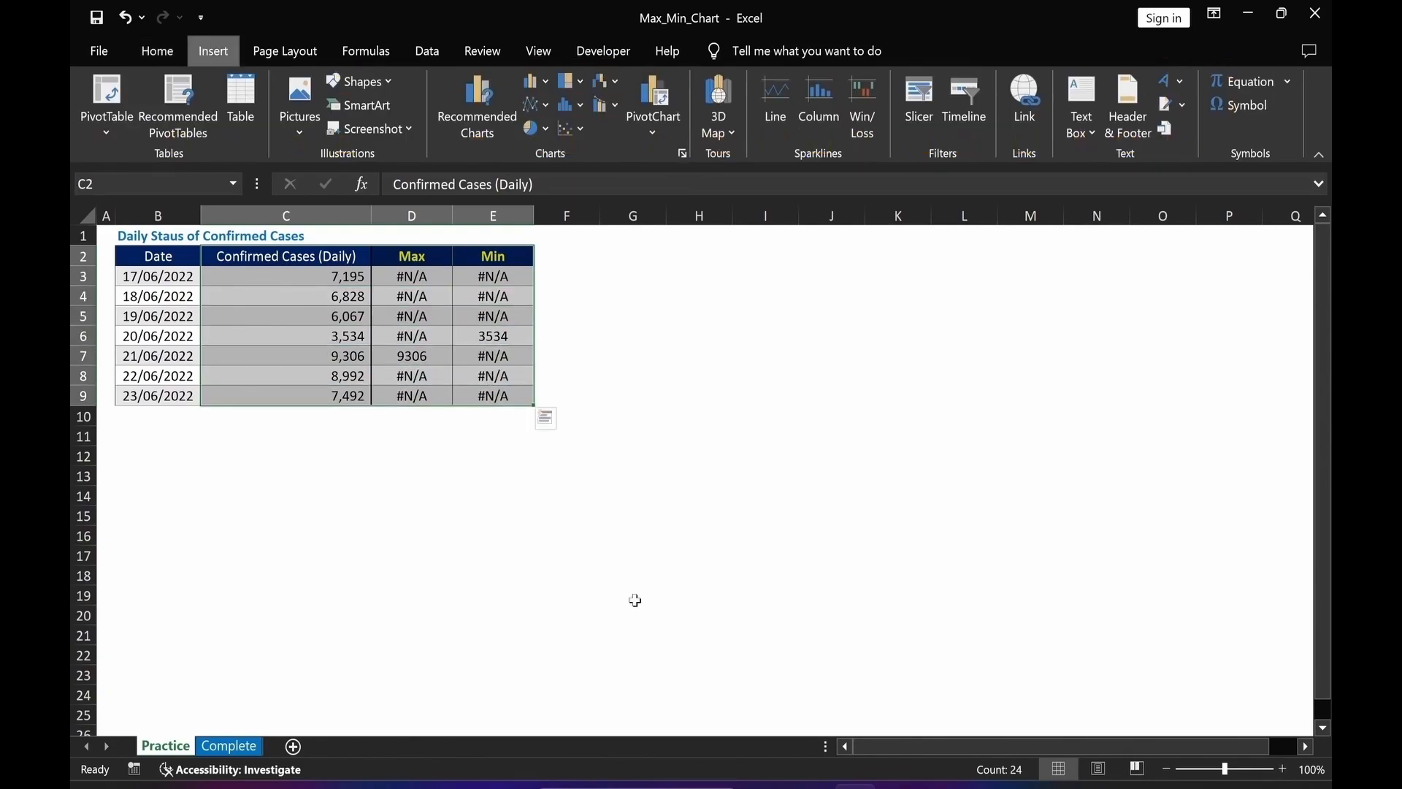
{"action": "left_click", "coordinate": [478, 106]}
{"action": "left_click", "coordinate": [529, 124]}
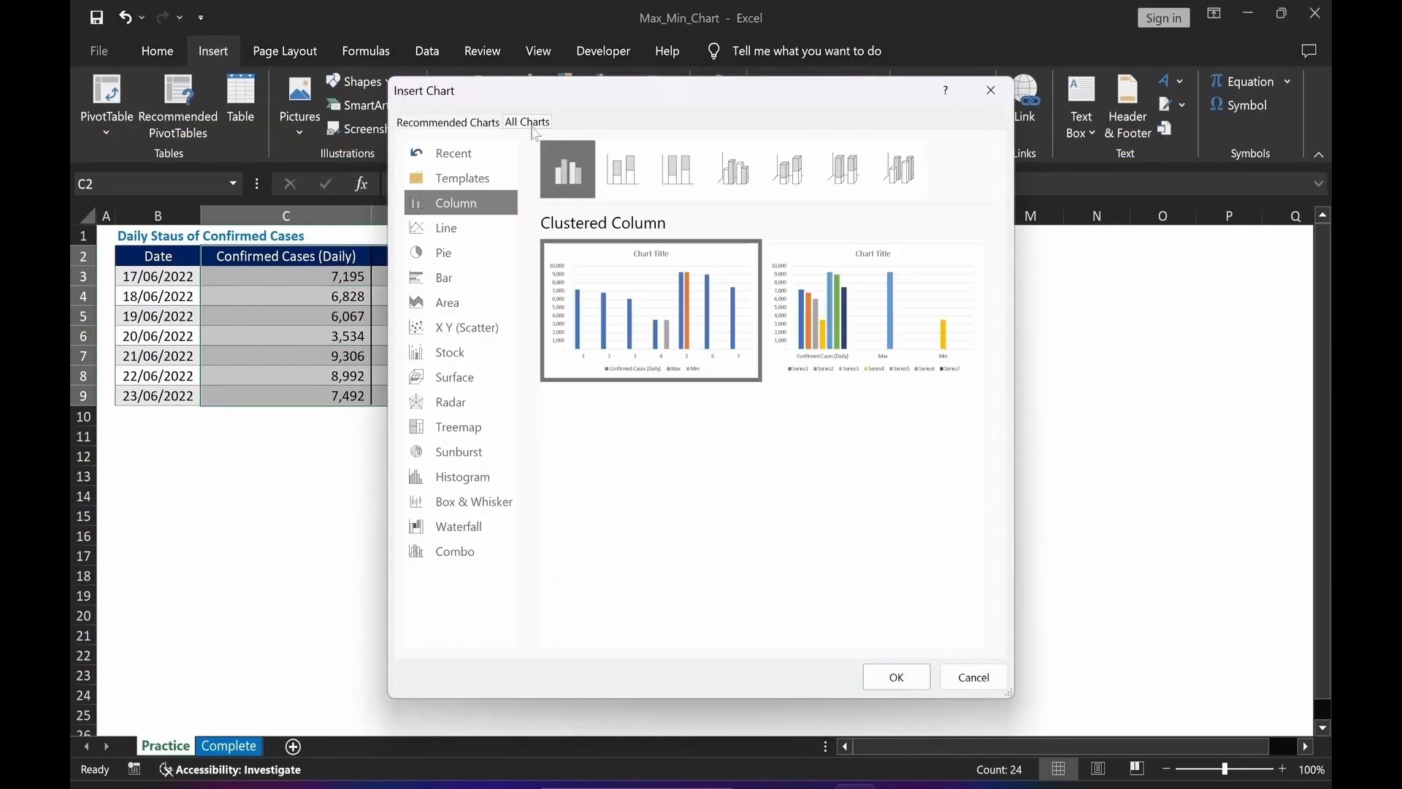
{"action": "left_click", "coordinate": [462, 233]}
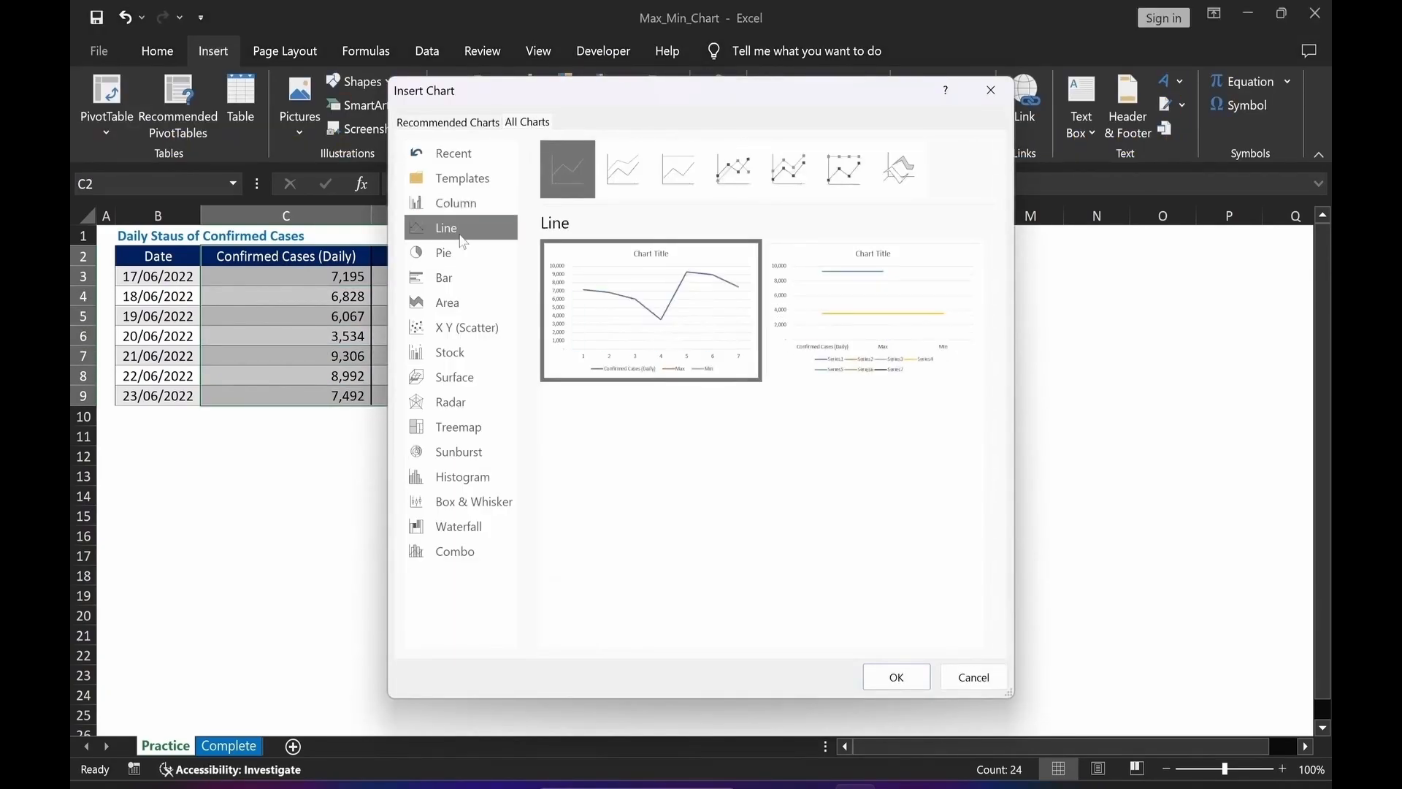
{"action": "left_click", "coordinate": [727, 189]}
{"action": "mouse_move", "coordinate": [707, 306]}
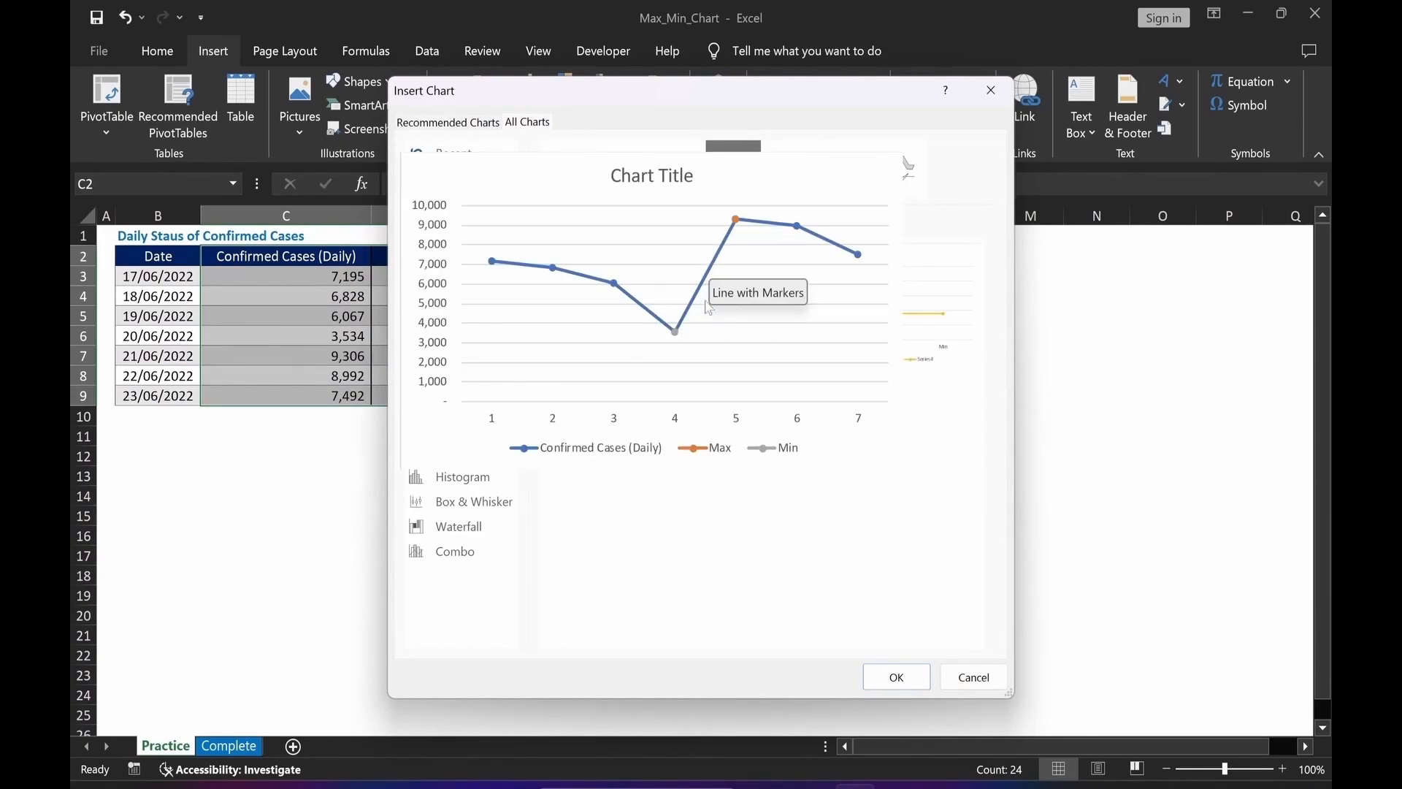
{"action": "left_click", "coordinate": [896, 677]}
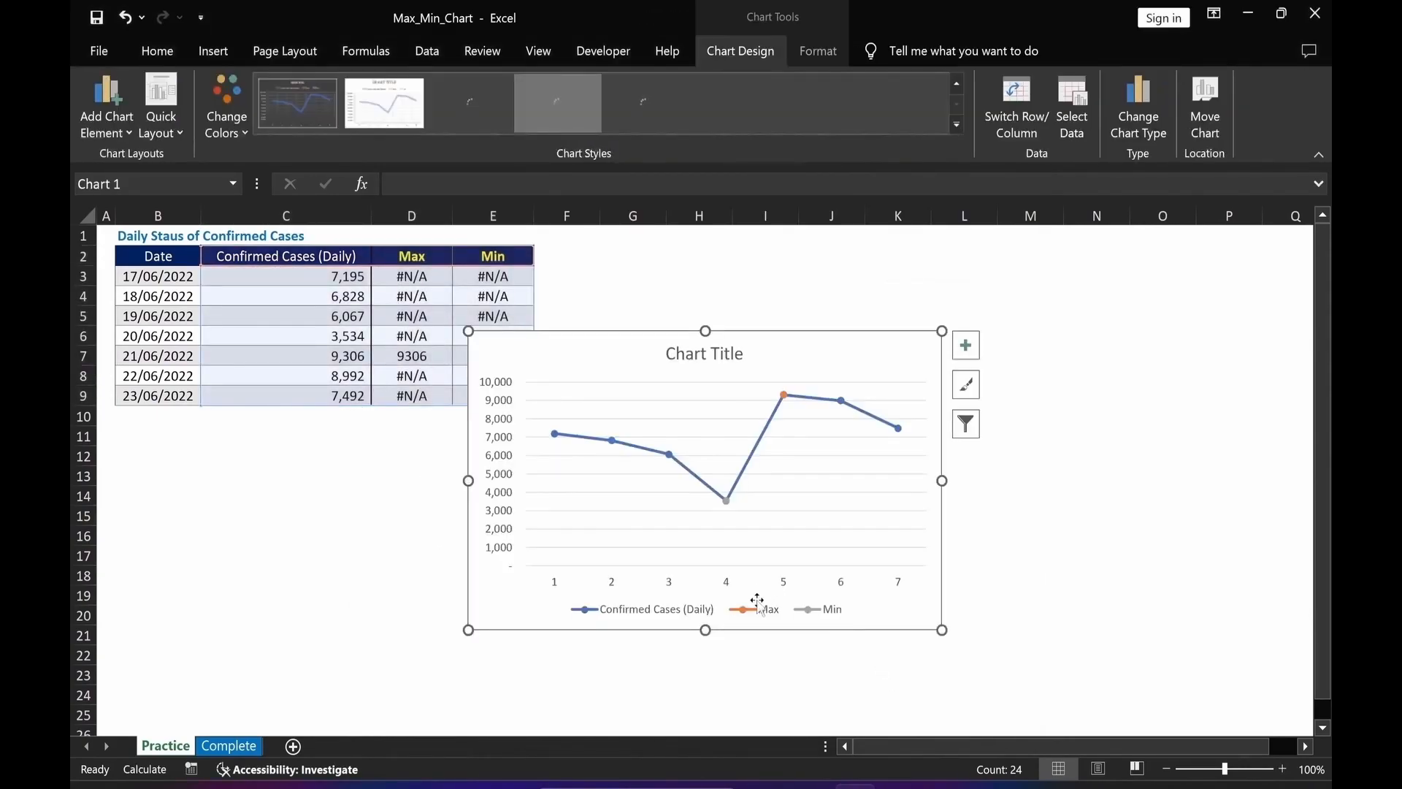
Move the chart beside the table and set its horizontal axis labels to the dates in B3:B9.
{"action": "left_click_drag", "start_coordinate": [756, 333], "coordinate": [873, 264]}
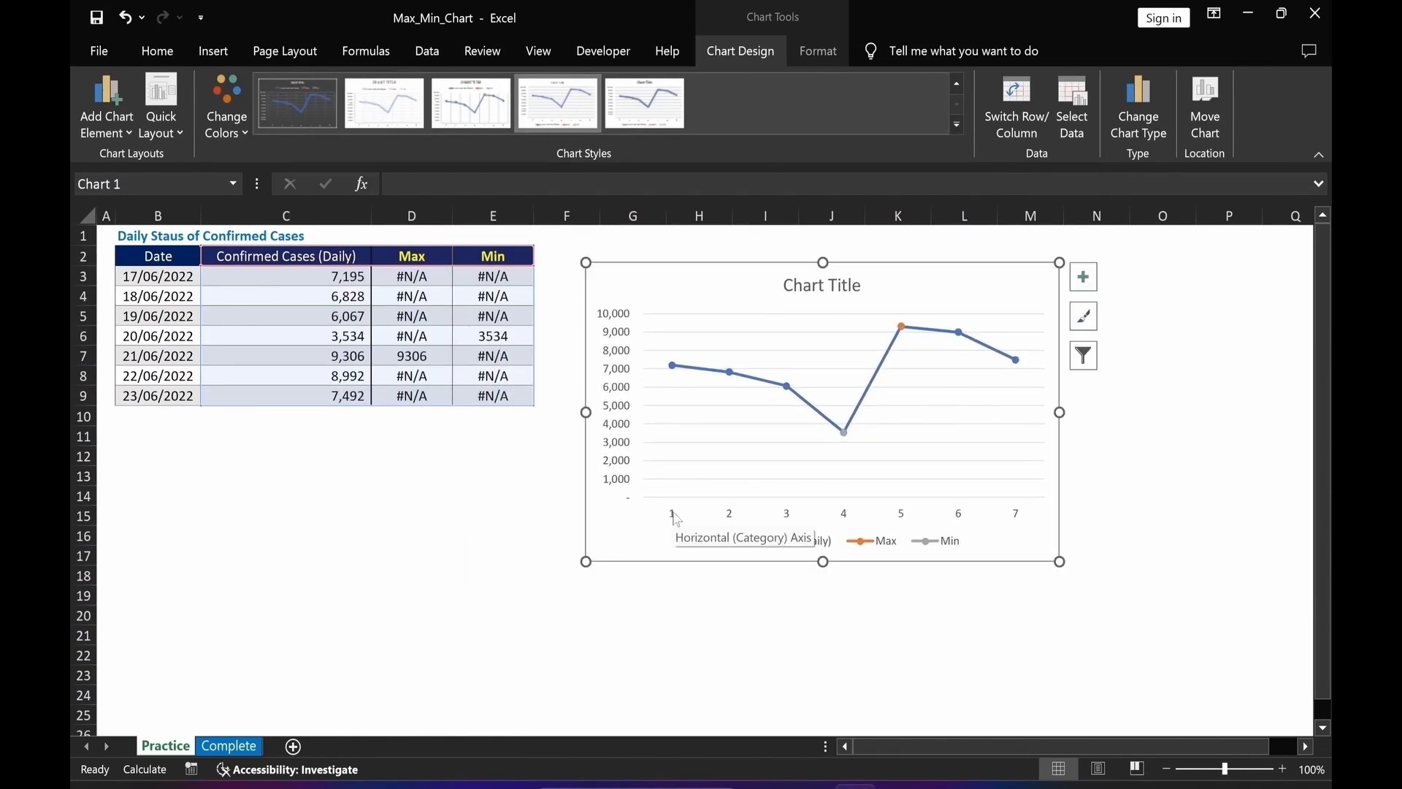
{"action": "right_click", "coordinate": [730, 313]}
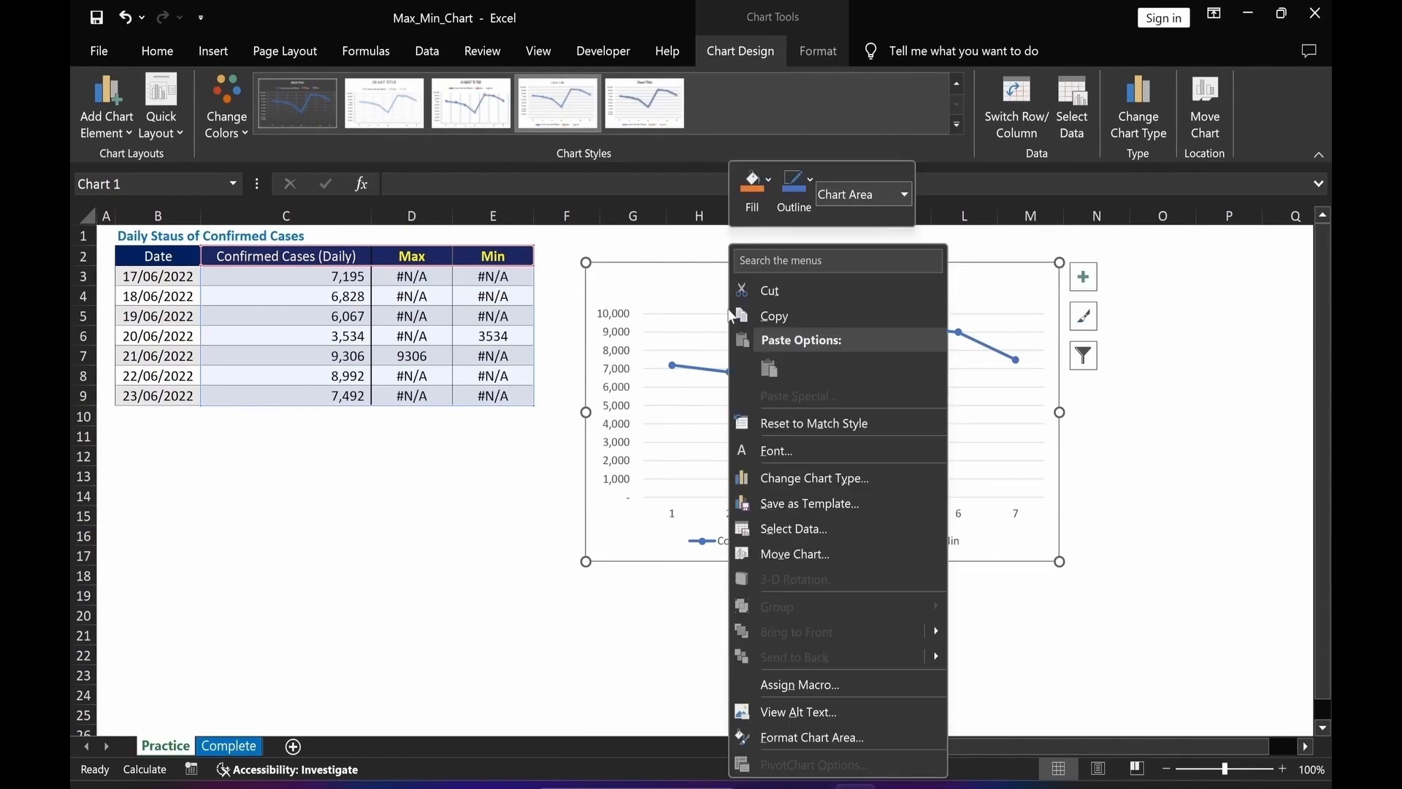
{"action": "left_click", "coordinate": [836, 530]}
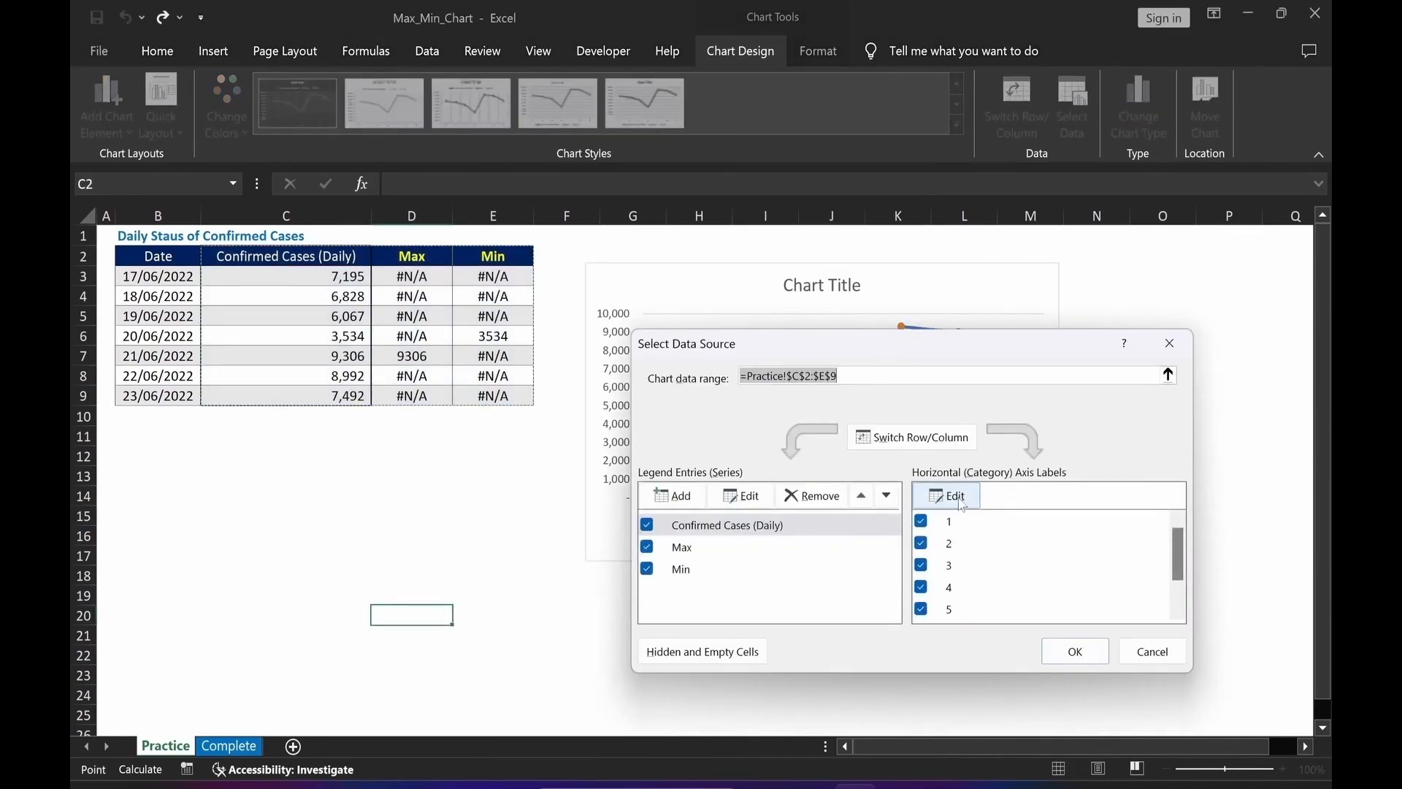
{"action": "left_click", "coordinate": [950, 497]}
{"action": "left_click_drag", "start_coordinate": [159, 276], "coordinate": [146, 398]}
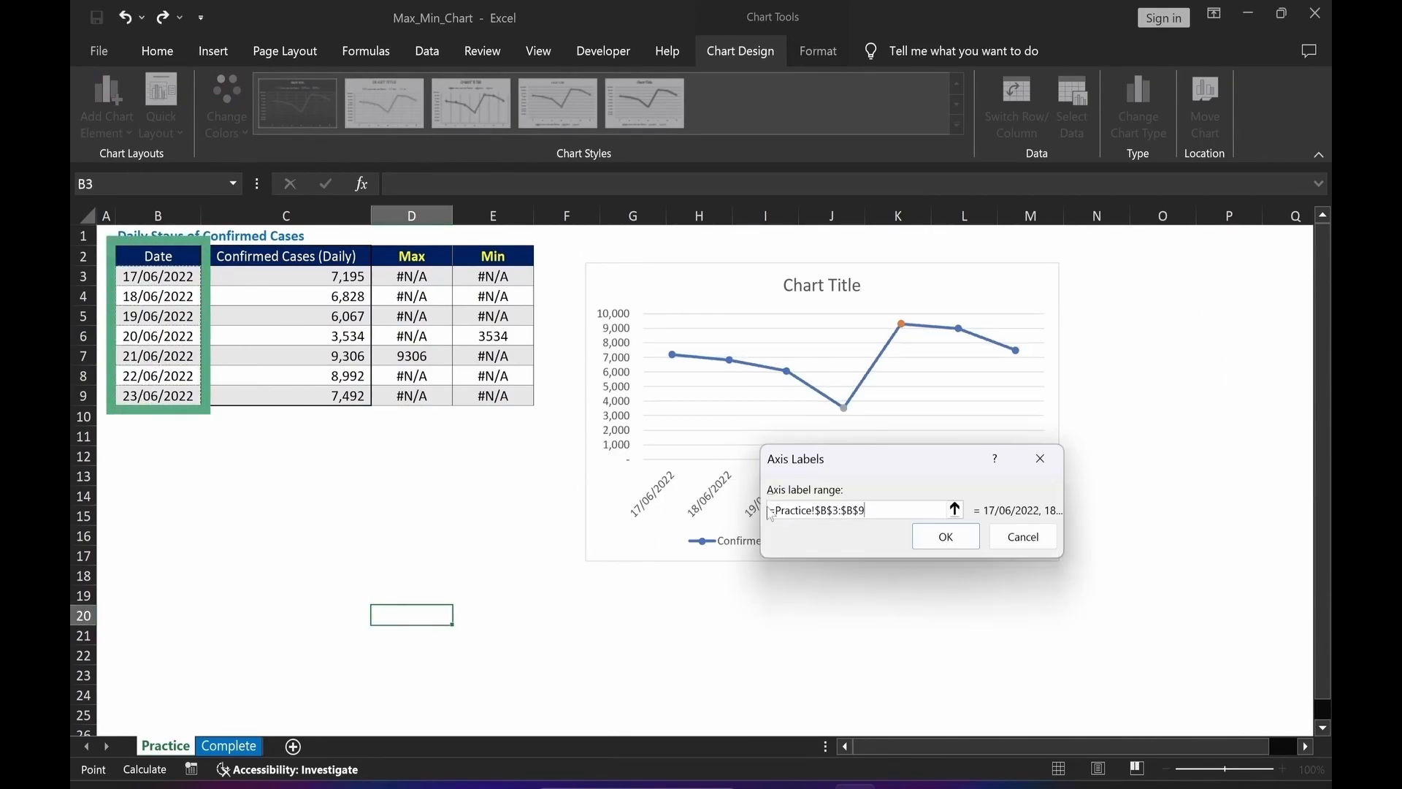
{"action": "left_click", "coordinate": [962, 540]}
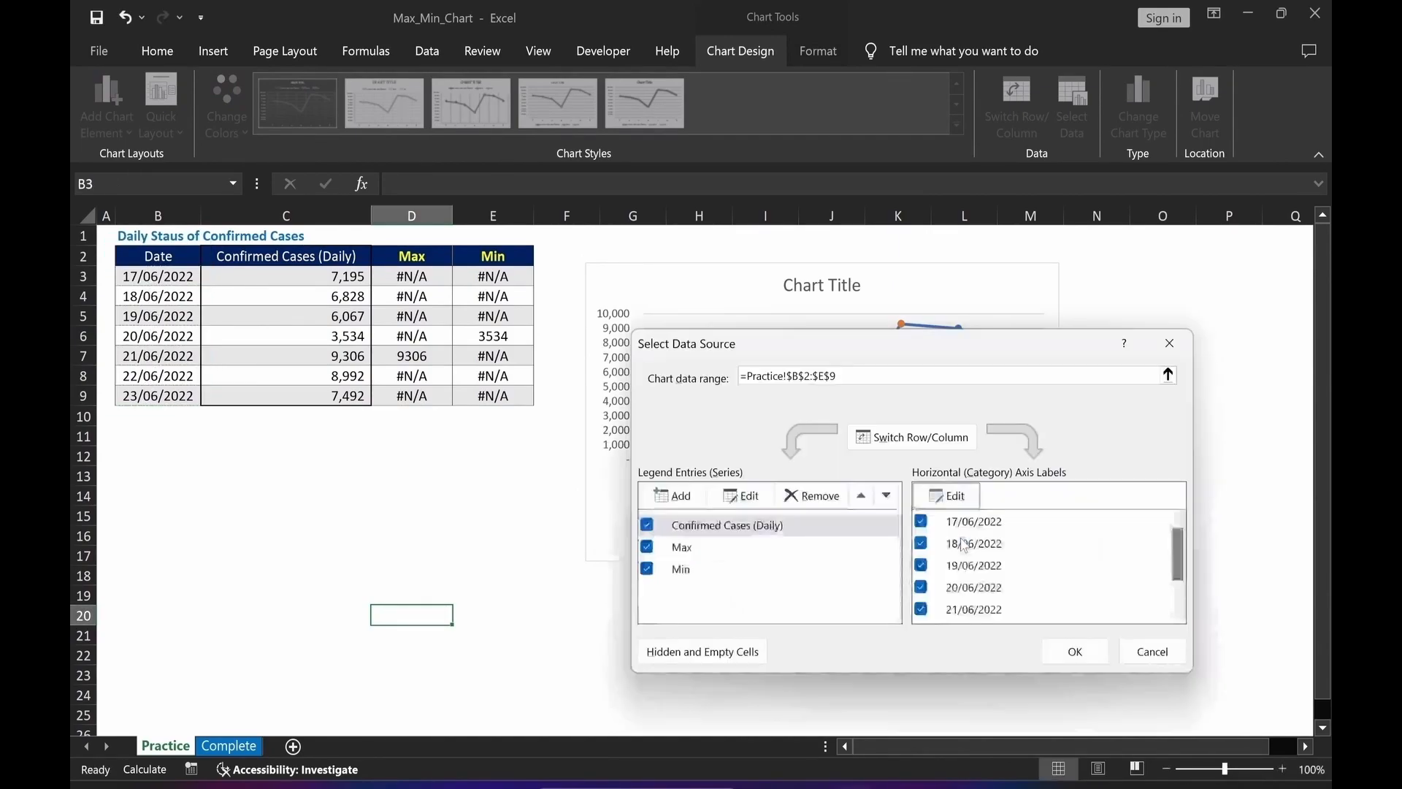
{"action": "left_click", "coordinate": [1076, 653]}
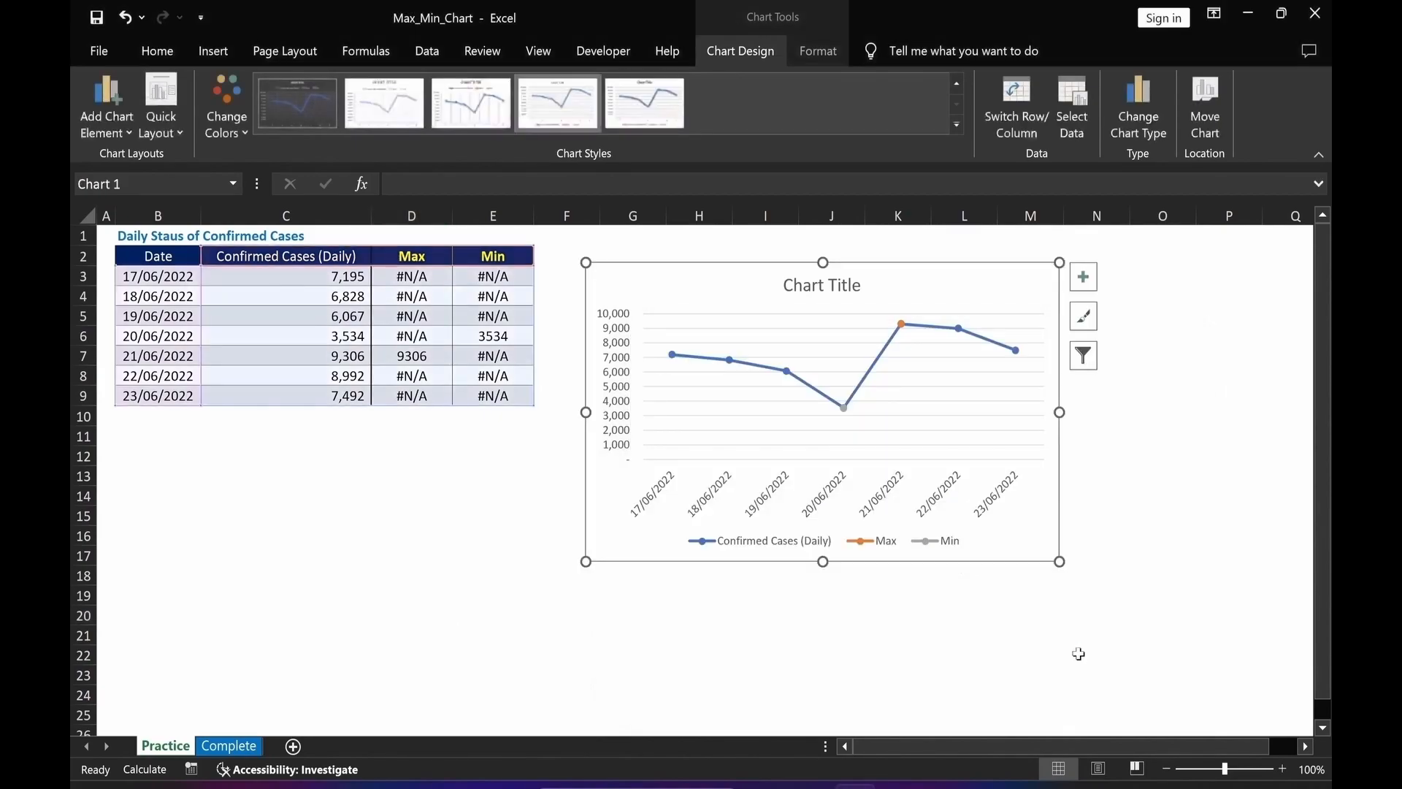
Delete the Max and Min entries from the chart legend.
{"action": "left_click", "coordinate": [880, 551]}
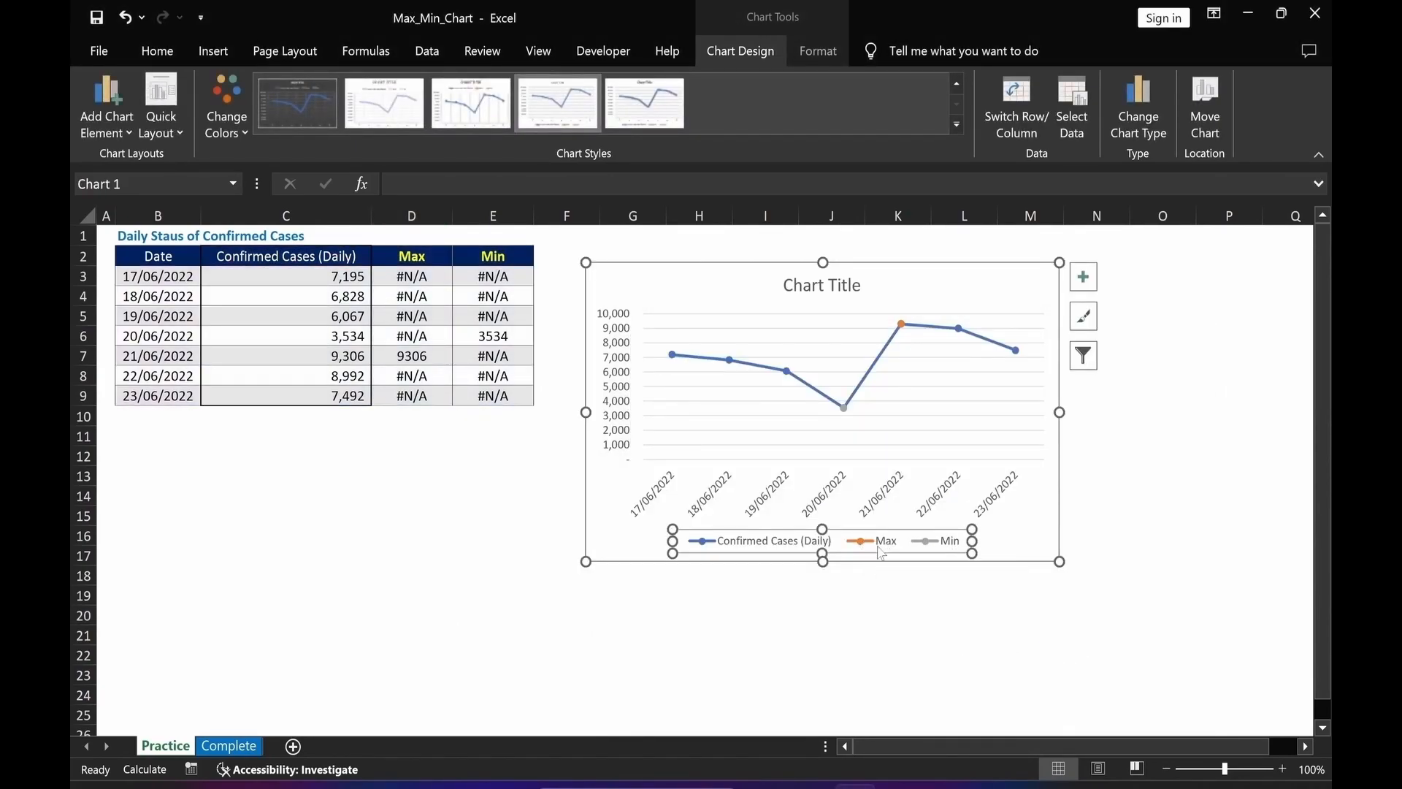
{"action": "left_click", "coordinate": [882, 547]}
{"action": "key", "text": "Delete"}
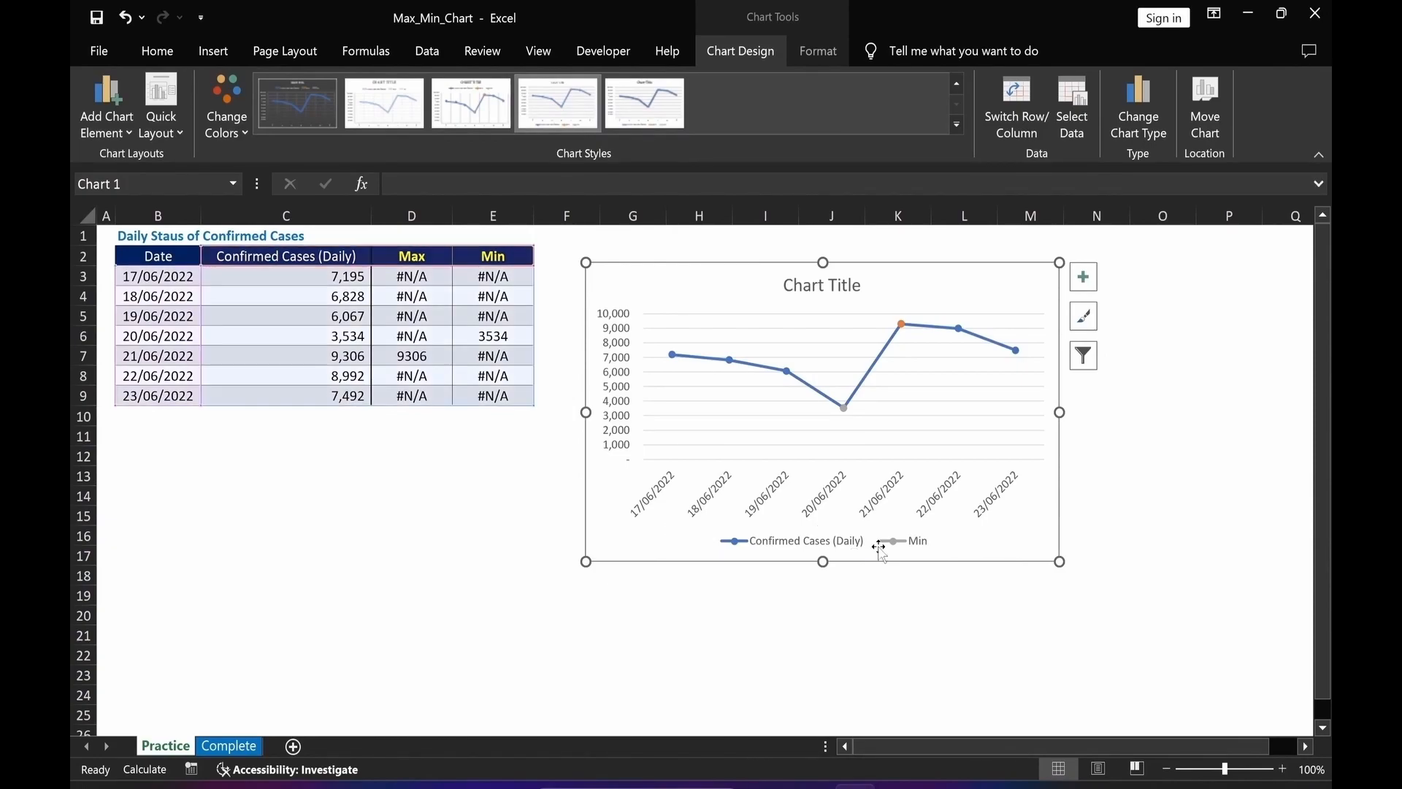
{"action": "left_click", "coordinate": [882, 547]}
{"action": "left_click", "coordinate": [881, 546]}
{"action": "key", "text": "Delete"}
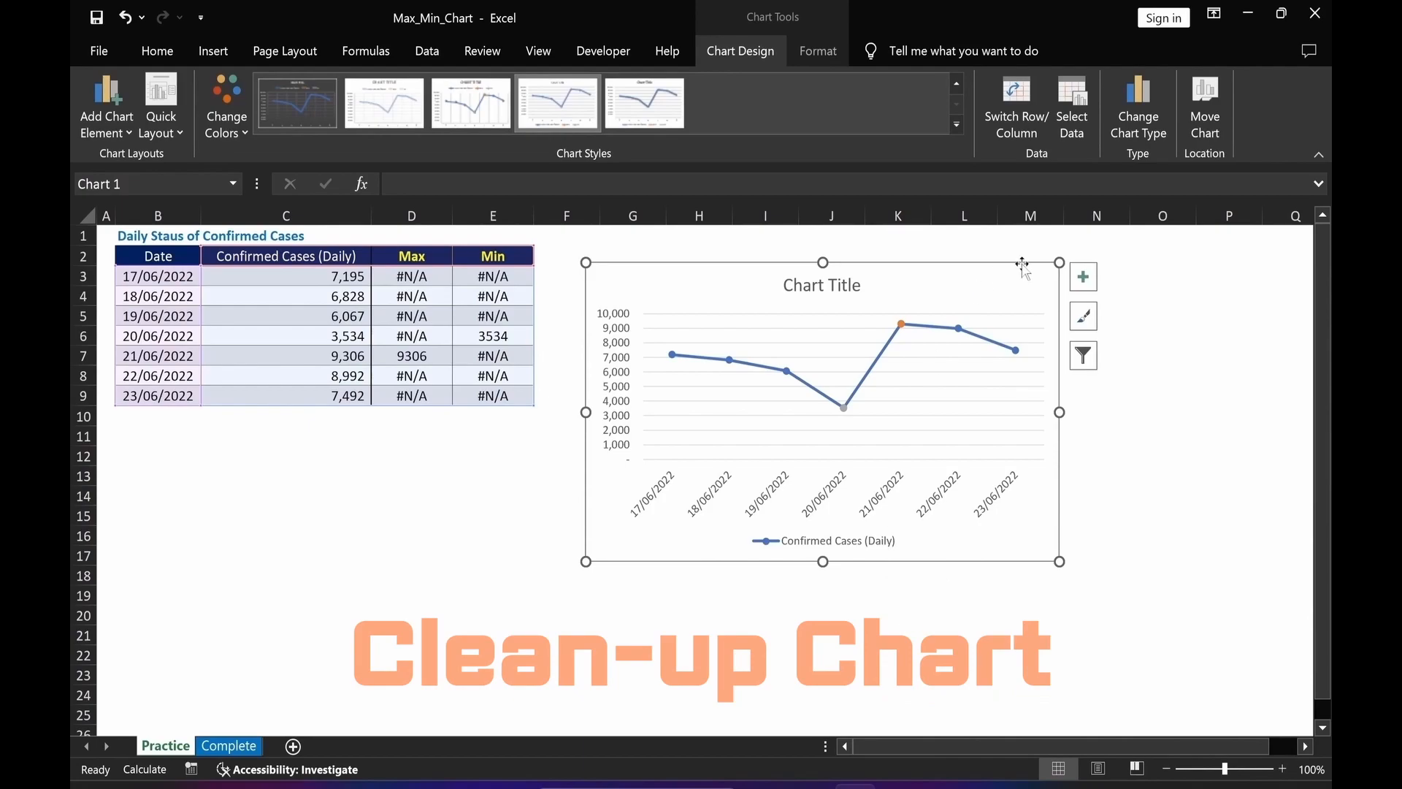
Turn off the chart's gridlines.
{"action": "left_click", "coordinate": [1083, 279]}
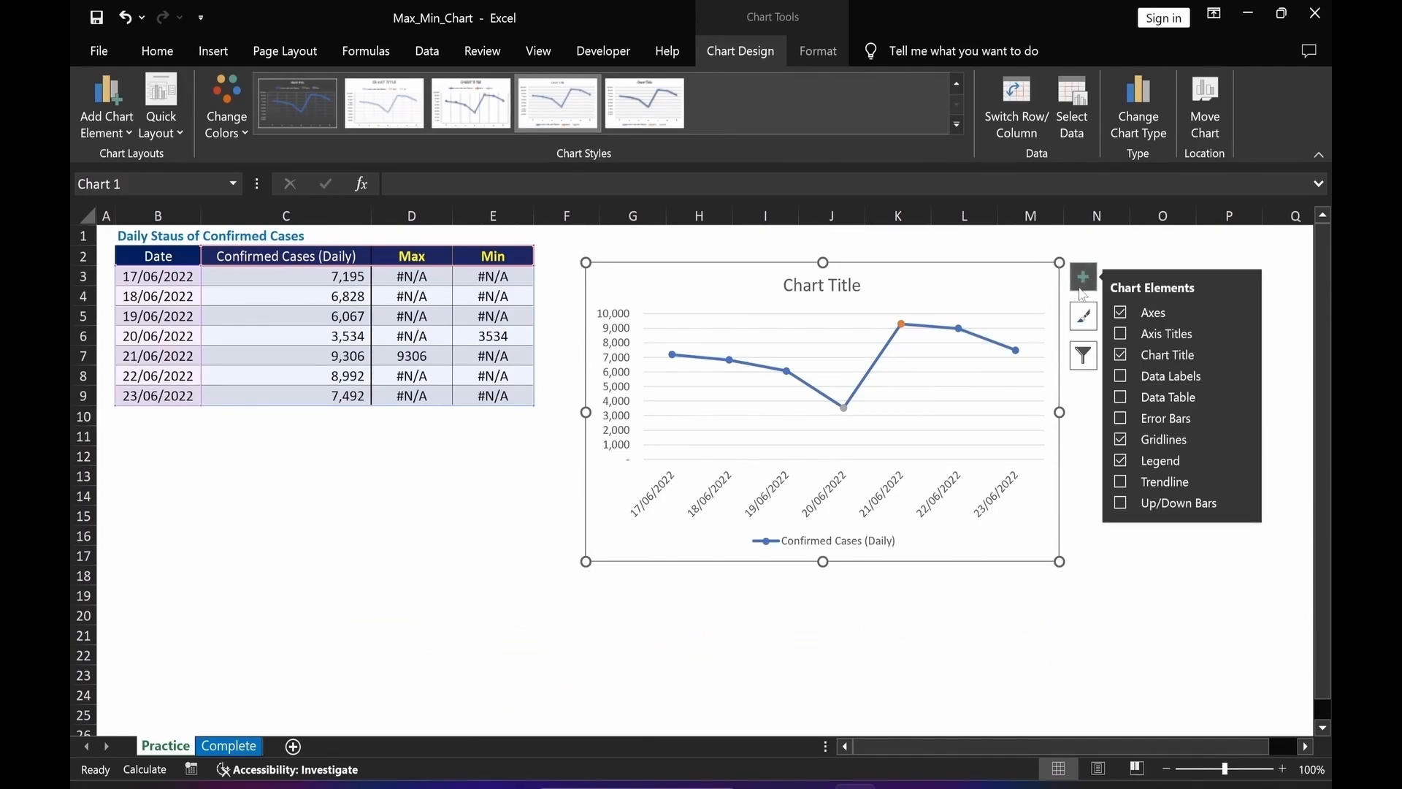
{"action": "left_click", "coordinate": [1122, 442]}
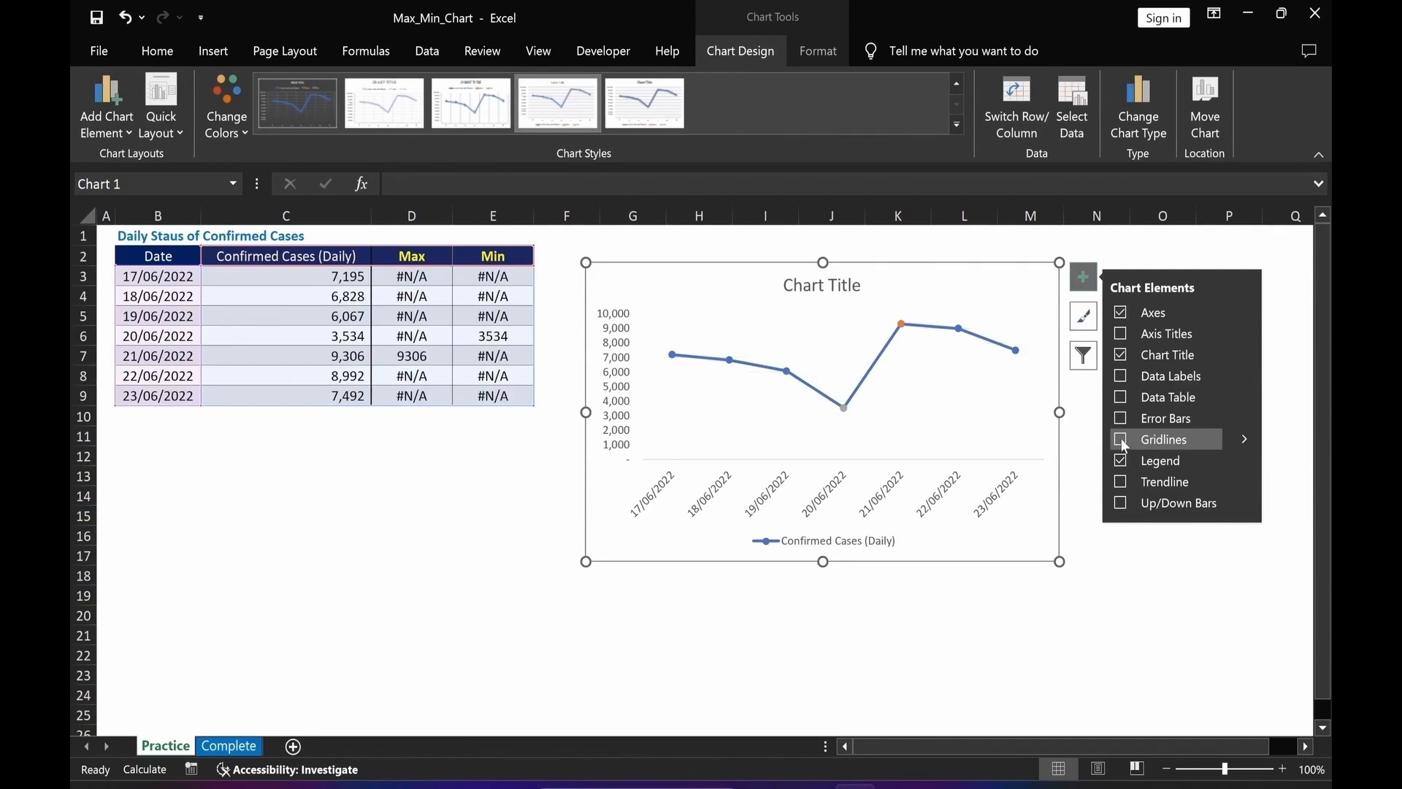
{"action": "left_click", "coordinate": [1128, 626]}
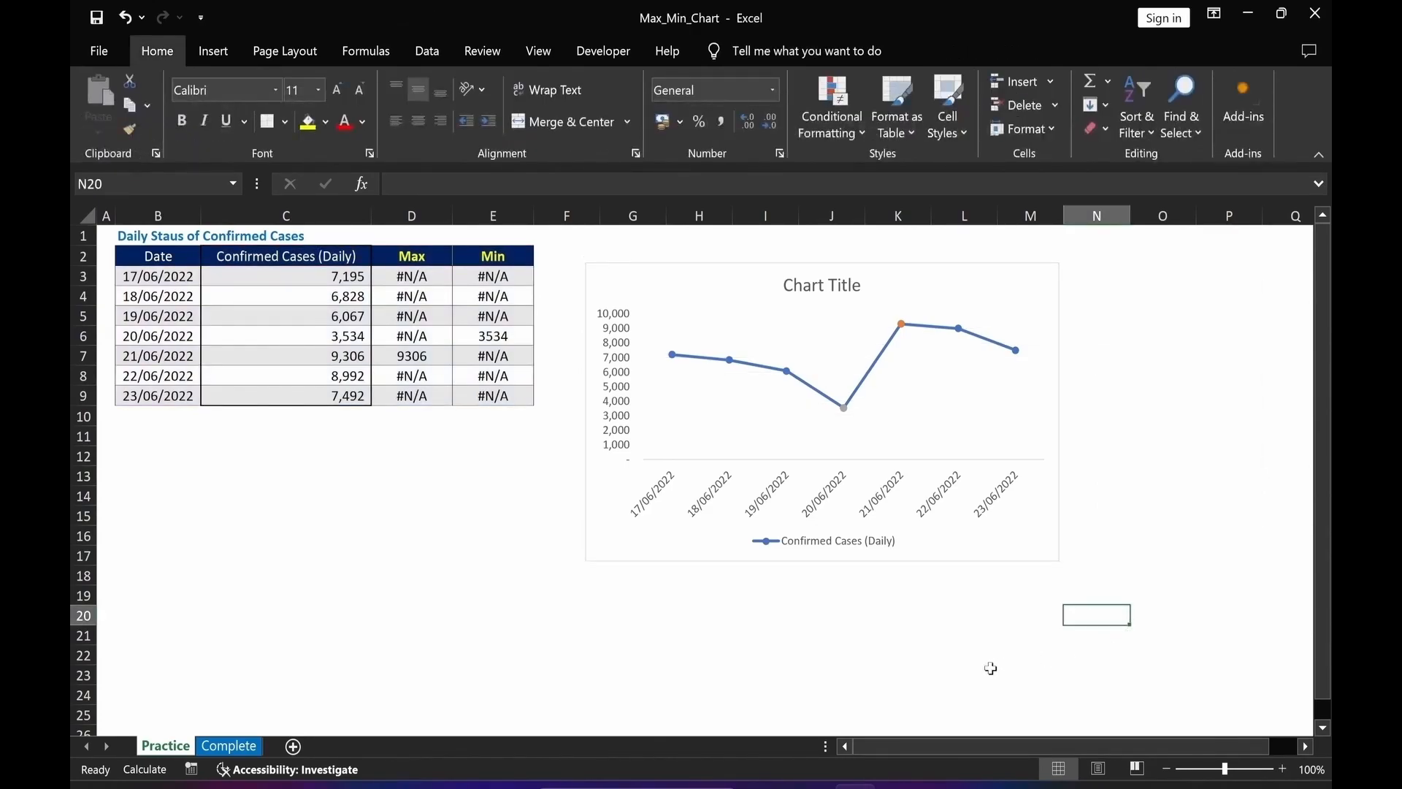
Link the chart title to cell B1 so it shows the table heading.
{"action": "left_click", "coordinate": [831, 288]}
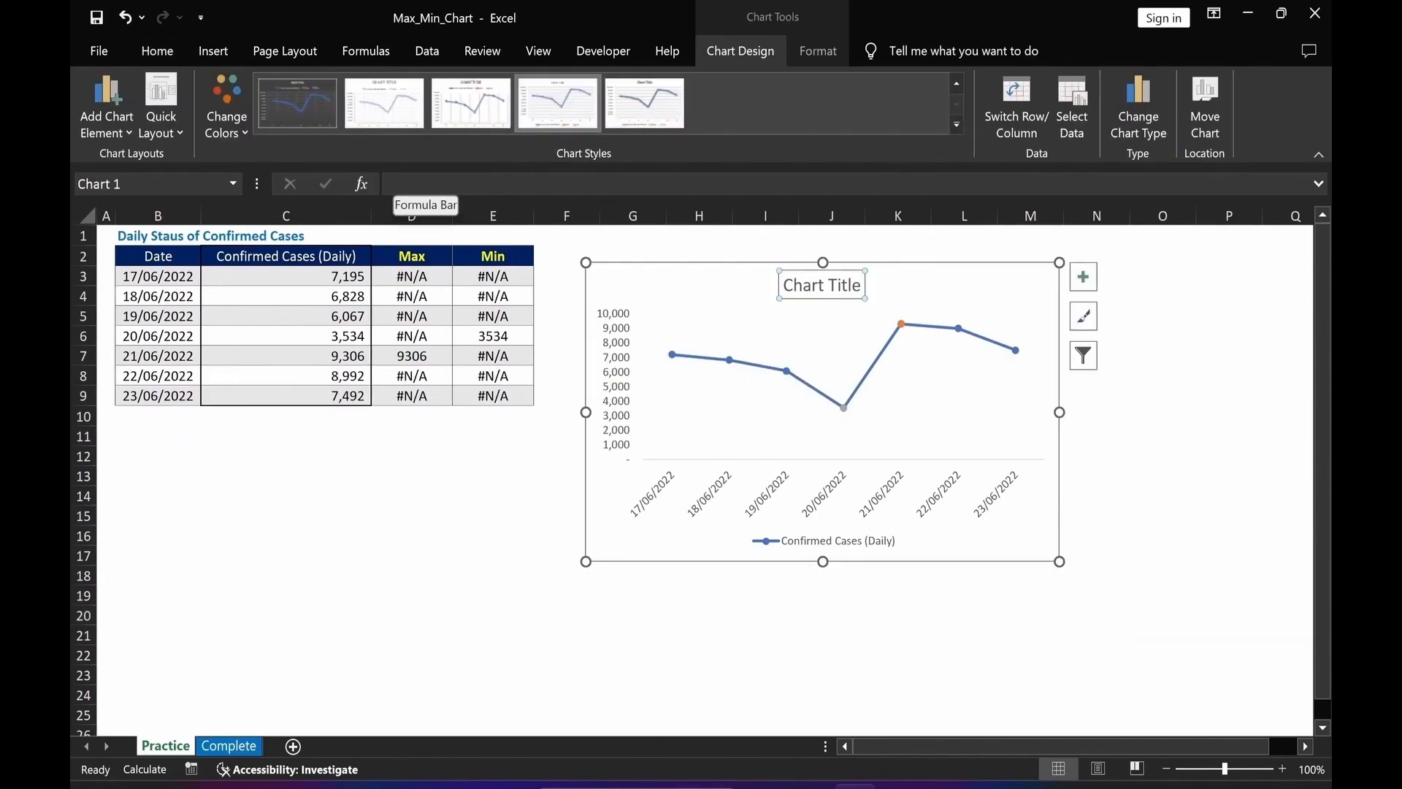
{"action": "left_click", "coordinate": [409, 184]}
{"action": "type", "text": "="}
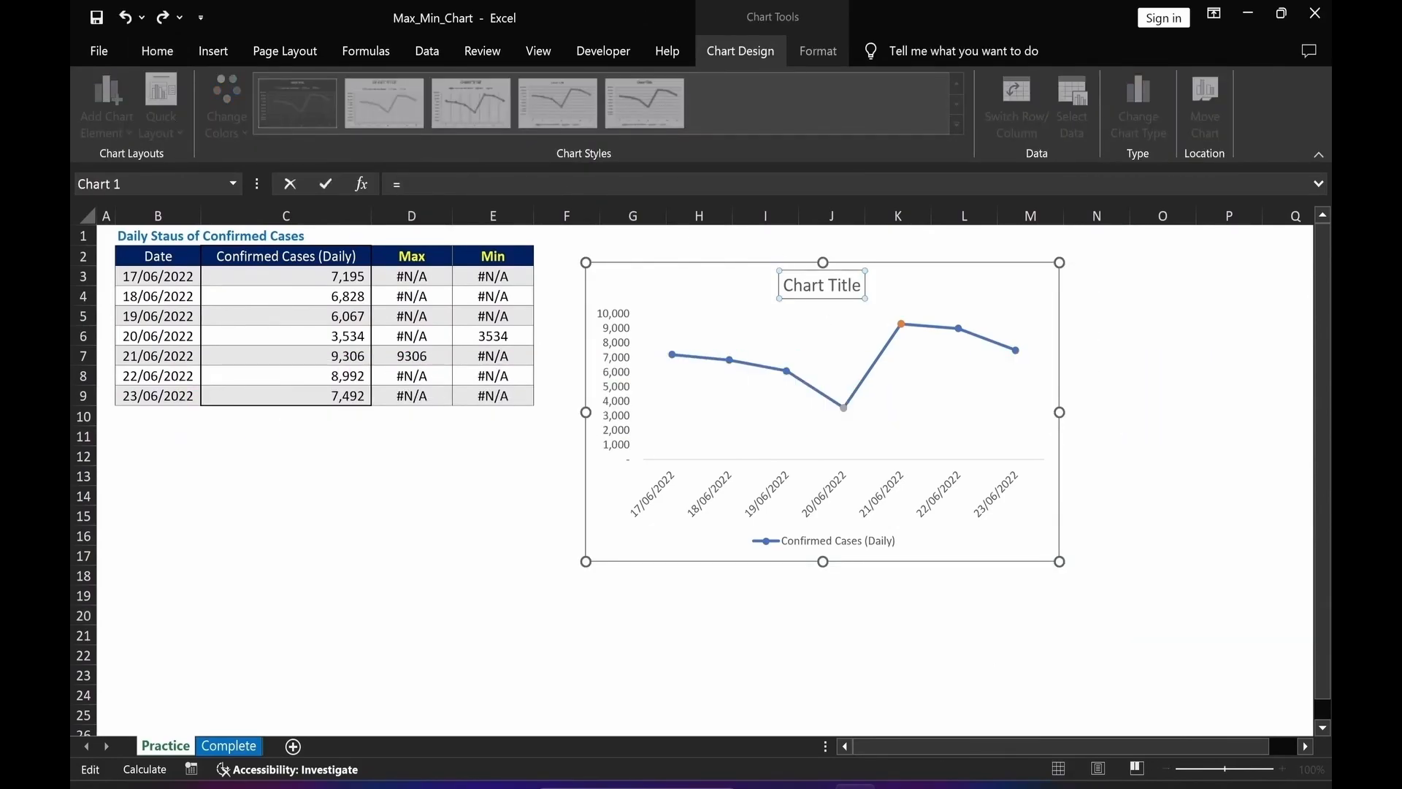
{"action": "left_click", "coordinate": [138, 237]}
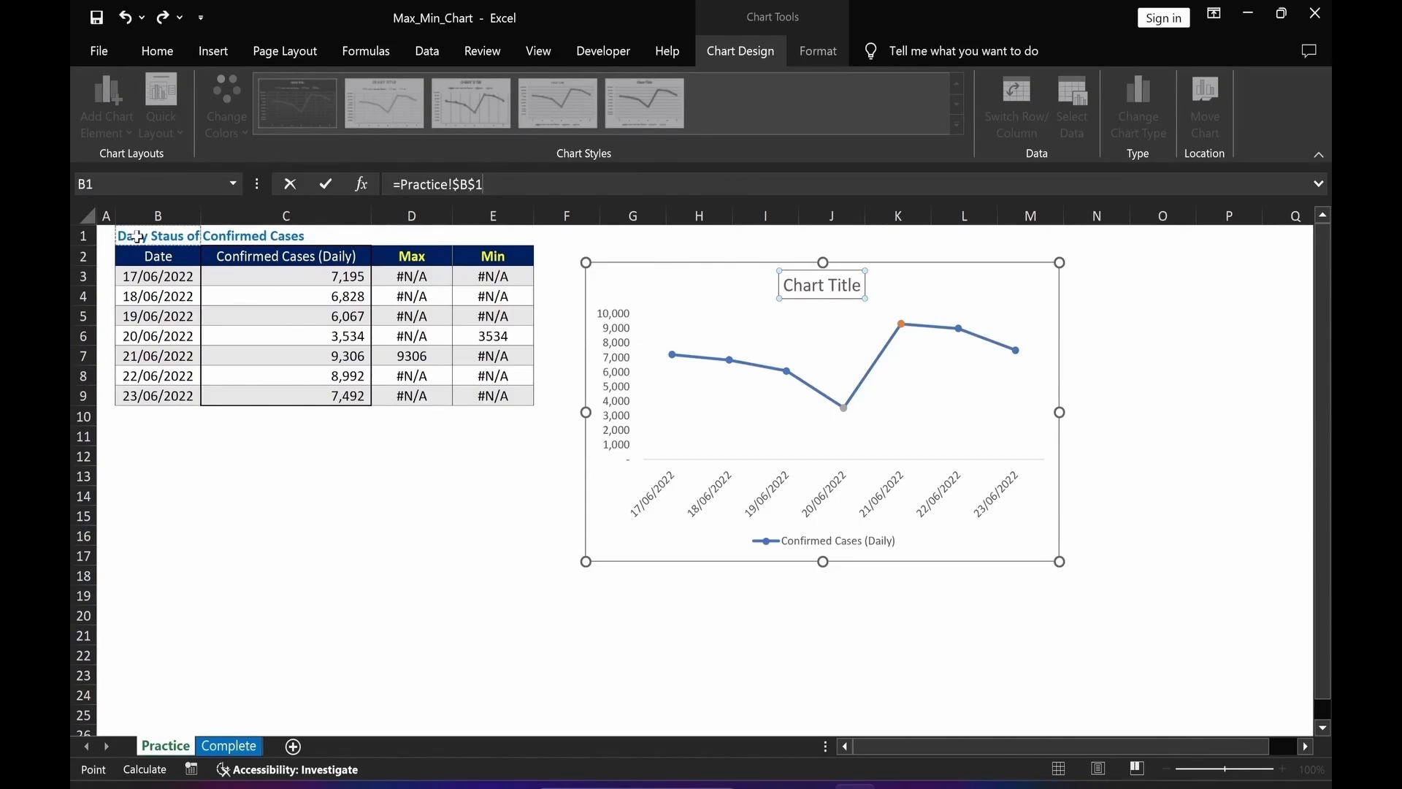
{"action": "key", "text": "Return"}
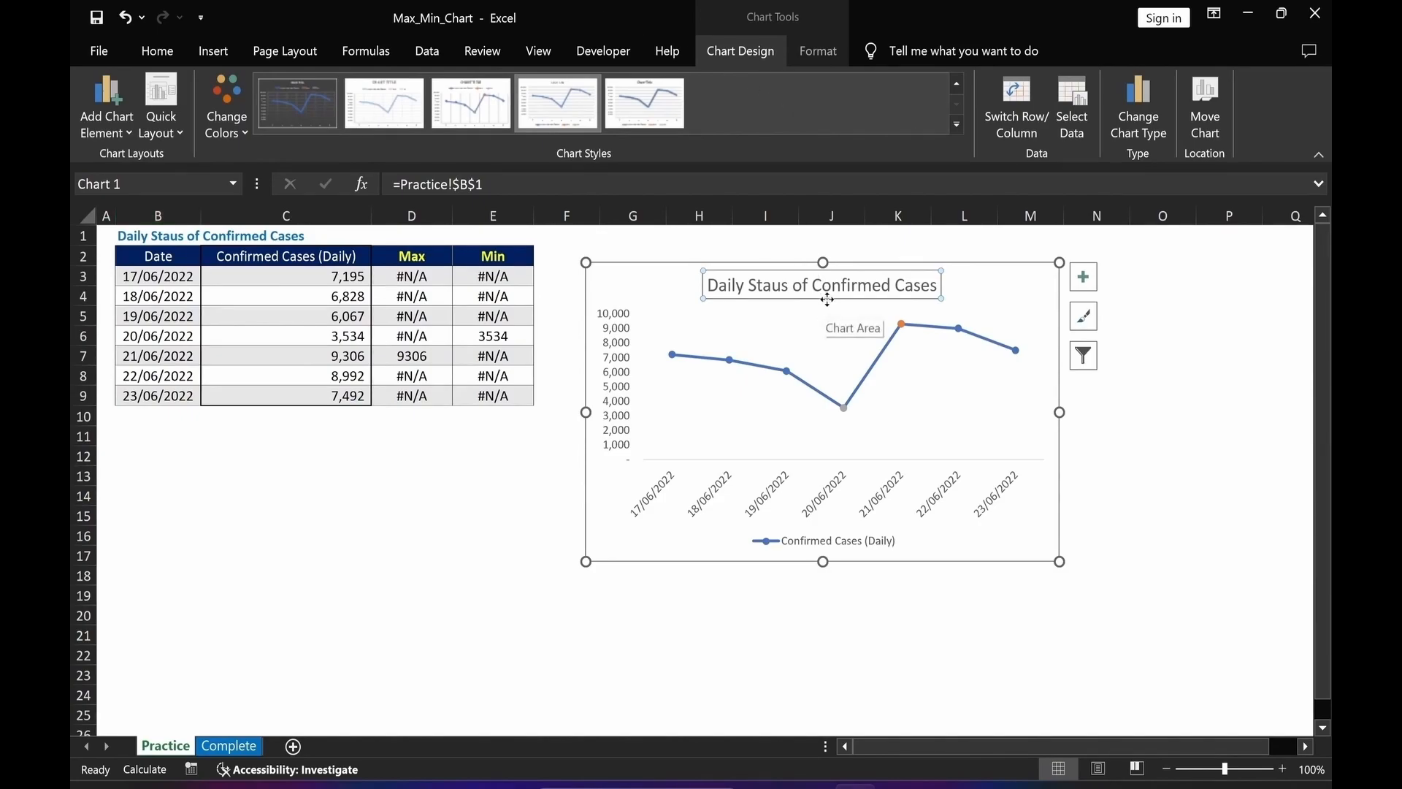
Move the chart title to the chart's left side and change its font colour to a dark theme colour.
{"action": "left_click_drag", "start_coordinate": [827, 299], "coordinate": [725, 297]}
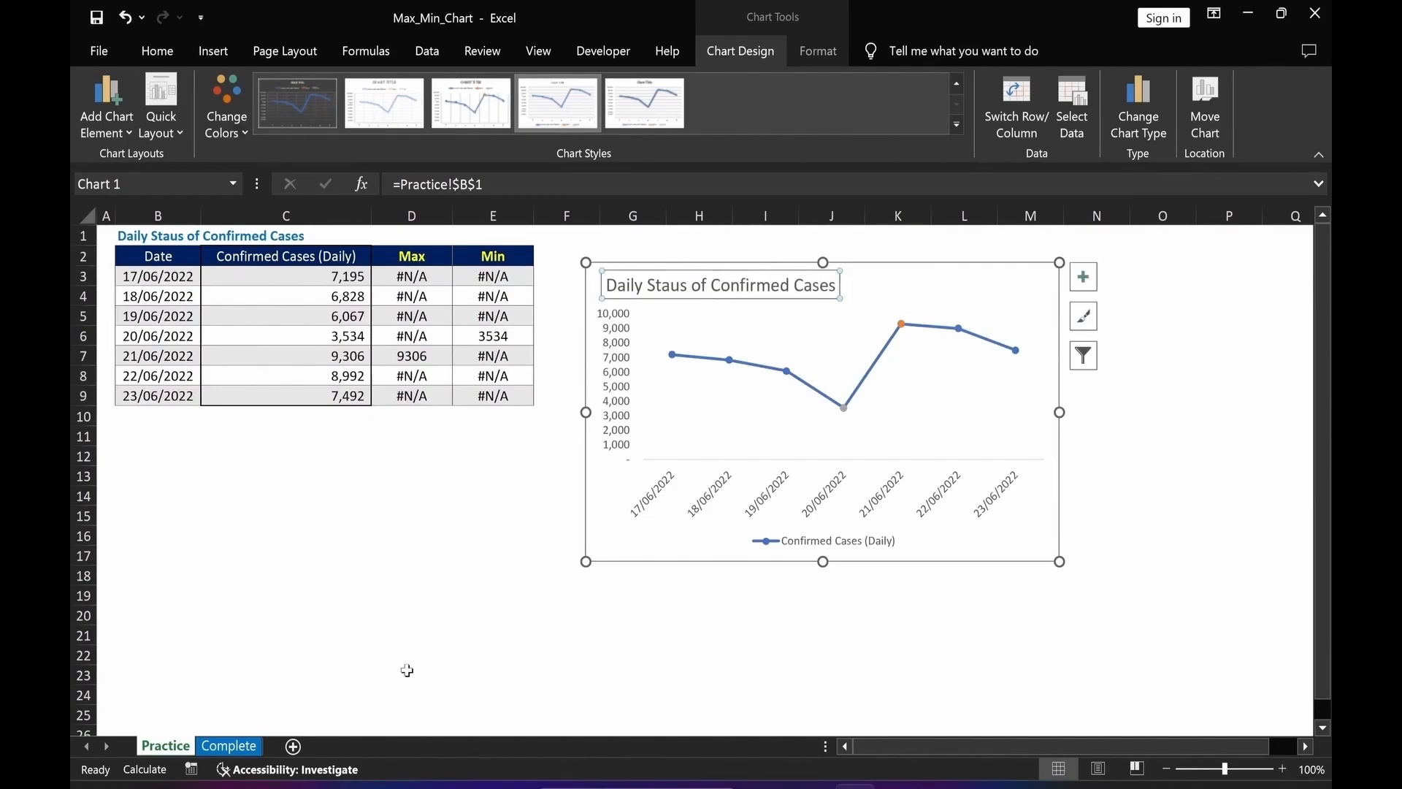
{"action": "left_click", "coordinate": [154, 52]}
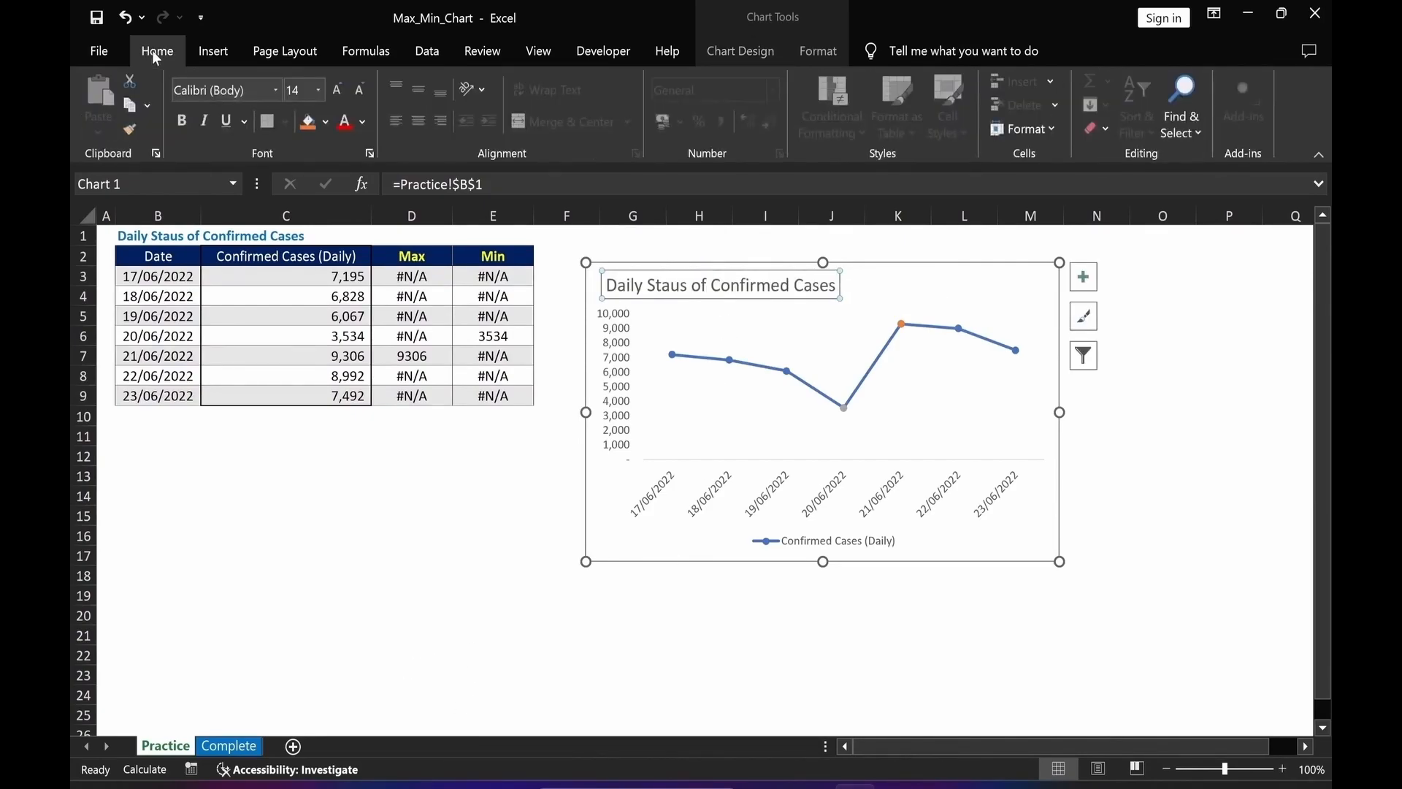
{"action": "left_click", "coordinate": [363, 122]}
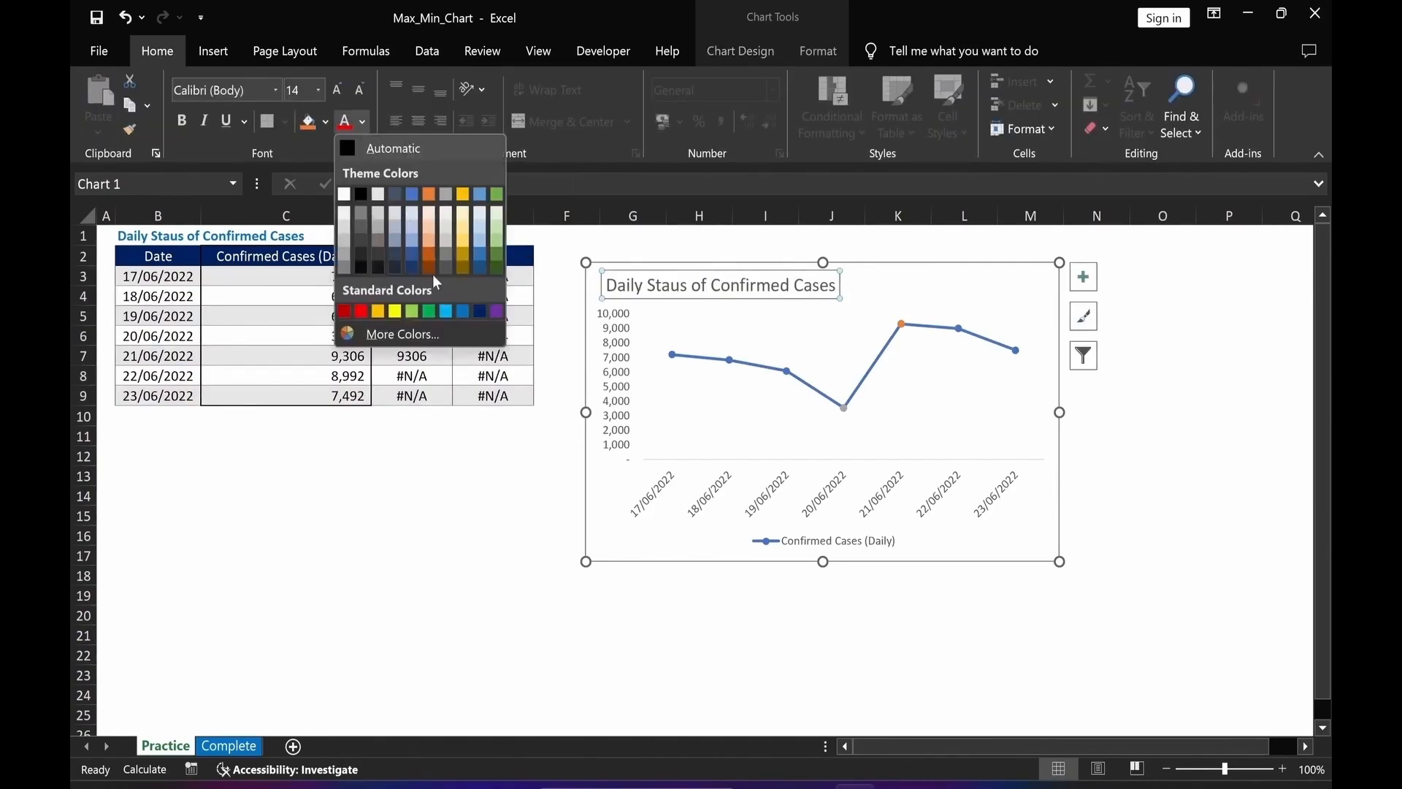
{"action": "left_click", "coordinate": [433, 273]}
{"action": "left_click", "coordinate": [460, 515]}
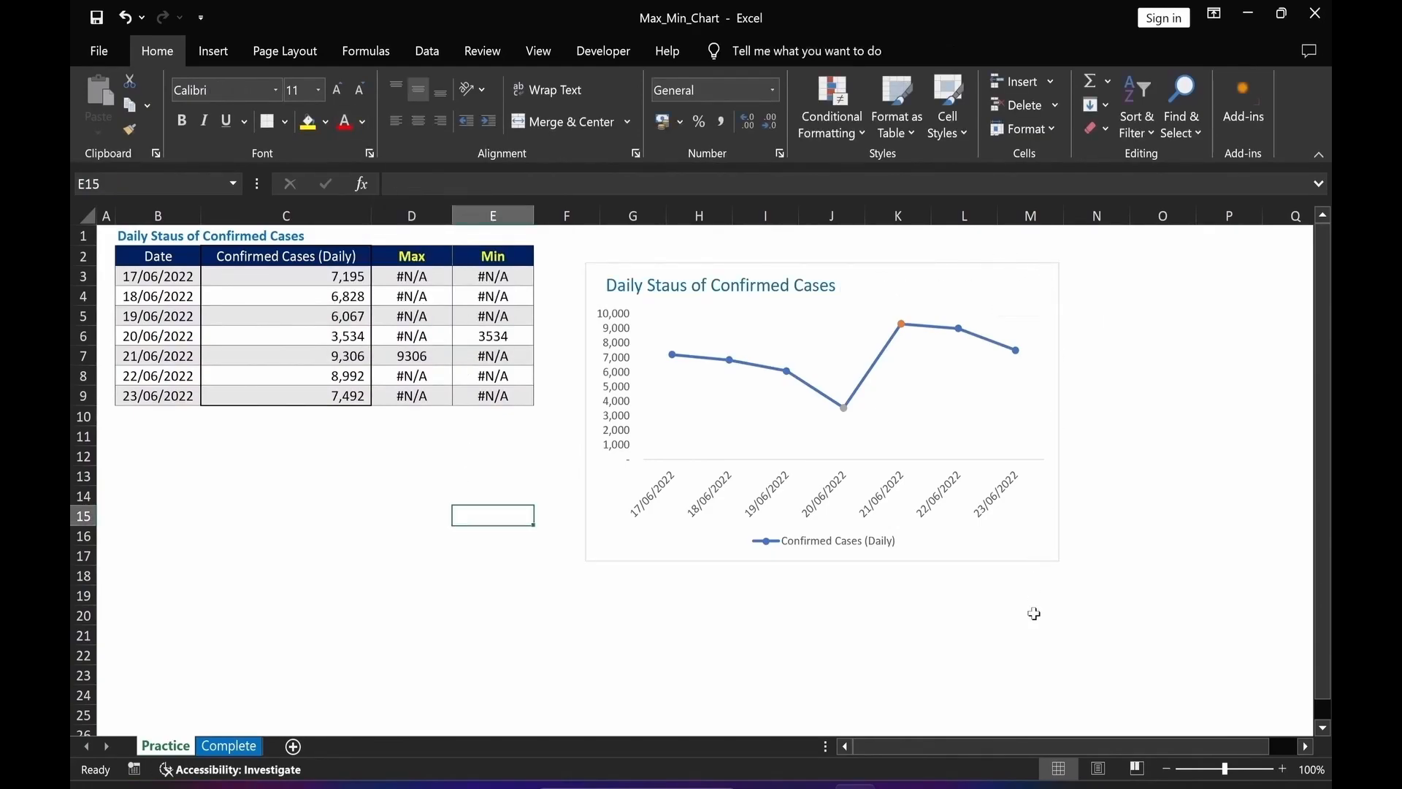
Remove the chart area's outline and shape fill.
{"action": "left_click", "coordinate": [1037, 314]}
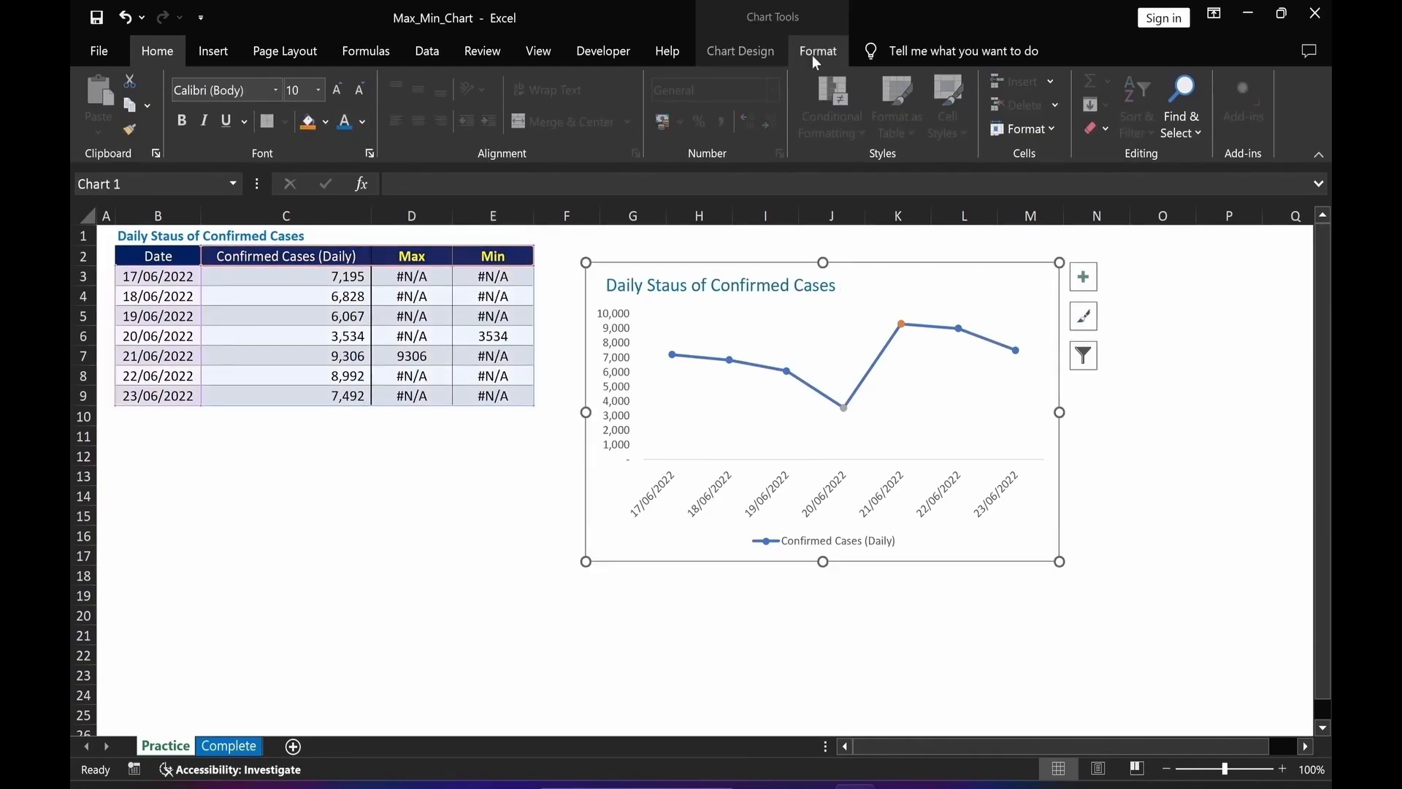
{"action": "left_click", "coordinate": [812, 55]}
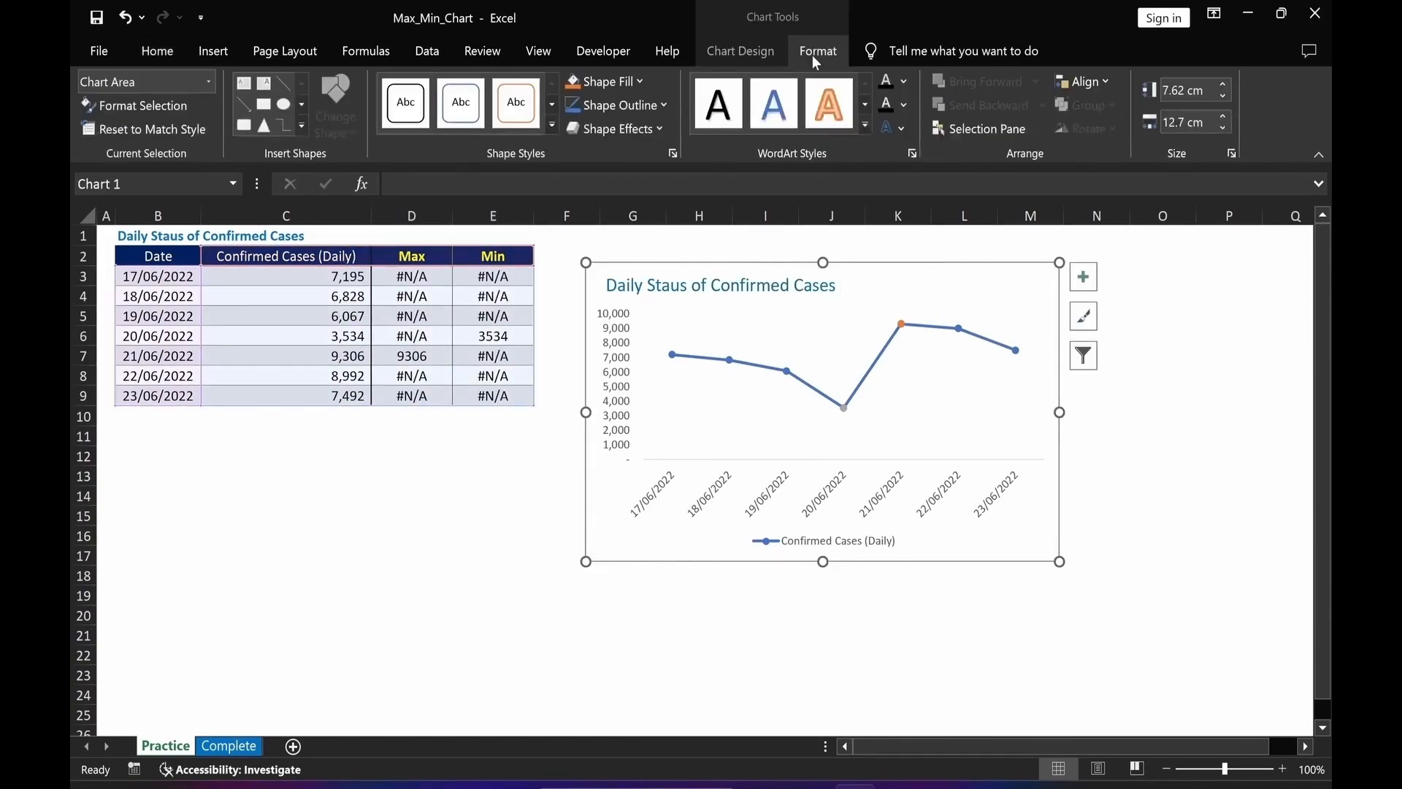
{"action": "left_click", "coordinate": [646, 108]}
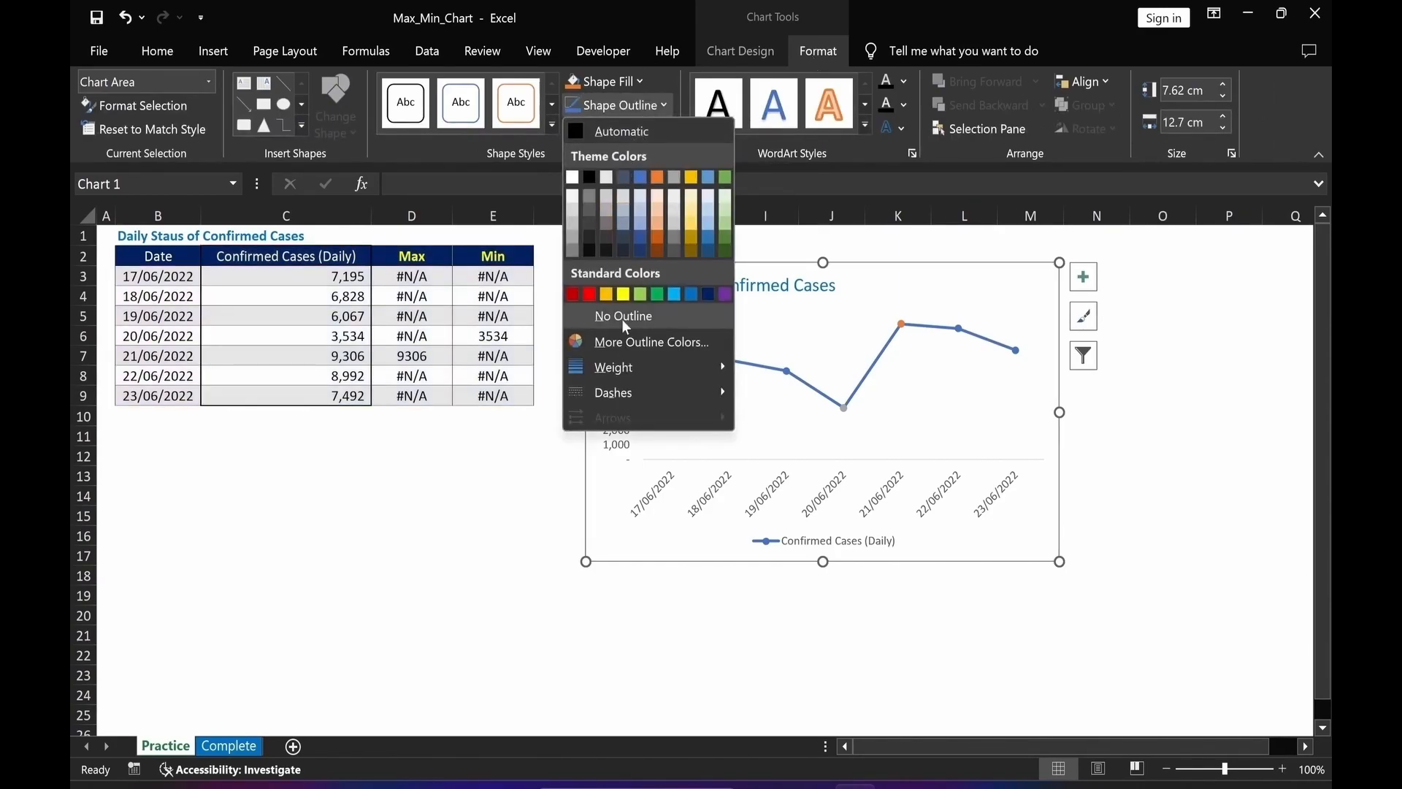
{"action": "left_click", "coordinate": [621, 319]}
{"action": "left_click", "coordinate": [638, 82]}
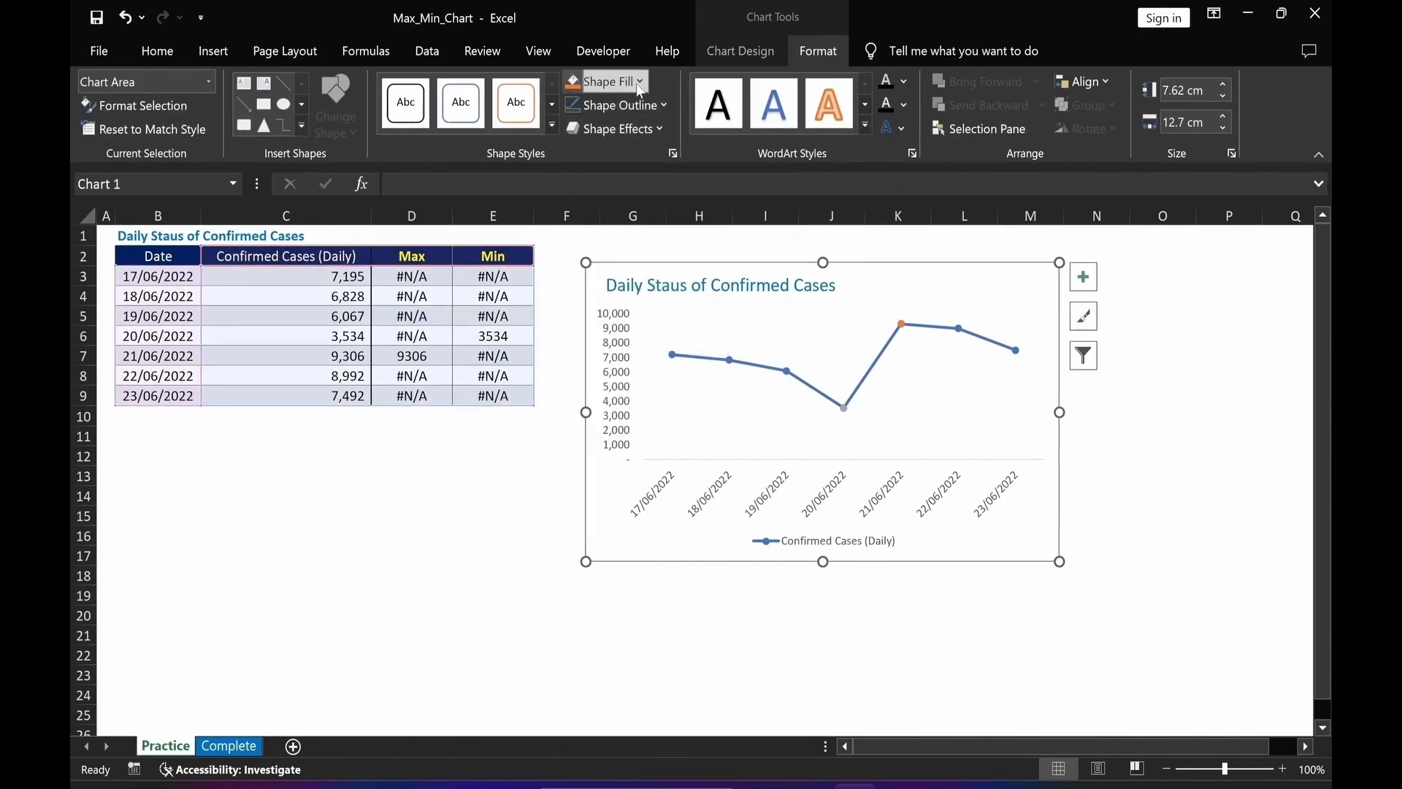
{"action": "left_click", "coordinate": [637, 294]}
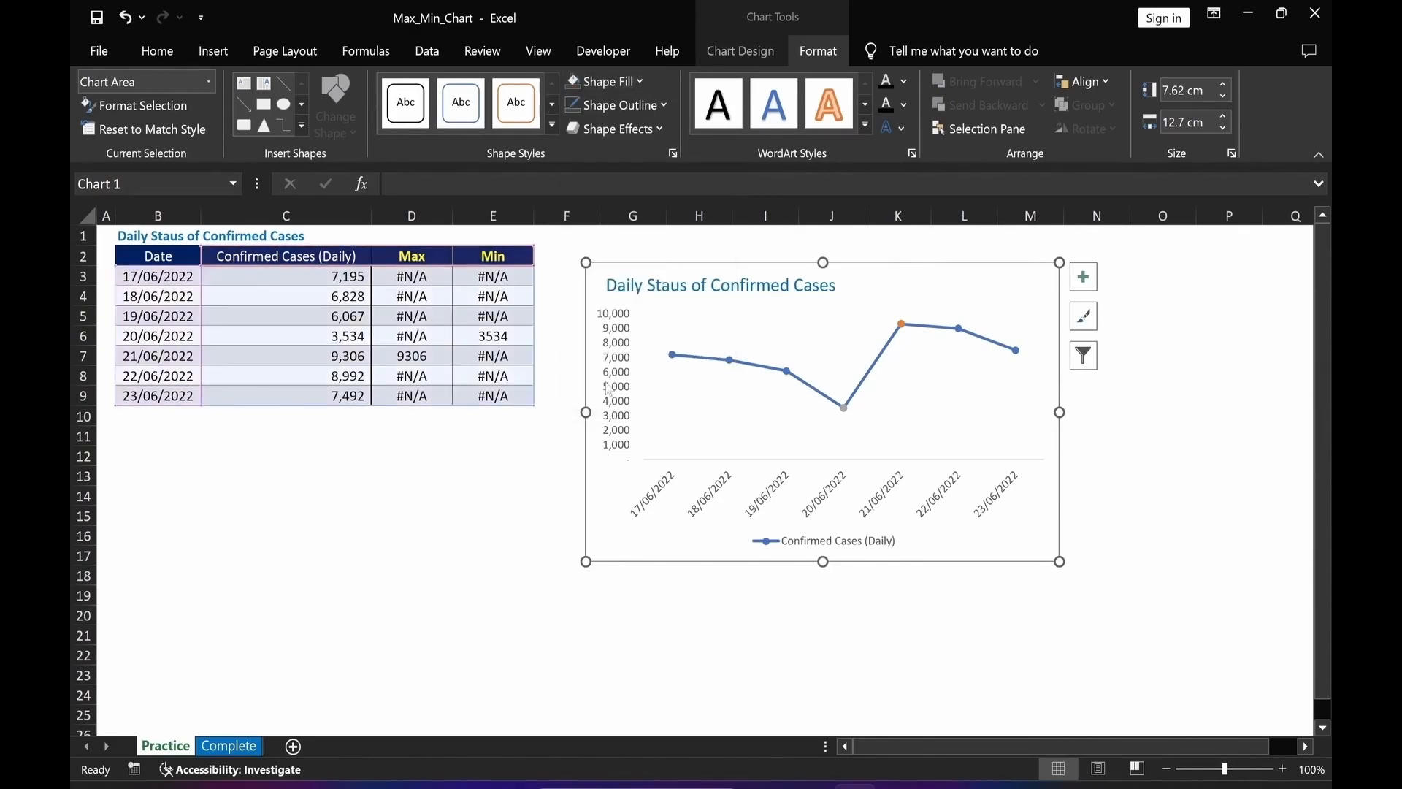
{"action": "left_click", "coordinate": [512, 540]}
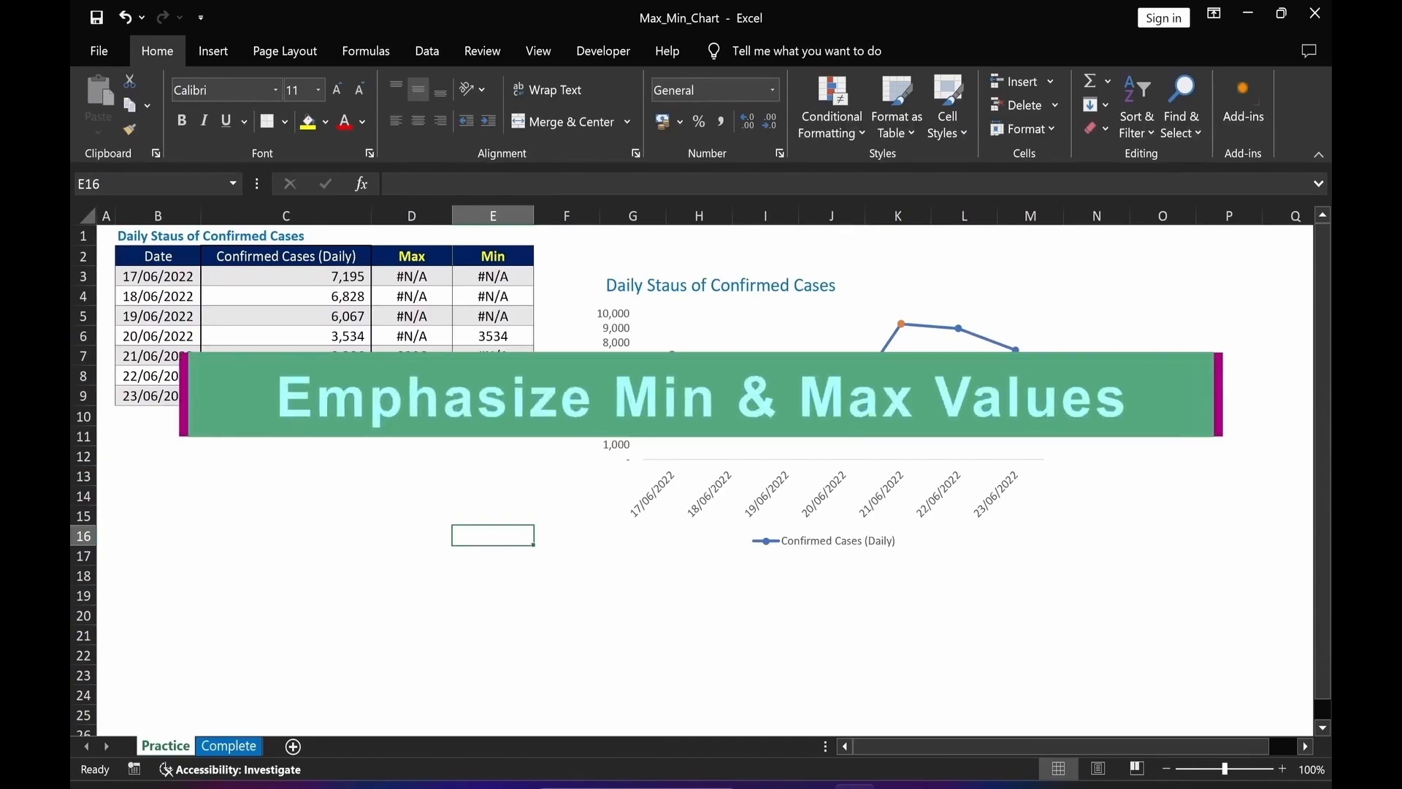
Give the Max series point a built-in marker of size 12.
{"action": "left_click", "coordinate": [902, 325]}
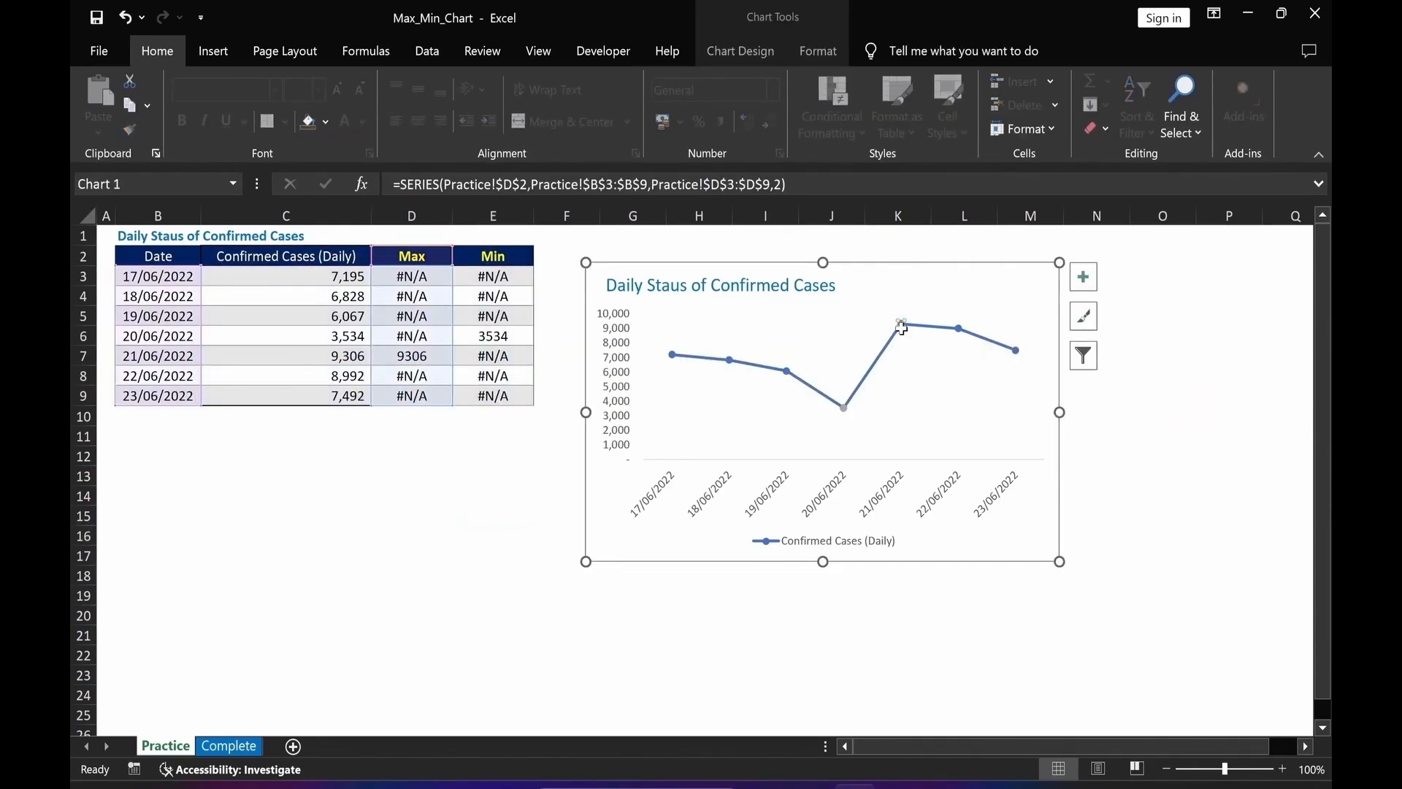
{"action": "double_click", "coordinate": [902, 325]}
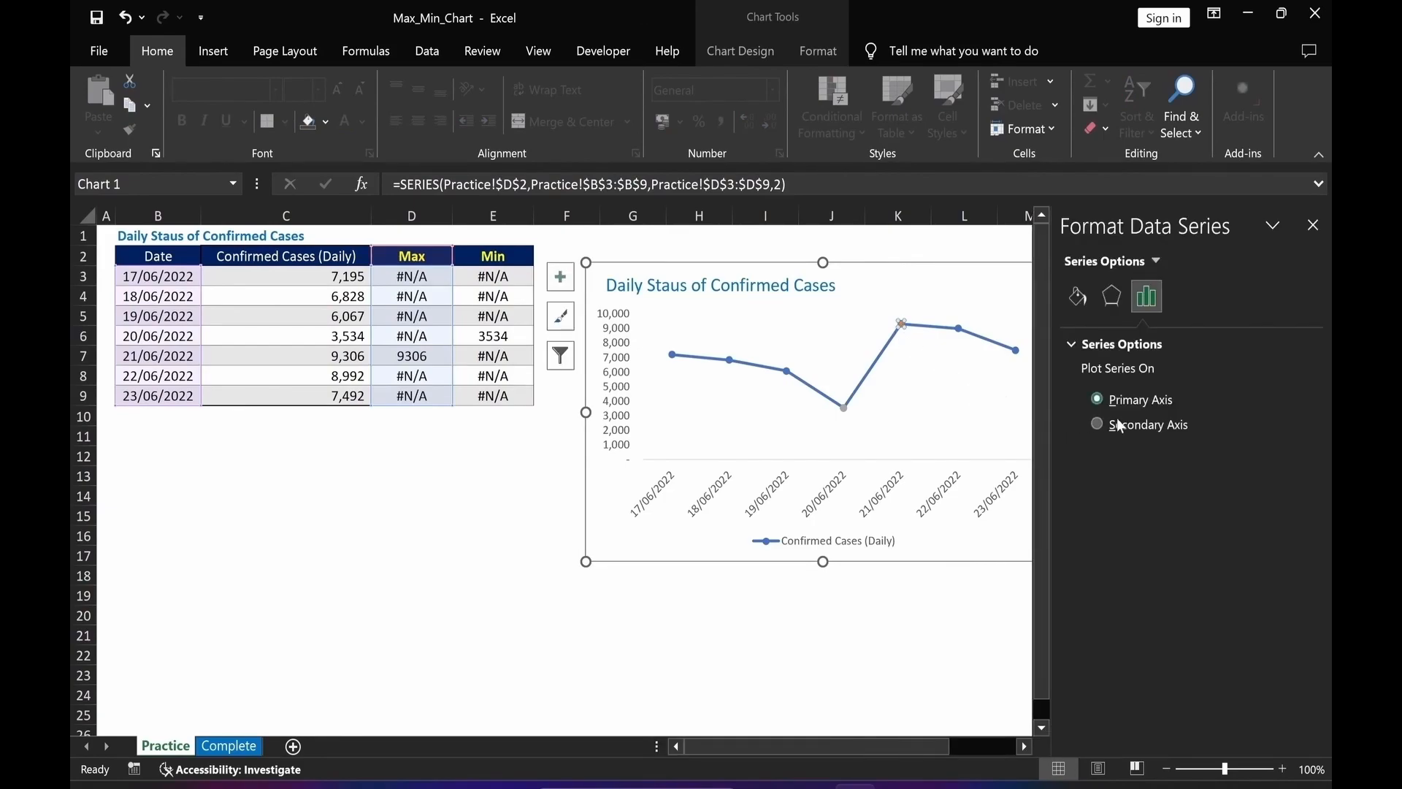
{"action": "left_click", "coordinate": [1079, 298]}
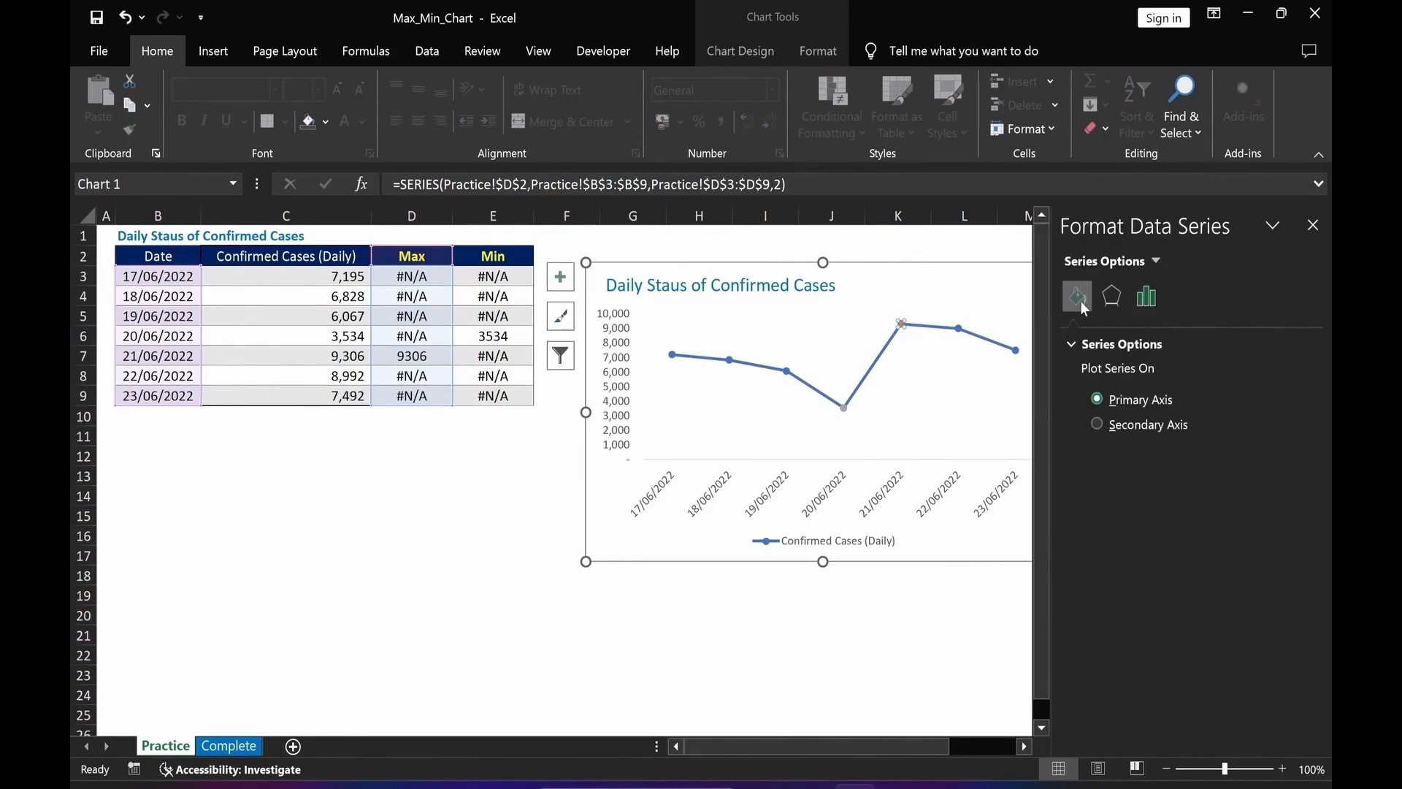
{"action": "left_click_drag", "start_coordinate": [894, 744], "coordinate": [958, 743]}
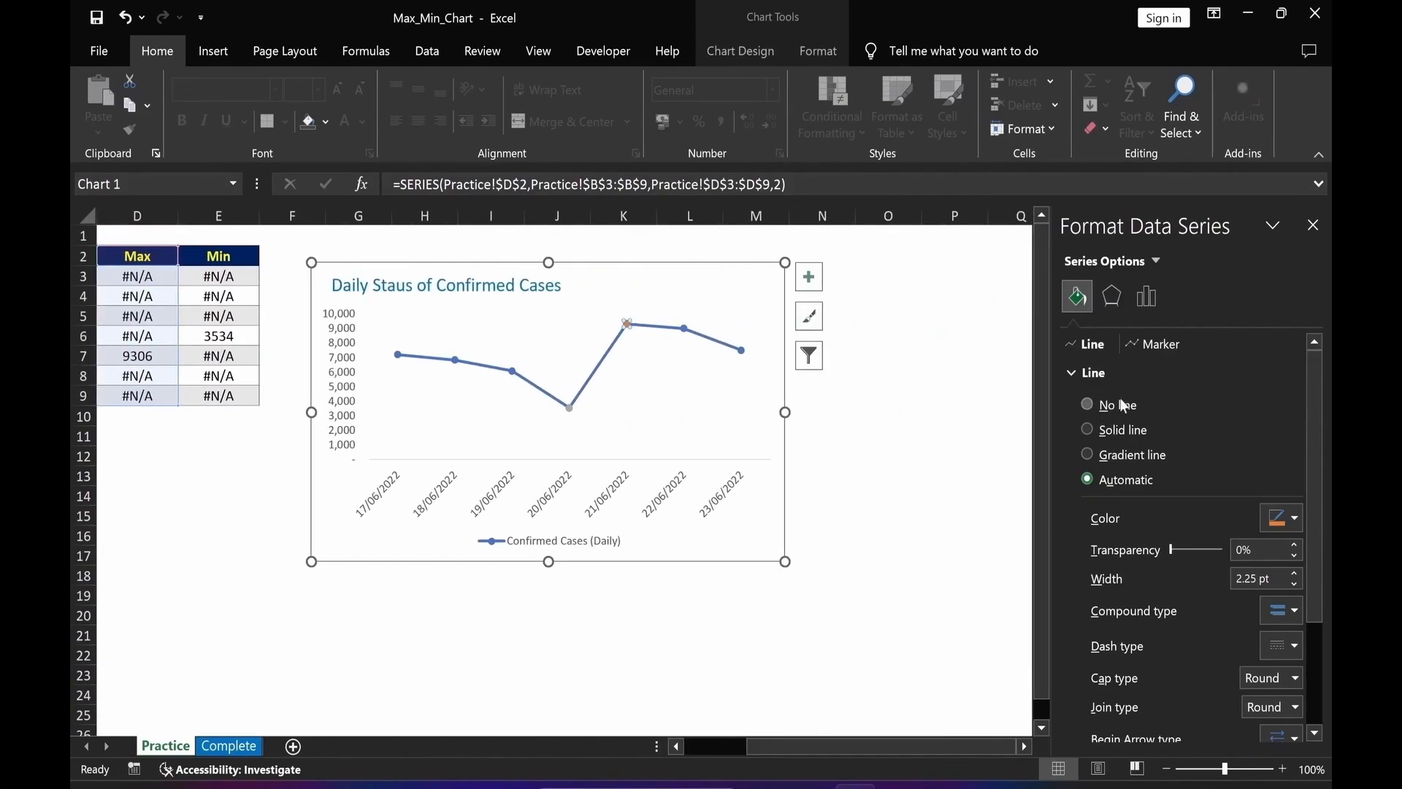
{"action": "left_click", "coordinate": [1154, 349]}
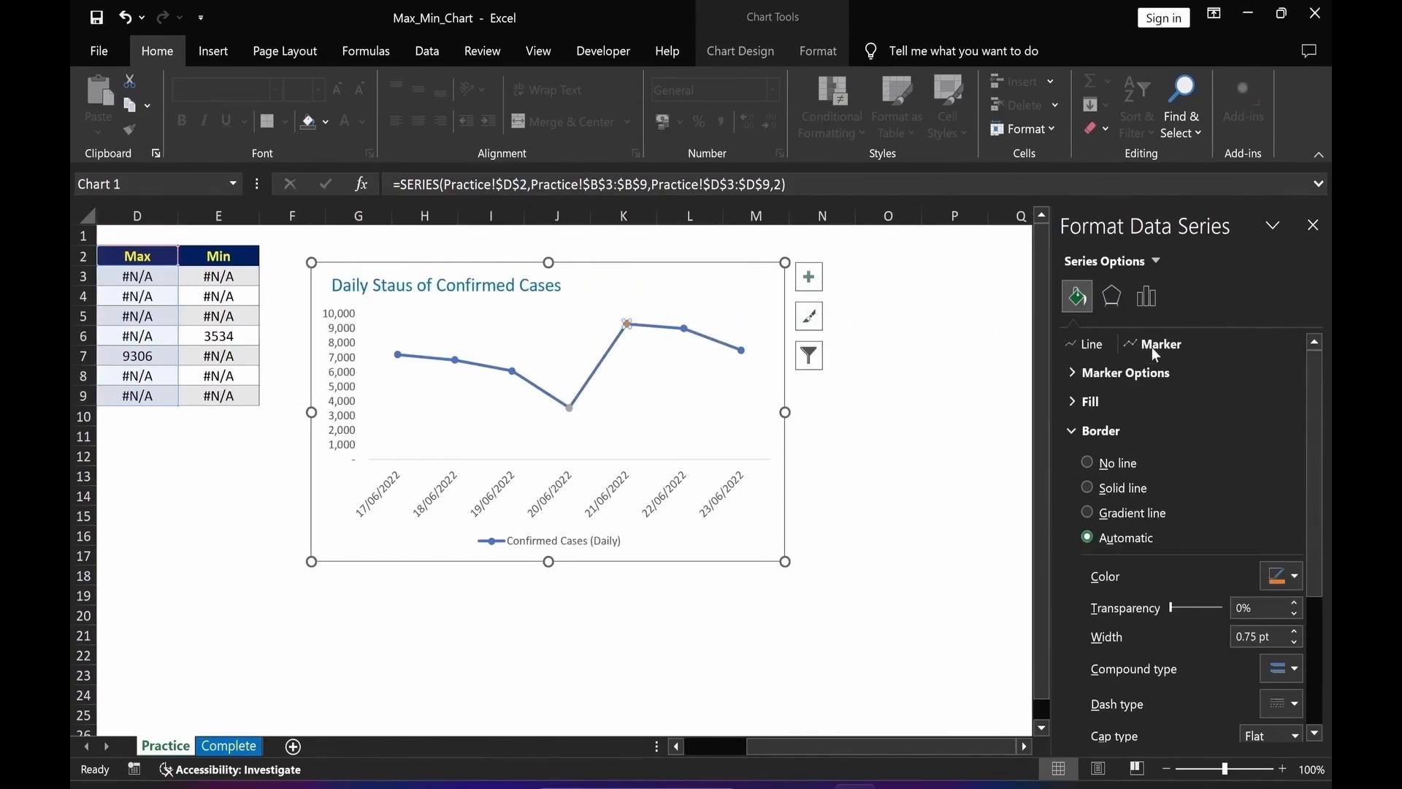
{"action": "left_click", "coordinate": [1071, 374]}
{"action": "left_click", "coordinate": [1088, 453]}
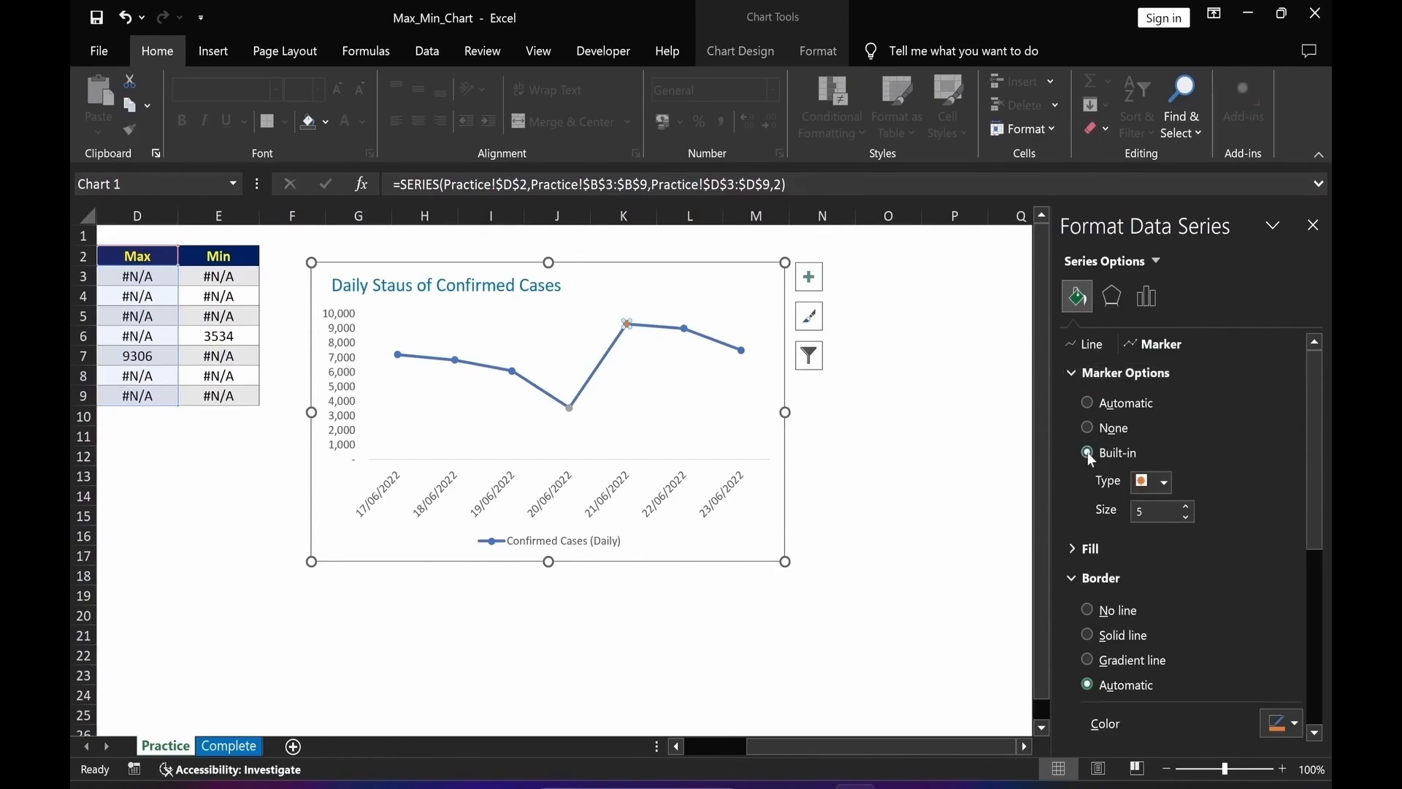
{"action": "double_click", "coordinate": [1127, 515]}
{"action": "type", "text": "12"}
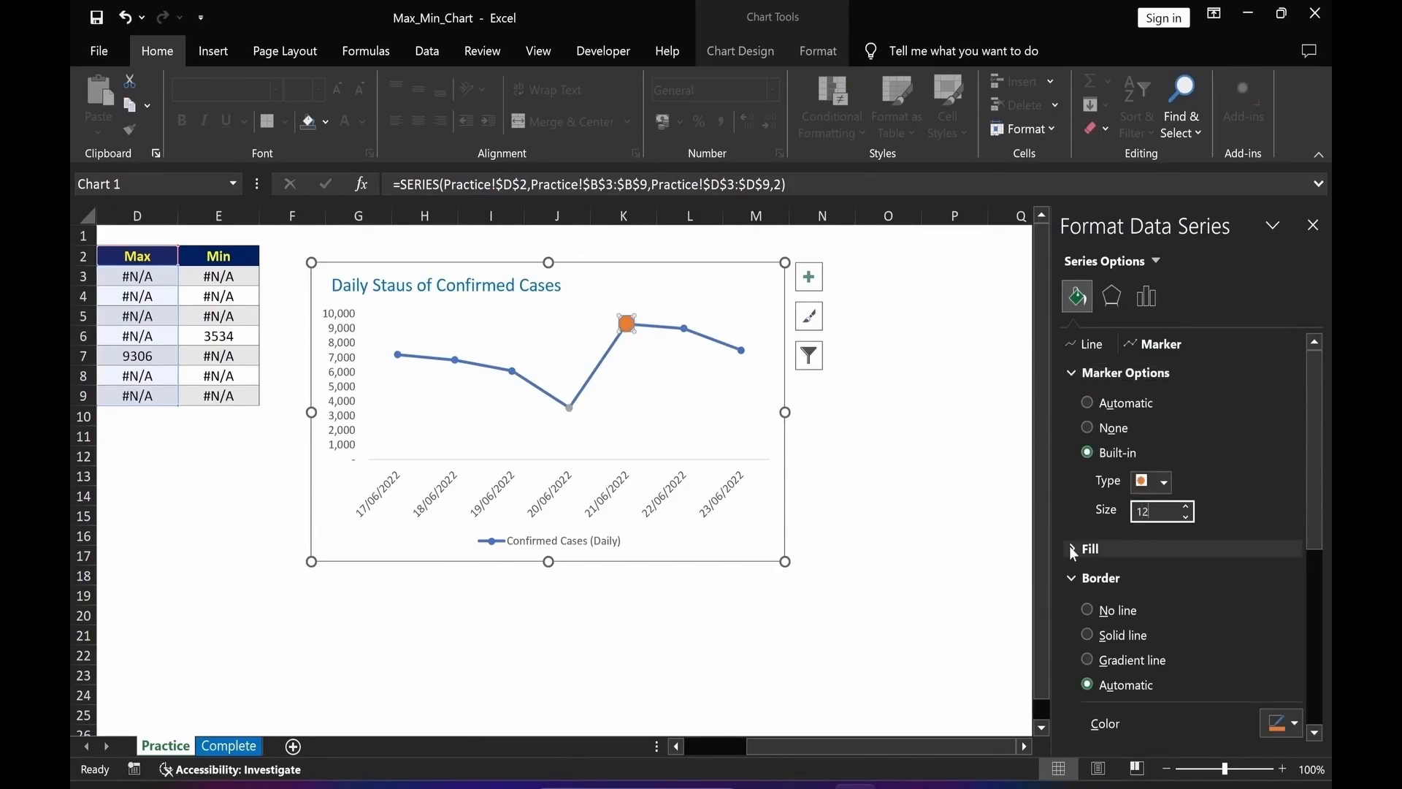
Give the Max point's marker a solid fill of Gold, Accent 4, Lighter 60%.
{"action": "left_click", "coordinate": [1072, 548]}
{"action": "scroll", "coordinate": [1314, 528], "scroll_direction": "down", "scroll_amount": 4}
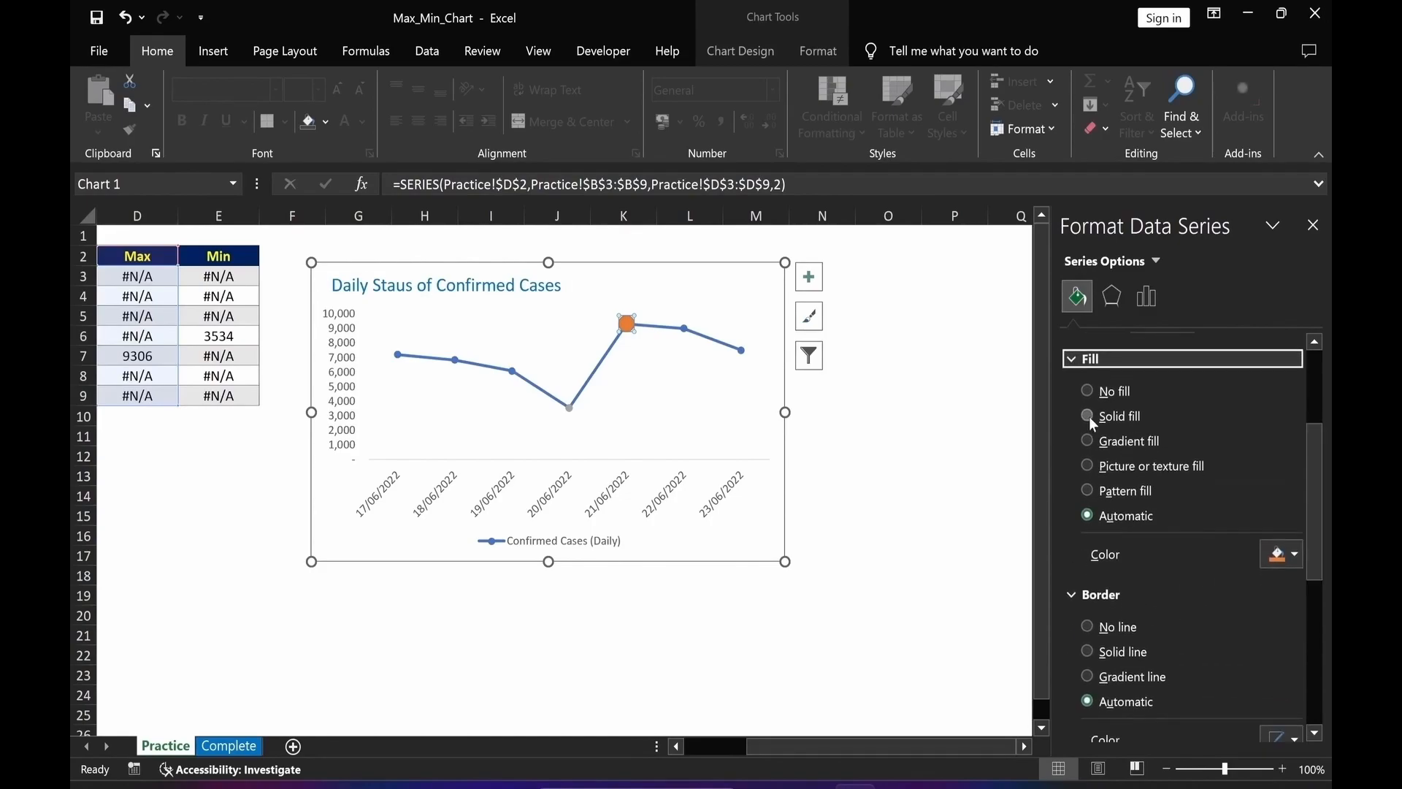
{"action": "left_click", "coordinate": [1089, 416]}
{"action": "left_click", "coordinate": [1297, 543]}
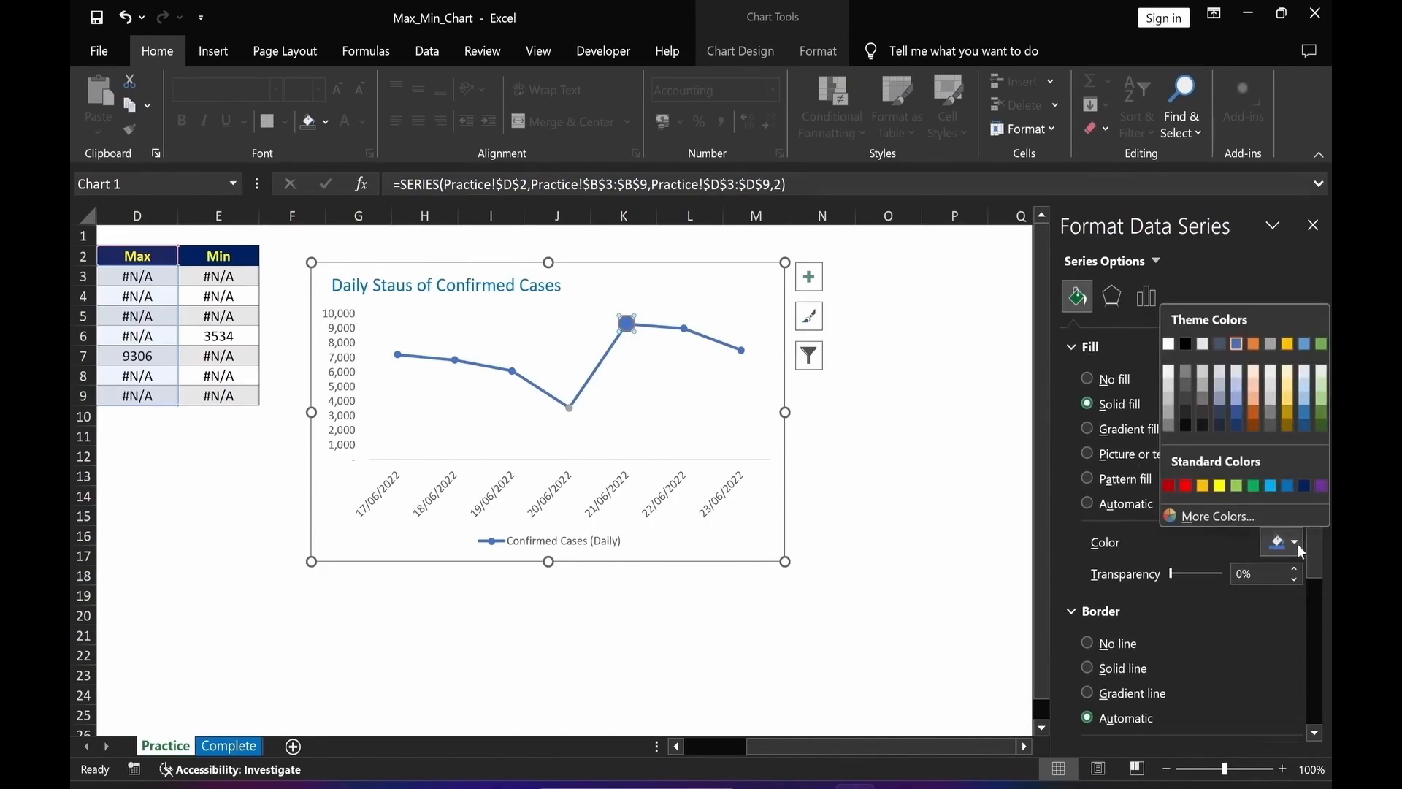
{"action": "left_click", "coordinate": [1289, 391]}
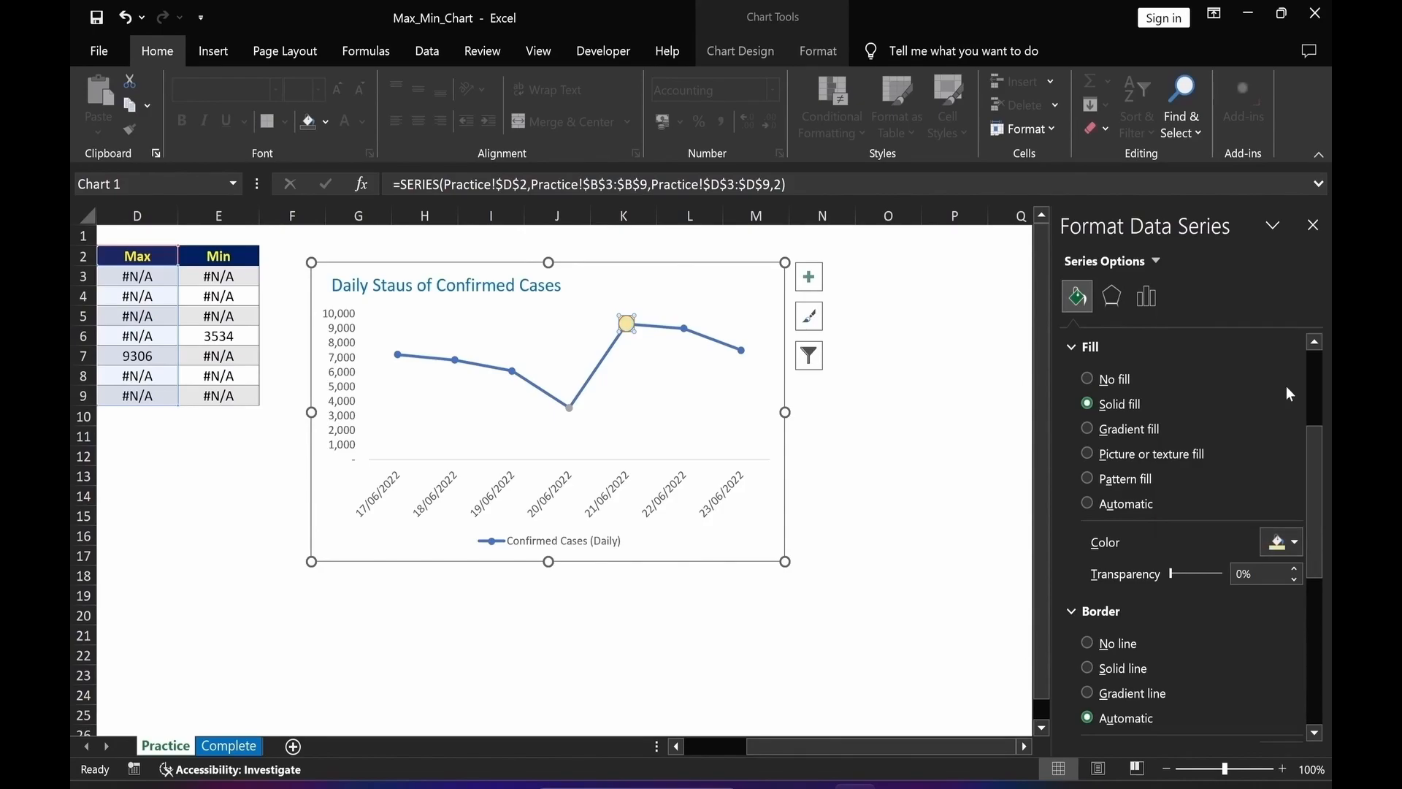
Give the Max marker a solid red border 2 pt wide.
{"action": "left_click", "coordinate": [1088, 666]}
{"action": "left_click_drag", "start_coordinate": [1314, 588], "coordinate": [1321, 659]}
{"action": "left_click", "coordinate": [1295, 501]}
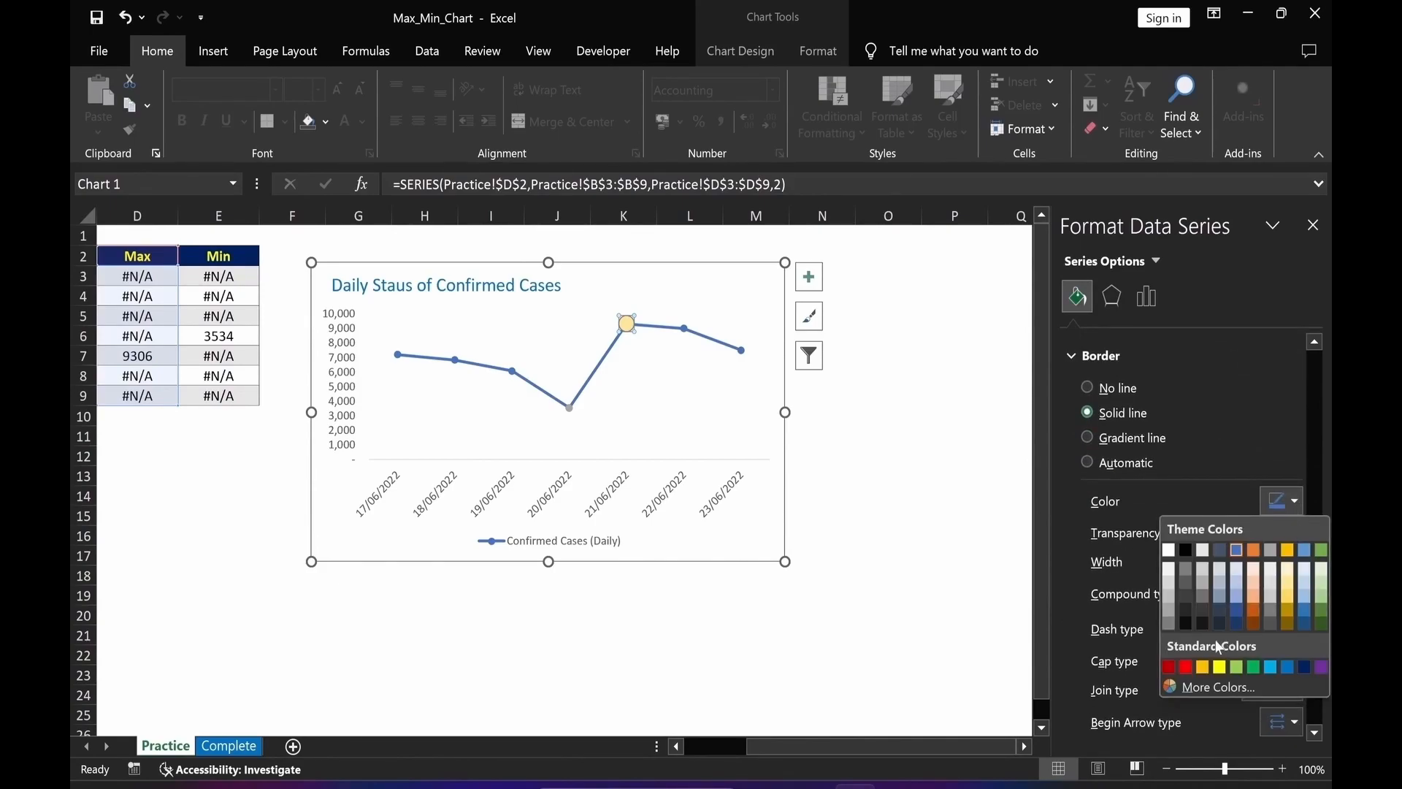
{"action": "left_click", "coordinate": [1184, 669]}
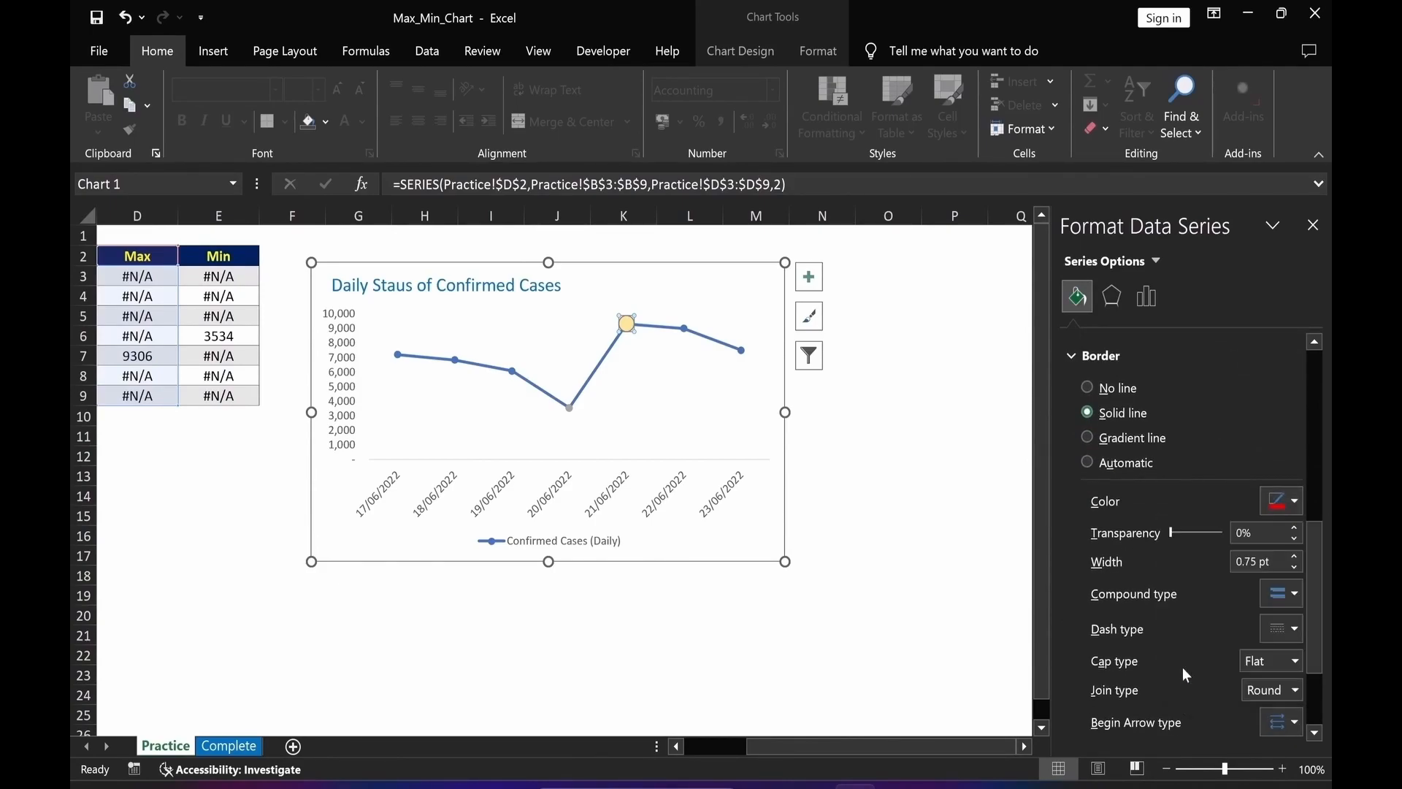
{"action": "type", "text": "2"}
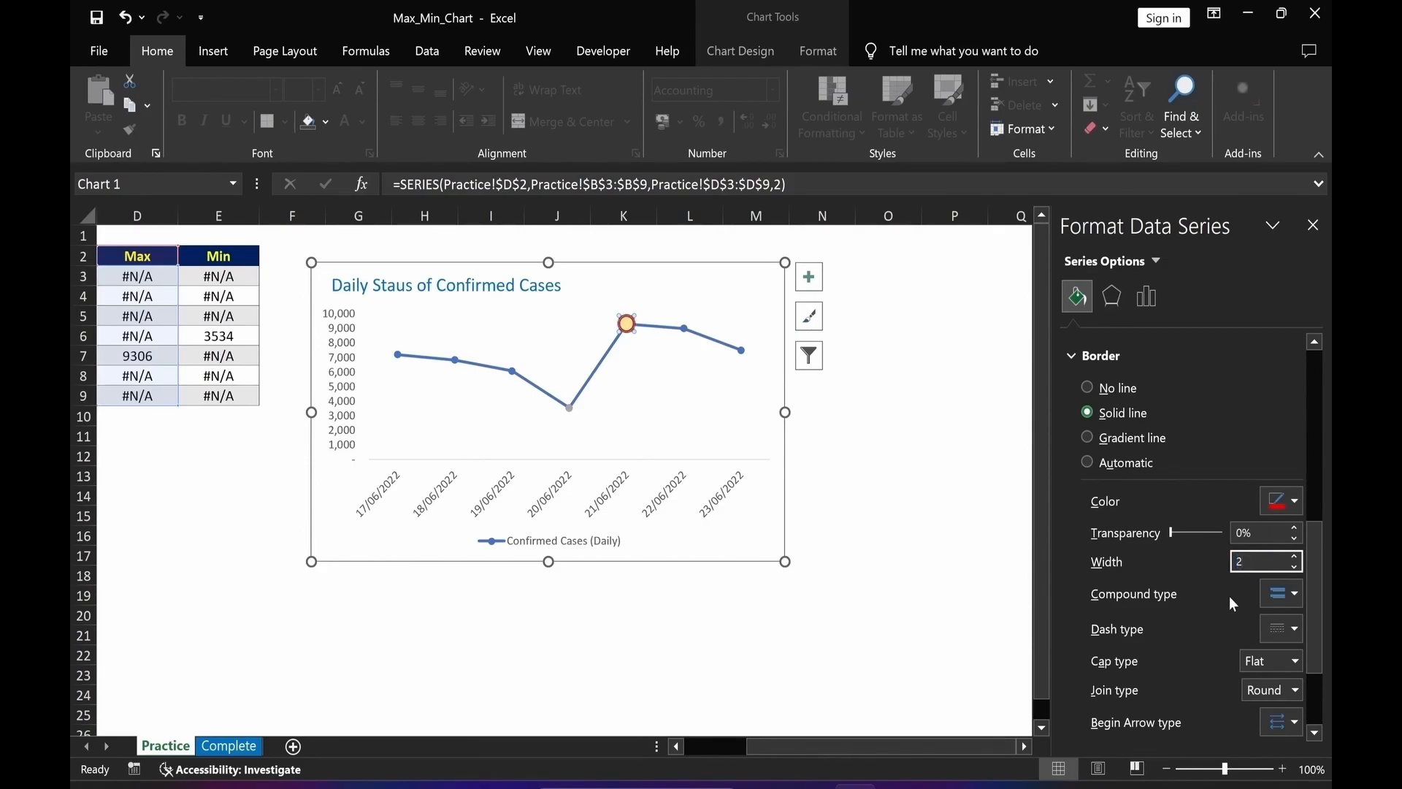
{"action": "key", "text": "Return"}
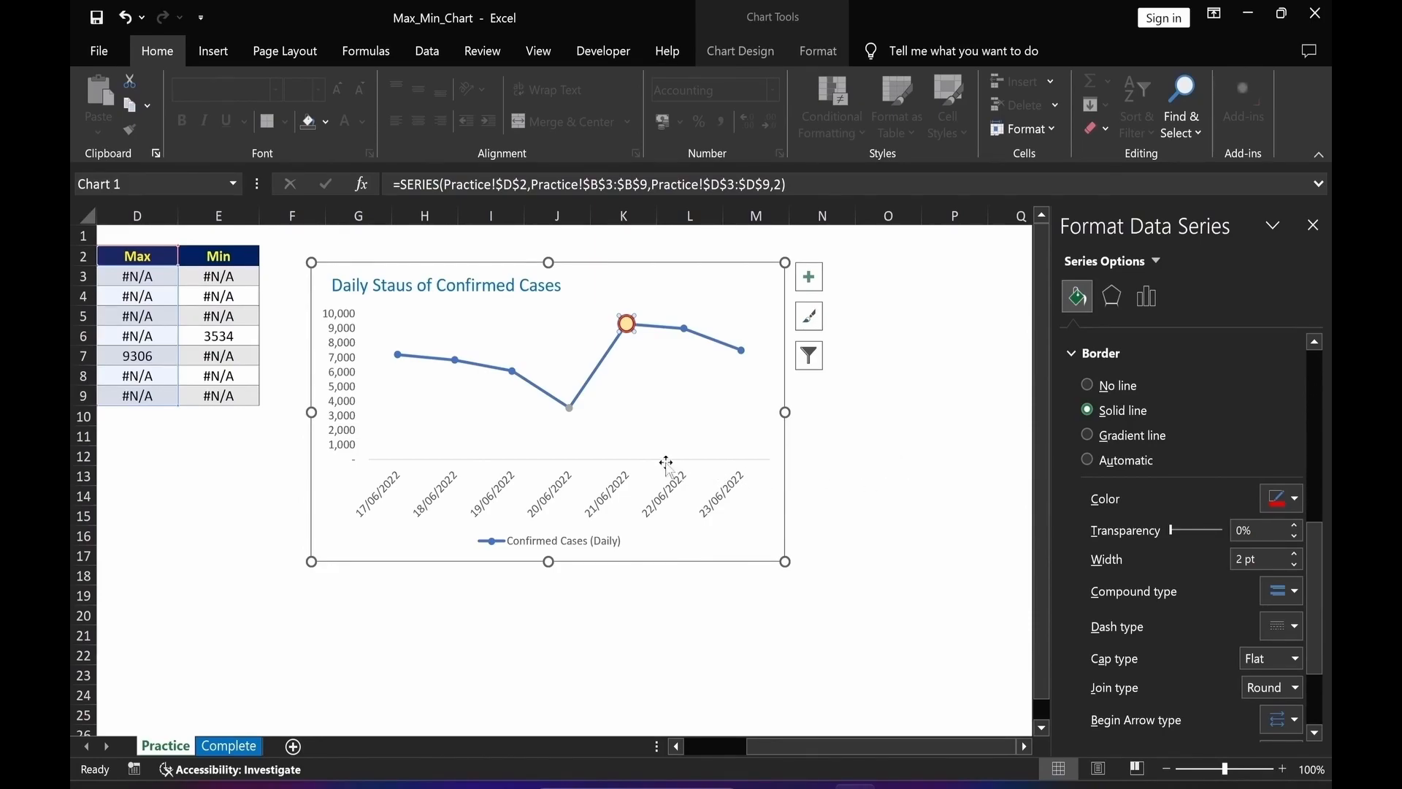
Select the Min series point and give its built-in size 12 marker a solid light purple fill.
{"action": "left_click", "coordinate": [569, 407]}
{"action": "left_click", "coordinate": [1153, 510]}
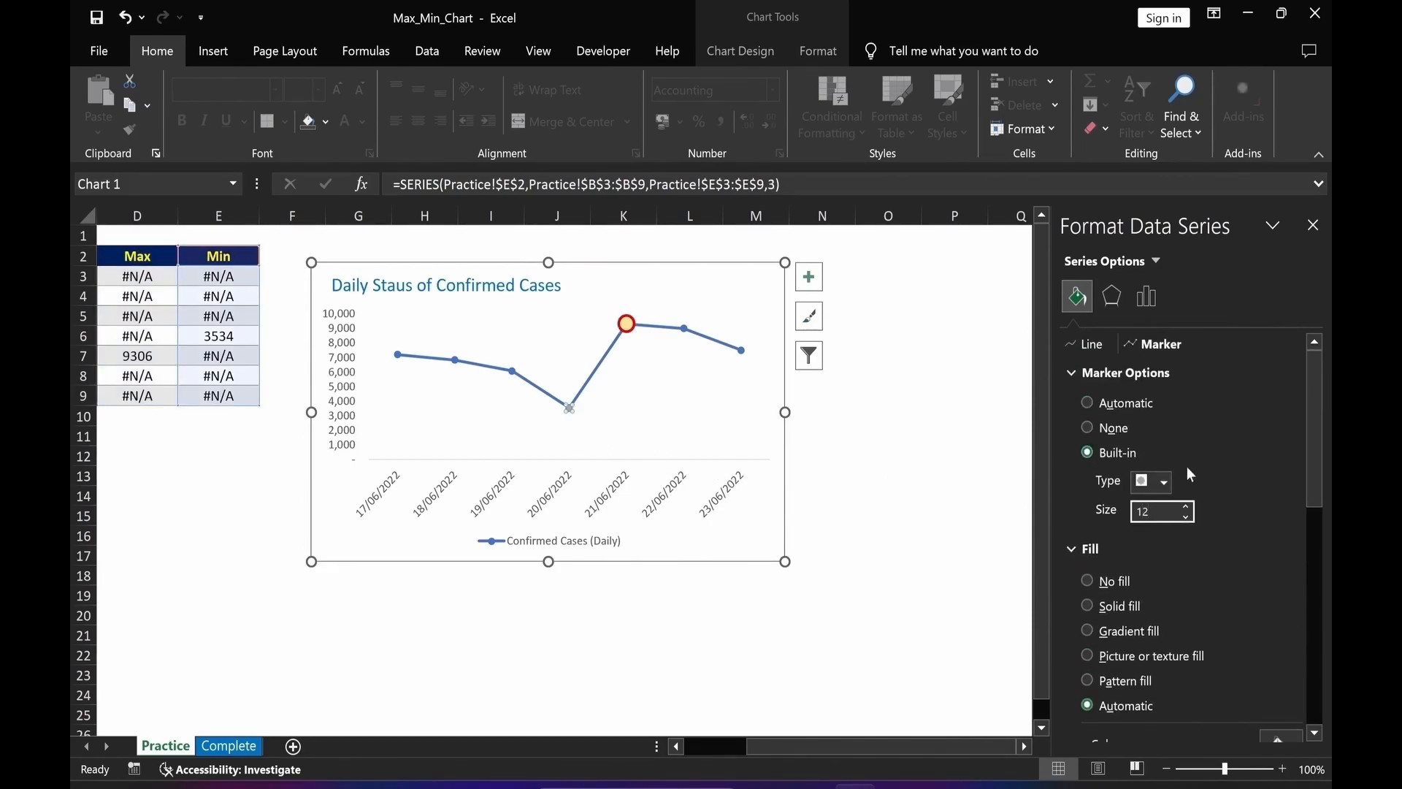
{"action": "scroll", "coordinate": [1191, 475], "scroll_direction": "down", "scroll_amount": 3}
{"action": "left_click", "coordinate": [1088, 431]}
{"action": "left_click", "coordinate": [1296, 569]}
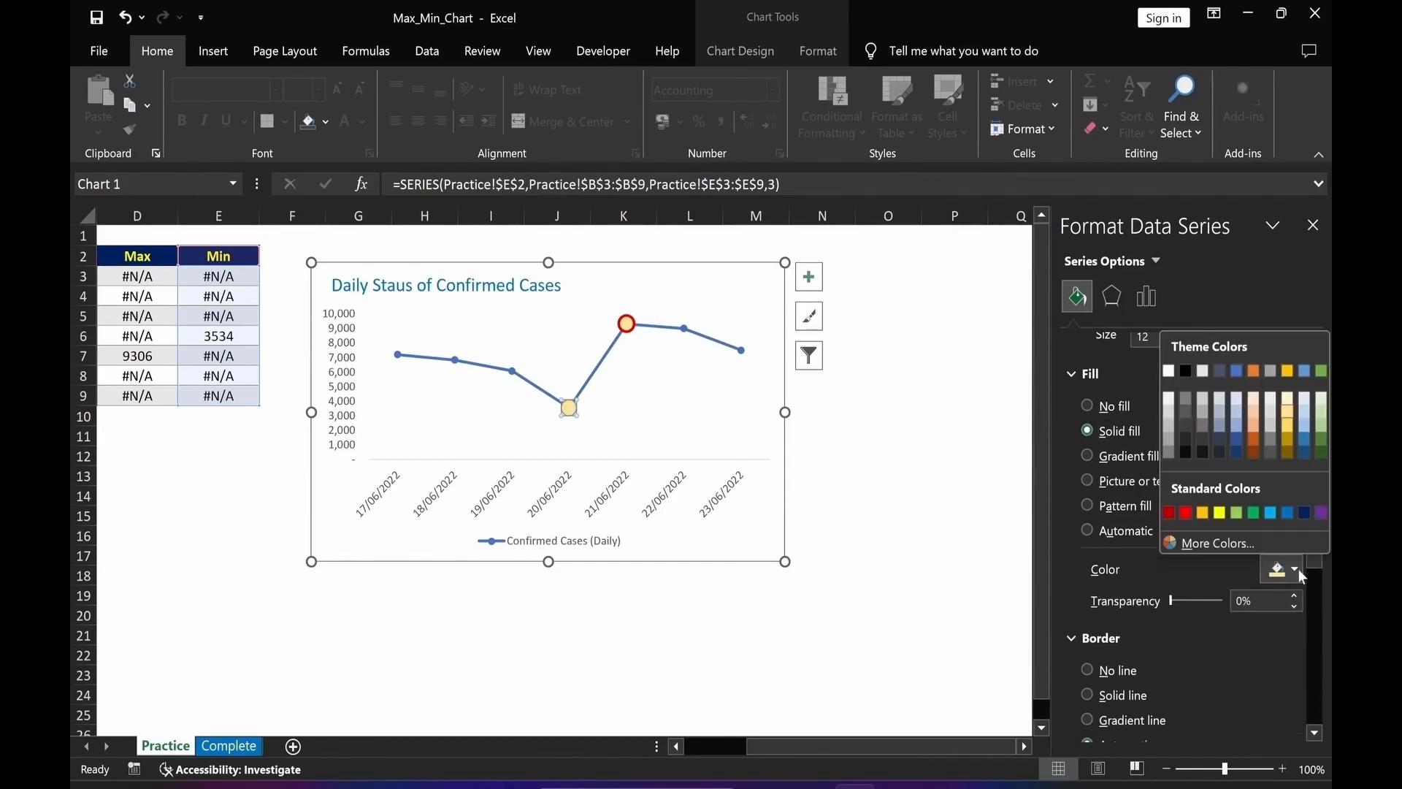
{"action": "left_click", "coordinate": [1305, 416]}
Give the Min marker a solid purple border 2 pt wide.
{"action": "left_click_drag", "start_coordinate": [1316, 543], "coordinate": [1318, 629]}
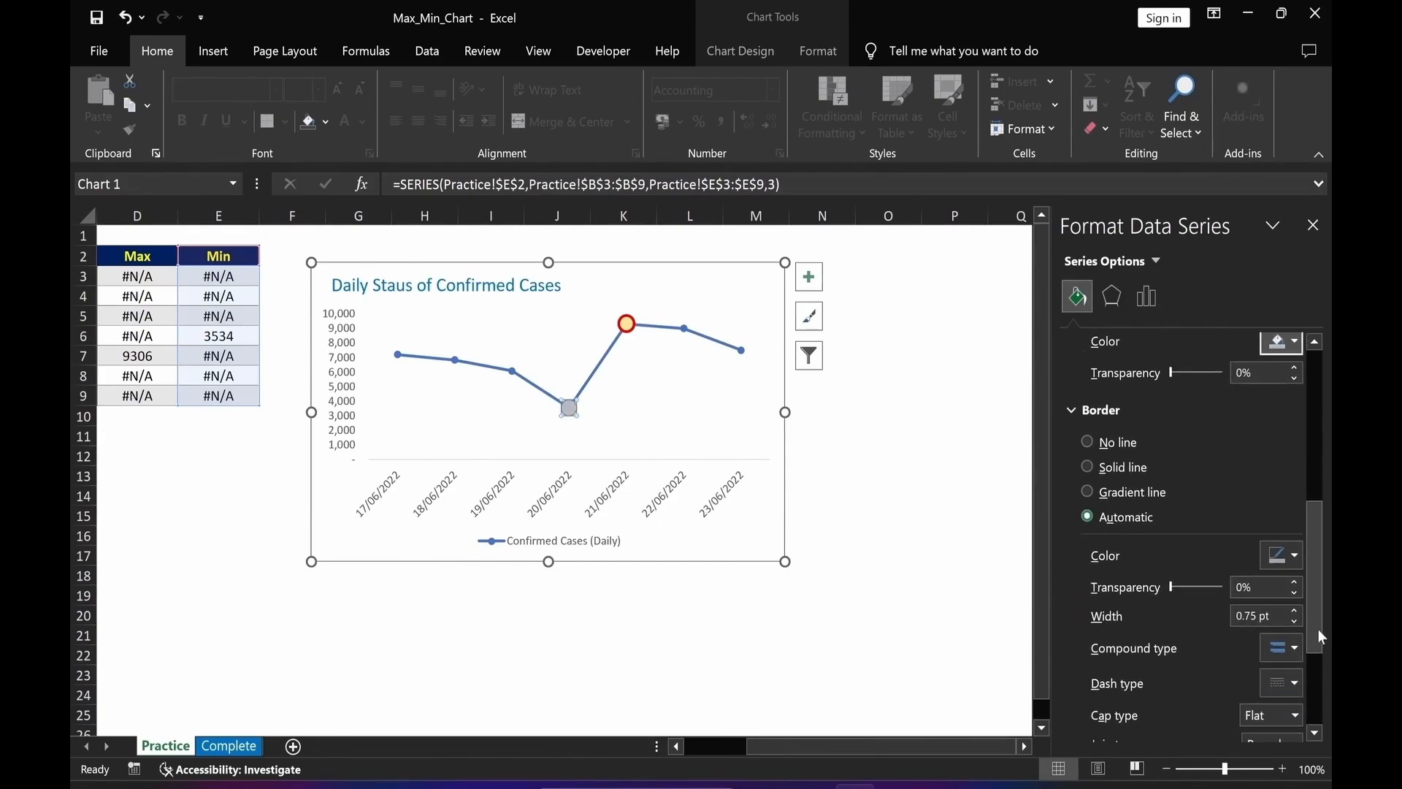
{"action": "left_click", "coordinate": [1088, 425]}
{"action": "triple_click", "coordinate": [1264, 573]}
{"action": "type", "text": "2"}
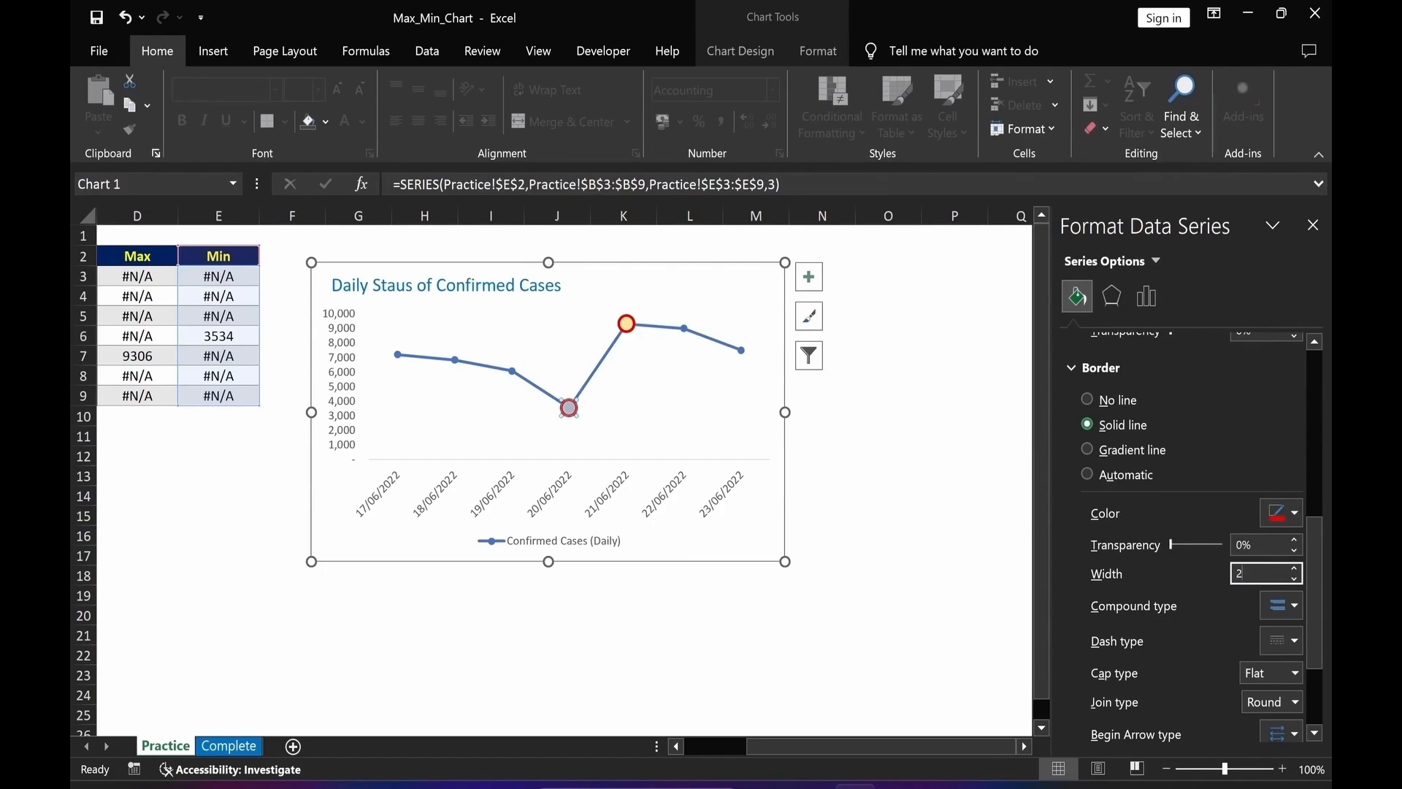
{"action": "left_click", "coordinate": [1295, 513]}
{"action": "left_click", "coordinate": [1325, 679]}
{"action": "left_click", "coordinate": [992, 621]}
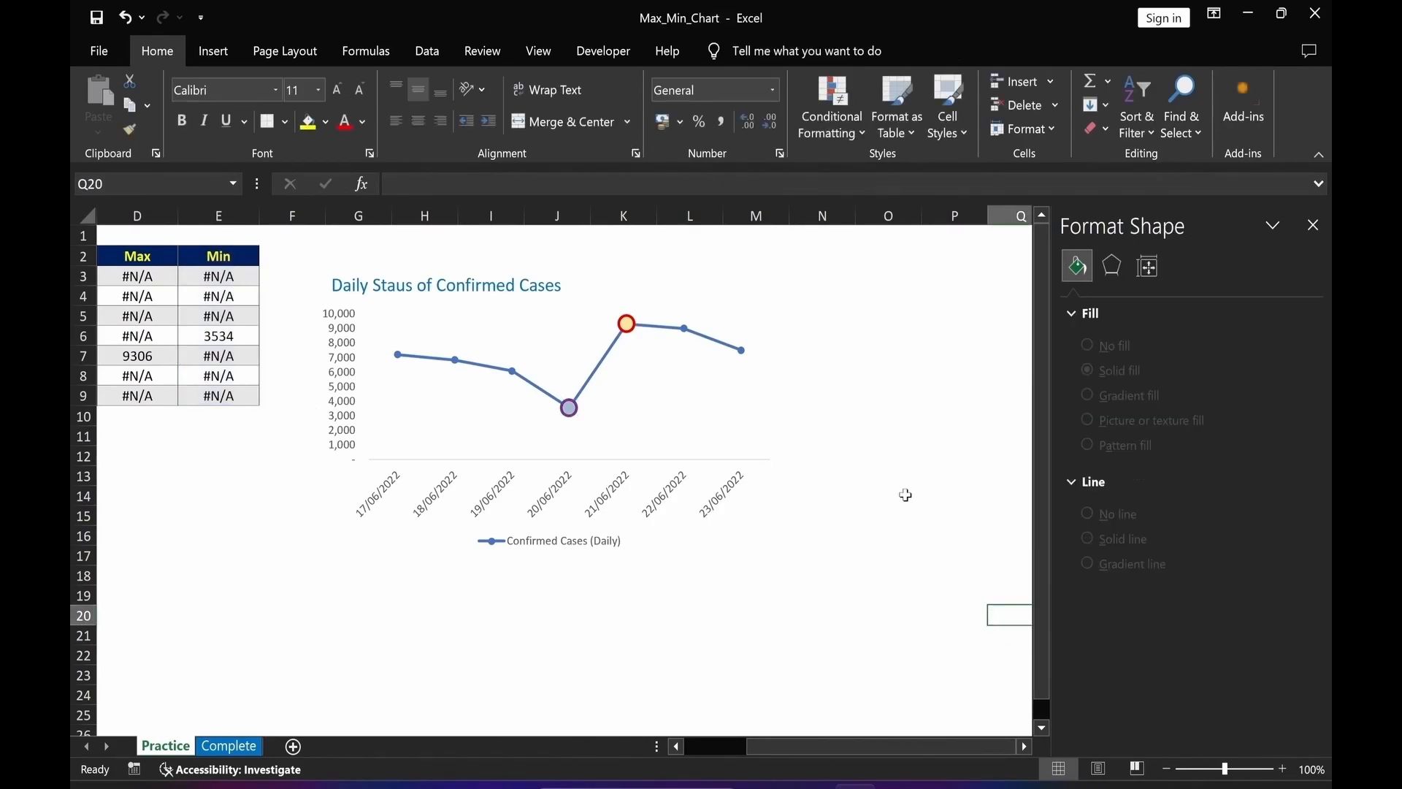
Add a data label to the Max point and select it.
{"action": "left_click", "coordinate": [626, 328]}
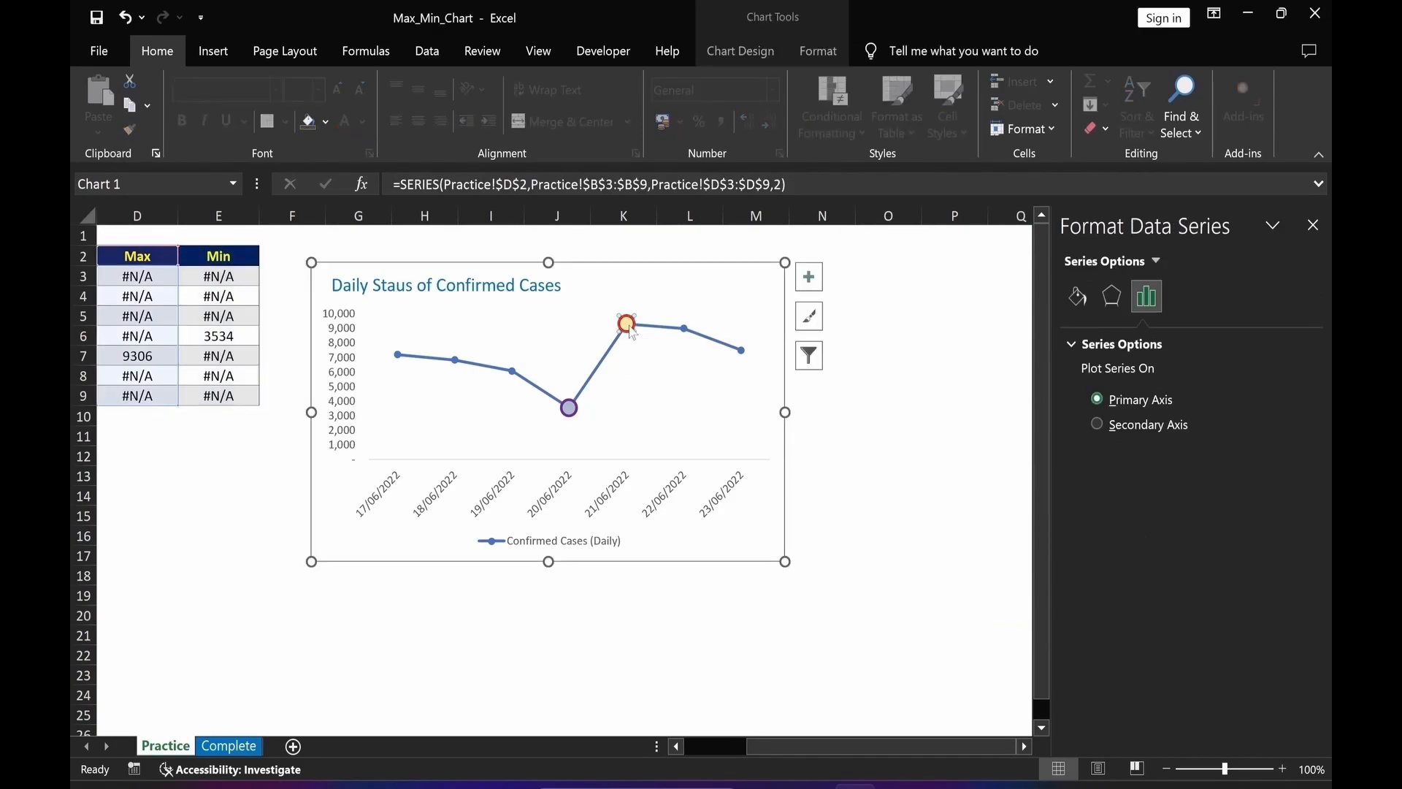
{"action": "right_click", "coordinate": [630, 329]}
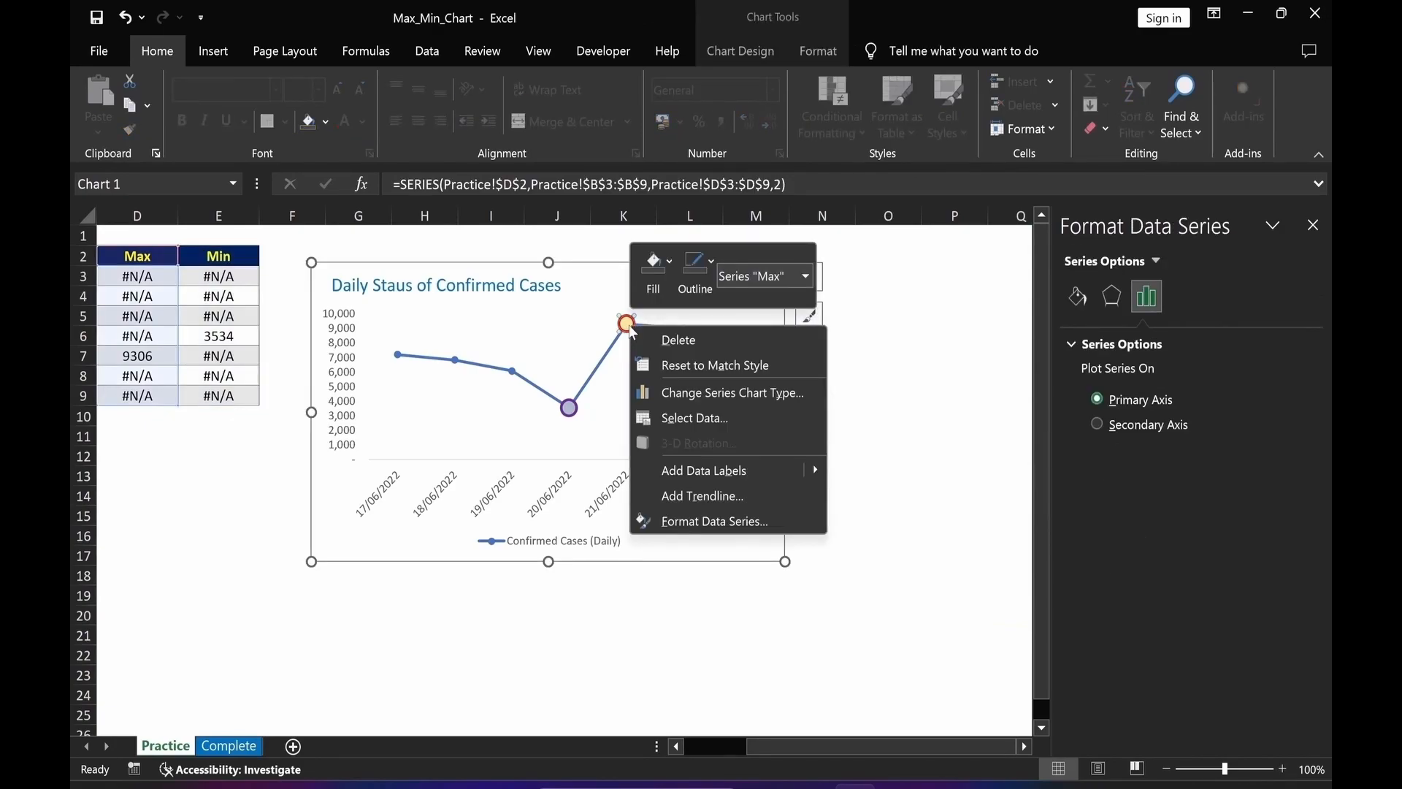
{"action": "left_click", "coordinate": [765, 472]}
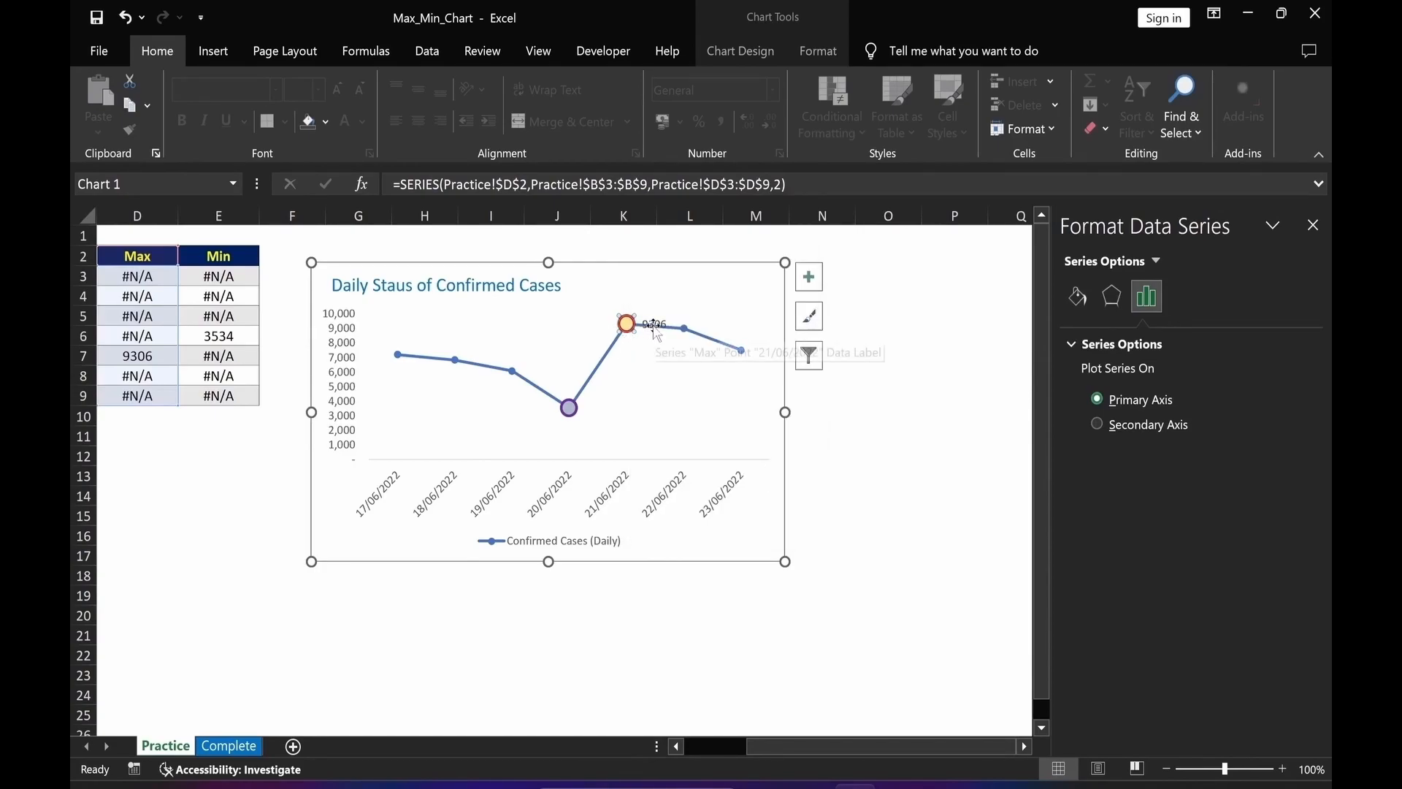
{"action": "left_click", "coordinate": [654, 325]}
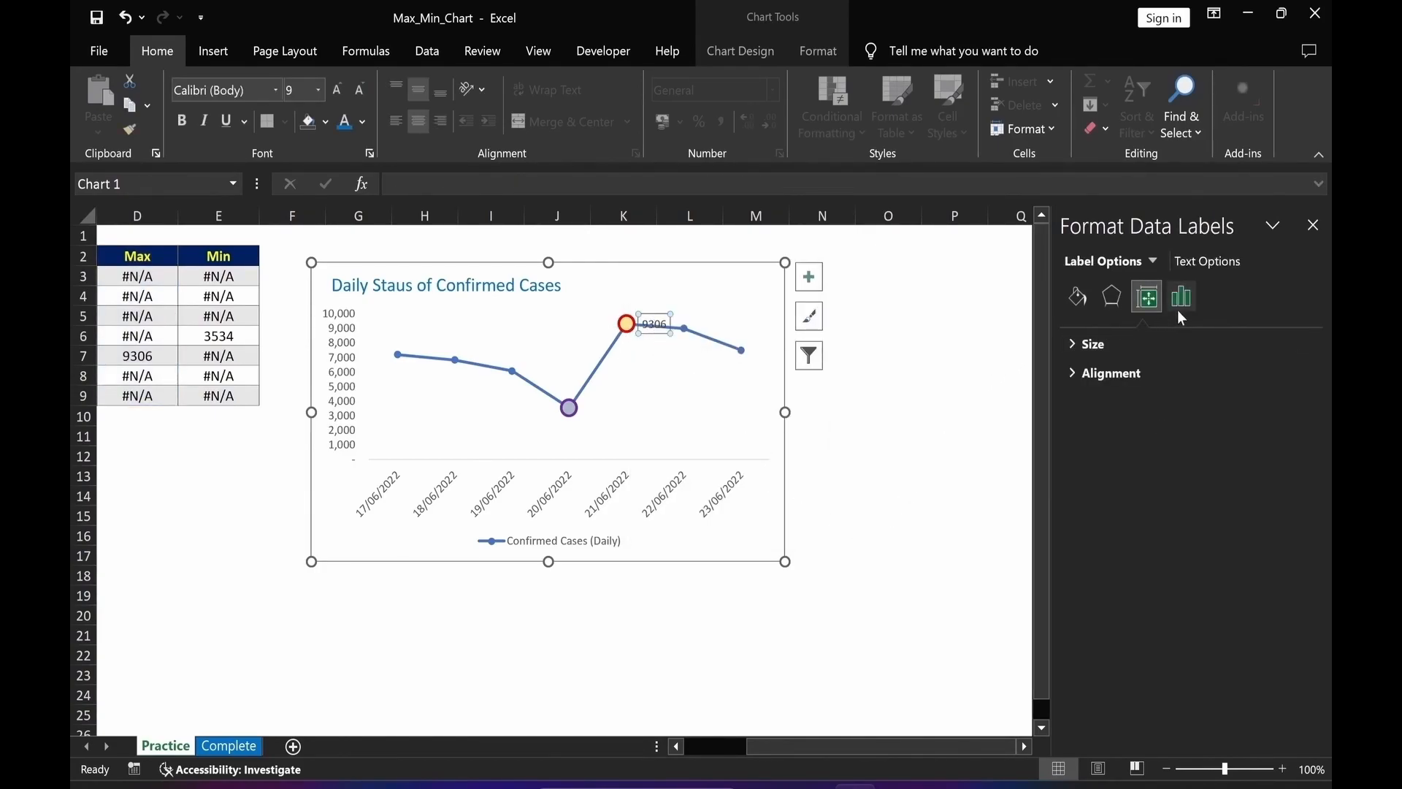
Make the Max label show series name and value on separate lines above the point, in bold 10 pt.
{"action": "left_click", "coordinate": [1180, 310]}
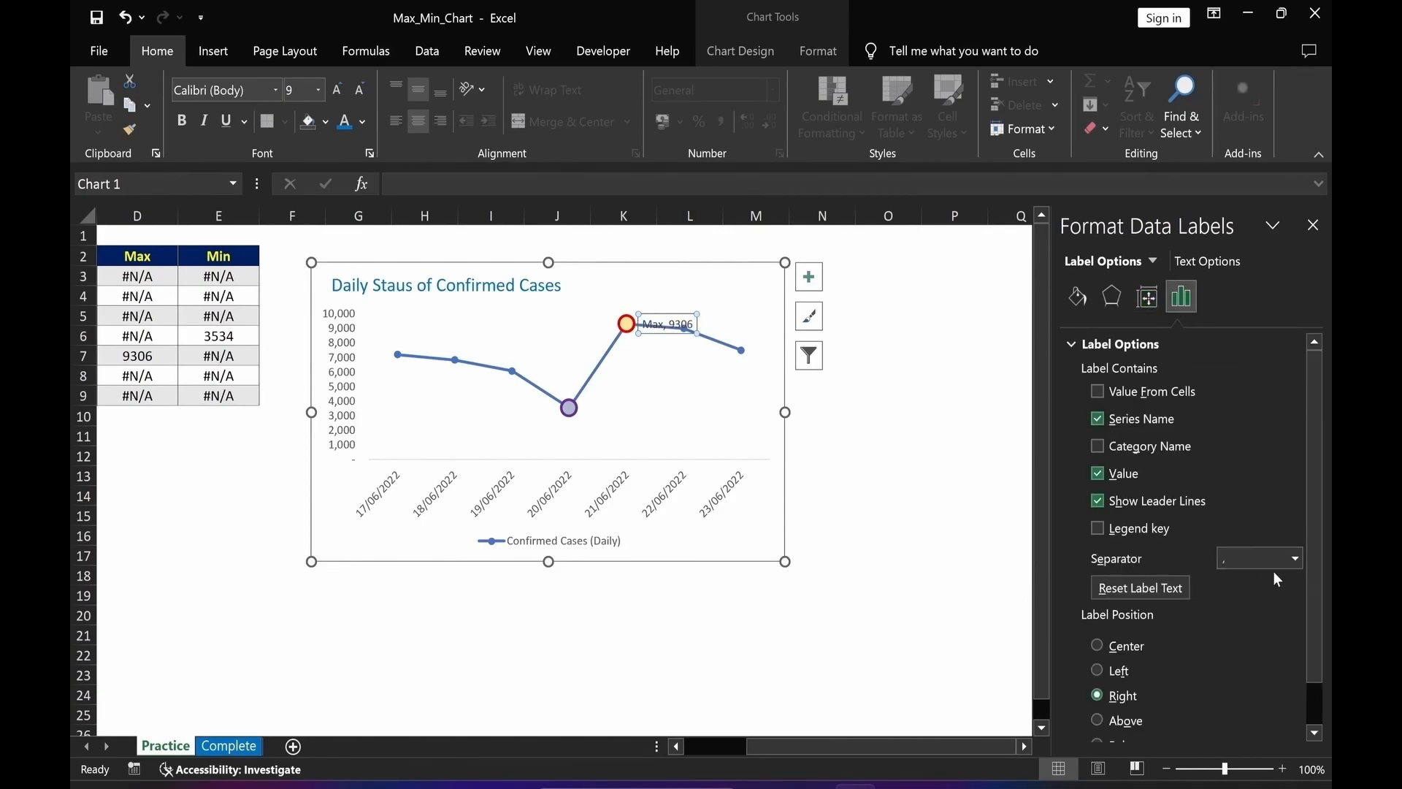
{"action": "left_click", "coordinate": [1294, 559]}
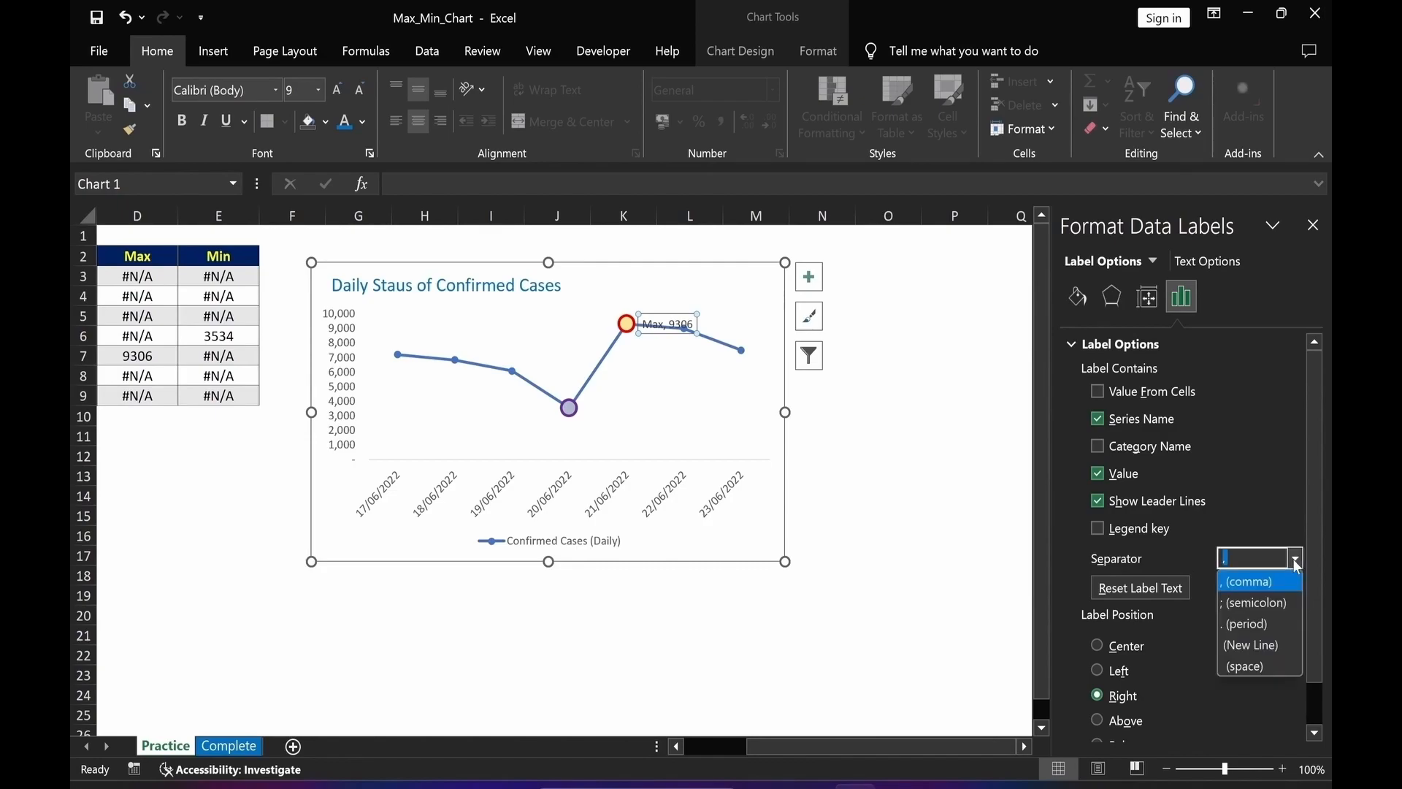
{"action": "left_click", "coordinate": [1274, 646]}
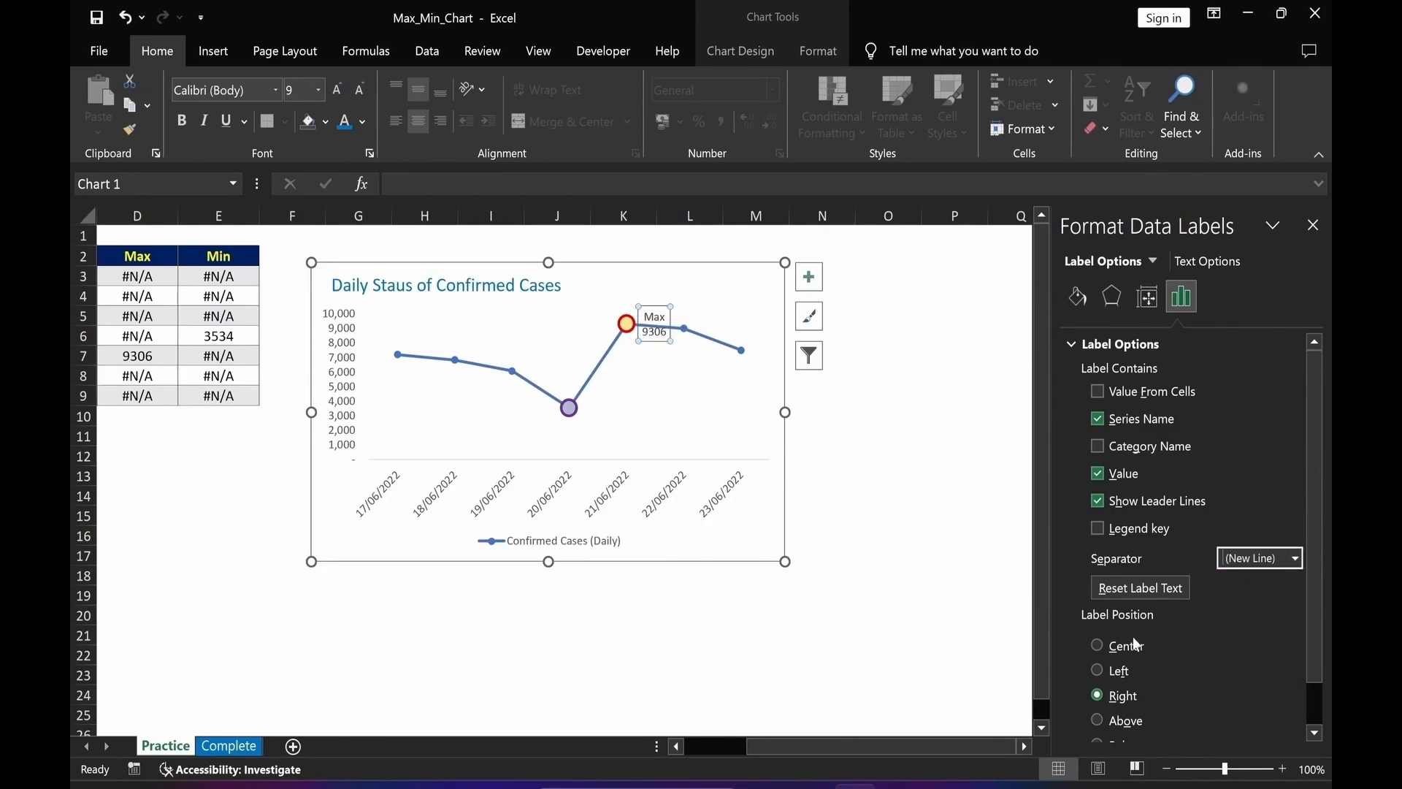
{"action": "left_click", "coordinate": [1096, 720]}
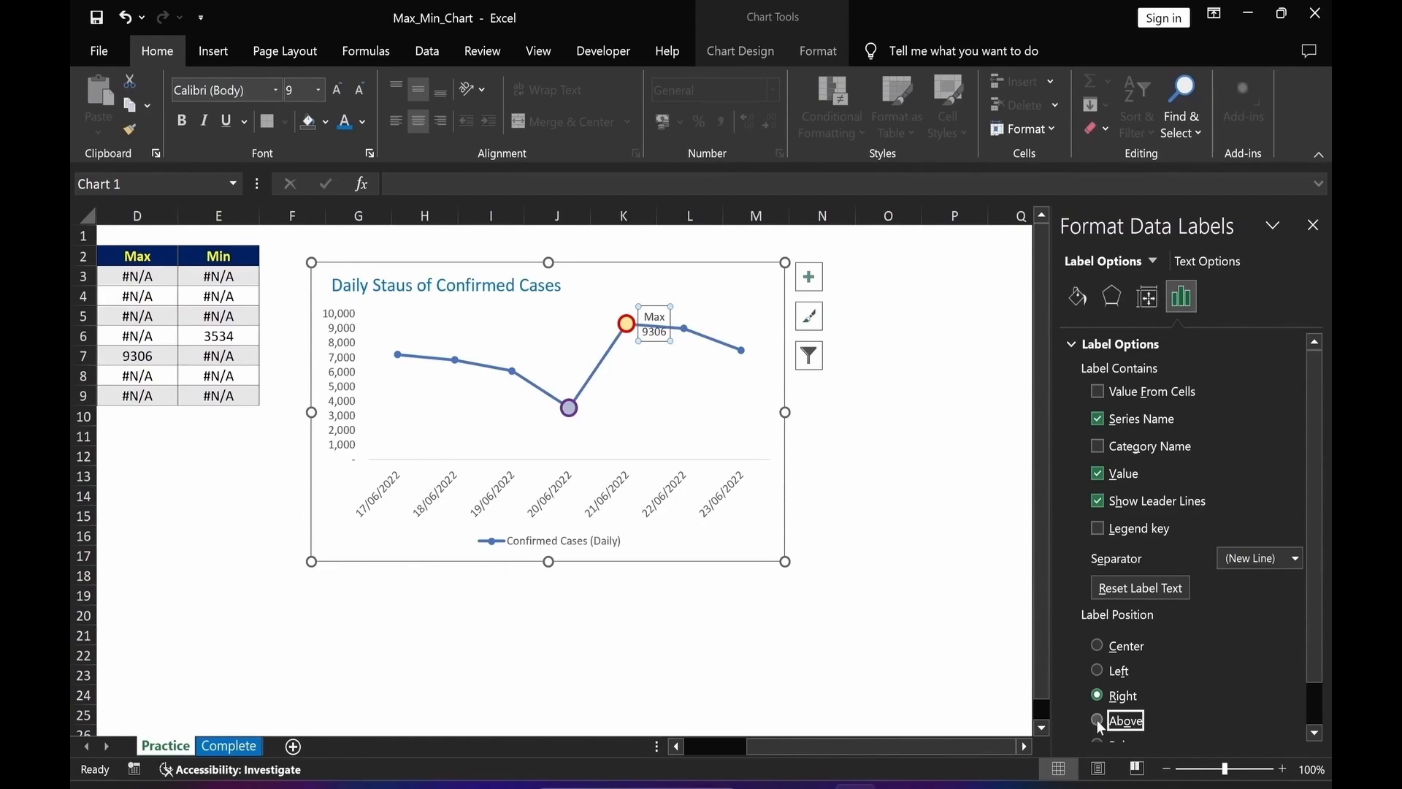
{"action": "left_click", "coordinate": [181, 127]}
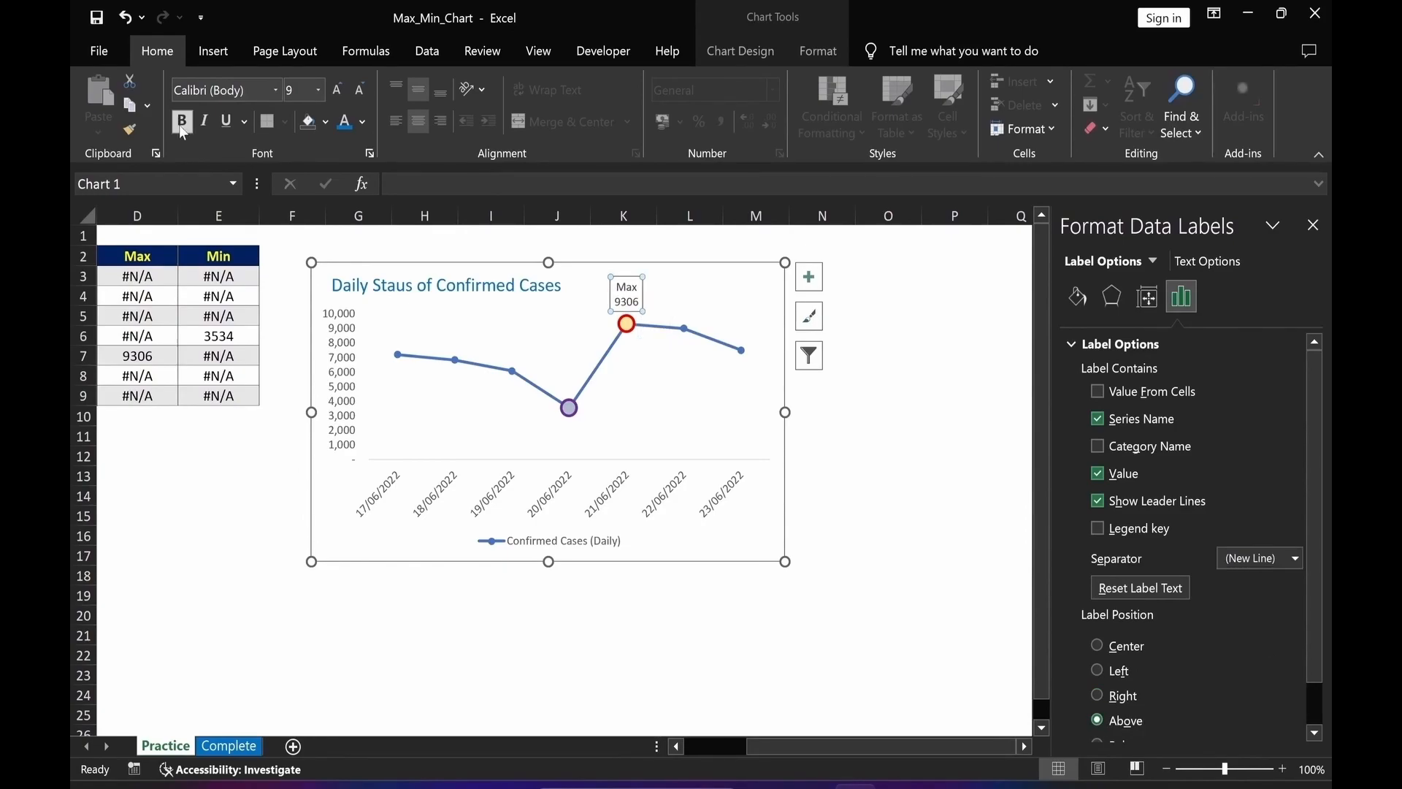
{"action": "left_click", "coordinate": [337, 92]}
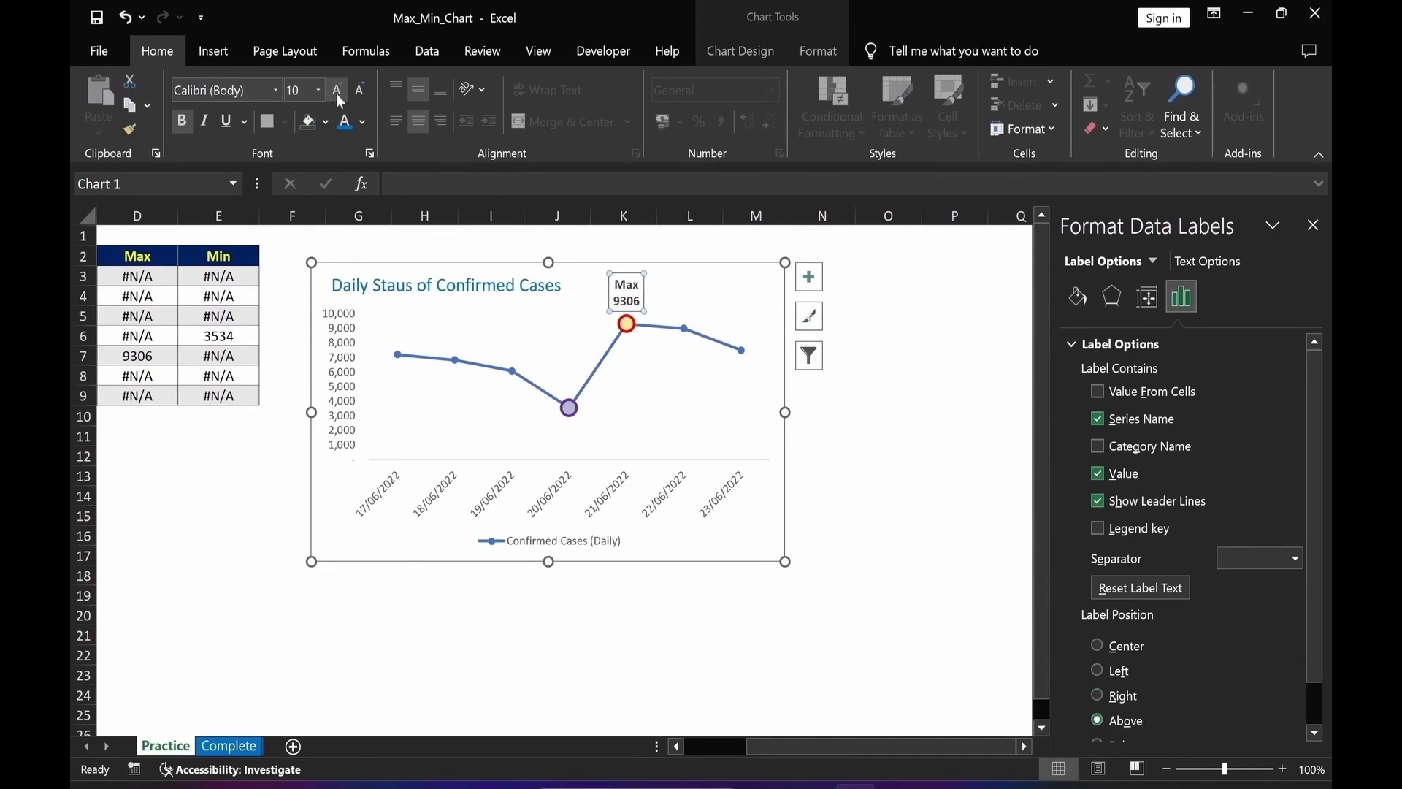
Format the Max label's number as Number with 0 decimal places and a 1000 separator.
{"action": "left_click", "coordinate": [1072, 344]}
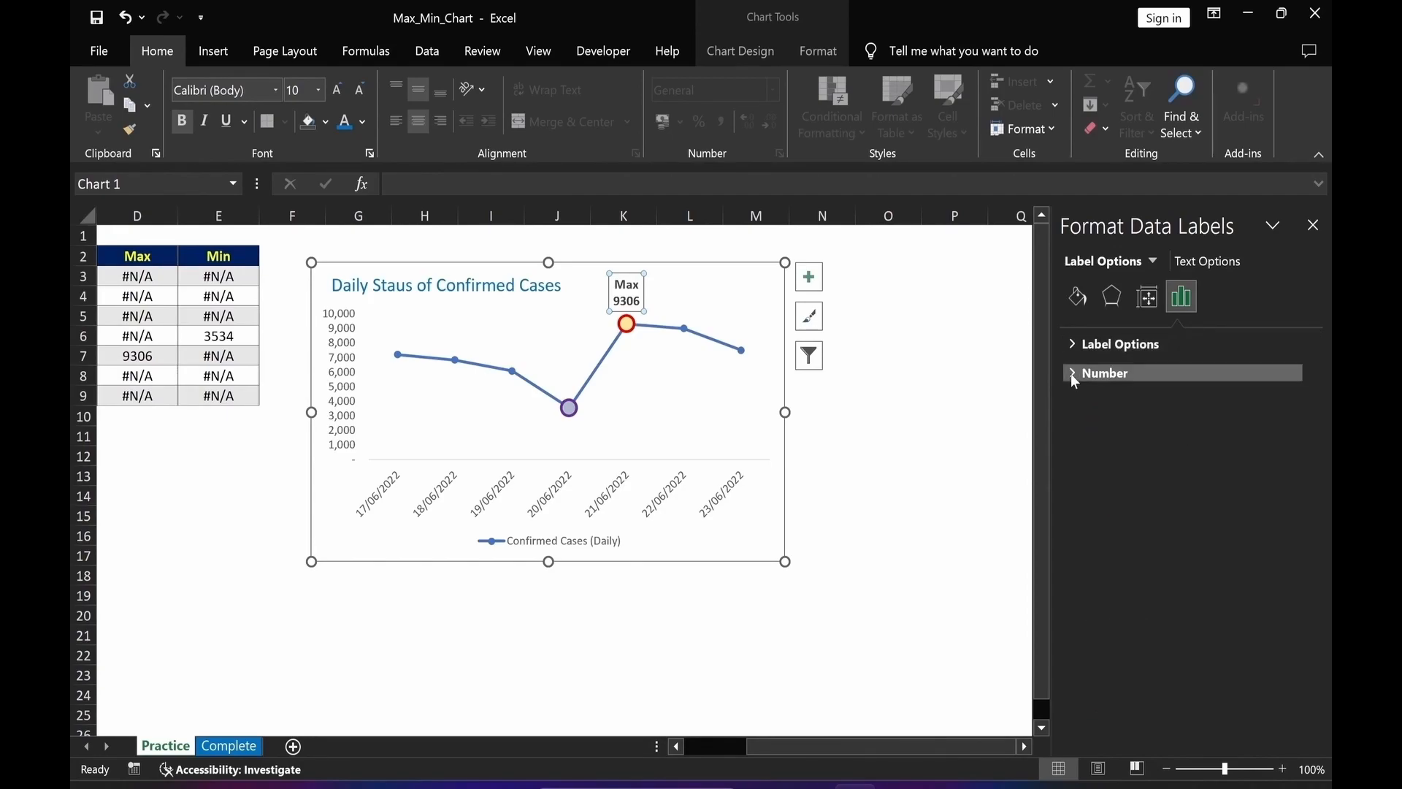
{"action": "left_click", "coordinate": [1071, 374]}
{"action": "left_click", "coordinate": [1278, 424]}
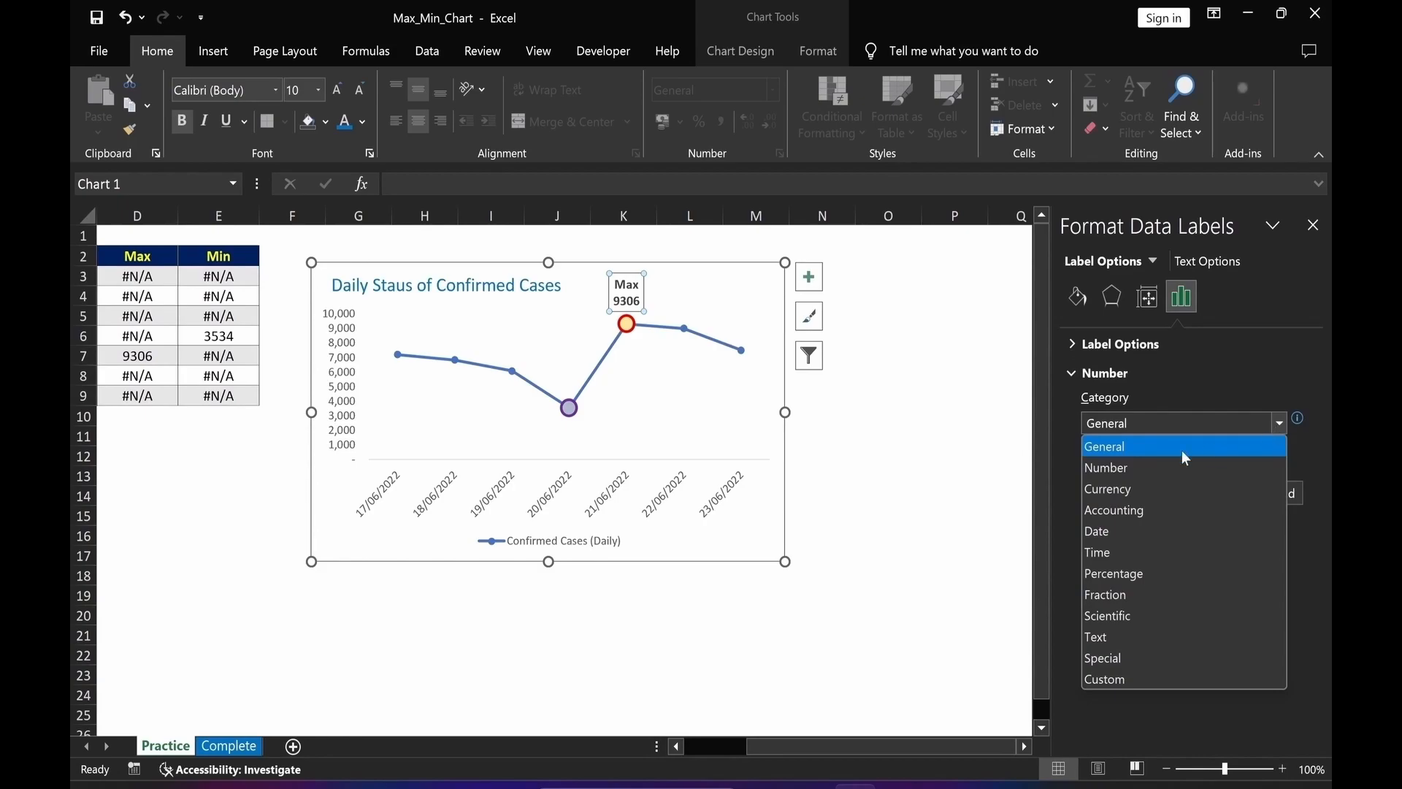
{"action": "left_click", "coordinate": [1100, 466]}
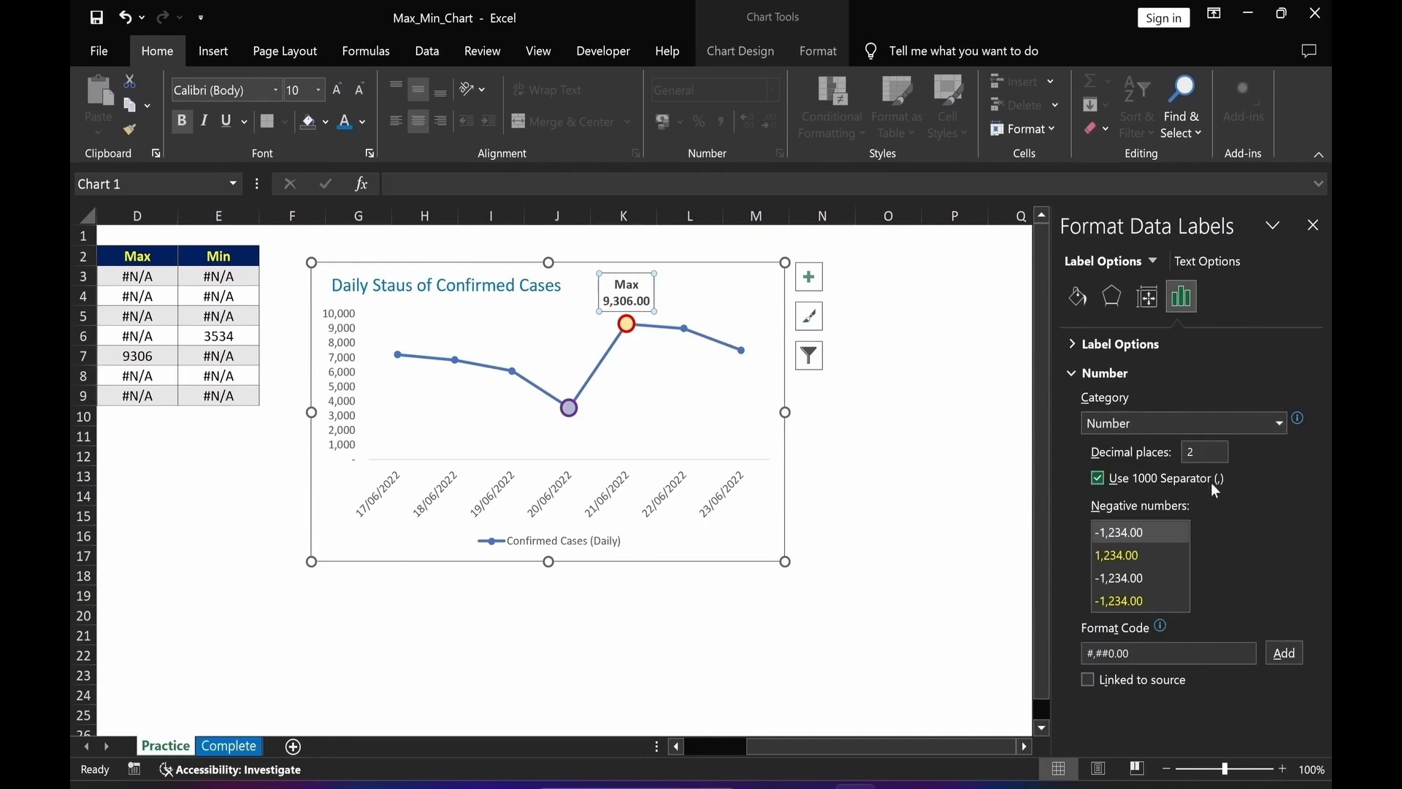
{"action": "left_click", "coordinate": [1170, 454]}
{"action": "type", "text": "0"}
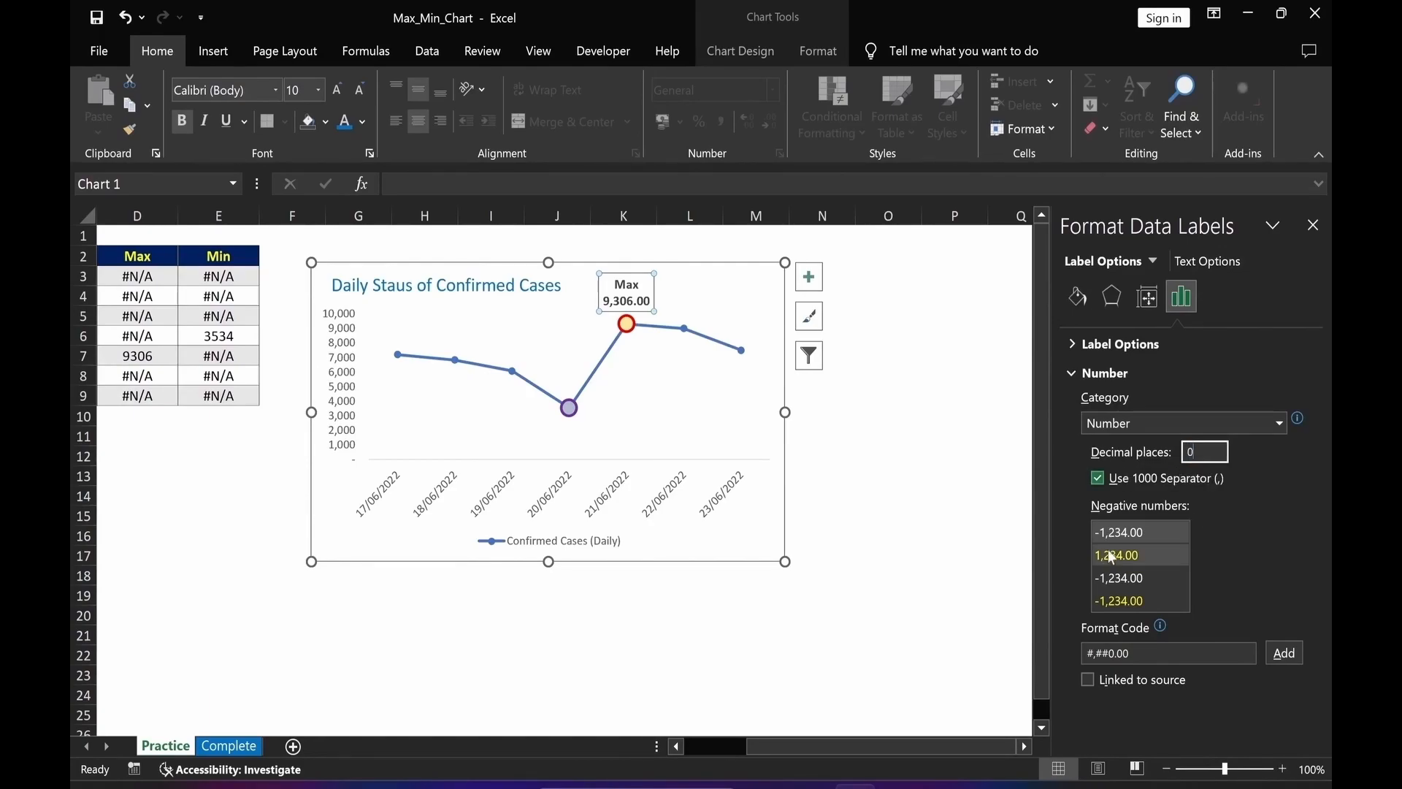
{"action": "left_click", "coordinate": [1111, 607]}
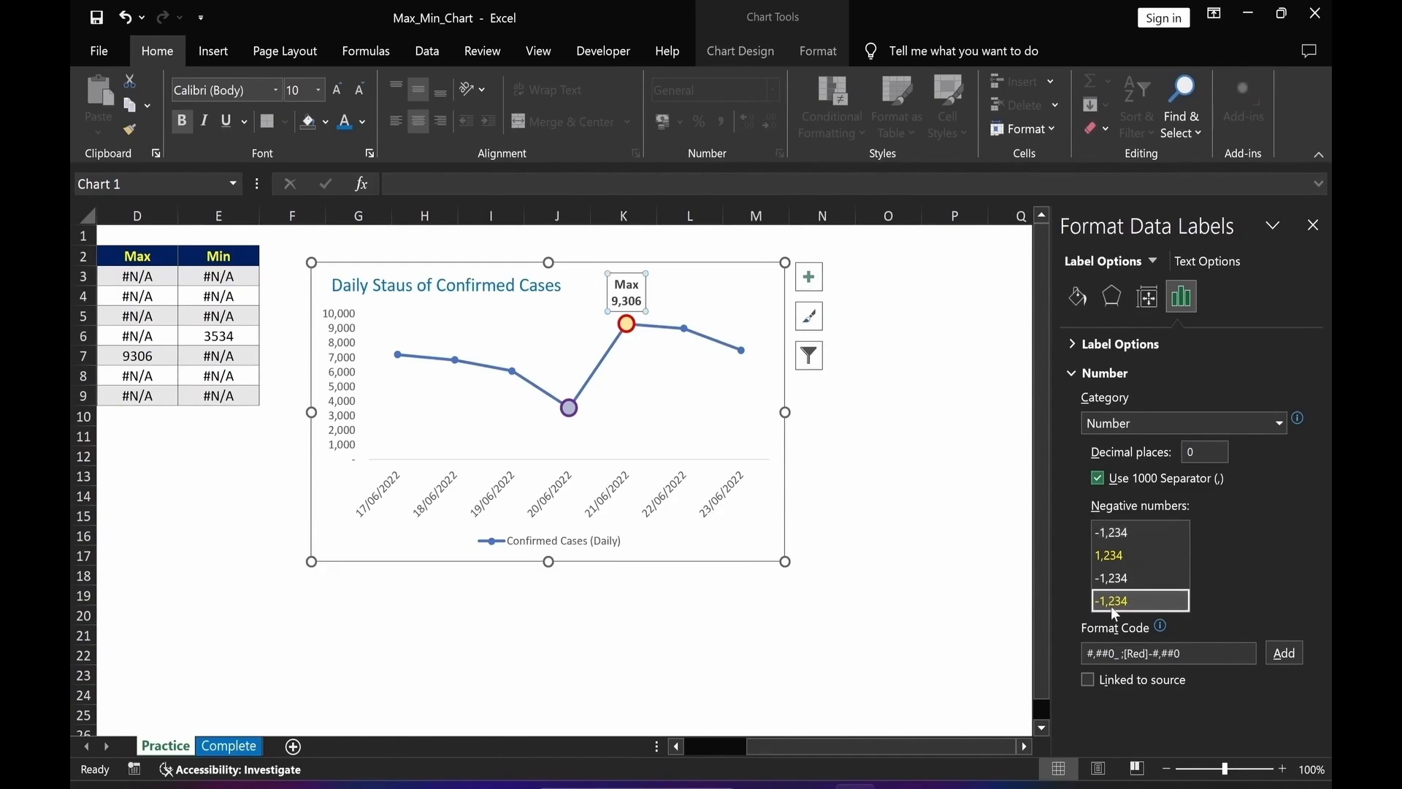
Set the Max label's font colour to dark blue.
{"action": "left_click", "coordinate": [362, 122]}
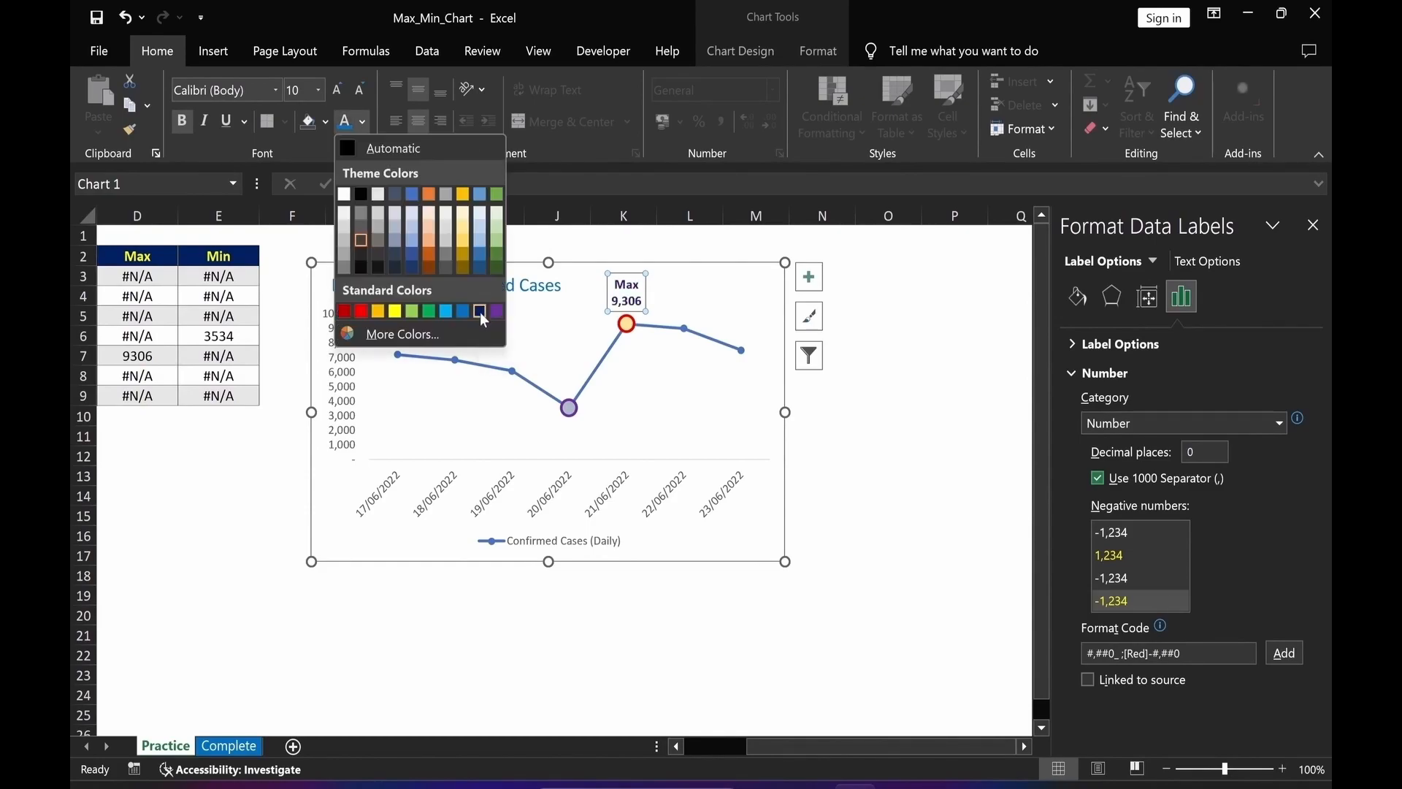
{"action": "left_click", "coordinate": [480, 313]}
{"action": "key", "text": "Escape"}
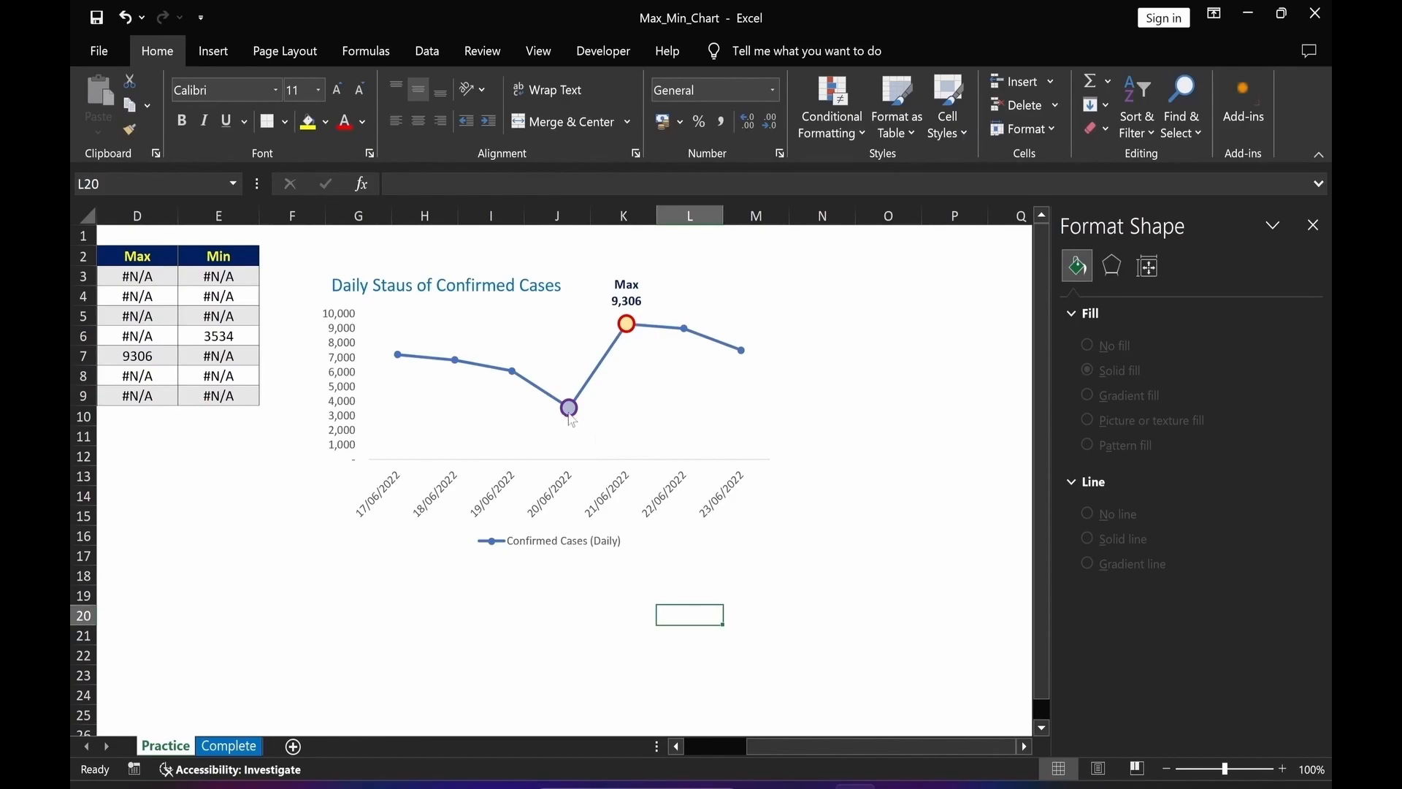
Add a data label to the Min point and select it.
{"action": "mouse_move", "coordinate": [571, 420]}
{"action": "right_click", "coordinate": [572, 415]}
{"action": "left_click", "coordinate": [643, 557]}
{"action": "left_click", "coordinate": [594, 408]}
Make the Min label show series name and value on separate lines above the point, in bold.
{"action": "left_click", "coordinate": [1181, 295]}
{"action": "left_click", "coordinate": [1097, 418]}
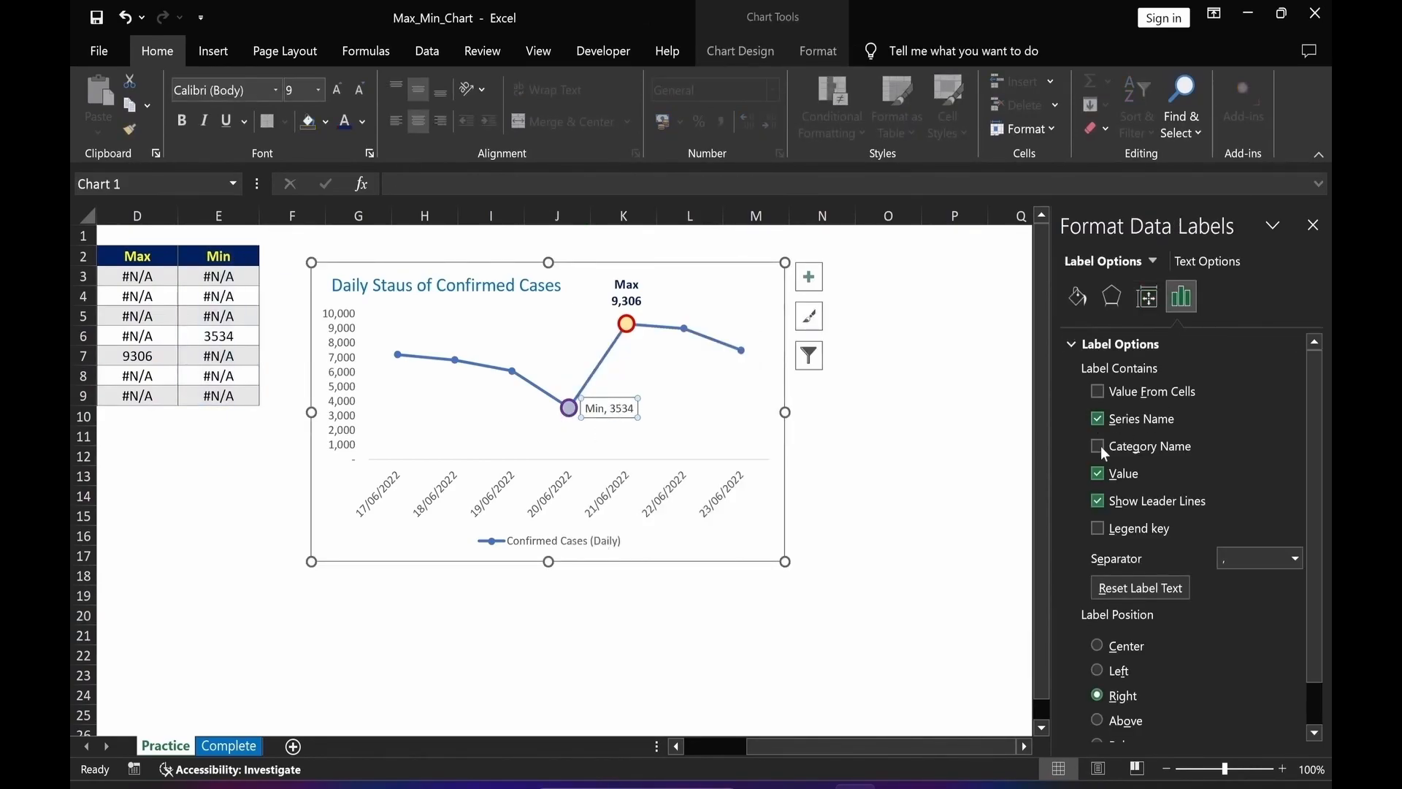
{"action": "left_click", "coordinate": [1294, 558]}
{"action": "left_click", "coordinate": [1255, 644]}
{"action": "left_click_drag", "start_coordinate": [1311, 539], "coordinate": [1311, 585]}
{"action": "left_click", "coordinate": [1097, 668]}
{"action": "left_click", "coordinate": [182, 121]}
Format the Min label's number as Number with 0 decimal places and a 1000 separator.
{"action": "left_click", "coordinate": [1120, 344]}
{"action": "left_click", "coordinate": [1104, 373]}
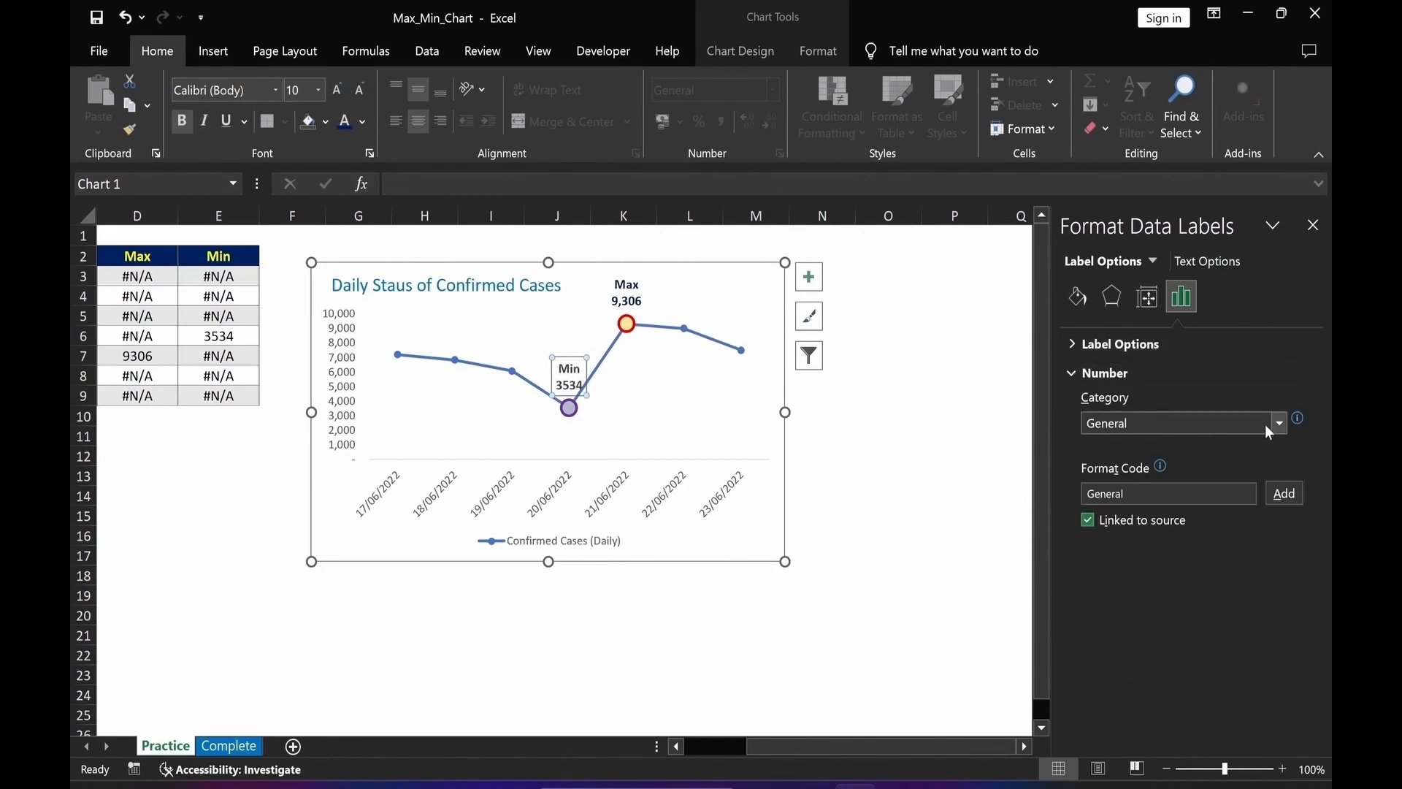
{"action": "left_click", "coordinate": [1279, 424]}
{"action": "left_click", "coordinate": [1097, 467]}
{"action": "left_click_drag", "start_coordinate": [1199, 452], "coordinate": [1183, 460]}
{"action": "type", "text": "0"}
{"action": "left_click", "coordinate": [1135, 601]}
Set the Min label's font colour to red.
{"action": "left_click", "coordinate": [361, 122]}
{"action": "left_click", "coordinate": [358, 311]}
{"action": "left_click", "coordinate": [358, 655]}
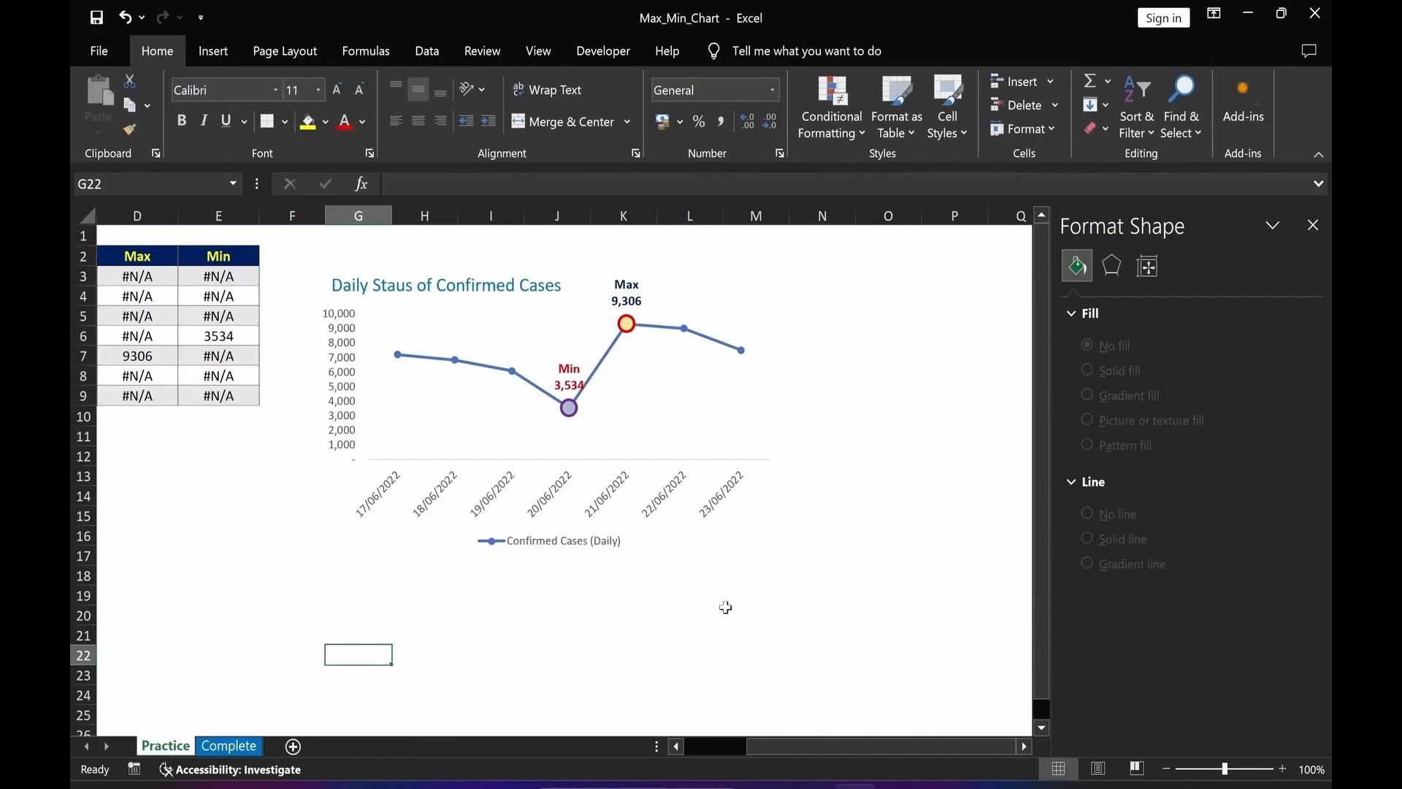
Apply a picture or texture fill to the chart area.
{"action": "left_click", "coordinate": [734, 288]}
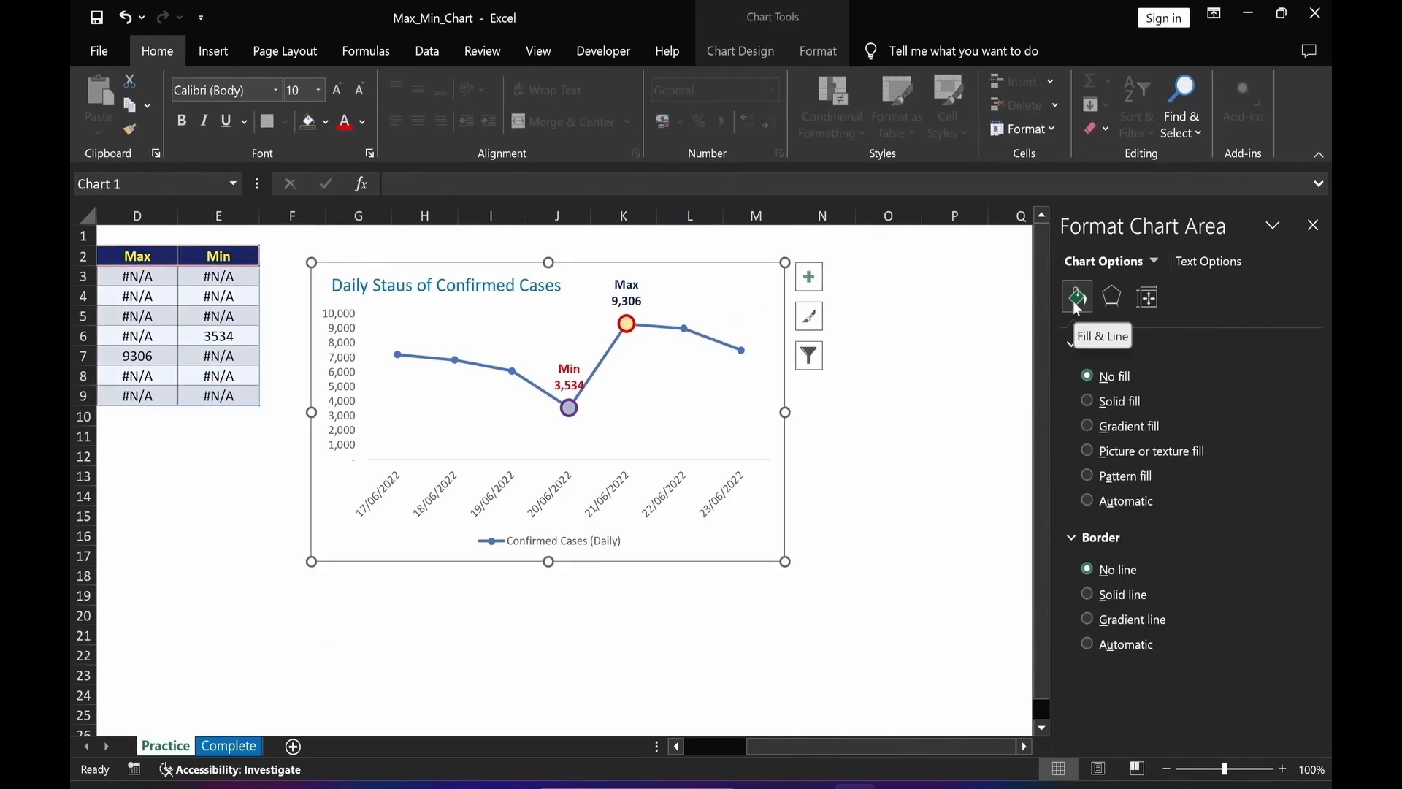
{"action": "left_click", "coordinate": [1078, 306]}
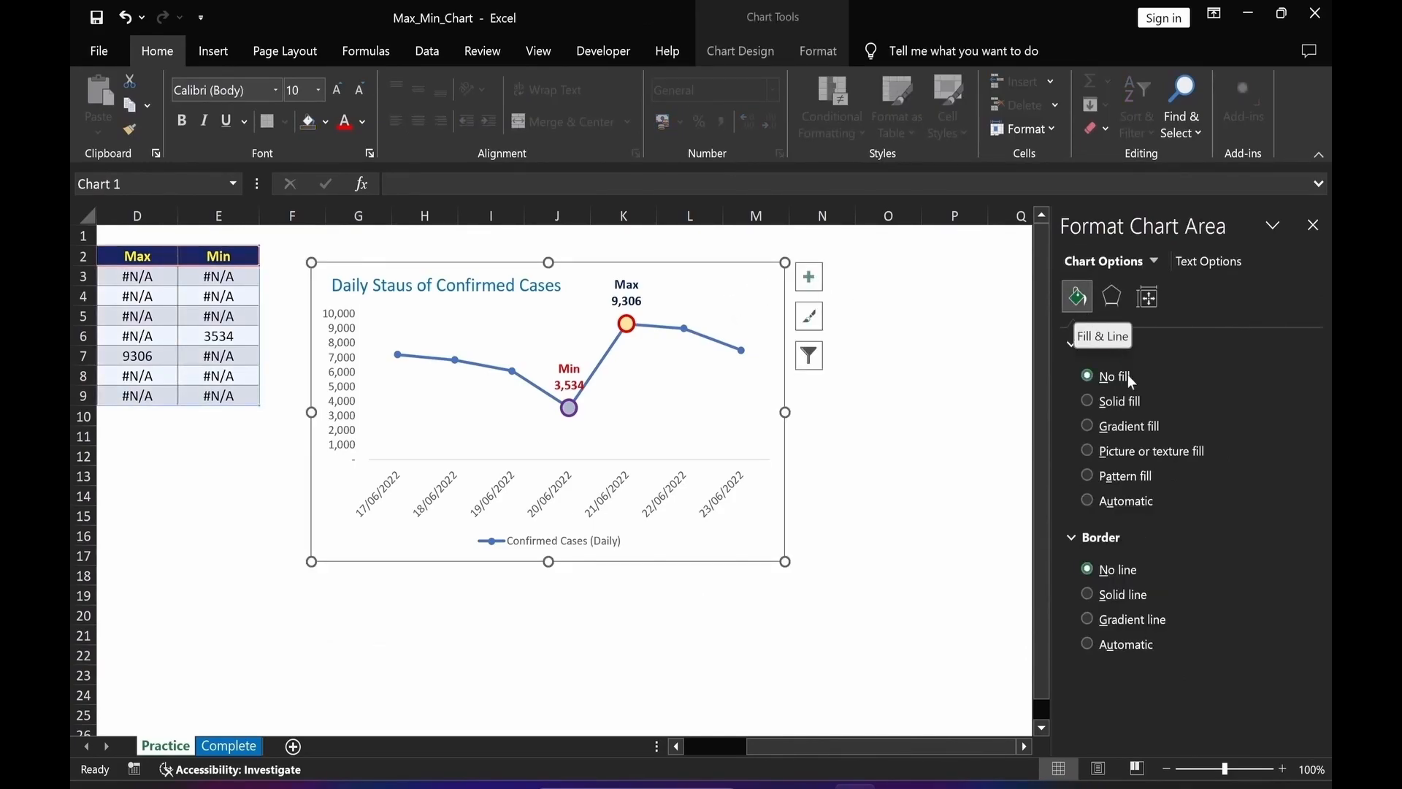
{"action": "left_click", "coordinate": [1087, 453]}
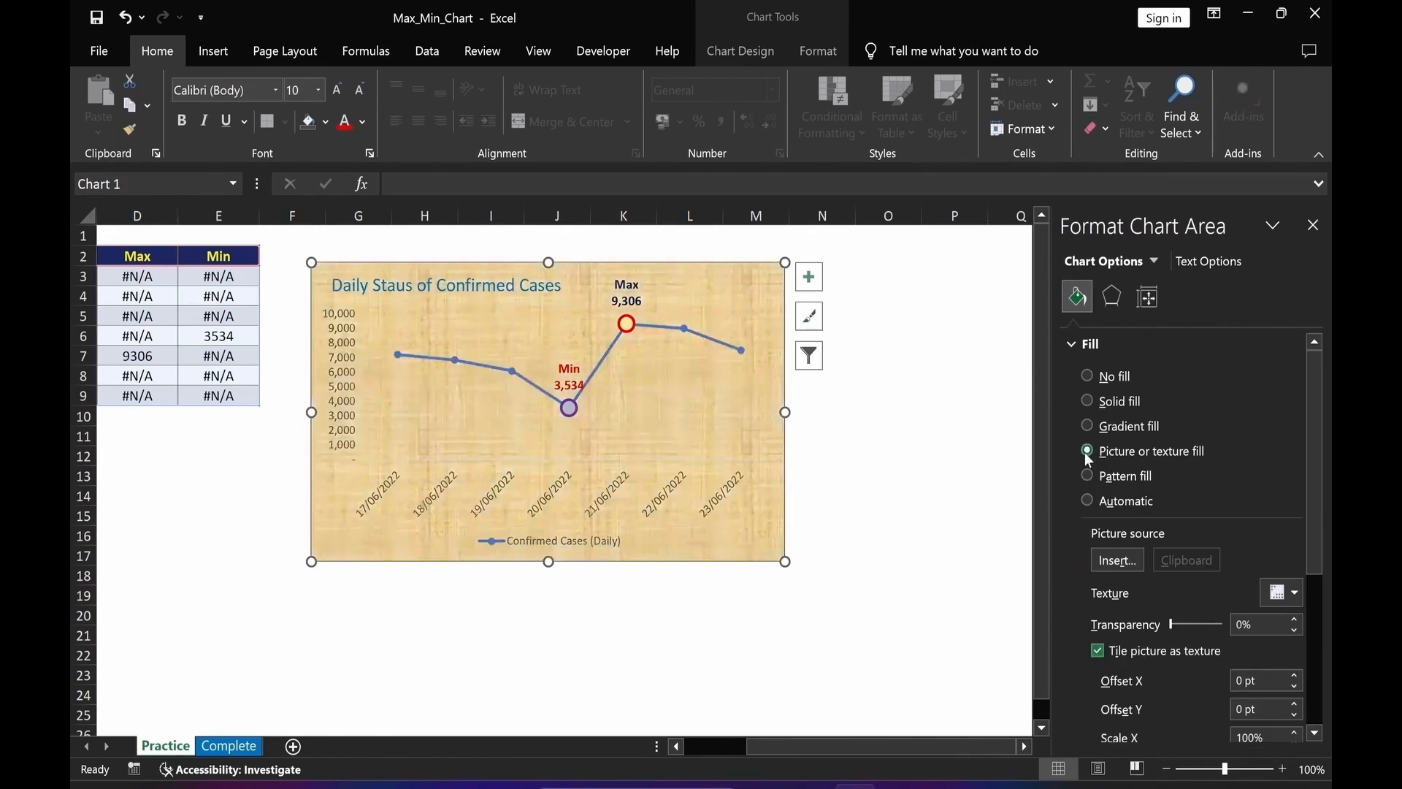
Fill the chart area with the picture coronavirus-4914028 from a file and set its transparency to 70%.
{"action": "left_click", "coordinate": [1127, 565]}
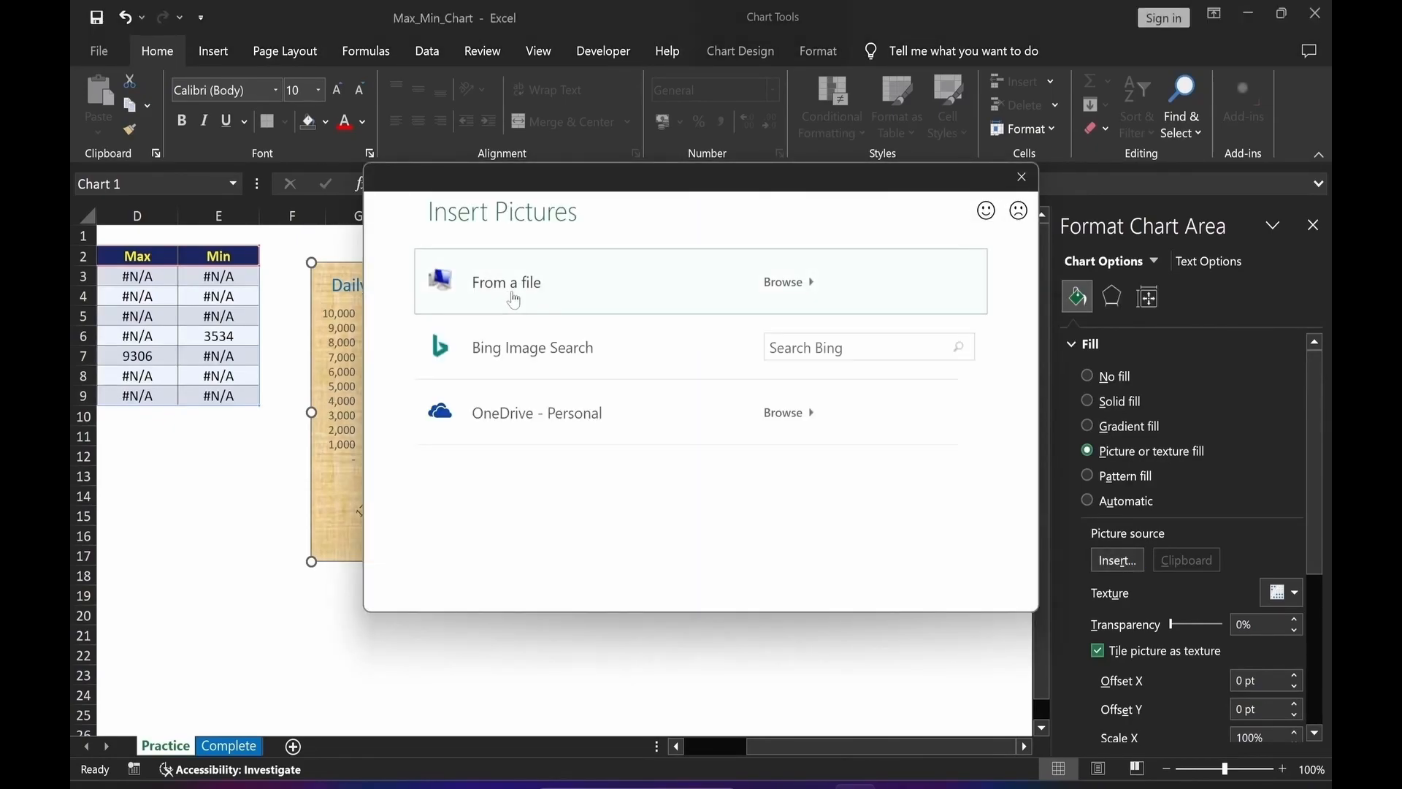
{"action": "left_click", "coordinate": [513, 300]}
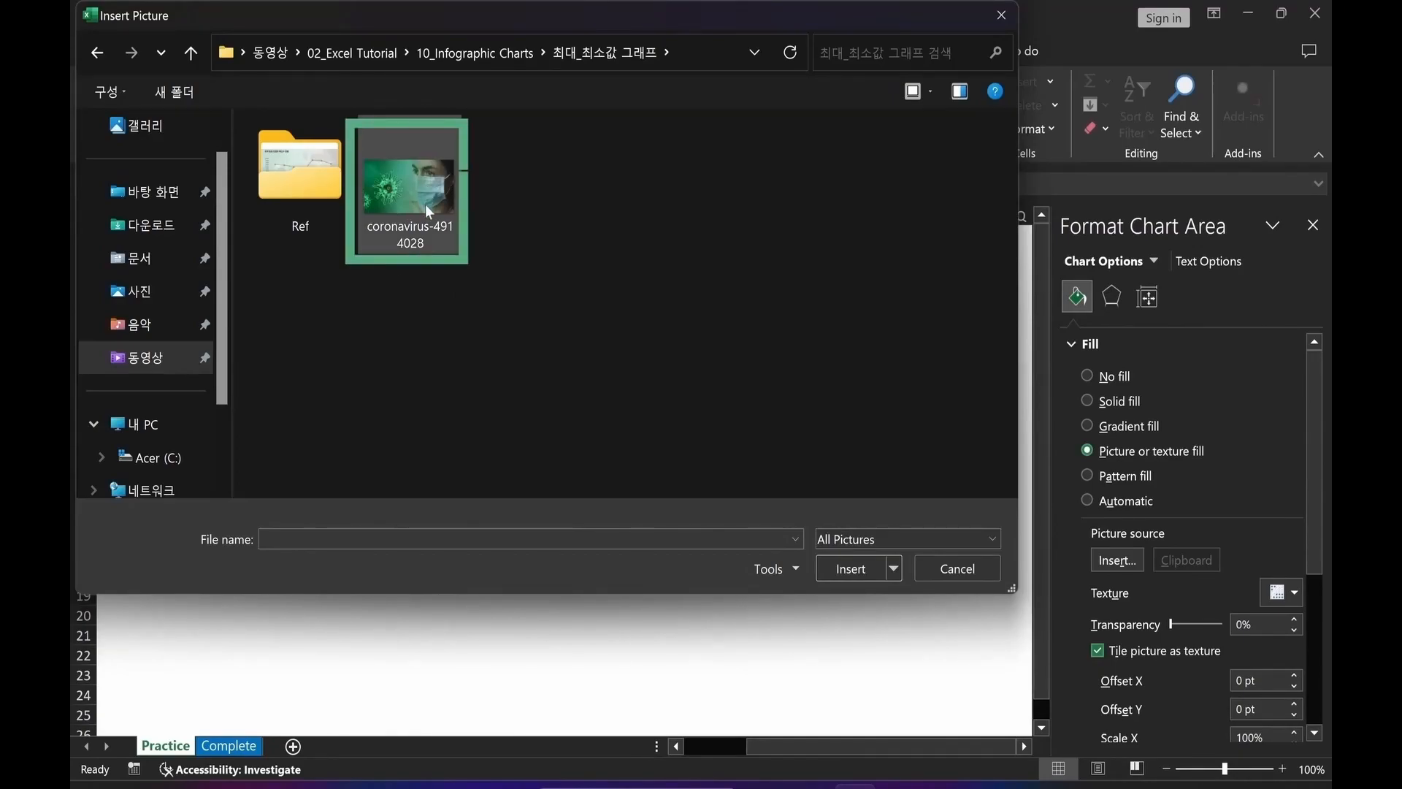
{"action": "left_click", "coordinate": [427, 203]}
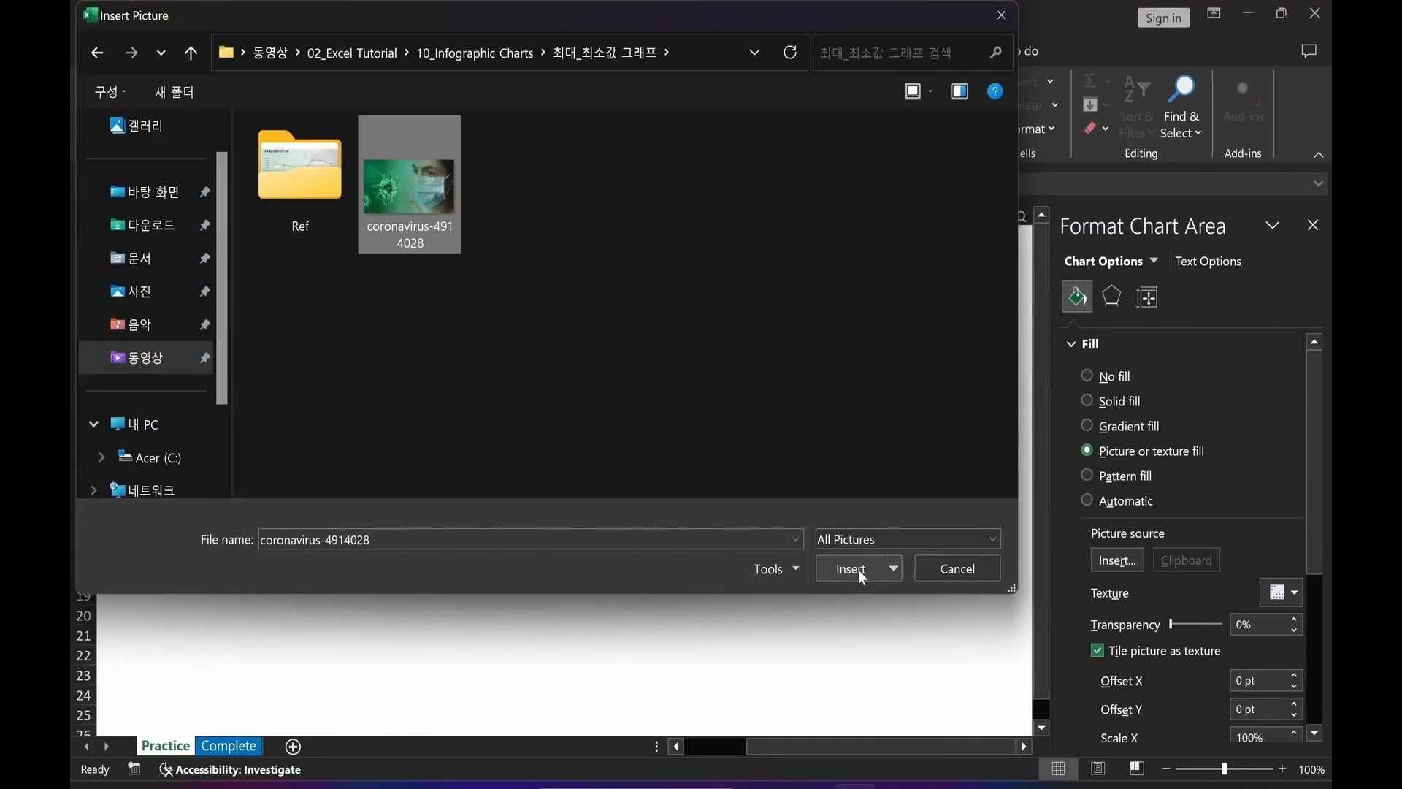
{"action": "left_click", "coordinate": [855, 568]}
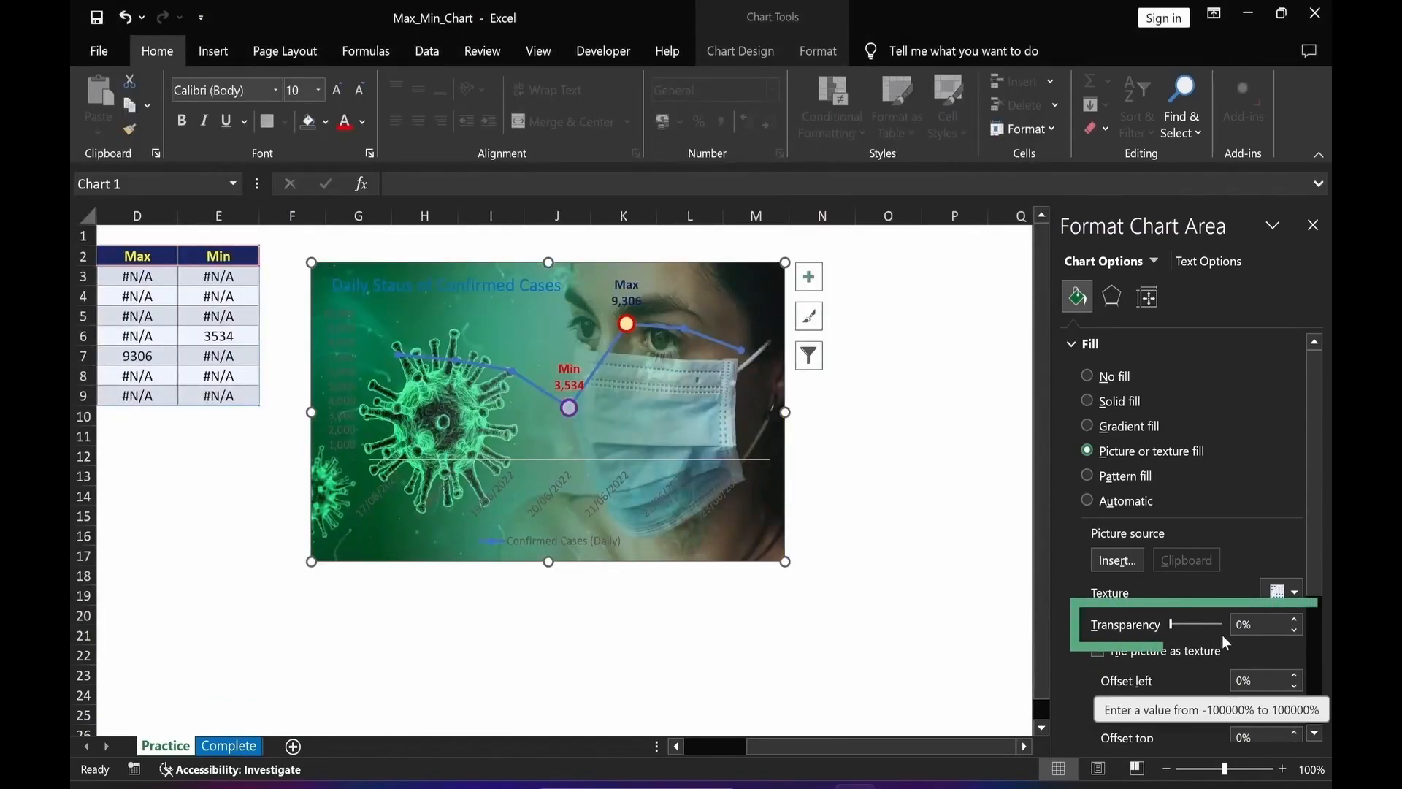
{"action": "left_click", "coordinate": [1236, 625]}
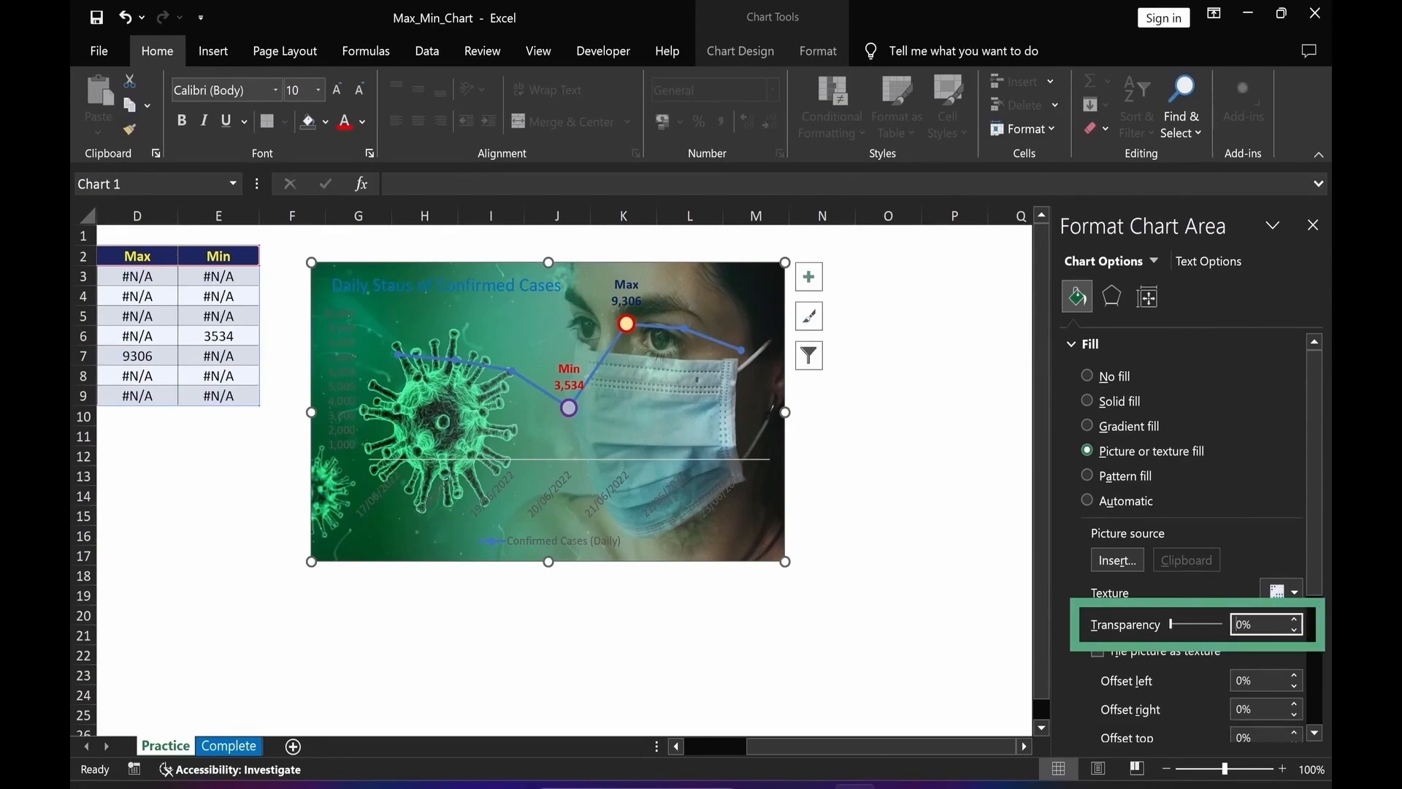
{"action": "type", "text": "7"}
{"action": "key", "text": "Return"}
{"action": "left_click", "coordinate": [888, 649]}
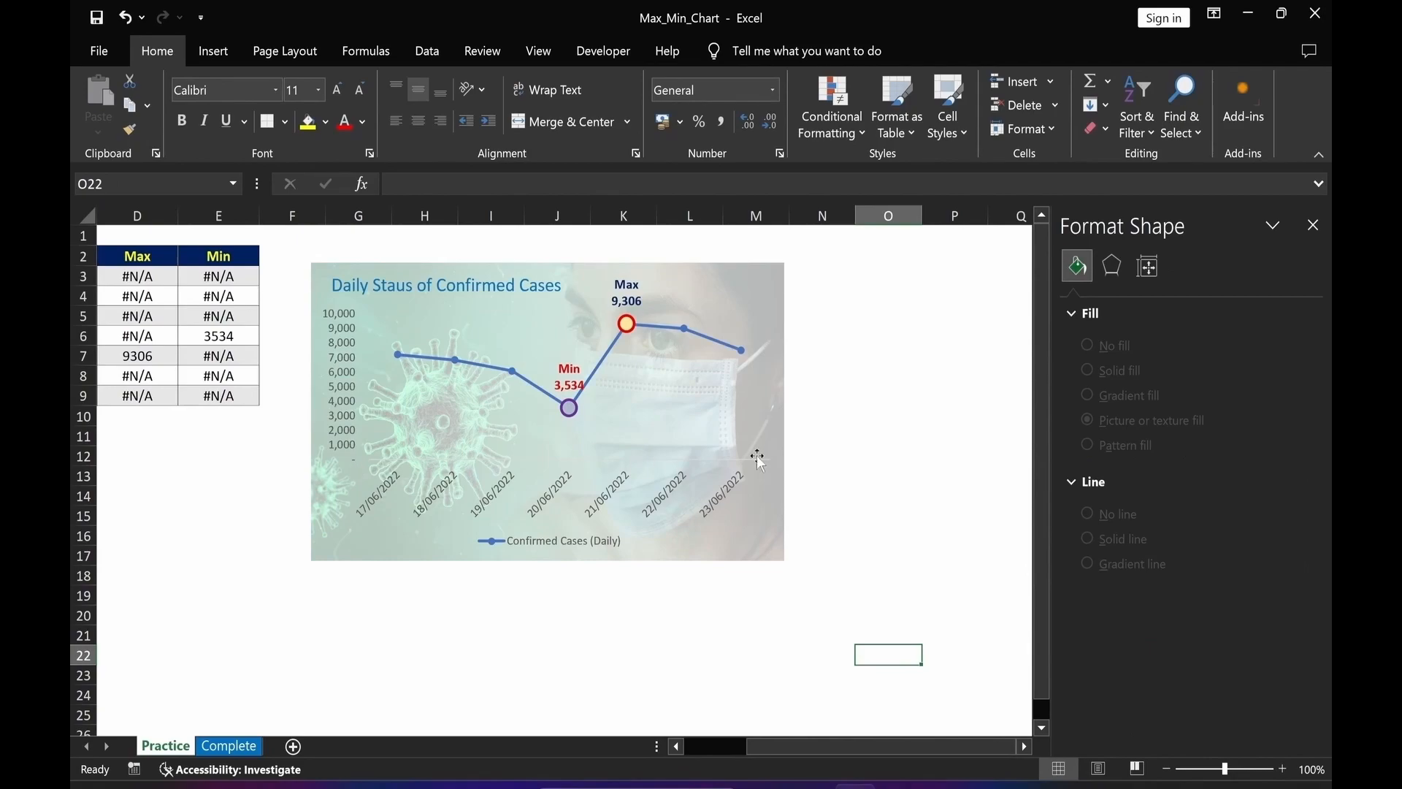
Give the horizontal axis a solid dark grey line 1 pt wide.
{"action": "left_click", "coordinate": [607, 504]}
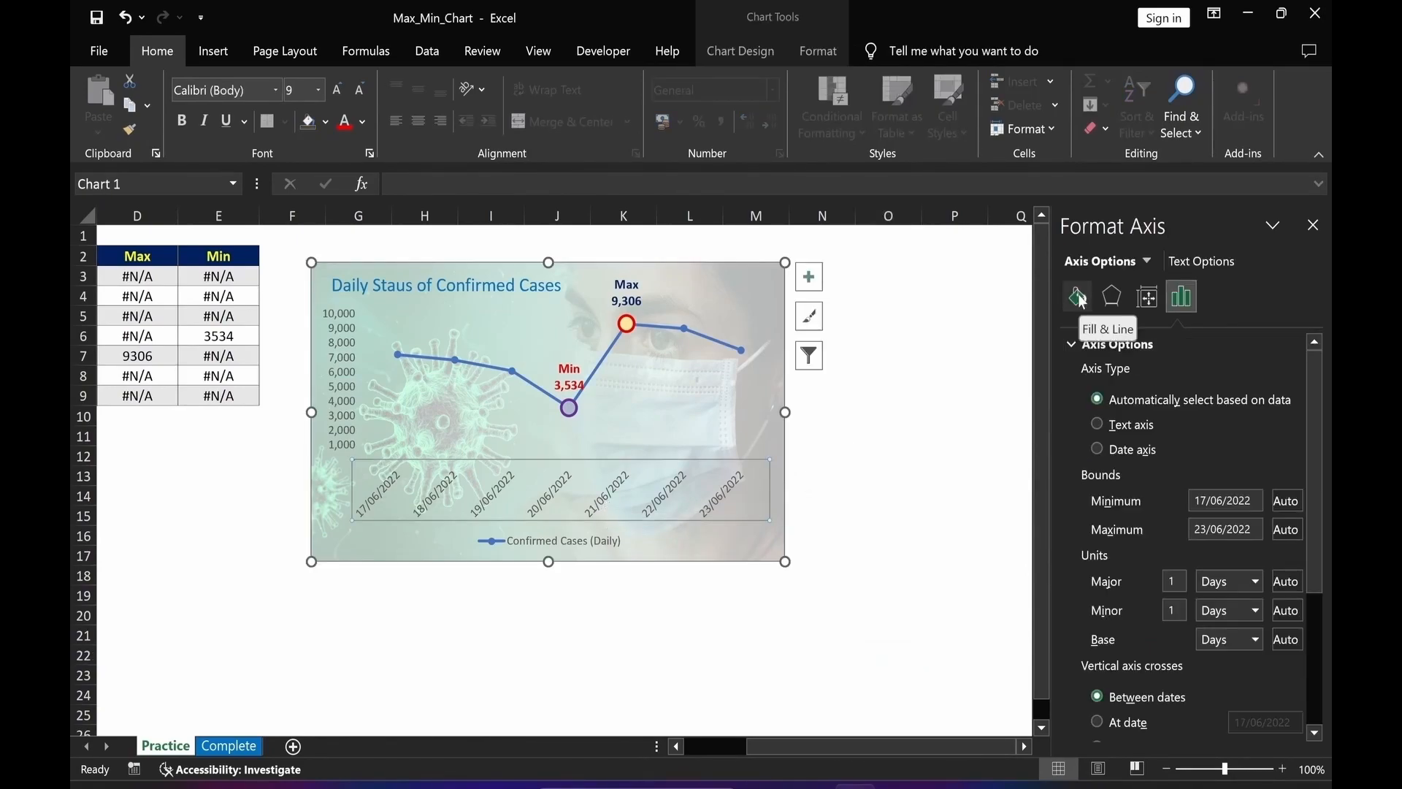
{"action": "left_click", "coordinate": [1080, 298]}
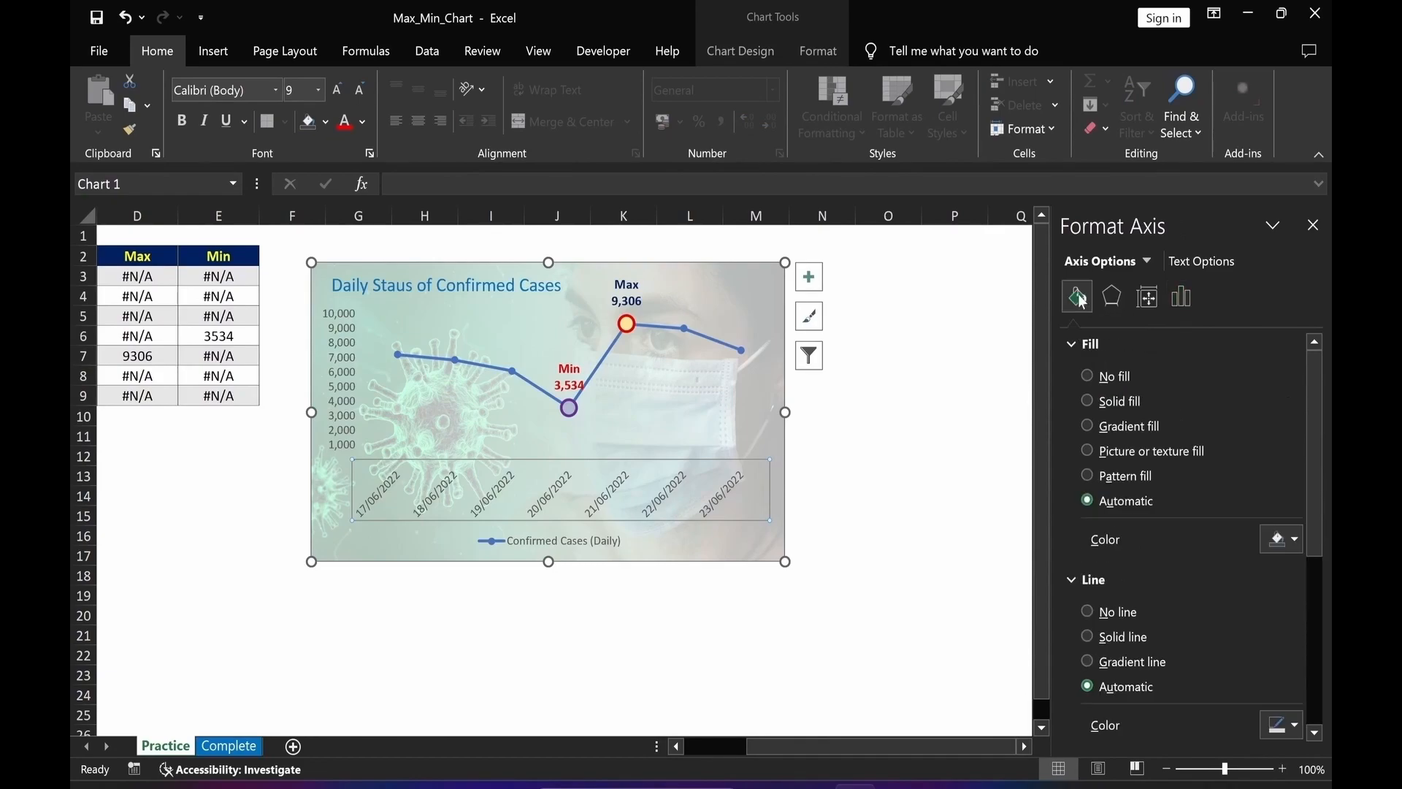
{"action": "left_click", "coordinate": [1085, 633]}
{"action": "scroll", "coordinate": [1278, 584], "scroll_direction": "down", "scroll_amount": 3}
{"action": "left_click", "coordinate": [1296, 494]}
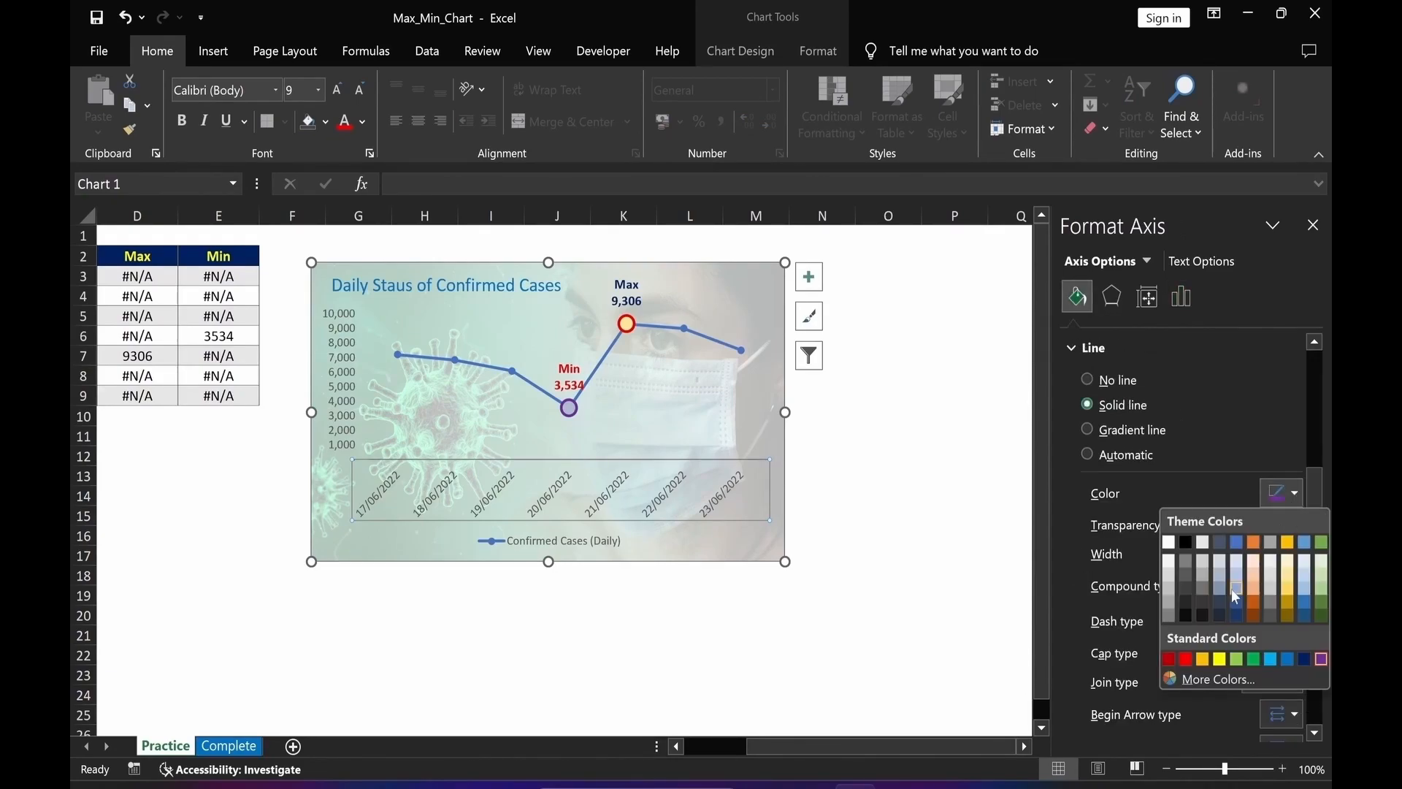
{"action": "left_click", "coordinate": [1184, 577]}
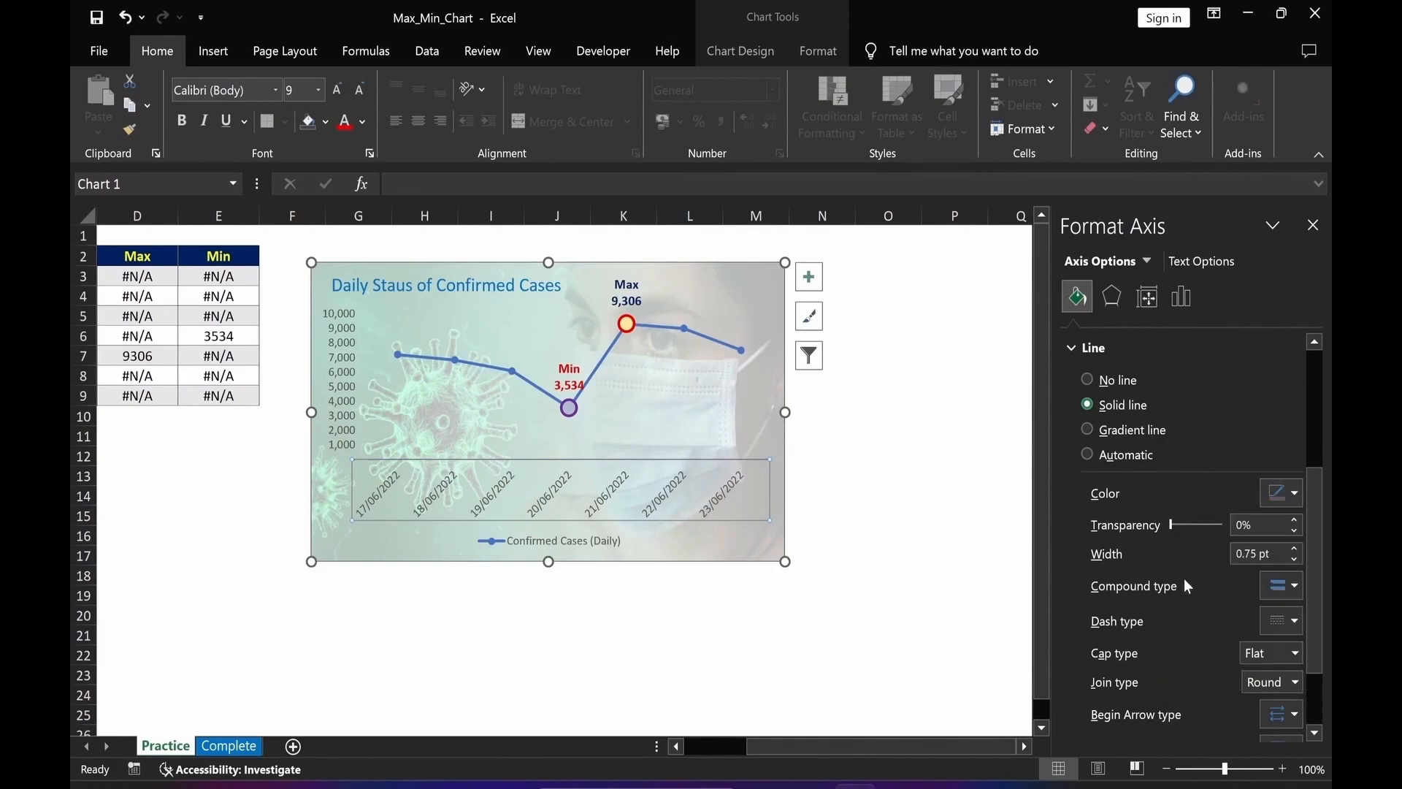
{"action": "scroll", "coordinate": [1293, 577], "scroll_direction": "up", "scroll_amount": 1}
{"action": "left_click", "coordinate": [1294, 584]}
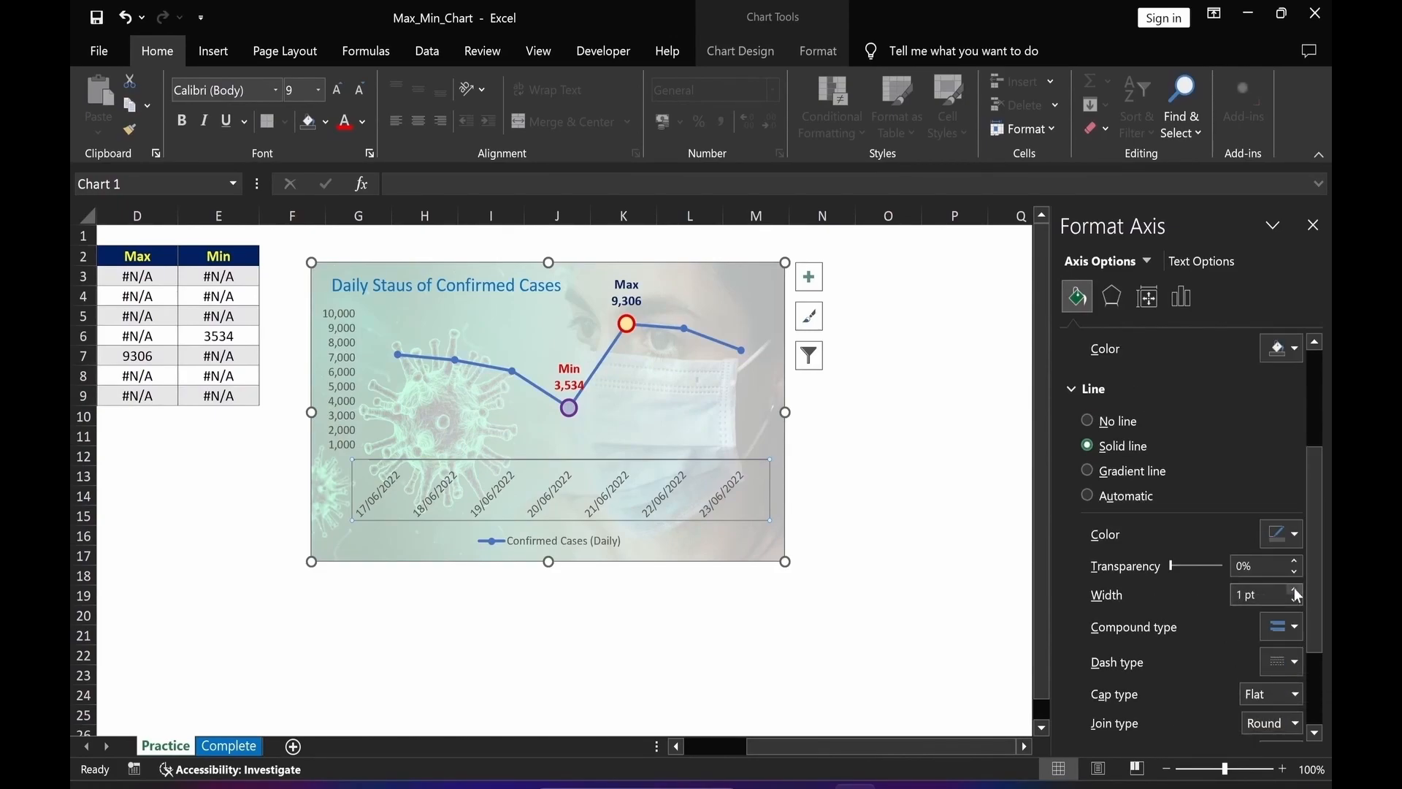
{"action": "left_click", "coordinate": [608, 637]}
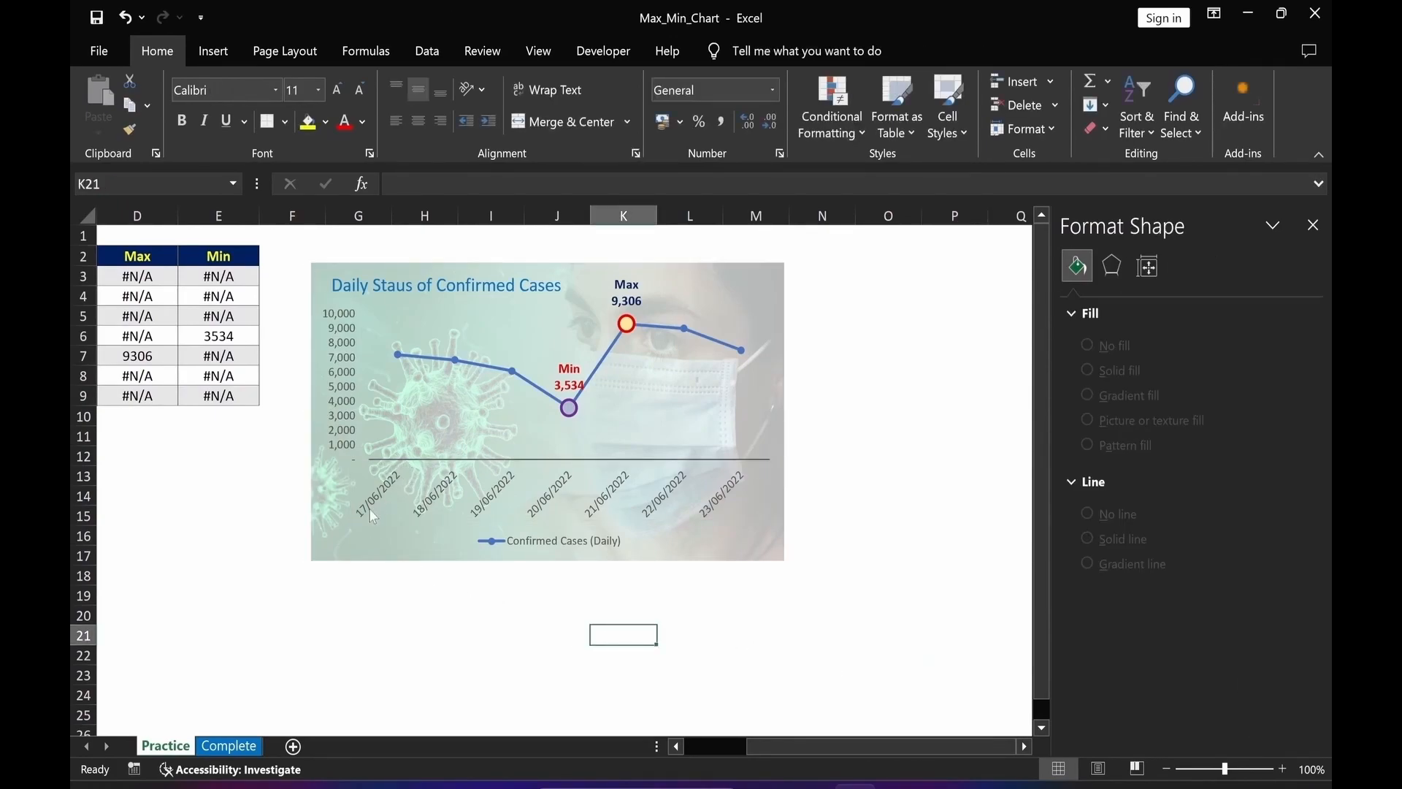
Widen the chart so its right edge reaches about column O.
{"action": "left_click", "coordinate": [769, 402]}
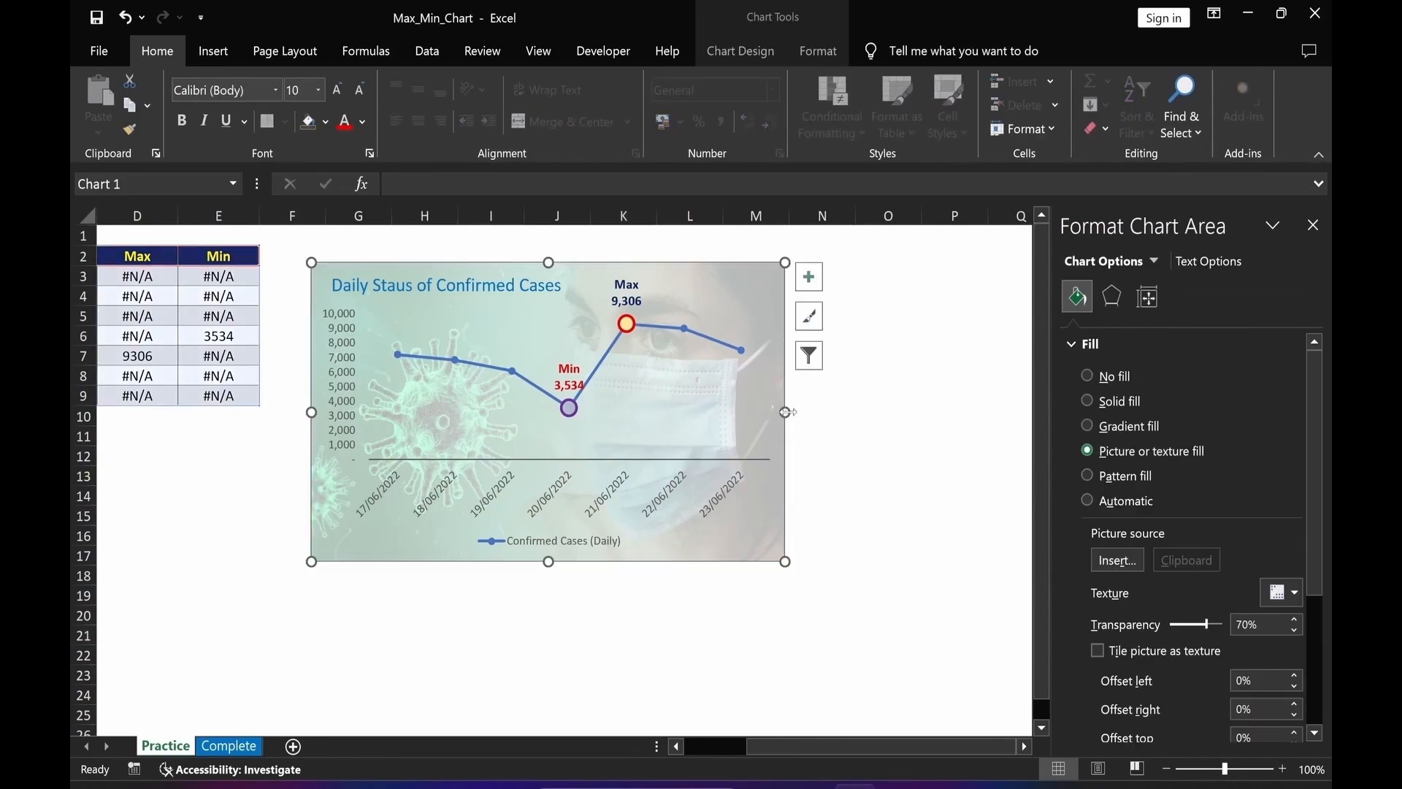
{"action": "left_click_drag", "start_coordinate": [786, 412], "coordinate": [933, 412]}
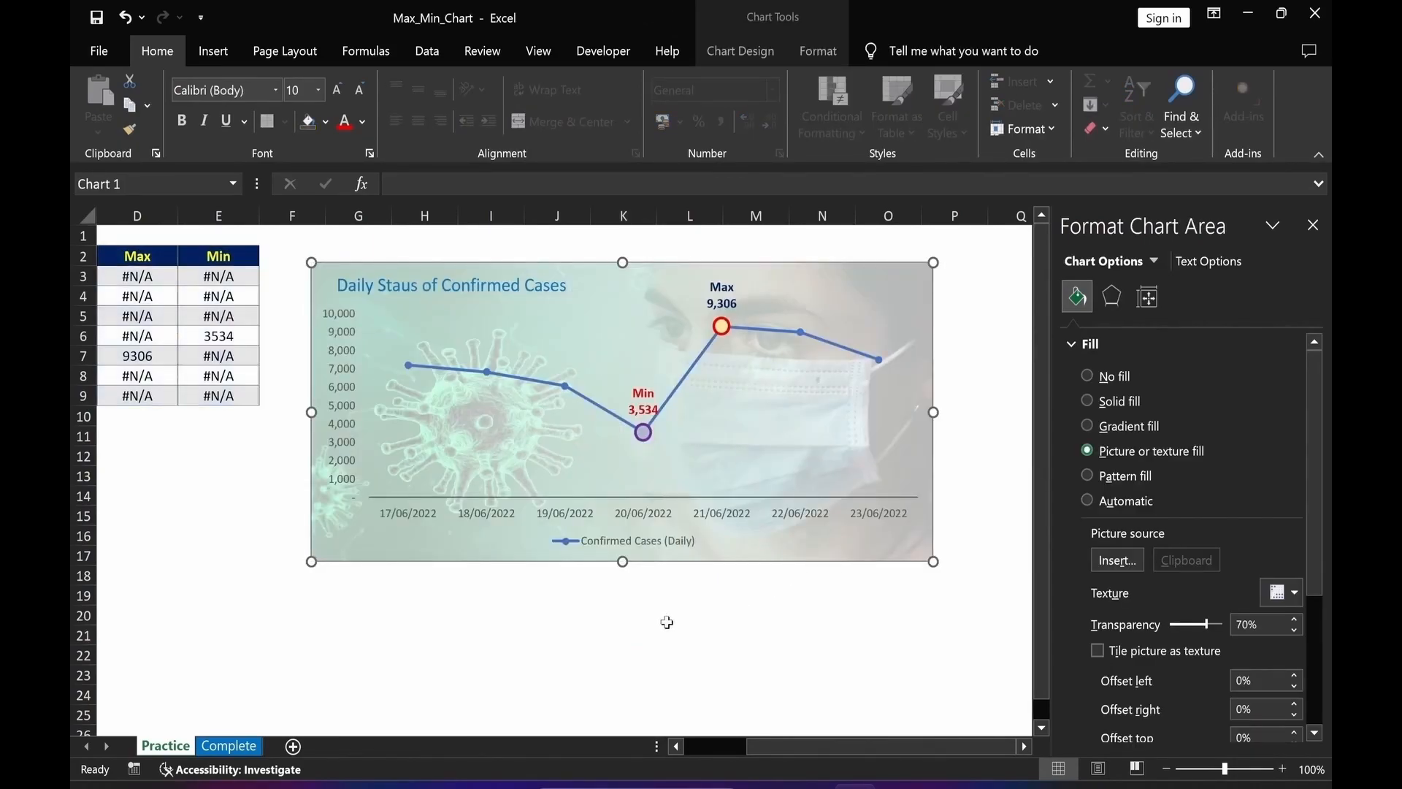
{"action": "left_click", "coordinate": [667, 622]}
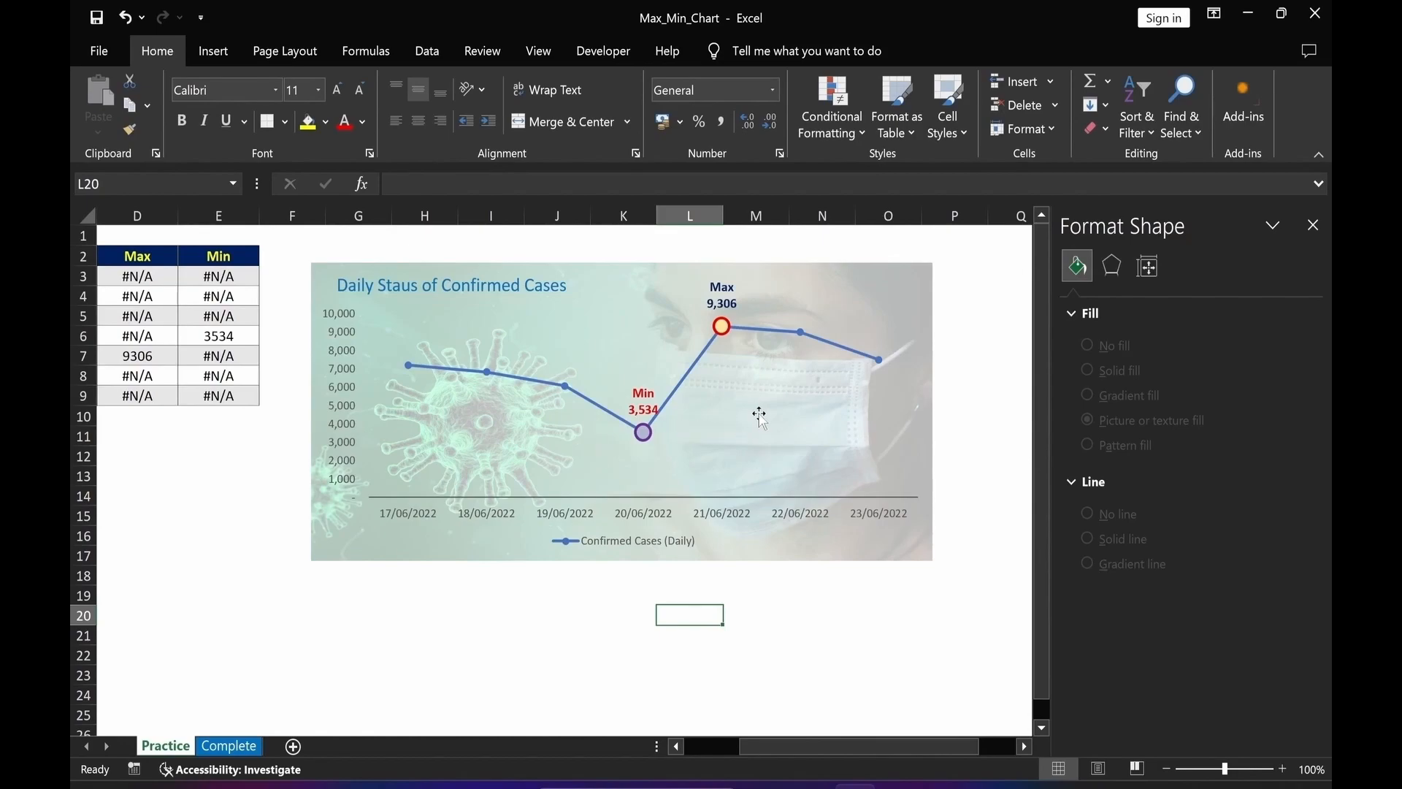
Lower the top edge of the plot area to leave more space under the title.
{"action": "left_click", "coordinate": [757, 410]}
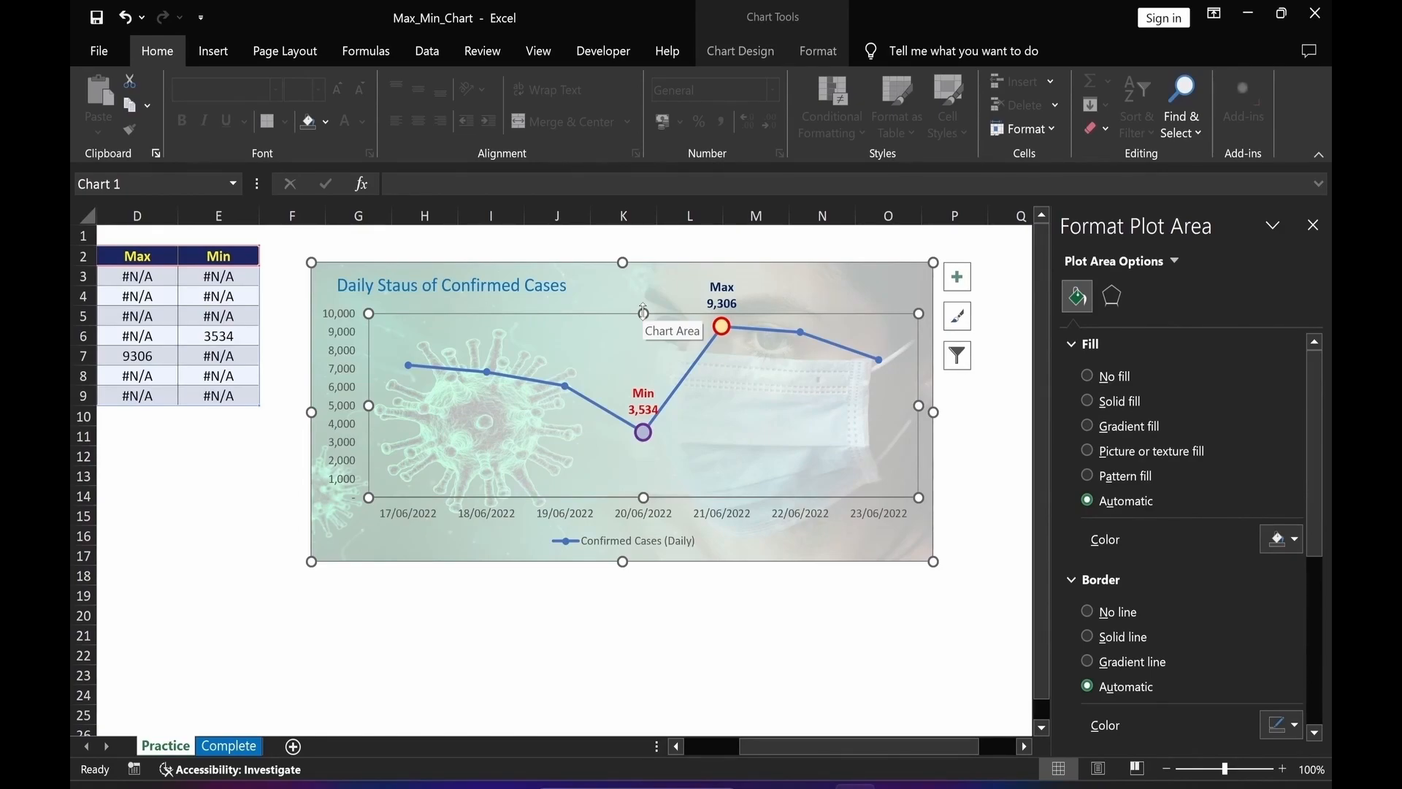
{"action": "left_click_drag", "start_coordinate": [644, 312], "coordinate": [640, 341]}
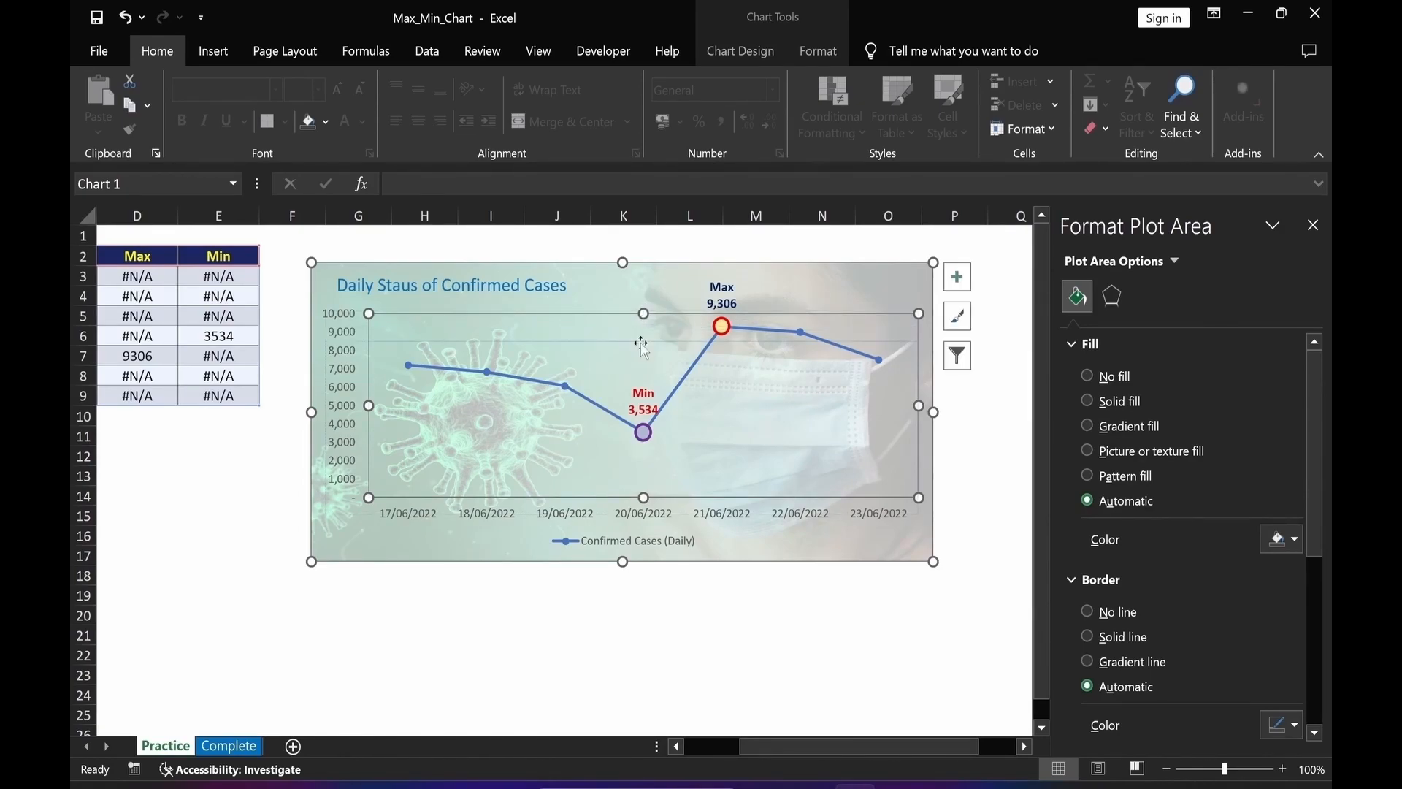
{"action": "left_click", "coordinate": [484, 672]}
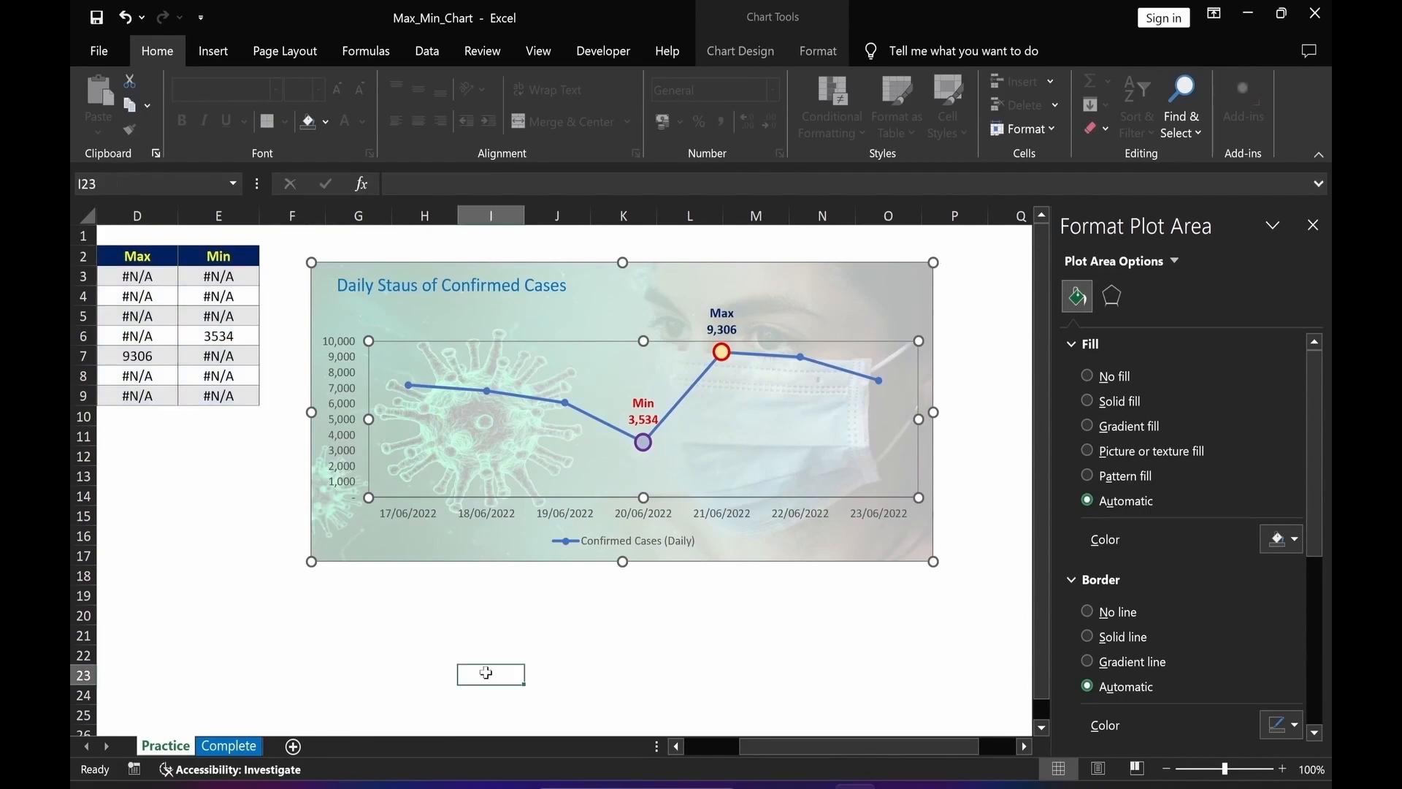
Set the confirmed cases for 19/06/2022 in C5 to 16067.
{"action": "left_click", "coordinate": [349, 419]}
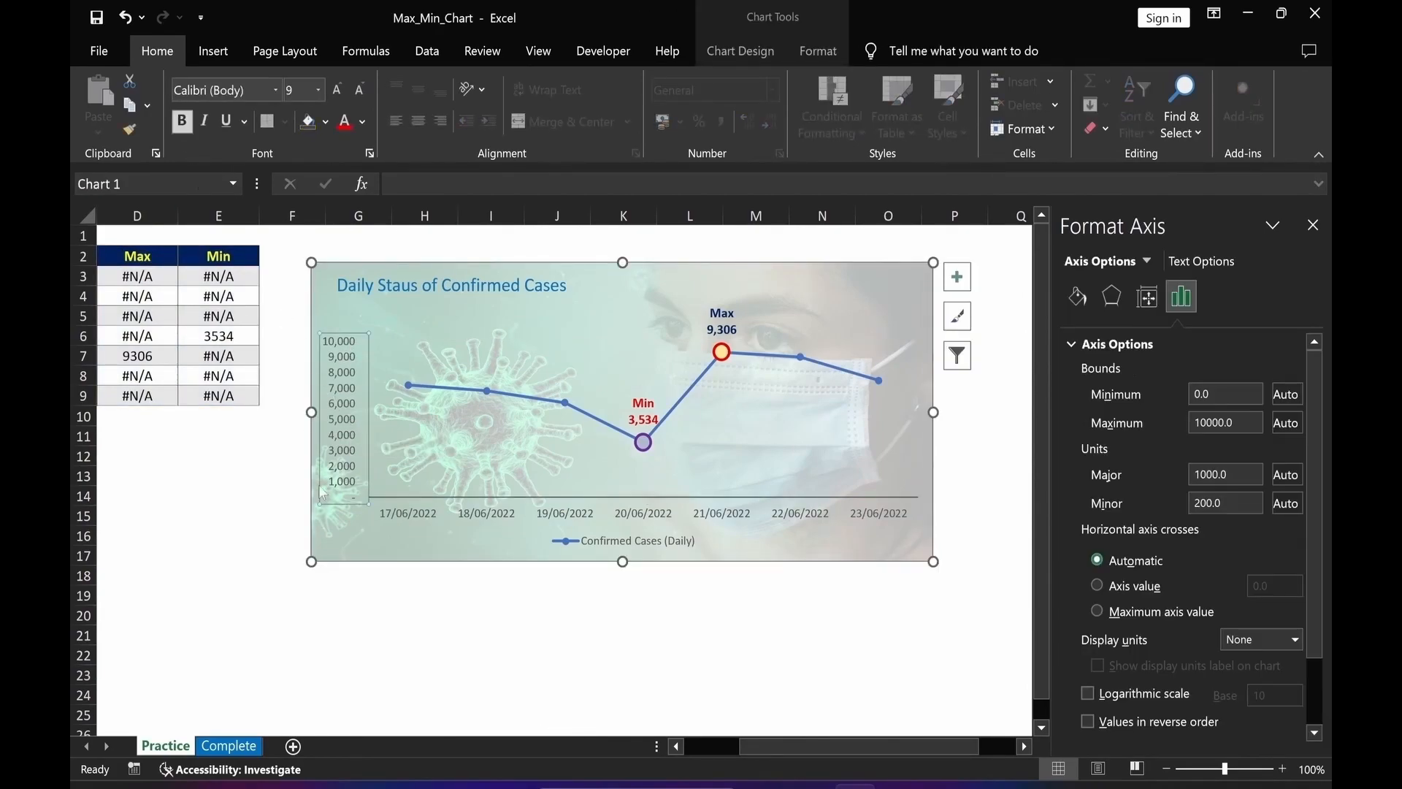
{"action": "left_click", "coordinate": [424, 635]}
{"action": "left_click", "coordinate": [1313, 225]}
{"action": "left_click_drag", "start_coordinate": [933, 745], "coordinate": [897, 737]}
{"action": "left_click", "coordinate": [285, 615]}
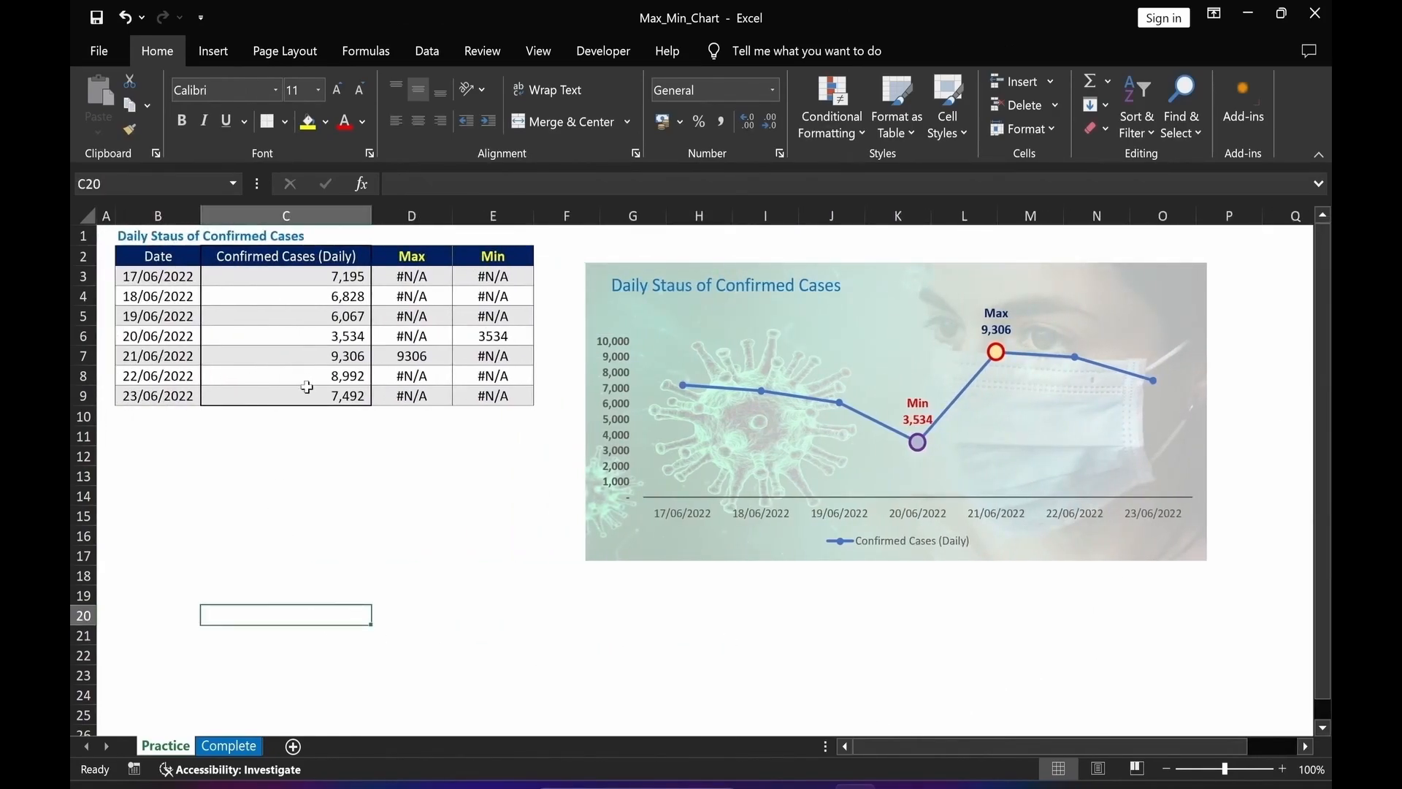
{"action": "left_click", "coordinate": [315, 314]}
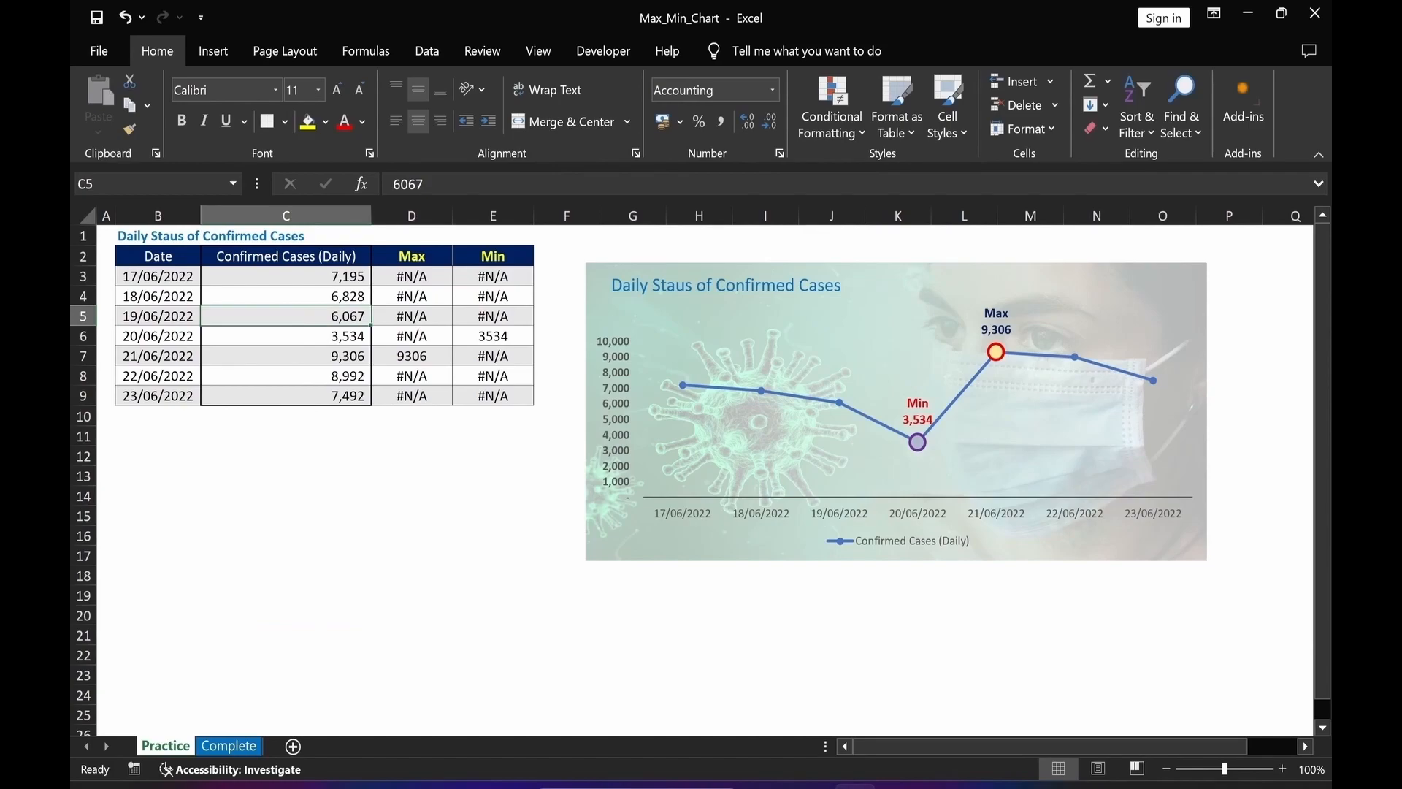
{"action": "double_click", "coordinate": [315, 314]}
{"action": "type", "text": "1"}
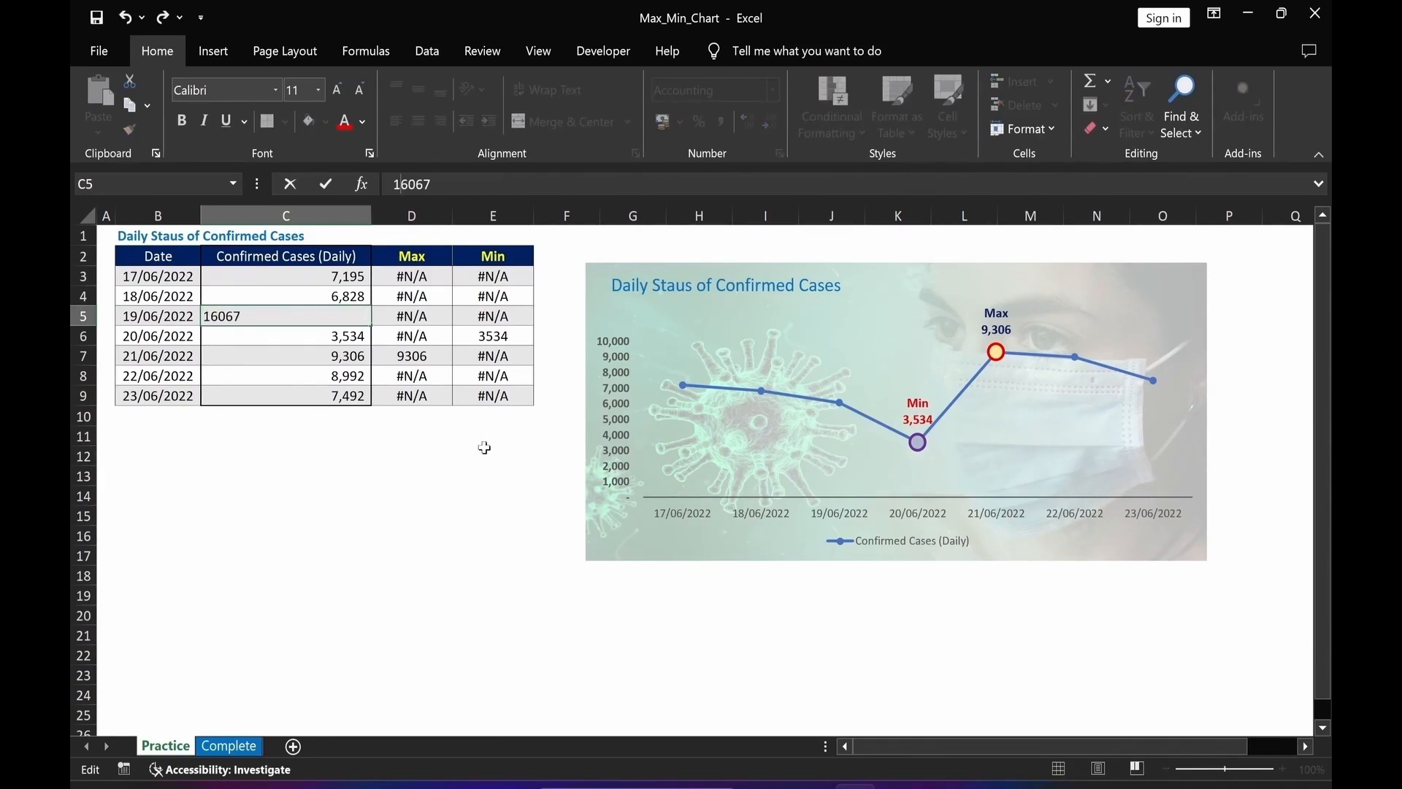
{"action": "key", "text": "Return"}
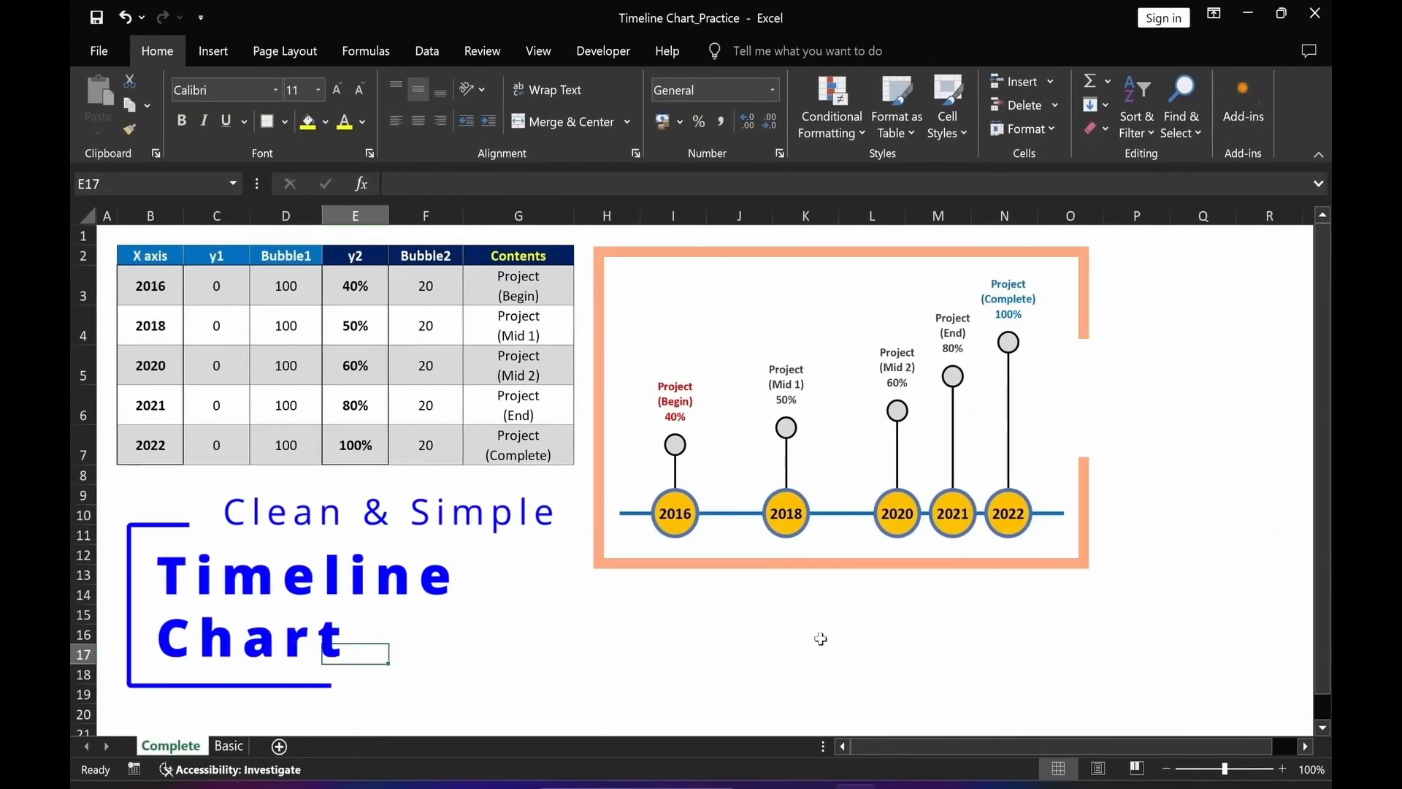
Change the year in B4 of the timeline table to 2017 and undo the change.
{"action": "left_click", "coordinate": [154, 331]}
{"action": "type", "text": "201"}
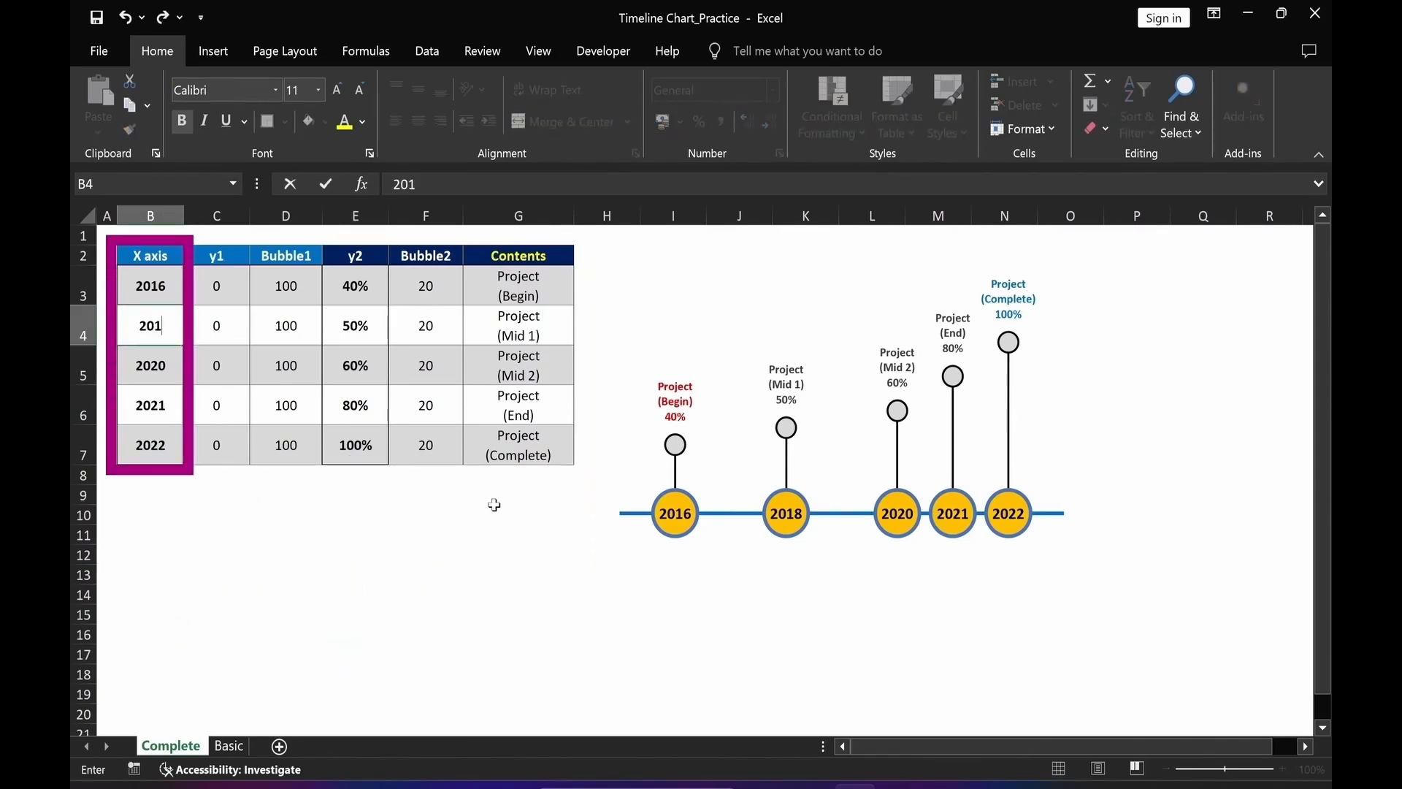
{"action": "type", "text": "7"}
{"action": "key", "text": "Return"}
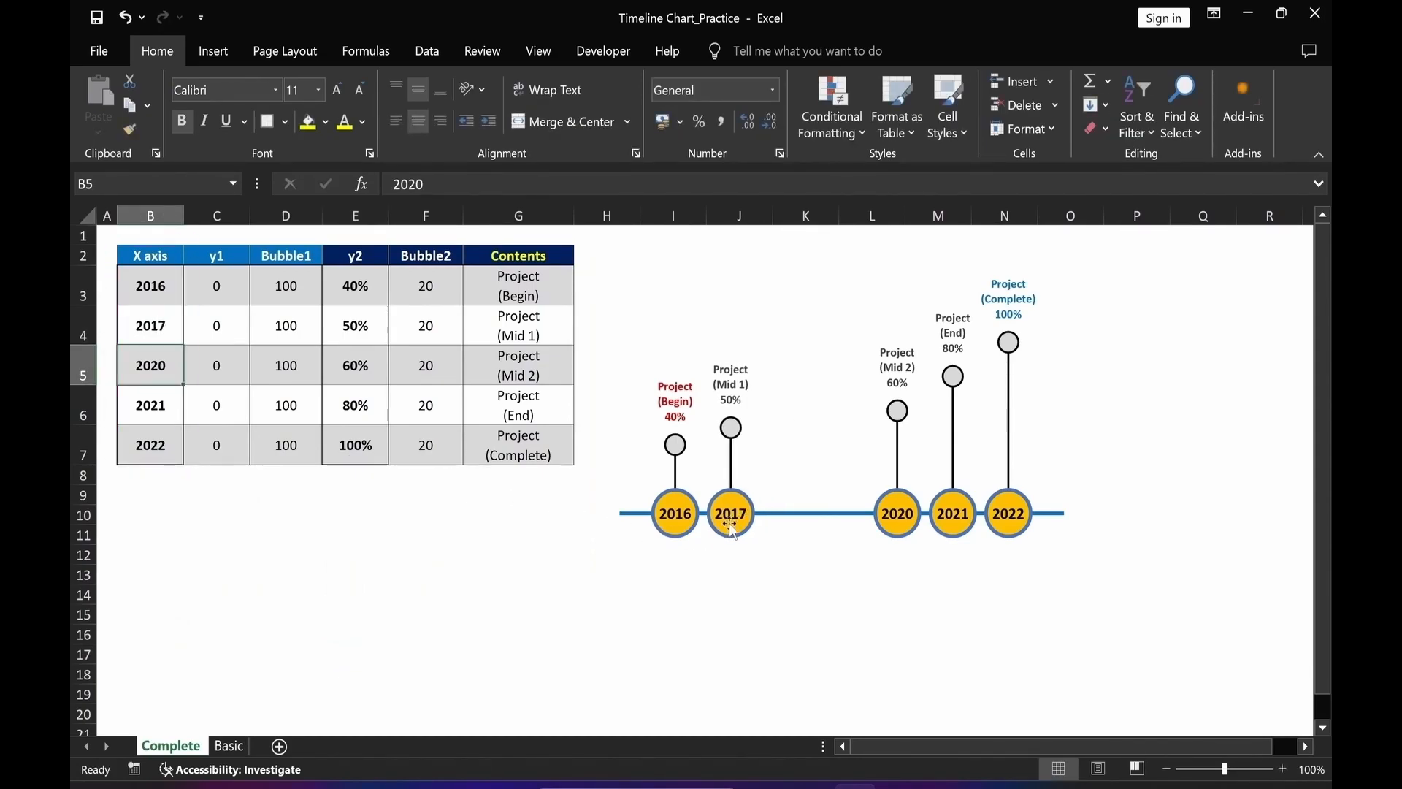
{"action": "left_click", "coordinate": [124, 19]}
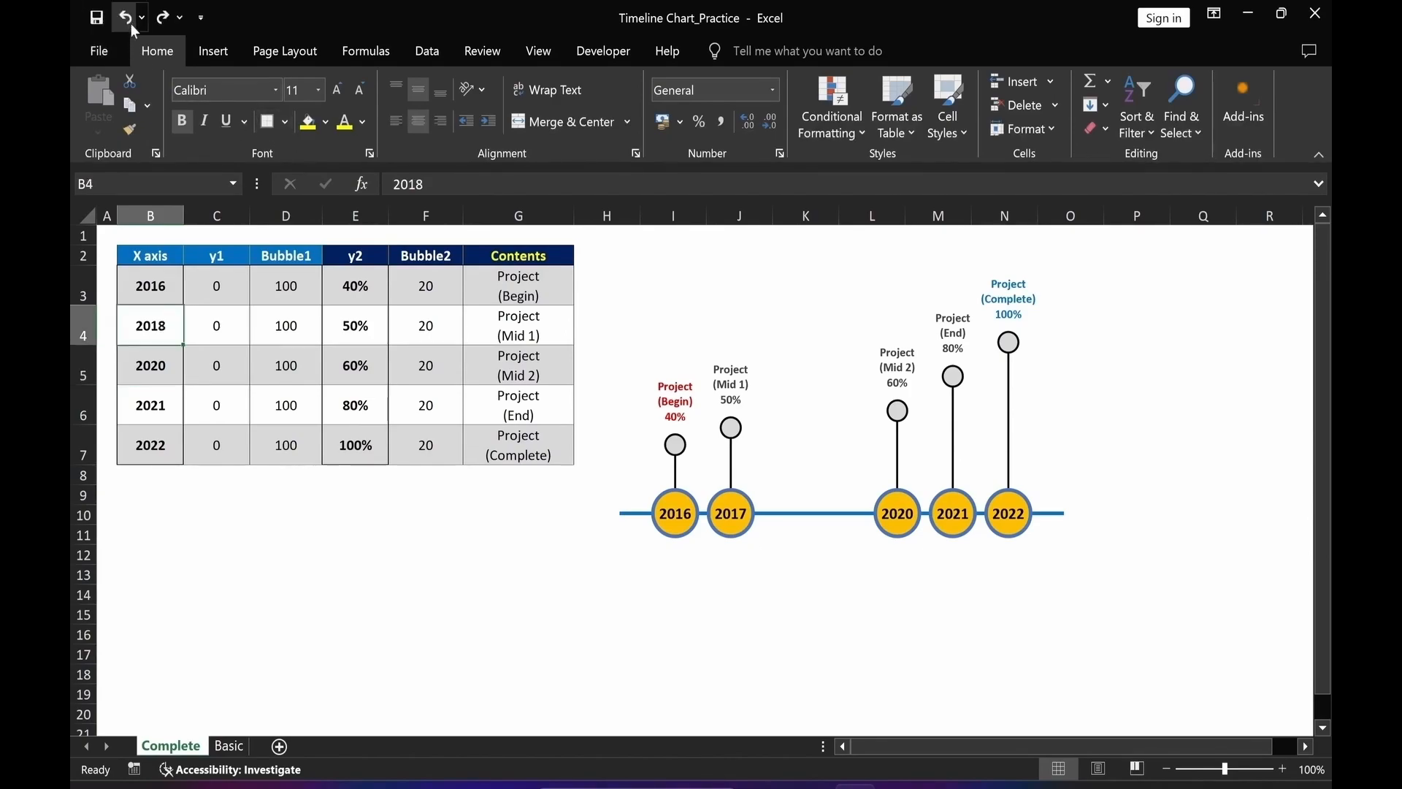
Set the y2 value for 2021 in E6 to 90%.
{"action": "left_click", "coordinate": [358, 401]}
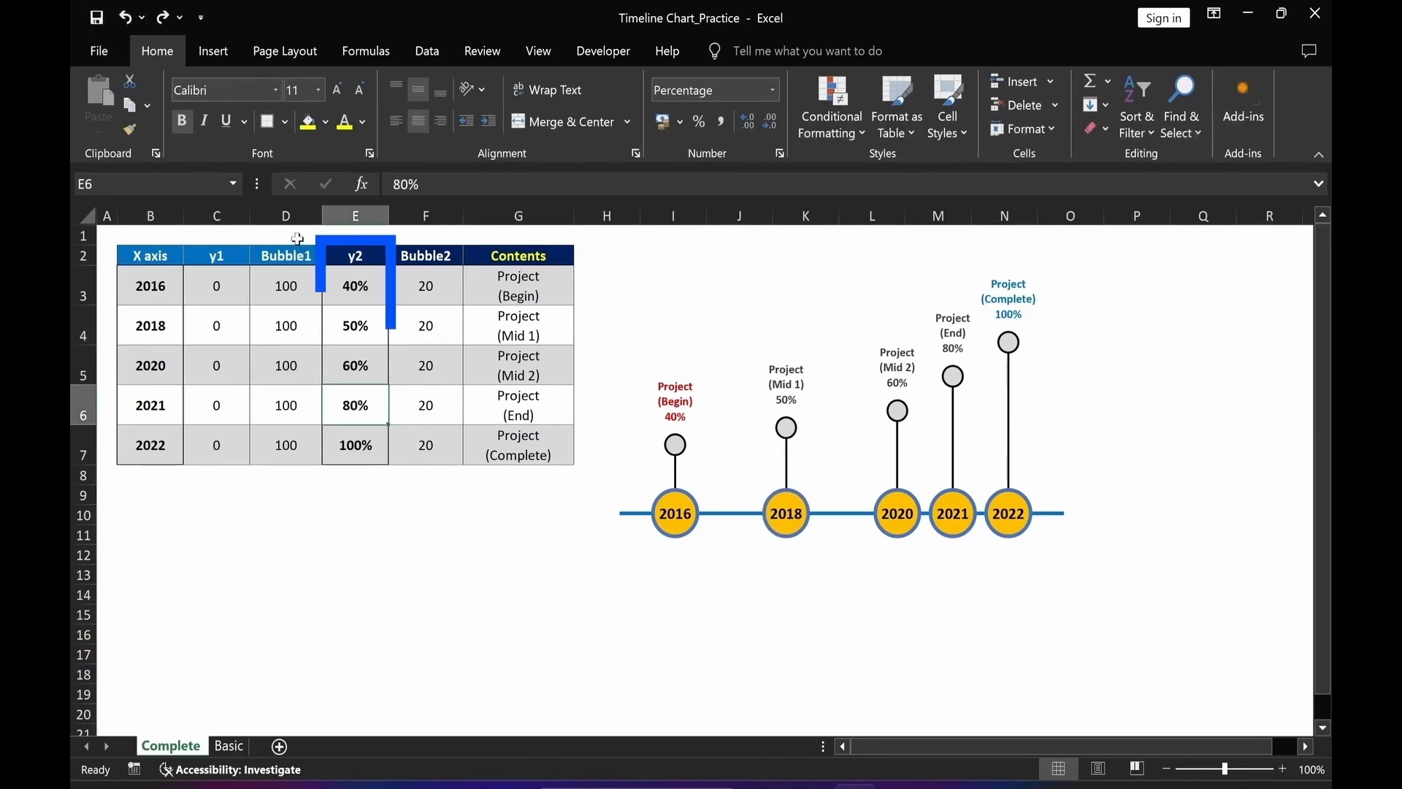
{"action": "left_click", "coordinate": [418, 184]}
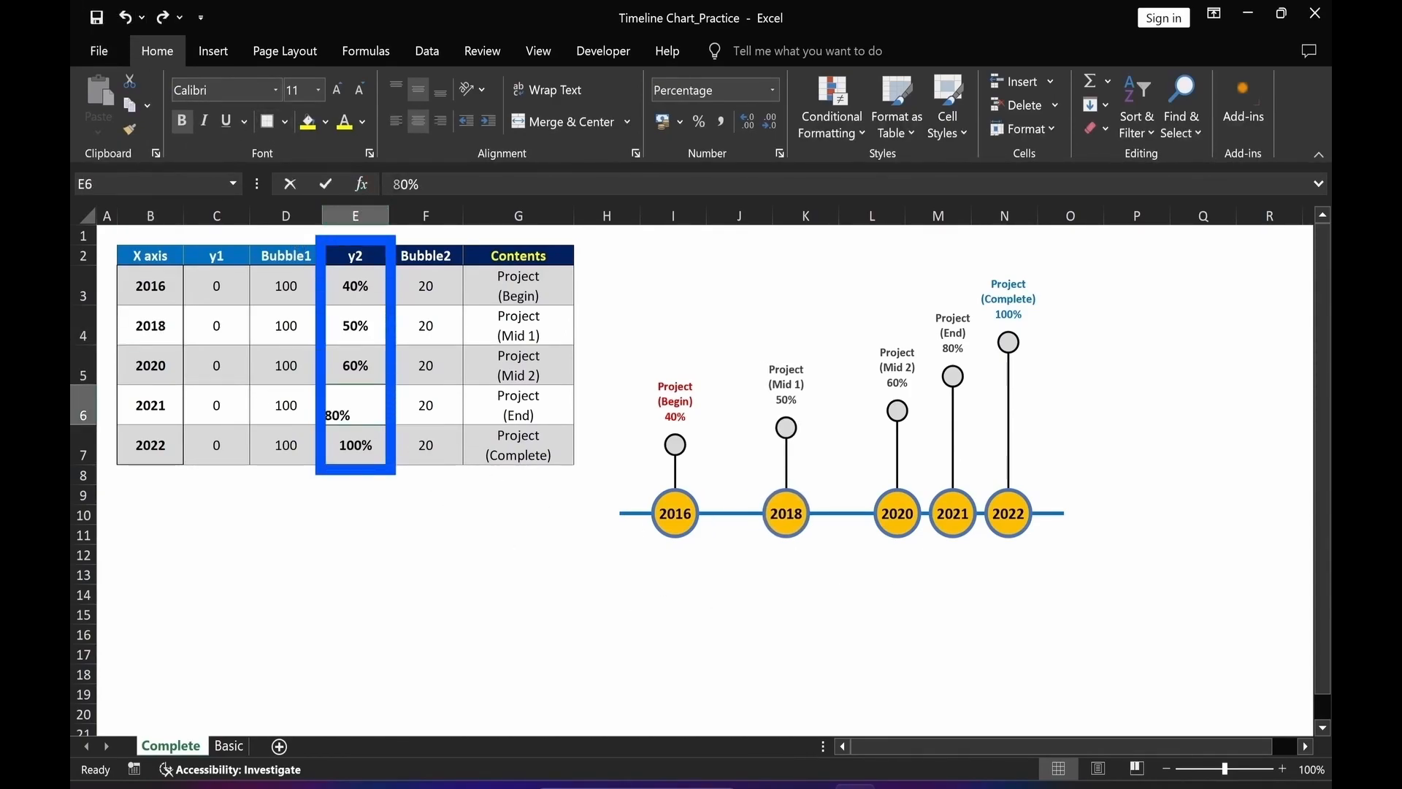
{"action": "type", "text": "9"}
{"action": "key", "text": "Return"}
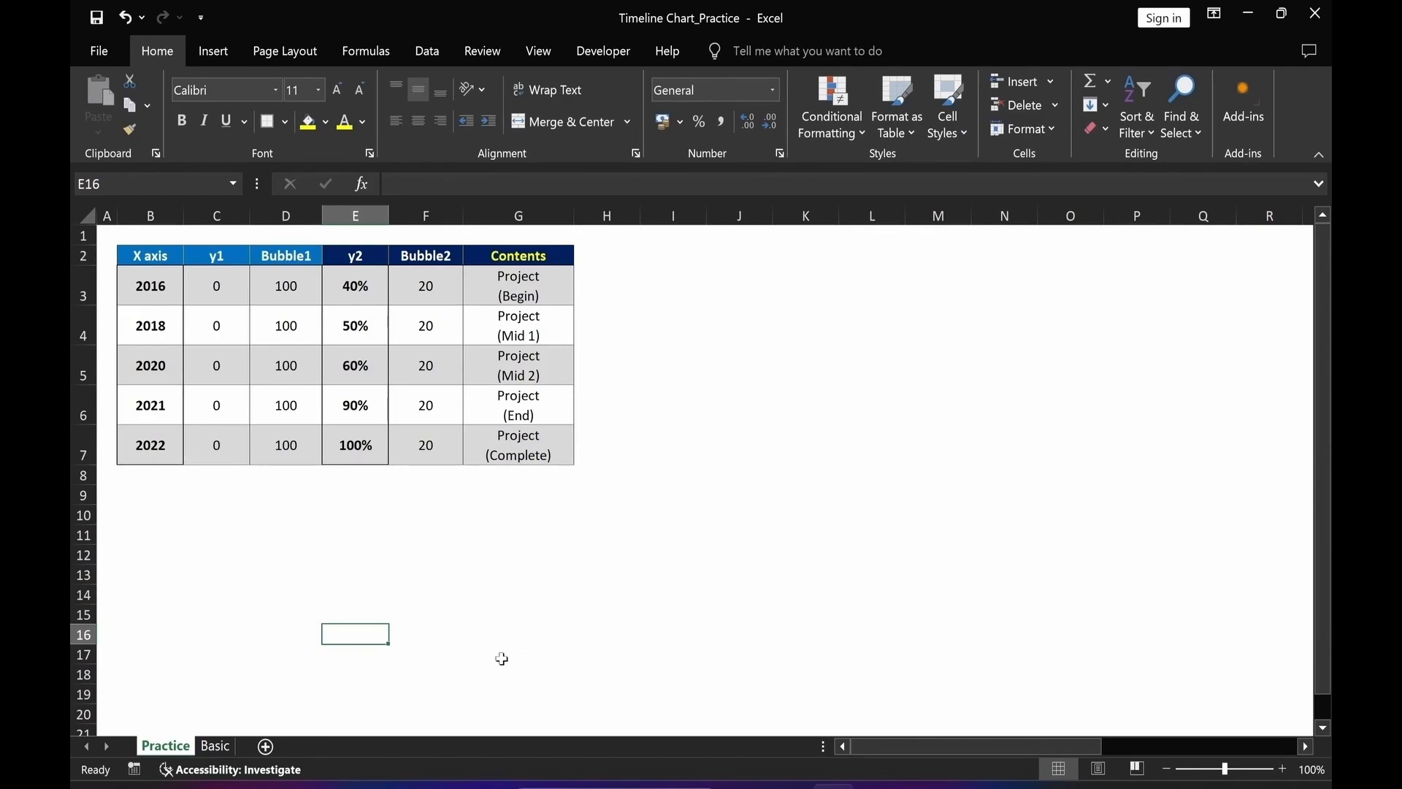
Insert a bubble chart from the X axis, y1 and Bubble1 columns on the Practice sheet.
{"action": "left_click", "coordinate": [216, 746]}
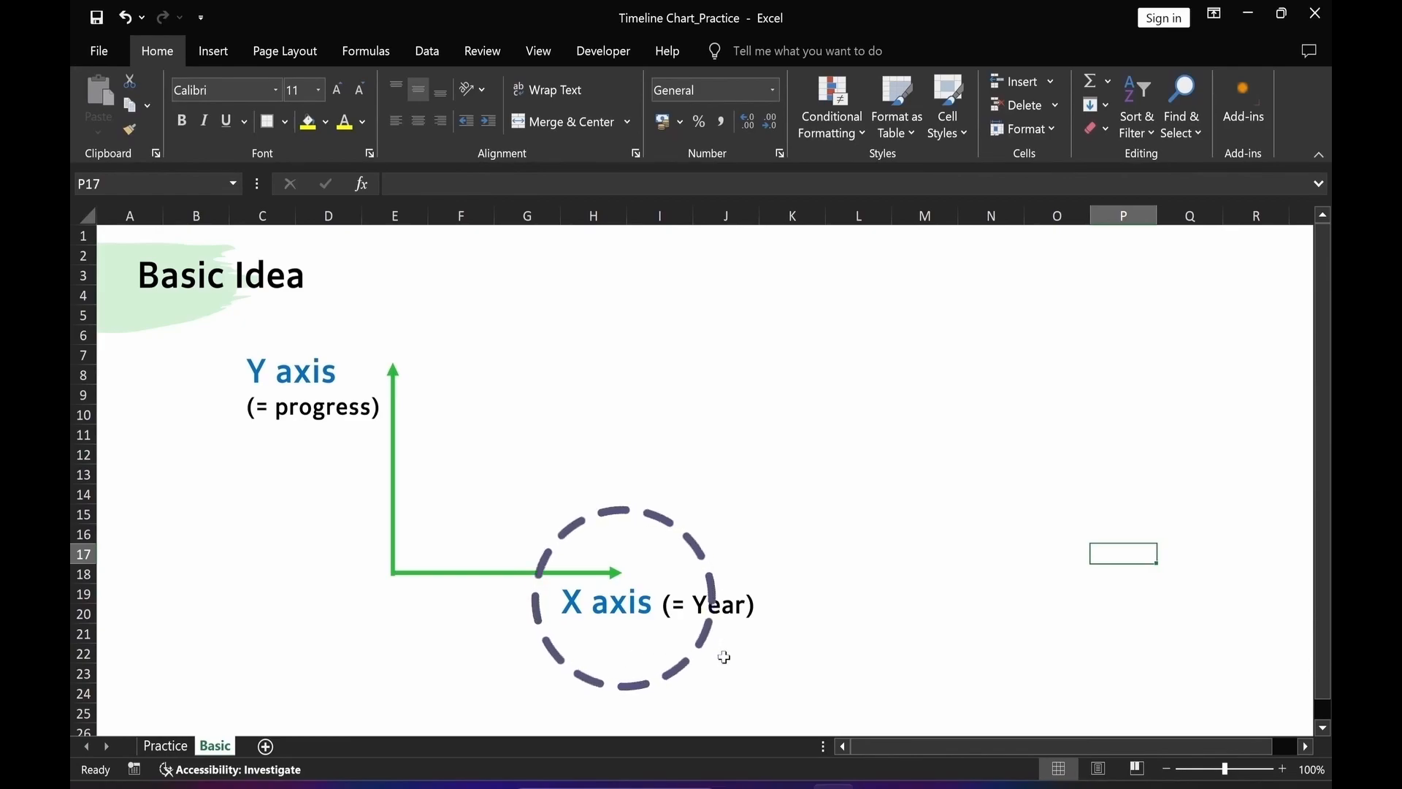
{"action": "left_click", "coordinate": [165, 746]}
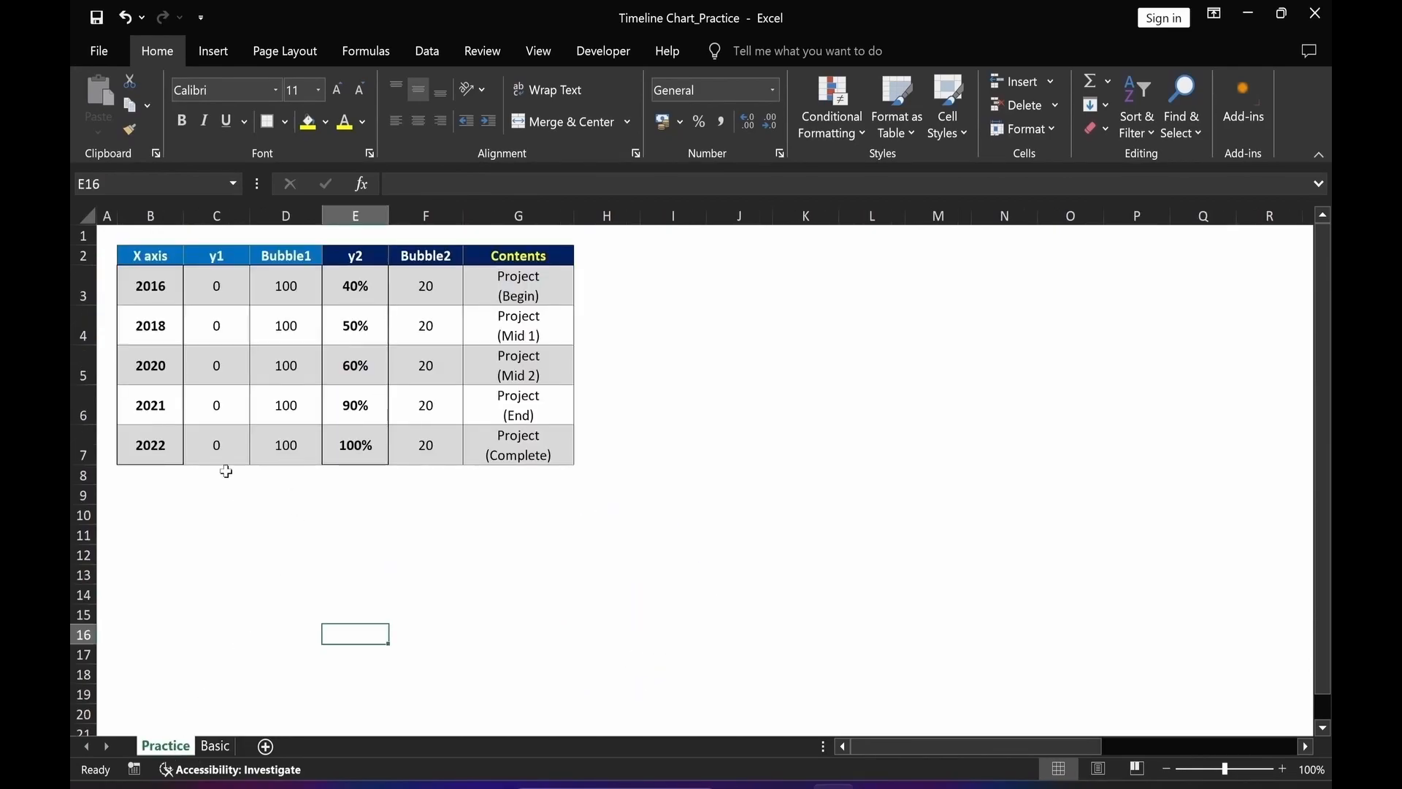
{"action": "left_click_drag", "start_coordinate": [150, 255], "coordinate": [285, 441]}
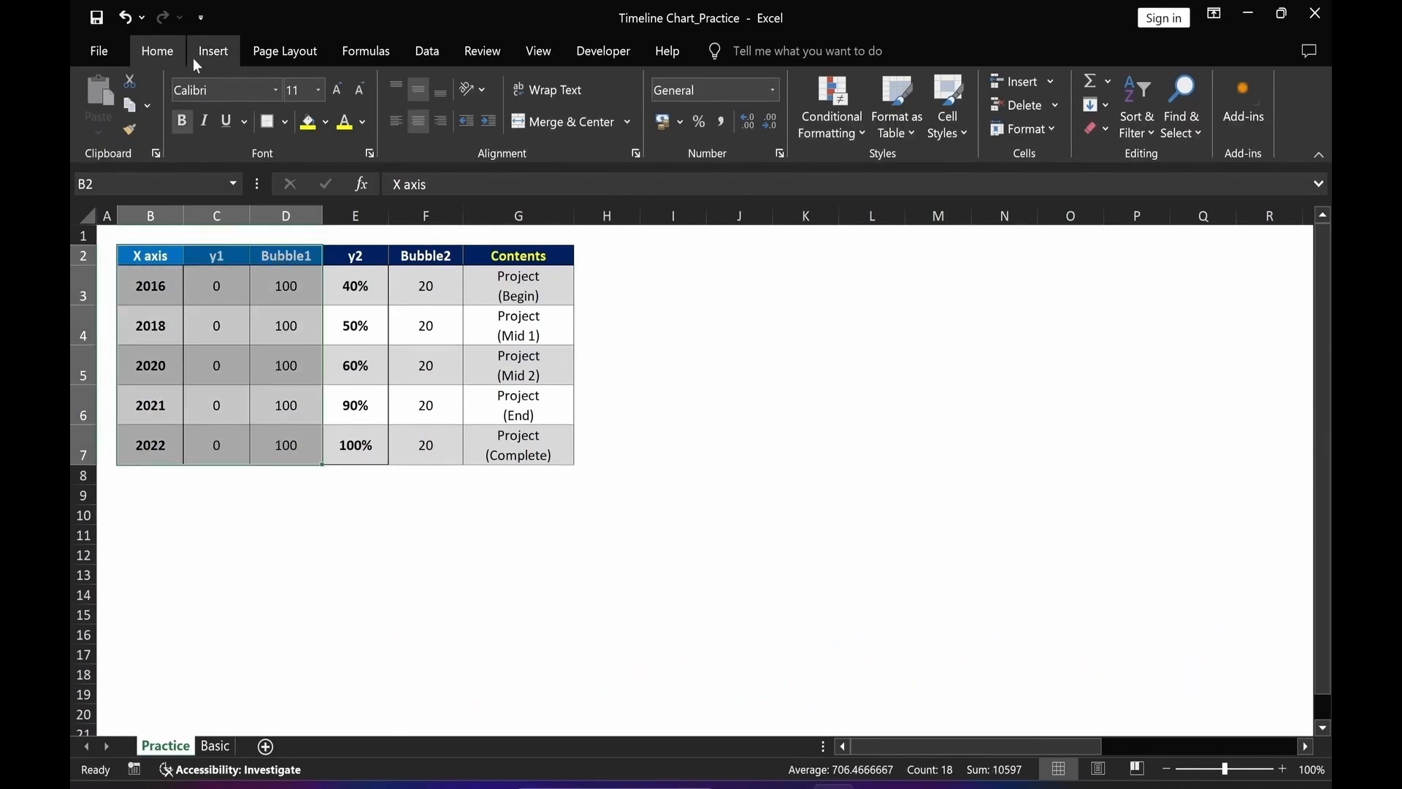
{"action": "left_click", "coordinate": [212, 55]}
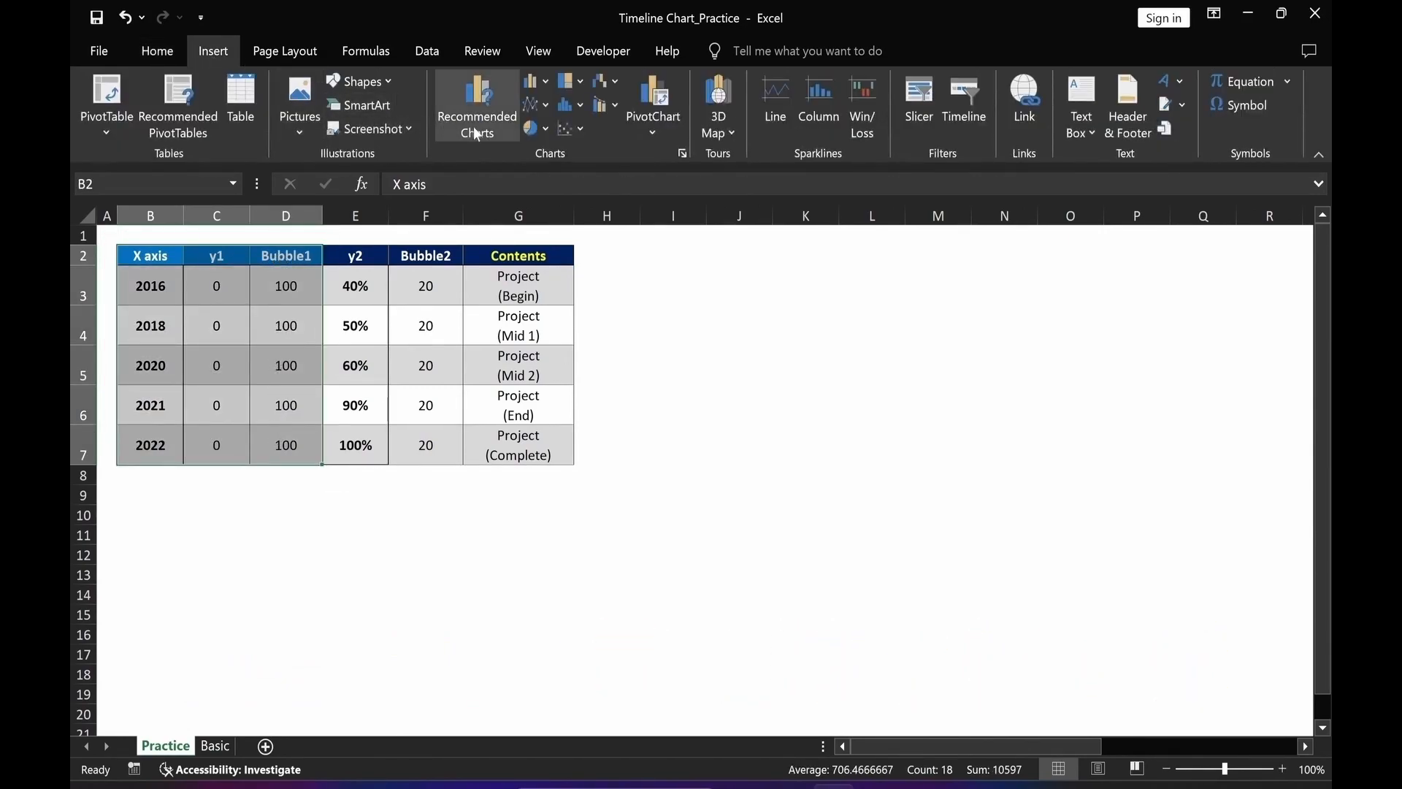
{"action": "left_click", "coordinate": [581, 129]}
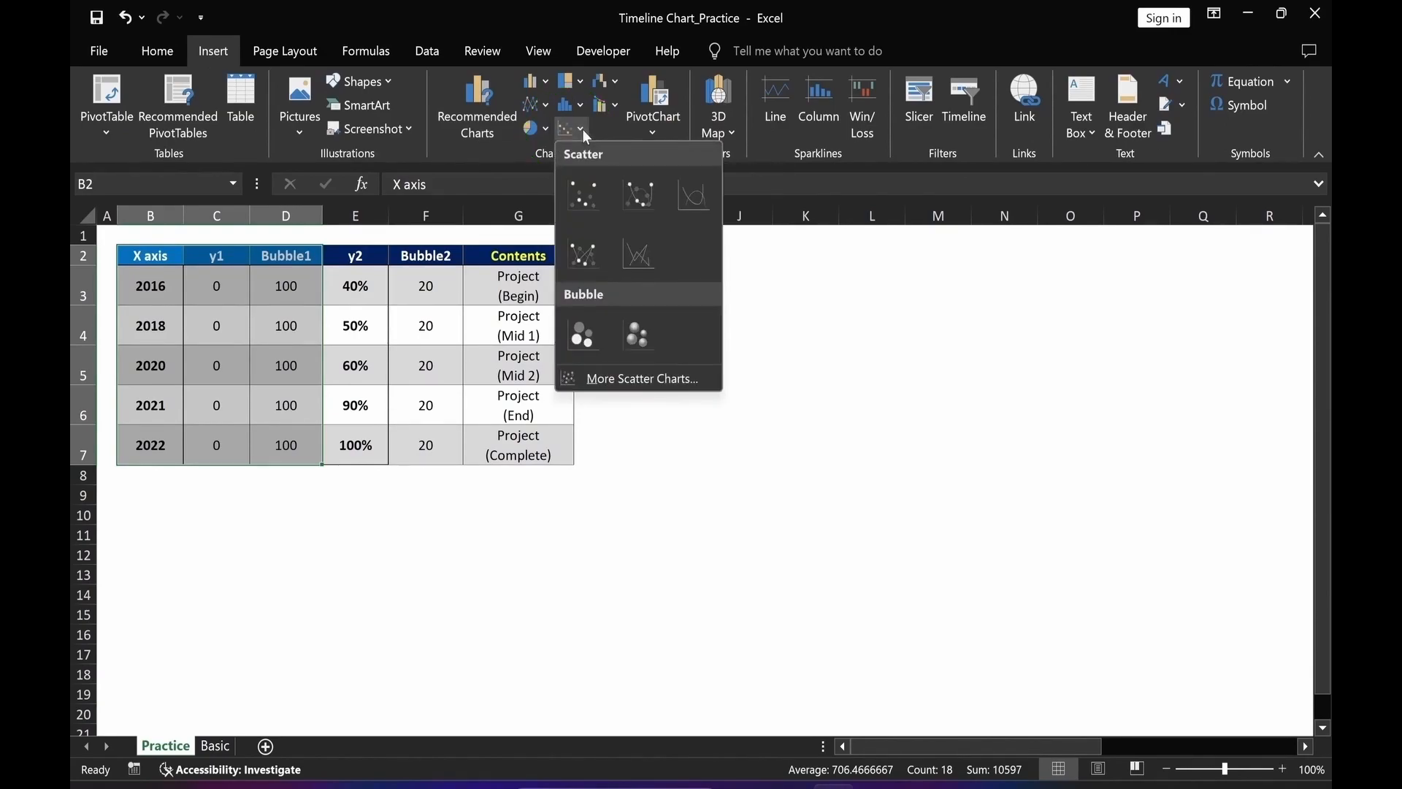
{"action": "left_click", "coordinate": [581, 337]}
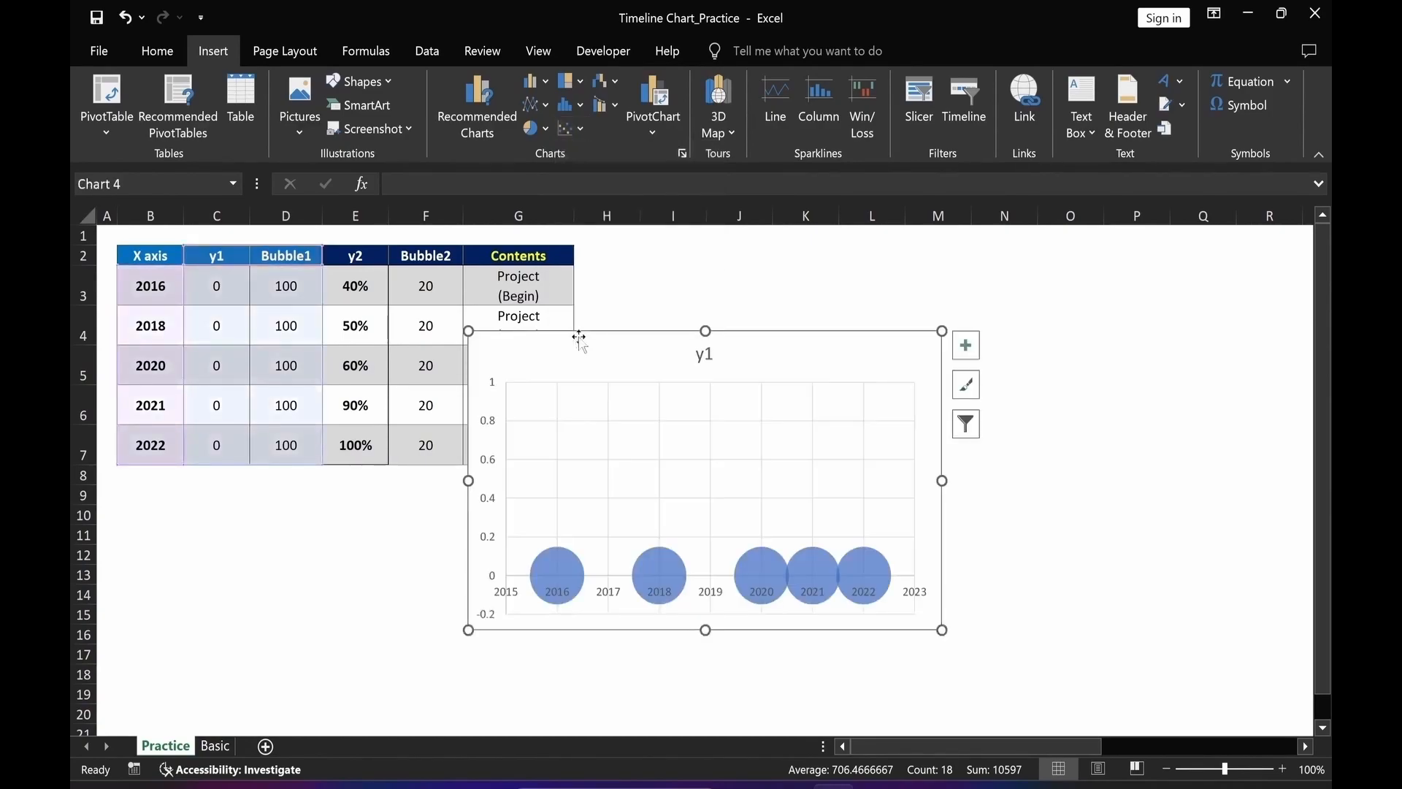
Move the bubble chart beside the table and remove its chart title and gridlines.
{"action": "left_click_drag", "start_coordinate": [789, 355], "coordinate": [924, 273]}
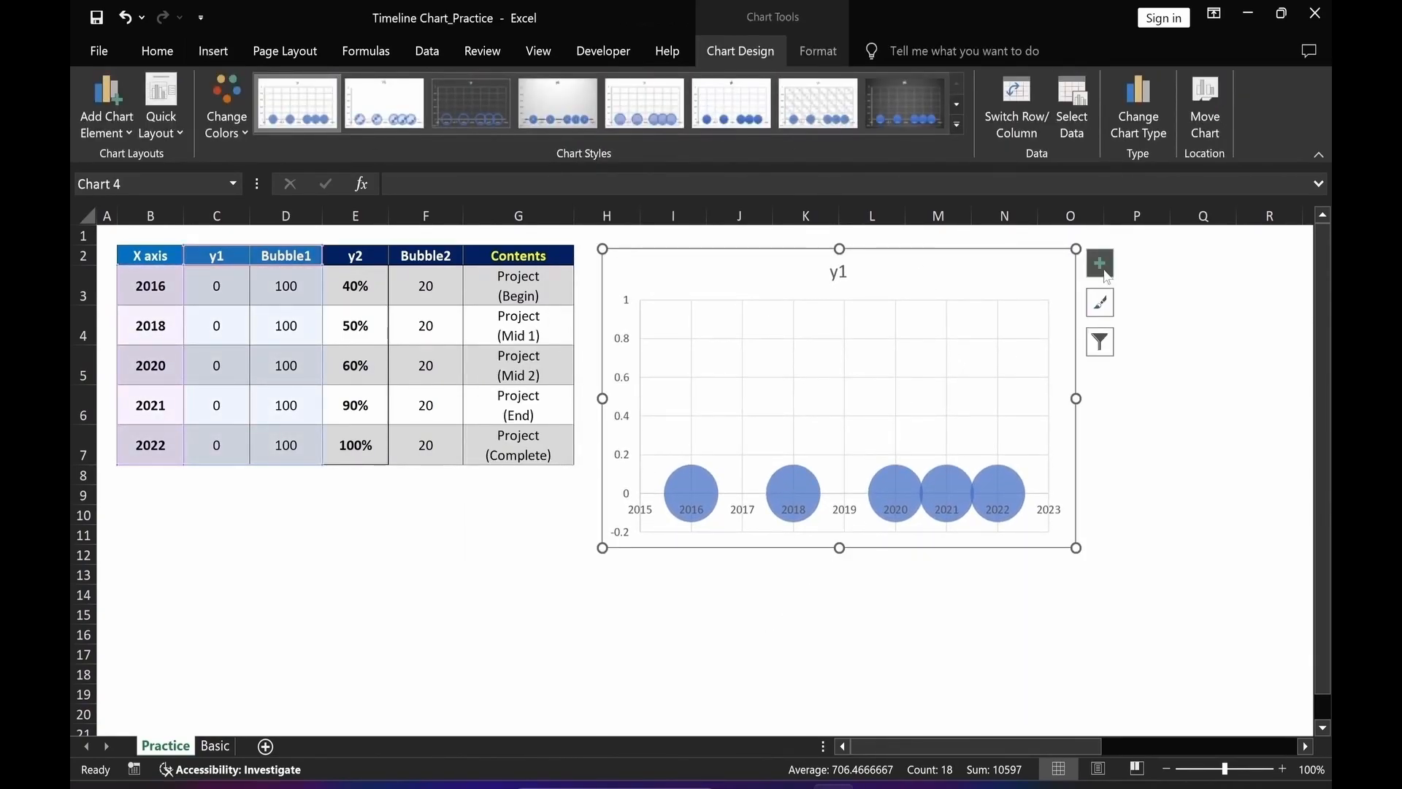
{"action": "left_click", "coordinate": [1100, 264]}
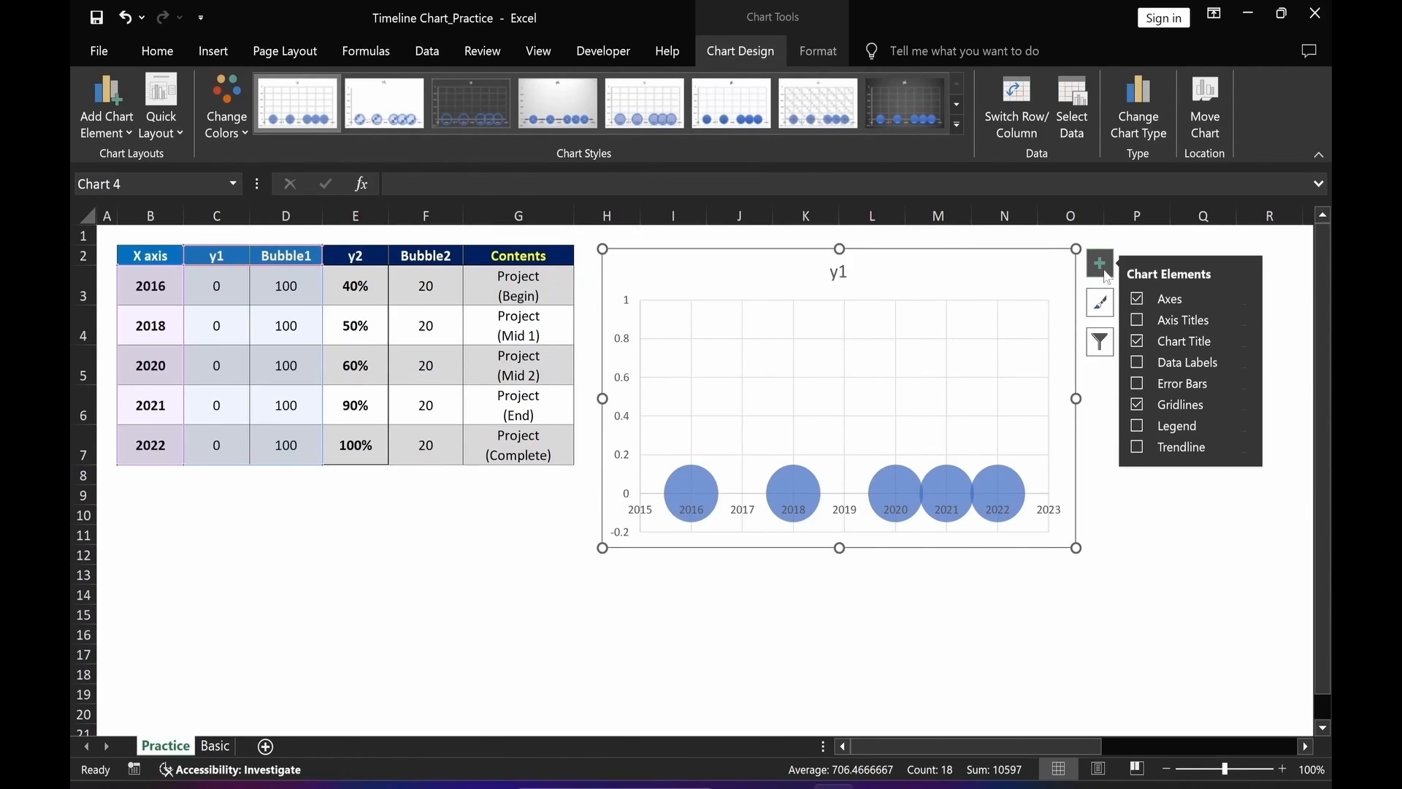
{"action": "left_click", "coordinate": [1138, 343]}
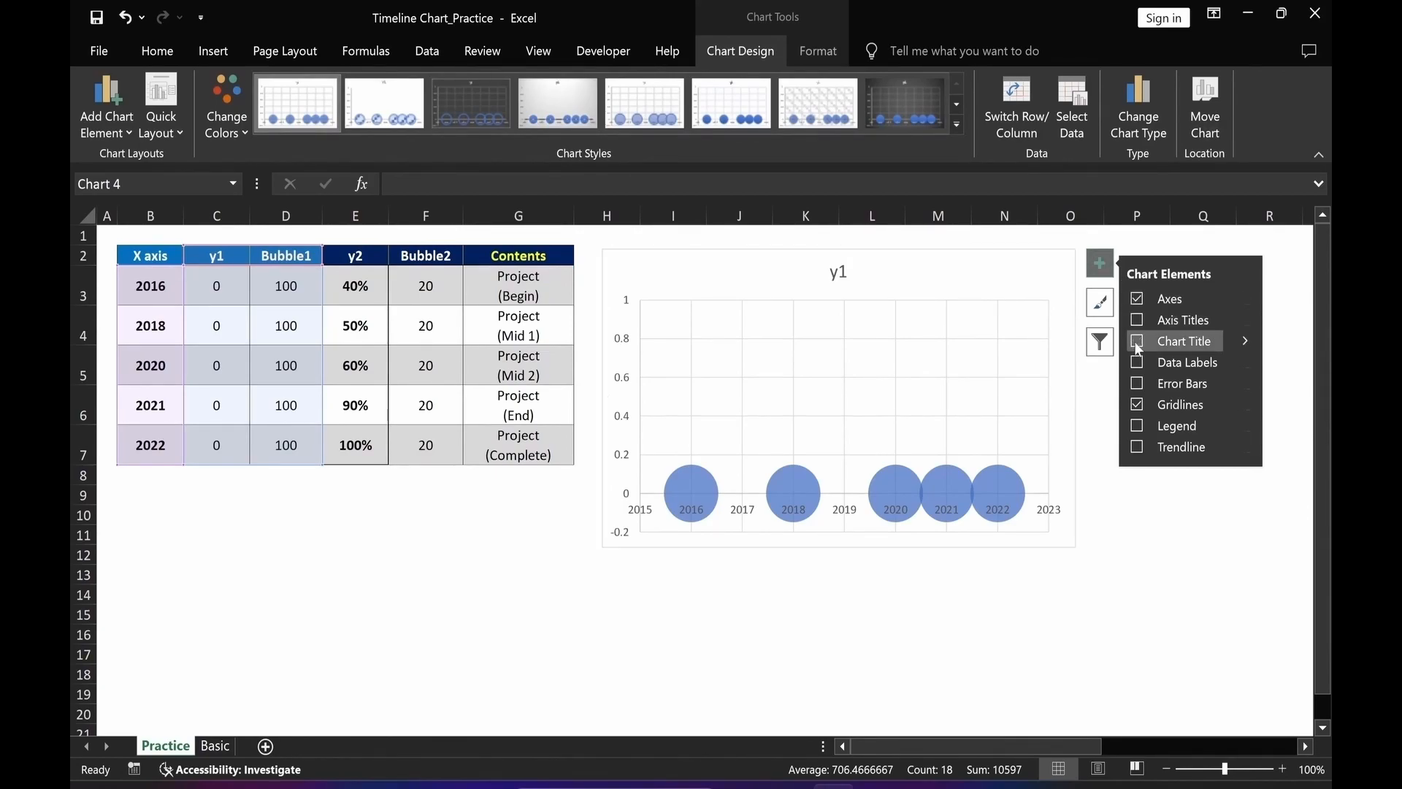
{"action": "left_click", "coordinate": [1137, 403]}
{"action": "left_click", "coordinate": [673, 614]}
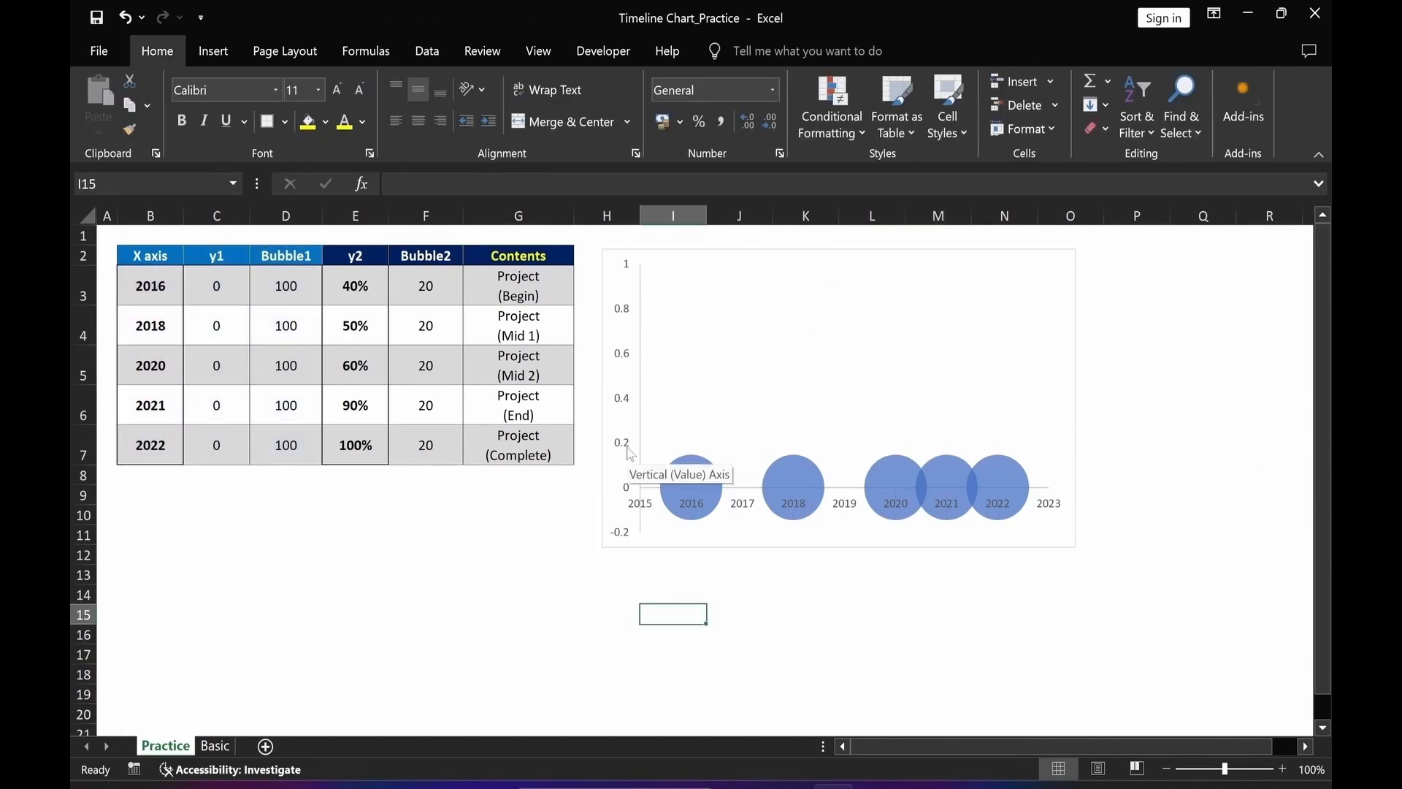
Delete the chart's vertical value axis.
{"action": "left_click", "coordinate": [630, 453]}
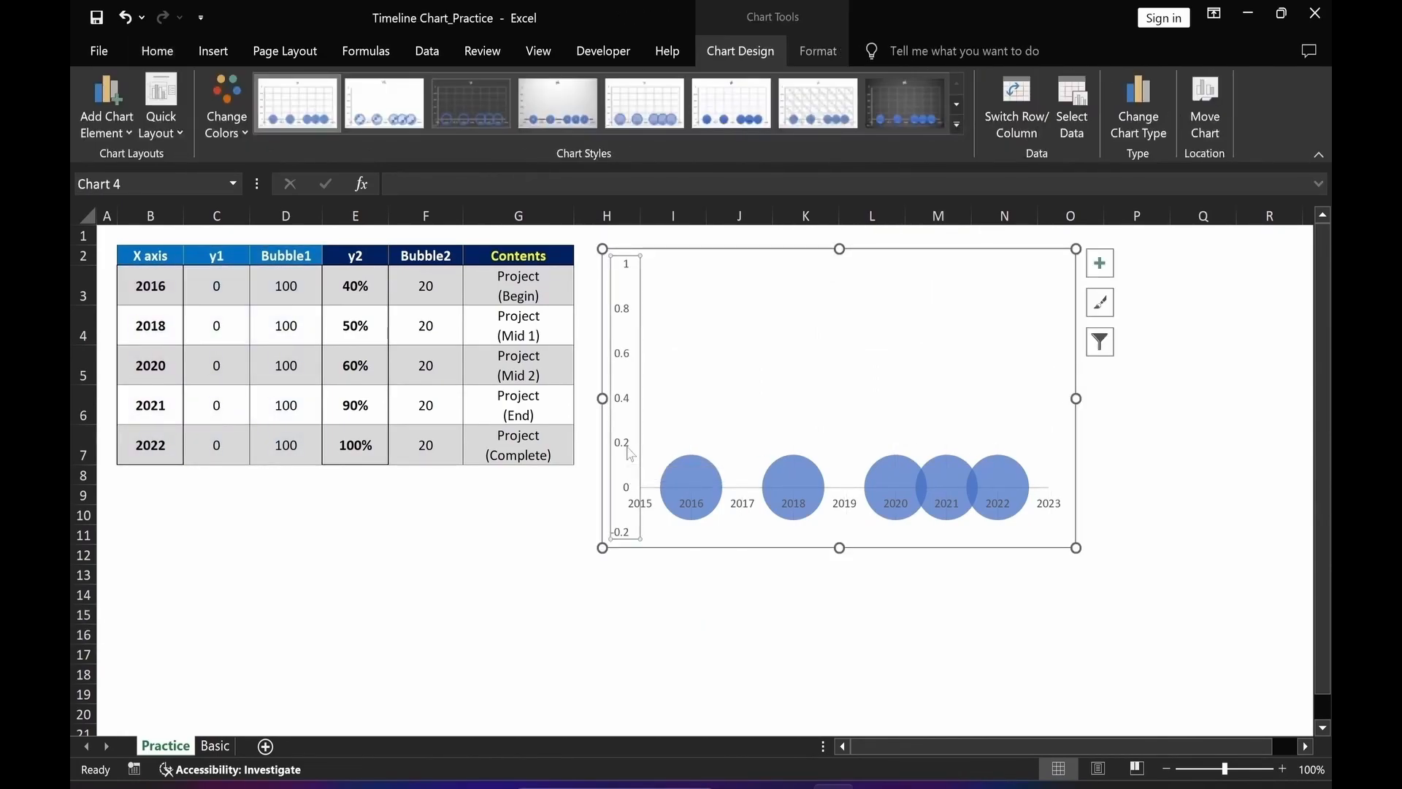
{"action": "key", "text": "Delete"}
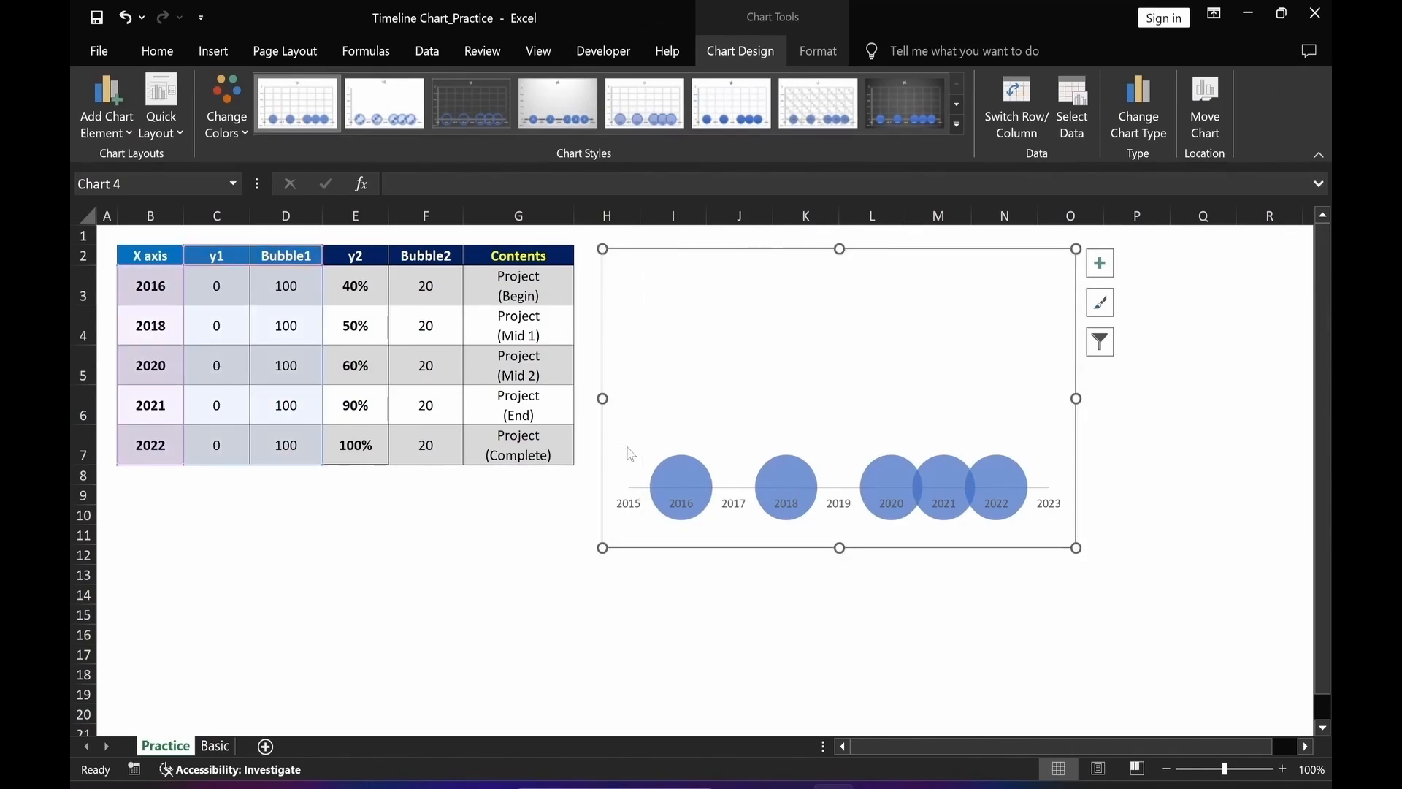
{"action": "left_click", "coordinate": [753, 645]}
{"action": "key", "text": "Right"}
{"action": "key", "text": "Right"}
{"action": "key", "text": "Right"}
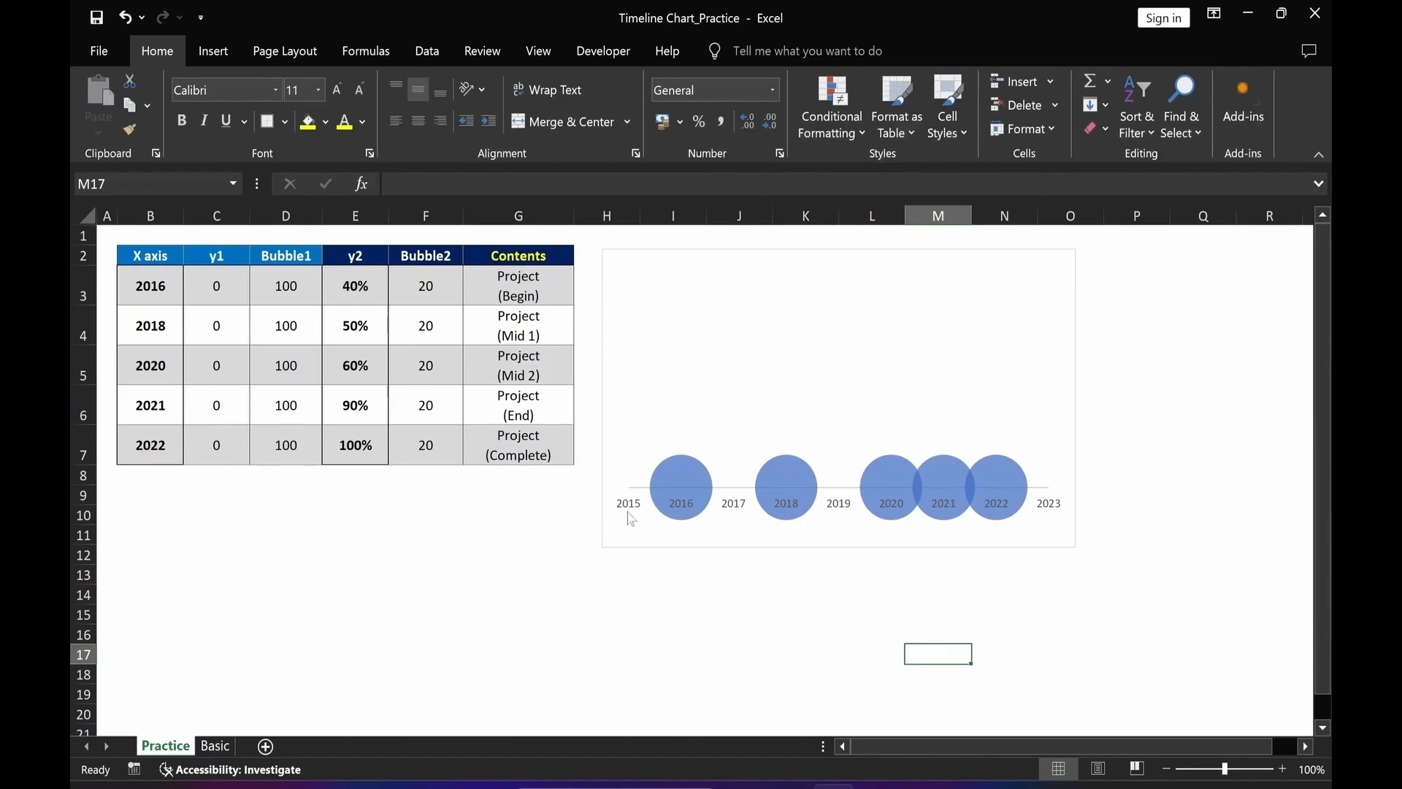
Set the horizontal axis label position to None so the year labels disappear.
{"action": "left_click", "coordinate": [631, 517]}
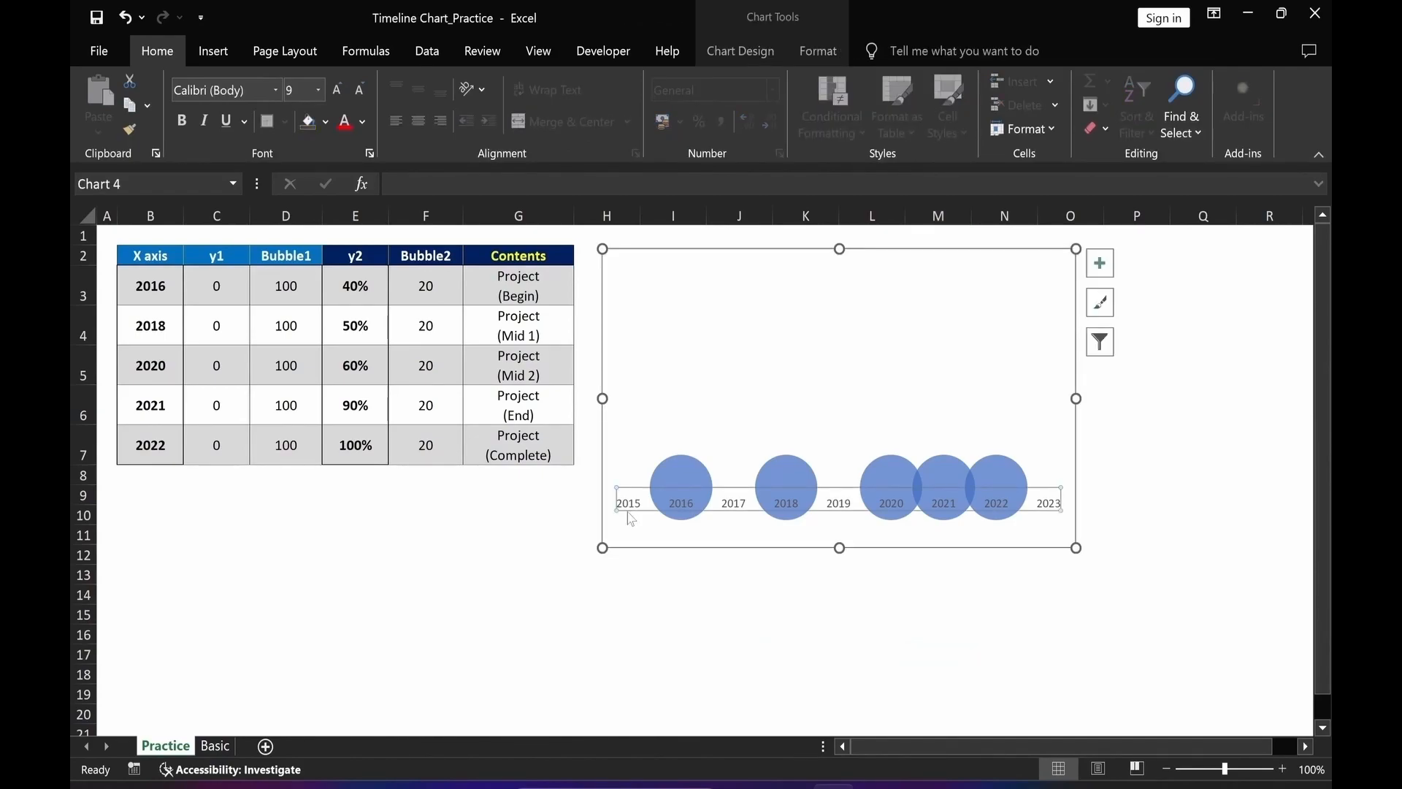
{"action": "double_click", "coordinate": [631, 517]}
{"action": "left_click_drag", "start_coordinate": [812, 748], "coordinate": [891, 747]}
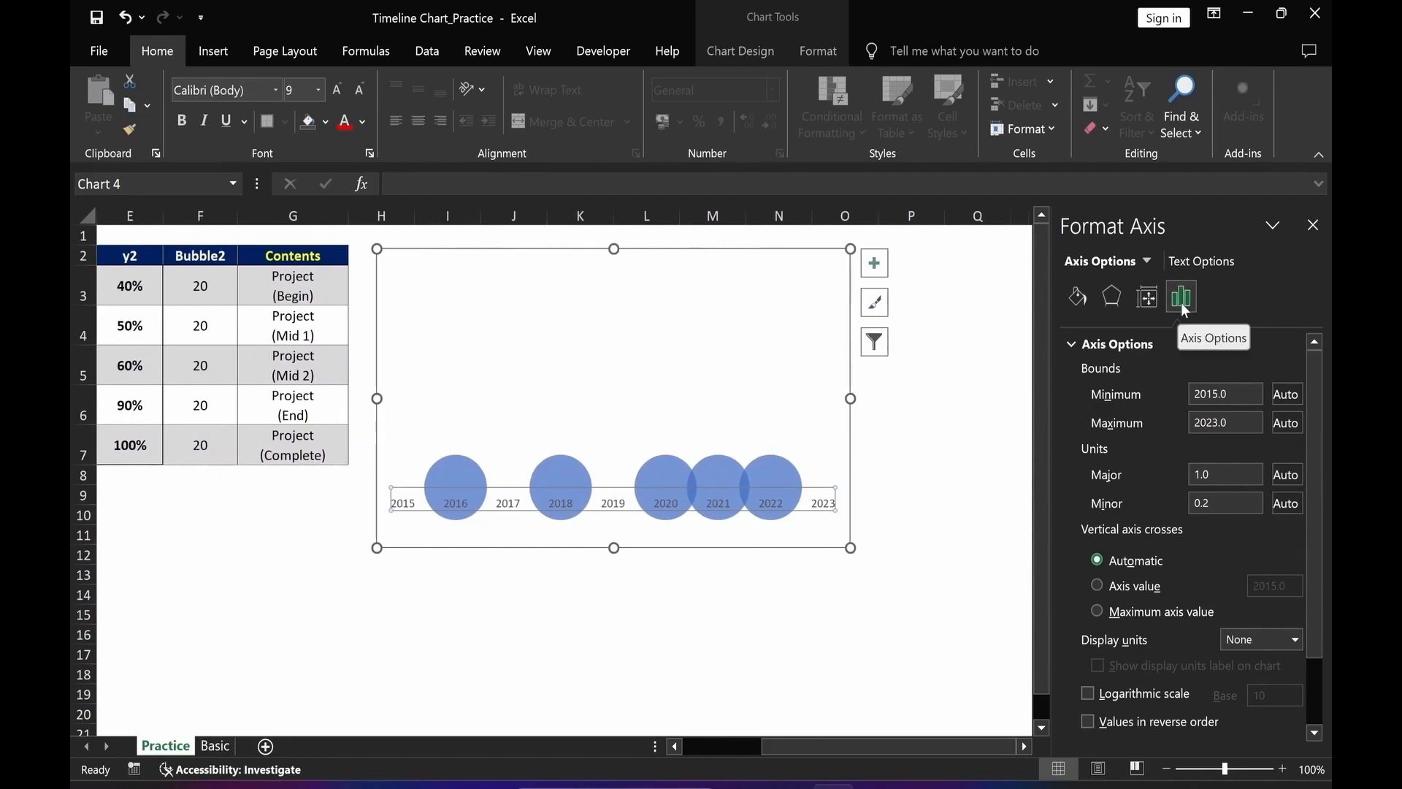
{"action": "left_click", "coordinate": [1072, 345]}
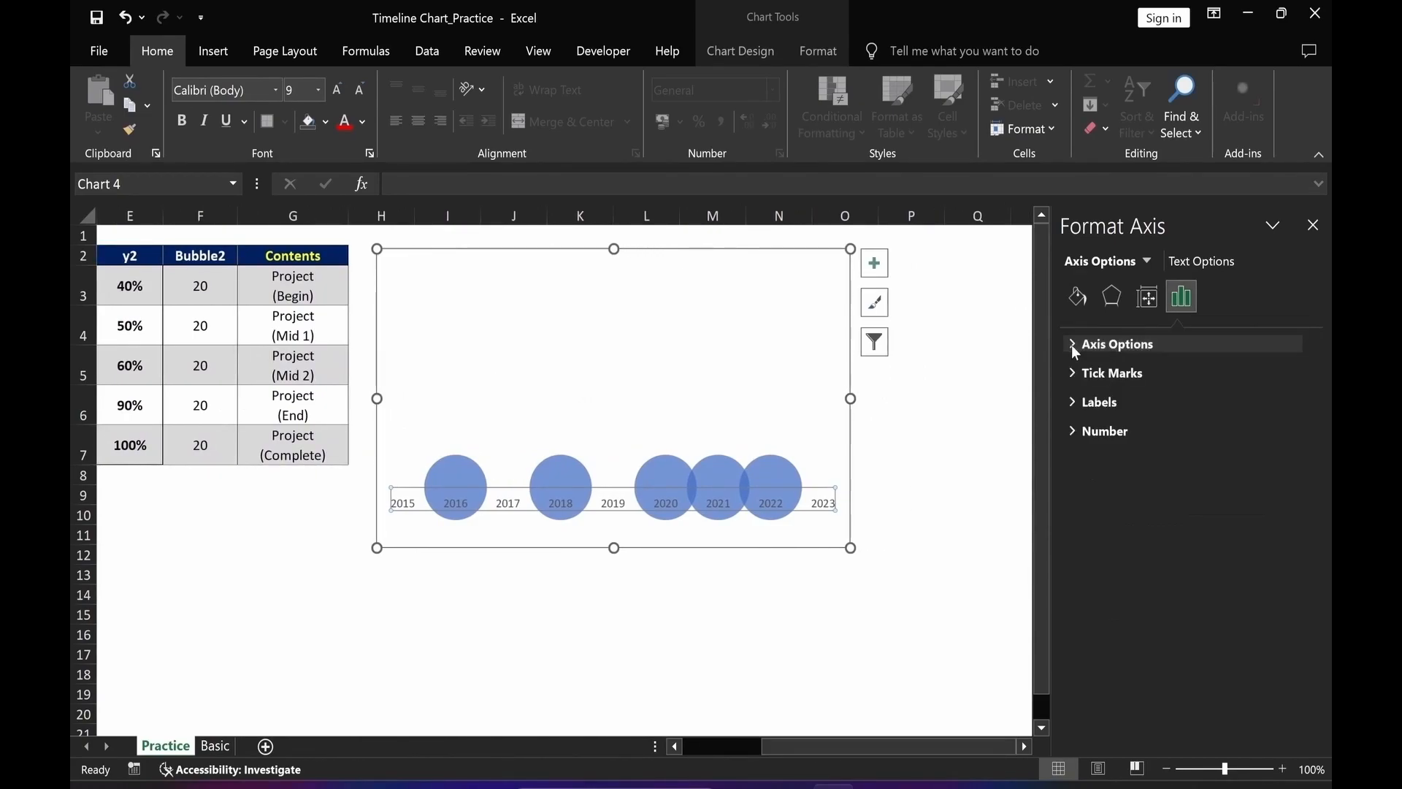
{"action": "left_click", "coordinate": [1071, 401]}
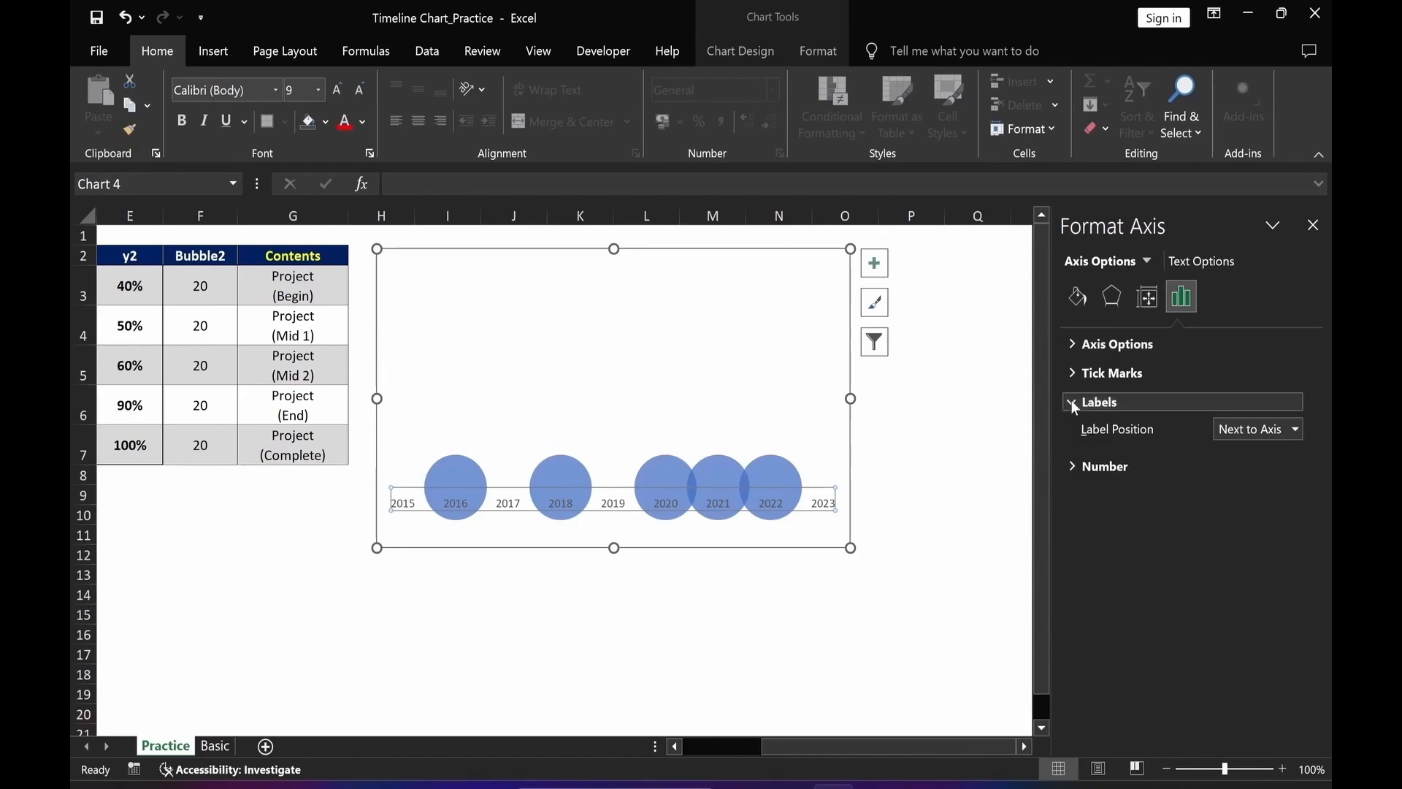
{"action": "left_click", "coordinate": [1293, 431]}
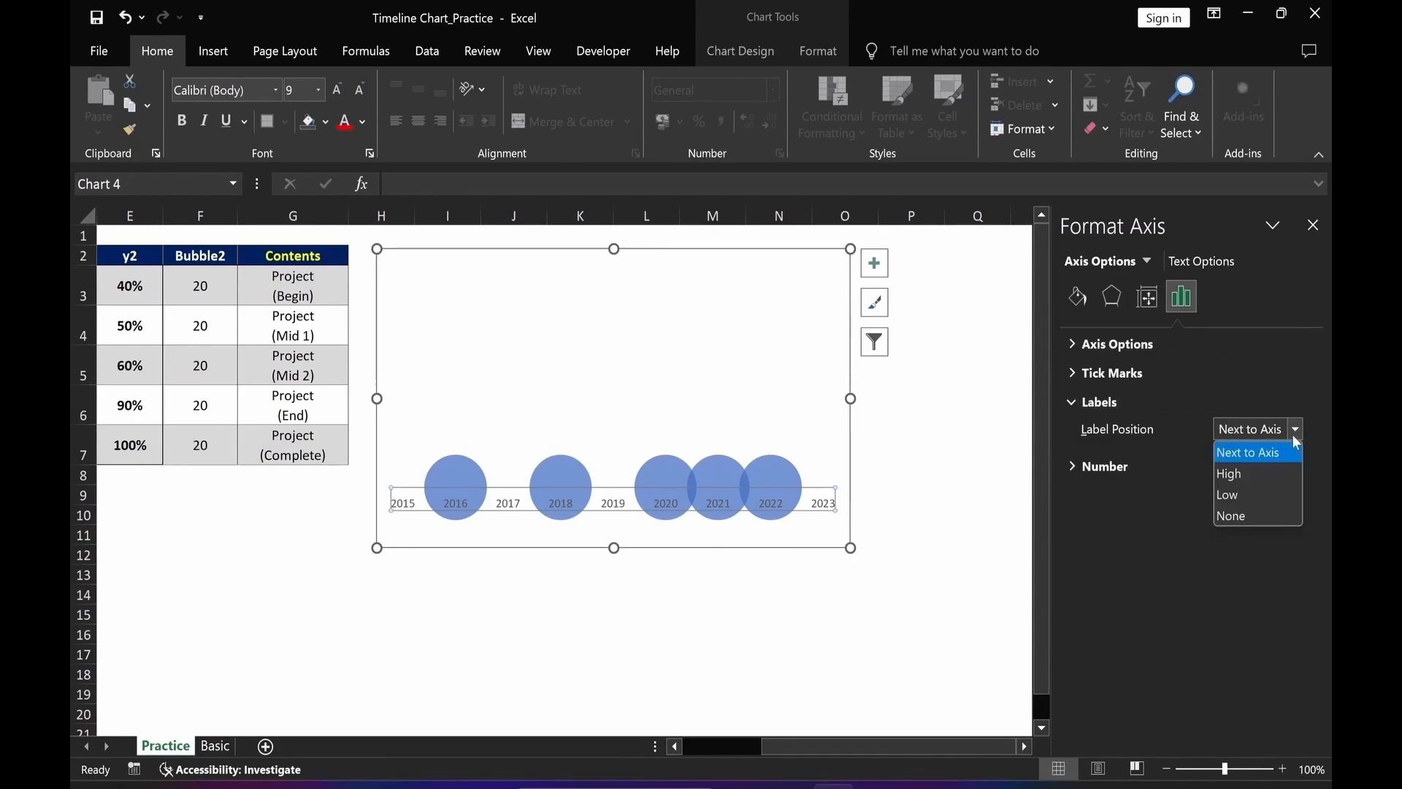
{"action": "left_click", "coordinate": [1250, 517]}
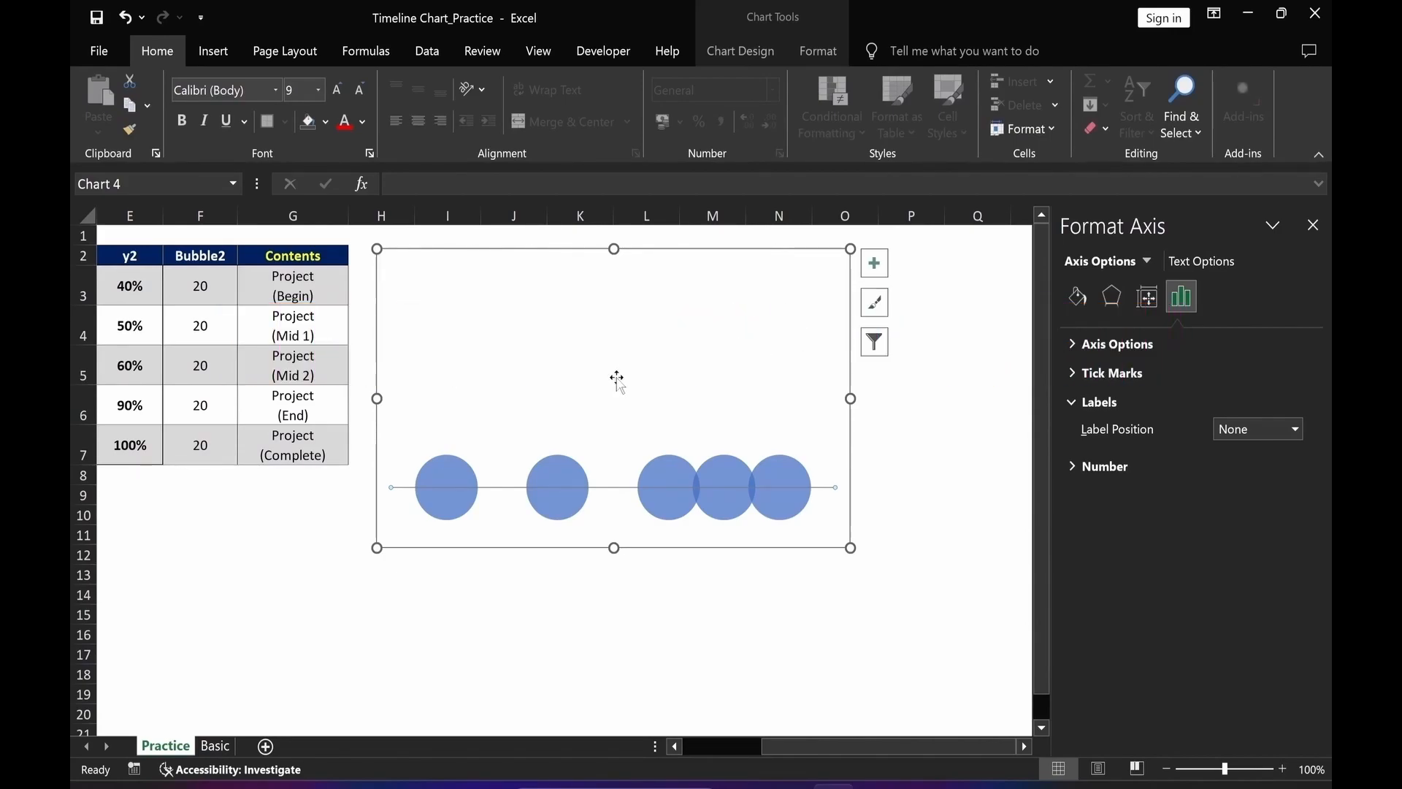
Add a new series named from E2 with X values B3:B7 and Y values E3:E7.
{"action": "right_click", "coordinate": [755, 311]}
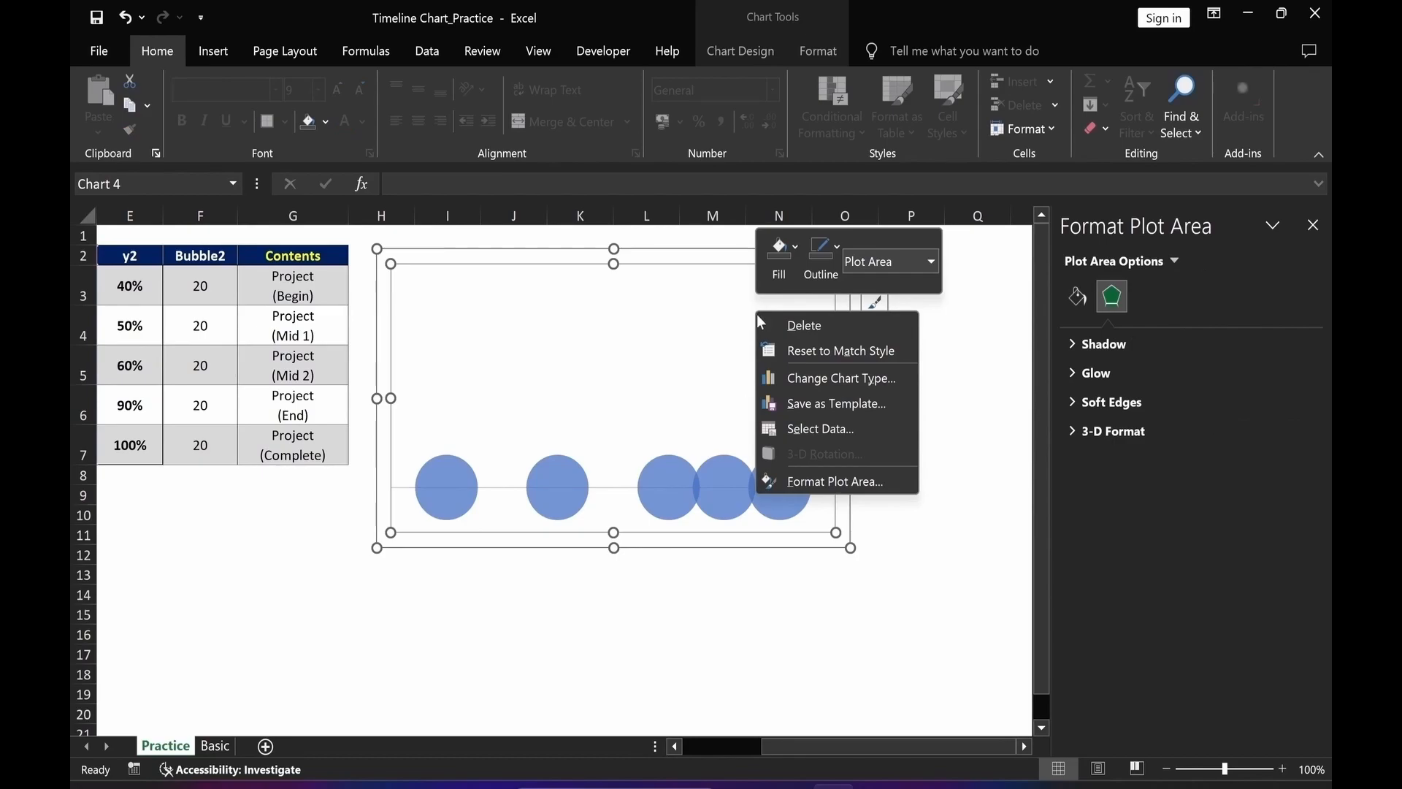
{"action": "left_click", "coordinate": [821, 428]}
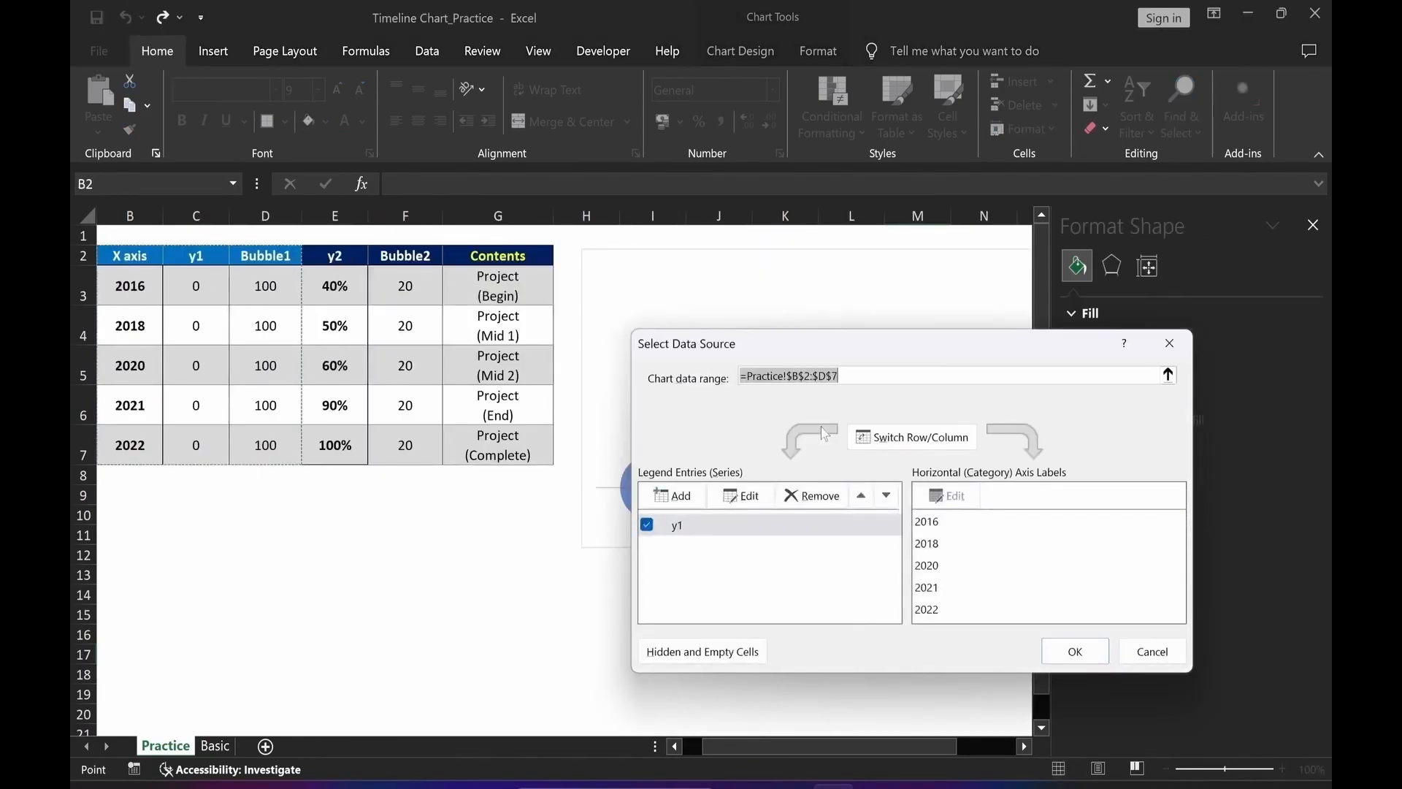
{"action": "left_click", "coordinate": [675, 496]}
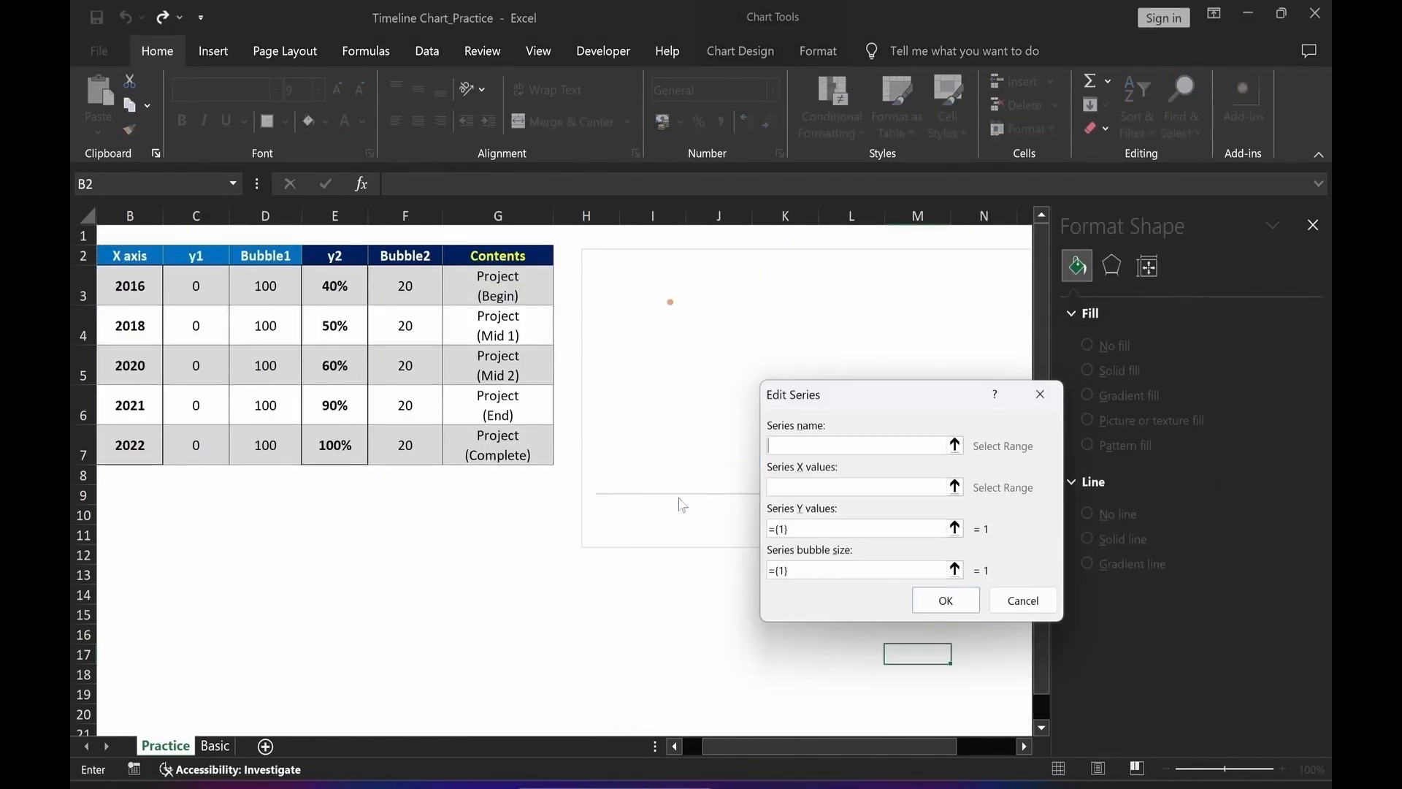
{"action": "left_click", "coordinate": [336, 262]}
{"action": "left_click", "coordinate": [954, 486]}
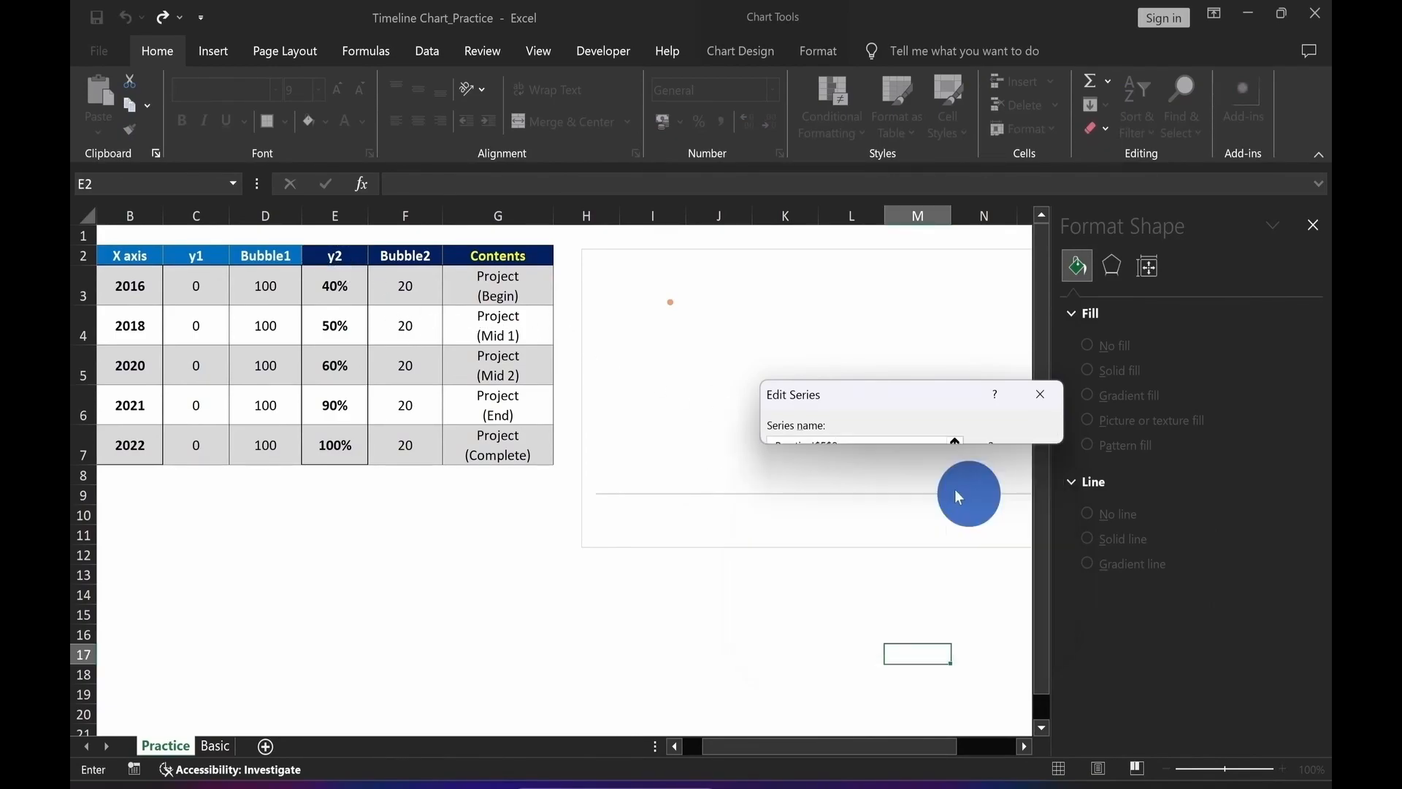
{"action": "scroll", "coordinate": [851, 756], "scroll_direction": "left", "scroll_amount": 1}
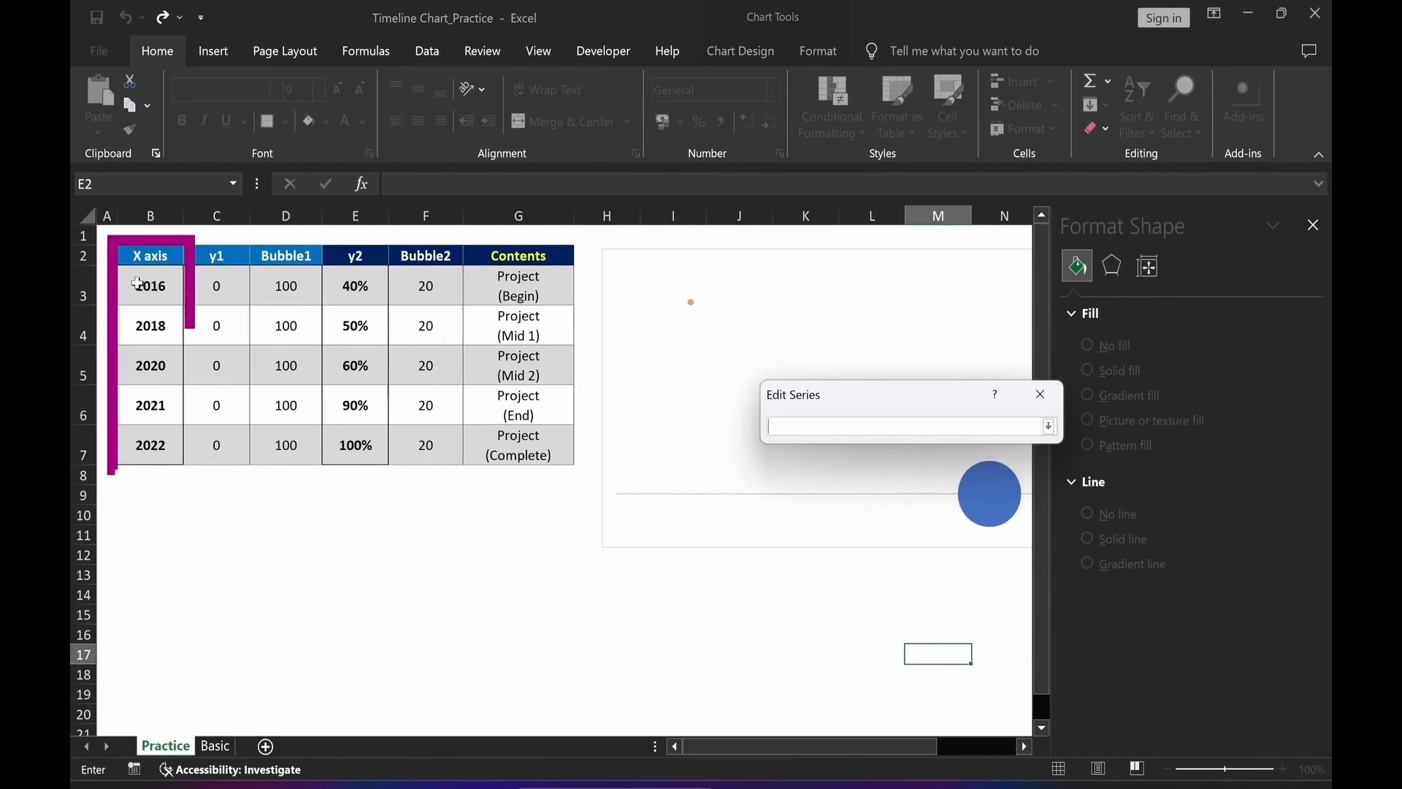
{"action": "left_click_drag", "start_coordinate": [150, 286], "coordinate": [146, 448]}
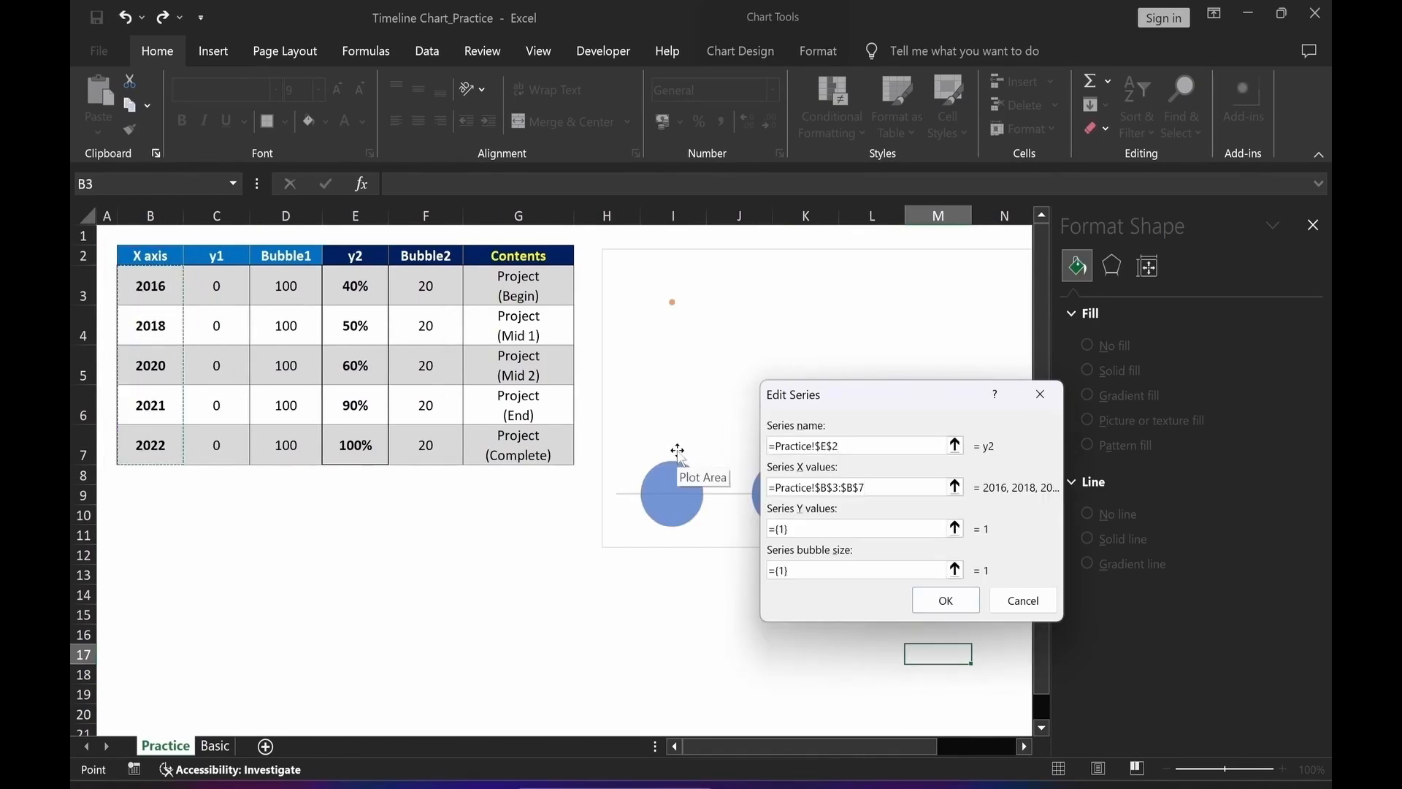
{"action": "left_click", "coordinate": [954, 528]}
{"action": "left_click", "coordinate": [366, 285]}
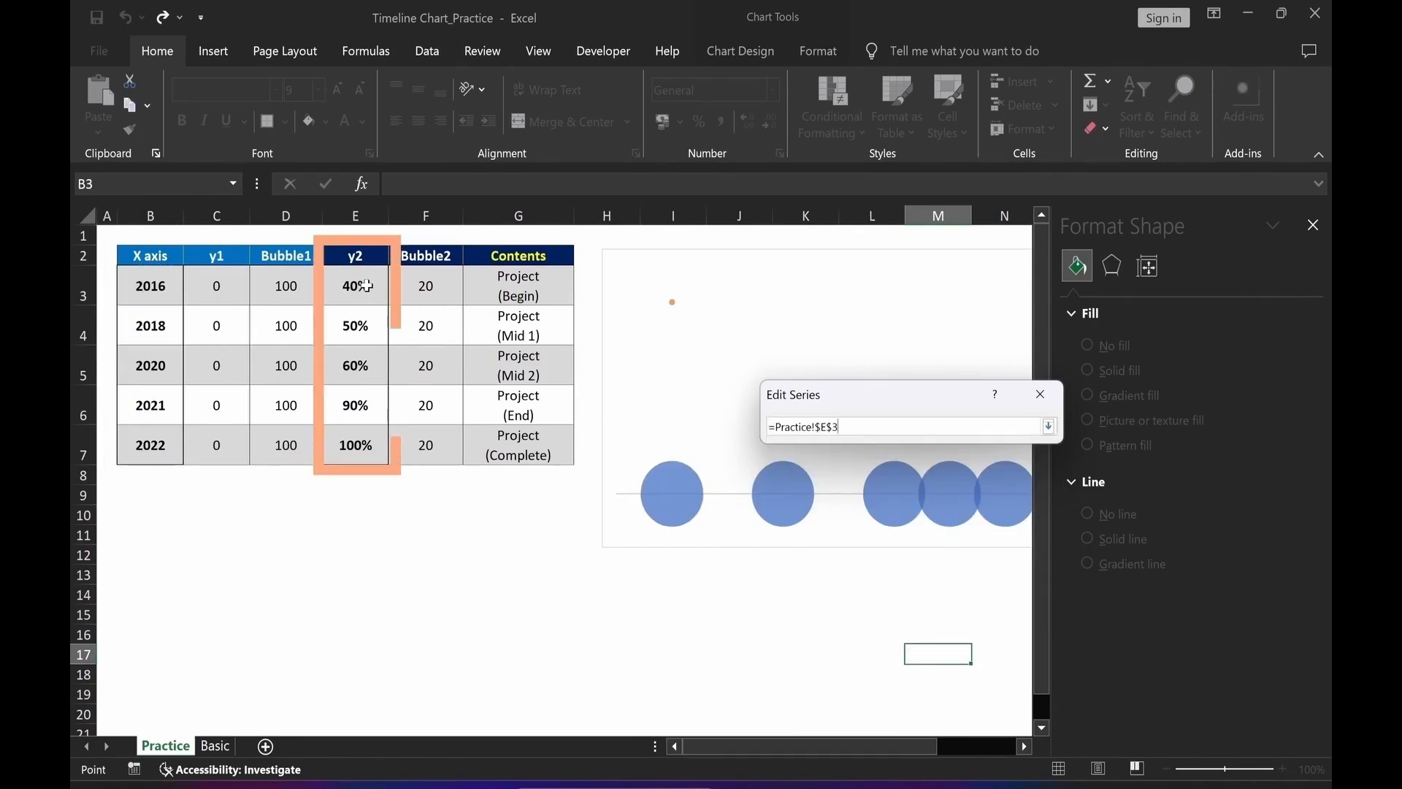
{"action": "left_click_drag", "start_coordinate": [367, 285], "coordinate": [365, 444]}
{"action": "key", "text": "Return"}
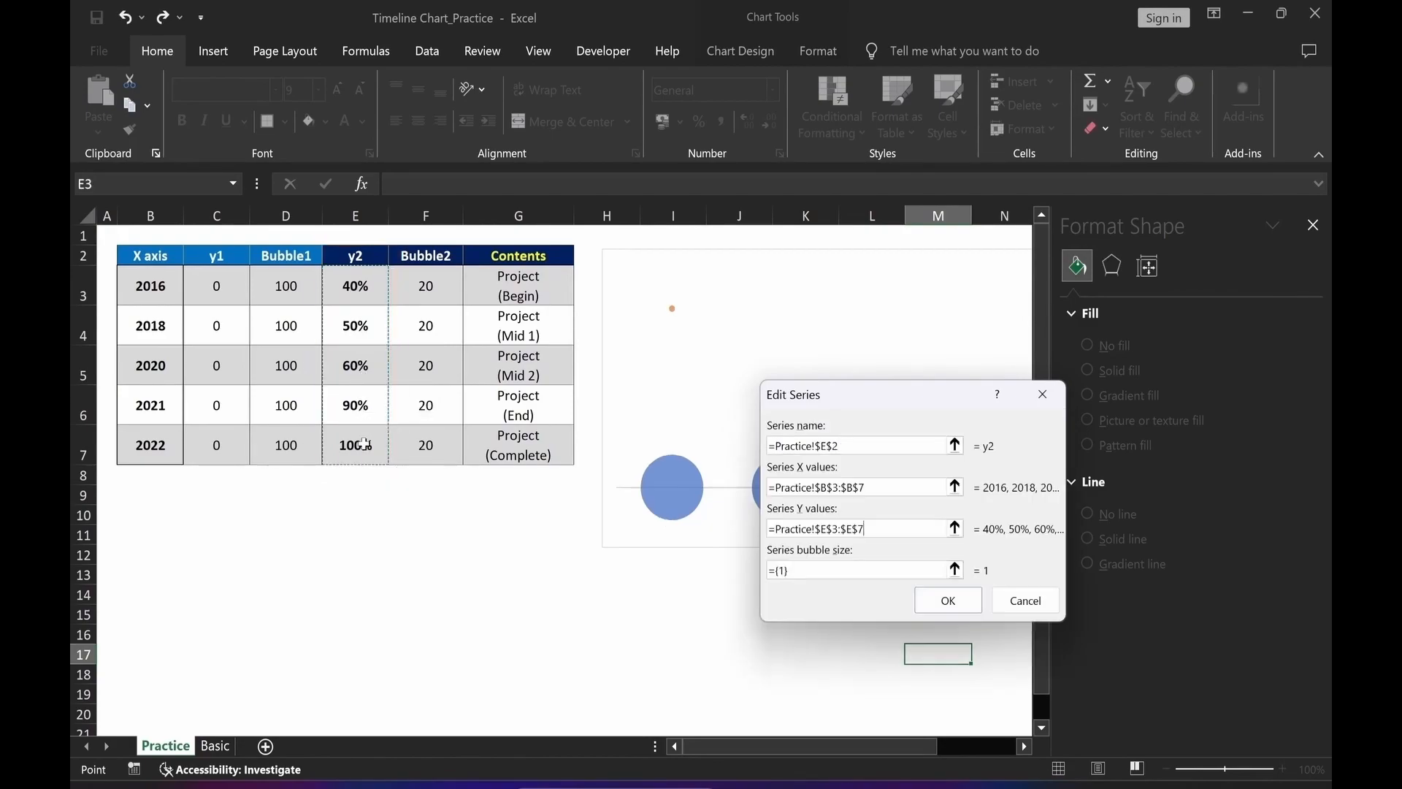
Set the new series' bubble sizes to F3:F7 and confirm the data source.
{"action": "left_click", "coordinate": [955, 569]}
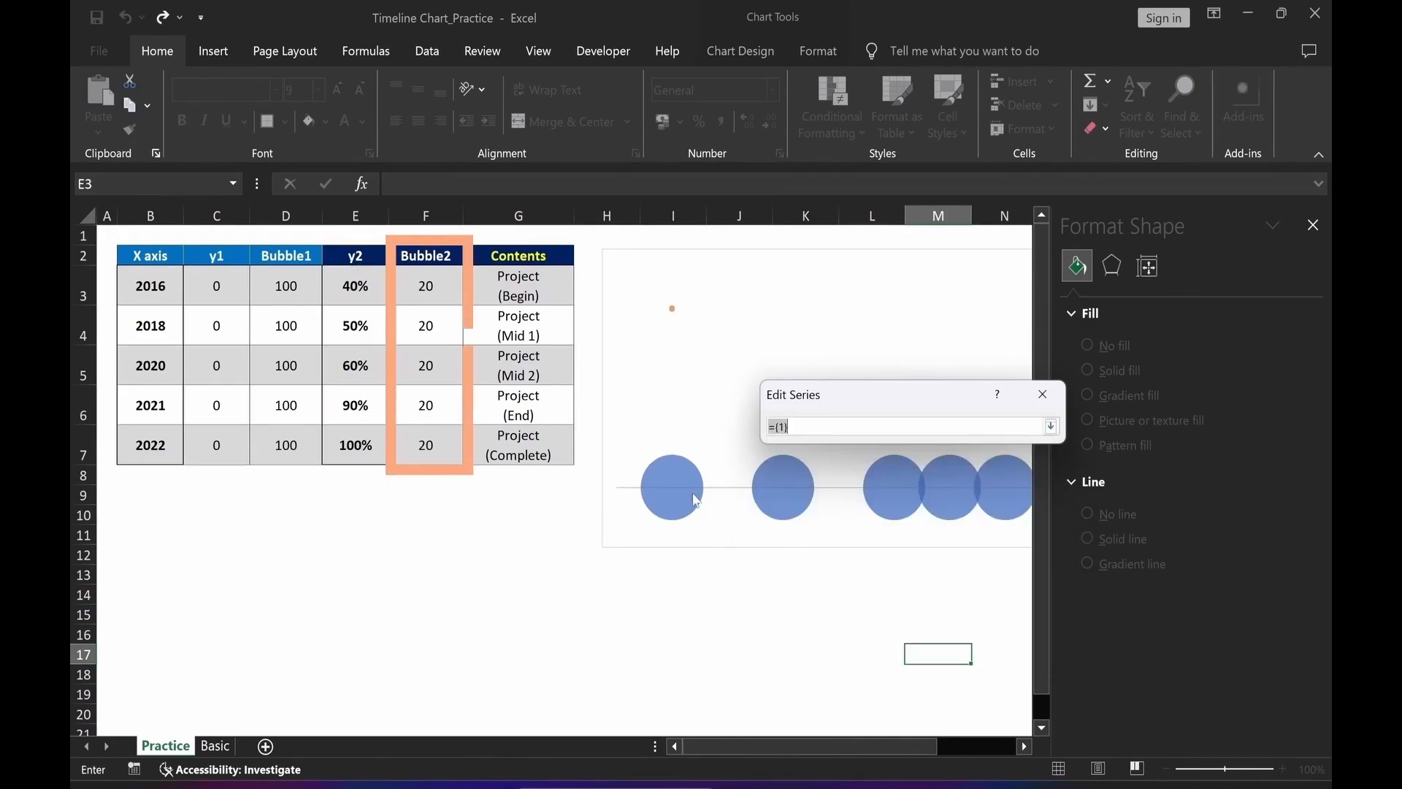
{"action": "left_click_drag", "start_coordinate": [413, 286], "coordinate": [436, 443]}
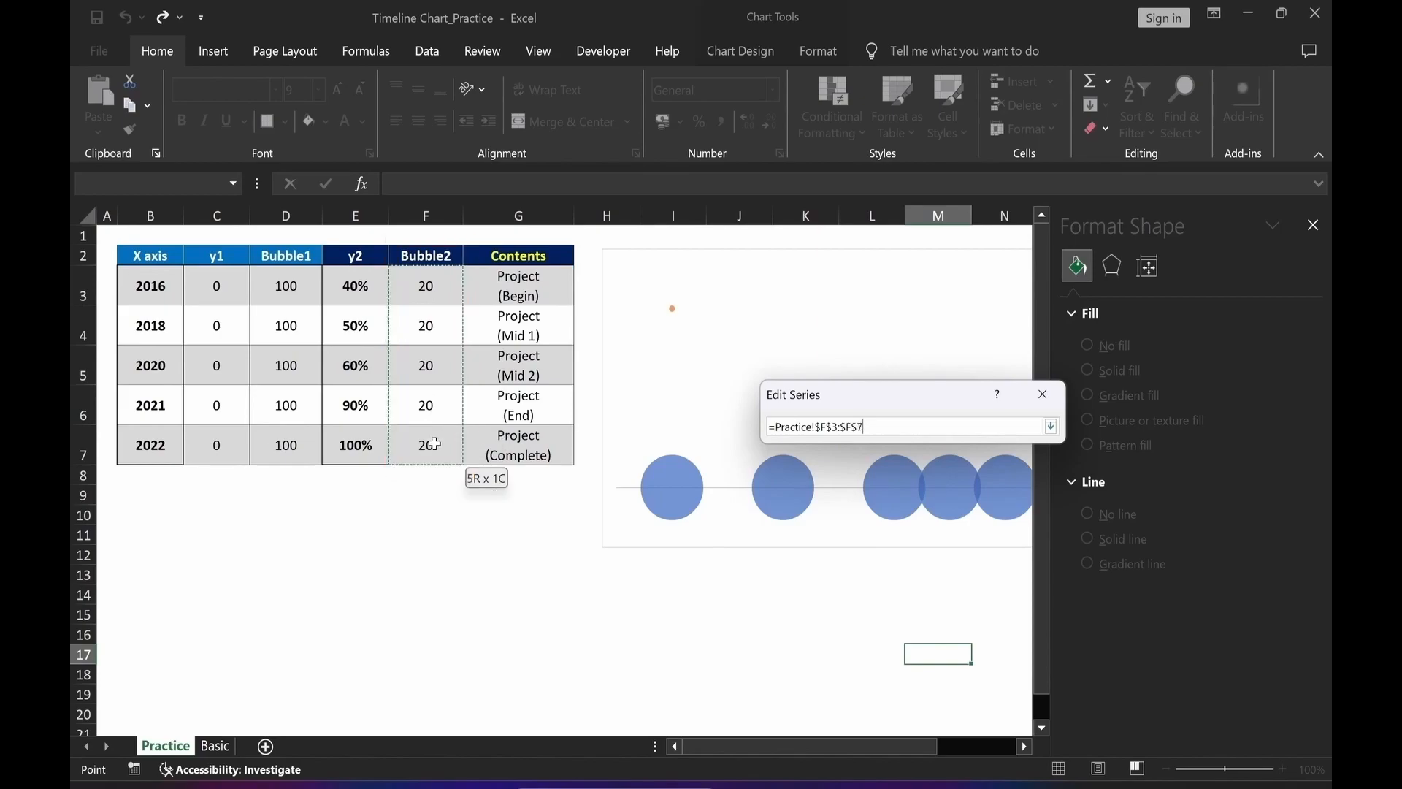
{"action": "key", "text": "Return"}
{"action": "left_click", "coordinate": [952, 600]}
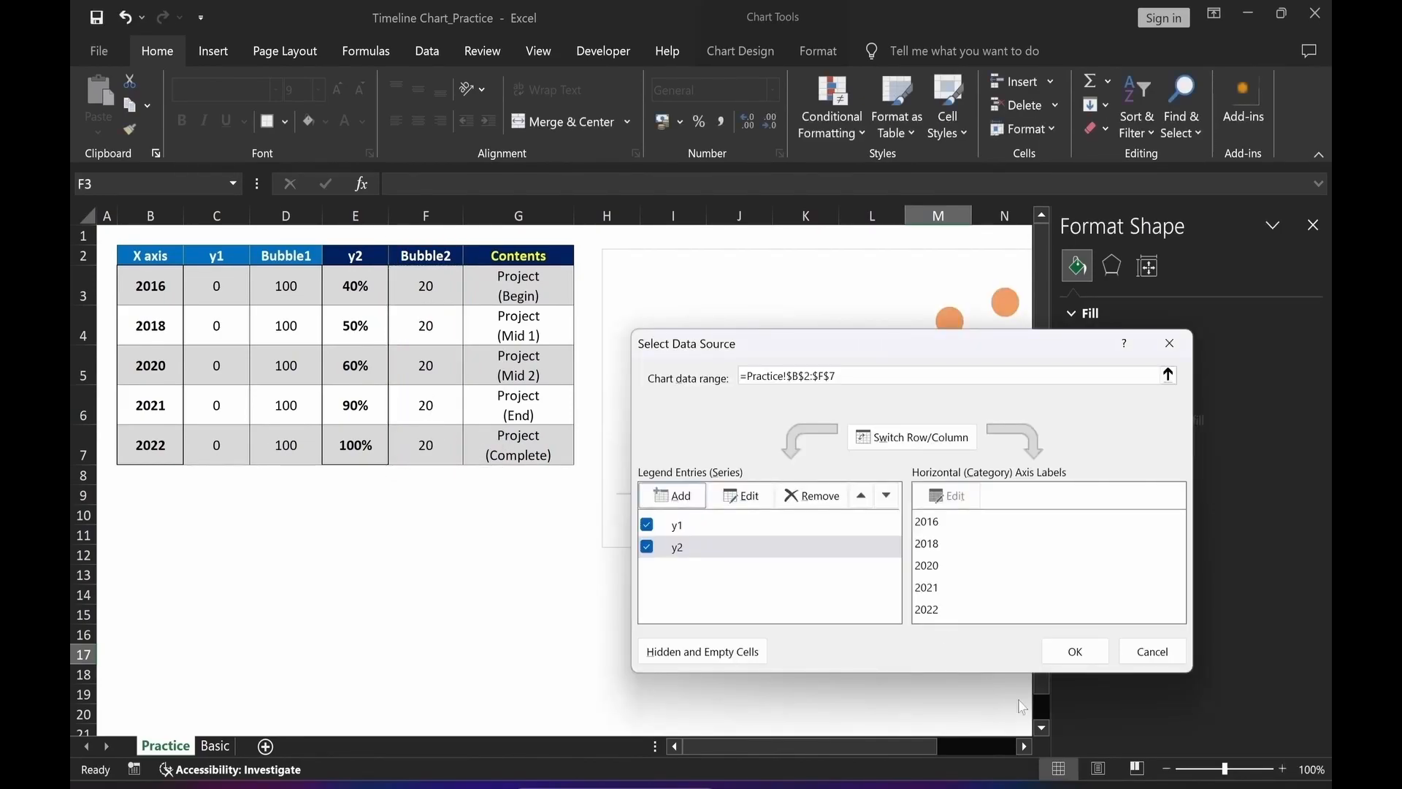
{"action": "left_click", "coordinate": [1075, 651]}
Remove the chart area's outline and fill.
{"action": "left_click_drag", "start_coordinate": [881, 745], "coordinate": [967, 742]}
{"action": "left_click", "coordinate": [778, 674]}
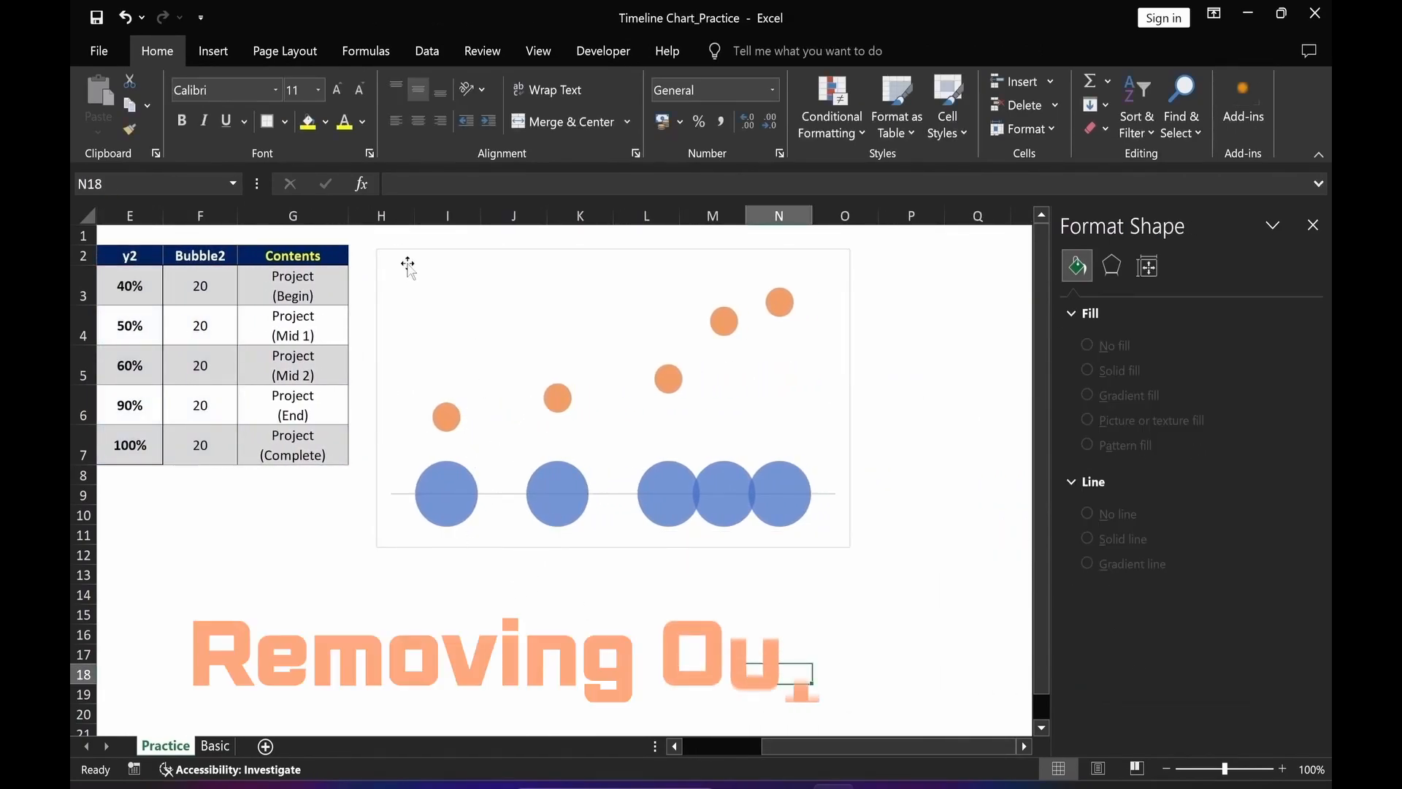
{"action": "left_click", "coordinate": [815, 256]}
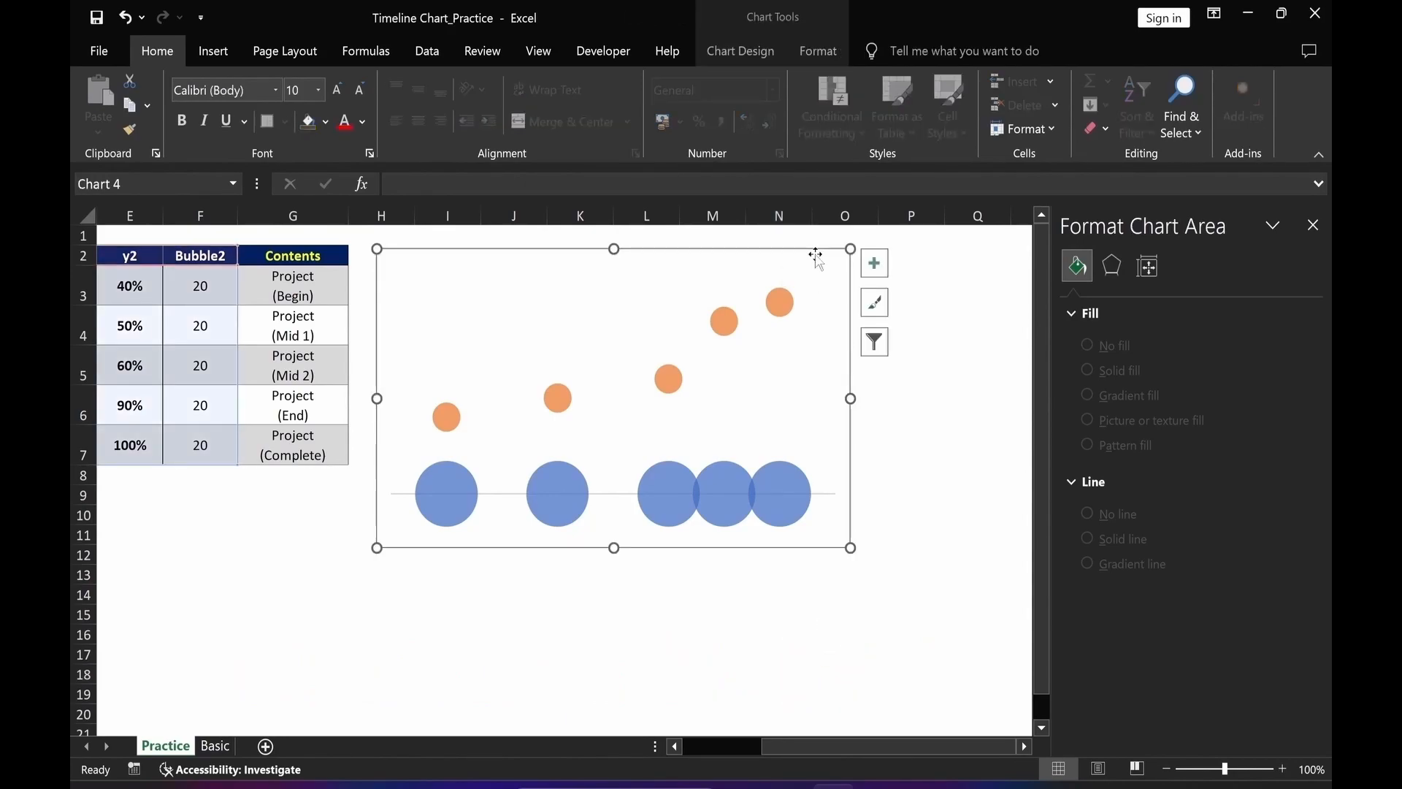
{"action": "left_click", "coordinate": [818, 53]}
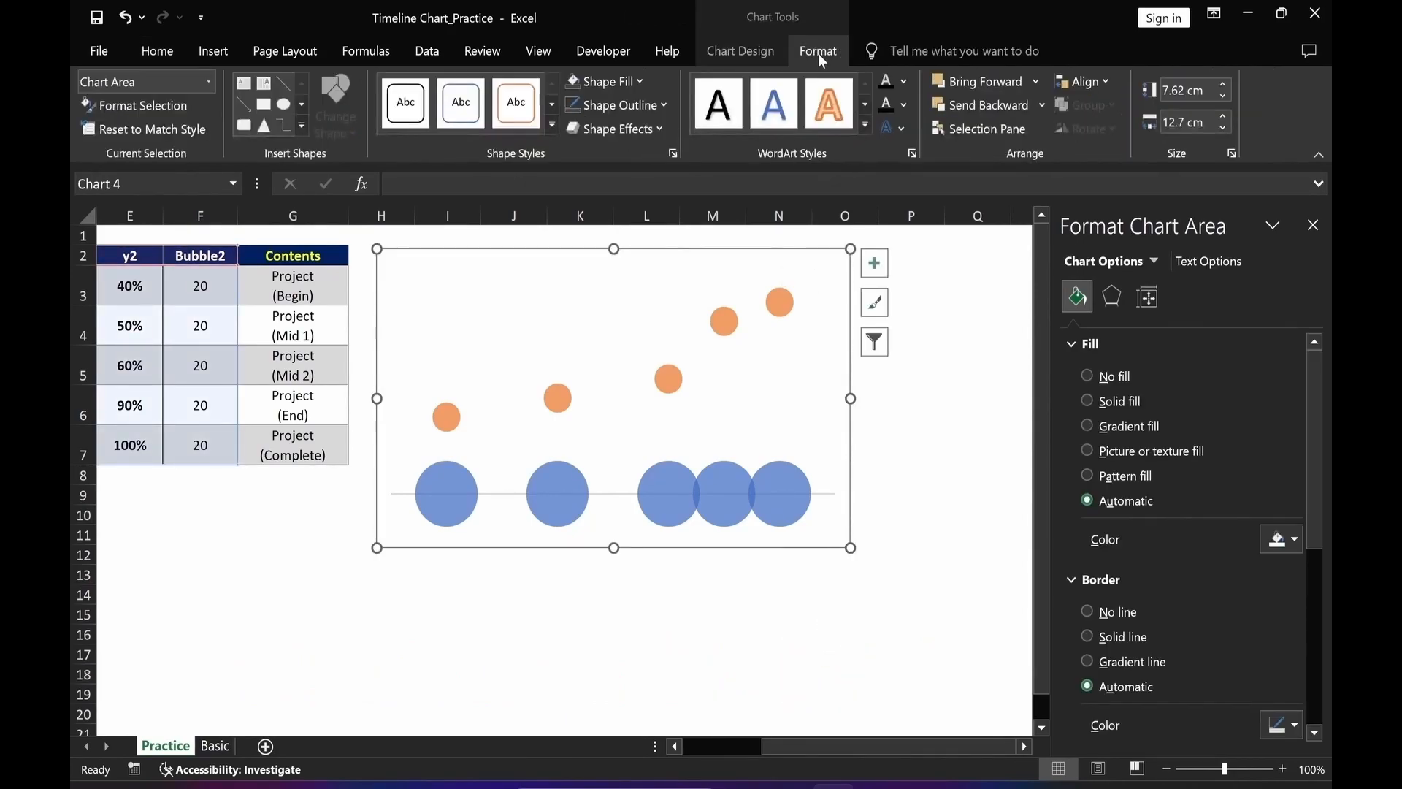
{"action": "left_click", "coordinate": [619, 108]}
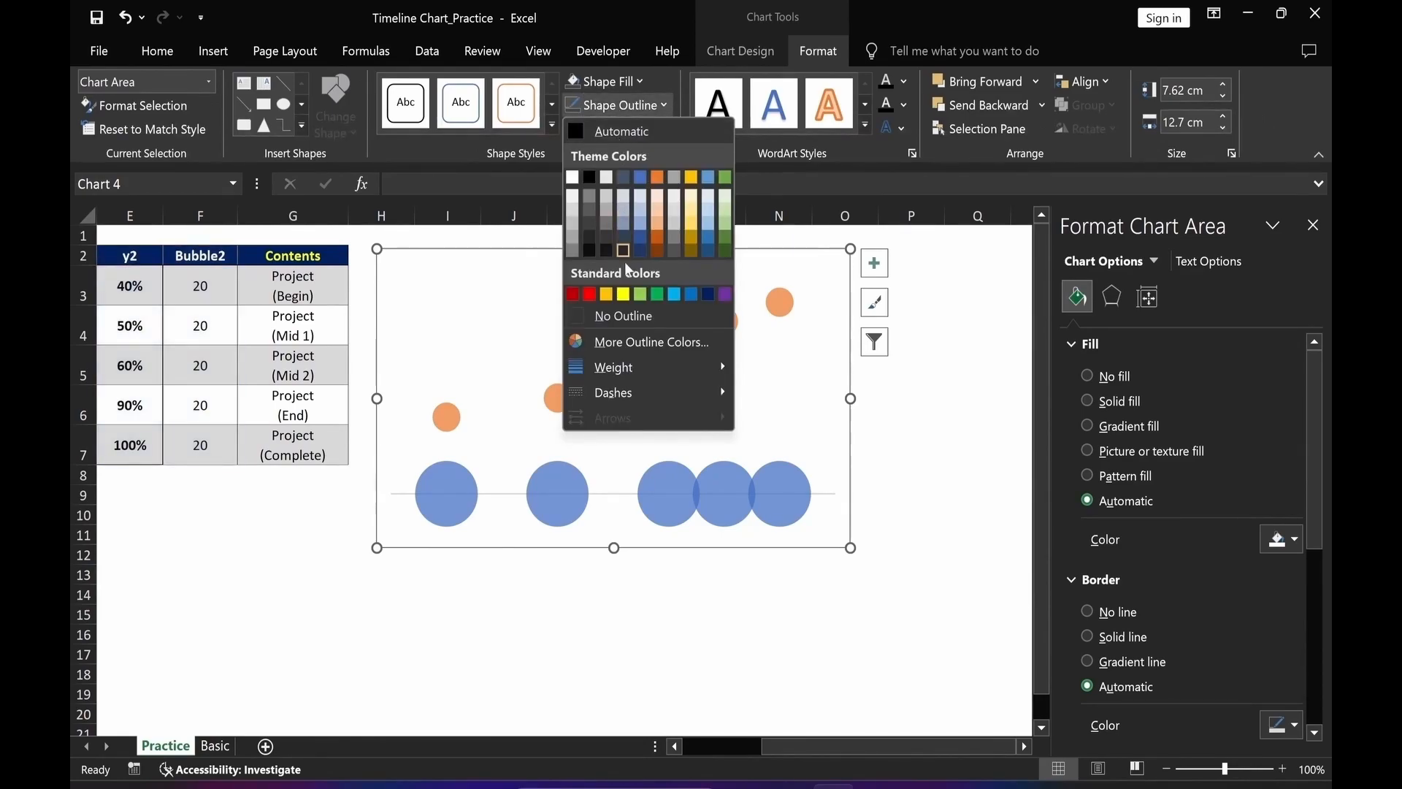
{"action": "left_click", "coordinate": [623, 317]}
{"action": "left_click", "coordinate": [604, 84]}
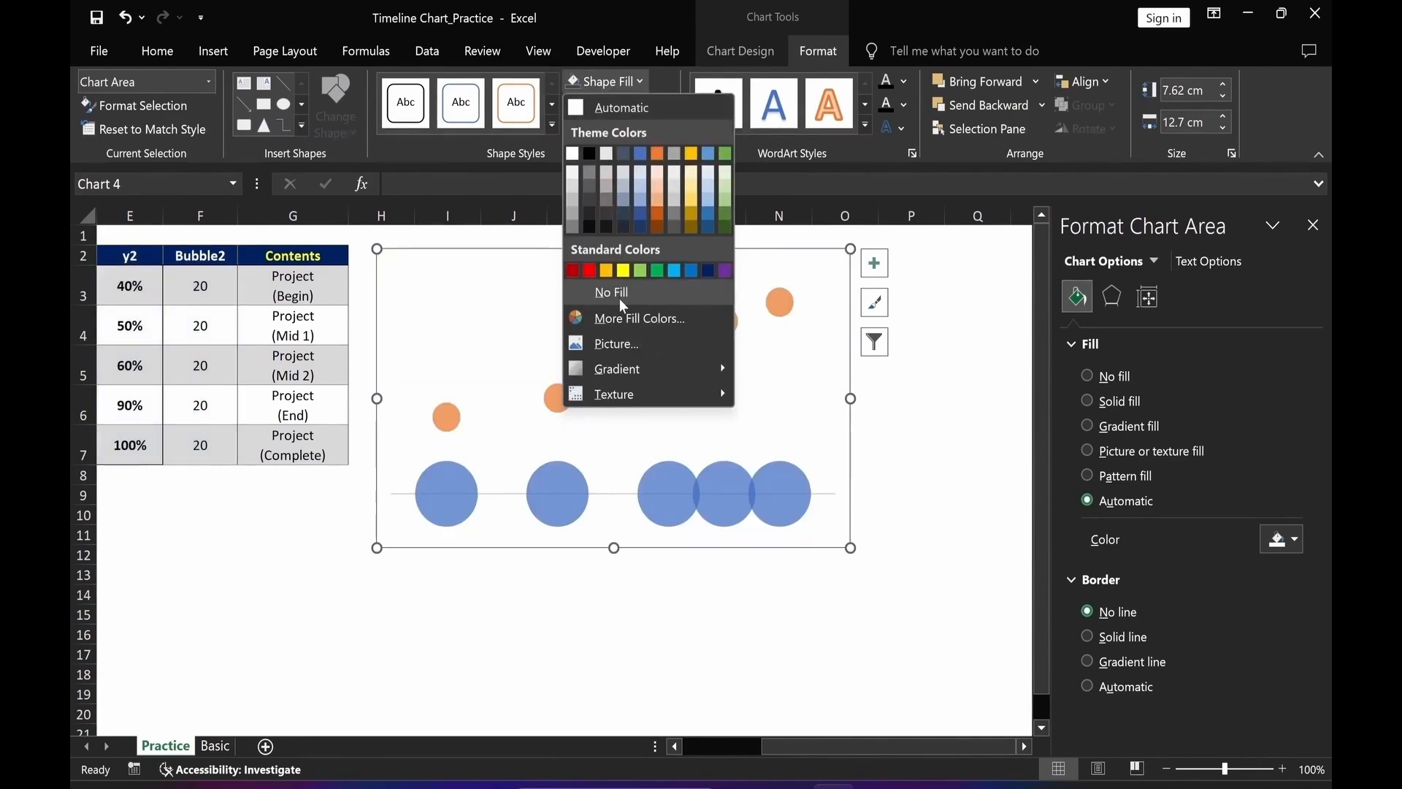
{"action": "left_click", "coordinate": [619, 299]}
{"action": "left_click", "coordinate": [663, 647]}
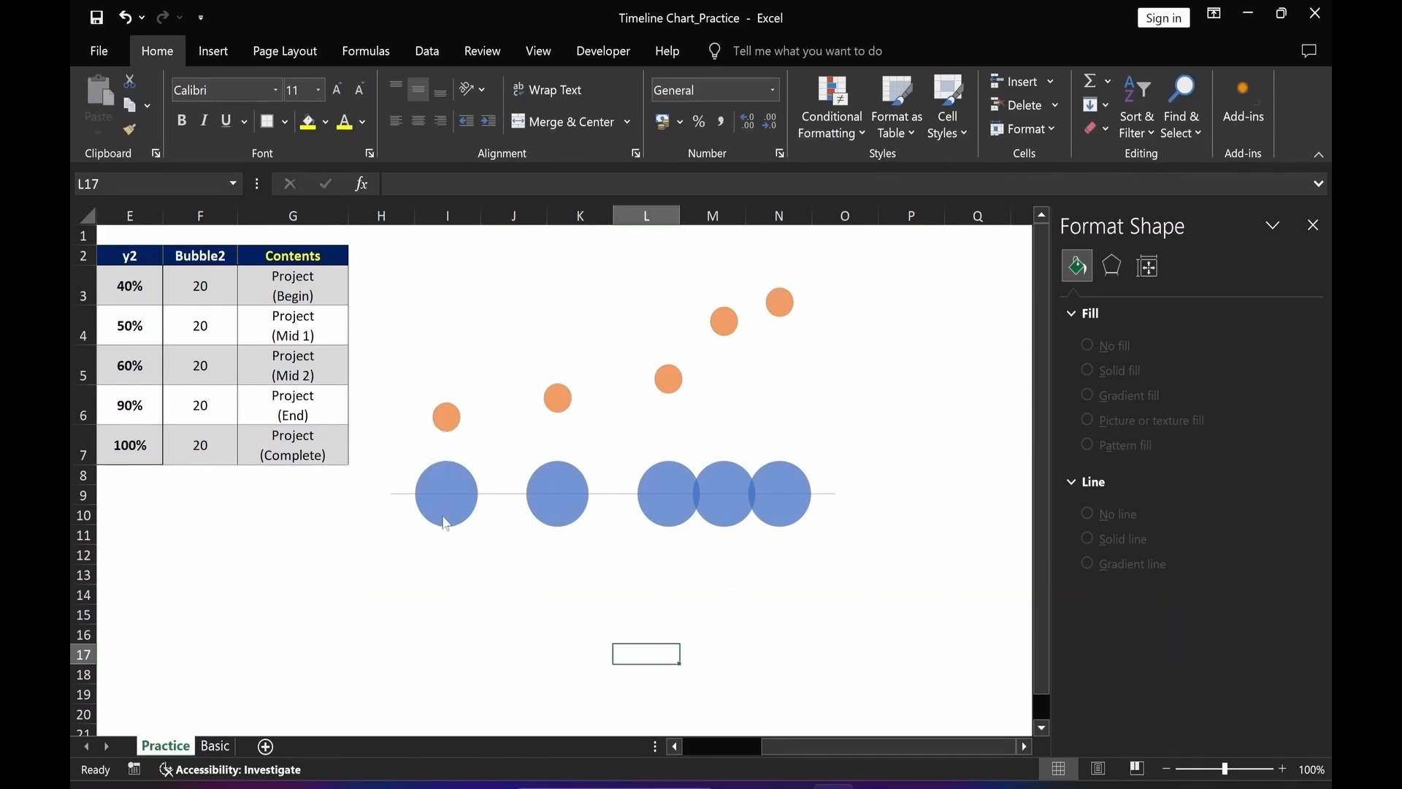
Add error bars to the y2 series and delete its horizontal error bars.
{"action": "left_click", "coordinate": [443, 429]}
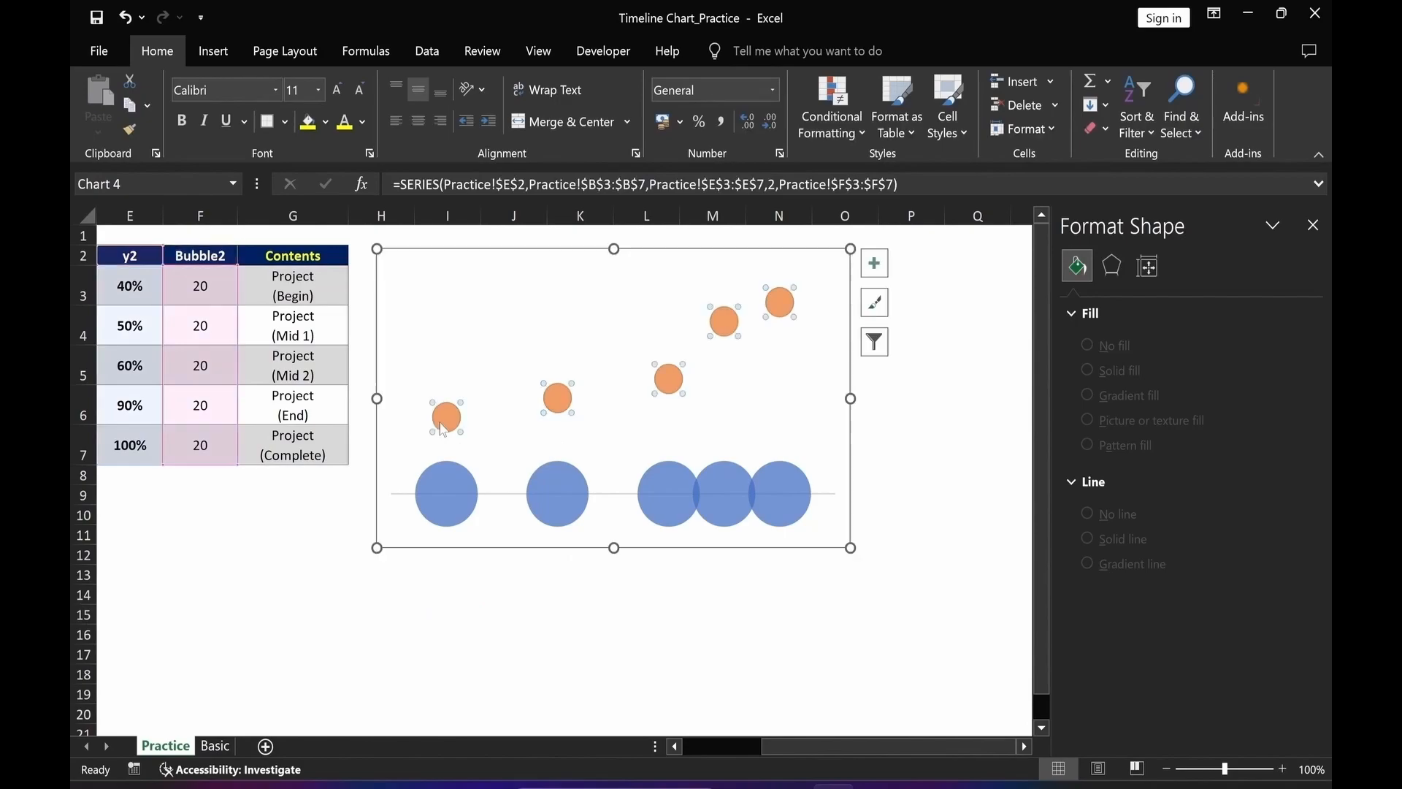
{"action": "left_click", "coordinate": [874, 263]}
{"action": "left_click", "coordinate": [910, 383]}
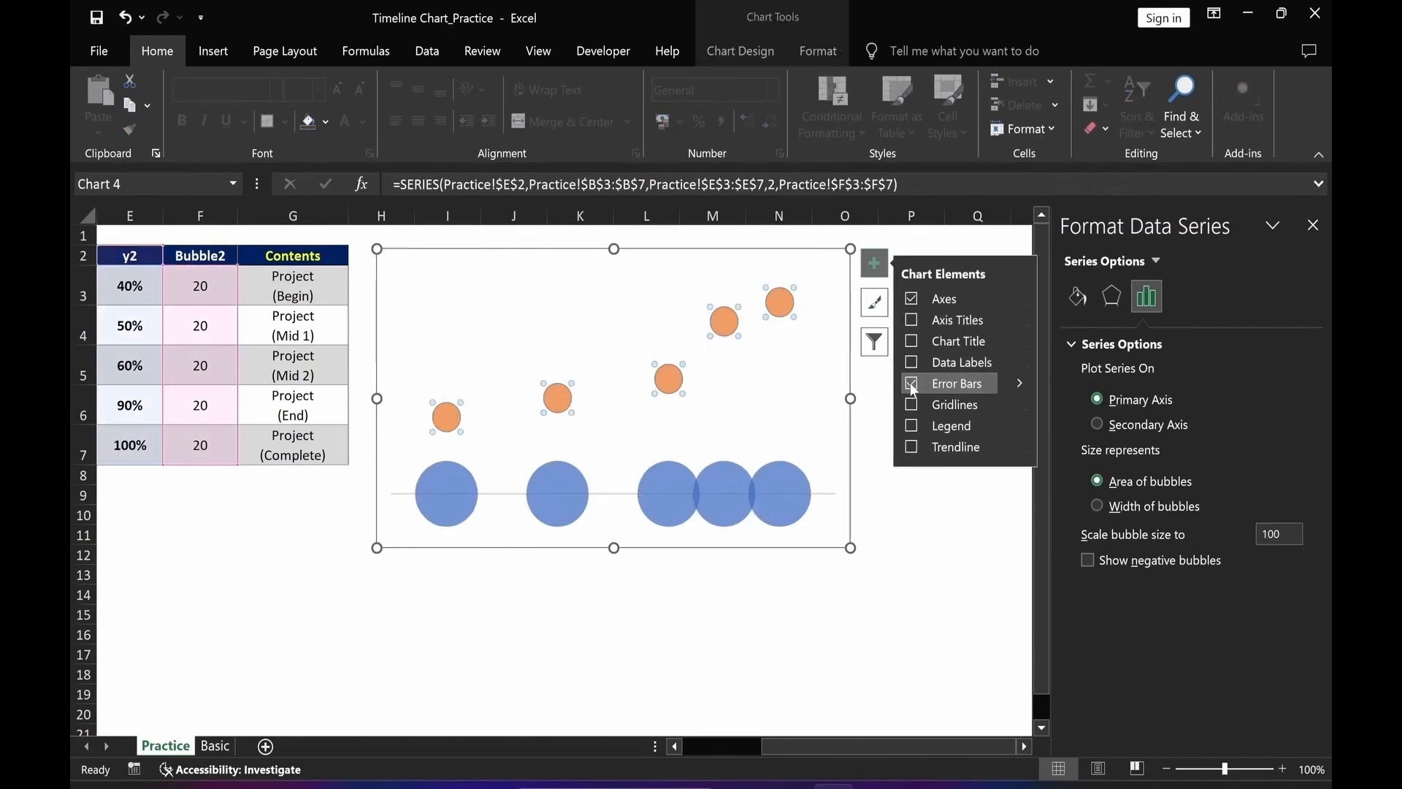
{"action": "left_click", "coordinate": [780, 672]}
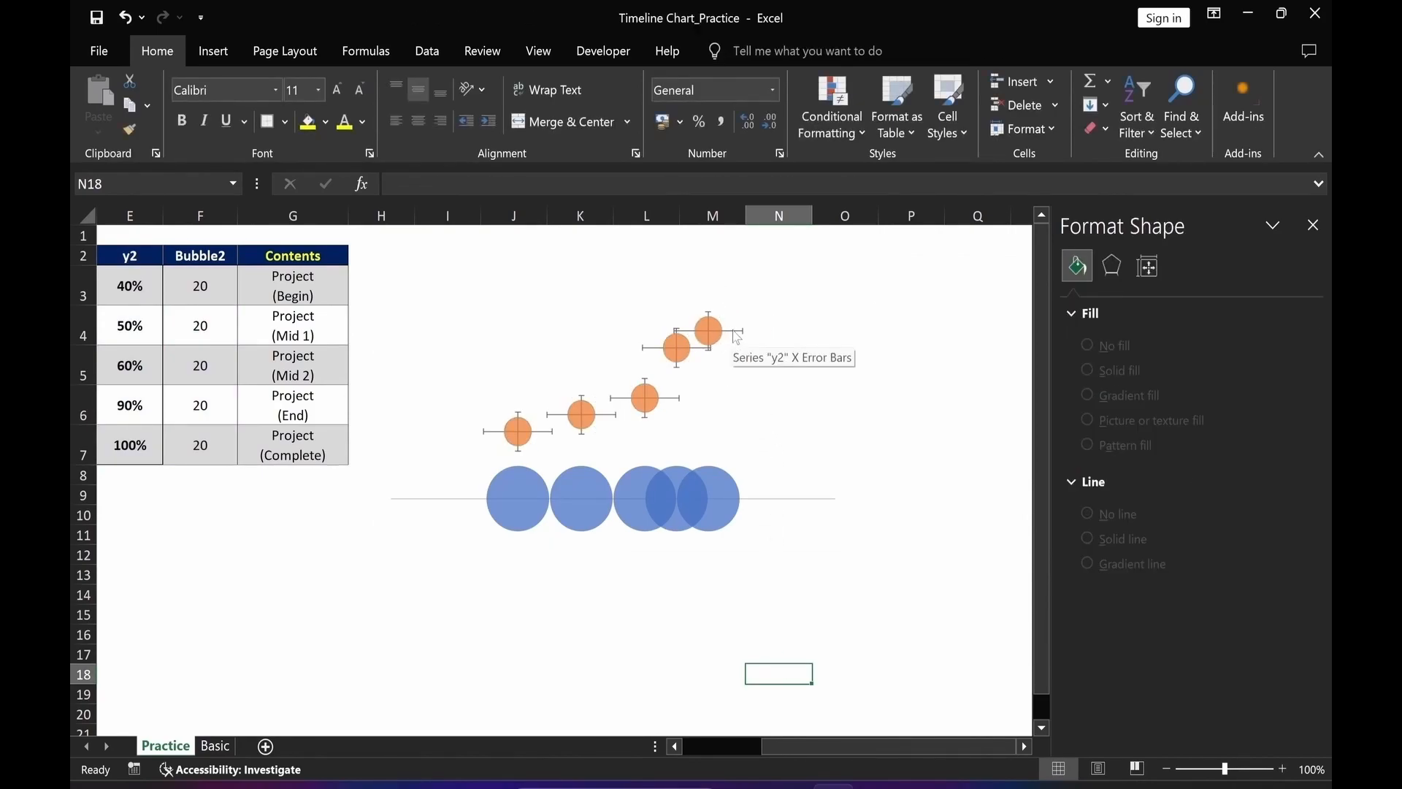
{"action": "left_click", "coordinate": [736, 336]}
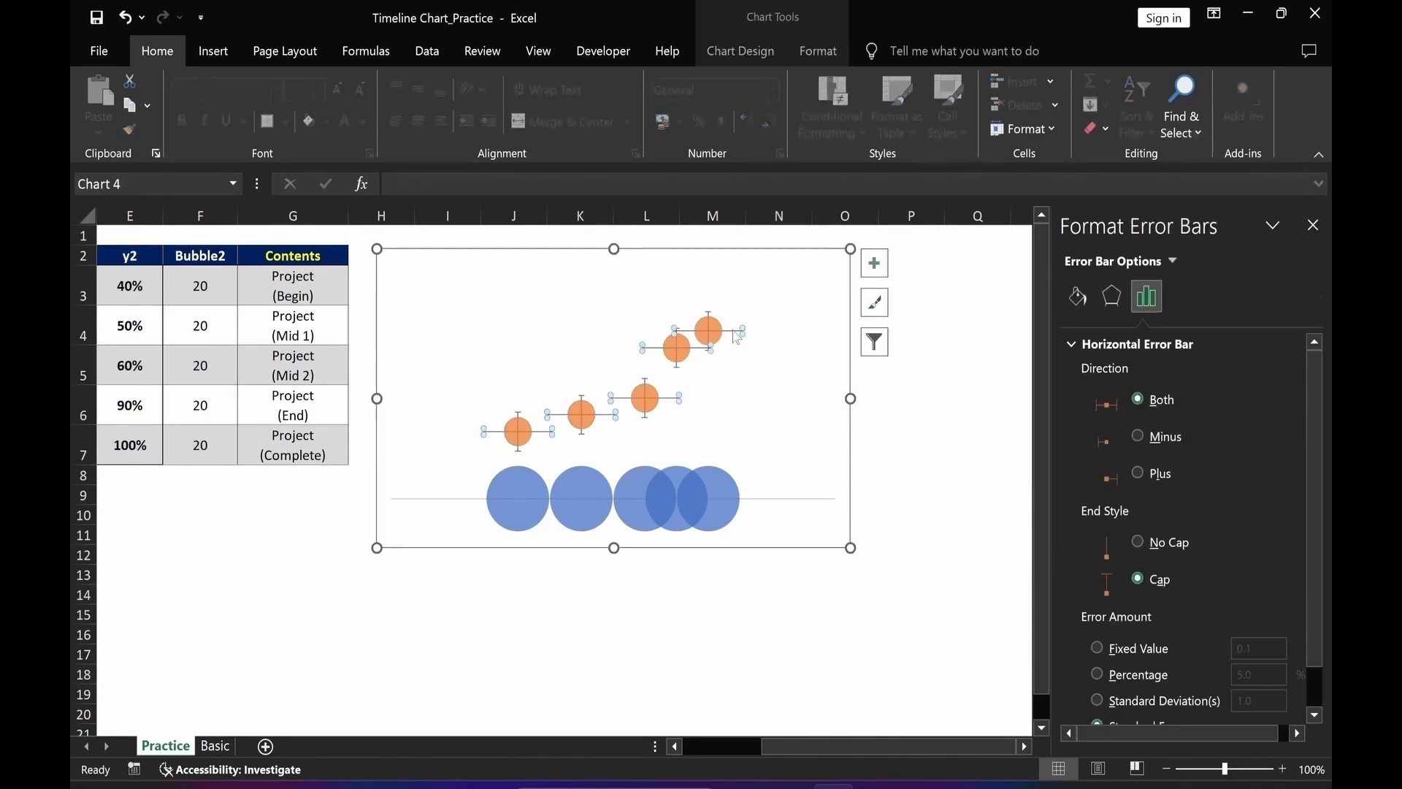
{"action": "key", "text": "Delete"}
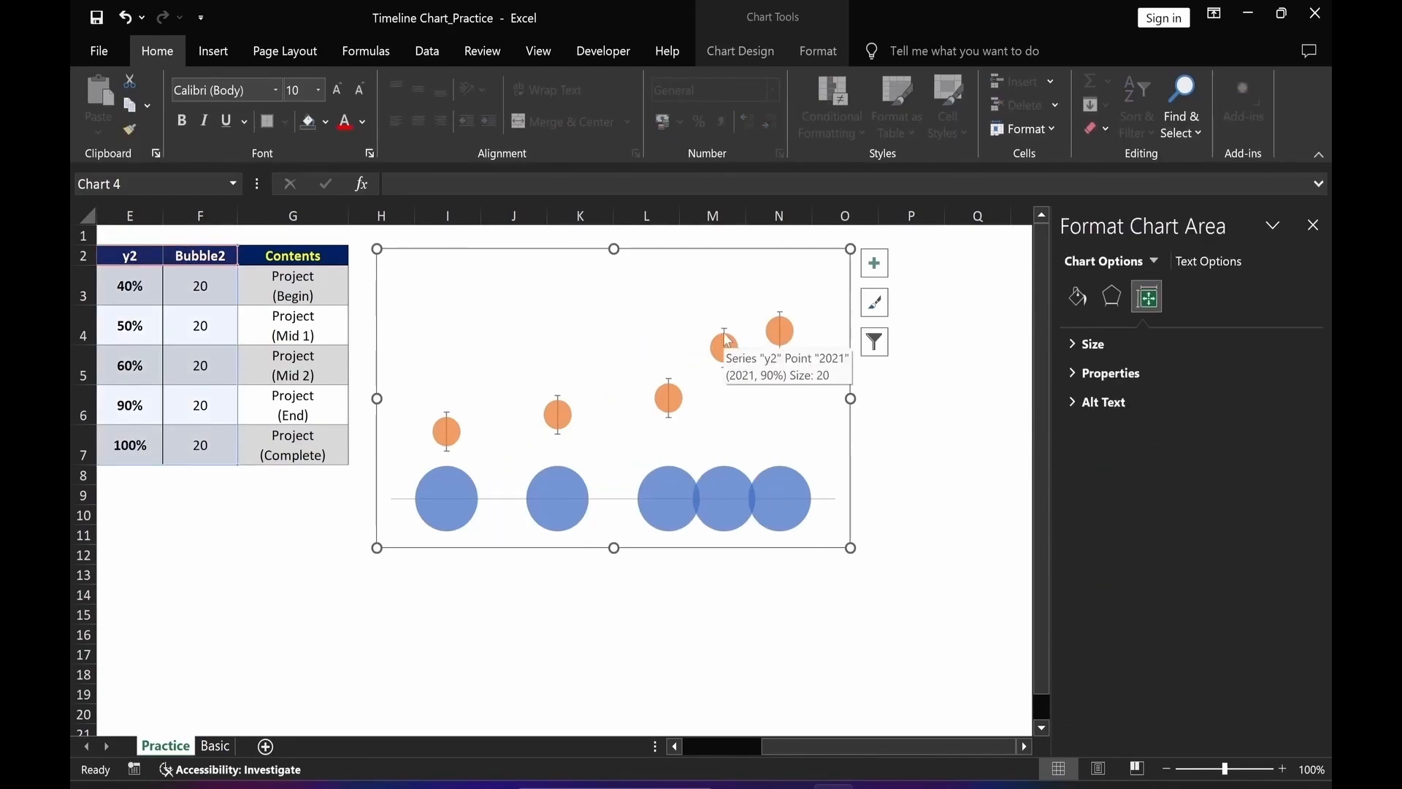
Format the y2 error bars with minus direction, no cap, and a 100% percentage error amount.
{"action": "left_click", "coordinate": [725, 333]}
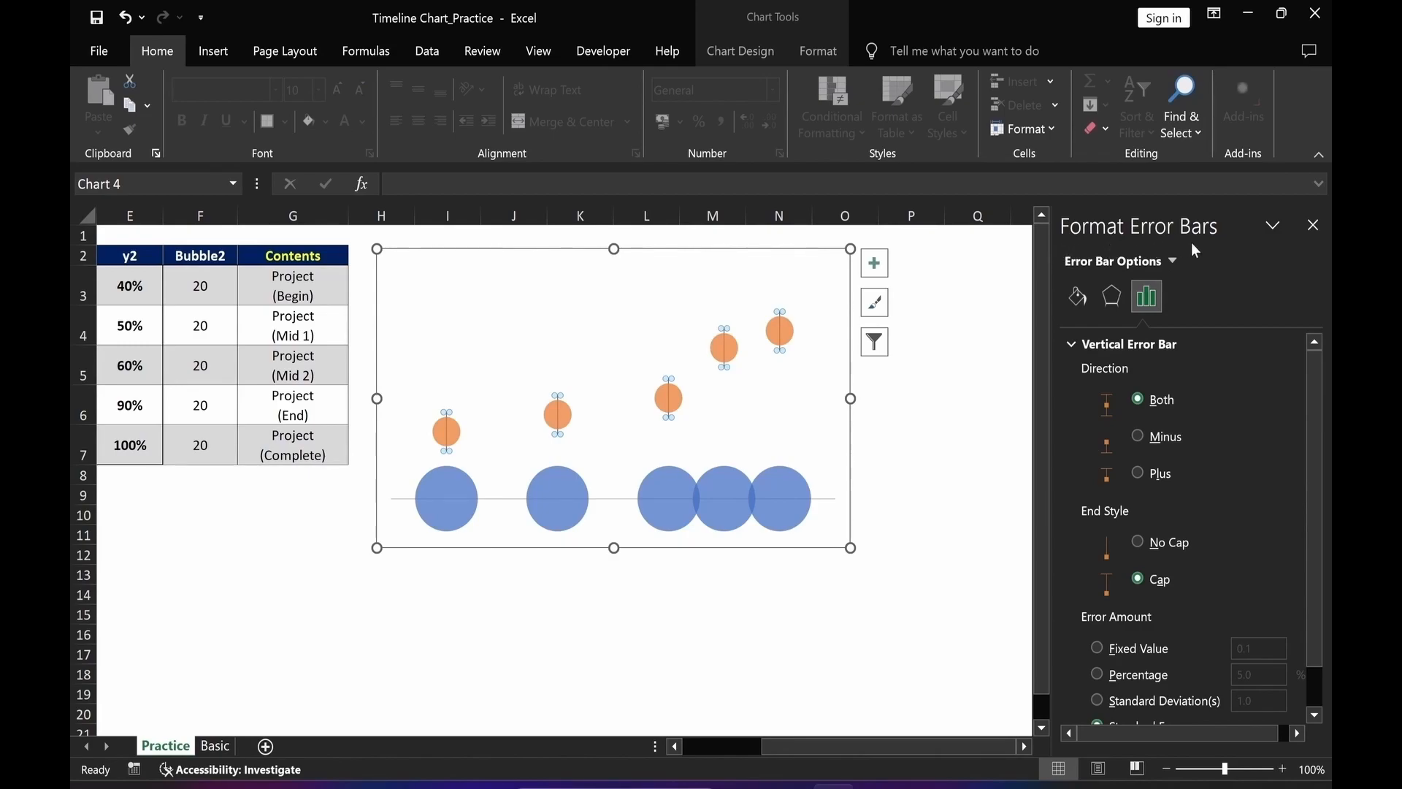
{"action": "left_click", "coordinate": [1137, 436]}
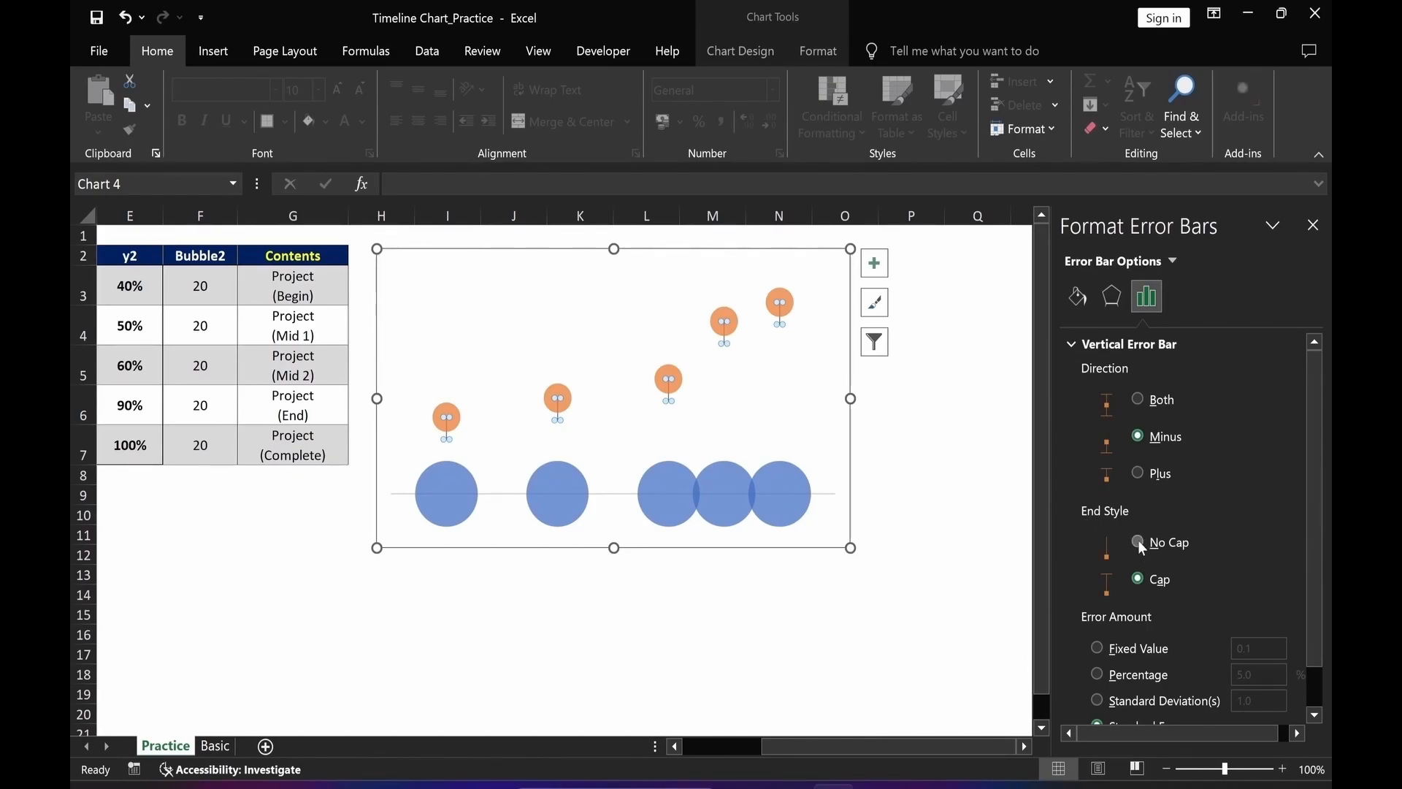
{"action": "left_click_drag", "start_coordinate": [1316, 515], "coordinate": [1316, 574]}
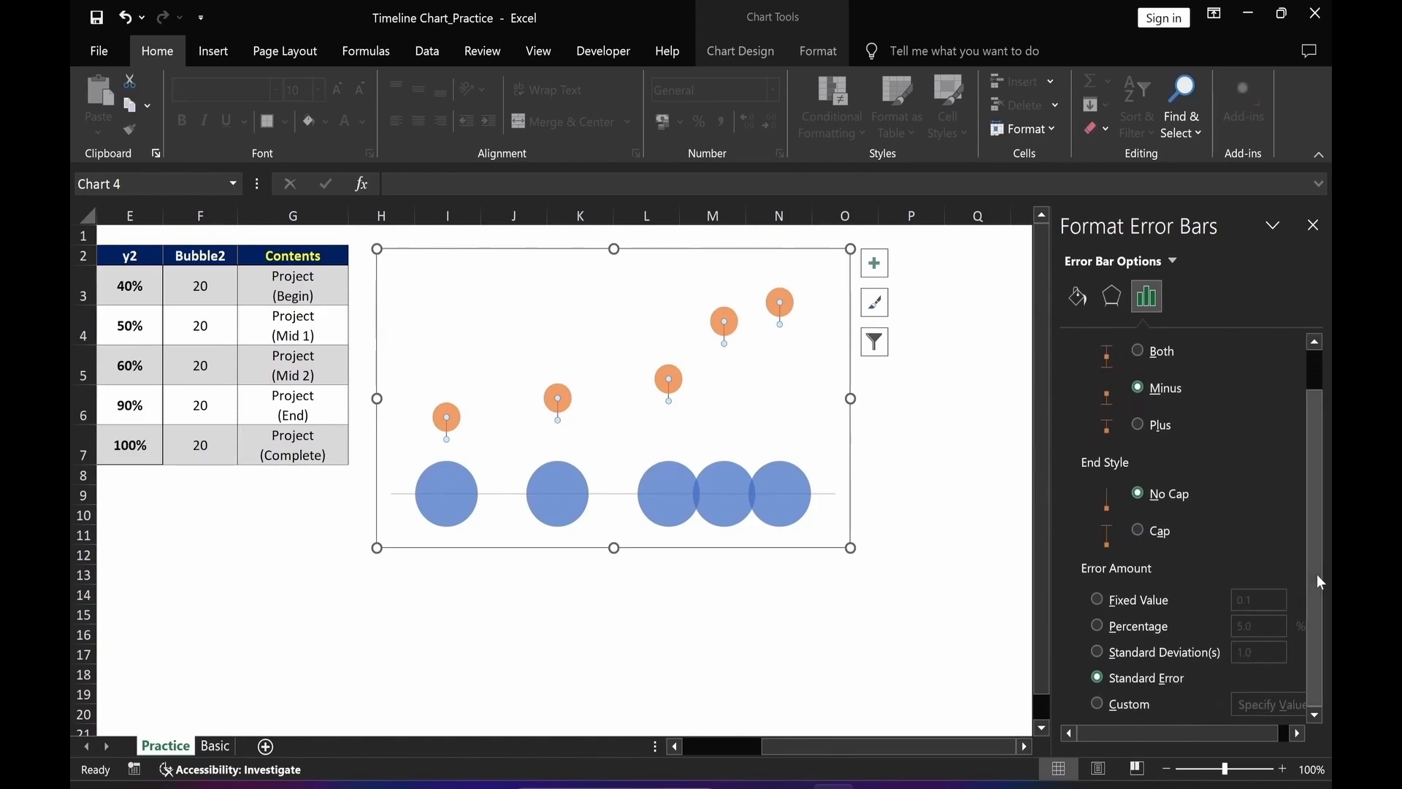
{"action": "left_click", "coordinate": [1099, 628]}
{"action": "left_click", "coordinate": [1256, 628]}
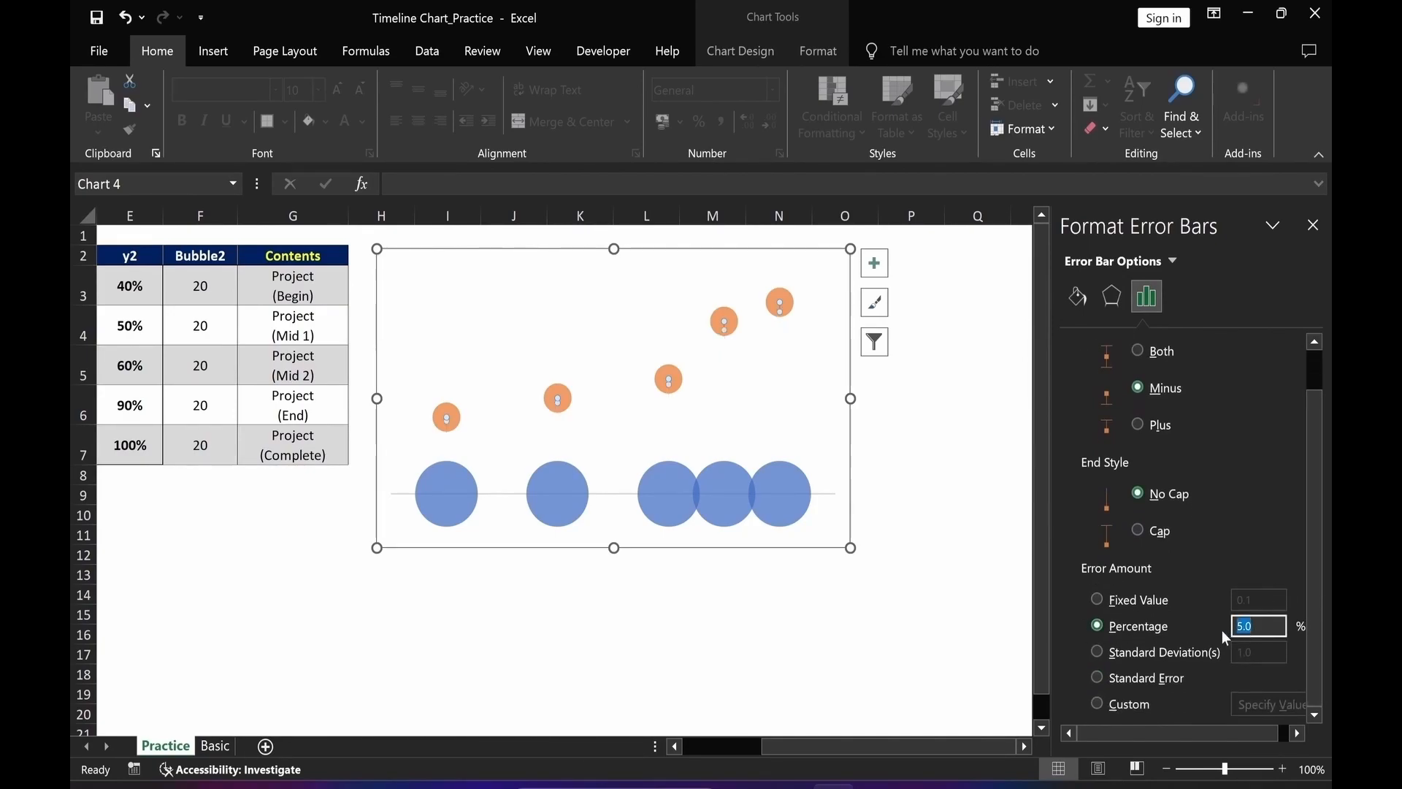
{"action": "type", "text": "100"}
{"action": "left_click", "coordinate": [922, 655]}
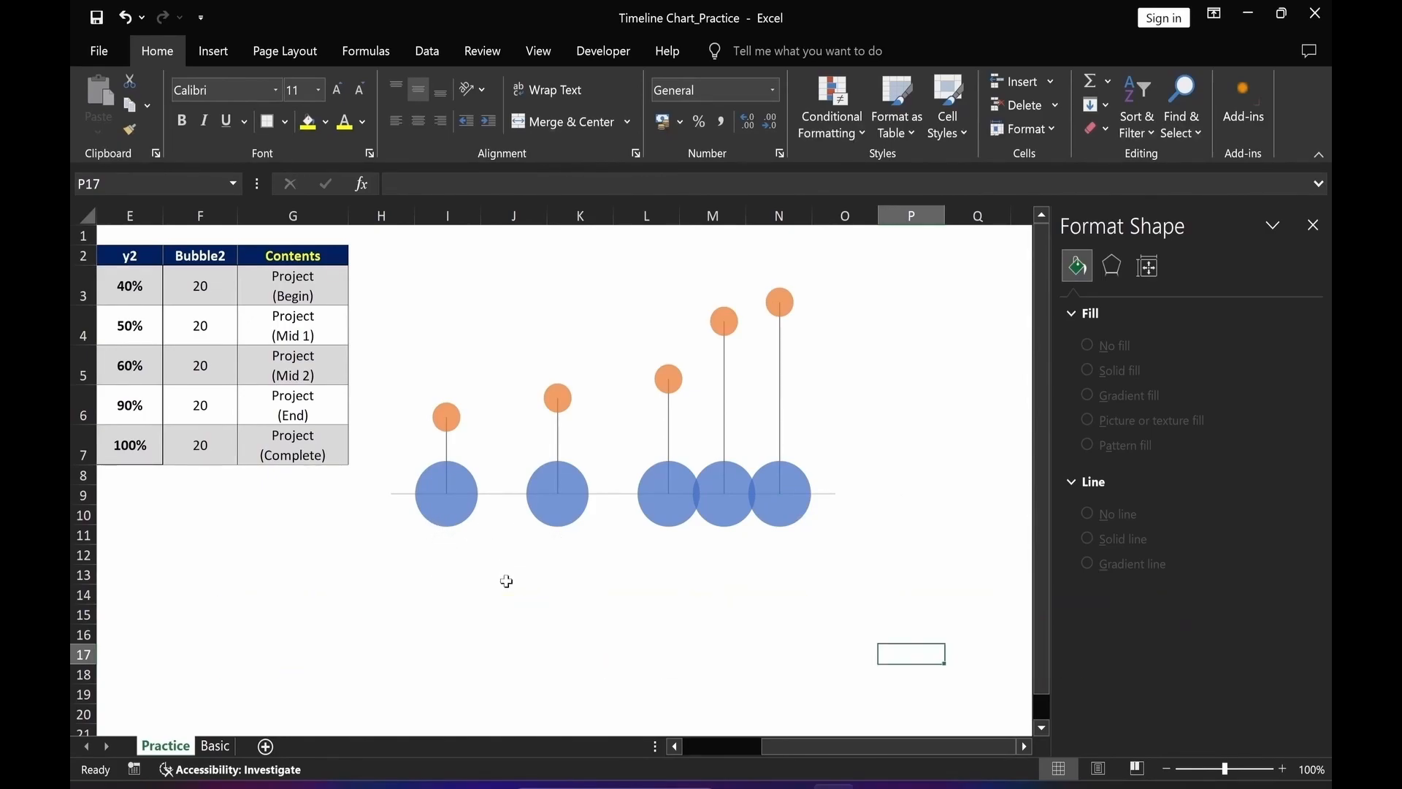
Give the horizontal axis a solid blue line 2 pt wide.
{"action": "left_click", "coordinate": [496, 498]}
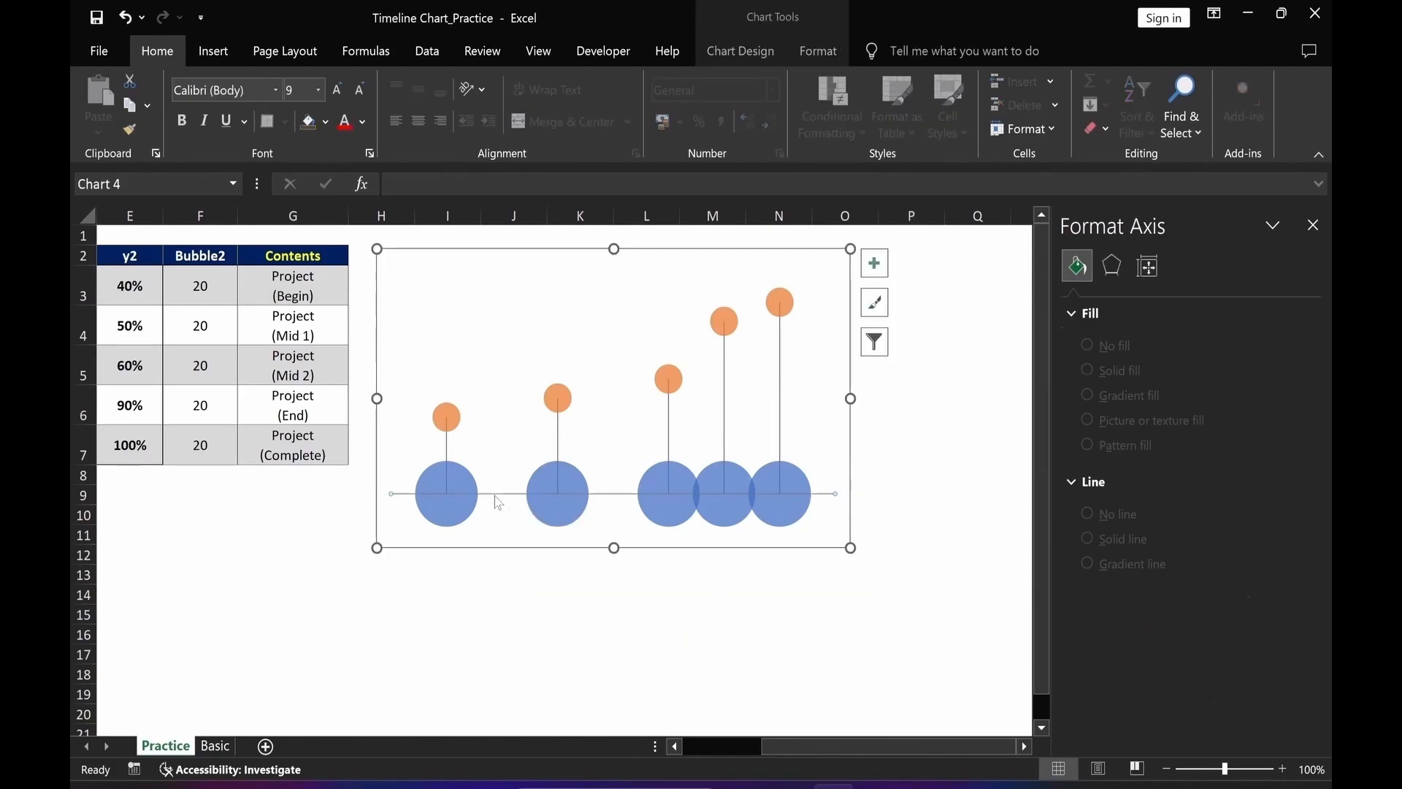
{"action": "left_click", "coordinate": [1076, 300]}
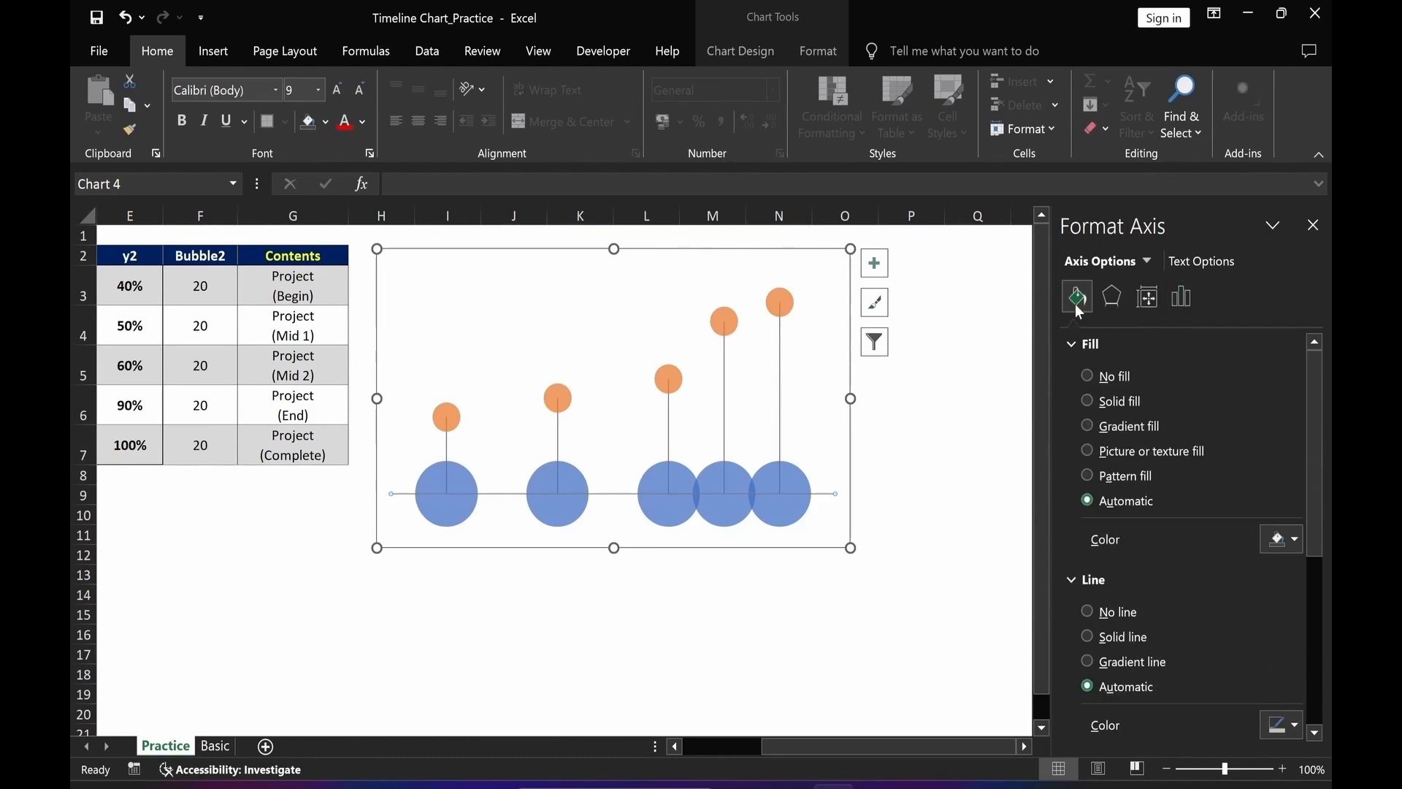
{"action": "left_click", "coordinate": [1087, 635]}
{"action": "left_click_drag", "start_coordinate": [1313, 536], "coordinate": [1308, 623]}
{"action": "left_click", "coordinate": [1295, 552]}
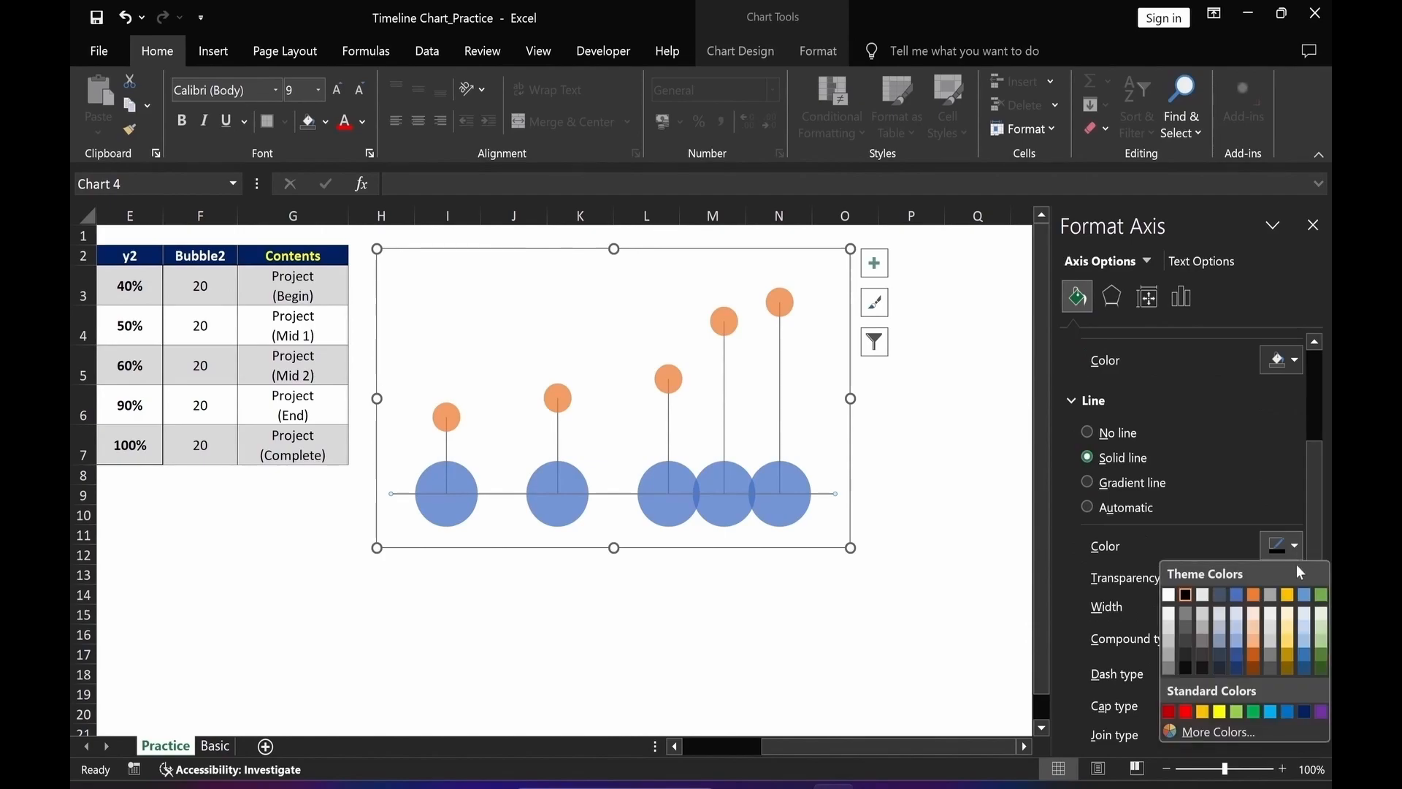
{"action": "left_click", "coordinate": [1287, 711]}
{"action": "left_click_drag", "start_coordinate": [1257, 606], "coordinate": [1226, 609]}
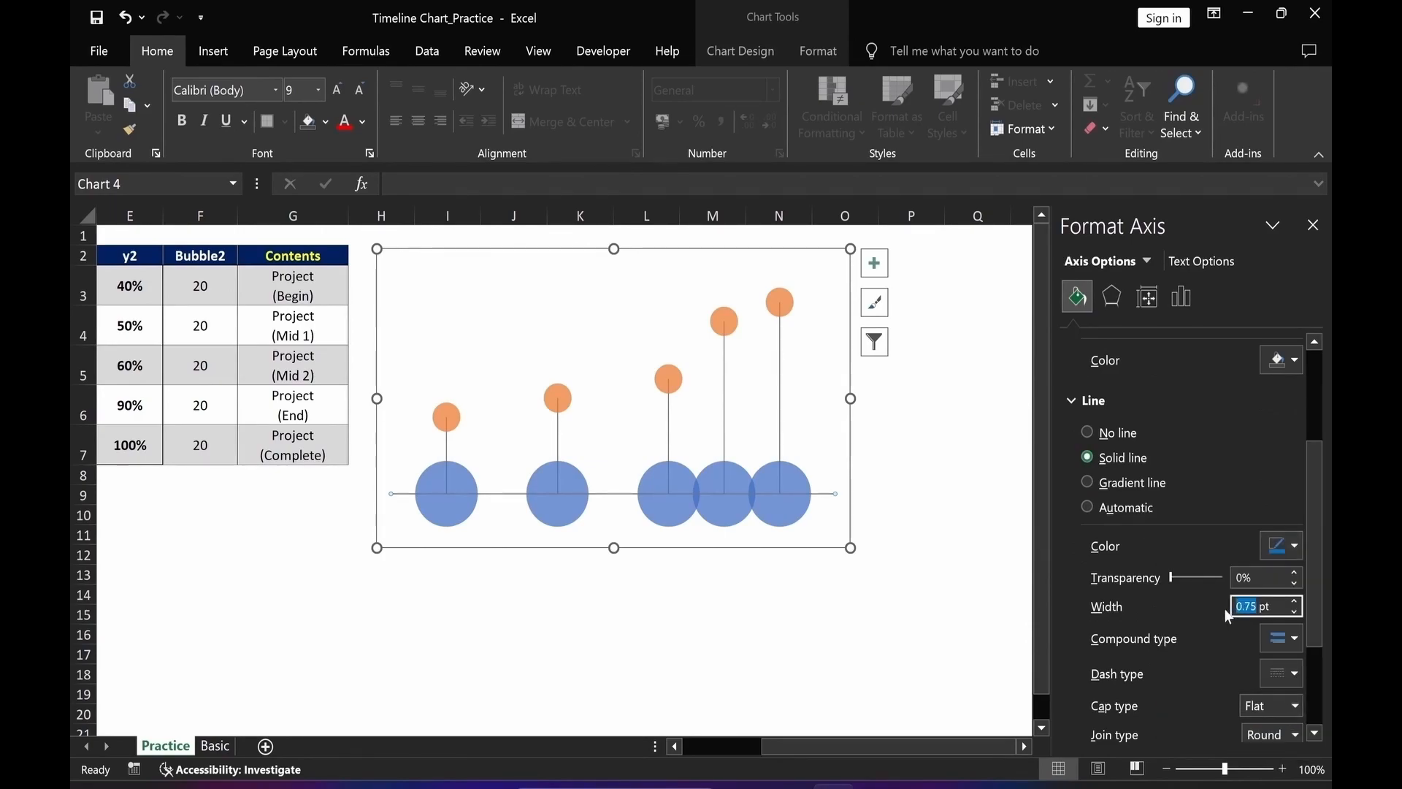
{"action": "type", "text": "2"}
{"action": "key", "text": "Return"}
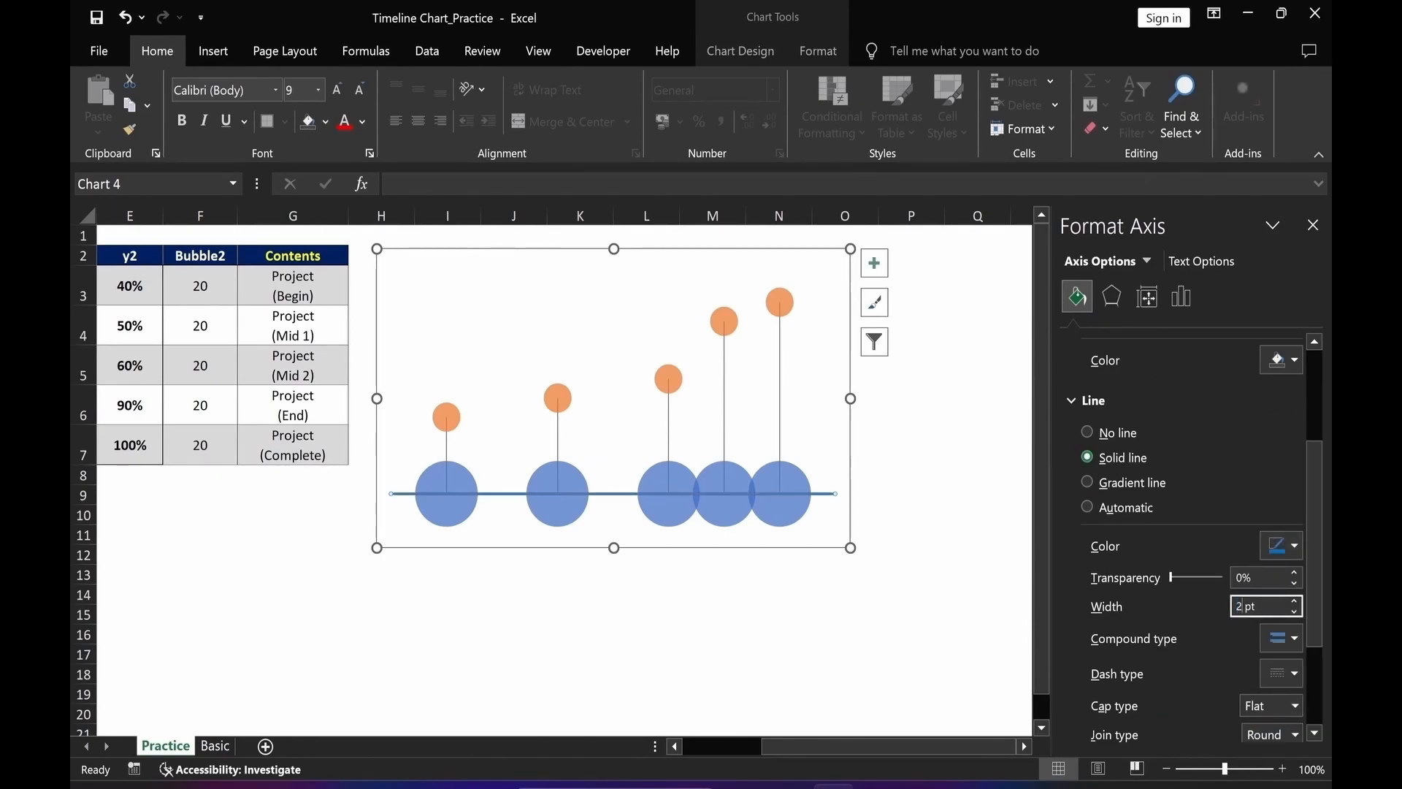
{"action": "left_click", "coordinate": [900, 641]}
Fill the y1 bubbles with solid orange.
{"action": "left_click", "coordinate": [451, 523]}
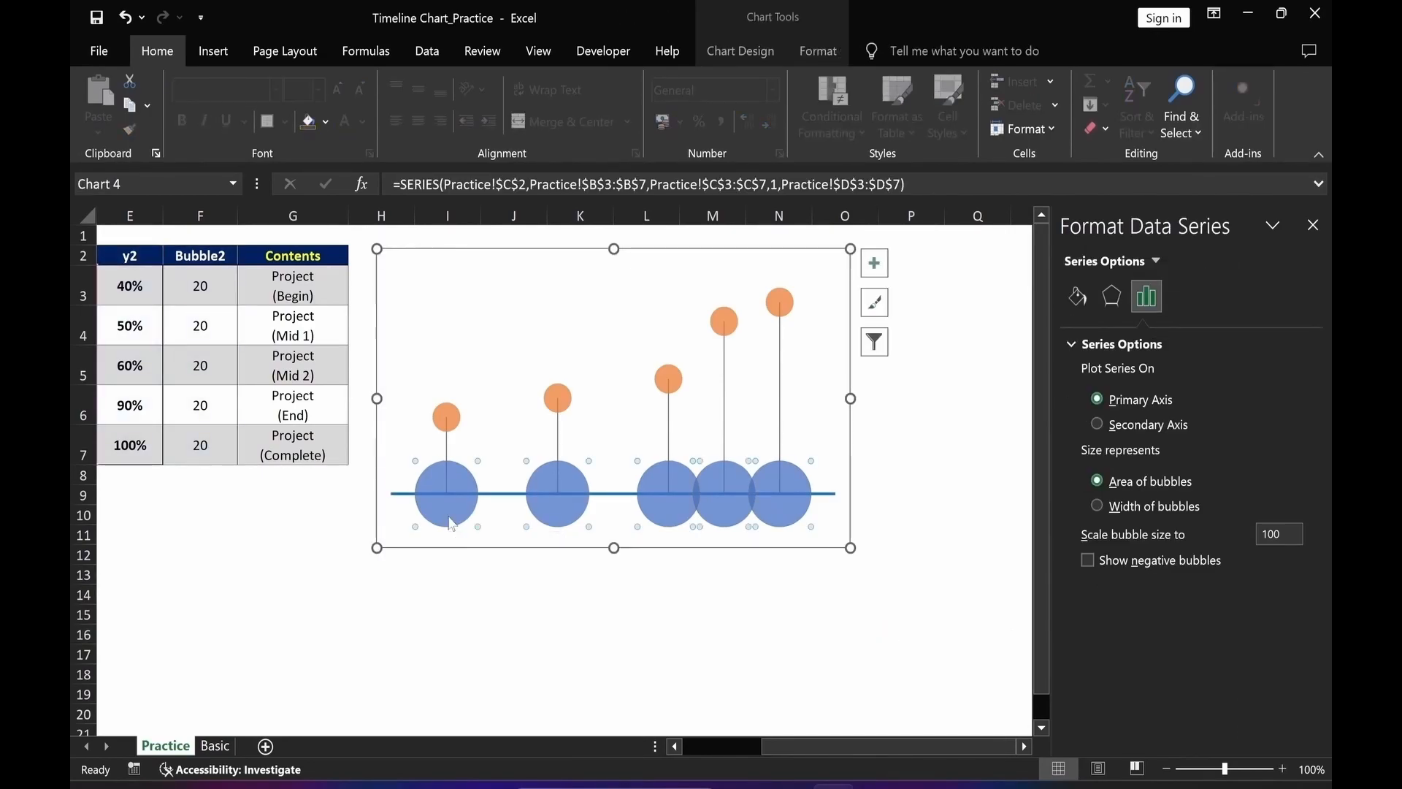
{"action": "left_click", "coordinate": [1077, 296]}
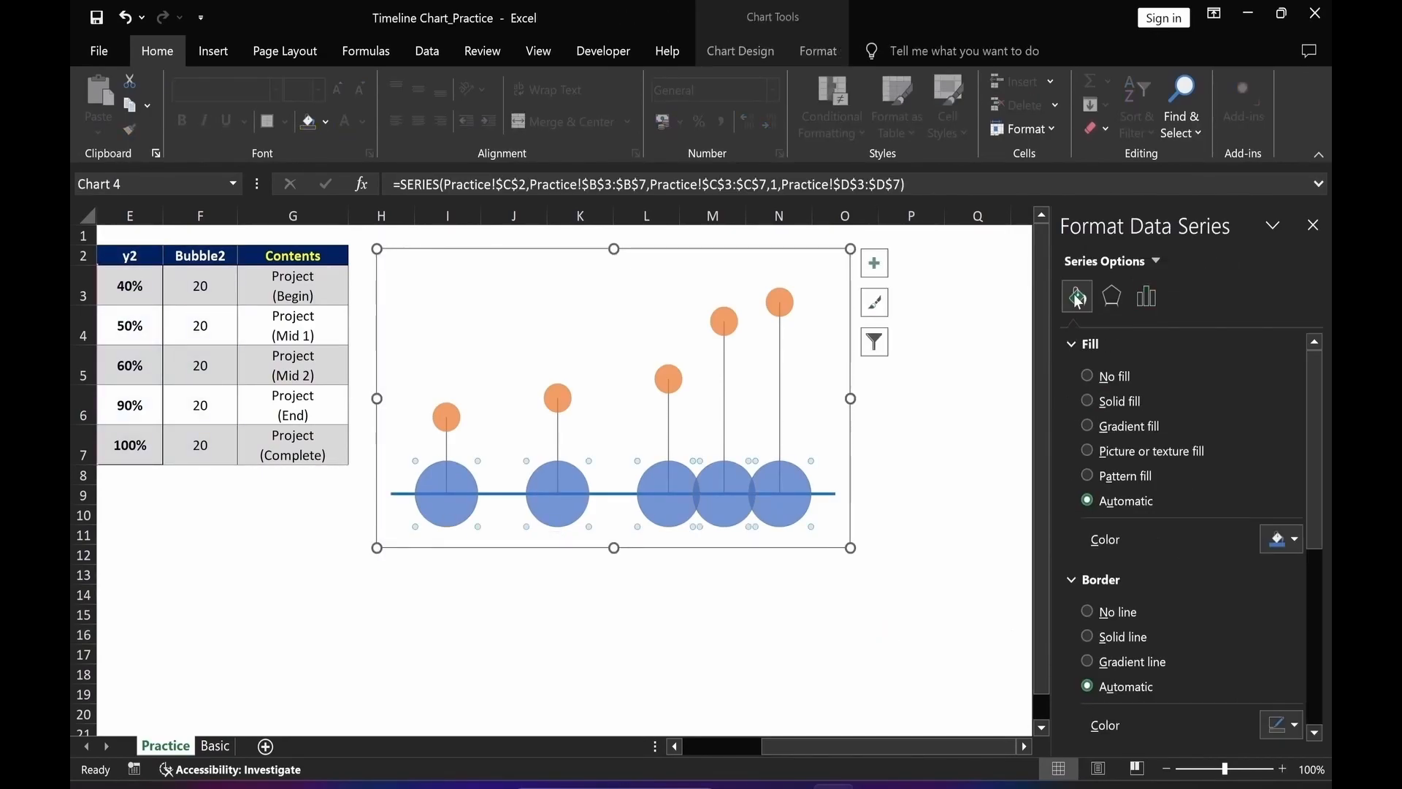
{"action": "left_click", "coordinate": [1088, 402]}
{"action": "left_click", "coordinate": [1283, 539]}
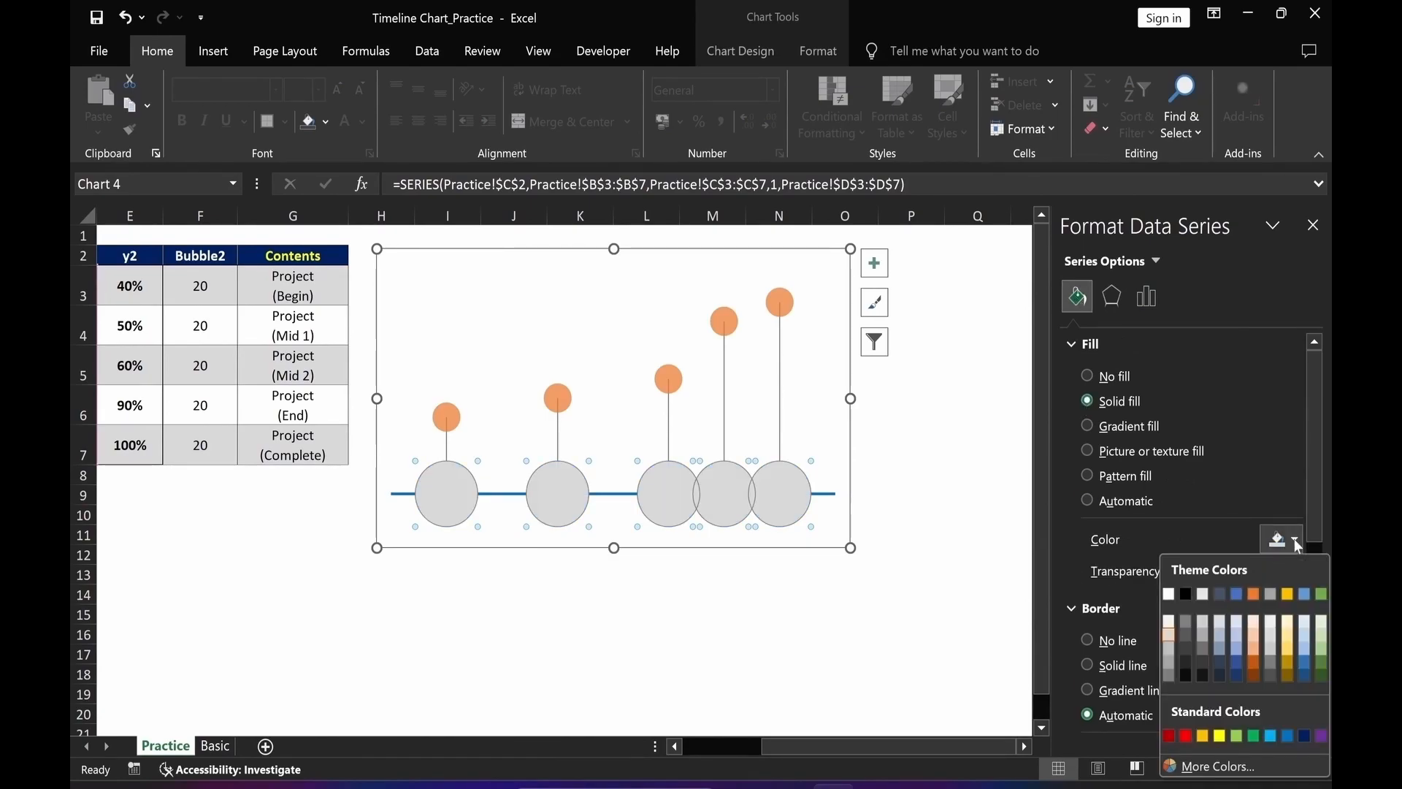
{"action": "left_click", "coordinate": [1202, 736]}
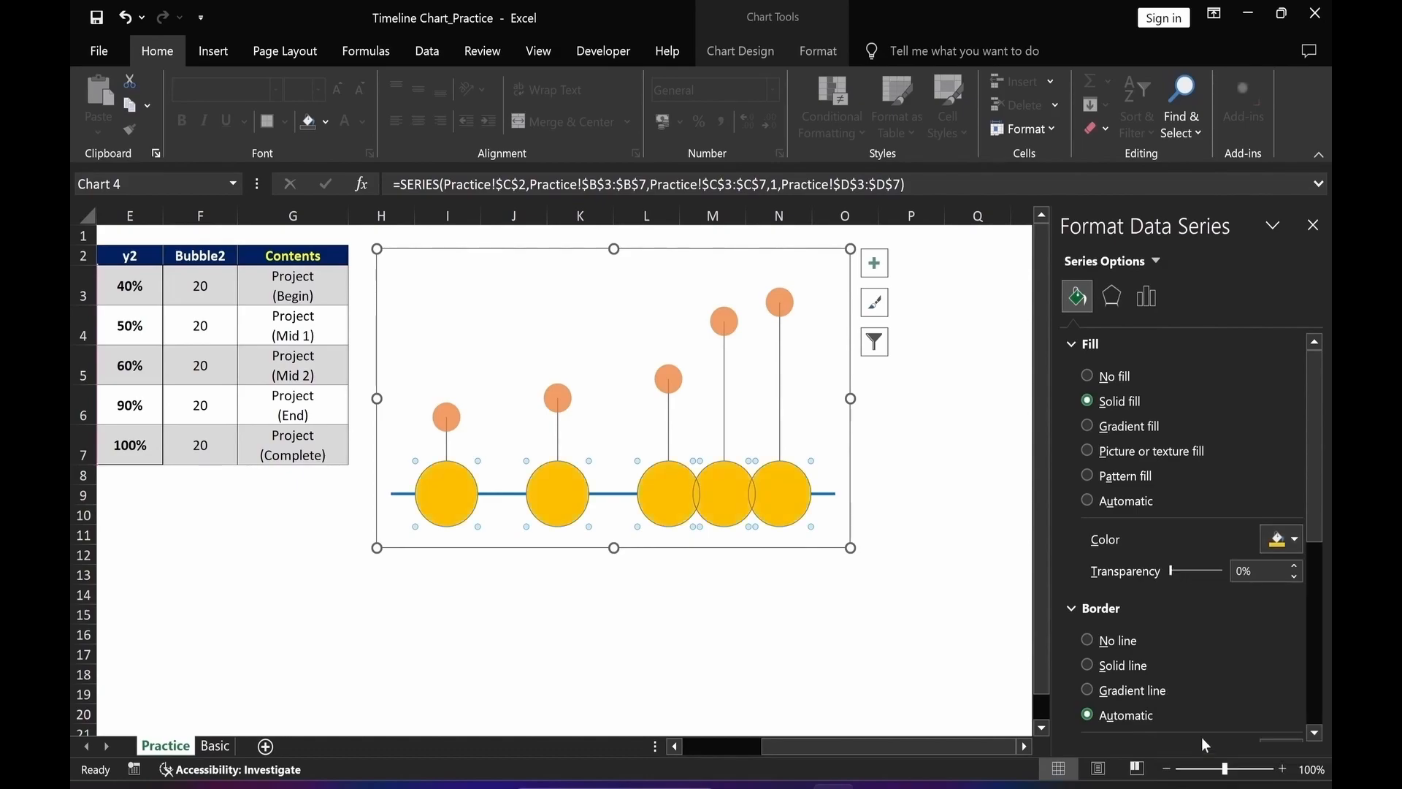
Give the y1 bubbles a solid line border 2 pt wide.
{"action": "left_click_drag", "start_coordinate": [1317, 520], "coordinate": [1317, 617]}
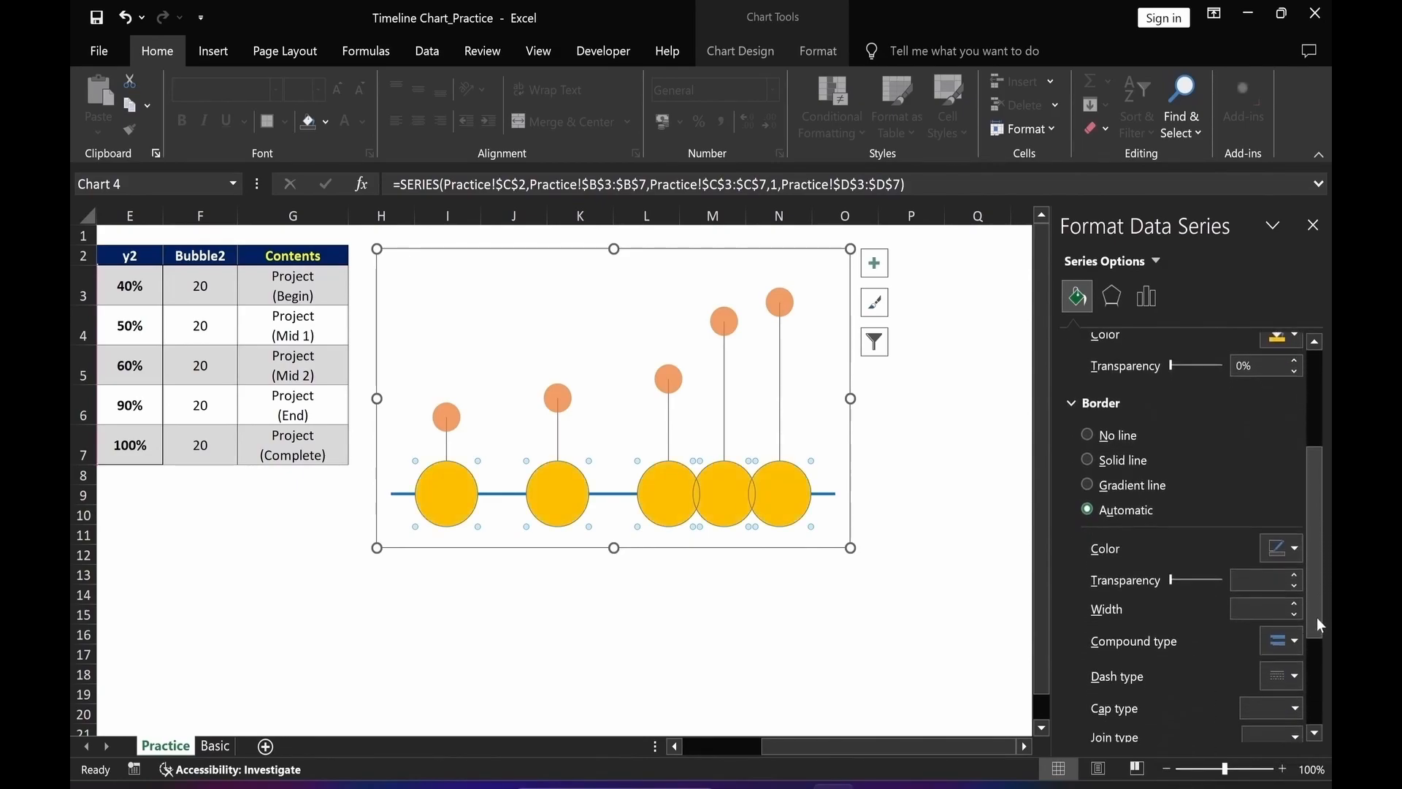
{"action": "left_click", "coordinate": [1088, 460]}
{"action": "left_click_drag", "start_coordinate": [1259, 609], "coordinate": [1224, 610]}
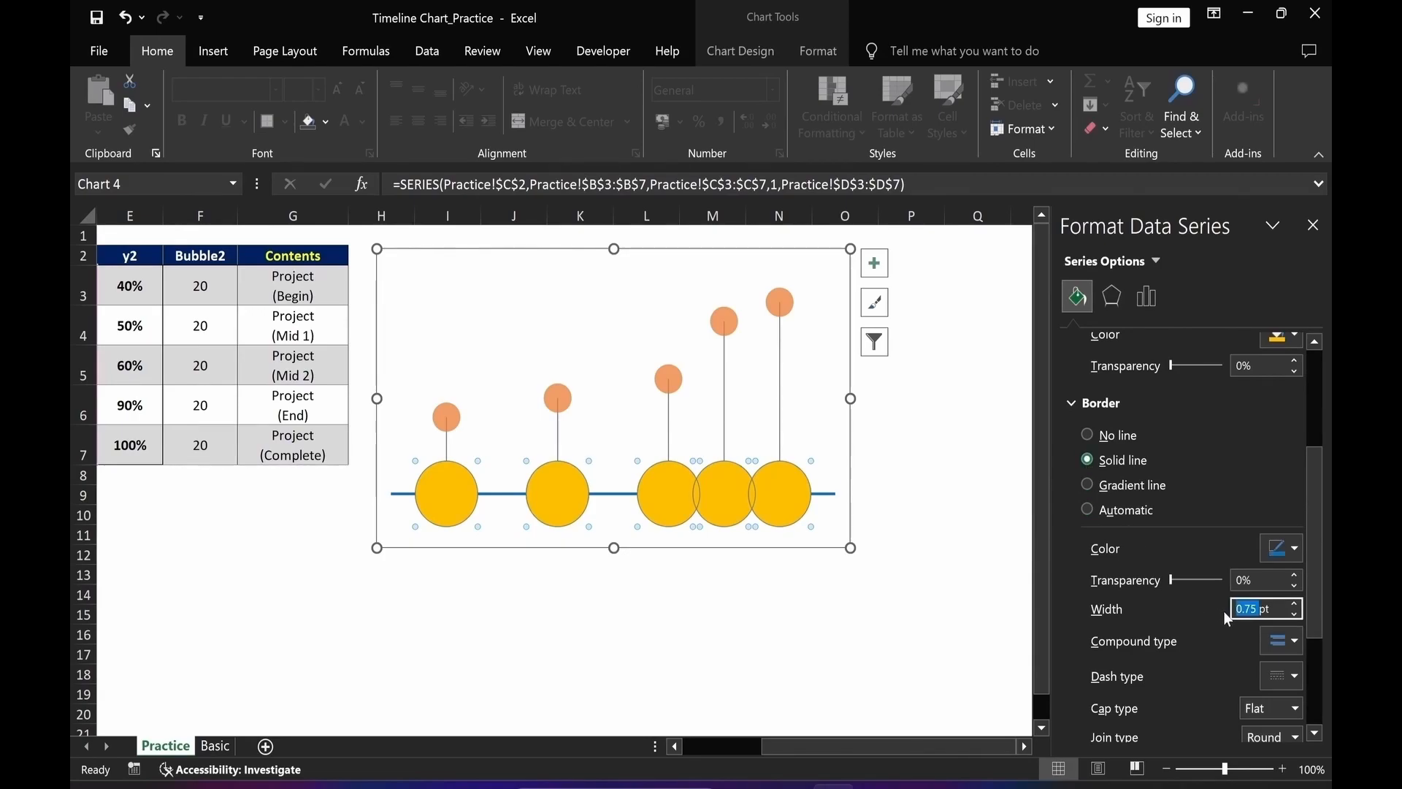
{"action": "type", "text": "2"}
{"action": "key", "text": "Return"}
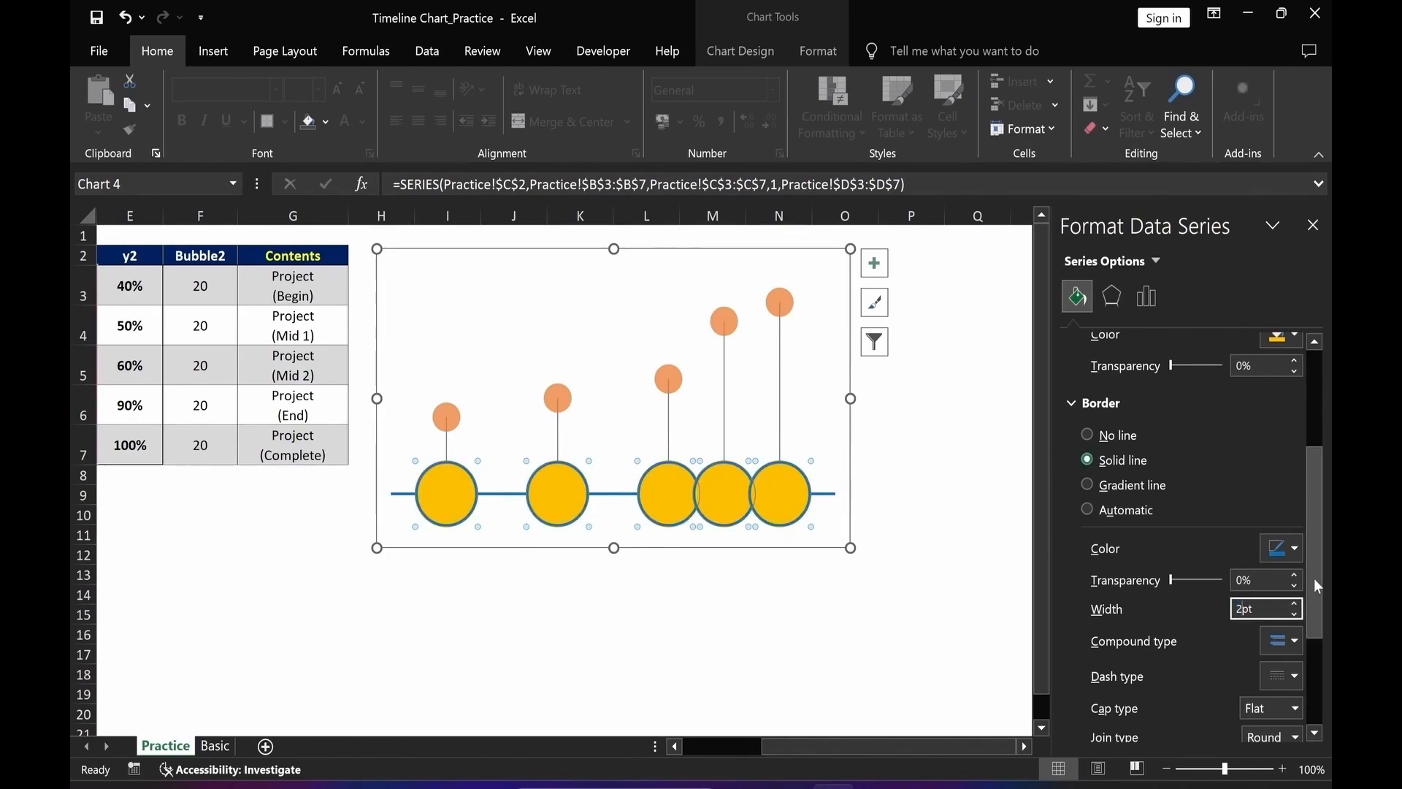
{"action": "scroll", "coordinate": [1317, 588], "scroll_direction": "down", "scroll_amount": 2}
{"action": "left_click", "coordinate": [912, 633]}
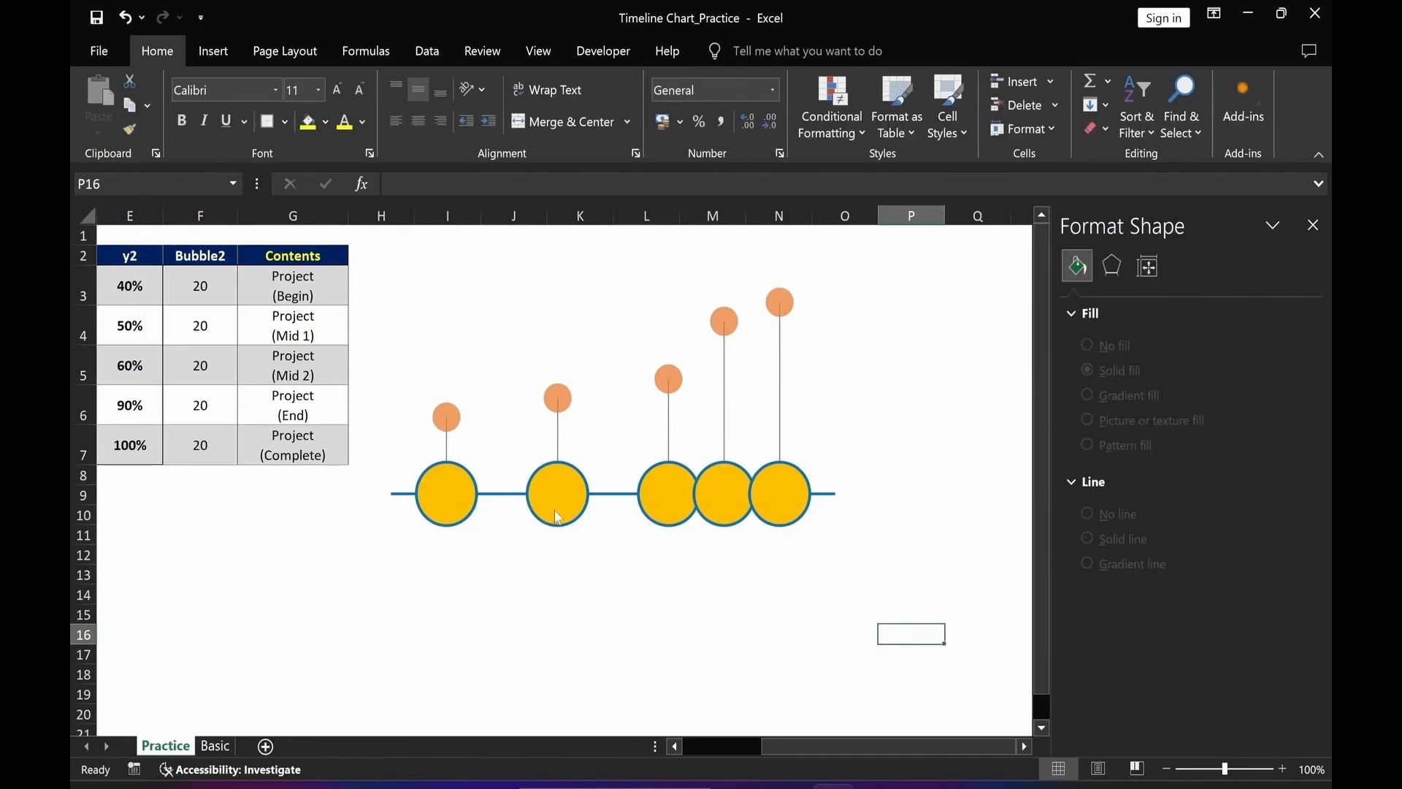
Scale the y1 series bubble size to 70.
{"action": "mouse_move", "coordinate": [784, 518]}
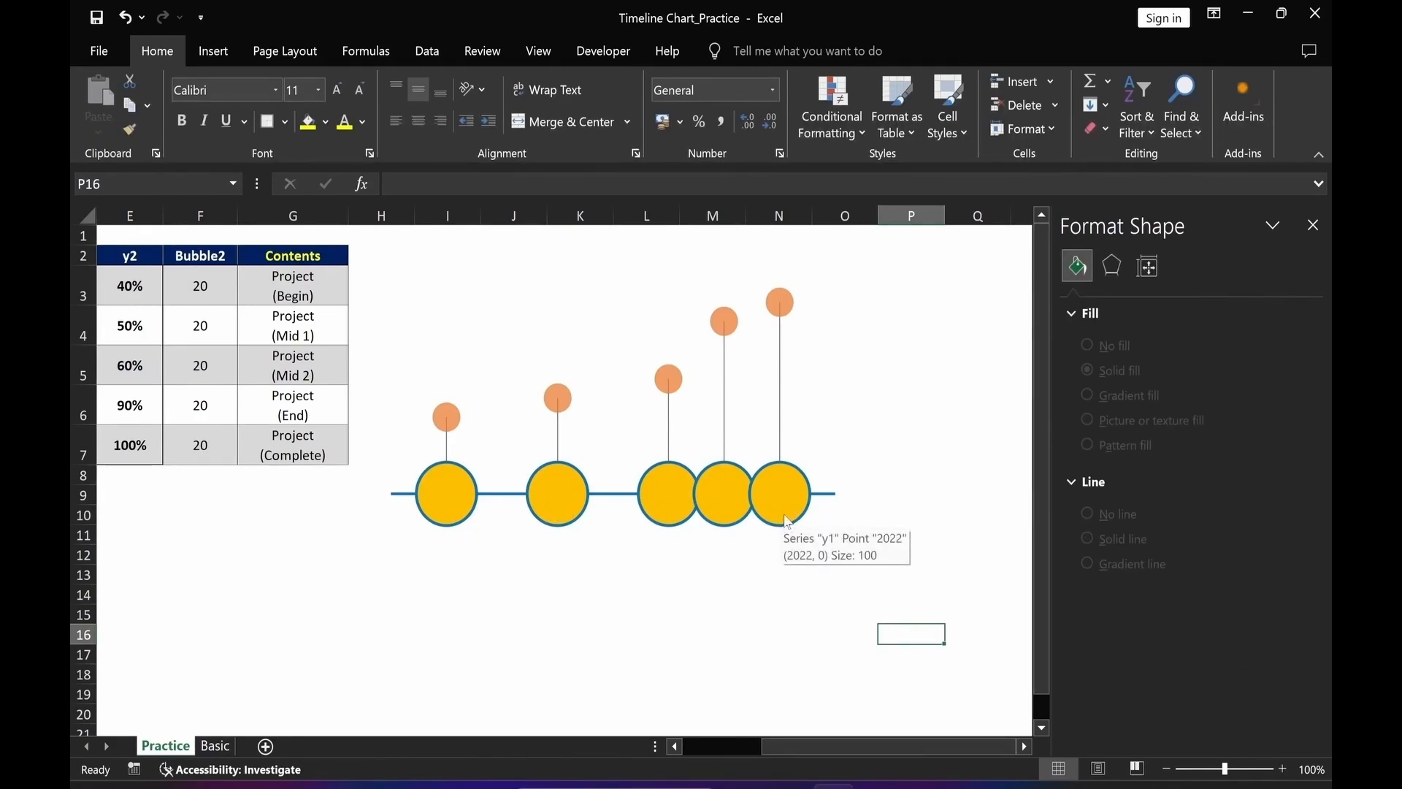
{"action": "left_click", "coordinate": [786, 518]}
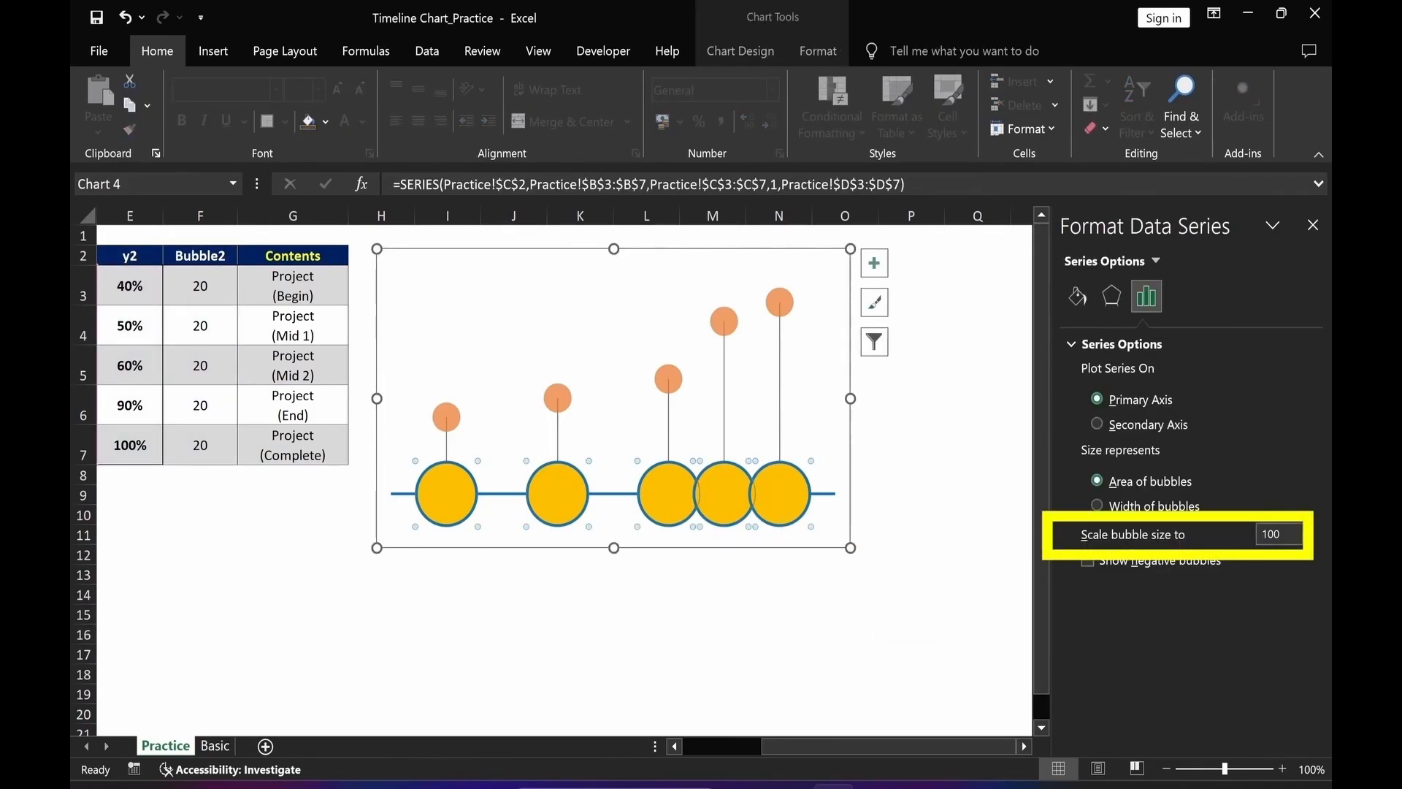
{"action": "left_click_drag", "start_coordinate": [1283, 534], "coordinate": [1217, 542]}
{"action": "type", "text": "70"}
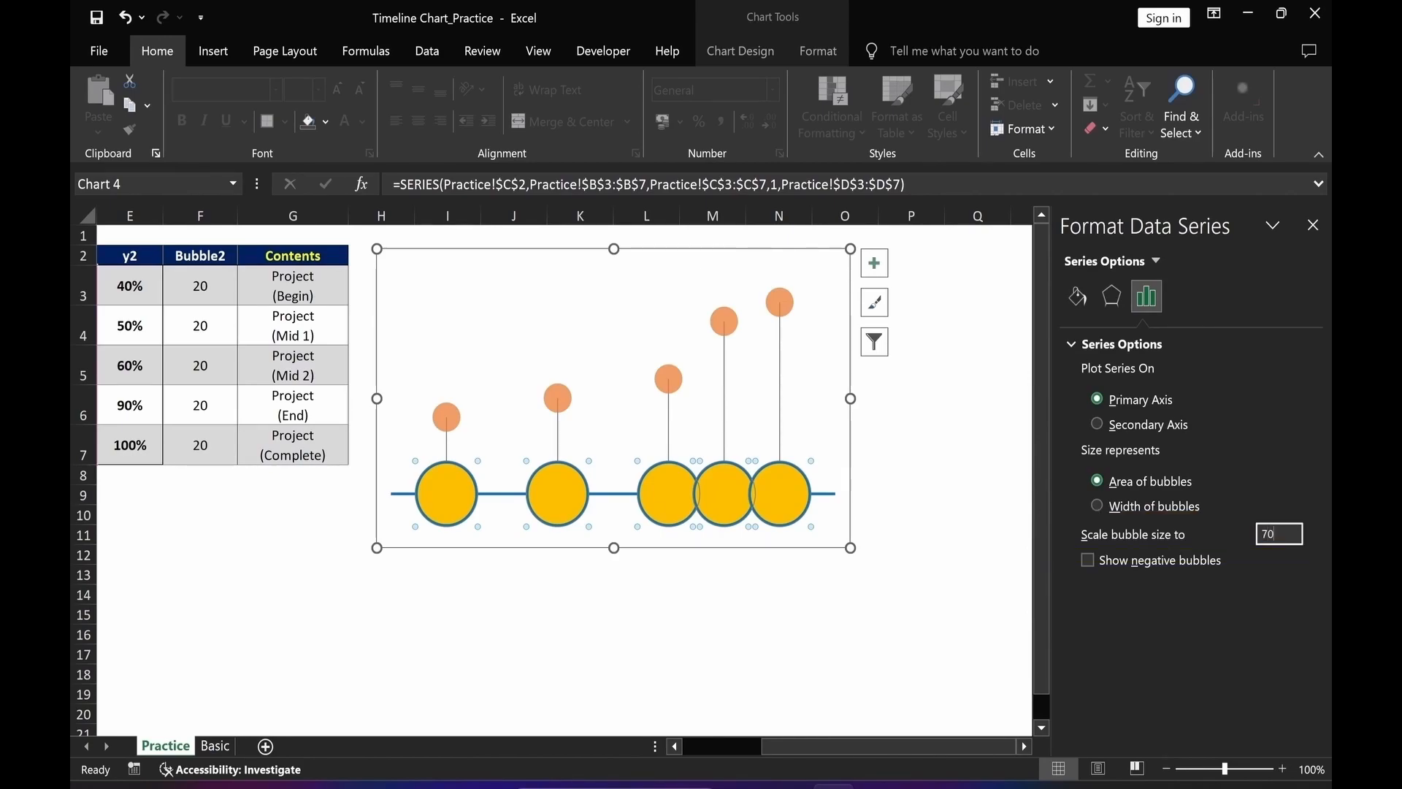
{"action": "key", "text": "Return"}
{"action": "left_click", "coordinate": [845, 614]}
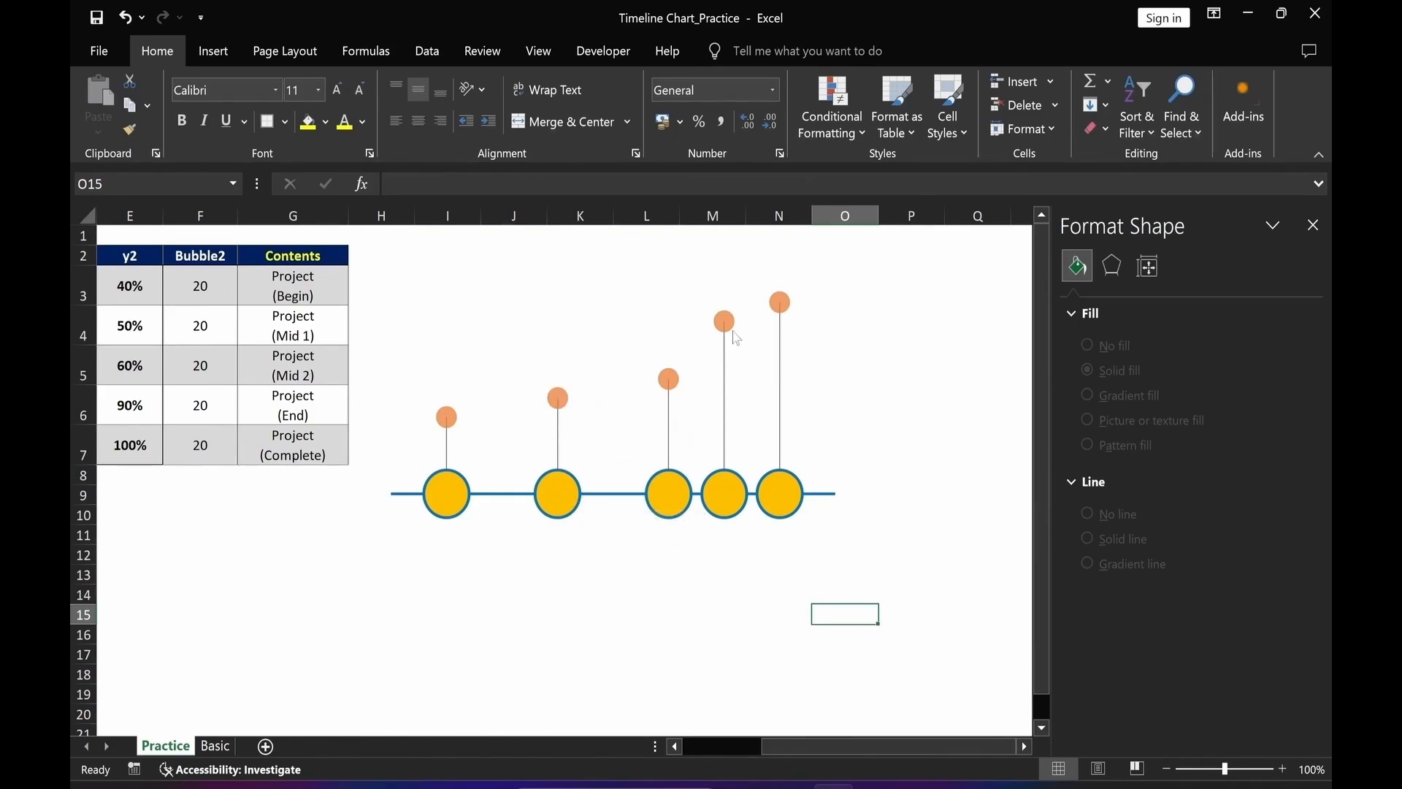
Give the y2 error bars a solid black line 1 pt wide.
{"action": "left_click", "coordinate": [690, 456]}
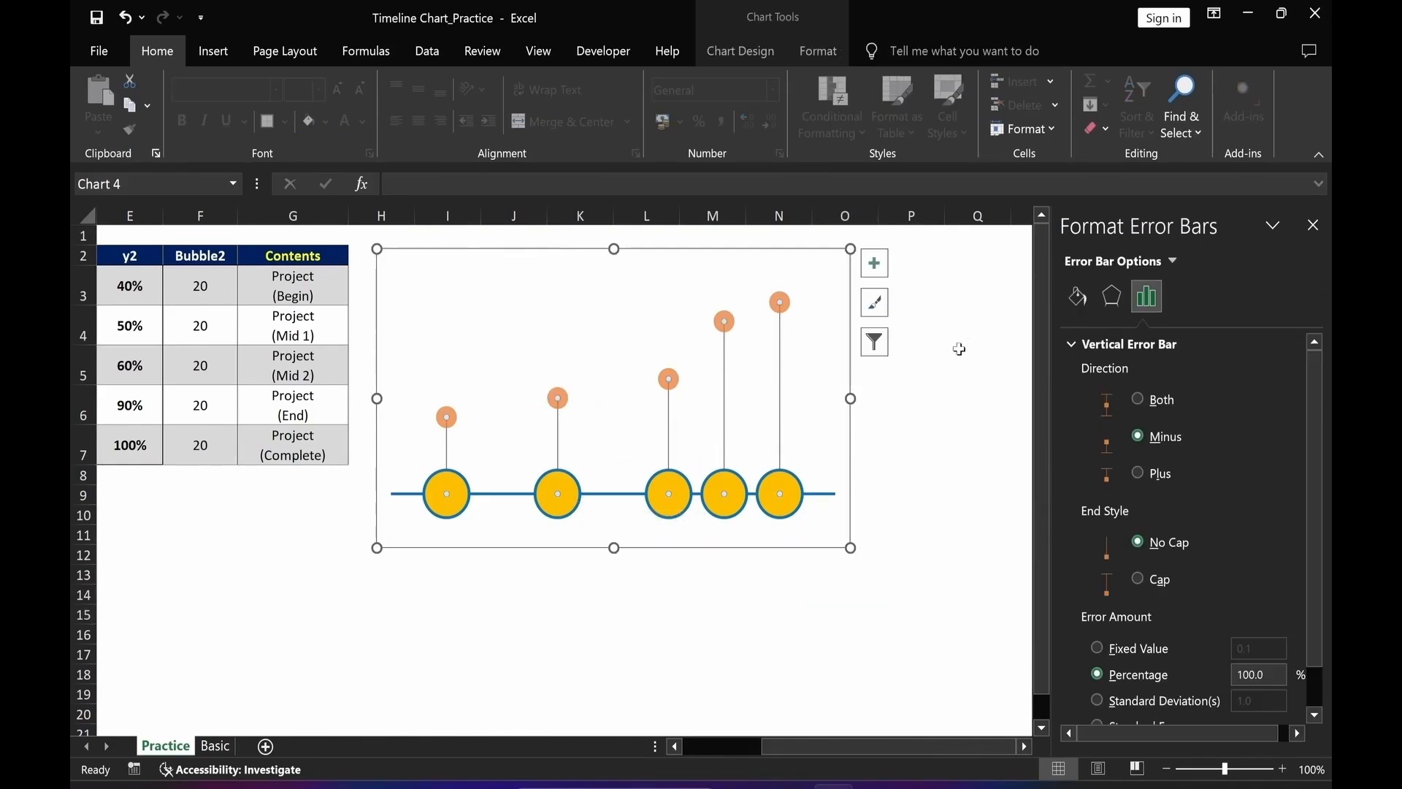
{"action": "left_click", "coordinate": [1079, 298]}
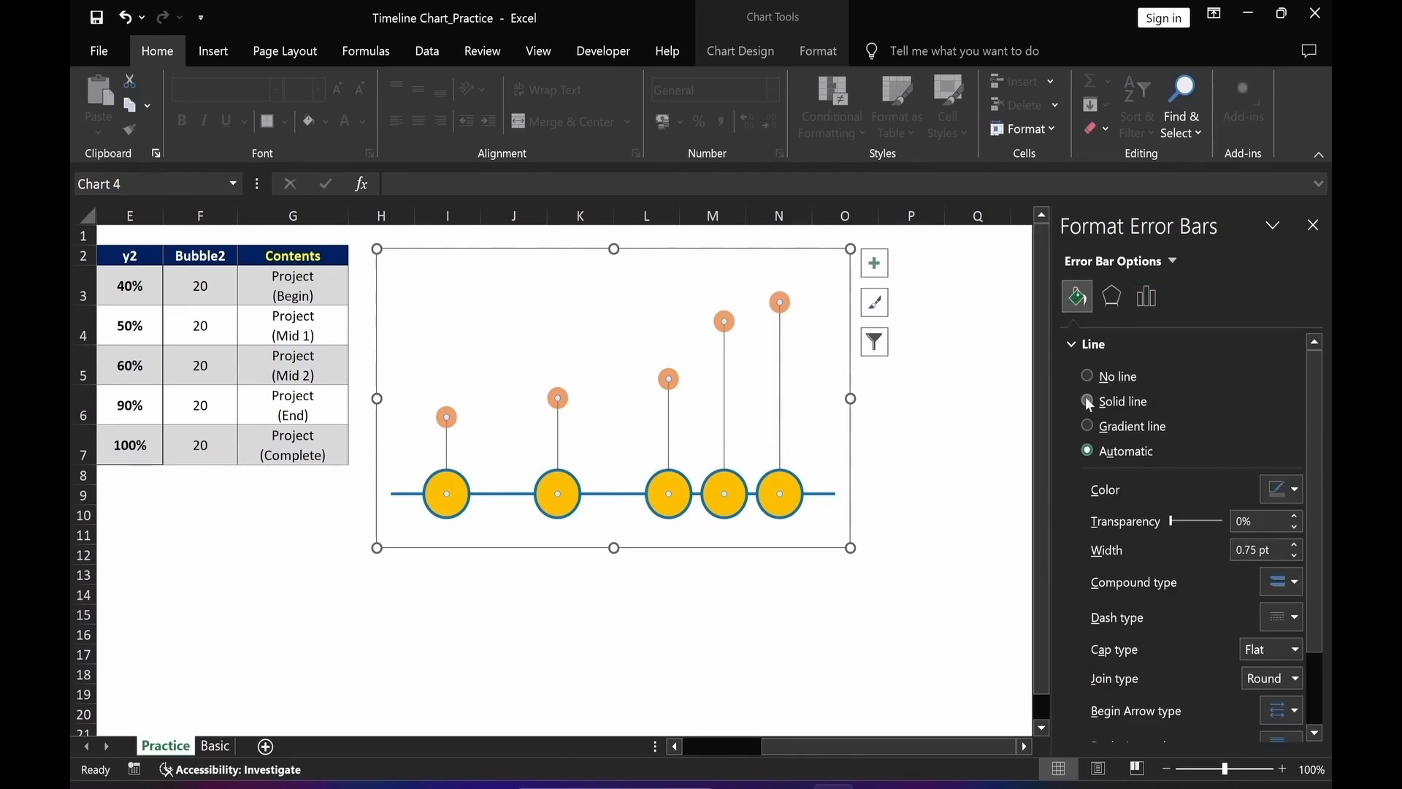
{"action": "left_click", "coordinate": [1087, 401]}
{"action": "left_click", "coordinate": [1296, 490]}
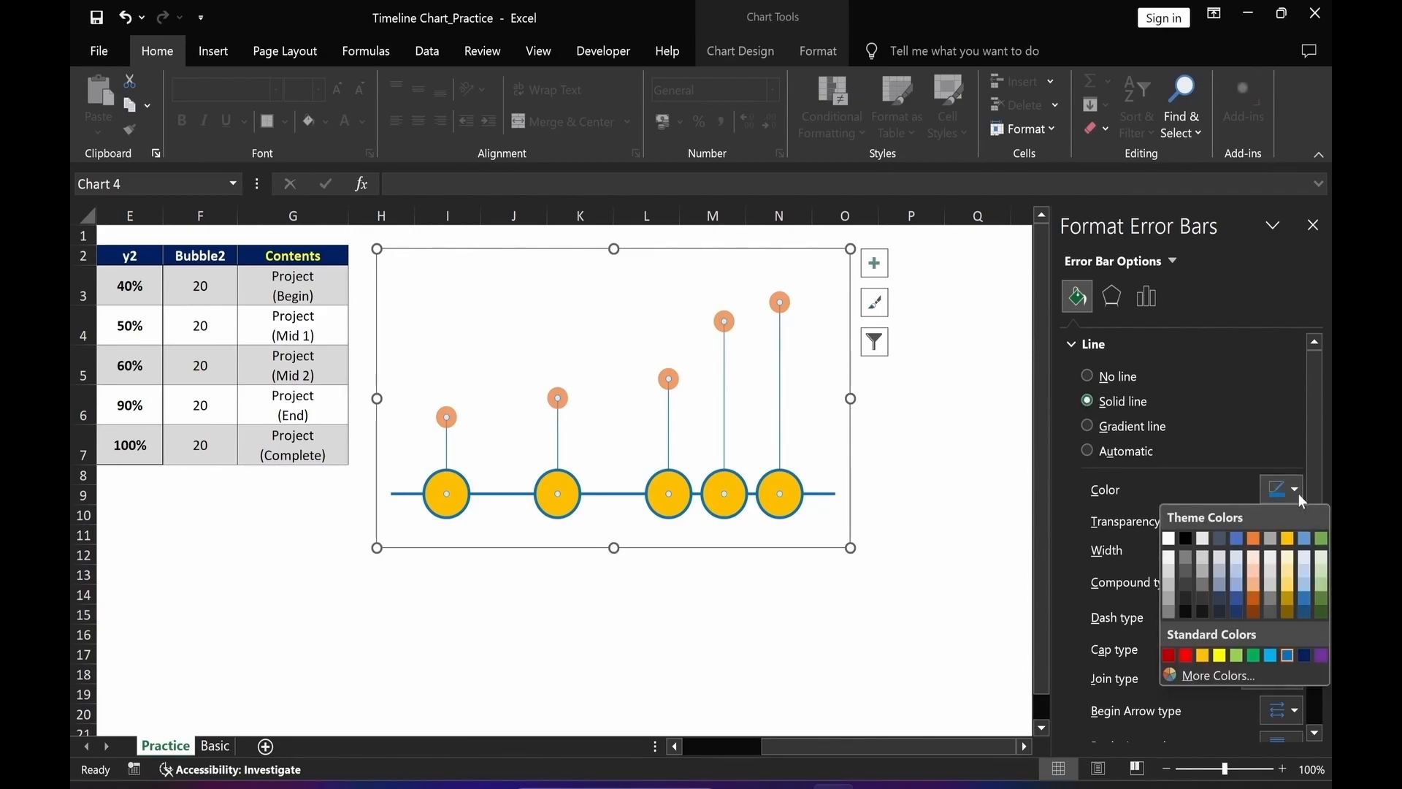
{"action": "left_click", "coordinate": [1186, 538]}
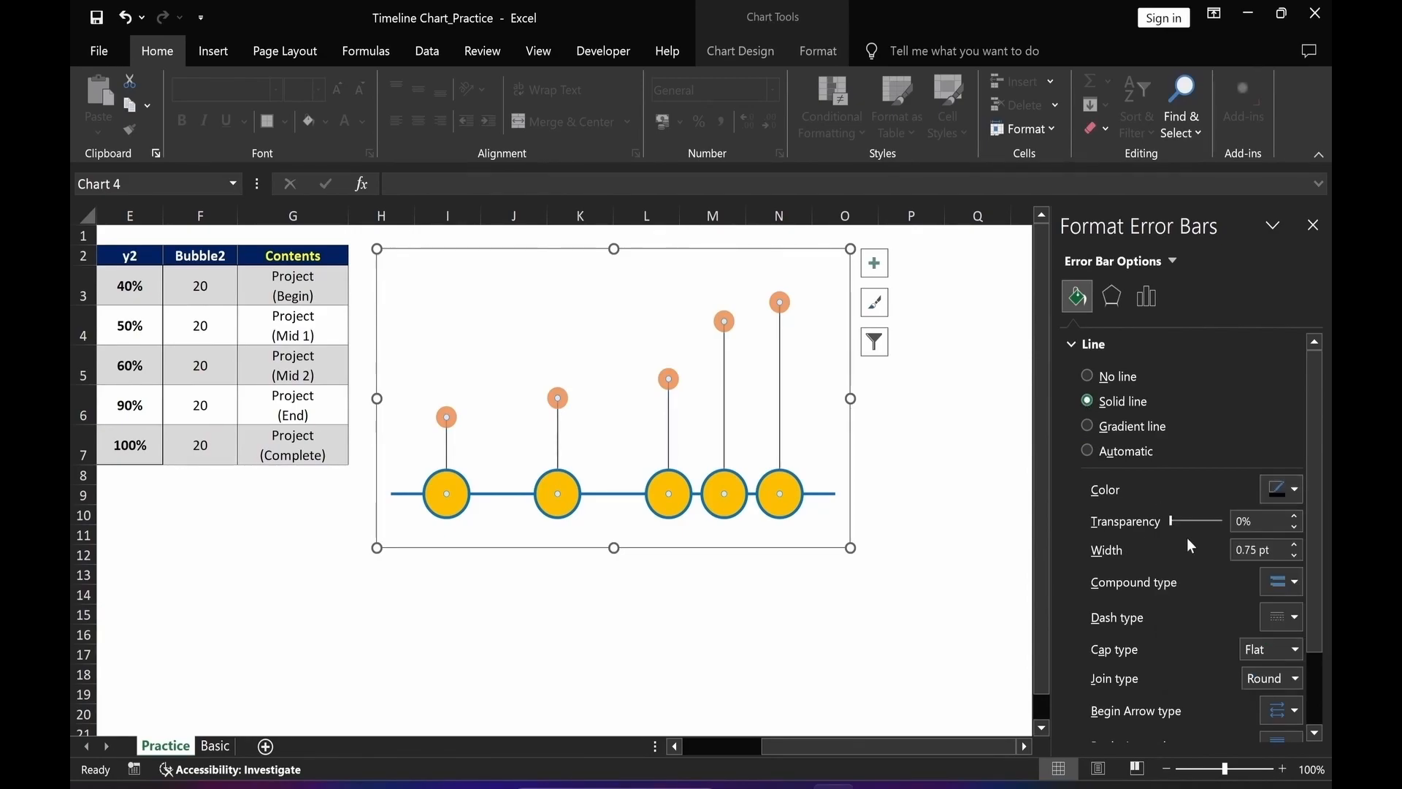
{"action": "left_click_drag", "start_coordinate": [1250, 550], "coordinate": [1220, 550]}
{"action": "type", "text": "1"}
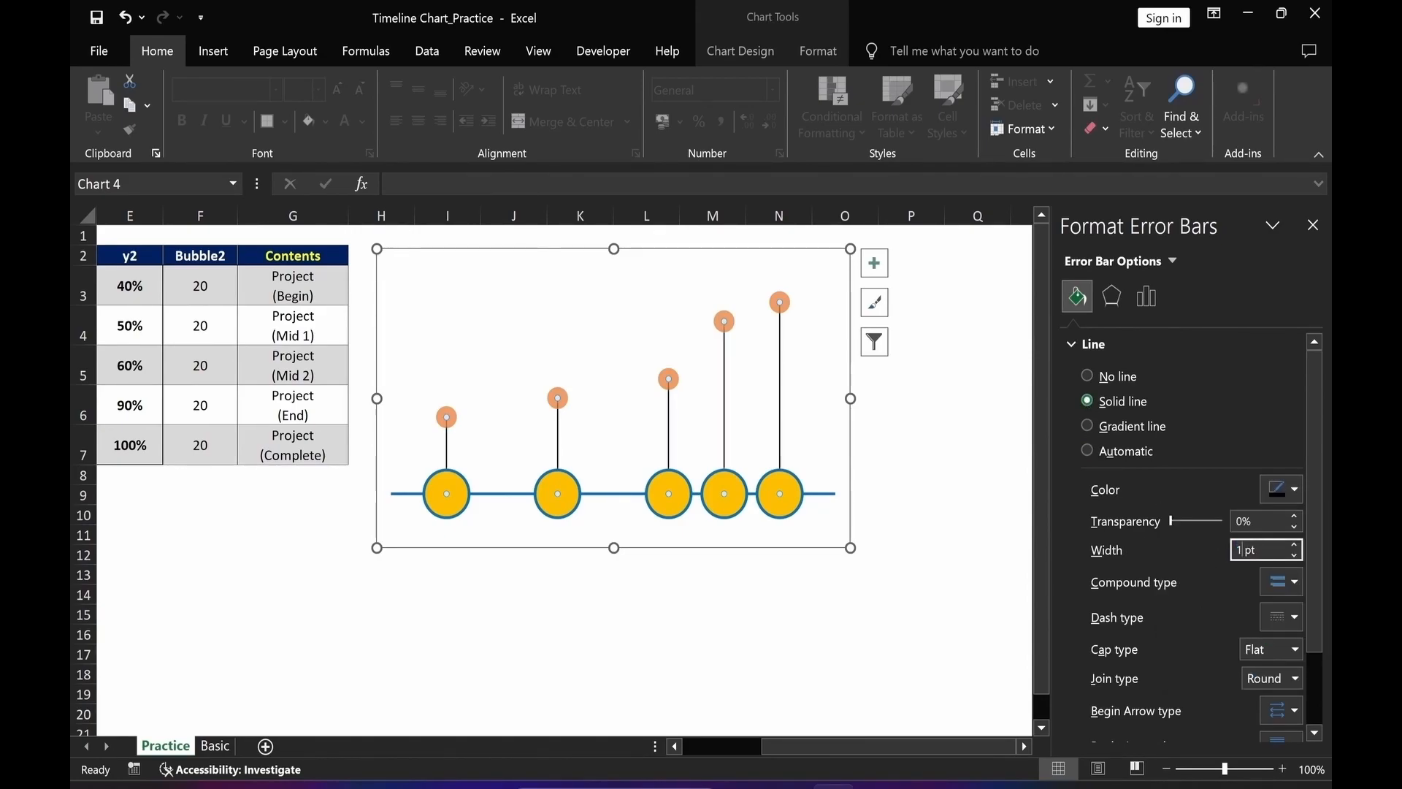
{"action": "key", "text": "Return"}
{"action": "left_click", "coordinate": [978, 614]}
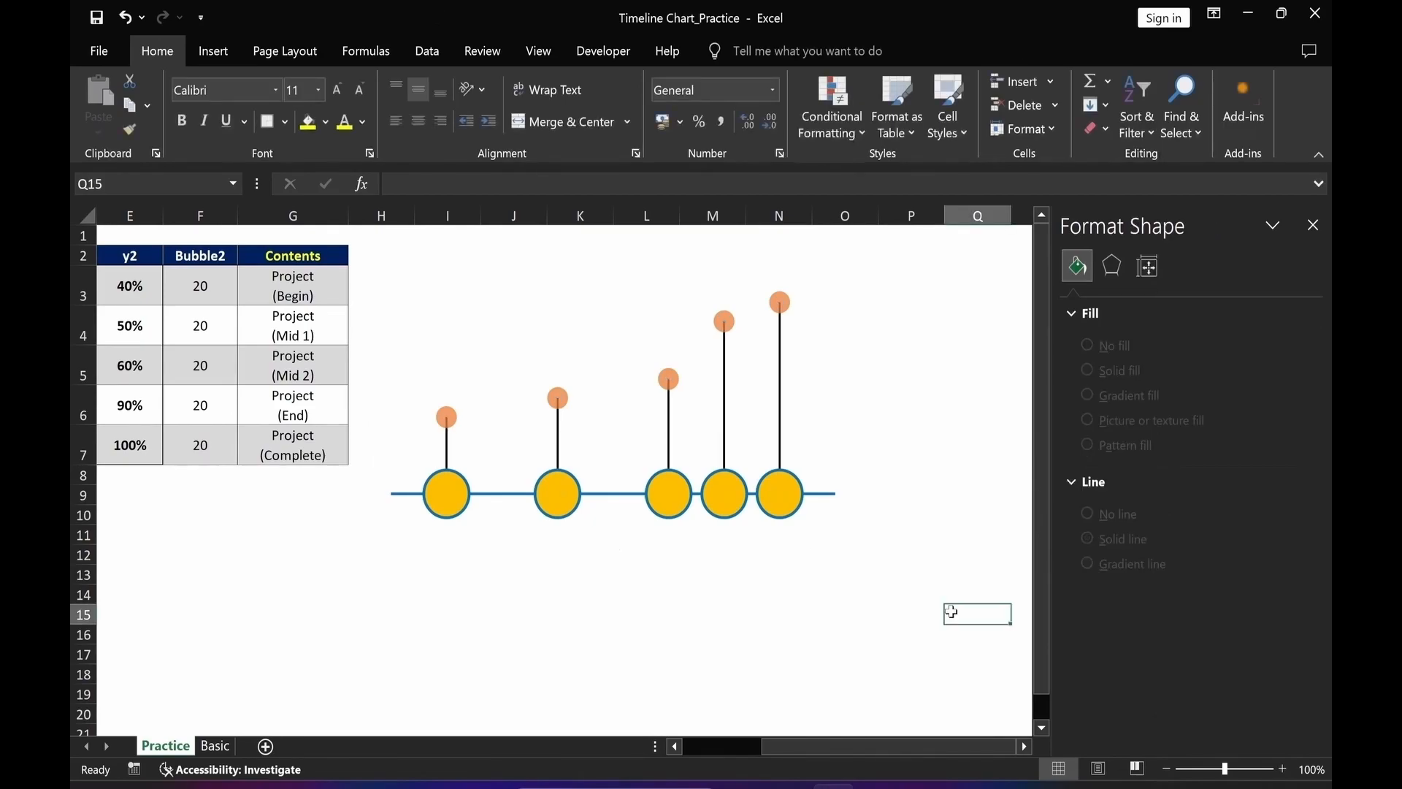
Fill the y2 bubbles with solid light grey.
{"action": "left_click", "coordinate": [799, 316]}
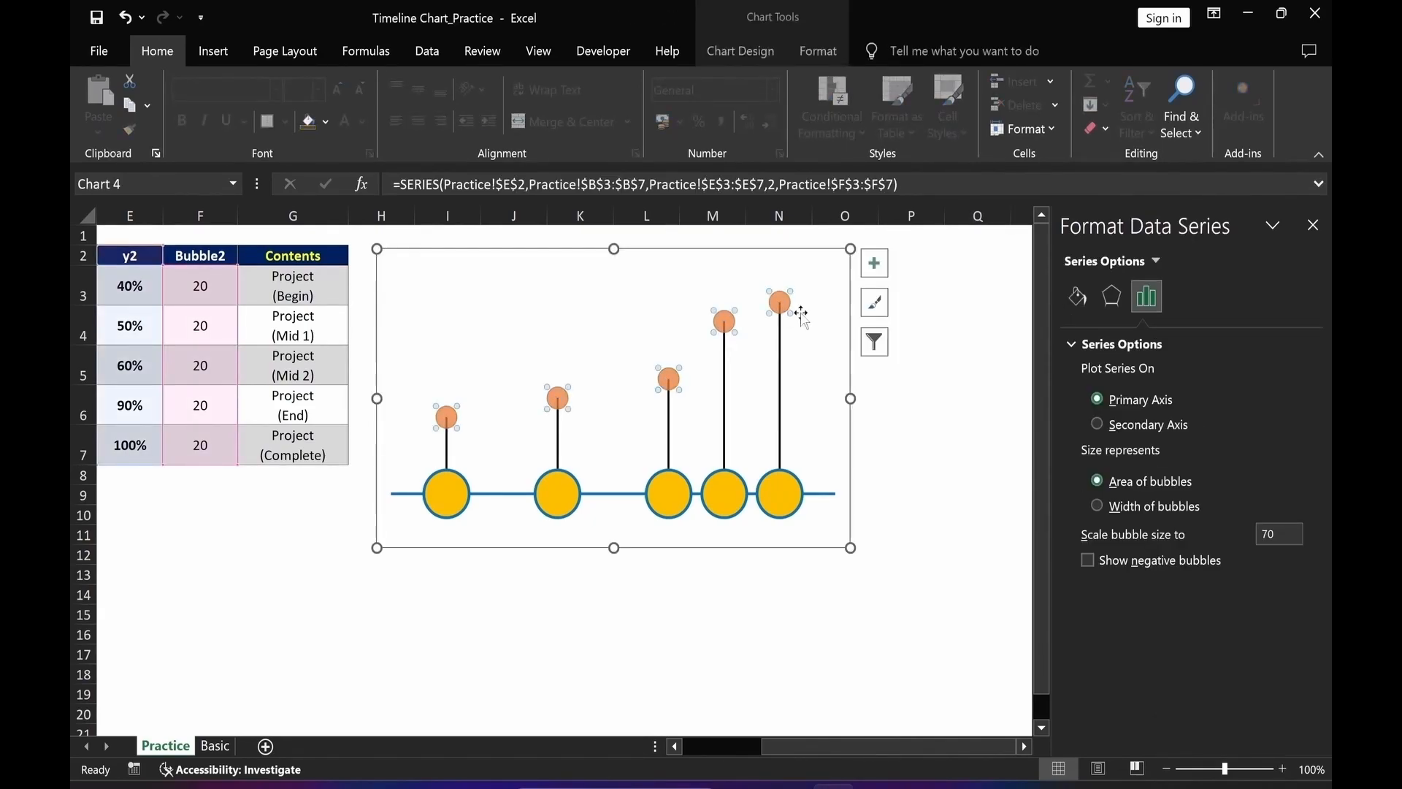
{"action": "left_click", "coordinate": [1073, 298]}
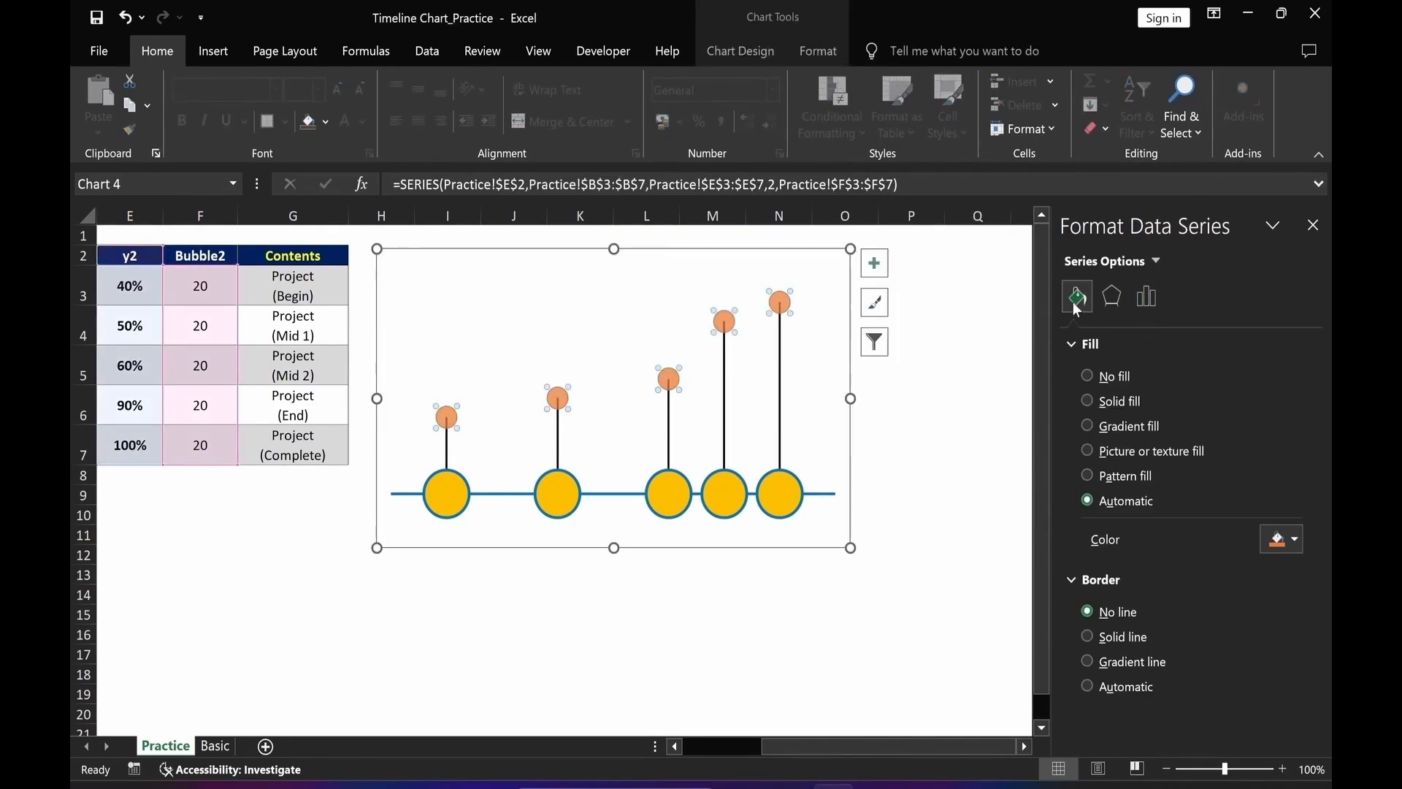
{"action": "left_click", "coordinate": [1086, 401]}
{"action": "left_click", "coordinate": [1294, 542]}
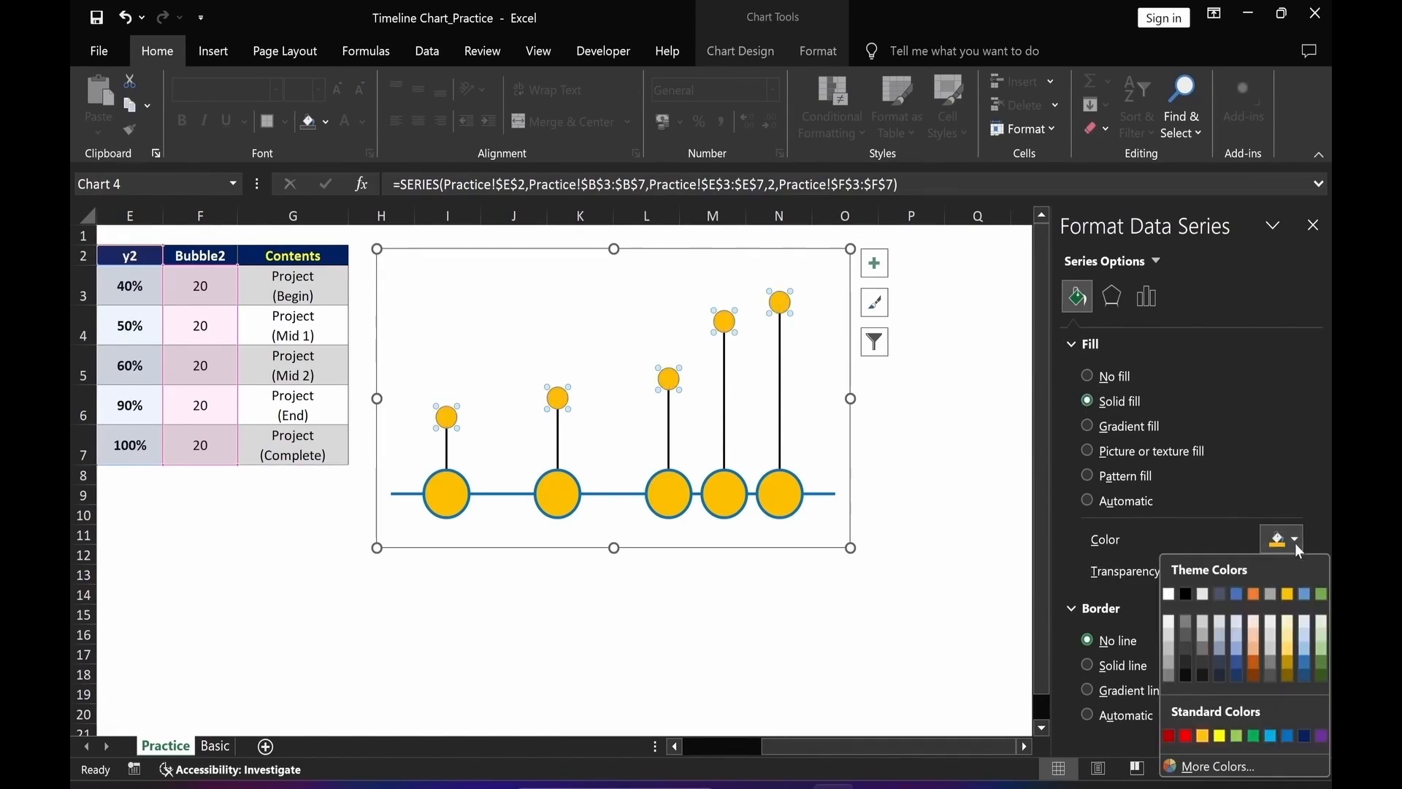
{"action": "left_click", "coordinate": [1169, 639]}
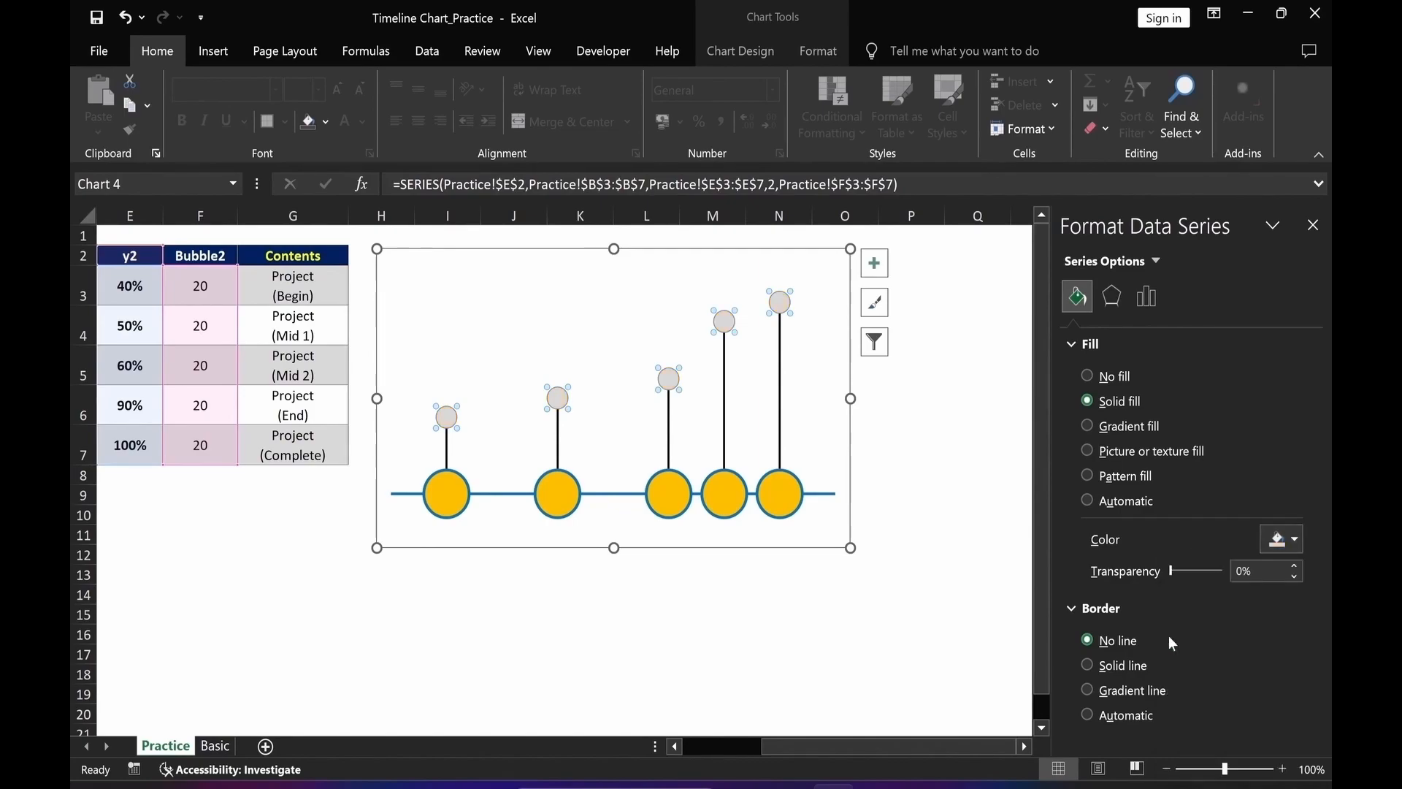
Give the y2 bubbles a solid line border 1.5 pt wide.
{"action": "left_click", "coordinate": [1087, 665]}
{"action": "left_click_drag", "start_coordinate": [1316, 527], "coordinate": [1321, 612]}
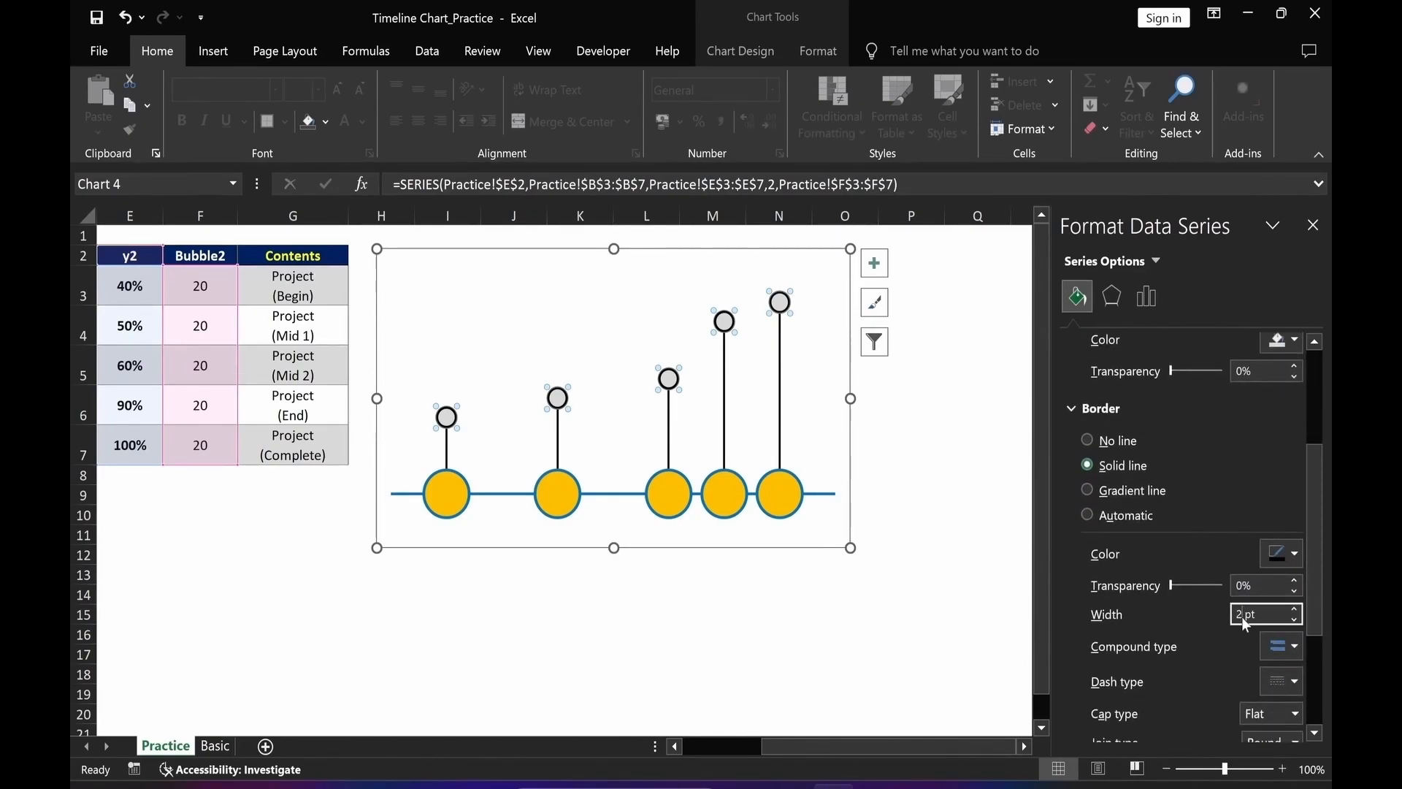
{"action": "type", "text": "1.5"}
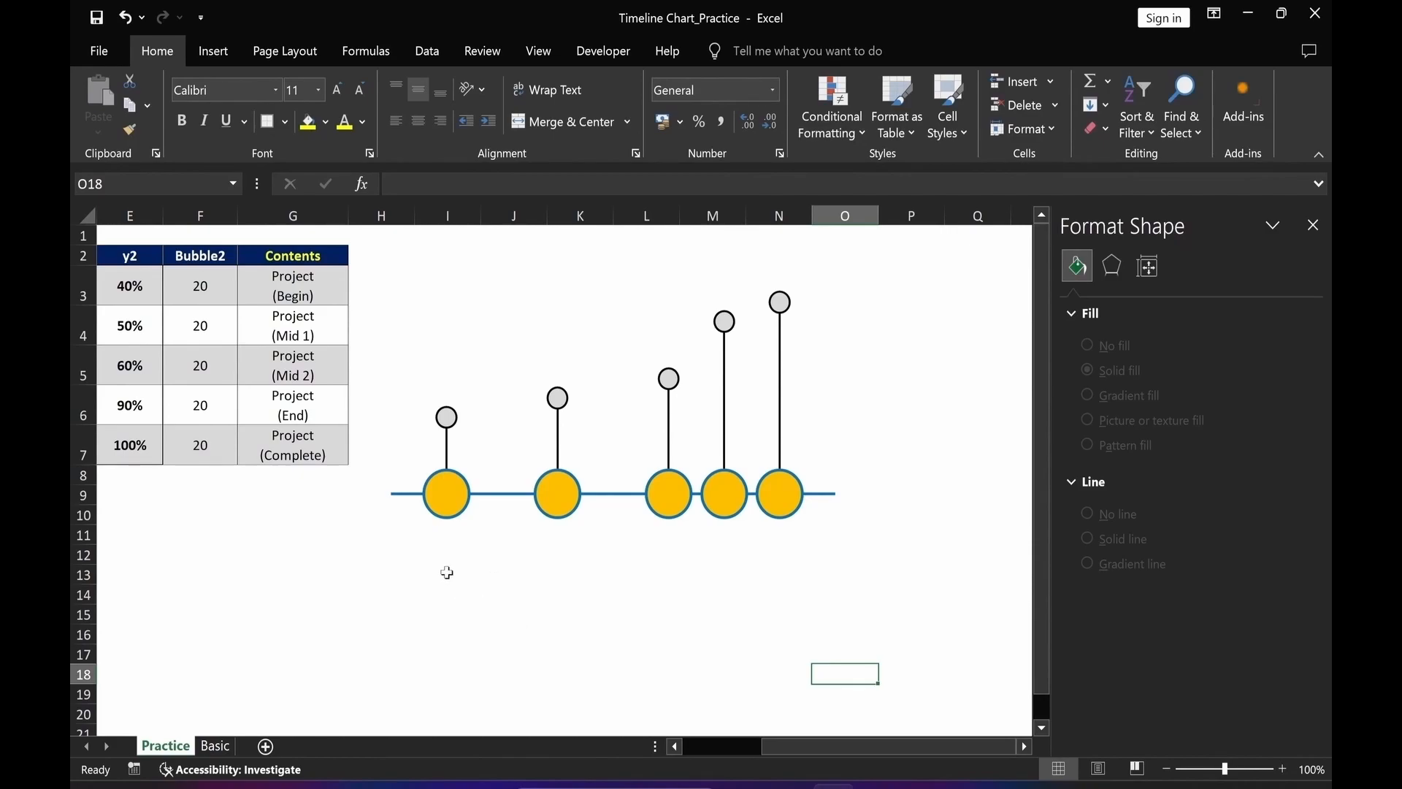
{"action": "left_click_drag", "start_coordinate": [877, 747], "coordinate": [807, 747]}
{"action": "left_click", "coordinate": [656, 511]}
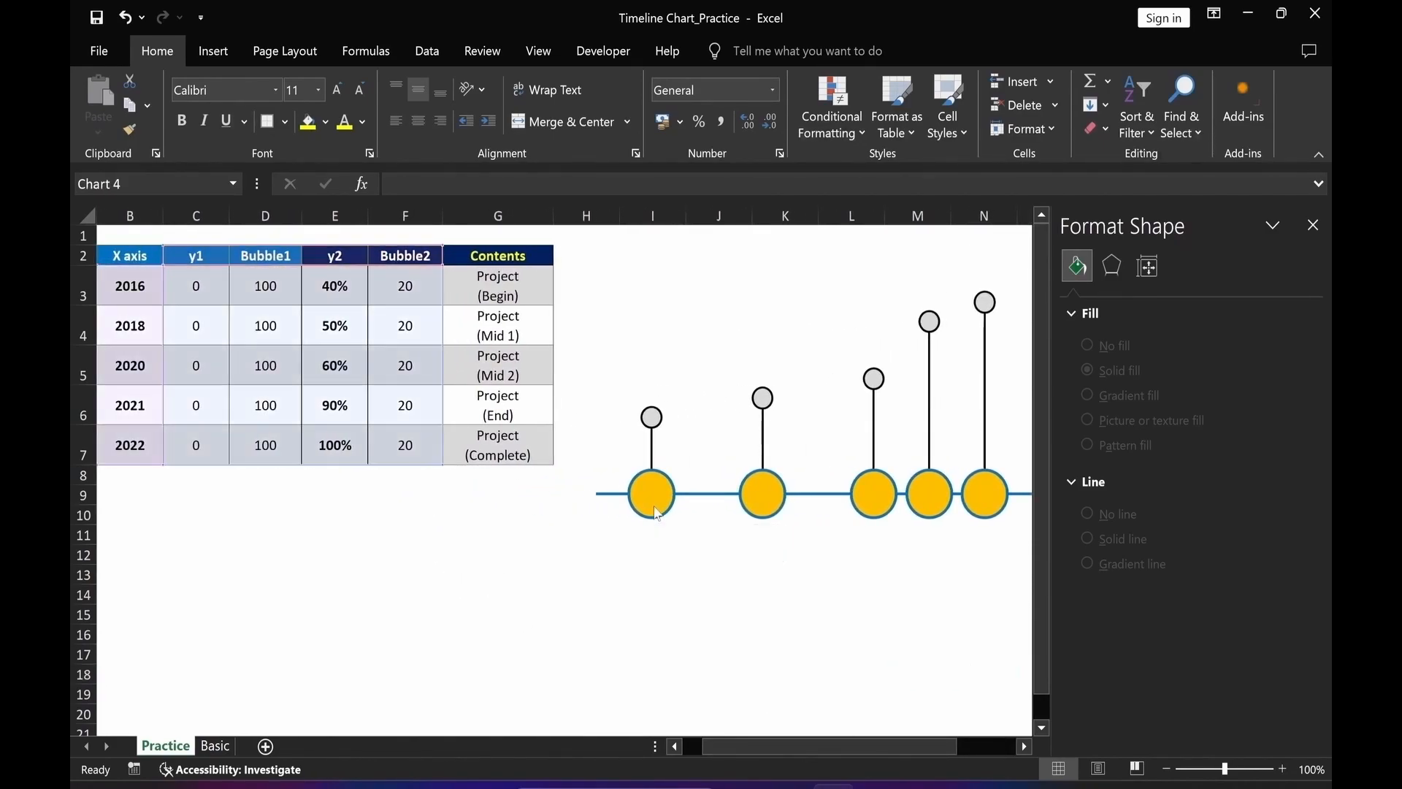
Add data labels to the y1 bubbles showing only the X value, centred, without leader lines.
{"action": "right_click", "coordinate": [659, 515]}
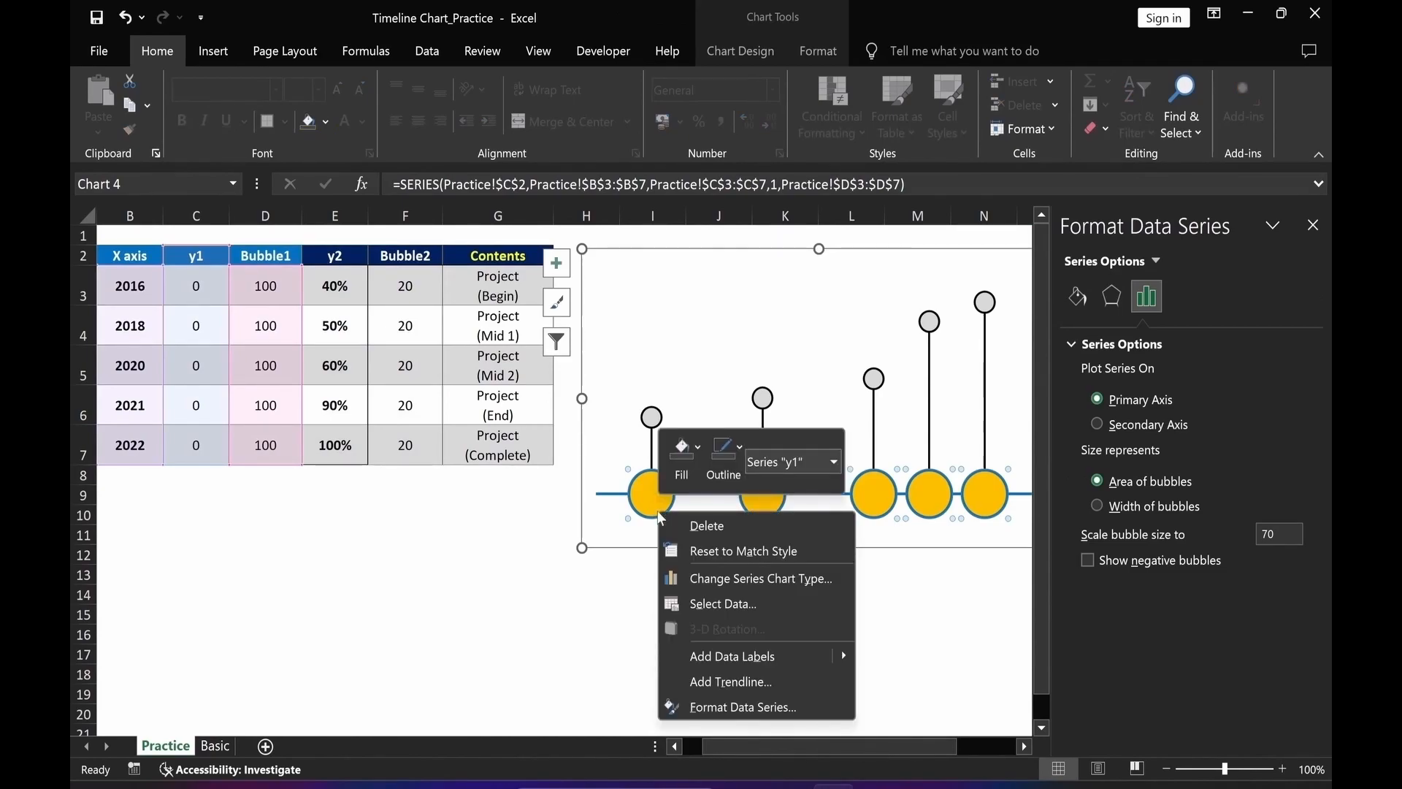
{"action": "left_click", "coordinate": [782, 660]}
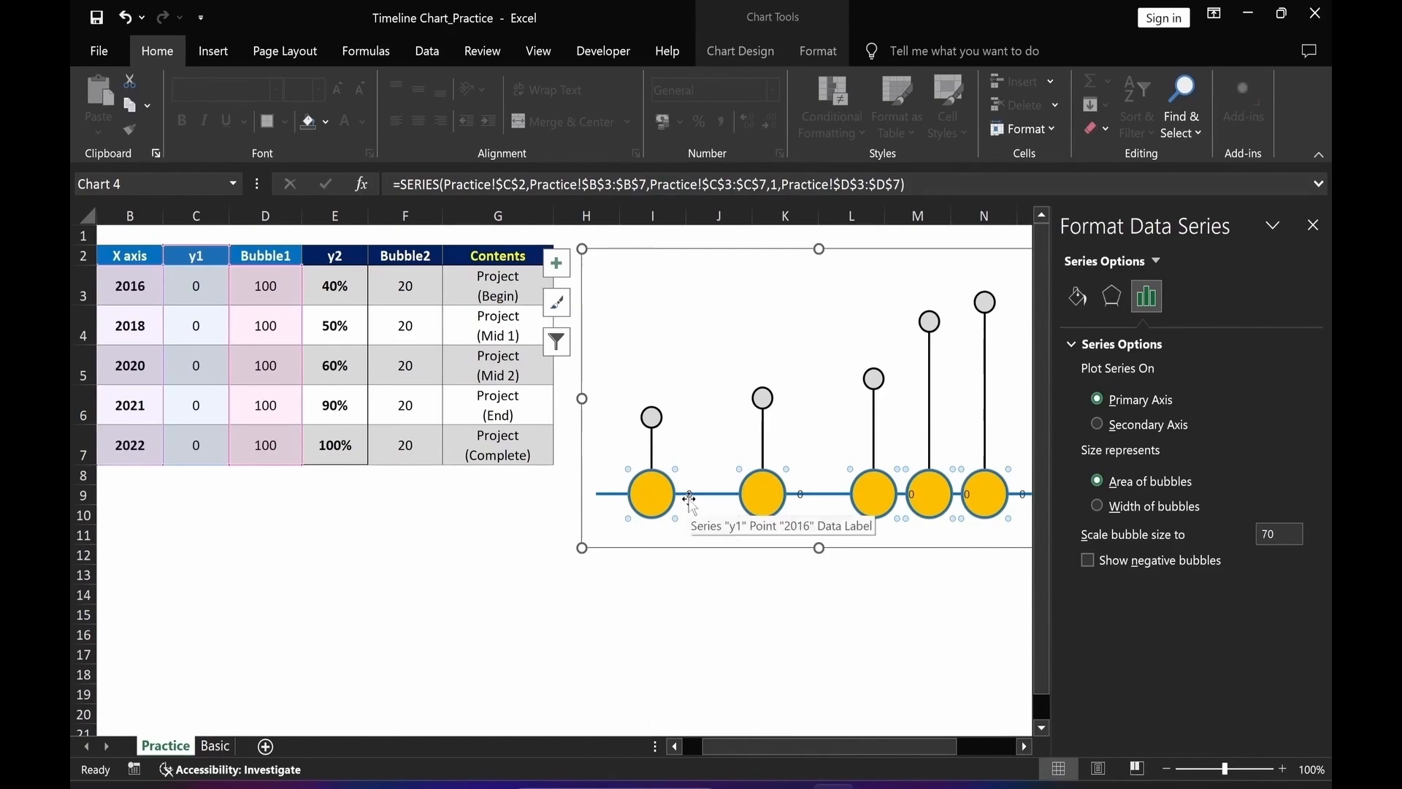
{"action": "left_click", "coordinate": [690, 499]}
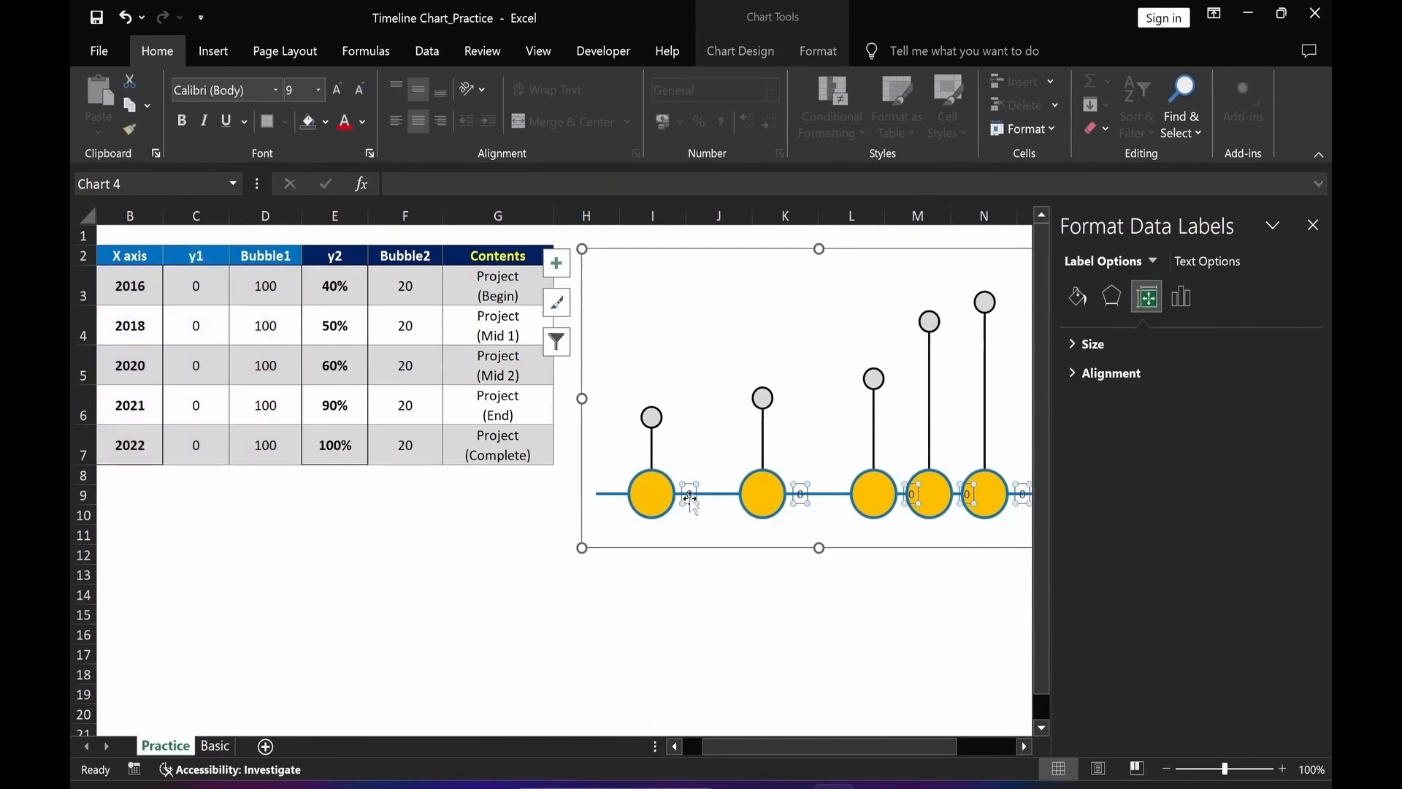
{"action": "left_click", "coordinate": [1185, 304]}
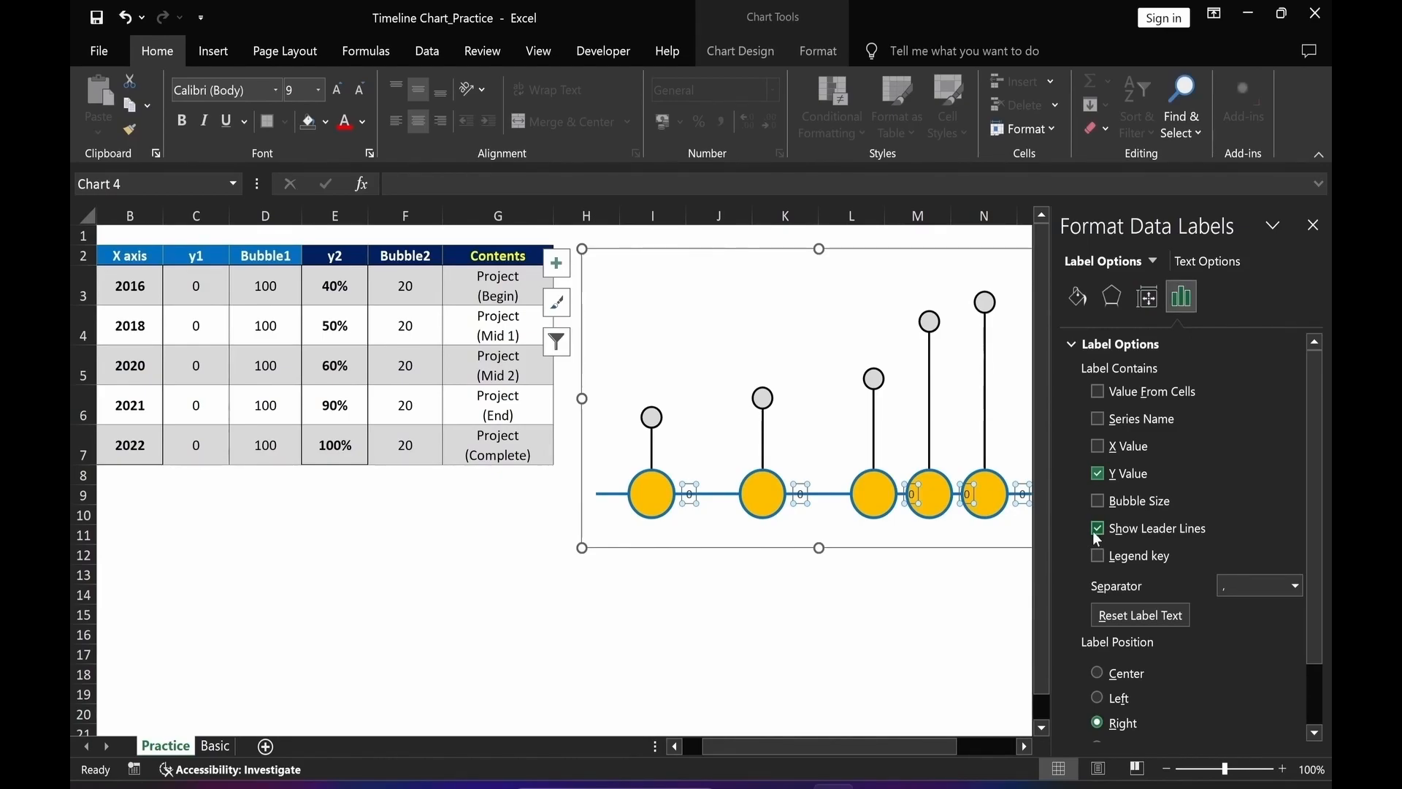
{"action": "left_click", "coordinate": [1098, 528]}
{"action": "left_click", "coordinate": [1096, 473]}
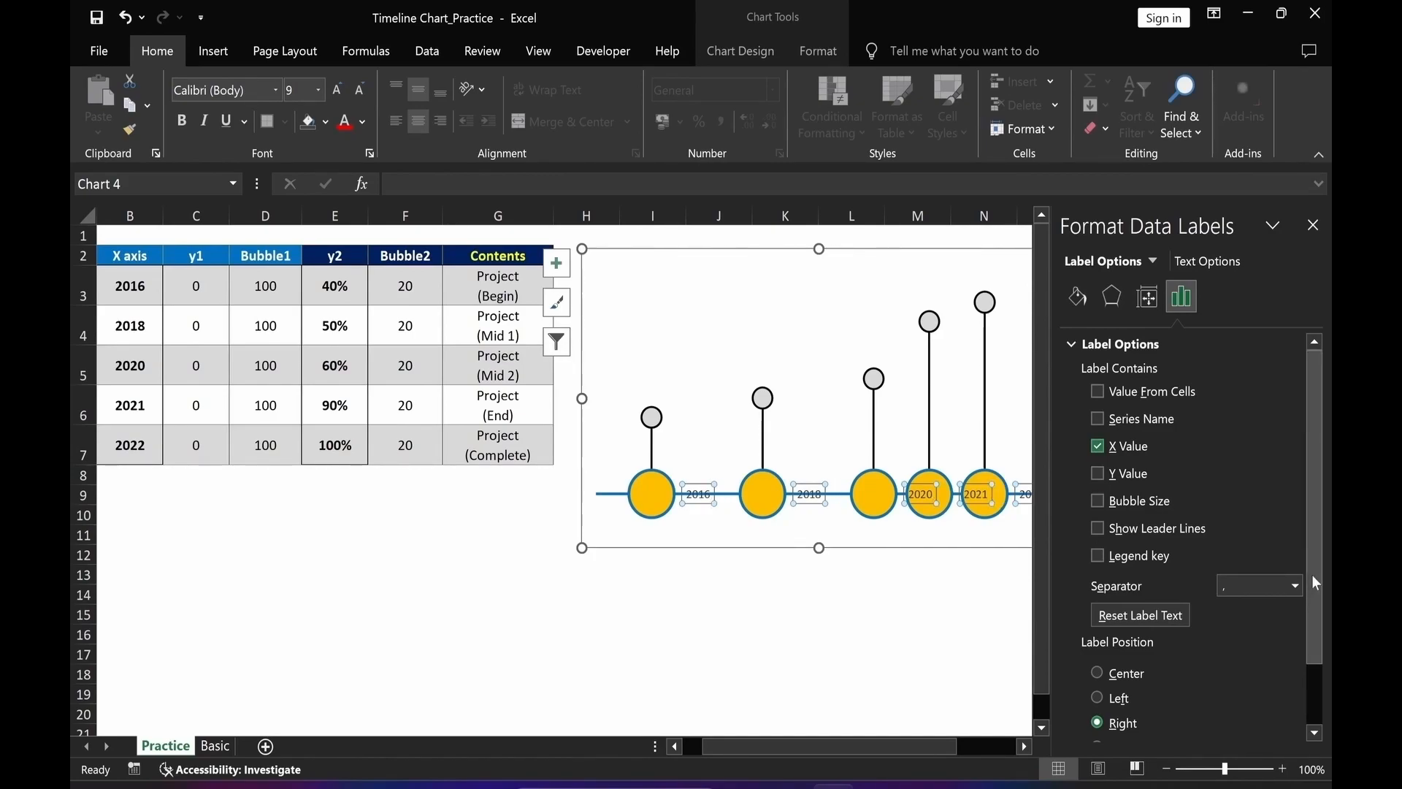
{"action": "left_click_drag", "start_coordinate": [1311, 574], "coordinate": [1312, 653]}
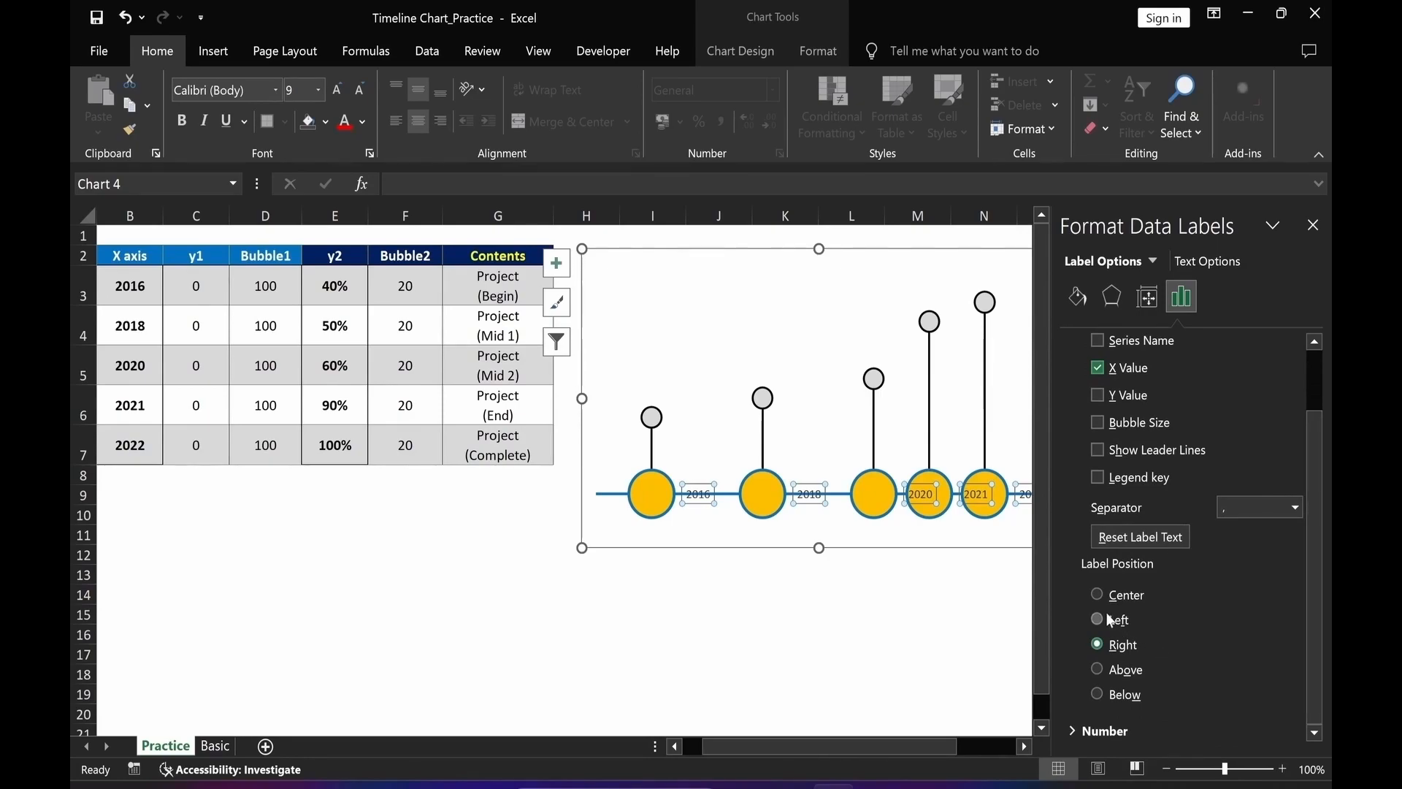
{"action": "left_click", "coordinate": [1097, 593]}
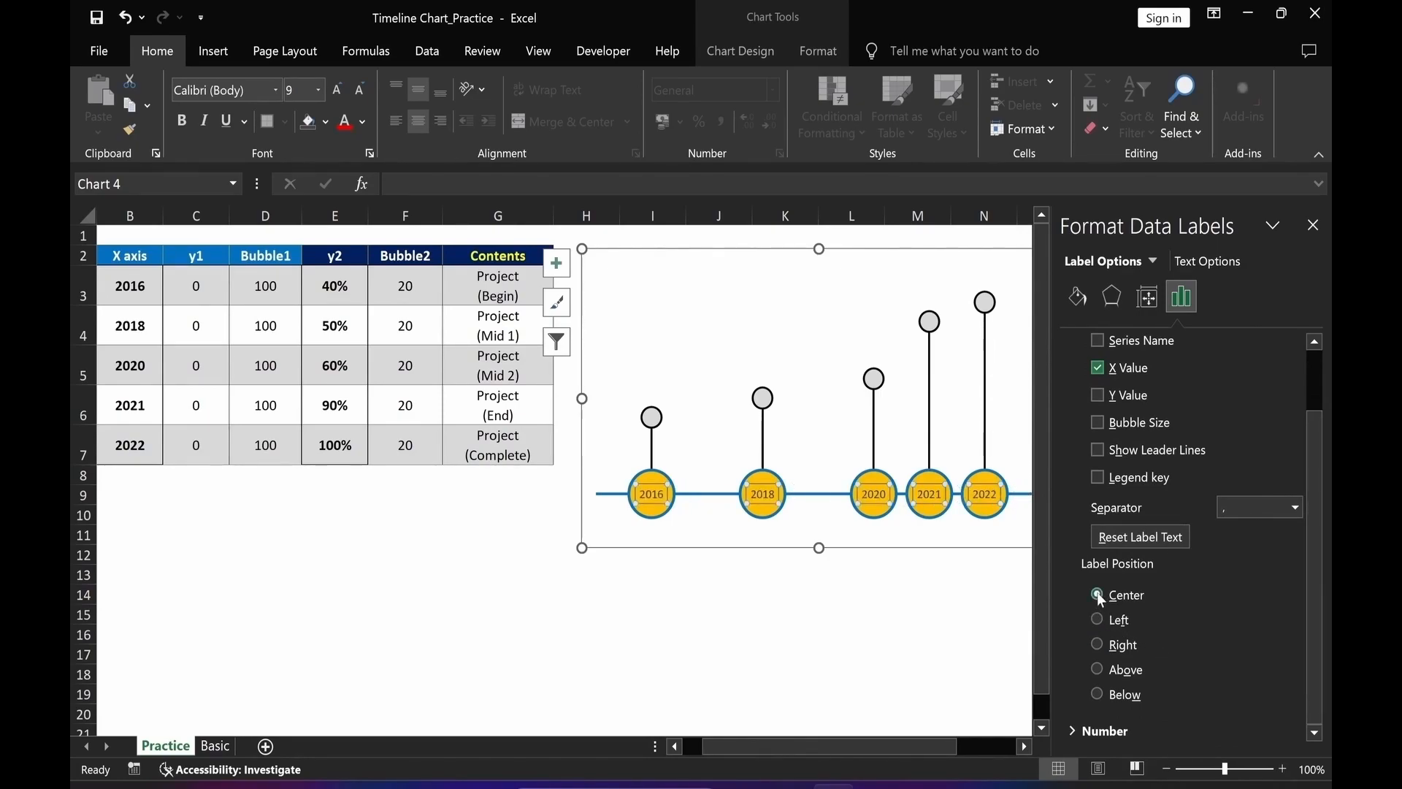
Format the year labels in bold dark blue at font size 12.
{"action": "left_click", "coordinate": [363, 121]}
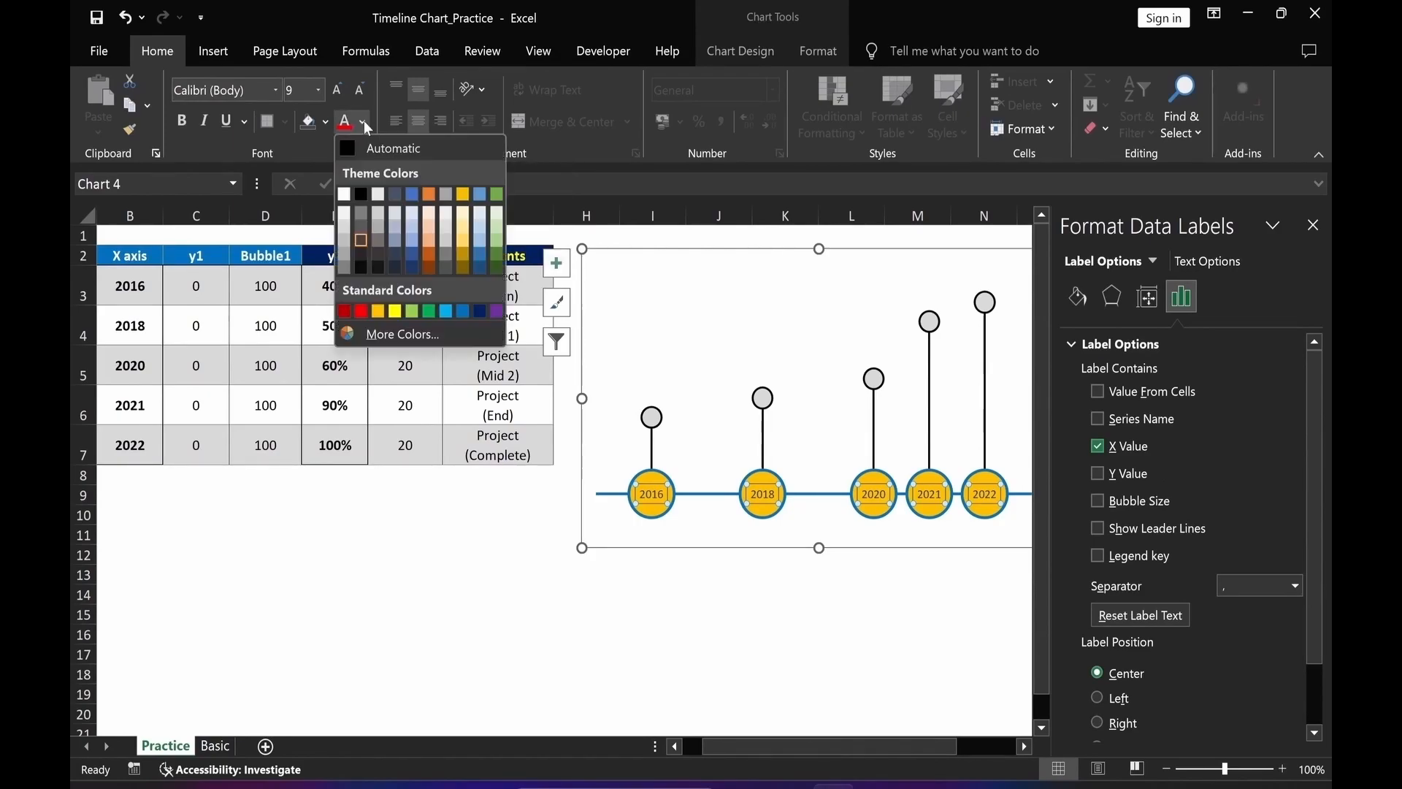
{"action": "left_click", "coordinate": [481, 312]}
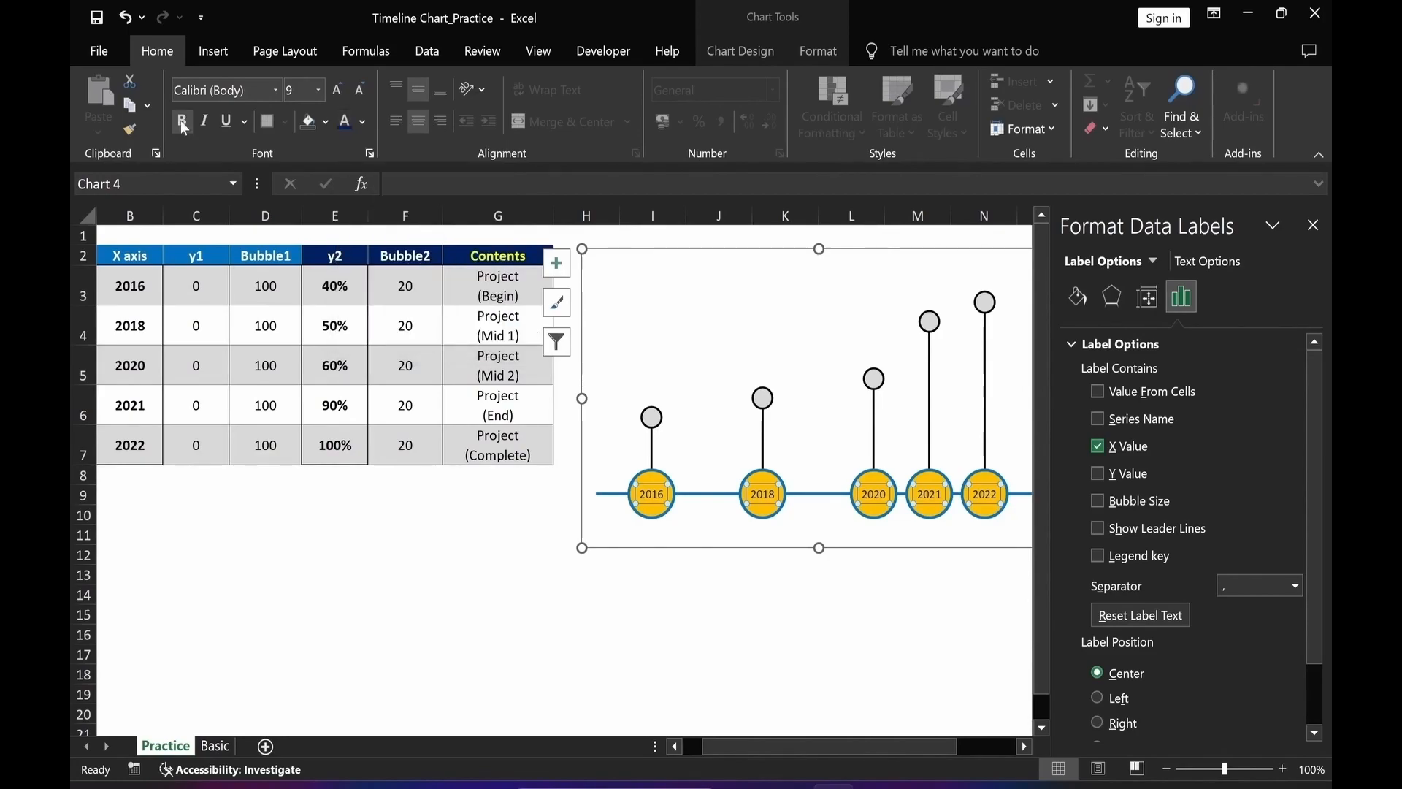
{"action": "left_click", "coordinate": [182, 122]}
{"action": "left_click", "coordinate": [295, 90]}
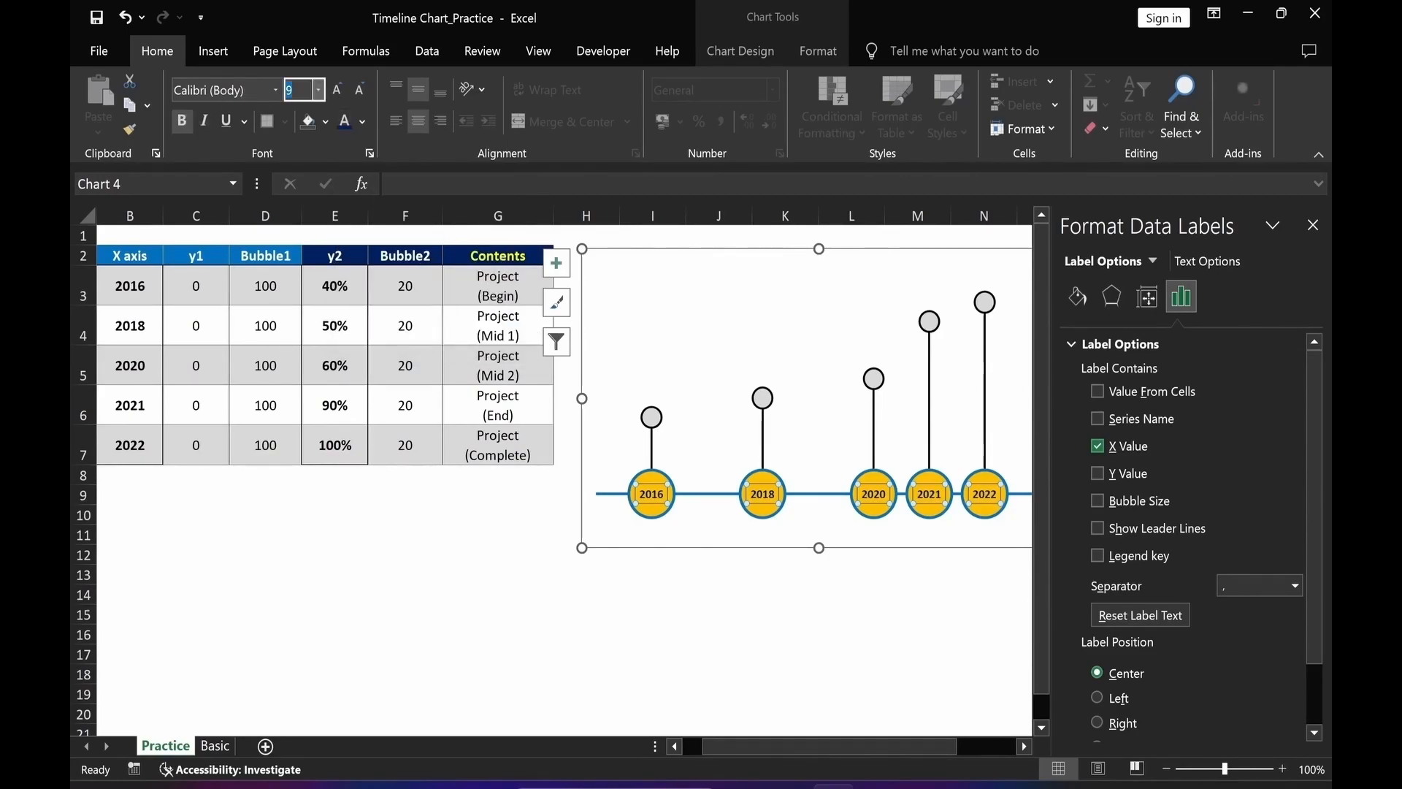
{"action": "key", "text": "Return"}
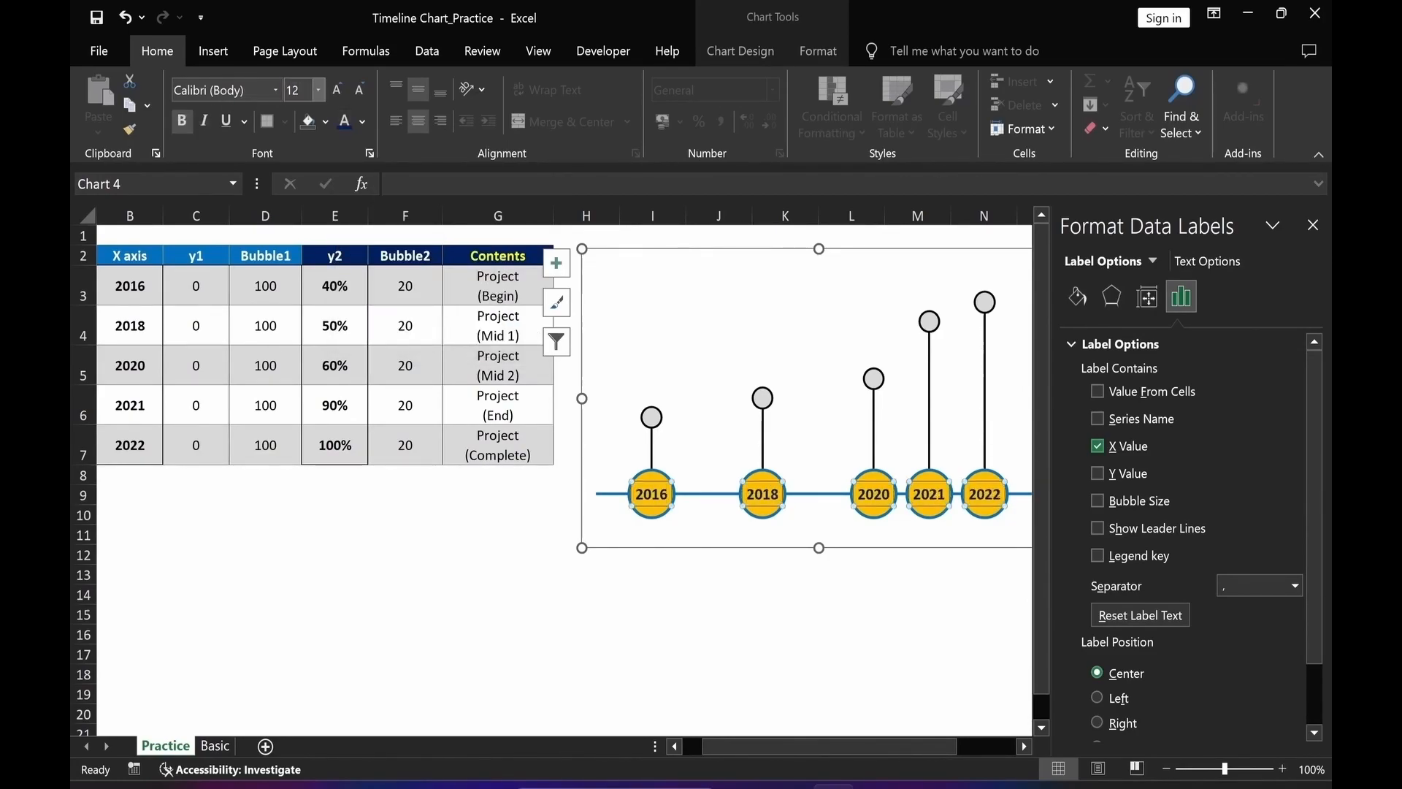
Add data labels to the y2 bubbles that take their values from cells G3:G7.
{"action": "left_click", "coordinate": [654, 554]}
{"action": "left_click", "coordinate": [656, 428]}
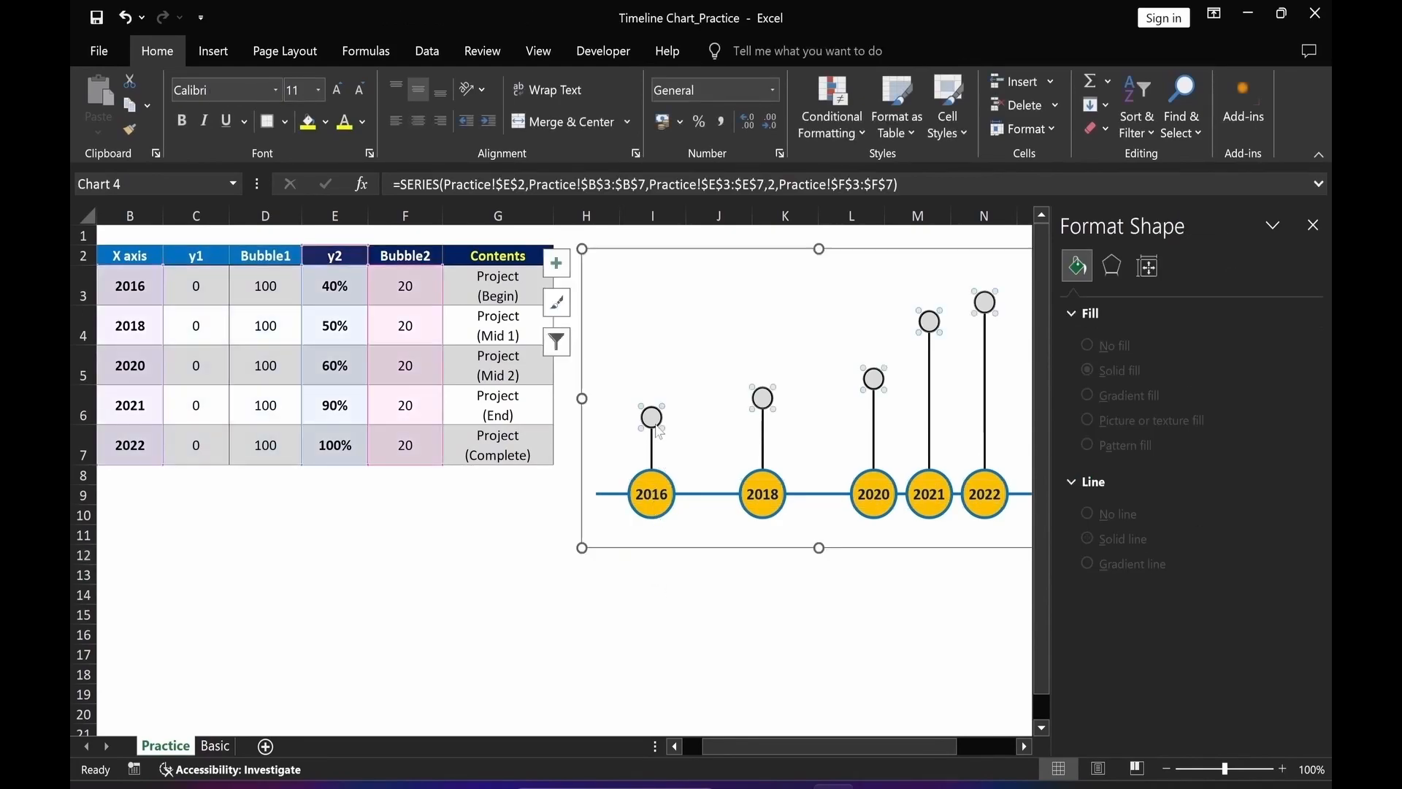
{"action": "right_click", "coordinate": [657, 430]}
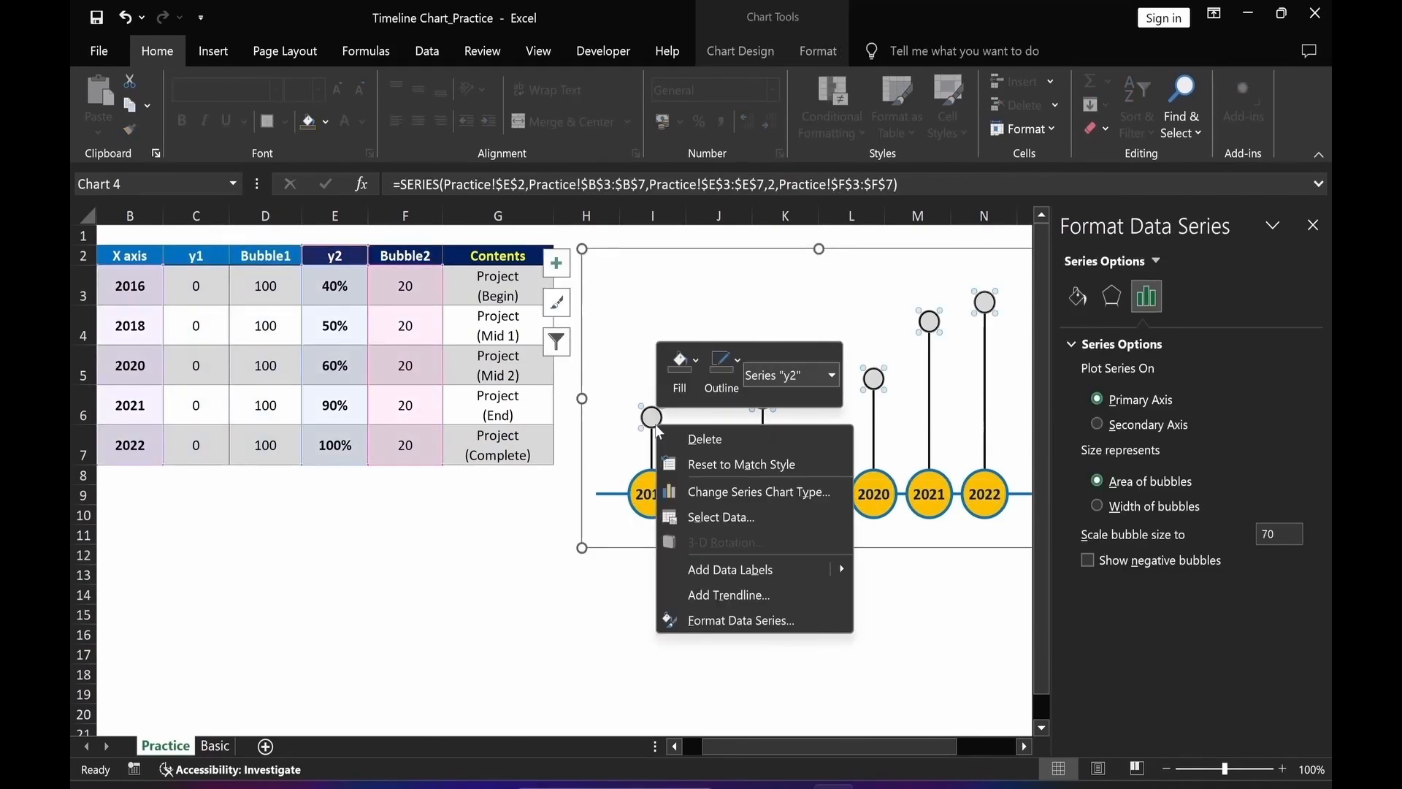
{"action": "left_click", "coordinate": [700, 569]}
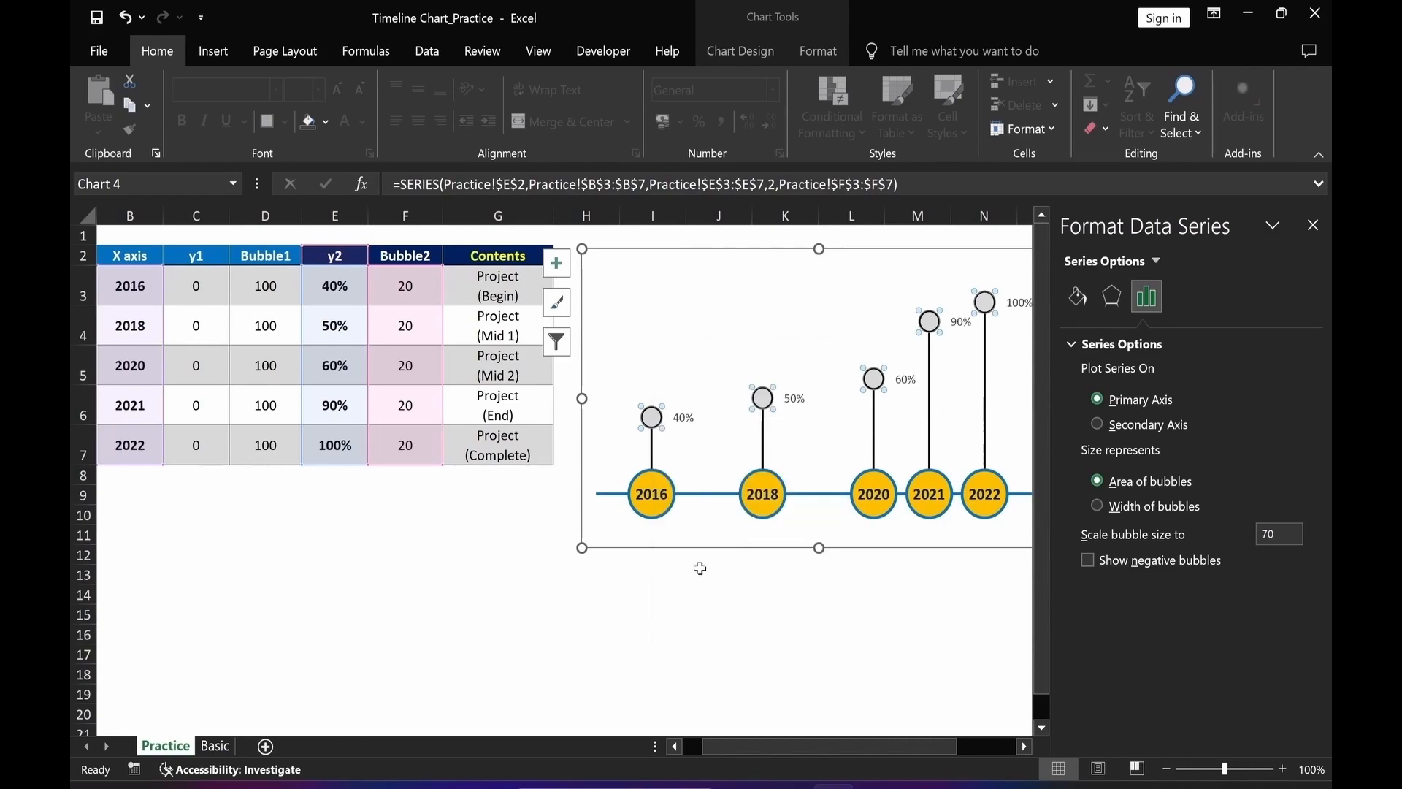
{"action": "left_click", "coordinate": [680, 421]}
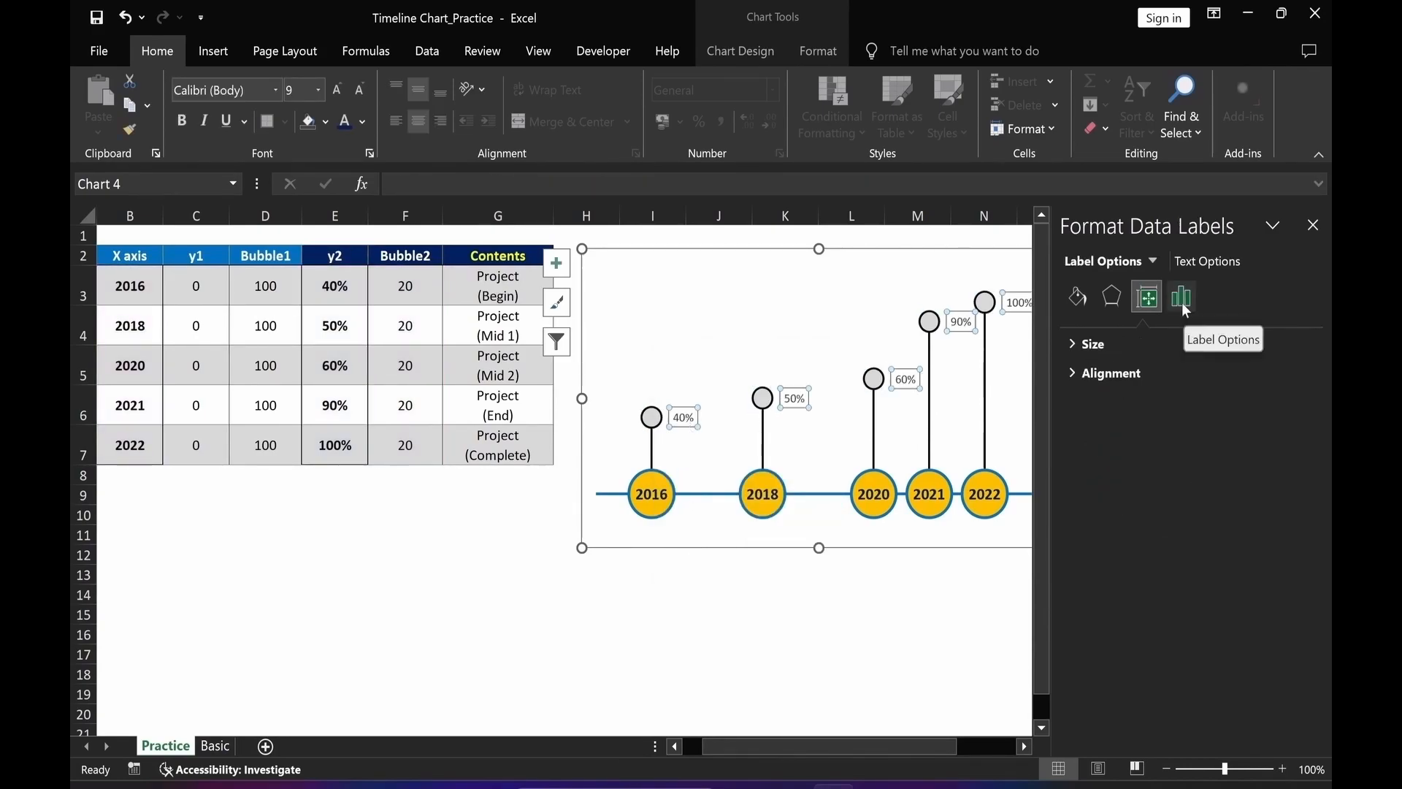
{"action": "left_click", "coordinate": [1181, 298]}
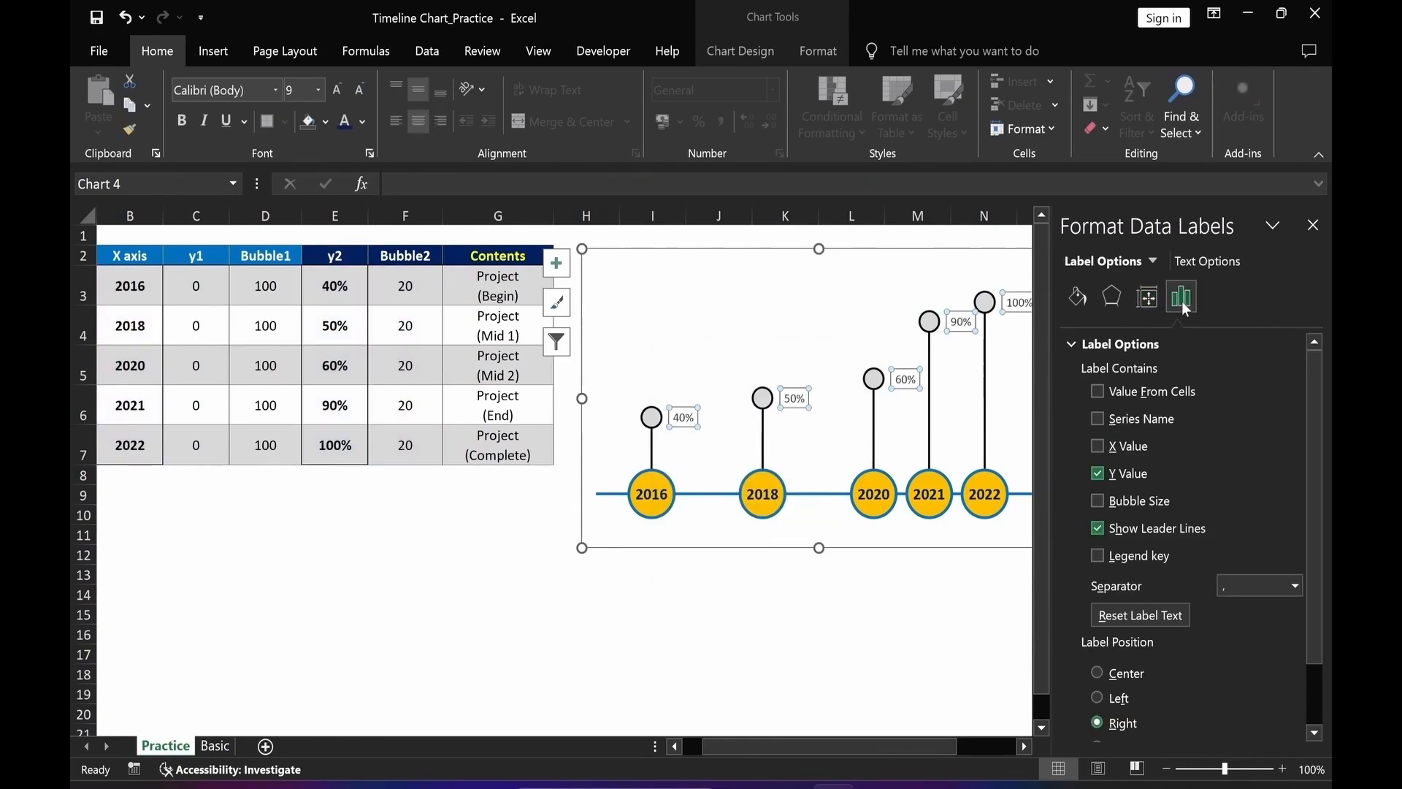
{"action": "left_click", "coordinate": [1096, 392]}
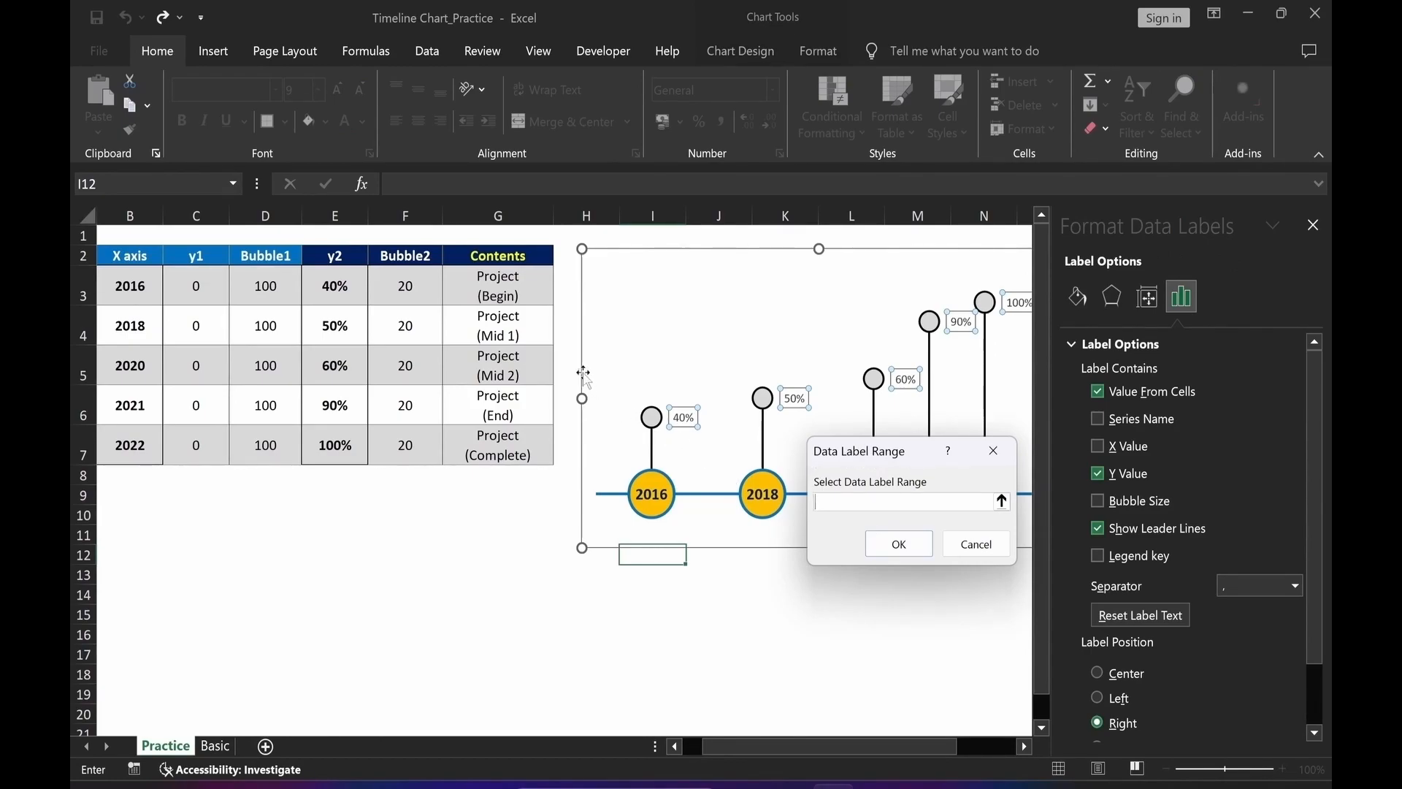
{"action": "left_click_drag", "start_coordinate": [538, 296], "coordinate": [512, 452]}
{"action": "left_click", "coordinate": [895, 540]}
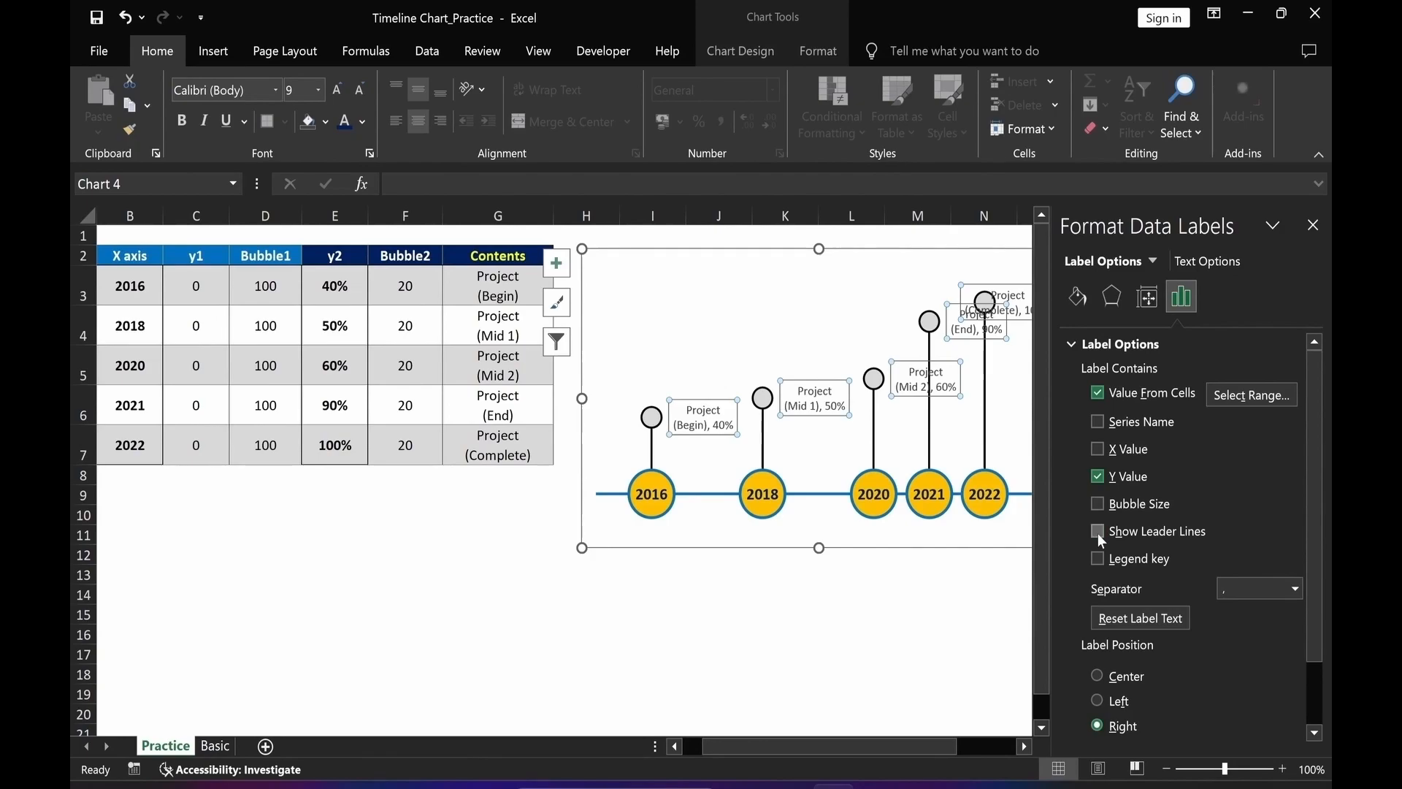
Set the y2 labels' separator to New Line, position them Above, make them bold, and close the pane.
{"action": "left_click", "coordinate": [1297, 591]}
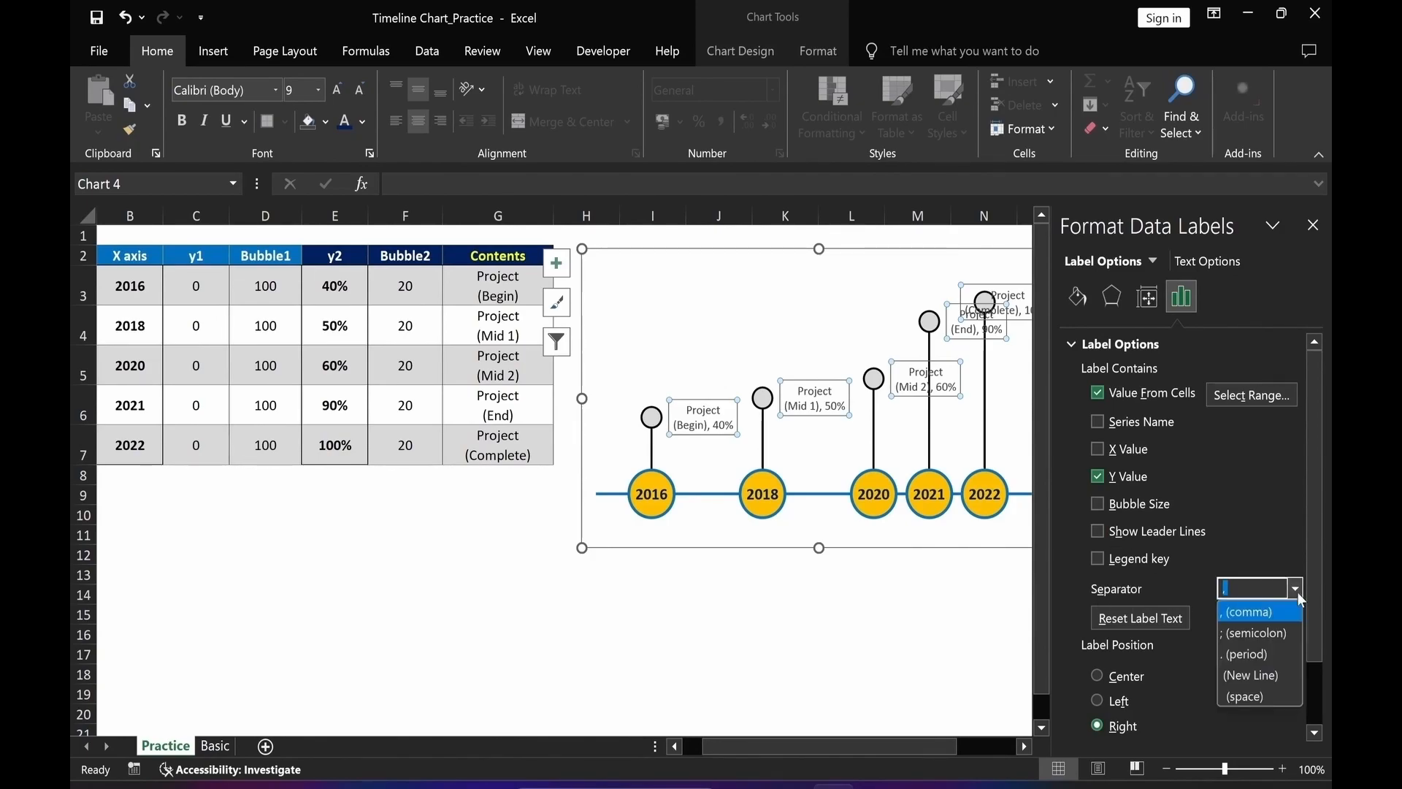
{"action": "left_click", "coordinate": [1282, 676]}
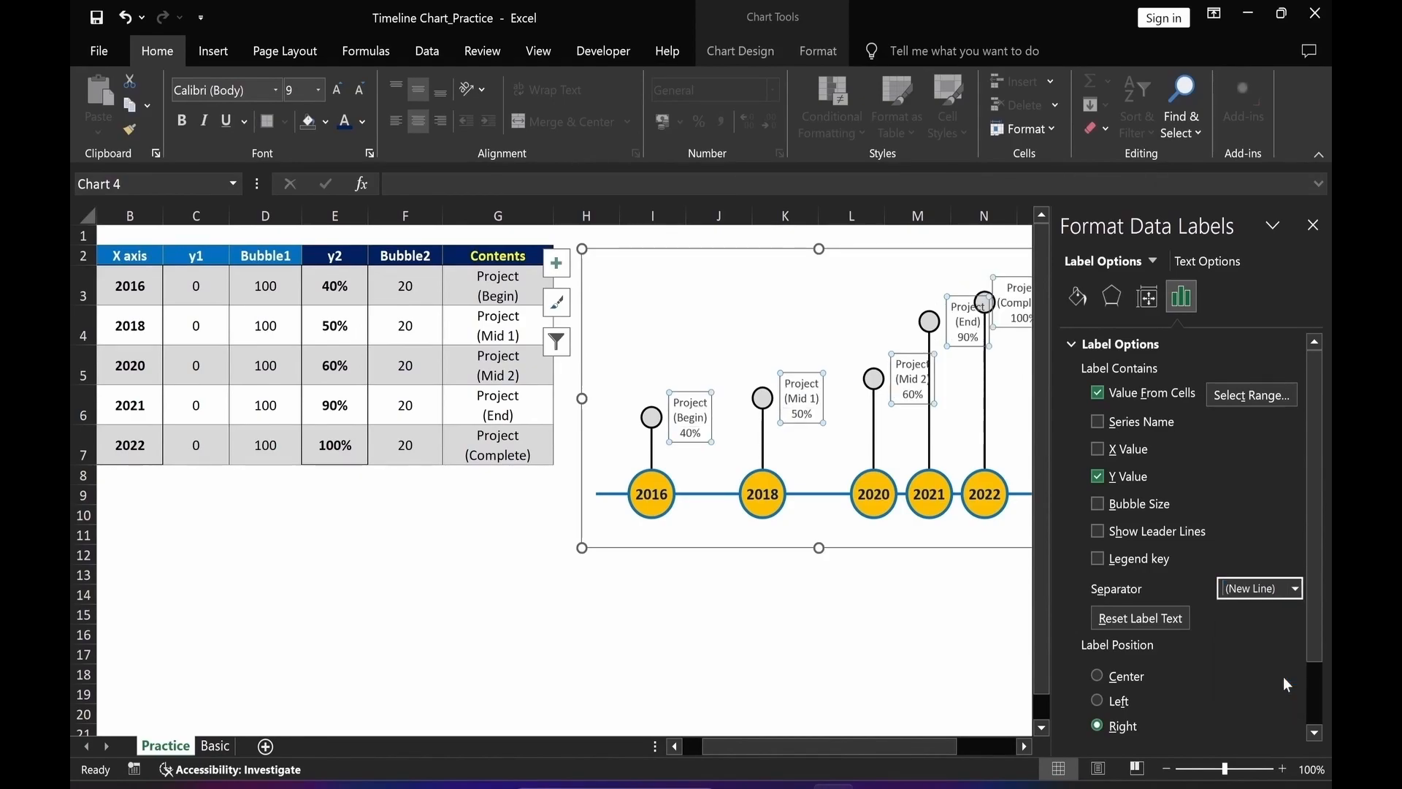
{"action": "left_click_drag", "start_coordinate": [1315, 638], "coordinate": [1321, 717]}
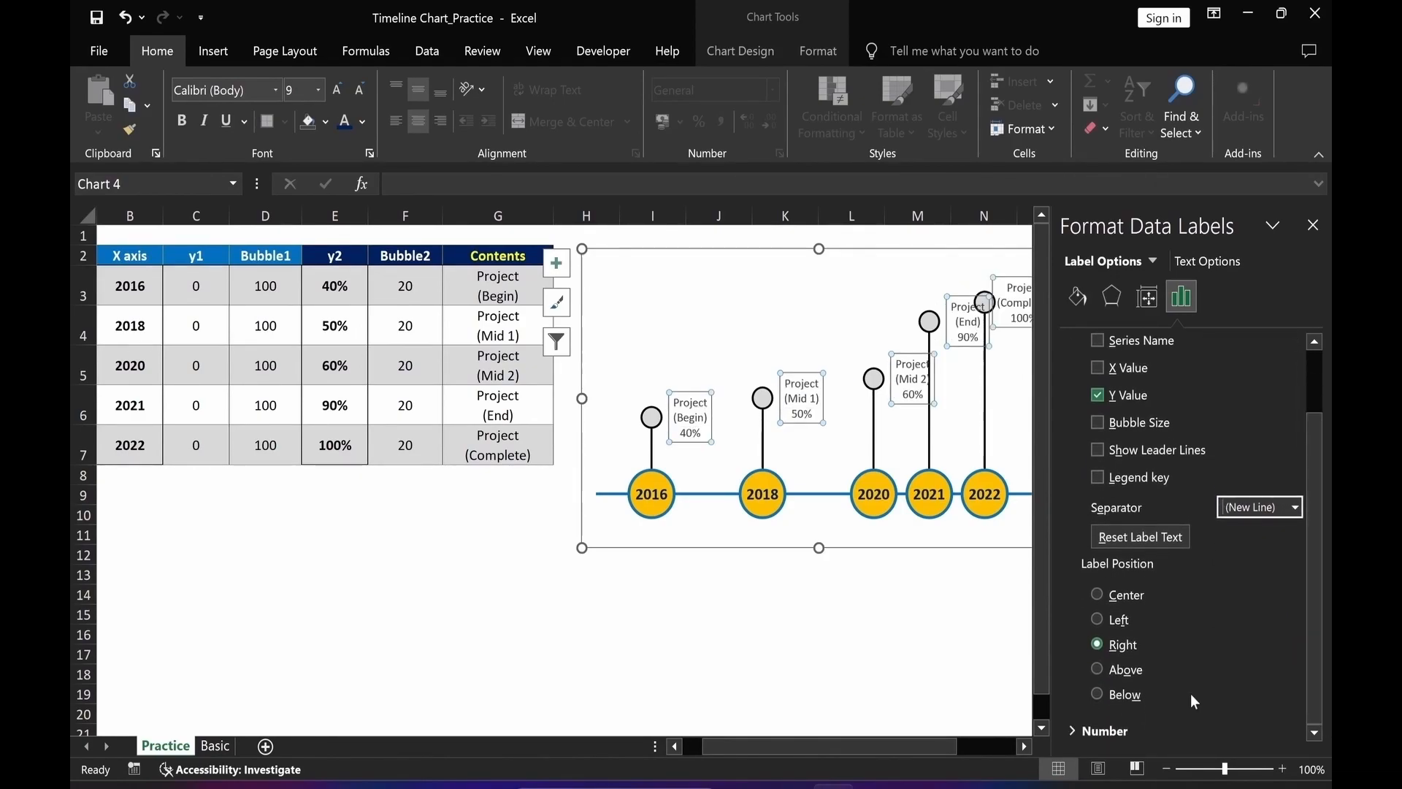
{"action": "left_click", "coordinate": [1098, 669]}
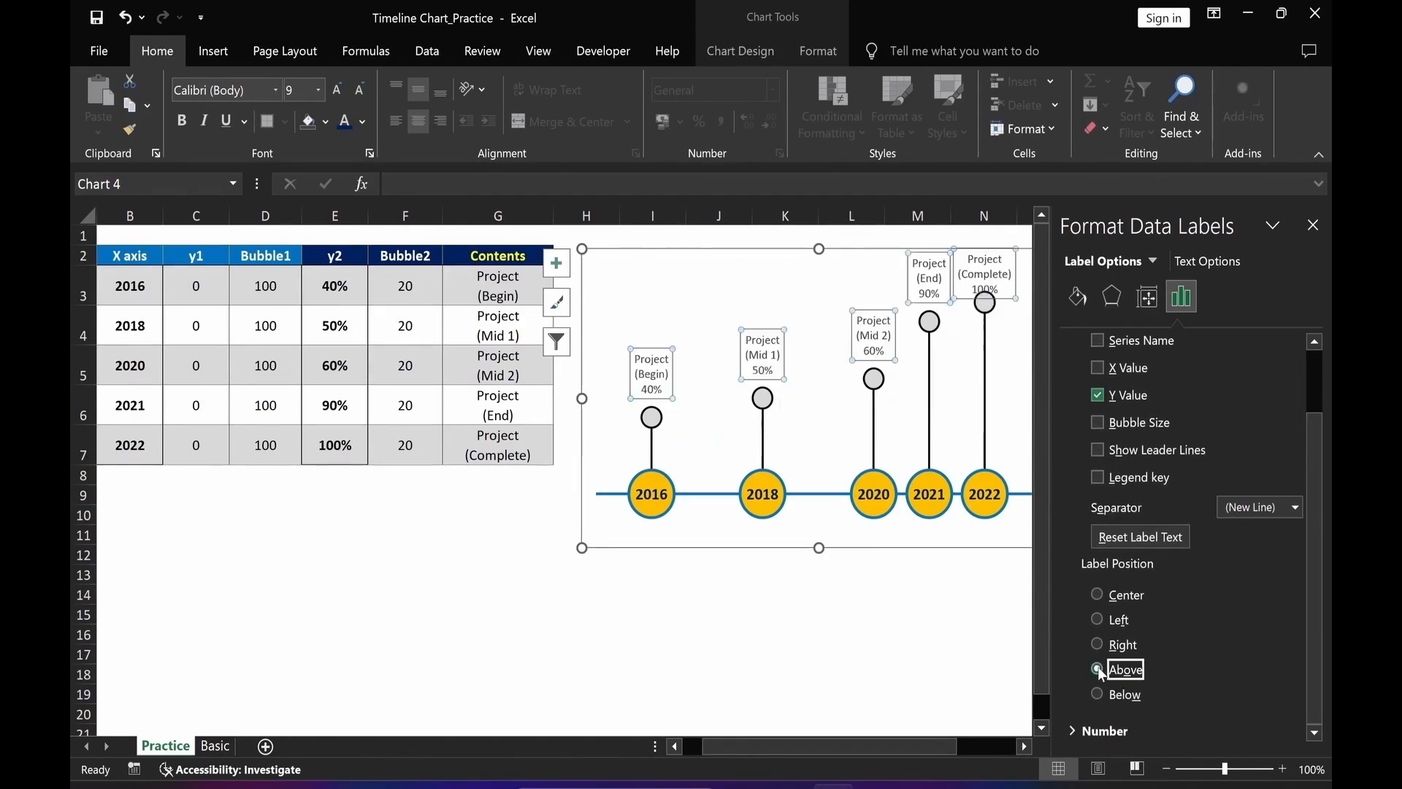
{"action": "left_click", "coordinate": [185, 125]}
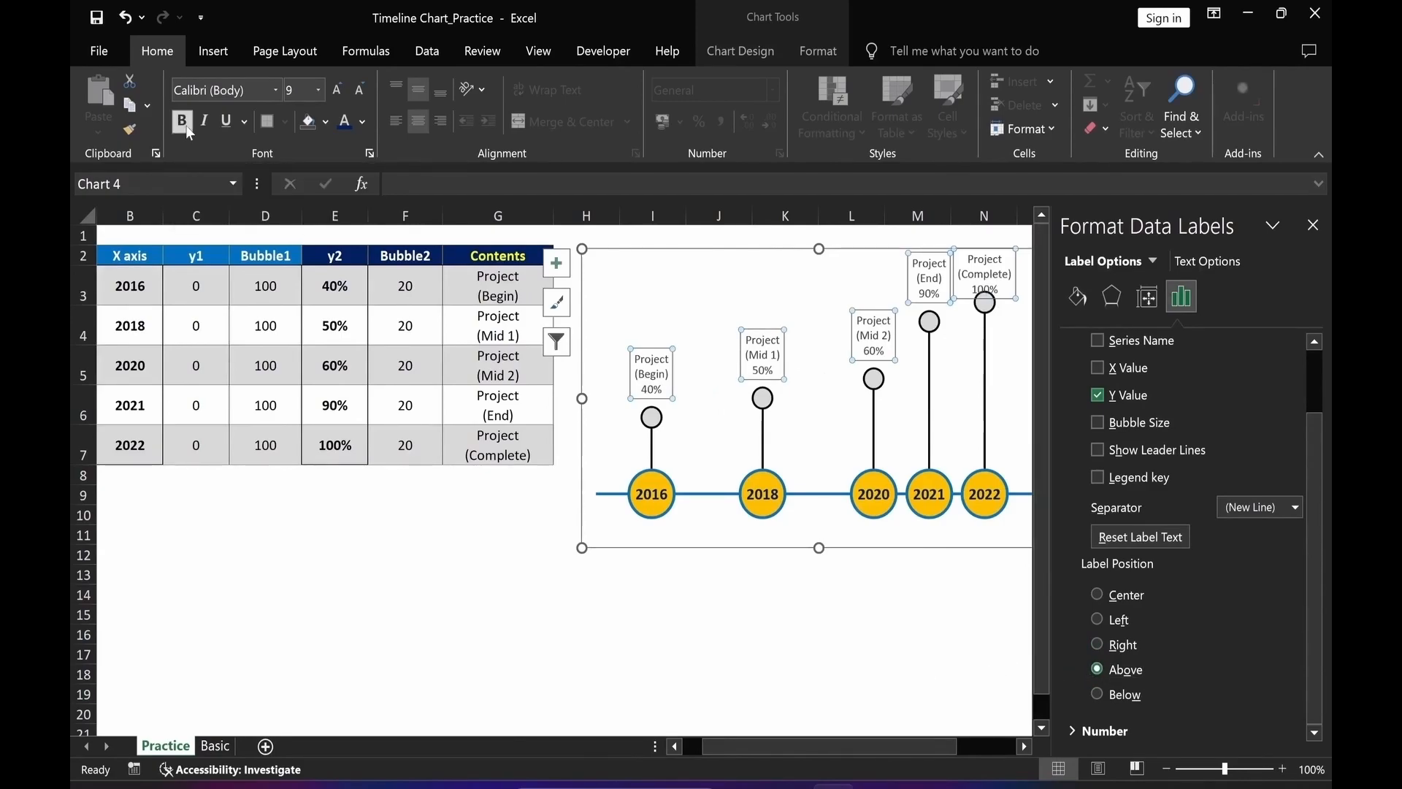
{"action": "left_click", "coordinate": [1312, 227]}
Shrink the plot area from its top edge so the labels fit inside the chart.
{"action": "left_click", "coordinate": [918, 673]}
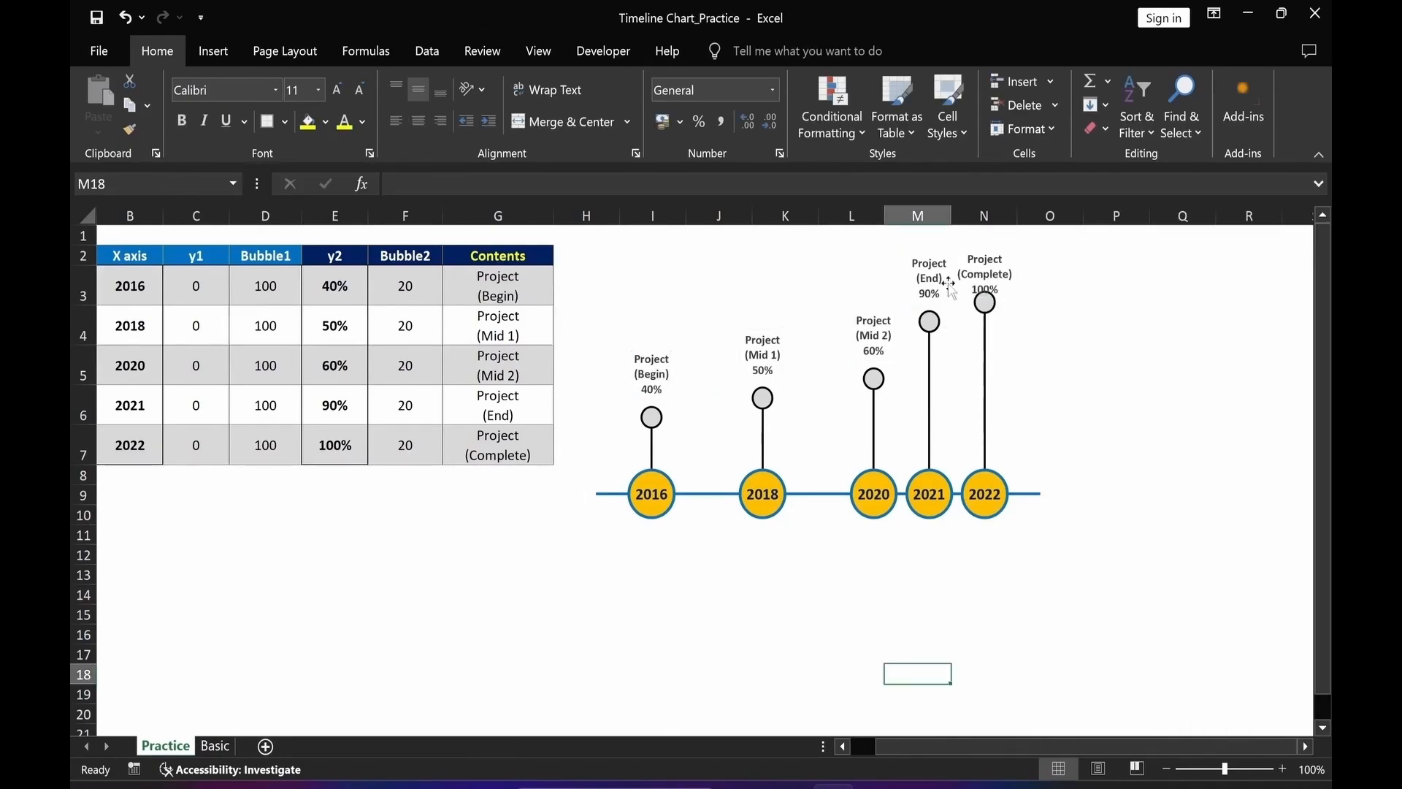
{"action": "left_click", "coordinate": [826, 314]}
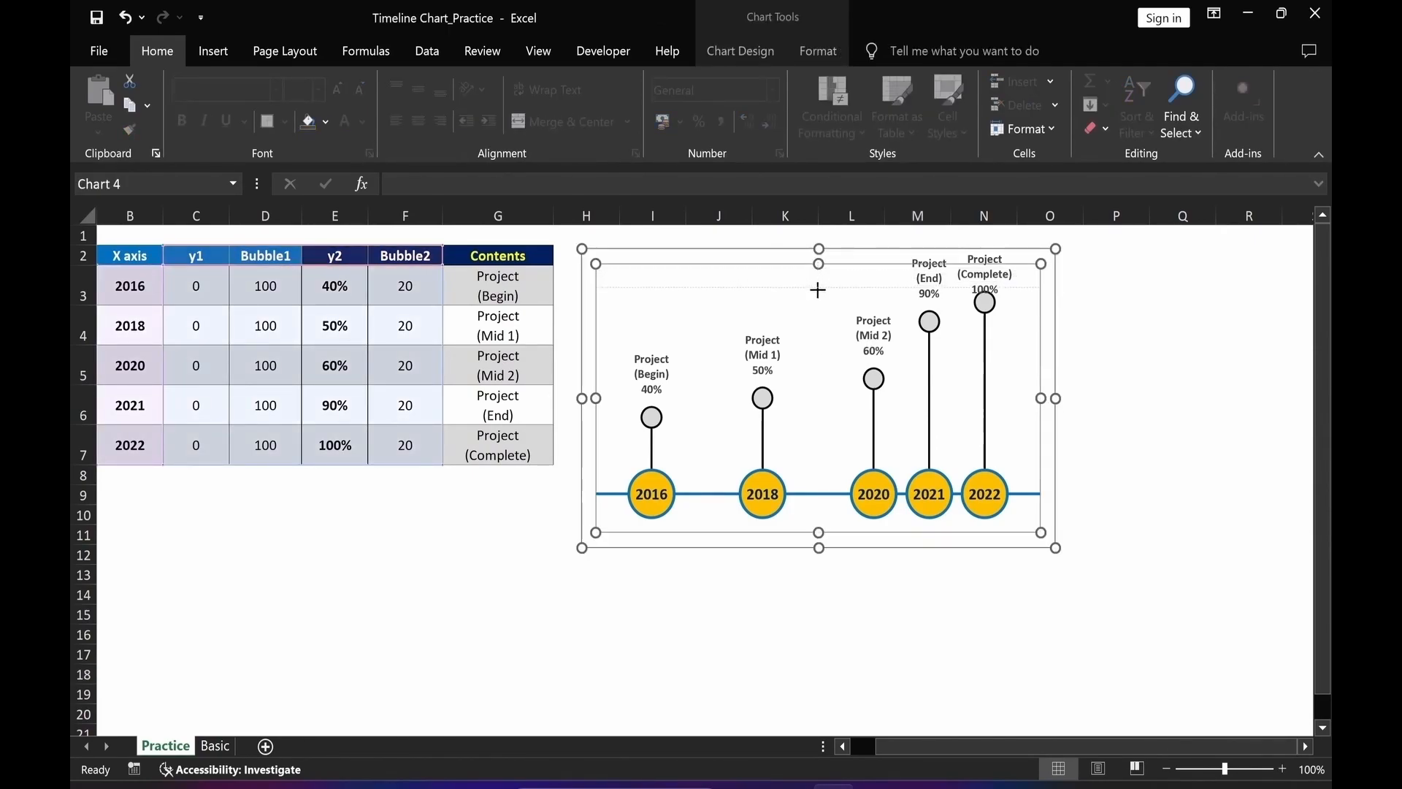
{"action": "left_click_drag", "start_coordinate": [817, 290], "coordinate": [817, 289]}
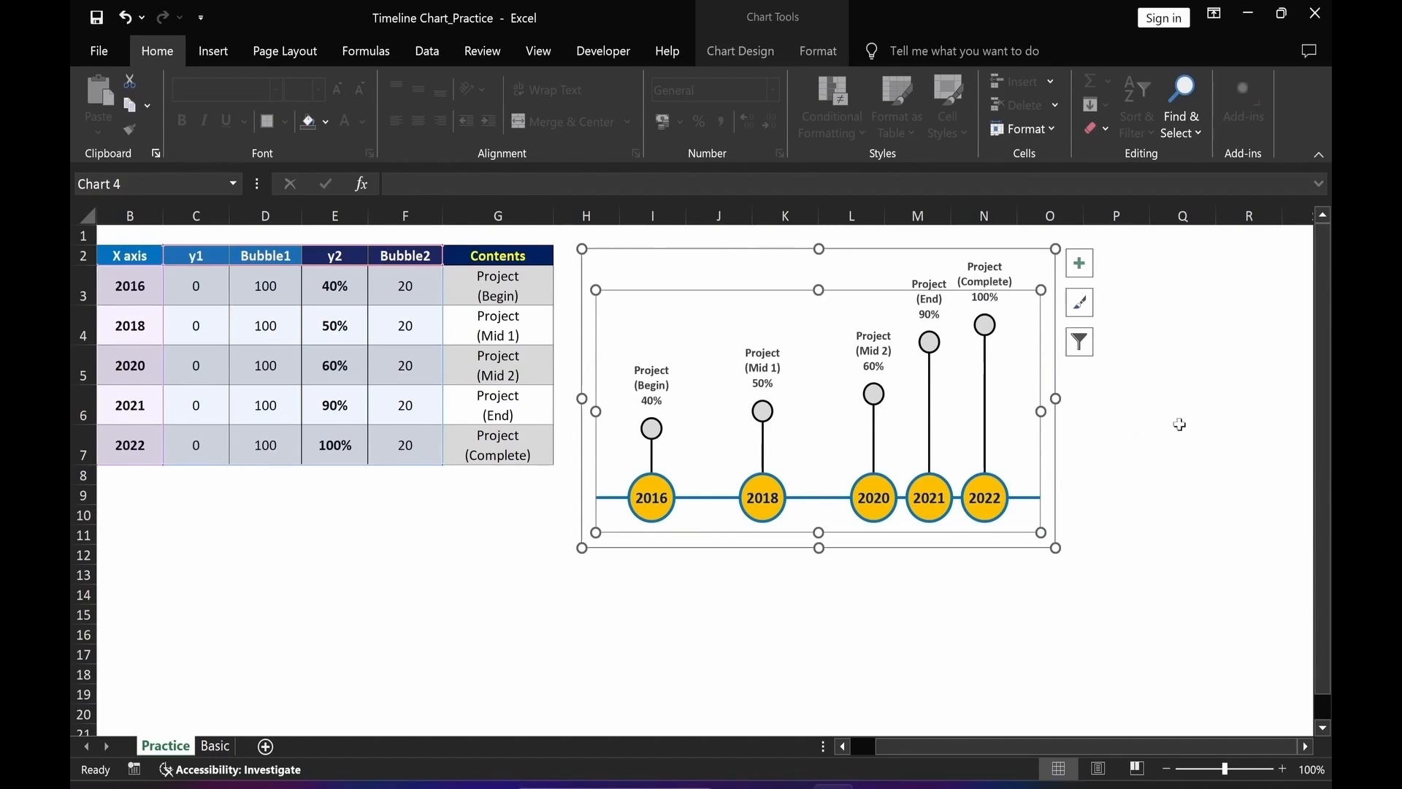
{"action": "left_click", "coordinate": [1197, 451]}
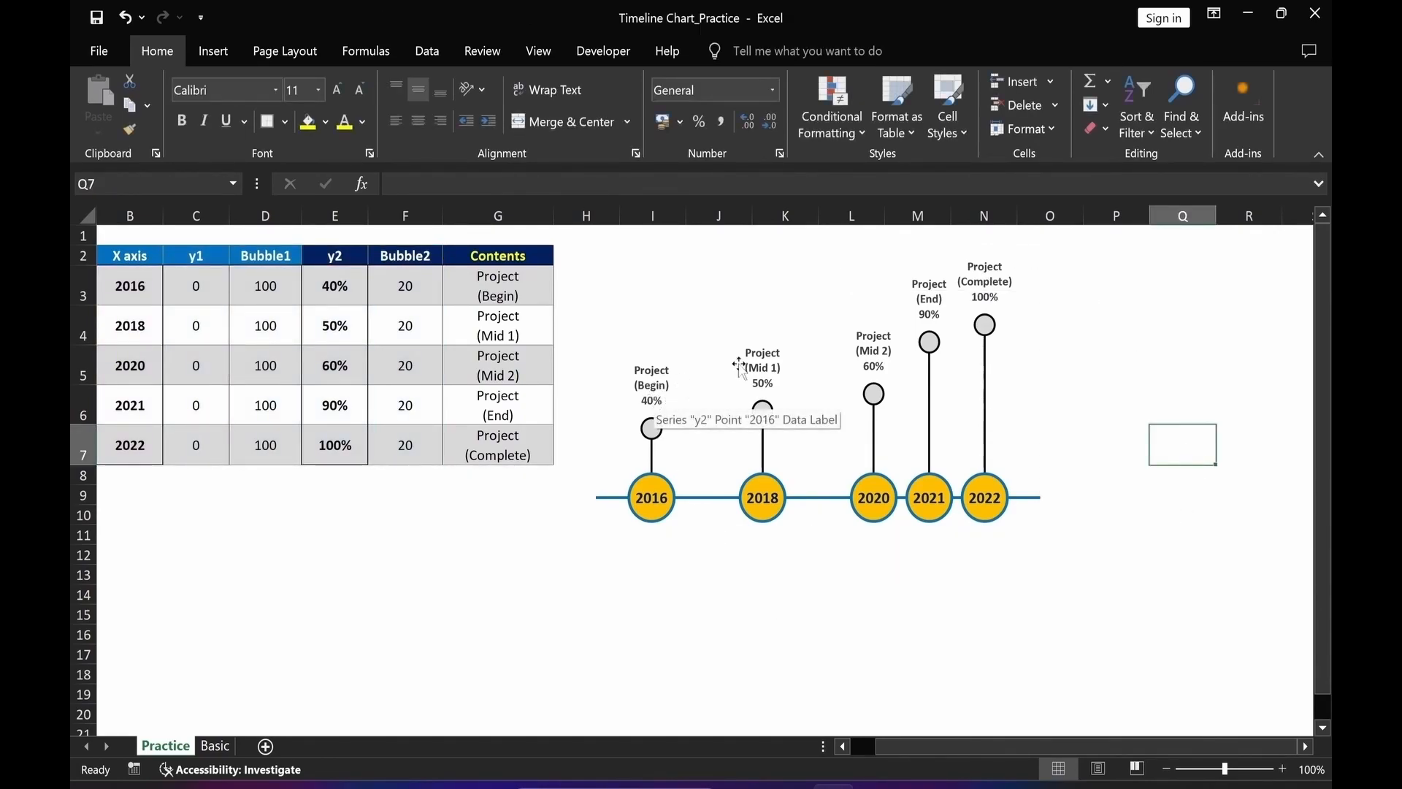
Colour the 2016 project label red.
{"action": "left_click", "coordinate": [655, 398]}
{"action": "left_click", "coordinate": [655, 409]}
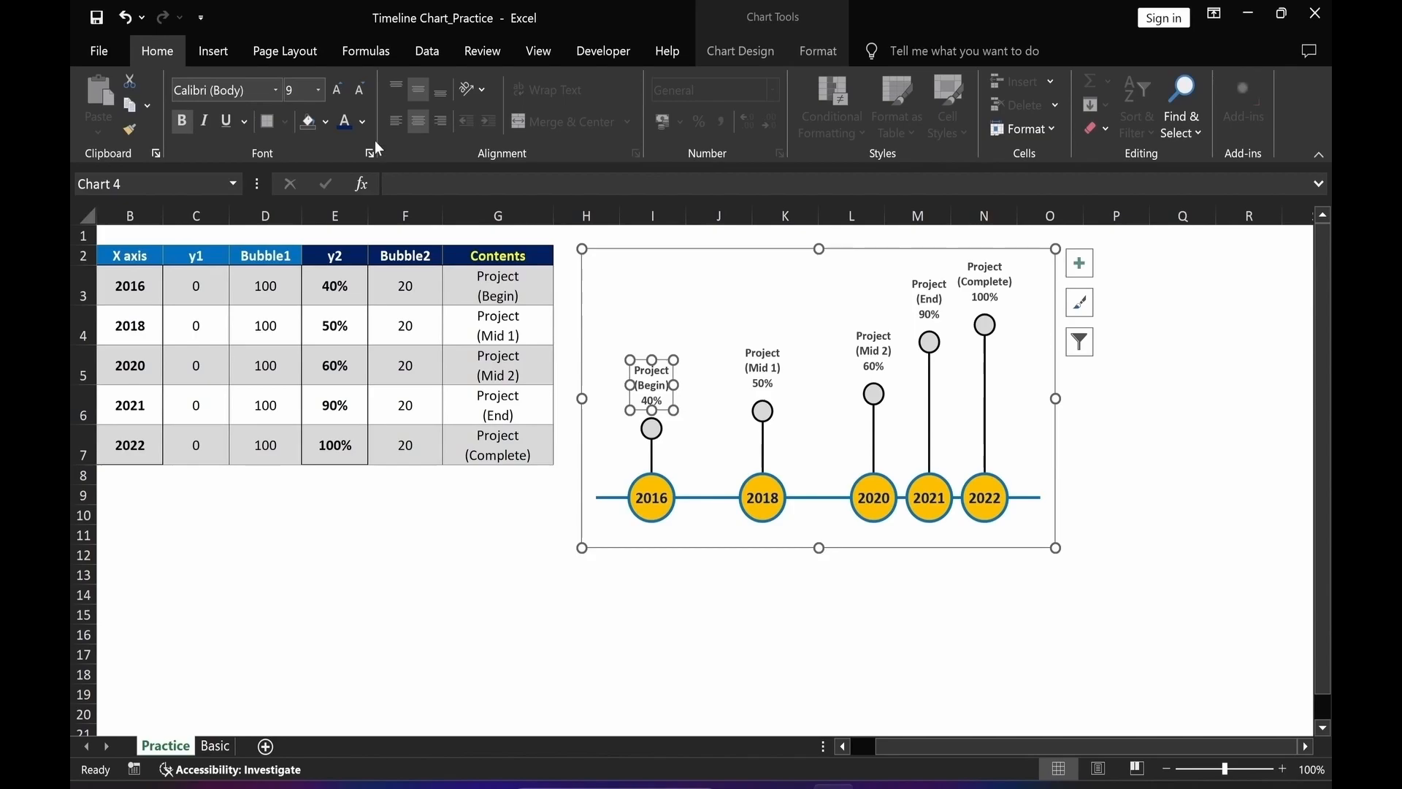
{"action": "left_click", "coordinate": [363, 122]}
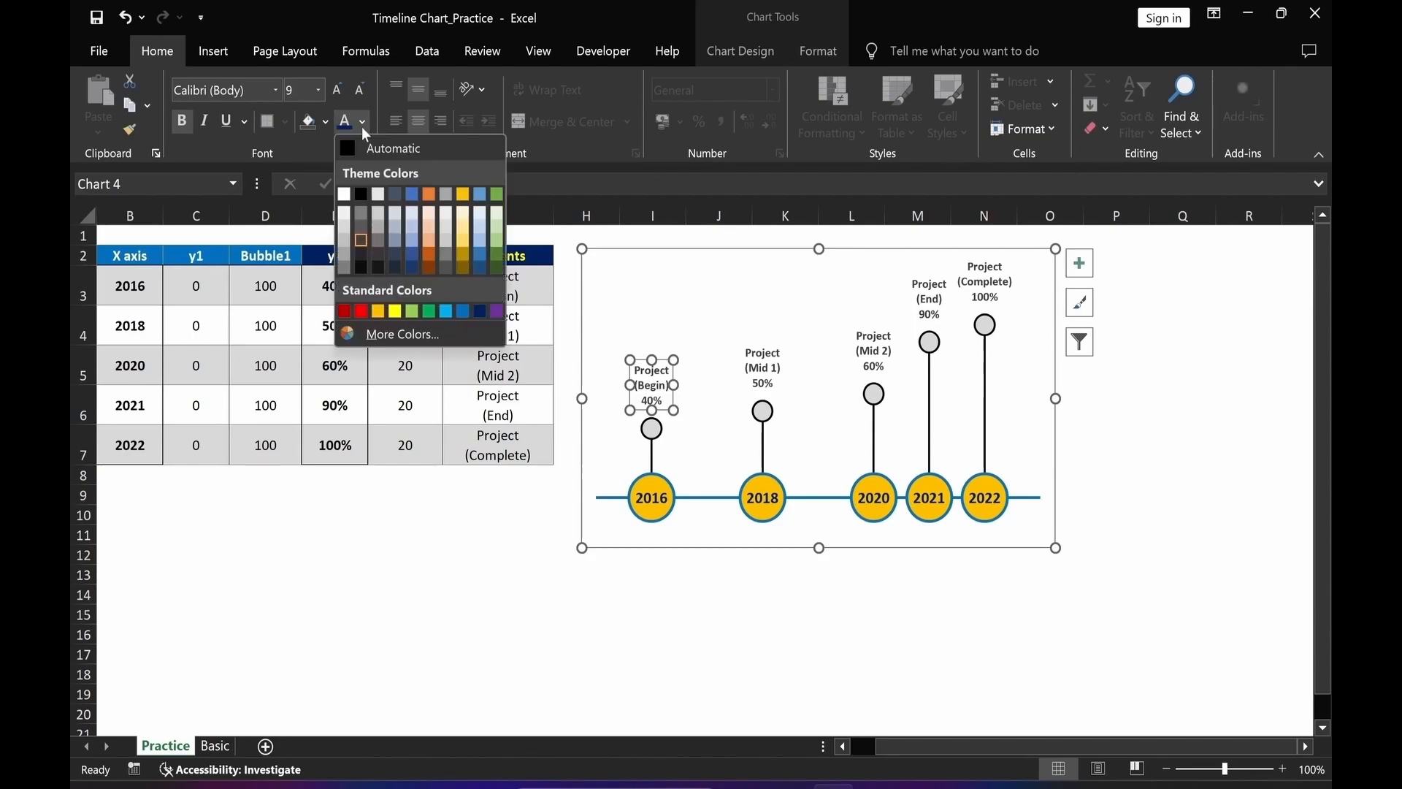
{"action": "left_click", "coordinate": [359, 310]}
{"action": "left_click", "coordinate": [653, 673]}
Select the 2022 project label.
{"action": "left_click", "coordinate": [988, 287]}
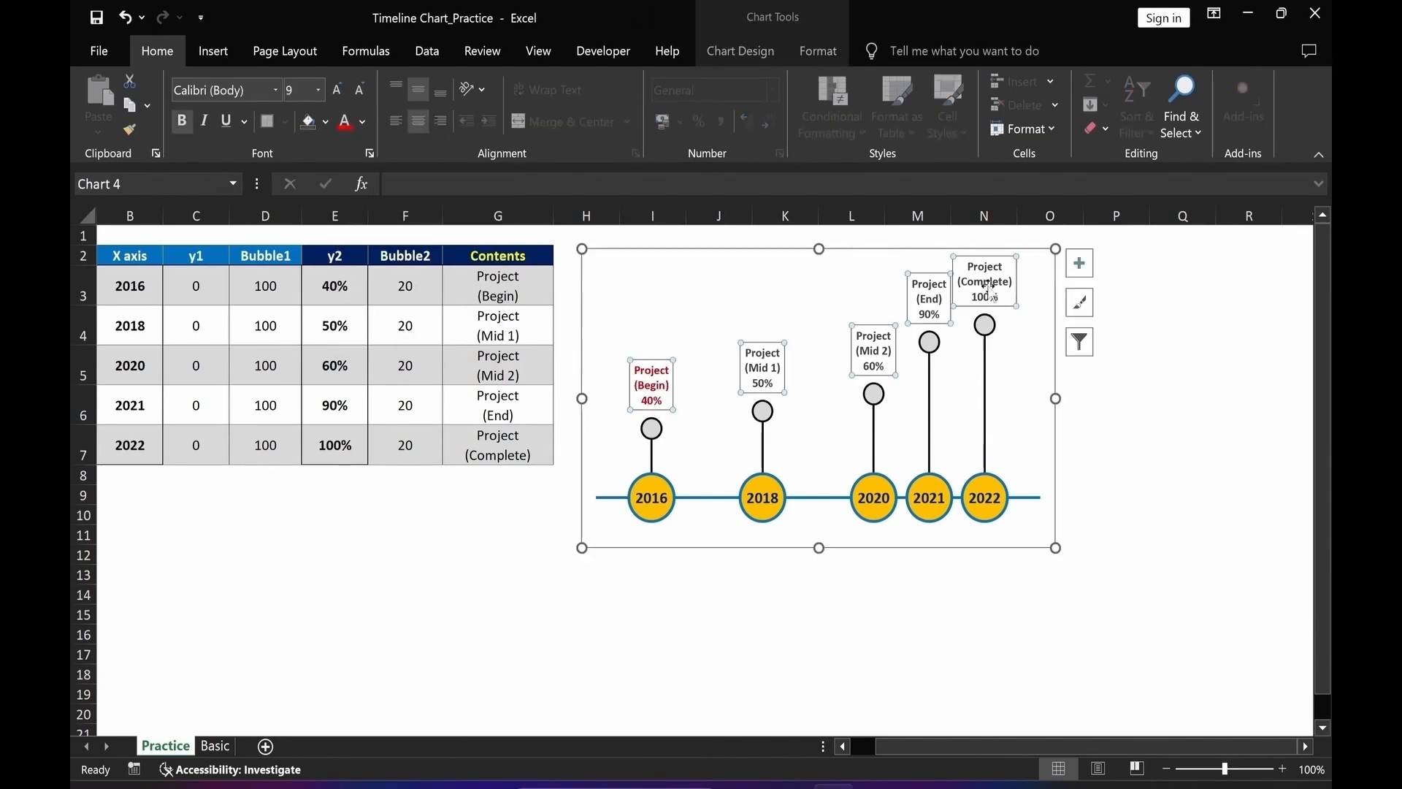
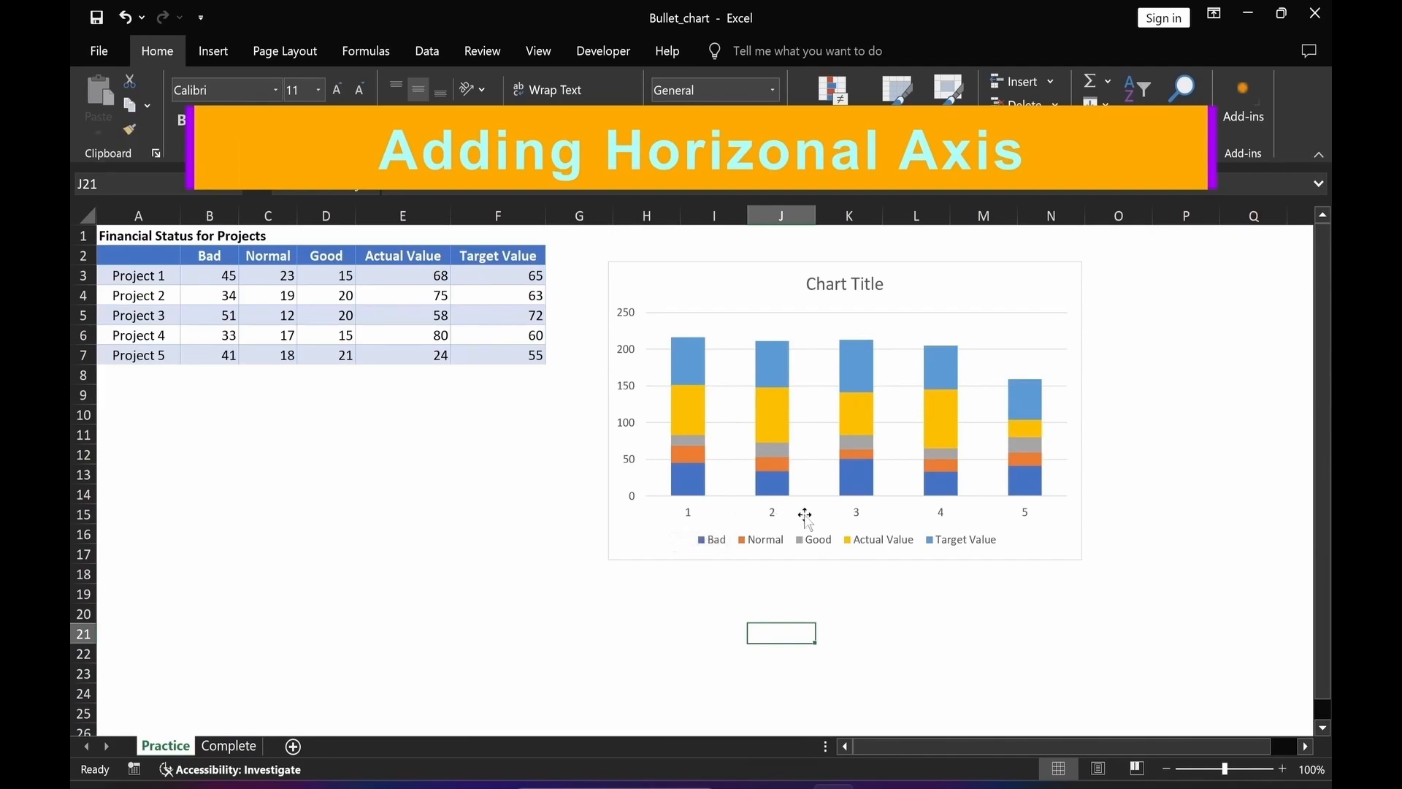
Set the chart's horizontal axis labels to the project names in cells A3:A7.
{"action": "left_click", "coordinate": [994, 279]}
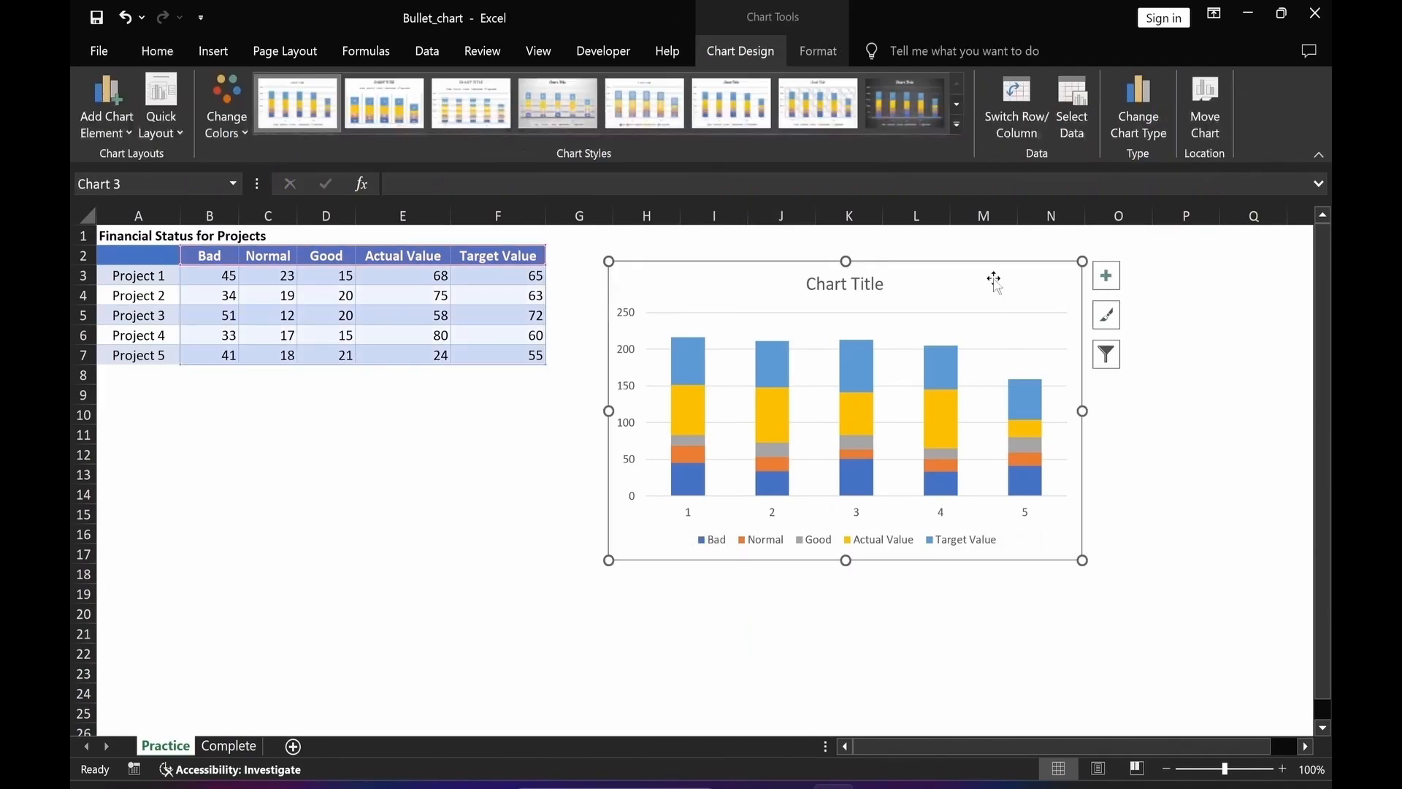
{"action": "right_click", "coordinate": [994, 279]}
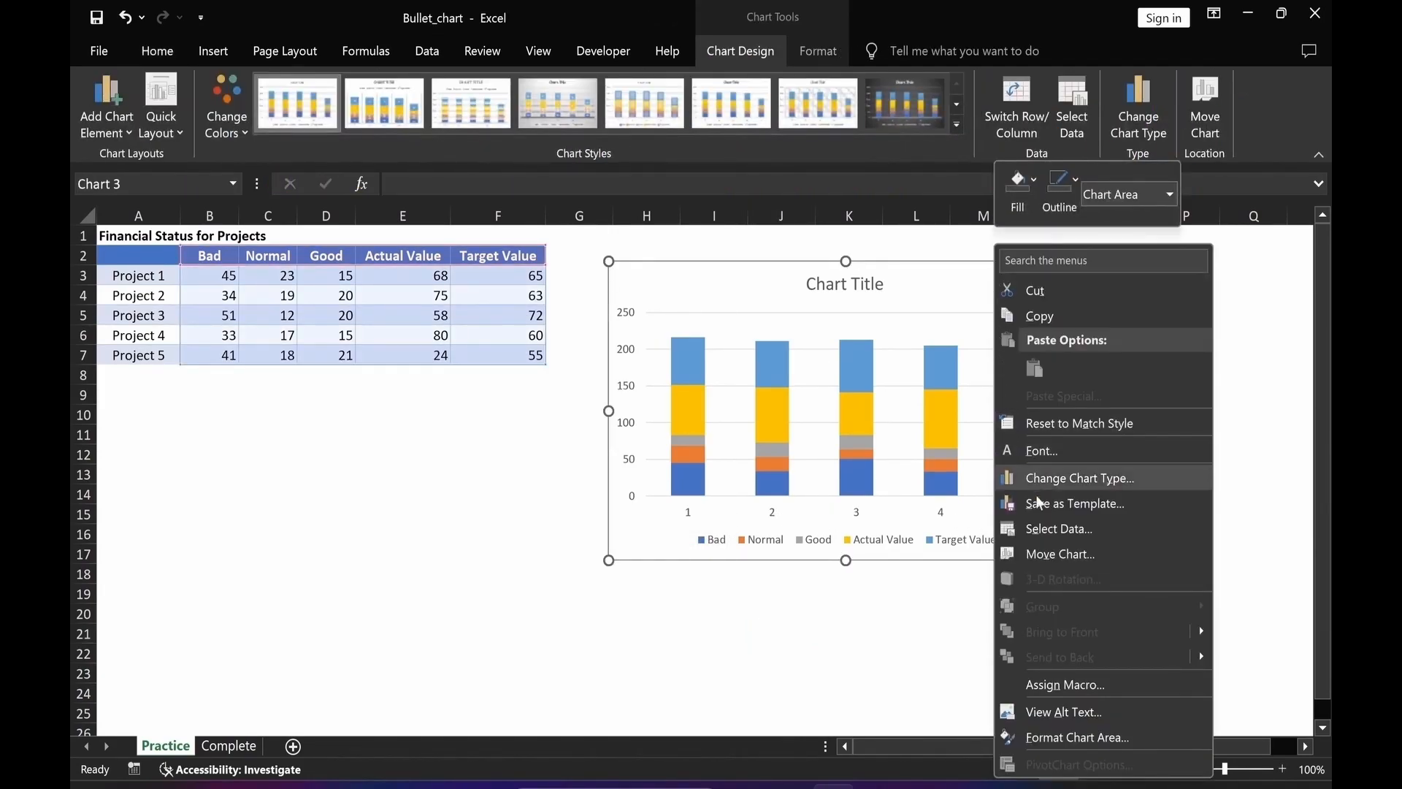
{"action": "left_click", "coordinate": [1056, 529]}
{"action": "left_click", "coordinate": [900, 416]}
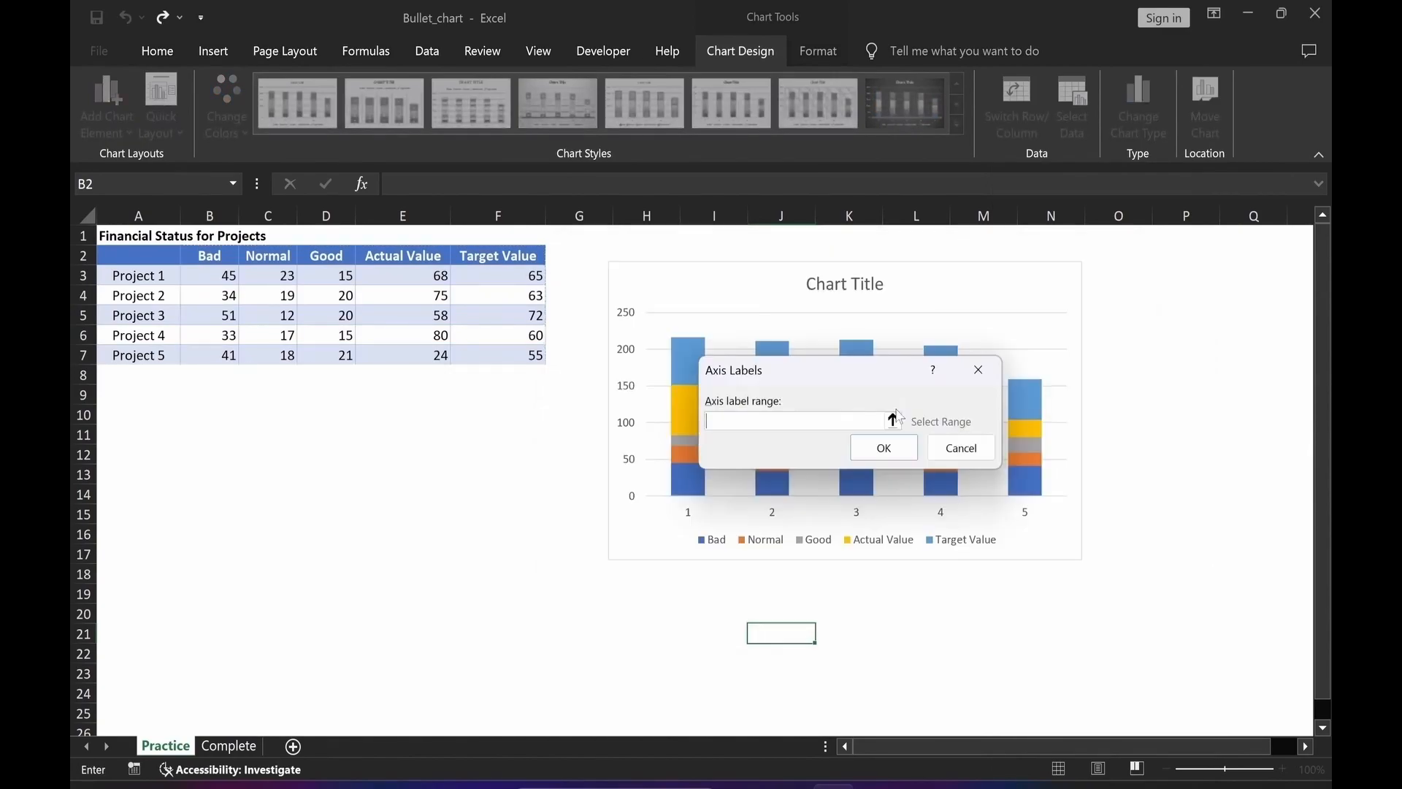
{"action": "left_click_drag", "start_coordinate": [149, 273], "coordinate": [156, 357]}
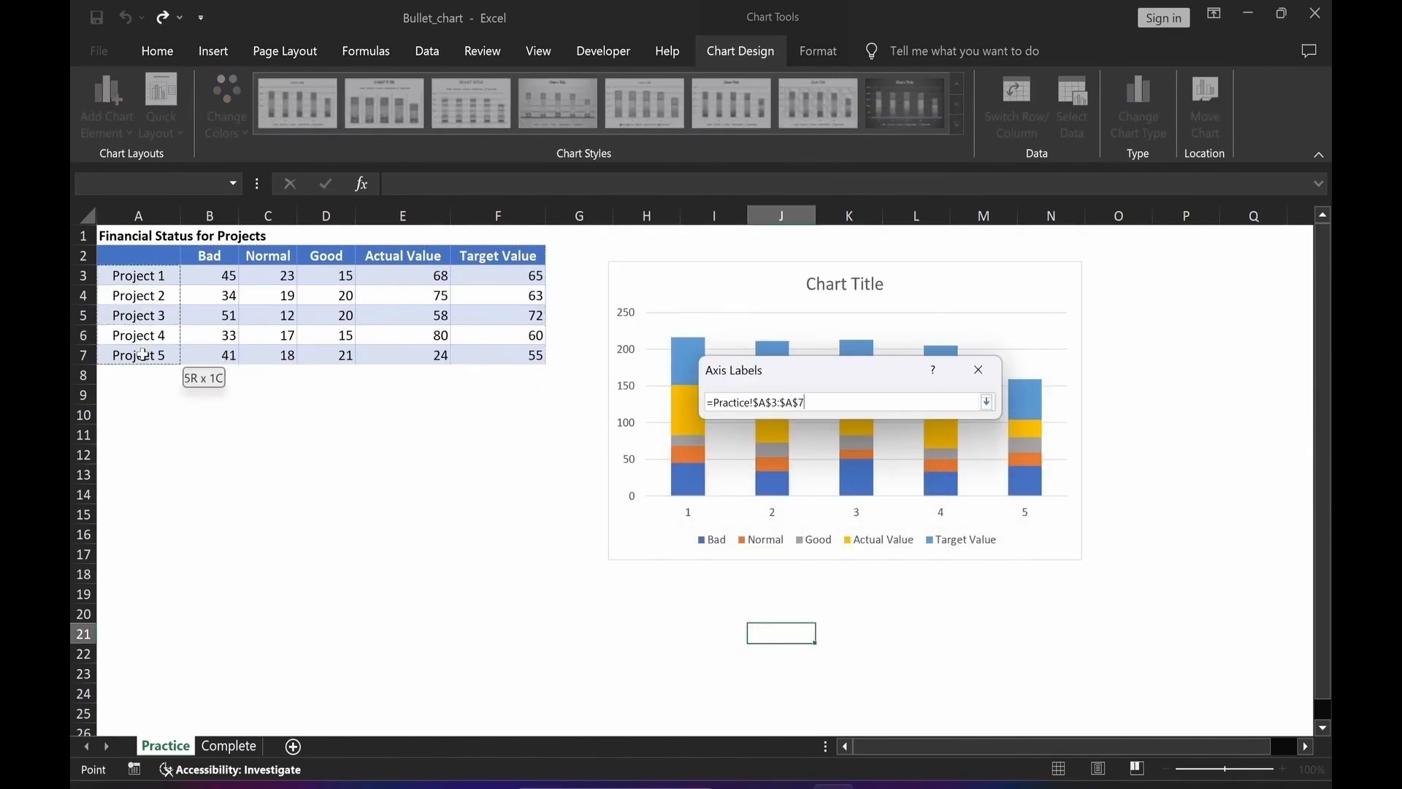
{"action": "left_click", "coordinate": [886, 444]}
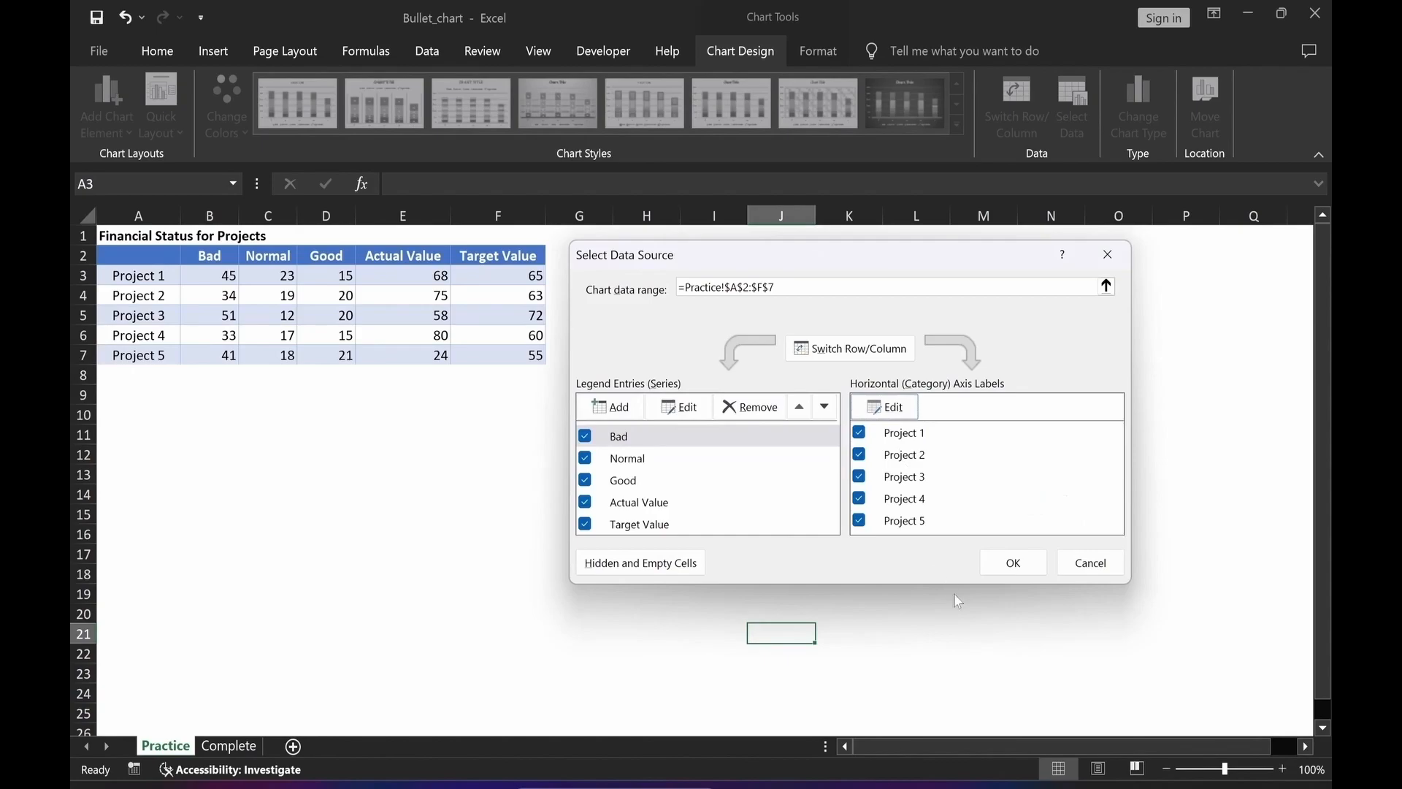
{"action": "left_click", "coordinate": [1018, 566]}
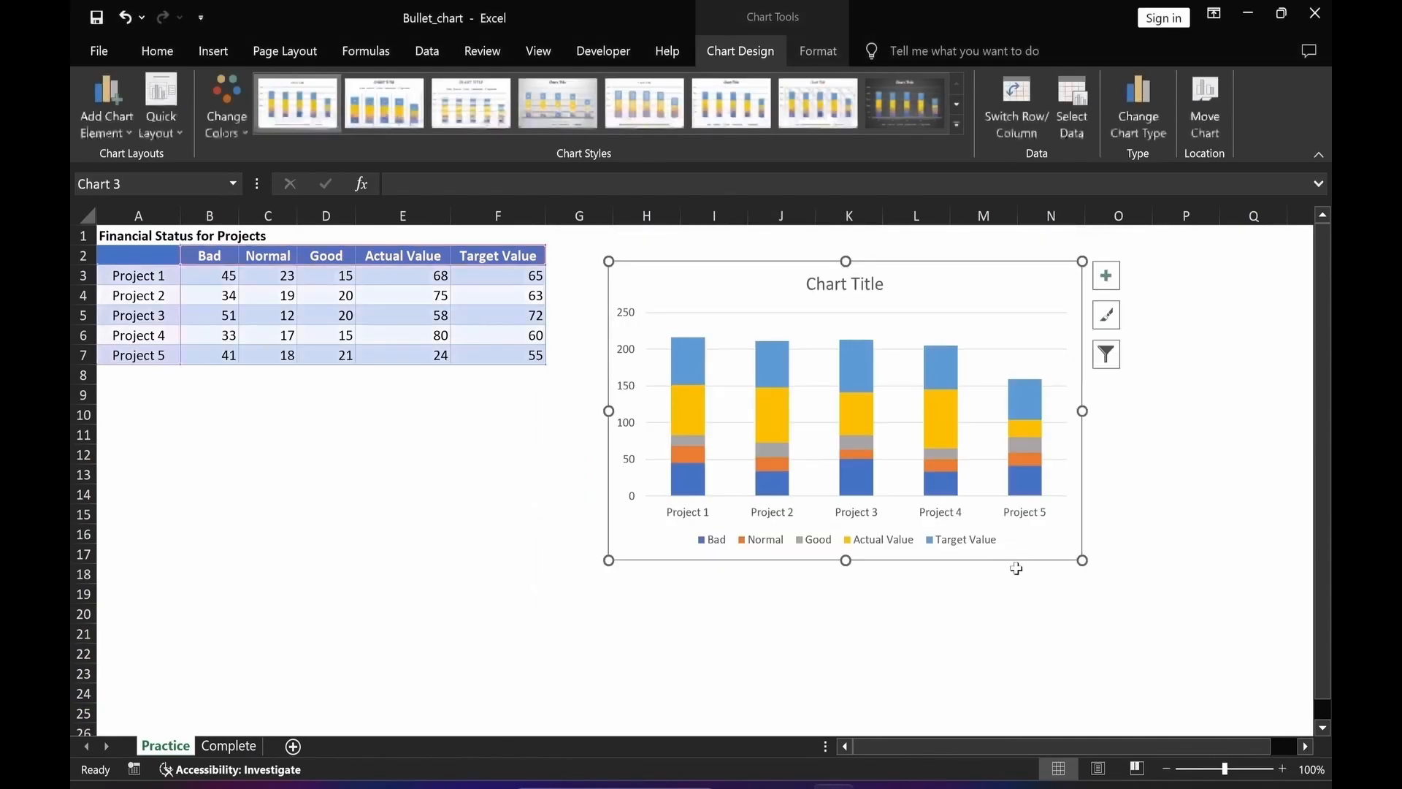
{"action": "left_click", "coordinate": [859, 676]}
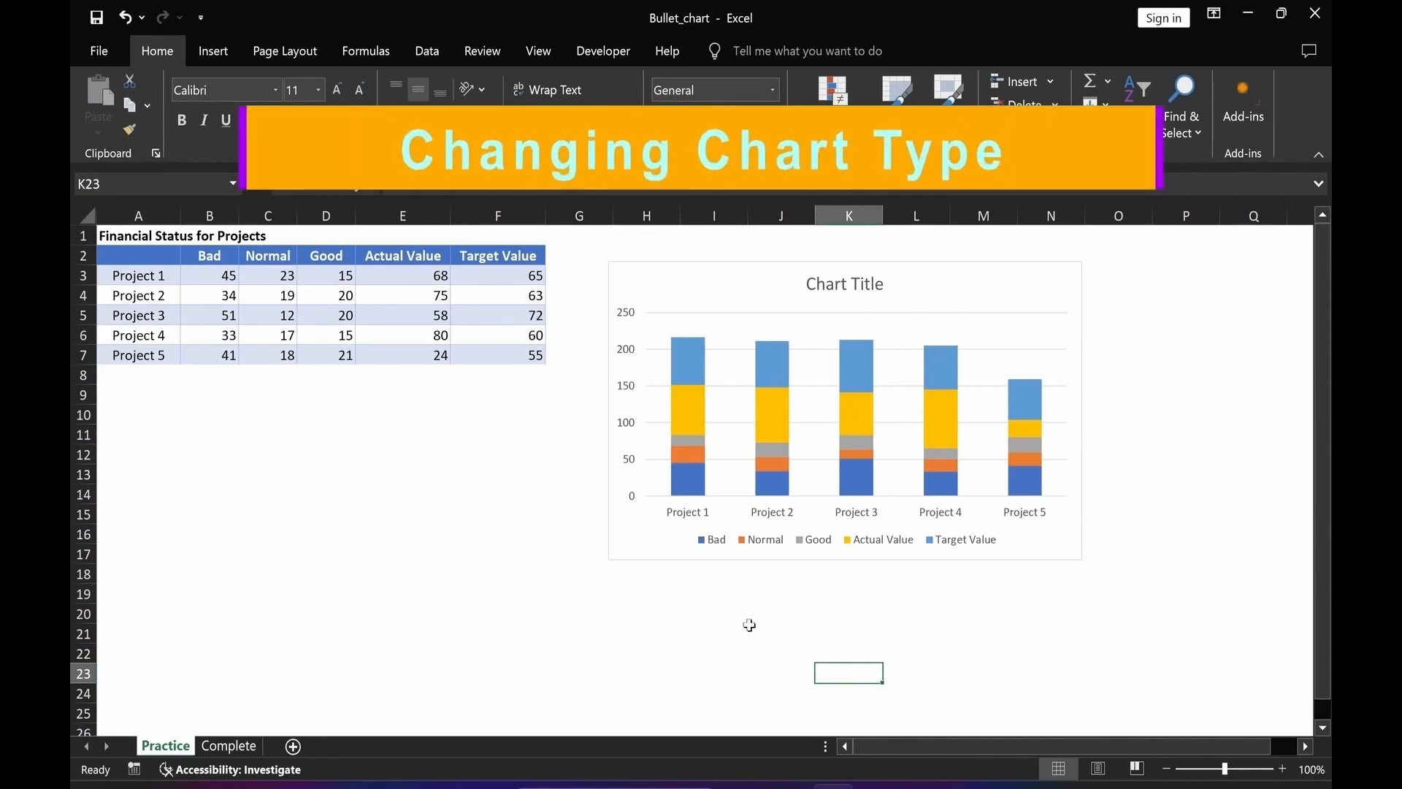
Change the chart to a Combo type with Actual Value as a Stacked Column on the secondary axis.
{"action": "left_click", "coordinate": [964, 278]}
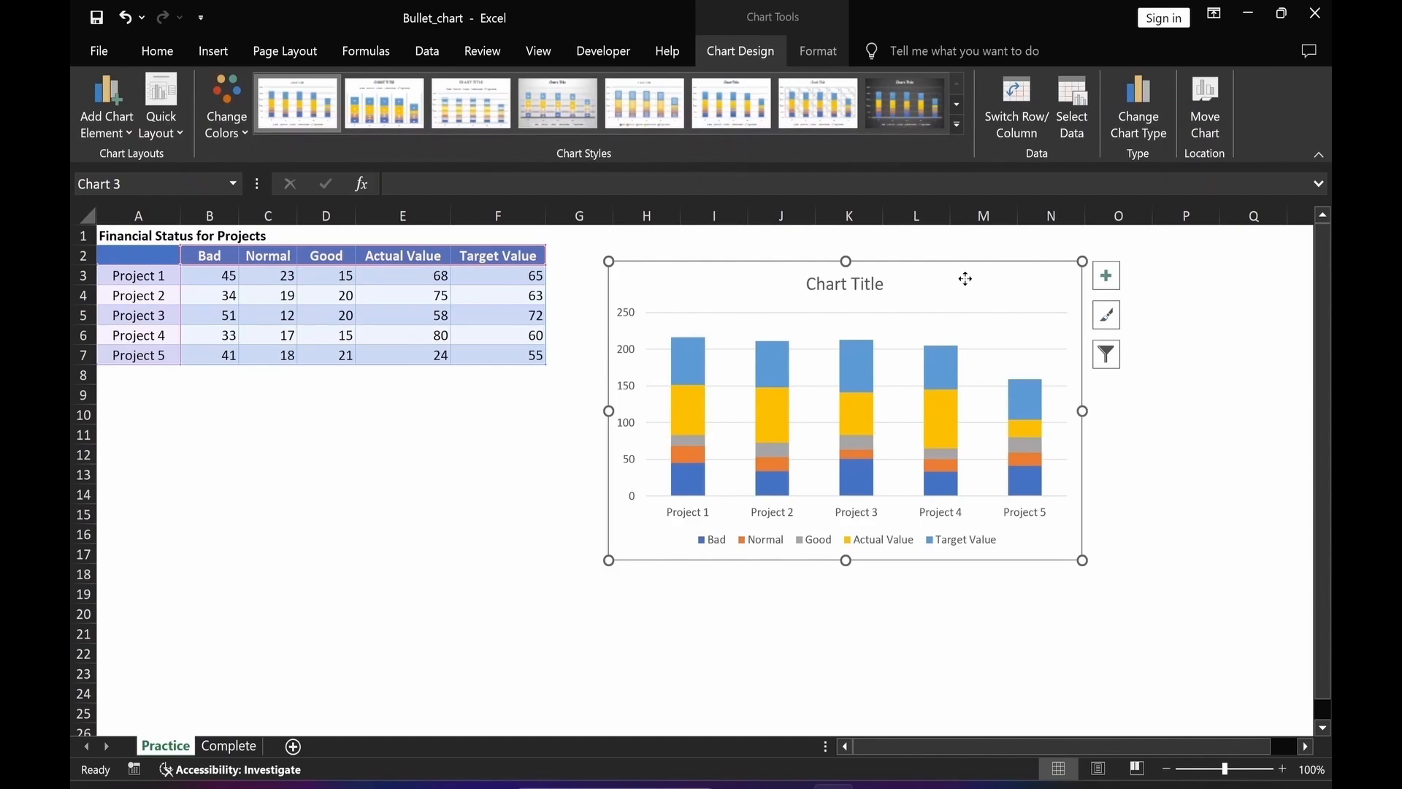
{"action": "right_click", "coordinate": [965, 280]}
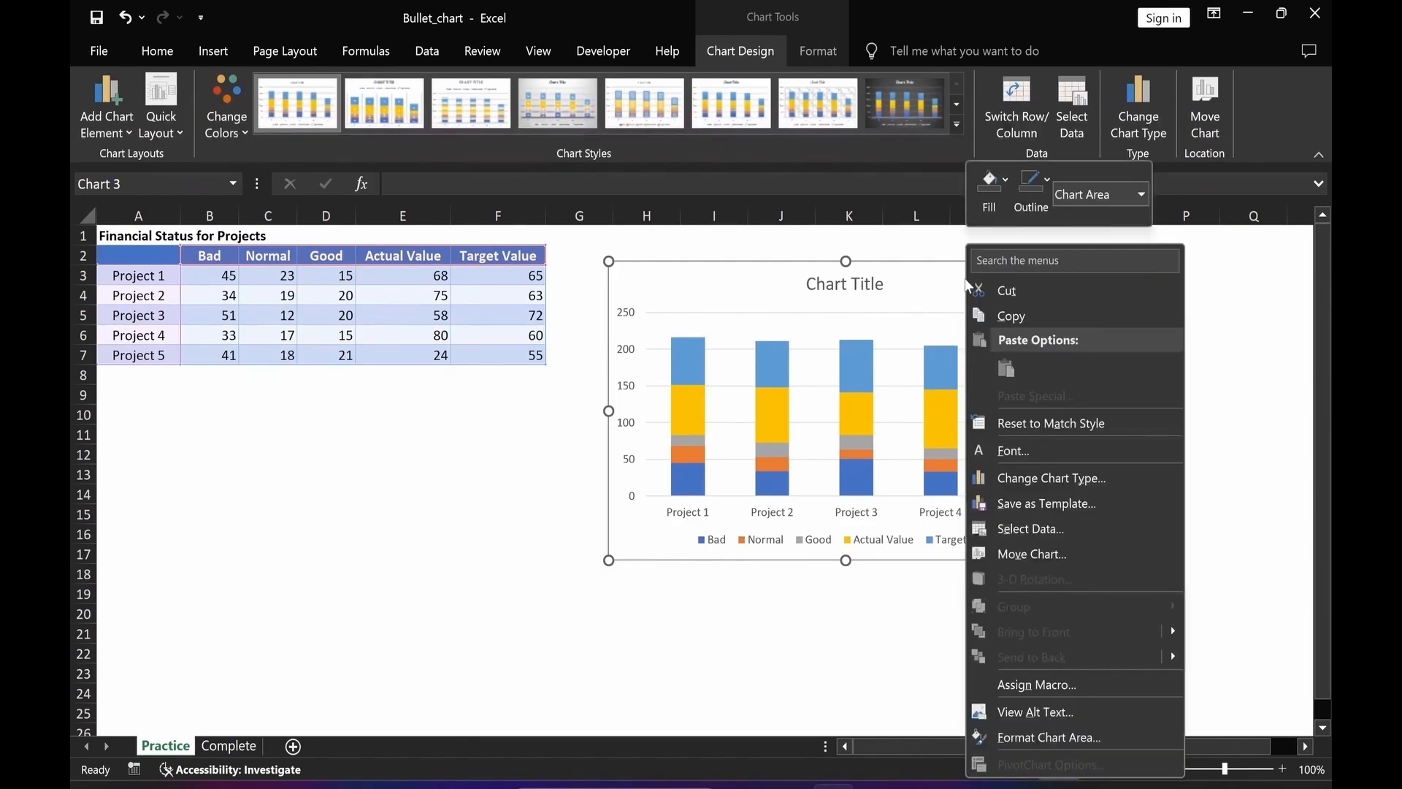
{"action": "left_click", "coordinate": [1013, 481]}
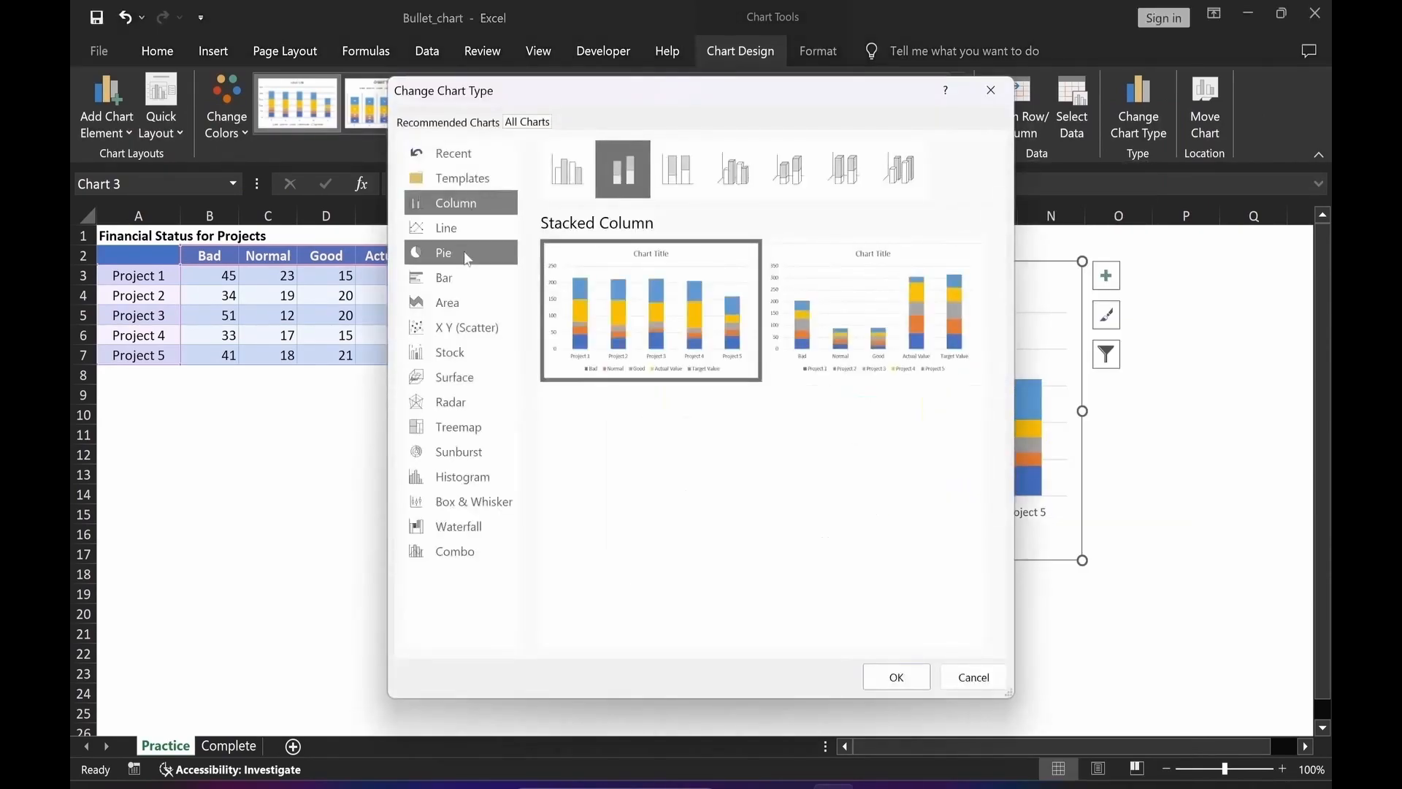
{"action": "left_click", "coordinate": [453, 551]}
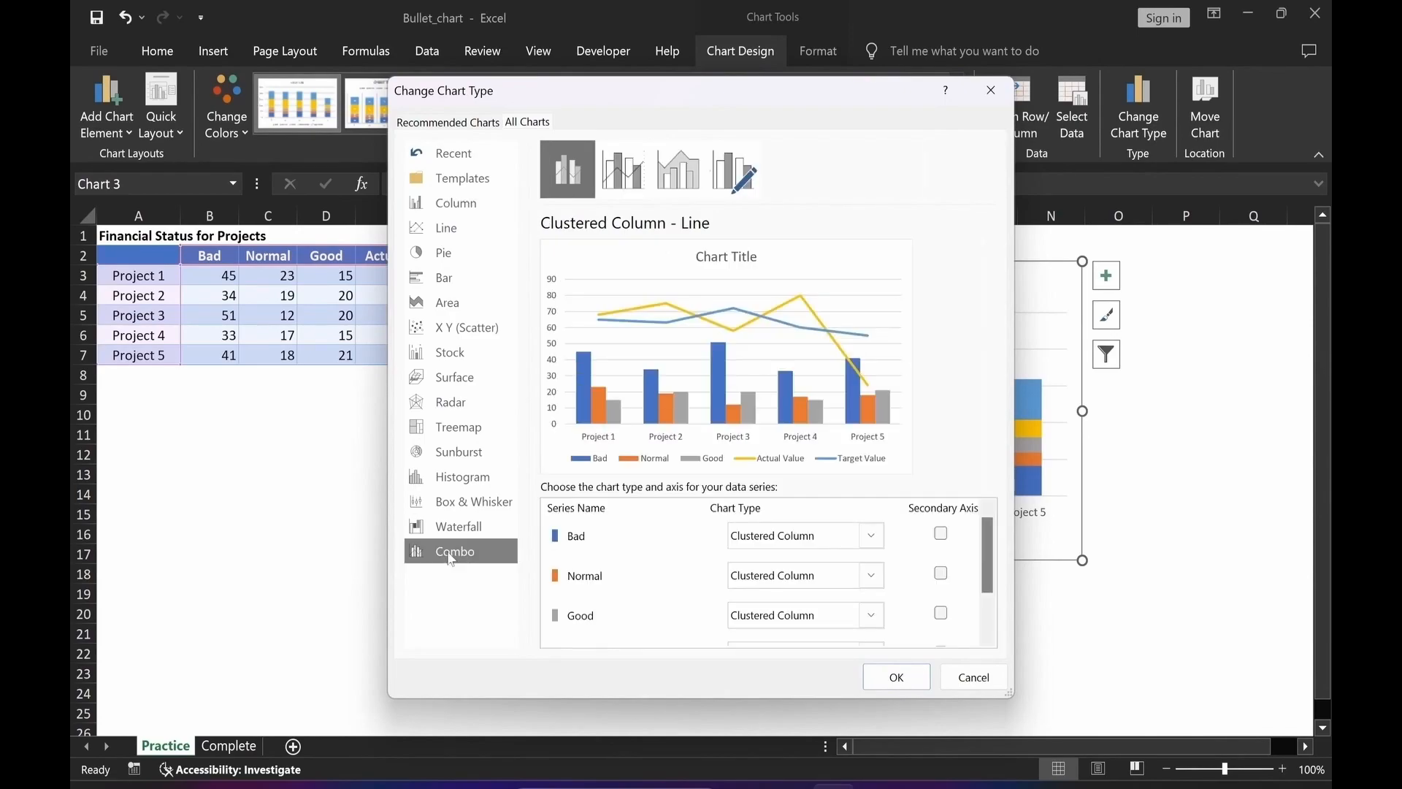
{"action": "left_click_drag", "start_coordinate": [993, 571], "coordinate": [996, 617]}
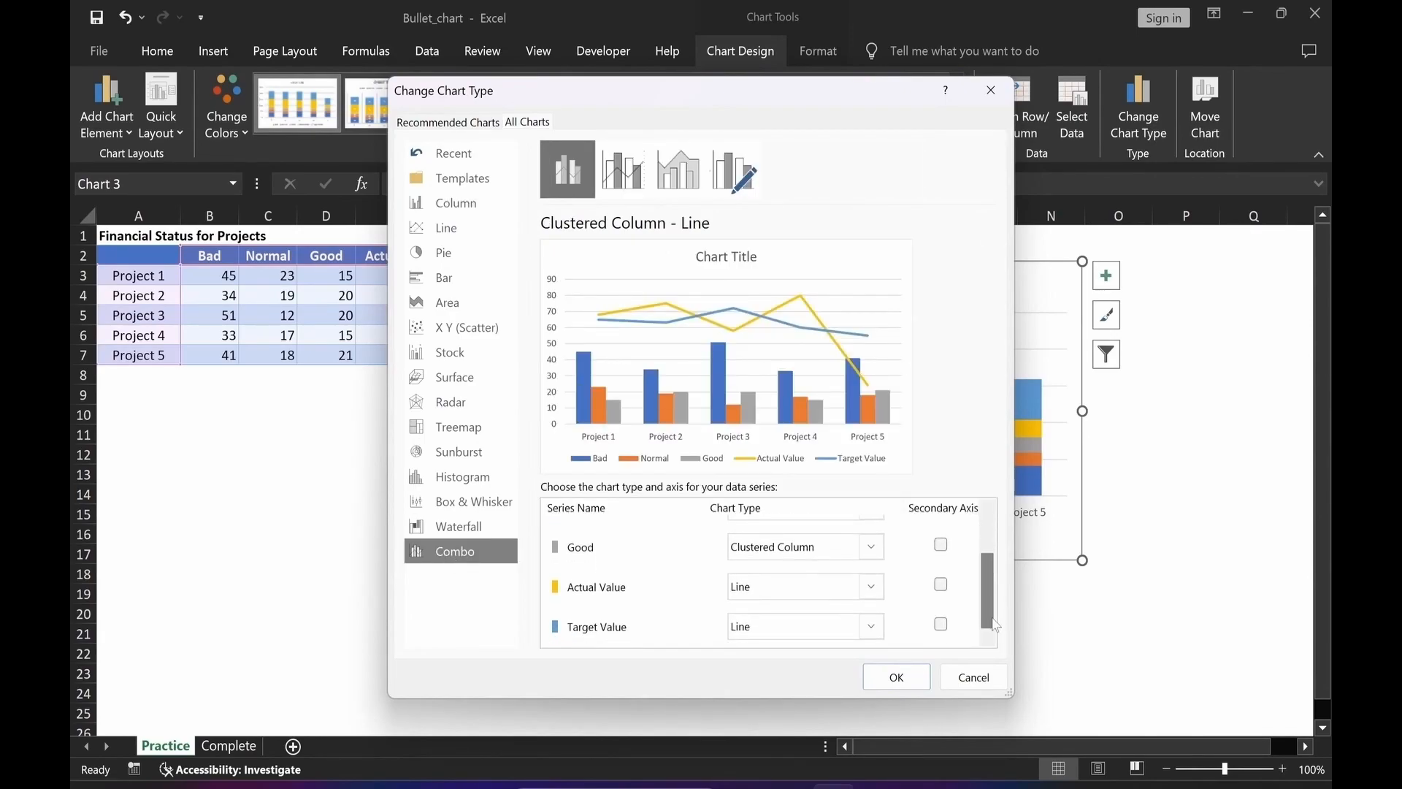
{"action": "left_click", "coordinate": [876, 596]}
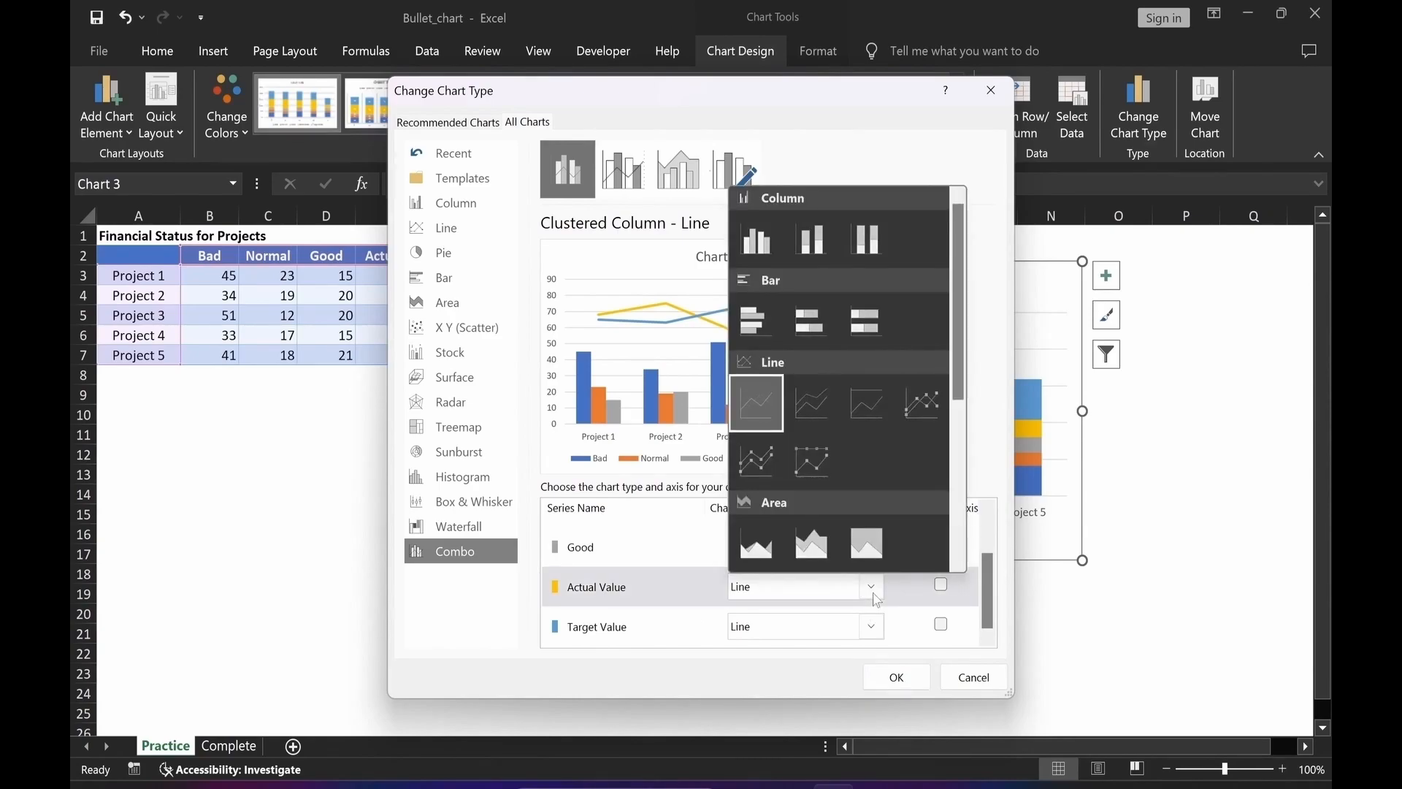
{"action": "left_click", "coordinate": [825, 255]}
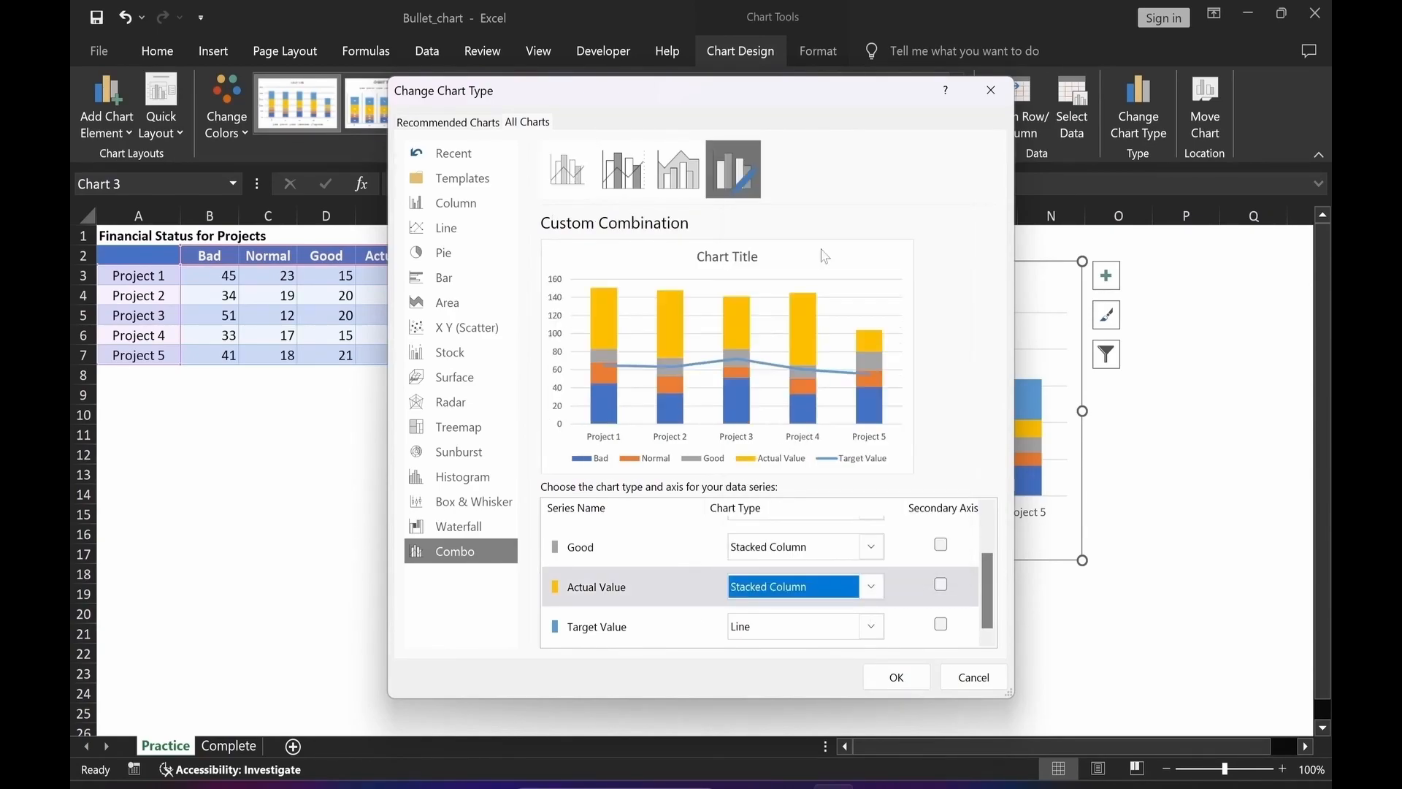
{"action": "left_click", "coordinate": [944, 588]}
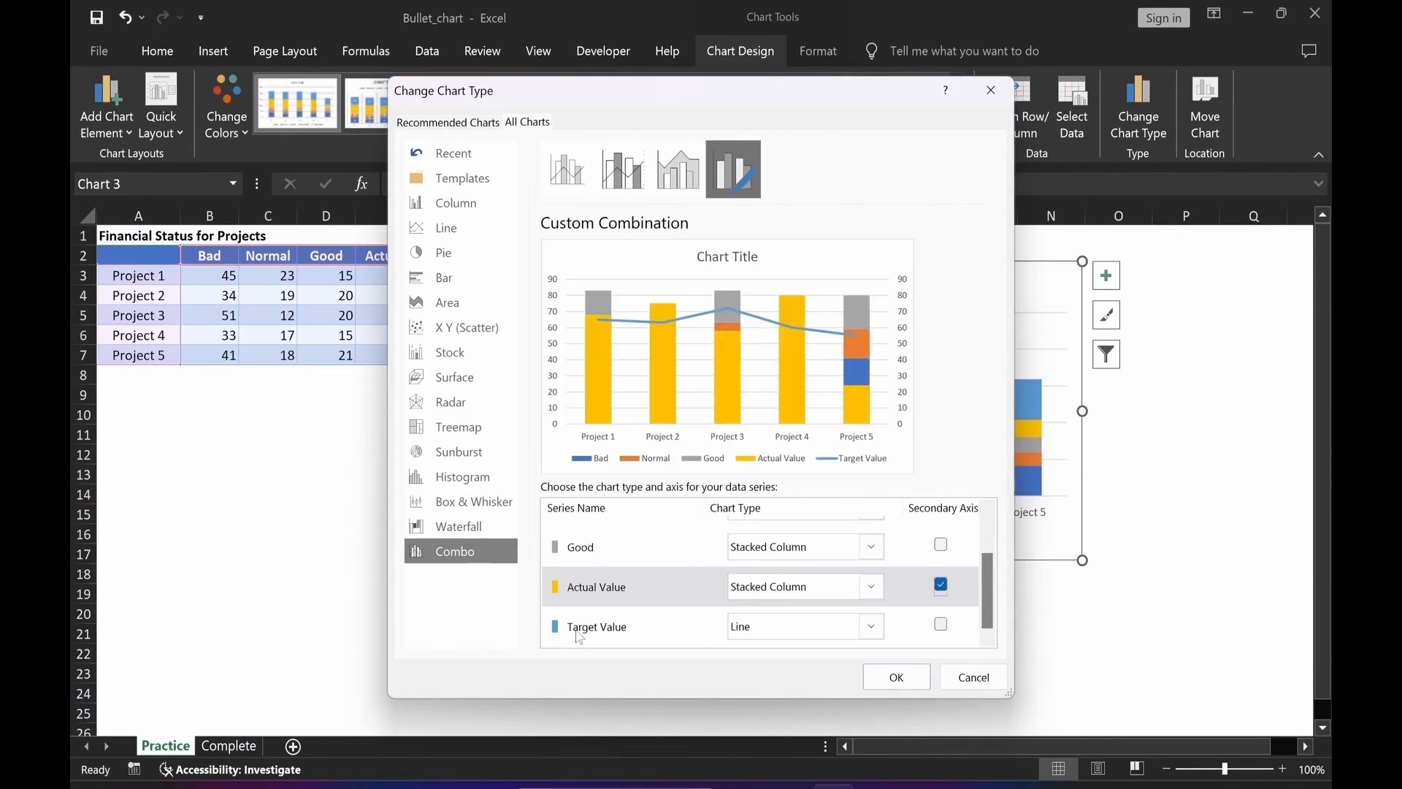
Set Target Value to Line with Markers on the secondary axis and apply the chart type change.
{"action": "left_click", "coordinate": [872, 629]}
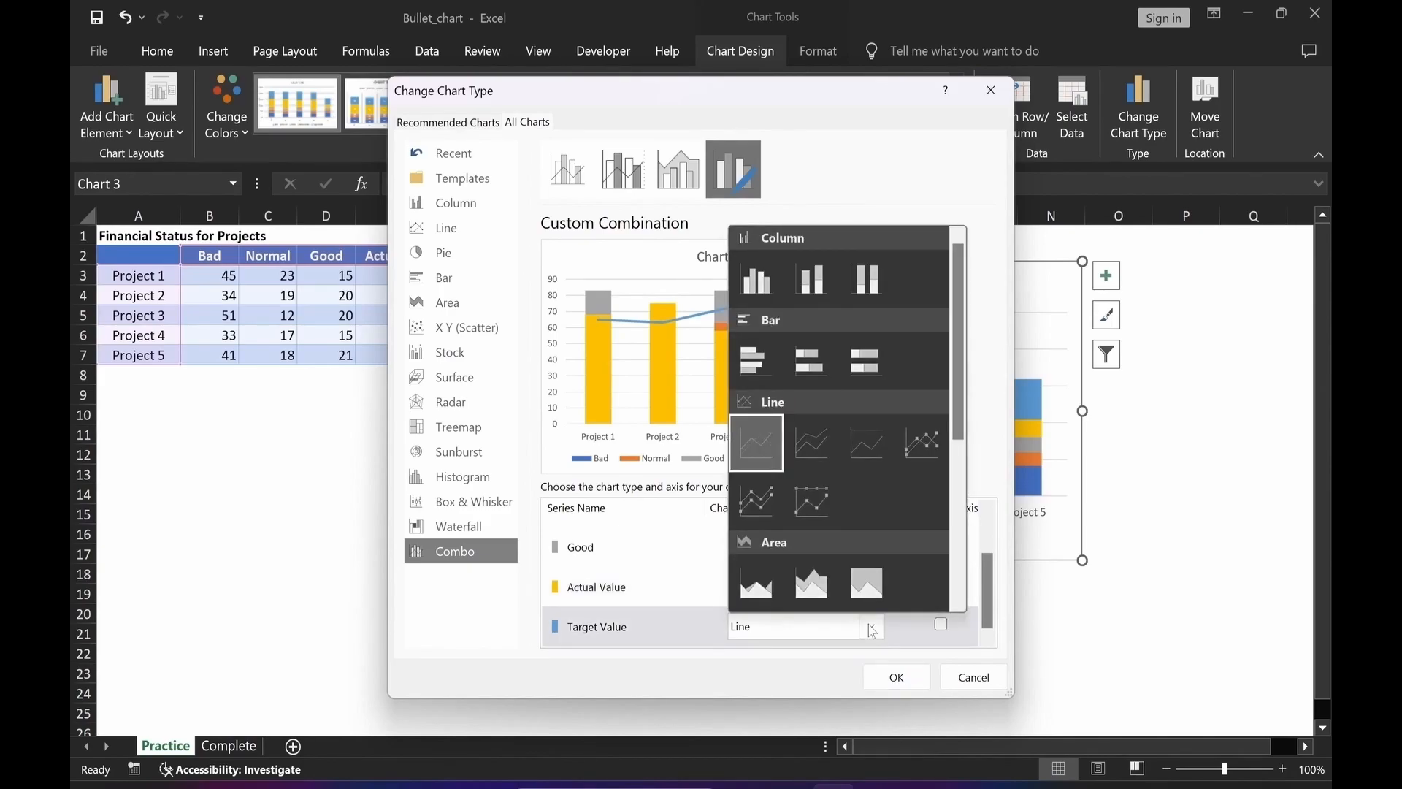
{"action": "left_click", "coordinate": [923, 449]}
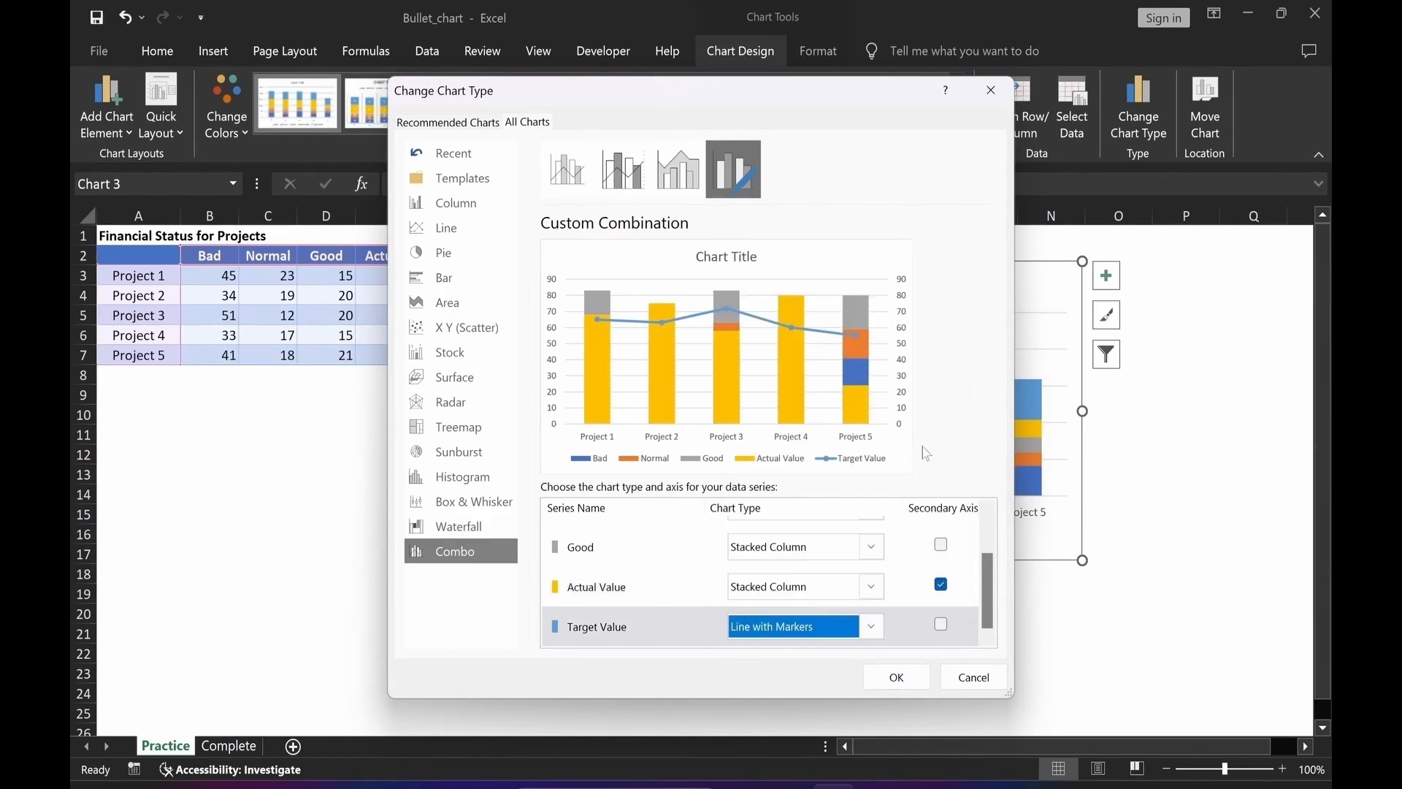
{"action": "left_click", "coordinate": [942, 626]}
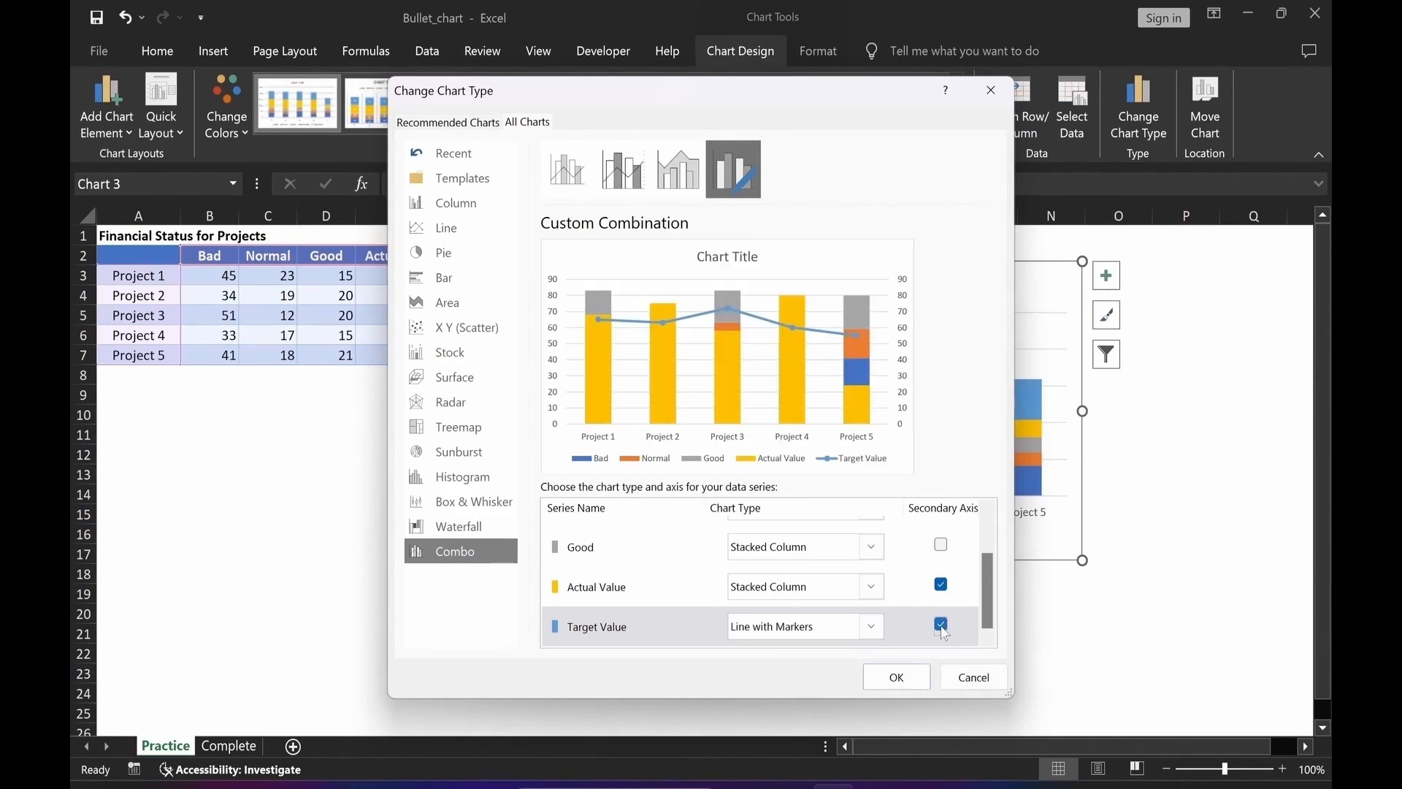
{"action": "left_click", "coordinate": [896, 677]}
{"action": "key", "text": "Escape"}
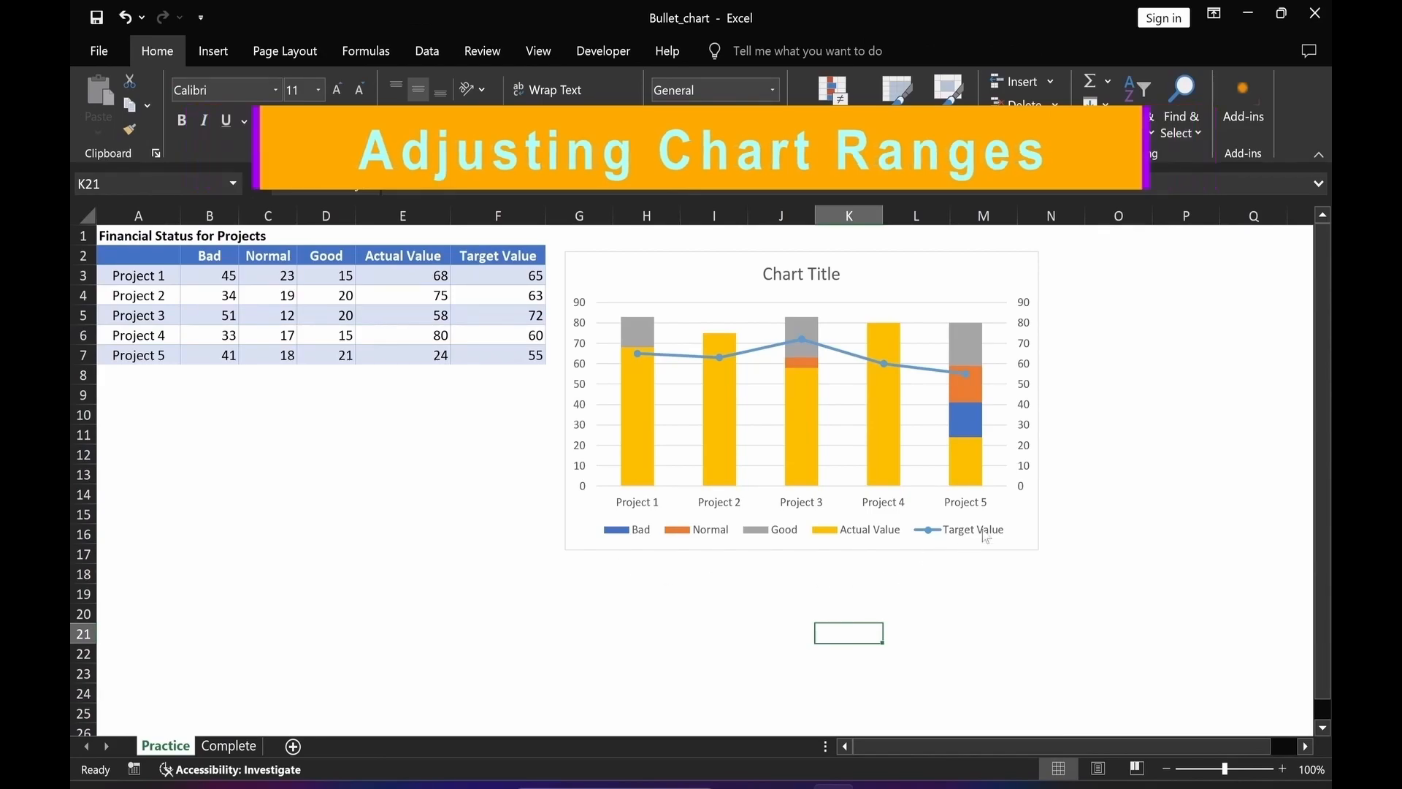
Set the secondary vertical axis bounds to minimum 0 and maximum 100.
{"action": "left_click", "coordinate": [1024, 478]}
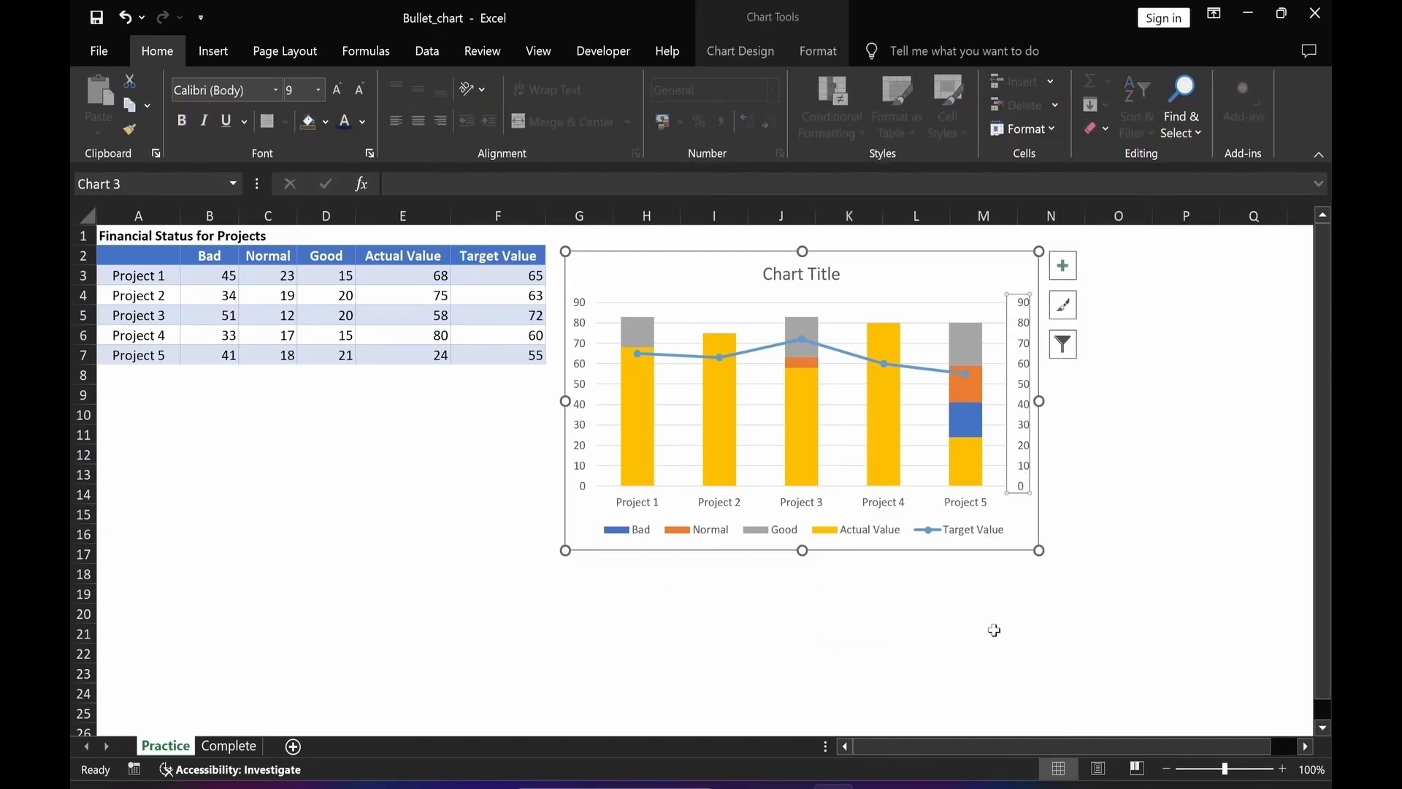
{"action": "key", "text": "ctrl+1"}
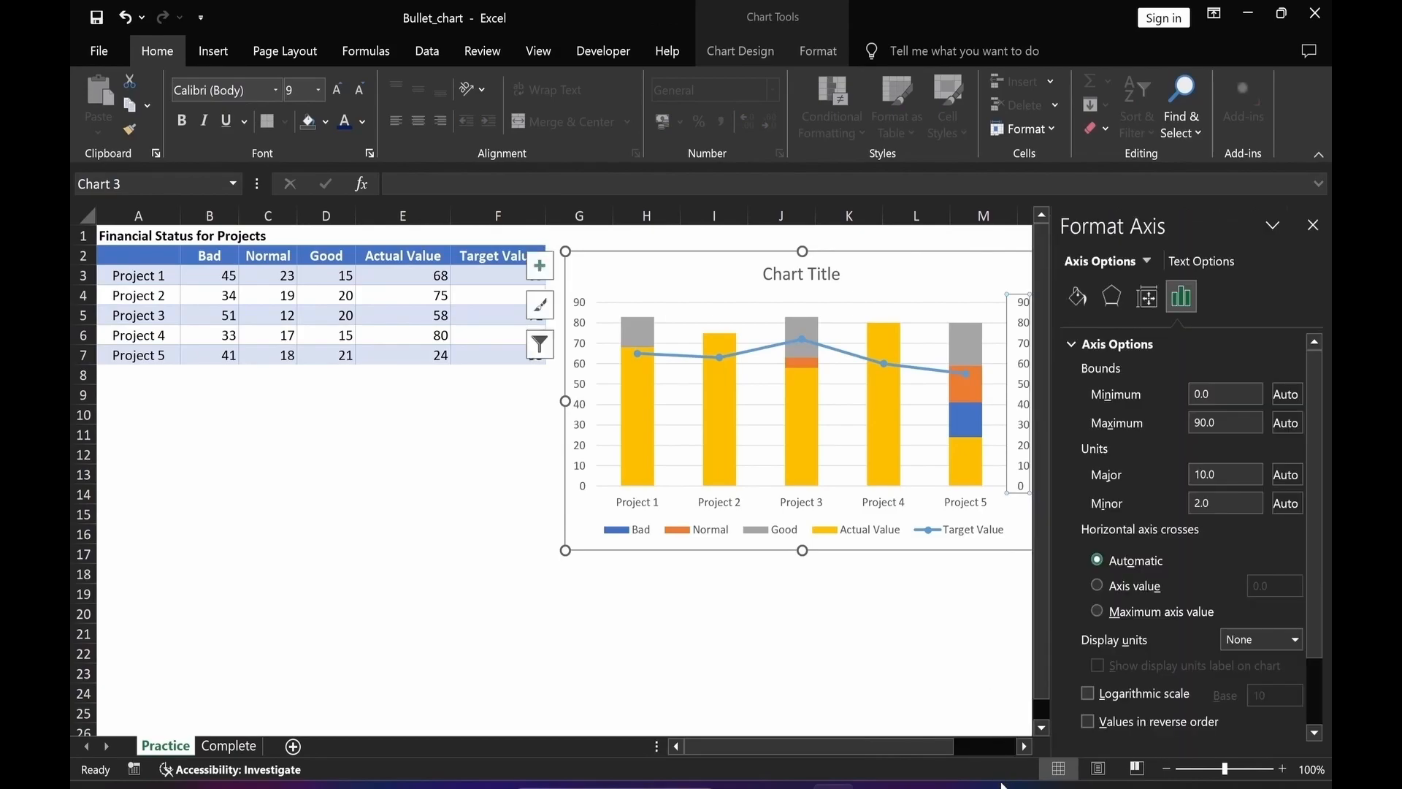
{"action": "left_click_drag", "start_coordinate": [897, 741], "coordinate": [935, 741]}
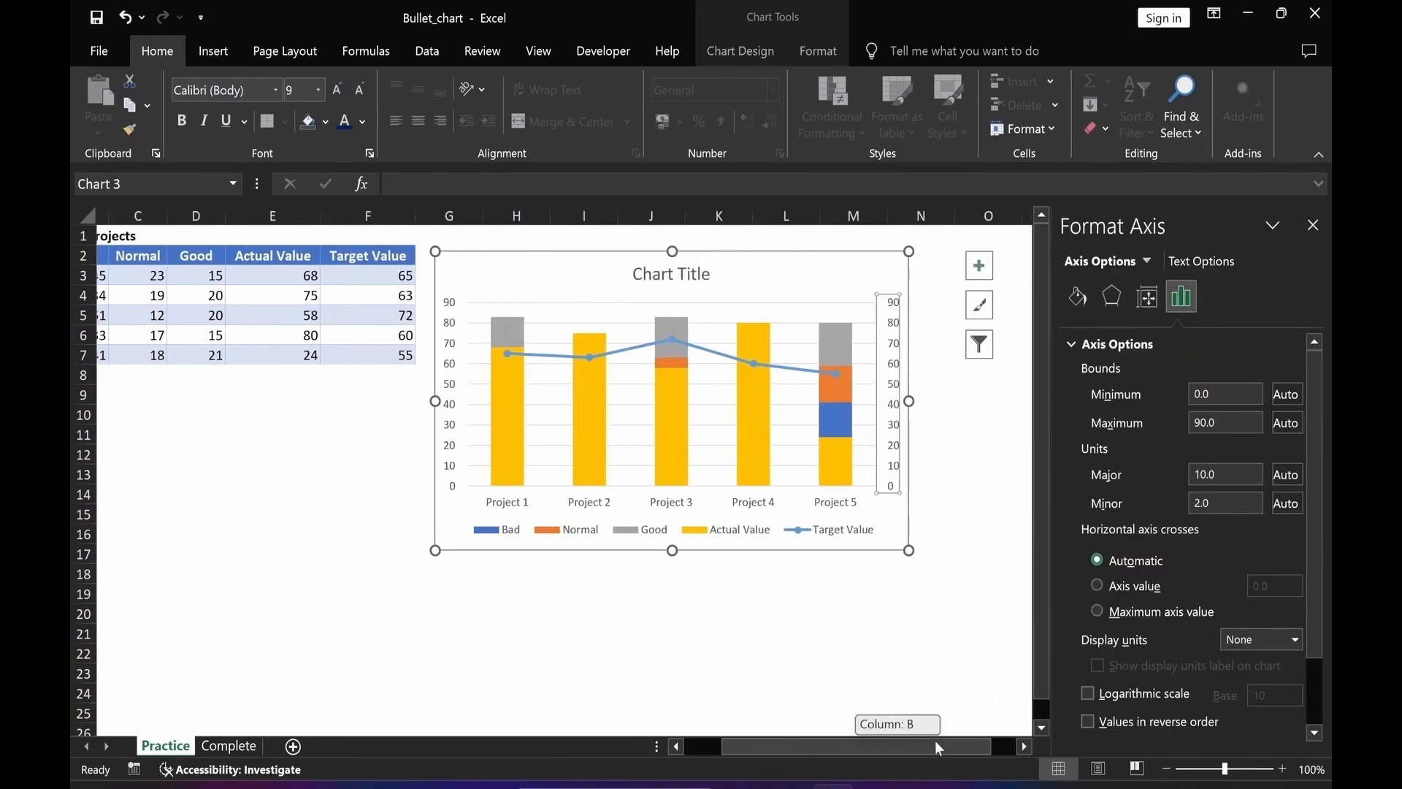
{"action": "type", "text": "0"}
{"action": "key", "text": "Tab"}
{"action": "type", "text": "100"}
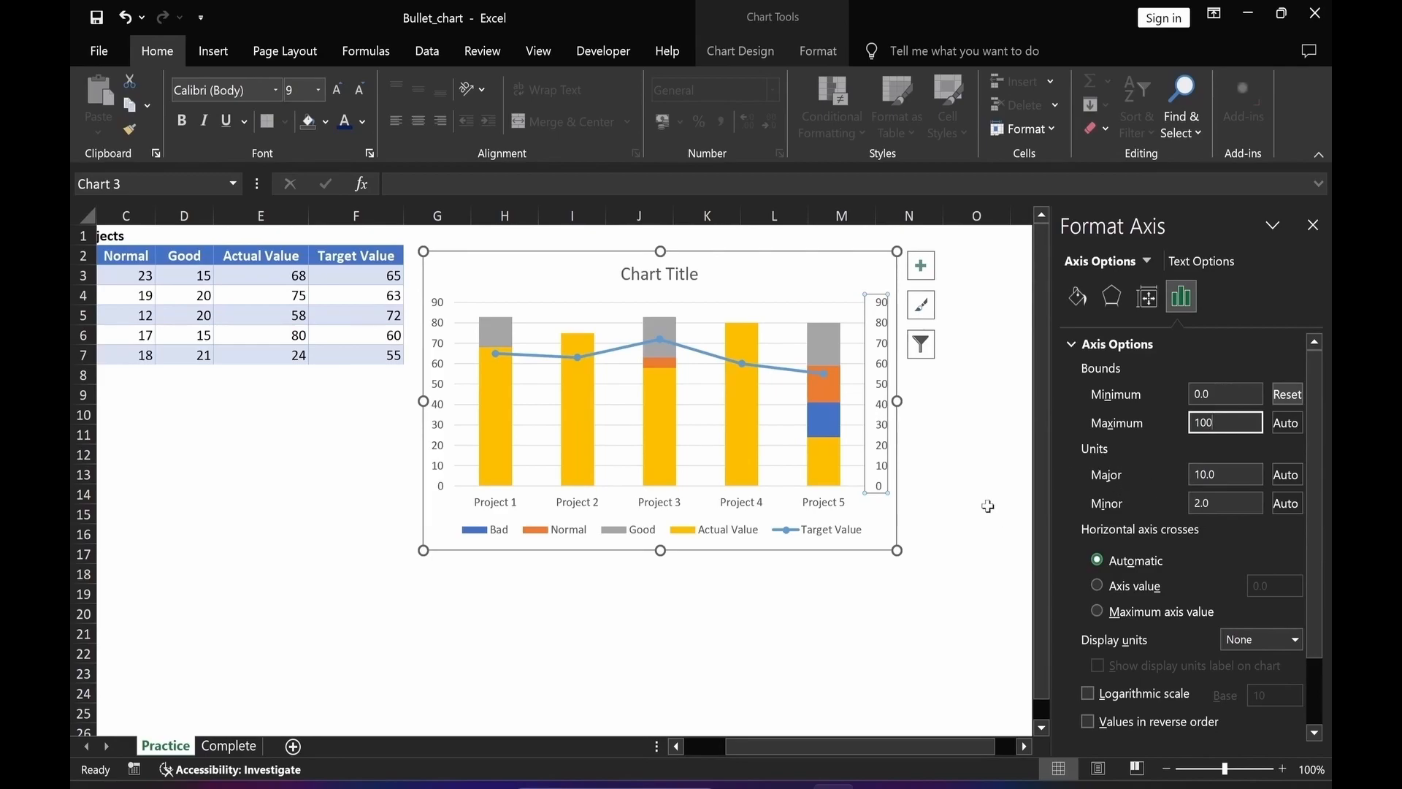
{"action": "key", "text": "Return"}
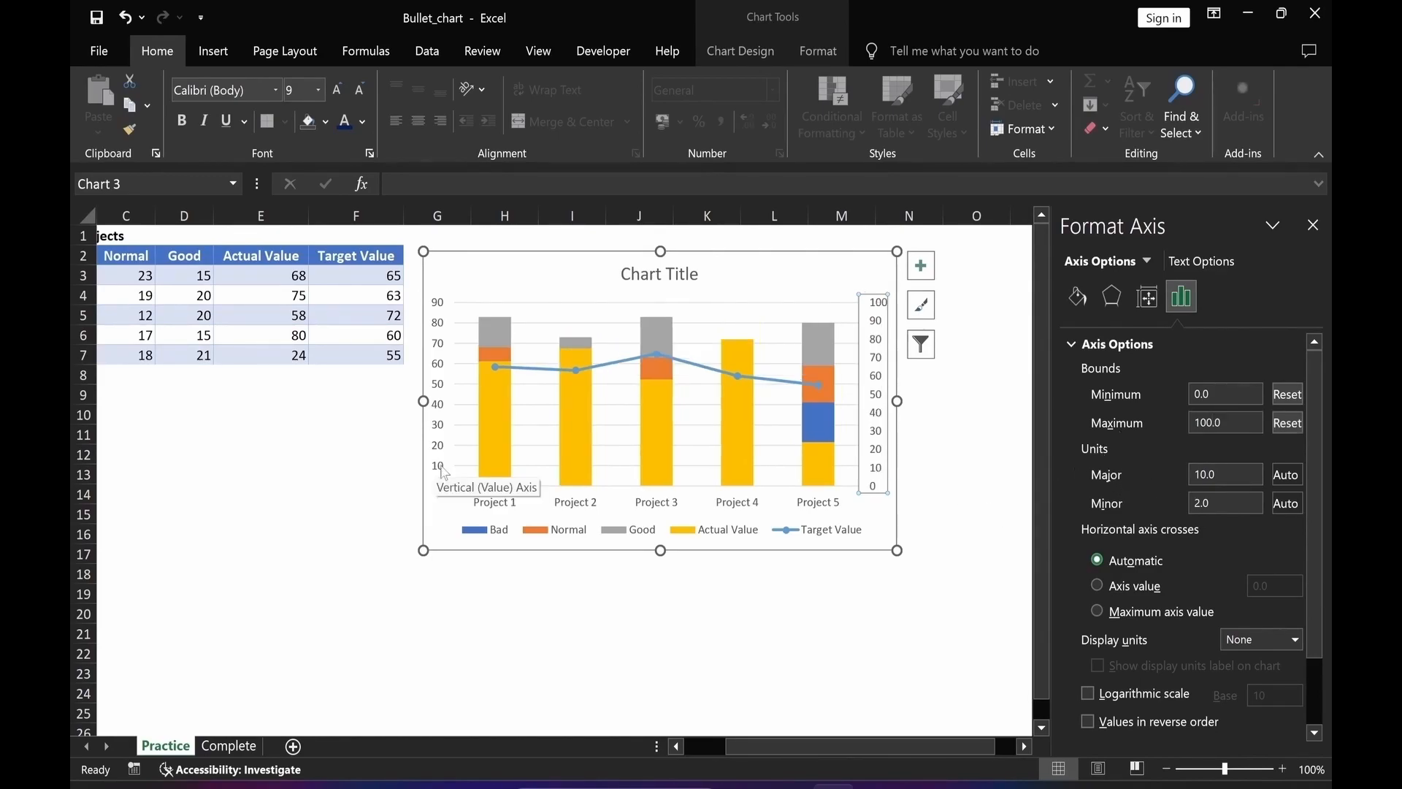
Set the primary vertical axis to minimum 0, maximum 100 and a major unit of 20.
{"action": "left_click", "coordinate": [443, 472]}
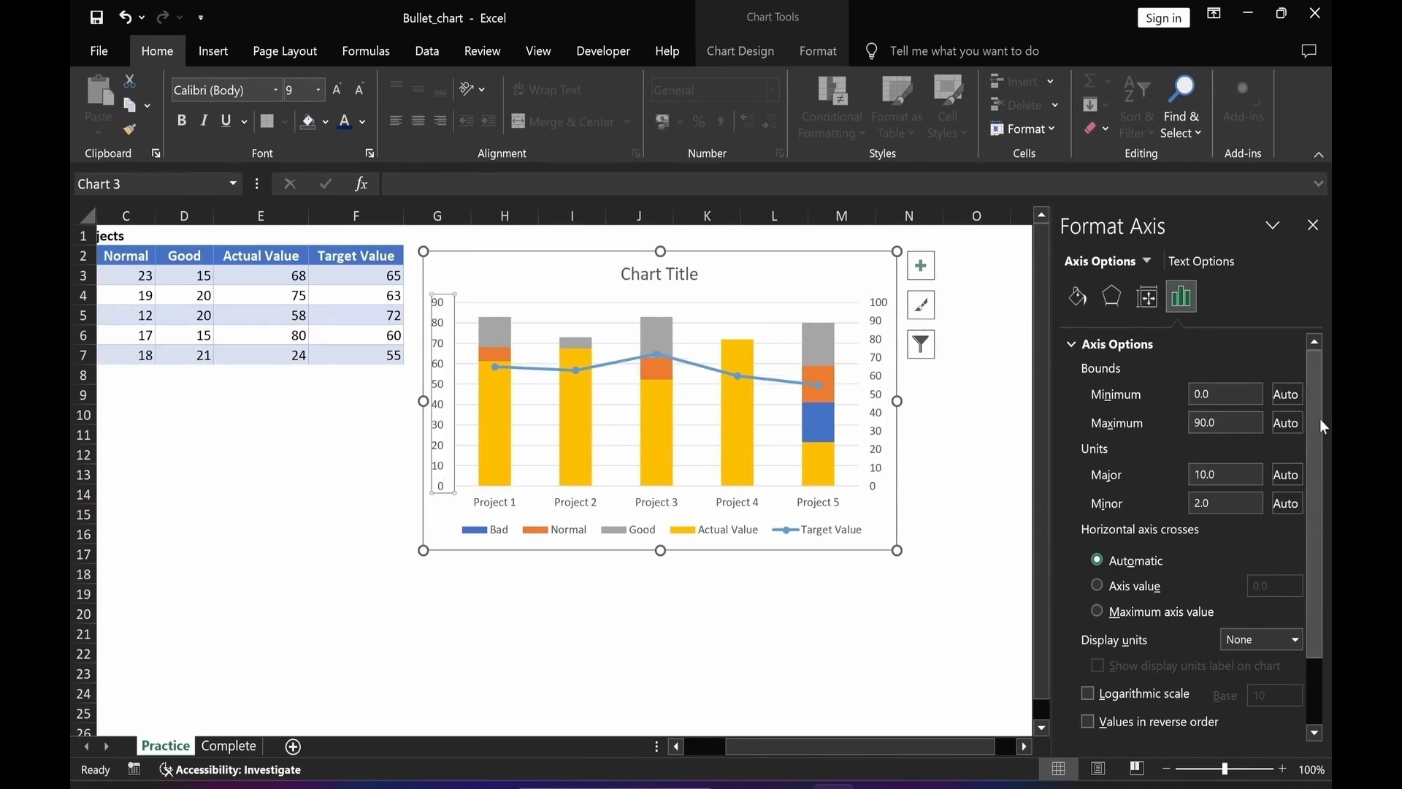
{"action": "left_click_drag", "start_coordinate": [1218, 394], "coordinate": [1173, 422]}
{"action": "type", "text": "0"}
{"action": "left_click", "coordinate": [1227, 423]}
{"action": "type", "text": "100"}
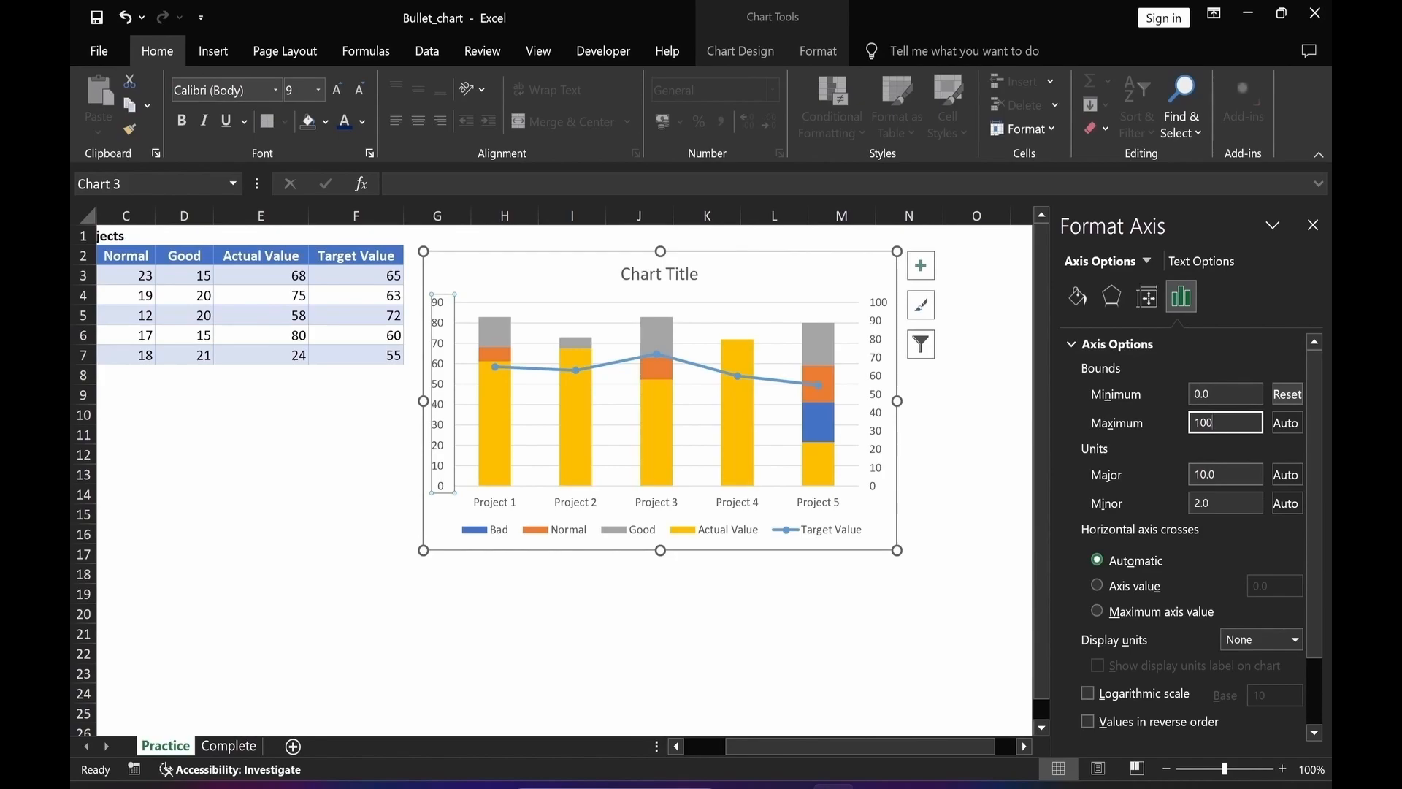
{"action": "left_click_drag", "start_coordinate": [1218, 474], "coordinate": [1173, 471]}
{"action": "type", "text": "20"}
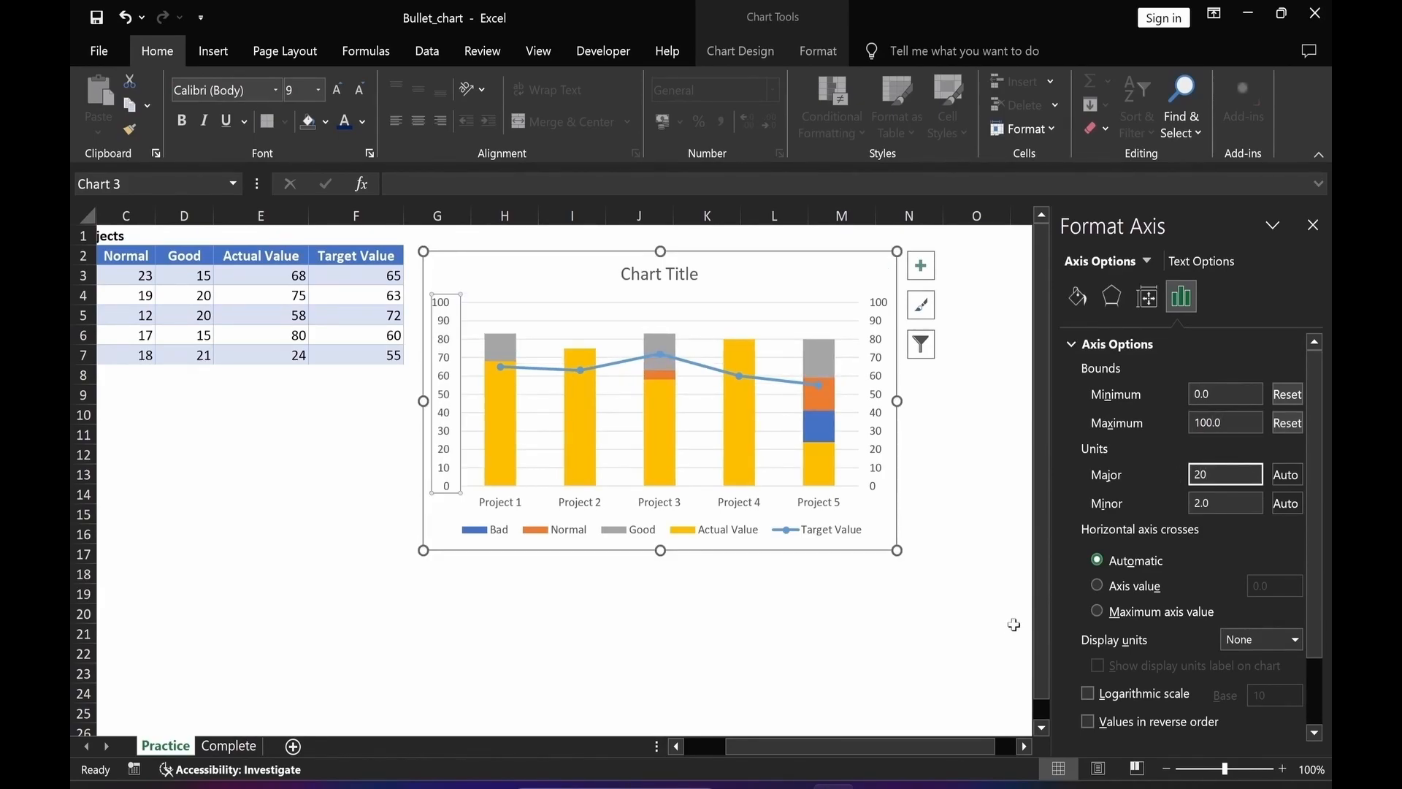
{"action": "left_click", "coordinate": [948, 634]}
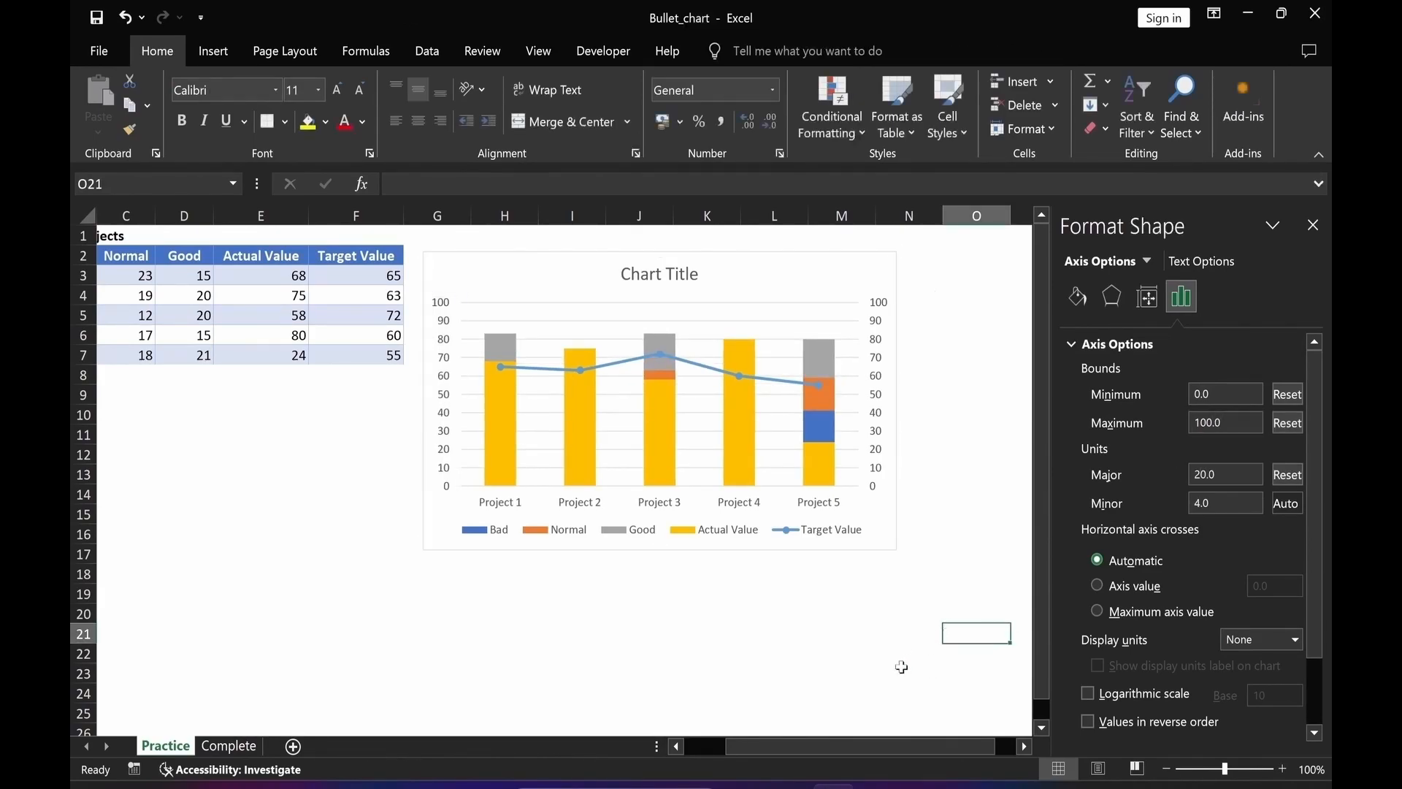
Delete the secondary vertical axis from the chart.
{"action": "left_click", "coordinate": [878, 471]}
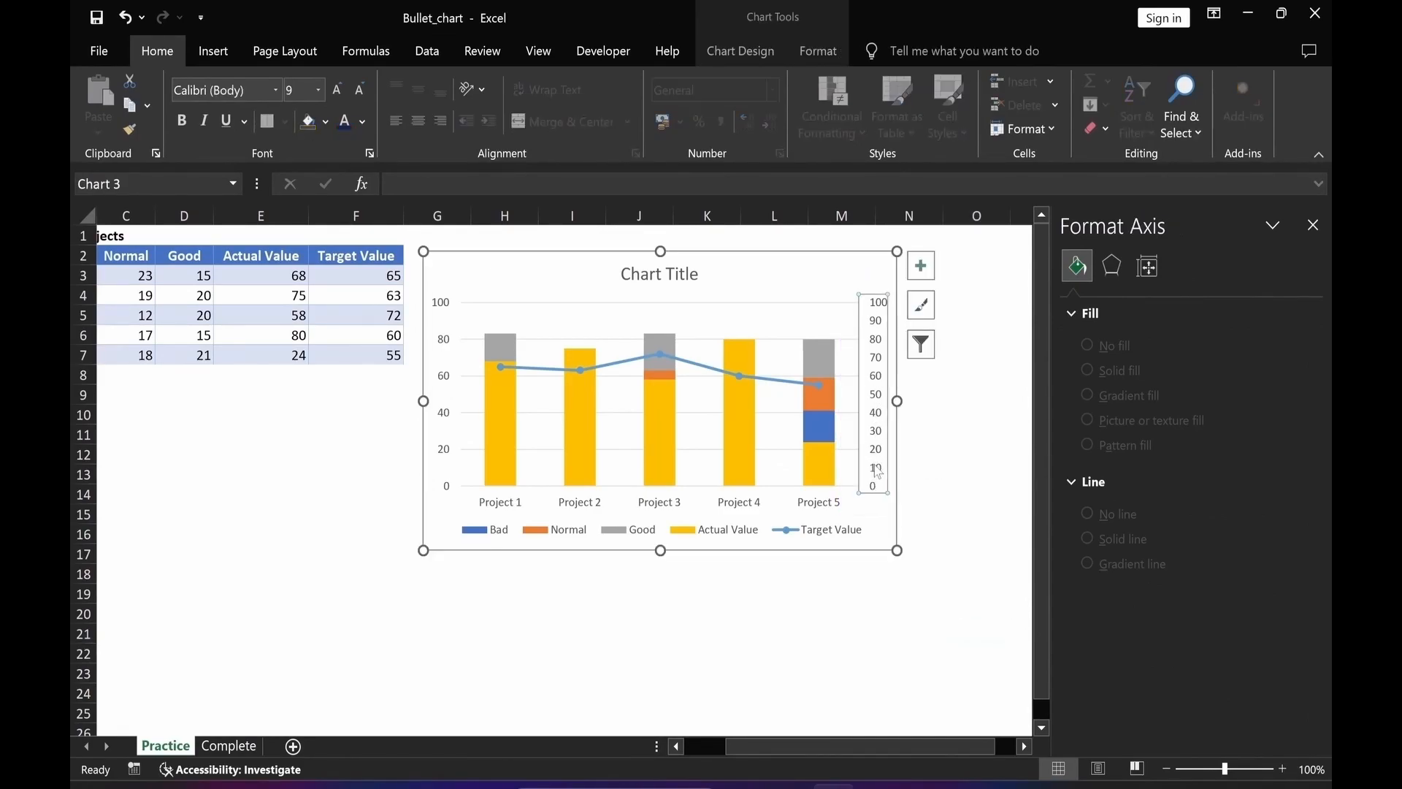
{"action": "key", "text": "Delete"}
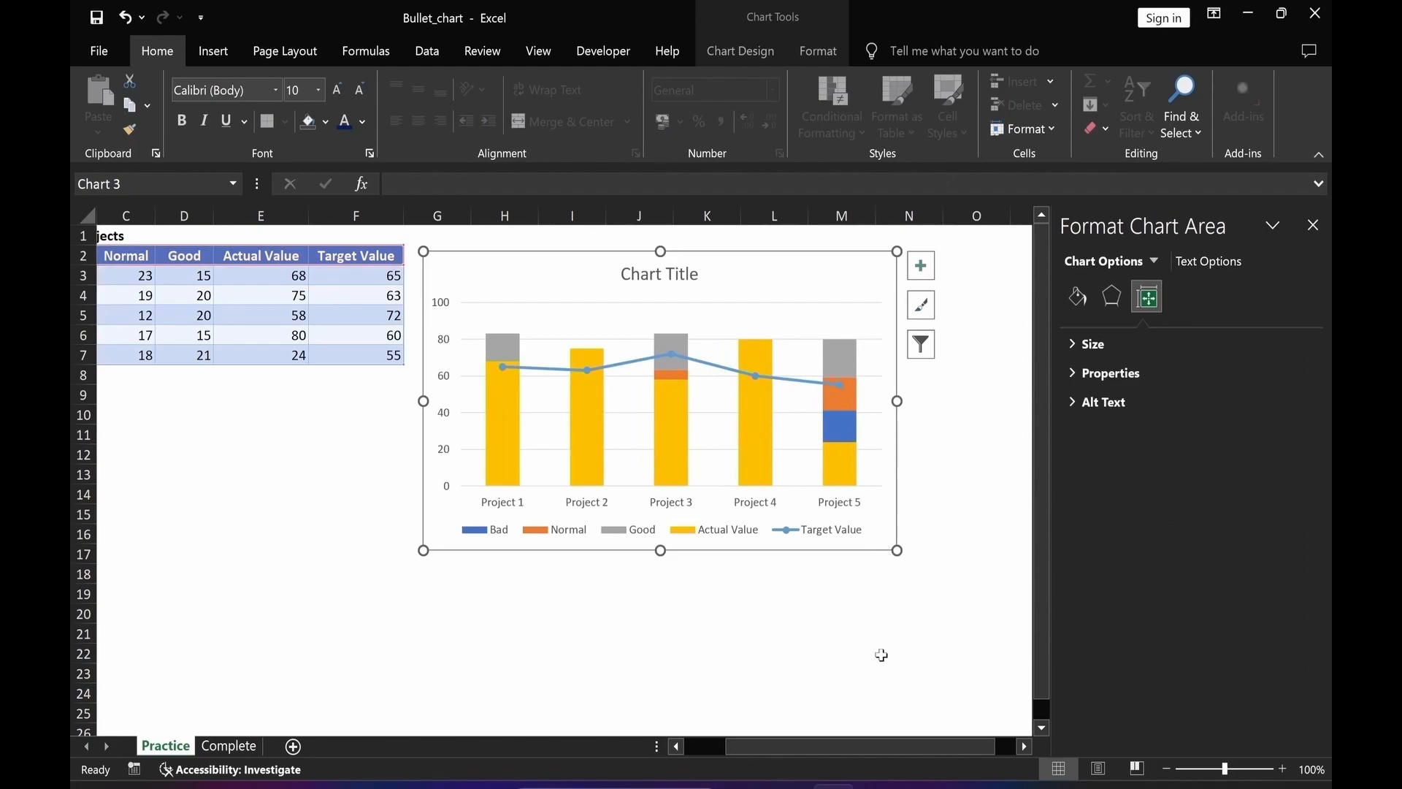
{"action": "left_click", "coordinate": [976, 474]}
{"action": "left_click", "coordinate": [635, 632]}
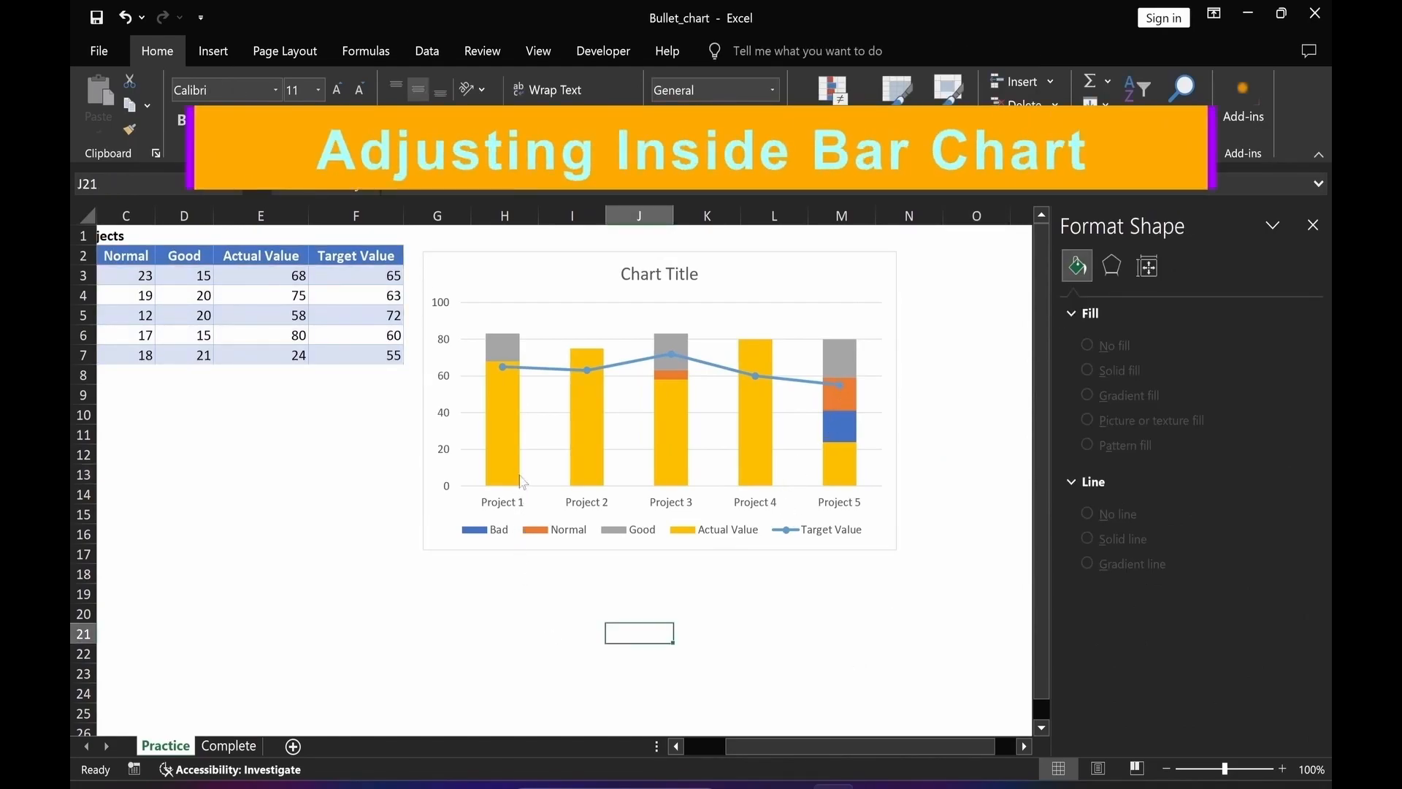
Set the Actual Value series gap width to 330%.
{"action": "left_click", "coordinate": [504, 424]}
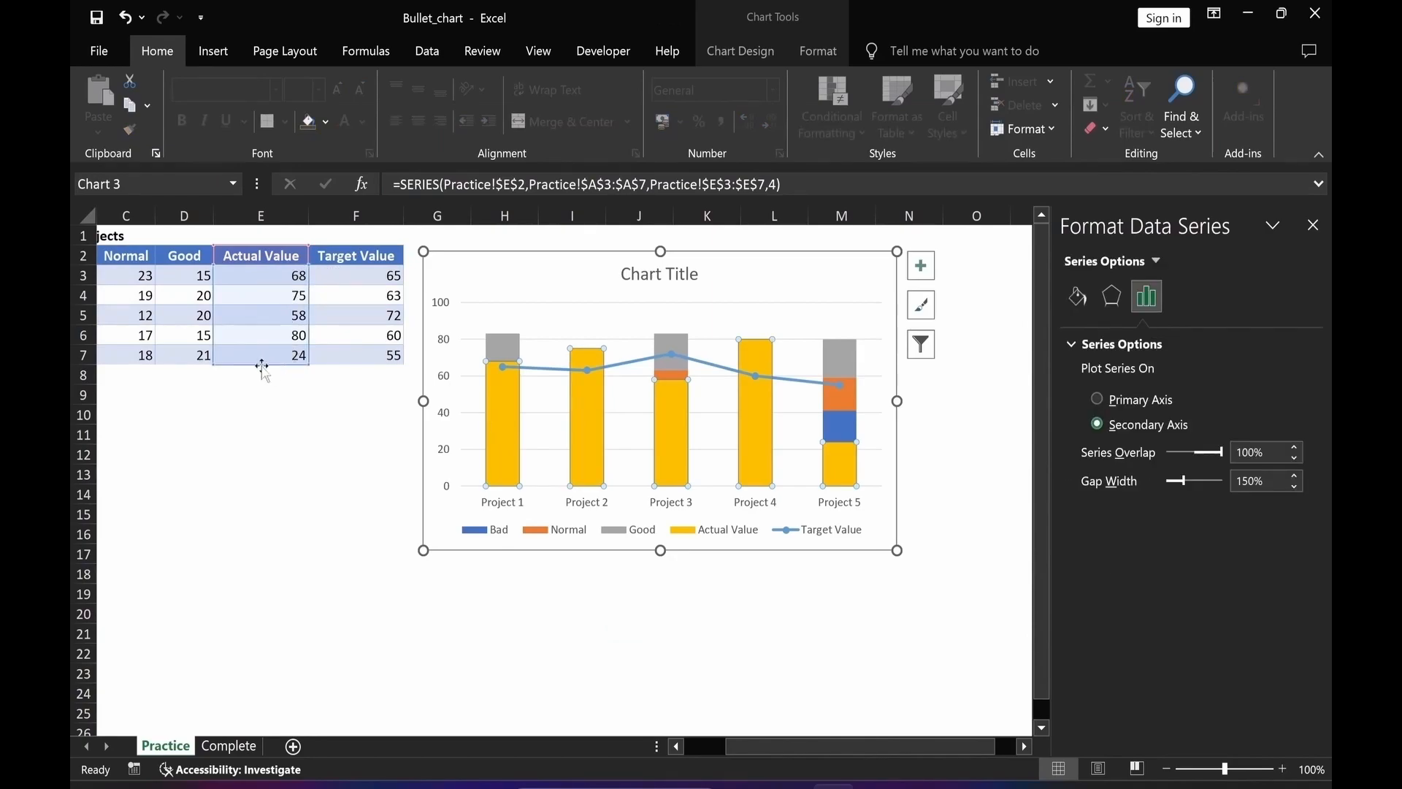
{"action": "left_click", "coordinate": [1158, 262]}
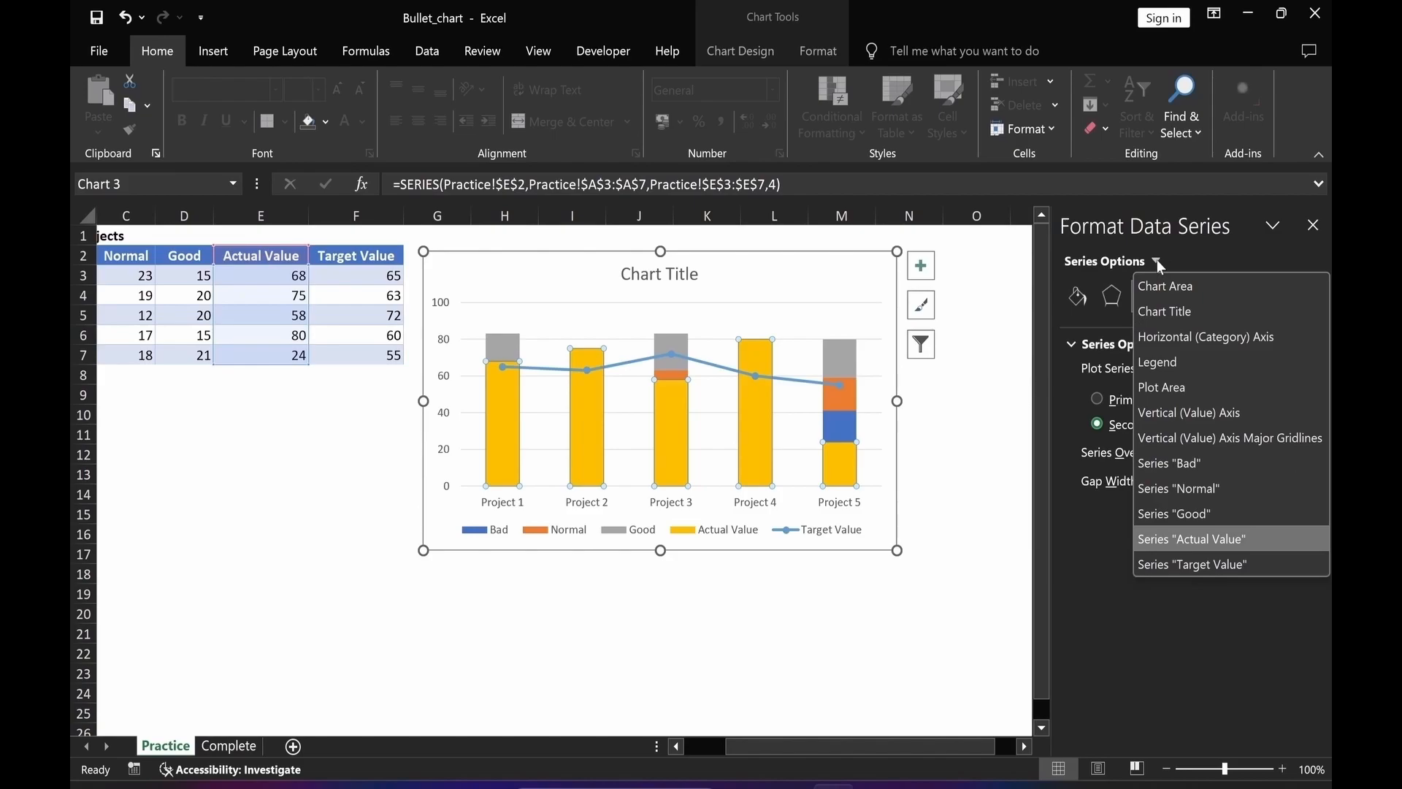
{"action": "left_click", "coordinate": [1163, 545]}
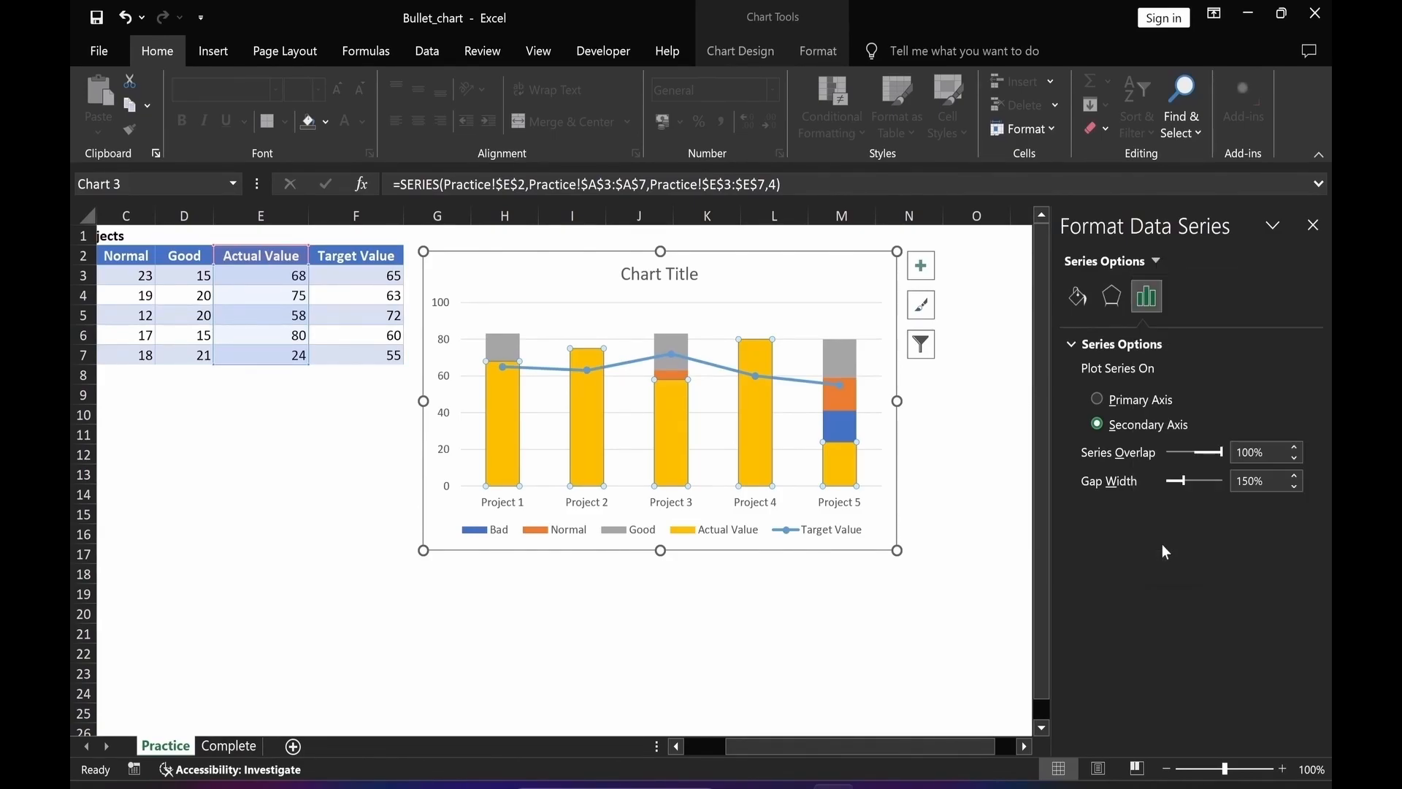
{"action": "left_click", "coordinate": [1269, 485]}
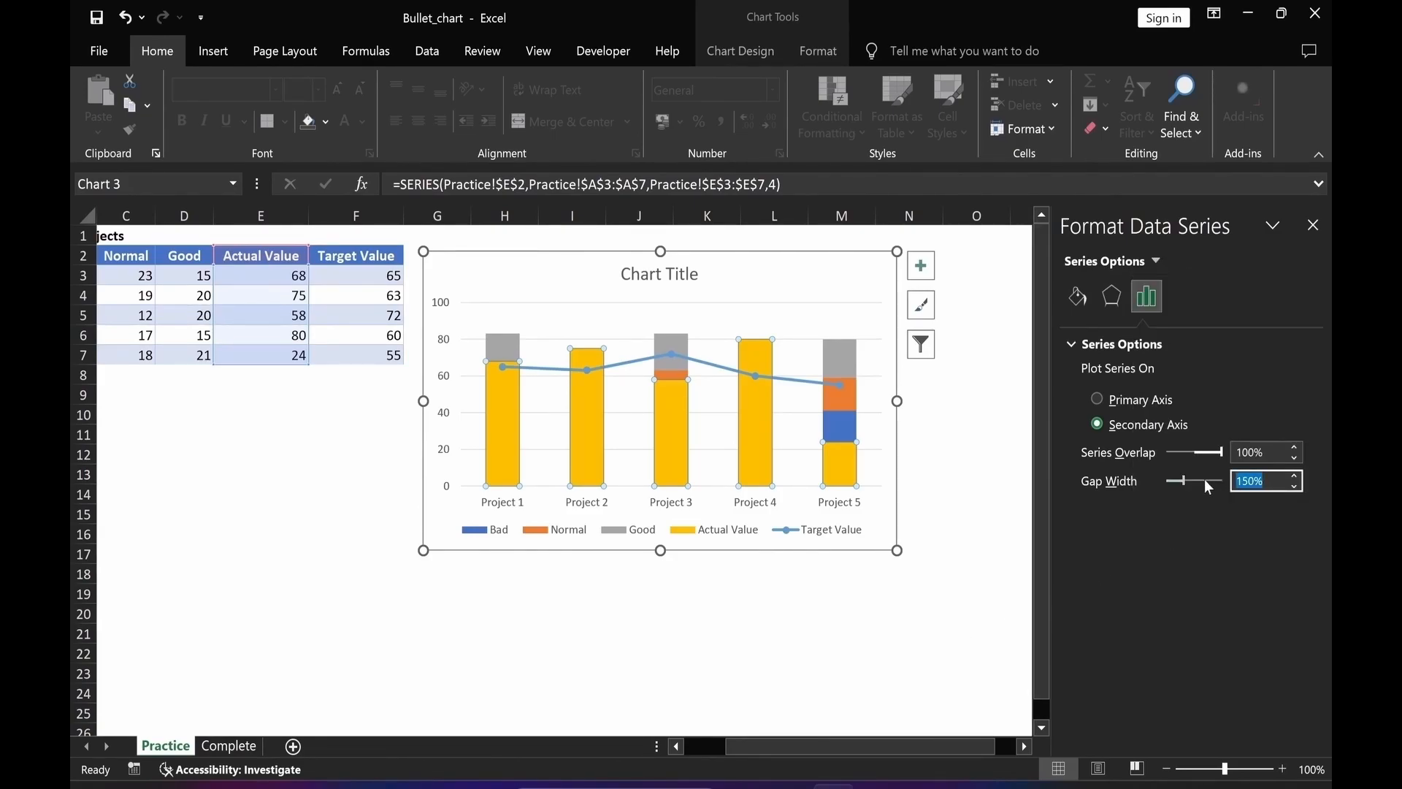
{"action": "type", "text": "330"}
{"action": "left_click", "coordinate": [910, 632]}
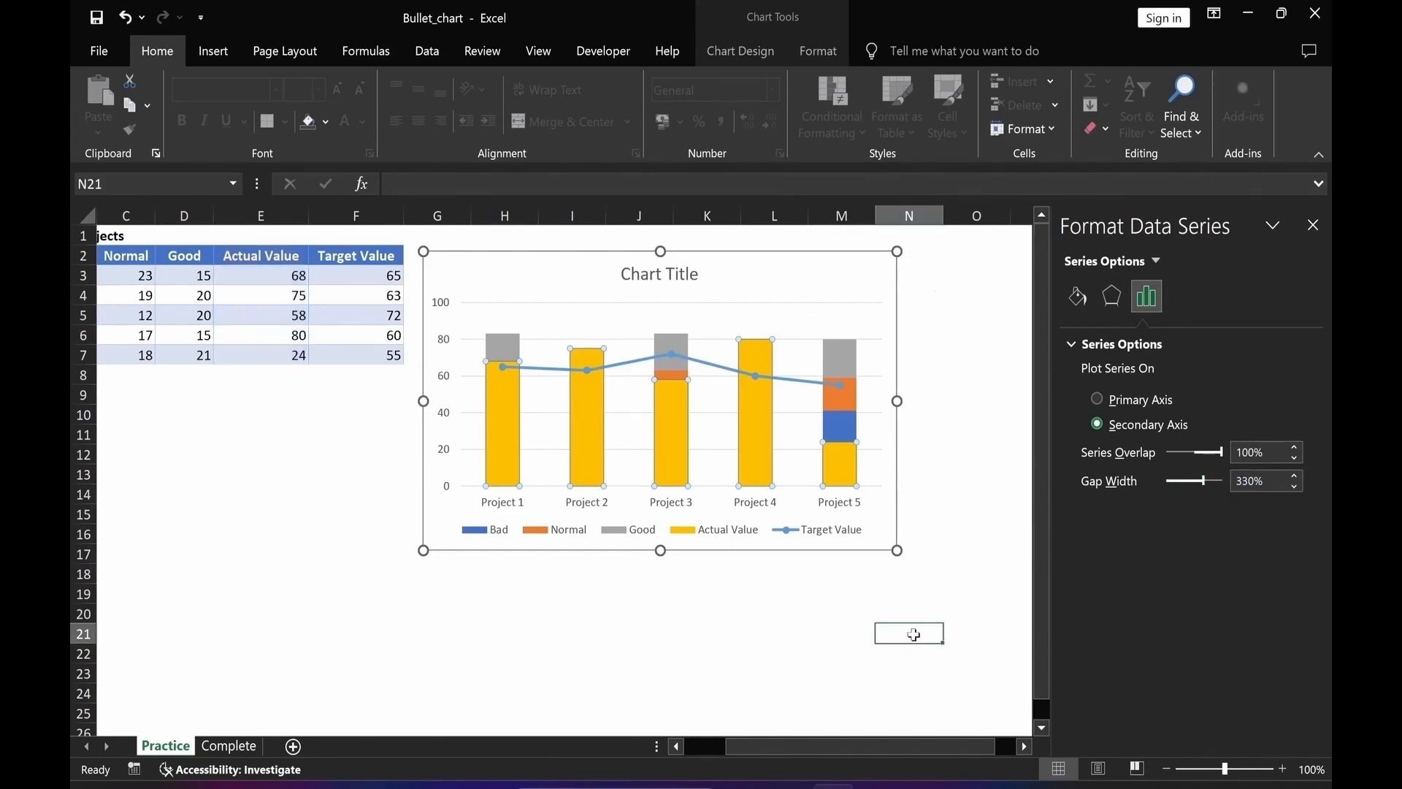
Fill the Actual Value bars with solid black.
{"action": "left_click", "coordinate": [756, 358]}
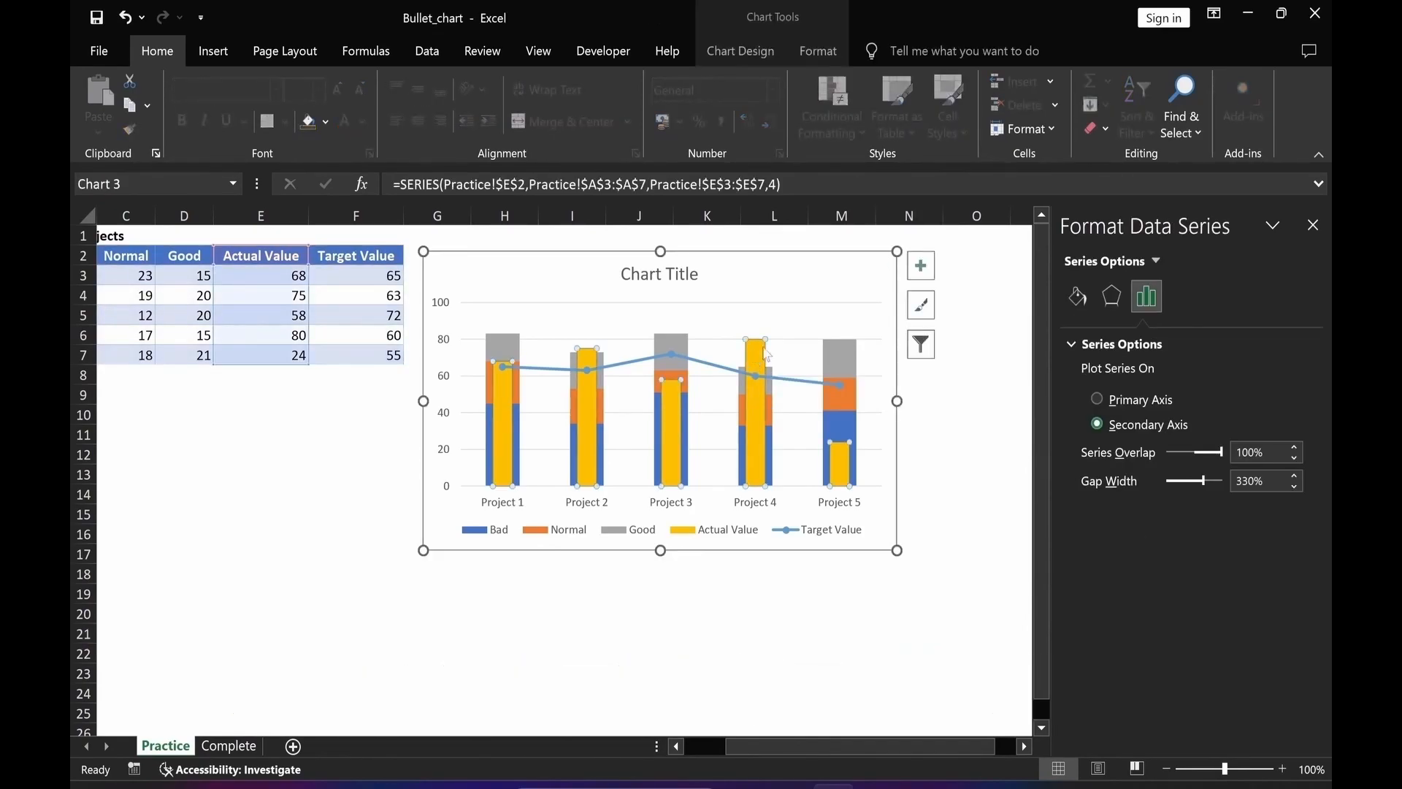
{"action": "left_click", "coordinate": [1076, 296]}
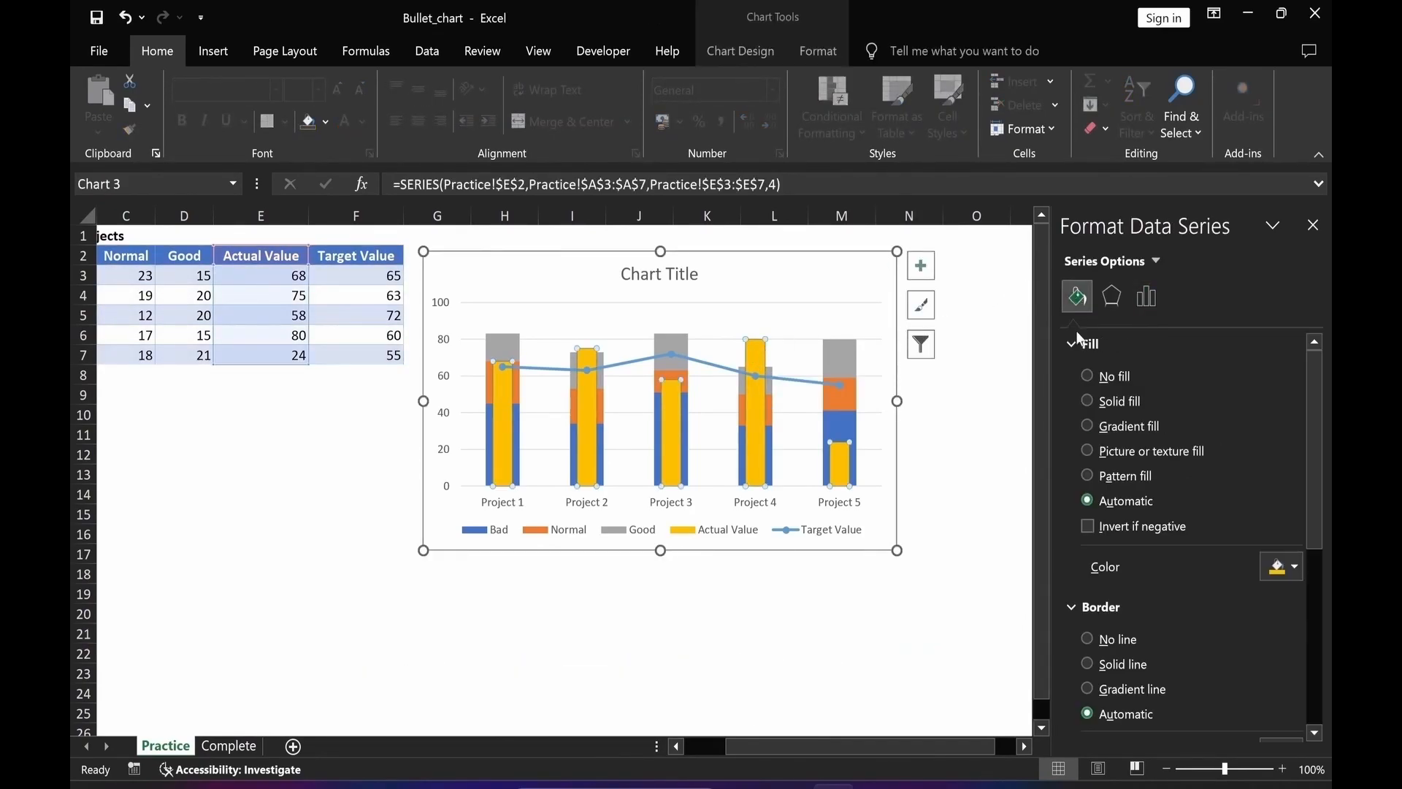
{"action": "left_click", "coordinate": [1087, 401]}
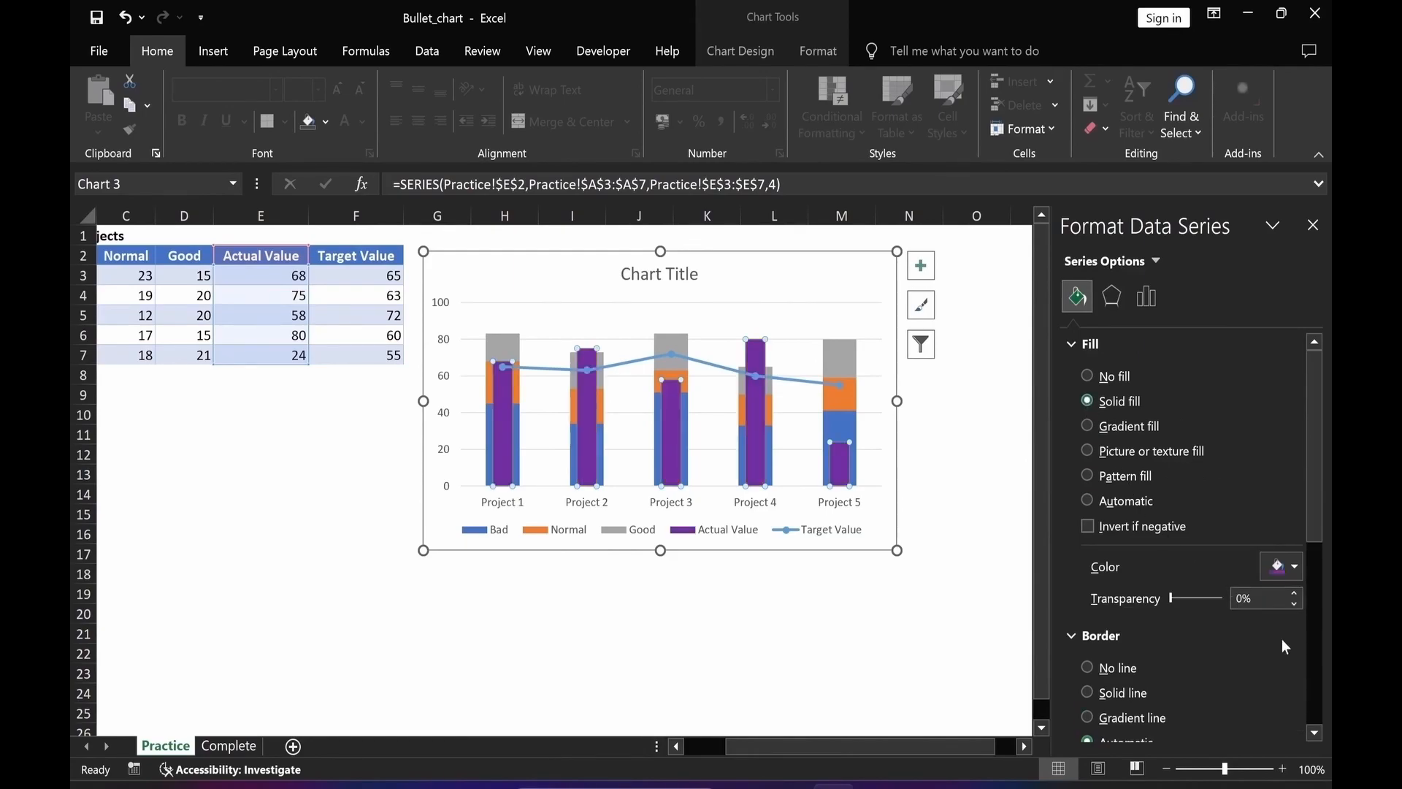
{"action": "left_click", "coordinate": [1294, 567]}
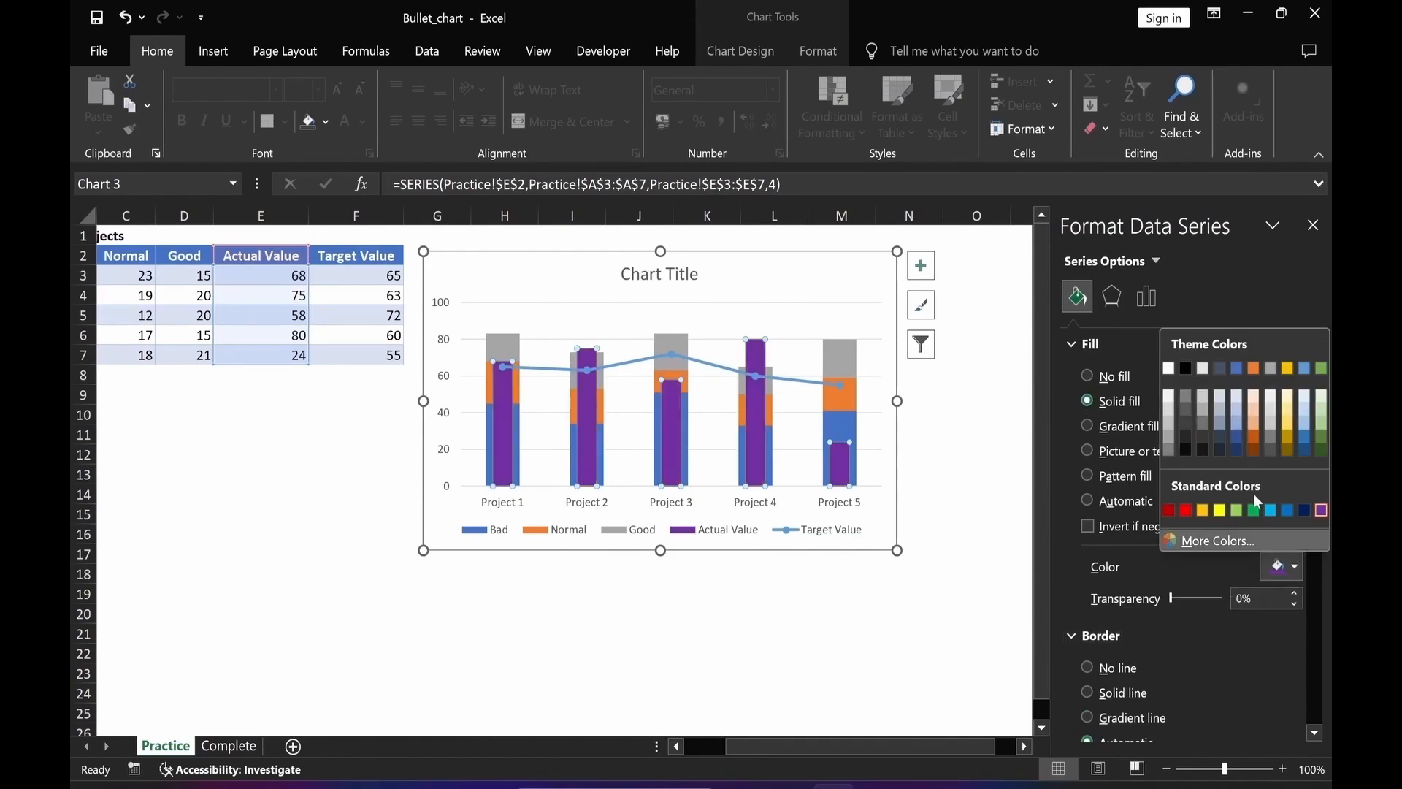
{"action": "left_click", "coordinate": [1184, 373]}
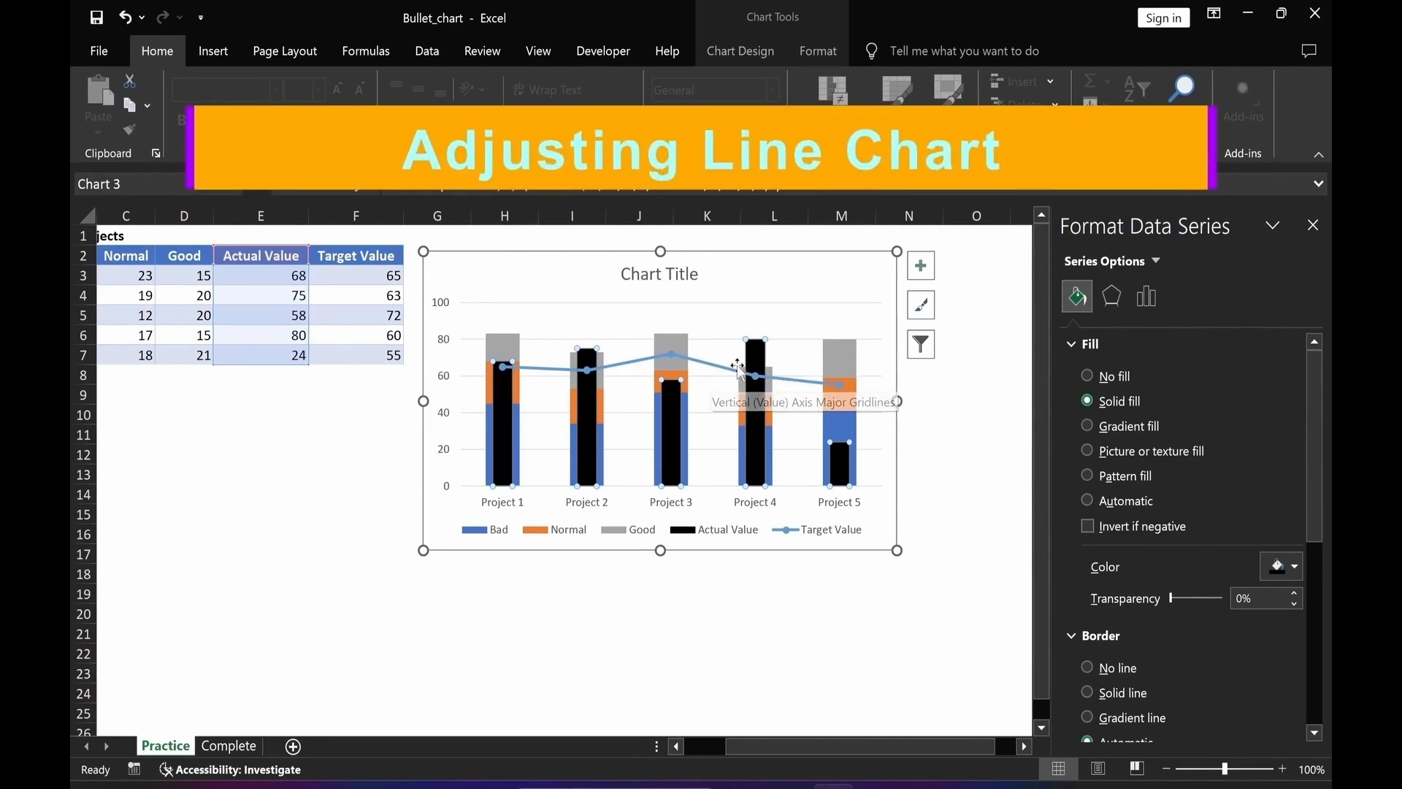
Remove the Target Value line and set its markers to a built-in dash shape of size 13.
{"action": "left_click", "coordinate": [705, 363]}
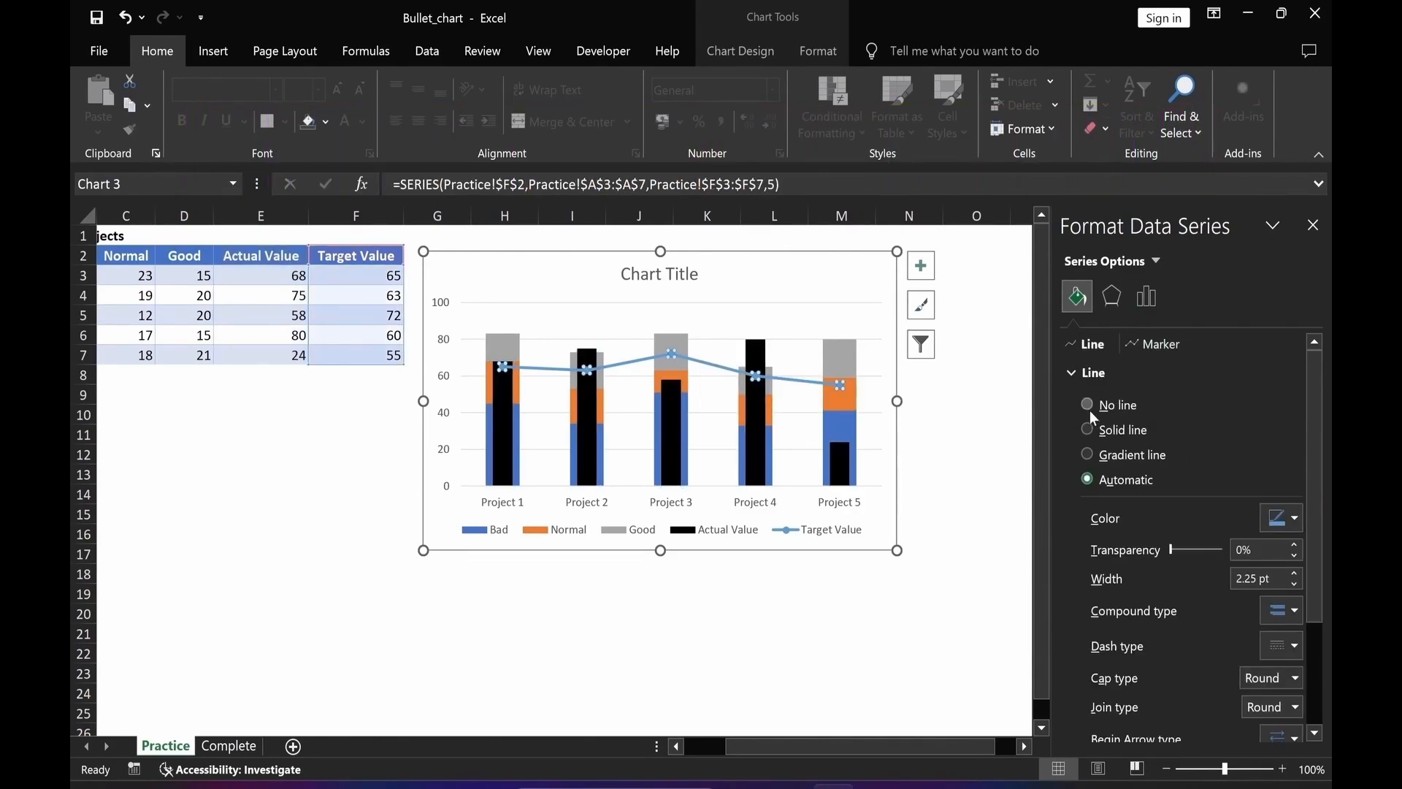
{"action": "left_click", "coordinate": [1087, 405]}
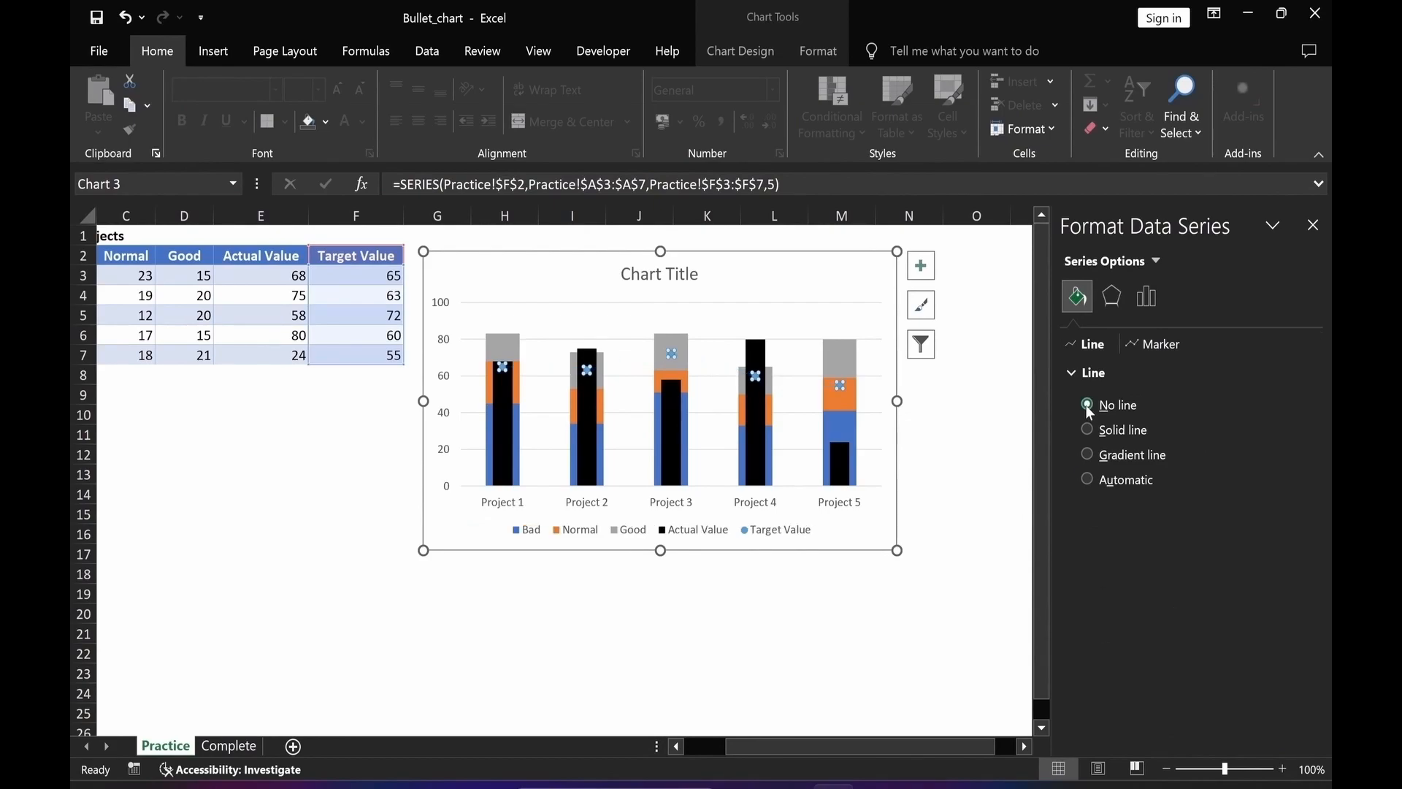
{"action": "left_click", "coordinate": [1152, 345]}
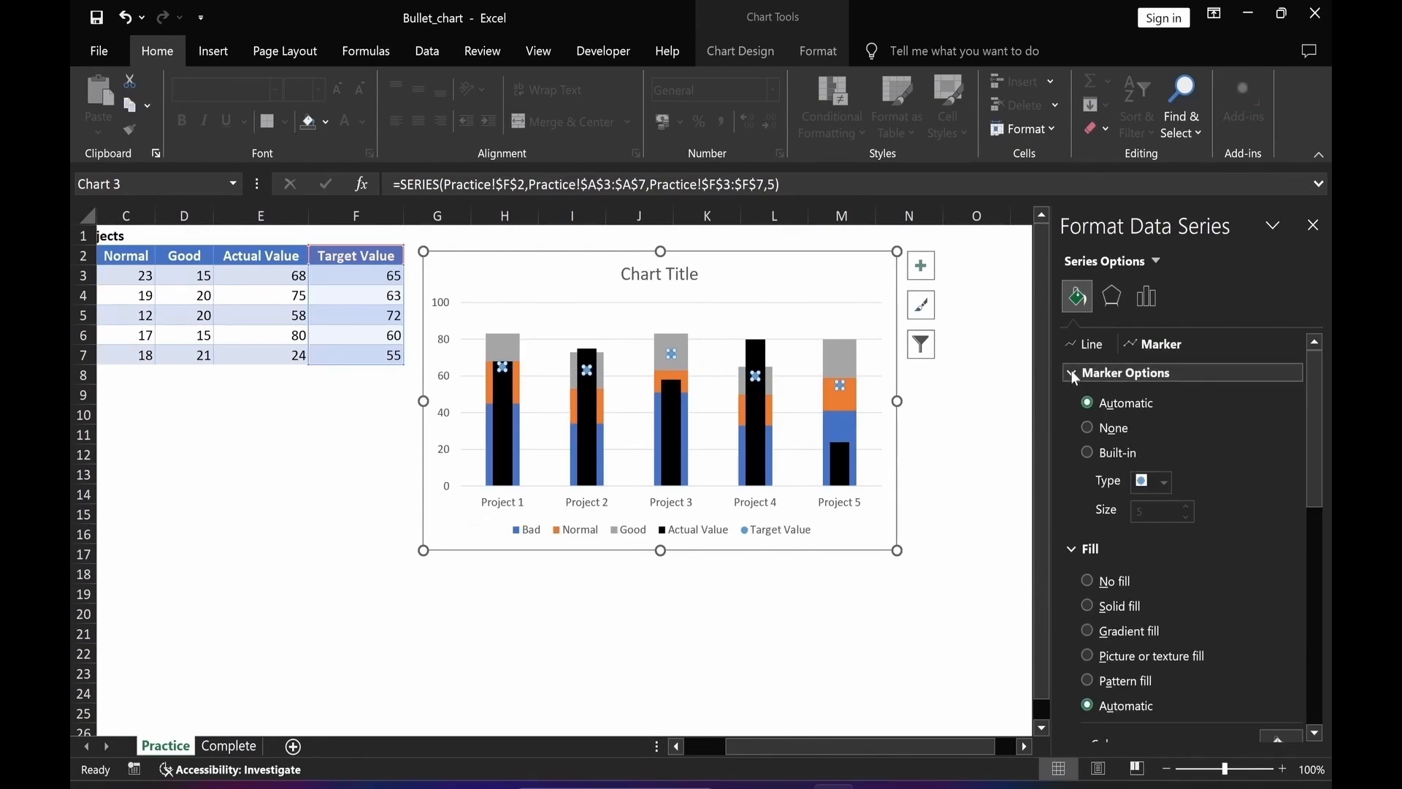
{"action": "left_click", "coordinate": [1087, 451]}
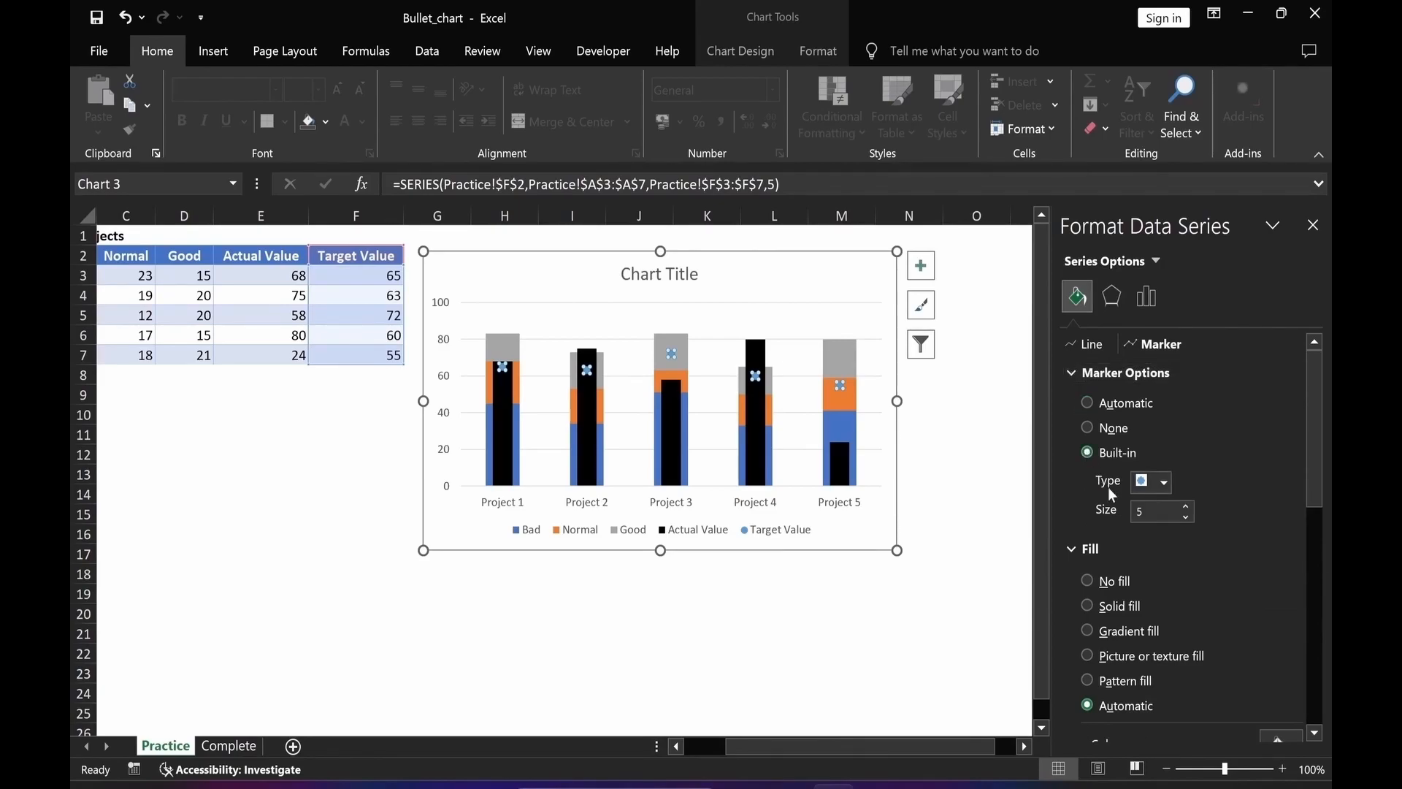
{"action": "left_click", "coordinate": [1163, 483]}
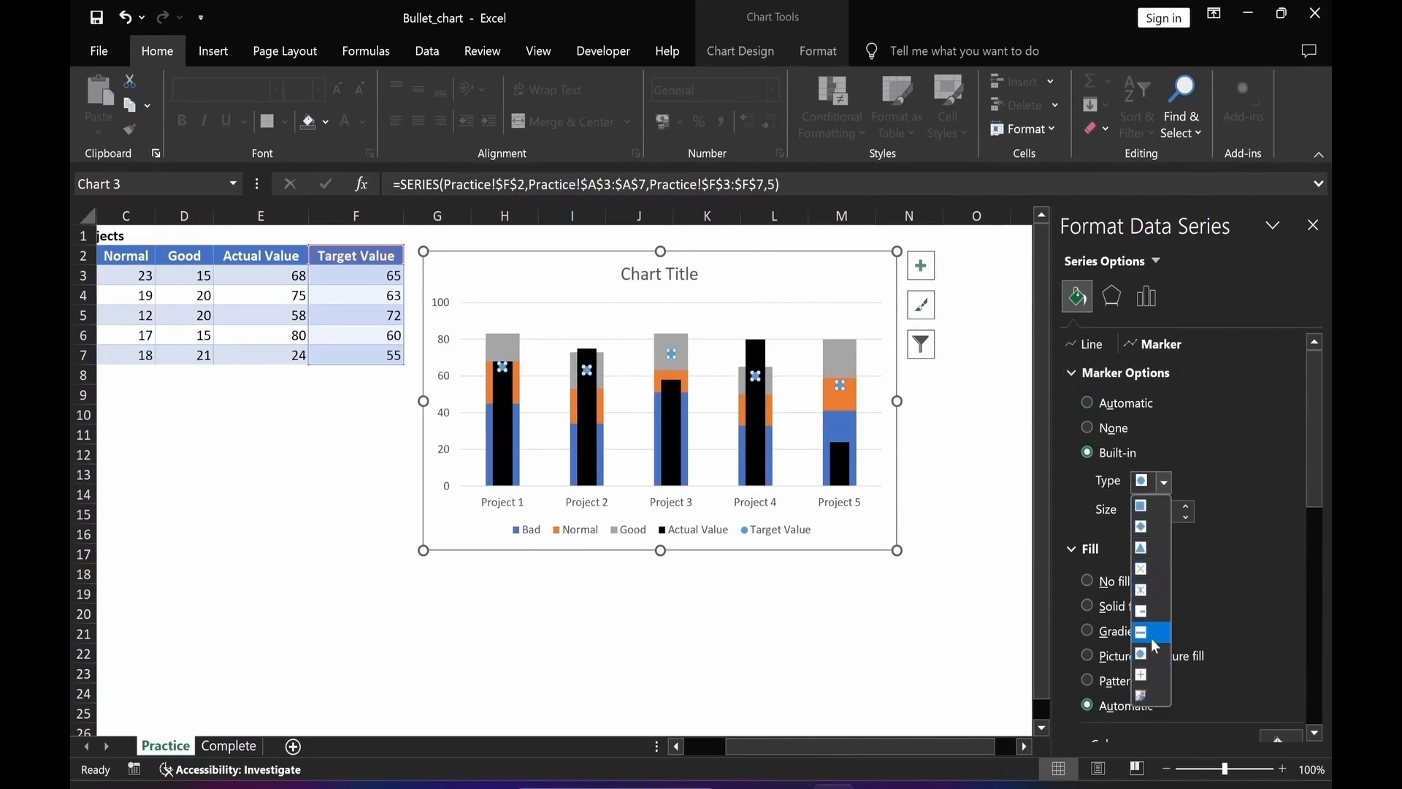
{"action": "left_click", "coordinate": [1155, 632]}
{"action": "left_click", "coordinate": [1144, 514]}
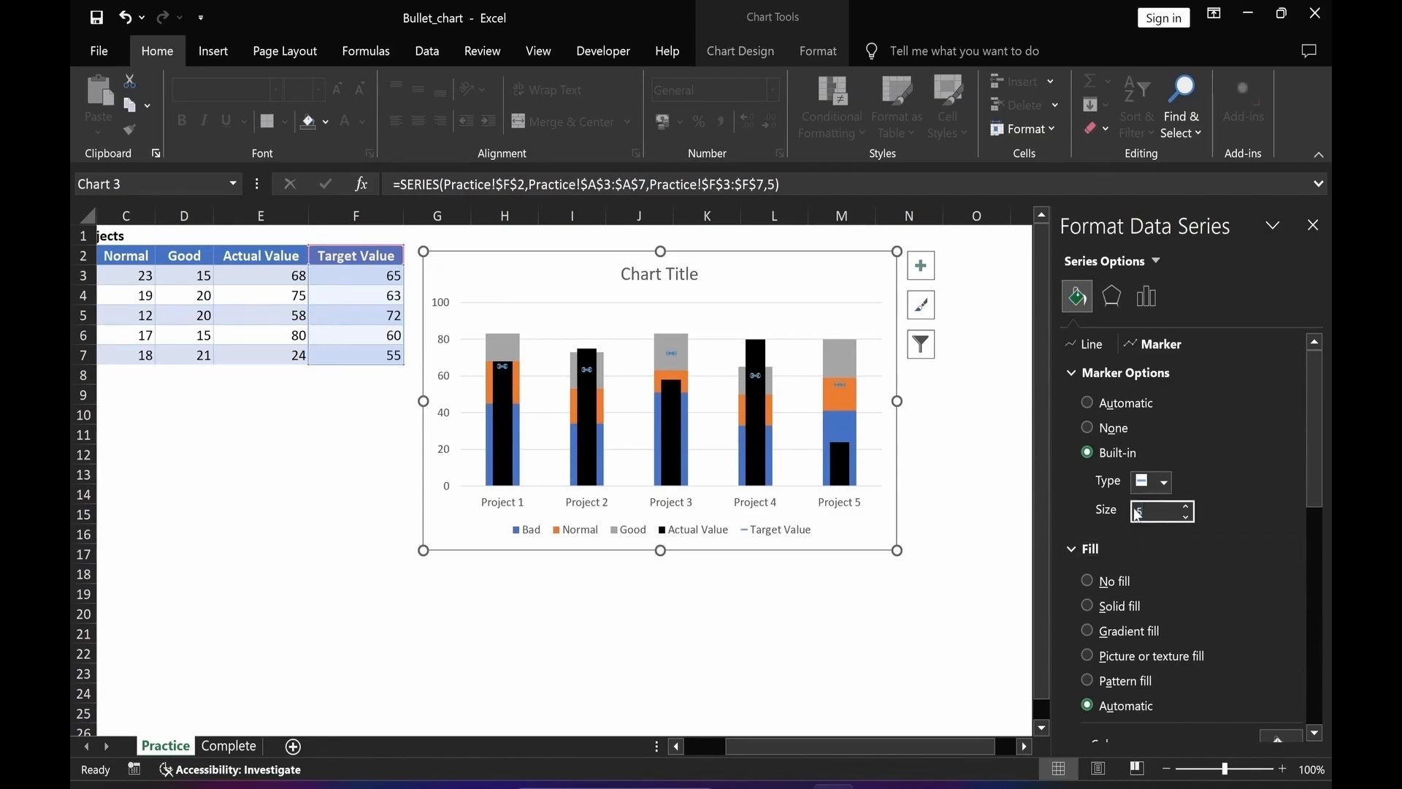
{"action": "type", "text": "13"}
{"action": "scroll", "coordinate": [1113, 597], "scroll_direction": "down", "scroll_amount": 3}
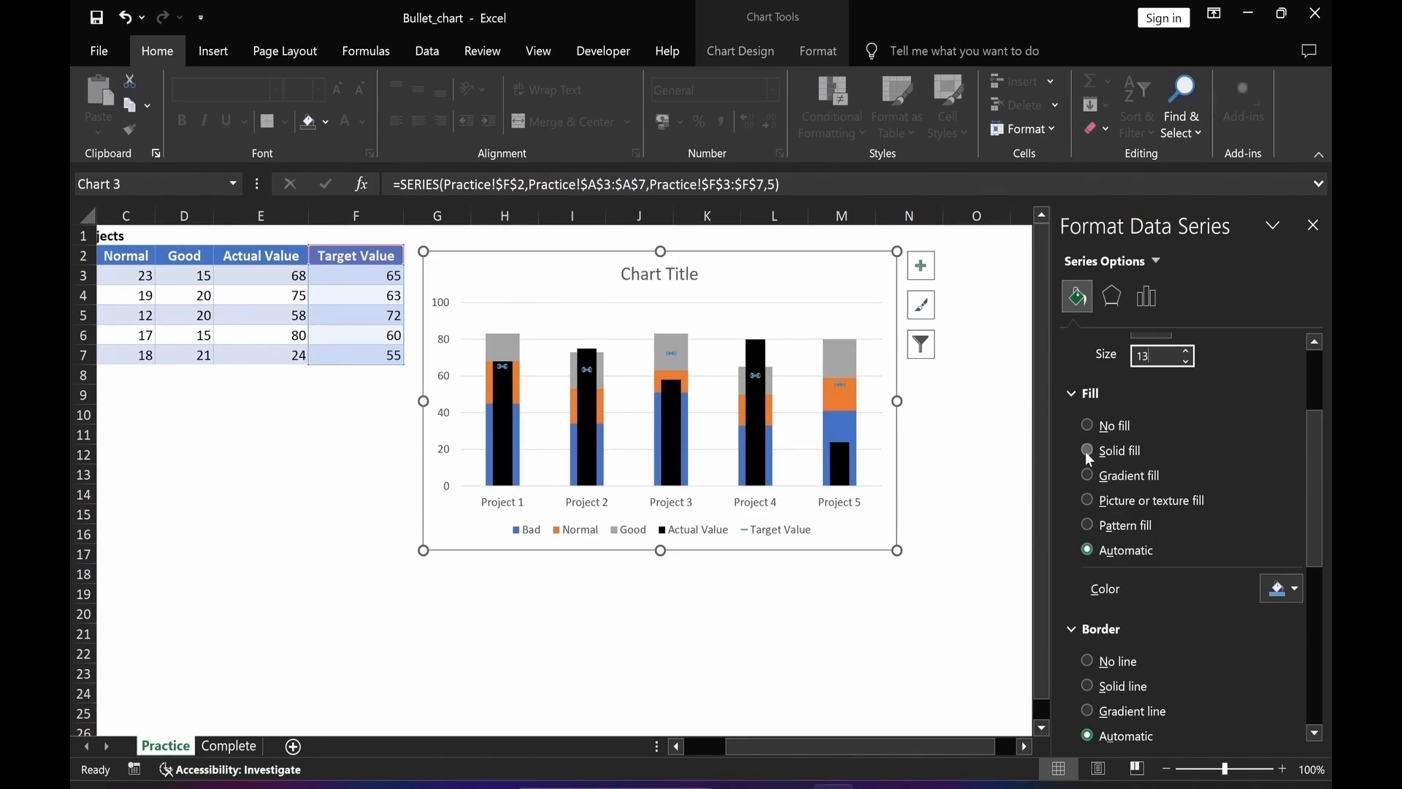
Give the Target Value markers a solid red fill and no border.
{"action": "left_click", "coordinate": [1087, 451]}
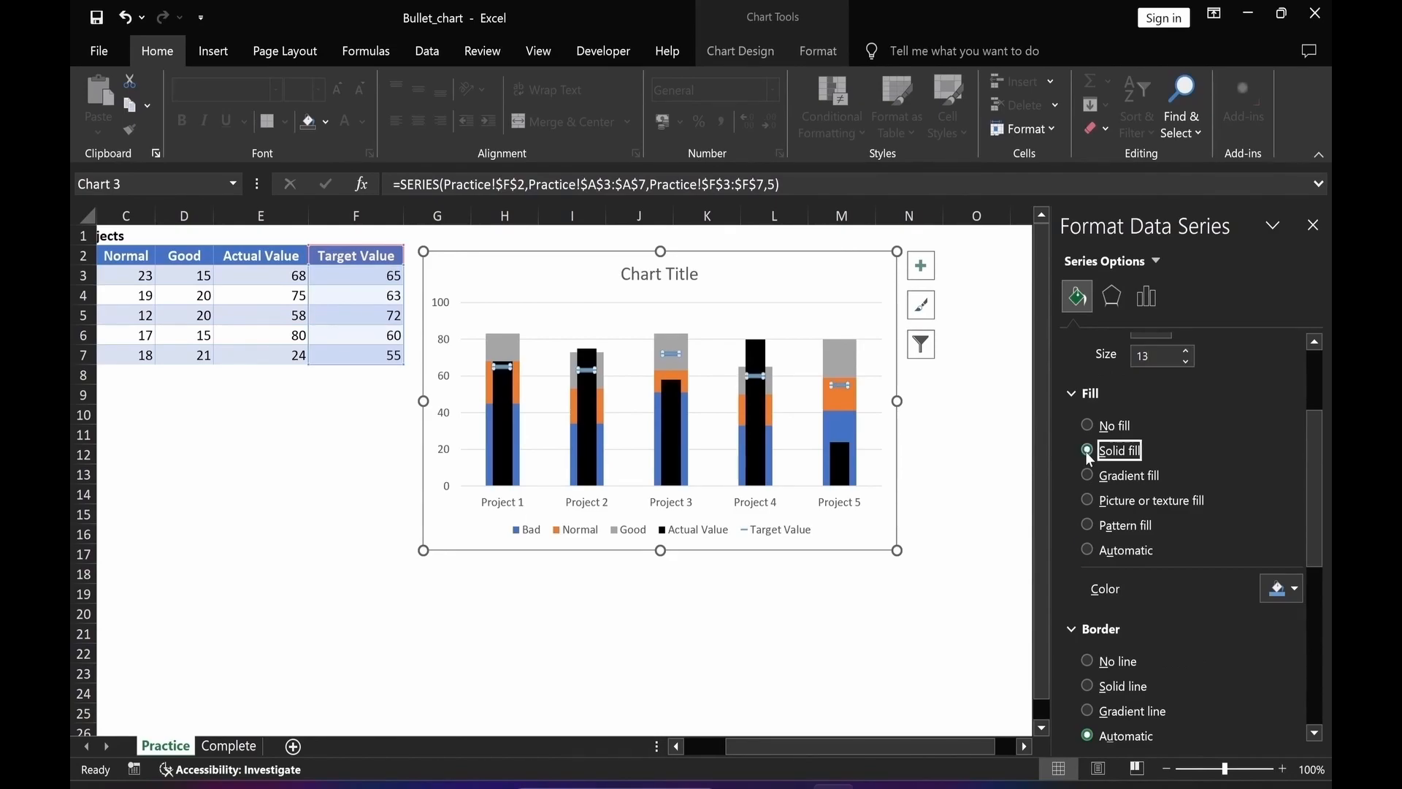
{"action": "left_click", "coordinate": [1295, 590]}
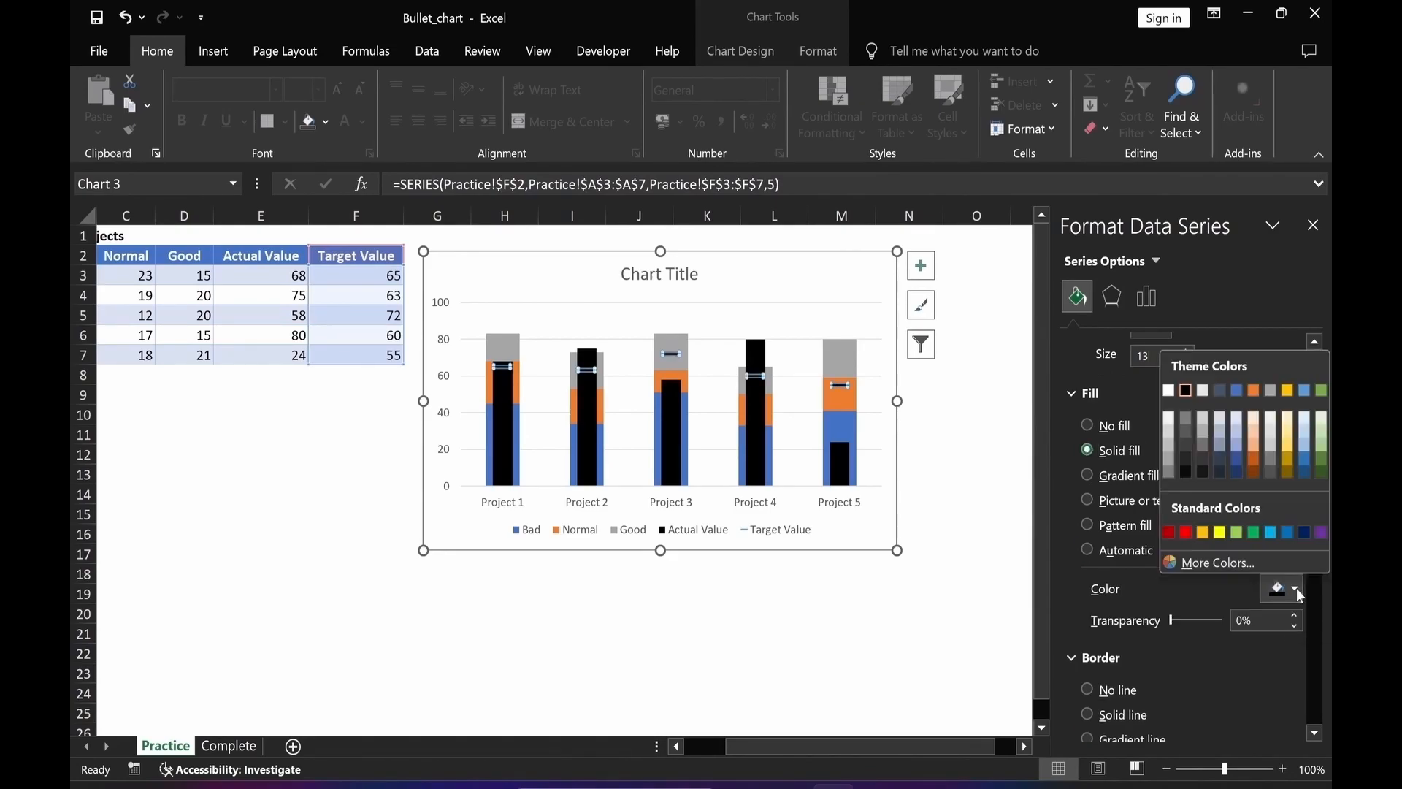
{"action": "left_click", "coordinate": [1185, 533]}
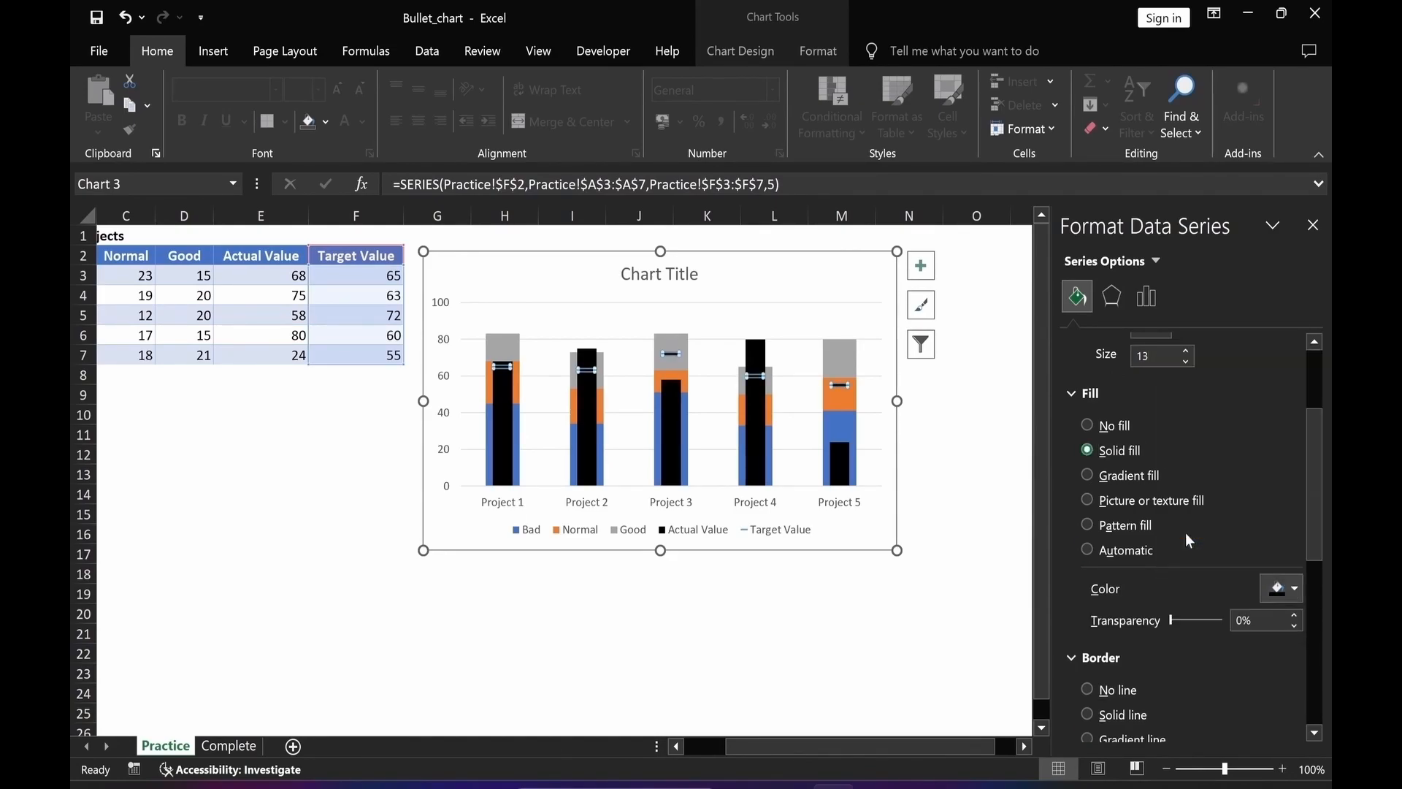
{"action": "left_click", "coordinate": [1086, 689]}
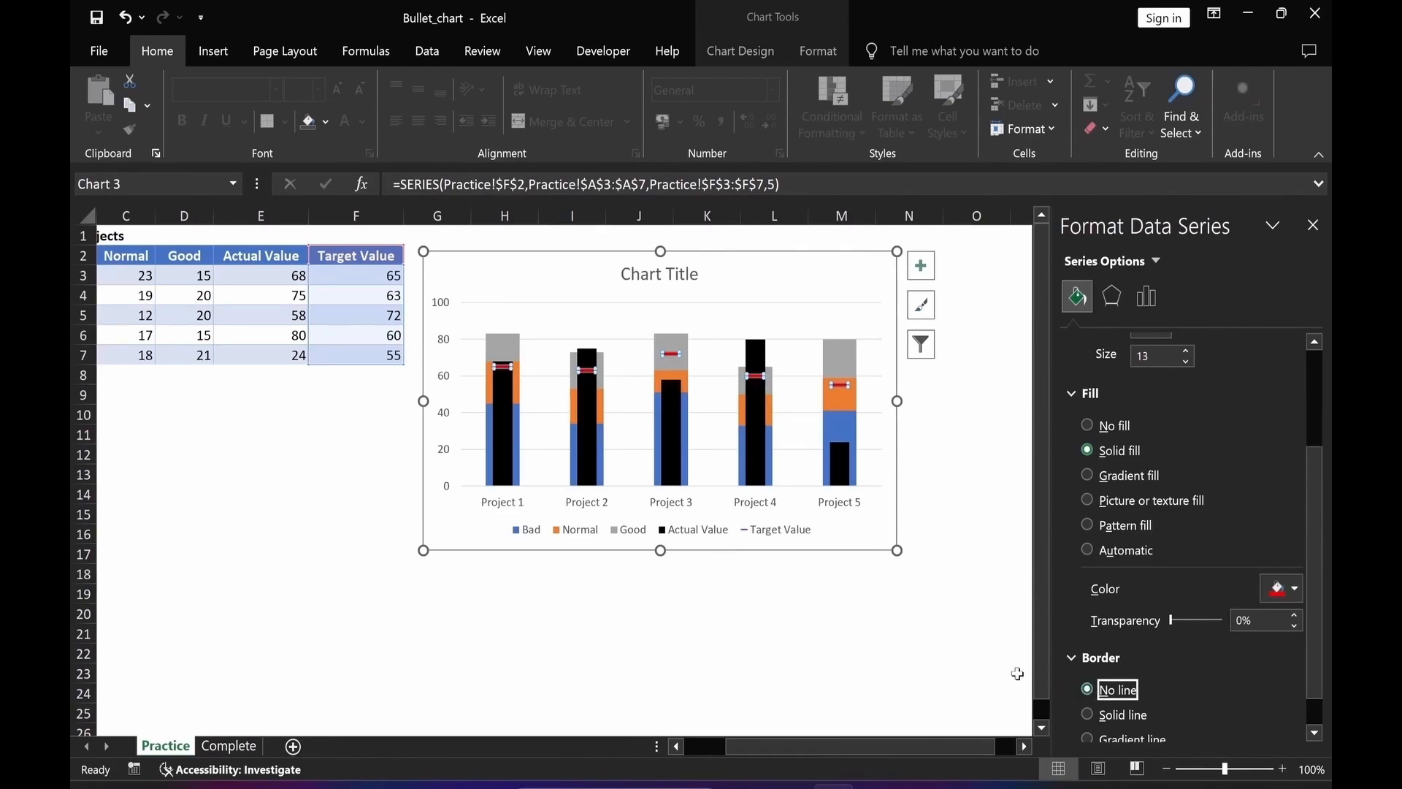
Add data labels to the Target Value series and change them to a callout label shape.
{"action": "right_click", "coordinate": [845, 383]}
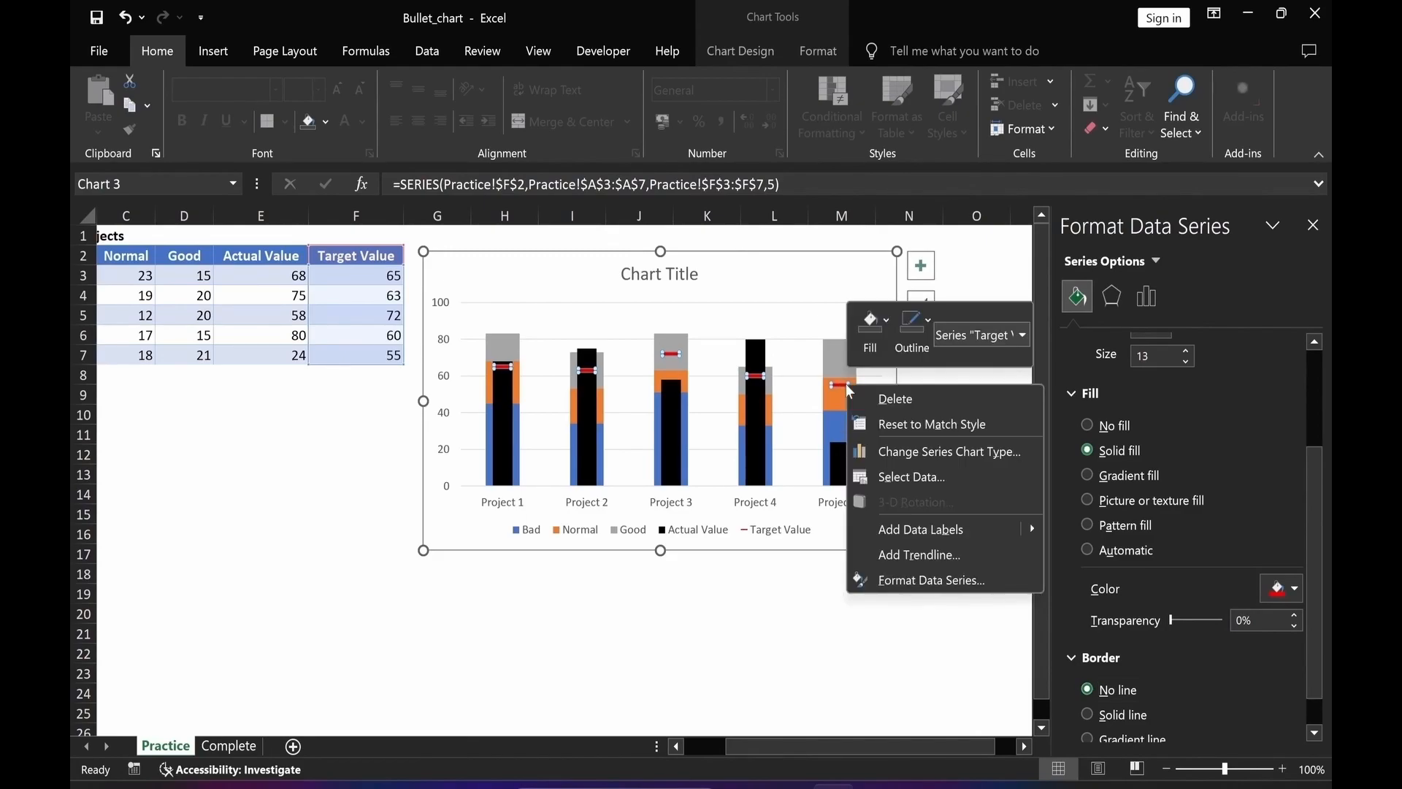
{"action": "left_click", "coordinate": [908, 528]}
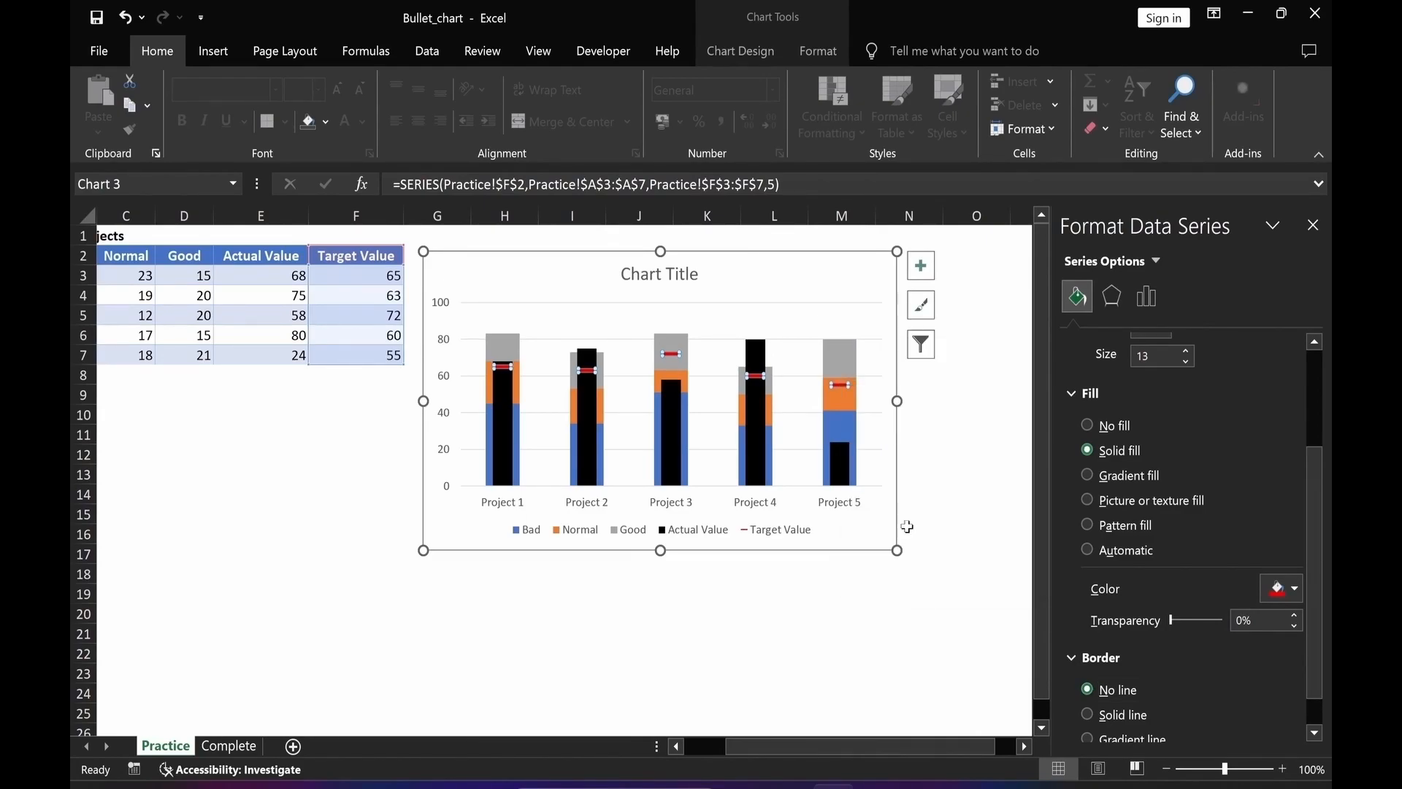
{"action": "left_click", "coordinate": [863, 388]}
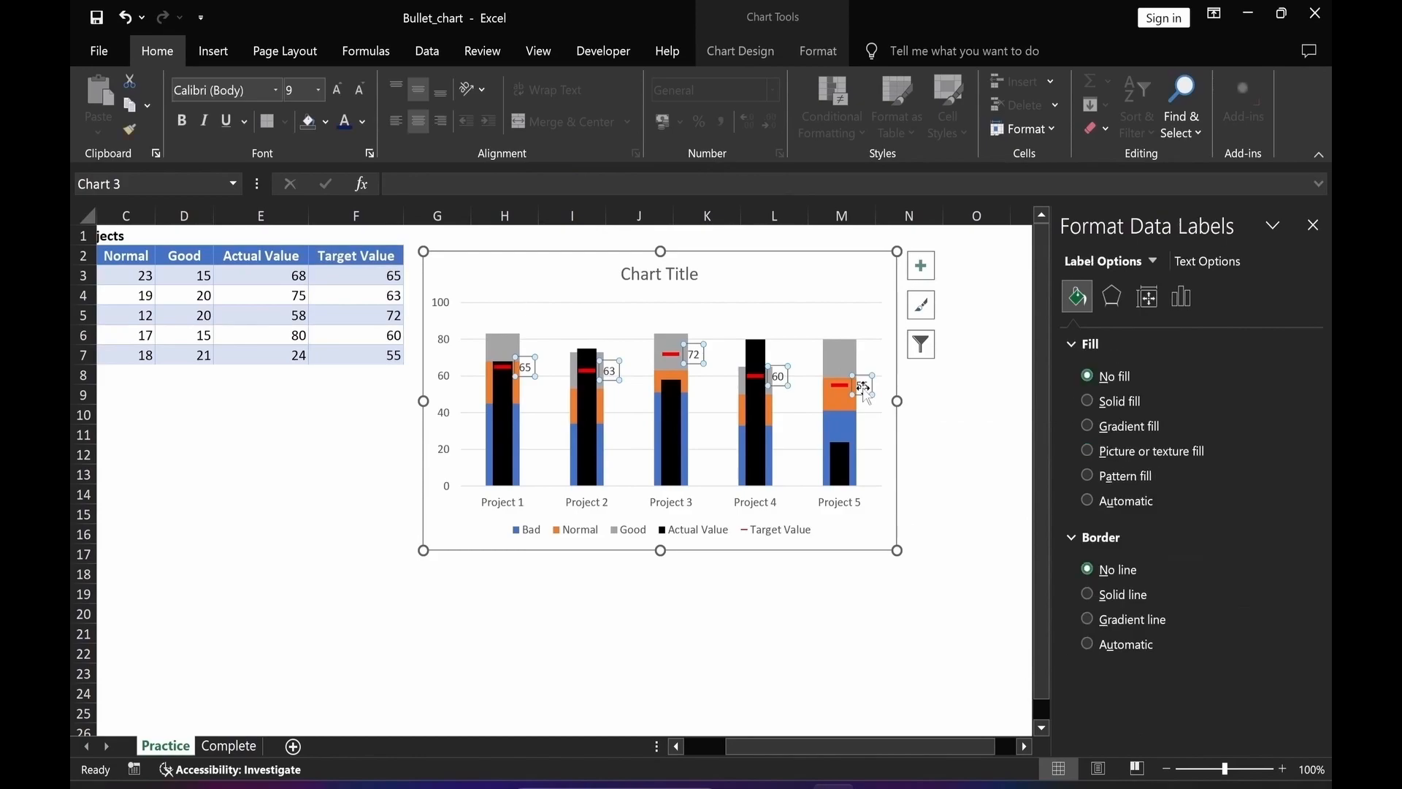
{"action": "right_click", "coordinate": [864, 387]}
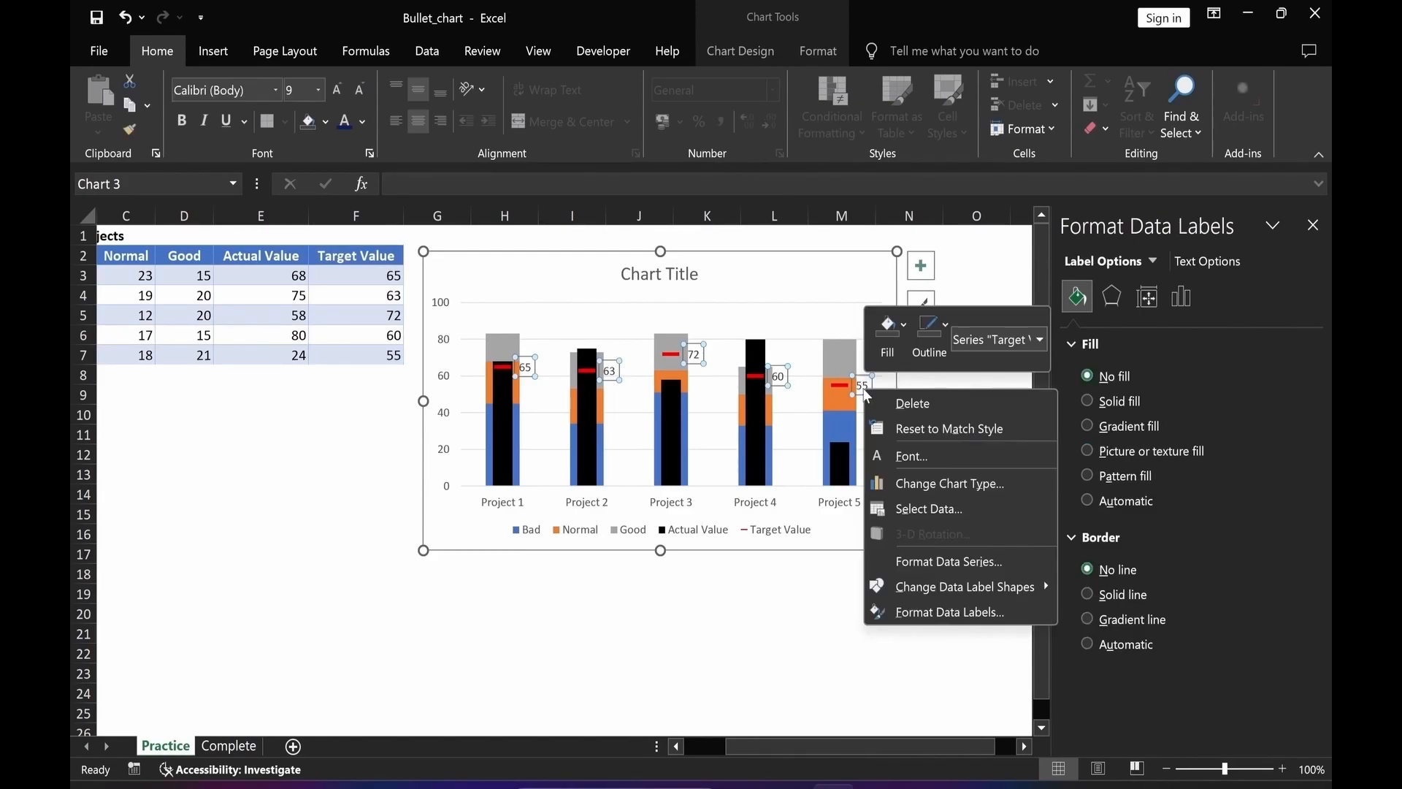
{"action": "mouse_move", "coordinate": [903, 598]}
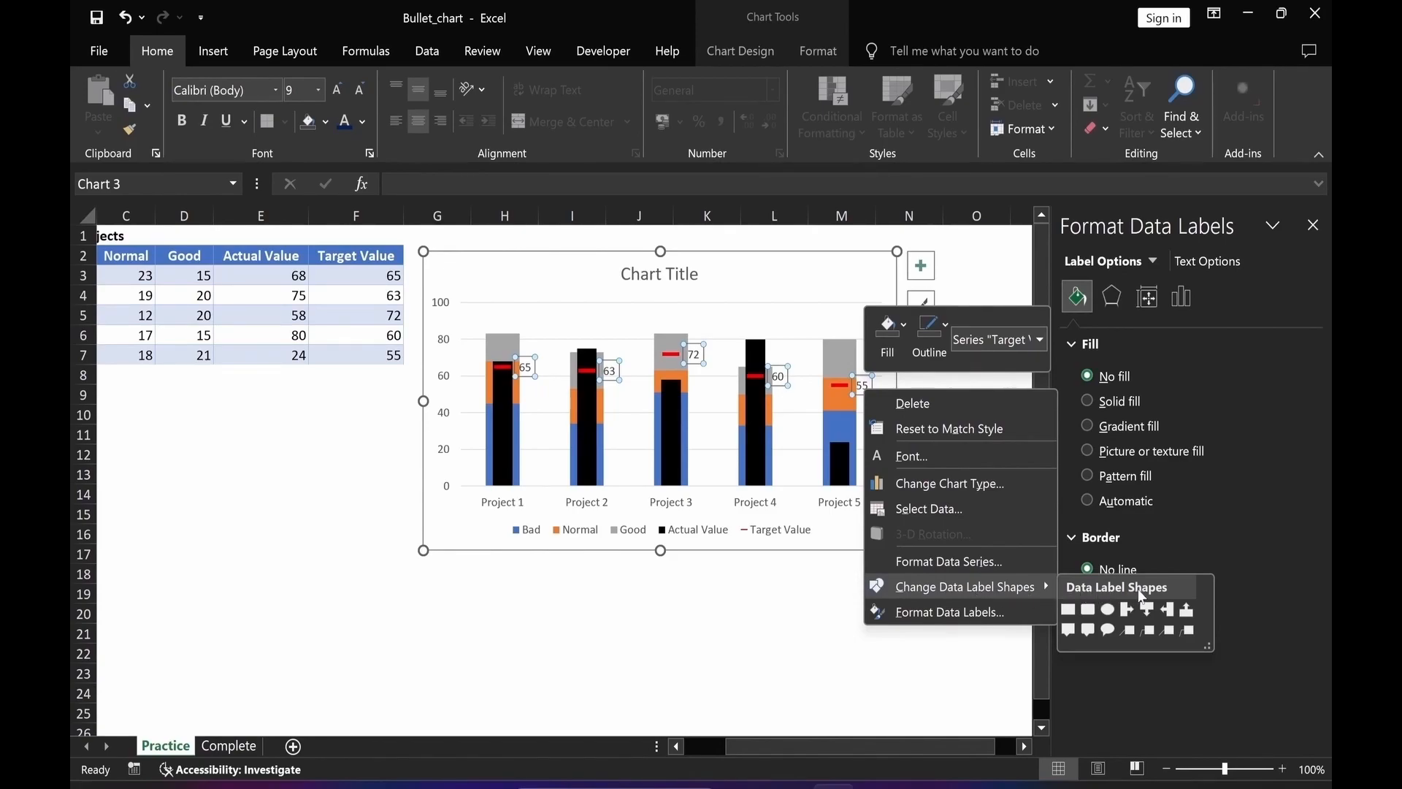
{"action": "left_click", "coordinate": [1168, 613]}
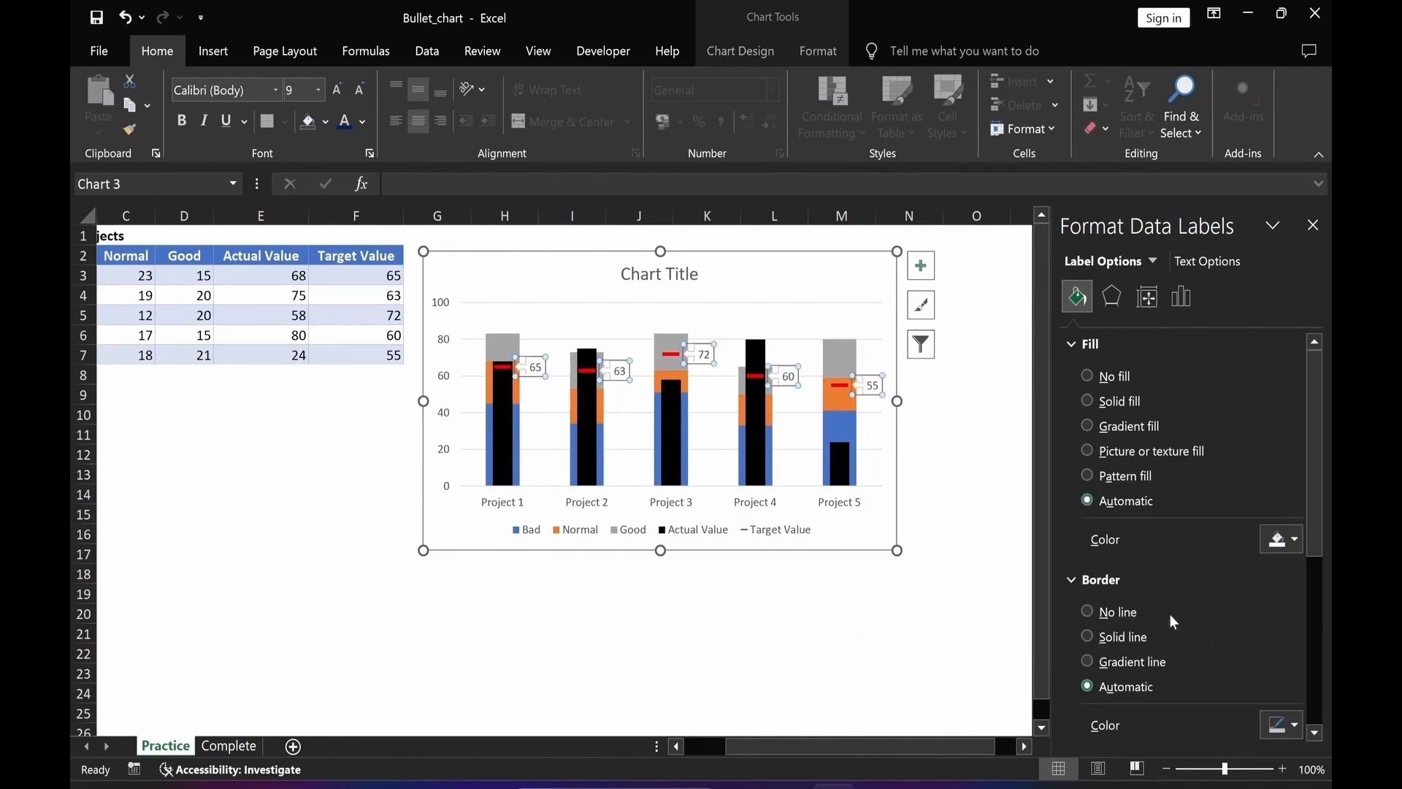
Fill the Target Value data labels with solid dark blue.
{"action": "left_click", "coordinate": [1087, 401]}
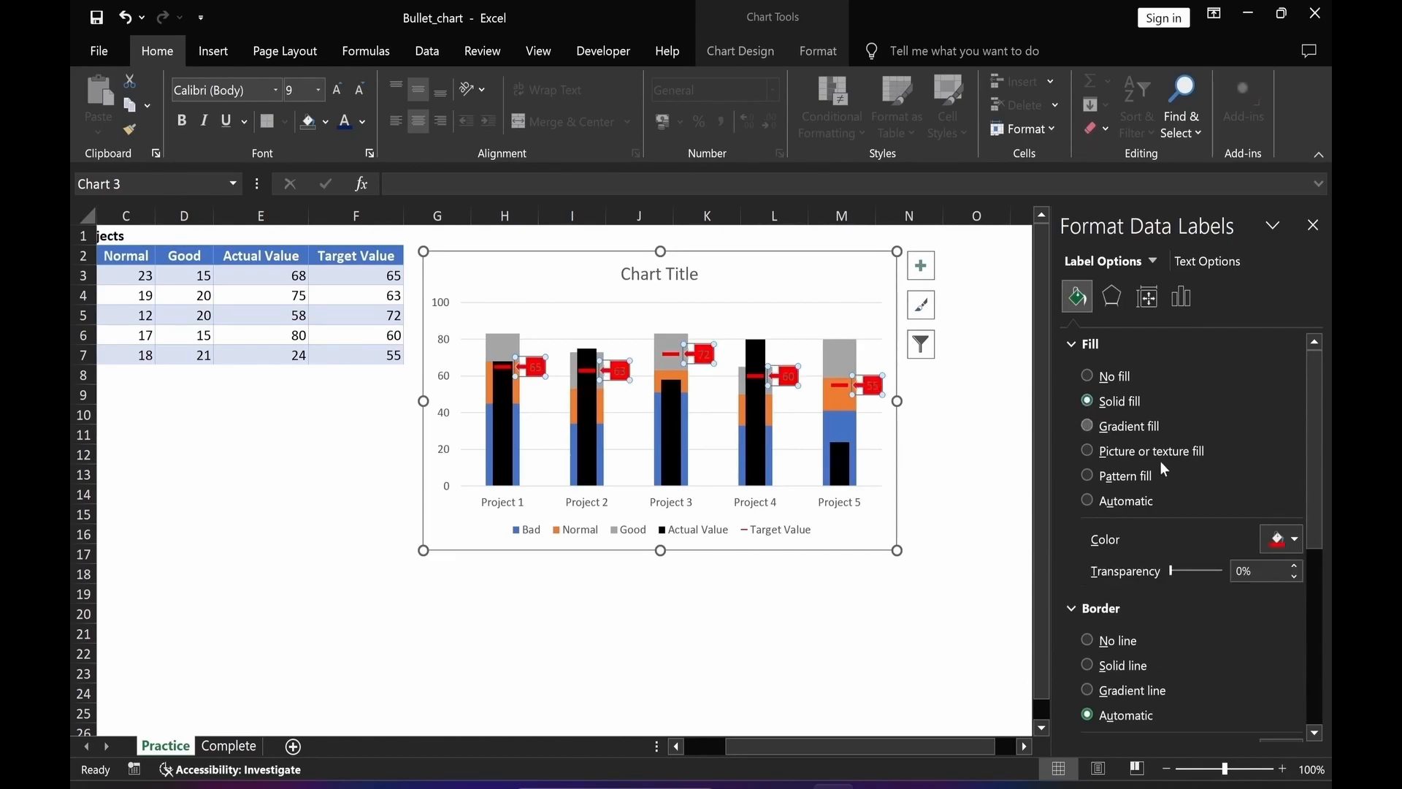
{"action": "left_click", "coordinate": [1285, 540]}
{"action": "left_click", "coordinate": [1305, 736]}
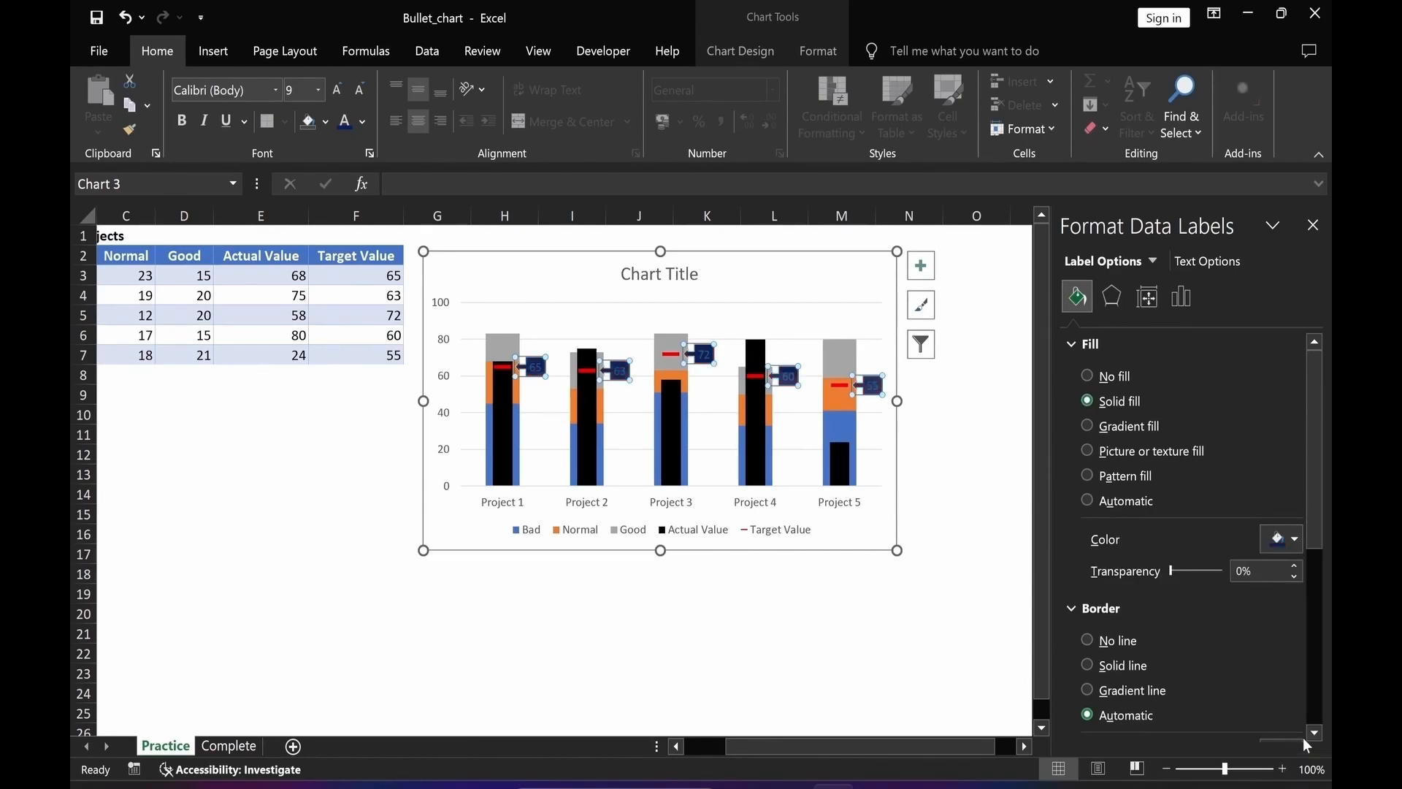
Make the Target Value label text white and bold, and remove the labels' border.
{"action": "left_click", "coordinate": [363, 124]}
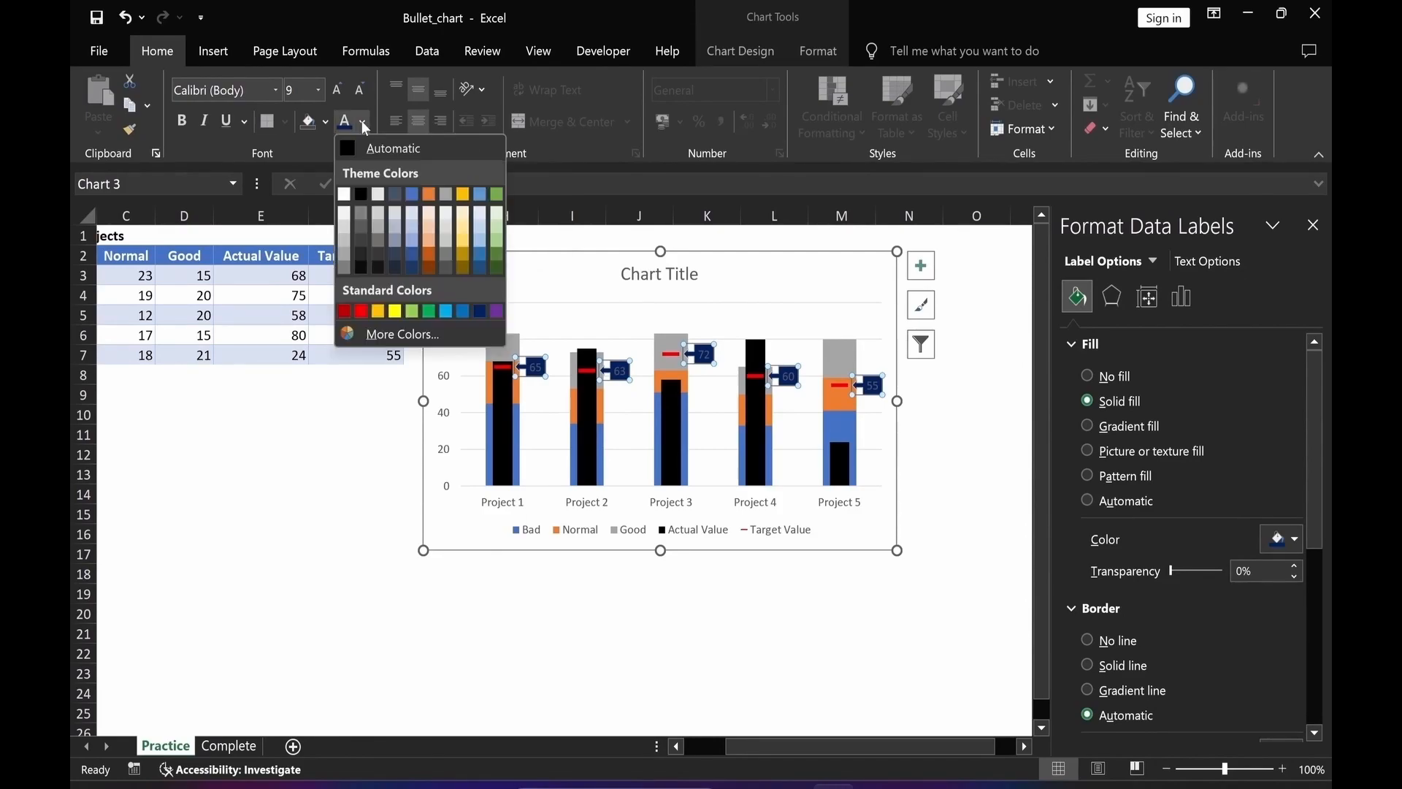
{"action": "left_click", "coordinate": [342, 195]}
{"action": "left_click", "coordinate": [182, 121]}
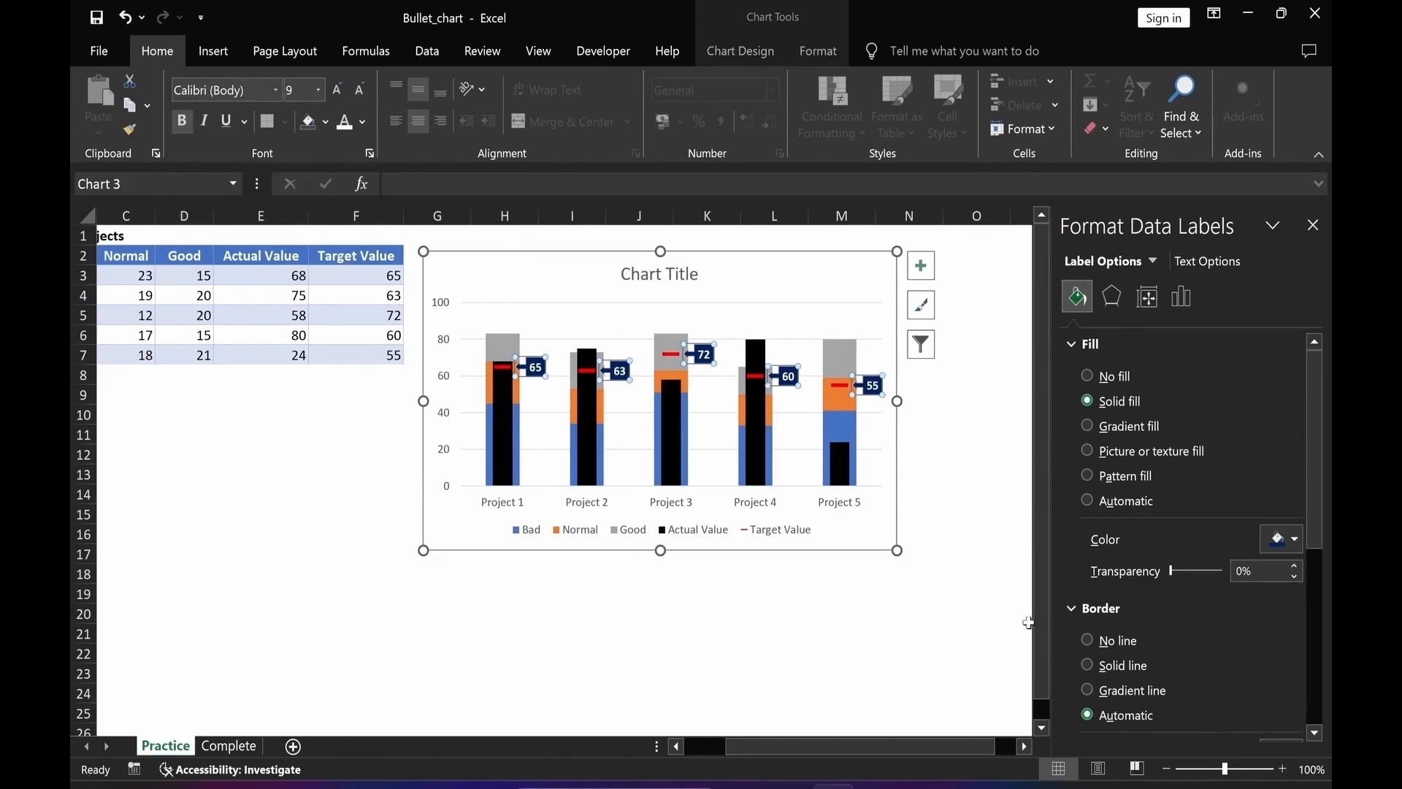
{"action": "left_click", "coordinate": [1086, 639]}
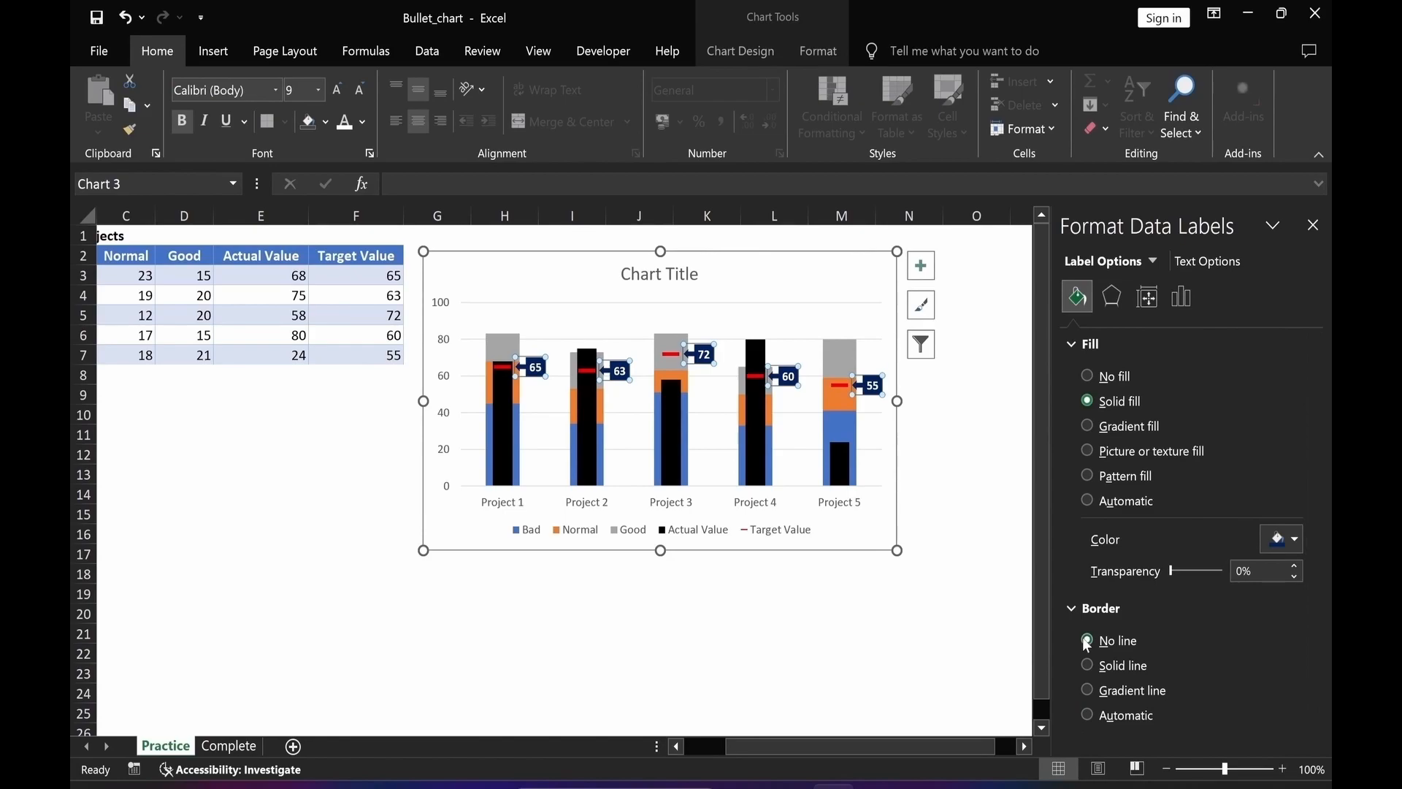
Add data labels to the Actual Value series.
{"action": "left_click", "coordinate": [839, 468]}
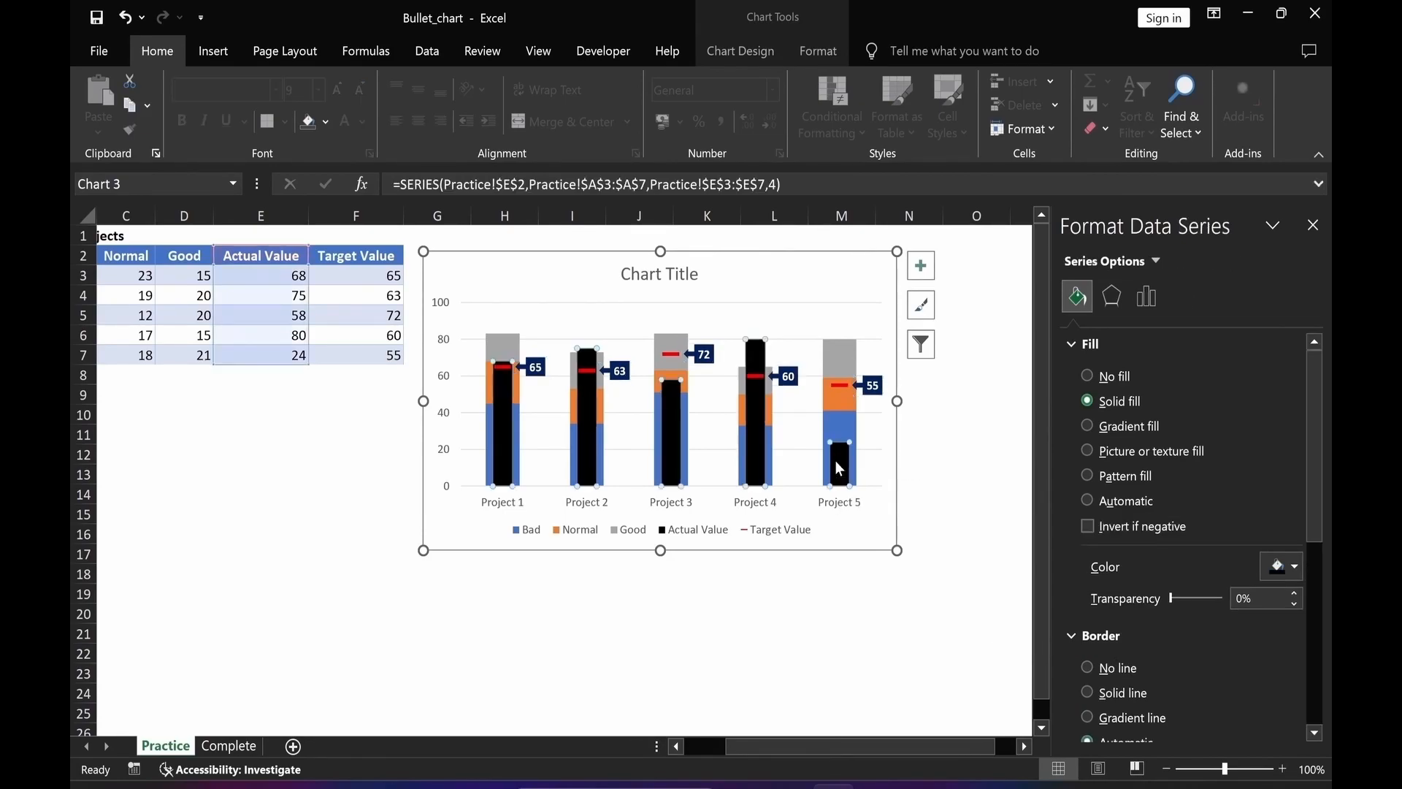
{"action": "right_click", "coordinate": [836, 461]}
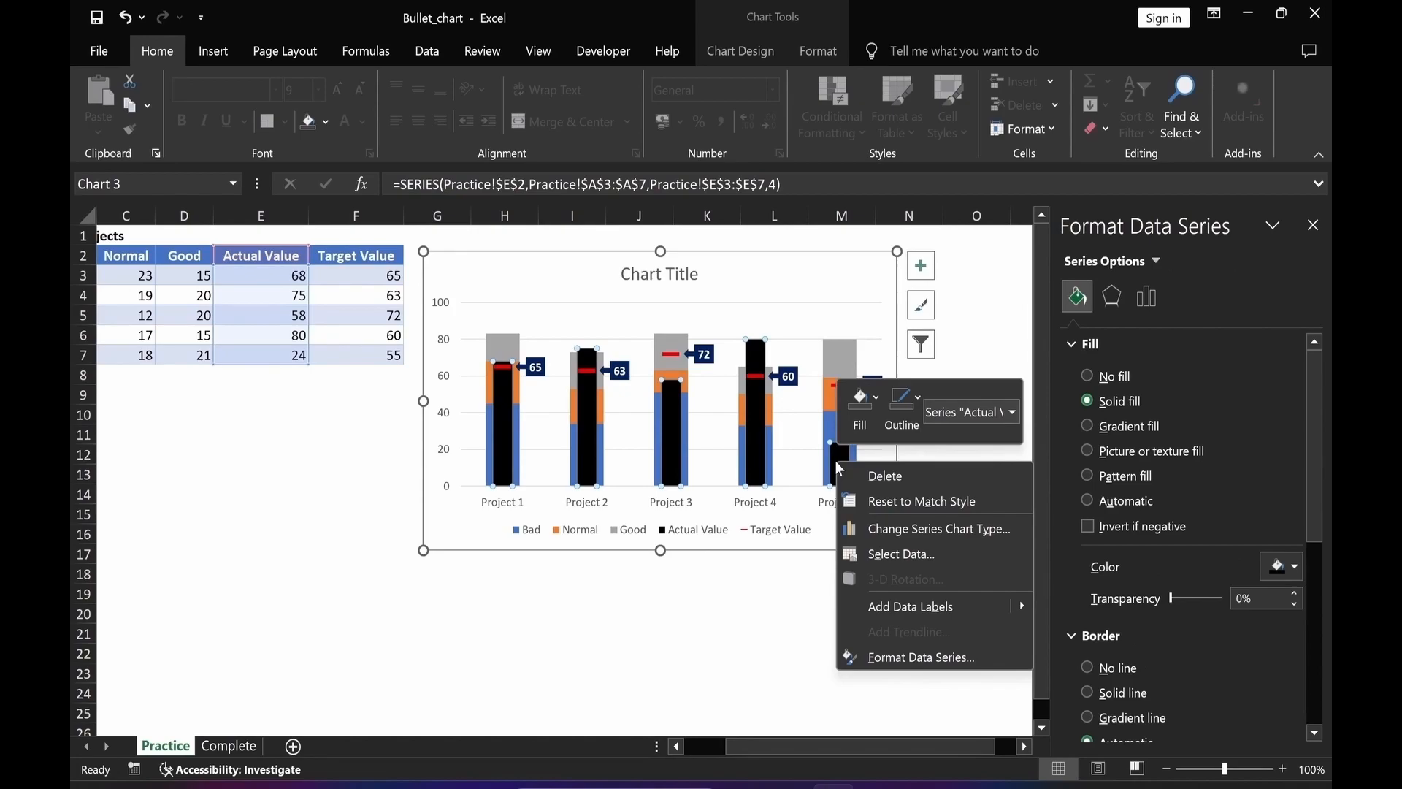
{"action": "left_click", "coordinate": [903, 609]}
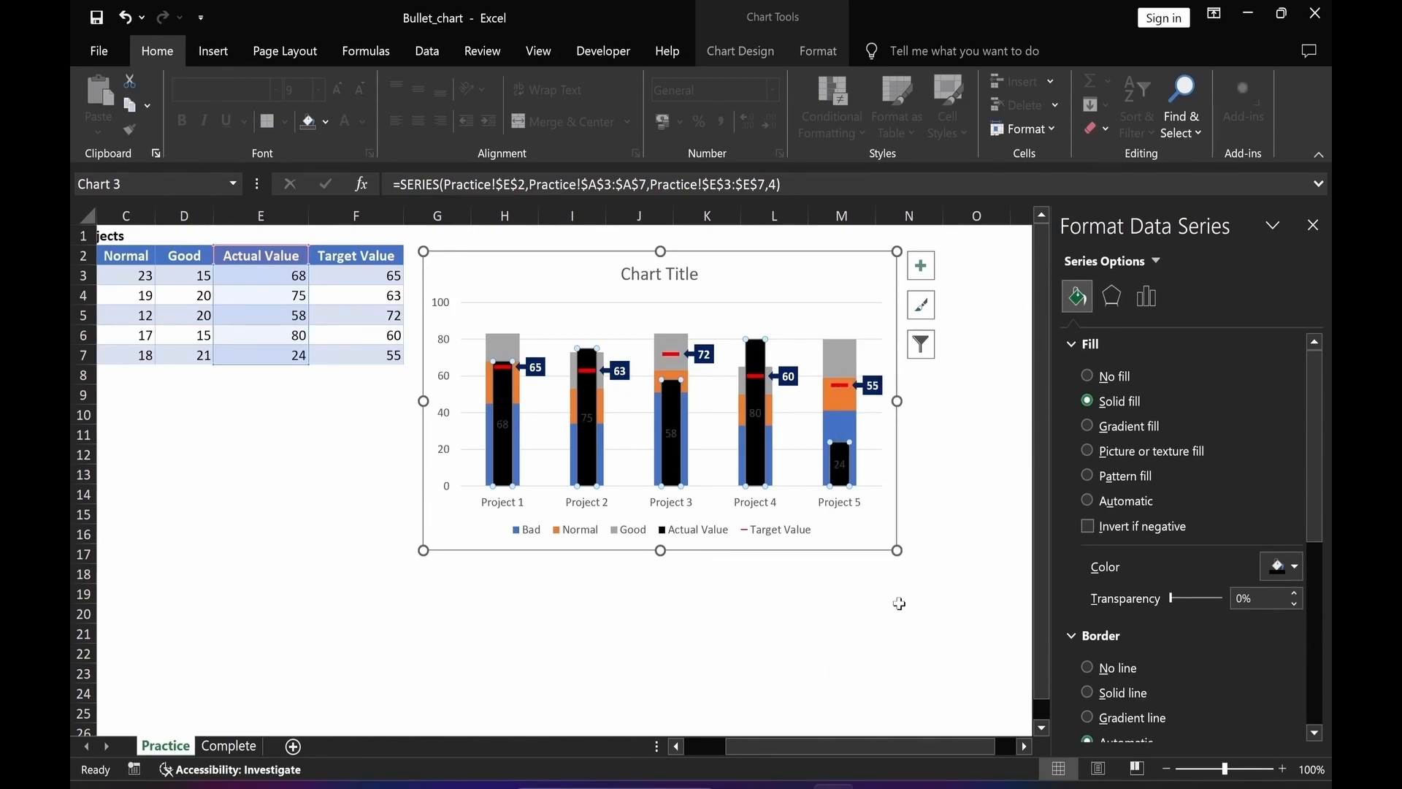
Format the Actual Value data labels as white bold text and position them at the inside base.
{"action": "left_click", "coordinate": [838, 468]}
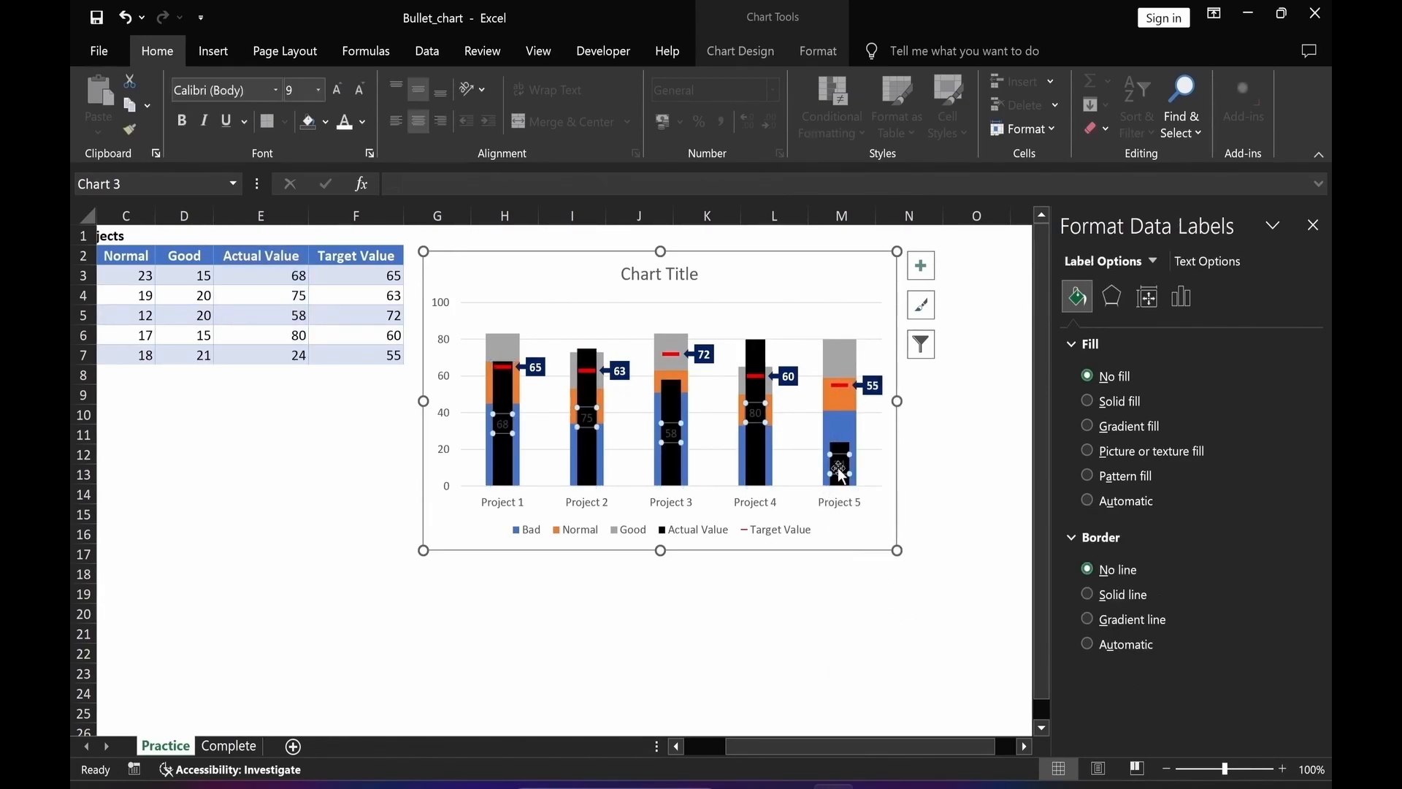
{"action": "left_click", "coordinate": [363, 122]}
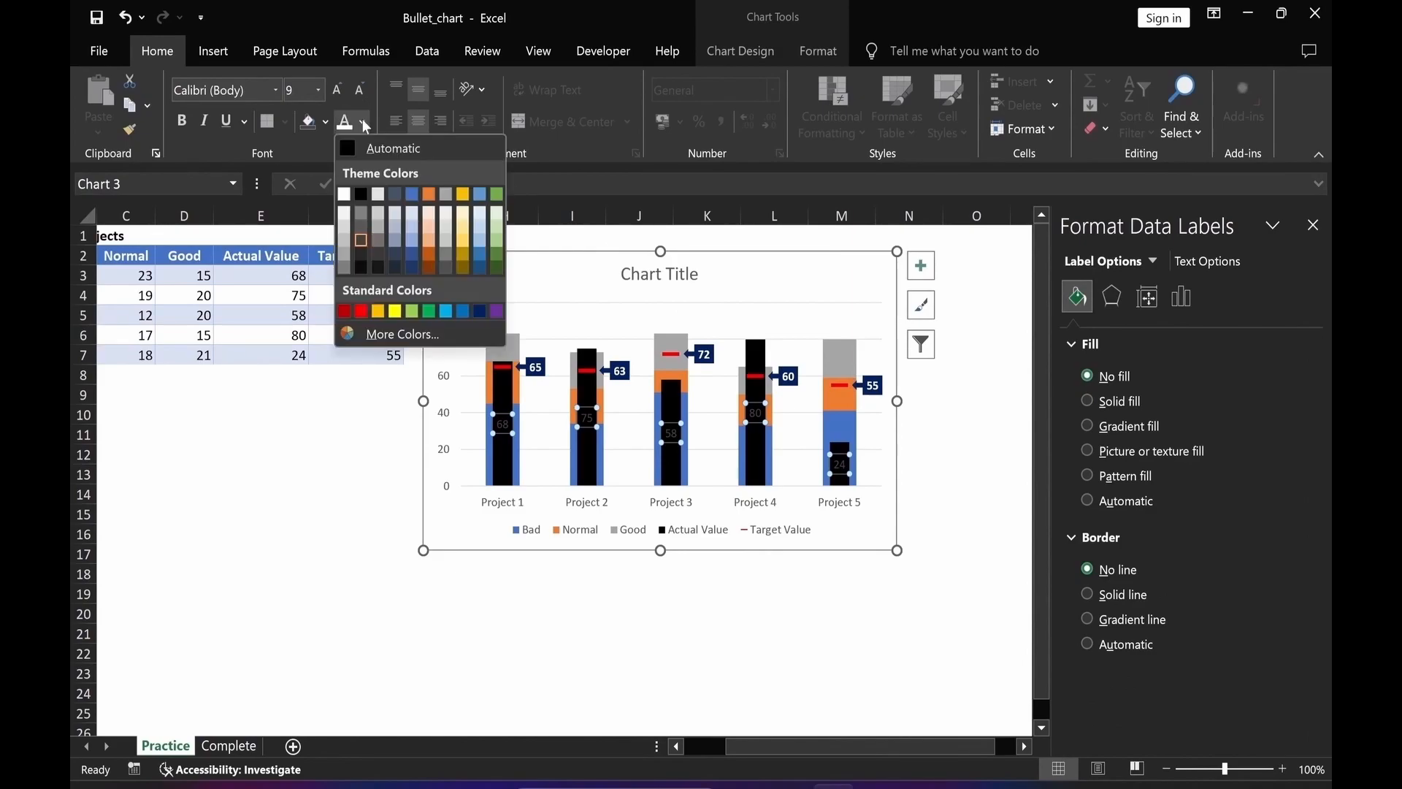
{"action": "left_click", "coordinate": [342, 197]}
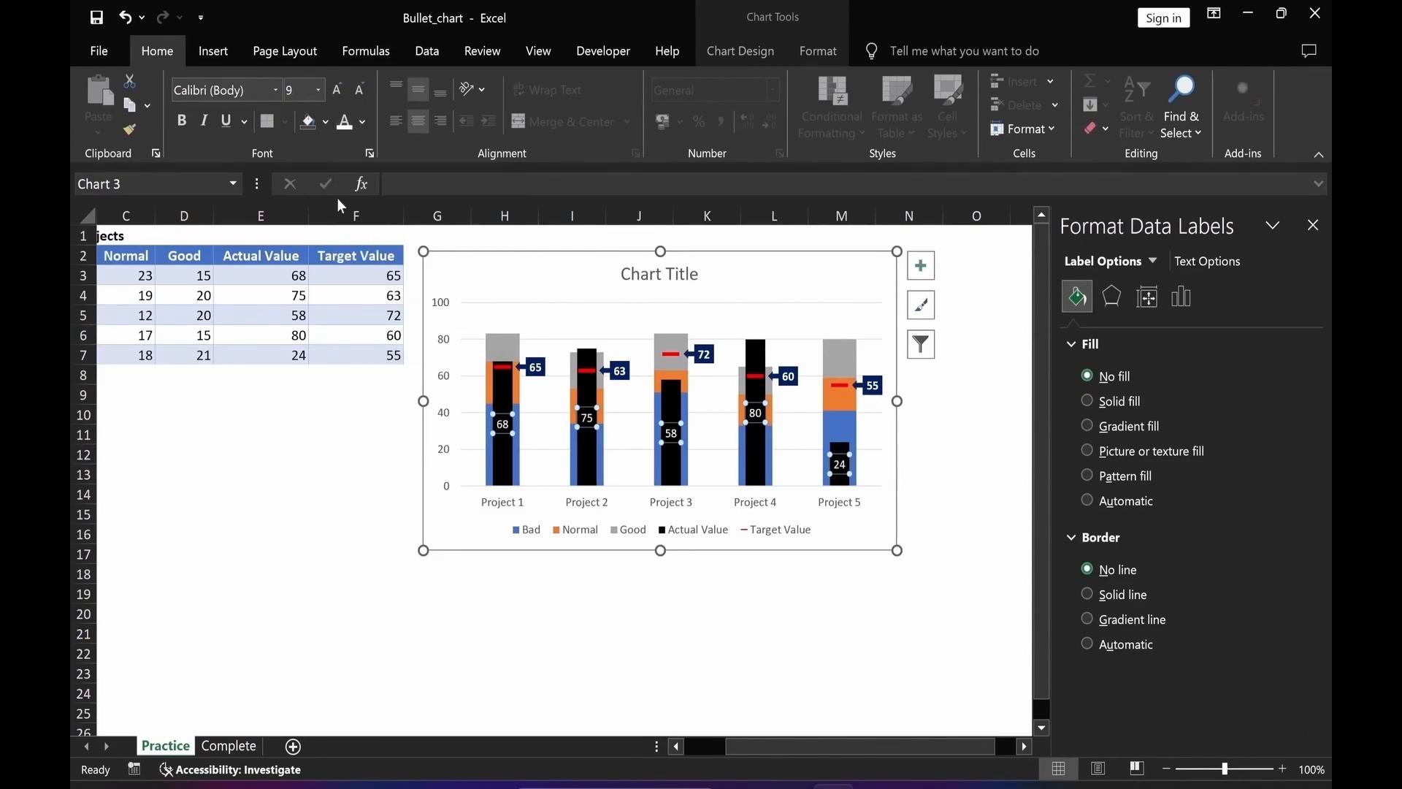
{"action": "left_click", "coordinate": [182, 120]}
{"action": "left_click", "coordinate": [1182, 300]}
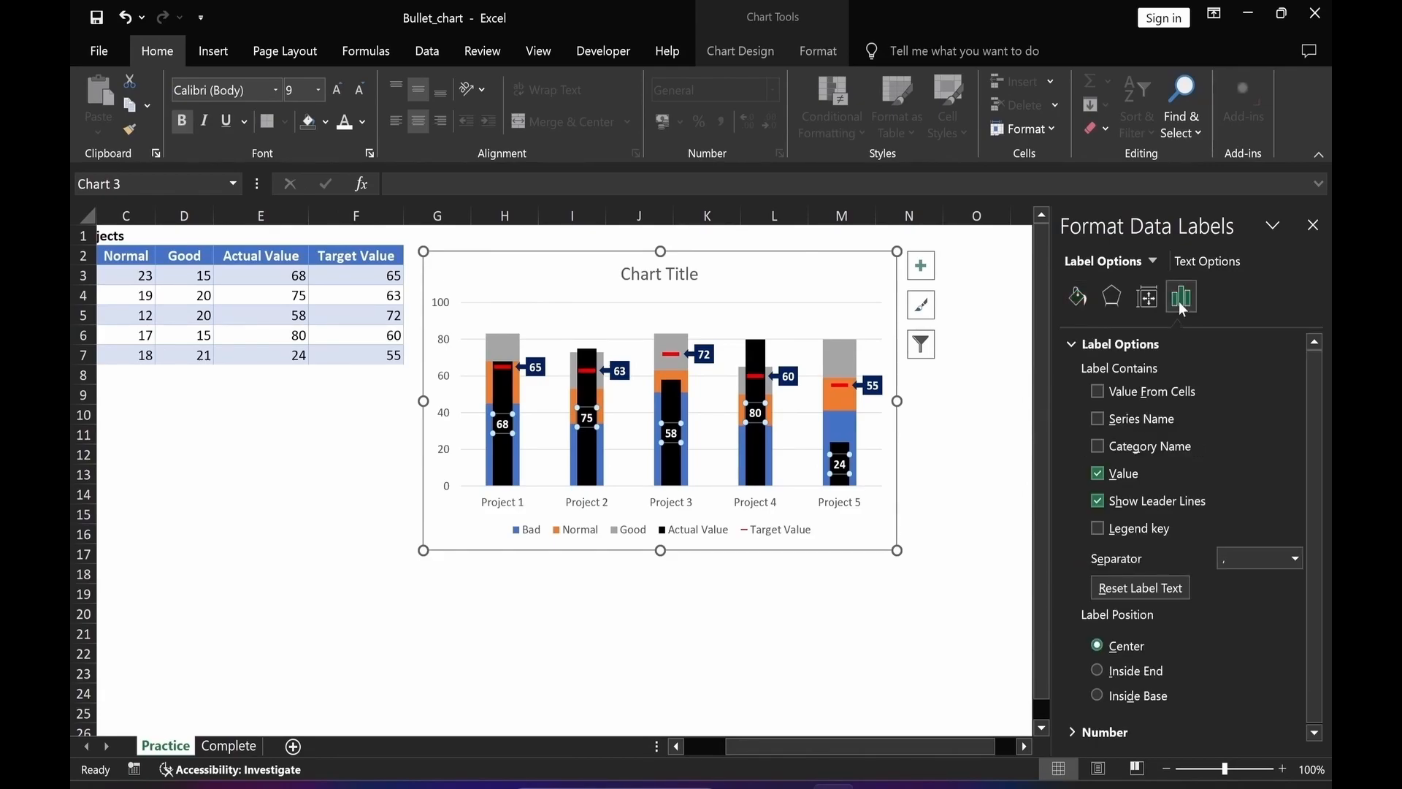
{"action": "left_click", "coordinate": [1097, 694]}
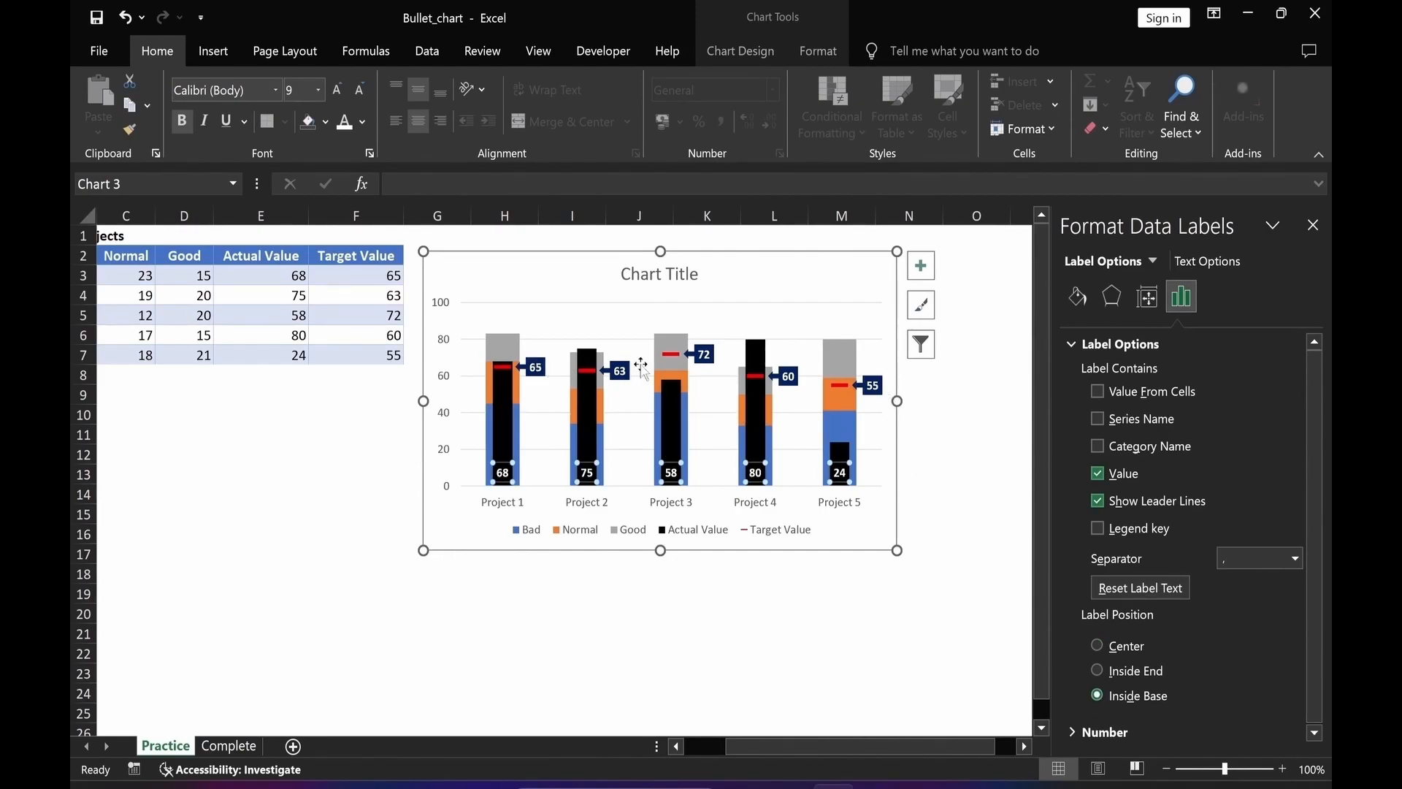
Change the Target Value data label text colour to yellow.
{"action": "left_click", "coordinate": [874, 387]}
{"action": "left_click", "coordinate": [363, 122]}
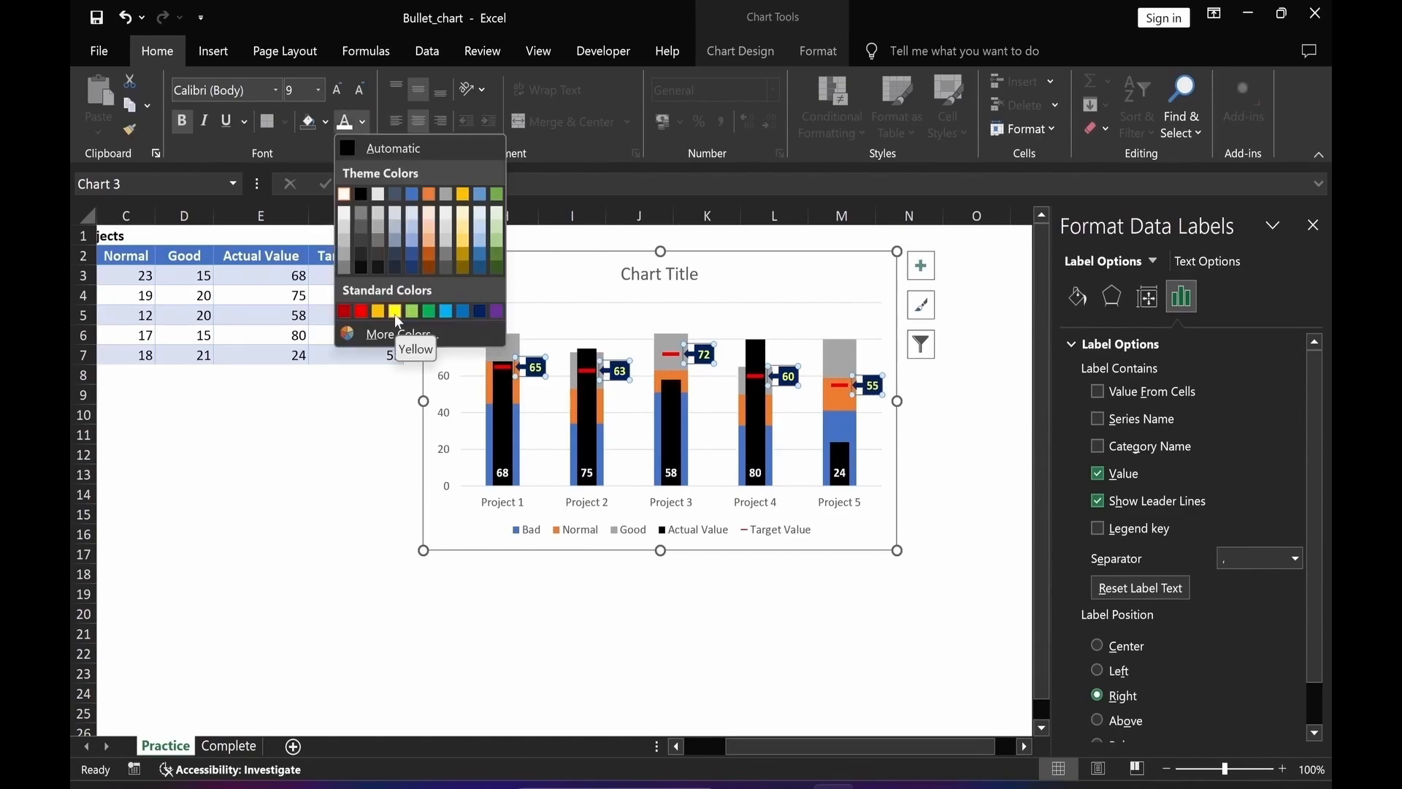
{"action": "left_click", "coordinate": [395, 315]}
{"action": "left_click", "coordinate": [504, 633]}
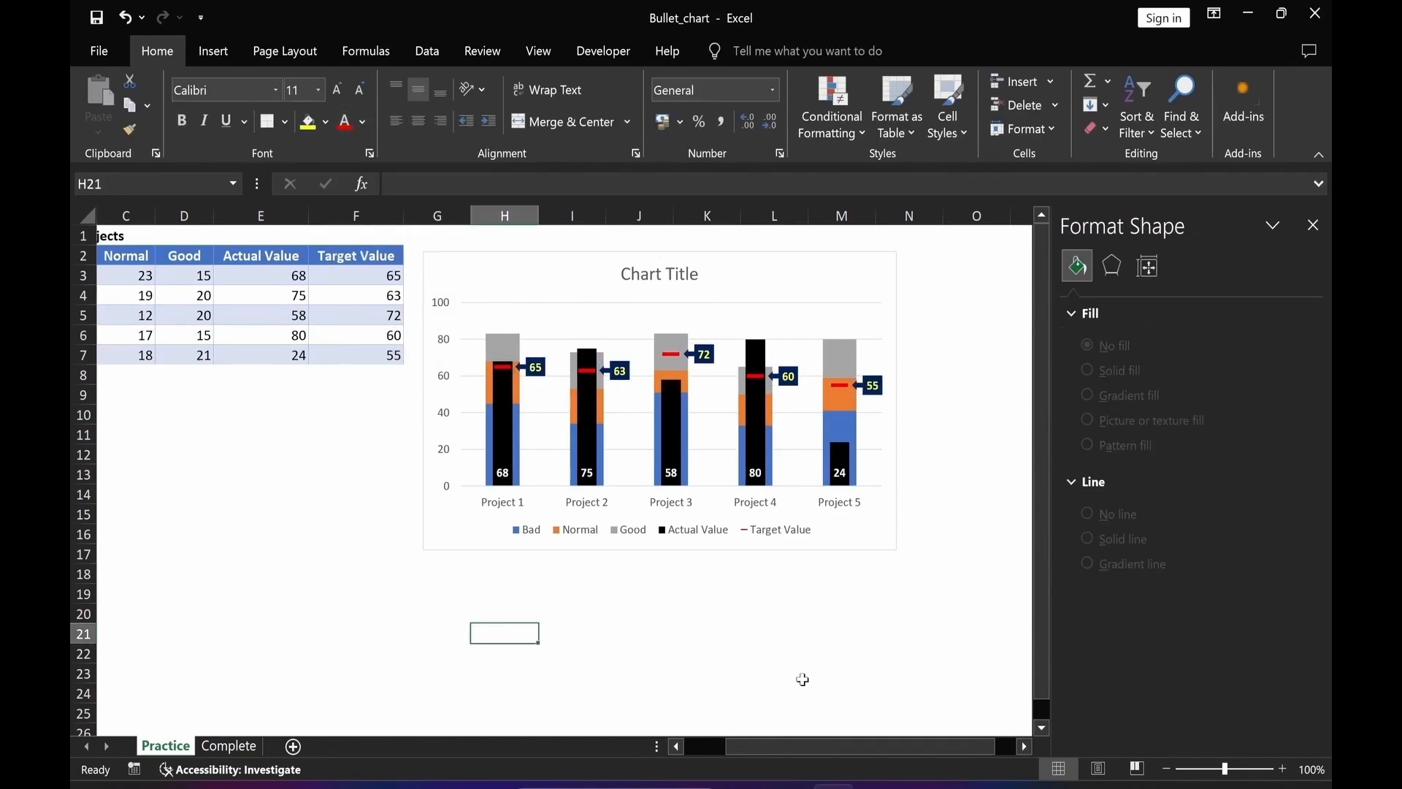
Move the legend to the top and link the chart title to cell A1.
{"action": "left_click", "coordinate": [649, 539]}
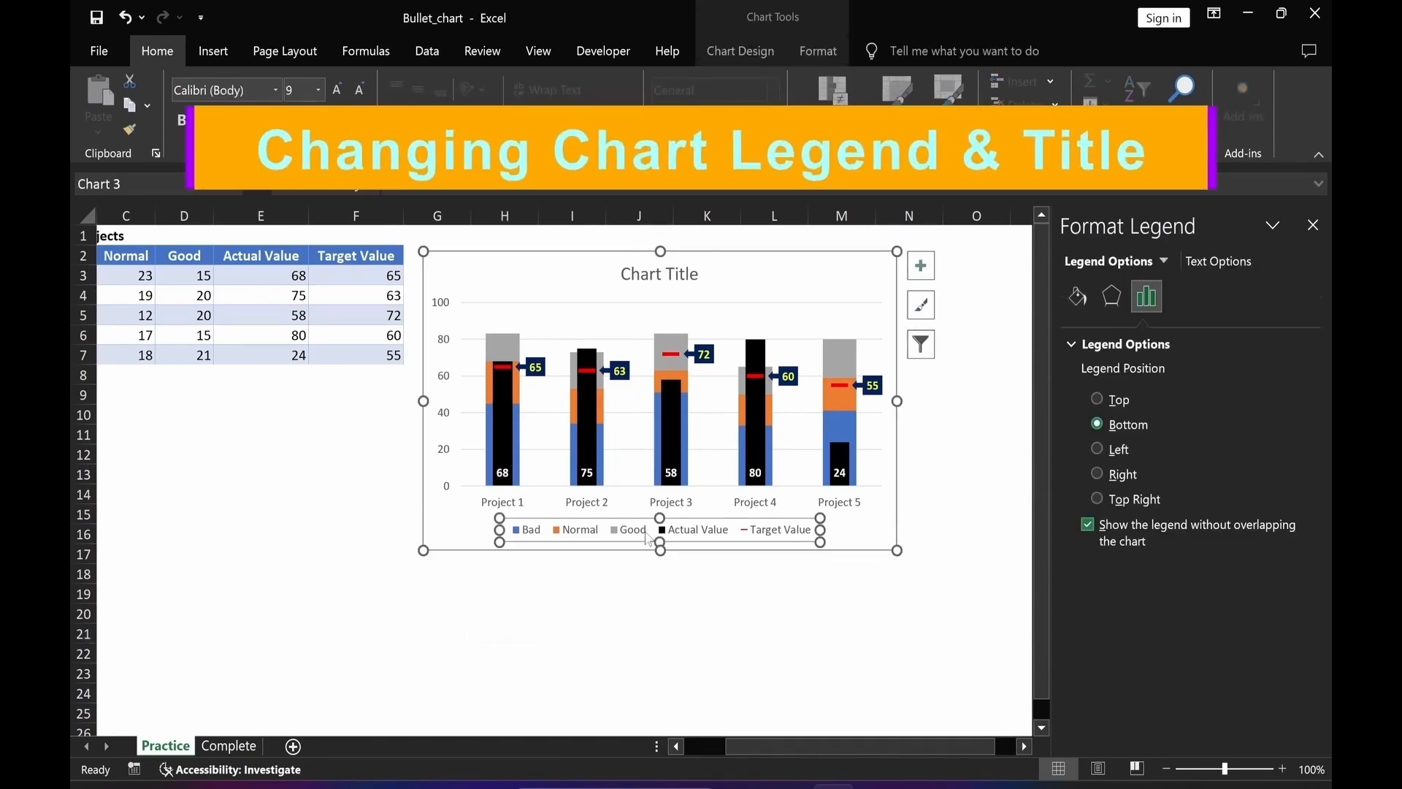
{"action": "left_click", "coordinate": [1098, 399]}
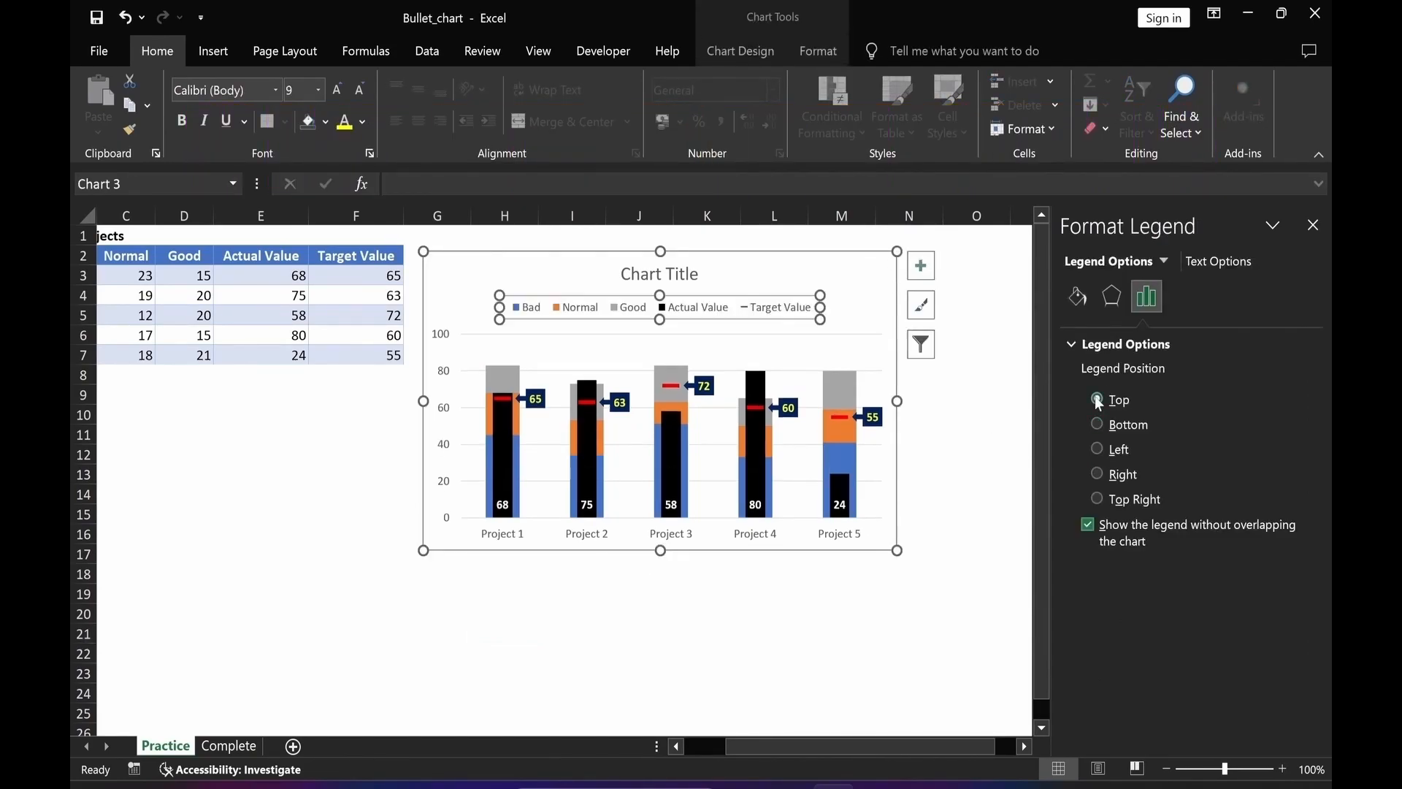
{"action": "left_click", "coordinate": [644, 276]}
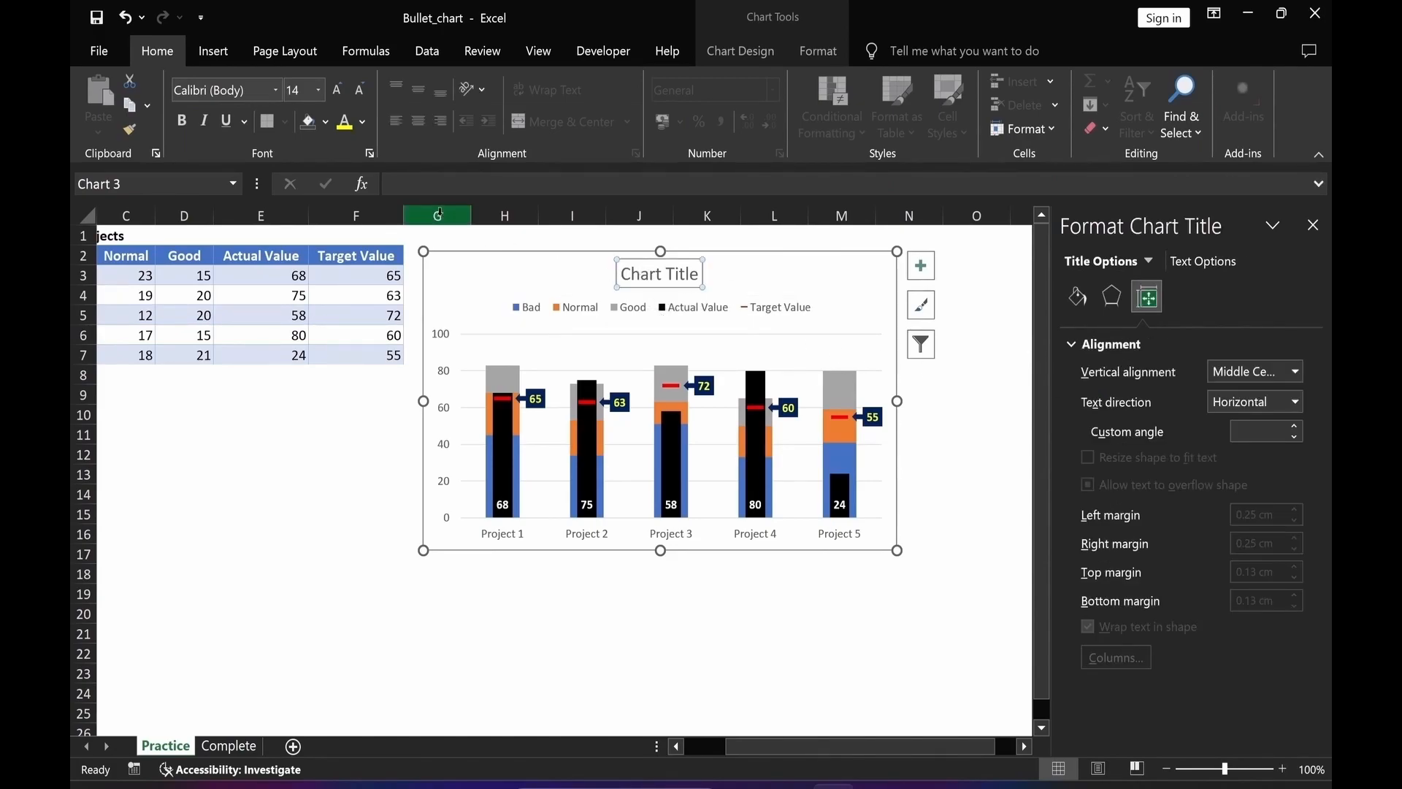
{"action": "type", "text": "="}
{"action": "left_click_drag", "start_coordinate": [803, 746], "coordinate": [762, 746]}
{"action": "left_click", "coordinate": [102, 238]}
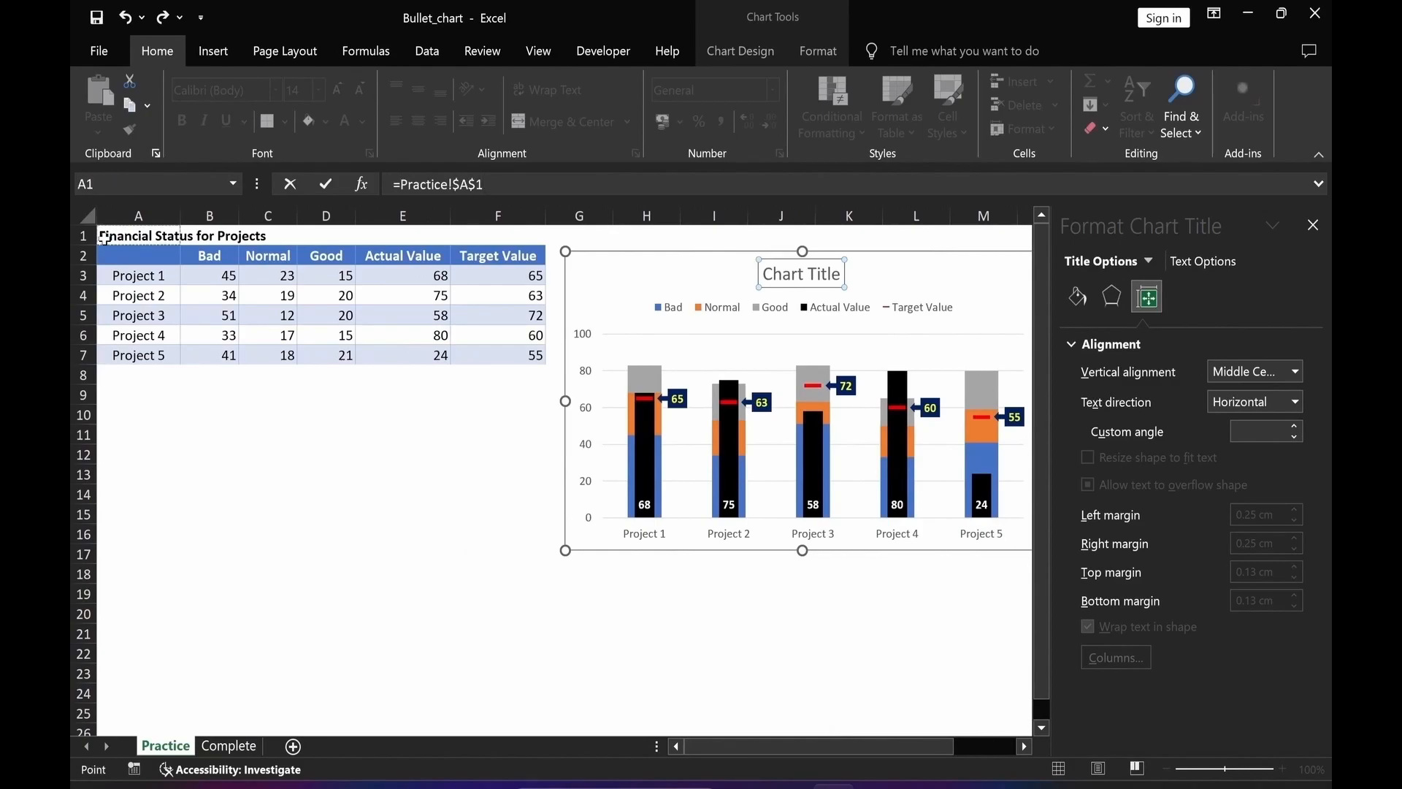
{"action": "key", "text": "Return"}
Make the chart title bold and dark blue.
{"action": "left_click", "coordinate": [182, 121]}
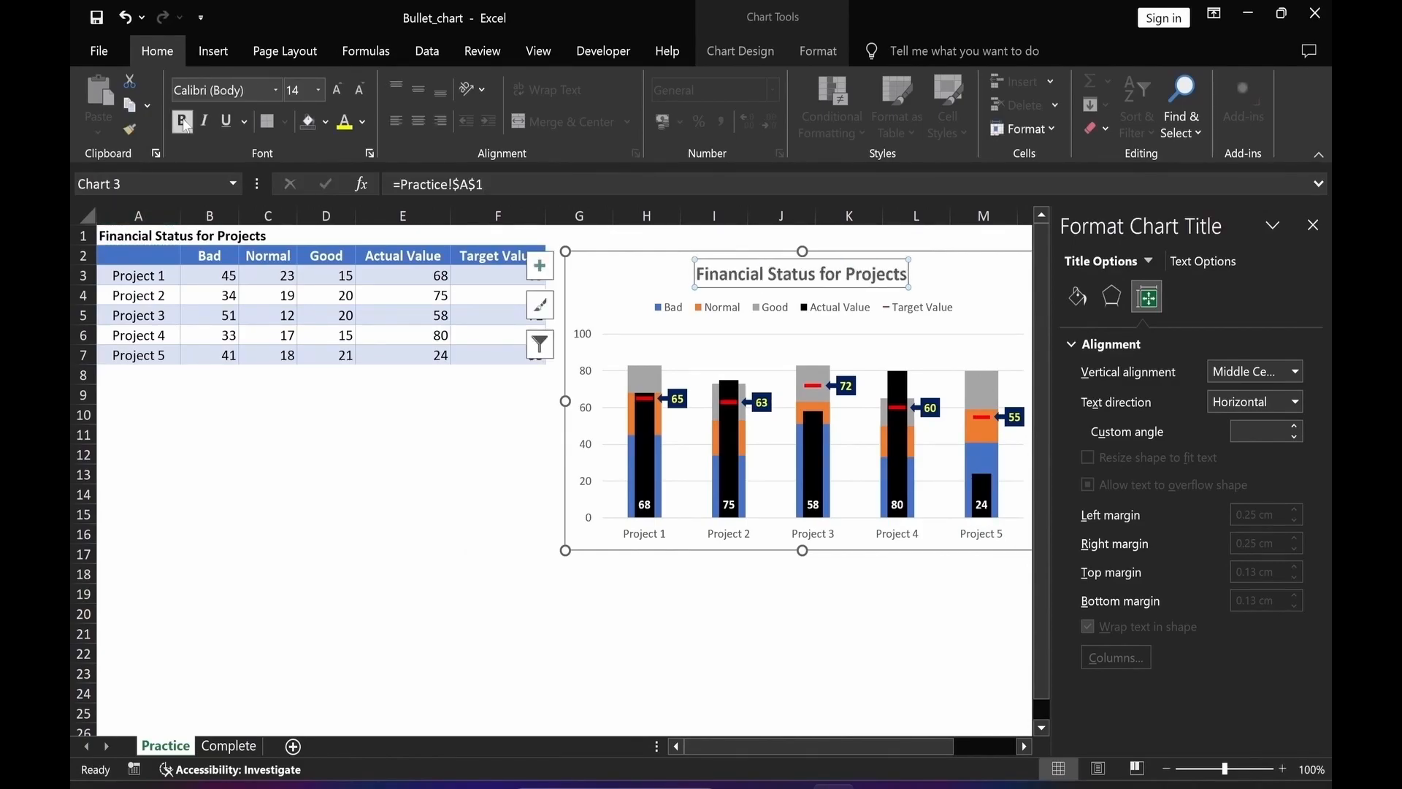
{"action": "left_click", "coordinate": [363, 122]}
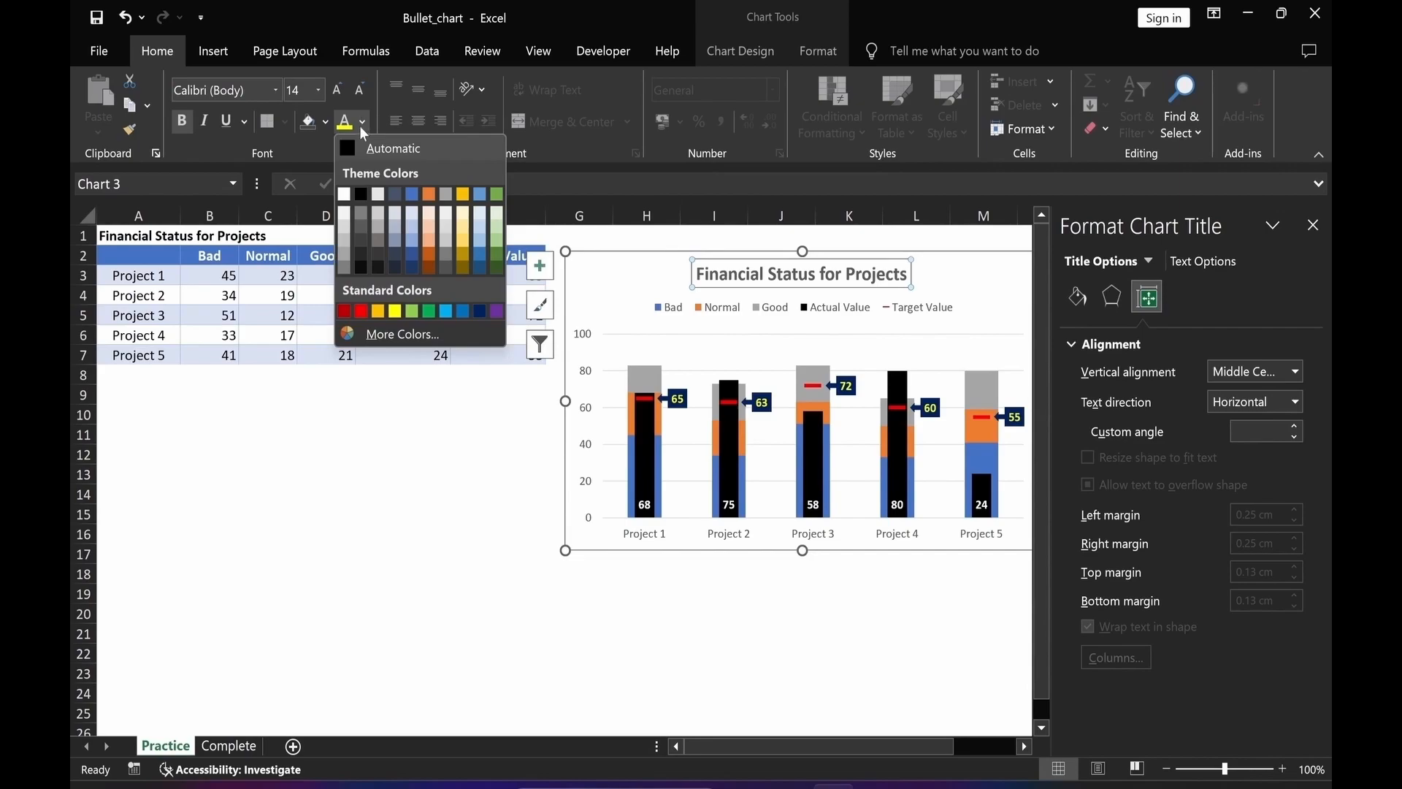
{"action": "left_click", "coordinate": [480, 312]}
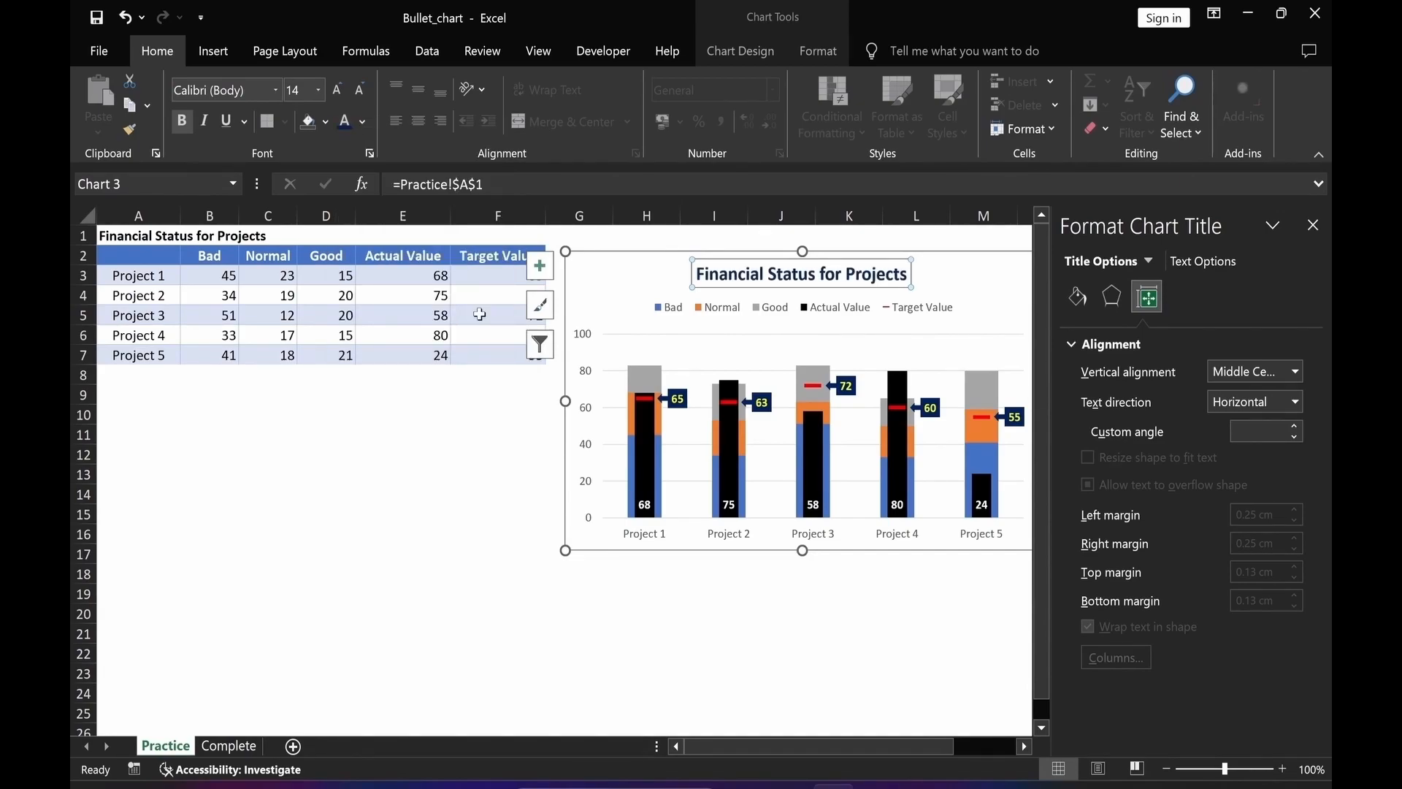
Fill the Normal series with solid Gold, Accent 4, Lighter 60%.
{"action": "left_click", "coordinate": [659, 426]}
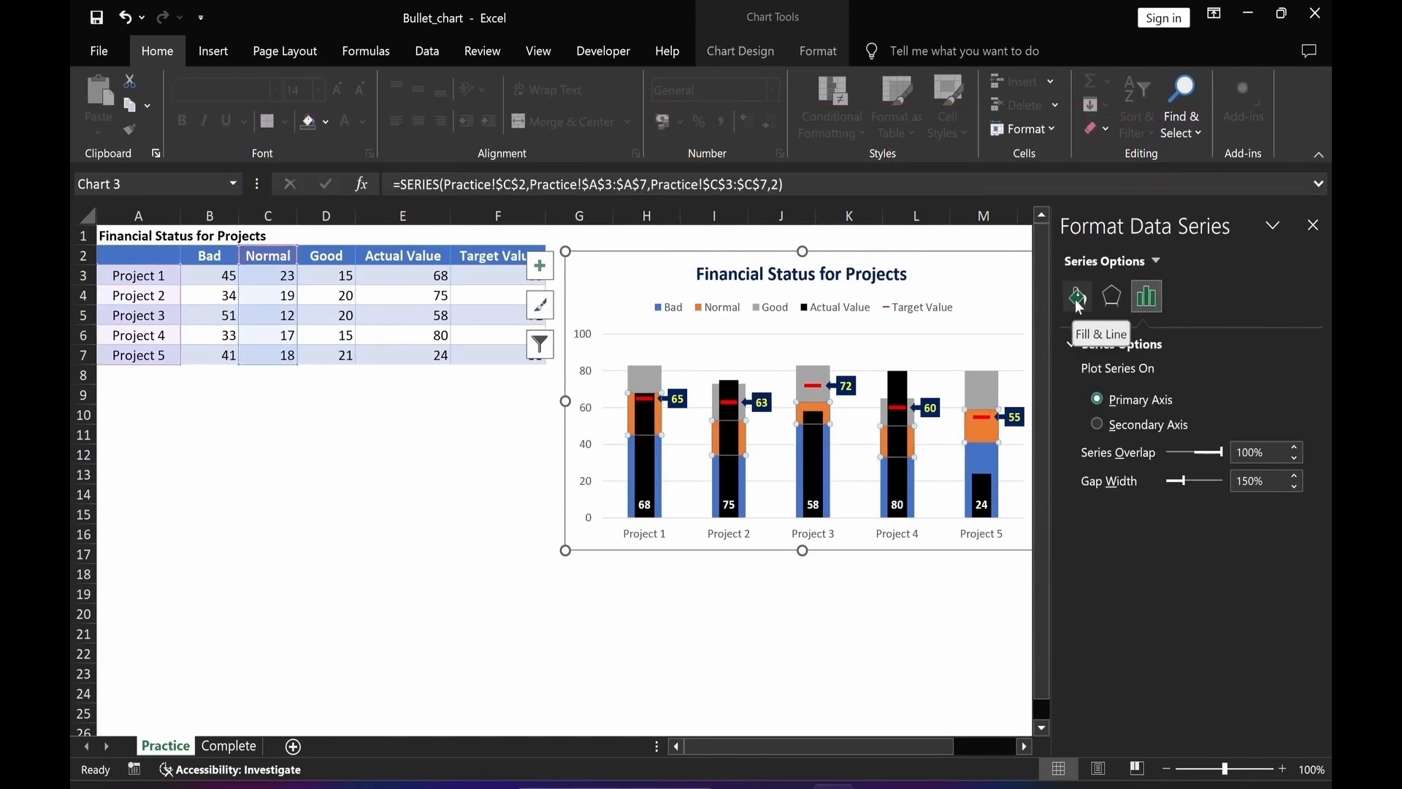
{"action": "left_click", "coordinate": [1078, 297]}
{"action": "left_click", "coordinate": [1087, 401]}
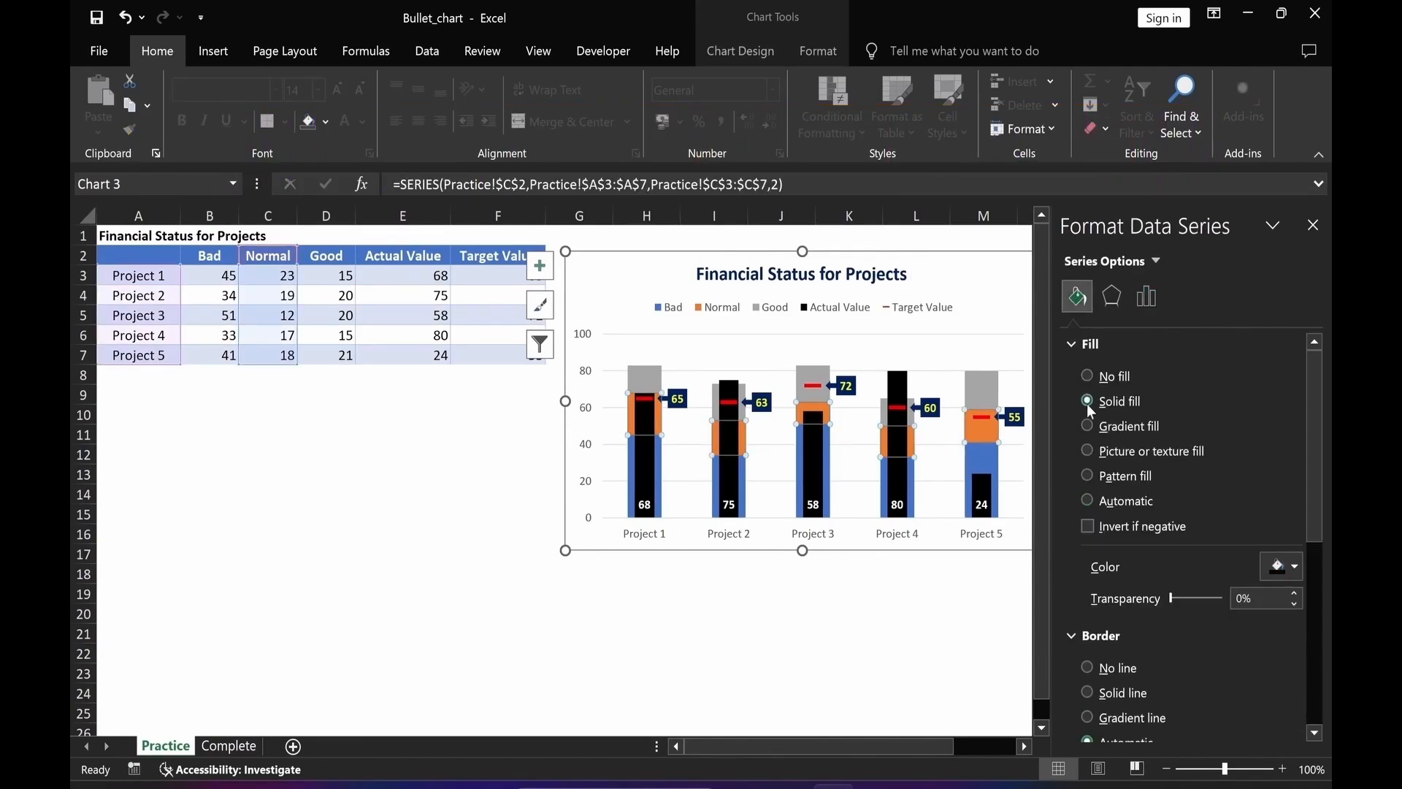
{"action": "left_click", "coordinate": [1297, 570]}
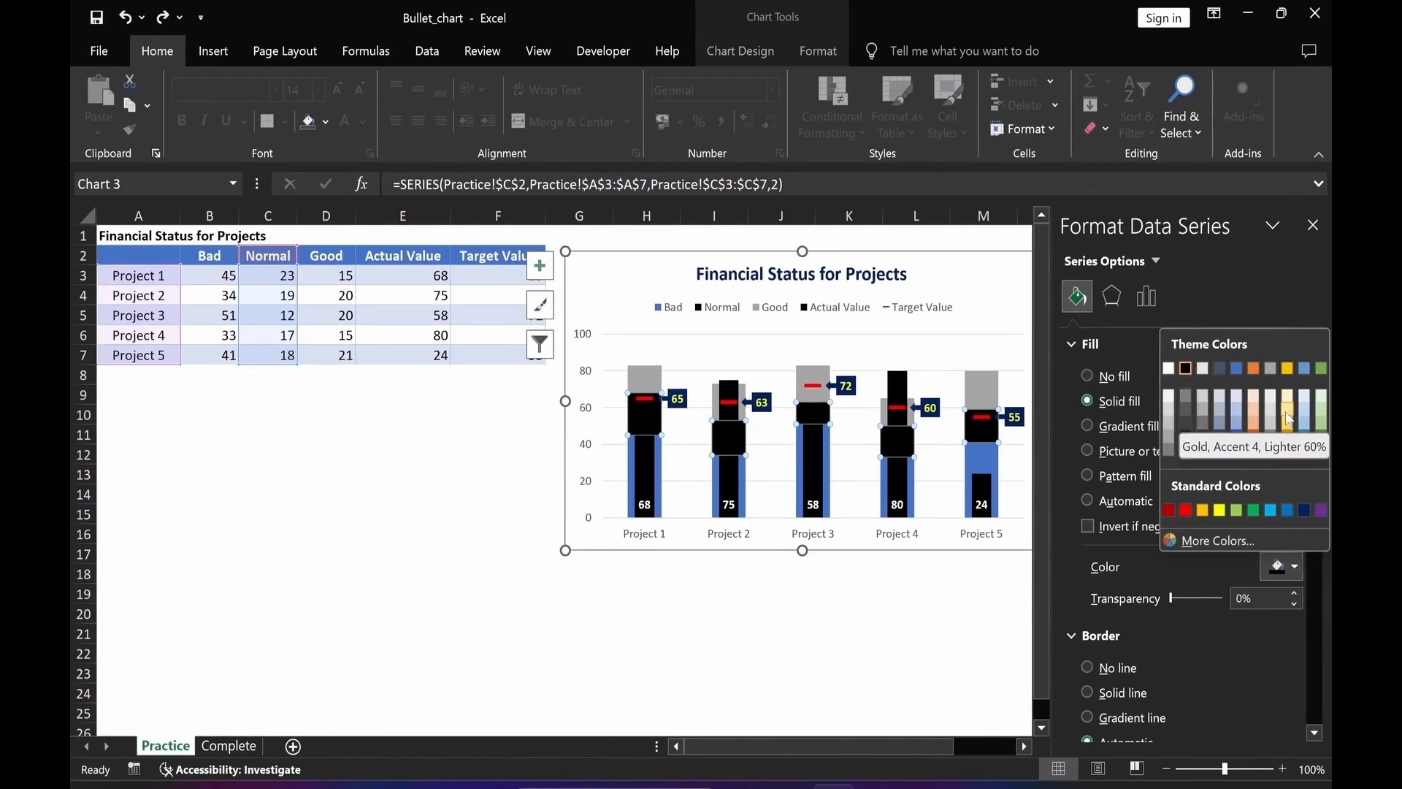
{"action": "left_click", "coordinate": [1289, 419]}
Fill the Good series with a solid light blue.
{"action": "left_click", "coordinate": [997, 391]}
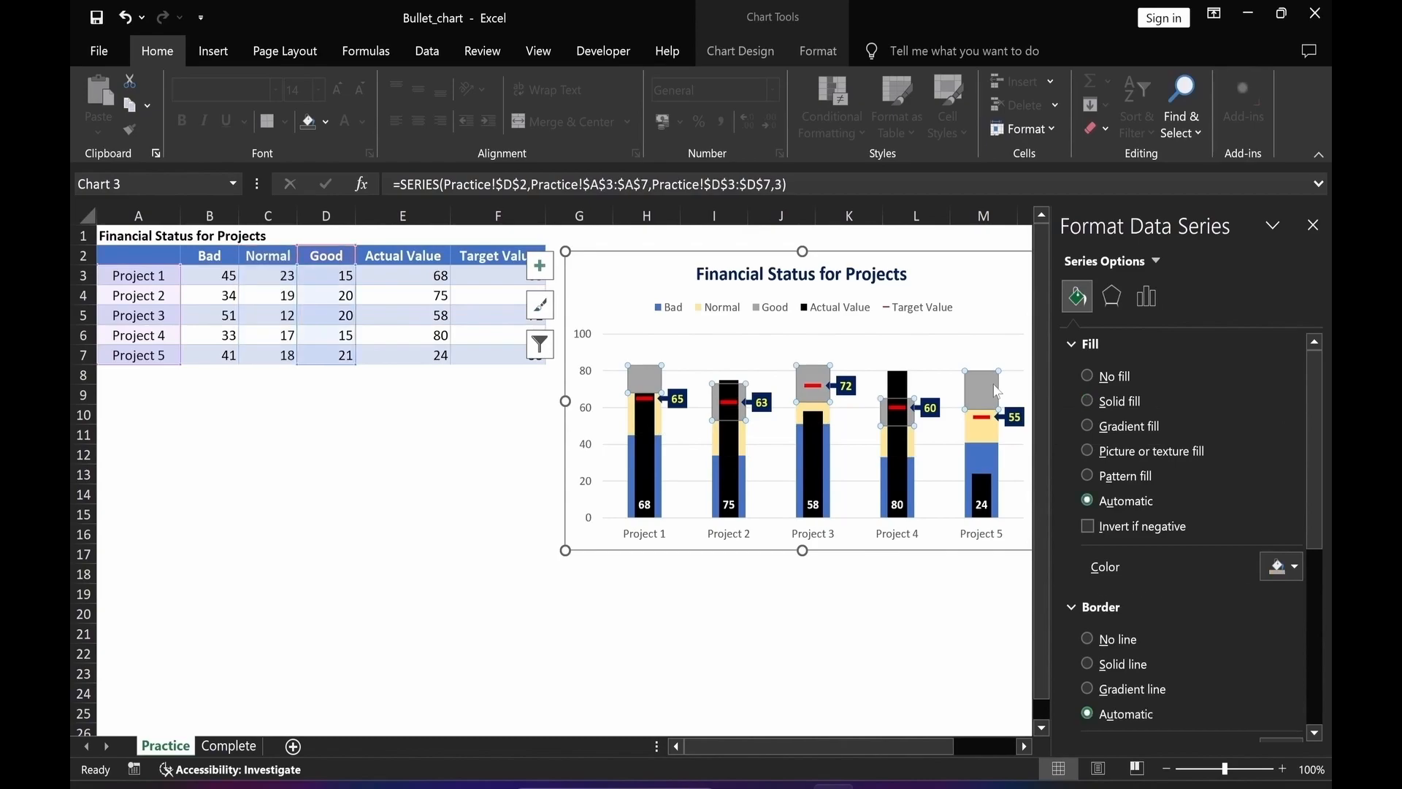
{"action": "left_click", "coordinate": [1295, 570]}
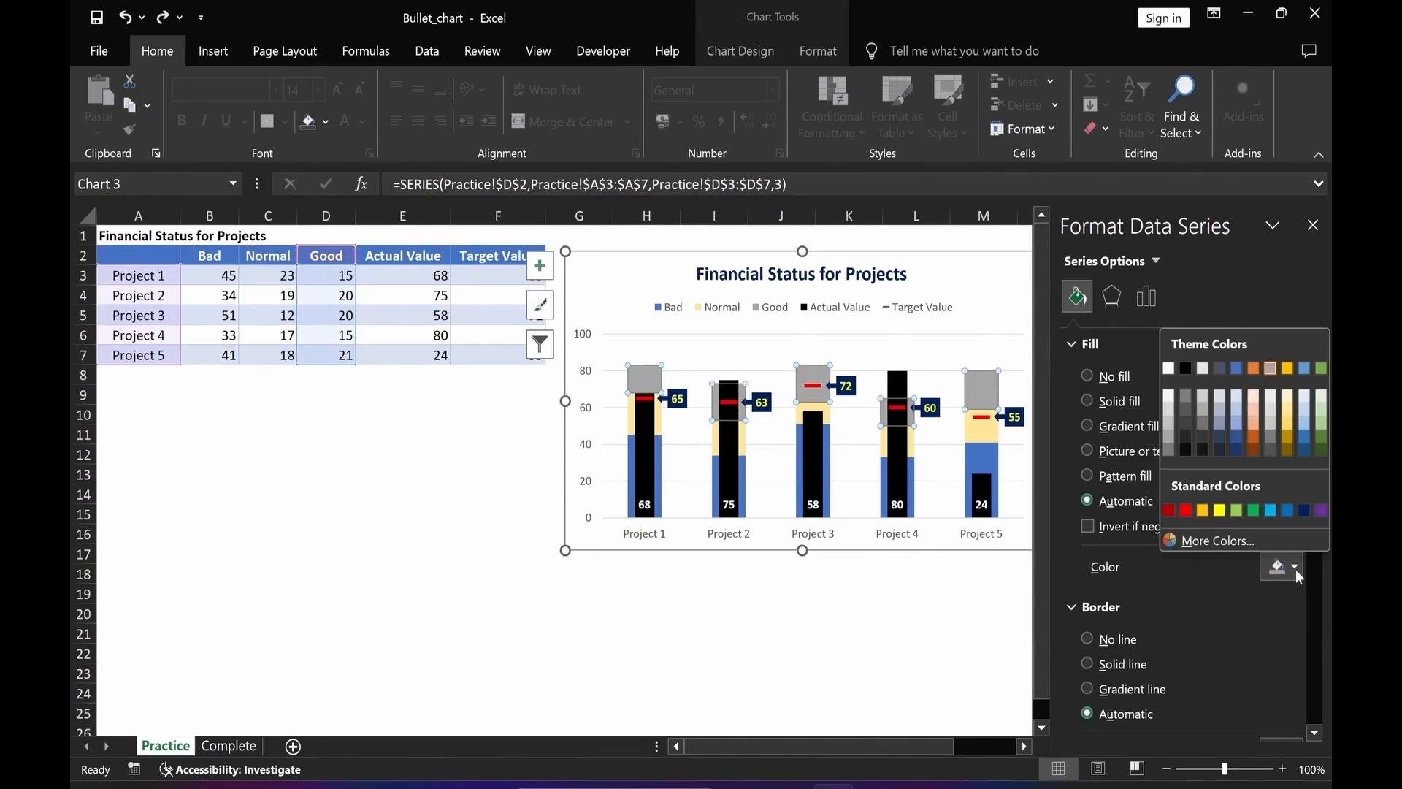
{"action": "left_click", "coordinate": [1307, 398]}
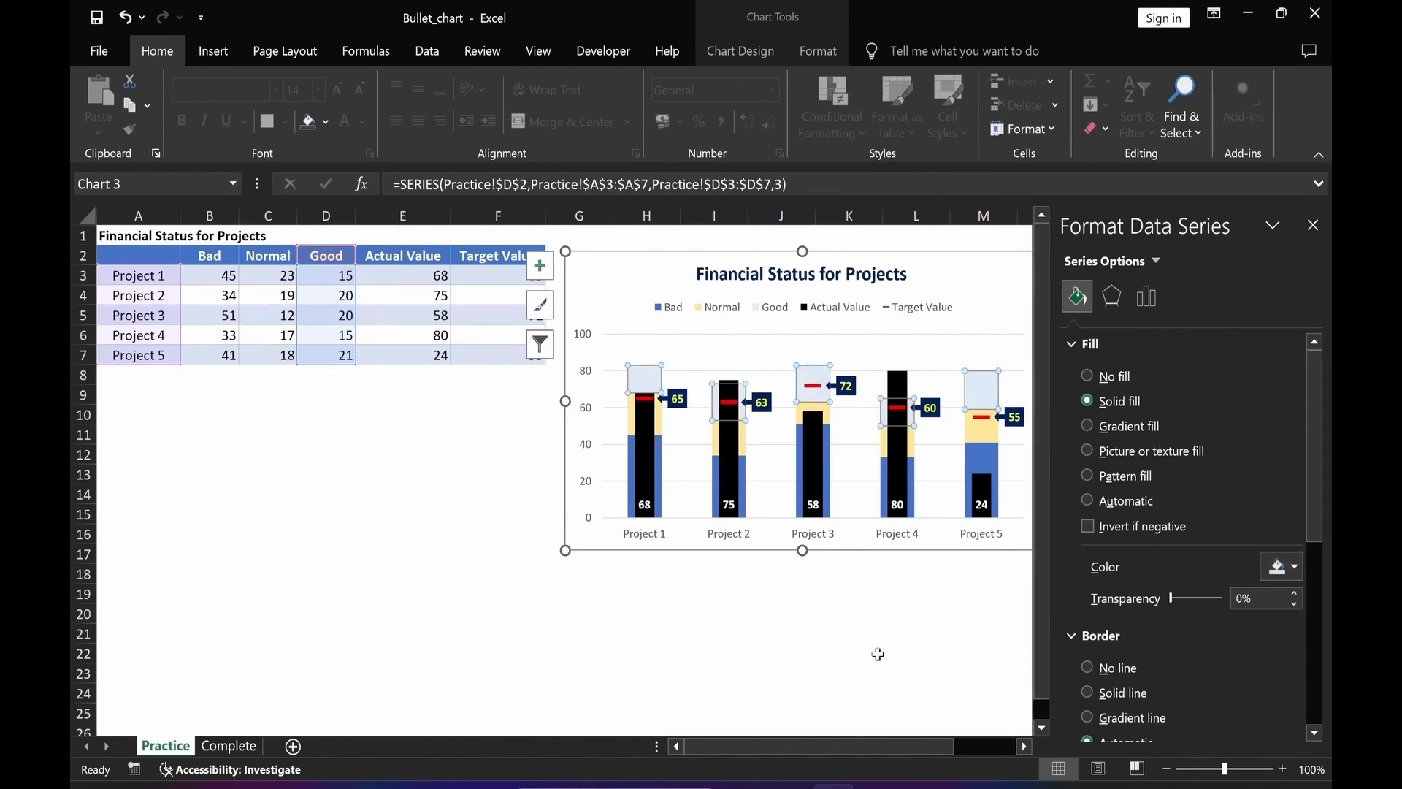
{"action": "left_click", "coordinate": [847, 634]}
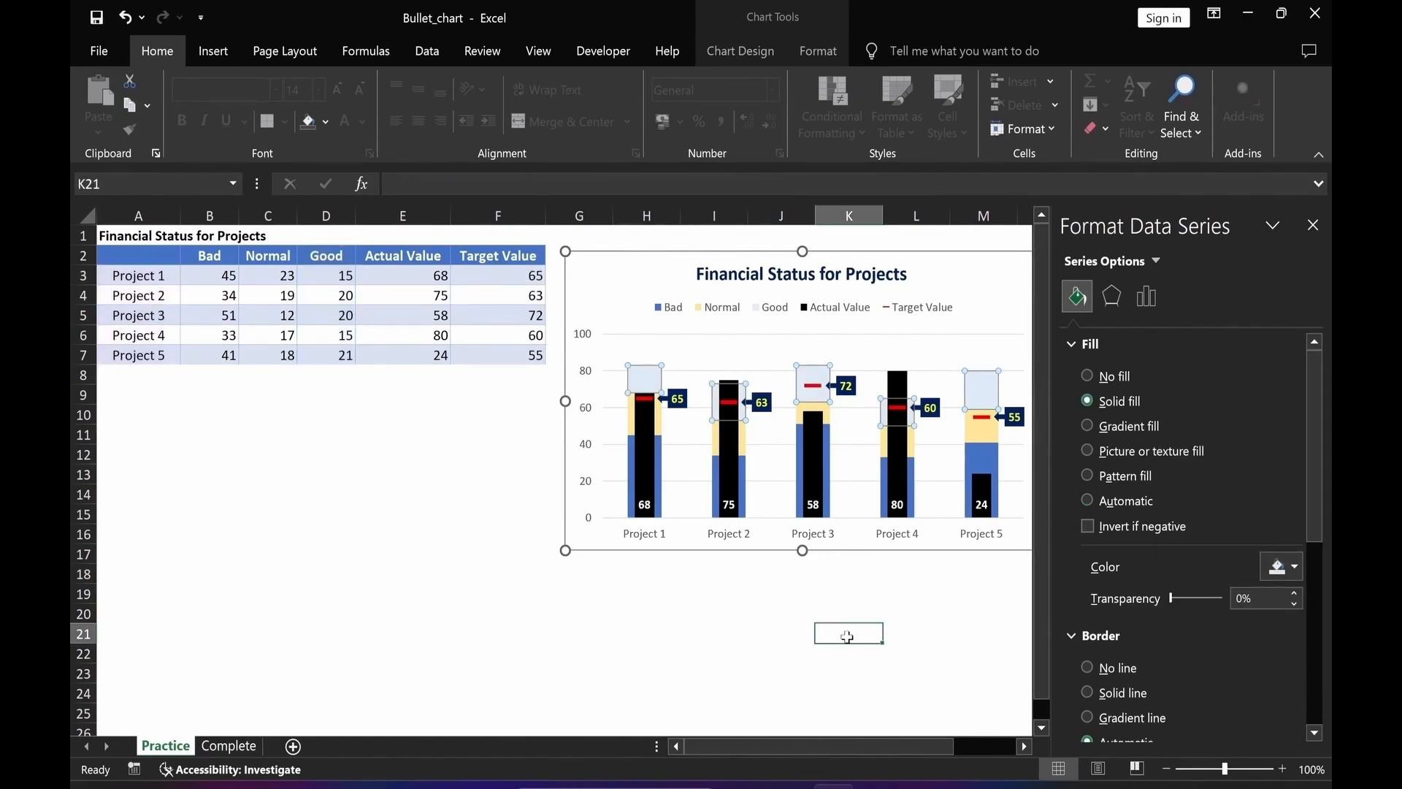
Give the horizontal axis a solid 1.5 pt coloured line and make its labels bold.
{"action": "left_click", "coordinate": [649, 541]}
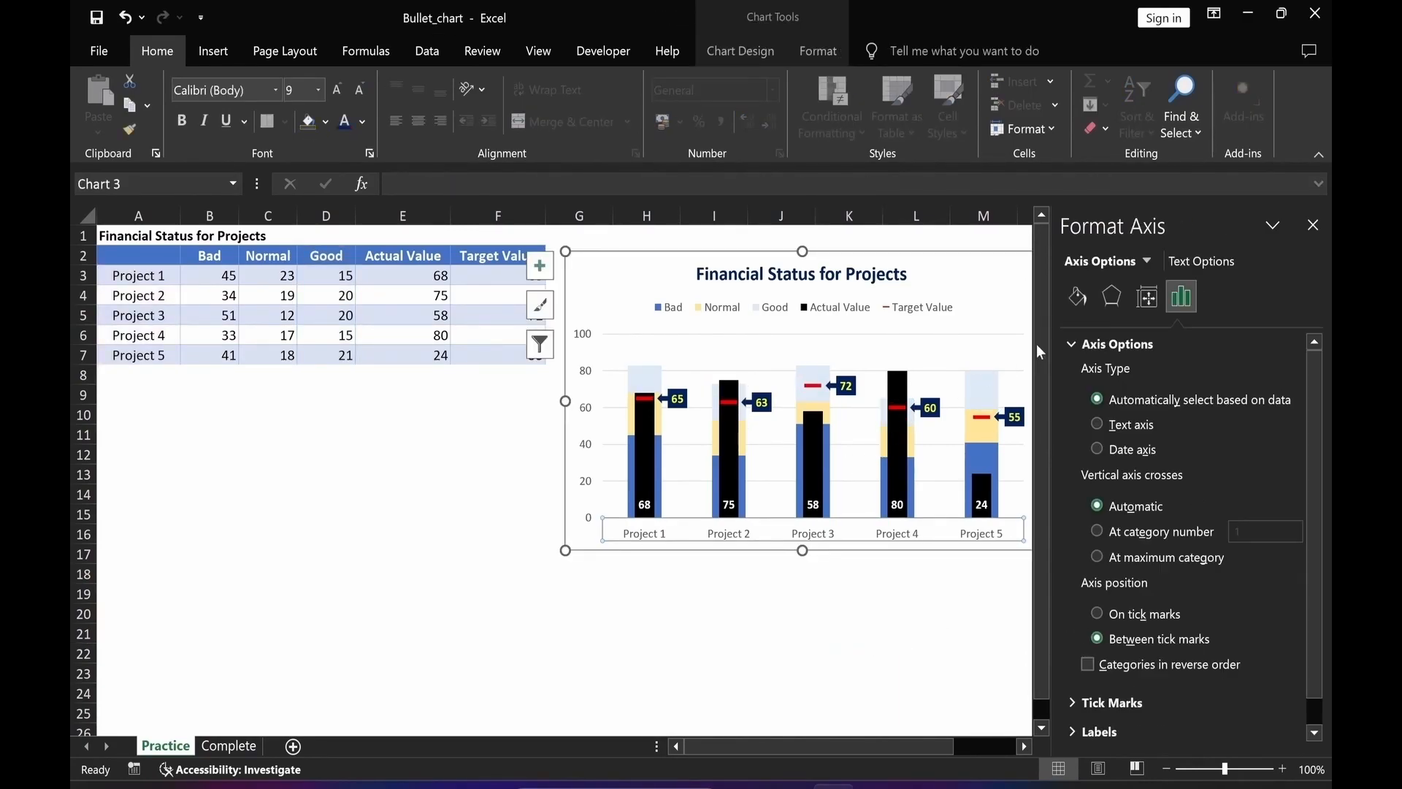
{"action": "left_click", "coordinate": [1078, 298]}
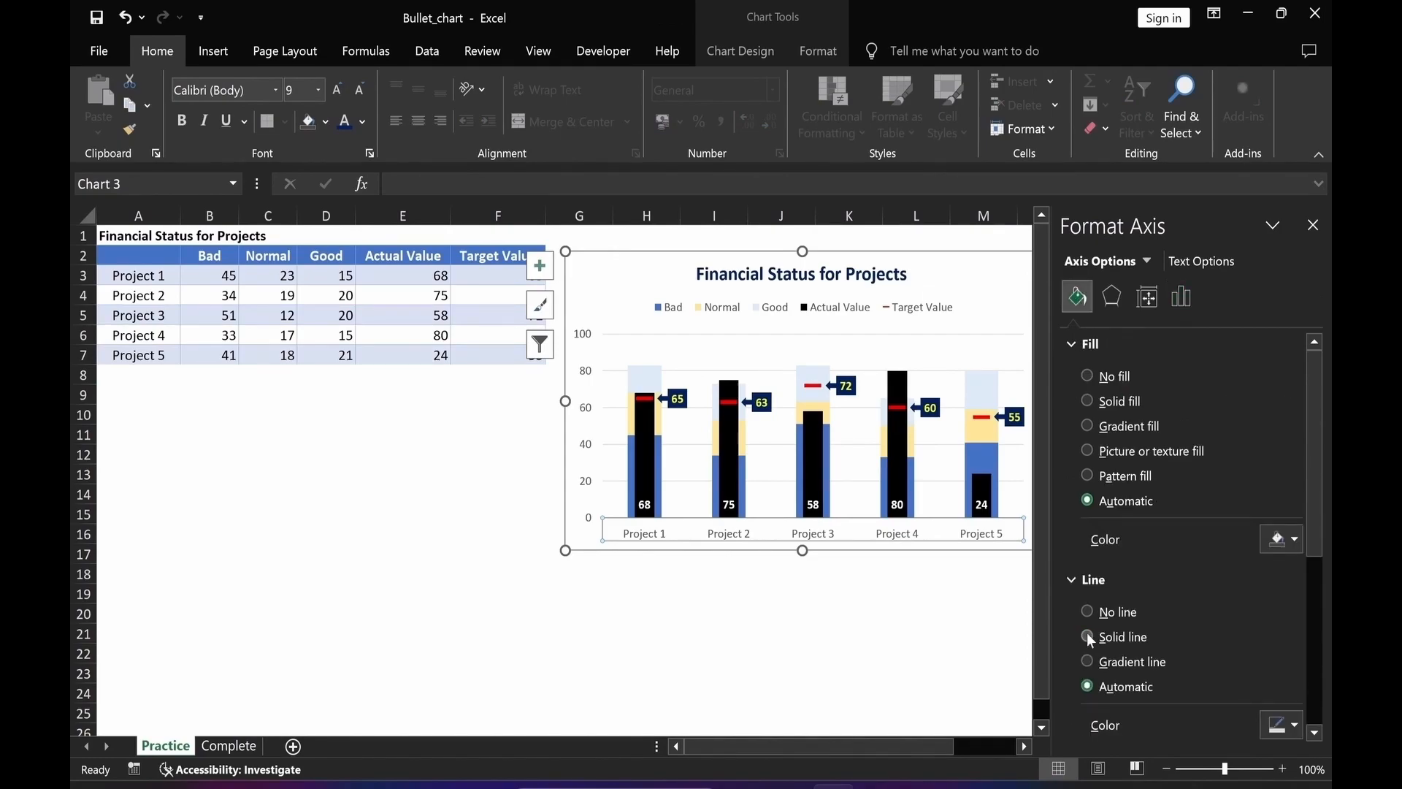
{"action": "scroll", "coordinate": [1314, 626], "scroll_direction": "down", "scroll_amount": 4}
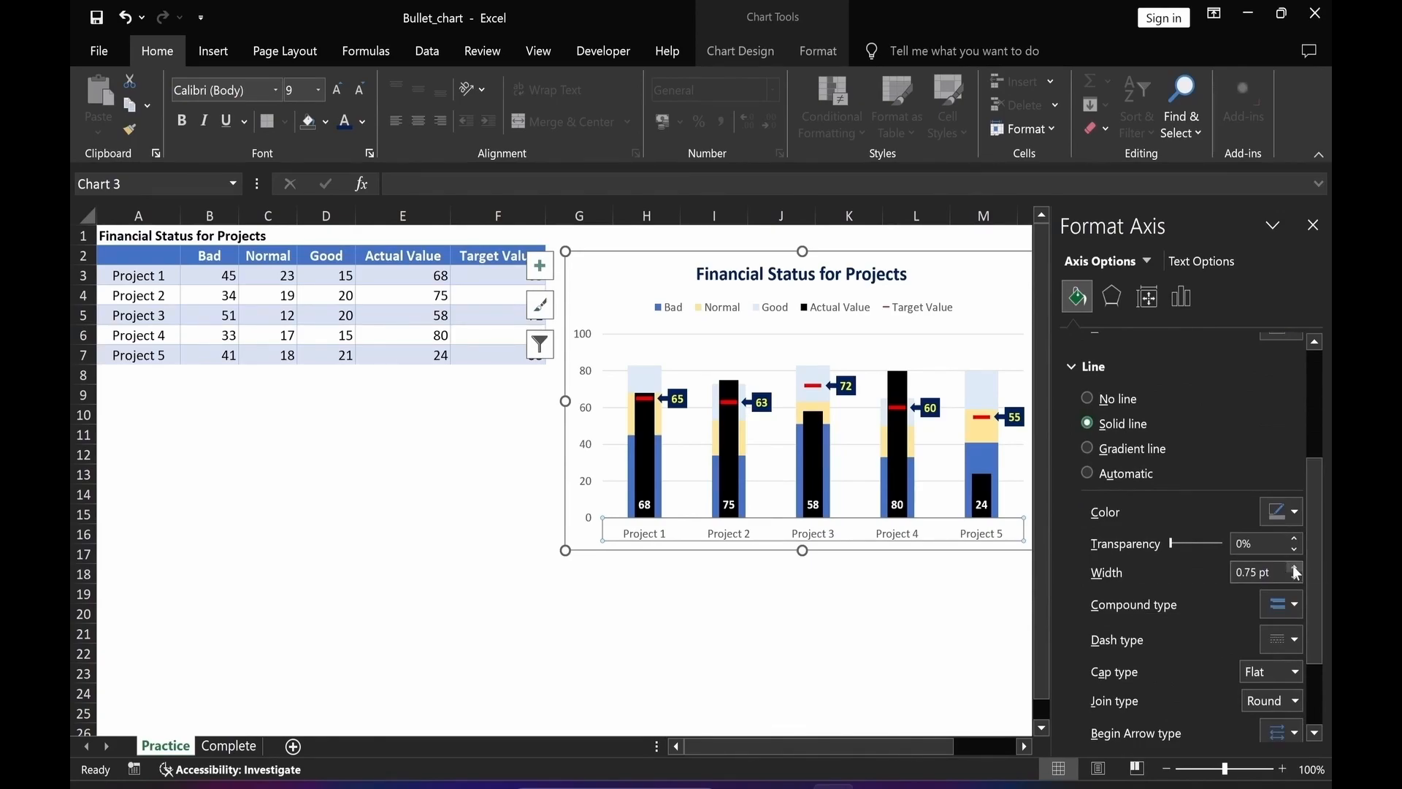
{"action": "left_click", "coordinate": [1296, 569]}
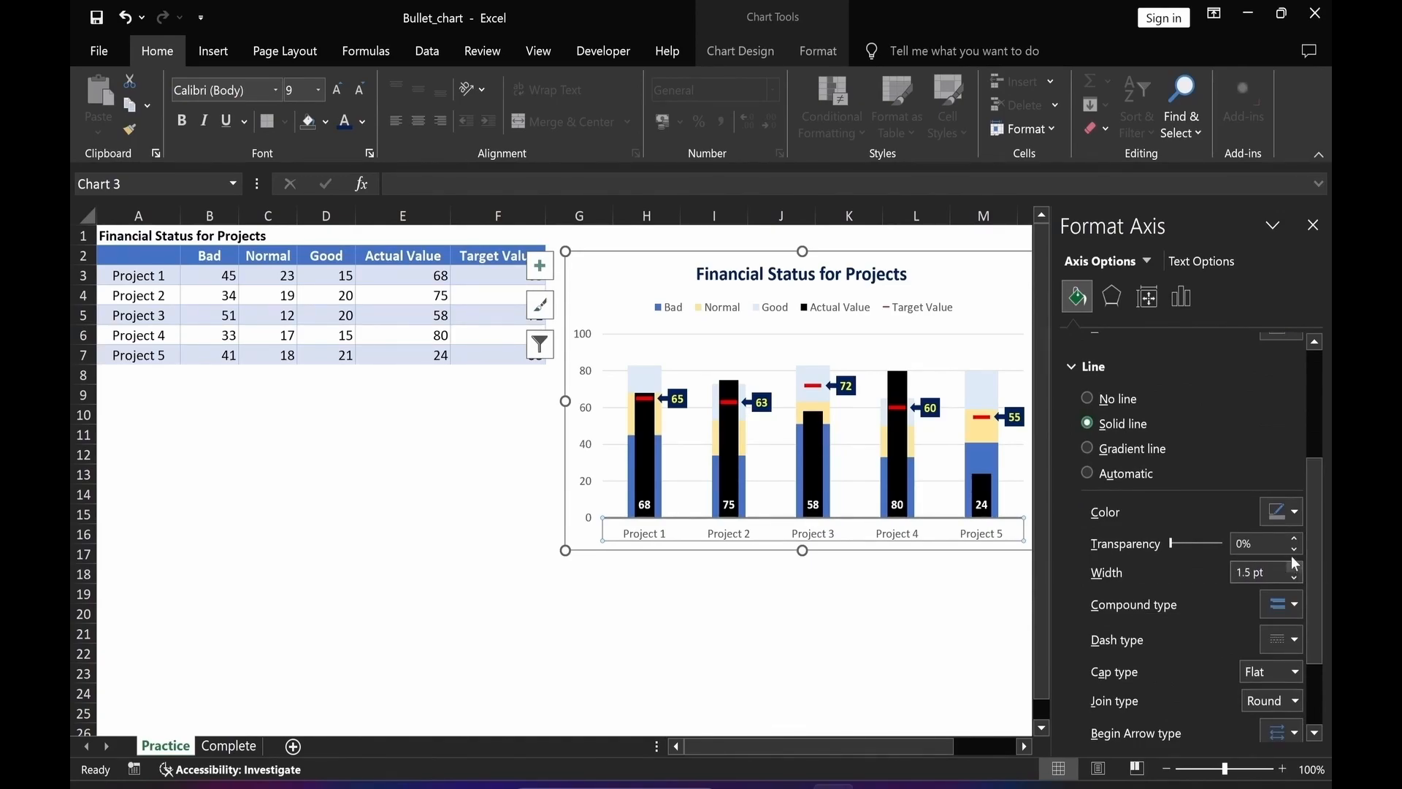
{"action": "left_click", "coordinate": [1286, 511]}
{"action": "left_click", "coordinate": [1186, 589]}
{"action": "left_click", "coordinate": [182, 124]}
{"action": "left_click", "coordinate": [768, 657]}
{"action": "left_click", "coordinate": [586, 431]}
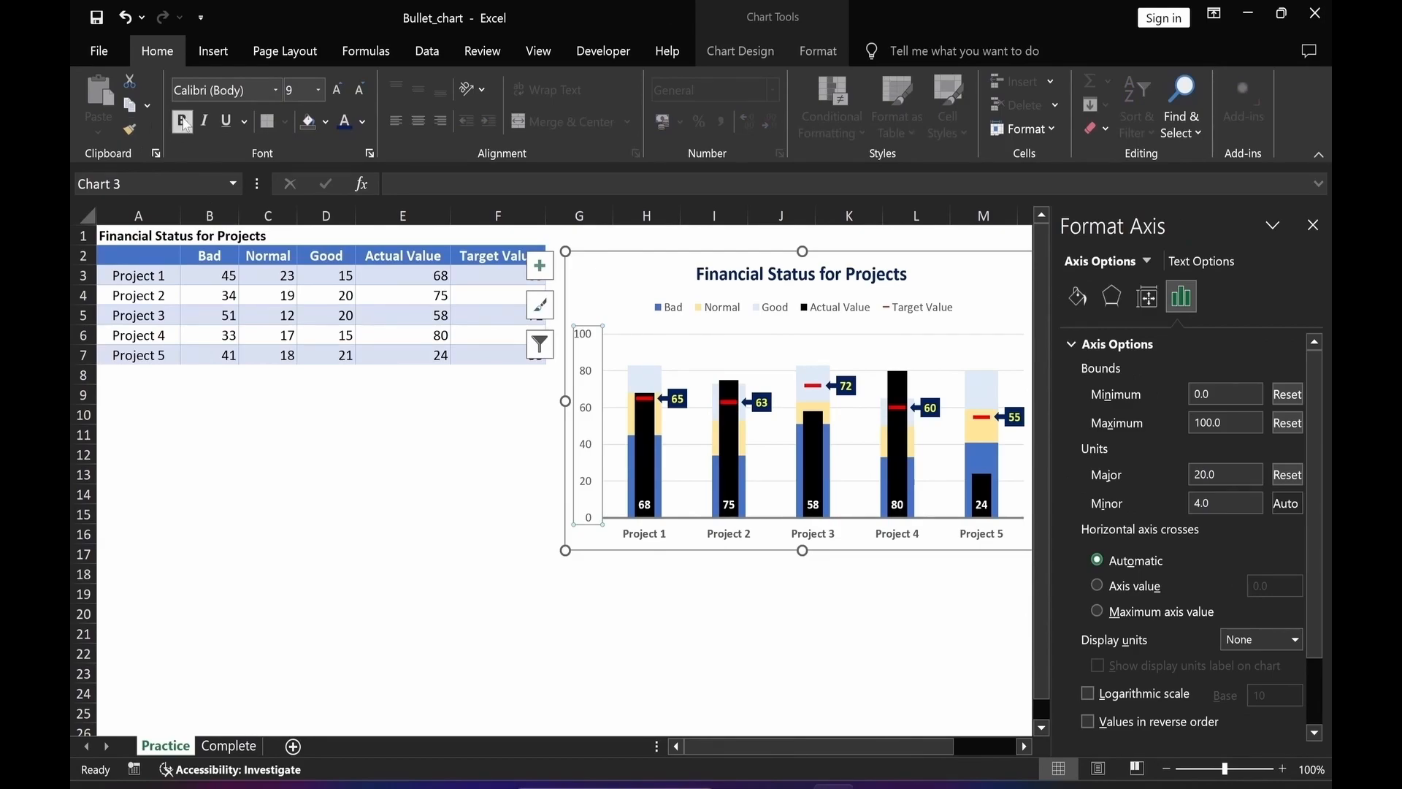
{"action": "left_click", "coordinate": [1313, 227]}
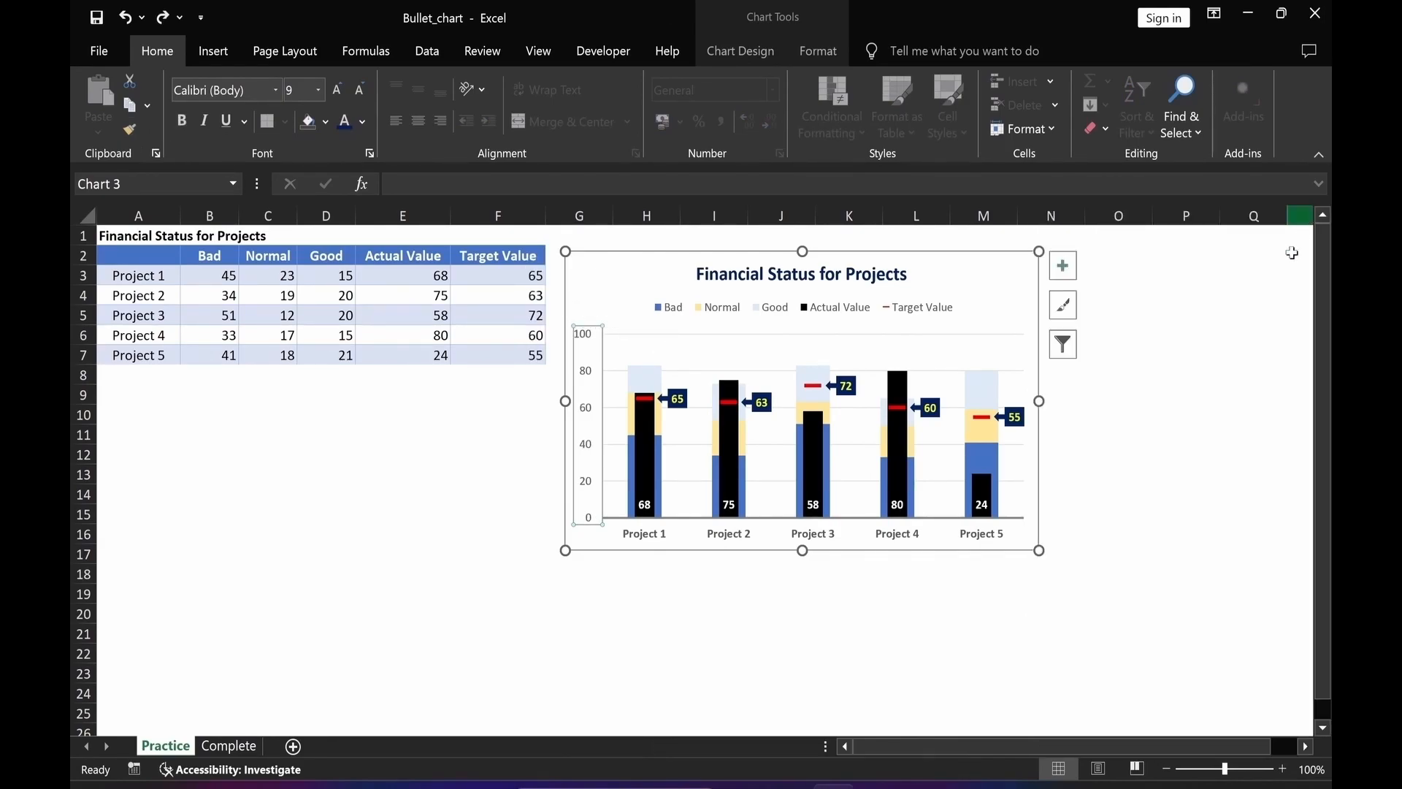
{"action": "left_click", "coordinate": [849, 653]}
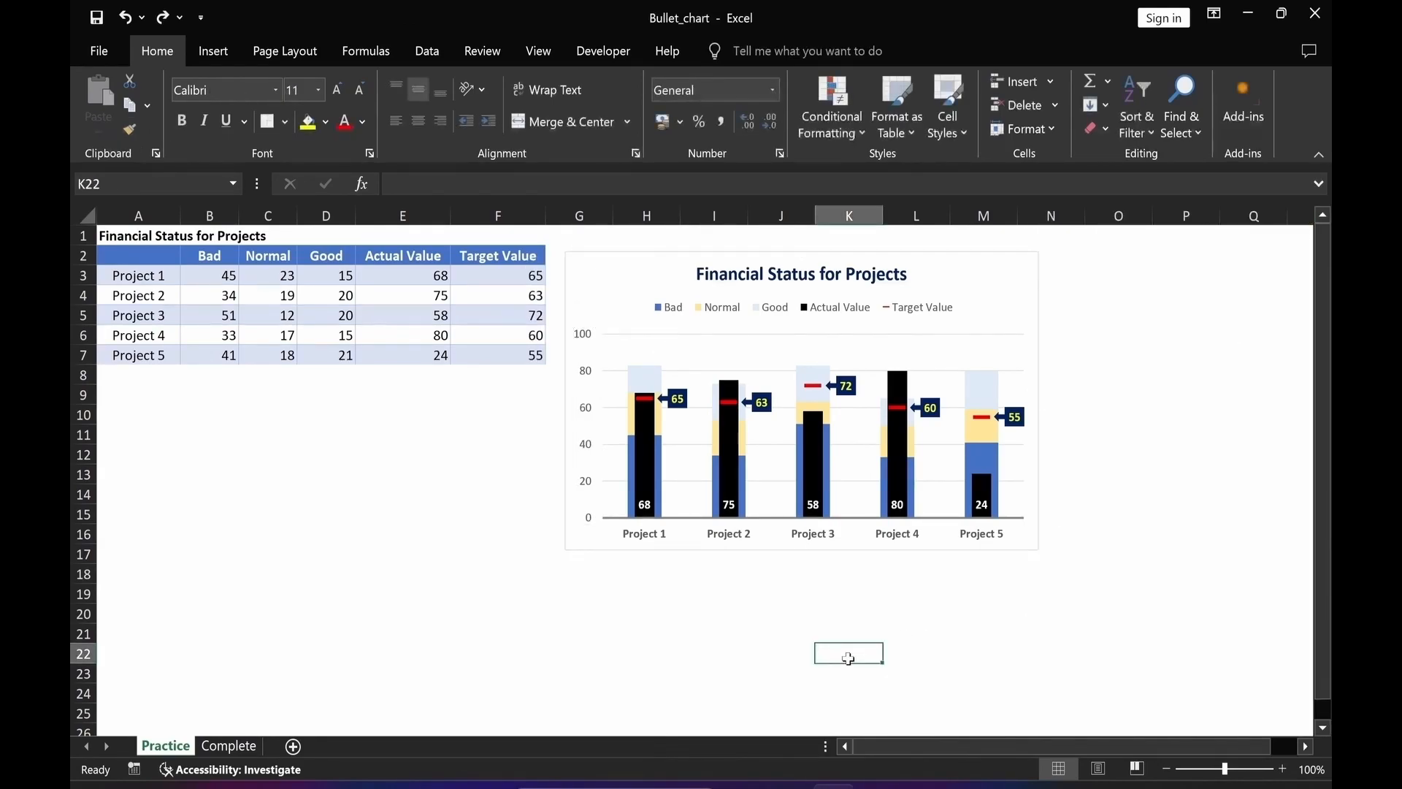
Remove the chart area's outline and fill it with white.
{"action": "left_click", "coordinate": [576, 266]}
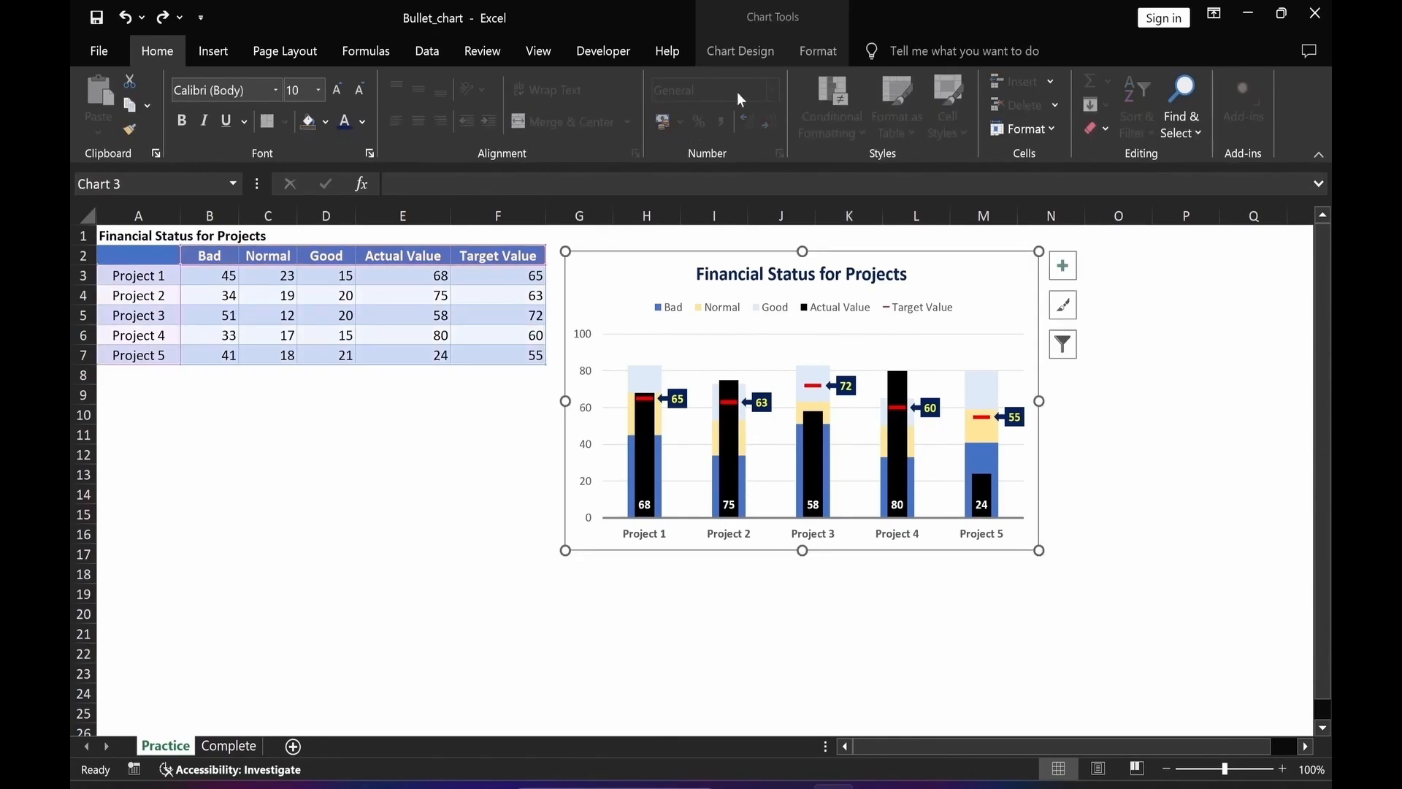
{"action": "left_click", "coordinate": [810, 51]}
{"action": "left_click", "coordinate": [658, 106]}
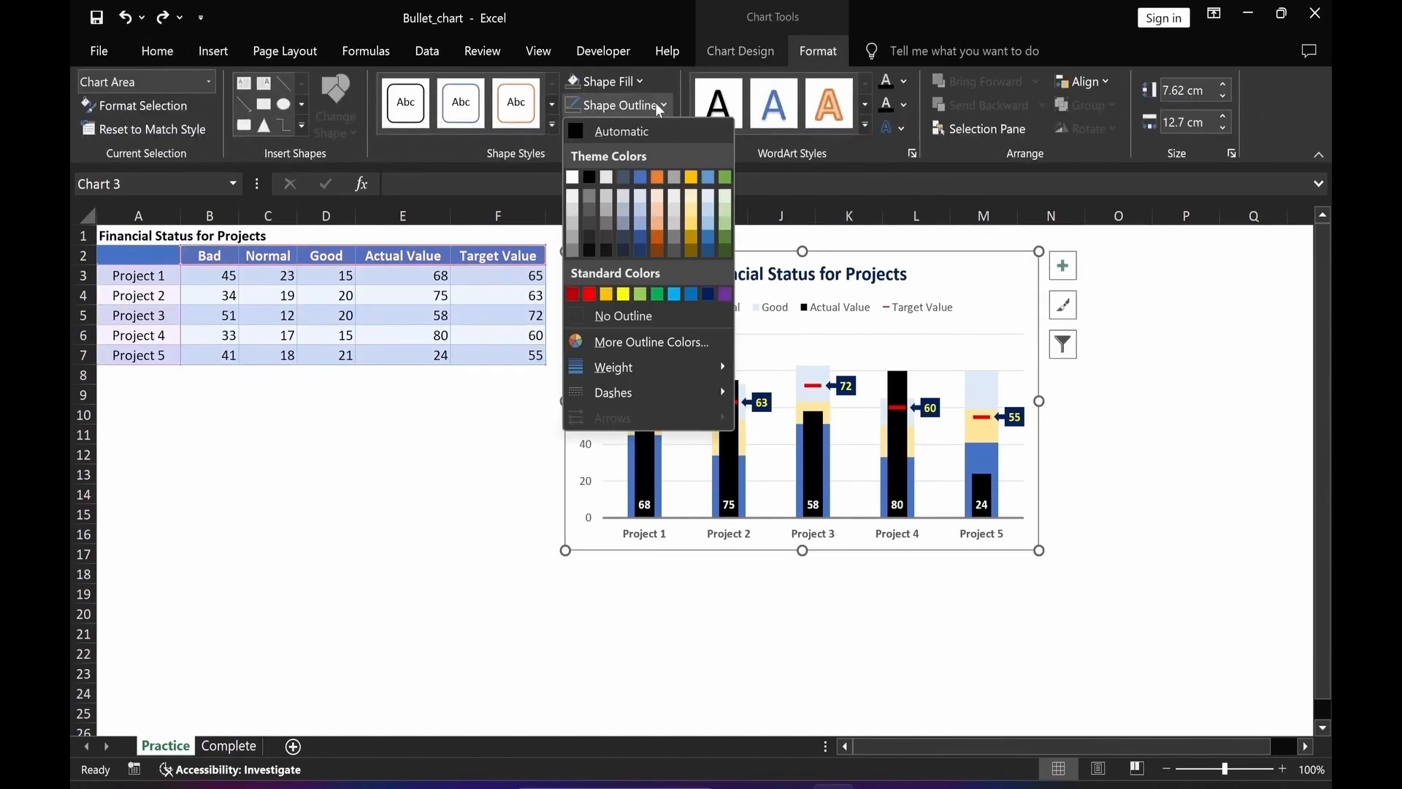
{"action": "left_click", "coordinate": [616, 315]}
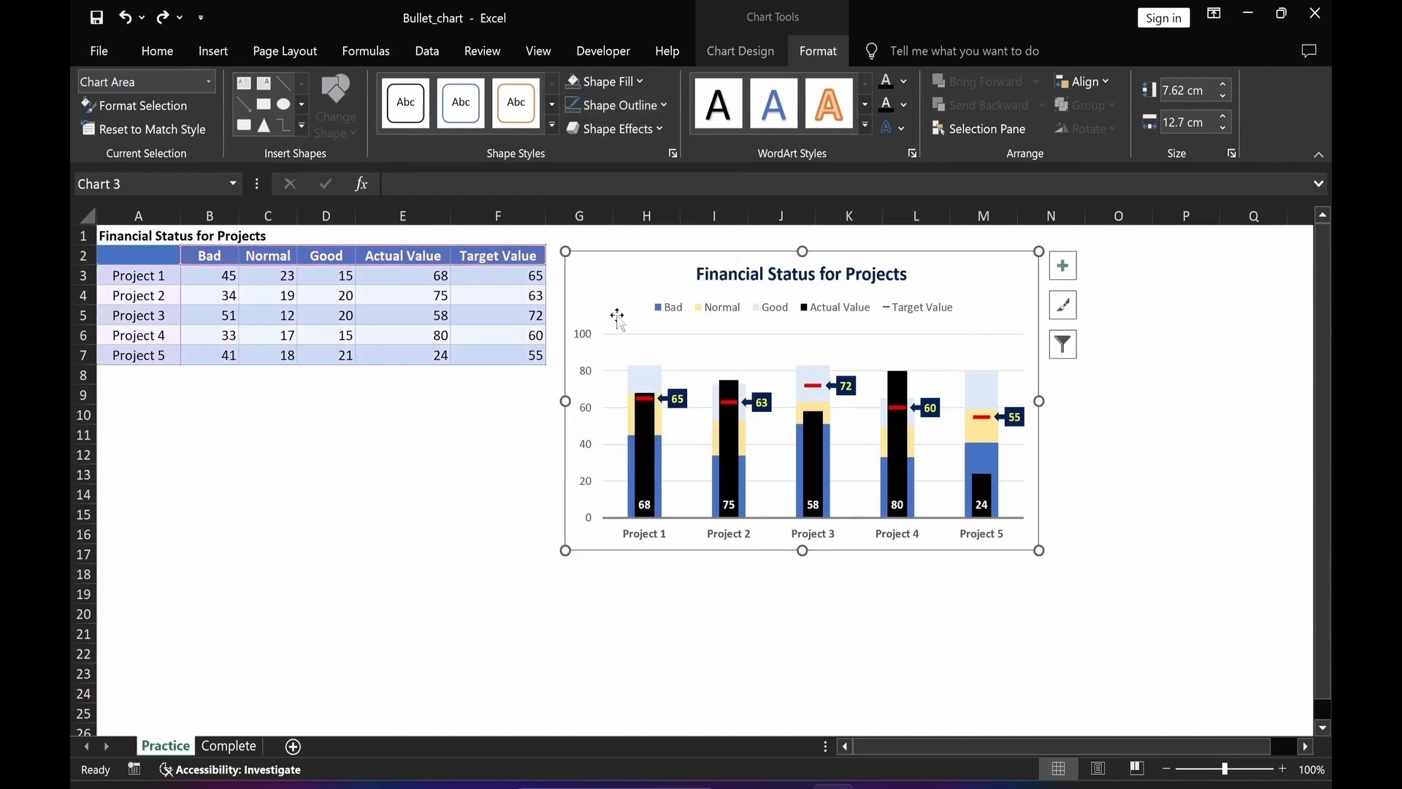
{"action": "left_click", "coordinate": [611, 79]}
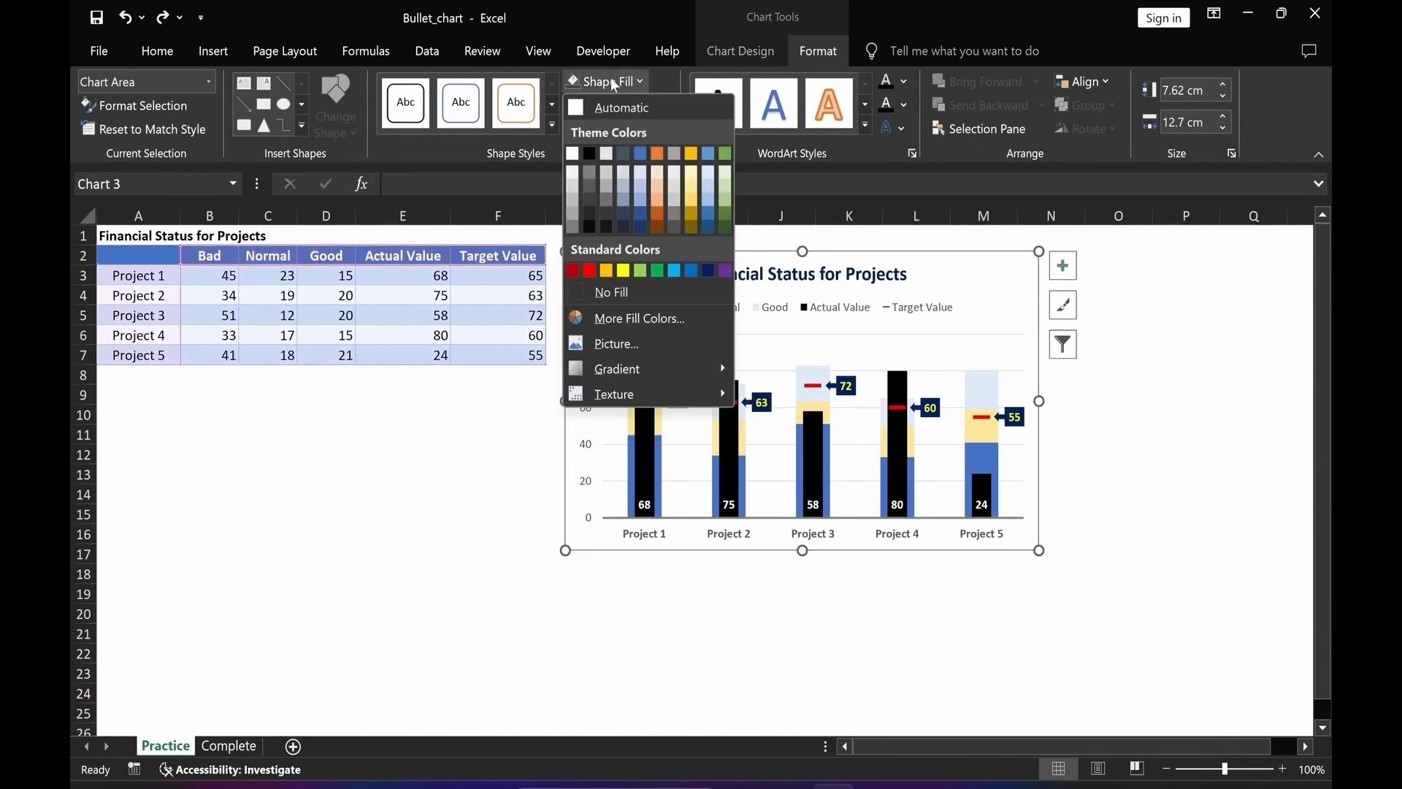
{"action": "left_click", "coordinate": [573, 155]}
{"action": "left_click", "coordinate": [423, 539]}
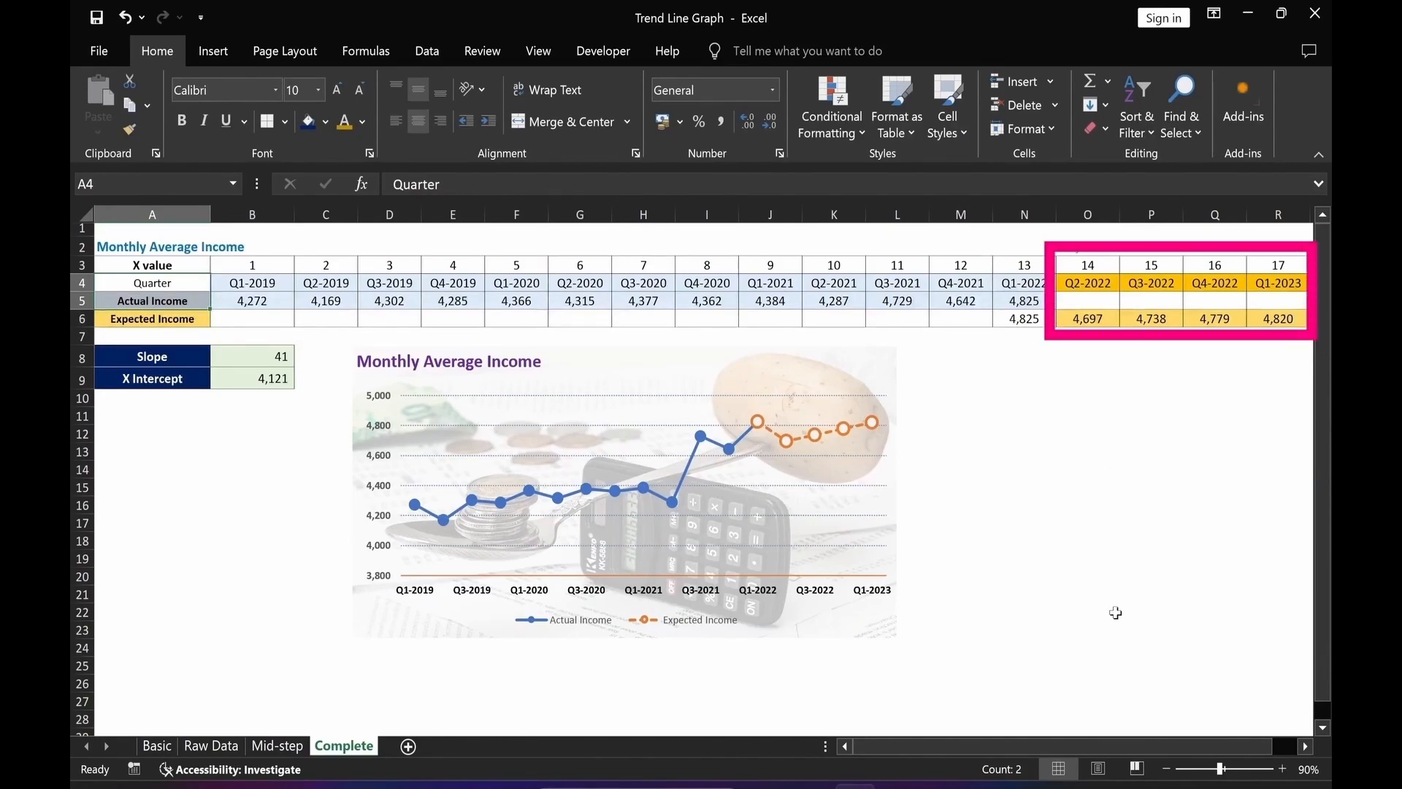
Open the Basic sheet and move the Y = 2X + 1 slope box to the right.
{"action": "left_click", "coordinate": [168, 748]}
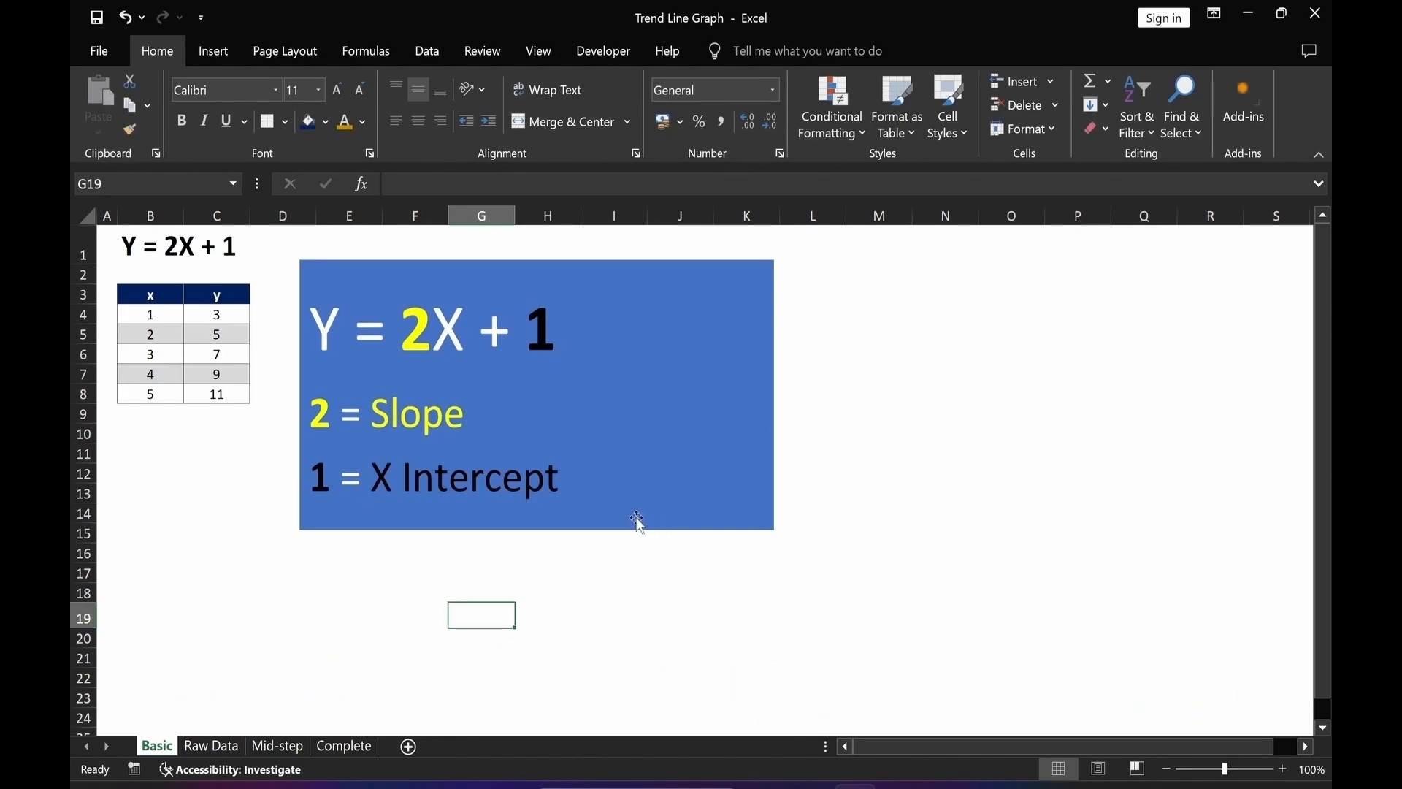
{"action": "left_click_drag", "start_coordinate": [638, 520], "coordinate": [1131, 514]}
{"action": "left_click", "coordinate": [747, 638]}
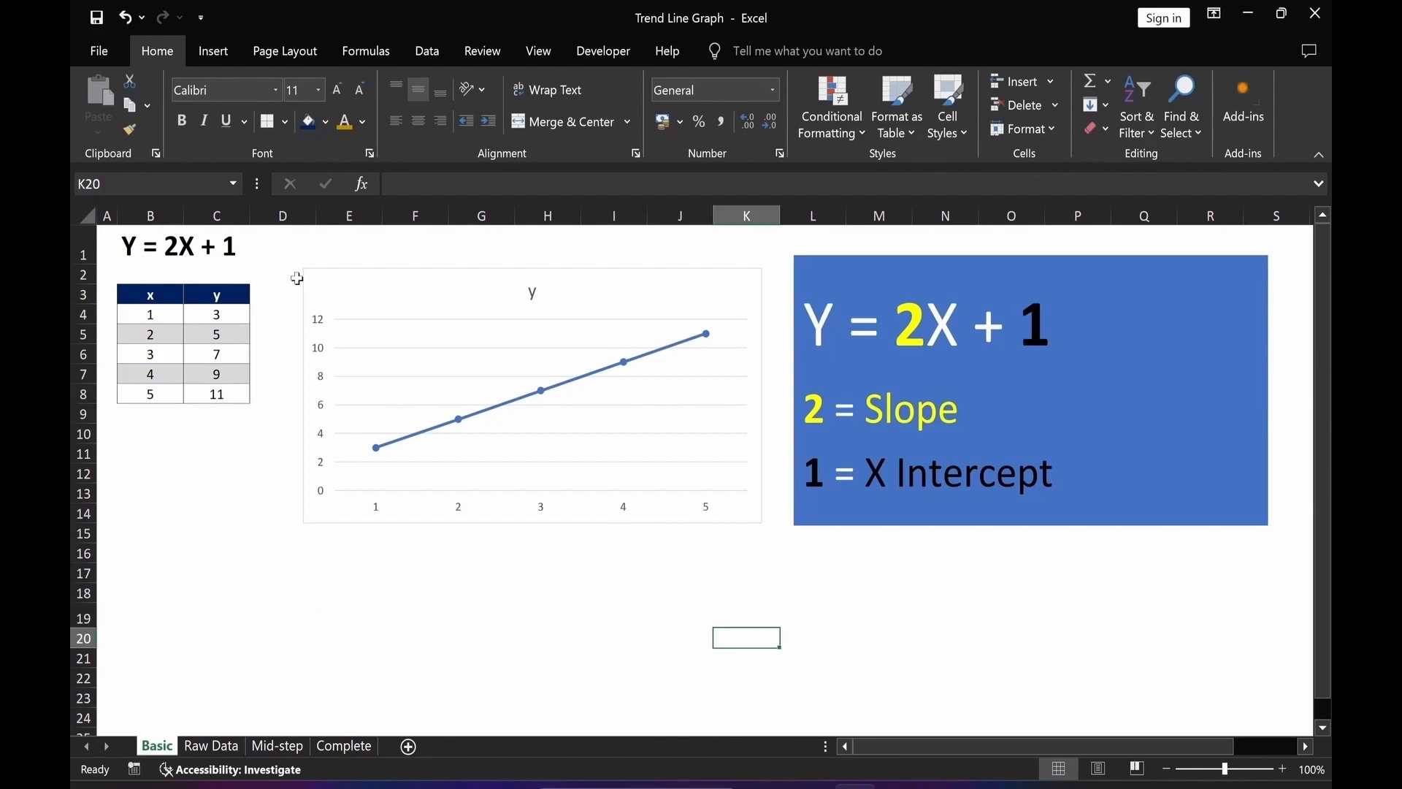
Open the Mid-step sheet and insert a Line with Markers chart of the Actual Income values B5:N5.
{"action": "left_click", "coordinate": [272, 746]}
{"action": "left_click", "coordinate": [257, 599]}
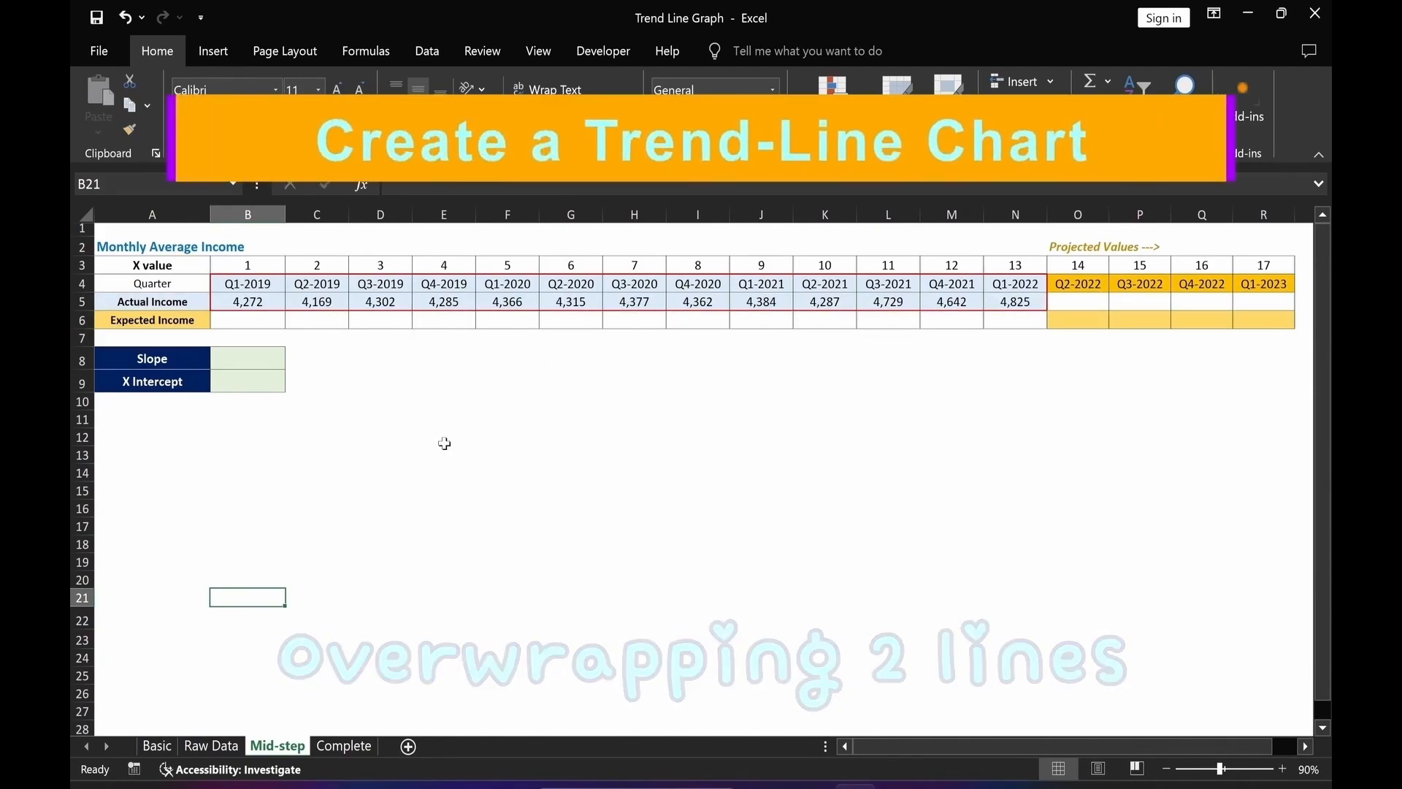
{"action": "left_click_drag", "start_coordinate": [244, 303], "coordinate": [1015, 307]}
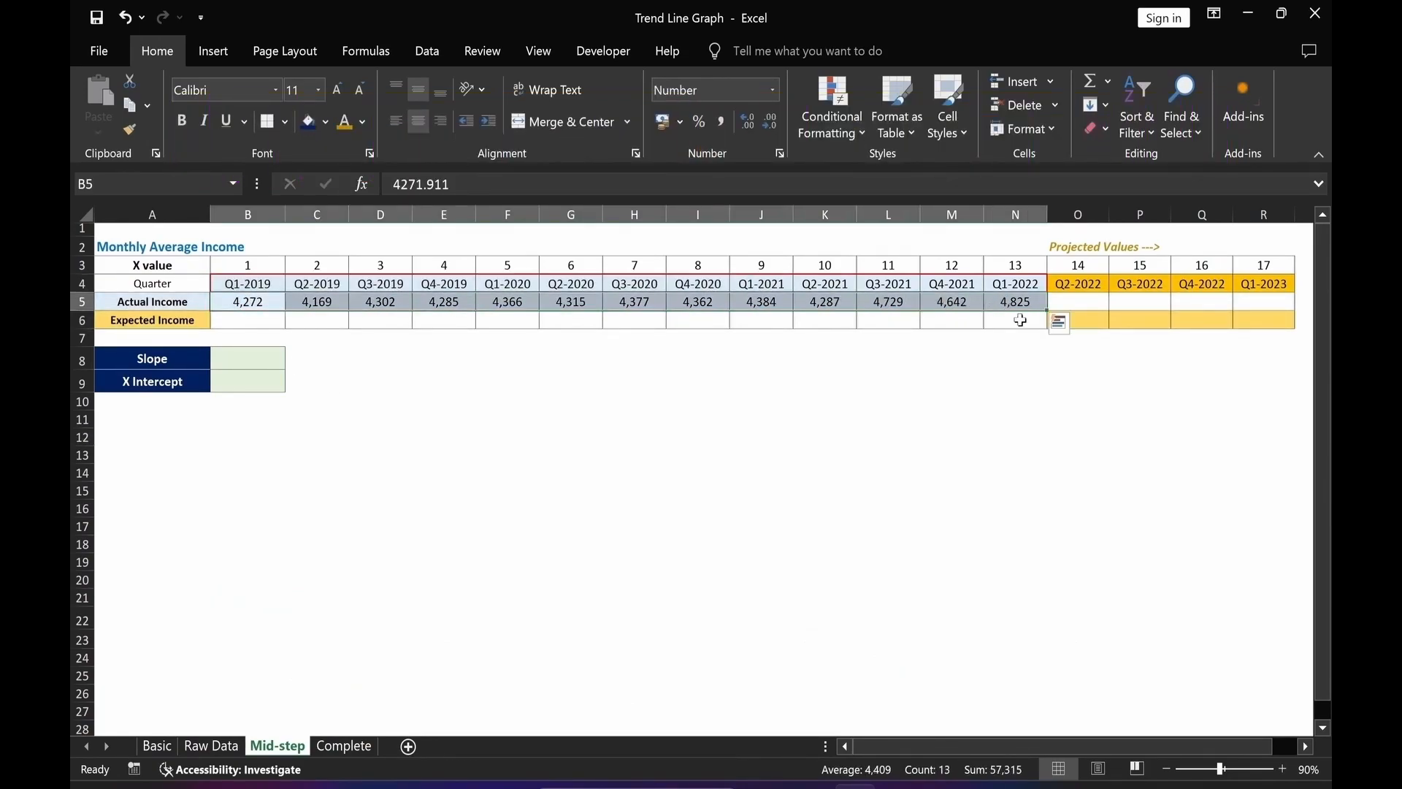
{"action": "key", "text": "alt+n"}
{"action": "key", "text": "r"}
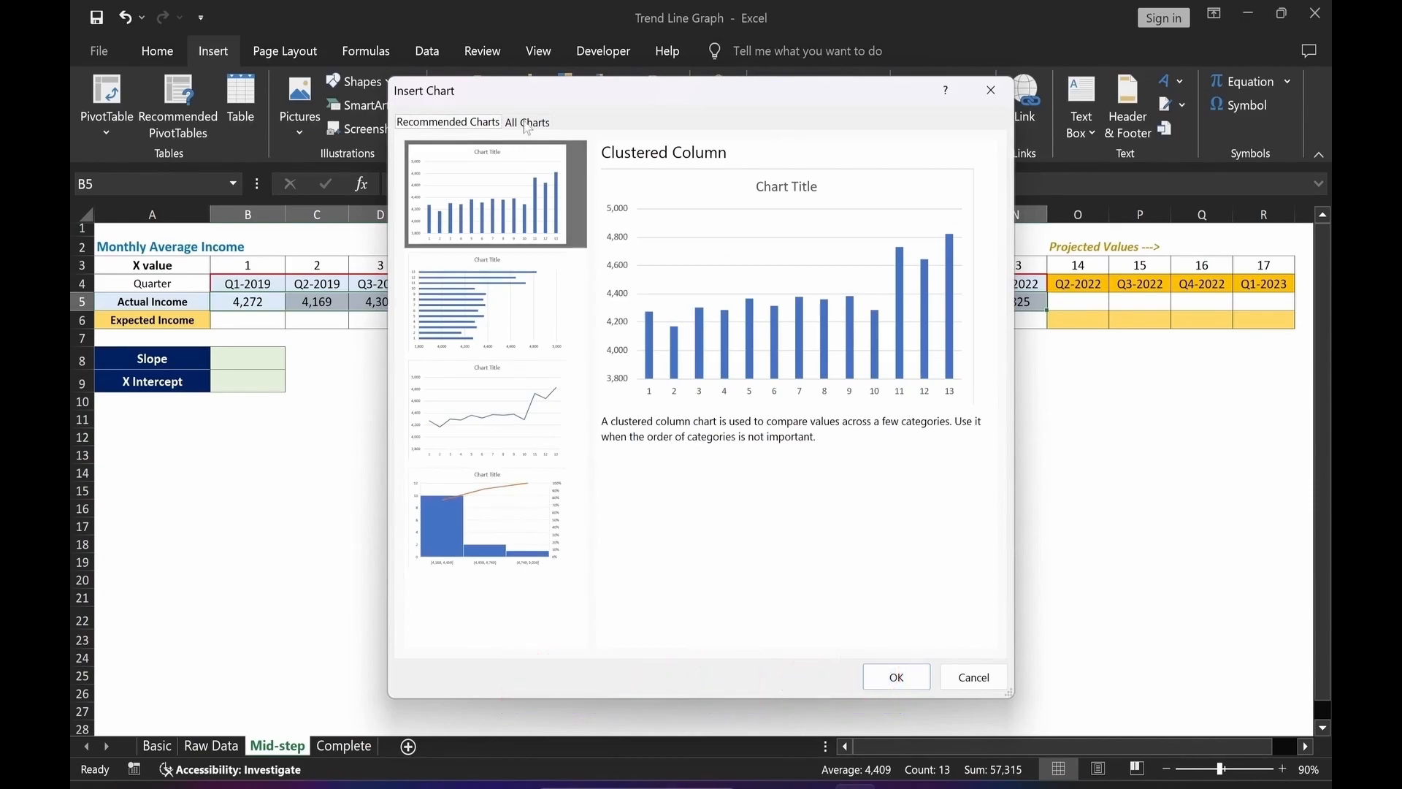
{"action": "left_click", "coordinate": [526, 123]}
{"action": "left_click", "coordinate": [453, 237]}
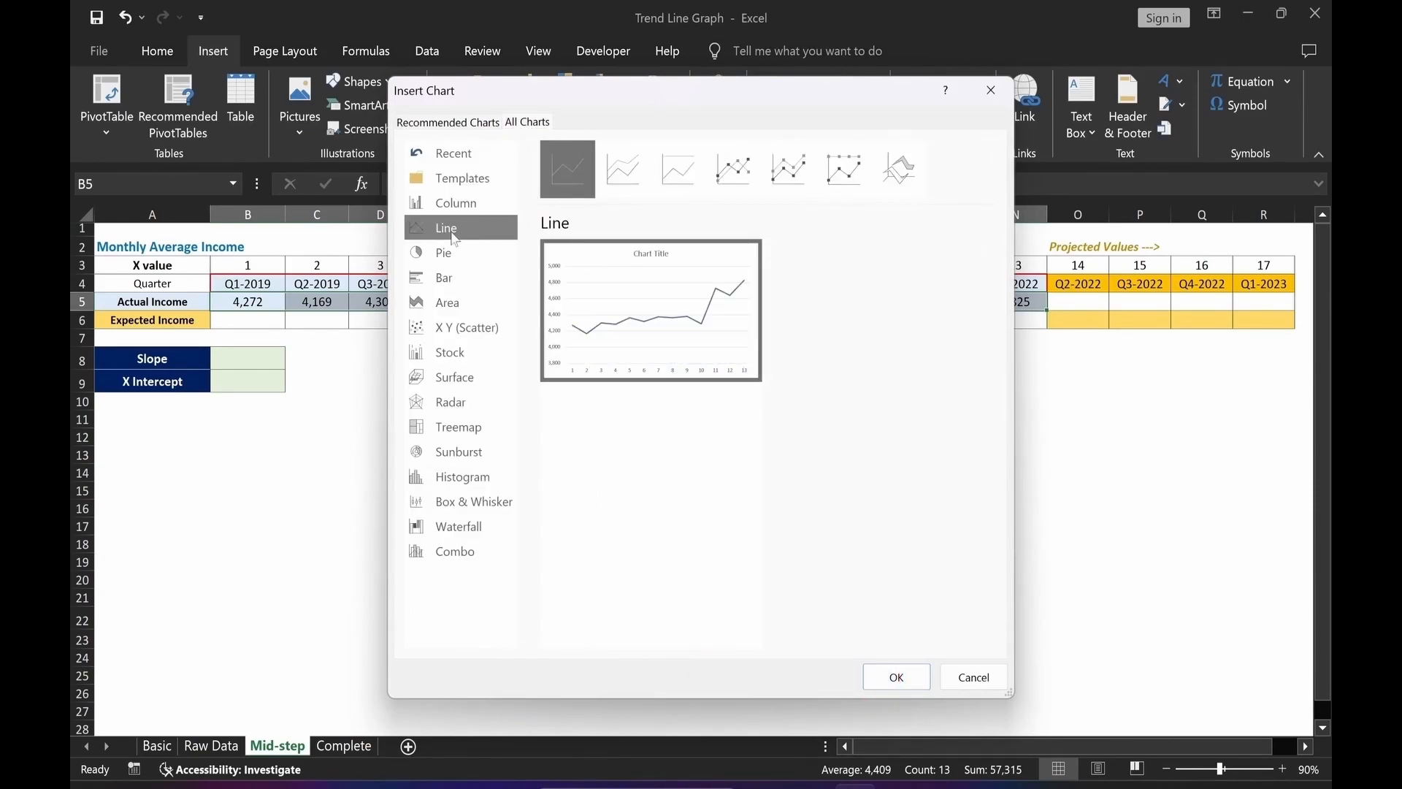
{"action": "left_click", "coordinate": [743, 182]}
{"action": "left_click", "coordinate": [894, 676]}
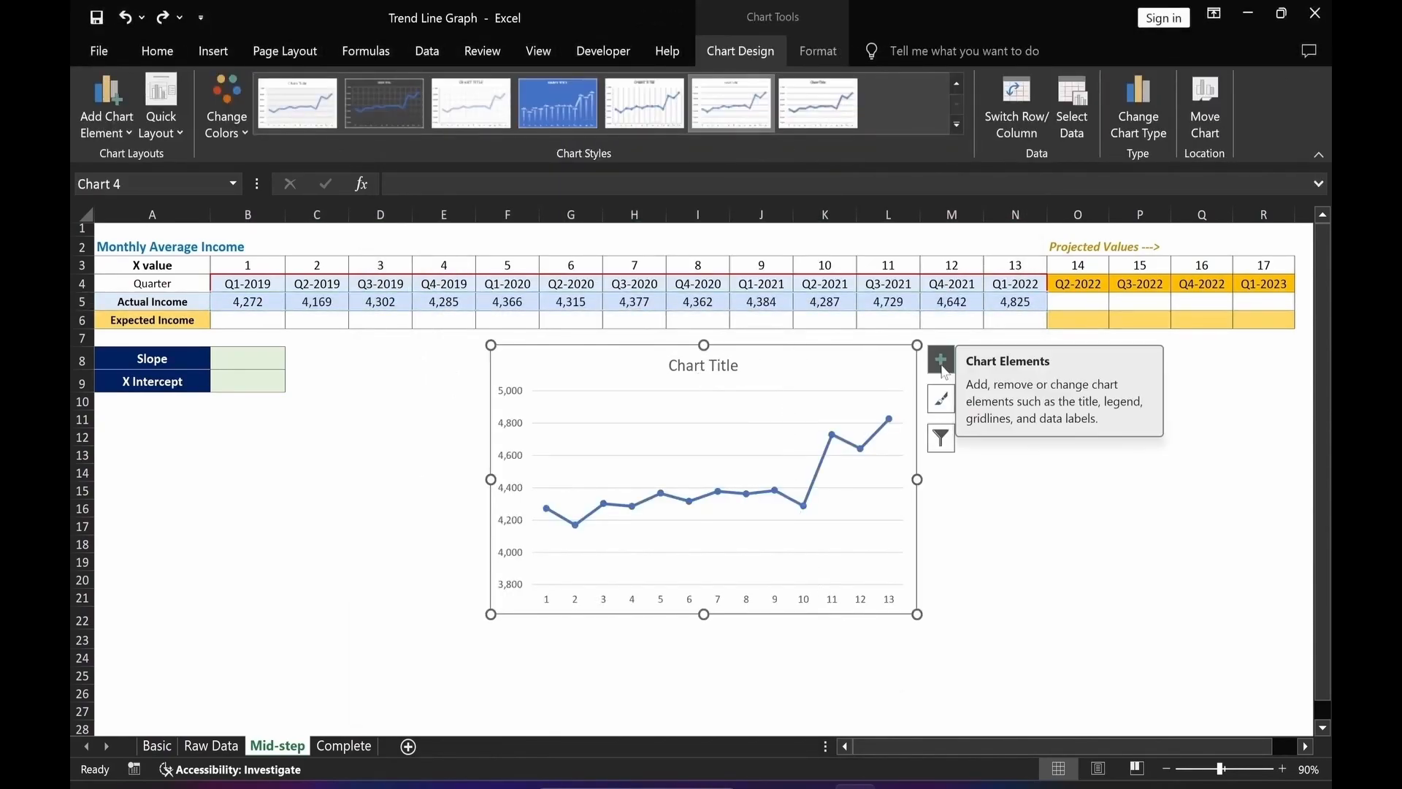
Add a trendline to the line chart and move the chart to the left, under the Slope table.
{"action": "left_click", "coordinate": [941, 367]}
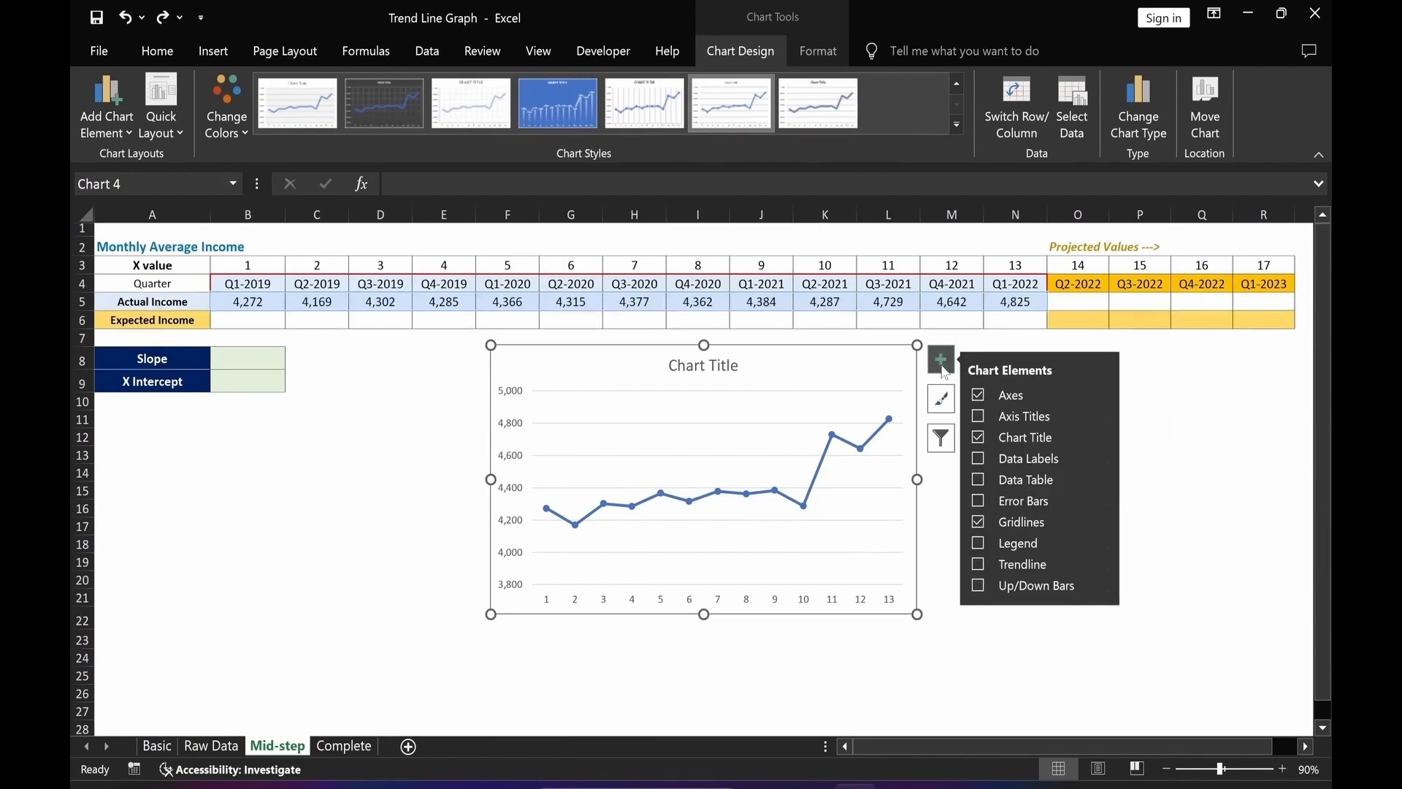
{"action": "left_click", "coordinate": [980, 567]}
{"action": "left_click", "coordinate": [848, 676]}
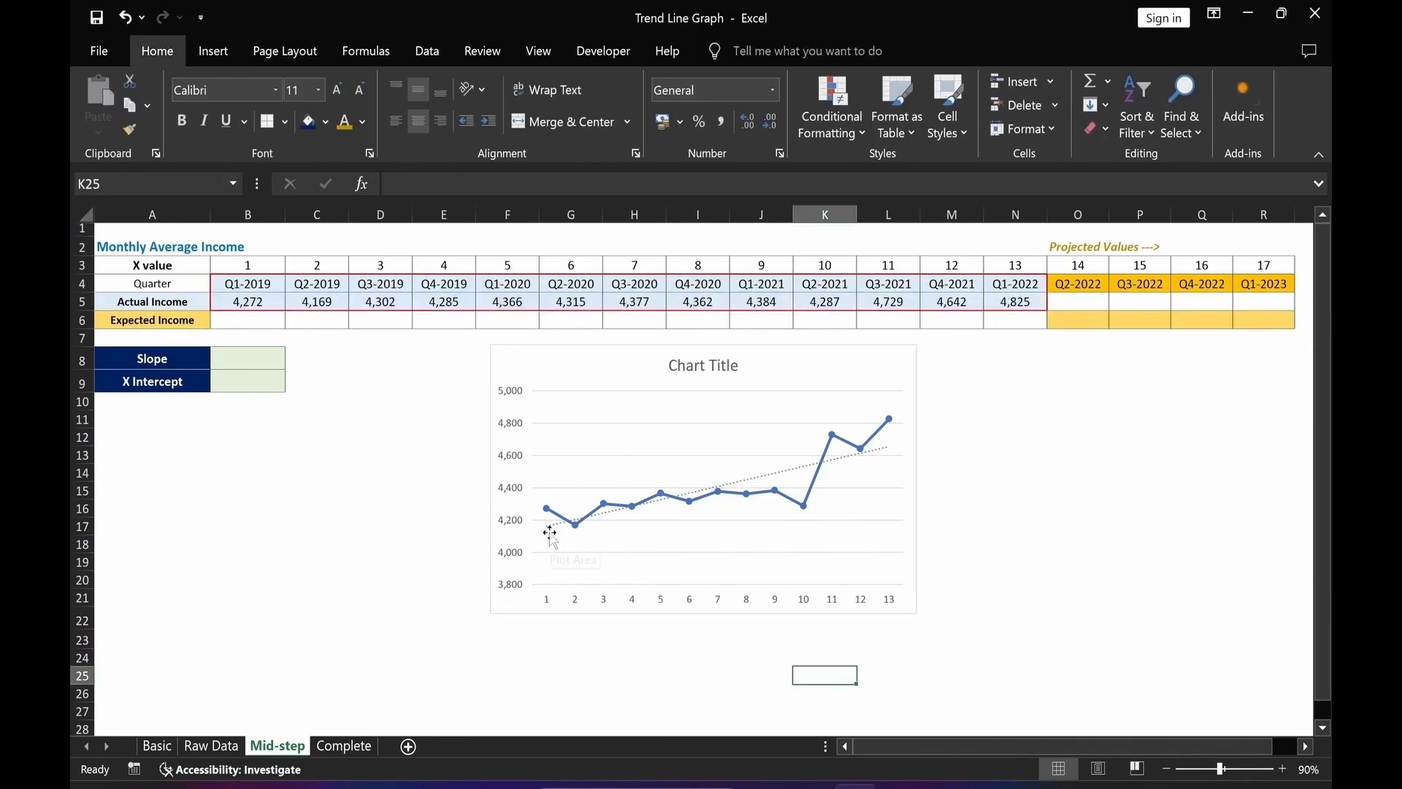
{"action": "left_click_drag", "start_coordinate": [907, 620], "coordinate": [719, 622]}
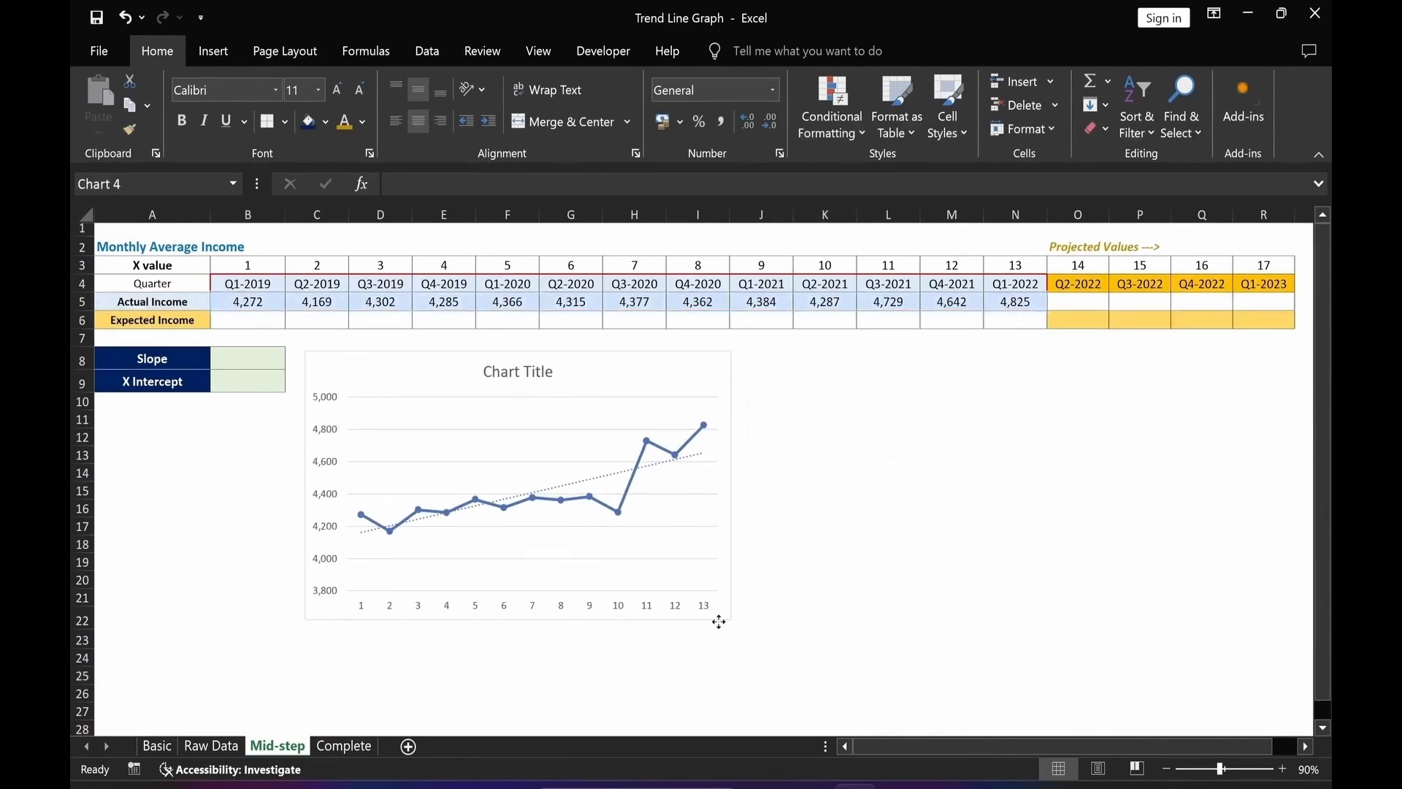
Display the trendline's equation on the chart and move the equation label up beside the chart title.
{"action": "left_click", "coordinate": [603, 484]}
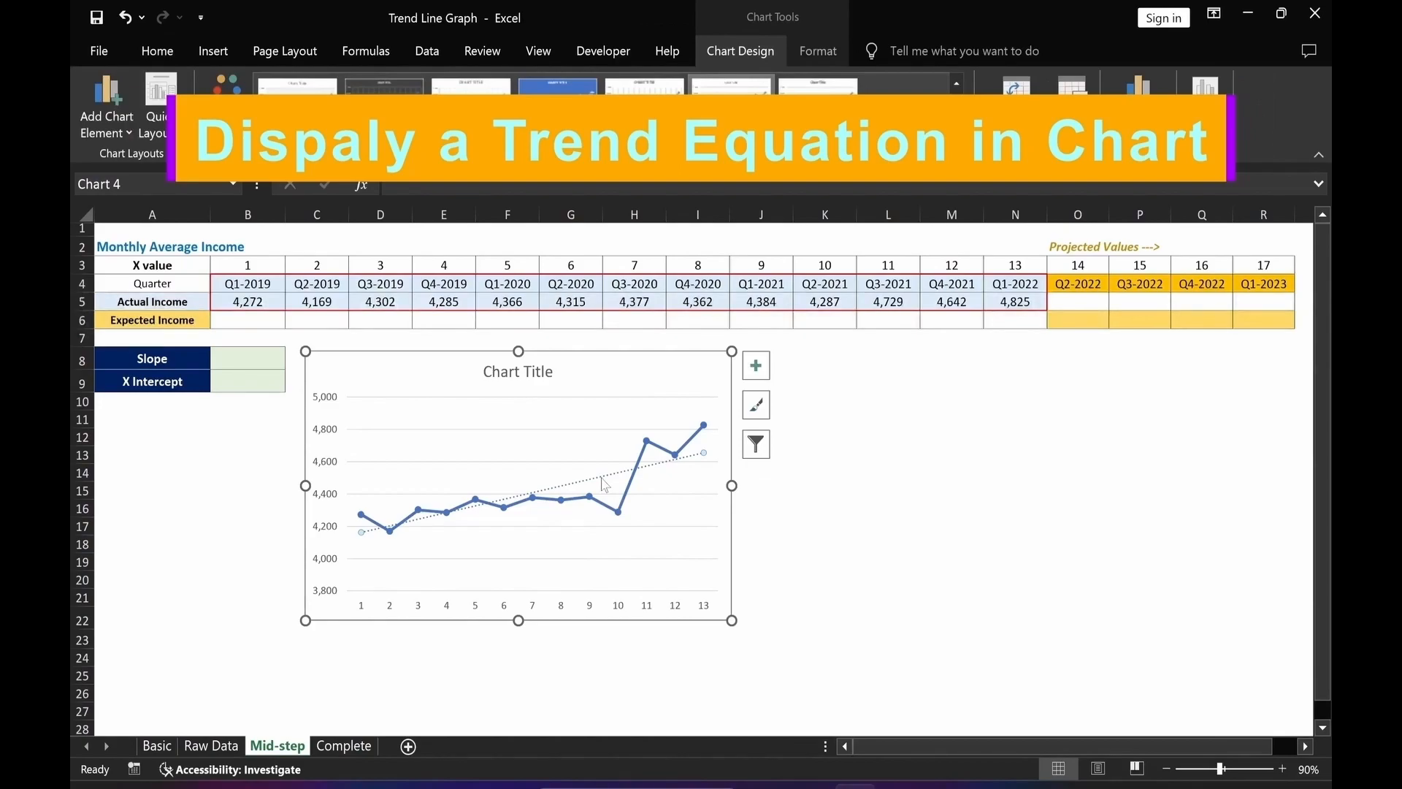
{"action": "double_click", "coordinate": [603, 484]}
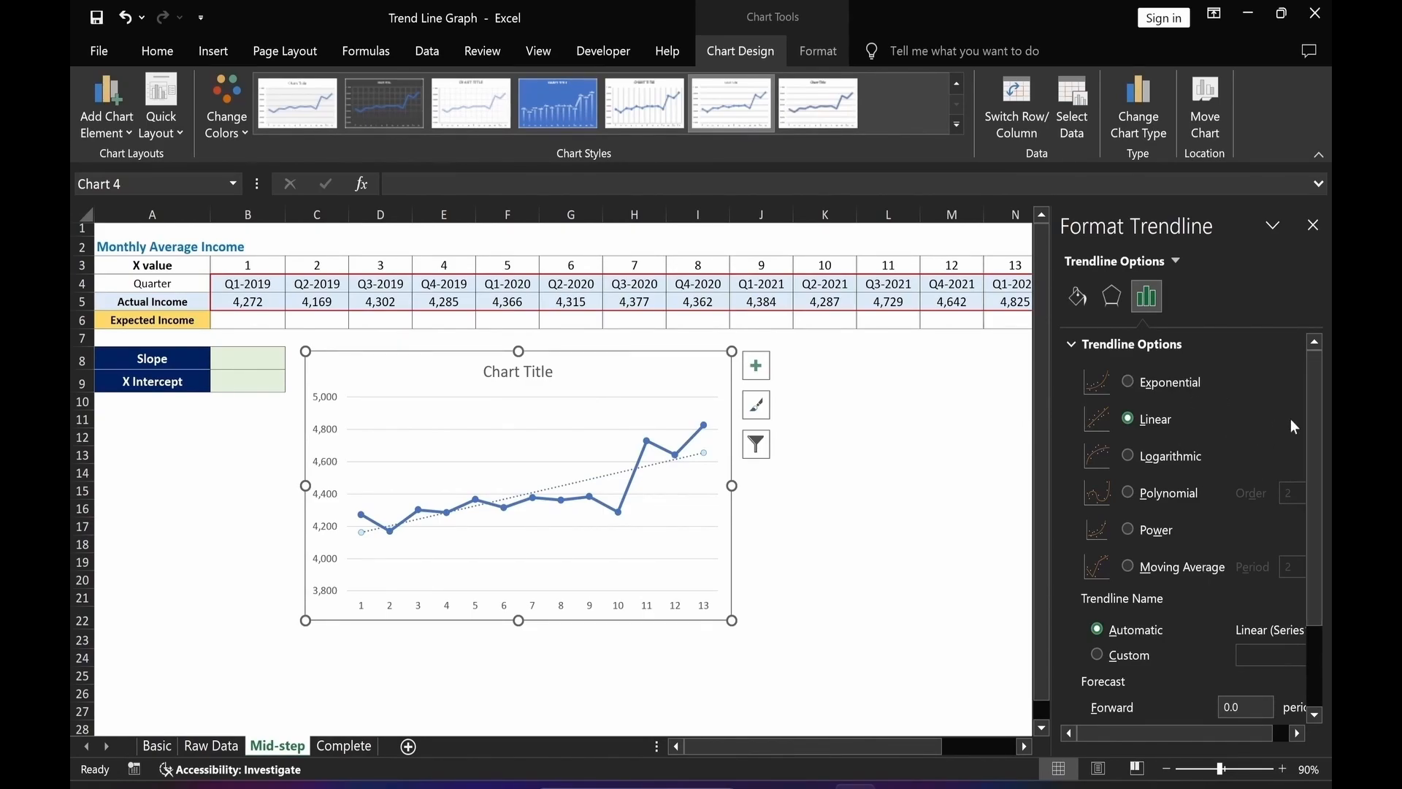
{"action": "left_click_drag", "start_coordinate": [1308, 410], "coordinate": [1319, 563]}
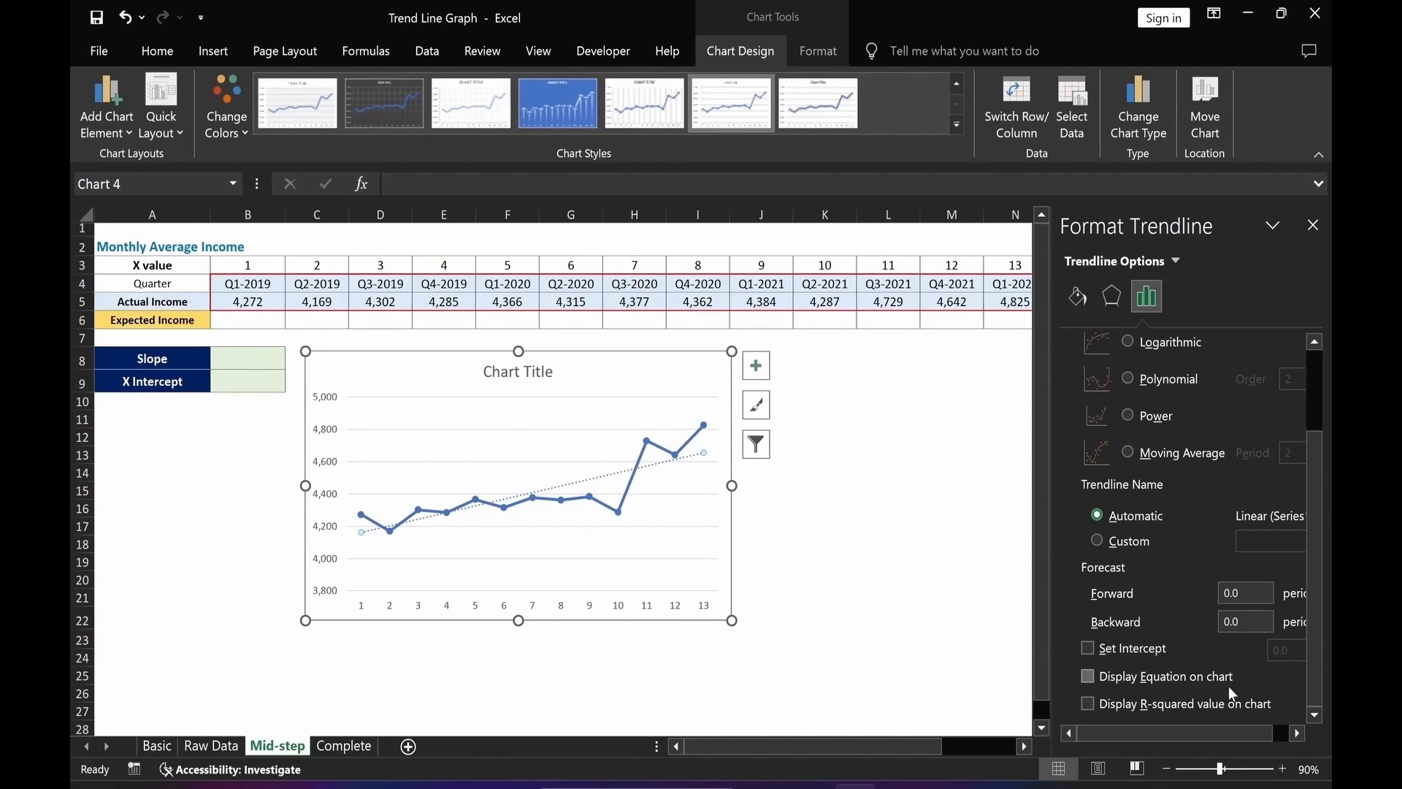
{"action": "left_click", "coordinate": [1088, 676]}
{"action": "left_click", "coordinate": [618, 454]}
{"action": "left_click_drag", "start_coordinate": [619, 453], "coordinate": [618, 371]}
{"action": "left_click", "coordinate": [888, 526]}
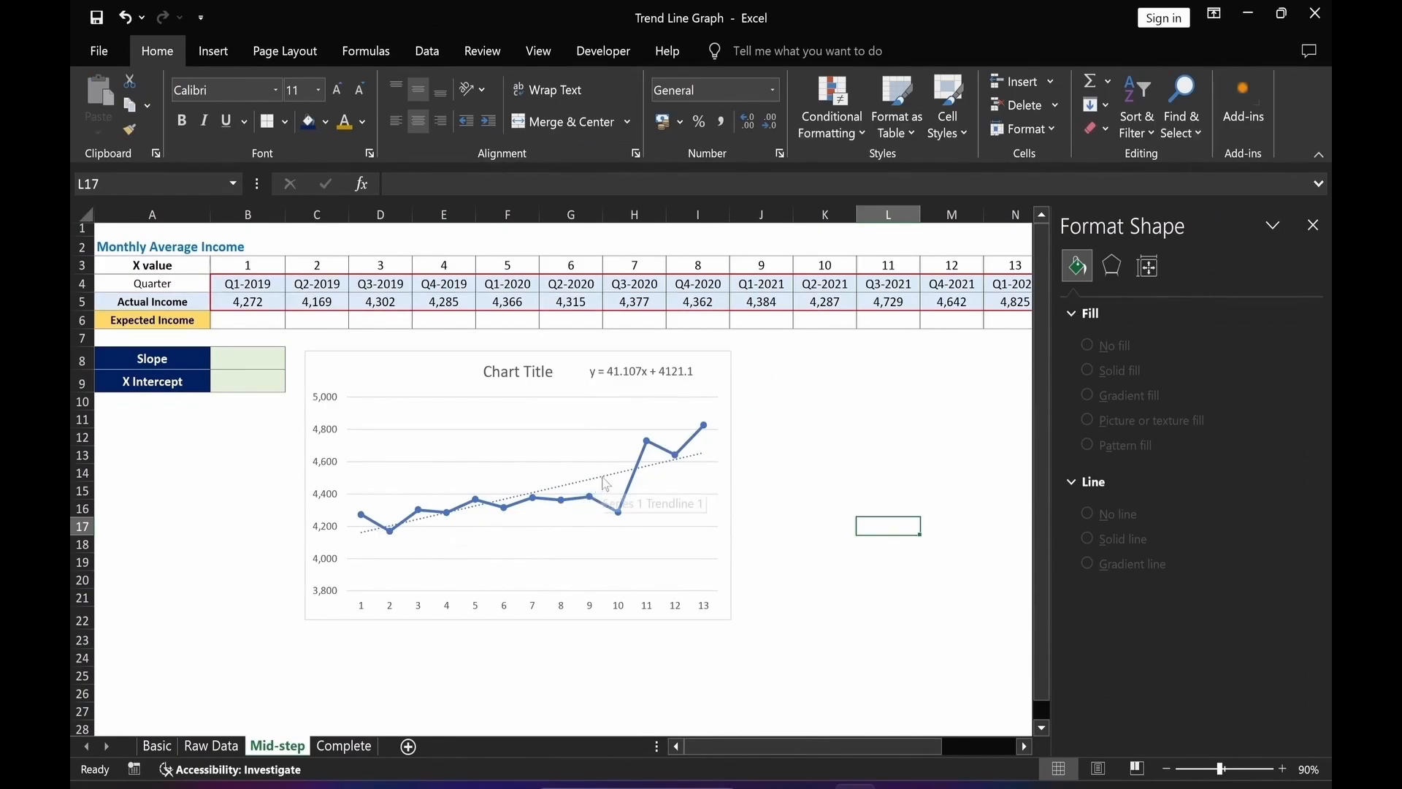
Copy the trendline equation text from the chart into cell B24, left-align it and enlarge its font to 12.
{"action": "left_click", "coordinate": [595, 374]}
{"action": "left_click", "coordinate": [595, 374]}
{"action": "key", "text": "ctrl+a"}
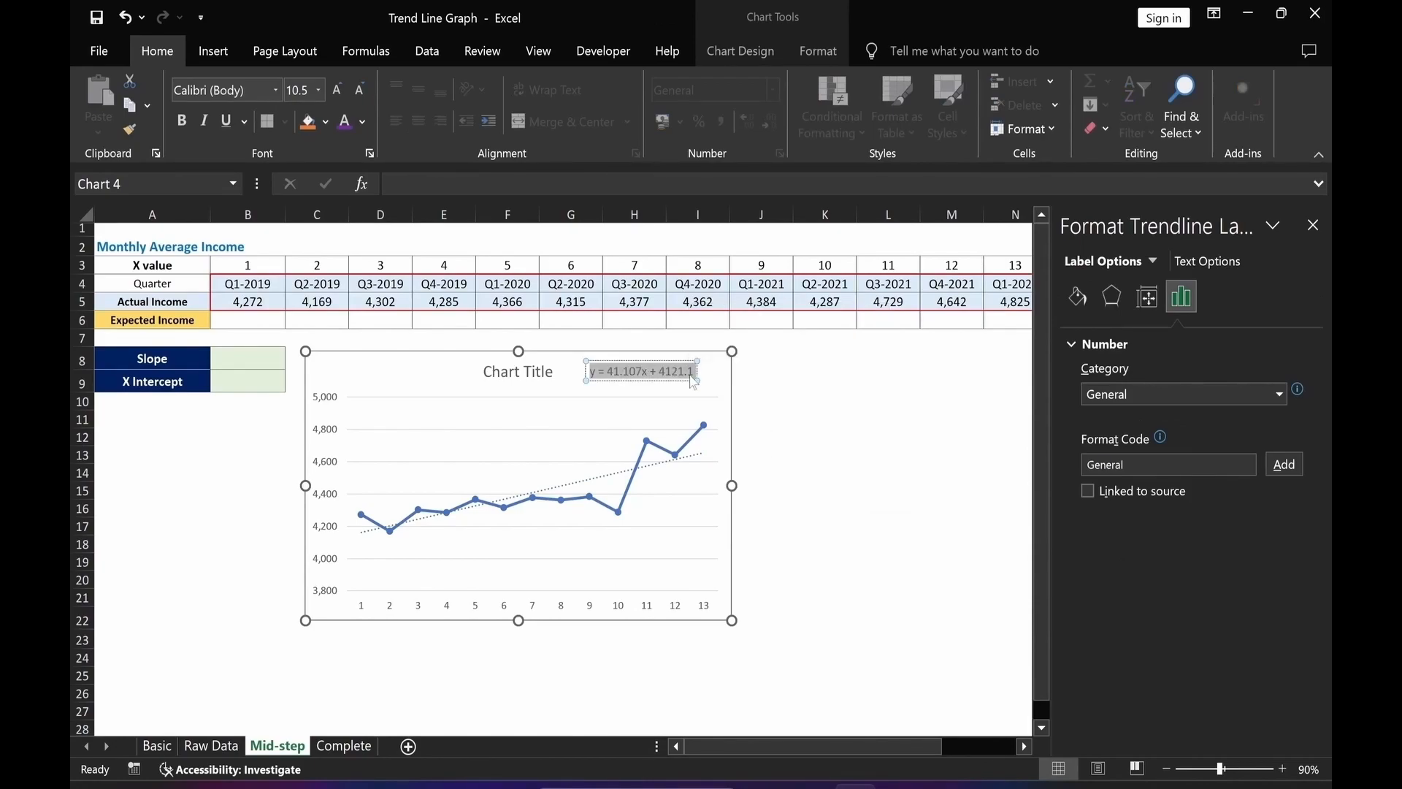
{"action": "key", "text": "ctrl+c"}
{"action": "left_click", "coordinate": [394, 183]}
{"action": "left_click", "coordinate": [256, 658]}
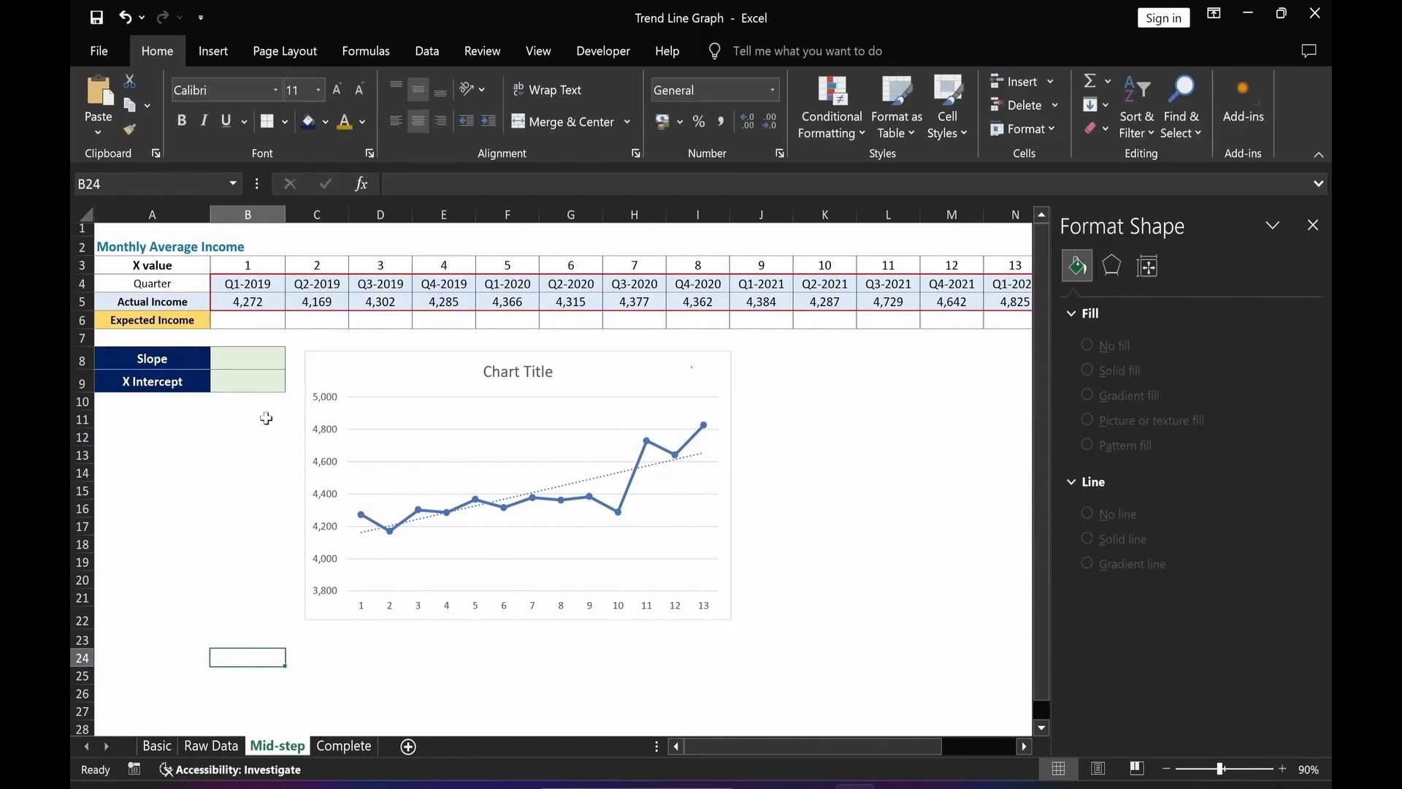
{"action": "key", "text": "ctrl+v"}
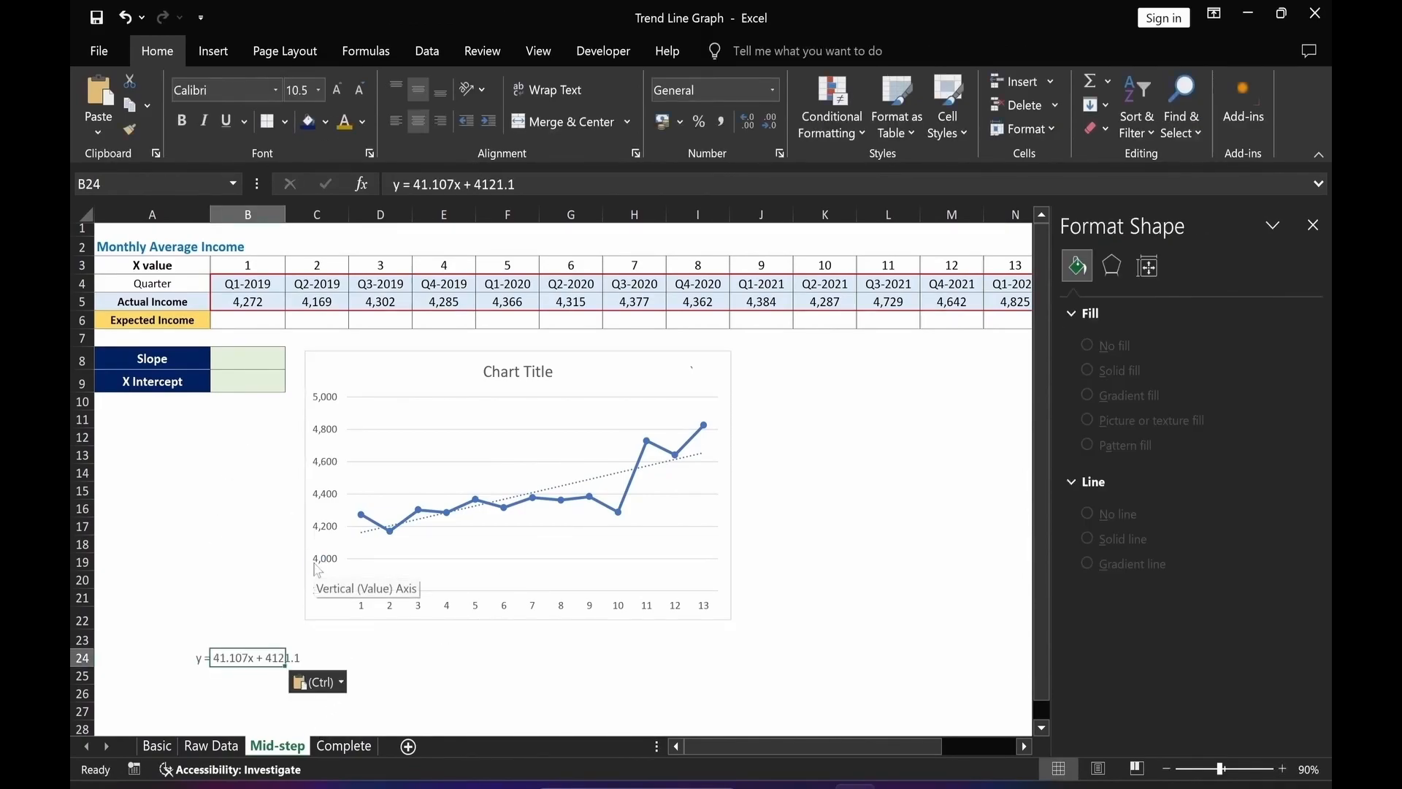
{"action": "left_click", "coordinate": [395, 122]}
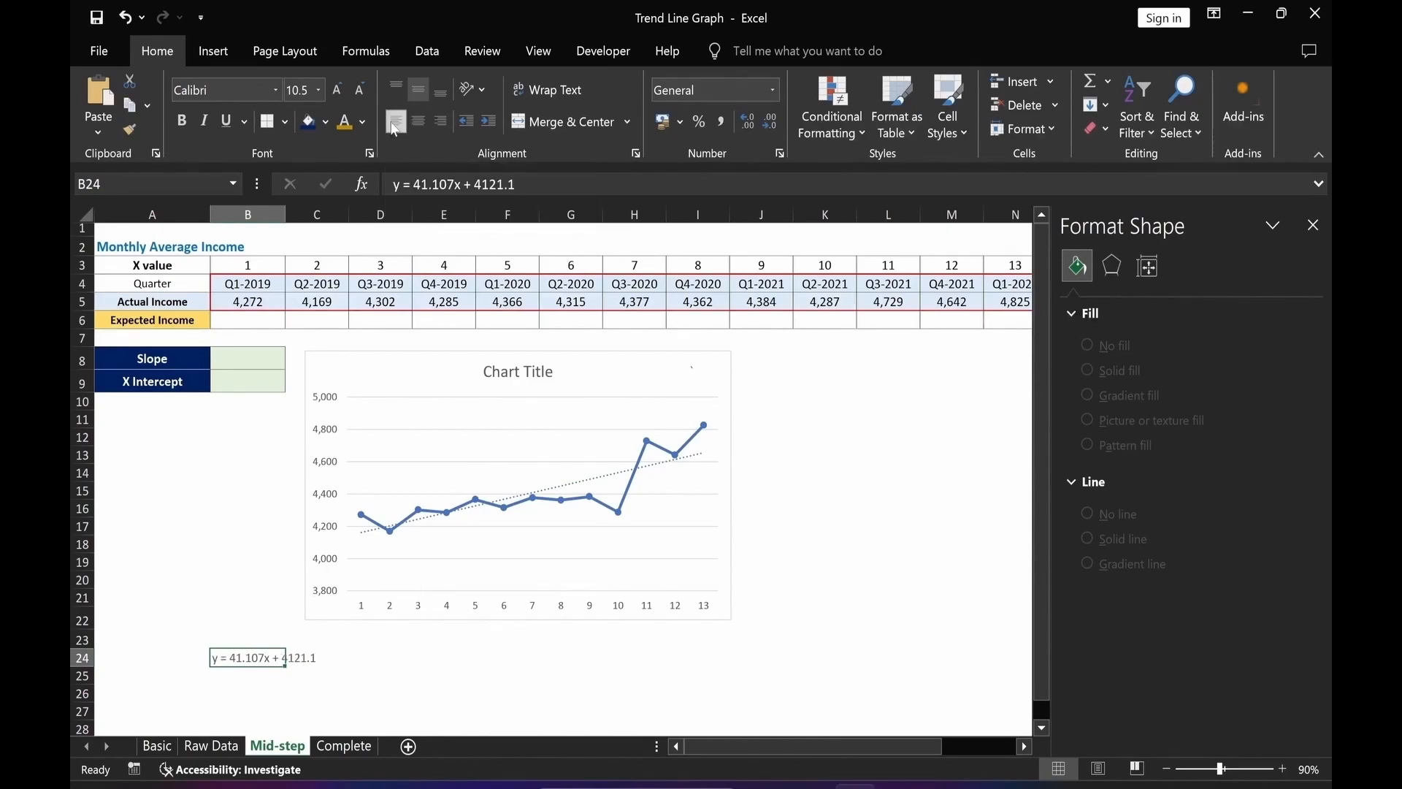
{"action": "left_click", "coordinate": [336, 89]}
{"action": "left_click", "coordinate": [336, 90]}
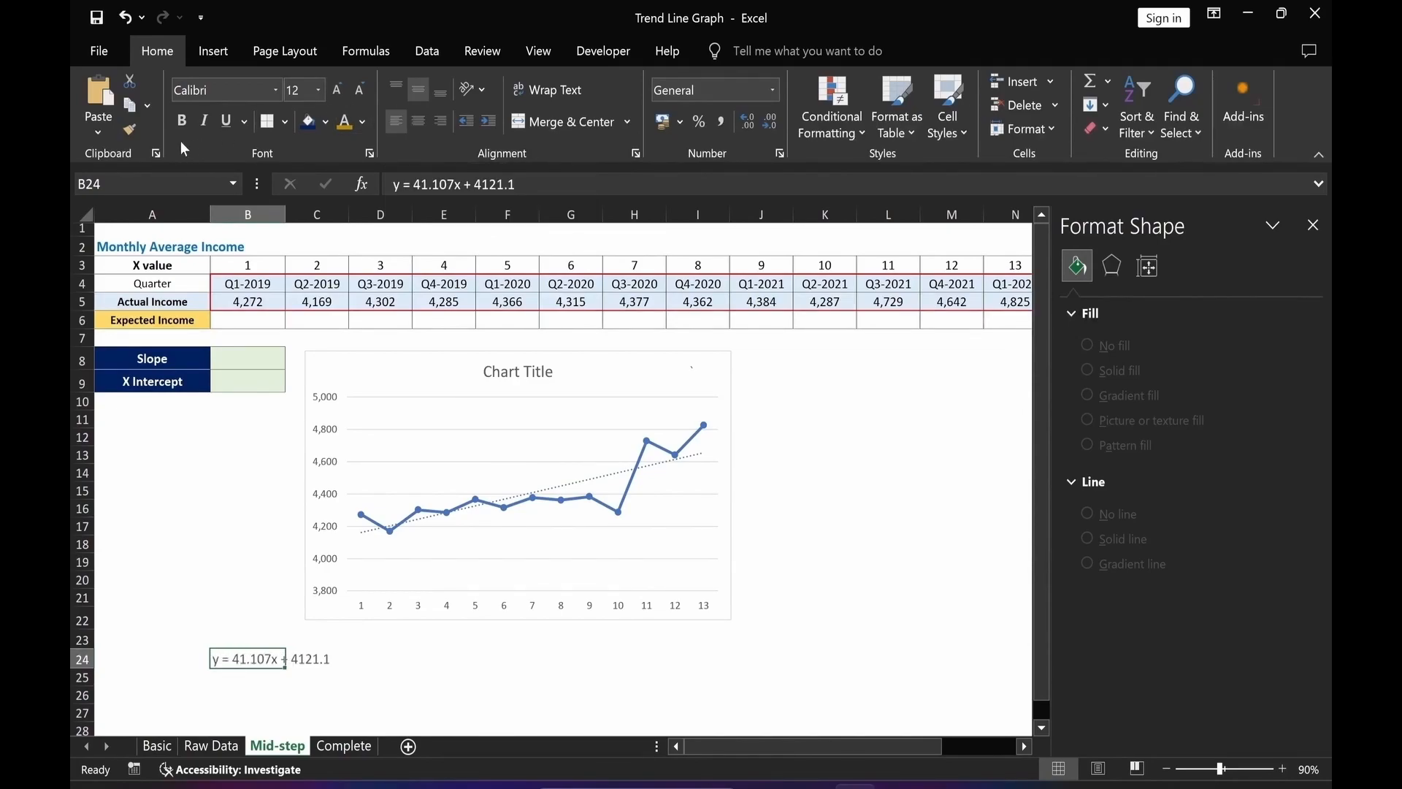
Shrink the chart to a smaller size and delete its chart title.
{"action": "left_click", "coordinate": [418, 712]}
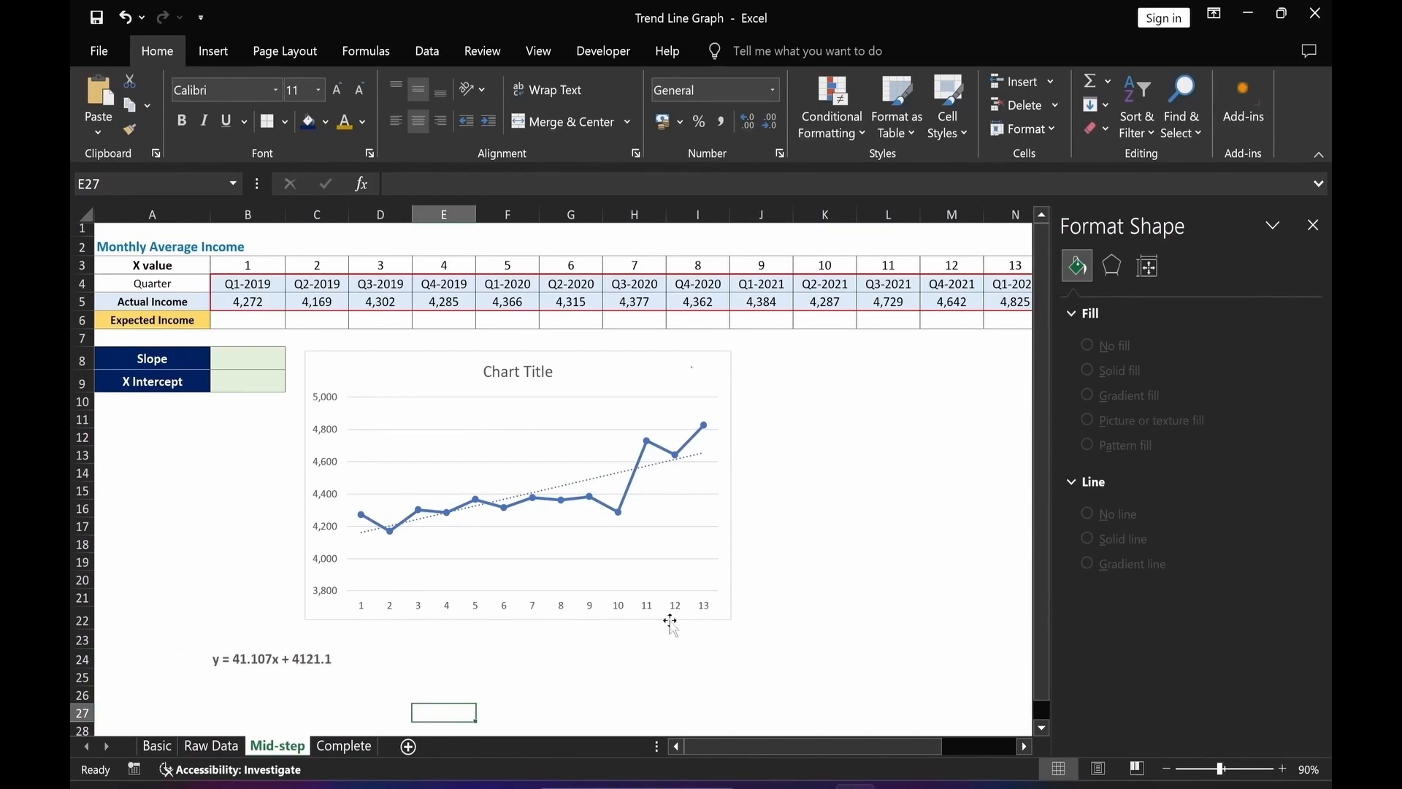
{"action": "left_click_drag", "start_coordinate": [731, 619], "coordinate": [389, 582]}
{"action": "left_click", "coordinate": [293, 442]}
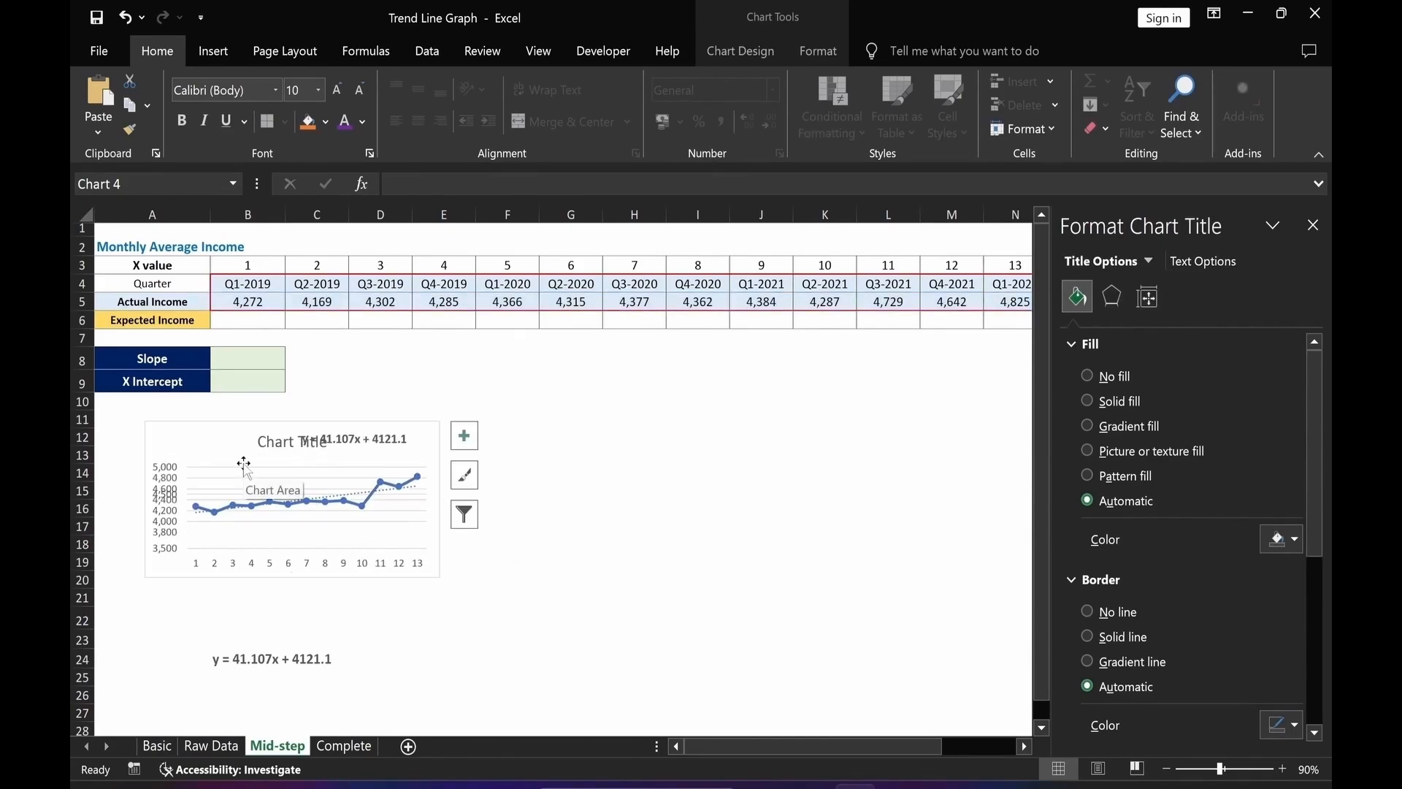
{"action": "key", "text": "Delete"}
Copy the slope 41.107 from the equation in B24 into the Slope cell B8.
{"action": "left_click", "coordinate": [329, 511]}
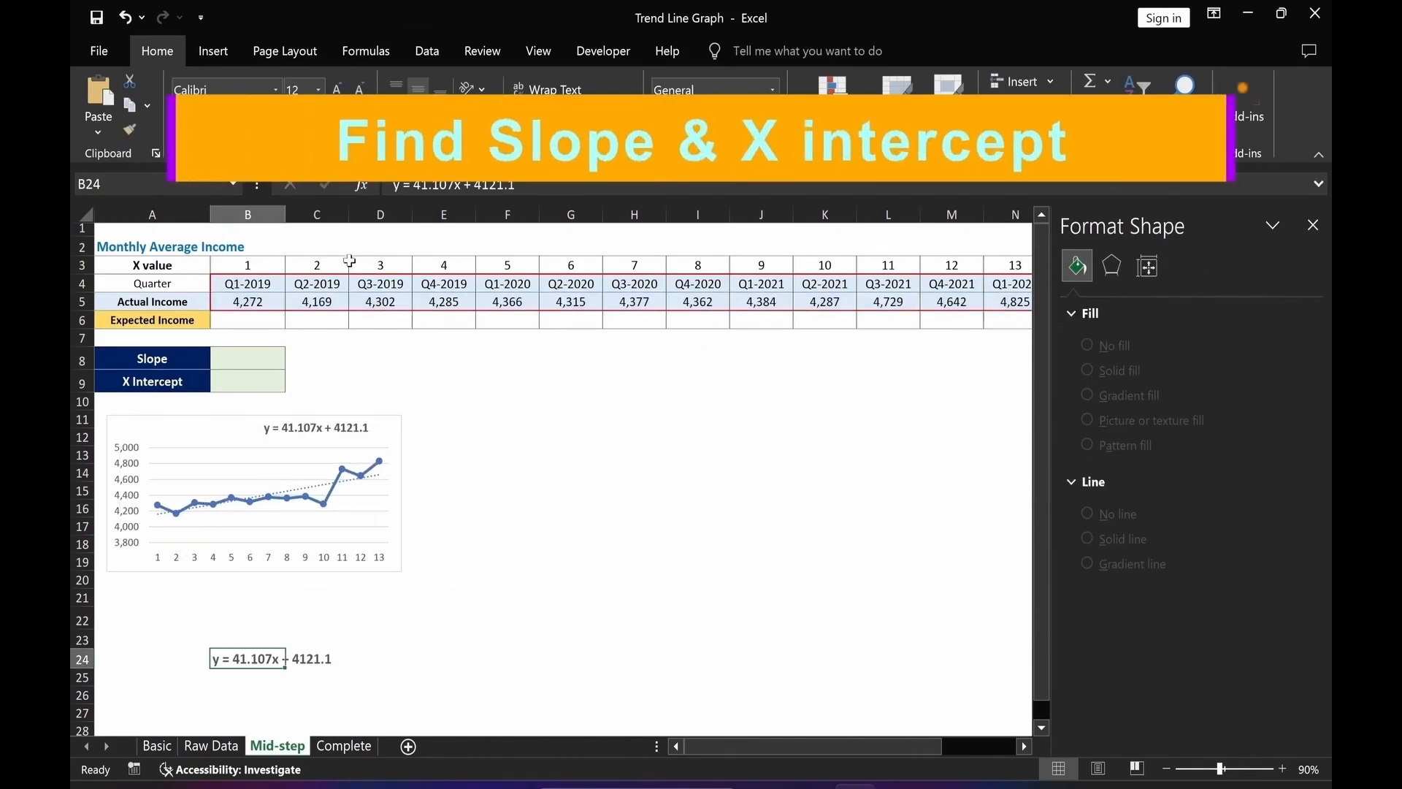
{"action": "left_click", "coordinate": [419, 185]}
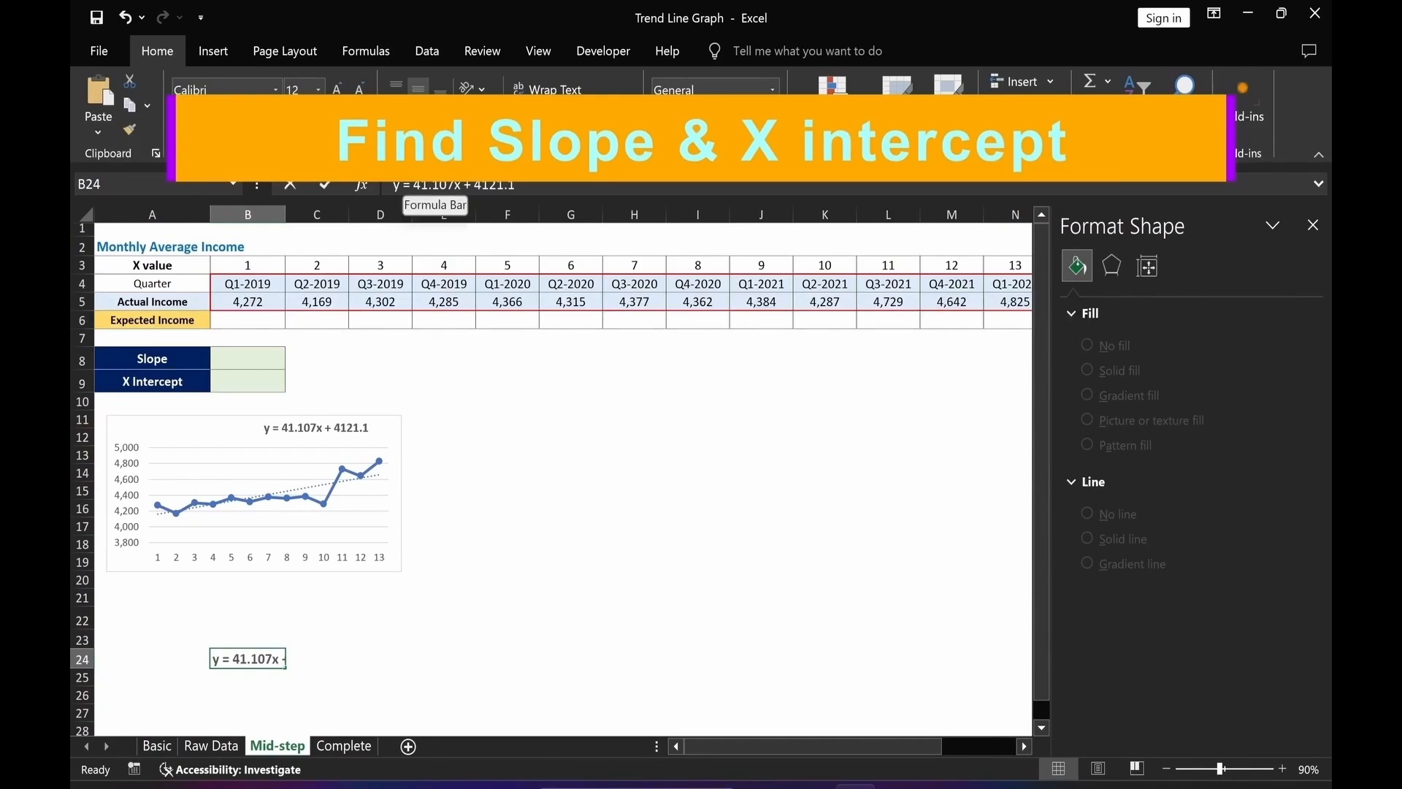
{"action": "key", "text": "Escape"}
{"action": "left_click", "coordinate": [249, 357]}
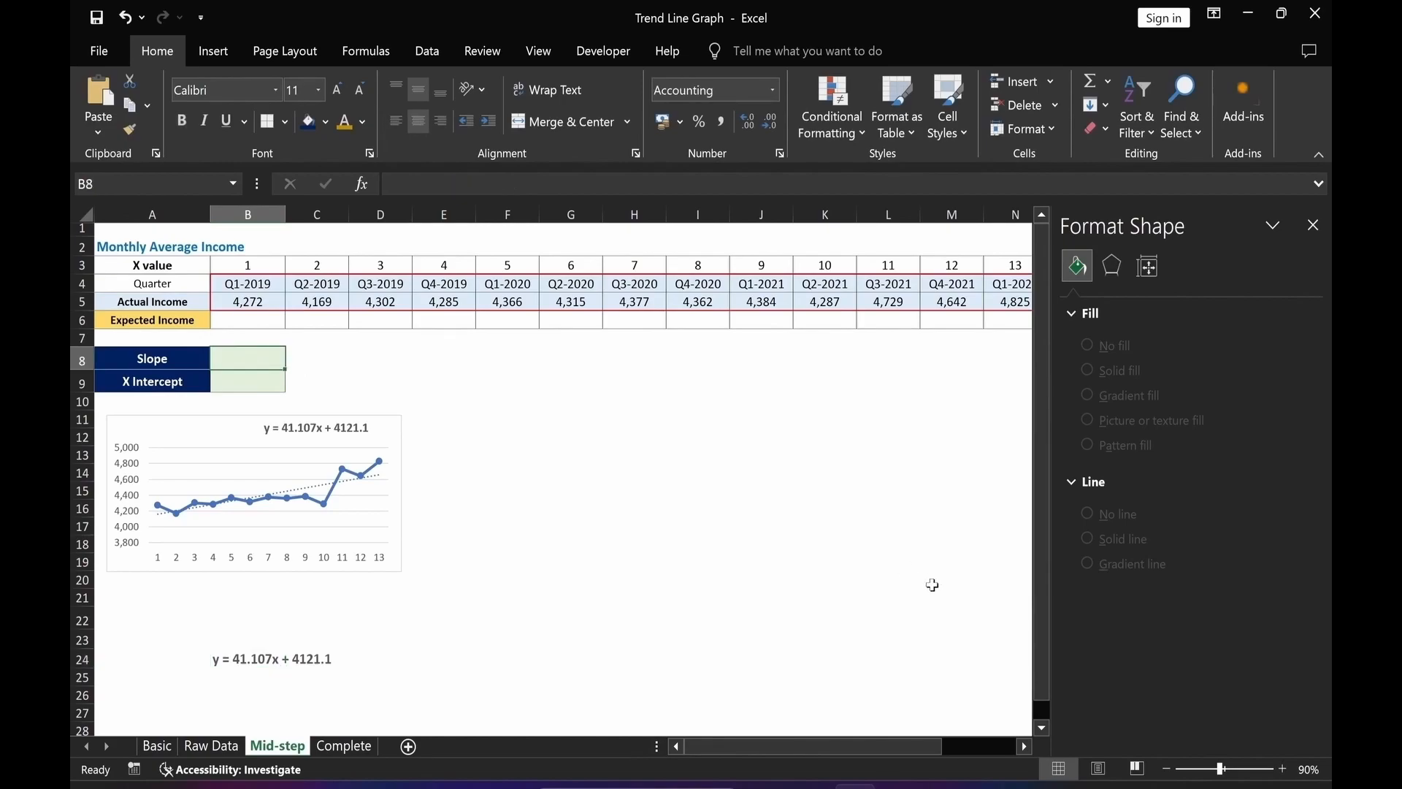
{"action": "key", "text": "ctrl+v"}
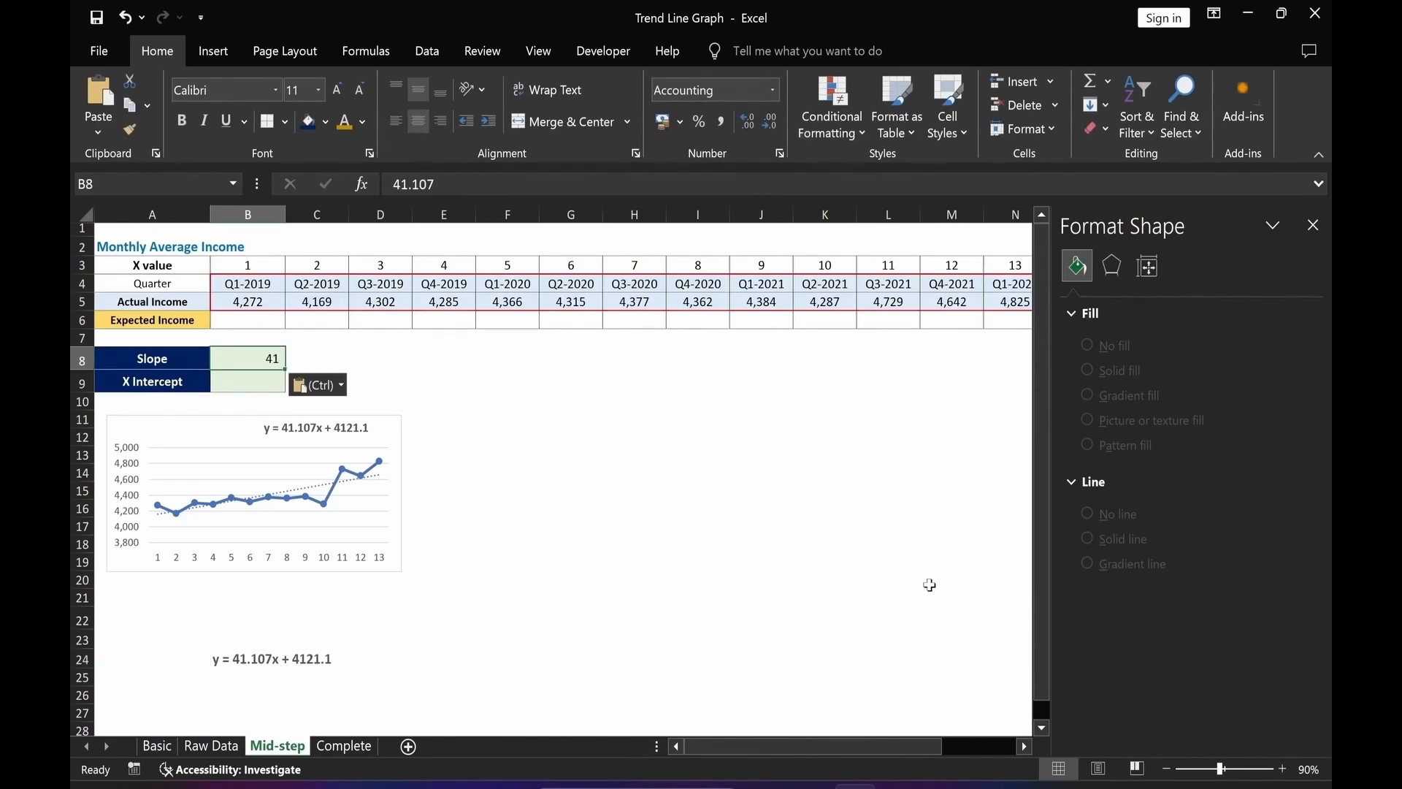
Copy the intercept 4121.1 from the equation in B24 into the X Intercept cell B9.
{"action": "left_click", "coordinate": [759, 584]}
{"action": "left_click", "coordinate": [267, 659]}
{"action": "left_click_drag", "start_coordinate": [473, 184], "coordinate": [515, 184]}
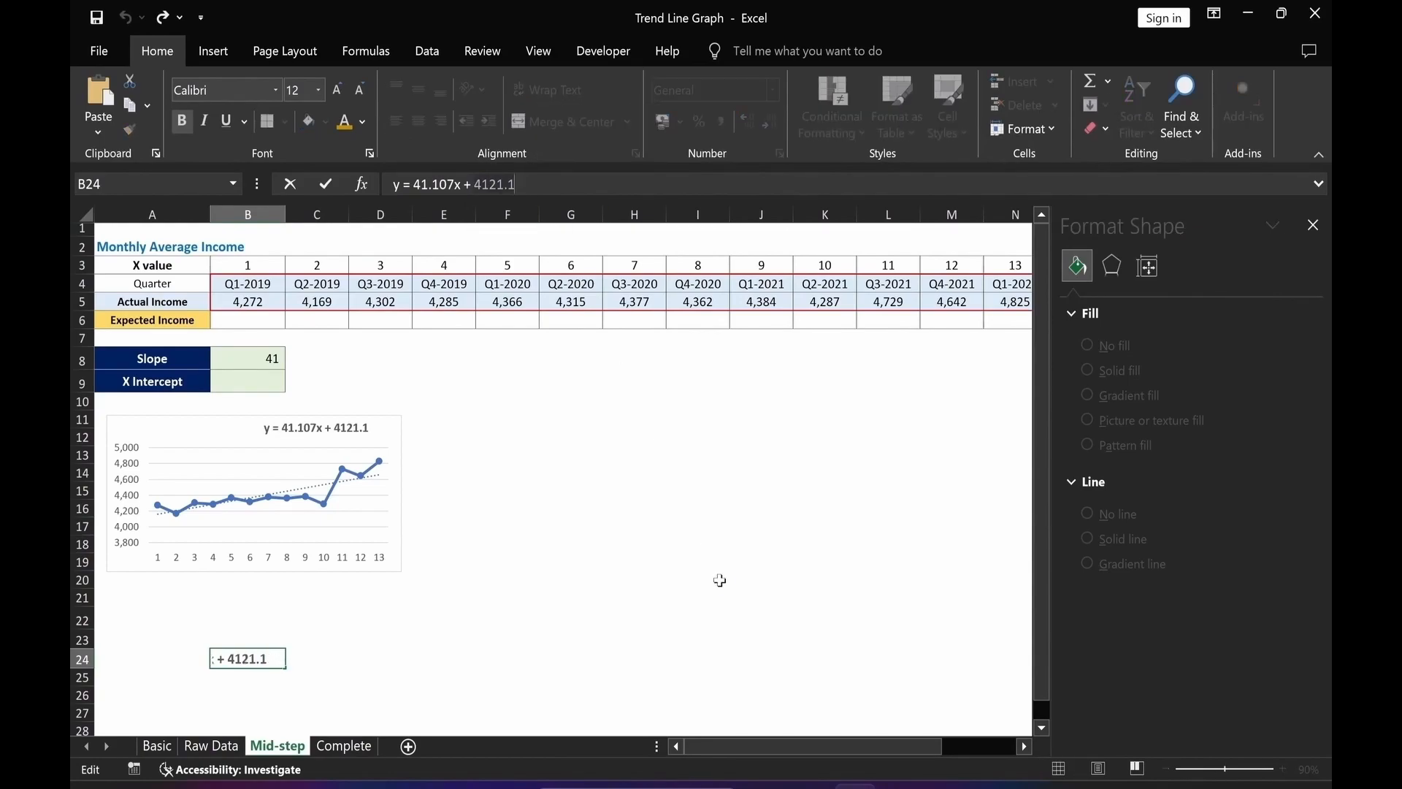
{"action": "key", "text": "ctrl+c"}
{"action": "key", "text": "Escape"}
{"action": "left_click", "coordinate": [258, 382]}
{"action": "key", "text": "ctrl+v"}
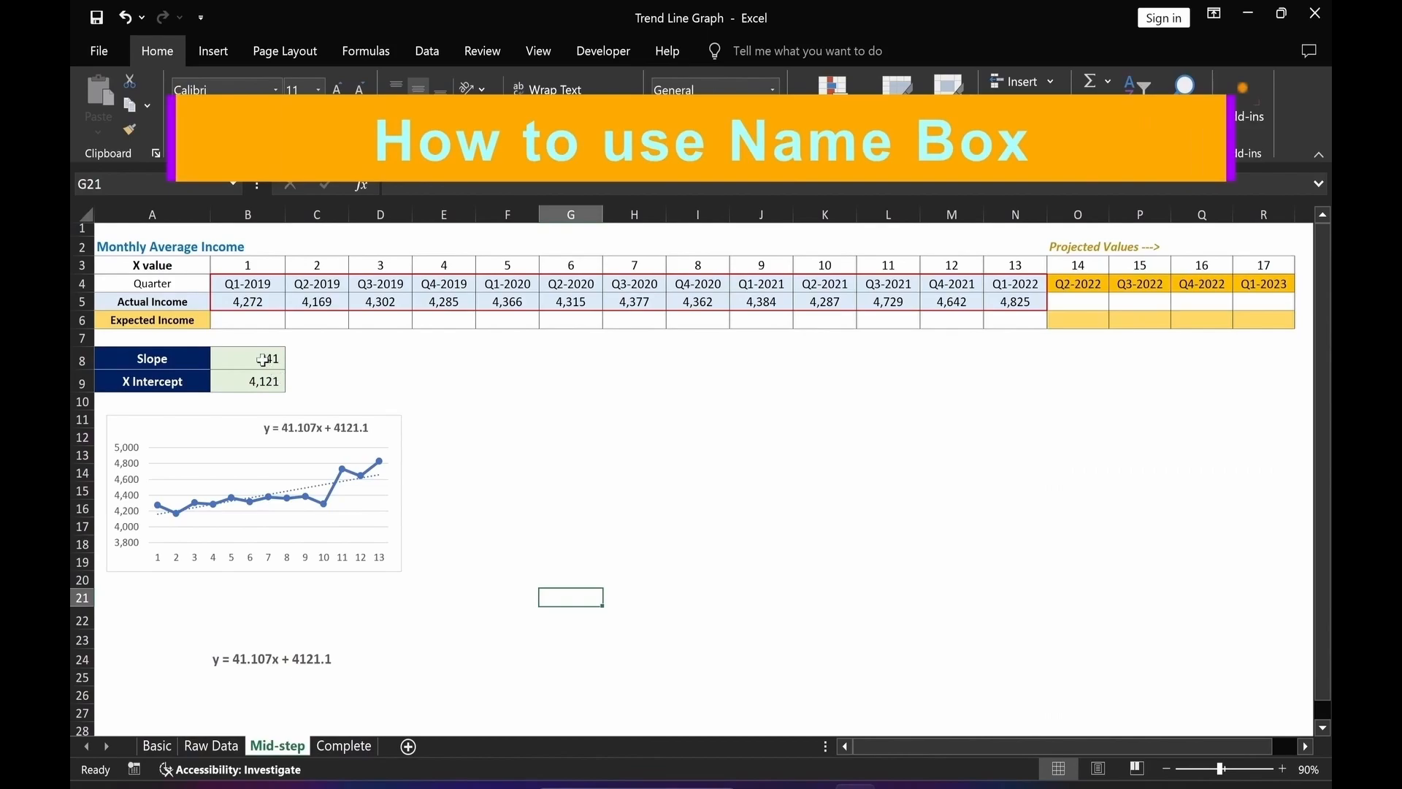
Assign range names to the Slope value cell B8 and the X Intercept value cell B9.
{"action": "left_click", "coordinate": [263, 360]}
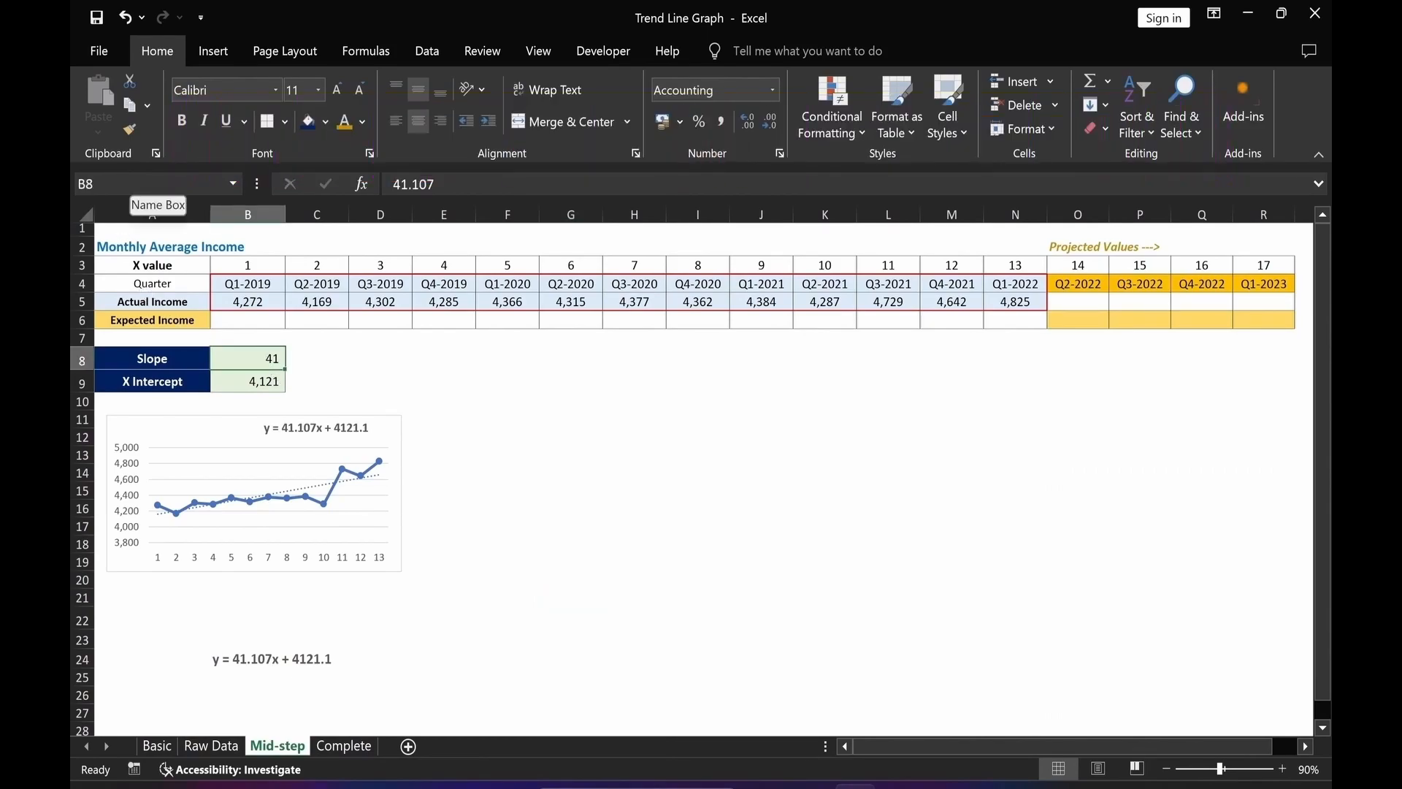
{"action": "left_click", "coordinate": [146, 184]}
{"action": "type", "text": "slope"}
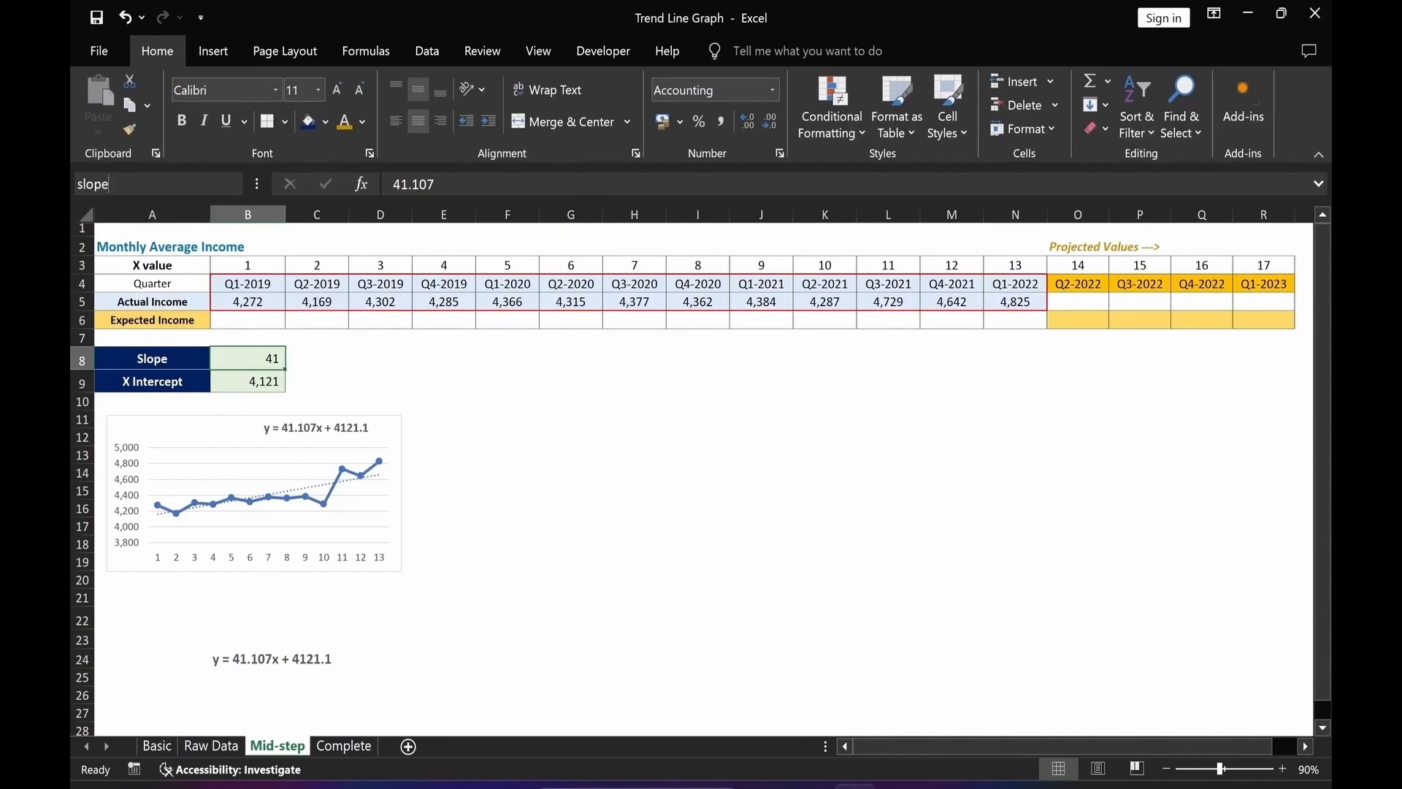
{"action": "key", "text": "Return"}
{"action": "left_click", "coordinate": [266, 380]}
{"action": "left_click", "coordinate": [146, 183]}
{"action": "type", "text": "X Intercept"}
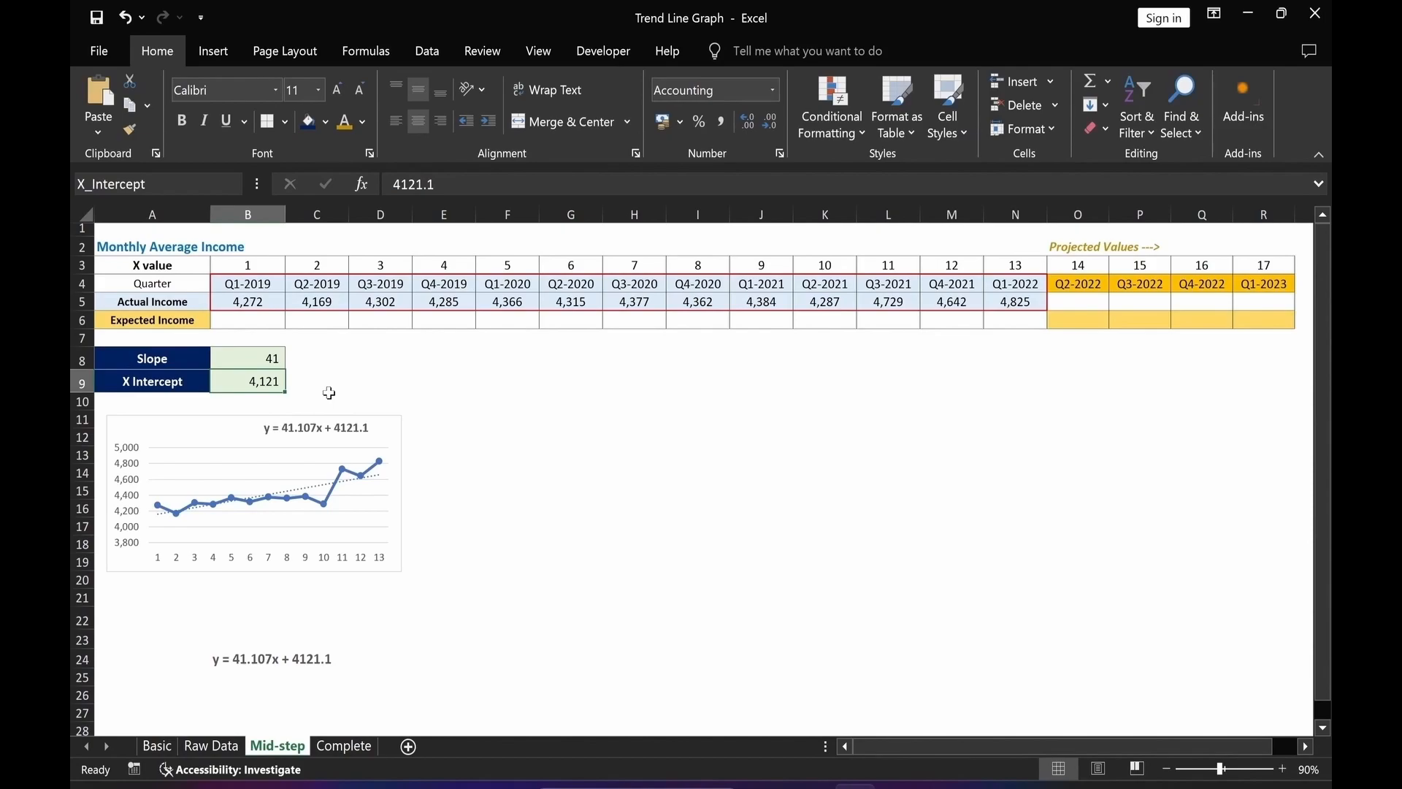
{"action": "key", "text": "Return"}
{"action": "left_click", "coordinate": [786, 527]}
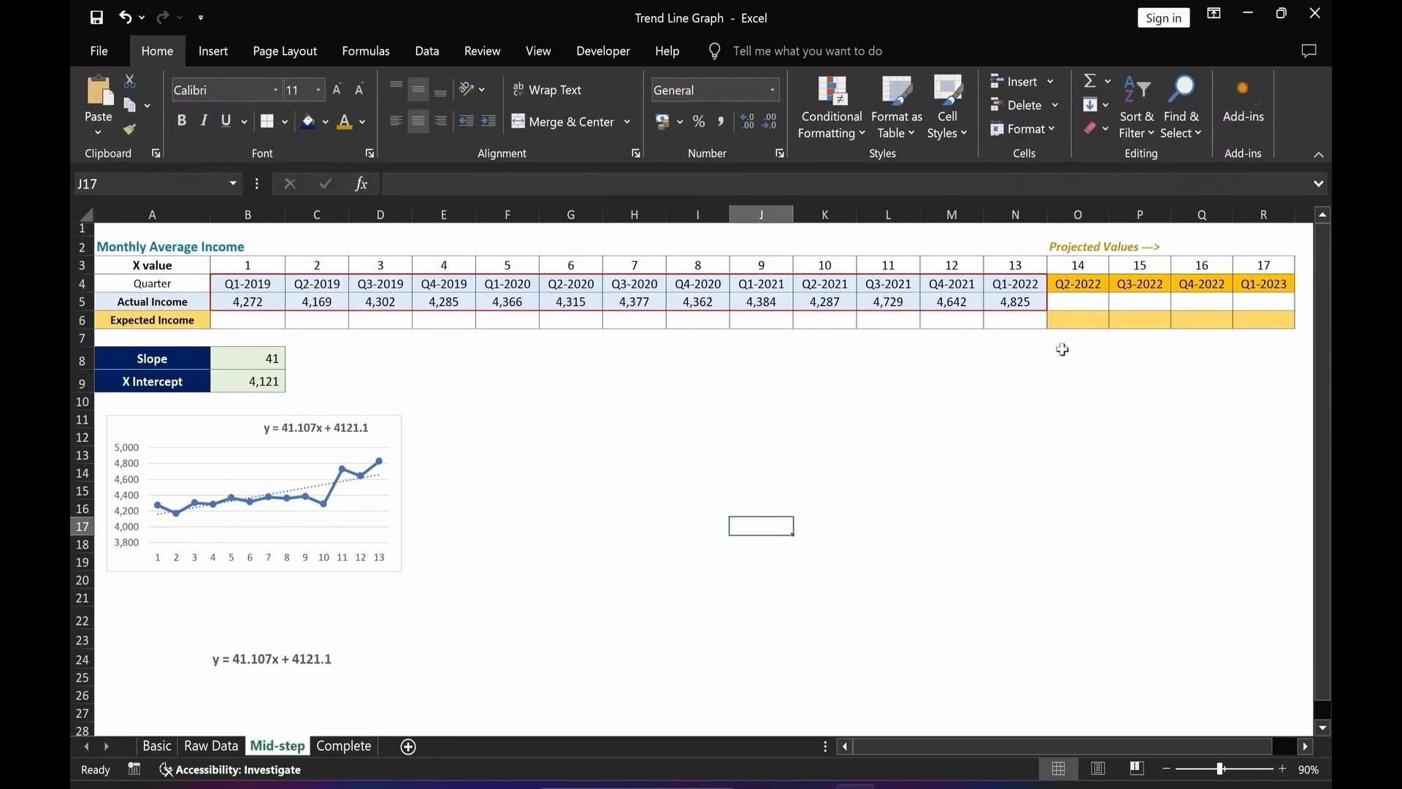
Set the Q1-2022 Expected Income in N6 to a formula referencing the actual income in N5.
{"action": "left_click", "coordinate": [1018, 318]}
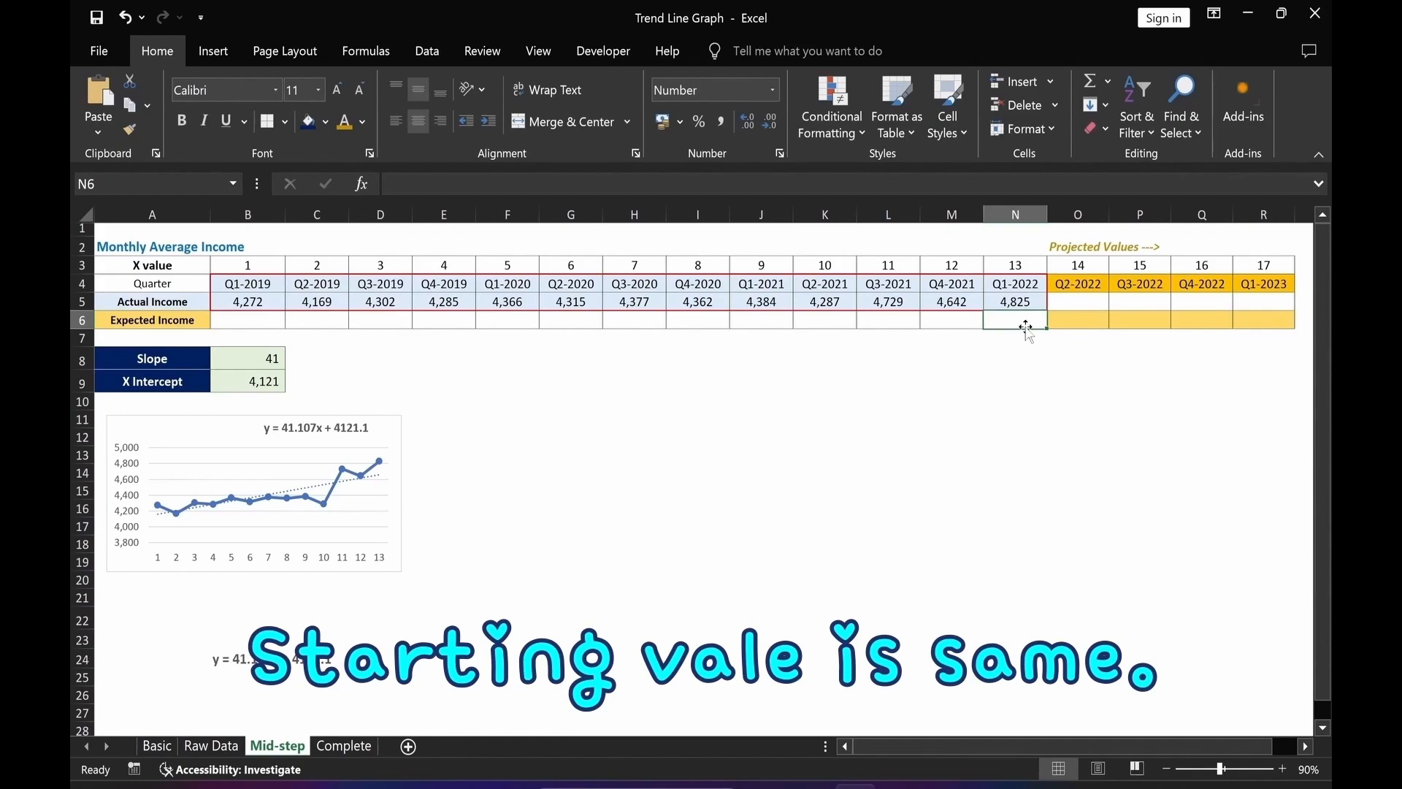
{"action": "type", "text": "="}
{"action": "left_click", "coordinate": [1022, 303]}
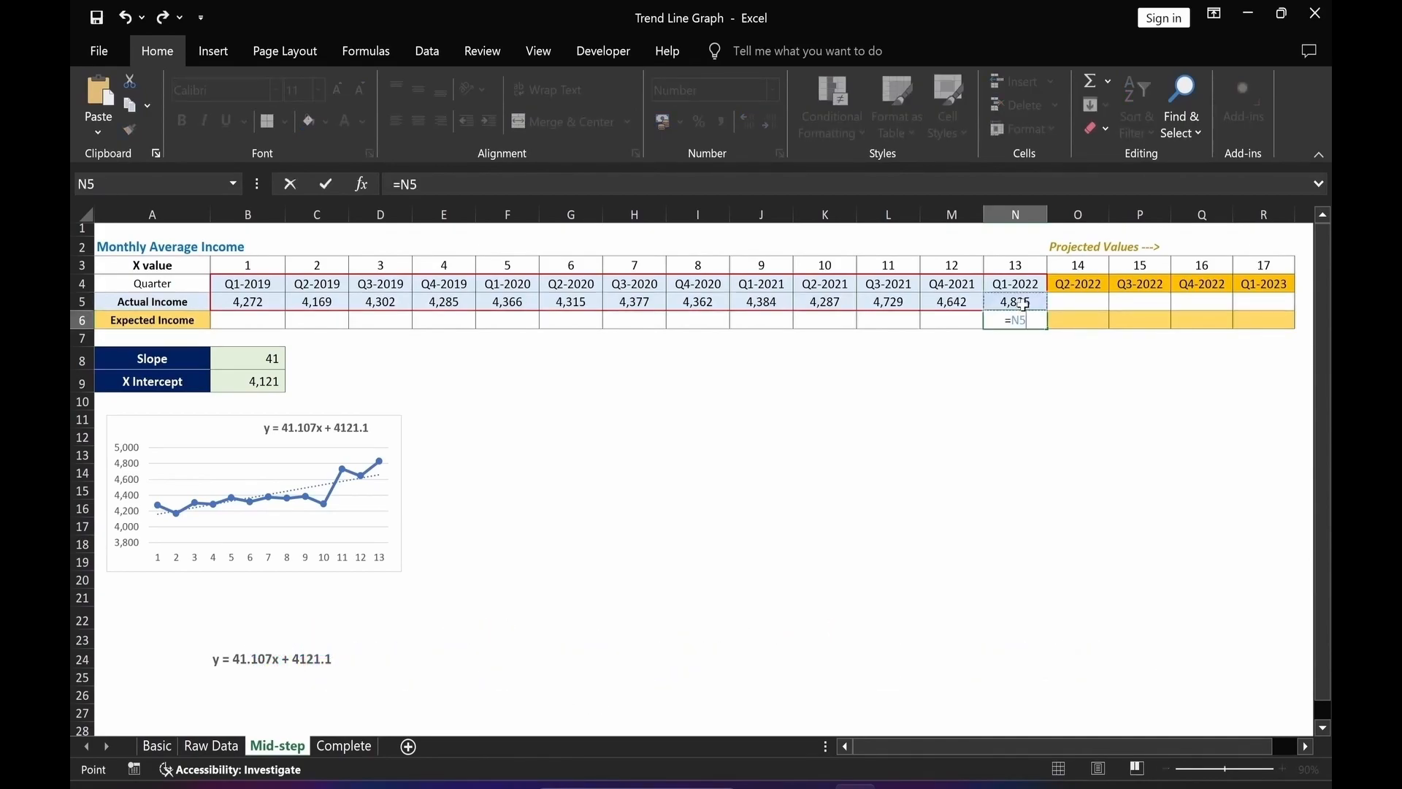
{"action": "key", "text": "Return"}
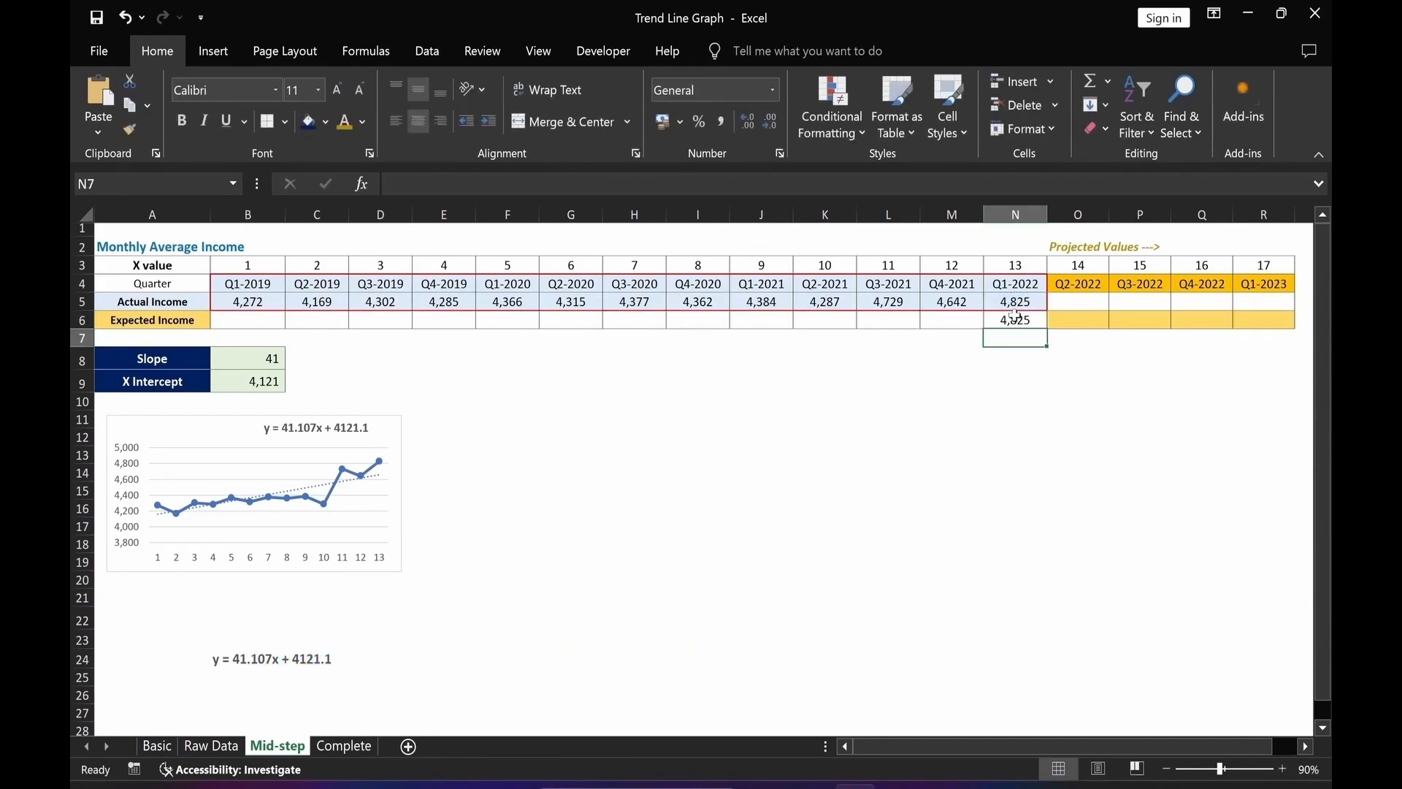
Enter a formula in O6 multiplying slope by the X value in O3 and adding X_Intercept.
{"action": "left_click", "coordinate": [1104, 321]}
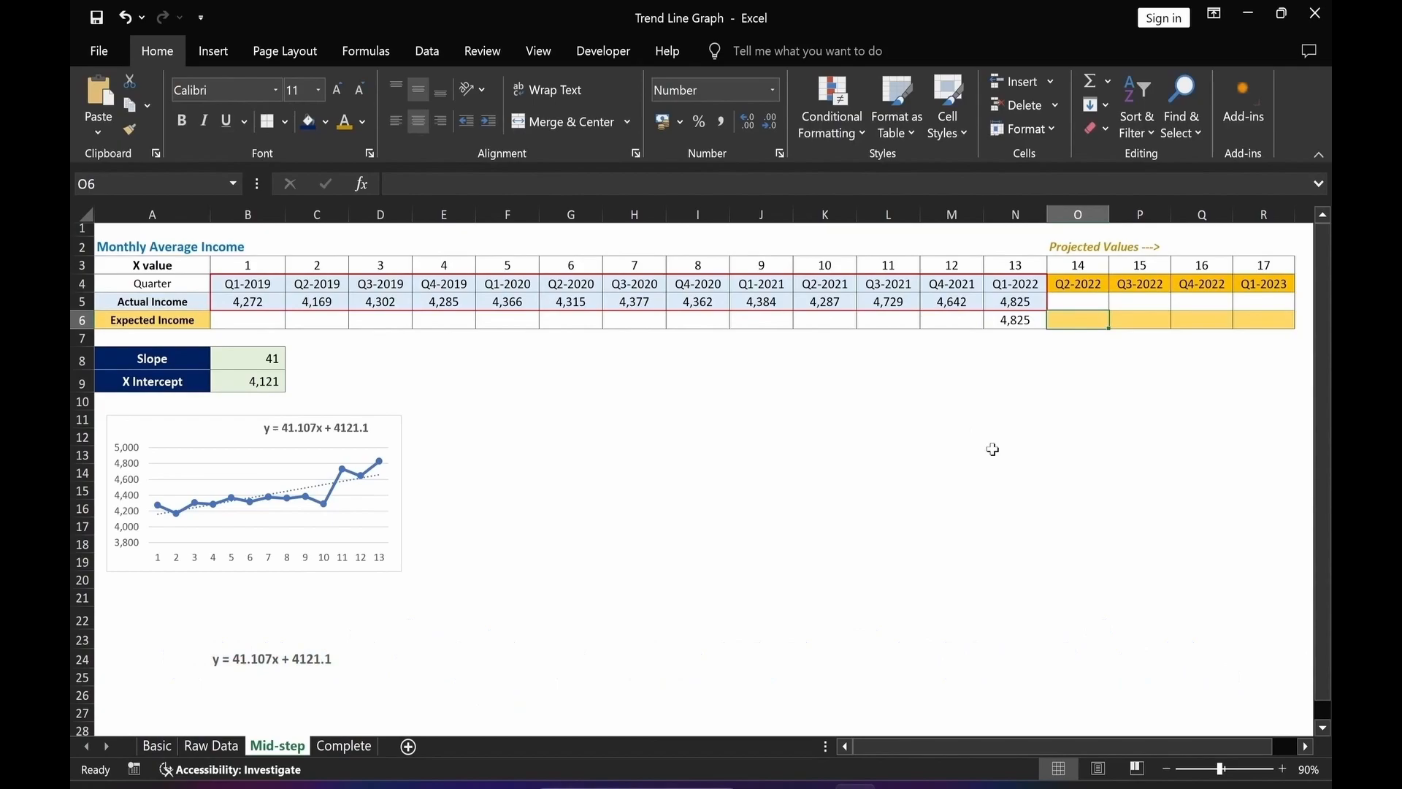
{"action": "type", "text": "="}
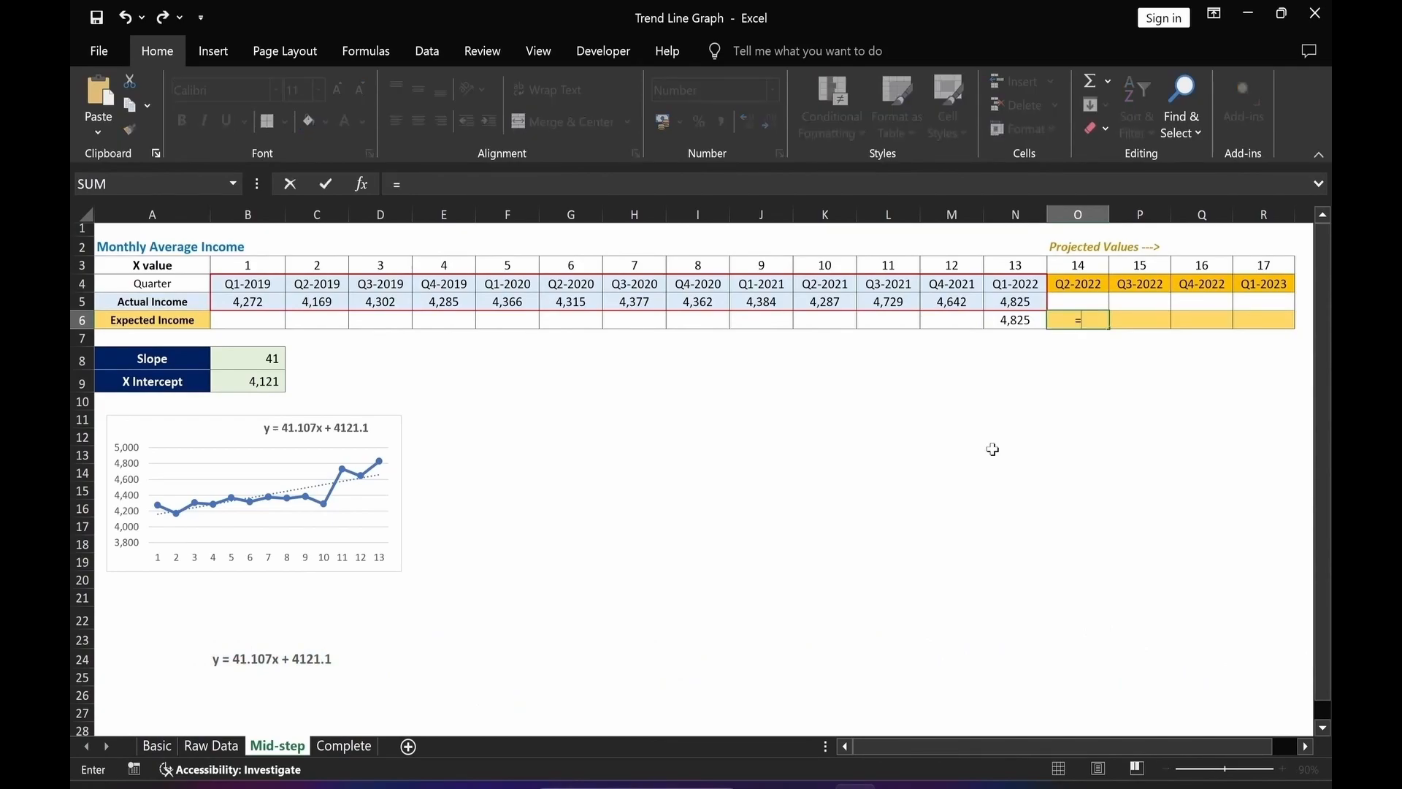
{"action": "left_click", "coordinate": [255, 363]}
{"action": "type", "text": "*"}
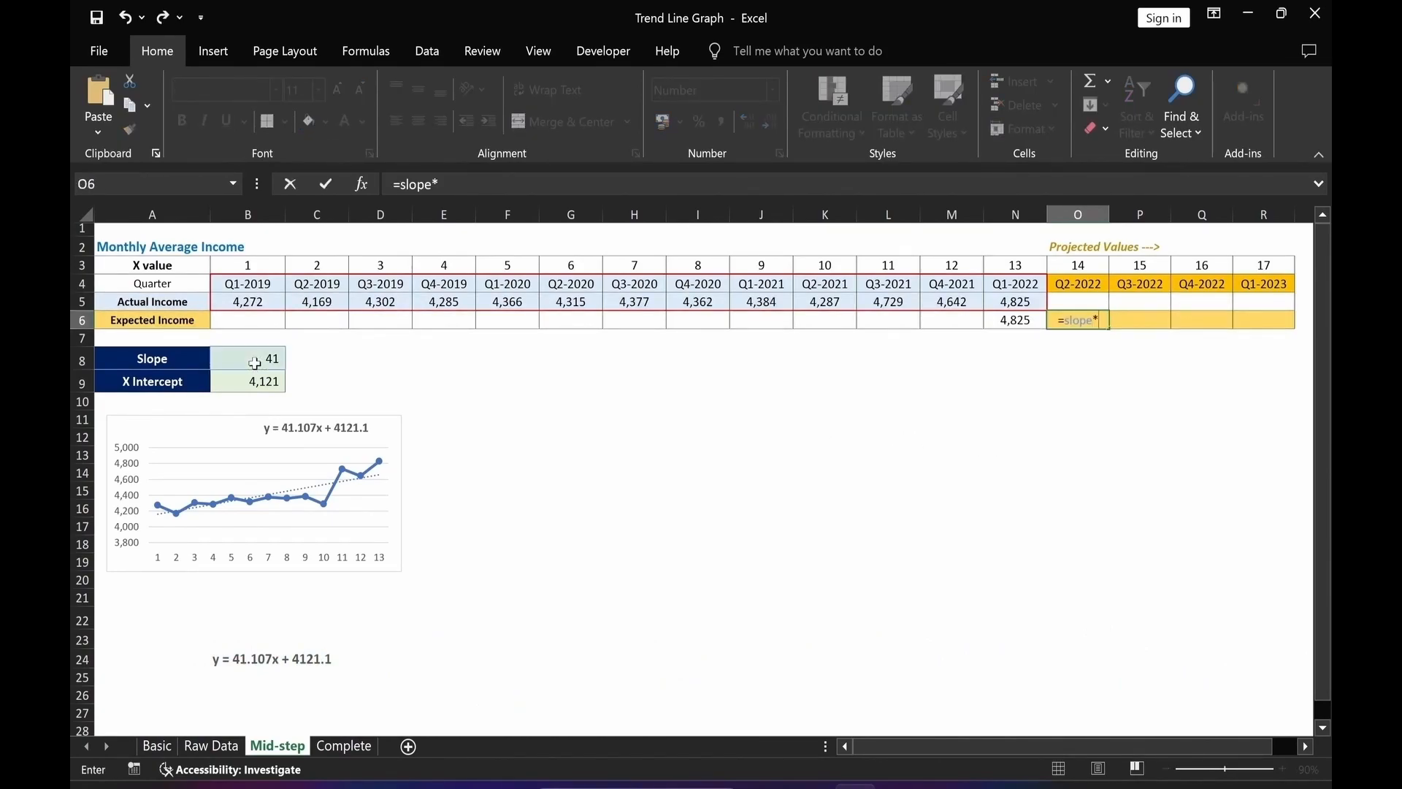
{"action": "left_click", "coordinate": [1077, 268]}
{"action": "type", "text": "+"}
{"action": "left_click", "coordinate": [238, 385]}
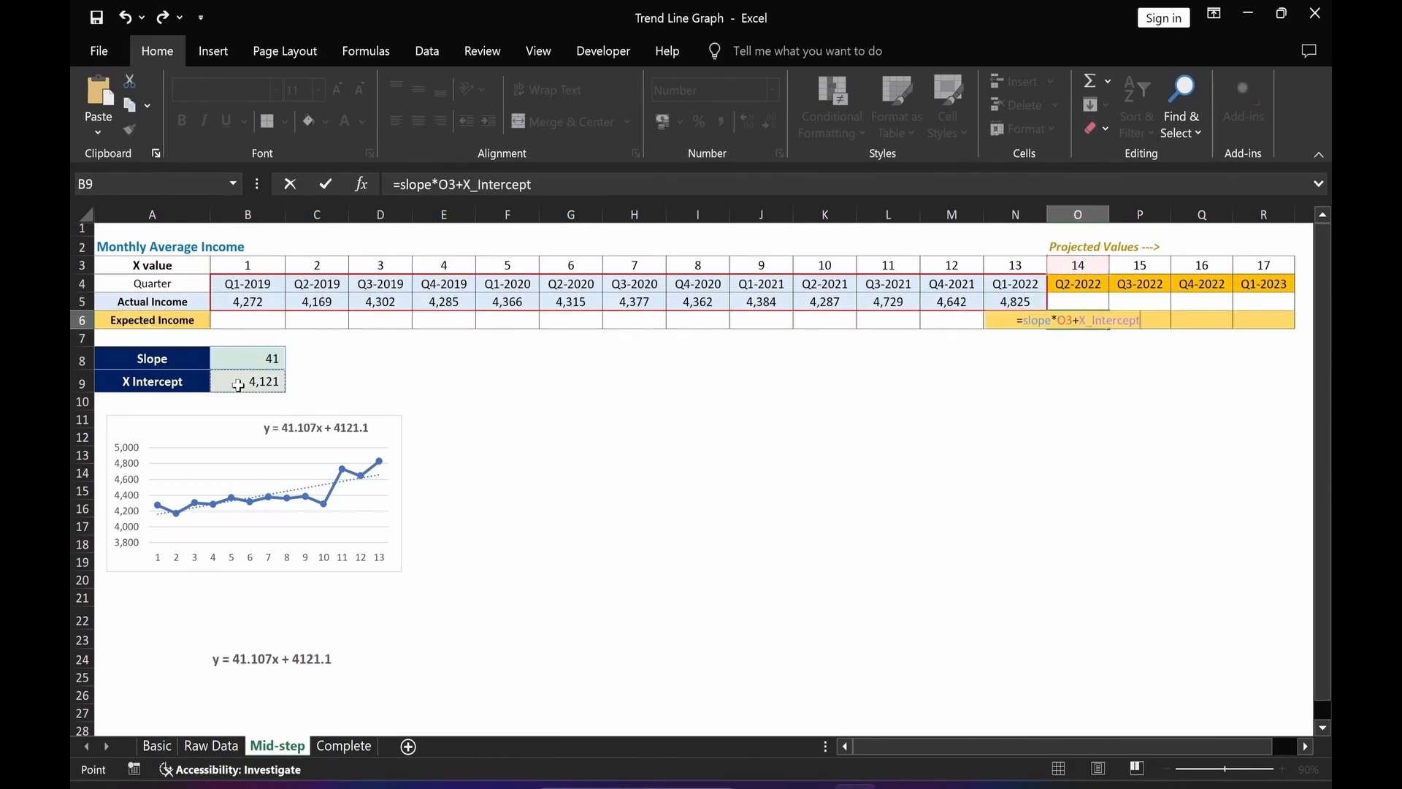
{"action": "key", "text": "Return"}
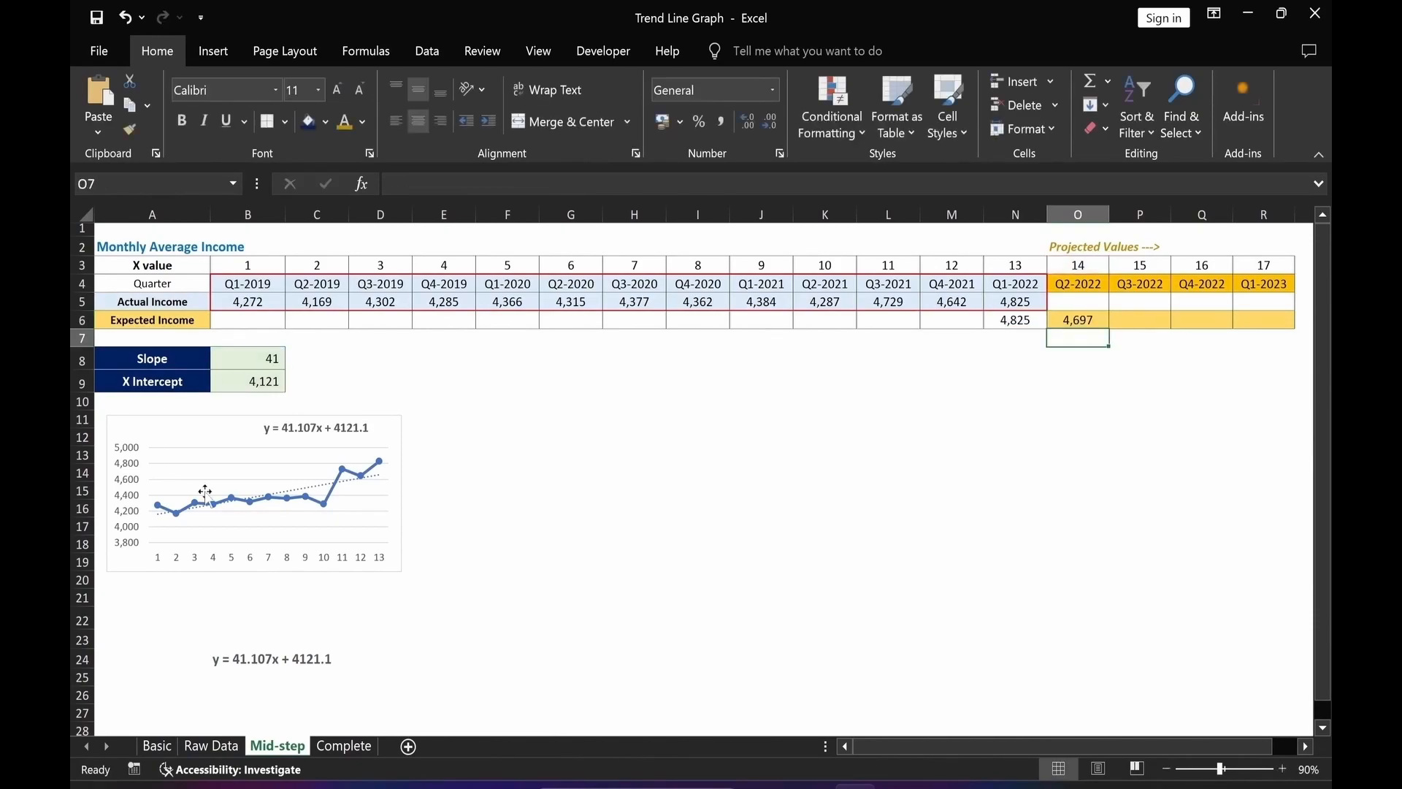
Copy the O6 expected income formula across to P6:R6 for the remaining projected quarters.
{"action": "key", "text": "Up"}
{"action": "key", "text": "ctrl+c"}
{"action": "left_click_drag", "start_coordinate": [1124, 328], "coordinate": [1264, 320]}
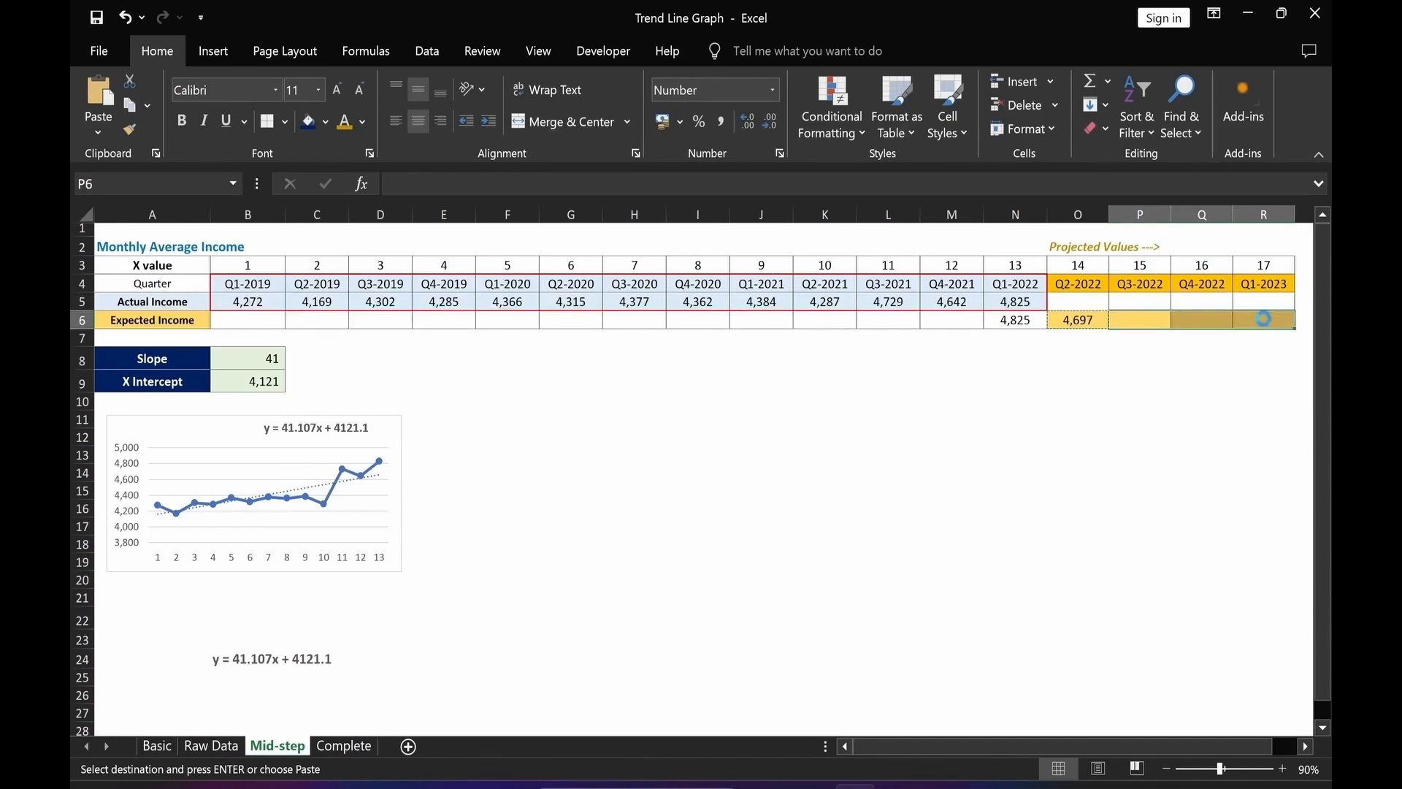
{"action": "key", "text": "ctrl+v"}
{"action": "left_click", "coordinate": [1176, 439]}
{"action": "key", "text": "Escape"}
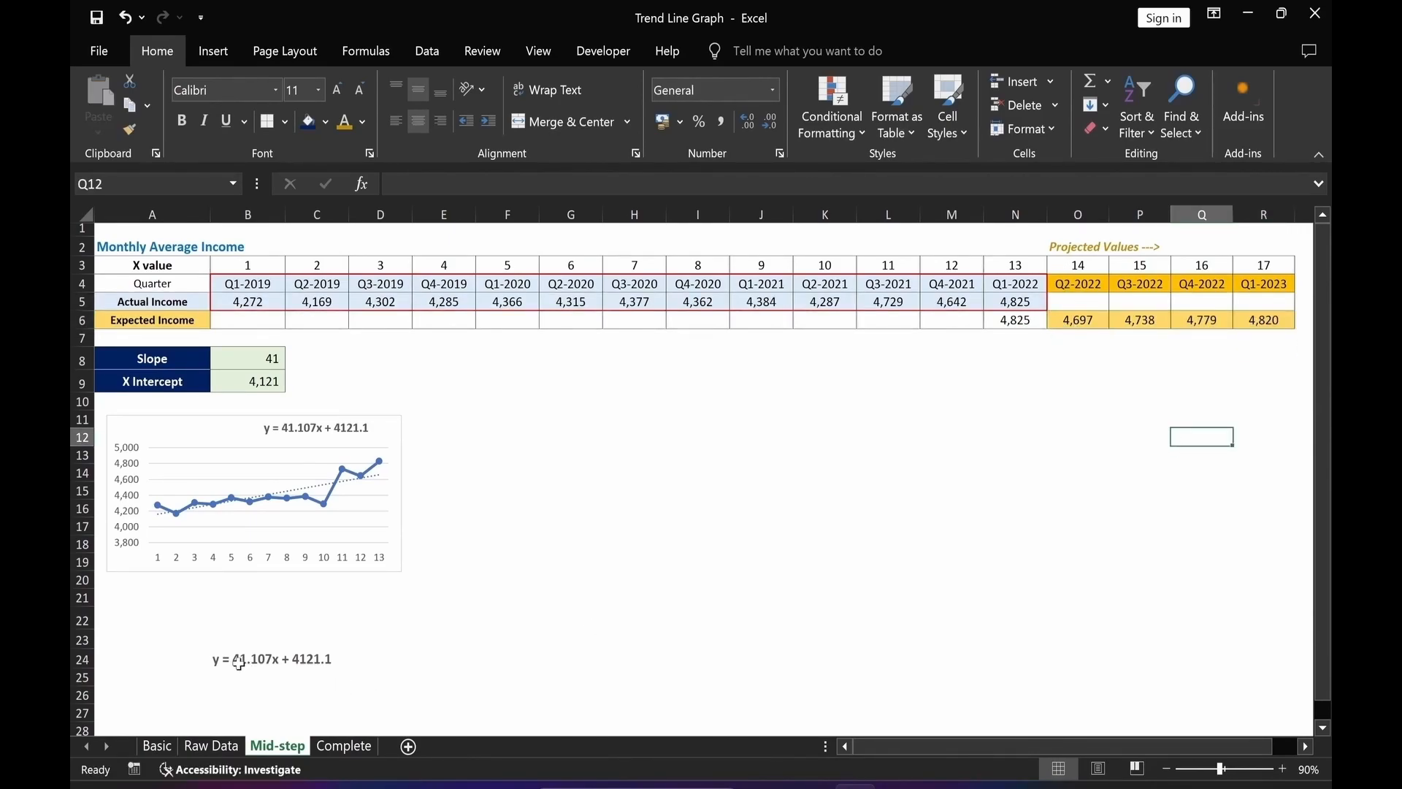
Insert a Line with Markers chart from the Actual and Expected Income rows A5:R6.
{"action": "left_click", "coordinate": [559, 640]}
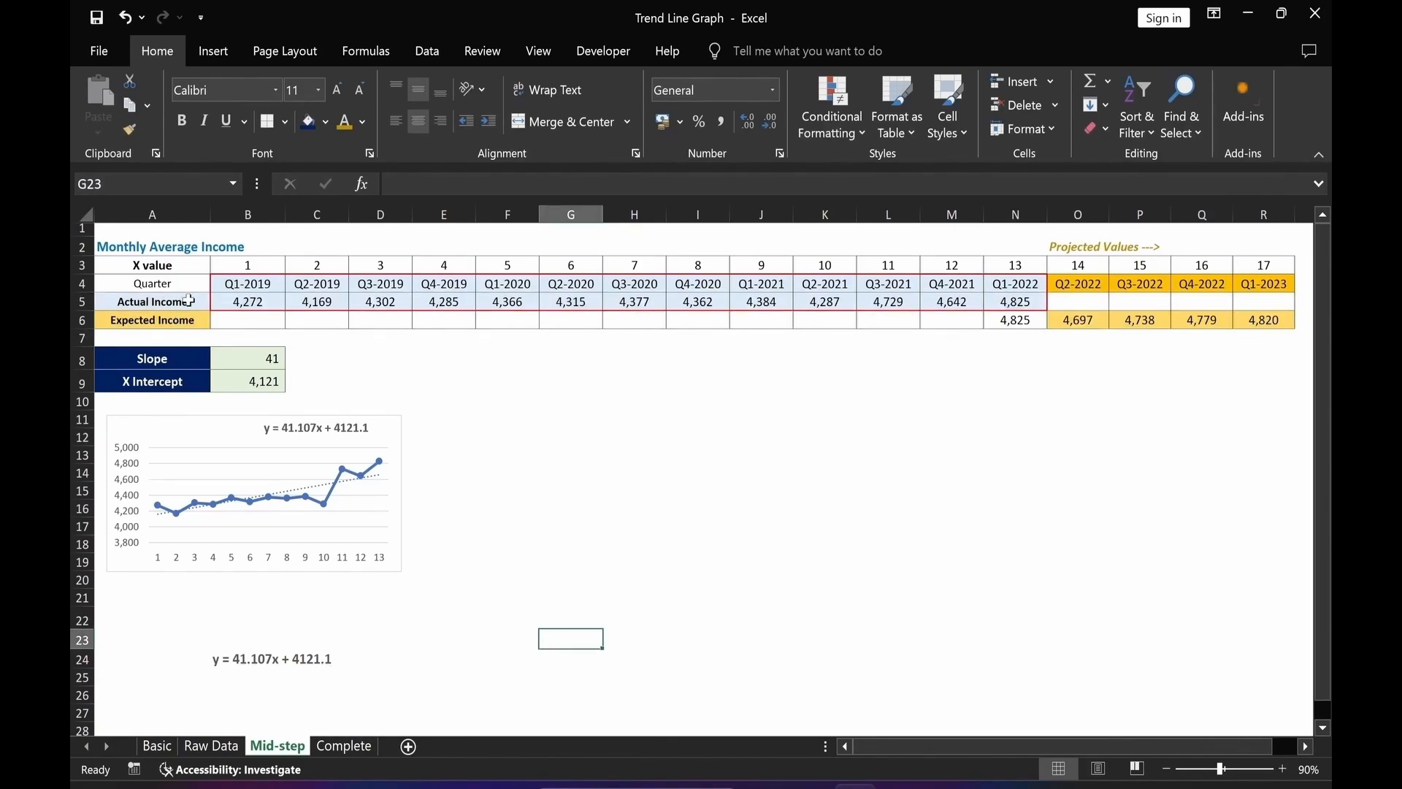
{"action": "left_click", "coordinate": [146, 299]}
{"action": "left_click_drag", "start_coordinate": [185, 301], "coordinate": [1267, 320]}
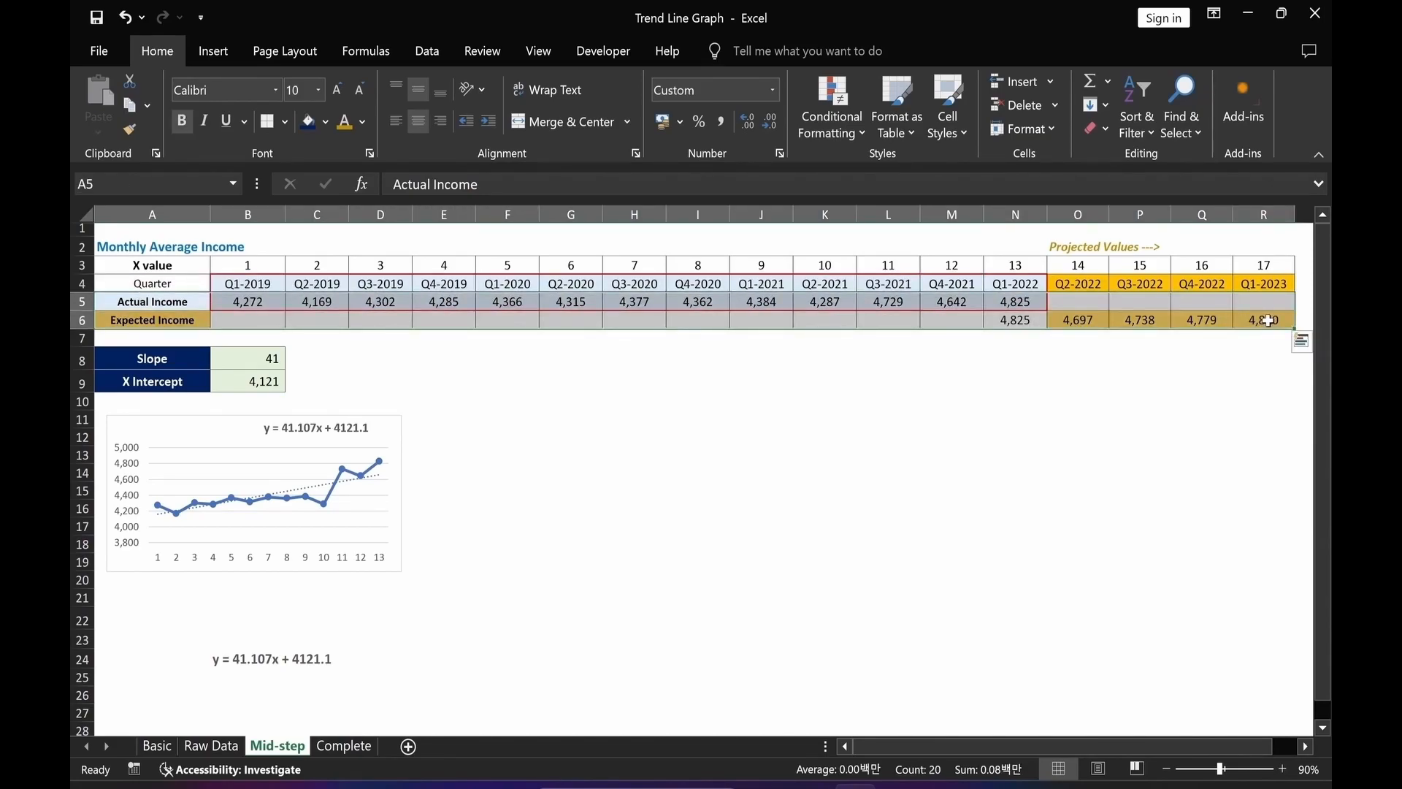
{"action": "key", "text": "alt+n"}
{"action": "key", "text": "r"}
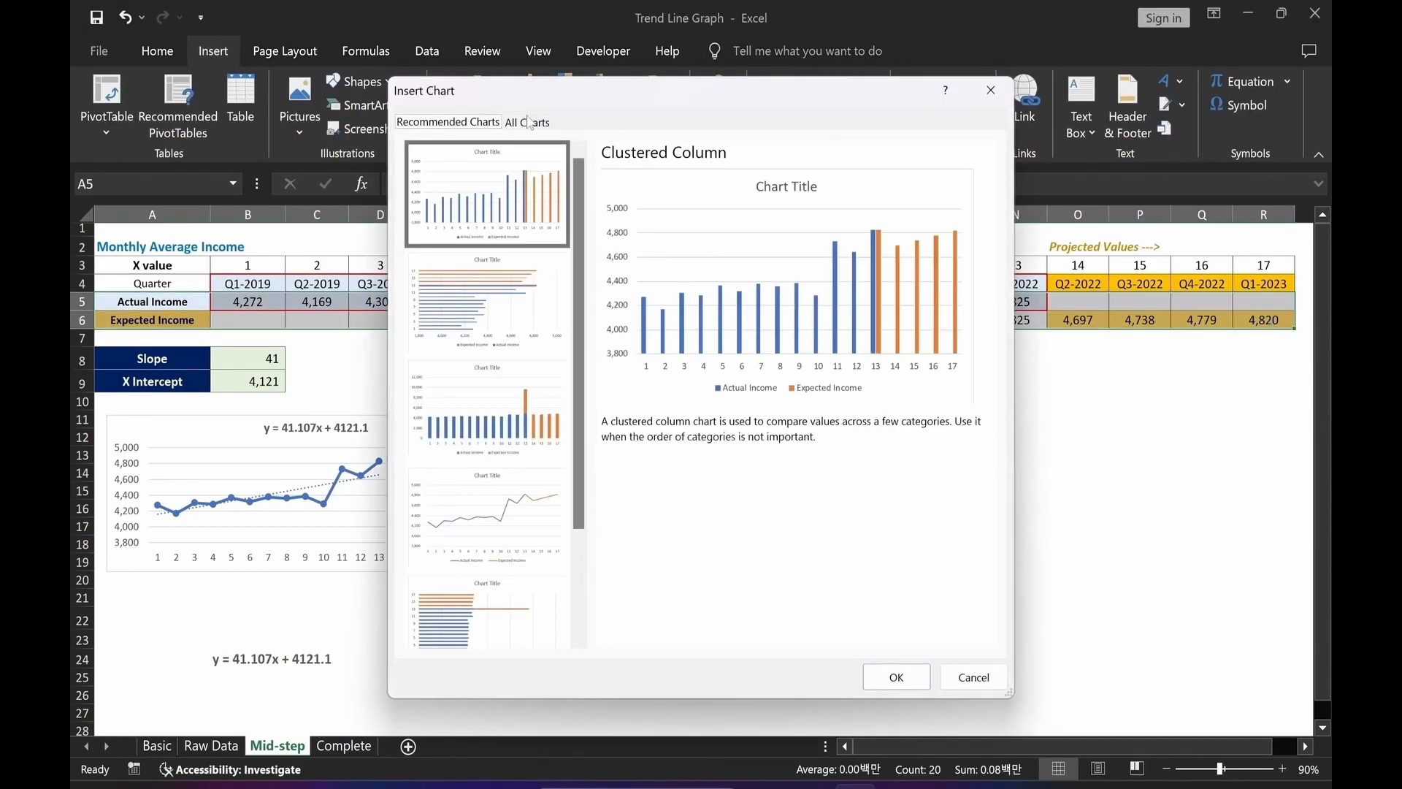
{"action": "left_click", "coordinate": [527, 123]}
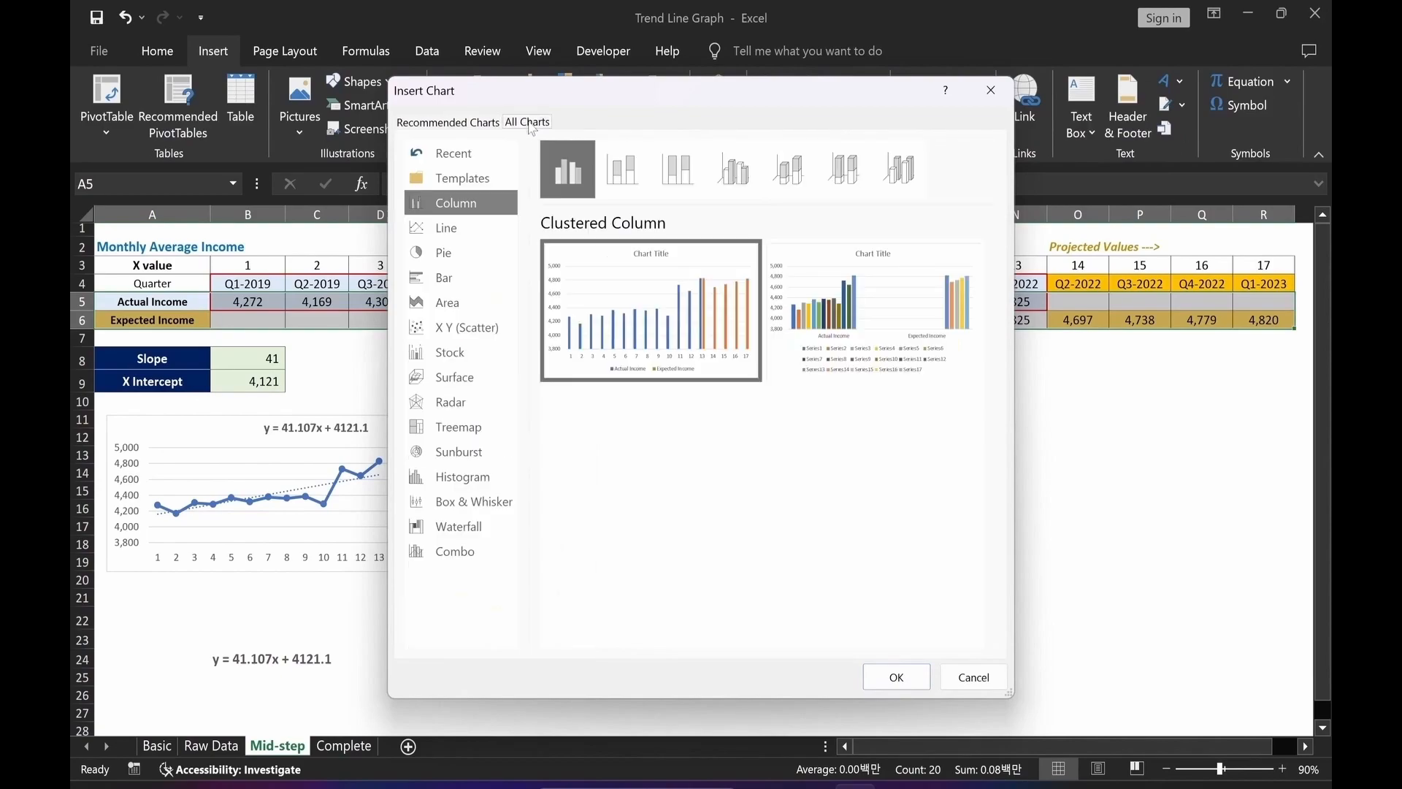
{"action": "left_click", "coordinate": [452, 230]}
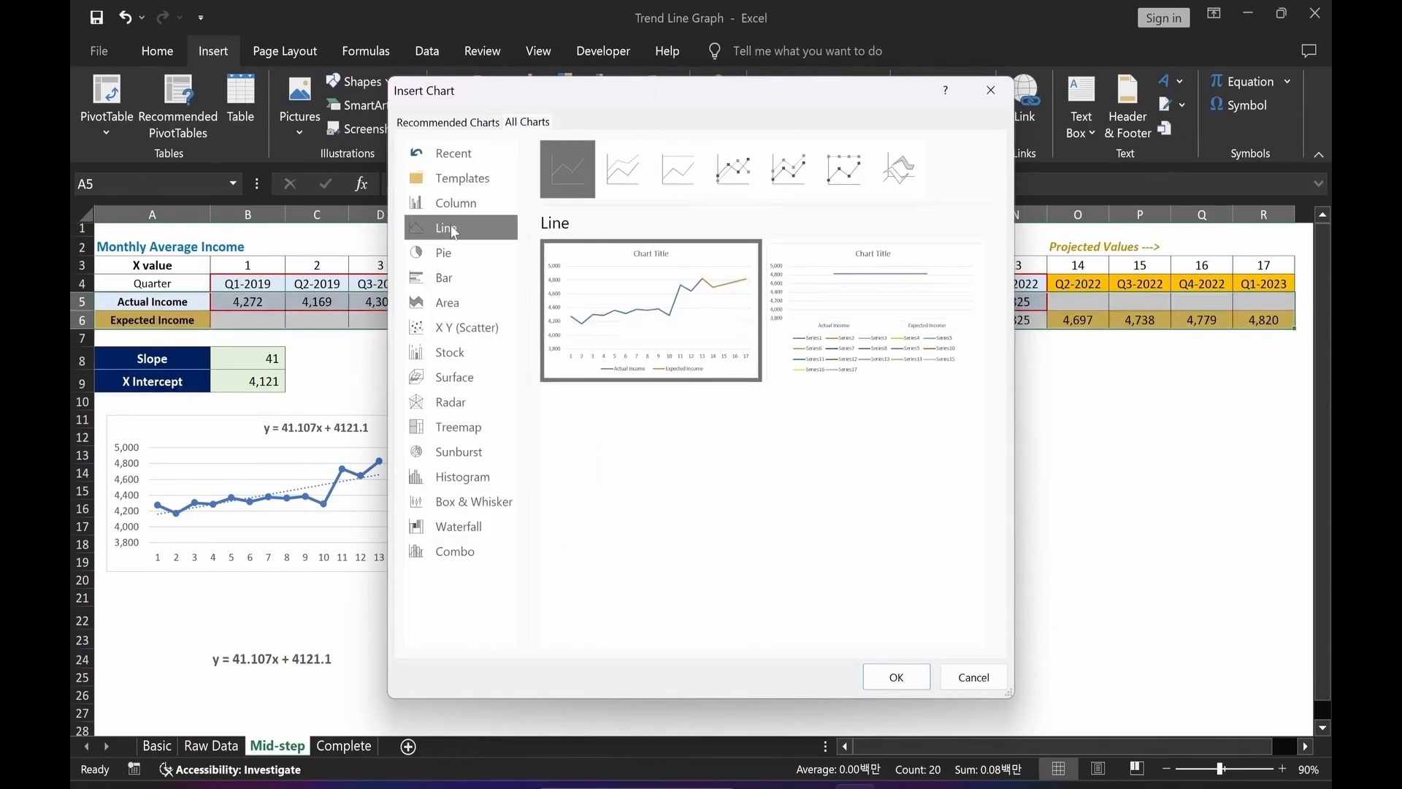
{"action": "left_click", "coordinate": [749, 192]}
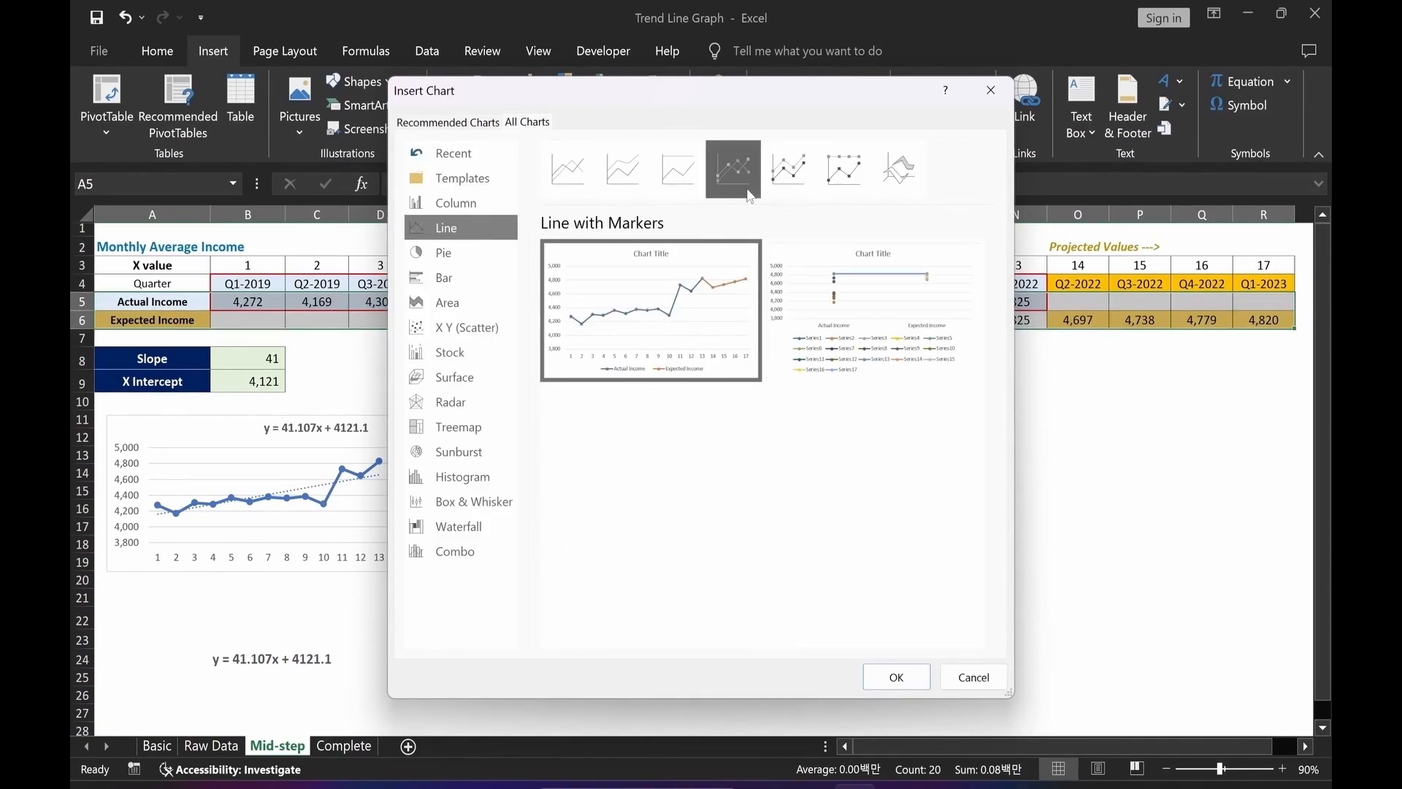
{"action": "left_click", "coordinate": [897, 677]}
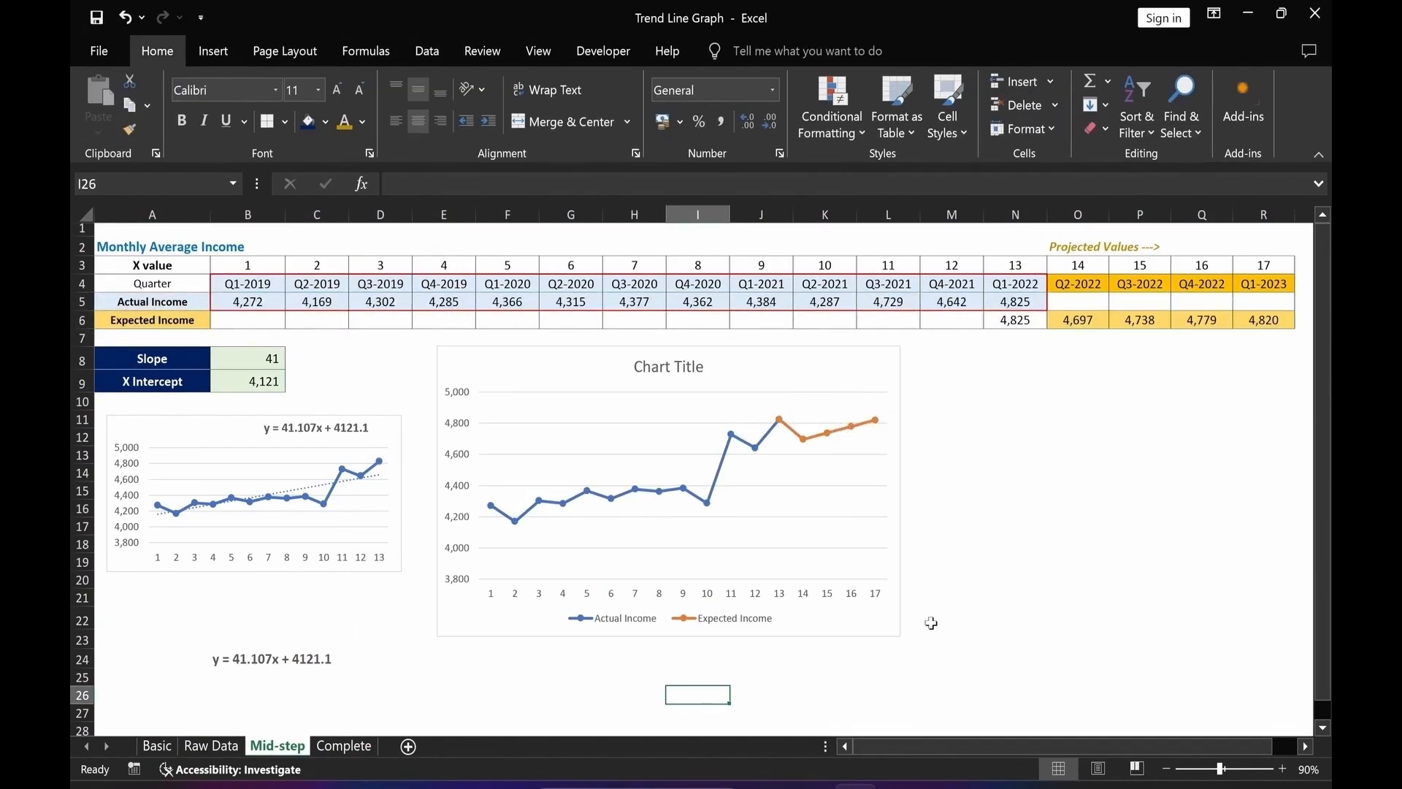
Set the chart's horizontal axis labels to the quarter names in B4:R4.
{"action": "left_click", "coordinate": [852, 373]}
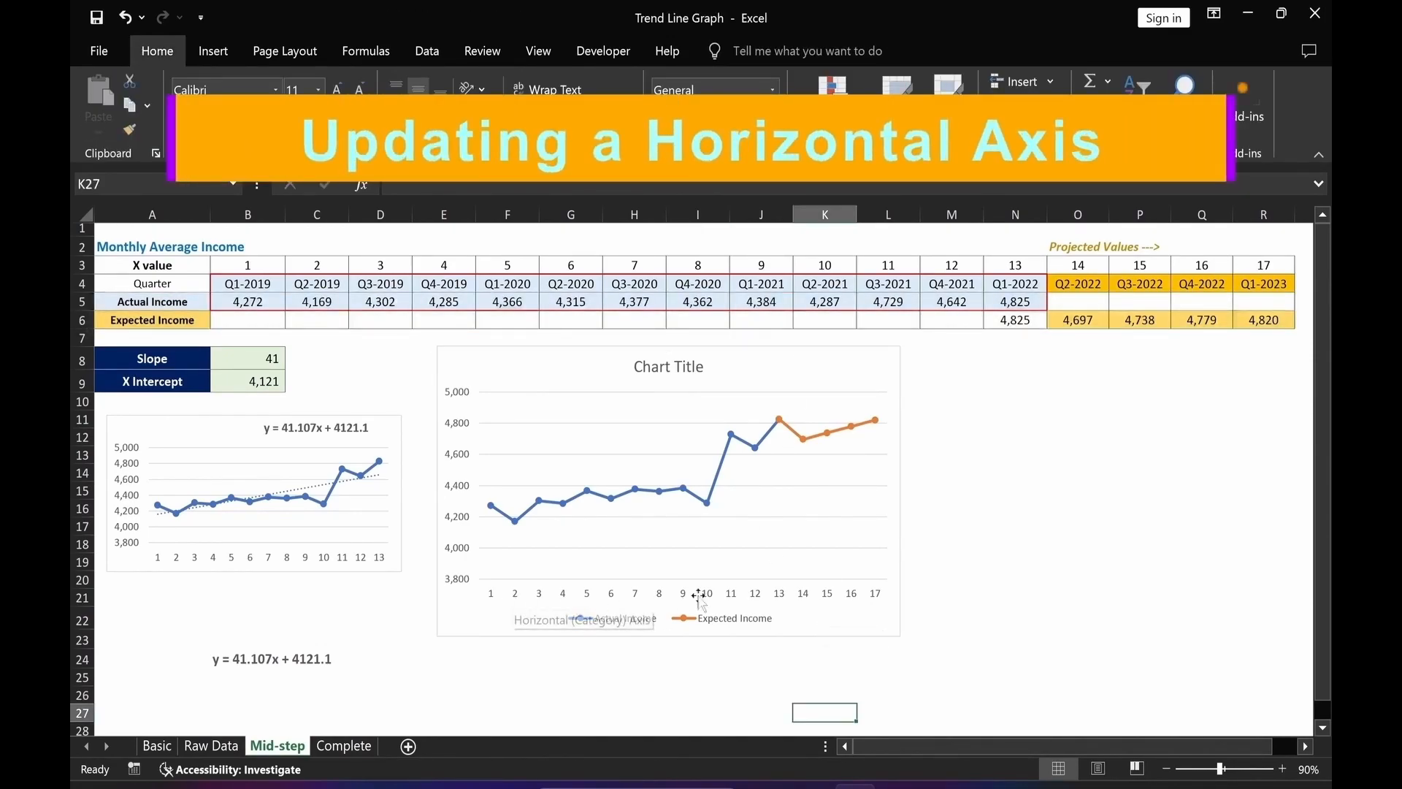
{"action": "left_click", "coordinate": [623, 377]}
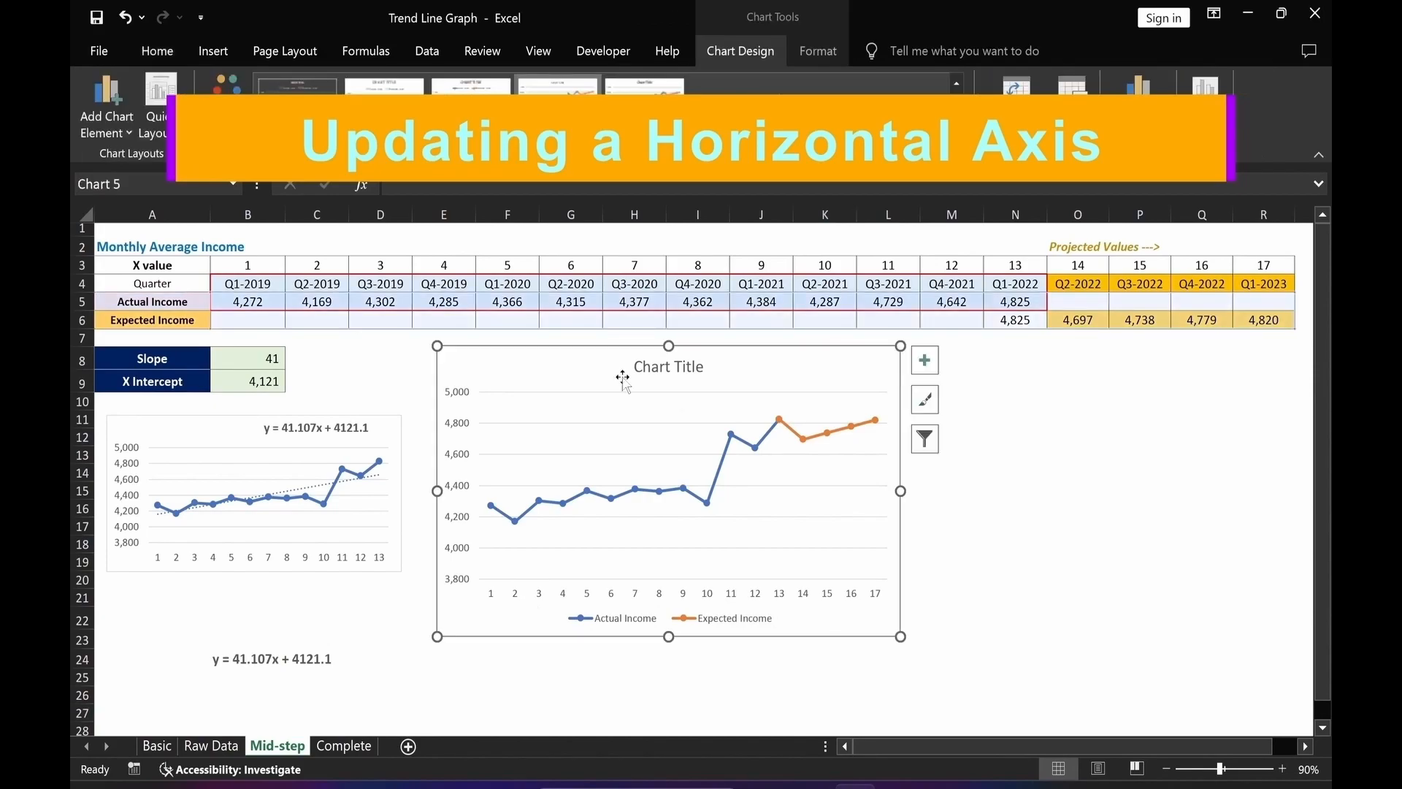
{"action": "right_click", "coordinate": [622, 376]}
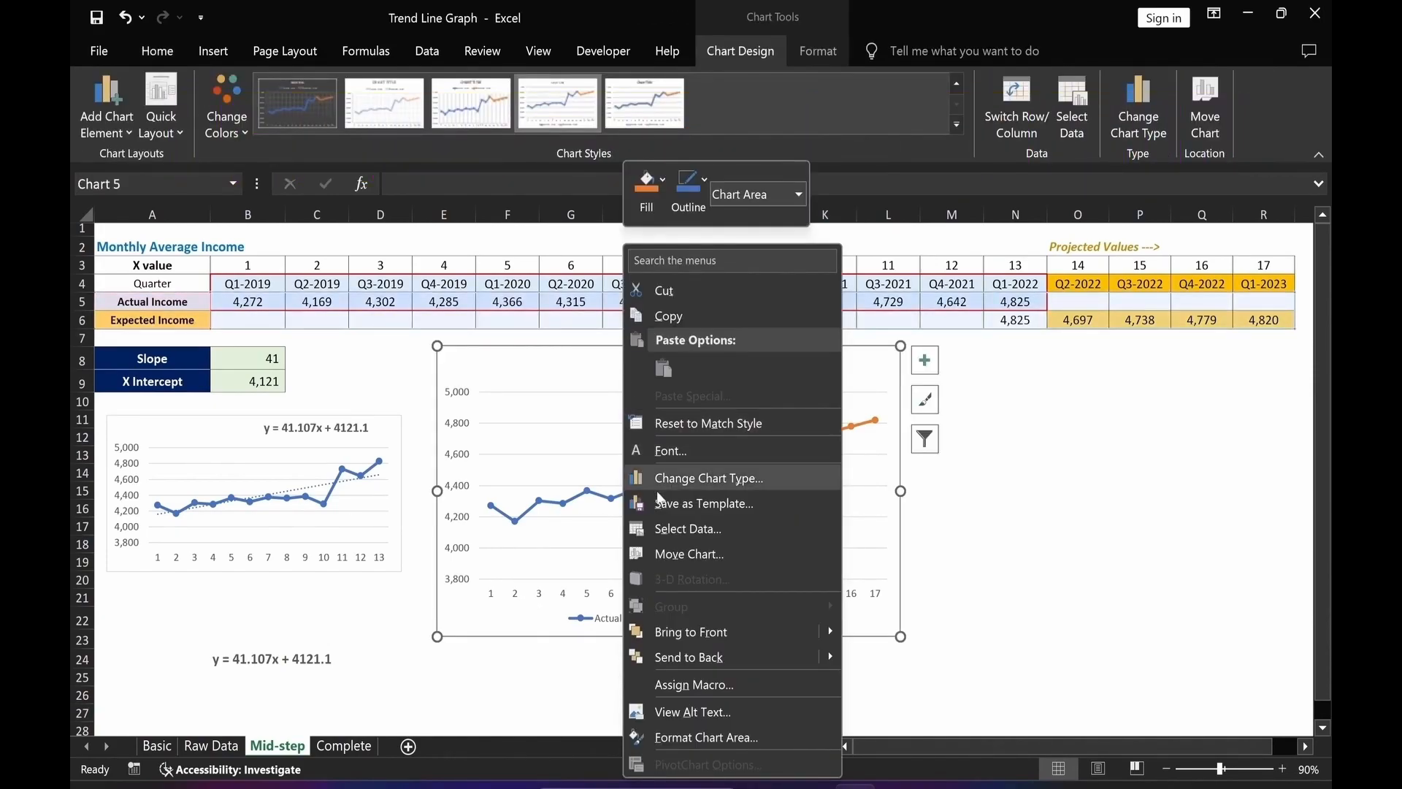
{"action": "left_click", "coordinate": [671, 528]}
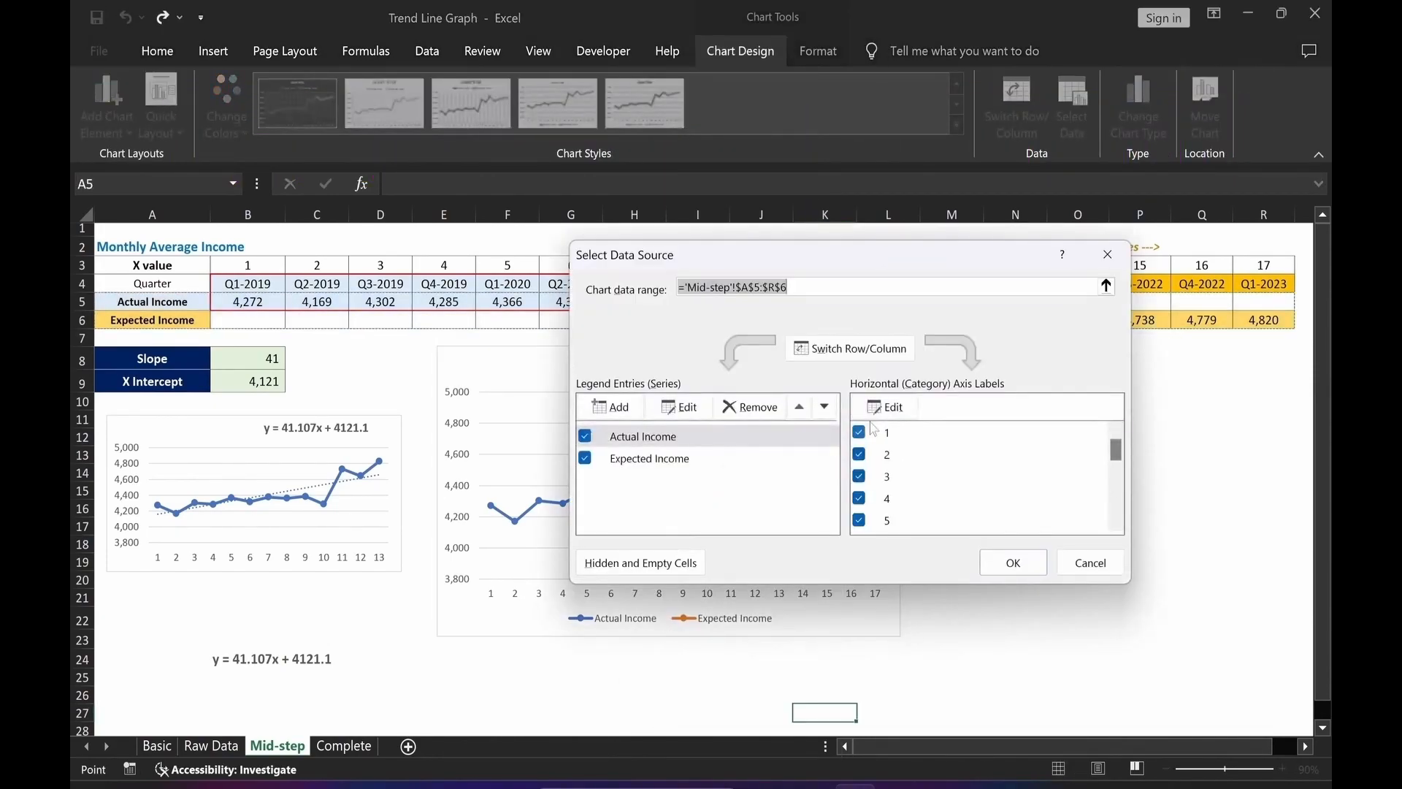
{"action": "left_click", "coordinate": [887, 407]}
{"action": "left_click_drag", "start_coordinate": [232, 284], "coordinate": [1261, 288]}
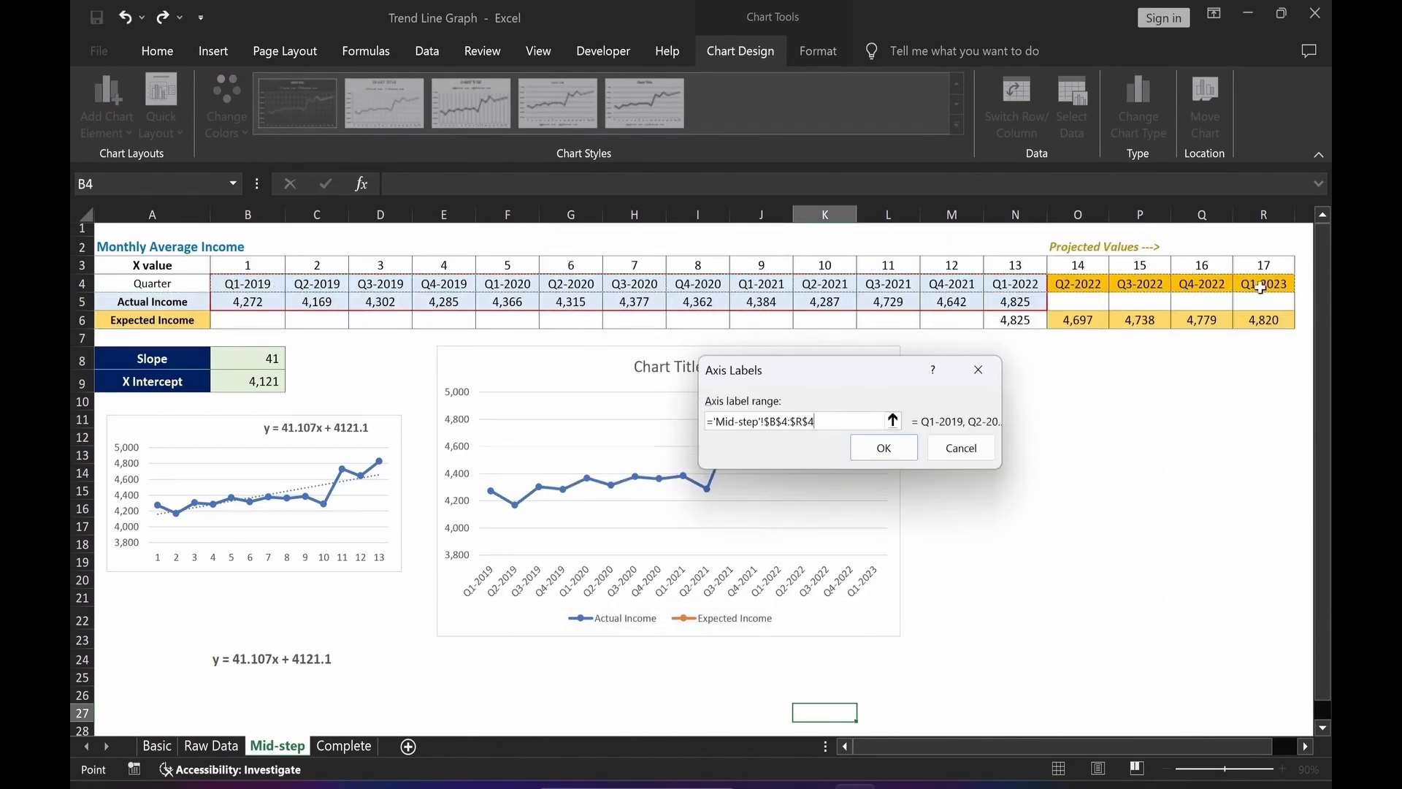
{"action": "left_click", "coordinate": [884, 447]}
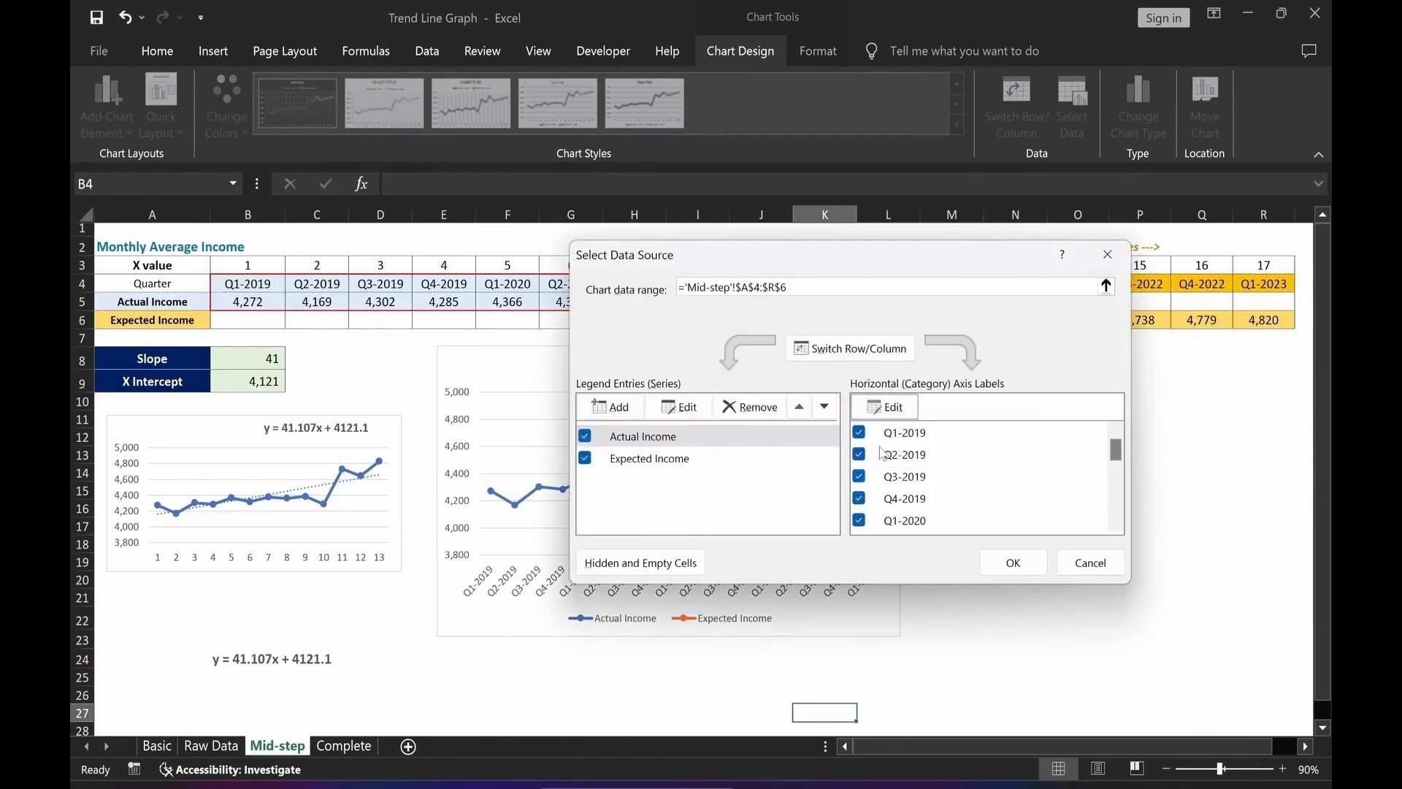
{"action": "left_click", "coordinate": [1012, 563]}
{"action": "left_click", "coordinate": [781, 696]}
Link the chart title to cell A2 and move the title to the chart's upper-left corner.
{"action": "left_click", "coordinate": [657, 373]}
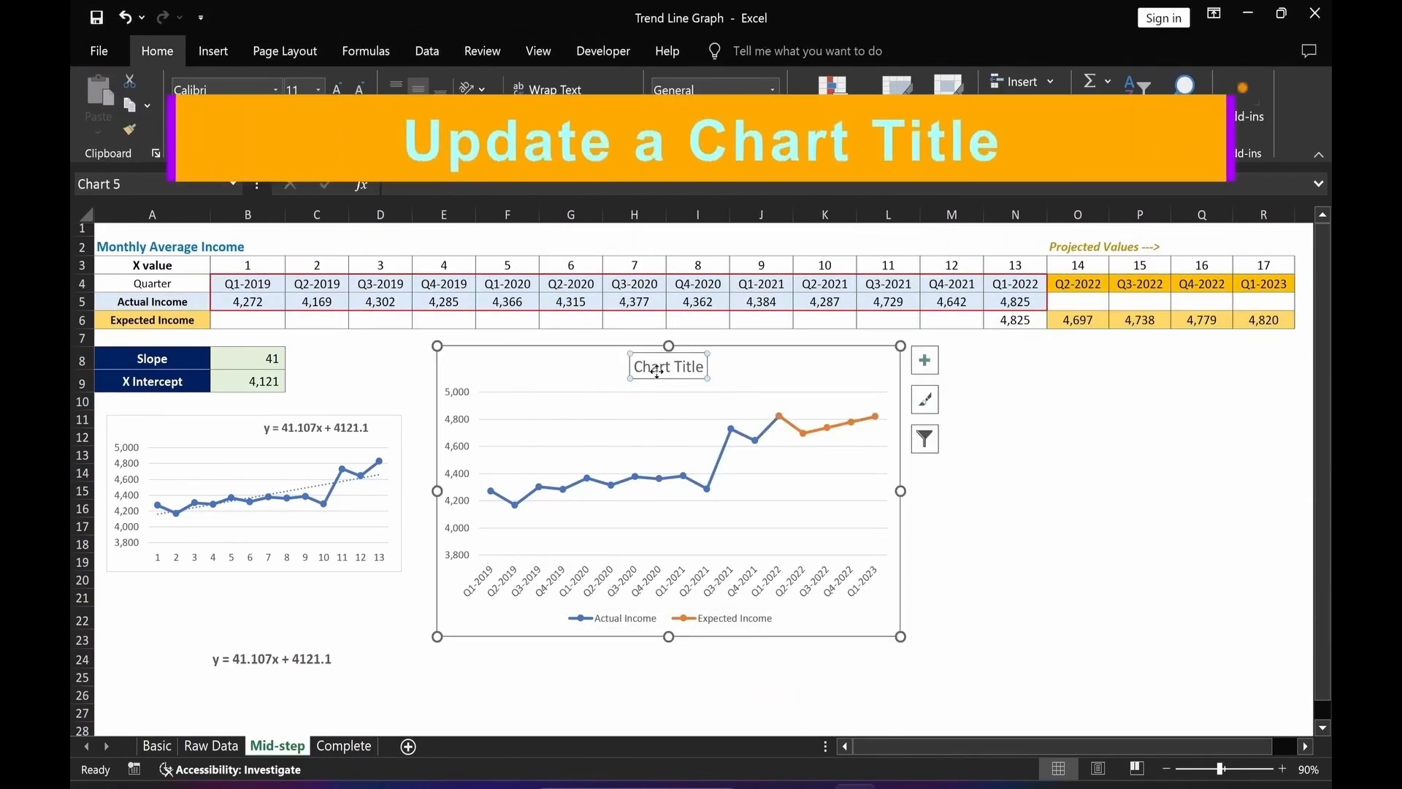
{"action": "type", "text": "="}
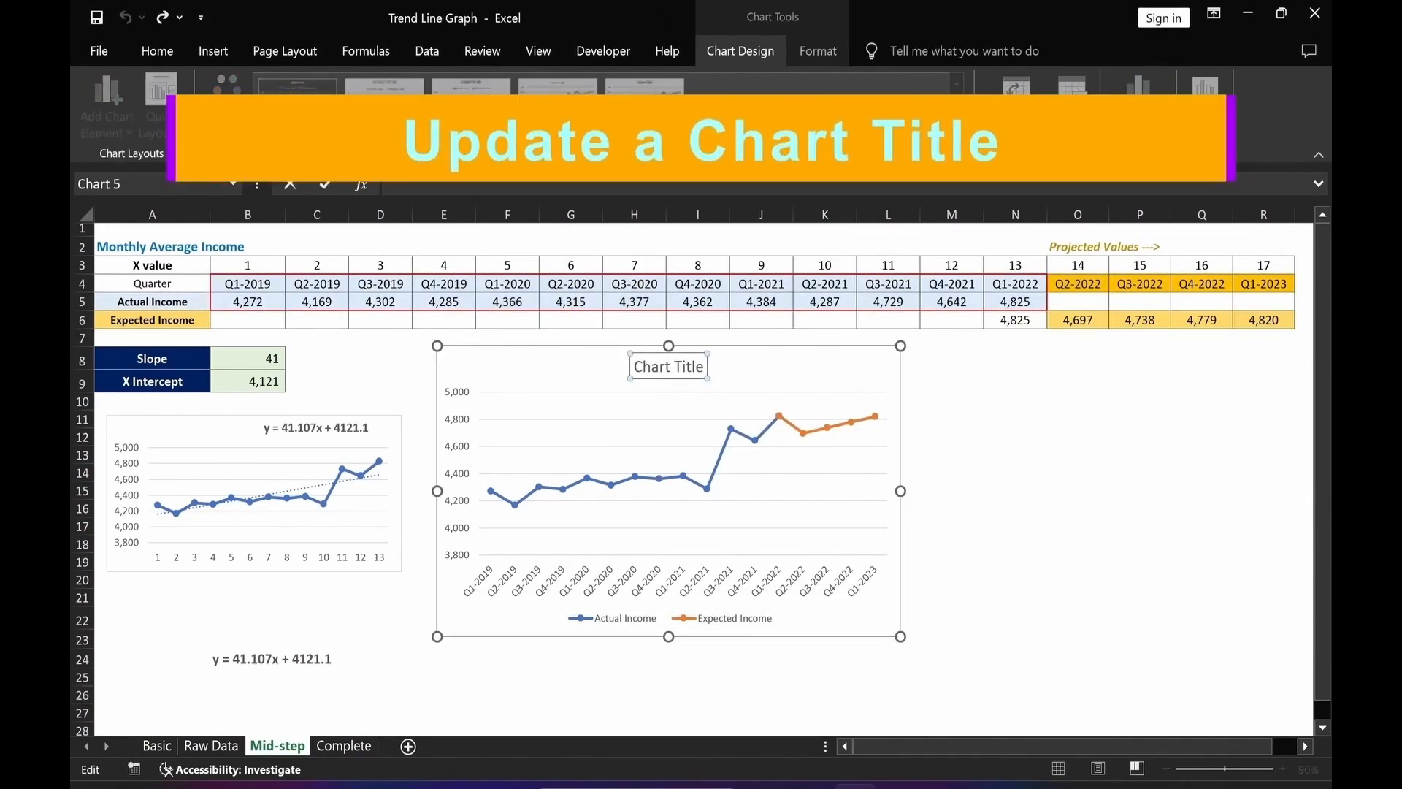
{"action": "left_click", "coordinate": [121, 247]}
{"action": "key", "text": "Return"}
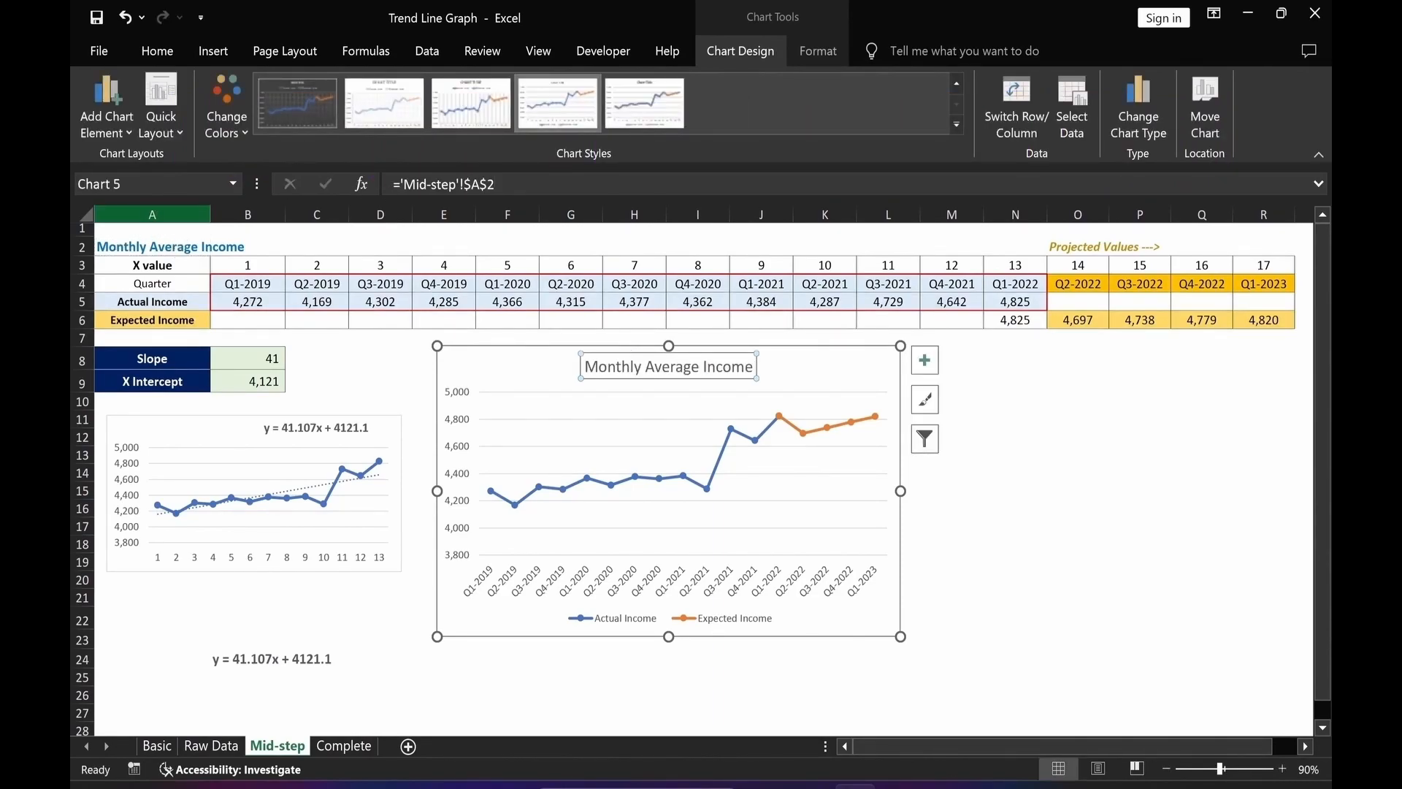
{"action": "left_click_drag", "start_coordinate": [503, 373], "coordinate": [506, 374]}
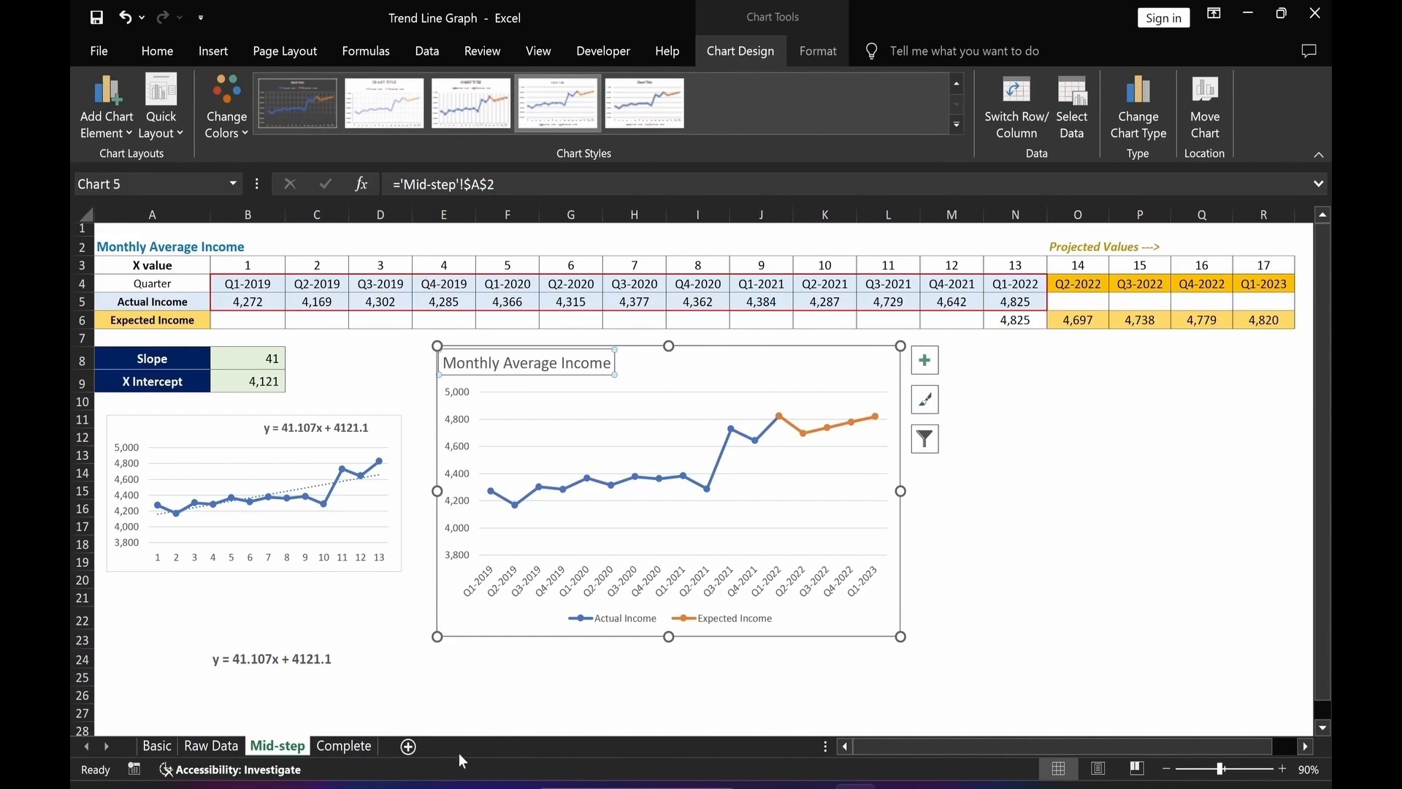
{"action": "left_click", "coordinate": [460, 696]}
Remove the outline from the chart area.
{"action": "left_click", "coordinate": [835, 359]}
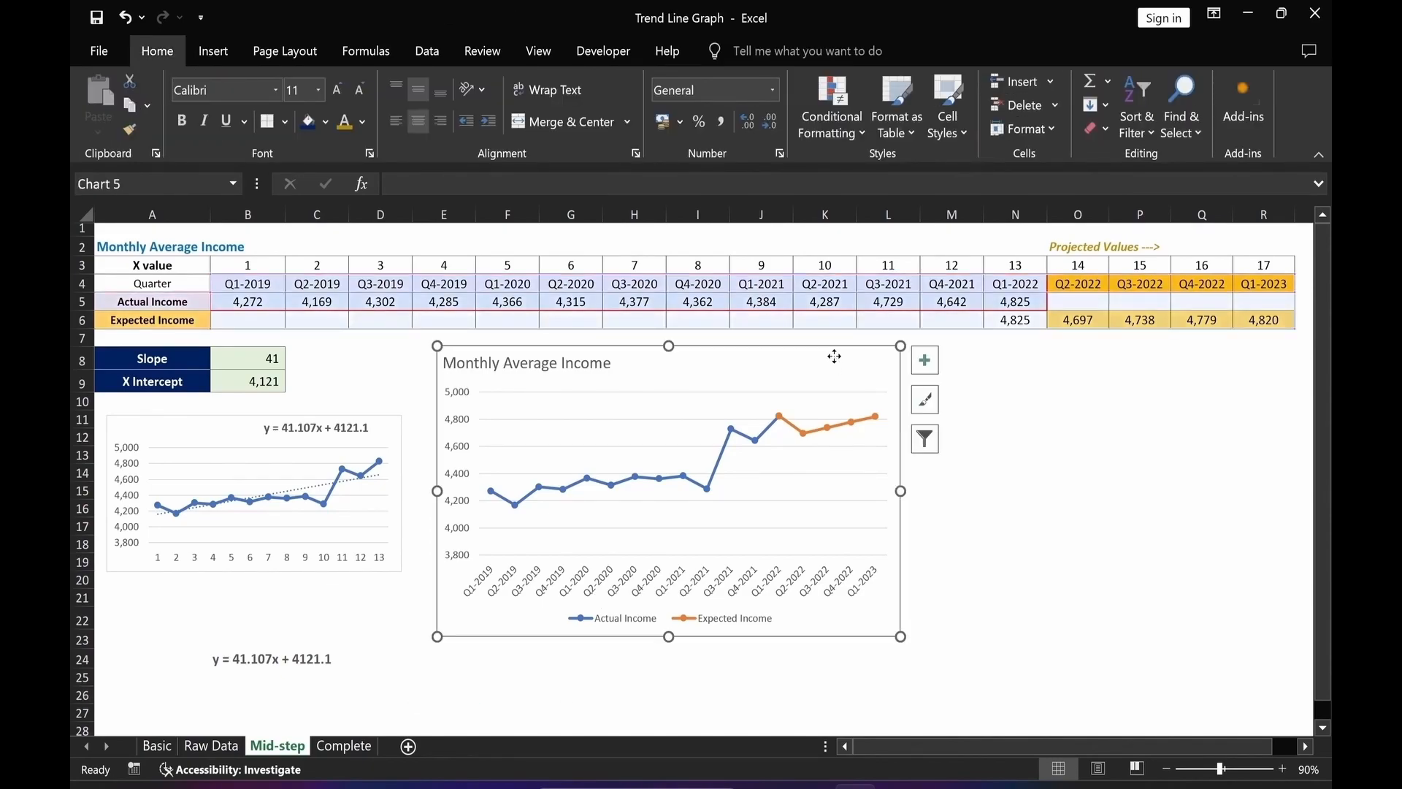
{"action": "left_click", "coordinate": [822, 53]}
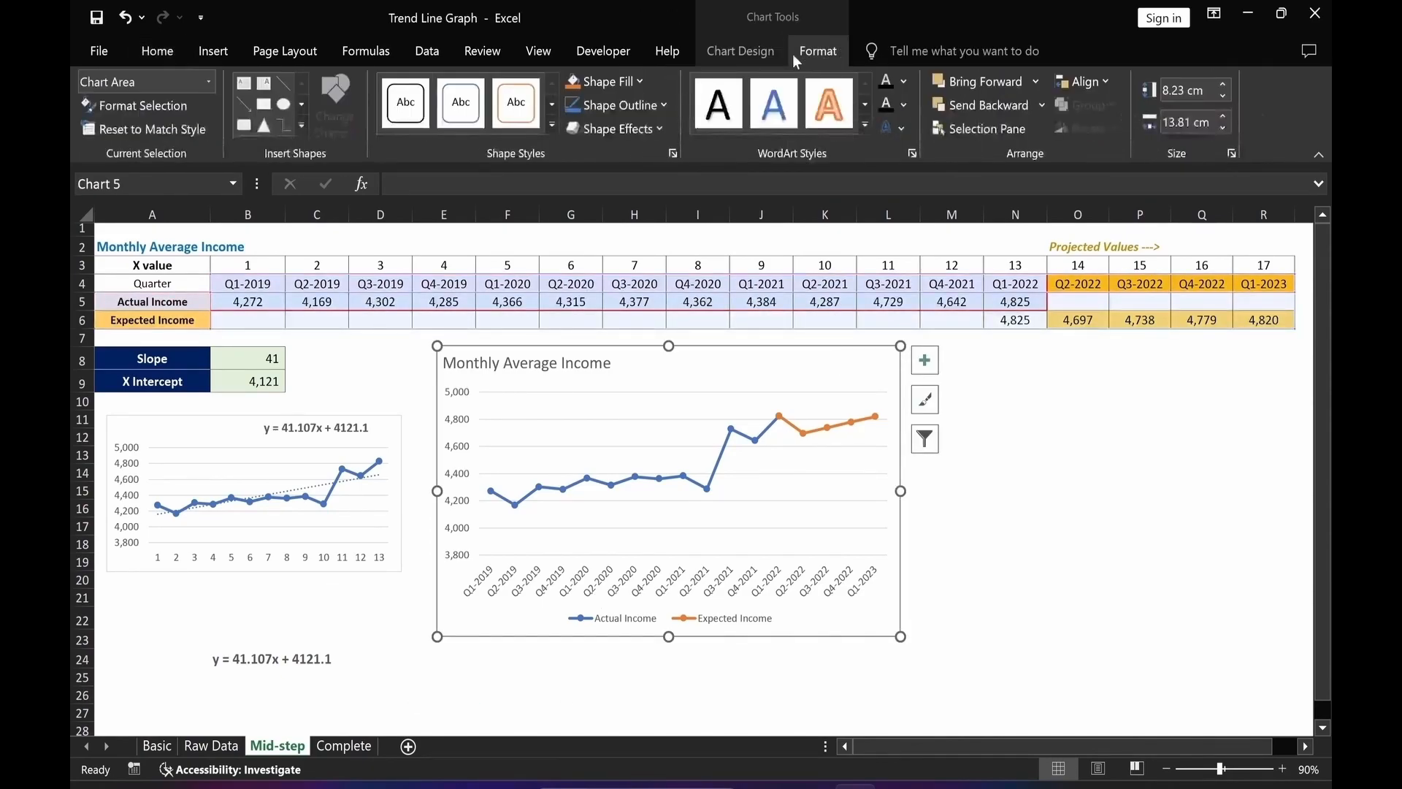
{"action": "left_click", "coordinate": [626, 106]}
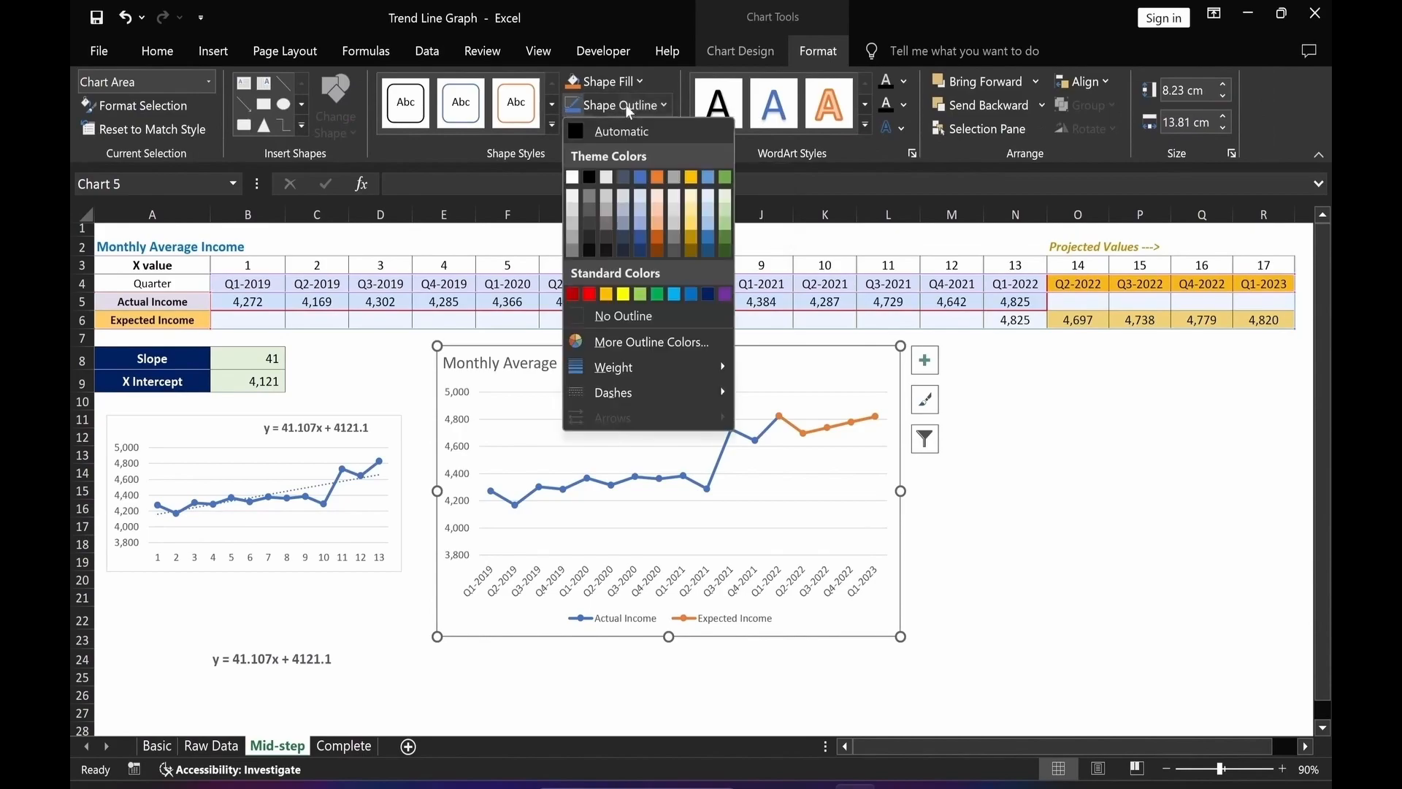
{"action": "left_click", "coordinate": [636, 316]}
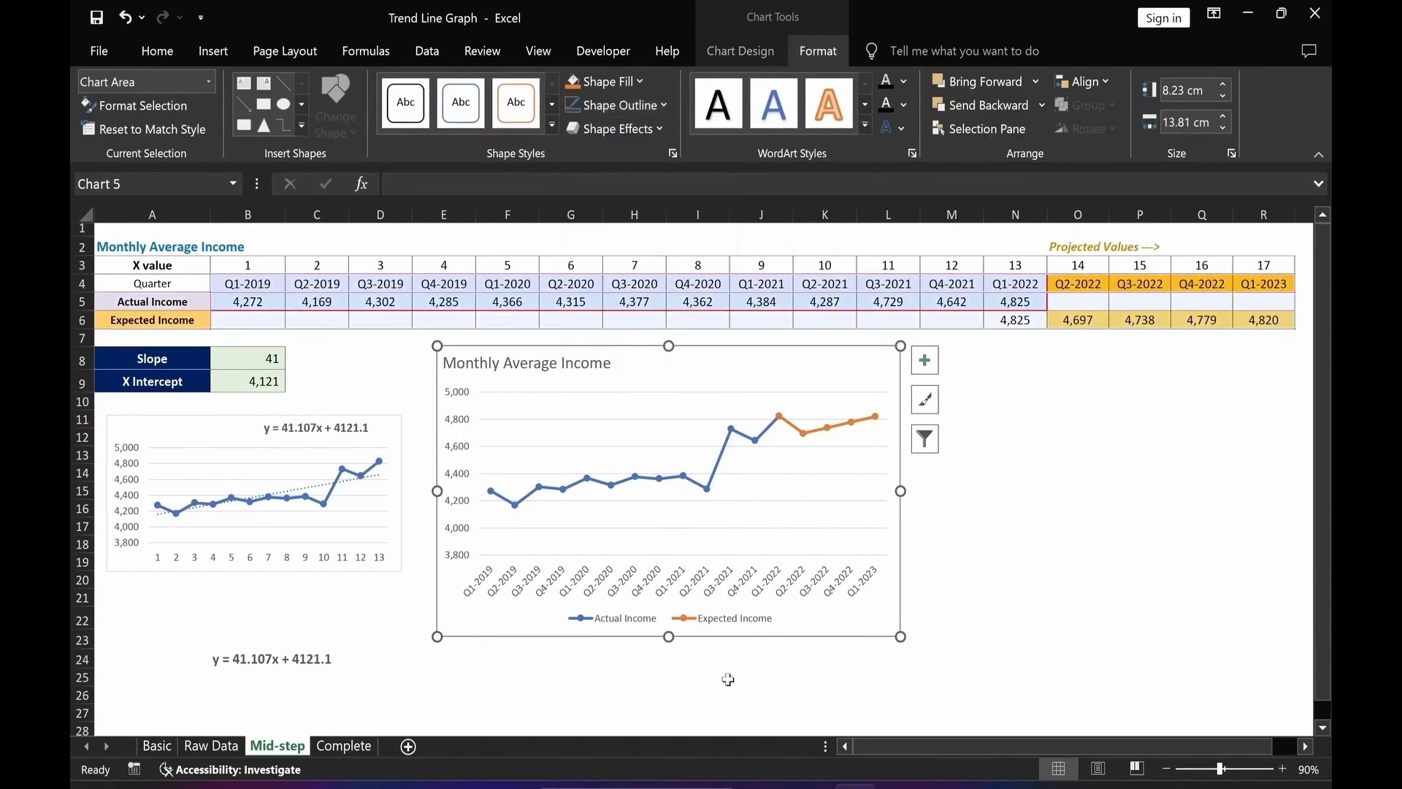
{"action": "left_click", "coordinate": [760, 694]}
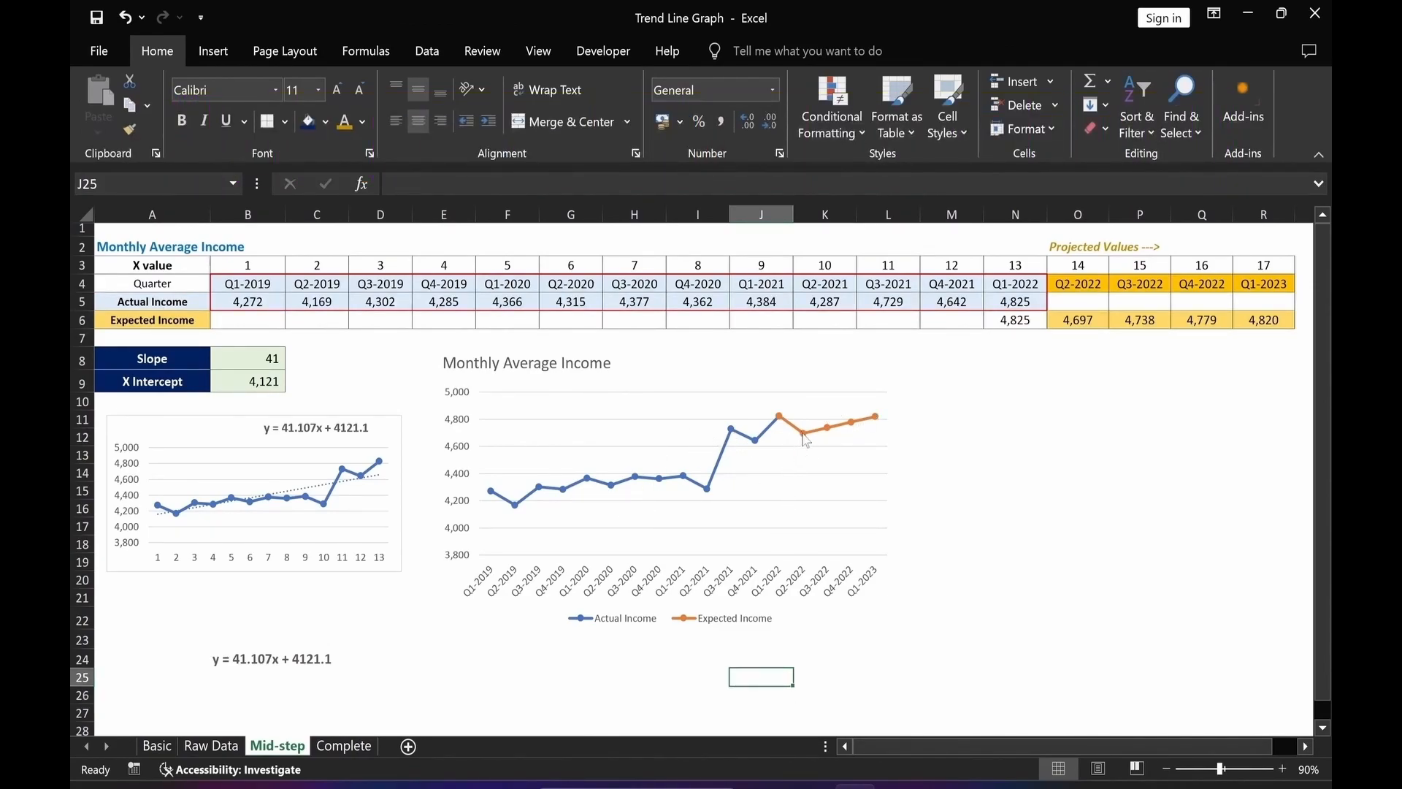
Open formatting for the Expected Income series and set its markers to a built-in type of size 12.
{"action": "left_click", "coordinate": [803, 435]}
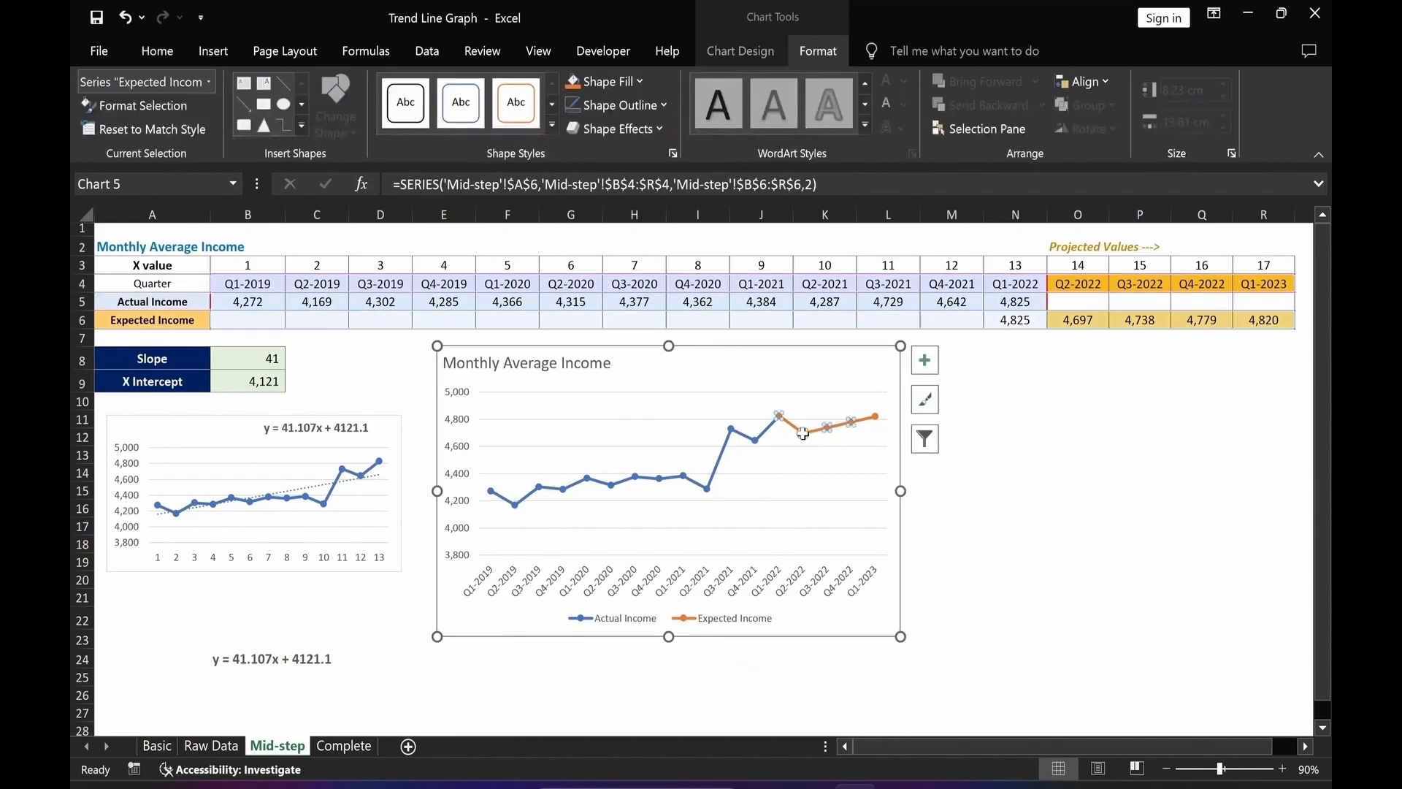
{"action": "double_click", "coordinate": [803, 434]}
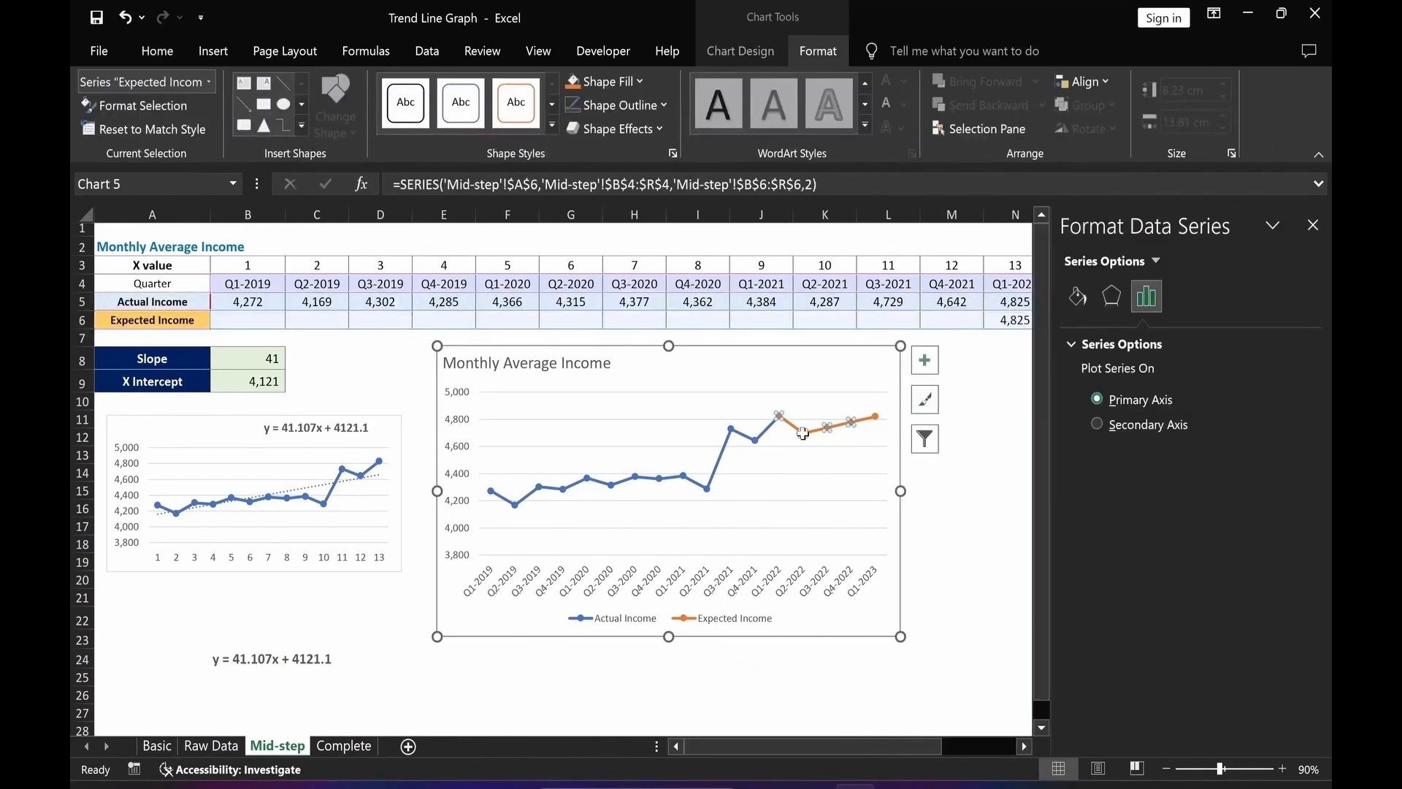
{"action": "left_click", "coordinate": [1077, 299]}
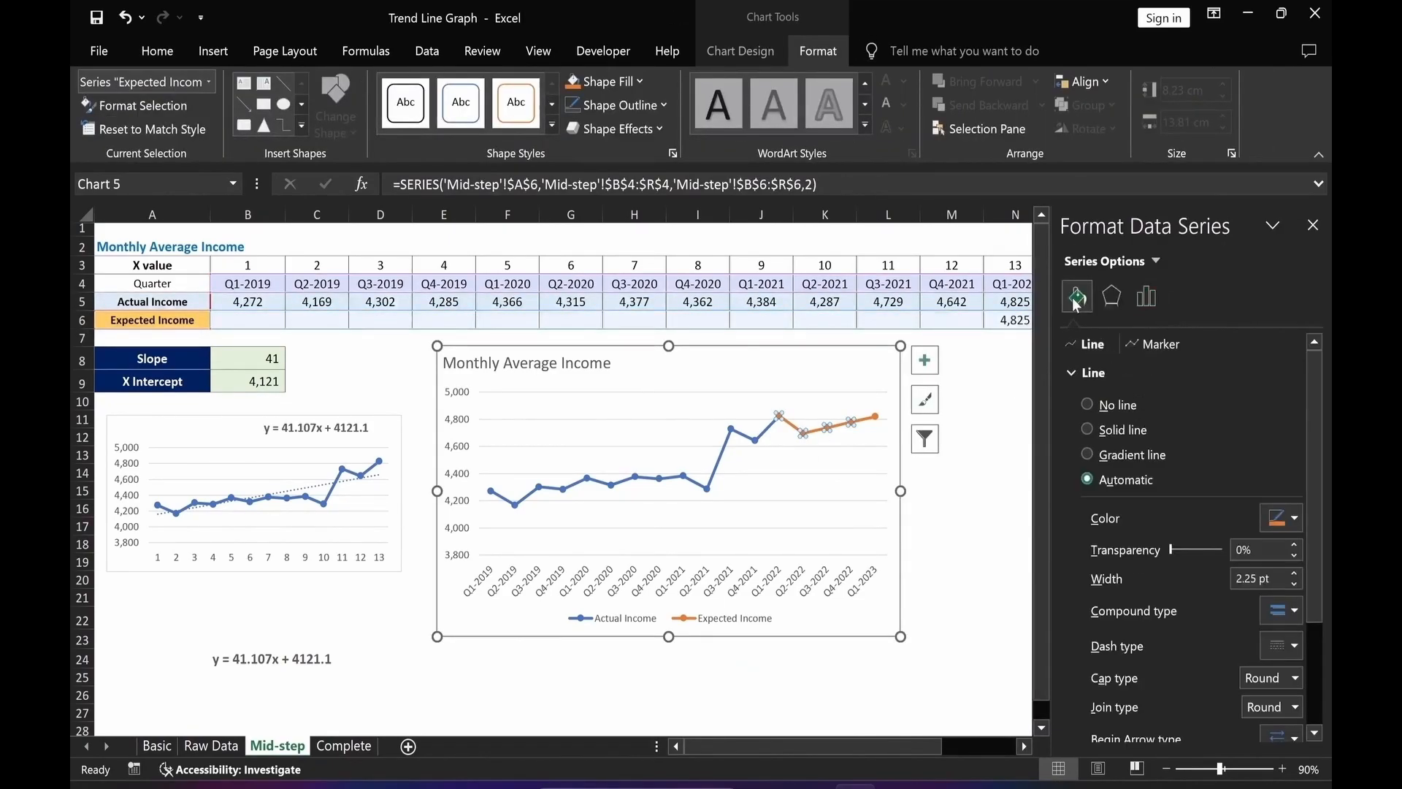
{"action": "left_click", "coordinate": [1165, 349]}
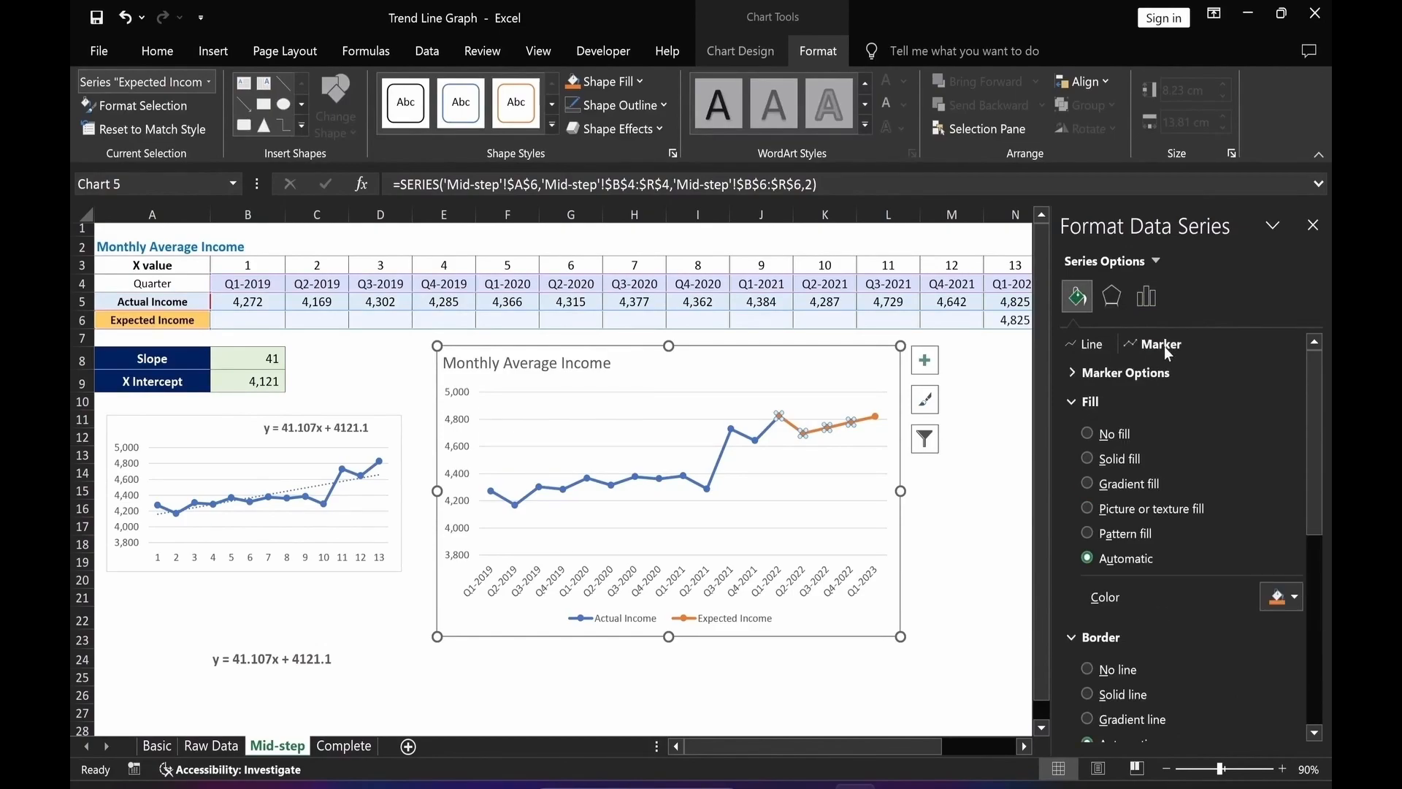
{"action": "left_click", "coordinate": [1070, 373]}
{"action": "left_click", "coordinate": [1088, 452]}
{"action": "double_click", "coordinate": [1153, 511]}
{"action": "type", "text": "12"}
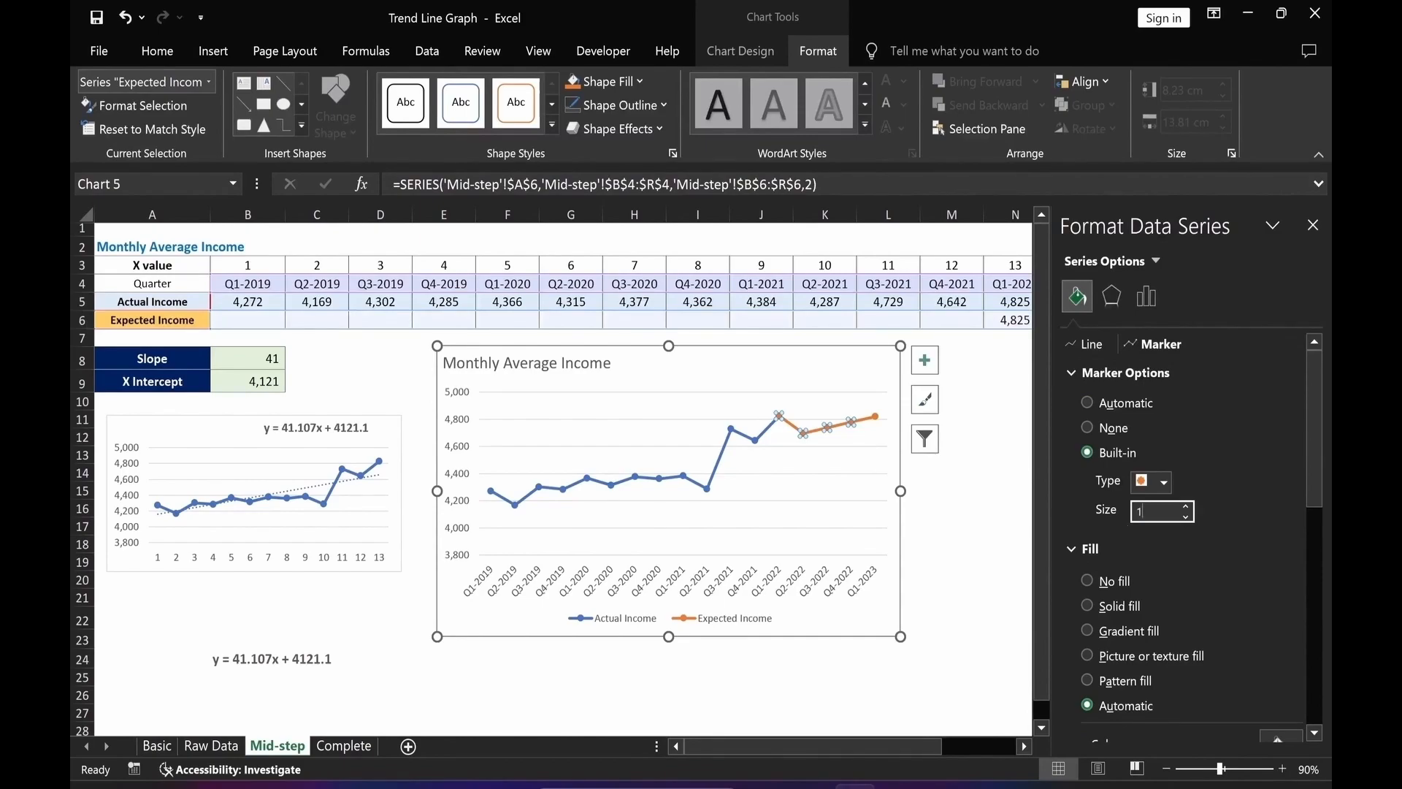
Give the Expected Income markers a solid white fill.
{"action": "left_click", "coordinate": [1086, 605]}
{"action": "left_click_drag", "start_coordinate": [1312, 484], "coordinate": [1295, 545]}
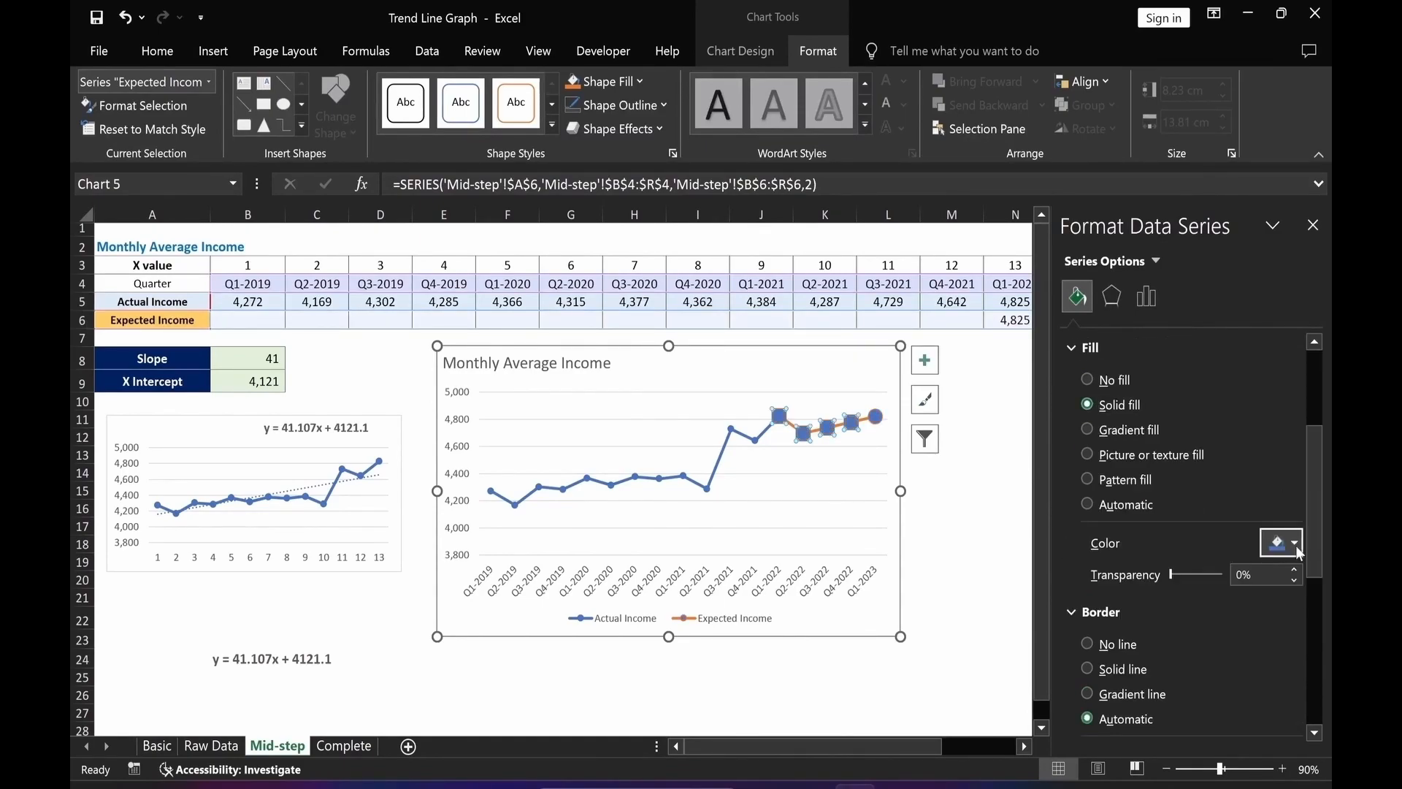
{"action": "left_click", "coordinate": [1295, 544]}
{"action": "left_click", "coordinate": [1169, 393]}
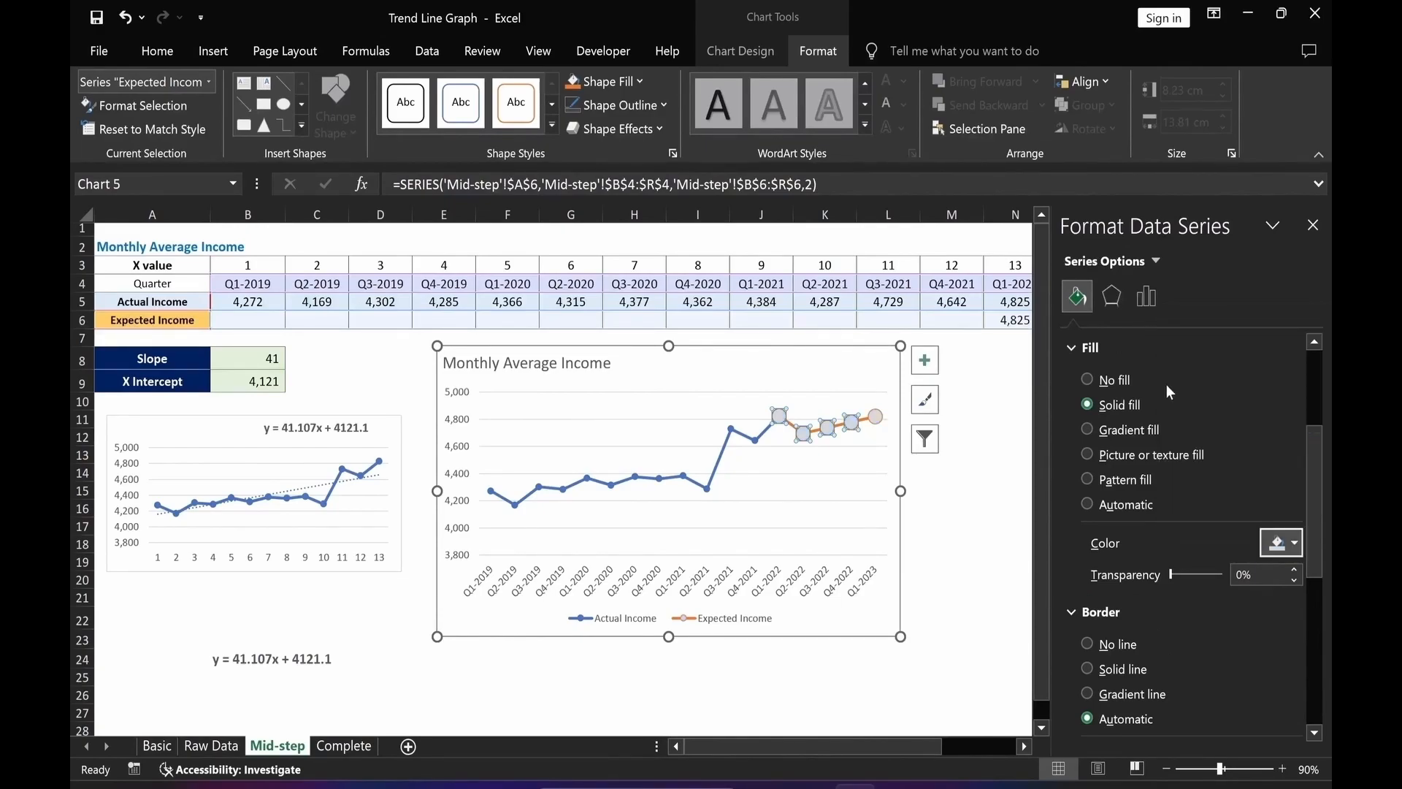
Give the Expected Income markers a solid orange border 2.25 pt wide.
{"action": "left_click", "coordinate": [1088, 668]}
{"action": "left_click_drag", "start_coordinate": [1315, 438], "coordinate": [1297, 523]}
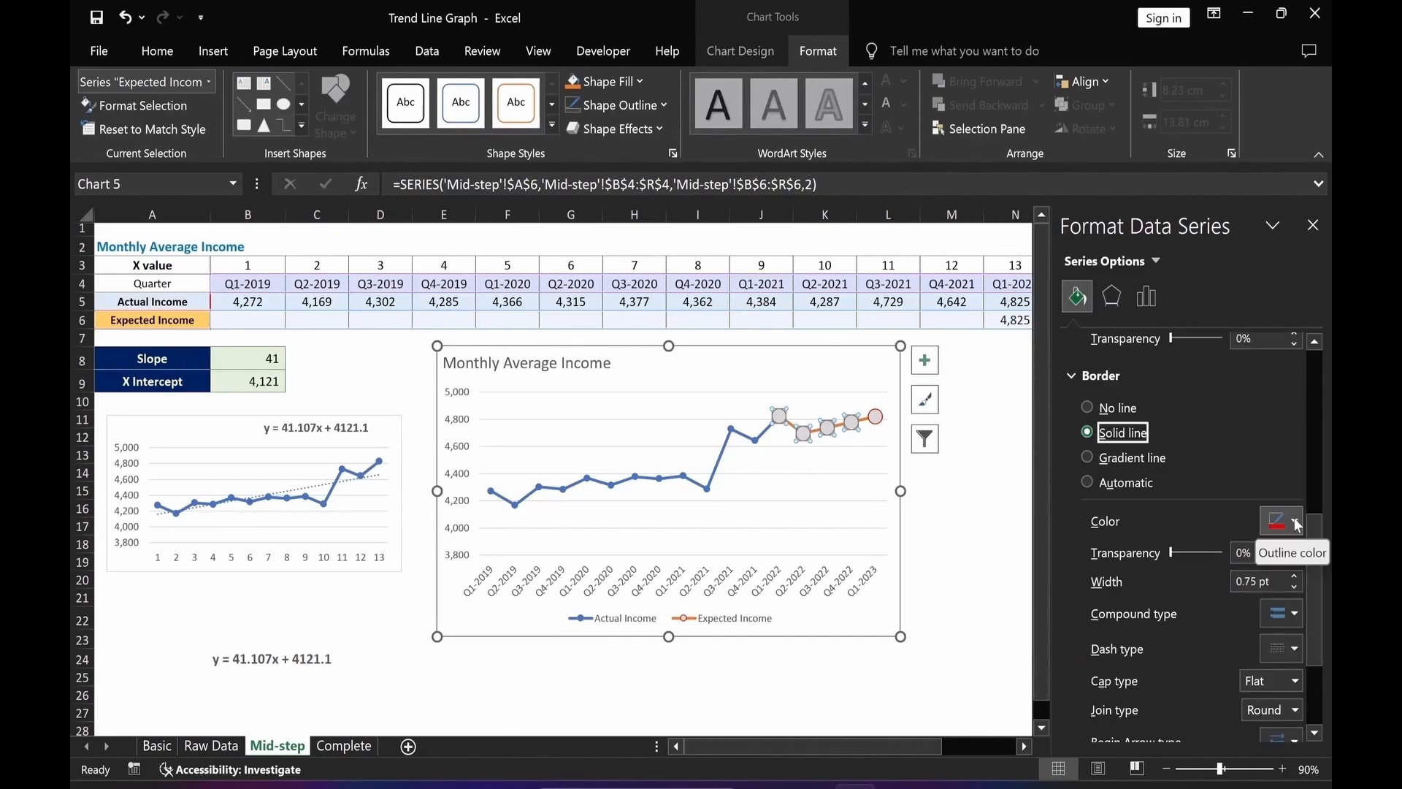
{"action": "left_click", "coordinate": [1297, 523]}
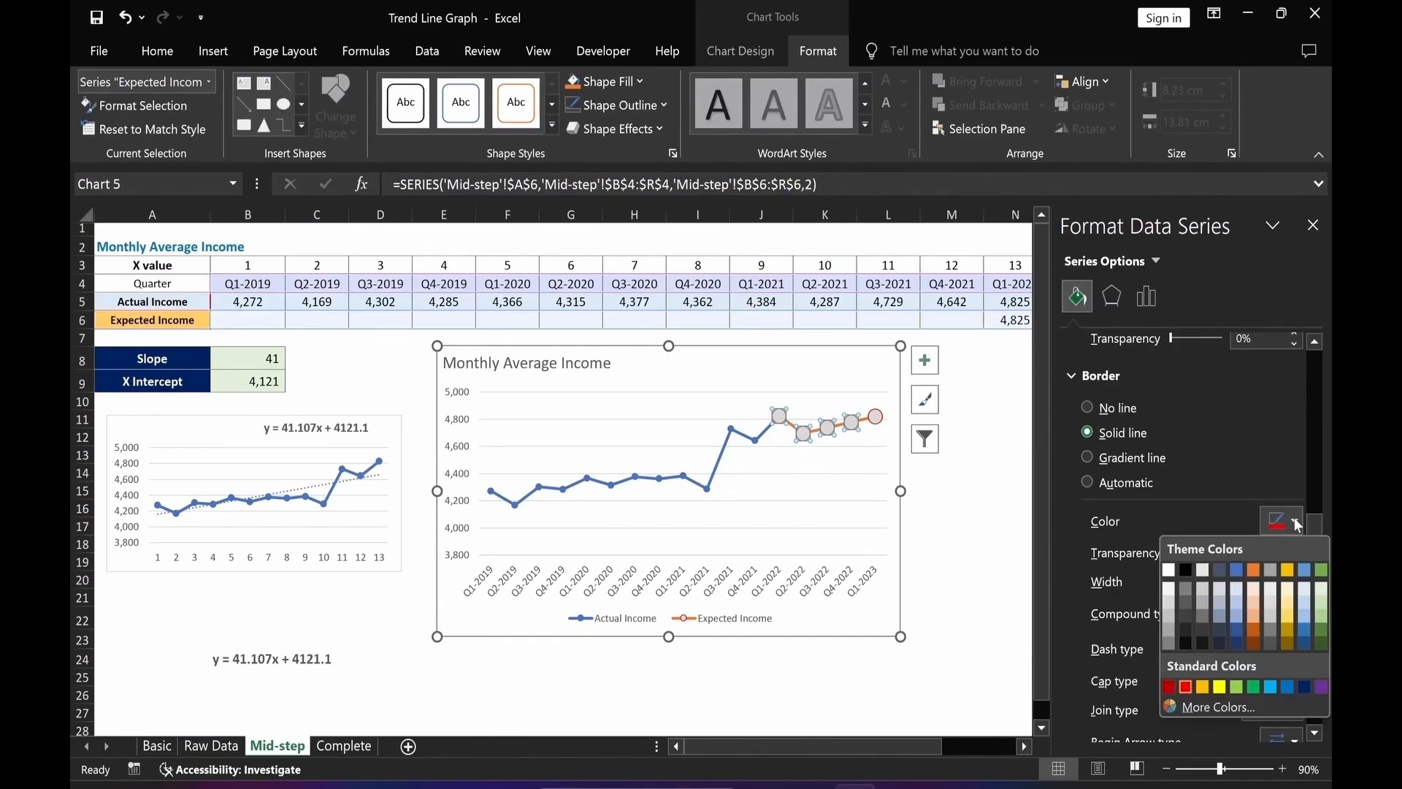
{"action": "left_click", "coordinate": [1253, 571]}
{"action": "left_click", "coordinate": [1296, 576]}
{"action": "left_click", "coordinate": [1296, 576]}
{"action": "left_click", "coordinate": [1296, 577]}
{"action": "left_click", "coordinate": [1296, 576]}
{"action": "left_click", "coordinate": [1296, 576]}
{"action": "left_click", "coordinate": [1296, 576]}
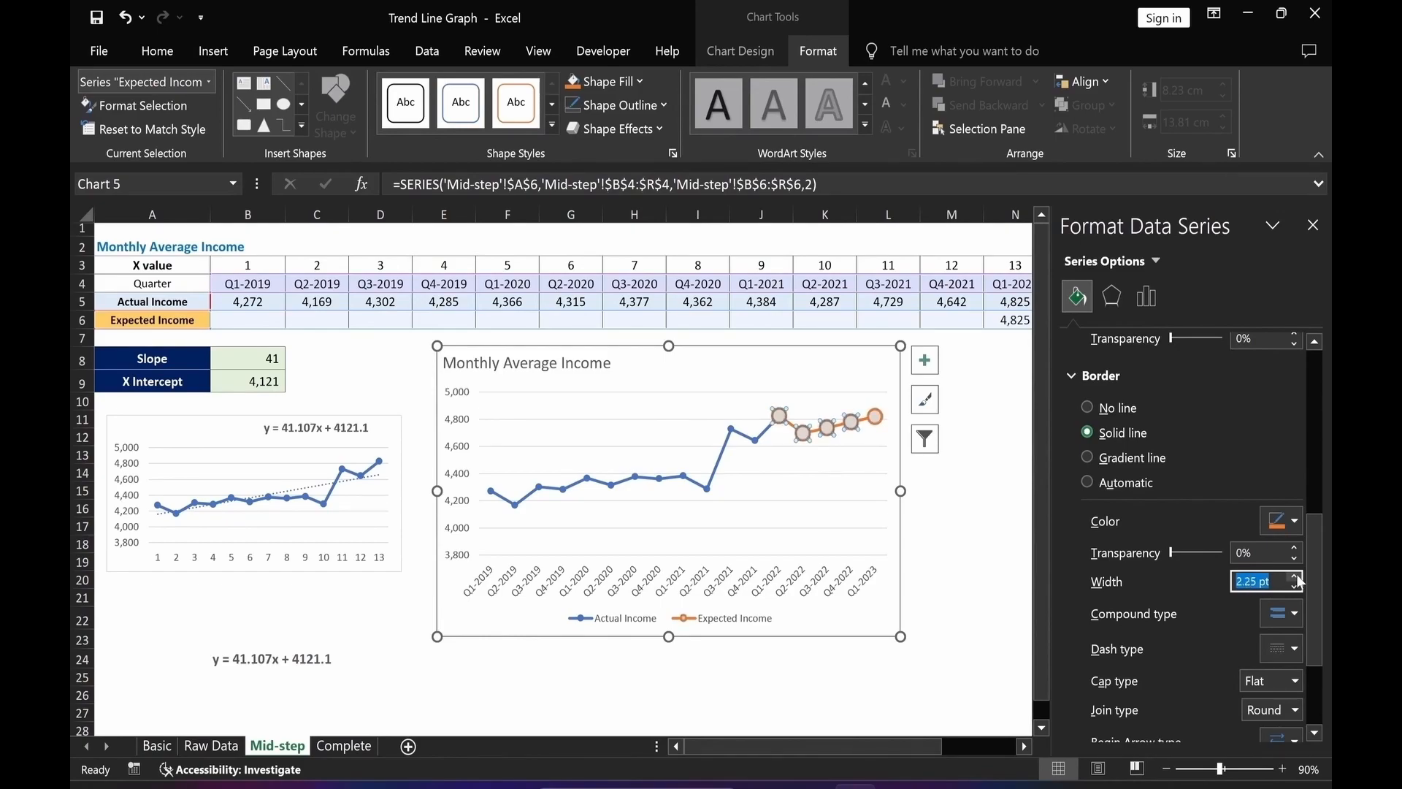
{"action": "left_click", "coordinate": [961, 620]}
Set the Expected Income line to a solid orange line.
{"action": "left_click", "coordinate": [874, 418]}
{"action": "left_click", "coordinate": [1075, 298]}
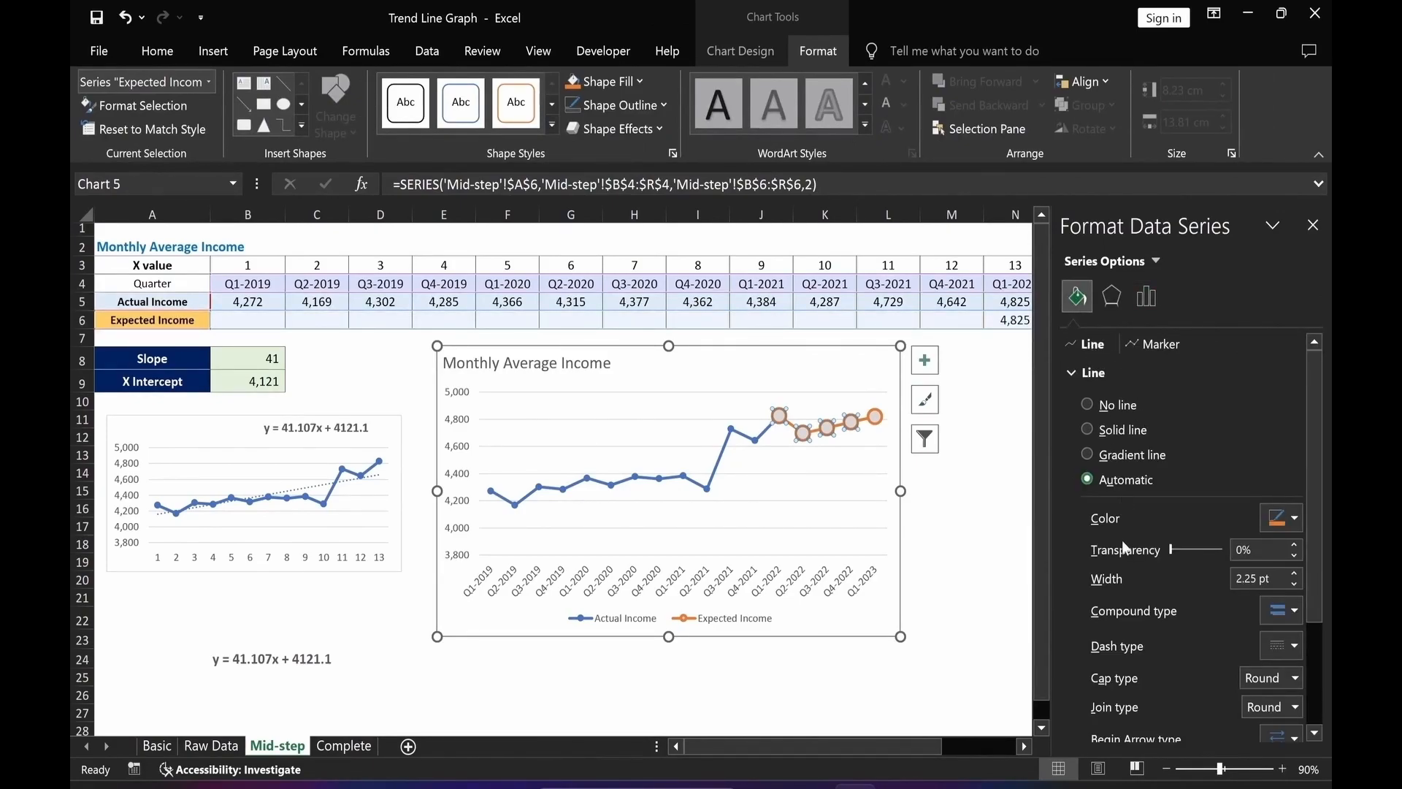
{"action": "left_click", "coordinate": [1087, 429]}
{"action": "left_click", "coordinate": [1294, 517]}
{"action": "left_click", "coordinate": [1253, 568]}
{"action": "left_click", "coordinate": [991, 661]}
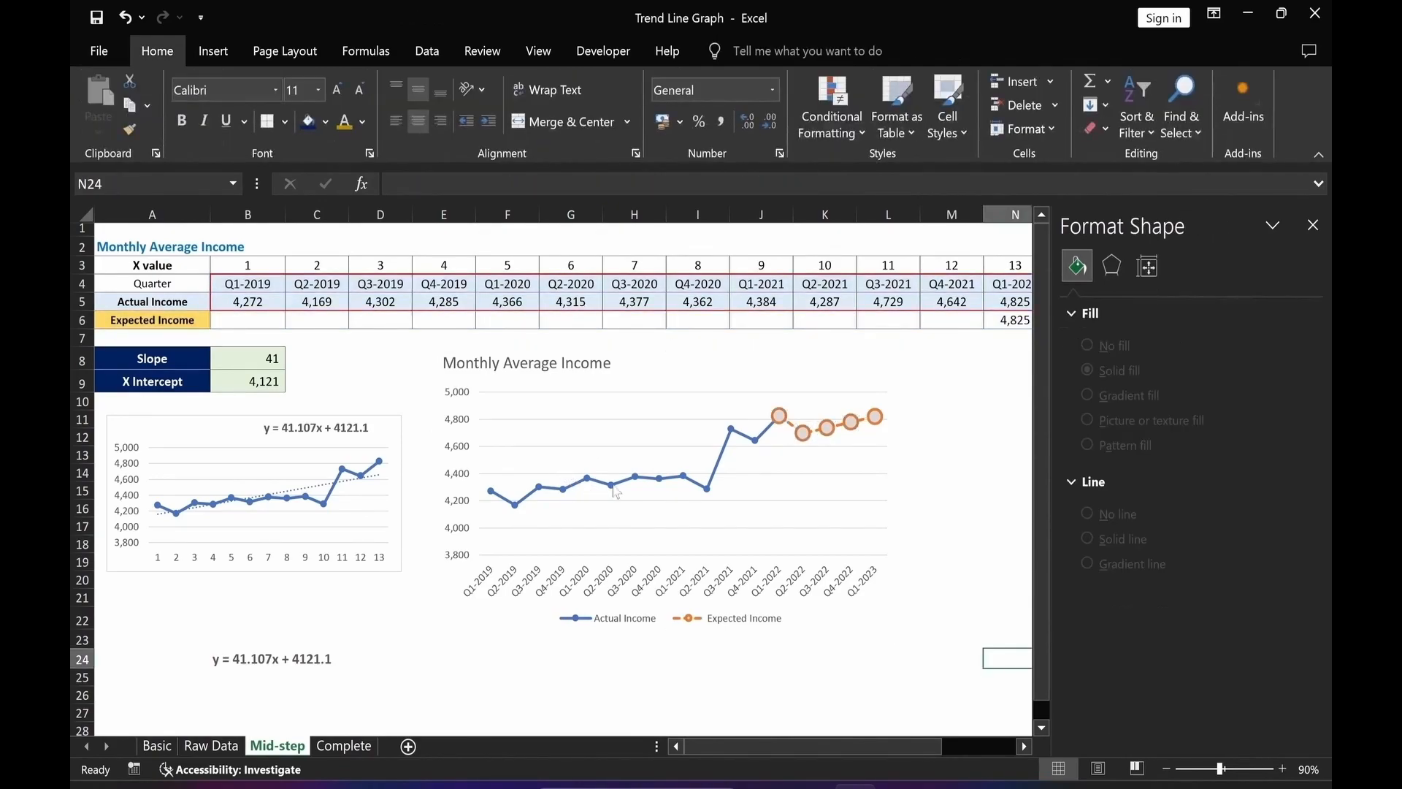
Select the Actual Income series and set its markers to a built-in type of size 8.
{"action": "left_click", "coordinate": [647, 480]}
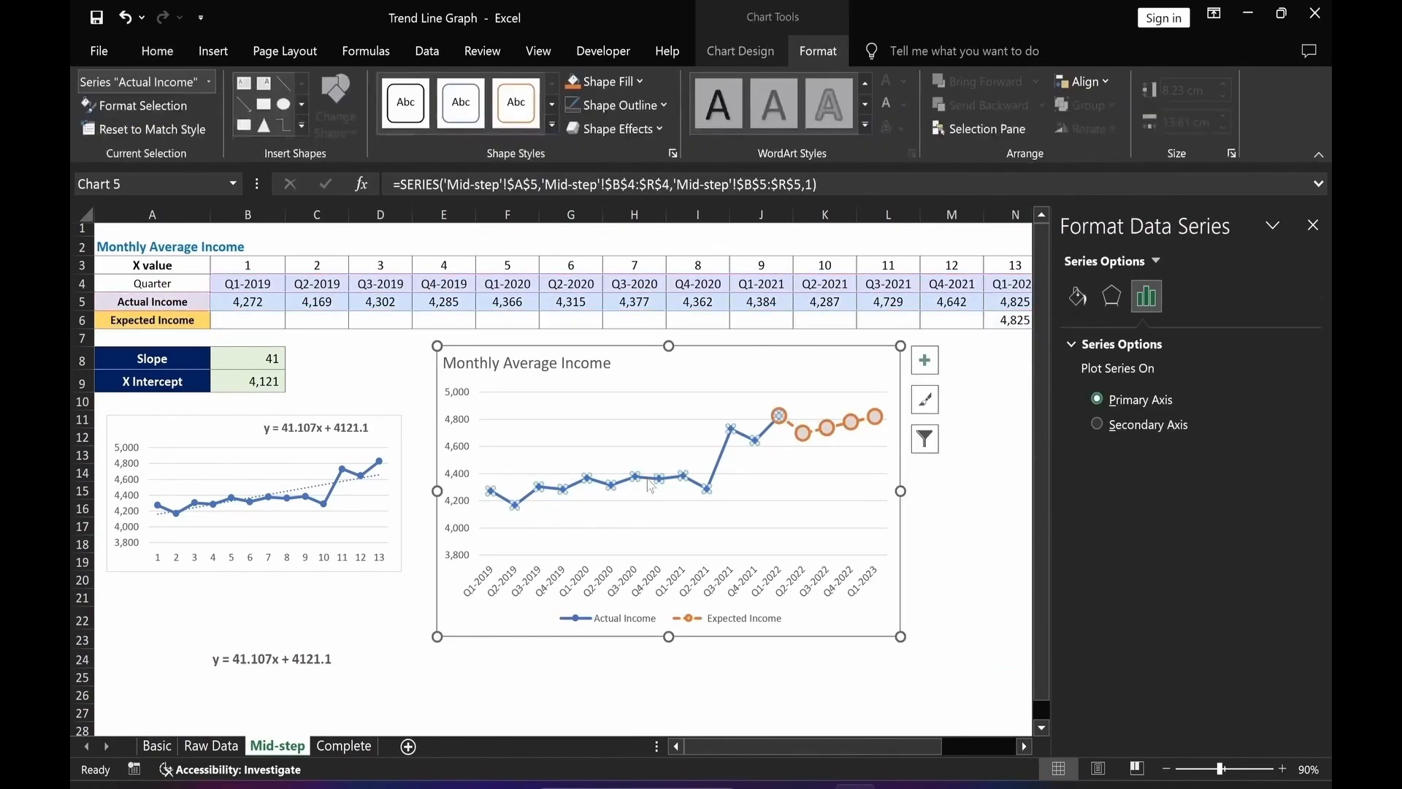
{"action": "left_click", "coordinate": [1077, 297]}
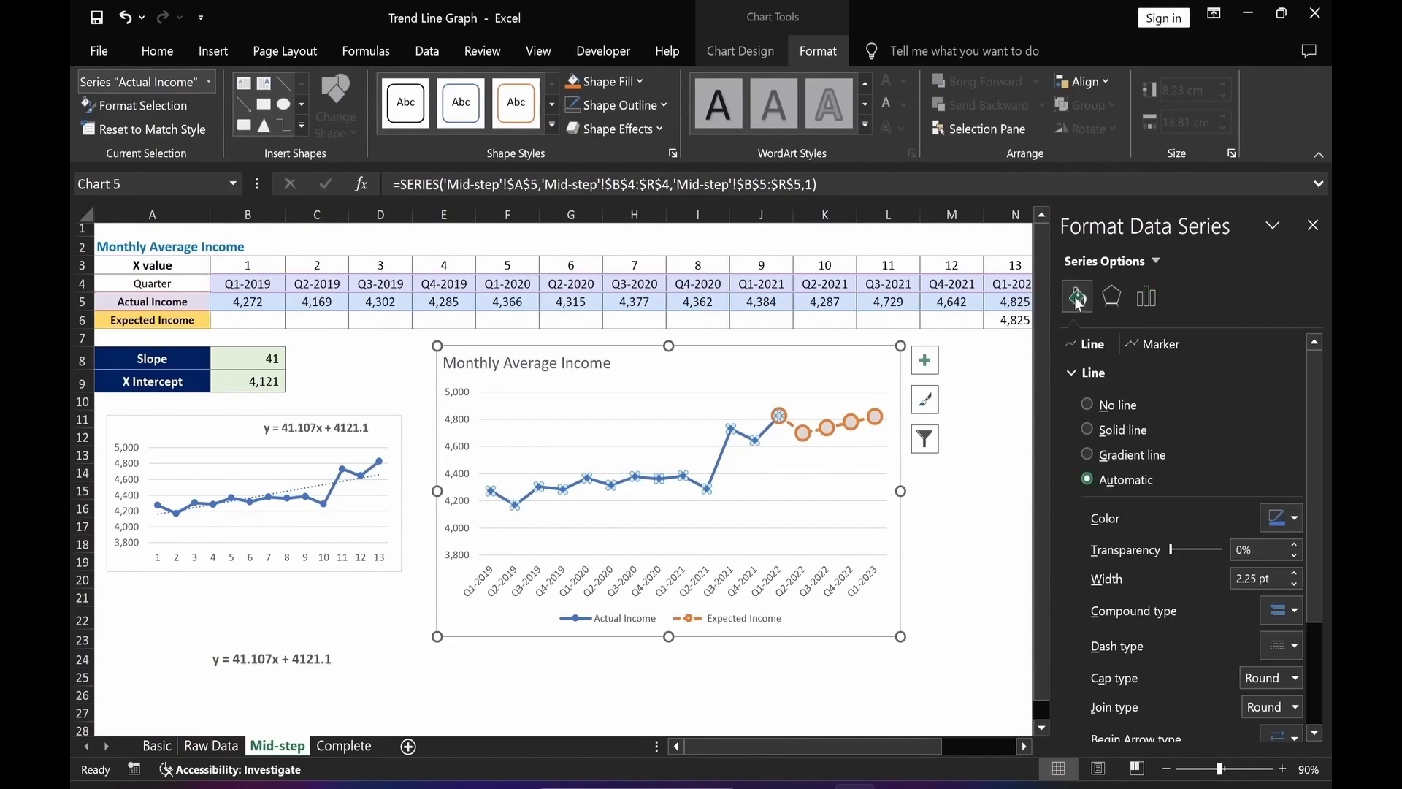
{"action": "left_click", "coordinate": [1148, 343]}
{"action": "left_click", "coordinate": [1069, 372]}
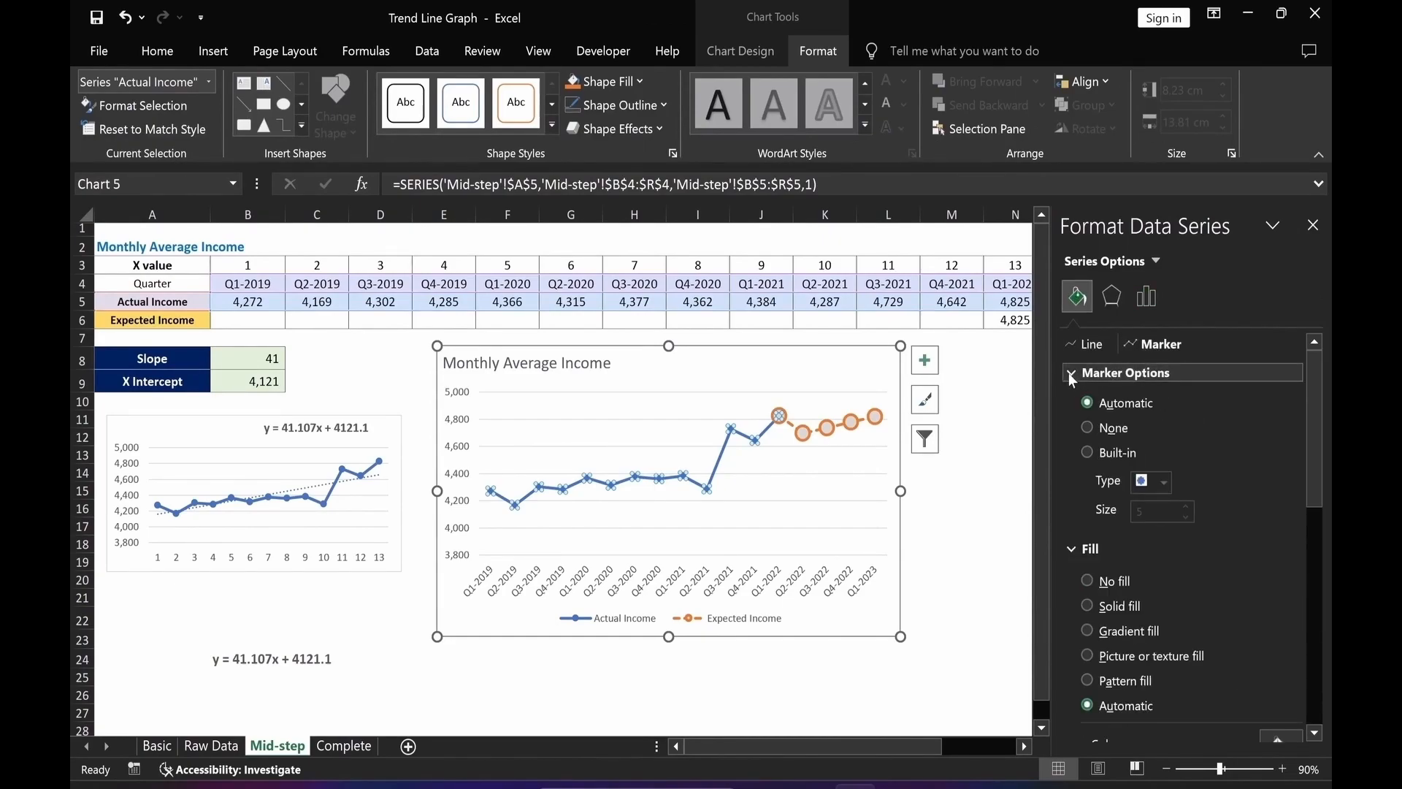
{"action": "left_click", "coordinate": [1087, 452]}
{"action": "double_click", "coordinate": [1137, 512]}
{"action": "type", "text": "8"}
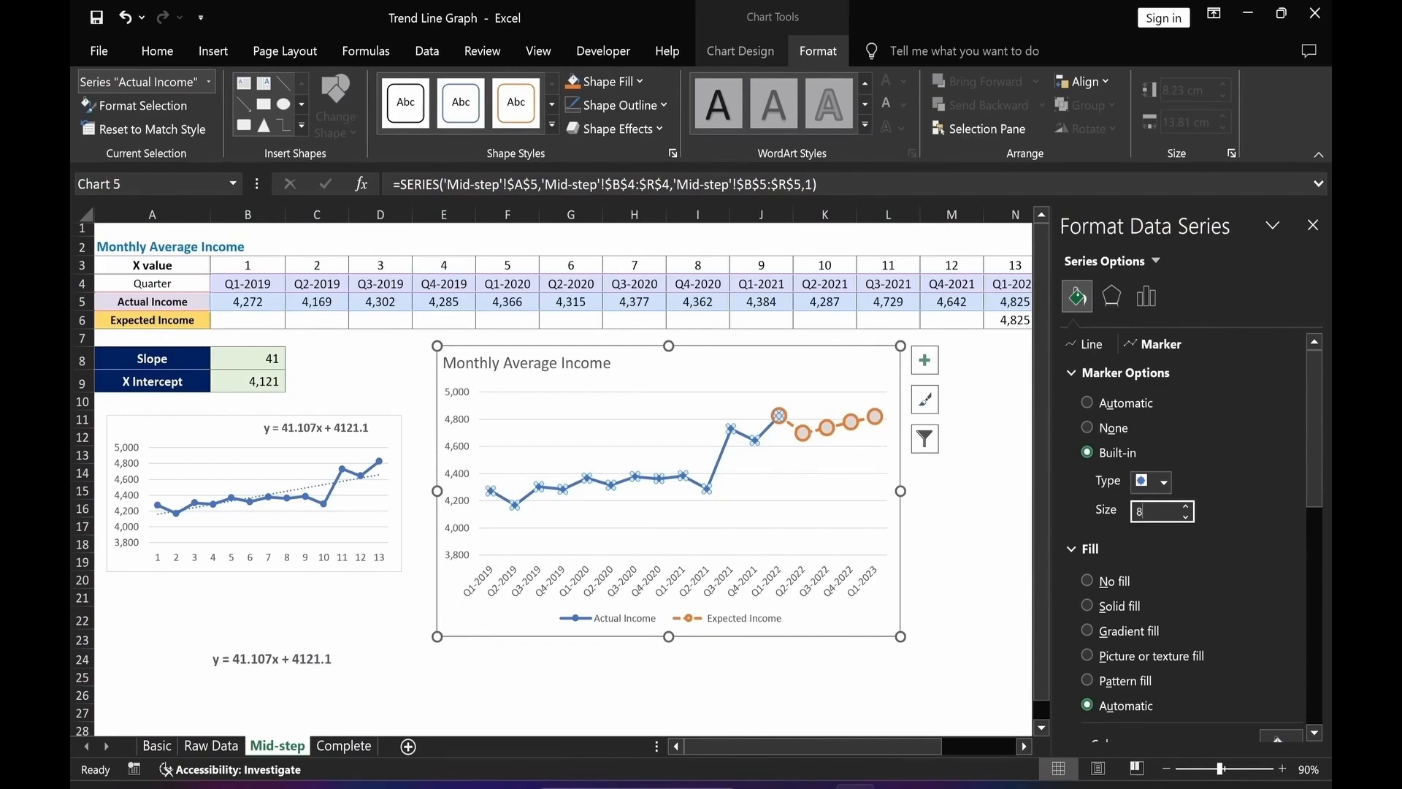
Give the Actual Income markers a solid blue fill.
{"action": "left_click", "coordinate": [1089, 606]}
{"action": "scroll", "coordinate": [1319, 554], "scroll_direction": "down", "scroll_amount": 3}
{"action": "left_click", "coordinate": [1277, 564]}
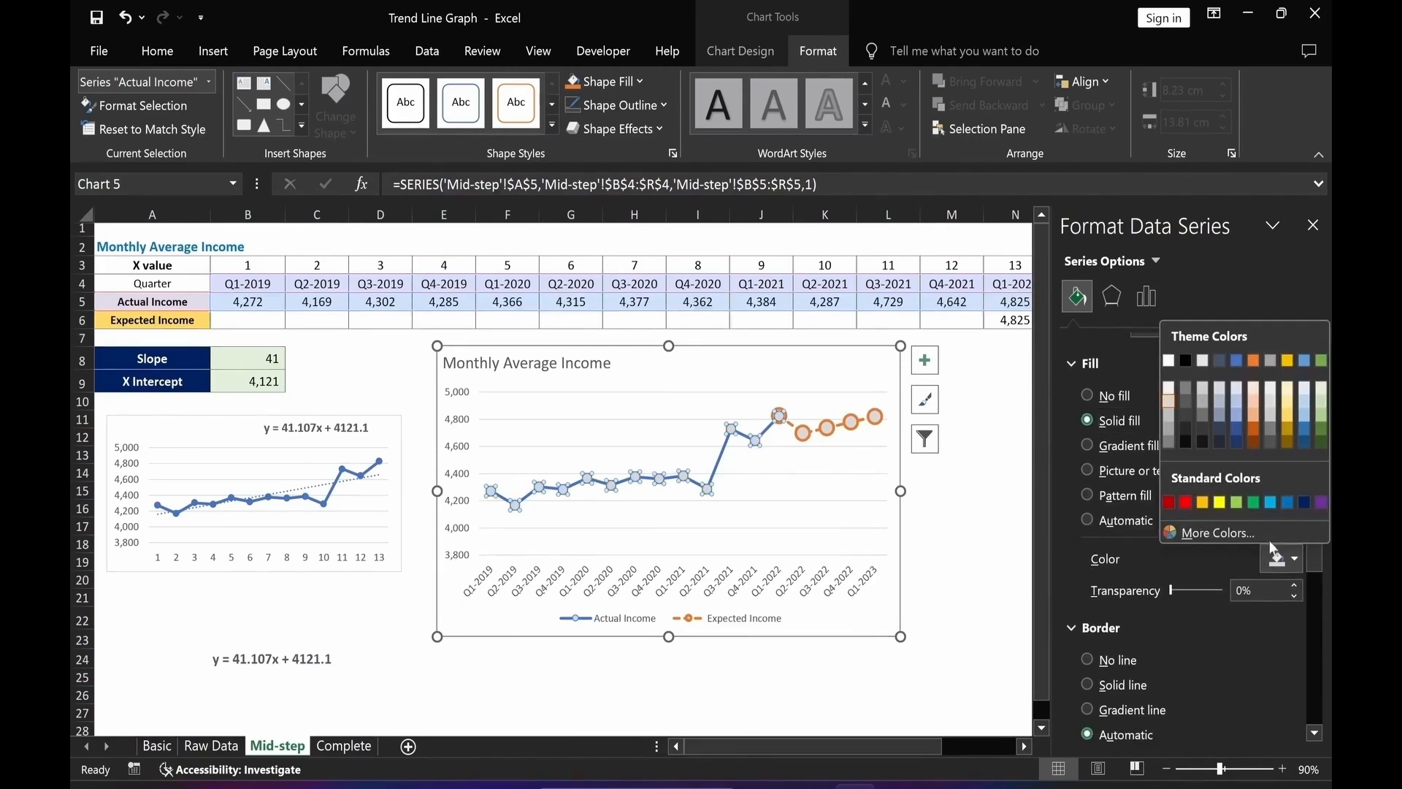
{"action": "left_click", "coordinate": [1287, 507]}
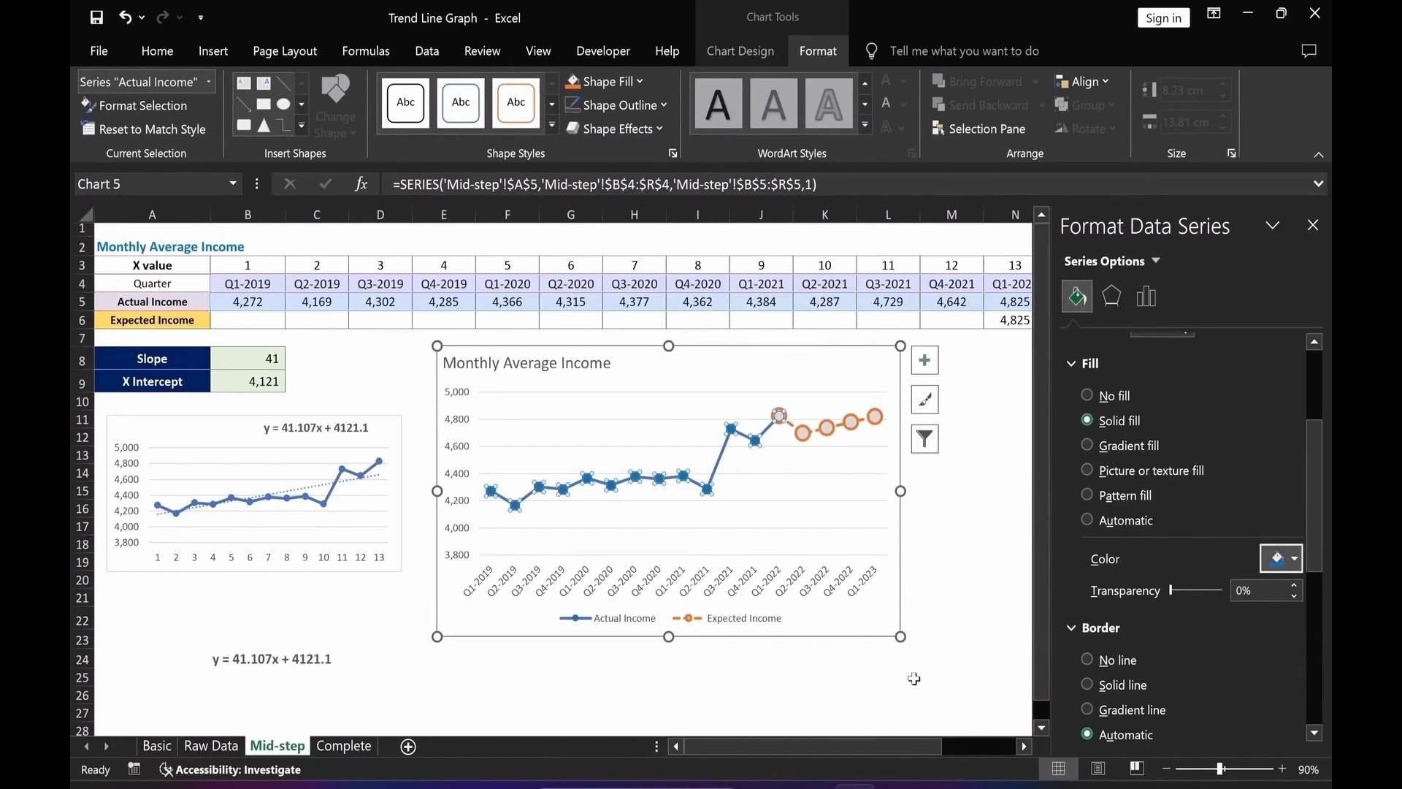
{"action": "left_click", "coordinate": [912, 678]}
Format the horizontal axis line as a solid orange line 1.5 pt wide.
{"action": "left_click", "coordinate": [527, 590]}
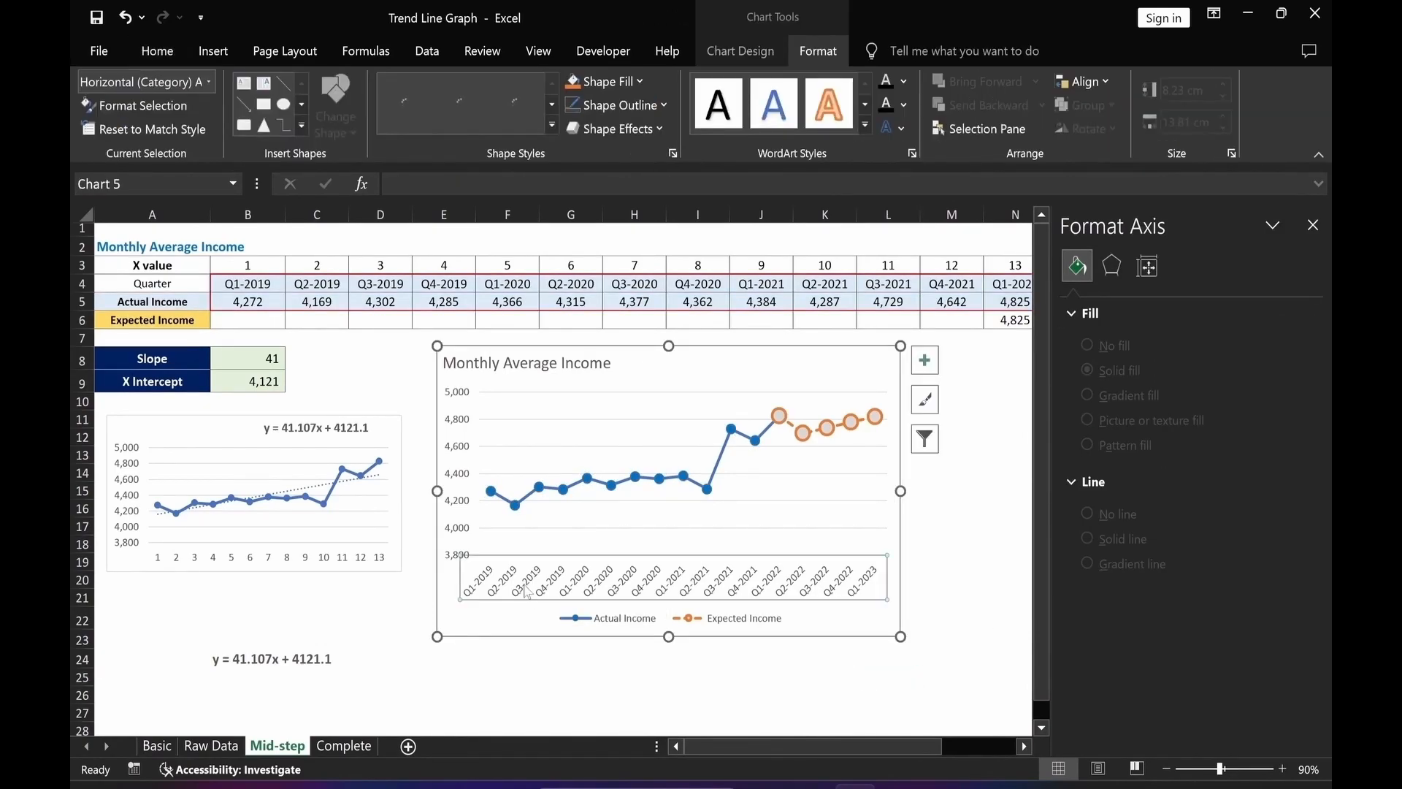
{"action": "left_click", "coordinate": [1077, 298]}
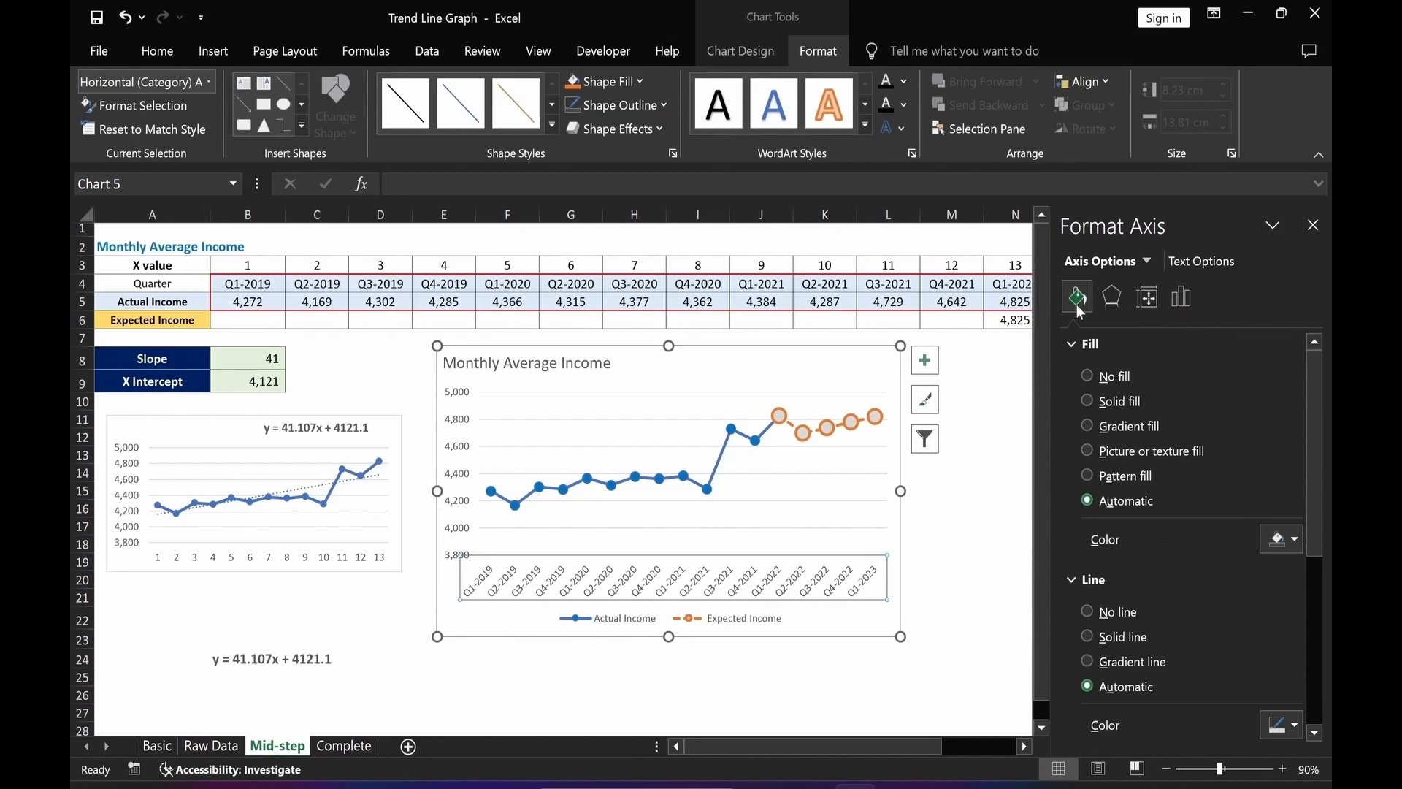
{"action": "left_click", "coordinate": [1087, 636]}
{"action": "left_click_drag", "start_coordinate": [1328, 568], "coordinate": [1328, 647]}
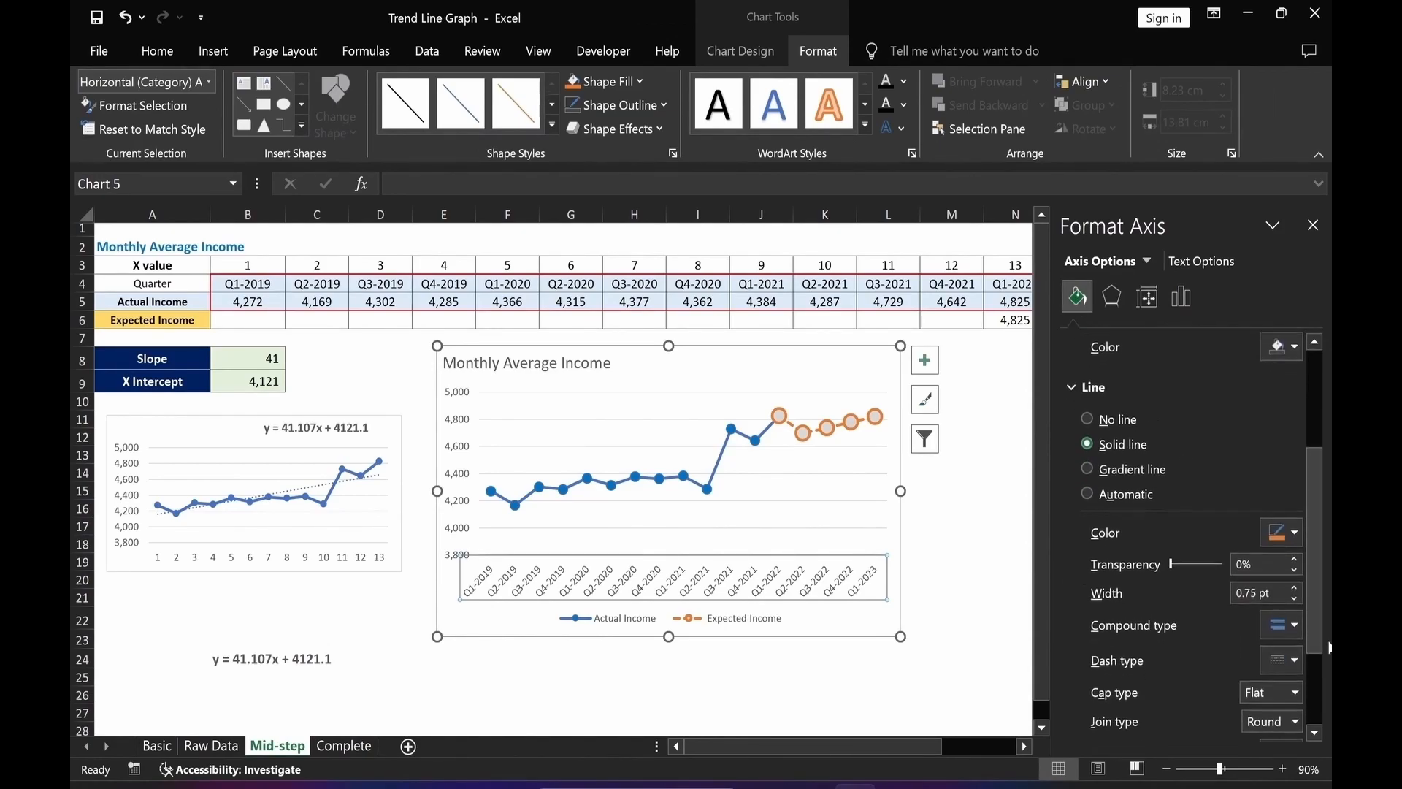
{"action": "scroll", "coordinate": [1328, 645], "scroll_direction": "down", "scroll_amount": 2}
{"action": "left_click", "coordinate": [1294, 548]}
{"action": "left_click", "coordinate": [1294, 548]}
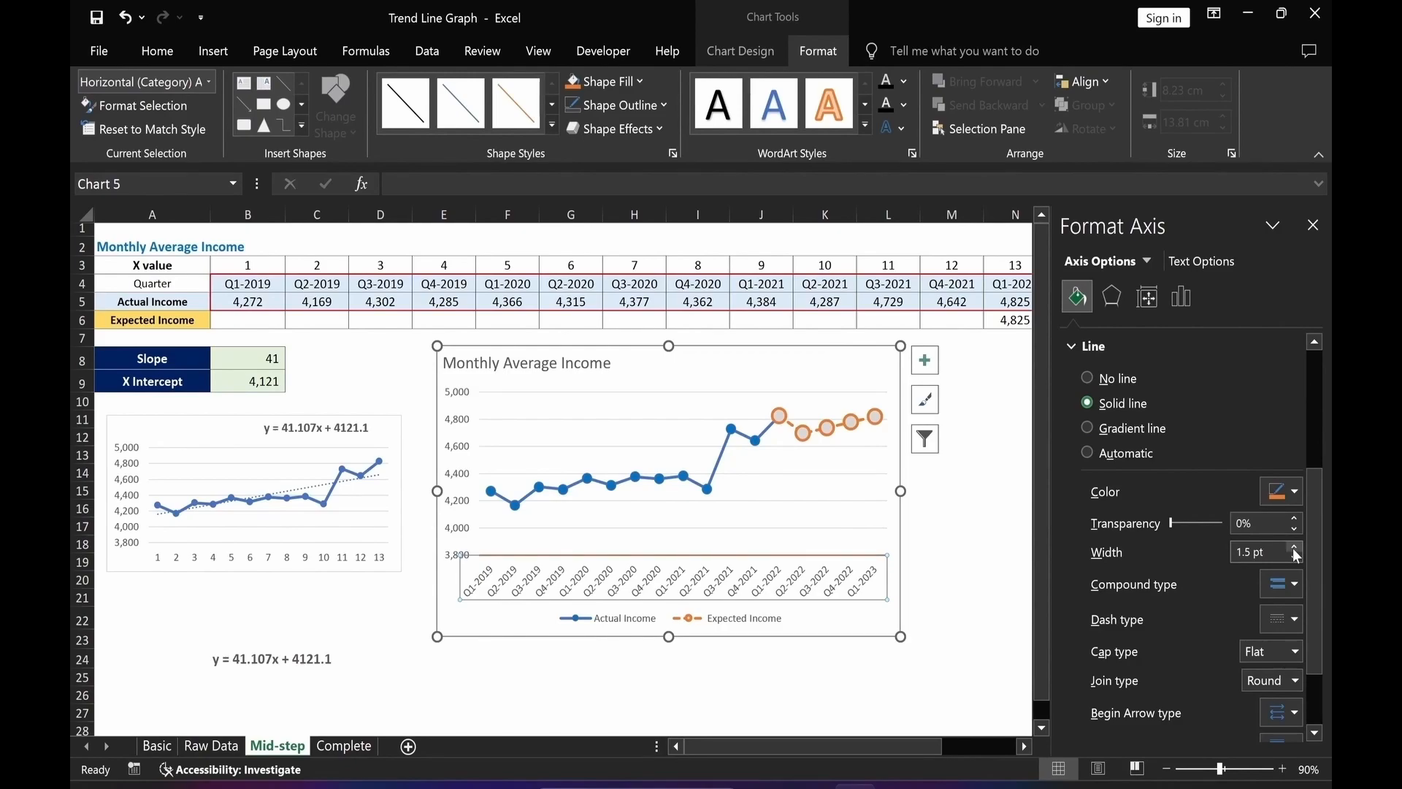
{"action": "left_click", "coordinate": [1293, 492]}
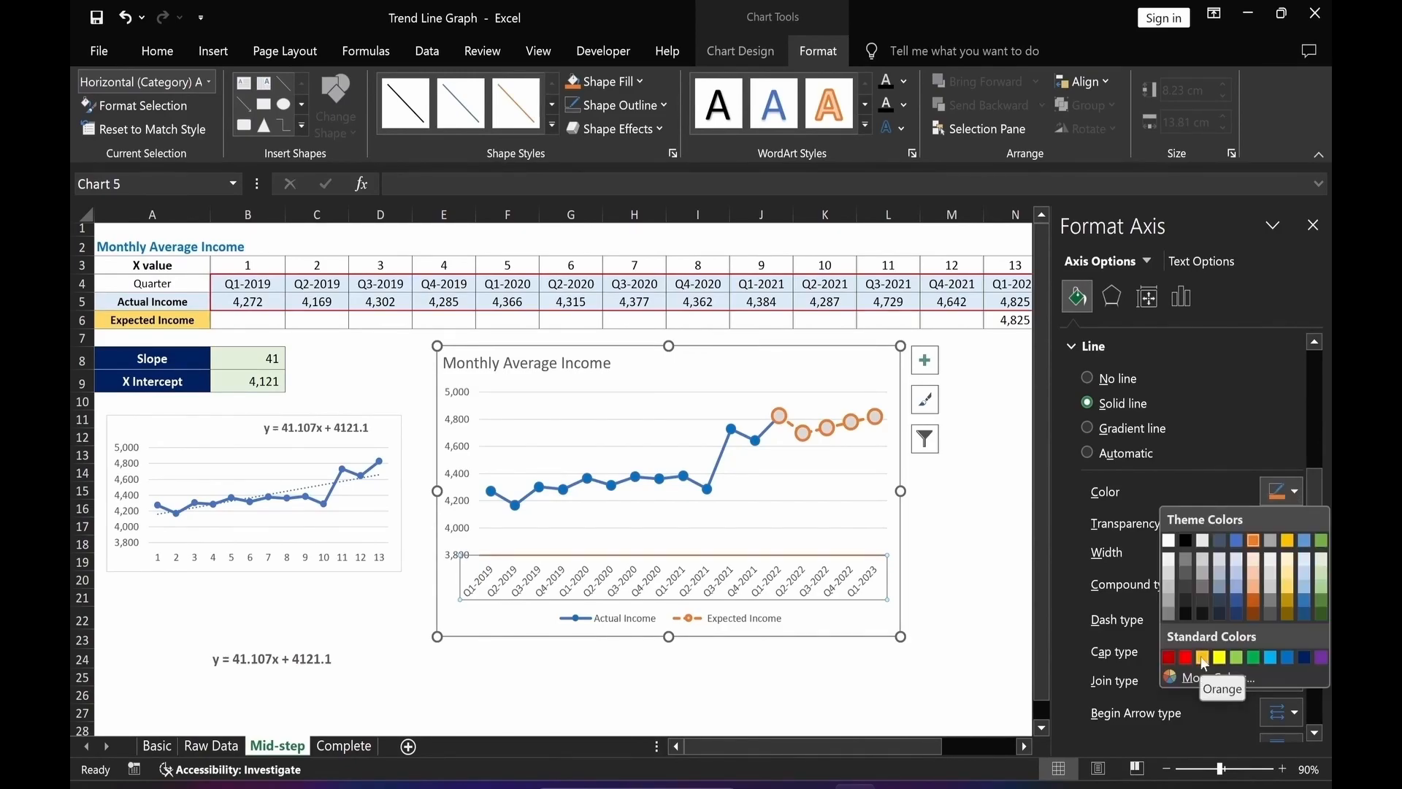
{"action": "left_click", "coordinate": [1203, 659]}
{"action": "left_click", "coordinate": [888, 693]}
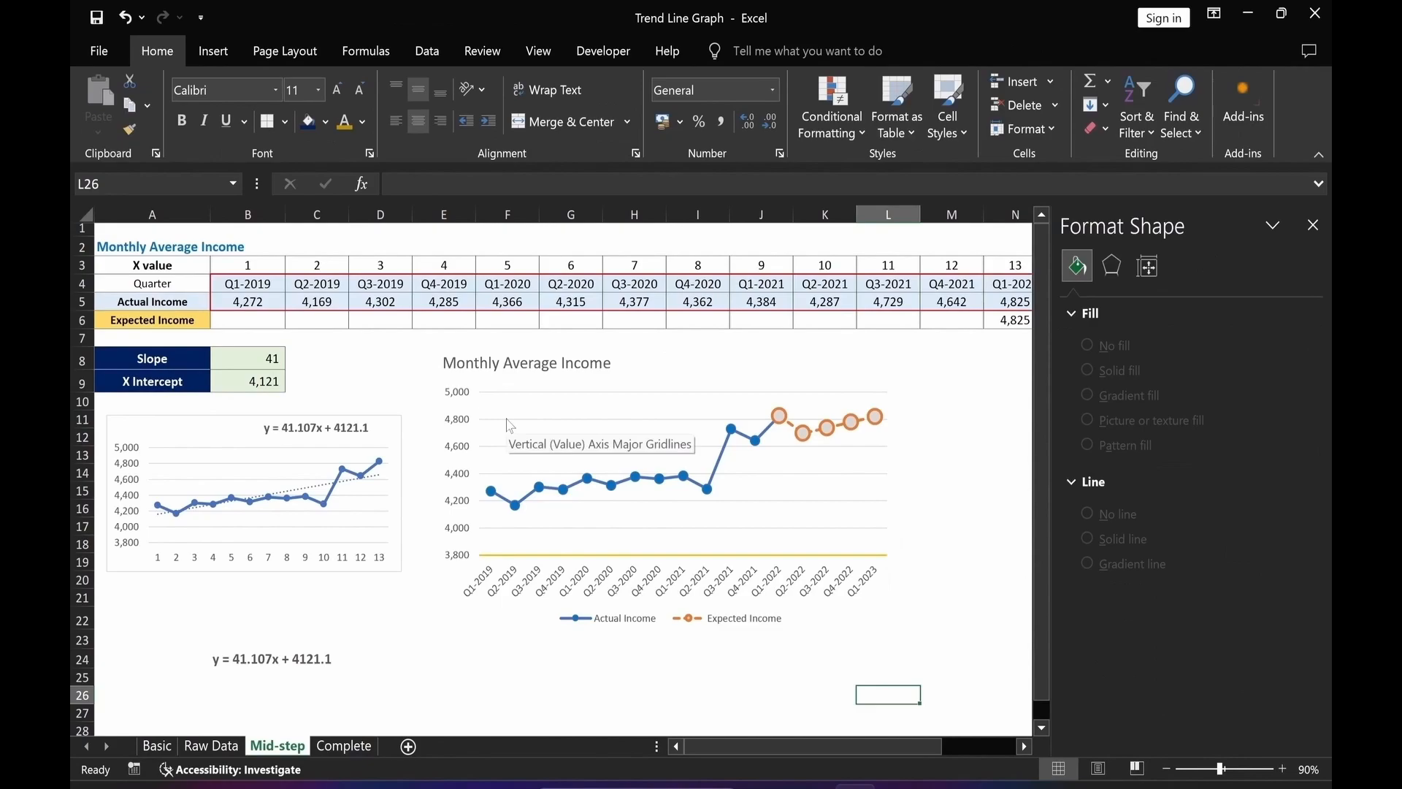
Change the major gridlines to a dashed light gray line.
{"action": "left_click", "coordinate": [510, 426]}
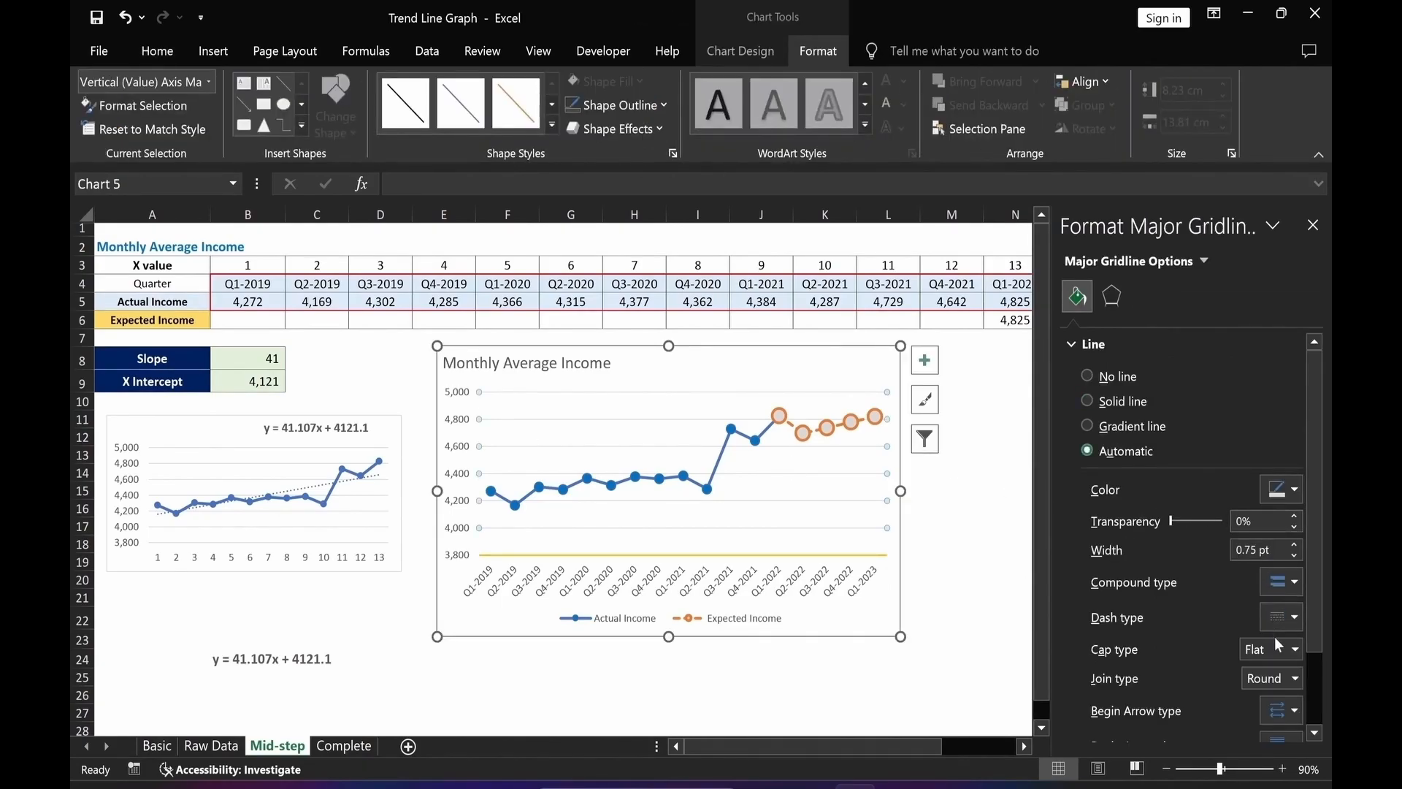
{"action": "left_click", "coordinate": [1293, 617]}
{"action": "left_click", "coordinate": [1281, 656]}
{"action": "left_click", "coordinate": [1295, 488]}
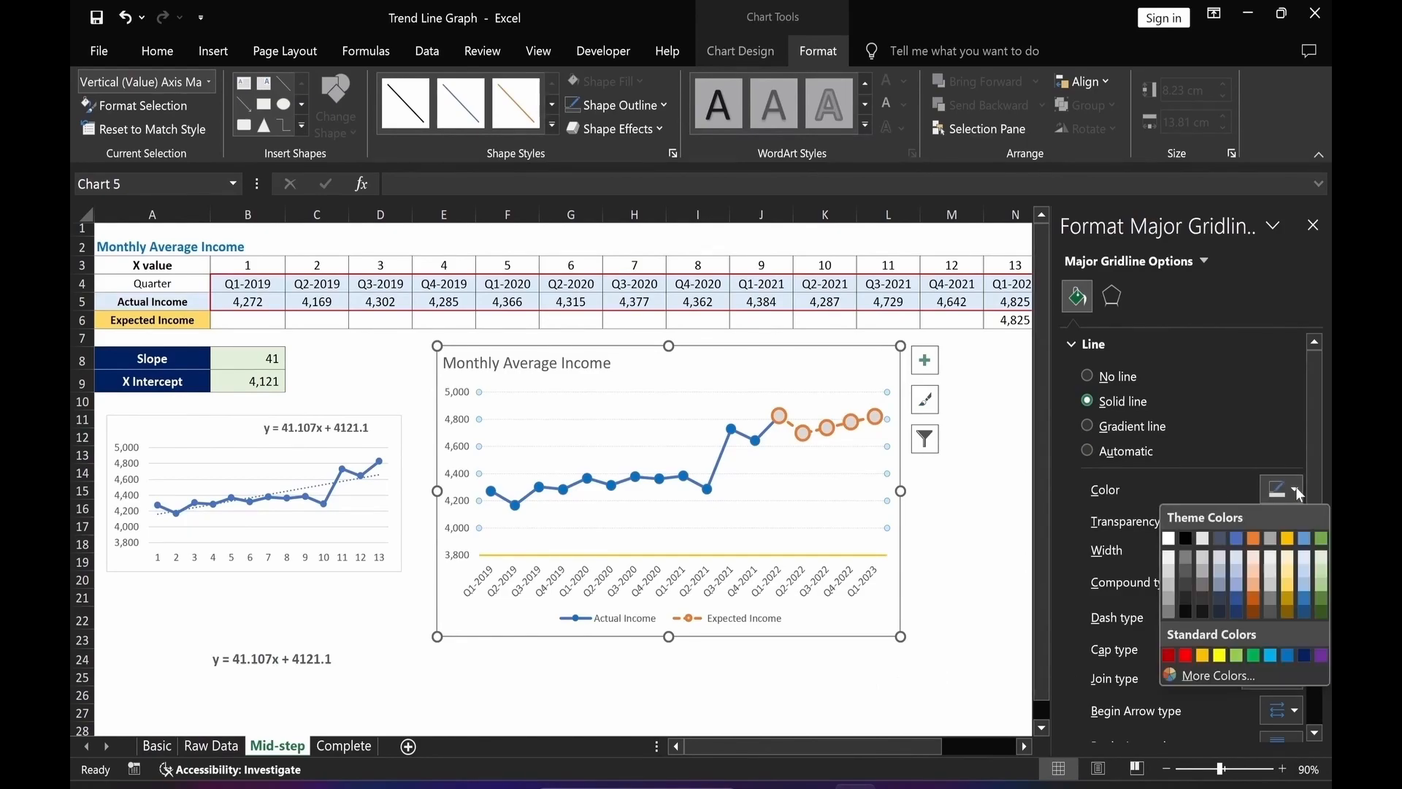
{"action": "left_click", "coordinate": [1206, 566]}
{"action": "left_click", "coordinate": [868, 714]}
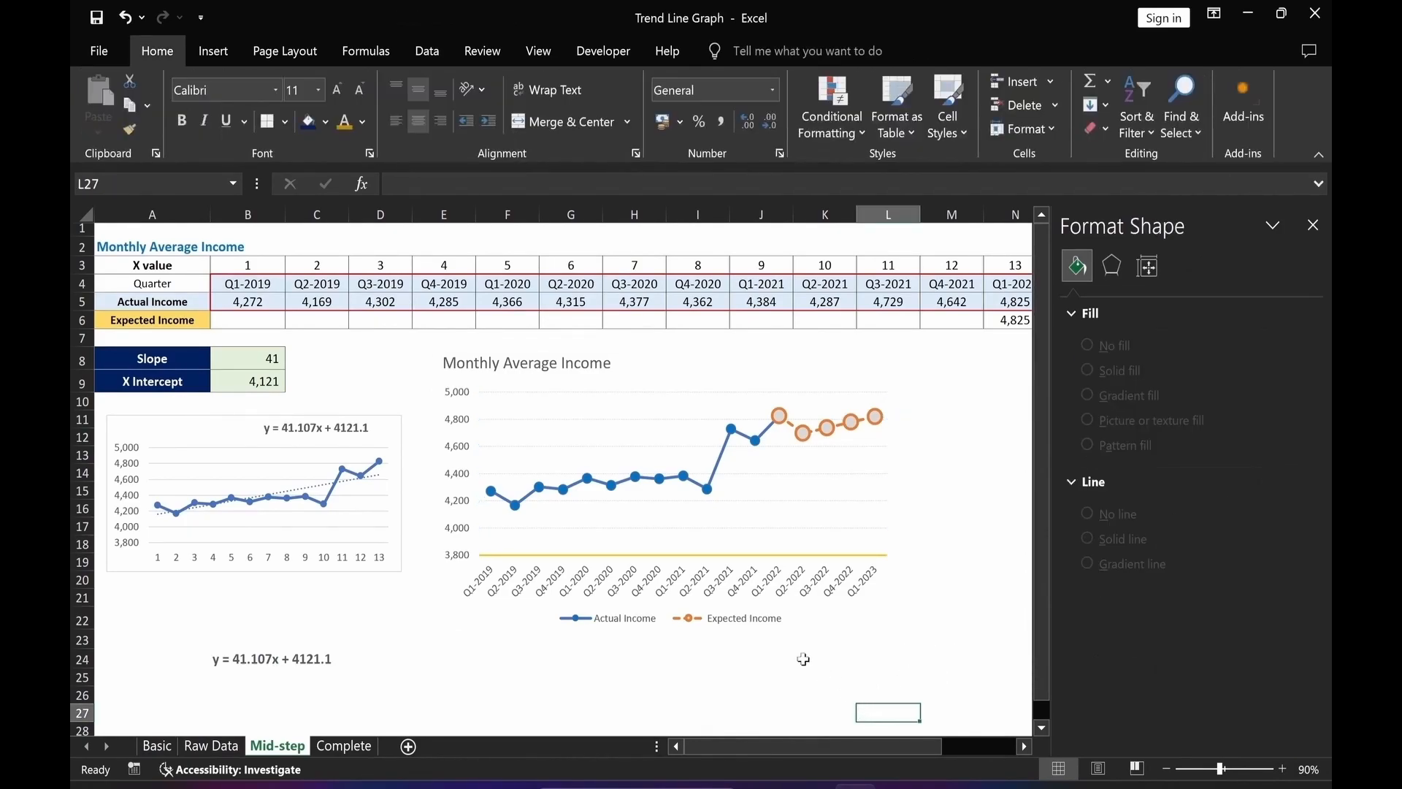
Fill the chart area with the picture file coins-1015125_1920.
{"action": "left_click", "coordinate": [688, 360]}
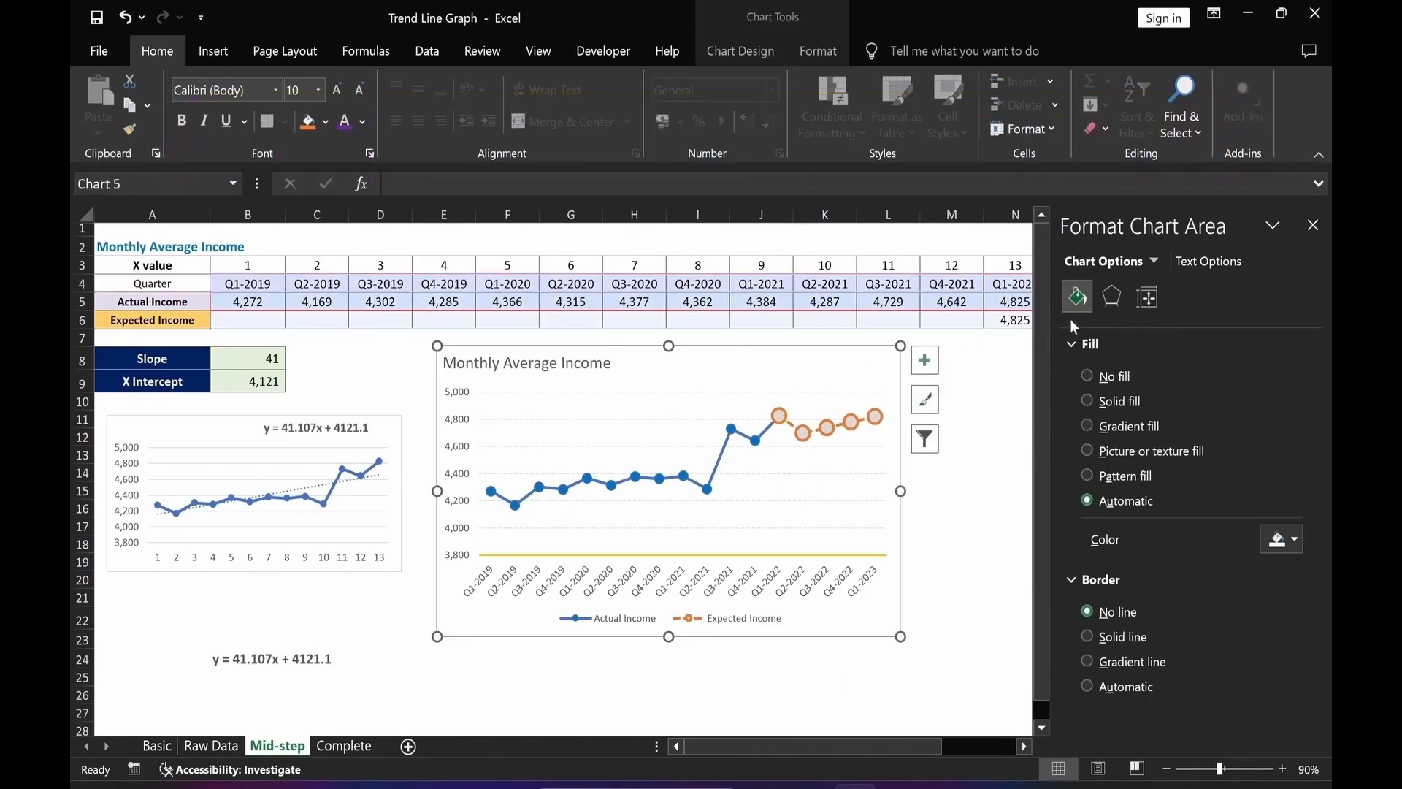
{"action": "left_click", "coordinate": [1087, 451]}
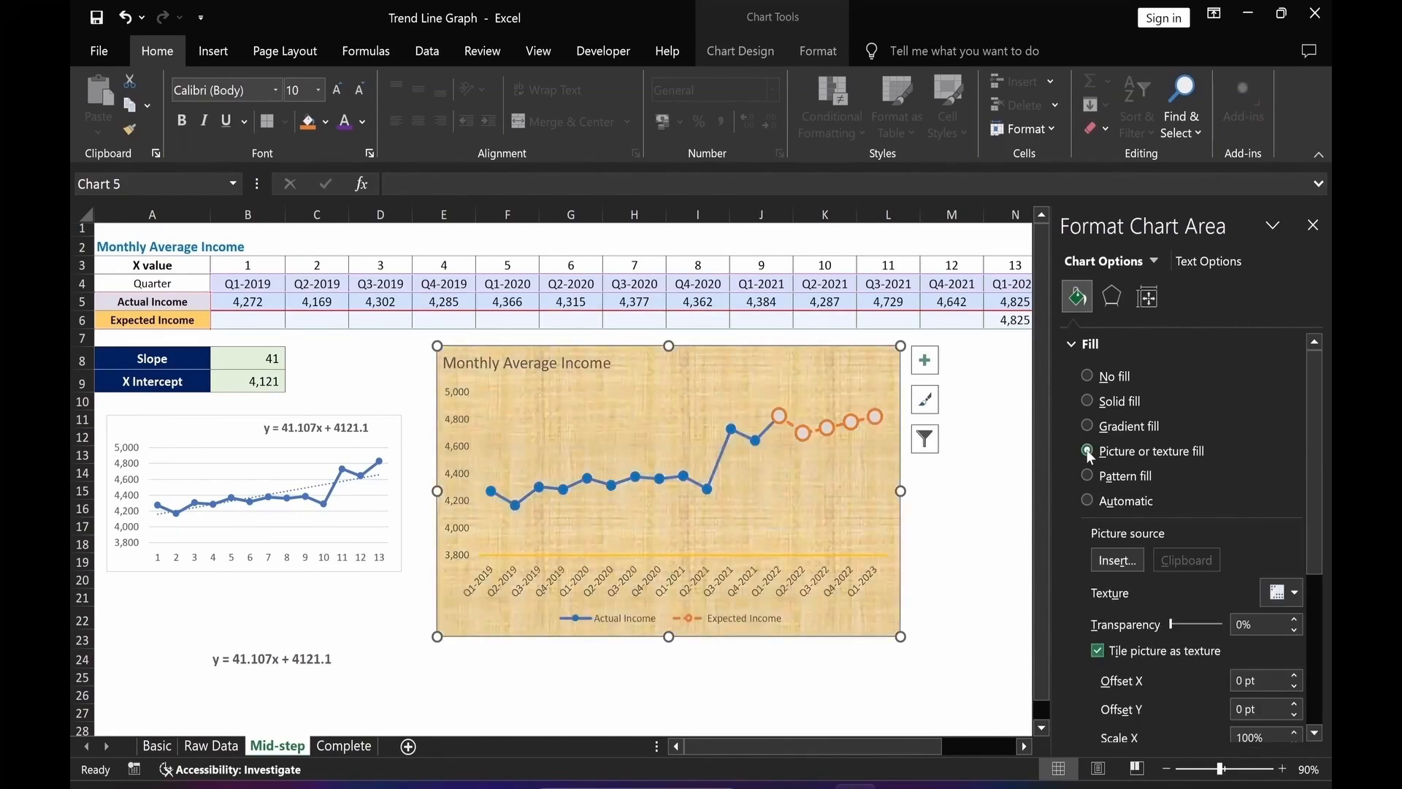
{"action": "left_click", "coordinate": [1117, 560]}
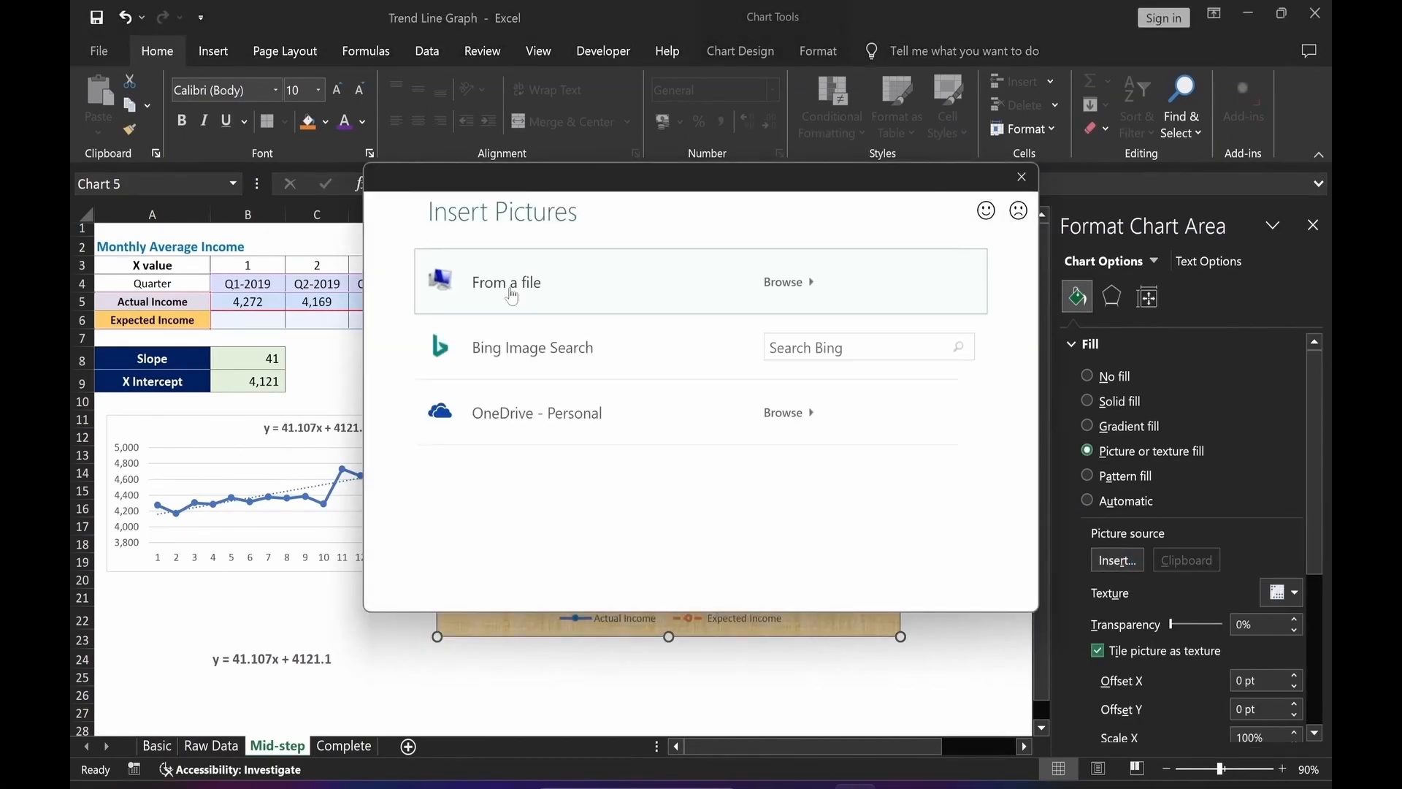
{"action": "left_click", "coordinate": [511, 295]}
{"action": "left_click", "coordinate": [305, 192]}
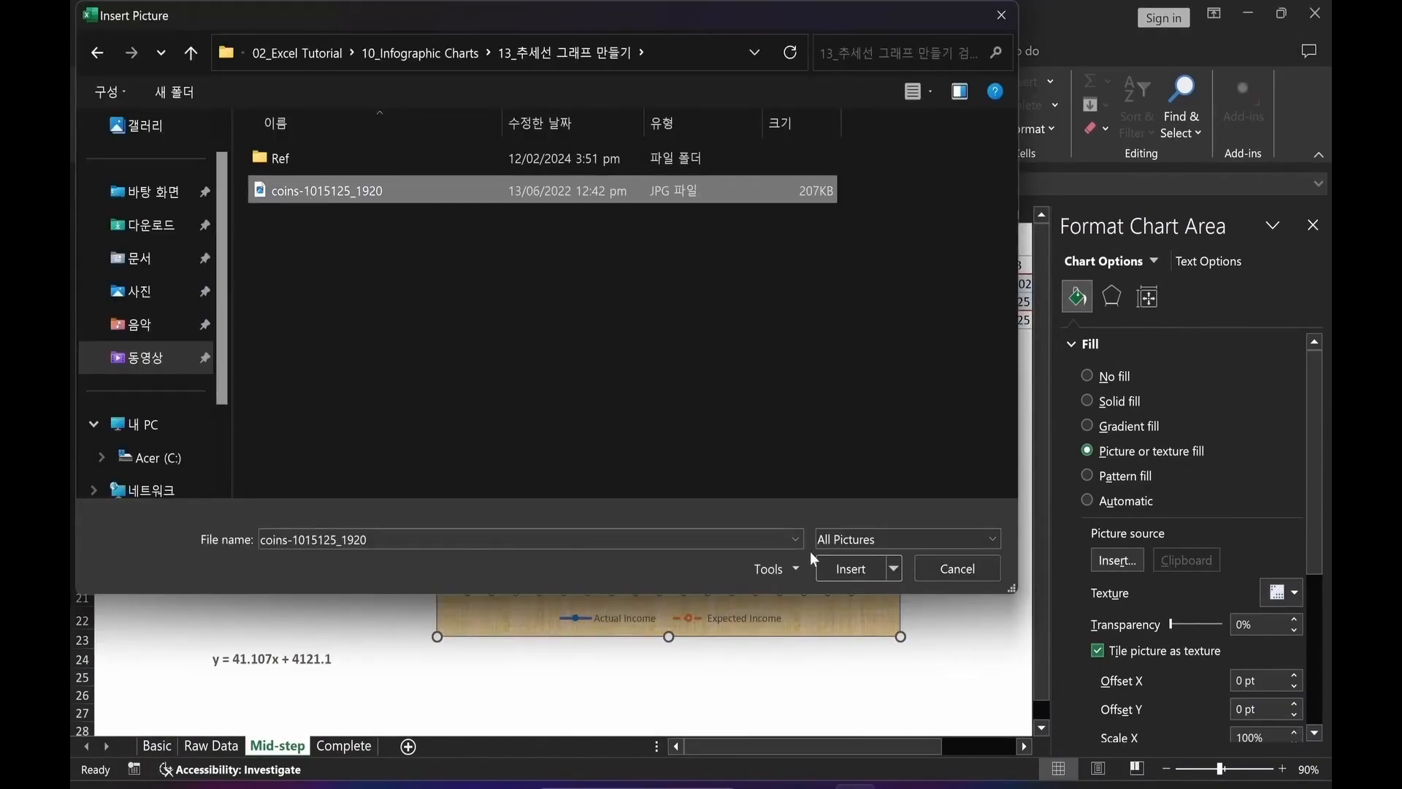
{"action": "left_click", "coordinate": [840, 568]}
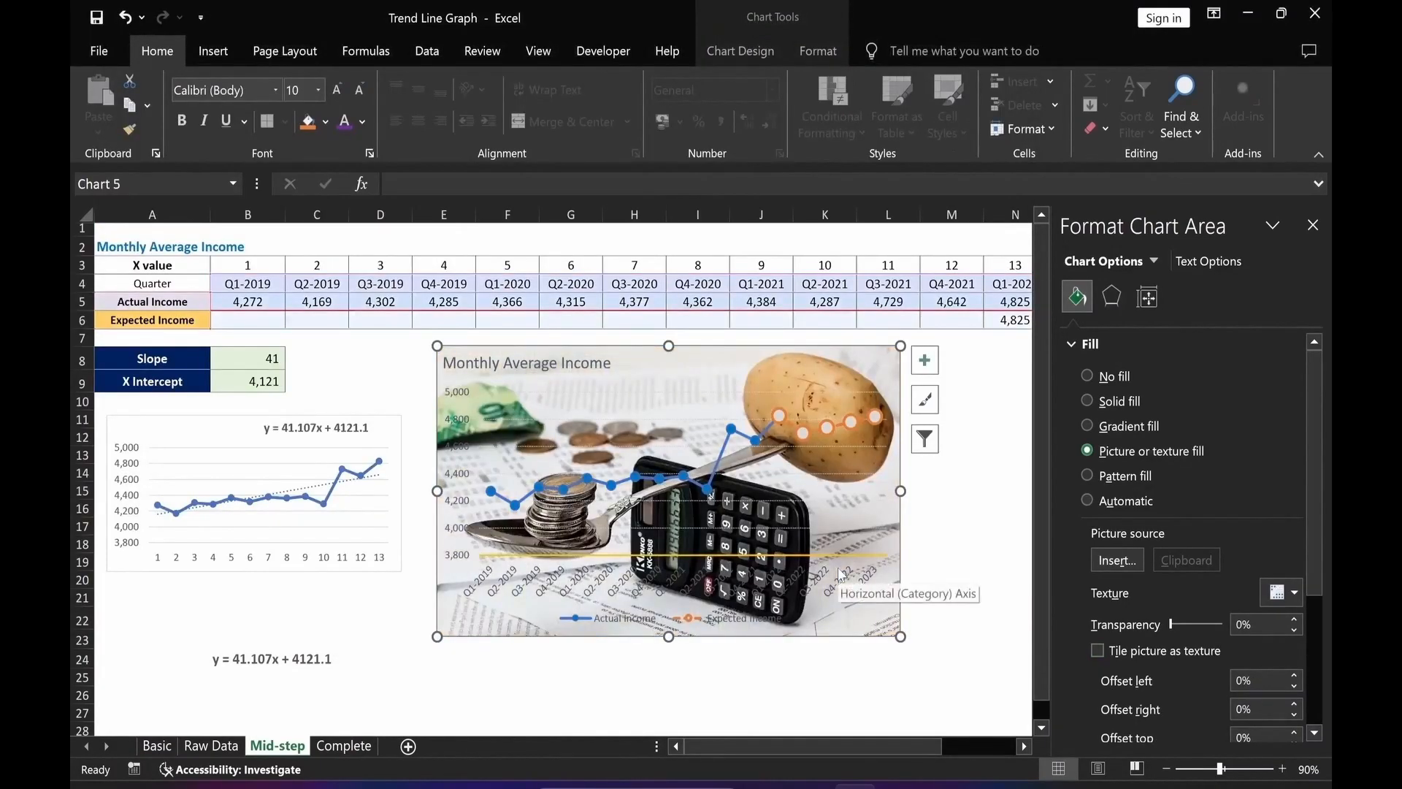
Set the chart background picture's transparency to 75%.
{"action": "double_click", "coordinate": [1242, 627]}
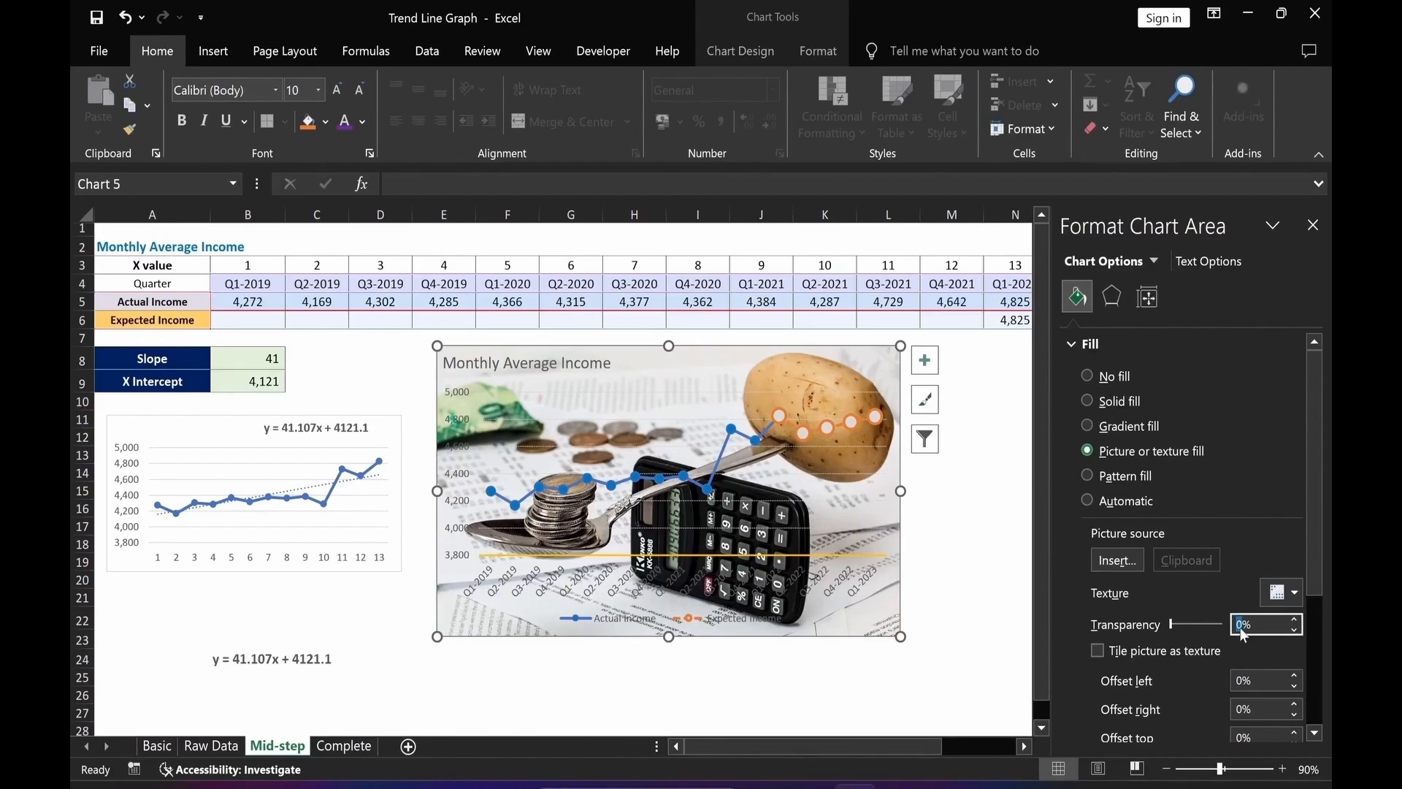
{"action": "type", "text": "75"}
{"action": "key", "text": "Return"}
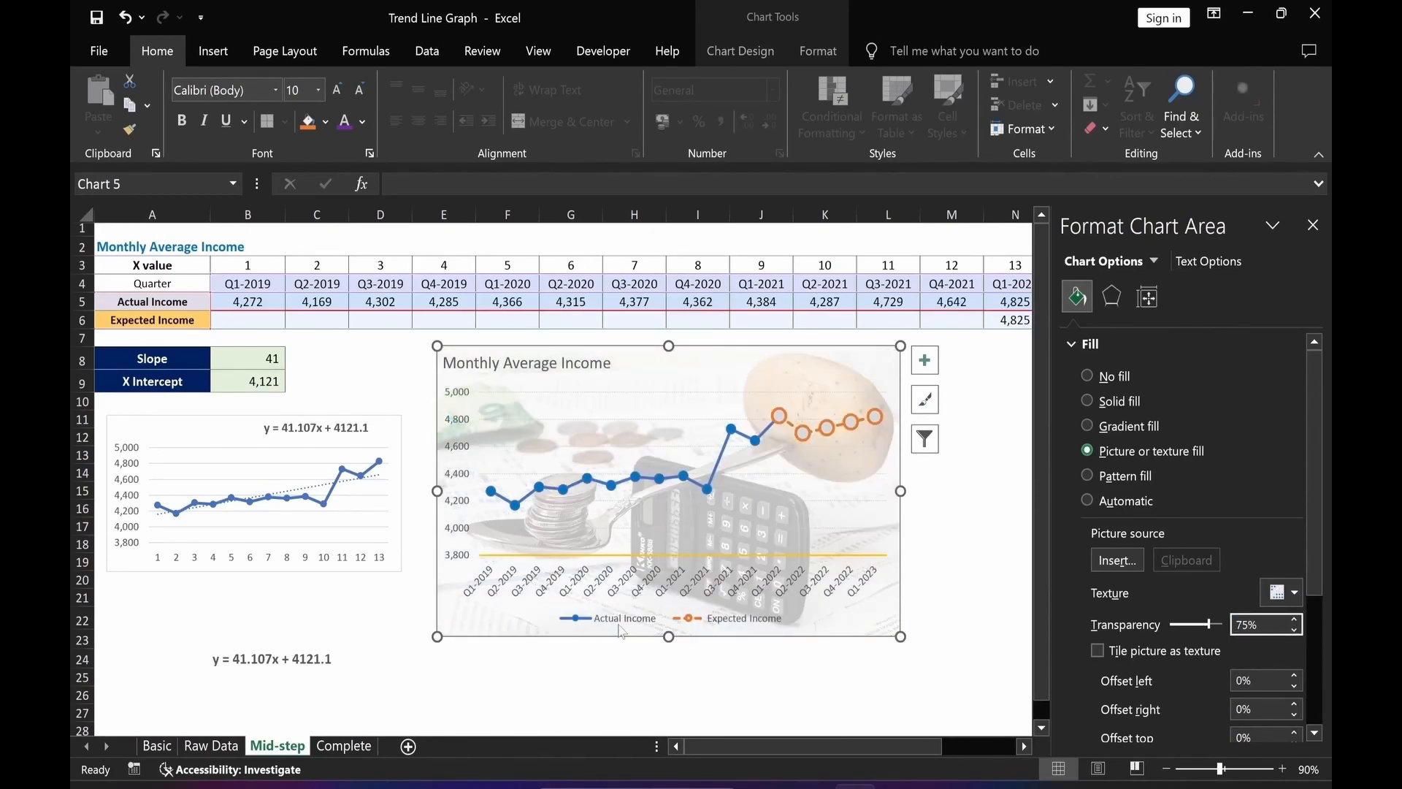
{"action": "left_click", "coordinate": [484, 697]}
Inspect the income chart's vertical axis, horizontal axis and plot area, then close the formatting pane.
{"action": "left_click", "coordinate": [453, 539]}
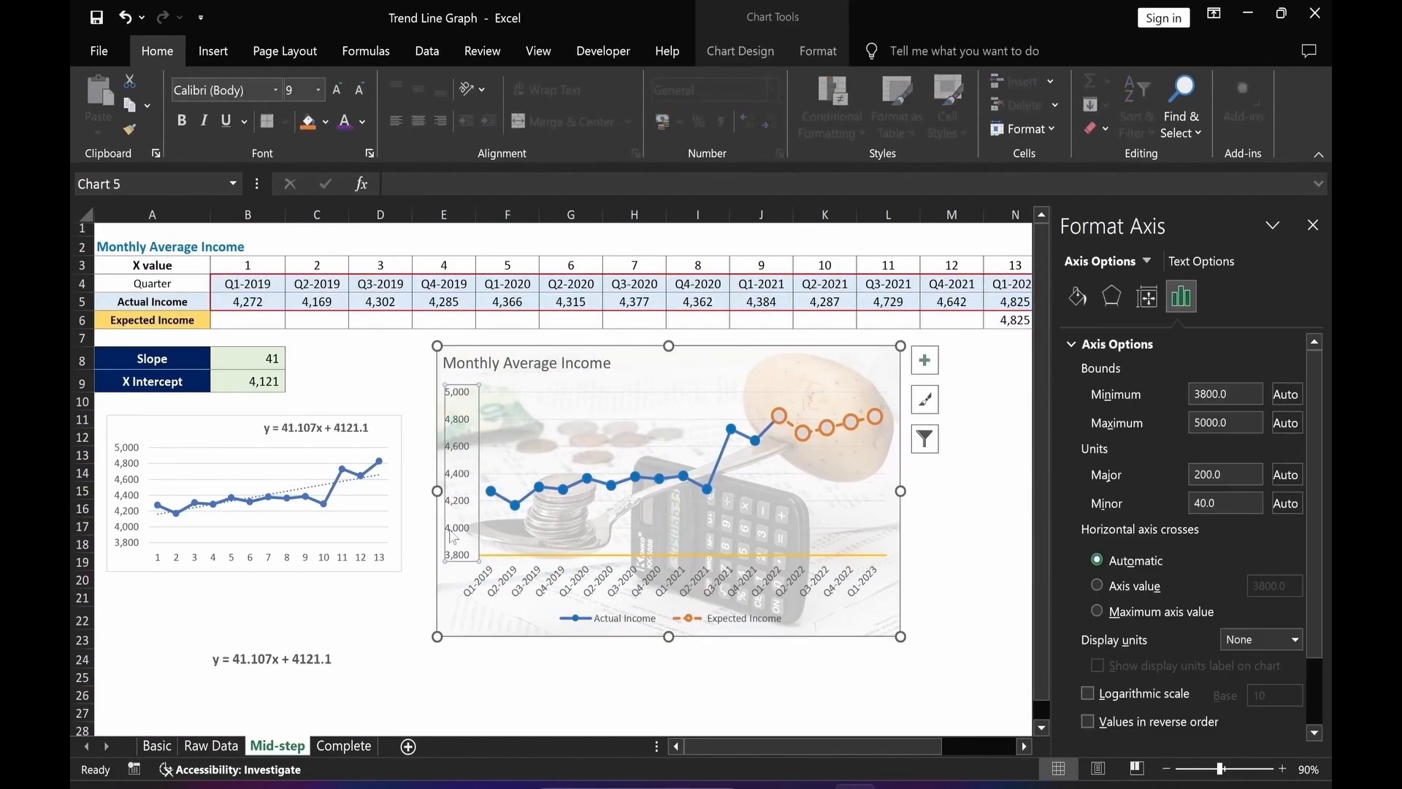
{"action": "left_click", "coordinate": [510, 600]}
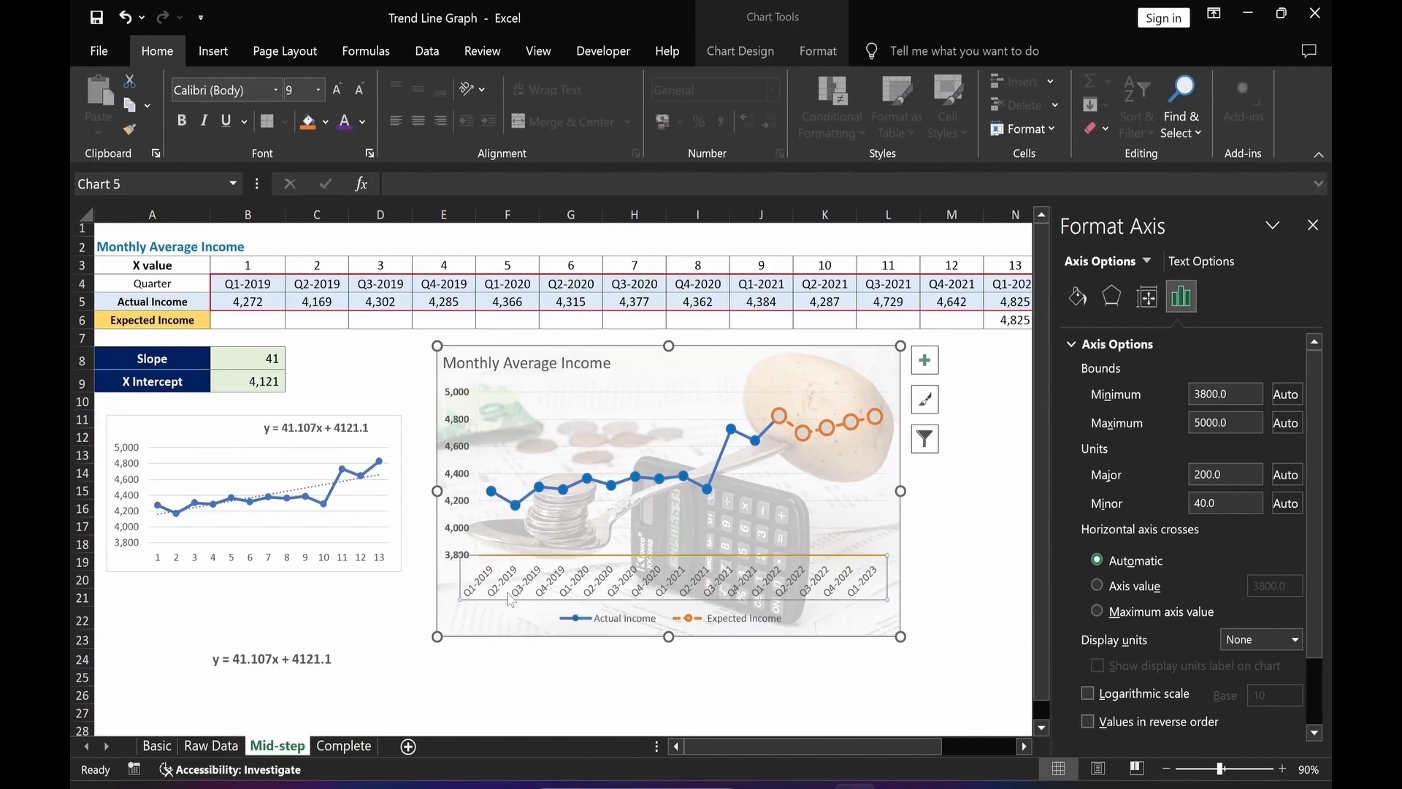
{"action": "left_click", "coordinate": [571, 694]}
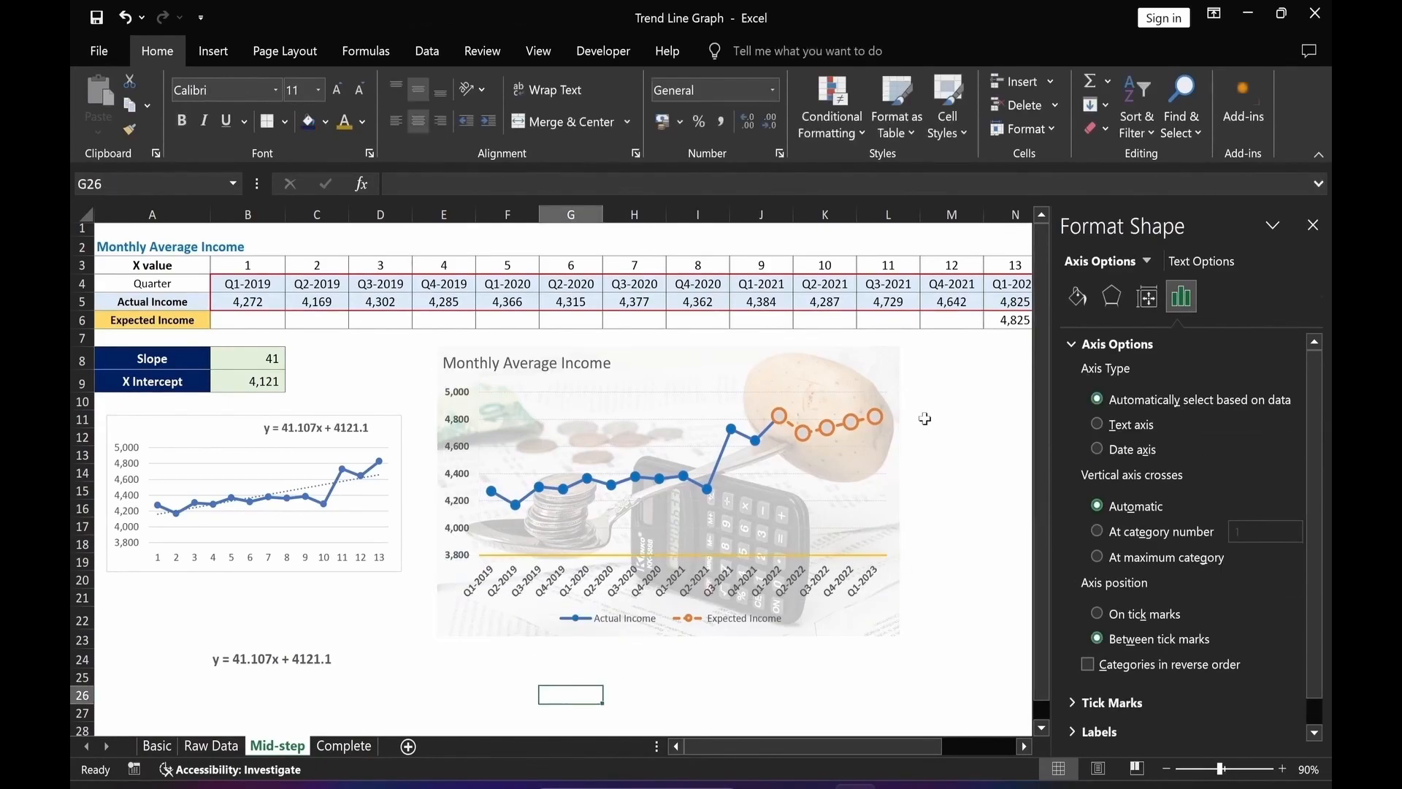
{"action": "left_click", "coordinate": [1313, 226]}
{"action": "left_click", "coordinate": [467, 363]}
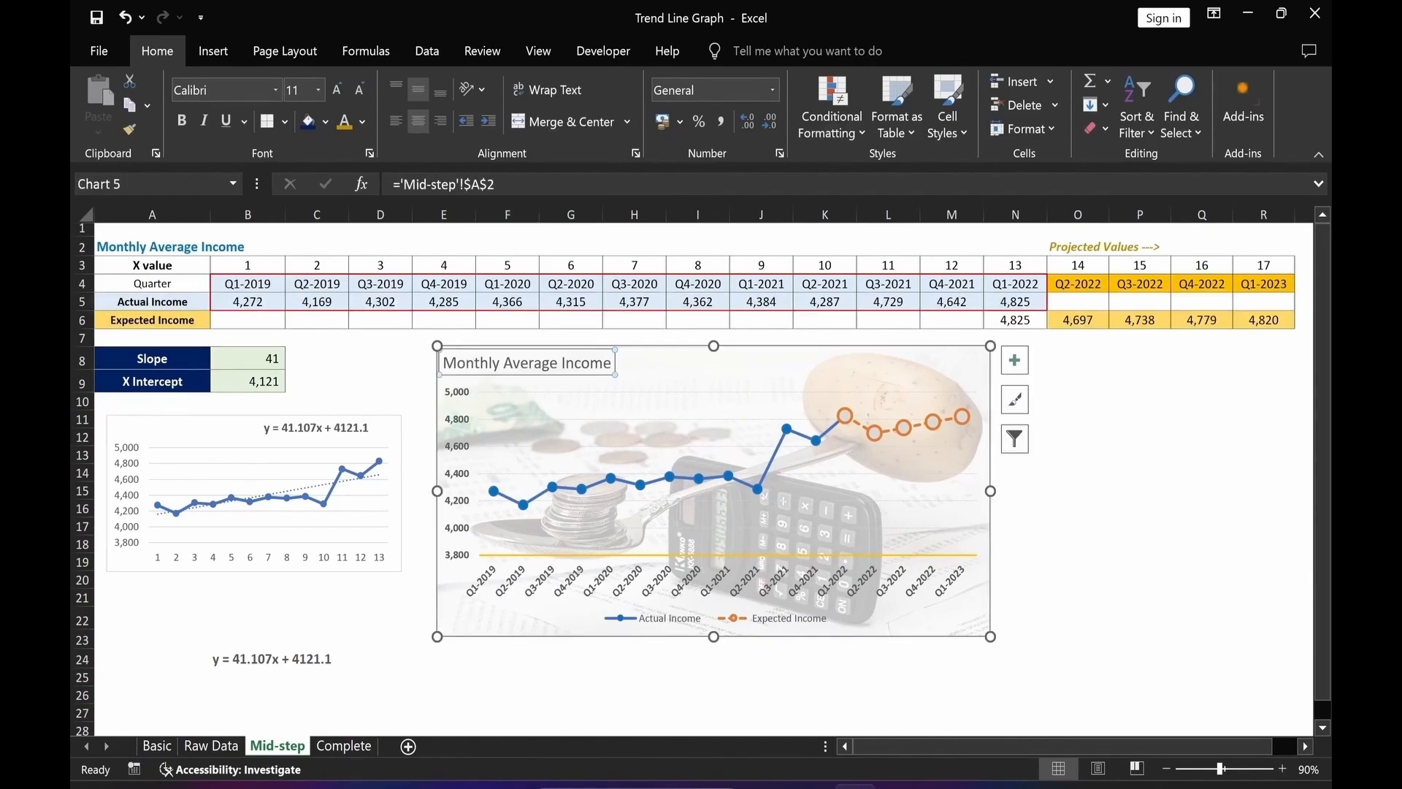
{"action": "left_click", "coordinate": [436, 675]}
{"action": "left_click", "coordinate": [721, 394]}
{"action": "left_click", "coordinate": [716, 397]}
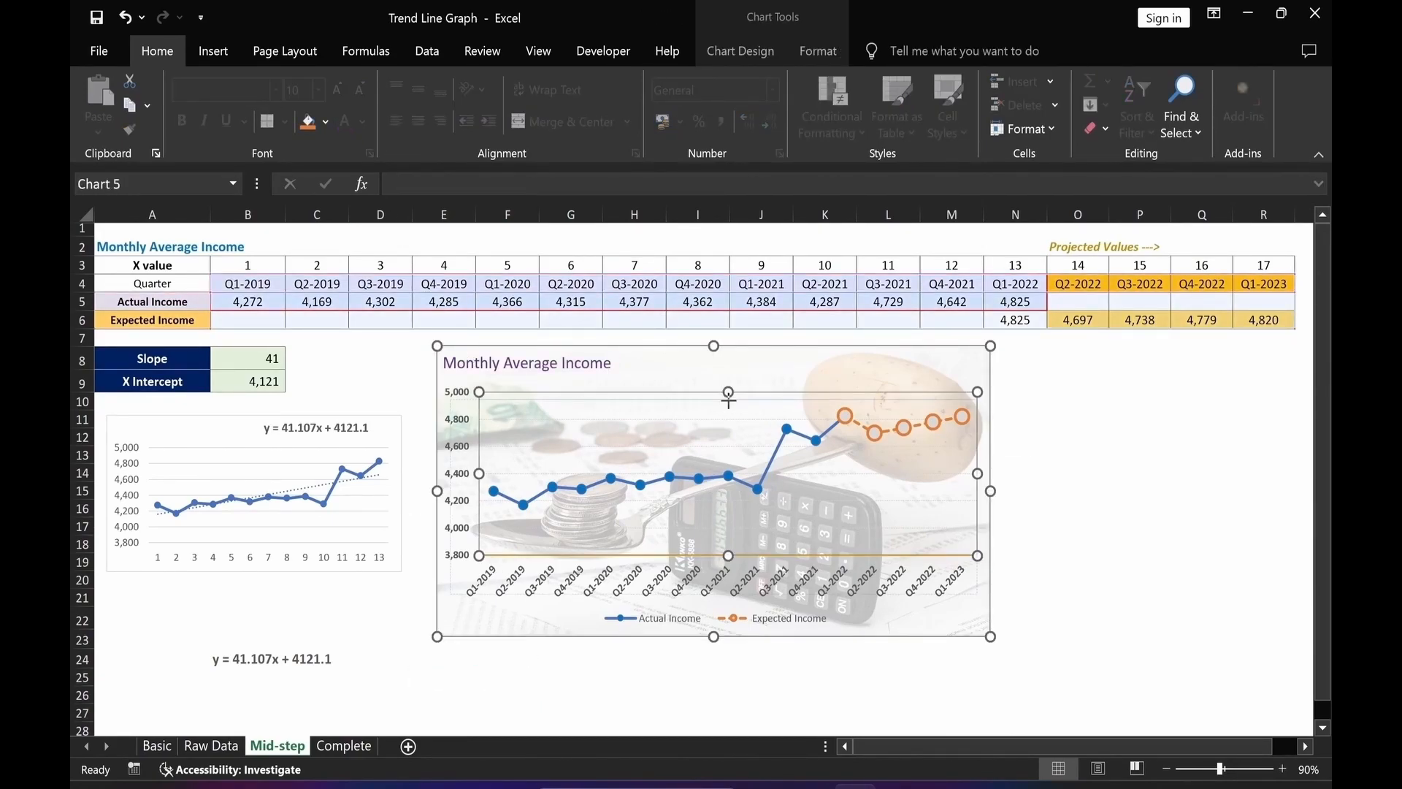
{"action": "left_click", "coordinate": [619, 675]}
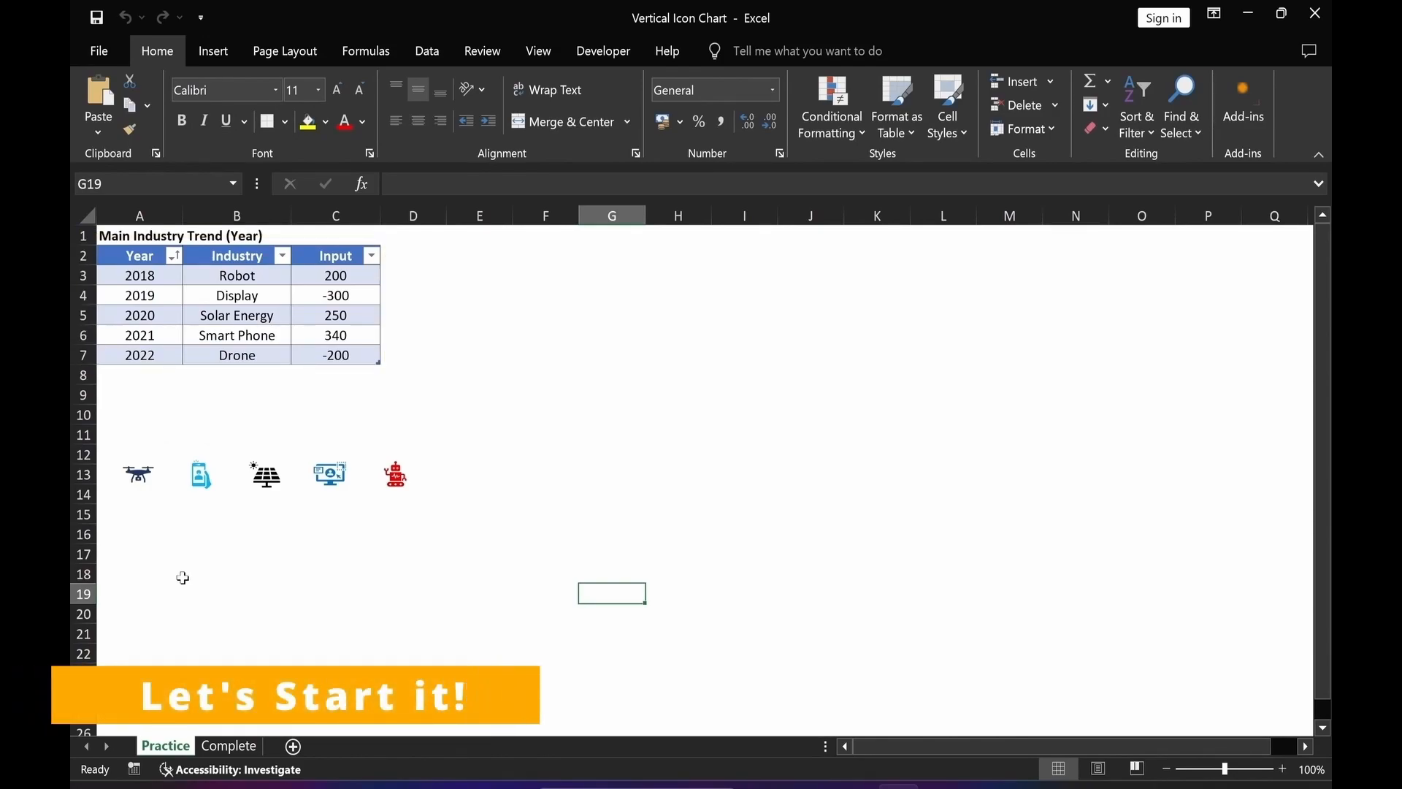
Insert an X Y scatter chart from the Year values A3:A7 and the Input values C3:C7.
{"action": "left_click", "coordinate": [215, 594]}
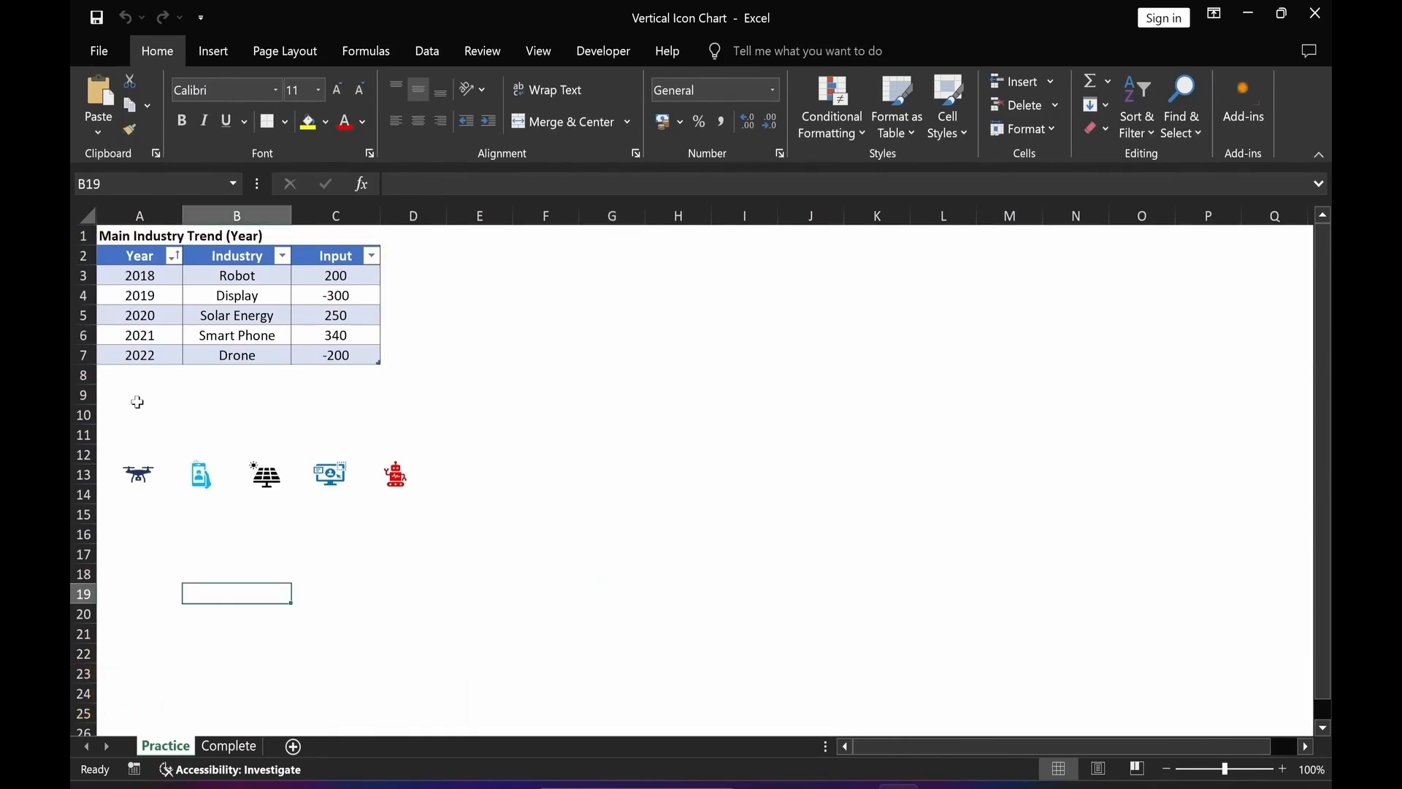
{"action": "left_click_drag", "start_coordinate": [139, 276], "coordinate": [136, 353]}
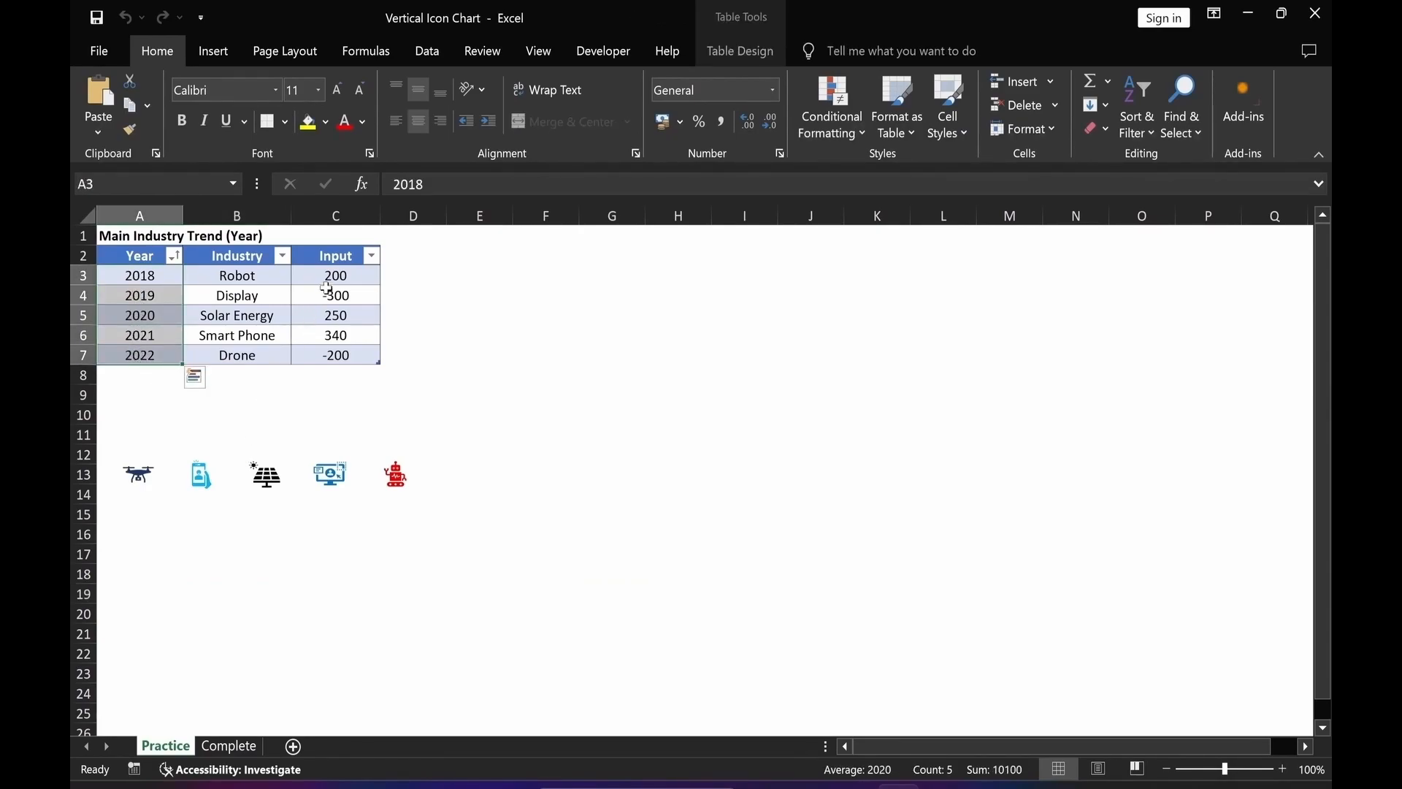
{"action": "left_click_drag", "start_coordinate": [336, 275], "coordinate": [338, 353]}
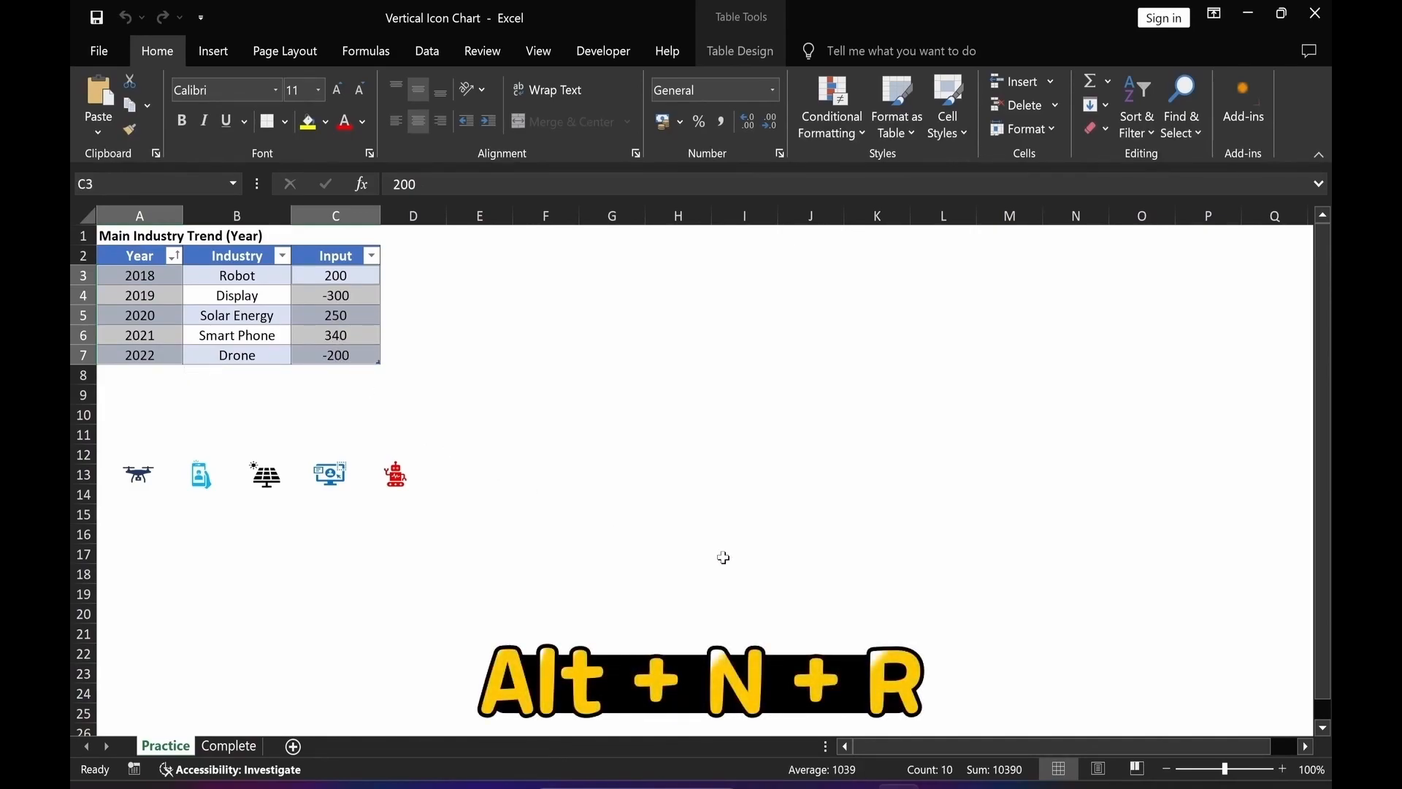
{"action": "key", "text": "alt+n"}
{"action": "key", "text": "r"}
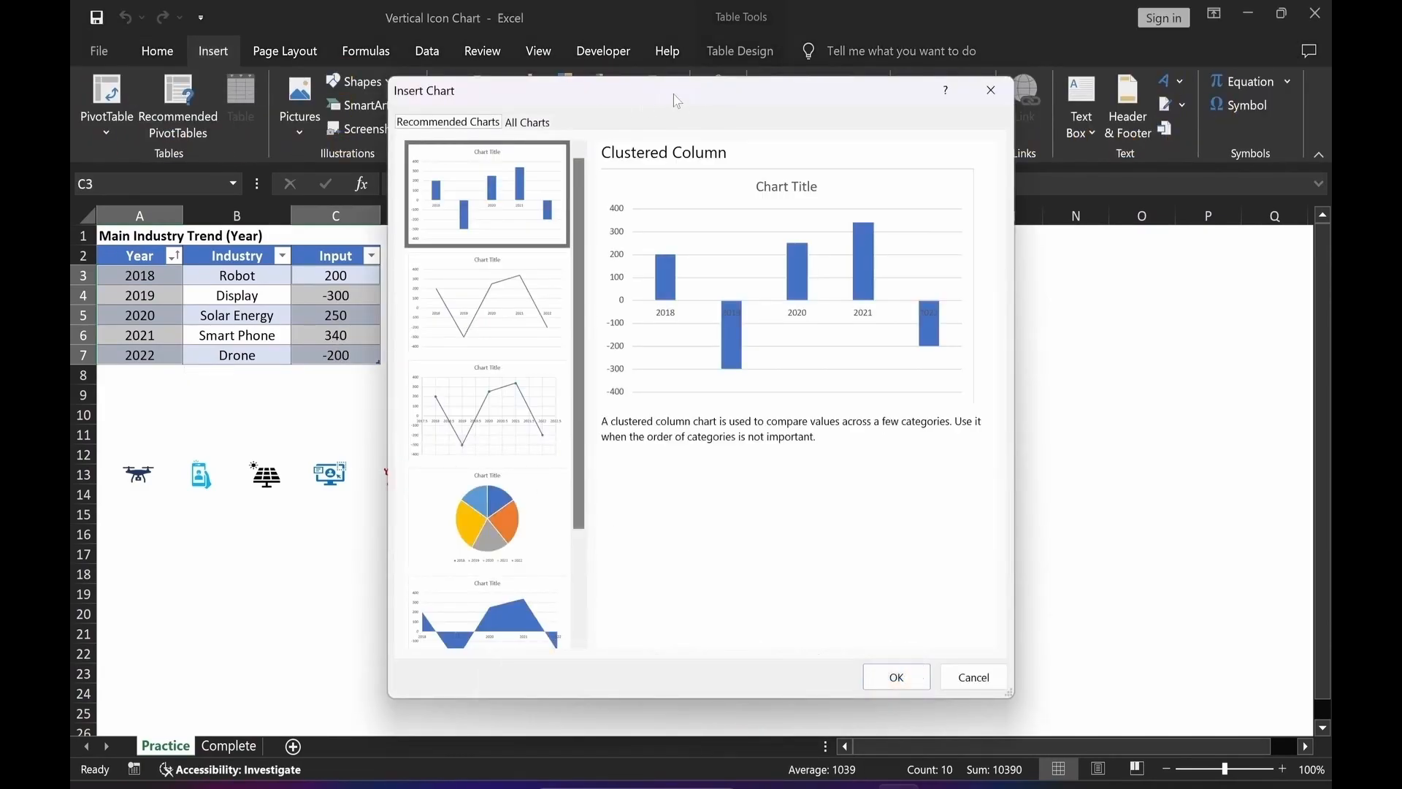
{"action": "left_click", "coordinate": [537, 129]}
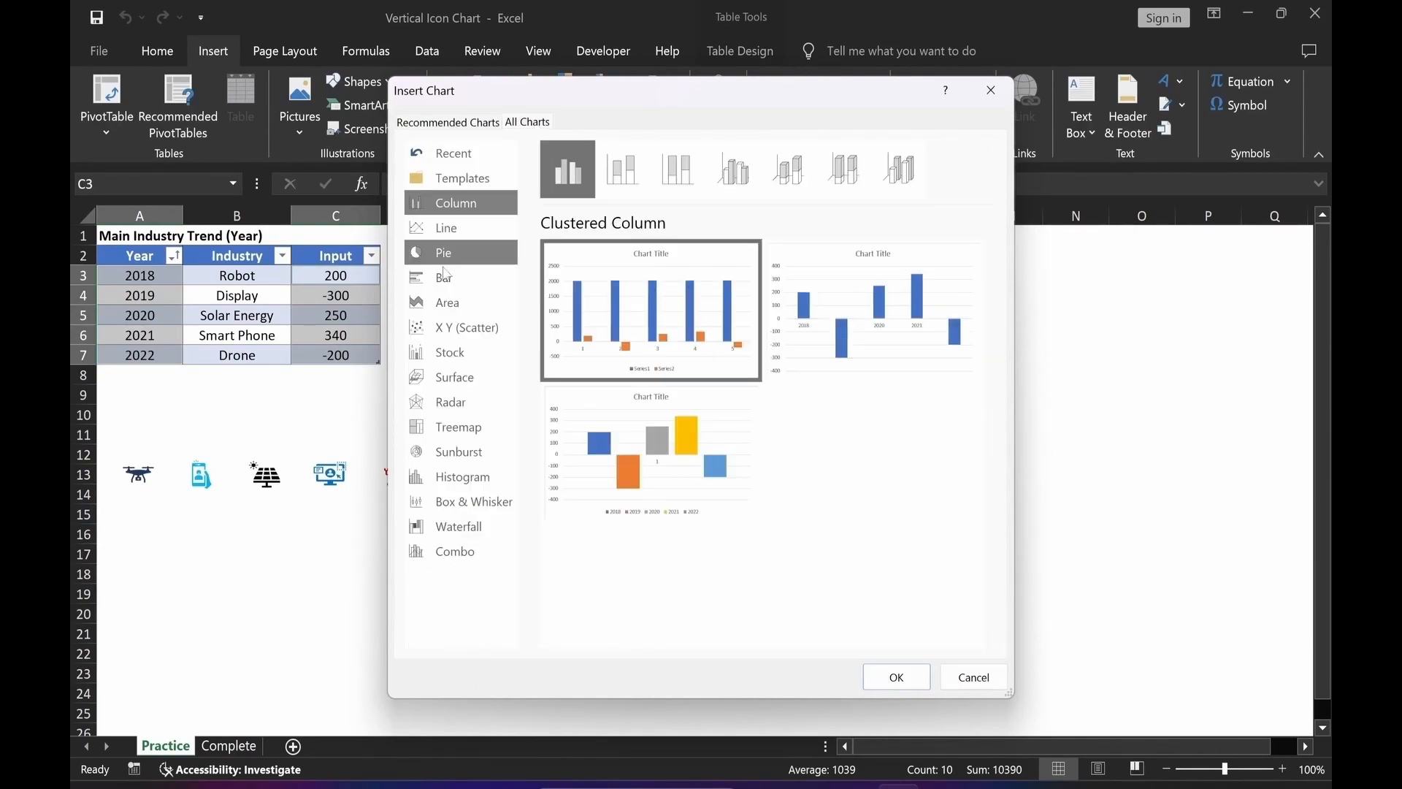
{"action": "left_click", "coordinate": [434, 329]}
{"action": "left_click", "coordinate": [905, 358]}
{"action": "mouse_move", "coordinate": [891, 355]}
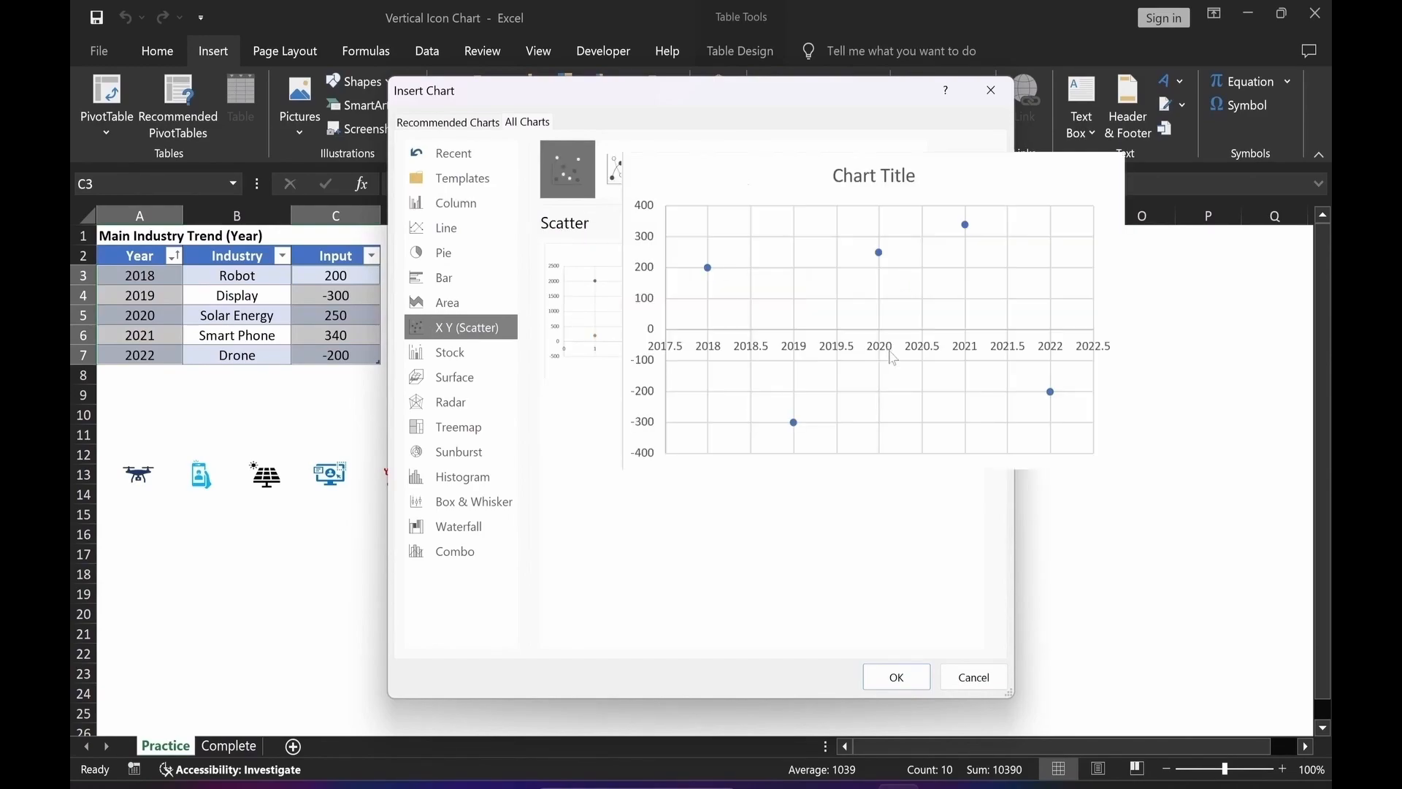
{"action": "left_click", "coordinate": [889, 679]}
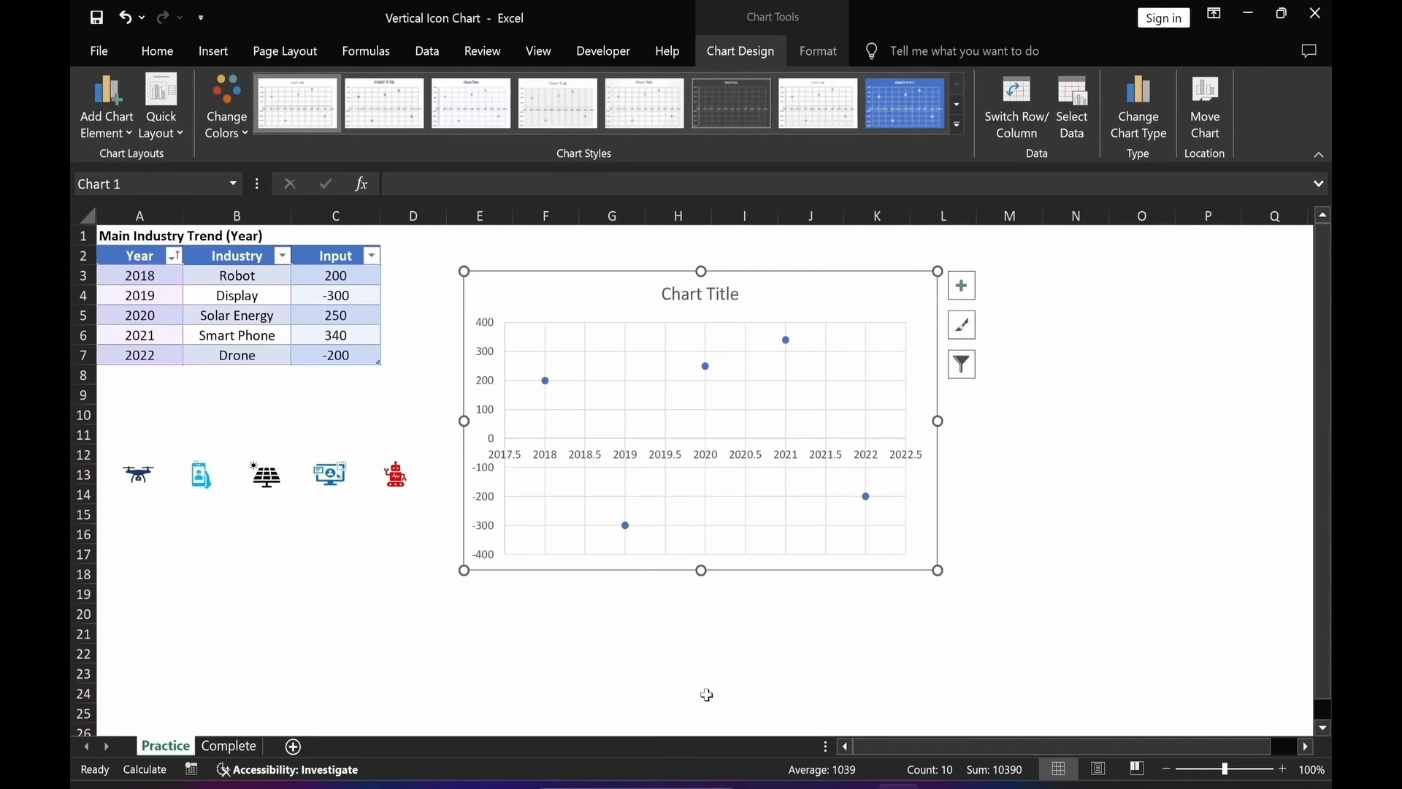
Edit the scatter series formula to use C3:C7 as X values and A3:A7 as Y values.
{"action": "left_click", "coordinate": [706, 369]}
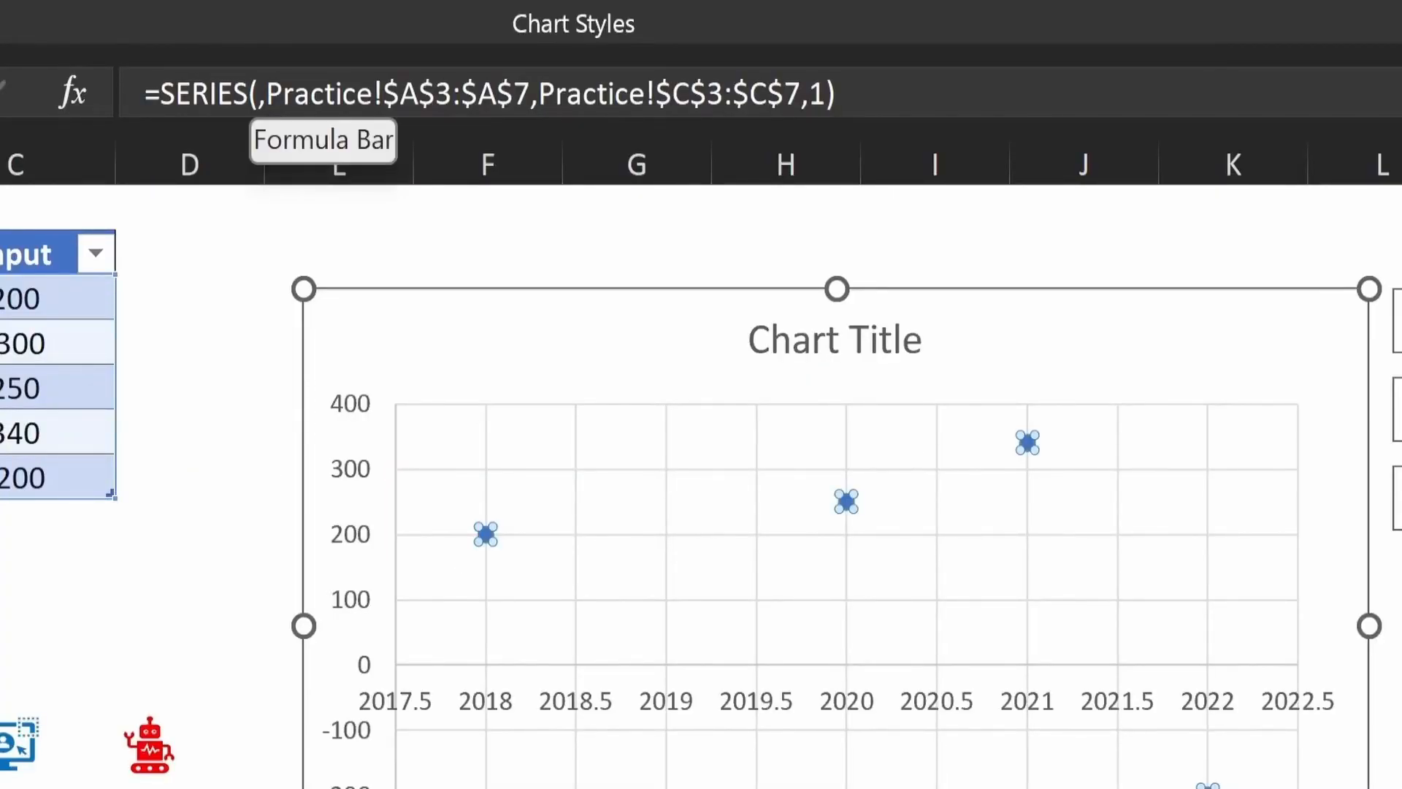
{"action": "left_click_drag", "start_coordinate": [292, 93], "coordinate": [530, 94]}
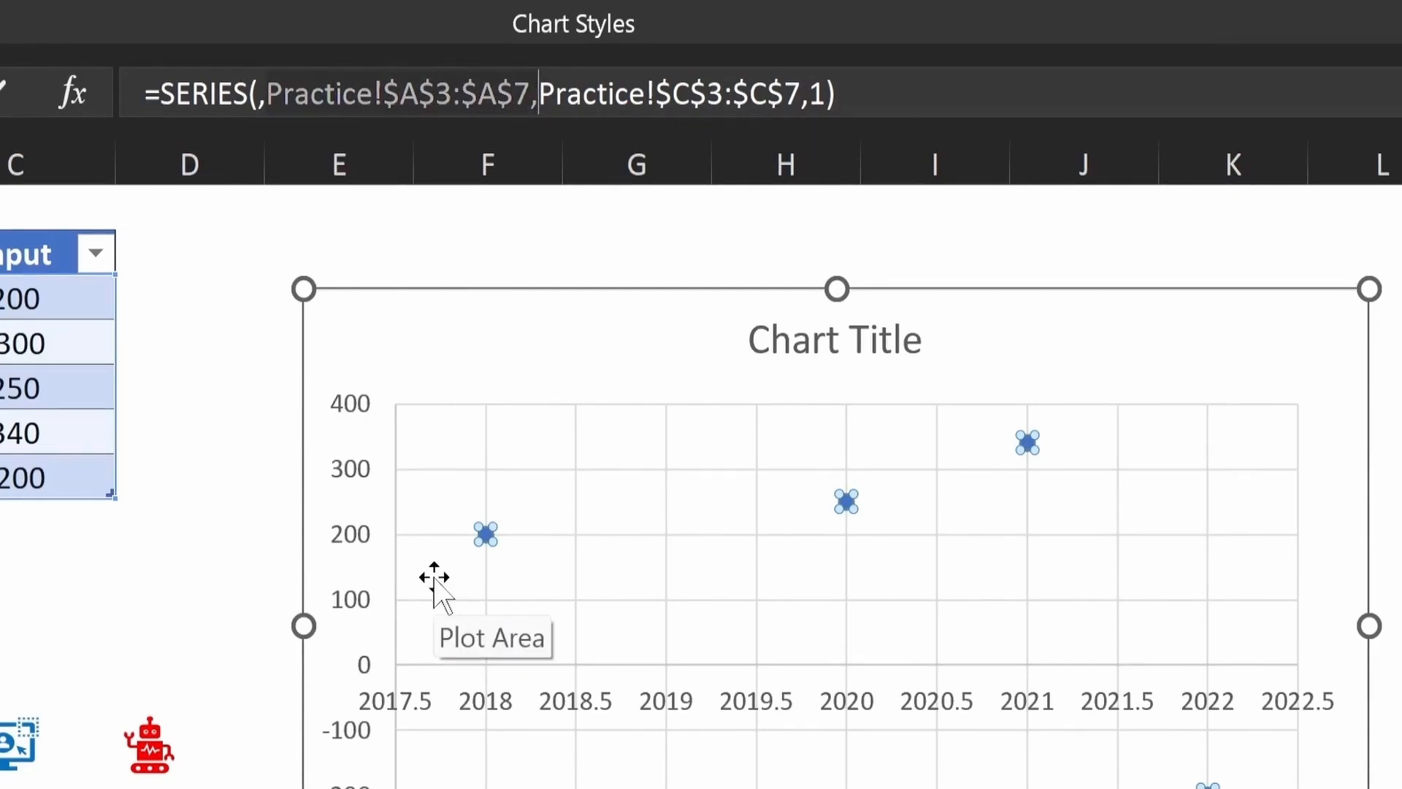
{"action": "key", "text": "BackSpace"}
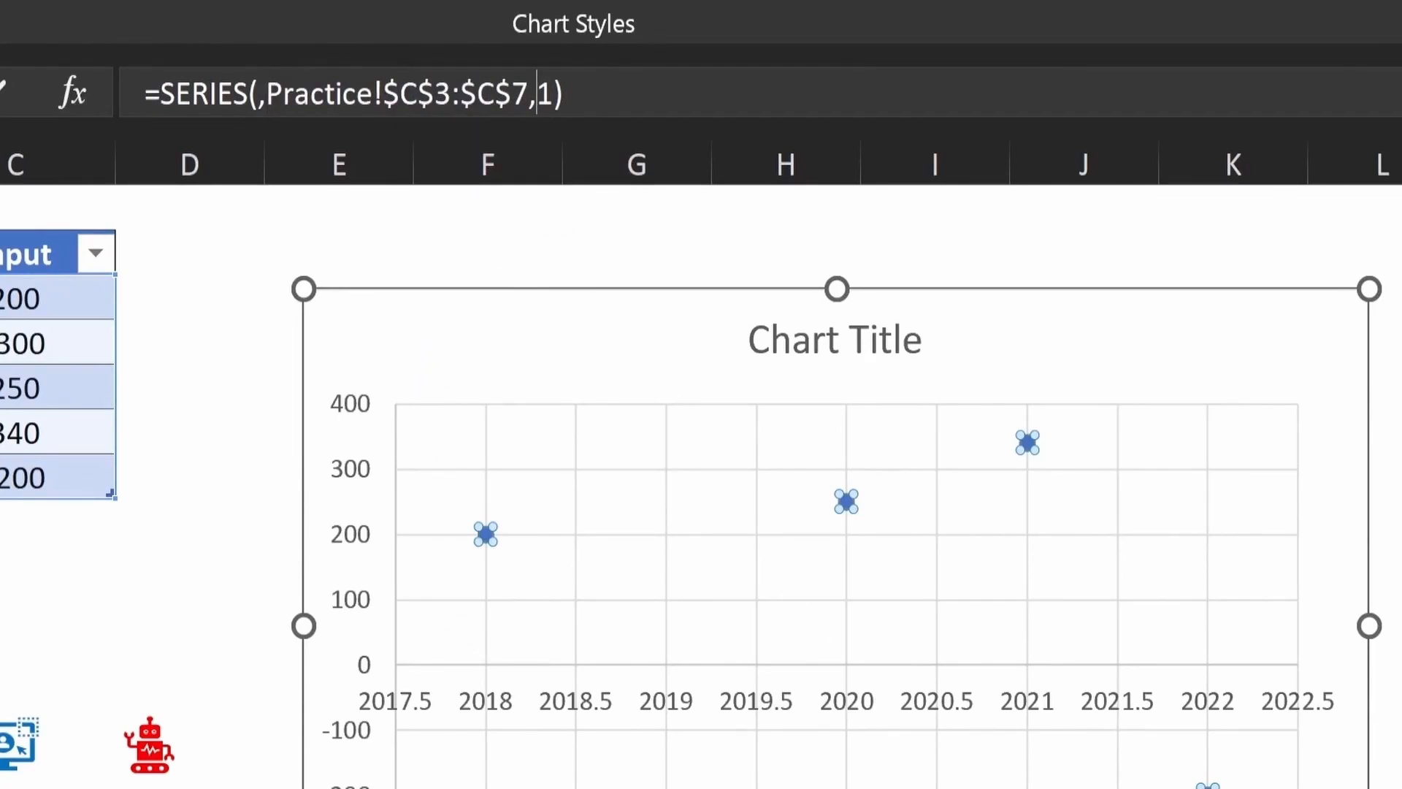
{"action": "key", "text": "ctrl+z"}
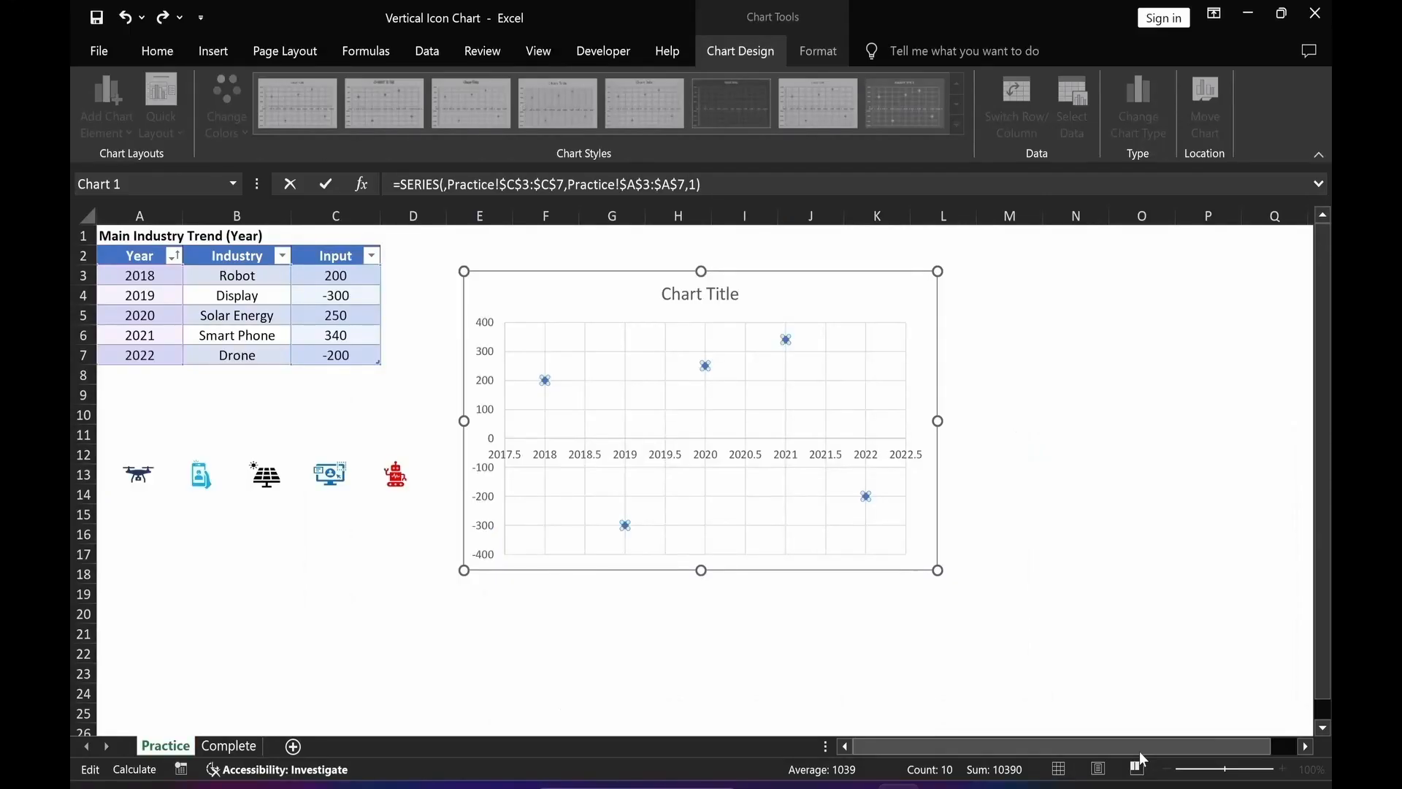
{"action": "key", "text": "Return"}
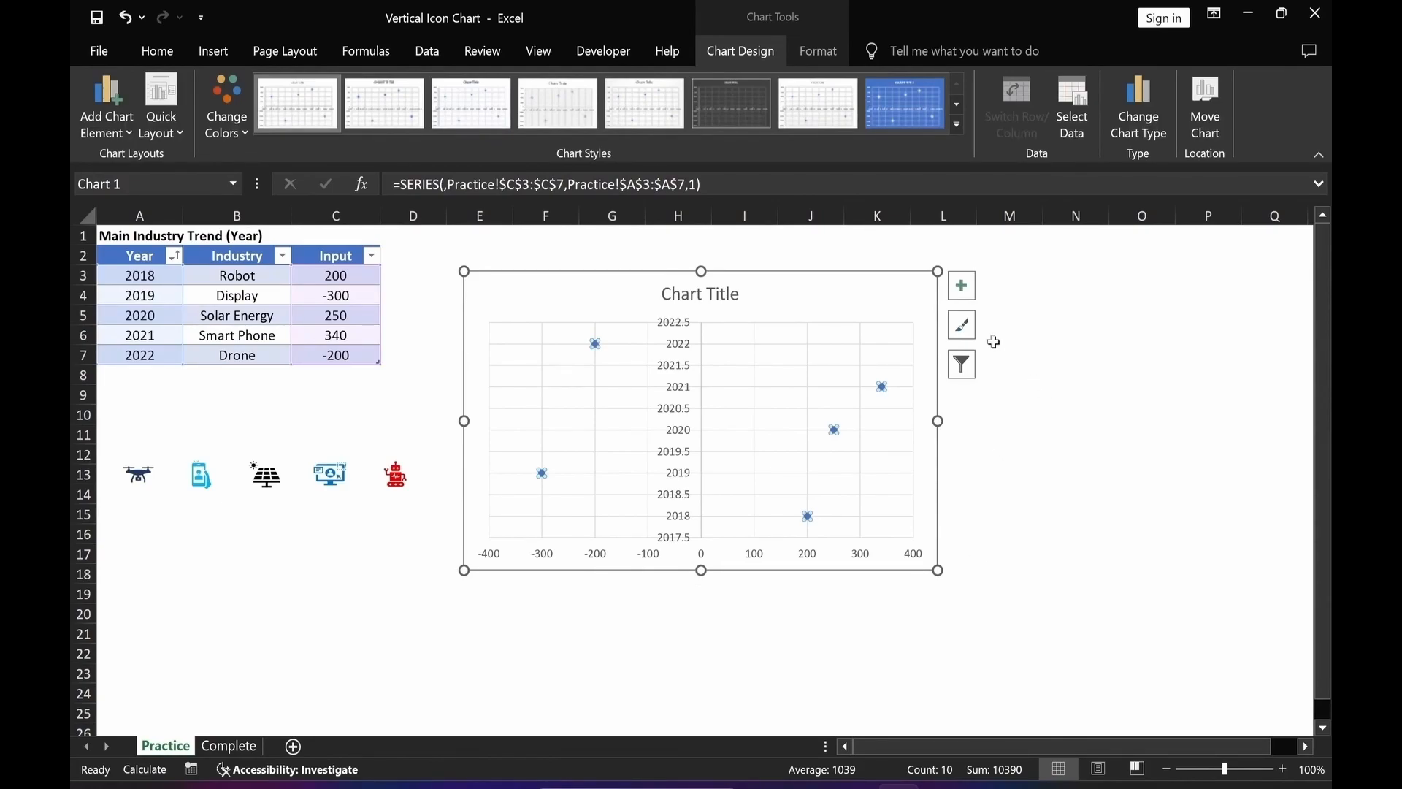
Remove the chart's gridlines and delete its horizontal value axis.
{"action": "left_click", "coordinate": [962, 287]}
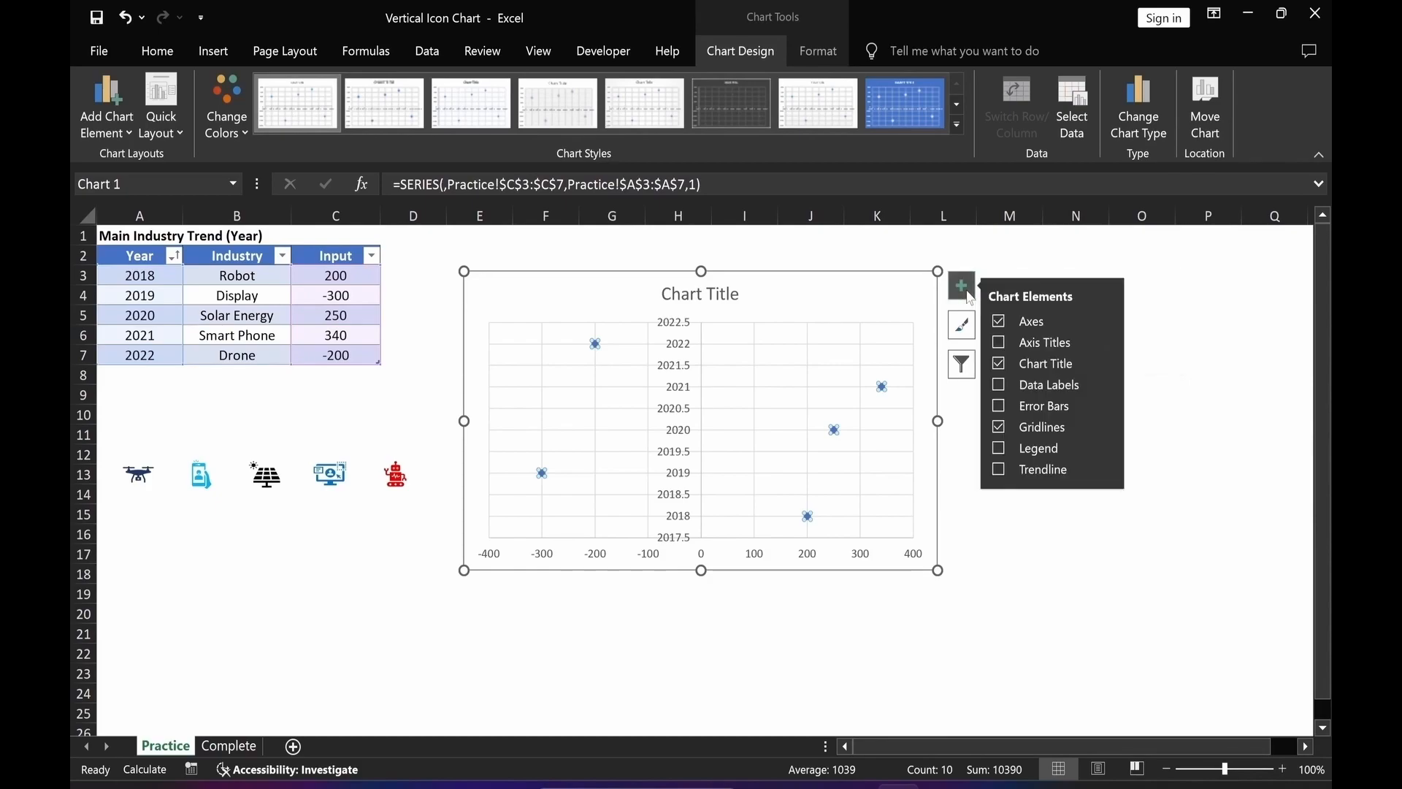
{"action": "left_click", "coordinate": [999, 427]}
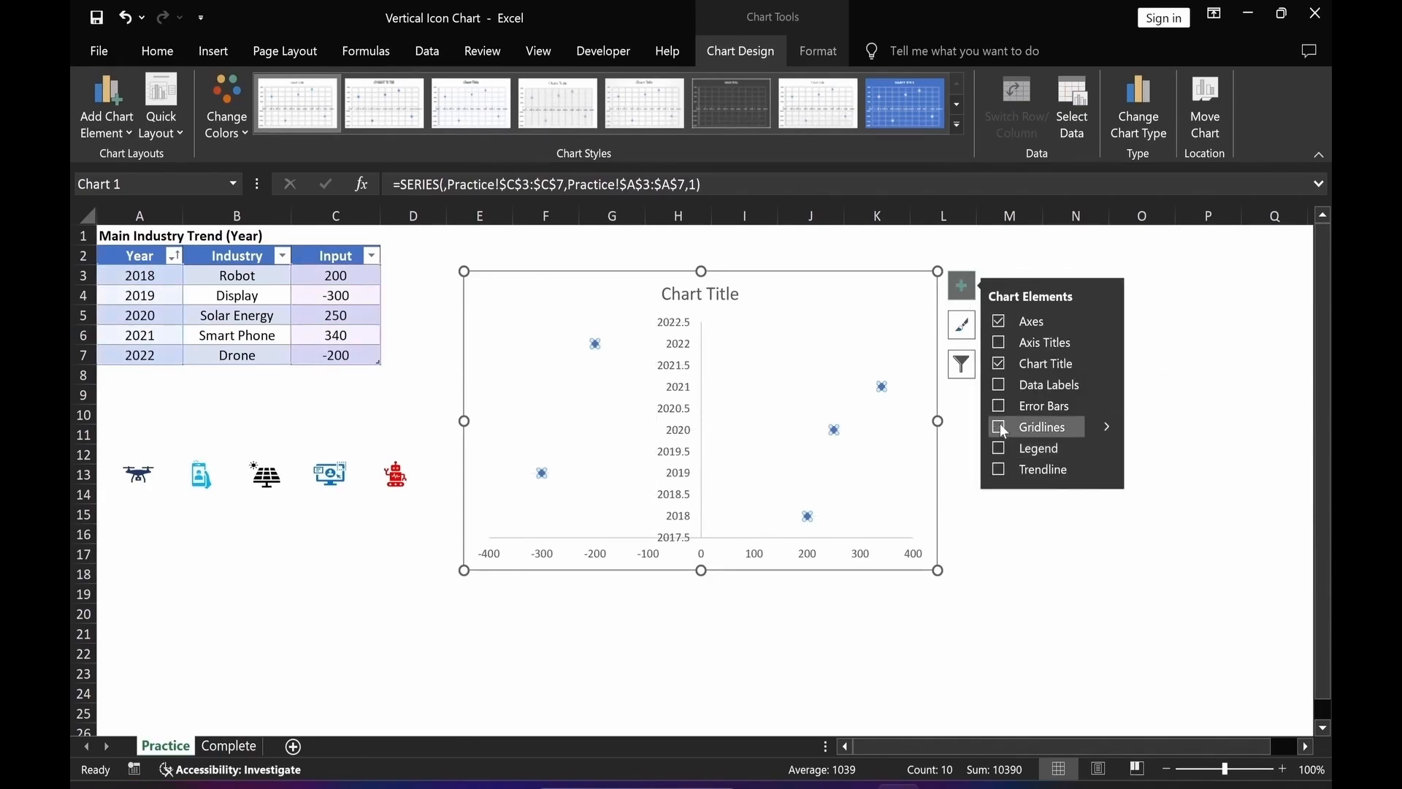
{"action": "left_click", "coordinate": [880, 697]}
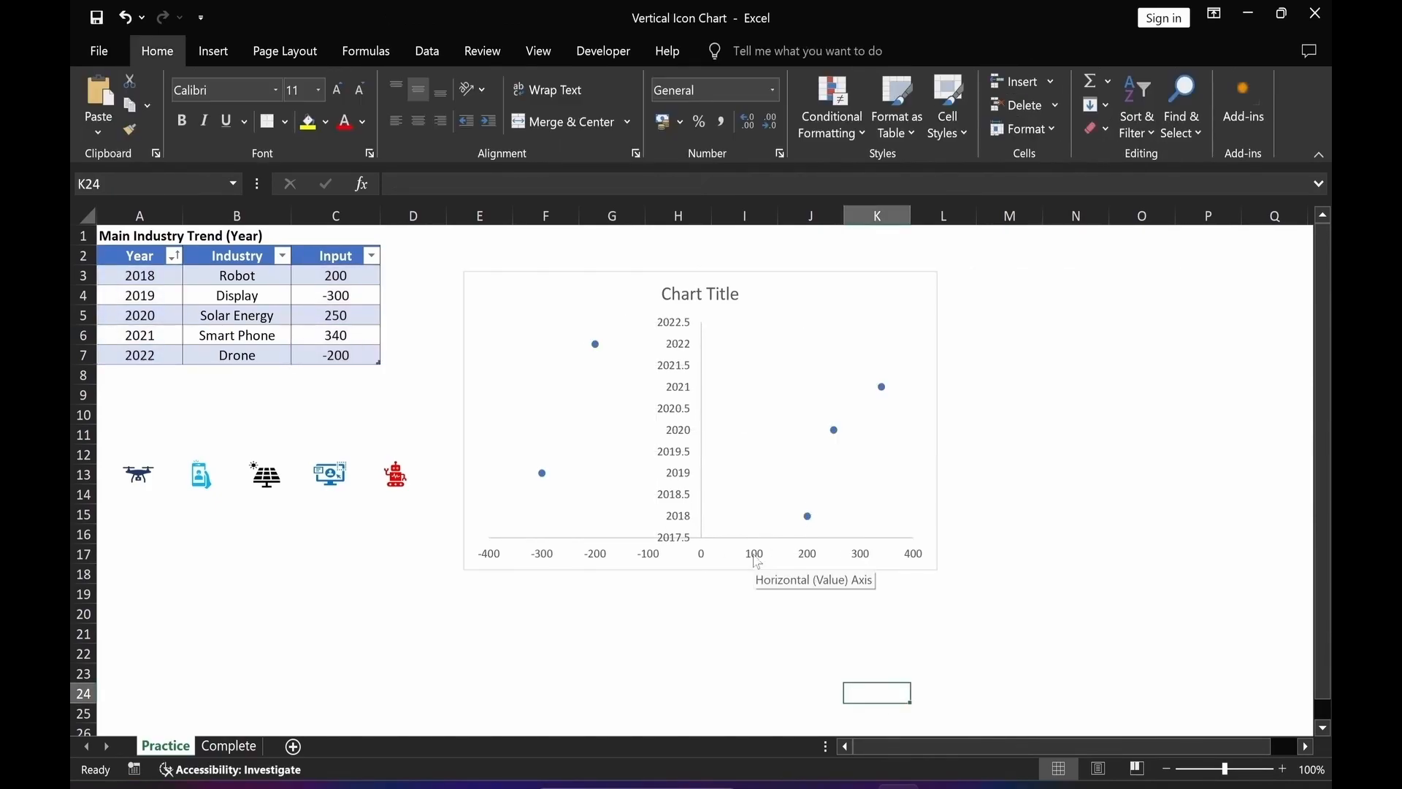
{"action": "left_click", "coordinate": [757, 561]}
{"action": "key", "text": "Delete"}
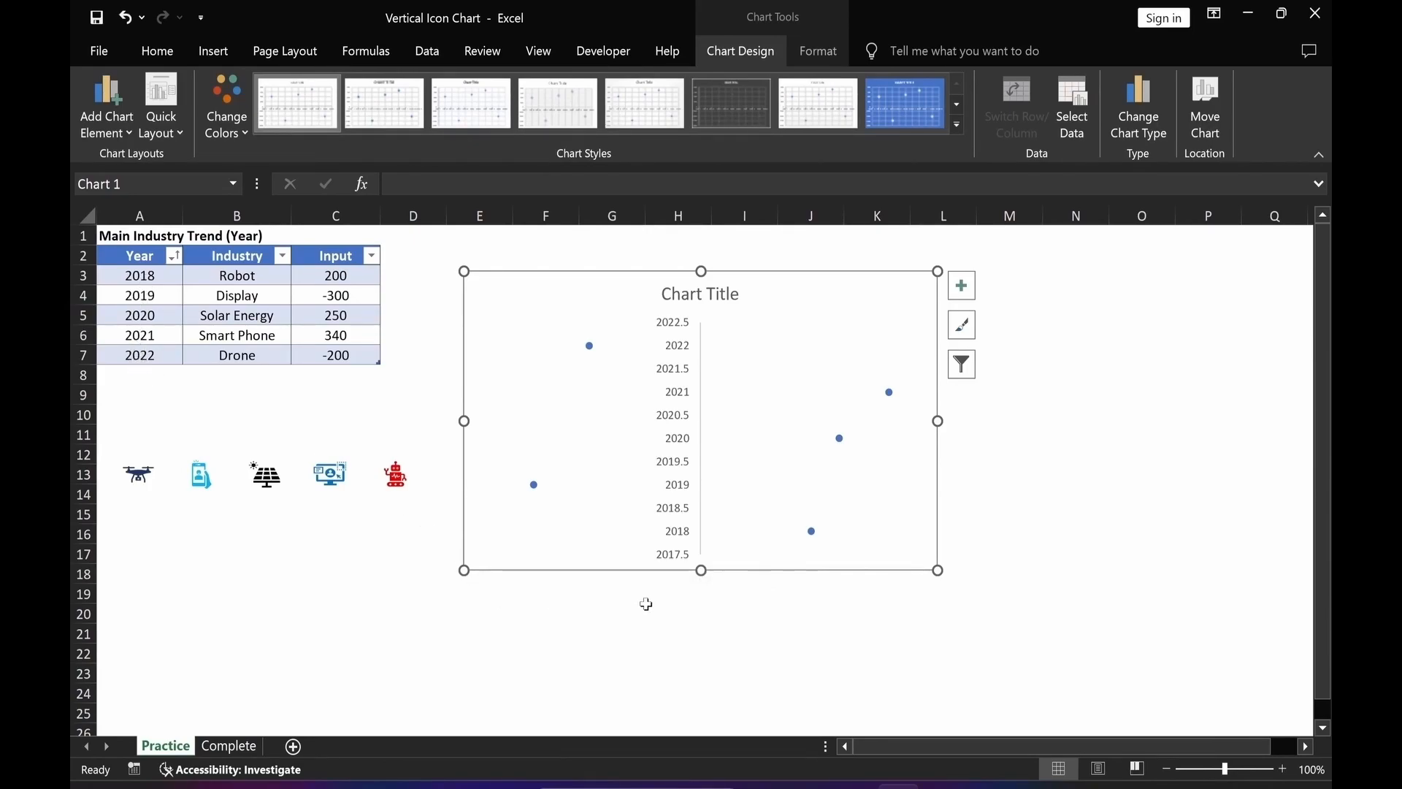
Set the vertical axis minimum bound of the scatter chart to 2017.
{"action": "left_click", "coordinate": [675, 513]}
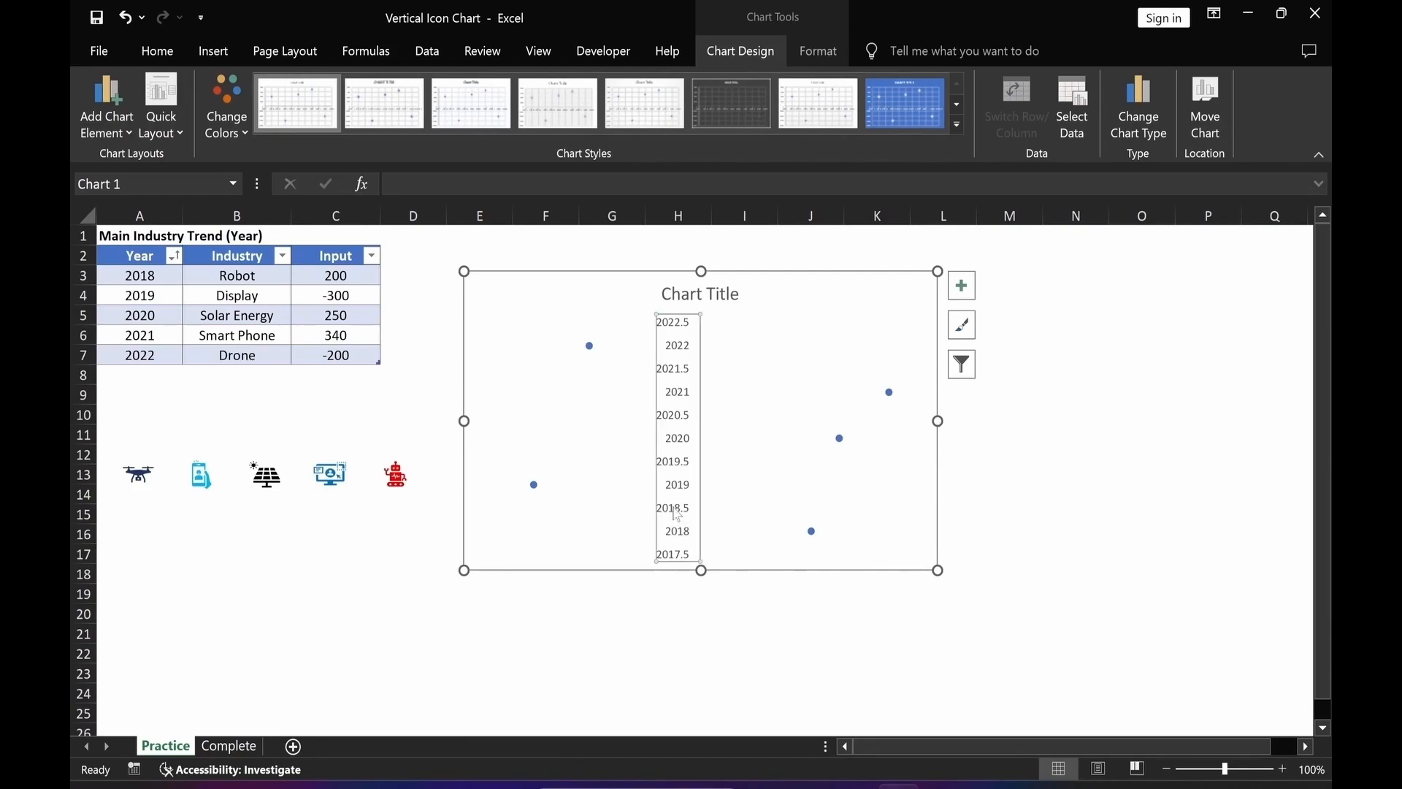
{"action": "double_click", "coordinate": [676, 514]}
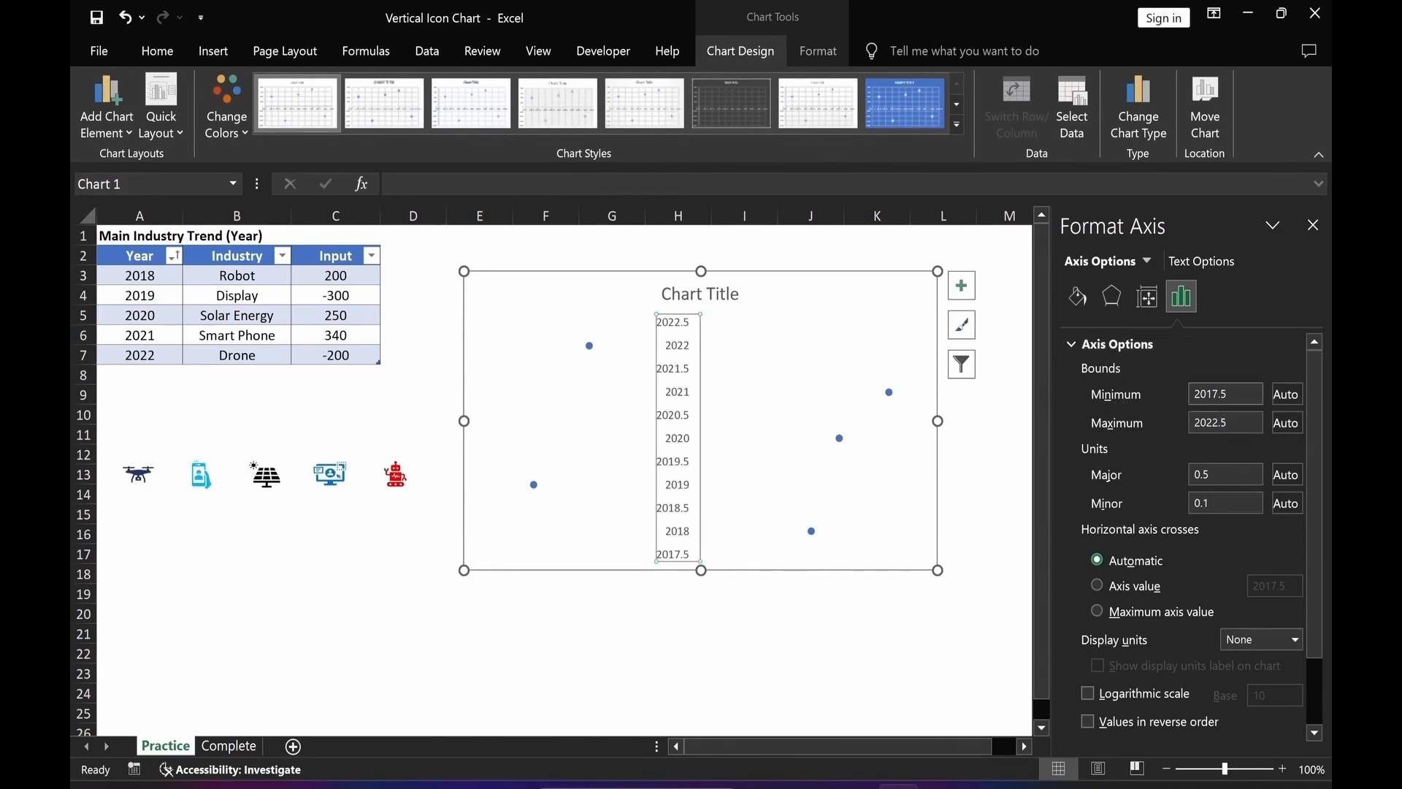
{"action": "left_click_drag", "start_coordinate": [1217, 394], "coordinate": [1240, 401]}
{"action": "key", "text": "BackSpace"}
{"action": "left_click", "coordinate": [545, 652]}
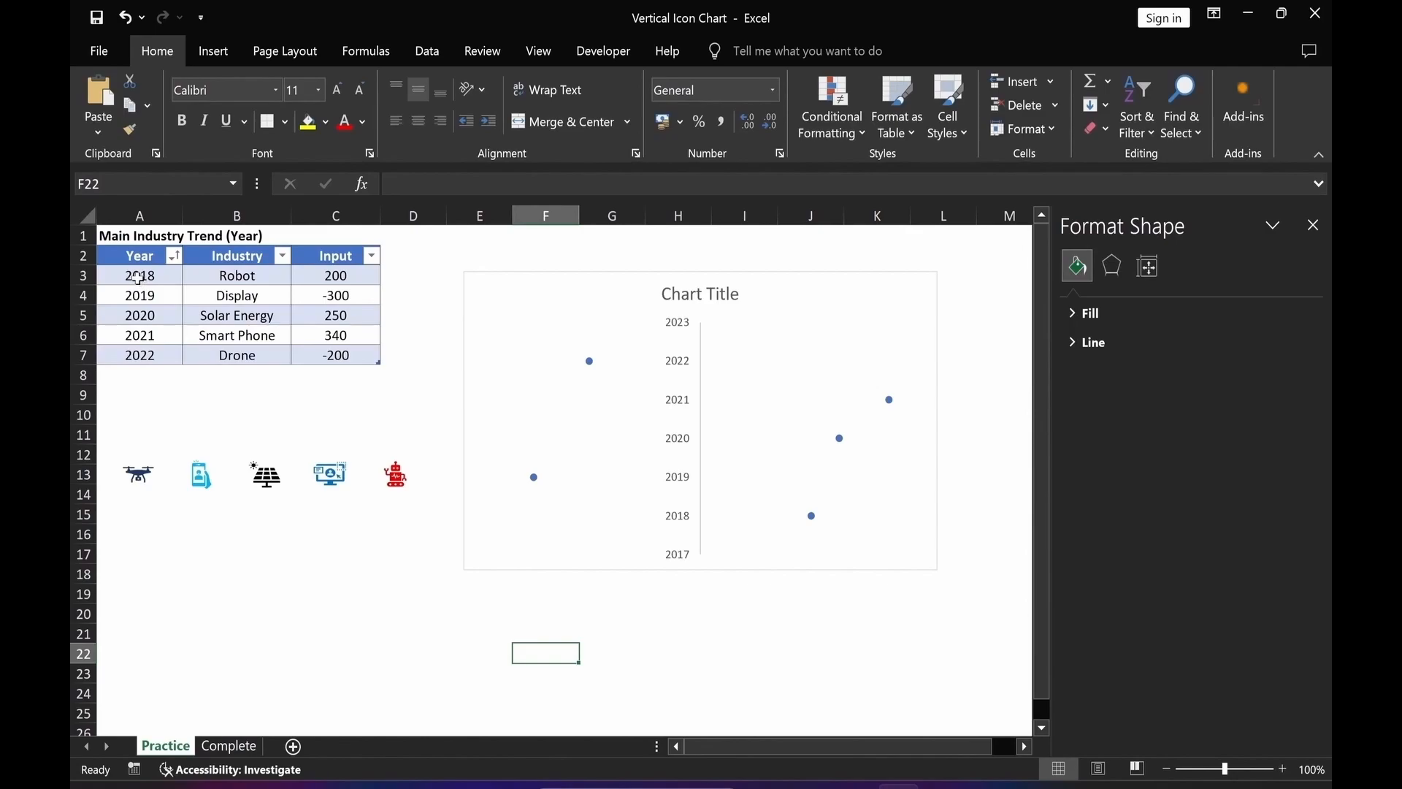
Set the vertical axis maximum bound to 2022 and its major unit to 1.
{"action": "left_click", "coordinate": [677, 453]}
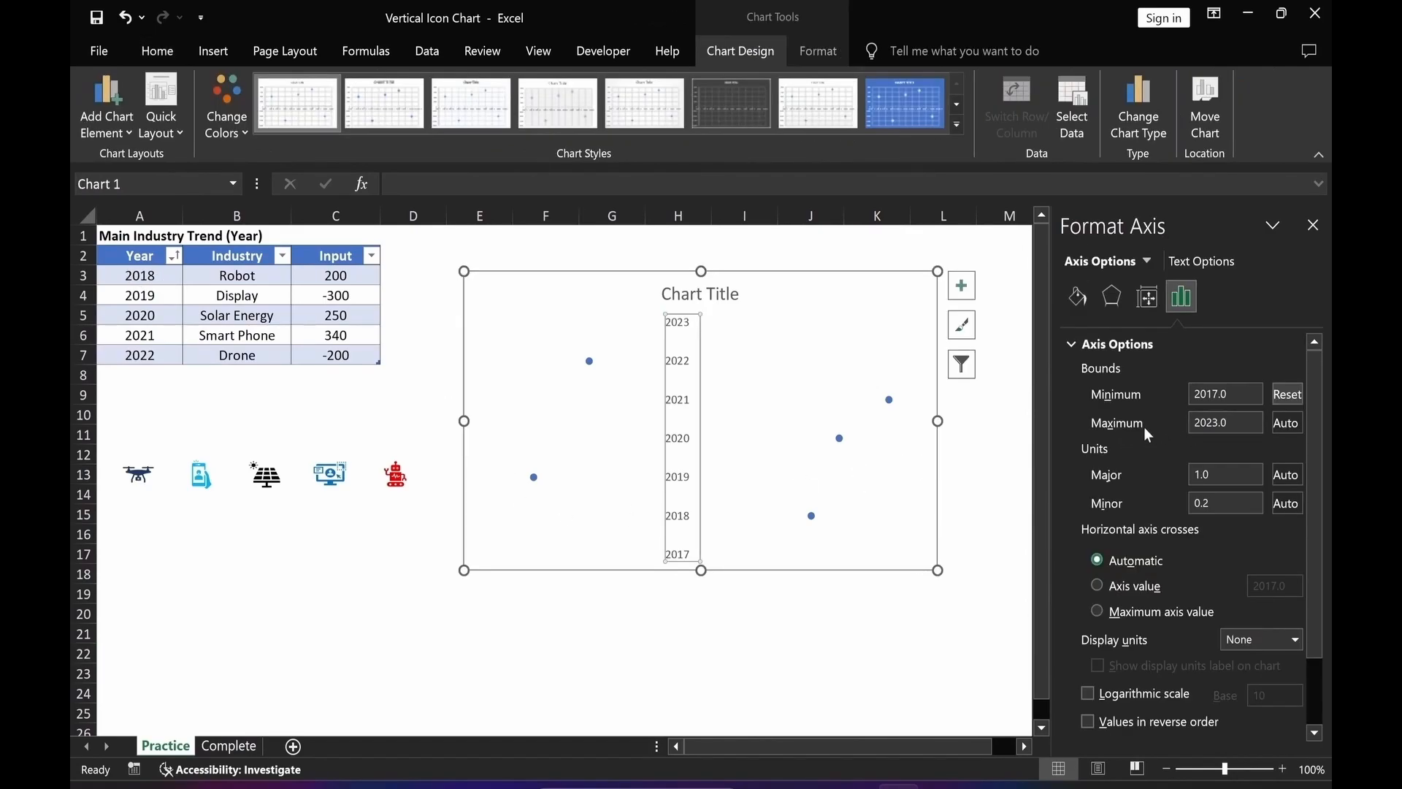
{"action": "left_click_drag", "start_coordinate": [1213, 423], "coordinate": [1237, 428]}
{"action": "type", "text": "2"}
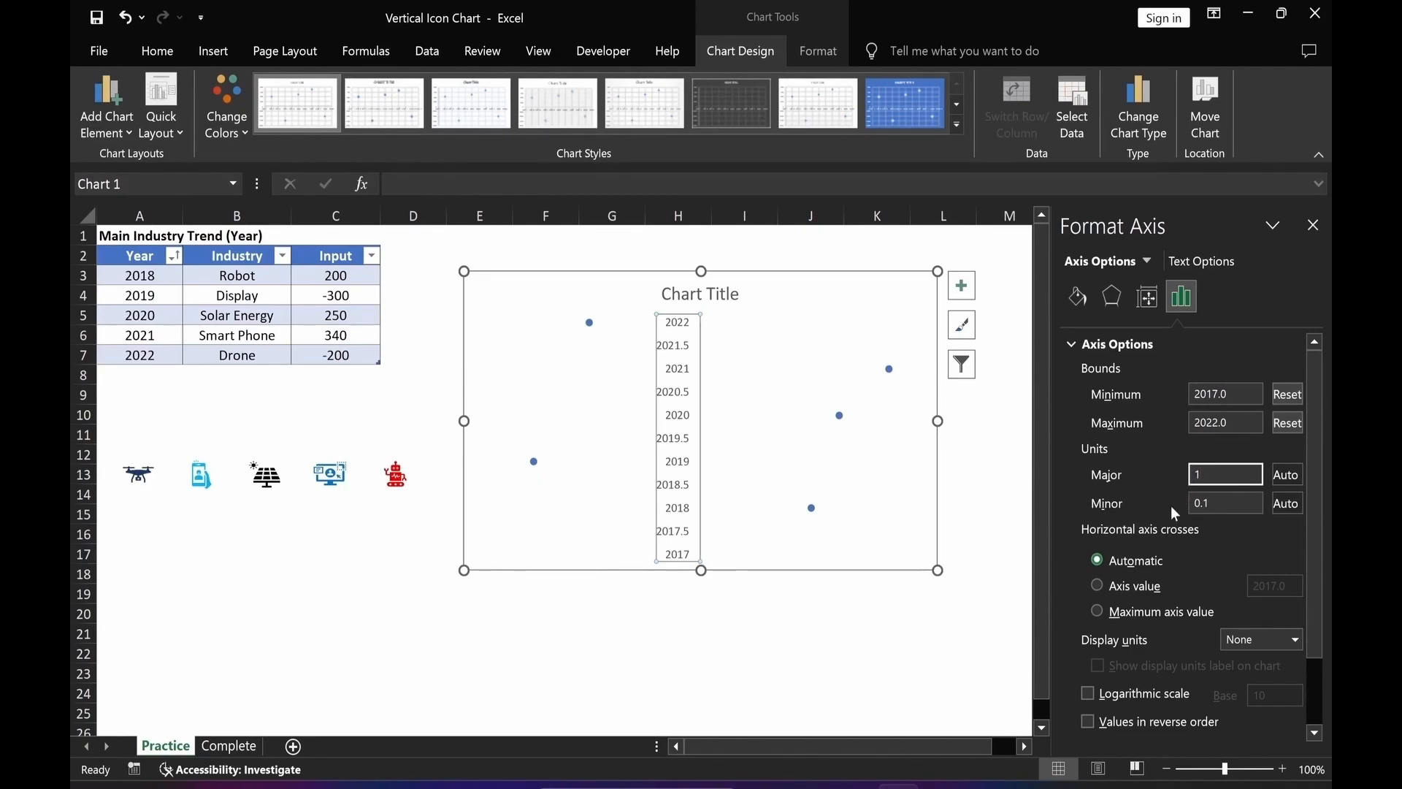
{"action": "left_click", "coordinate": [904, 652]}
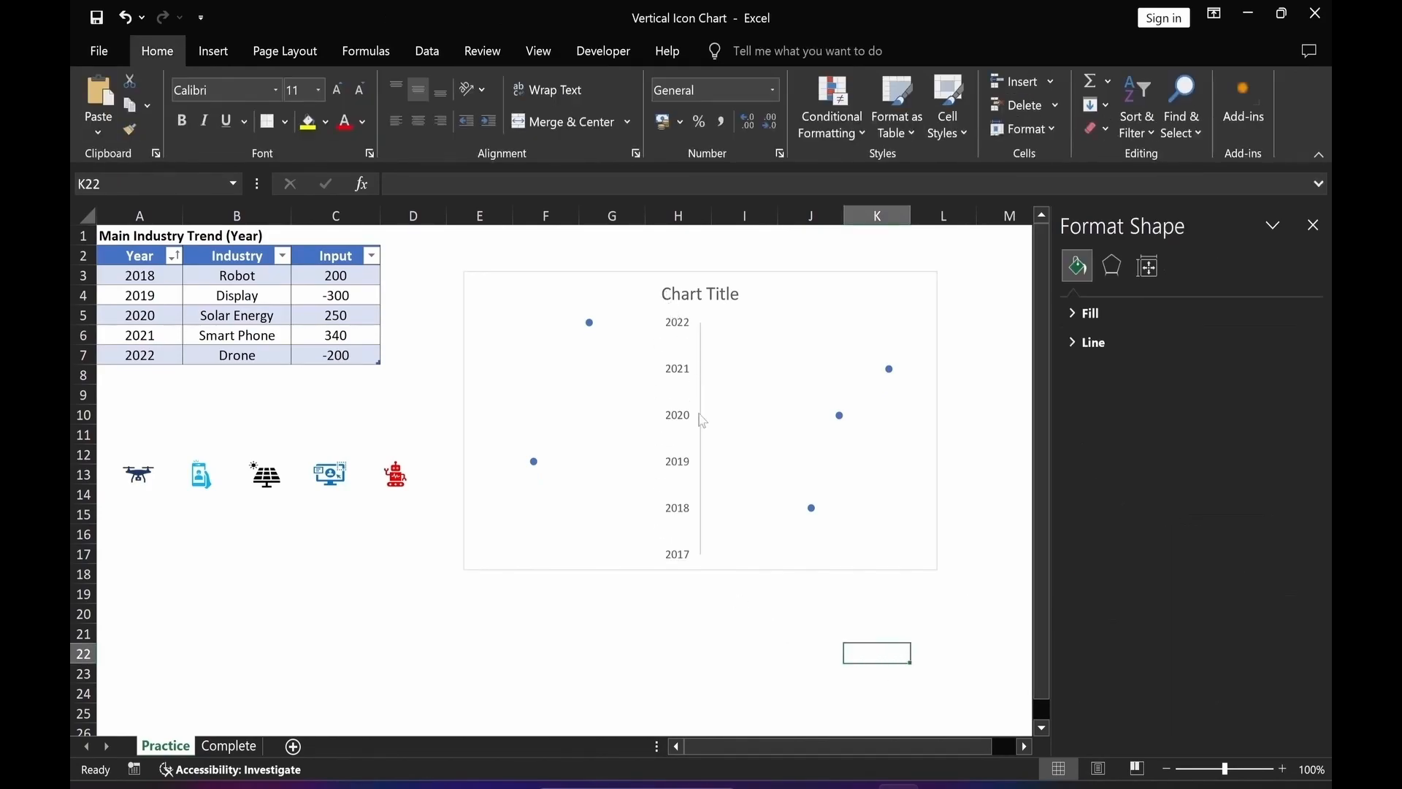
Give the vertical axis labels a solid dark blue fill.
{"action": "left_click", "coordinate": [678, 517]}
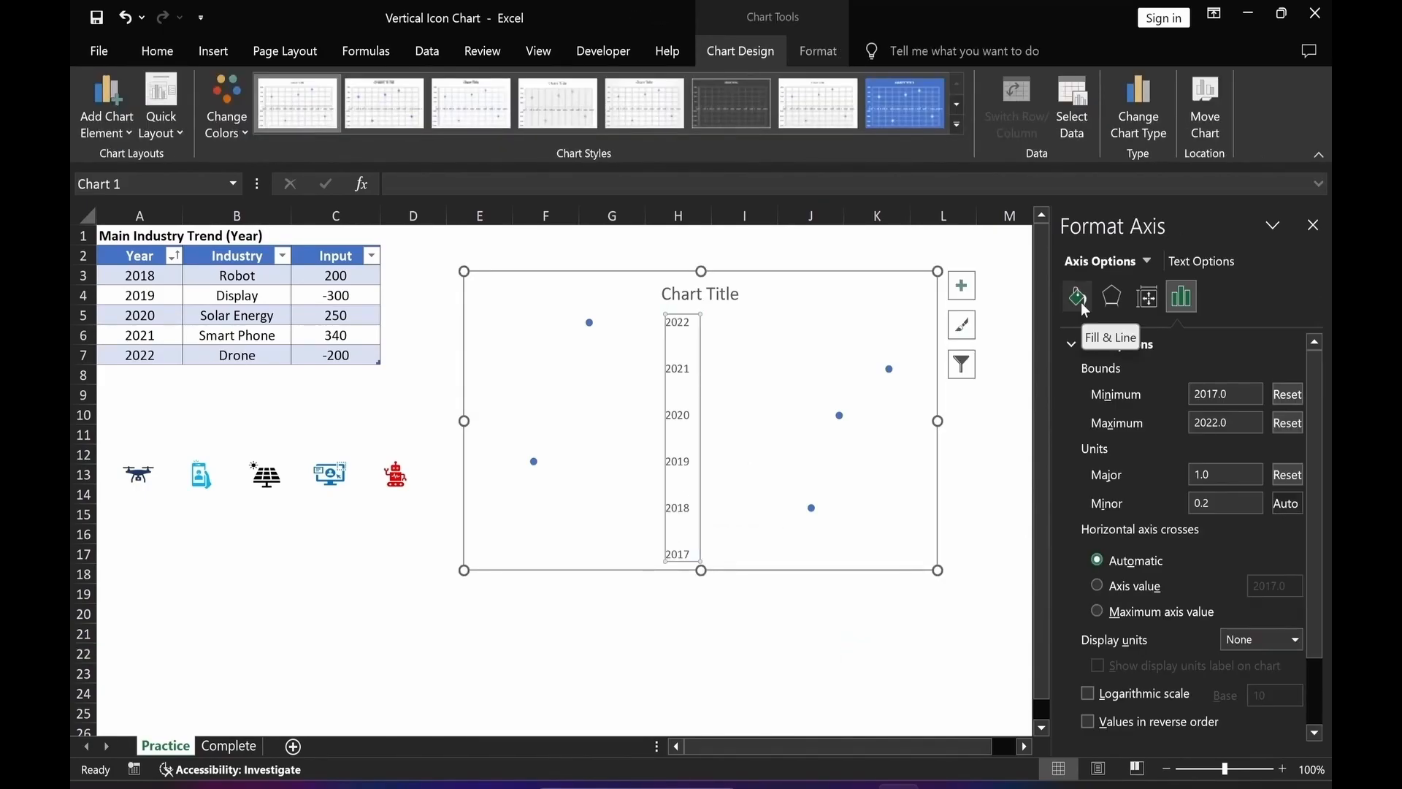
{"action": "left_click", "coordinate": [1081, 302]}
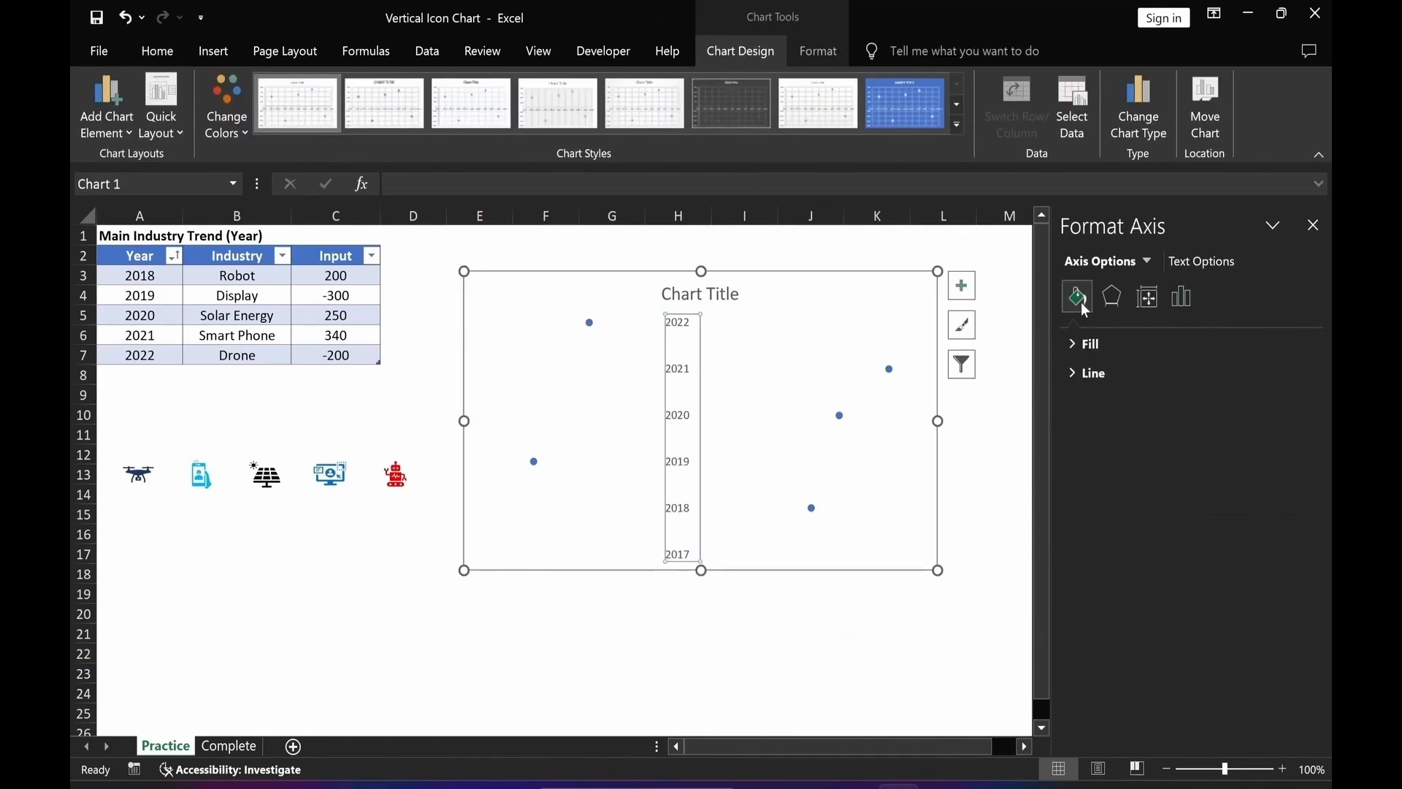
{"action": "left_click", "coordinate": [1072, 346]}
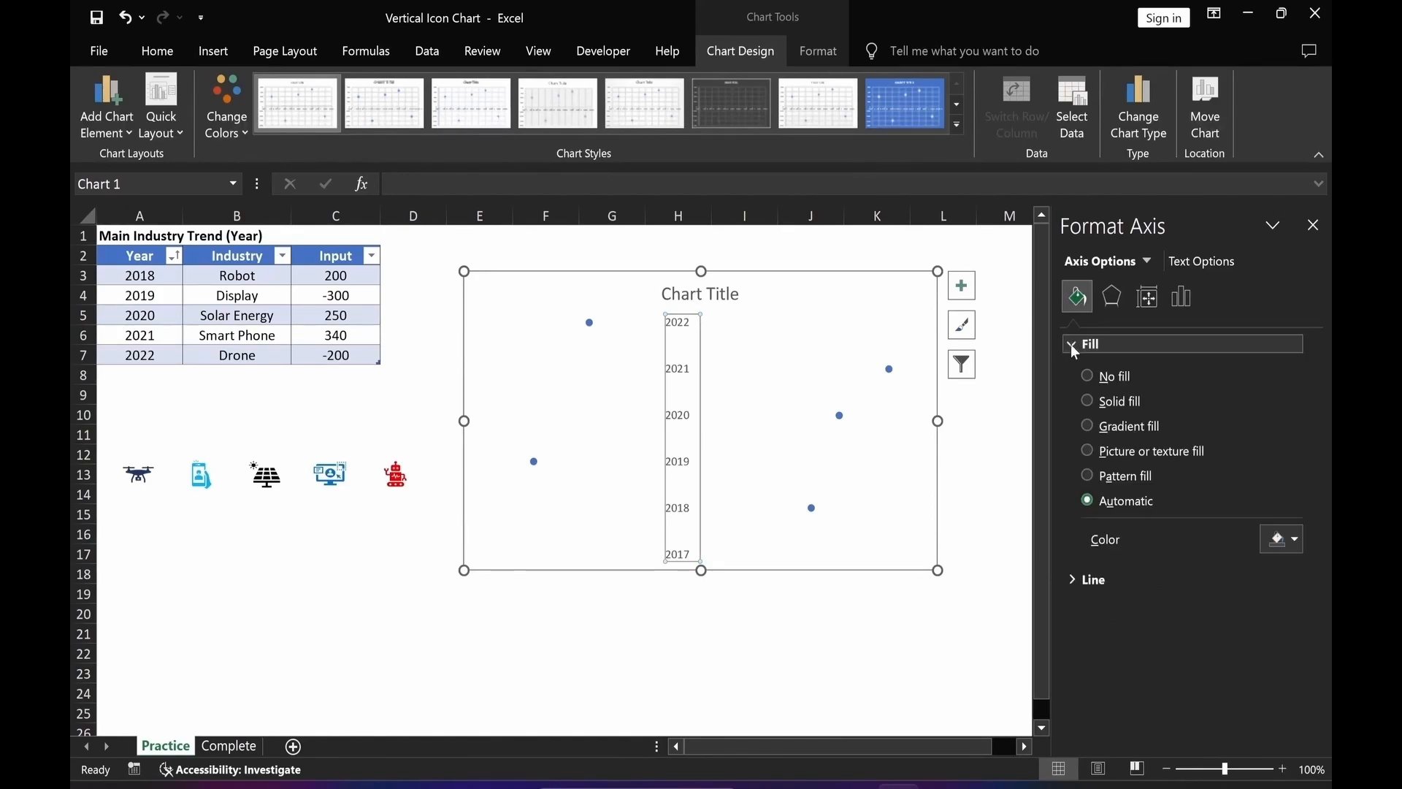
{"action": "left_click", "coordinate": [1089, 401]}
{"action": "left_click", "coordinate": [1295, 540]}
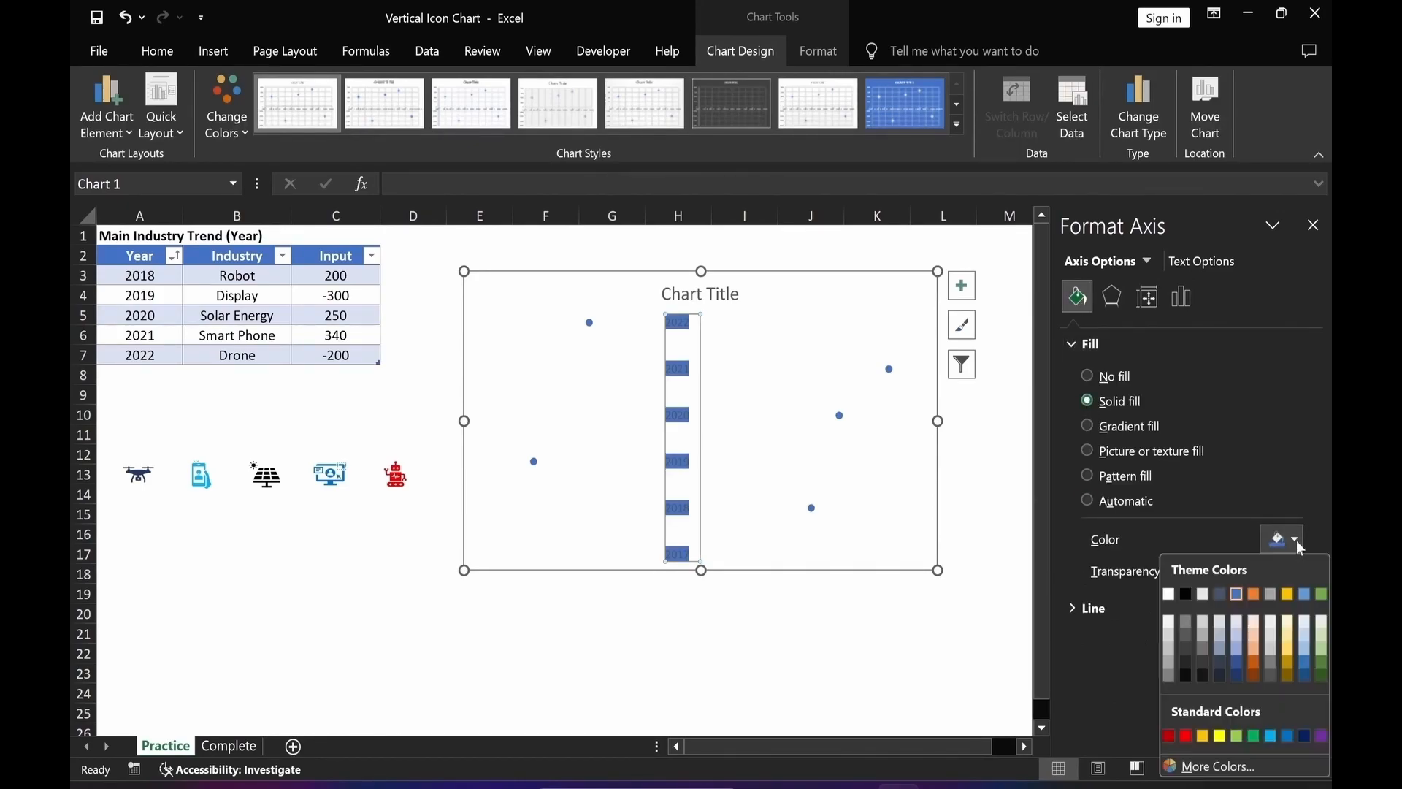
{"action": "left_click", "coordinate": [1304, 736]}
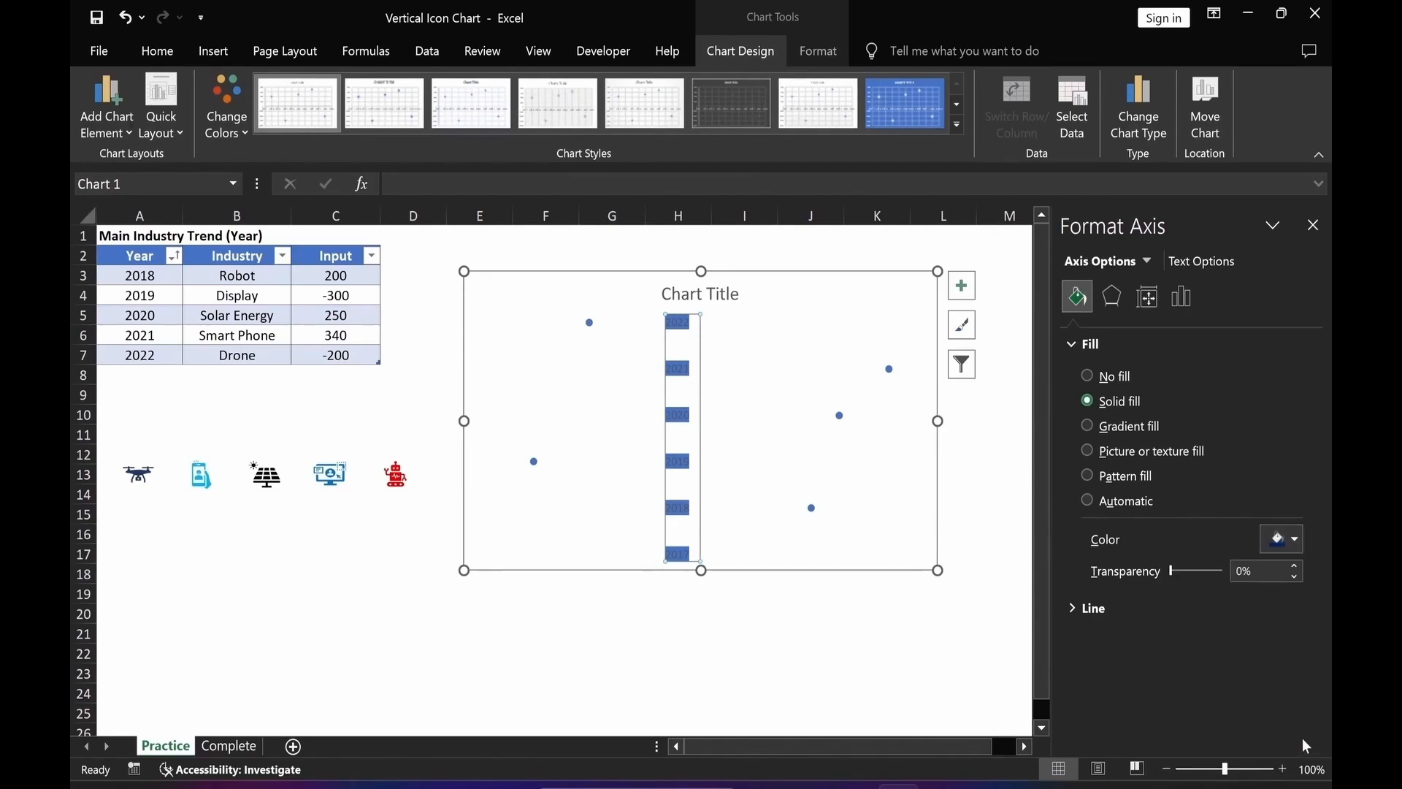
Format the axis labels with white font colour, size 11, and the ELAND 나이스 Medium font.
{"action": "left_click", "coordinate": [153, 54]}
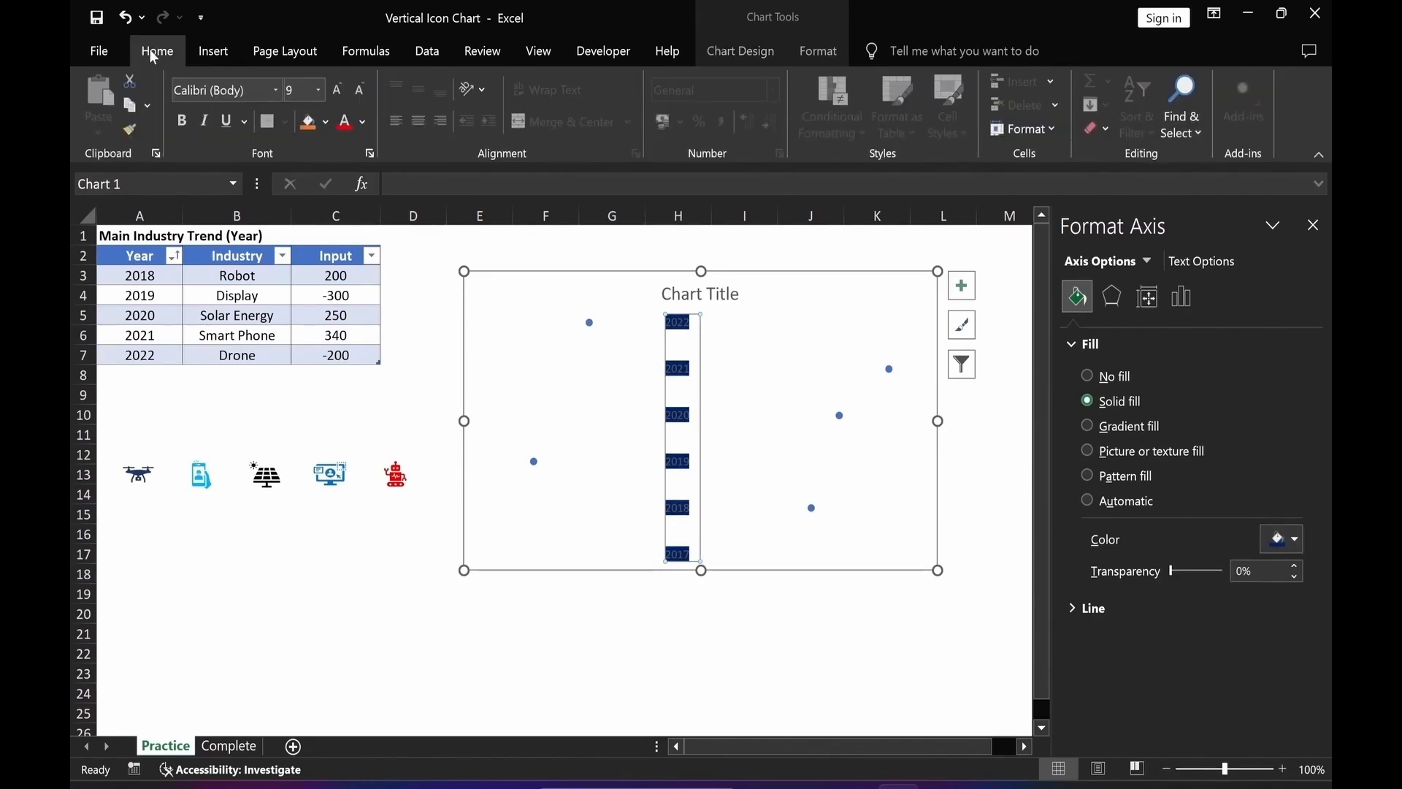
{"action": "left_click", "coordinate": [363, 121]}
{"action": "left_click", "coordinate": [341, 194]}
{"action": "left_click", "coordinate": [339, 90]}
{"action": "left_click", "coordinate": [339, 90]}
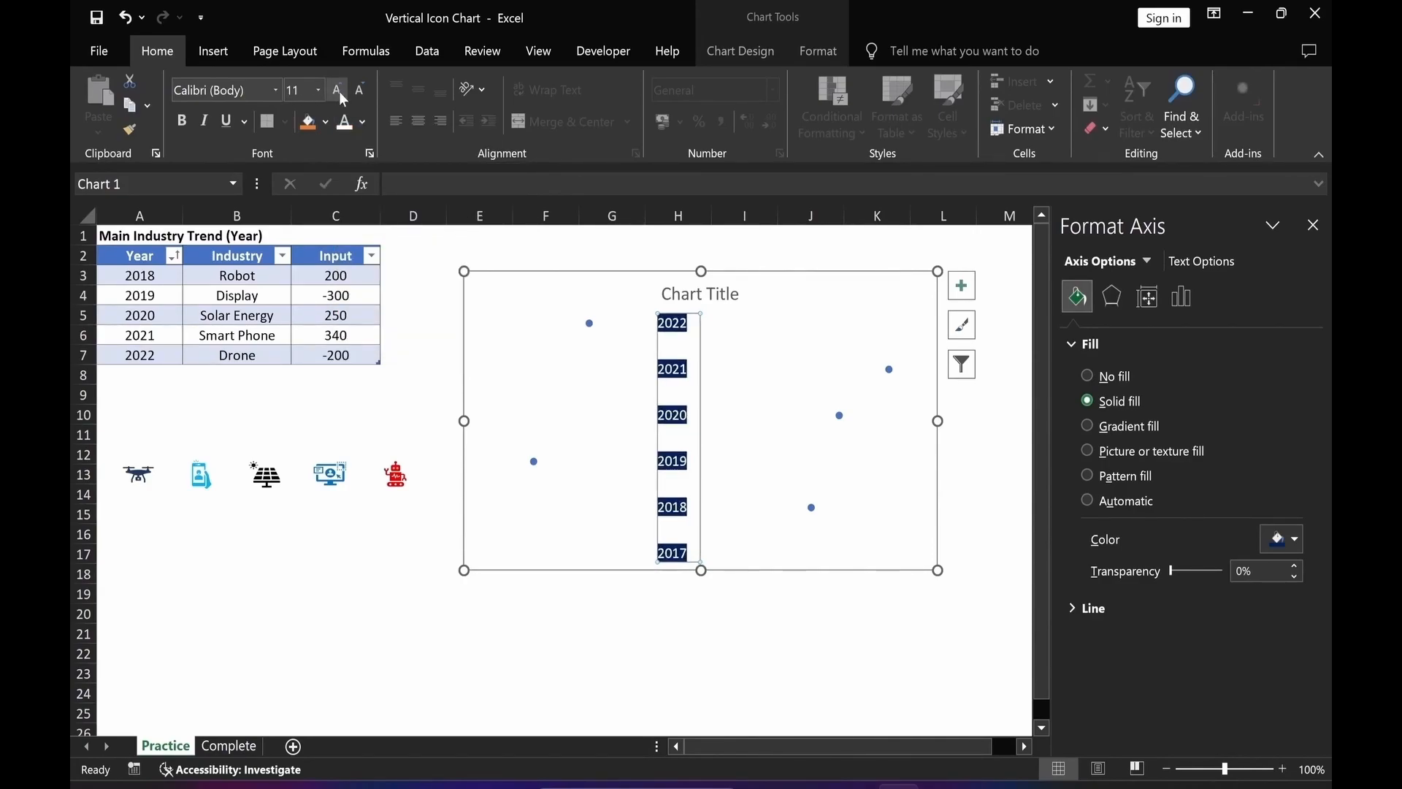
{"action": "left_click", "coordinate": [275, 91]}
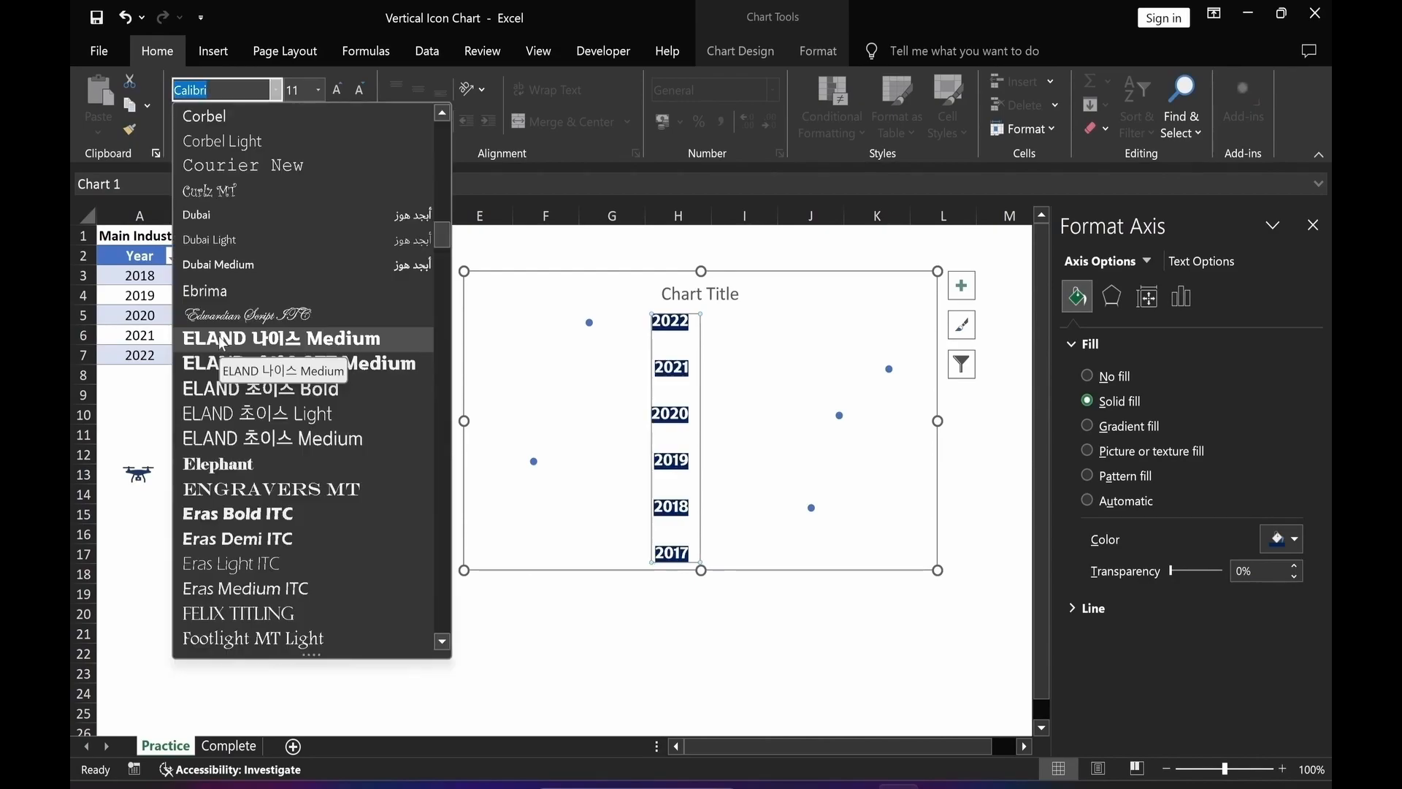
{"action": "left_click", "coordinate": [223, 339]}
{"action": "key", "text": "Escape"}
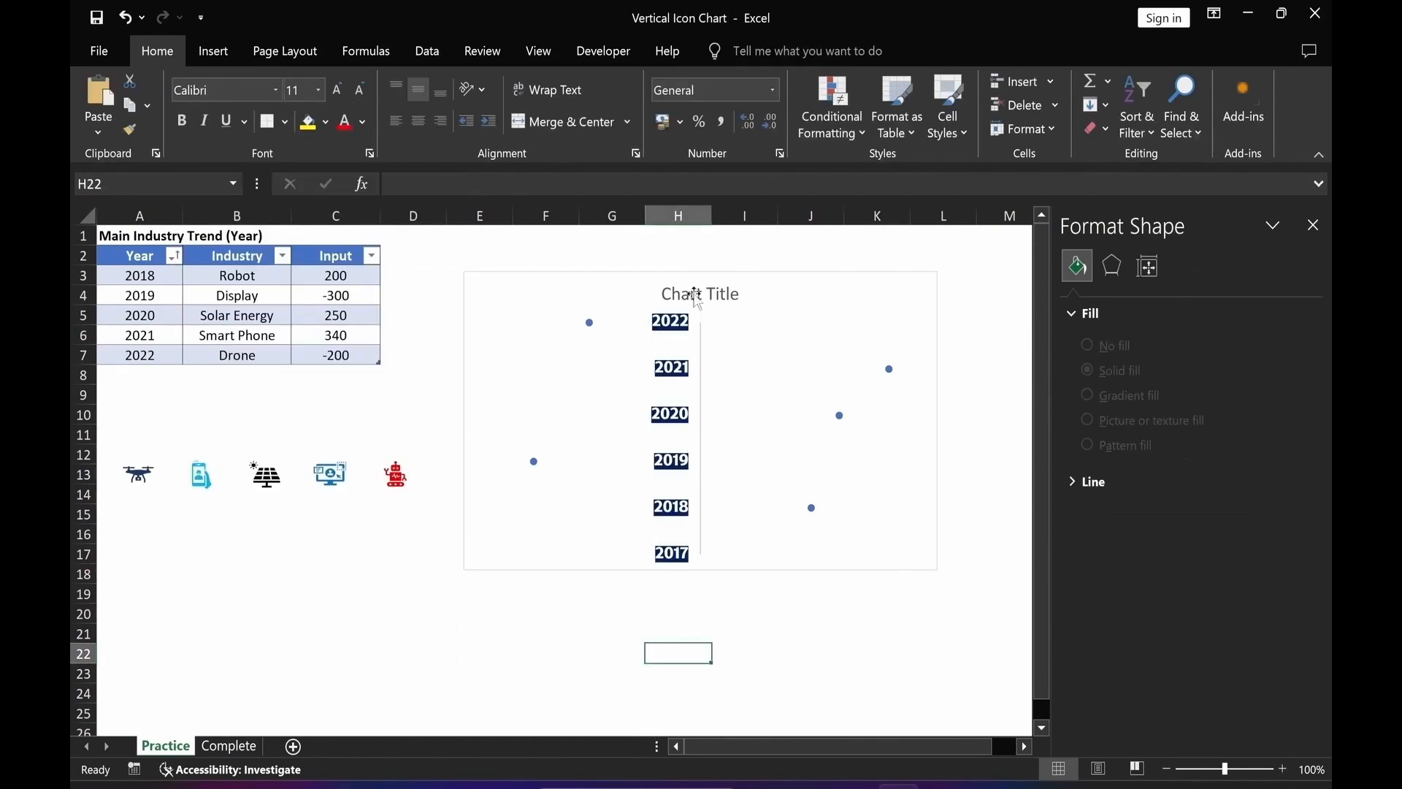
Set the vertical axis line to a solid orange line 2 pt wide.
{"action": "left_click", "coordinate": [673, 471]}
{"action": "left_click", "coordinate": [1076, 296]}
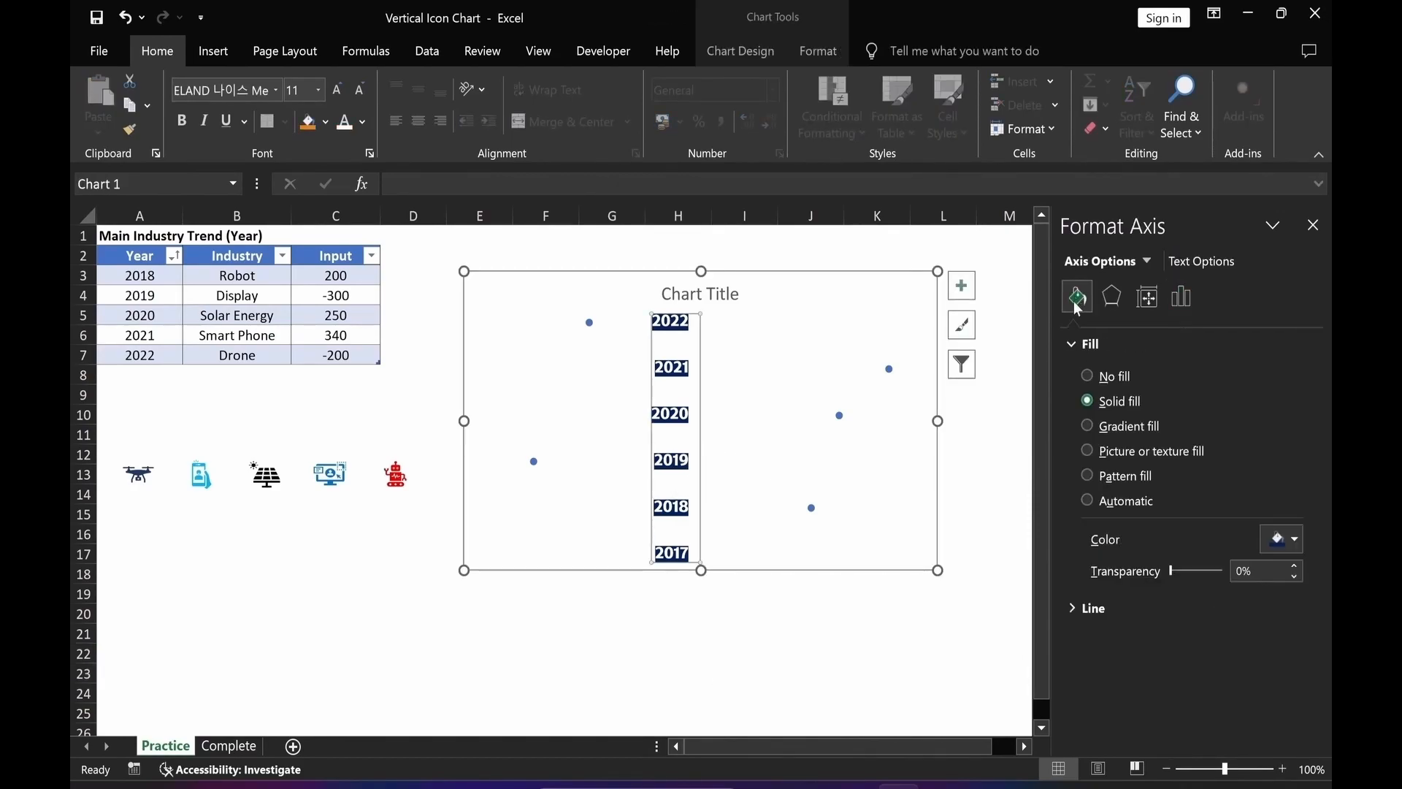
{"action": "left_click", "coordinate": [1071, 344]}
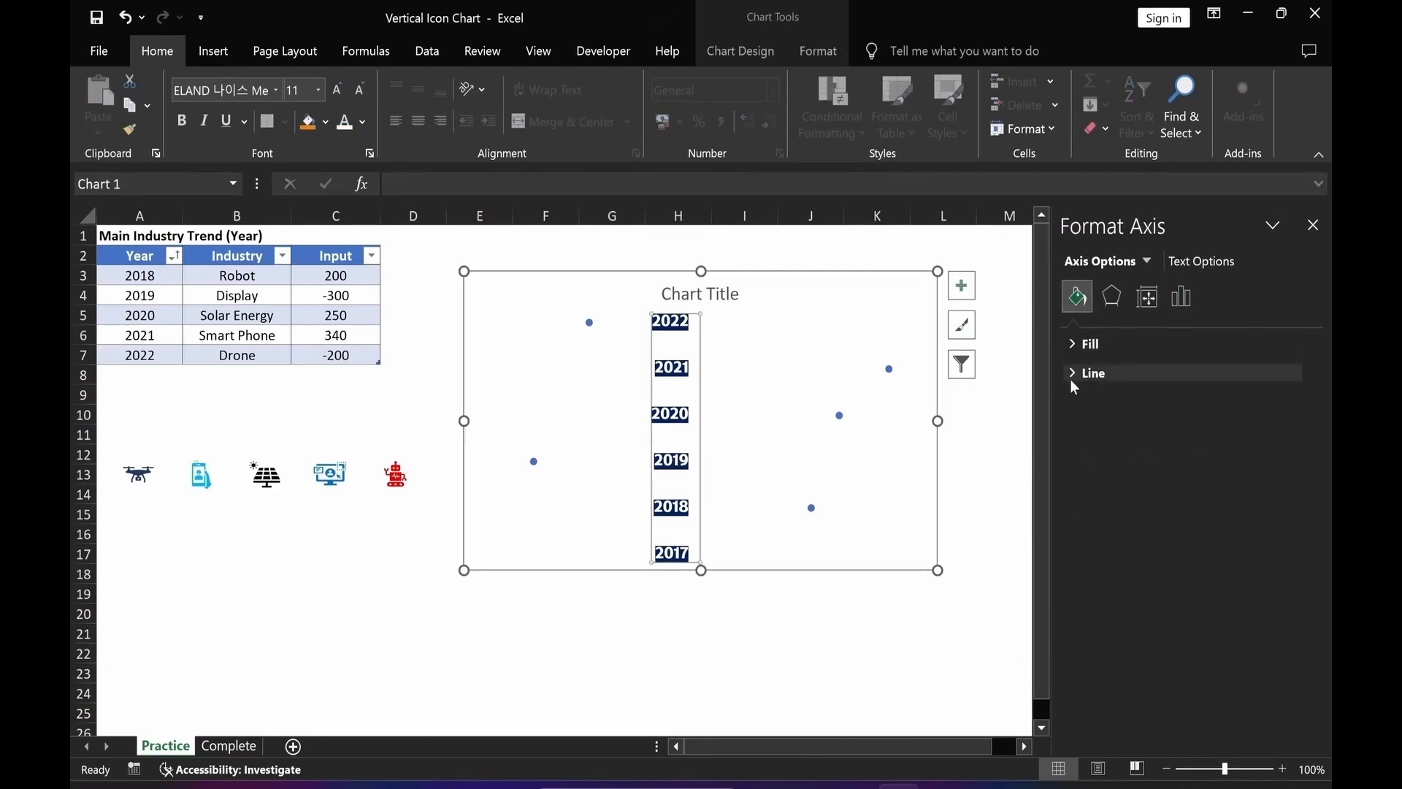
{"action": "left_click", "coordinate": [1073, 372]}
{"action": "left_click", "coordinate": [1088, 431]}
{"action": "left_click", "coordinate": [1295, 519]}
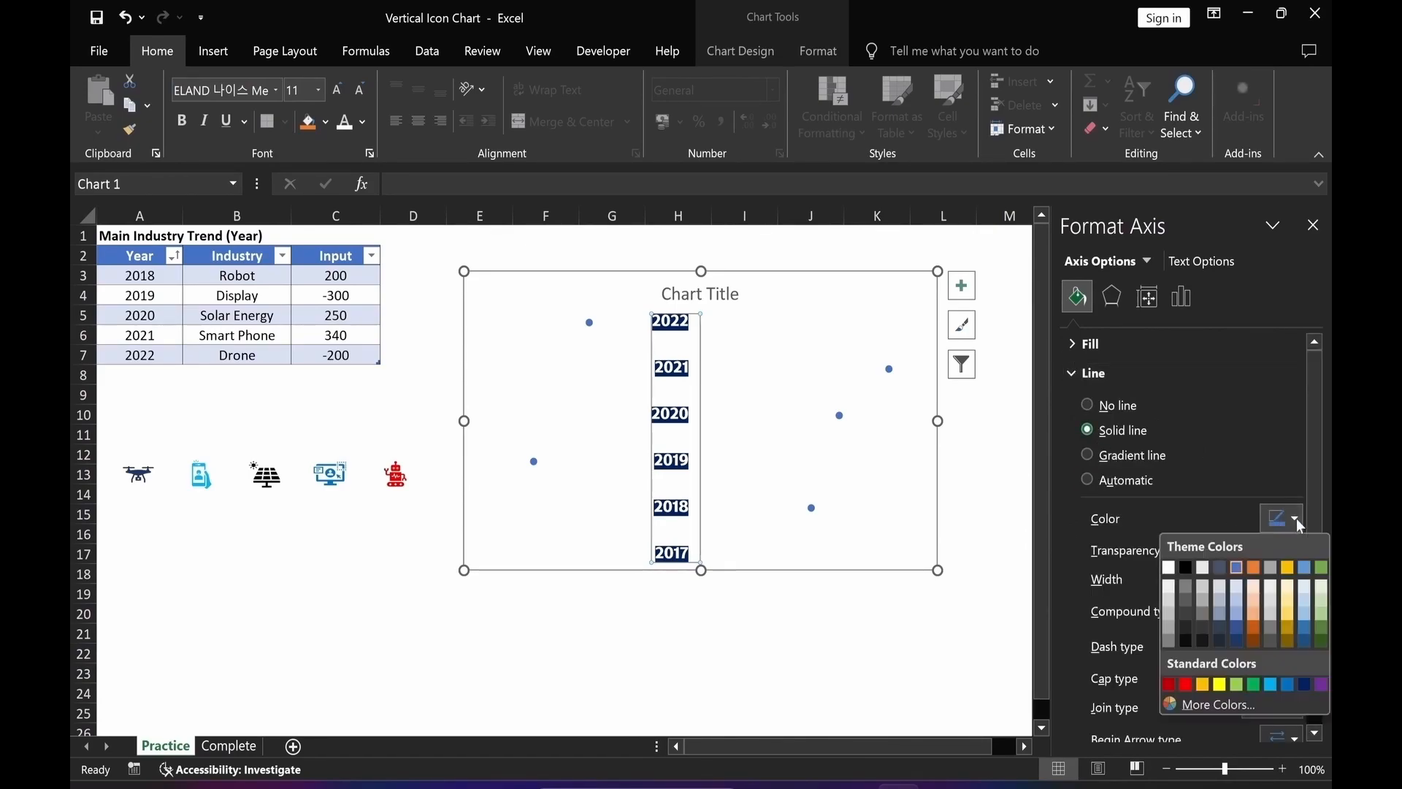
{"action": "left_click", "coordinate": [1202, 684]}
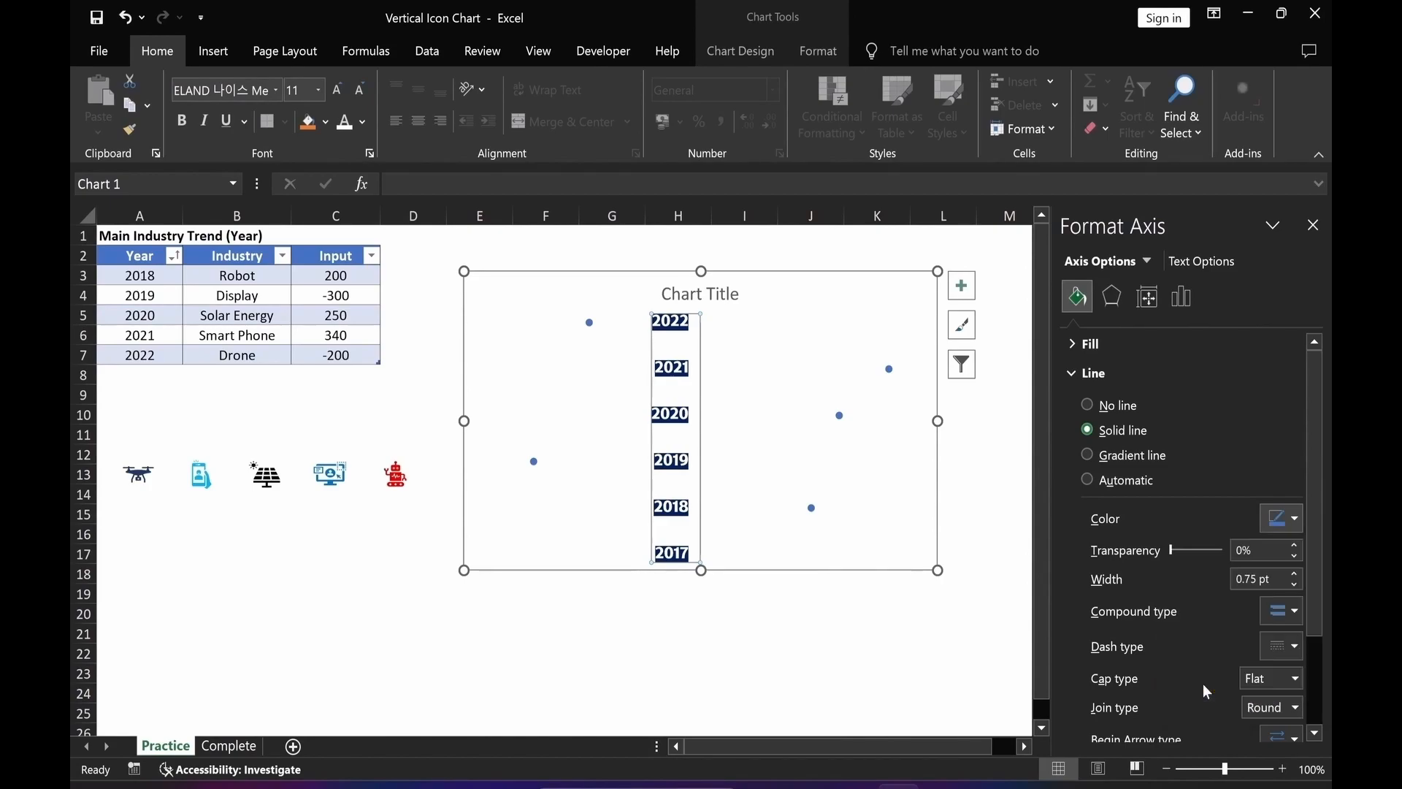
{"action": "left_click", "coordinate": [1294, 573]}
{"action": "left_click", "coordinate": [1294, 573]}
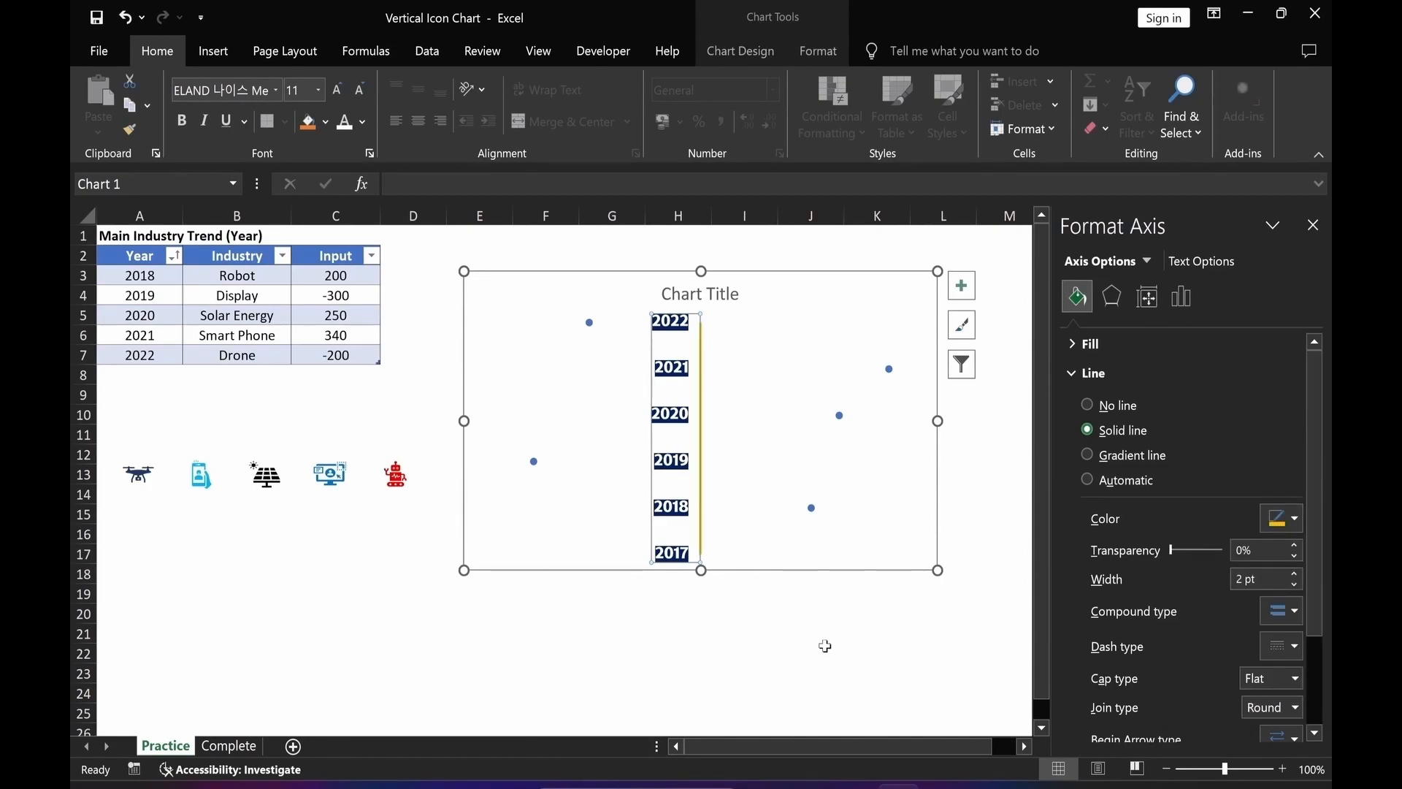
{"action": "left_click", "coordinate": [825, 646]}
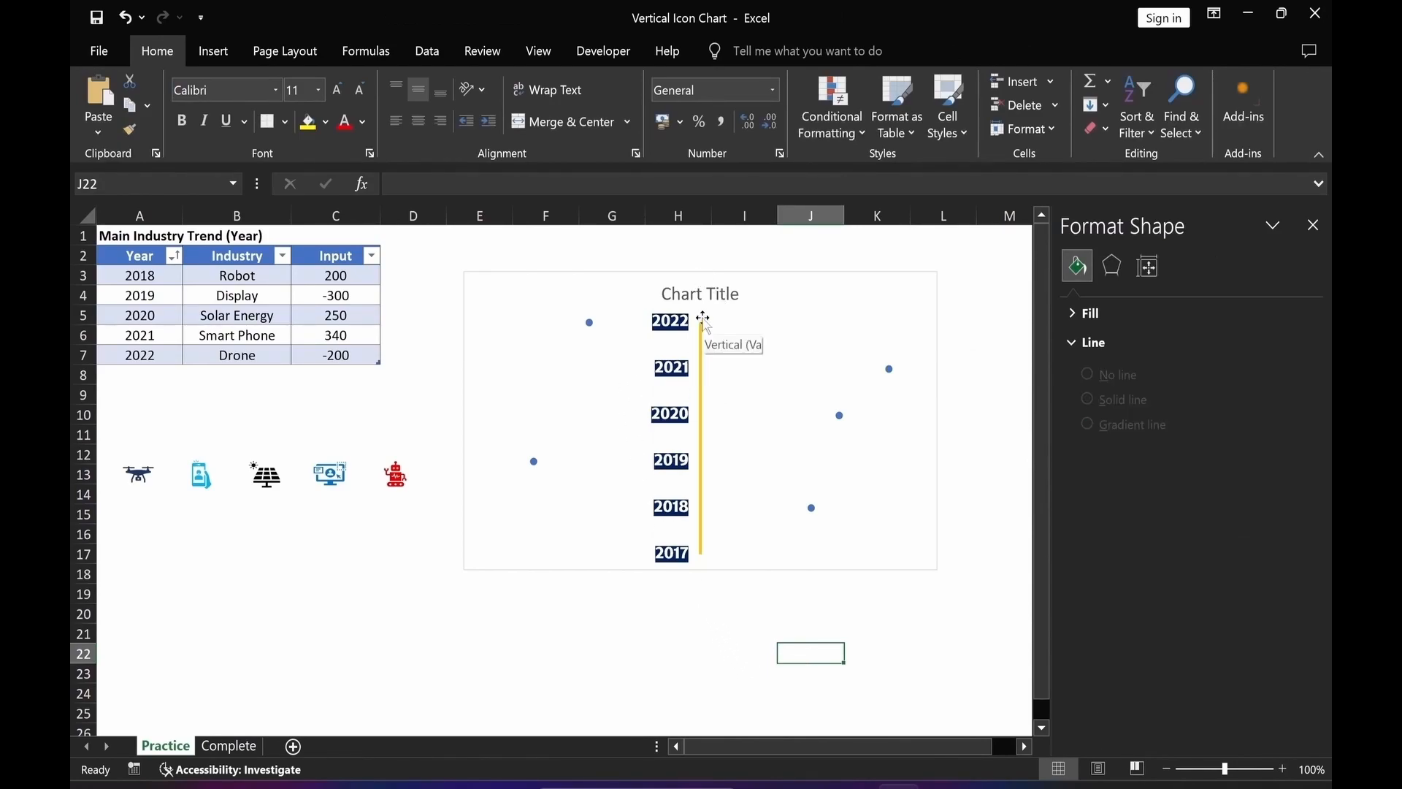
Move the plot area's top edge down slightly below the chart title.
{"action": "left_click", "coordinate": [703, 319]}
{"action": "left_click", "coordinate": [702, 317]}
{"action": "left_click_drag", "start_coordinate": [701, 319], "coordinate": [700, 335]}
{"action": "left_click", "coordinate": [620, 640]}
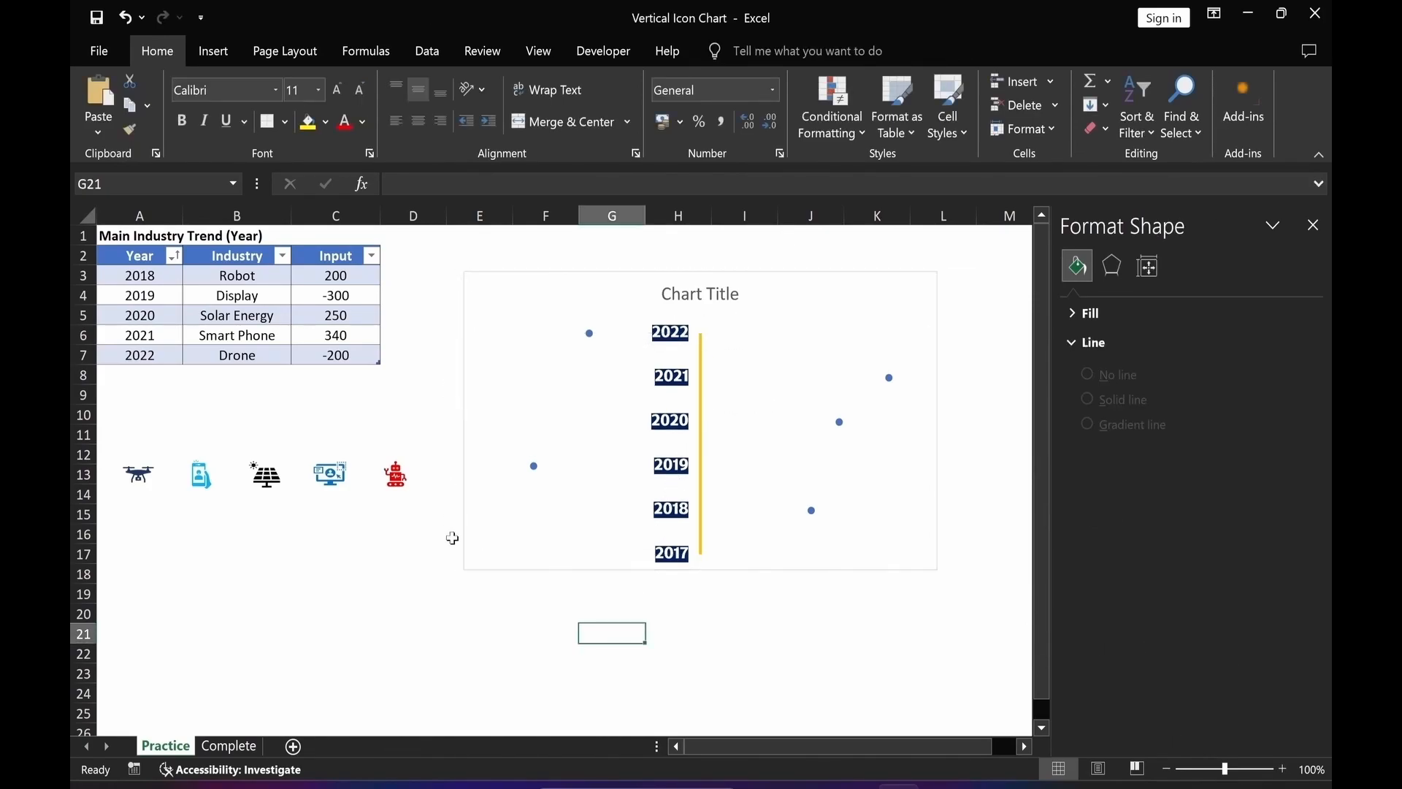
Remove the chart area's outline and fill.
{"action": "left_click", "coordinate": [936, 288]}
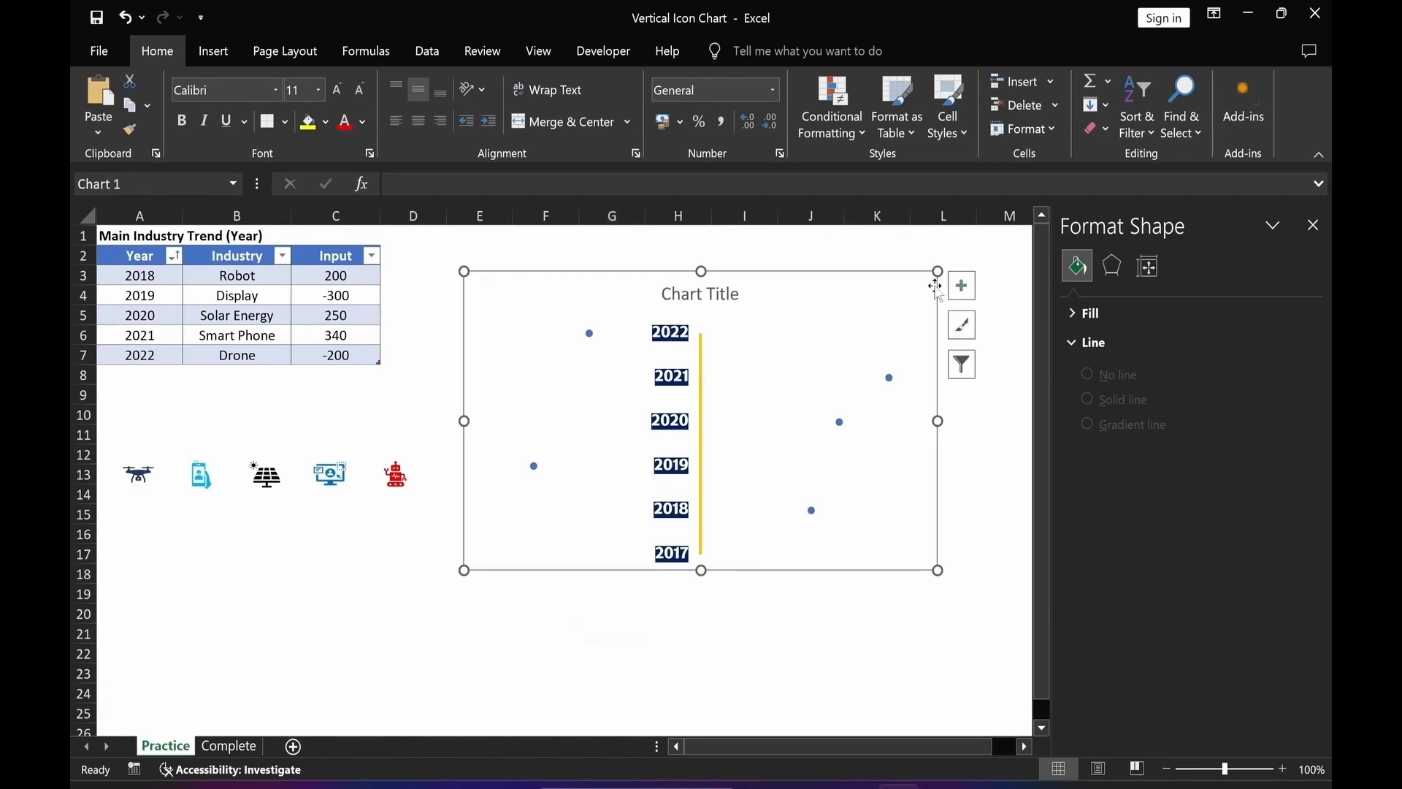
{"action": "left_click", "coordinate": [827, 55]}
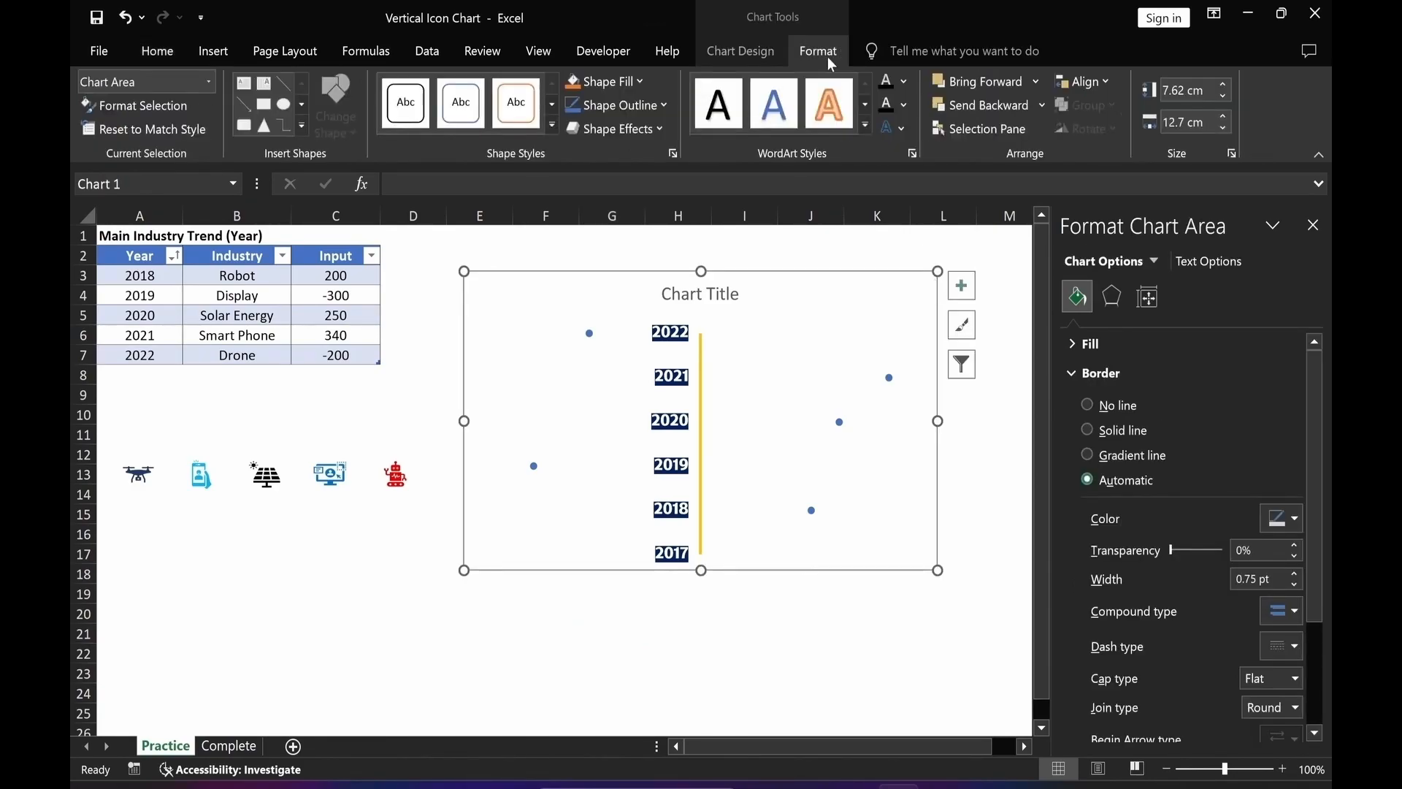
{"action": "left_click", "coordinate": [634, 107]}
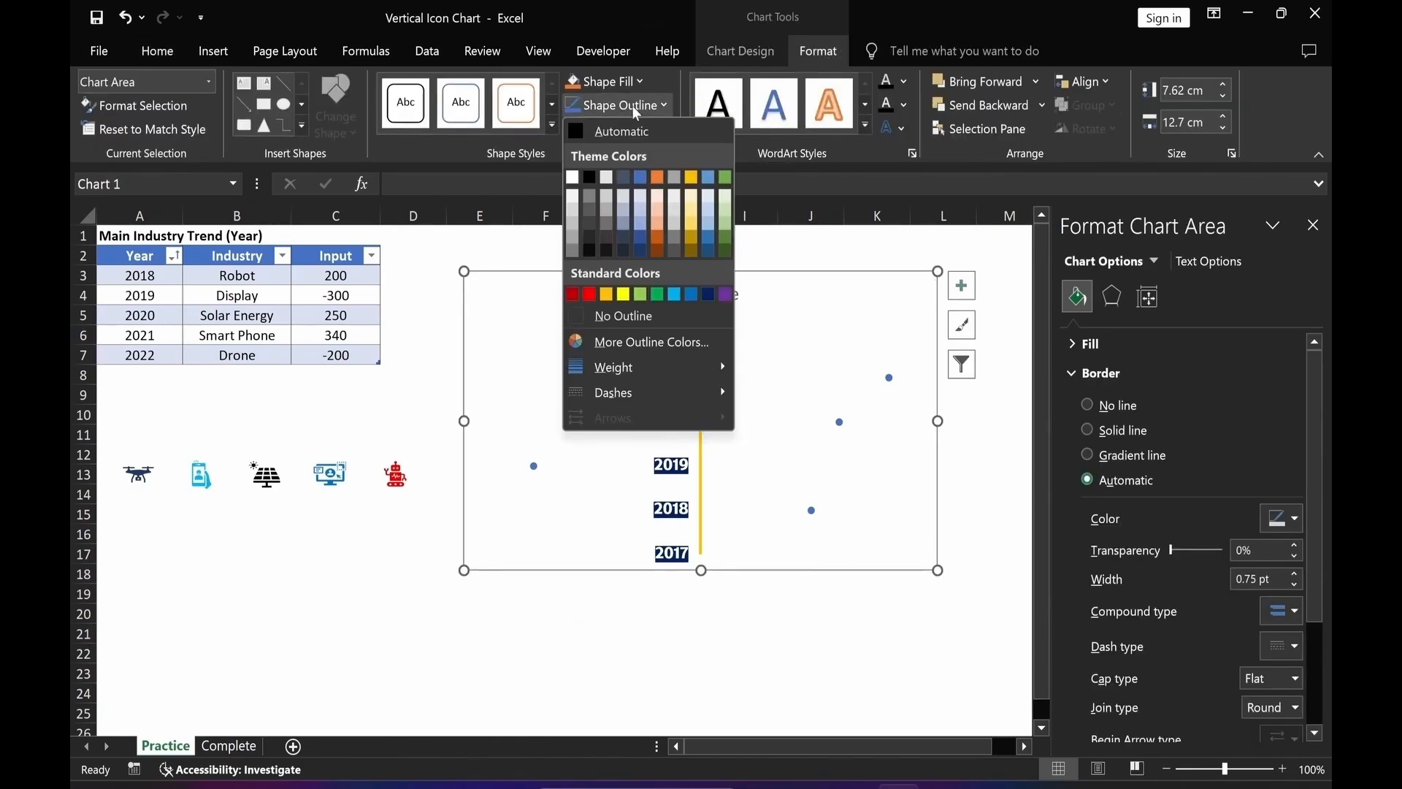
{"action": "left_click", "coordinate": [625, 319]}
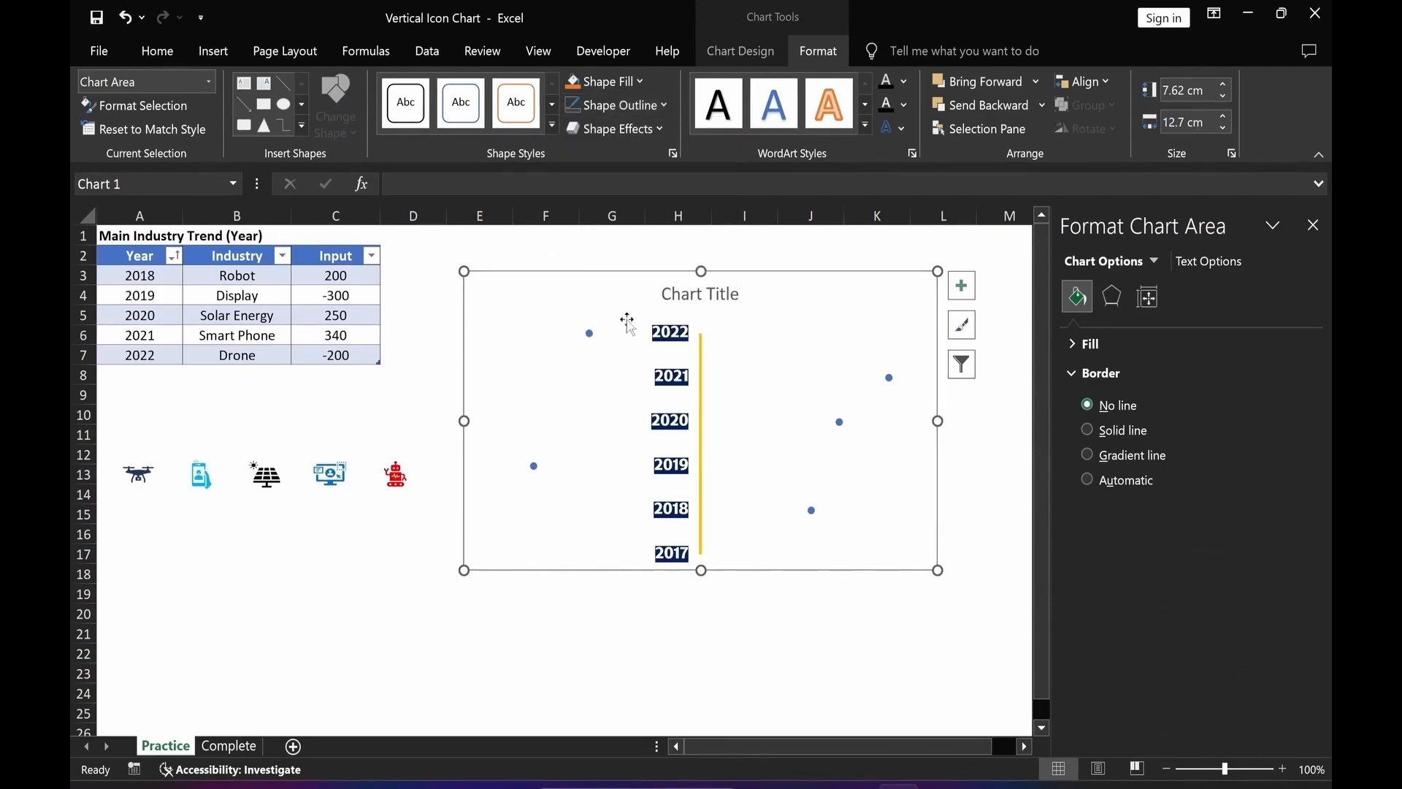
{"action": "left_click", "coordinate": [603, 82]}
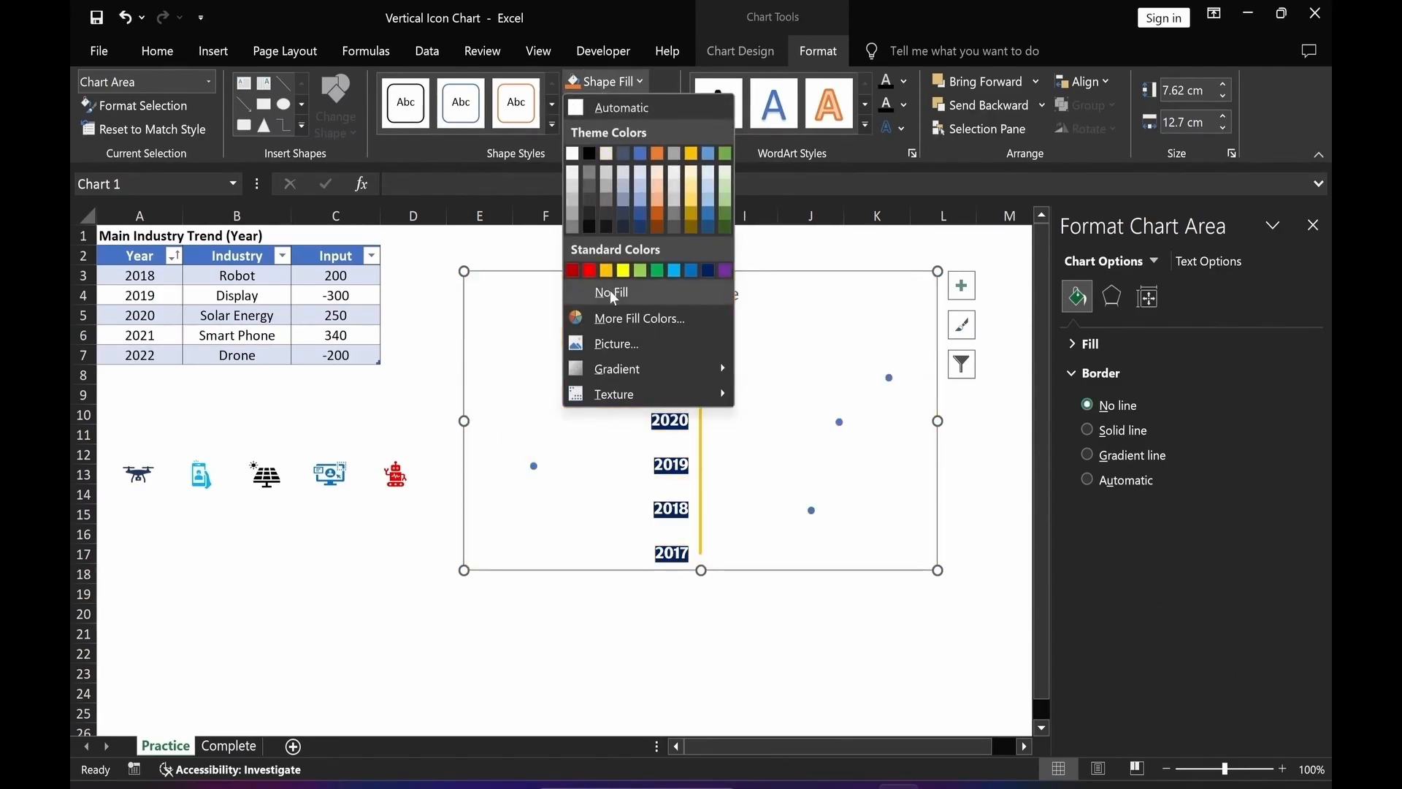
{"action": "left_click", "coordinate": [611, 292]}
{"action": "left_click", "coordinate": [615, 671]}
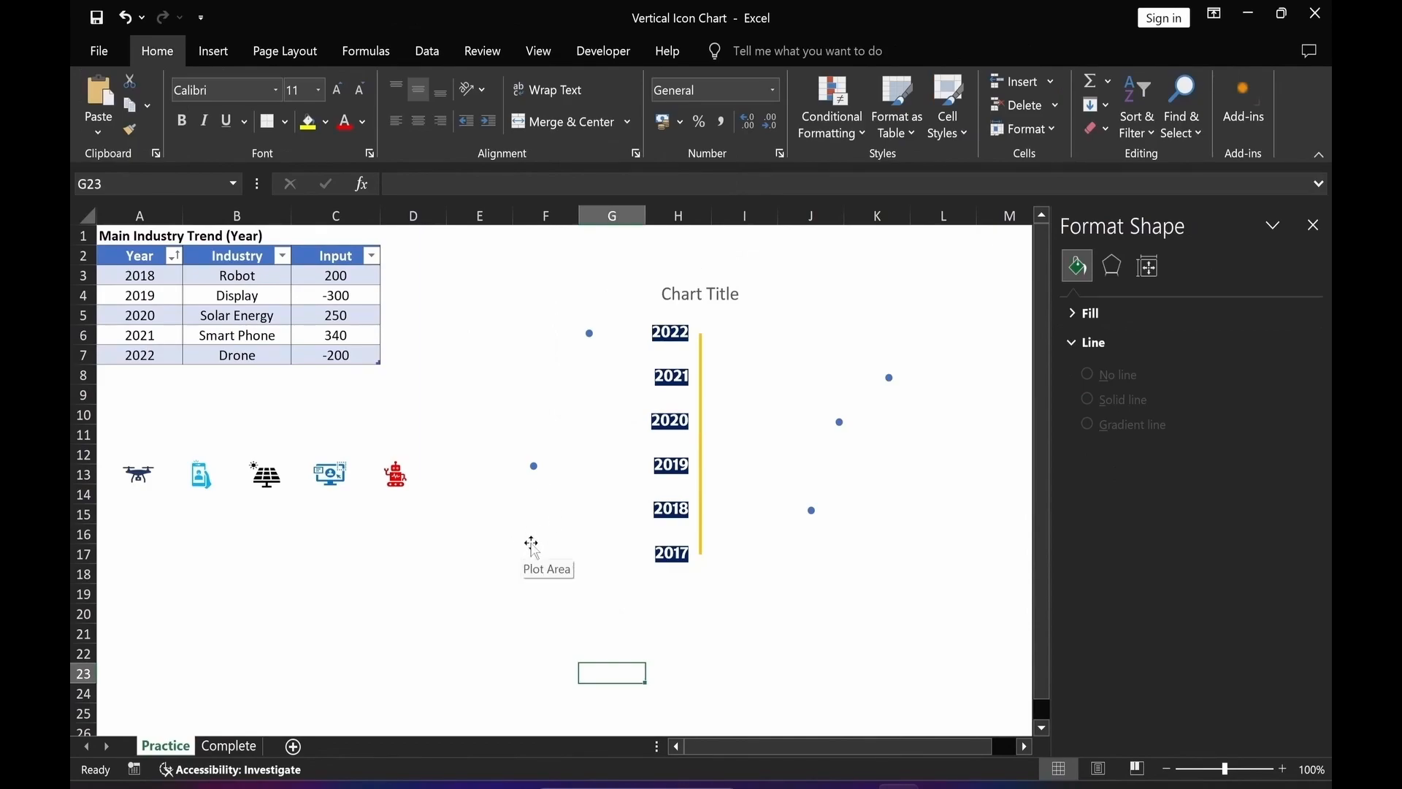
Add error bars to the scatter series from the chart elements.
{"action": "mouse_move", "coordinate": [591, 338]}
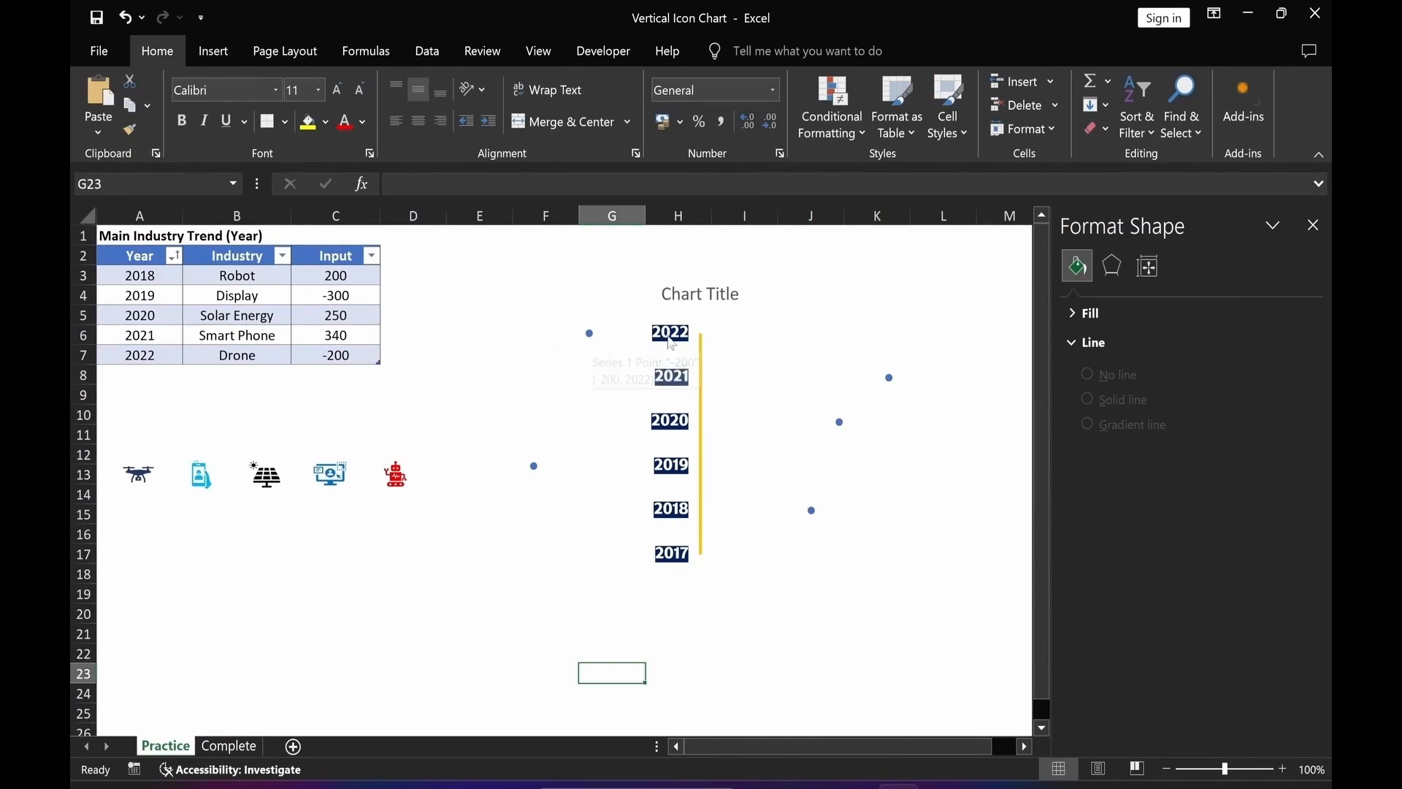
{"action": "left_click", "coordinate": [801, 556]}
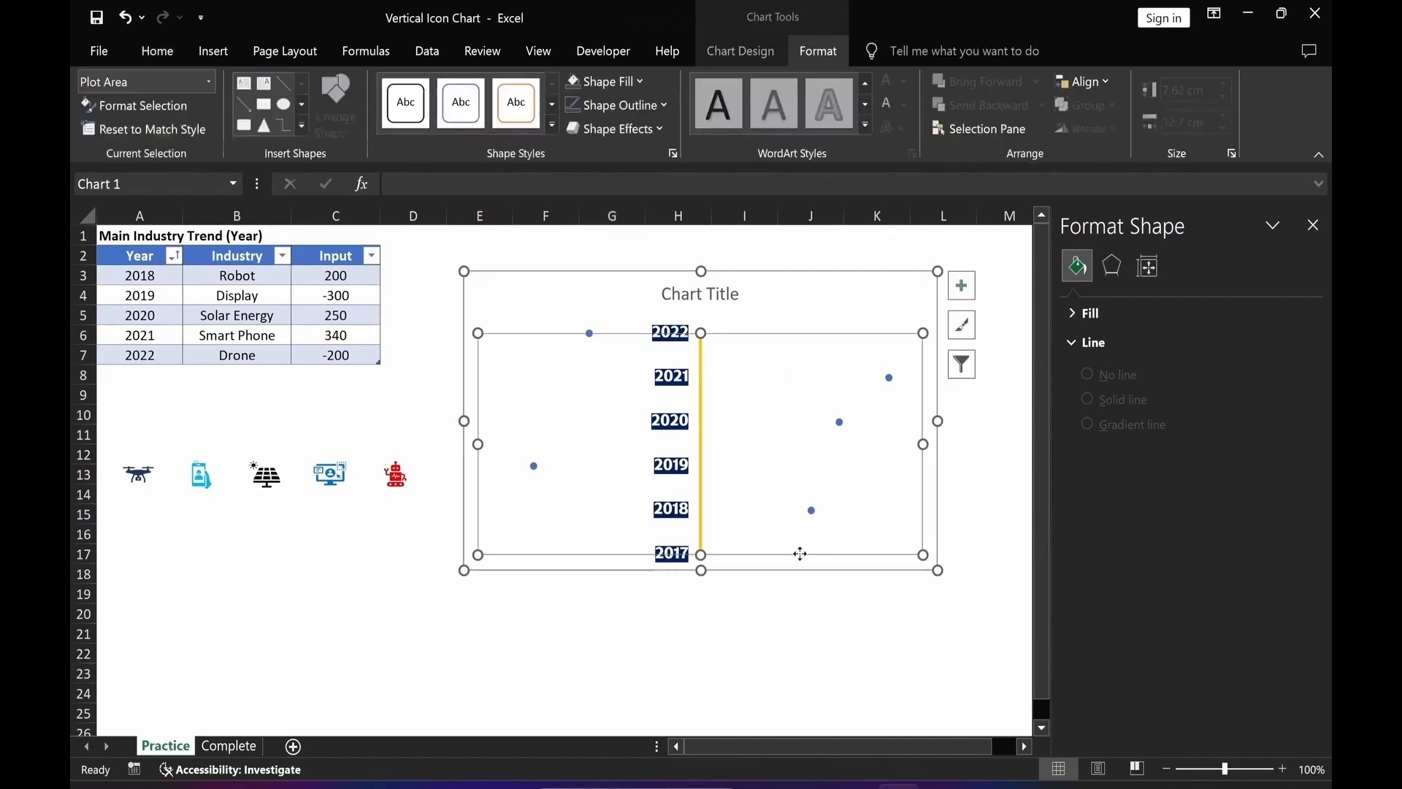
{"action": "left_click", "coordinate": [961, 287]}
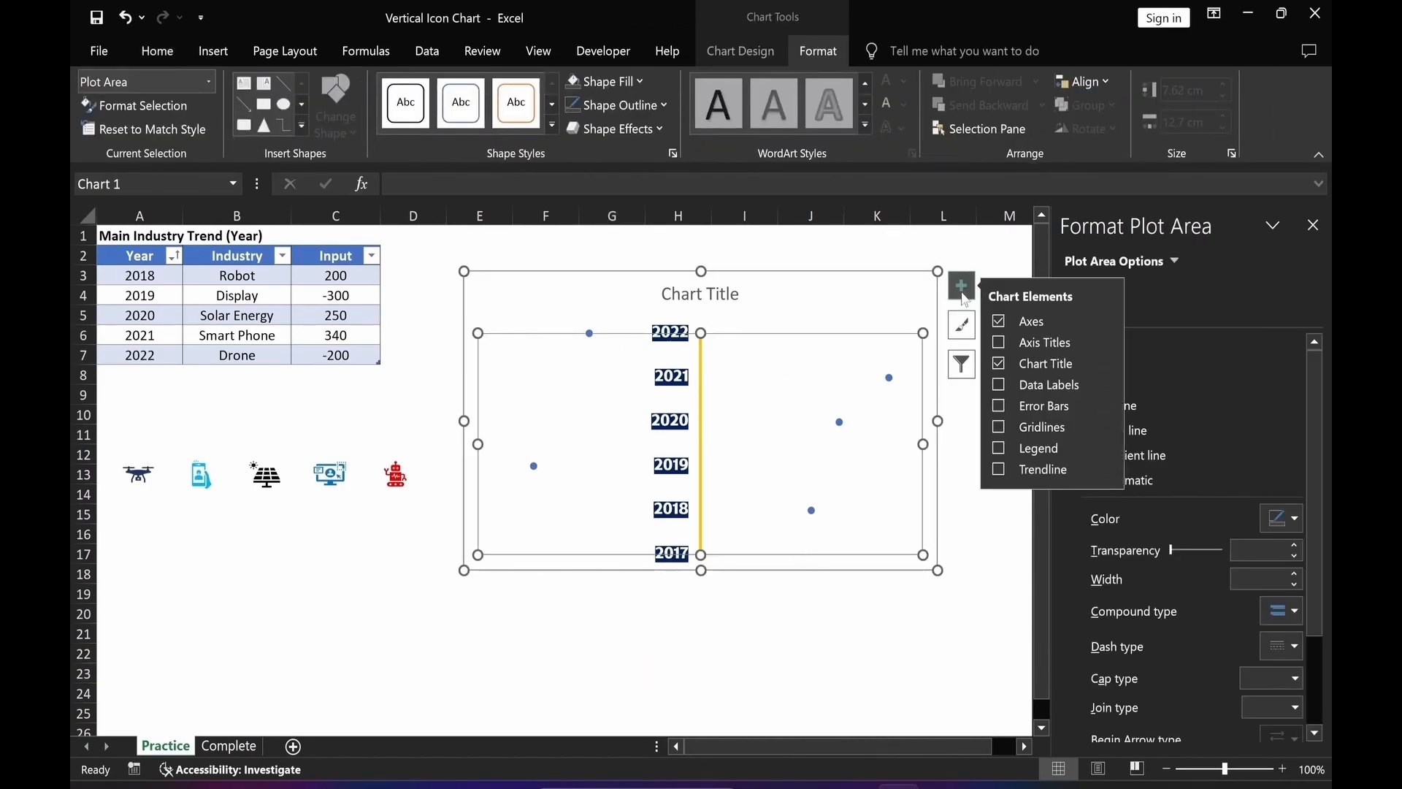
{"action": "left_click", "coordinate": [999, 405]}
{"action": "left_click", "coordinate": [910, 668]}
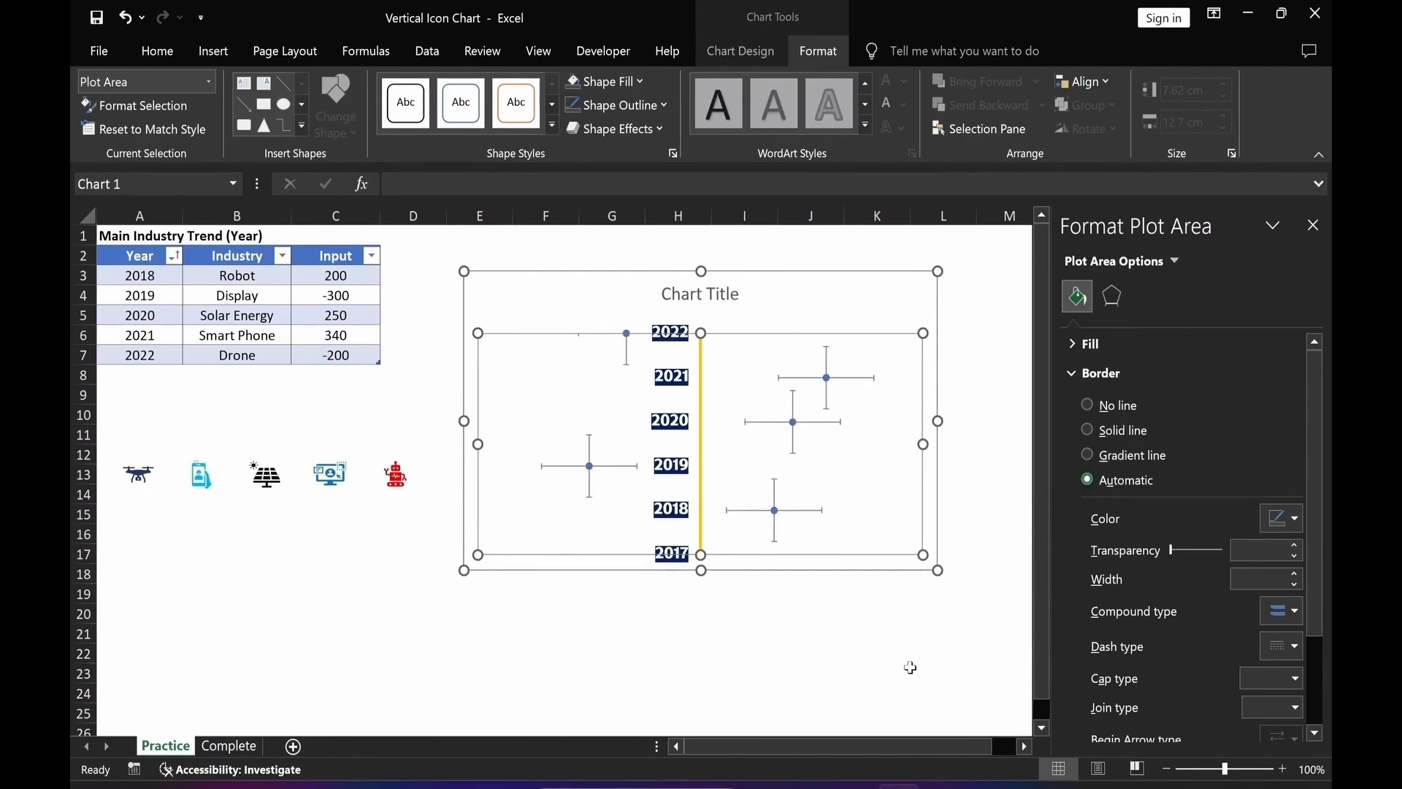
{"action": "left_click", "coordinate": [910, 667]}
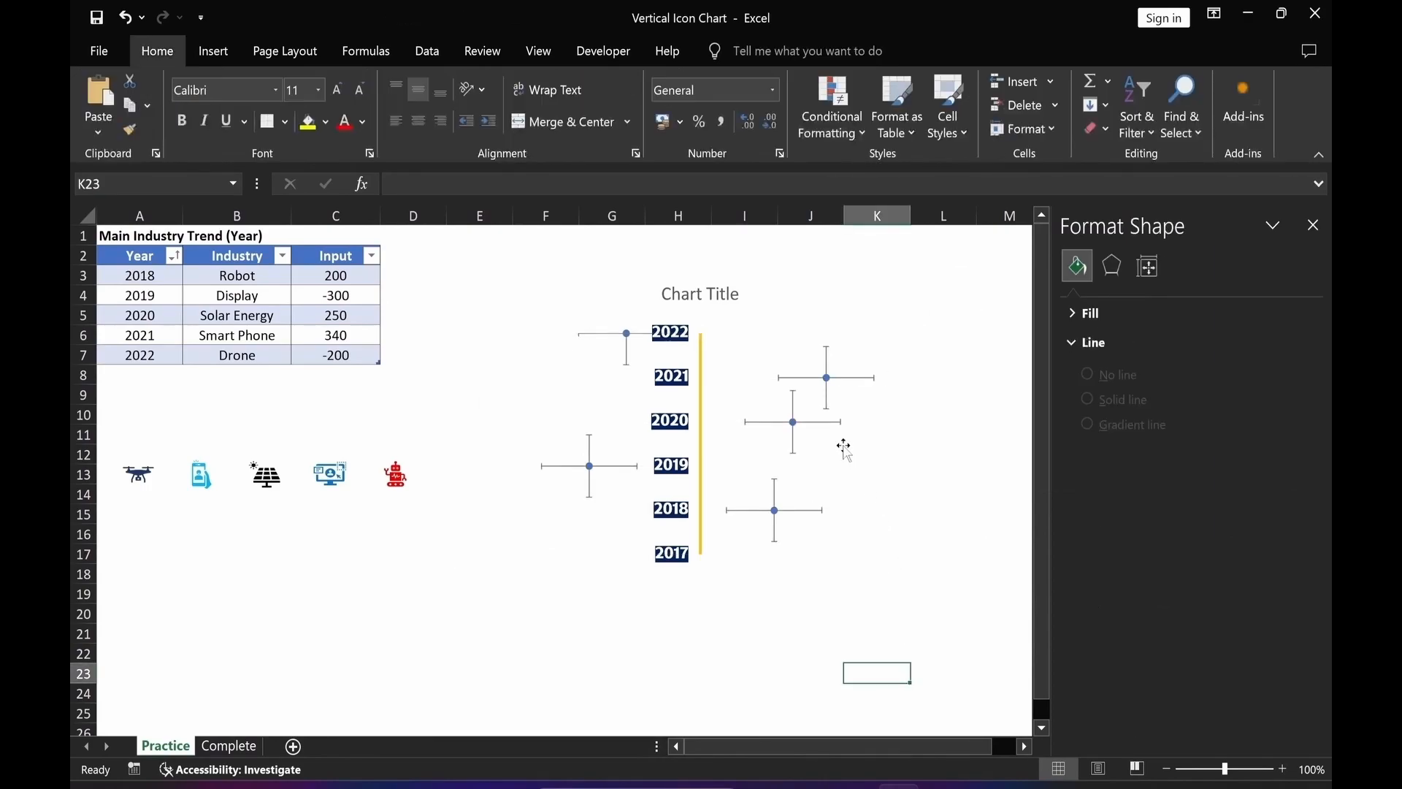
Delete the vertical error bars from the scatter series.
{"action": "left_click", "coordinate": [828, 363]}
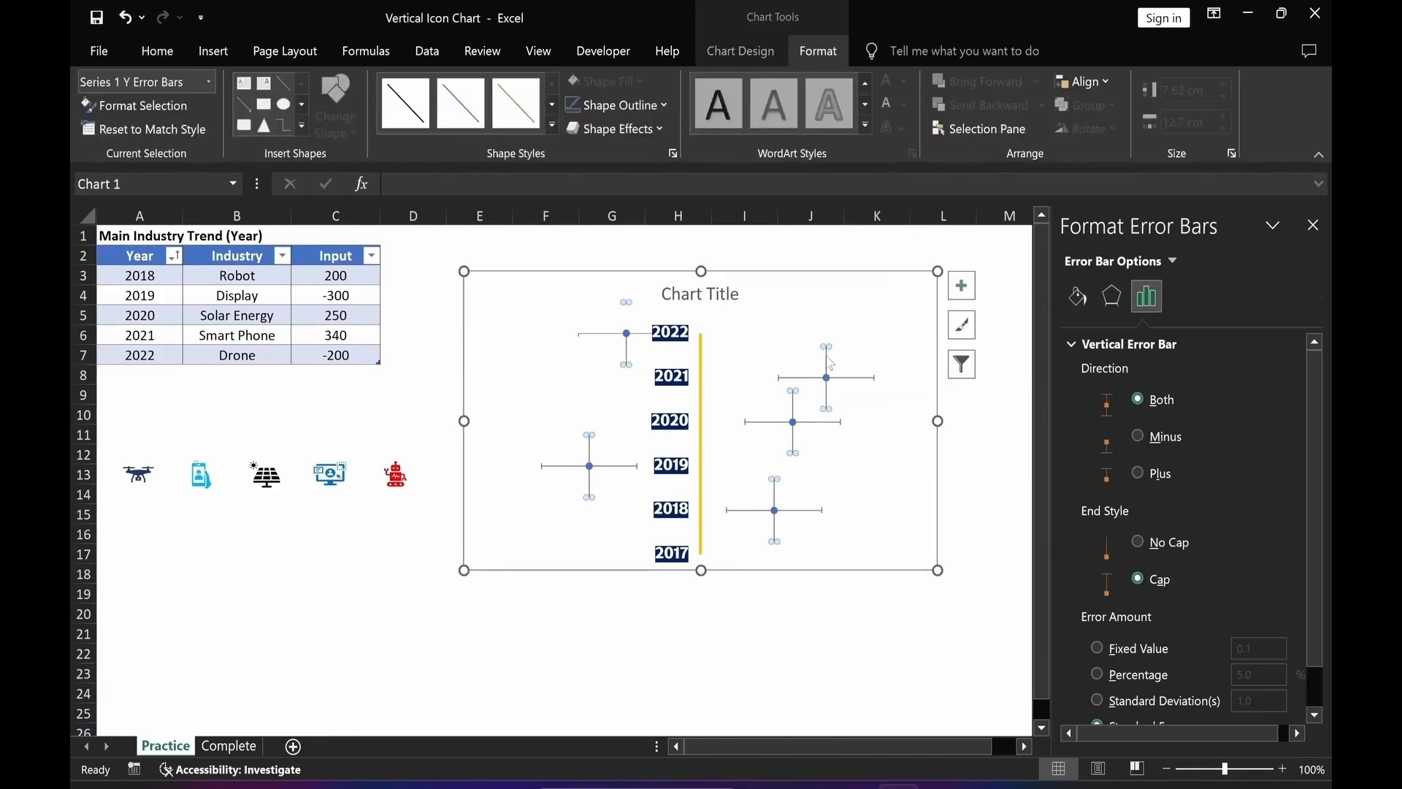
{"action": "key", "text": "Delete"}
Set the horizontal error bars to minus direction, no cap and a 100% percentage error amount.
{"action": "left_click", "coordinate": [795, 380]}
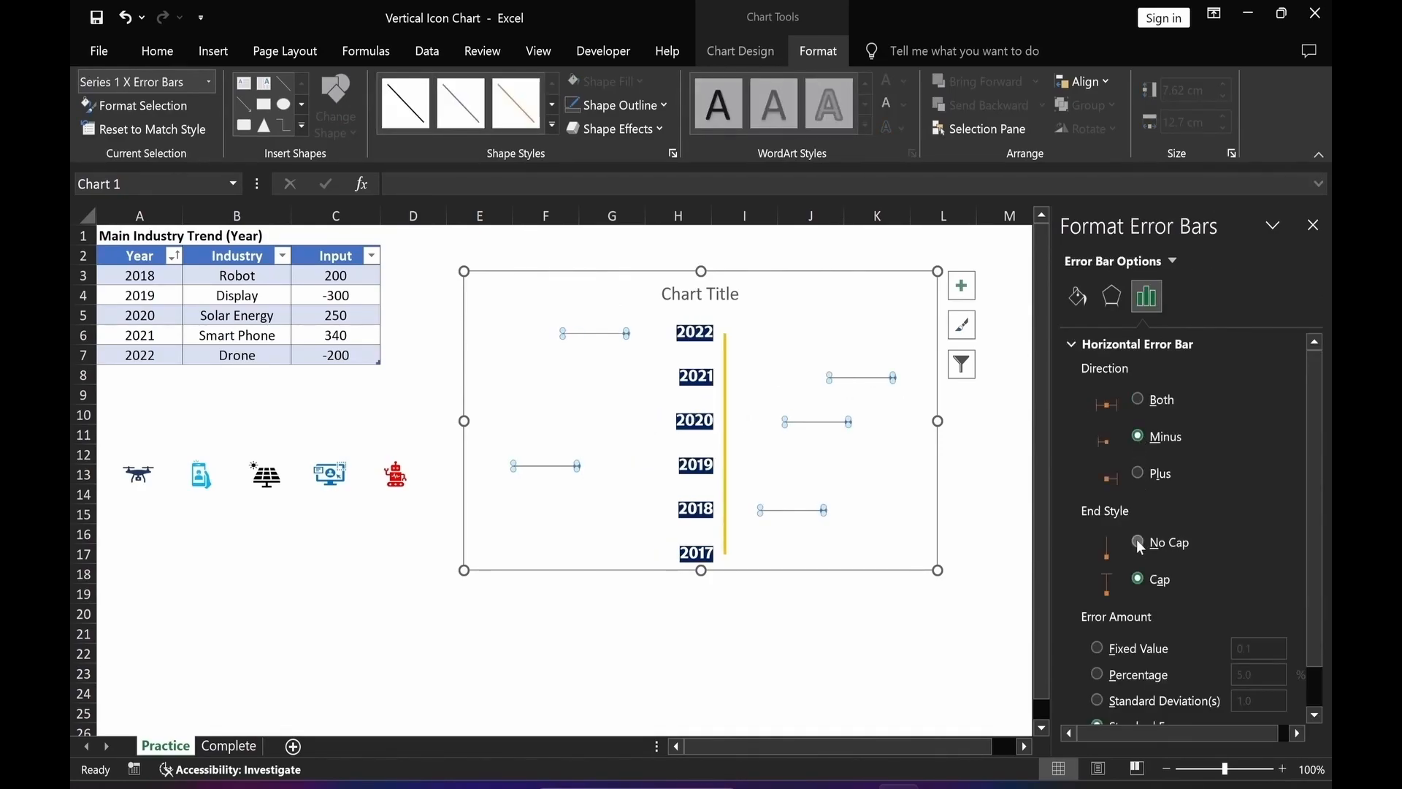
{"action": "left_click", "coordinate": [1097, 673]}
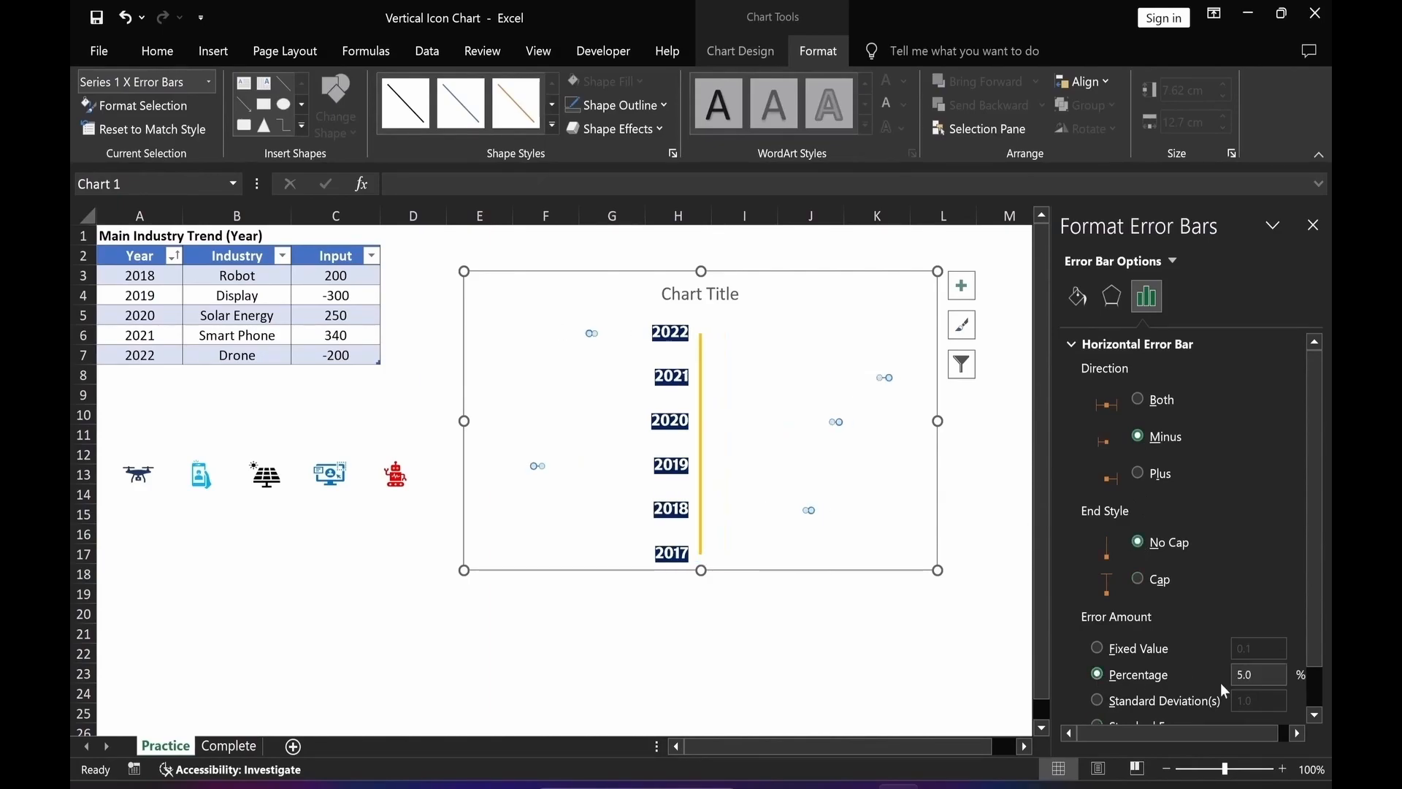
{"action": "type", "text": "100"}
{"action": "left_click", "coordinate": [811, 653]}
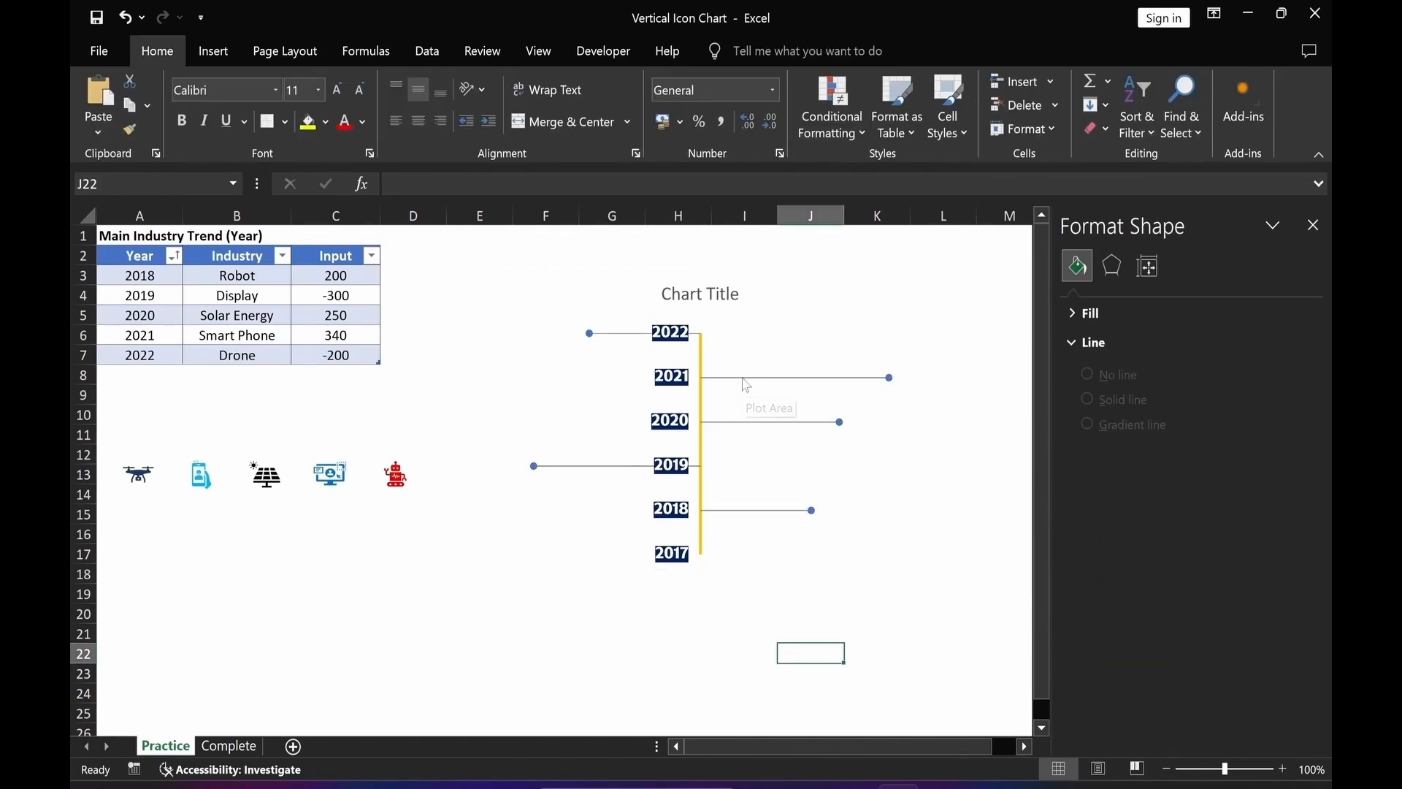
Give the horizontal error bars a solid light gray line 1.5 pt wide.
{"action": "left_click", "coordinate": [743, 378]}
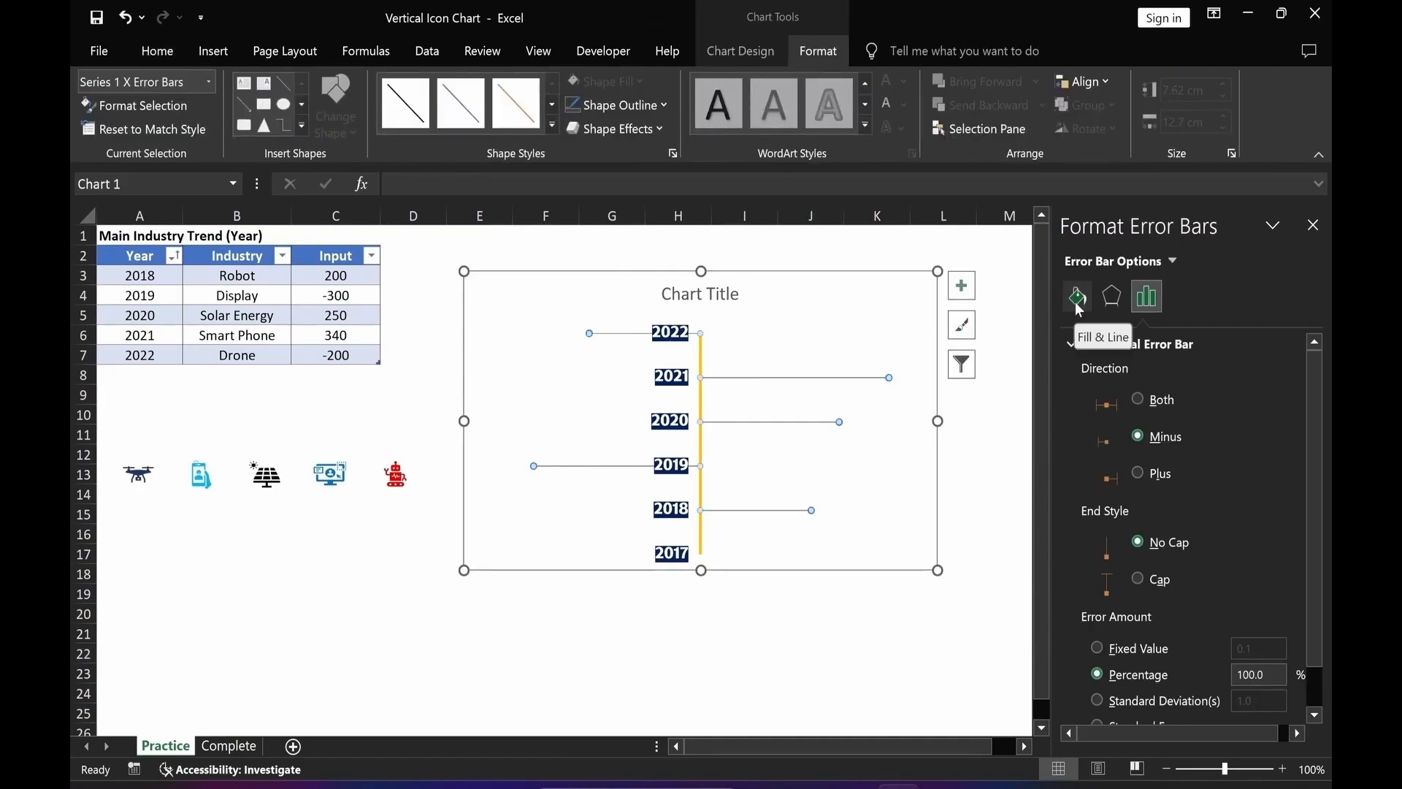
{"action": "left_click", "coordinate": [1078, 298]}
{"action": "left_click", "coordinate": [1086, 401]}
{"action": "left_click", "coordinate": [1294, 490]}
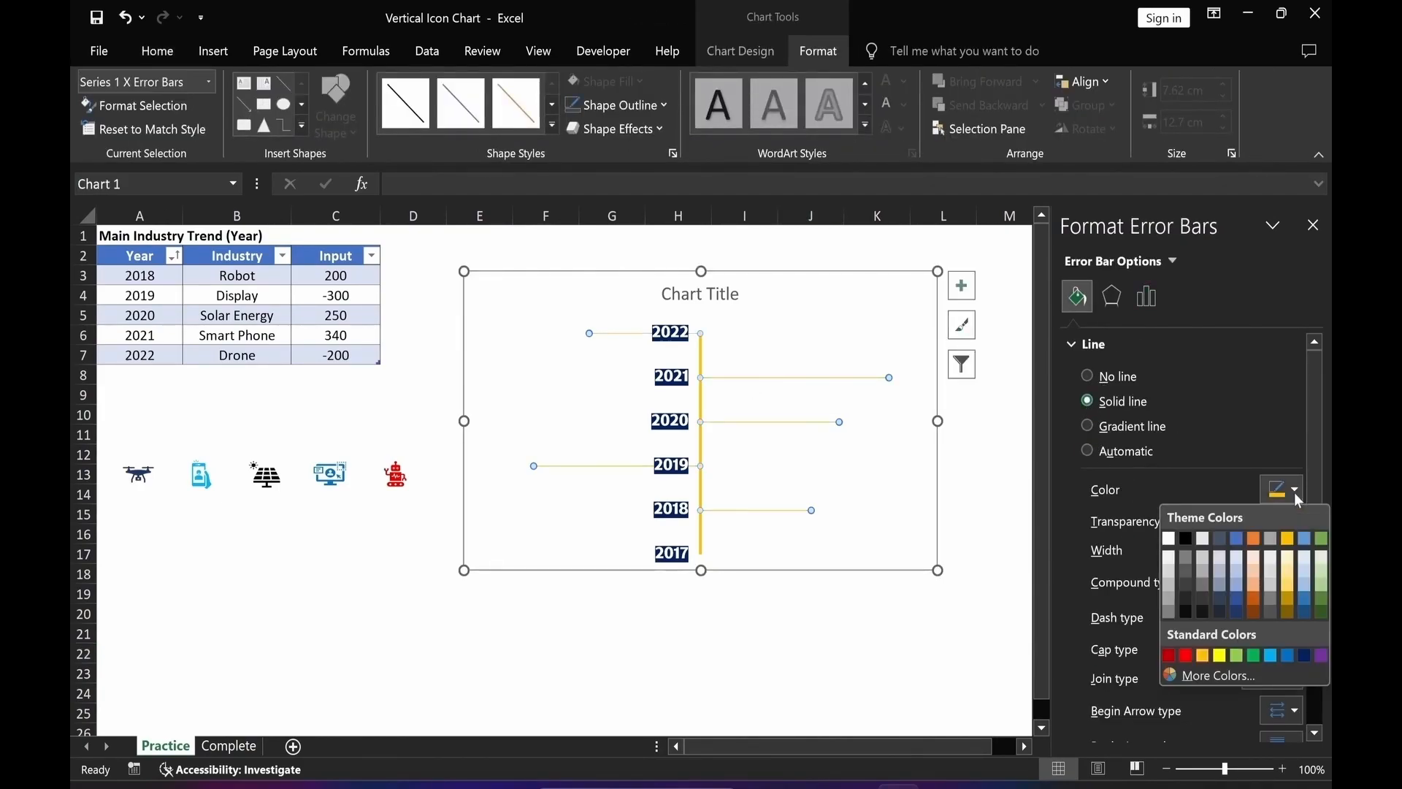
{"action": "left_click", "coordinate": [1172, 581]}
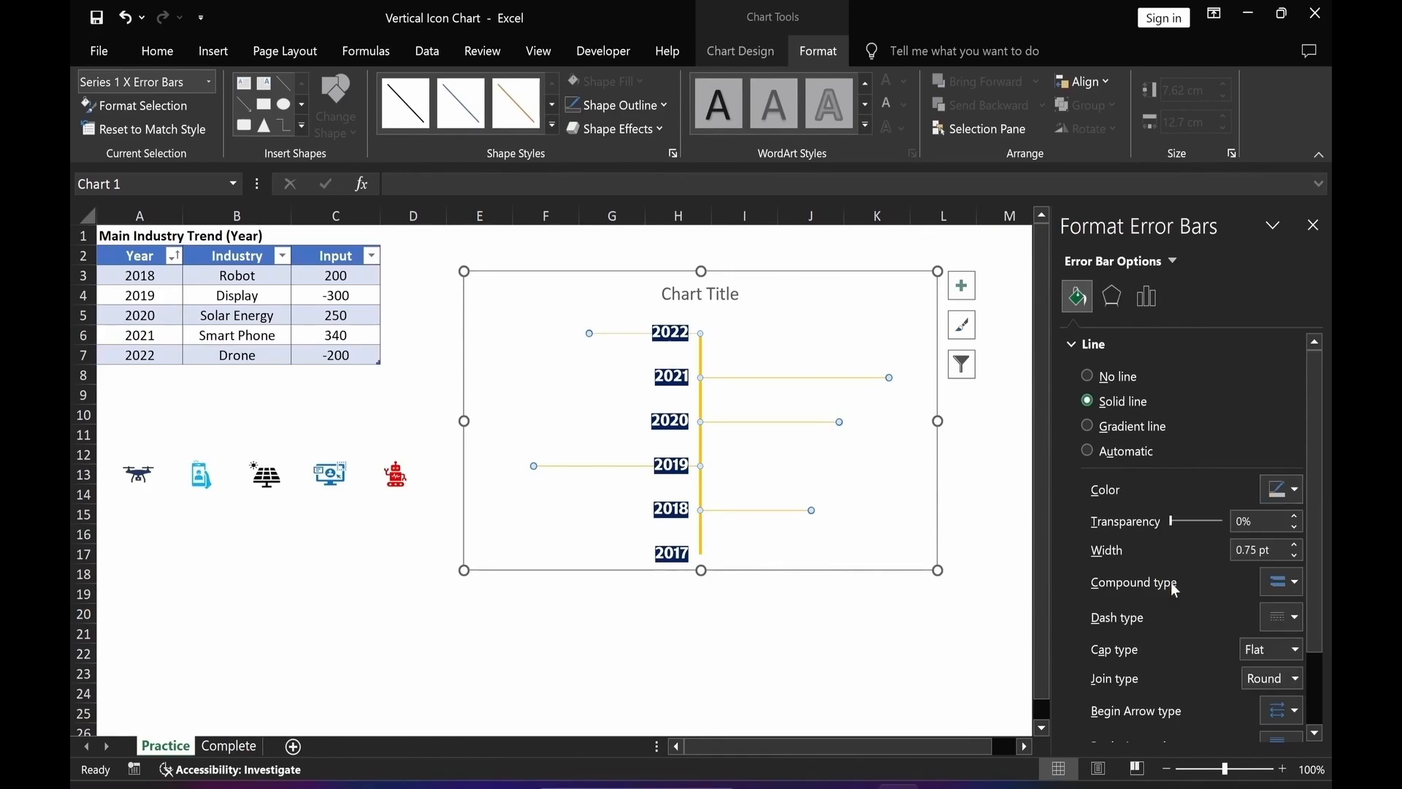
{"action": "left_click", "coordinate": [1293, 545]}
{"action": "left_click", "coordinate": [1293, 545]}
{"action": "left_click", "coordinate": [1294, 544]}
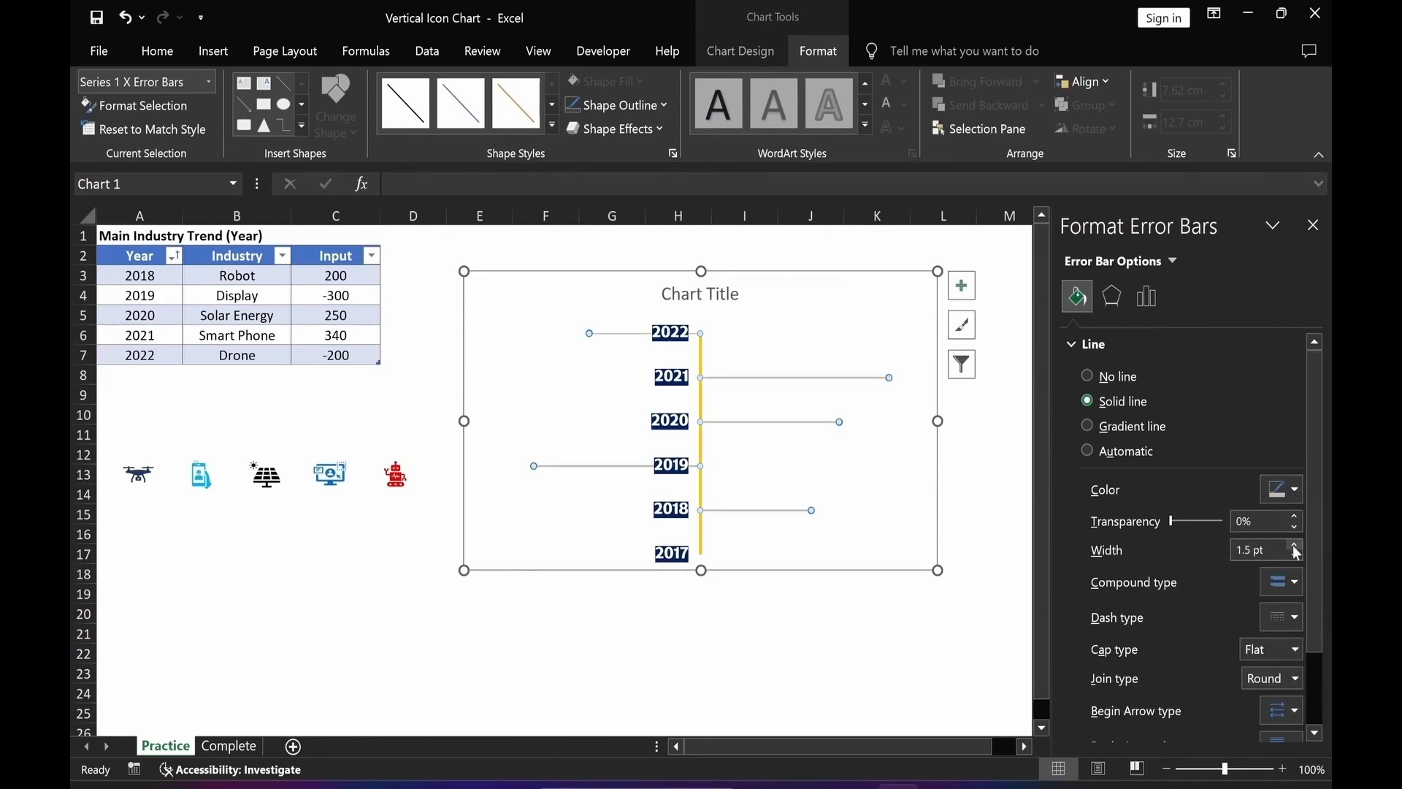
Change the error bar line's dash type to a dotted style.
{"action": "left_click", "coordinate": [1291, 615]}
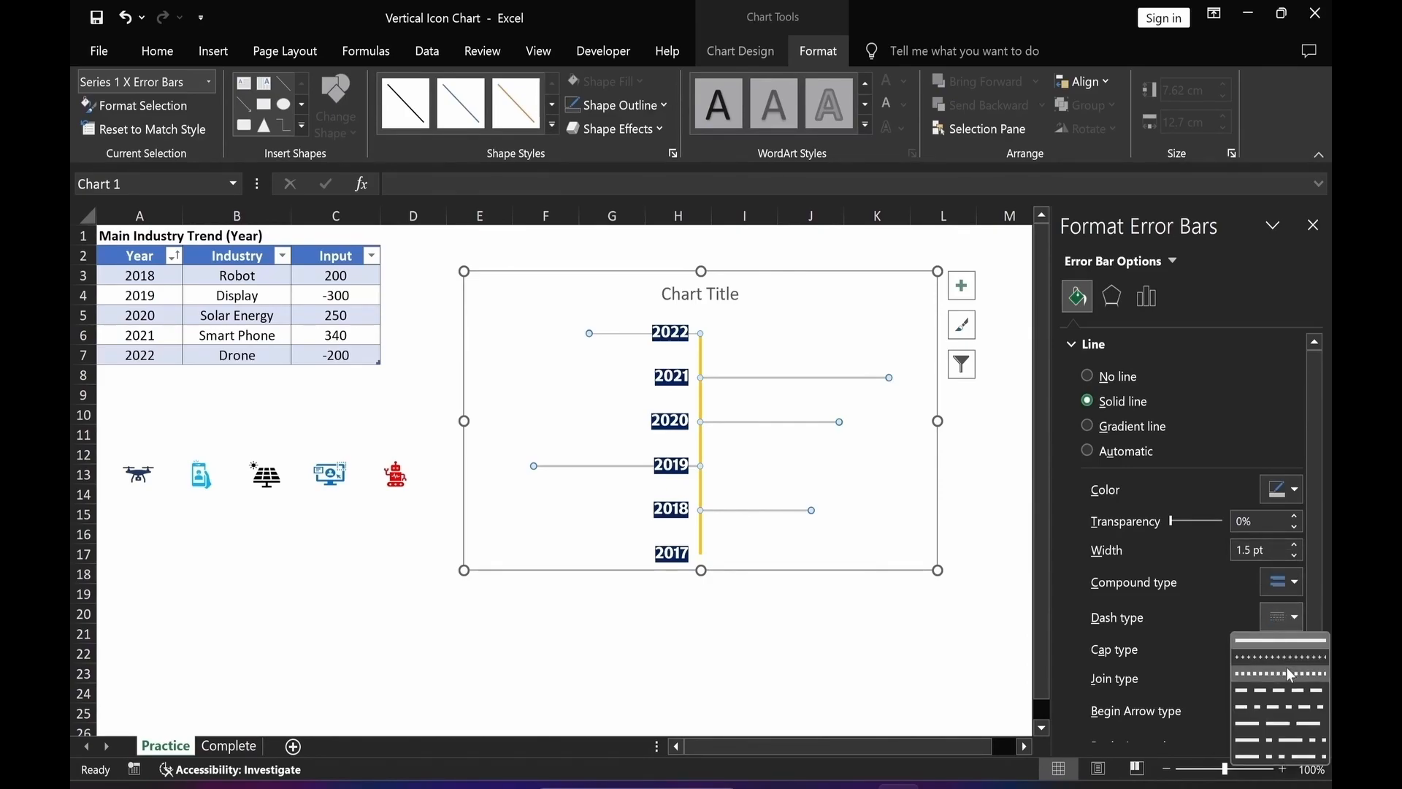
{"action": "left_click", "coordinate": [1286, 669]}
{"action": "left_click", "coordinate": [810, 672]}
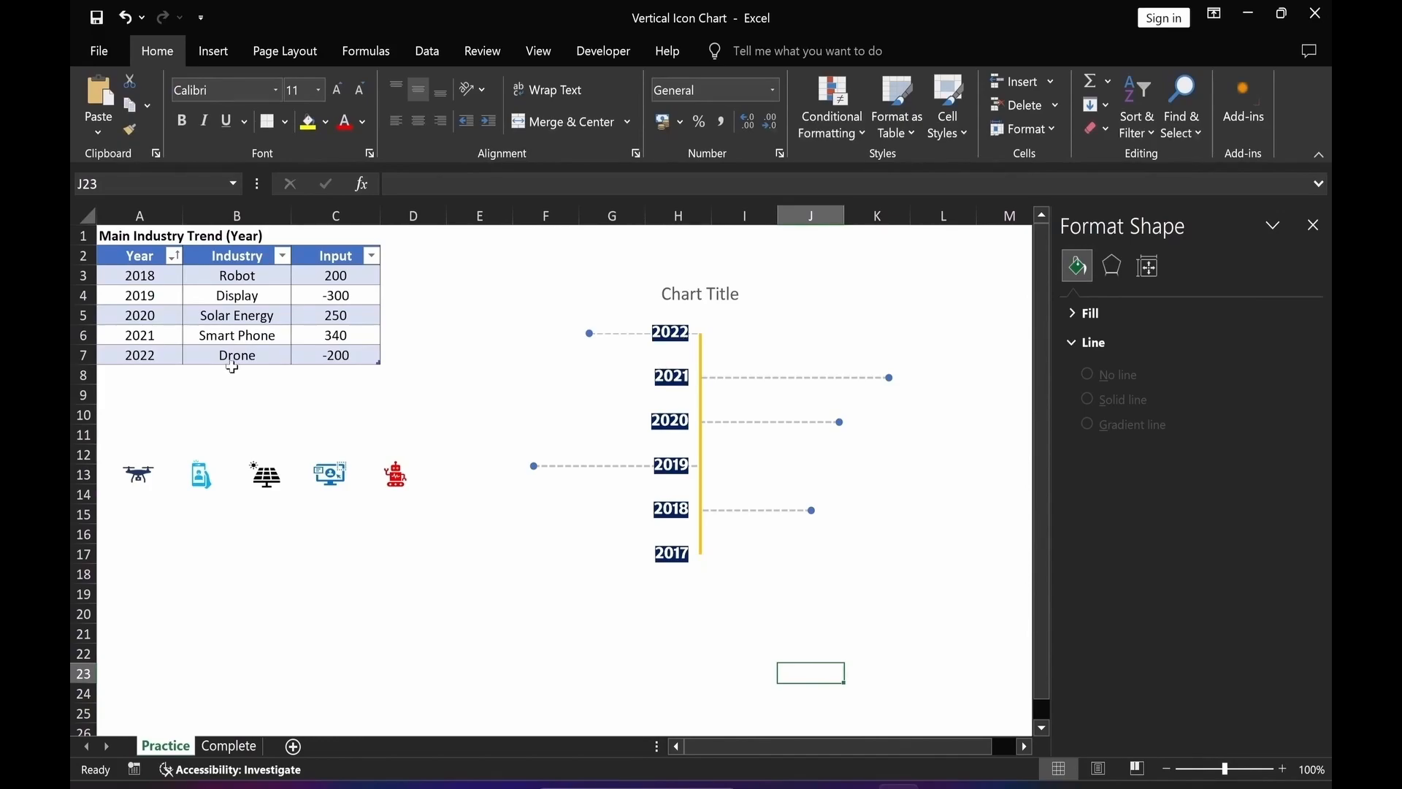
Paste the drone icon onto the 2022 data point as its marker.
{"action": "left_click", "coordinate": [139, 478]}
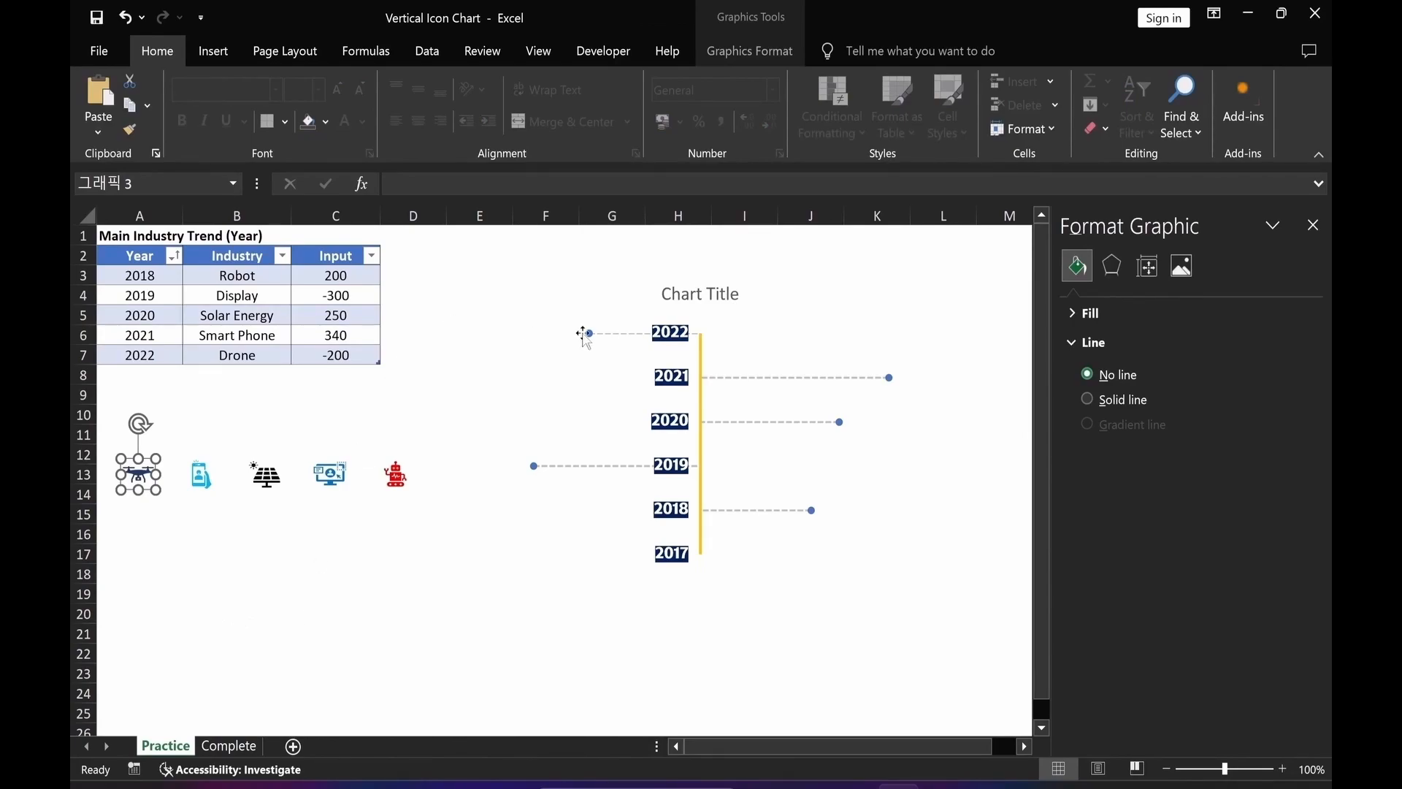
{"action": "left_click", "coordinate": [589, 333]}
{"action": "left_click", "coordinate": [590, 334]}
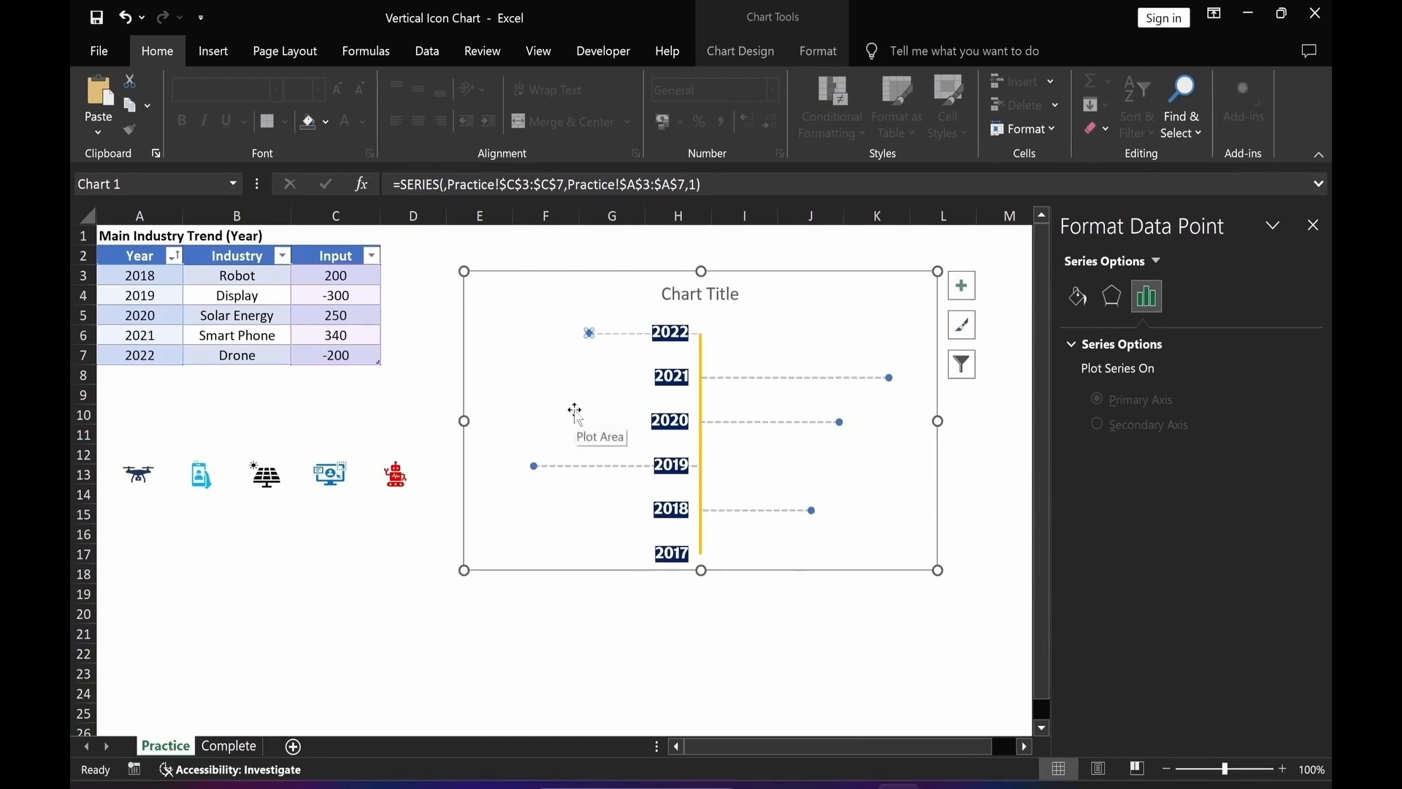
{"action": "key", "text": "ctrl+v"}
{"action": "key", "text": "Escape"}
{"action": "key", "text": "Escape"}
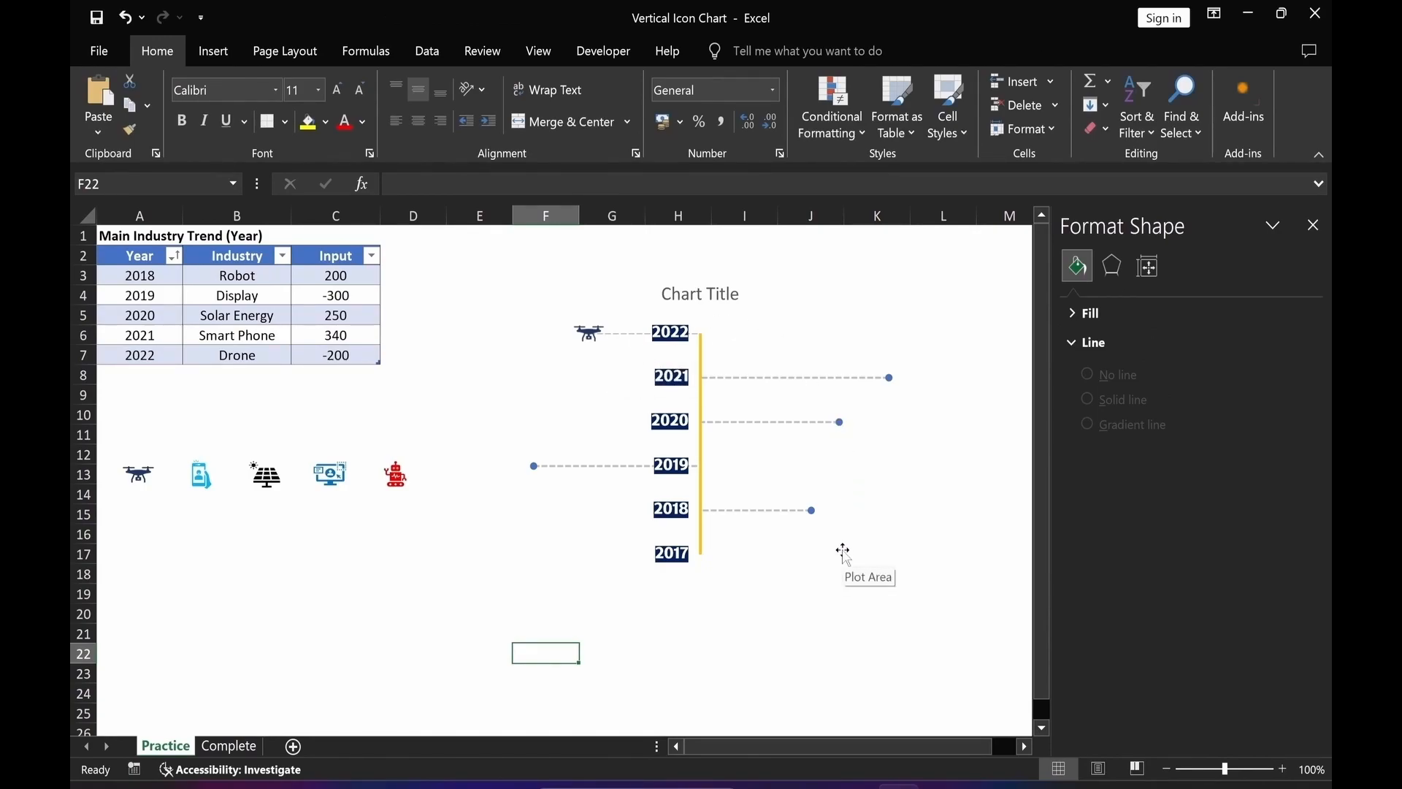
Paste the smart phone icon onto the 2021 point and the solar panel icon onto the 2020 point.
{"action": "left_click", "coordinate": [200, 476]}
{"action": "left_click", "coordinate": [889, 378]}
{"action": "key", "text": "ctrl+v"}
{"action": "left_click", "coordinate": [335, 614]}
{"action": "left_click", "coordinate": [265, 476]}
{"action": "left_click", "coordinate": [839, 422]}
{"action": "key", "text": "ctrl+v"}
Copy and paste the display icon onto the 2019 point and the robot icon onto the 2018 point.
{"action": "left_click", "coordinate": [336, 478]}
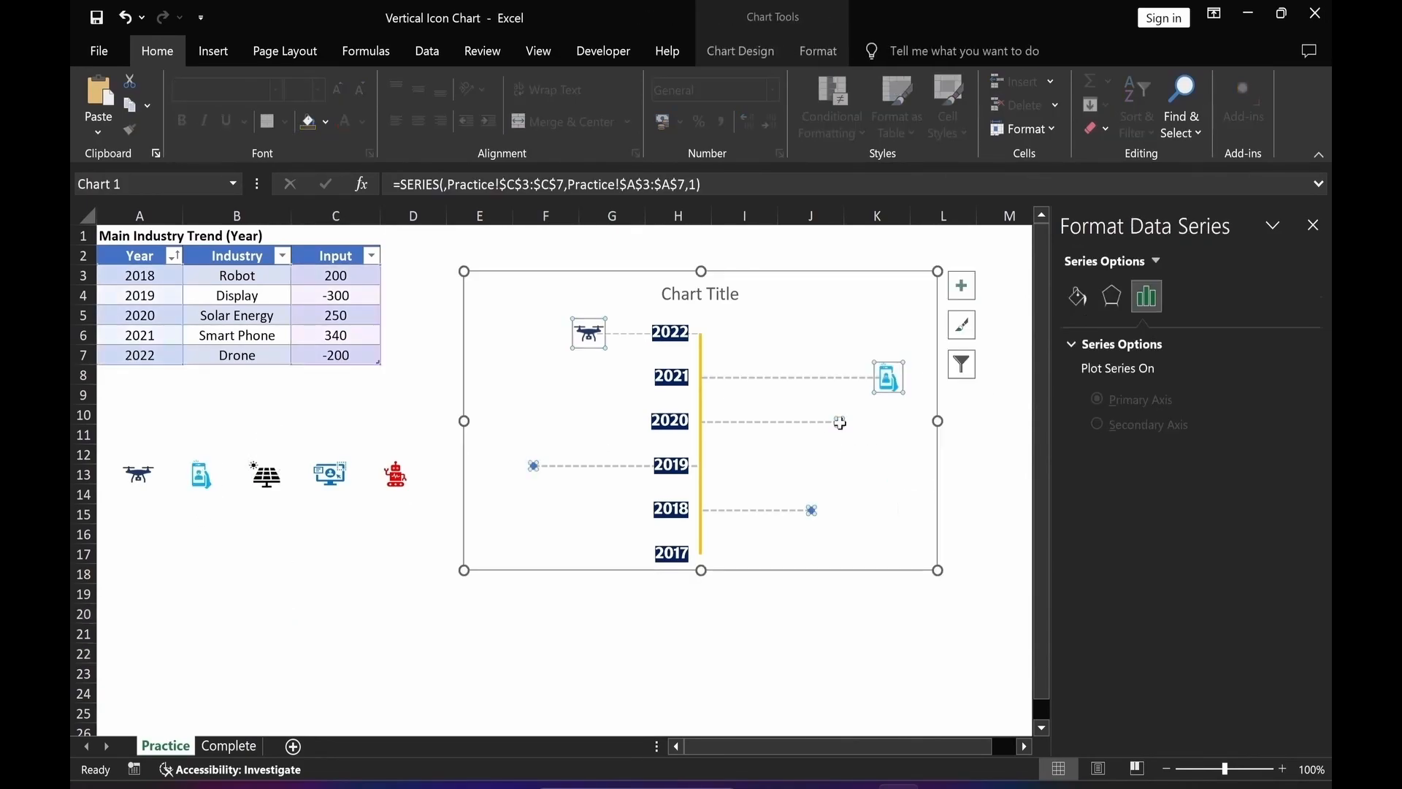
{"action": "key", "text": "ctrl+c"}
{"action": "left_click", "coordinate": [534, 466]}
{"action": "key", "text": "ctrl+v"}
{"action": "left_click", "coordinate": [395, 476]}
{"action": "key", "text": "ctrl+c"}
{"action": "left_click", "coordinate": [811, 510]}
{"action": "key", "text": "ctrl+v"}
{"action": "left_click", "coordinate": [811, 634]}
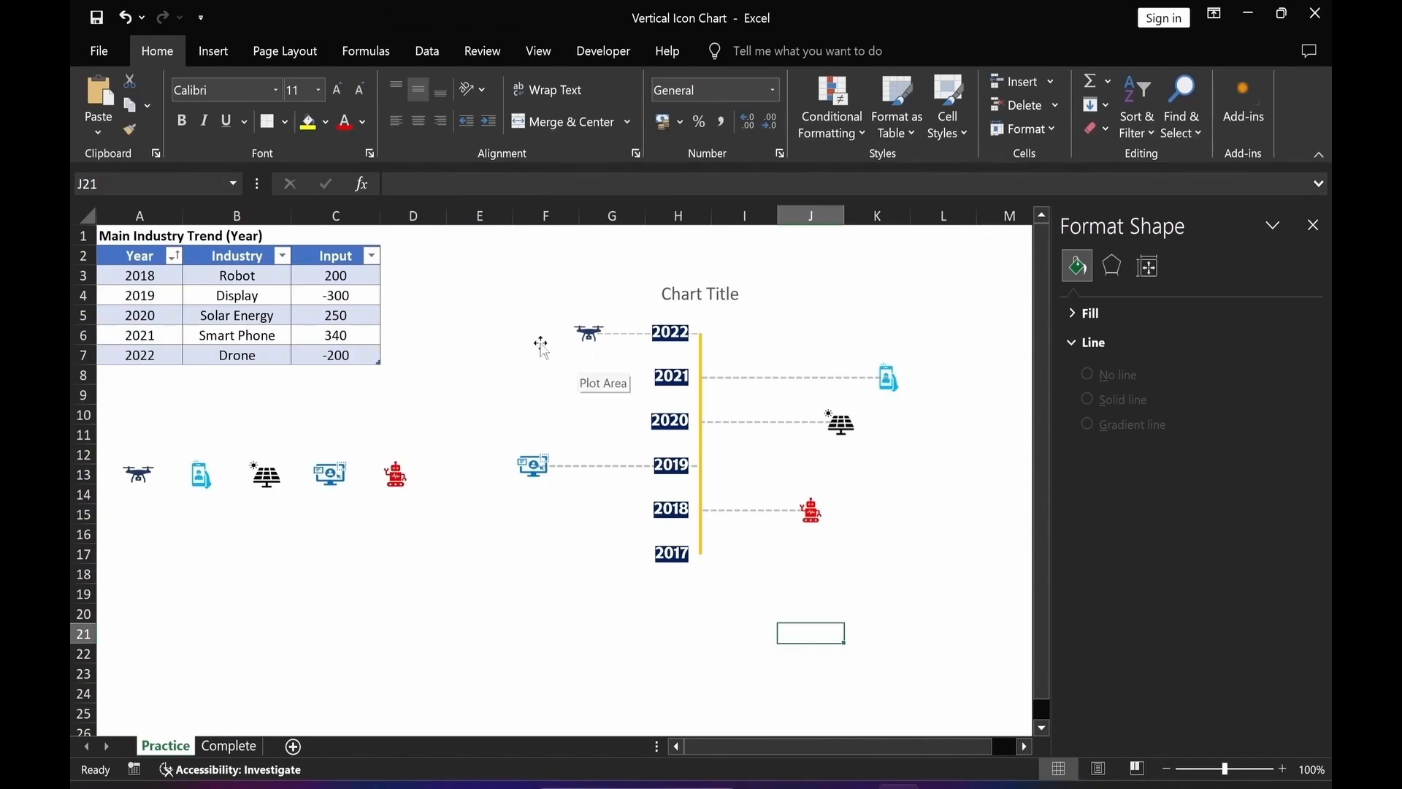
Add data labels to the scatter series.
{"action": "left_click", "coordinate": [591, 345]}
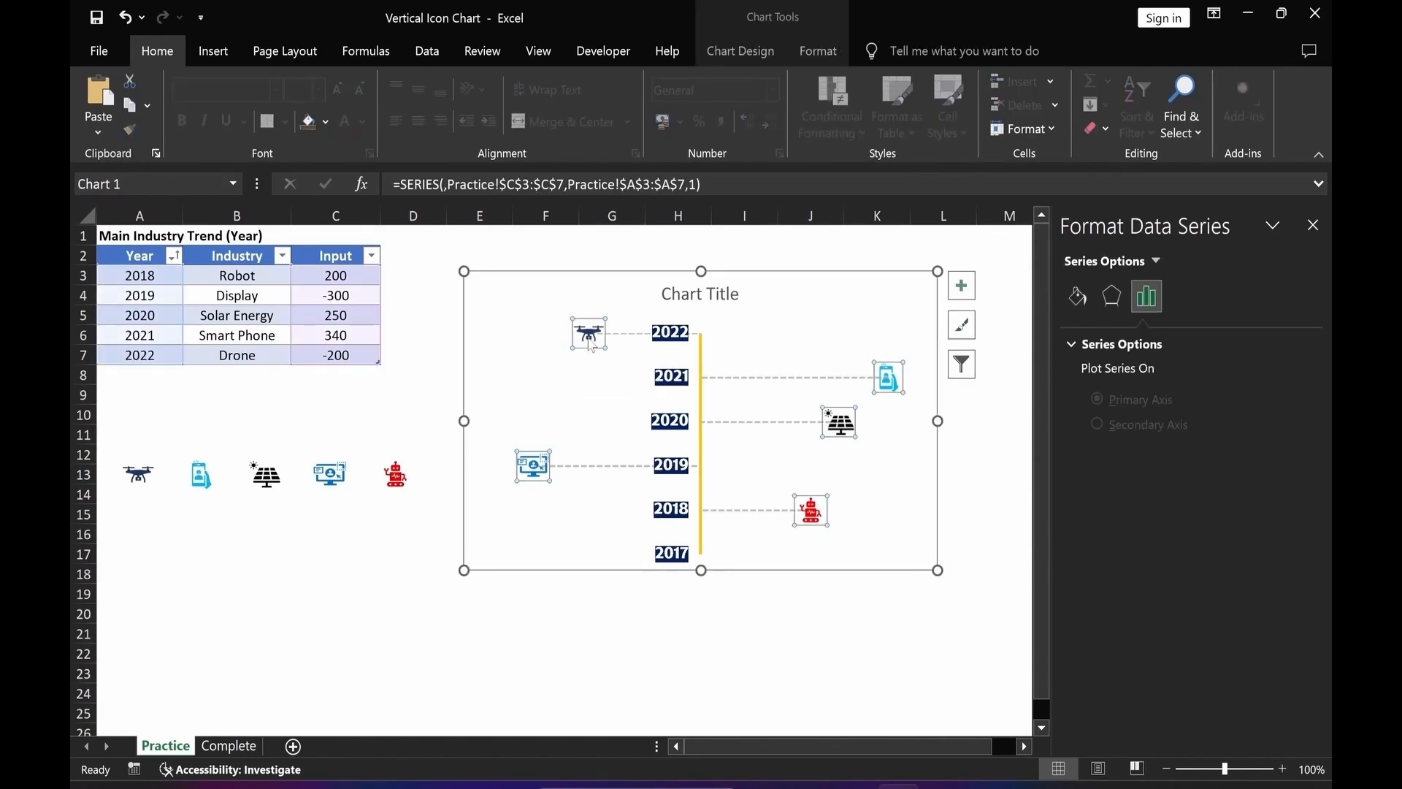
{"action": "right_click", "coordinate": [590, 341]}
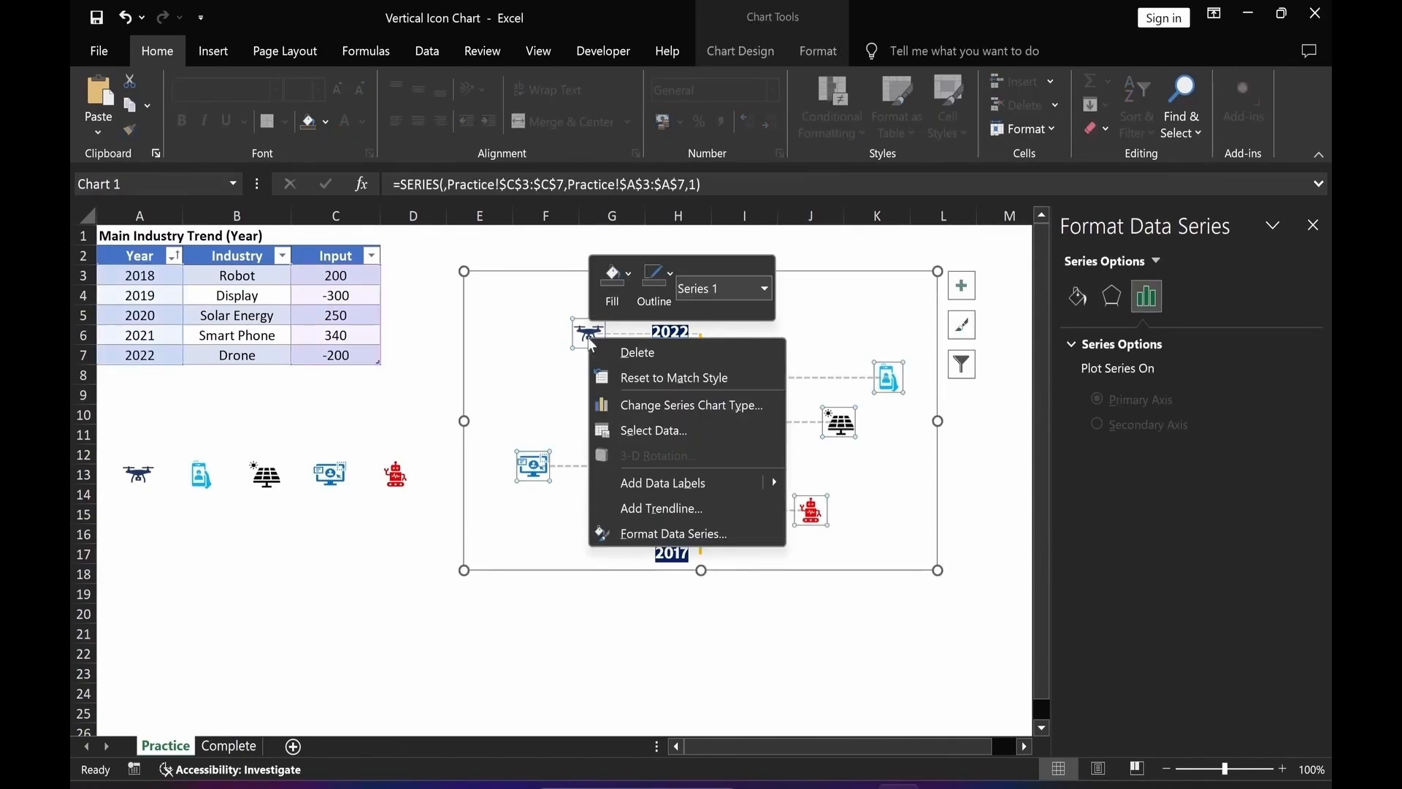
{"action": "left_click", "coordinate": [644, 481]}
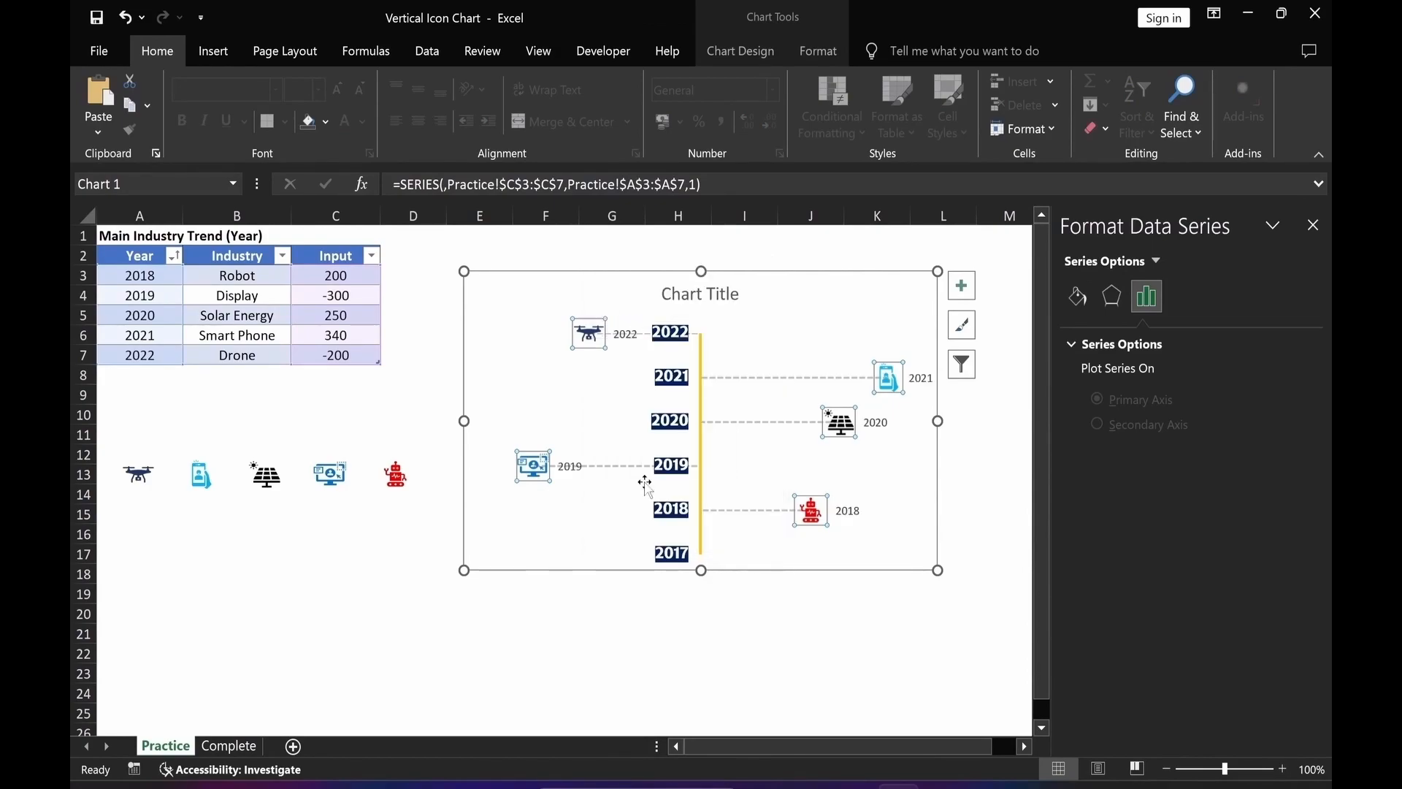
Make the data labels show the X value instead of the Y value.
{"action": "left_click", "coordinate": [628, 337]}
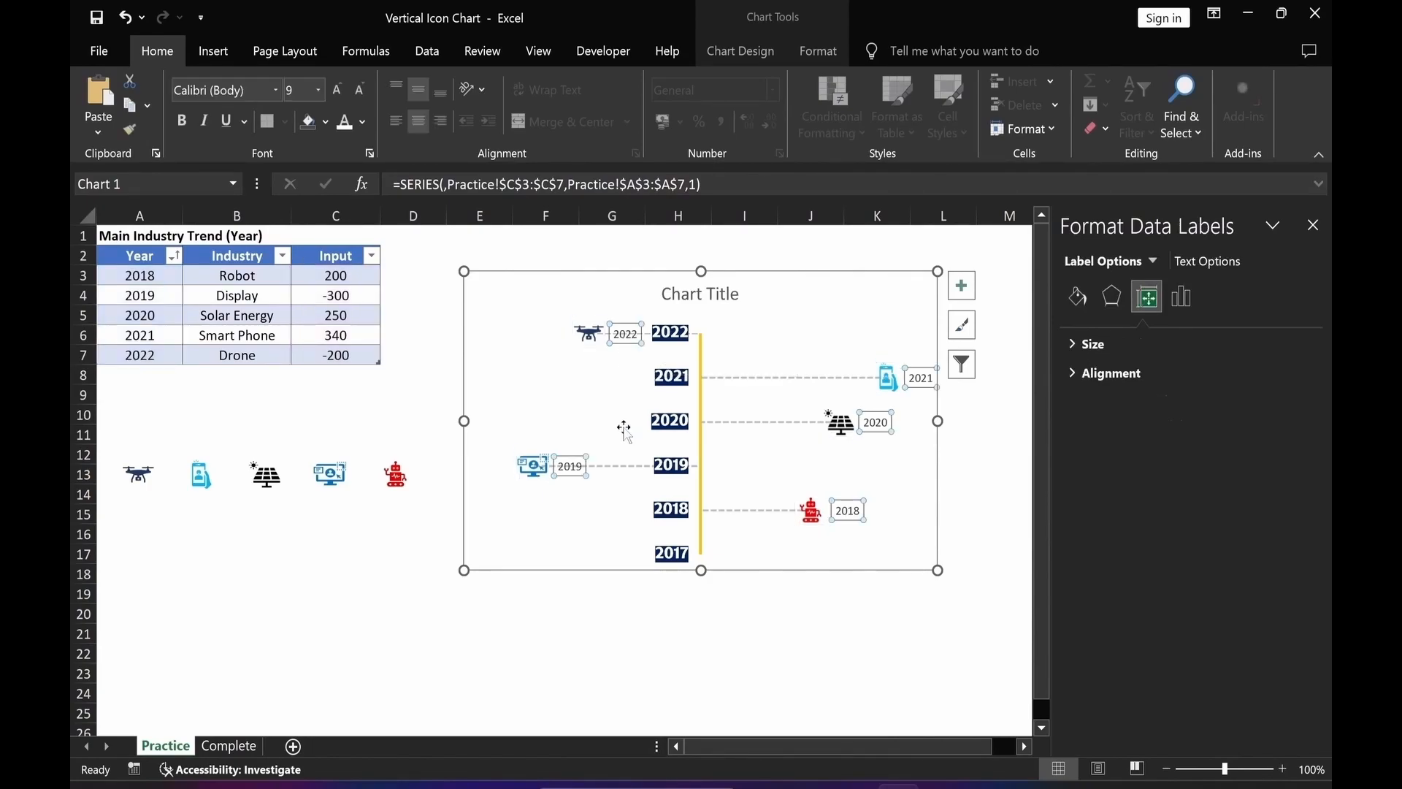
{"action": "left_click", "coordinate": [1183, 303]}
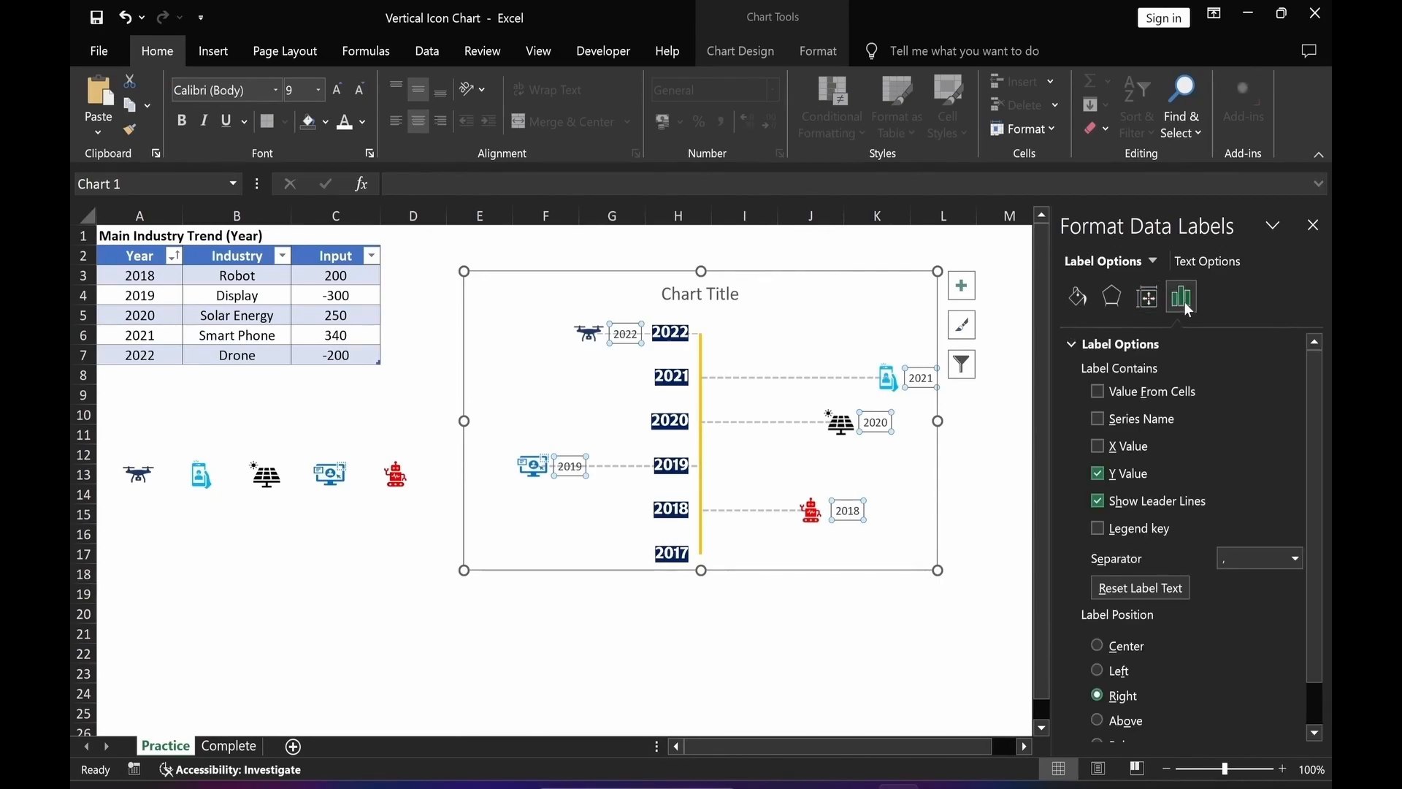
{"action": "left_click", "coordinate": [1099, 447]}
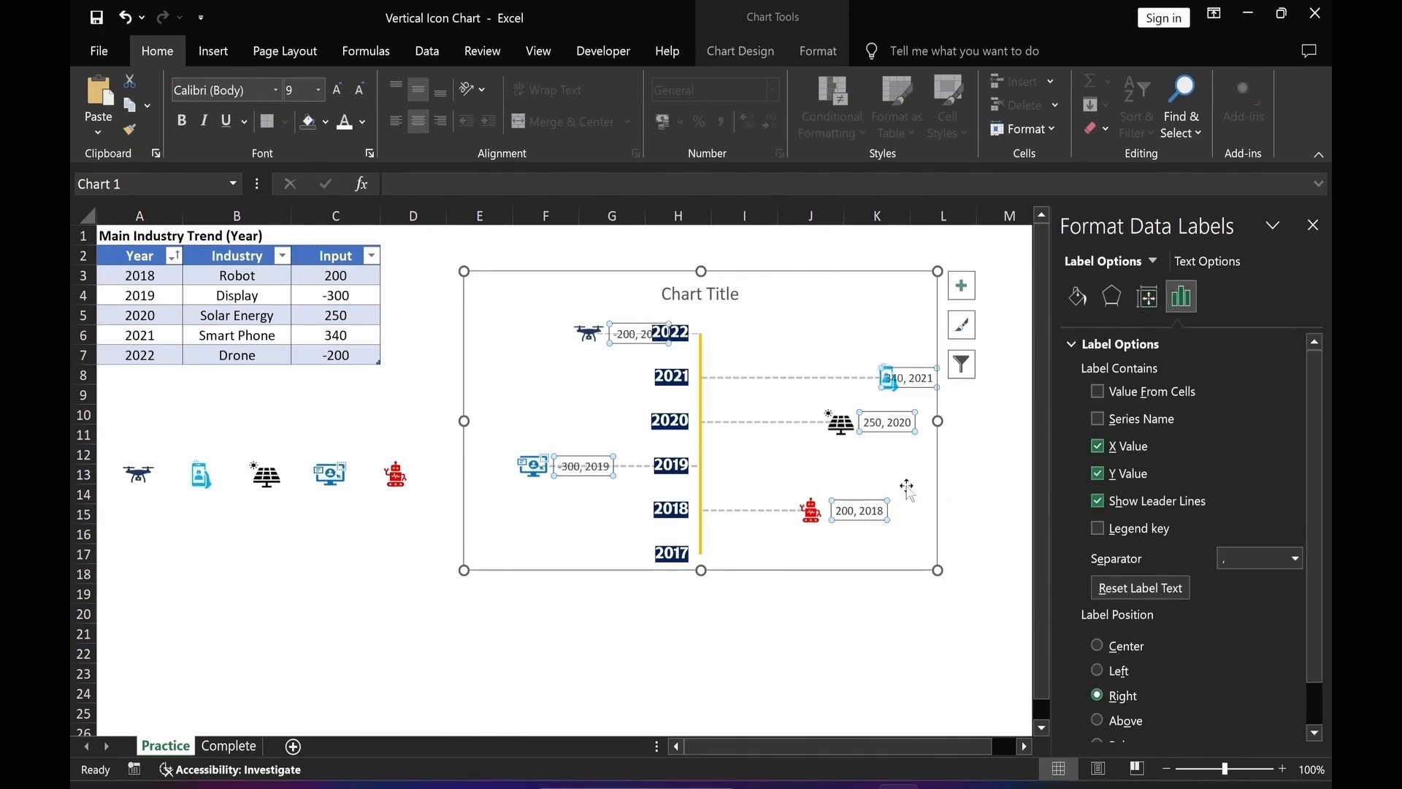
{"action": "left_click", "coordinate": [1095, 474]}
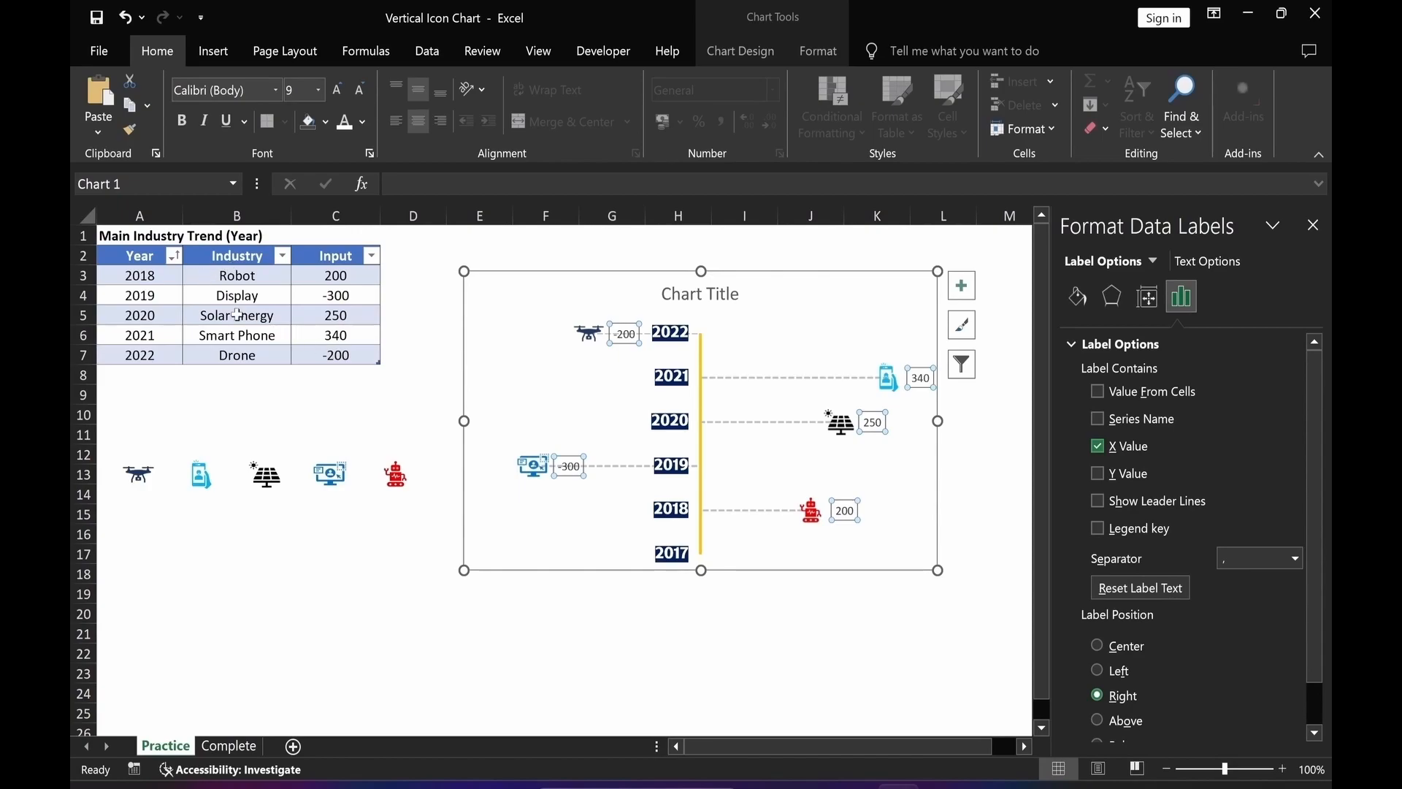
Add label values from cells using the Industry names in B3:B7.
{"action": "left_click", "coordinate": [1097, 392]}
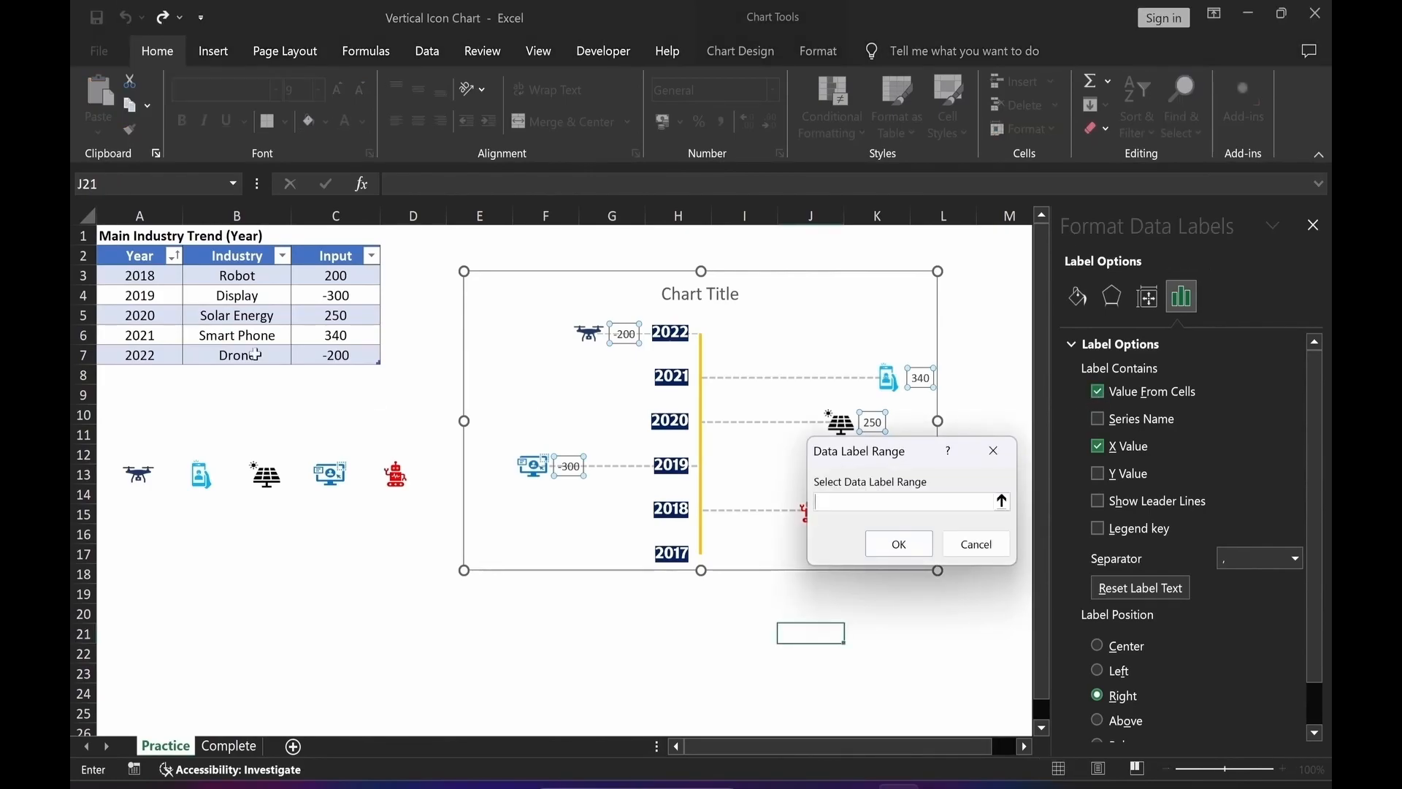
{"action": "left_click_drag", "start_coordinate": [236, 280], "coordinate": [241, 358]}
{"action": "left_click", "coordinate": [899, 545]}
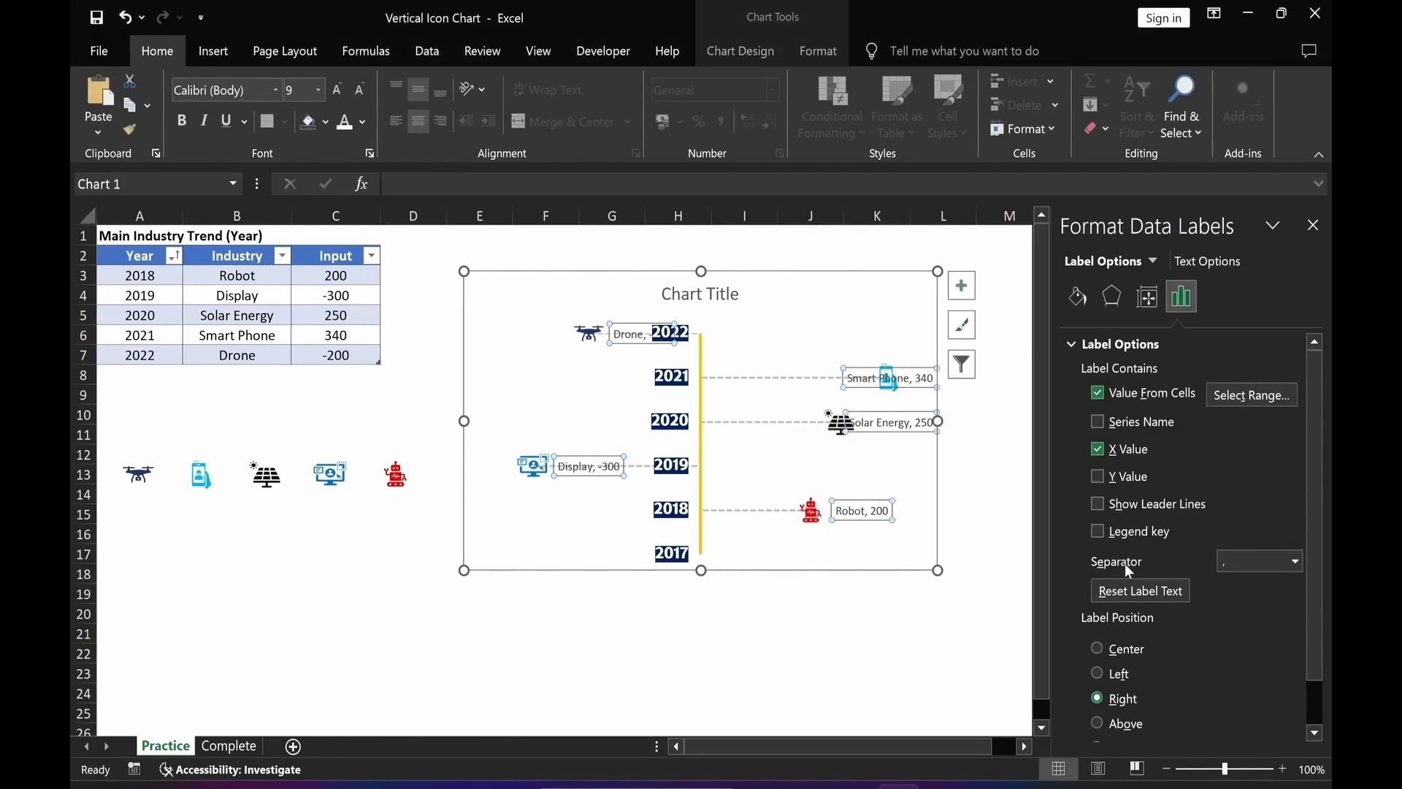
Set the data label separator to New Line.
{"action": "left_click", "coordinate": [1295, 563]}
{"action": "left_click", "coordinate": [1259, 648]}
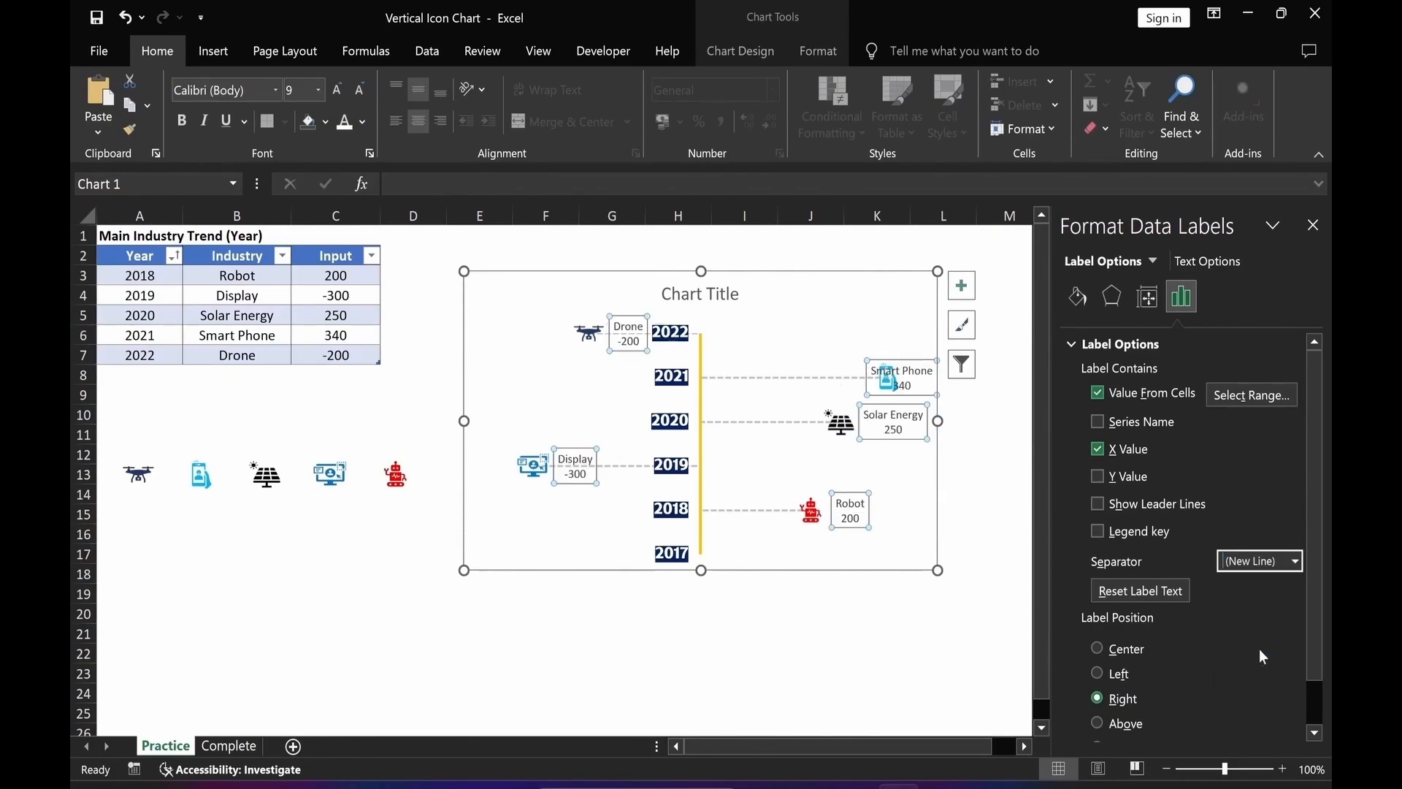
{"action": "left_click", "coordinate": [811, 628]}
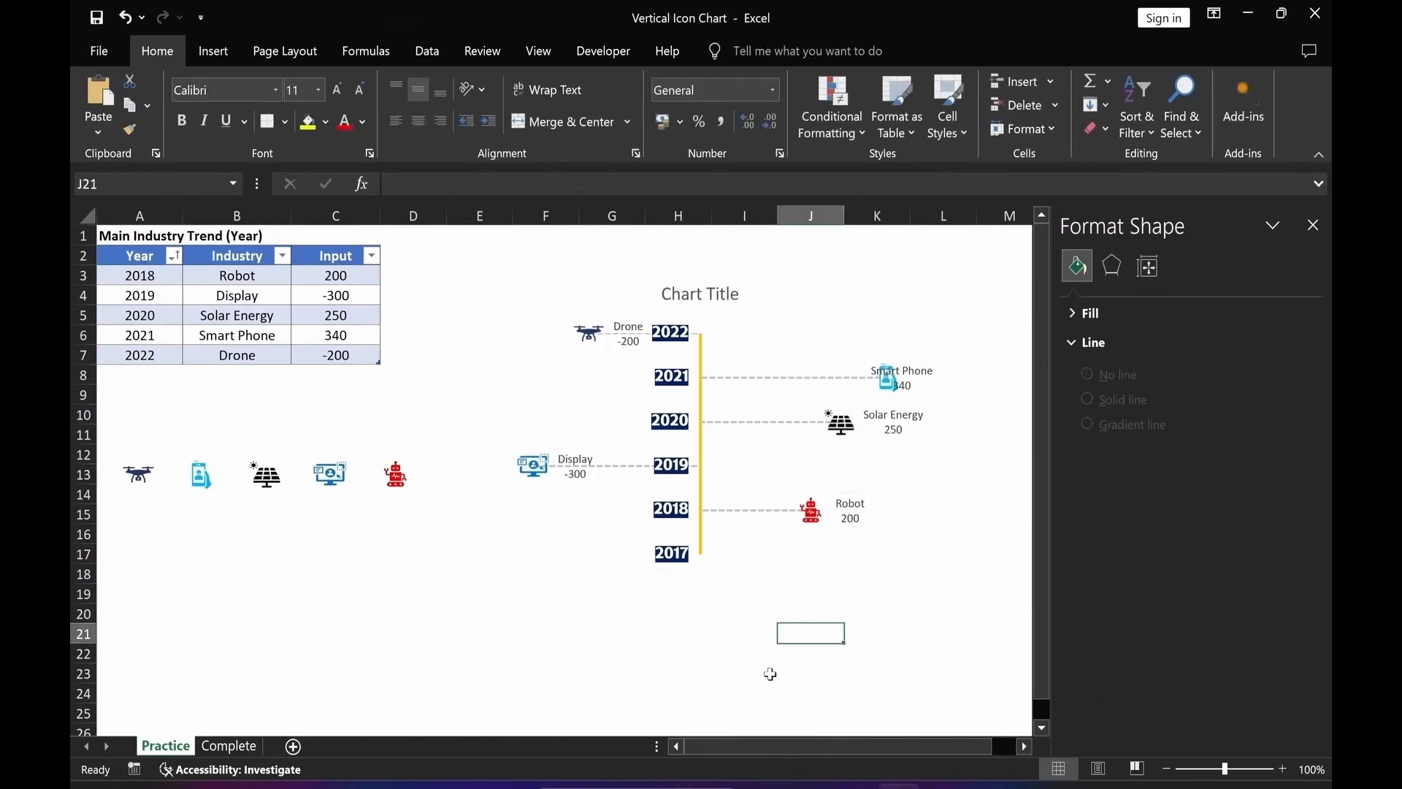
Narrow the plot area by pulling its right edge inward.
{"action": "left_click", "coordinate": [881, 459]}
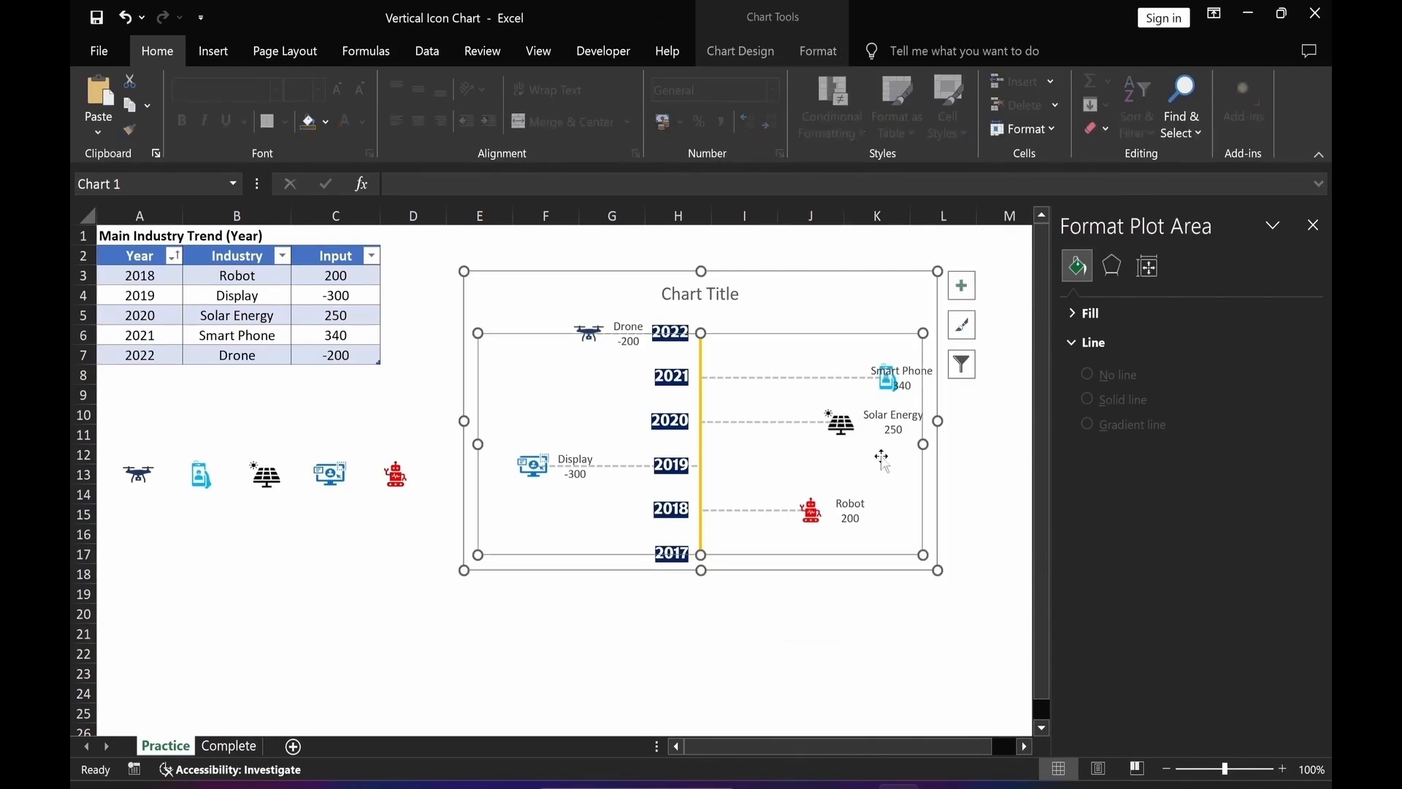
{"action": "left_click_drag", "start_coordinate": [921, 445], "coordinate": [885, 444]}
{"action": "left_click", "coordinate": [811, 632]}
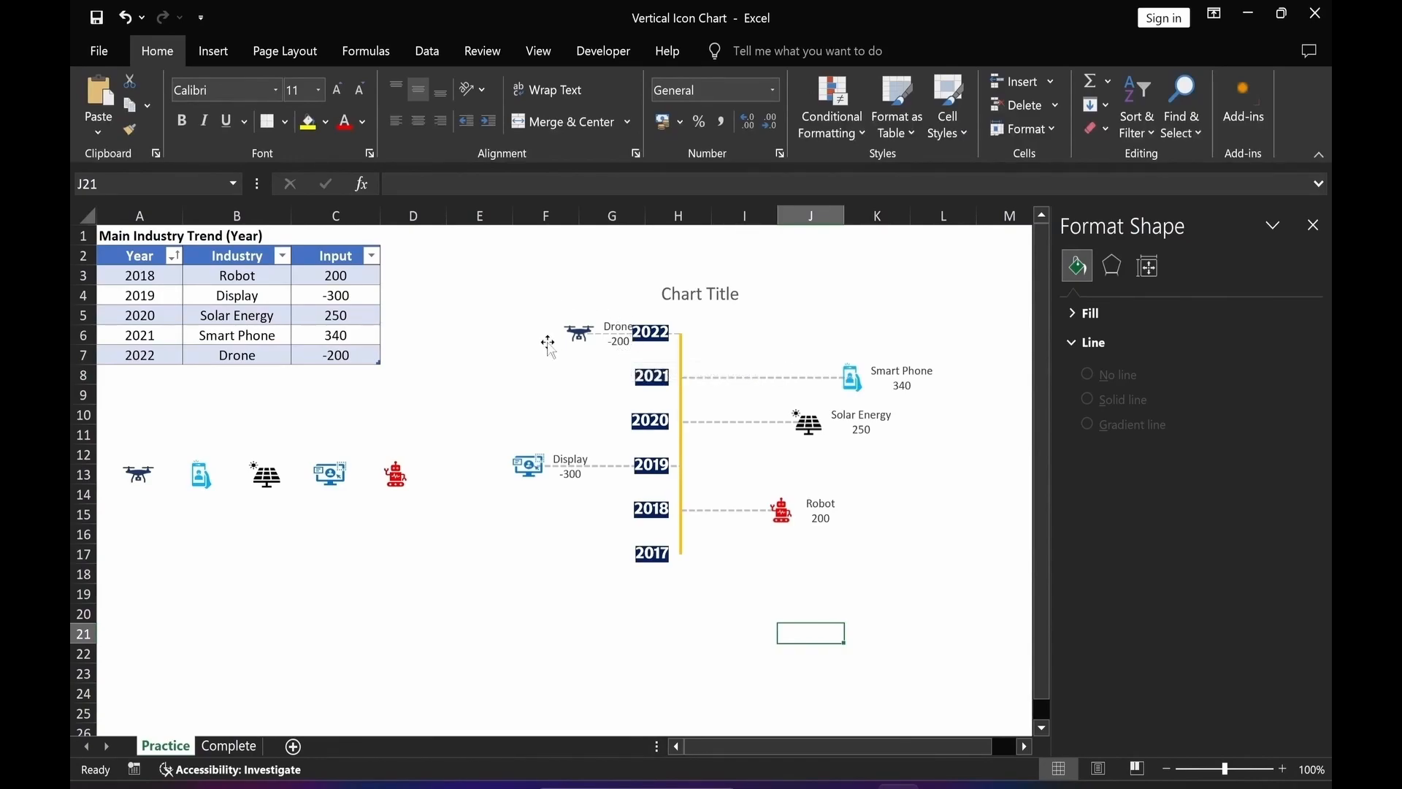
Move the Drone and Display labels to the left side of their icons.
{"action": "left_click", "coordinate": [619, 343]}
{"action": "left_click", "coordinate": [619, 347]}
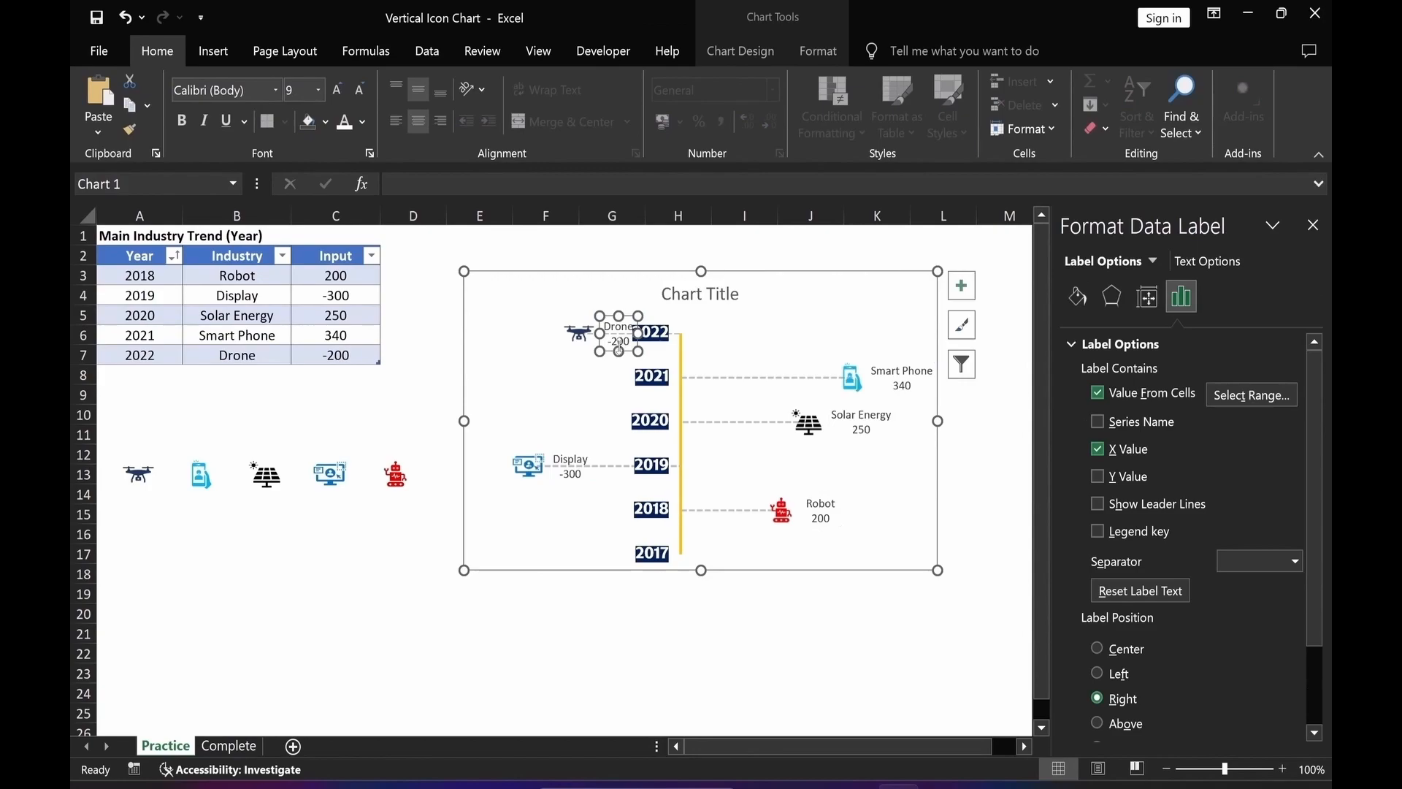
{"action": "left_click_drag", "start_coordinate": [628, 352], "coordinate": [547, 352]}
{"action": "left_click", "coordinate": [571, 473]}
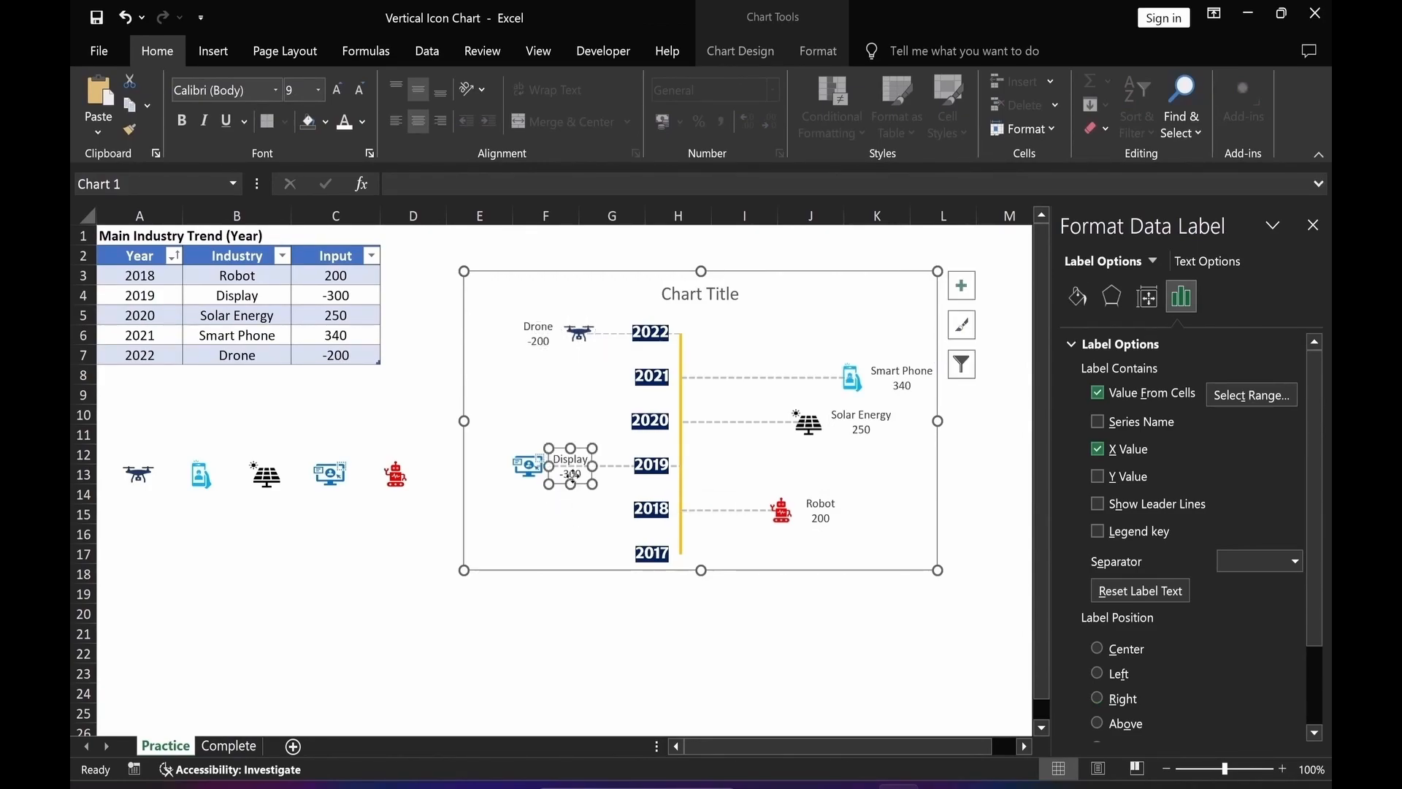
{"action": "left_click_drag", "start_coordinate": [571, 474], "coordinate": [493, 475]}
{"action": "left_click", "coordinate": [495, 636]}
{"action": "left_click", "coordinate": [521, 650]}
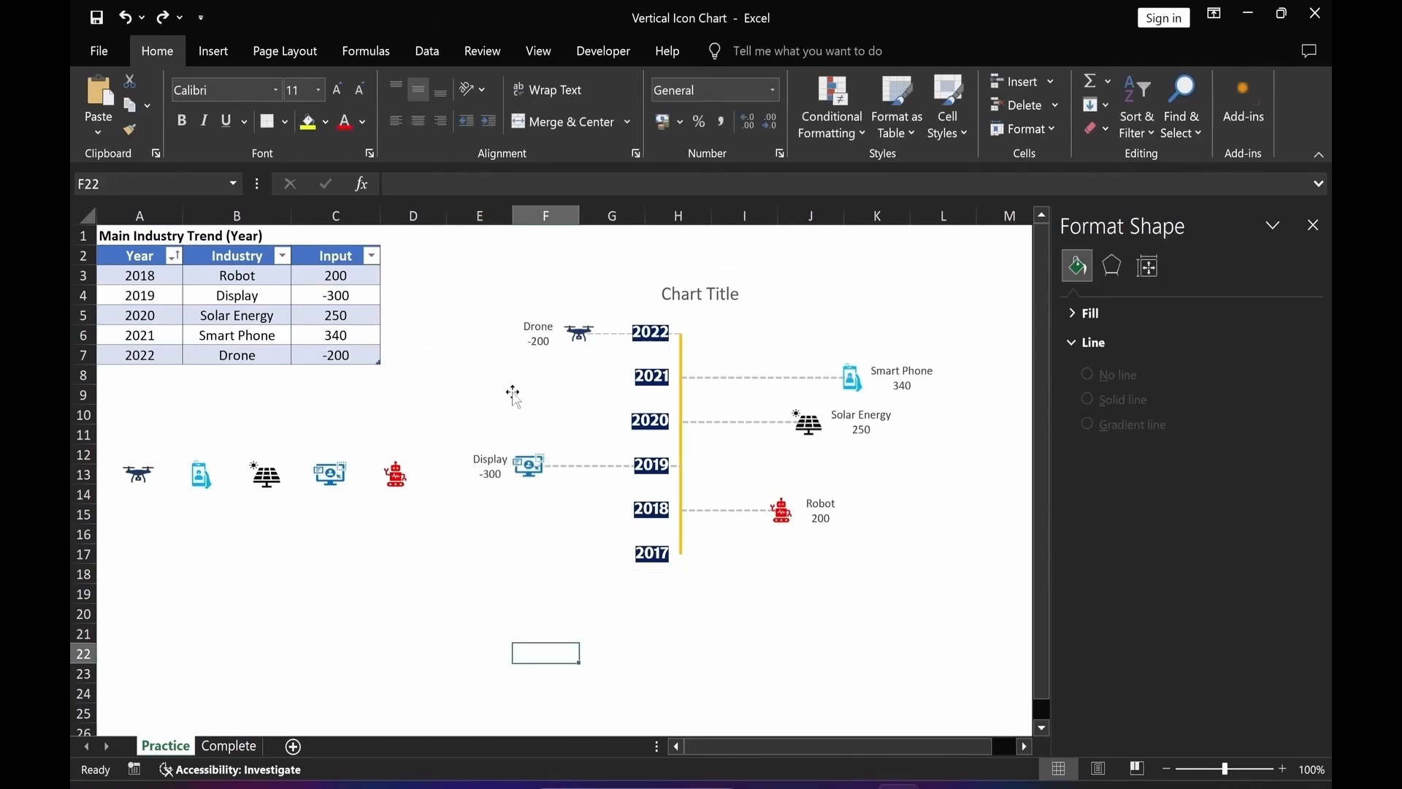
Shift the plot area's left edge slightly to the right.
{"action": "left_click", "coordinate": [521, 423]}
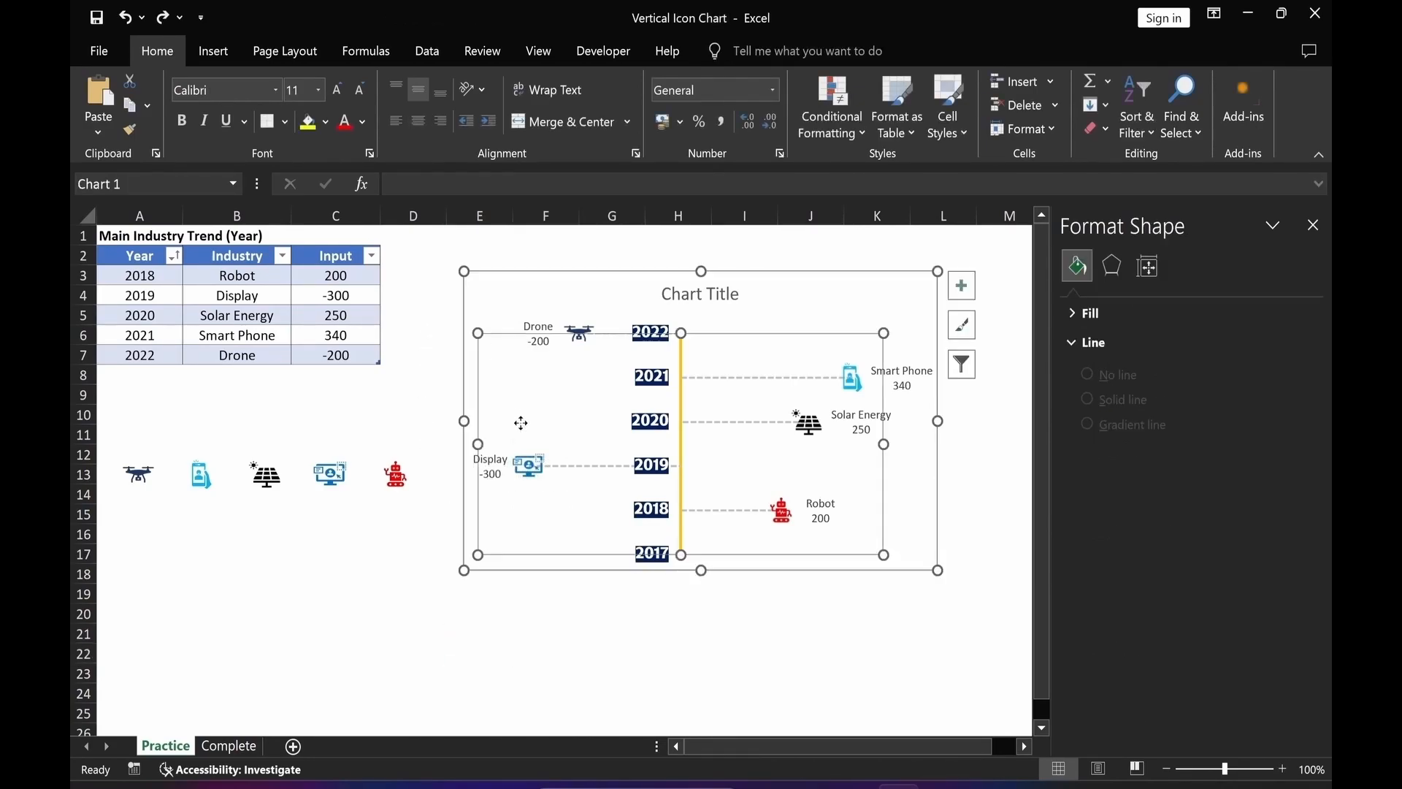
{"action": "left_click_drag", "start_coordinate": [476, 444], "coordinate": [486, 444]}
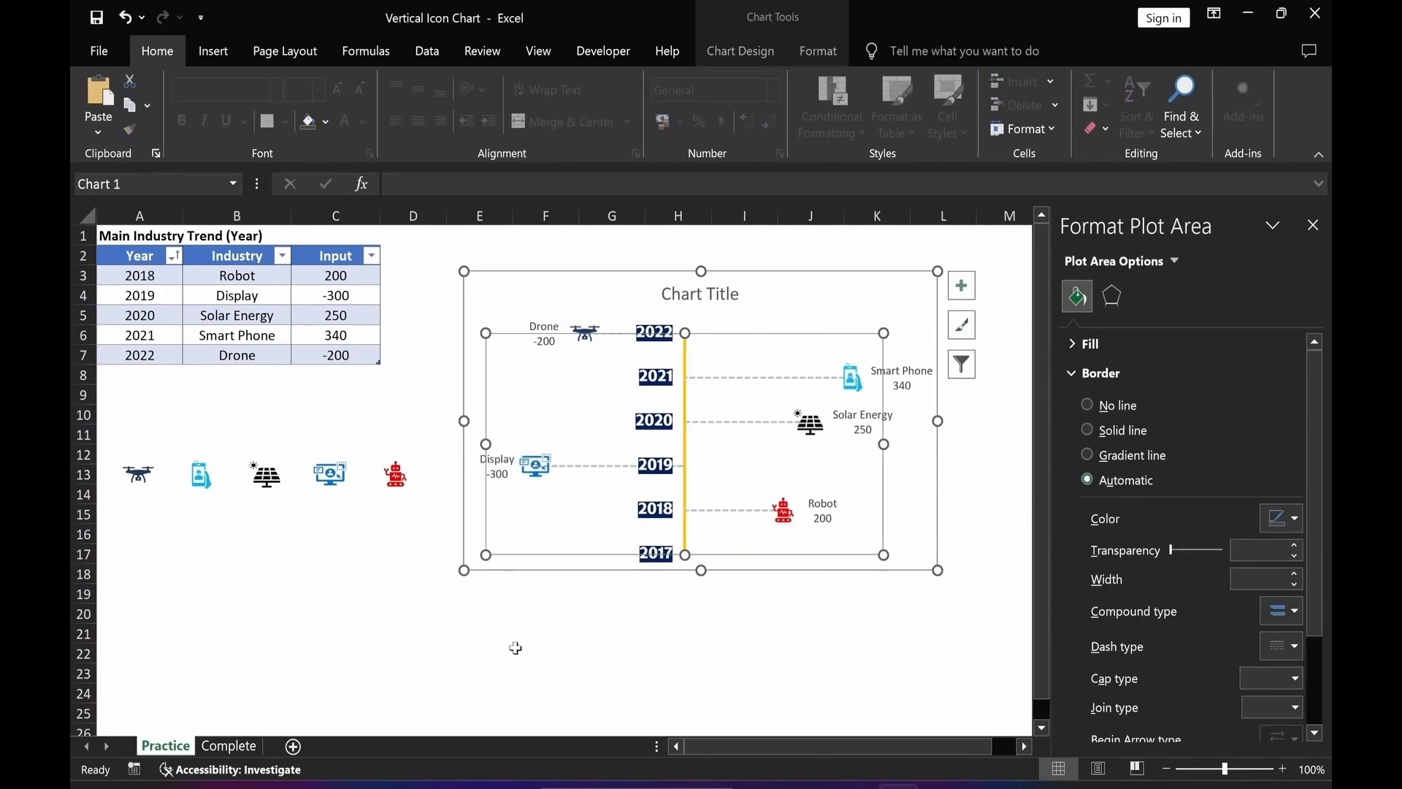
{"action": "left_click", "coordinate": [516, 648]}
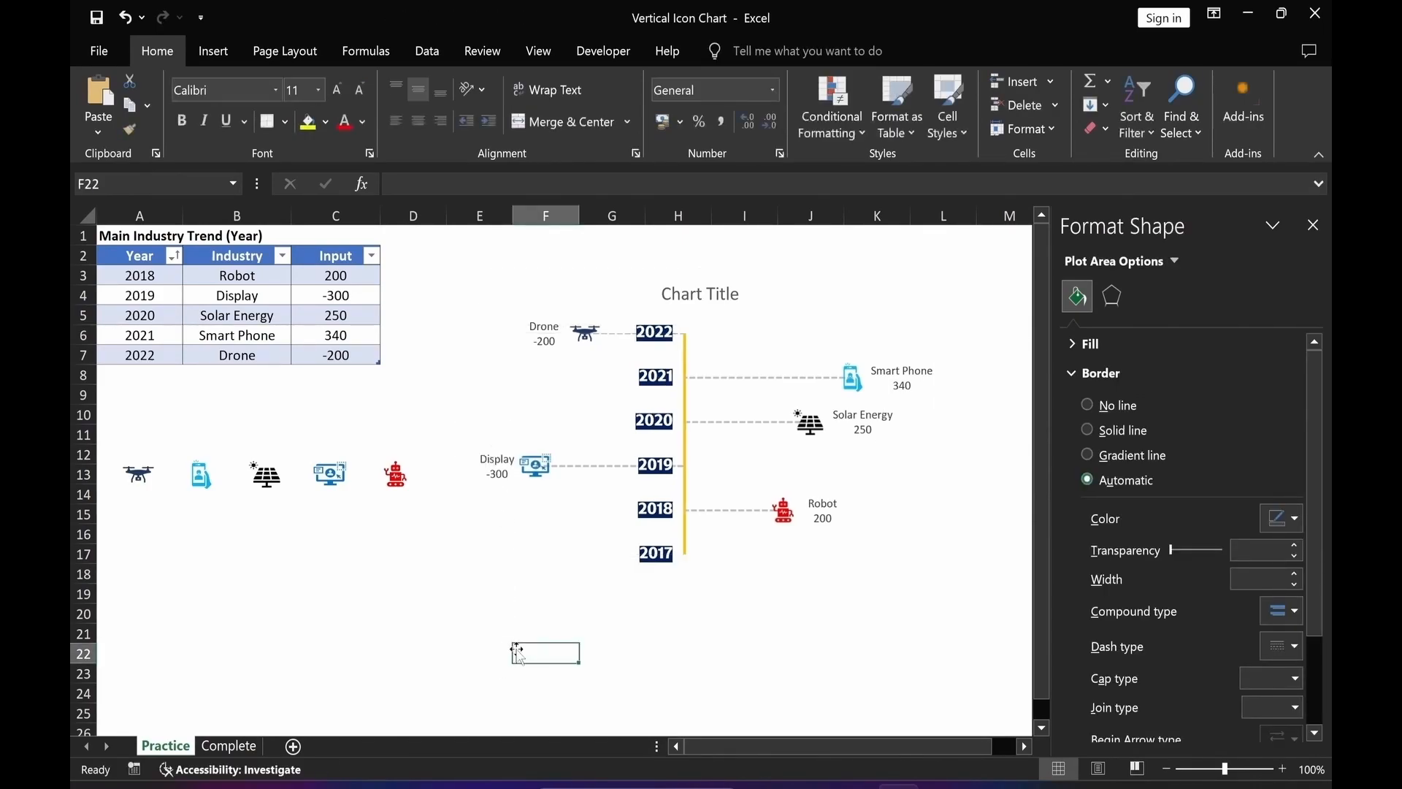
Make the data labels bold.
{"action": "left_click", "coordinate": [545, 342]}
{"action": "left_click", "coordinate": [182, 121]}
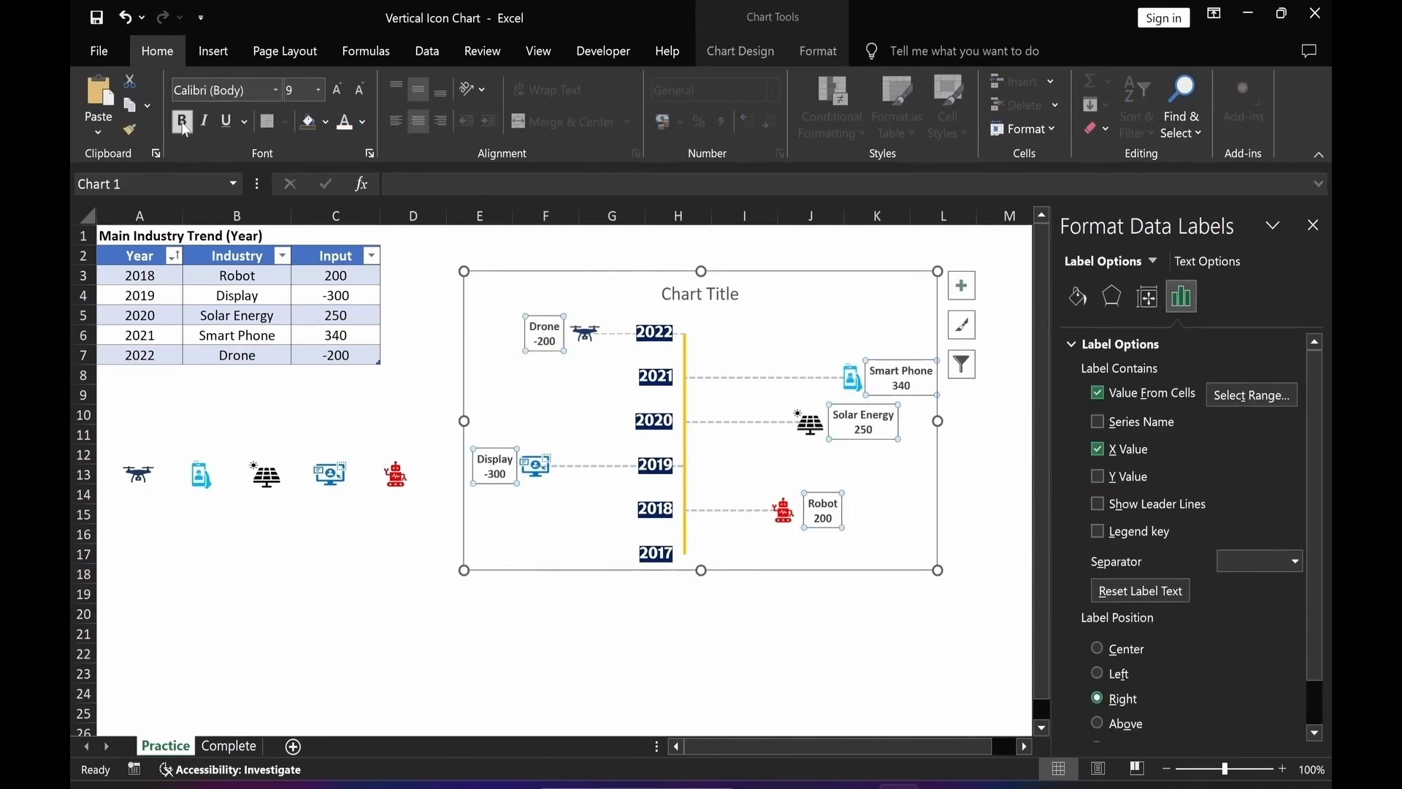
Increase the data labels' font size to 10 and color the Drone label Dark Blue.
{"action": "left_click", "coordinate": [336, 89]}
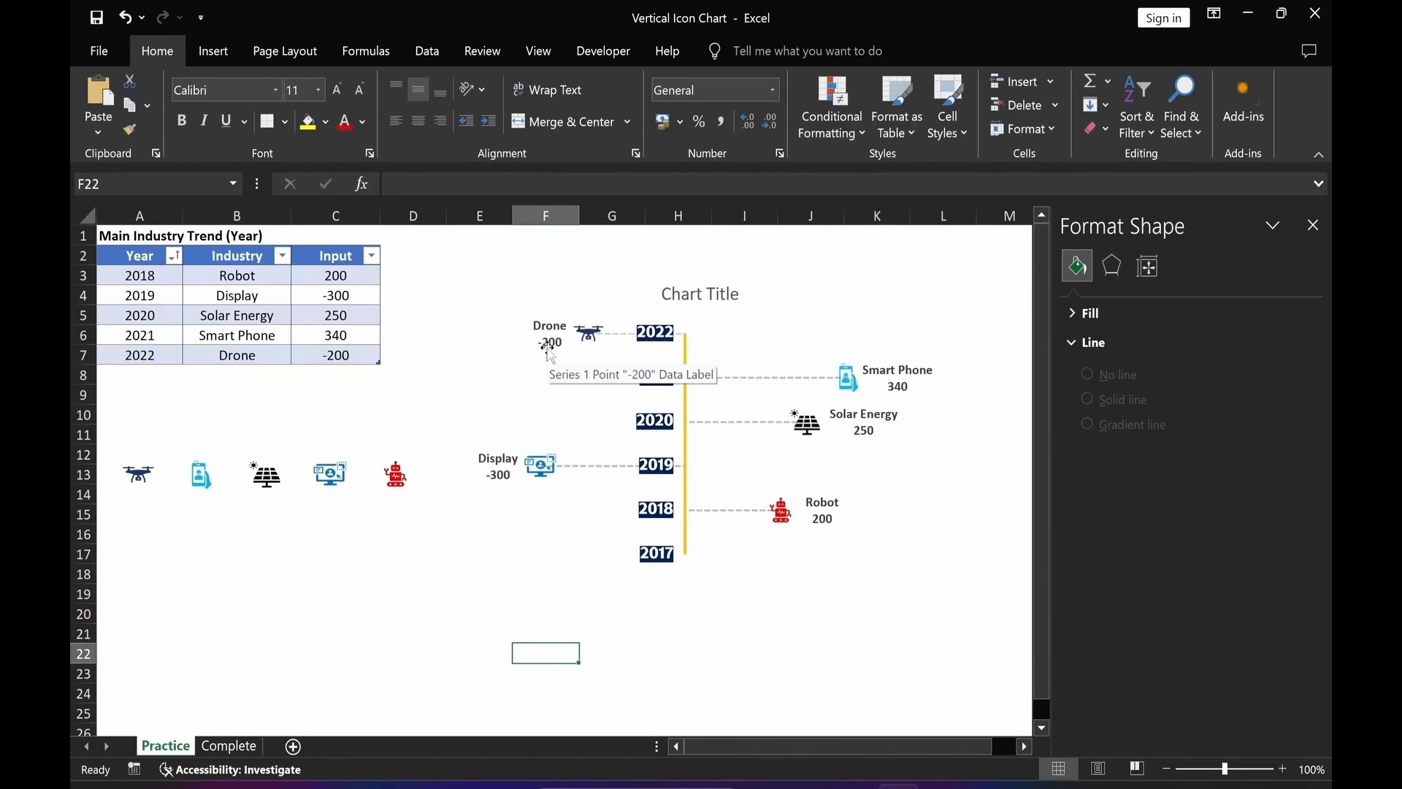
{"action": "left_click", "coordinate": [549, 343]}
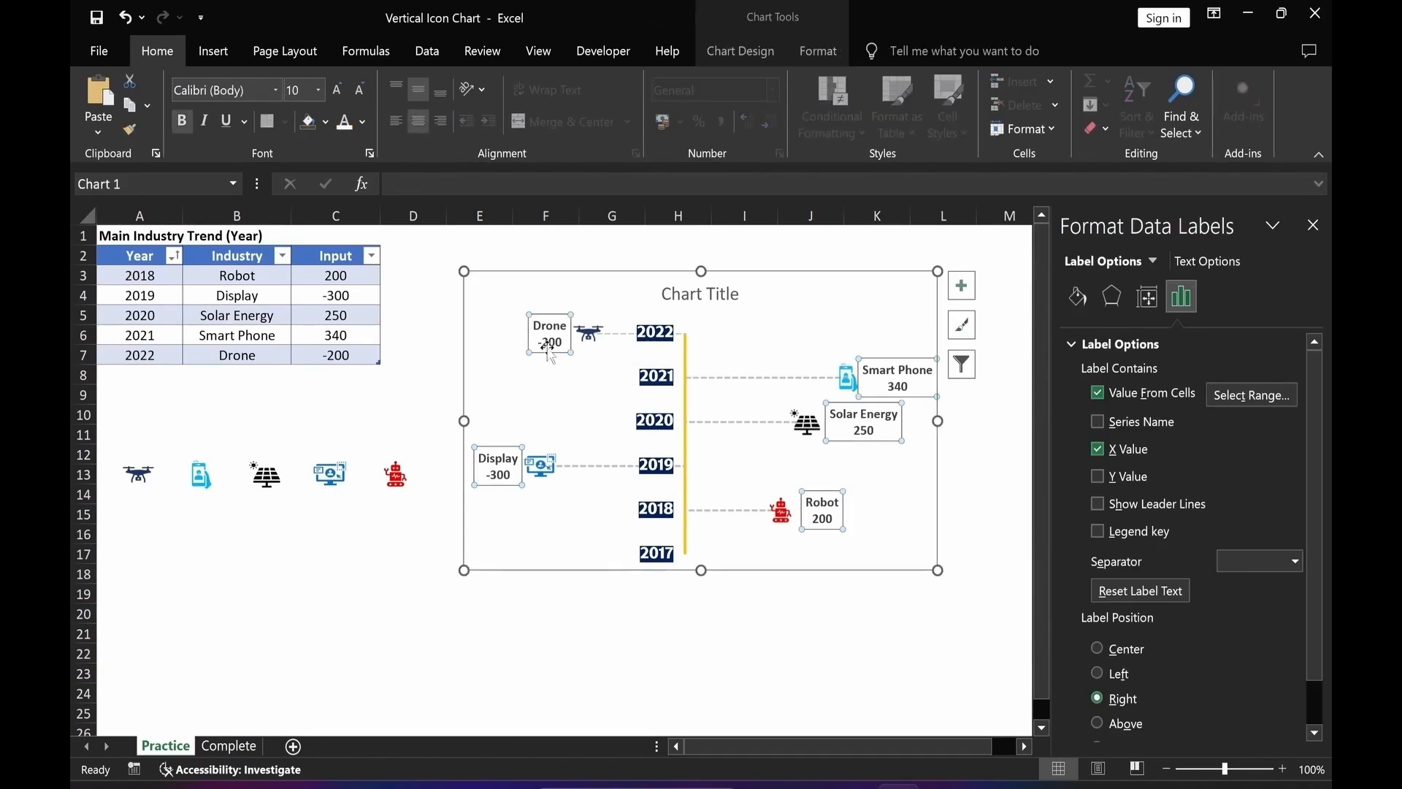
{"action": "left_click", "coordinate": [549, 343]}
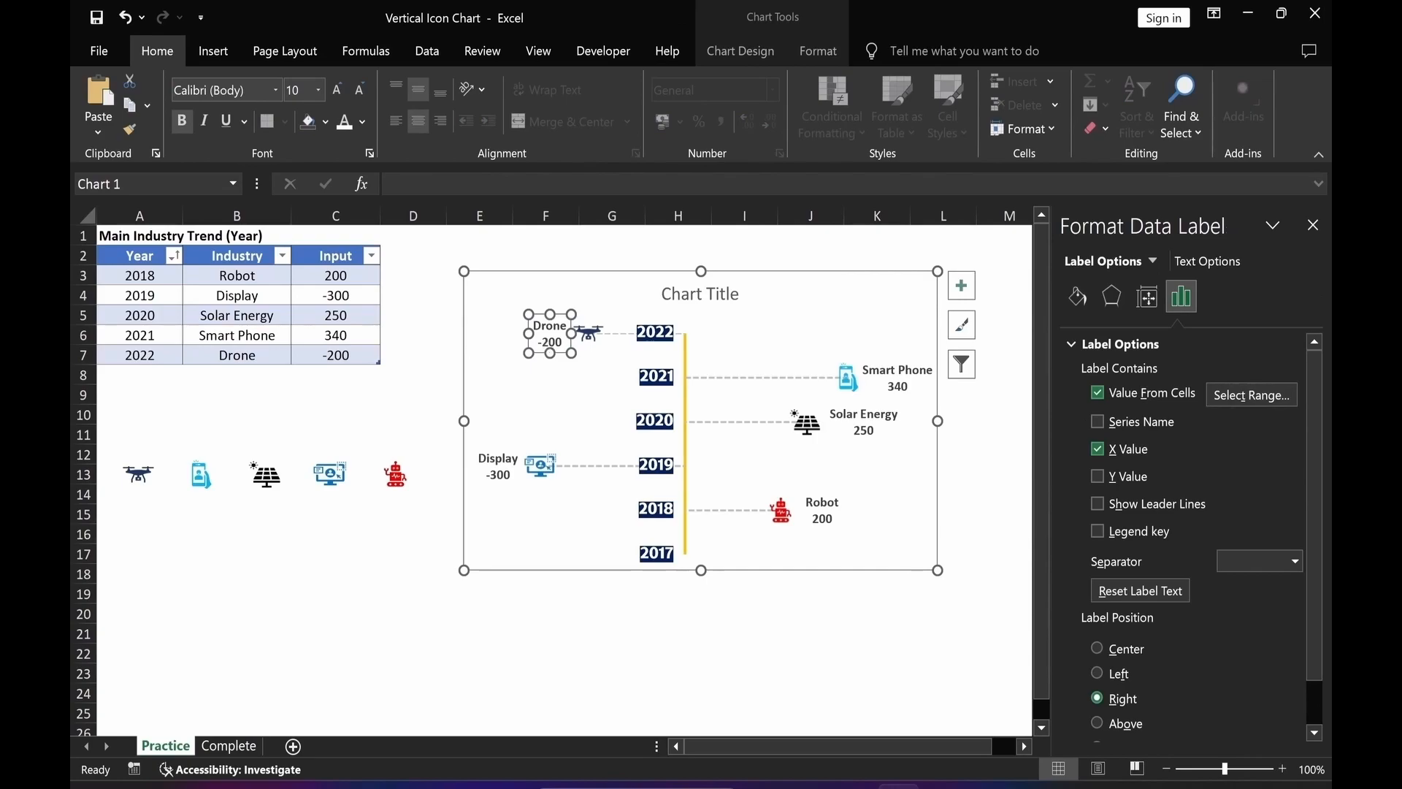
{"action": "left_click", "coordinate": [362, 123]}
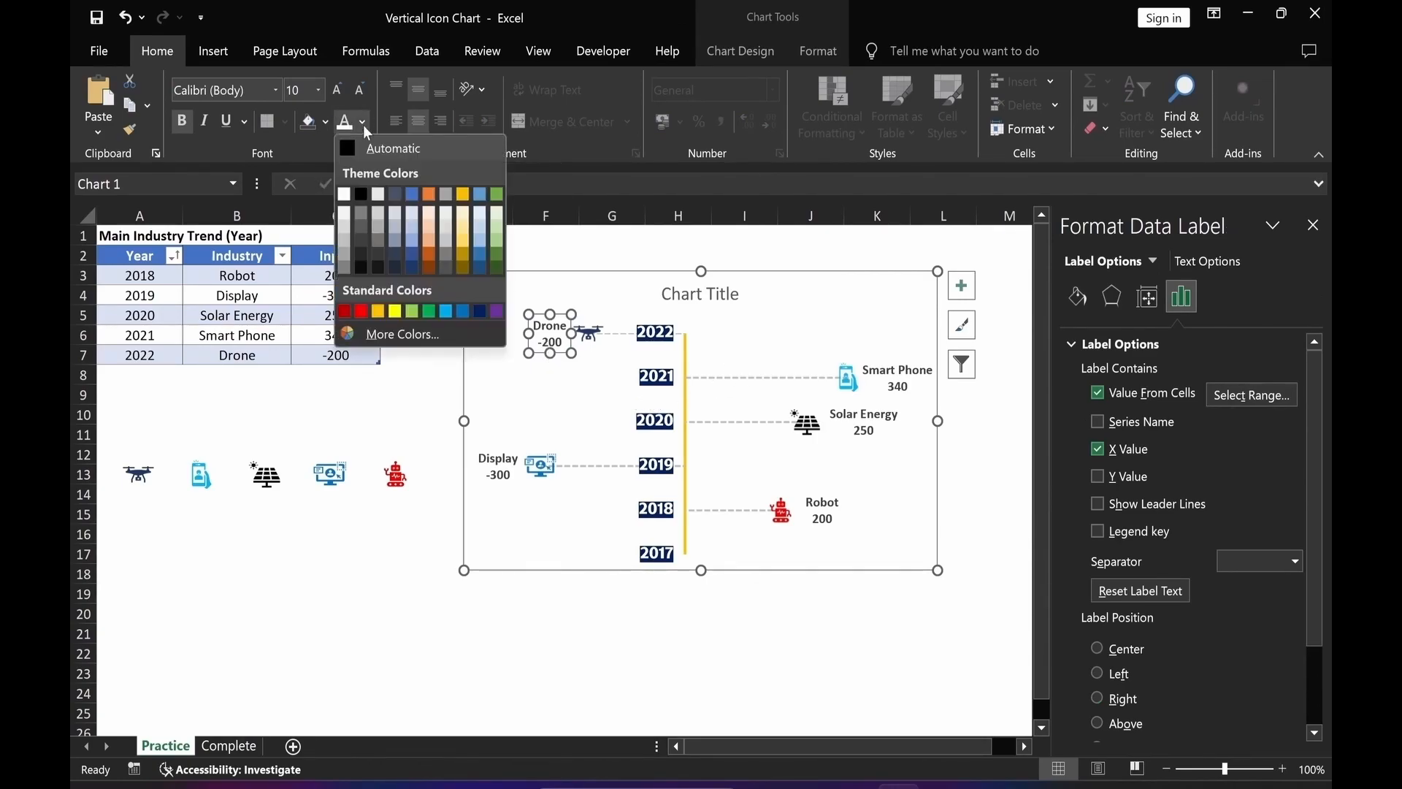
{"action": "left_click", "coordinate": [480, 312]}
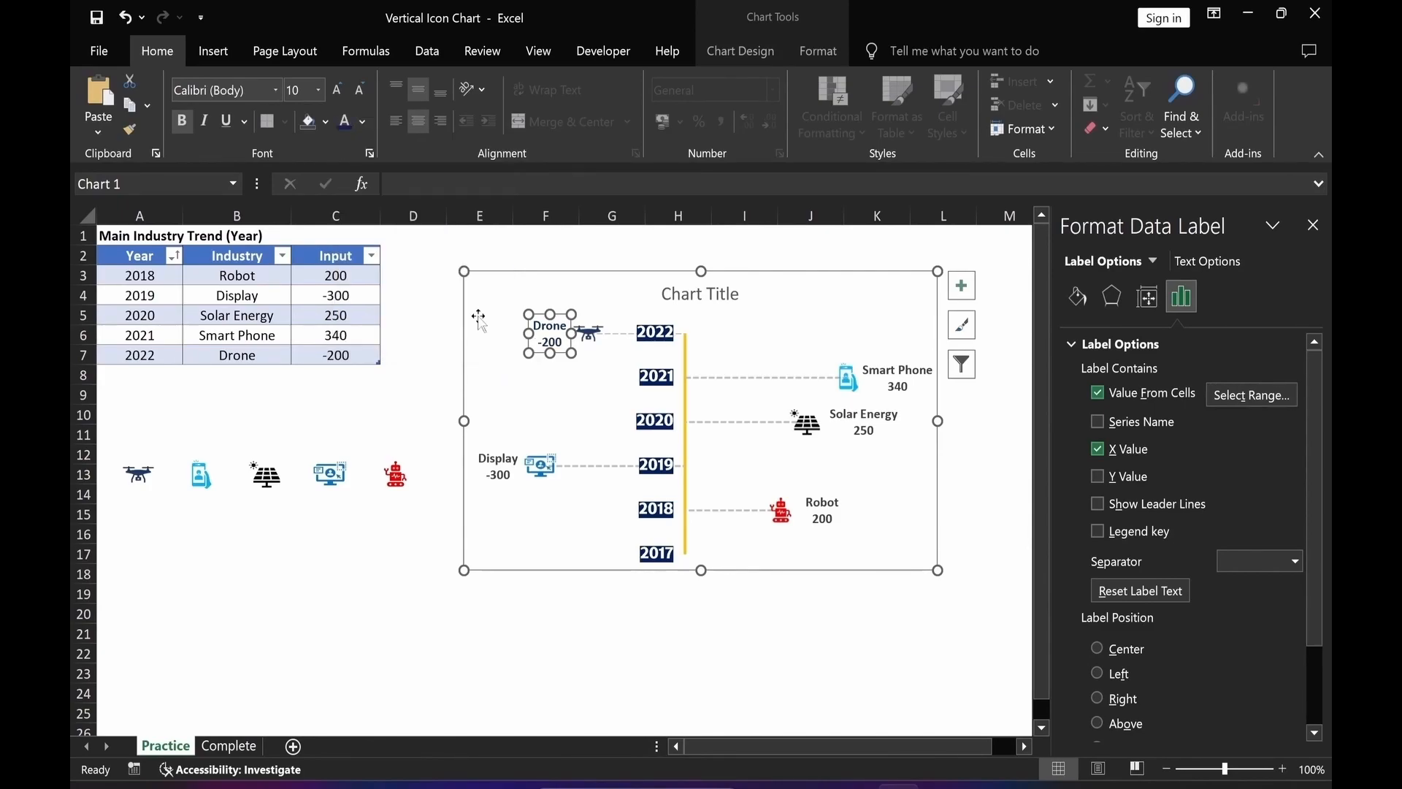
{"action": "left_click", "coordinate": [431, 655]}
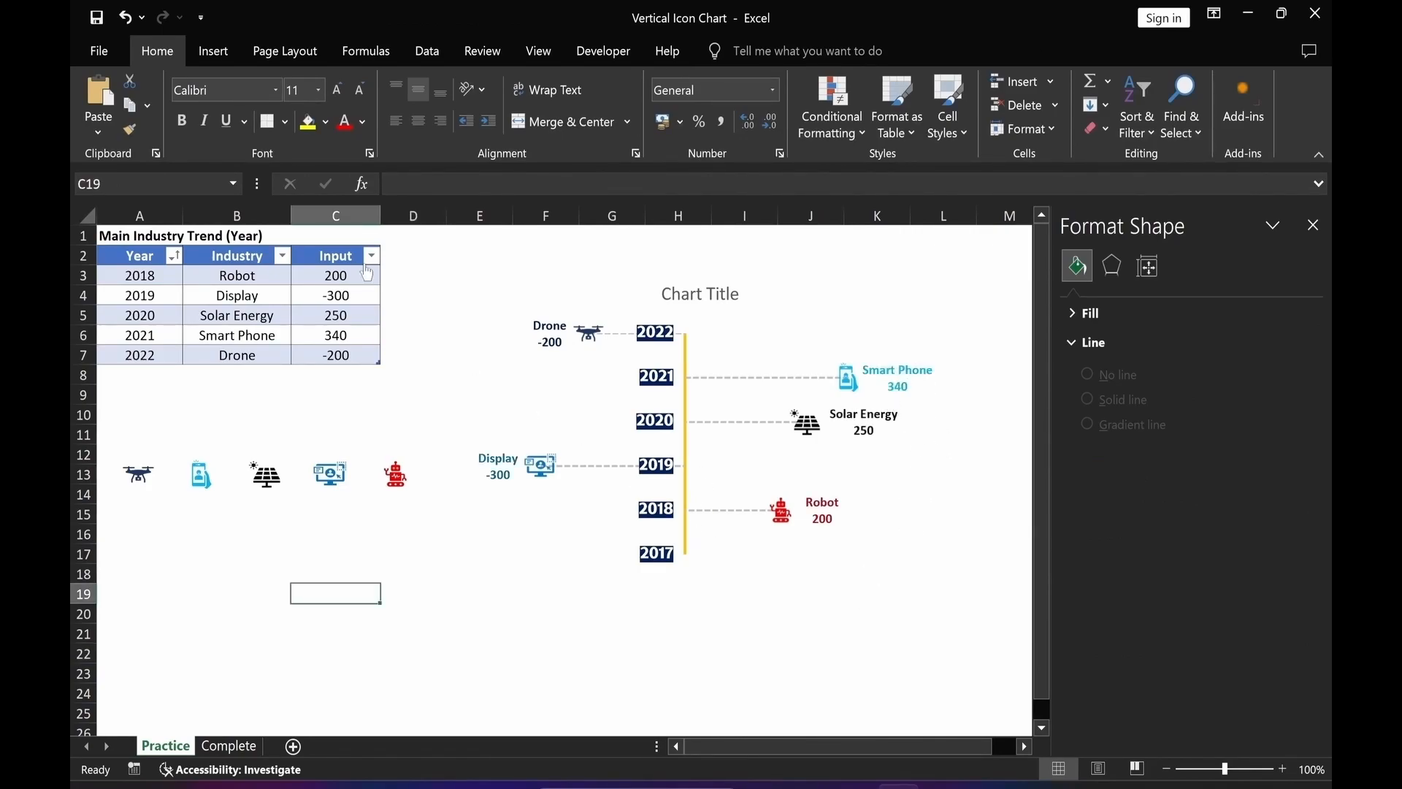
Link the chart title to cell A1 of the Practice sheet.
{"action": "left_click", "coordinate": [676, 296]}
{"action": "left_click", "coordinate": [409, 184]}
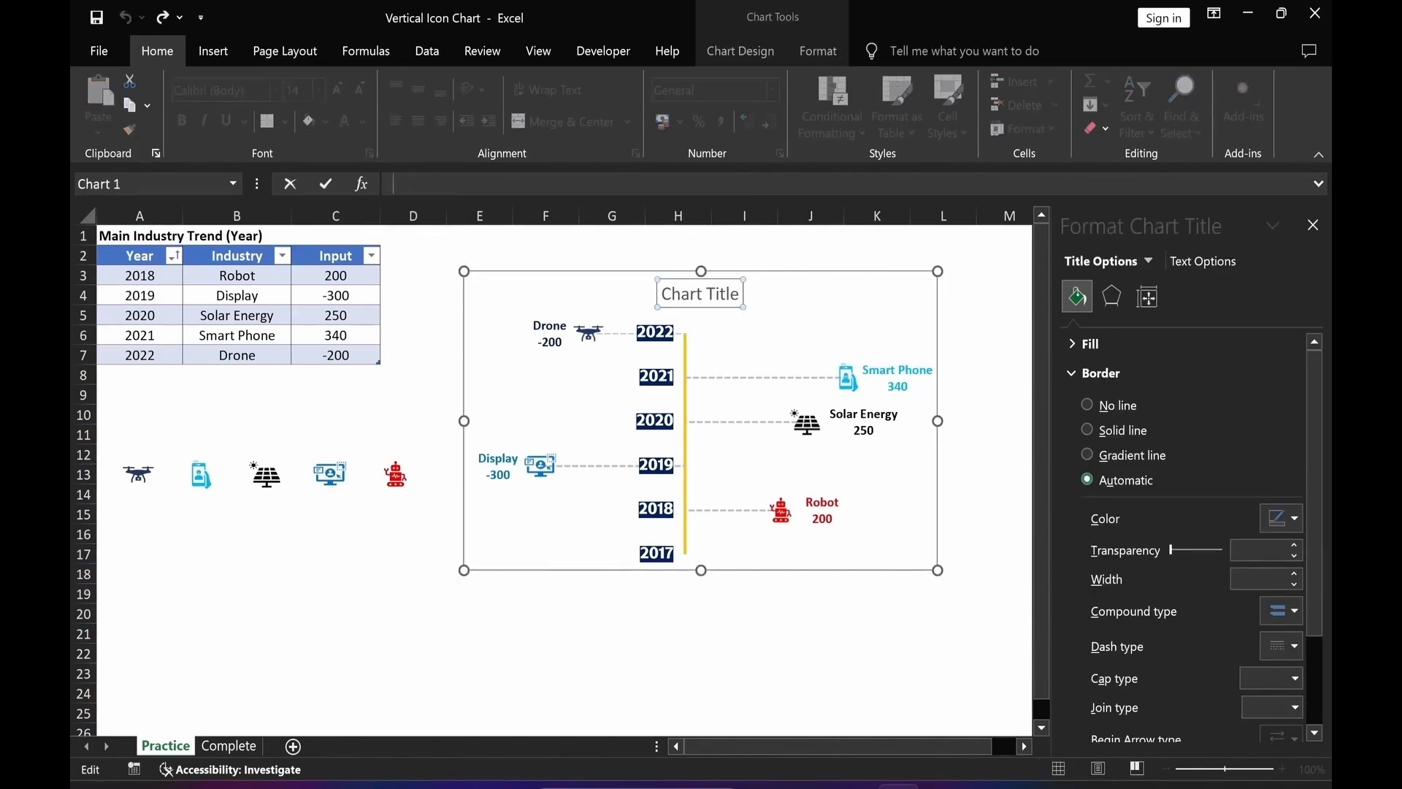
{"action": "type", "text": "="}
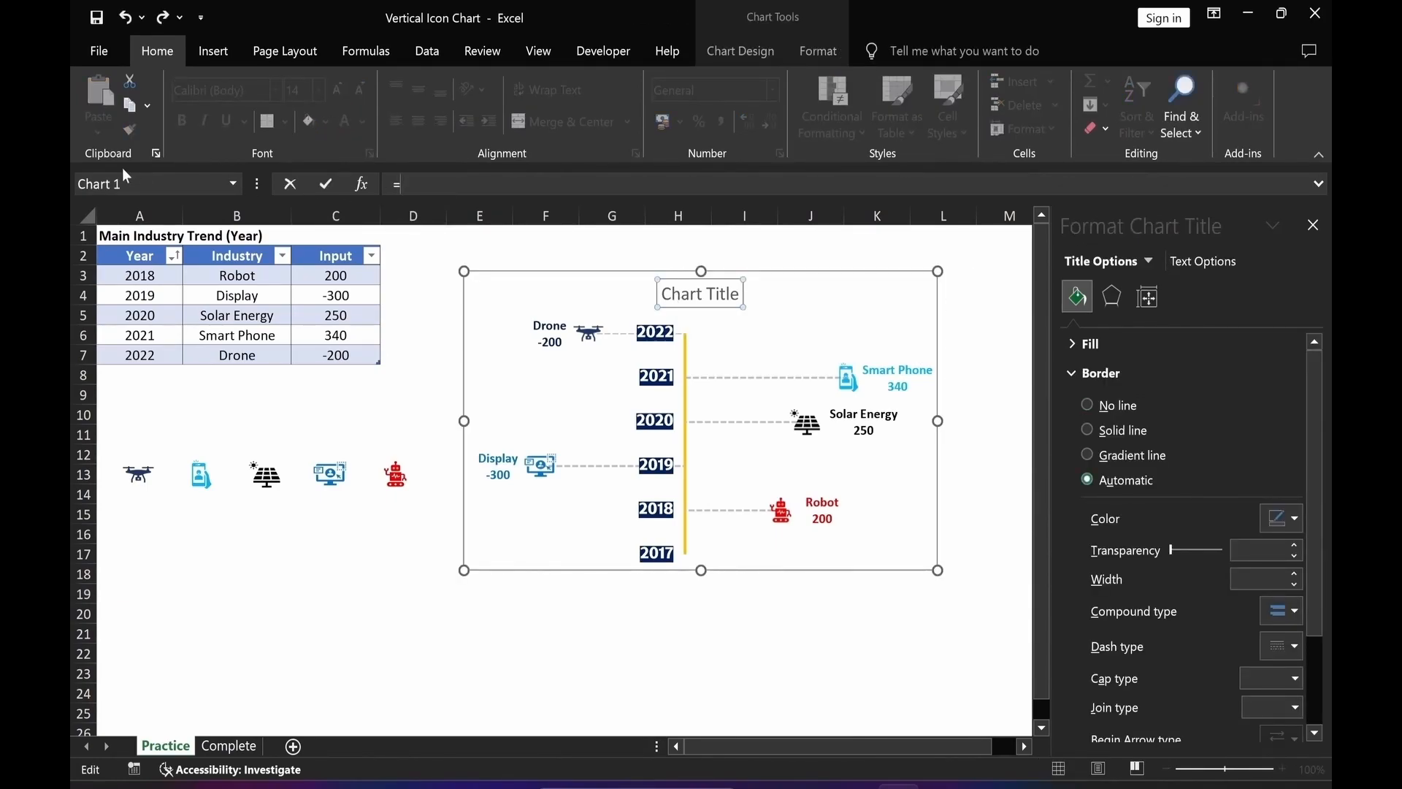
{"action": "left_click", "coordinate": [109, 236]}
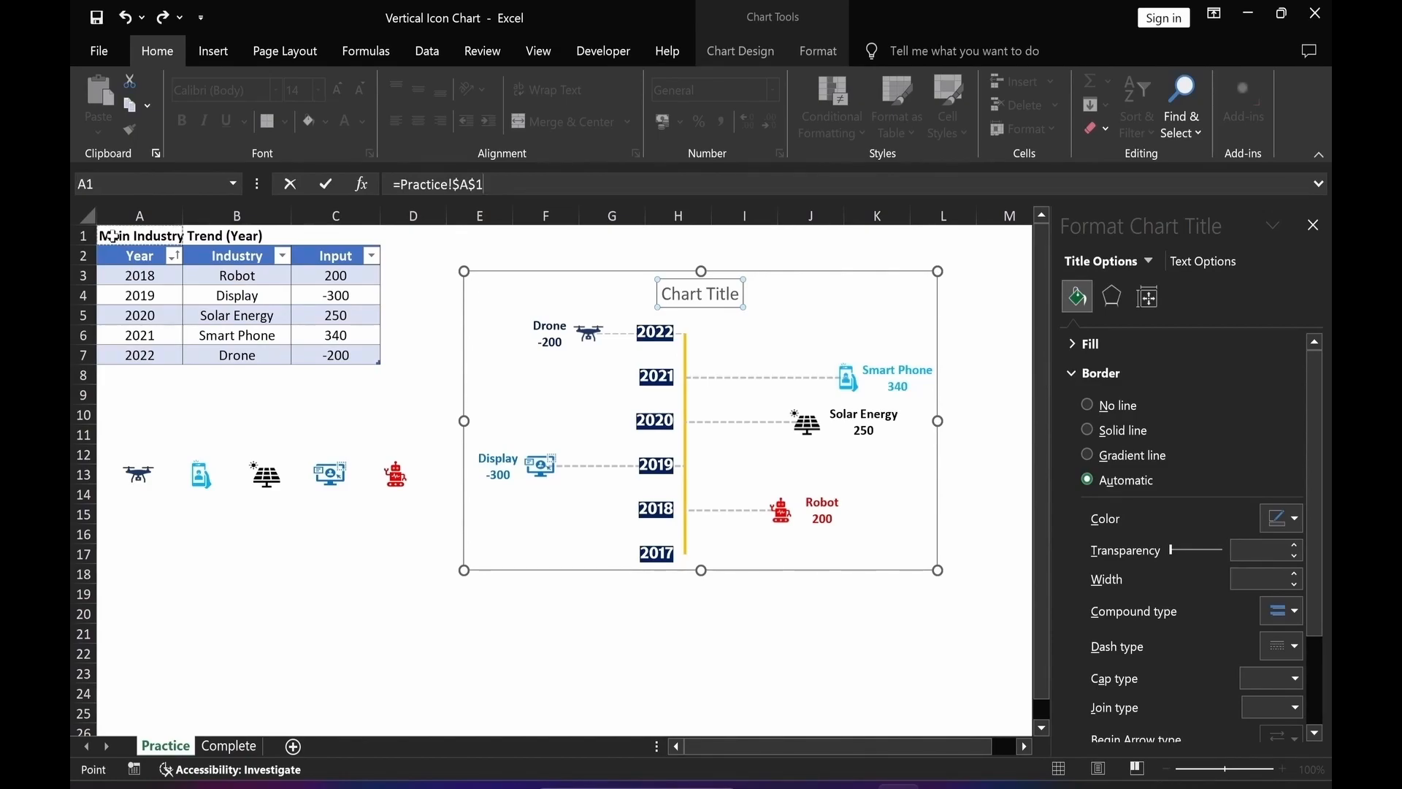
{"action": "key", "text": "Return"}
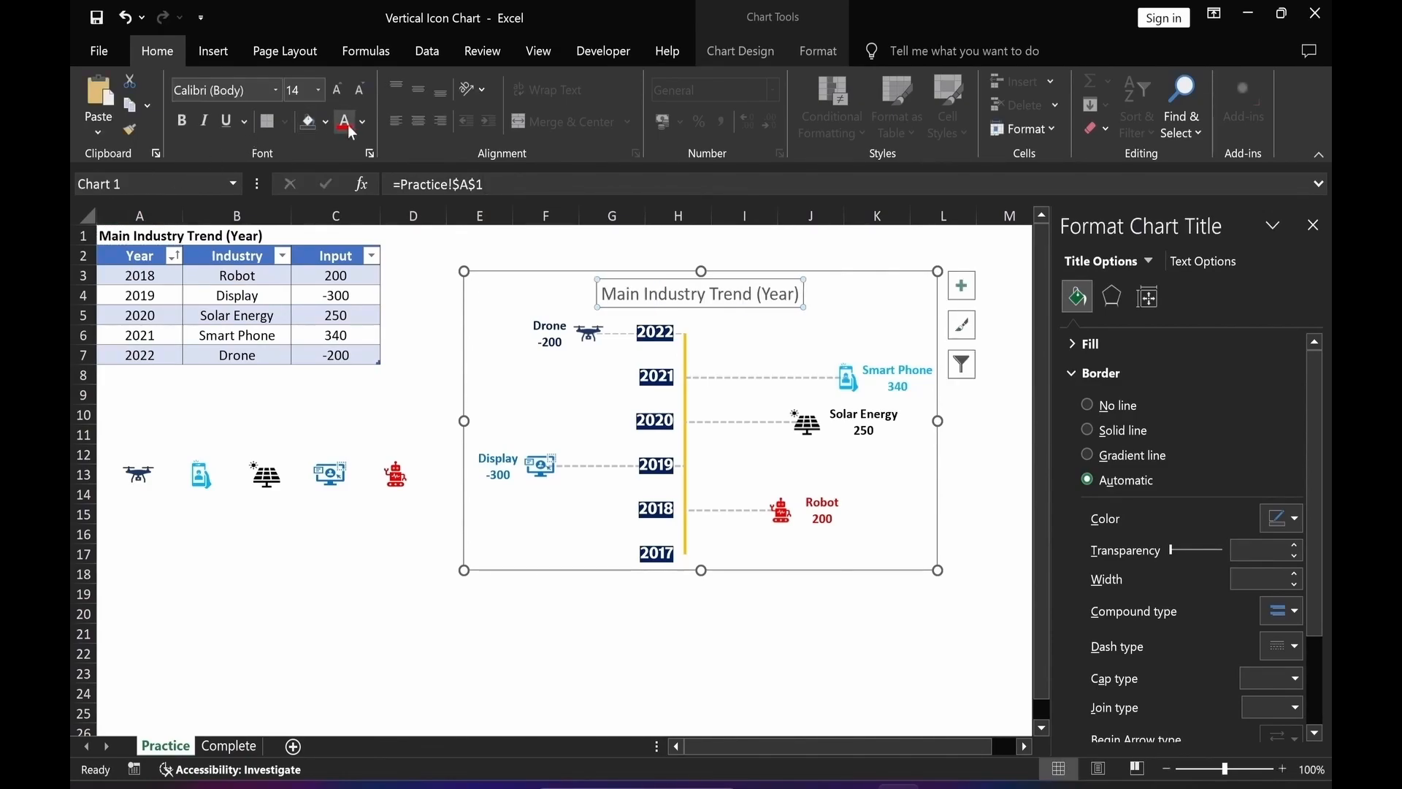
Color the chart title Blue and change its font to the ELAND 나이스 typeface.
{"action": "left_click", "coordinate": [363, 121]}
{"action": "left_click", "coordinate": [461, 313]}
{"action": "left_click", "coordinate": [275, 90]}
{"action": "left_click", "coordinate": [252, 215]}
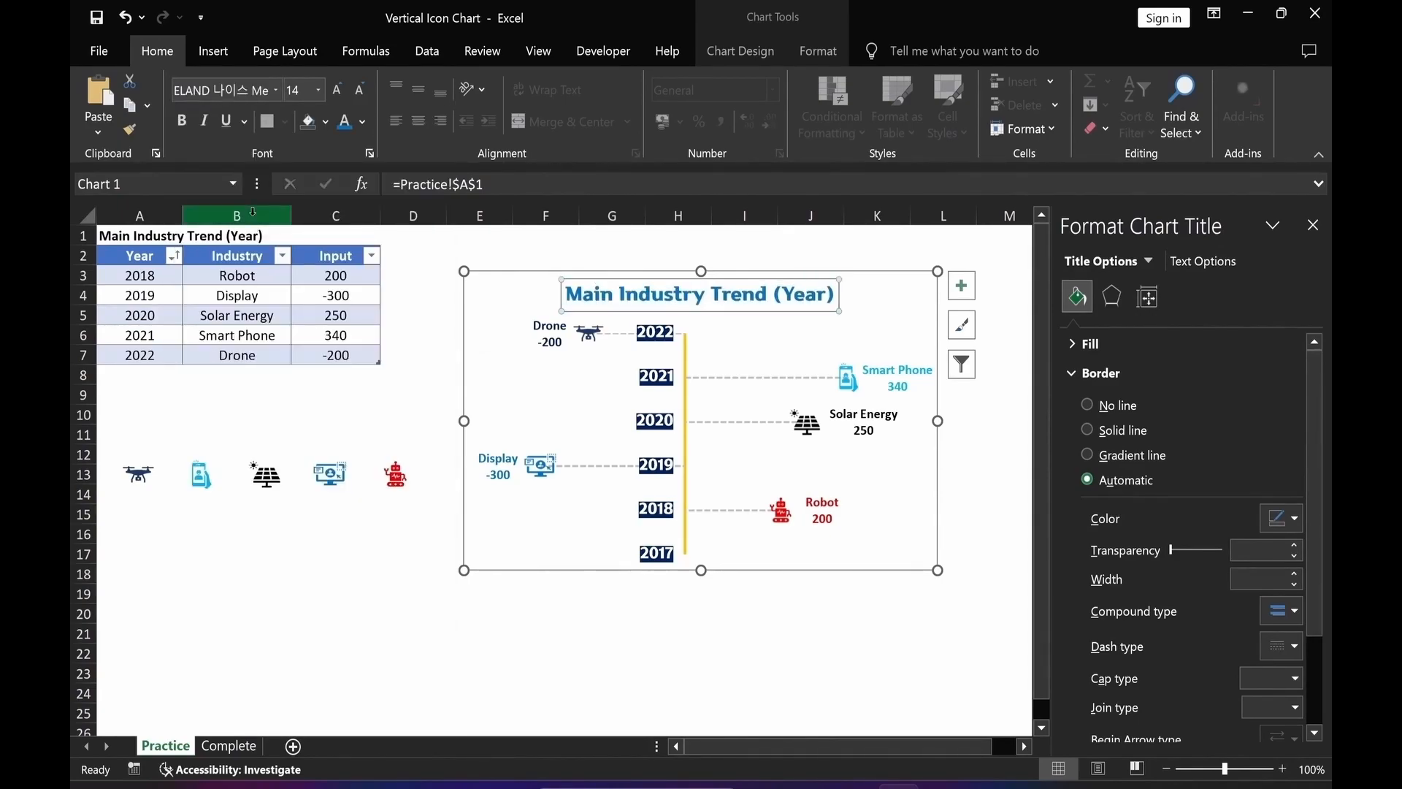
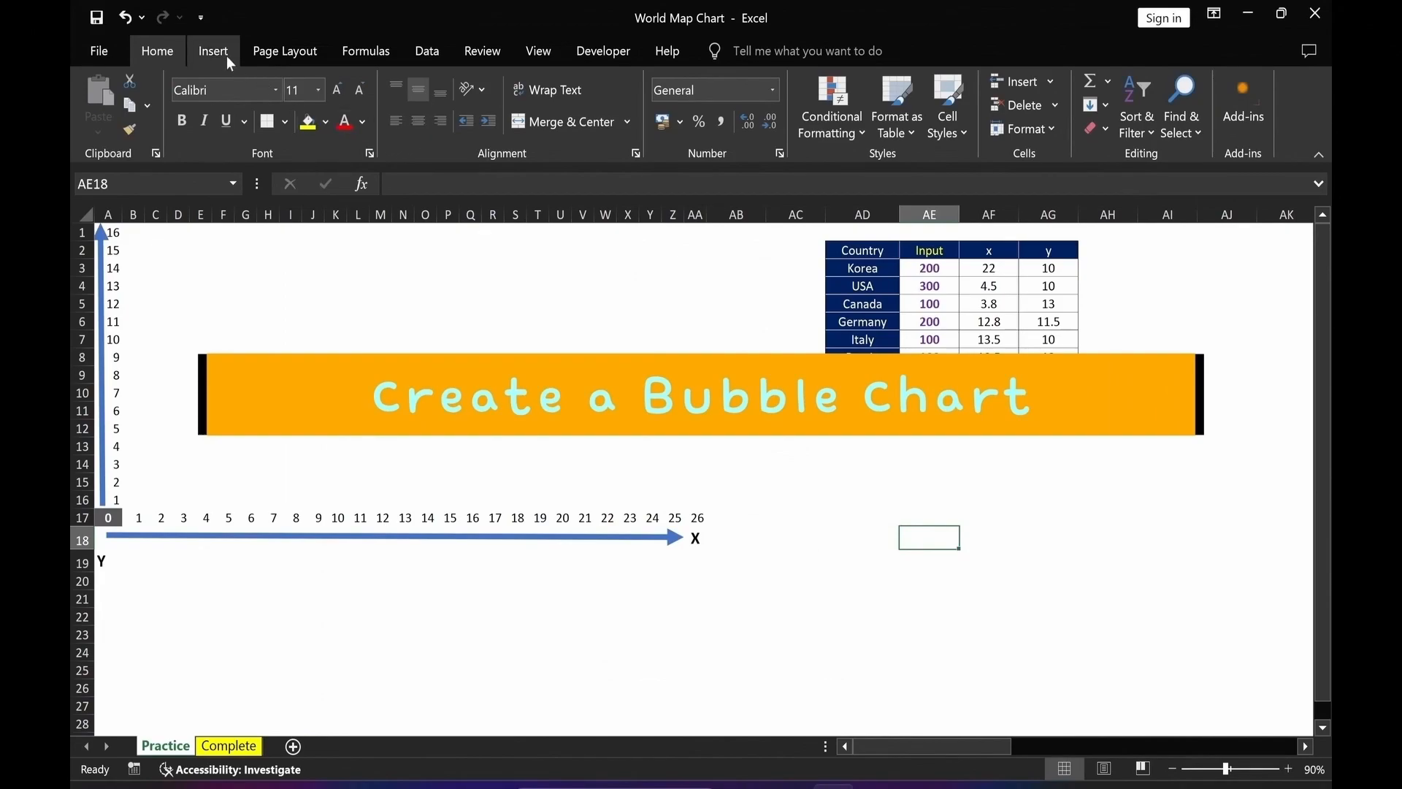
Insert an empty bubble chart and move it to the sheet's top-left corner.
{"action": "left_click", "coordinate": [221, 49]}
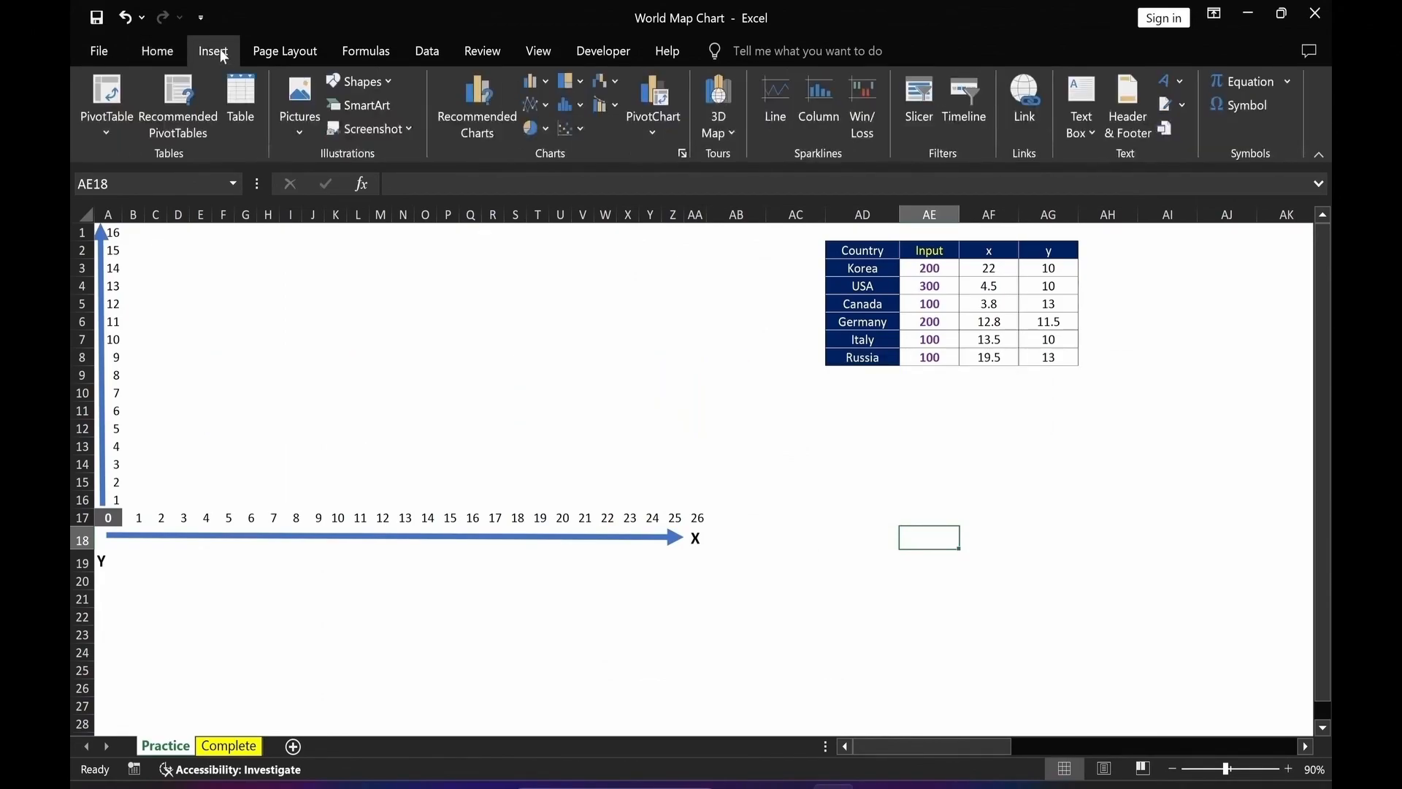
{"action": "left_click", "coordinate": [581, 129]}
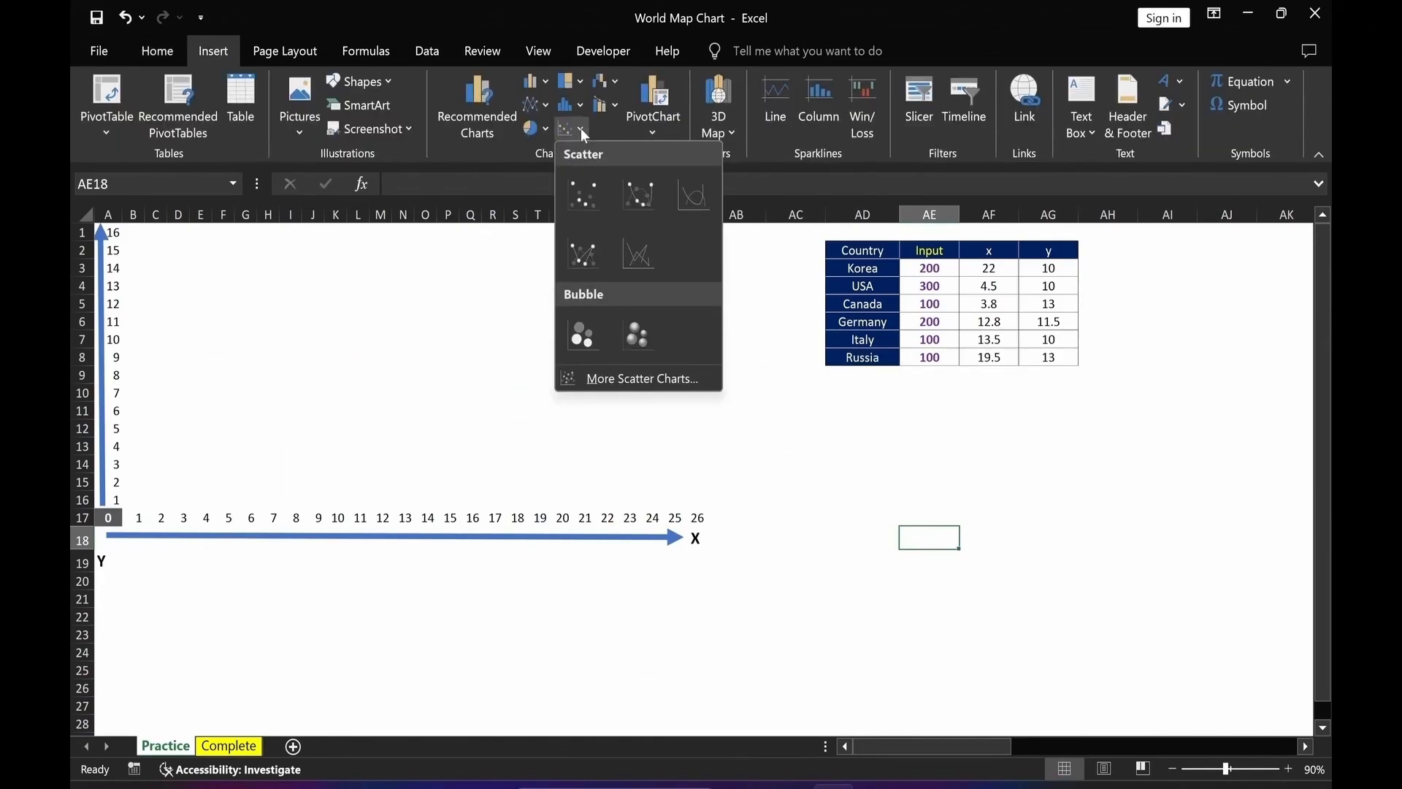
{"action": "left_click", "coordinate": [593, 330]}
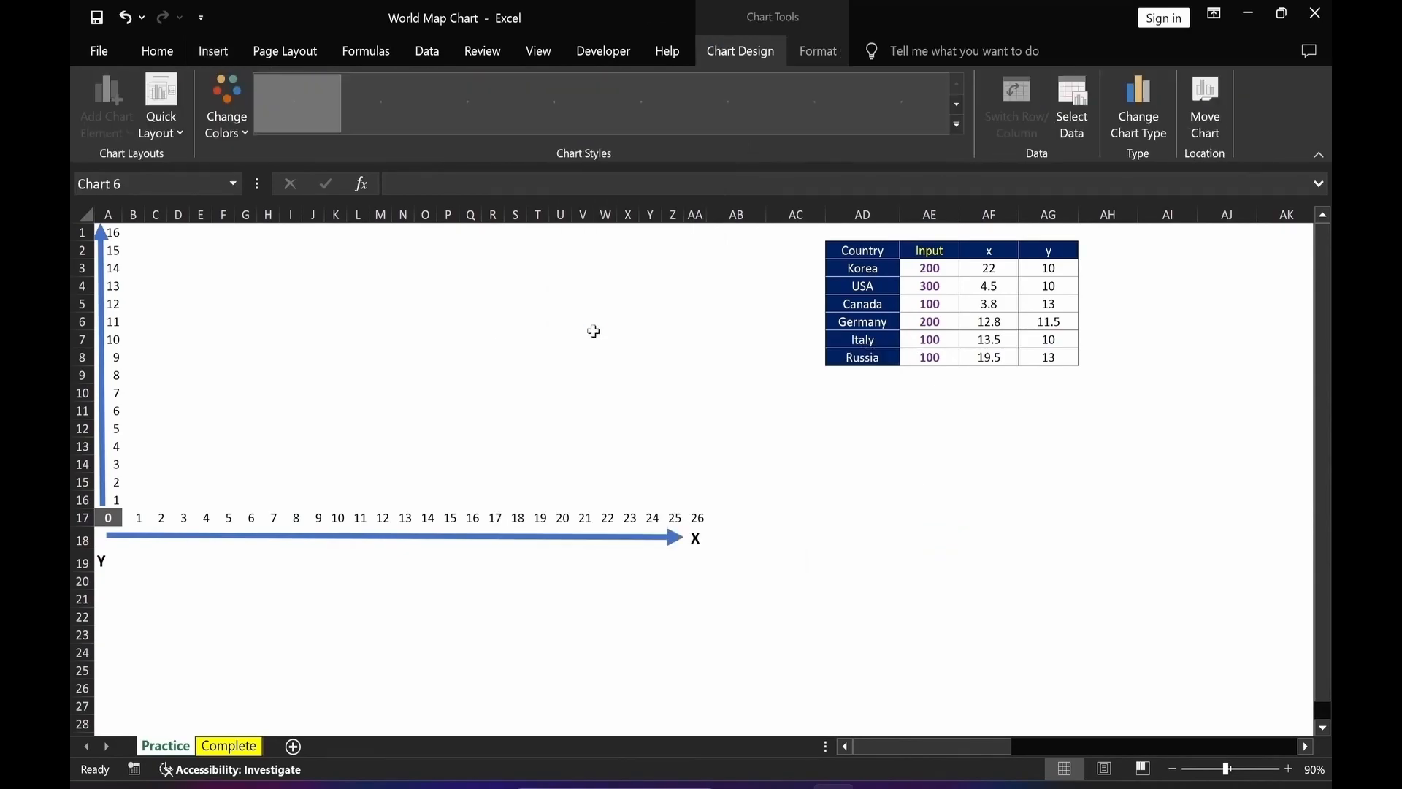
{"action": "left_click_drag", "start_coordinate": [604, 344], "coordinate": [265, 233]}
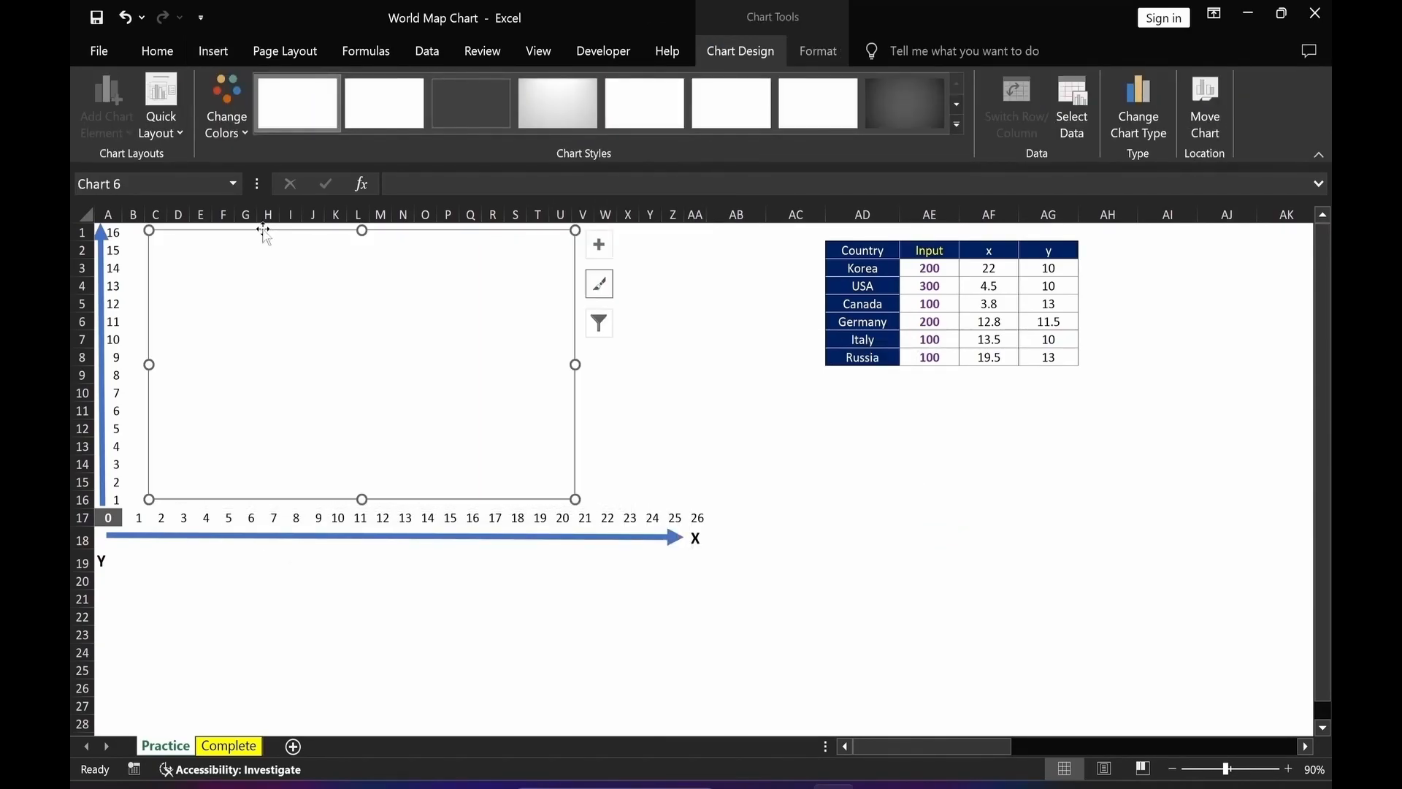
Add a data series named from cell AD2 with X values from AF3:AF8.
{"action": "right_click", "coordinate": [409, 347]}
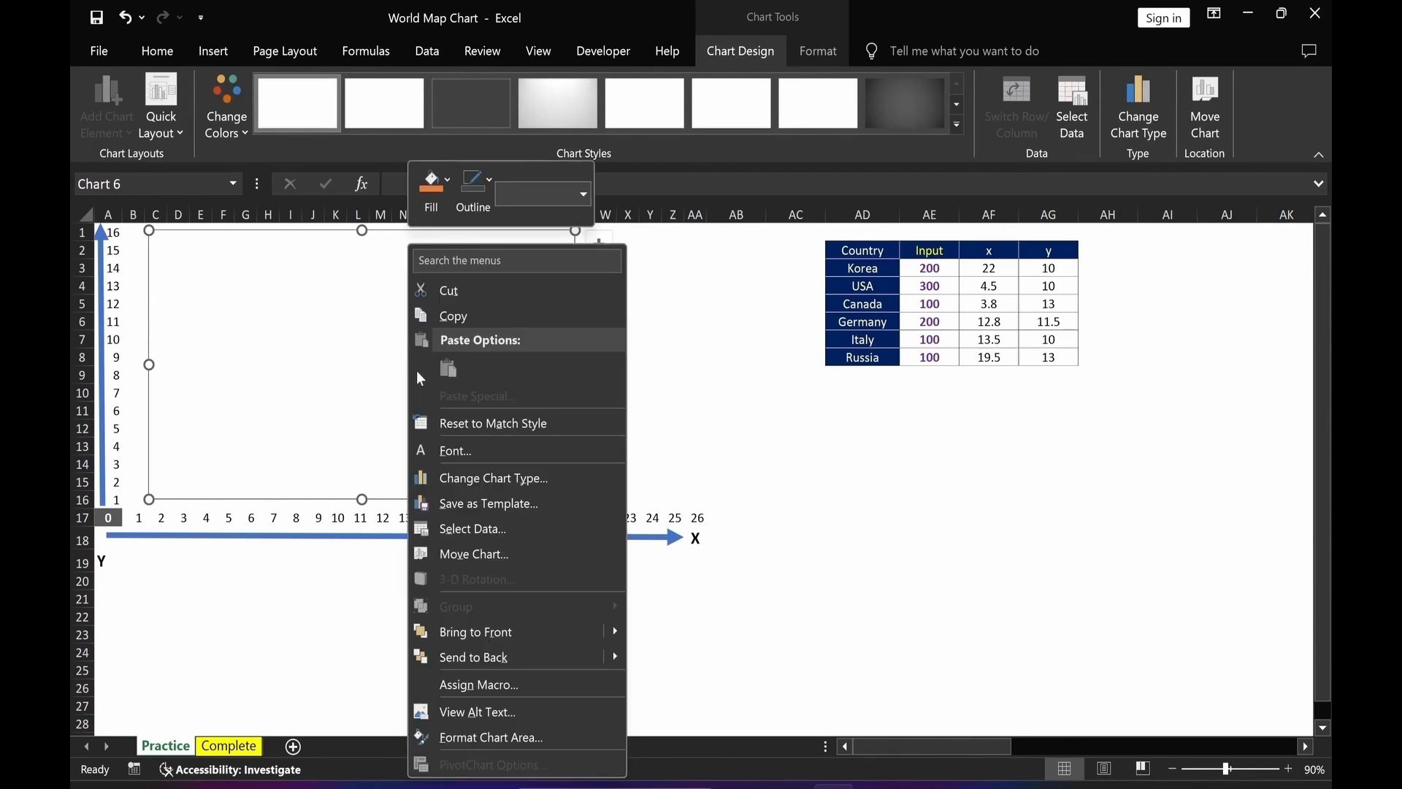
{"action": "left_click", "coordinate": [501, 527]}
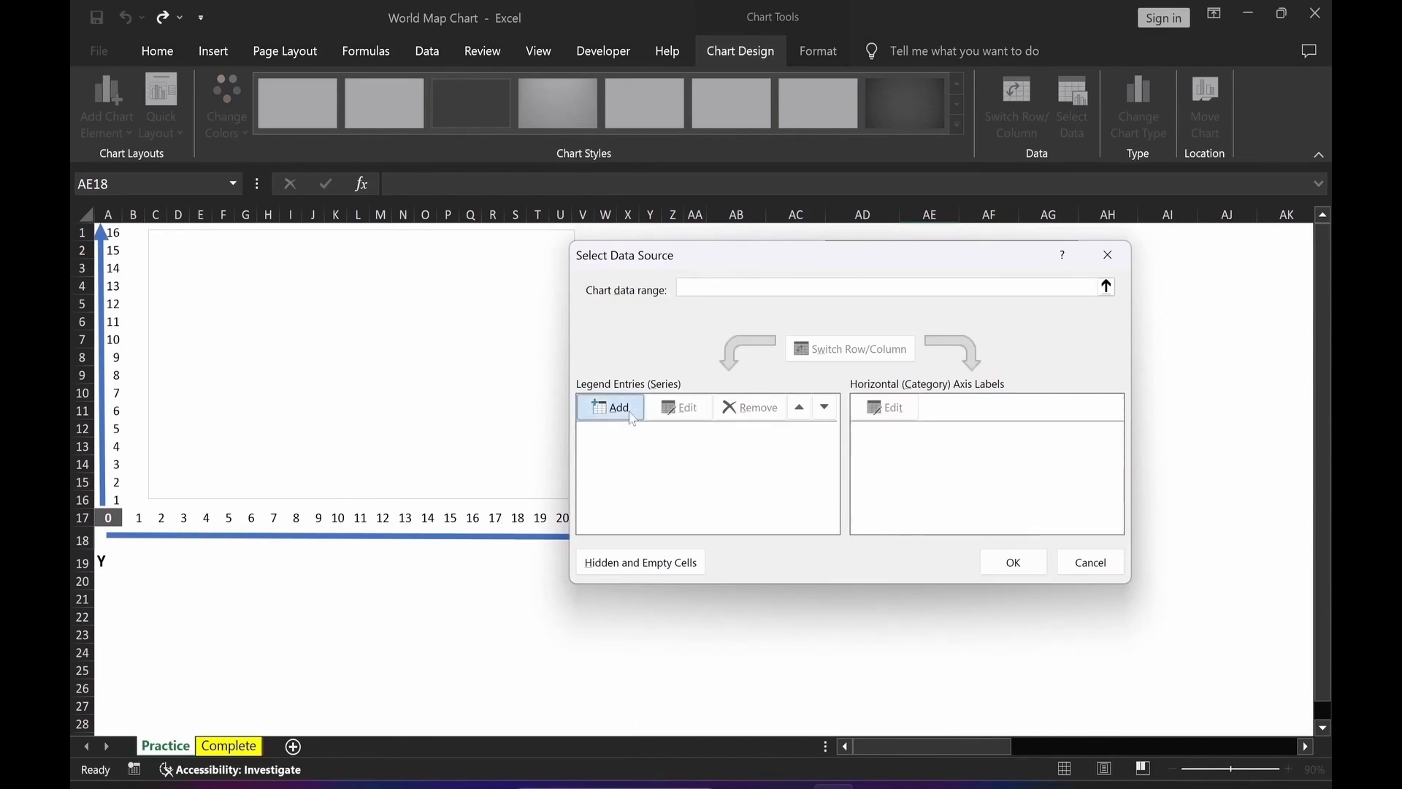
{"action": "left_click", "coordinate": [631, 414]}
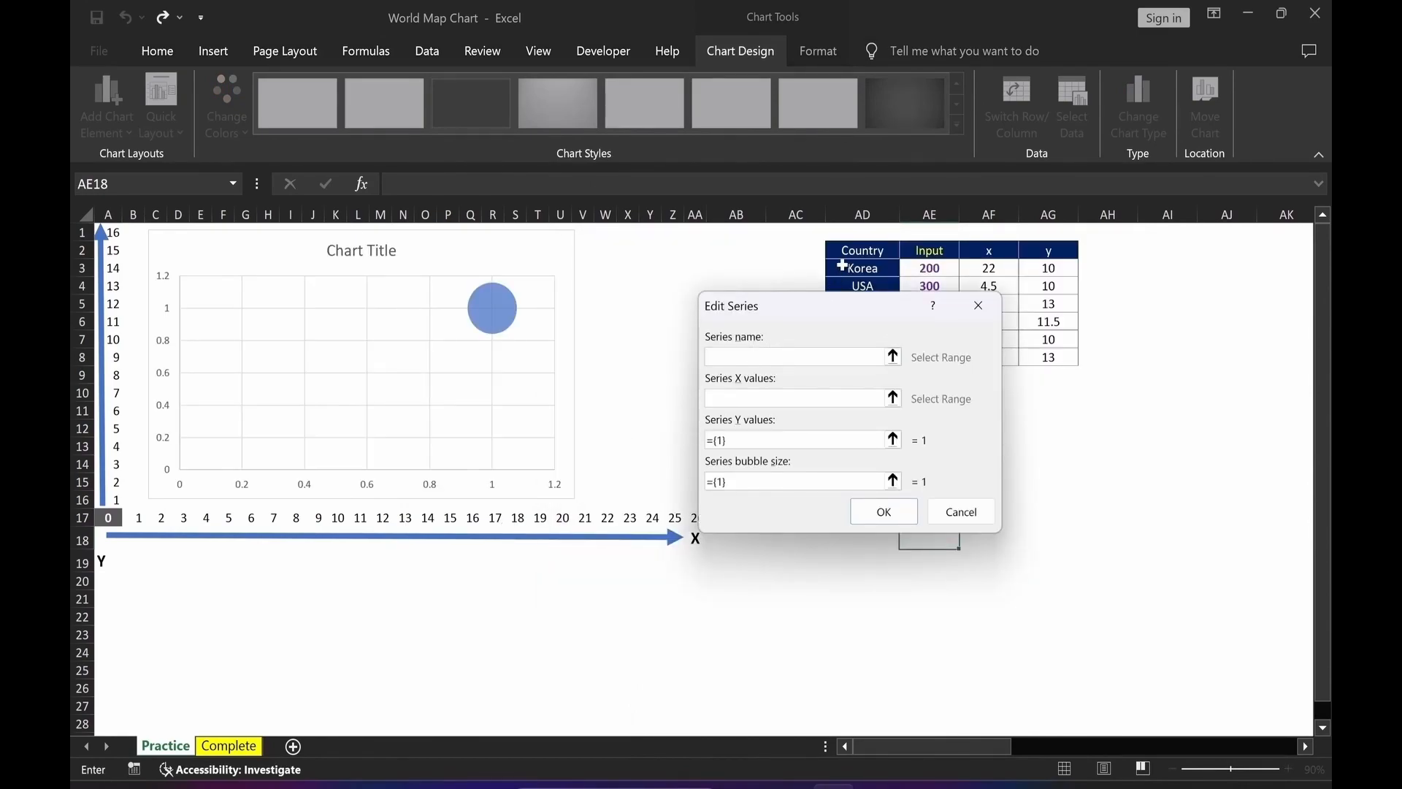
{"action": "left_click", "coordinate": [850, 251]}
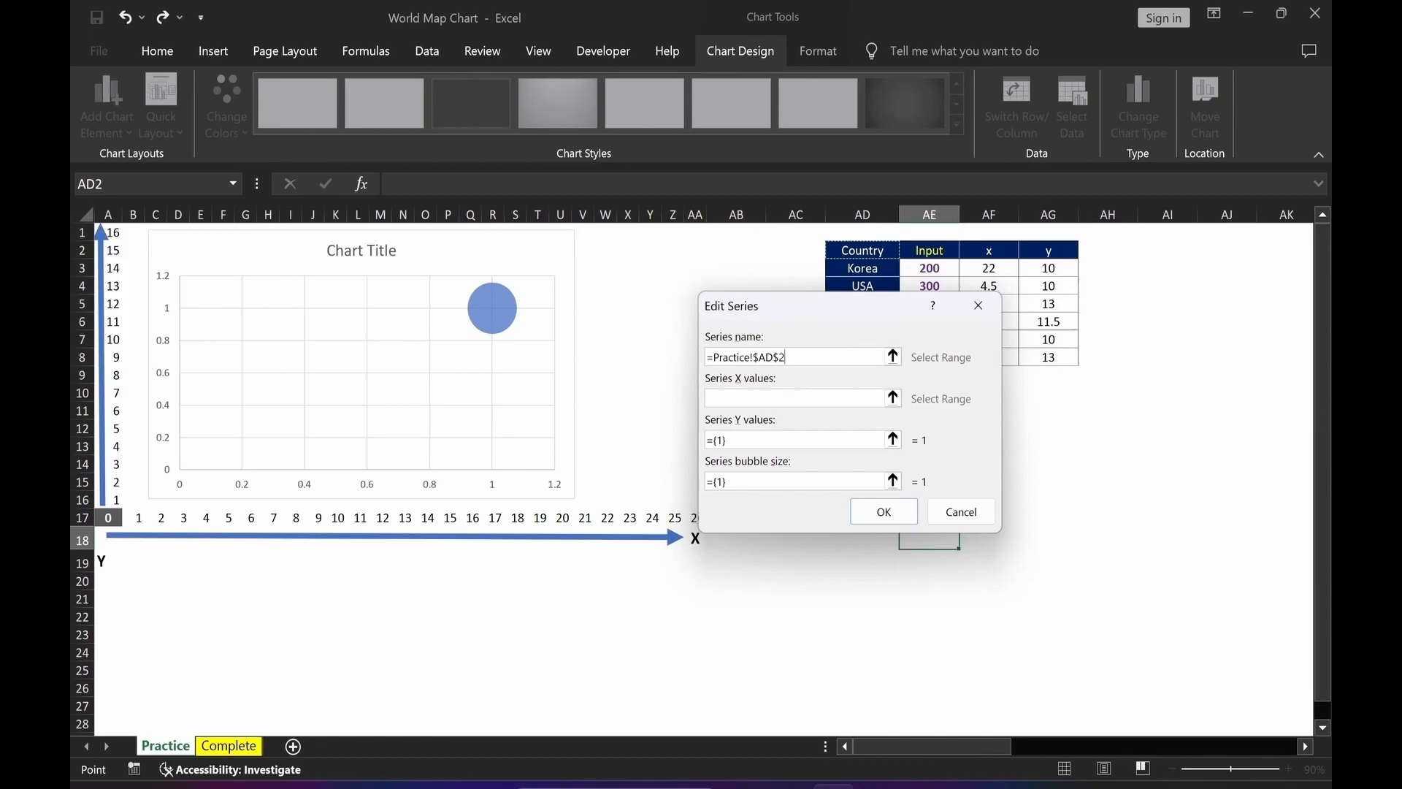
{"action": "left_click_drag", "start_coordinate": [845, 307], "coordinate": [644, 259]}
{"action": "left_click", "coordinate": [692, 349]}
{"action": "left_click_drag", "start_coordinate": [987, 271], "coordinate": [979, 355]}
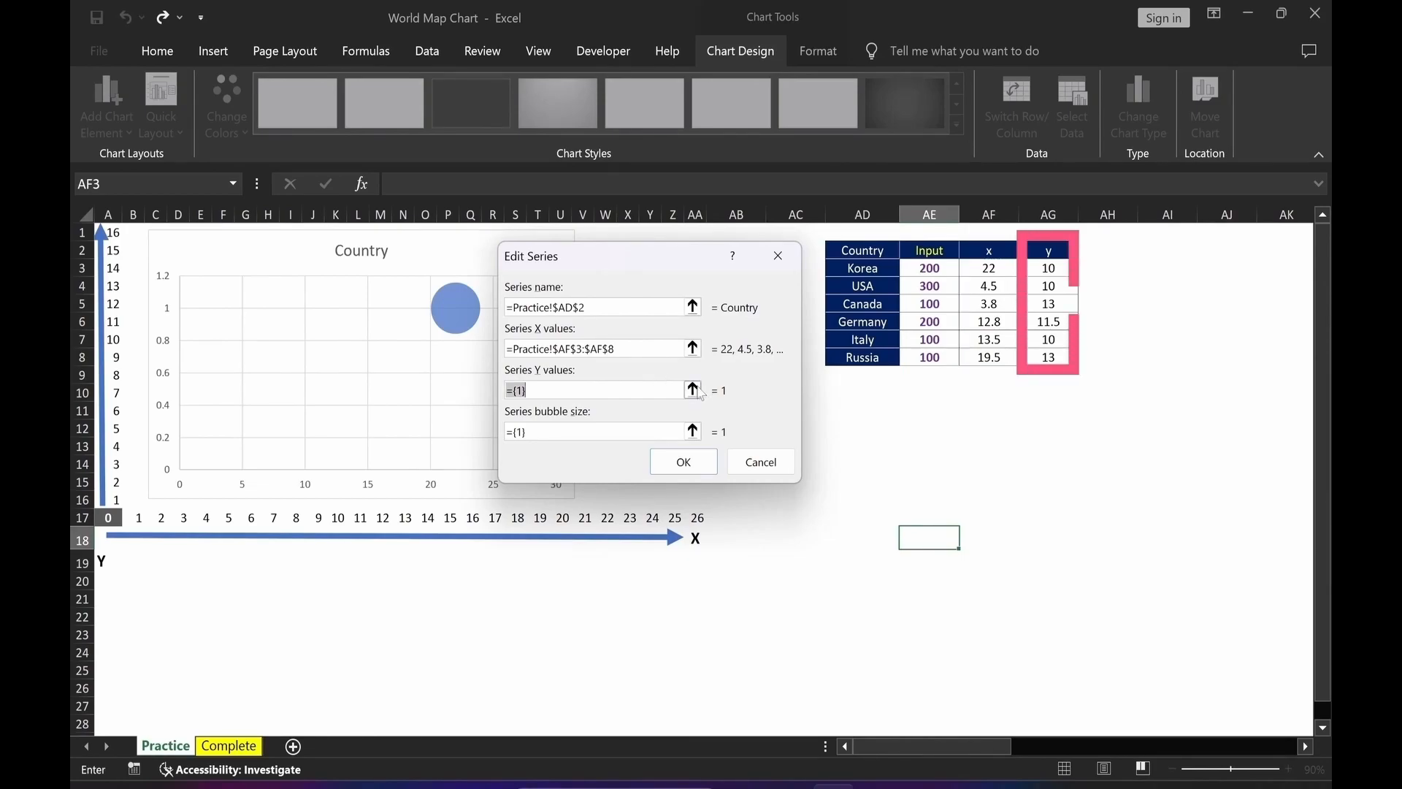
Set the series' Y values to AG3:AG8 and bubble sizes to AE3:AE8, then confirm the data source.
{"action": "left_click", "coordinate": [691, 389]}
{"action": "left_click_drag", "start_coordinate": [1037, 269], "coordinate": [1042, 357]}
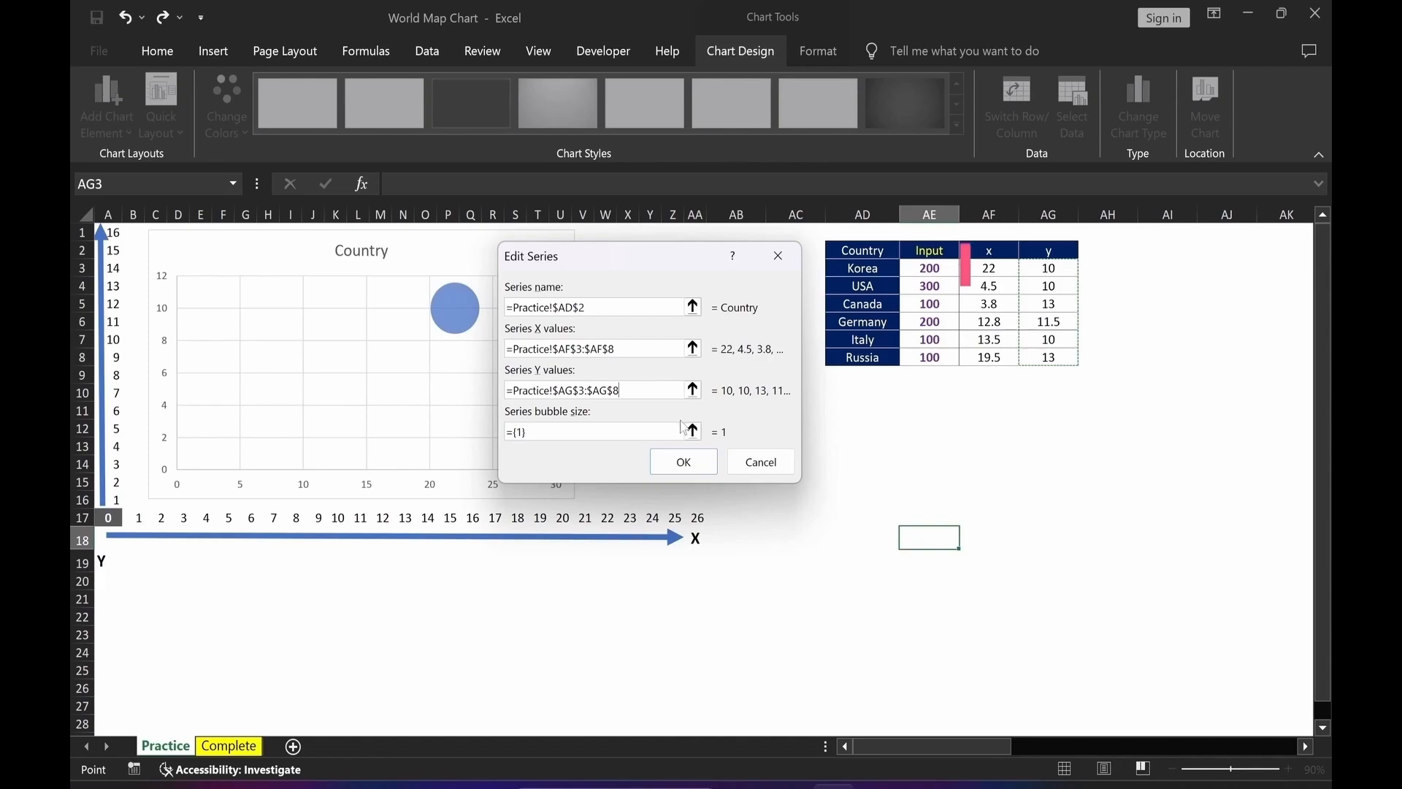
{"action": "left_click", "coordinate": [692, 431]}
{"action": "left_click_drag", "start_coordinate": [927, 268], "coordinate": [930, 357]}
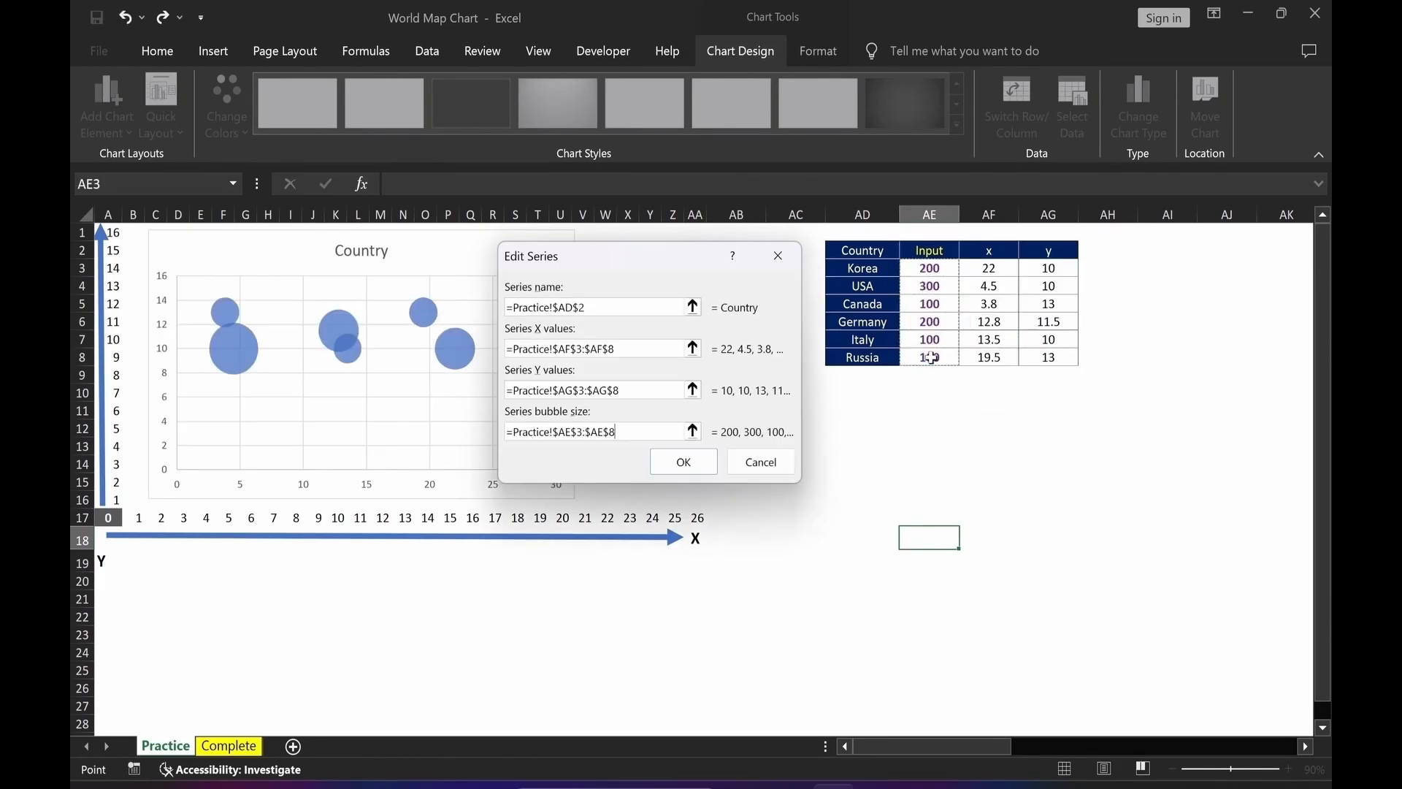
{"action": "left_click", "coordinate": [683, 462]}
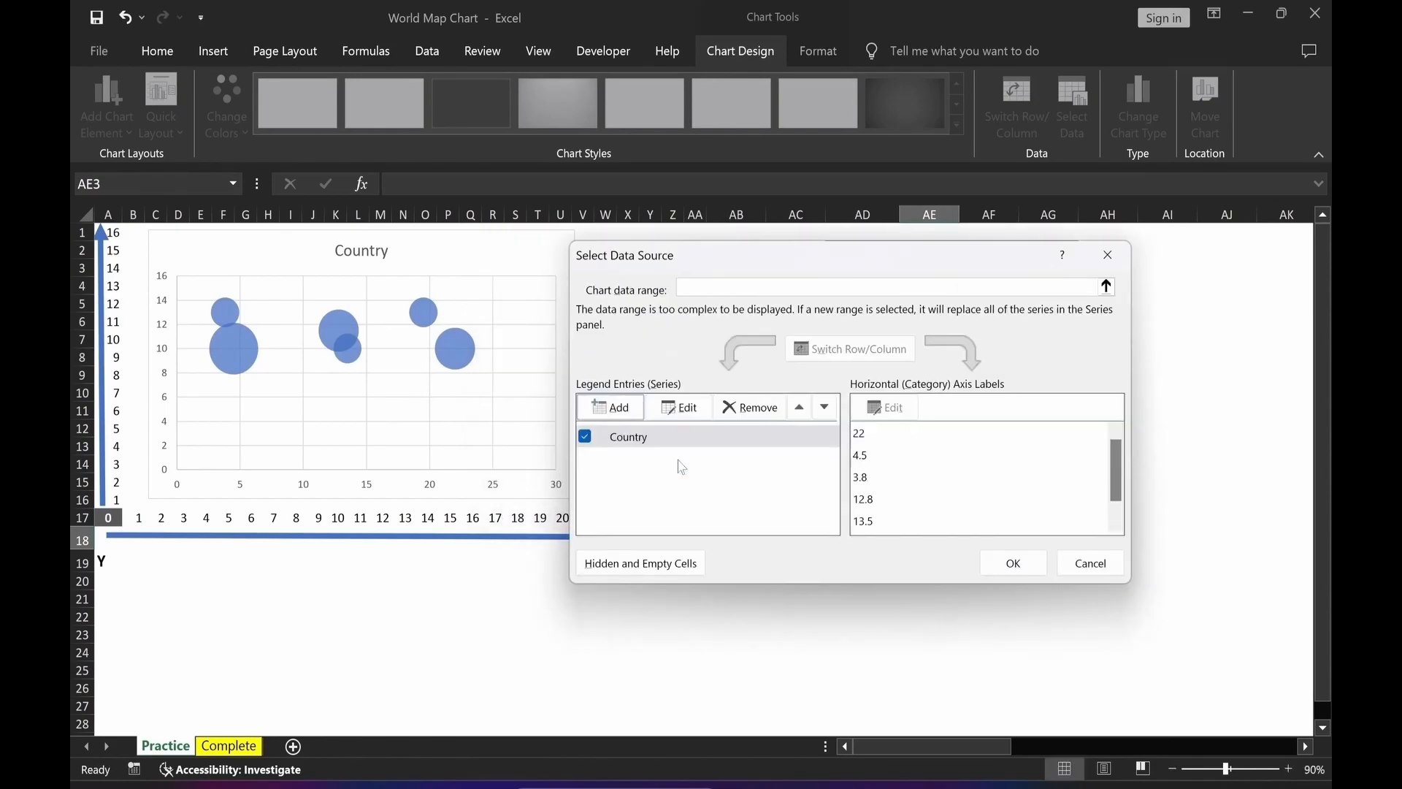
{"action": "left_click", "coordinate": [1013, 563]}
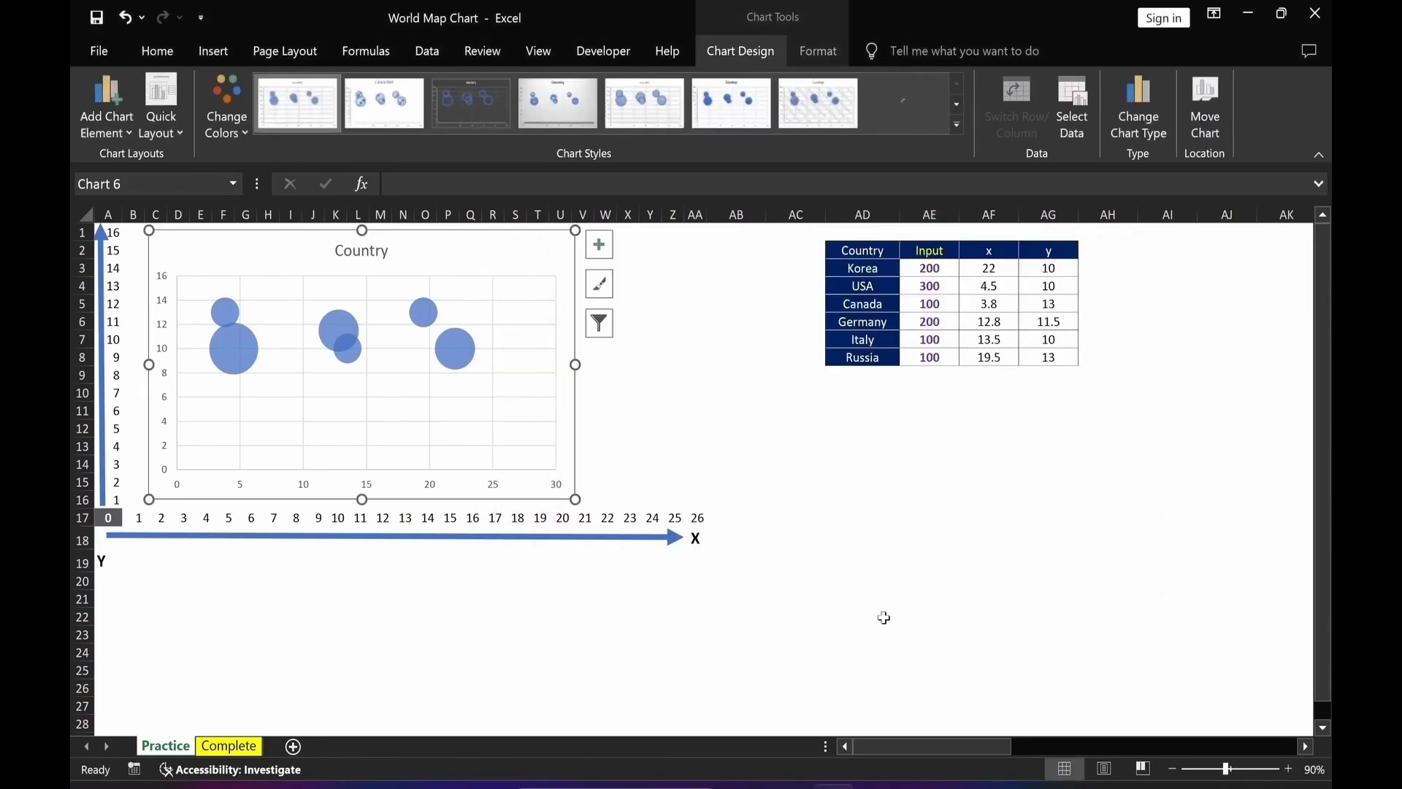
Delete the chart title.
{"action": "left_click", "coordinate": [871, 621]}
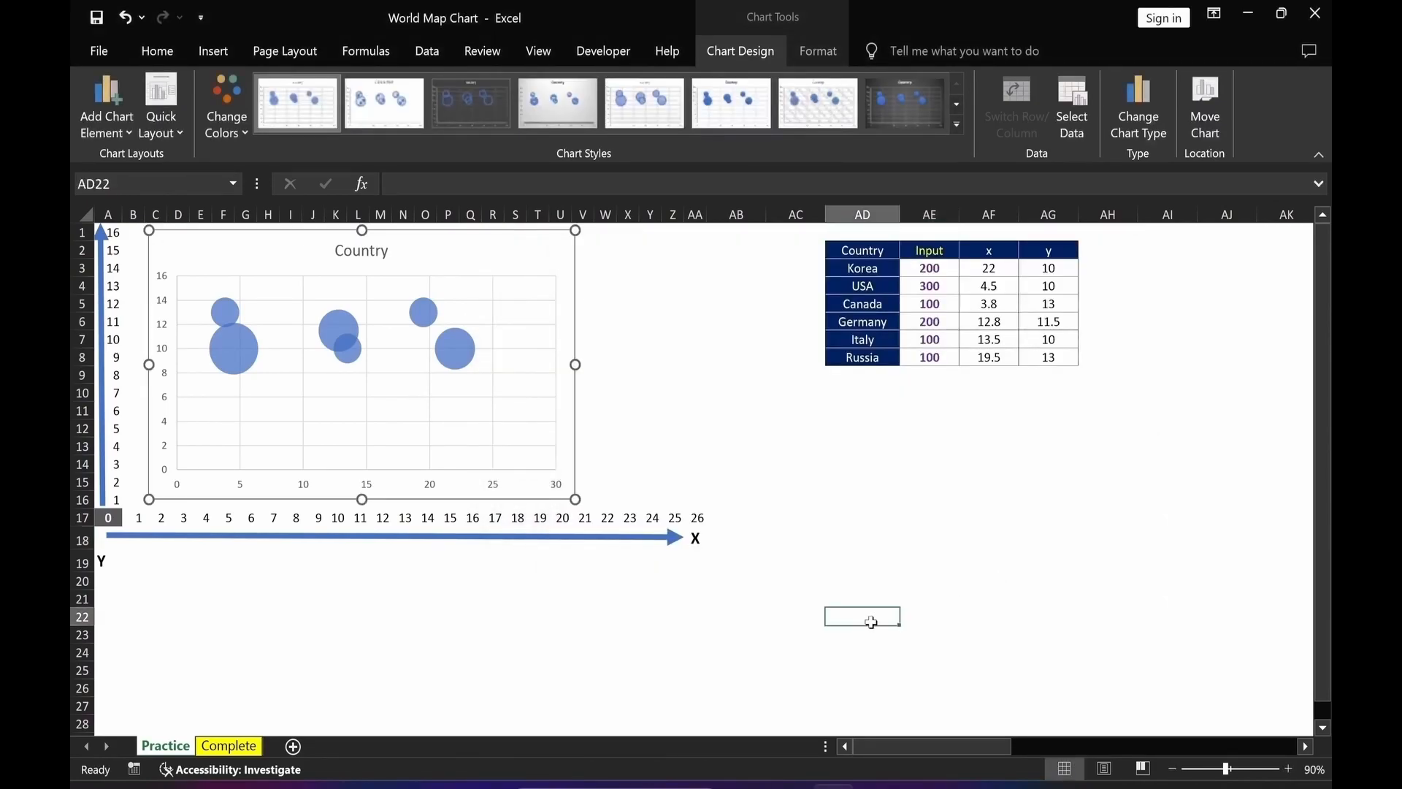
{"action": "left_click", "coordinate": [366, 258]}
{"action": "key", "text": "Delete"}
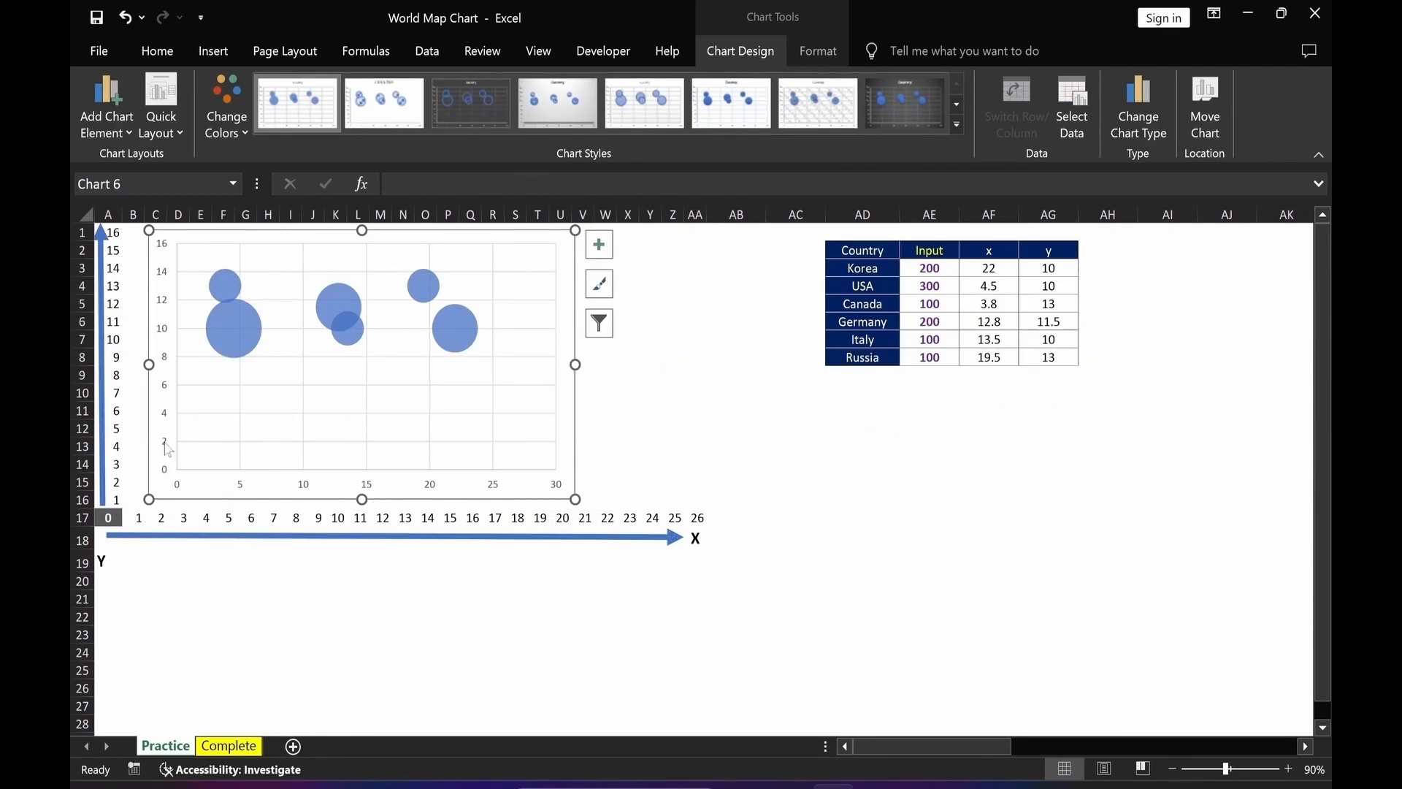
Set the horizontal axis bounds to 0 and 26 with a major unit of 1.
{"action": "left_click", "coordinate": [306, 492]}
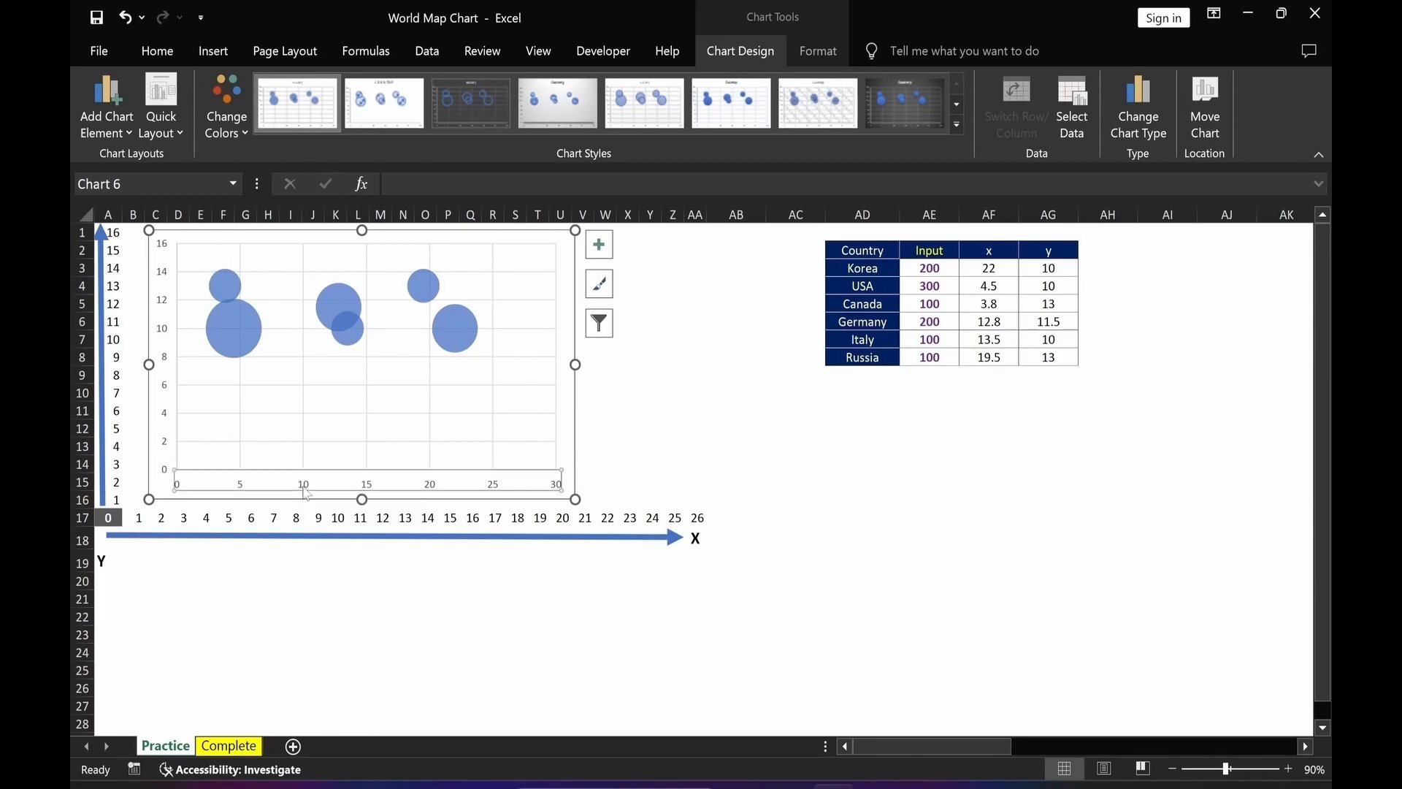
{"action": "double_click", "coordinate": [306, 492]}
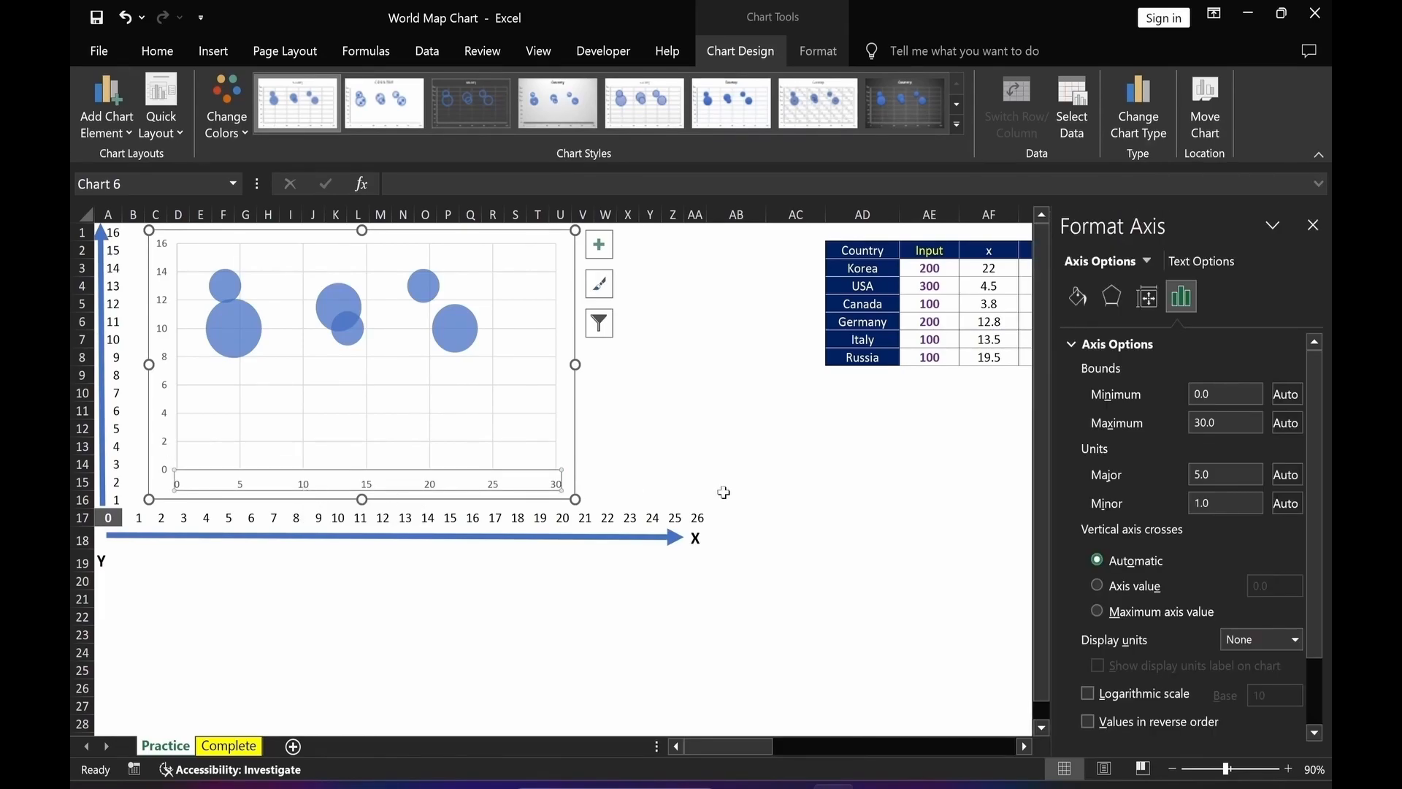
{"action": "double_click", "coordinate": [1223, 395]}
{"action": "type", "text": "0"}
{"action": "key", "text": "Tab"}
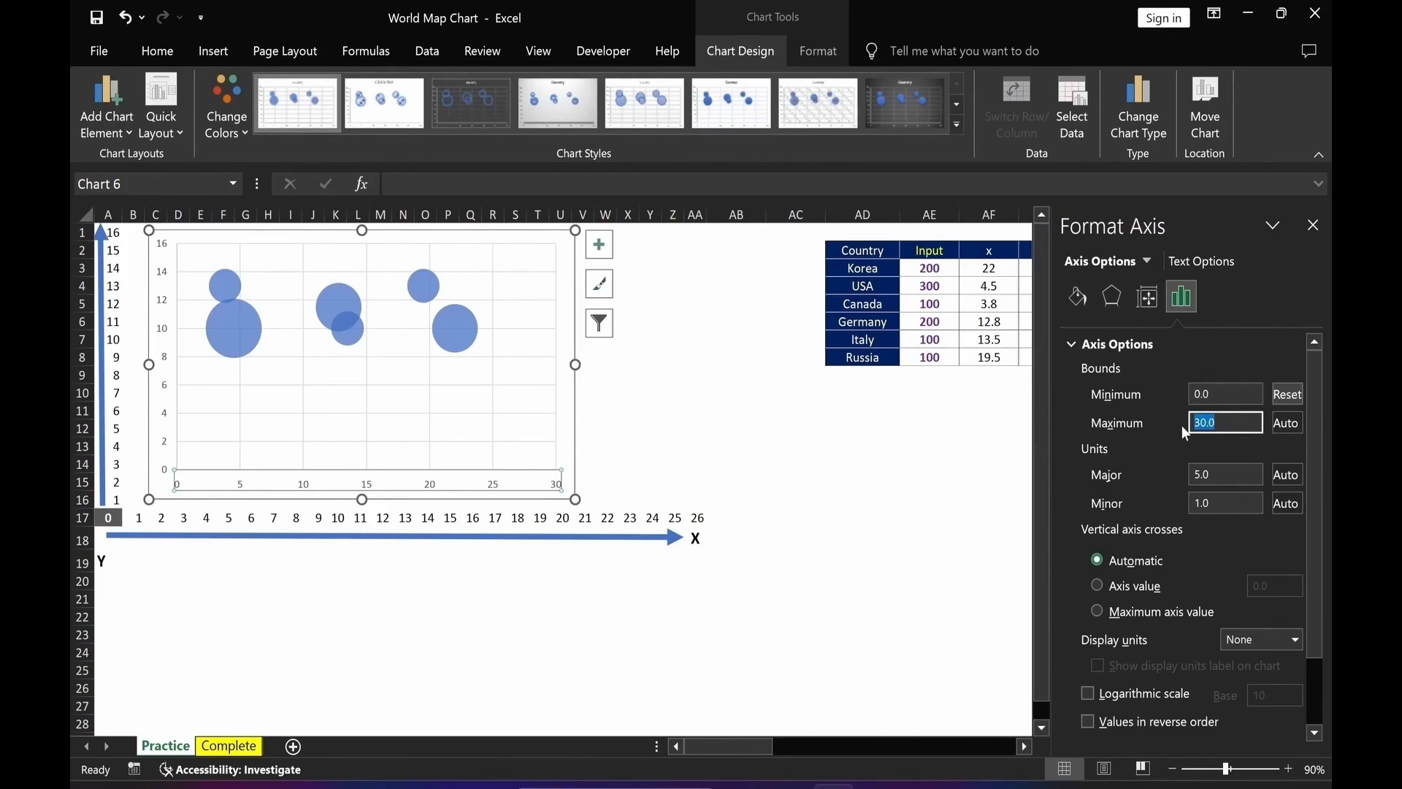
{"action": "type", "text": "26"}
{"action": "key", "text": "Tab"}
{"action": "type", "text": "1"}
{"action": "key", "text": "Return"}
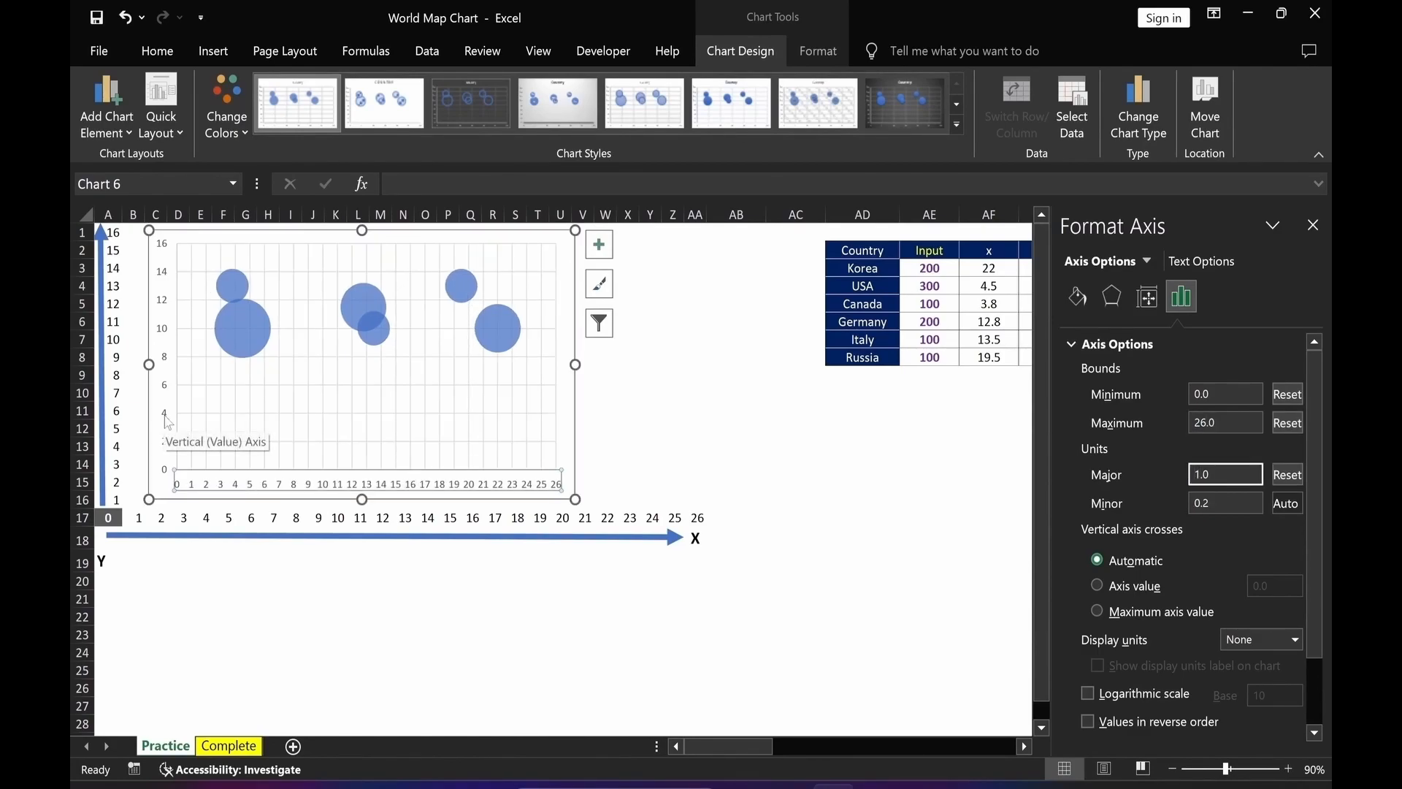
Set the vertical axis bounds to 0 and 16 with a major unit of 1.
{"action": "left_click", "coordinate": [168, 422]}
{"action": "left_click", "coordinate": [1195, 395]}
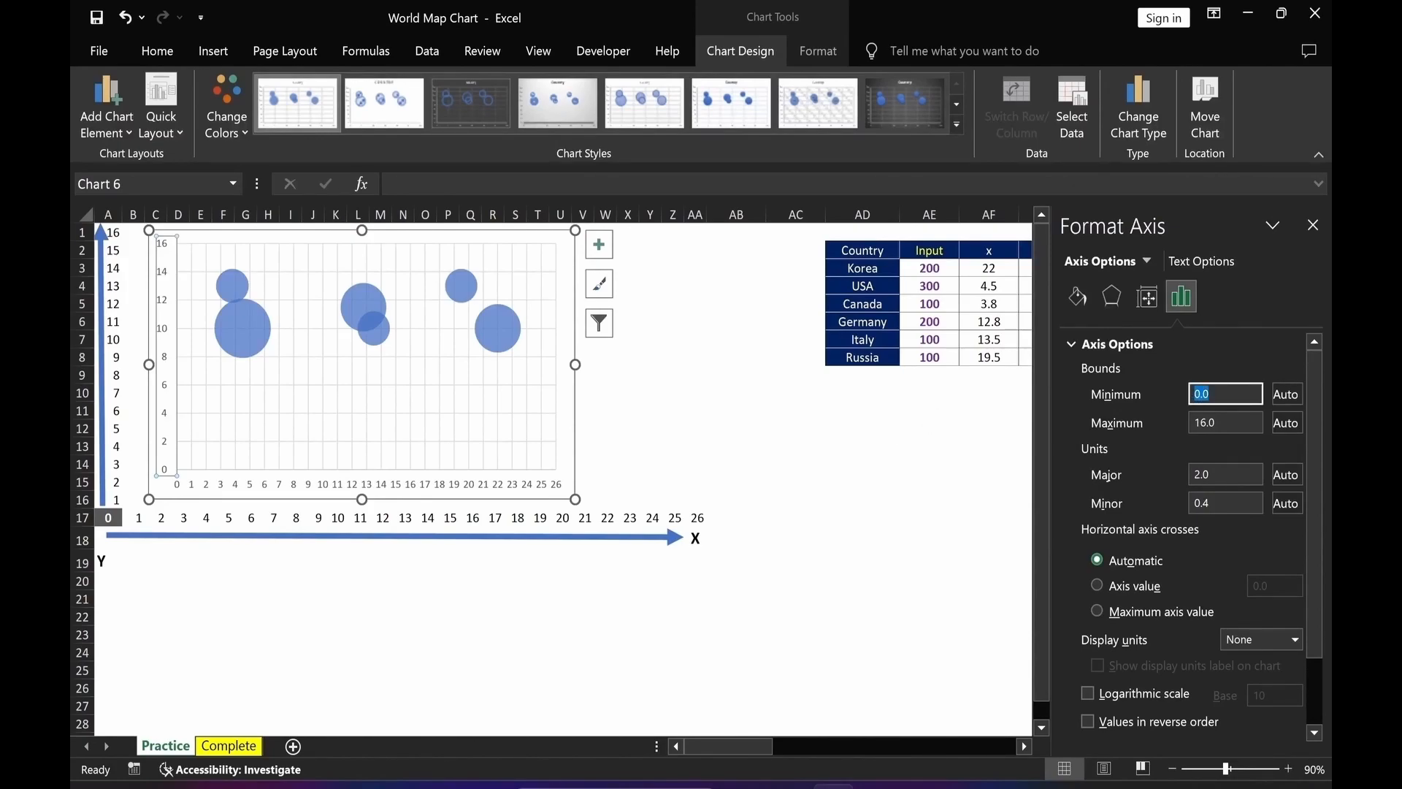
{"action": "key", "text": "Tab"}
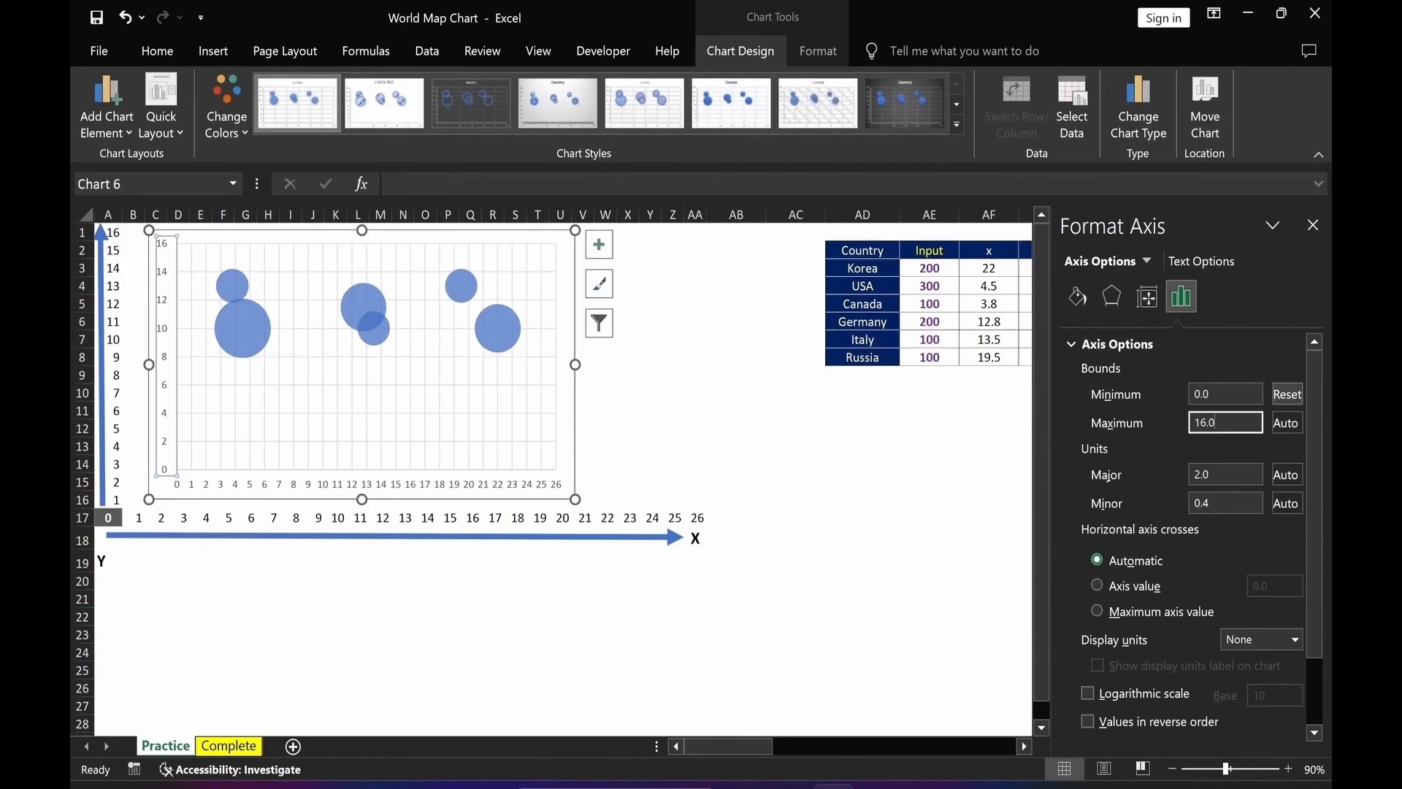
{"action": "type", "text": "16"}
{"action": "key", "text": "Tab"}
{"action": "type", "text": "1"}
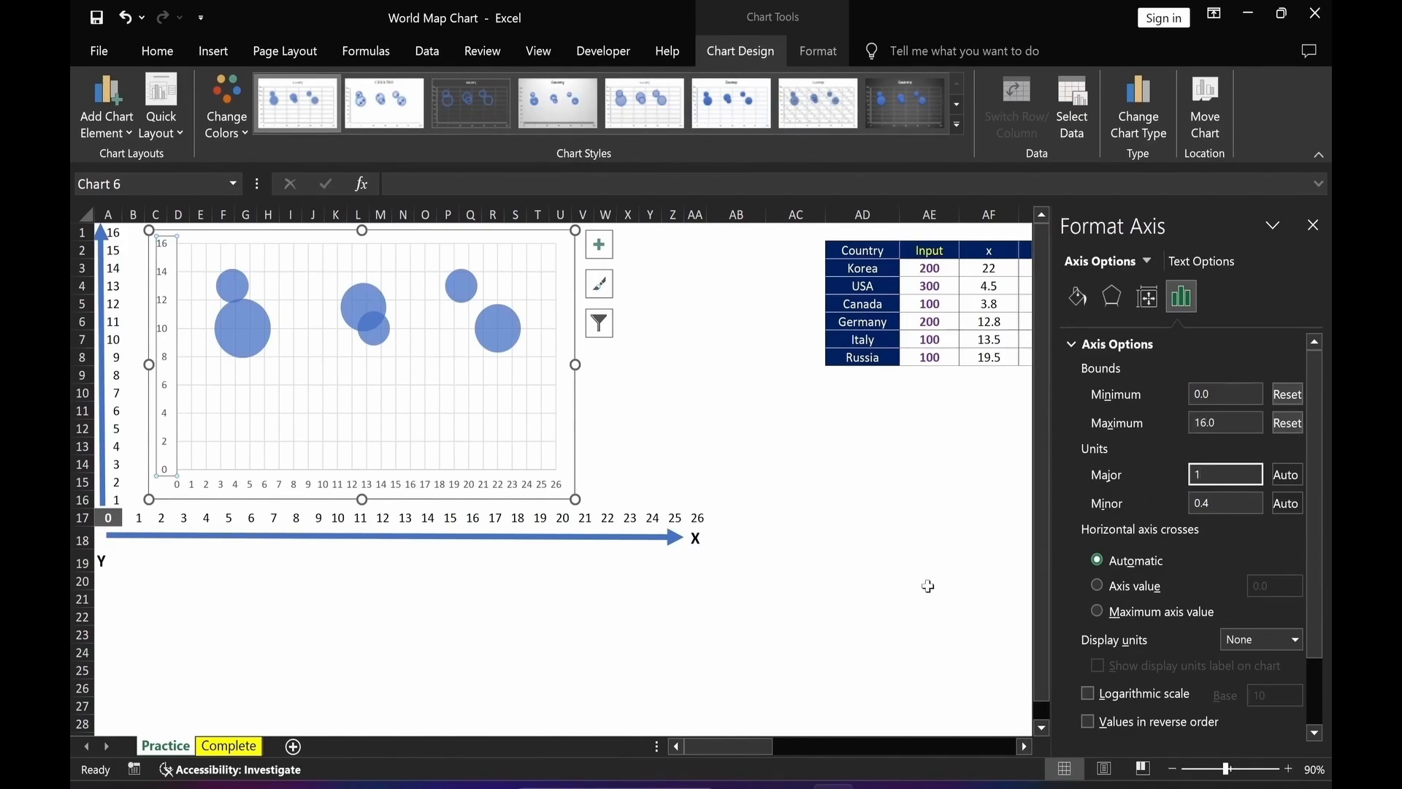
{"action": "left_click", "coordinate": [861, 613]}
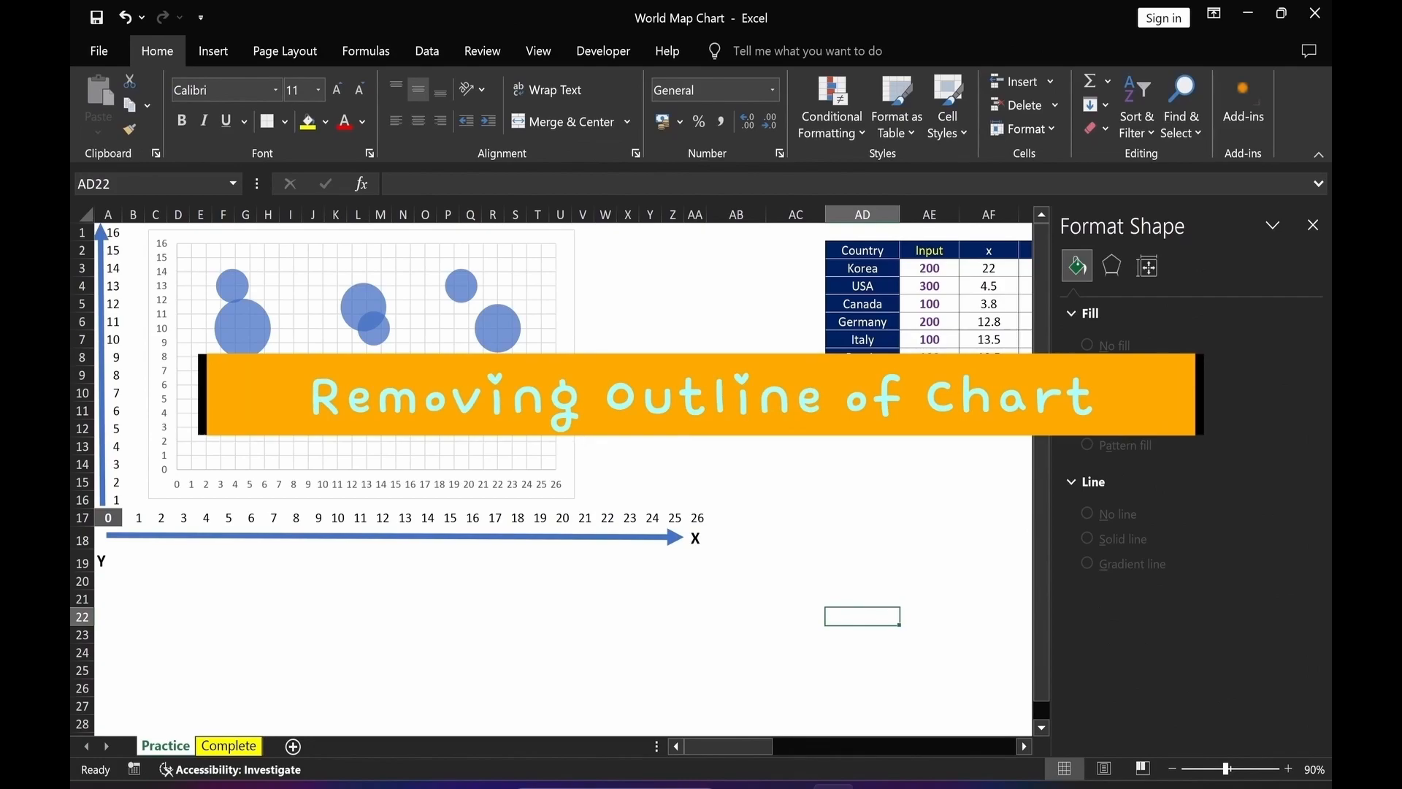
Remove the chart area's outline.
{"action": "left_click", "coordinate": [570, 457]}
{"action": "left_click", "coordinate": [825, 52]}
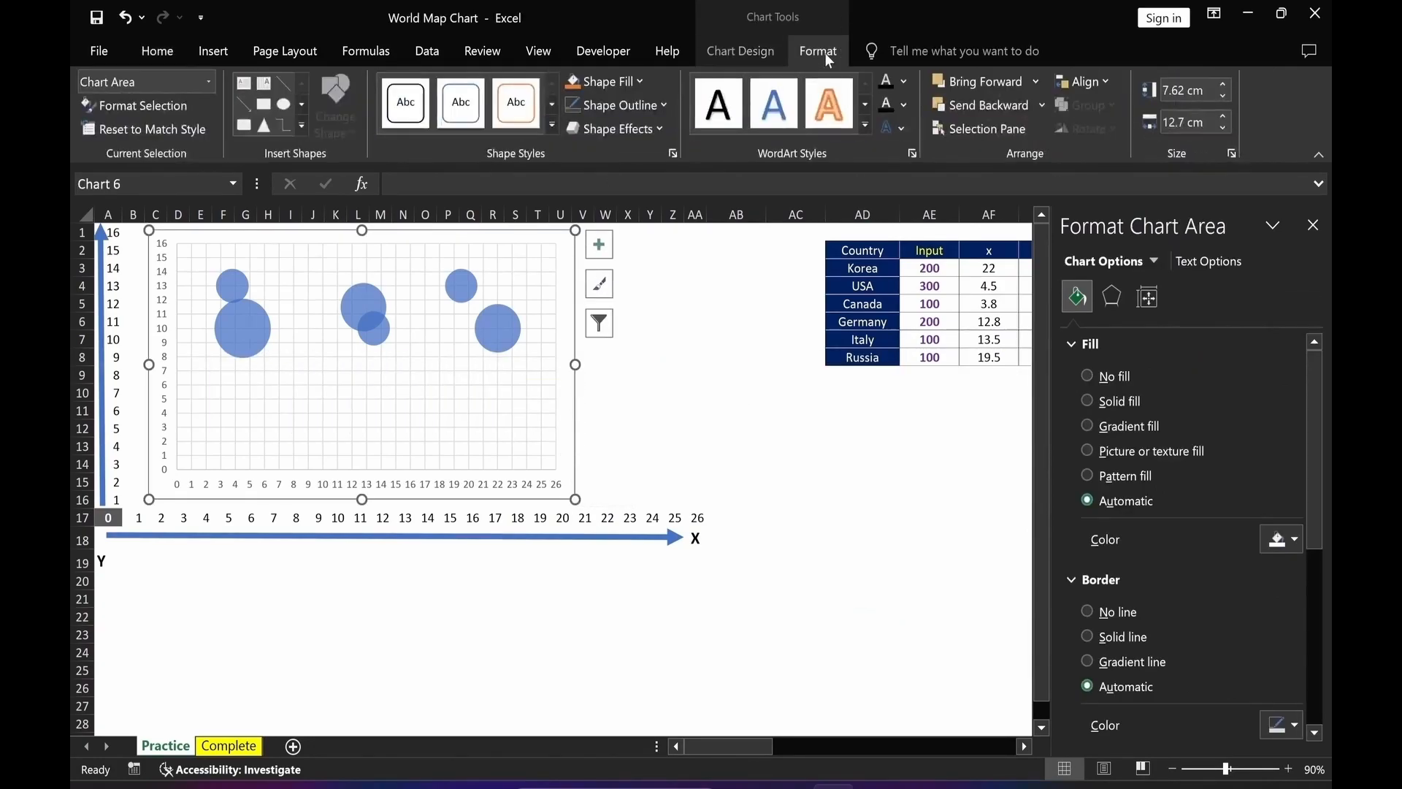
{"action": "left_click", "coordinate": [650, 106]}
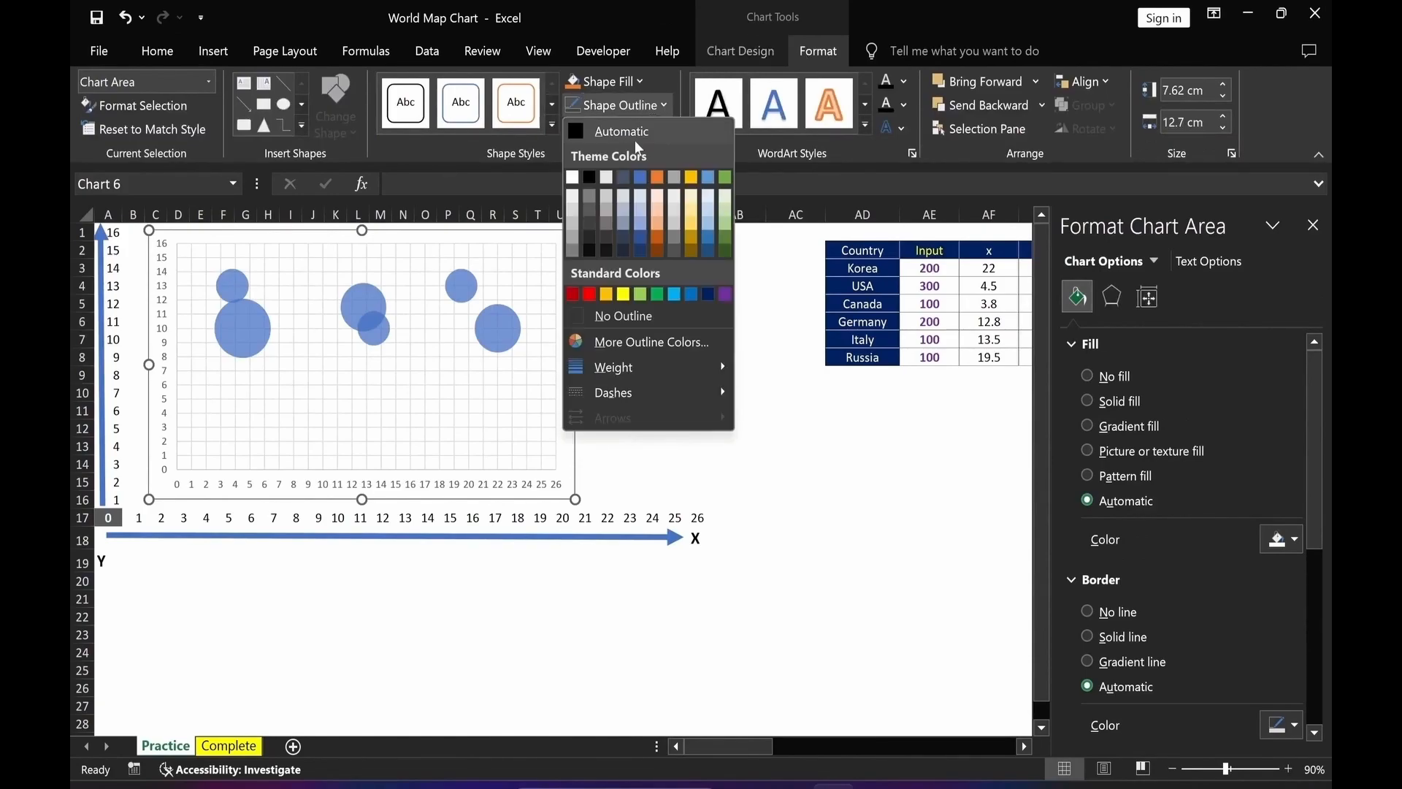
{"action": "left_click", "coordinate": [651, 317]}
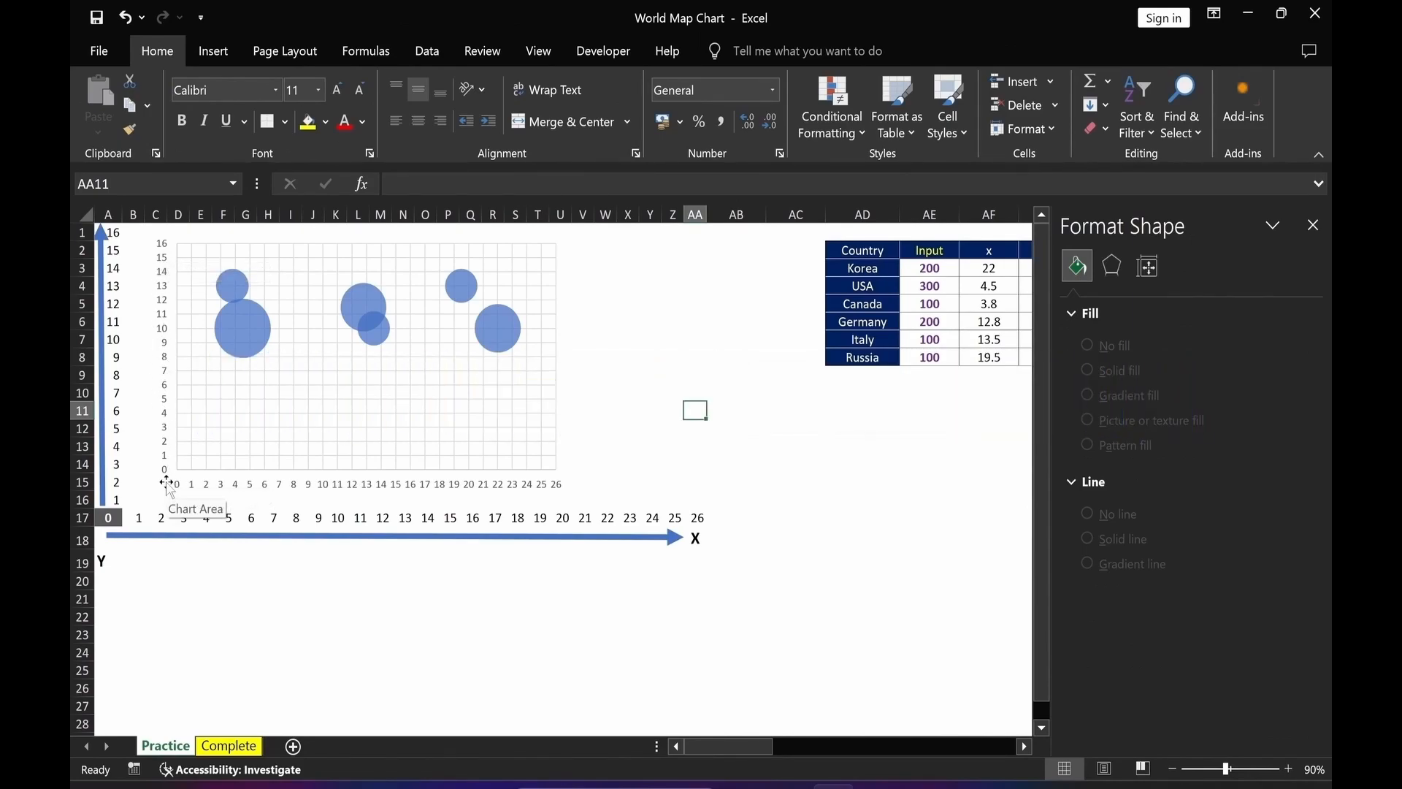
Resize the chart so its plot grid lines up with the sheet's drawn X and Y axes.
{"action": "left_click", "coordinate": [544, 445]}
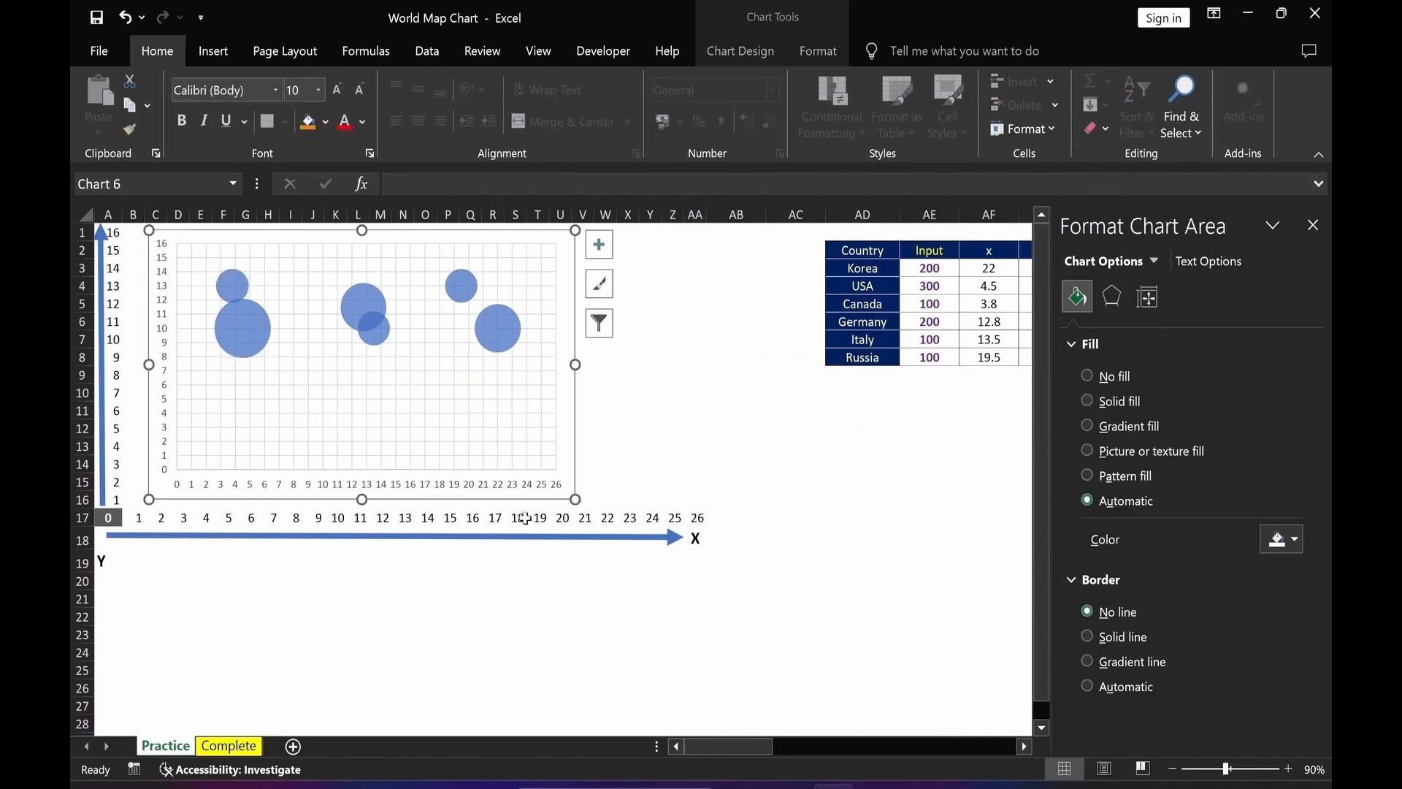
{"action": "left_click_drag", "start_coordinate": [575, 364], "coordinate": [723, 362]}
{"action": "left_click", "coordinate": [604, 491]}
{"action": "left_click_drag", "start_coordinate": [703, 500], "coordinate": [741, 497]}
{"action": "left_click_drag", "start_coordinate": [451, 495], "coordinate": [451, 533]}
{"action": "left_click_drag", "start_coordinate": [720, 530], "coordinate": [678, 526]}
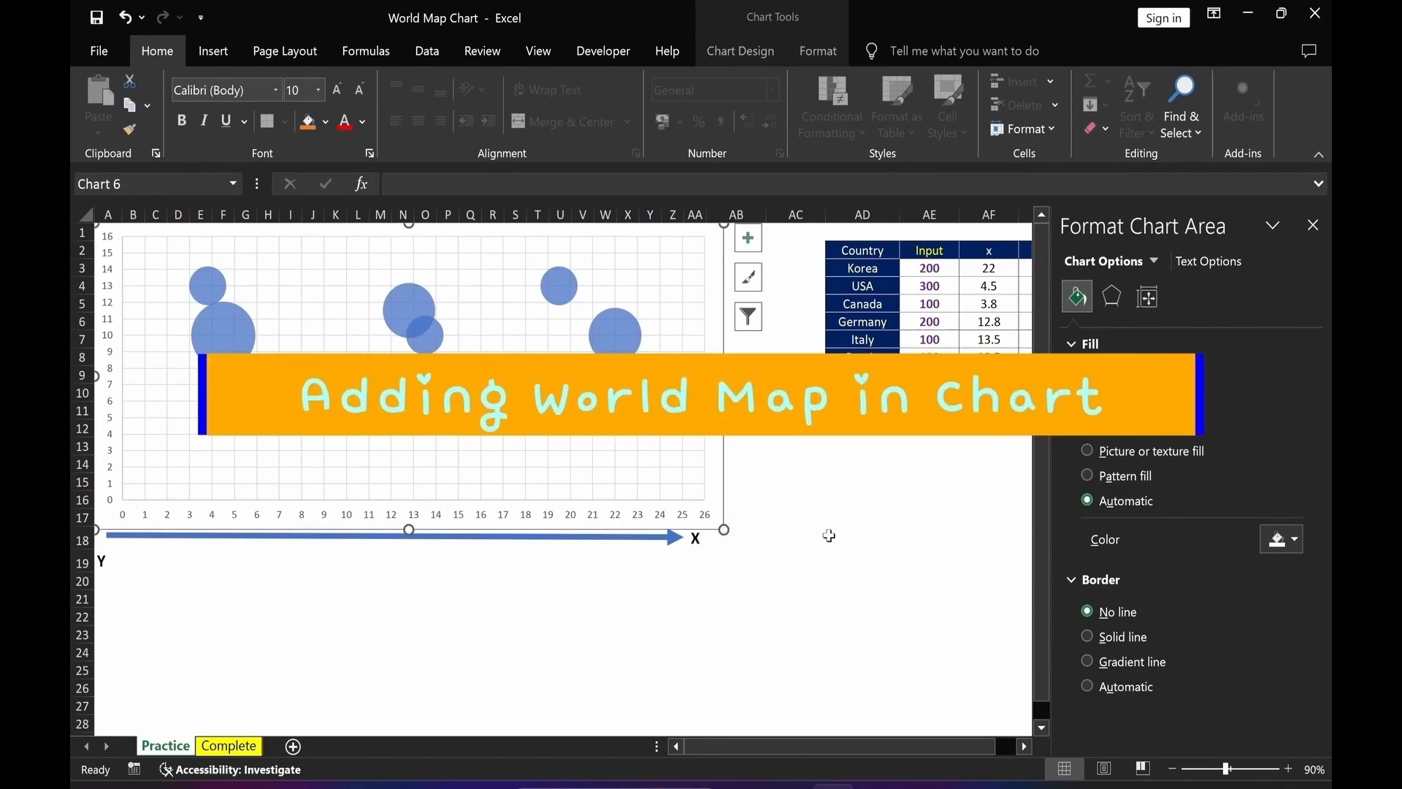
Fill the chart area with the picture map-306235_1280 inserted from a file.
{"action": "left_click", "coordinate": [1089, 451]}
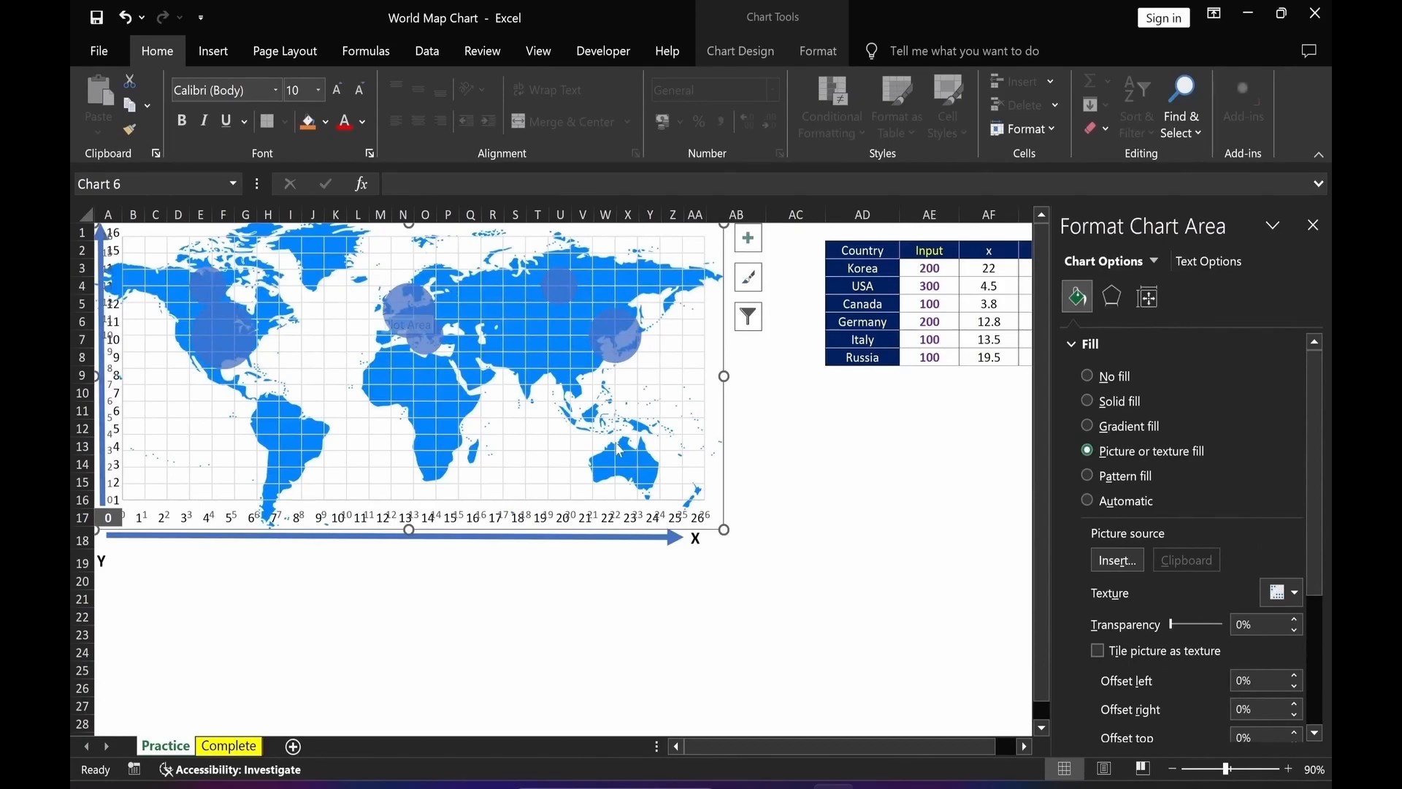
{"action": "left_click", "coordinate": [1117, 560]}
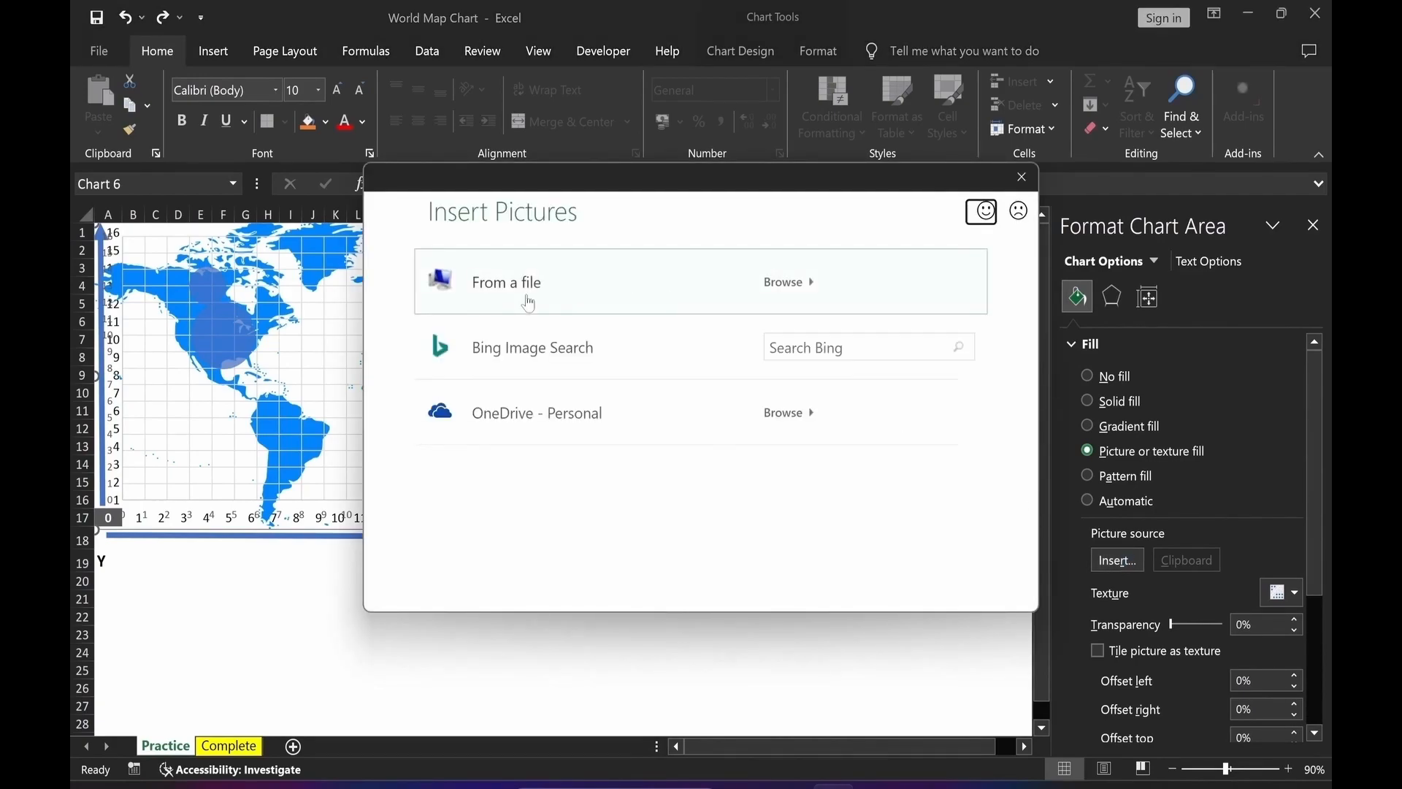
{"action": "left_click", "coordinate": [483, 298]}
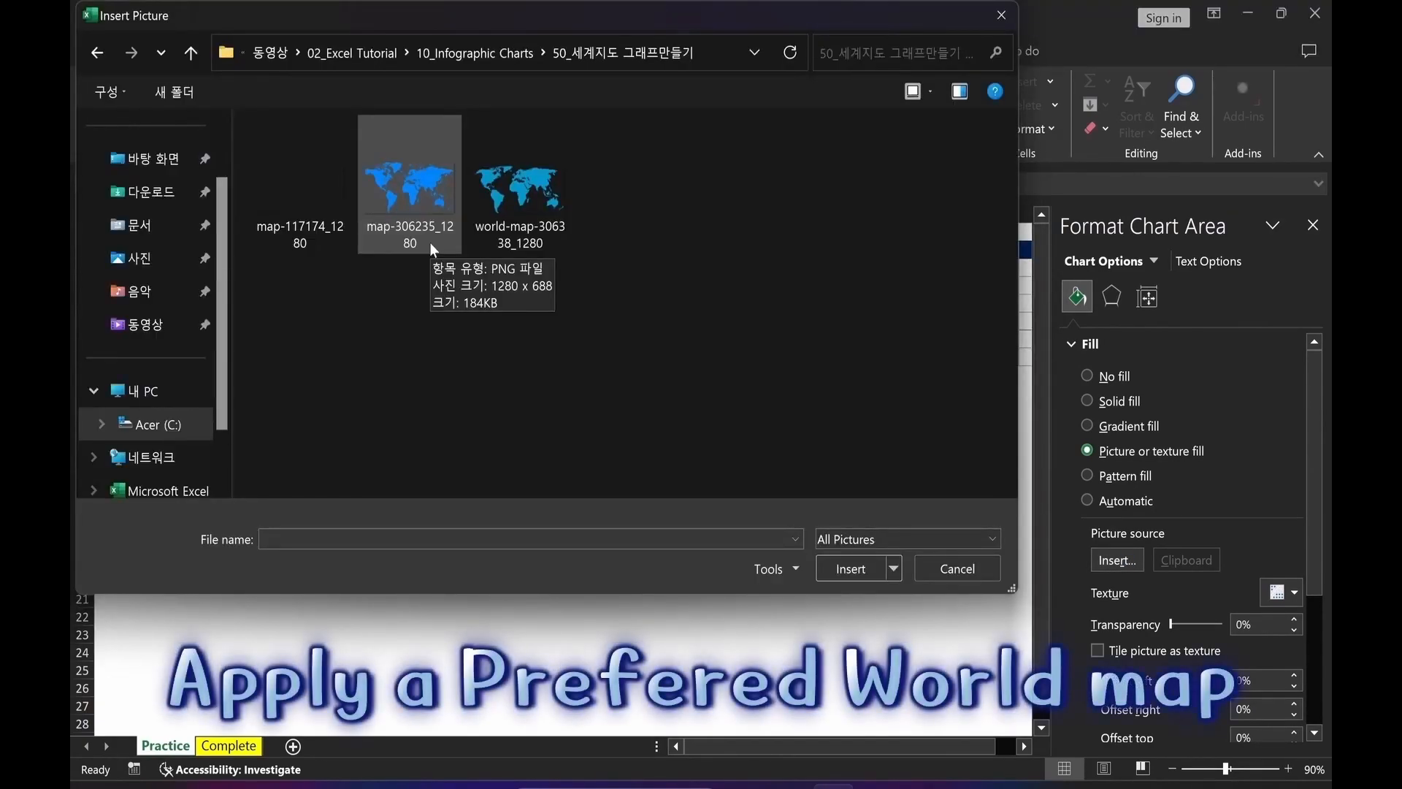
{"action": "left_click", "coordinate": [429, 242]}
{"action": "left_click", "coordinate": [848, 571]}
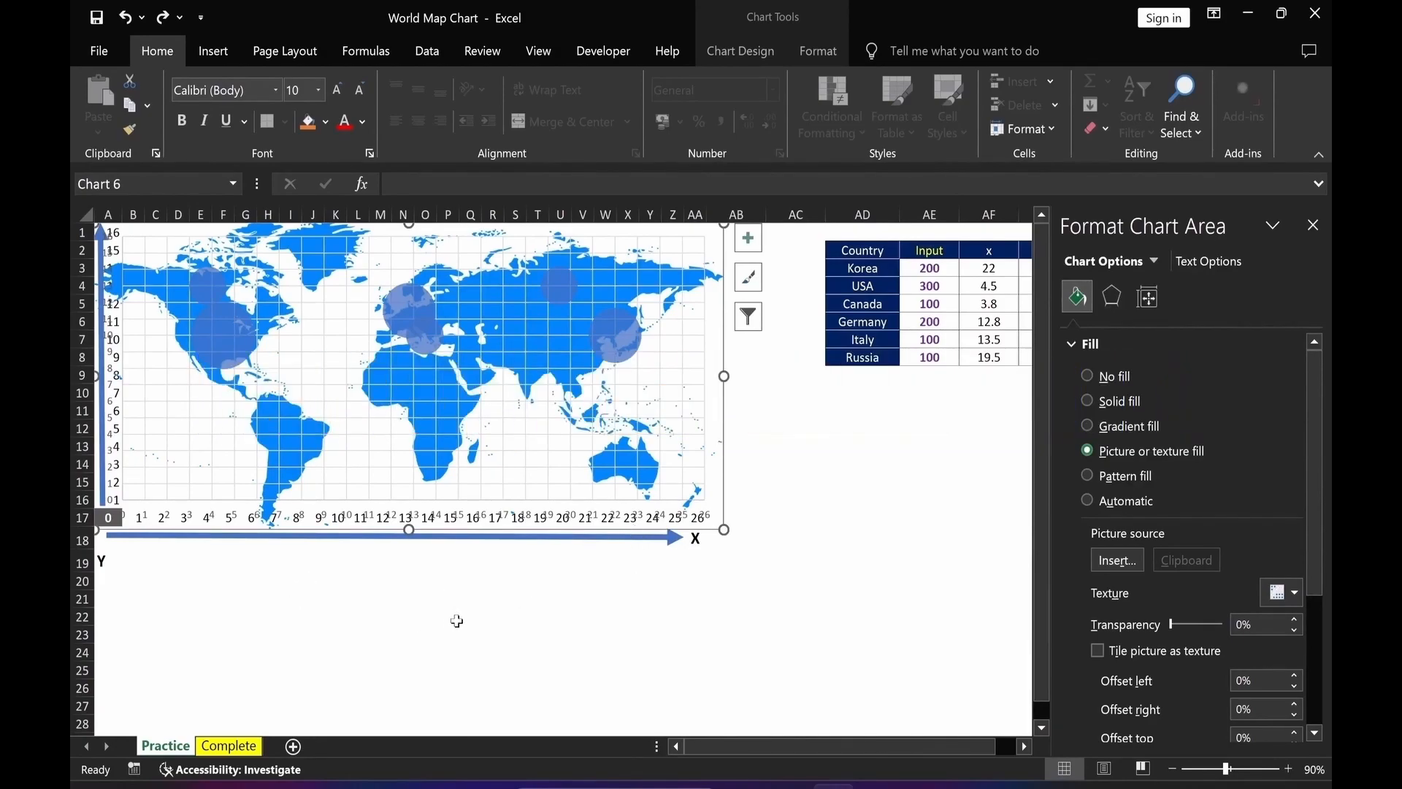
Hide the chart's axes and gridlines.
{"action": "left_click", "coordinate": [752, 247]}
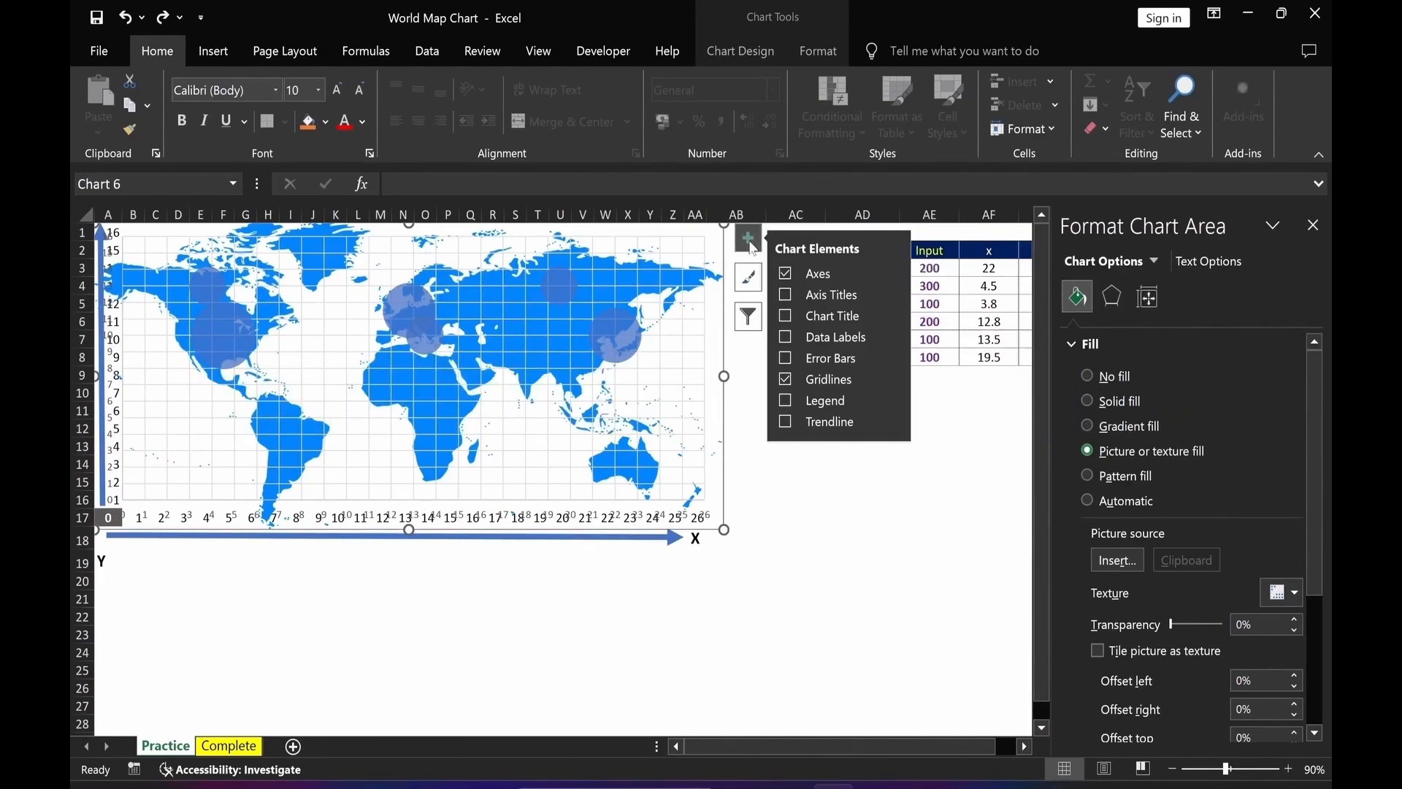
{"action": "left_click", "coordinate": [786, 275]}
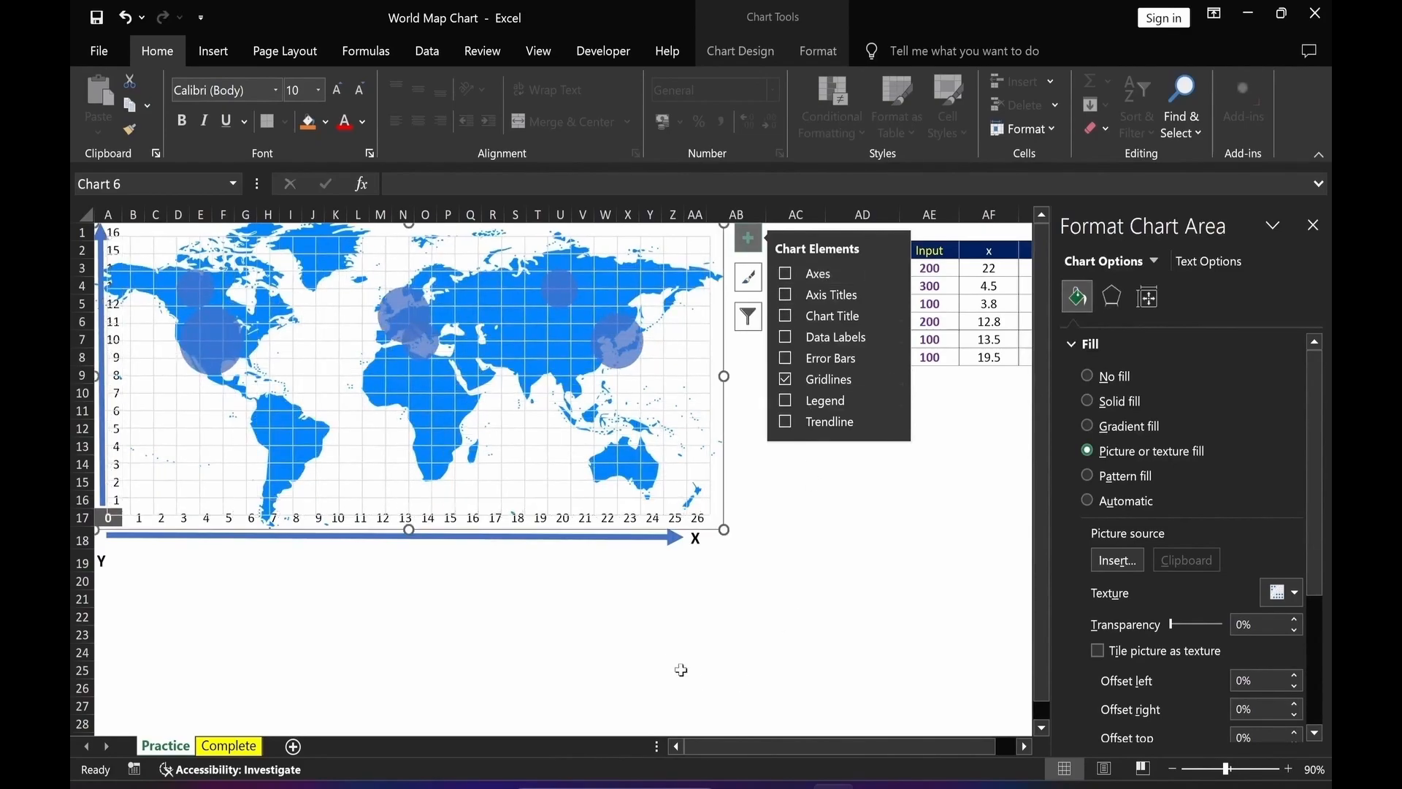
{"action": "left_click", "coordinate": [785, 380]}
{"action": "left_click", "coordinate": [605, 669]}
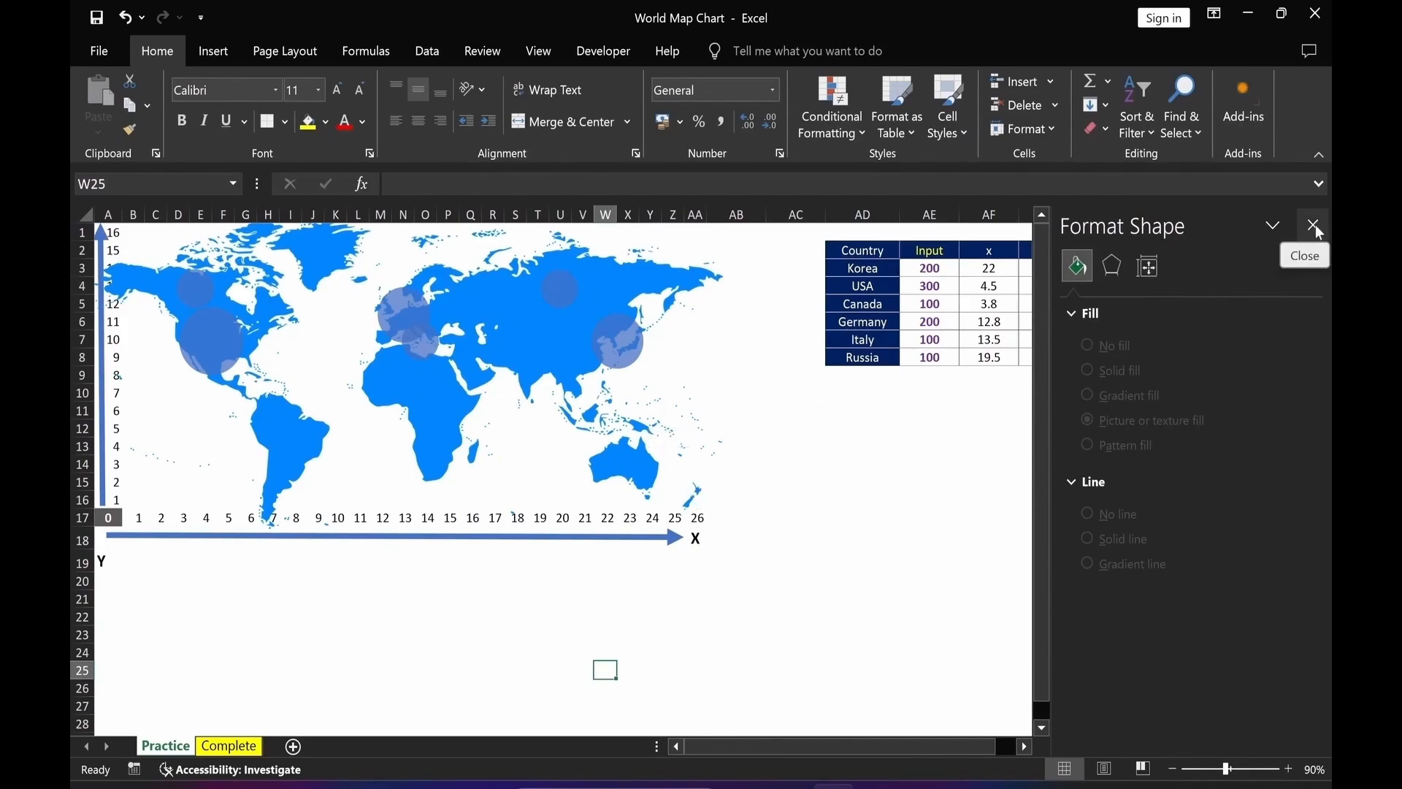
Move the world map chart to the right so it sits beside the country data table.
{"action": "left_click_drag", "start_coordinate": [736, 617], "coordinate": [736, 599]}
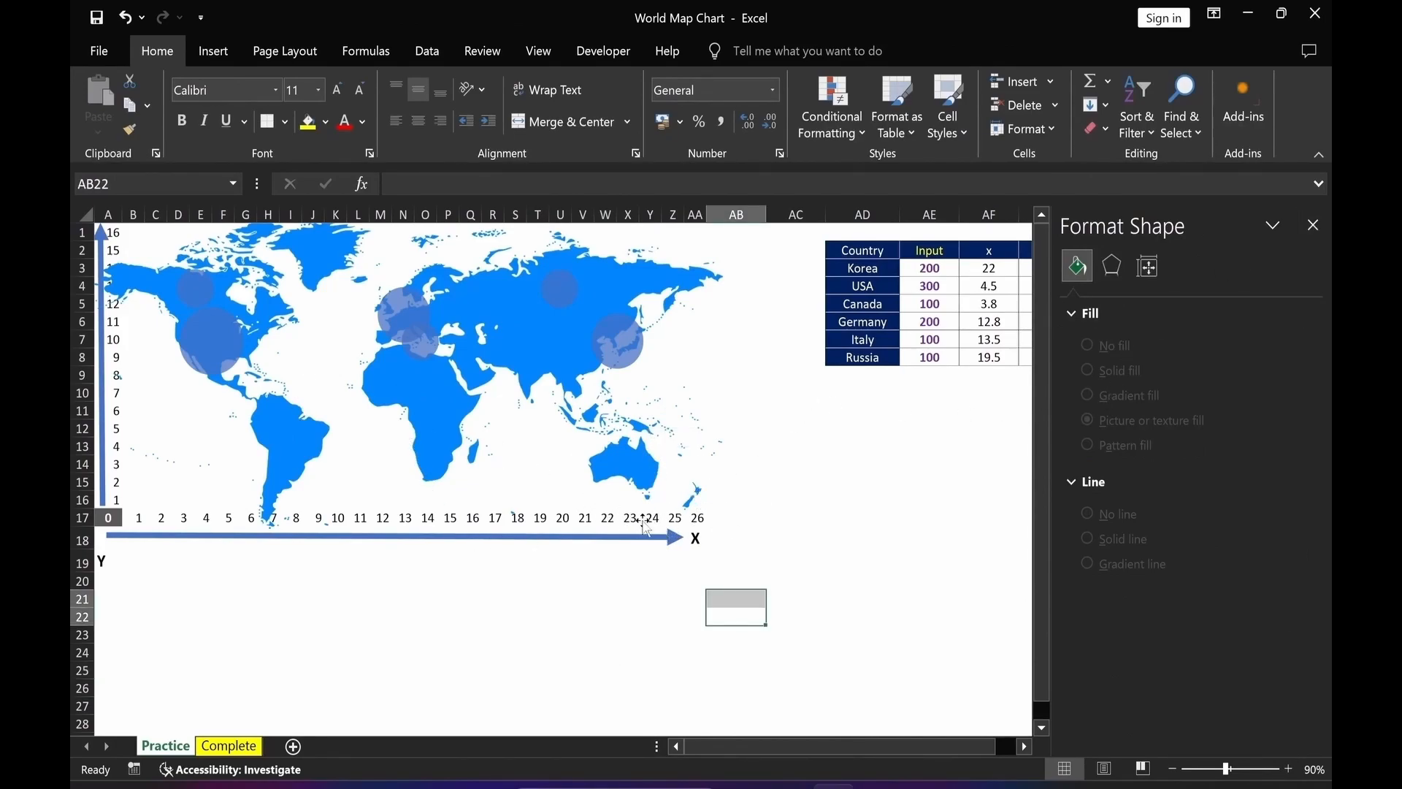
{"action": "left_click", "coordinate": [698, 508]}
{"action": "left_click", "coordinate": [722, 528]}
{"action": "scroll", "coordinate": [632, 532], "scroll_direction": "right", "scroll_amount": 2}
{"action": "left_click_drag", "start_coordinate": [632, 529], "coordinate": [964, 528]}
{"action": "left_click_drag", "start_coordinate": [964, 528], "coordinate": [985, 529]}
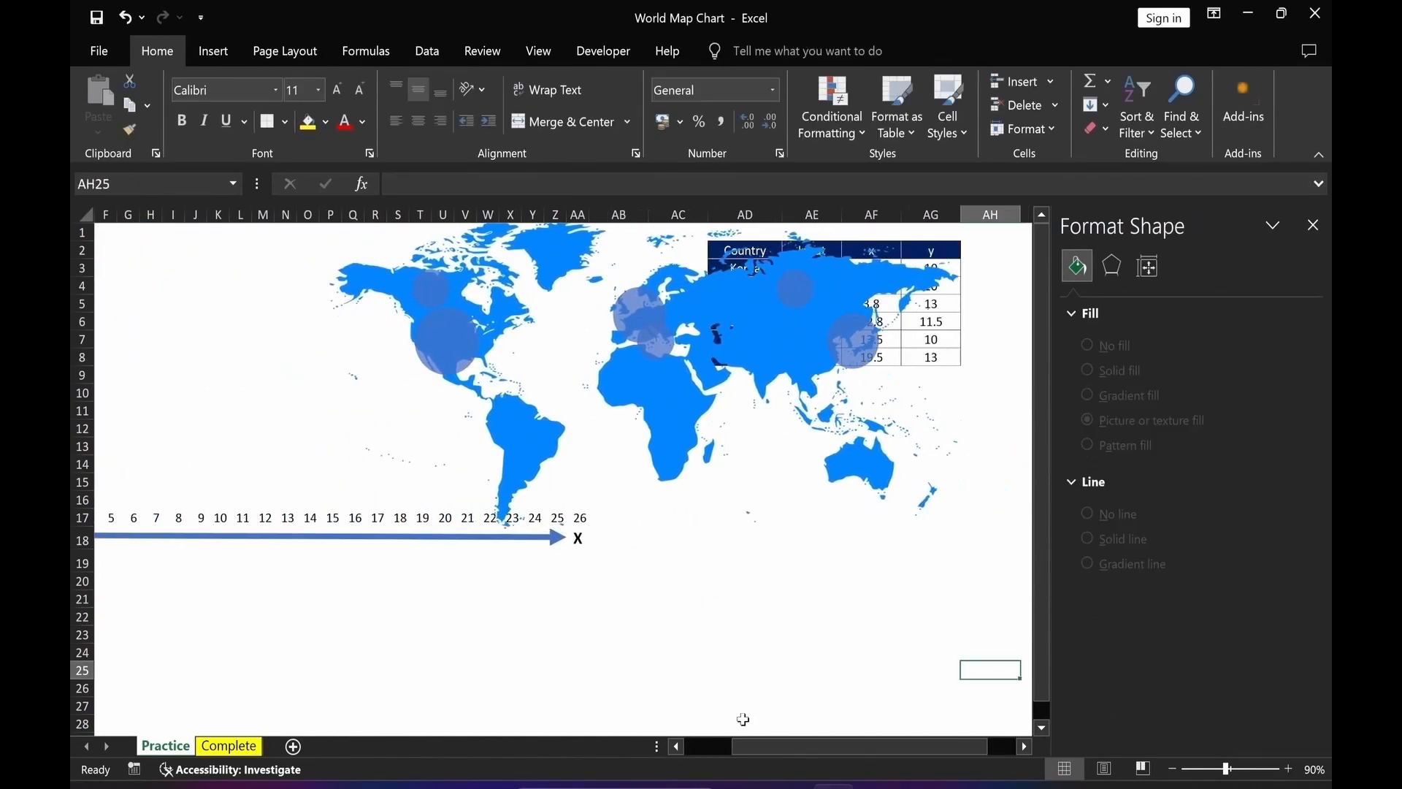
{"action": "key", "text": "Right"}
{"action": "key", "text": "Right"}
{"action": "key", "text": "Right"}
{"action": "key", "text": "Right"}
{"action": "key", "text": "Right"}
{"action": "key", "text": "Right"}
{"action": "key", "text": "Right"}
{"action": "key", "text": "Right"}
{"action": "left_click", "coordinate": [460, 520]}
{"action": "left_click_drag", "start_coordinate": [460, 532], "coordinate": [1012, 545]}
{"action": "left_click", "coordinate": [709, 666]}
{"action": "key", "text": "Right"}
{"action": "key", "text": "Right"}
{"action": "key", "text": "Right"}
{"action": "key", "text": "Right"}
{"action": "key", "text": "Right"}
{"action": "key", "text": "Right"}
{"action": "key", "text": "Right"}
{"action": "left_click", "coordinate": [875, 527]}
{"action": "left_click_drag", "start_coordinate": [877, 545], "coordinate": [980, 555]}
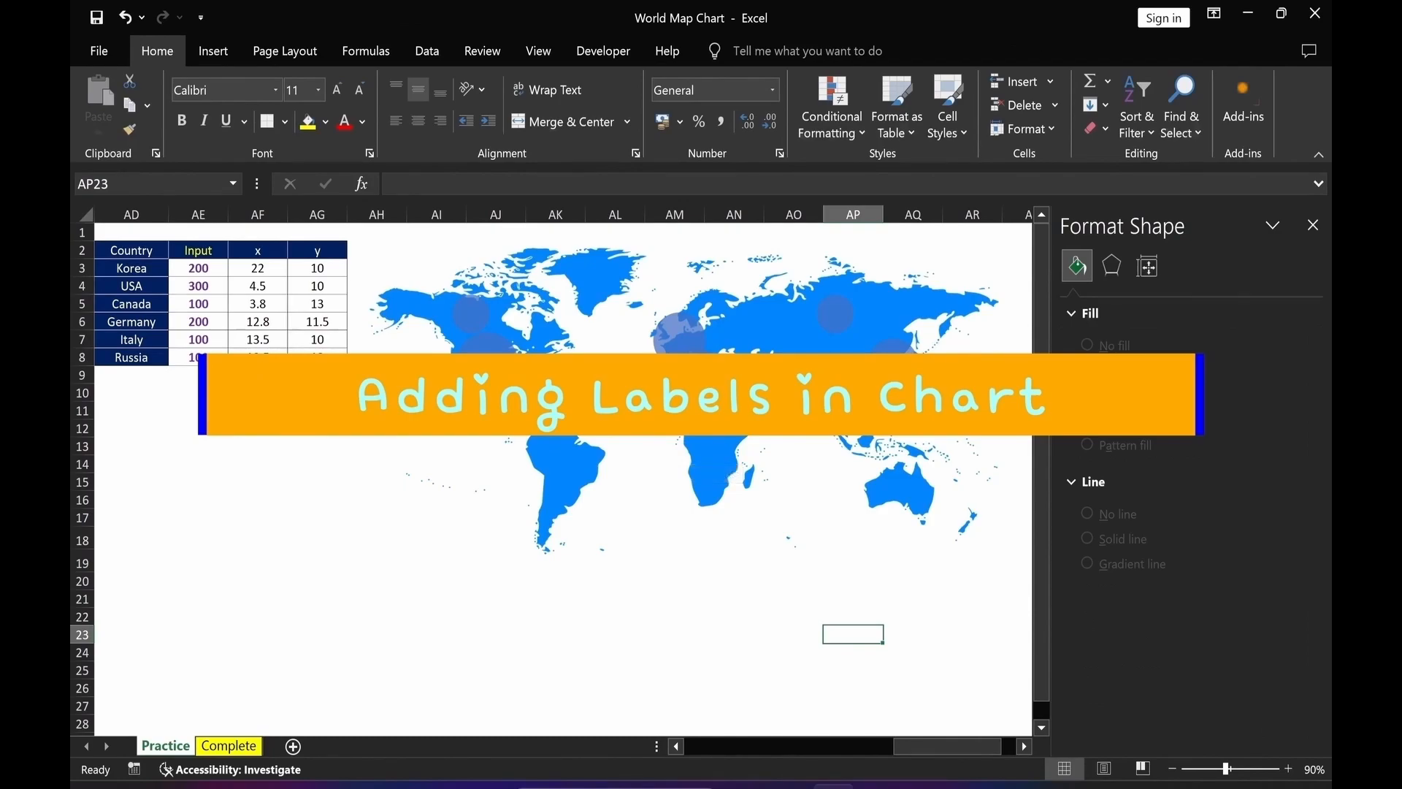
Add data labels to the bubble series.
{"action": "left_click", "coordinate": [896, 394]}
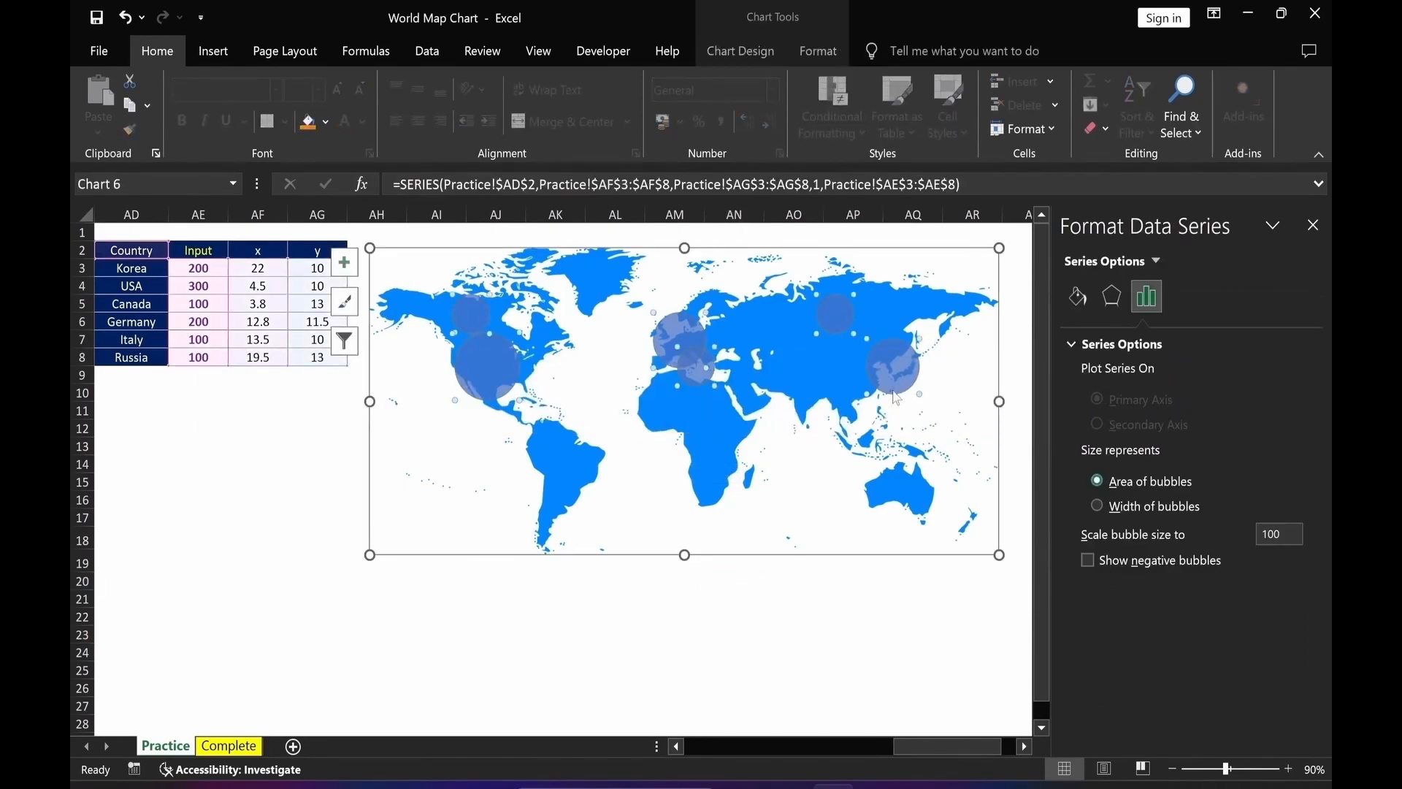
{"action": "right_click", "coordinate": [896, 396]}
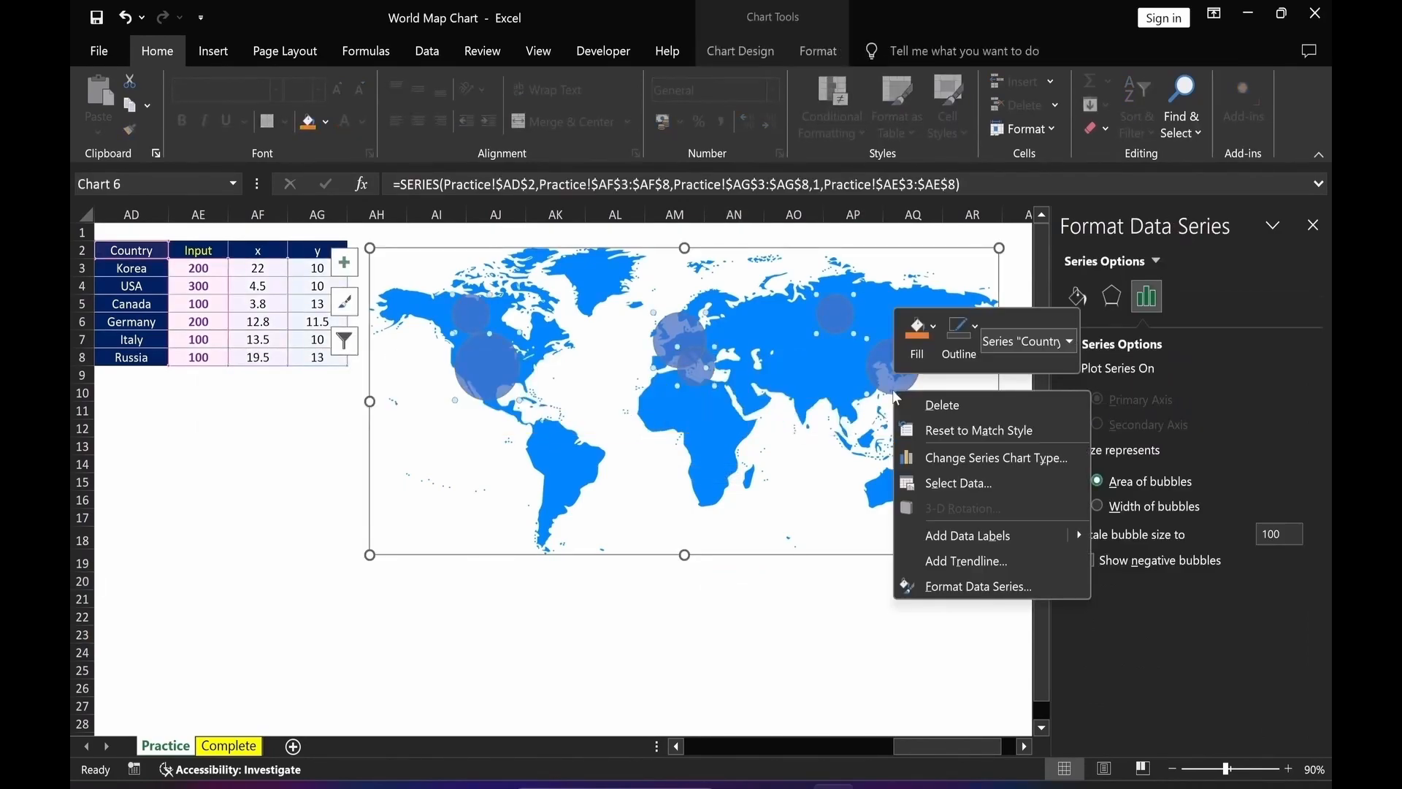
{"action": "left_click", "coordinate": [928, 535]}
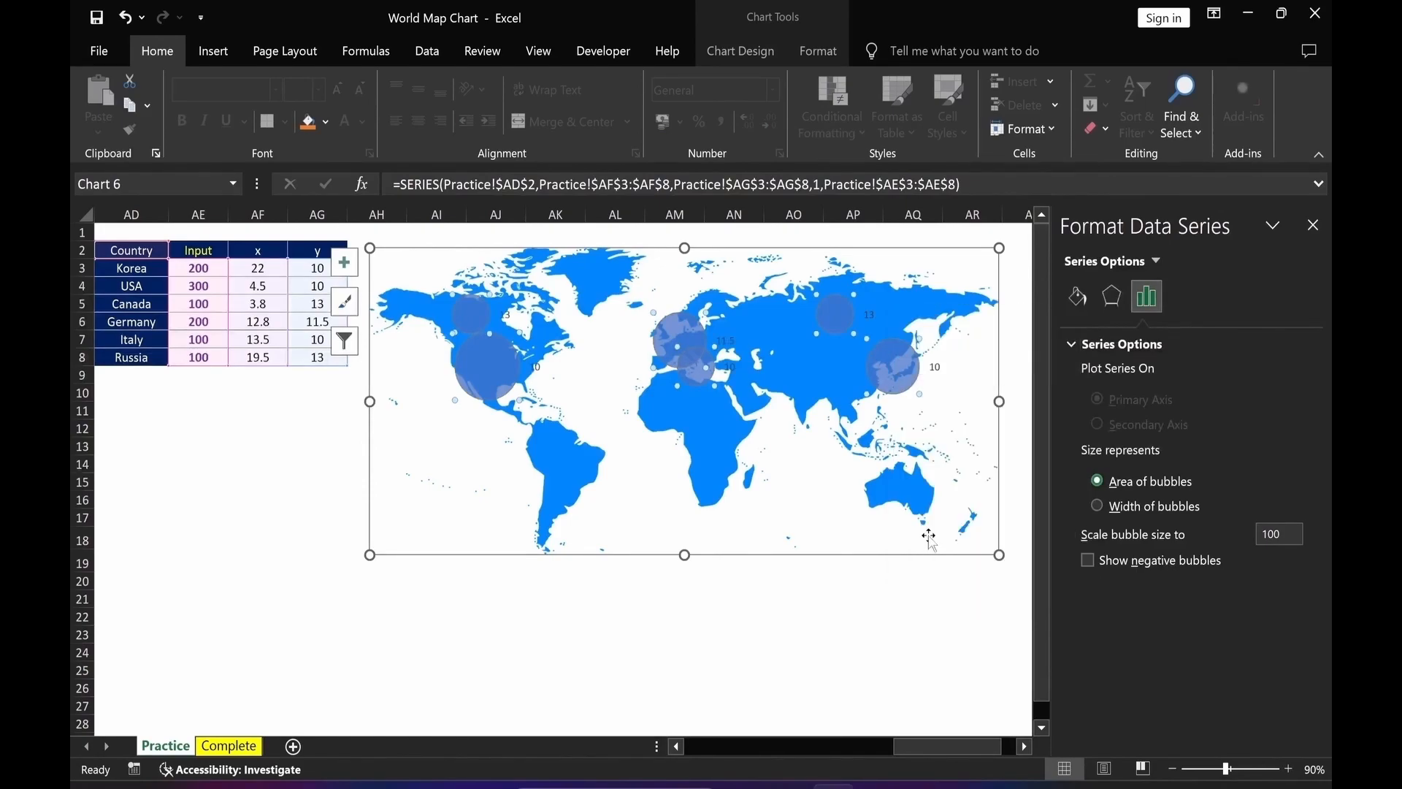
Set the labels to show country names from AD3:AD8 plus bubble size, without Y value or leader lines.
{"action": "left_click", "coordinate": [937, 368]}
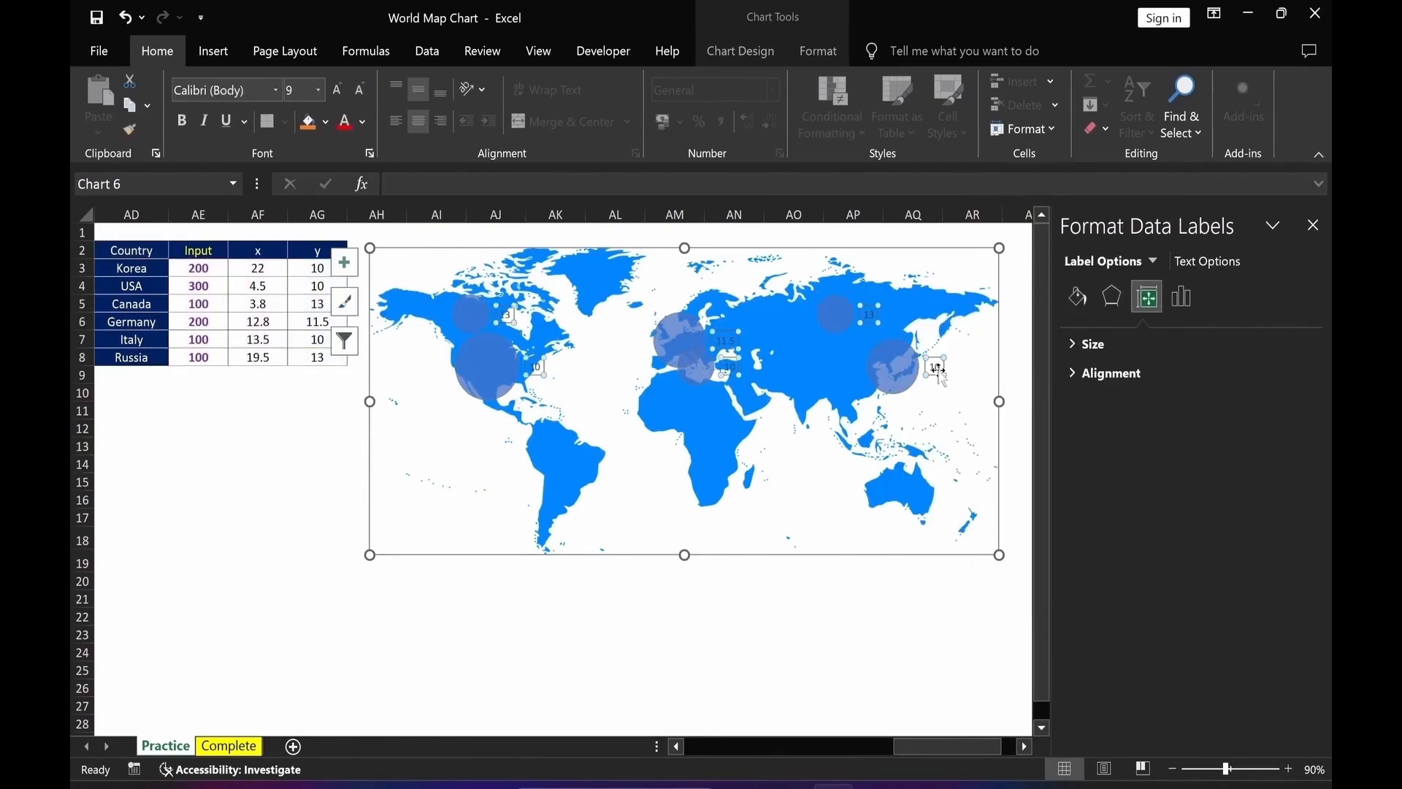
{"action": "left_click", "coordinate": [1184, 301]}
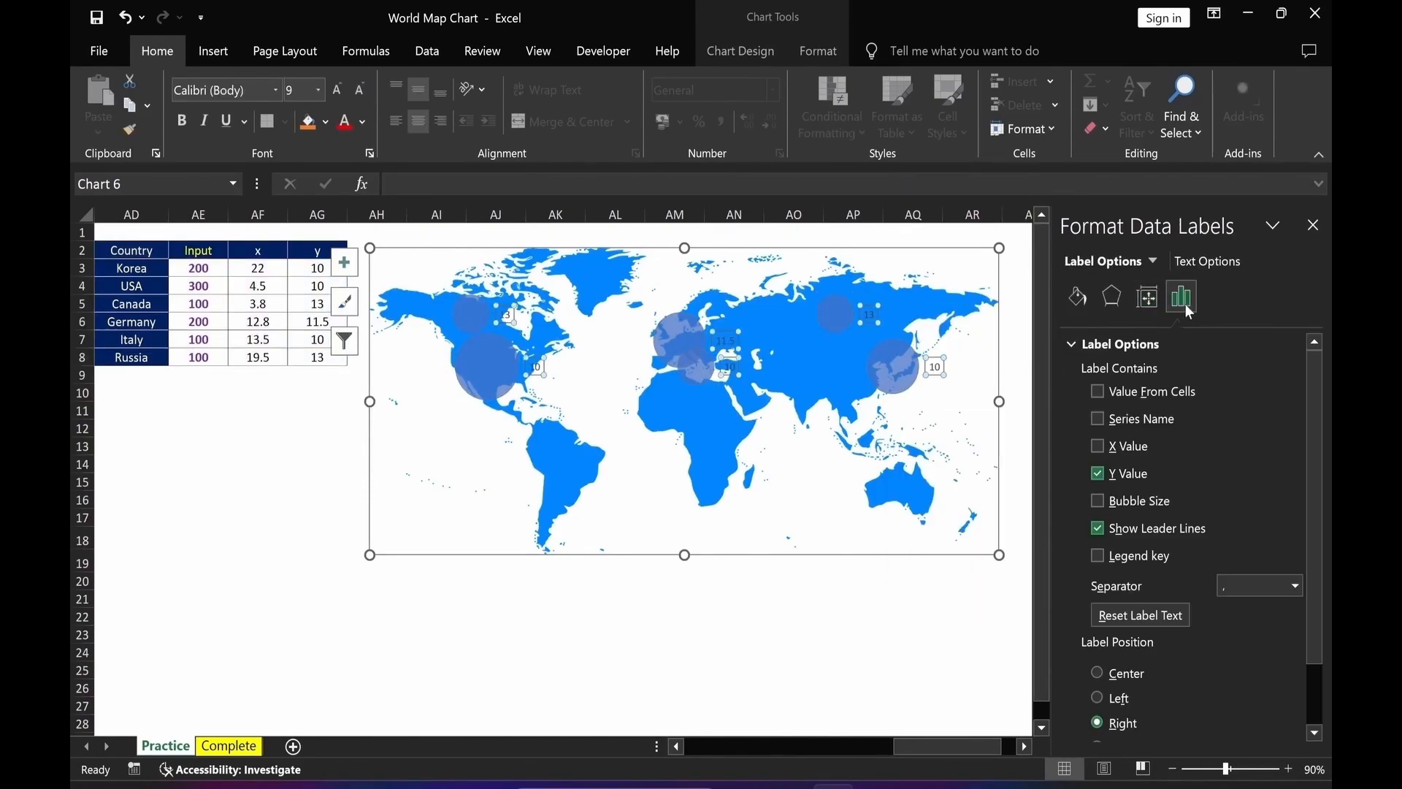
{"action": "left_click", "coordinate": [1098, 501]}
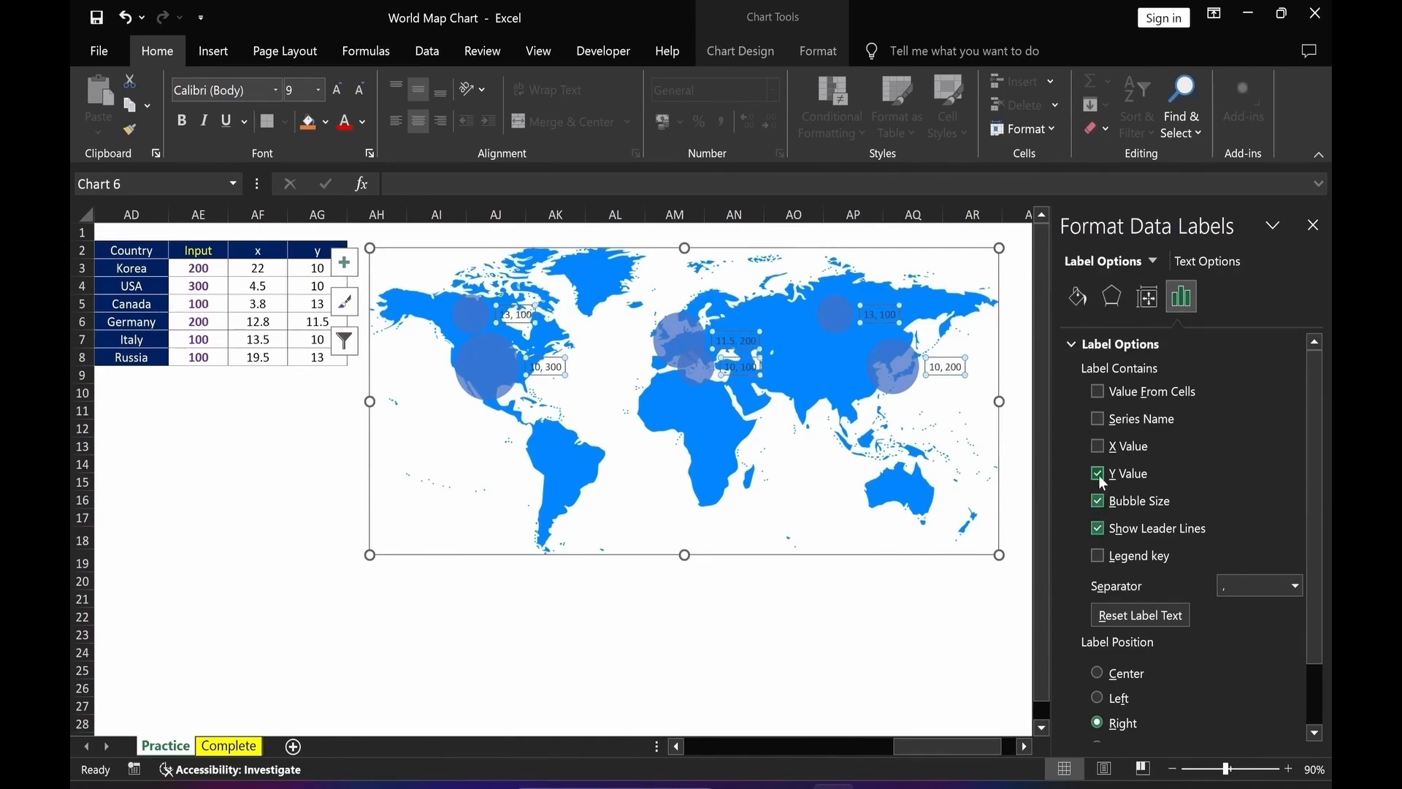
{"action": "left_click", "coordinate": [1099, 475]}
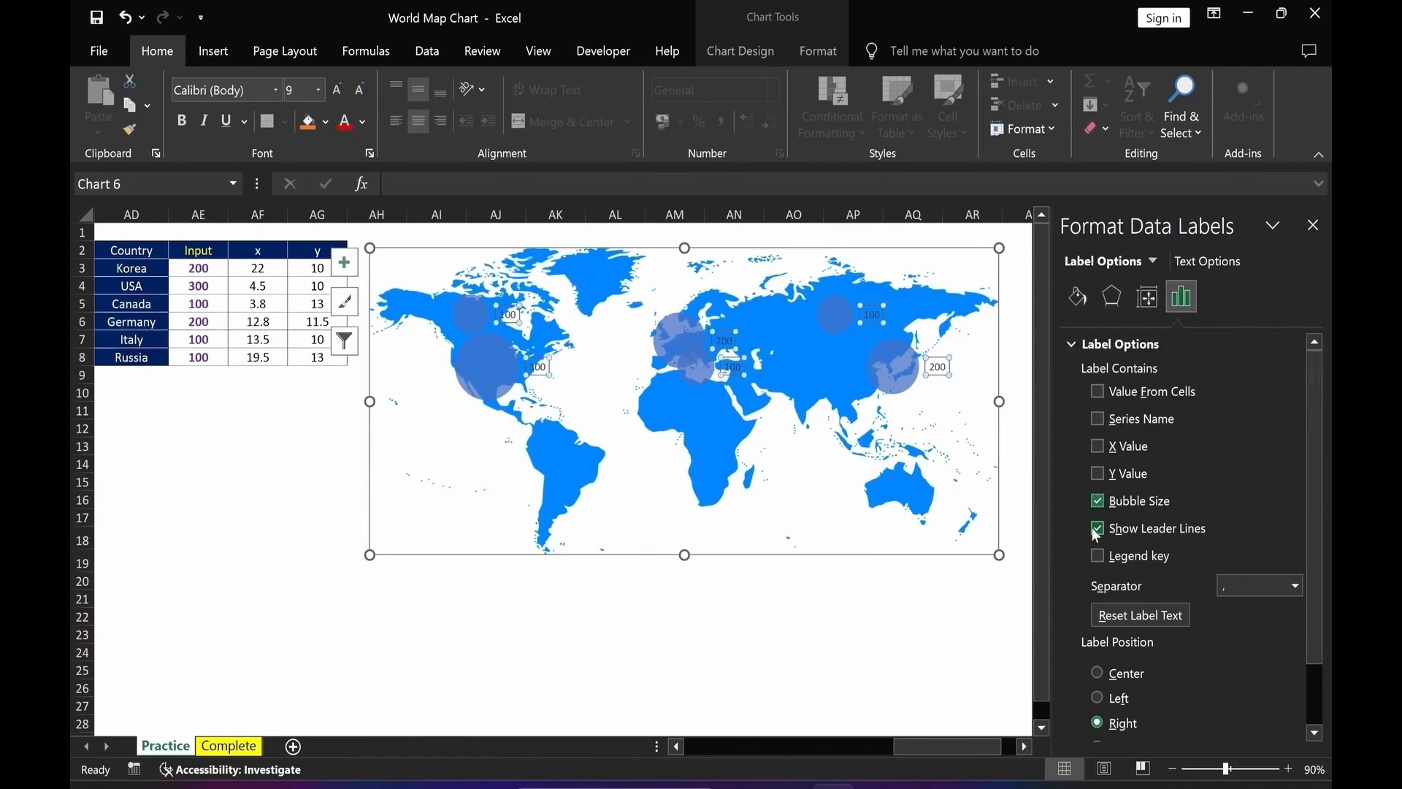
{"action": "left_click", "coordinate": [1097, 528]}
{"action": "left_click", "coordinate": [1098, 392]}
{"action": "left_click_drag", "start_coordinate": [146, 268], "coordinate": [146, 359]}
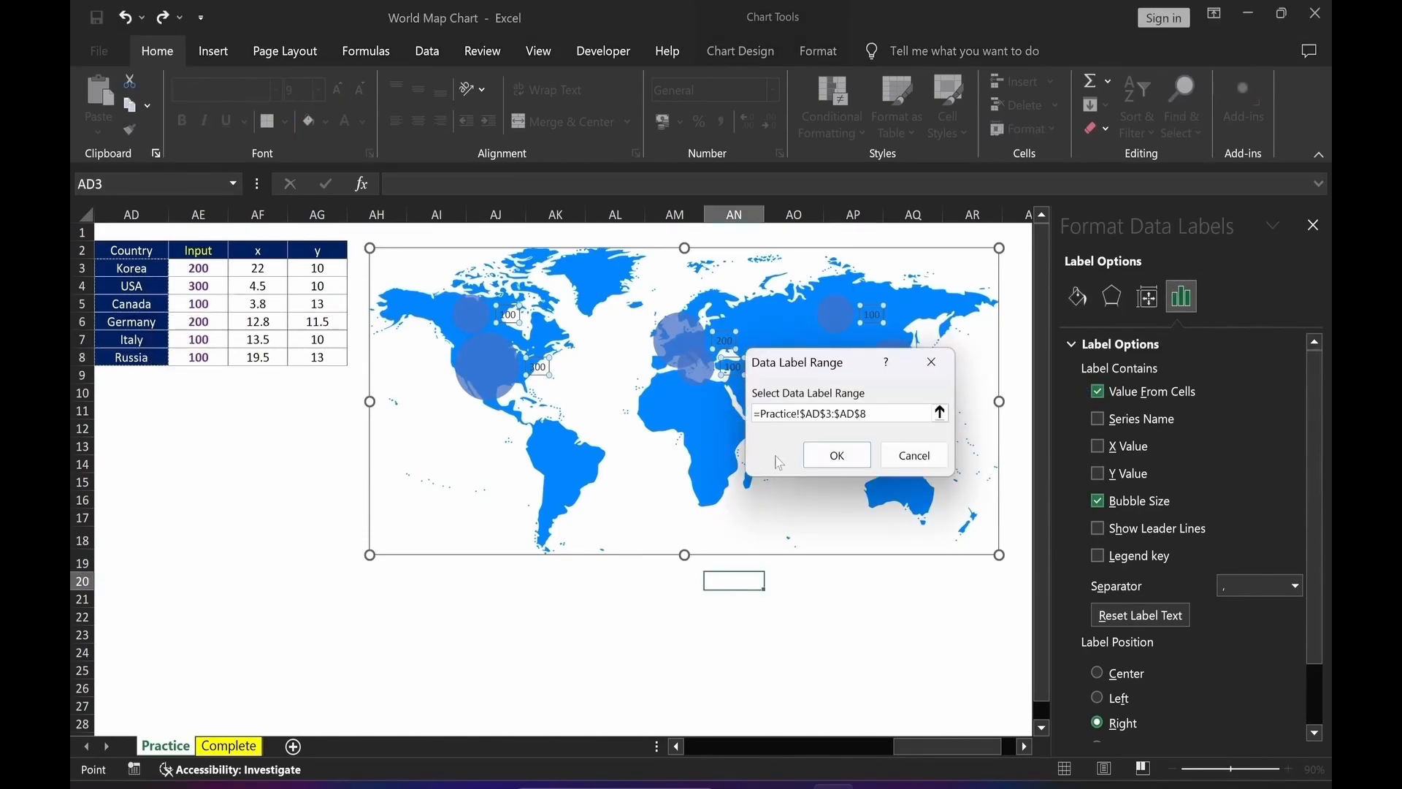
{"action": "left_click", "coordinate": [838, 455]}
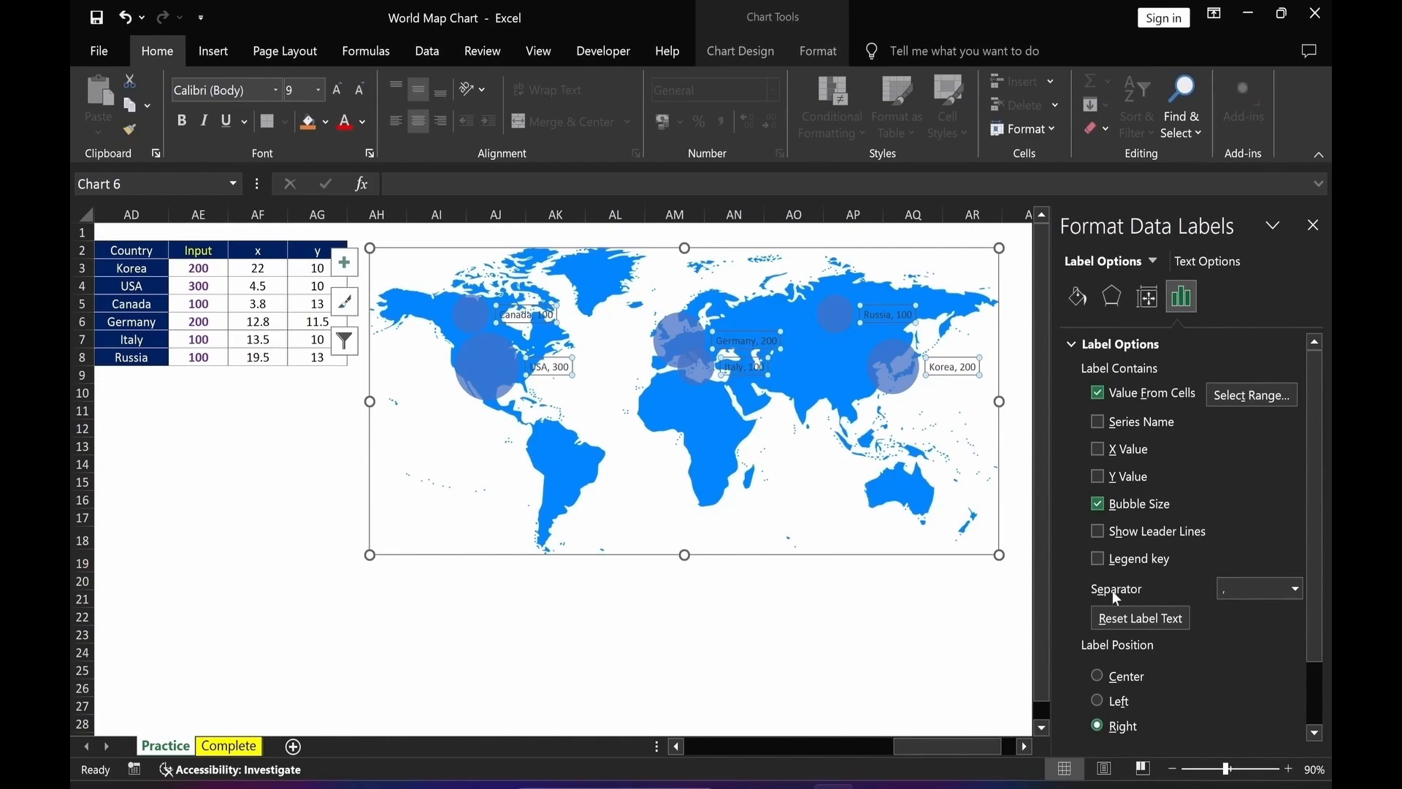
Set the label separator to New Line and center the labels on the bubbles.
{"action": "left_click", "coordinate": [1295, 589]}
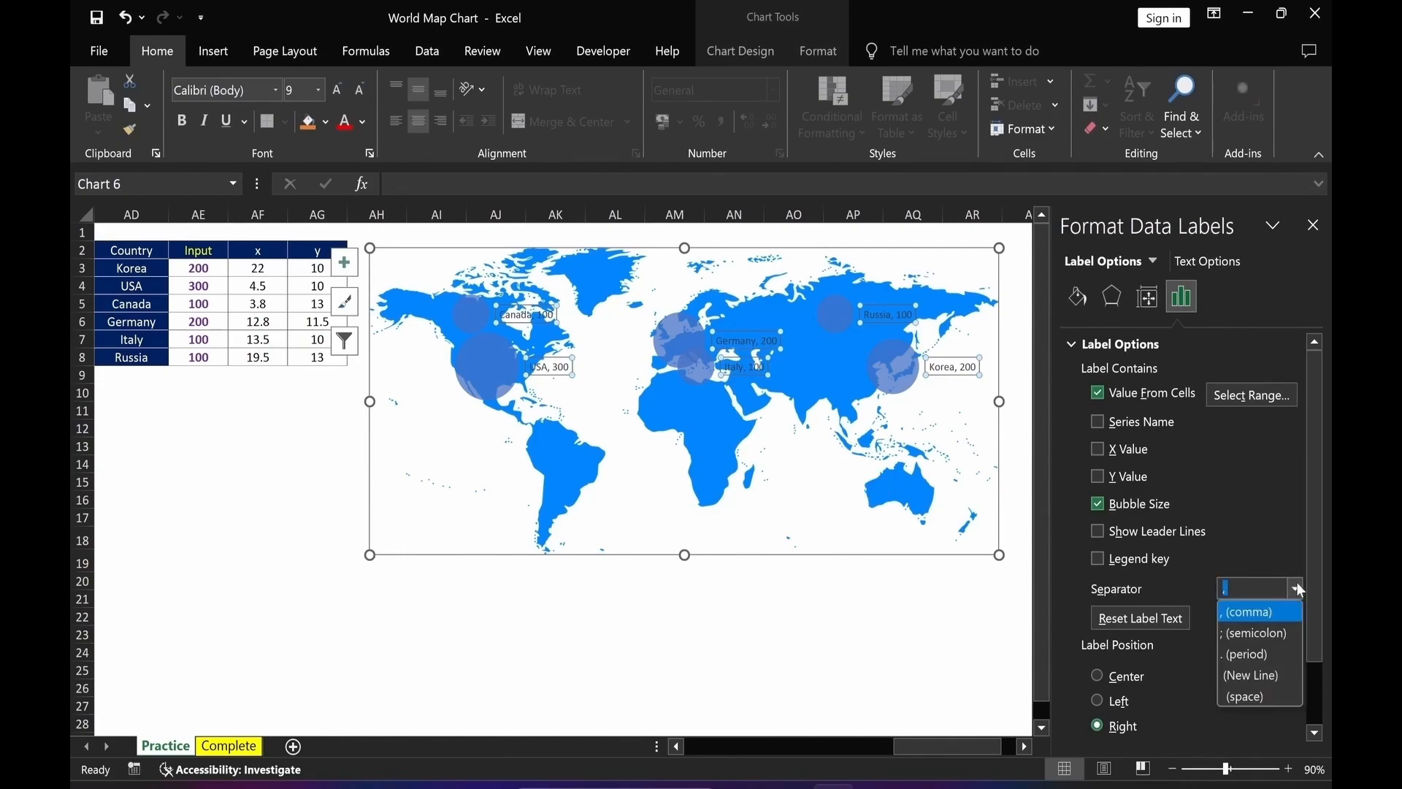
{"action": "left_click", "coordinate": [1259, 675]}
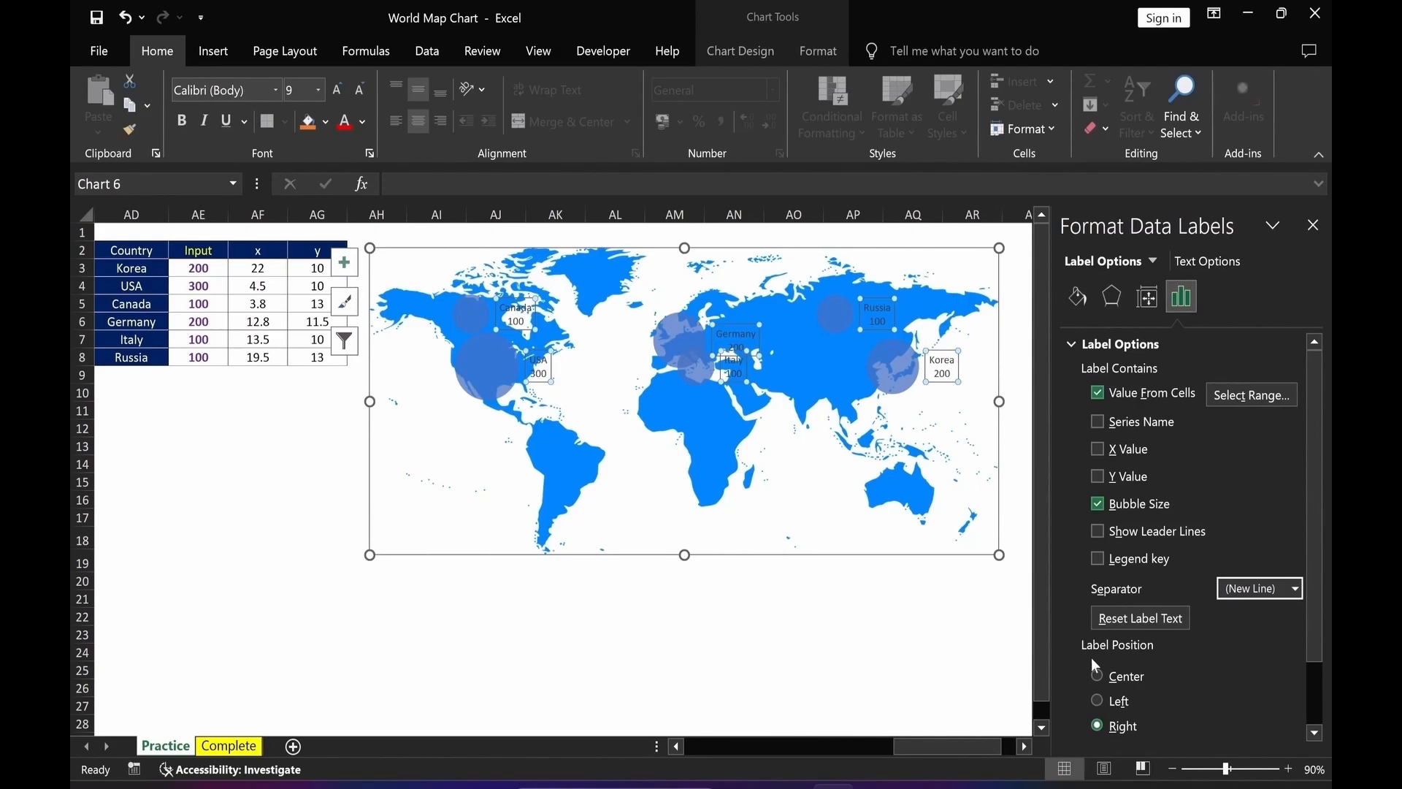
{"action": "left_click", "coordinate": [1097, 675]}
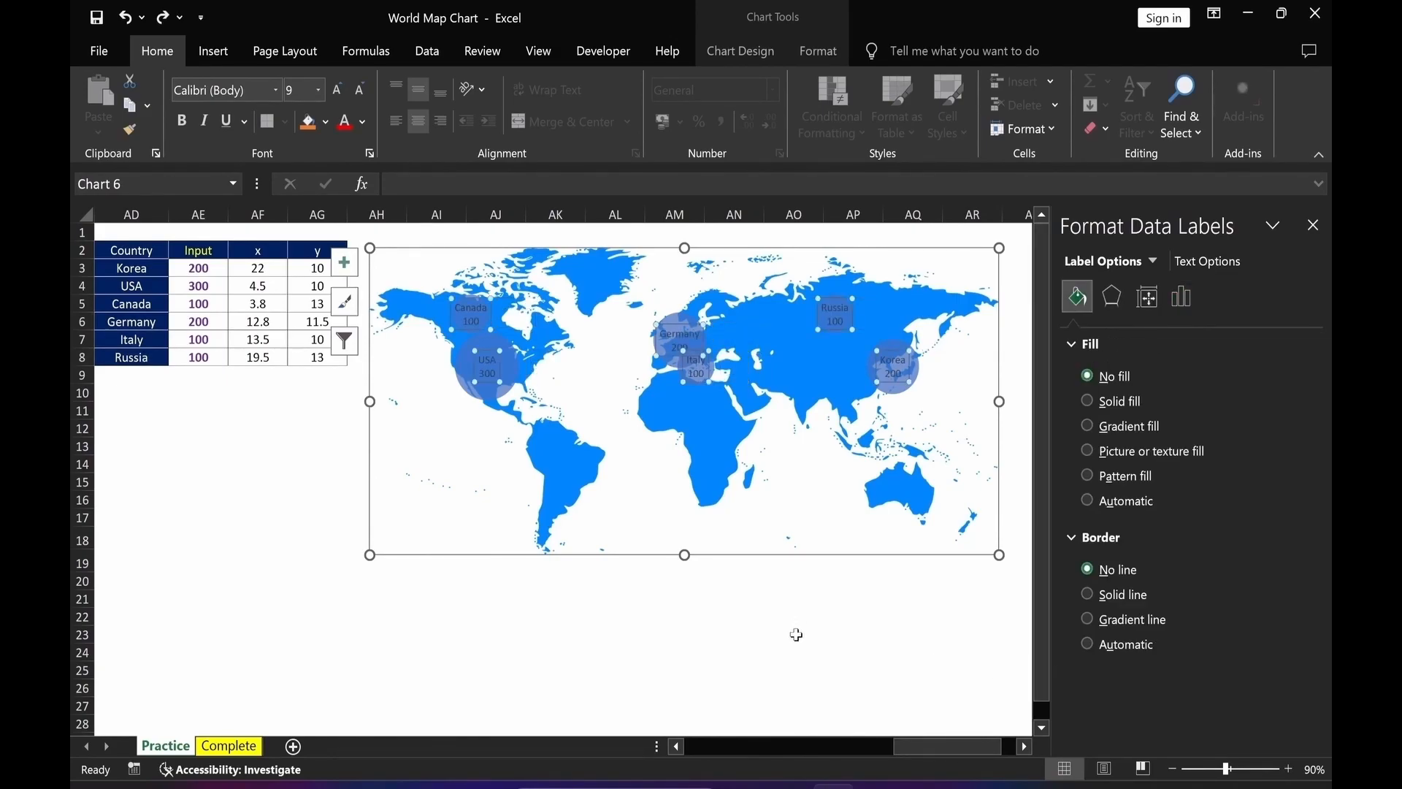
{"action": "left_click", "coordinate": [796, 634]}
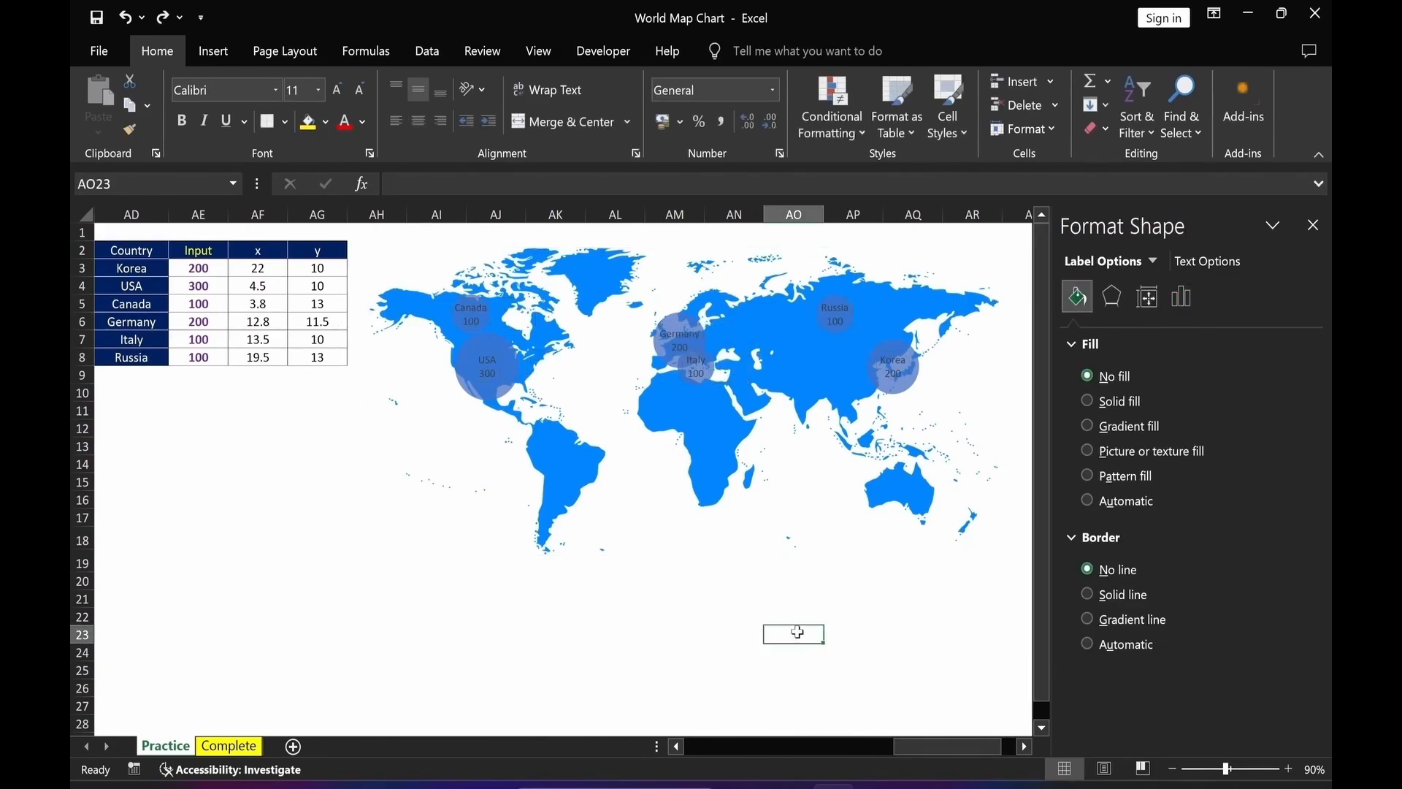
Give the bubbles a solid Orange fill and no border.
{"action": "left_click", "coordinate": [917, 386]}
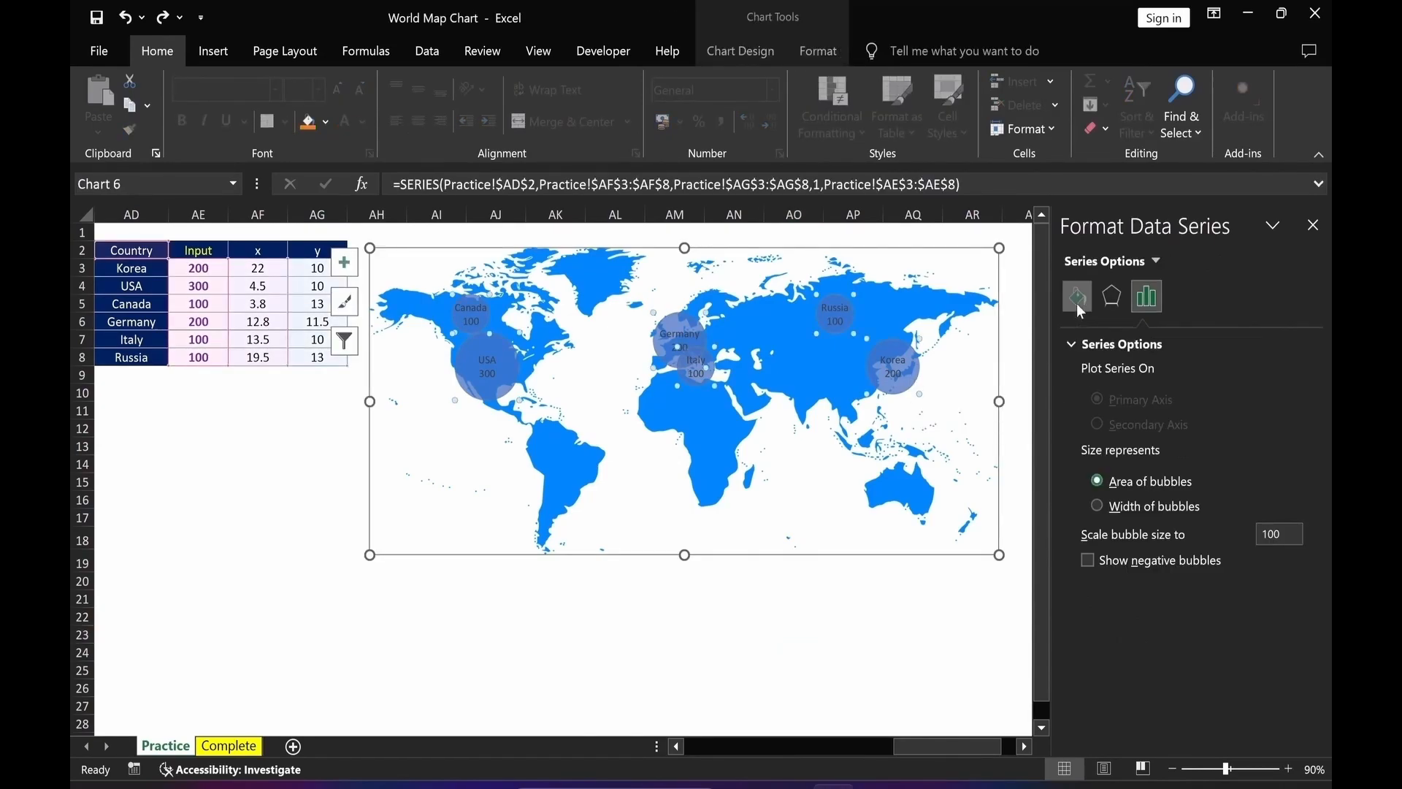
{"action": "left_click", "coordinate": [1078, 297]}
{"action": "left_click", "coordinate": [1087, 401]}
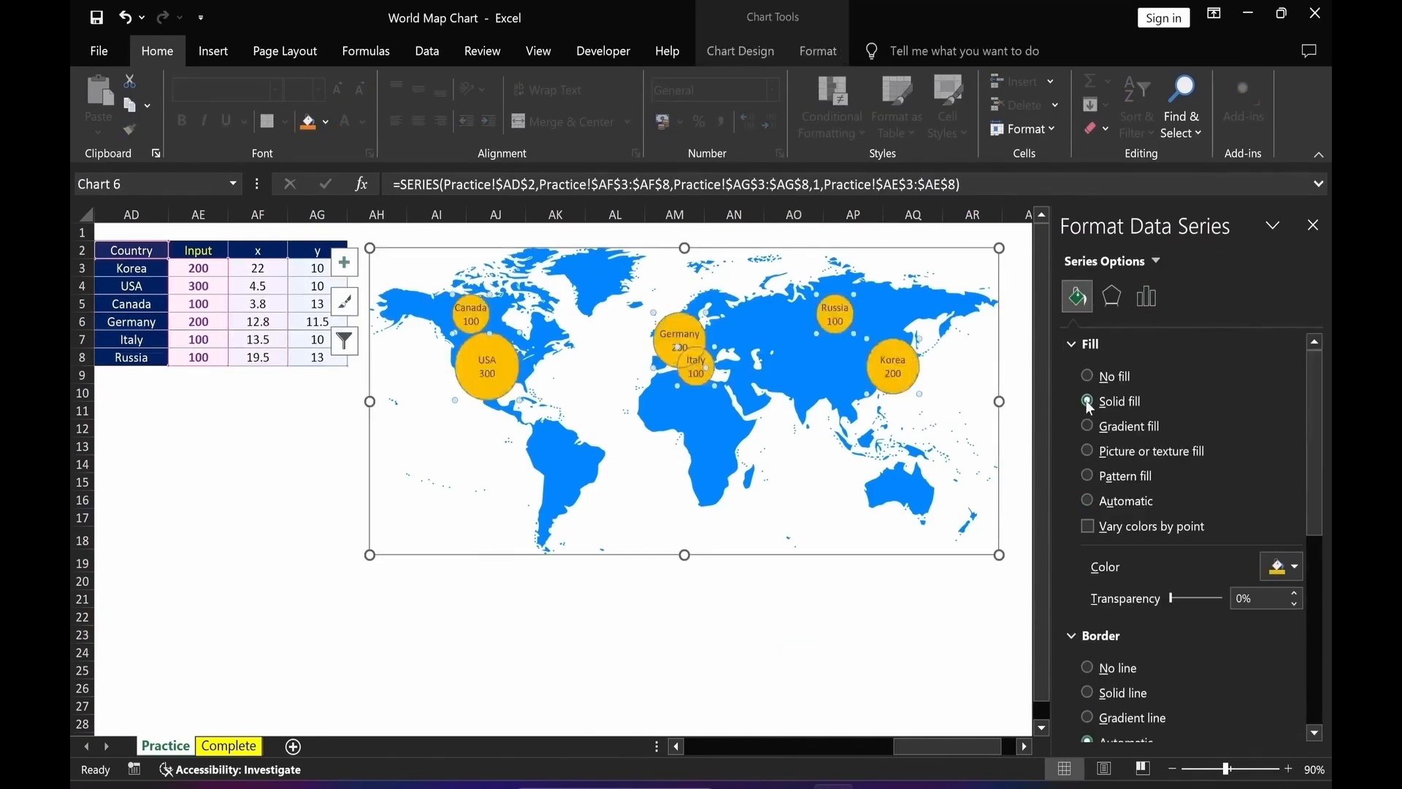
{"action": "left_click", "coordinate": [1295, 568]}
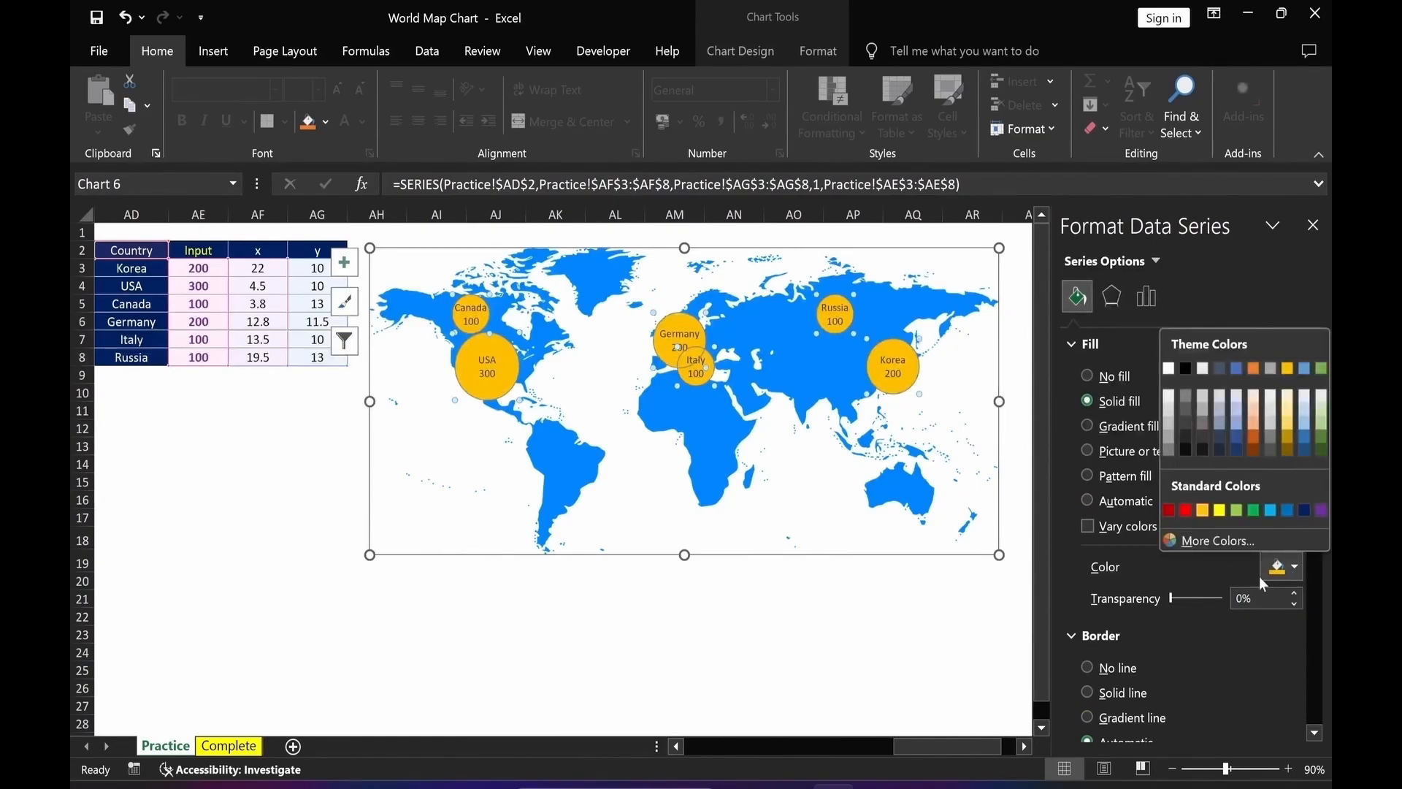
{"action": "left_click", "coordinate": [1202, 512]}
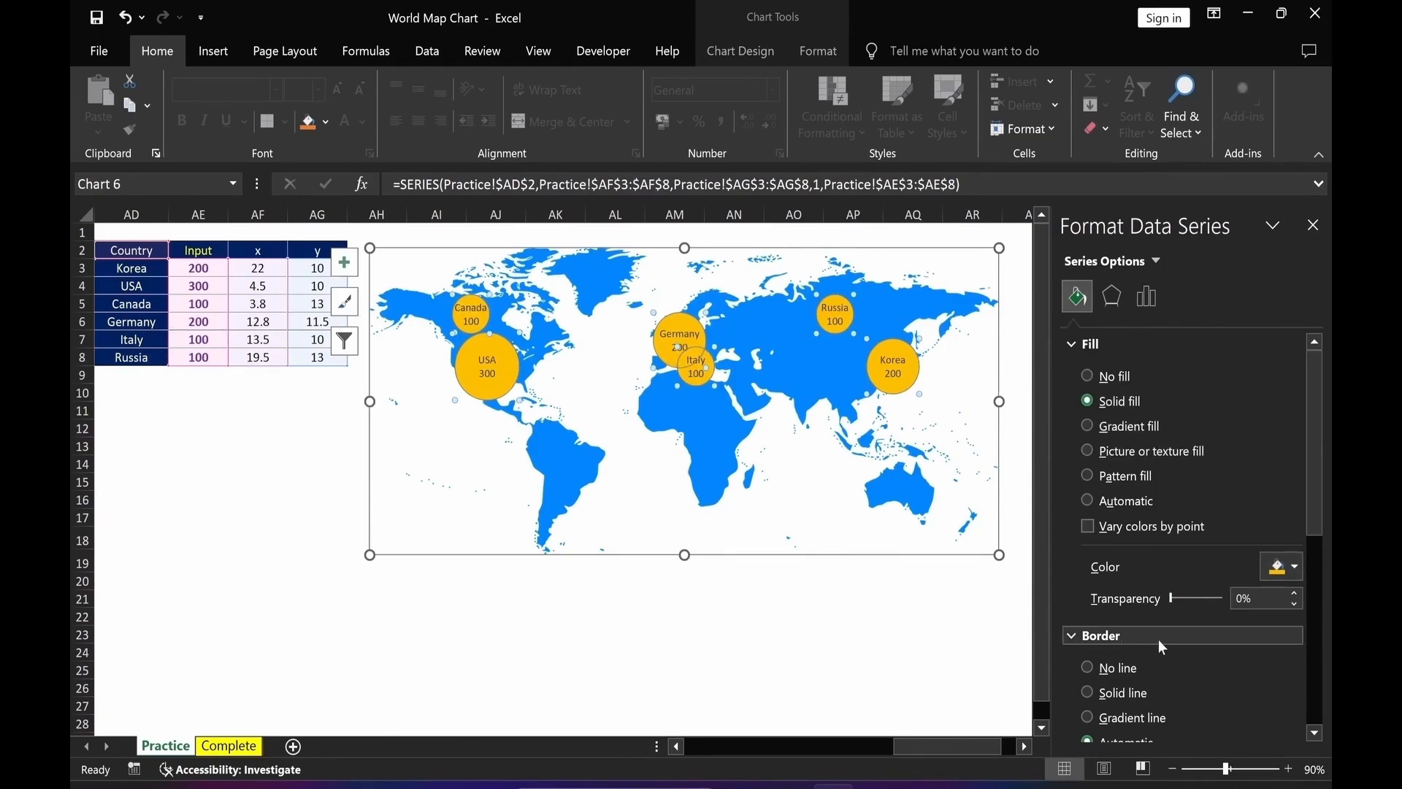
{"action": "left_click", "coordinate": [1085, 668]}
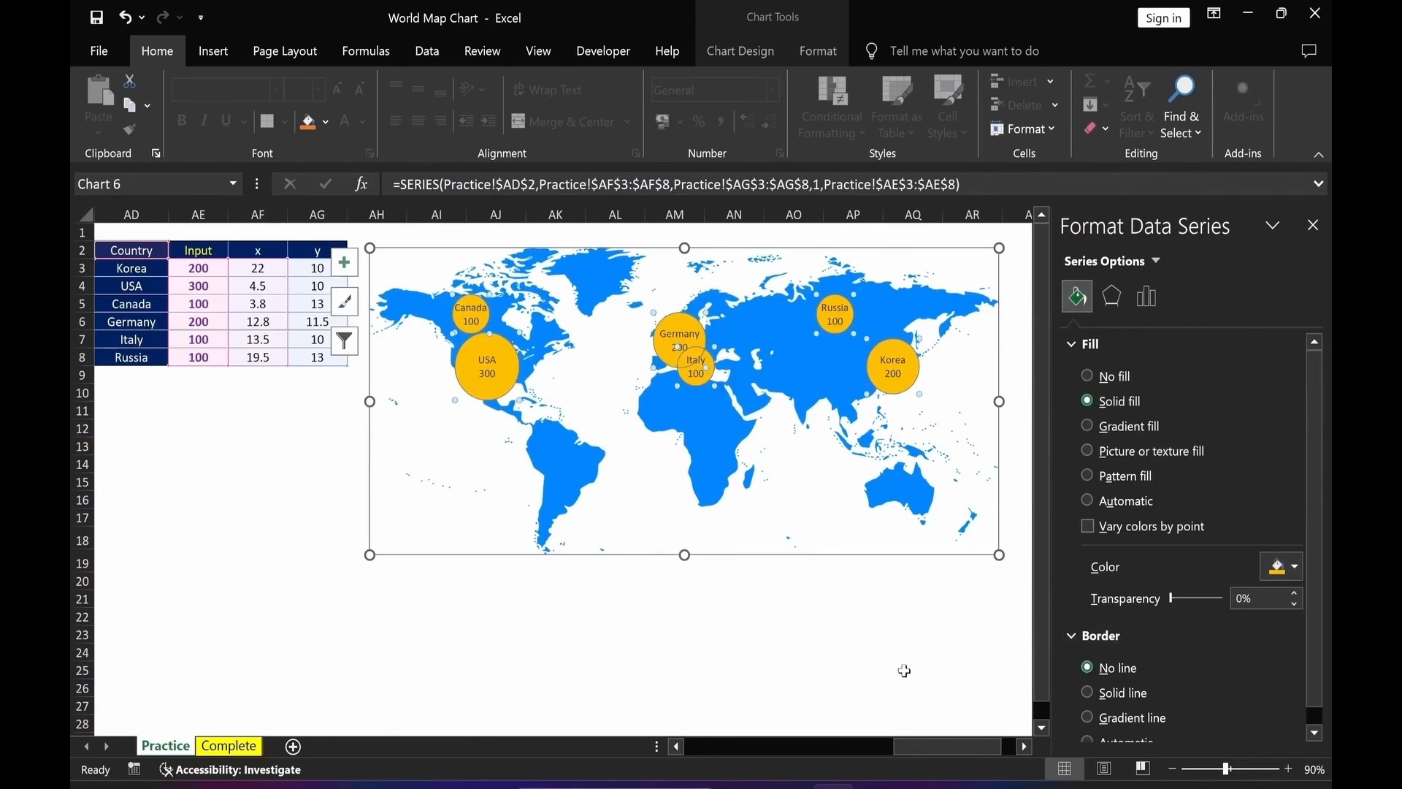
{"action": "left_click", "coordinate": [911, 668]}
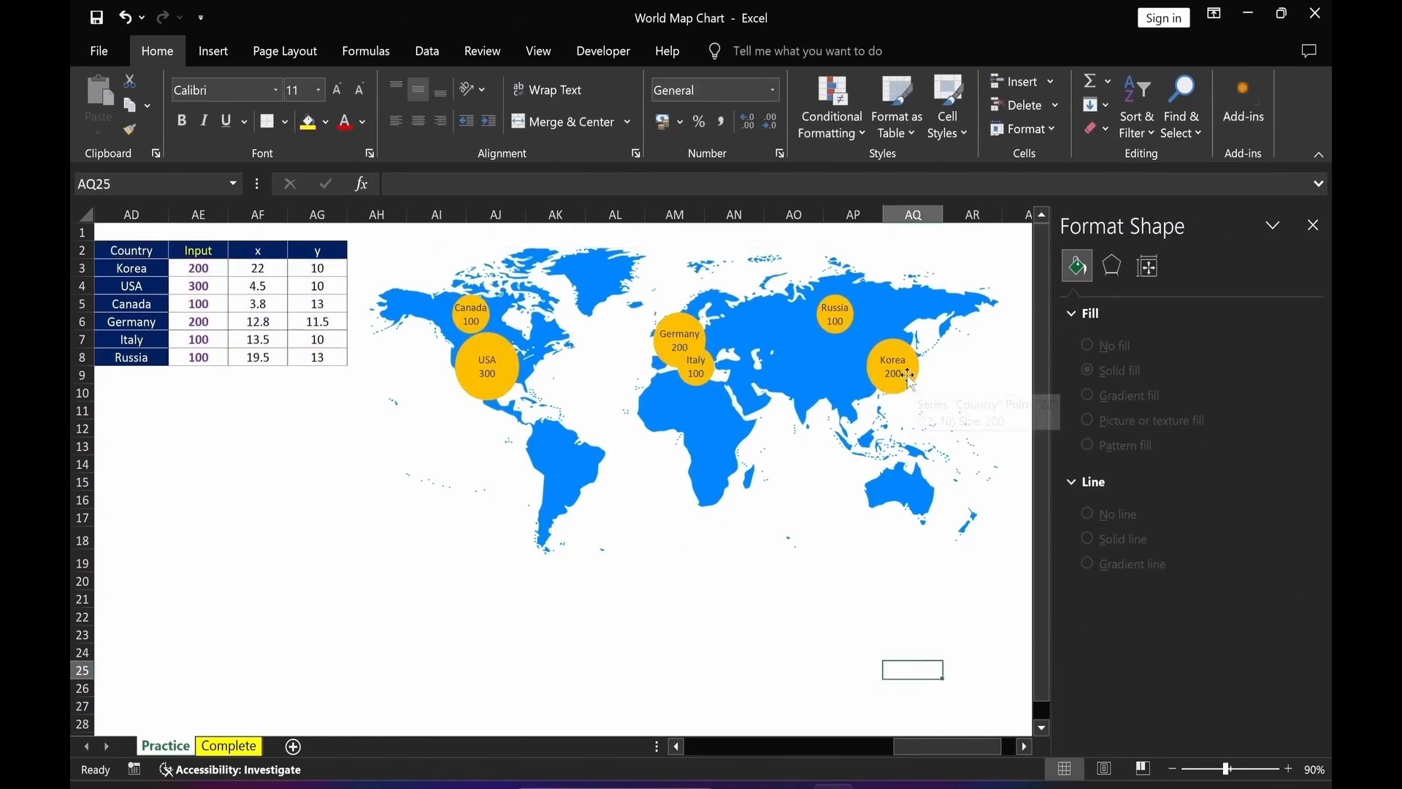
Set the bubble fill transparency to 28%.
{"action": "left_click", "coordinate": [915, 380]}
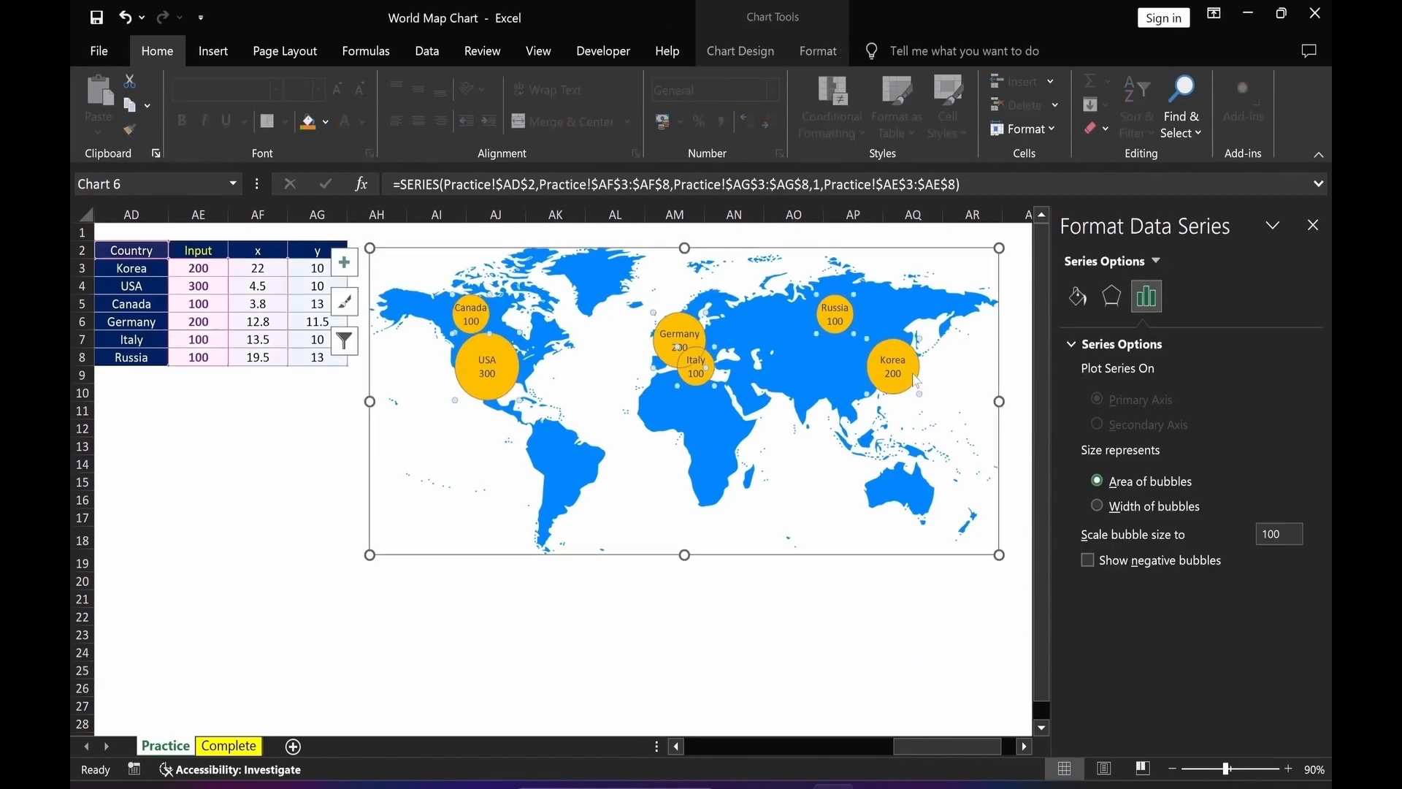
{"action": "left_click", "coordinate": [1077, 296]}
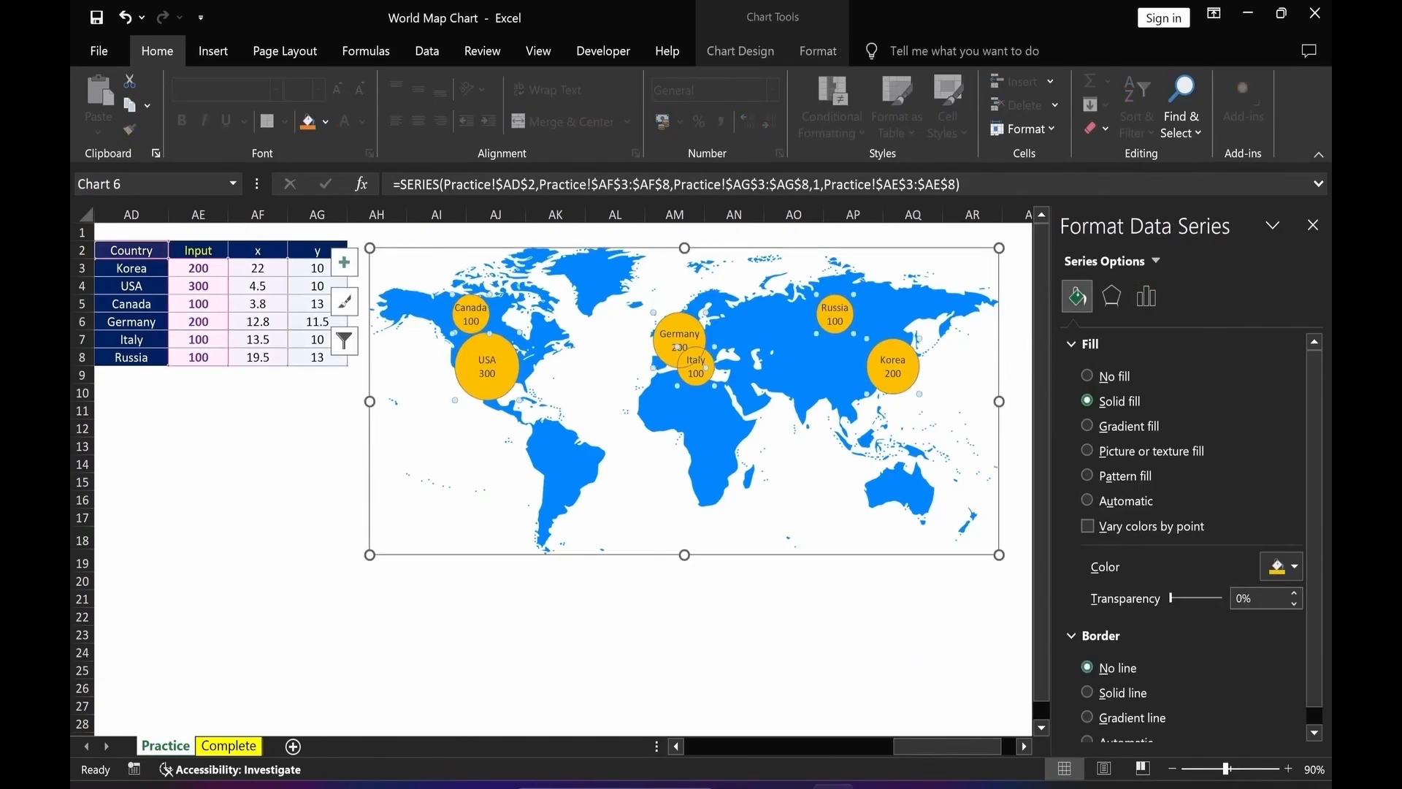
{"action": "left_click", "coordinate": [1234, 599]}
{"action": "type", "text": "28"}
{"action": "key", "text": "Return"}
{"action": "left_click", "coordinate": [876, 634]}
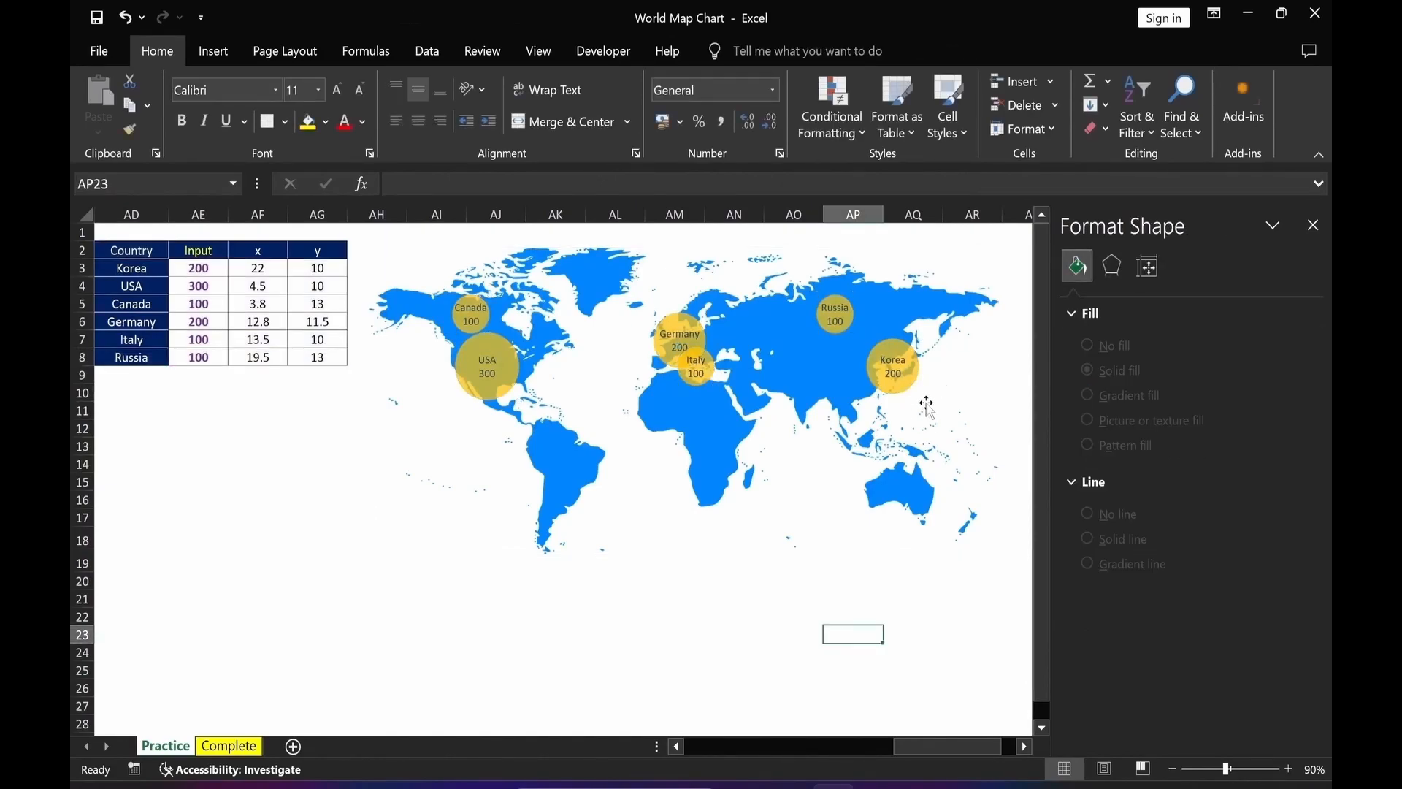
Make the data labels bold with Purple font color and close the format pane.
{"action": "left_click", "coordinate": [894, 375]}
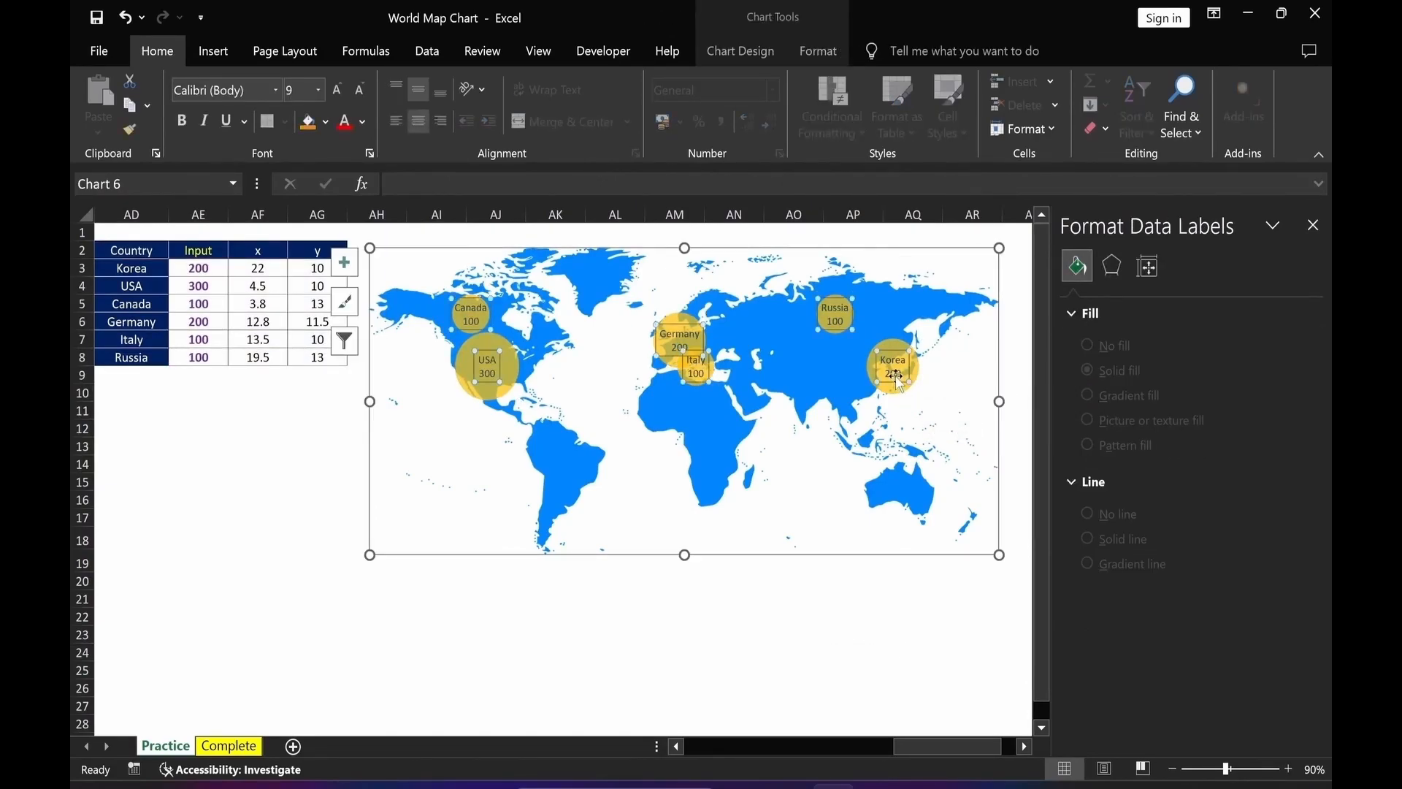
{"action": "left_click", "coordinate": [184, 122]}
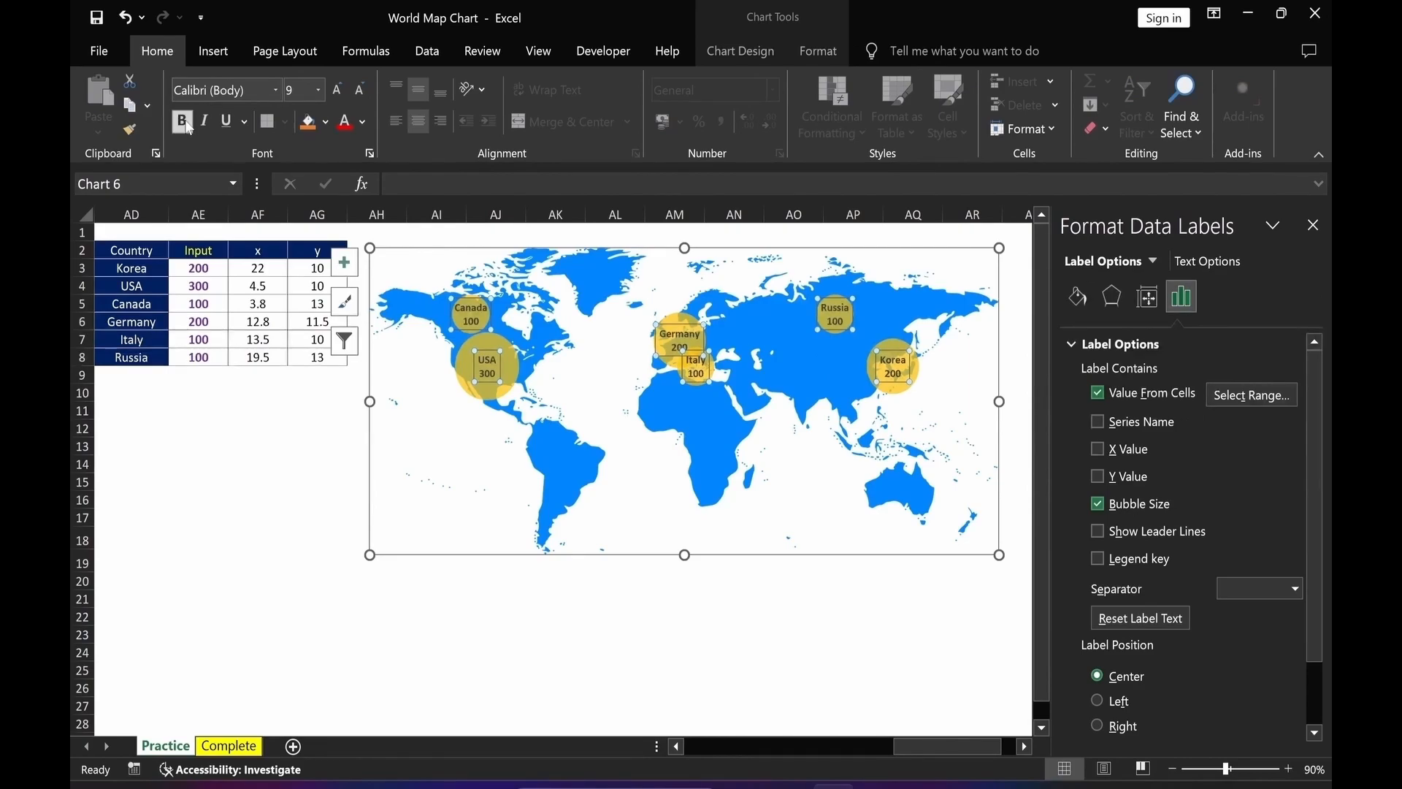
{"action": "left_click", "coordinate": [362, 122]}
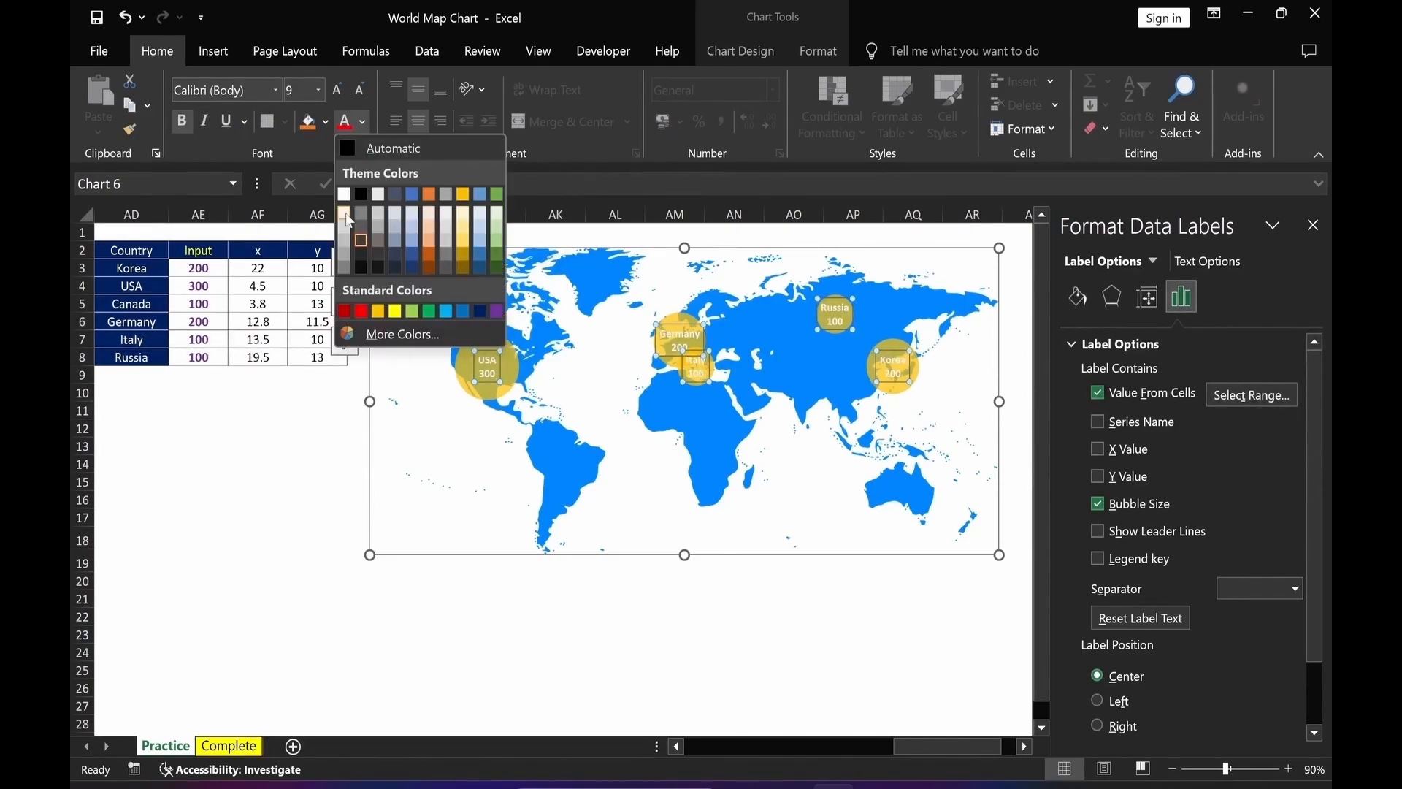
{"action": "left_click", "coordinate": [497, 312]}
{"action": "key", "text": "Escape"}
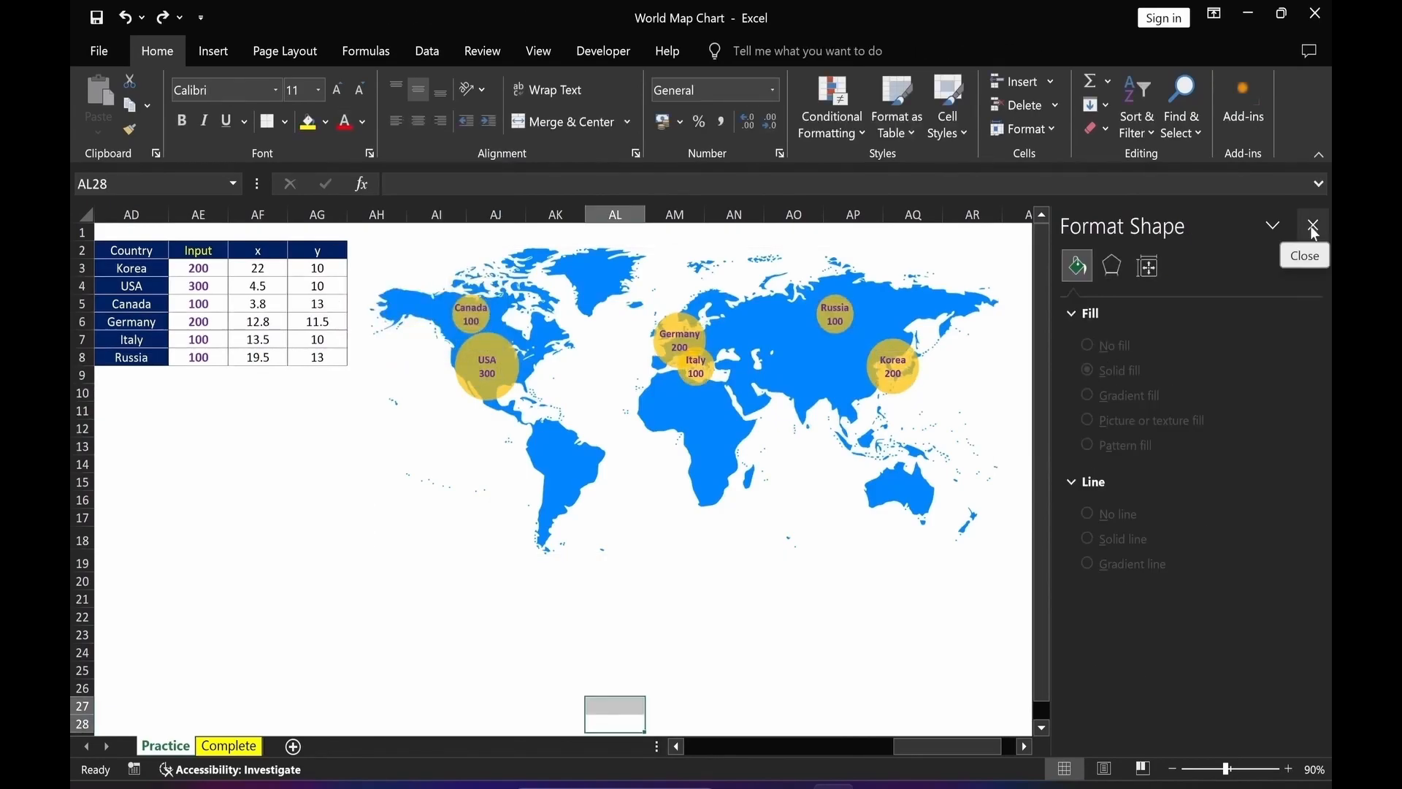
{"action": "left_click", "coordinate": [1313, 225]}
{"action": "left_click", "coordinate": [912, 634]}
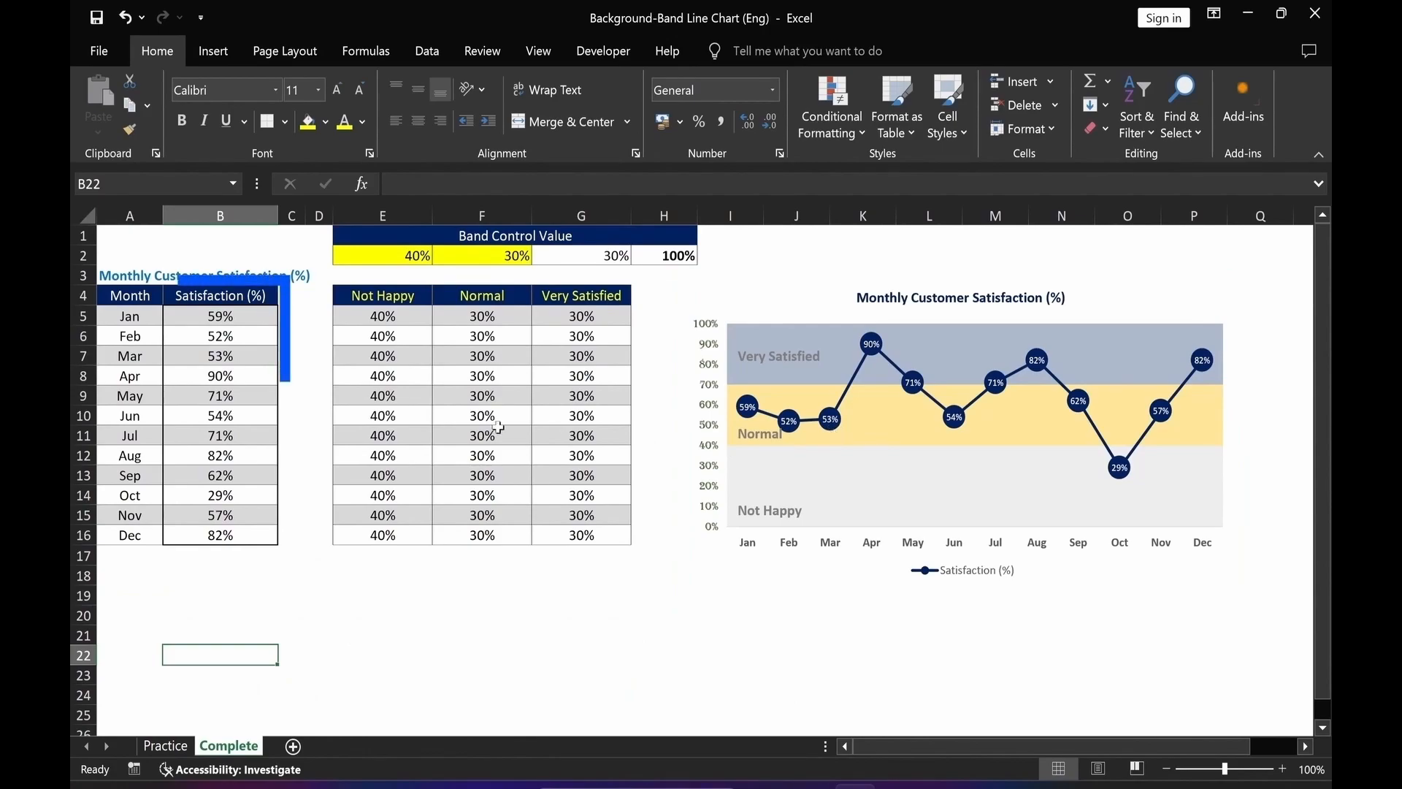
Examine the satisfaction data and the band control value cells in the Background-Band Line Chart workbook.
{"action": "left_click_drag", "start_coordinate": [219, 295], "coordinate": [200, 535]}
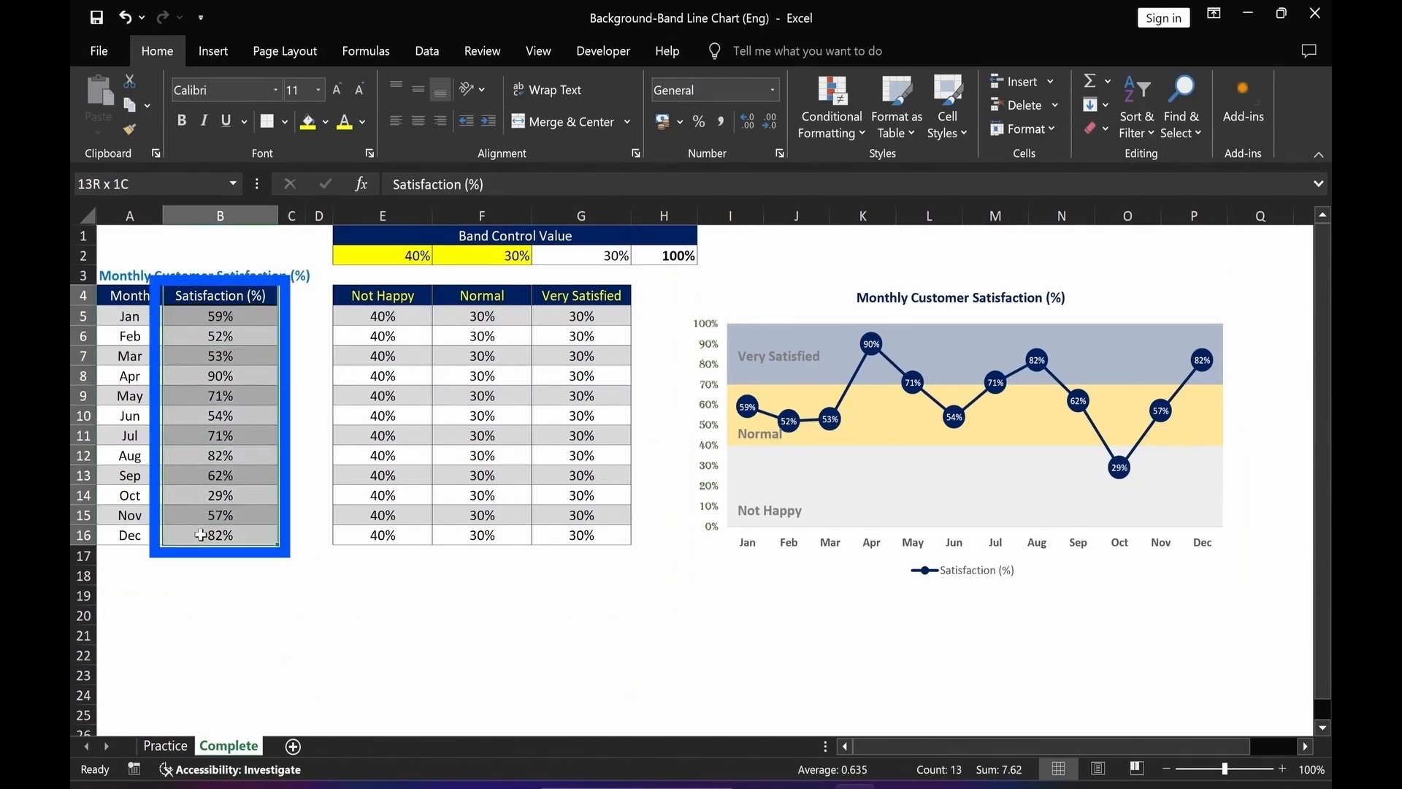
{"action": "left_click", "coordinate": [220, 653]}
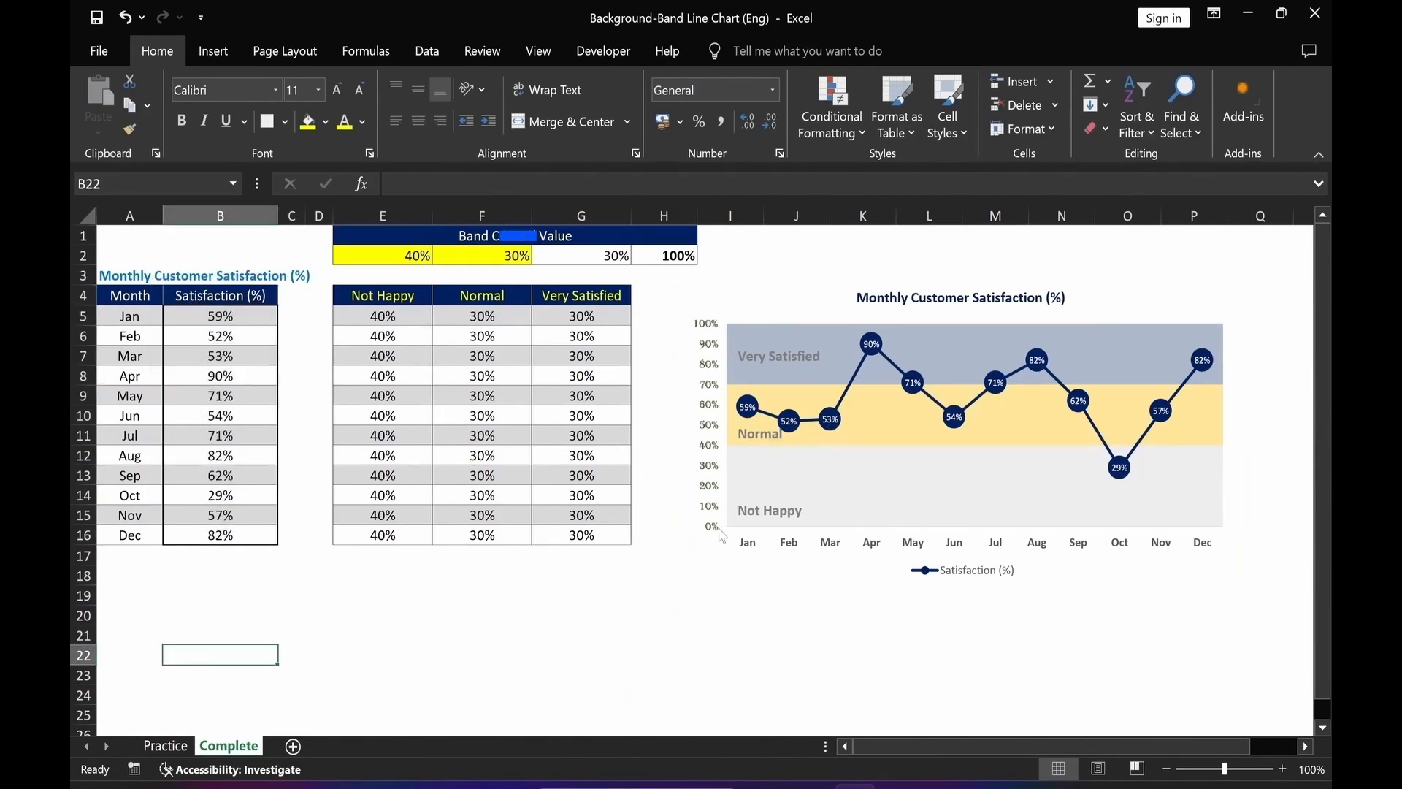
{"action": "left_click", "coordinate": [383, 257]}
{"action": "left_click", "coordinate": [496, 260]}
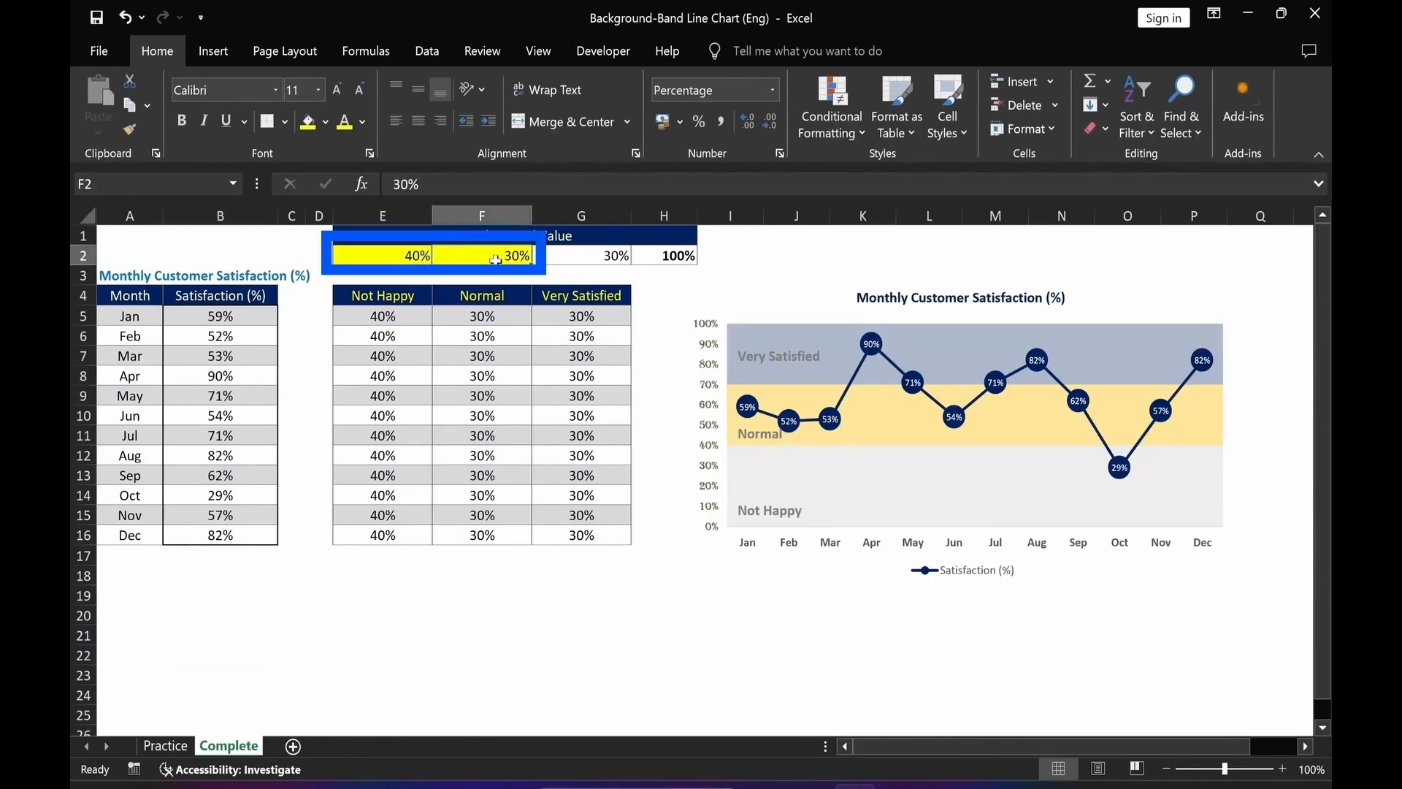
{"action": "left_click", "coordinate": [661, 256]}
{"action": "left_click", "coordinate": [581, 257]}
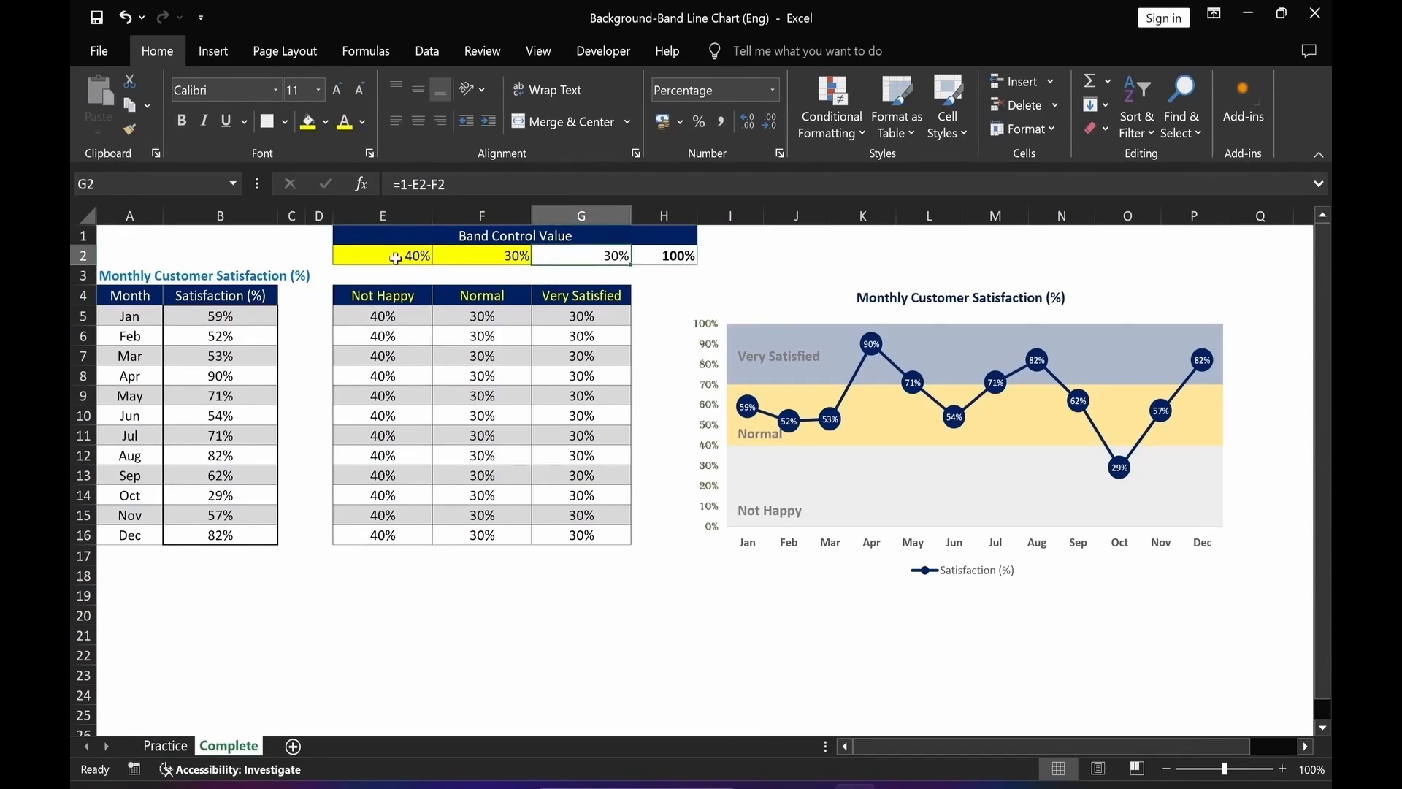
{"action": "left_click", "coordinate": [485, 262]}
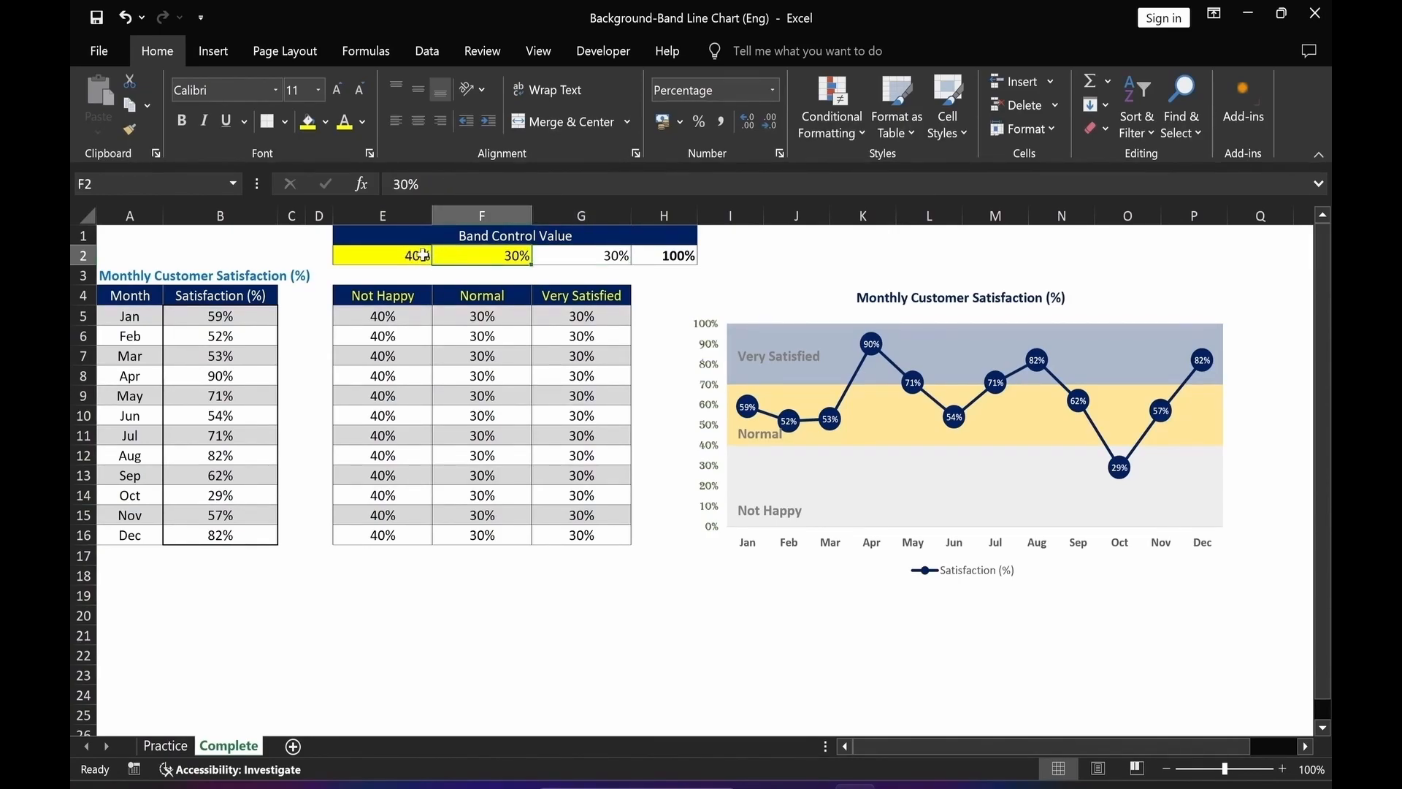
{"action": "left_click", "coordinate": [387, 257]}
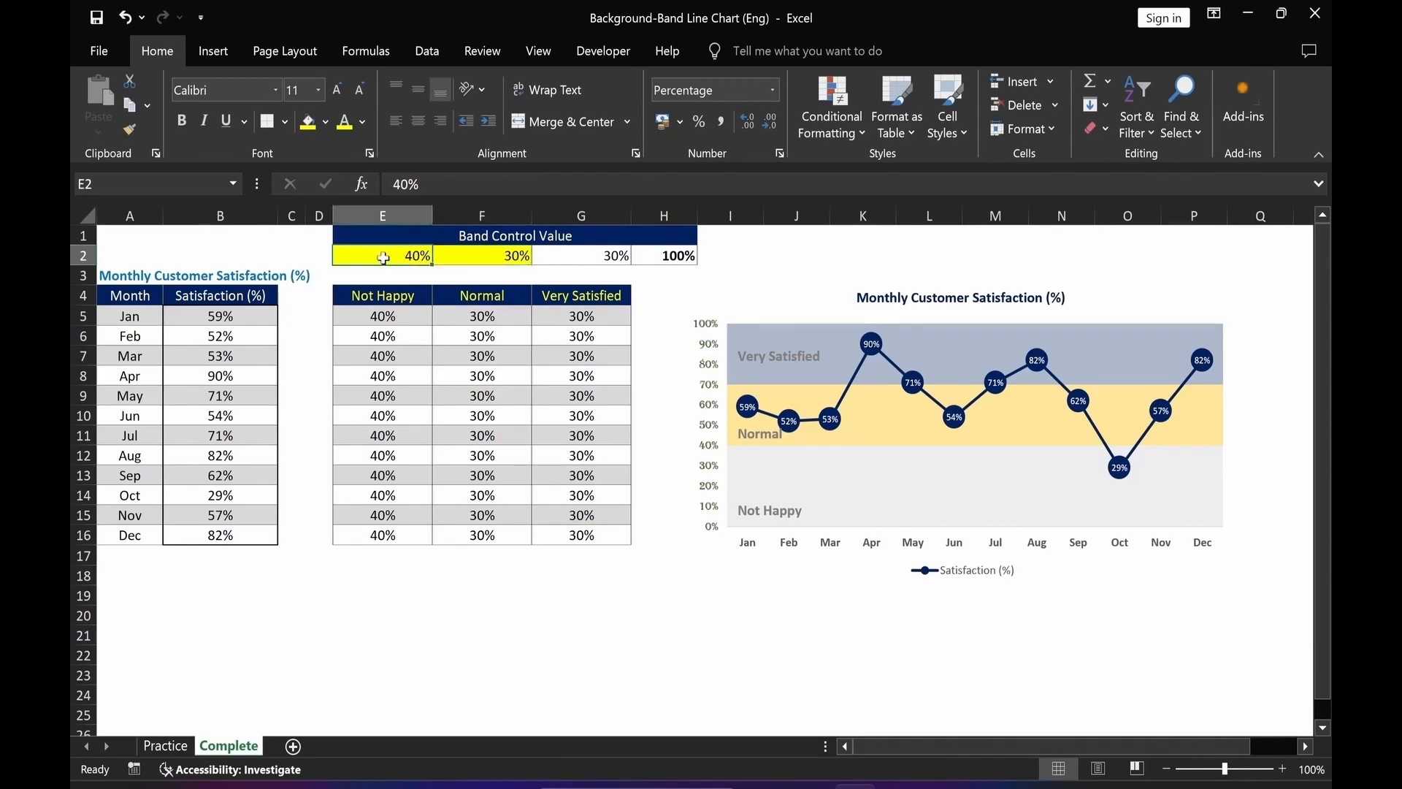
Set the Not Happy band control value to 30% on the Complete sheet.
{"action": "type", "text": "30"}
{"action": "key", "text": "Return"}
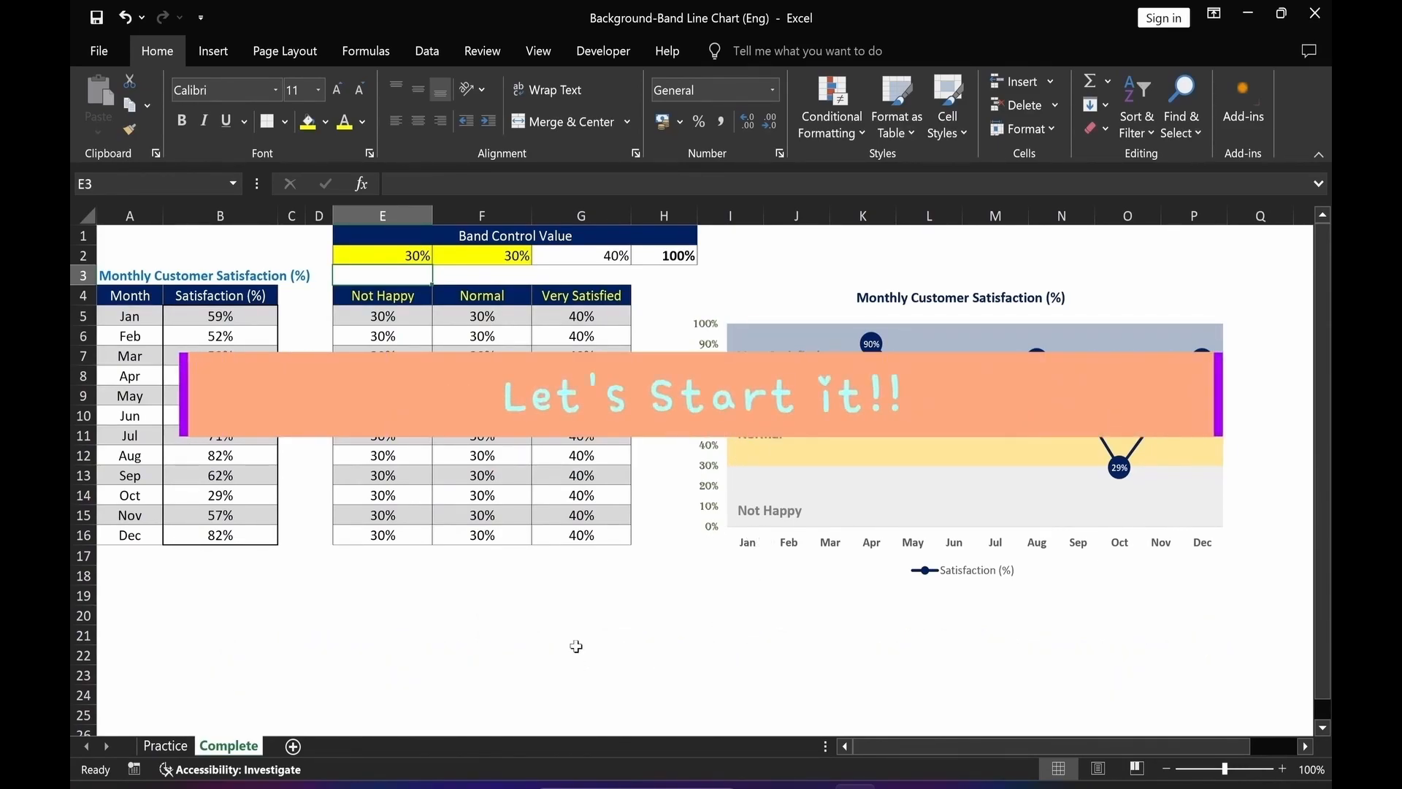
On the Practice sheet, insert a stacked column chart from the Not Happy, Normal and Very Satisfied table.
{"action": "left_click", "coordinate": [162, 747]}
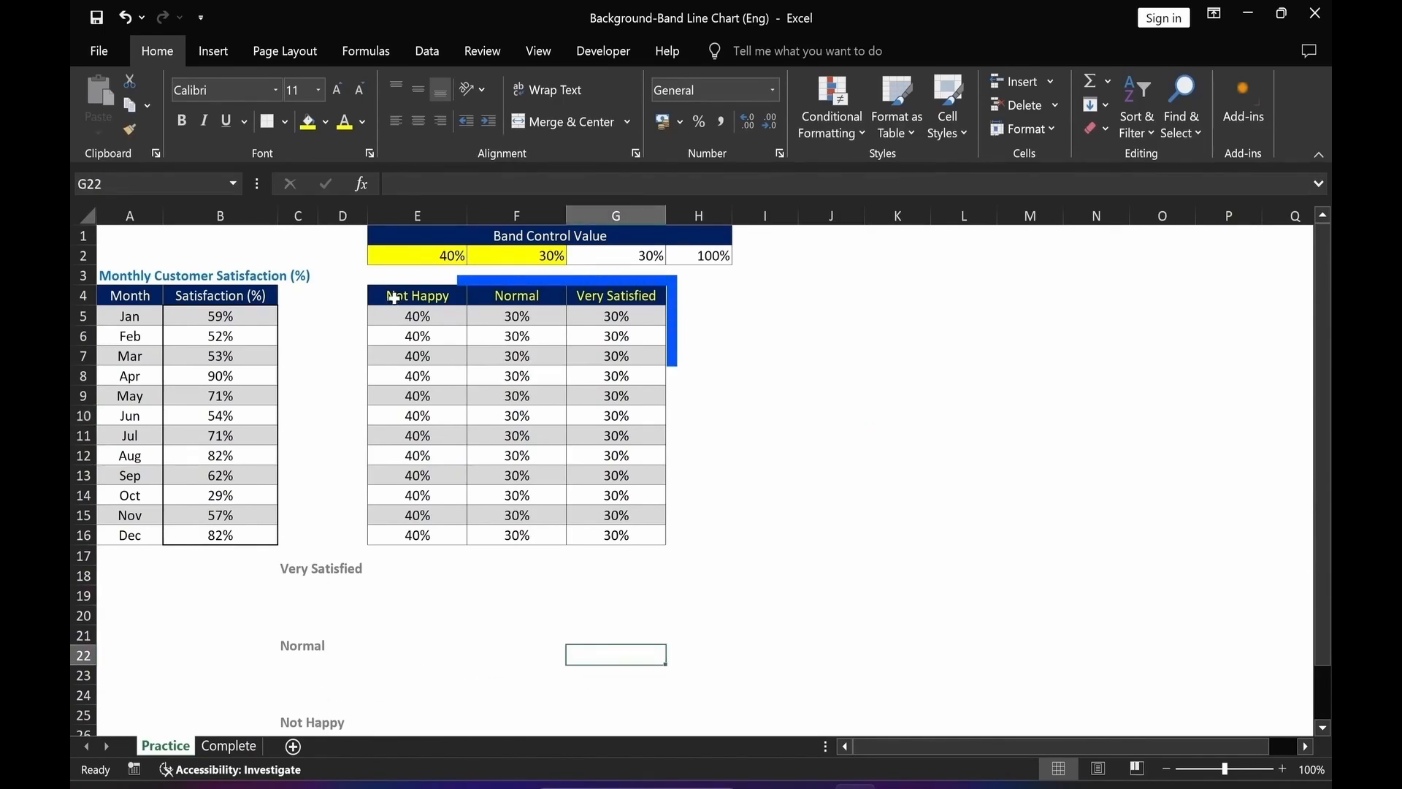
{"action": "left_click_drag", "start_coordinate": [391, 292], "coordinate": [626, 536]}
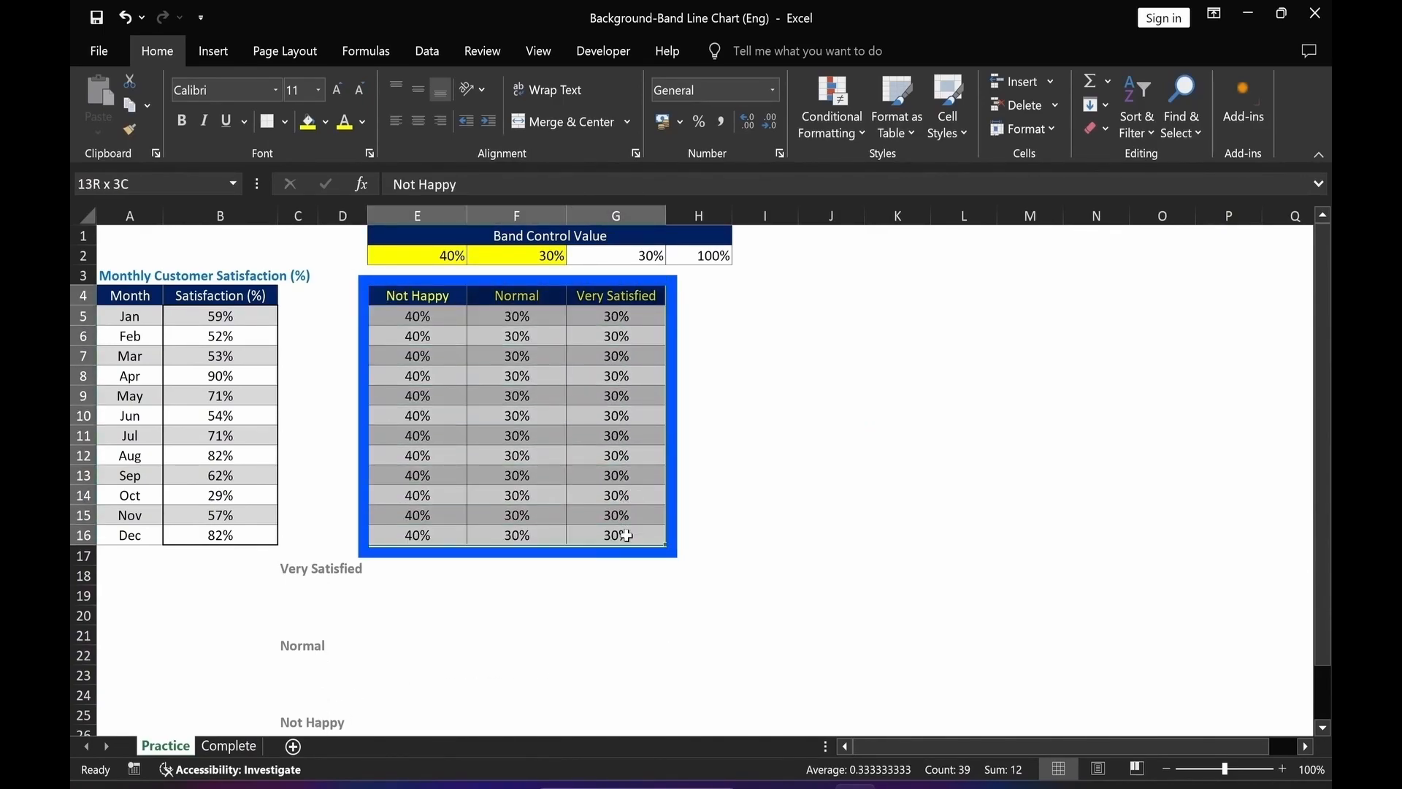
{"action": "key", "text": "alt+n"}
{"action": "key", "text": "r"}
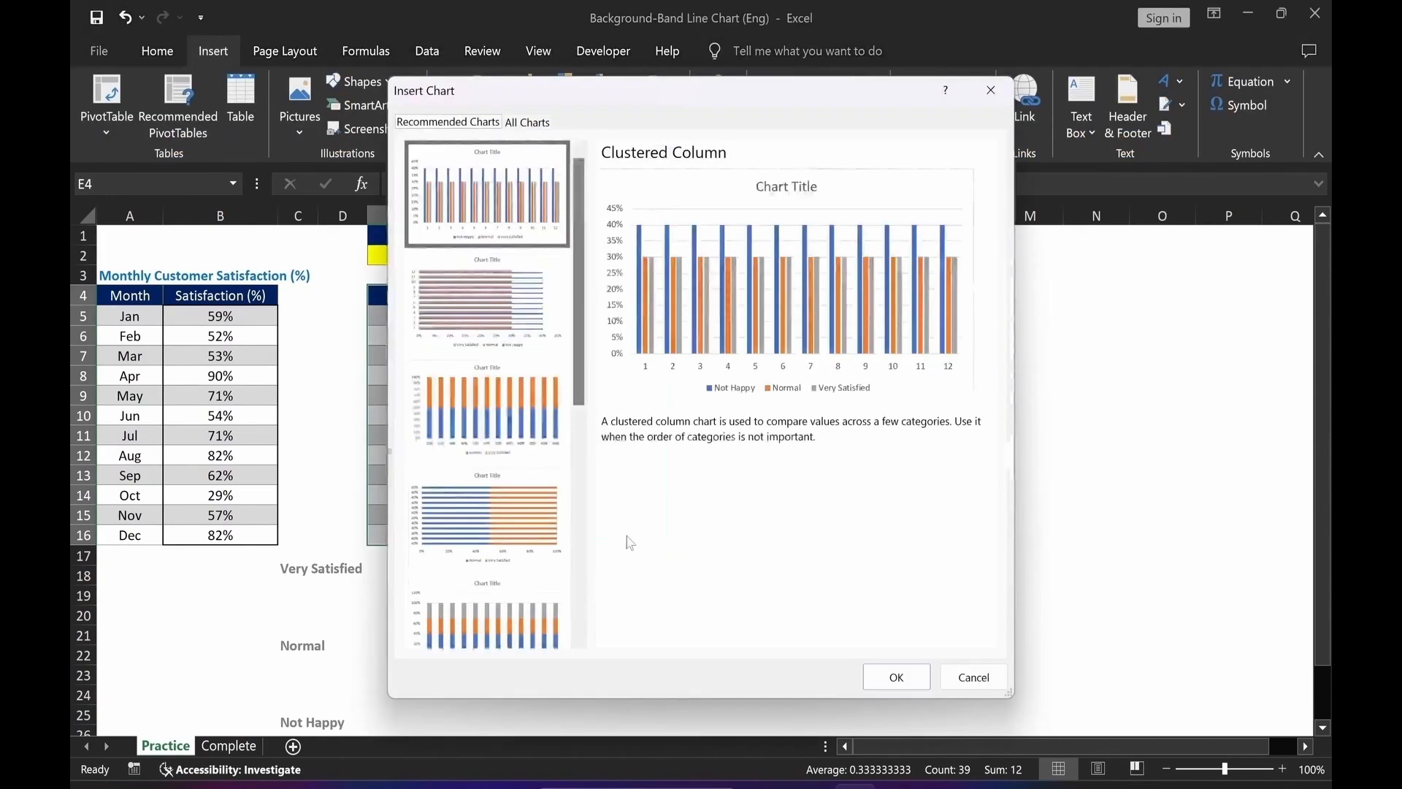
{"action": "left_click", "coordinate": [529, 123]}
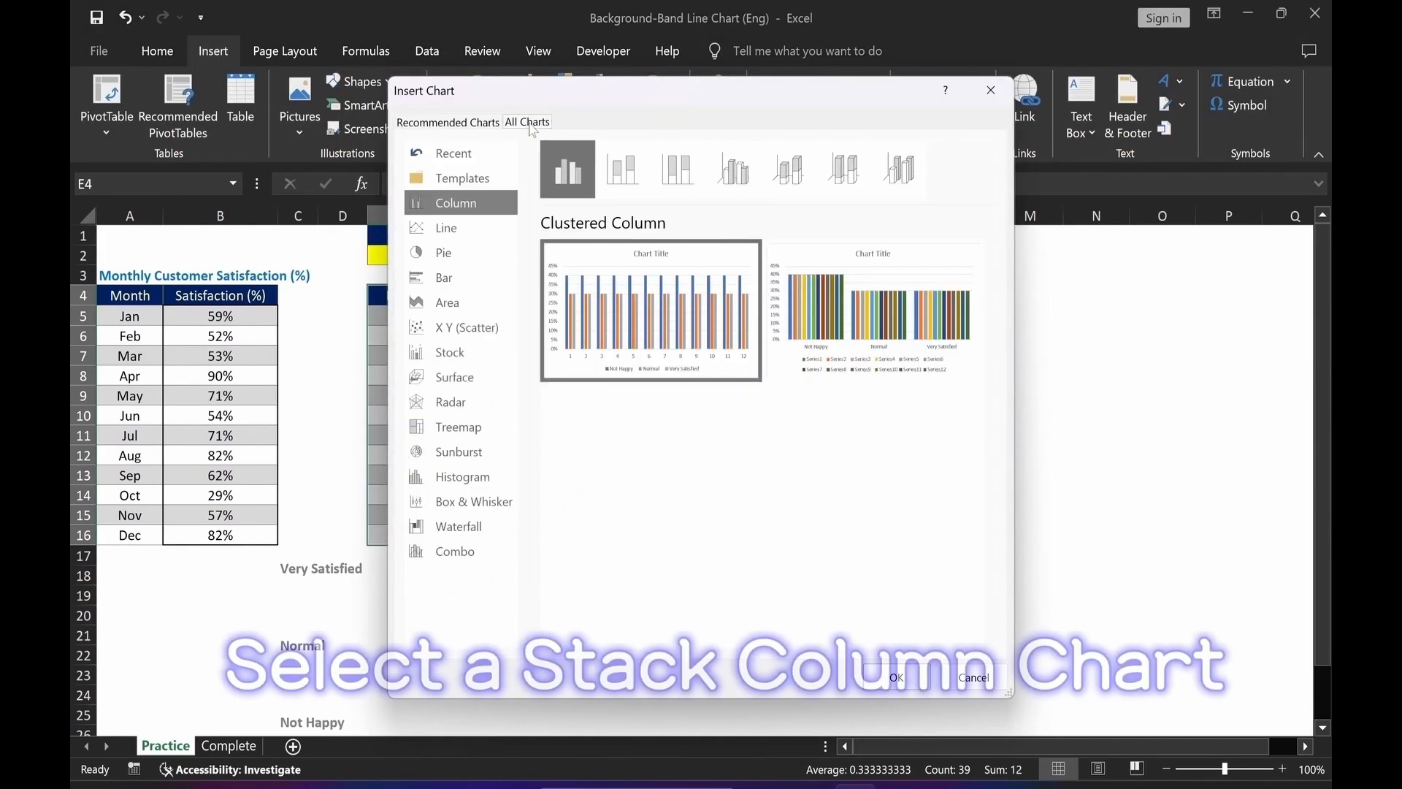
{"action": "left_click", "coordinate": [623, 177]}
{"action": "left_click", "coordinate": [901, 678]}
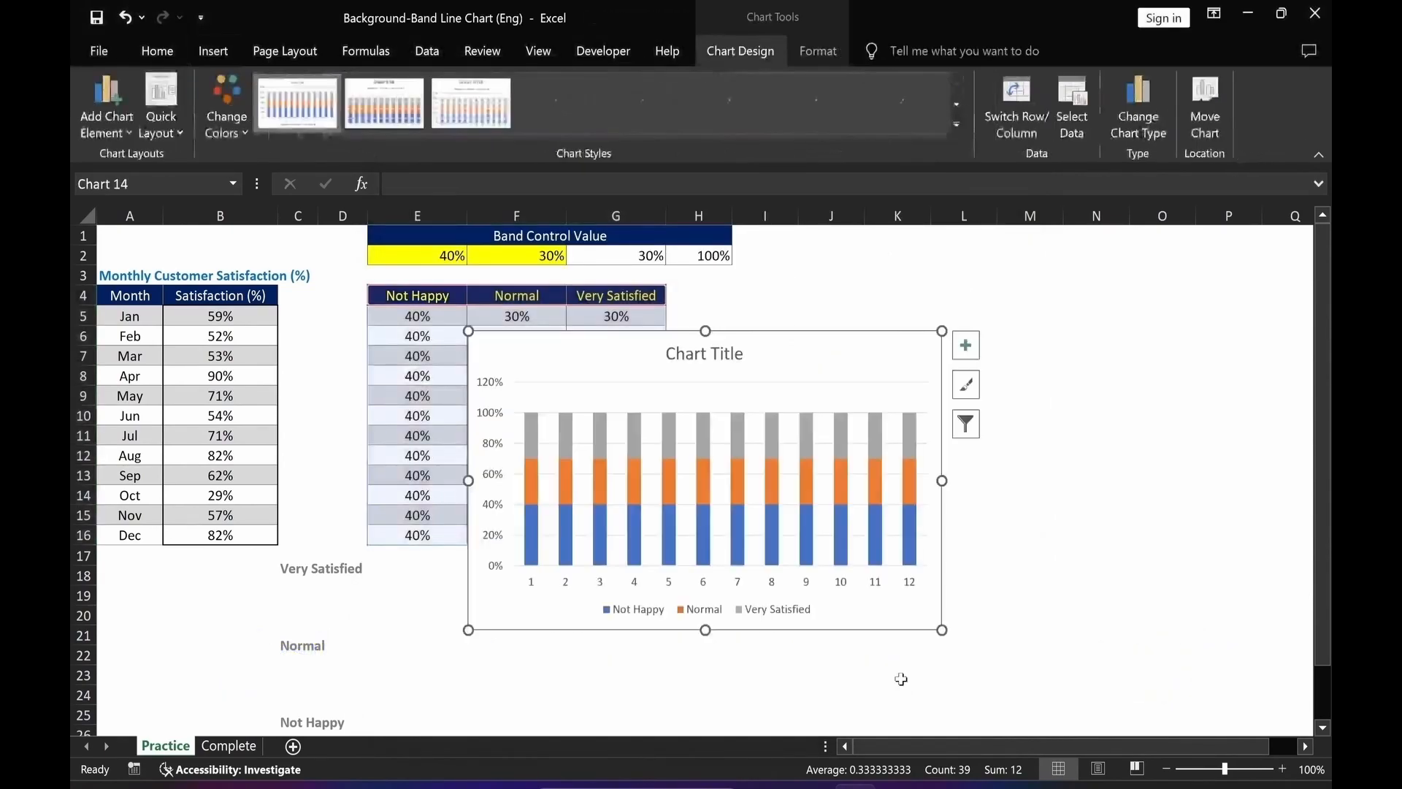
Move the chart slightly and set the band series' gap width to 0%.
{"action": "left_click_drag", "start_coordinate": [808, 358], "coordinate": [825, 348]}
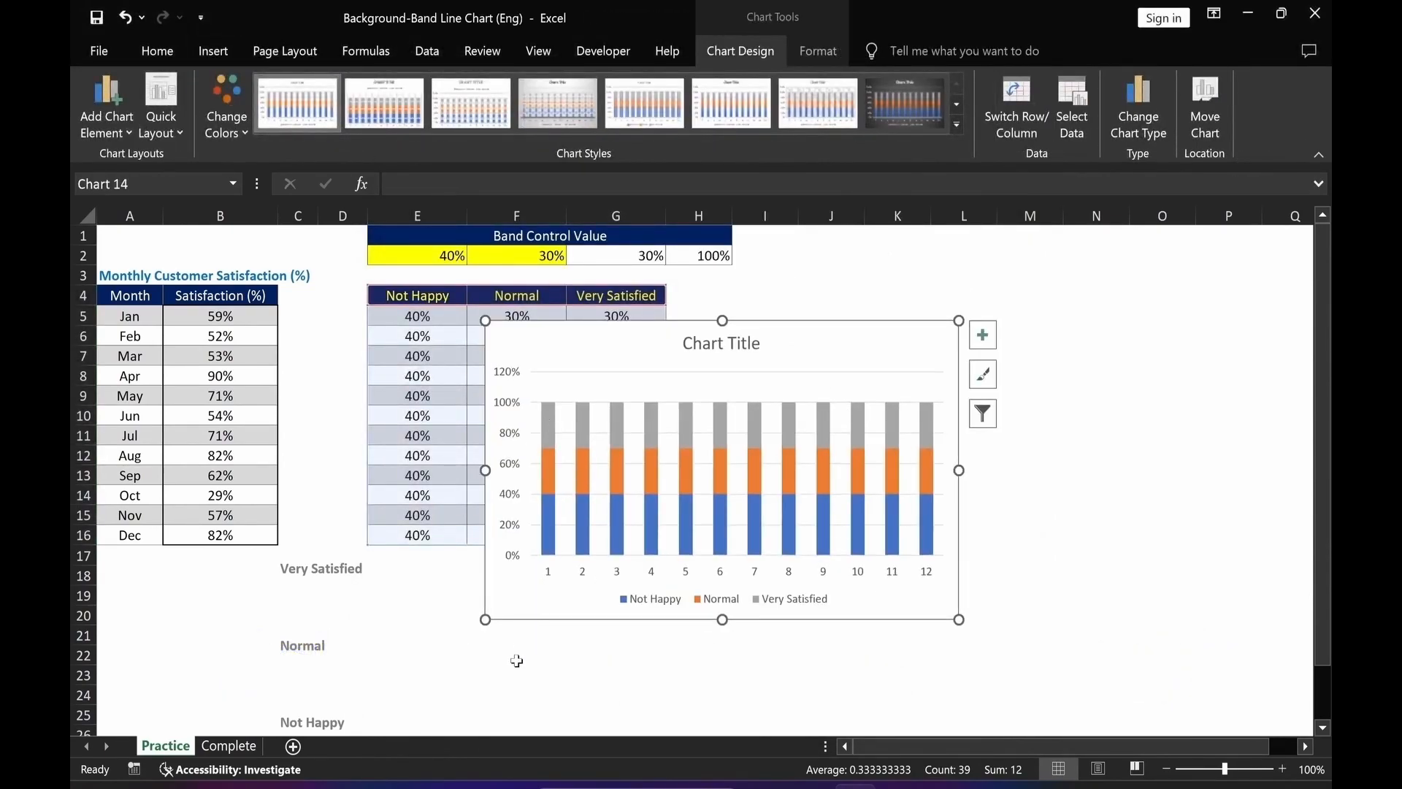
{"action": "left_click", "coordinate": [551, 542]}
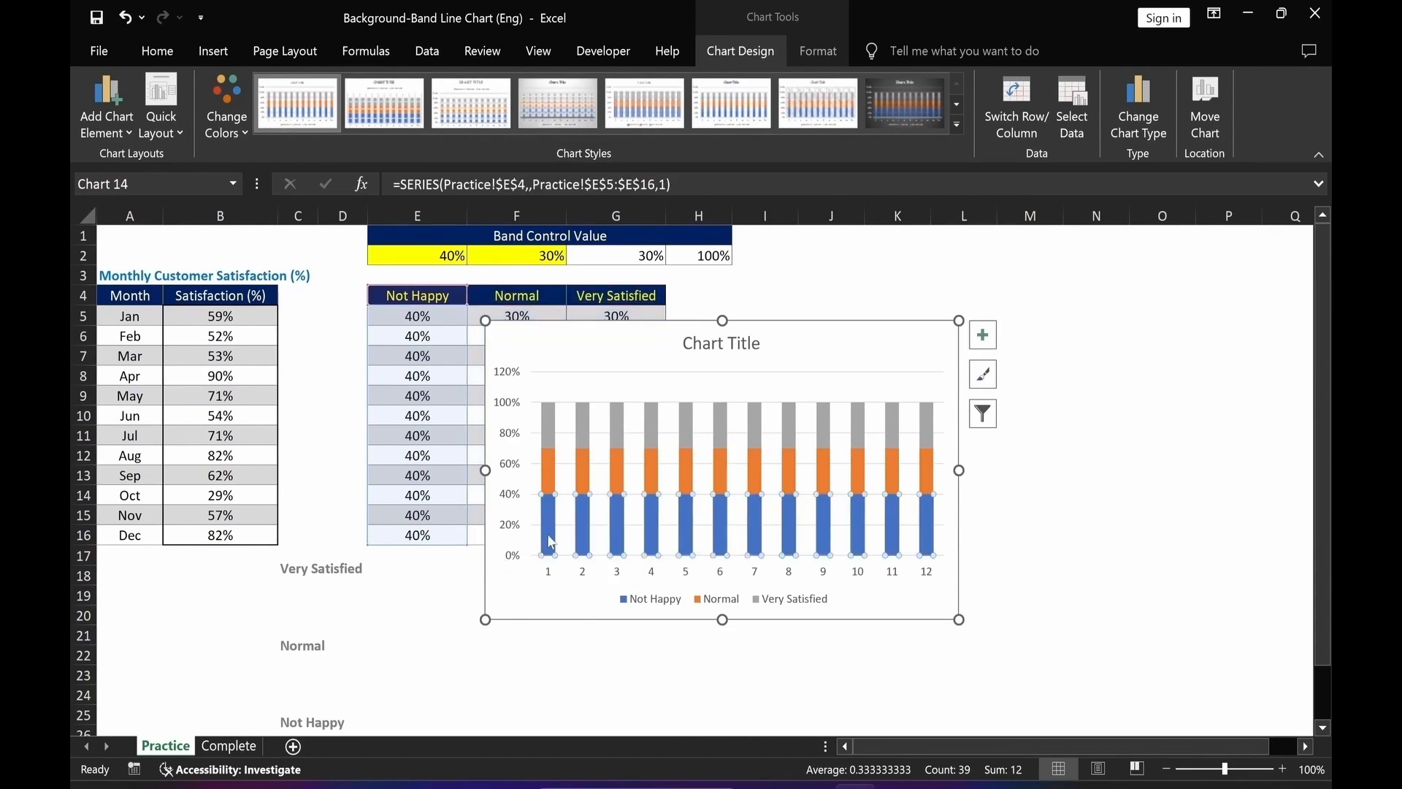
{"action": "double_click", "coordinate": [551, 542]}
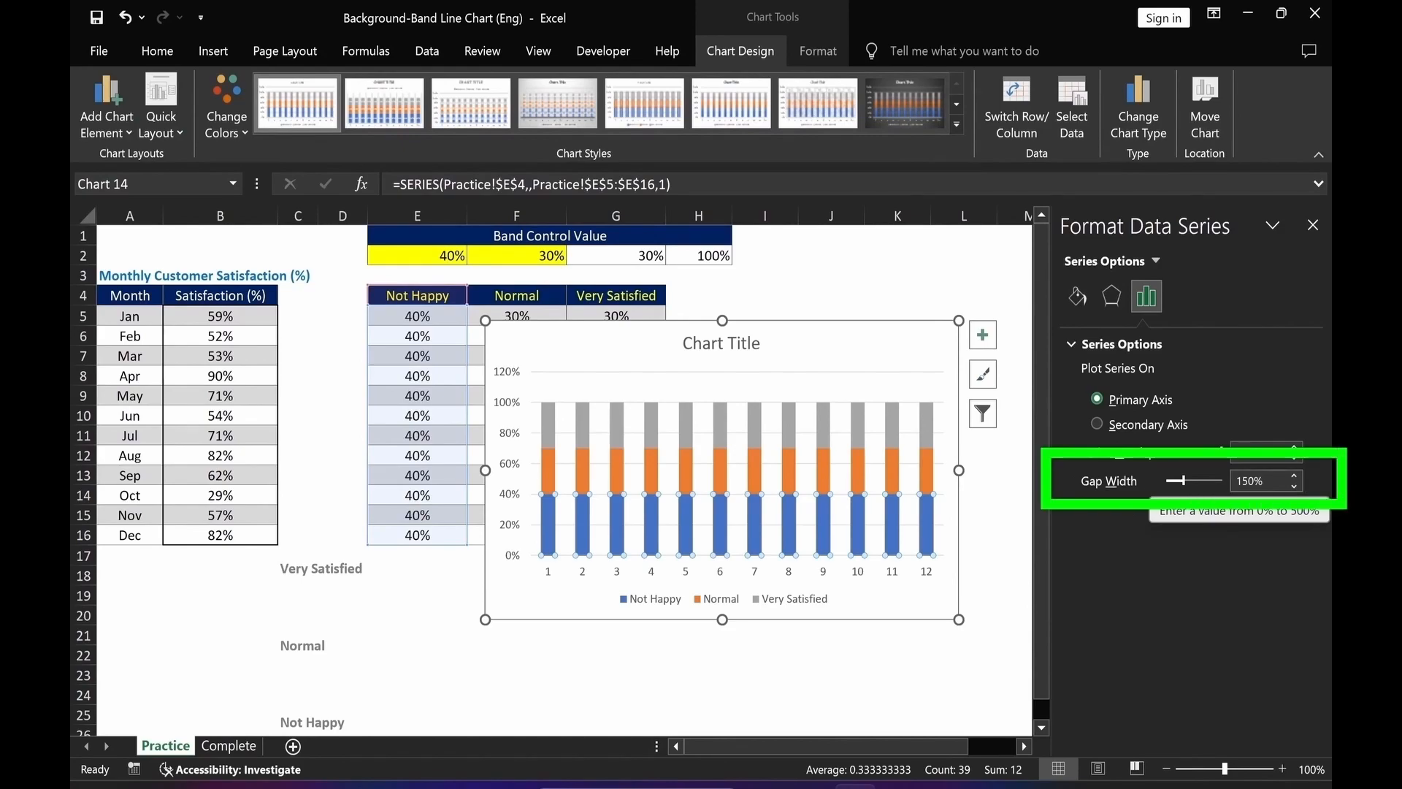
{"action": "double_click", "coordinate": [1234, 482]}
{"action": "type", "text": "0"}
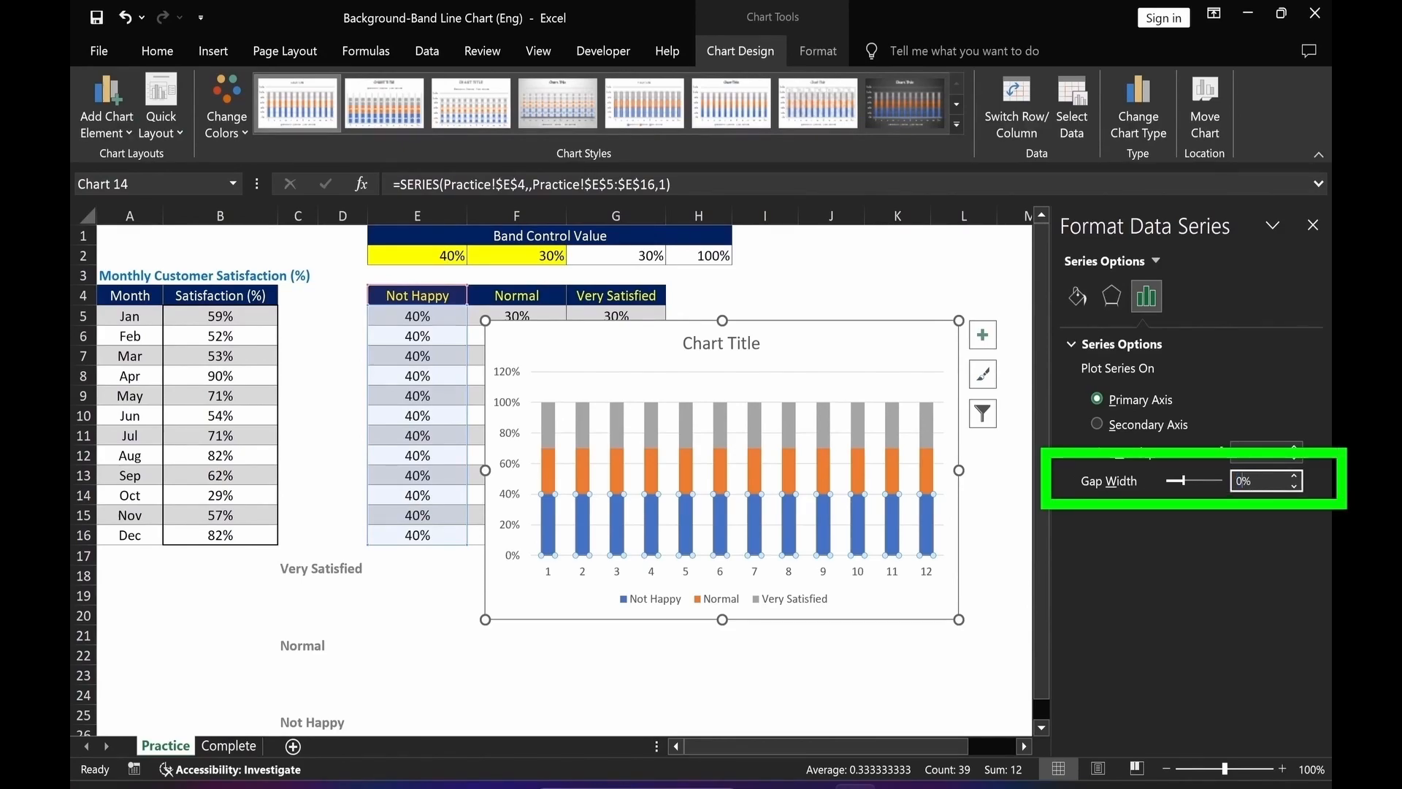
{"action": "left_click", "coordinate": [898, 674]}
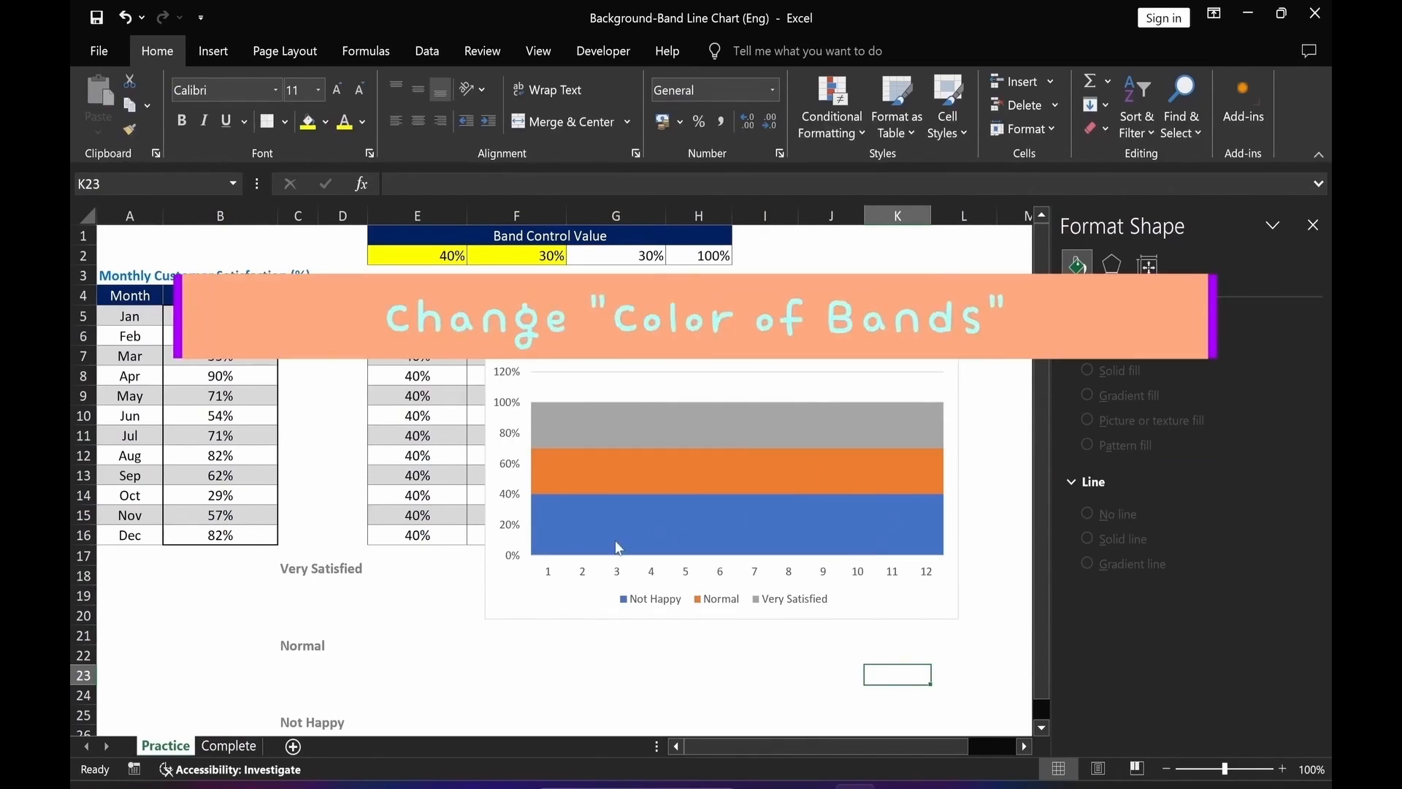
Give the Not Happy band a solid light gray fill.
{"action": "left_click", "coordinate": [581, 527]}
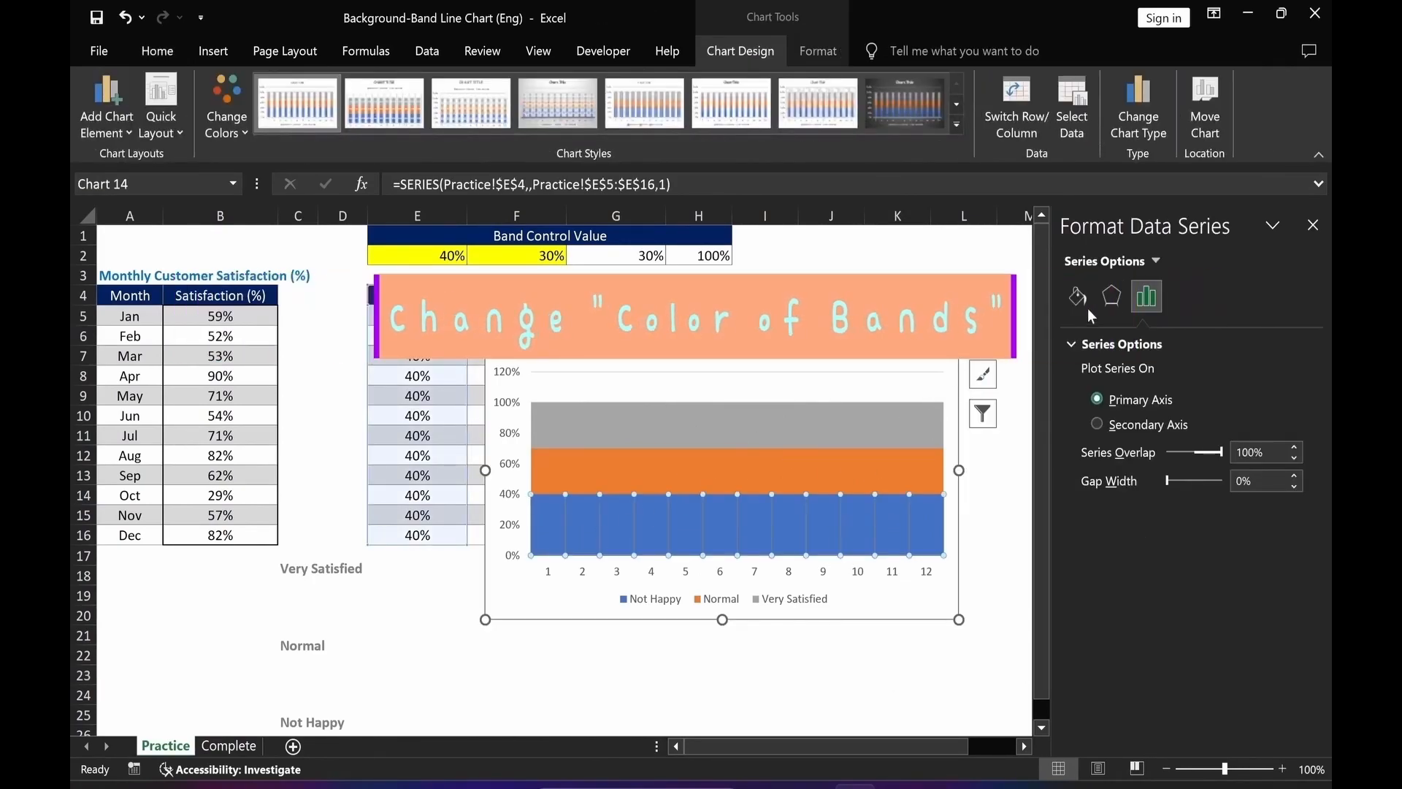
{"action": "left_click", "coordinate": [1078, 298]}
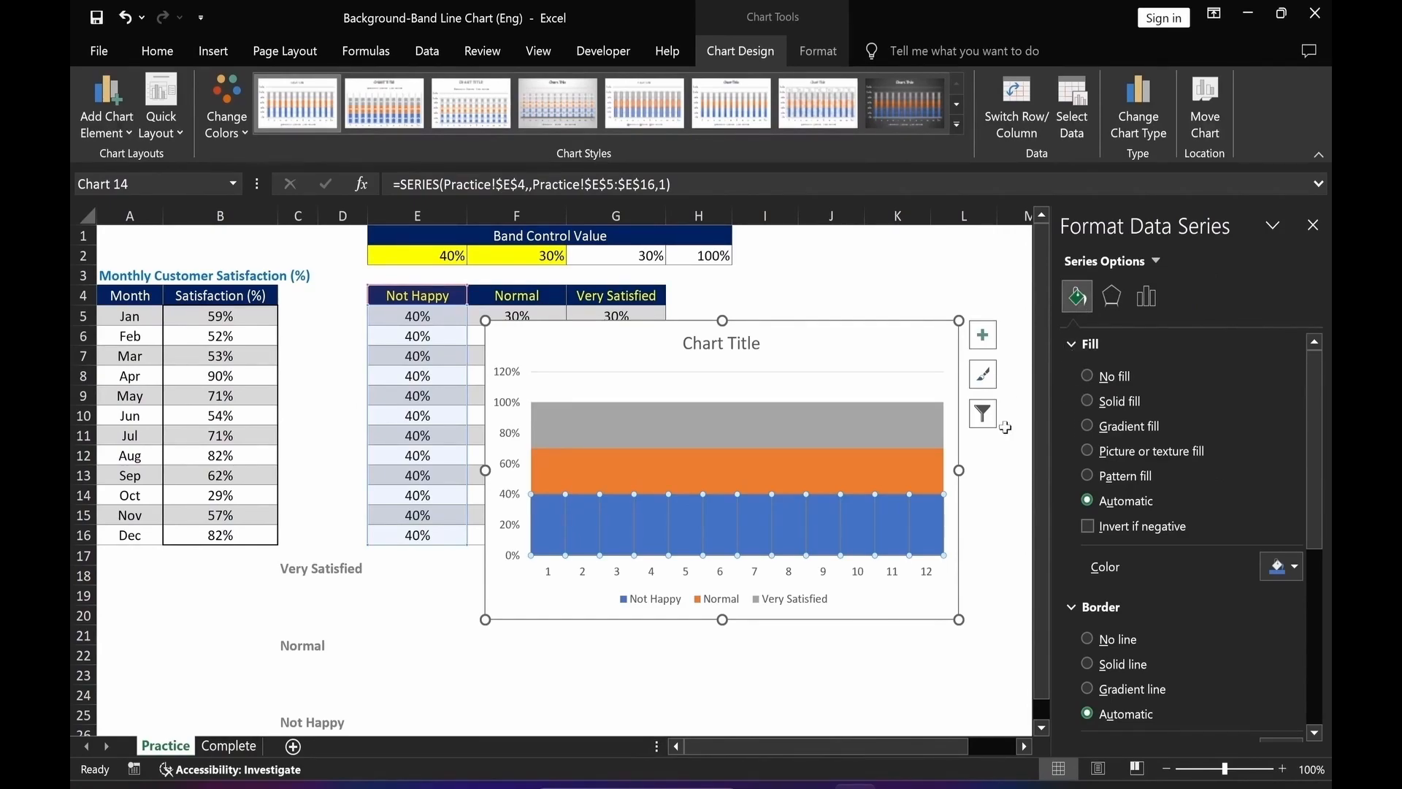
{"action": "left_click", "coordinate": [1087, 400]}
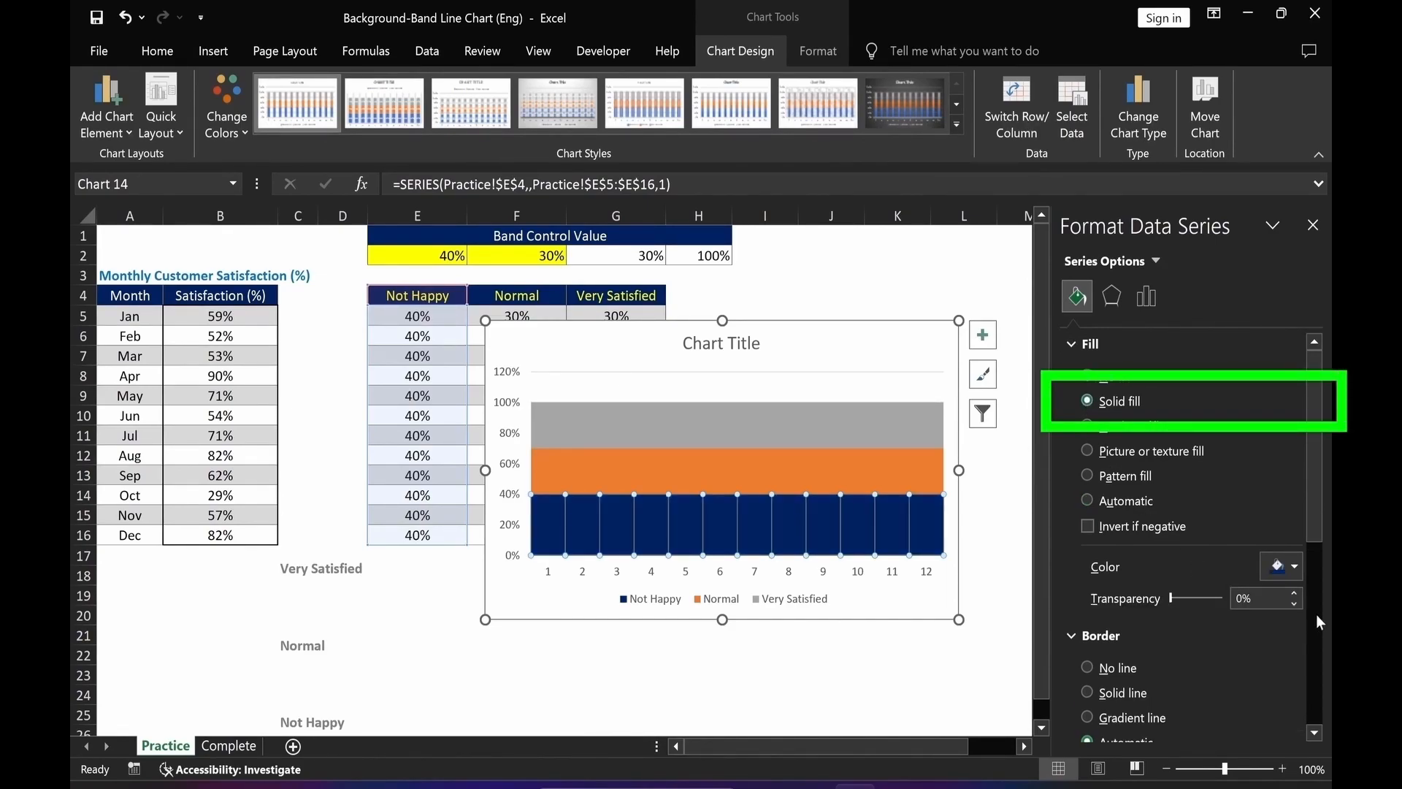
{"action": "left_click", "coordinate": [1295, 567]}
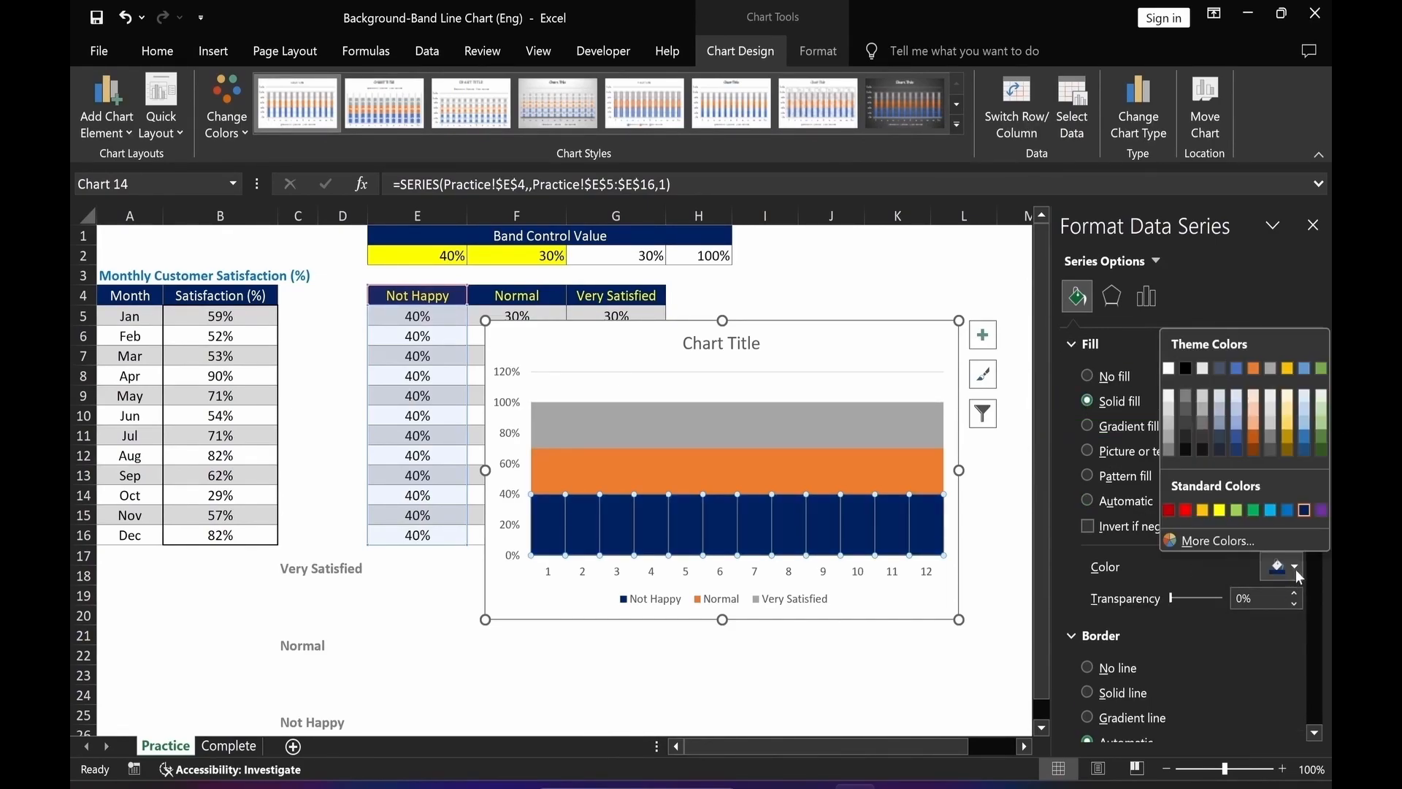
{"action": "left_click", "coordinate": [1274, 411]}
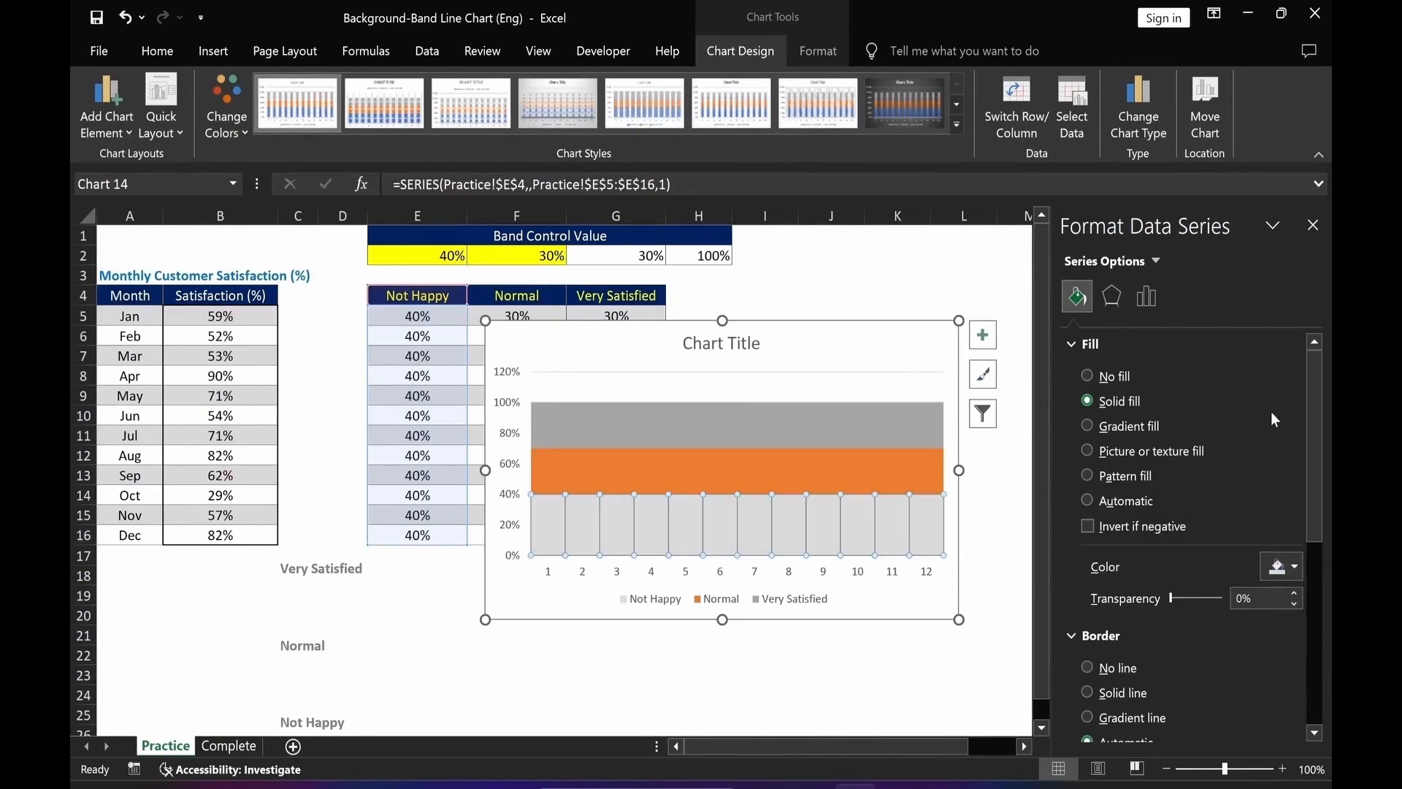
Give the Normal band a solid light yellow fill.
{"action": "left_click", "coordinate": [652, 479]}
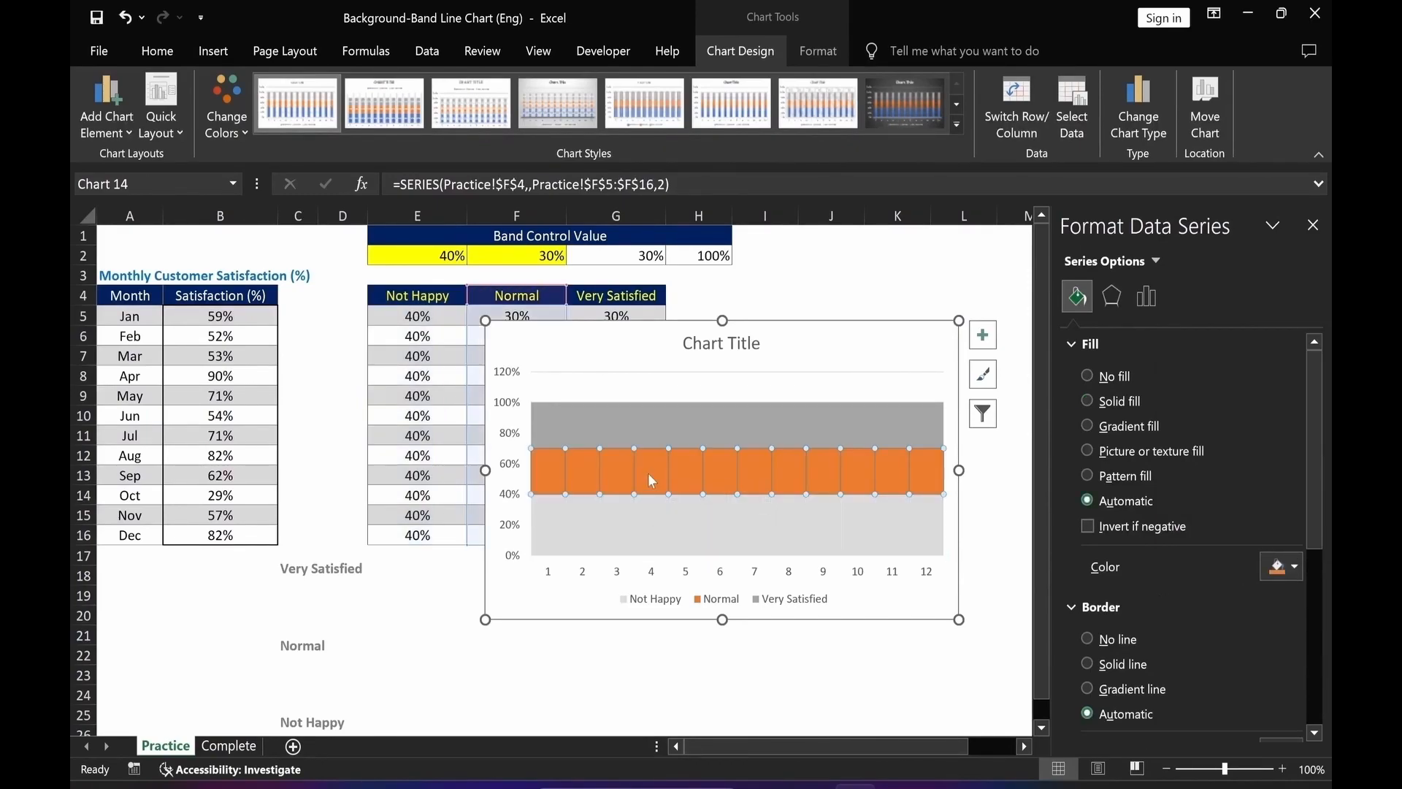
{"action": "left_click", "coordinate": [1087, 400]}
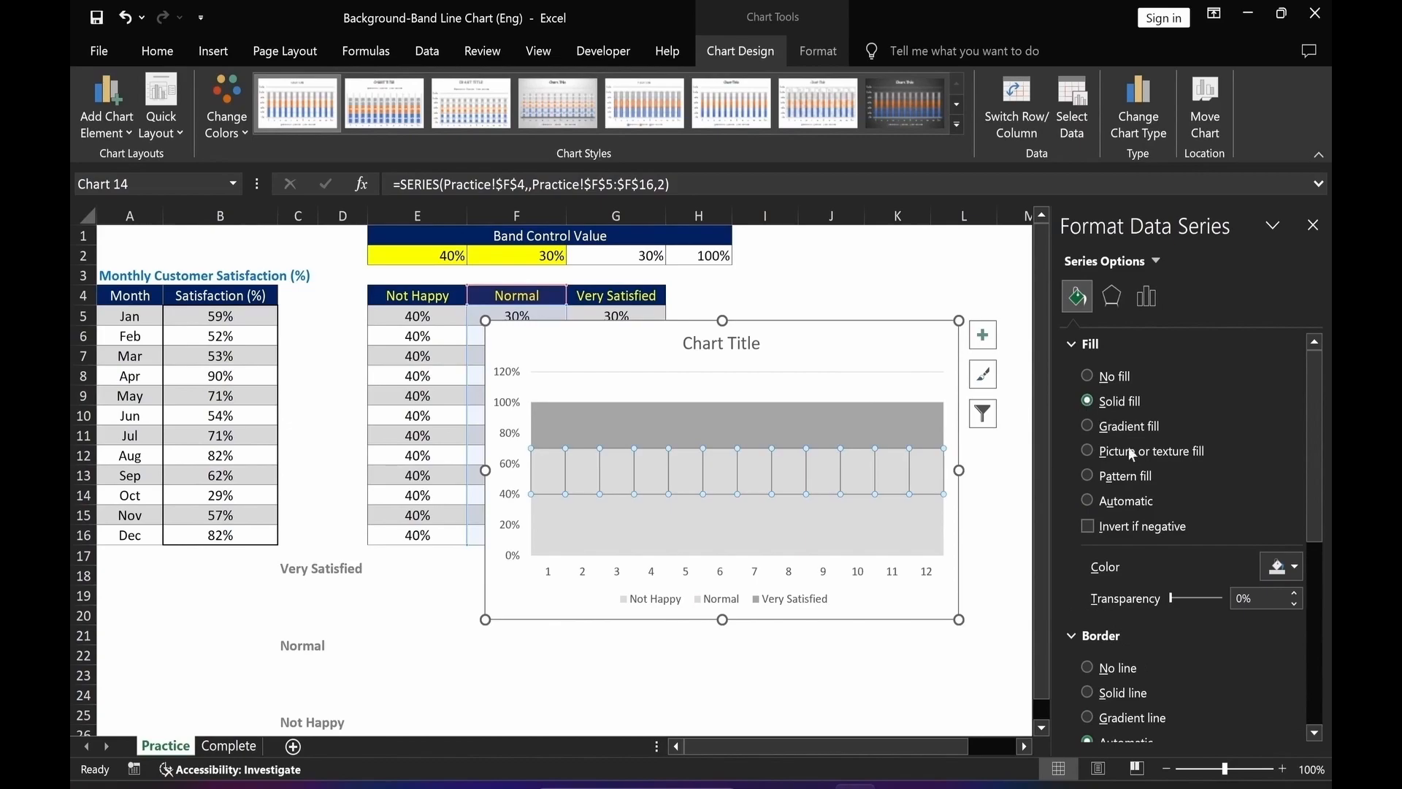
{"action": "left_click", "coordinate": [1296, 569]}
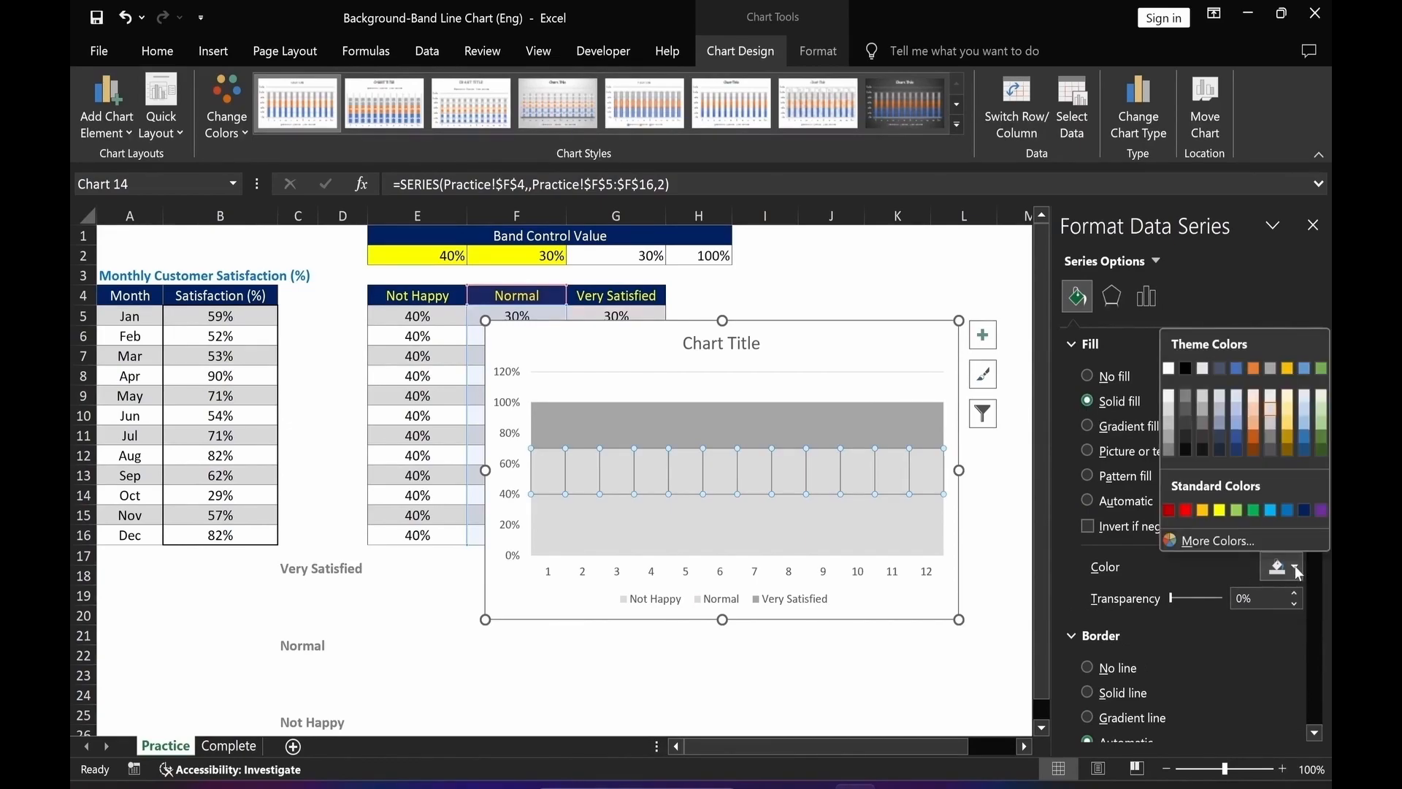
{"action": "left_click", "coordinate": [1291, 414]}
Give the Very Satisfied band a solid Light Gray, Background 2, Darker 25% fill.
{"action": "left_click", "coordinate": [851, 423]}
{"action": "left_click", "coordinate": [1090, 401]}
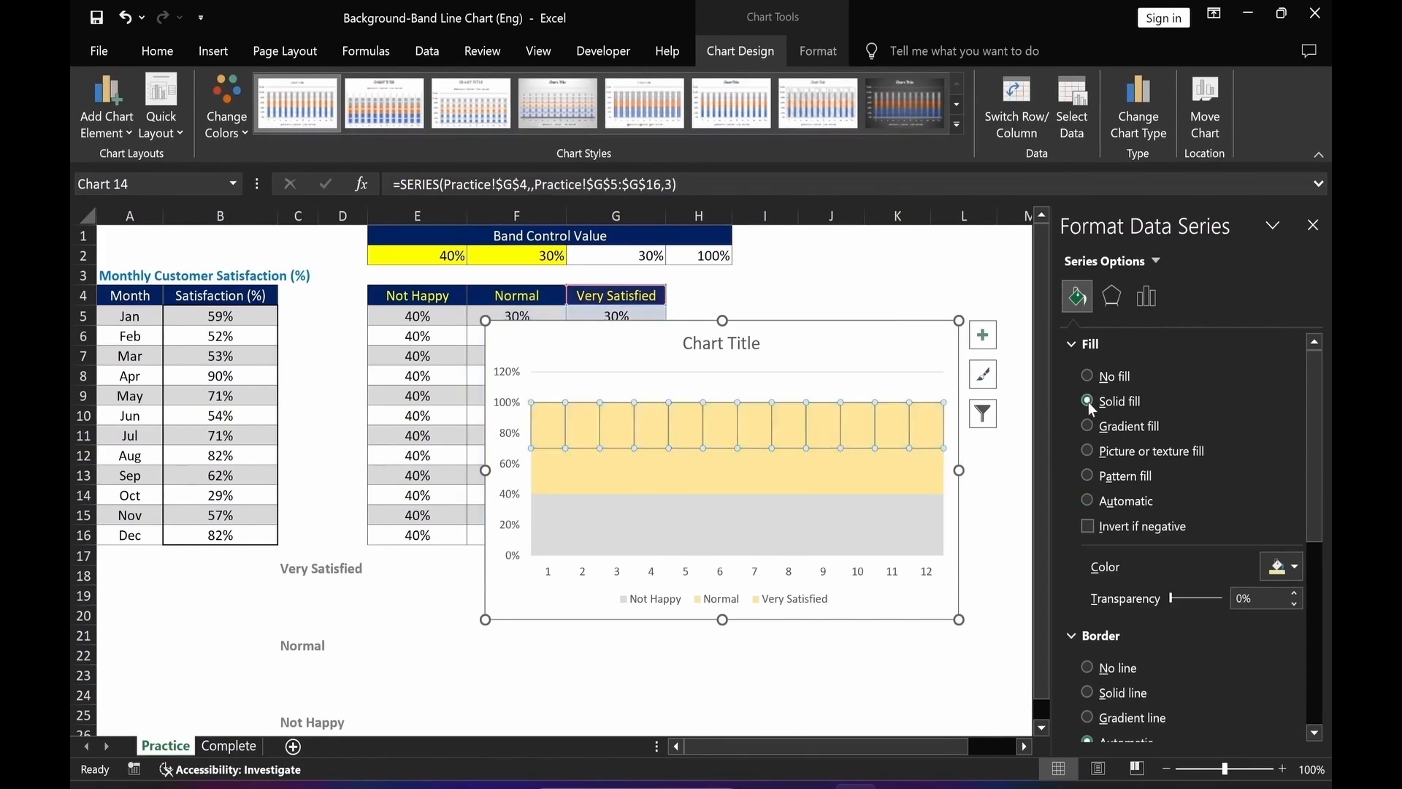
{"action": "left_click", "coordinate": [1296, 567]}
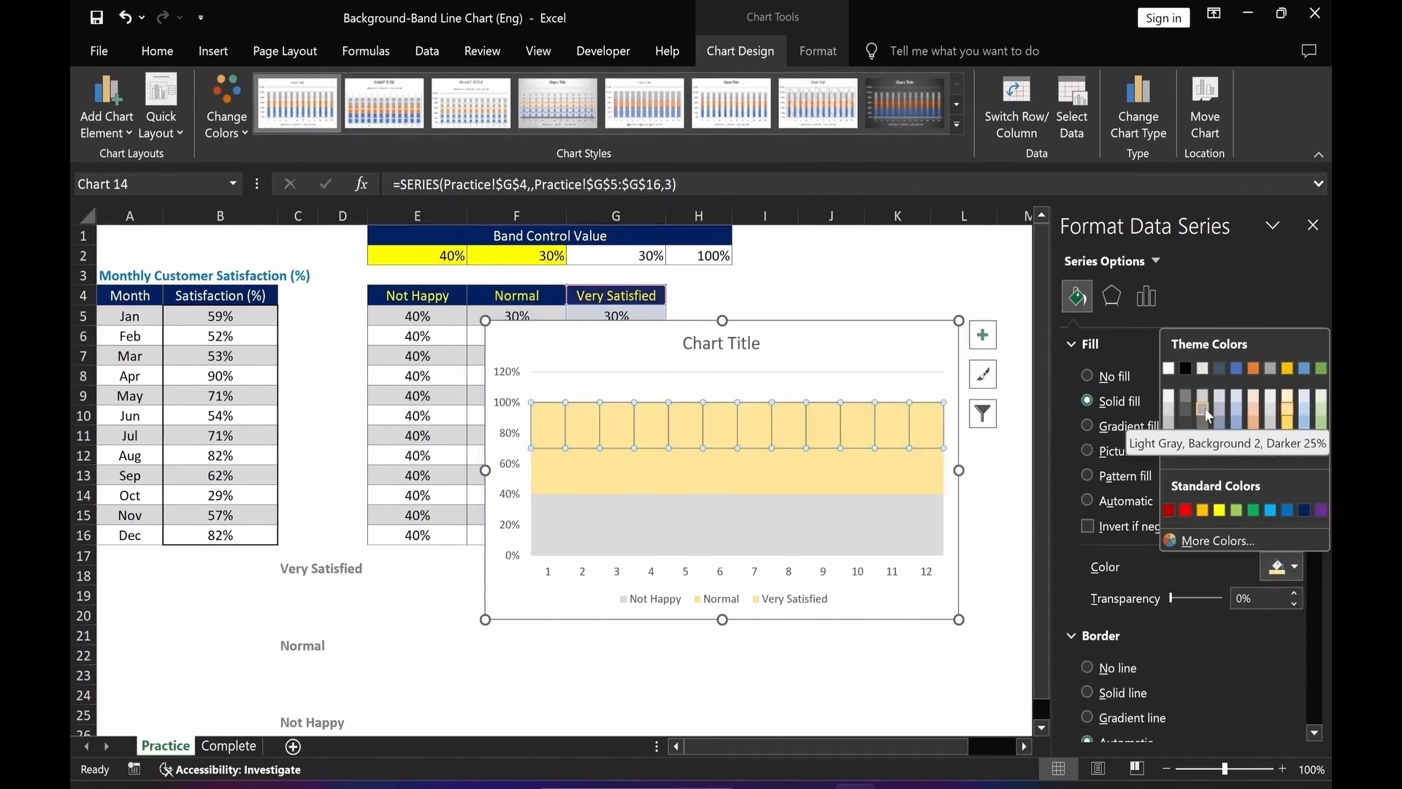
{"action": "left_click", "coordinate": [1204, 408]}
{"action": "left_click", "coordinate": [745, 682]}
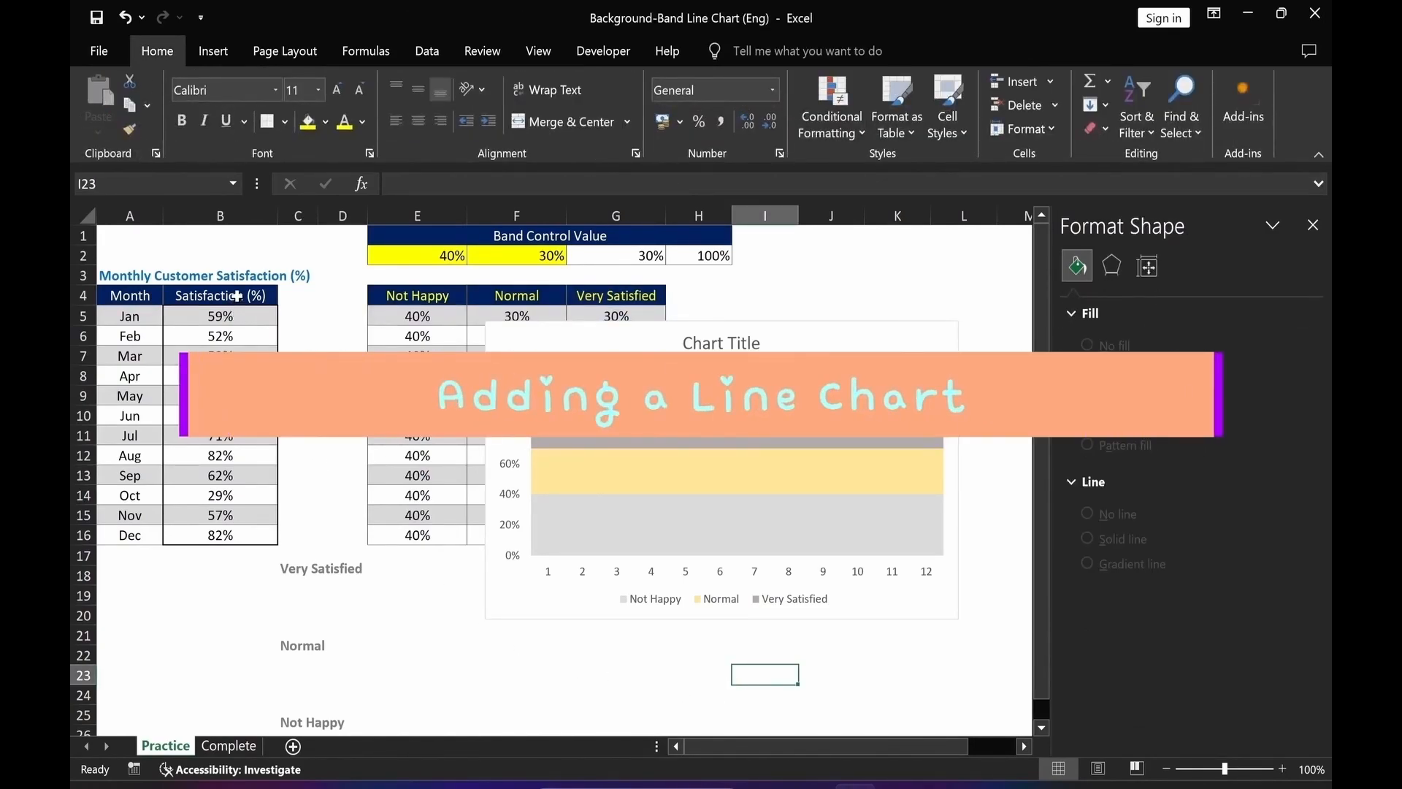
Copy the Satisfaction (%) column, including its header, and paste it into the chart as a new series.
{"action": "left_click_drag", "start_coordinate": [238, 295], "coordinate": [216, 536]}
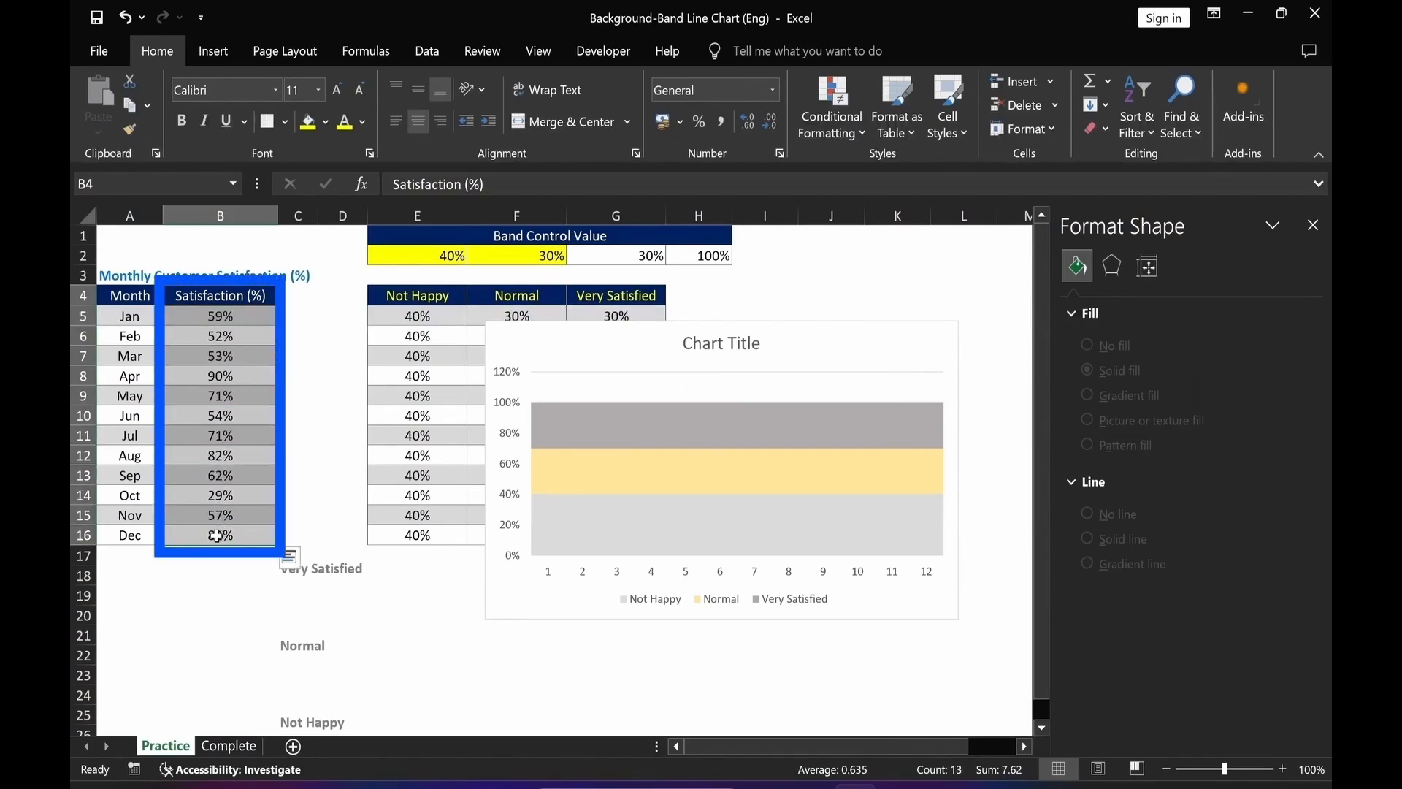
{"action": "key", "text": "ctrl+c"}
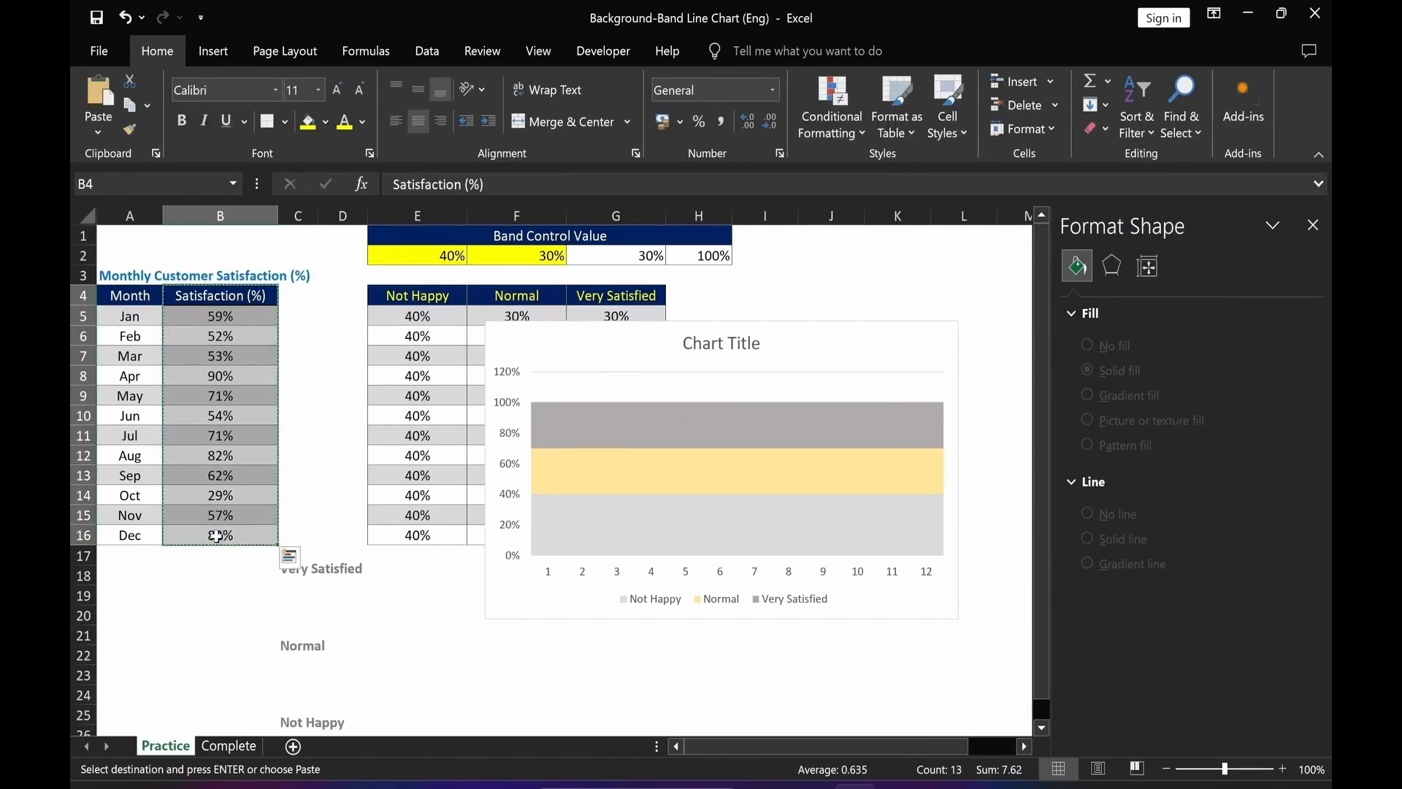
{"action": "left_click", "coordinate": [575, 350]}
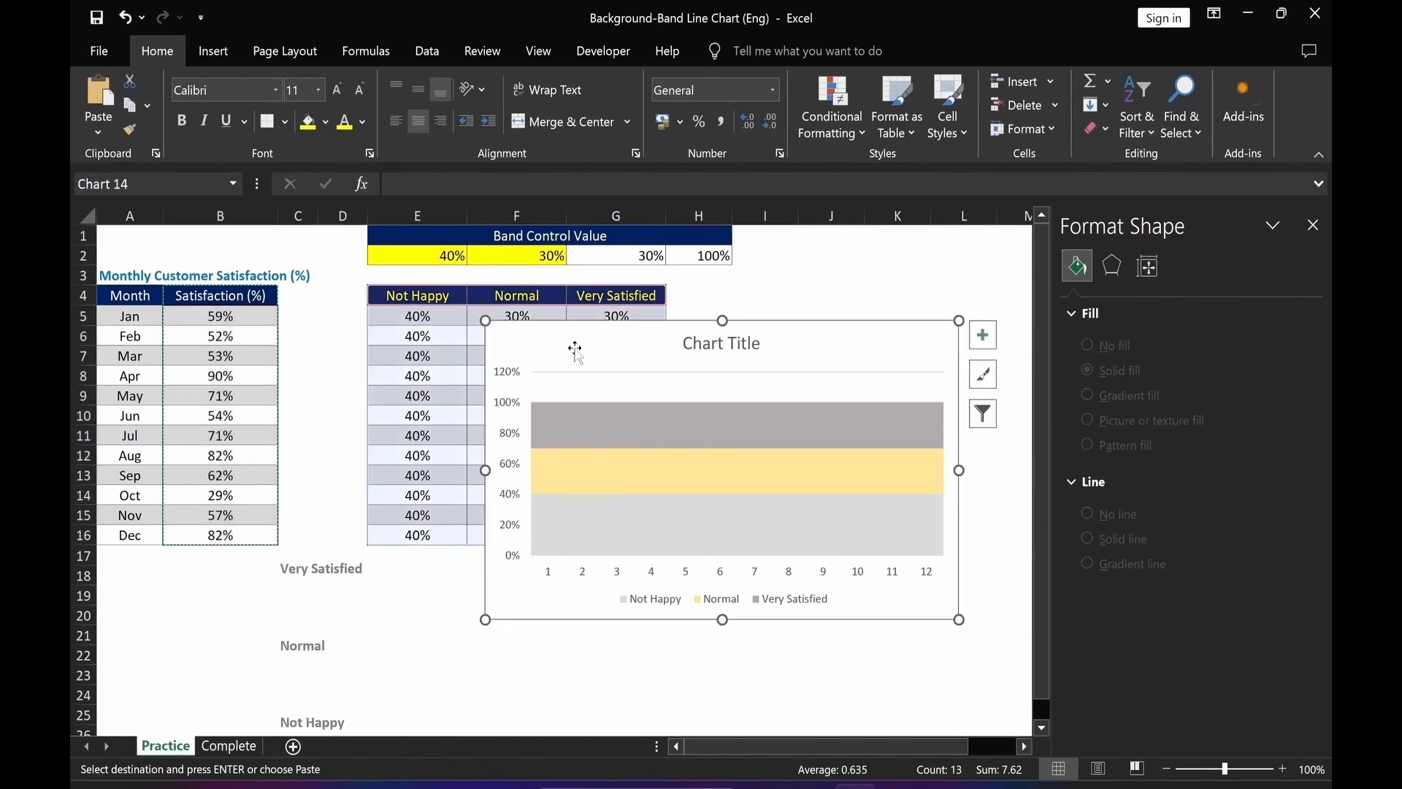
{"action": "key", "text": "ctrl+v"}
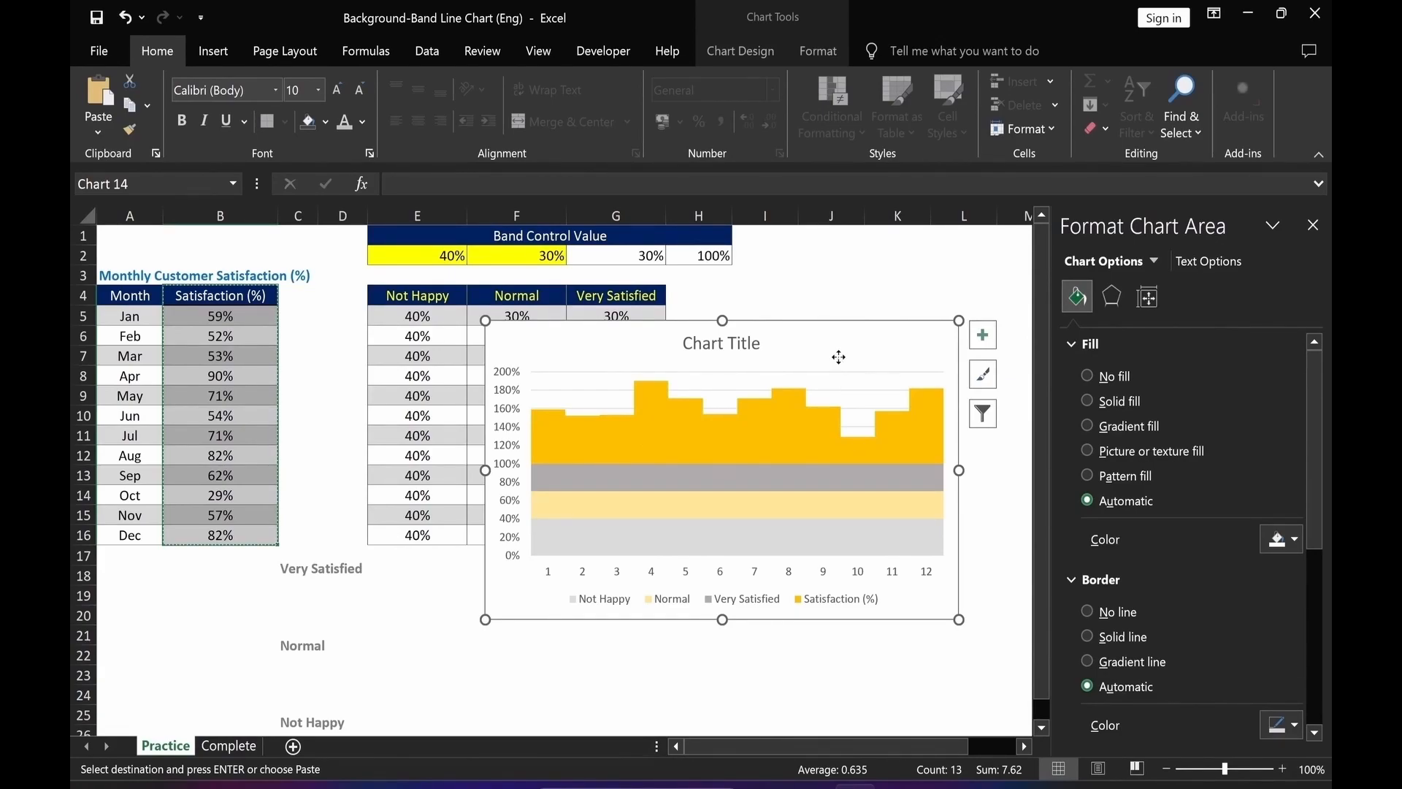
Change the chart to a Combo with stacked column bands and Satisfaction (%) as Line with Markers.
{"action": "right_click", "coordinate": [840, 362]}
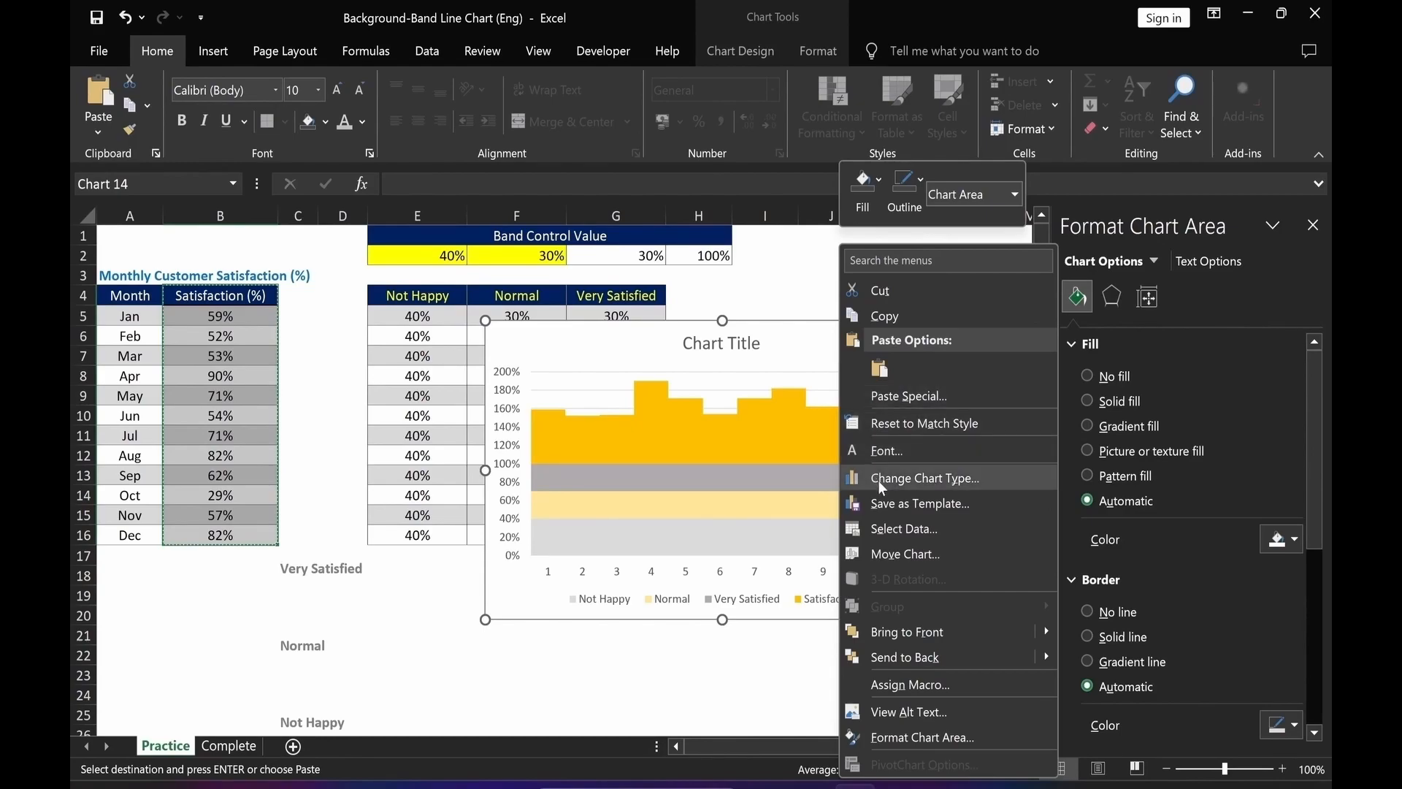
{"action": "left_click", "coordinate": [878, 480]}
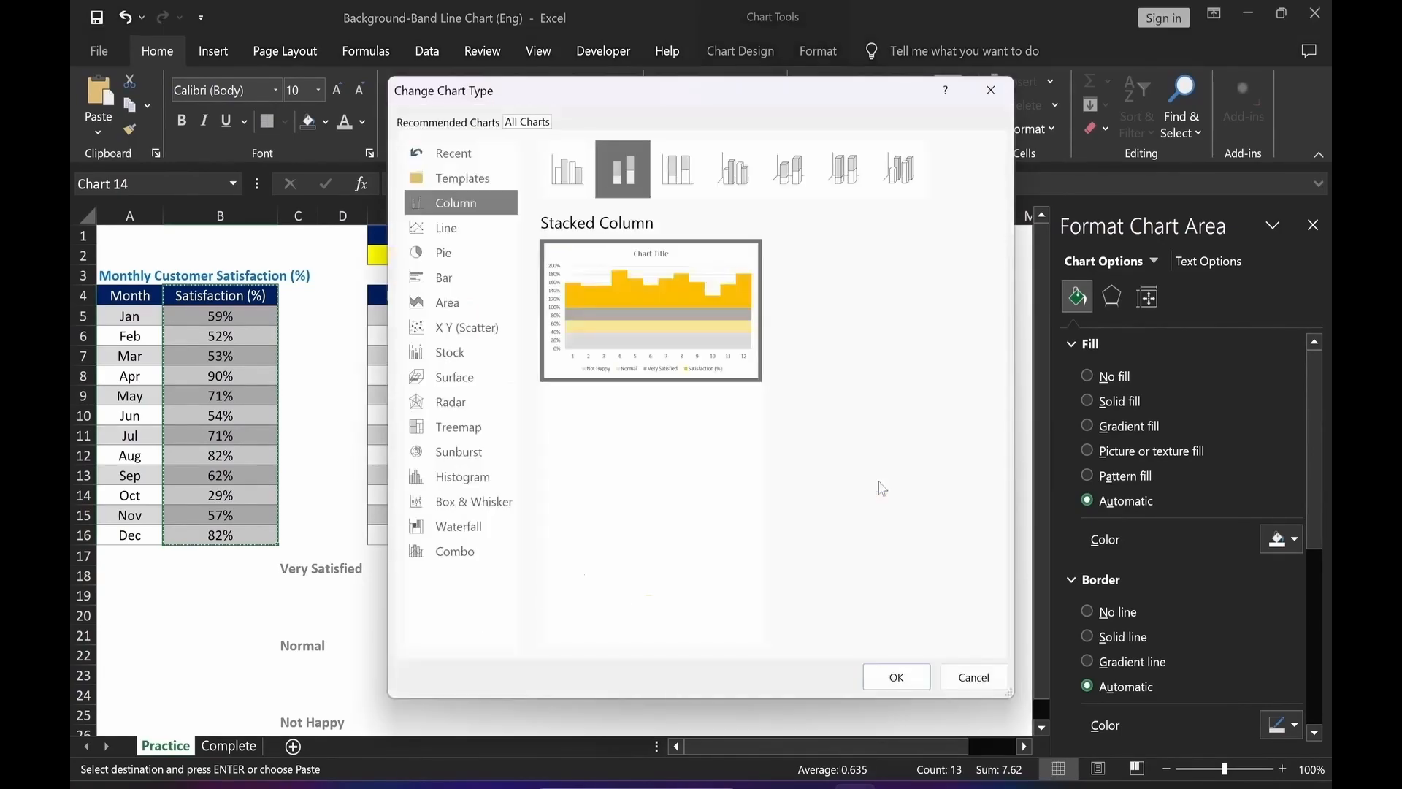
{"action": "left_click", "coordinate": [469, 557]}
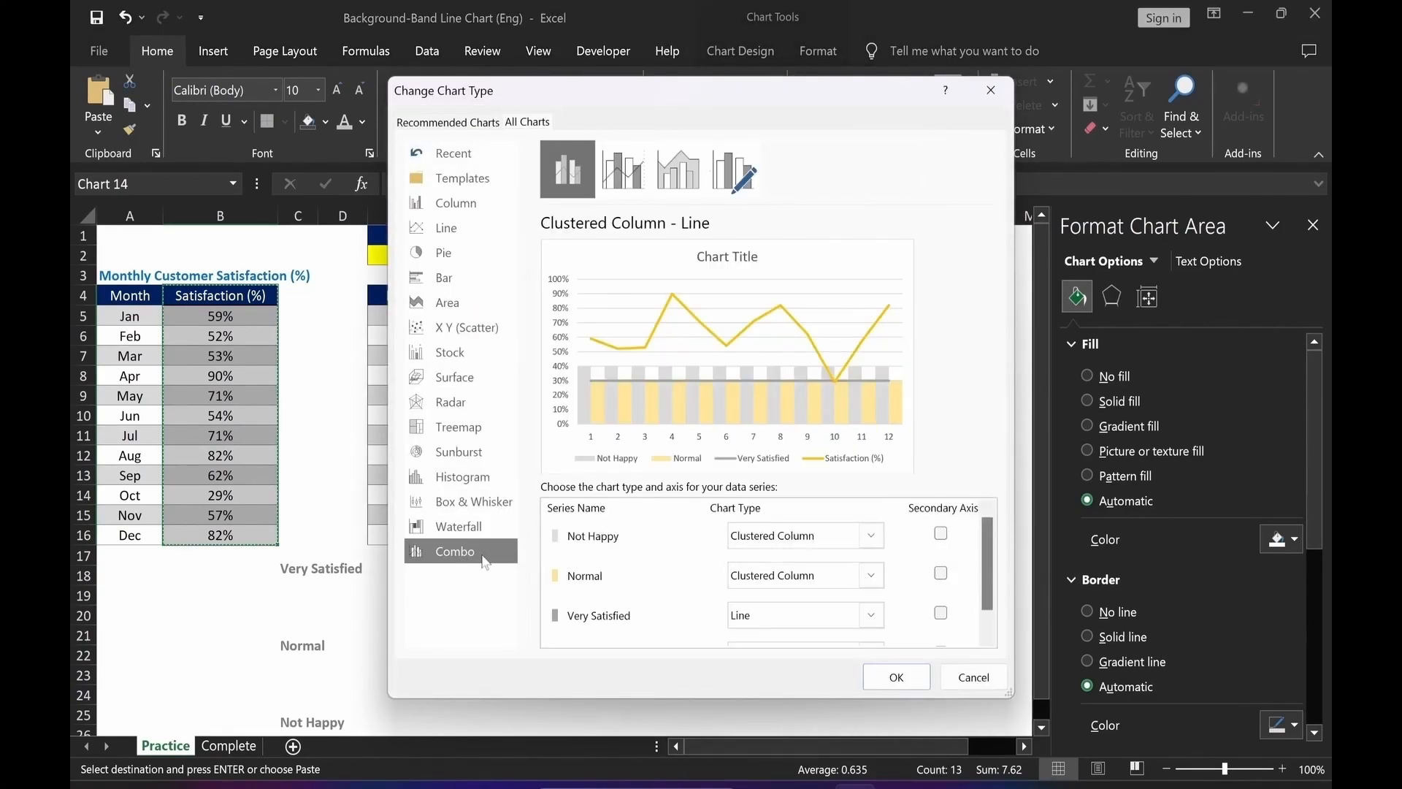
{"action": "left_click_drag", "start_coordinate": [984, 587], "coordinate": [984, 621]}
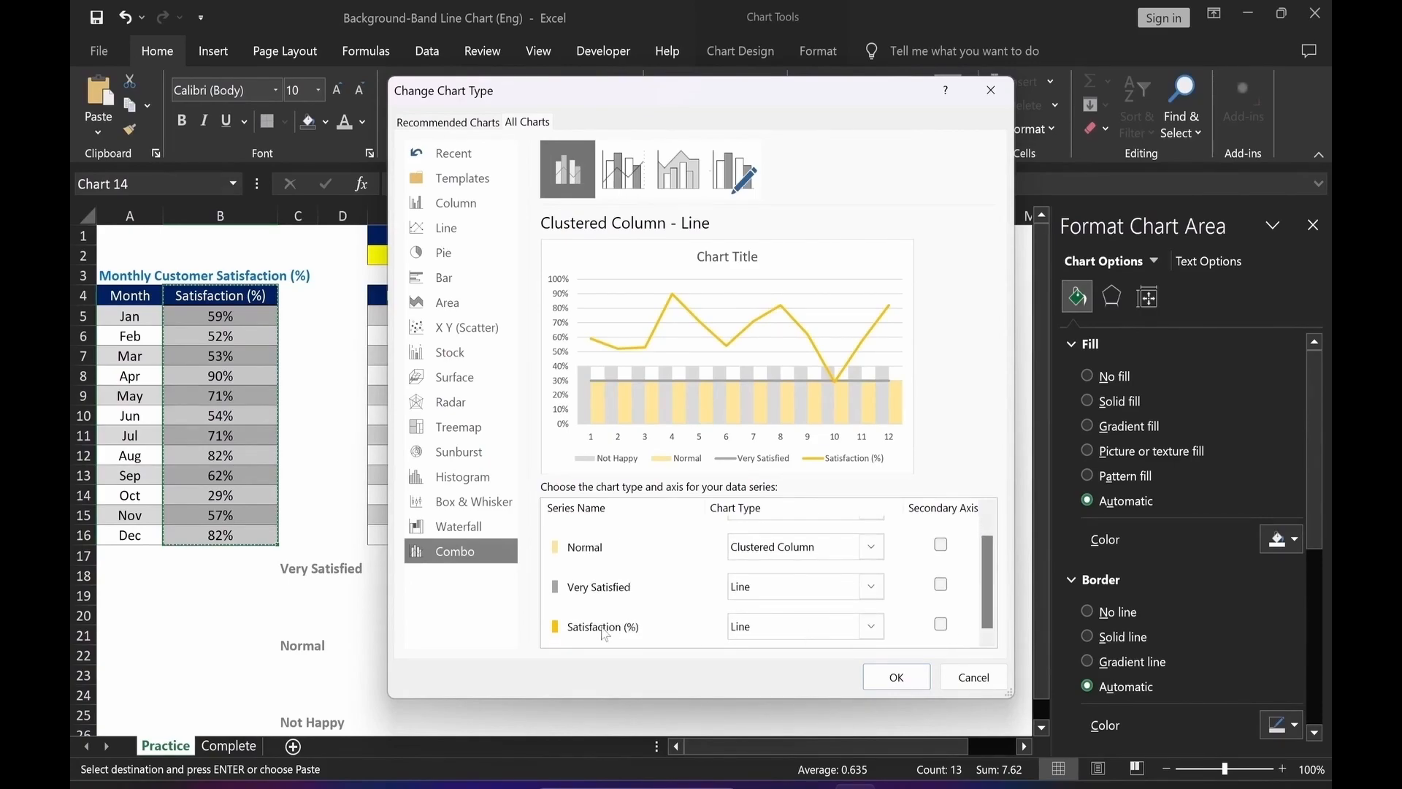
{"action": "left_click", "coordinate": [871, 626]}
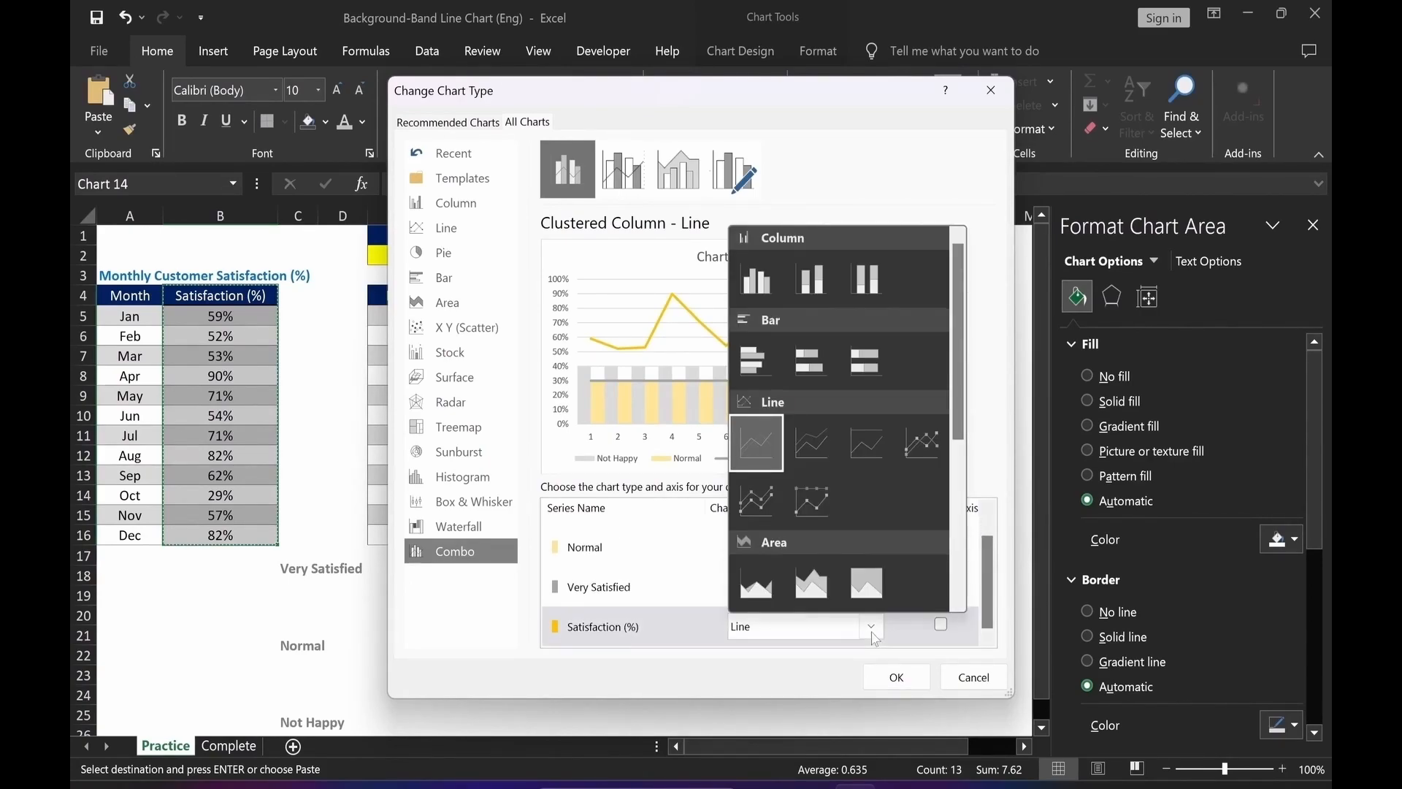
{"action": "left_click", "coordinate": [926, 457]}
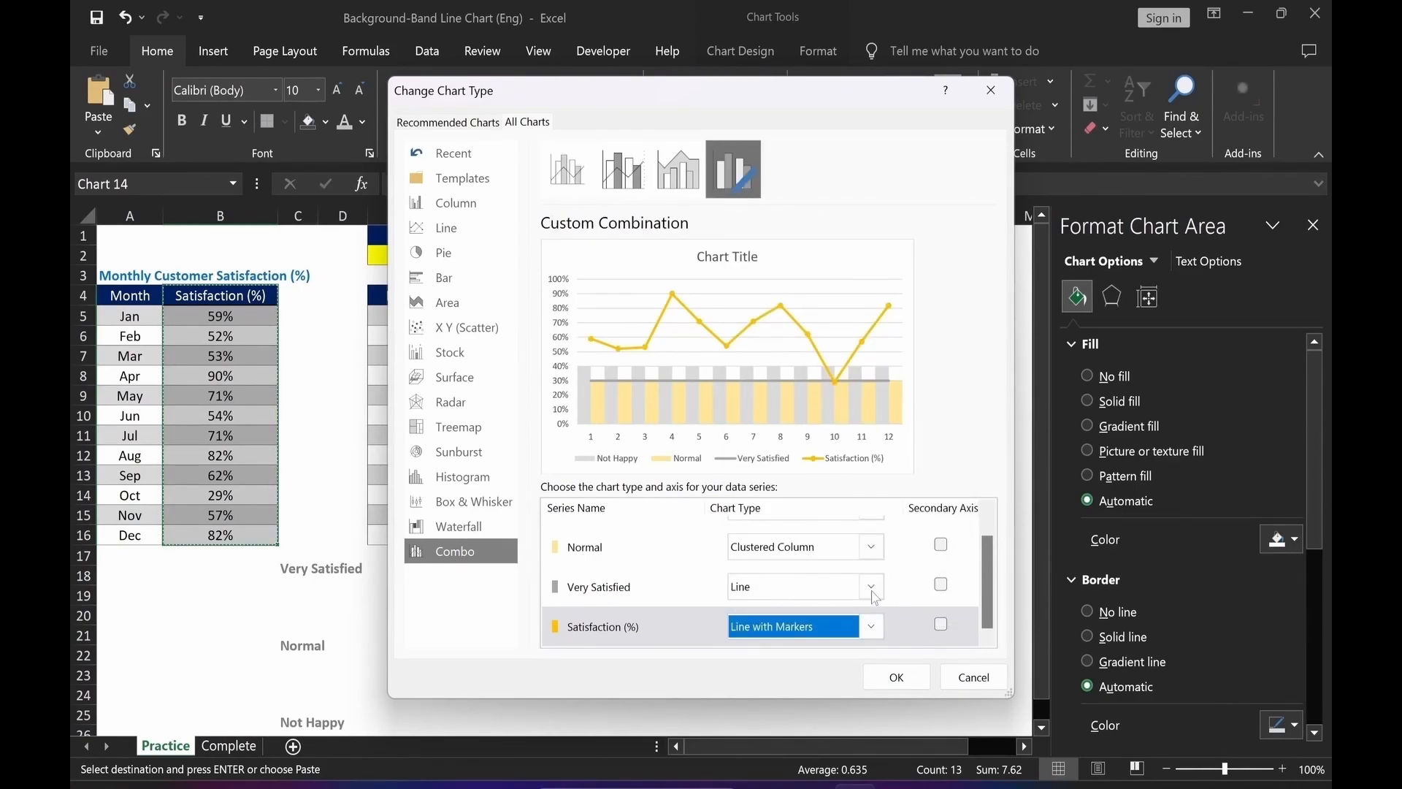
{"action": "left_click", "coordinate": [872, 590]}
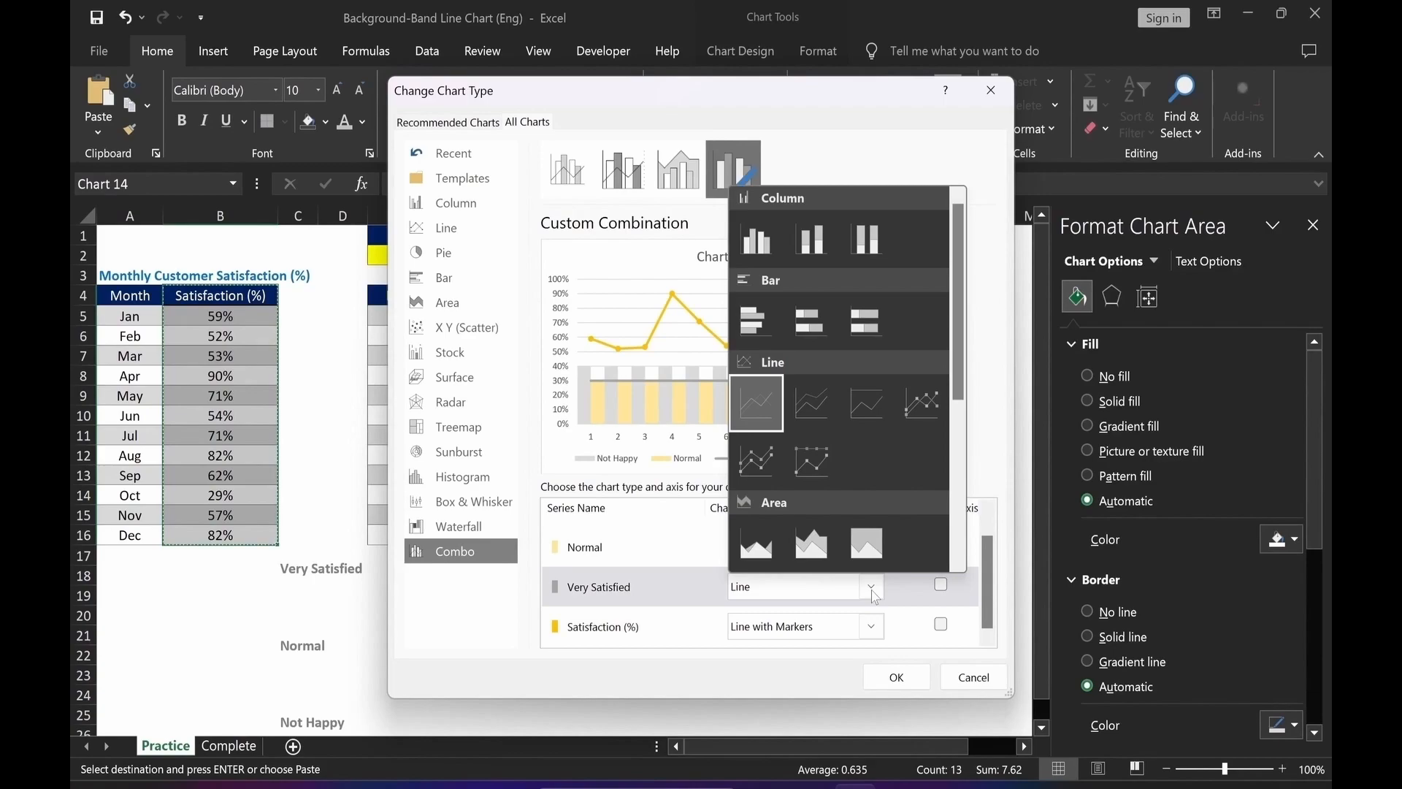
{"action": "left_click", "coordinate": [820, 253]}
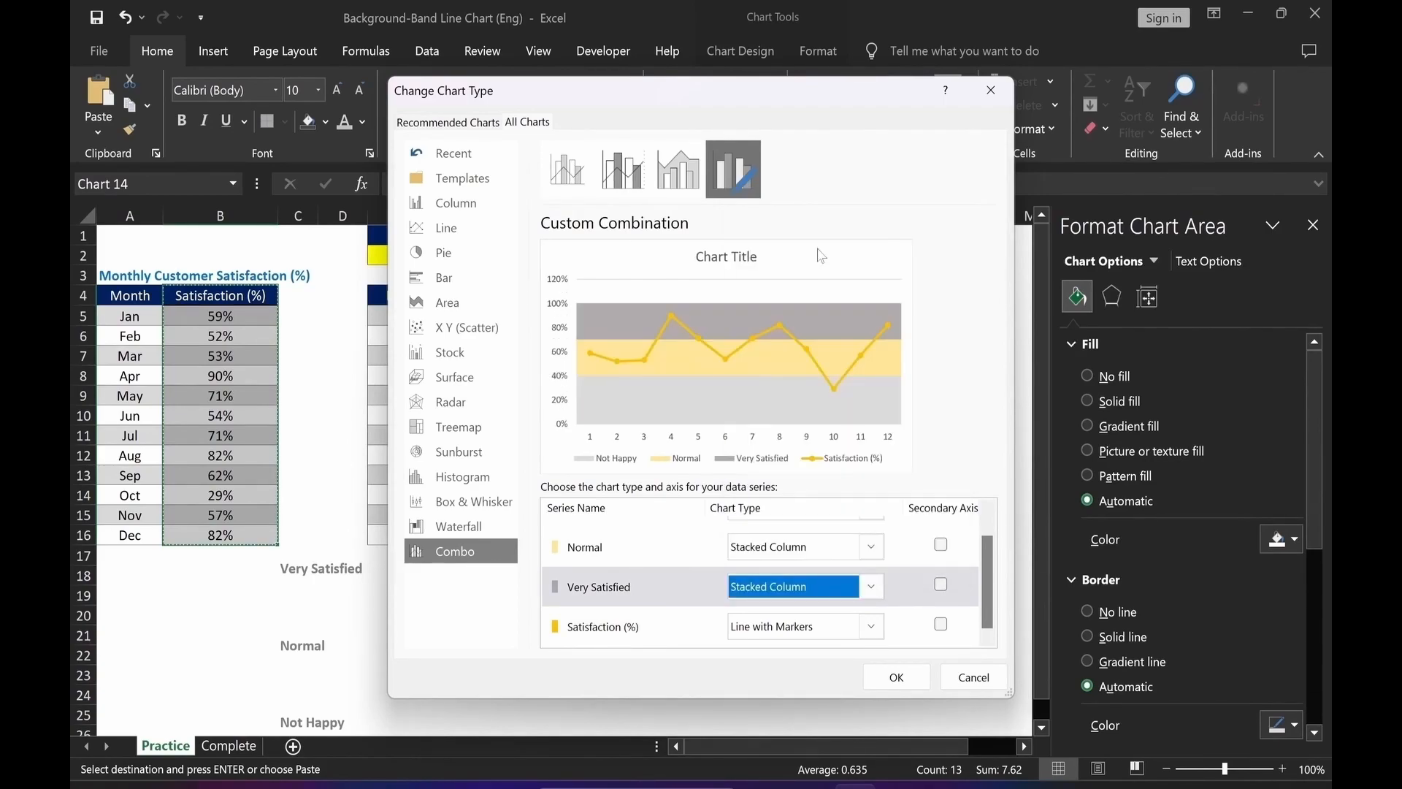
{"action": "left_click", "coordinate": [897, 677]}
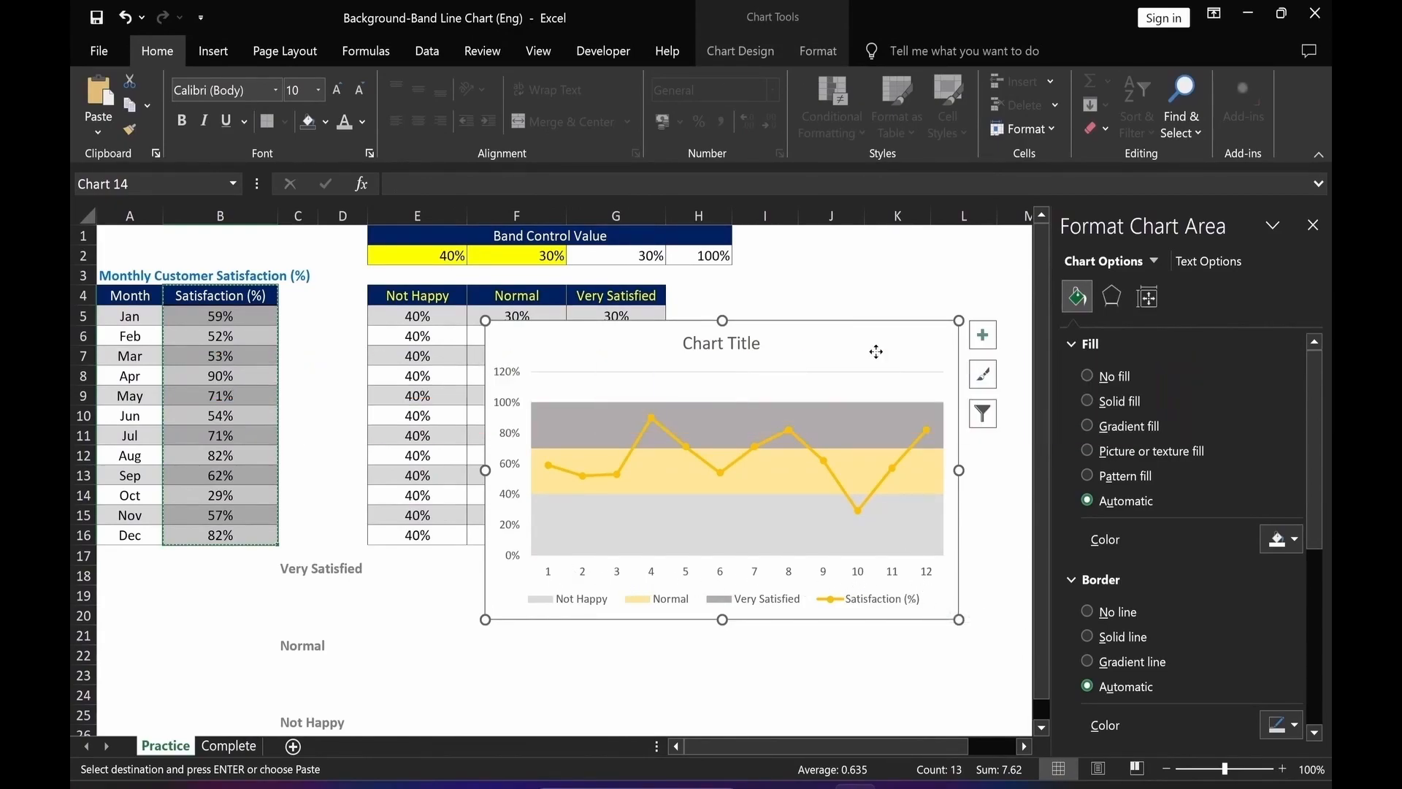
Set the chart's horizontal axis labels to the month names Jan to Dec from the Month column.
{"action": "right_click", "coordinate": [877, 355]}
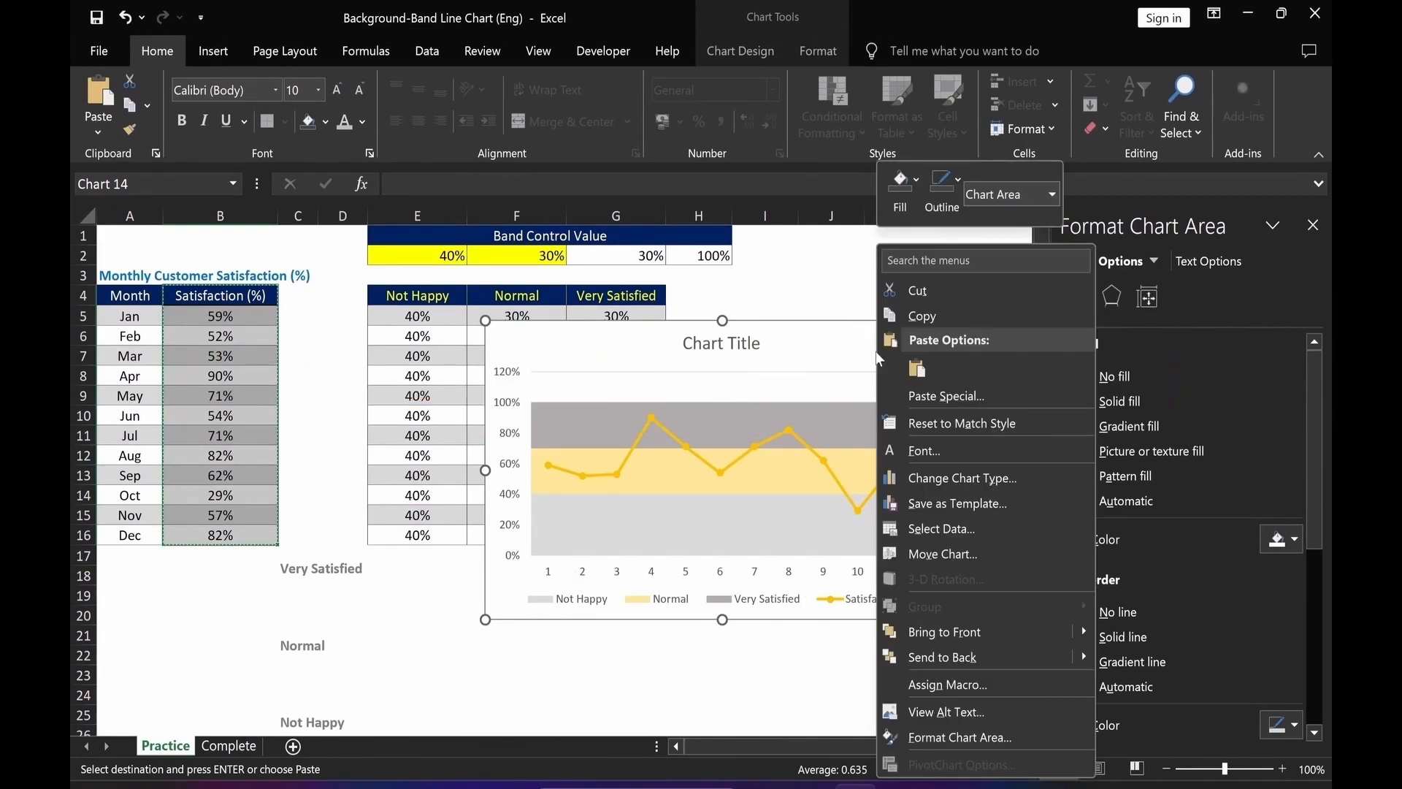
{"action": "left_click", "coordinate": [927, 532]}
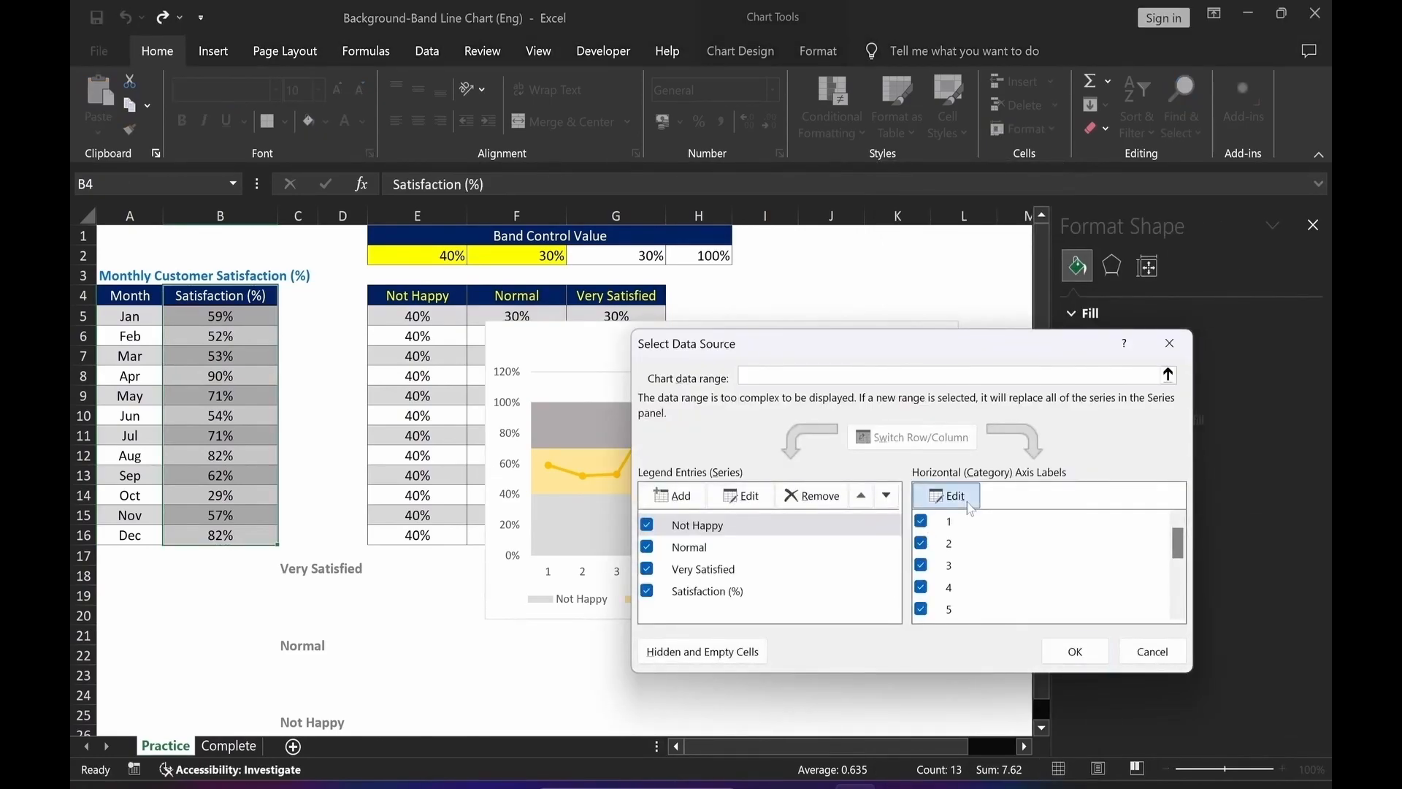
{"action": "left_click", "coordinate": [950, 495]}
{"action": "left_click_drag", "start_coordinate": [125, 316], "coordinate": [116, 539]}
{"action": "left_click", "coordinate": [950, 545]}
{"action": "left_click", "coordinate": [1075, 651]}
{"action": "left_click", "coordinate": [765, 703]}
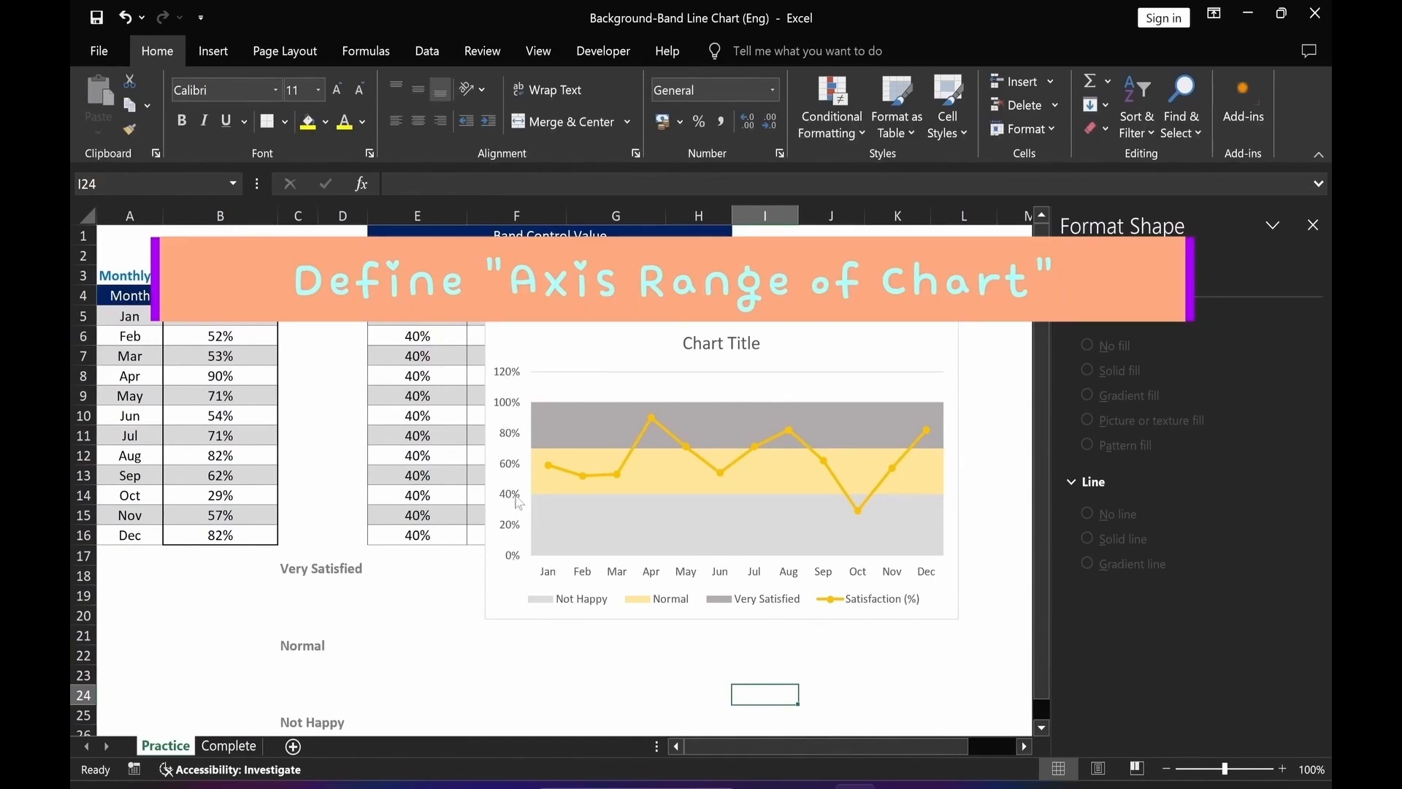
Set the vertical axis maximum bound to 1.
{"action": "left_click", "coordinate": [509, 439]}
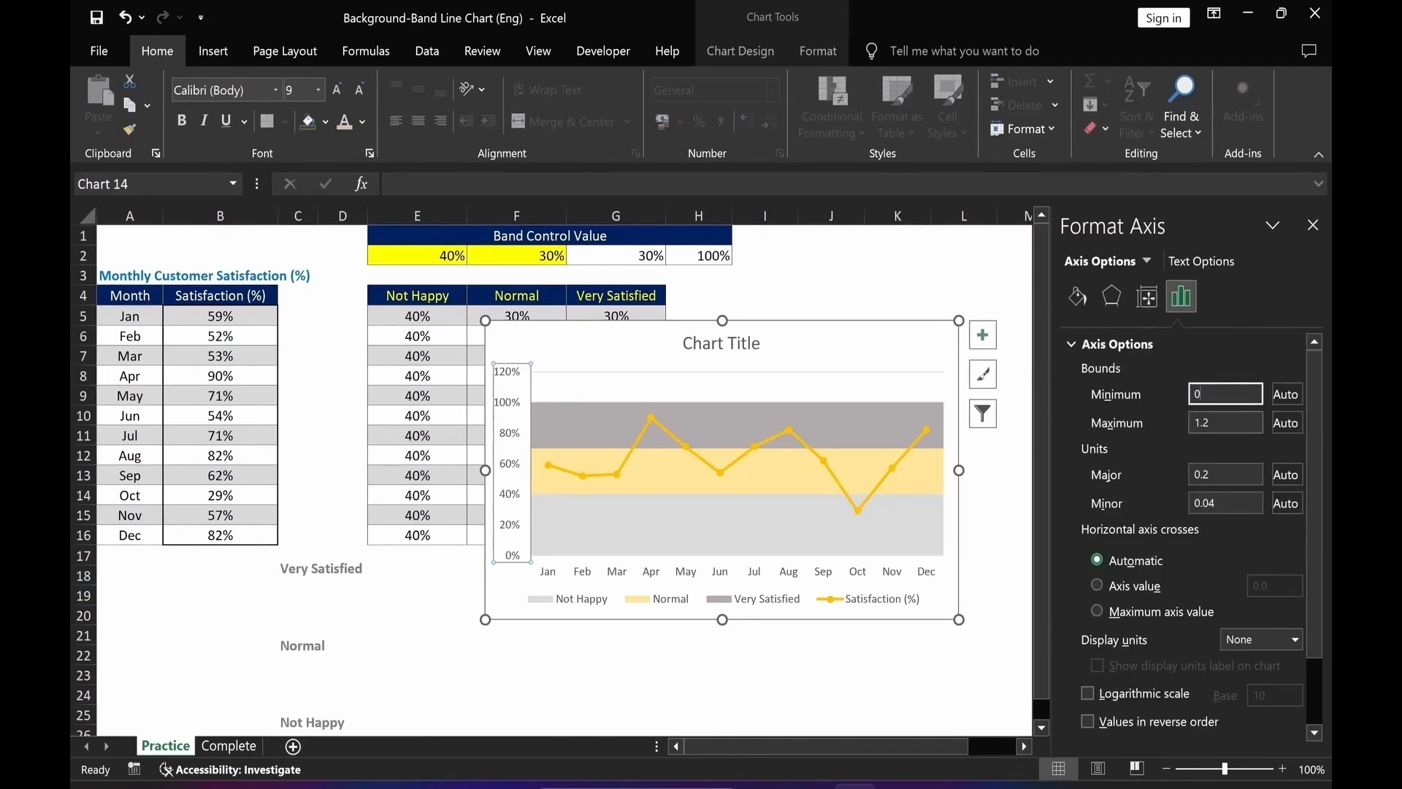
{"action": "key", "text": "Tab"}
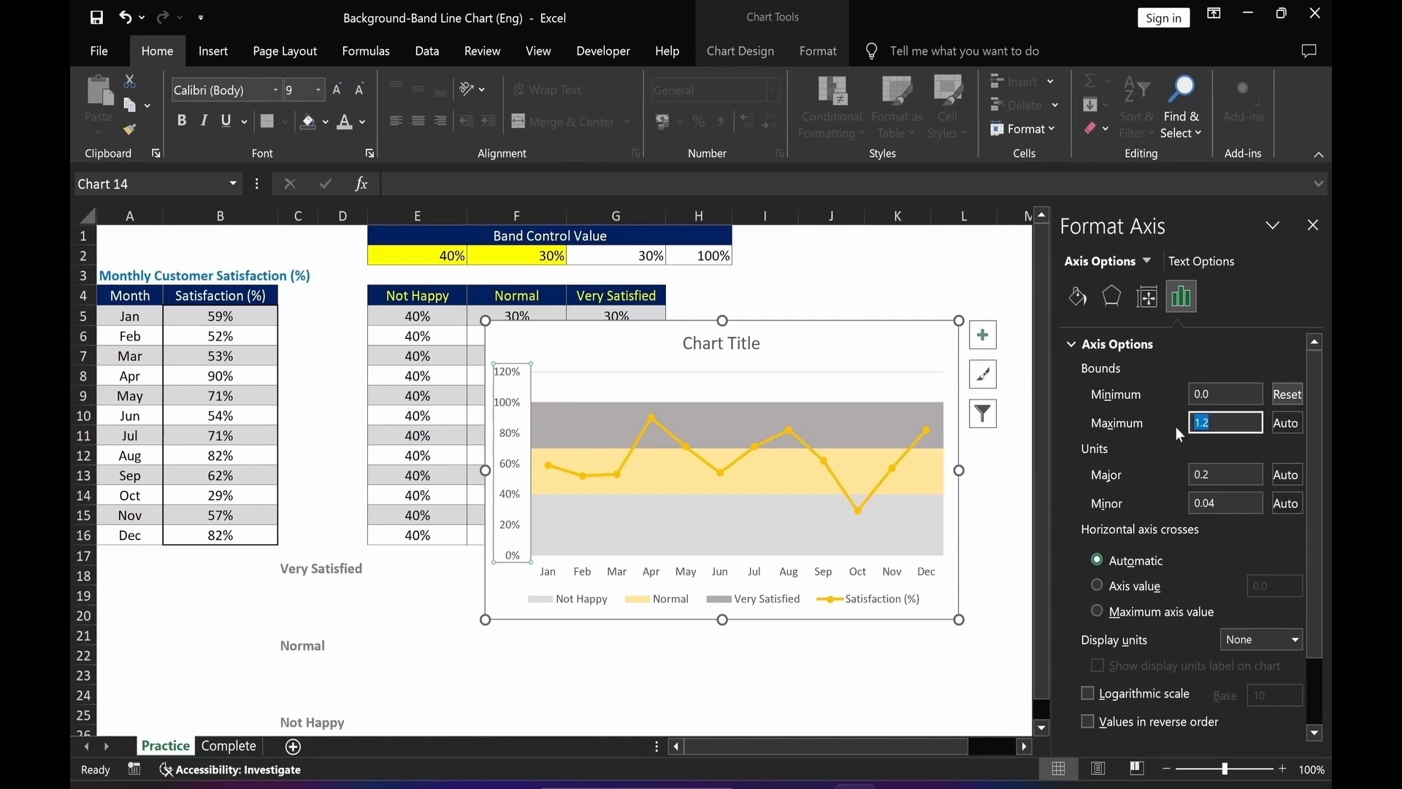
{"action": "type", "text": "1"}
{"action": "key", "text": "Tab"}
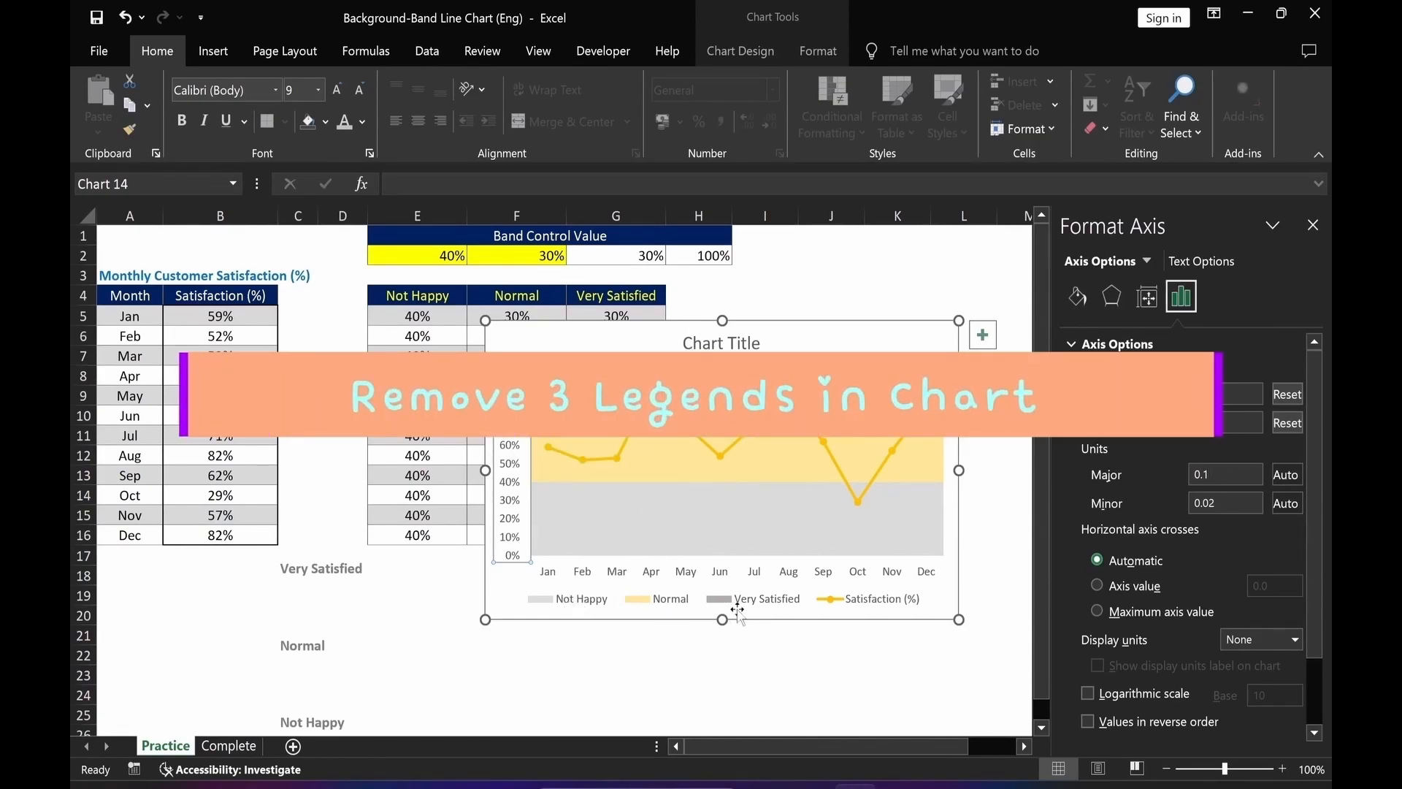
Delete the Not Happy, Normal and Very Satisfied entries from the chart legend.
{"action": "left_click", "coordinate": [577, 603]}
{"action": "left_click", "coordinate": [578, 602]}
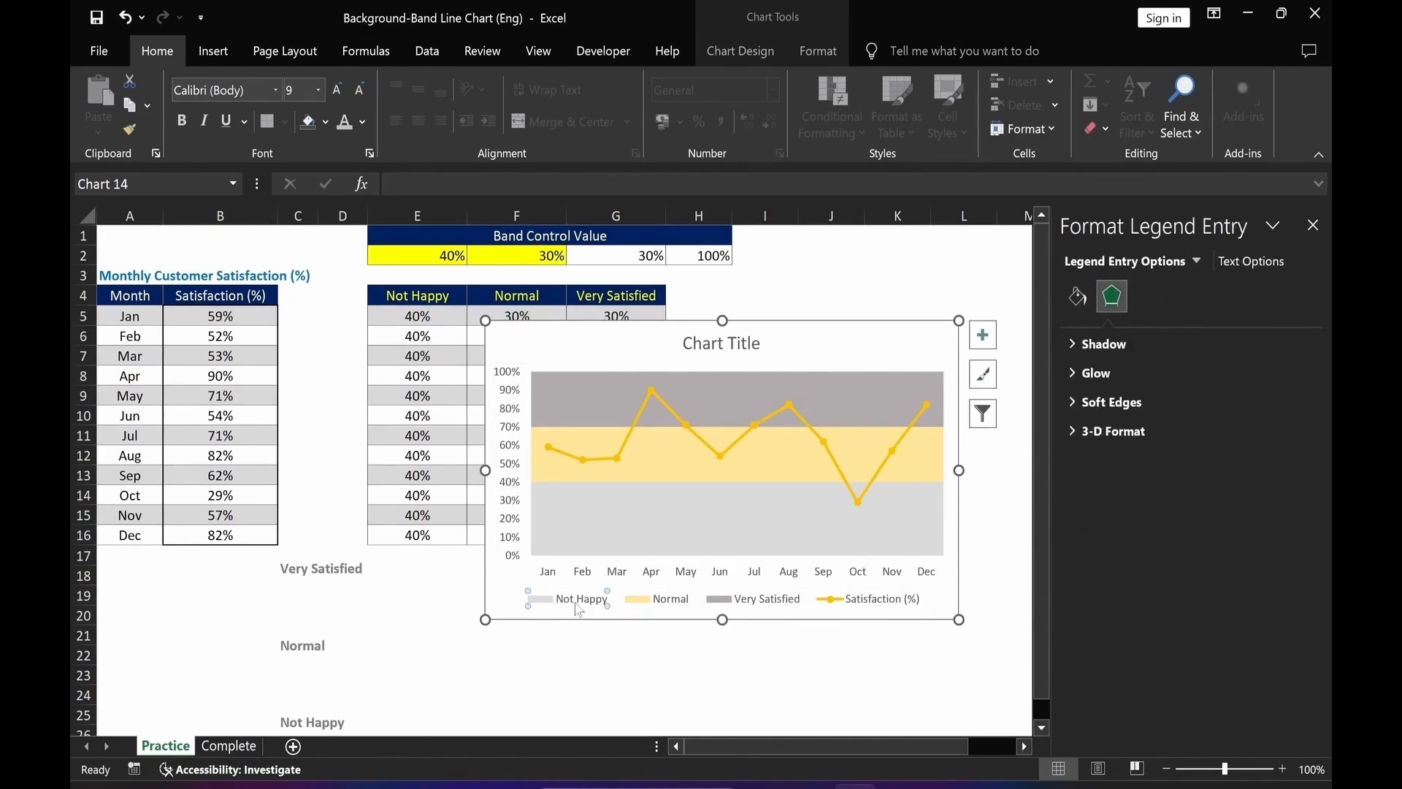
{"action": "key", "text": "Delete"}
{"action": "left_click", "coordinate": [628, 603]}
{"action": "left_click", "coordinate": [630, 604]}
{"action": "key", "text": "Delete"}
{"action": "left_click", "coordinate": [670, 601]}
{"action": "left_click", "coordinate": [670, 601]}
{"action": "key", "text": "Delete"}
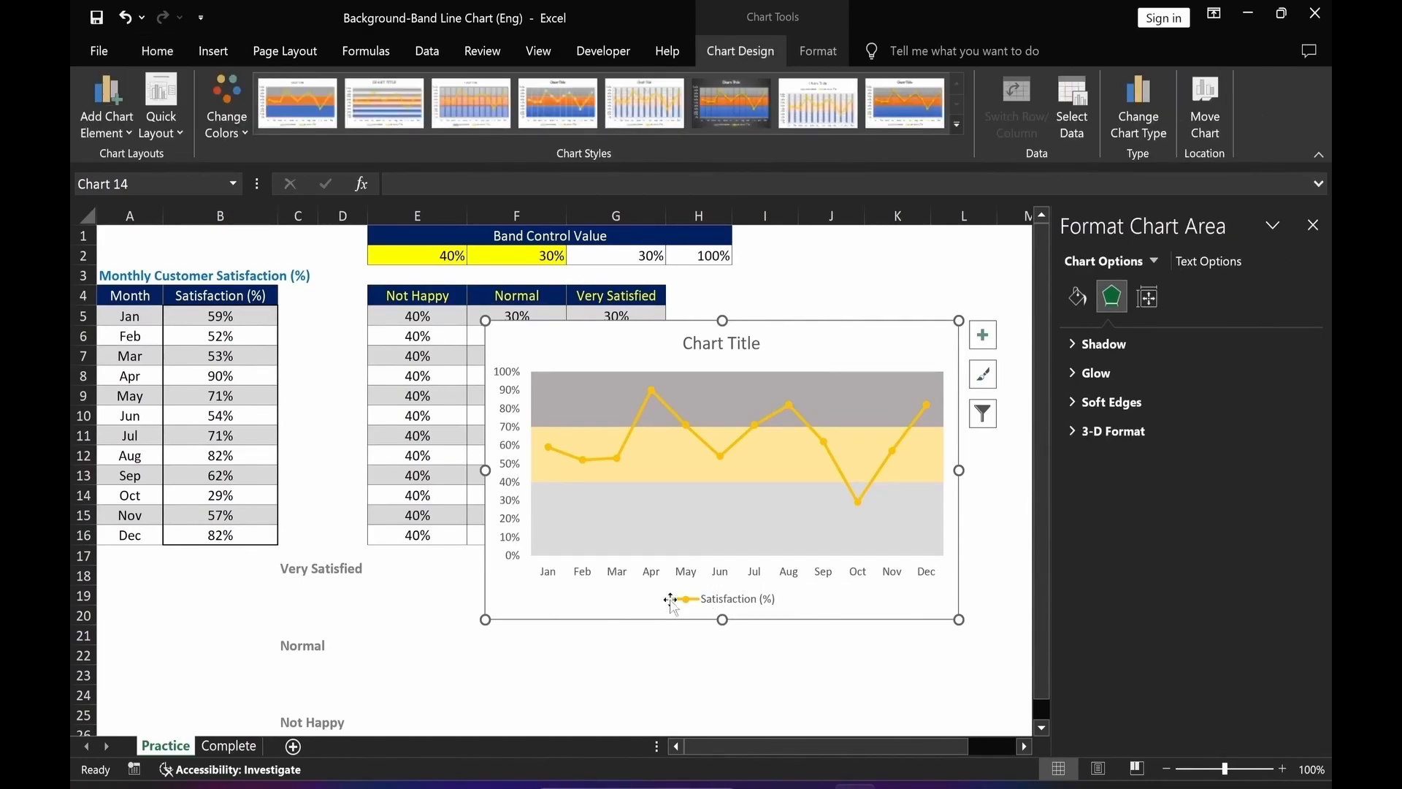
Link the chart title to the Monthly Customer Satisfaction (%) heading cell.
{"action": "left_click", "coordinate": [721, 346]}
{"action": "left_click", "coordinate": [394, 183]}
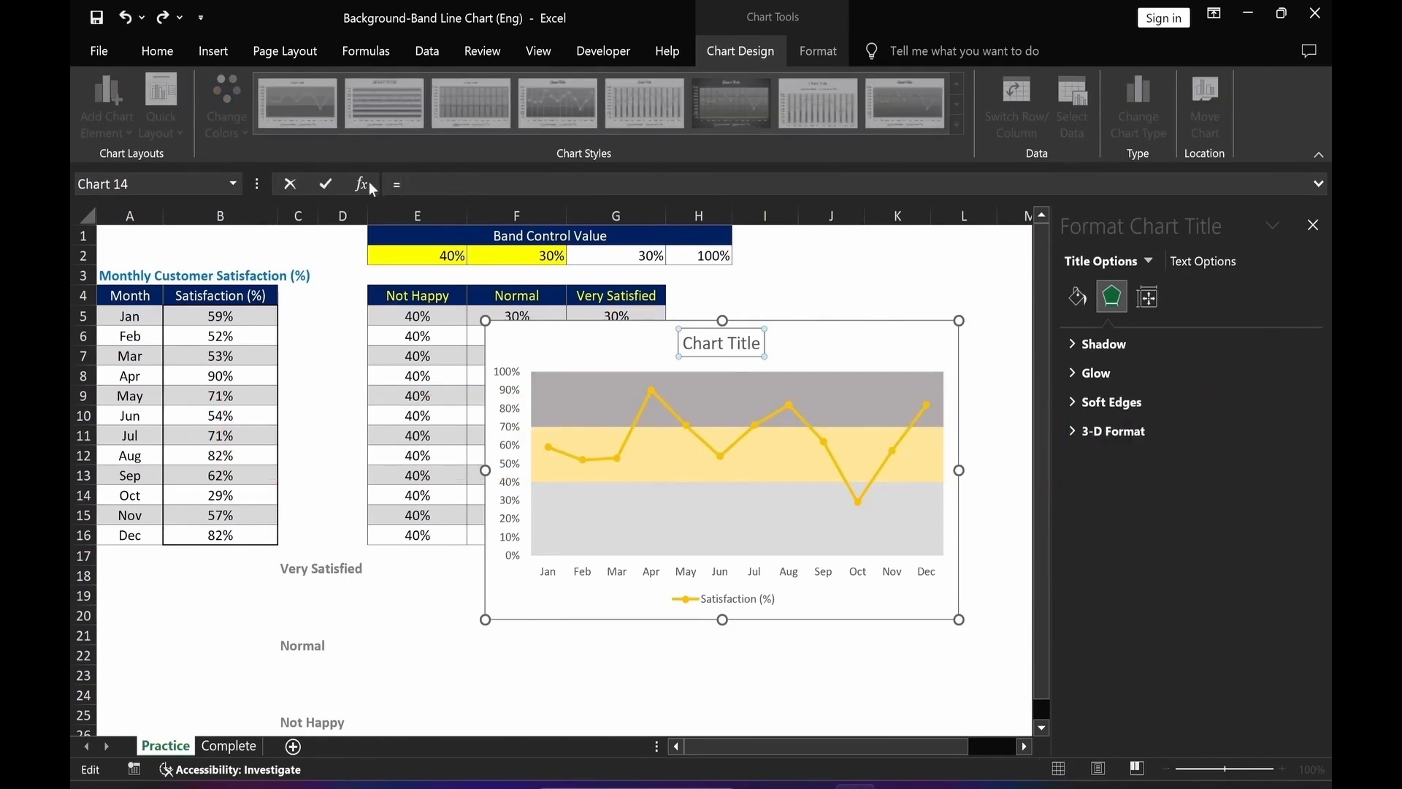
{"action": "type", "text": "="}
{"action": "left_click", "coordinate": [121, 278]}
{"action": "key", "text": "Return"}
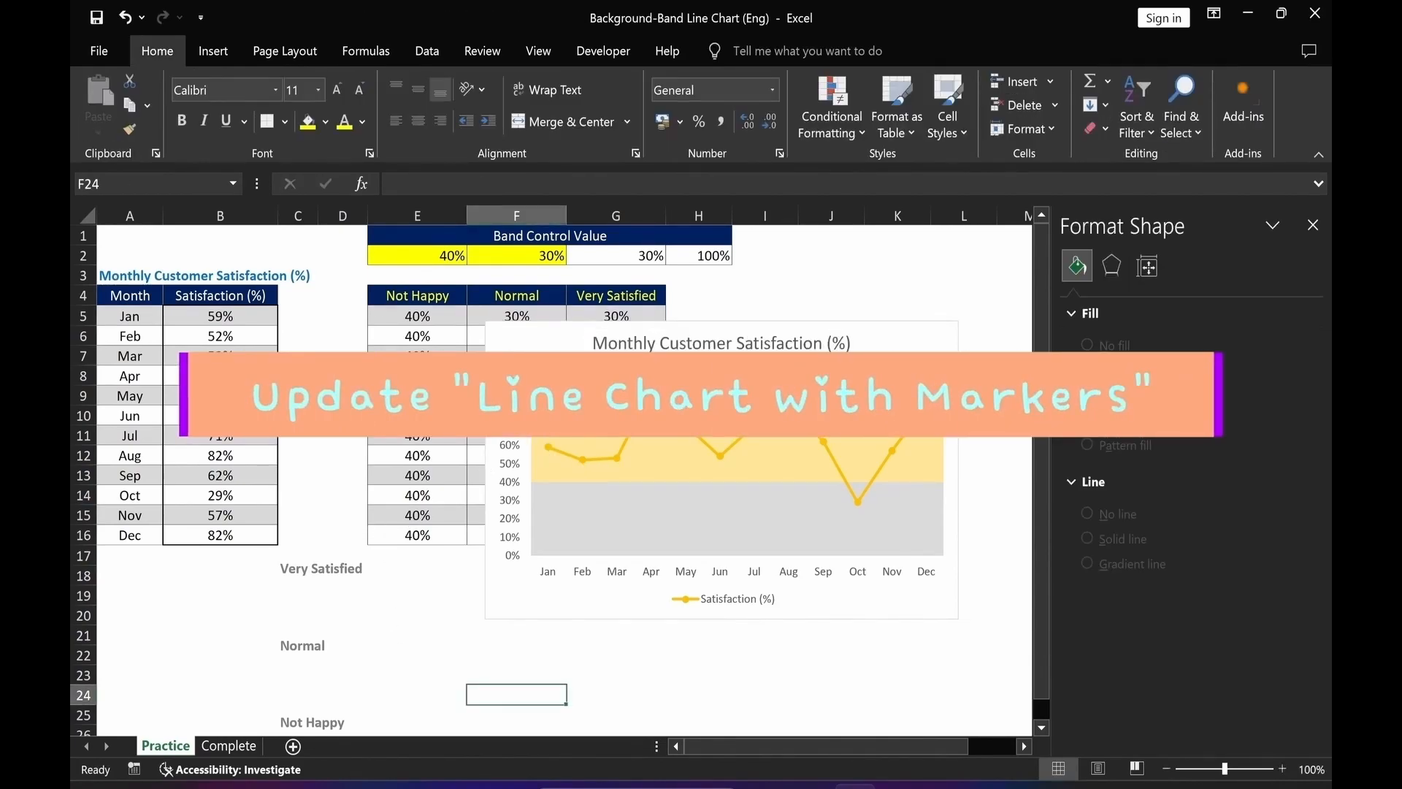
Give the Satisfaction (%) line a solid dark navy line color.
{"action": "left_click", "coordinate": [549, 449]}
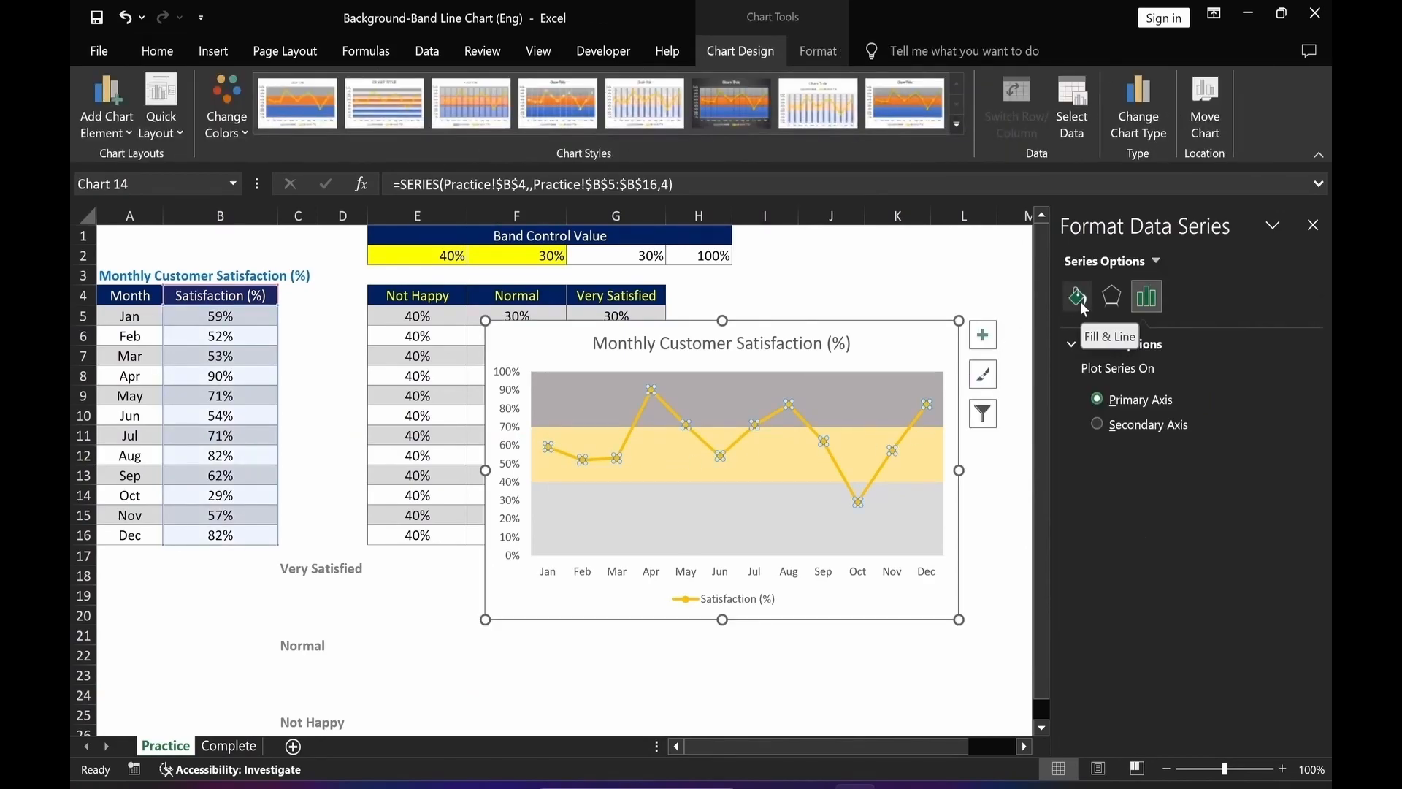
{"action": "left_click", "coordinate": [1079, 297]}
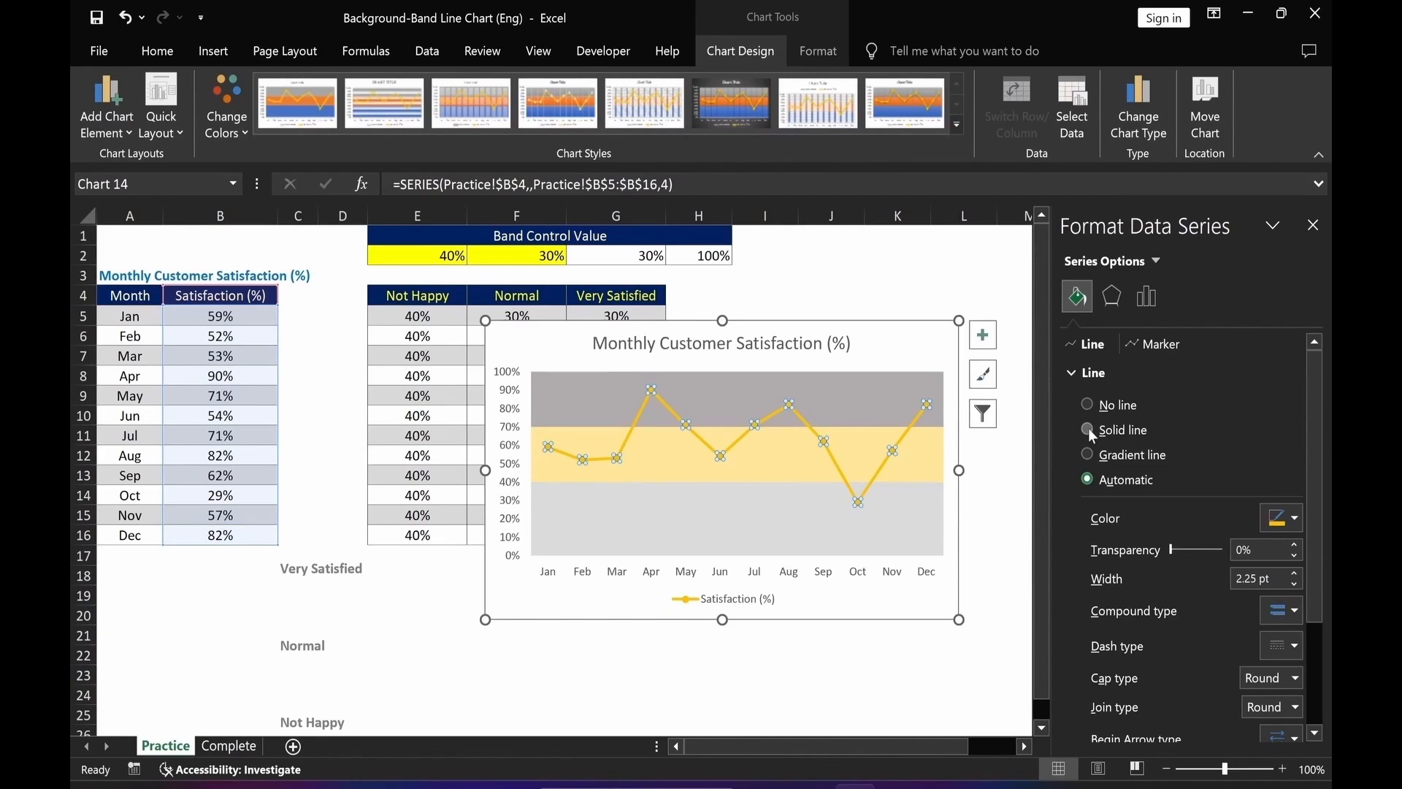
{"action": "left_click", "coordinate": [1088, 430]}
{"action": "left_click", "coordinate": [1295, 518]}
{"action": "left_click", "coordinate": [1298, 687]}
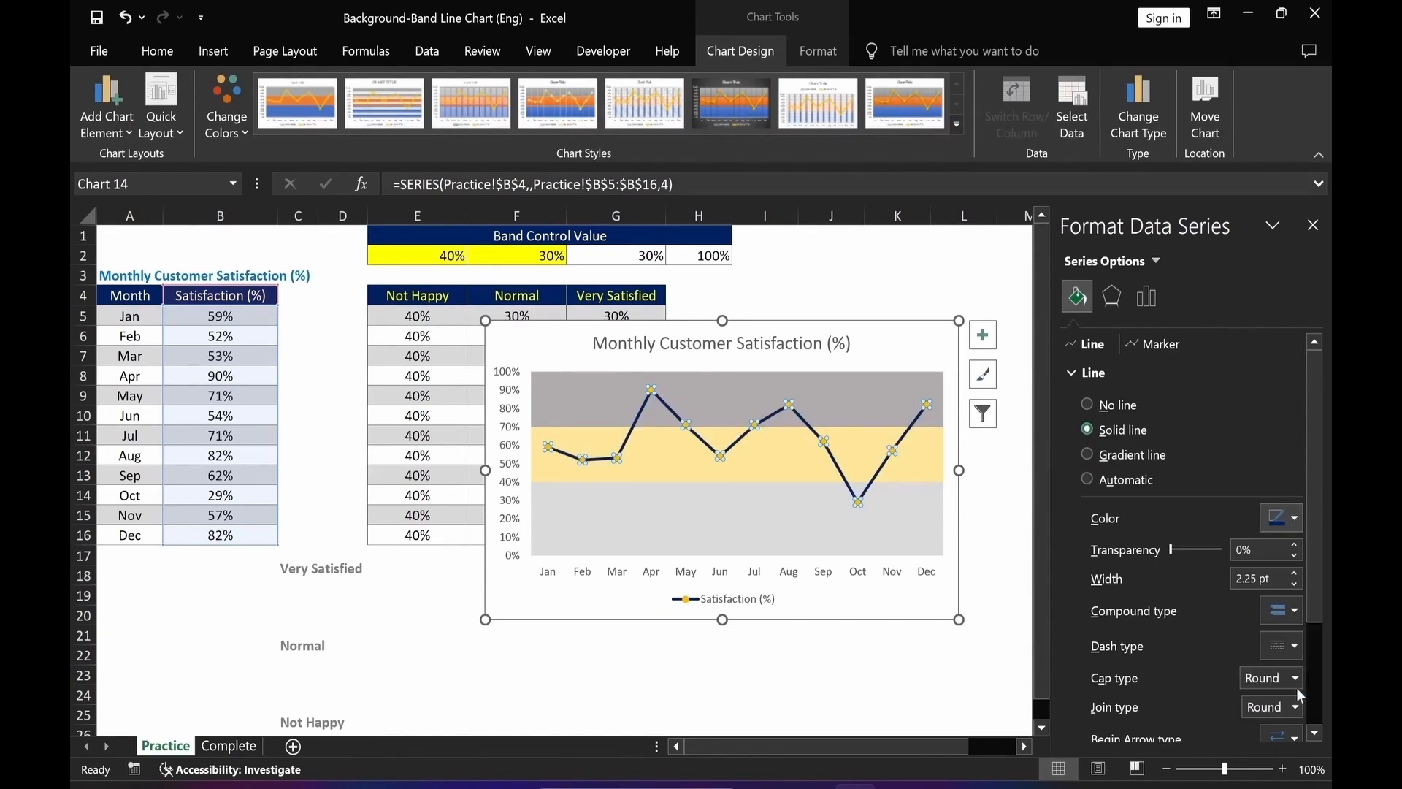
Give the line's markers a solid dark blue fill.
{"action": "left_click", "coordinate": [1145, 344]}
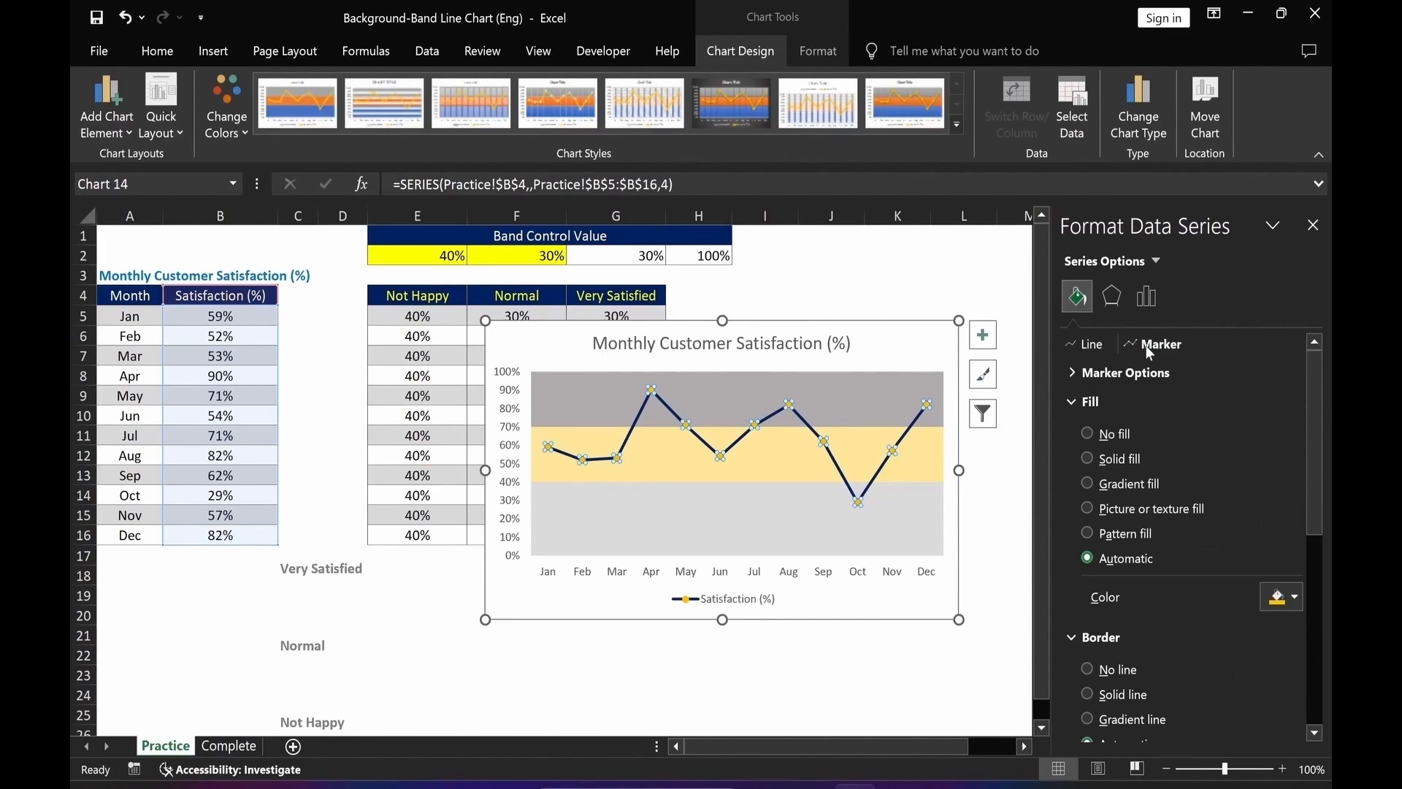
{"action": "left_click", "coordinate": [1086, 459]}
{"action": "left_click", "coordinate": [1291, 598]}
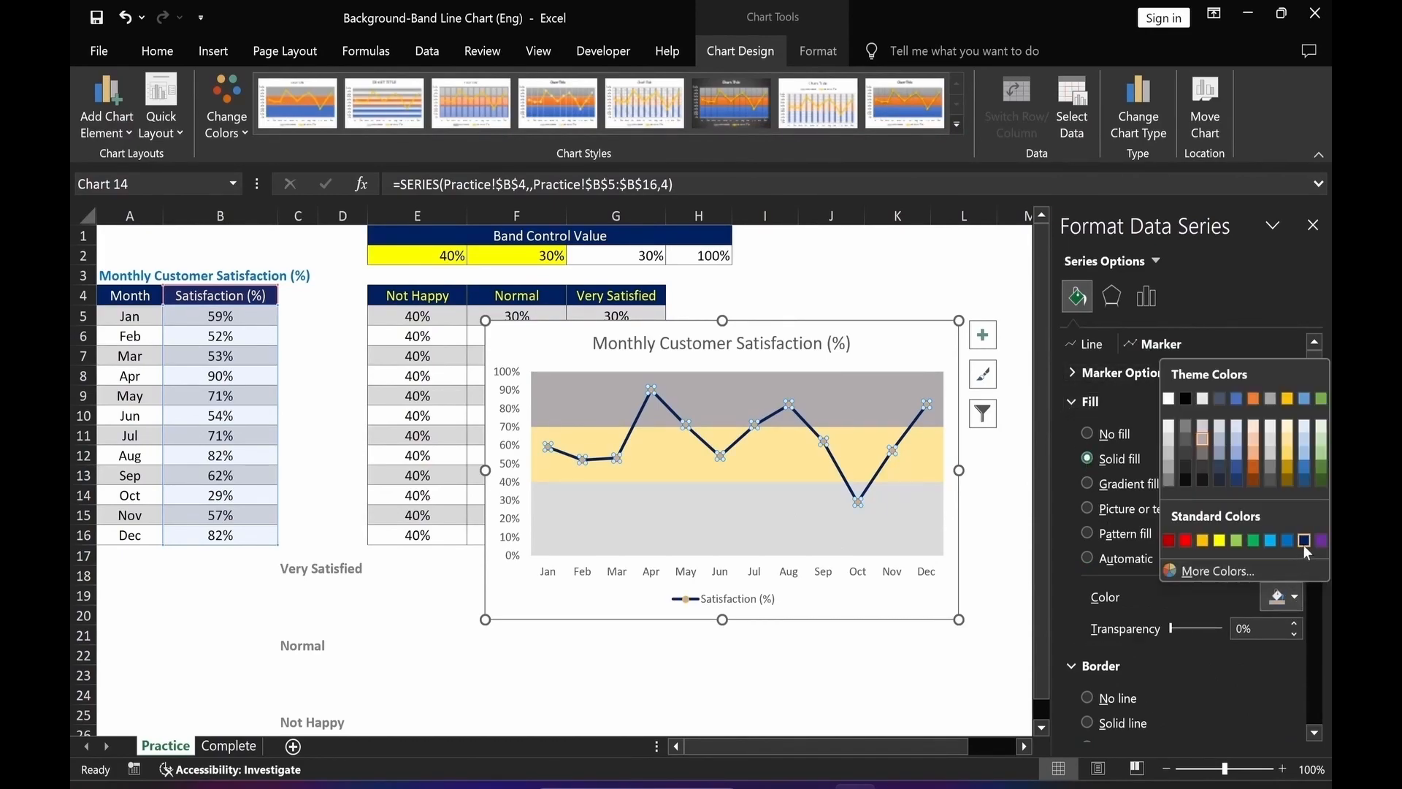
{"action": "left_click", "coordinate": [1304, 541]}
Set the markers to a built-in type with size 16.
{"action": "left_click", "coordinate": [1072, 371]}
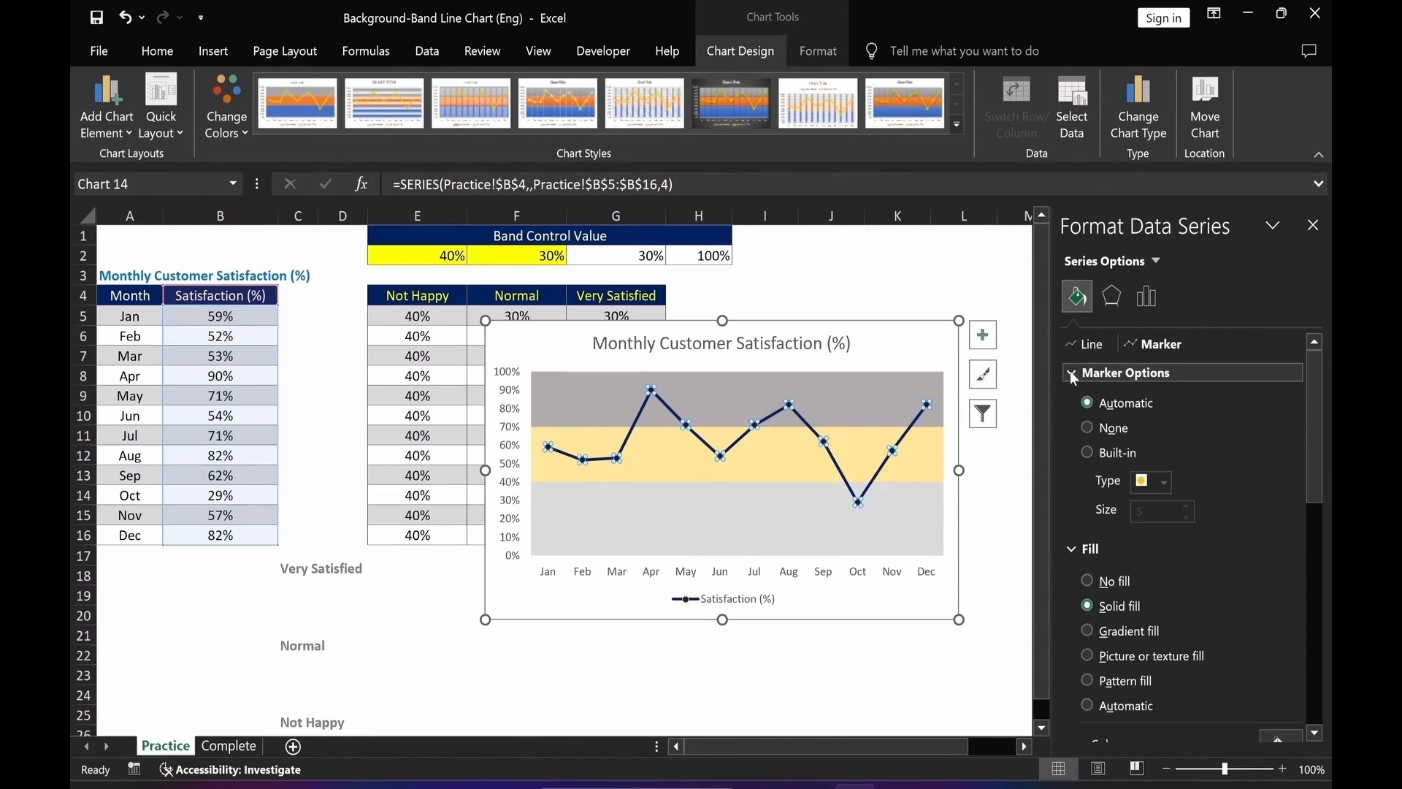
{"action": "left_click", "coordinate": [1088, 453]}
{"action": "left_click_drag", "start_coordinate": [1145, 520], "coordinate": [1125, 514]}
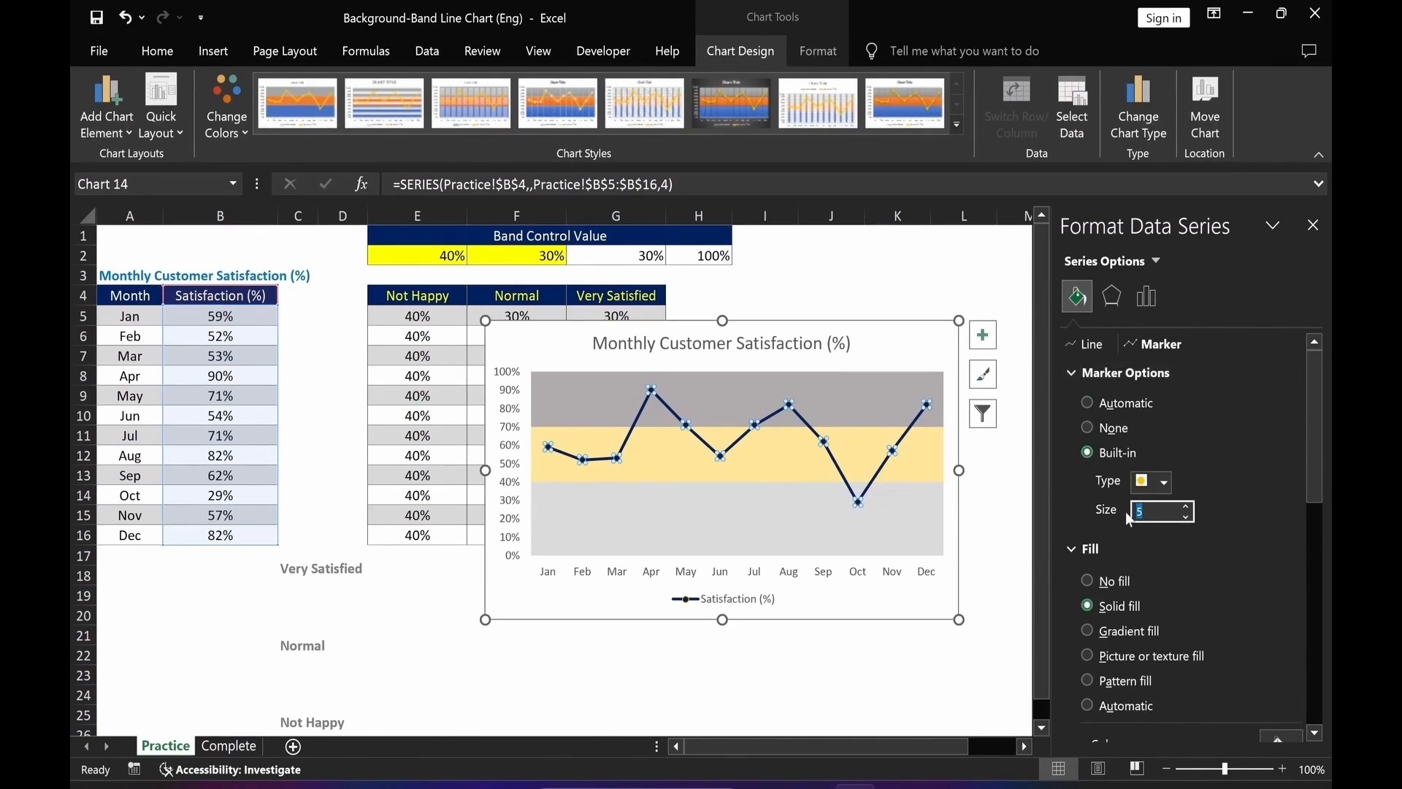
{"action": "type", "text": "16"}
{"action": "left_click_drag", "start_coordinate": [1320, 480], "coordinate": [1321, 607]}
{"action": "left_click", "coordinate": [1087, 499]}
{"action": "left_click", "coordinate": [887, 694]}
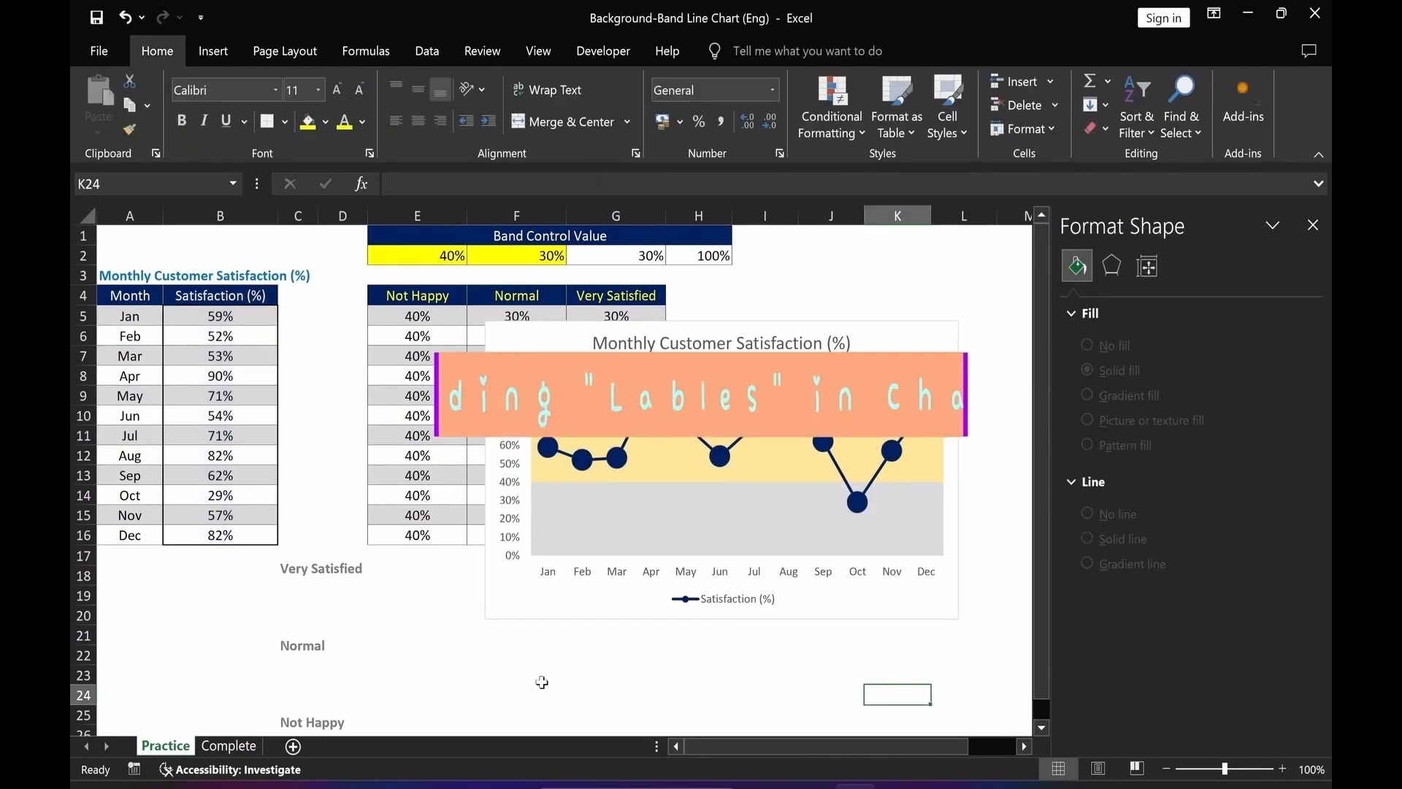
Add data labels to the Satisfaction (%) line and position them at the center of the markers.
{"action": "left_click", "coordinate": [549, 456]}
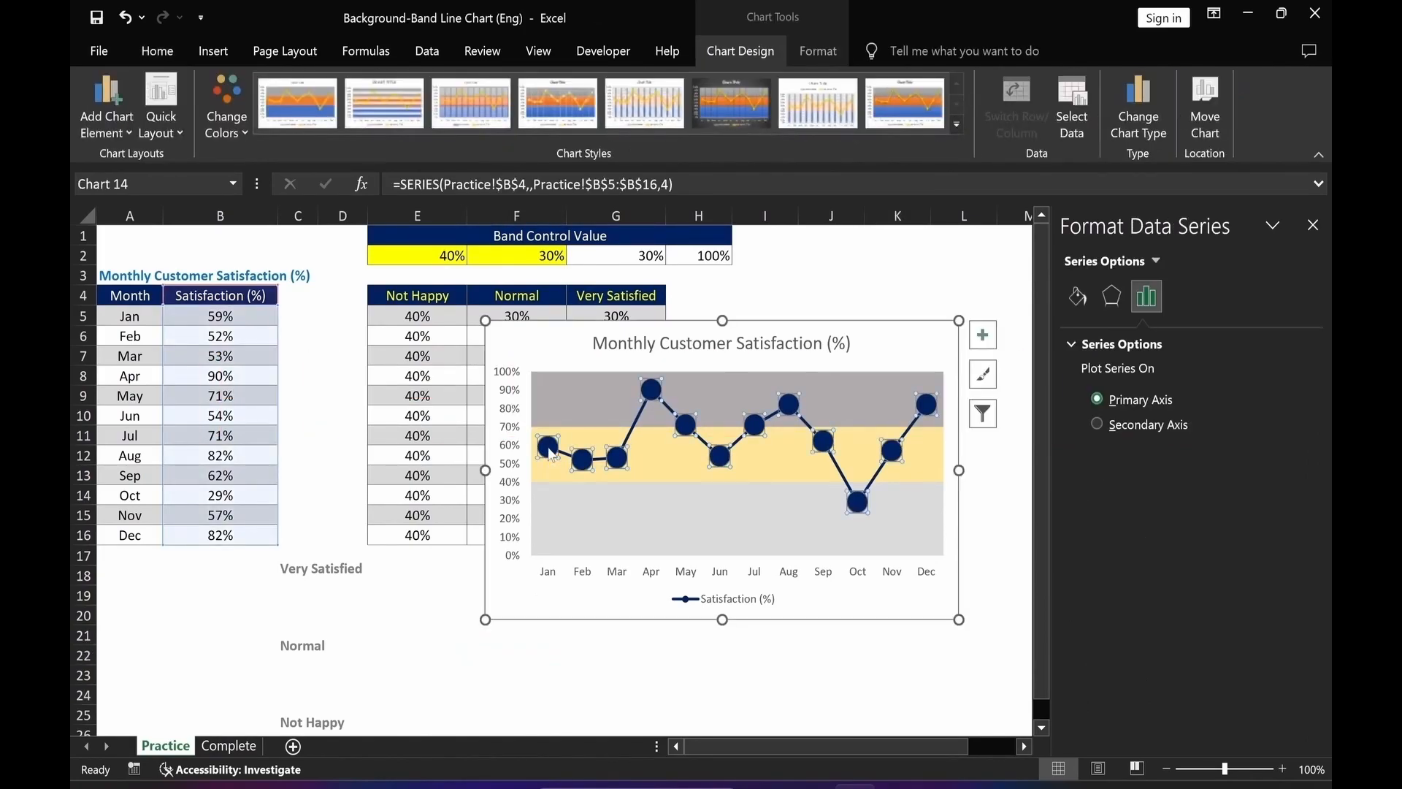
{"action": "right_click", "coordinate": [550, 453]}
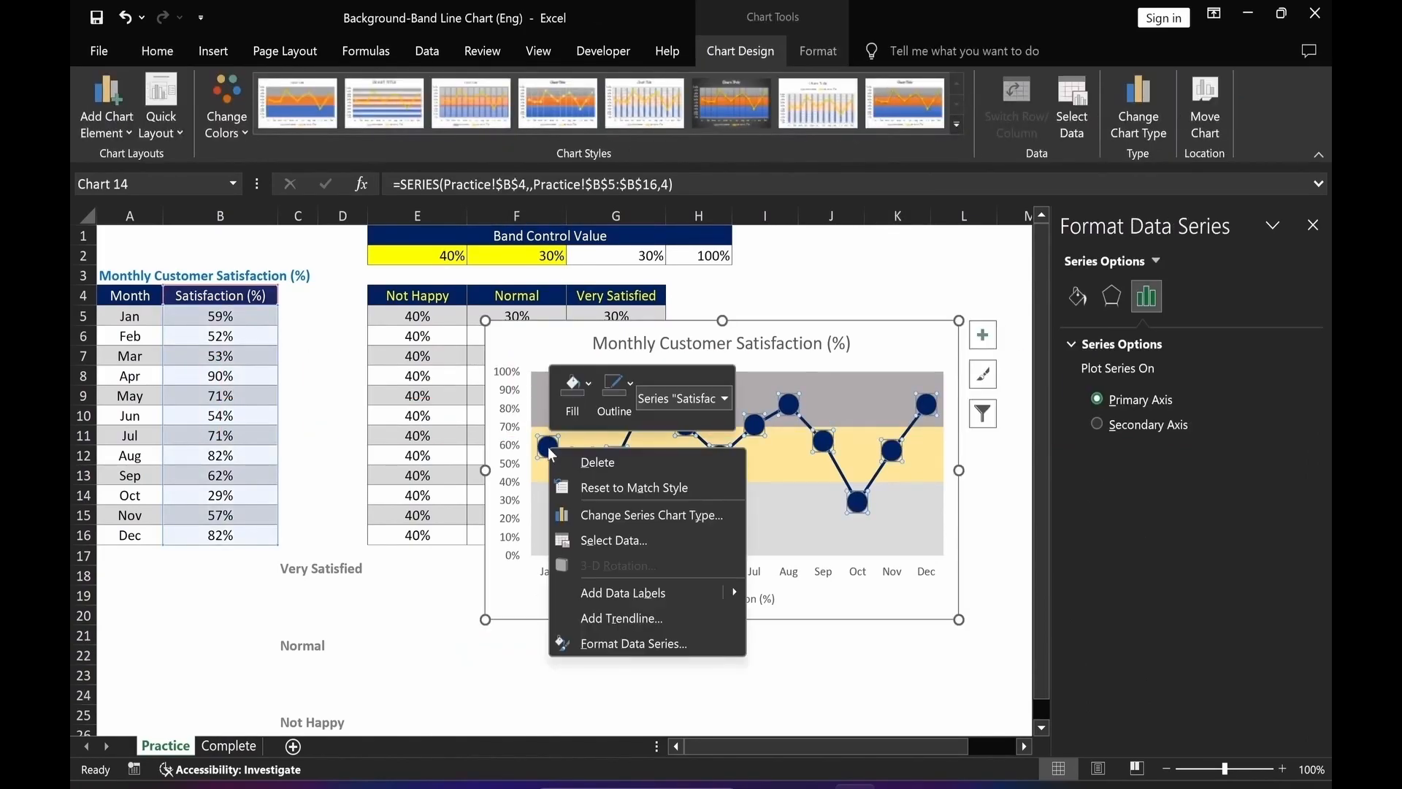
{"action": "left_click", "coordinate": [631, 594]}
{"action": "left_click", "coordinate": [651, 463]}
{"action": "left_click", "coordinate": [1183, 300]}
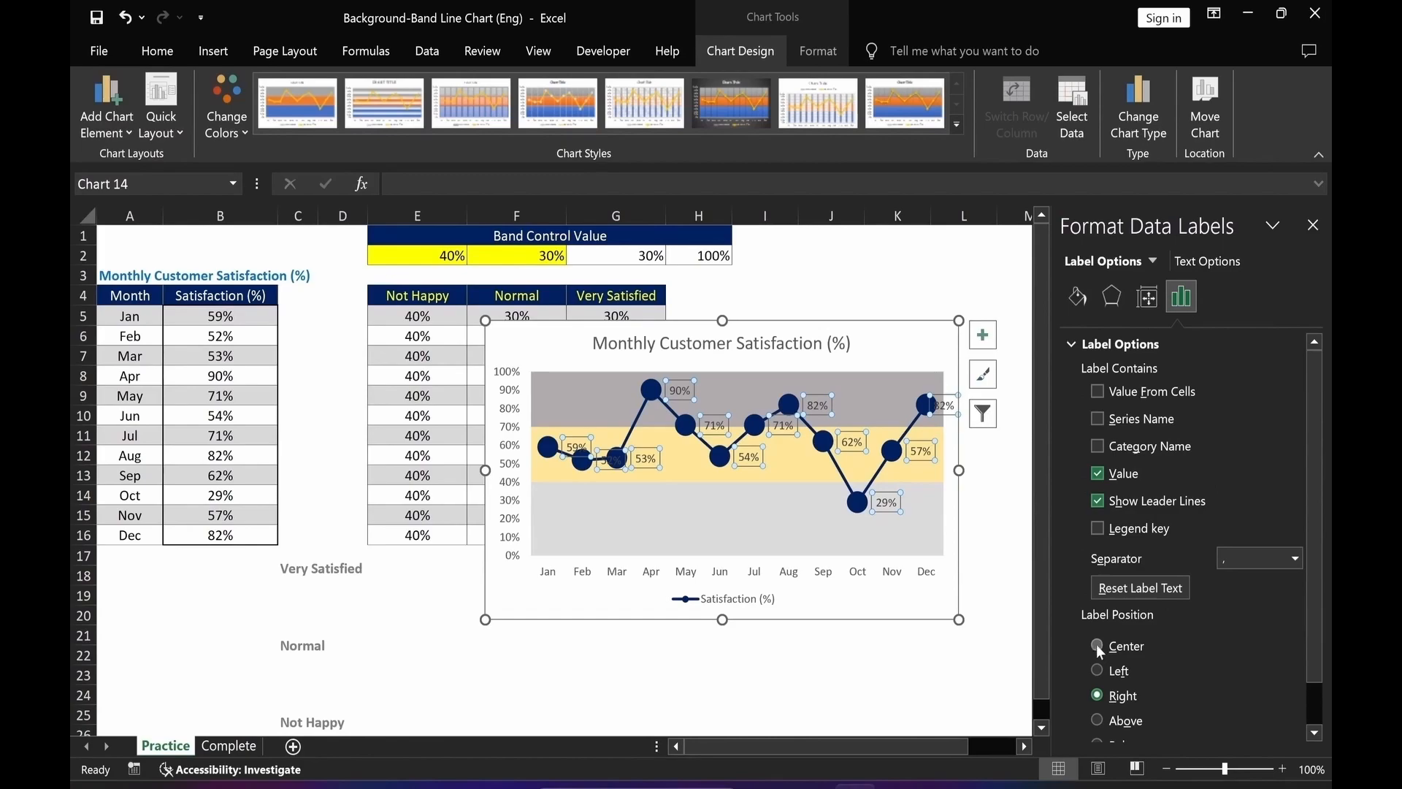
{"action": "left_click", "coordinate": [1098, 647]}
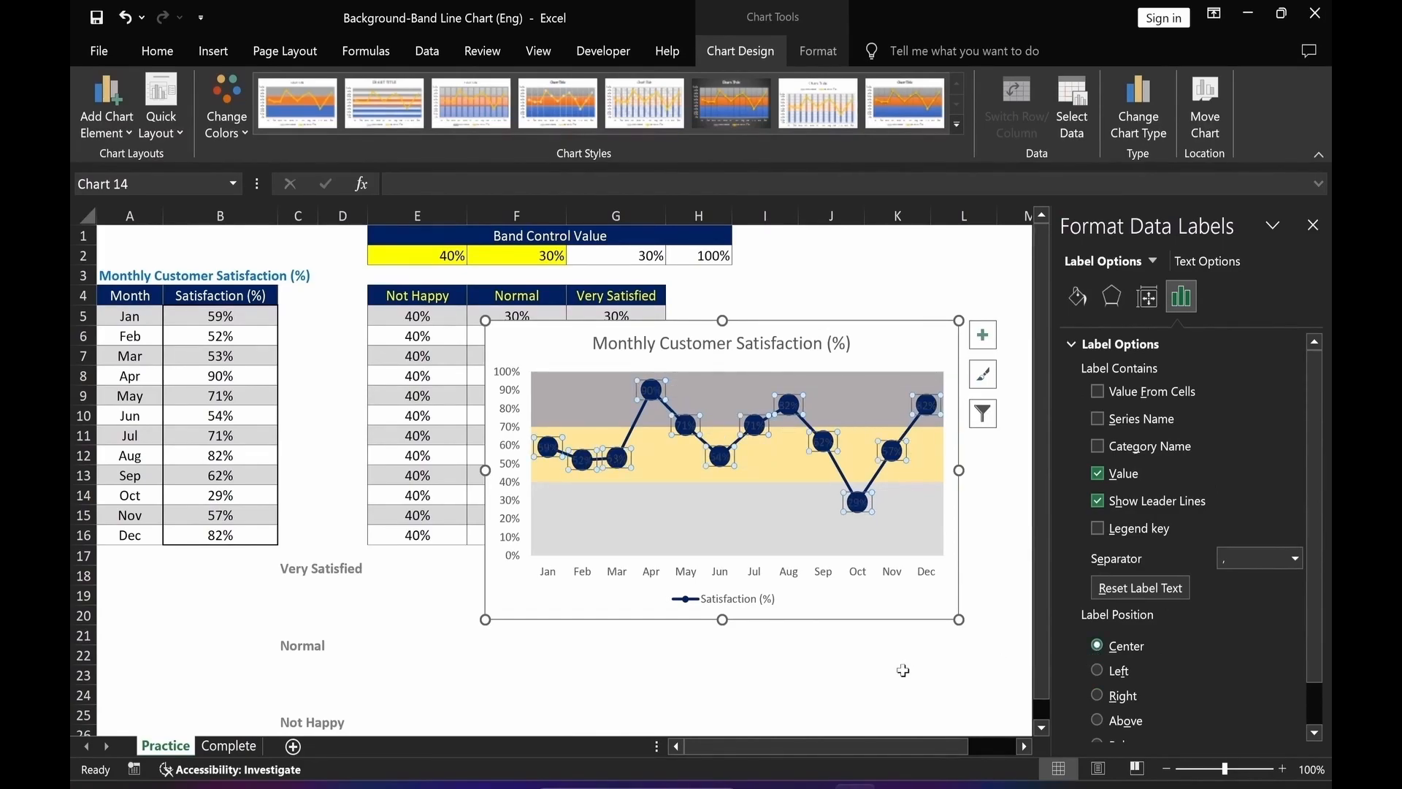
Format the data labels with white, size 8, bold font.
{"action": "left_click", "coordinate": [161, 55]}
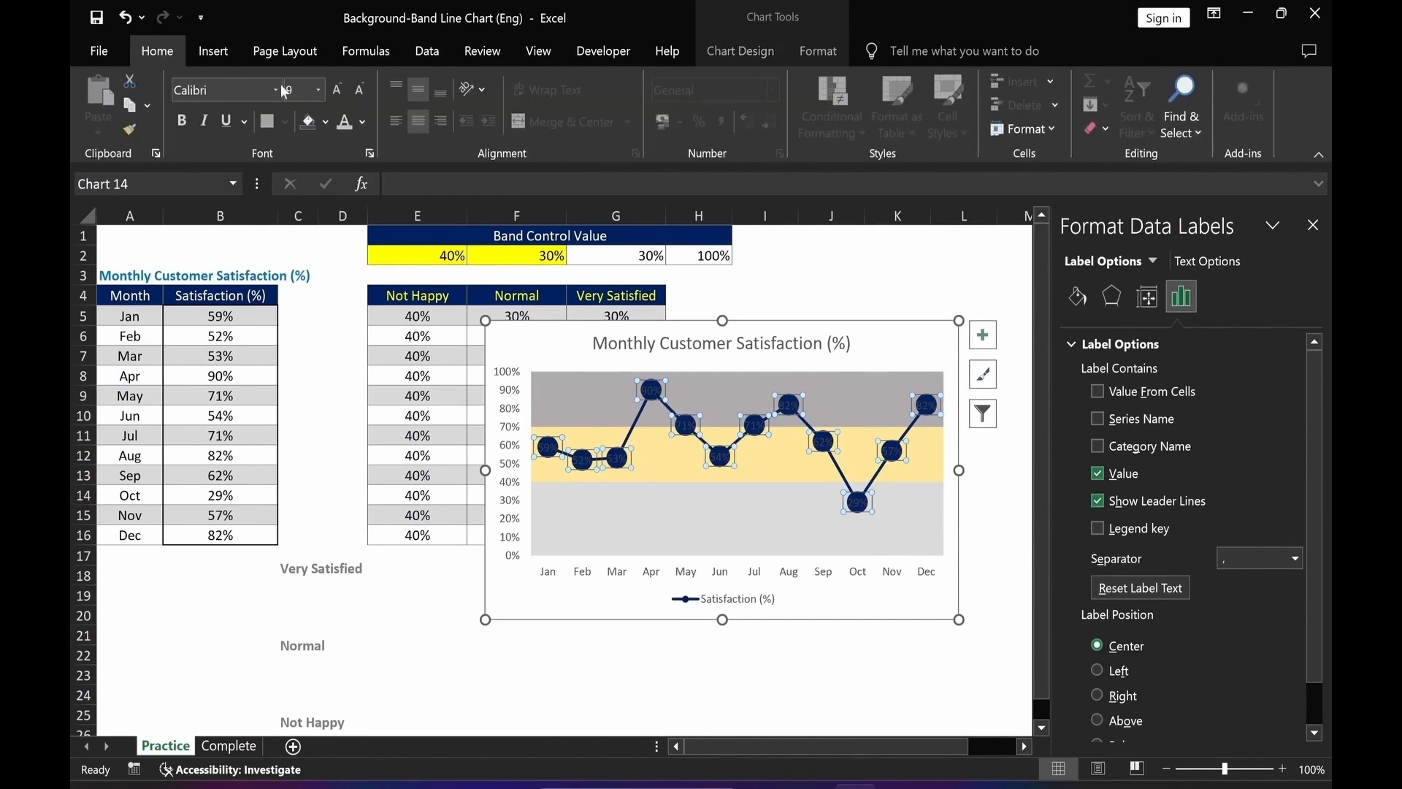
{"action": "left_click", "coordinate": [363, 122]}
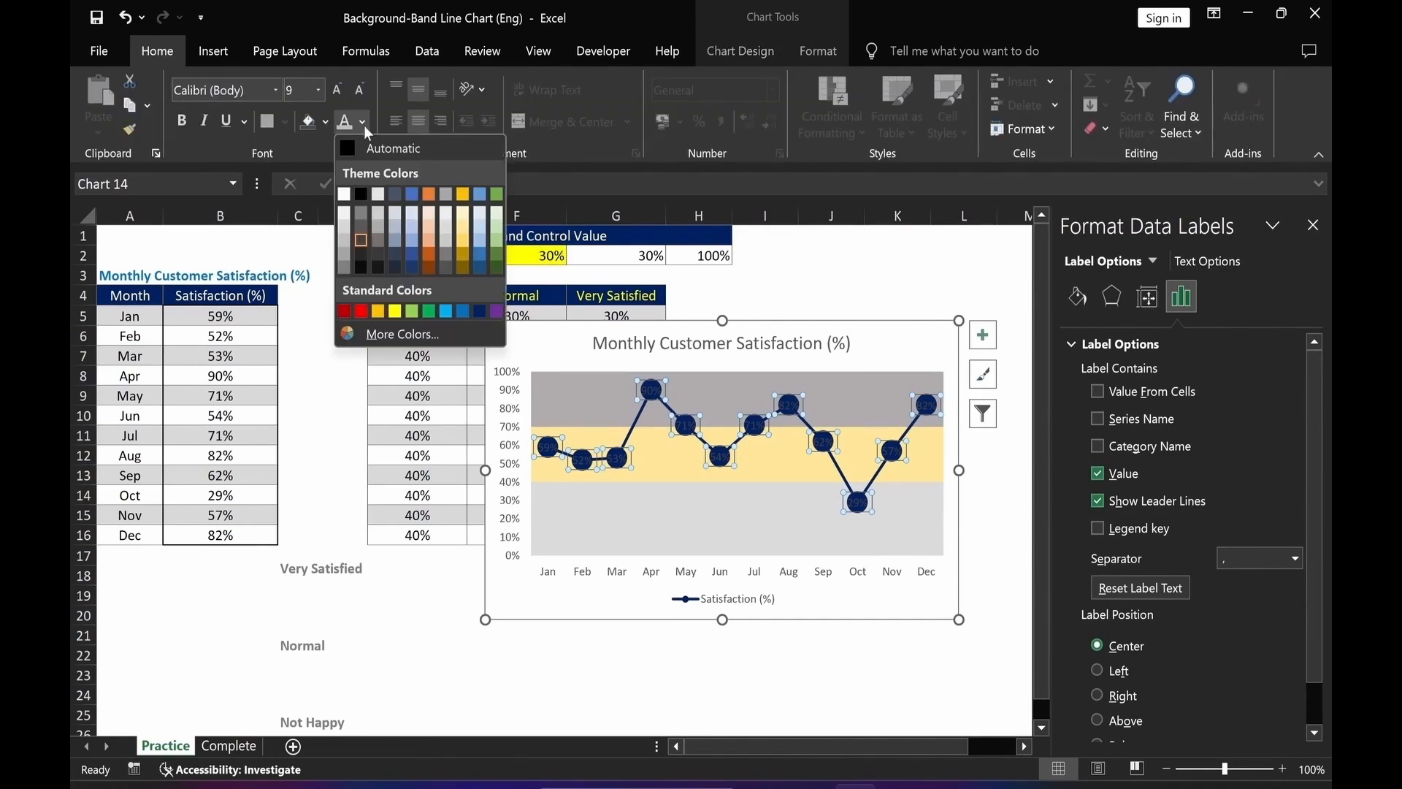
{"action": "left_click", "coordinate": [344, 194]}
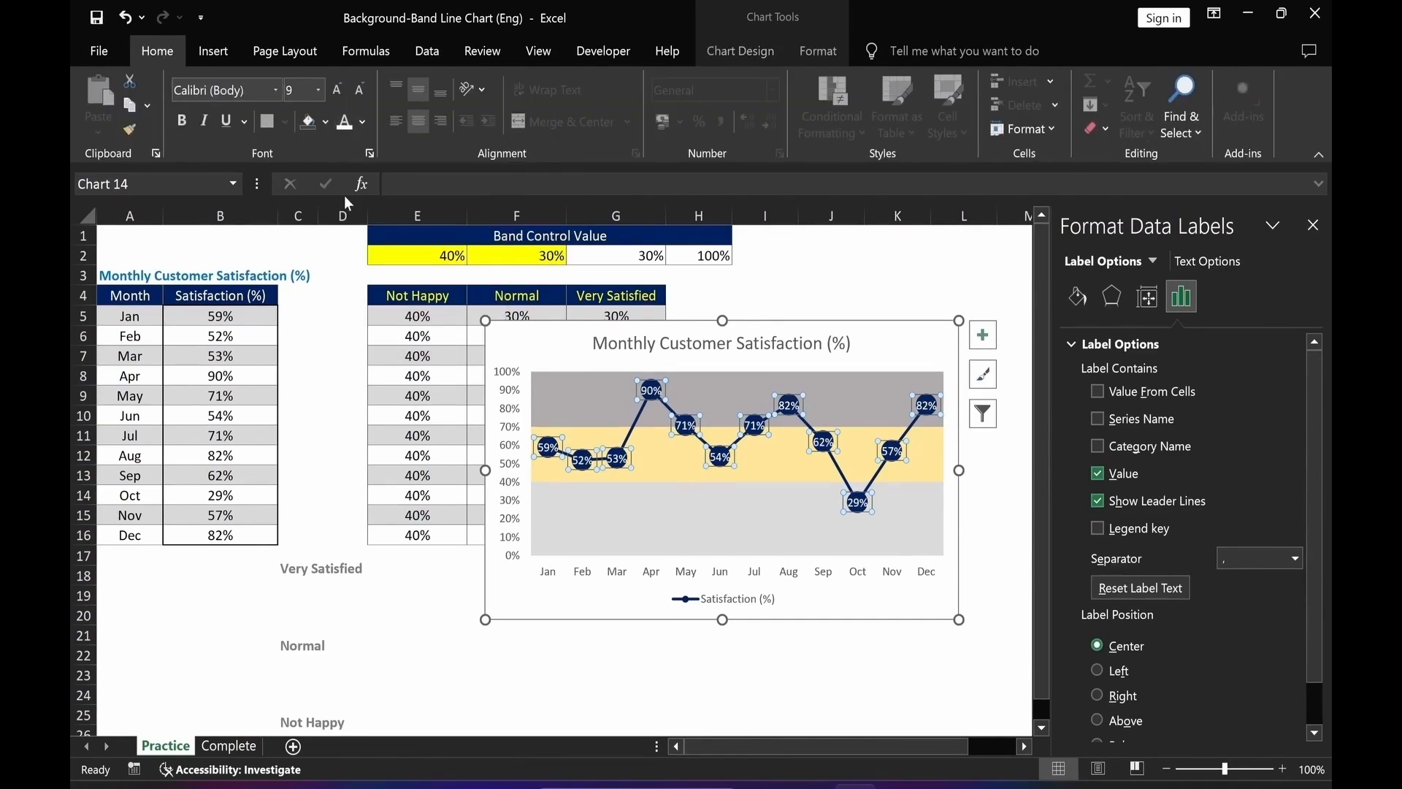
{"action": "left_click", "coordinate": [358, 94]}
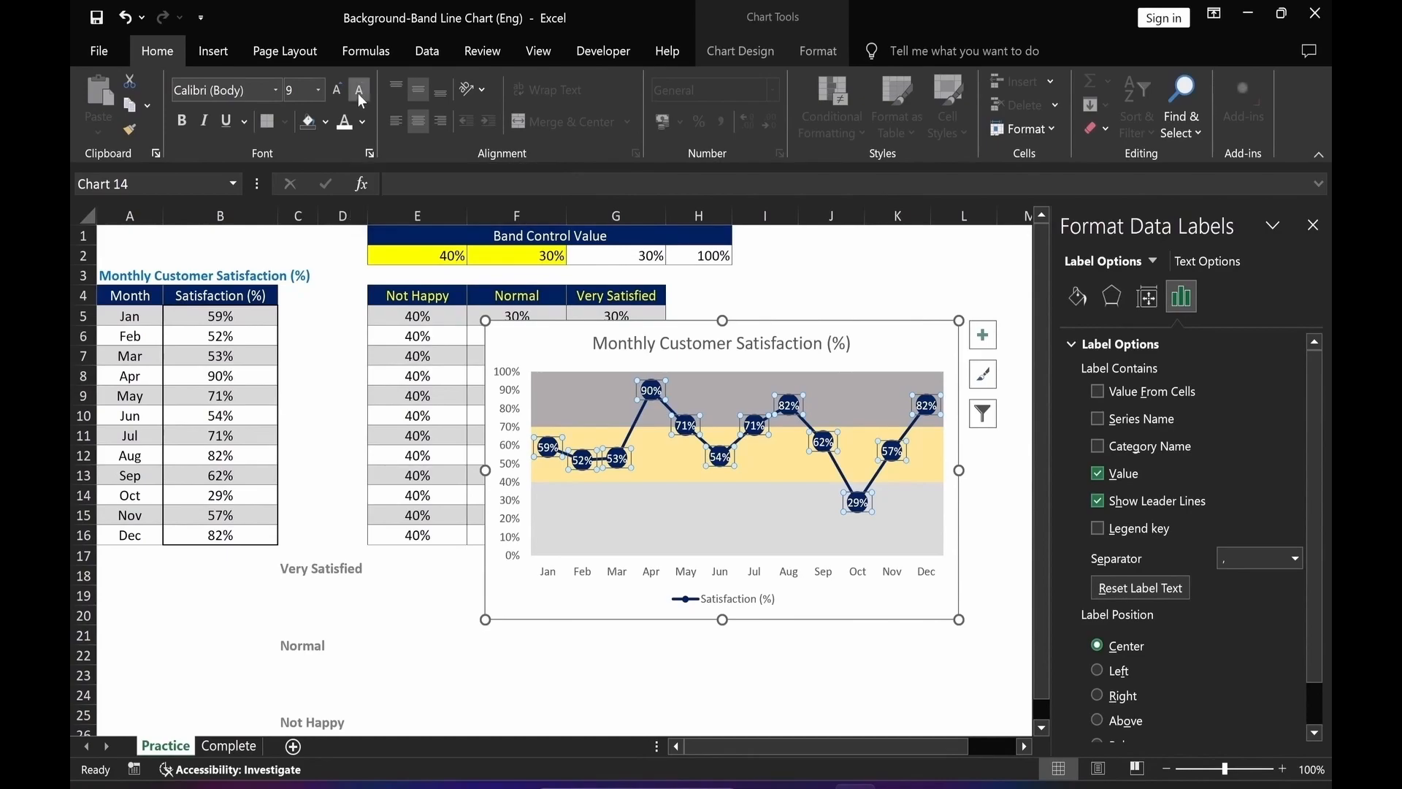
{"action": "left_click", "coordinate": [179, 121]}
Bold the month labels on the horizontal axis.
{"action": "left_click", "coordinate": [546, 575]}
{"action": "key", "text": "ctrl+b"}
{"action": "left_click", "coordinate": [553, 688]}
Remove the chart area's fill and outline, then move the chart beside the band table.
{"action": "left_click", "coordinate": [902, 330]}
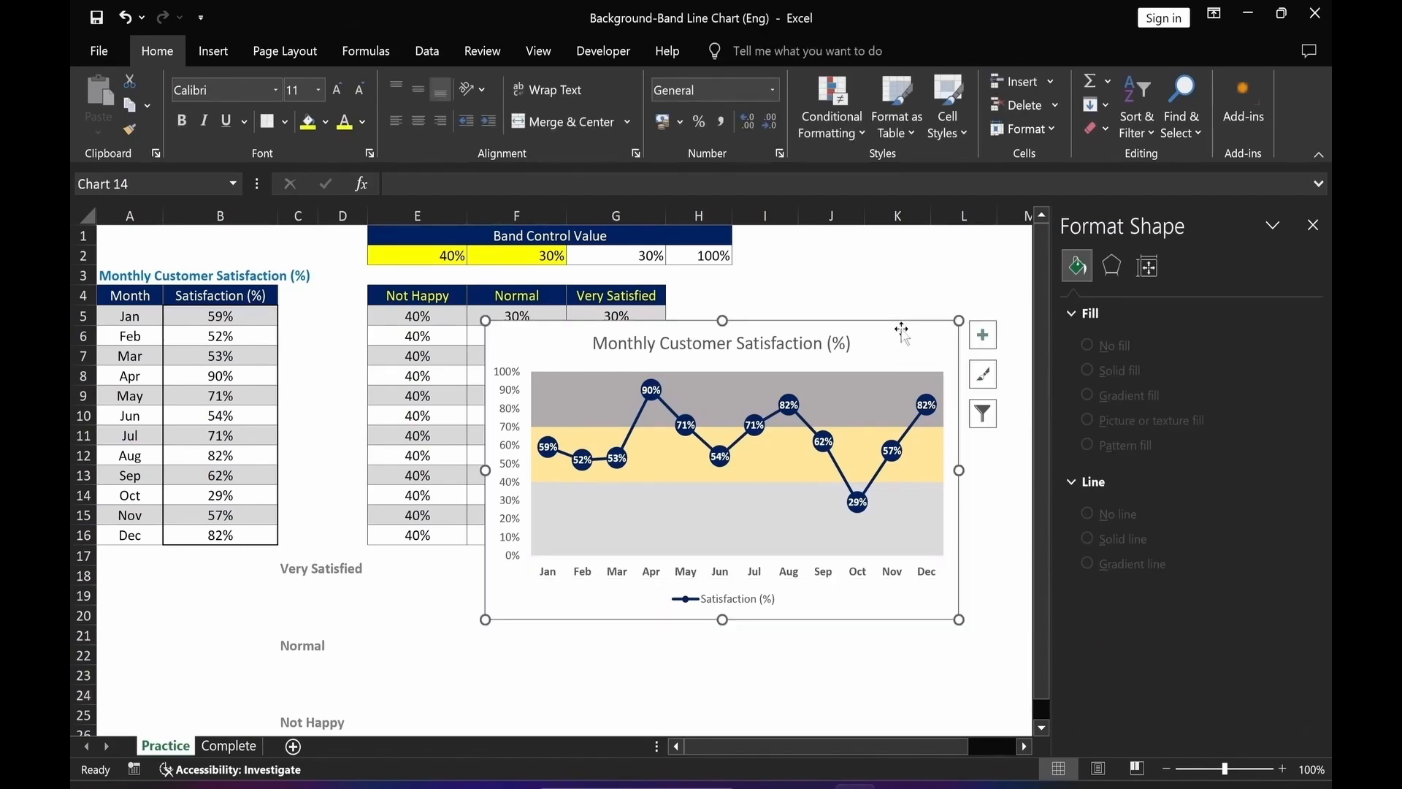
{"action": "left_click", "coordinate": [815, 51]}
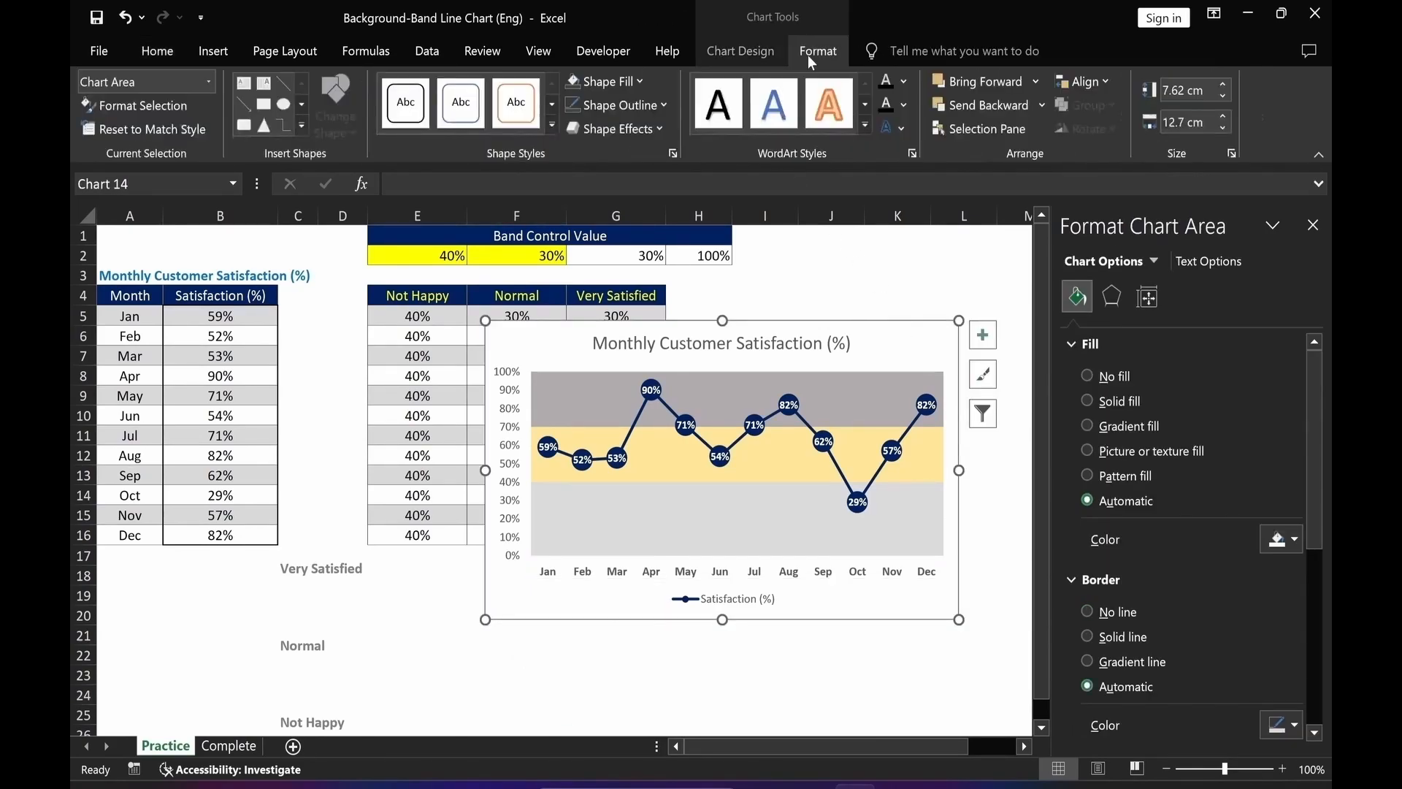
{"action": "left_click", "coordinate": [627, 83]}
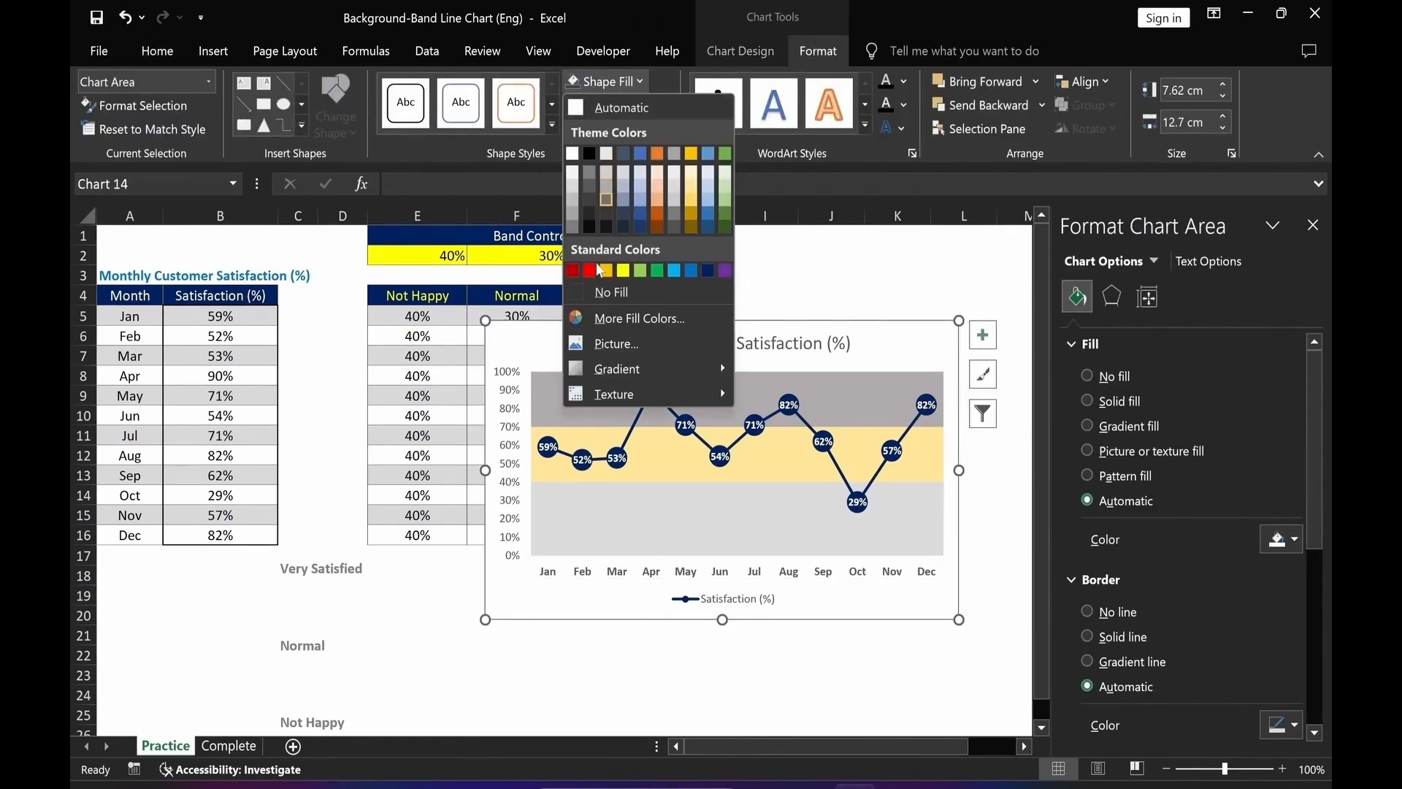
{"action": "left_click", "coordinate": [595, 293]}
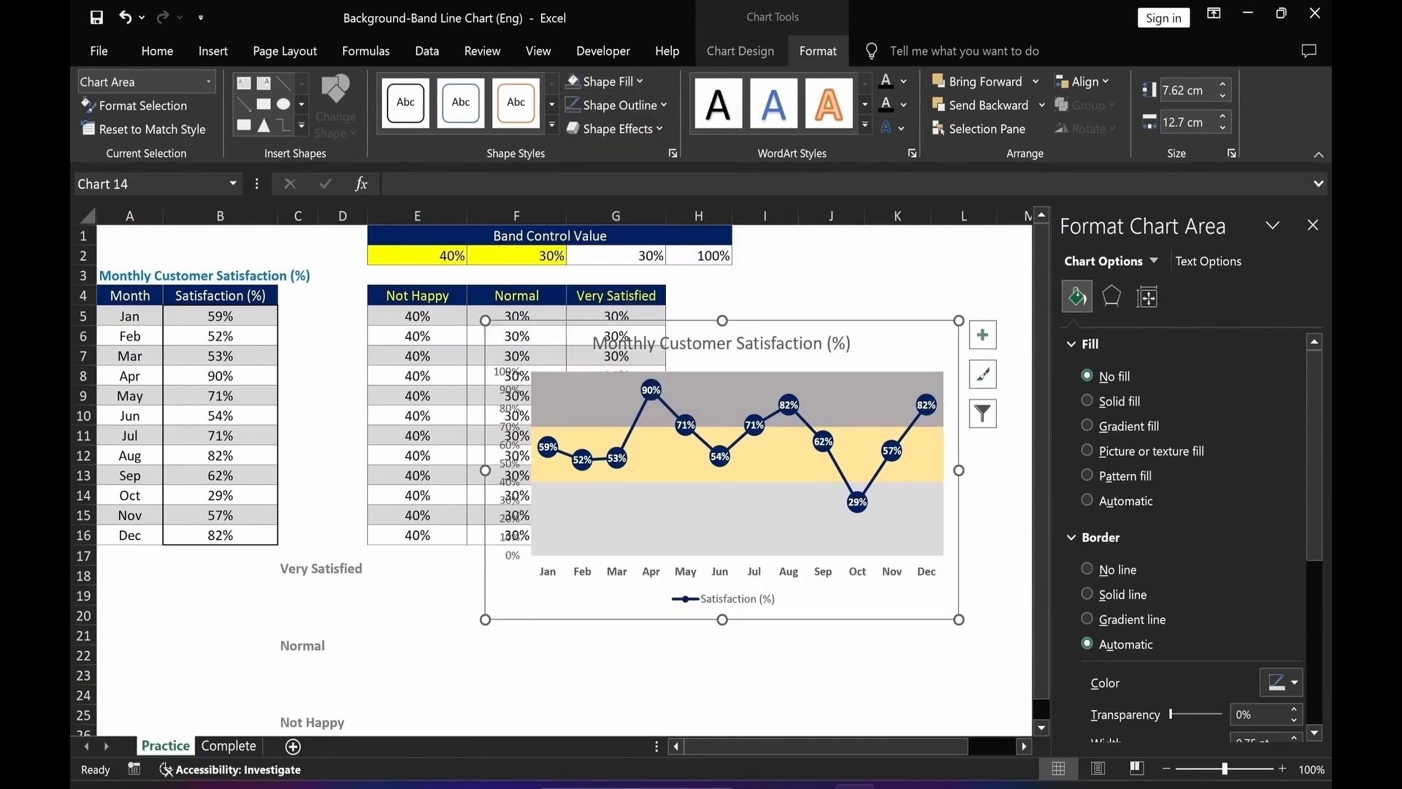
{"action": "left_click", "coordinate": [607, 108]}
{"action": "left_click", "coordinate": [617, 316]}
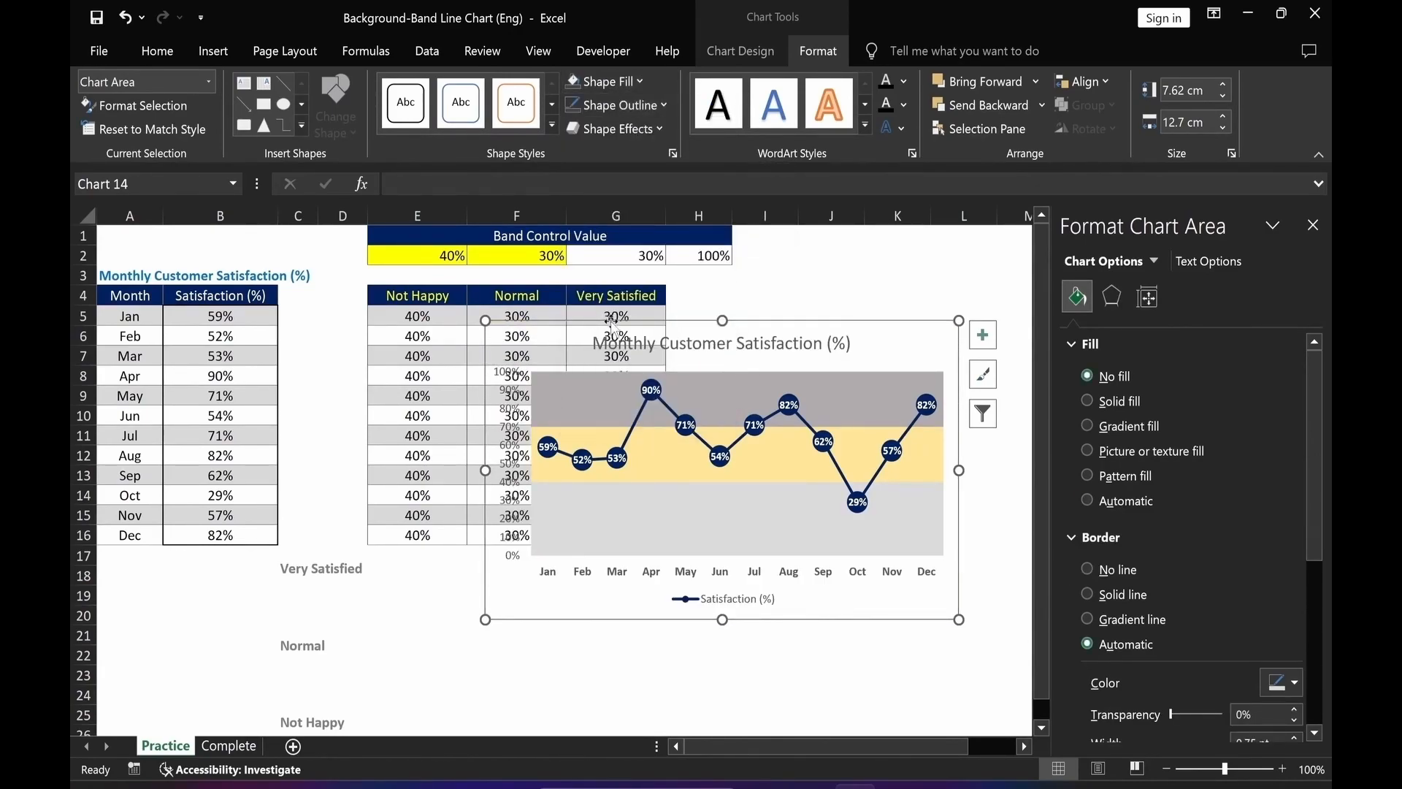
{"action": "left_click", "coordinate": [1313, 232]}
{"action": "left_click_drag", "start_coordinate": [887, 617], "coordinate": [1106, 592]}
{"action": "left_click", "coordinate": [765, 714]}
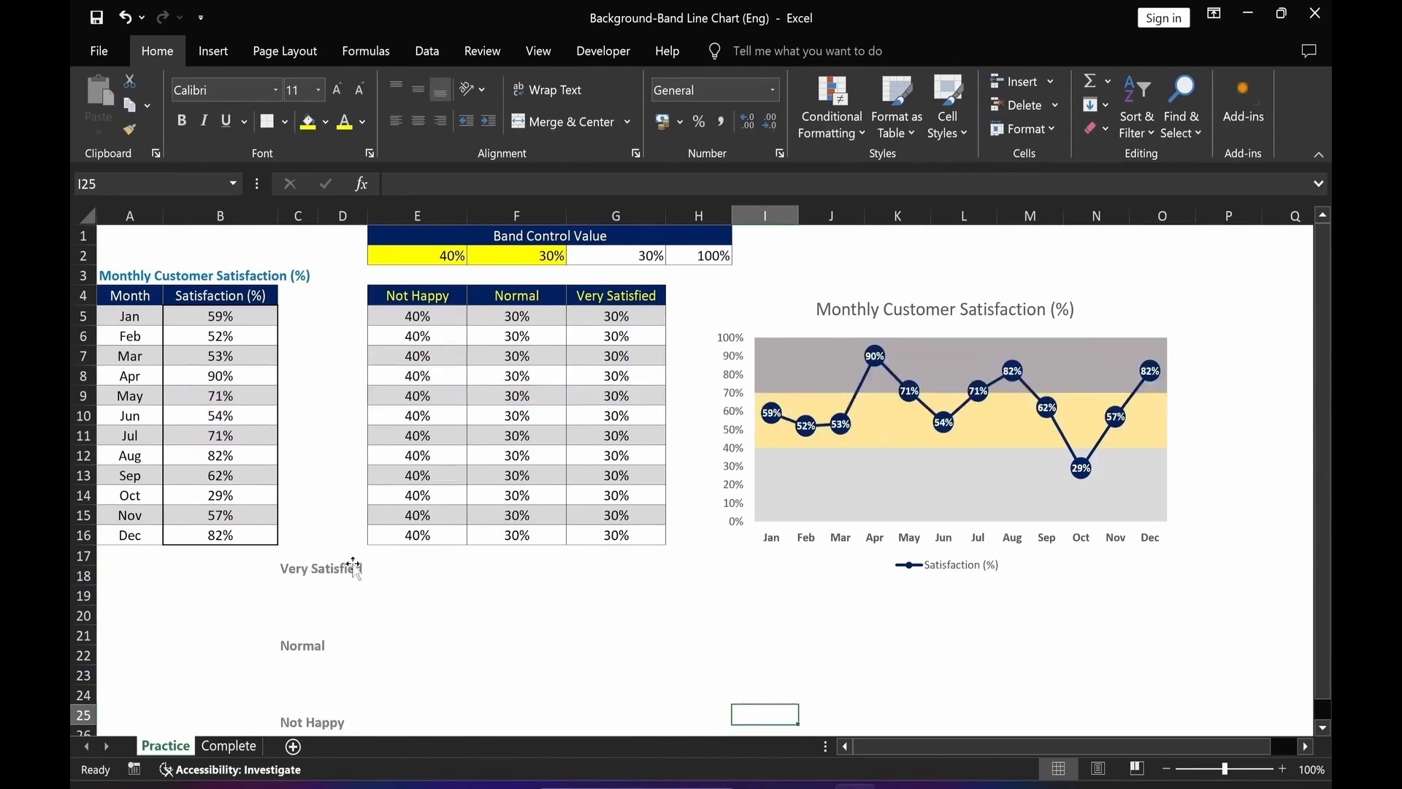
Bring the Very Satisfied, Normal and Not Happy text boxes to the front and move them onto their chart bands.
{"action": "left_click", "coordinate": [339, 584]}
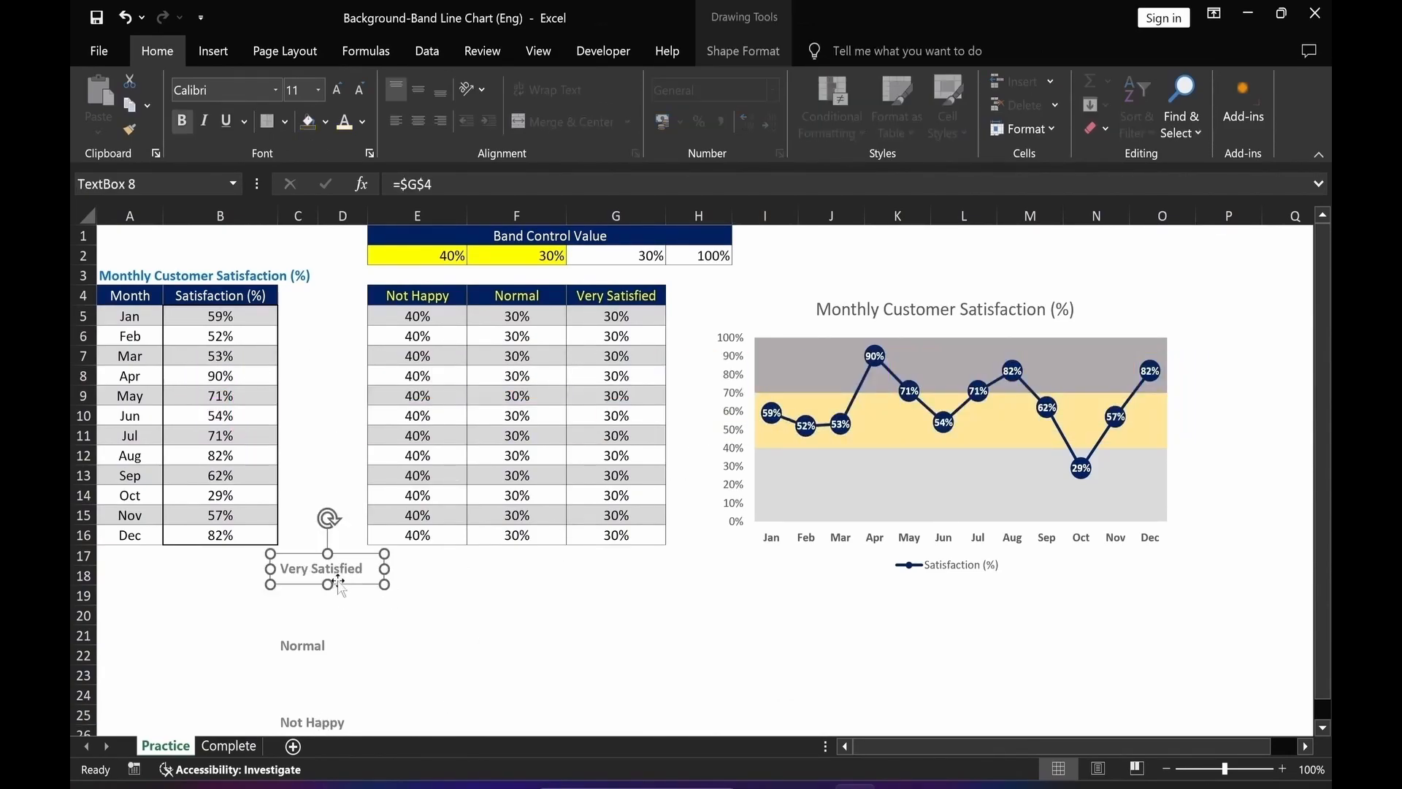
{"action": "left_click", "coordinate": [322, 648], "text": "shift"}
{"action": "left_click", "coordinate": [327, 726], "text": "shift"}
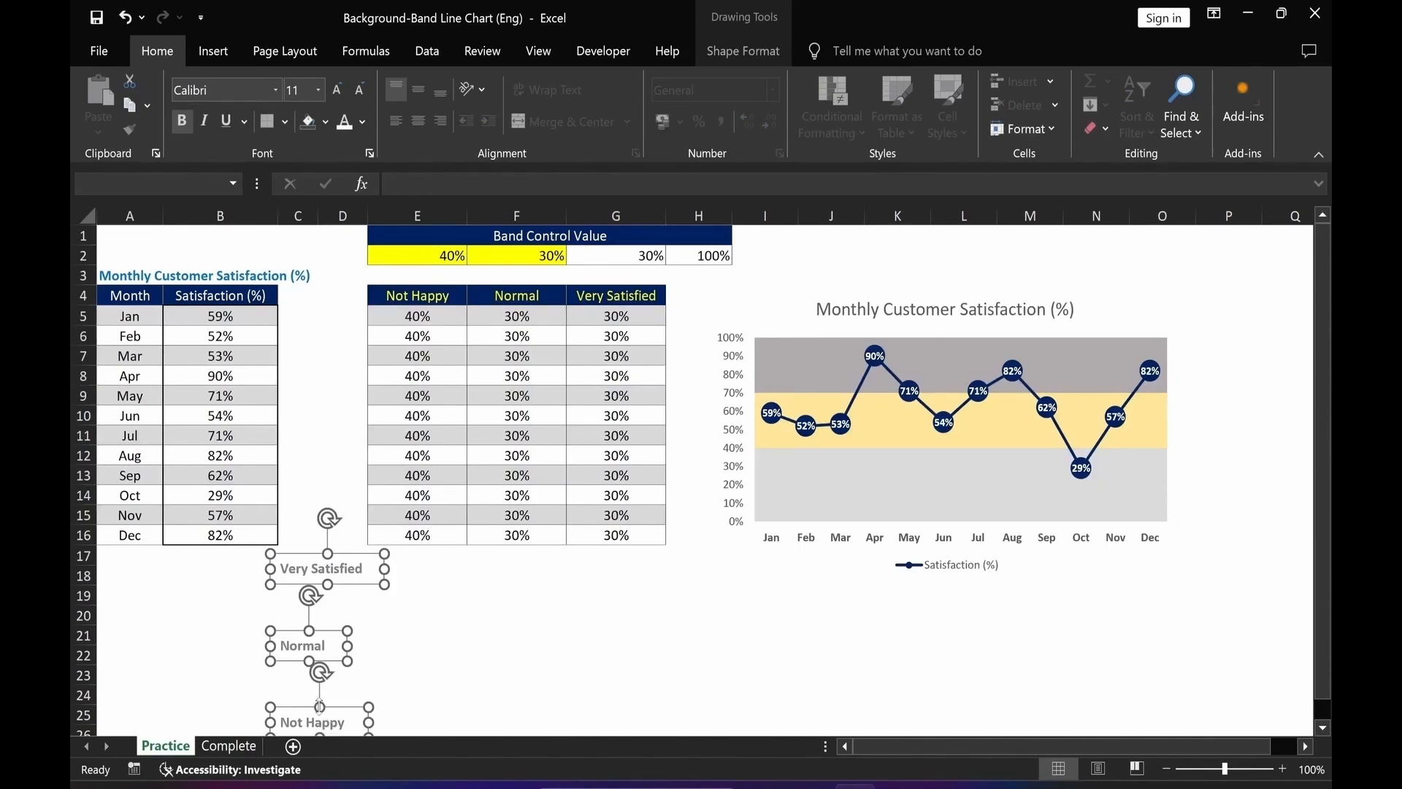
{"action": "right_click", "coordinate": [319, 707]}
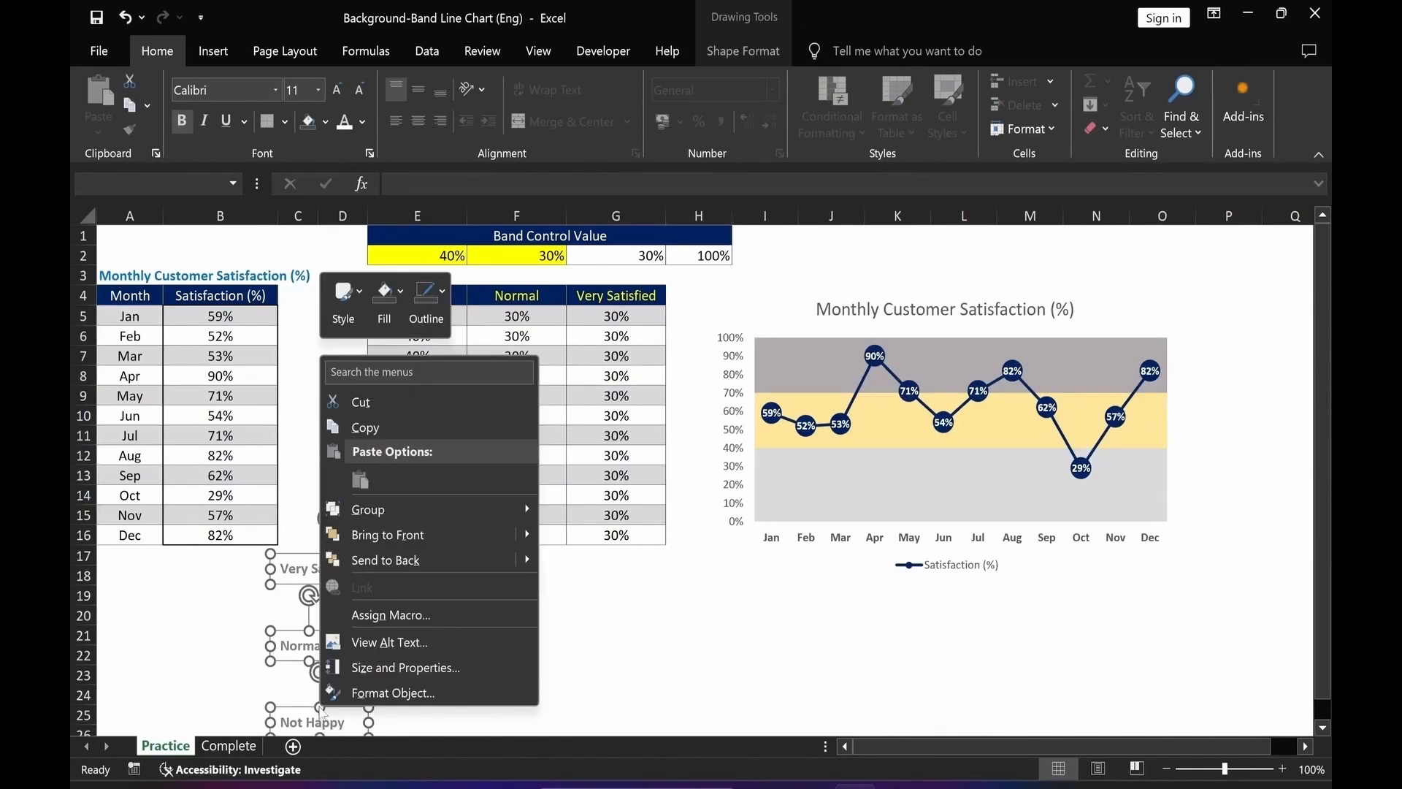
{"action": "left_click", "coordinate": [370, 540]}
{"action": "left_click_drag", "start_coordinate": [359, 564], "coordinate": [837, 338]}
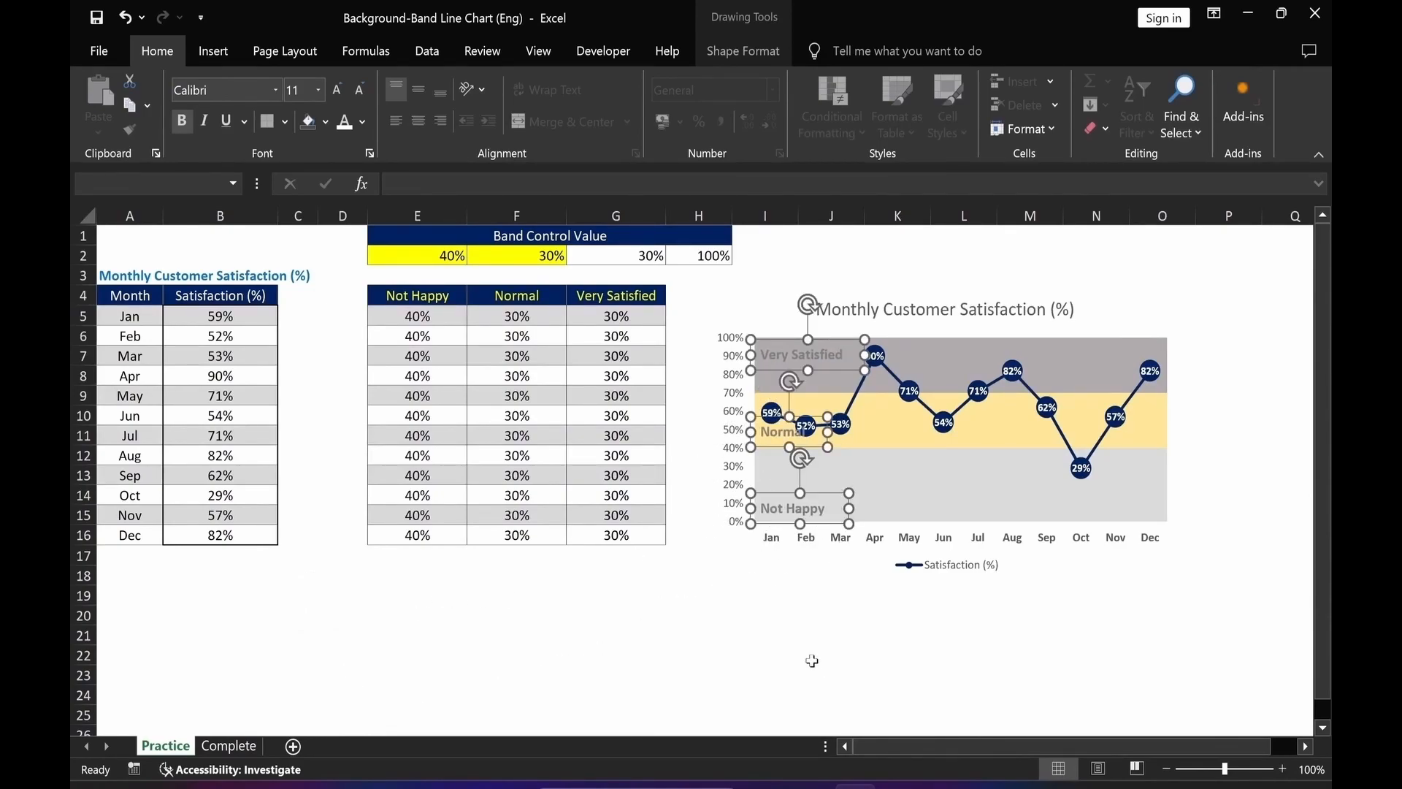
Group the three band label text boxes together with the chart.
{"action": "left_click", "coordinate": [1095, 331], "text": "ctrl"}
{"action": "left_click", "coordinate": [753, 58]}
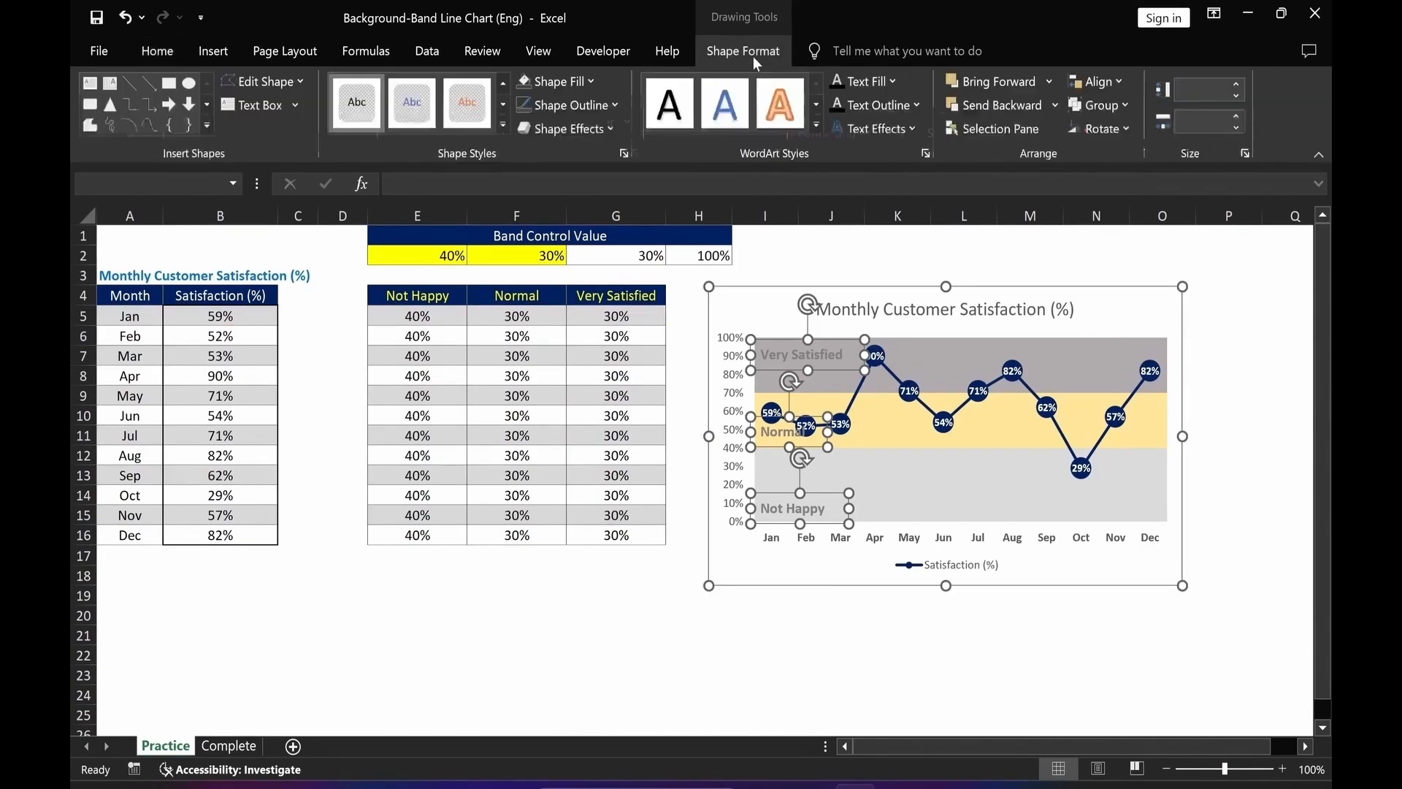
{"action": "left_click", "coordinate": [1110, 110]}
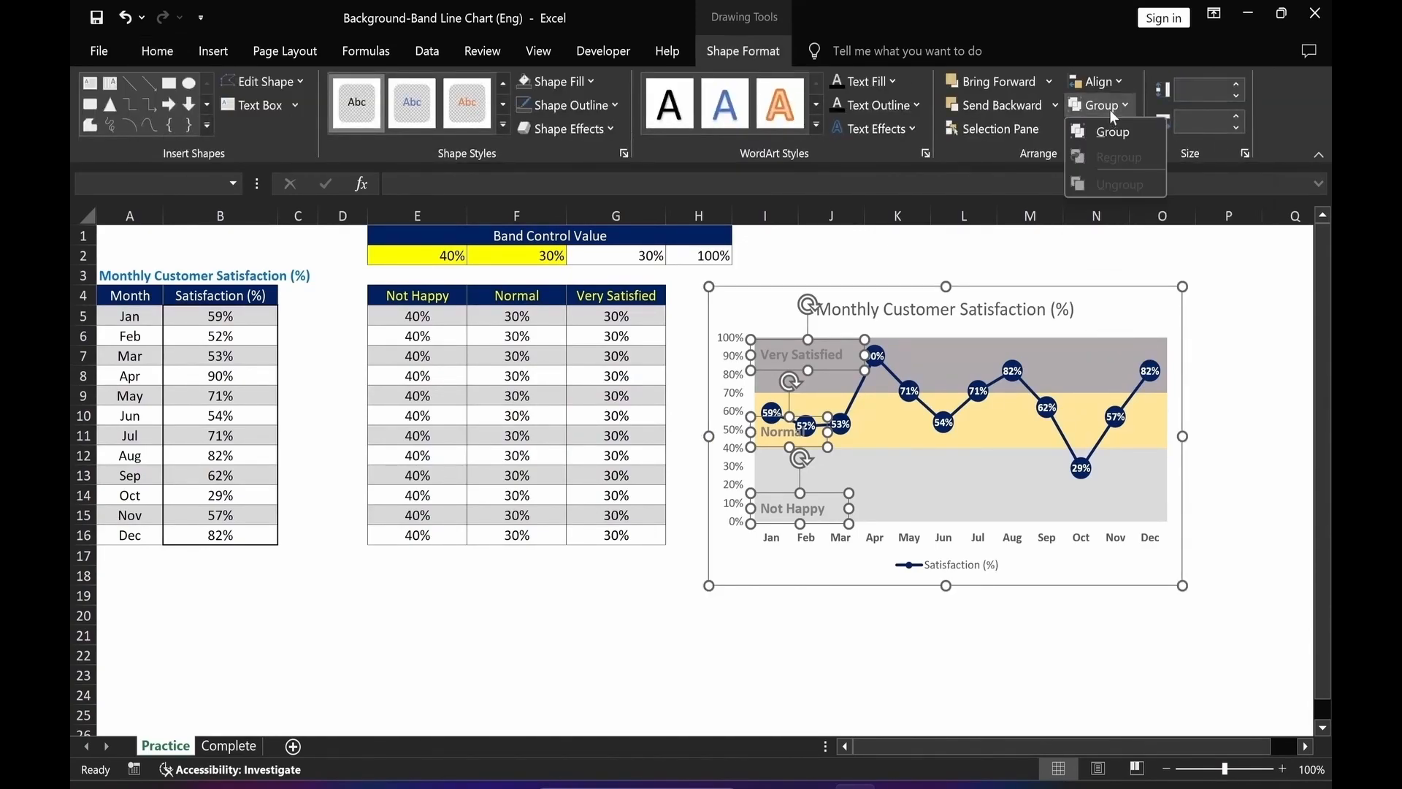
{"action": "left_click", "coordinate": [1111, 137]}
Enlarge the chart title's font, make it bold and colour it blue.
{"action": "left_click", "coordinate": [856, 314]}
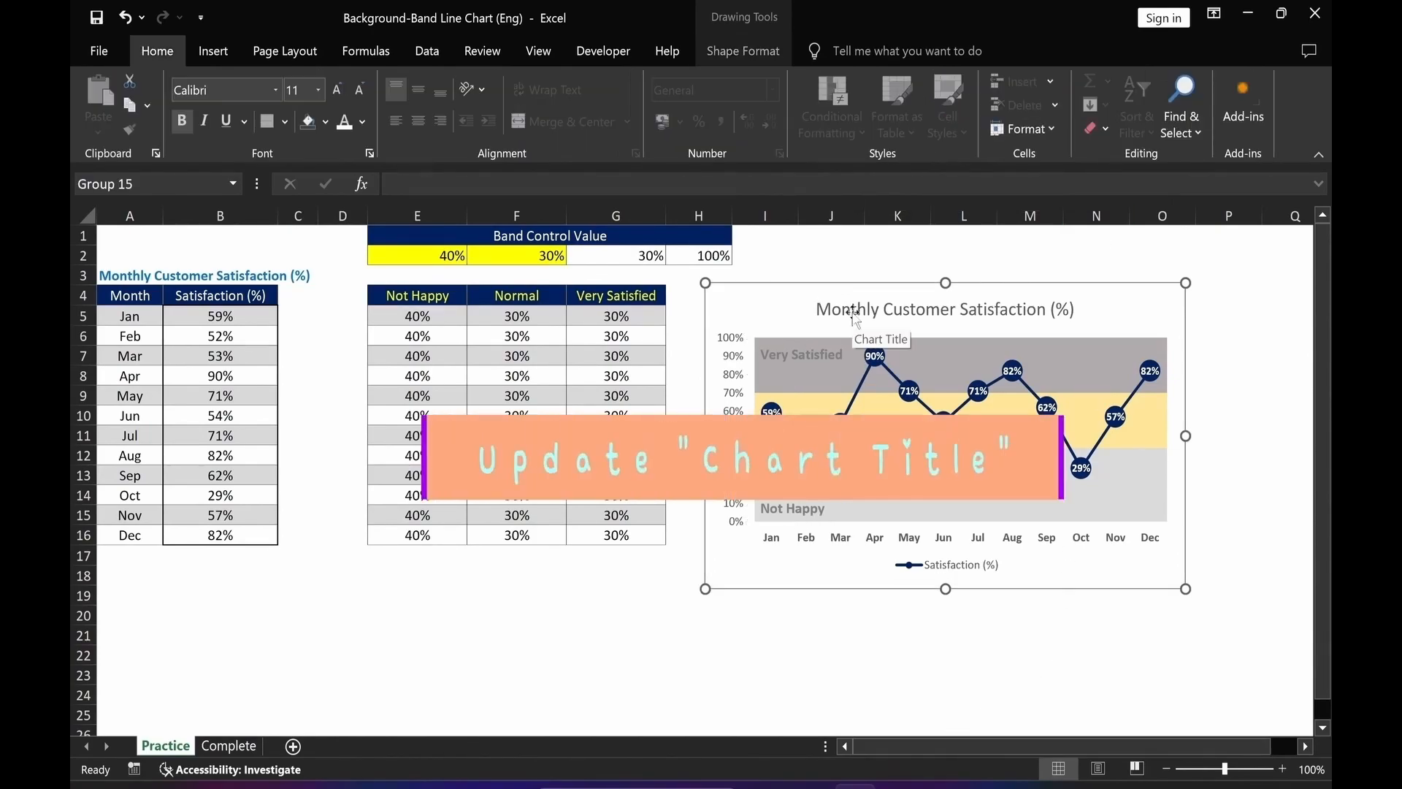
{"action": "left_click", "coordinate": [360, 90]}
{"action": "left_click", "coordinate": [187, 125]}
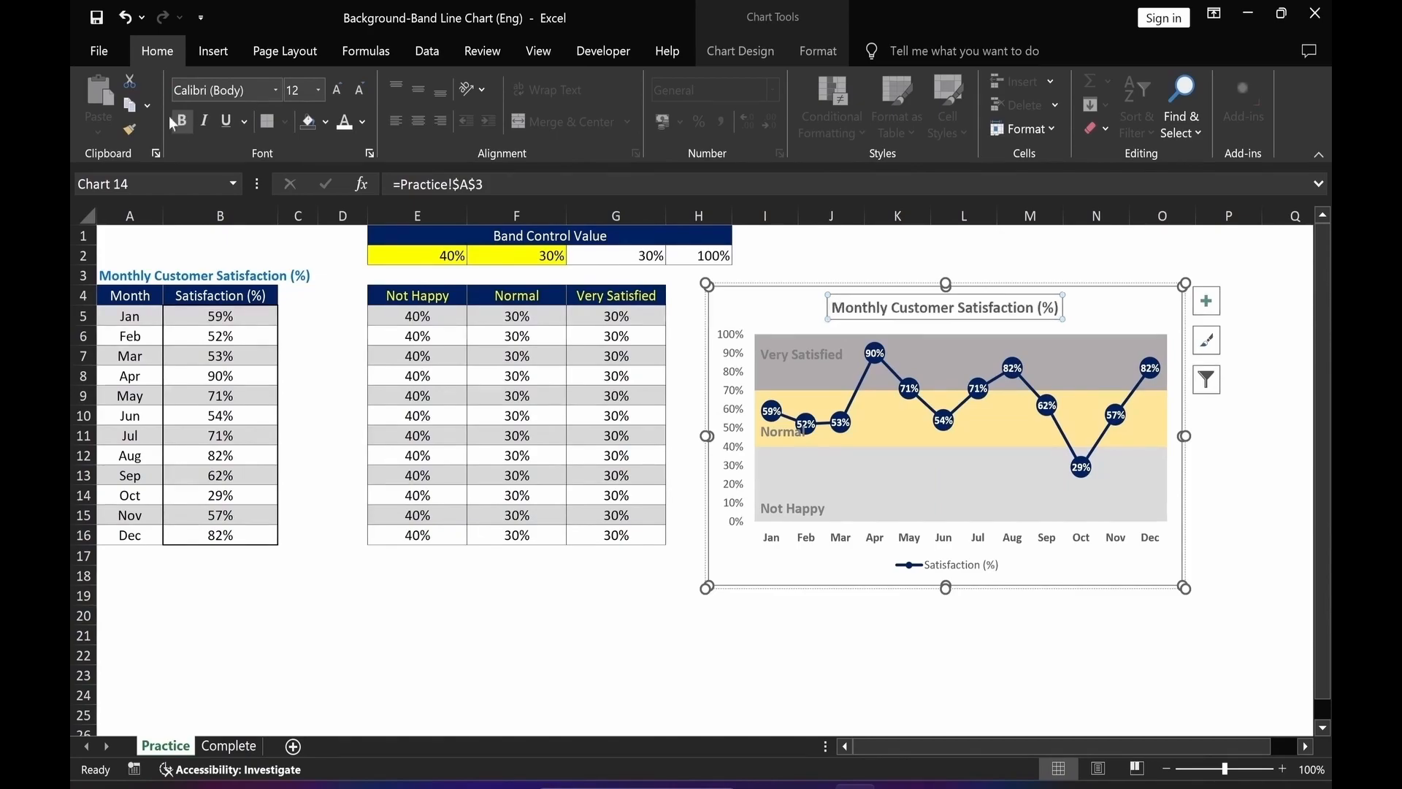
{"action": "left_click", "coordinate": [362, 122]}
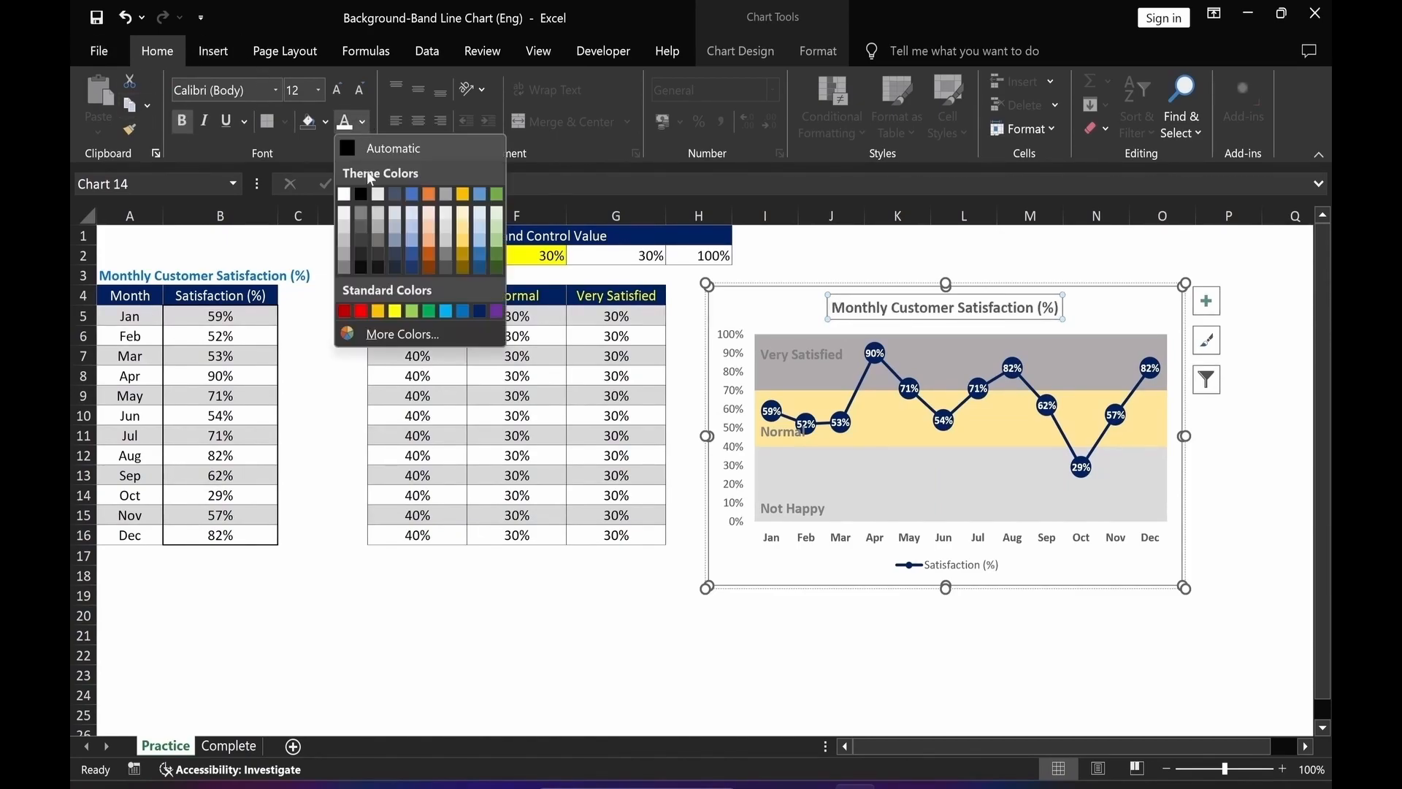
{"action": "left_click", "coordinate": [463, 312]}
Change the vertical axis labels' font and increase their font size twice.
{"action": "left_click", "coordinate": [735, 511]}
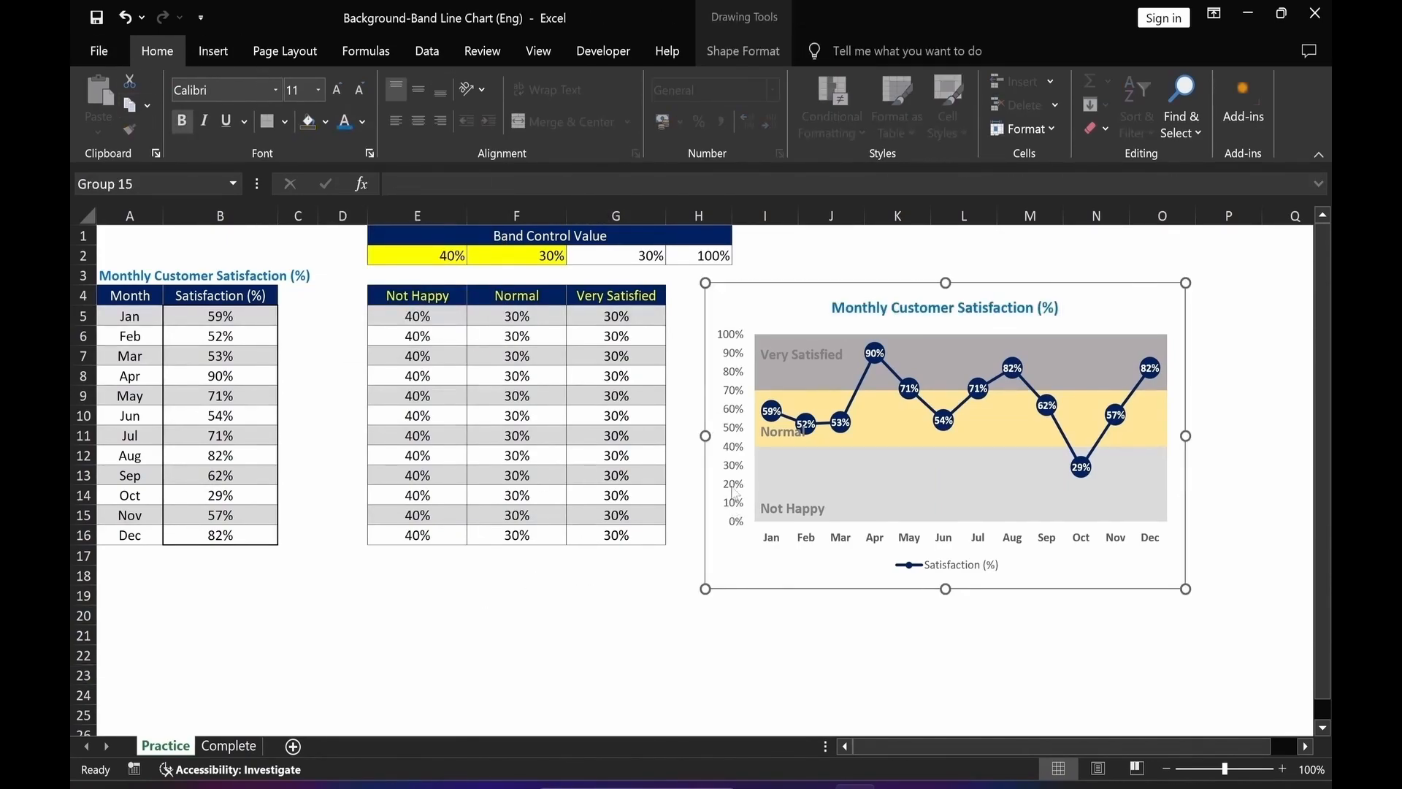
{"action": "key", "text": "Escape"}
{"action": "left_click", "coordinate": [276, 90]}
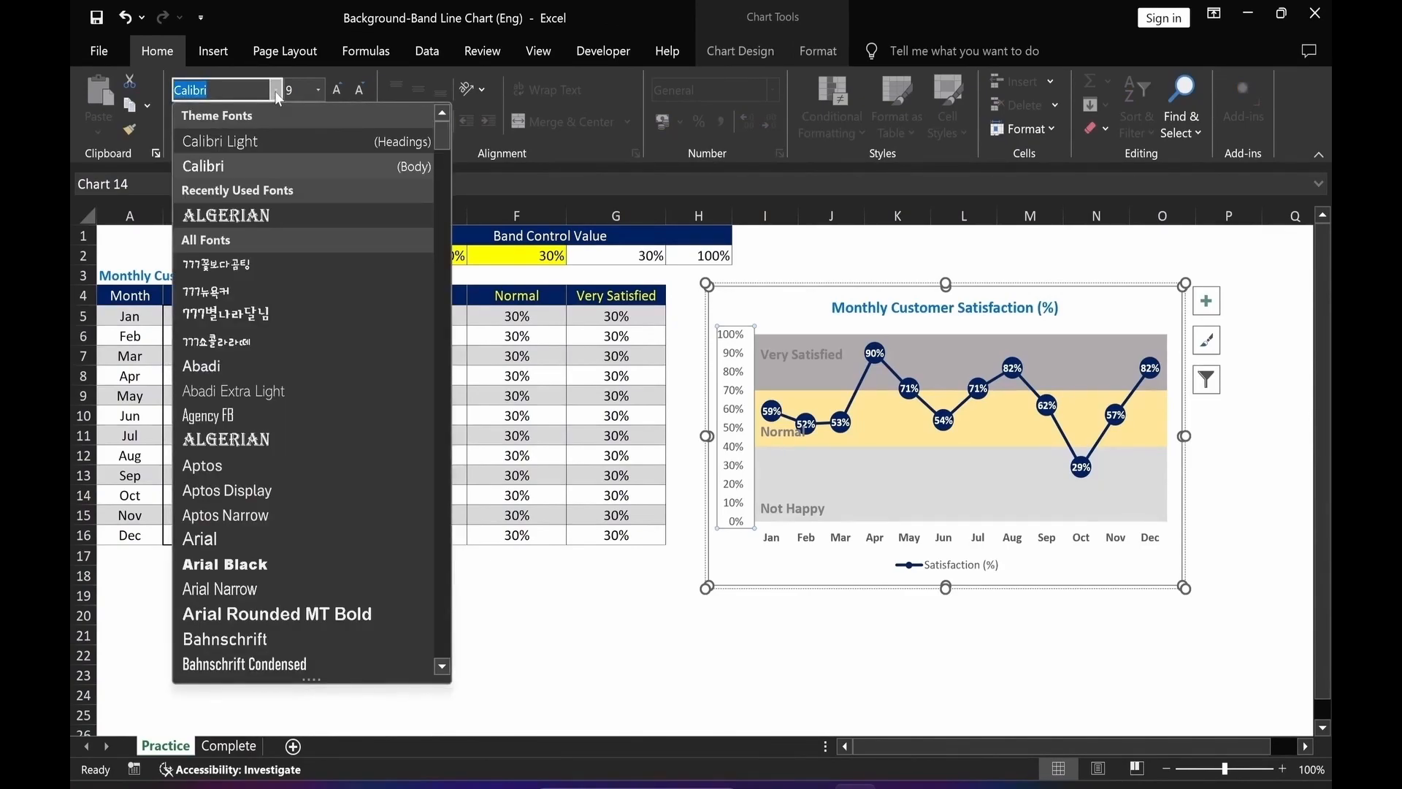
{"action": "left_click", "coordinate": [251, 218]}
{"action": "left_click", "coordinate": [358, 90]}
{"action": "left_click", "coordinate": [358, 90]}
{"action": "left_click_drag", "start_coordinate": [365, 662], "coordinate": [371, 656]}
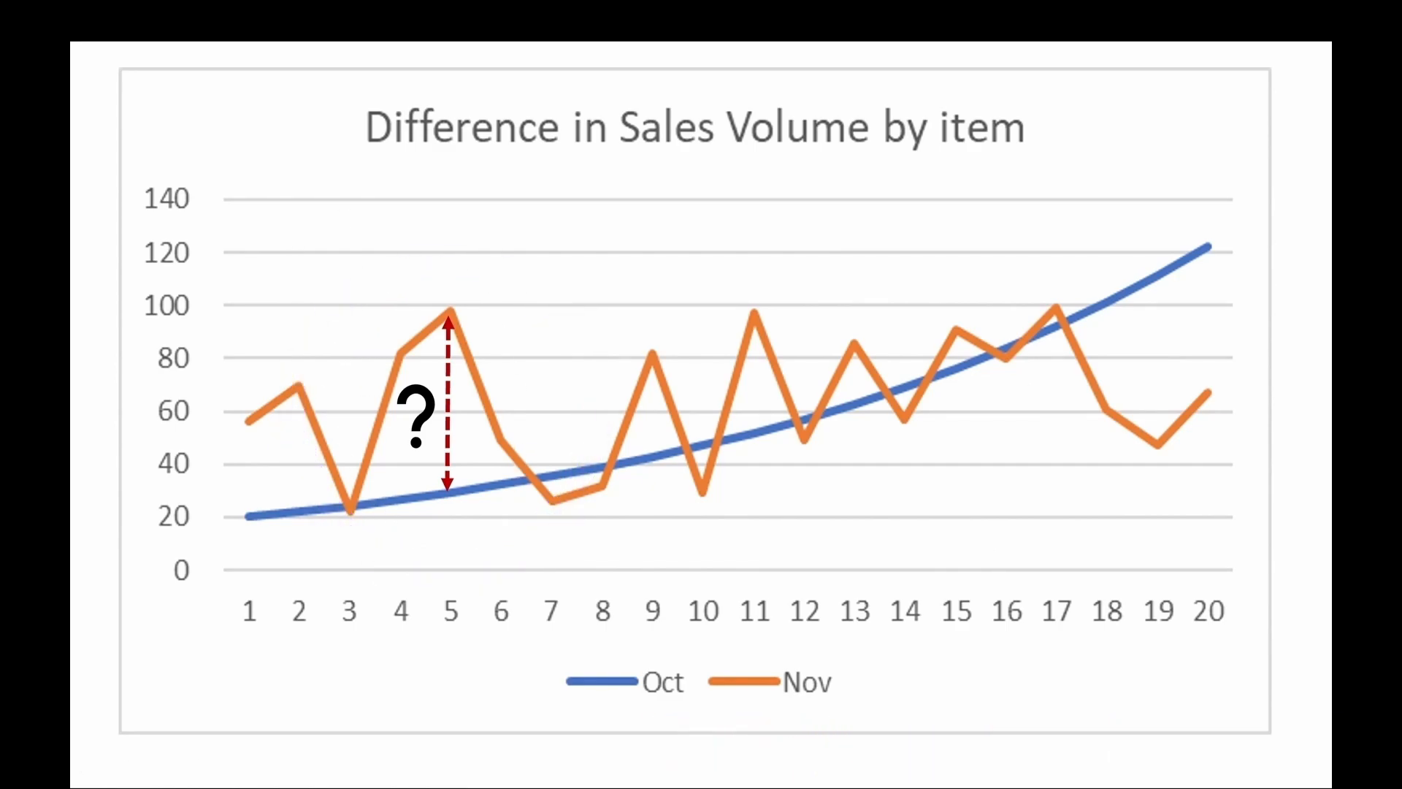
{"action": "key", "text": "Right"}
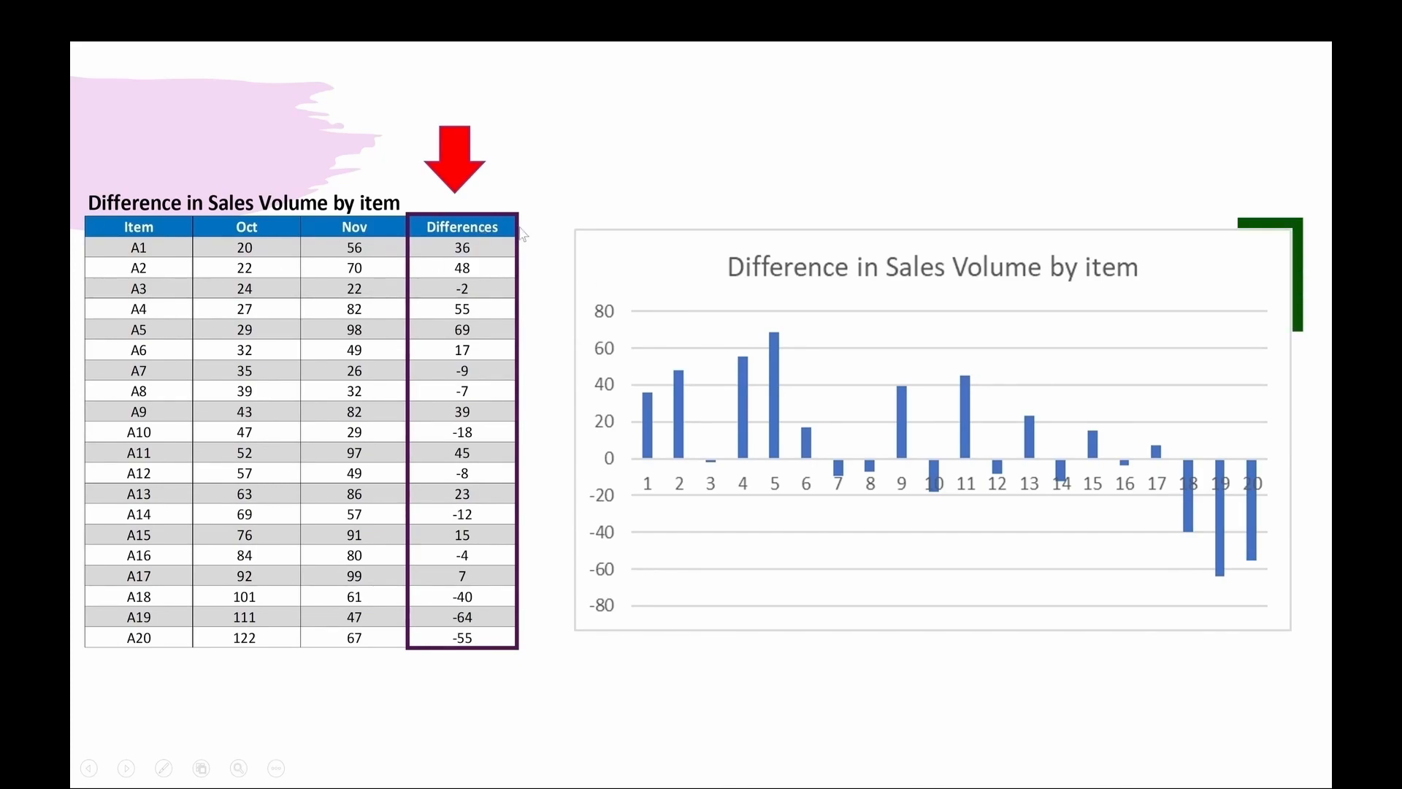
{"action": "left_click", "coordinate": [1108, 662]}
{"action": "key", "text": "Right"}
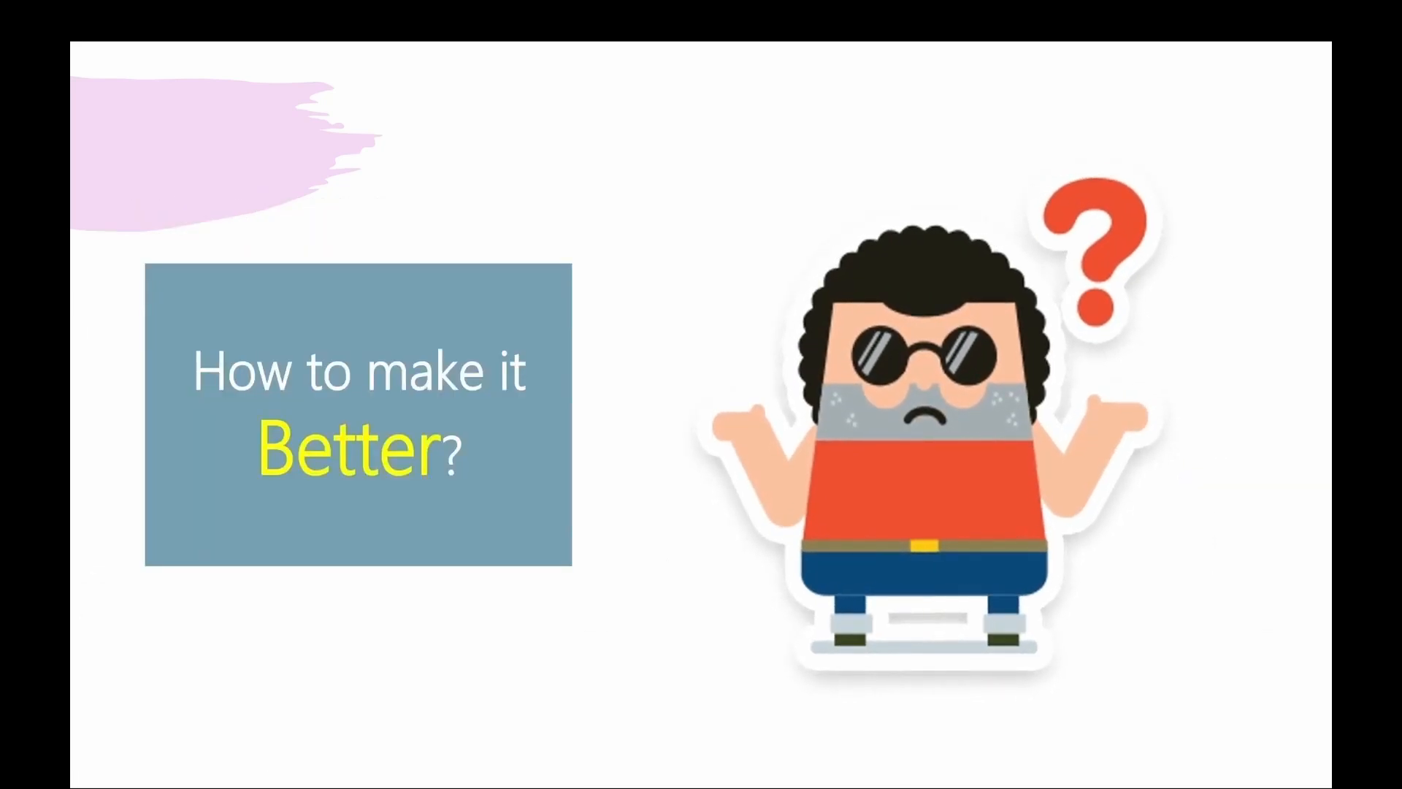
{"action": "key", "text": "Right"}
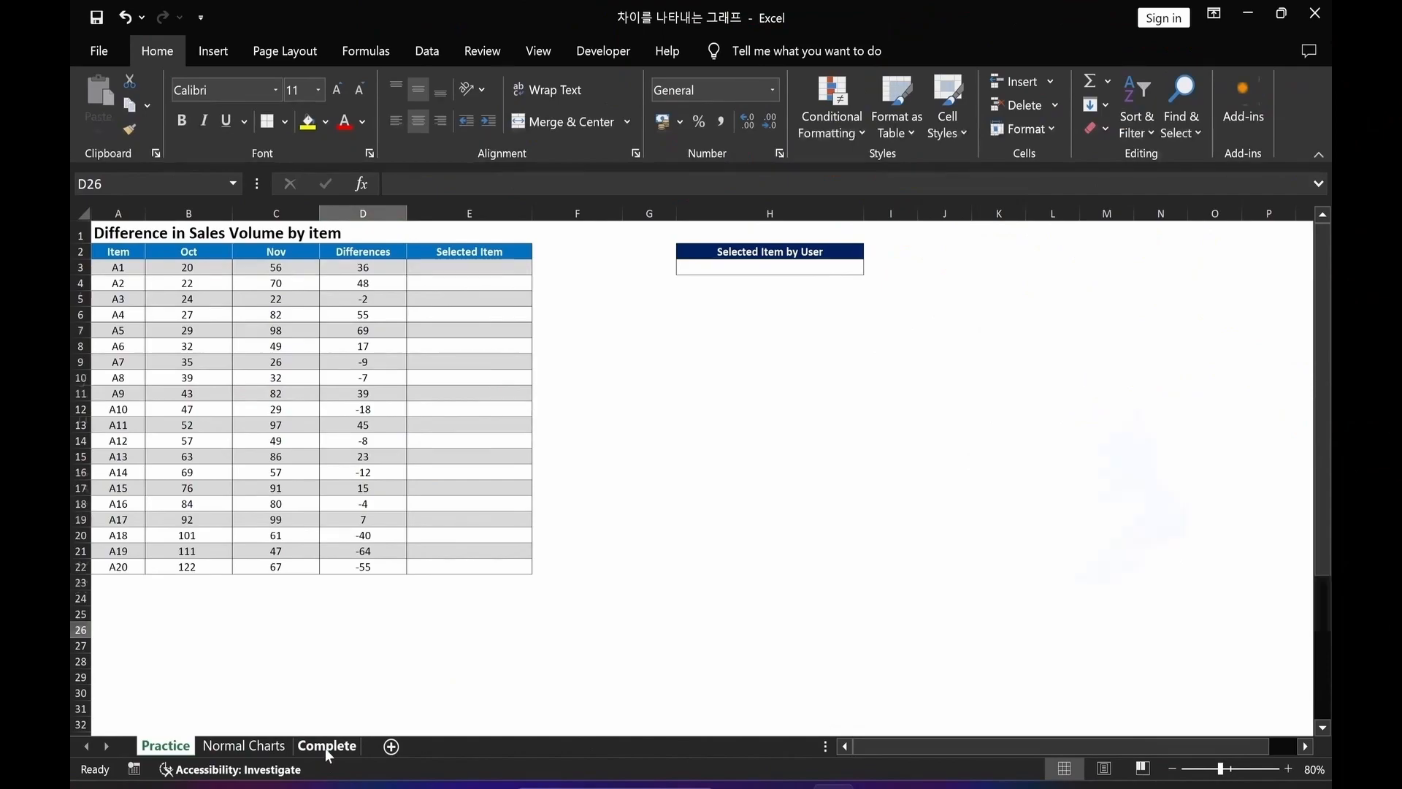
Open the Practice sheet and examine the Differences formula in the first data row.
{"action": "left_click", "coordinate": [326, 745]}
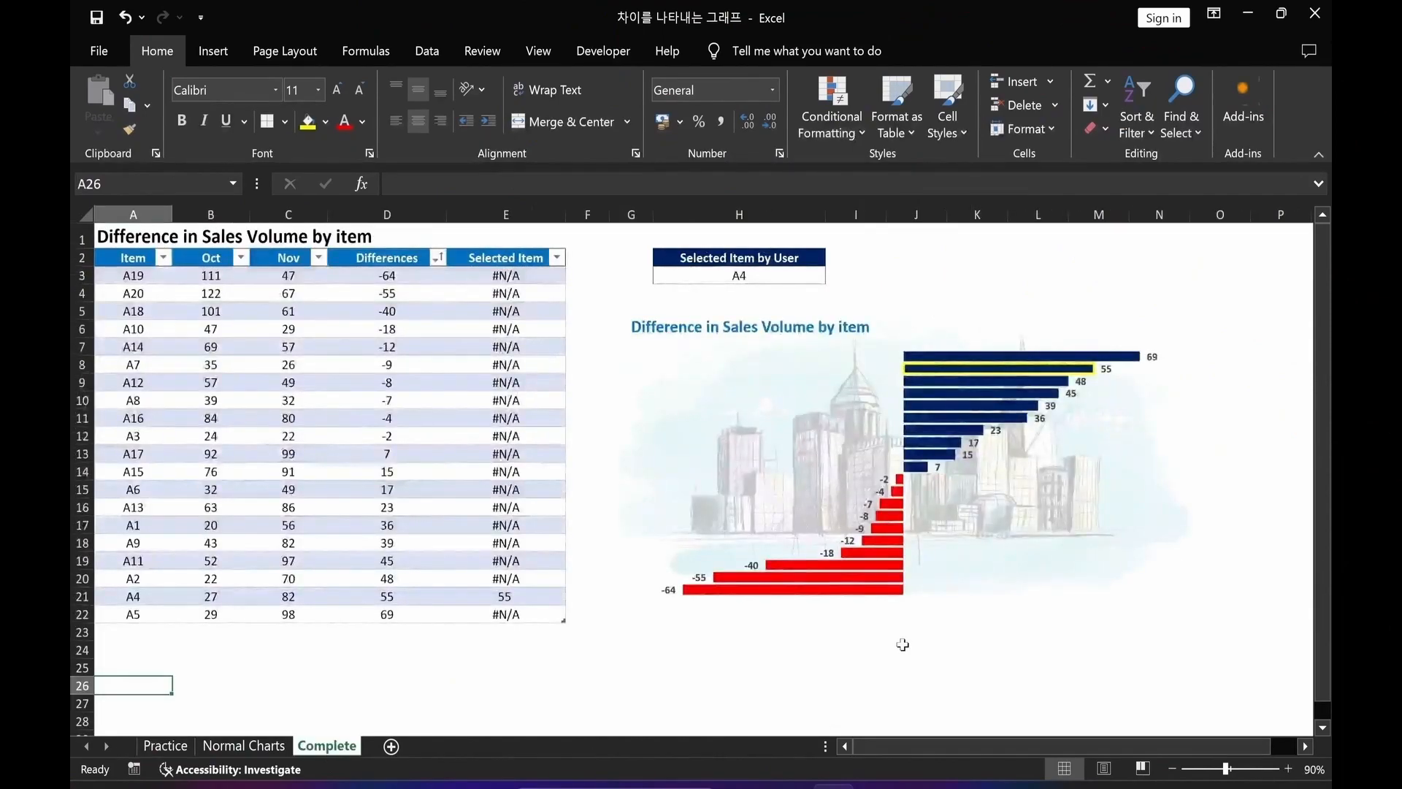
{"action": "left_click", "coordinate": [165, 745]}
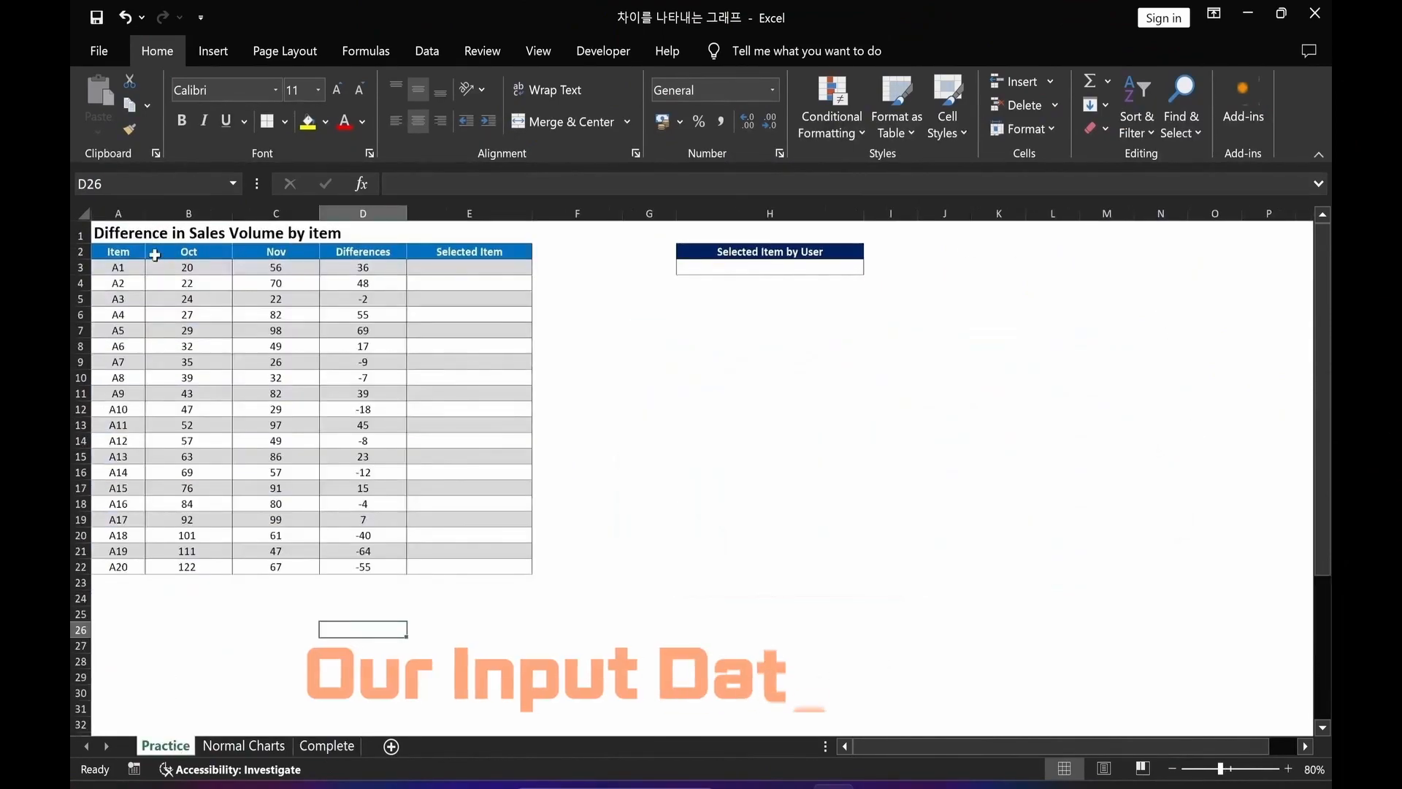
{"action": "left_click", "coordinate": [356, 253]}
{"action": "left_click", "coordinate": [363, 270]}
{"action": "double_click", "coordinate": [363, 270]}
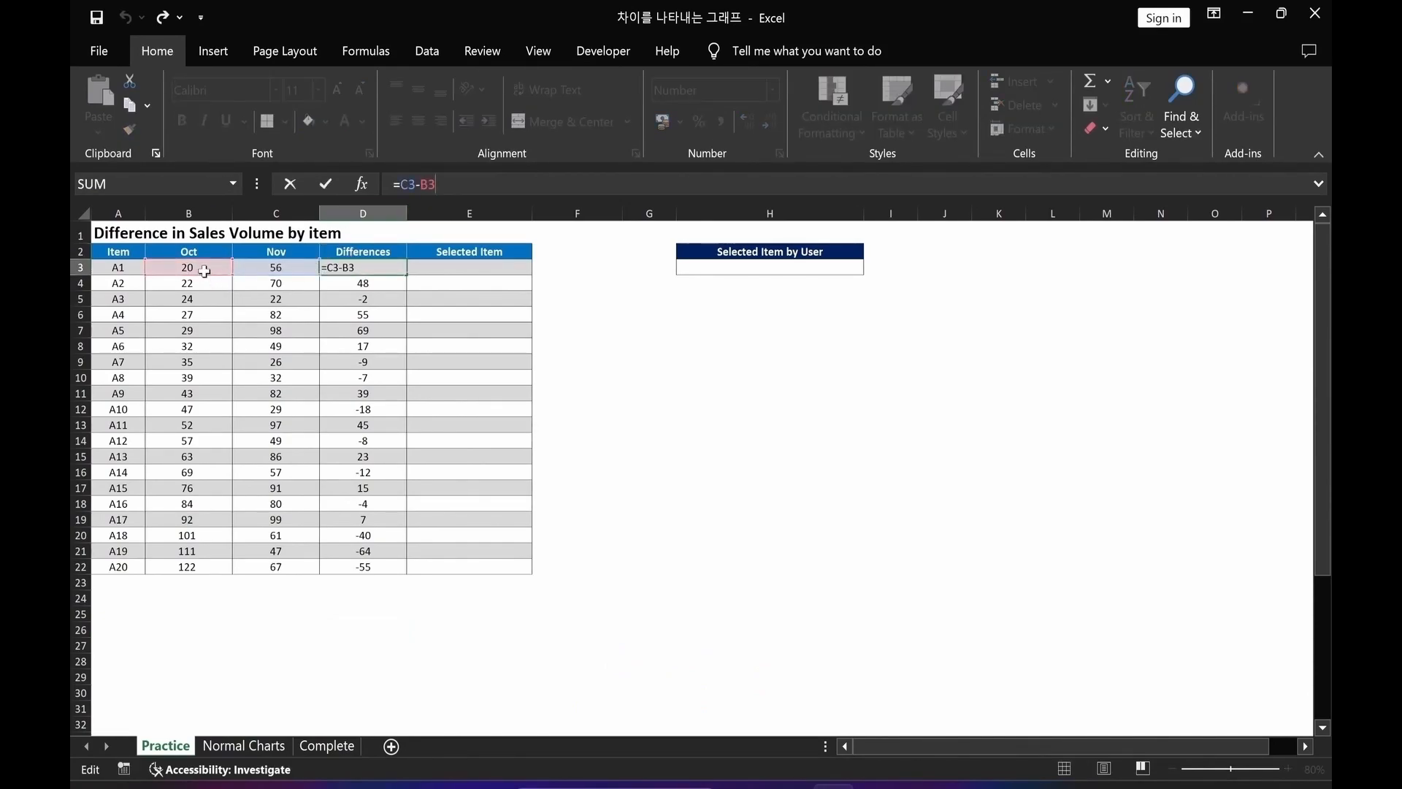
{"action": "key", "text": "Escape"}
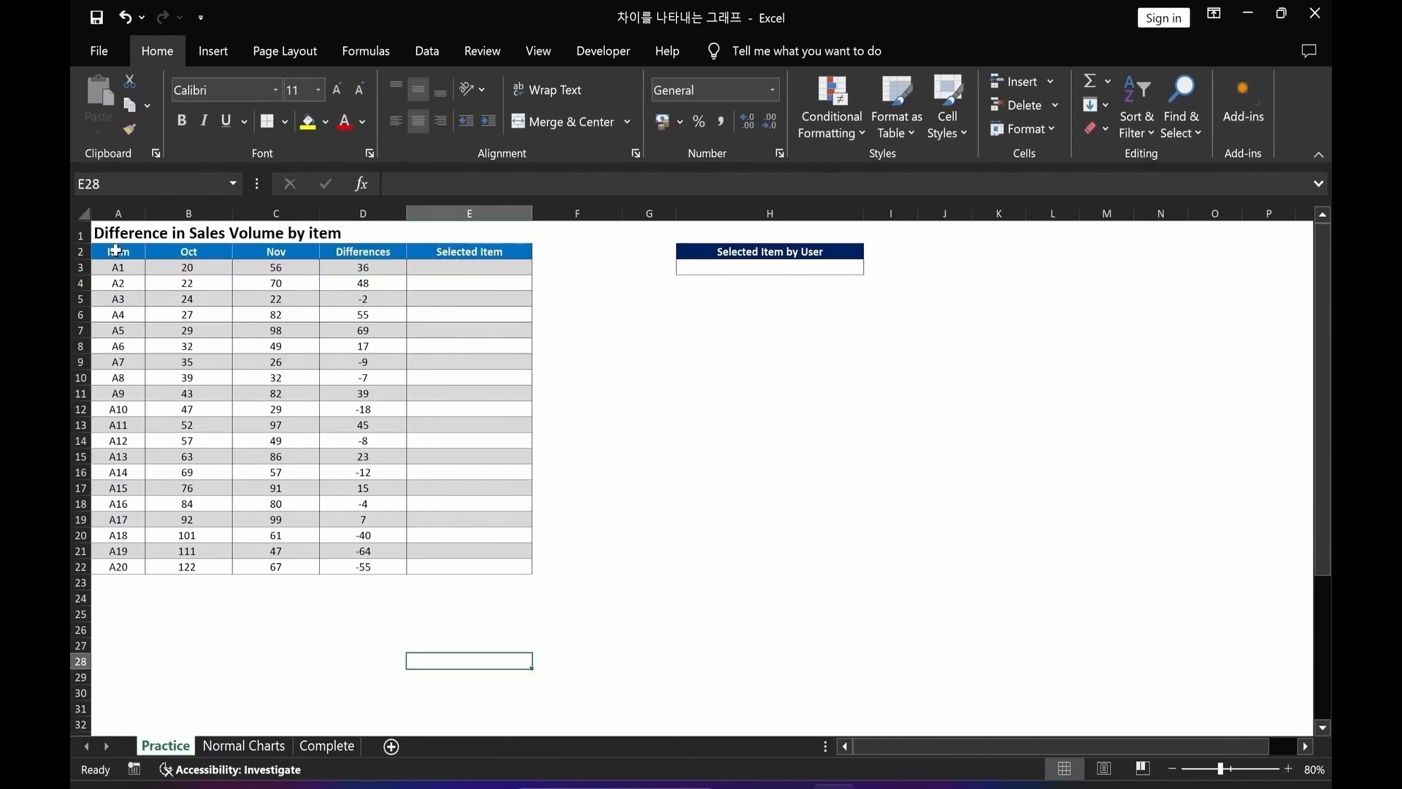
Sort the item table by Differences from smallest to largest.
{"action": "left_click_drag", "start_coordinate": [117, 253], "coordinate": [494, 560]}
{"action": "left_click", "coordinate": [428, 50]}
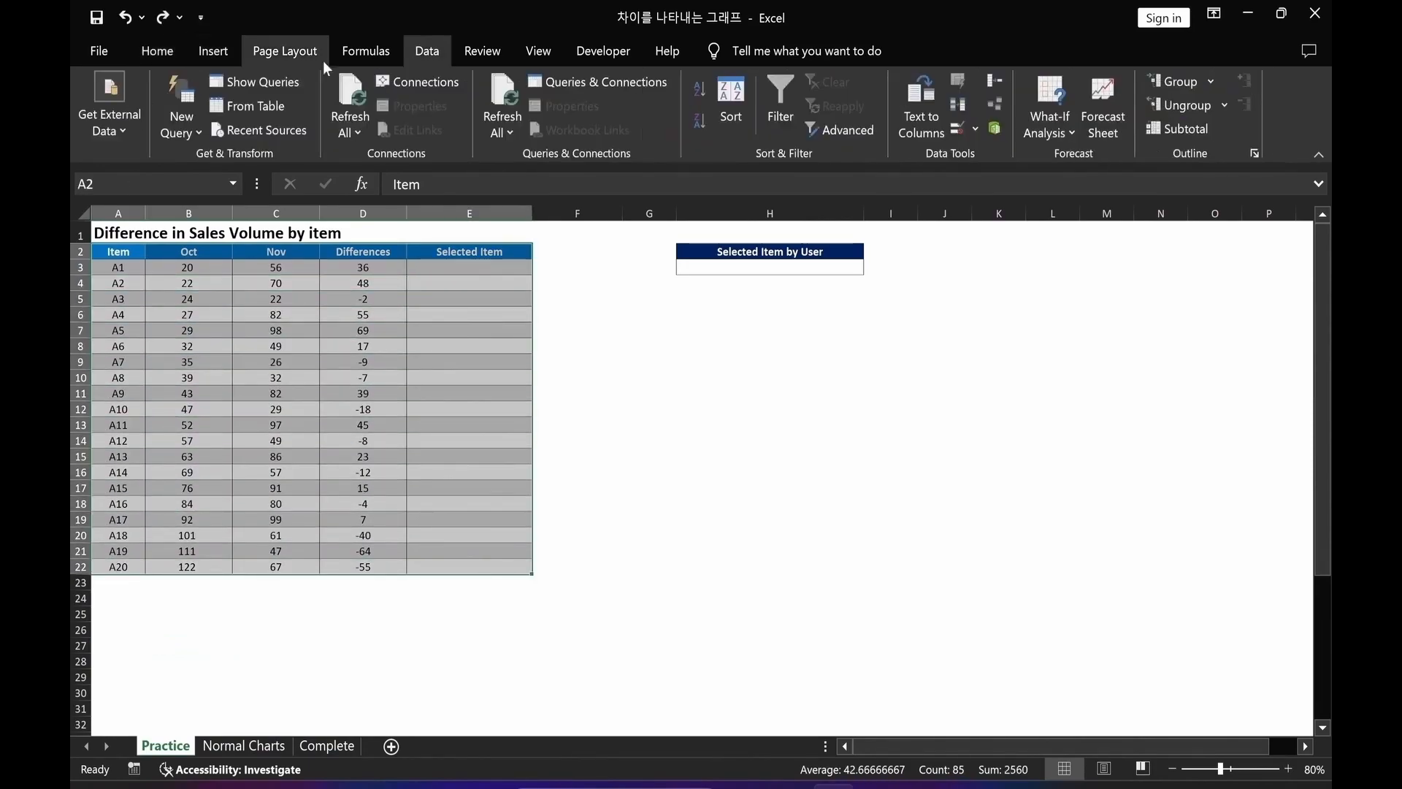
{"action": "left_click", "coordinate": [733, 120]}
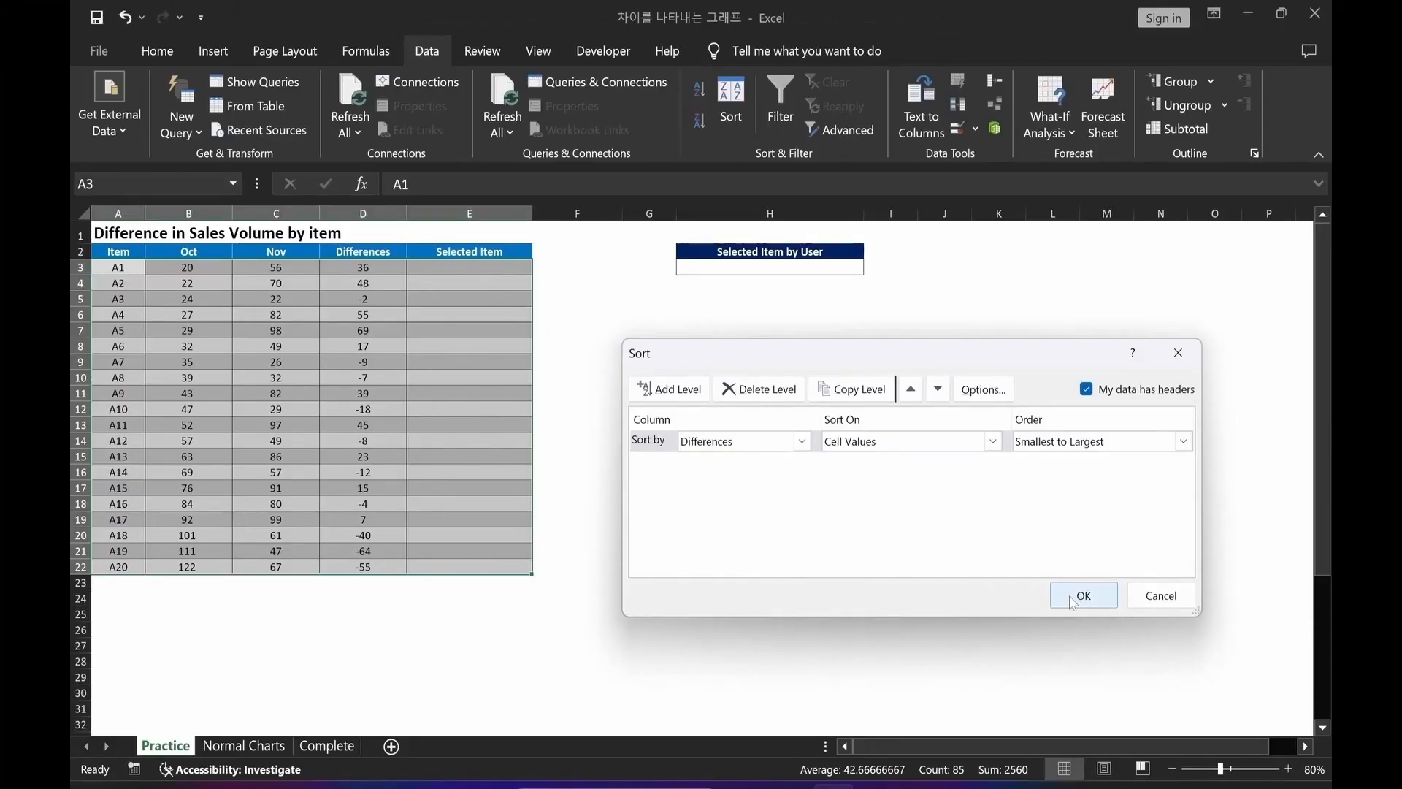
{"action": "left_click", "coordinate": [1081, 596]}
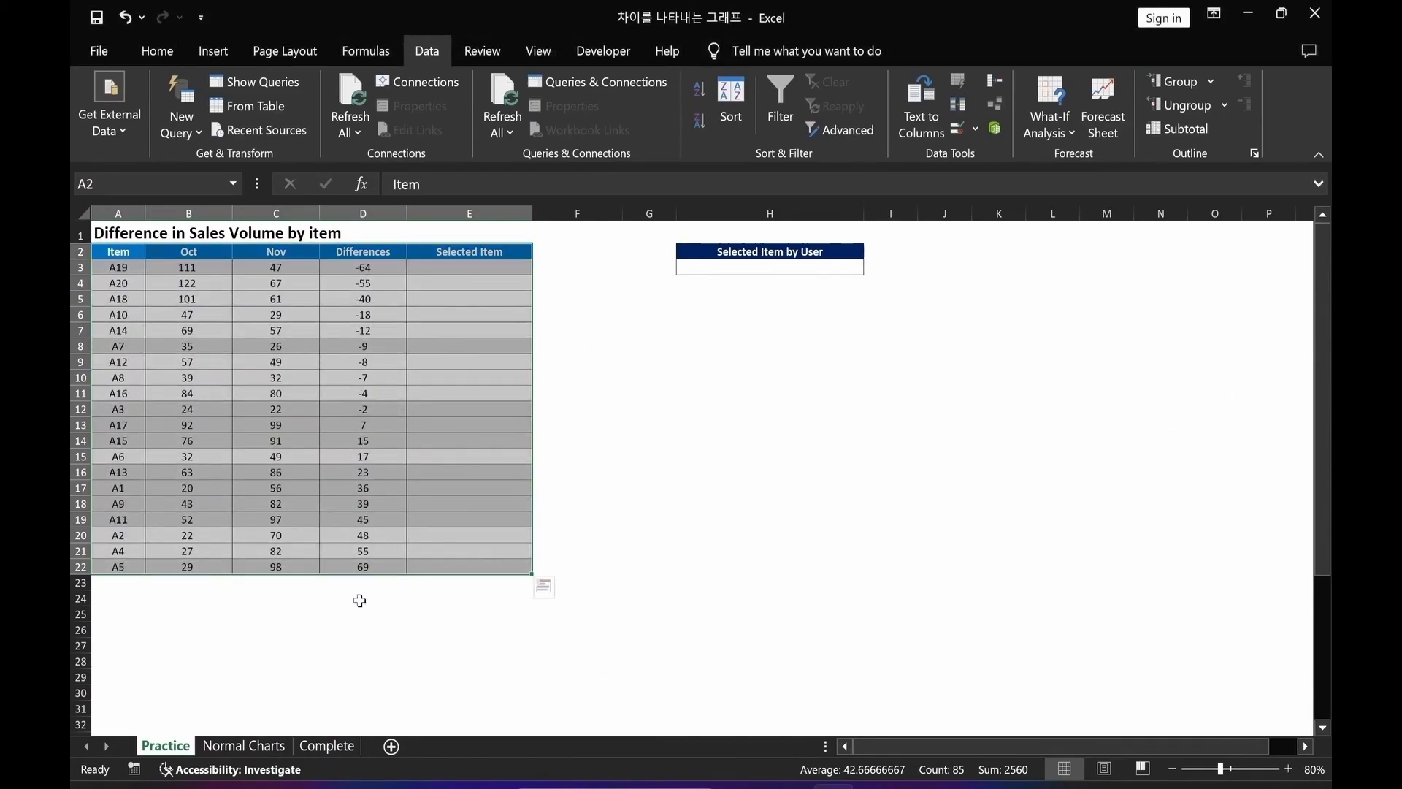
Insert a recommended clustered bar chart from the Differences column.
{"action": "left_click", "coordinate": [360, 649]}
{"action": "left_click_drag", "start_coordinate": [338, 252], "coordinate": [344, 568]}
{"action": "key", "text": "alt"}
{"action": "key", "text": "n"}
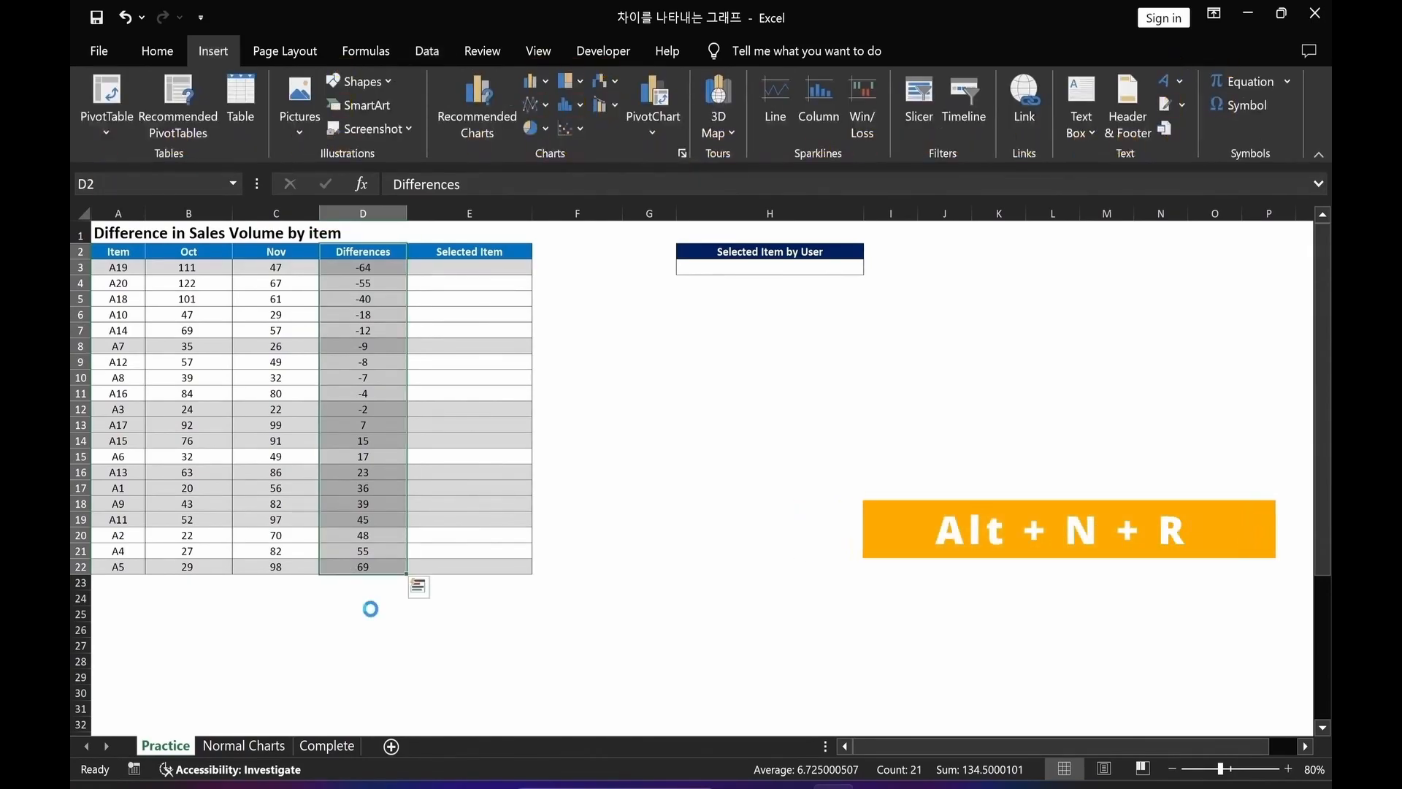
{"action": "key", "text": "r"}
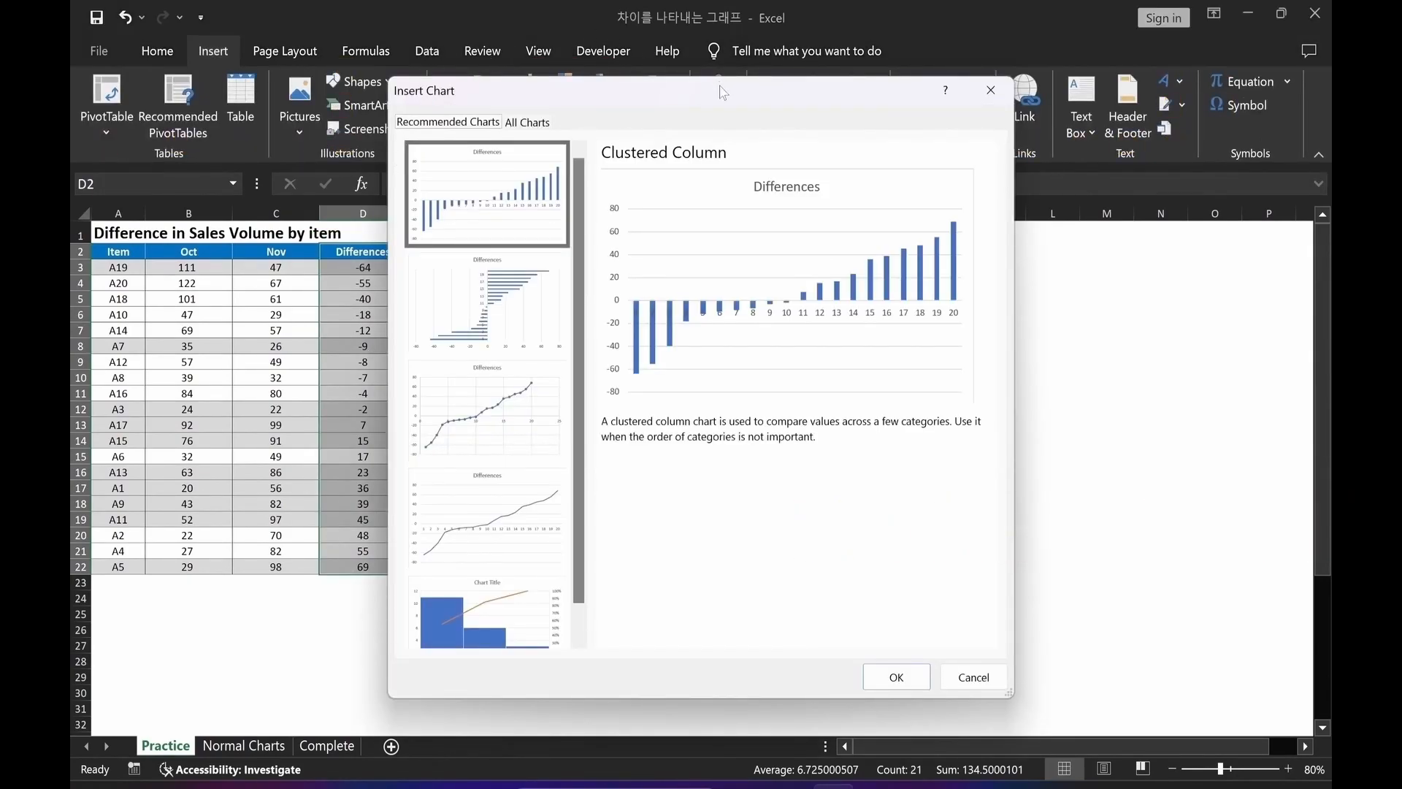
{"action": "left_click", "coordinate": [527, 324]}
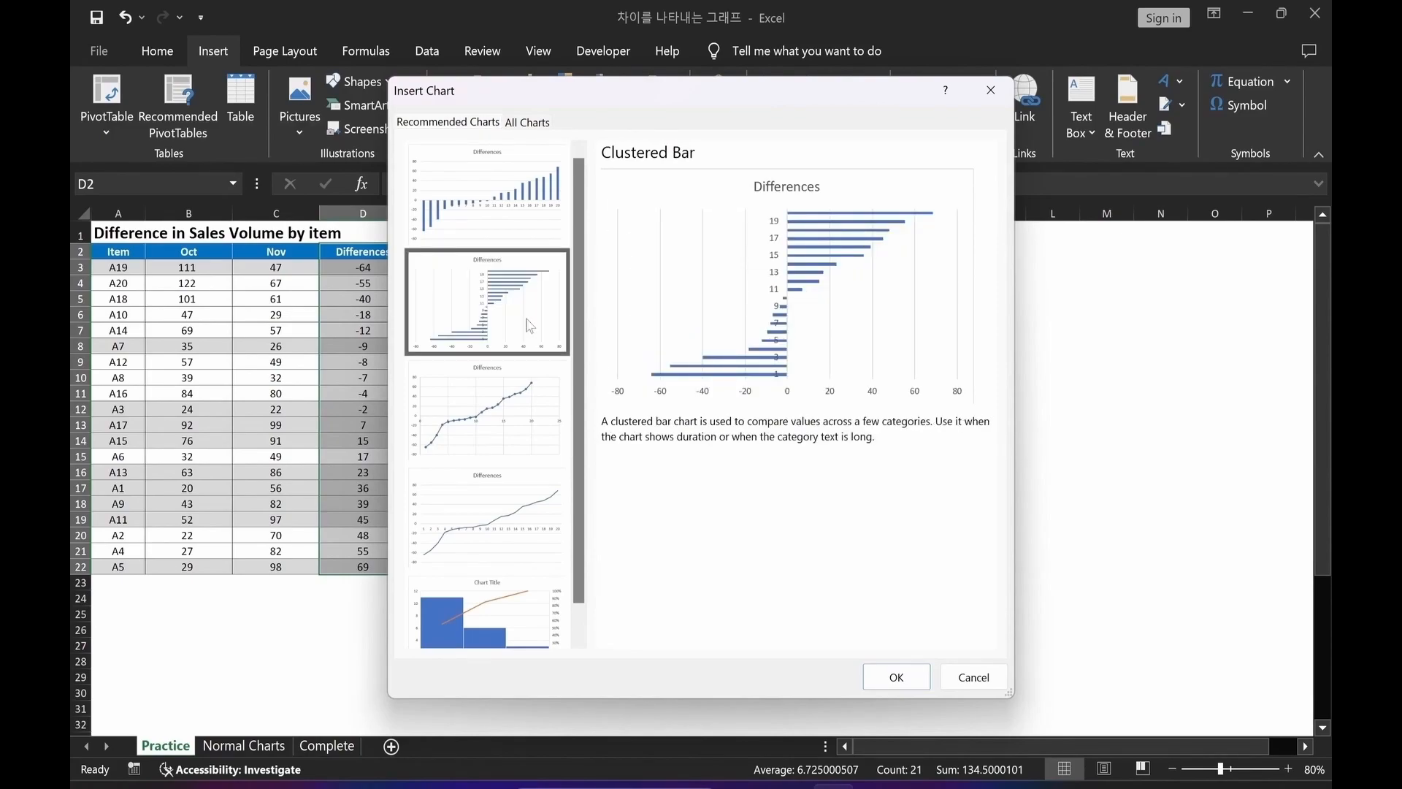
{"action": "left_click", "coordinate": [895, 677]}
Move the bar chart and remove its axes and gridlines.
{"action": "left_click_drag", "start_coordinate": [800, 372], "coordinate": [874, 318]}
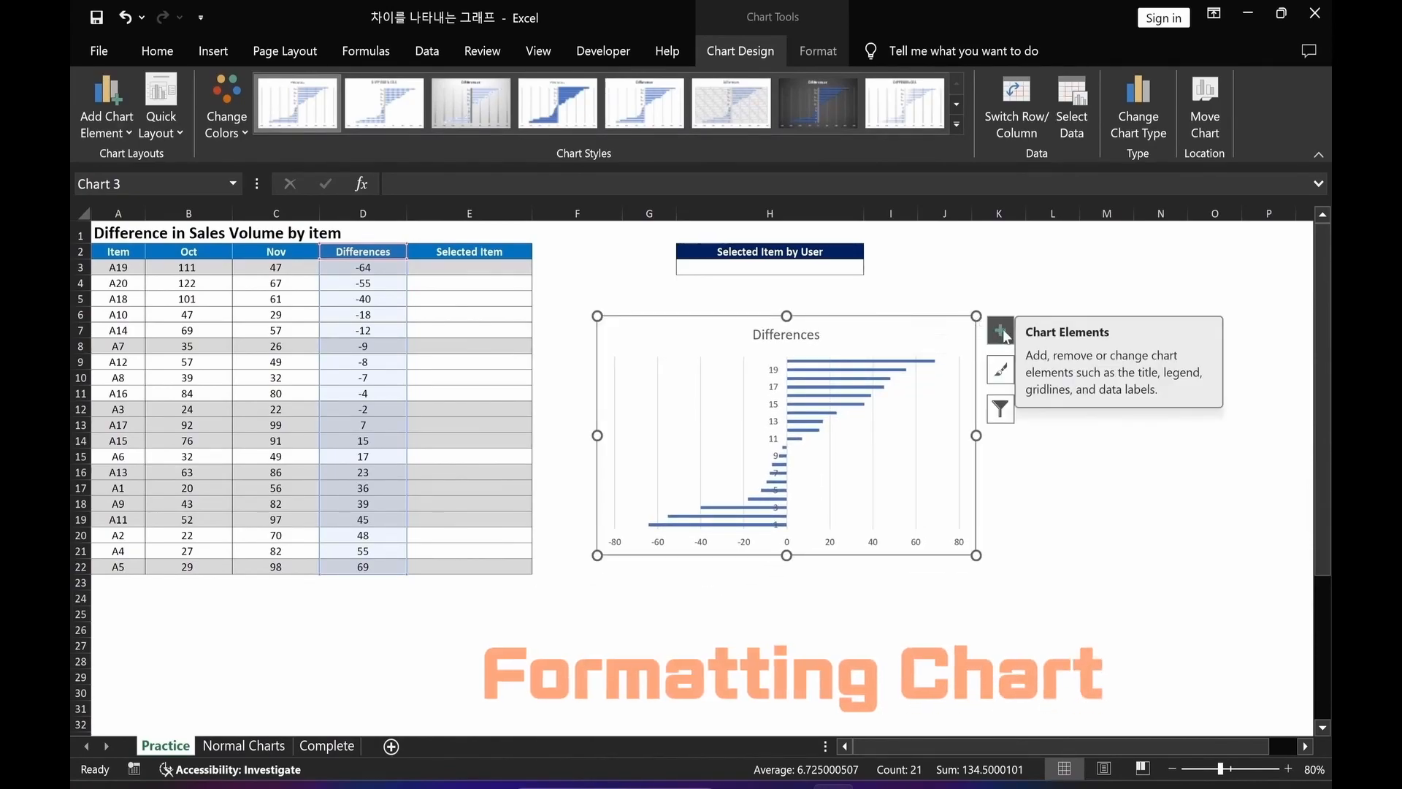
{"action": "left_click", "coordinate": [1001, 332]}
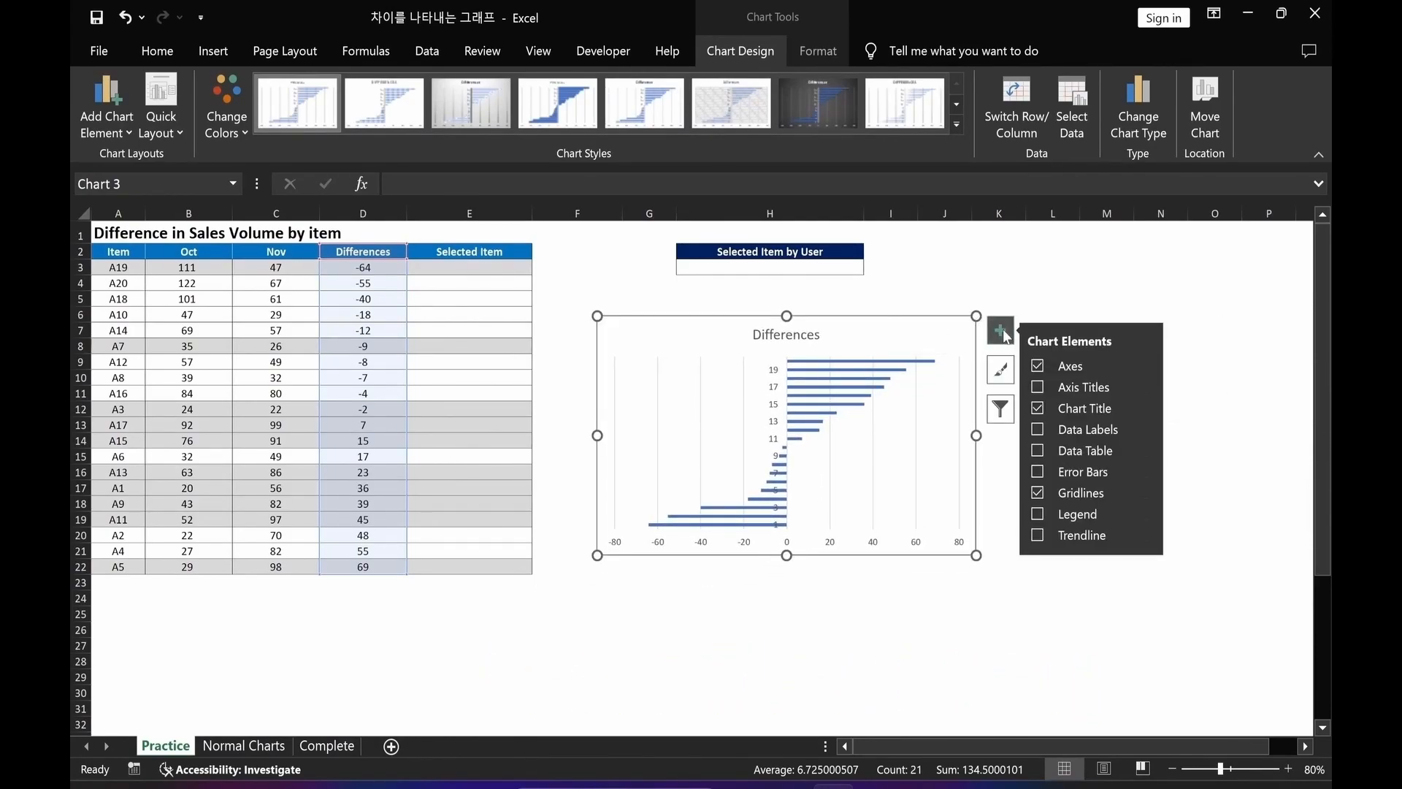
{"action": "left_click", "coordinate": [1036, 366]}
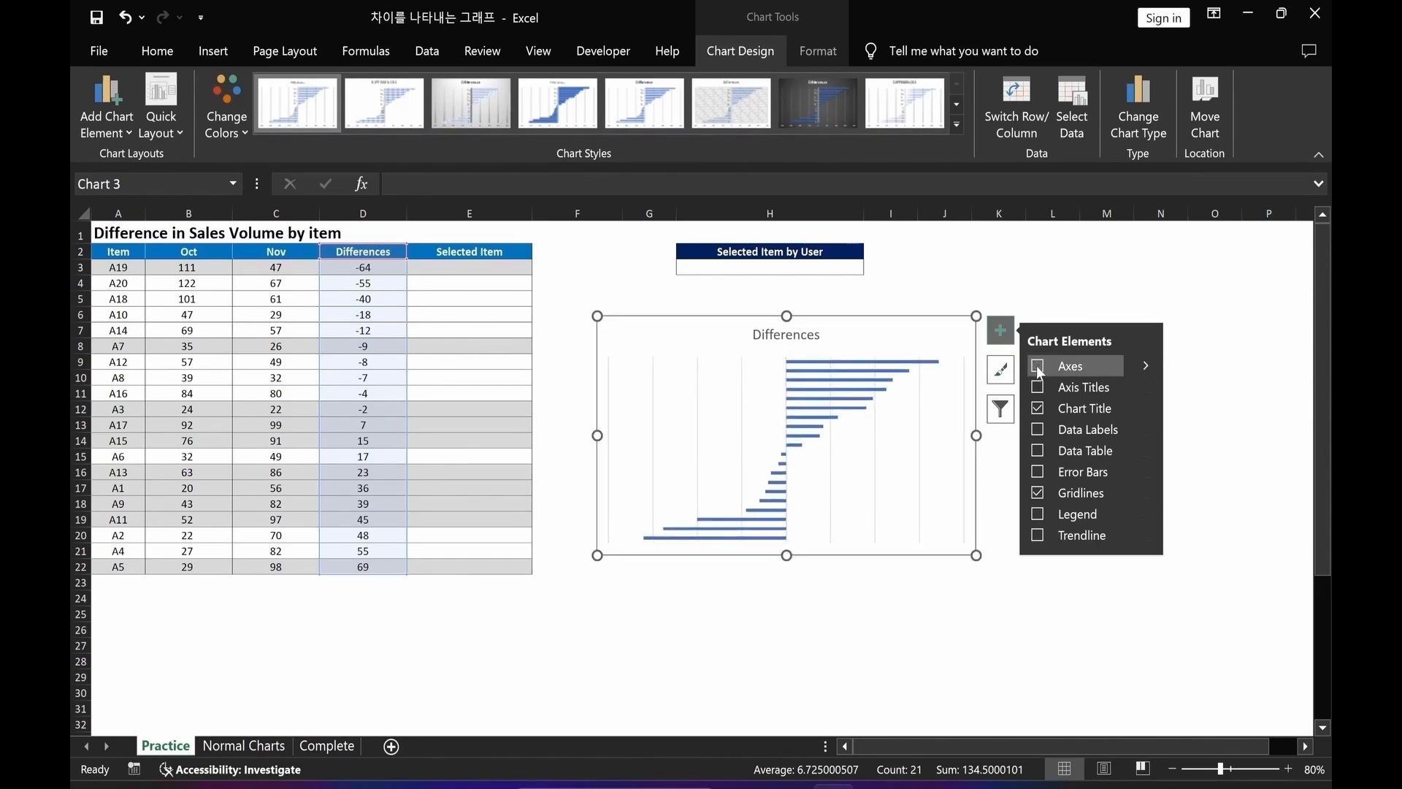
{"action": "left_click", "coordinate": [1036, 493]}
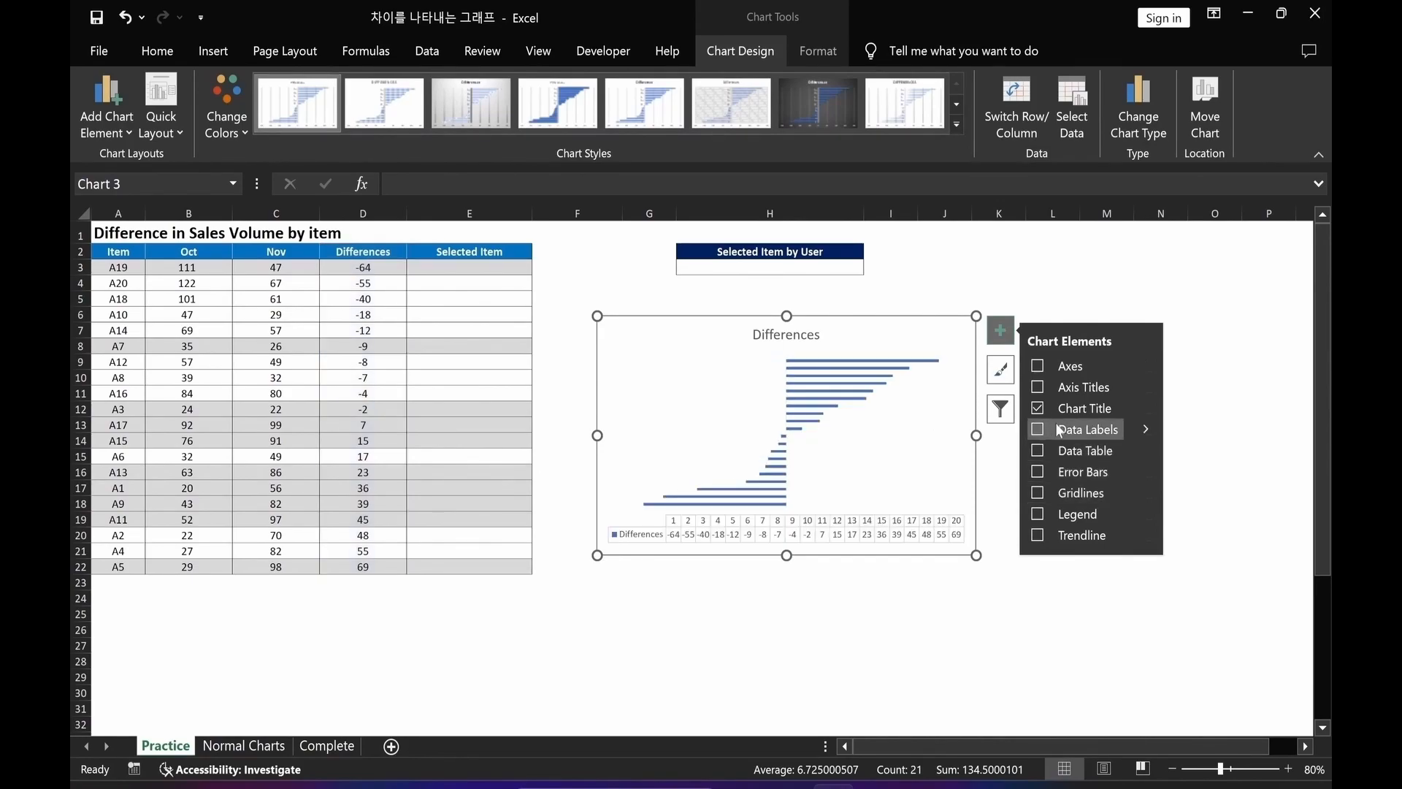
Link the chart title to cell A1 with the formula =Practice!$A$1.
{"action": "left_click", "coordinate": [946, 645]}
{"action": "left_click", "coordinate": [771, 339]}
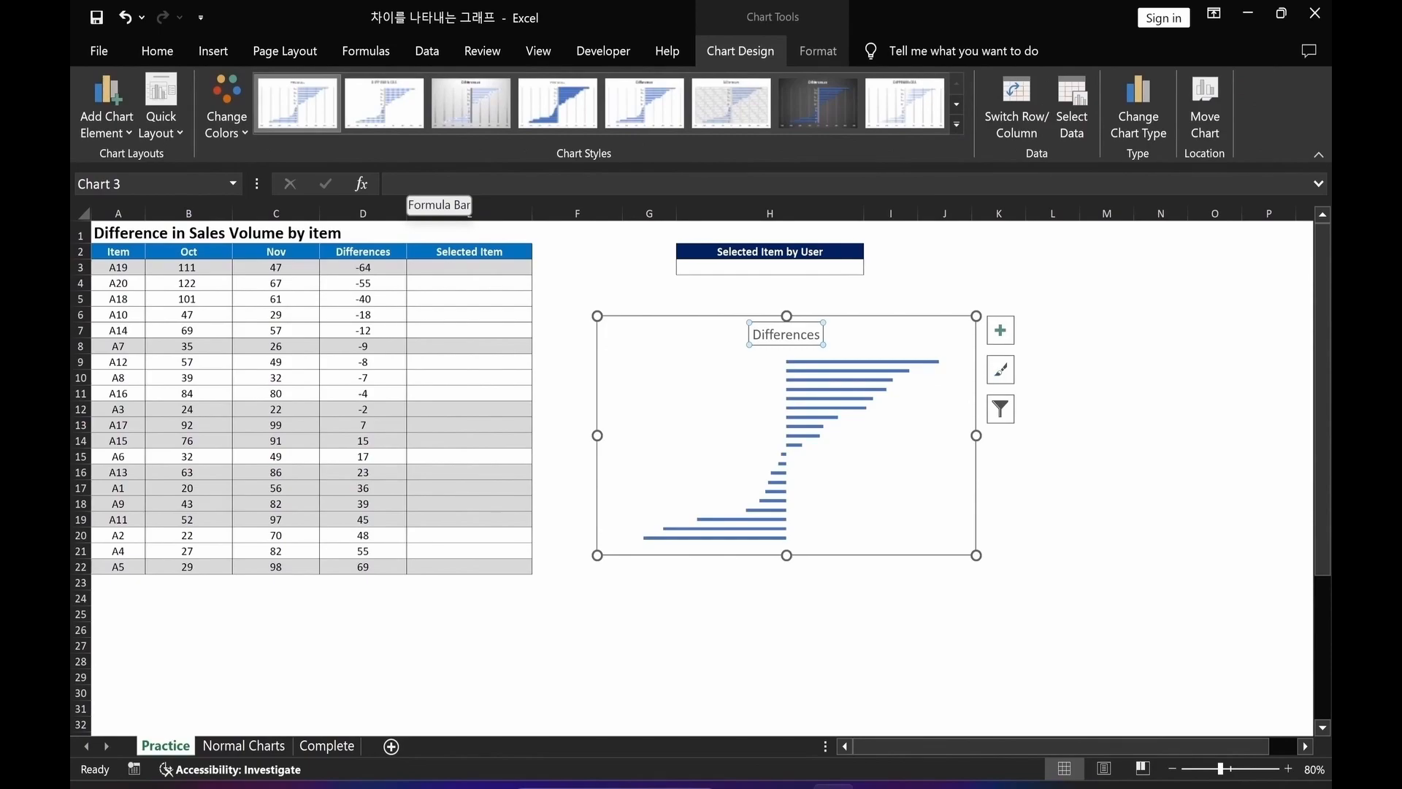
{"action": "left_click", "coordinate": [438, 184]}
{"action": "type", "text": "="}
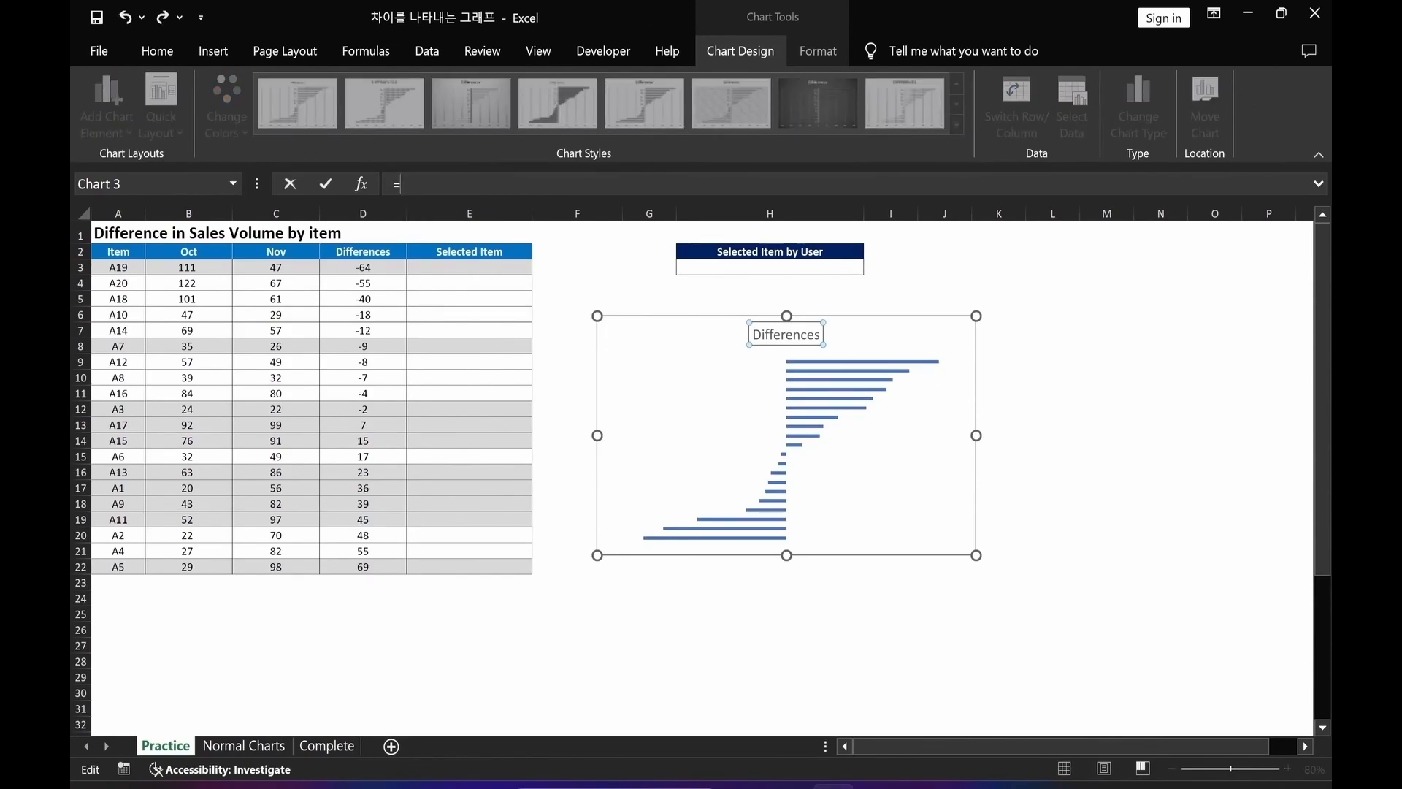
{"action": "left_click", "coordinate": [115, 231]}
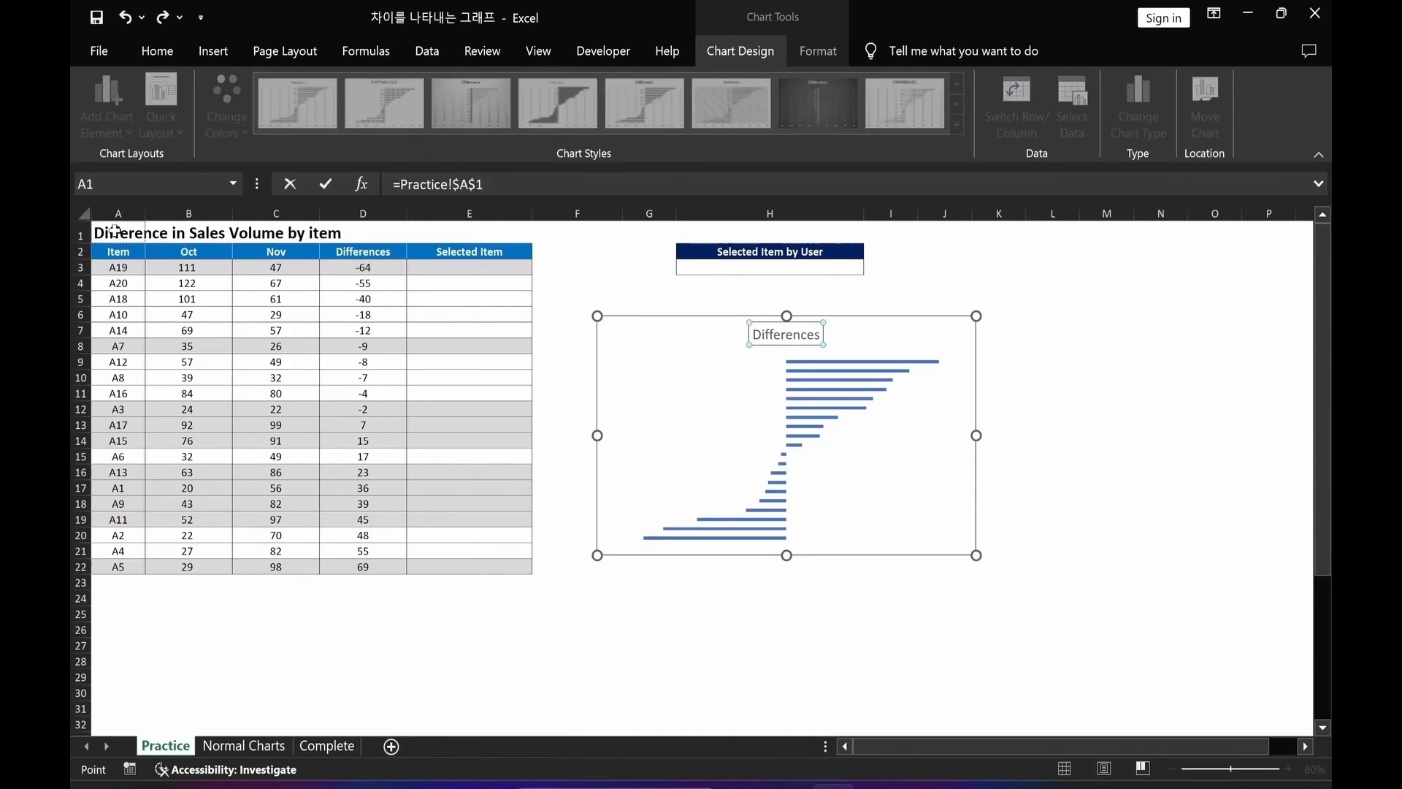
{"action": "key", "text": "Return"}
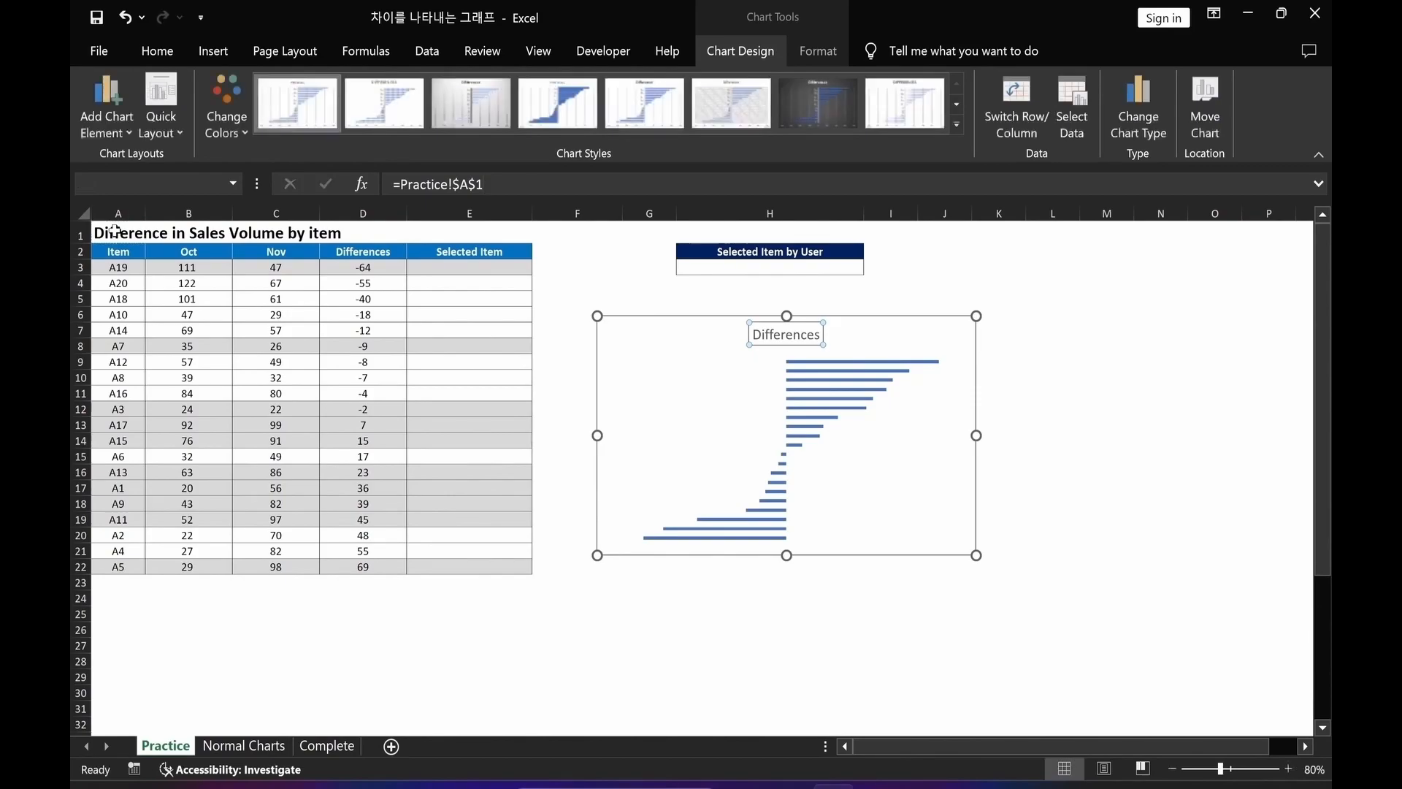
Move the chart title to the left and enlarge the chart to about 430 by 200 pixels.
{"action": "left_click_drag", "start_coordinate": [716, 339], "coordinate": [648, 344]}
{"action": "left_click", "coordinate": [582, 597]}
{"action": "left_click", "coordinate": [931, 338]}
{"action": "left_click_drag", "start_coordinate": [977, 555], "coordinate": [1186, 589]}
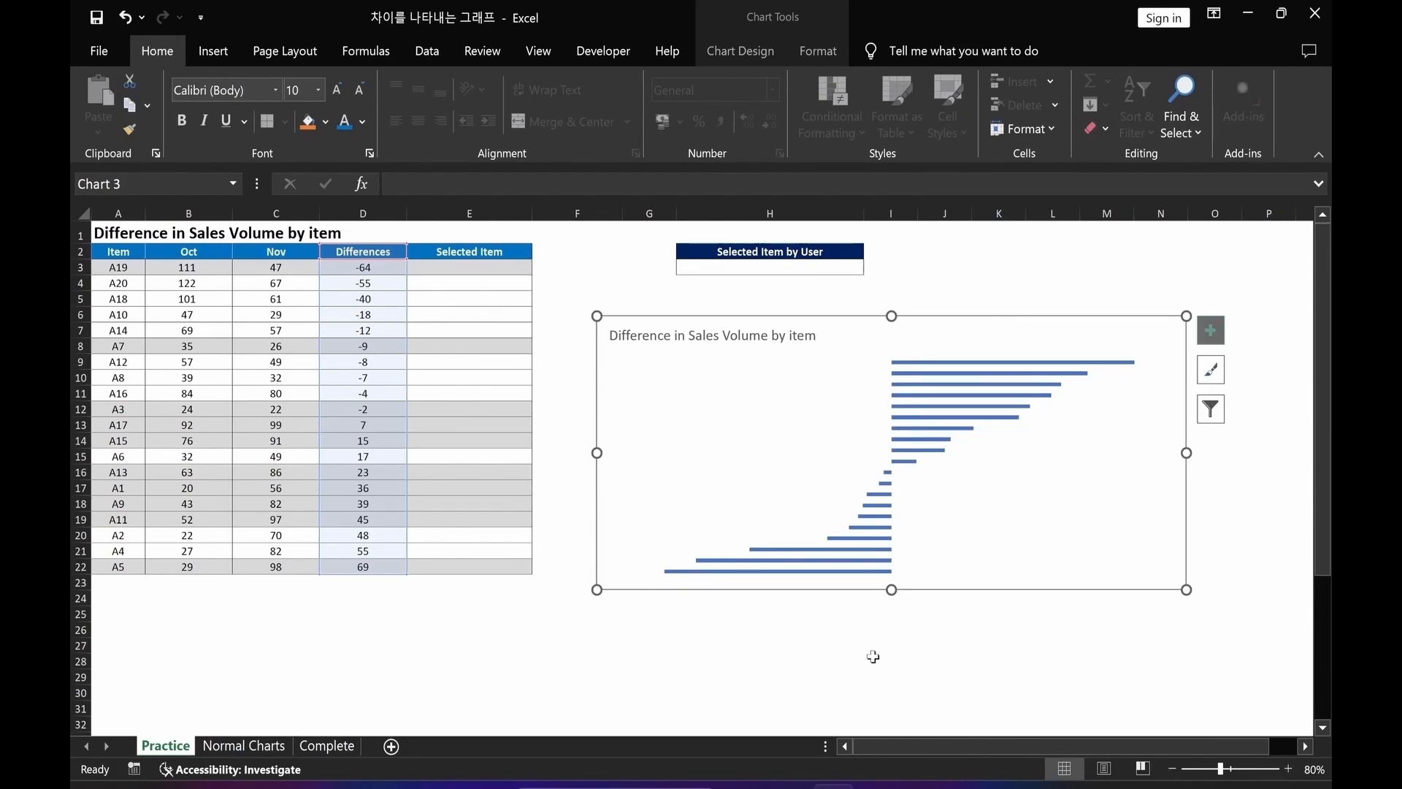
Set the gap width of the bar series to 100%.
{"action": "key", "text": "ctrl+1"}
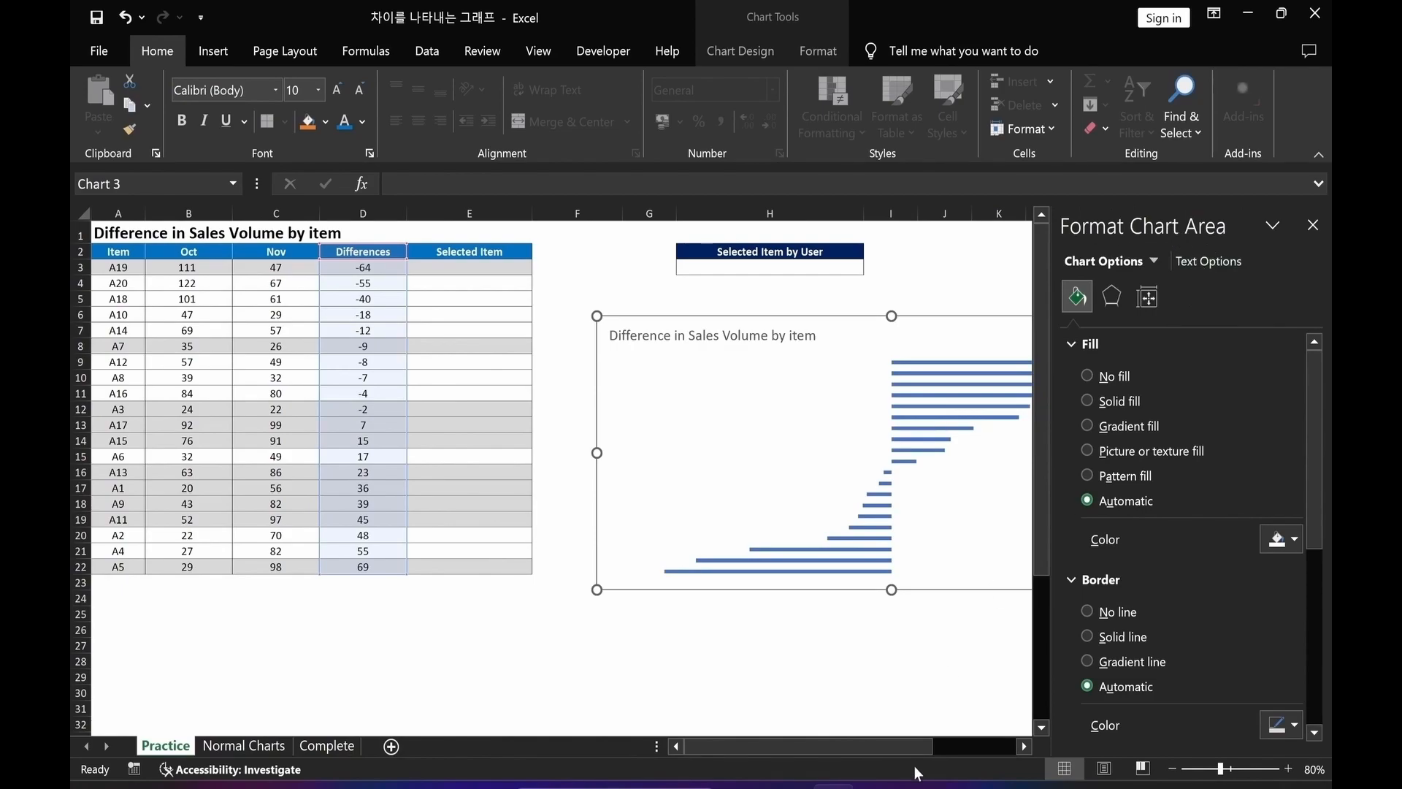
{"action": "left_click_drag", "start_coordinate": [909, 747], "coordinate": [971, 741]}
{"action": "left_click", "coordinate": [727, 659]}
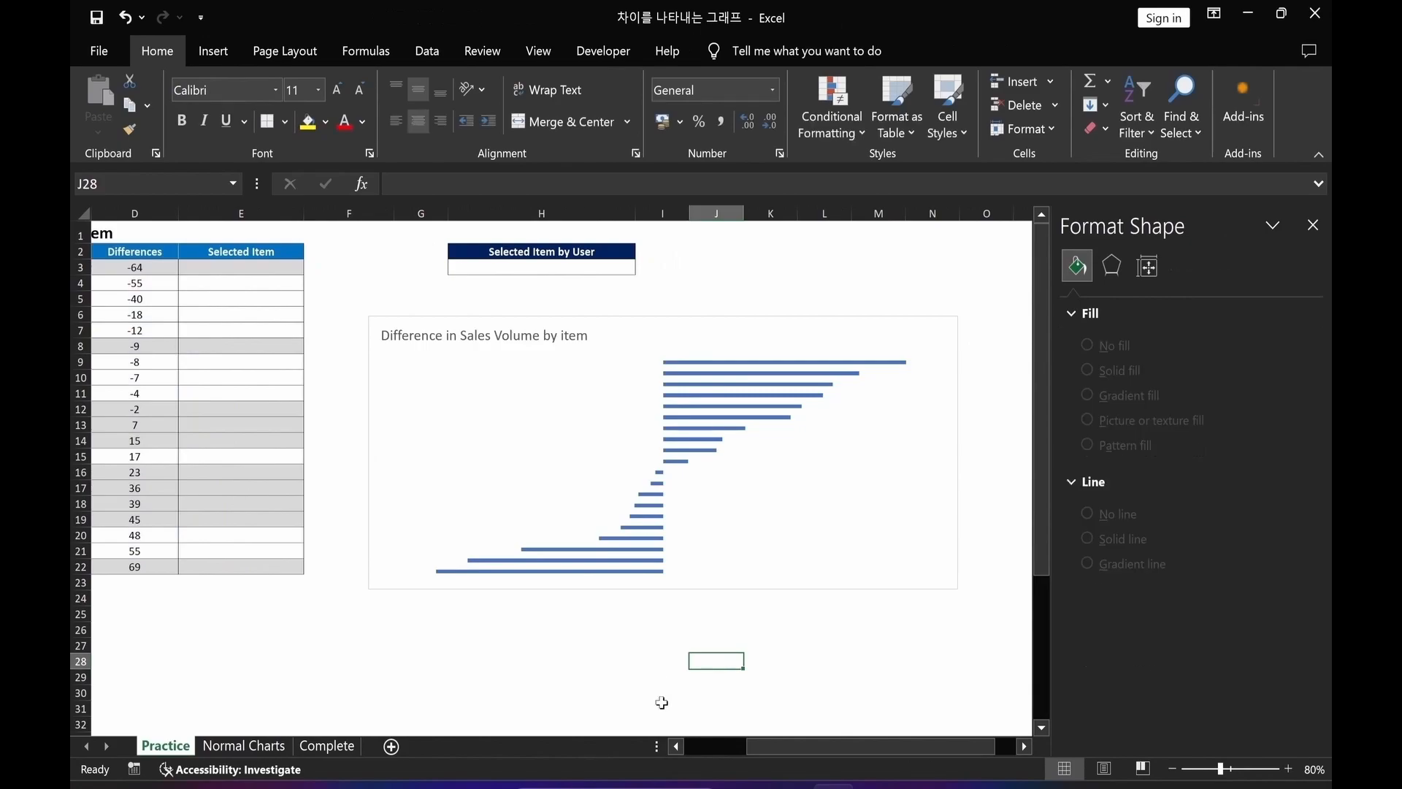
{"action": "left_click", "coordinate": [638, 573]}
{"action": "mouse_move", "coordinate": [1254, 482]}
{"action": "left_mouse_down"}
{"action": "mouse_move", "coordinate": [1243, 505]}
{"action": "mouse_move", "coordinate": [1255, 482]}
{"action": "left_mouse_up"}
{"action": "left_click", "coordinate": [1243, 481]}
{"action": "type", "text": "00"}
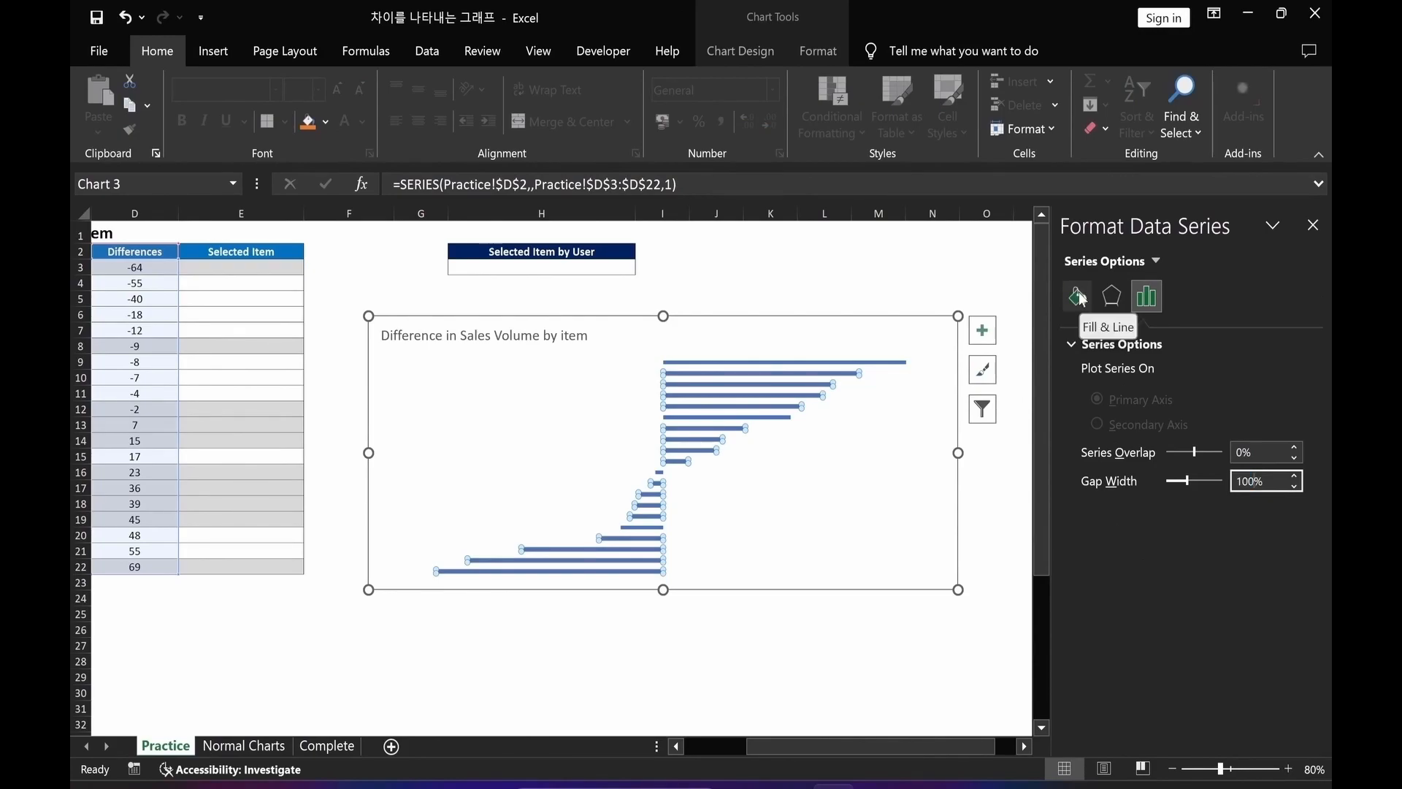
Give the bars a solid dark blue fill with inverted negative bars in red.
{"action": "left_click", "coordinate": [1079, 296]}
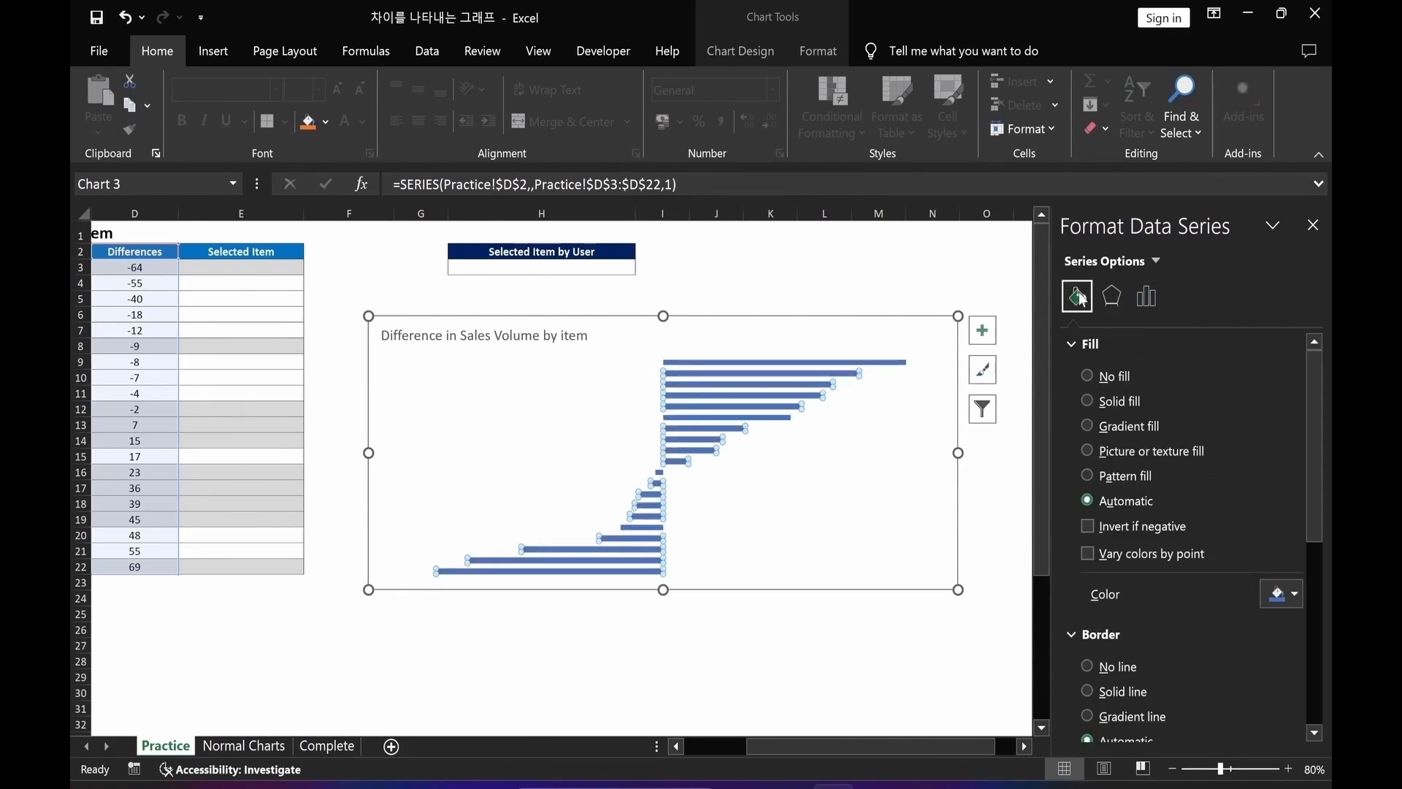
{"action": "left_click", "coordinate": [1087, 400]}
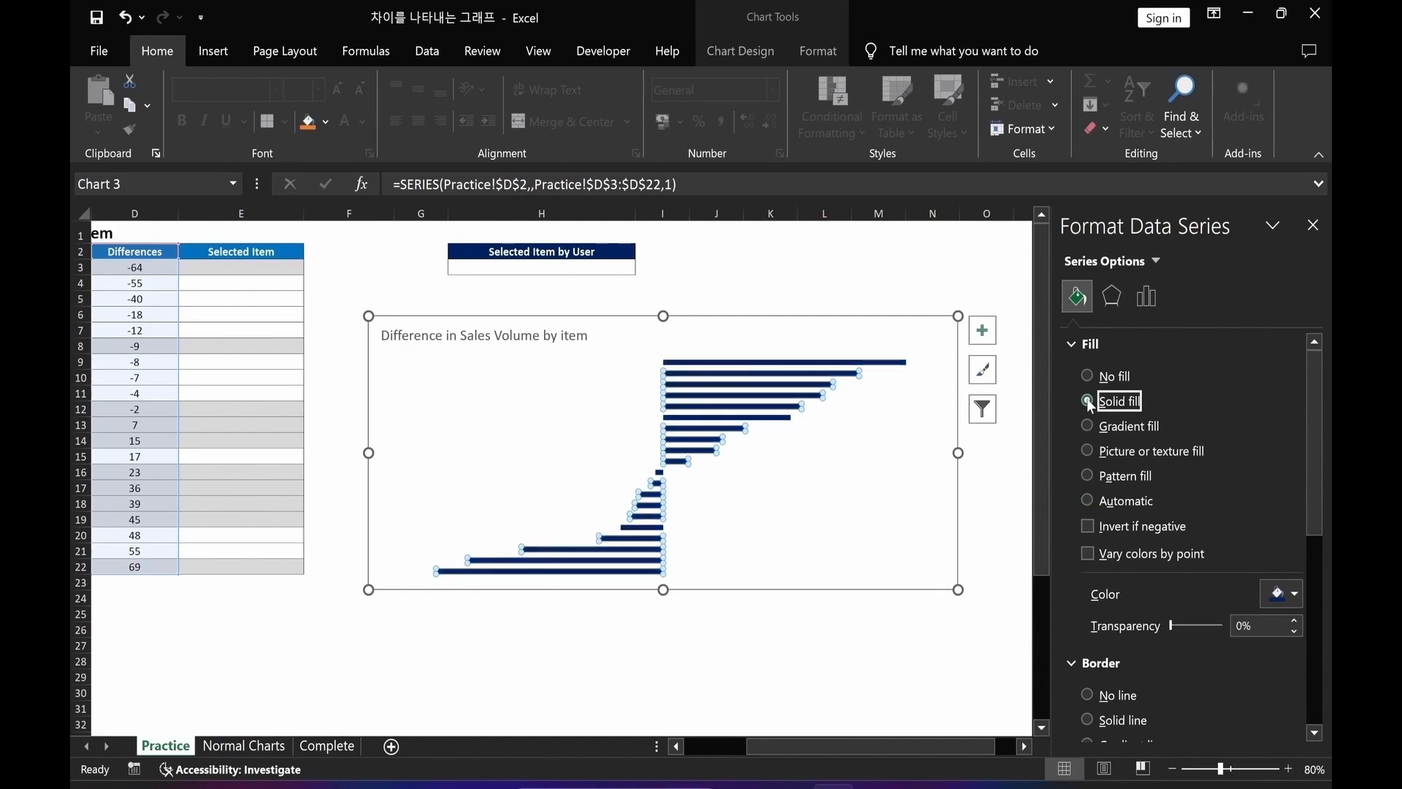
{"action": "left_click", "coordinate": [1088, 526]}
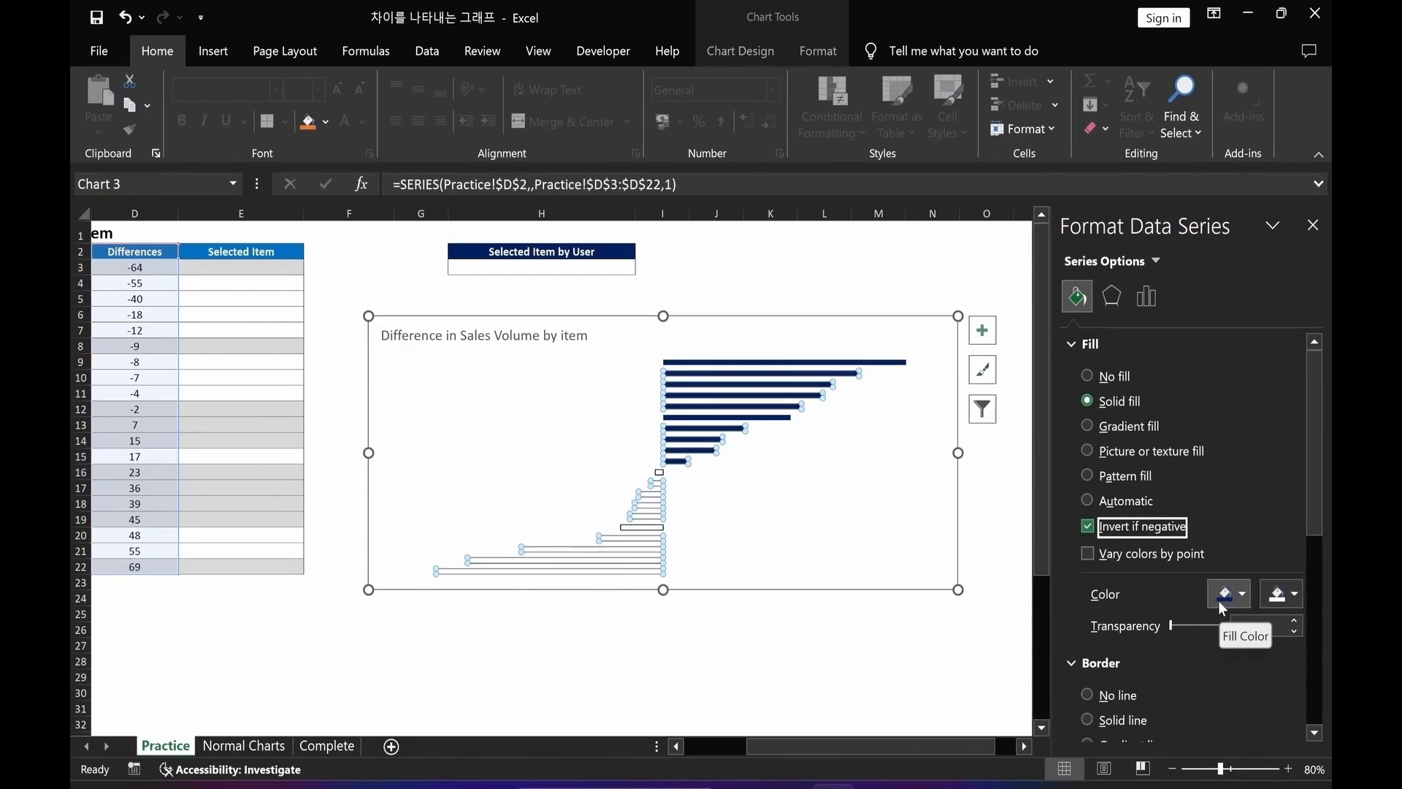
{"action": "left_click", "coordinate": [1281, 603]}
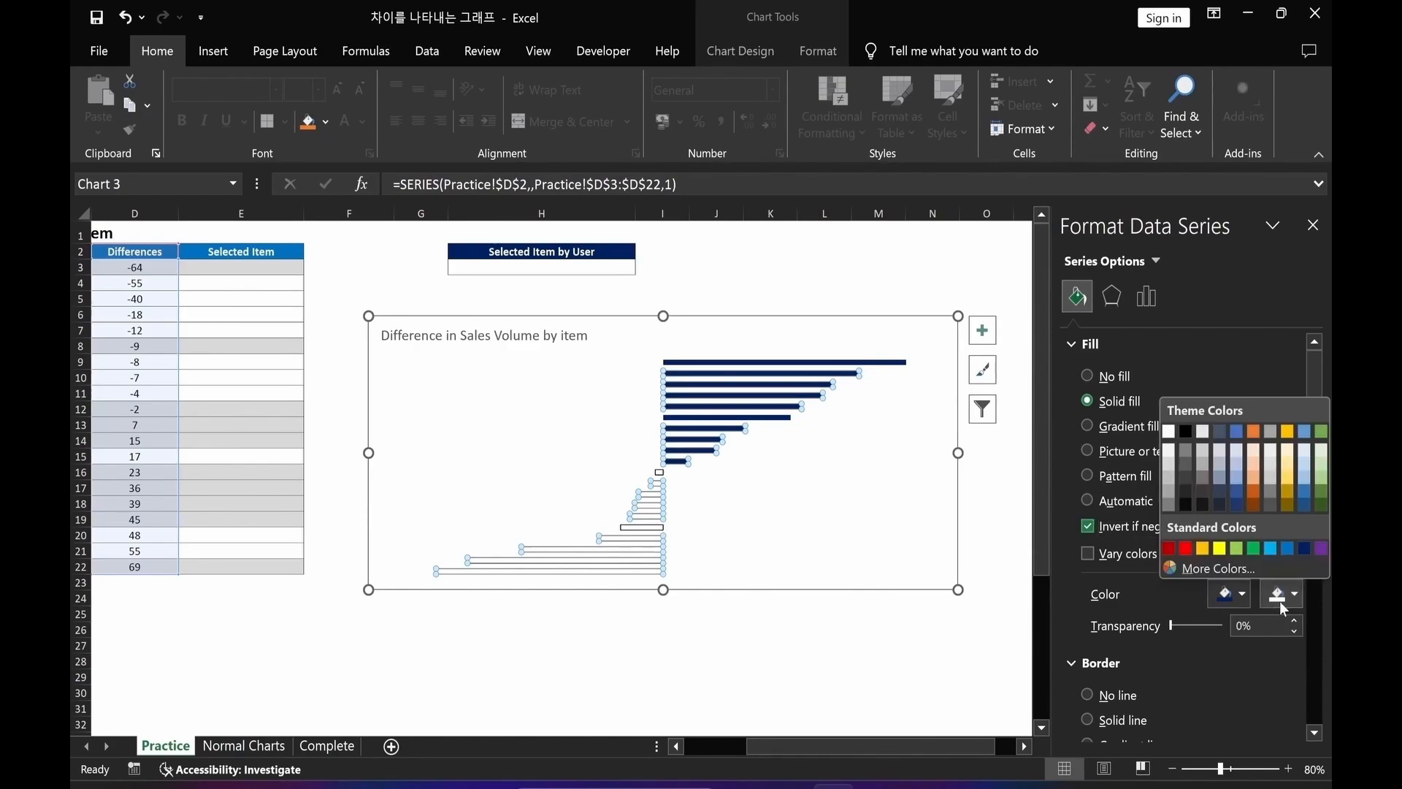
{"action": "left_click", "coordinate": [1186, 550]}
{"action": "left_click", "coordinate": [1226, 597]}
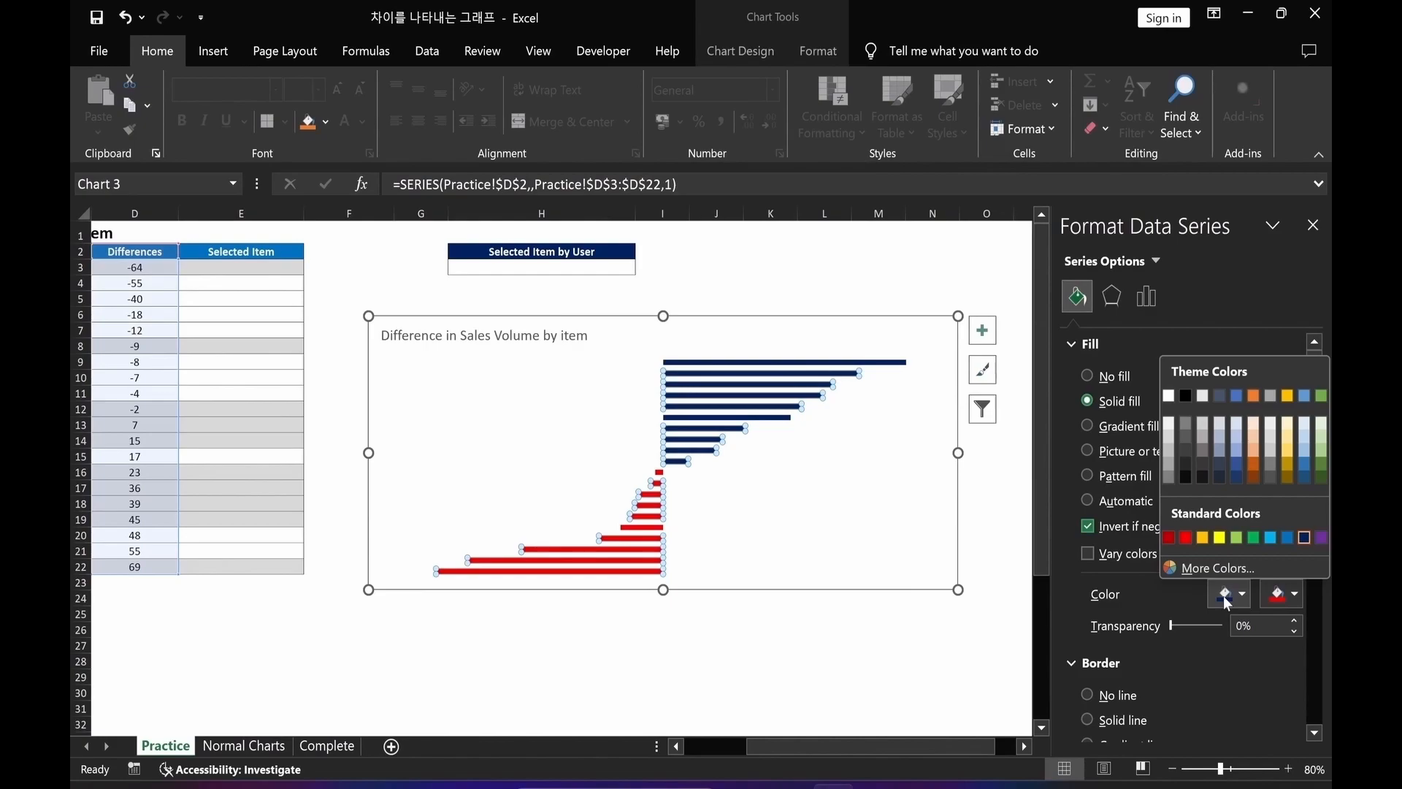
{"action": "left_click", "coordinate": [1306, 539]}
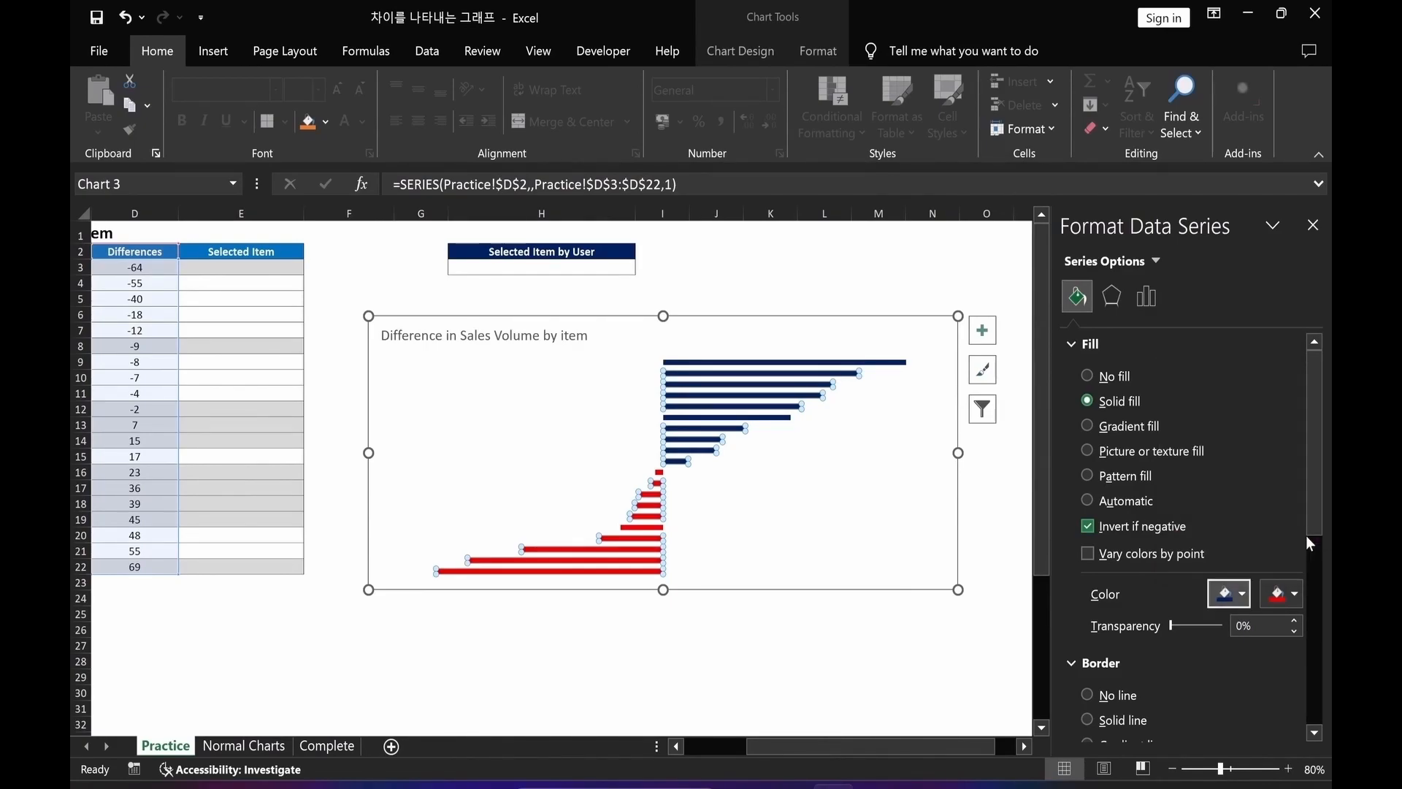
Add data labels to the bars and make them bold at font size 10.
{"action": "right_click", "coordinate": [648, 522]}
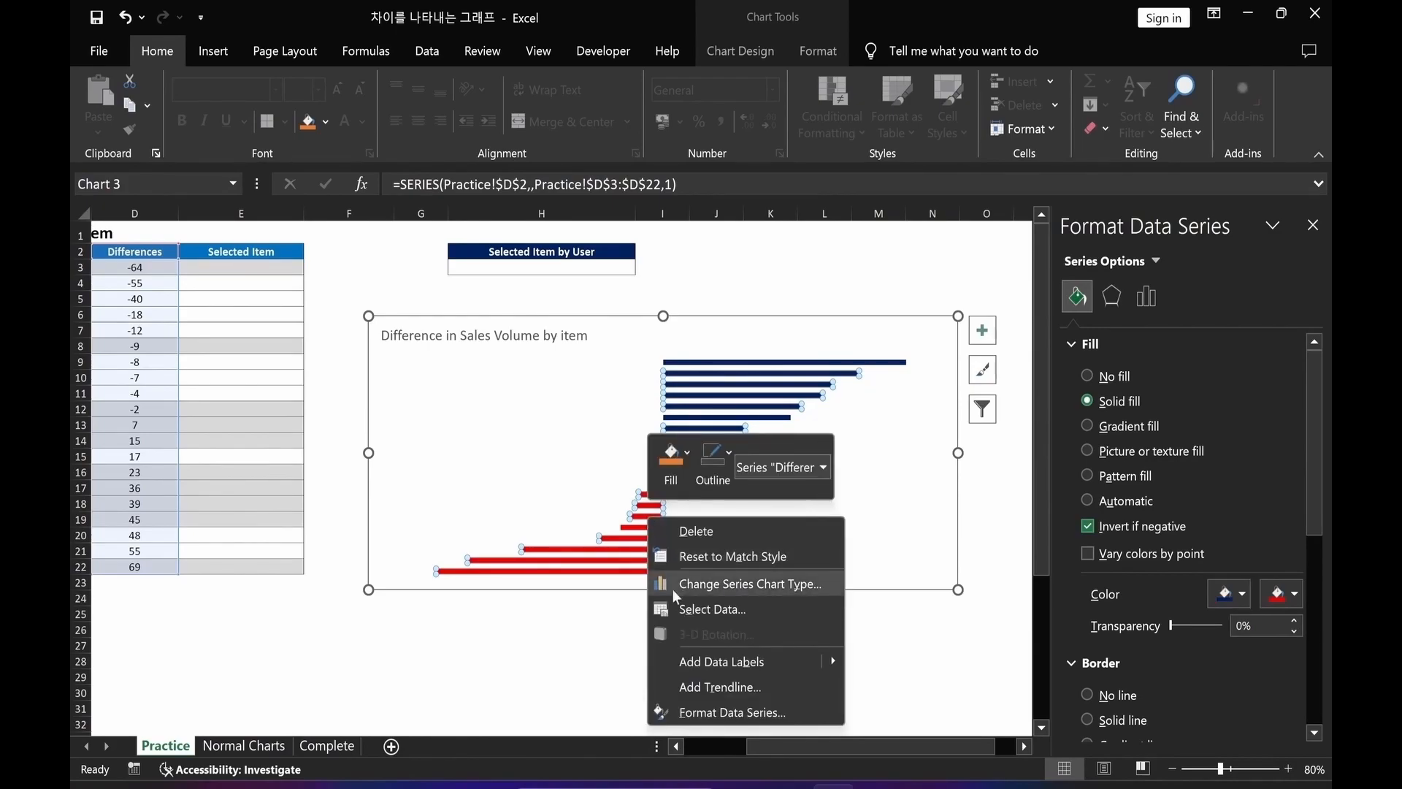
{"action": "left_click", "coordinate": [705, 665]}
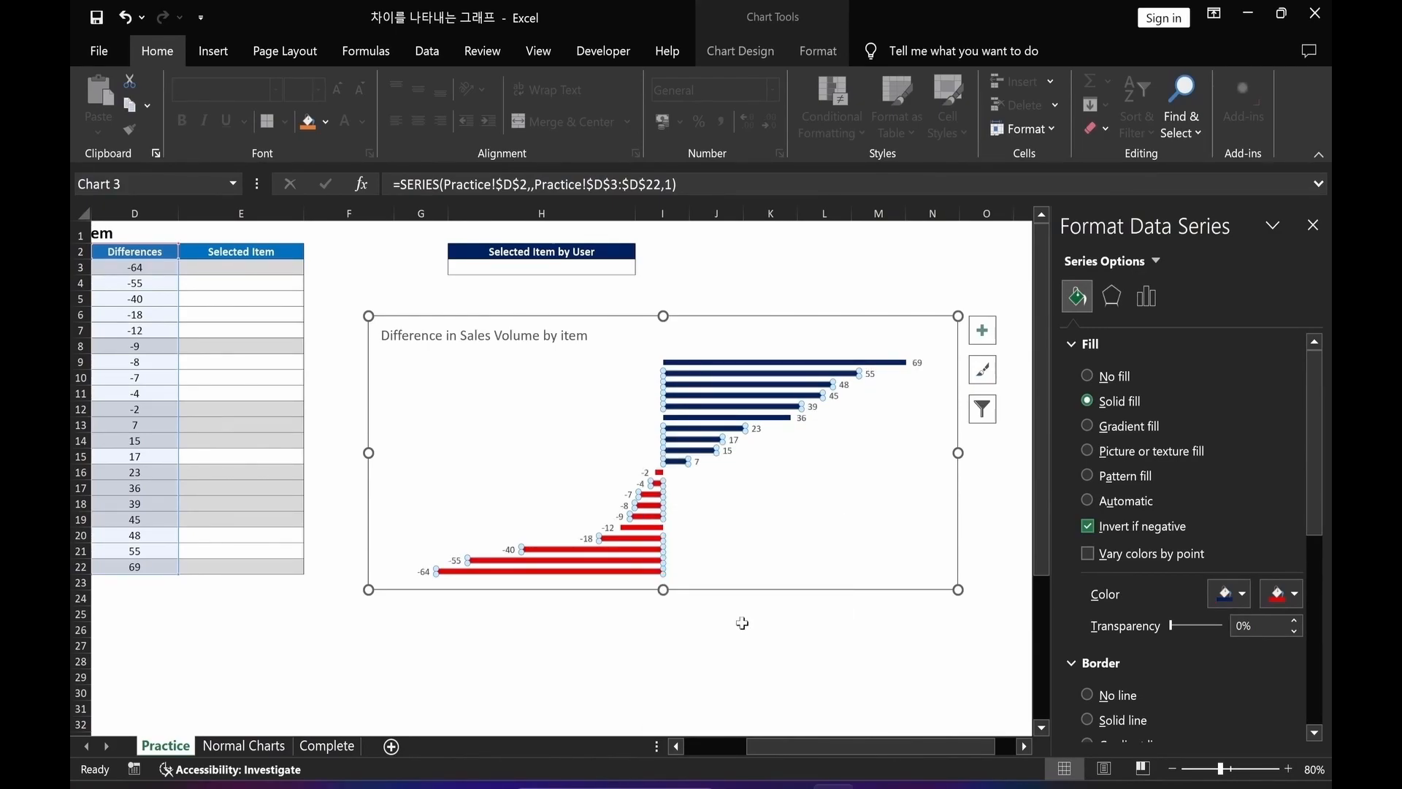
{"action": "left_click", "coordinate": [918, 363]}
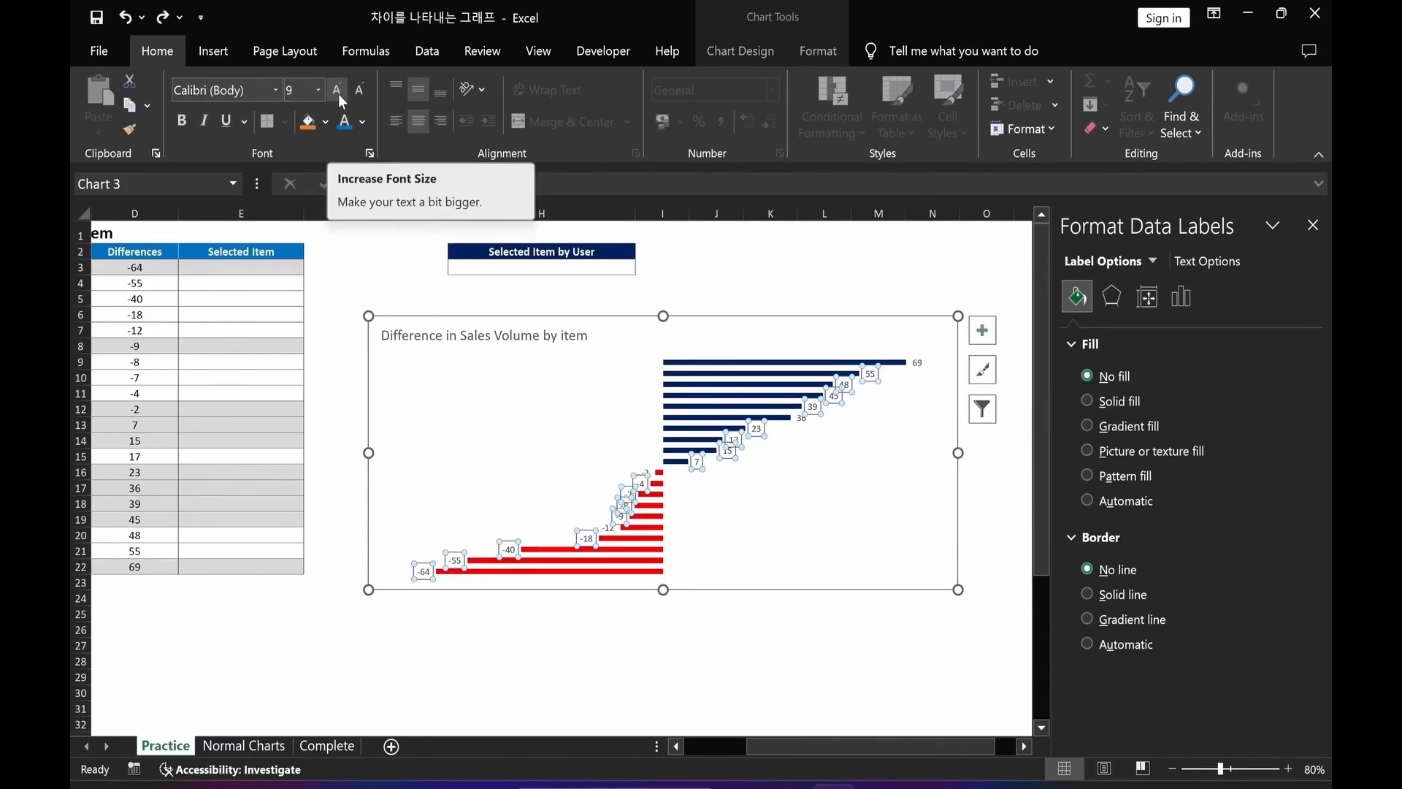
{"action": "left_click", "coordinate": [339, 93]}
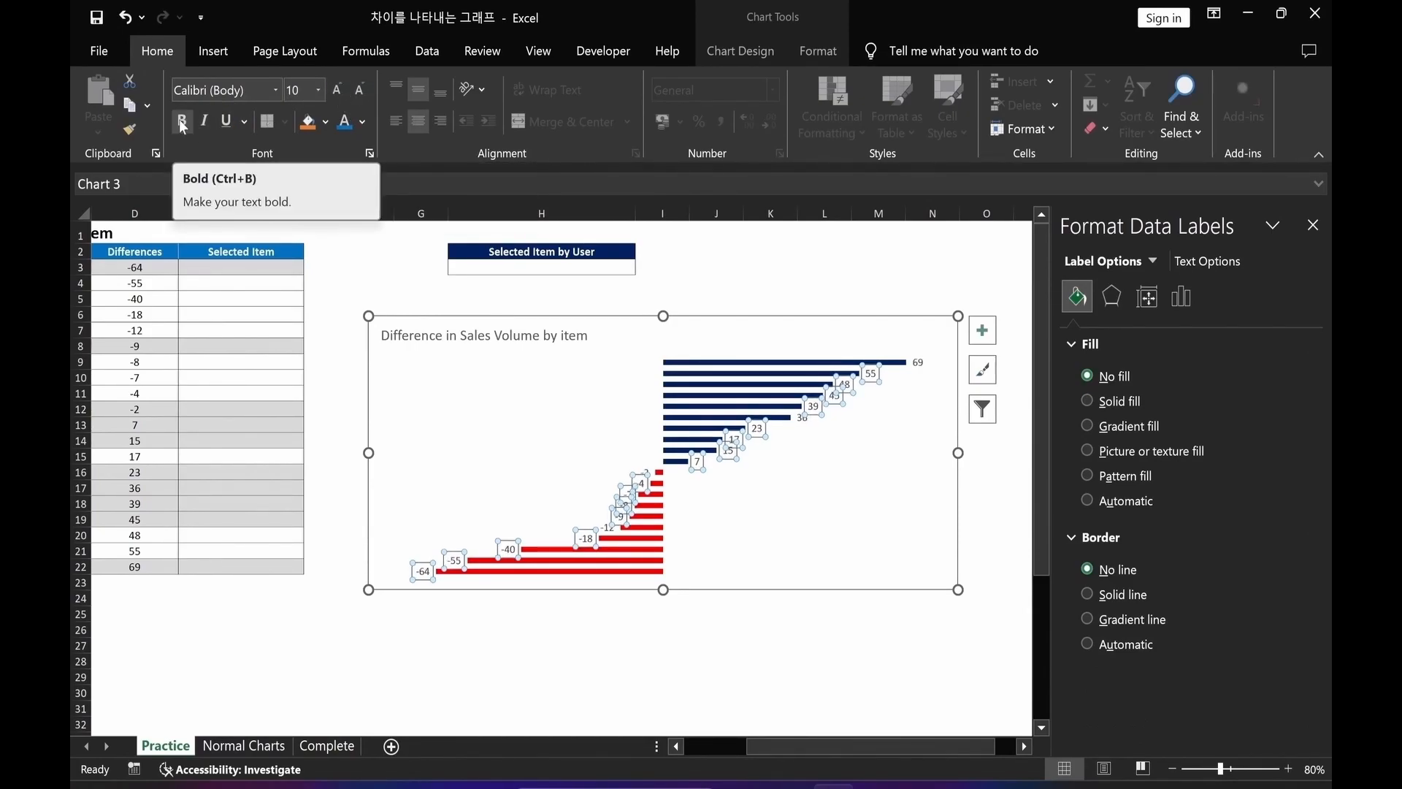
{"action": "left_click", "coordinate": [182, 123]}
Make the chart title bold and apply a blue font colour.
{"action": "left_click", "coordinate": [471, 338]}
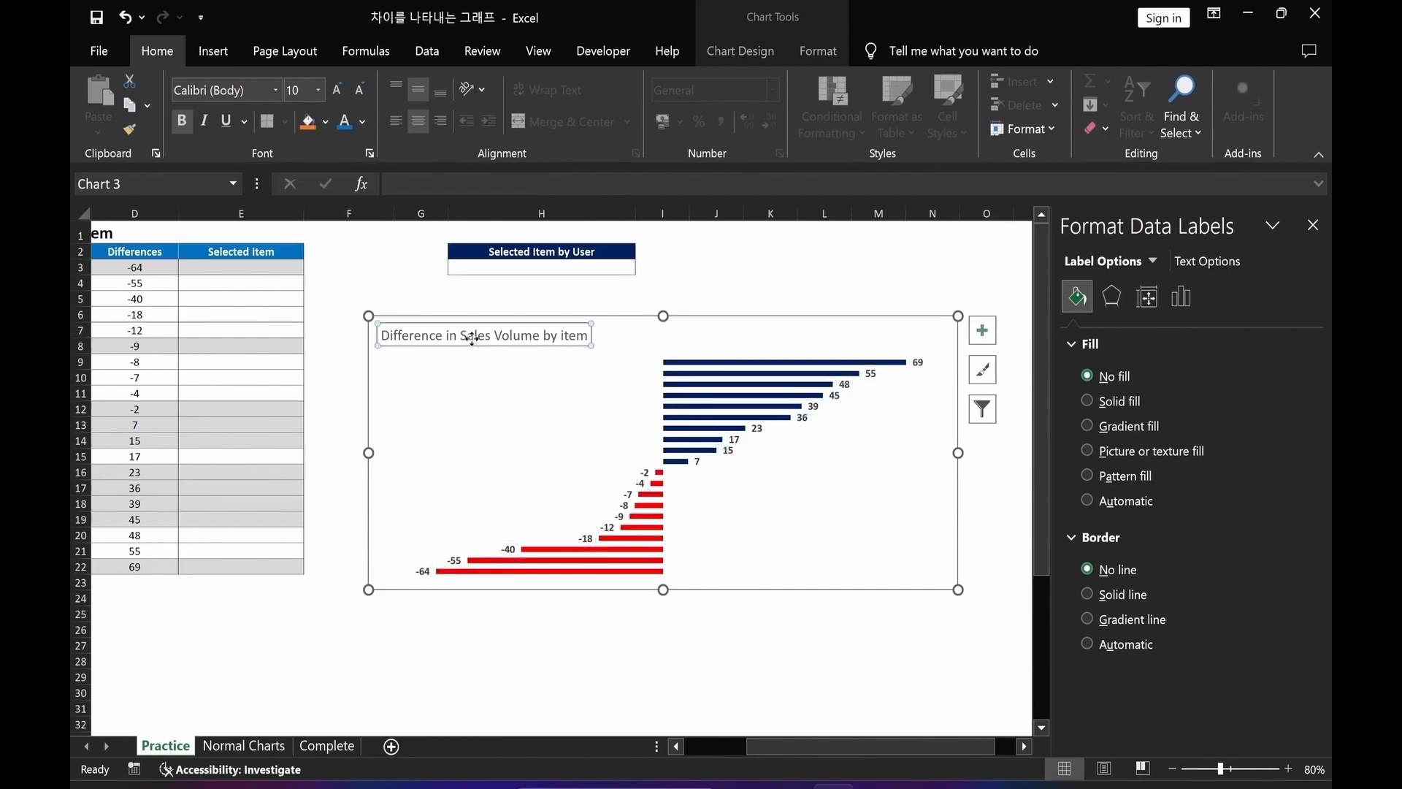
{"action": "left_click", "coordinate": [182, 126]}
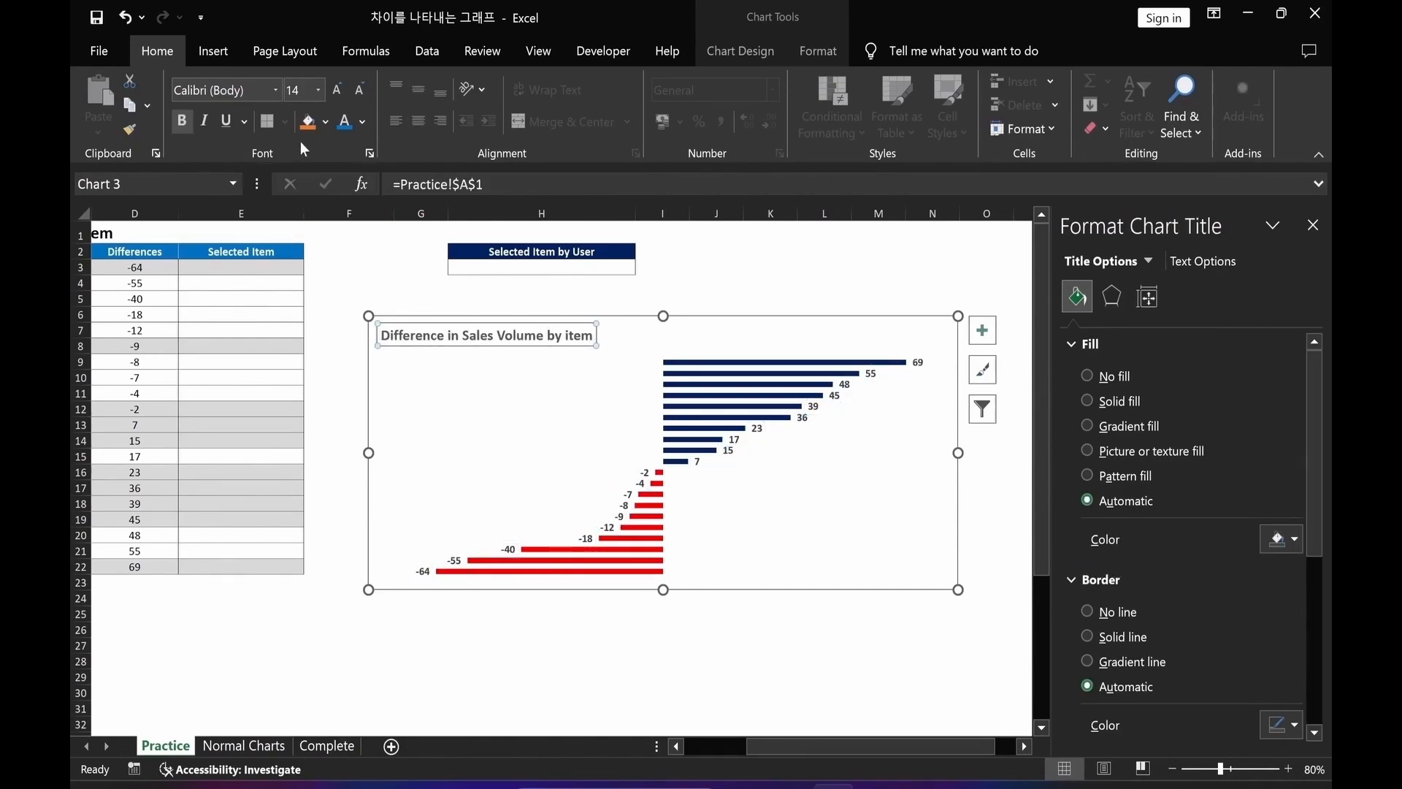
{"action": "left_click", "coordinate": [346, 126]}
{"action": "left_click", "coordinate": [493, 699]}
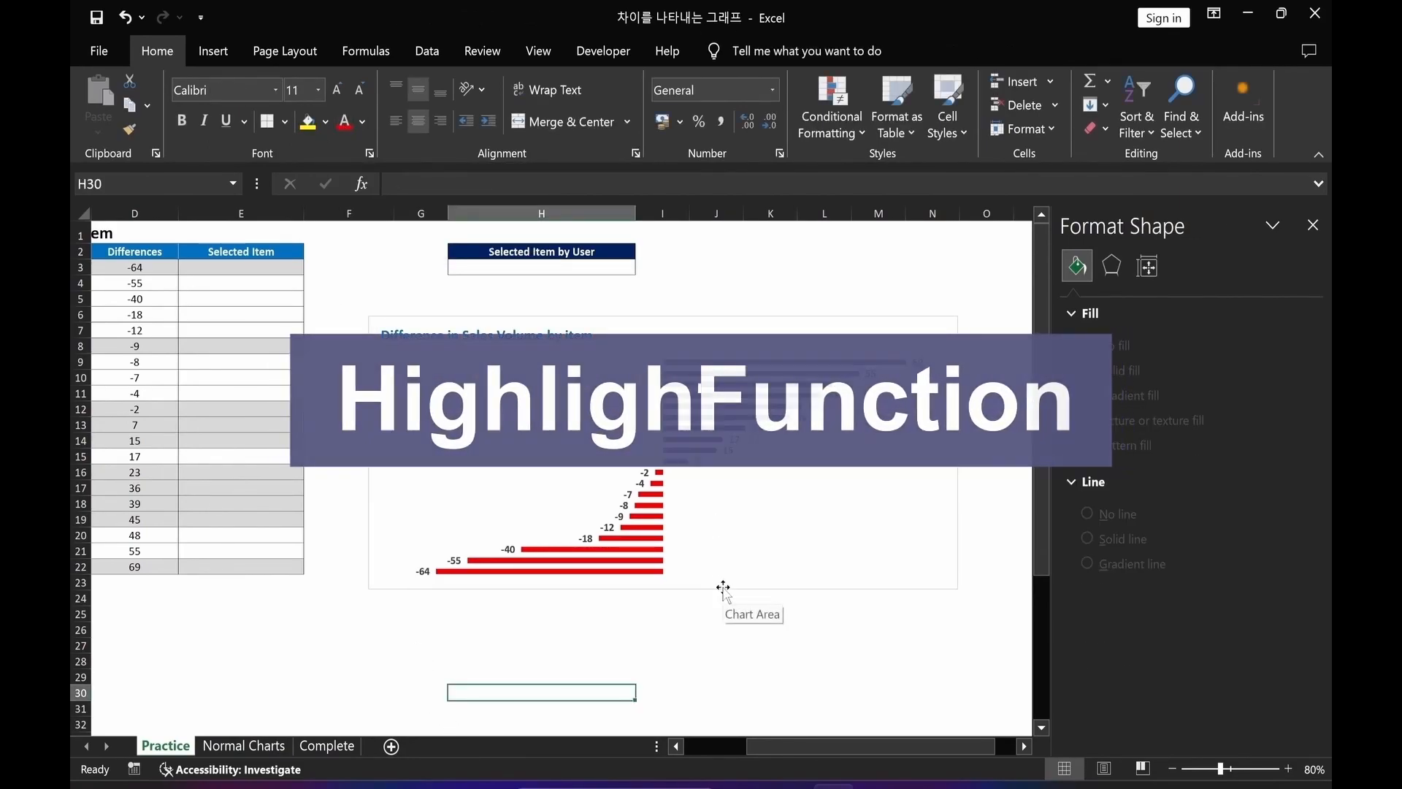
Enter the formula =IF($H$3=A3,D3,NA()) in cell E3 of the Selected Item column.
{"action": "left_click", "coordinate": [214, 268]}
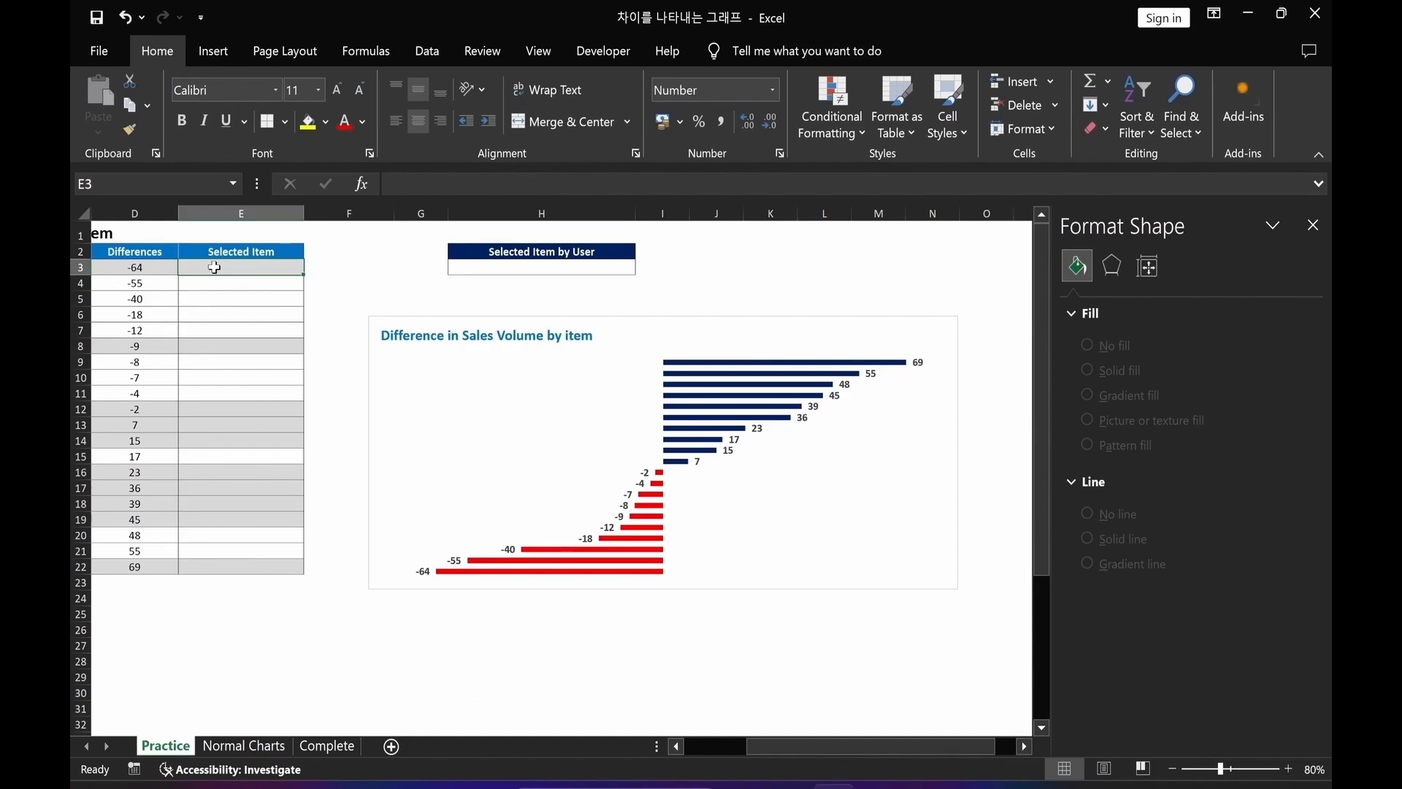
{"action": "left_click_drag", "start_coordinate": [775, 747], "coordinate": [707, 748]}
{"action": "left_click", "coordinate": [547, 184]}
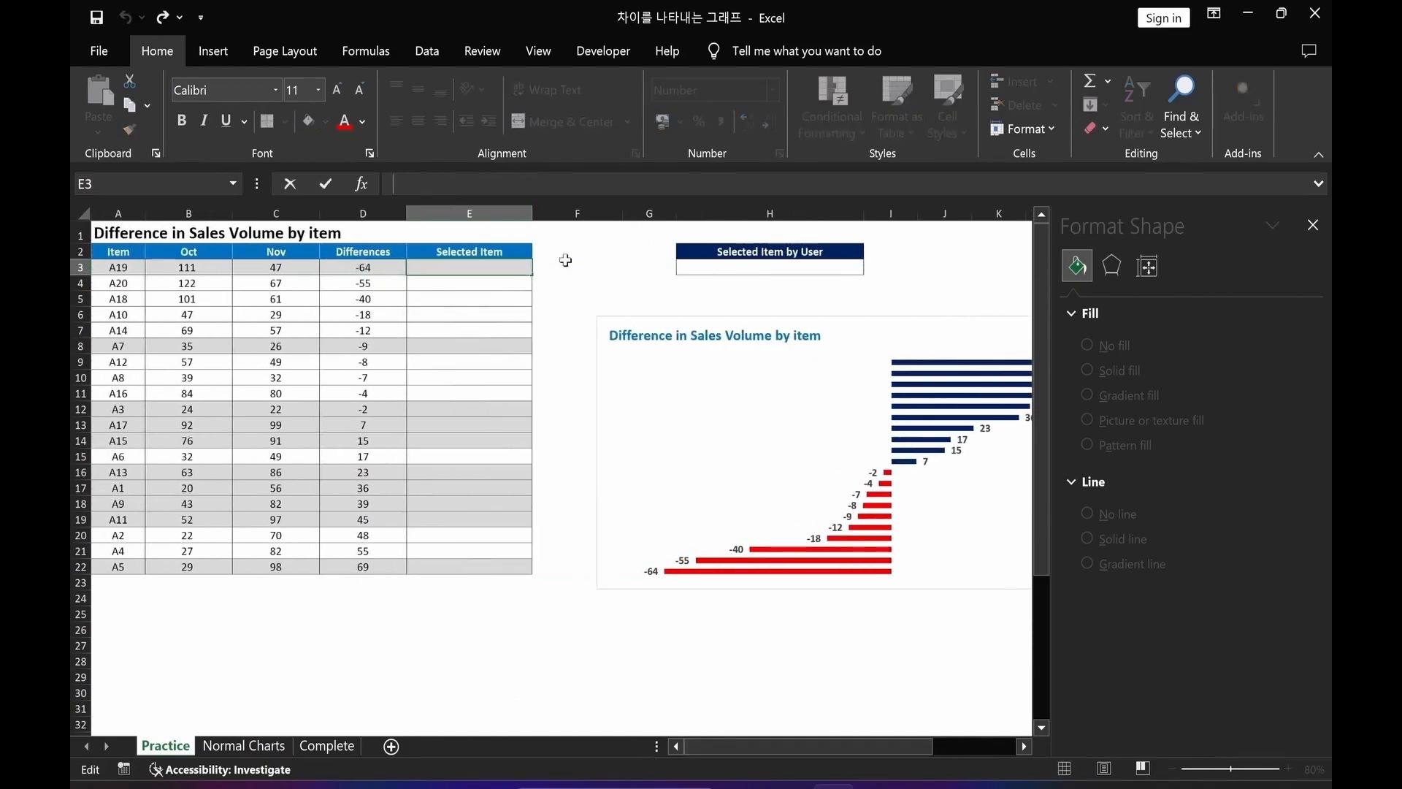
{"action": "type", "text": "="}
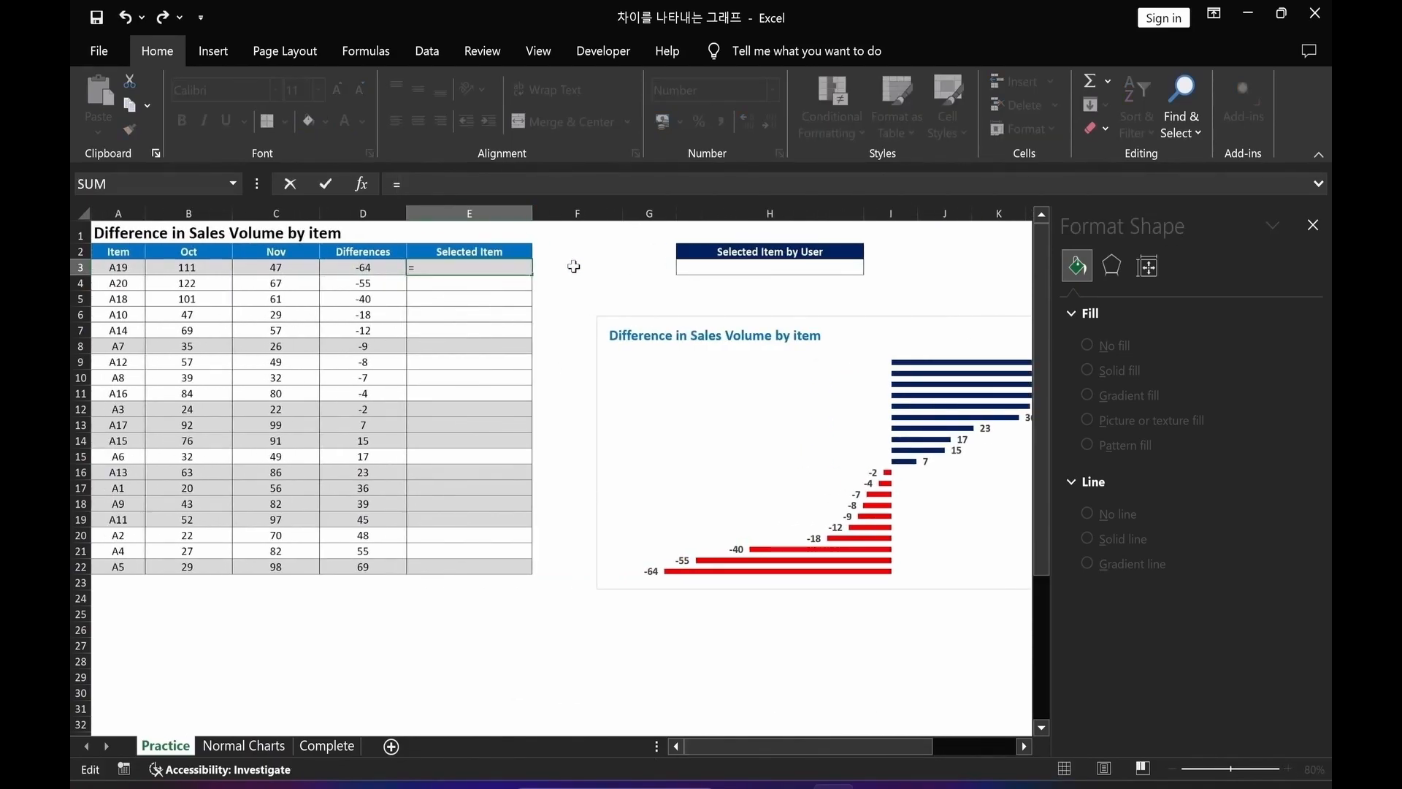
{"action": "type", "text": "if("}
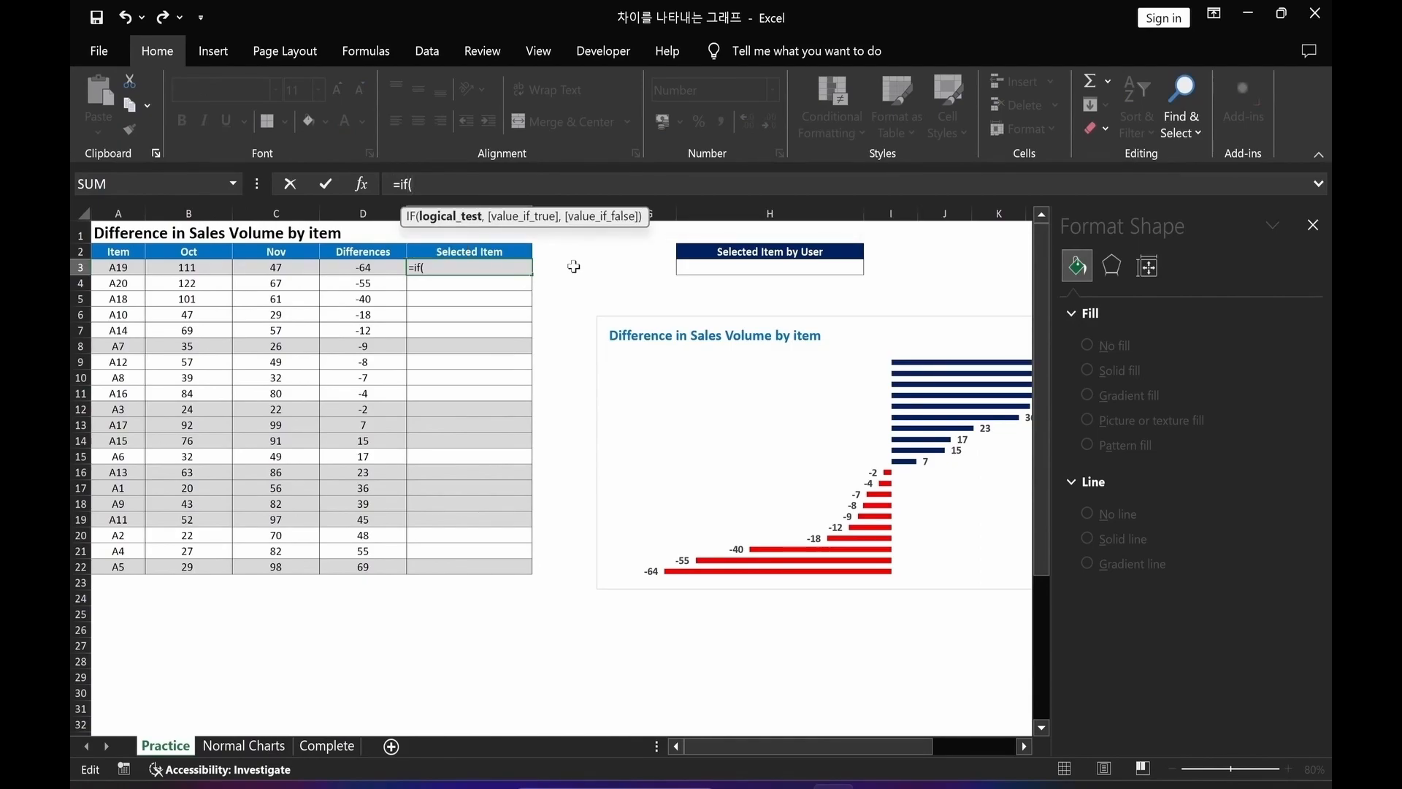
{"action": "left_click", "coordinate": [758, 268]}
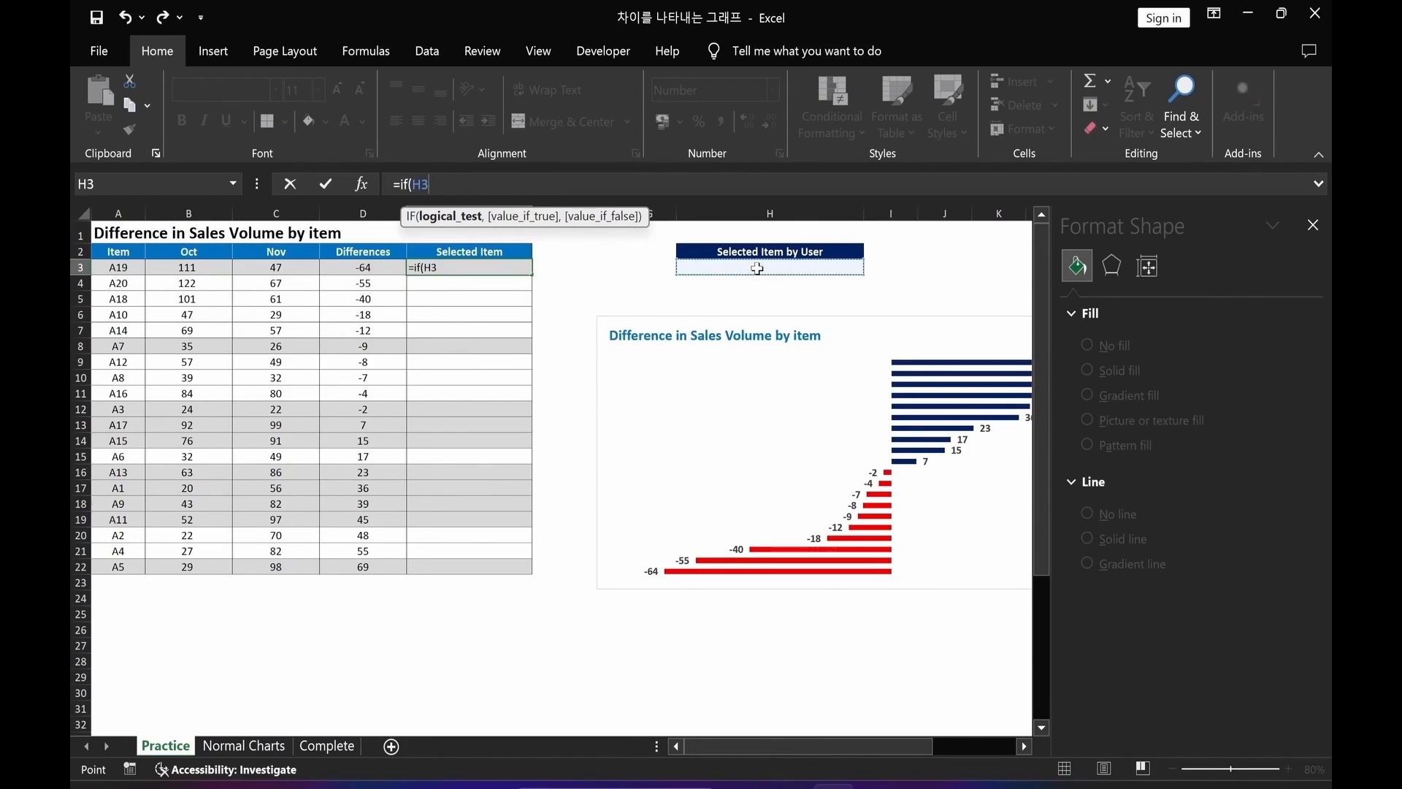
{"action": "key", "text": "F4"}
{"action": "type", "text": "="}
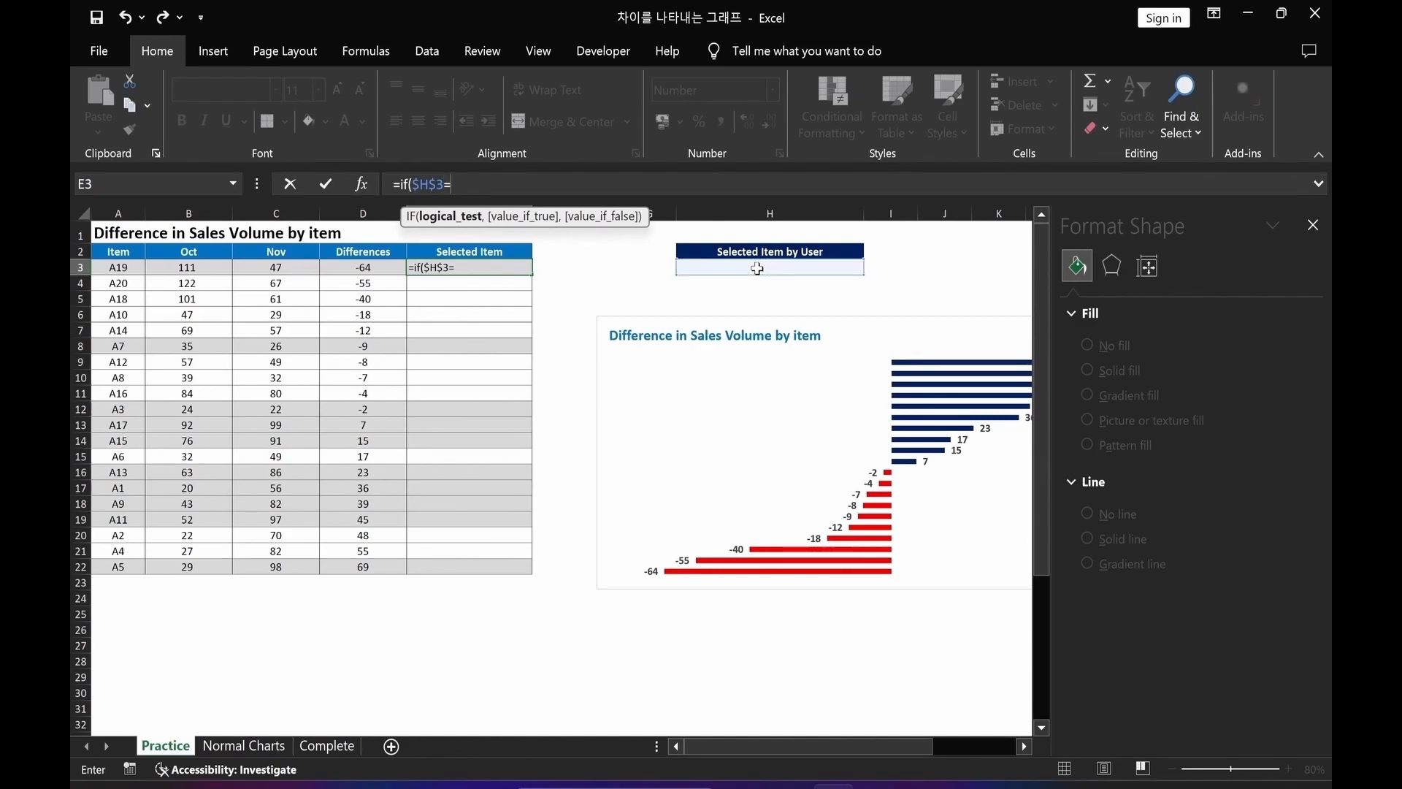
{"action": "left_click", "coordinate": [118, 267]}
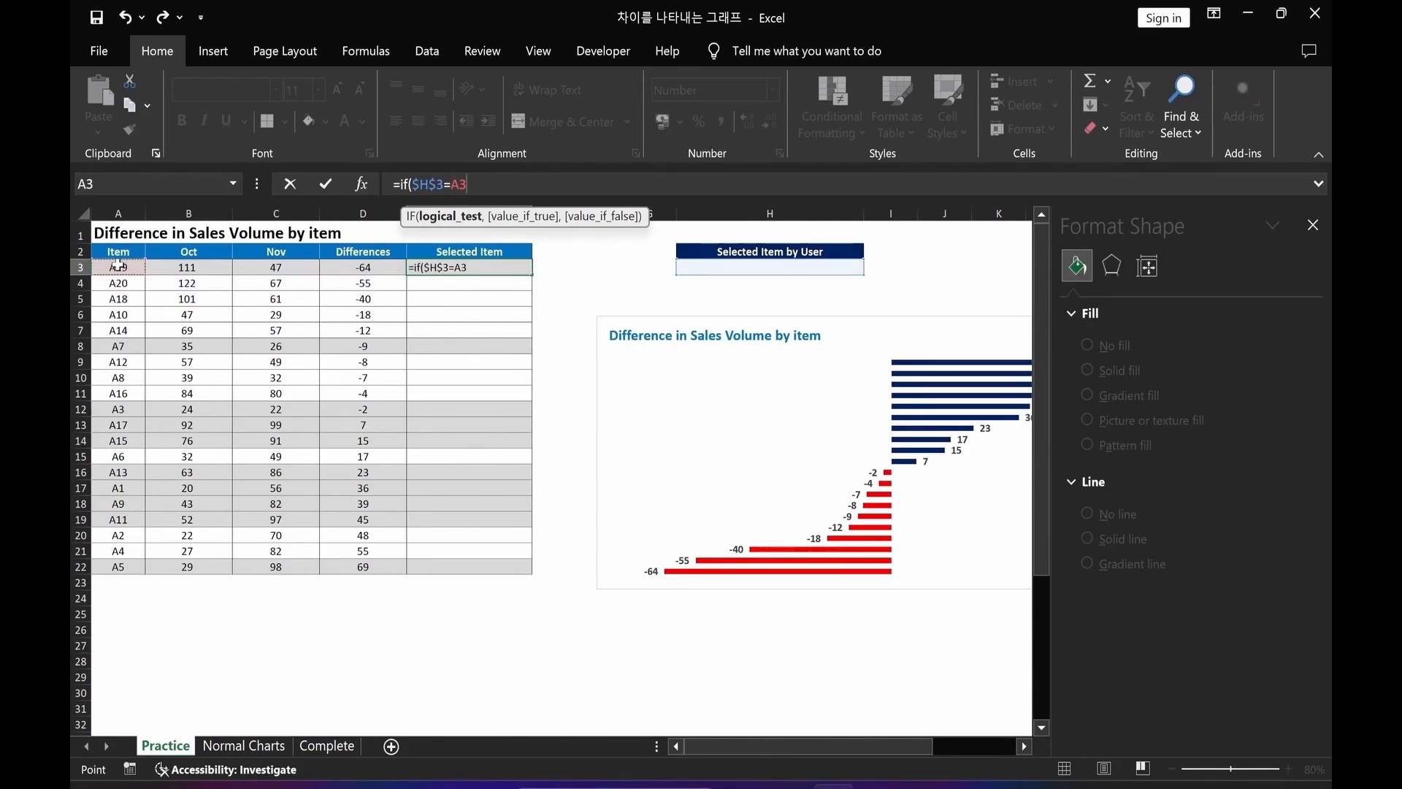
{"action": "type", "text": ","}
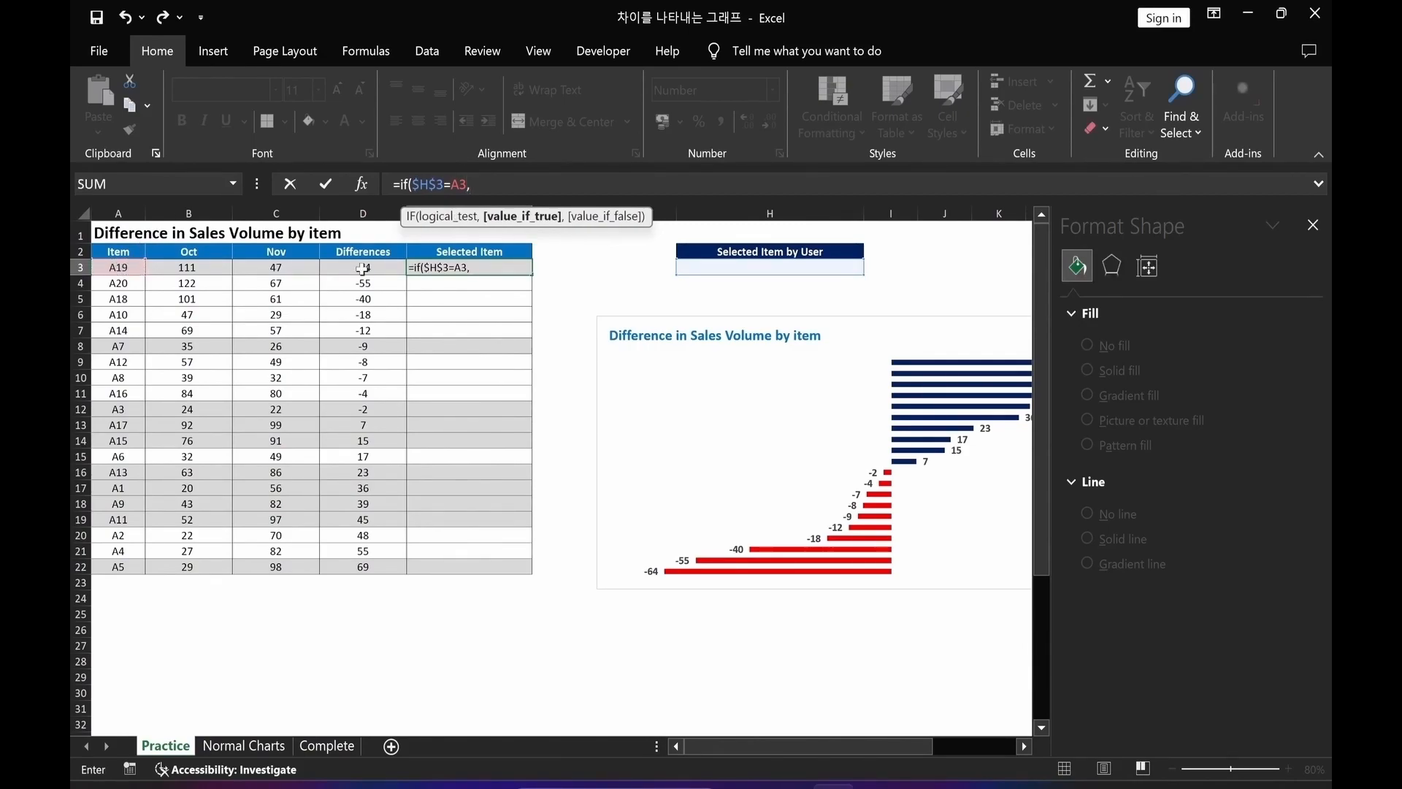
{"action": "left_click", "coordinate": [363, 269]}
{"action": "type", "text": ",N"}
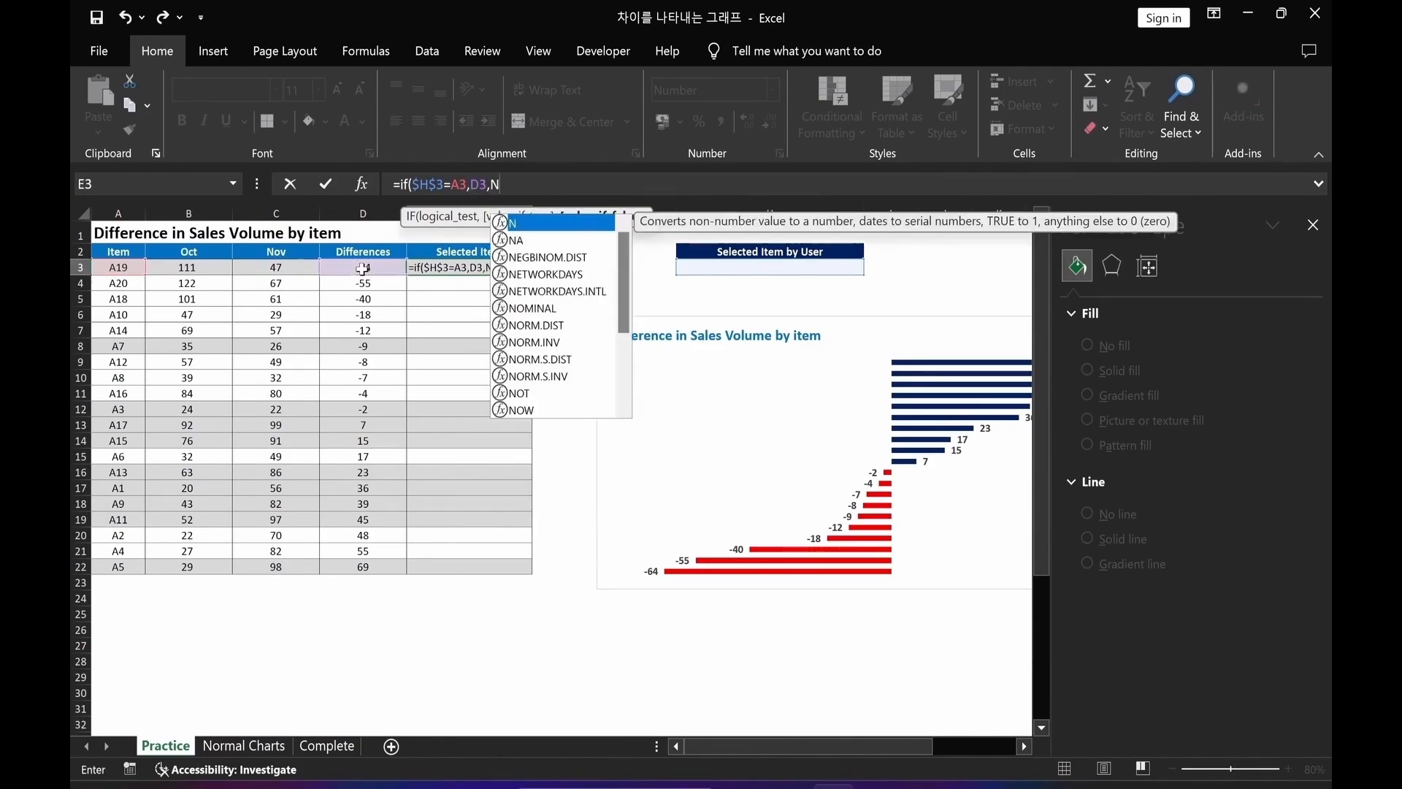
{"action": "type", "text": "A("}
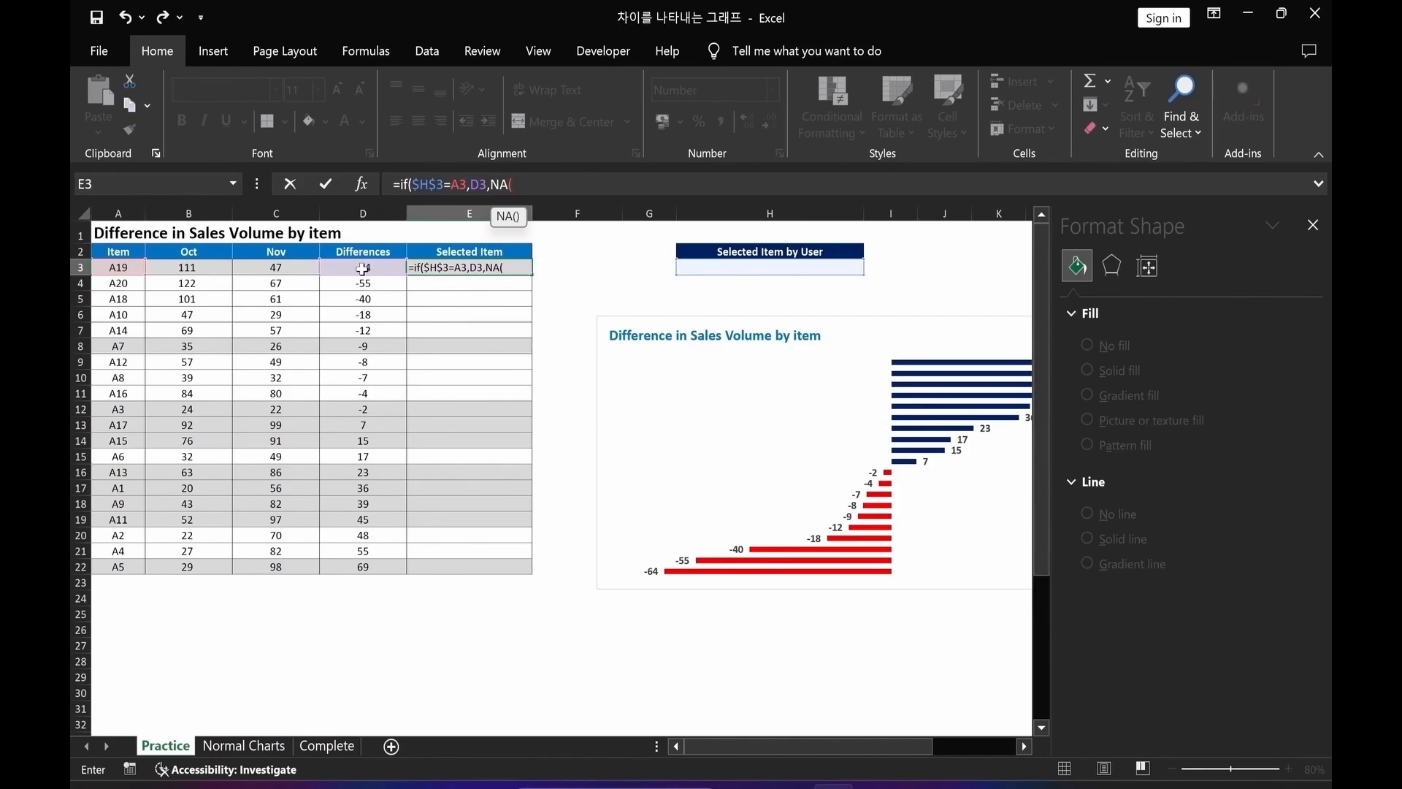
{"action": "type", "text": ")"}
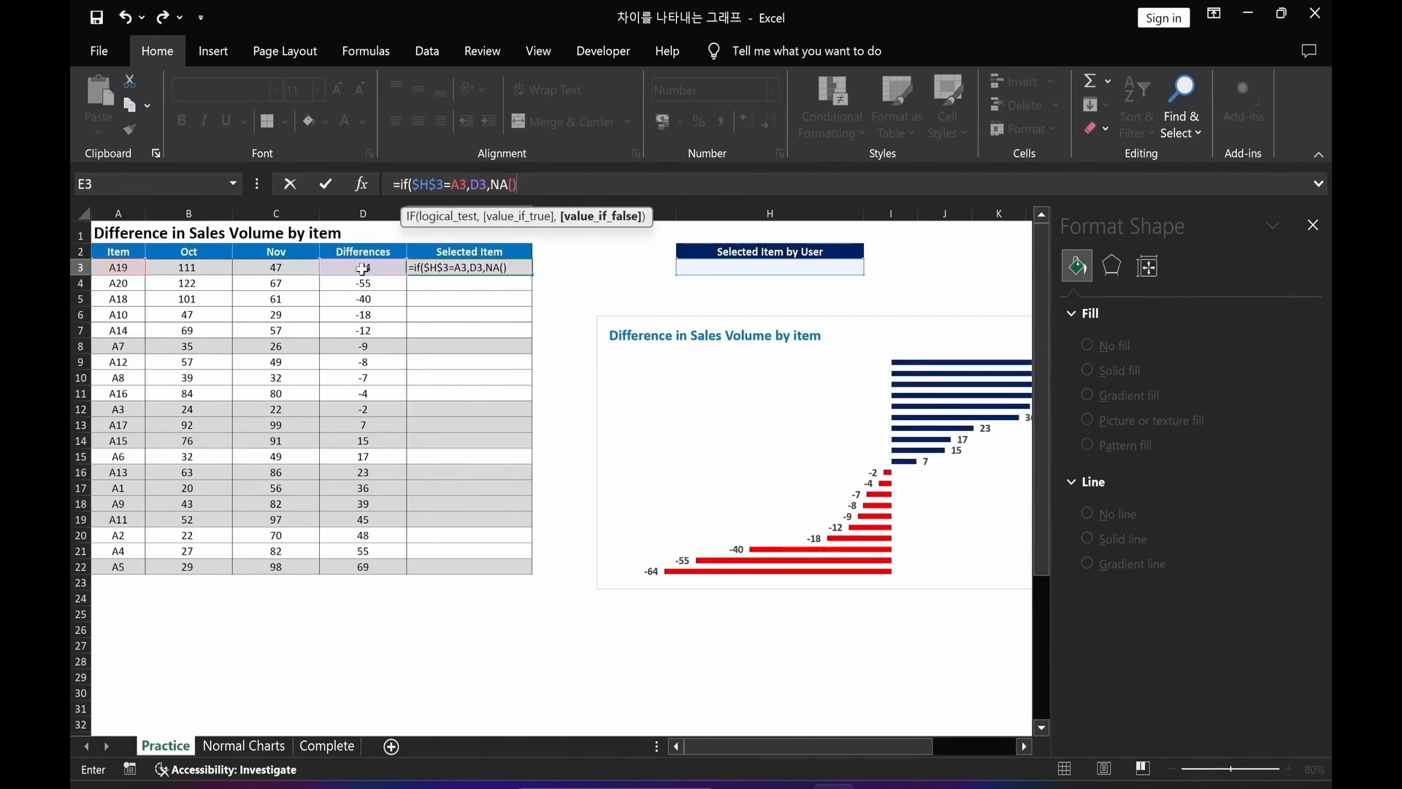
{"action": "type", "text": ")"}
{"action": "key", "text": "Return"}
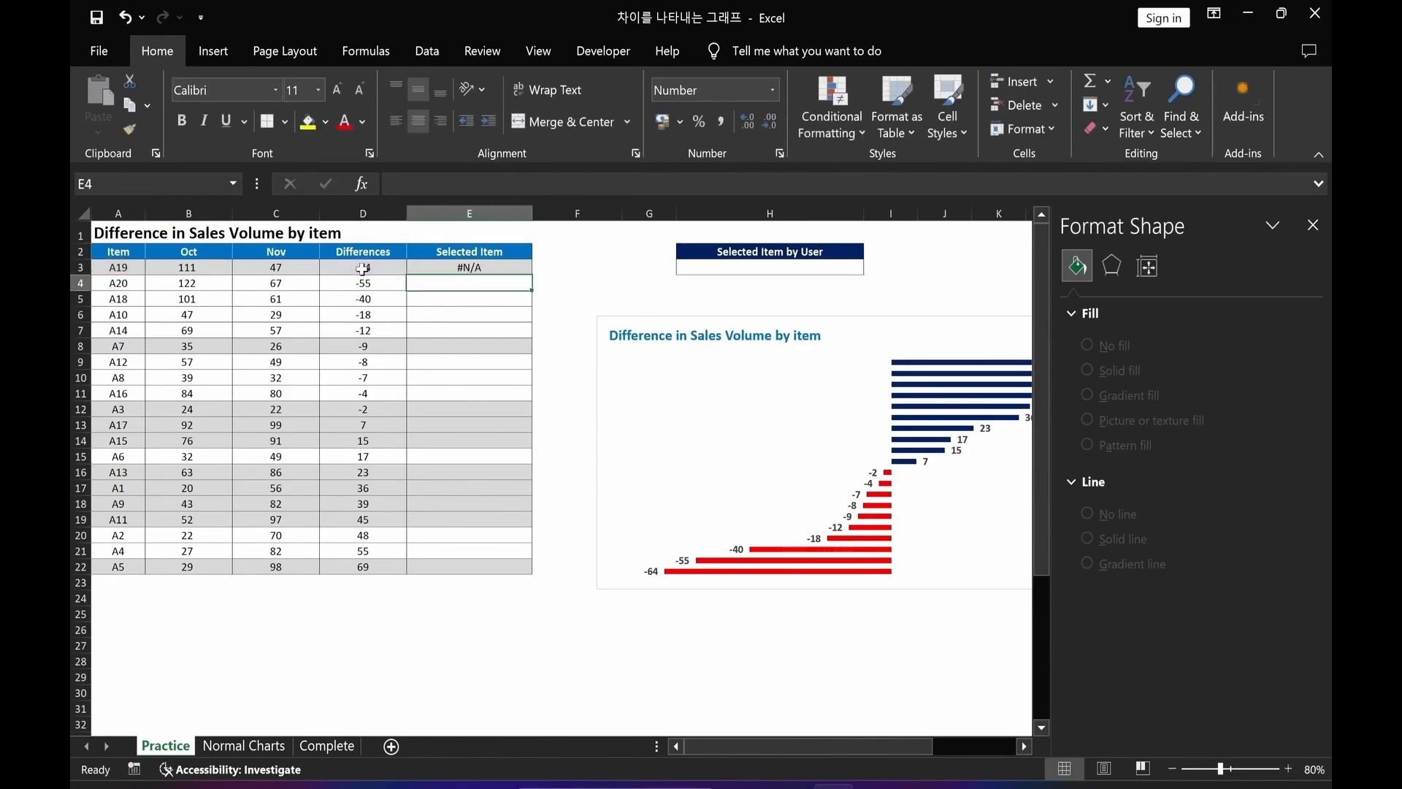
Copy E3's formula down through E22, pasting formulas only.
{"action": "left_click", "coordinate": [410, 264]}
{"action": "key", "text": "ctrl+c"}
{"action": "left_click_drag", "start_coordinate": [445, 266], "coordinate": [448, 560]}
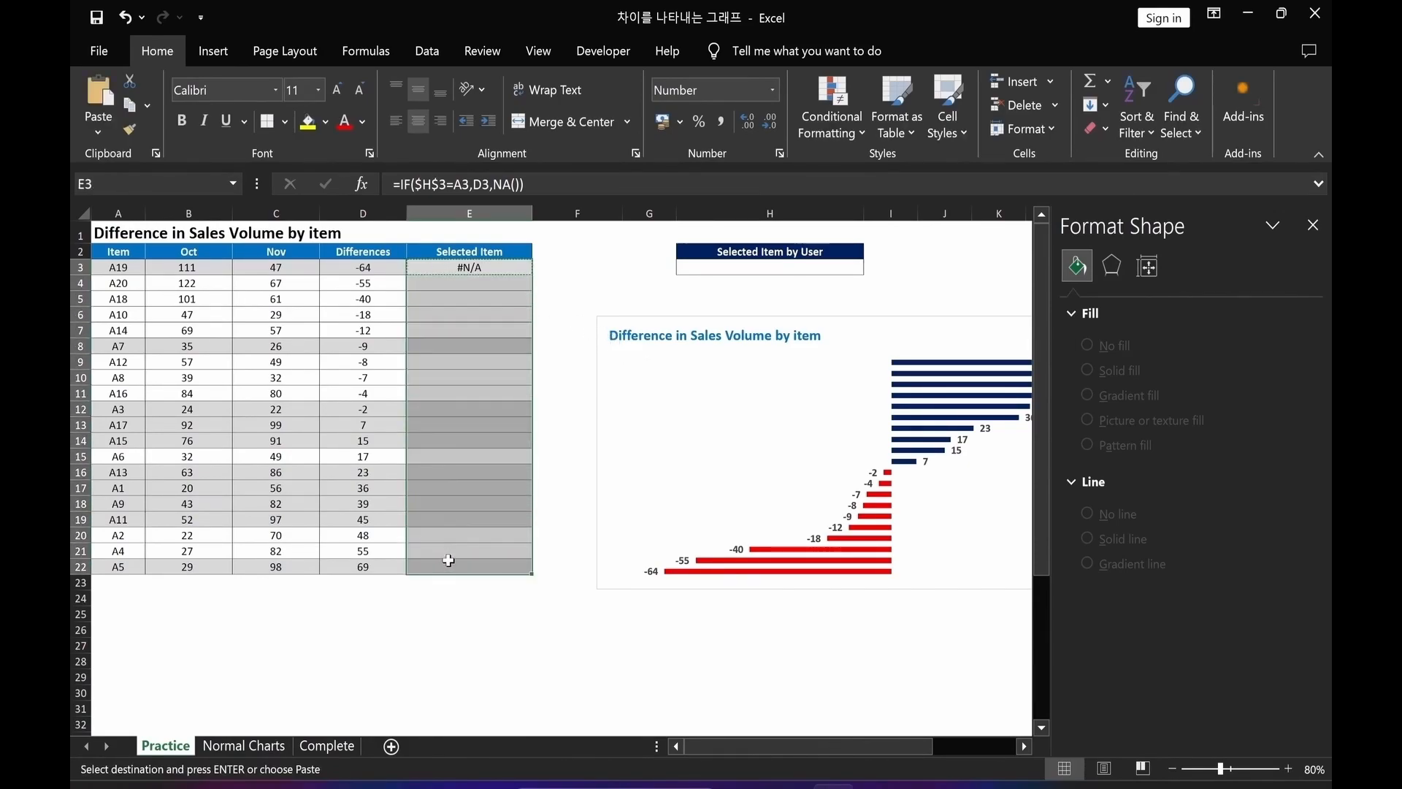
{"action": "key", "text": "alt+e"}
{"action": "key", "text": "s"}
{"action": "key", "text": "f"}
{"action": "left_click", "coordinate": [1010, 663]}
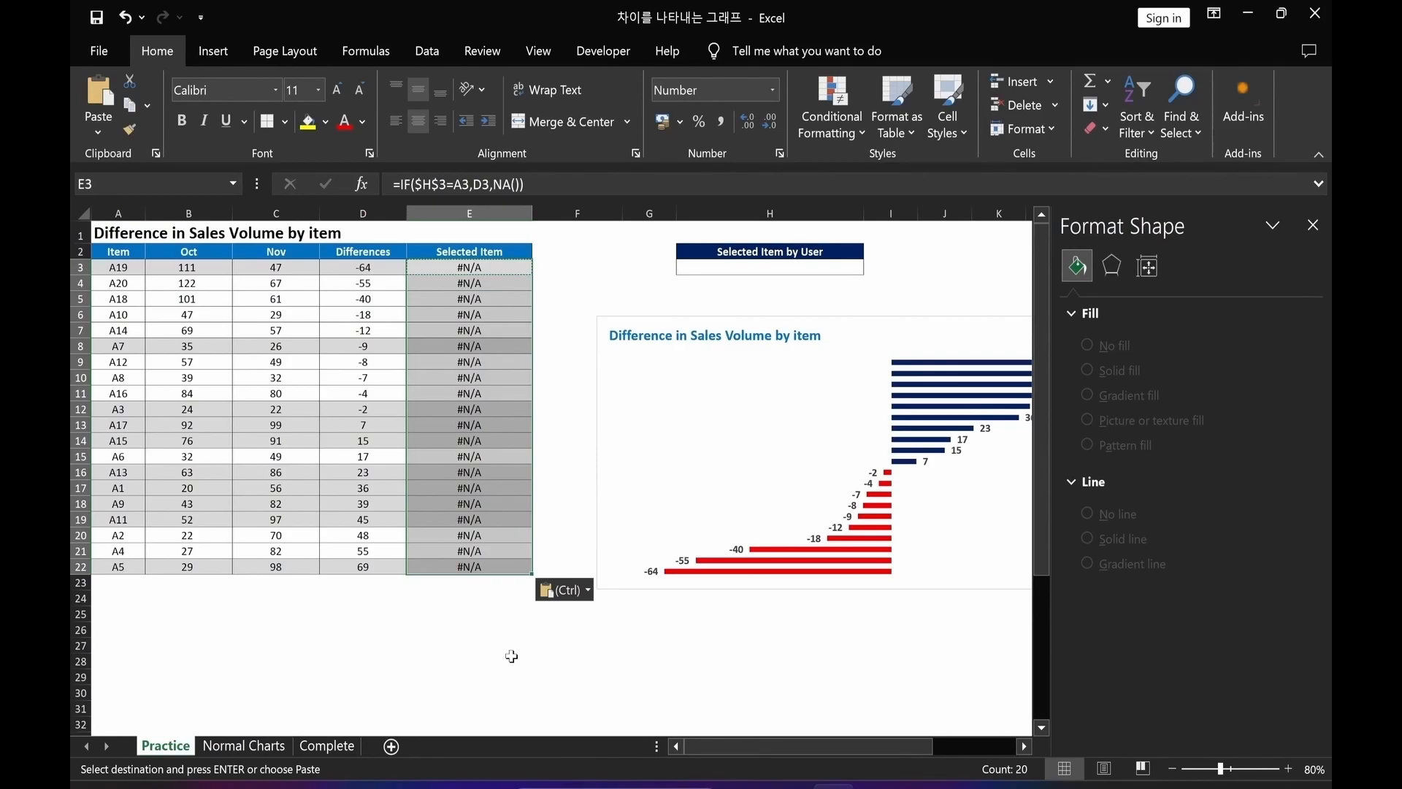
{"action": "key", "text": "Escape"}
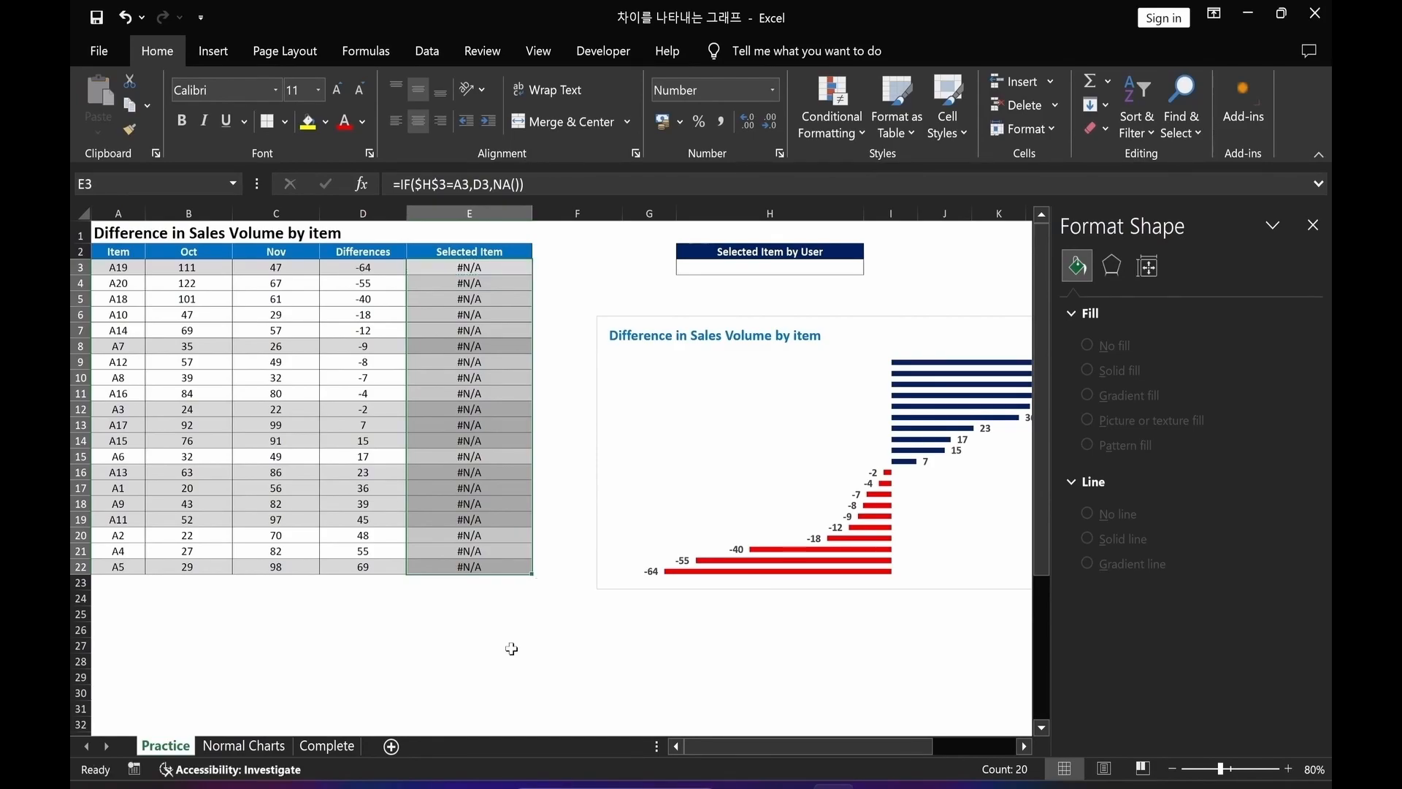
{"action": "left_click", "coordinate": [511, 650]}
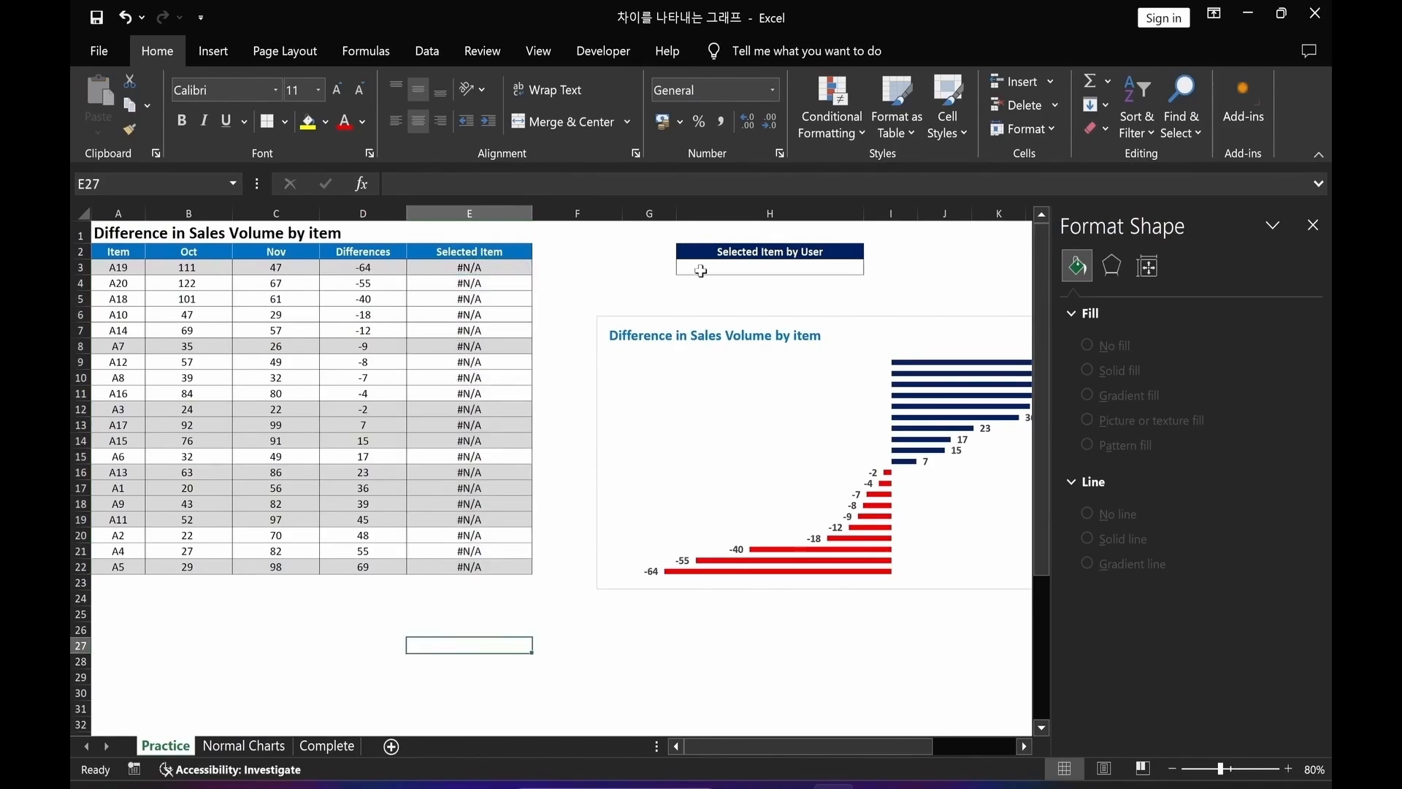
Add a List data validation to cell H3 using the item names A3:A22 as the source.
{"action": "left_click", "coordinate": [726, 268]}
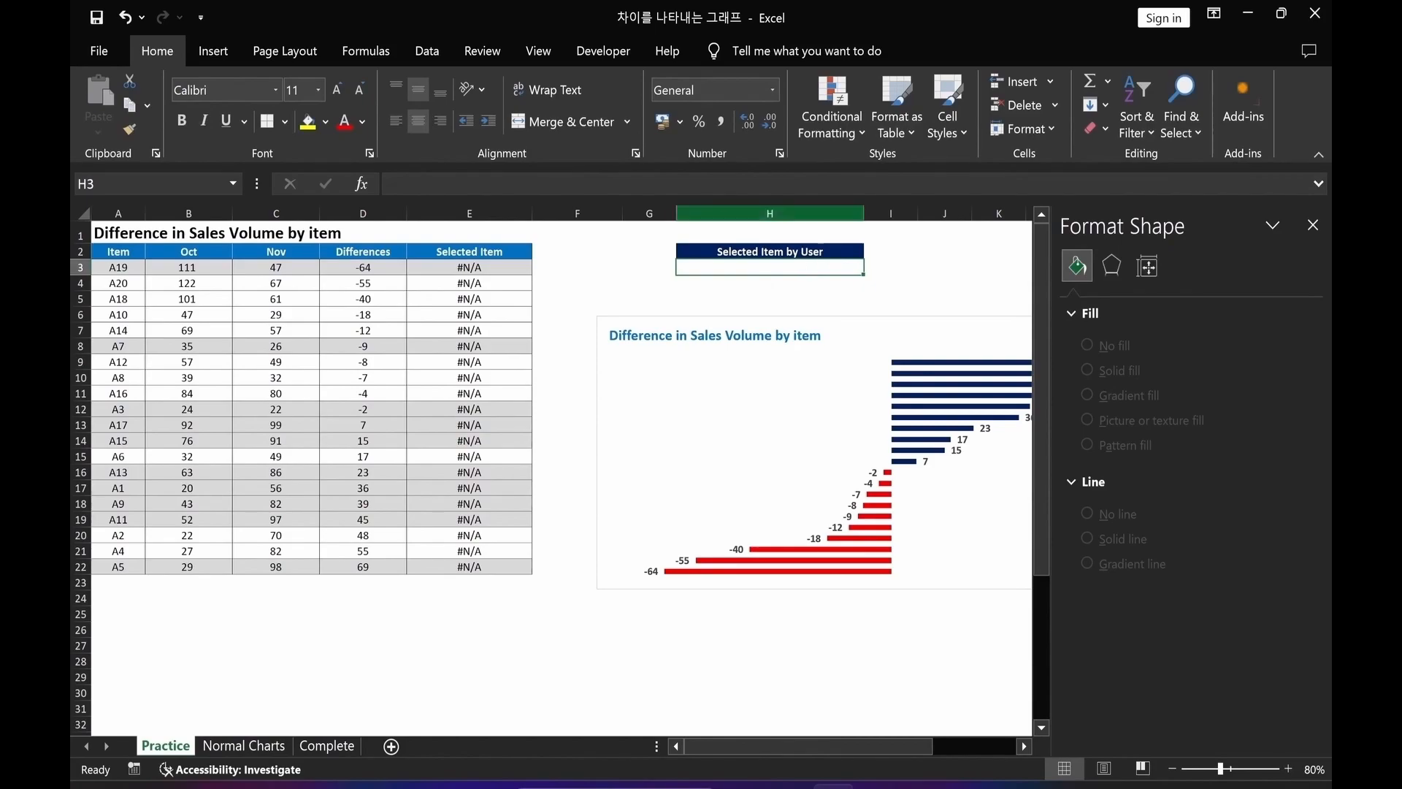
{"action": "left_click", "coordinate": [425, 52]}
{"action": "left_click", "coordinate": [977, 132]}
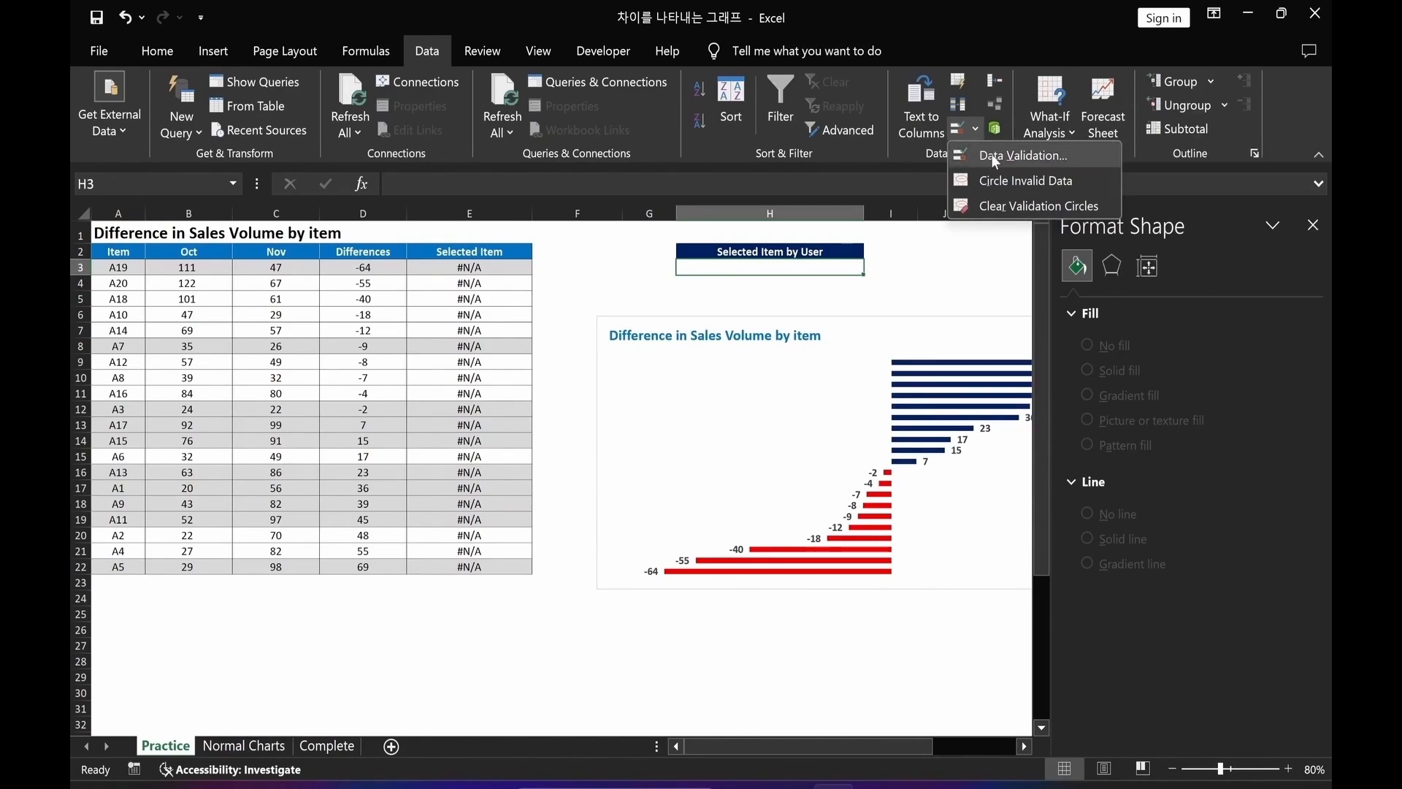
{"action": "left_click", "coordinate": [992, 155]}
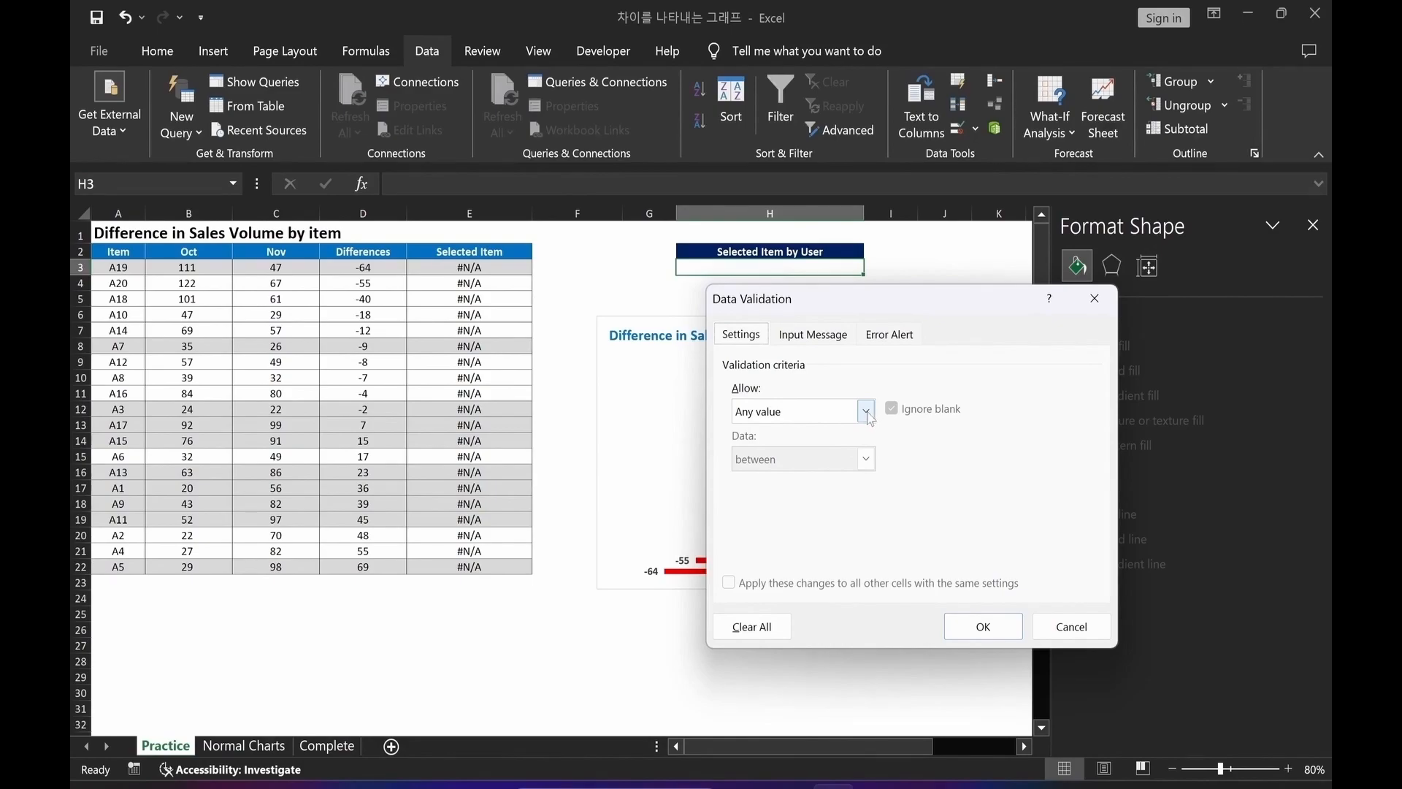
{"action": "left_click", "coordinate": [867, 414]}
{"action": "left_click", "coordinate": [760, 478]}
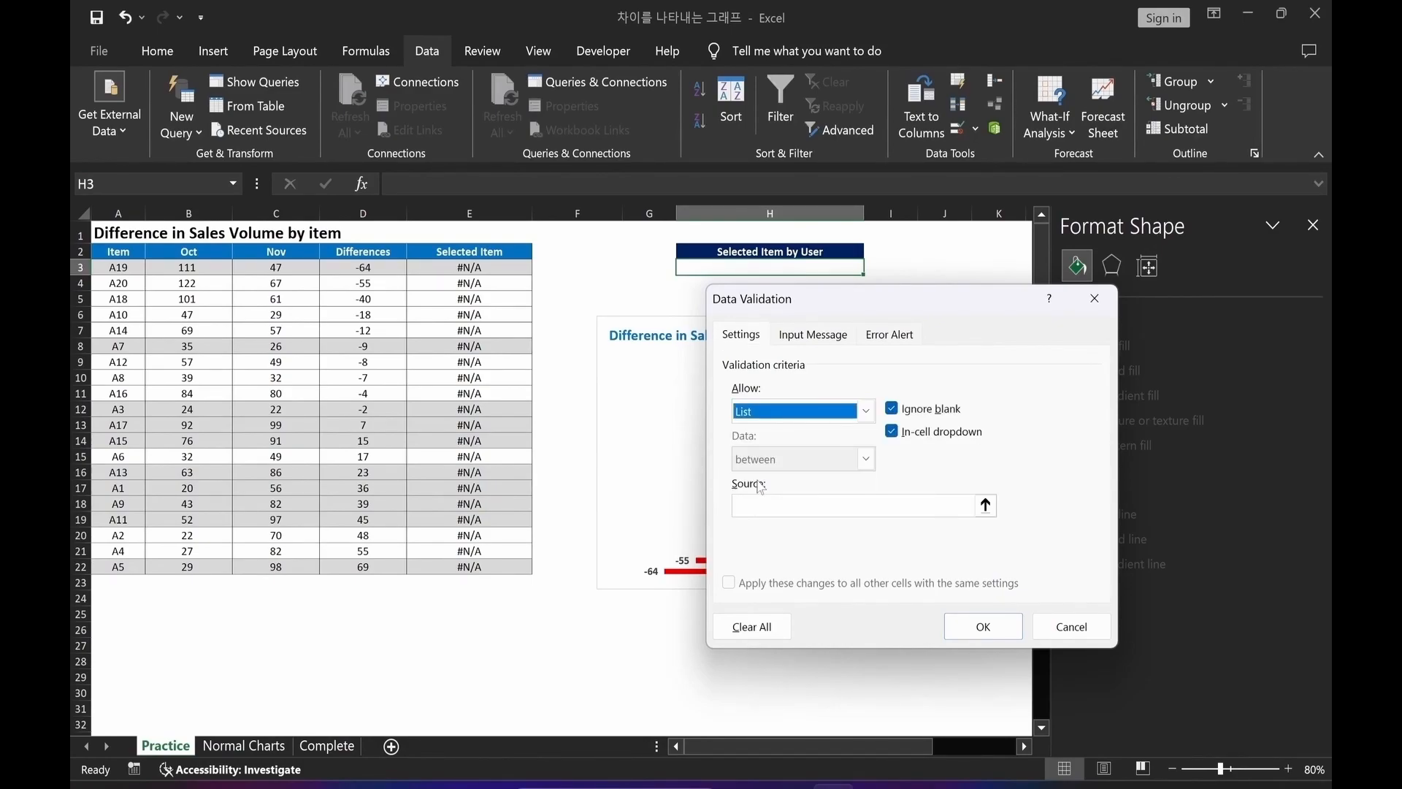
{"action": "left_click", "coordinate": [817, 505]}
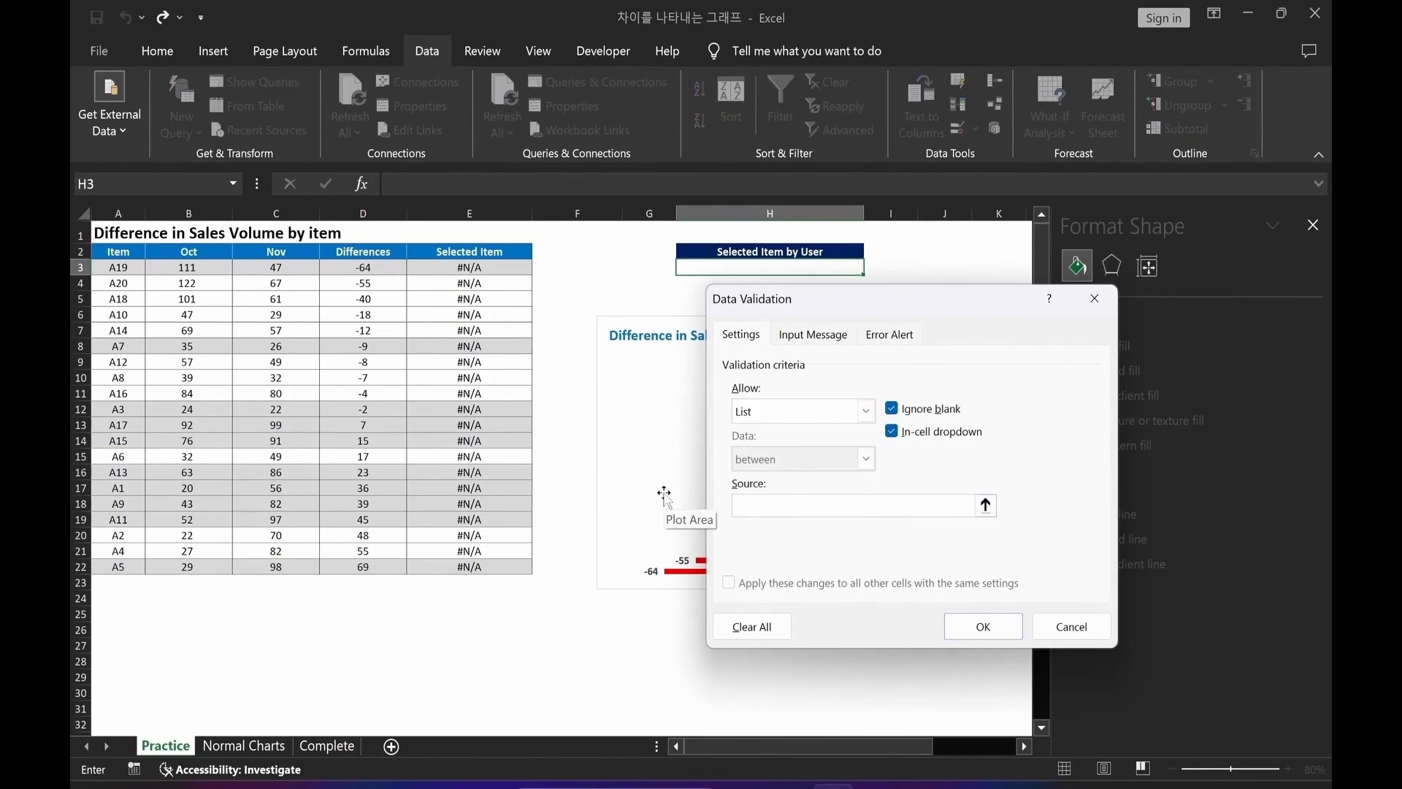
{"action": "left_click_drag", "start_coordinate": [115, 265], "coordinate": [109, 567]}
{"action": "left_click", "coordinate": [969, 629]}
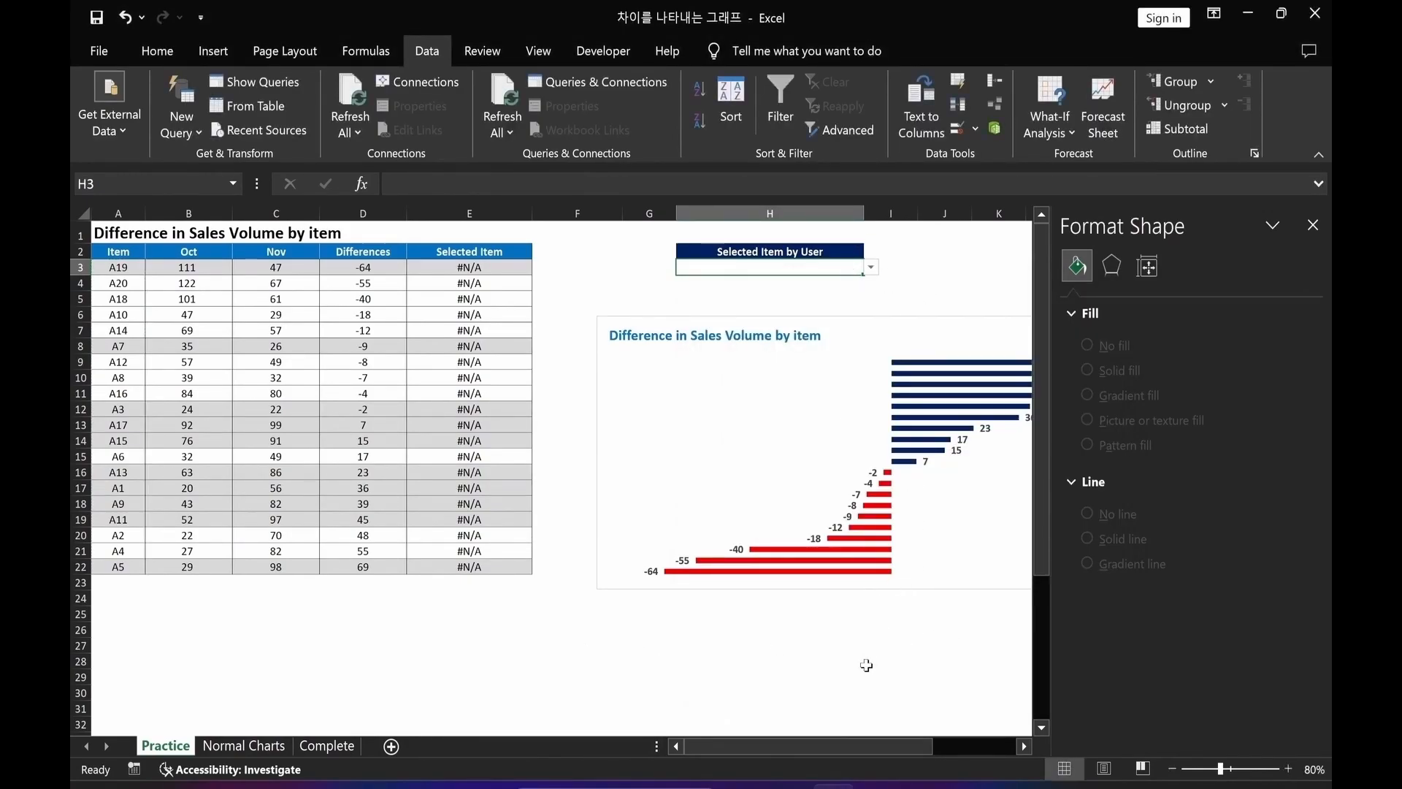
Choose A14 from H3's new dropdown list and check the Selected Item formula in E7.
{"action": "left_click", "coordinate": [869, 662]}
{"action": "left_click", "coordinate": [842, 265]}
{"action": "left_click", "coordinate": [872, 270]}
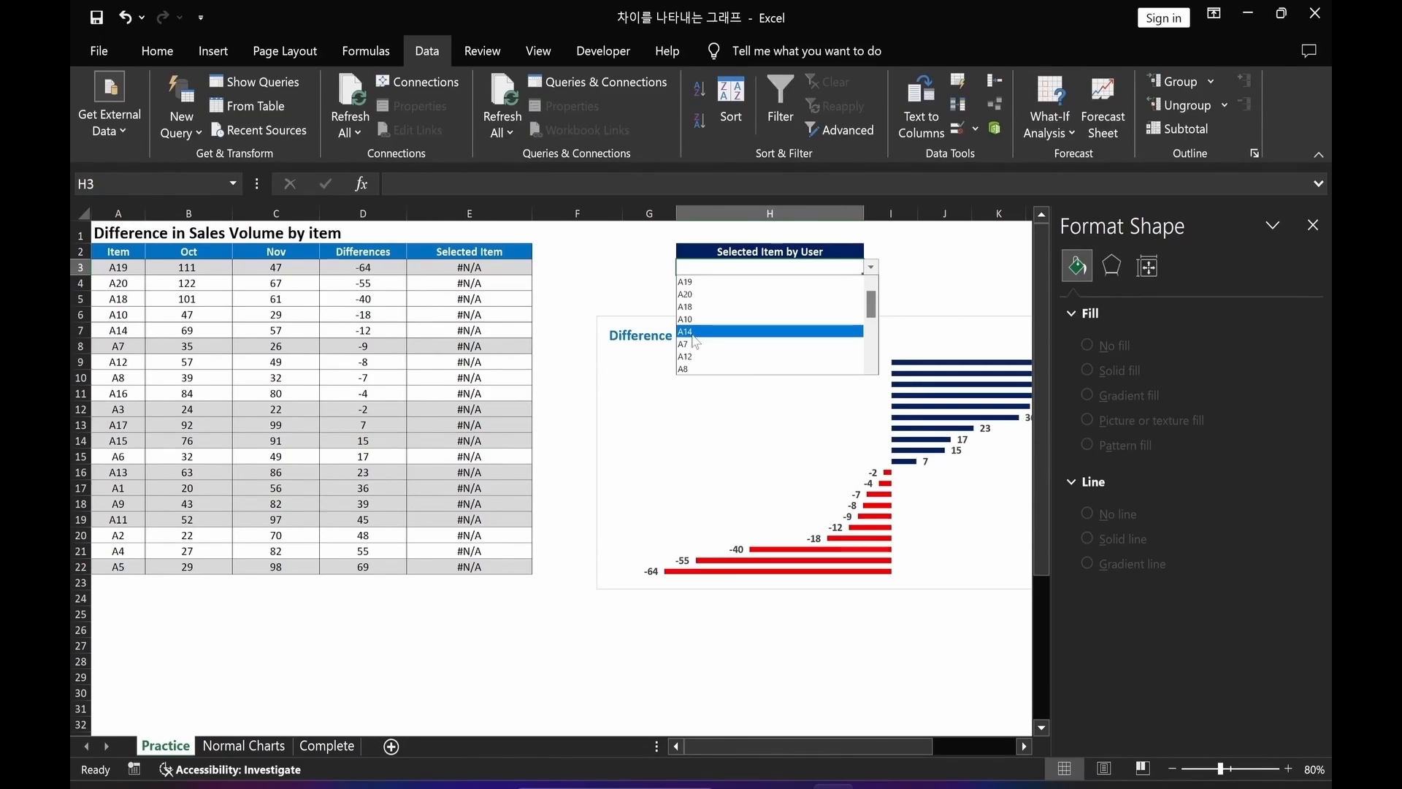
{"action": "left_click", "coordinate": [694, 333]}
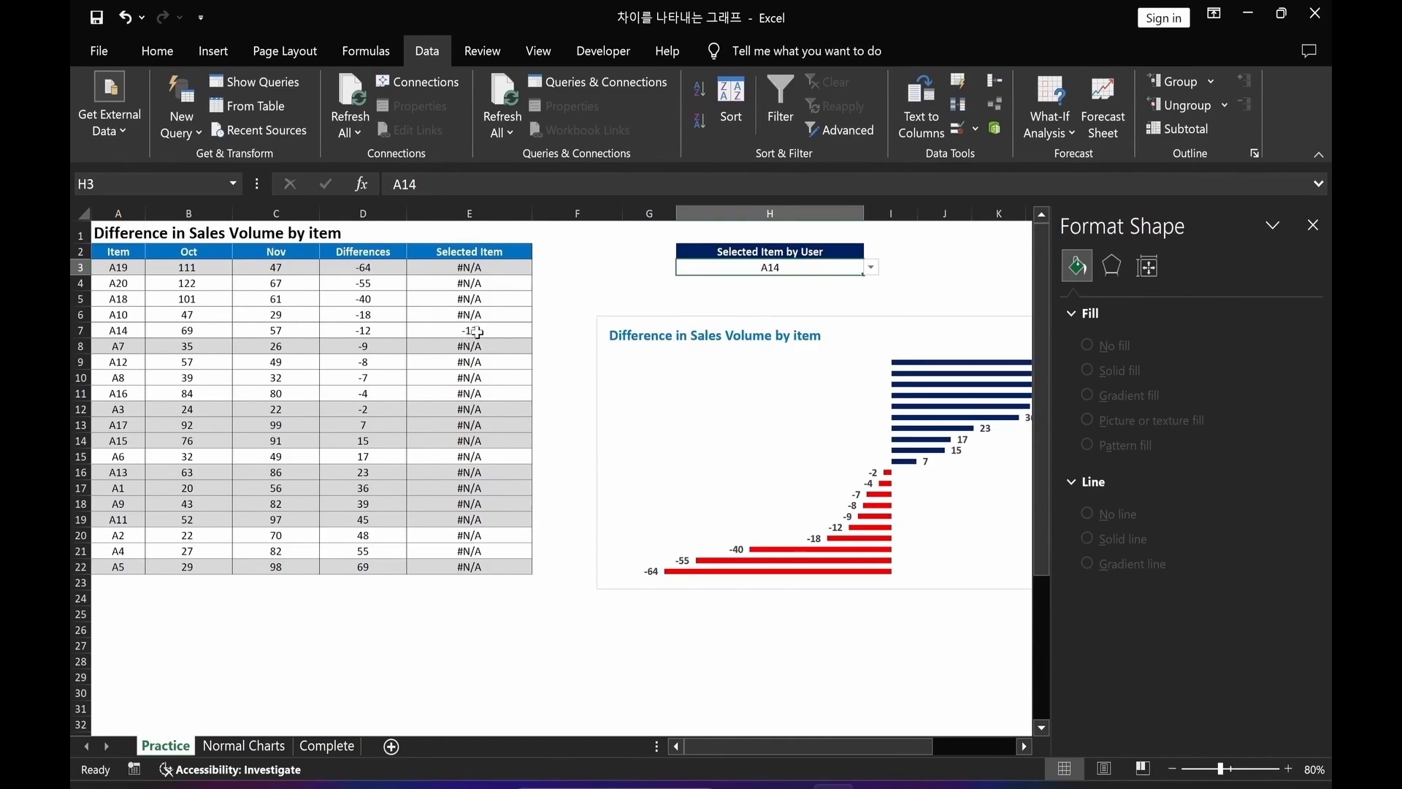
{"action": "left_click", "coordinate": [476, 332]}
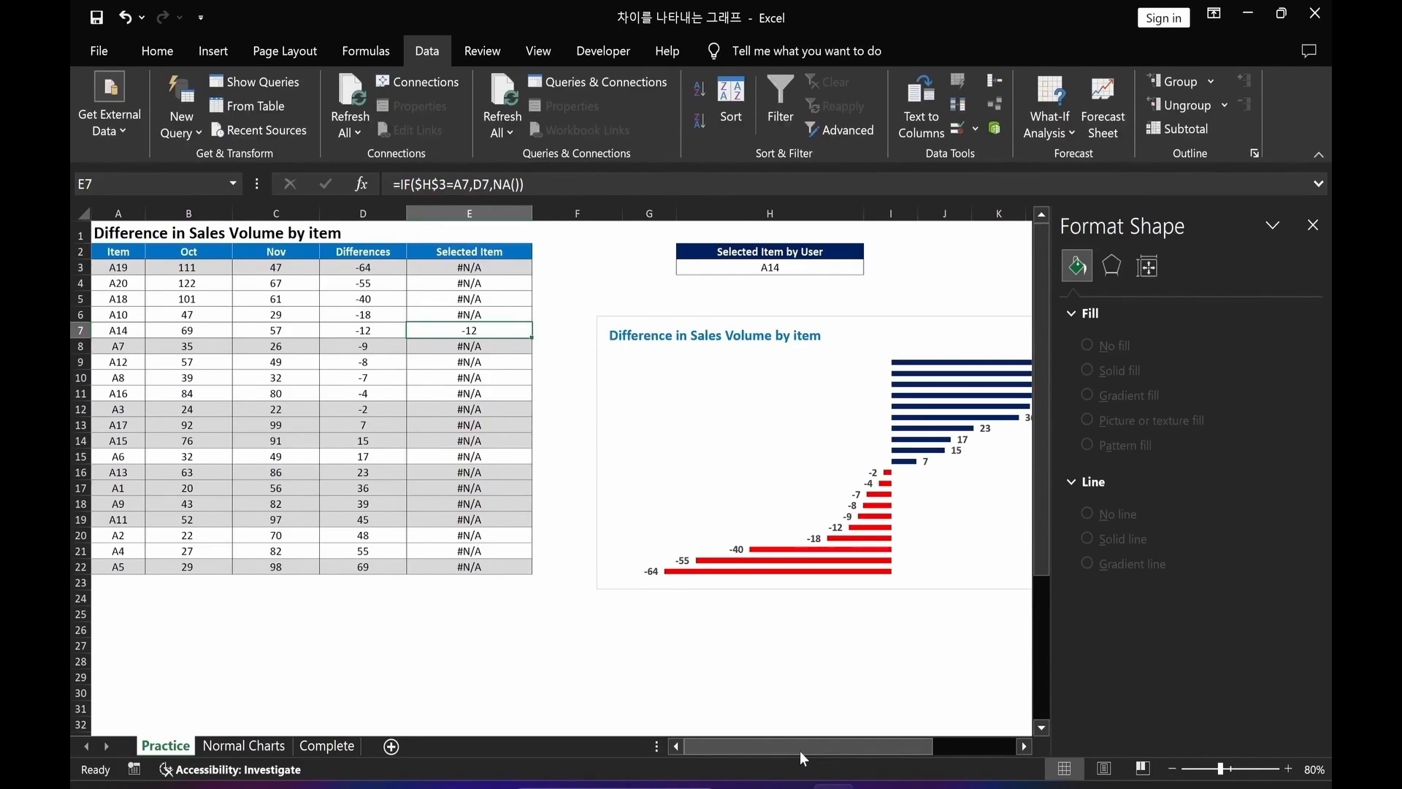
Add a chart series named from E2 with values E3:E22 through the chart's data source.
{"action": "left_click_drag", "start_coordinate": [803, 760], "coordinate": [865, 759]}
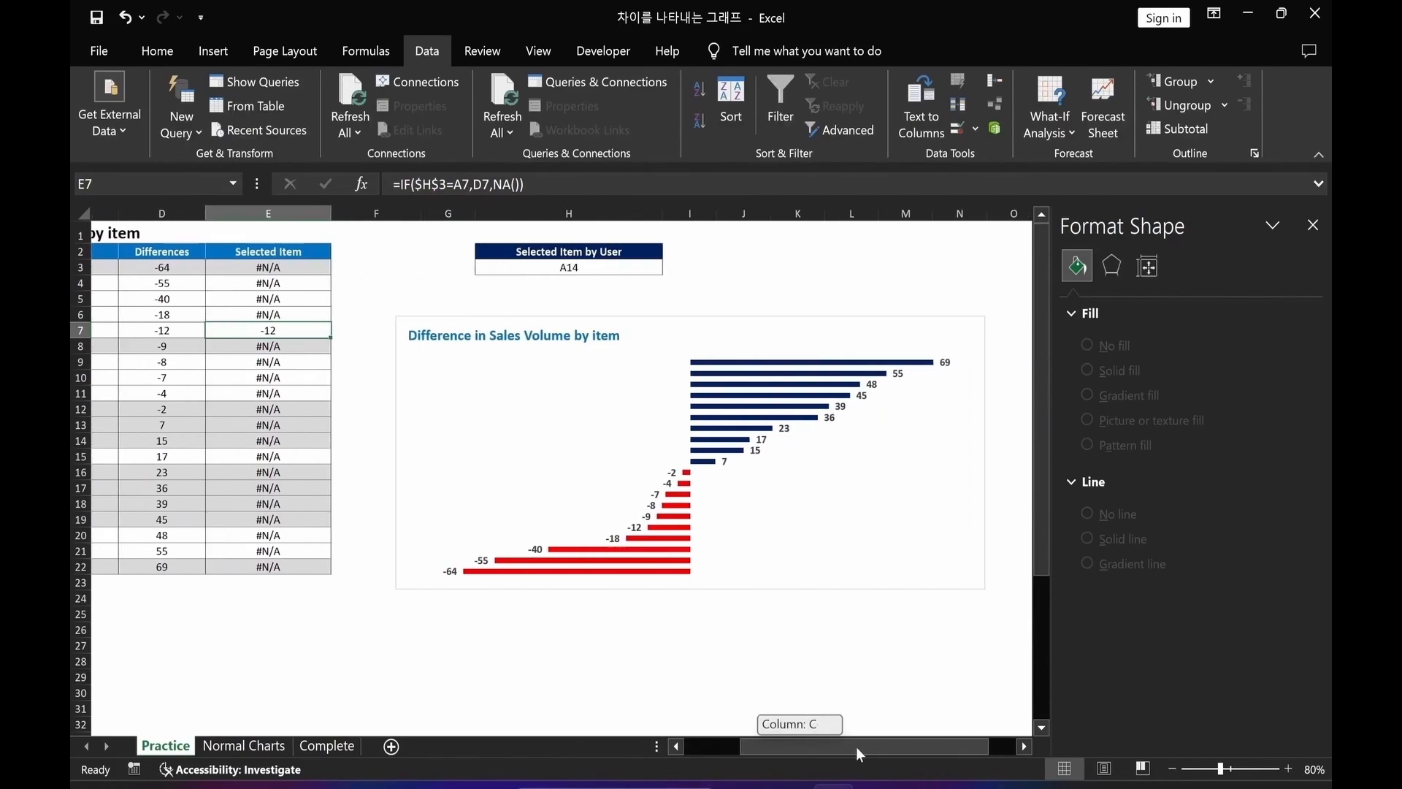
{"action": "left_click", "coordinate": [912, 333]}
{"action": "right_click", "coordinate": [912, 333]}
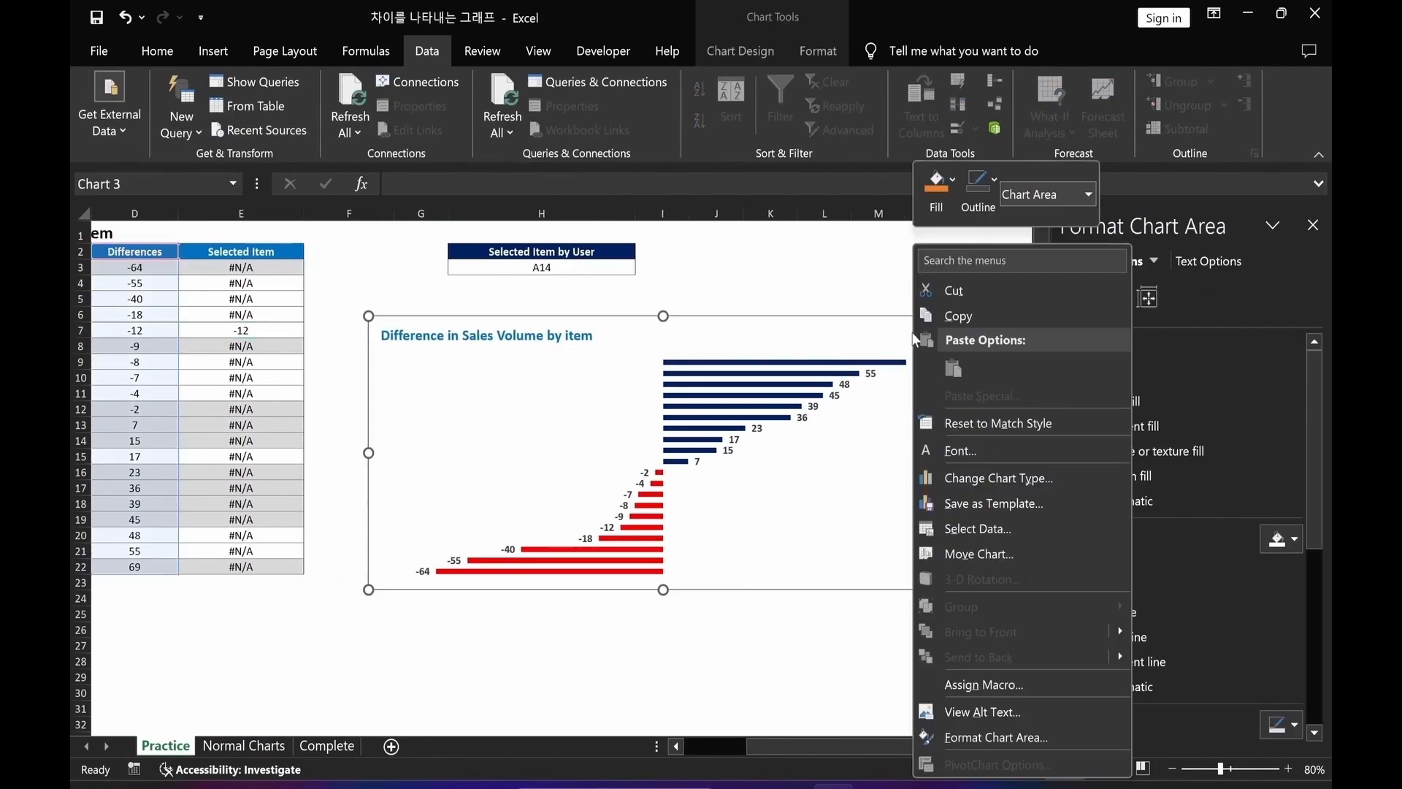
{"action": "left_click", "coordinate": [970, 531]}
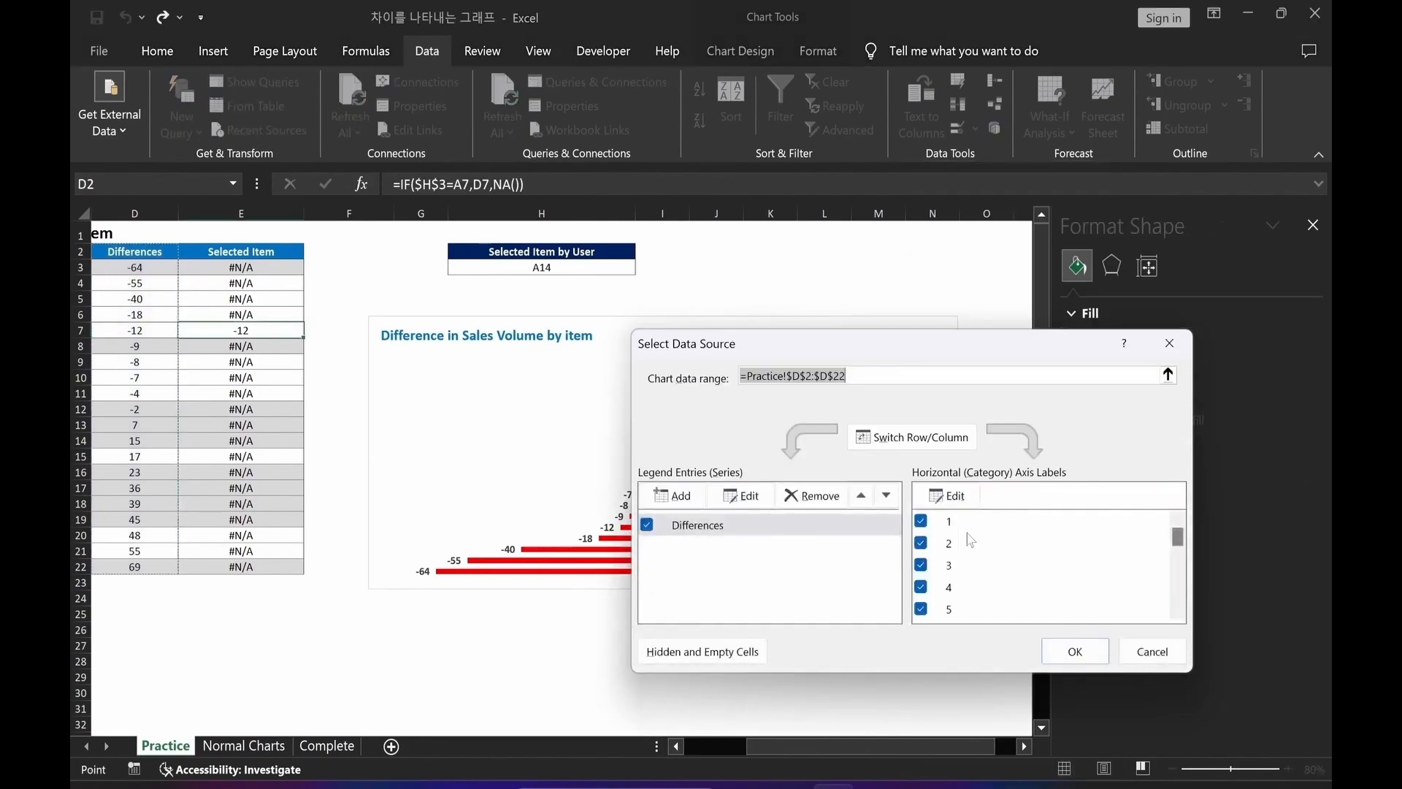
{"action": "left_click", "coordinate": [686, 504]}
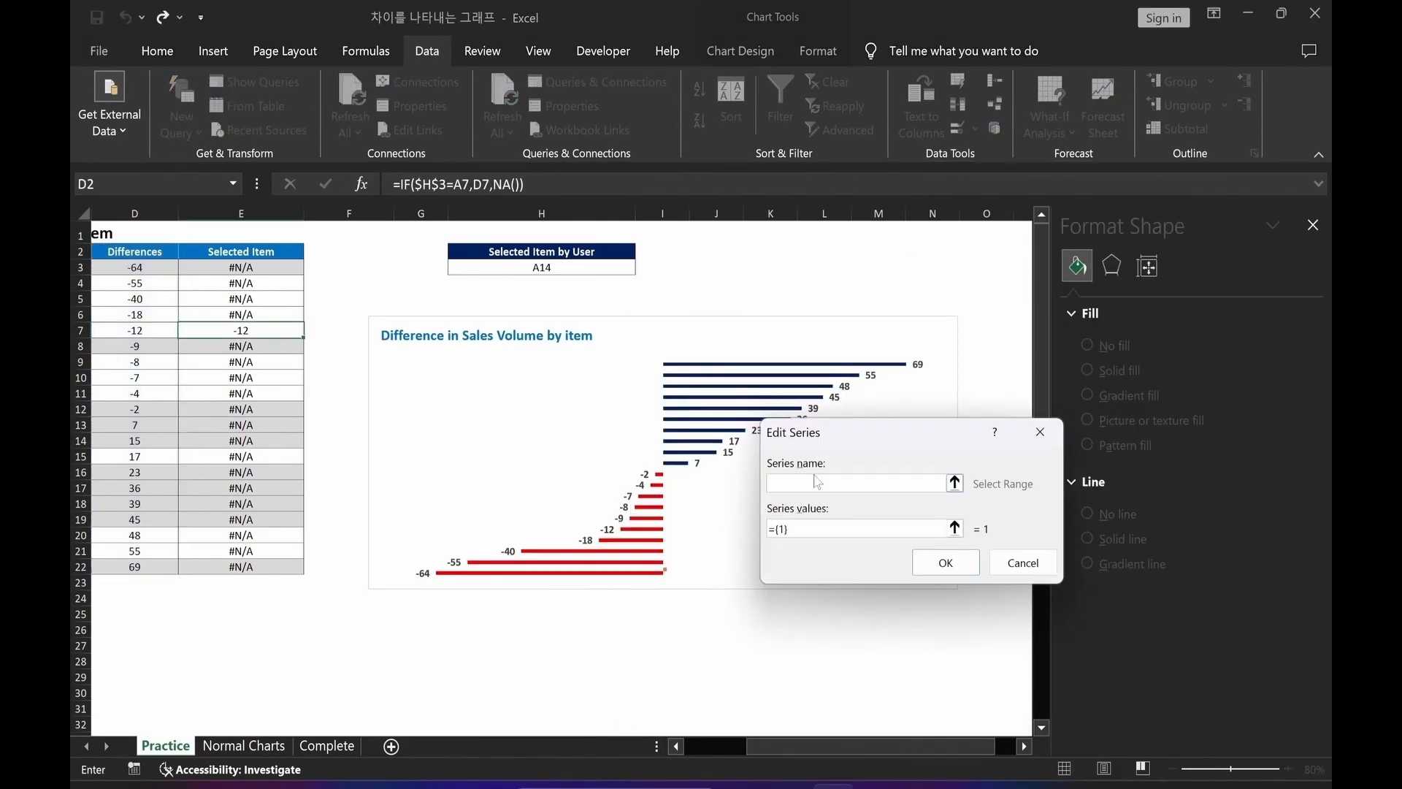
{"action": "left_click", "coordinate": [254, 254]}
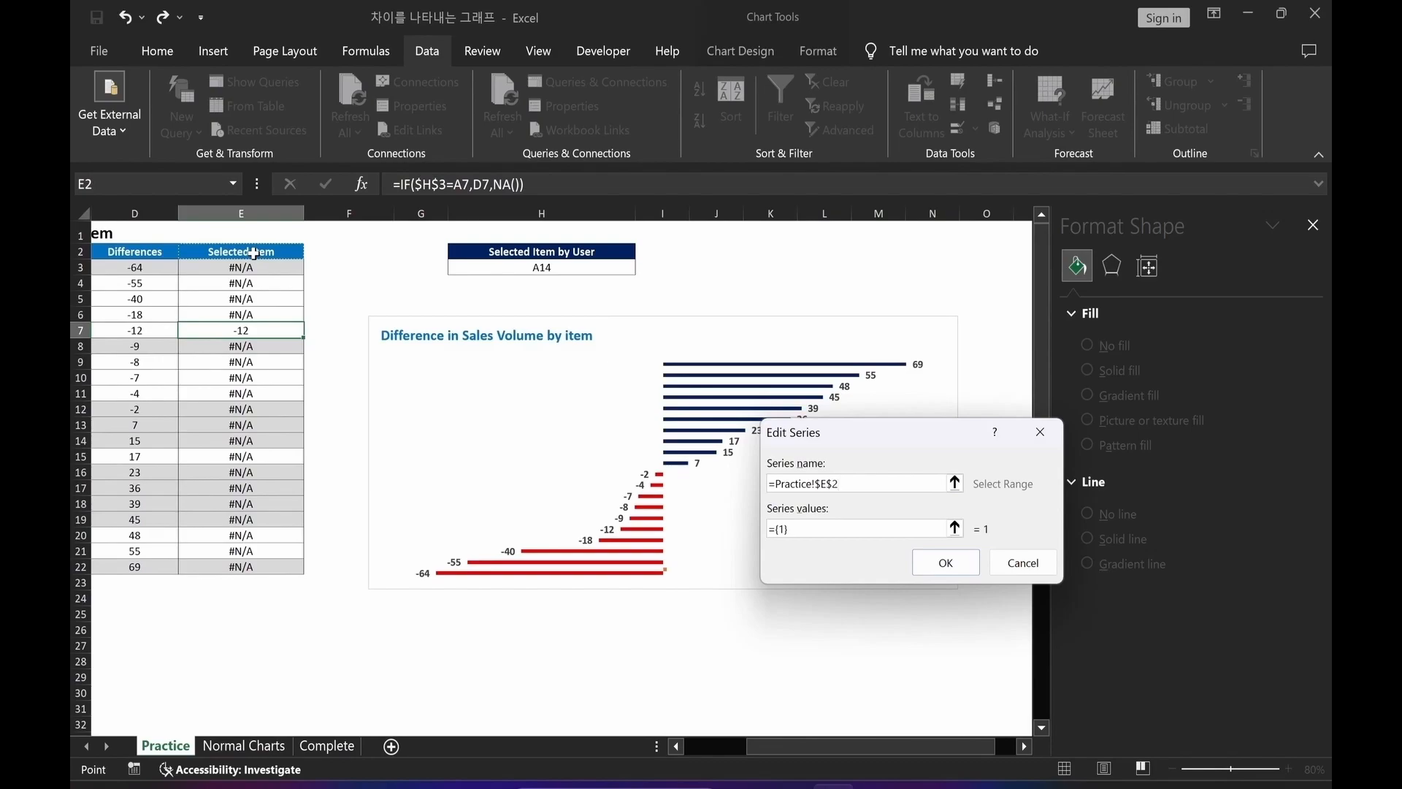
{"action": "left_click", "coordinate": [954, 533]}
{"action": "left_click_drag", "start_coordinate": [282, 270], "coordinate": [266, 570]}
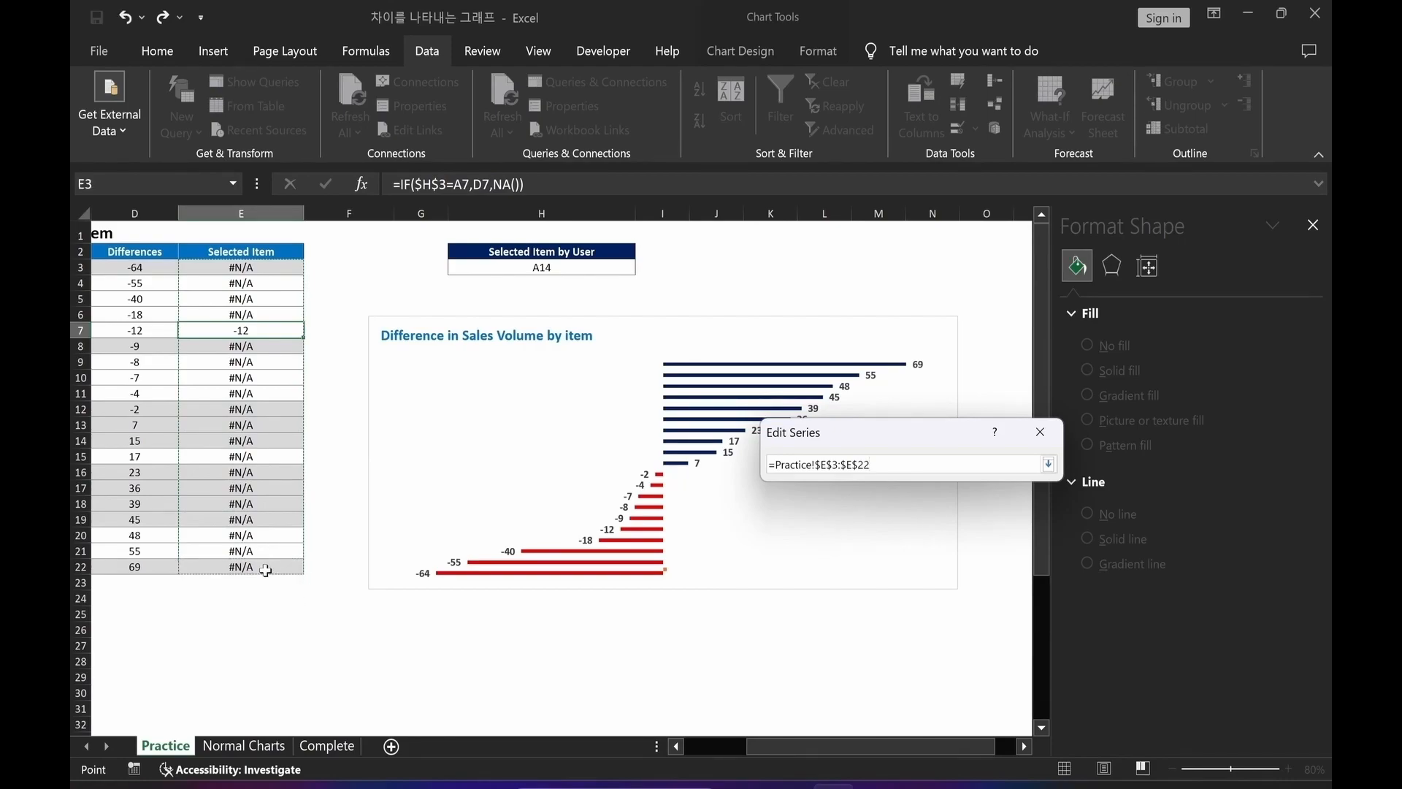
{"action": "key", "text": "Return"}
{"action": "left_click", "coordinate": [946, 563]}
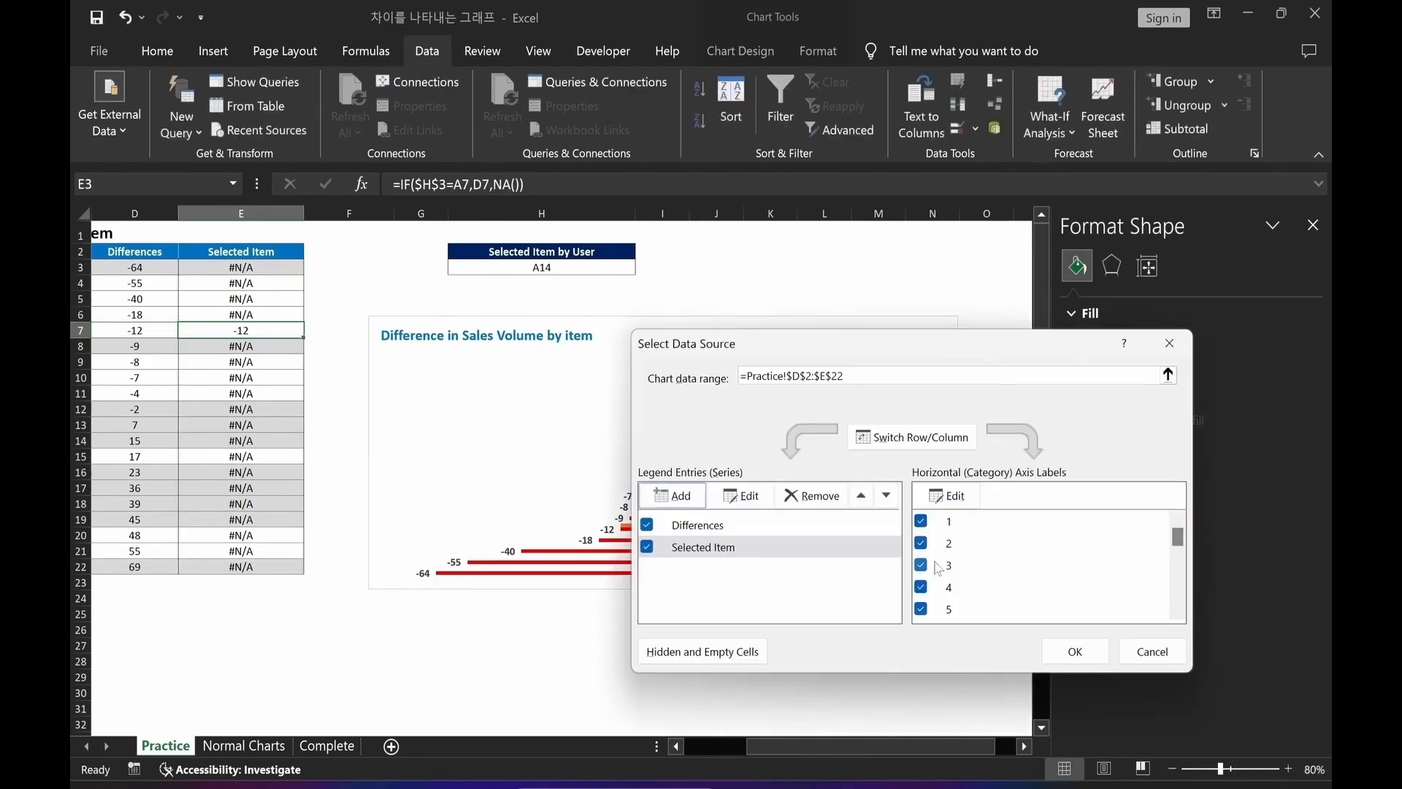
{"action": "left_click", "coordinate": [1075, 656]}
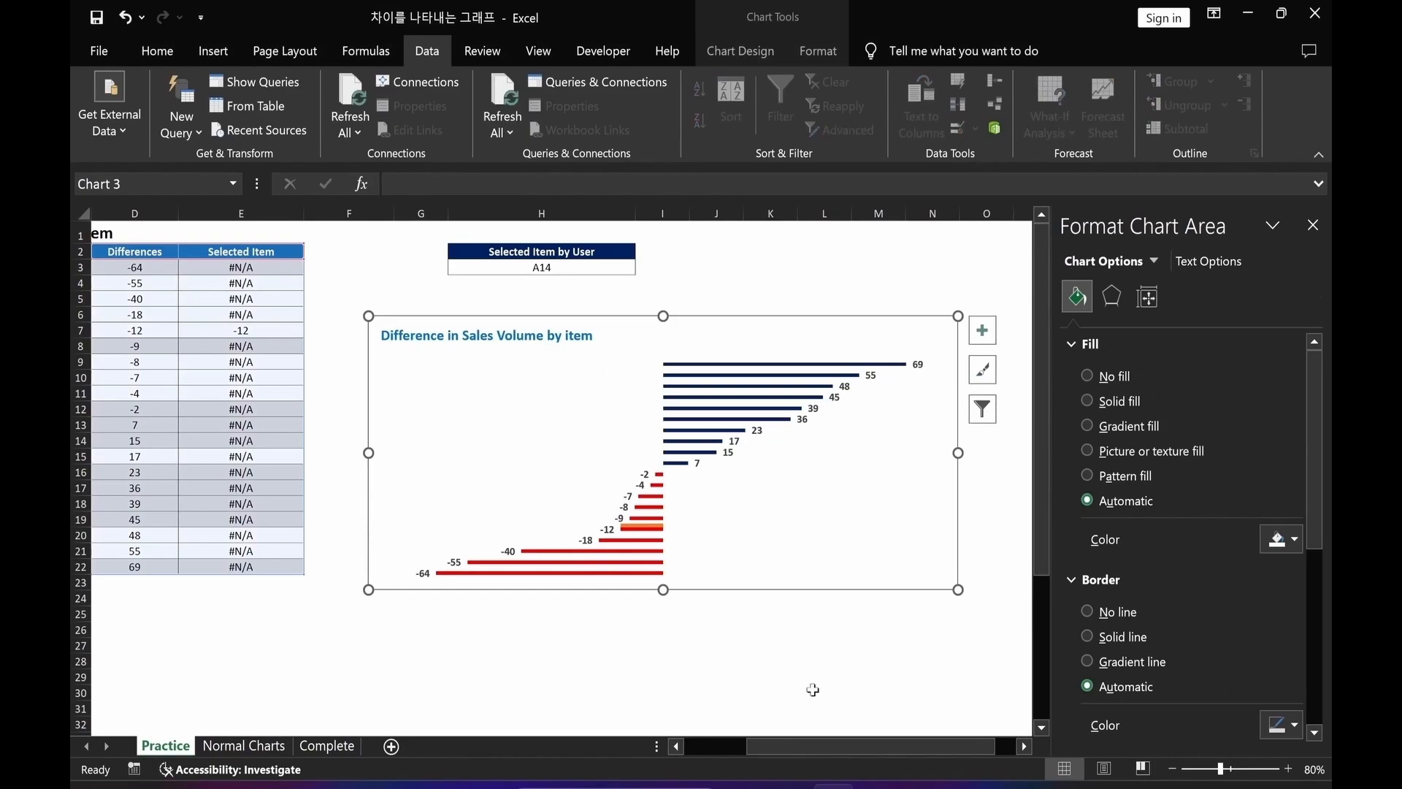
Give the Selected Item series no fill and a 2 pt solid line border.
{"action": "mouse_move", "coordinate": [644, 533]}
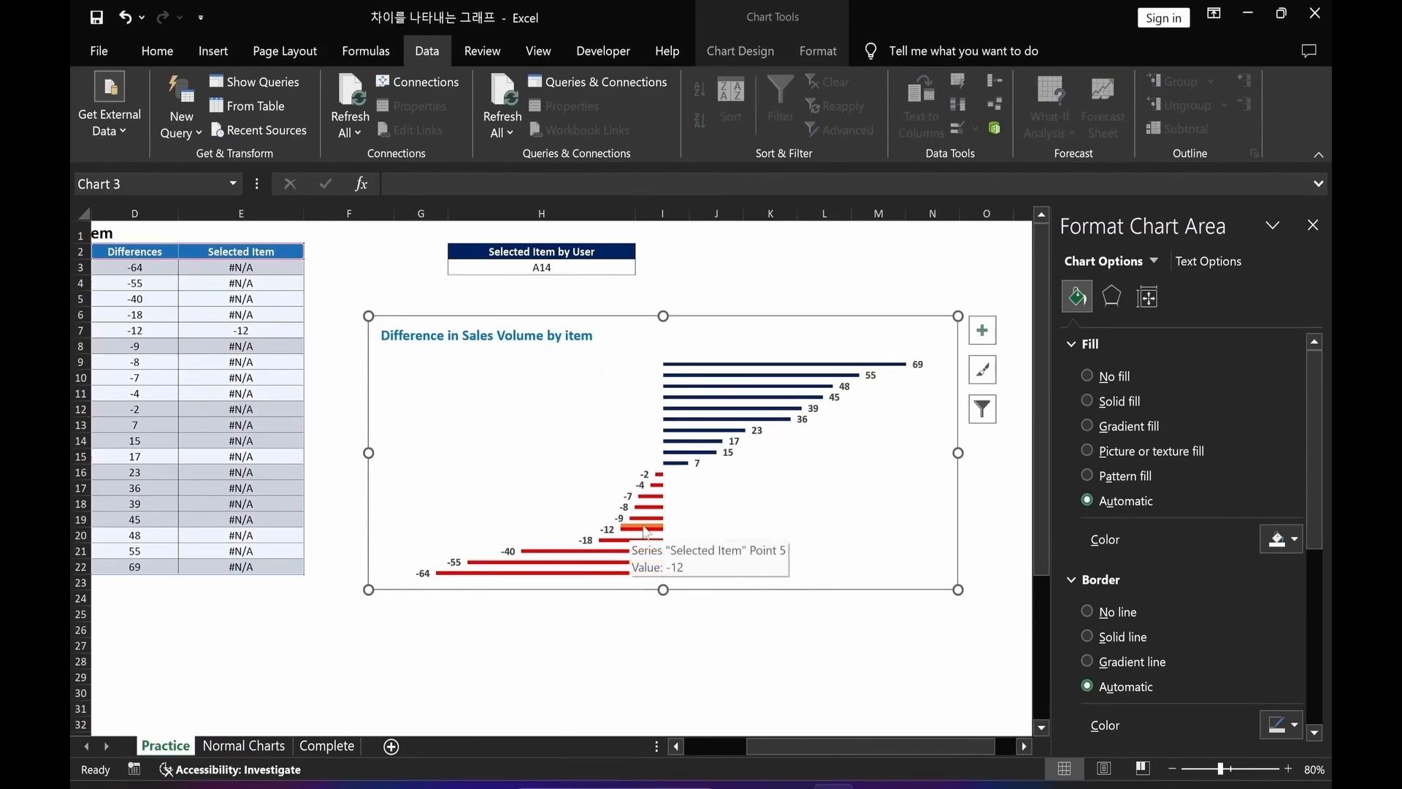
{"action": "left_click", "coordinate": [644, 532]}
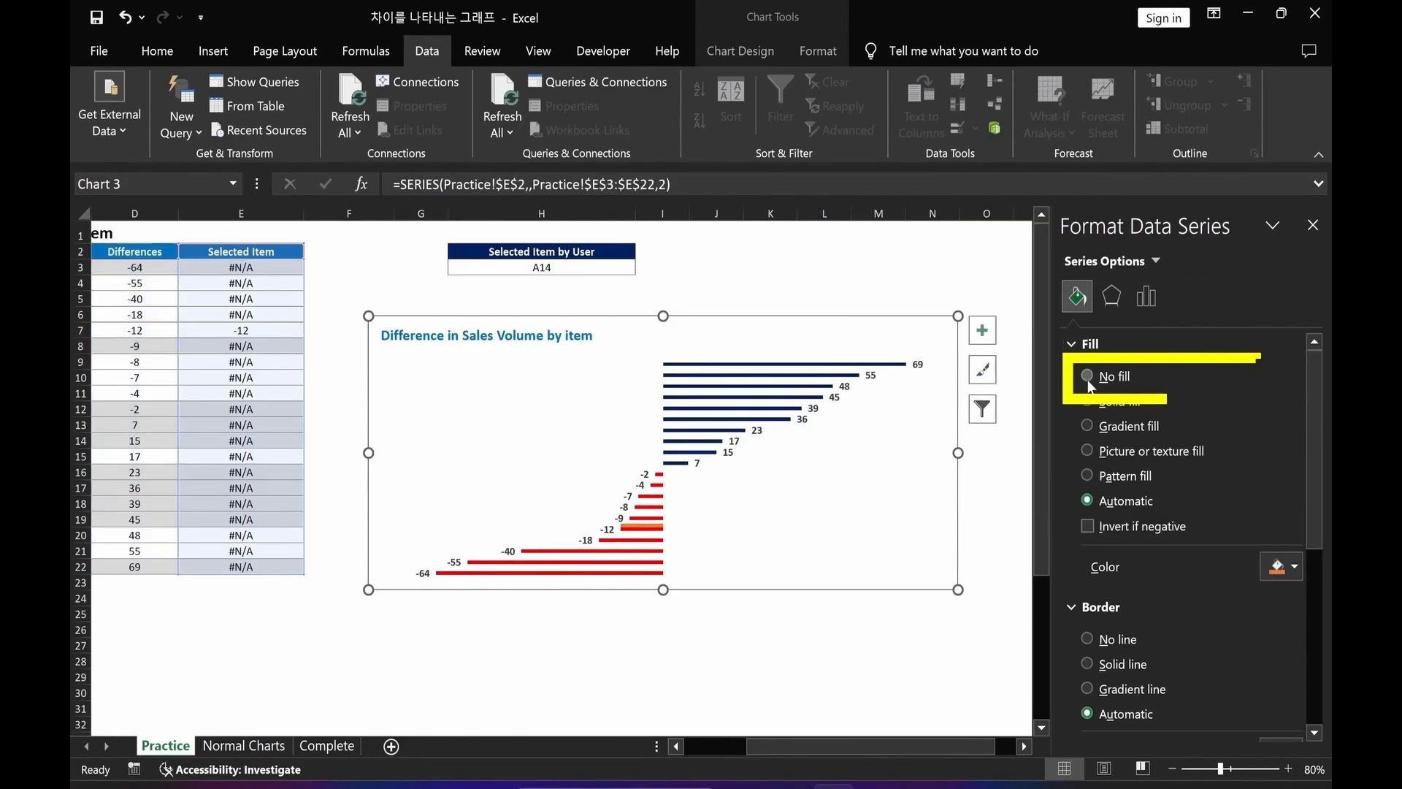
{"action": "left_click", "coordinate": [1087, 377]}
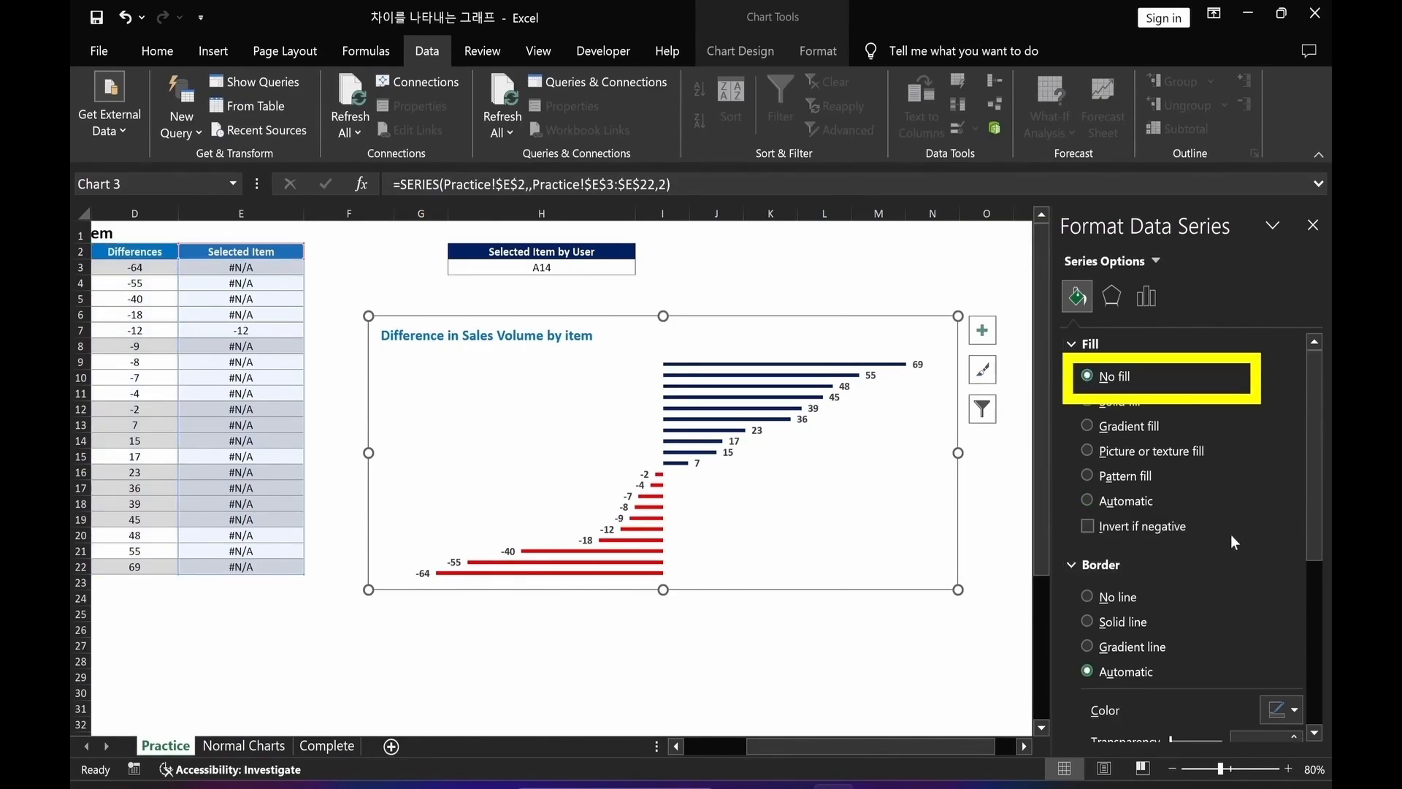
{"action": "left_click_drag", "start_coordinate": [1312, 514], "coordinate": [1315, 621]}
{"action": "left_click", "coordinate": [1086, 415]}
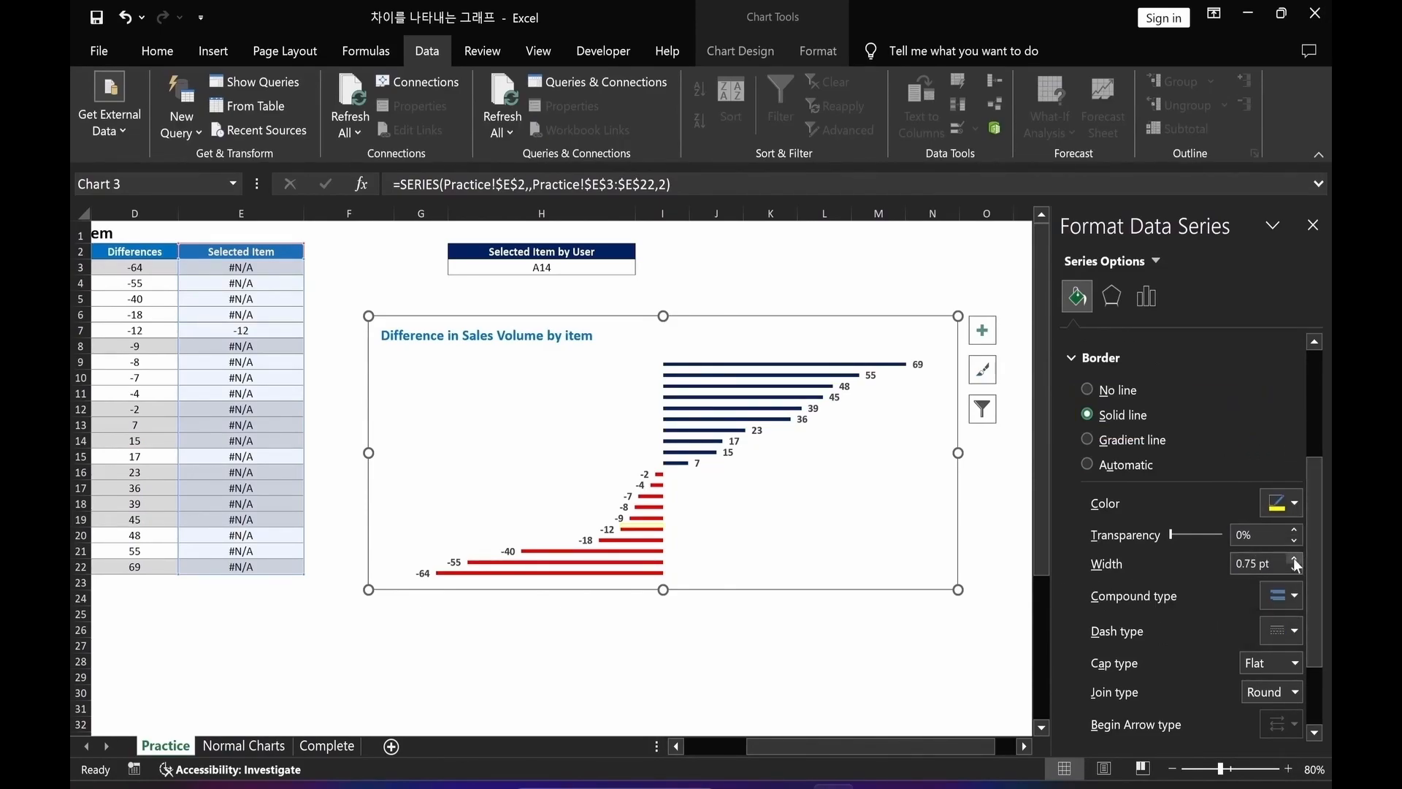
{"action": "left_click_drag", "start_coordinate": [1256, 563], "coordinate": [1215, 566]}
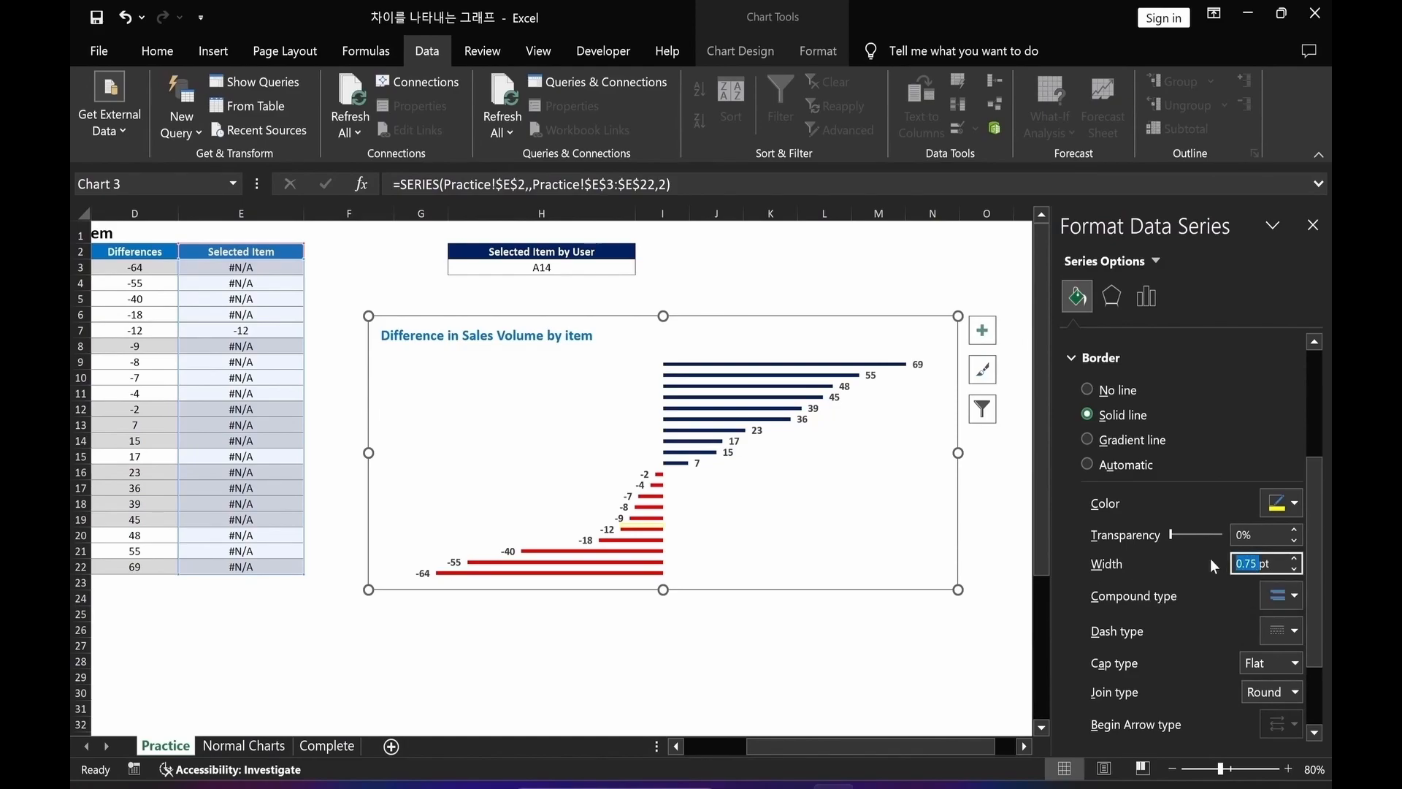
{"action": "type", "text": "2"}
{"action": "key", "text": "shift+Tab"}
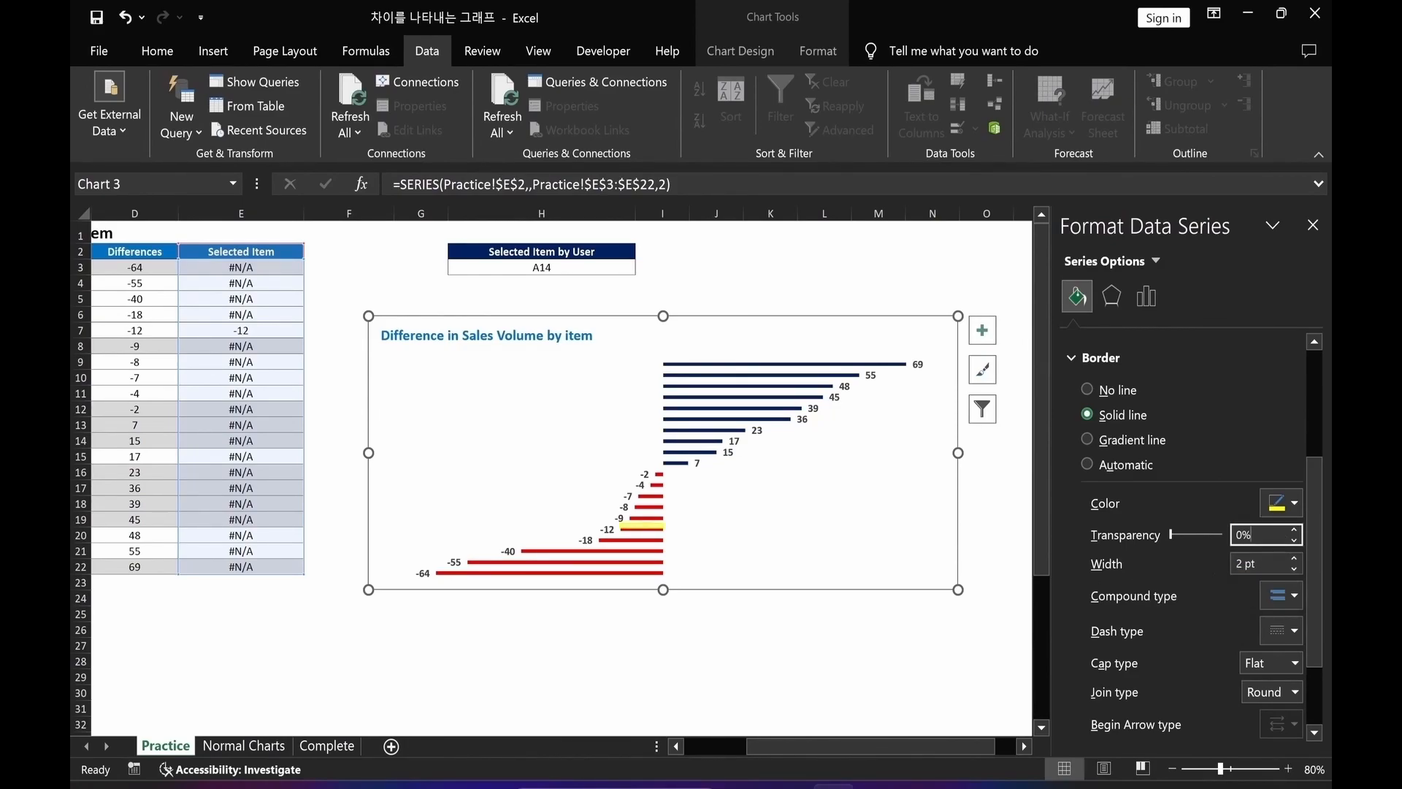
Set the Selected Item series overlap to 100%.
{"action": "left_click", "coordinate": [1145, 301]}
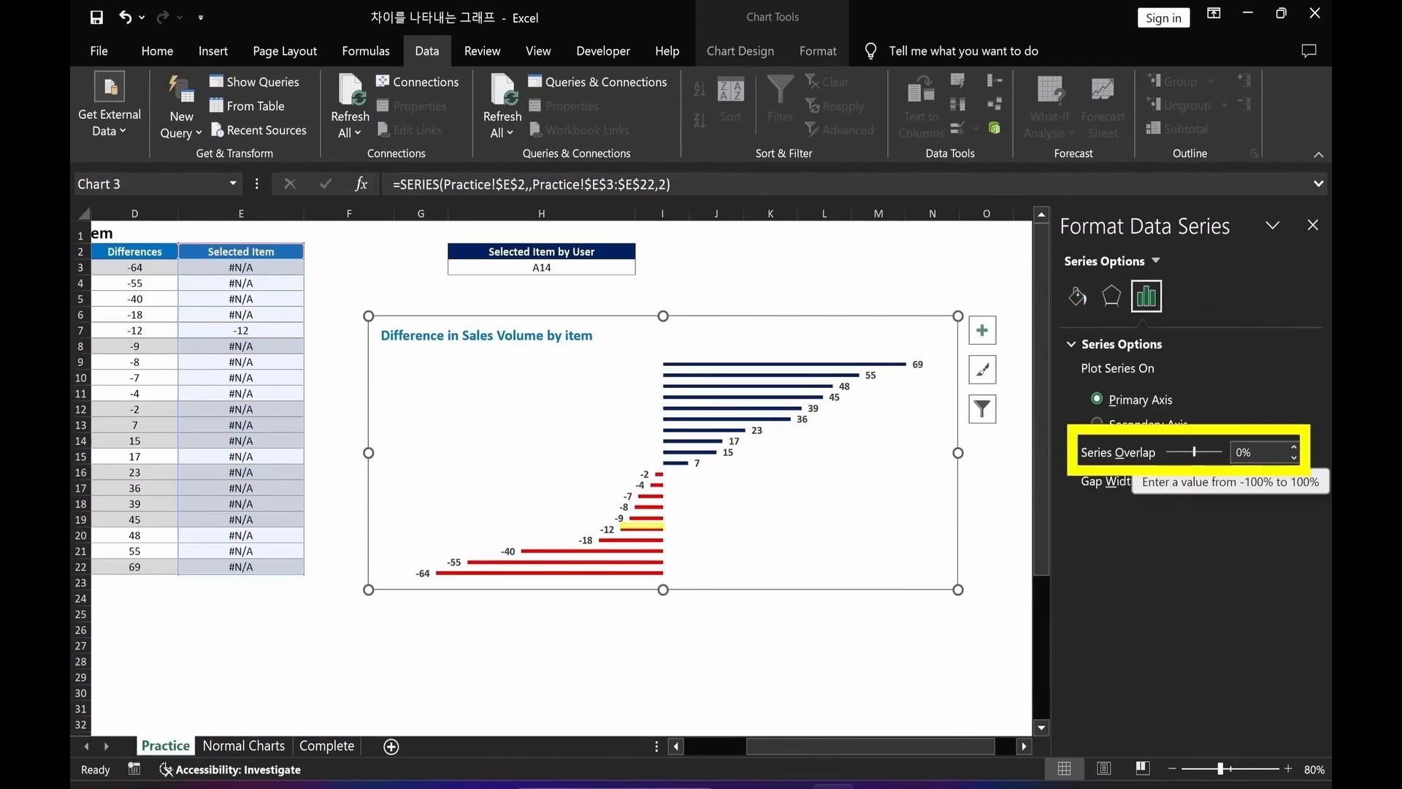
{"action": "left_click", "coordinate": [1241, 452]}
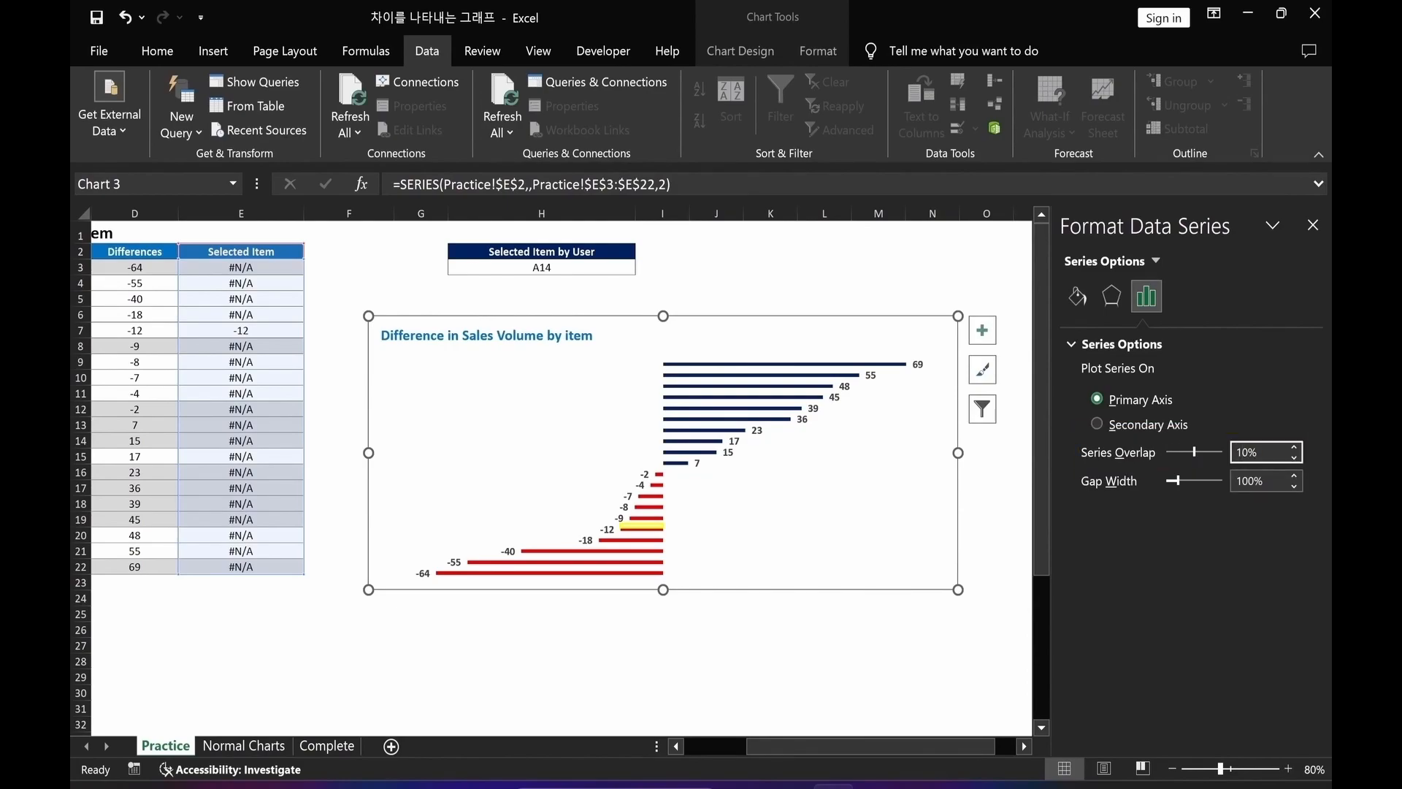
{"action": "key", "text": "Return"}
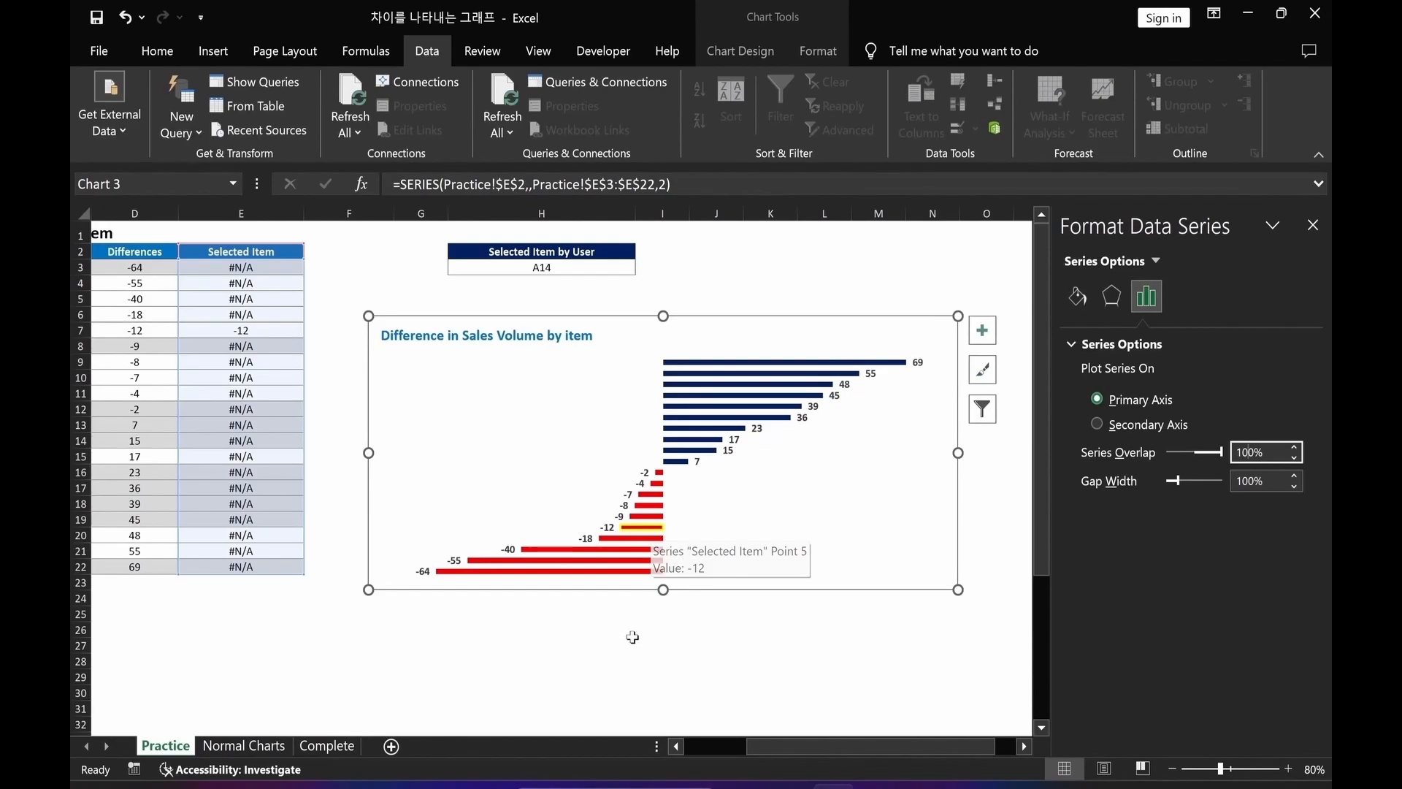
{"action": "left_click", "coordinate": [659, 661]}
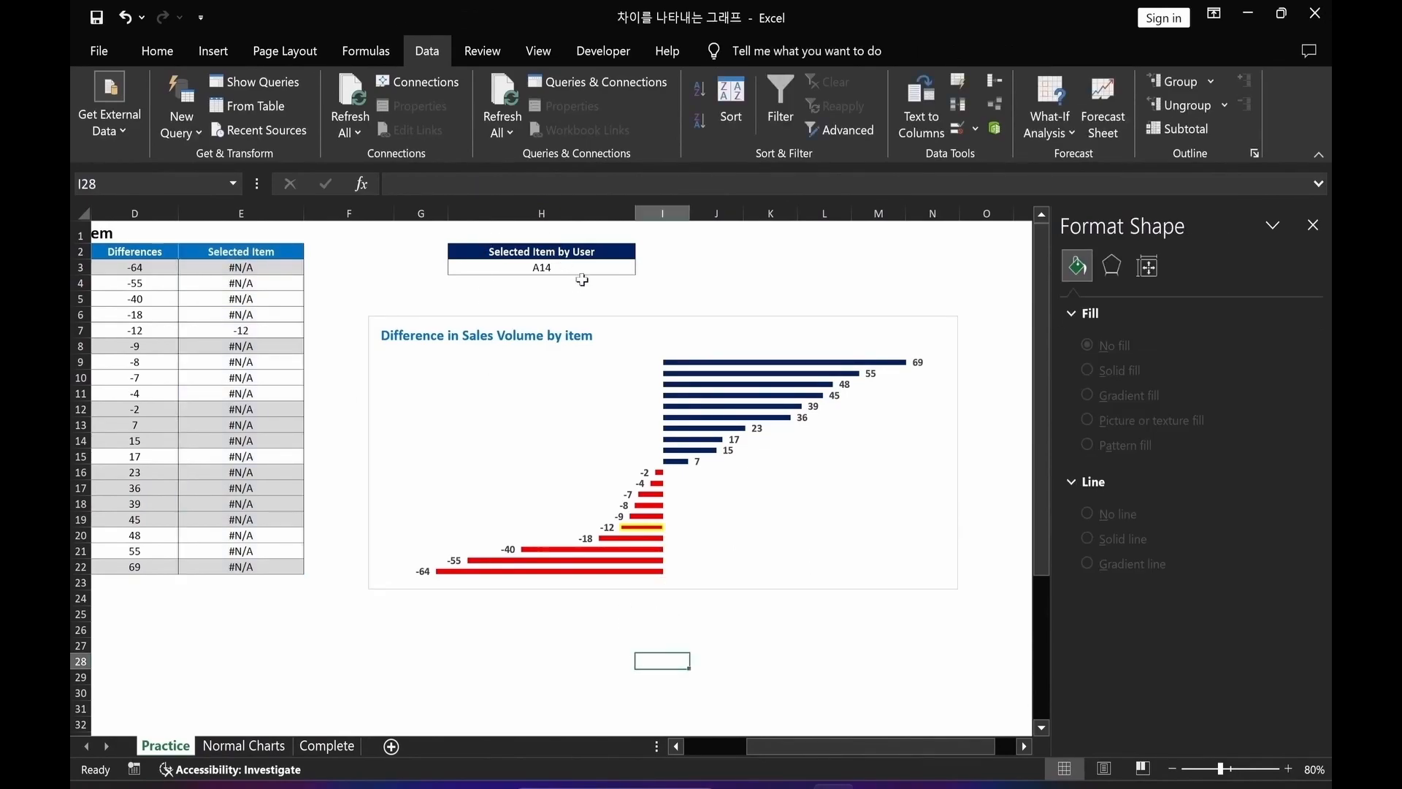
Test the highlight by choosing A3 and then A9 from H3's dropdown.
{"action": "left_click", "coordinate": [622, 267]}
{"action": "left_click", "coordinate": [643, 267]}
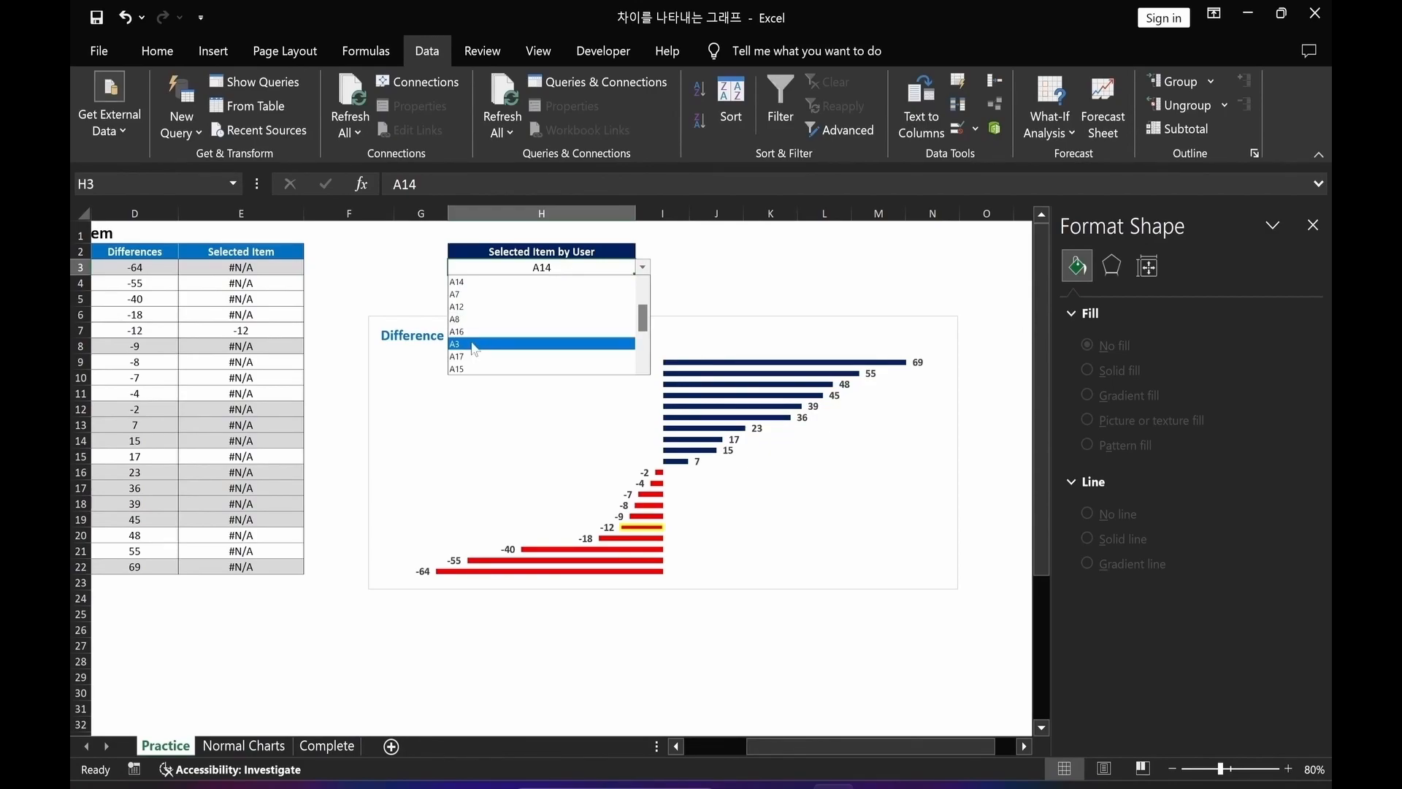
{"action": "left_click", "coordinate": [468, 344]}
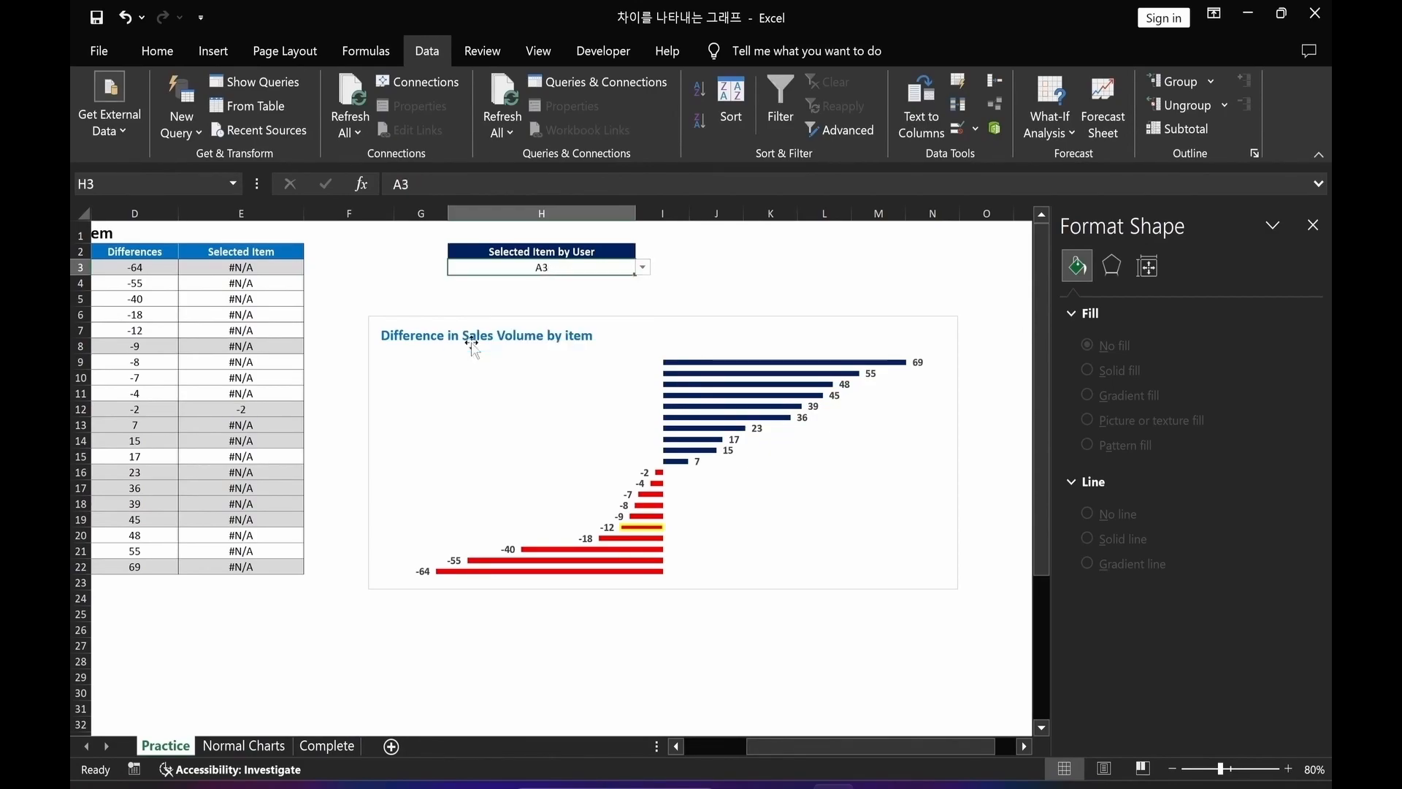
{"action": "left_click", "coordinate": [643, 268]}
{"action": "left_click", "coordinate": [477, 357]}
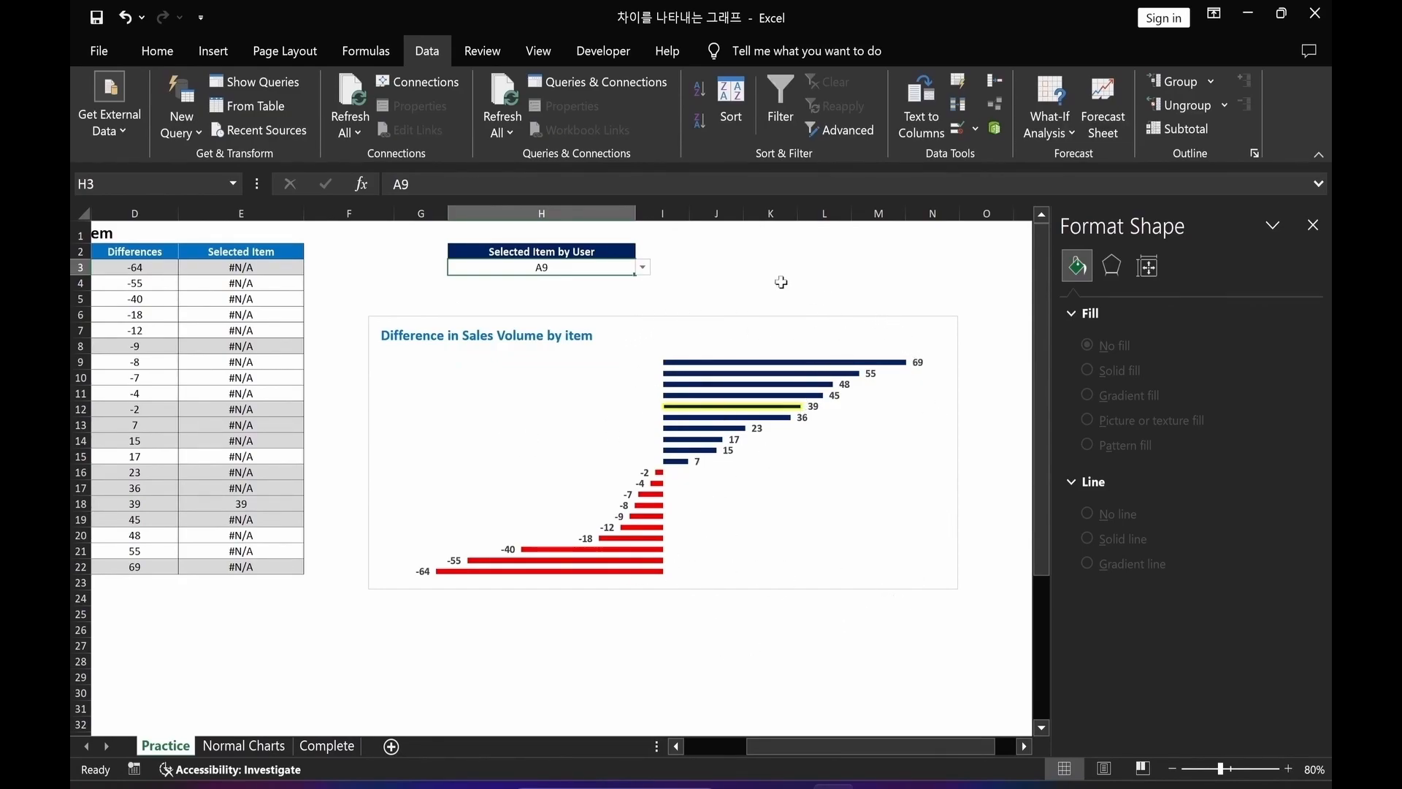
Remove the outline around the chart area.
{"action": "left_click", "coordinate": [938, 460]}
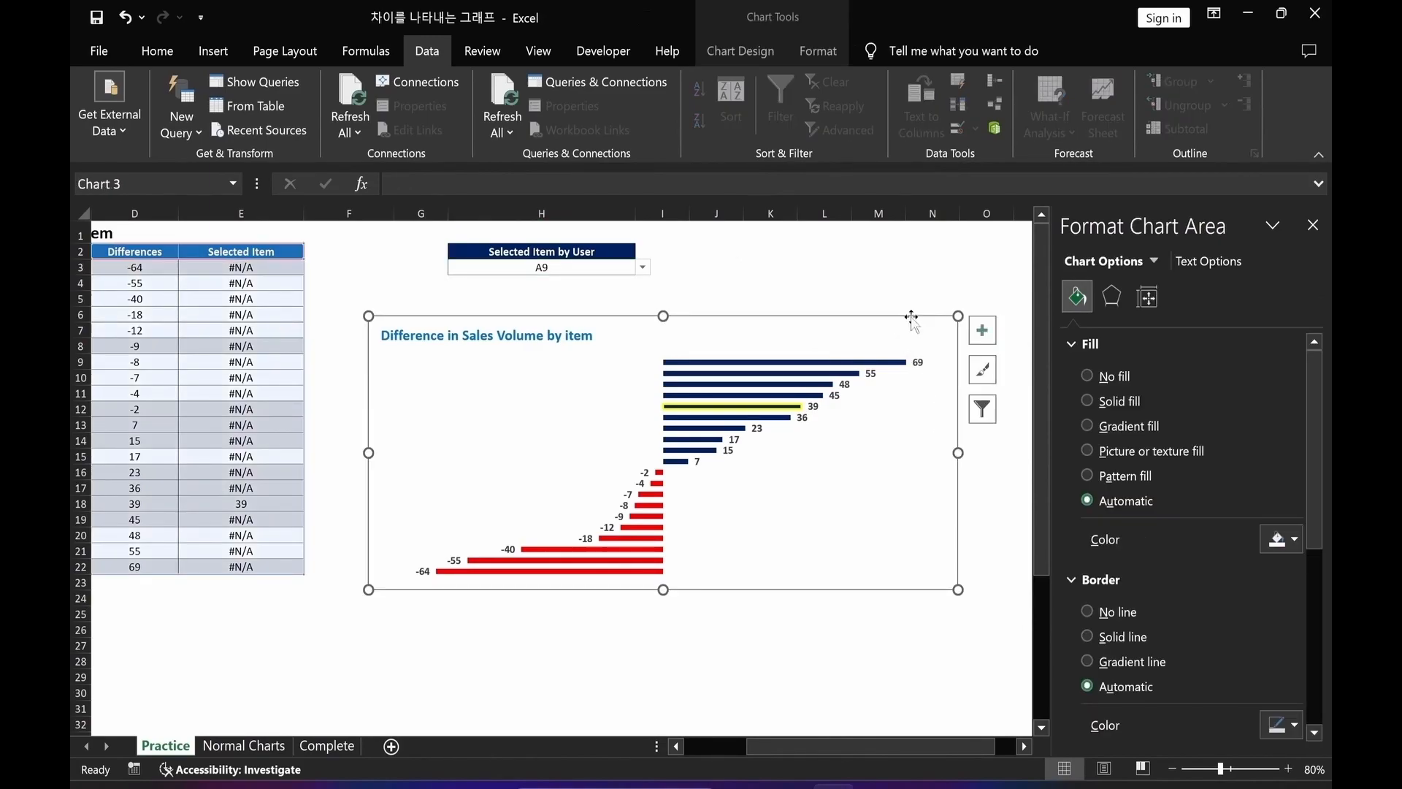
{"action": "left_click", "coordinate": [817, 51]}
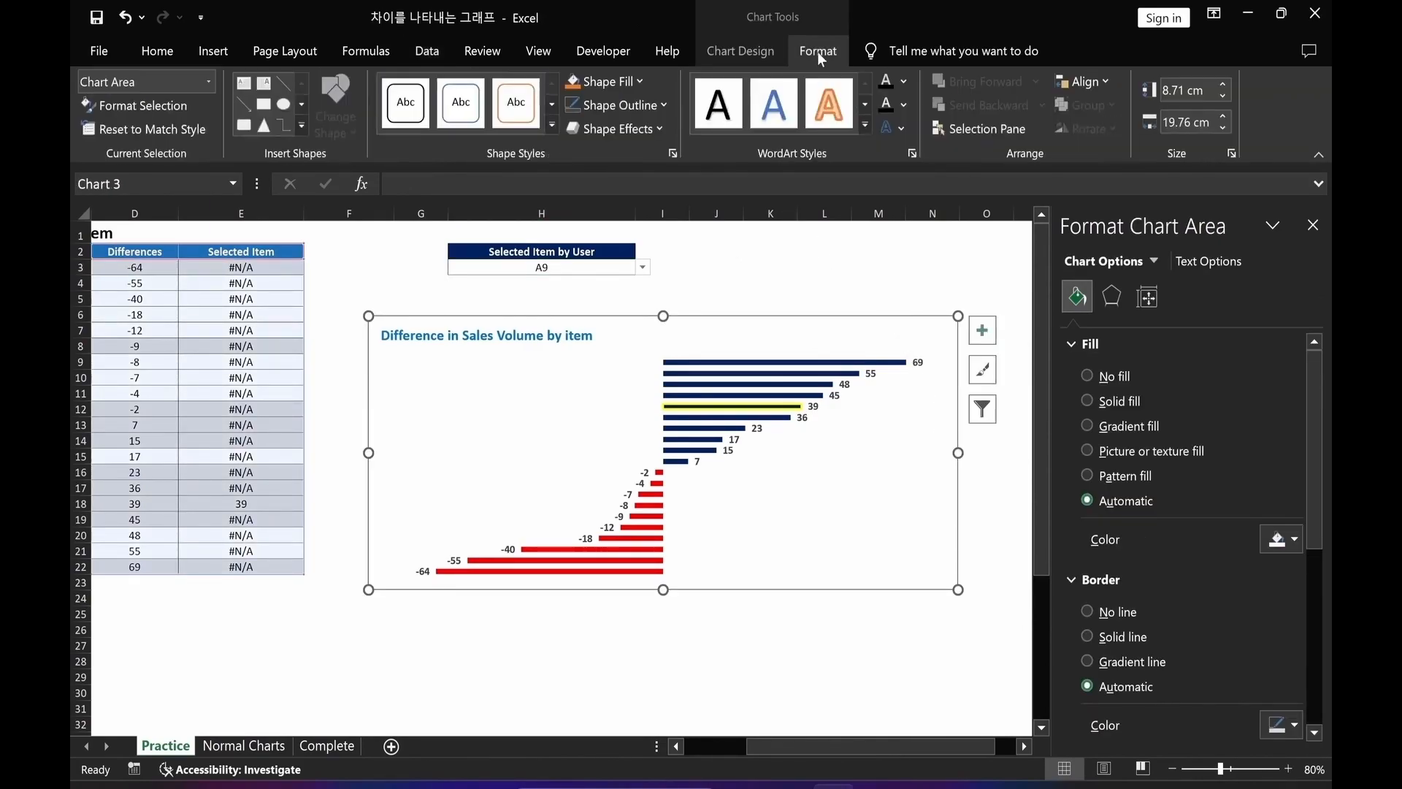
{"action": "left_click", "coordinate": [641, 112]}
{"action": "left_click", "coordinate": [630, 327]}
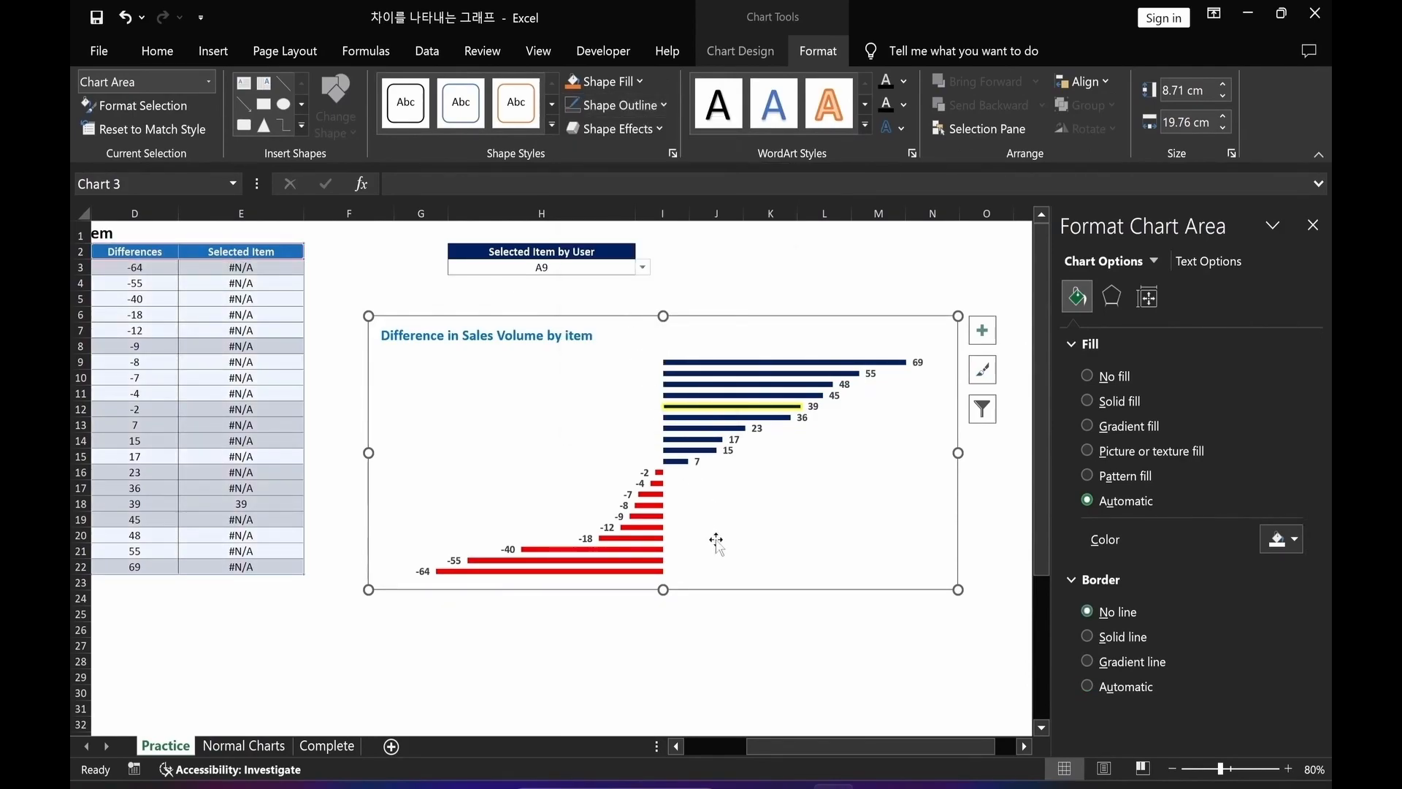
{"action": "left_click", "coordinate": [705, 692]}
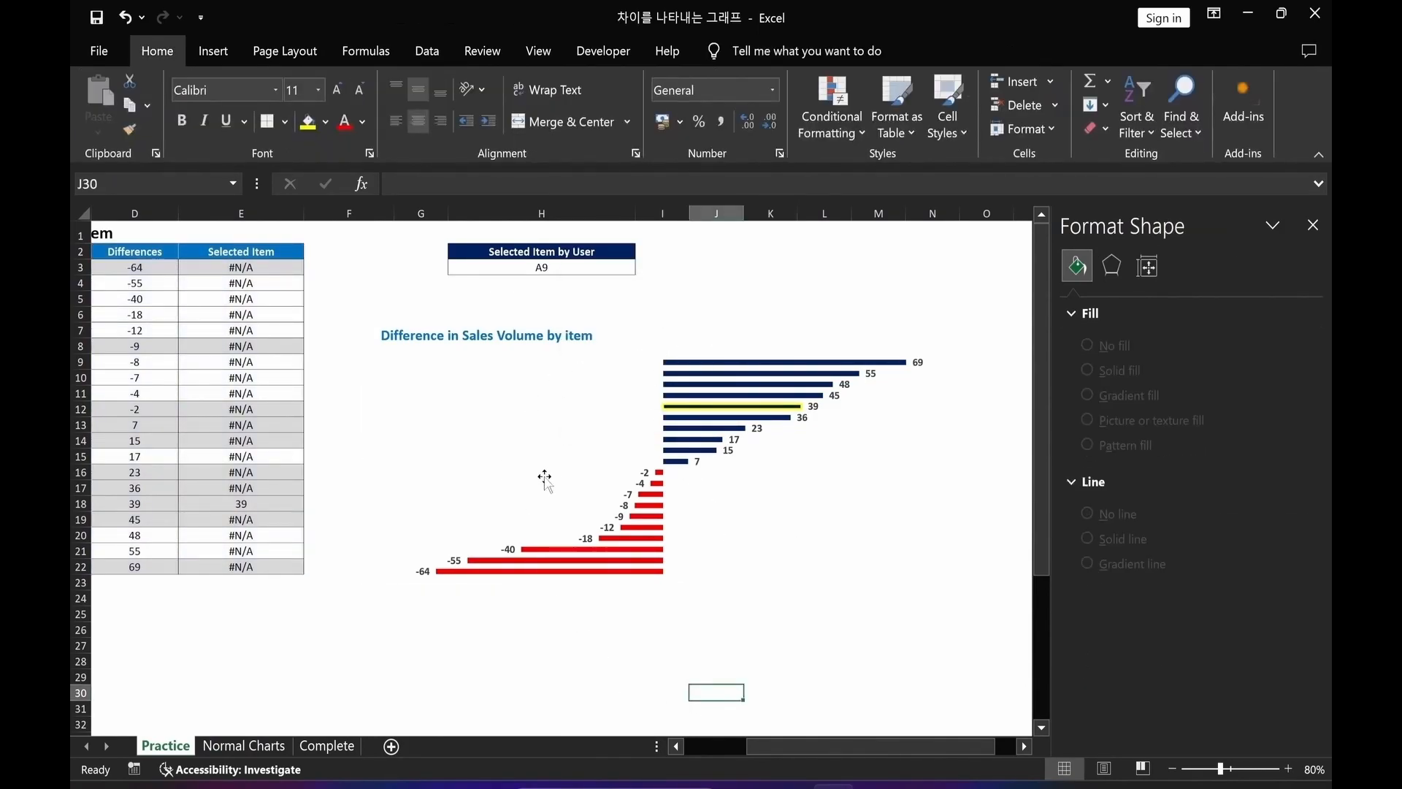
{"action": "left_click", "coordinate": [552, 375]}
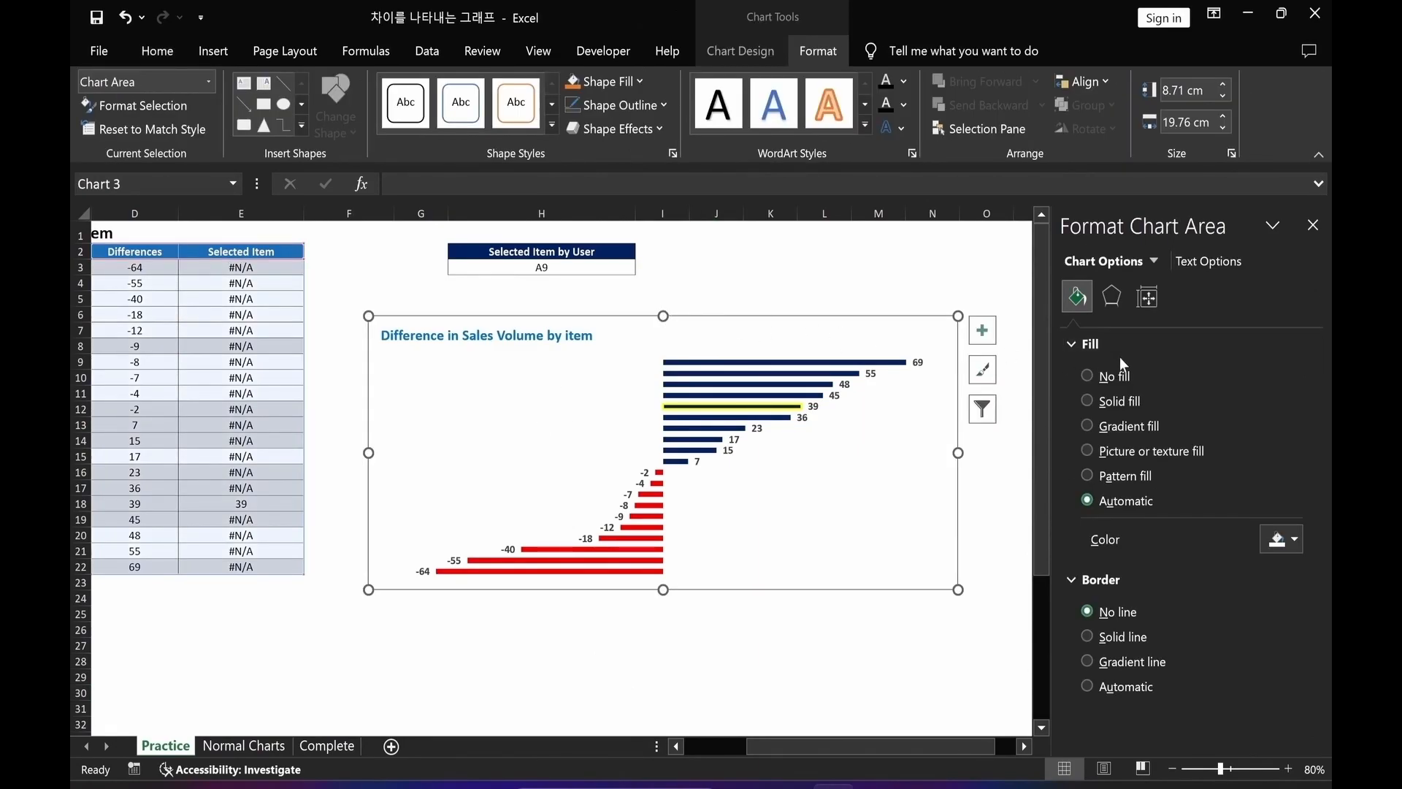
Fill the chart area with the picture file sketch-5622725, then close the formatting pane and deselect the chart.
{"action": "left_click", "coordinate": [1088, 451]}
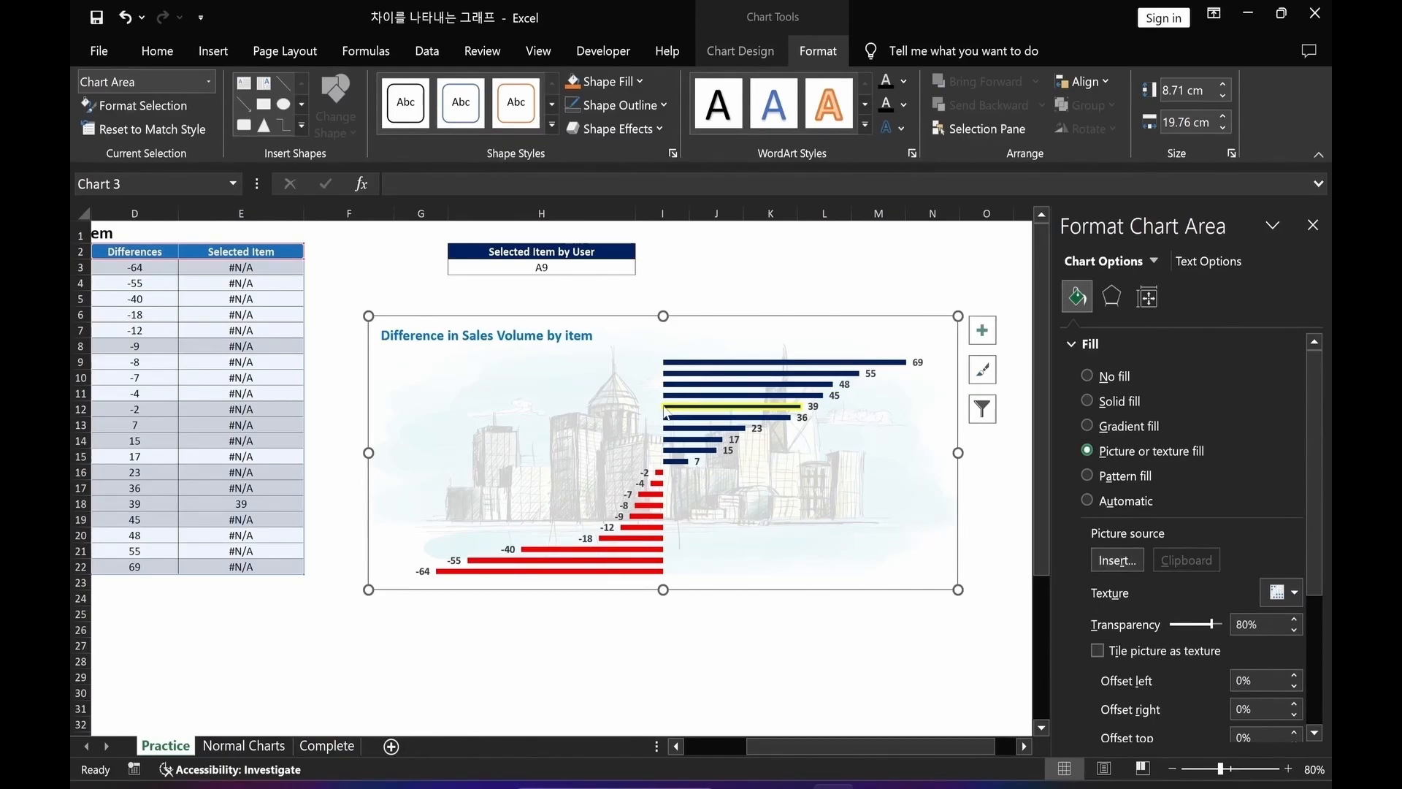
{"action": "left_click", "coordinate": [1115, 560]}
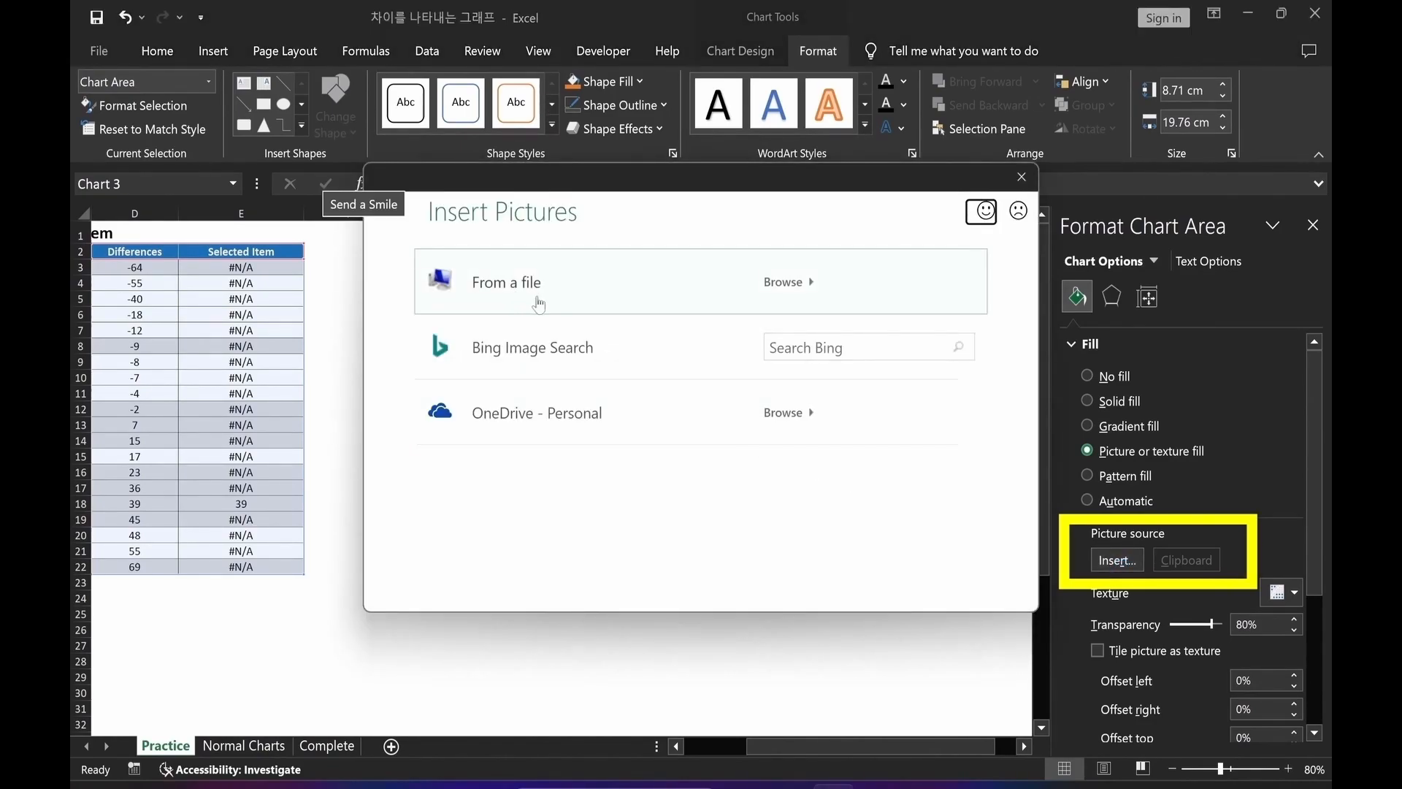
{"action": "left_click", "coordinate": [538, 303]}
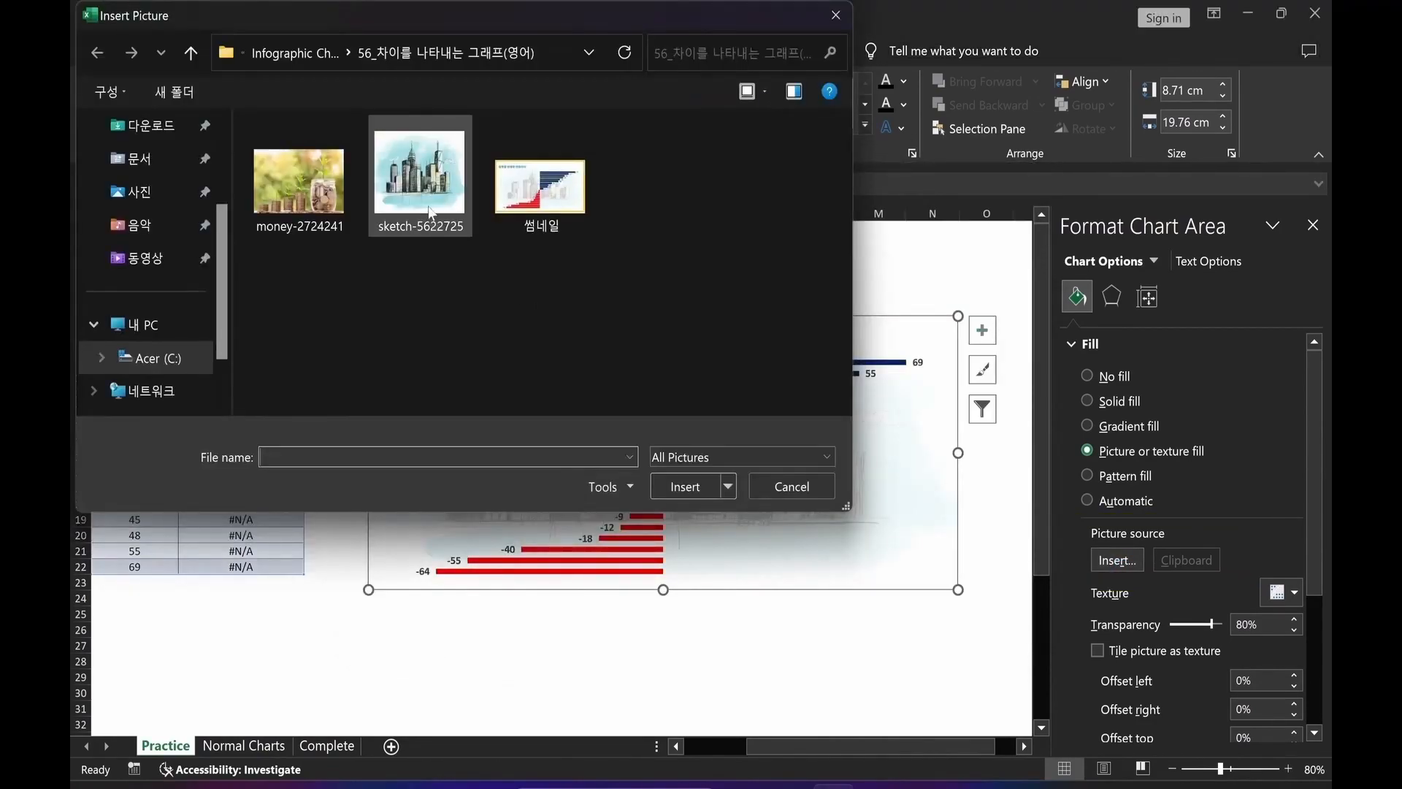
{"action": "left_click", "coordinate": [430, 212]}
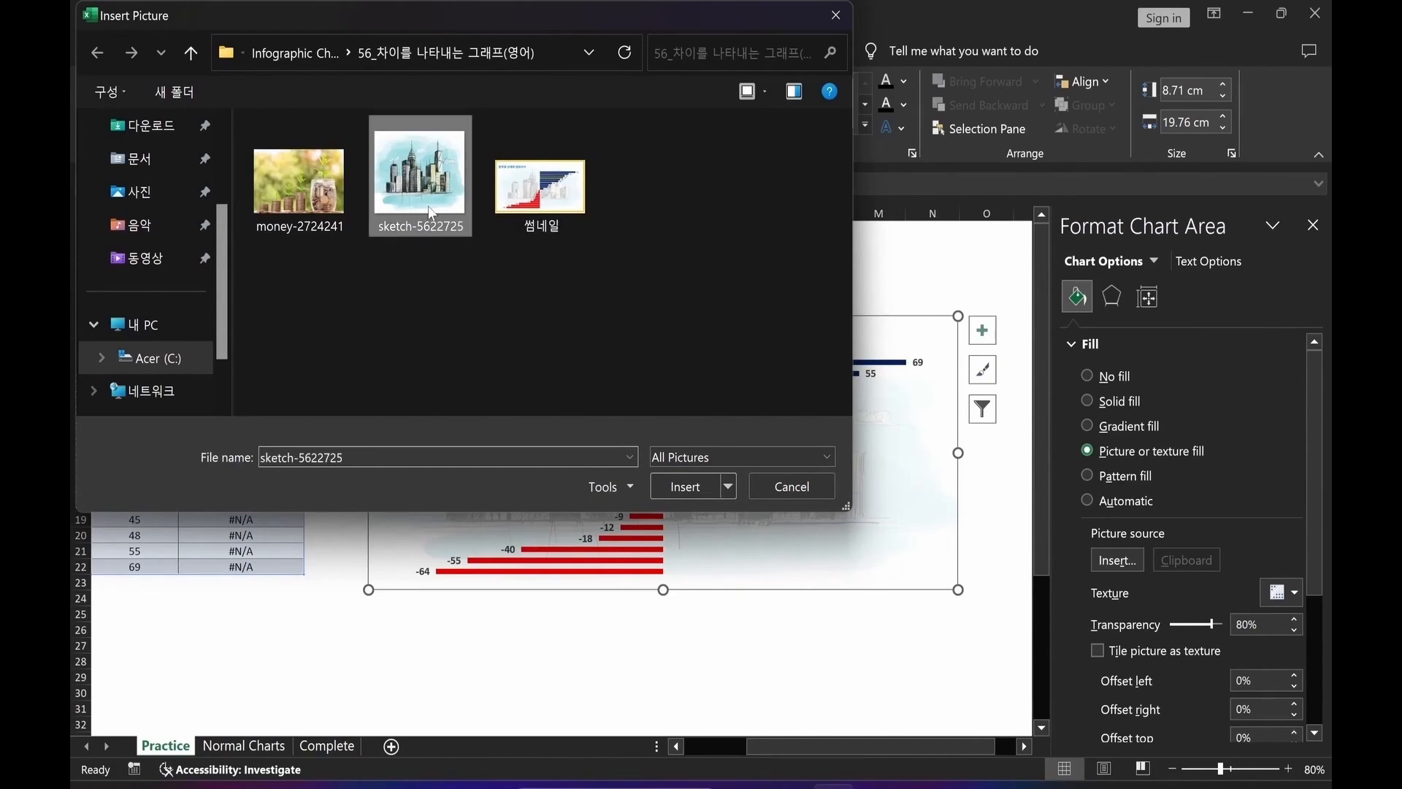
{"action": "left_click", "coordinate": [686, 484]}
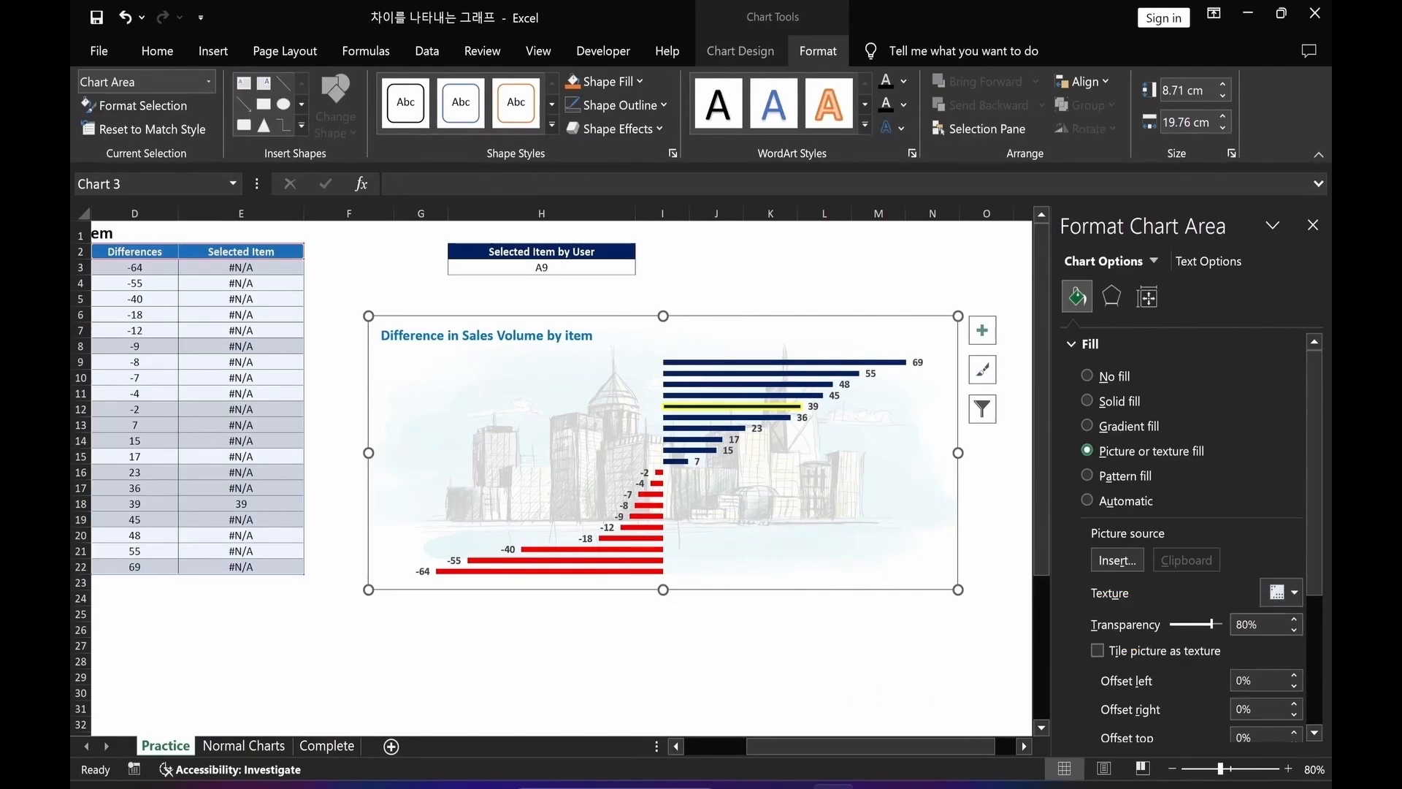
{"action": "left_click", "coordinate": [558, 657]}
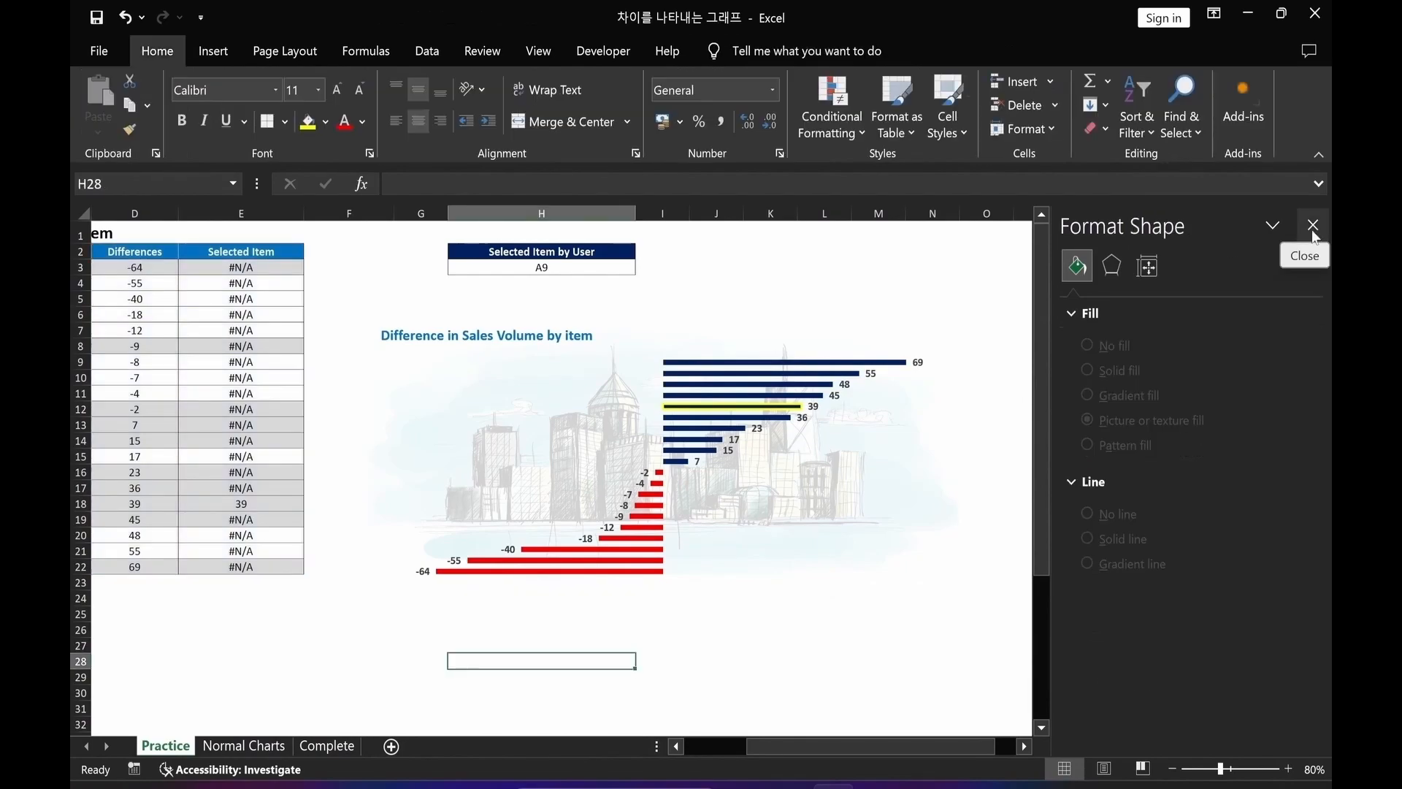
{"action": "left_click", "coordinate": [1312, 226]}
{"action": "left_click", "coordinate": [986, 629]}
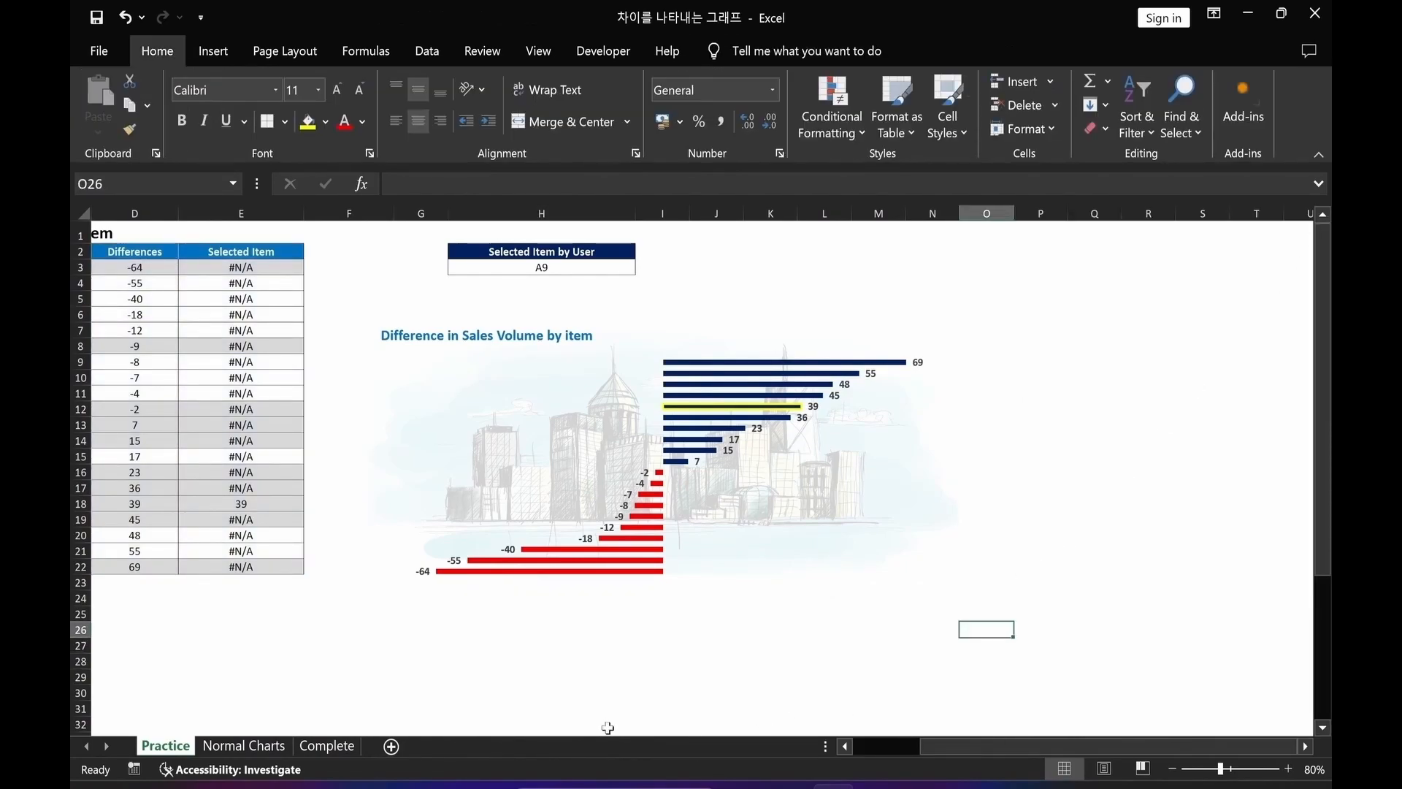
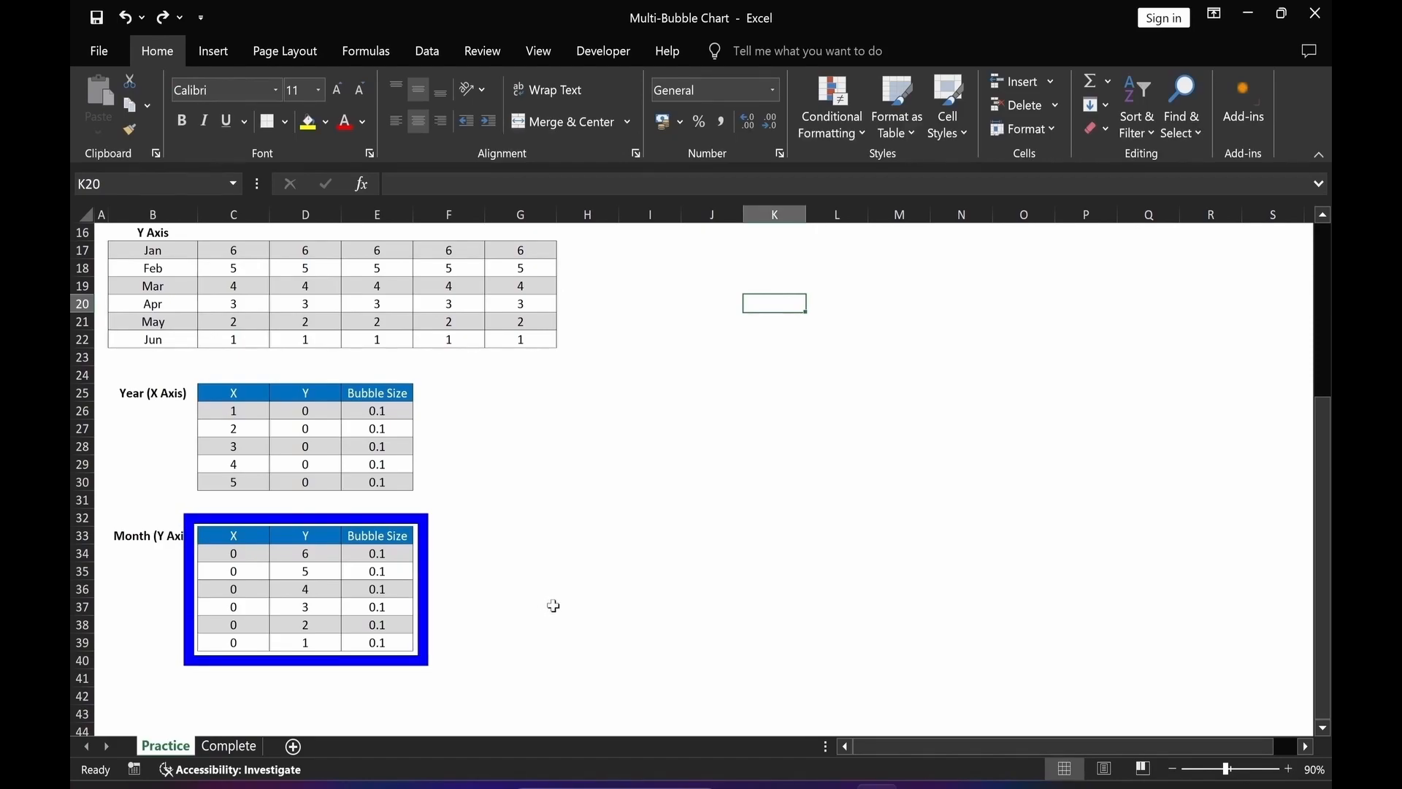
Insert a Bubble chart from the Year (X Axis) table in C25:E30 and place it beside the tables.
{"action": "scroll", "coordinate": [555, 605], "scroll_direction": "up", "scroll_amount": 3}
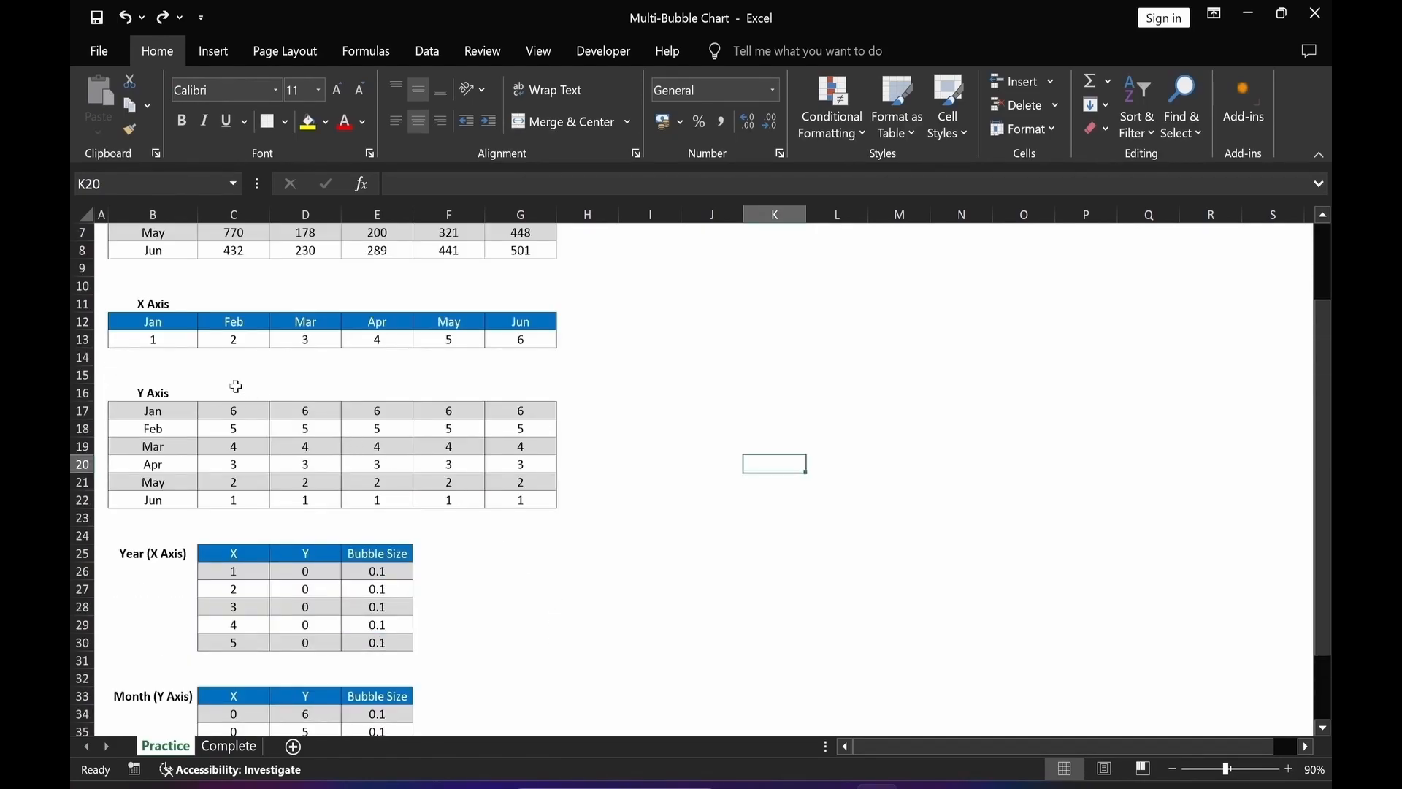
{"action": "scroll", "coordinate": [453, 447], "scroll_direction": "up", "scroll_amount": 2}
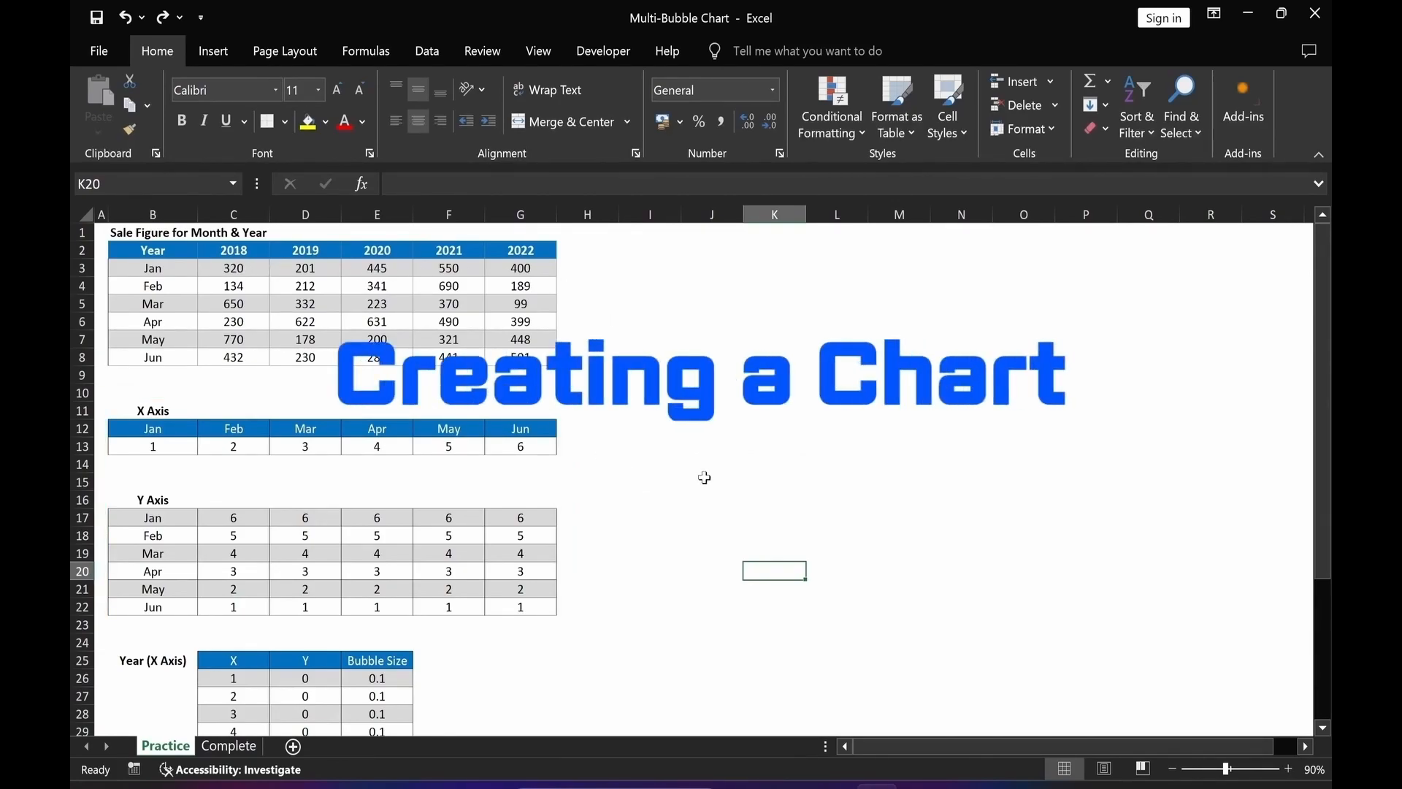
{"action": "scroll", "coordinate": [705, 474], "scroll_direction": "down", "scroll_amount": 2}
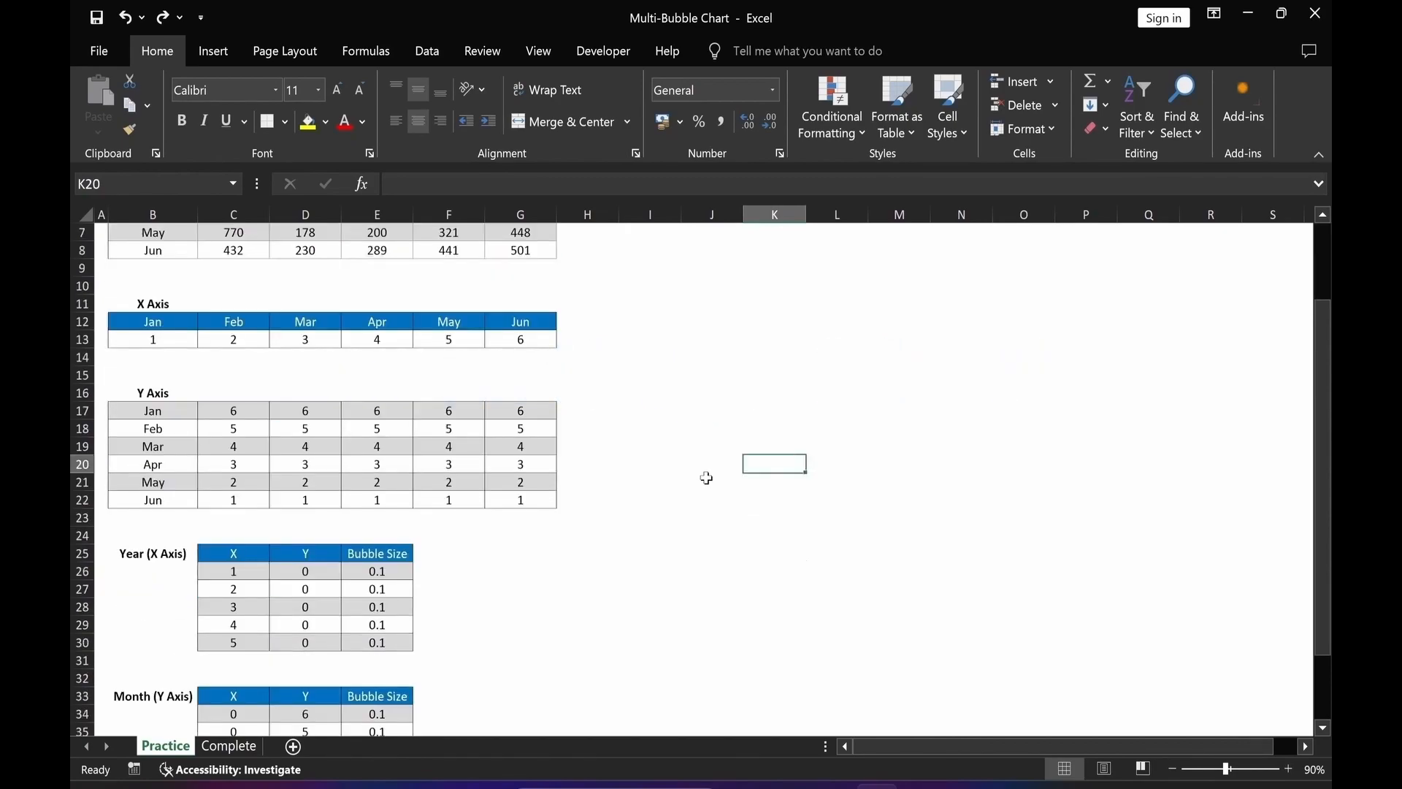
{"action": "scroll", "coordinate": [706, 476], "scroll_direction": "down", "scroll_amount": 2}
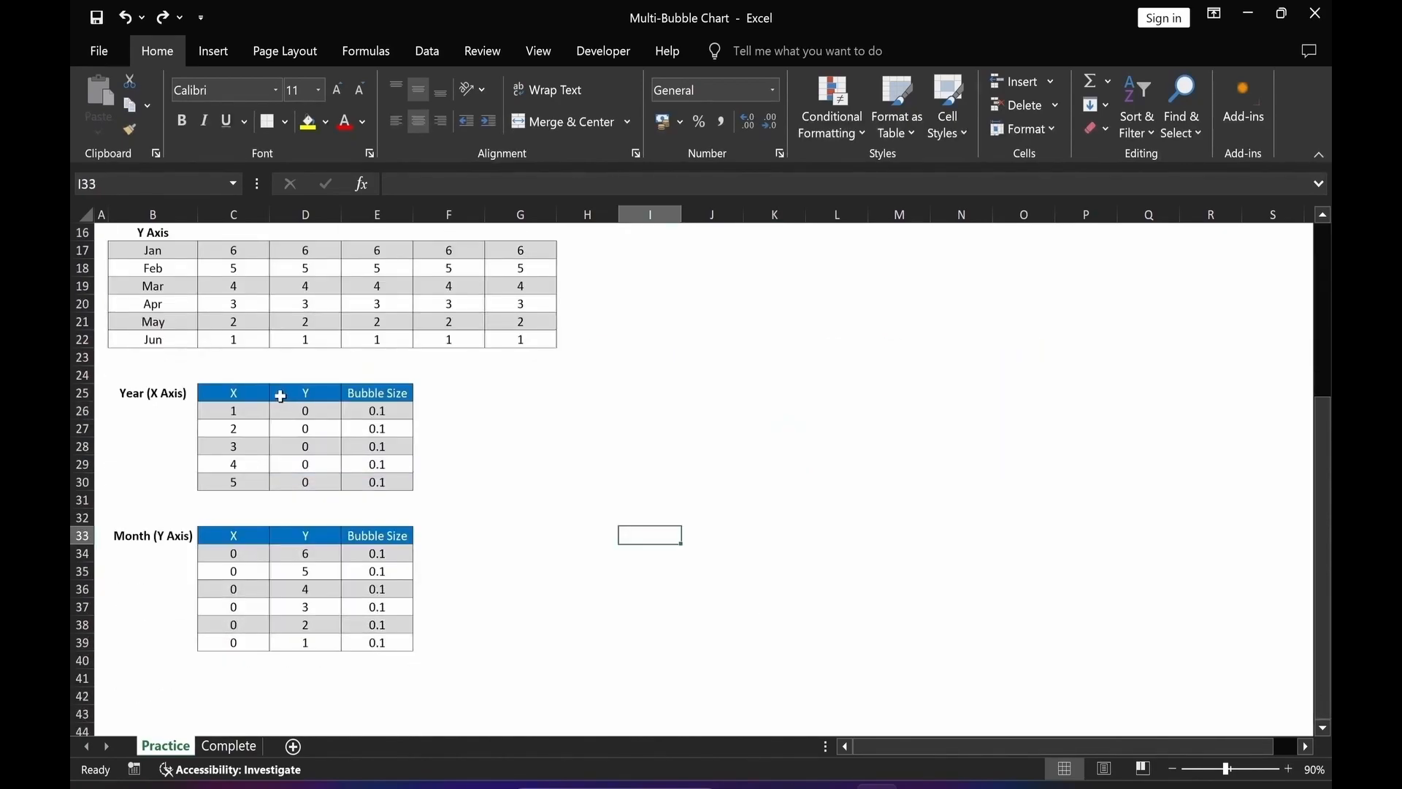
{"action": "left_click_drag", "start_coordinate": [247, 394], "coordinate": [391, 488]}
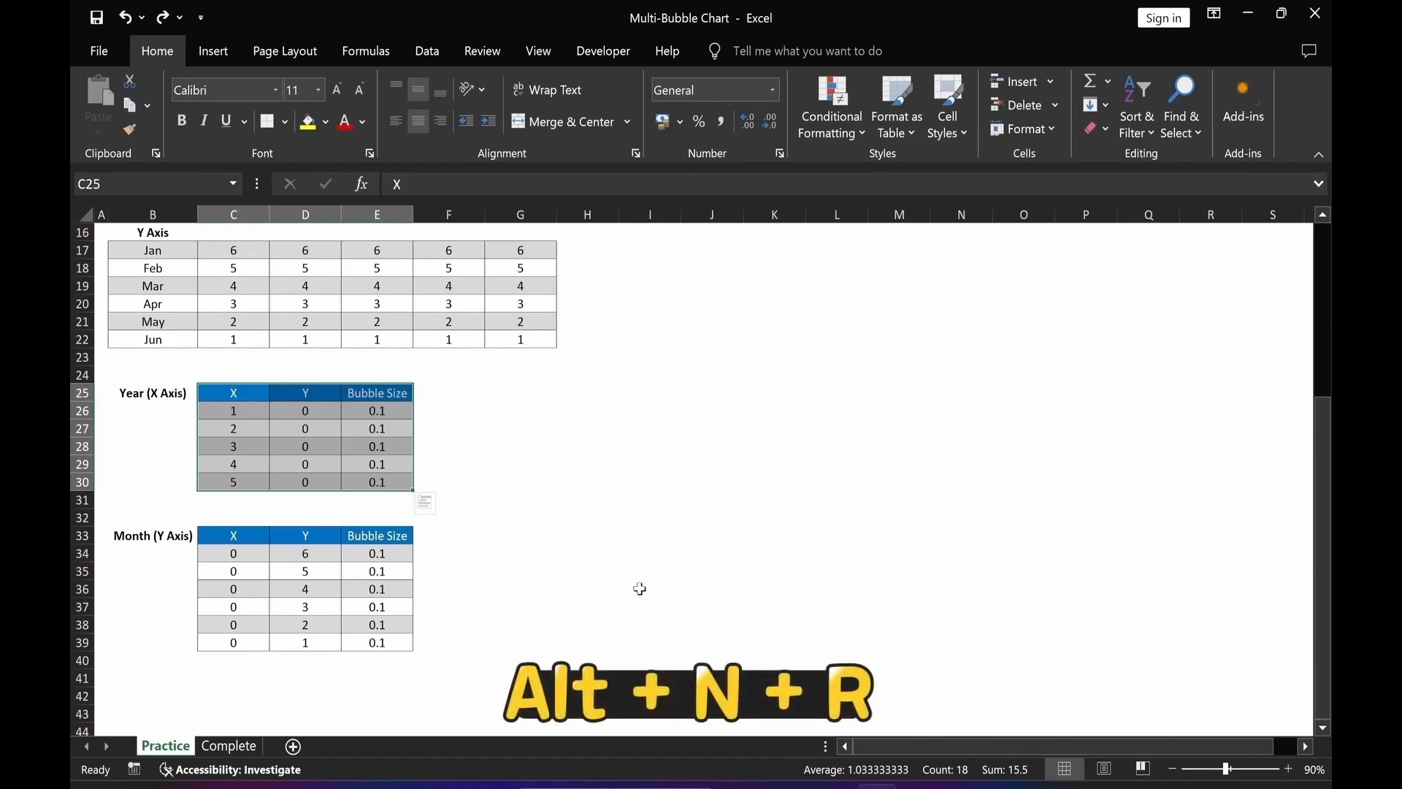
{"action": "key", "text": "alt"}
{"action": "key", "text": "n"}
{"action": "key", "text": "r"}
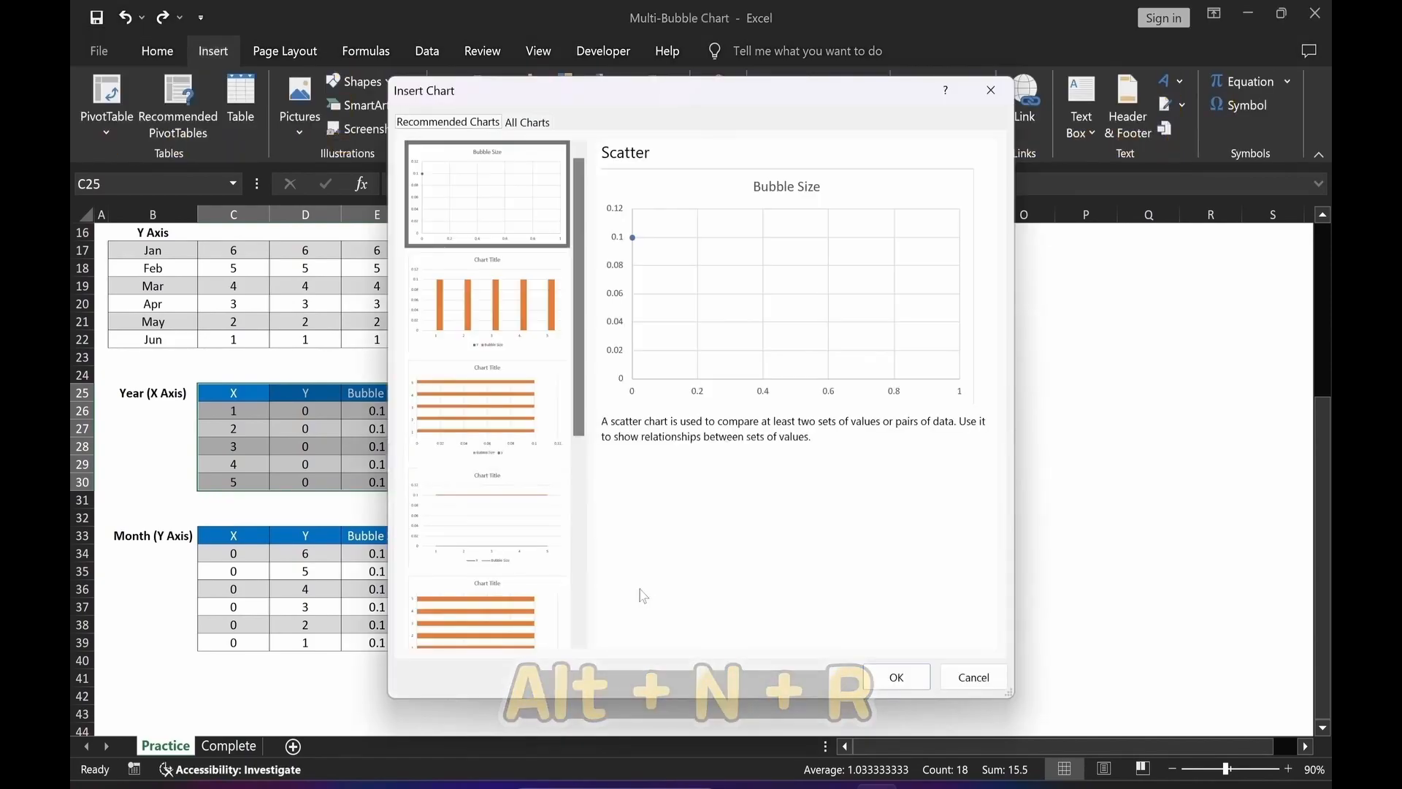
{"action": "left_click", "coordinate": [528, 123]}
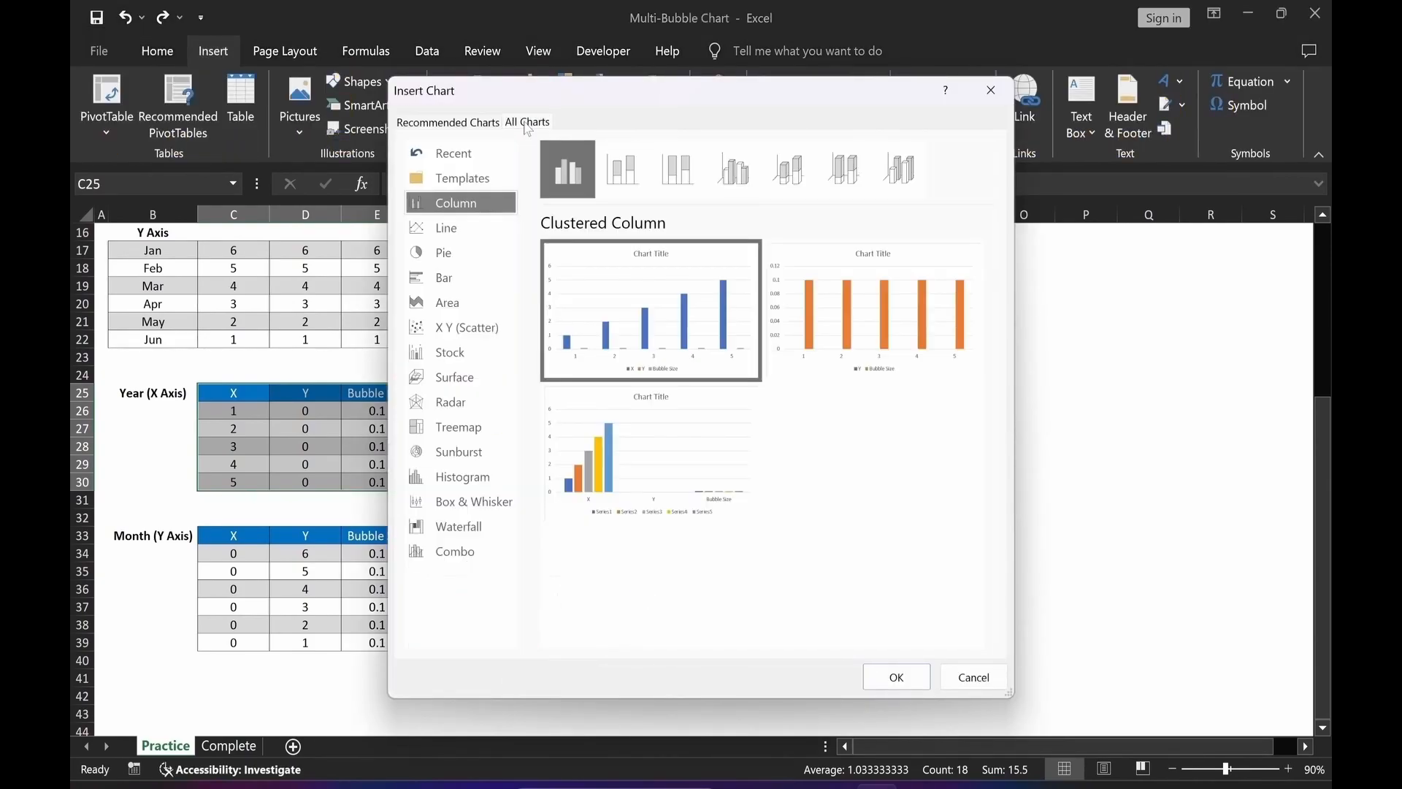
{"action": "left_click", "coordinate": [473, 338]}
{"action": "left_click", "coordinate": [843, 179]}
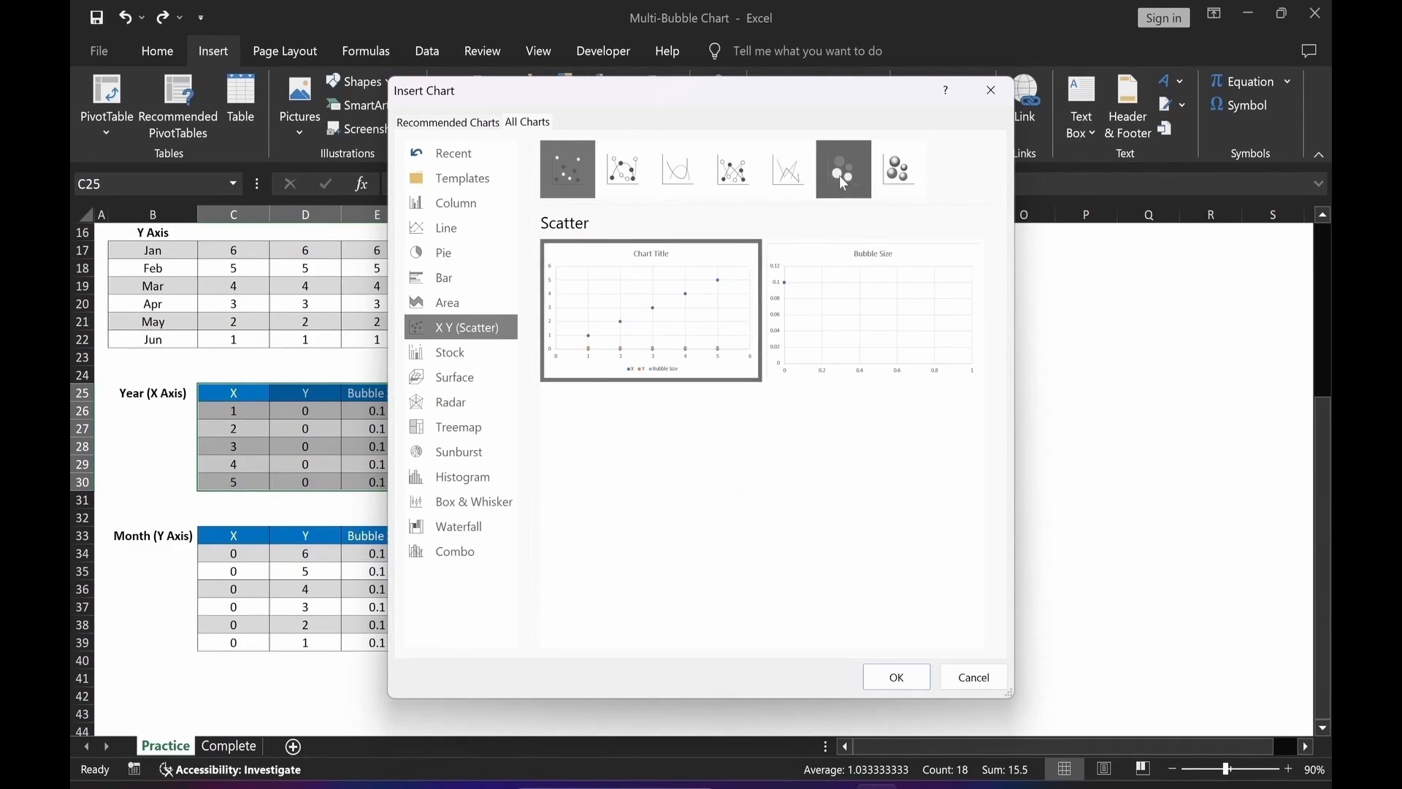
{"action": "left_click", "coordinate": [896, 678]}
{"action": "left_click", "coordinate": [888, 680]}
{"action": "left_click_drag", "start_coordinate": [796, 354], "coordinate": [884, 345]}
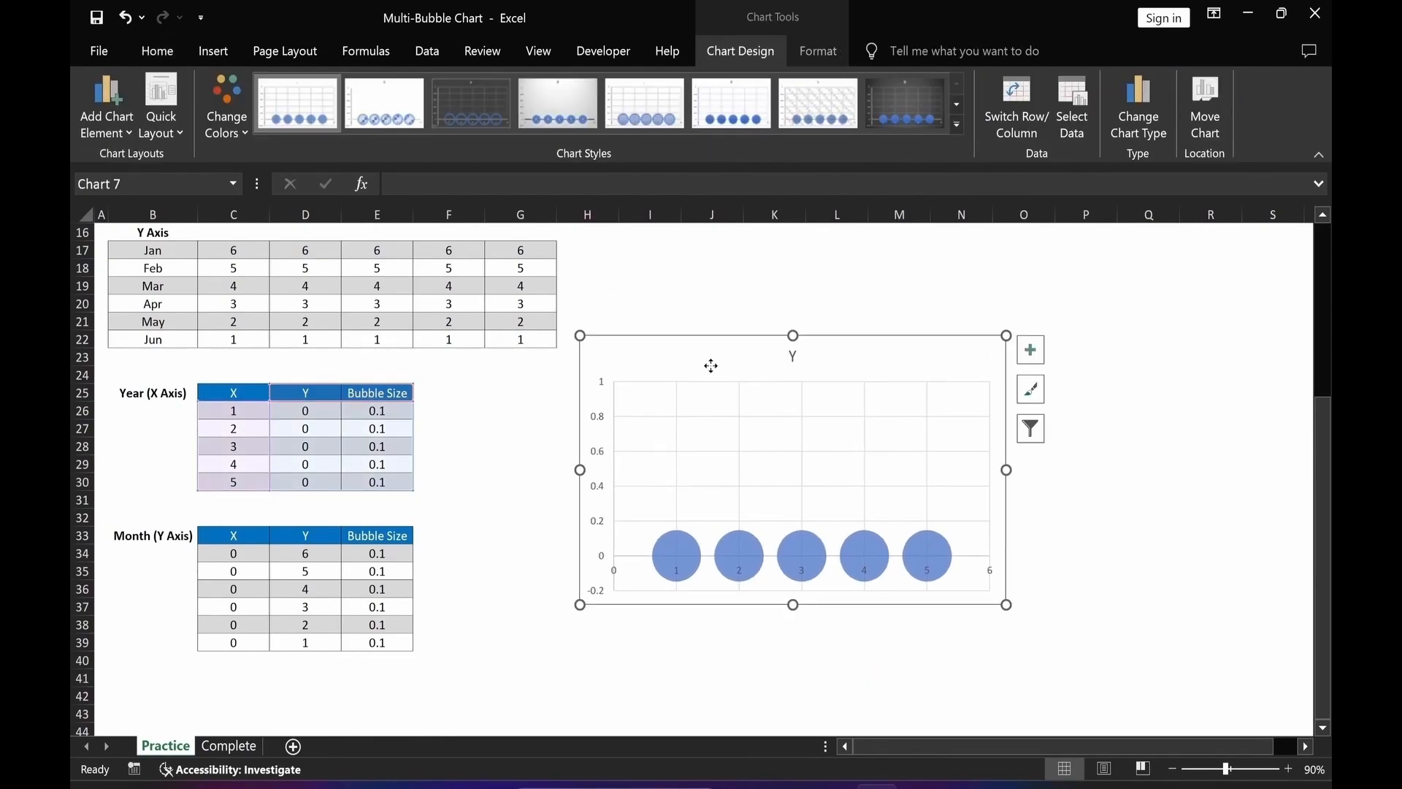
Rename the chart's existing series using the Year (X Axis) label in cell B25.
{"action": "right_click", "coordinate": [714, 373]}
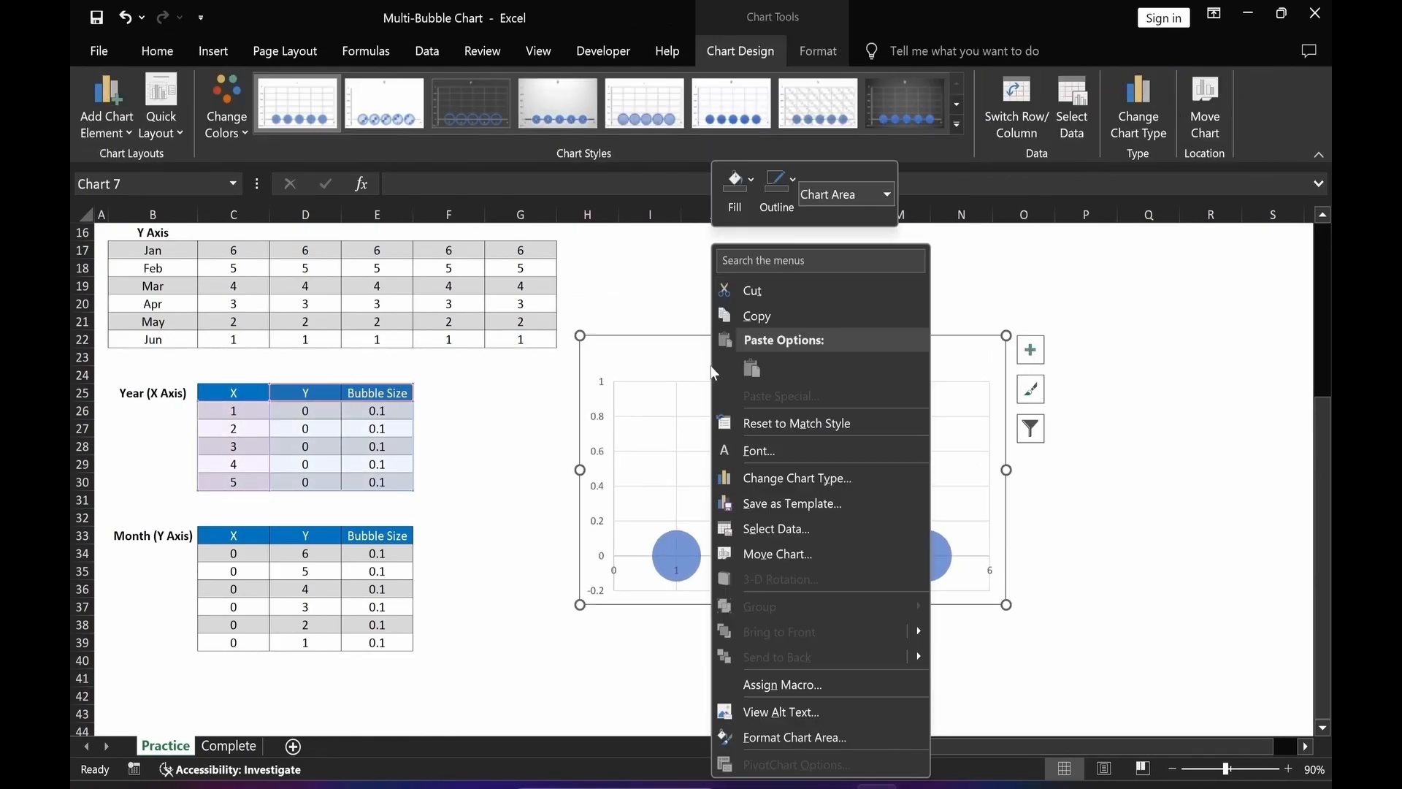
{"action": "left_click", "coordinate": [777, 530]}
{"action": "left_click", "coordinate": [638, 482]}
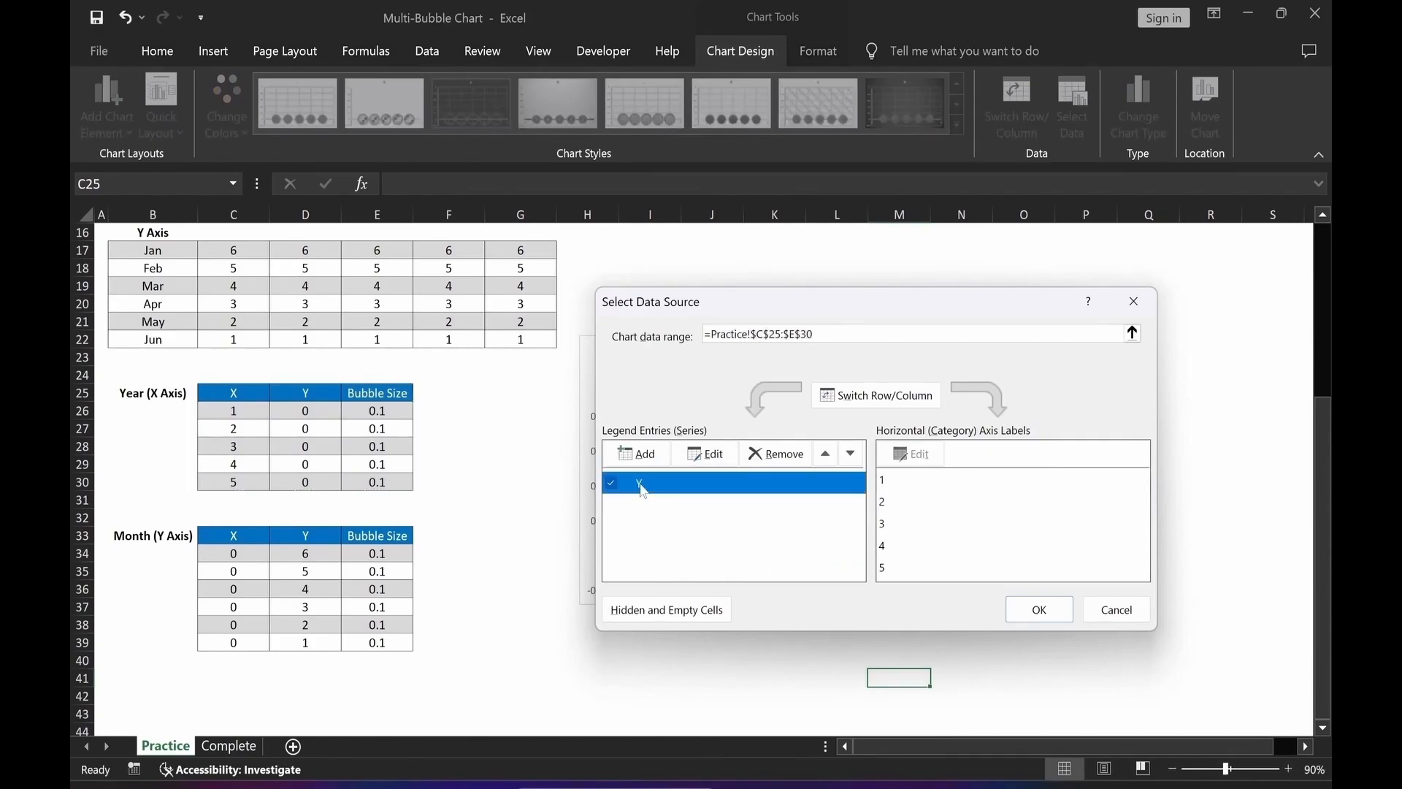
{"action": "left_click", "coordinate": [708, 455]}
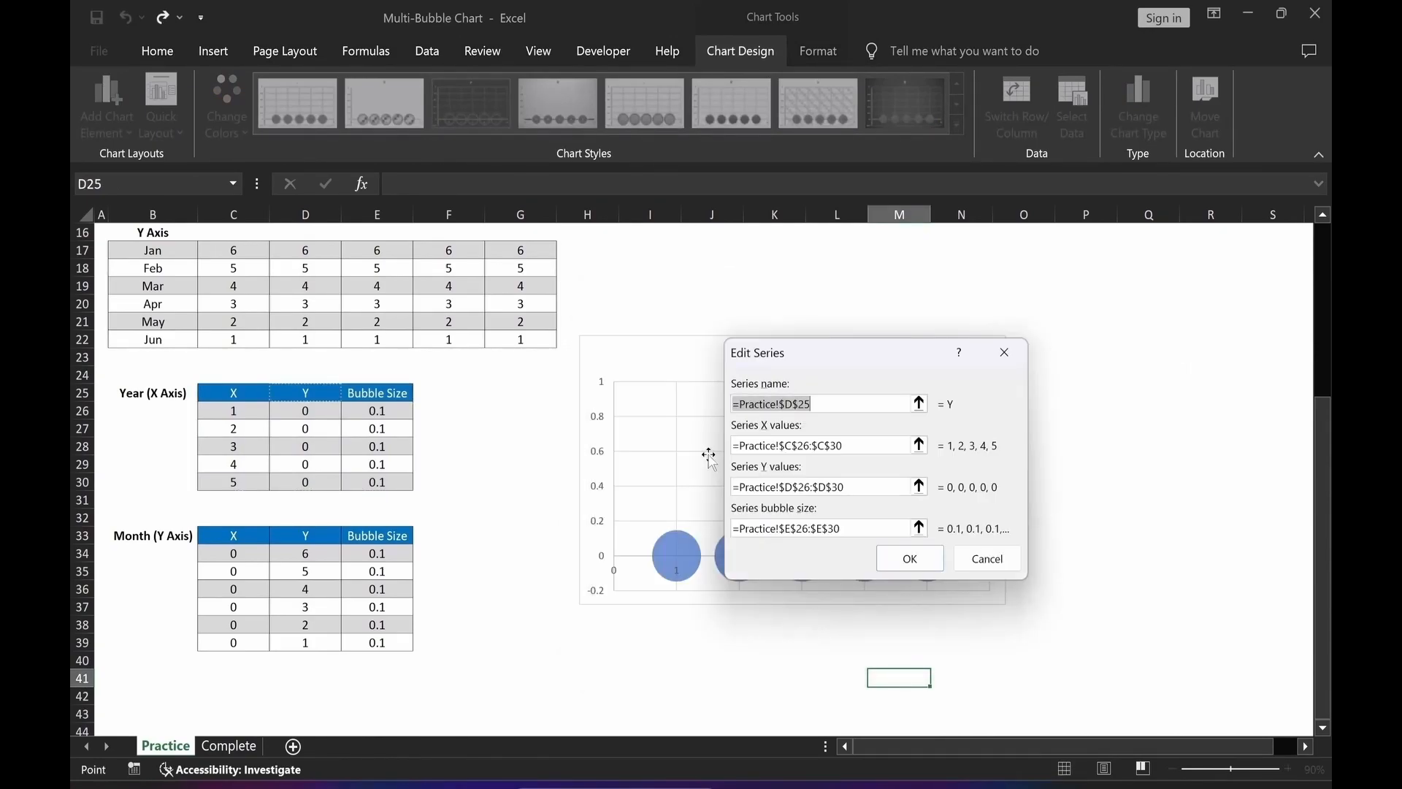
{"action": "left_click", "coordinate": [146, 395]}
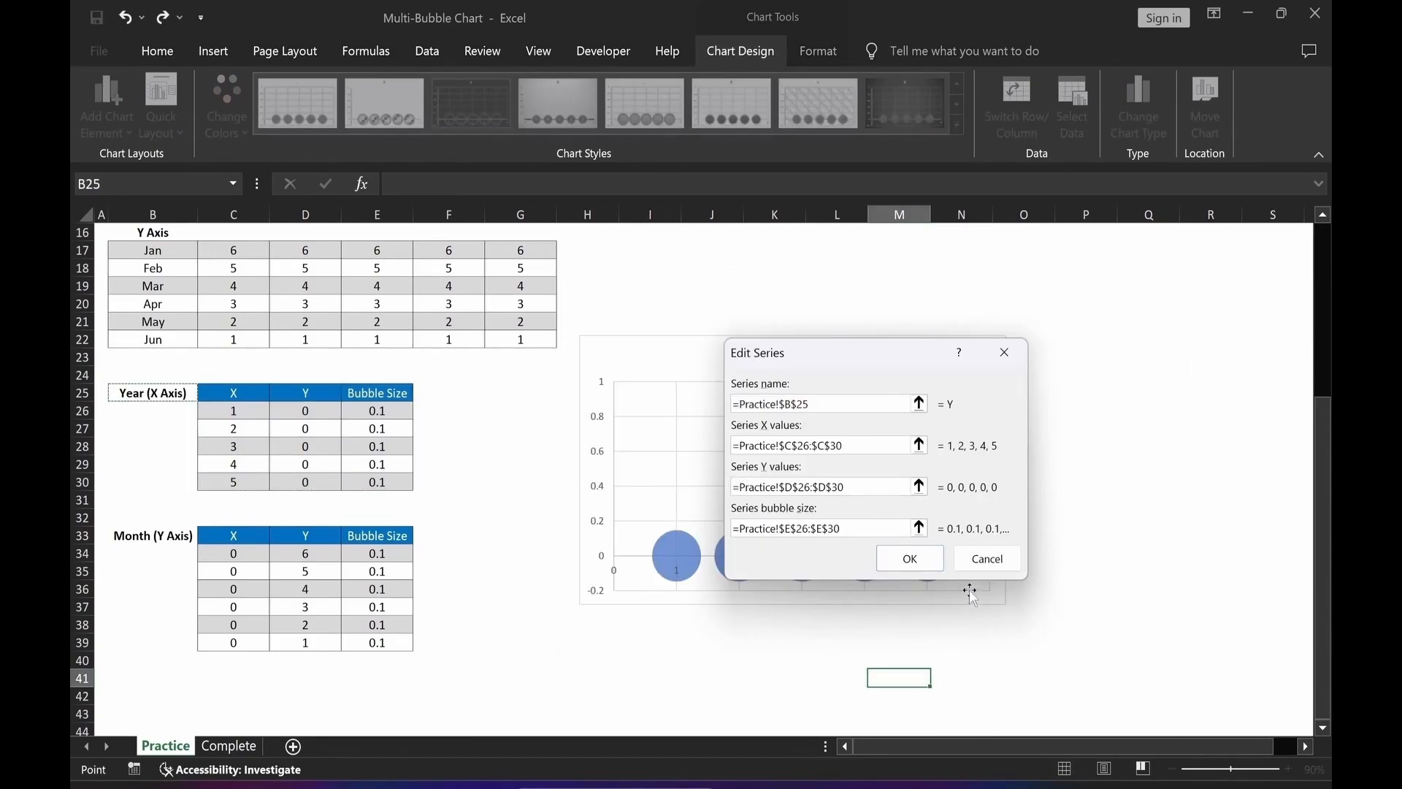
{"action": "left_click", "coordinate": [910, 558]}
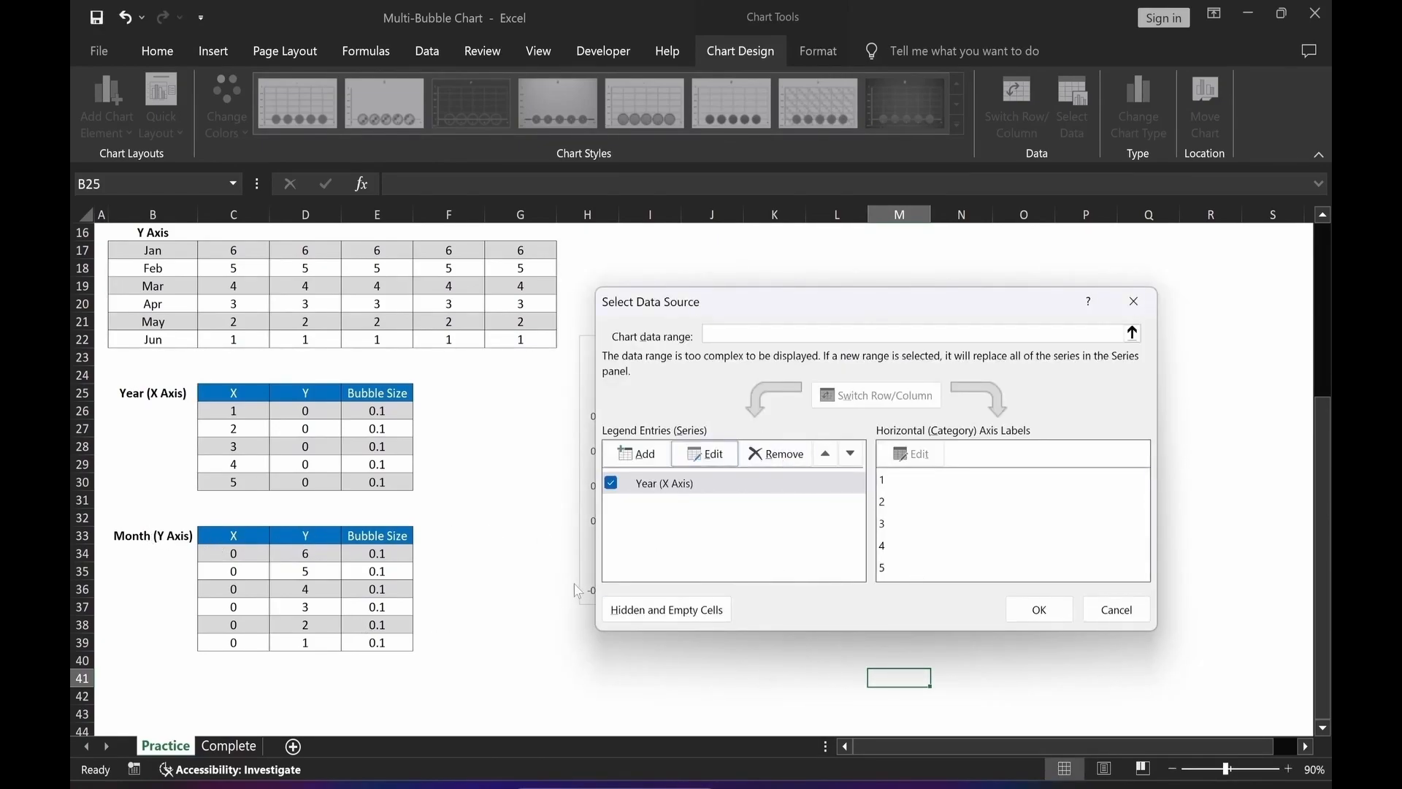
Add a new series named from cell B33 (Month (Y Axis)) with X values C34:C39.
{"action": "left_click", "coordinate": [637, 454]}
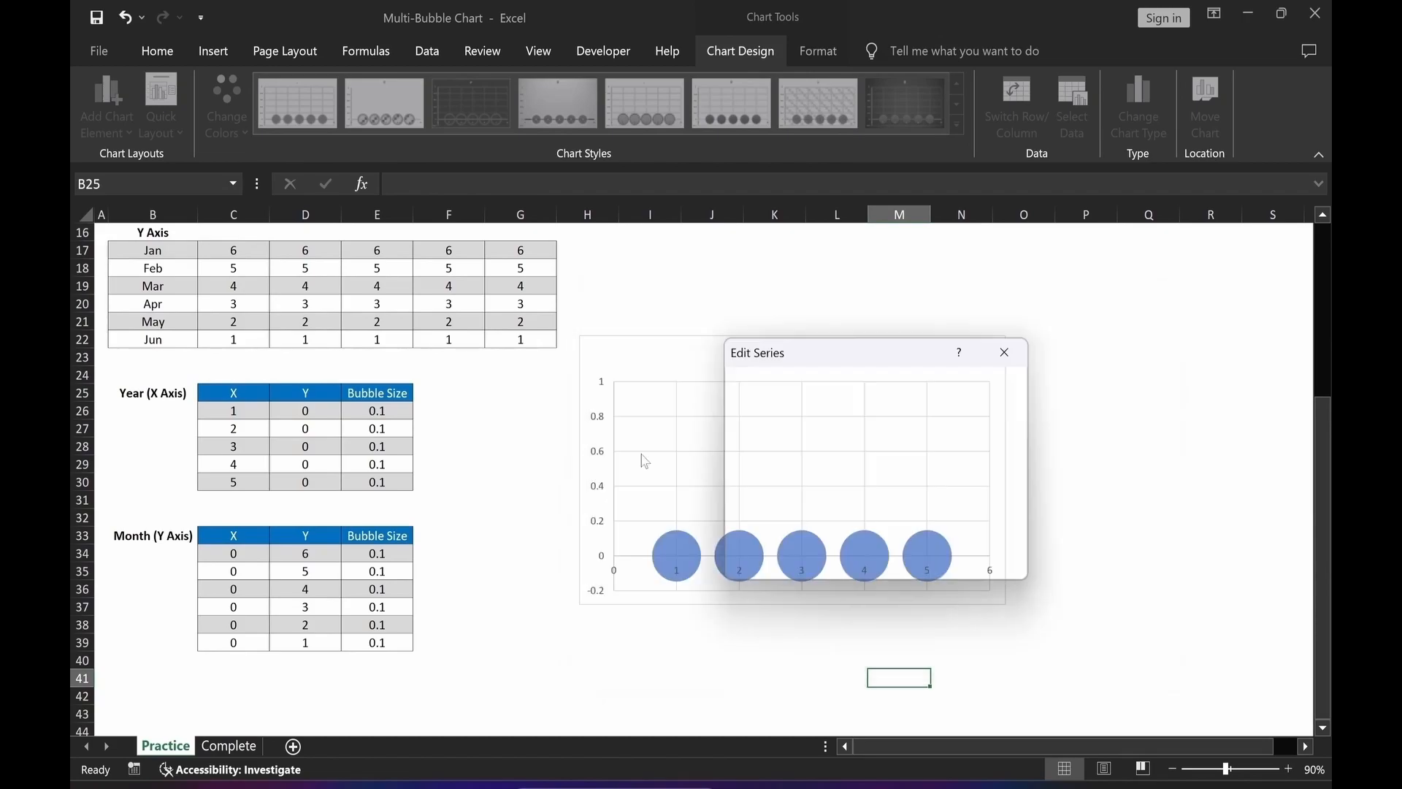
{"action": "left_click", "coordinate": [139, 538]}
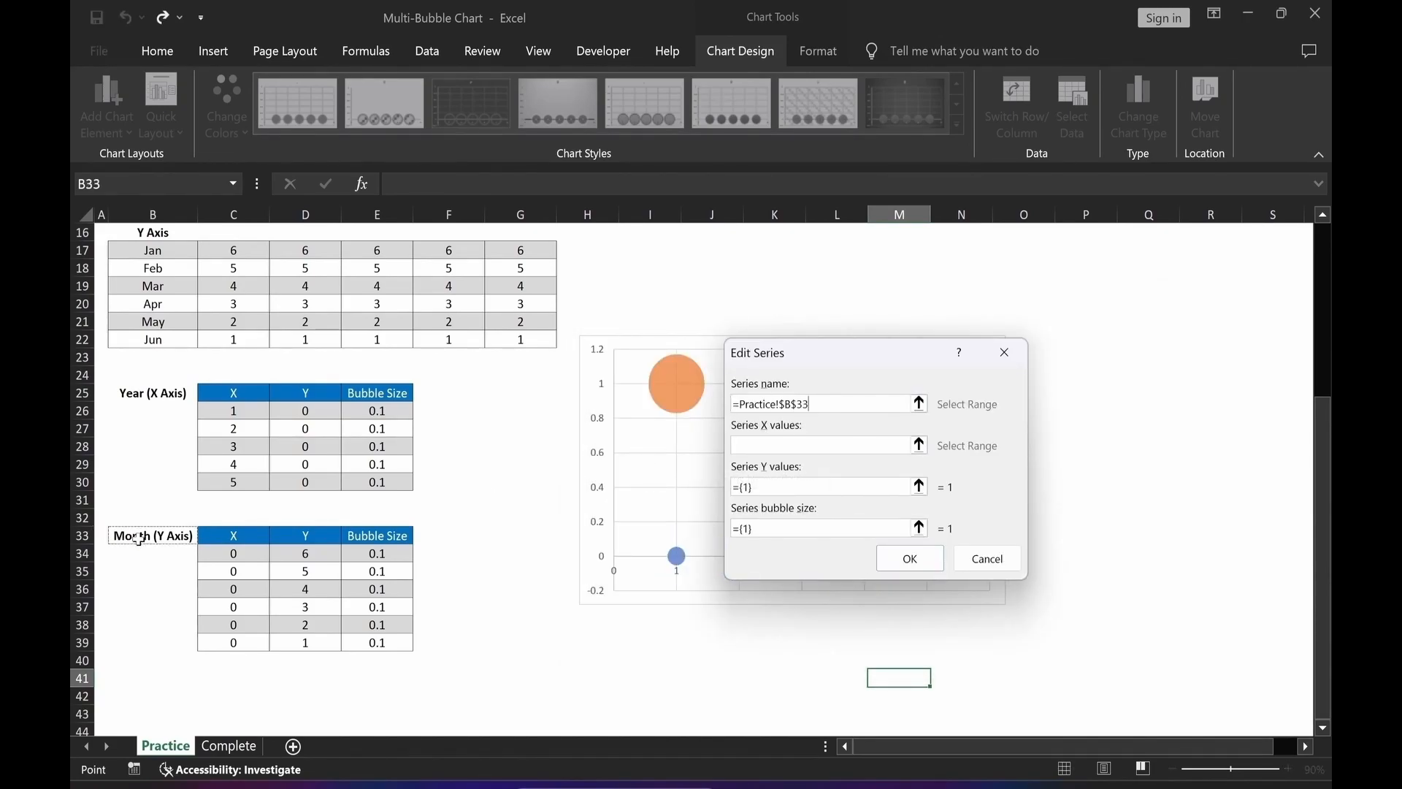
{"action": "left_click", "coordinate": [919, 444]}
{"action": "left_click_drag", "start_coordinate": [241, 552], "coordinate": [232, 640]}
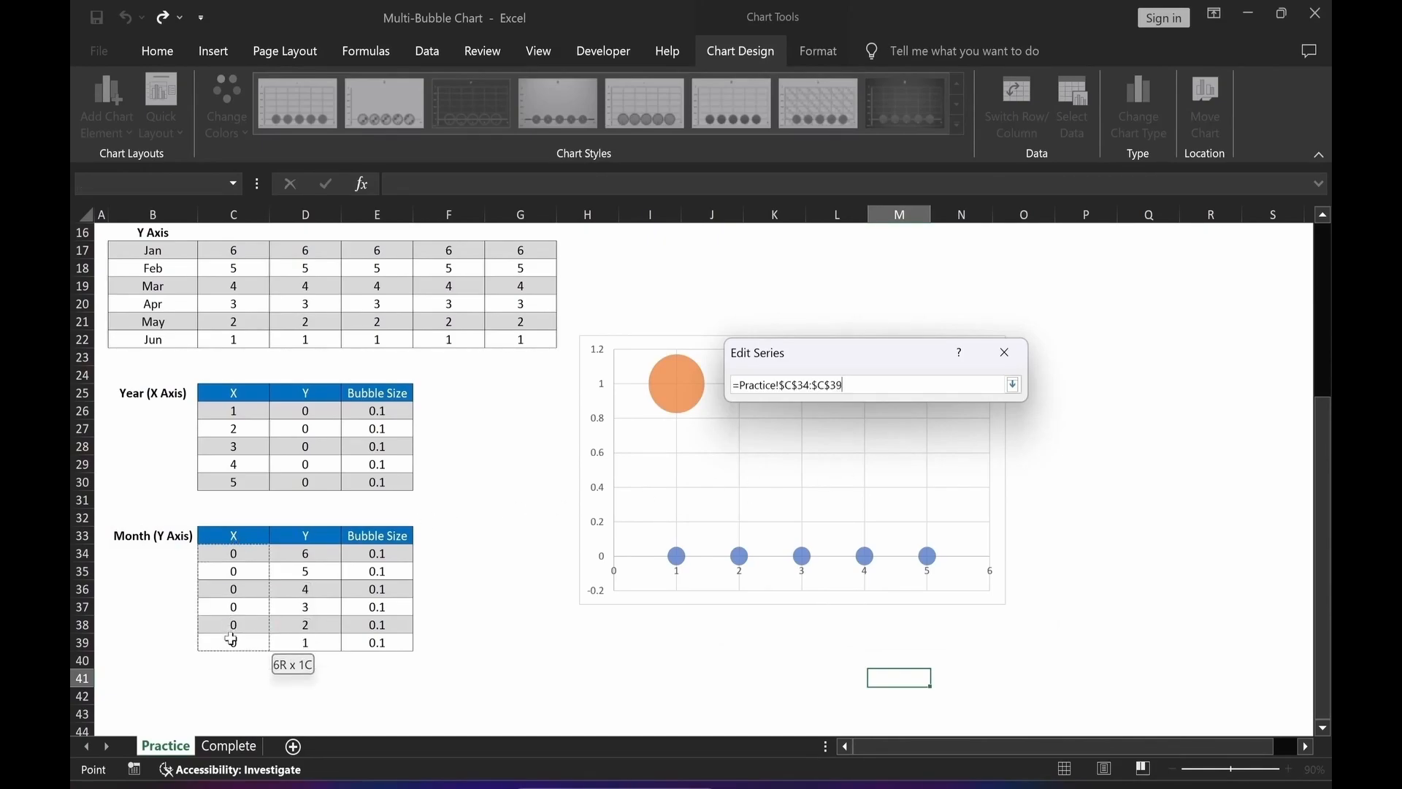
{"action": "key", "text": "Return"}
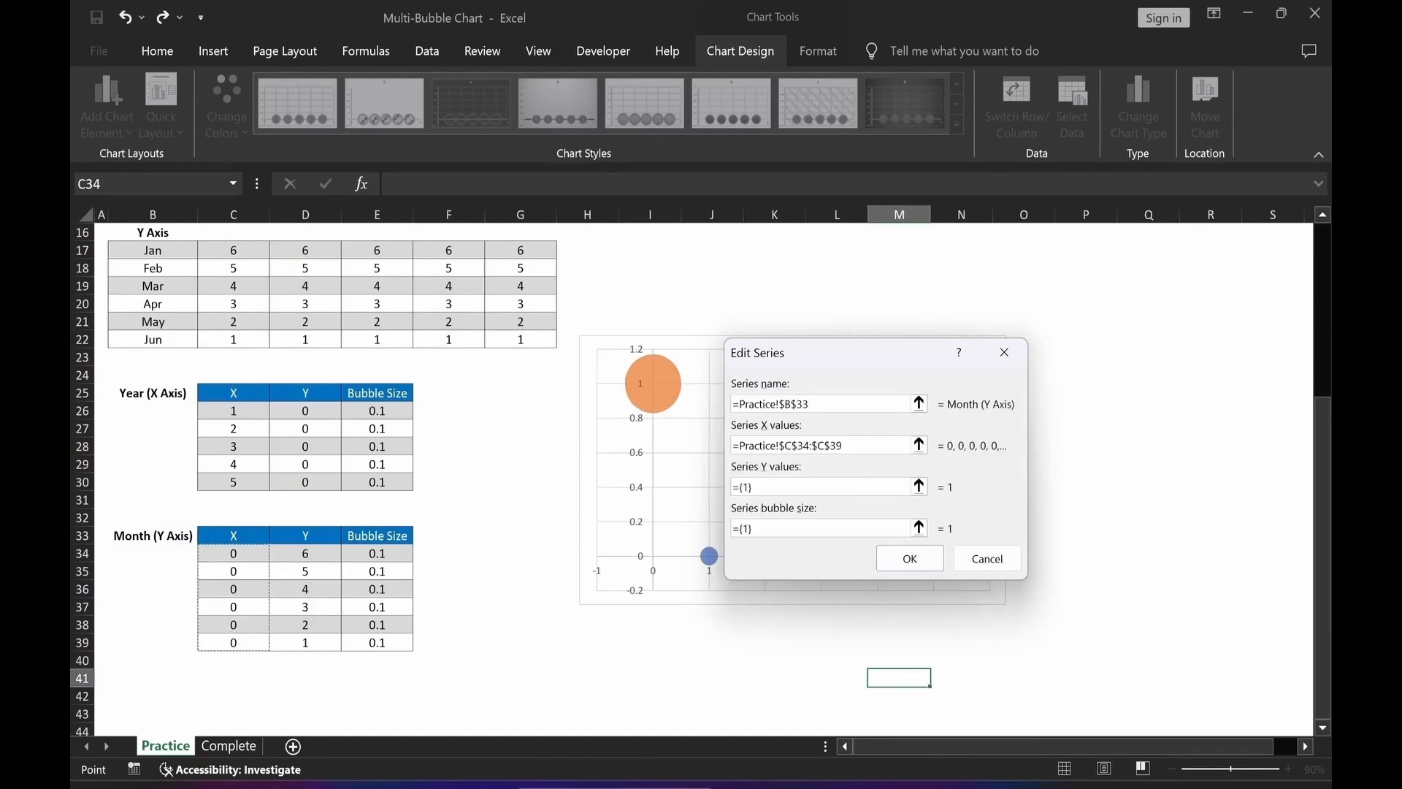
Set the Month series' Y values to D34:D39 and bubble sizes to E34:E39, then confirm the data source.
{"action": "left_click", "coordinate": [920, 487]}
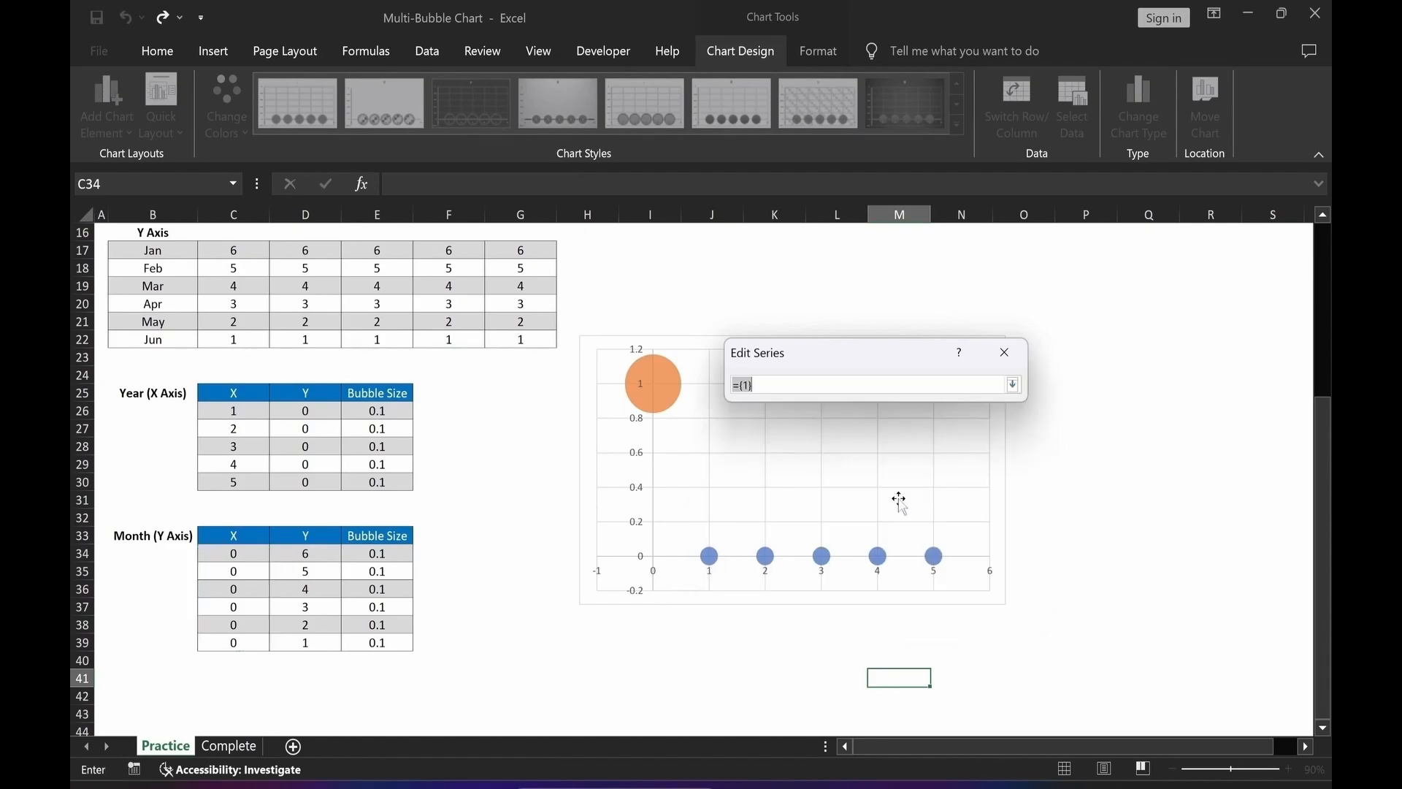
{"action": "left_click_drag", "start_coordinate": [312, 555], "coordinate": [312, 645]}
{"action": "key", "text": "Return"}
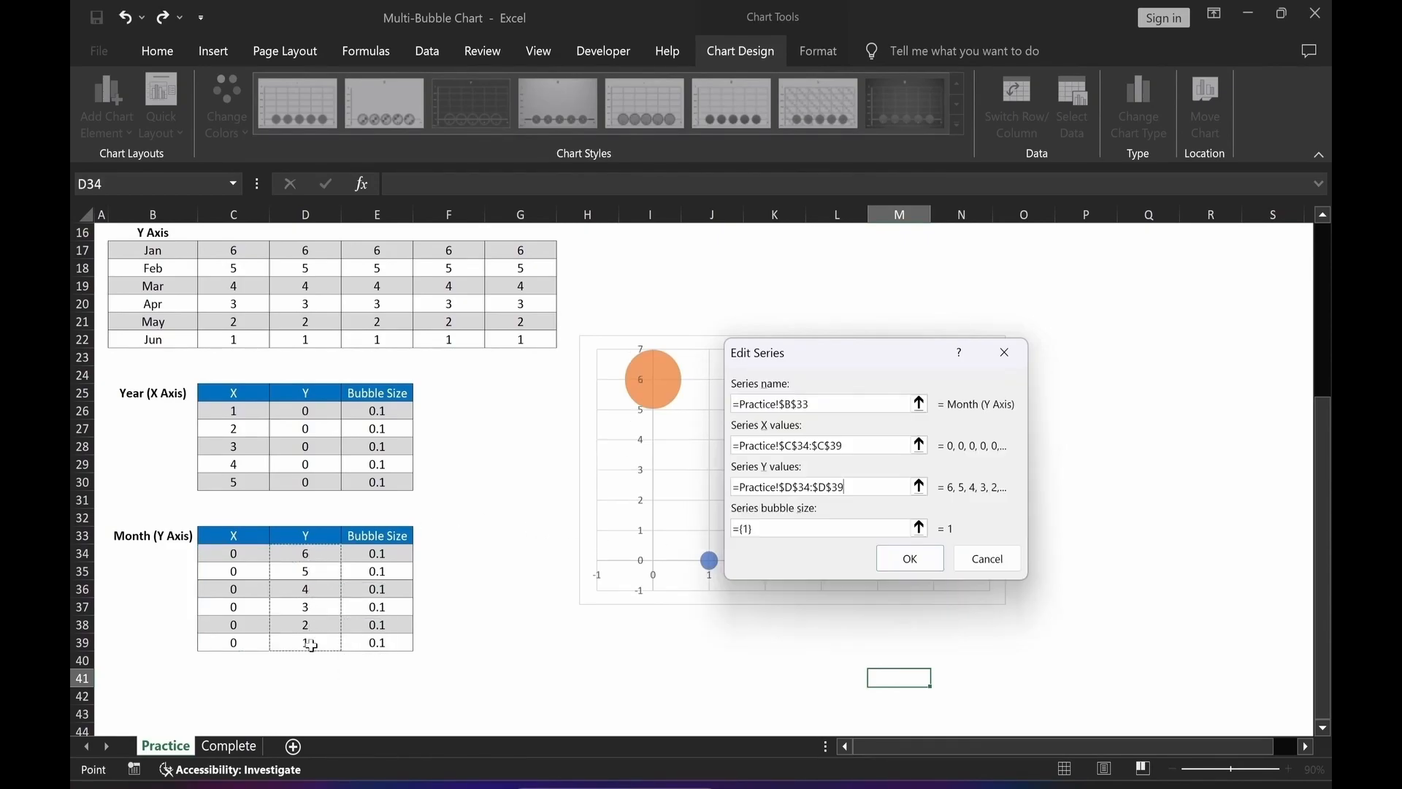
{"action": "left_click", "coordinate": [920, 527]}
{"action": "left_click_drag", "start_coordinate": [371, 553], "coordinate": [376, 640]}
{"action": "key", "text": "Return"}
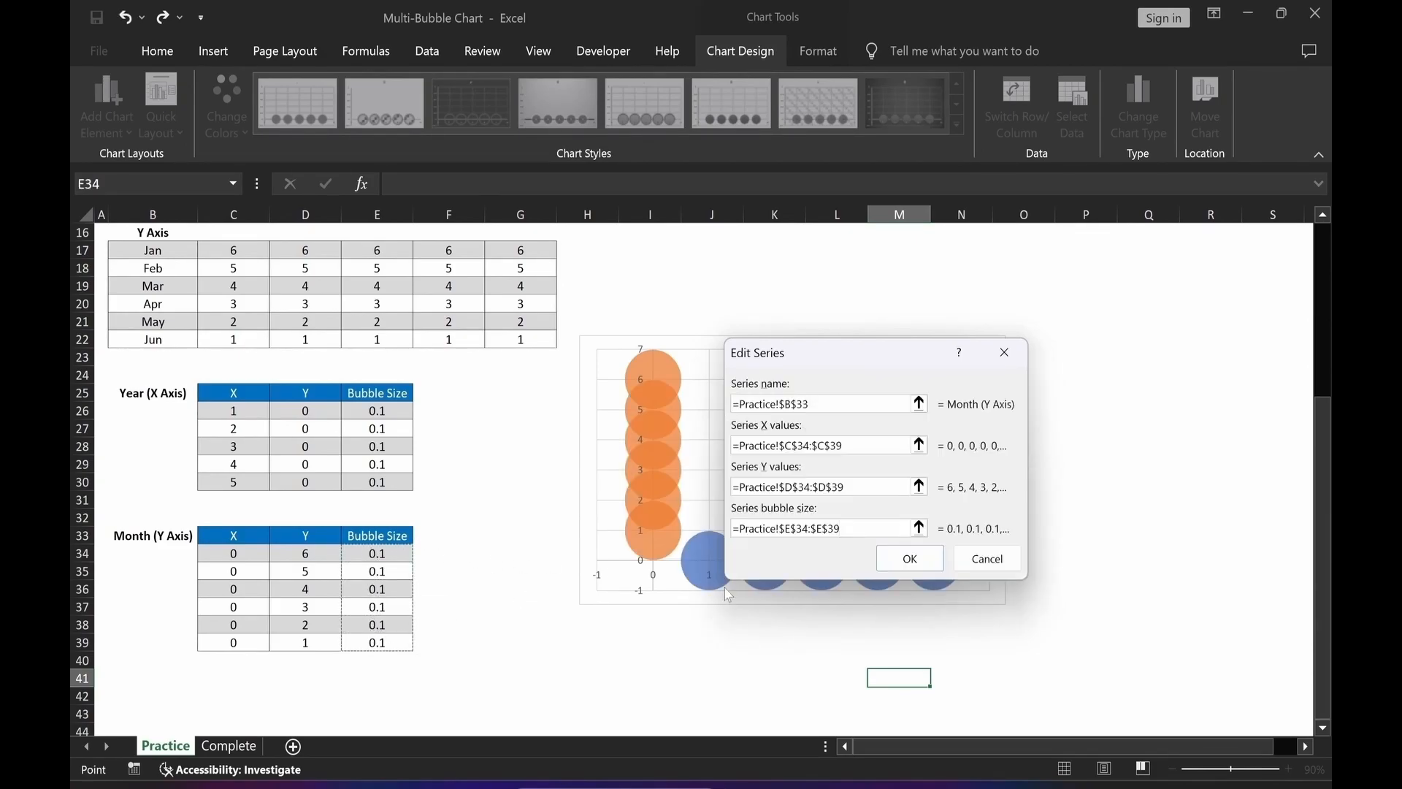
{"action": "left_click", "coordinate": [900, 562]}
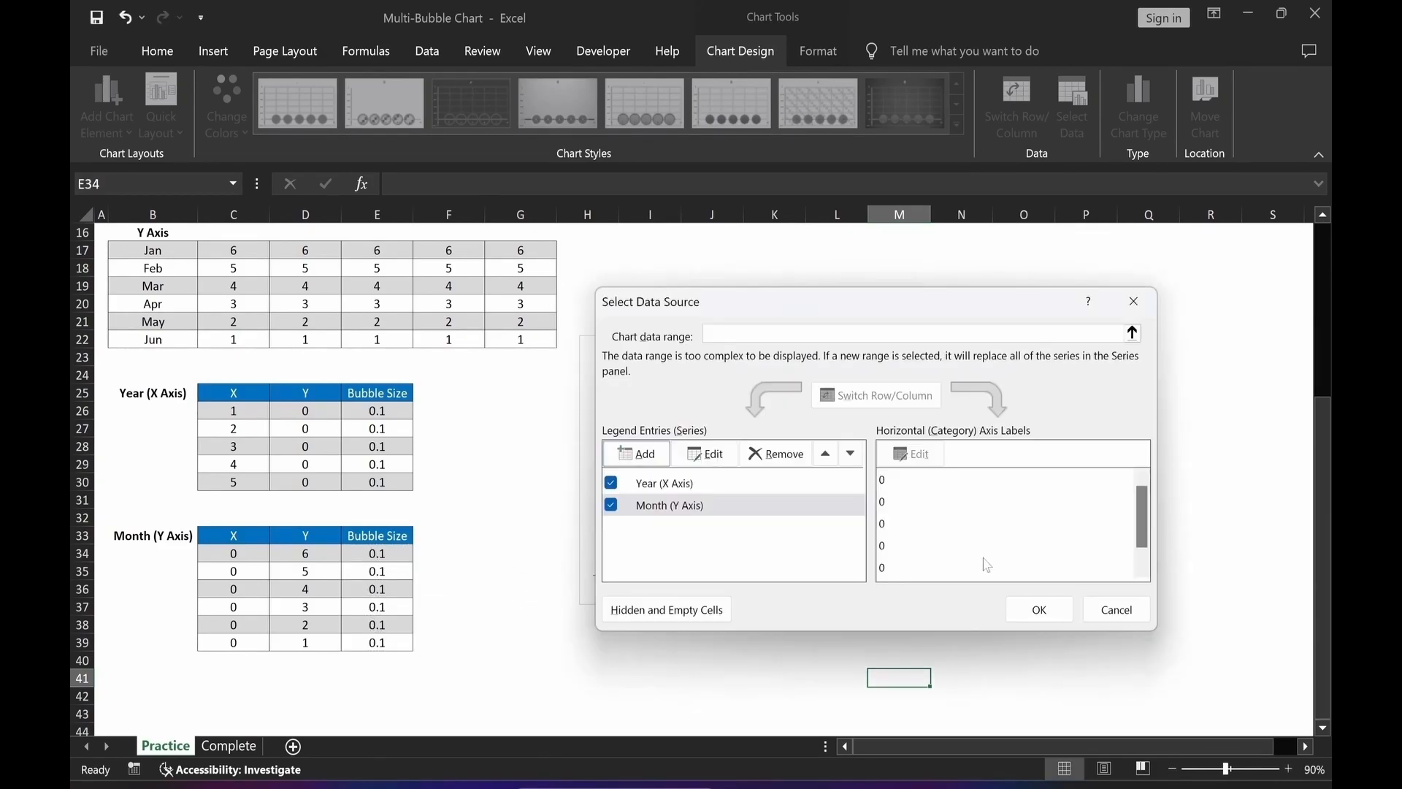
{"action": "left_click", "coordinate": [1040, 610]}
Add another series named from cell B3 (Jan) with X values B13:G13.
{"action": "left_click_drag", "start_coordinate": [895, 335], "coordinate": [899, 263]}
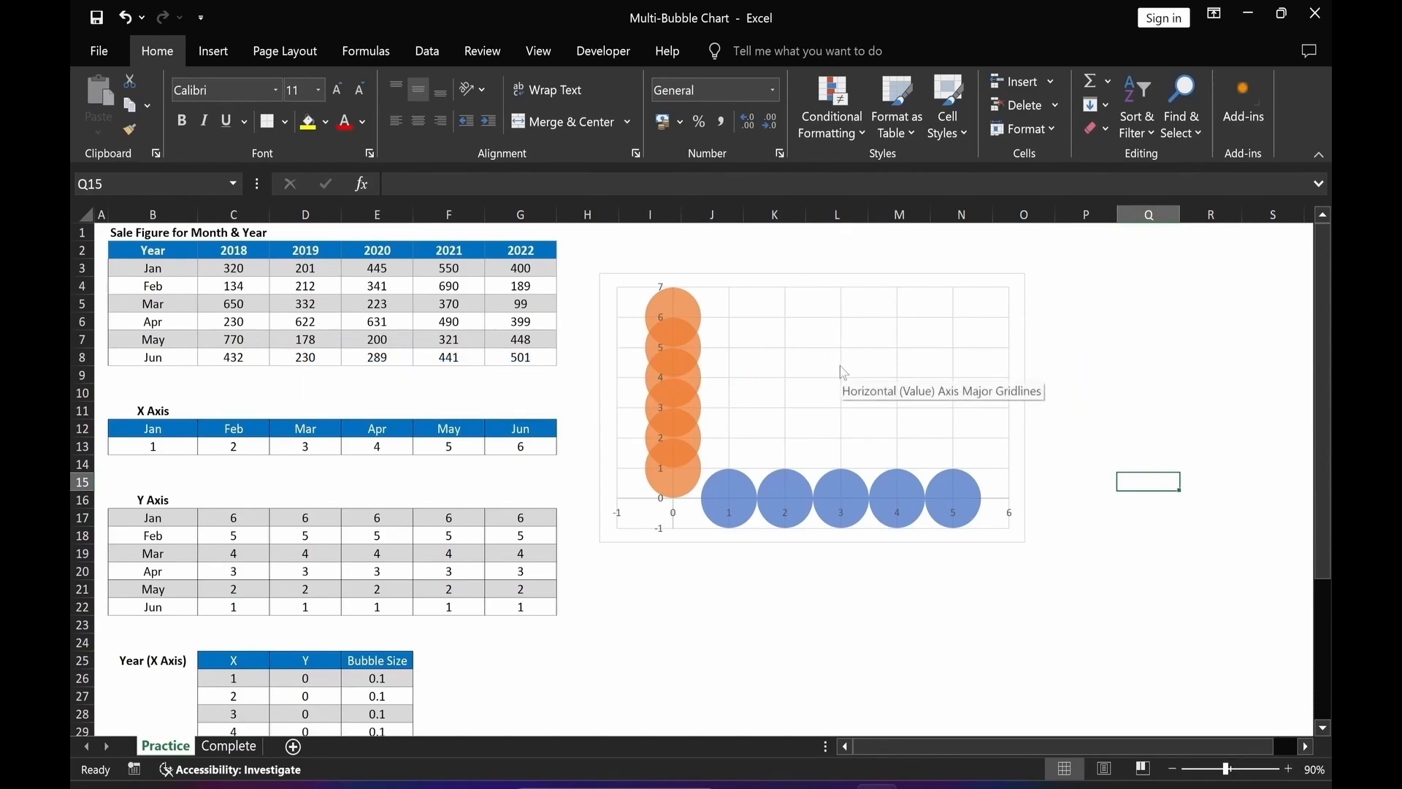
{"action": "right_click", "coordinate": [798, 327]}
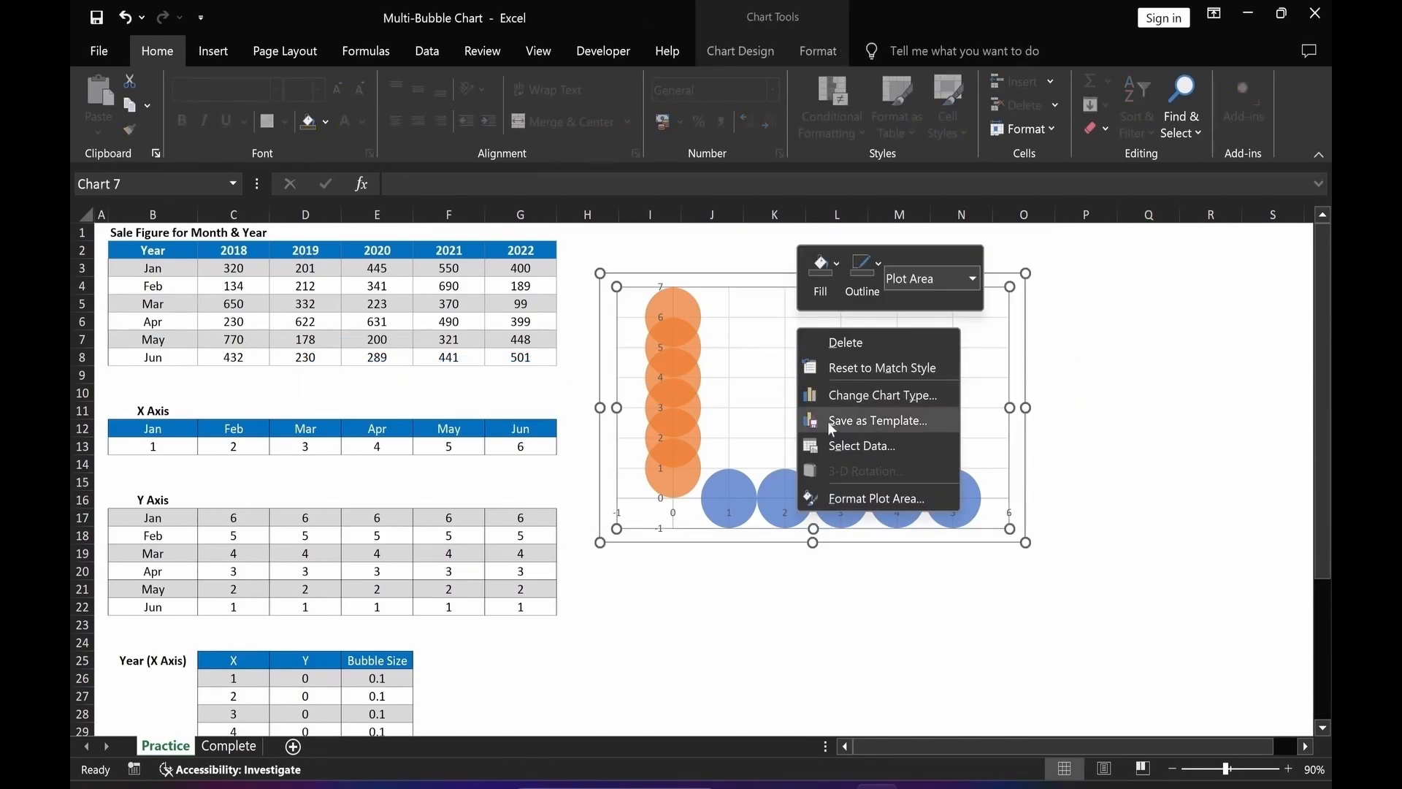
{"action": "left_click", "coordinate": [847, 449]}
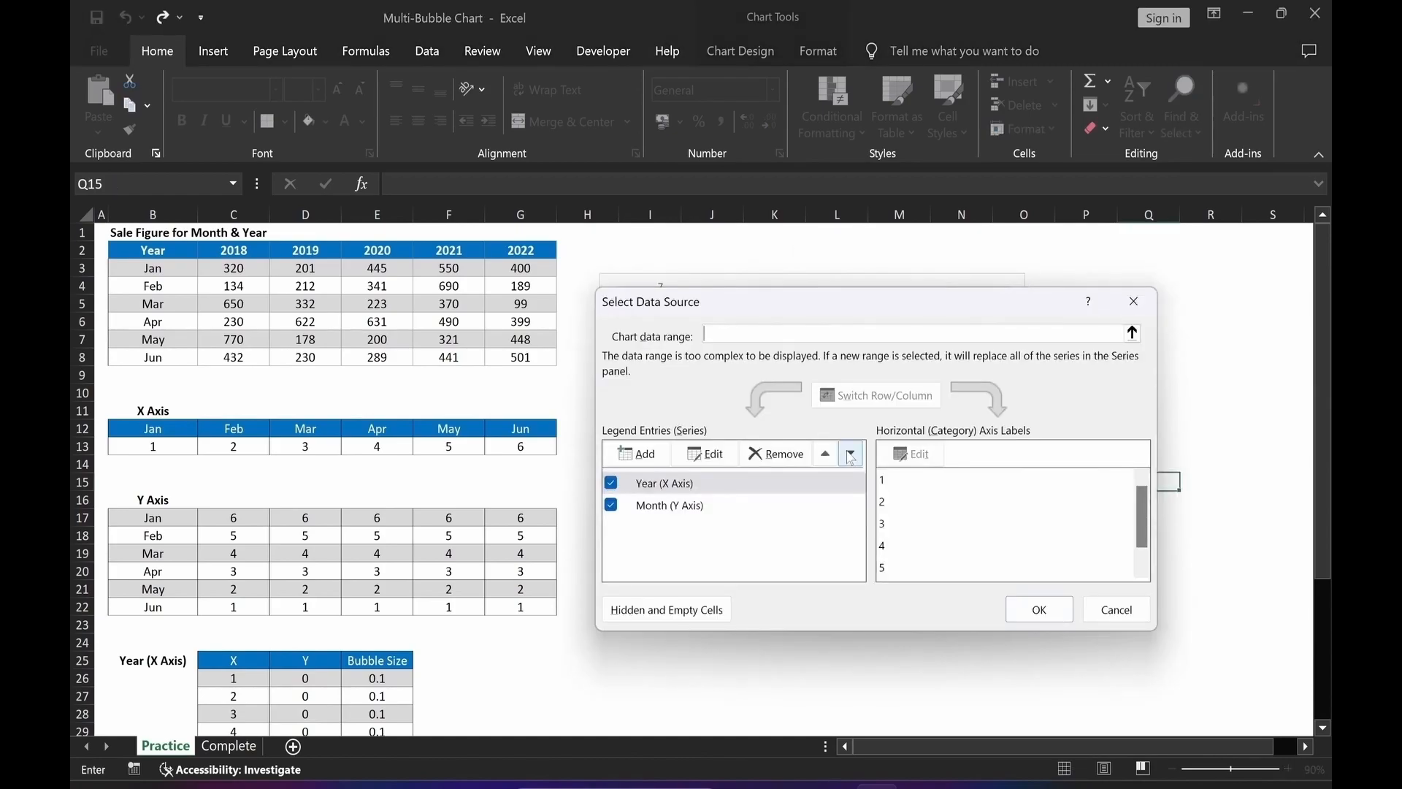
{"action": "left_click", "coordinate": [634, 454]}
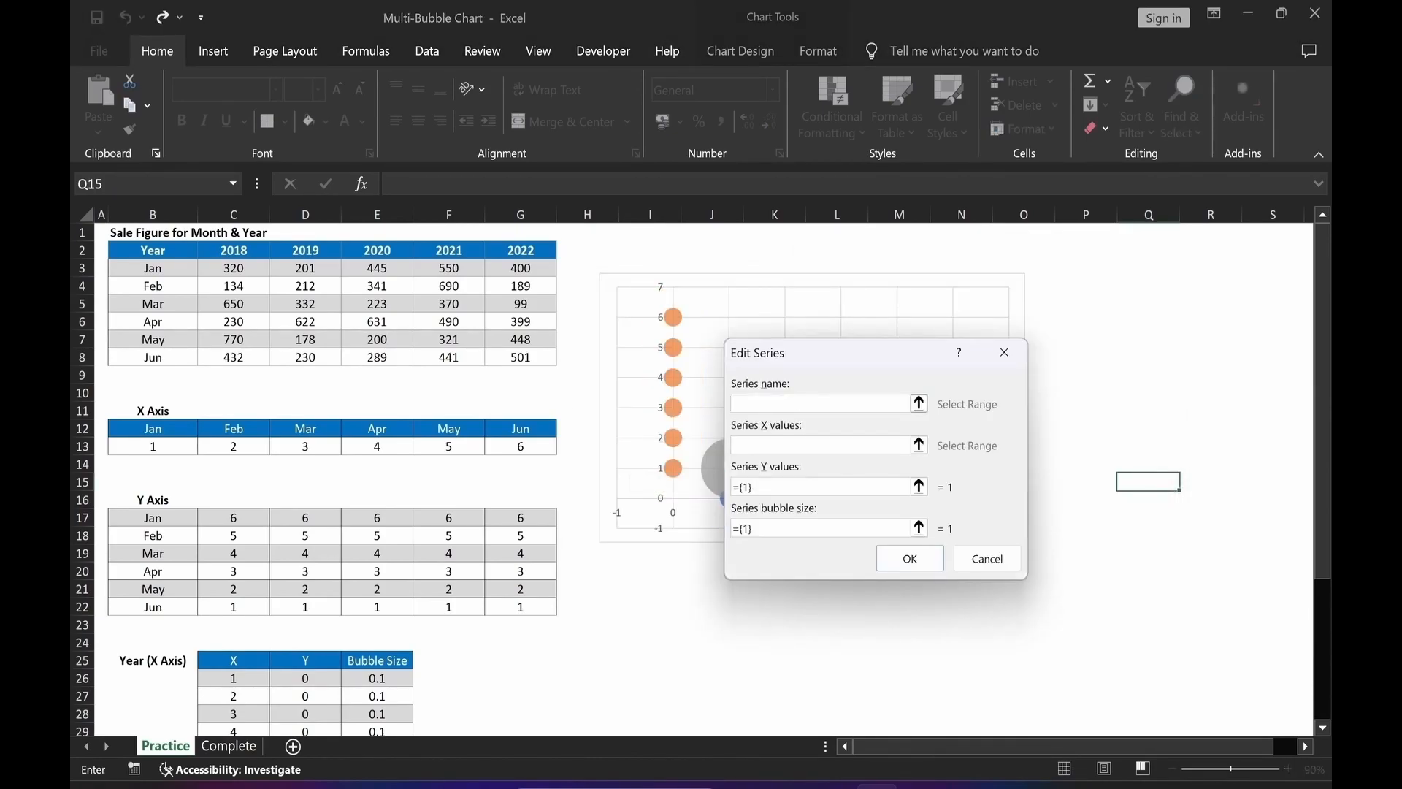
{"action": "left_click", "coordinate": [141, 269]}
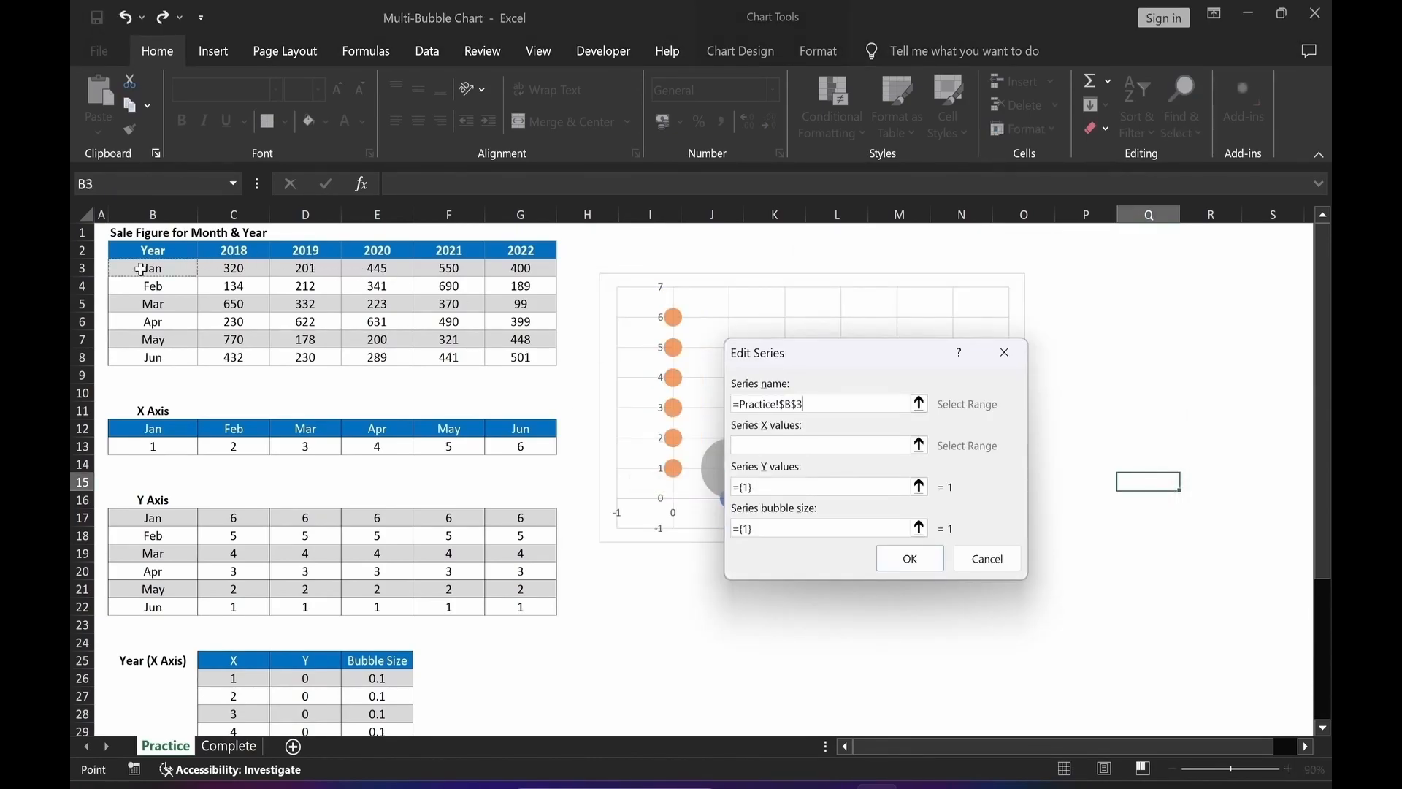
{"action": "left_click", "coordinate": [918, 445]}
{"action": "left_click_drag", "start_coordinate": [146, 445], "coordinate": [520, 447]}
{"action": "key", "text": "Return"}
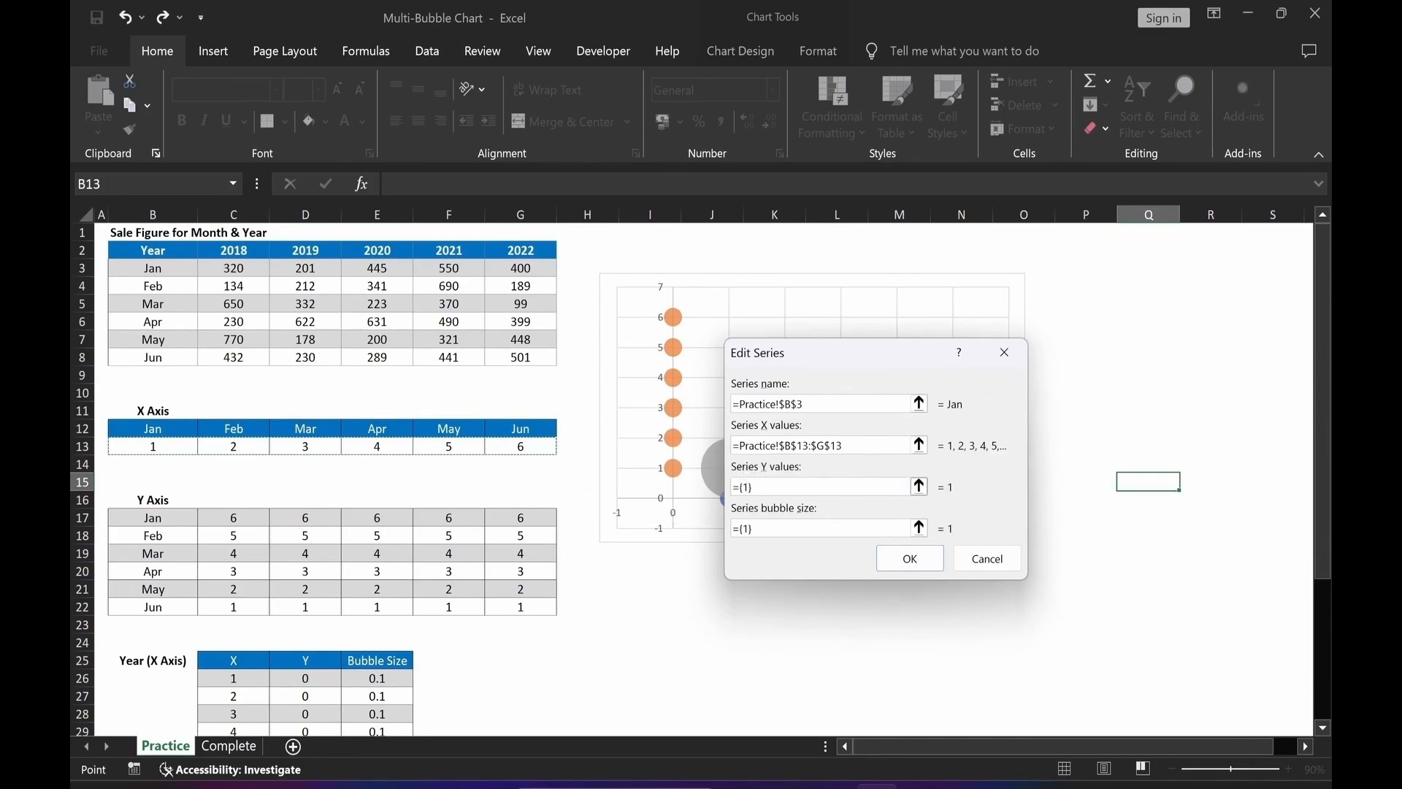
Set the Jan series' Y values to C17:G17 and bubble sizes to the Jan sales C3:G3.
{"action": "left_click", "coordinate": [919, 487]}
{"action": "left_click", "coordinate": [232, 520]}
{"action": "left_click_drag", "start_coordinate": [232, 521], "coordinate": [518, 522]}
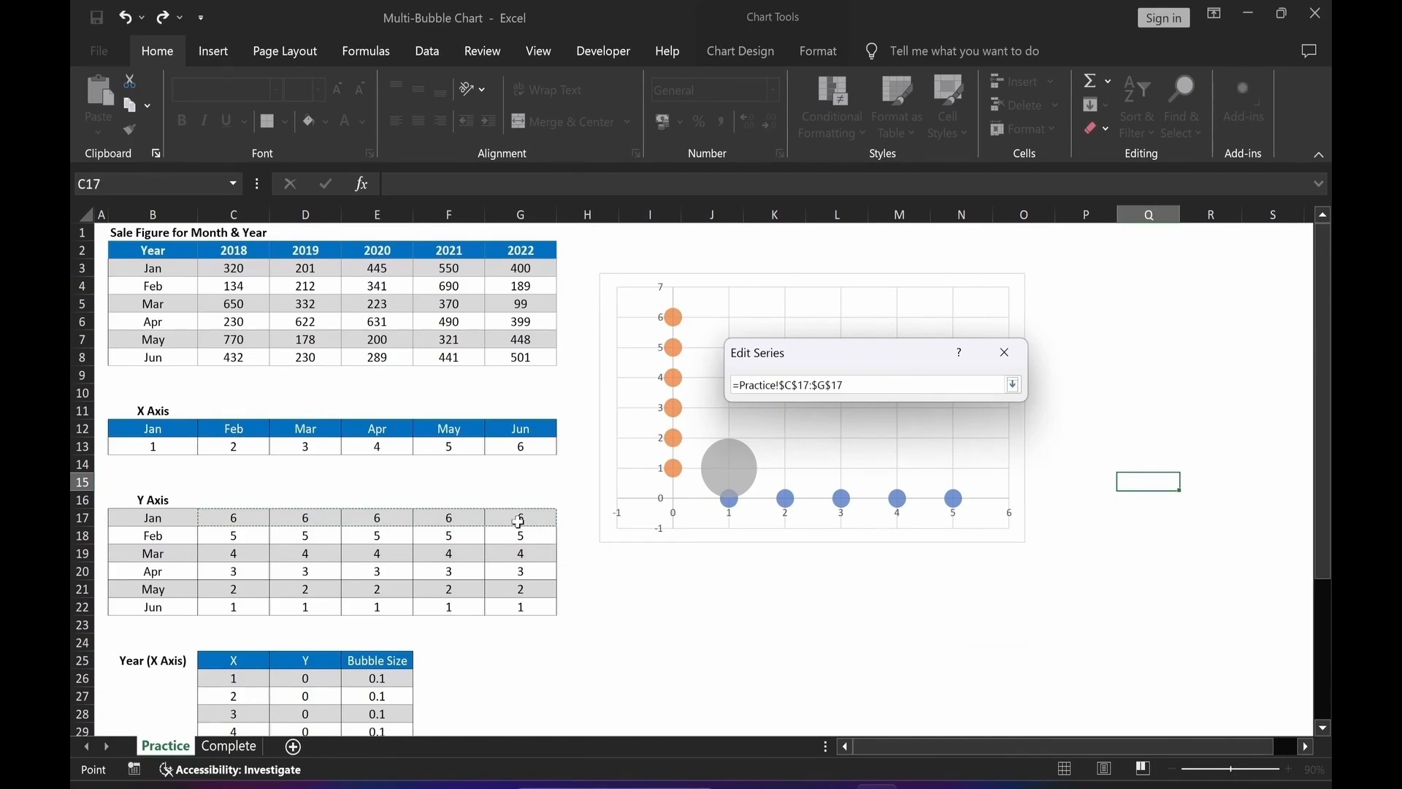
{"action": "key", "text": "Return"}
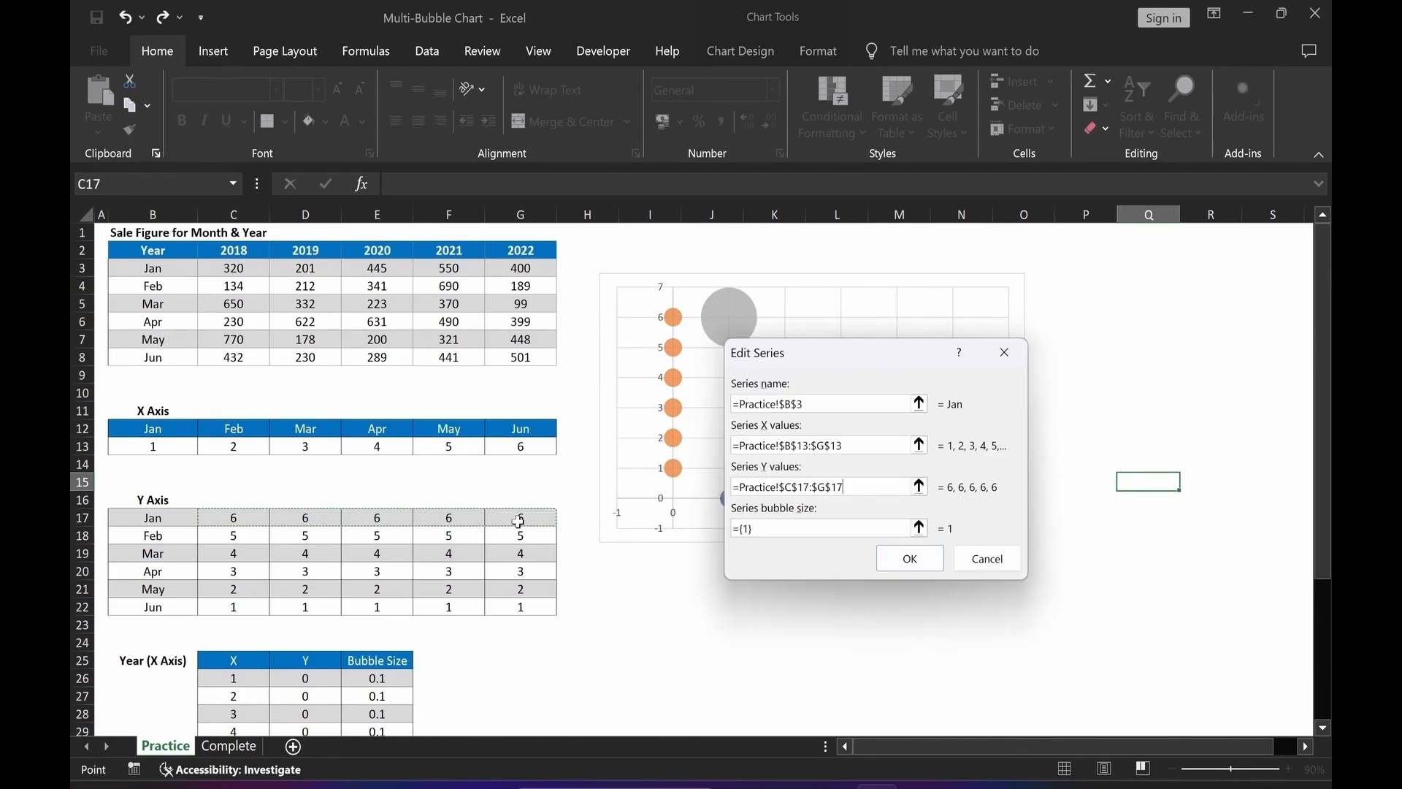
{"action": "left_click", "coordinate": [920, 528]}
{"action": "left_click_drag", "start_coordinate": [234, 268], "coordinate": [517, 269]}
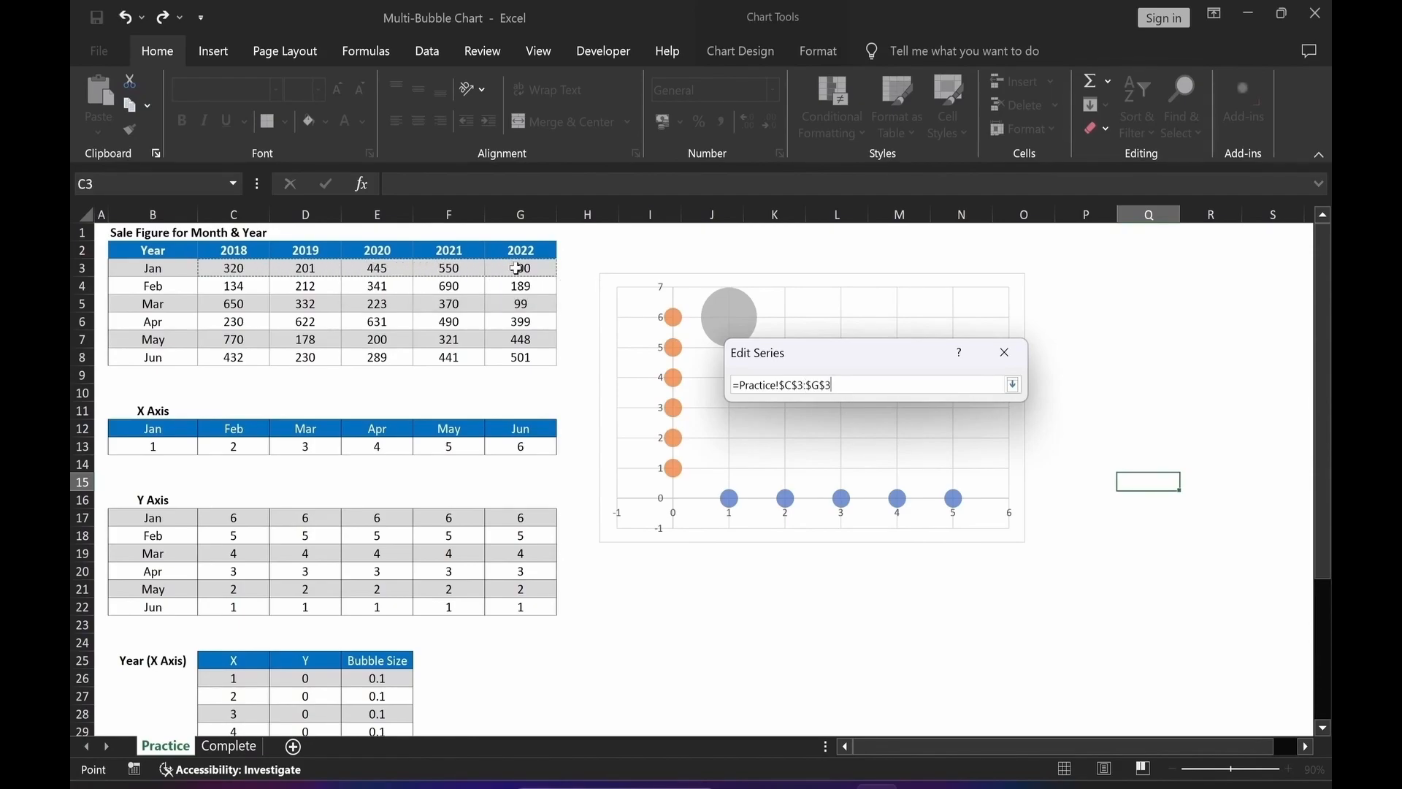
{"action": "key", "text": "Return"}
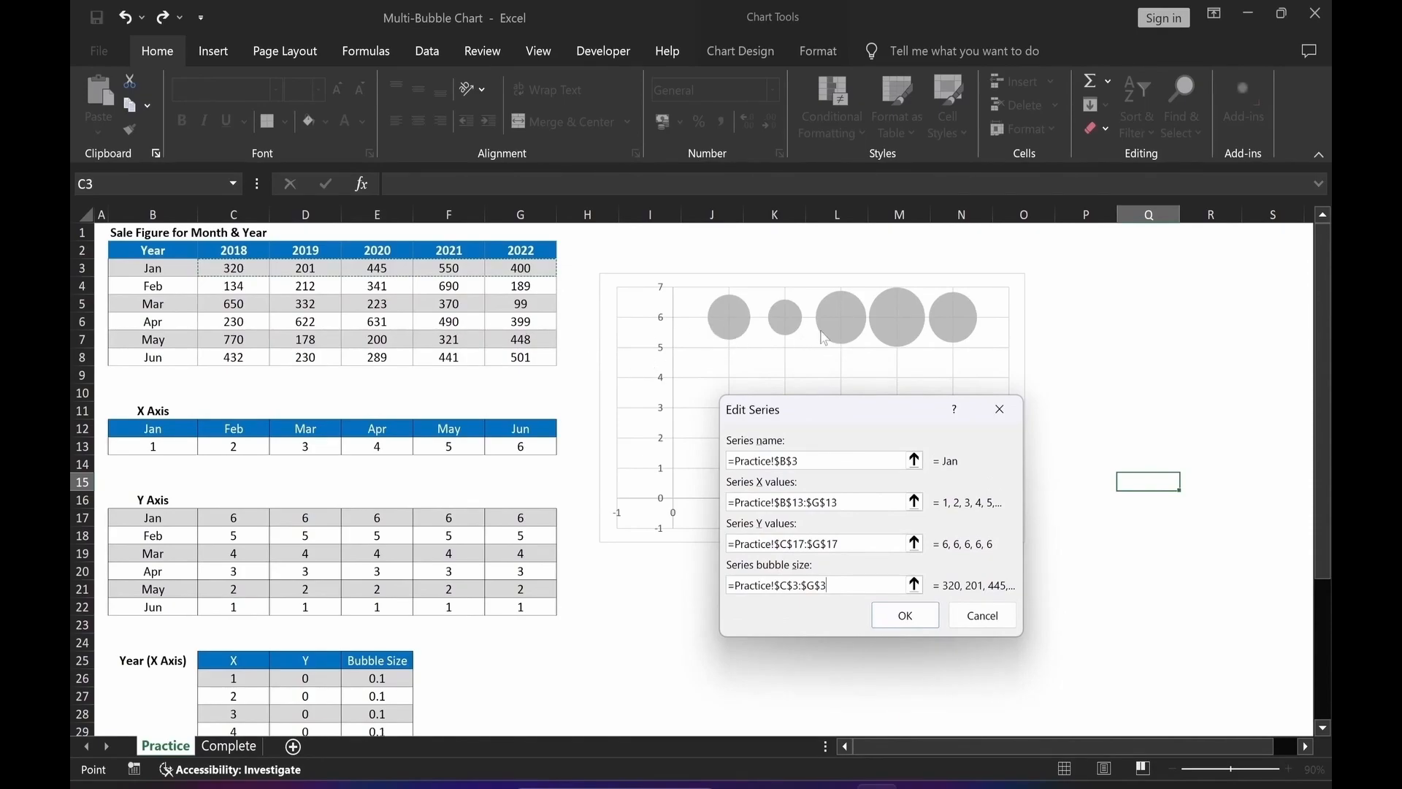
{"action": "left_click", "coordinate": [905, 617]}
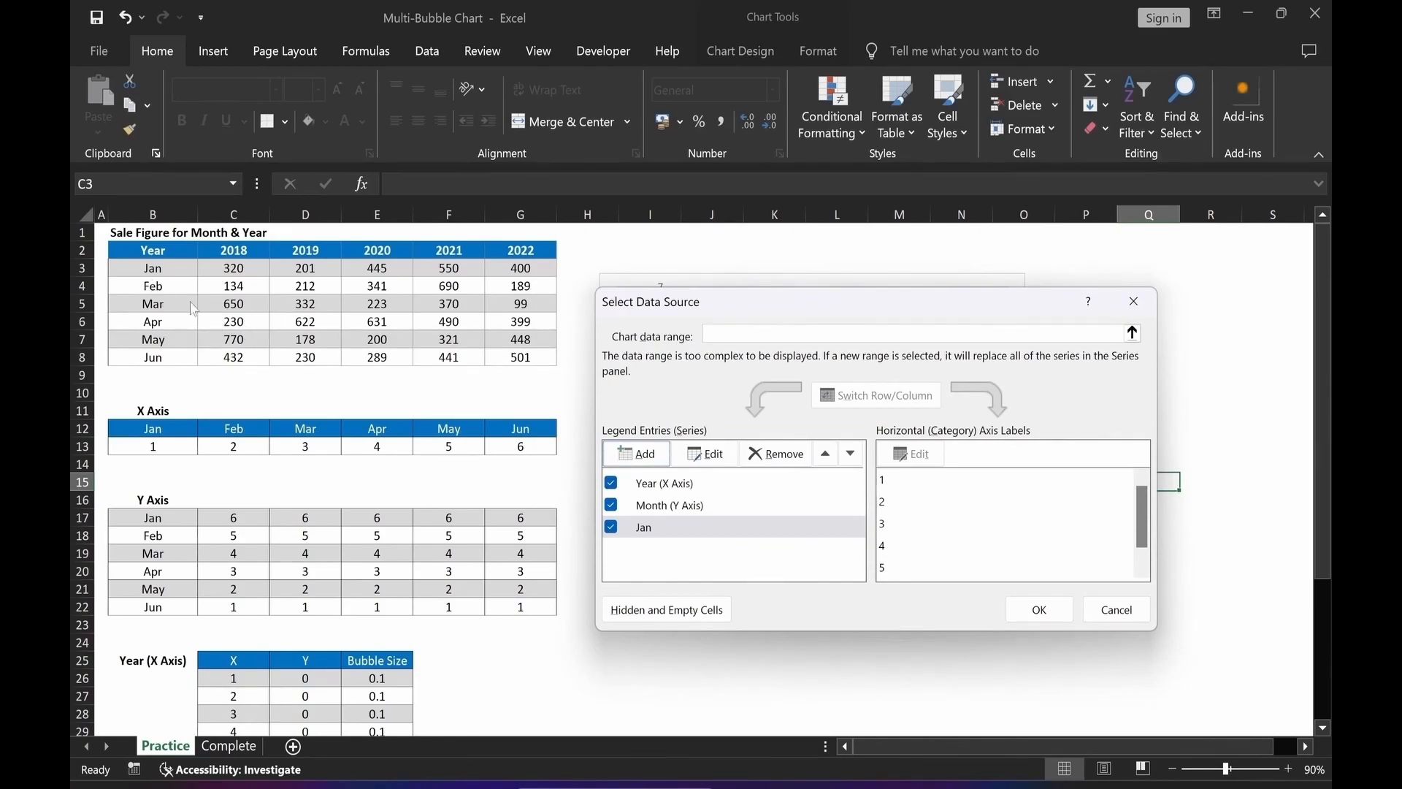
Add another series named from cell B4 (Feb) with X values B13:G13.
{"action": "left_click", "coordinate": [635, 453]}
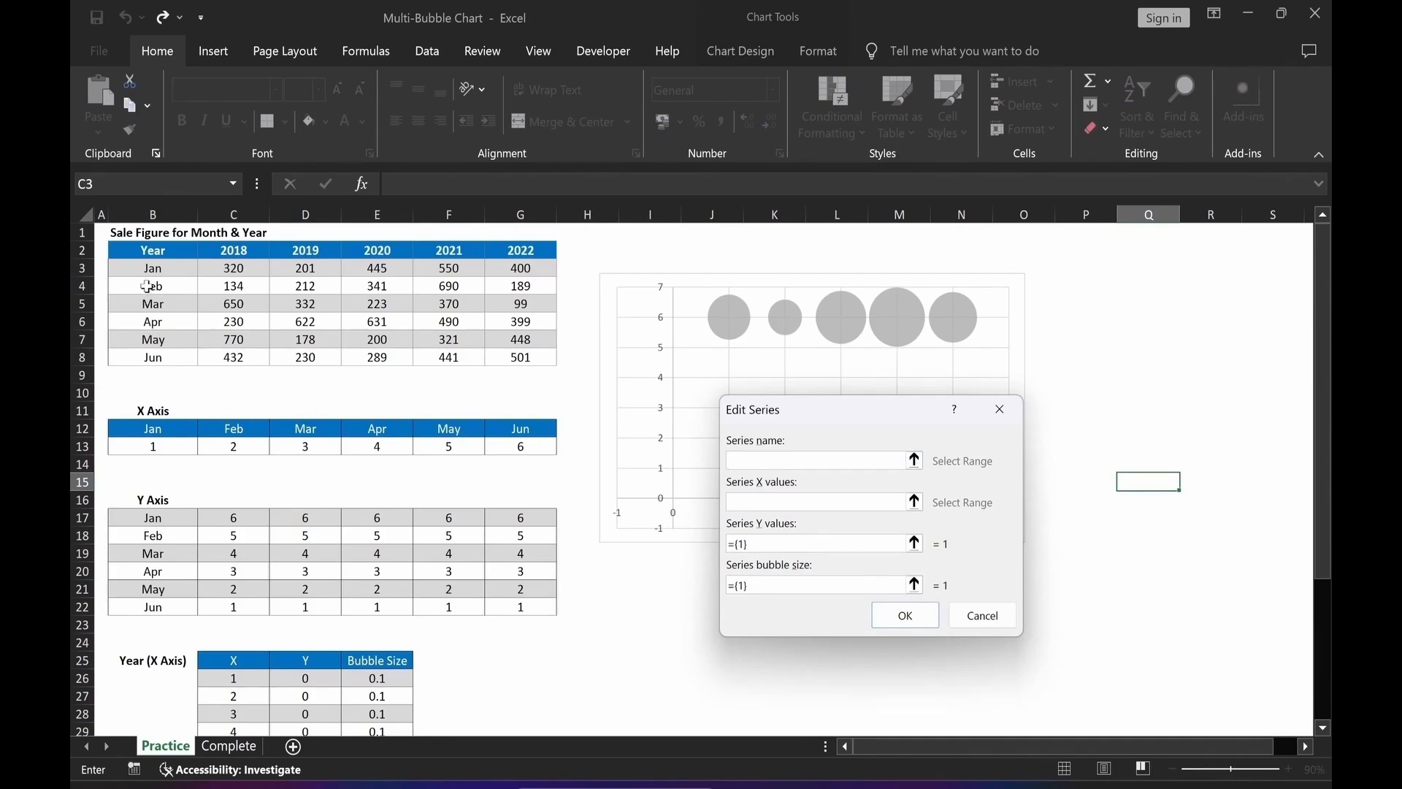
{"action": "left_click", "coordinate": [152, 287]}
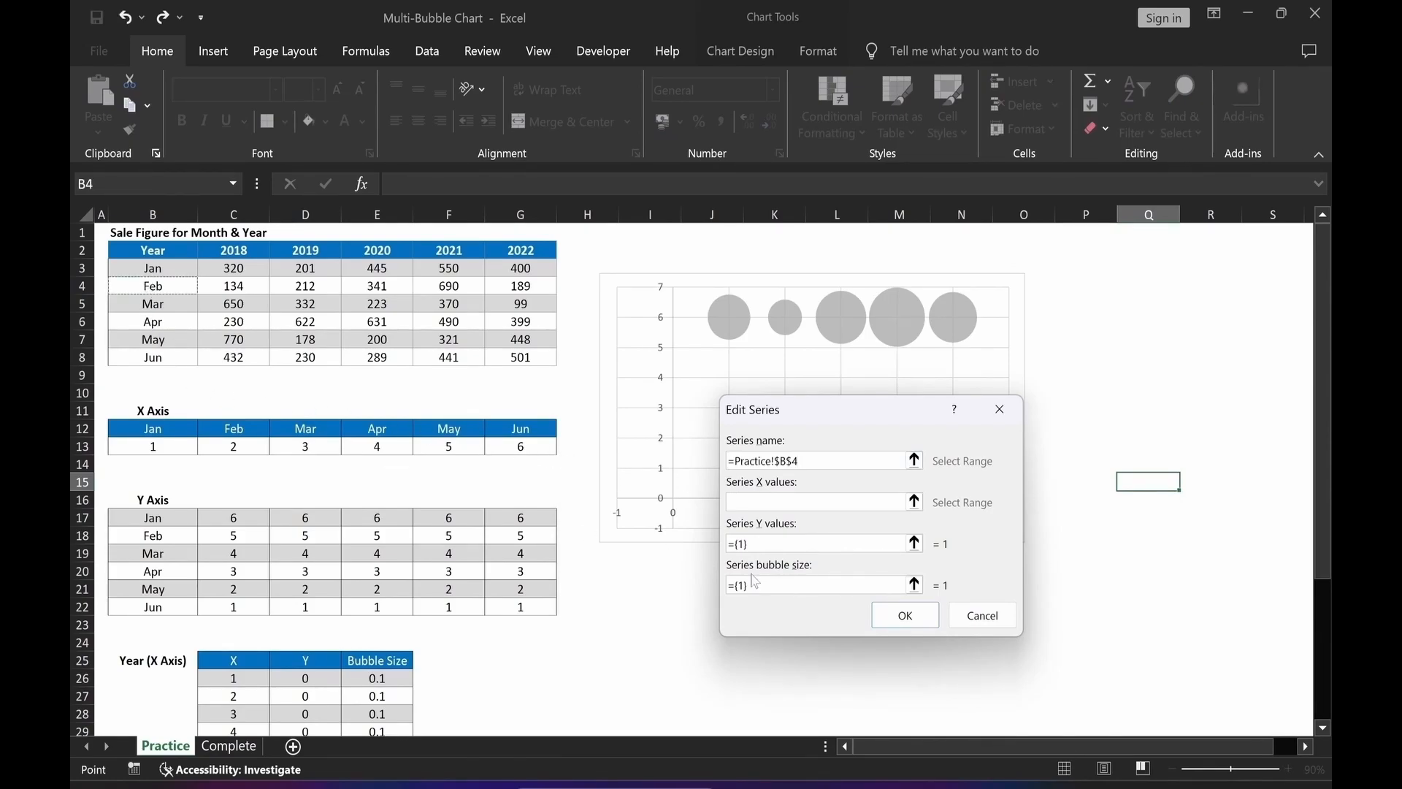
{"action": "left_click", "coordinate": [914, 502]}
{"action": "left_click_drag", "start_coordinate": [170, 444], "coordinate": [514, 451]}
{"action": "key", "text": "Return"}
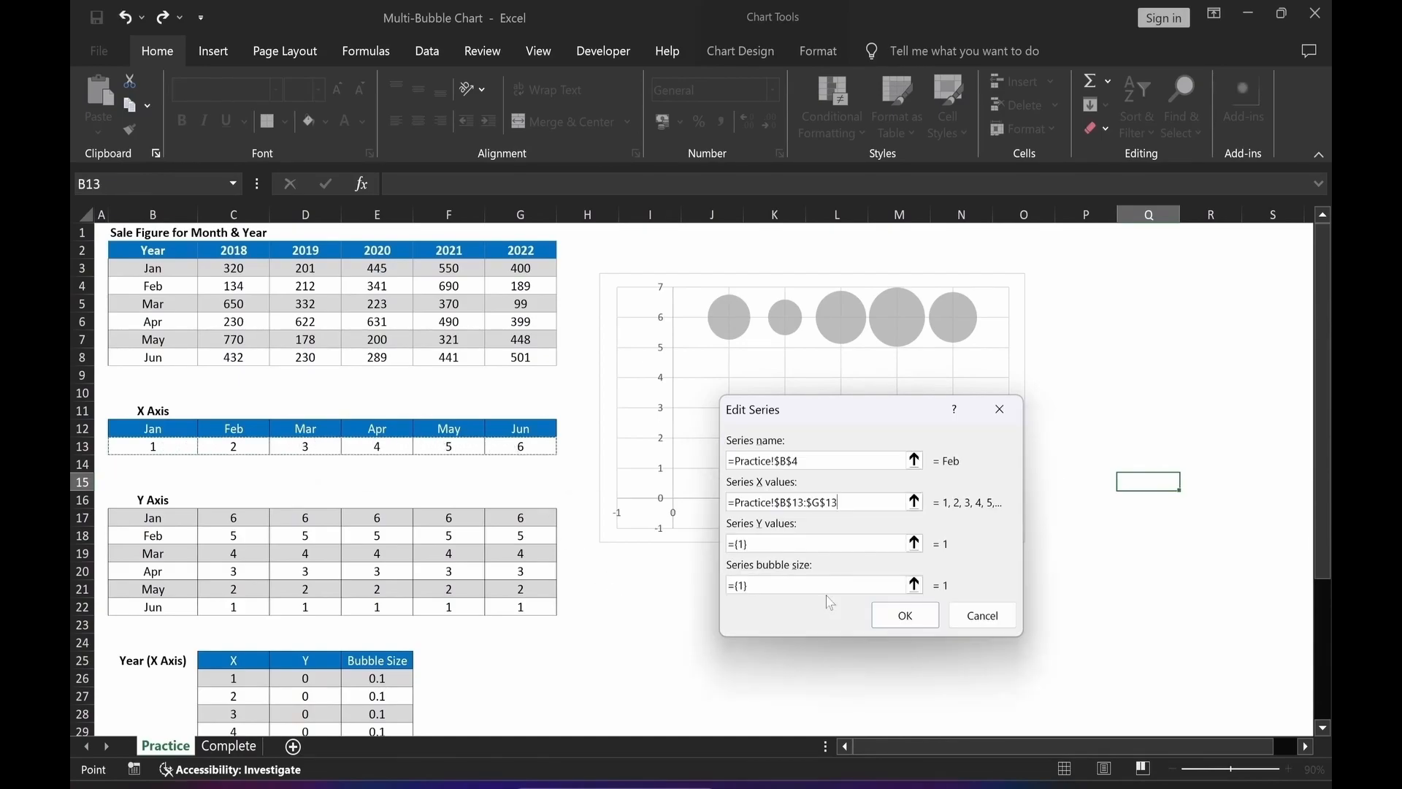
Set the Feb series' Y values to C18:G18 and bubble sizes to C4:G4, then confirm the data source.
{"action": "left_click", "coordinate": [914, 543]}
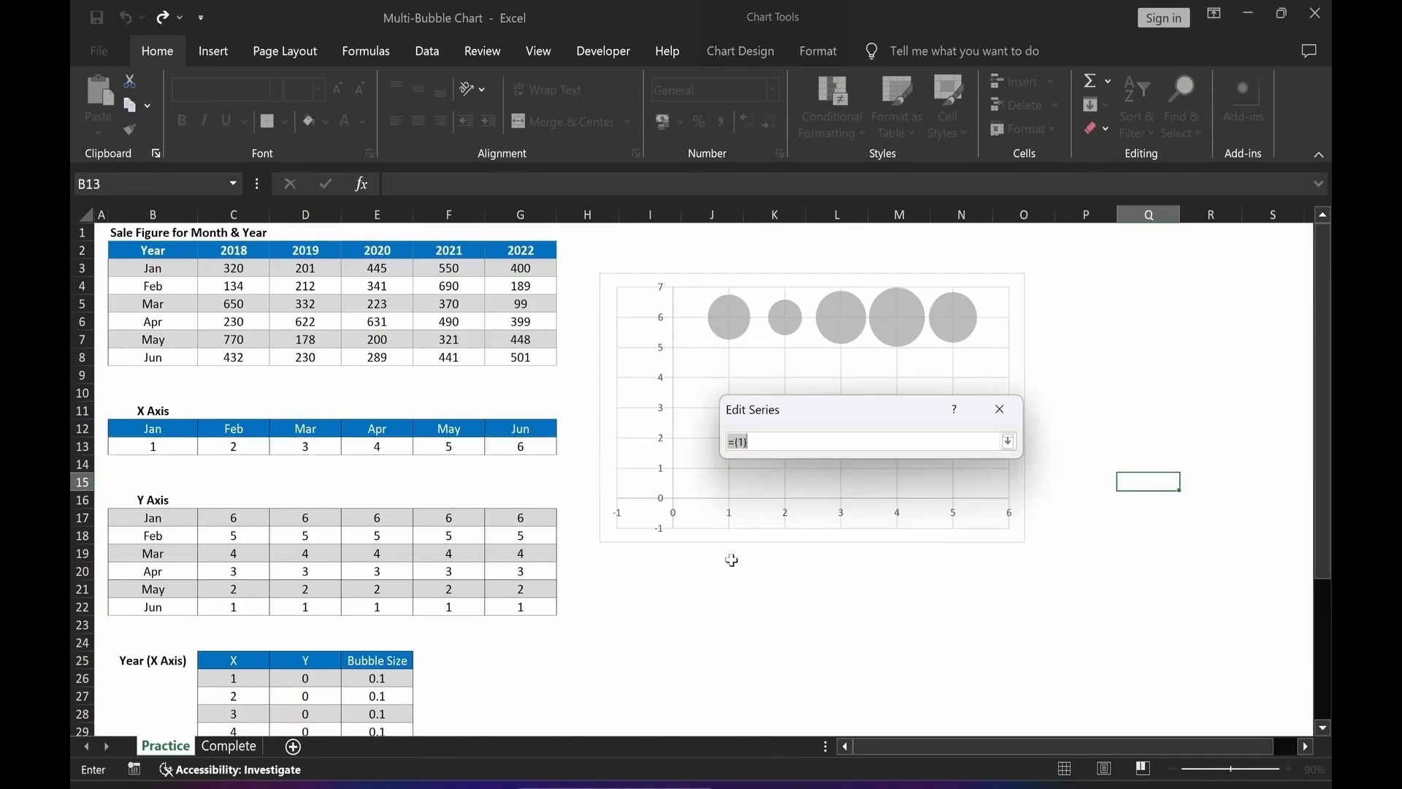
{"action": "left_click_drag", "start_coordinate": [219, 537], "coordinate": [519, 537]}
{"action": "key", "text": "Return"}
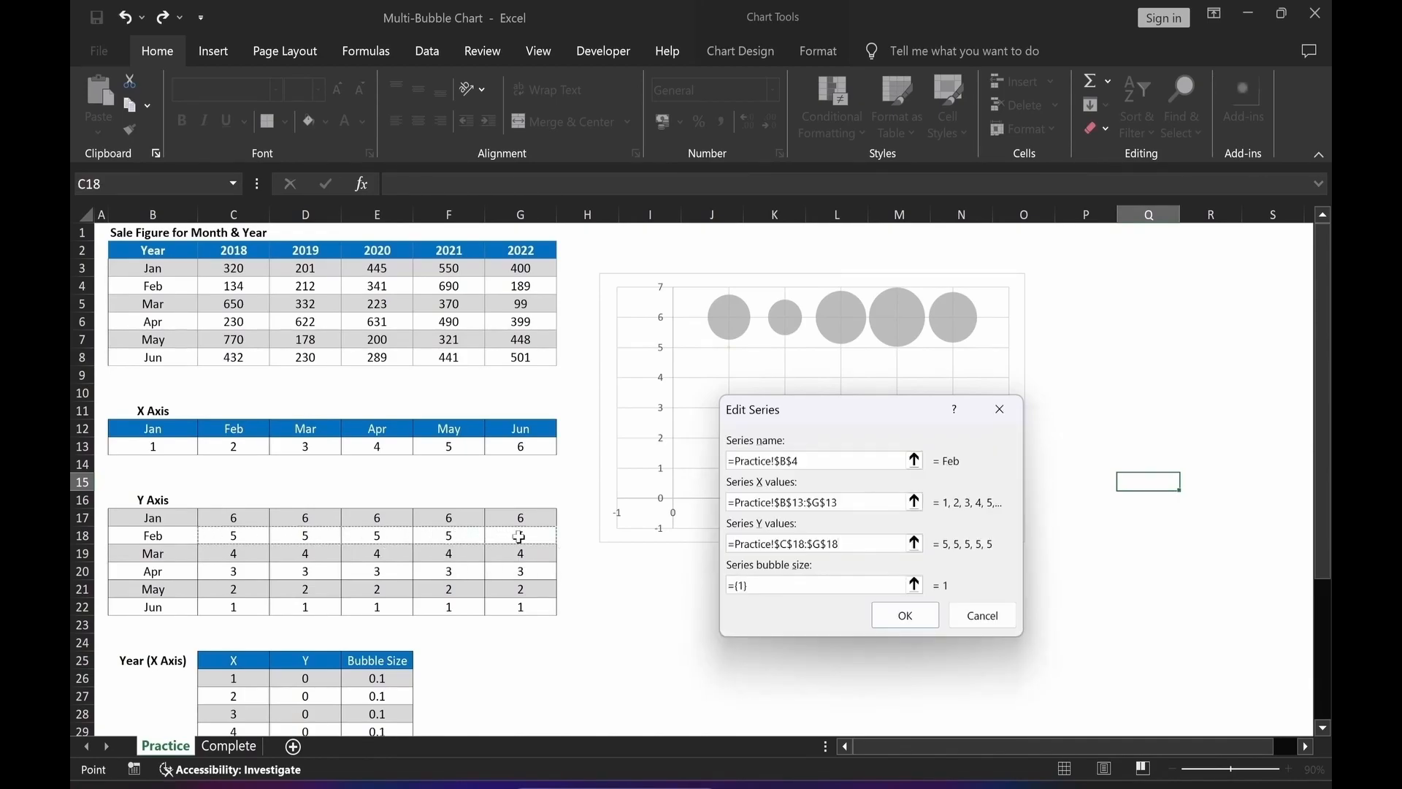
{"action": "left_click", "coordinate": [915, 584]}
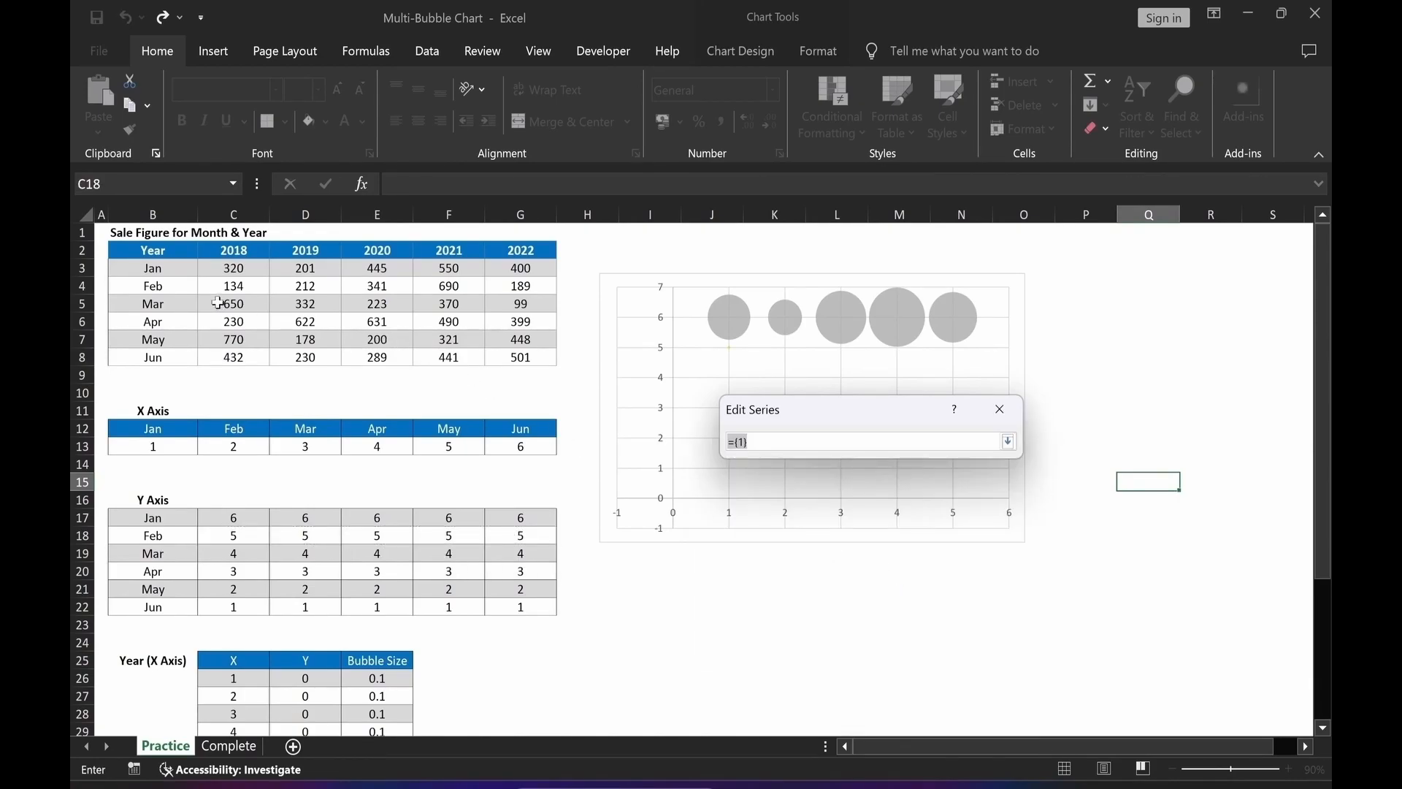
{"action": "left_click_drag", "start_coordinate": [221, 289], "coordinate": [521, 290]}
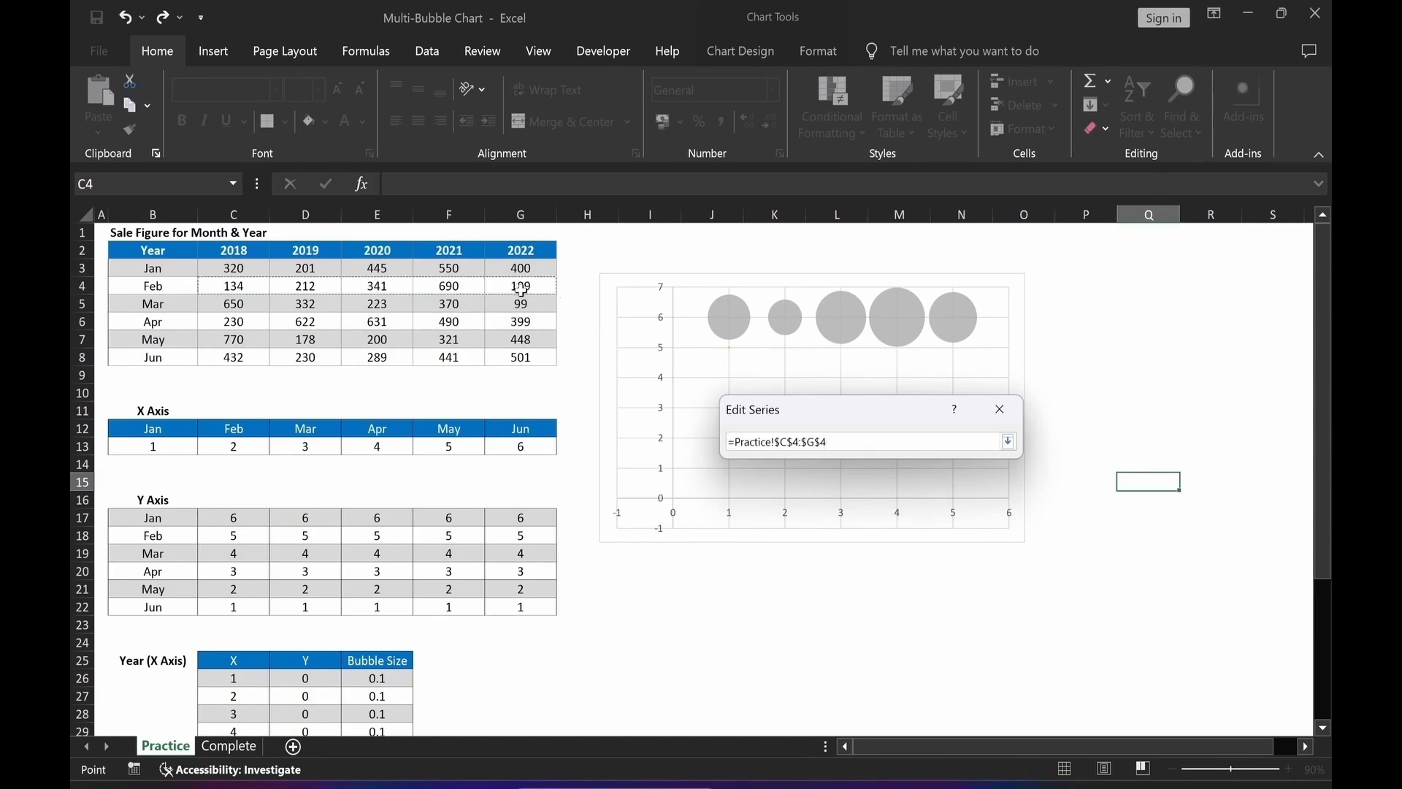
{"action": "key", "text": "Return"}
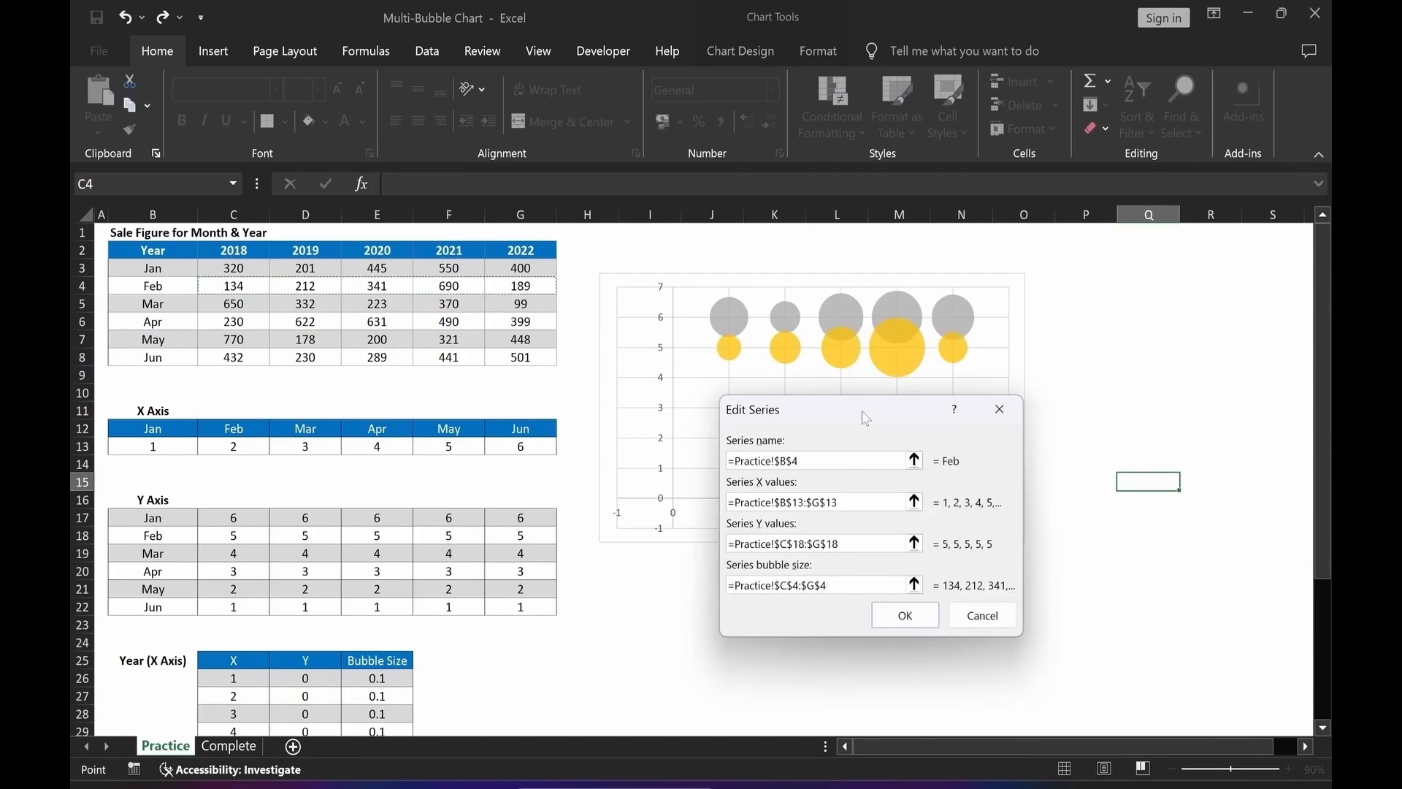
{"action": "left_click", "coordinate": [905, 617]}
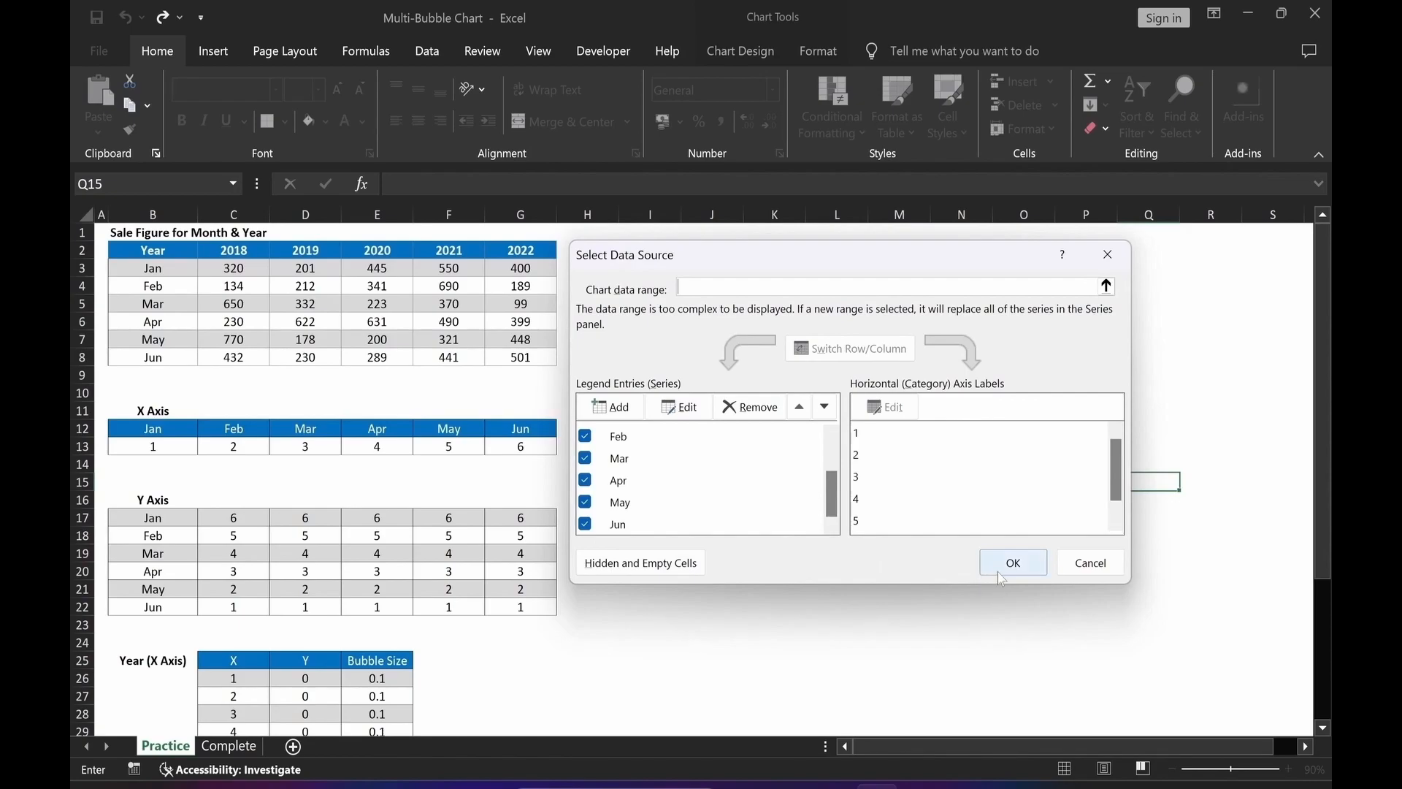
{"action": "left_click", "coordinate": [1013, 562]}
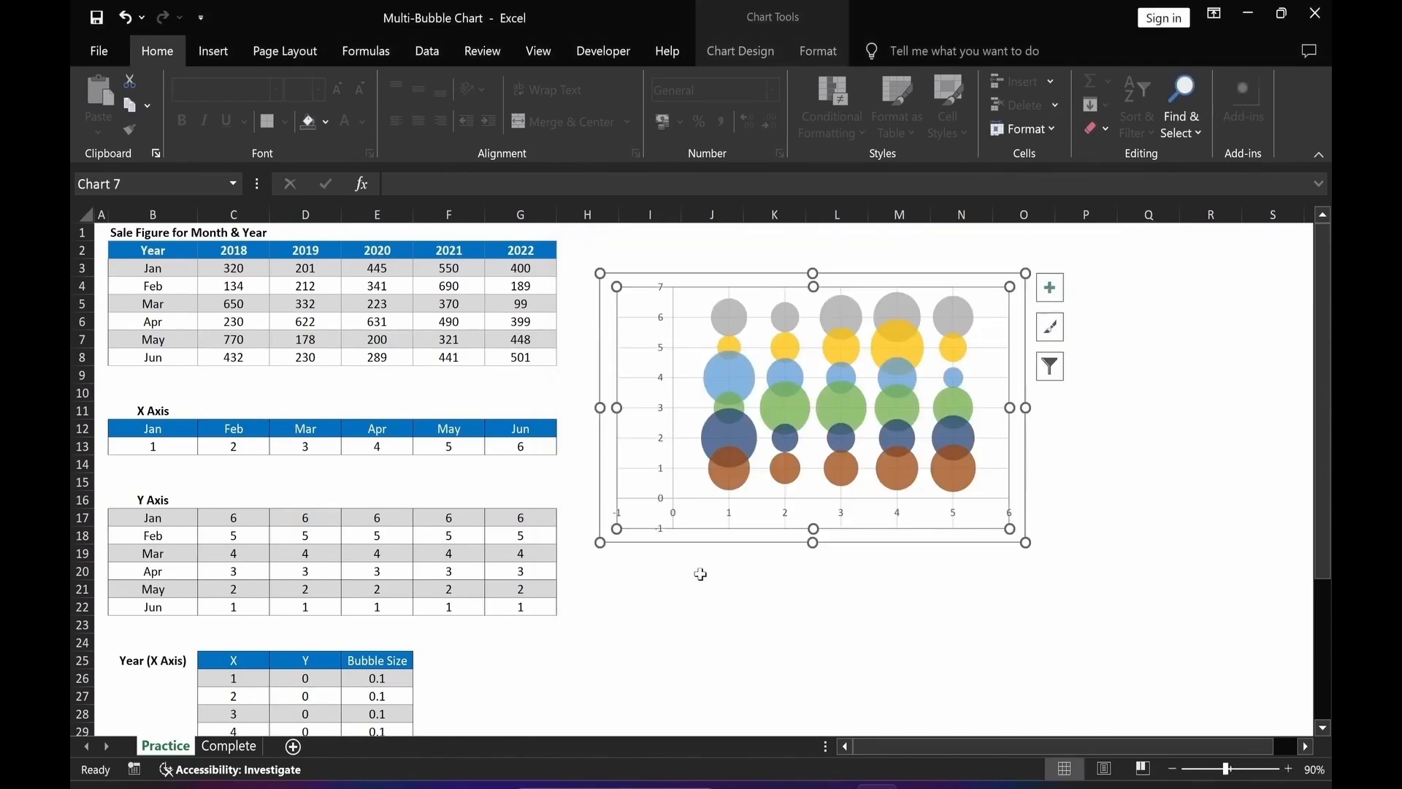
Set the vertical axis minimum bound to 0.
{"action": "left_click", "coordinate": [691, 653]}
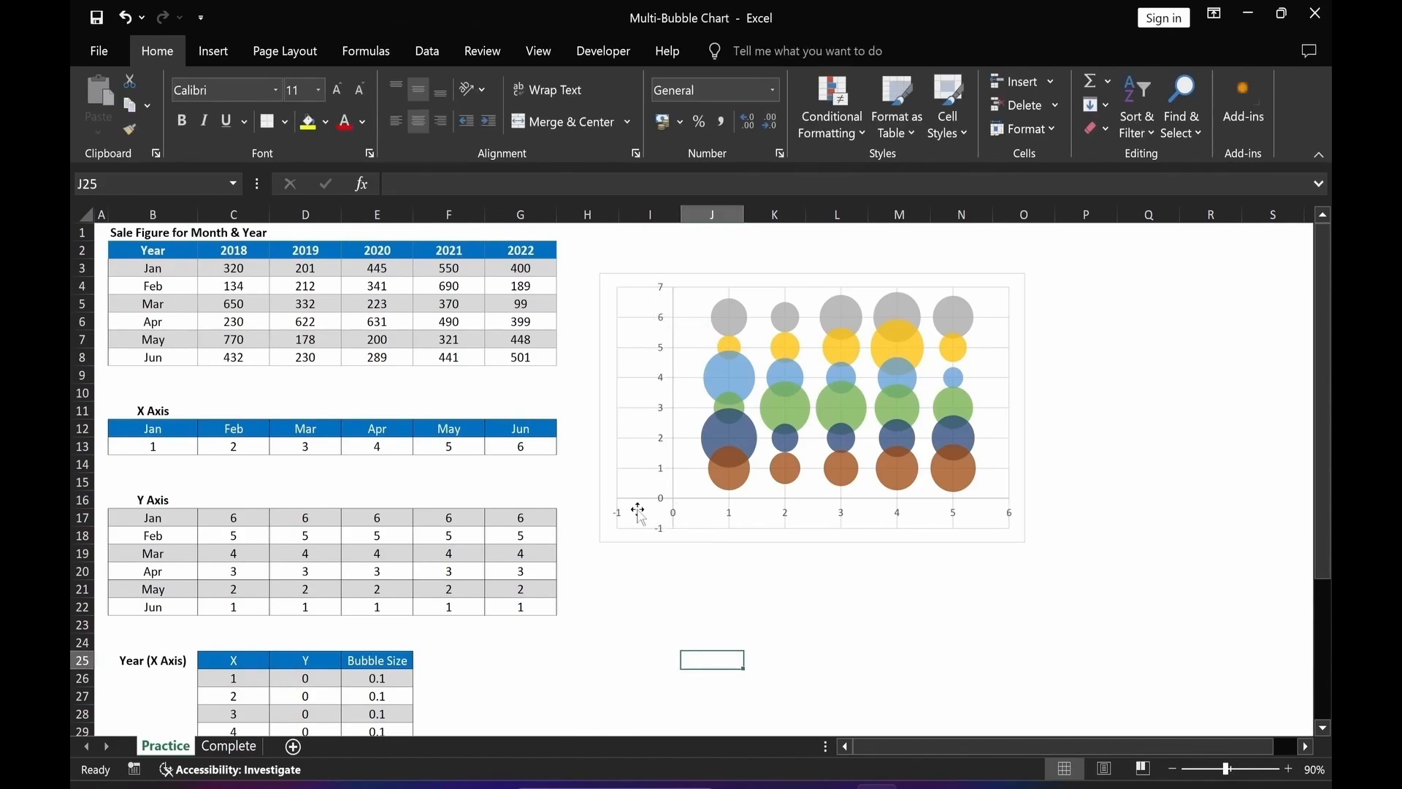
{"action": "left_click", "coordinate": [666, 415]}
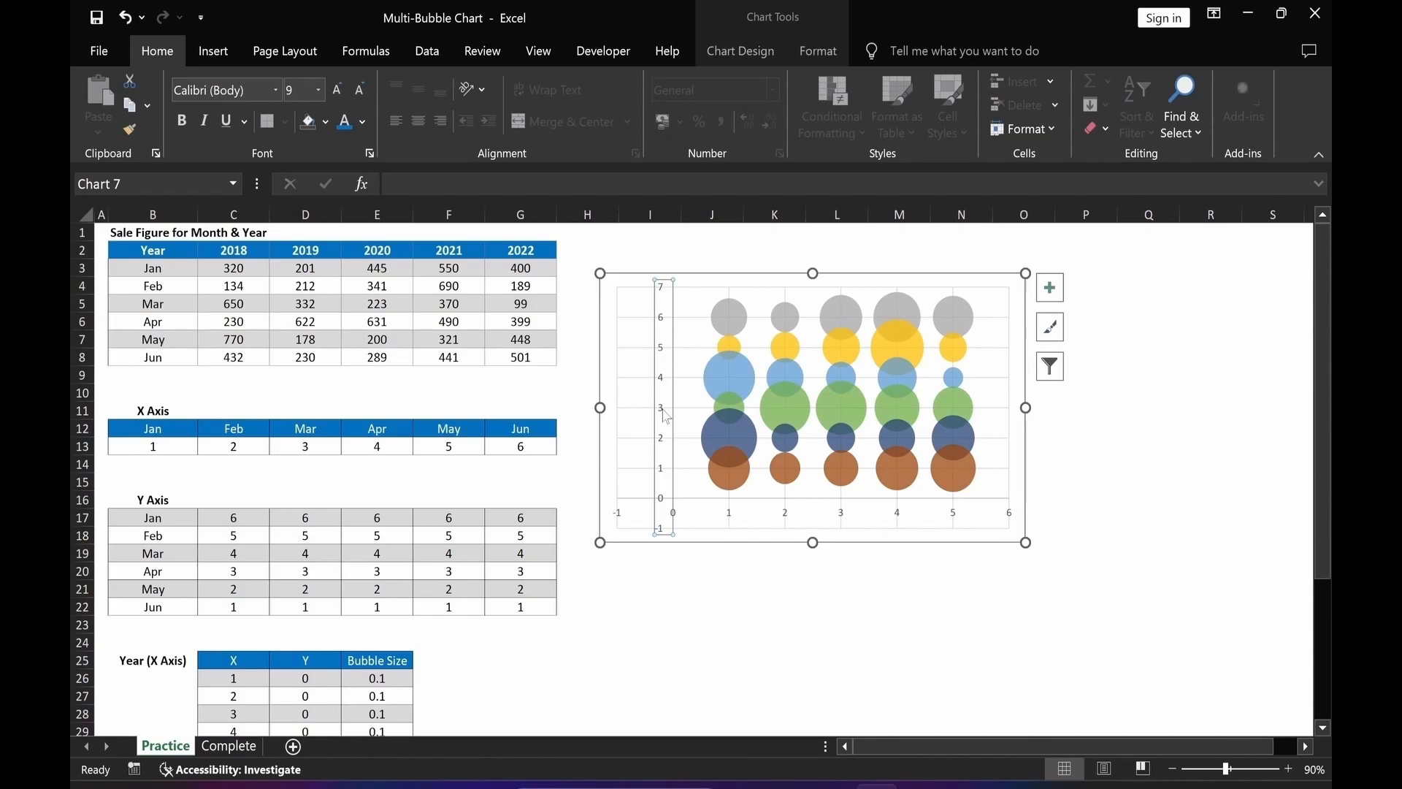
{"action": "double_click", "coordinate": [666, 415]}
{"action": "left_click_drag", "start_coordinate": [847, 748], "coordinate": [912, 735]}
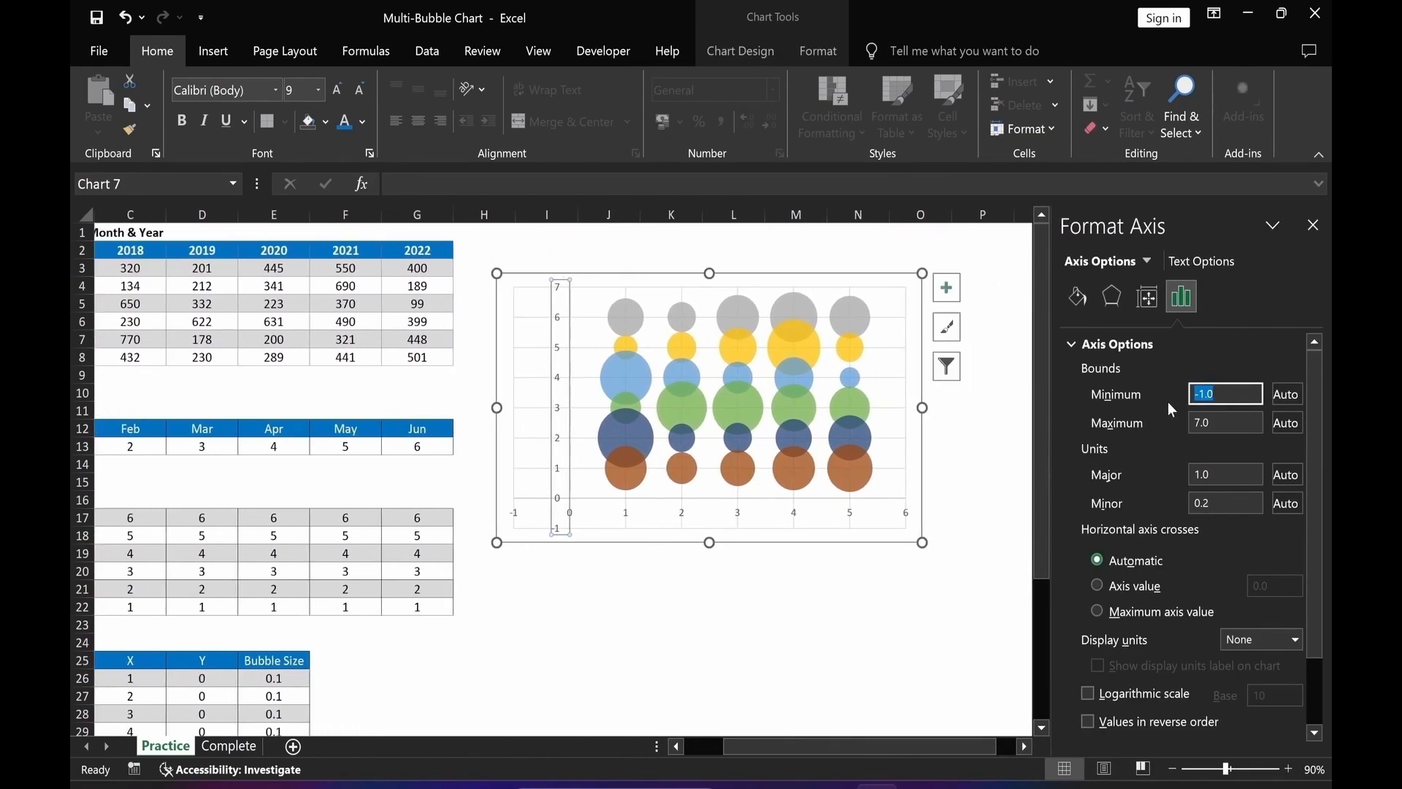
{"action": "left_click", "coordinate": [671, 624]}
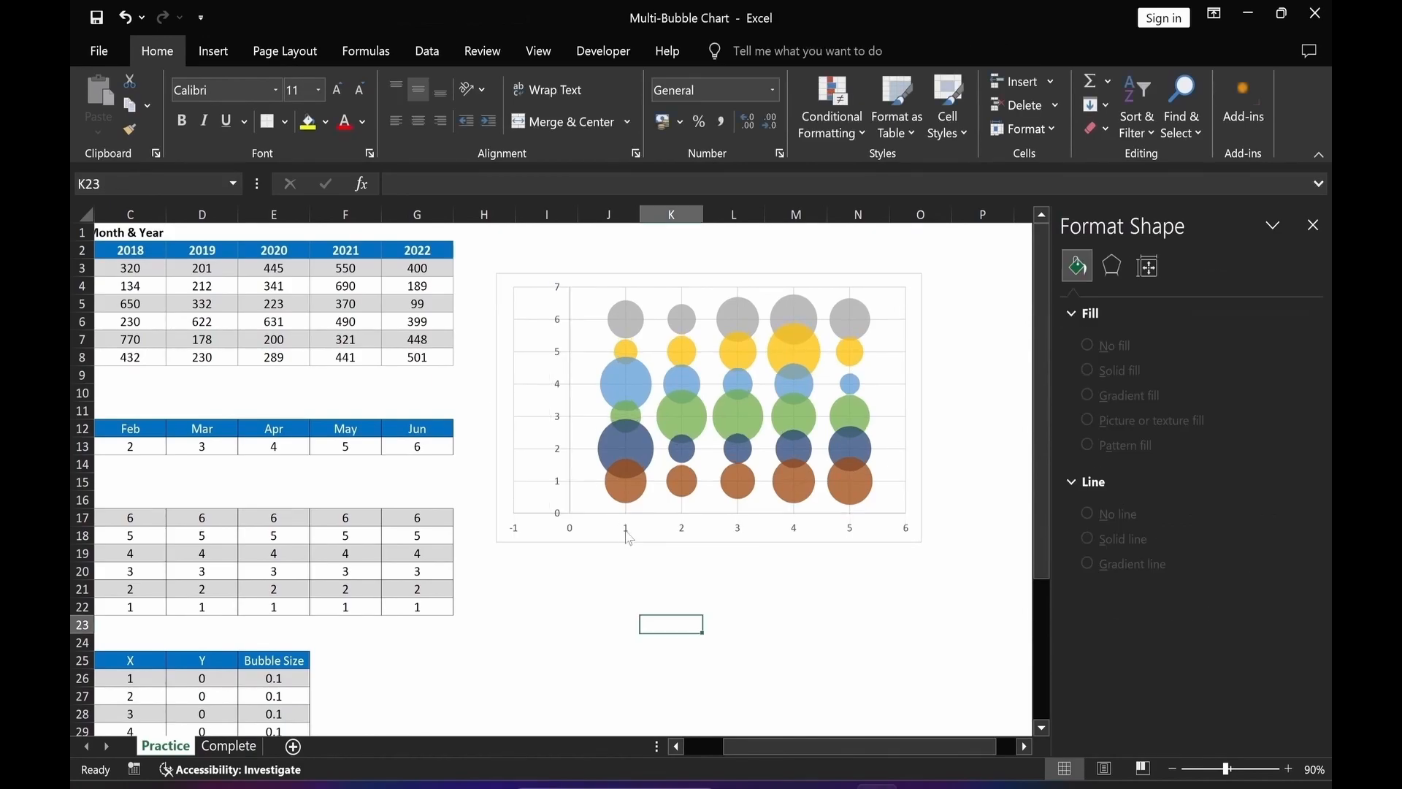
Set the horizontal axis minimum bound to 0.
{"action": "left_click", "coordinate": [626, 534]}
{"action": "left_click", "coordinate": [1192, 400]}
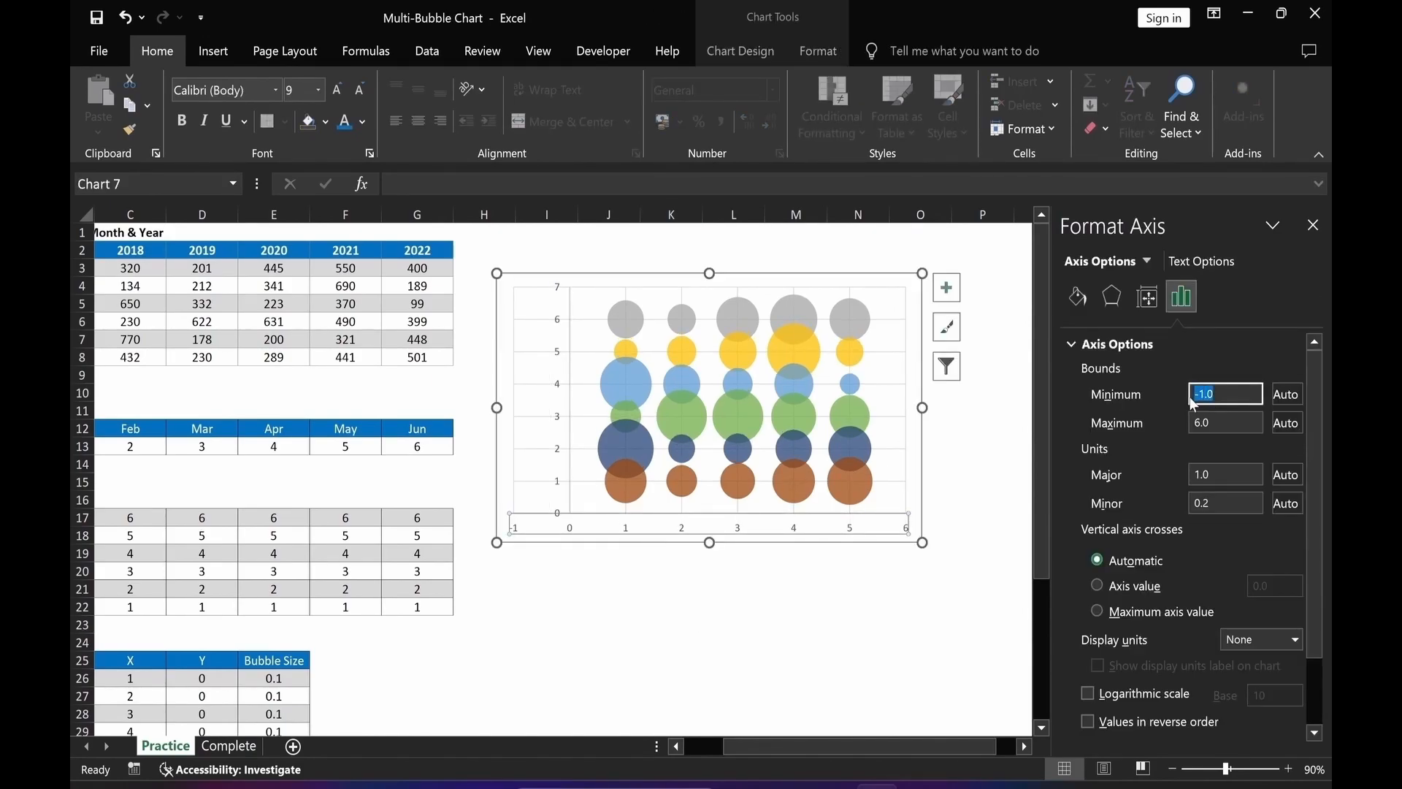
{"action": "type", "text": "0"}
{"action": "key", "text": "Return"}
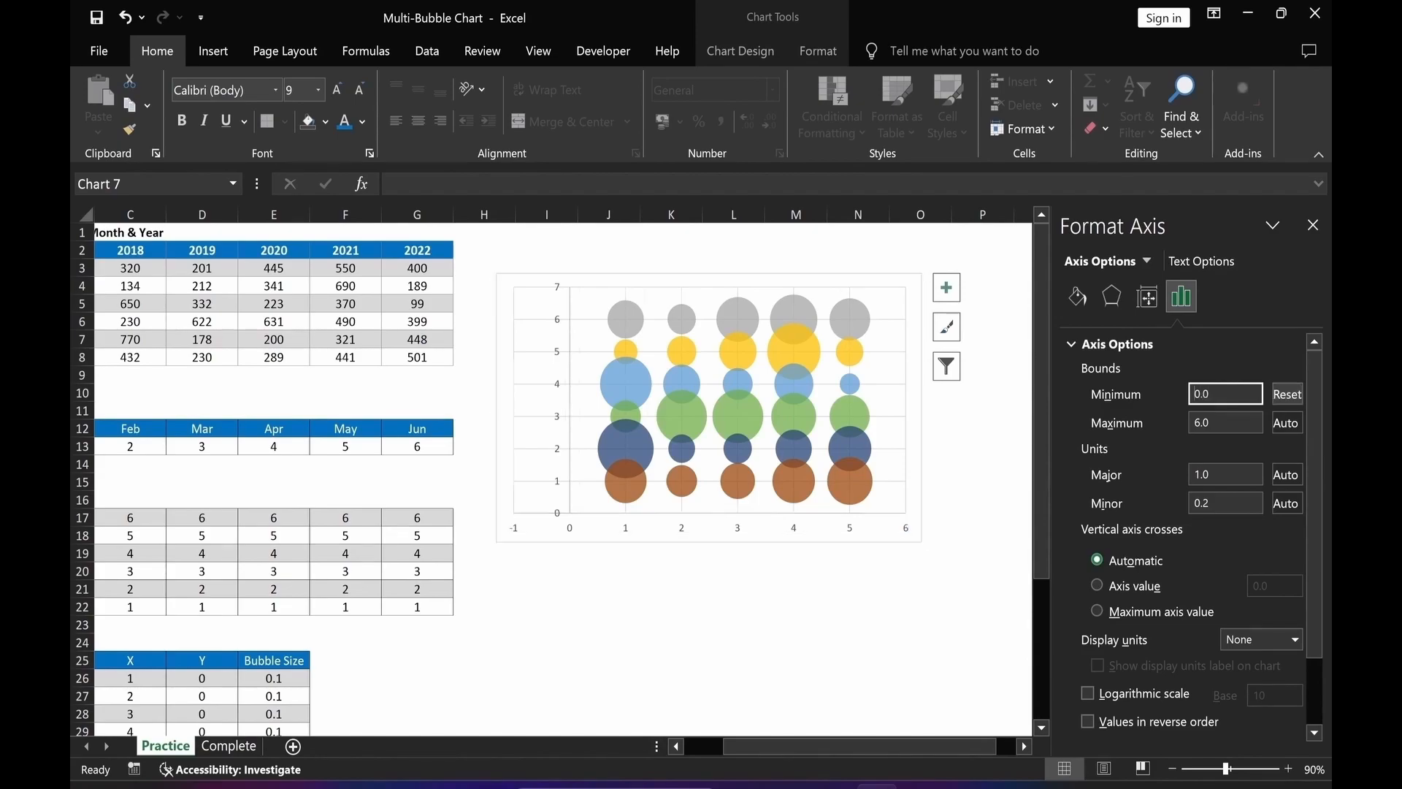
{"action": "left_click", "coordinate": [746, 632]}
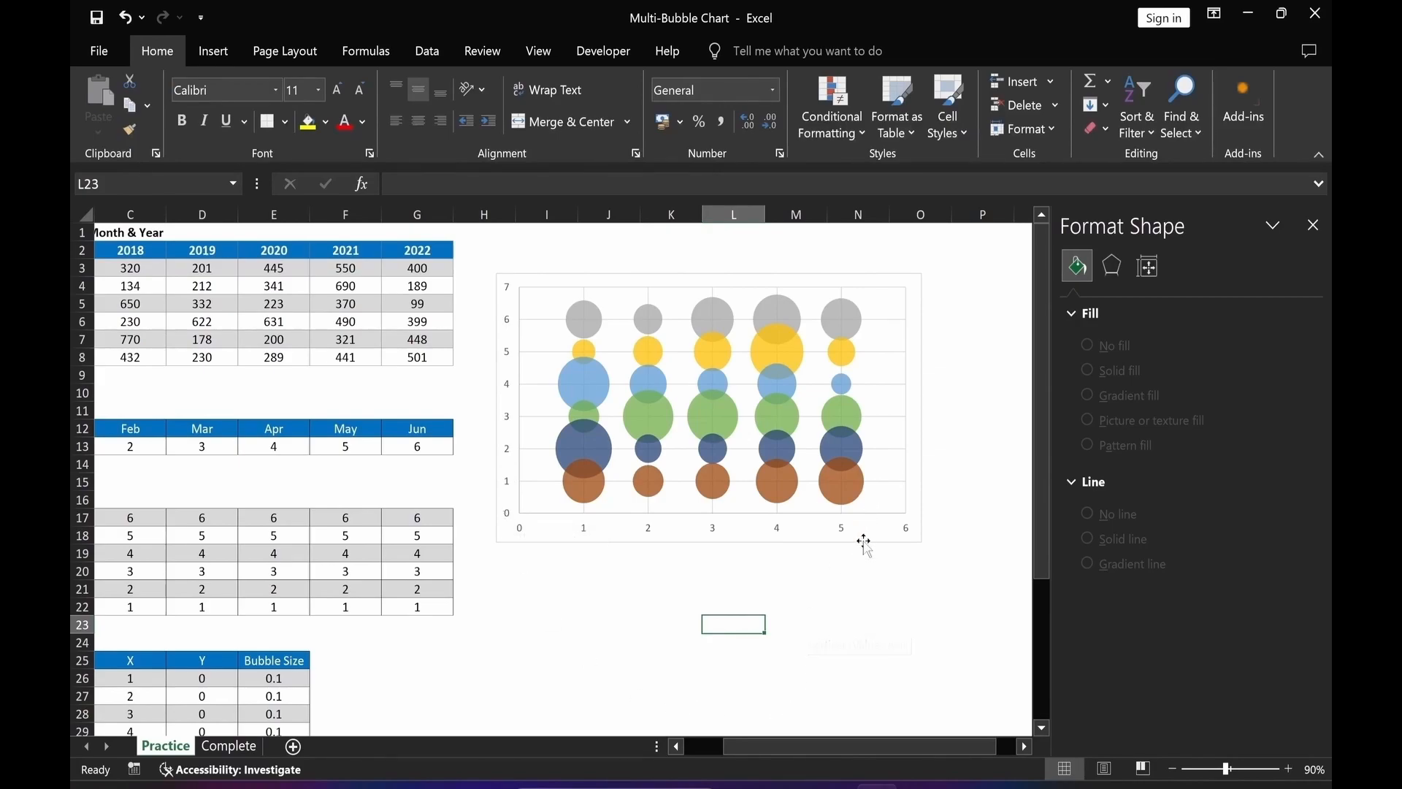
{"action": "left_click", "coordinate": [915, 370]}
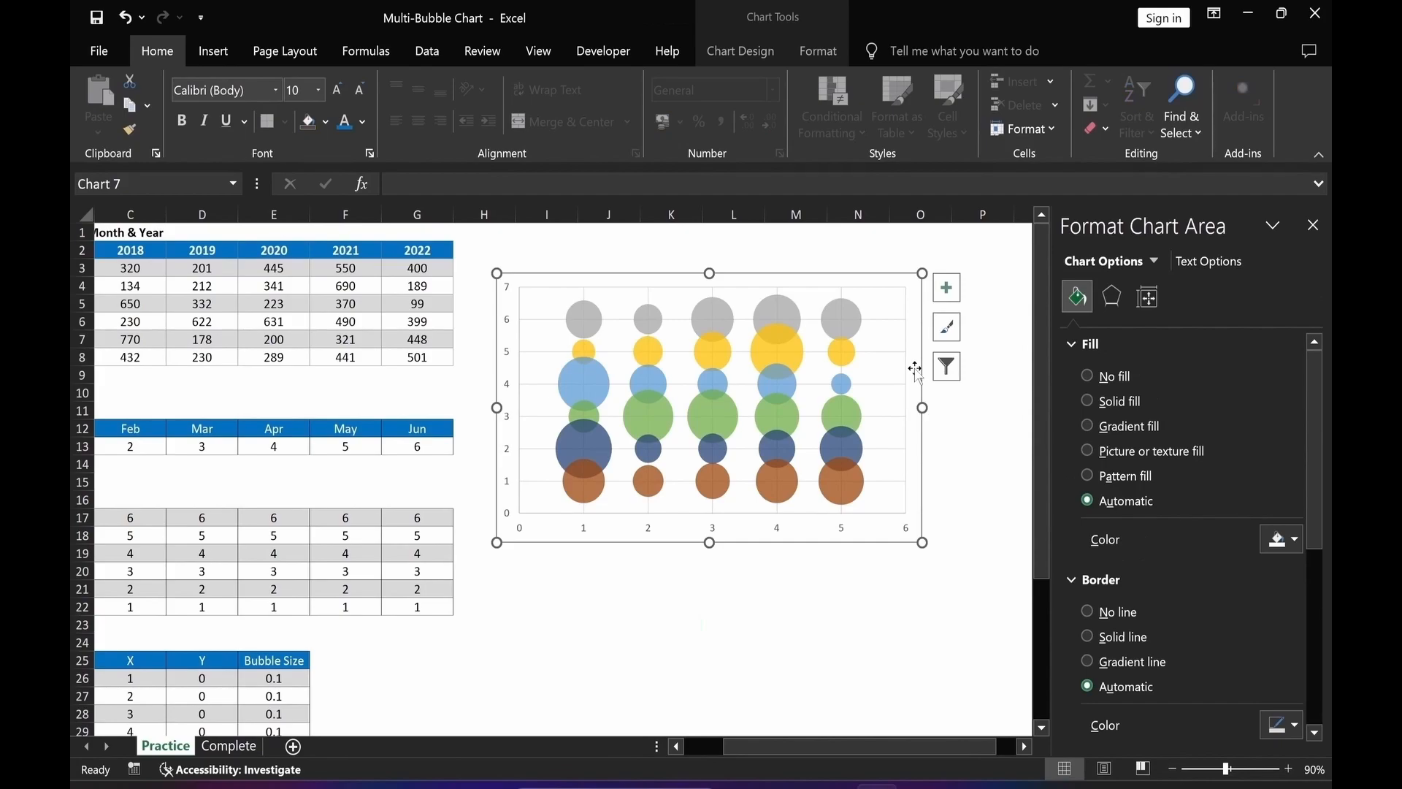
{"action": "right_click", "coordinate": [915, 369]}
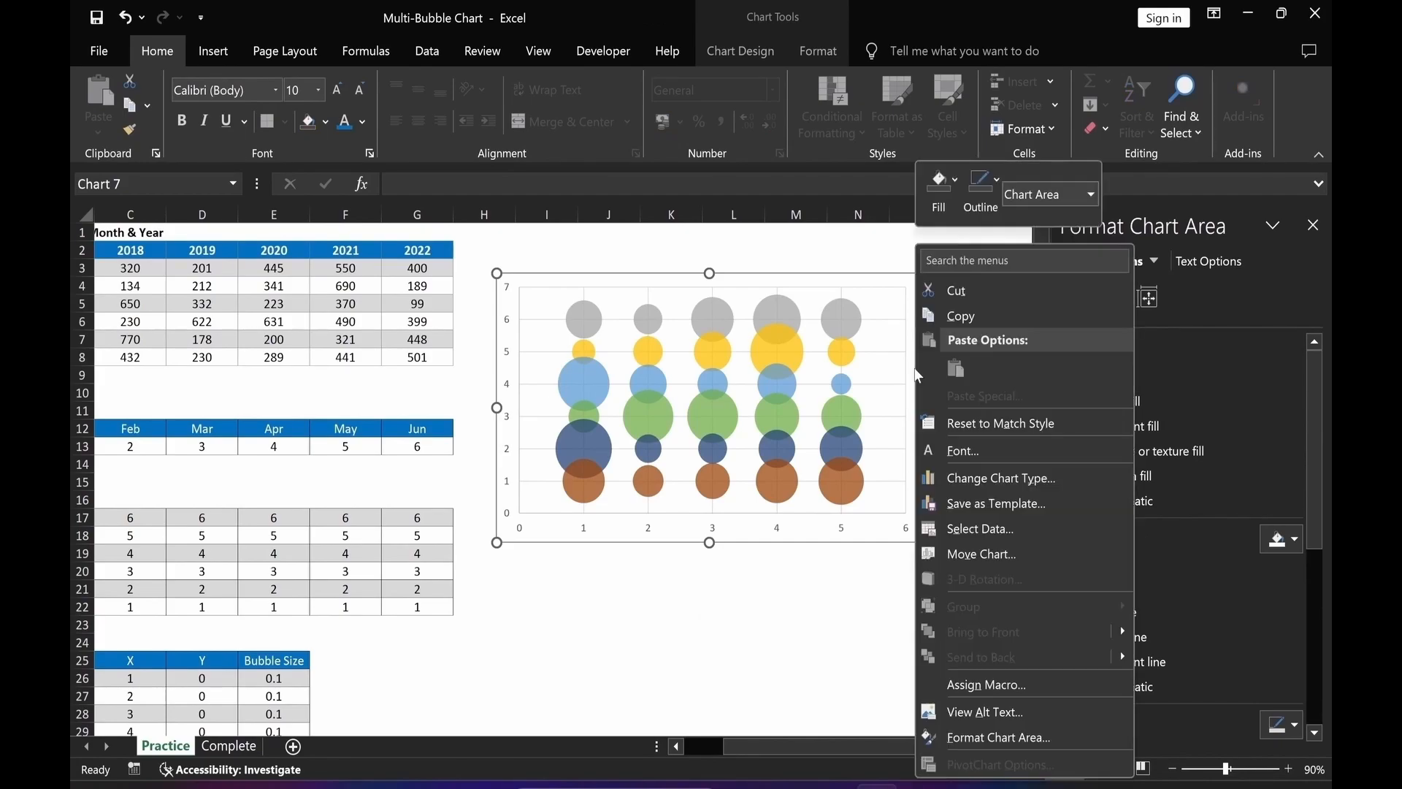
{"action": "left_click", "coordinate": [973, 530]}
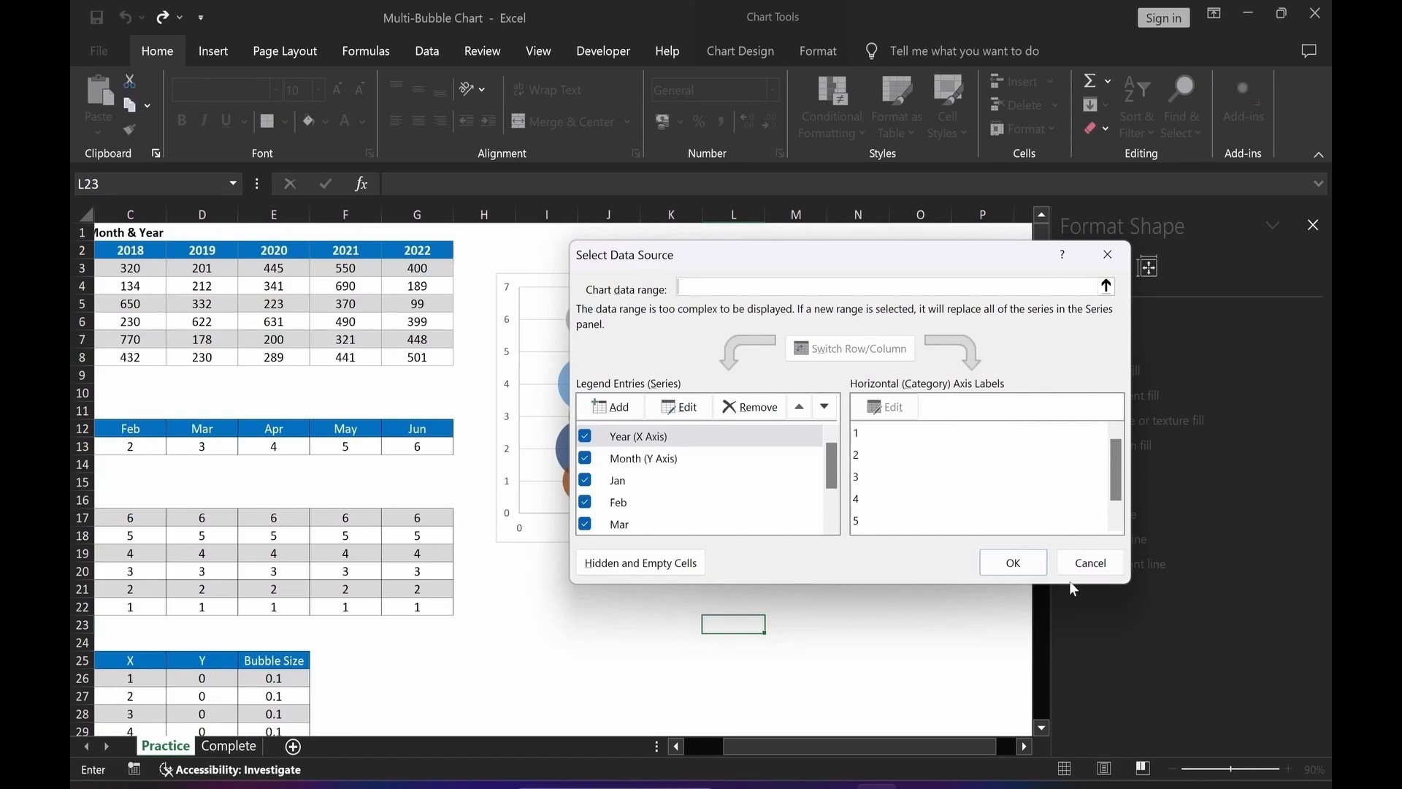
{"action": "left_click", "coordinate": [1093, 568]}
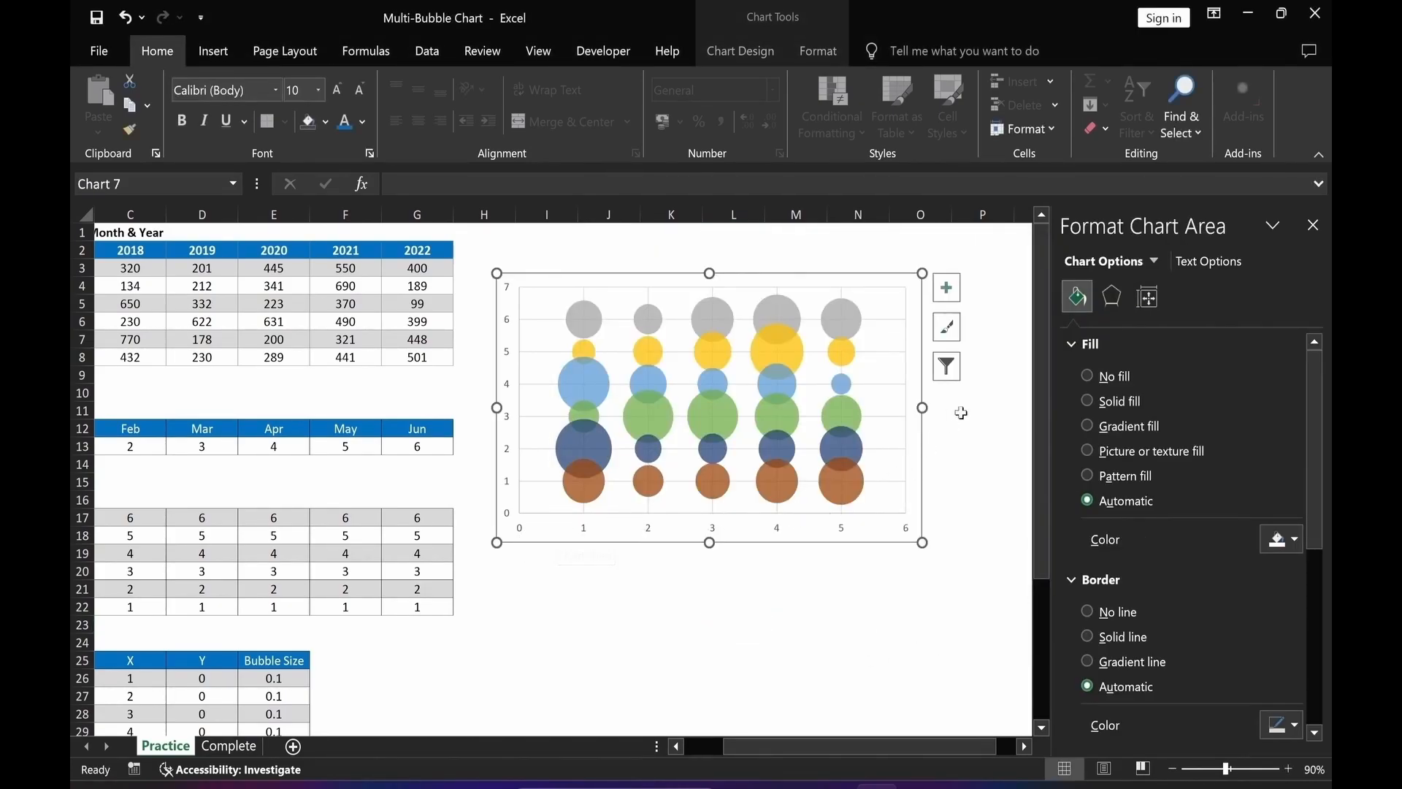
Select the Year (X Axis) helper series and add data labels to it.
{"action": "left_click", "coordinate": [1154, 260]}
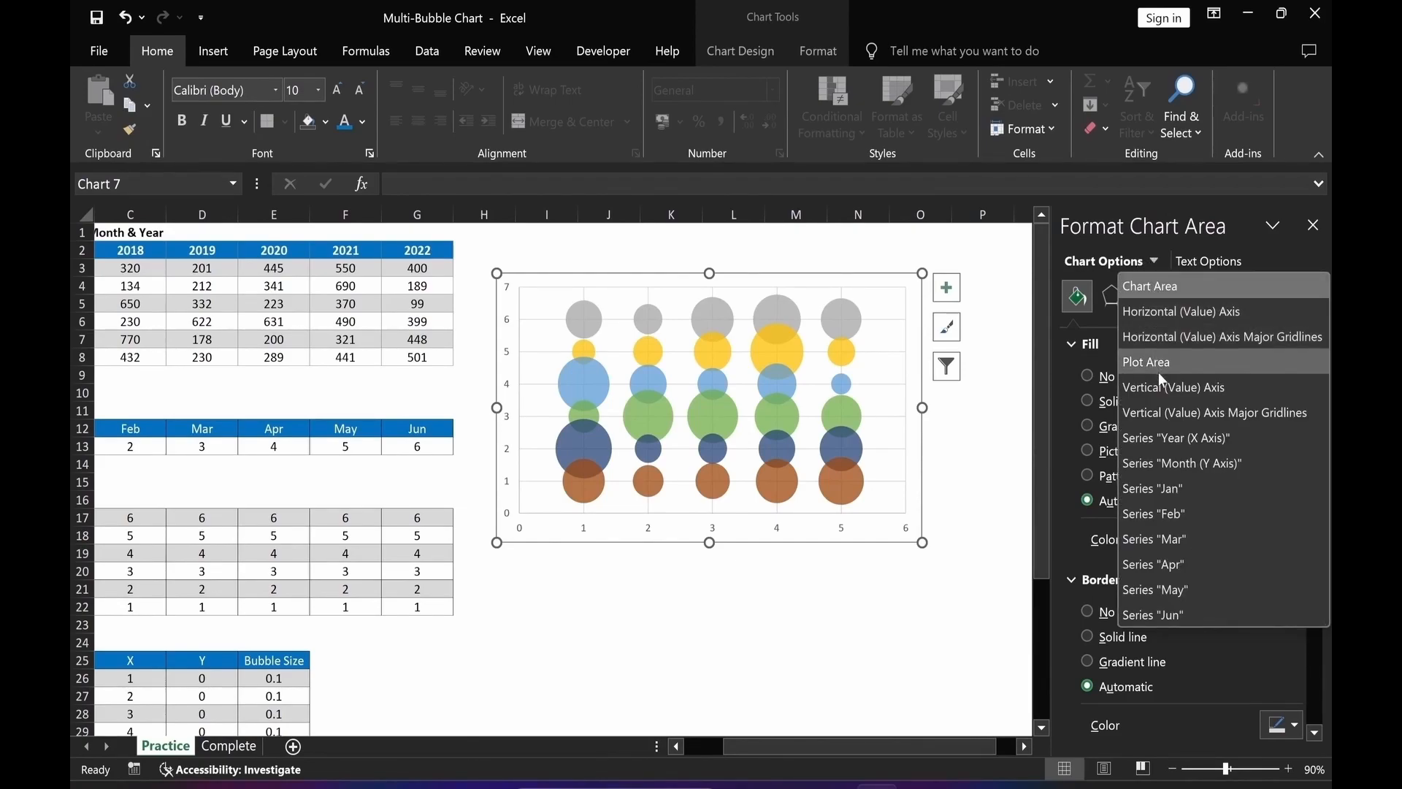
{"action": "left_click", "coordinate": [1242, 439]}
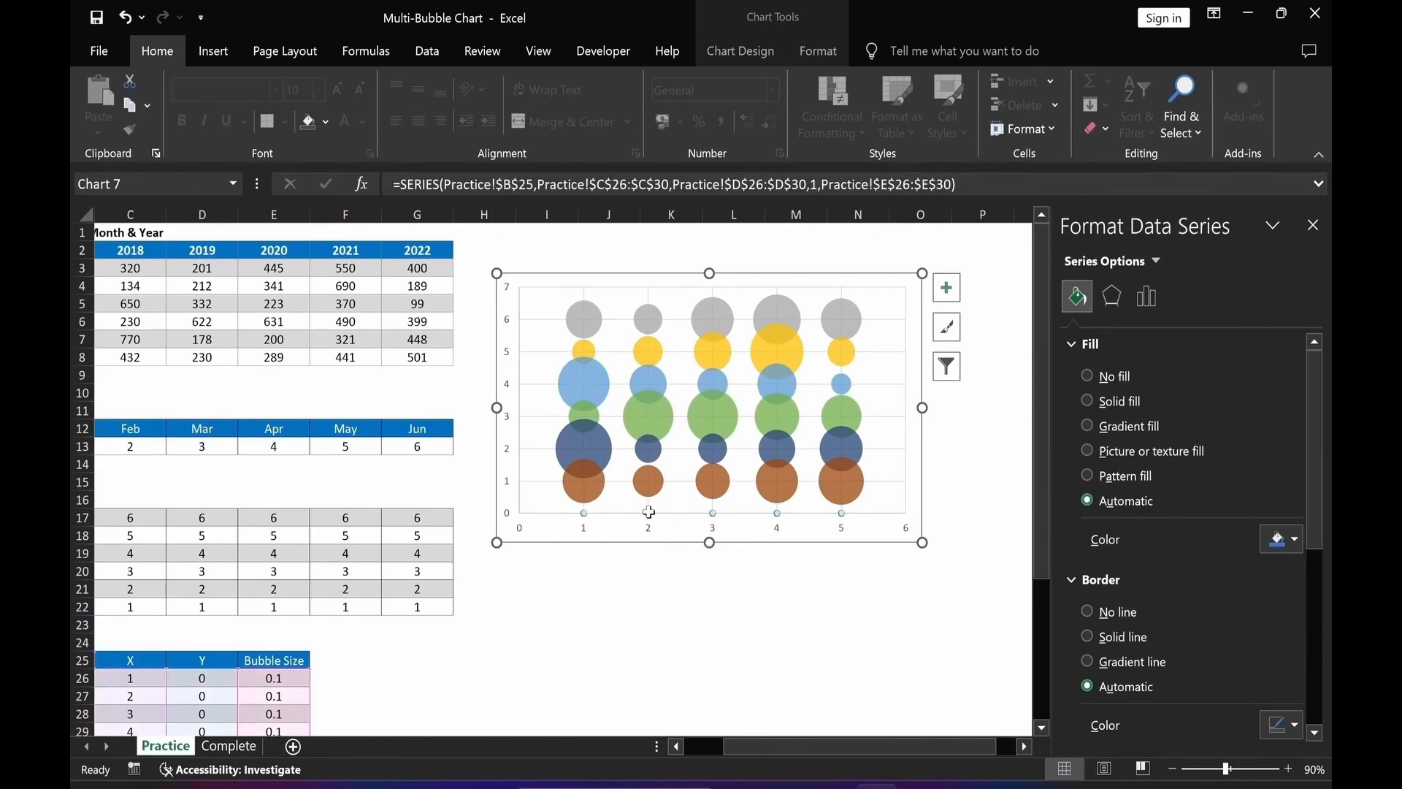
{"action": "right_click", "coordinate": [649, 512]}
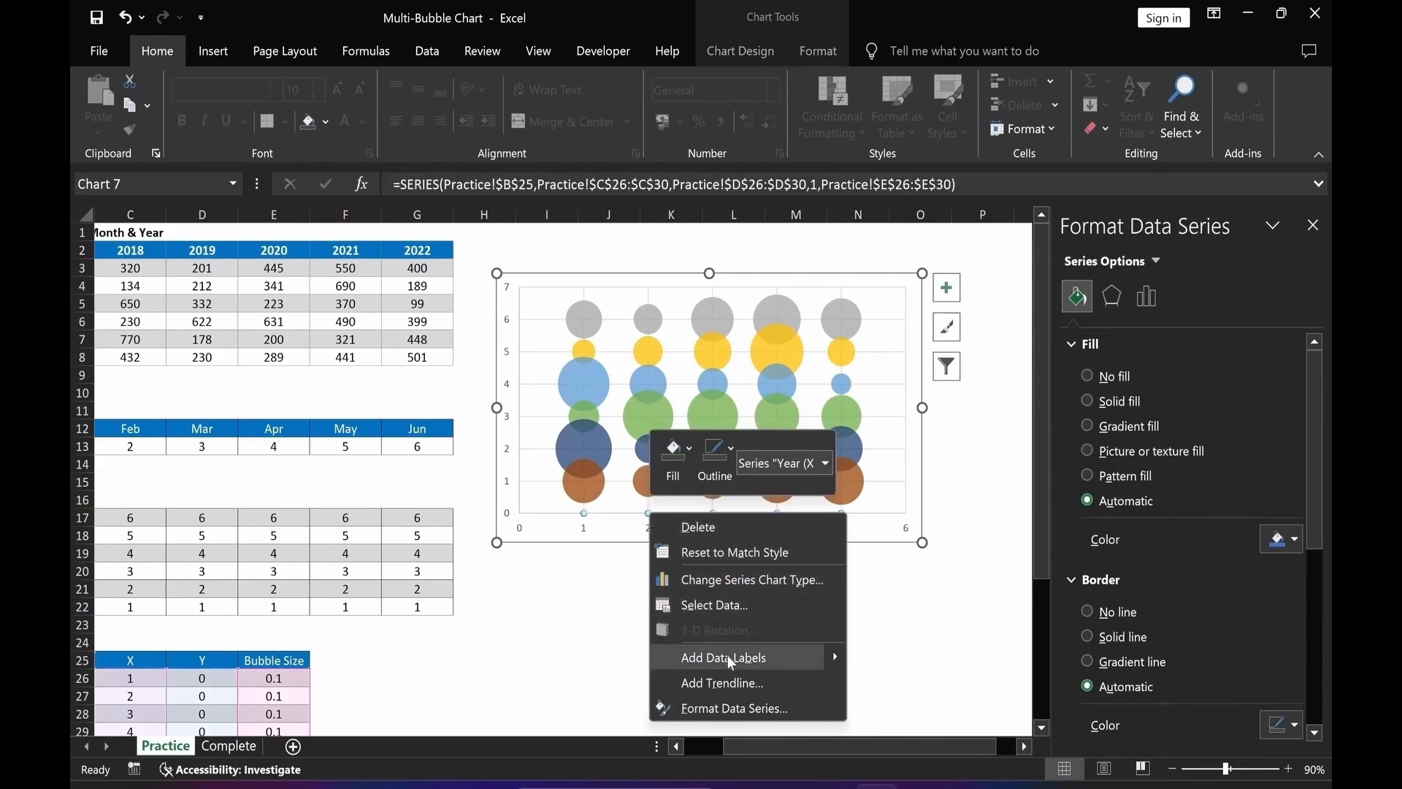
{"action": "left_click", "coordinate": [785, 655]}
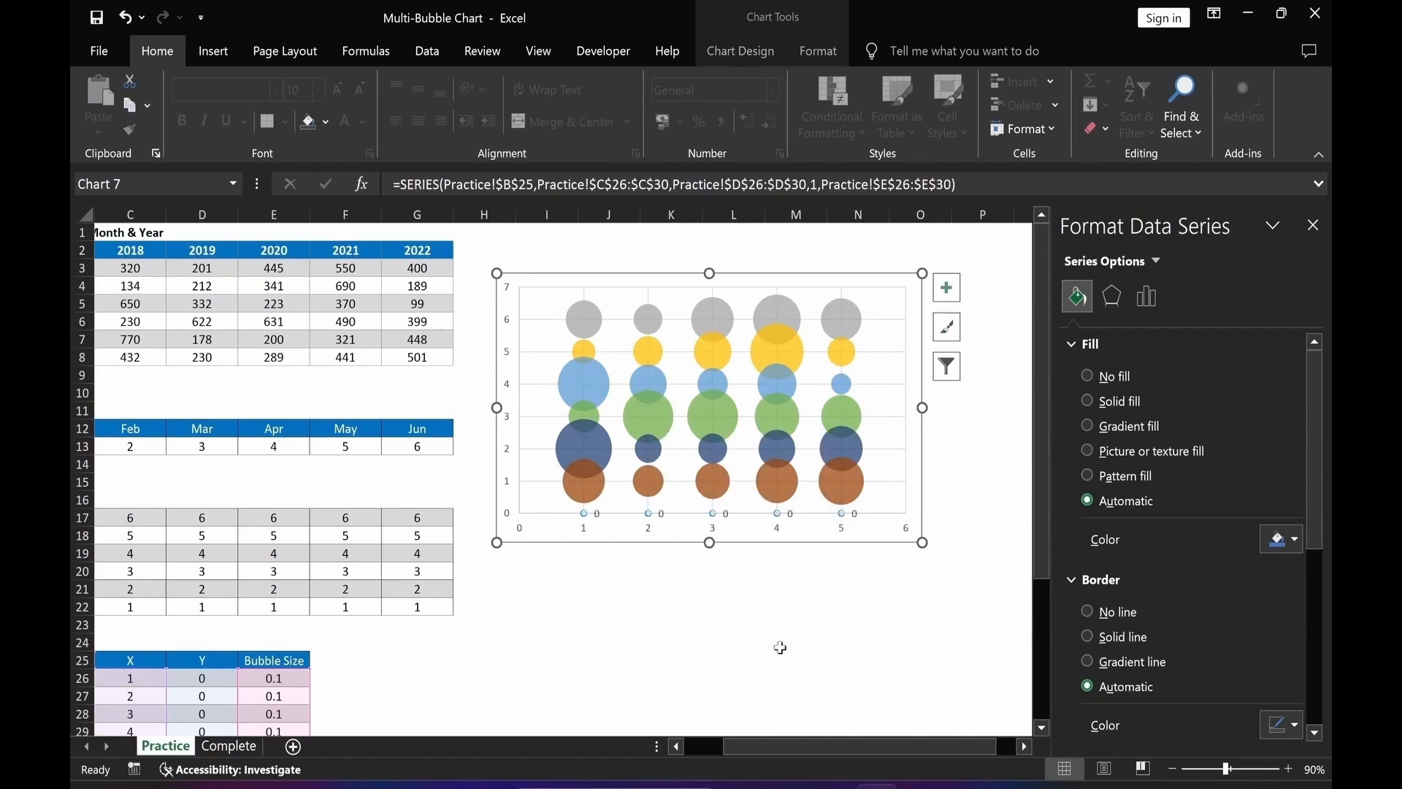
Make the Year series' data labels show values from cells C2:G2.
{"action": "left_click", "coordinate": [662, 516]}
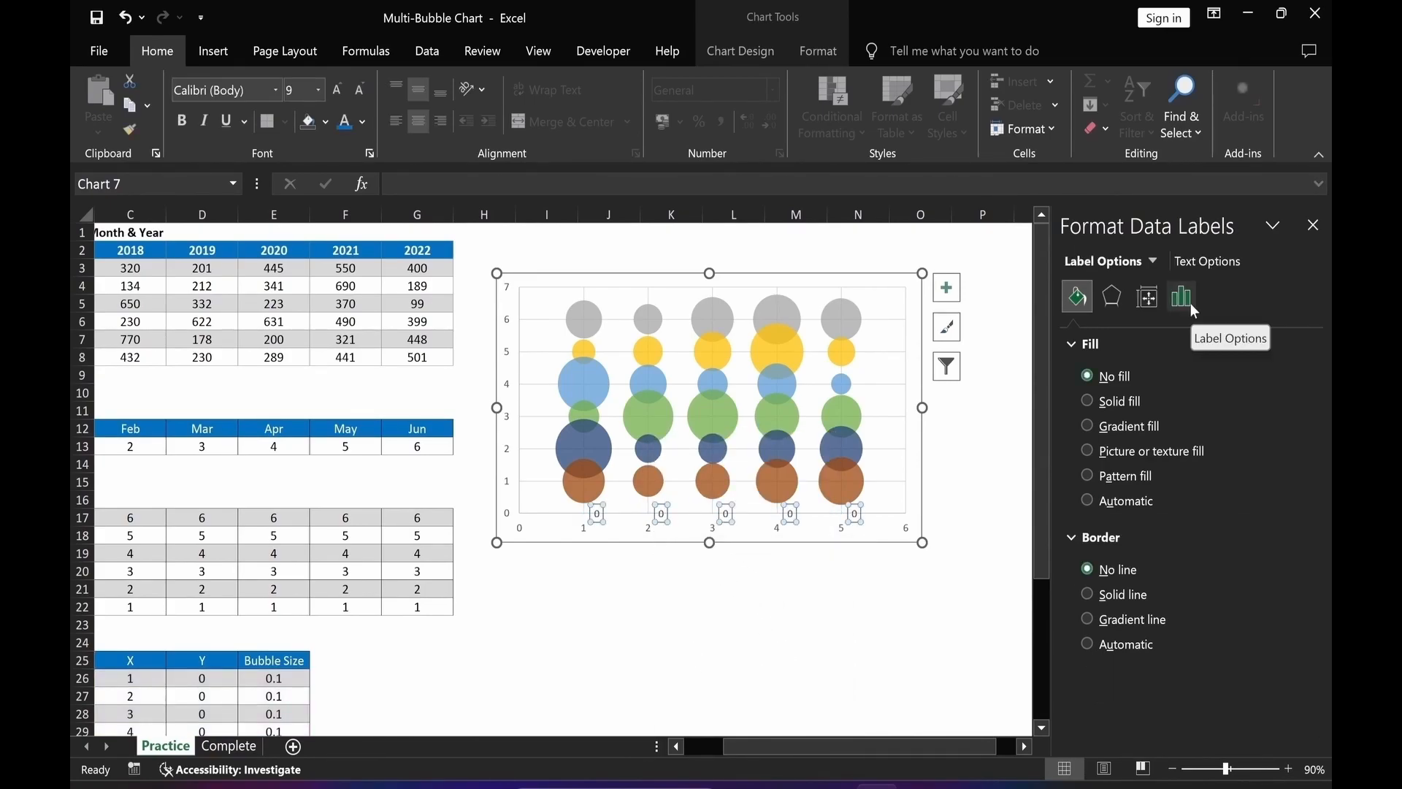
{"action": "left_click", "coordinate": [1190, 304]}
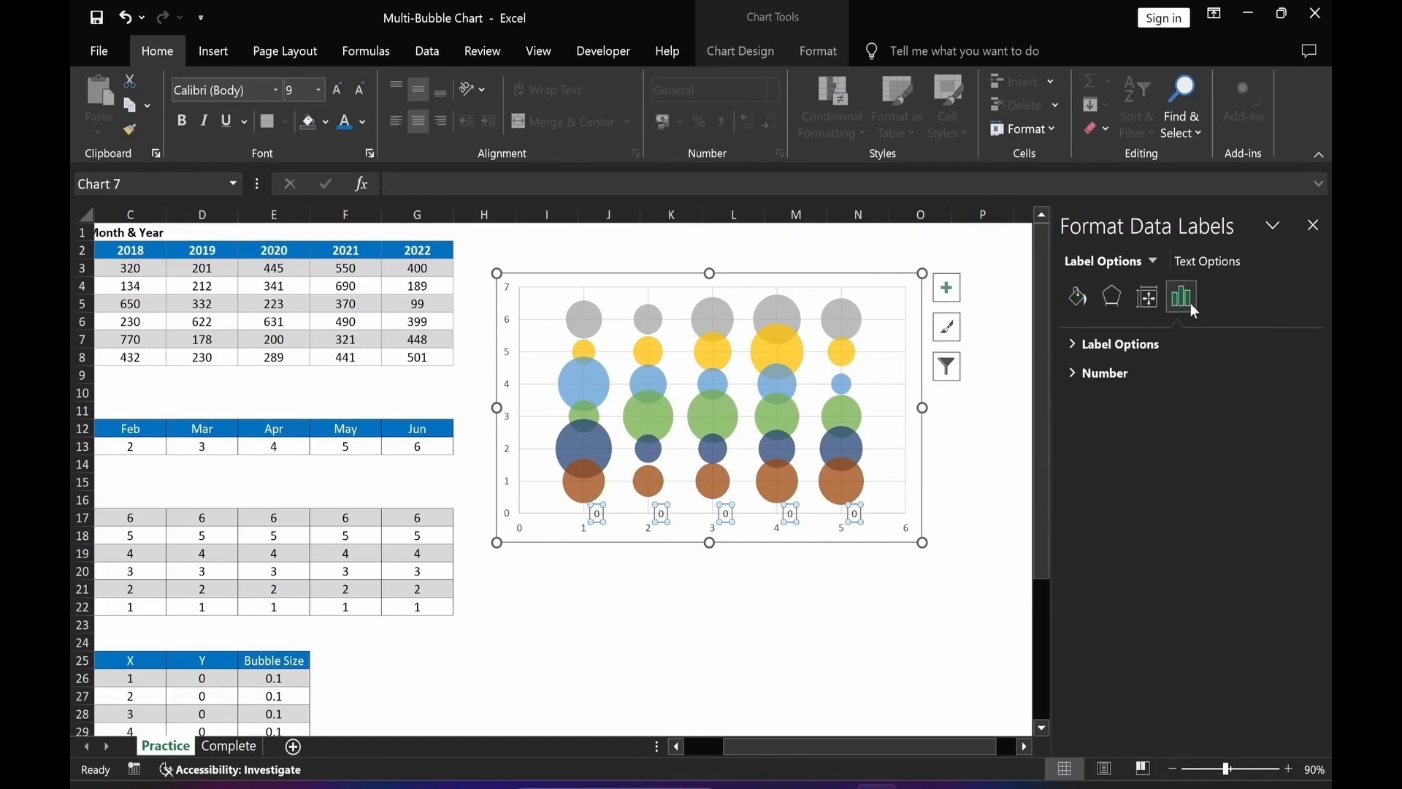
{"action": "left_click", "coordinate": [1073, 345]}
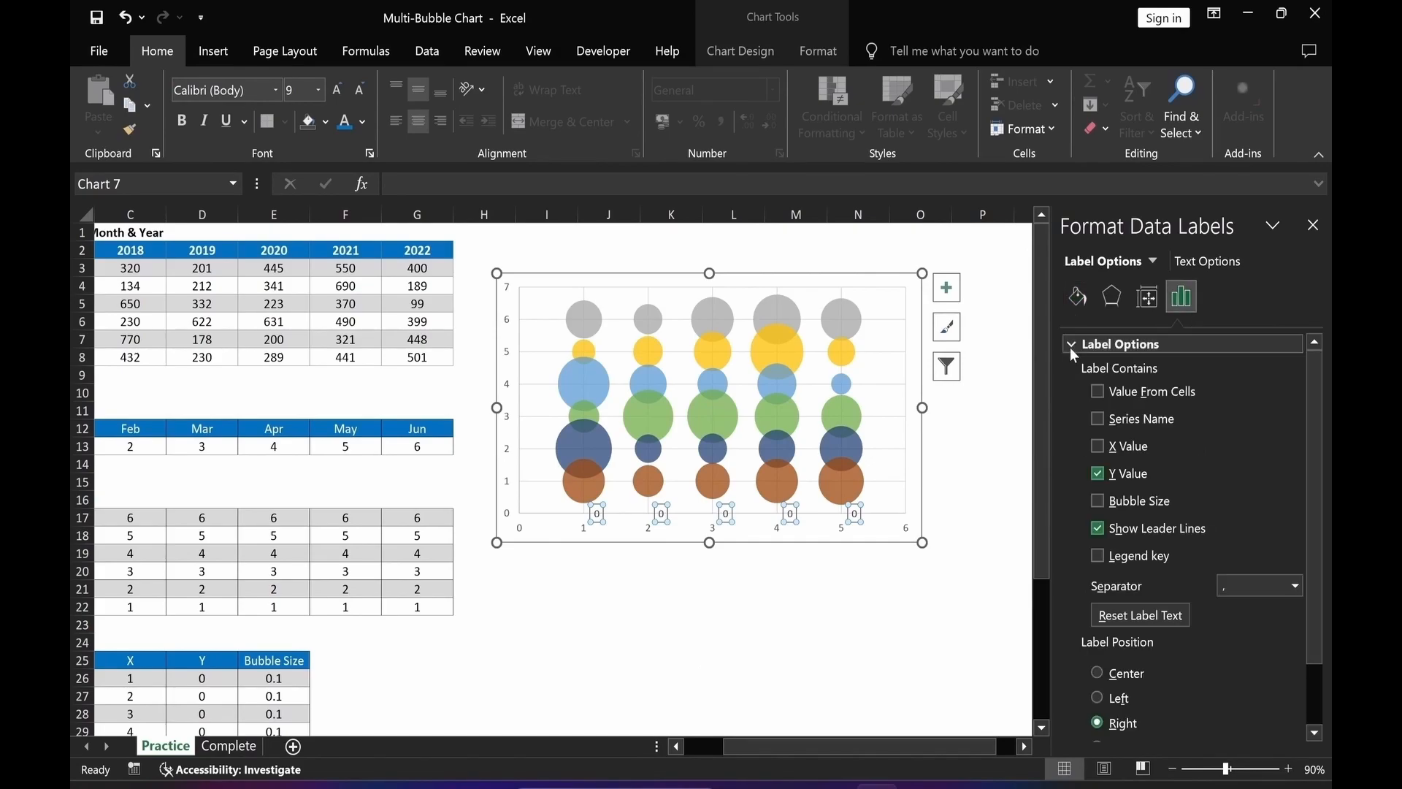
{"action": "left_click", "coordinate": [1097, 392]}
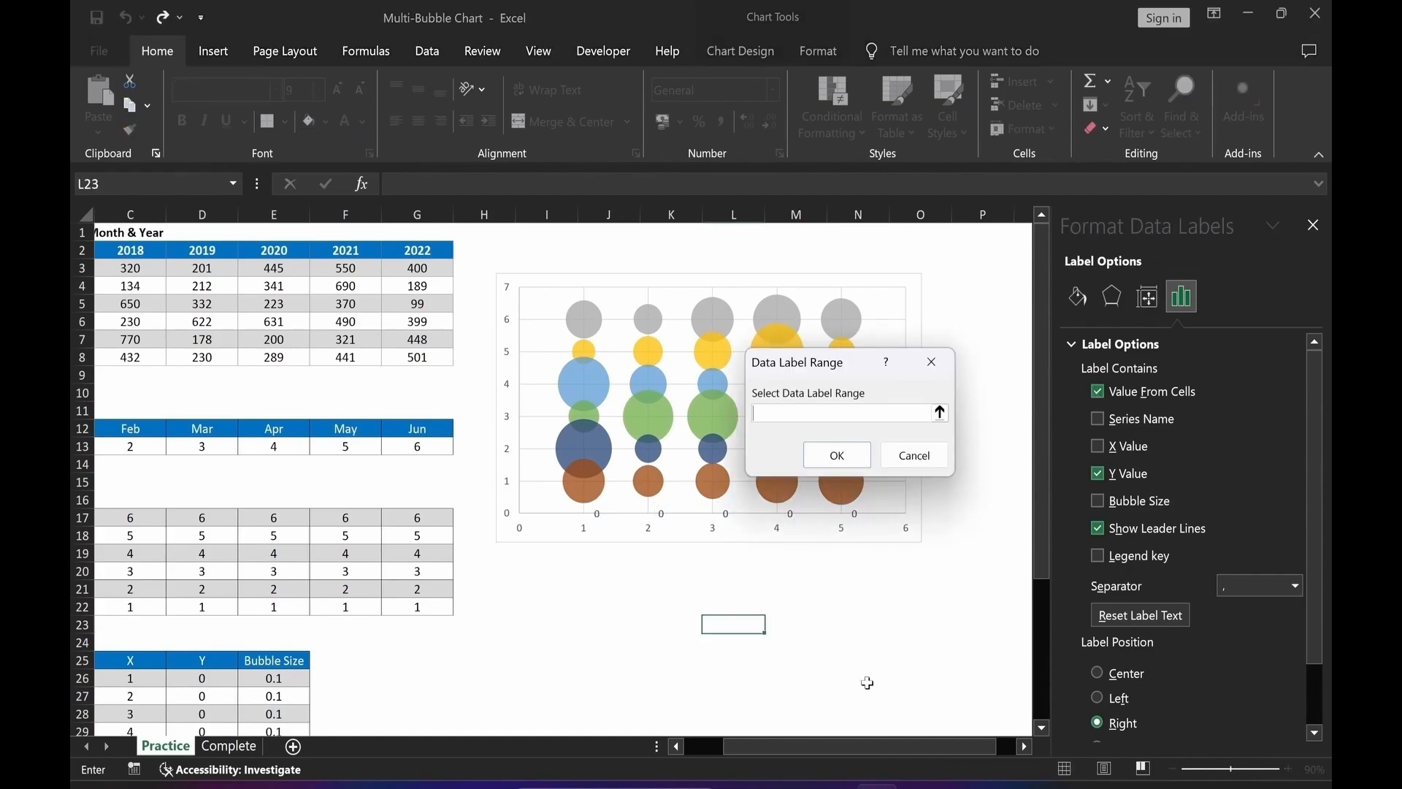
{"action": "left_click_drag", "start_coordinate": [130, 250], "coordinate": [407, 256]}
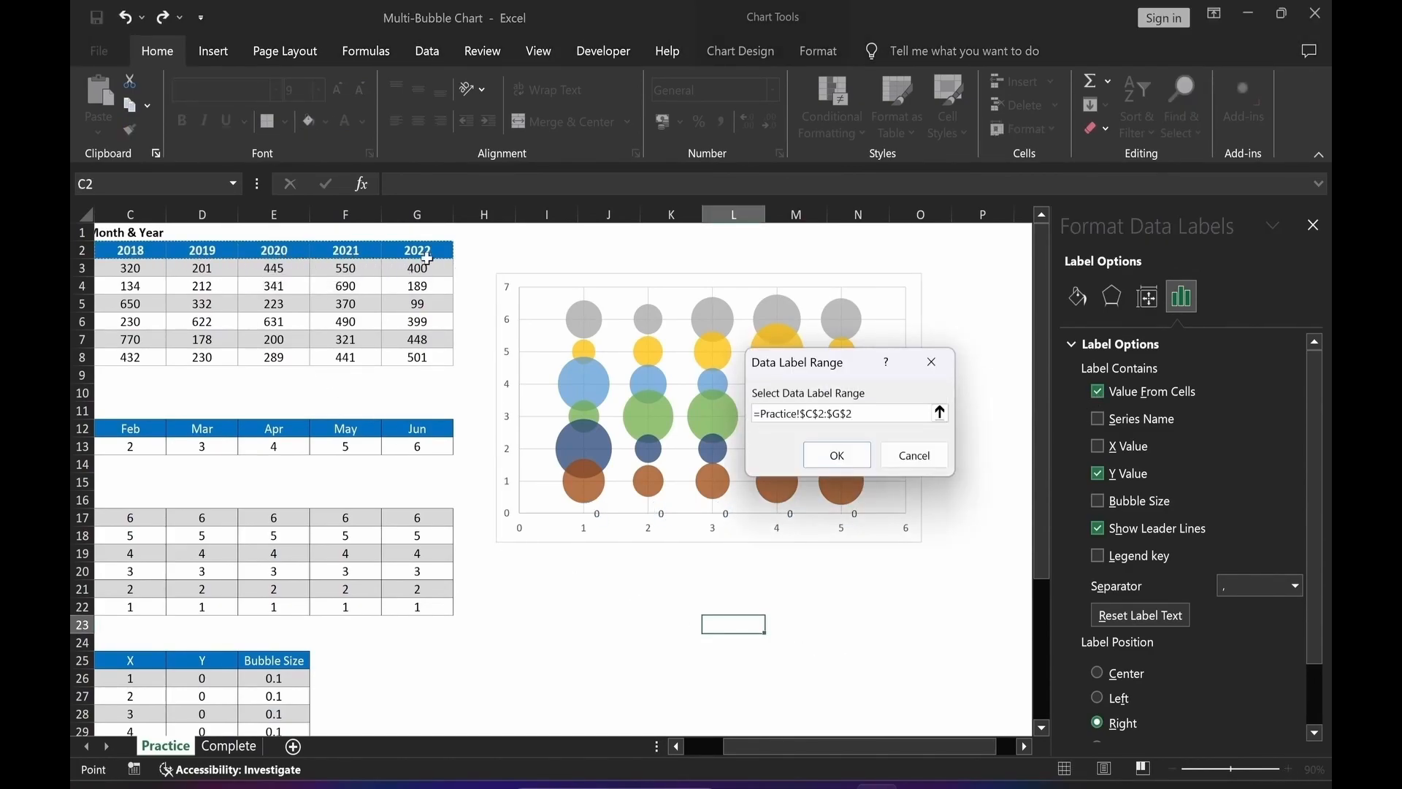
{"action": "left_click", "coordinate": [834, 456]}
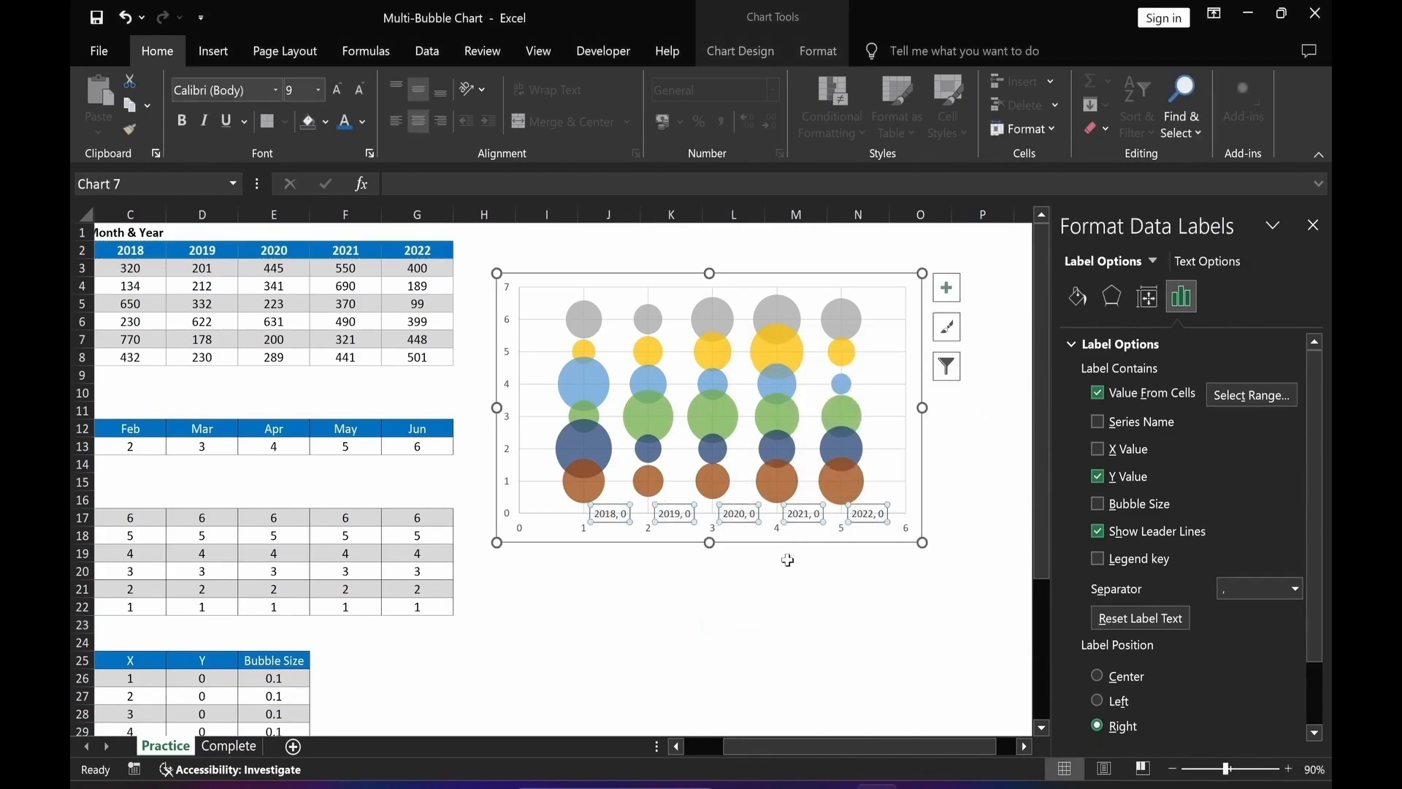
Turn off Y Value and leader lines for the year labels and position them Below.
{"action": "left_click", "coordinate": [1098, 476]}
{"action": "left_click", "coordinate": [1098, 533]}
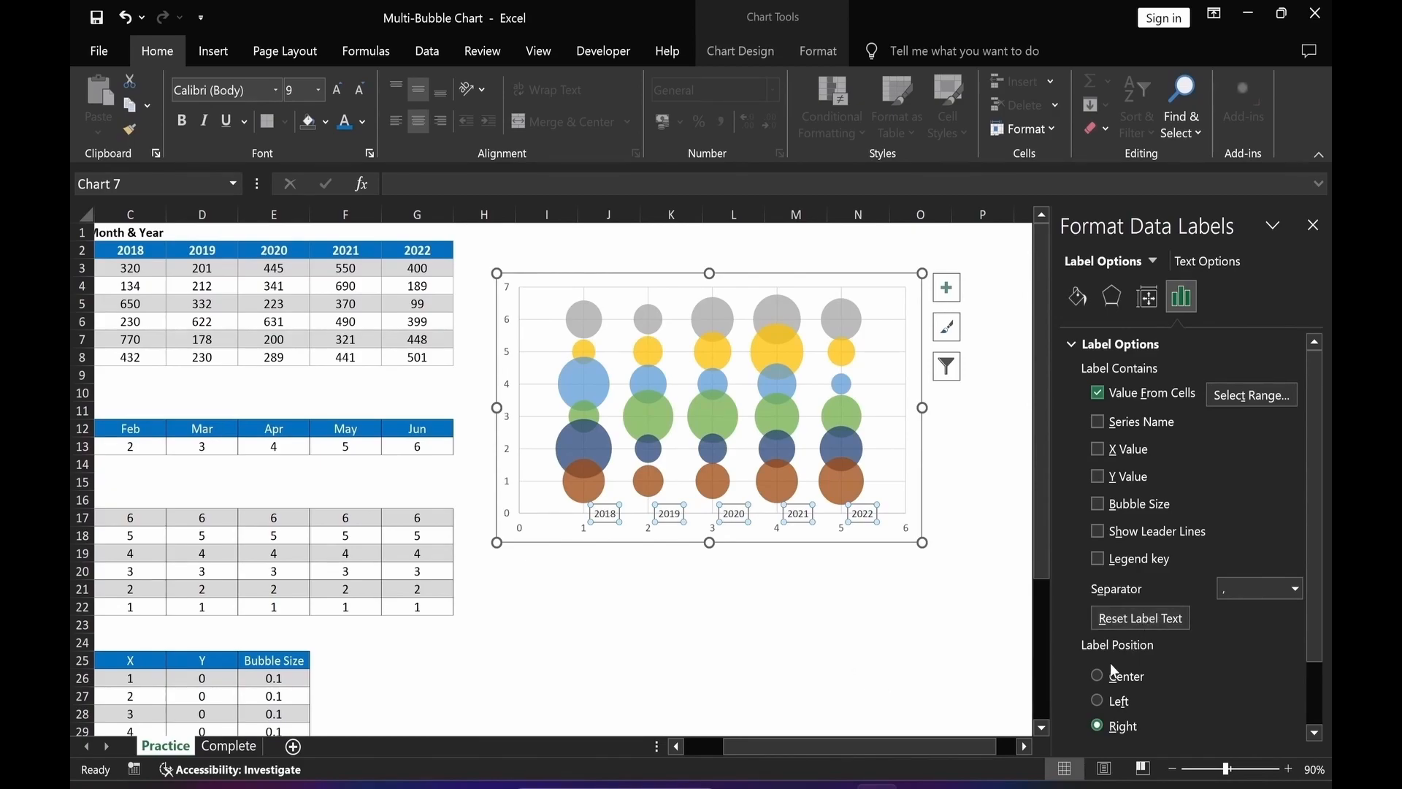
{"action": "left_click_drag", "start_coordinate": [1322, 651], "coordinate": [1324, 705]}
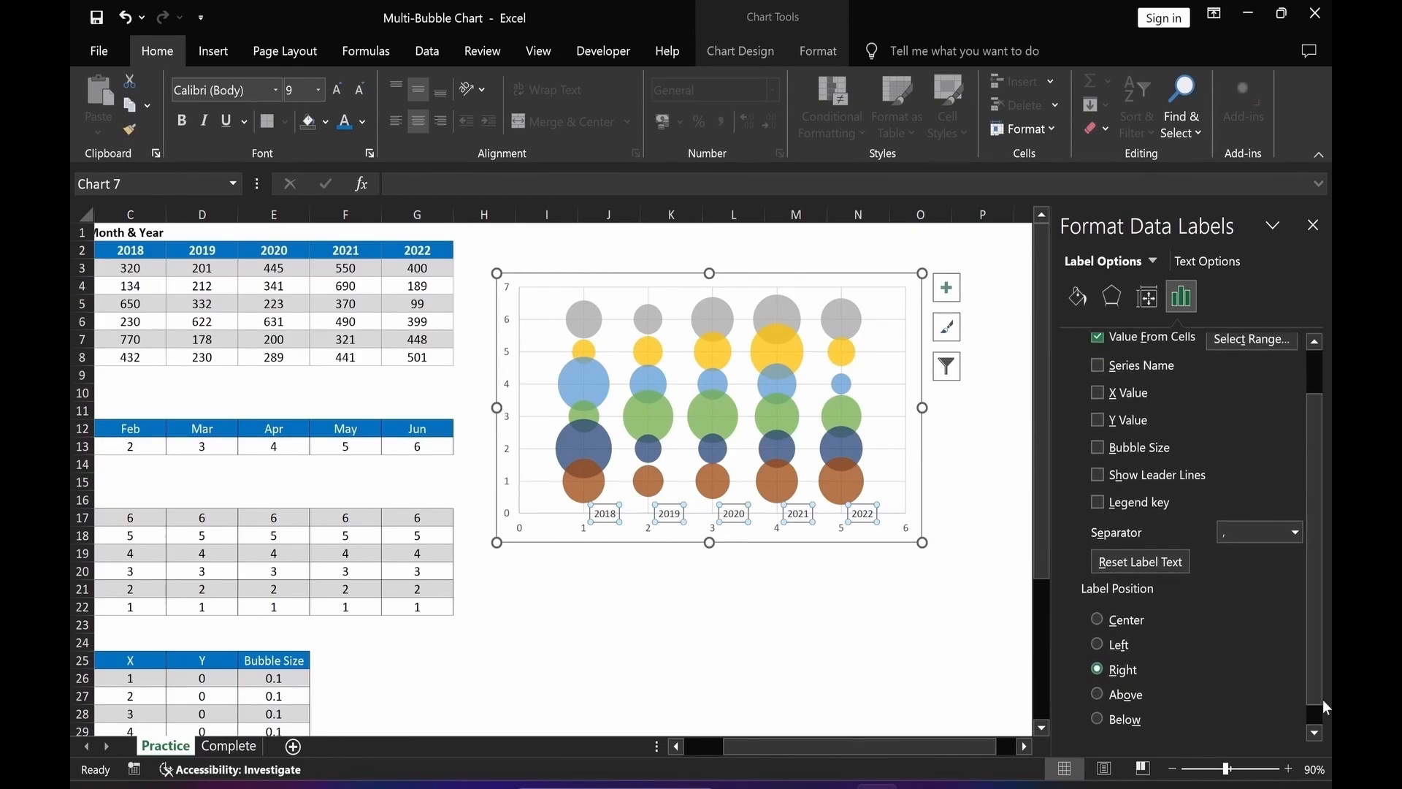
{"action": "left_click", "coordinate": [1097, 720]}
{"action": "left_click", "coordinate": [800, 696]}
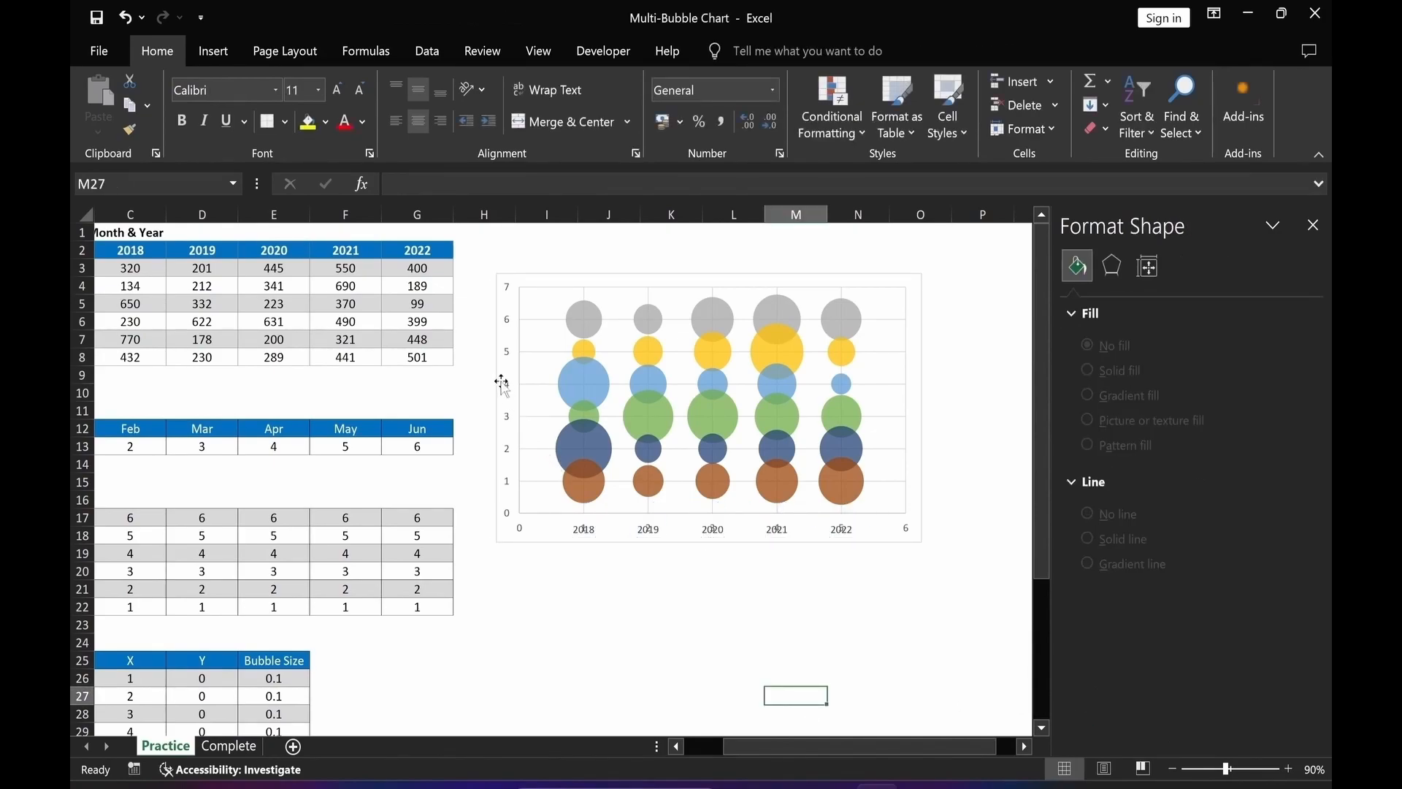
Select the Month (Y Axis) helper series and add data labels to it.
{"action": "left_click", "coordinate": [511, 453]}
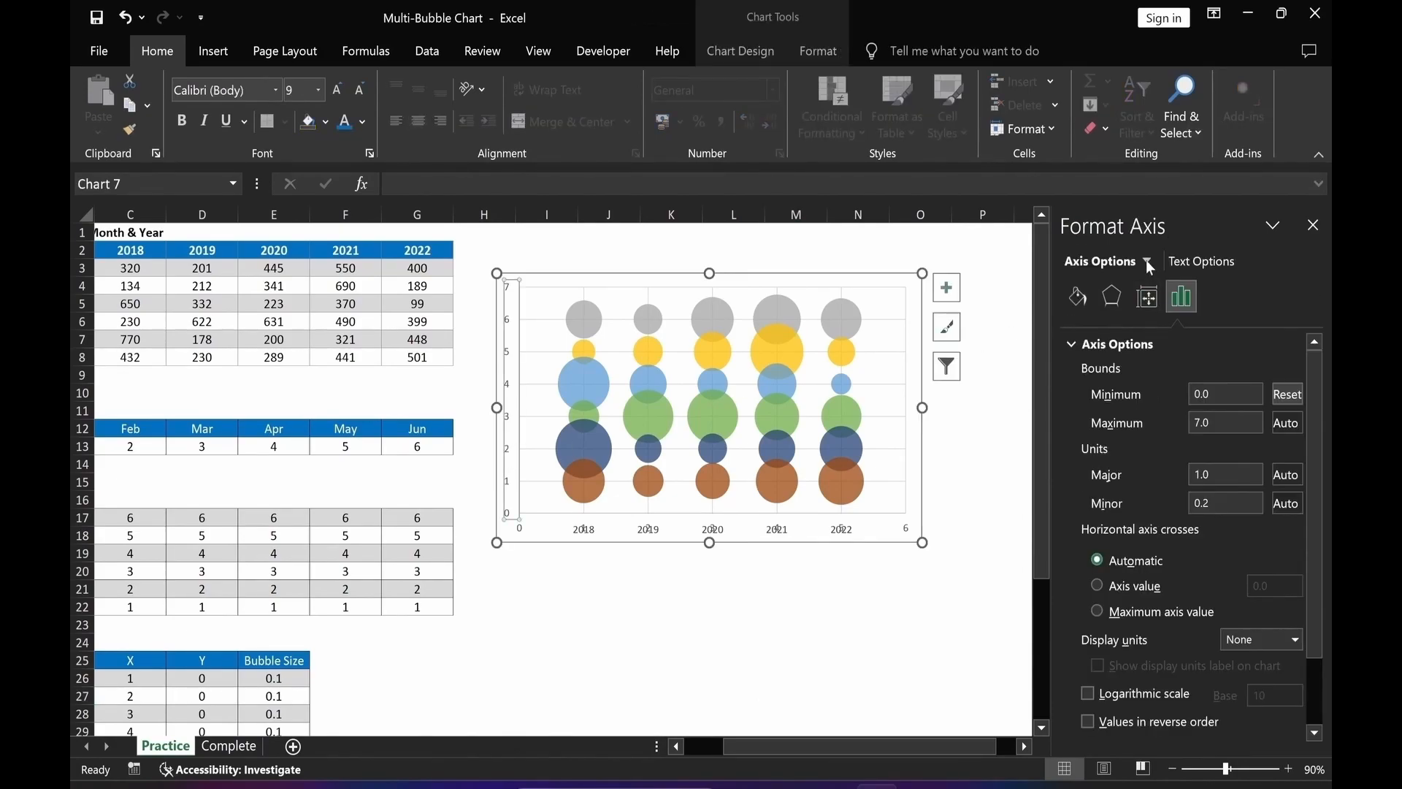
{"action": "left_click", "coordinate": [1146, 261]}
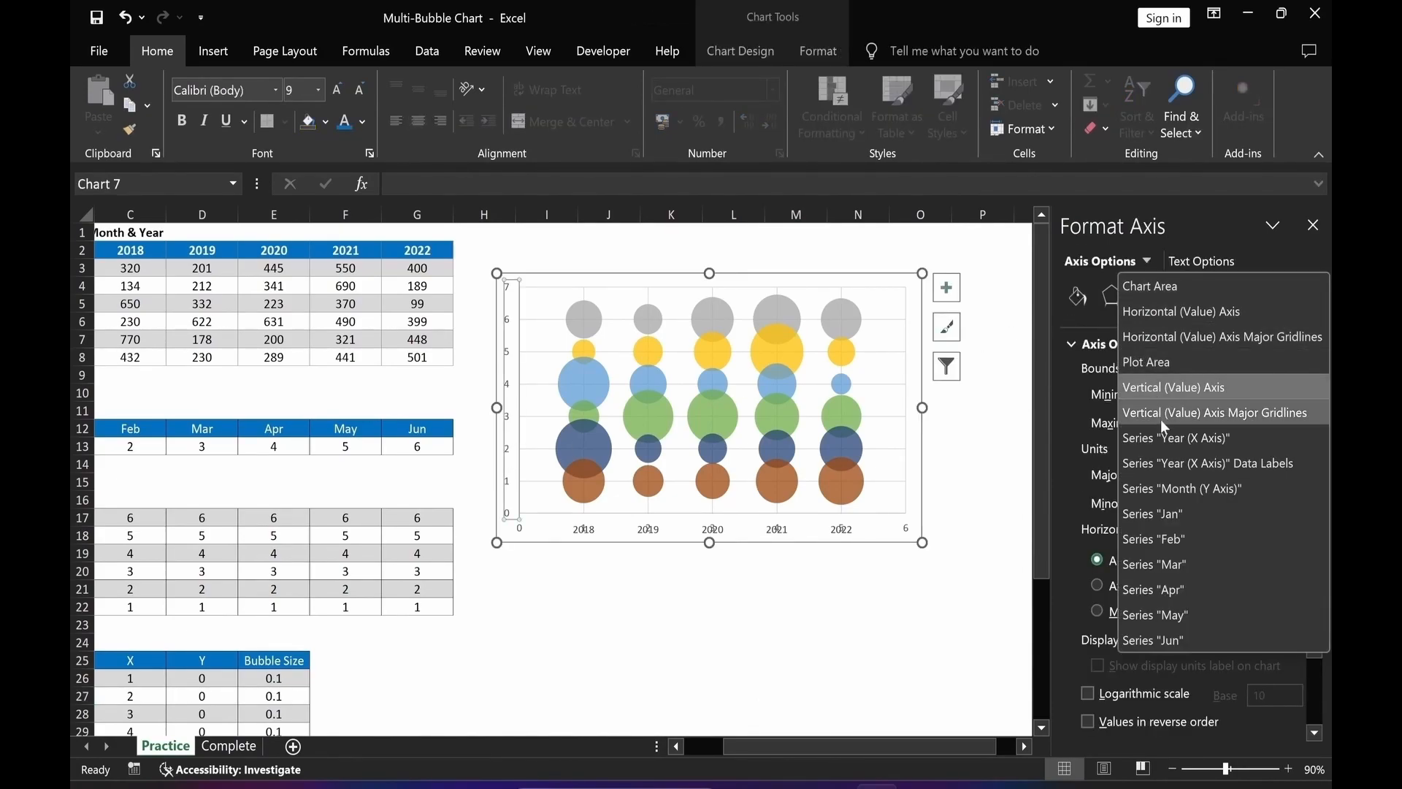
{"action": "left_click", "coordinate": [1195, 489]}
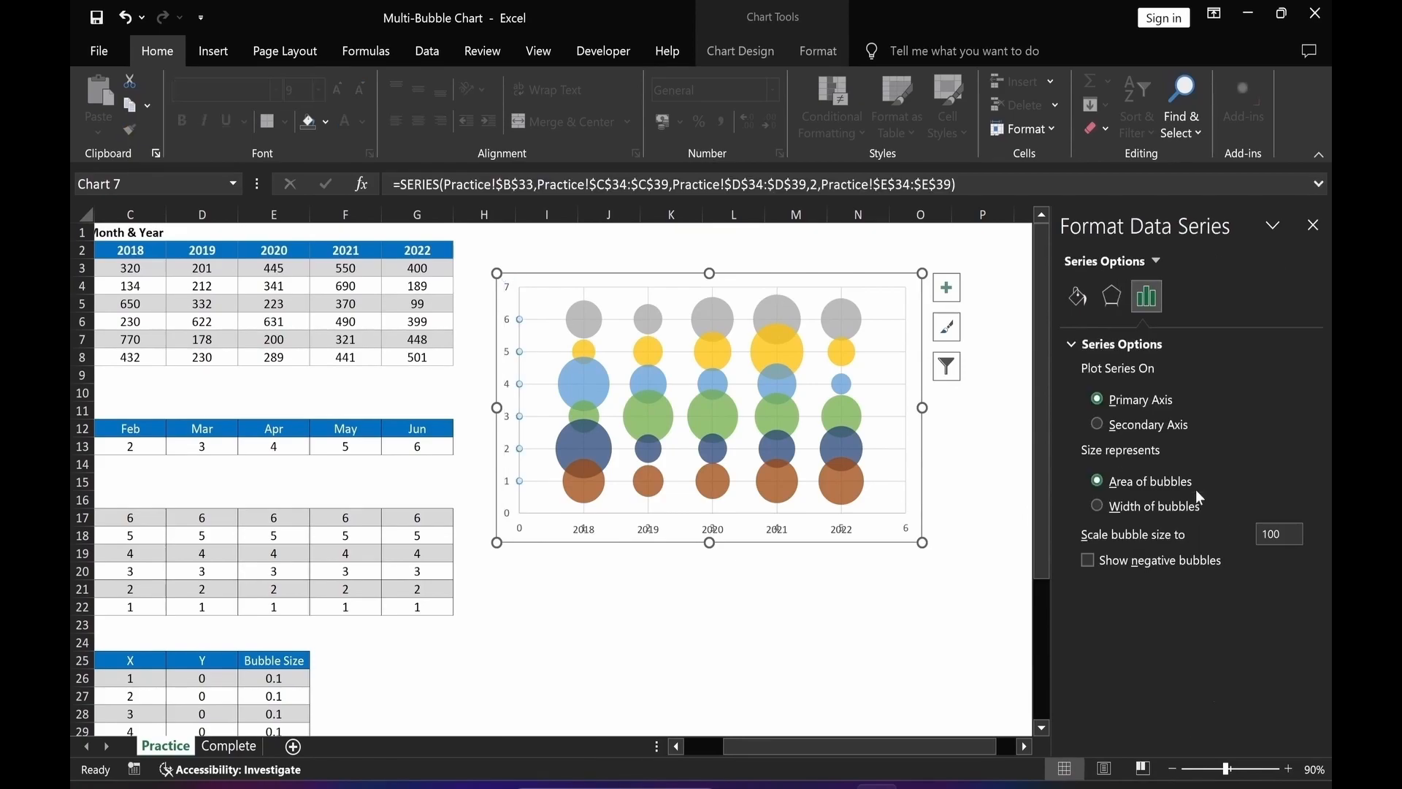
{"action": "right_click", "coordinate": [521, 387]}
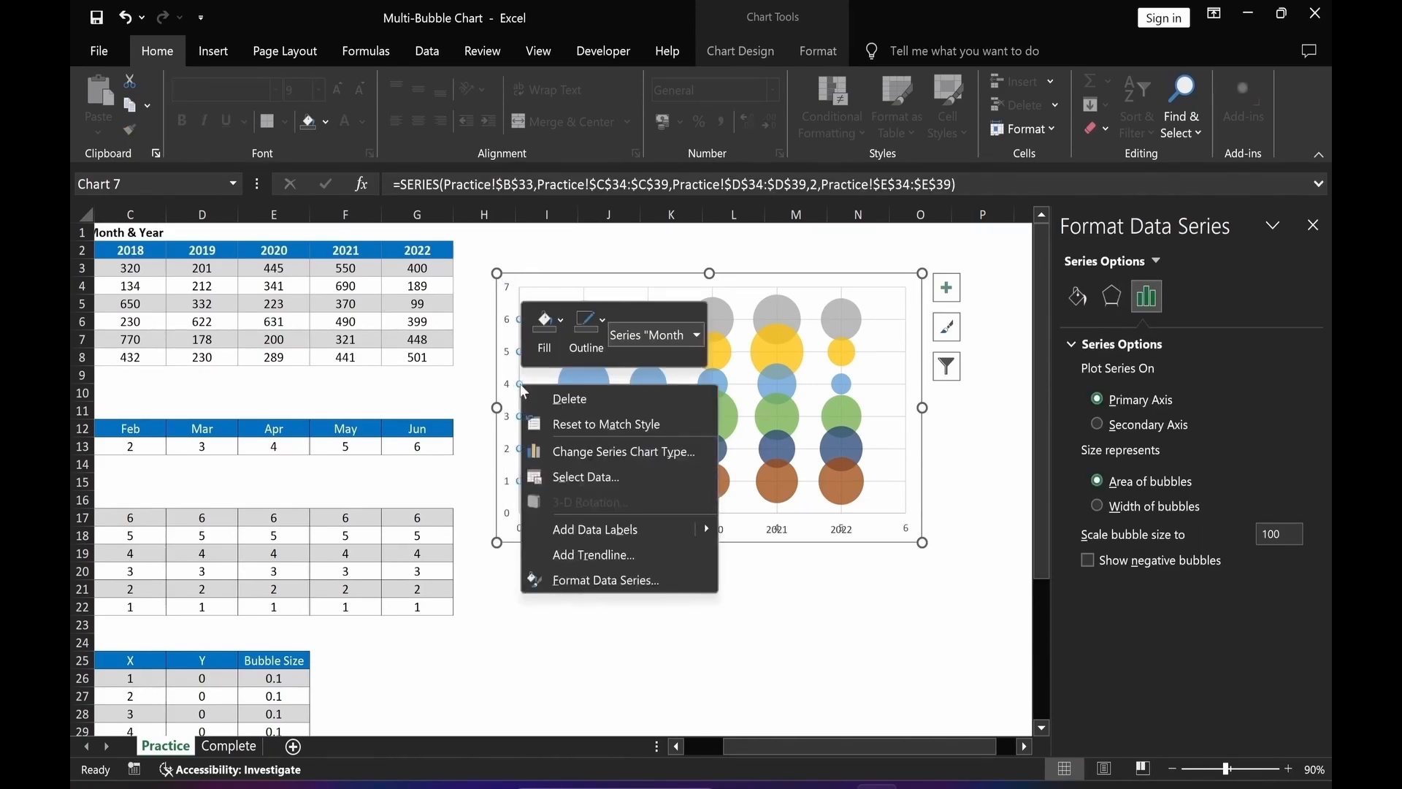
{"action": "left_click", "coordinate": [598, 527]}
{"action": "left_click", "coordinate": [534, 483]}
{"action": "left_click", "coordinate": [1182, 299]}
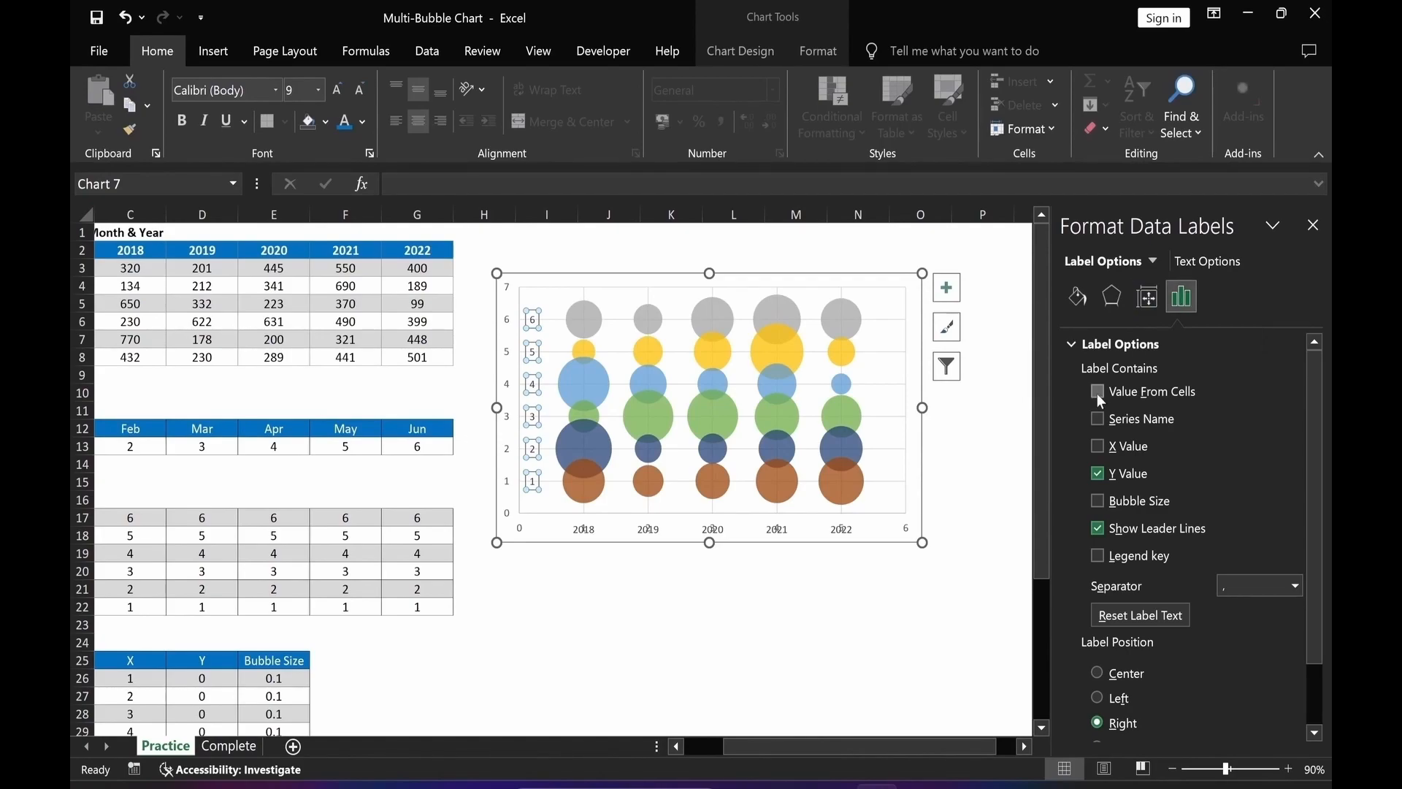
Make the Month series' data labels show values from cells B3:B8.
{"action": "left_click", "coordinate": [1097, 391]}
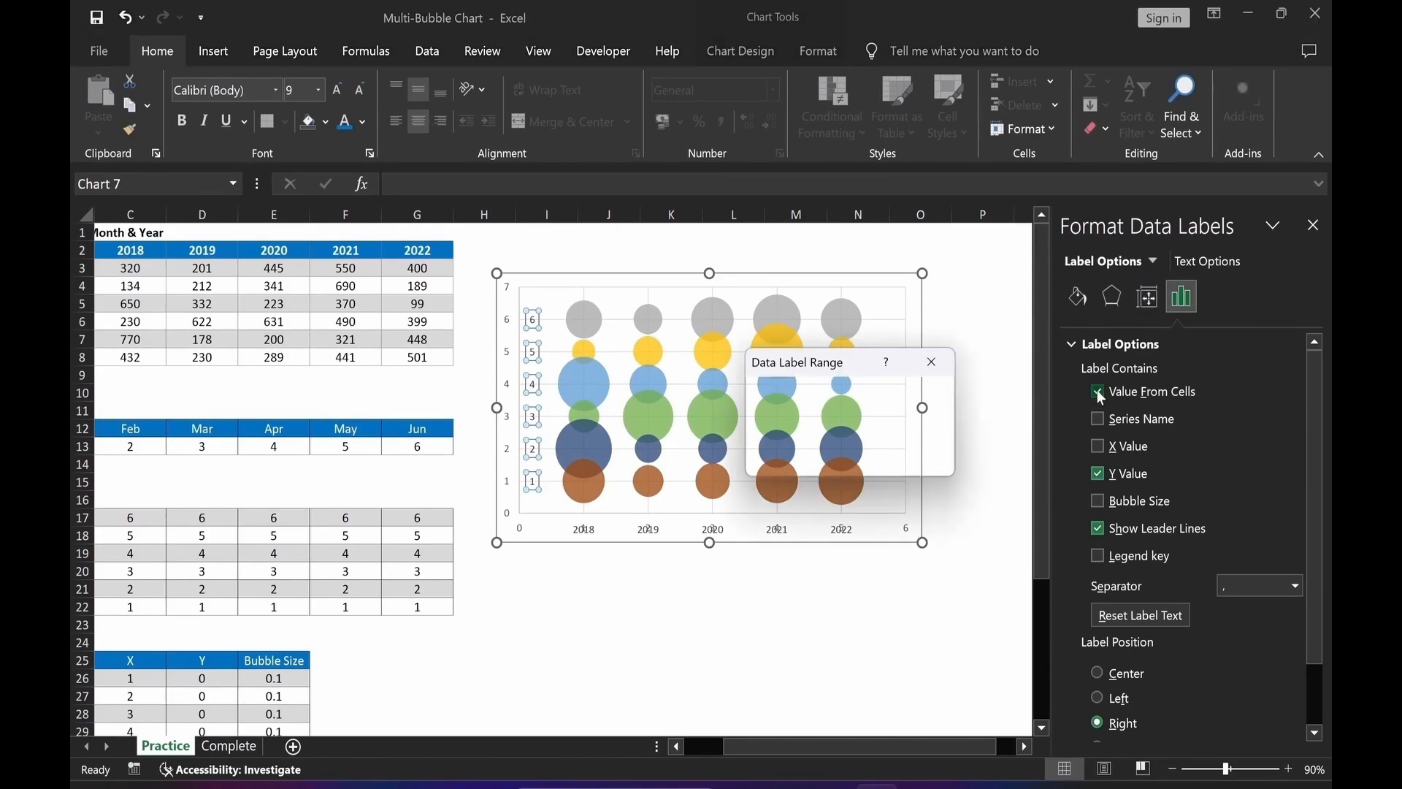
{"action": "left_click_drag", "start_coordinate": [892, 746], "coordinate": [855, 747]}
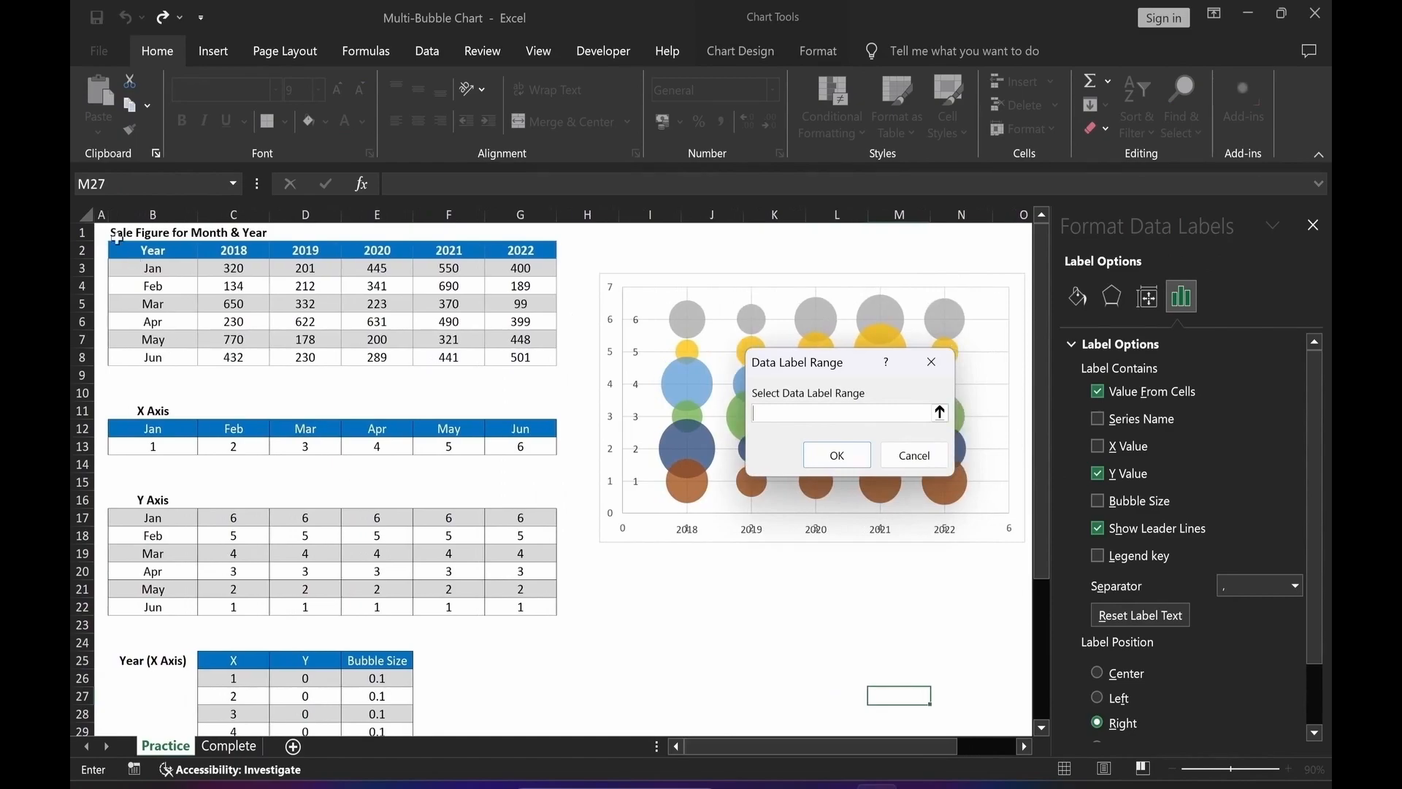
{"action": "left_click_drag", "start_coordinate": [152, 269], "coordinate": [157, 357]}
{"action": "left_click", "coordinate": [837, 456]}
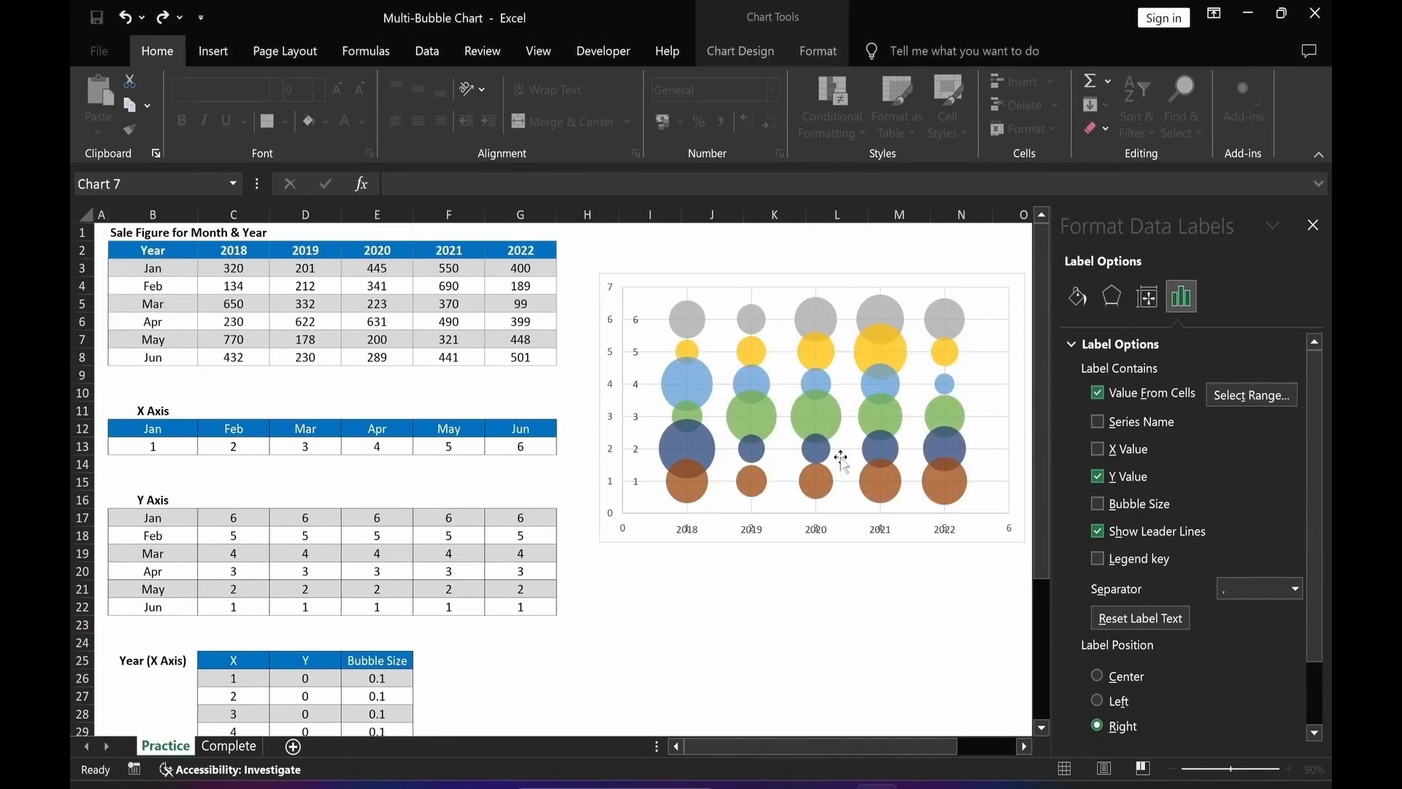
Turn off Y Value and leader lines for the month labels and position them Left.
{"action": "left_click", "coordinate": [1098, 478]}
{"action": "left_click", "coordinate": [1098, 530]}
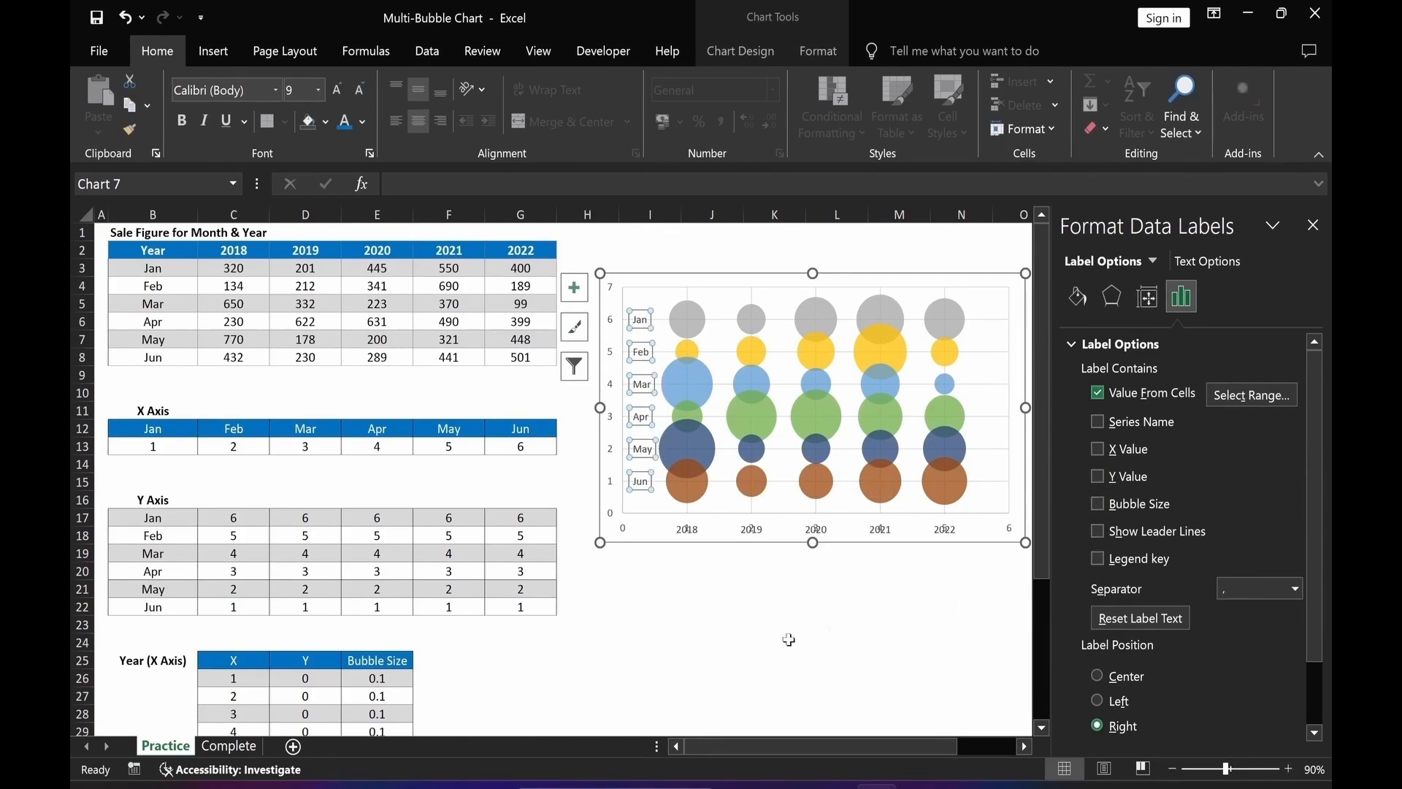
{"action": "left_click", "coordinate": [1098, 700]}
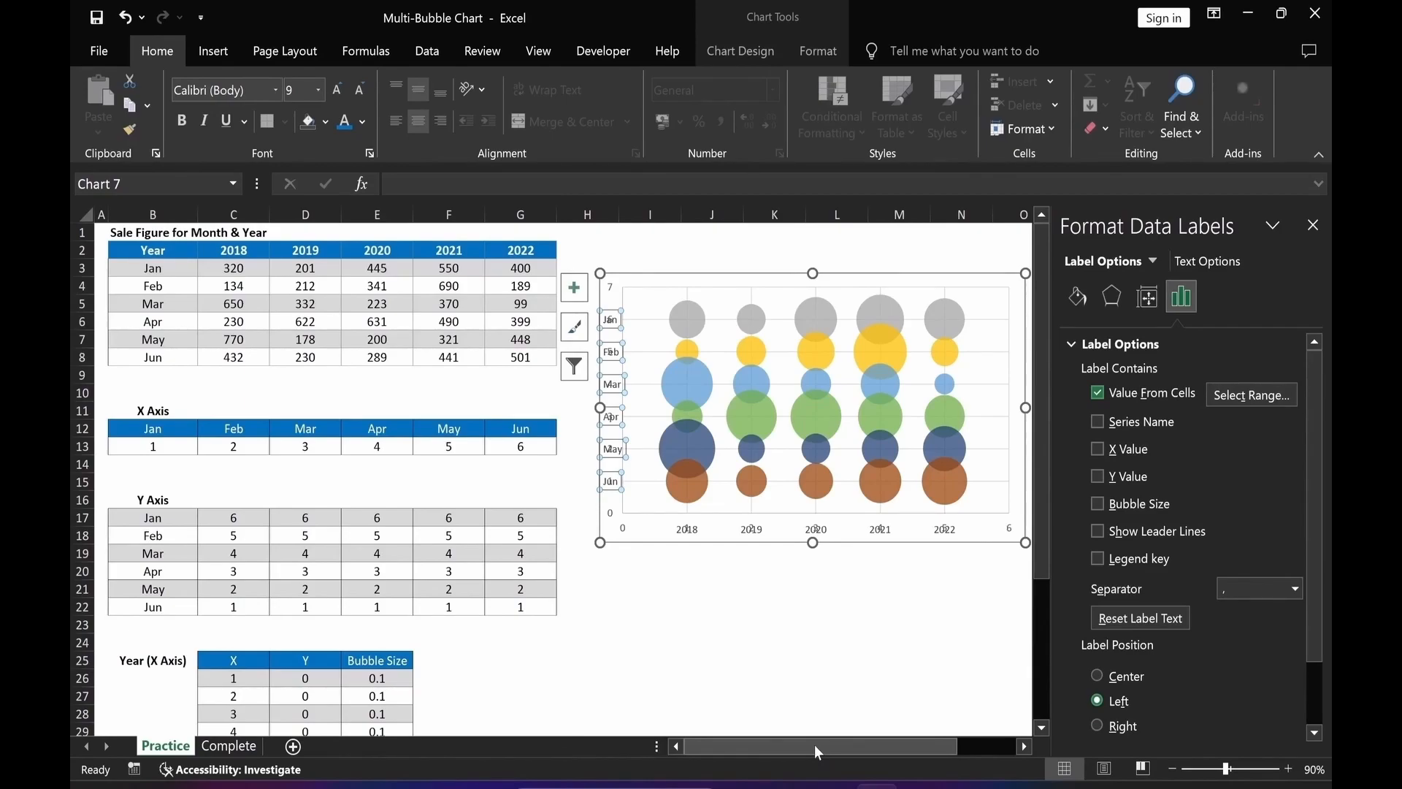
Remove the axes from the chart using Chart Elements.
{"action": "left_click_drag", "start_coordinate": [682, 282], "coordinate": [672, 282]}
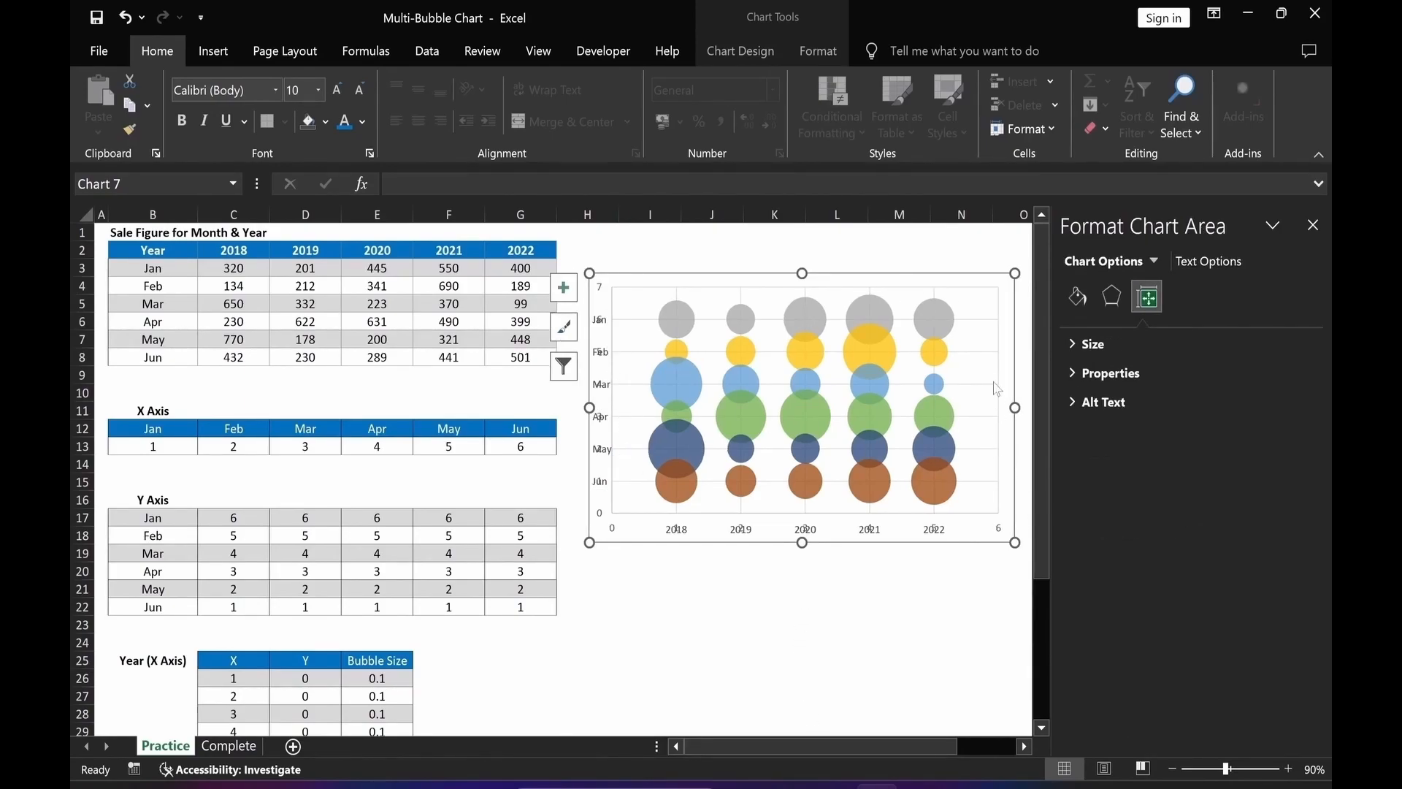
{"action": "left_click_drag", "start_coordinate": [933, 746], "coordinate": [1002, 731]}
{"action": "left_click", "coordinate": [865, 290]}
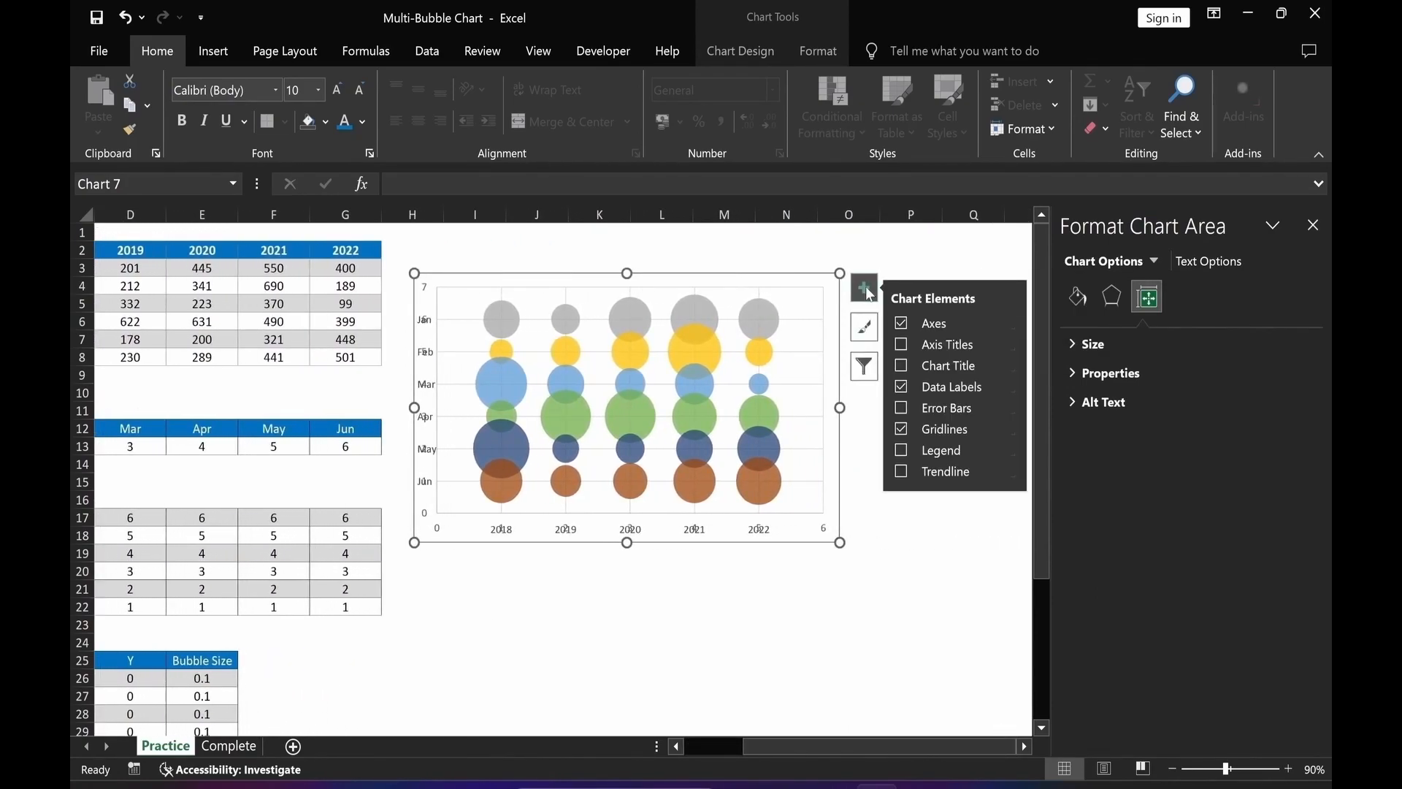
{"action": "left_click", "coordinate": [903, 327]}
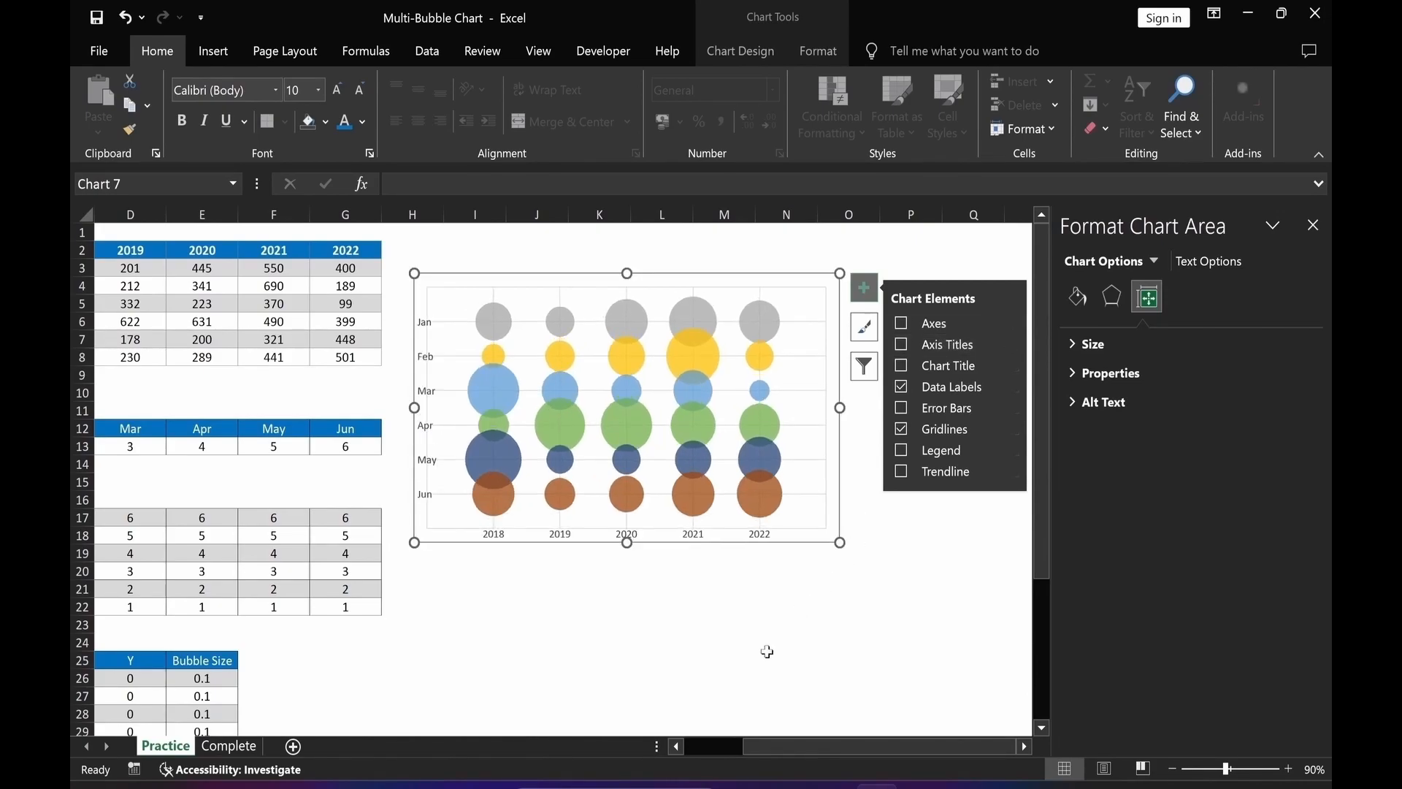
{"action": "left_click", "coordinate": [864, 287]}
{"action": "left_click", "coordinate": [824, 588]}
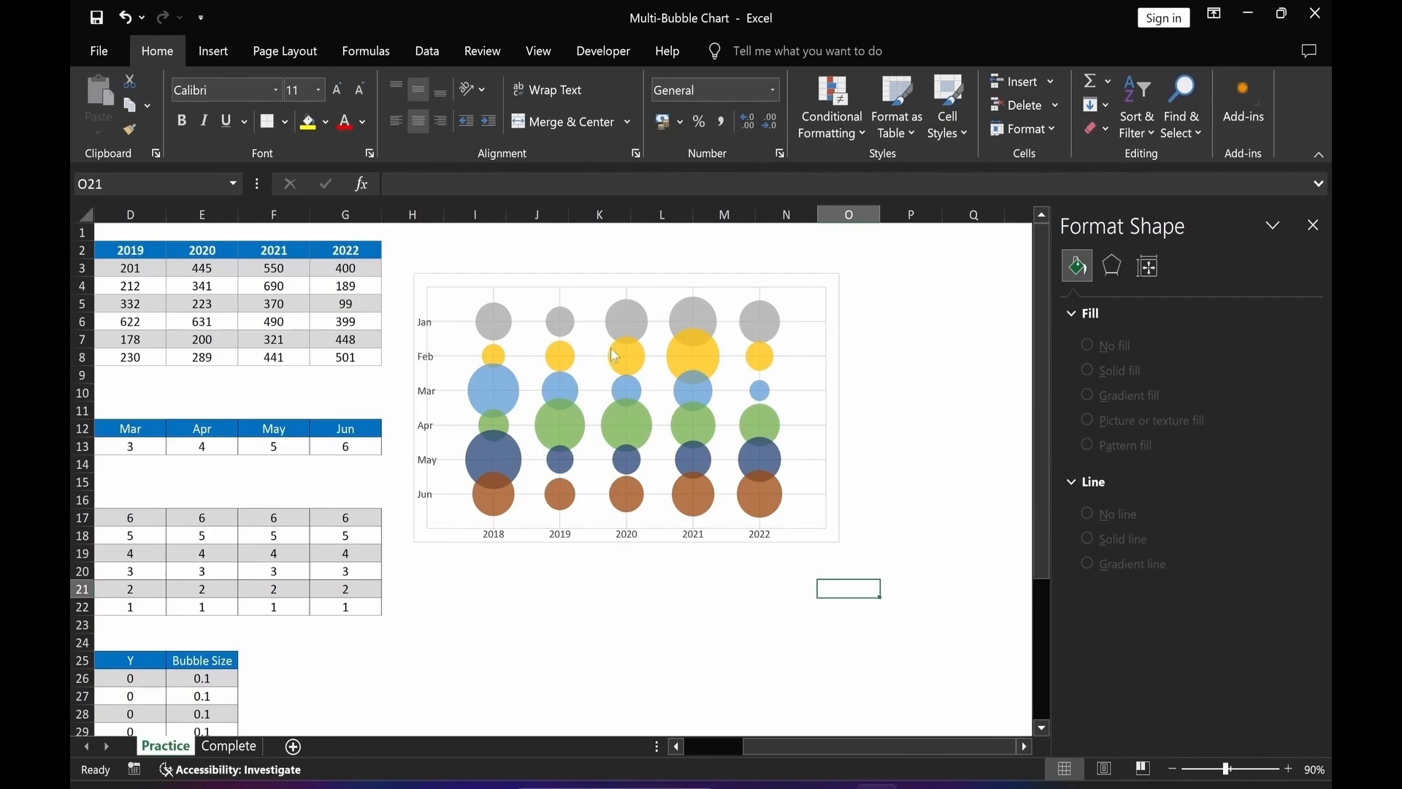
Resize the plot area by pulling in its bottom and left edges.
{"action": "left_click", "coordinate": [603, 290]}
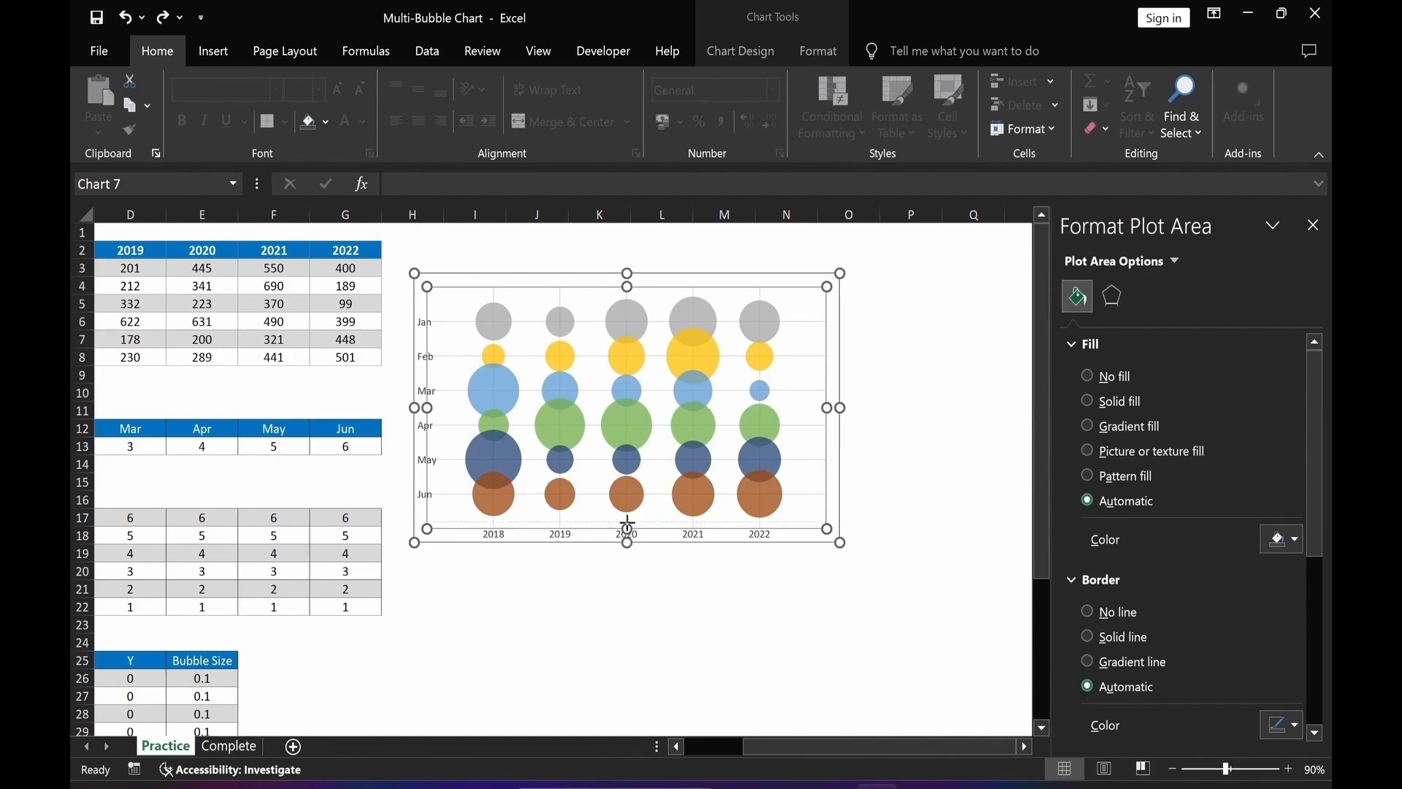
{"action": "left_click_drag", "start_coordinate": [630, 517], "coordinate": [630, 517]}
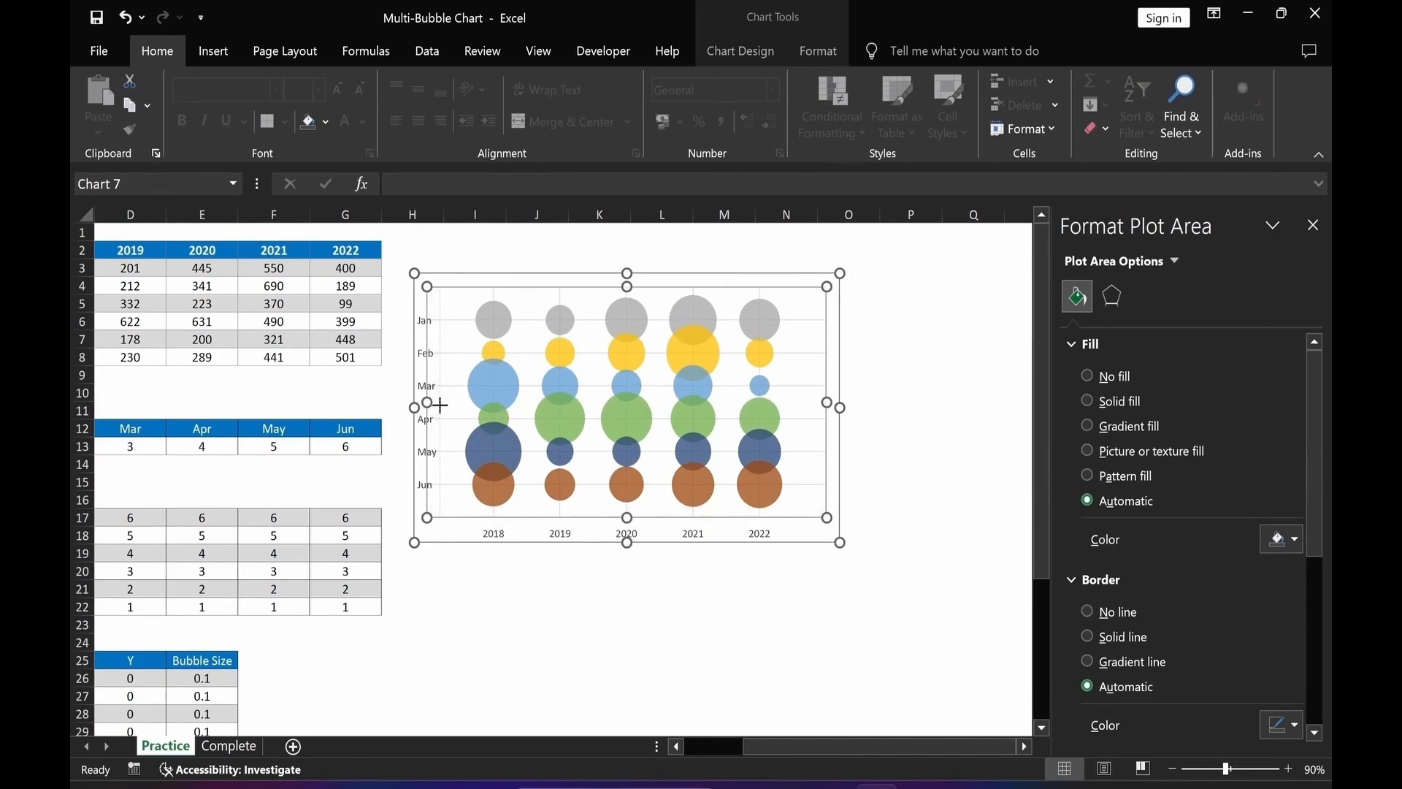
{"action": "left_click_drag", "start_coordinate": [442, 404], "coordinate": [447, 401]}
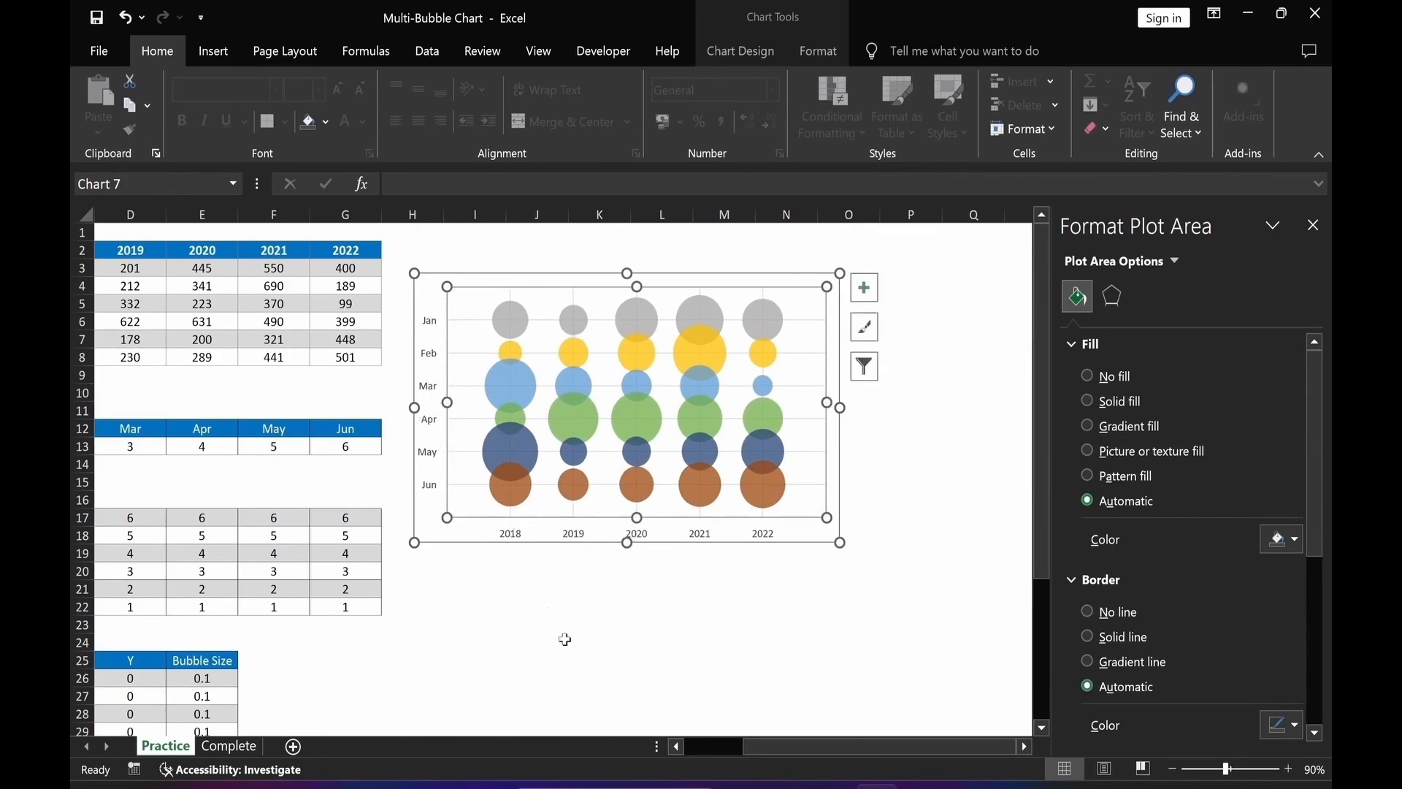
{"action": "left_click", "coordinate": [597, 658]}
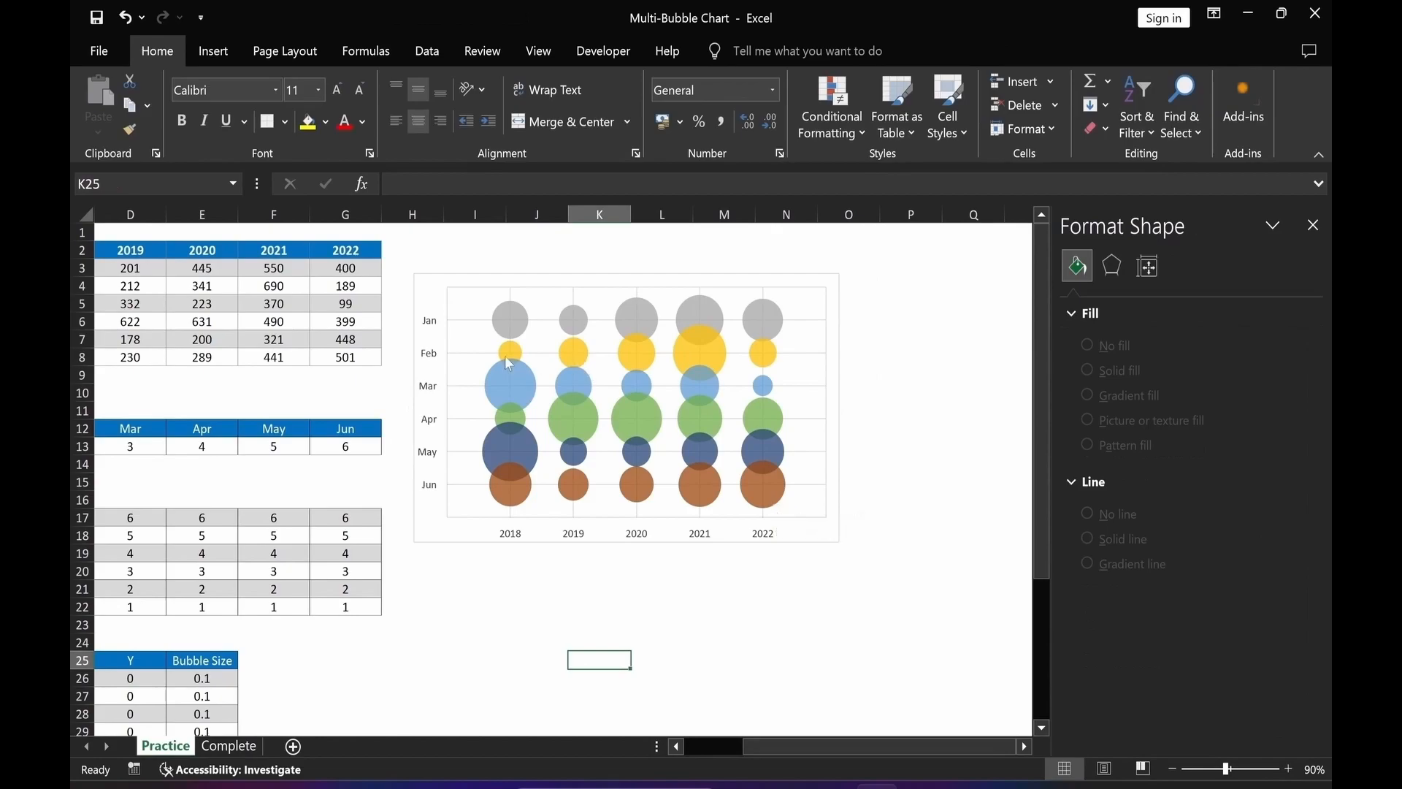
Set the bubble size scale to 50.
{"action": "left_click", "coordinate": [772, 503]}
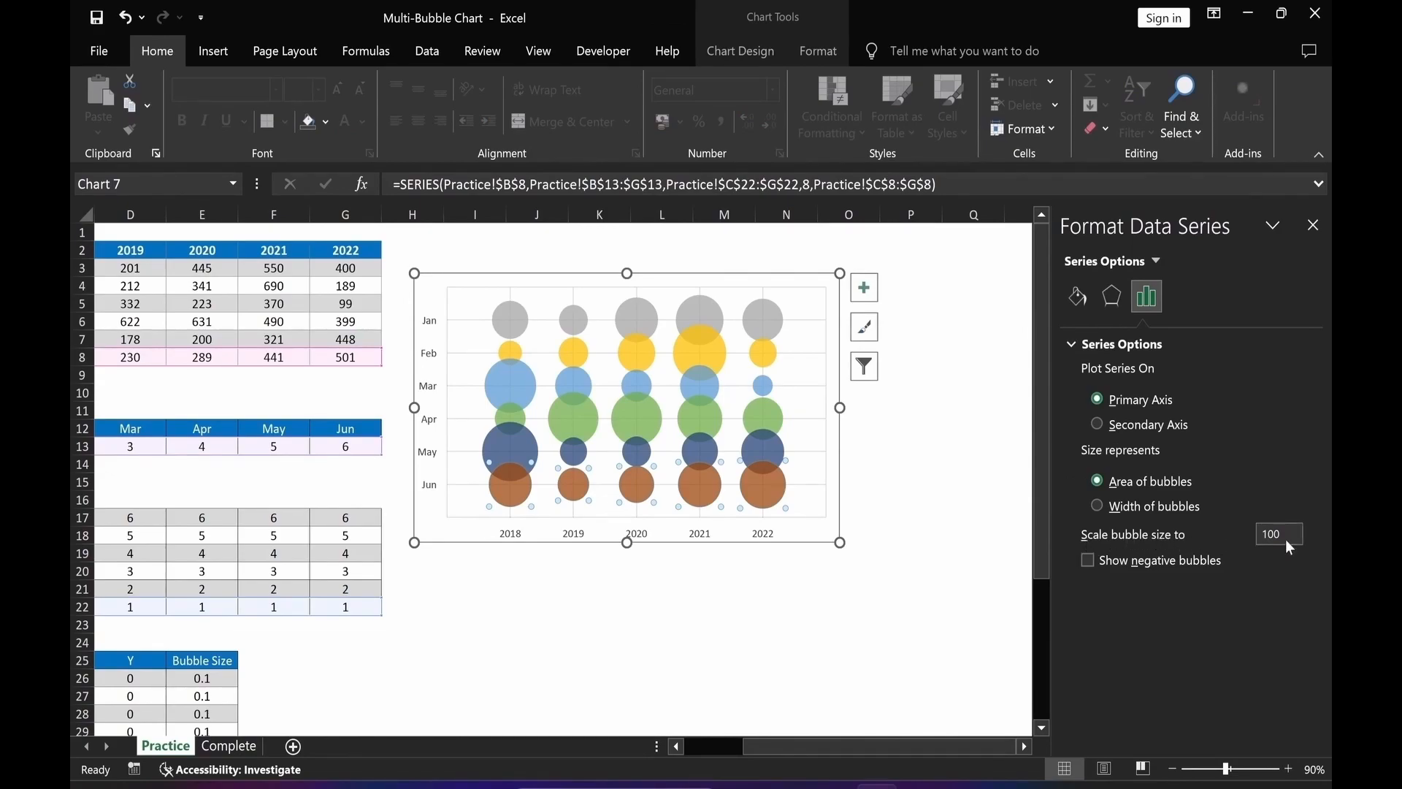
{"action": "type", "text": "50"}
{"action": "left_click", "coordinate": [787, 643]}
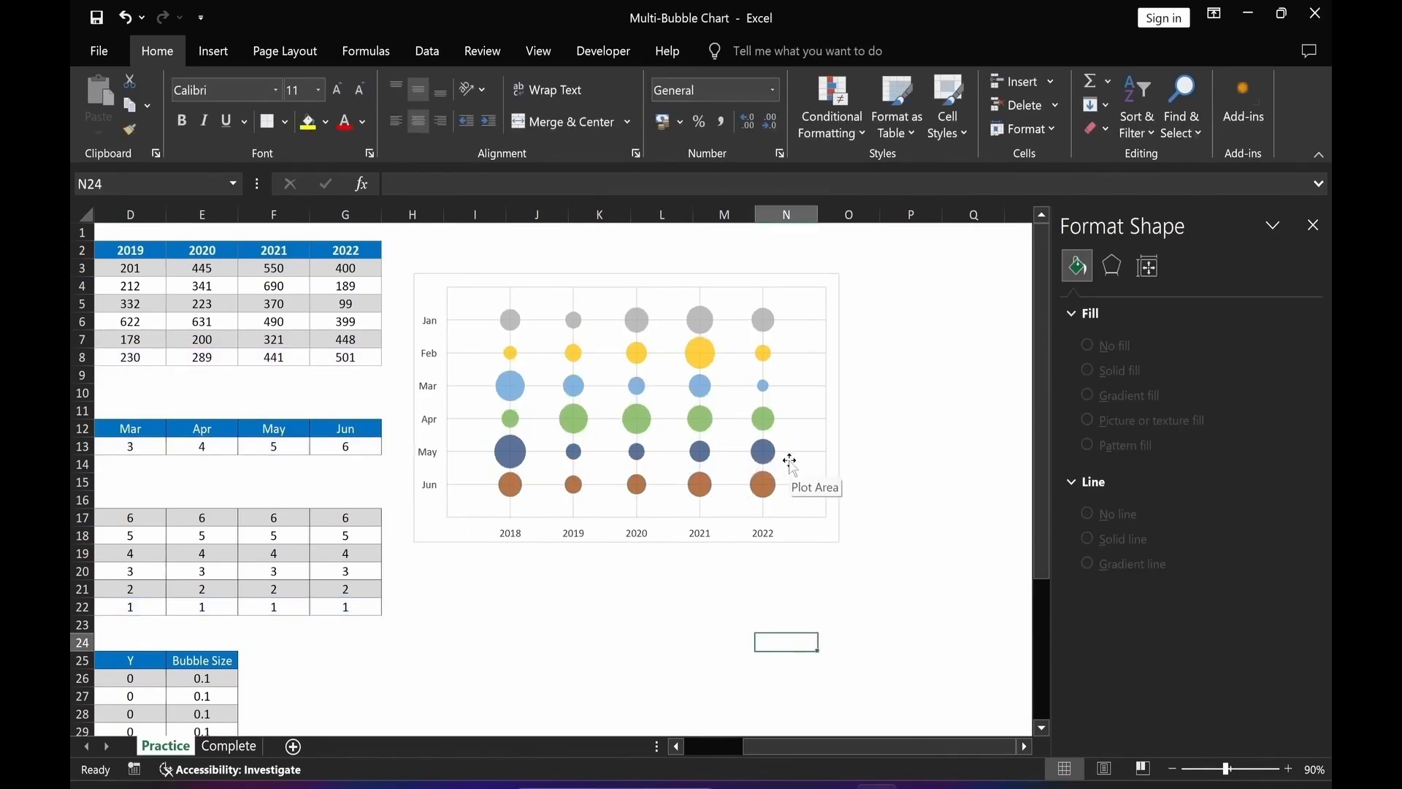
Give the chart area no fill and no outline.
{"action": "left_click", "coordinate": [824, 540]}
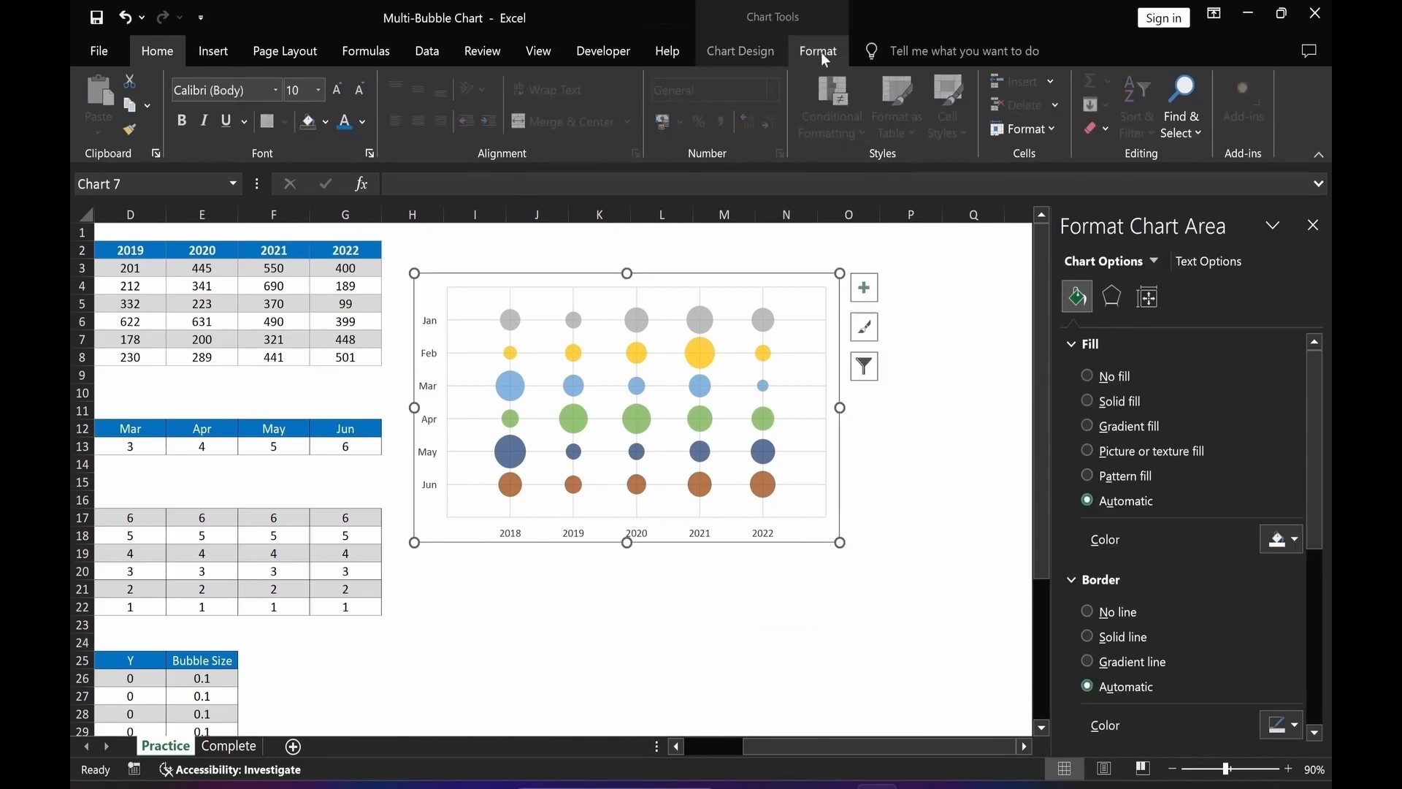
{"action": "left_click", "coordinate": [821, 51]}
{"action": "left_click", "coordinate": [608, 82]}
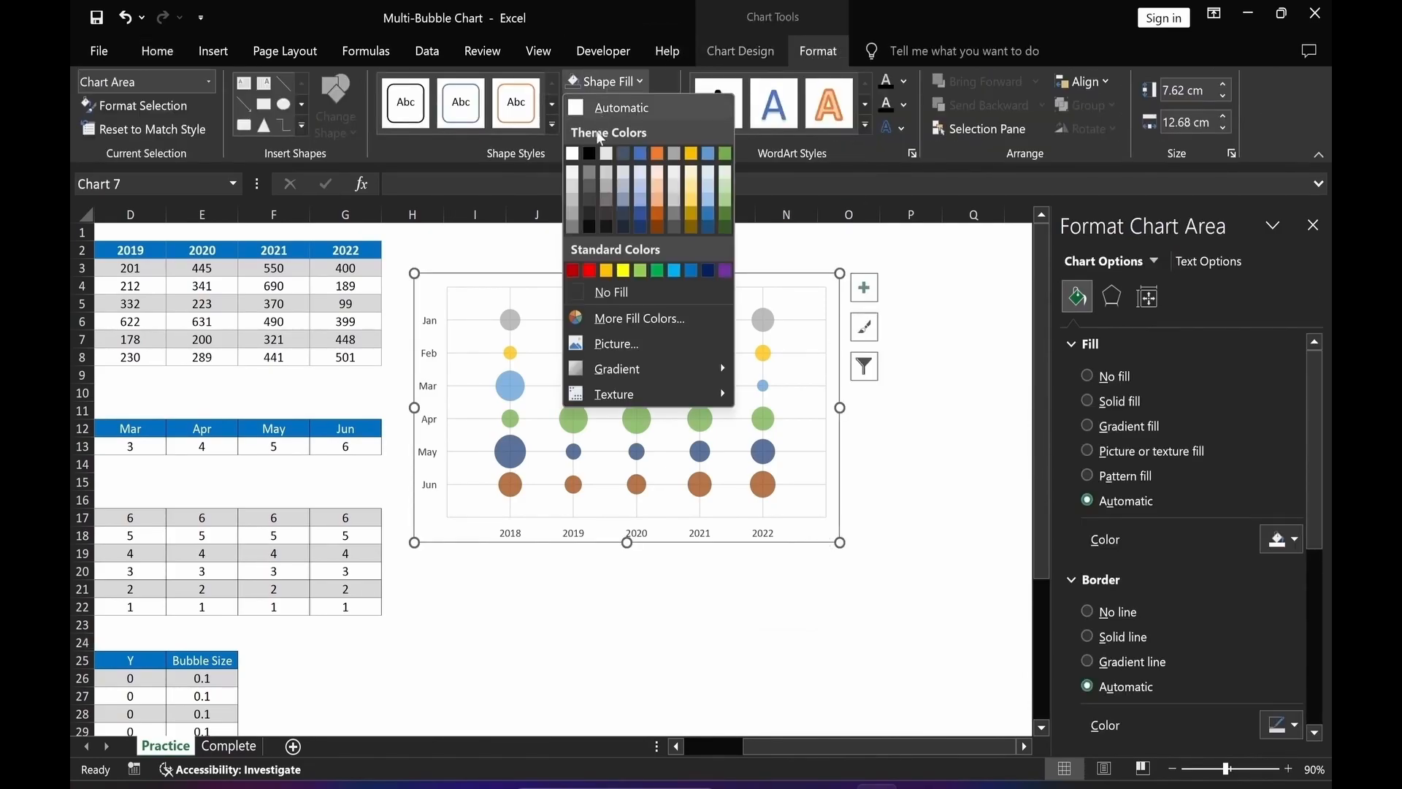
{"action": "left_click", "coordinate": [612, 292]}
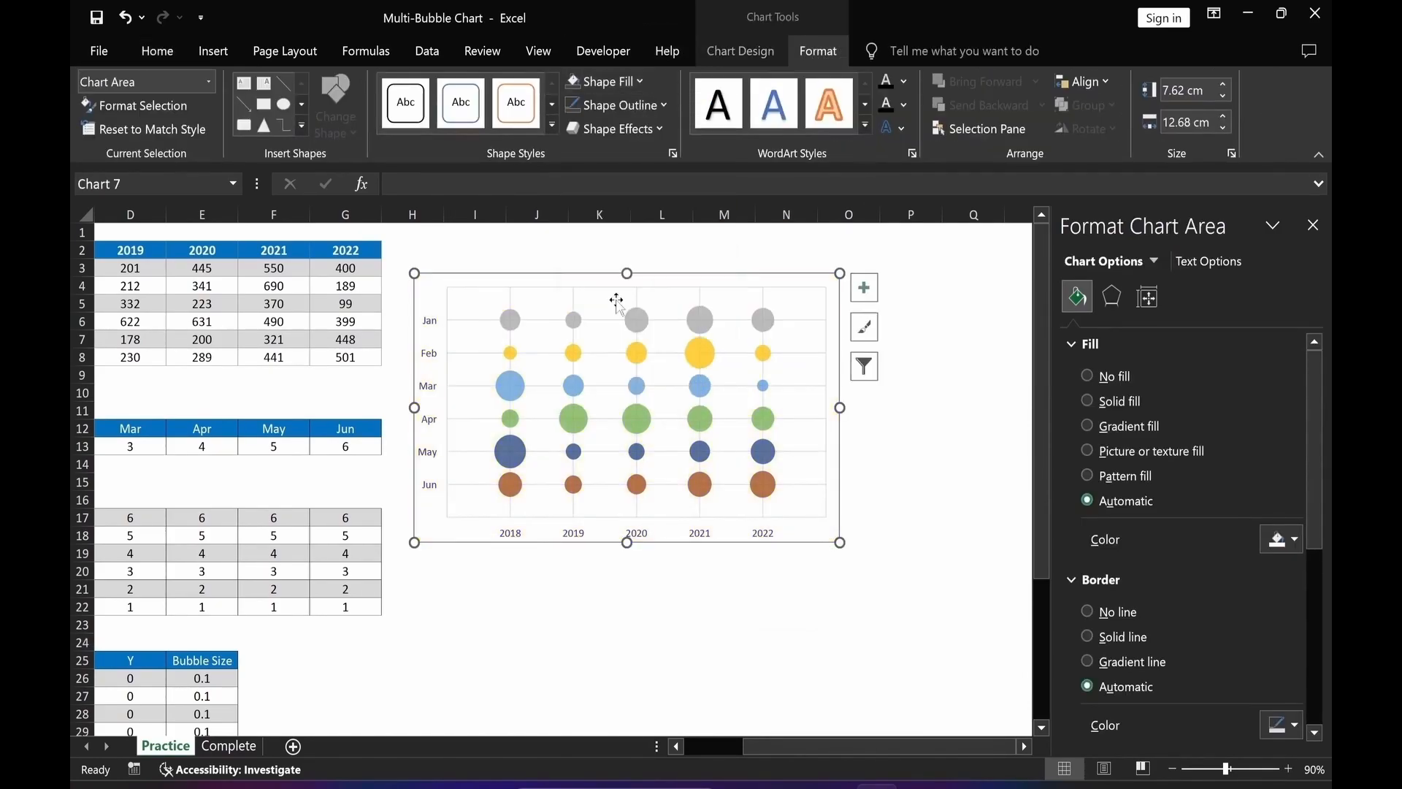
{"action": "left_click", "coordinate": [636, 106]}
{"action": "left_click", "coordinate": [637, 312]}
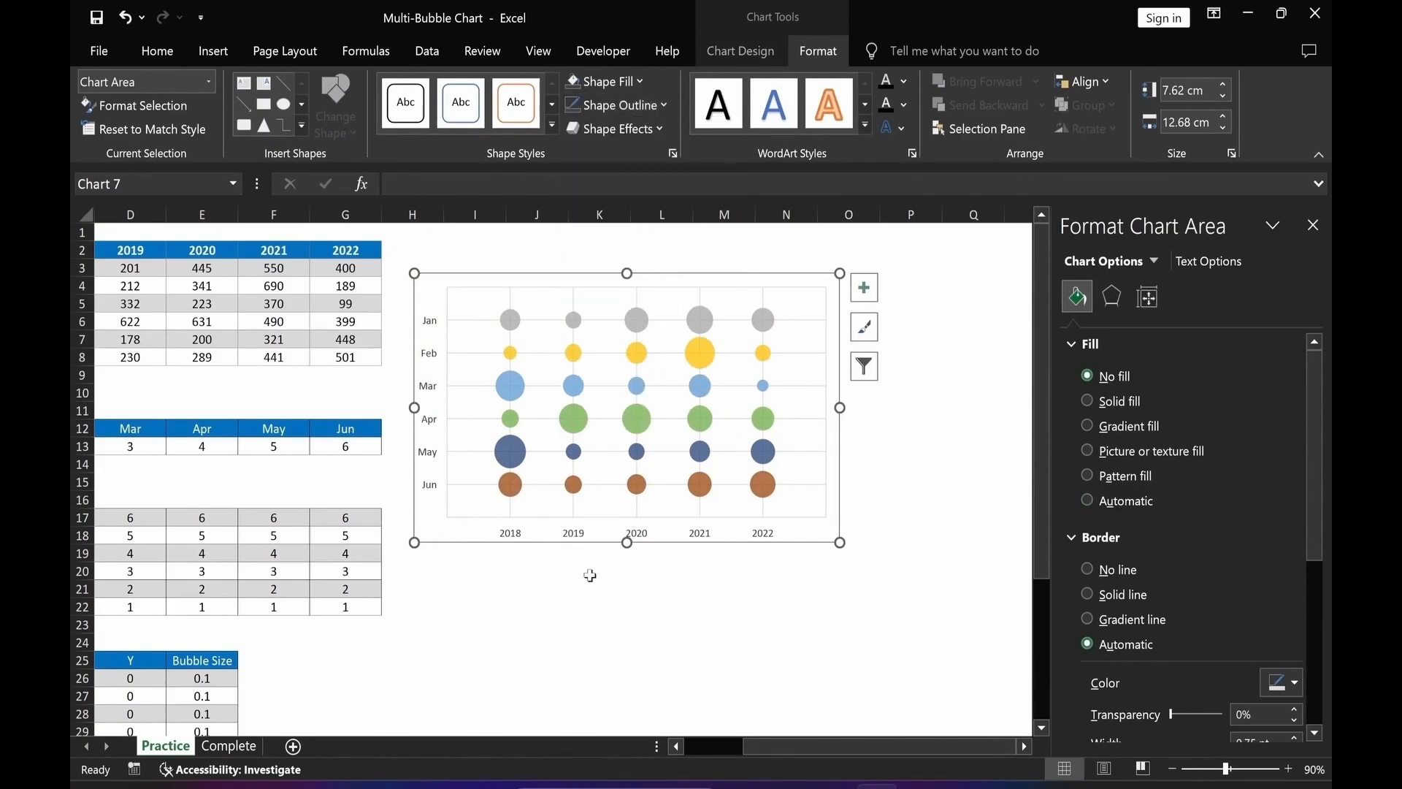
{"action": "left_click", "coordinate": [525, 641]}
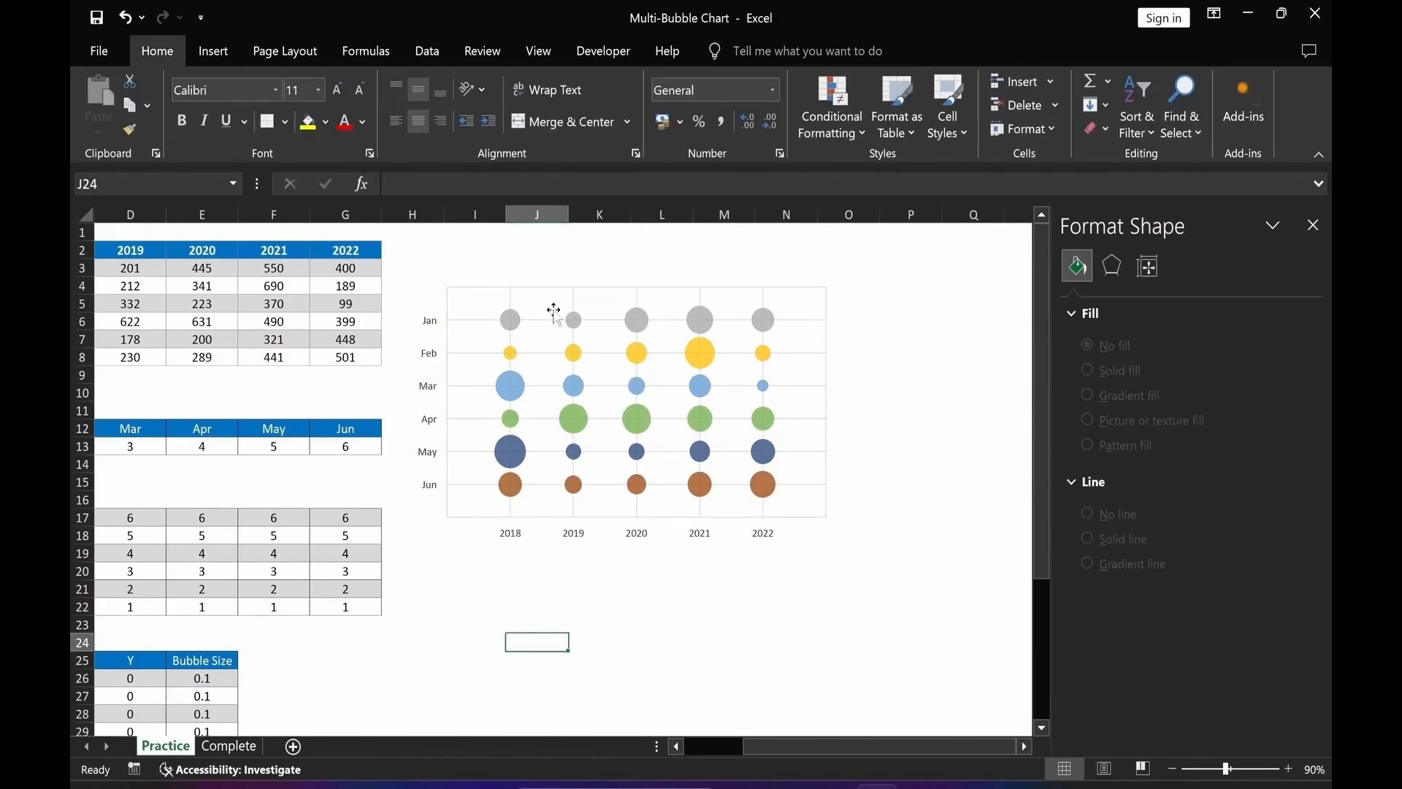
Add data labels to the Jan series and open their label options.
{"action": "mouse_move", "coordinate": [511, 326]}
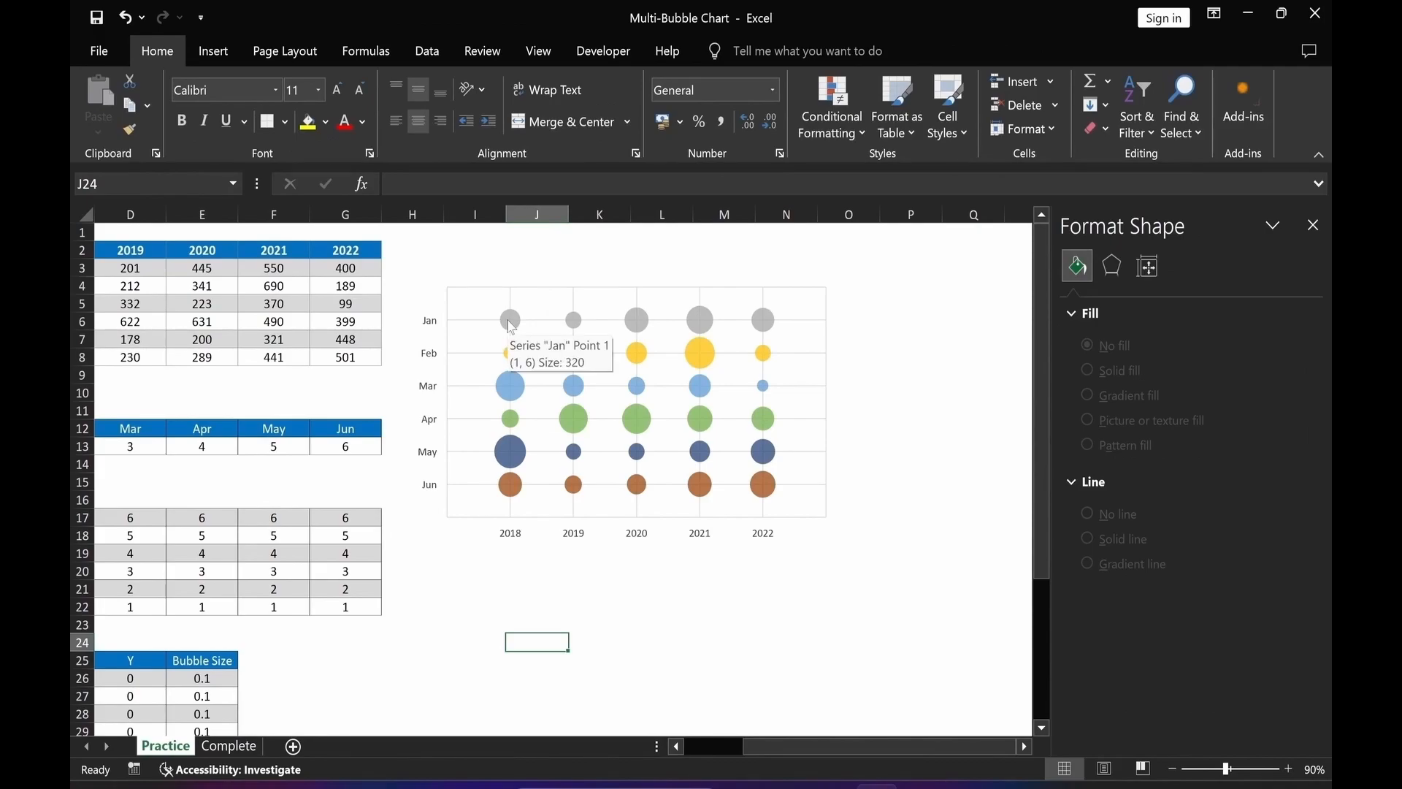
{"action": "left_click", "coordinate": [511, 327]}
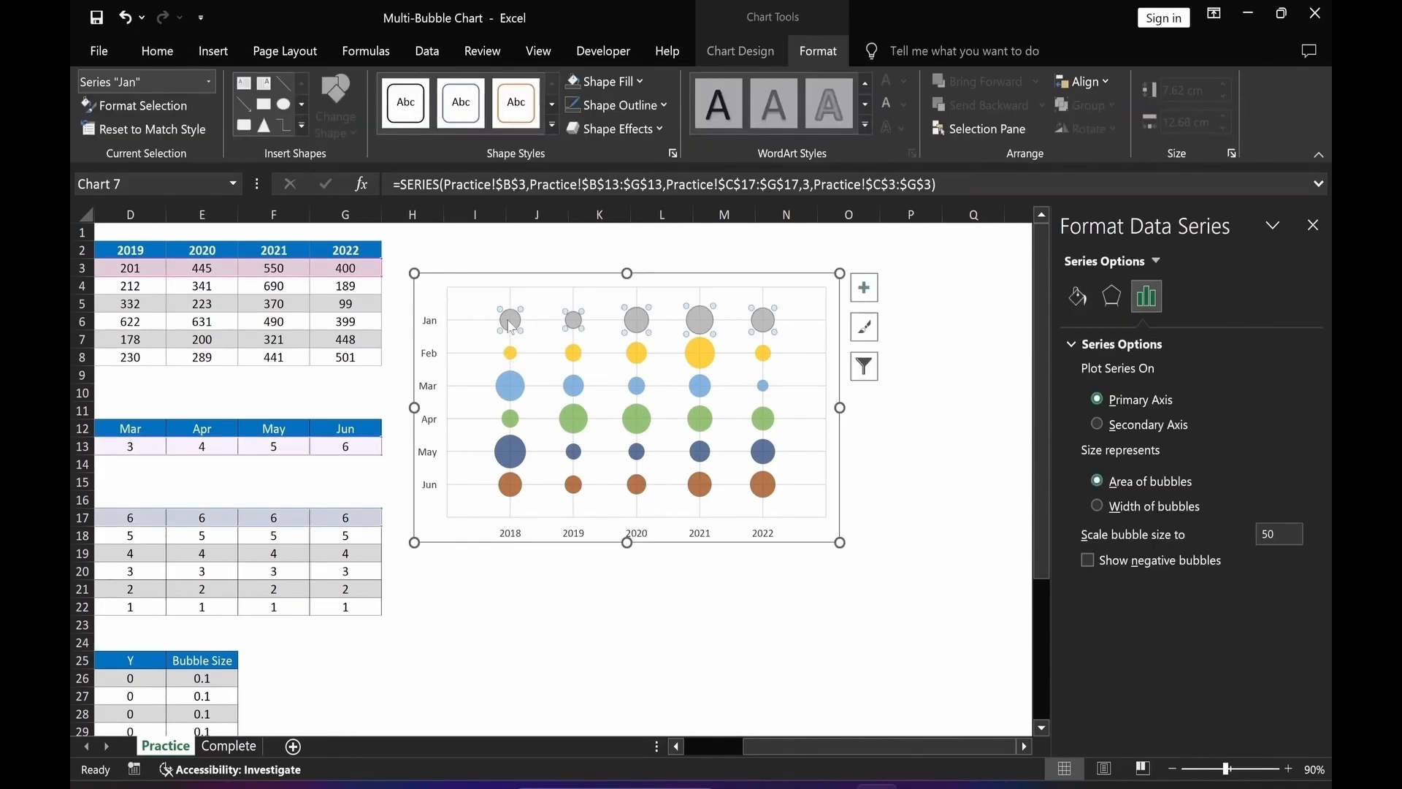
{"action": "right_click", "coordinate": [510, 325]}
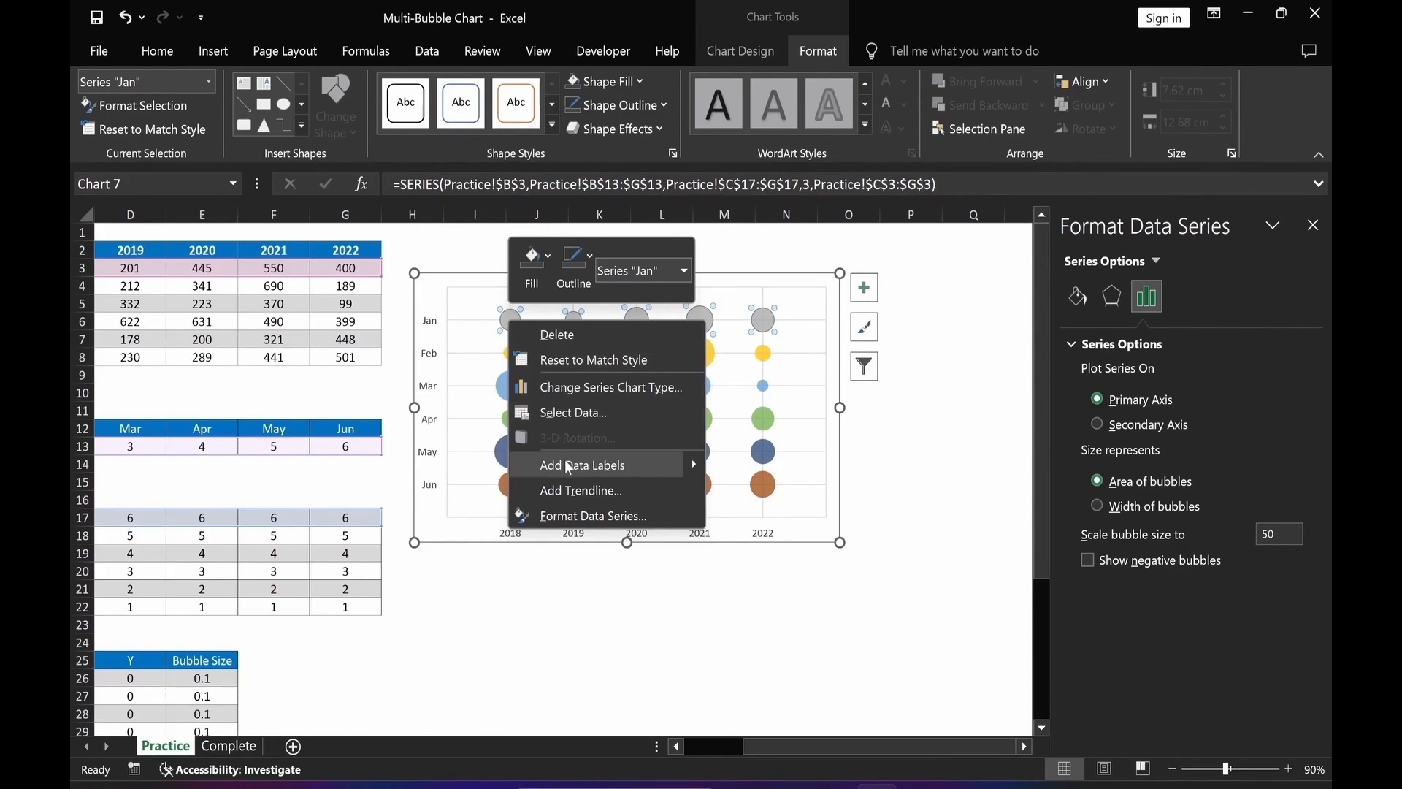
{"action": "left_click", "coordinate": [569, 465]}
{"action": "left_click", "coordinate": [534, 320]}
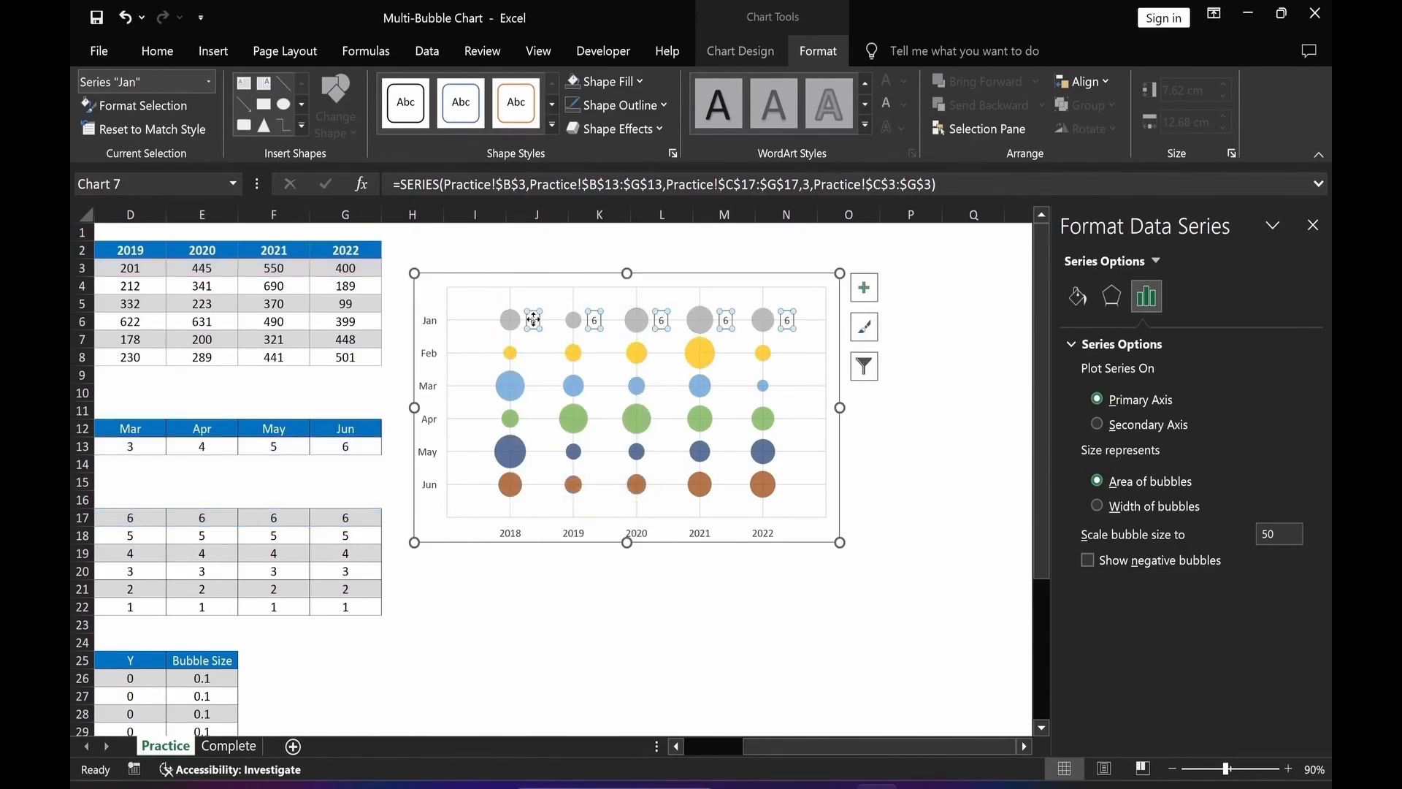
{"action": "left_click", "coordinate": [1180, 298]}
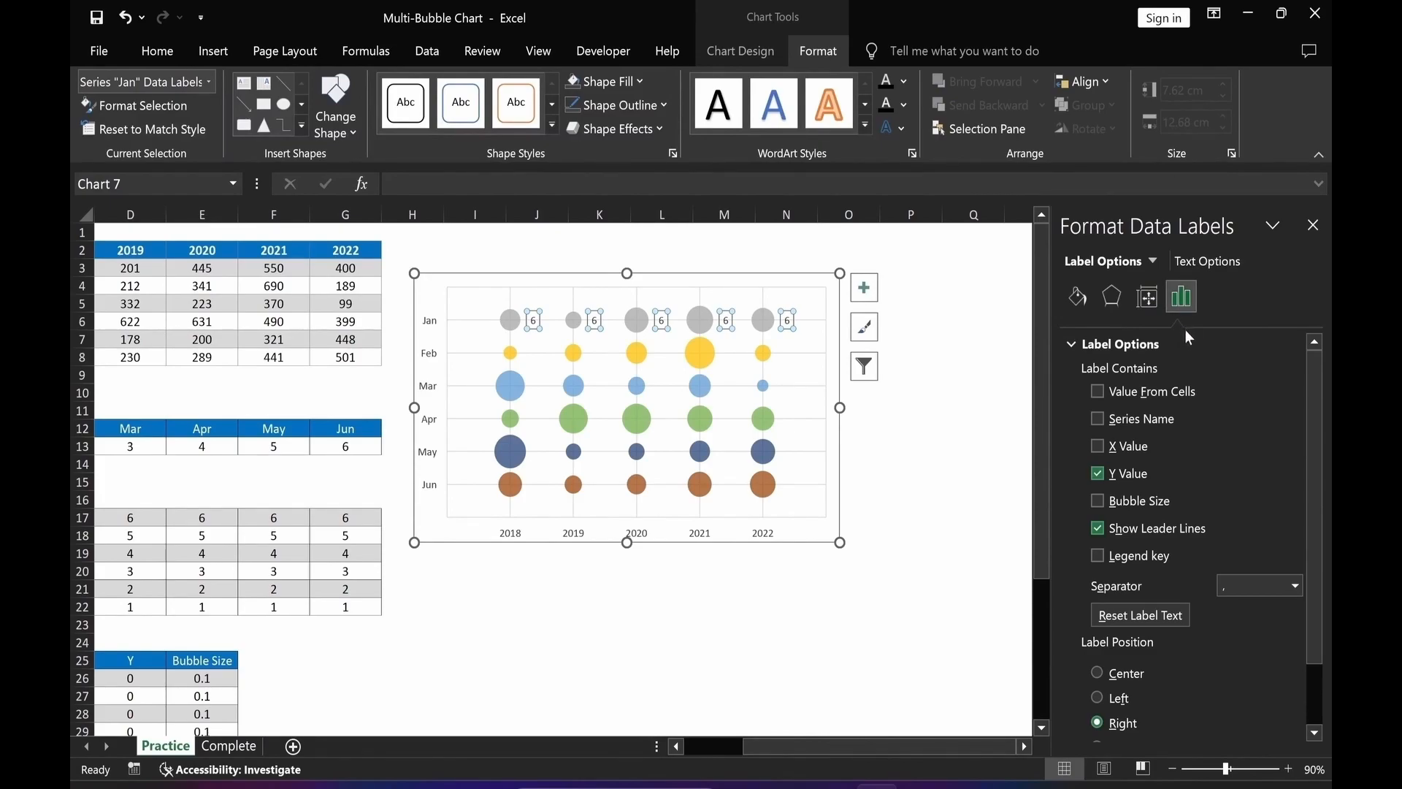
Make the Jan labels show only Bubble Size, without leader lines, positioned Center.
{"action": "left_click", "coordinate": [1098, 501]}
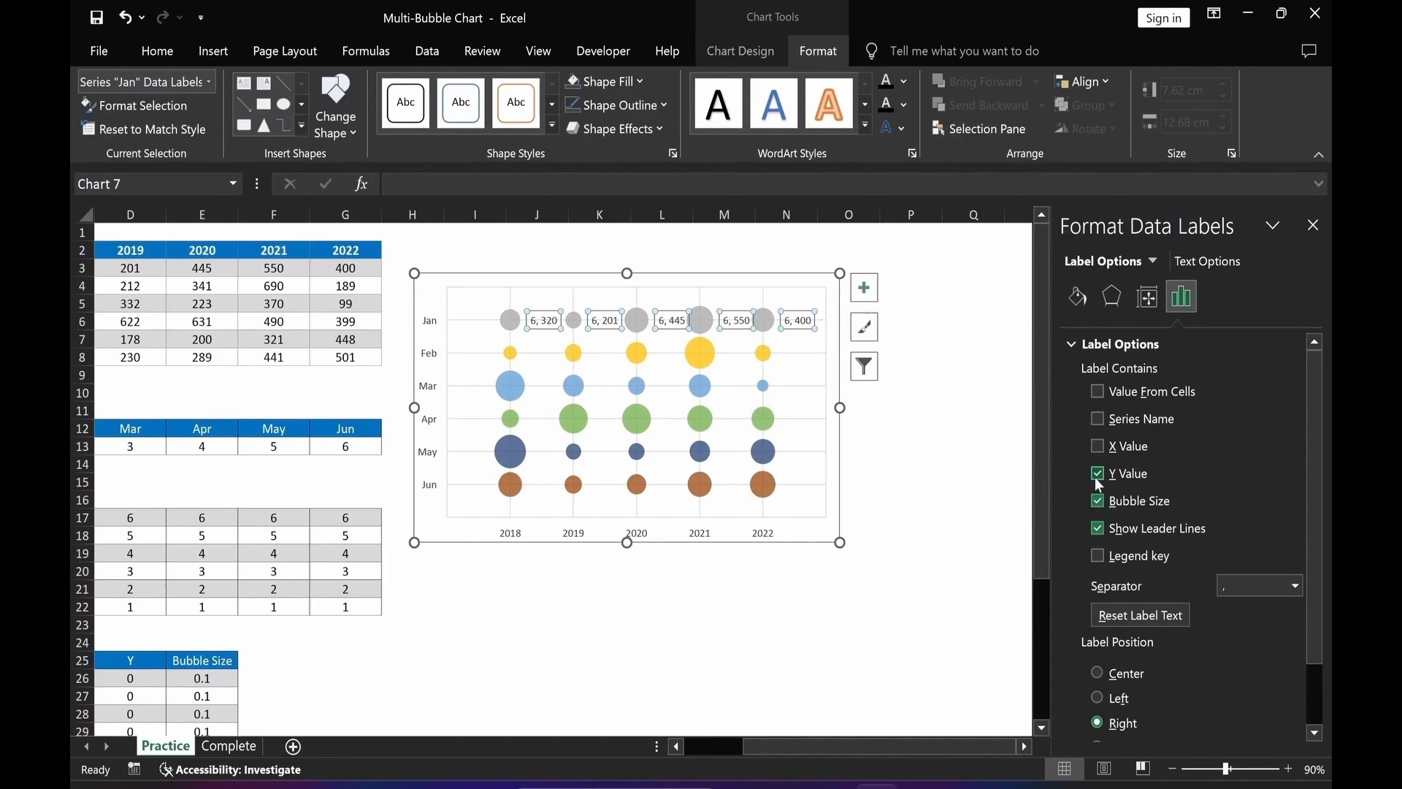
{"action": "left_click", "coordinate": [1097, 473]}
{"action": "left_click", "coordinate": [1097, 528]}
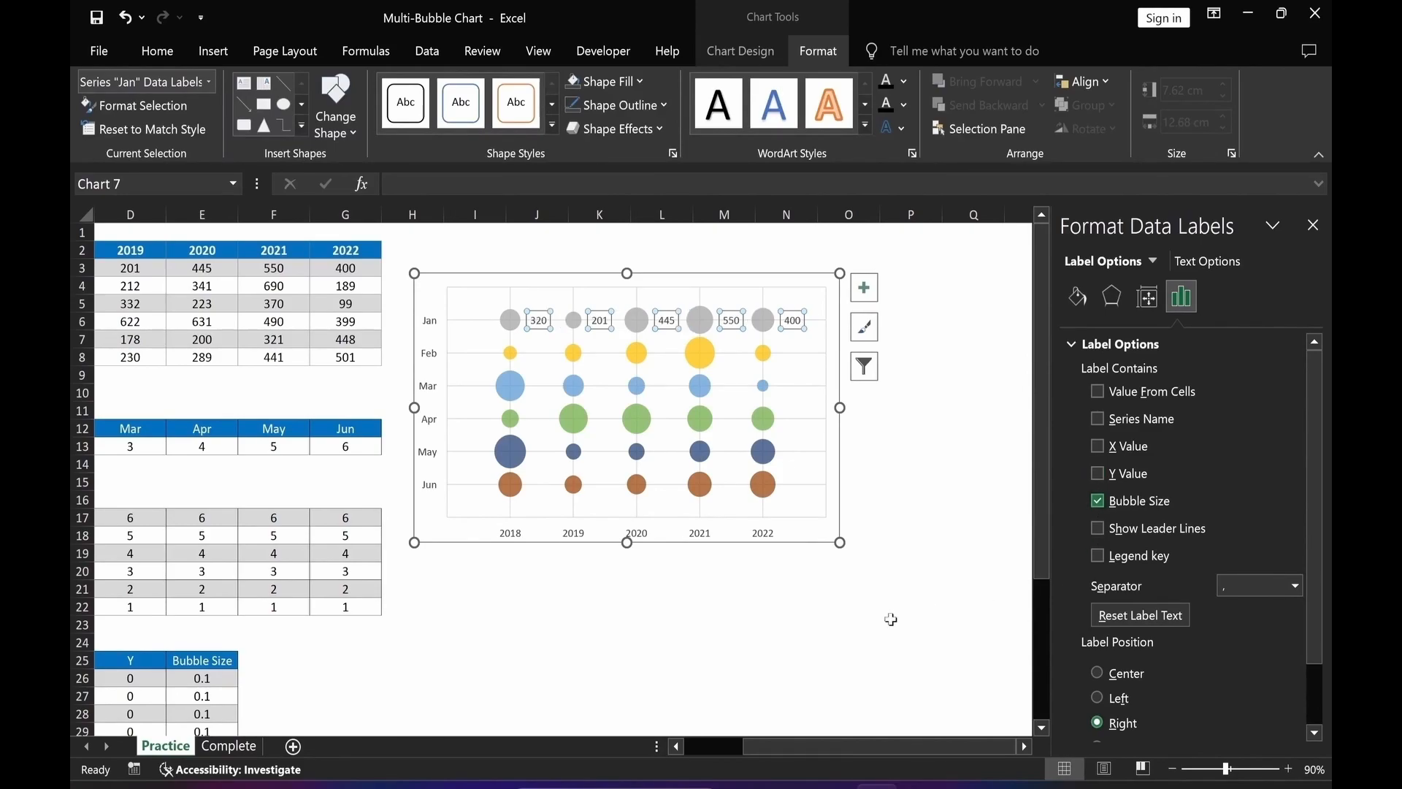
{"action": "left_click", "coordinate": [1098, 673]}
{"action": "left_click", "coordinate": [847, 677]}
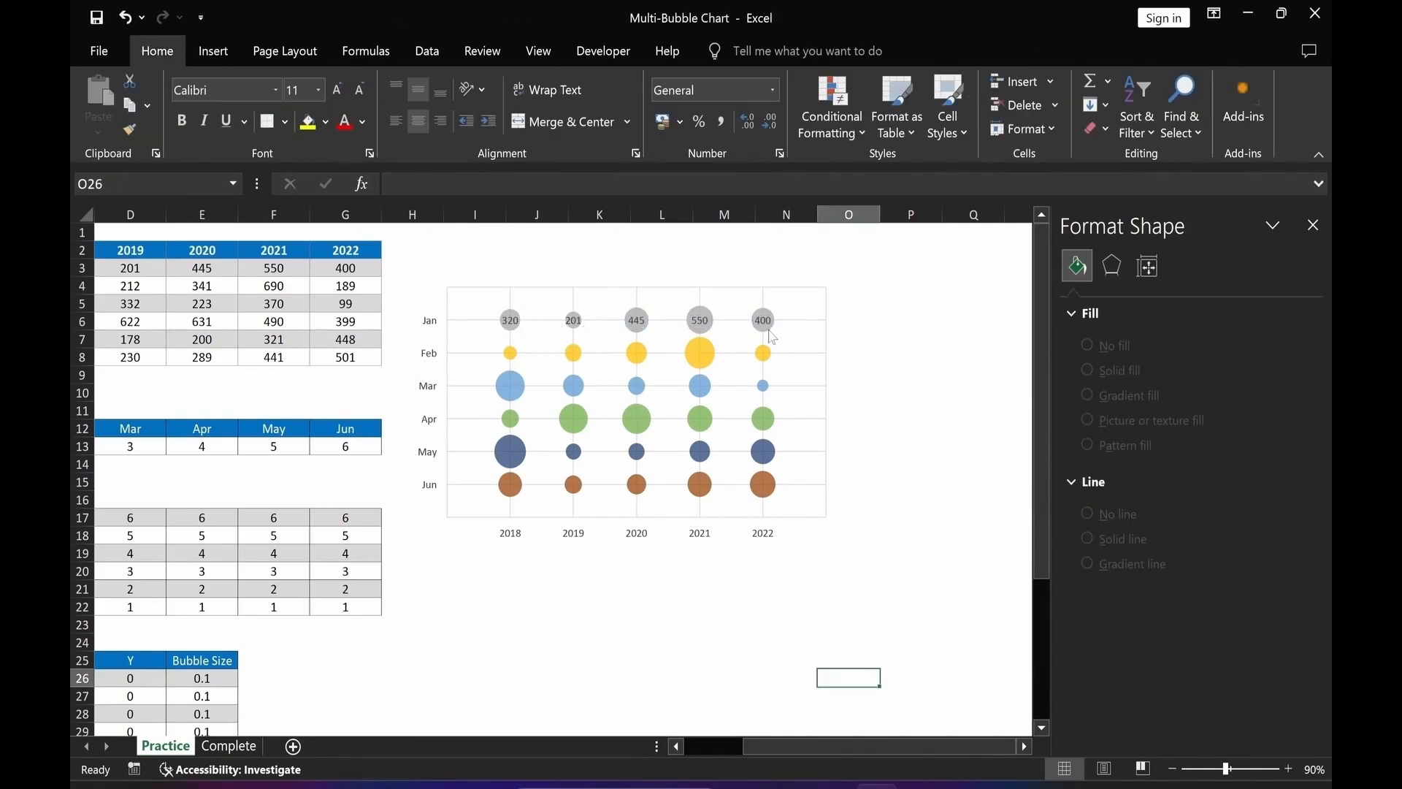
{"action": "left_click", "coordinate": [911, 374]}
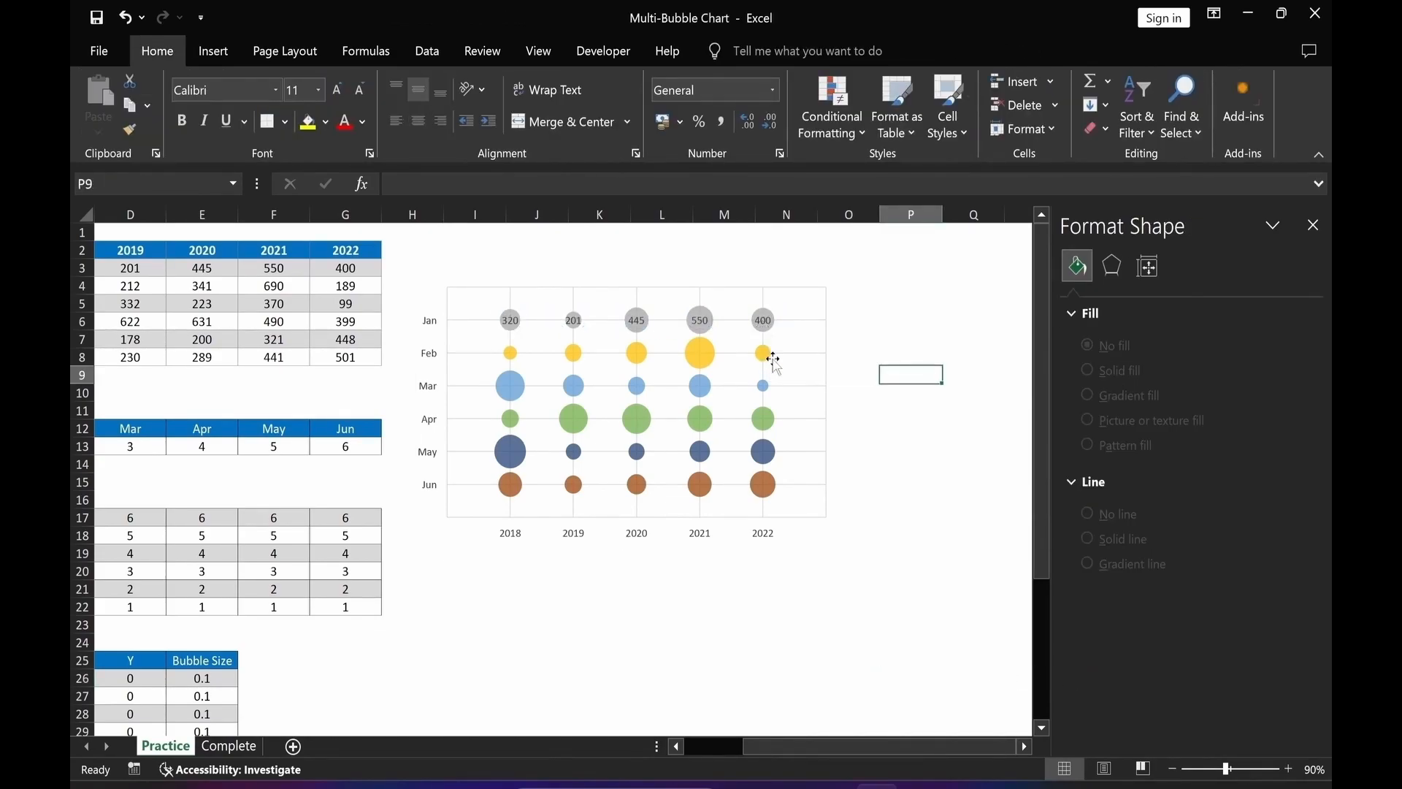
Add data labels to the Feb series showing only Bubble Size, centered, without leader lines.
{"action": "left_click", "coordinate": [766, 359]}
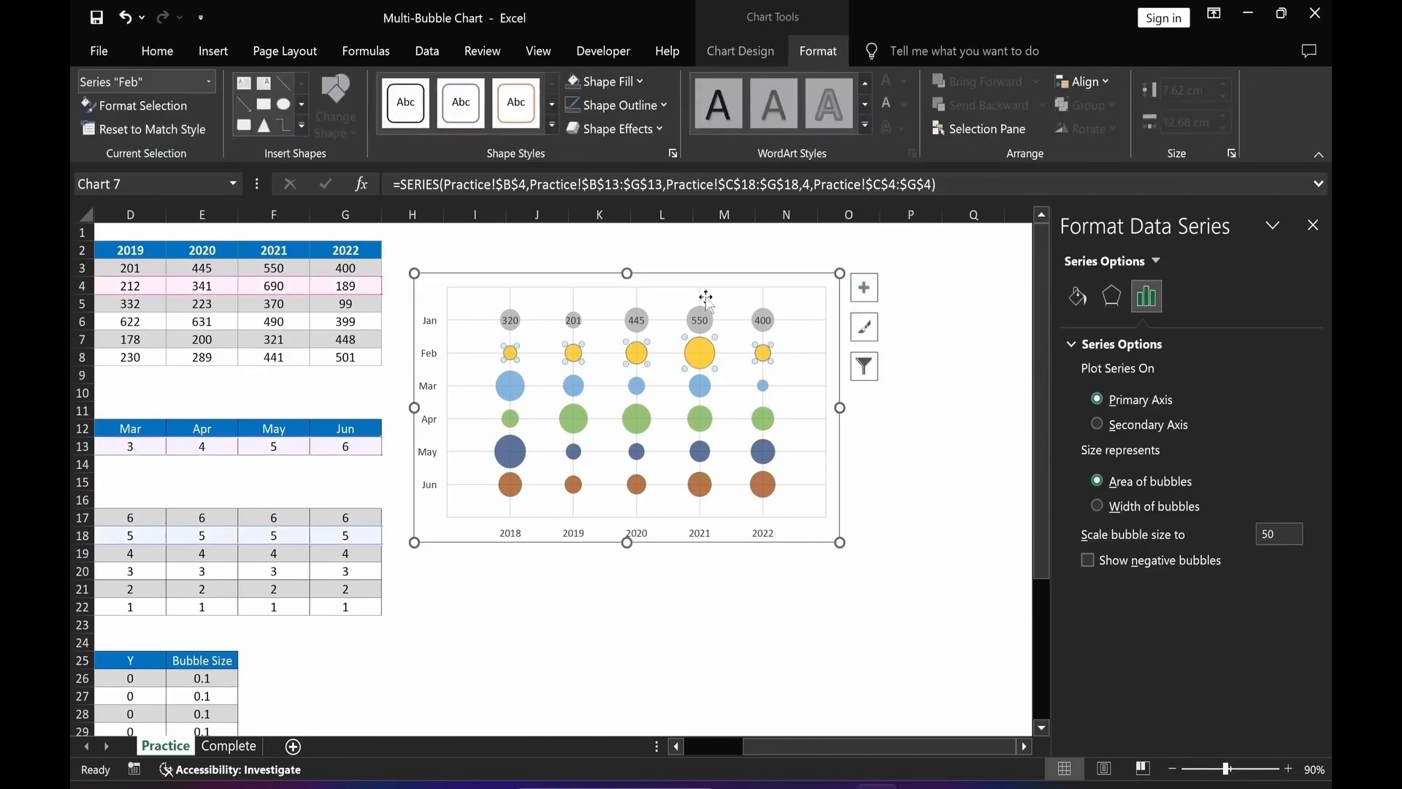
{"action": "left_click", "coordinate": [638, 82]}
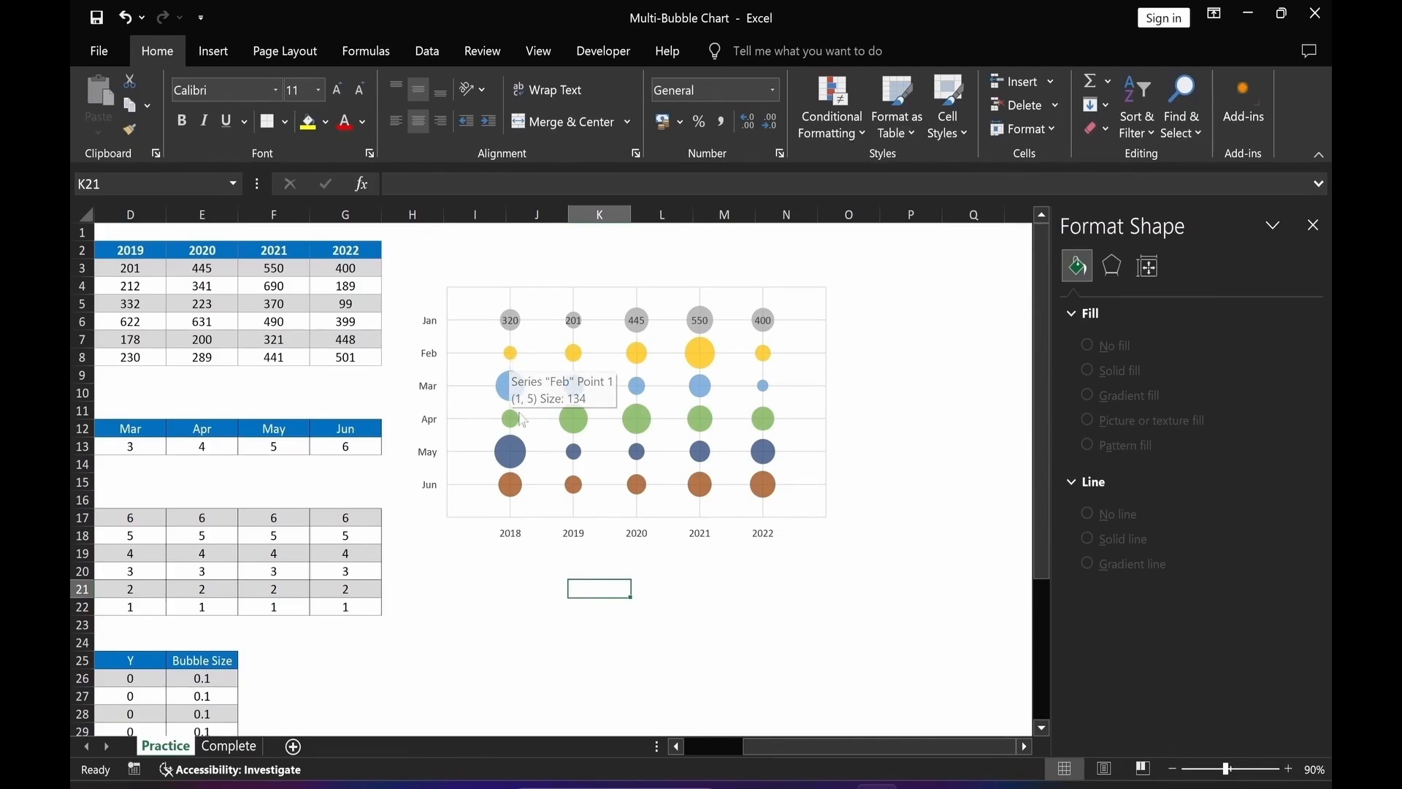
{"action": "right_click", "coordinate": [515, 361]}
{"action": "left_click", "coordinate": [588, 498]}
{"action": "left_click", "coordinate": [1099, 499]}
{"action": "left_click", "coordinate": [1098, 474]}
{"action": "left_click", "coordinate": [1097, 528]}
{"action": "left_click", "coordinate": [1097, 672]}
{"action": "left_click", "coordinate": [1097, 673]}
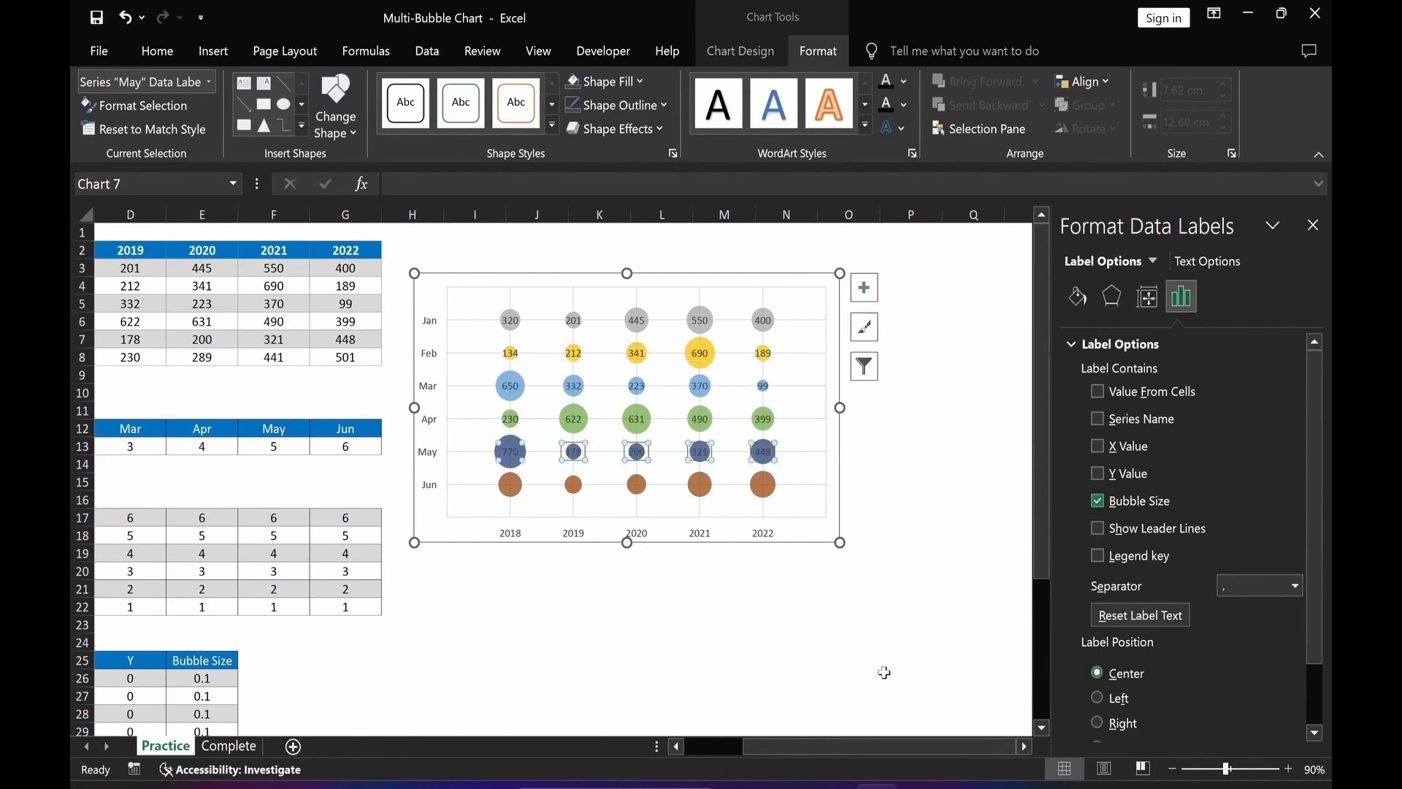
Add data labels to the Jun series showing only Bubble Size, centered, without leader lines.
{"action": "left_click", "coordinate": [770, 490]}
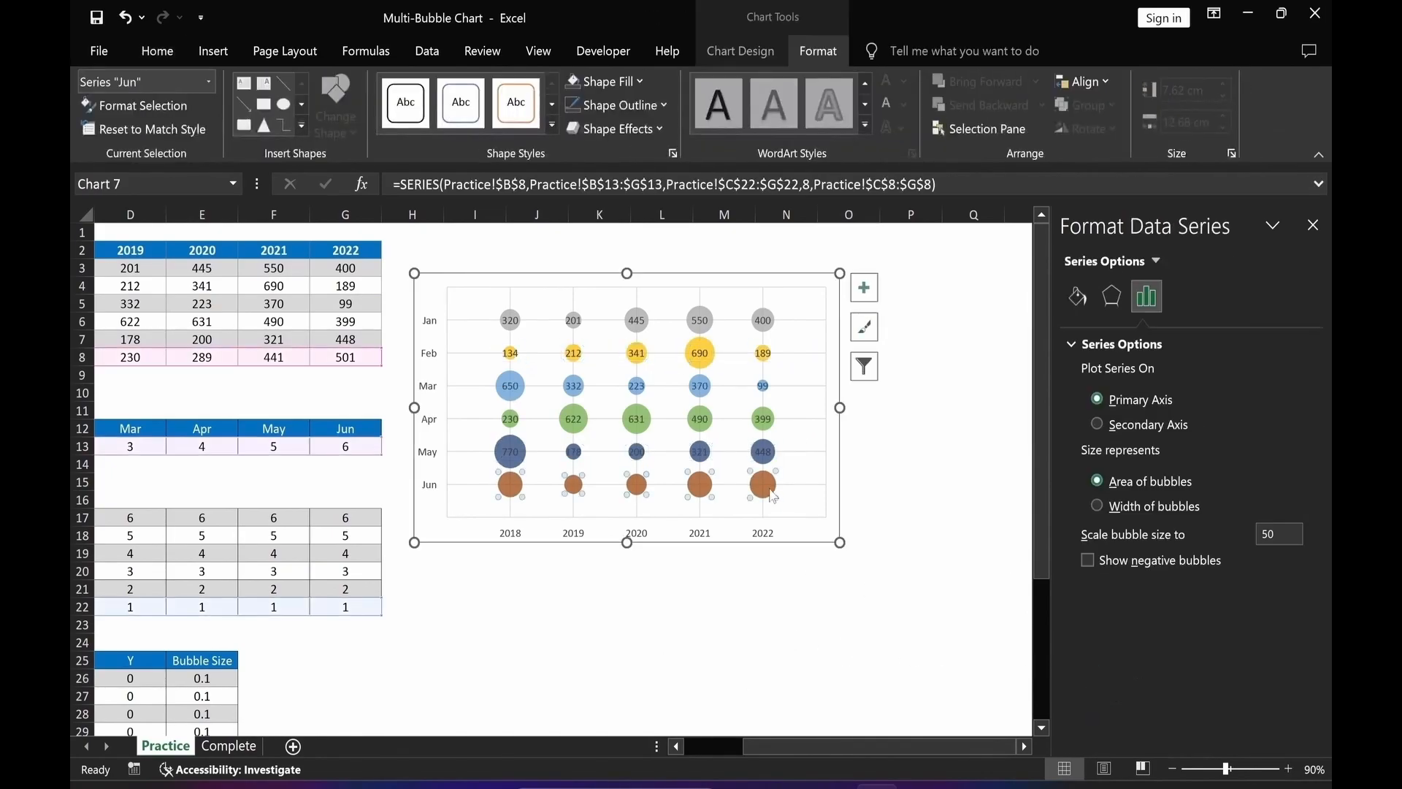
{"action": "right_click", "coordinate": [773, 496]}
{"action": "left_click", "coordinate": [870, 623]}
{"action": "left_click", "coordinate": [786, 484]}
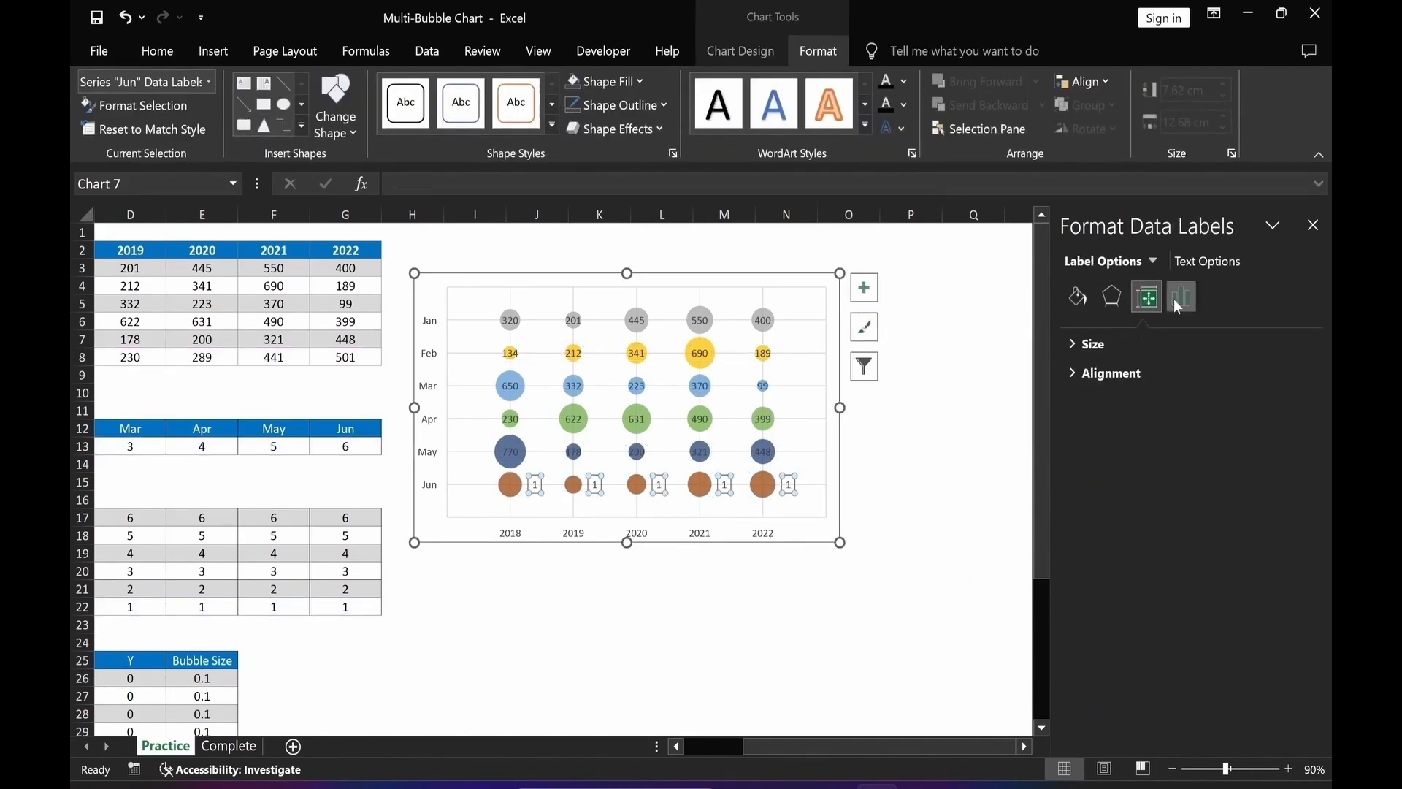
{"action": "left_click", "coordinate": [1098, 500]}
{"action": "left_click", "coordinate": [1097, 474]}
{"action": "left_click", "coordinate": [1097, 528]}
{"action": "left_click", "coordinate": [1097, 673]}
{"action": "left_click", "coordinate": [849, 660]}
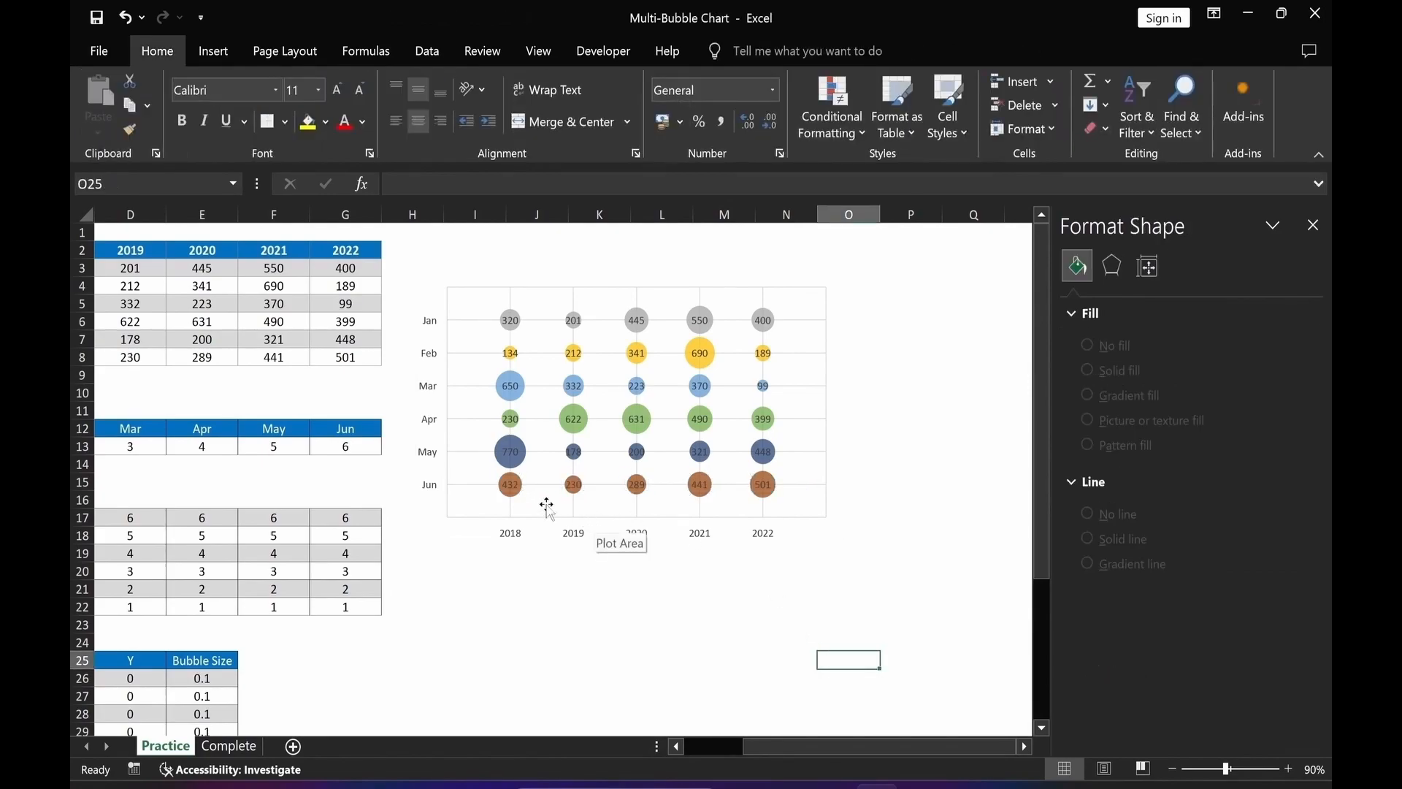
Fill the chart area with the picture pexels-karolina-grabowska-5625130 inserted from file.
{"action": "left_click", "coordinate": [1312, 228]}
{"action": "left_click_drag", "start_coordinate": [975, 516], "coordinate": [980, 533]}
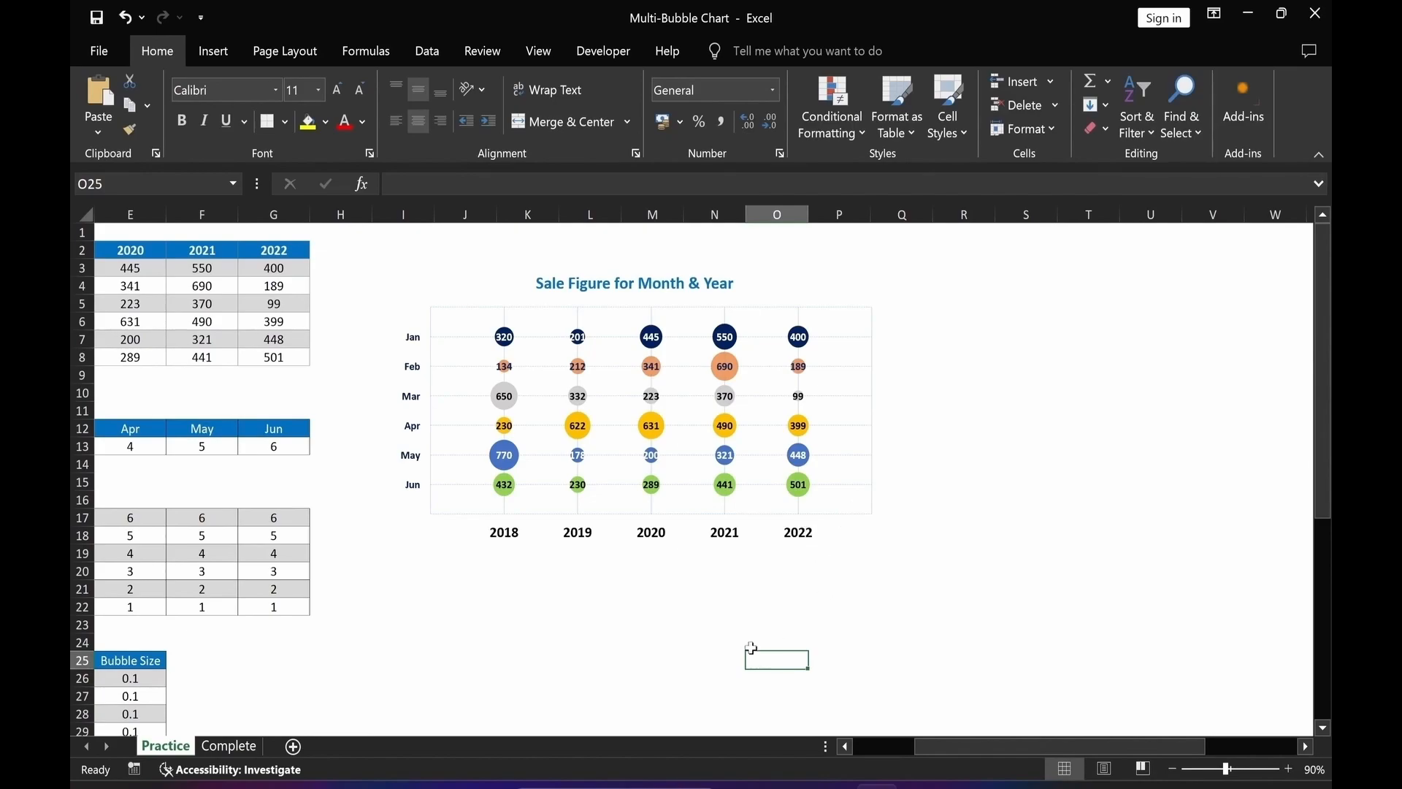
{"action": "left_click", "coordinate": [880, 515]}
{"action": "key", "text": "ctrl+1"}
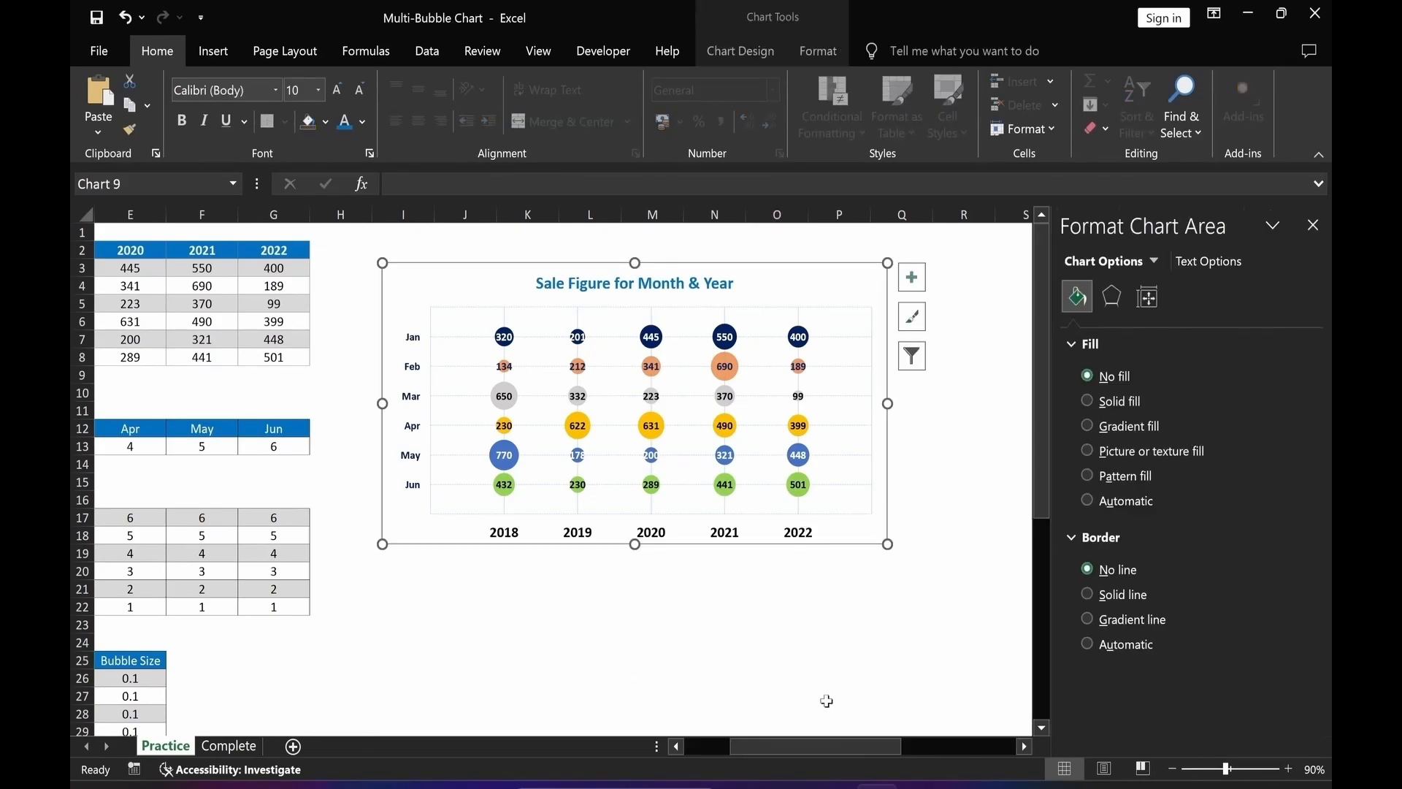
{"action": "left_click", "coordinate": [1086, 450]}
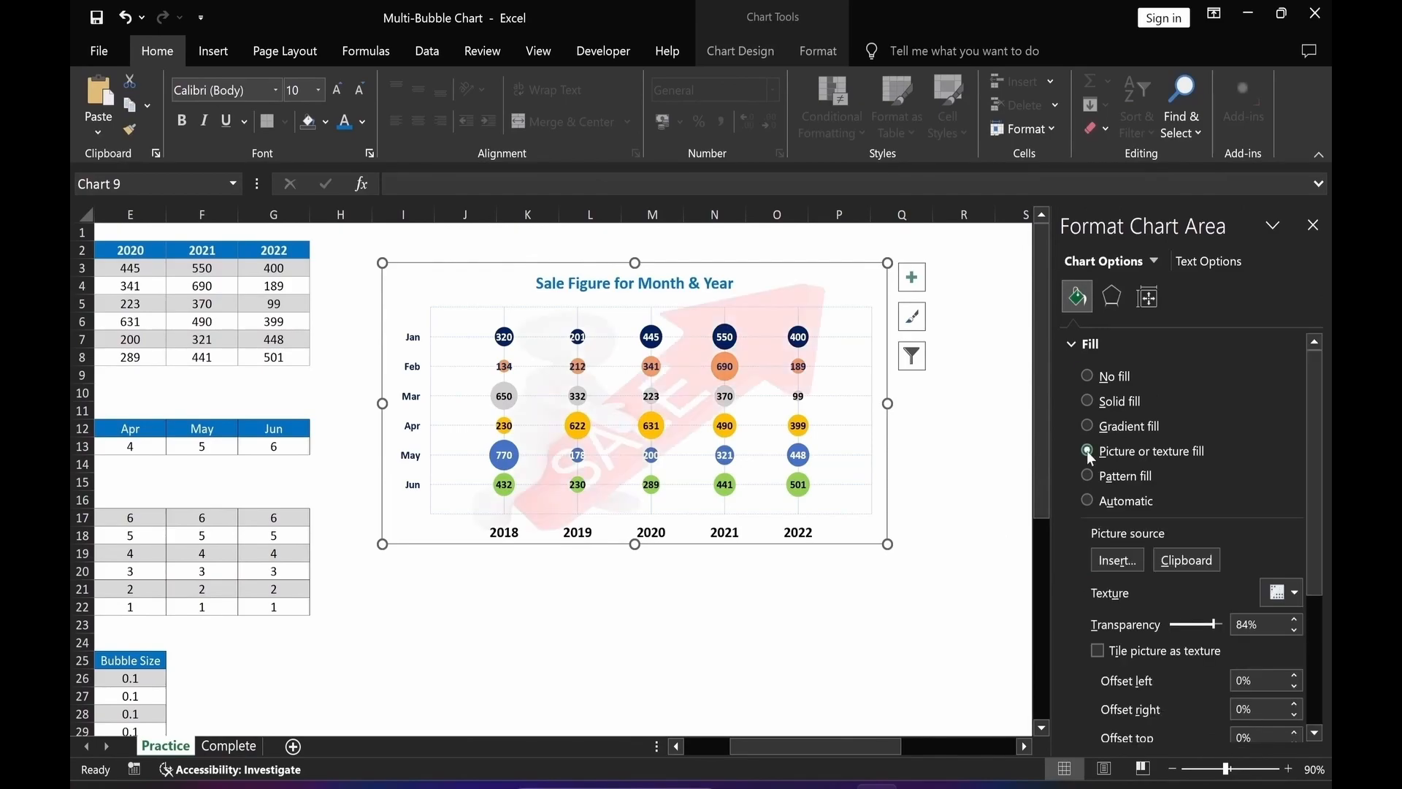
{"action": "left_click", "coordinate": [1110, 564]}
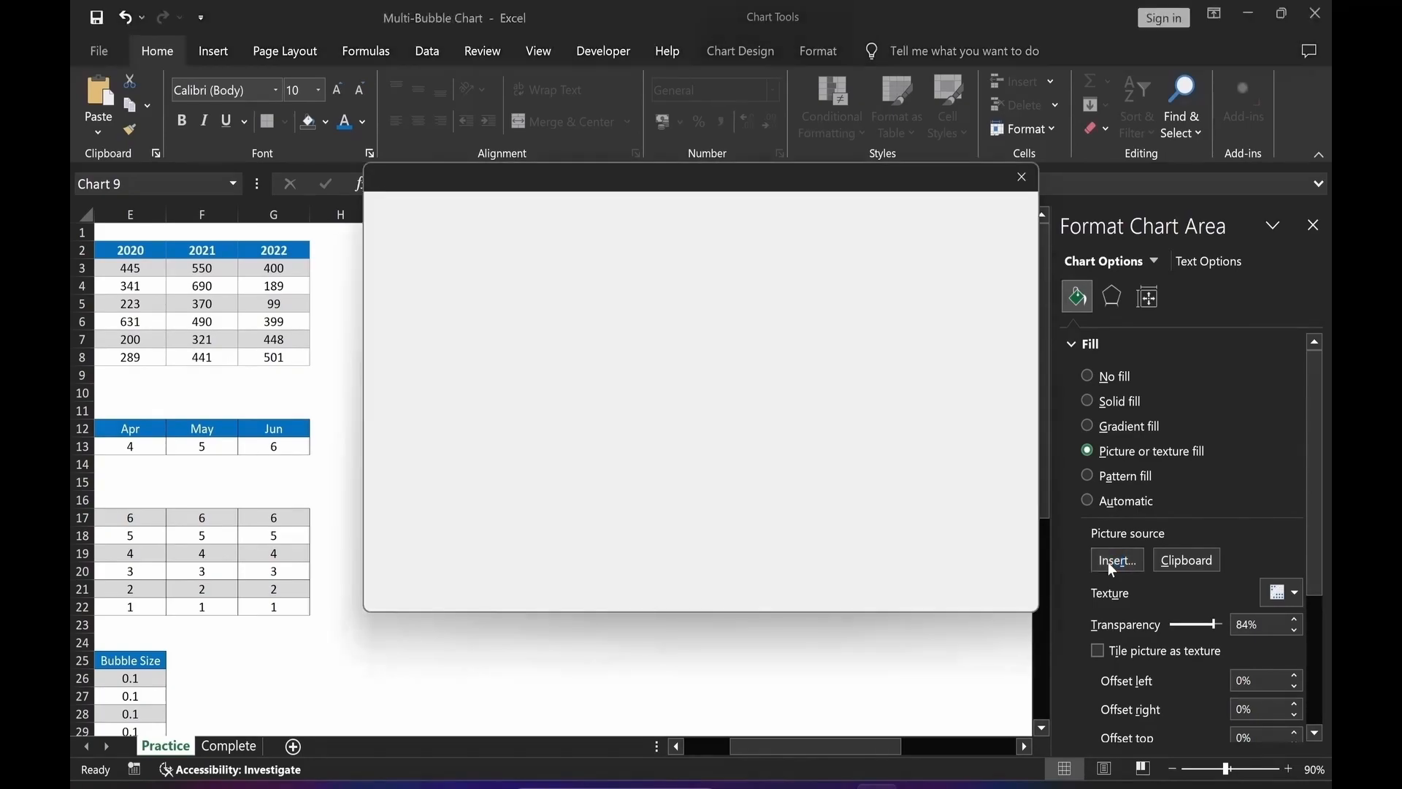
{"action": "left_click", "coordinate": [503, 293]}
{"action": "left_click", "coordinate": [404, 193]}
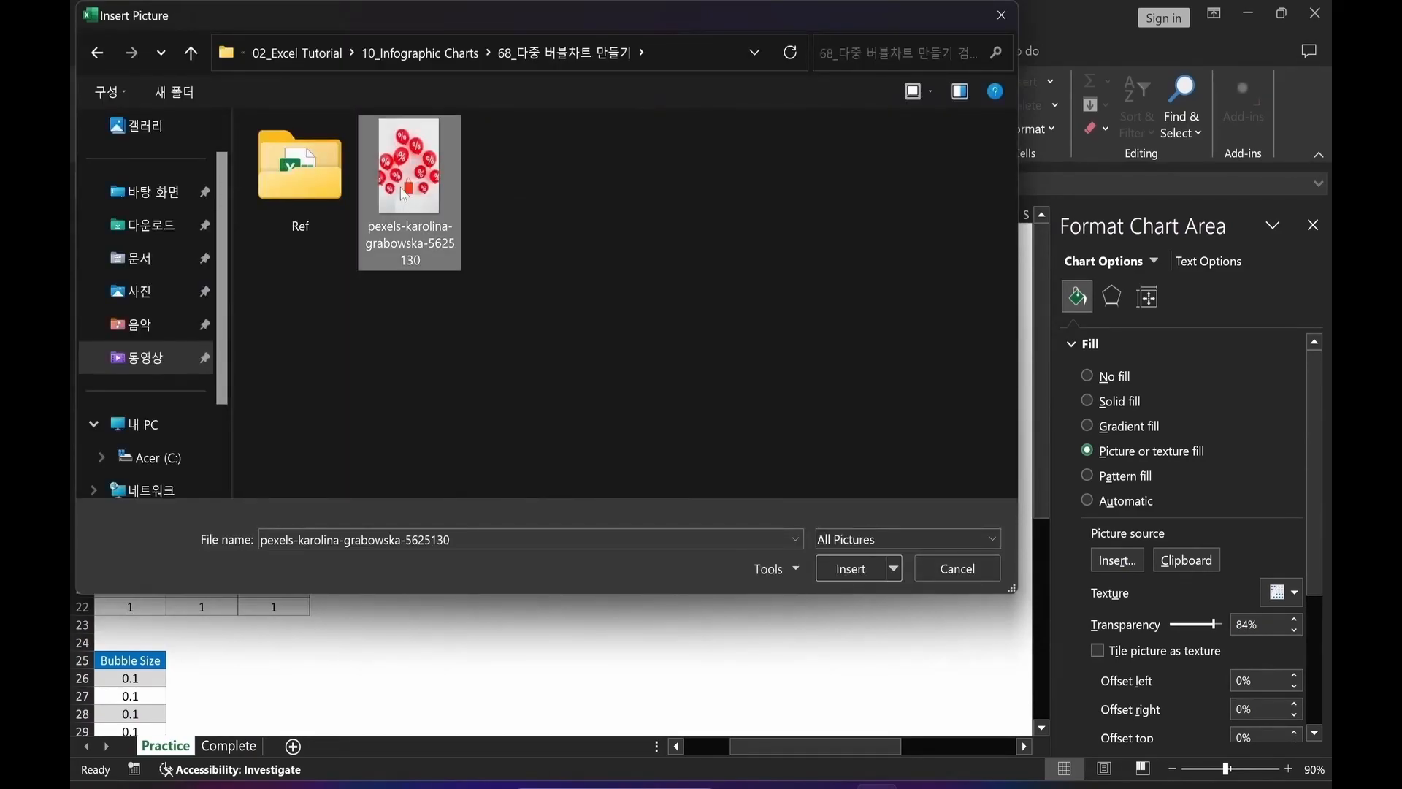
{"action": "left_click", "coordinate": [843, 577]}
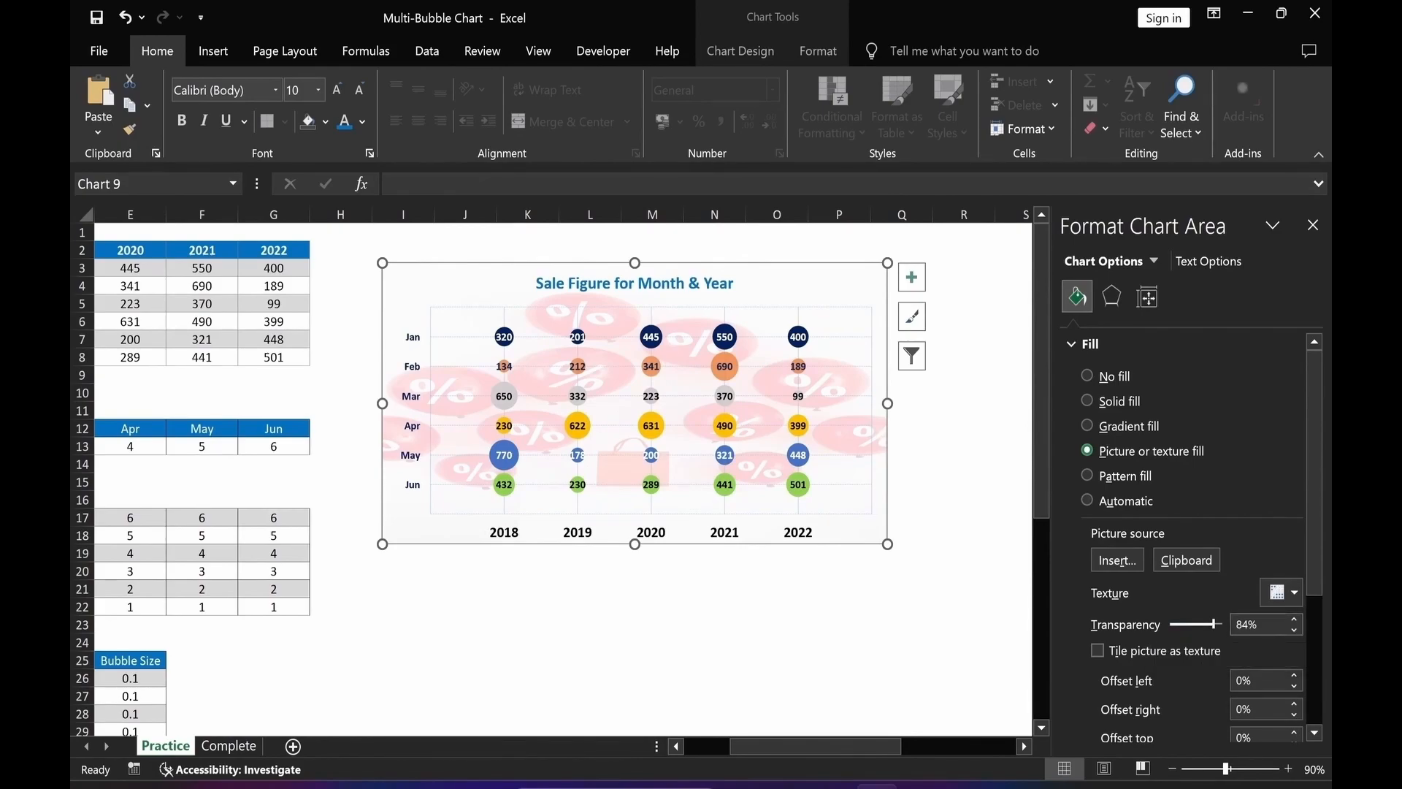
{"action": "left_click", "coordinate": [582, 656]}
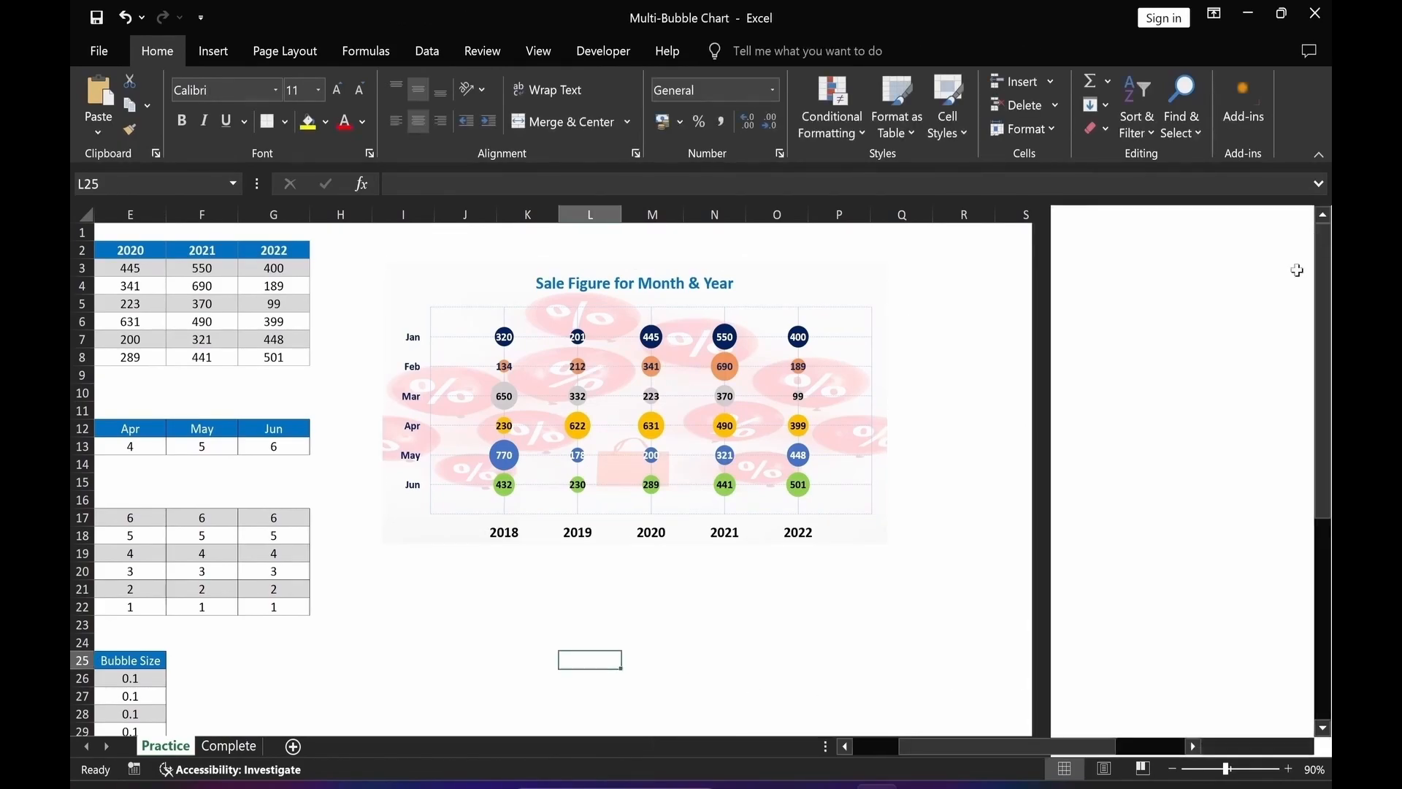
Switch to the Beautiful Line Chart workbook's Practice sheet and inspect the supporting column formula.
{"action": "scroll", "coordinate": [940, 700], "scroll_direction": "left", "scroll_amount": 4}
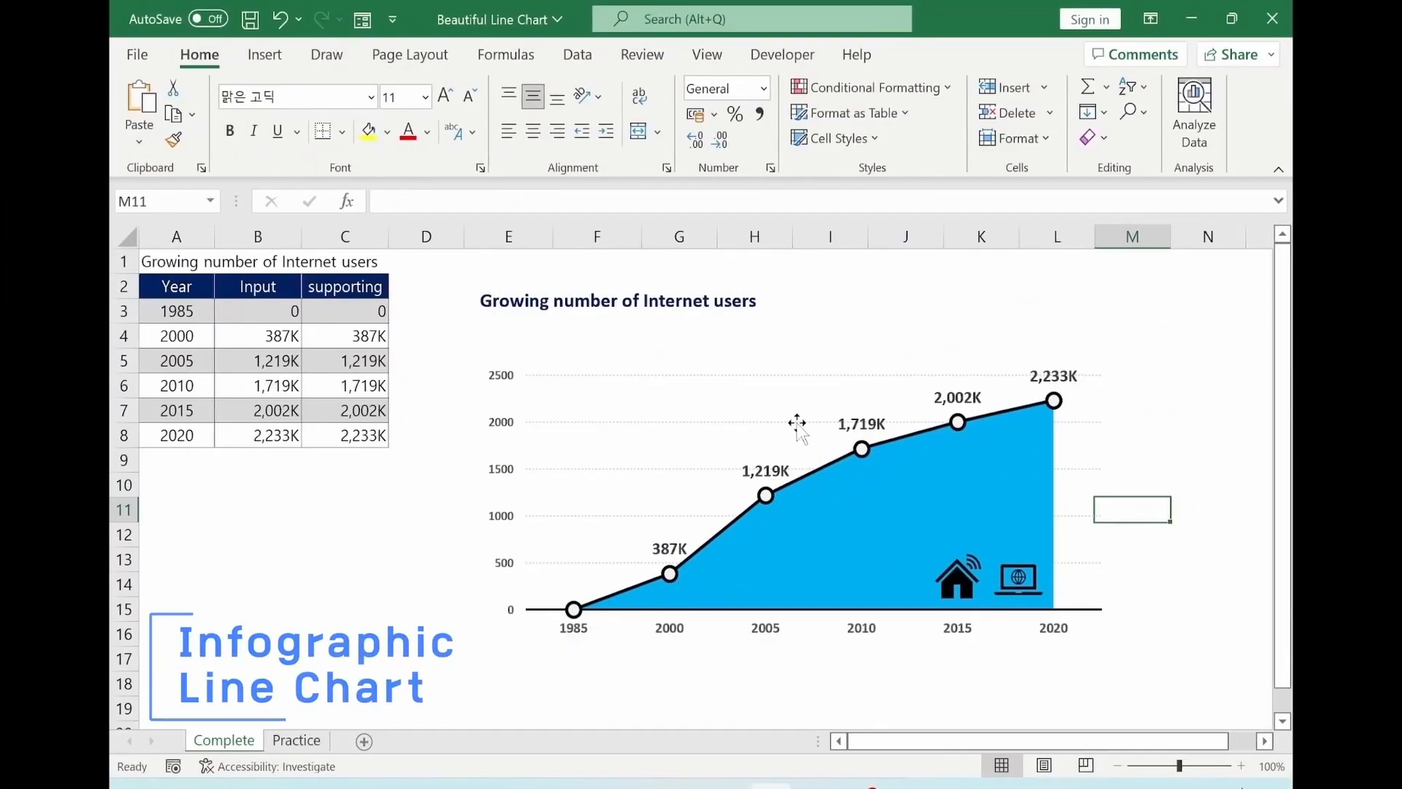
{"action": "left_click", "coordinate": [296, 739]}
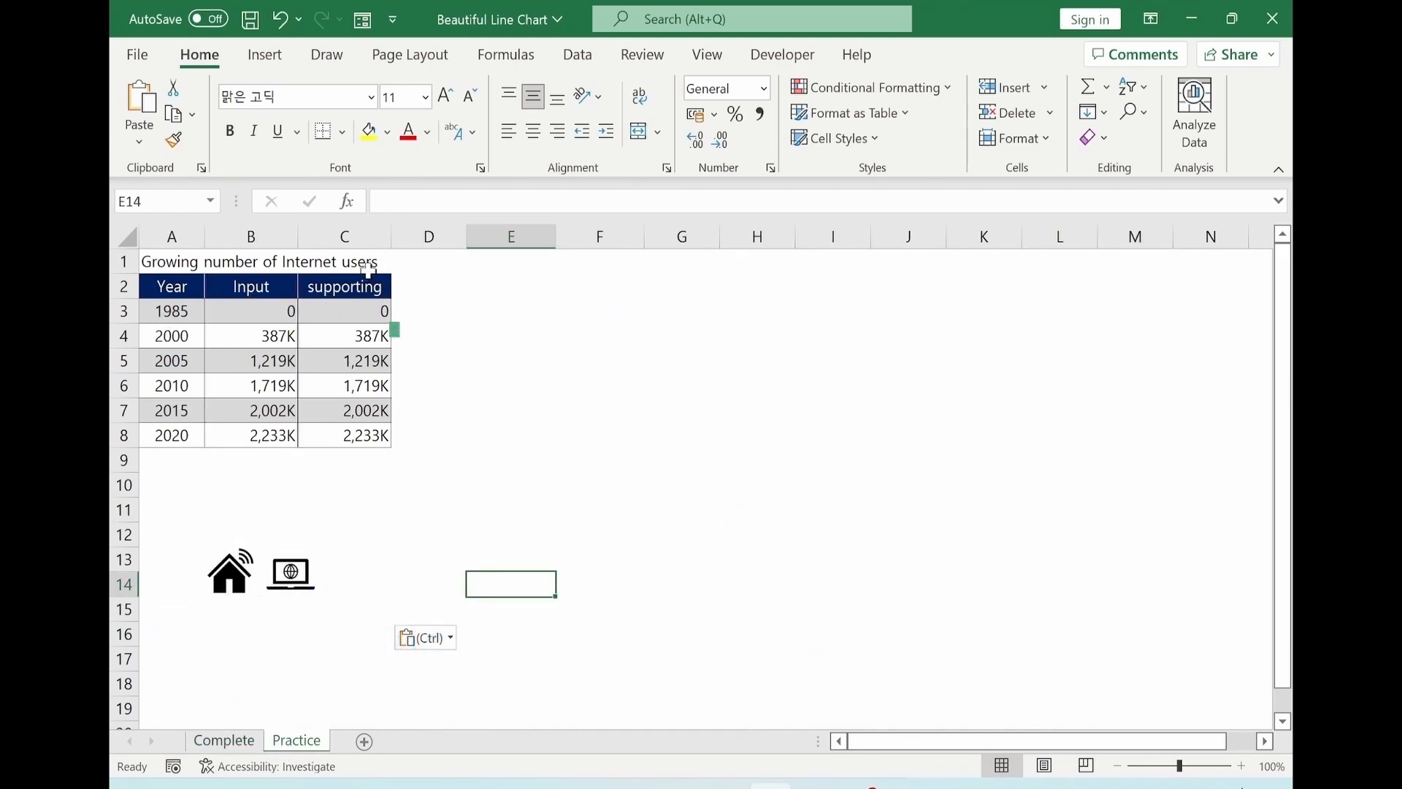
{"action": "left_click", "coordinate": [360, 338]}
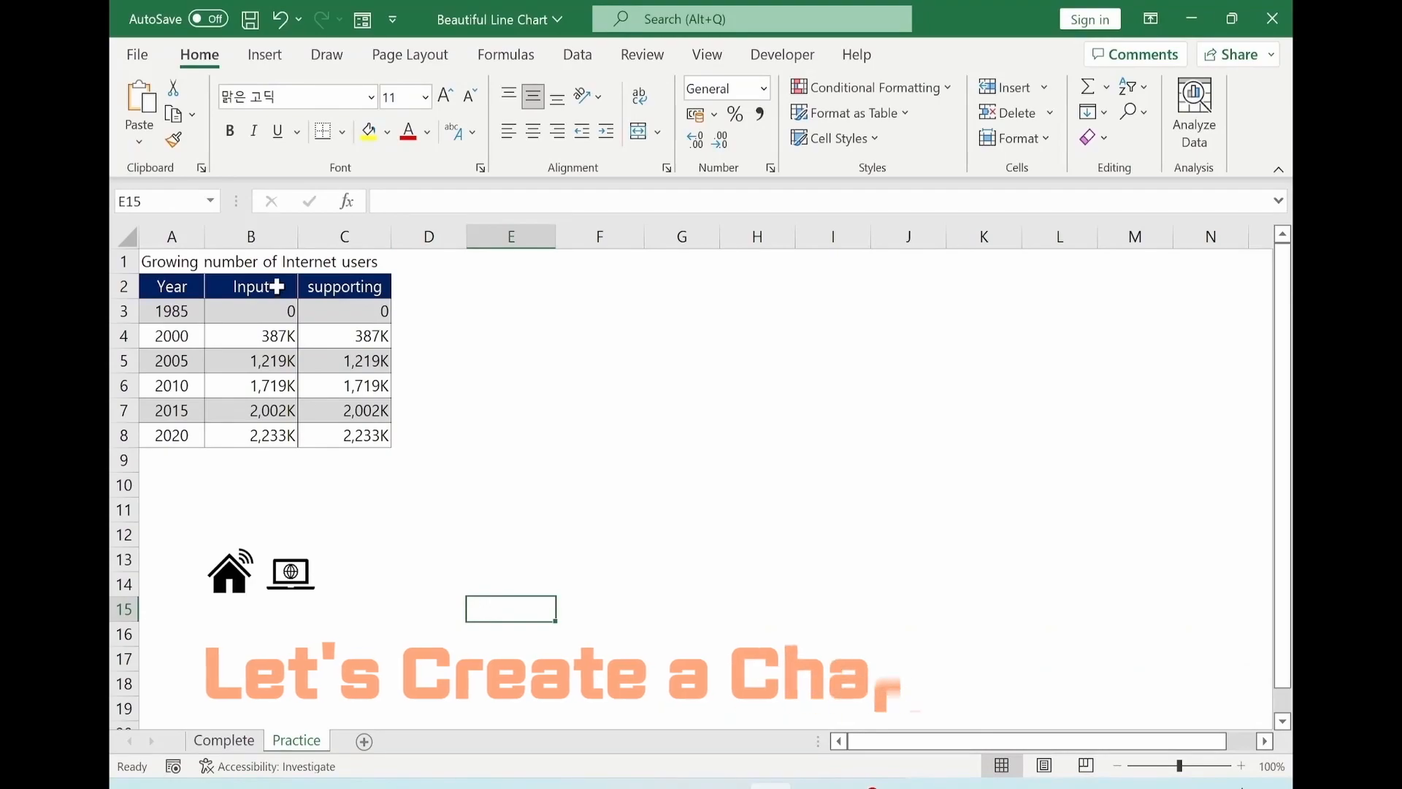
Insert a Line with Markers chart from the Input and supporting columns B2:C8.
{"action": "left_click_drag", "start_coordinate": [278, 286], "coordinate": [344, 438]}
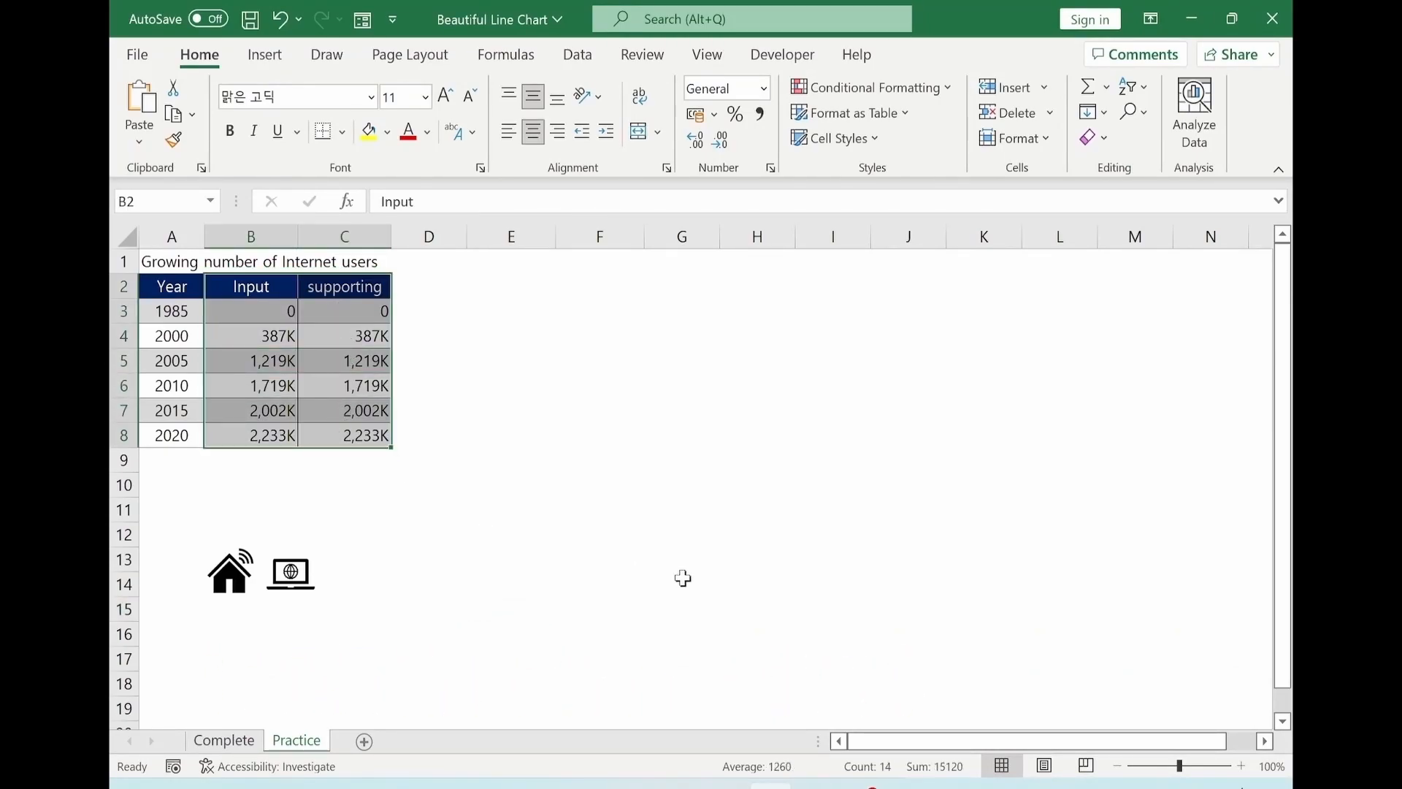
{"action": "key", "text": "alt+n"}
{"action": "key", "text": "r"}
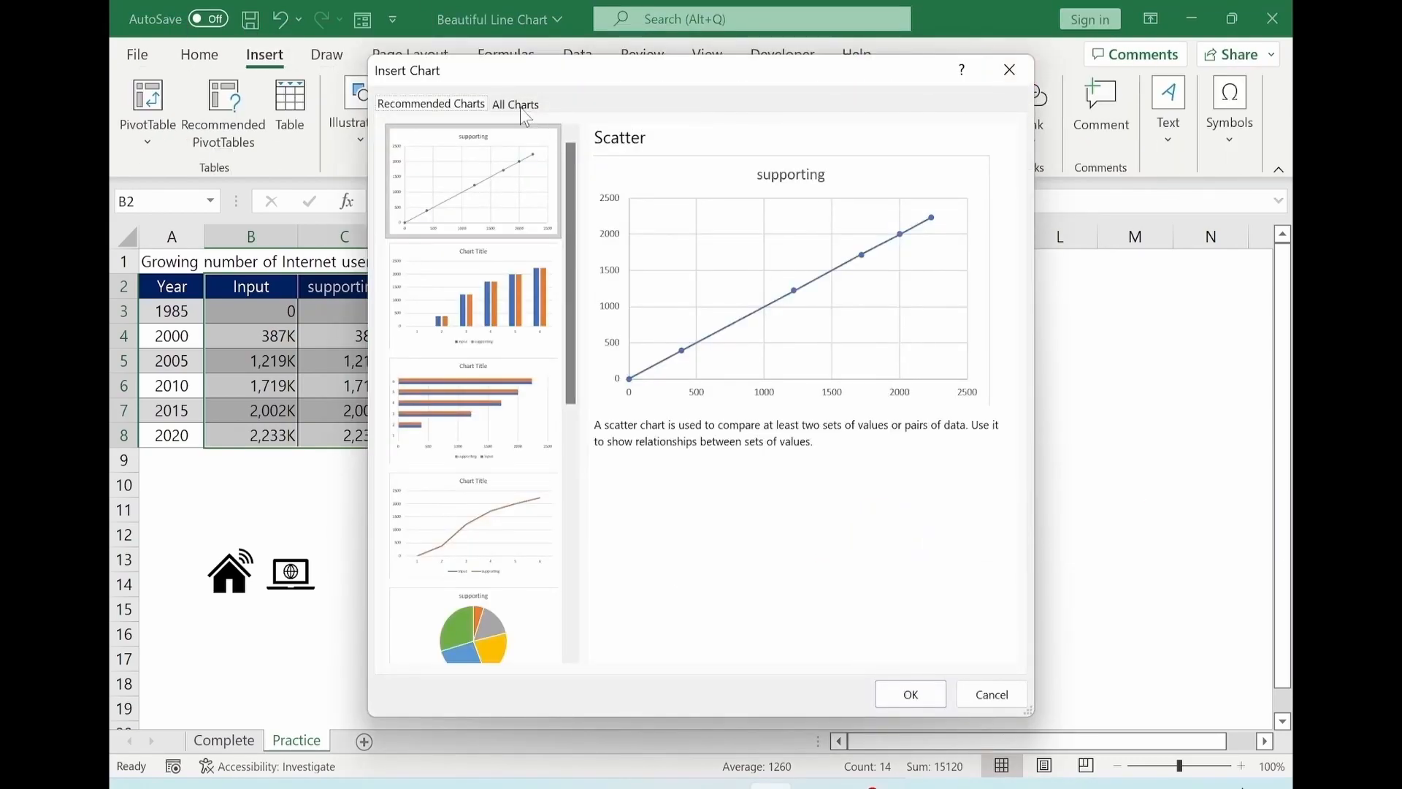
{"action": "left_click", "coordinate": [519, 108]}
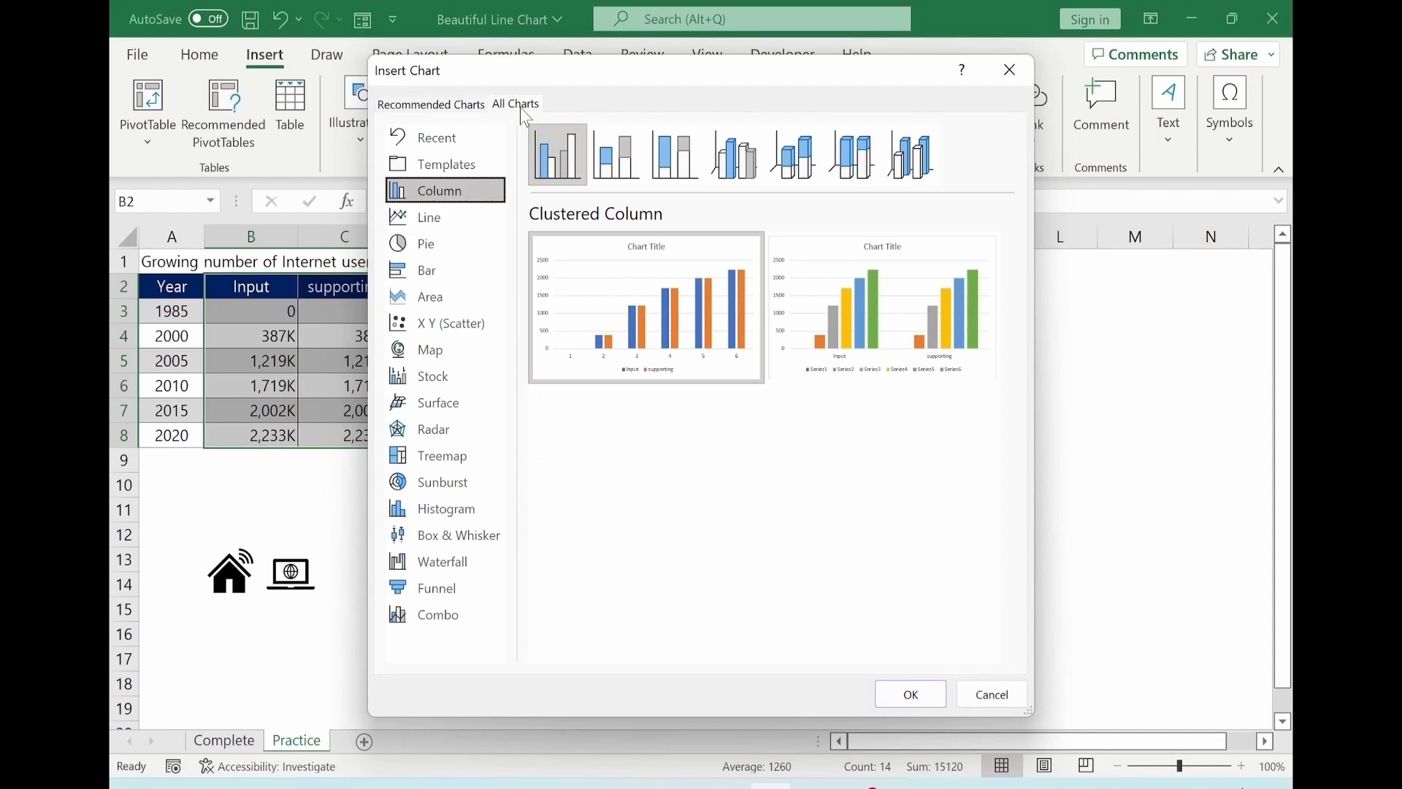
{"action": "left_click", "coordinate": [428, 219]}
{"action": "left_click", "coordinate": [746, 165]}
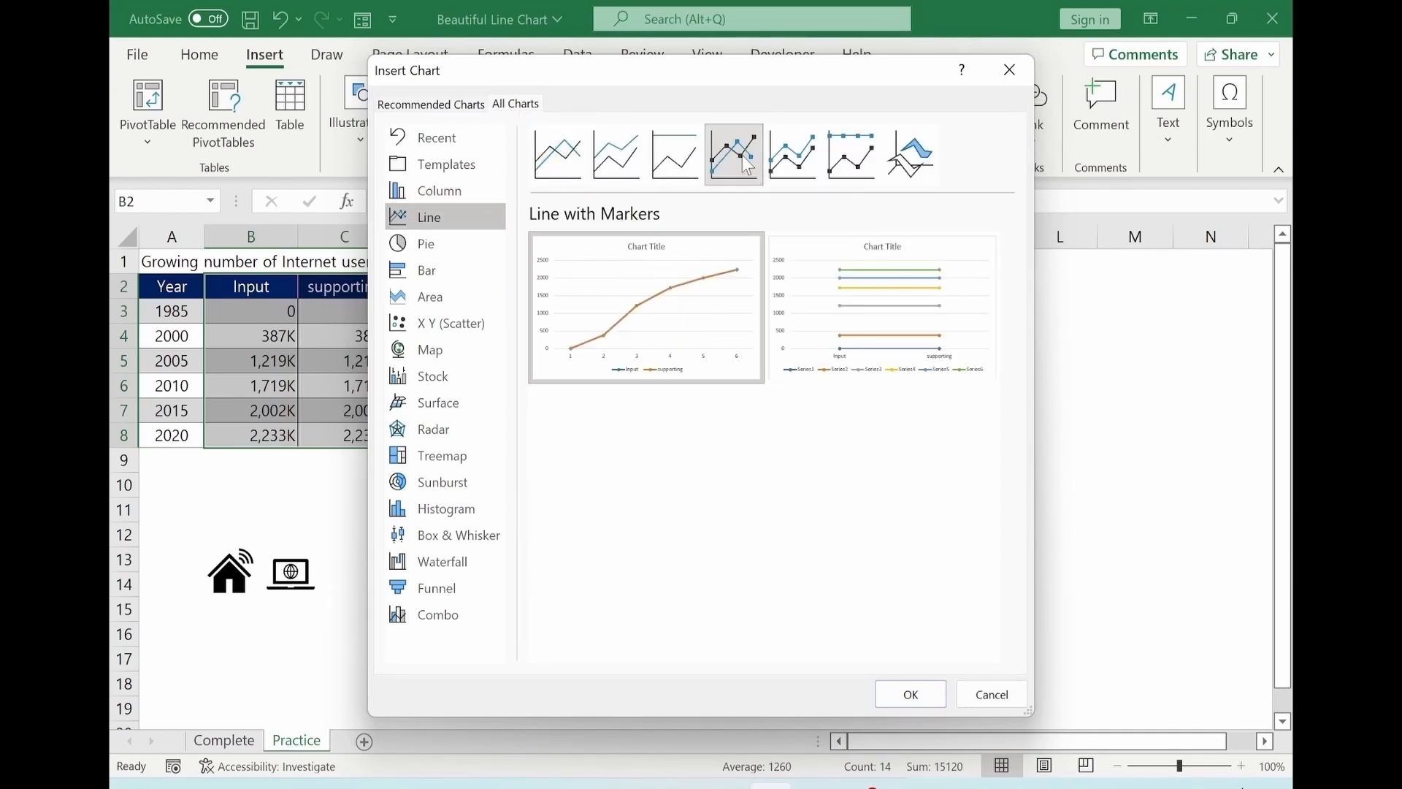
{"action": "left_click", "coordinate": [910, 693]}
Set the chart's horizontal axis labels to the Year range A3:A8.
{"action": "left_click_drag", "start_coordinate": [767, 337], "coordinate": [757, 299]}
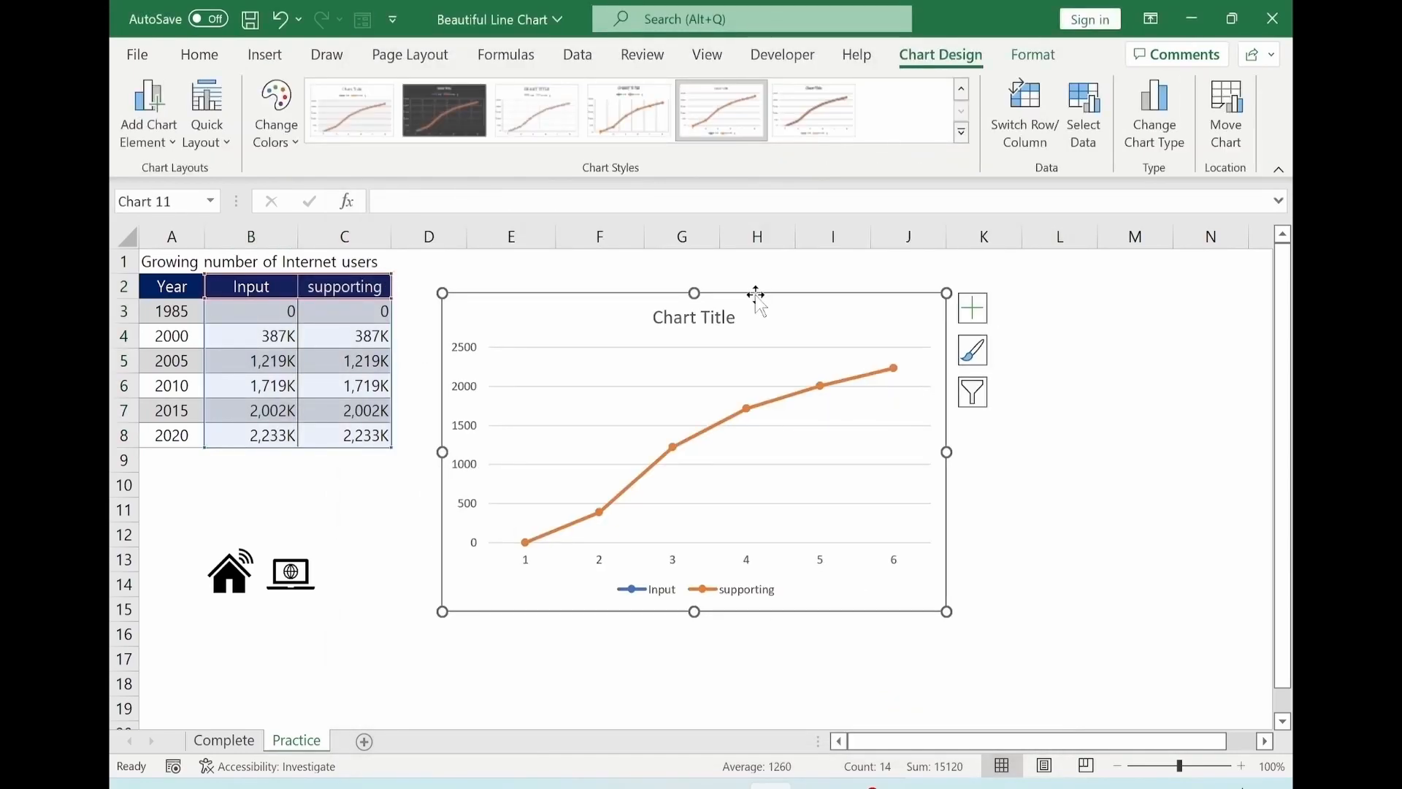
{"action": "right_click", "coordinate": [830, 318]}
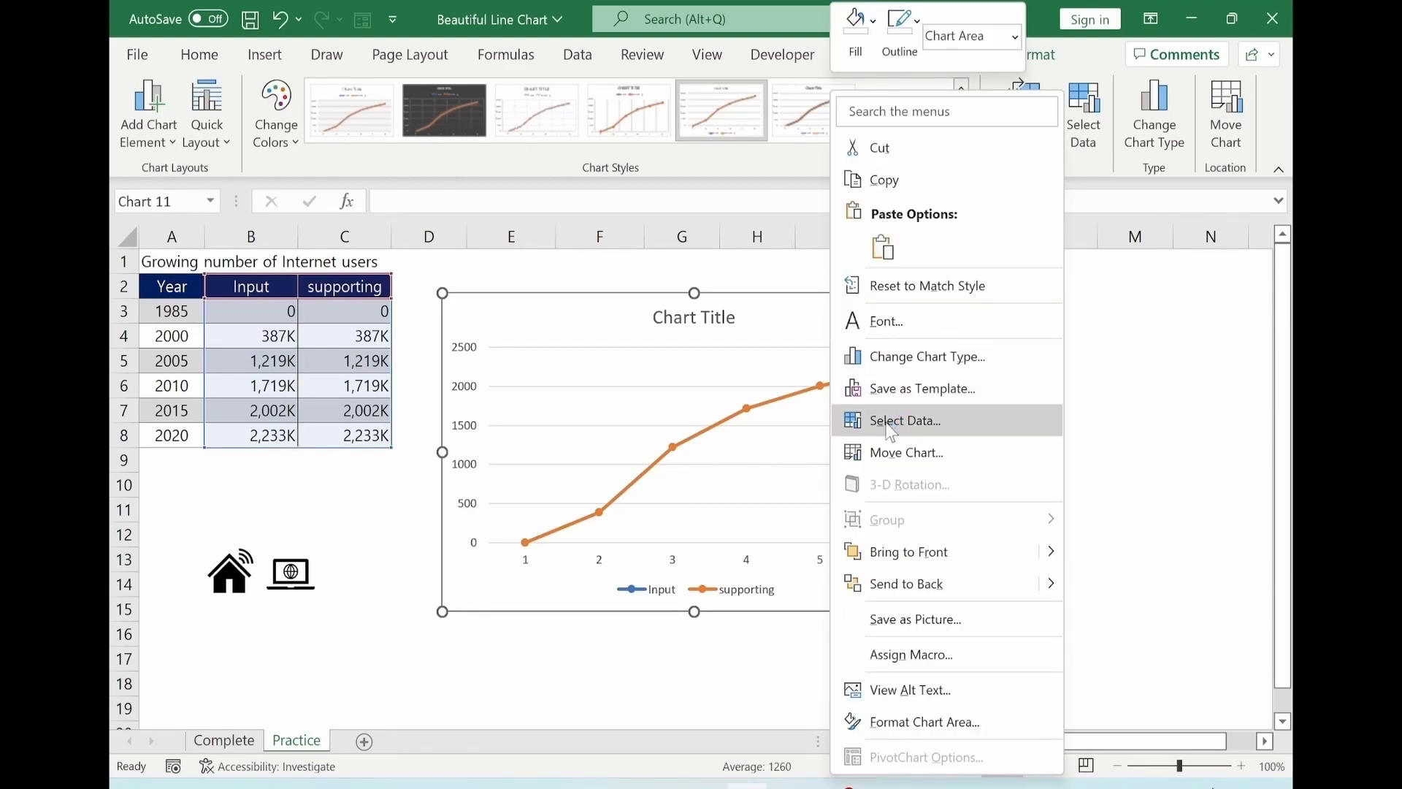
{"action": "left_click", "coordinate": [891, 422]}
{"action": "left_click", "coordinate": [881, 457]}
{"action": "left_click", "coordinate": [173, 311]}
{"action": "left_click_drag", "start_coordinate": [172, 311], "coordinate": [172, 435]}
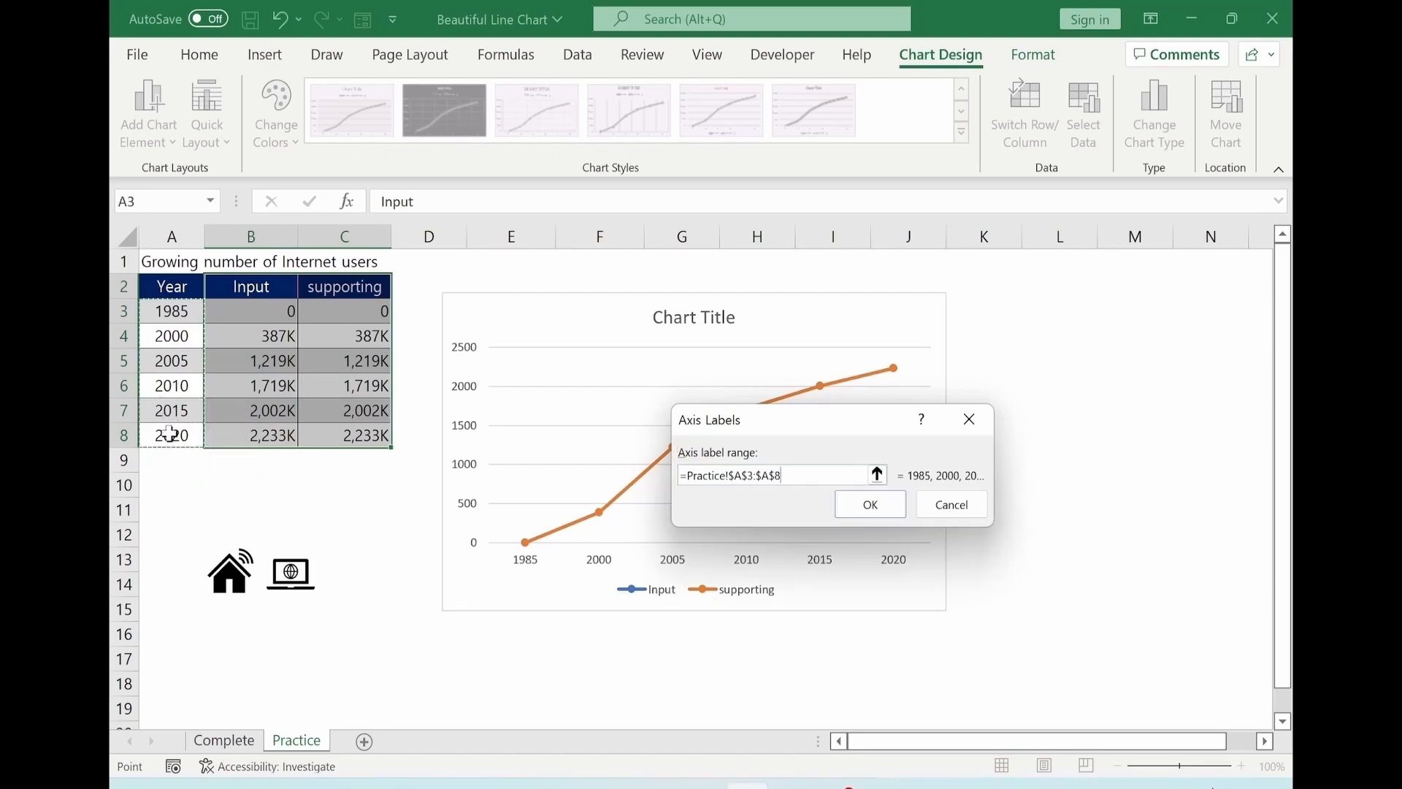
{"action": "left_click", "coordinate": [856, 505]}
{"action": "left_click", "coordinate": [1010, 628]}
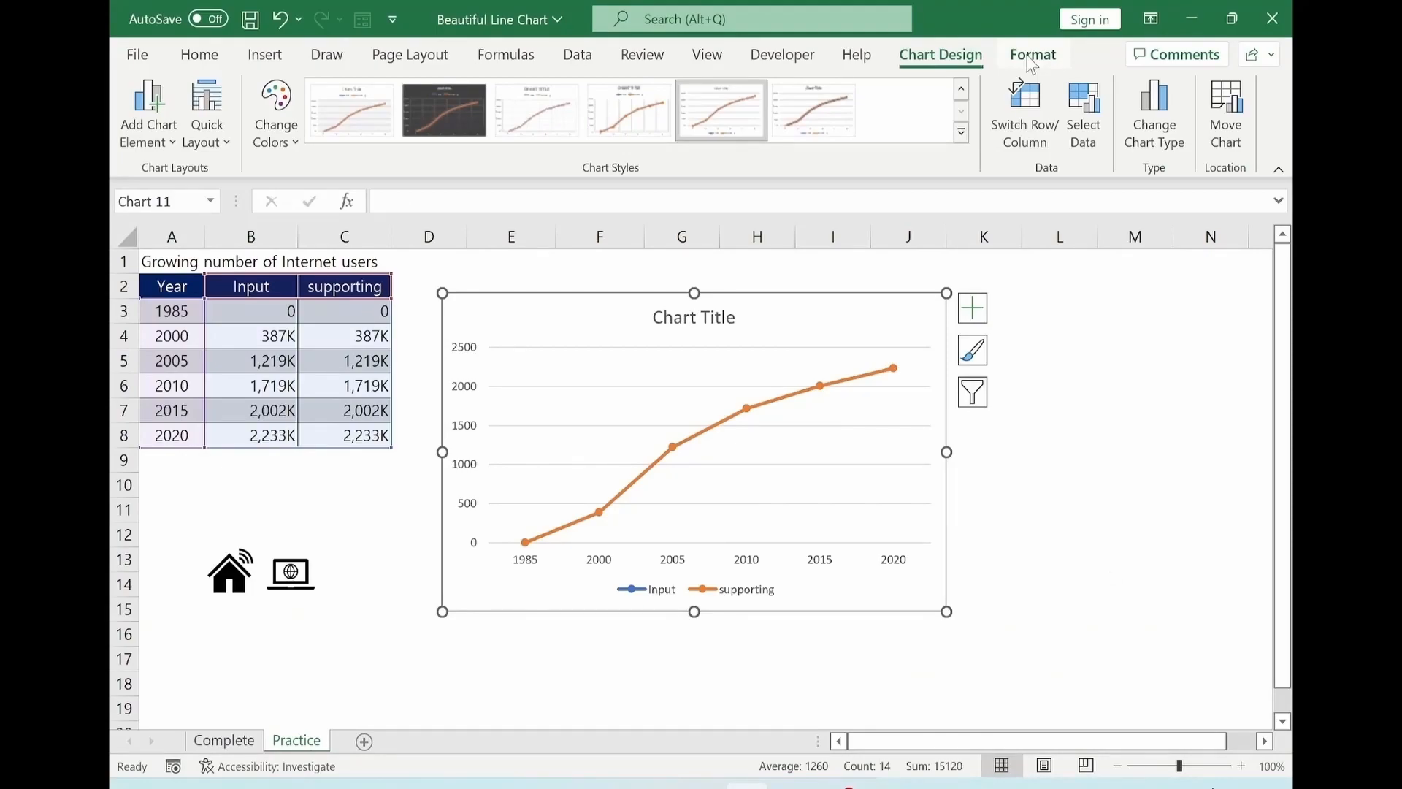
Give the chart area no fill and no outline.
{"action": "left_click", "coordinate": [1030, 59]}
{"action": "left_click", "coordinate": [712, 89]}
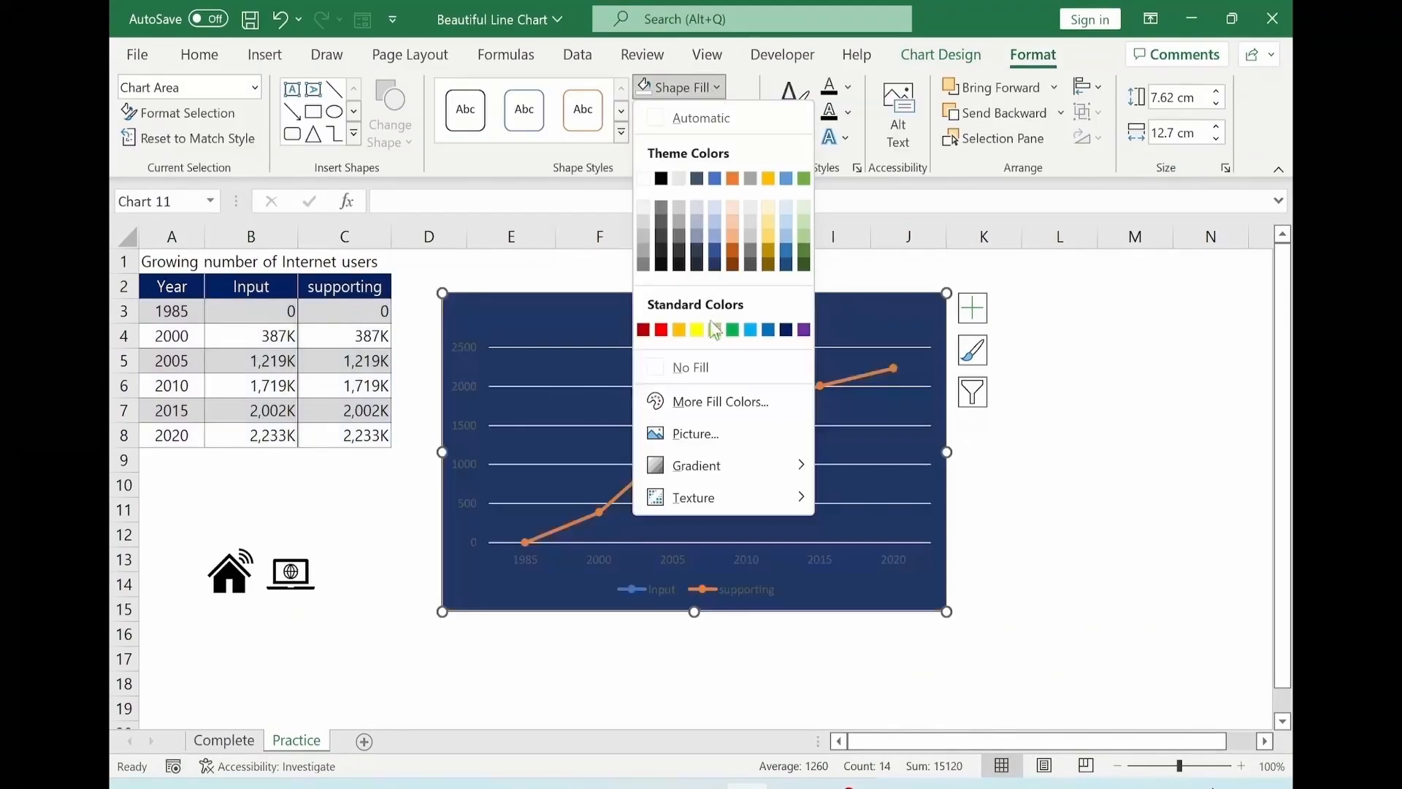
{"action": "left_click", "coordinate": [706, 376]}
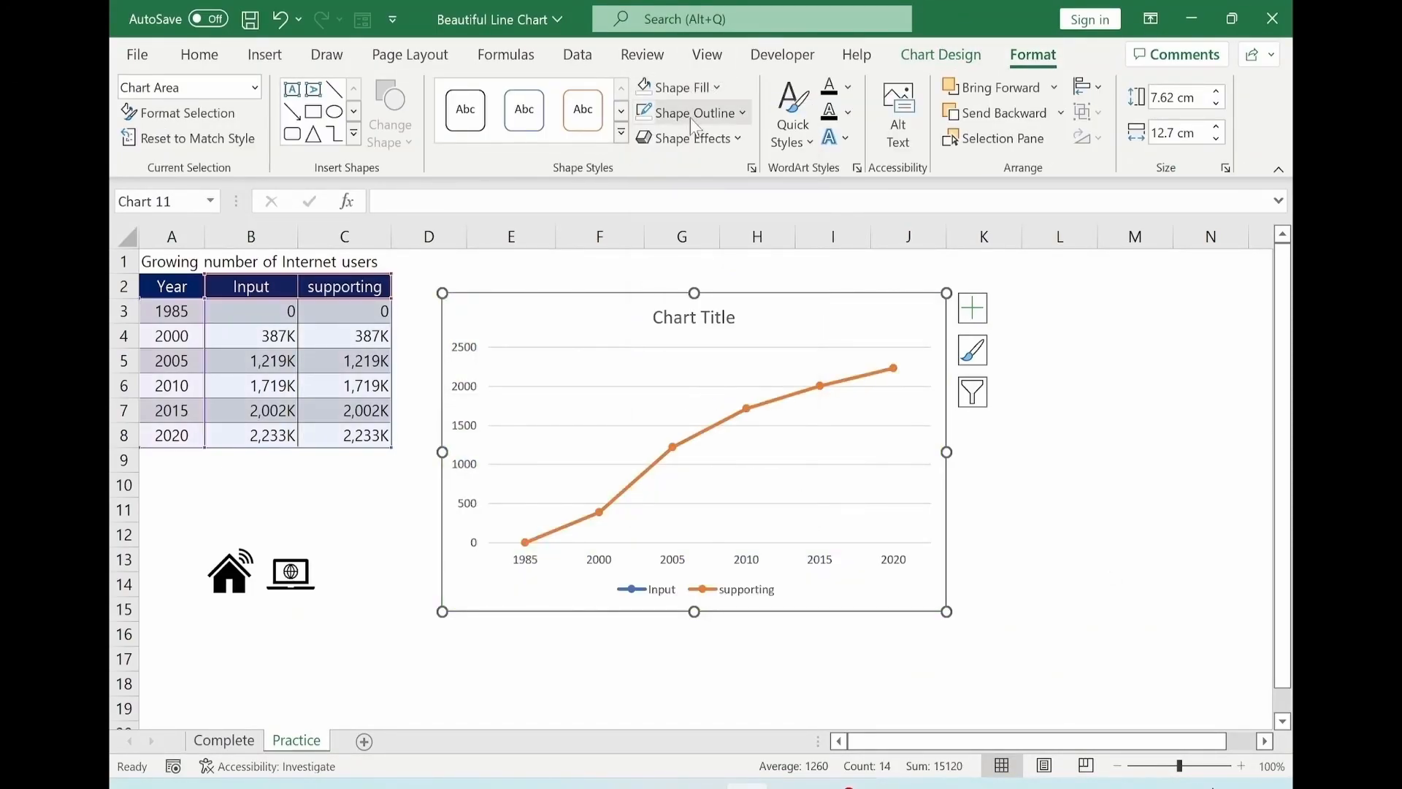
{"action": "left_click", "coordinate": [690, 114]}
{"action": "left_click", "coordinate": [706, 395]}
Remove the legend from the chart.
{"action": "left_click", "coordinate": [972, 311]}
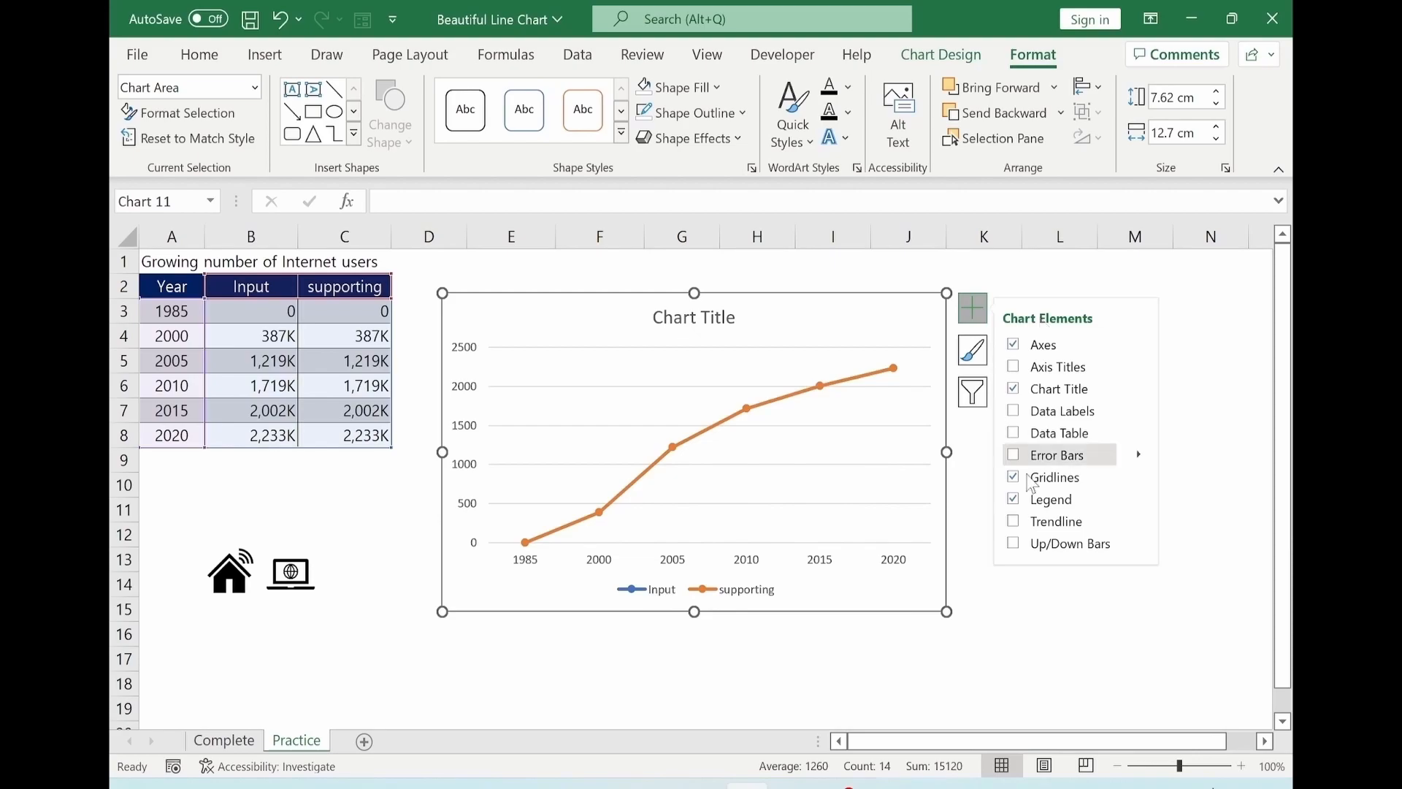
{"action": "left_click", "coordinate": [1014, 499]}
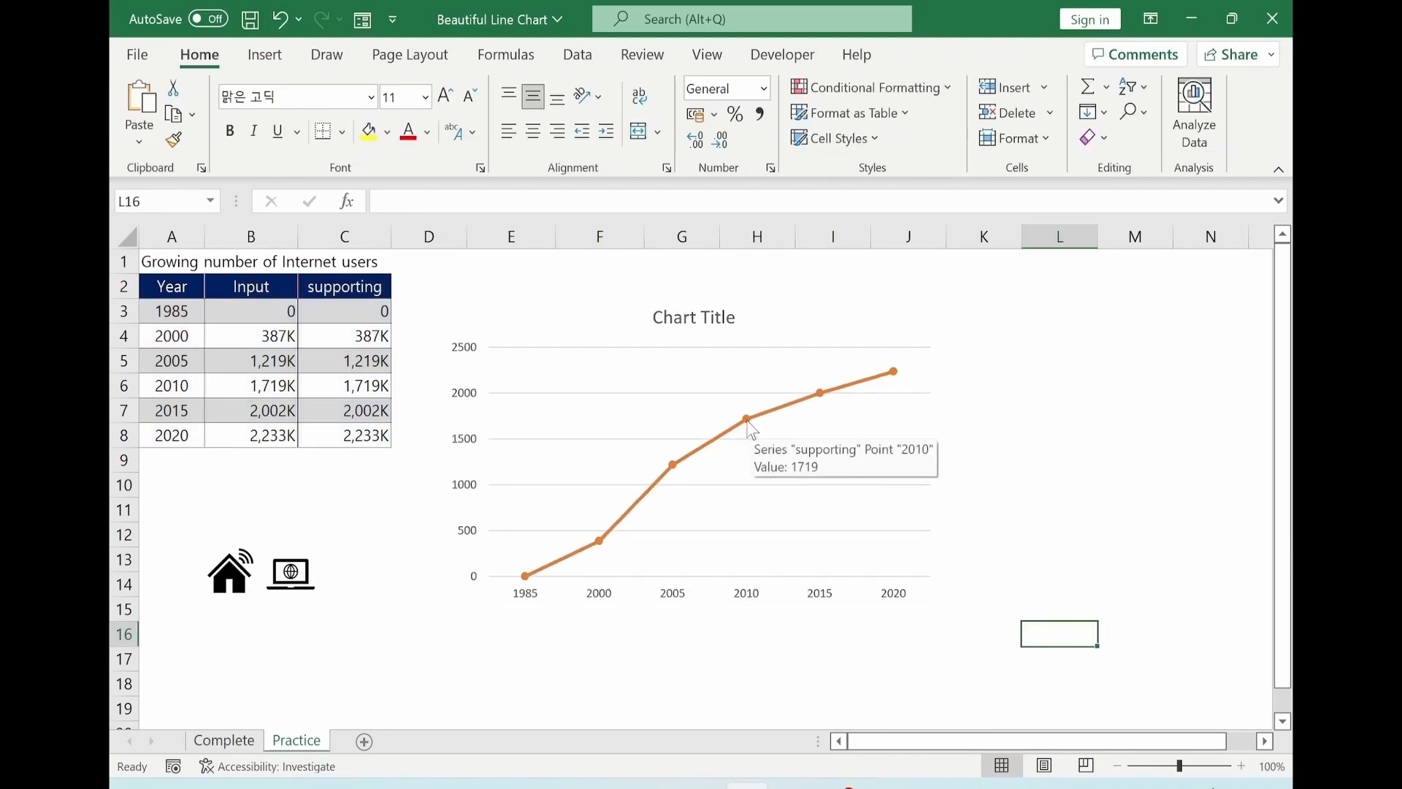
Change the supporting series' chart type to Stacked Area.
{"action": "left_click", "coordinate": [748, 421]}
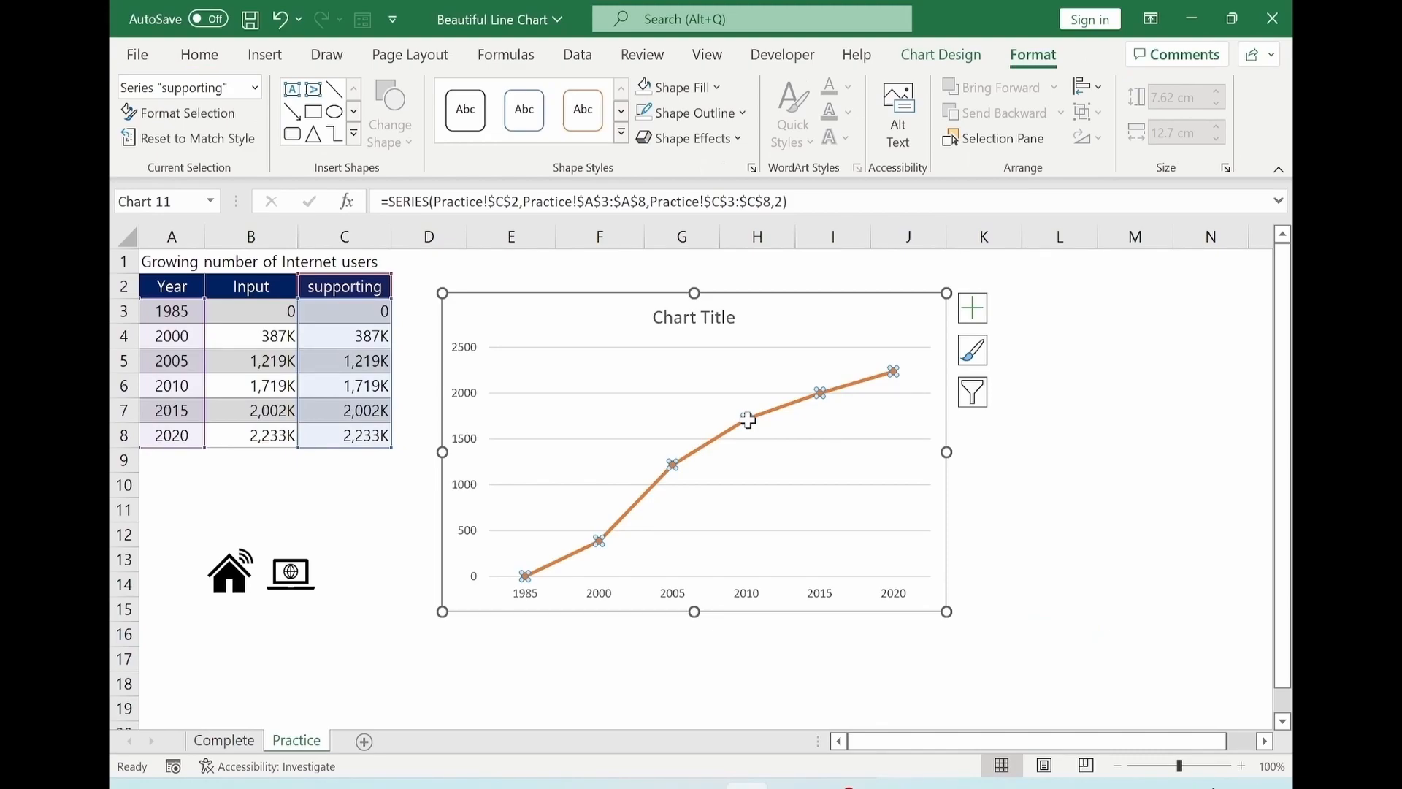
{"action": "right_click", "coordinate": [747, 421]}
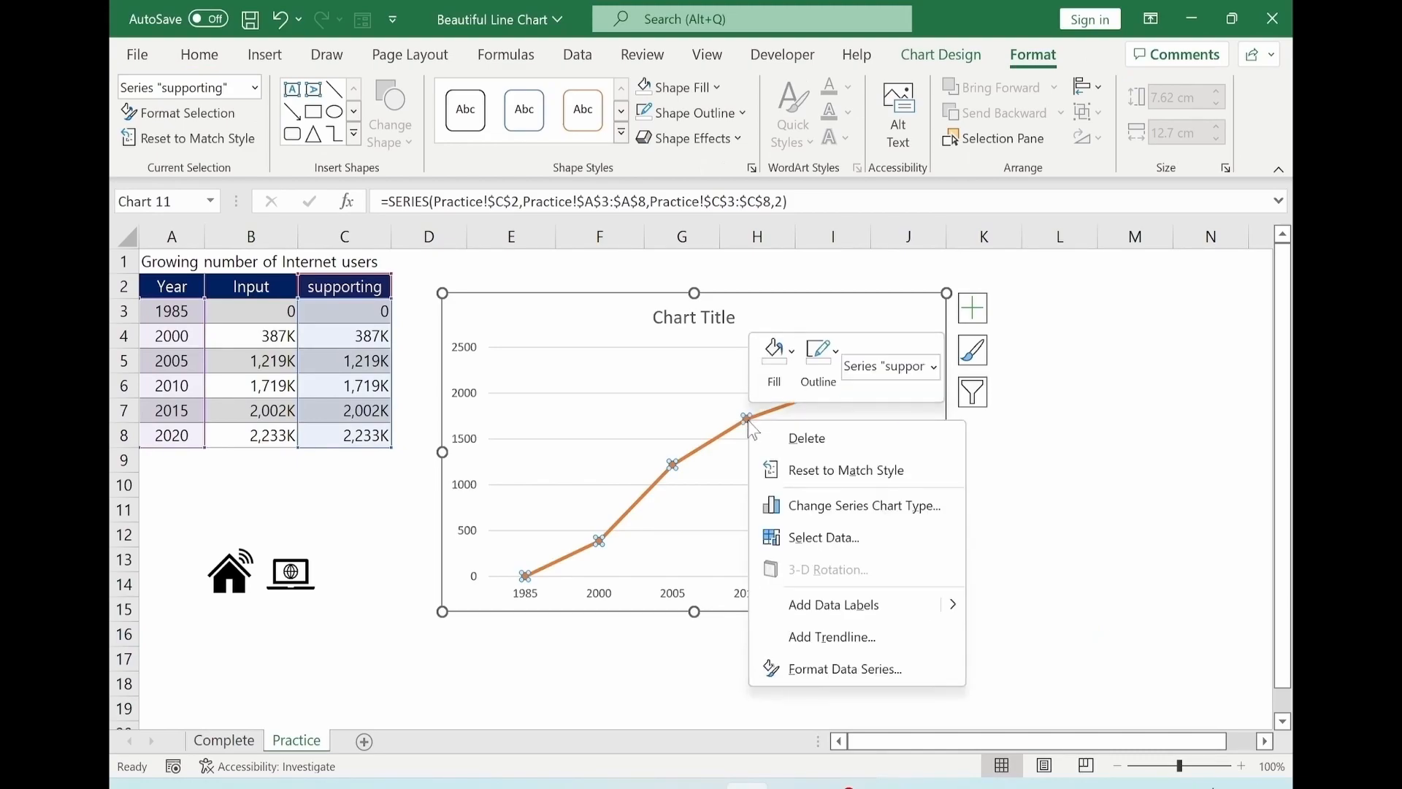
{"action": "left_click", "coordinate": [842, 518]}
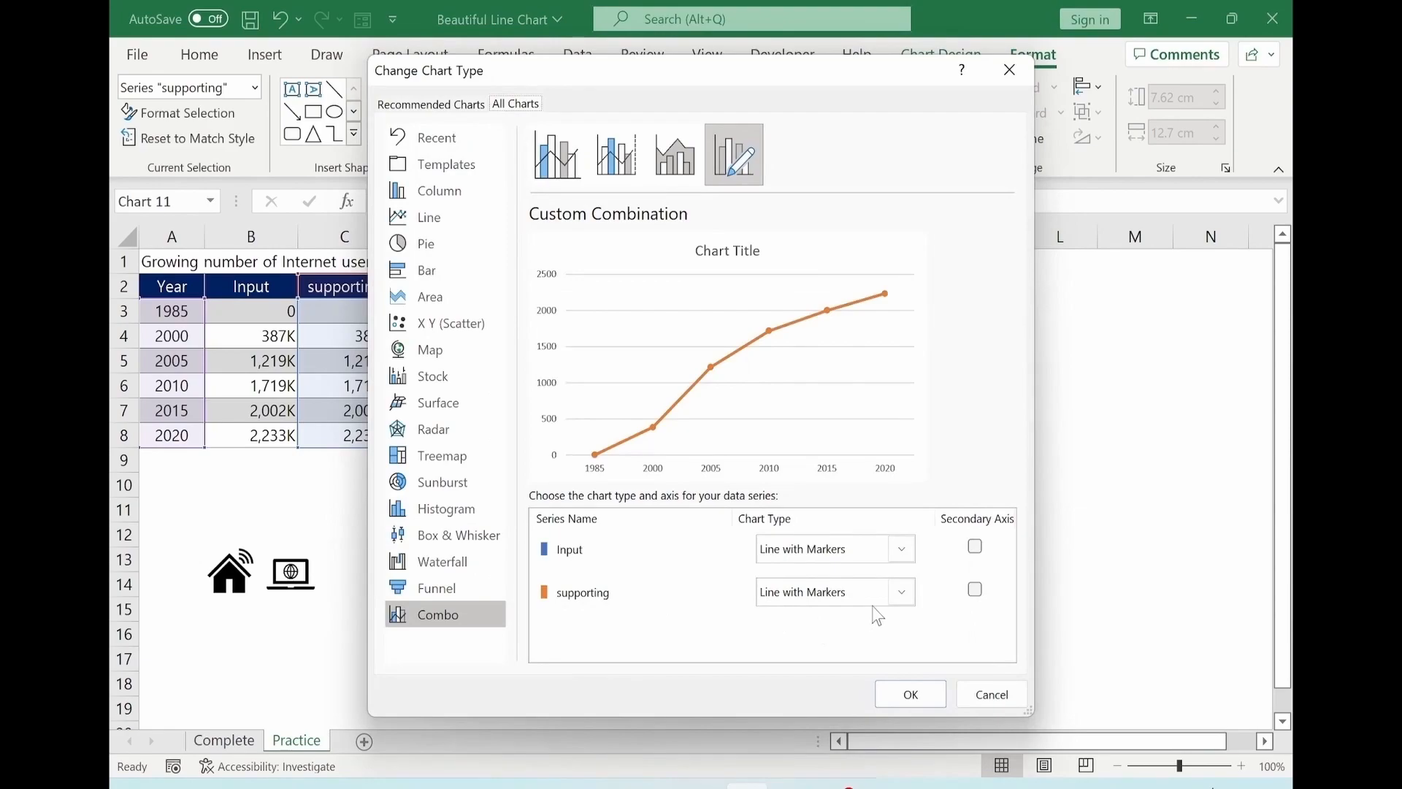
{"action": "left_click", "coordinate": [902, 593]}
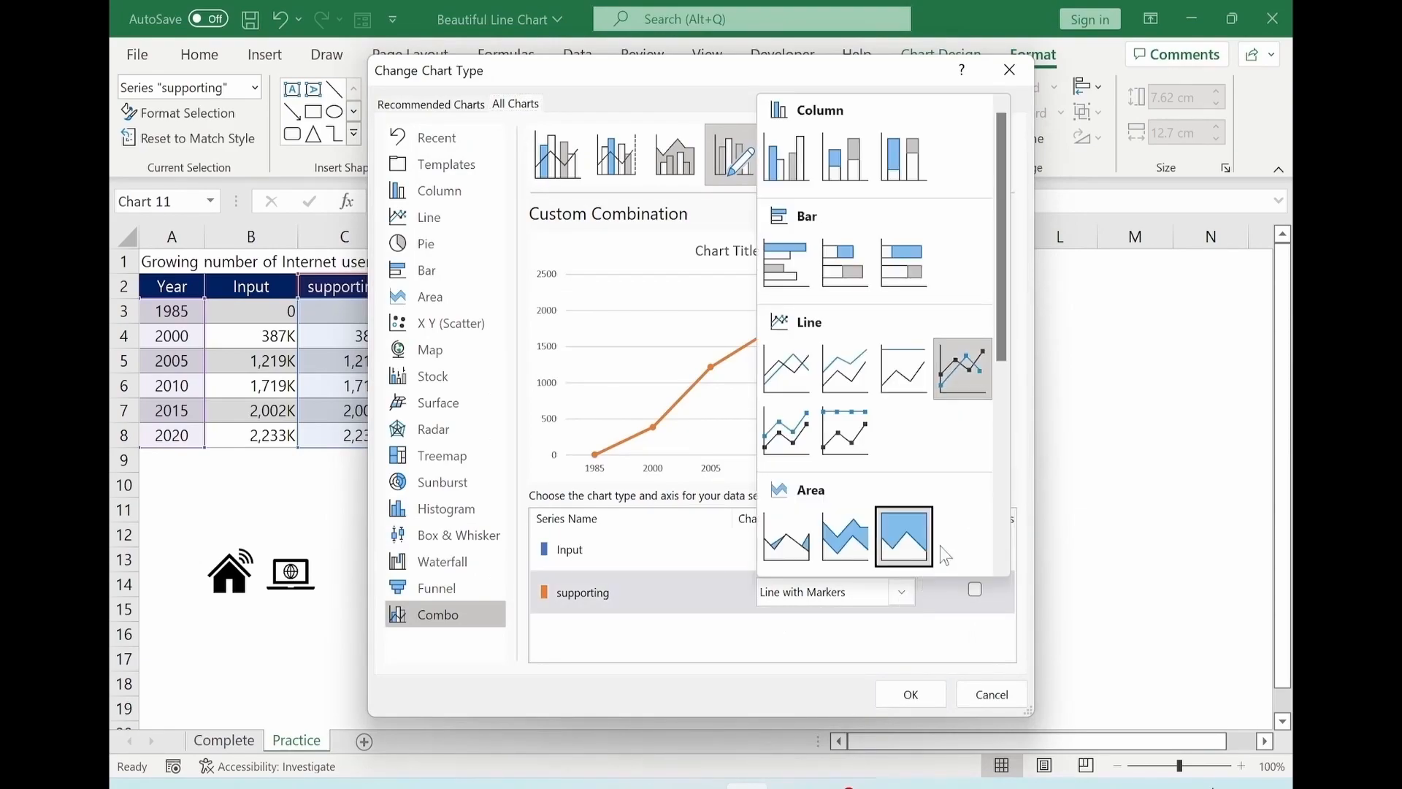
{"action": "left_click", "coordinate": [858, 554]}
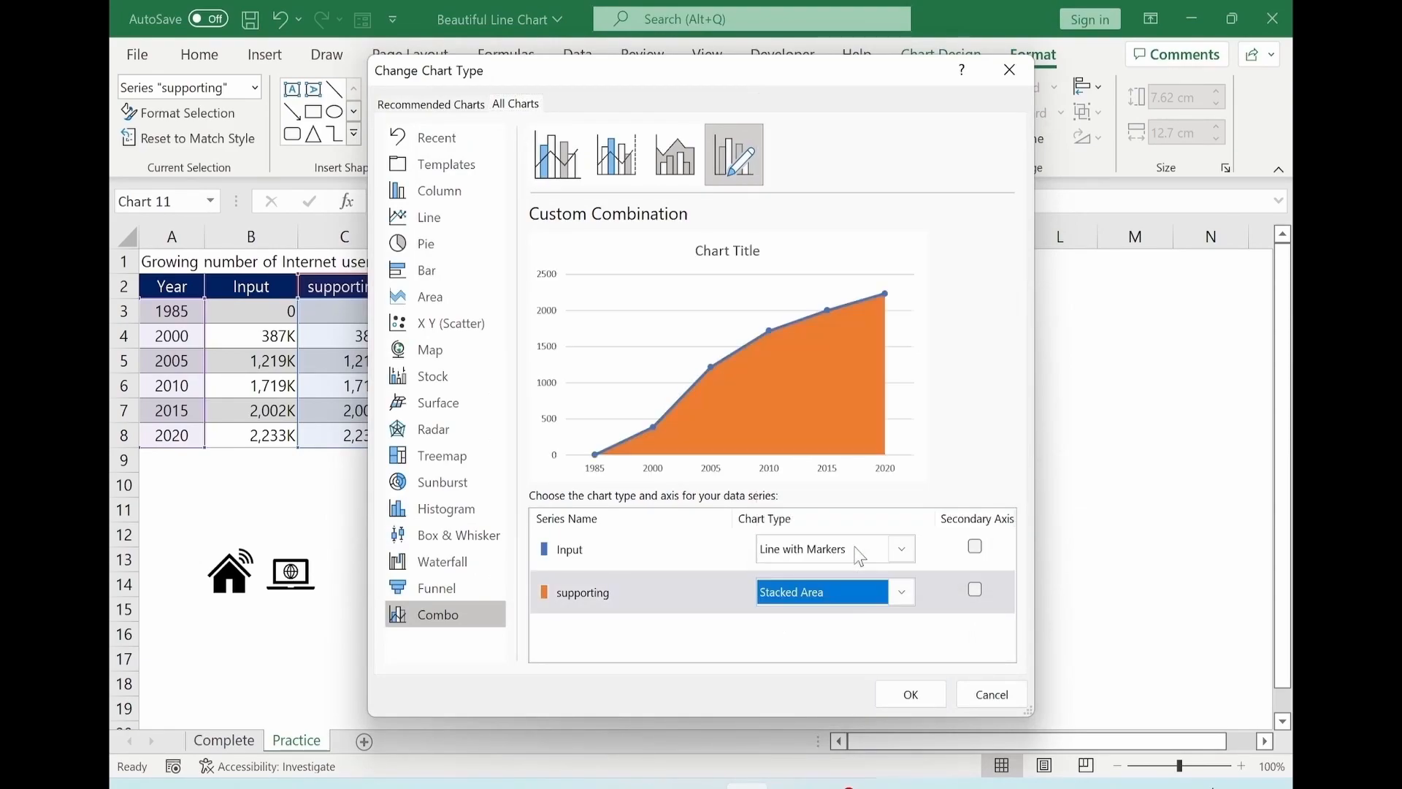
{"action": "left_click", "coordinate": [909, 693]}
{"action": "left_click", "coordinate": [862, 686]}
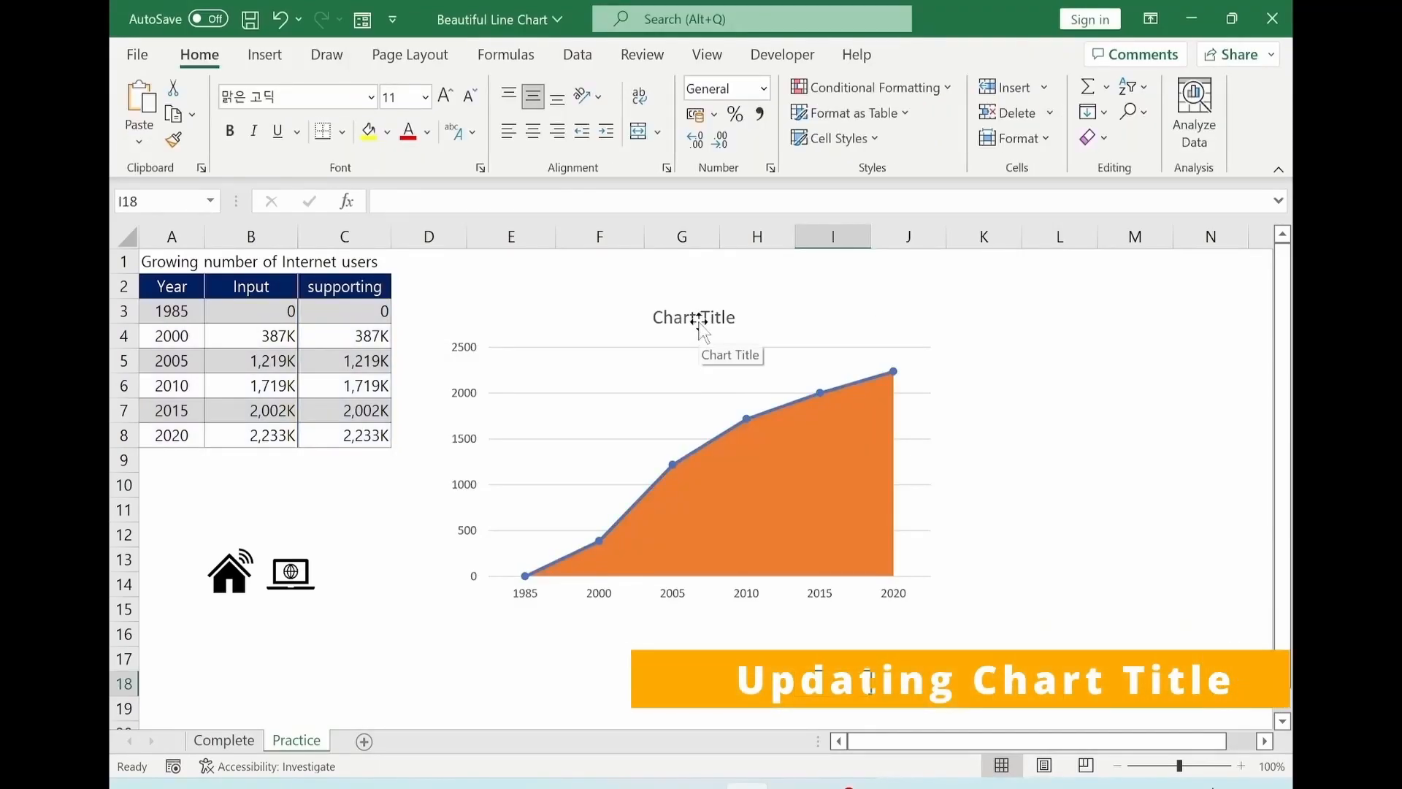
Link the chart title to cell A1 and move the title to the chart's upper-left corner.
{"action": "left_click", "coordinate": [703, 322]}
{"action": "left_click", "coordinate": [403, 197]}
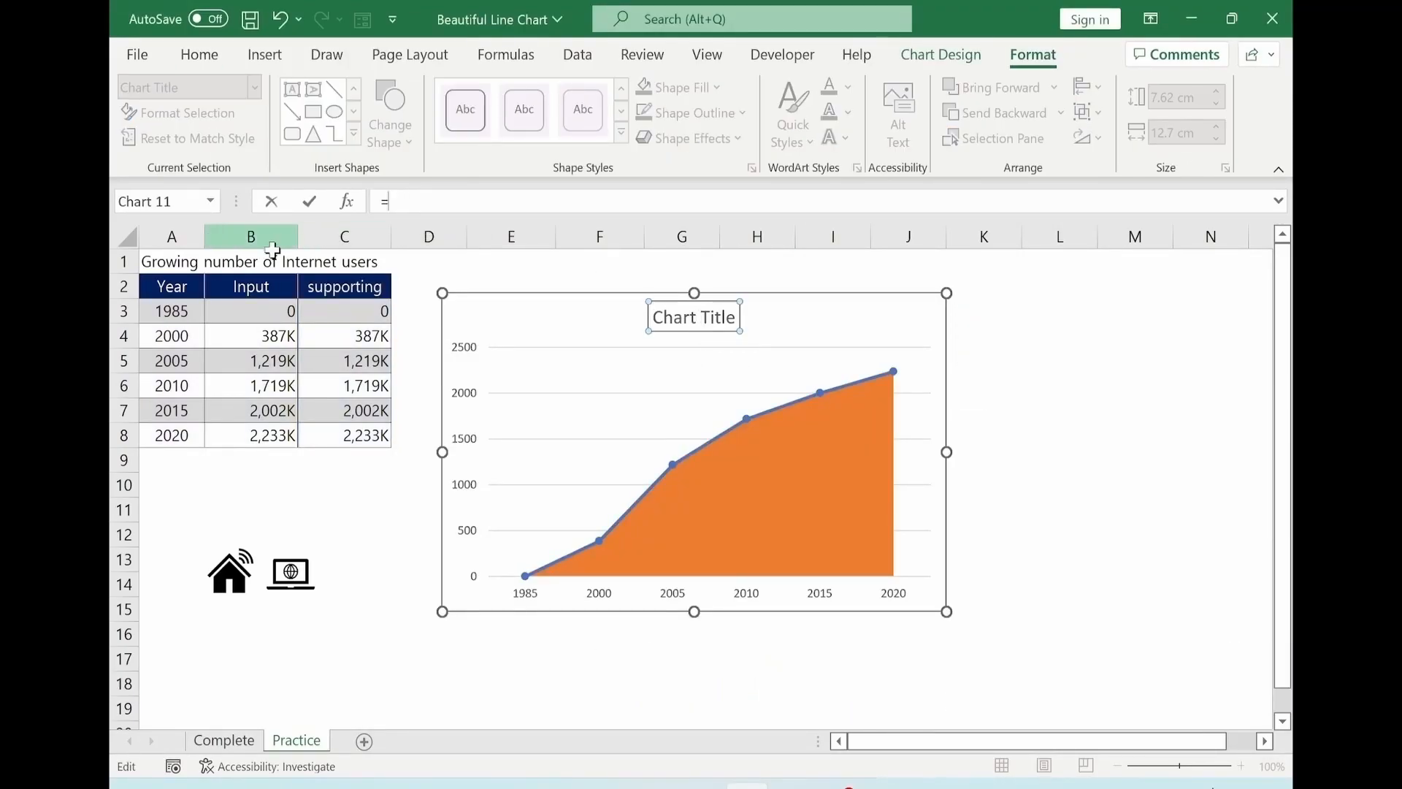
{"action": "left_click", "coordinate": [170, 263]}
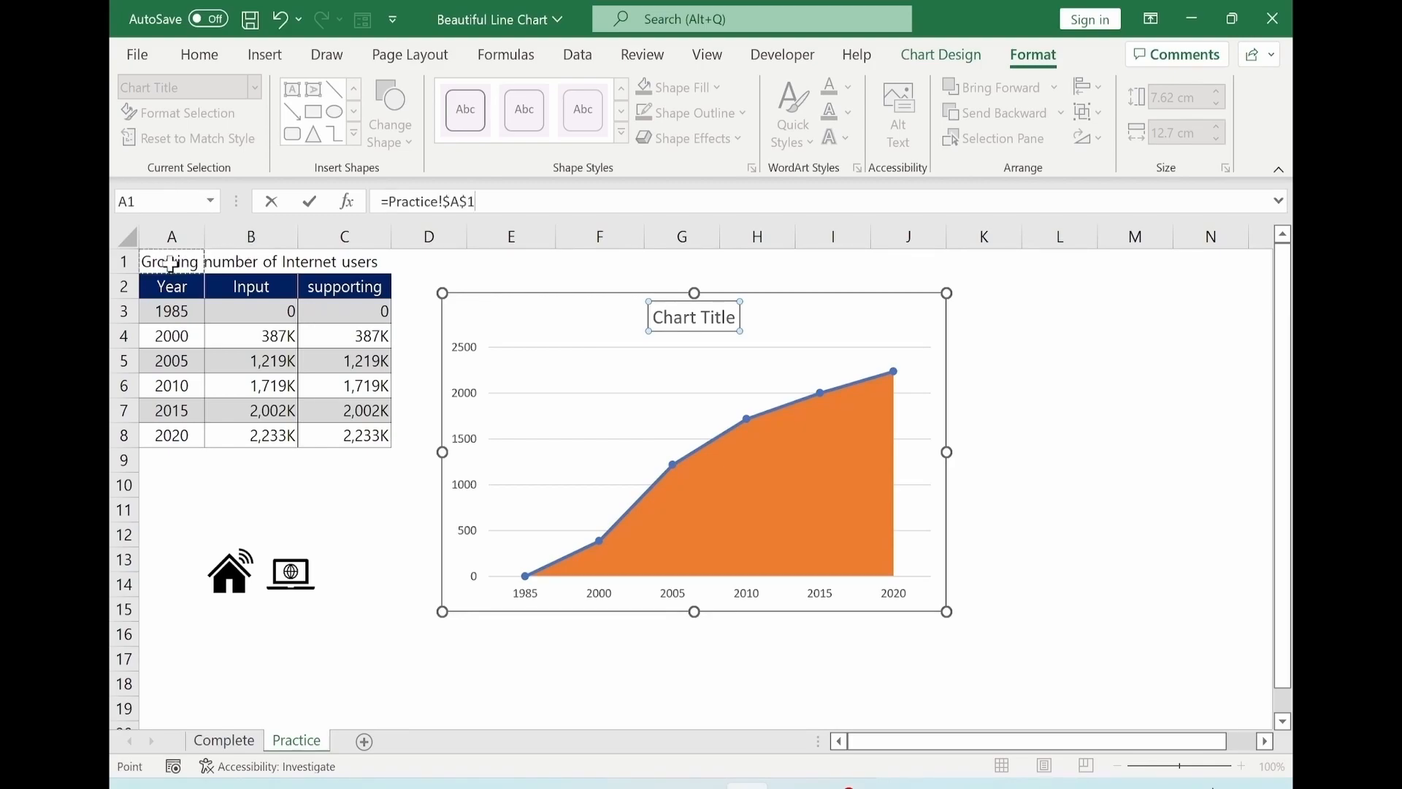
{"action": "key", "text": "Return"}
{"action": "left_click_drag", "start_coordinate": [615, 329], "coordinate": [518, 328]}
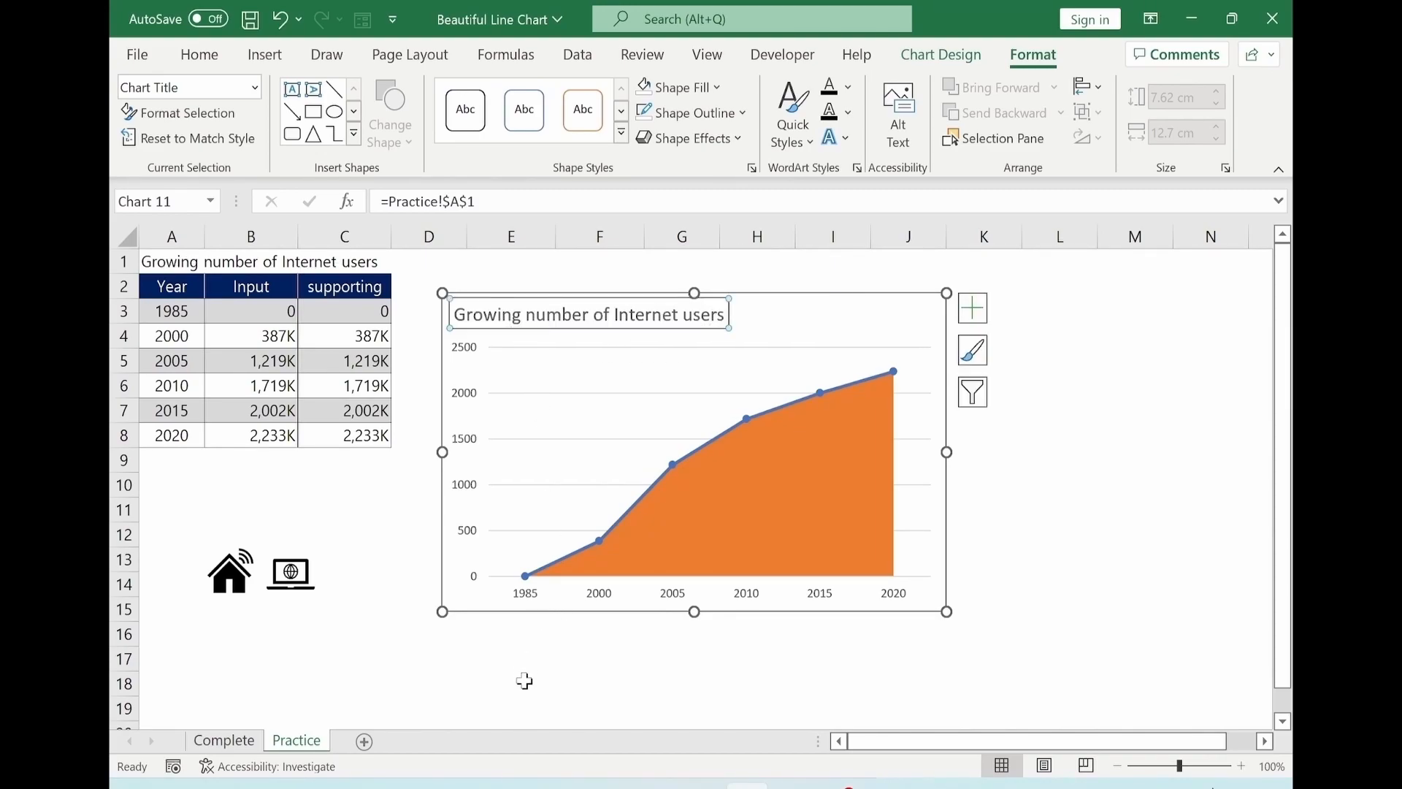
{"action": "left_click", "coordinate": [520, 705]}
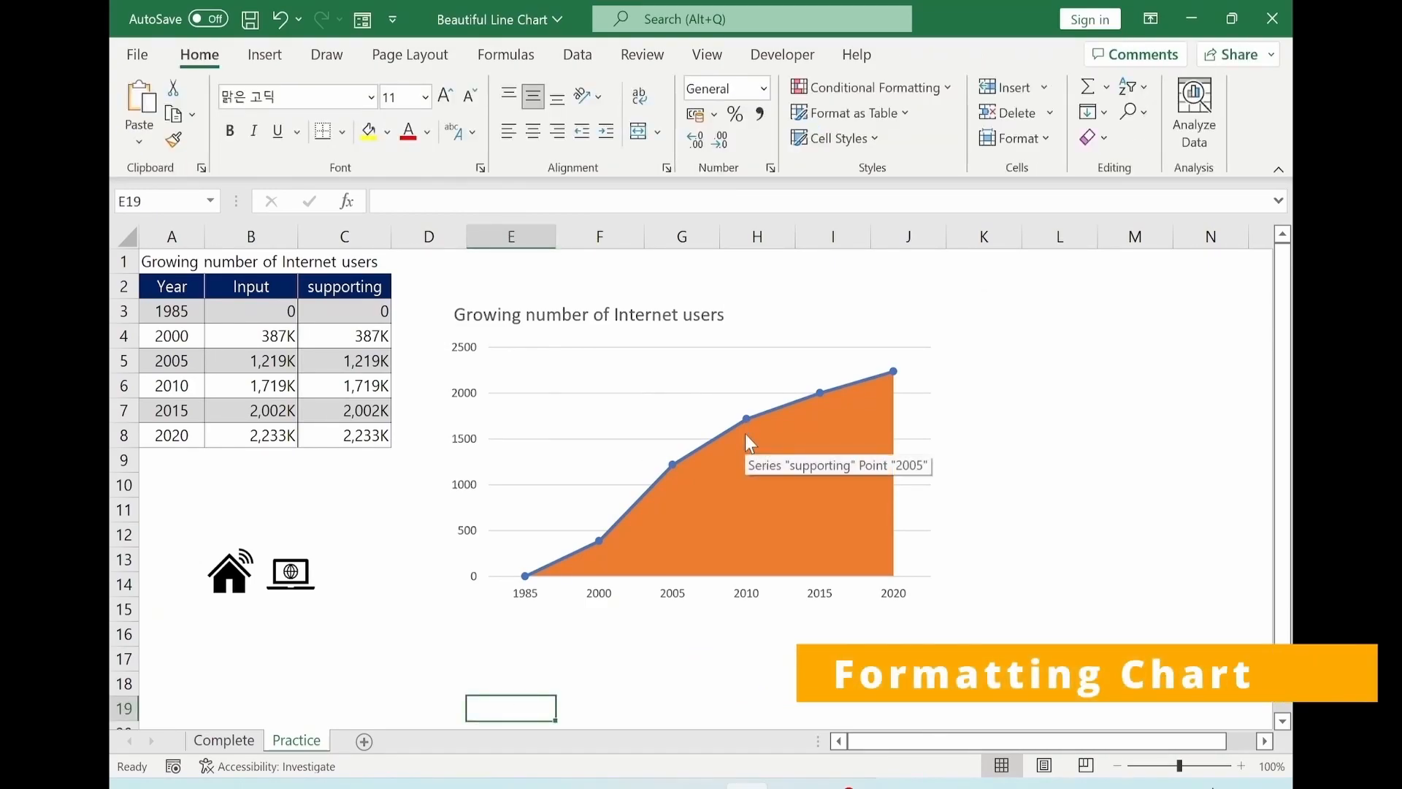
Fill the supporting area series with a solid light blue colour.
{"action": "left_click", "coordinate": [740, 471]}
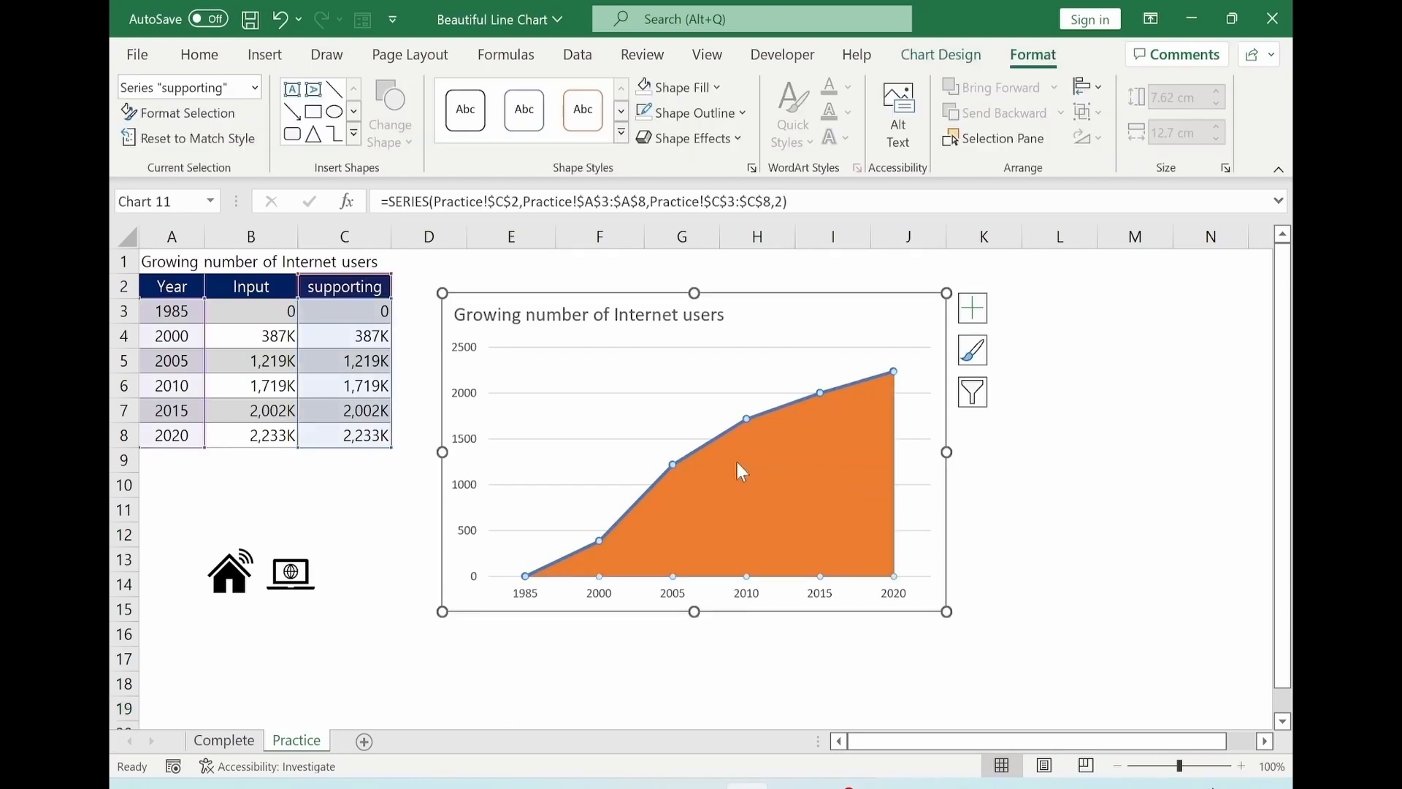
{"action": "double_click", "coordinate": [737, 463]}
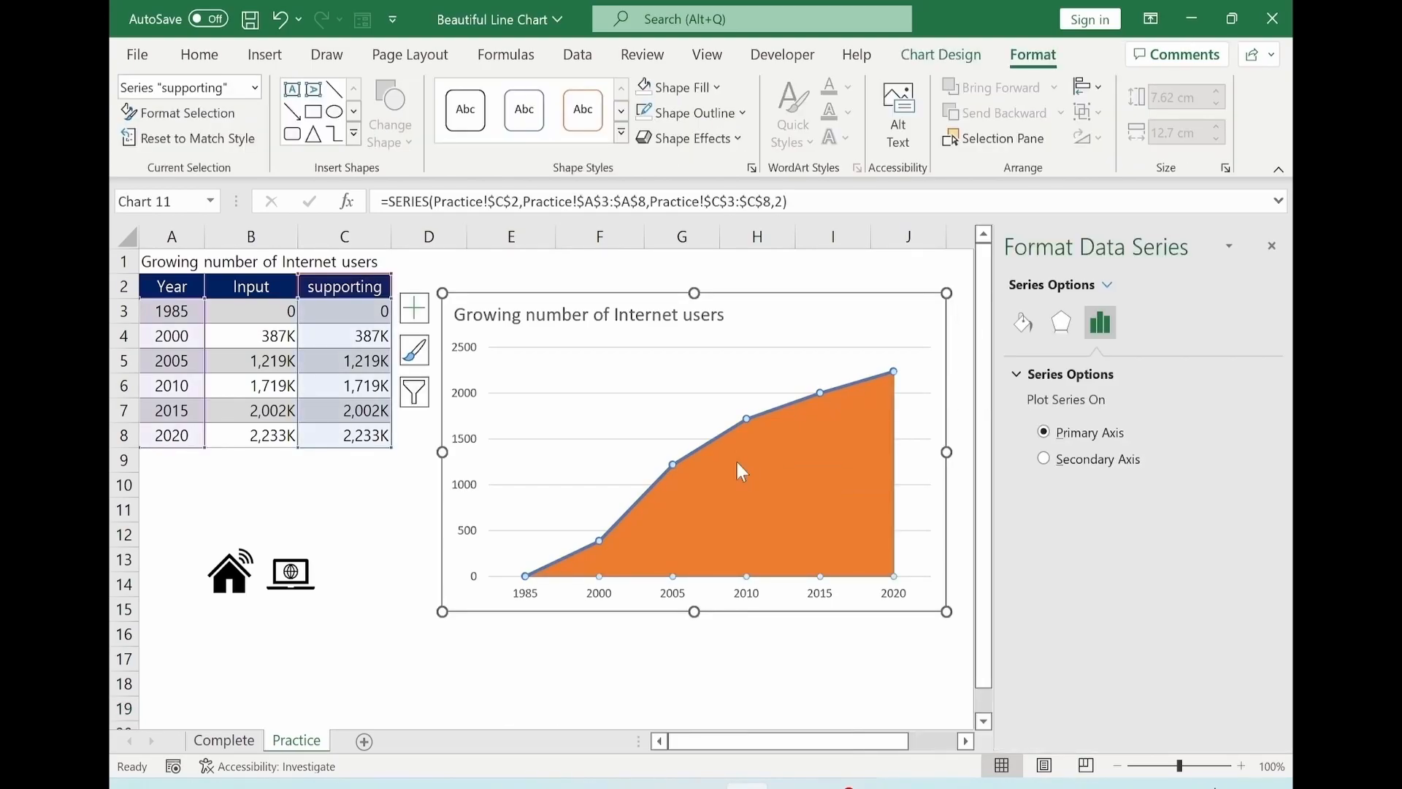
{"action": "left_click", "coordinate": [1021, 325]}
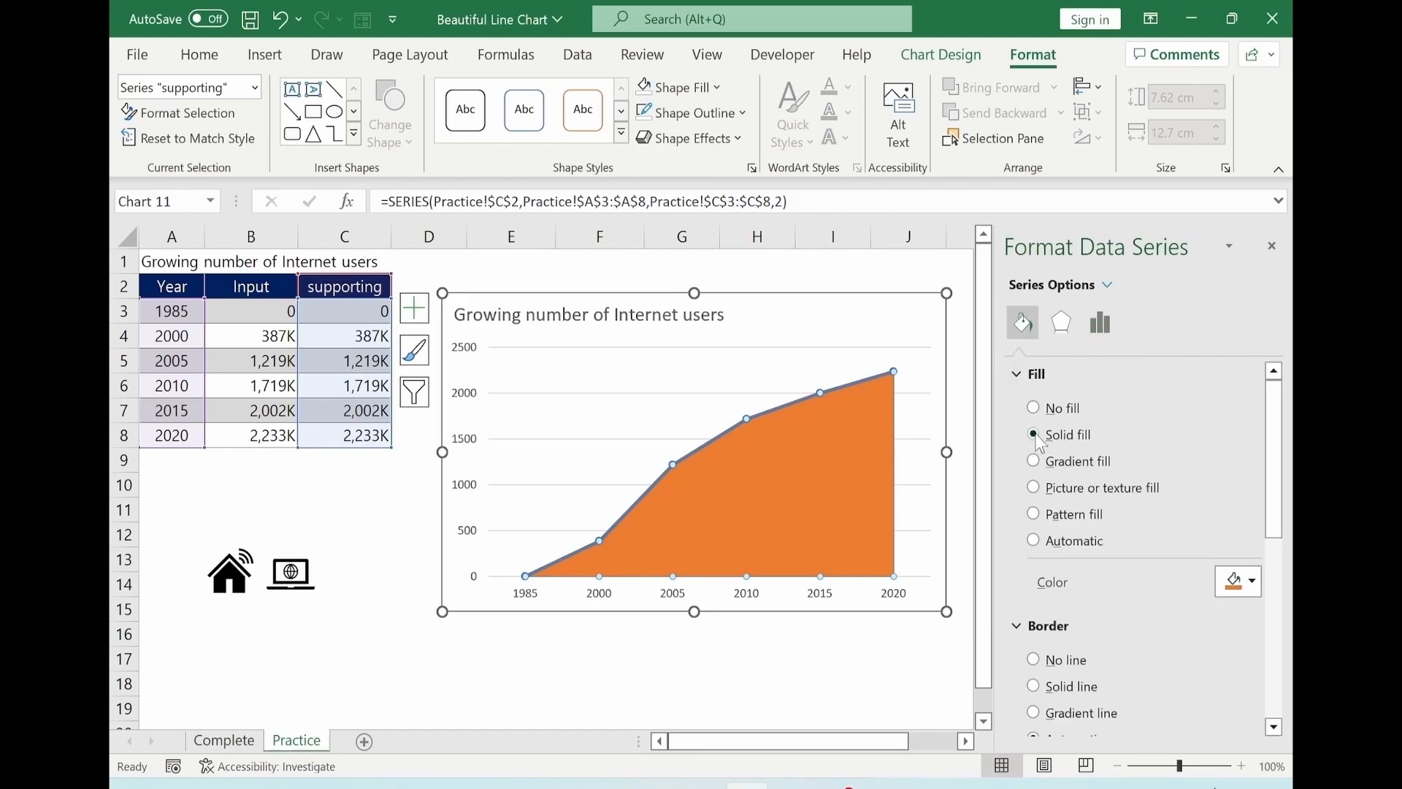
{"action": "left_click", "coordinate": [1033, 434]}
{"action": "left_click", "coordinate": [1253, 583]}
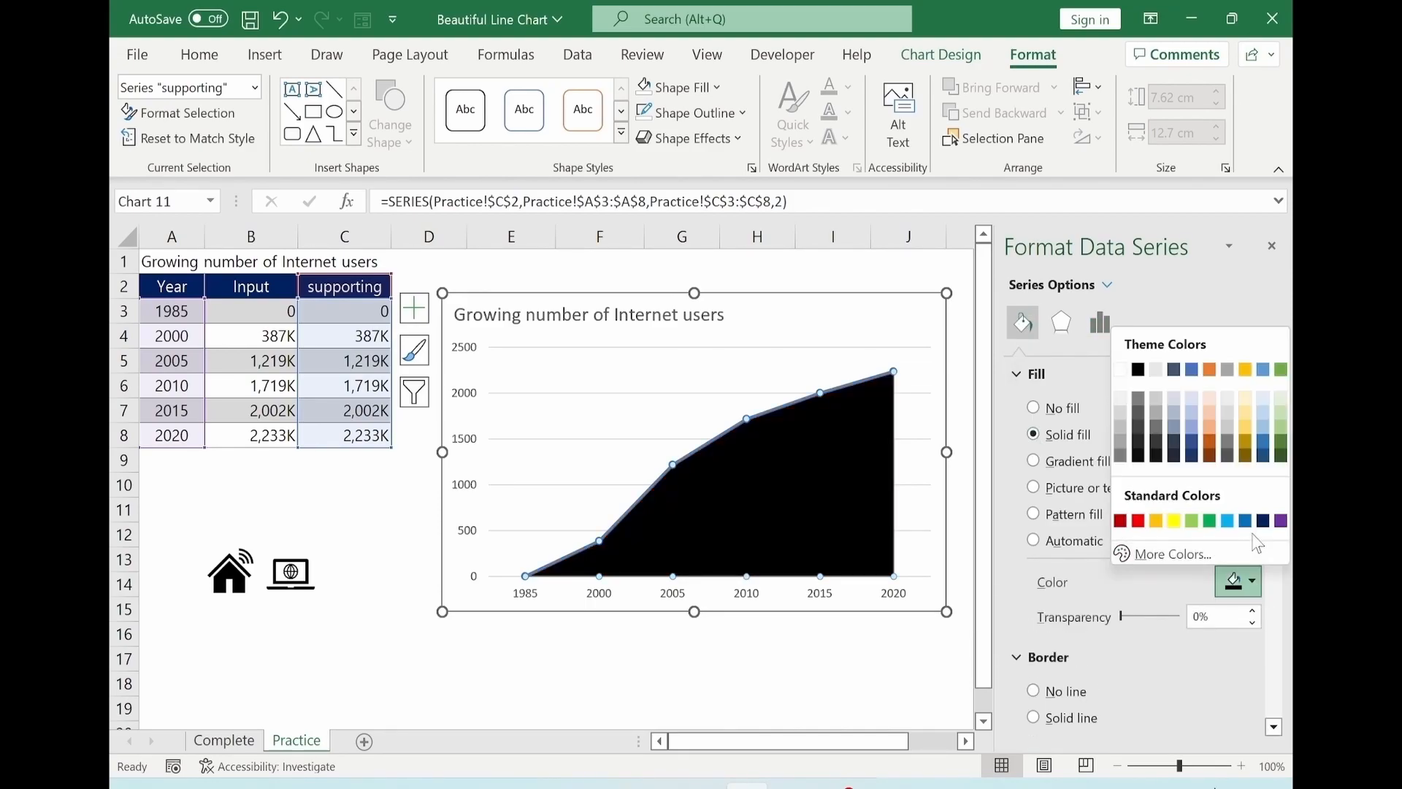
{"action": "left_click", "coordinate": [1228, 521]}
{"action": "left_click", "coordinate": [682, 684]}
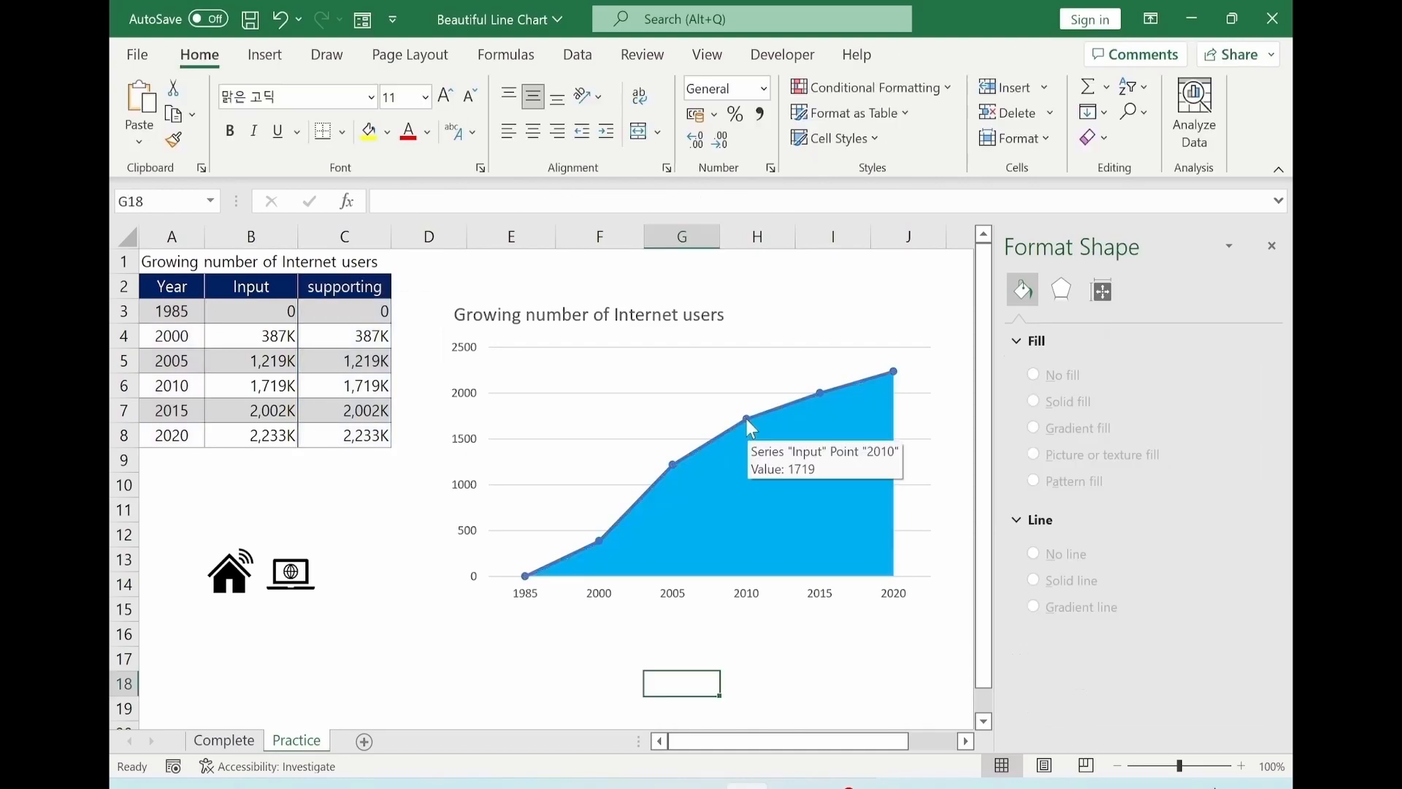
Give the Input series line a solid black colour.
{"action": "left_click", "coordinate": [747, 419]}
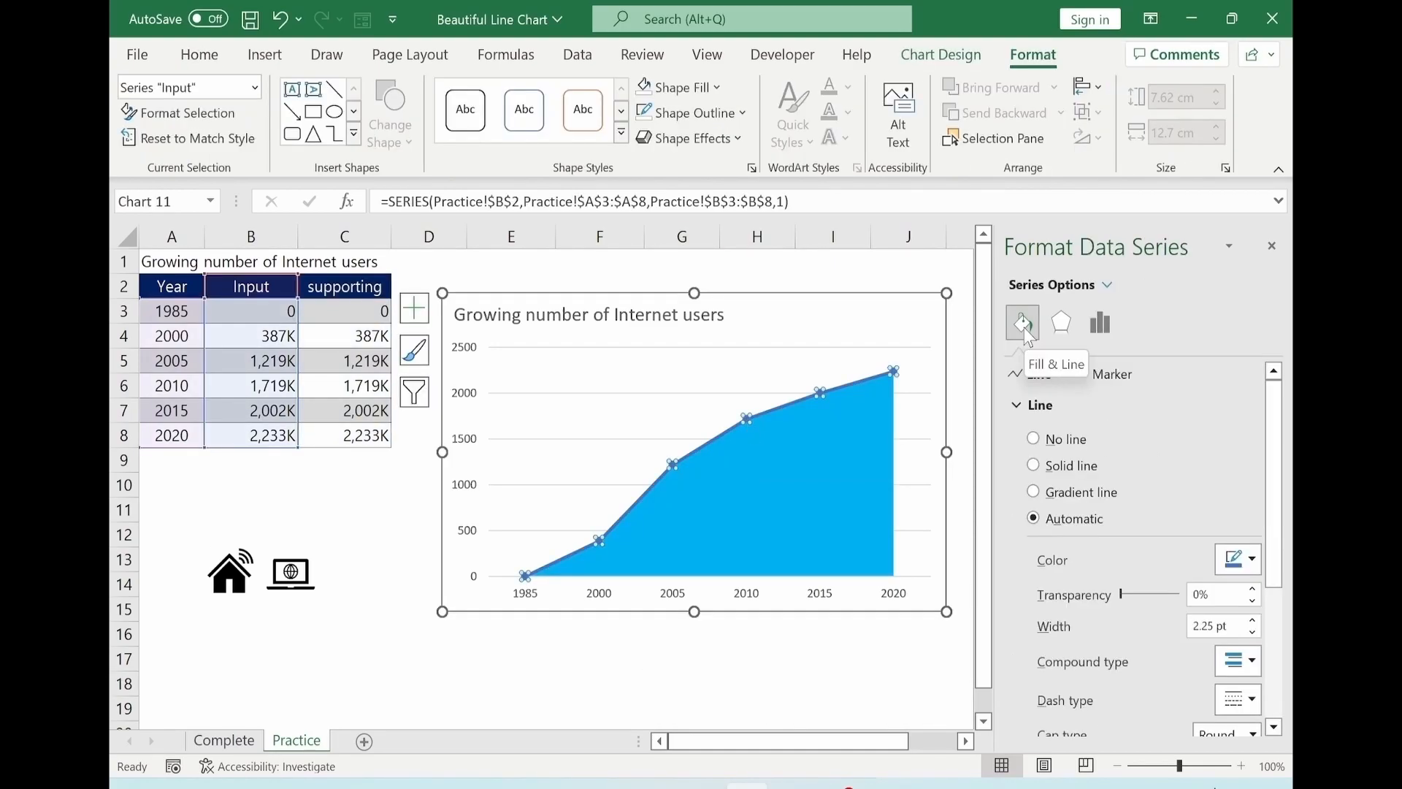
{"action": "left_click", "coordinate": [1034, 465]}
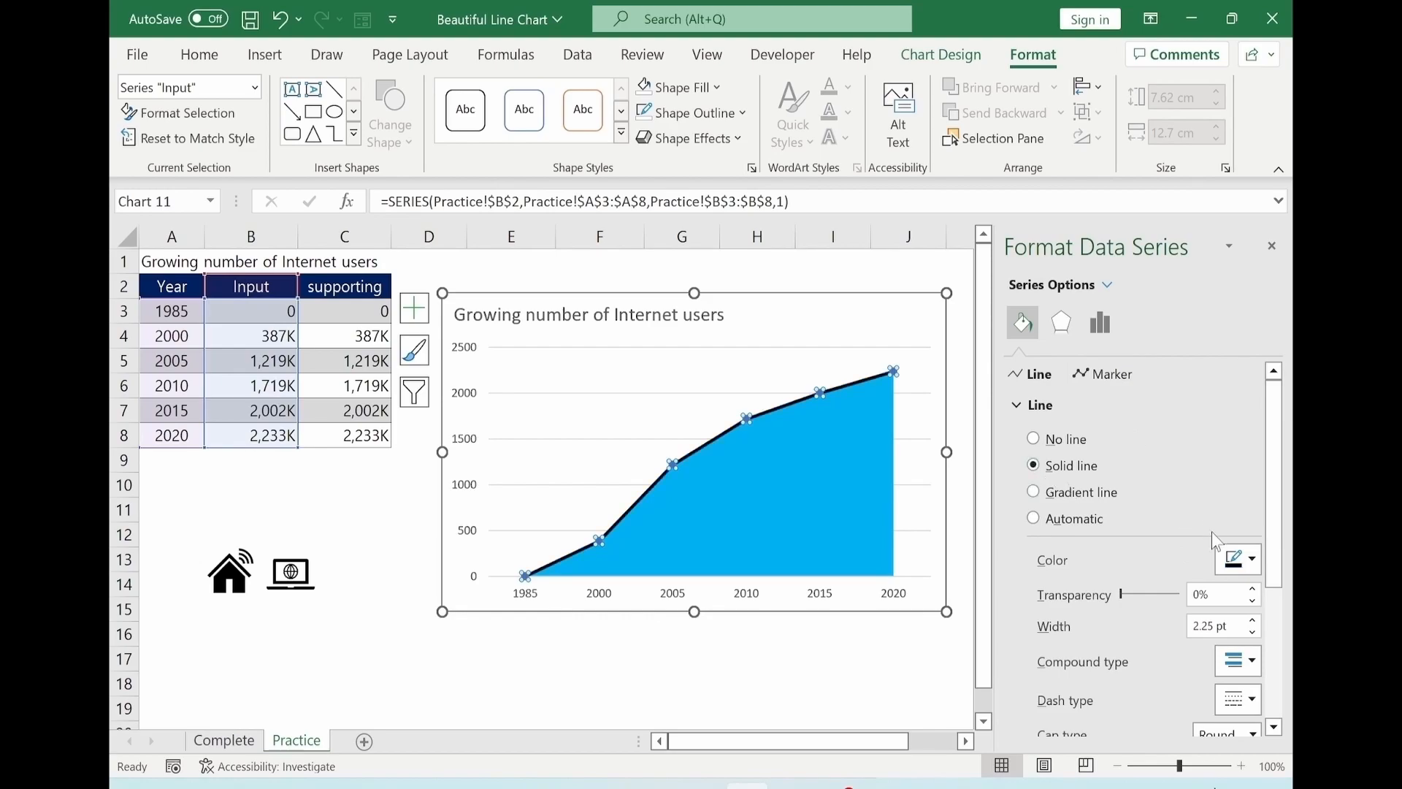
{"action": "left_click", "coordinate": [1242, 559]}
{"action": "left_click", "coordinate": [1137, 349]}
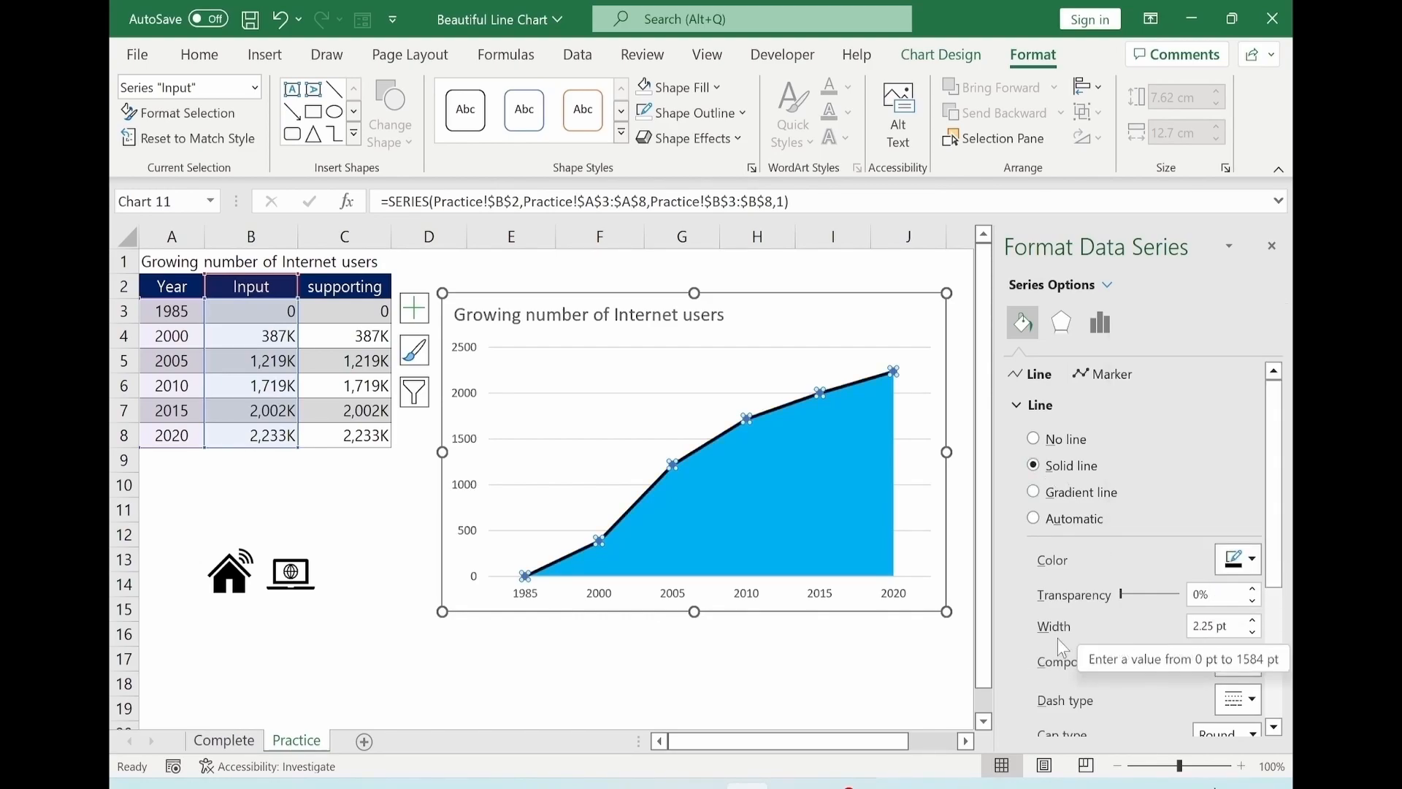
Turn on built-in circle markers for the Input series with a solid white fill.
{"action": "left_click", "coordinate": [1100, 376]}
{"action": "left_click", "coordinate": [1013, 409]}
{"action": "left_click", "coordinate": [1046, 491]}
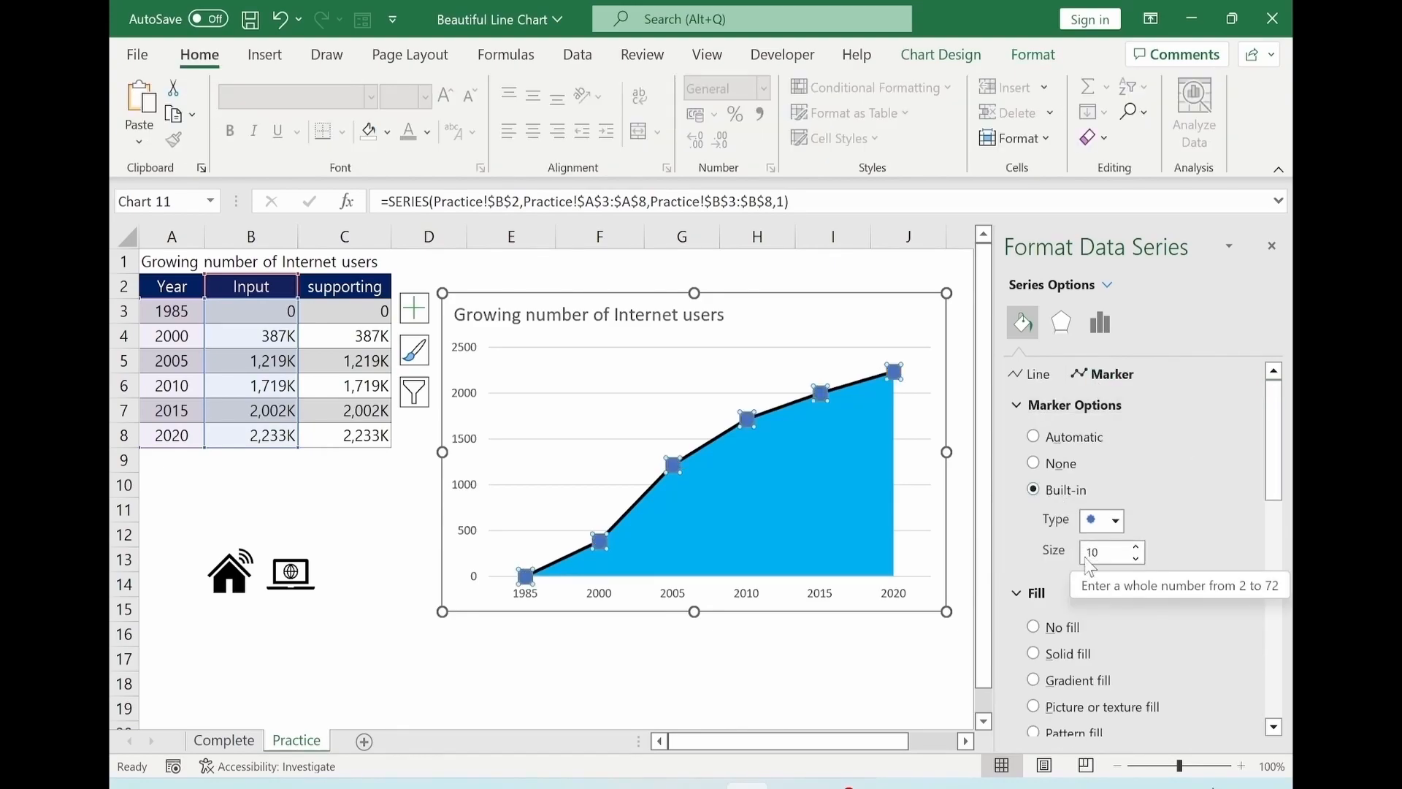
{"action": "scroll", "coordinate": [1107, 554], "scroll_direction": "down", "scroll_amount": 3}
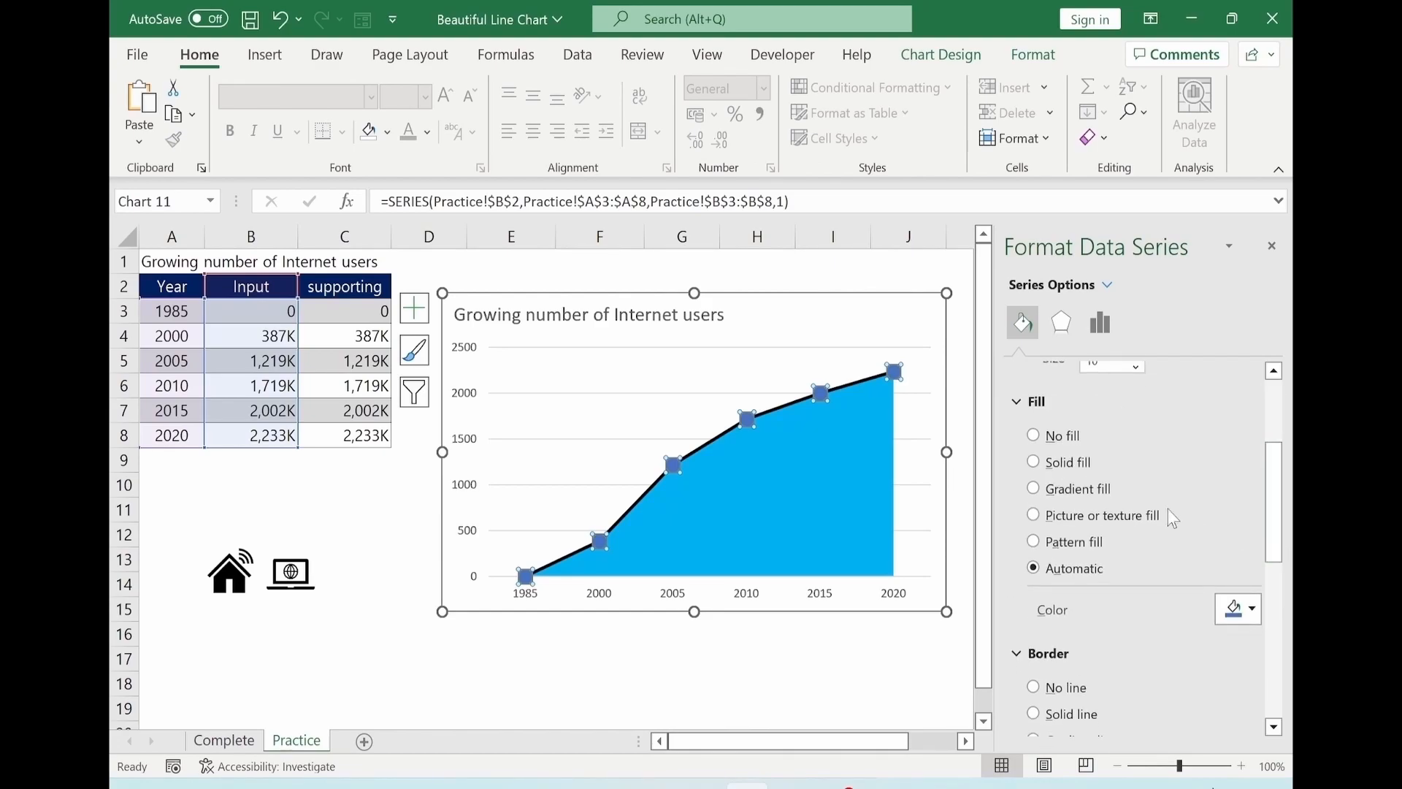
{"action": "left_click", "coordinate": [1034, 462]}
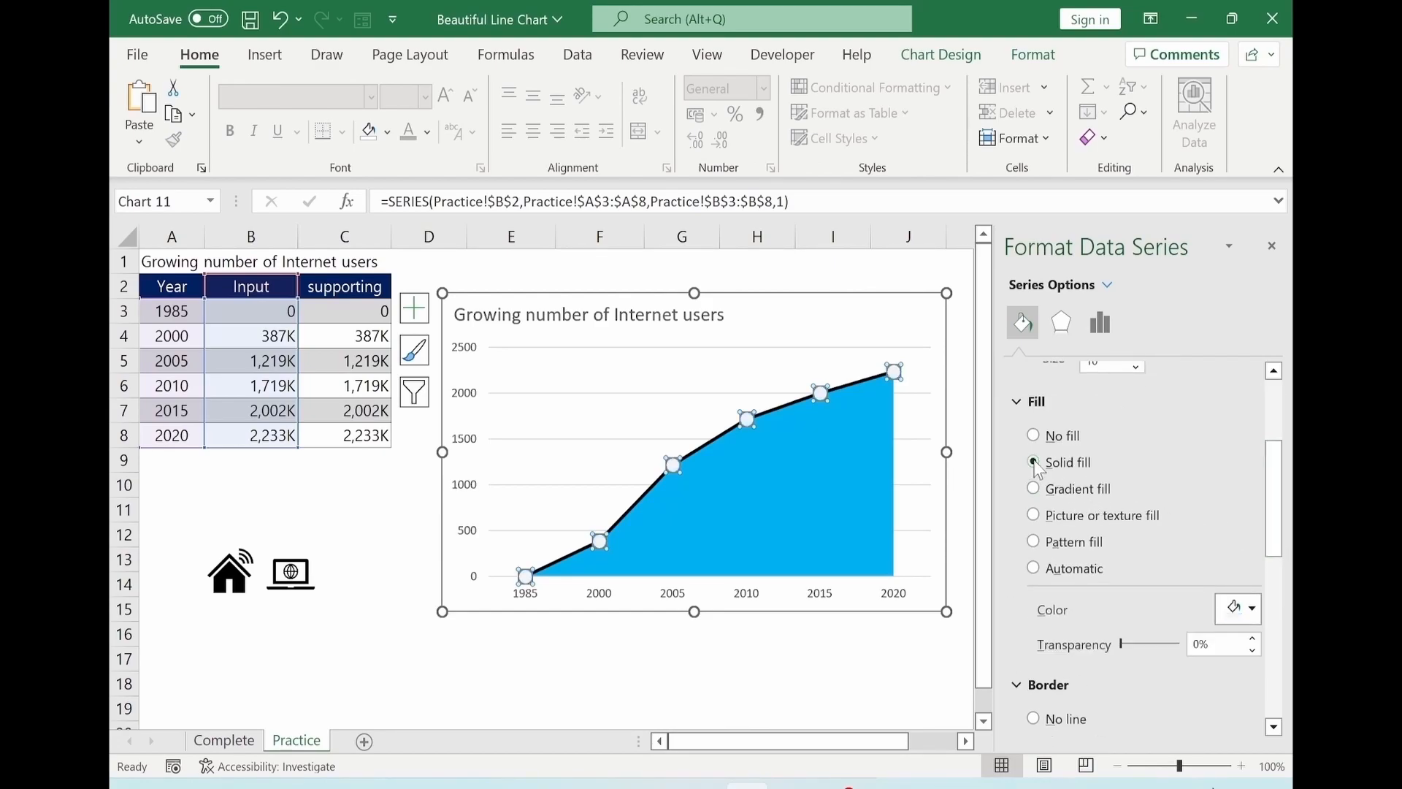
{"action": "left_click", "coordinate": [1242, 609]}
{"action": "left_click", "coordinate": [1119, 427]}
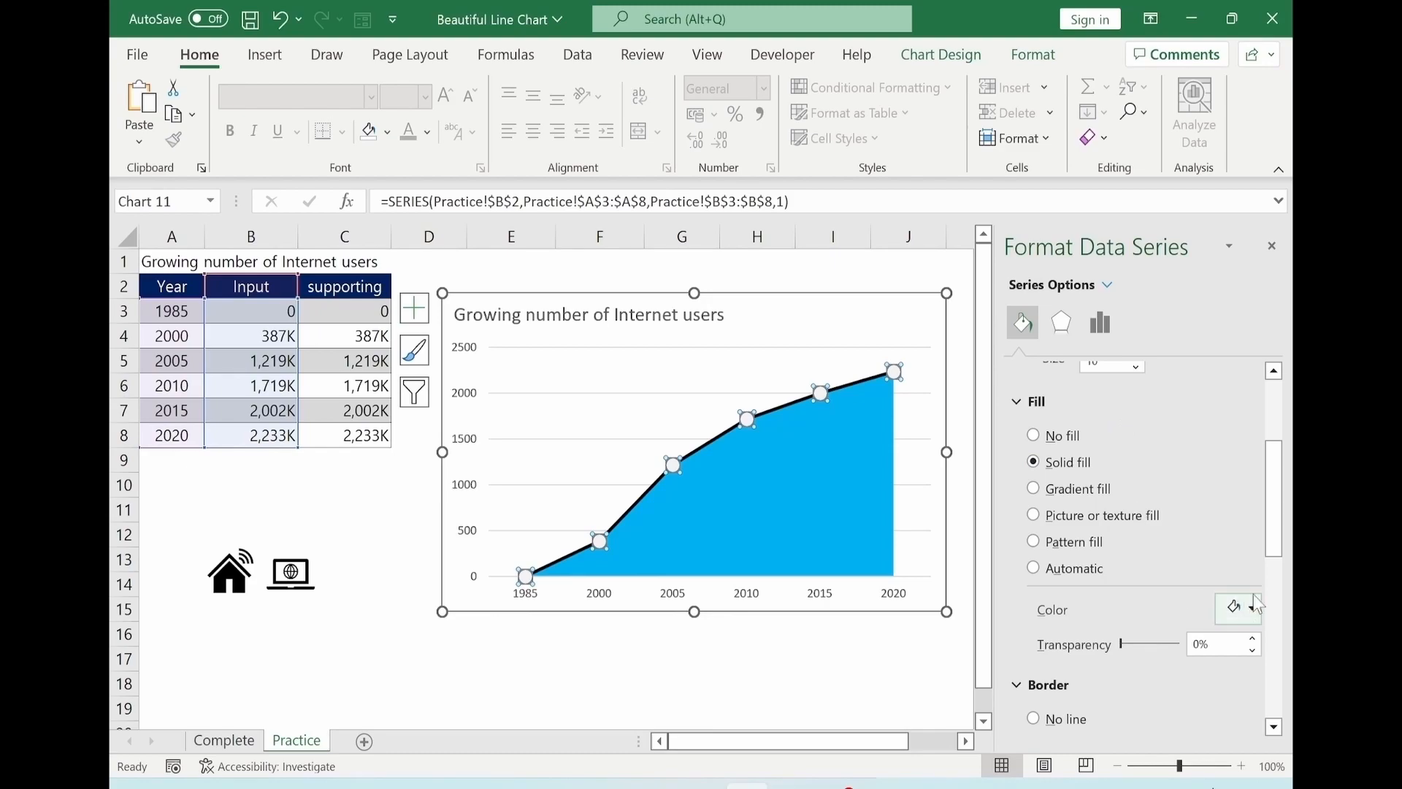
Give the Input markers a solid black border 2.5 pt wide.
{"action": "scroll", "coordinate": [1242, 606], "scroll_direction": "down", "scroll_amount": 3}
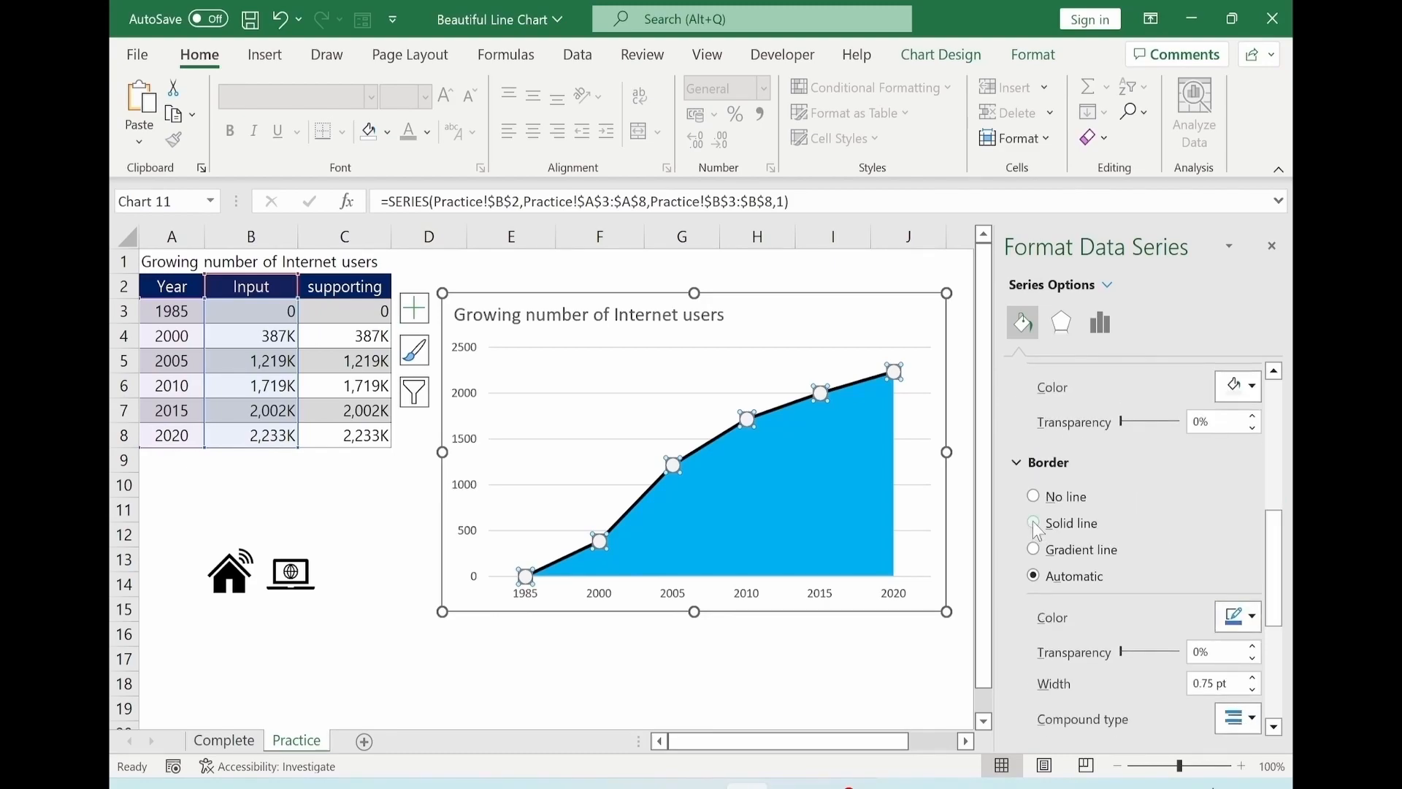
{"action": "left_click", "coordinate": [1241, 617]}
{"action": "left_click", "coordinate": [1144, 417]}
{"action": "left_click", "coordinate": [1253, 678]}
{"action": "left_click", "coordinate": [1254, 679]}
{"action": "left_click", "coordinate": [1253, 678]}
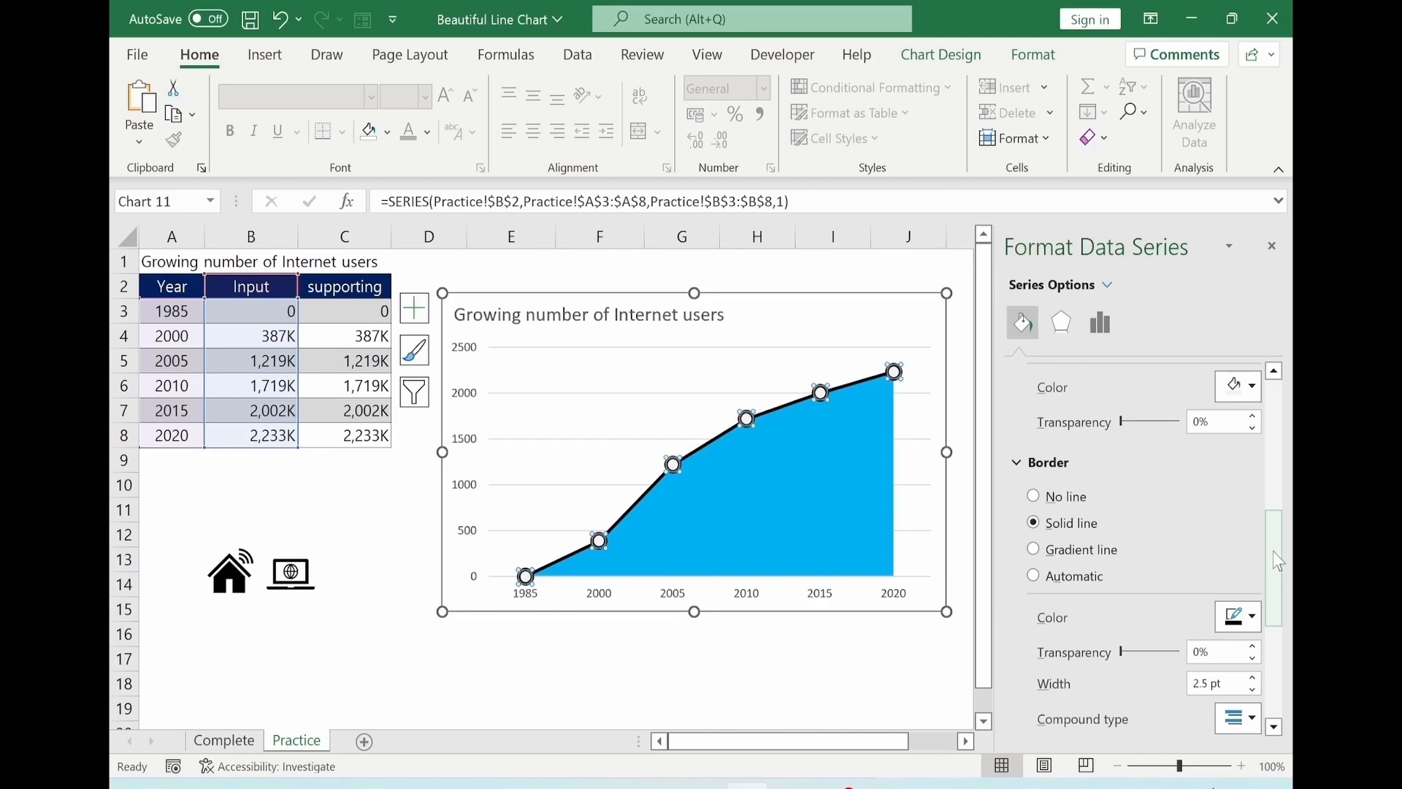
Make the horizontal and vertical axis labels bold.
{"action": "left_click", "coordinate": [527, 593]}
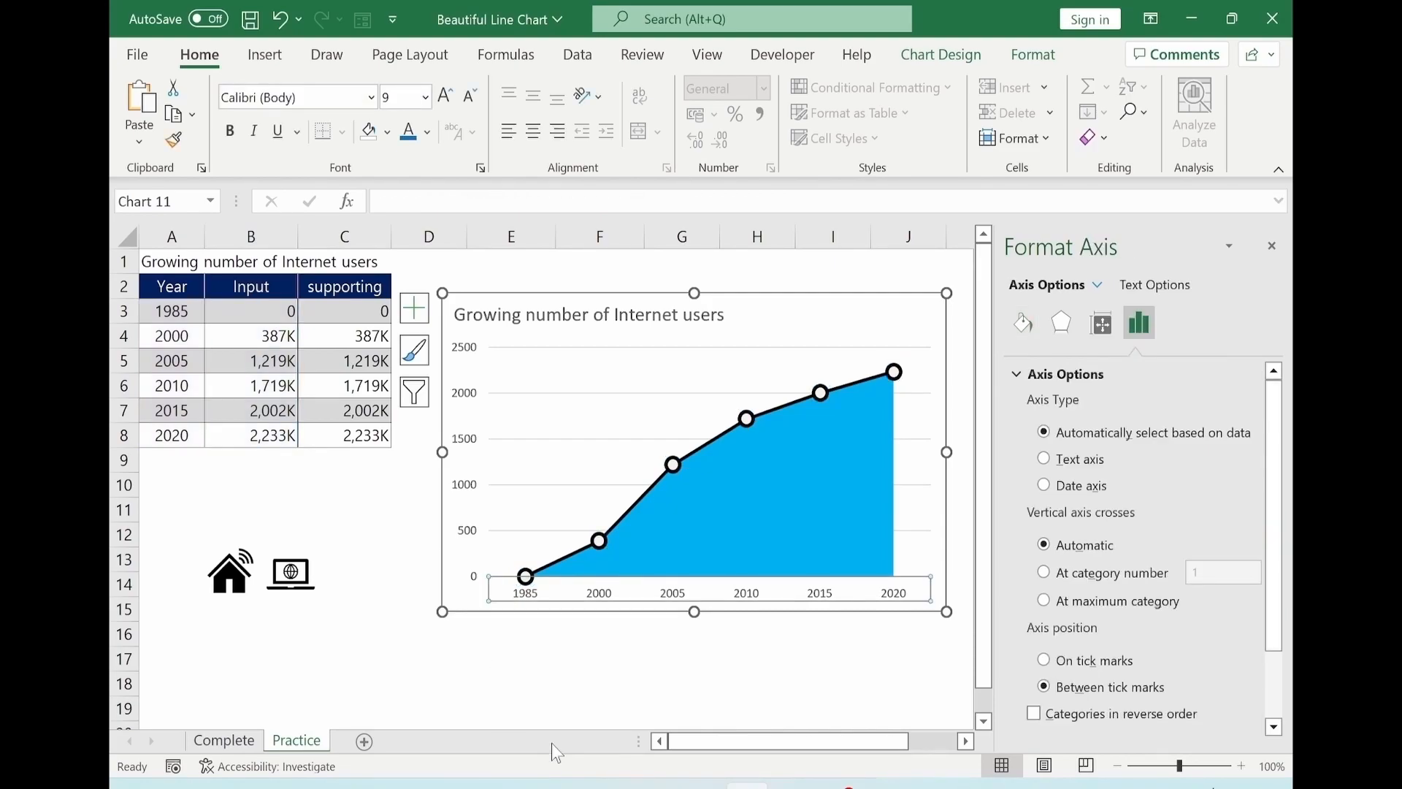
{"action": "key", "text": "ctrl+b"}
{"action": "left_click", "coordinate": [471, 450]}
{"action": "key", "text": "ctrl+b"}
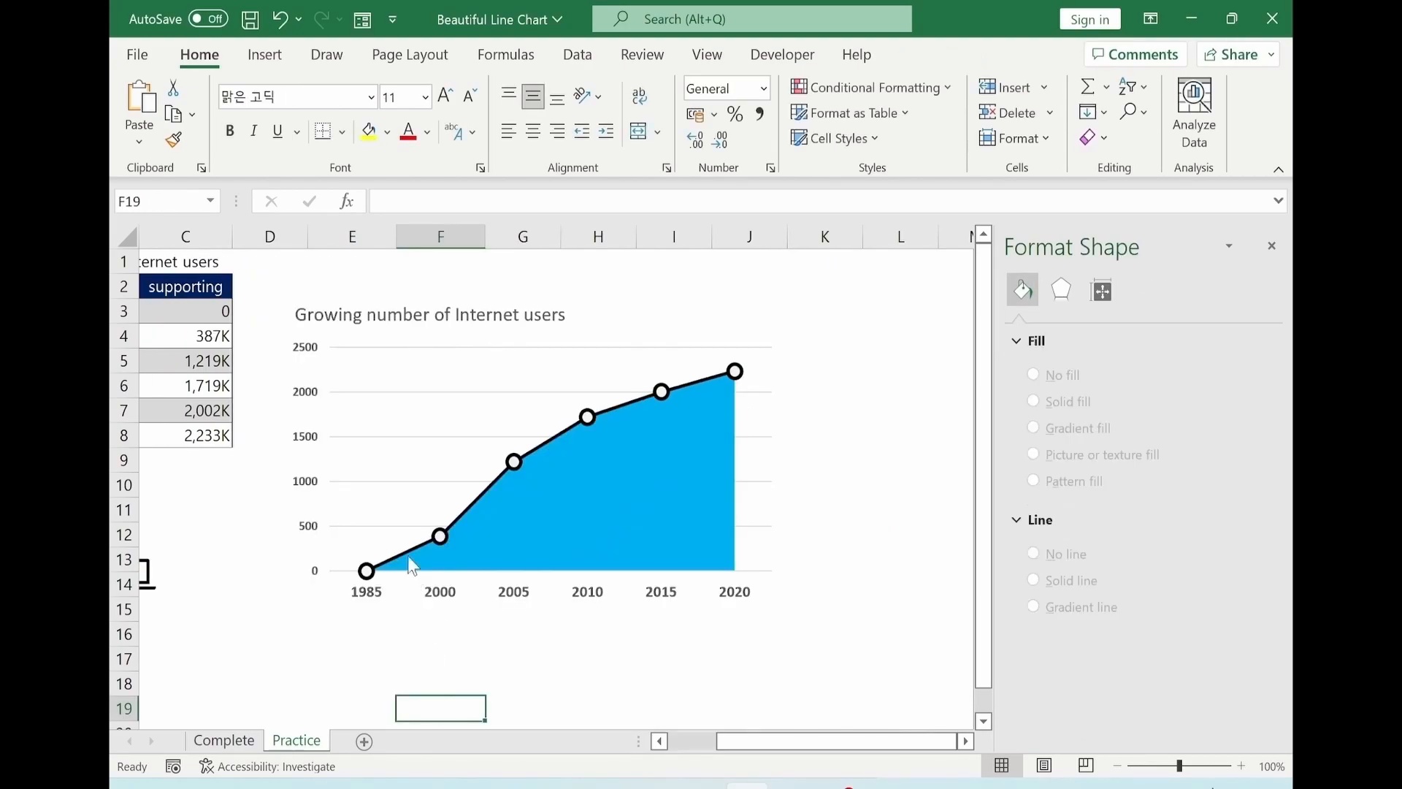
Format the major gridlines as solid light gray round-dot lines 1.5 pt wide.
{"action": "left_click", "coordinate": [406, 395]}
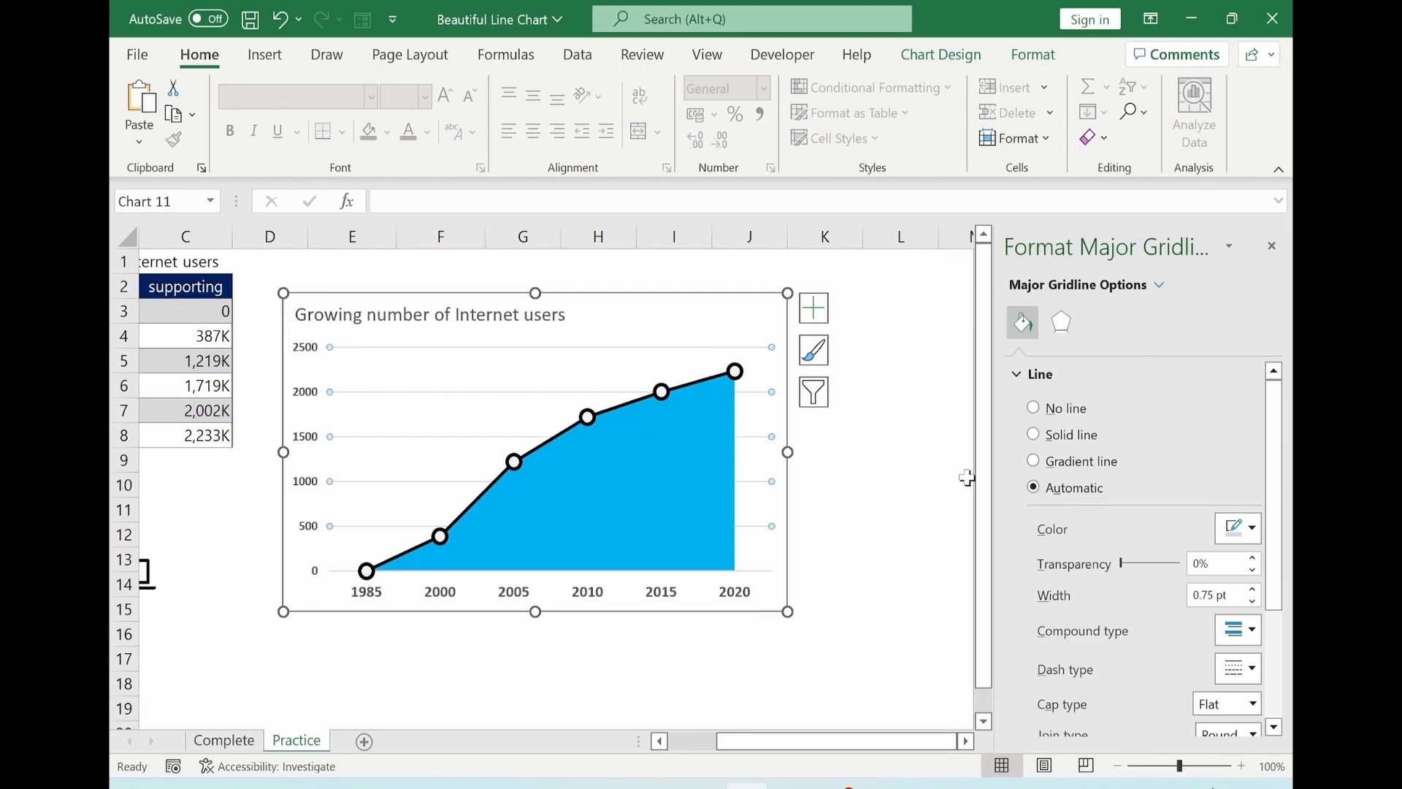
{"action": "left_click", "coordinate": [1034, 436]}
{"action": "left_click", "coordinate": [1251, 527]}
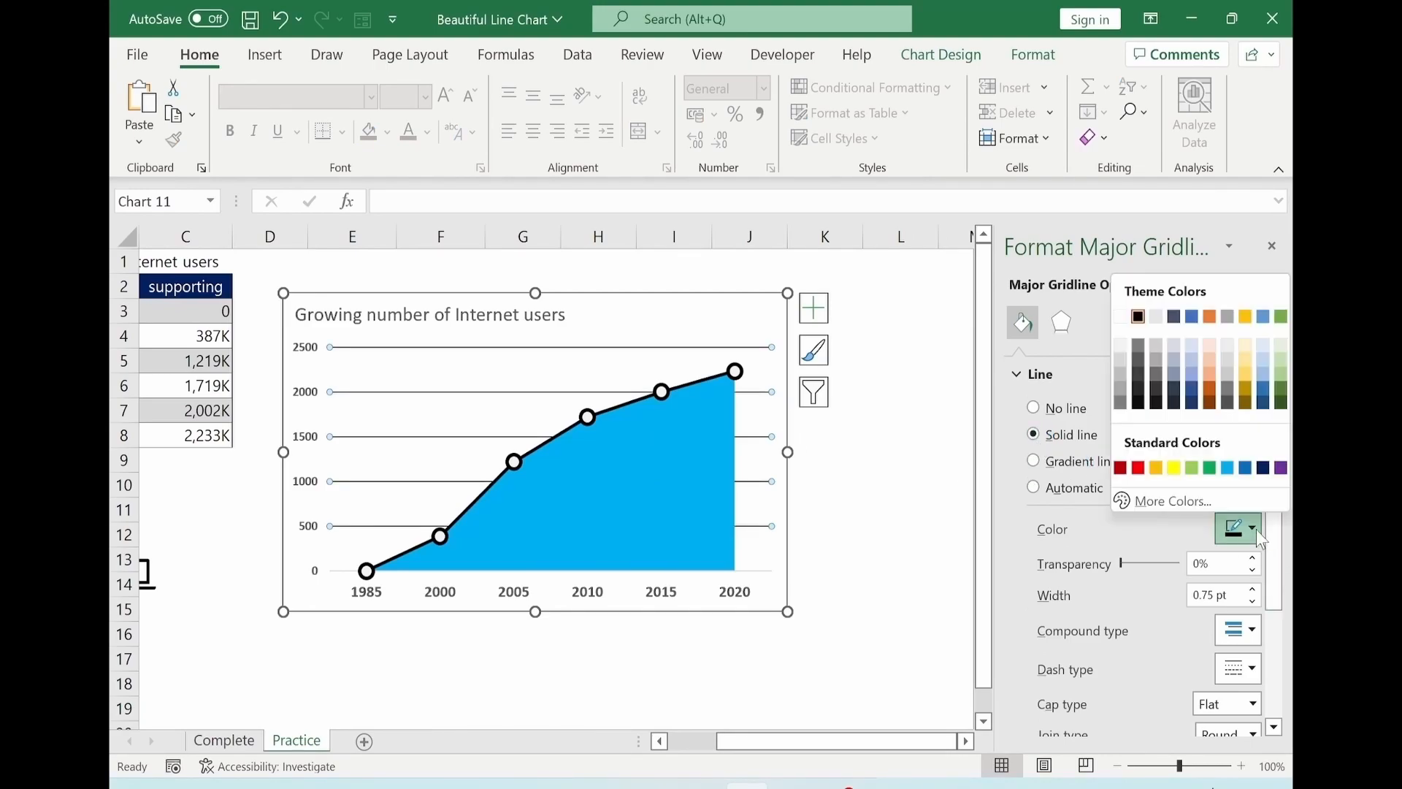
{"action": "left_click", "coordinate": [1122, 360]}
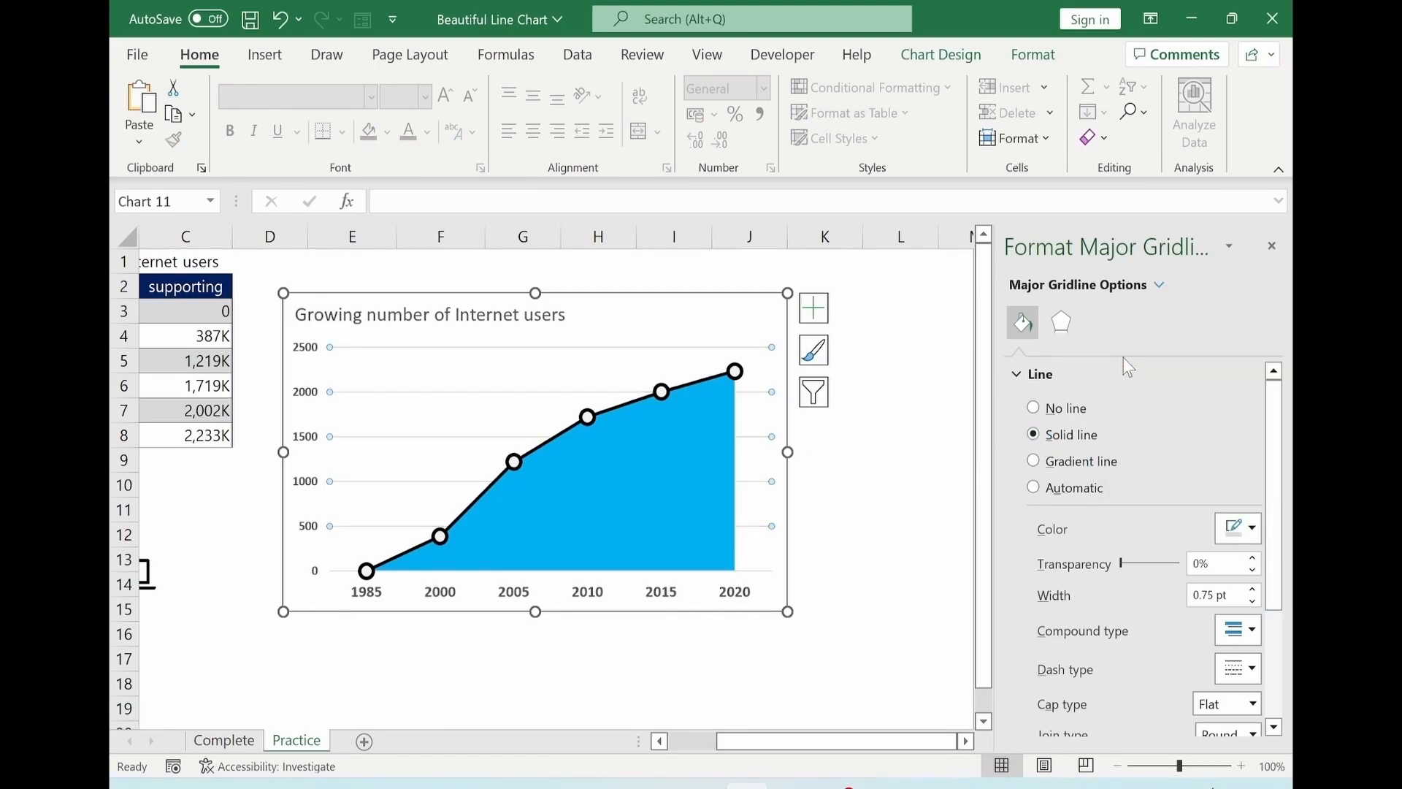
{"action": "left_click", "coordinate": [1254, 590]}
{"action": "left_click", "coordinate": [1254, 591]}
{"action": "left_click", "coordinate": [1254, 591]}
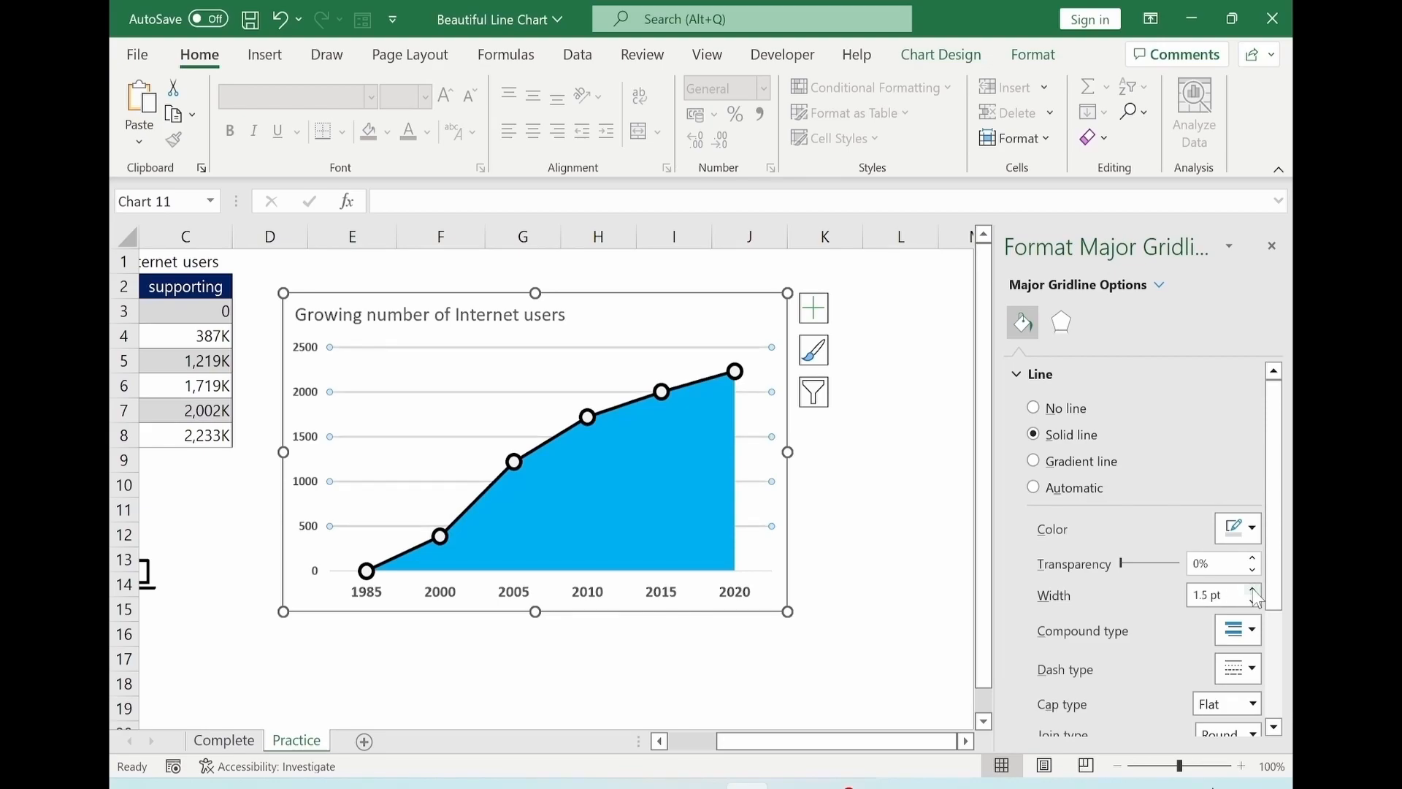
{"action": "scroll", "coordinate": [1253, 628], "scroll_direction": "down", "scroll_amount": 1}
{"action": "left_click", "coordinate": [1252, 642]}
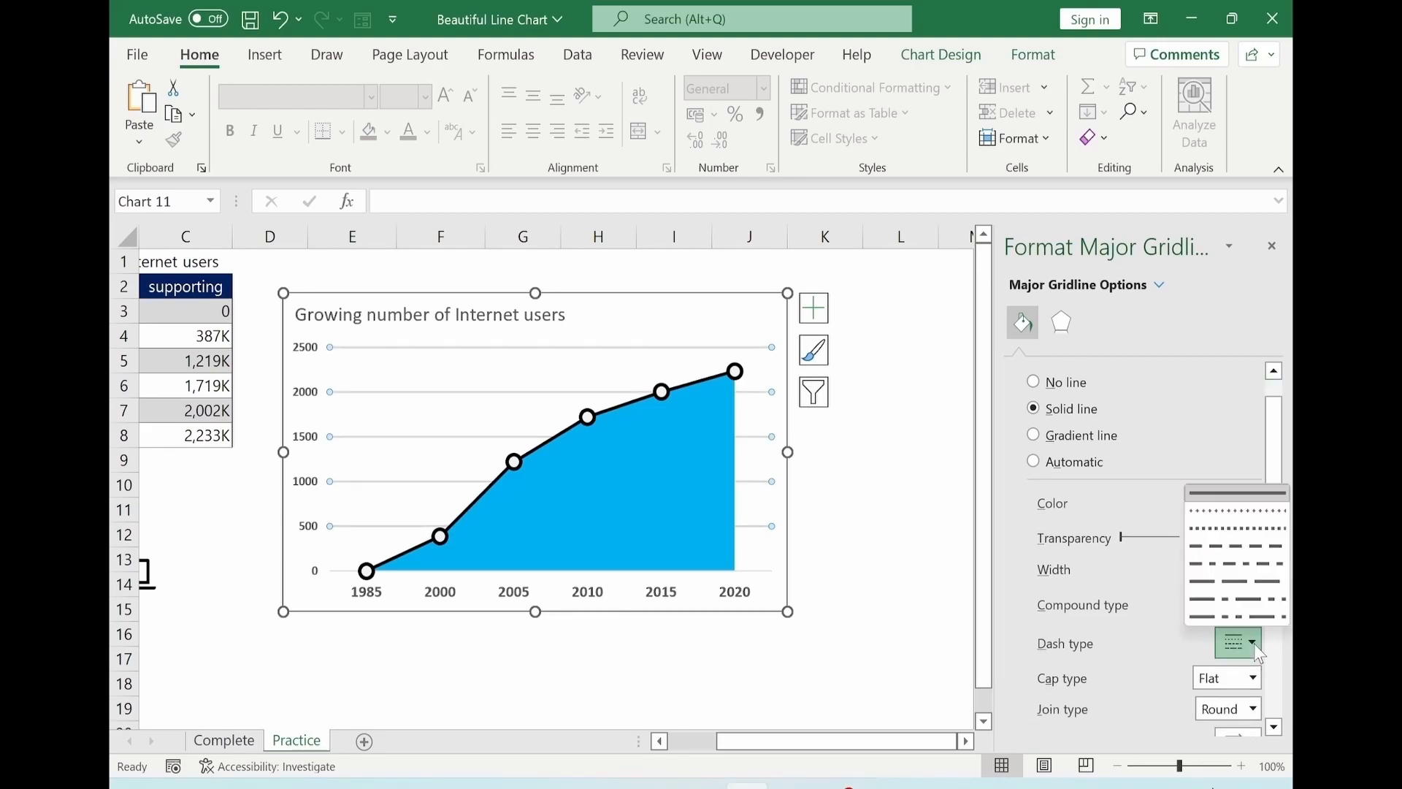
{"action": "left_click", "coordinate": [1235, 511]}
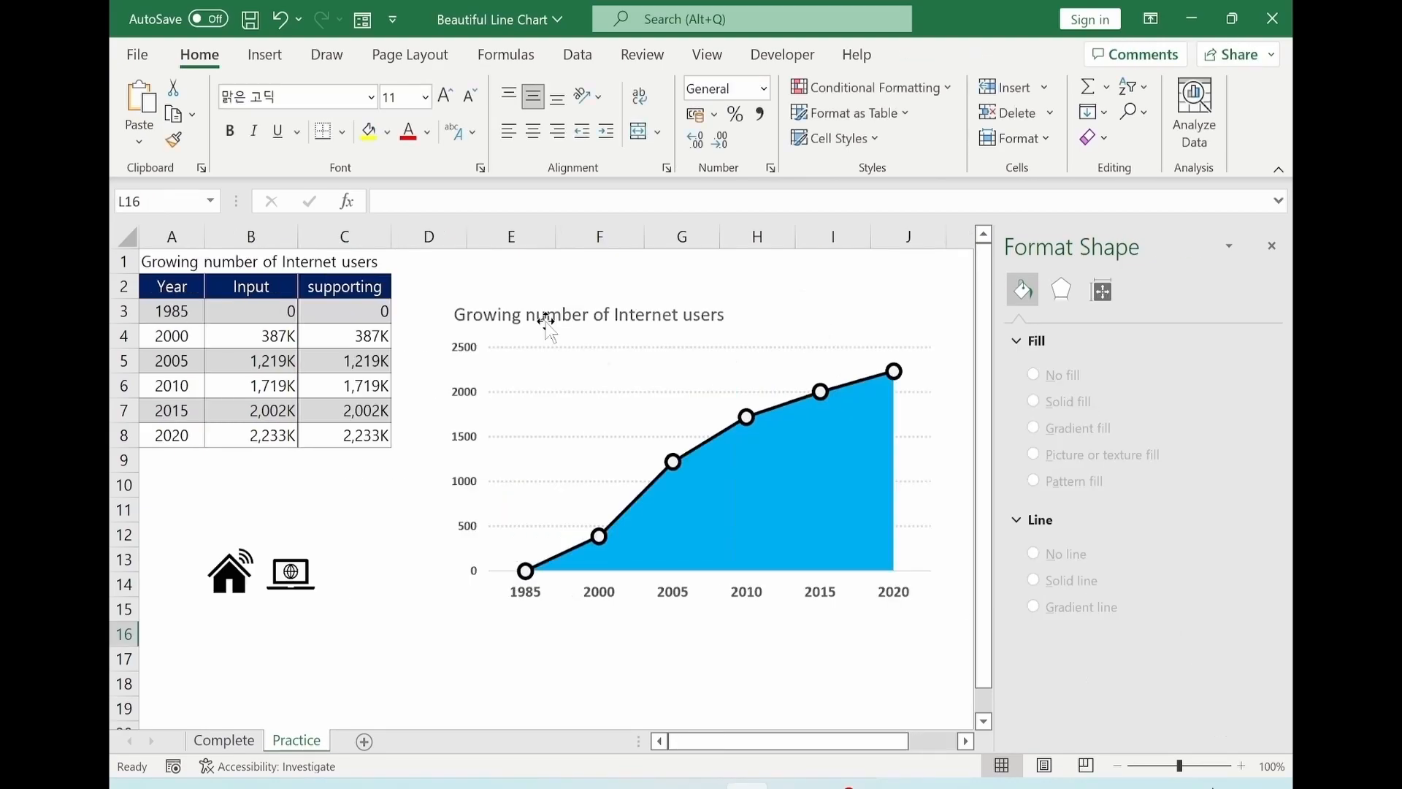
Shrink the plot area by moving its top edge slightly down below the title.
{"action": "left_click", "coordinate": [604, 343]}
{"action": "left_click", "coordinate": [605, 349]}
{"action": "left_click", "coordinate": [1128, 286]}
{"action": "left_click", "coordinate": [1128, 286]}
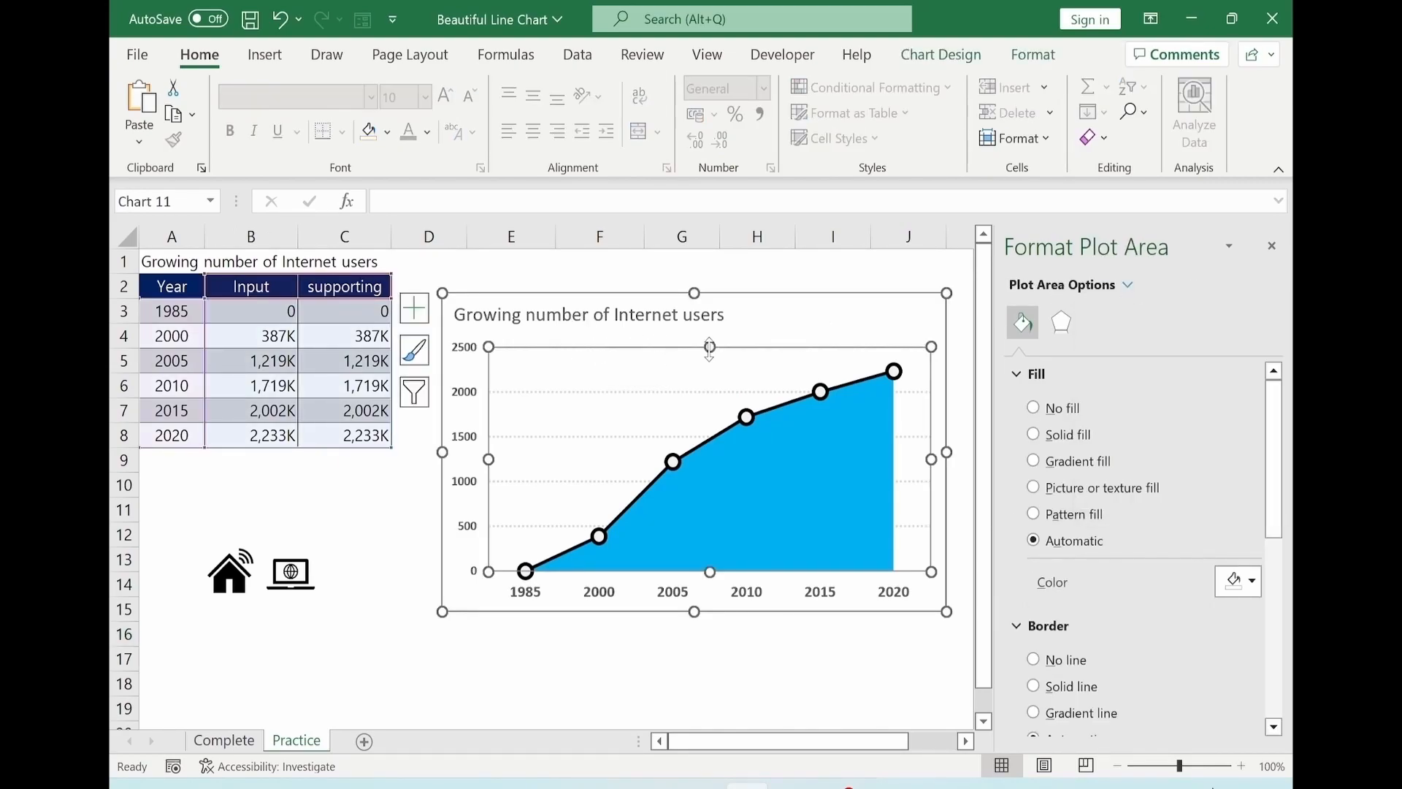
{"action": "left_click_drag", "start_coordinate": [709, 349], "coordinate": [709, 360]}
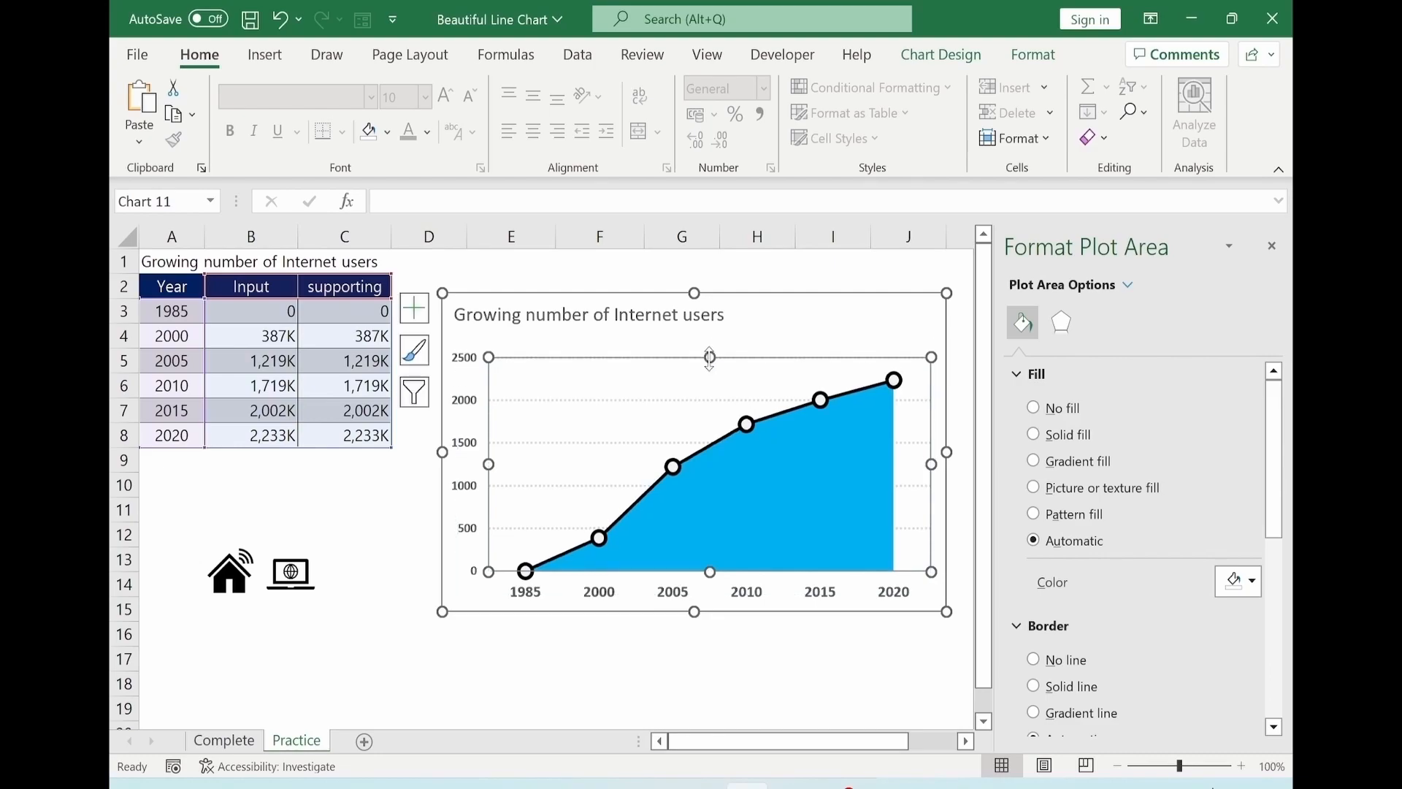
{"action": "key", "text": "Escape"}
Make the chart title black and bold.
{"action": "left_click", "coordinate": [532, 313]}
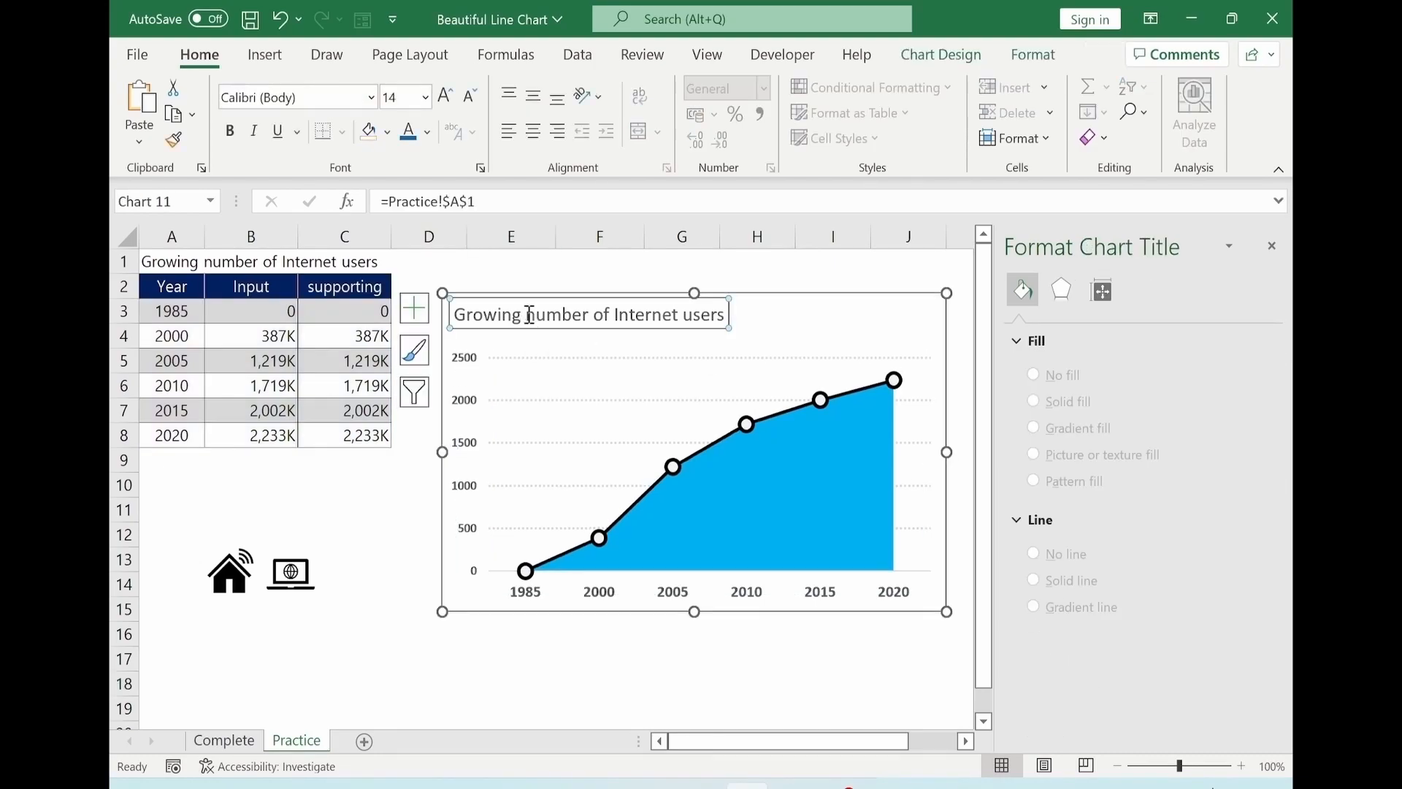
{"action": "left_click", "coordinate": [428, 131]}
{"action": "left_click", "coordinate": [426, 224]}
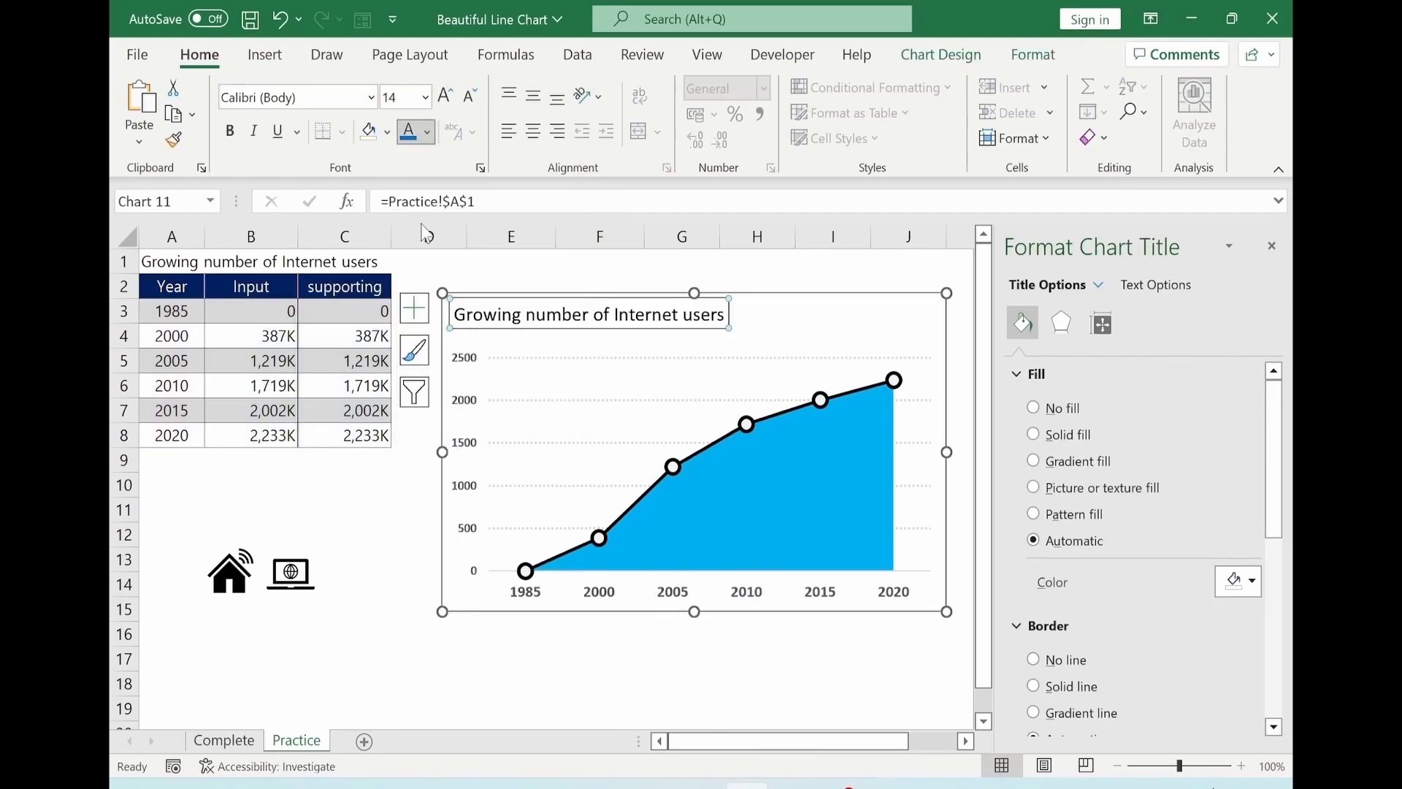
{"action": "left_click", "coordinate": [230, 132]}
Colour the horizontal axis labels dark blue.
{"action": "left_click", "coordinate": [590, 656]}
{"action": "left_click", "coordinate": [526, 608]}
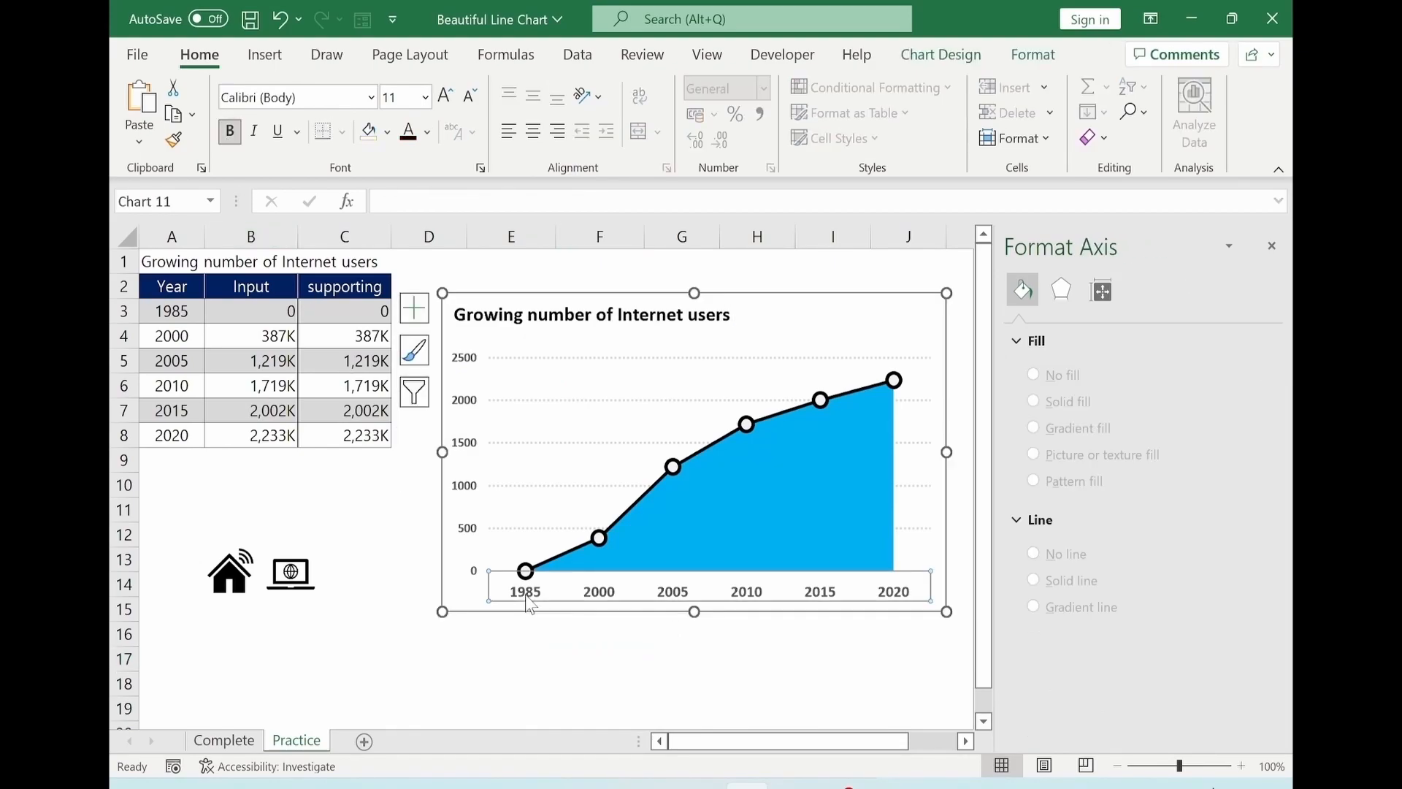
{"action": "left_click", "coordinate": [428, 132]}
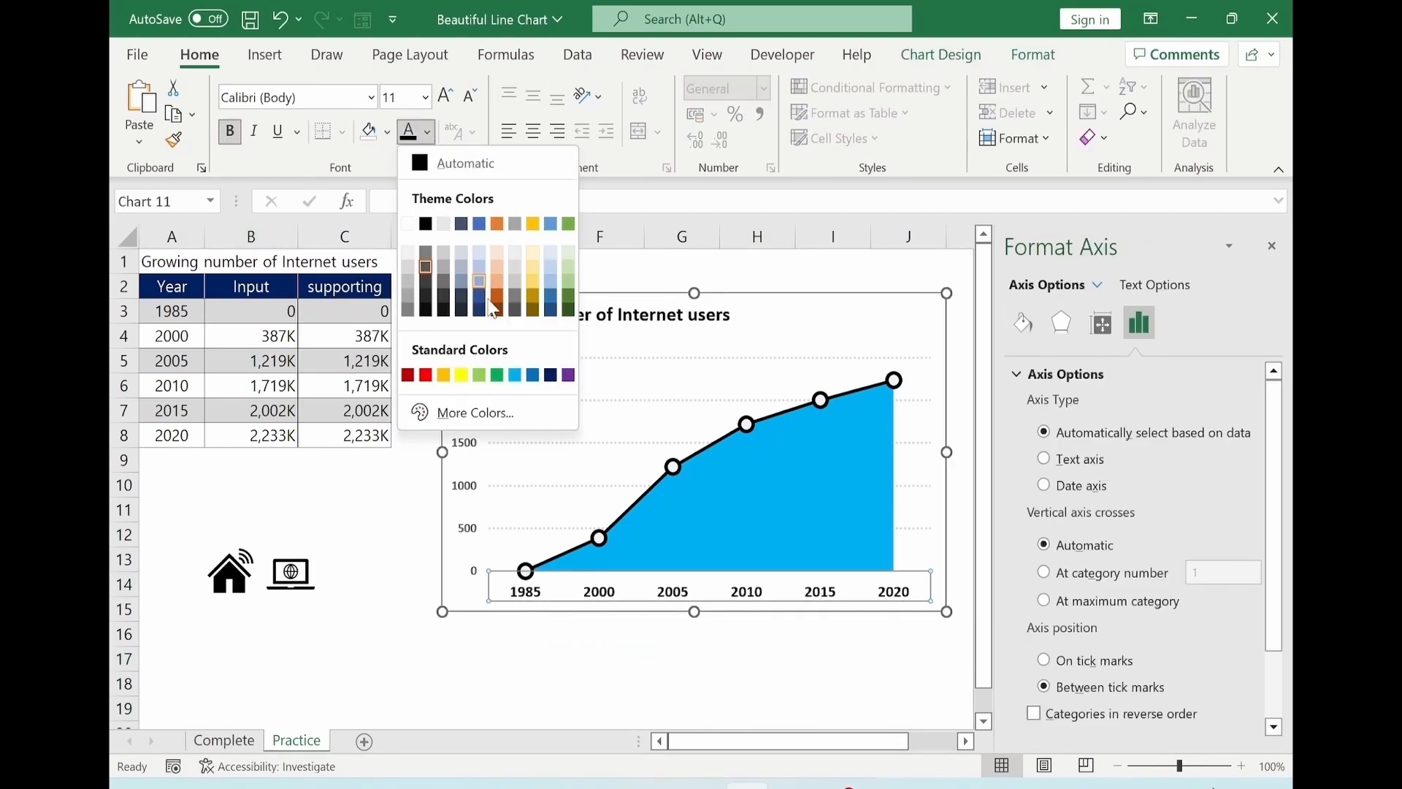
{"action": "left_click", "coordinate": [560, 369]}
{"action": "left_click", "coordinate": [908, 683]}
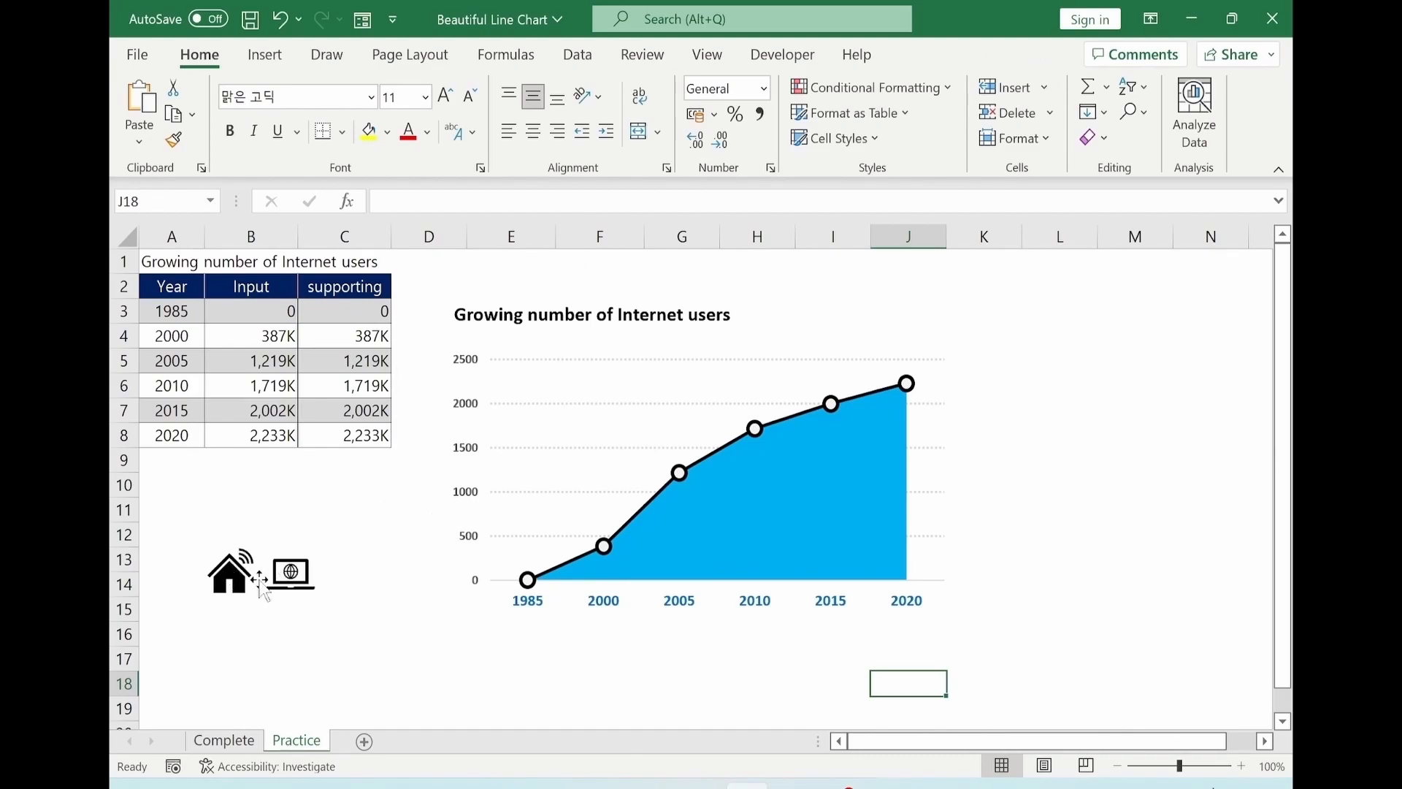
Select both the house and laptop icons together and move them onto the chart's lower-right plot area.
{"action": "left_click", "coordinate": [229, 585]}
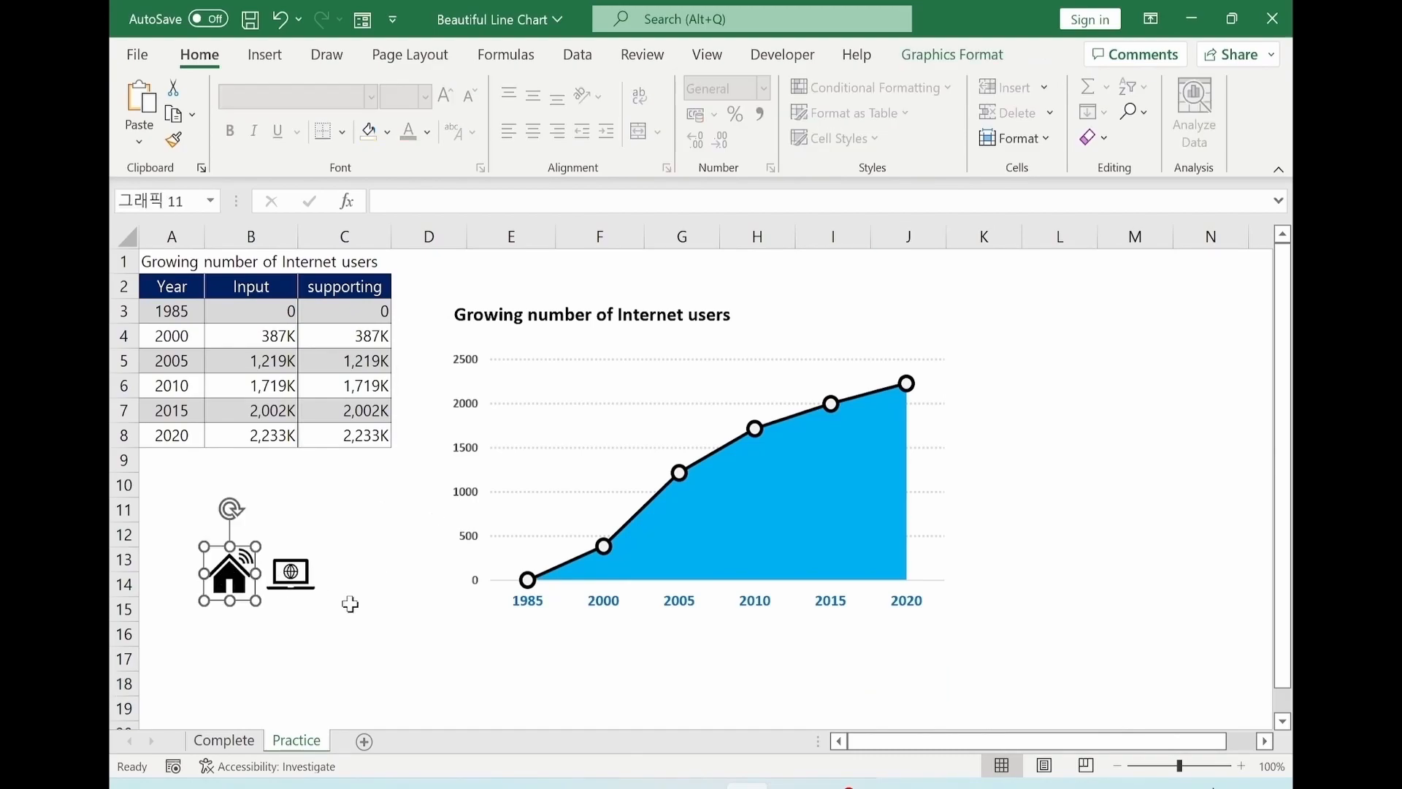
{"action": "left_click", "coordinate": [291, 584], "text": "ctrl"}
{"action": "left_click_drag", "start_coordinate": [304, 607], "coordinate": [657, 500]}
{"action": "left_click_drag", "start_coordinate": [832, 533], "coordinate": [340, 629]}
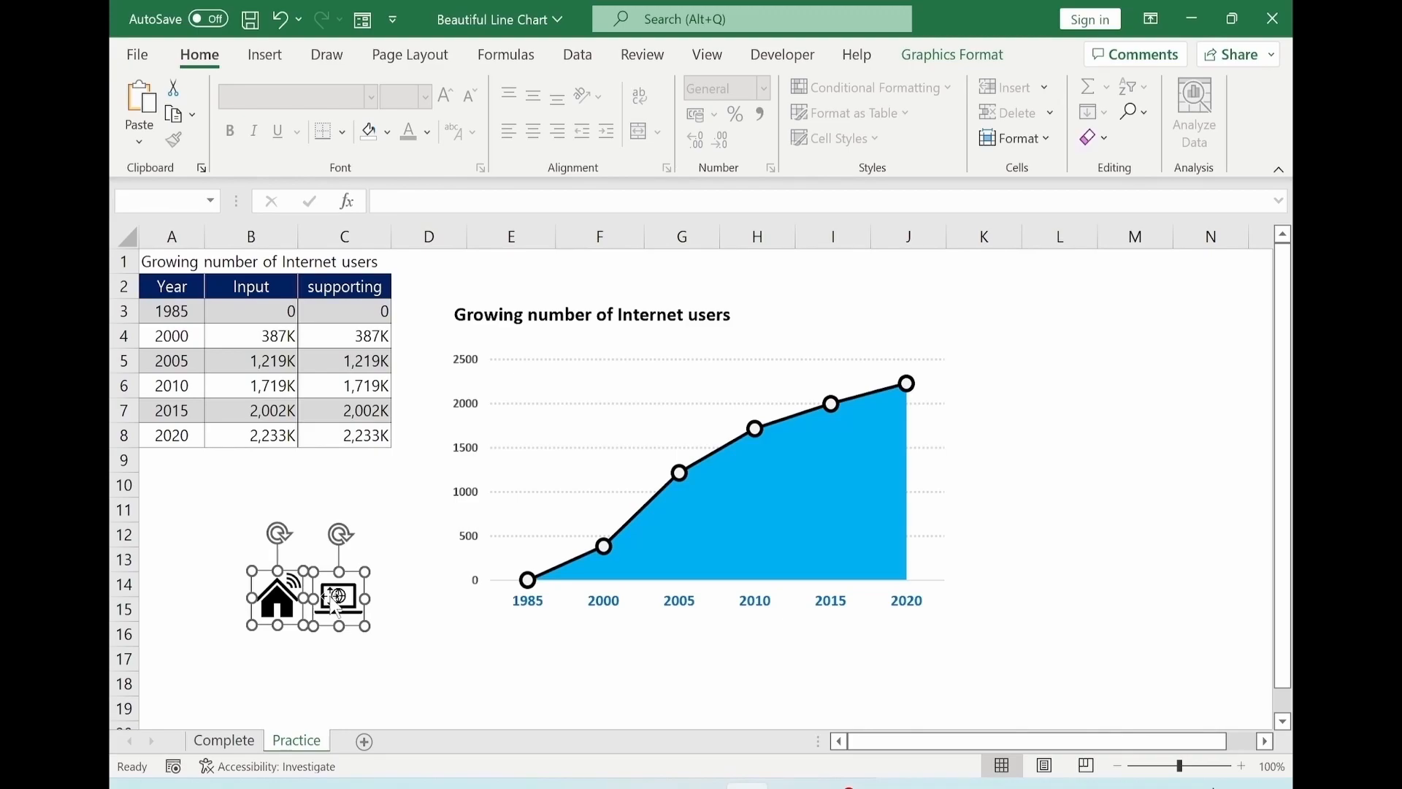
{"action": "right_click", "coordinate": [335, 605]}
{"action": "left_click", "coordinate": [407, 340]}
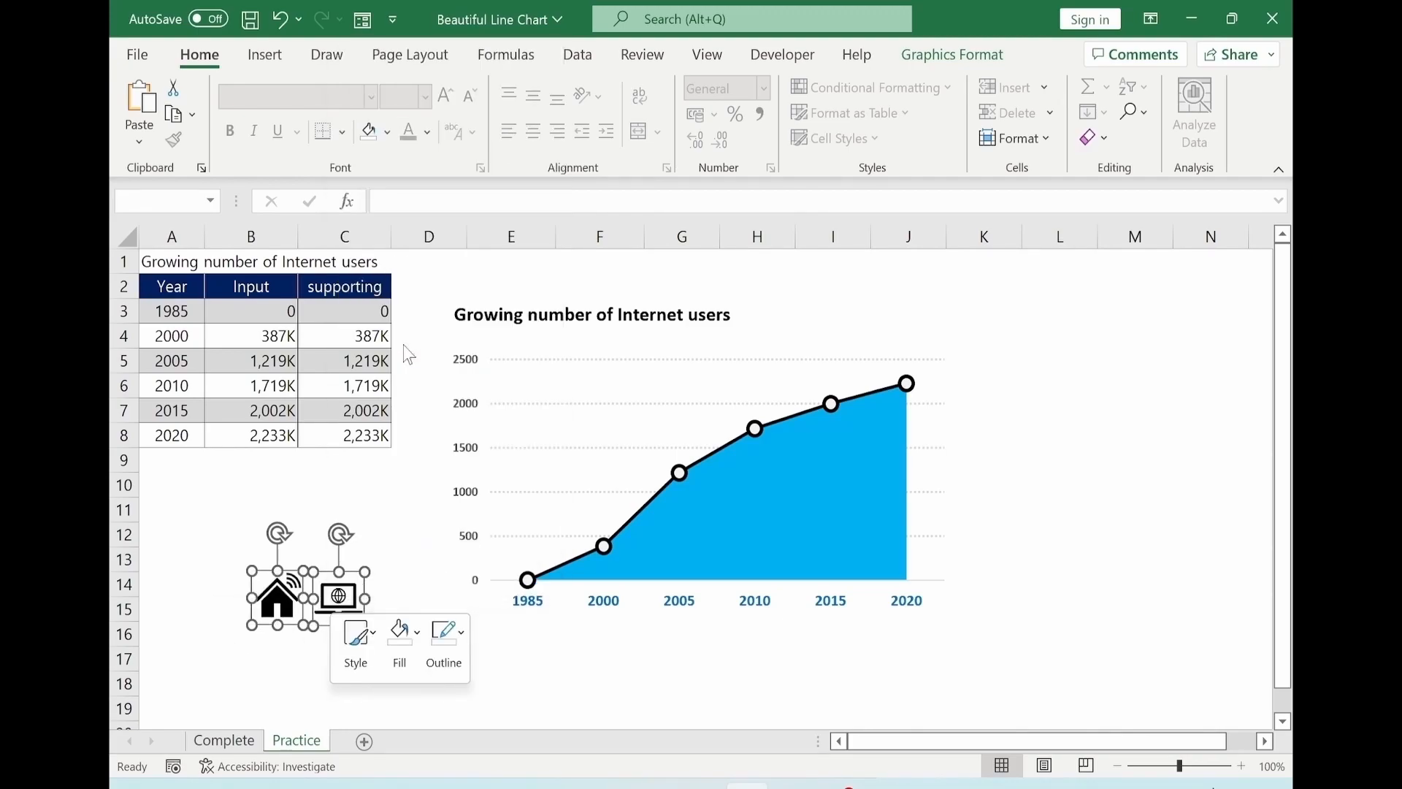
{"action": "left_click_drag", "start_coordinate": [364, 624], "coordinate": [898, 580]}
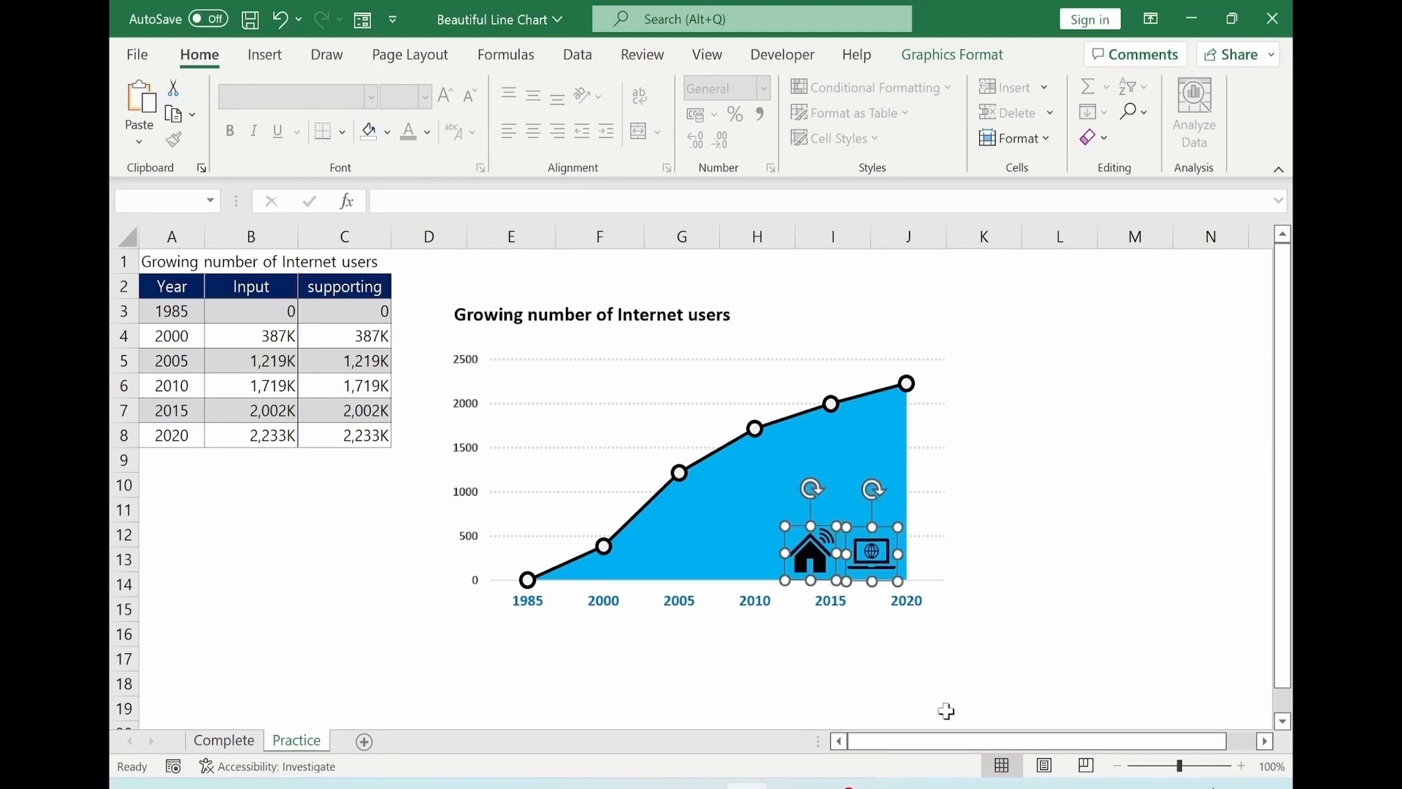
Group the two icons together with the chart.
{"action": "left_click", "coordinate": [666, 361], "text": "ctrl"}
{"action": "left_click", "coordinate": [1071, 66]}
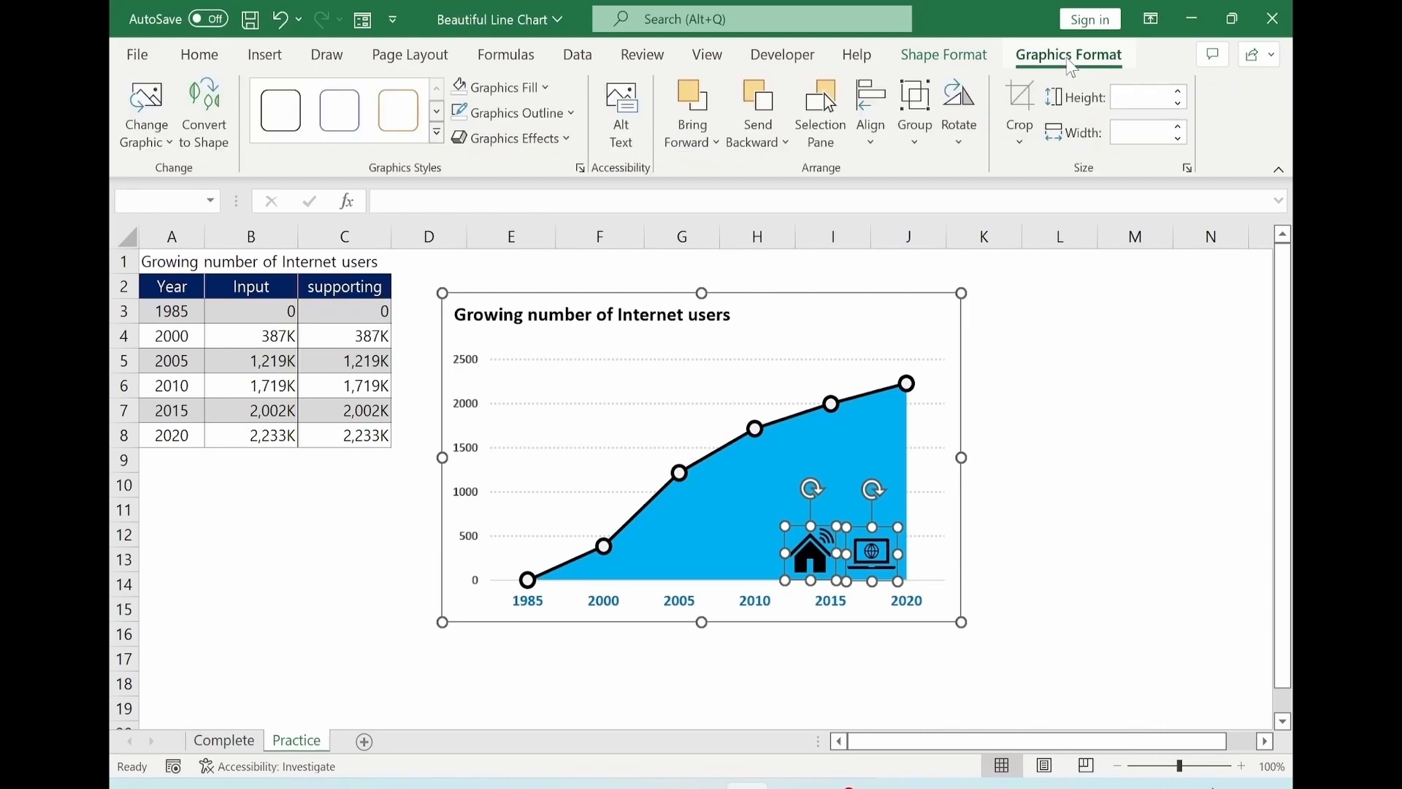
{"action": "left_click", "coordinate": [915, 120]}
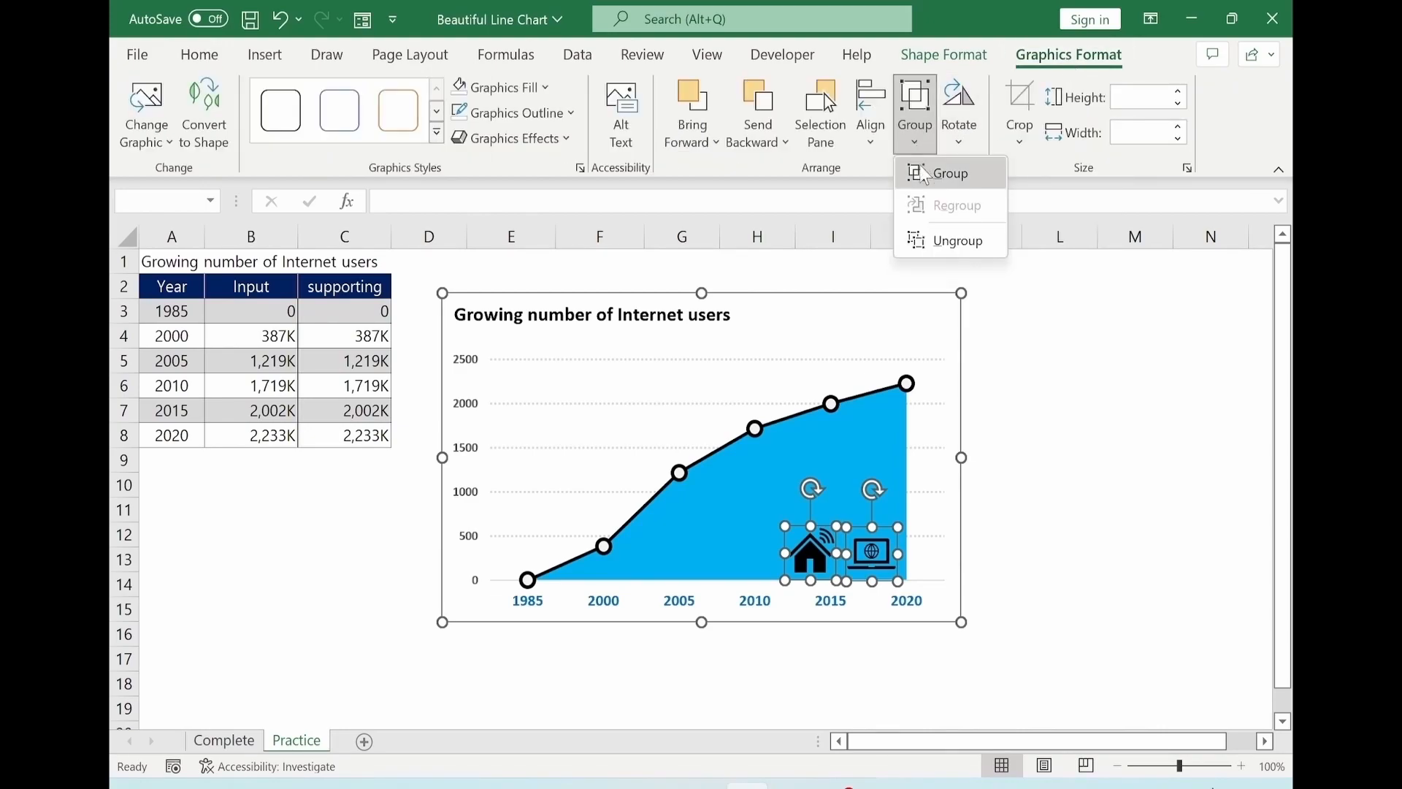
{"action": "left_click", "coordinate": [943, 175]}
Copy the grouped chart into the blank PowerPoint slide, pasting it specially as a Picture (PNG).
{"action": "left_click", "coordinate": [1164, 501]}
{"action": "left_click", "coordinate": [926, 316]}
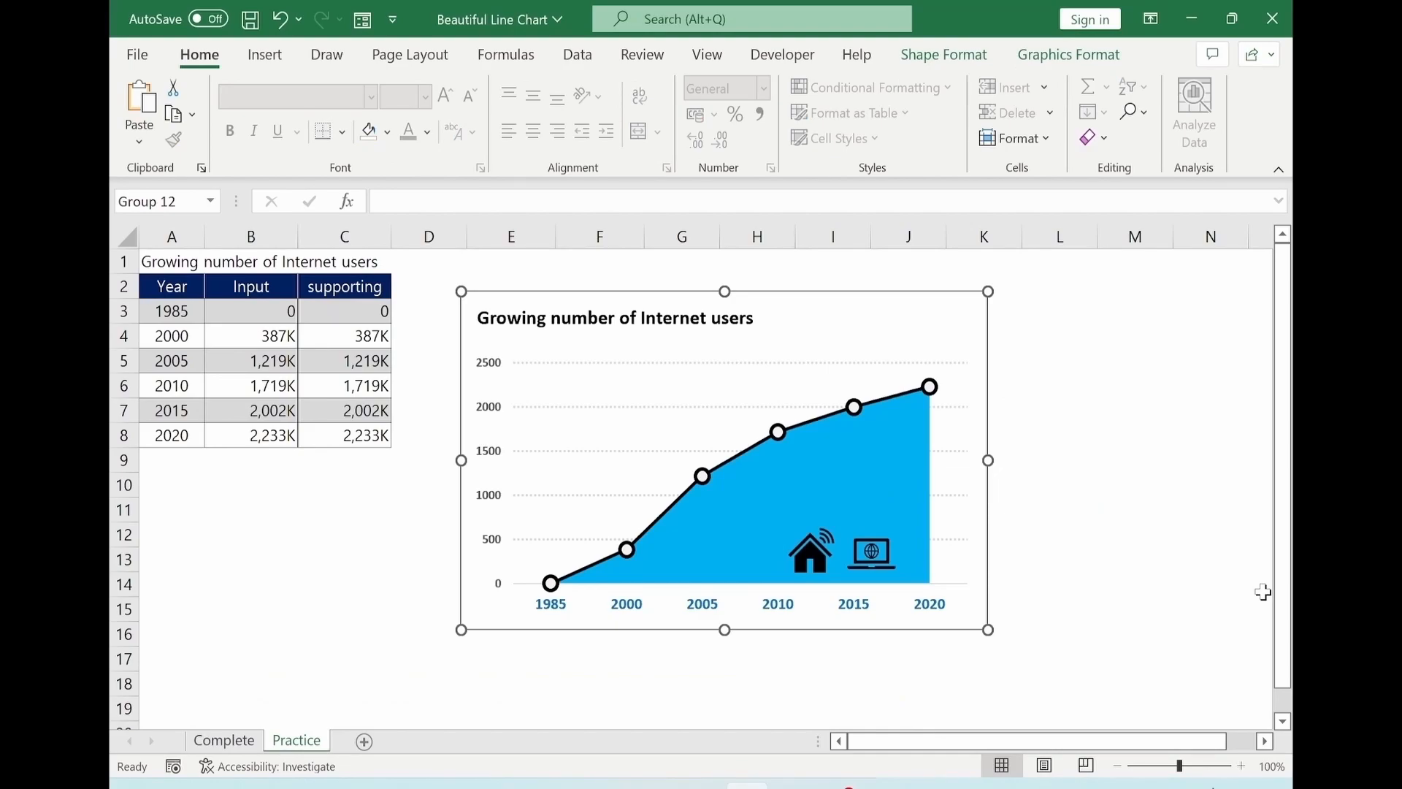
{"action": "mouse_move", "coordinate": [793, 784]}
{"action": "left_click", "coordinate": [872, 665]}
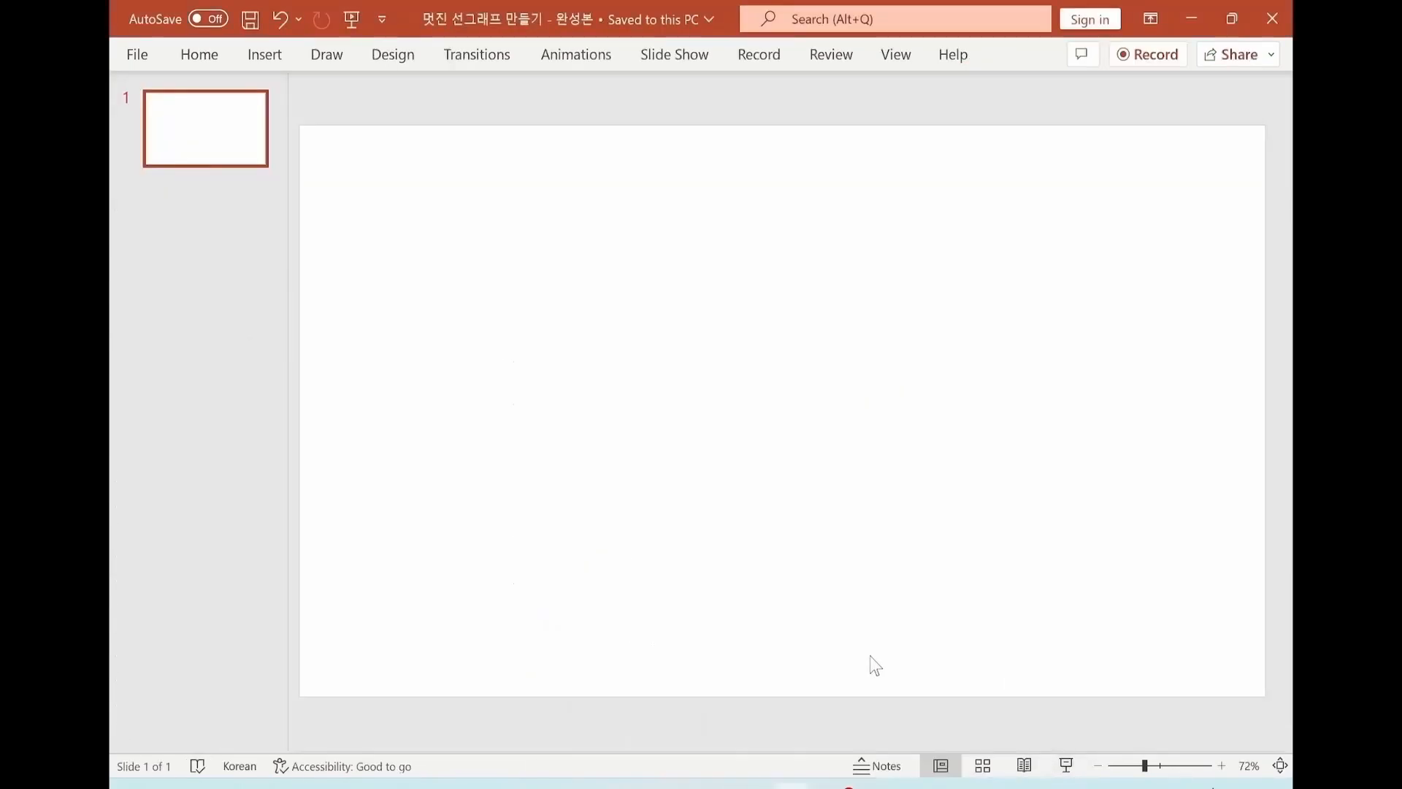
{"action": "key", "text": "alt+e"}
{"action": "key", "text": "s"}
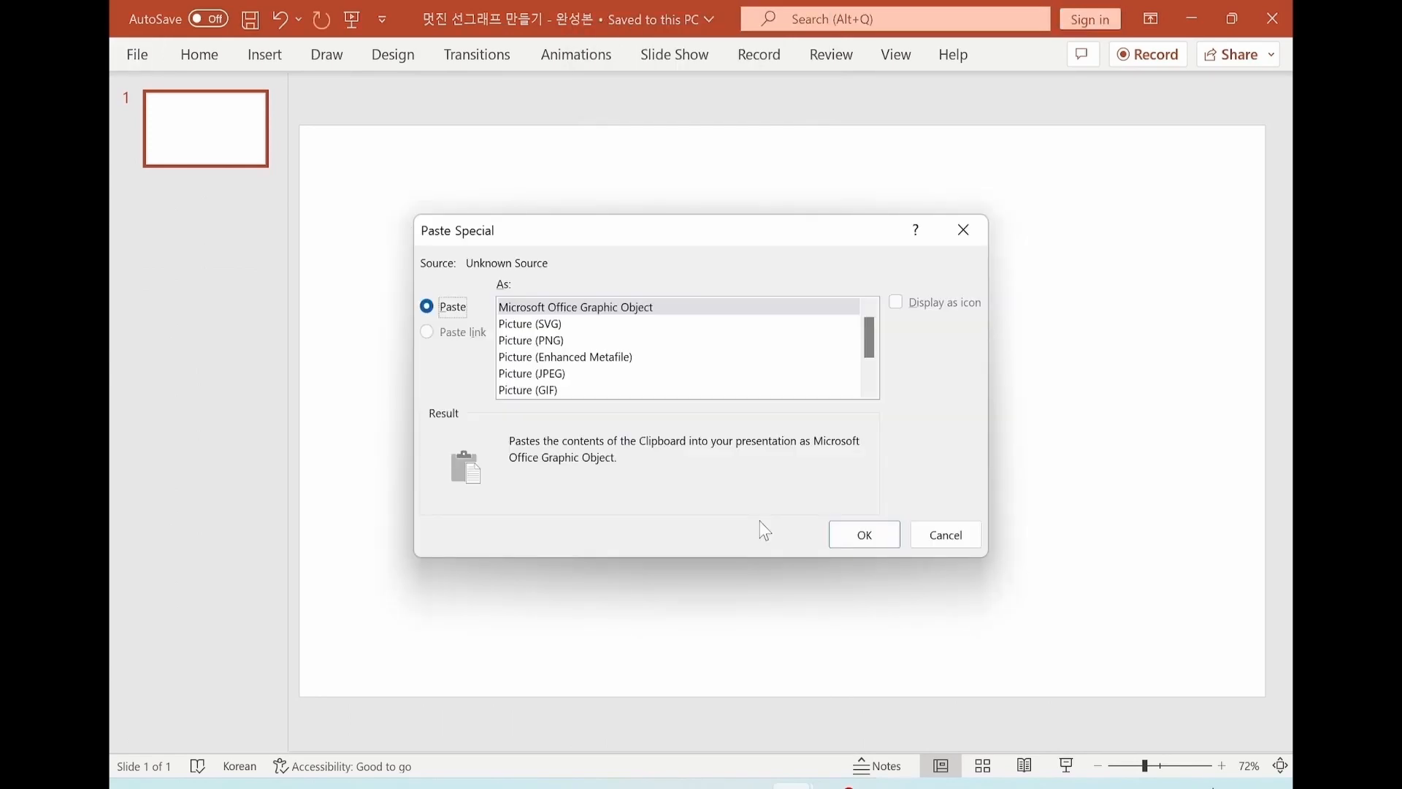
{"action": "left_click", "coordinate": [549, 340]}
{"action": "left_click", "coordinate": [865, 535]}
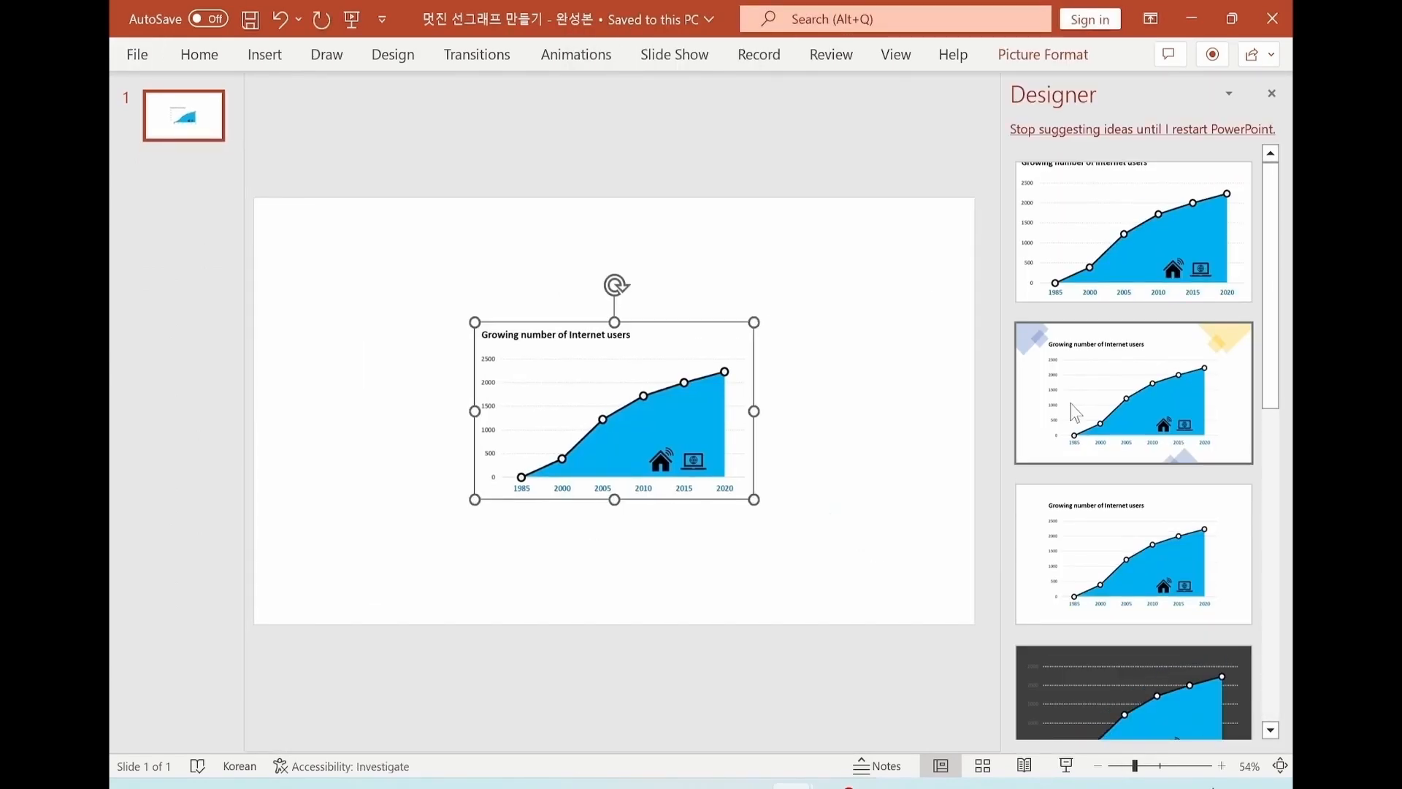